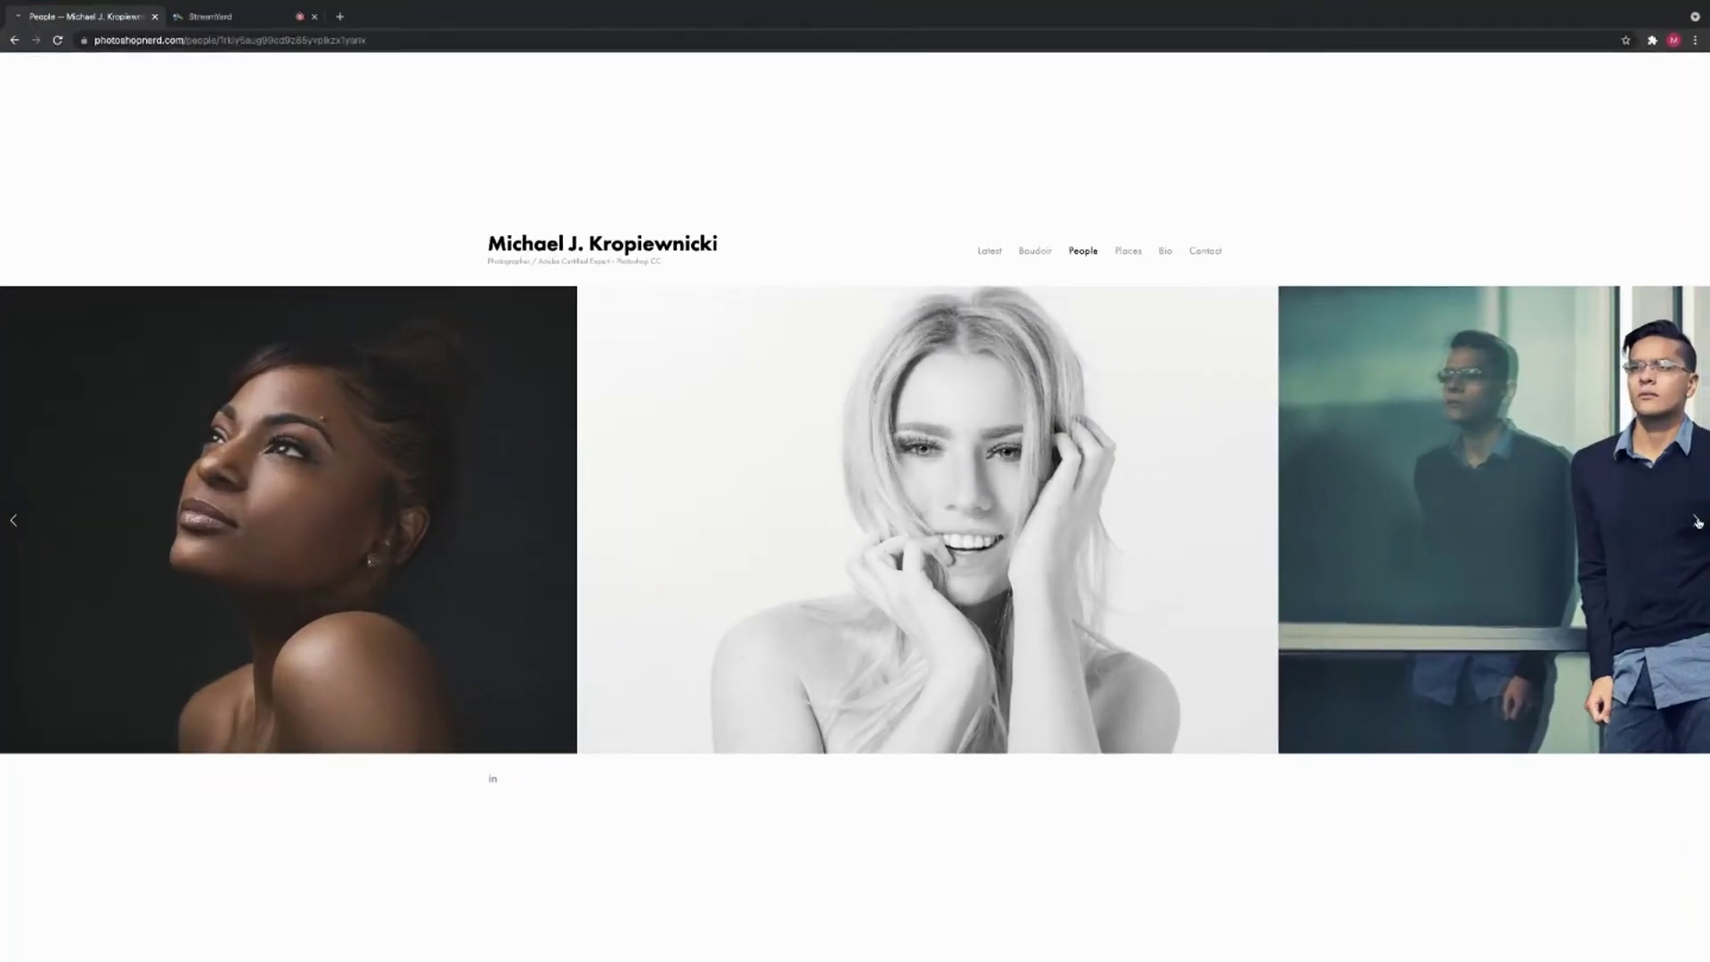
# - Browse through the portraits in the portfolio website's People gallery
pyautogui.click(1690, 514)
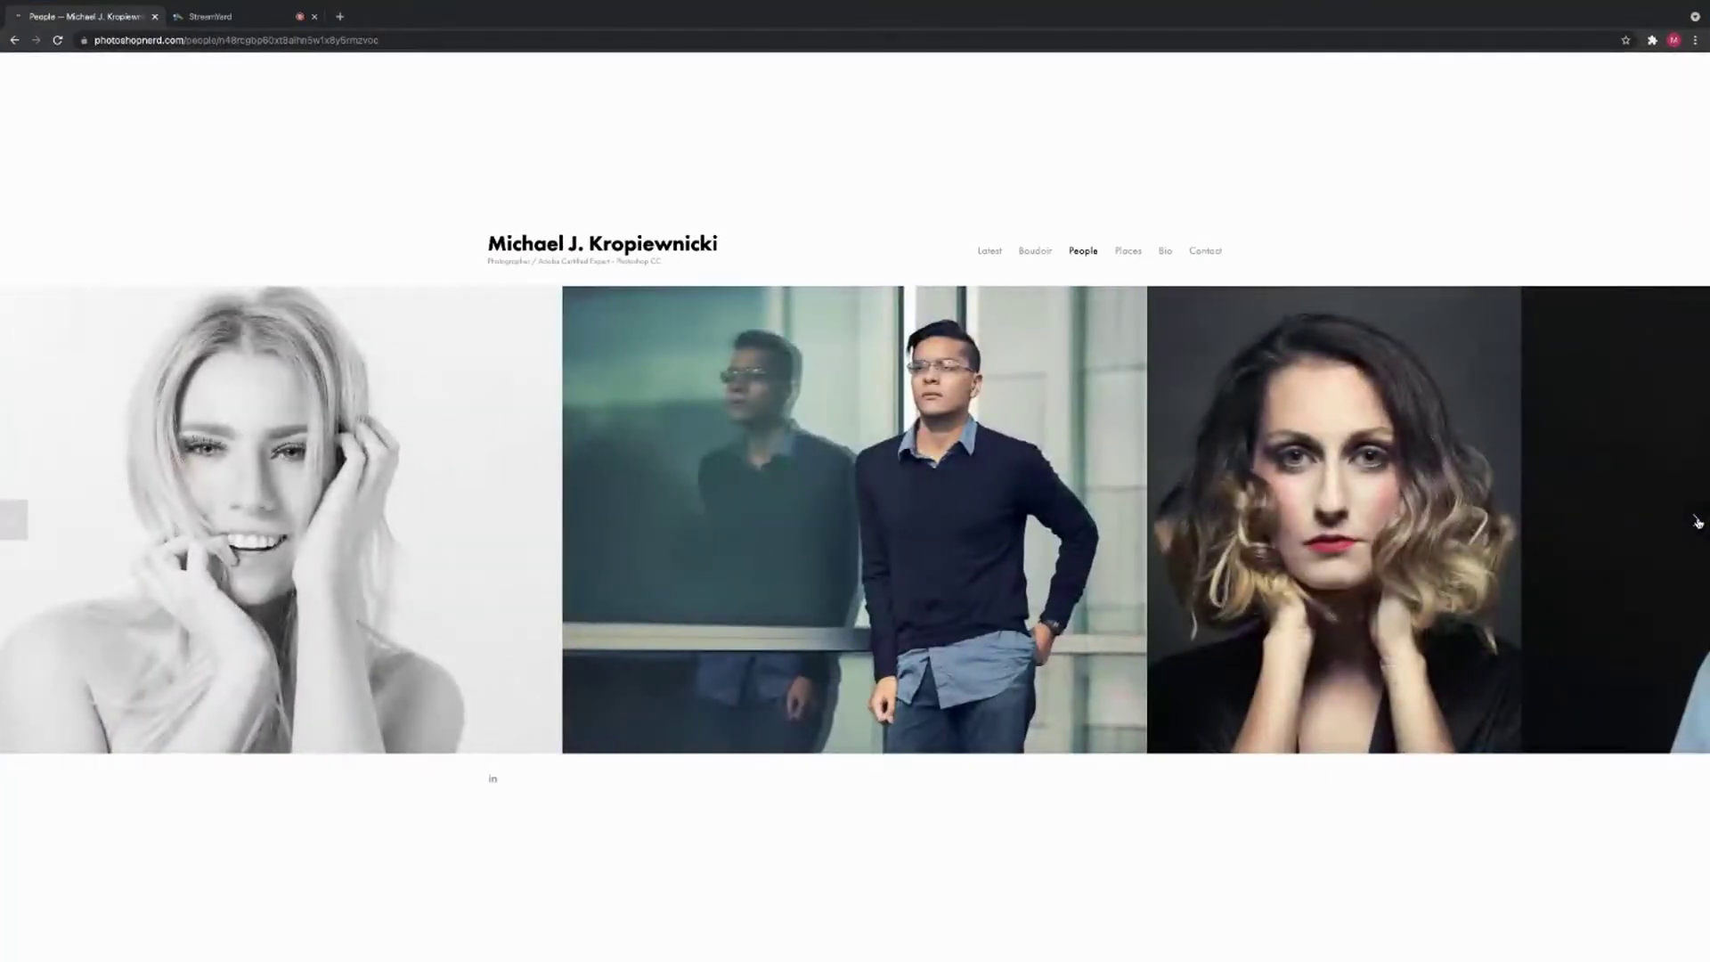
pyautogui.click(1698, 523)
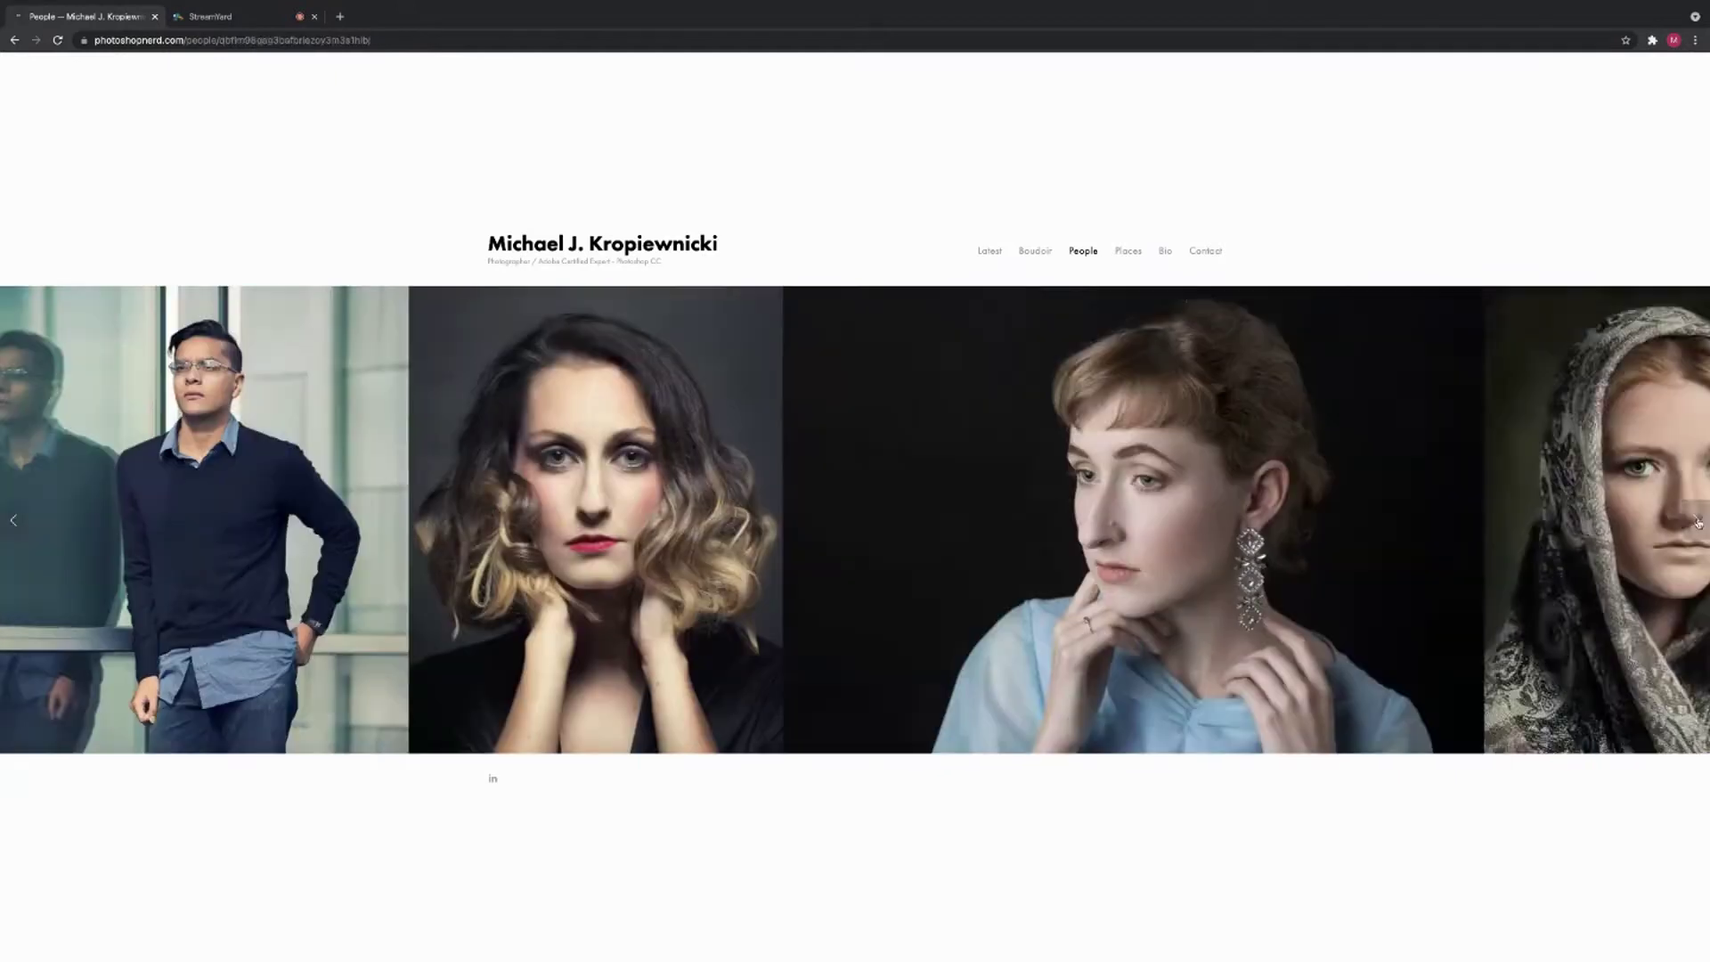
pyautogui.click(1698, 522)
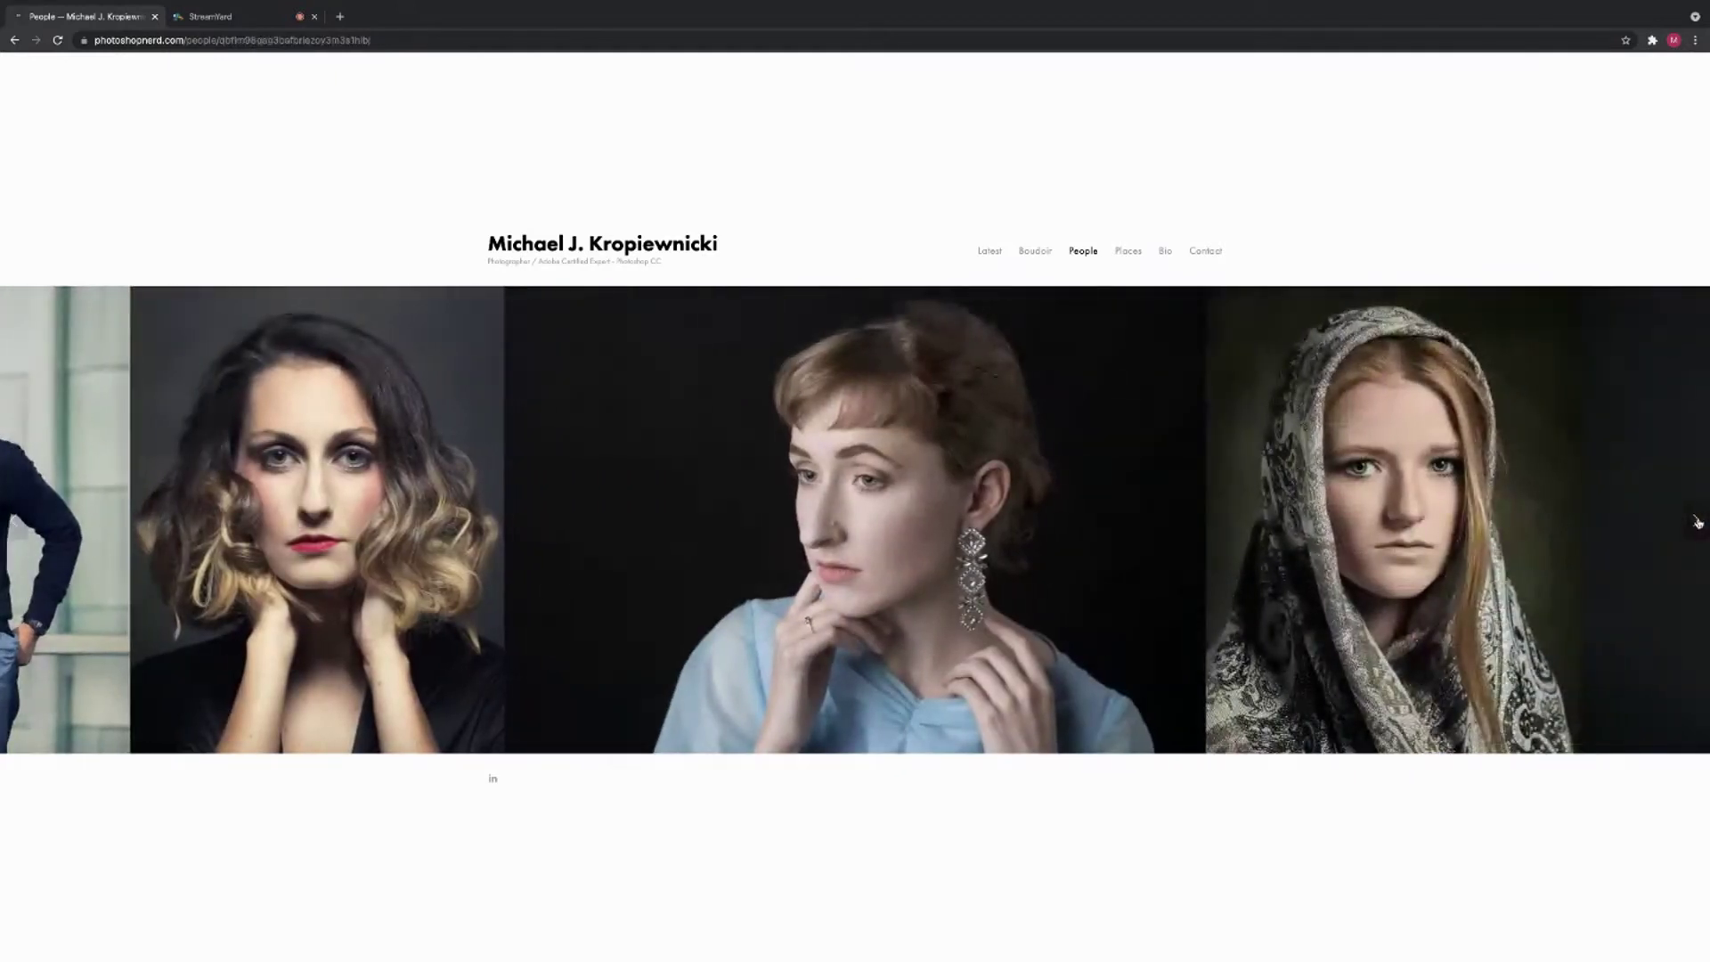
pyautogui.click(1698, 523)
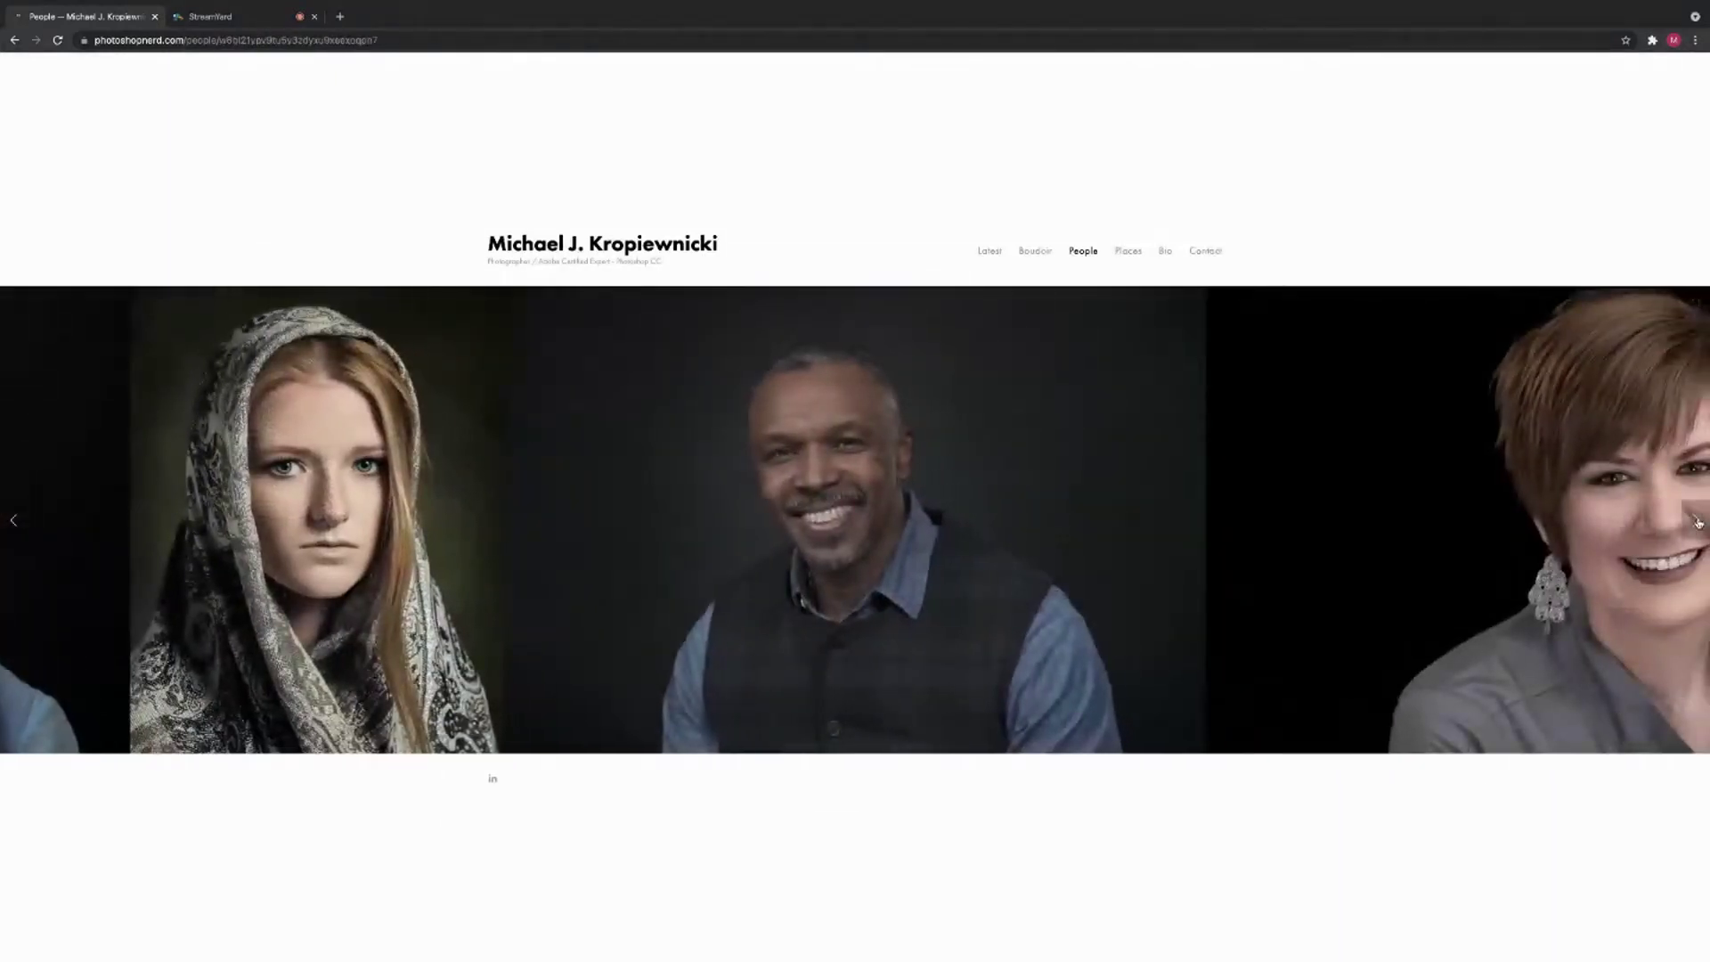
pyautogui.click(1697, 522)
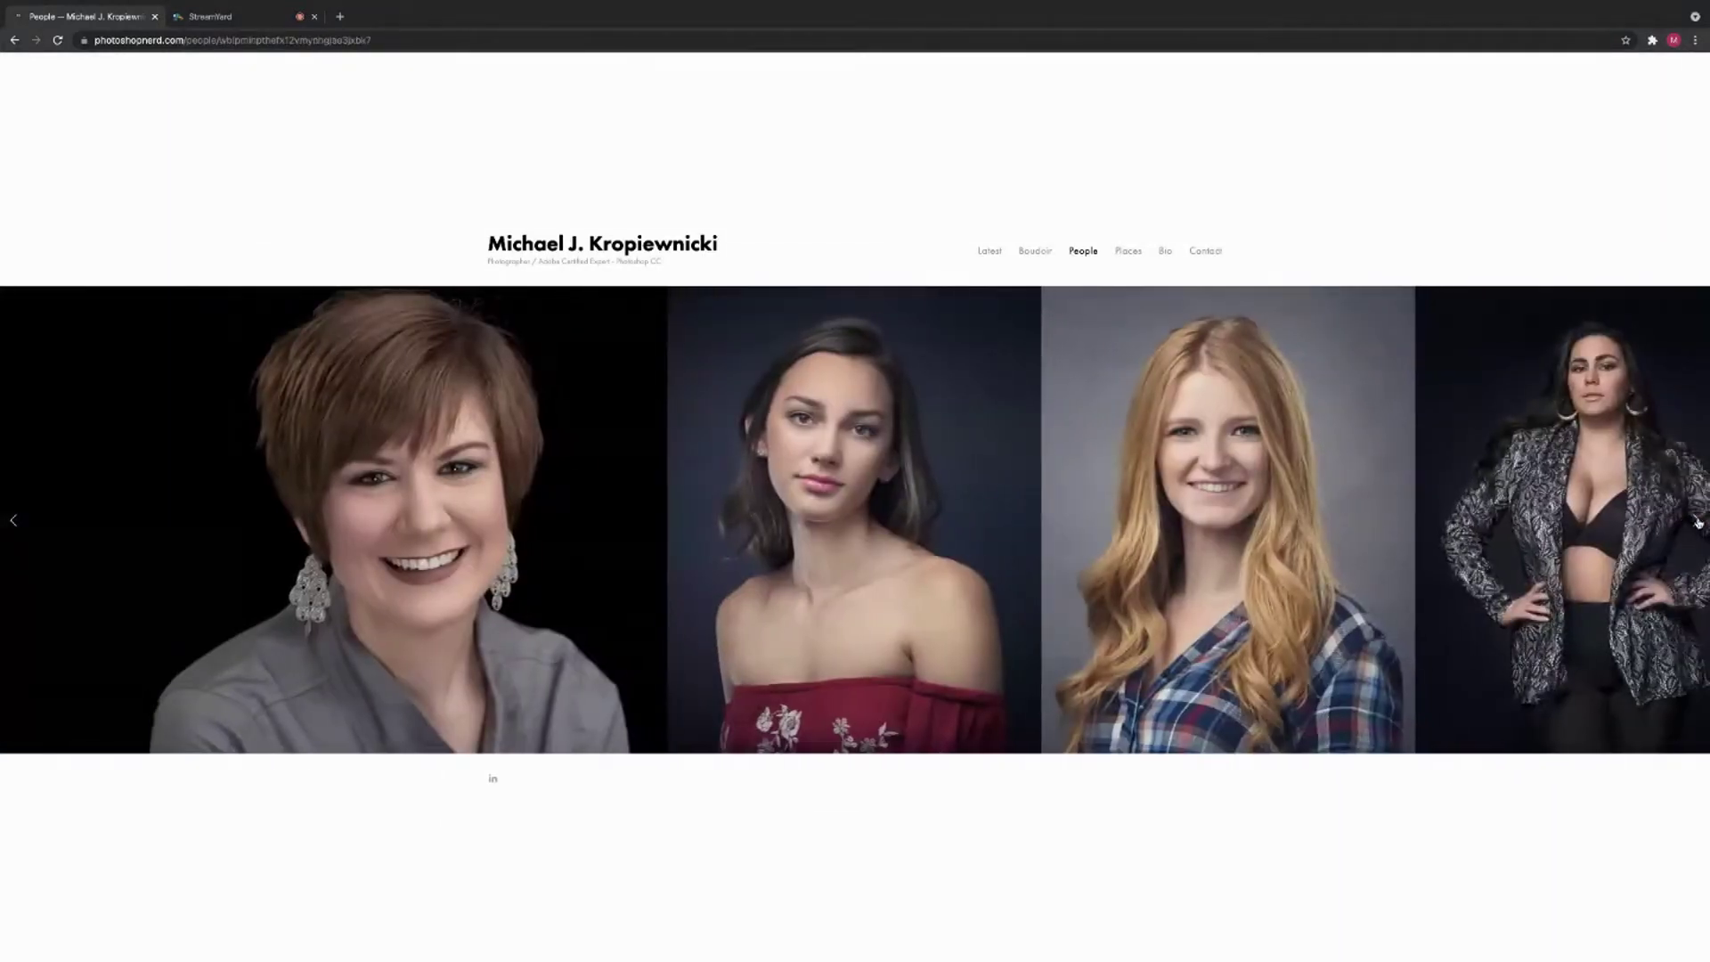
pyautogui.click(1698, 523)
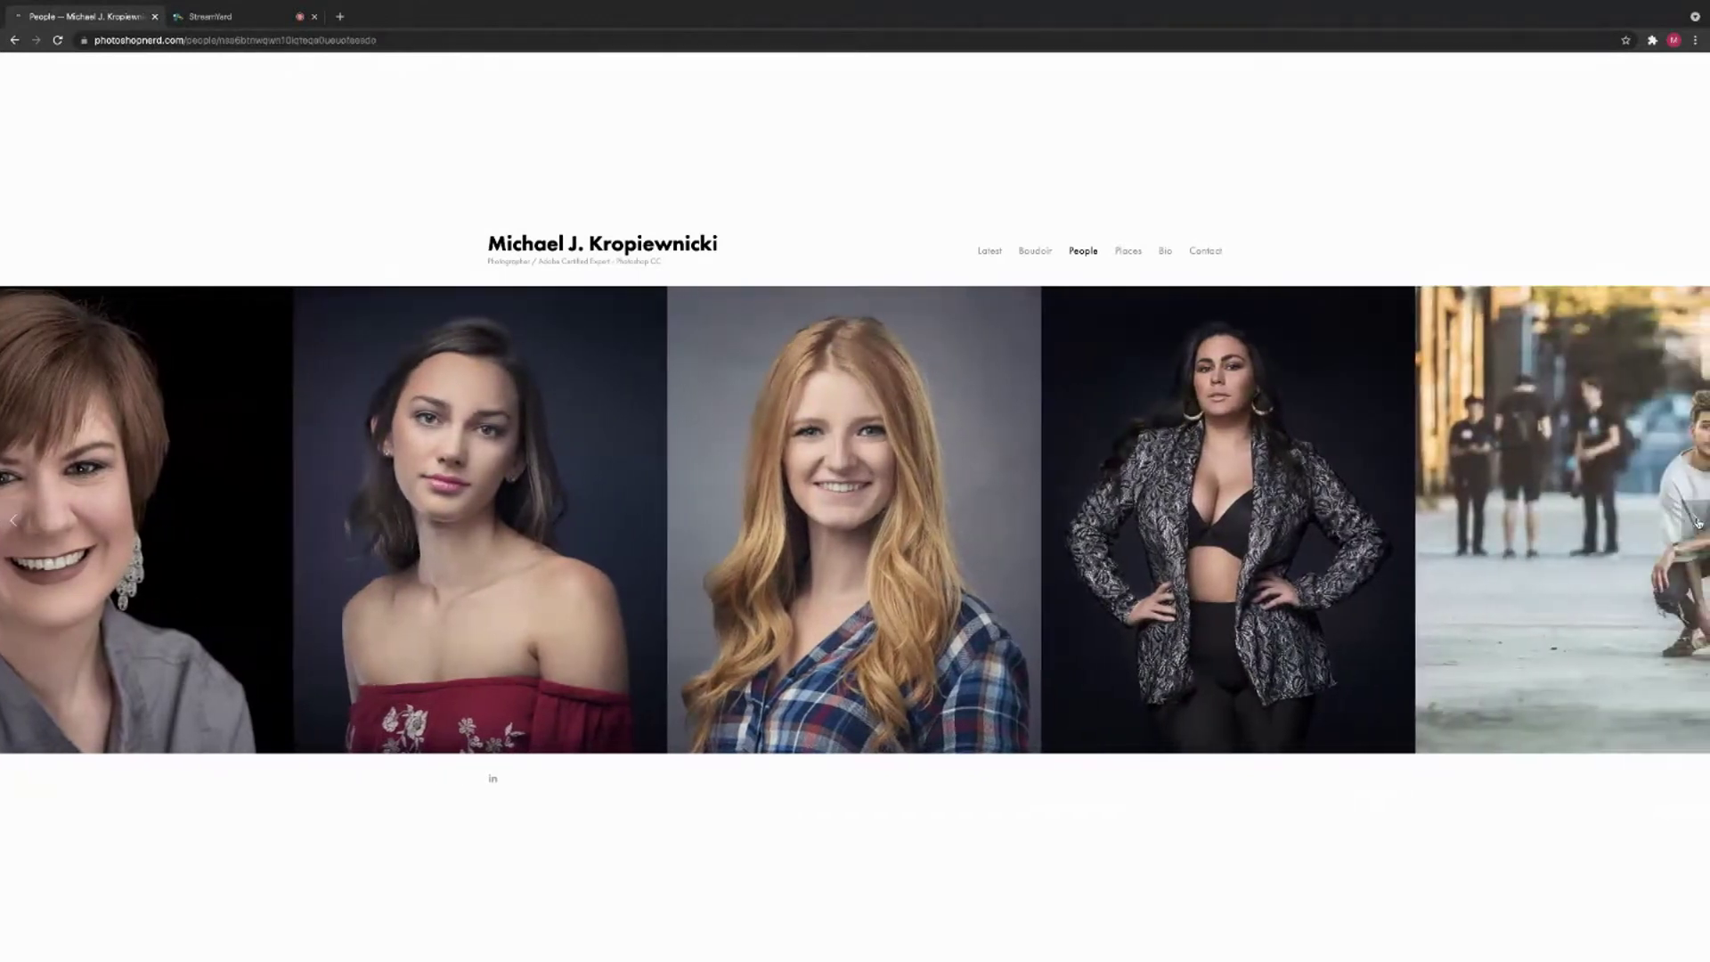
pyautogui.click(1698, 523)
pyautogui.click(1698, 523)
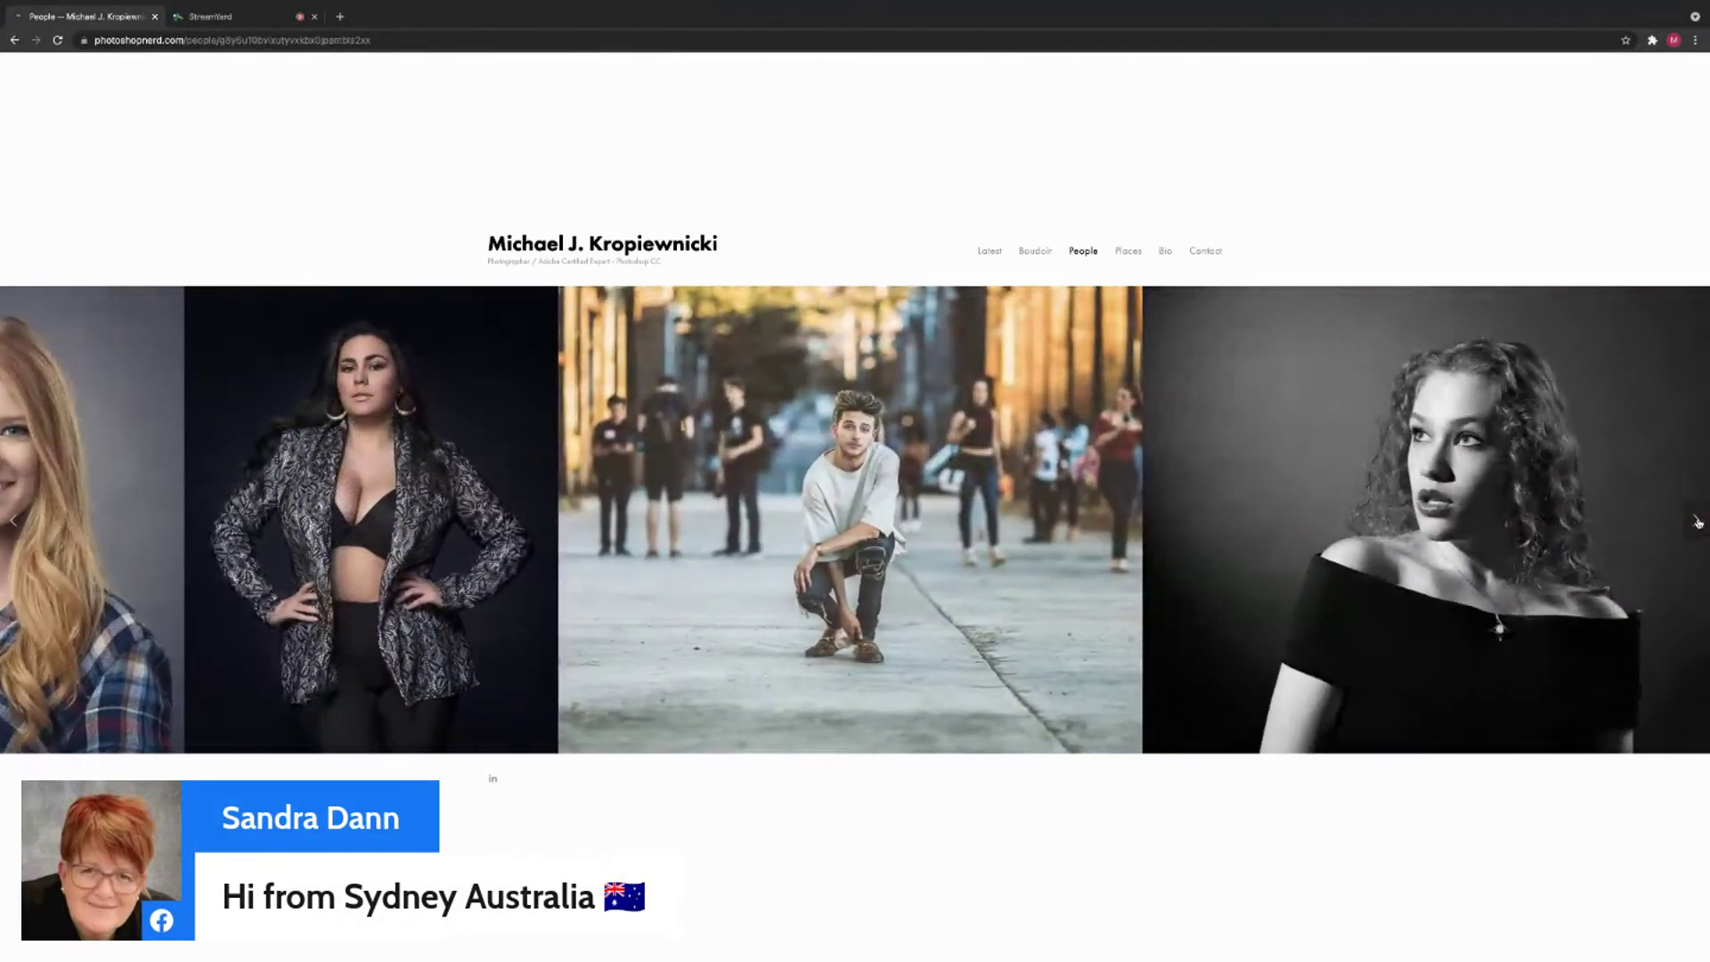
pyautogui.click(1698, 523)
pyautogui.click(1698, 523)
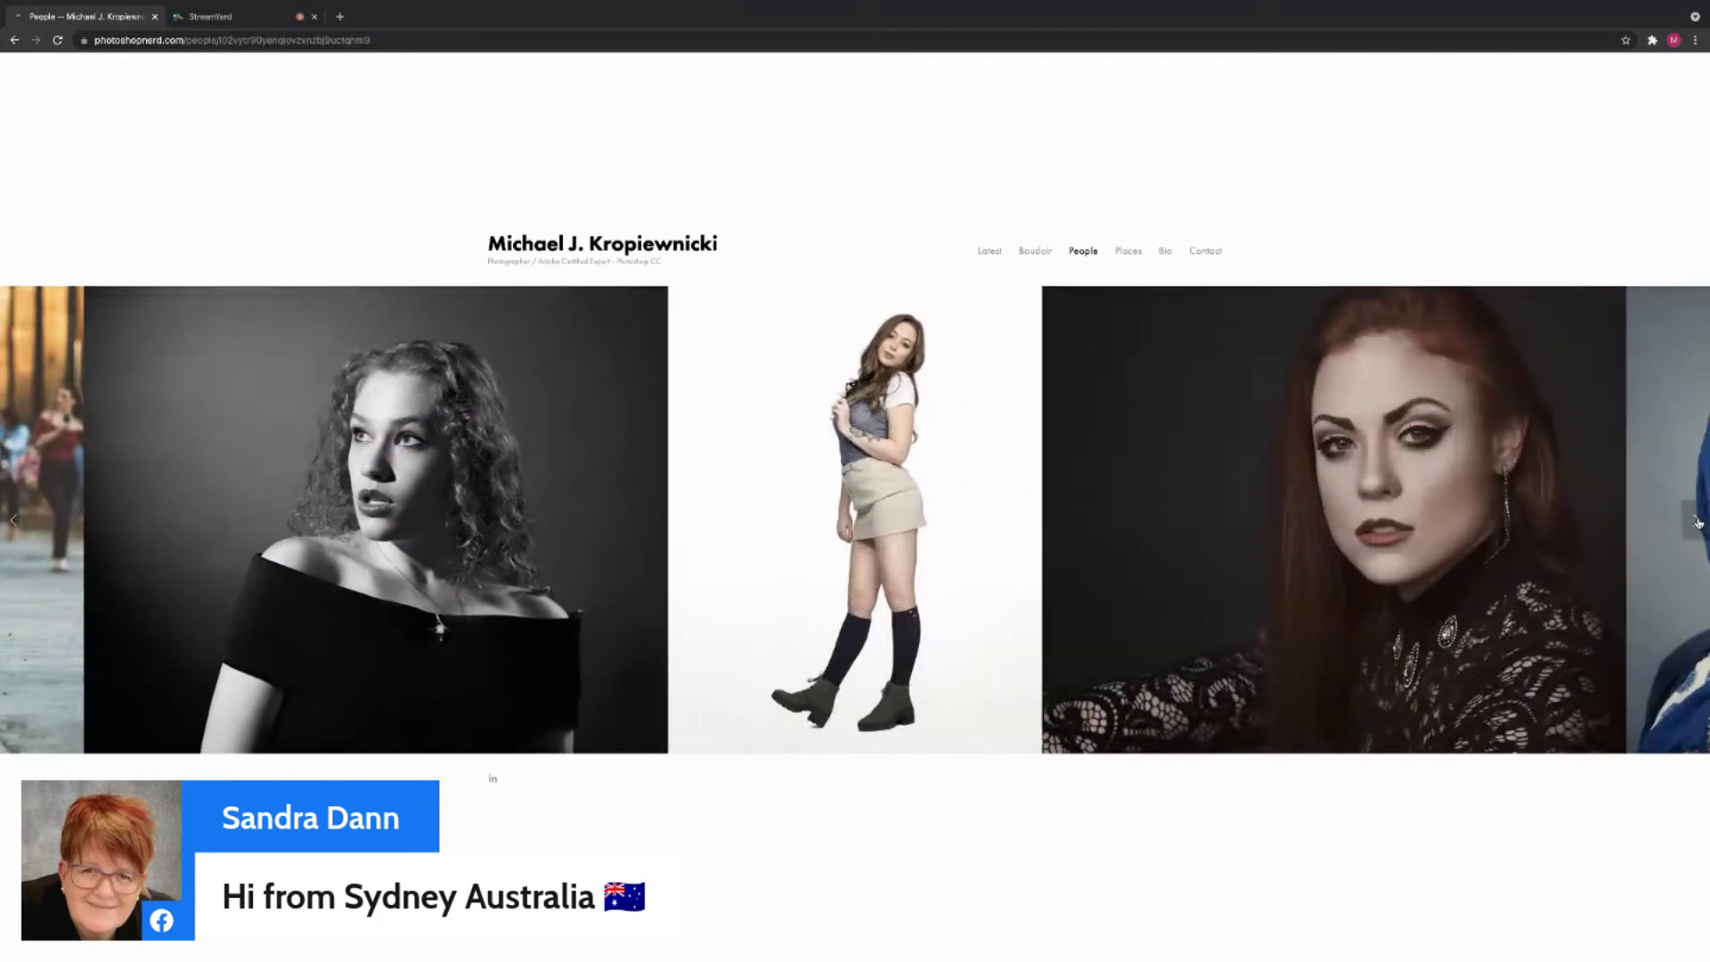
pyautogui.click(1697, 523)
pyautogui.click(1698, 523)
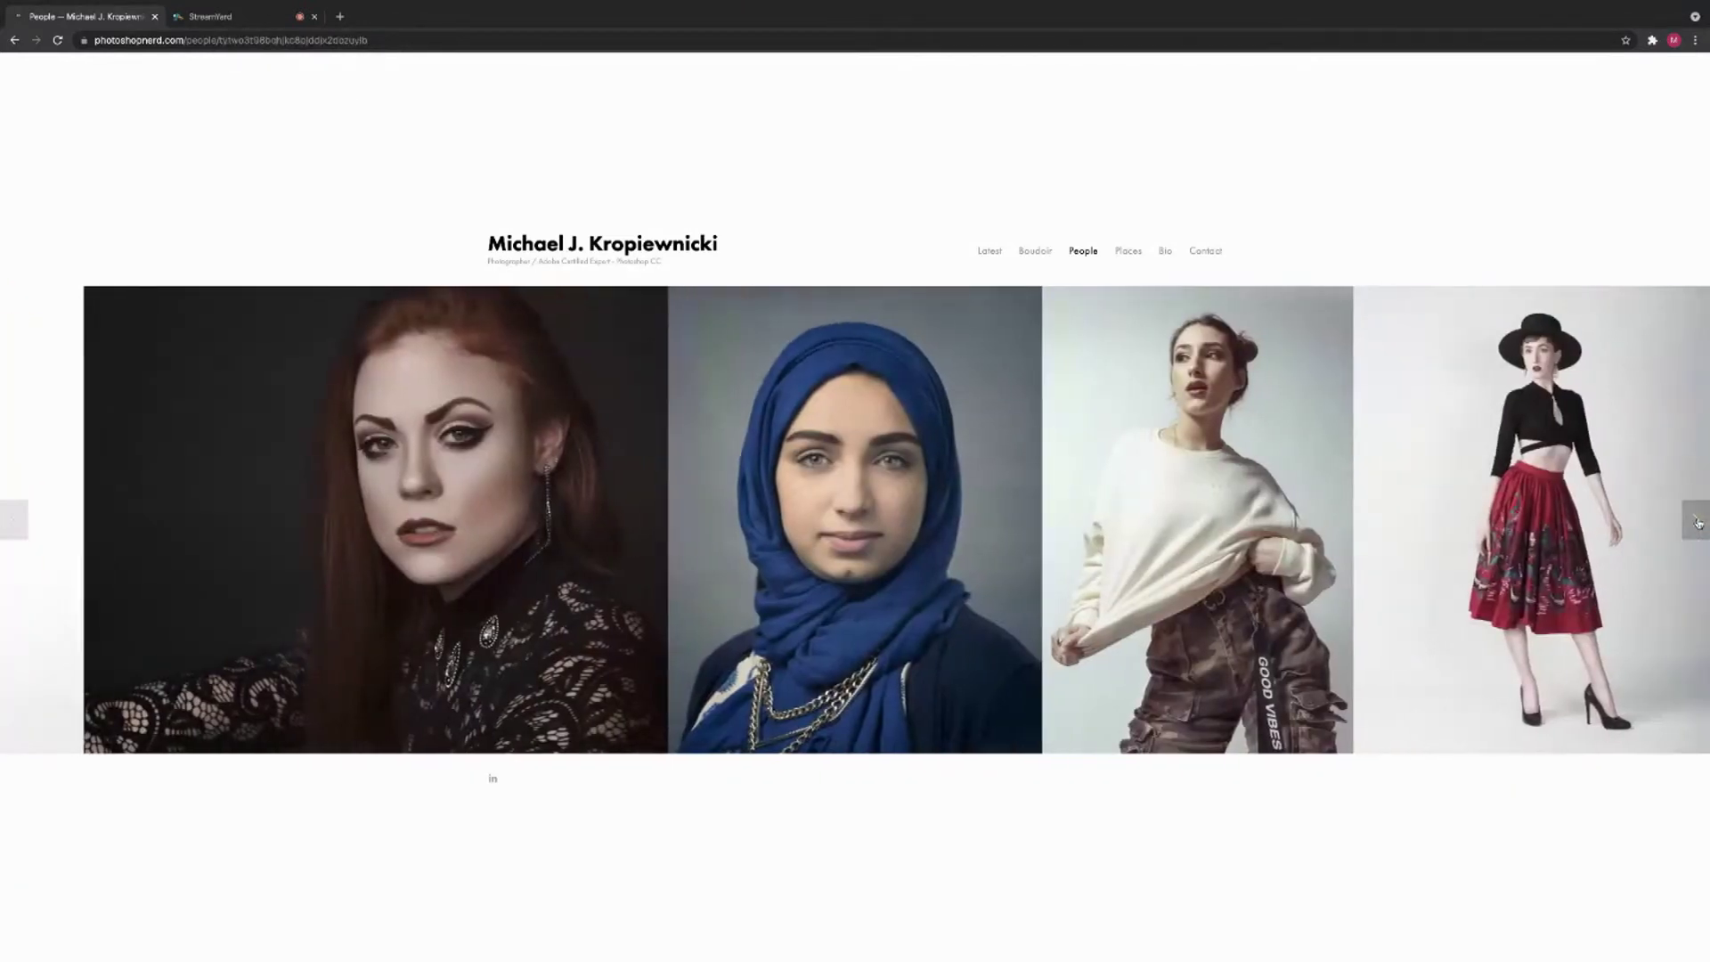
pyautogui.click(1698, 523)
pyautogui.click(1698, 523)
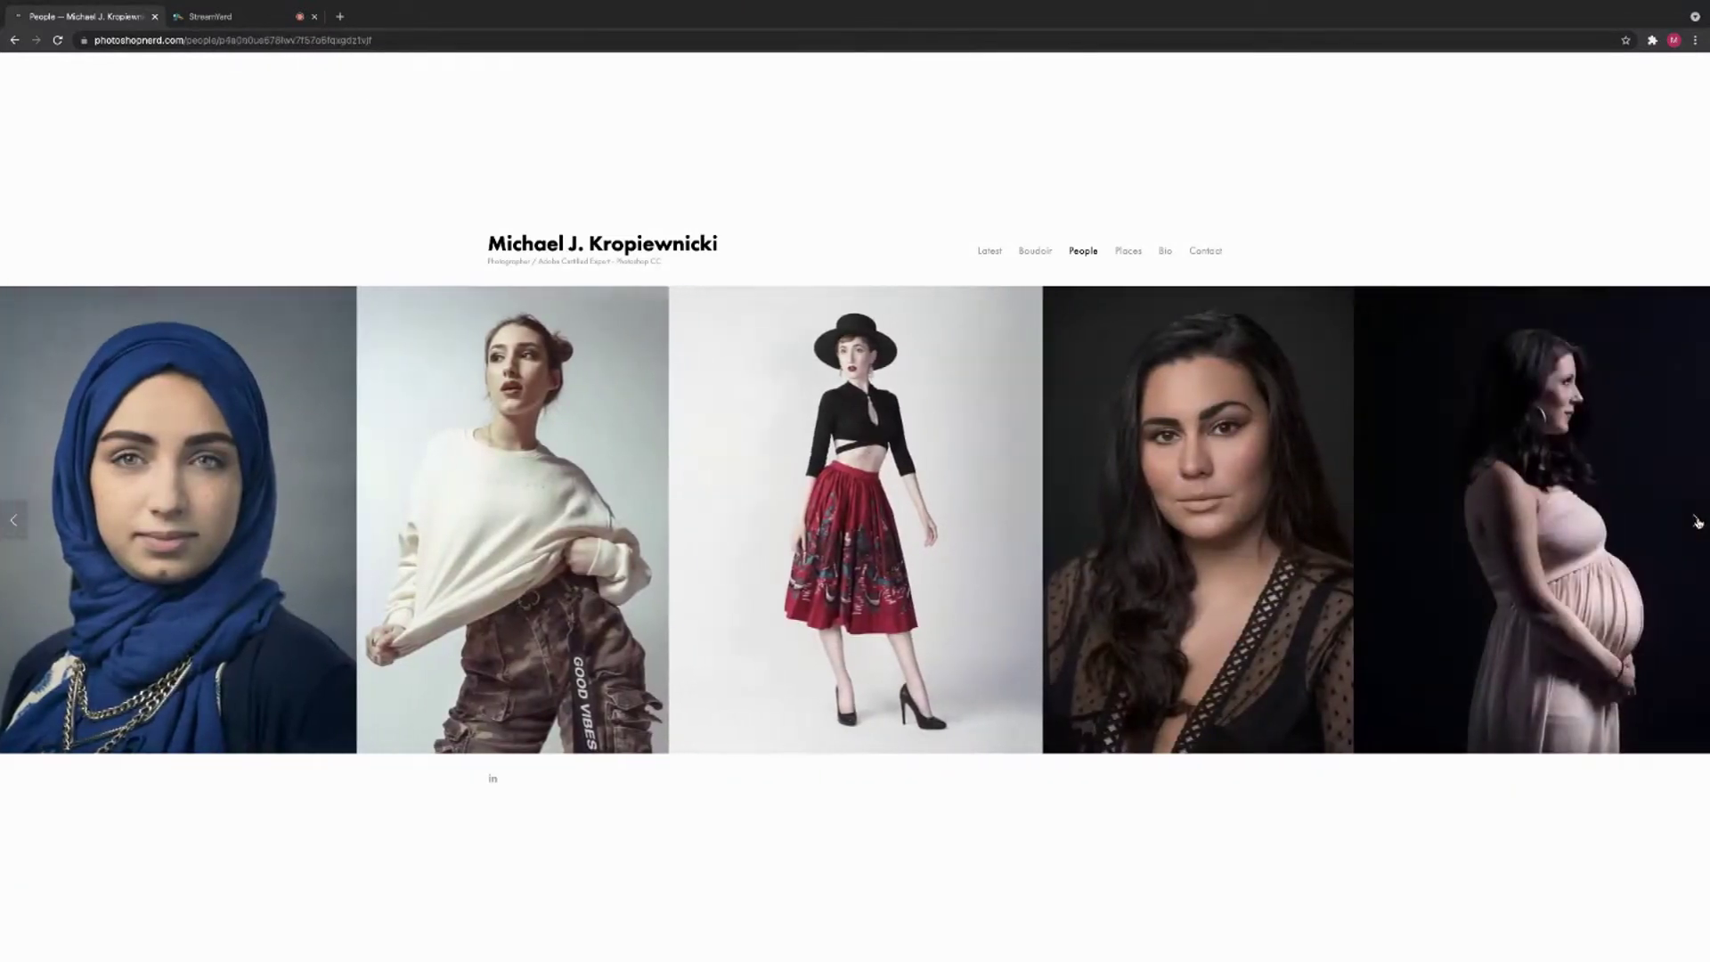
pyautogui.click(1698, 523)
pyautogui.click(1697, 522)
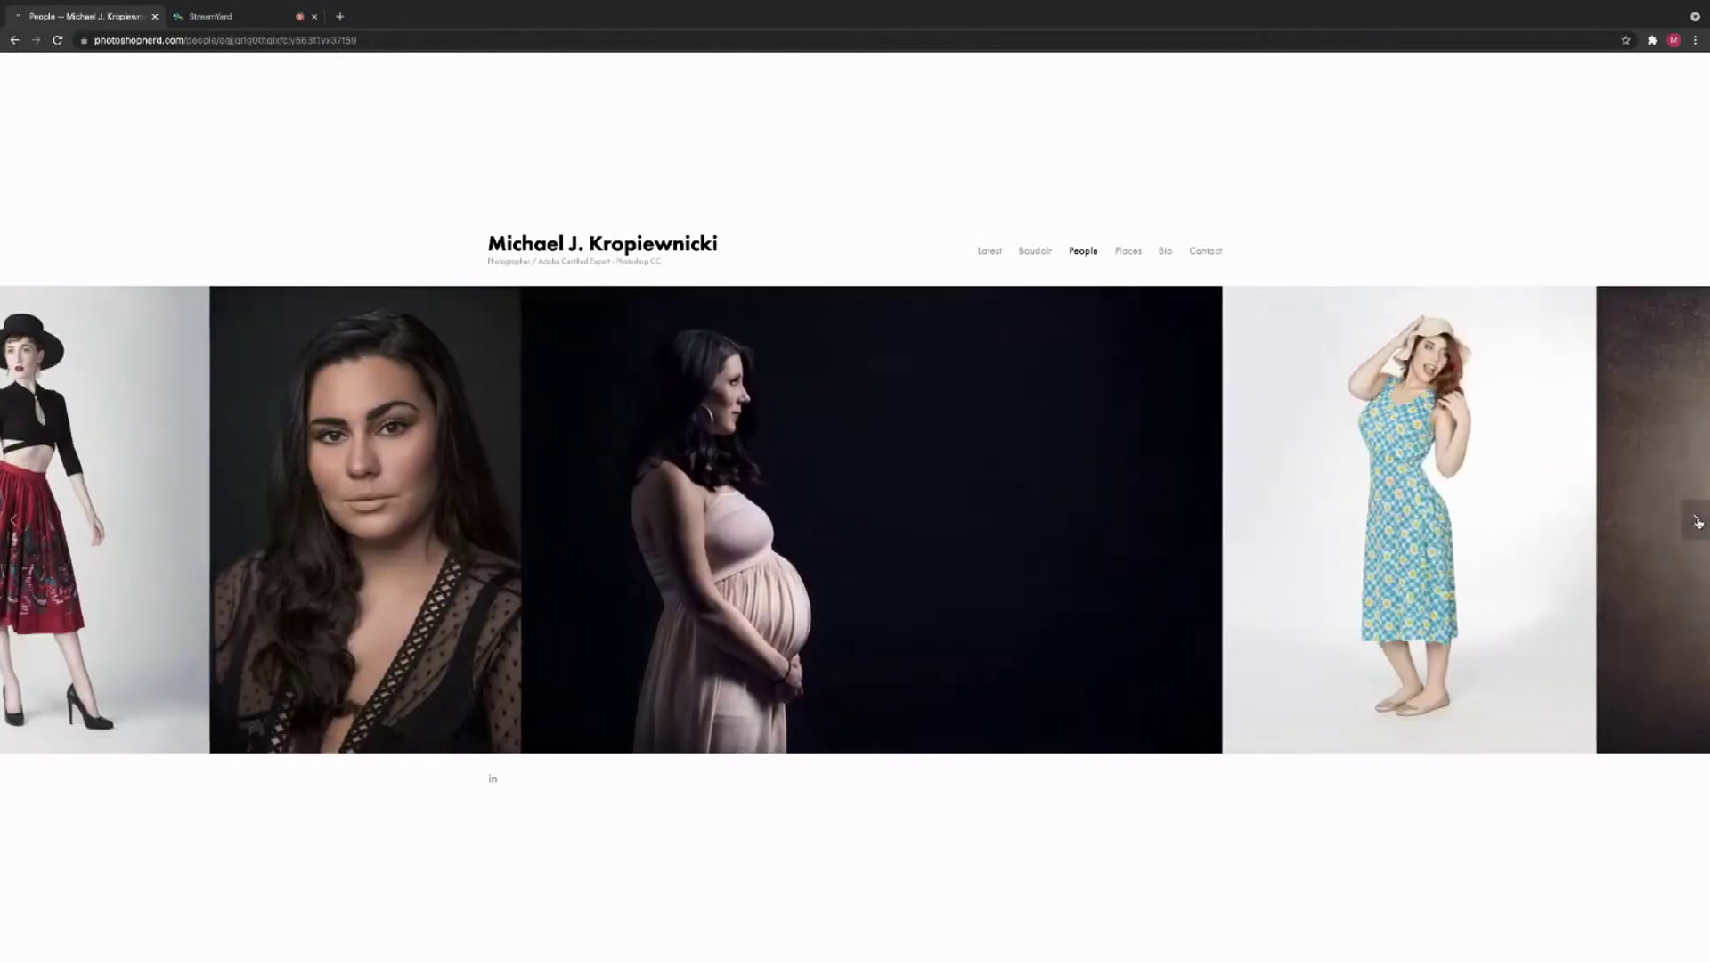
pyautogui.click(1698, 523)
pyautogui.click(1698, 523)
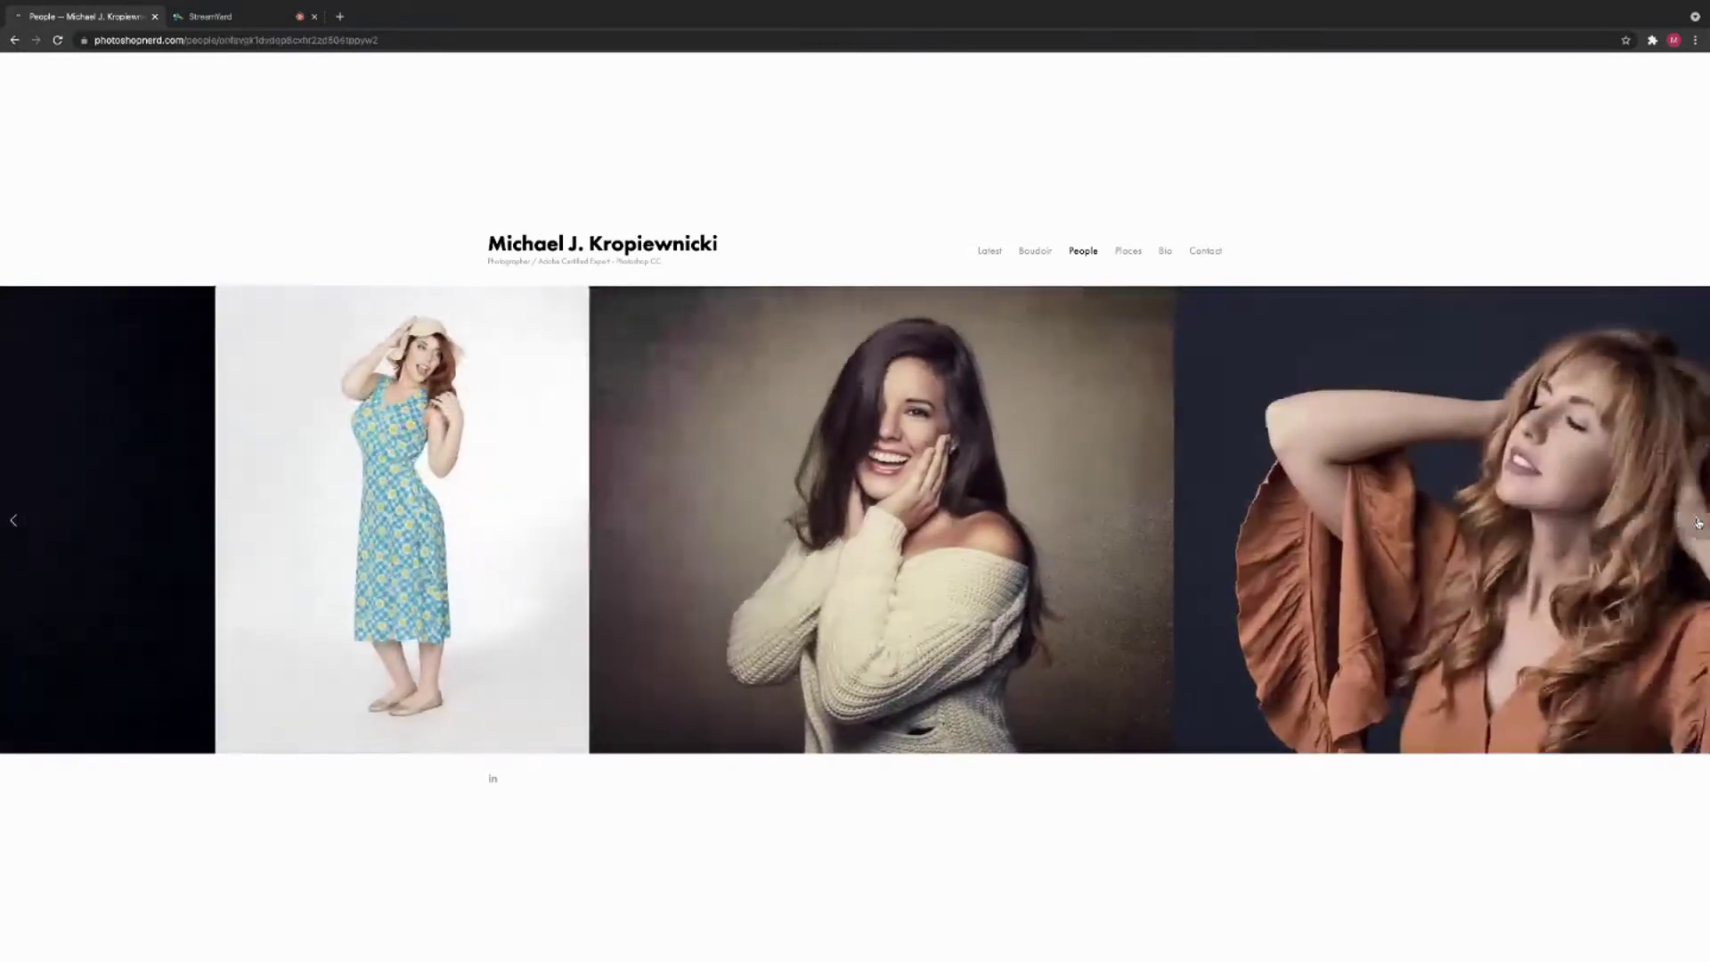
pyautogui.click(1698, 523)
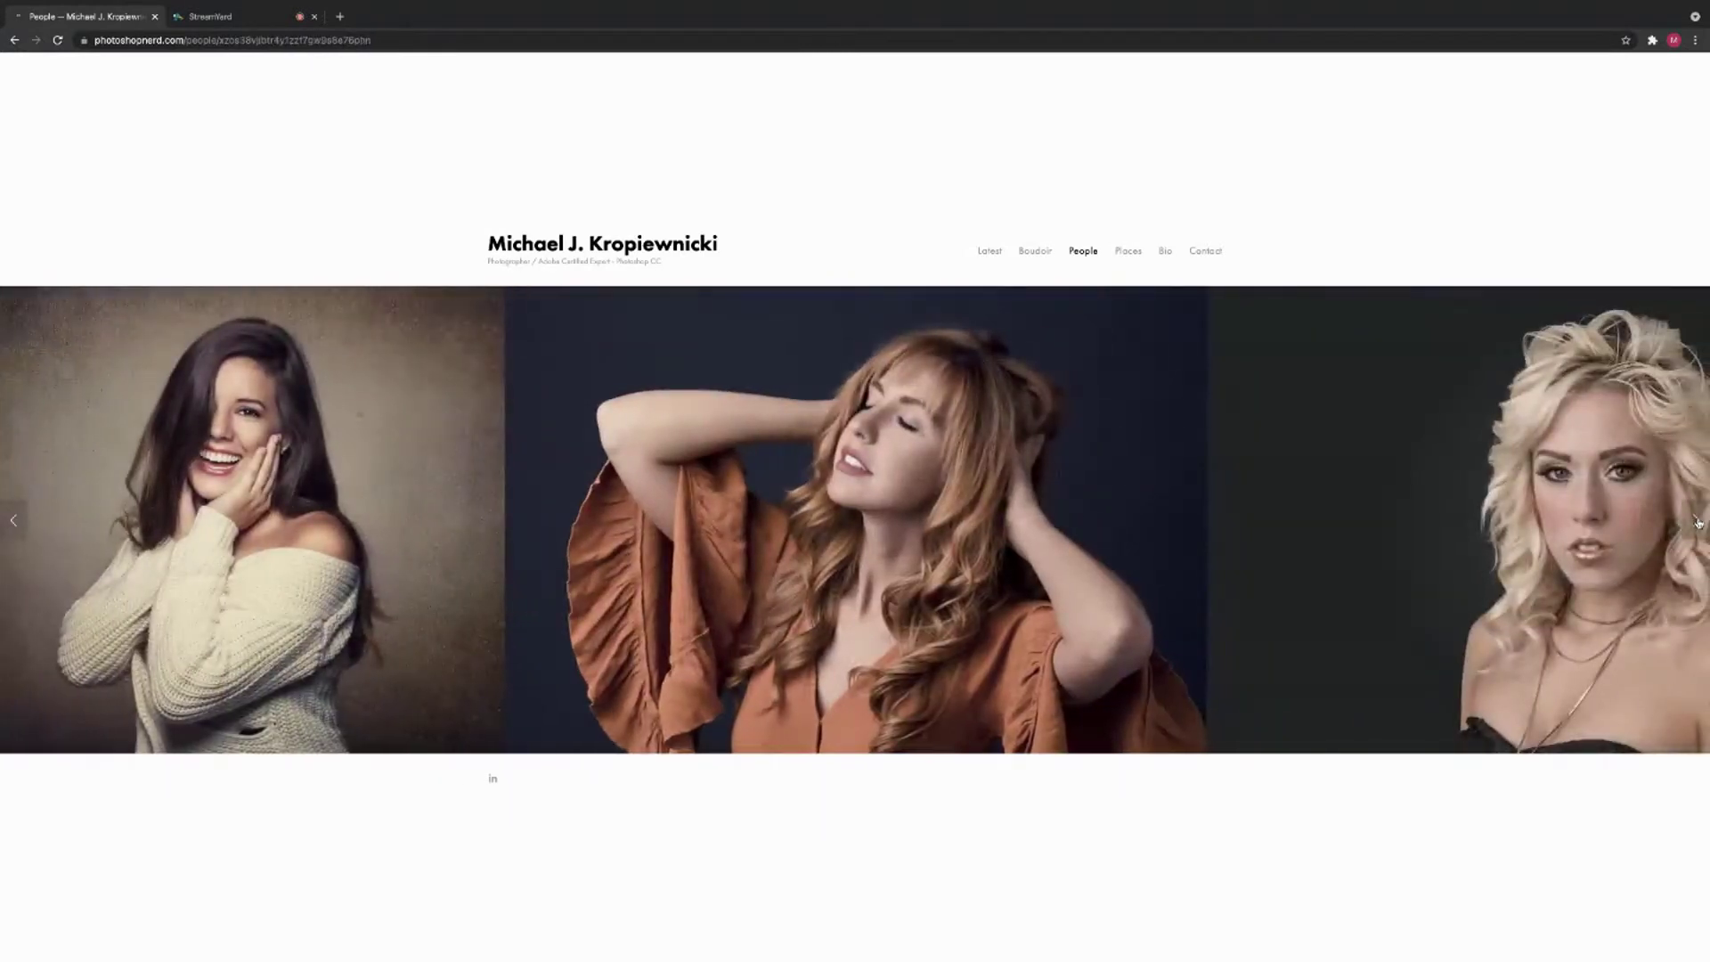
pyautogui.click(1698, 523)
pyautogui.click(1698, 523)
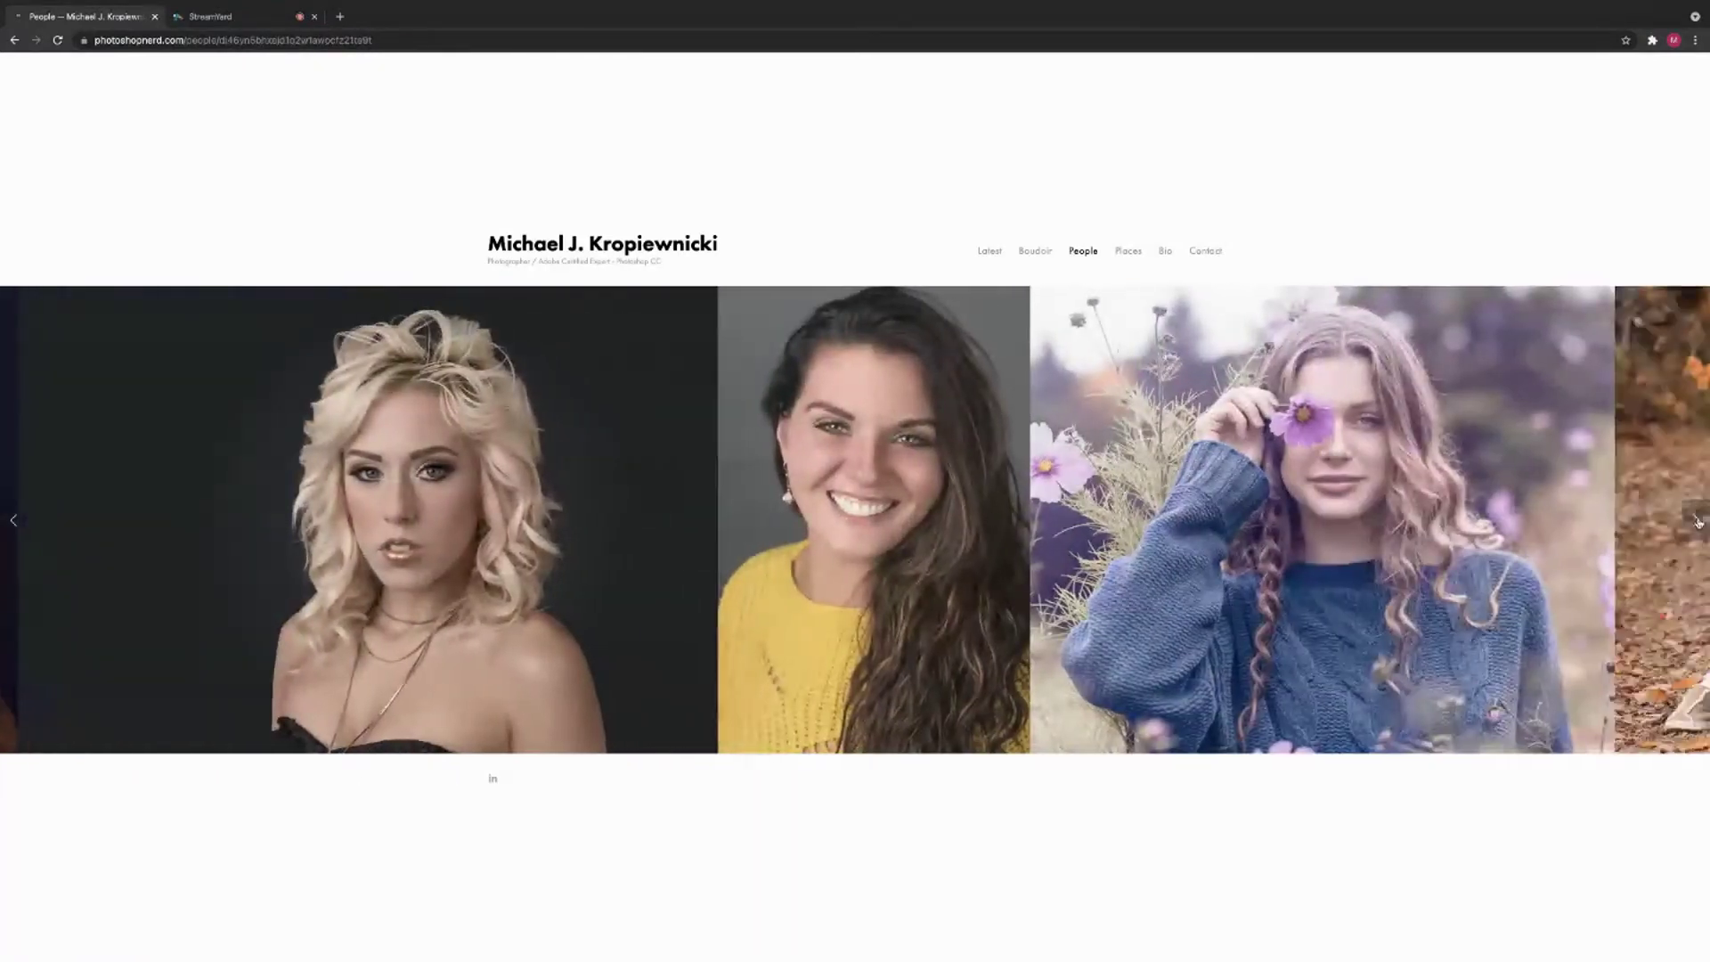
pyautogui.click(1698, 523)
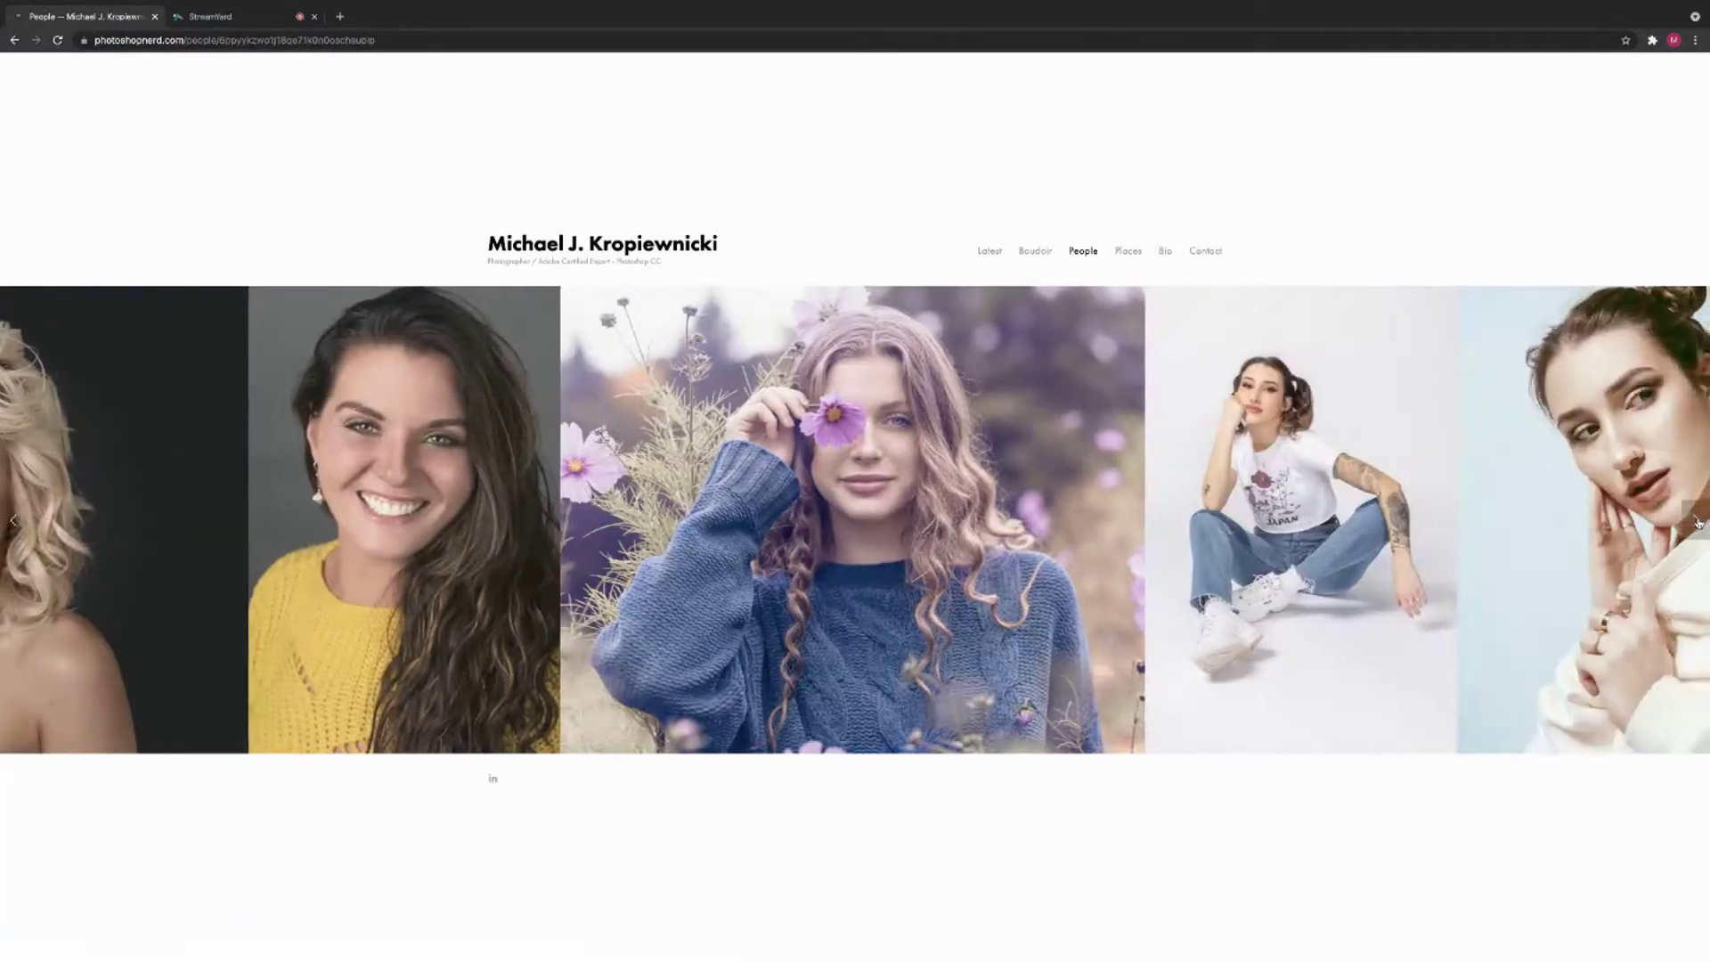
pyautogui.click(1698, 523)
pyautogui.click(1698, 523)
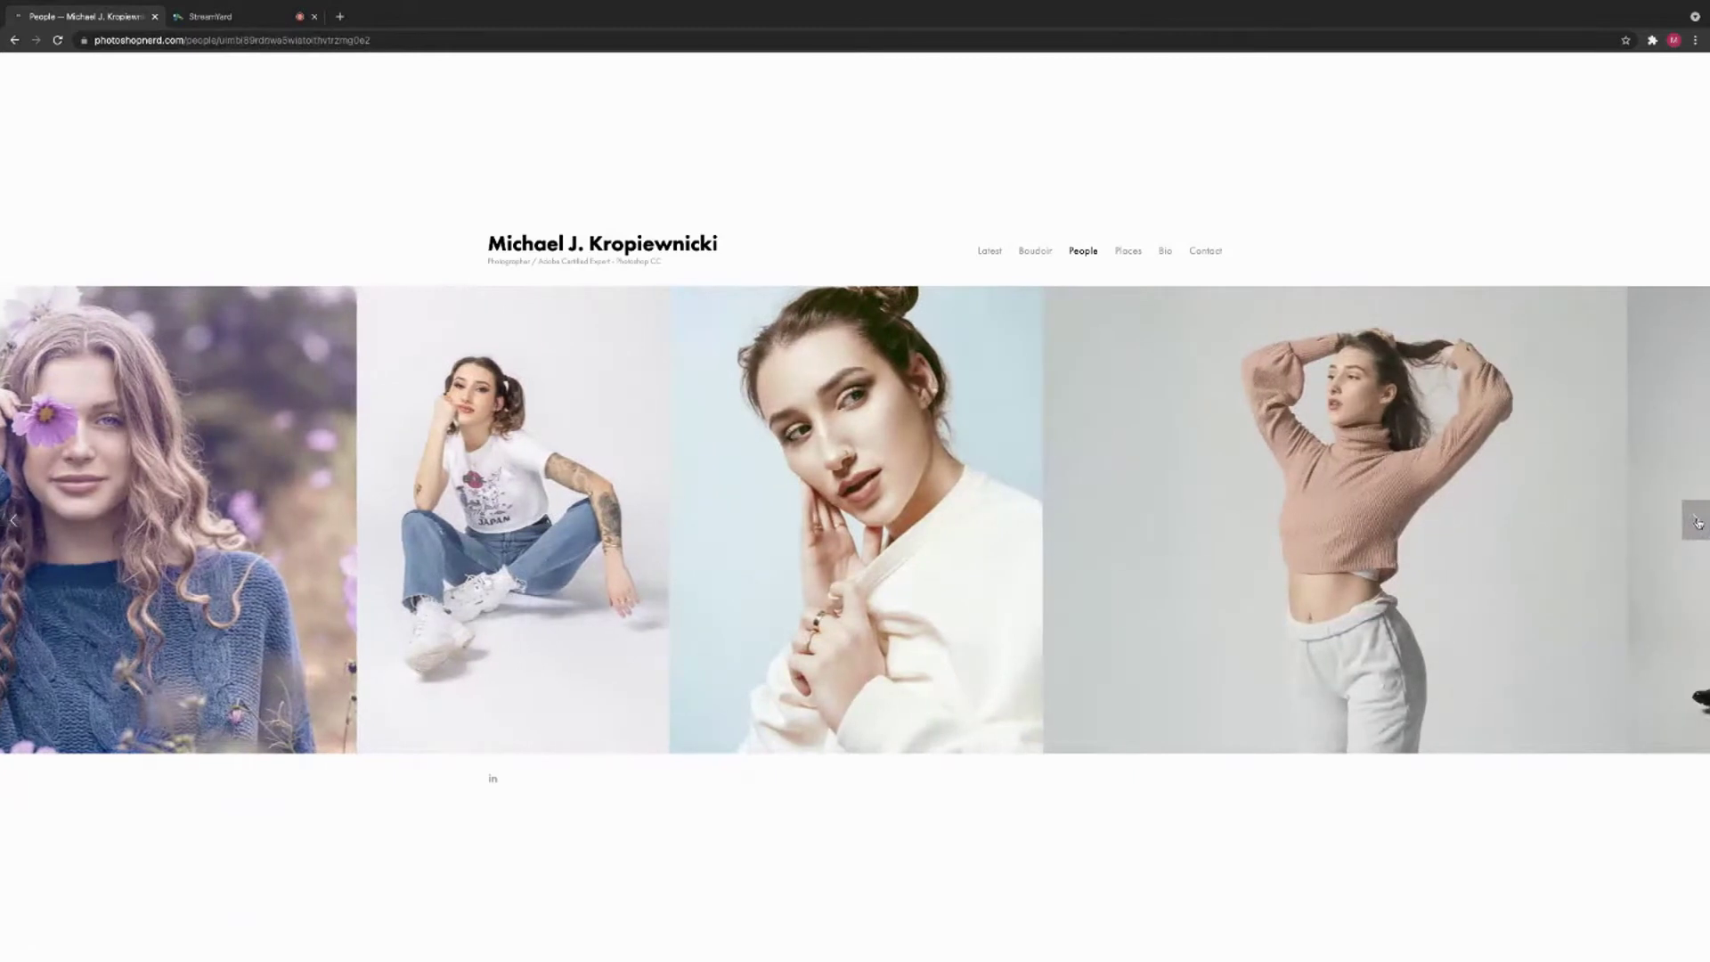
pyautogui.click(1698, 522)
pyautogui.click(1698, 523)
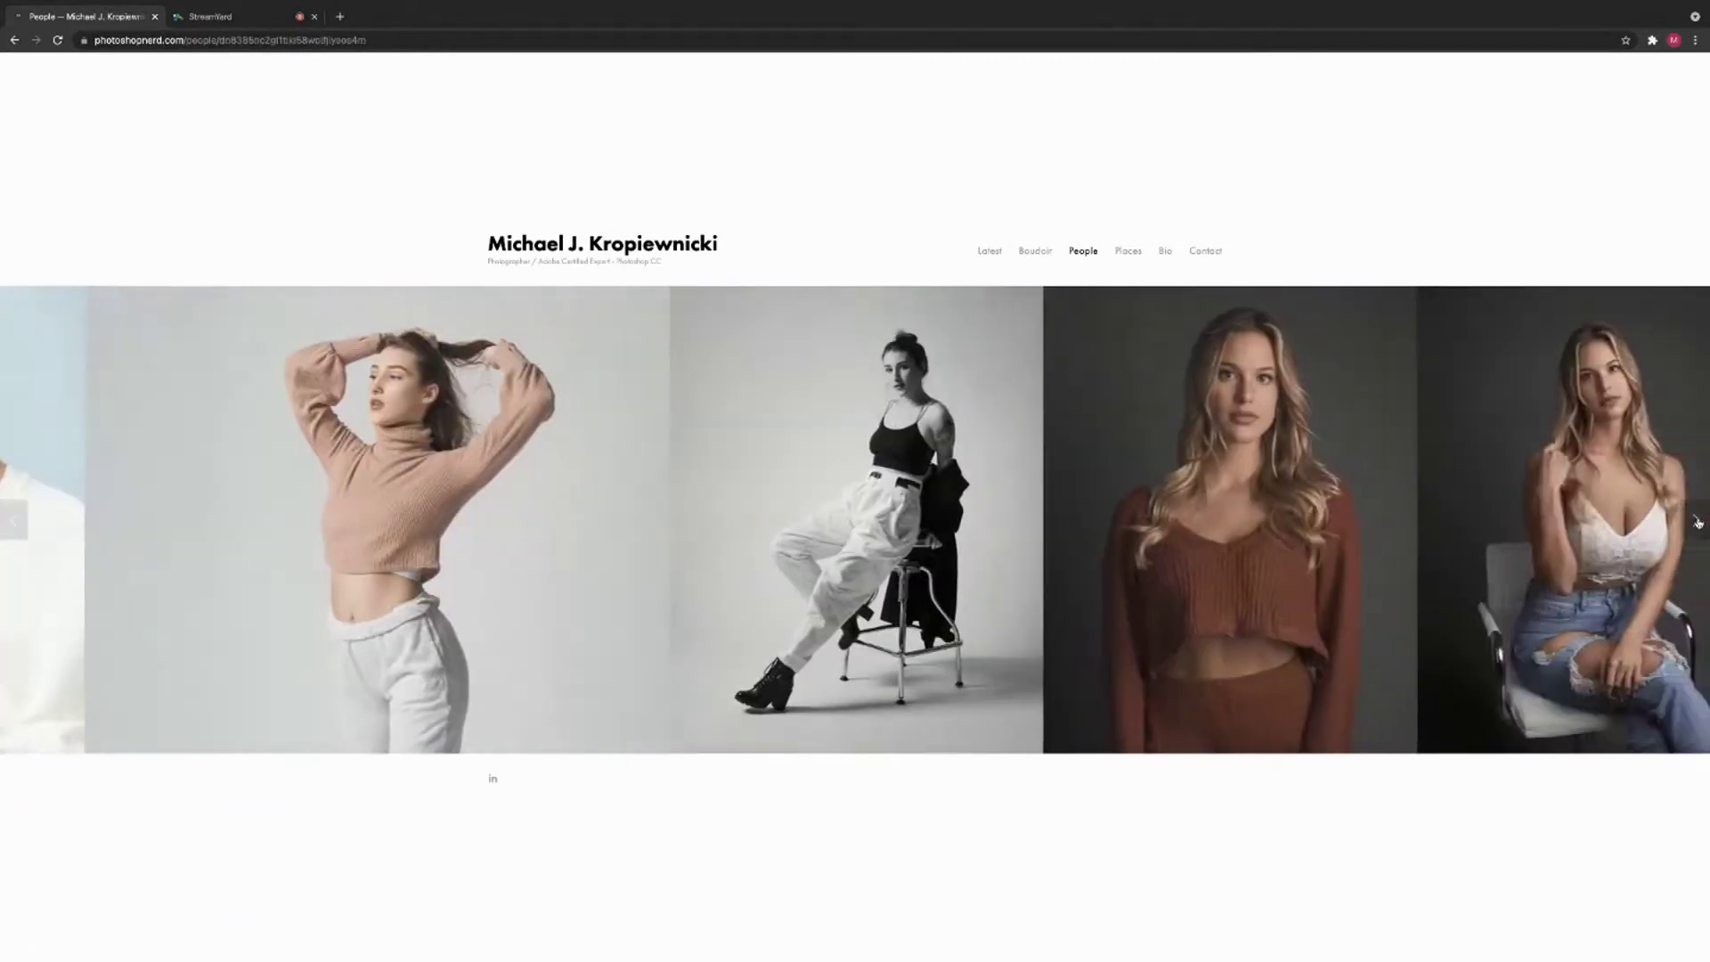
pyautogui.click(1698, 523)
pyautogui.click(1698, 522)
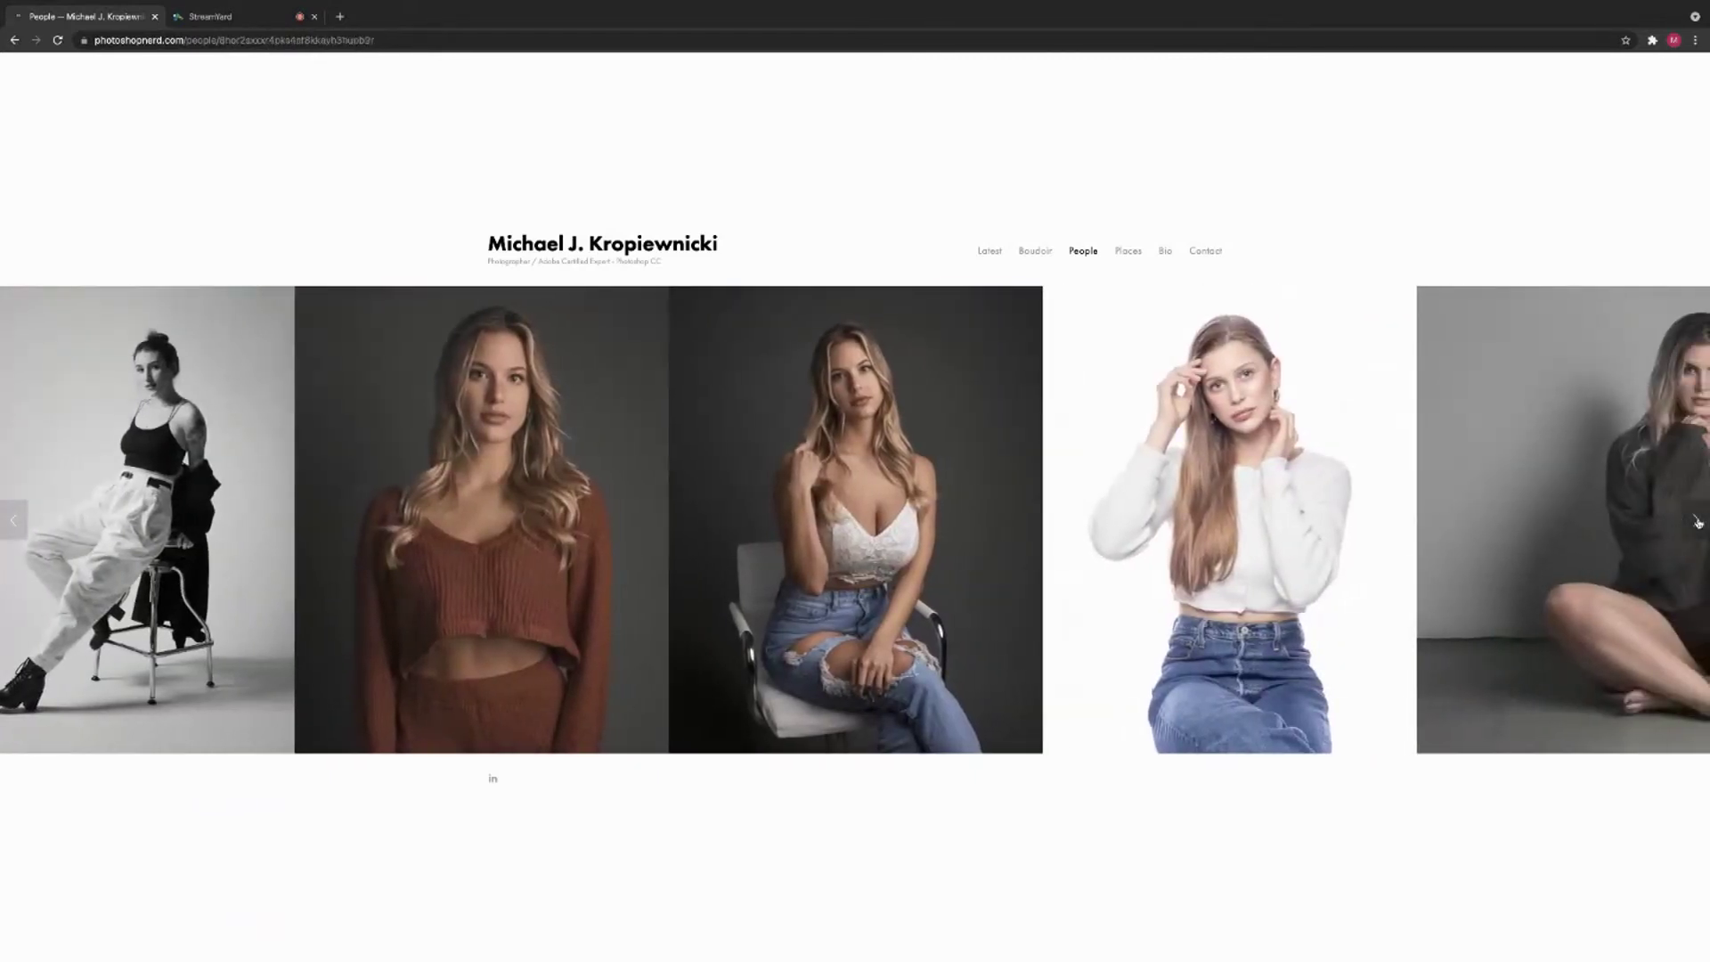
pyautogui.click(1698, 523)
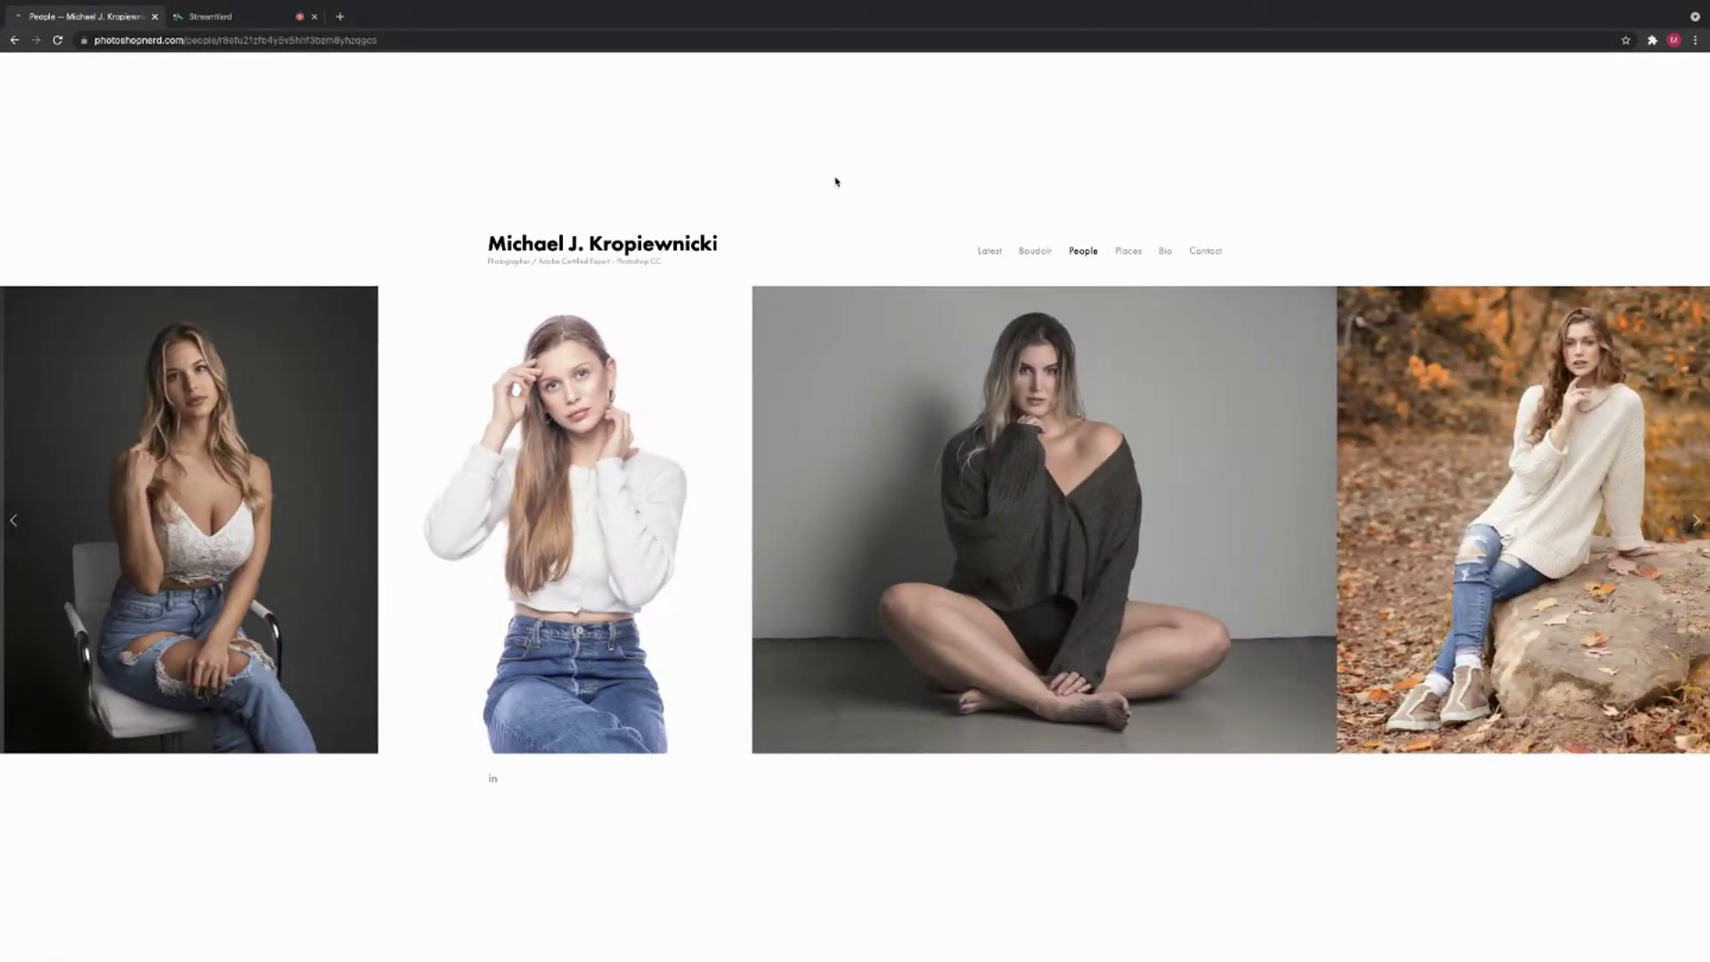
# - View the Boudoir gallery images and return to the portfolio's home page
pyautogui.click(1024, 250)
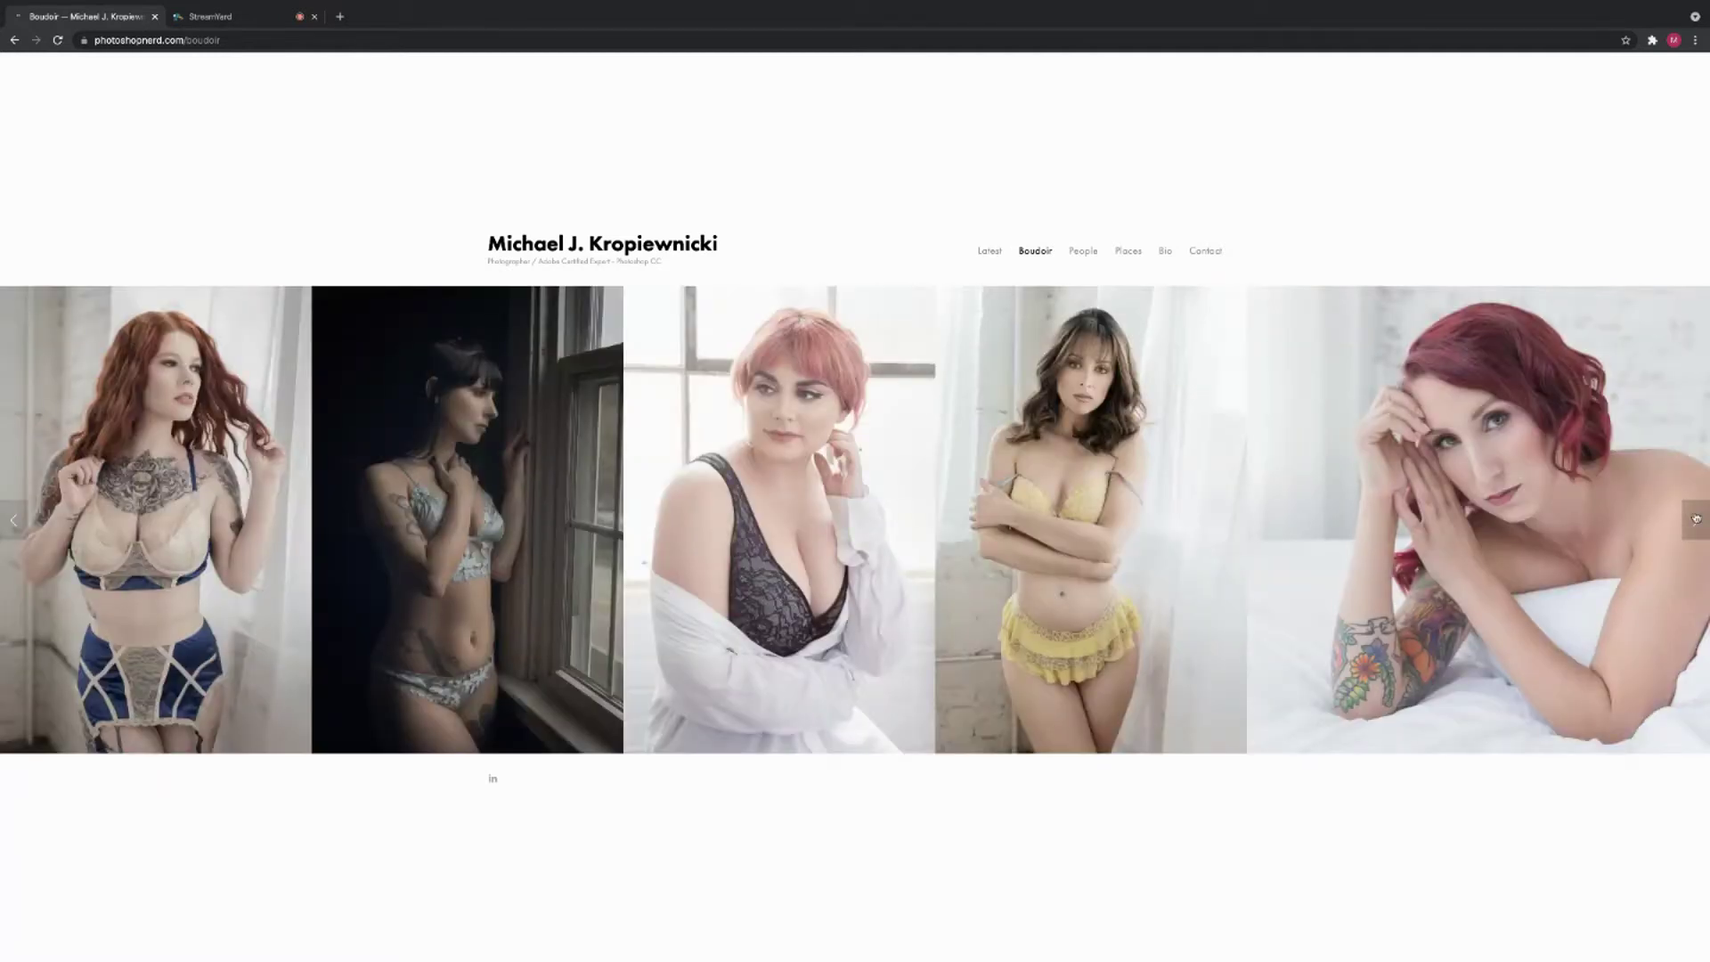
pyautogui.click(1695, 521)
pyautogui.click(1695, 520)
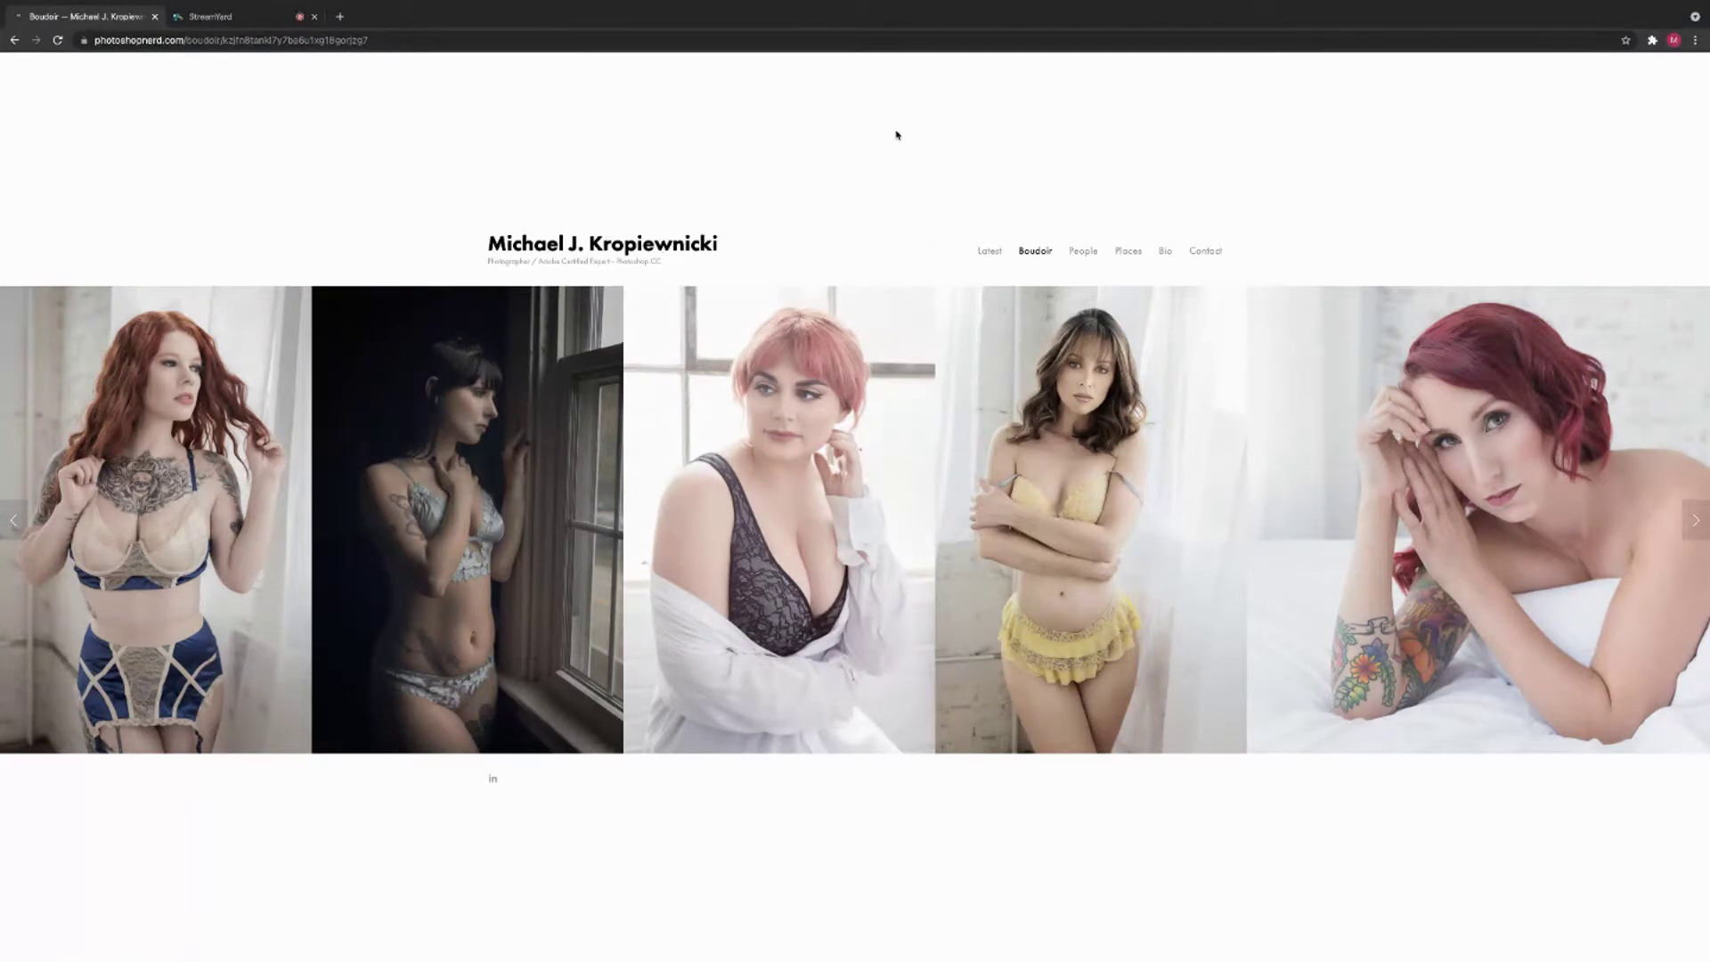
pyautogui.click(567, 242)
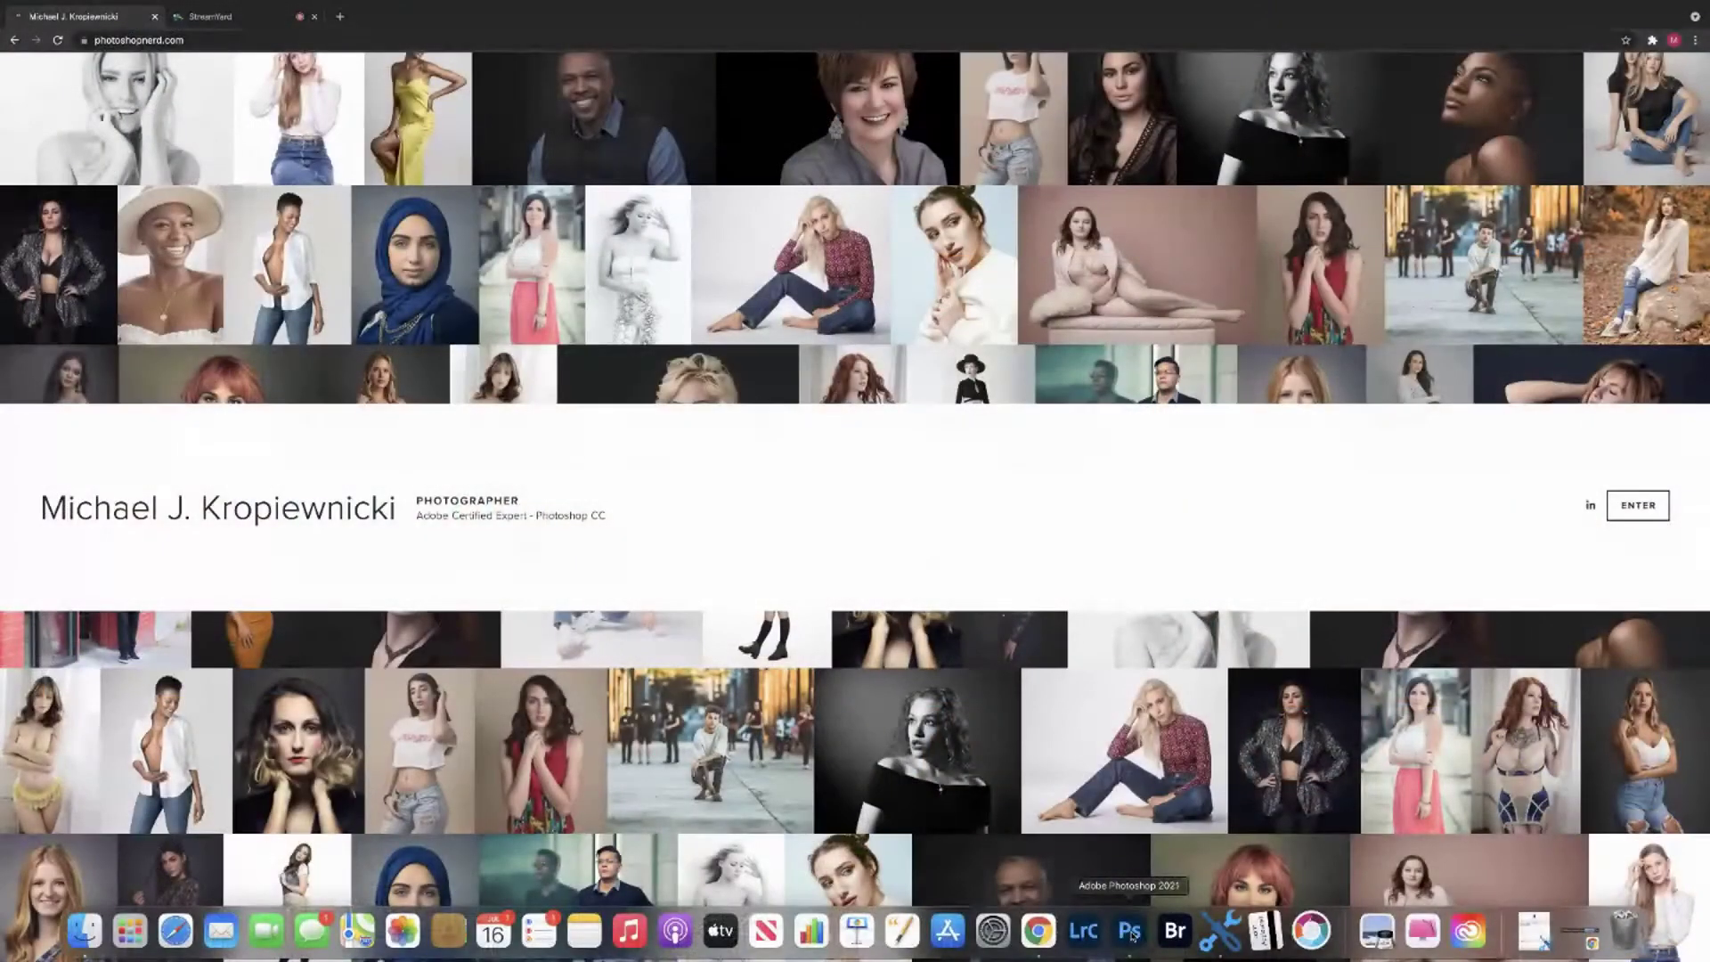
# - Switch to Photoshop and hide the rulers around the elegant-woman black-background portrait
pyautogui.click(1129, 931)
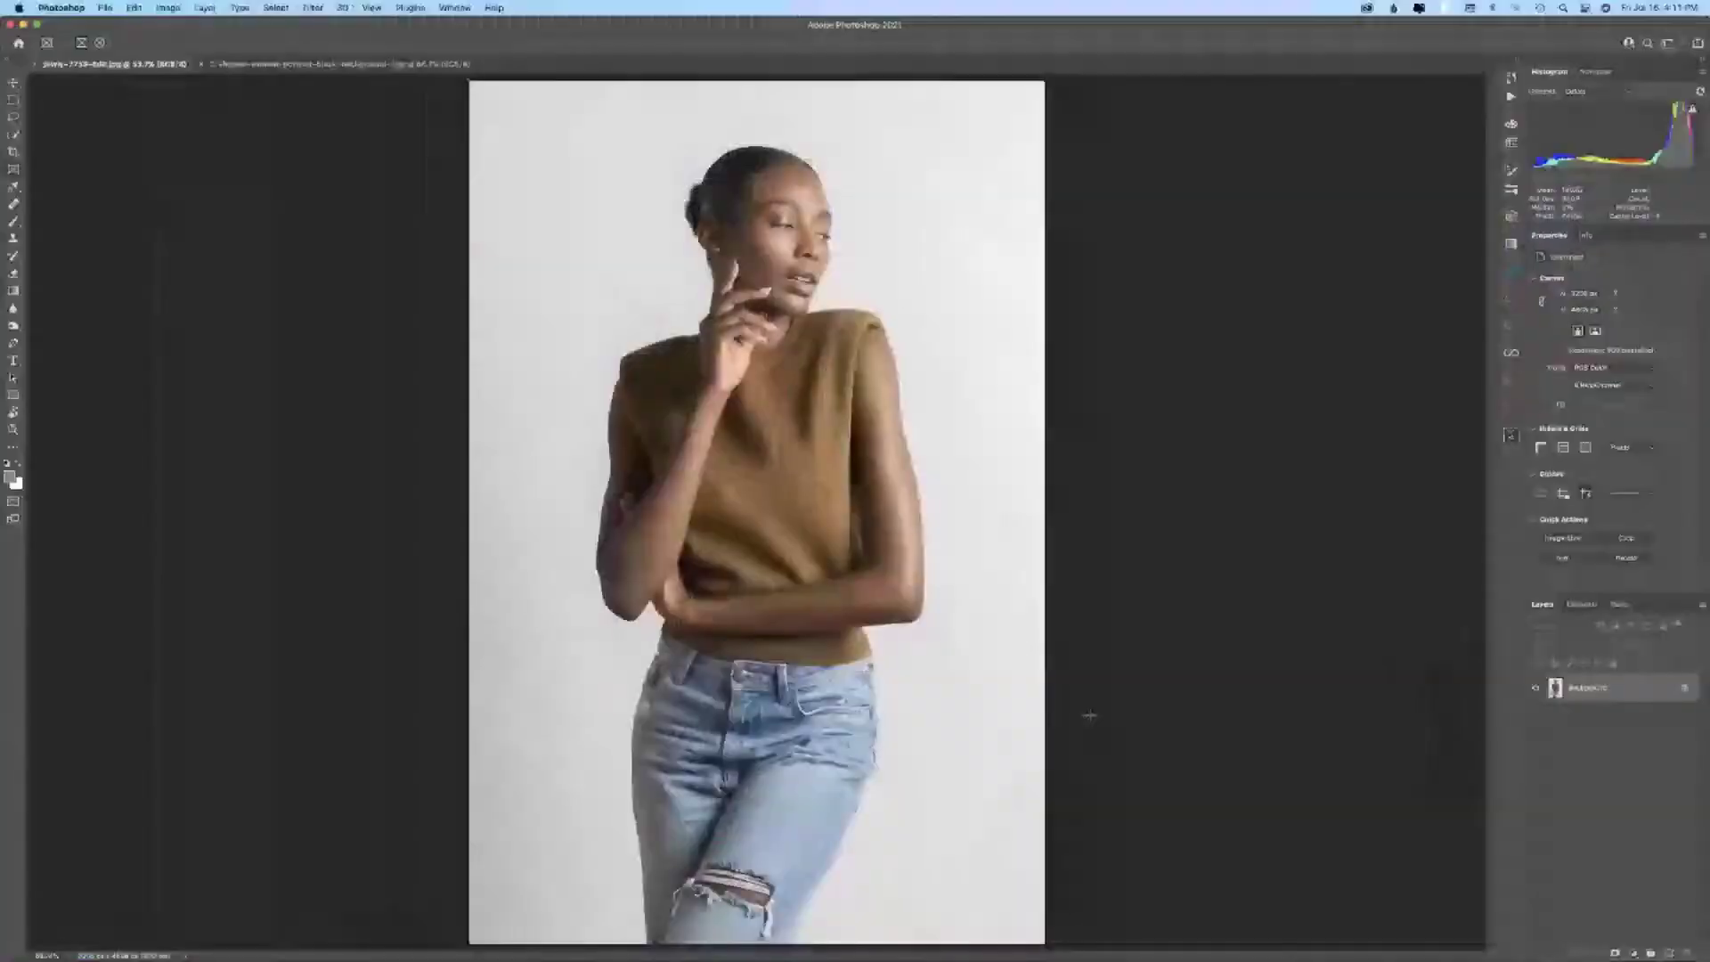
pyautogui.click(271, 64)
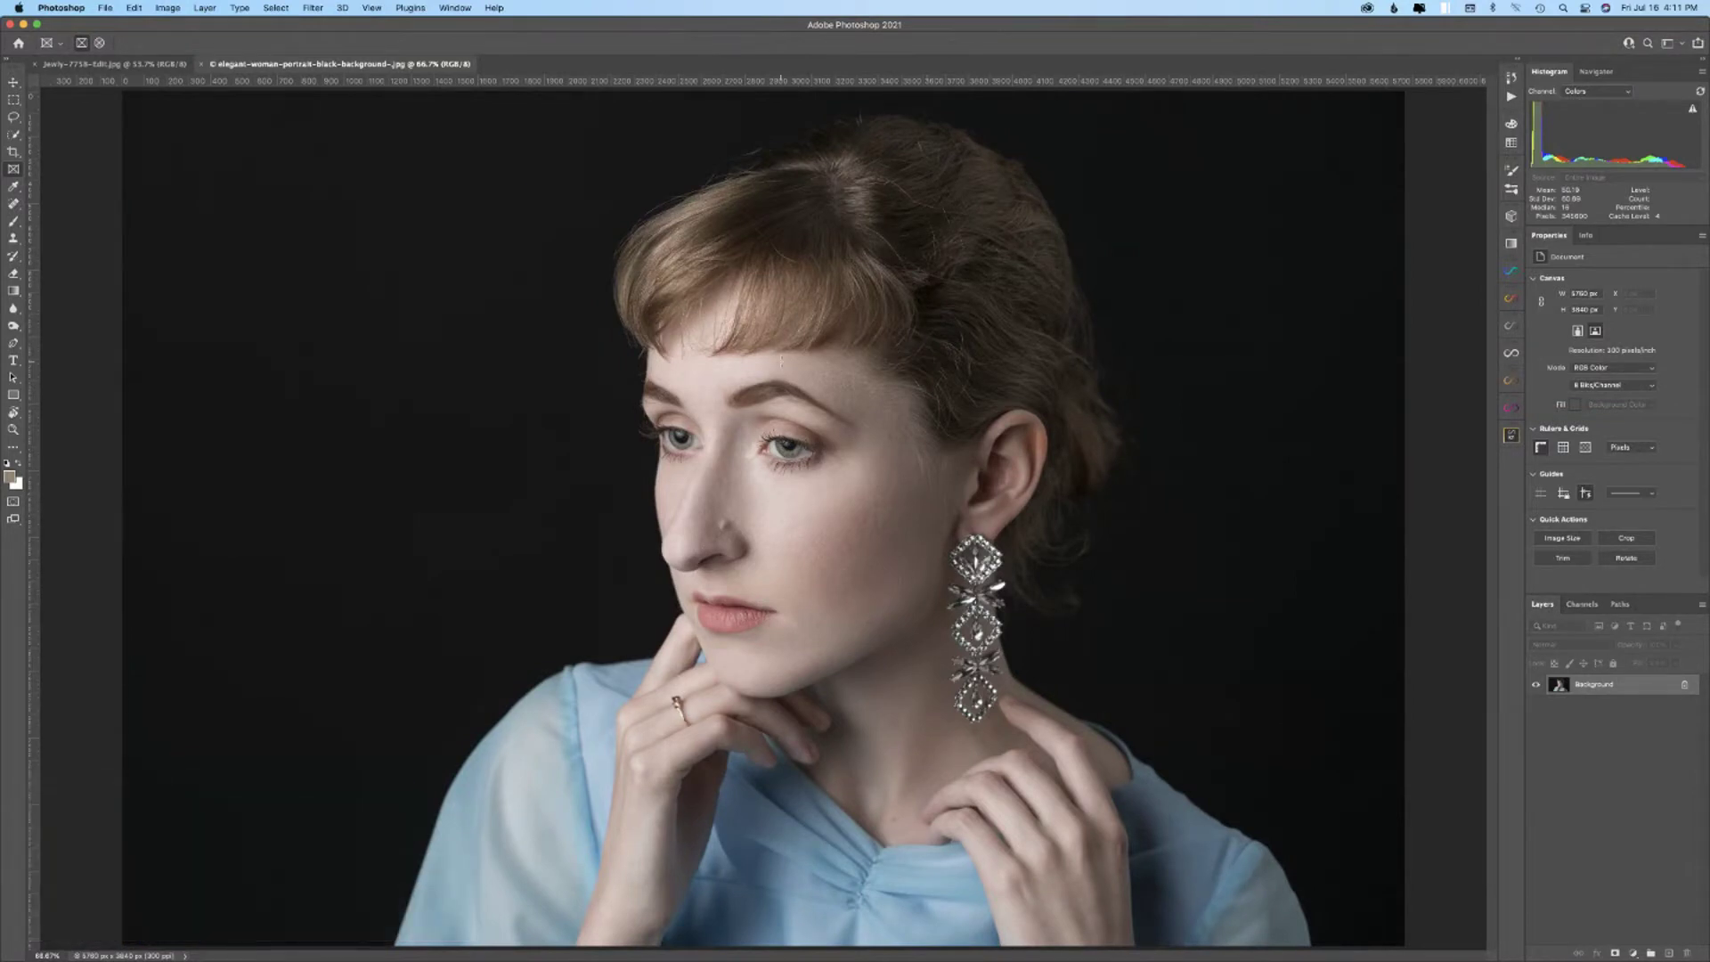
pyautogui.press('super+r')
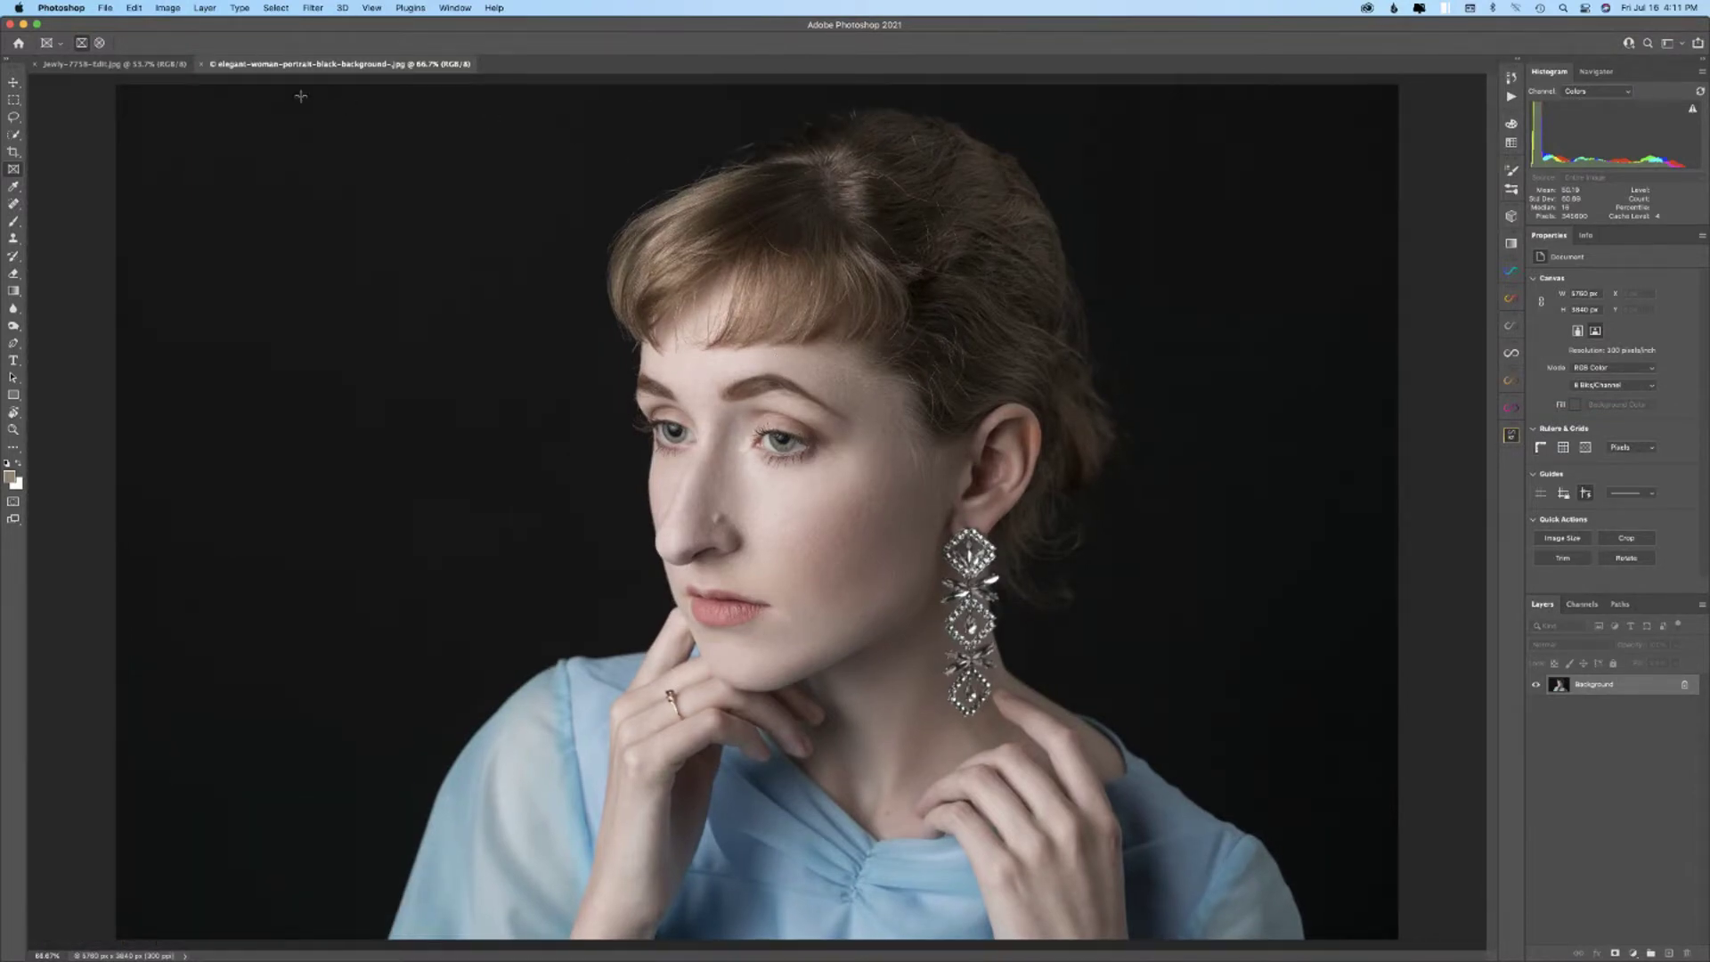
# - Bring the portrait of the woman in the brown top to the front and show the Actions panel
pyautogui.click(133, 68)
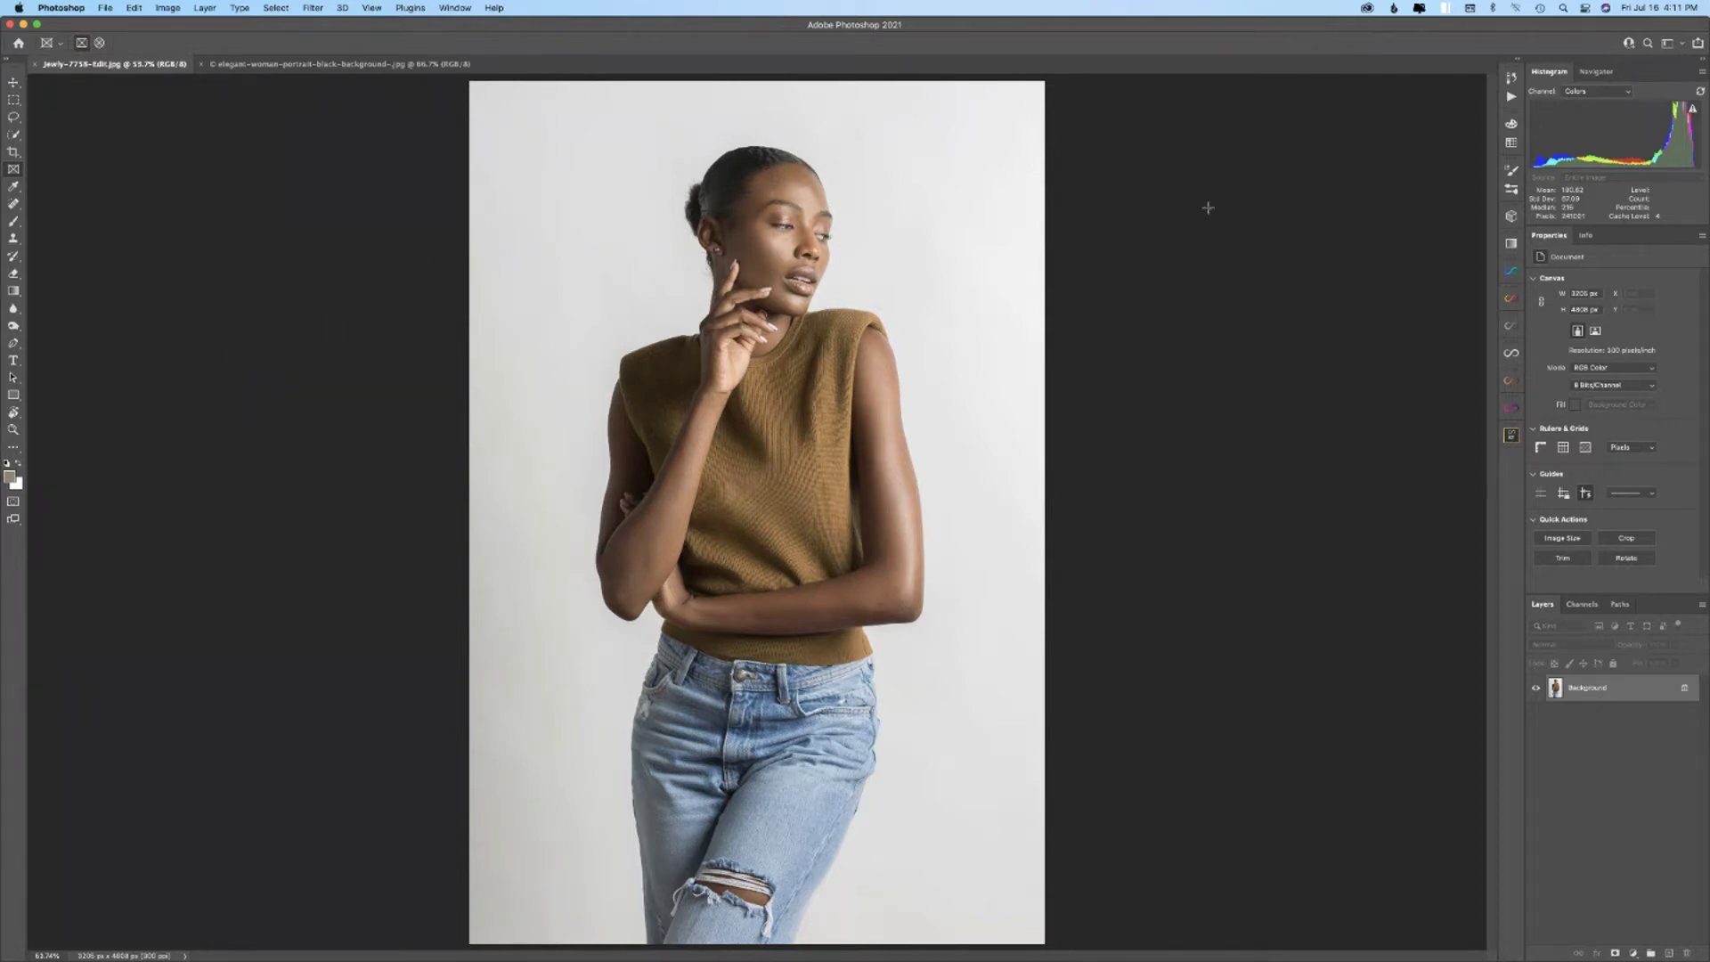
pyautogui.click(1511, 97)
pyautogui.click(1512, 98)
pyautogui.click(452, 8)
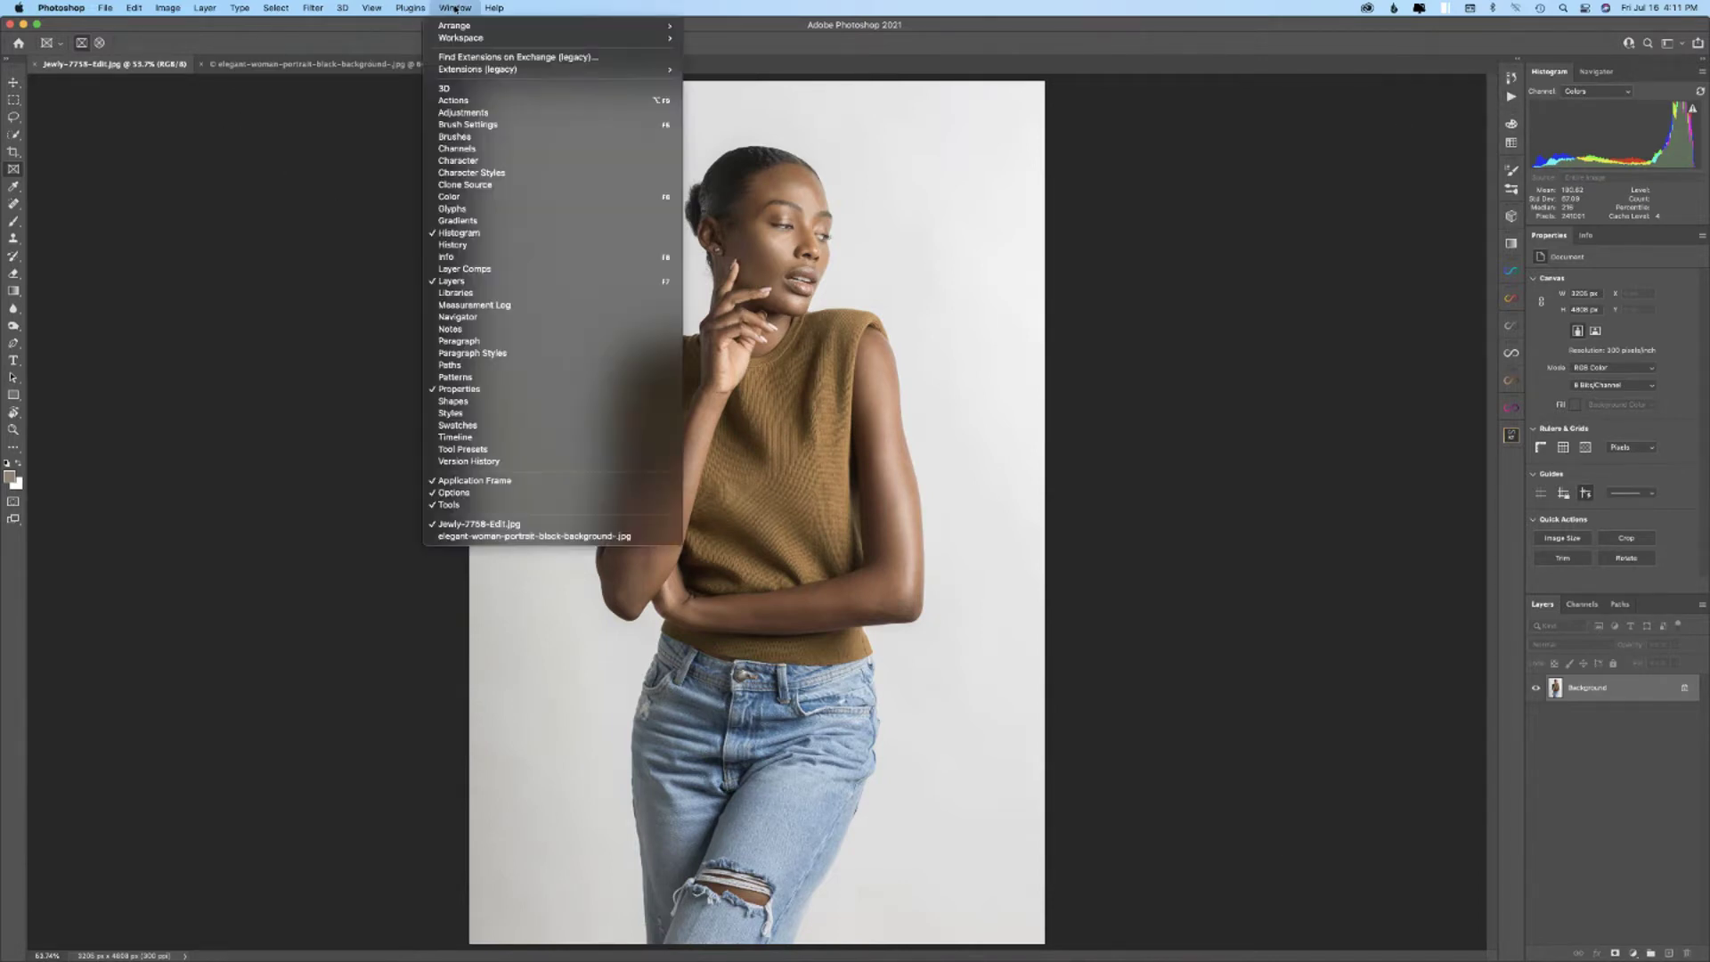
pyautogui.click(452, 101)
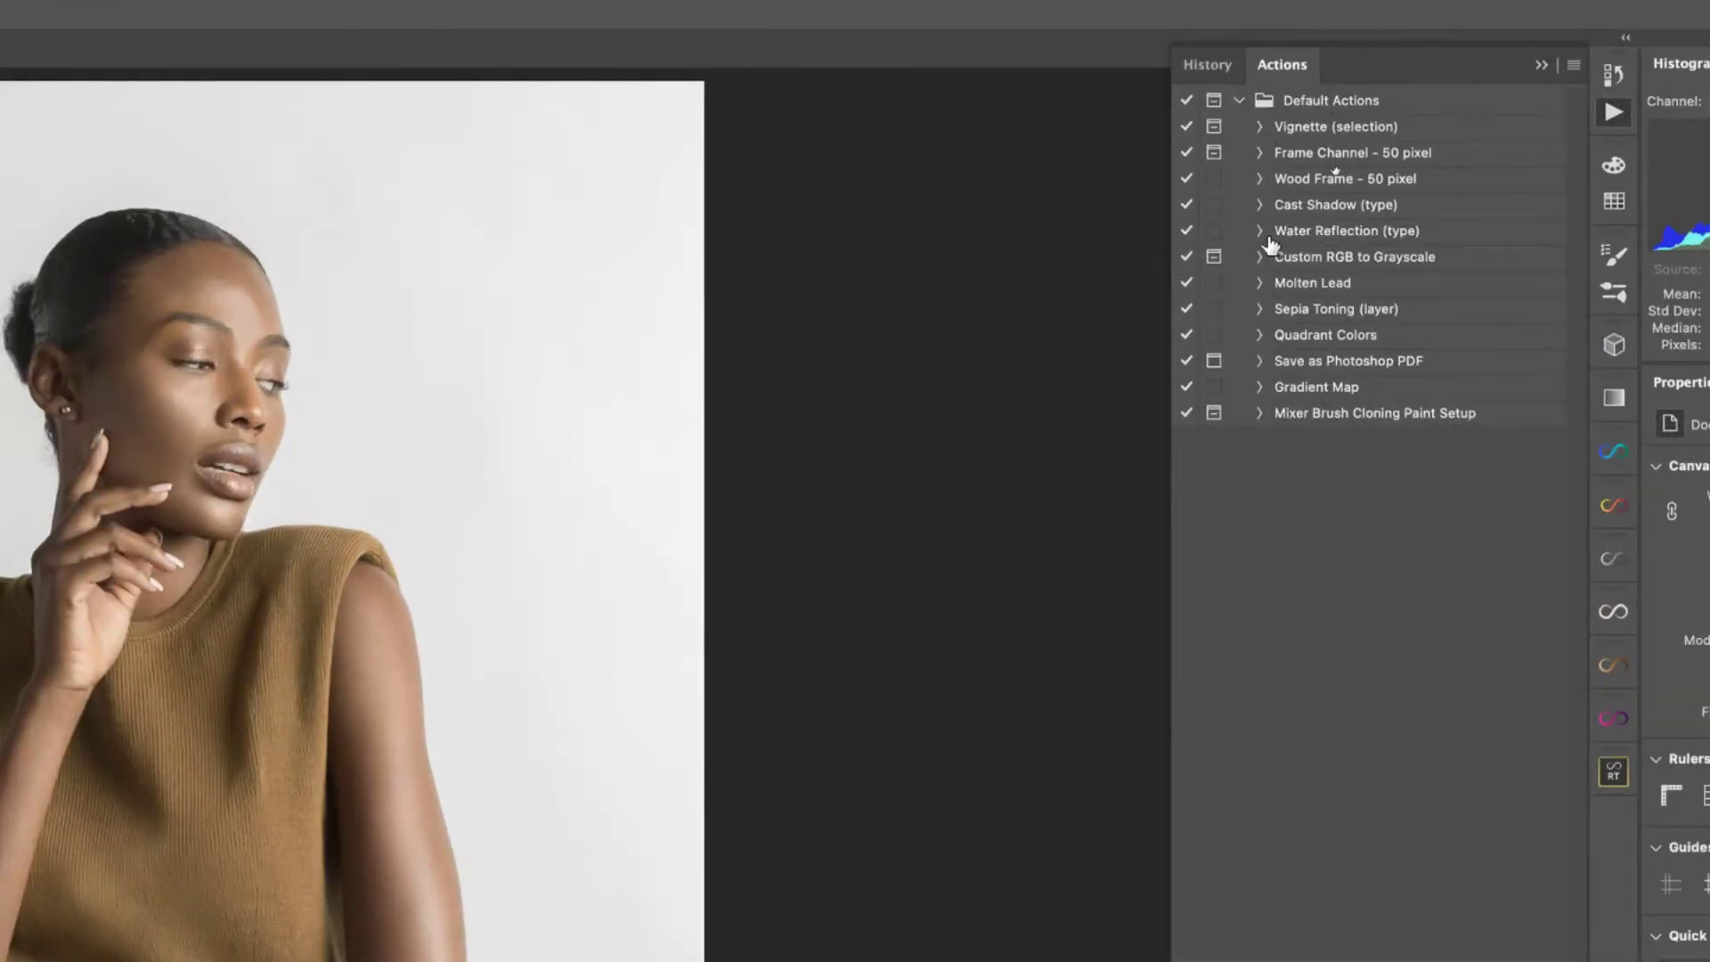
# - Display the actions in Button Mode and restore their expandable list view
pyautogui.click(1573, 65)
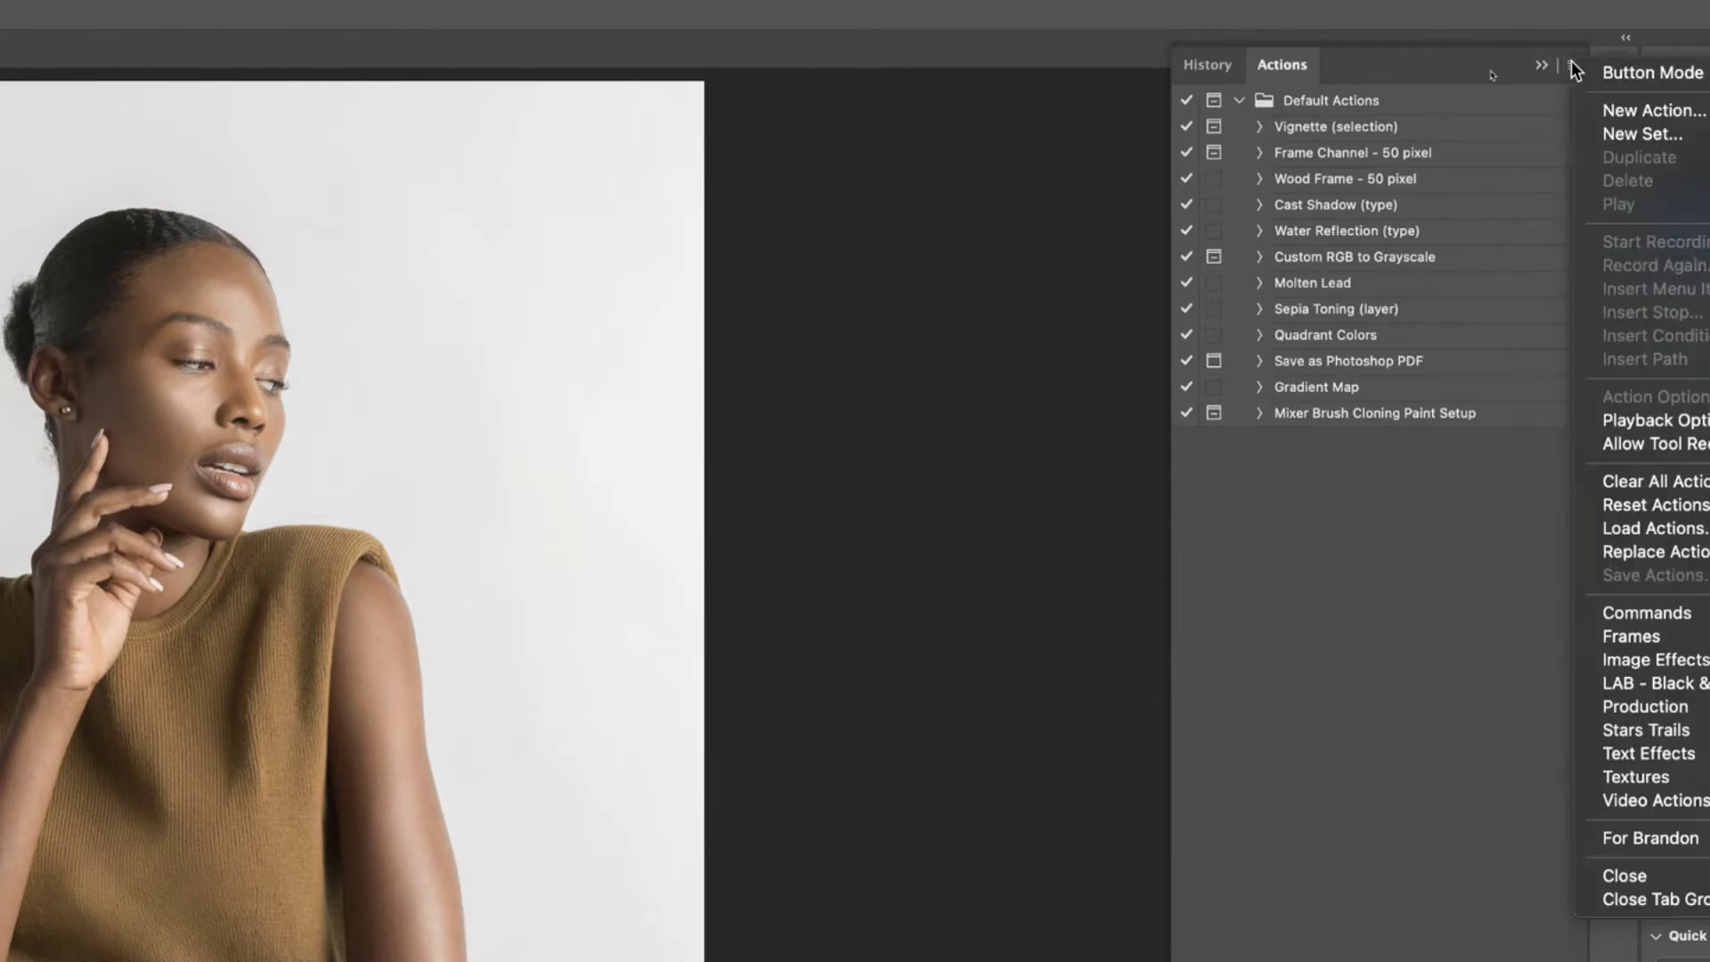
pyautogui.click(1613, 71)
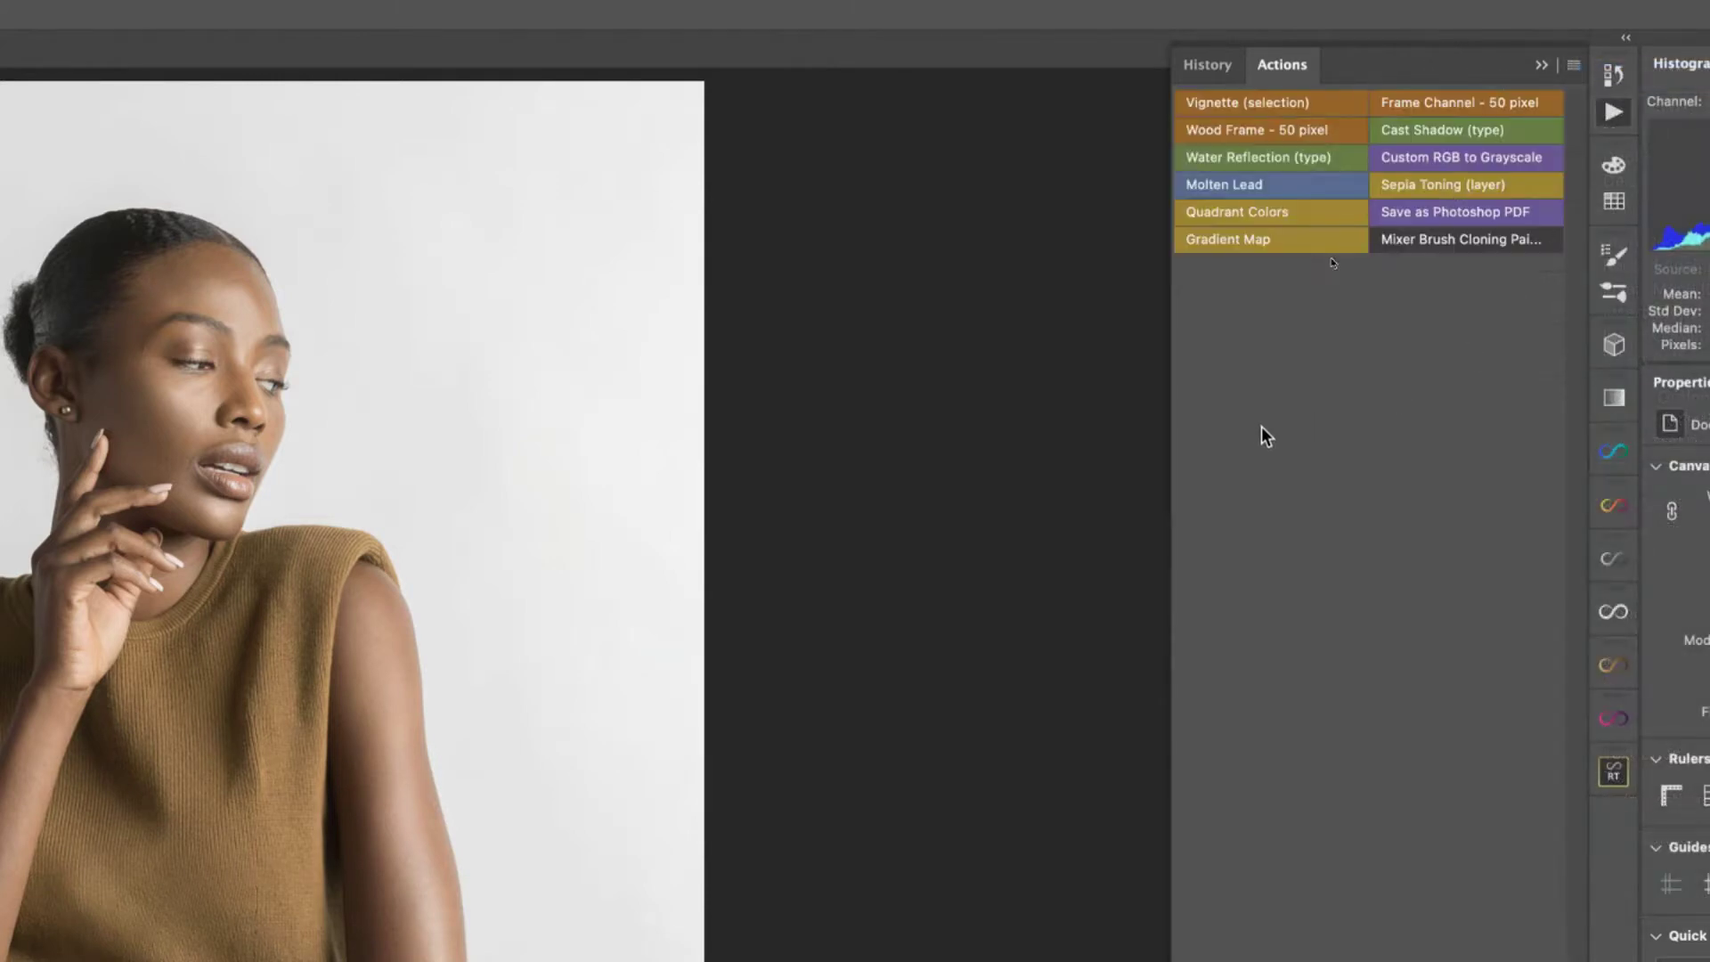
pyautogui.click(1573, 66)
pyautogui.click(1613, 75)
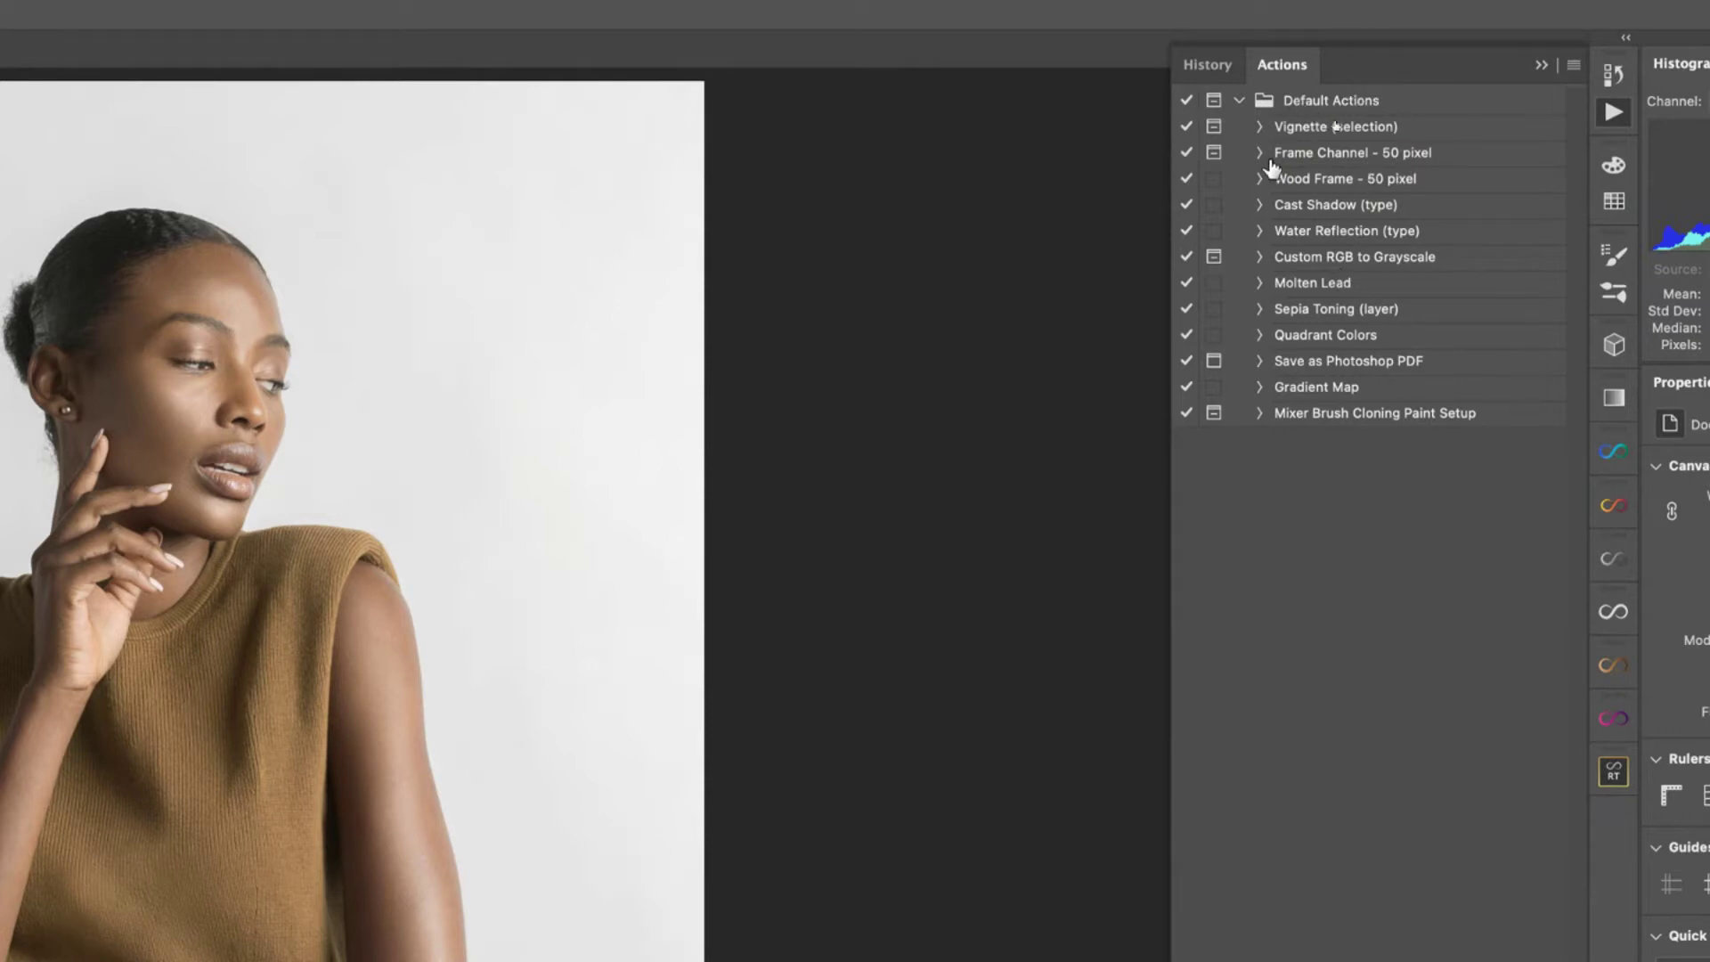
# - Run the Wood Frame - 50 pixel action from the Default Actions set on the portrait, continuing past its image-size notice
pyautogui.click(1356, 102)
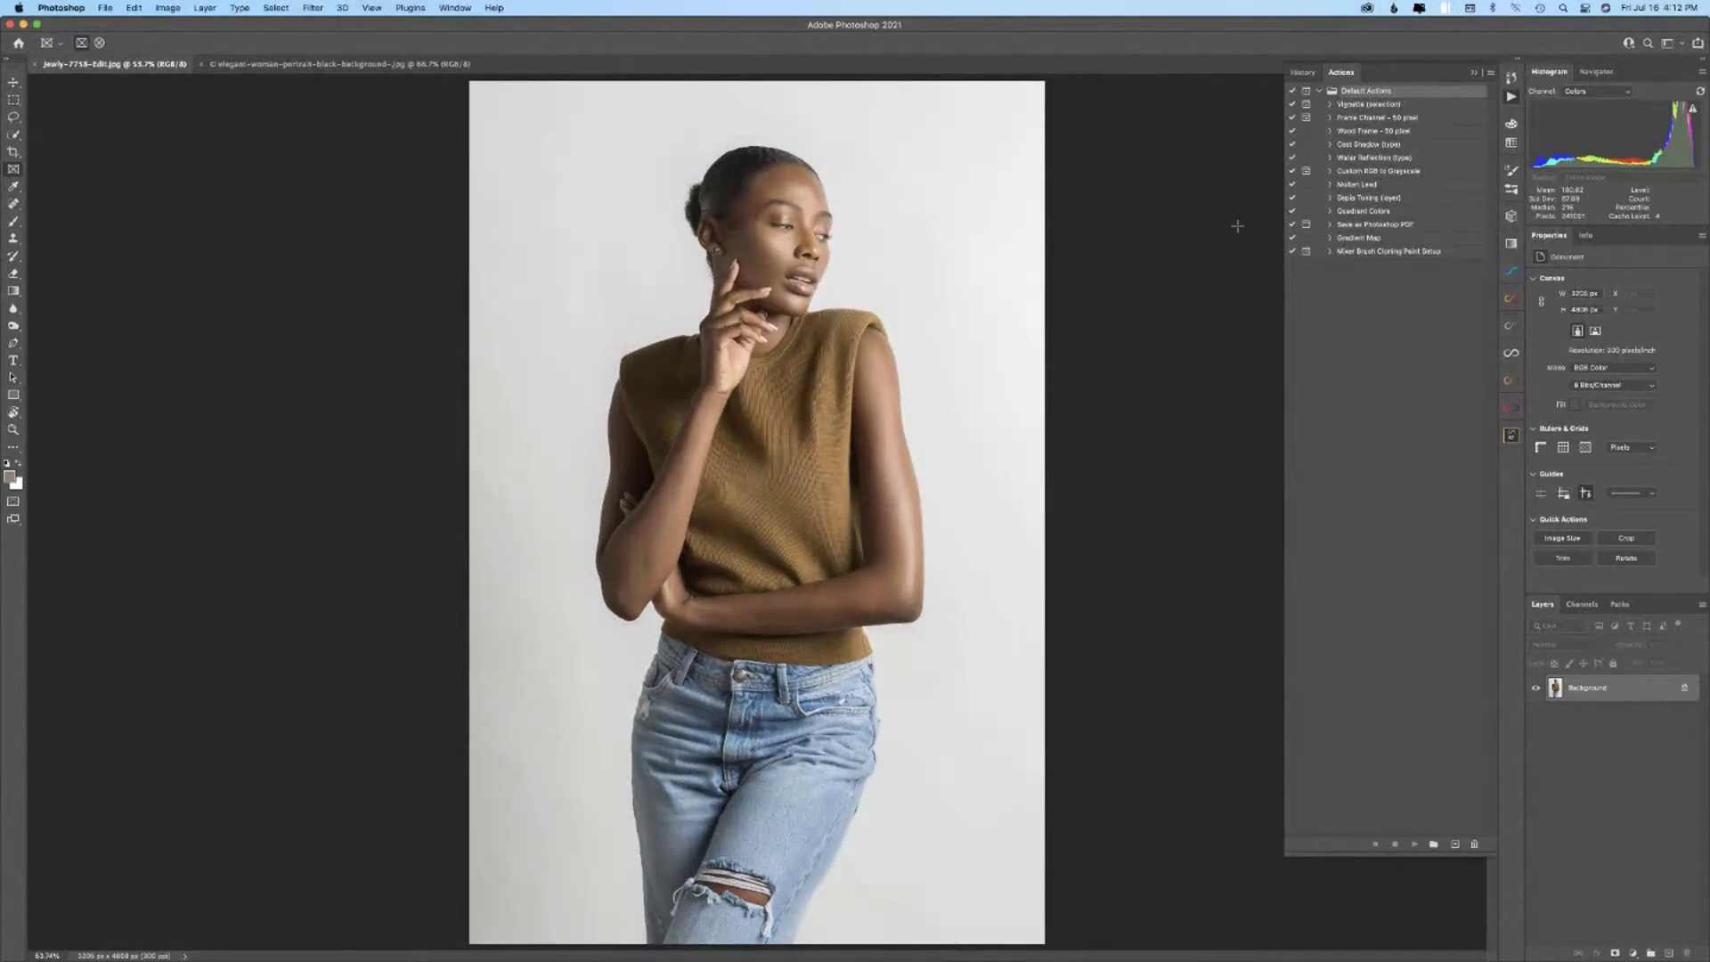
pyautogui.click(1357, 132)
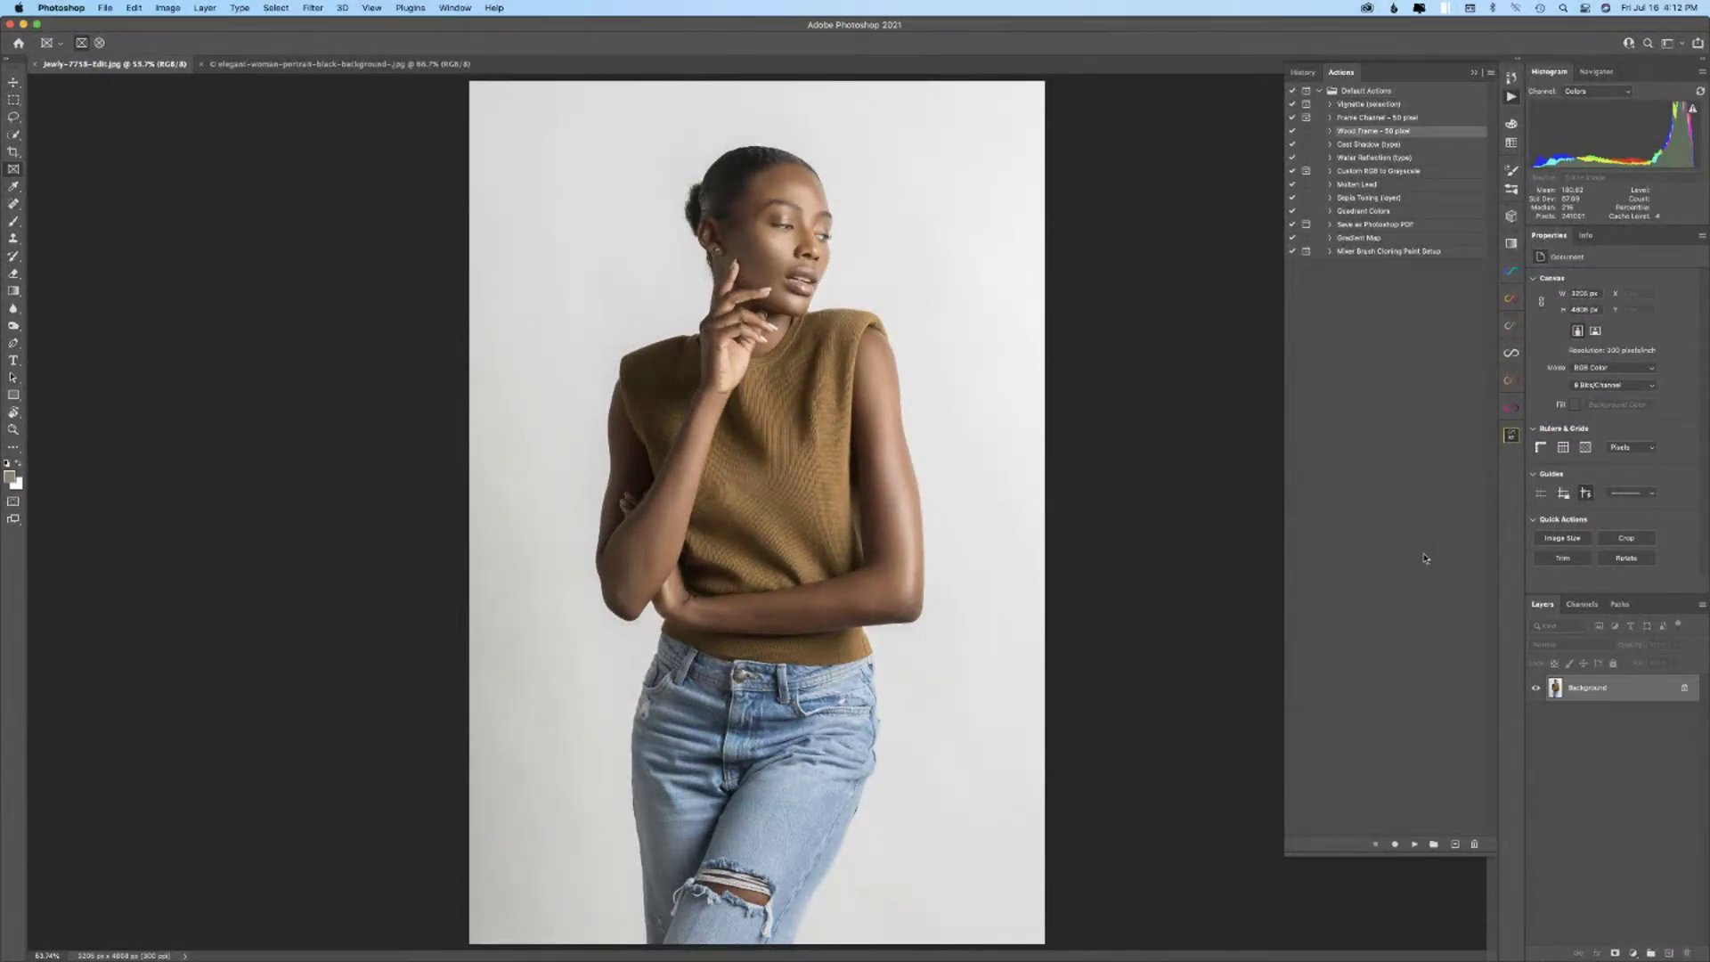
pyautogui.click(1414, 845)
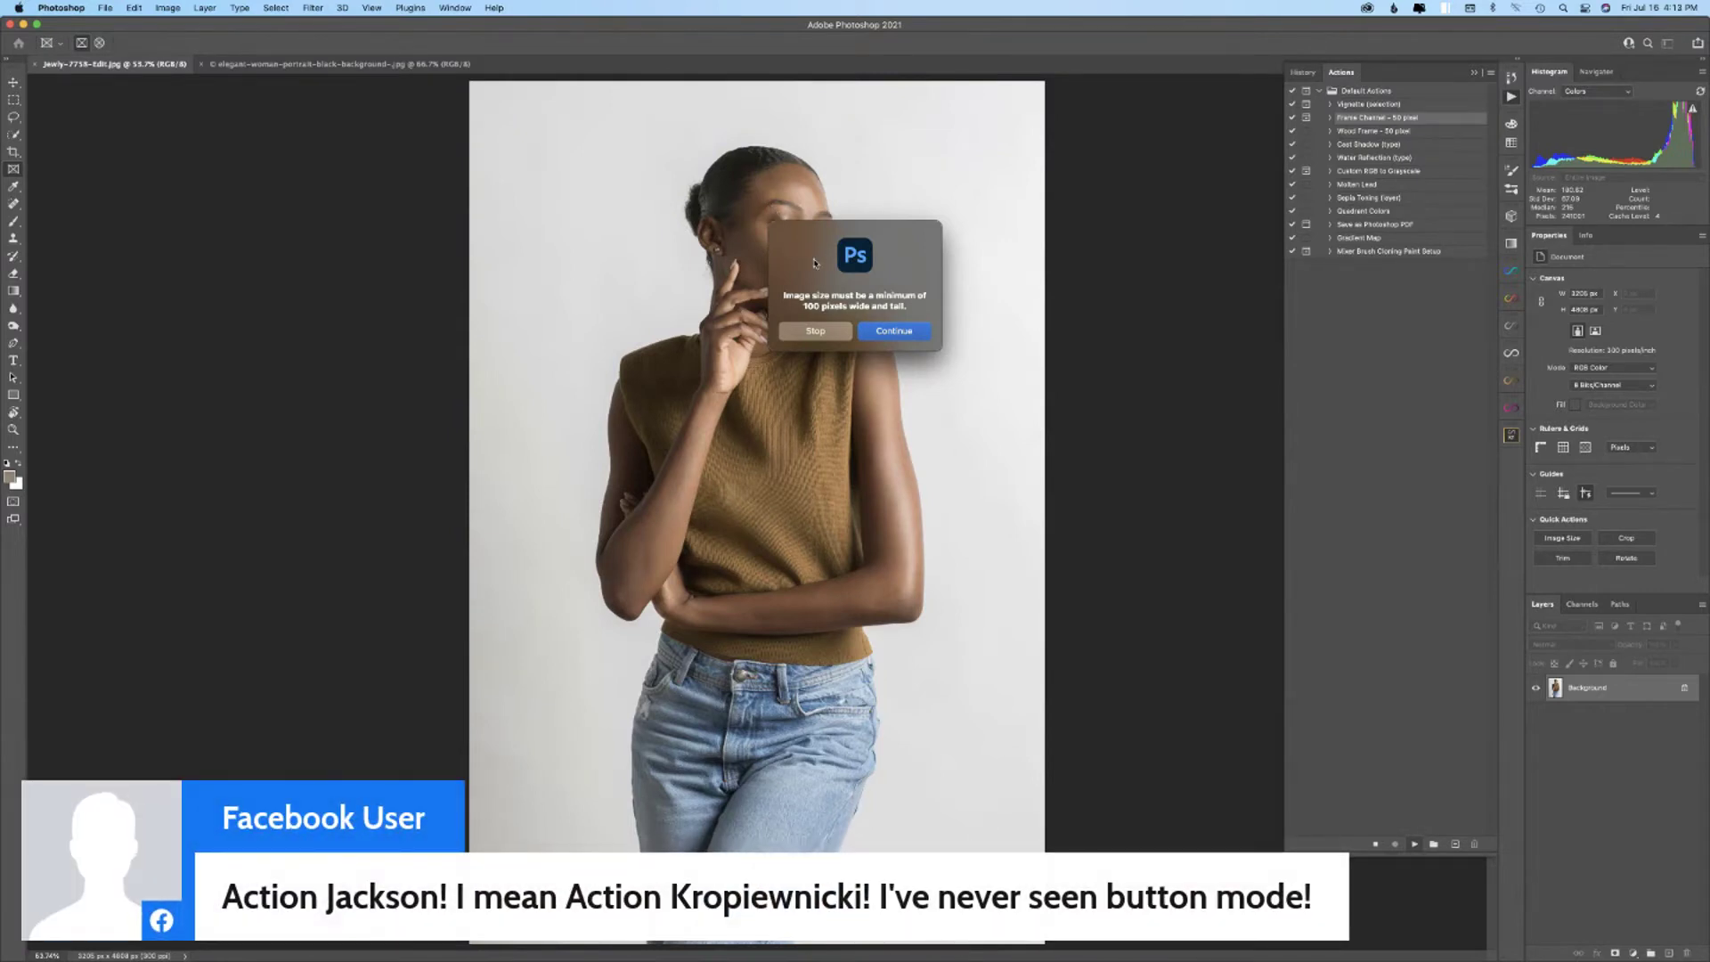
pyautogui.click(894, 330)
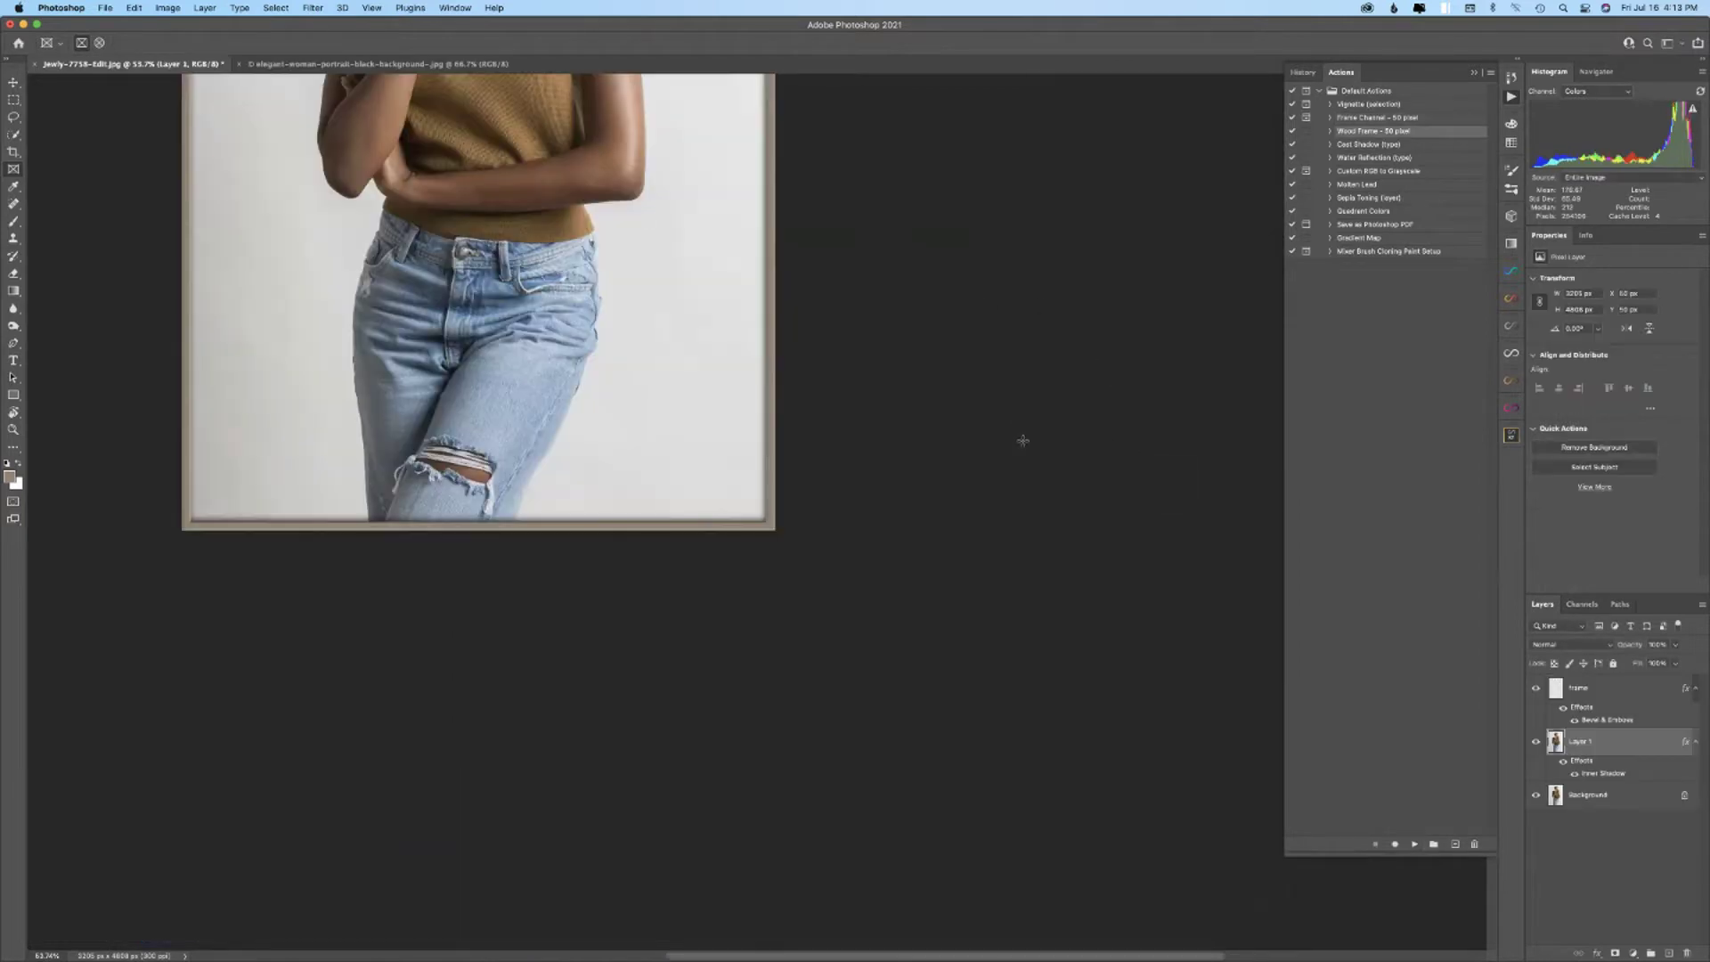
# - Switch to the elegant-woman black-background portrait and run the Wood Frame - 50 pixel action on it, continuing past the image-size notice
pyautogui.press('super+0')
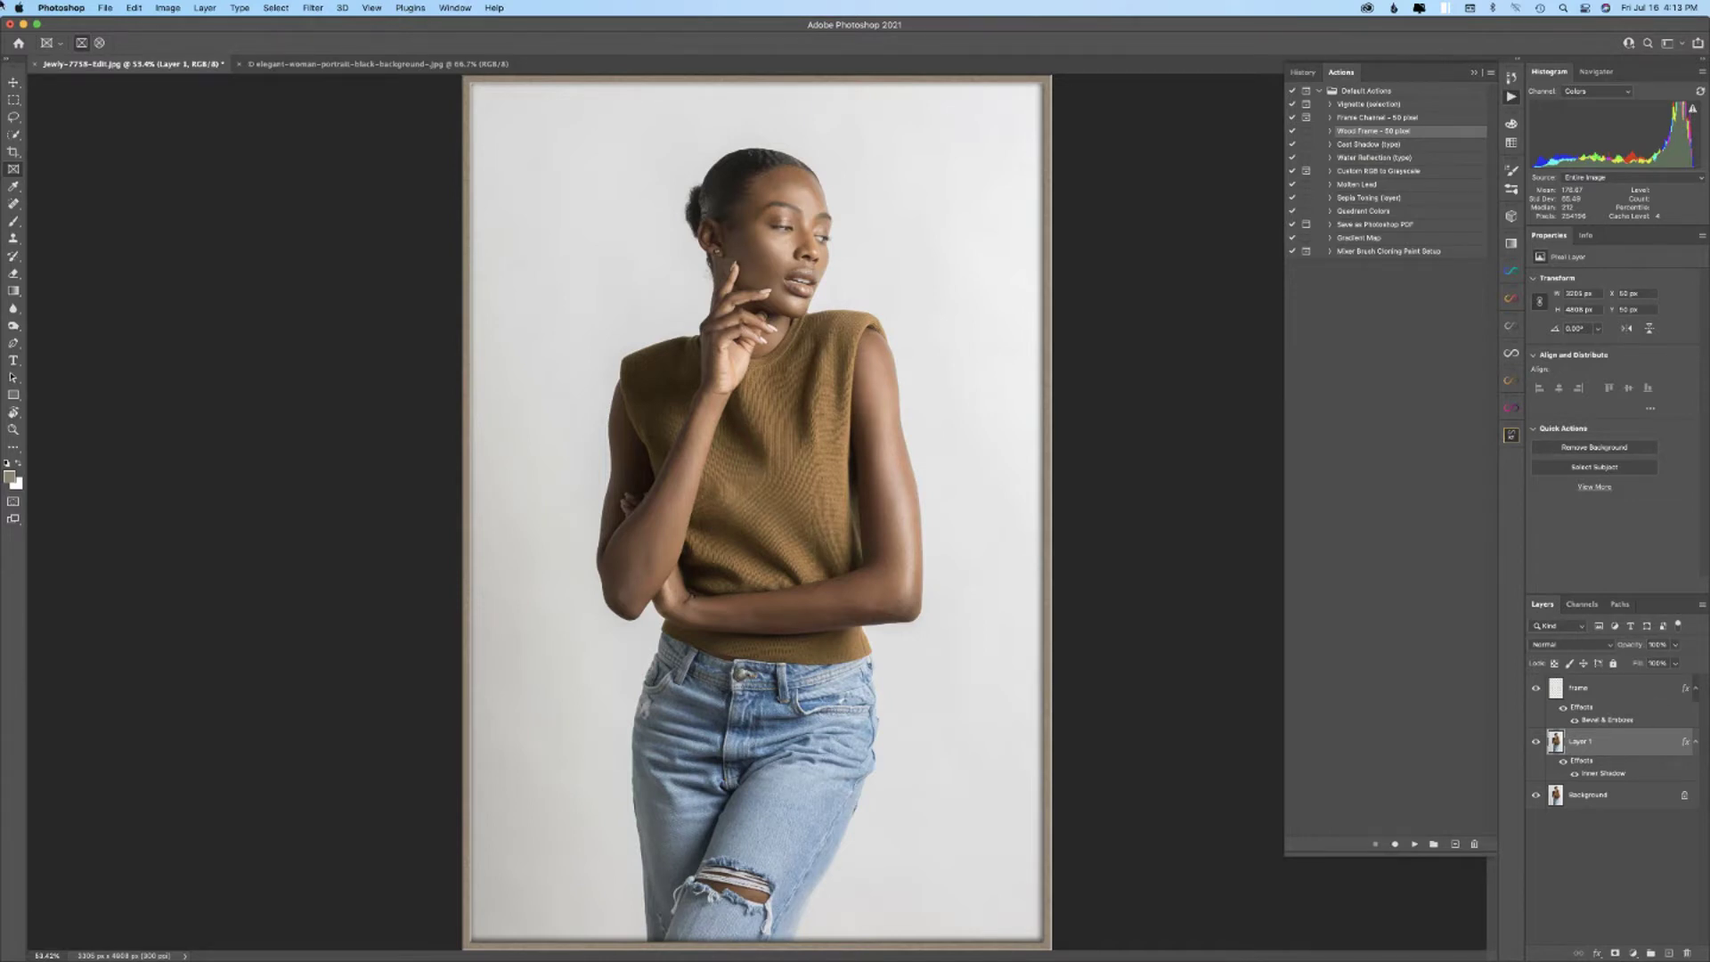
pyautogui.click(317, 65)
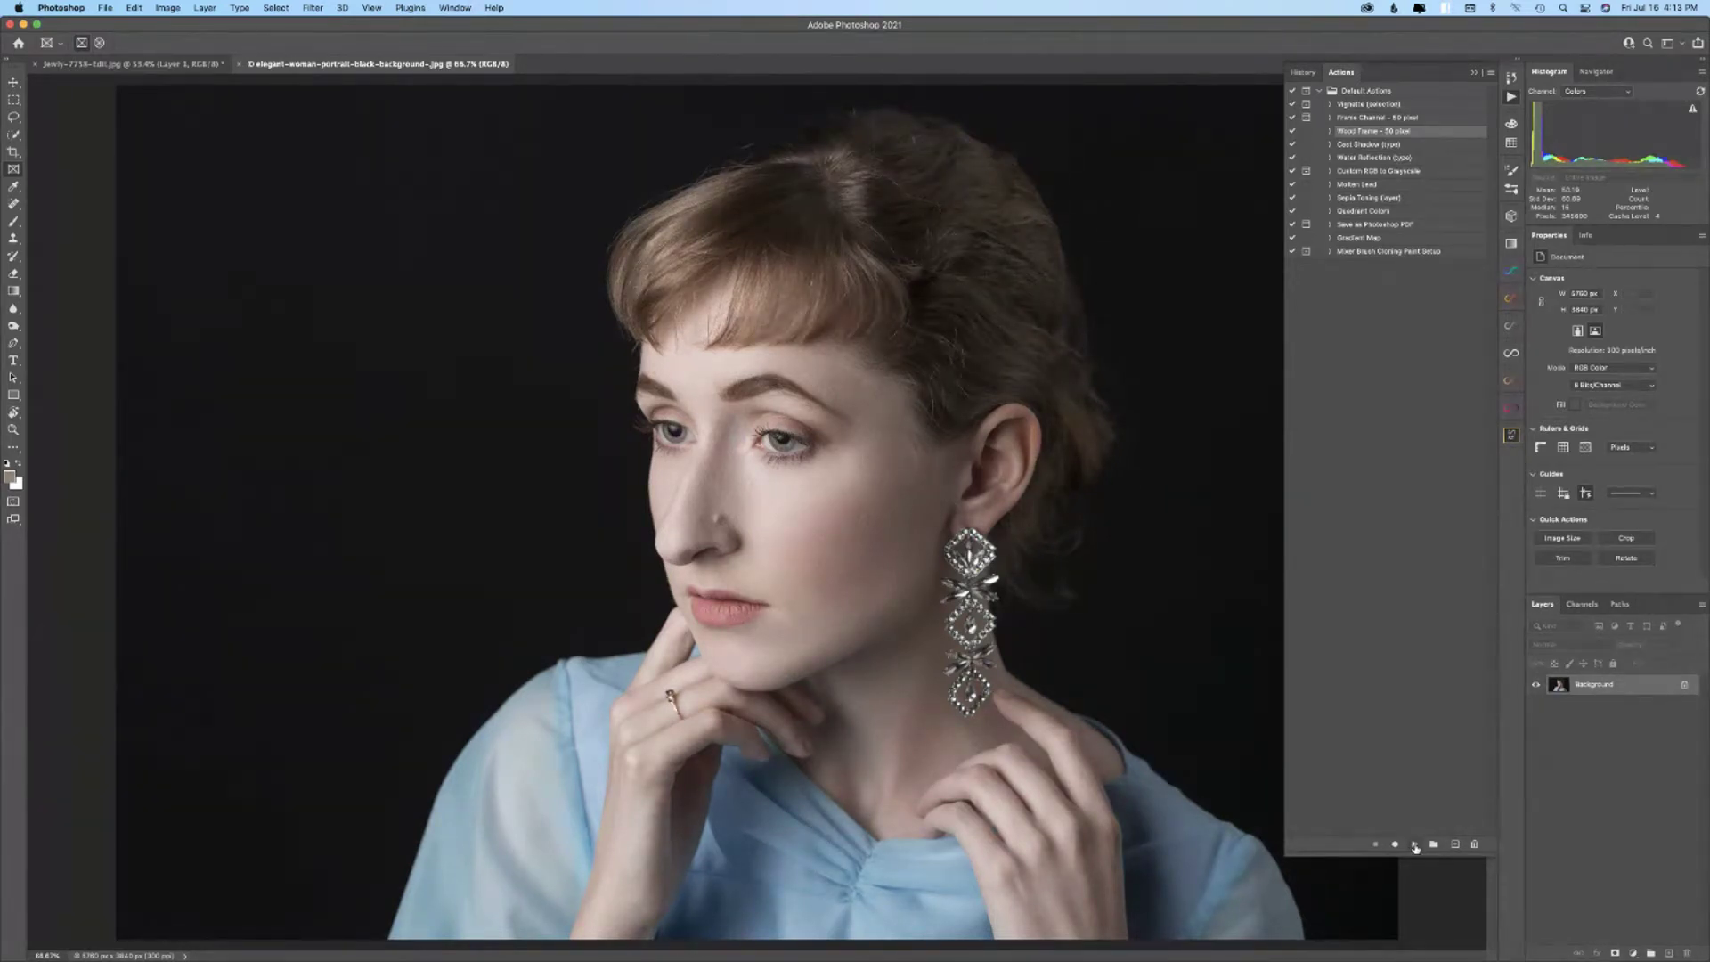
pyautogui.click(1415, 845)
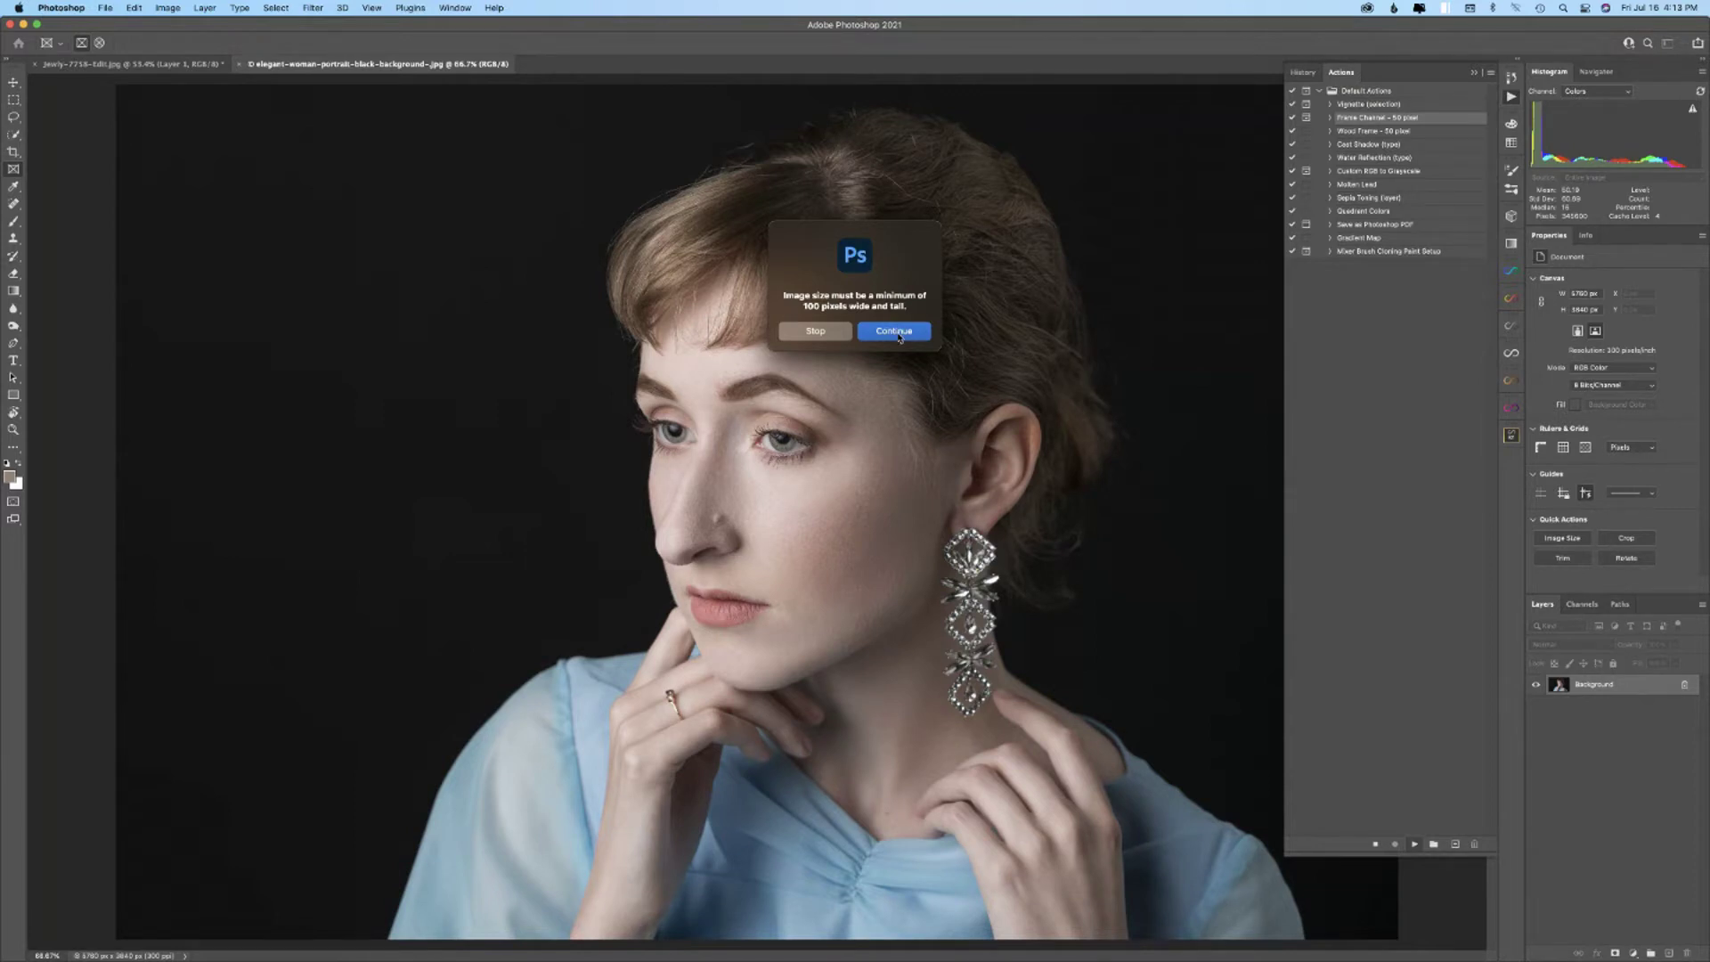
pyautogui.click(900, 337)
pyautogui.press('Return')
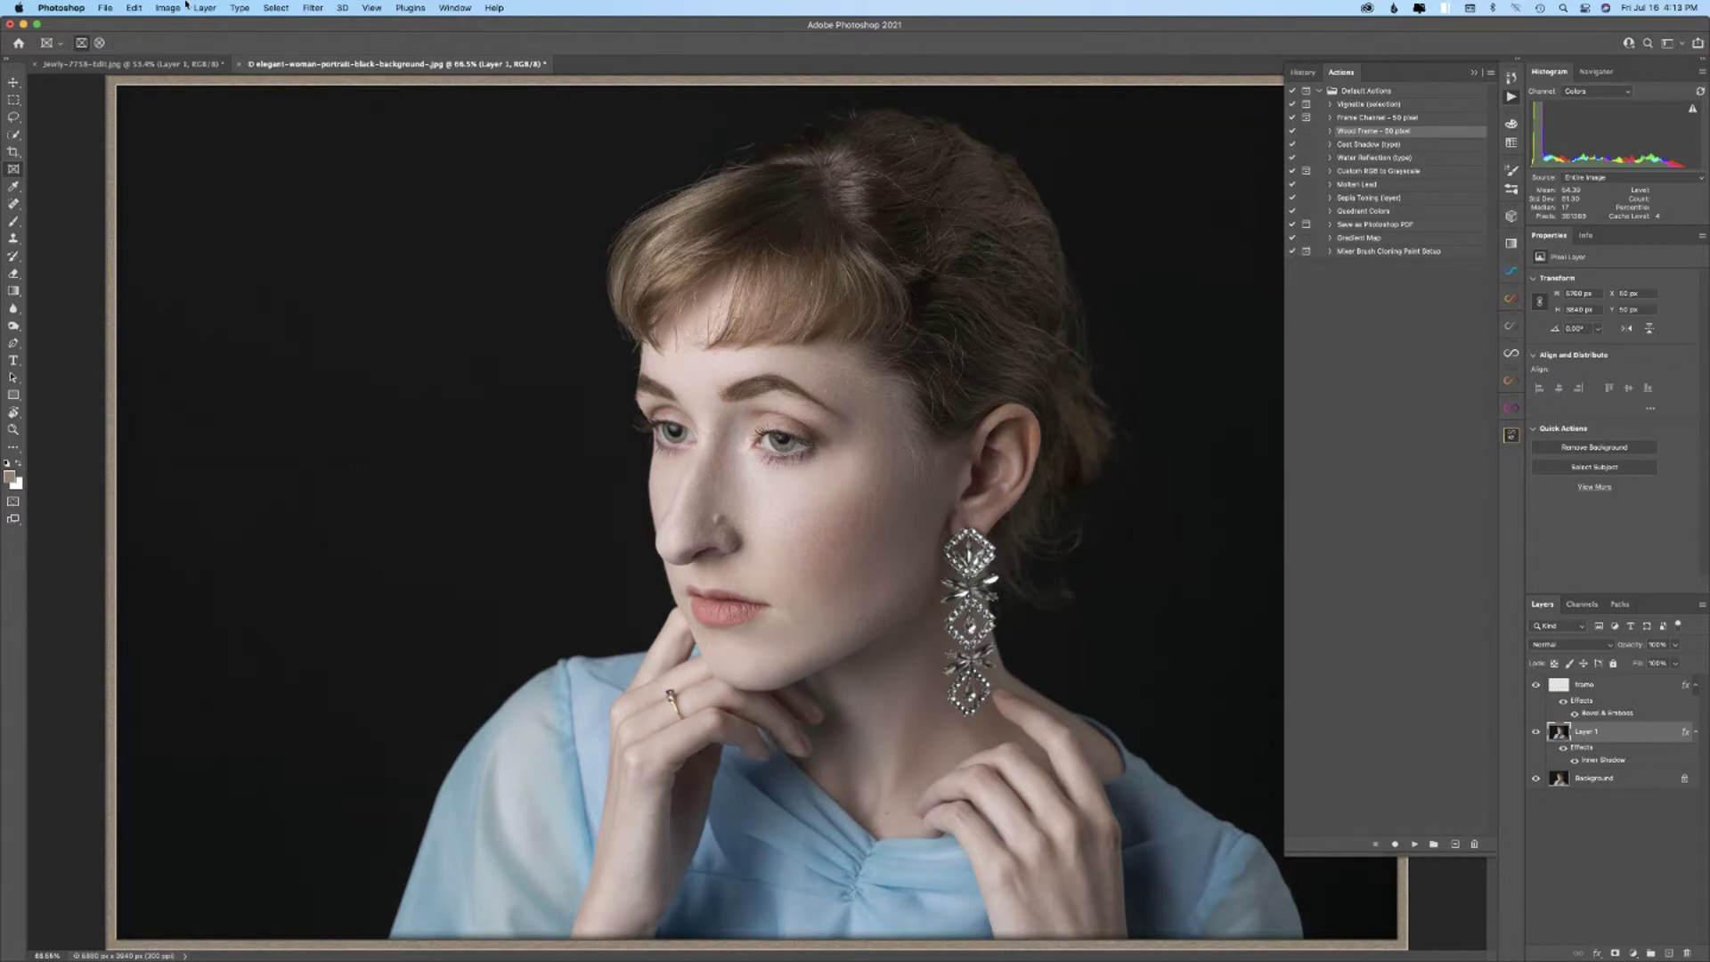
pyautogui.click(135, 8)
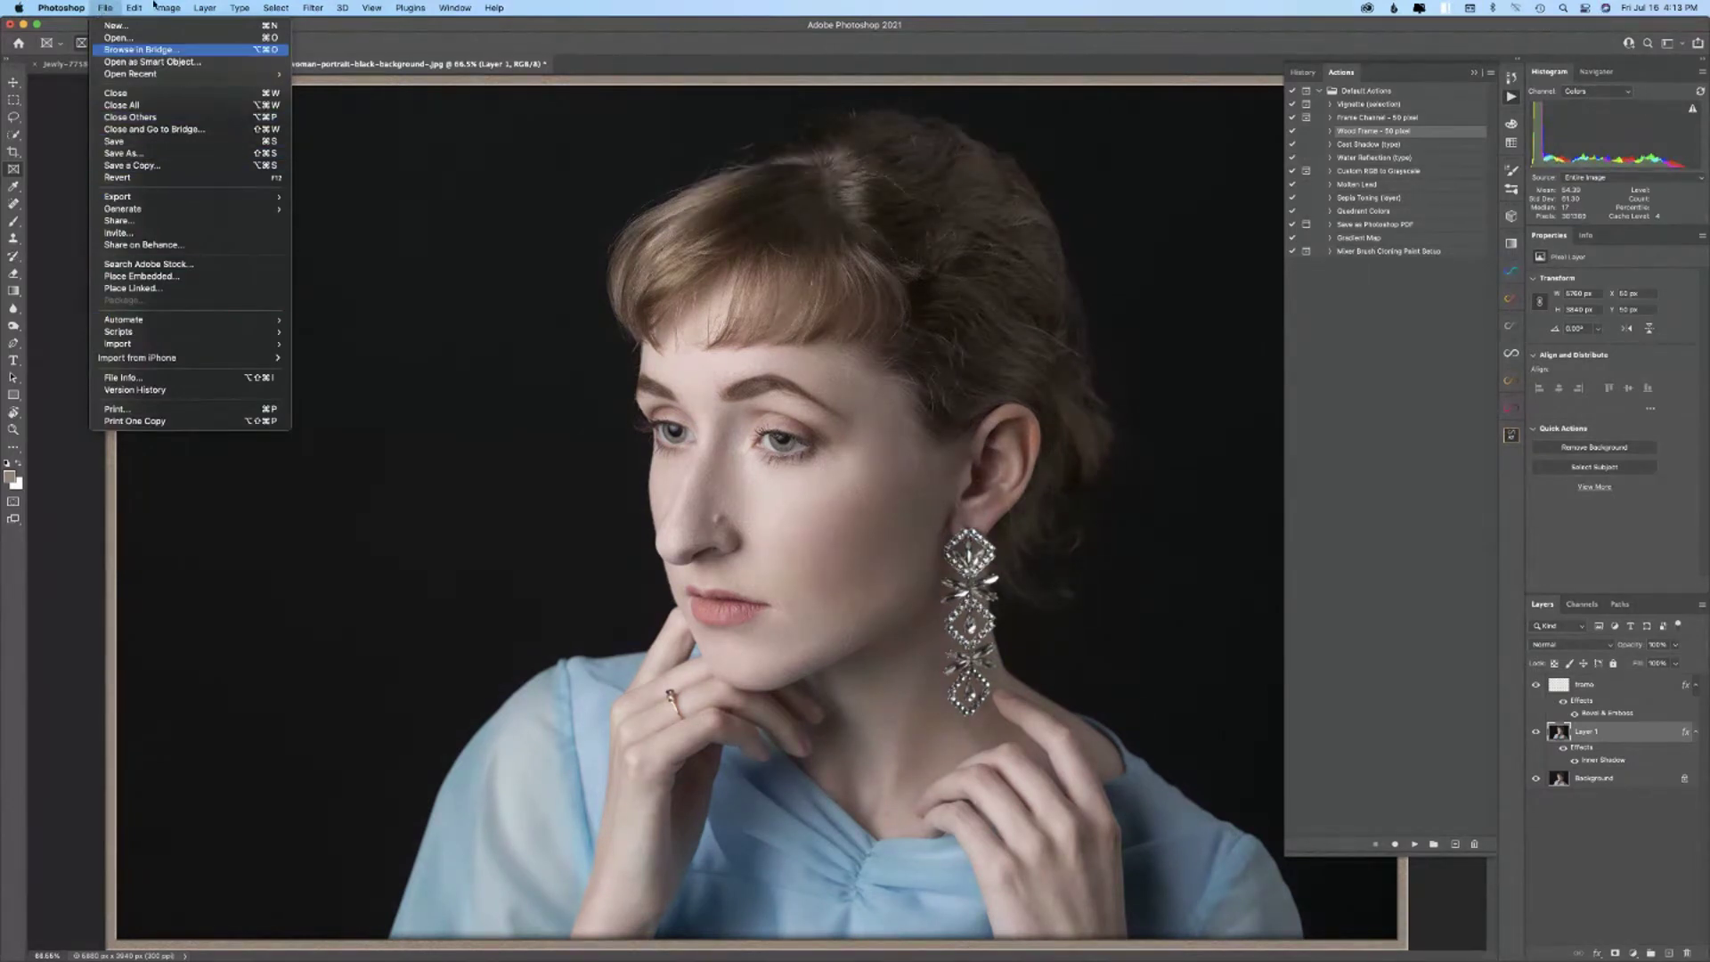
pyautogui.moveTo(179, 12)
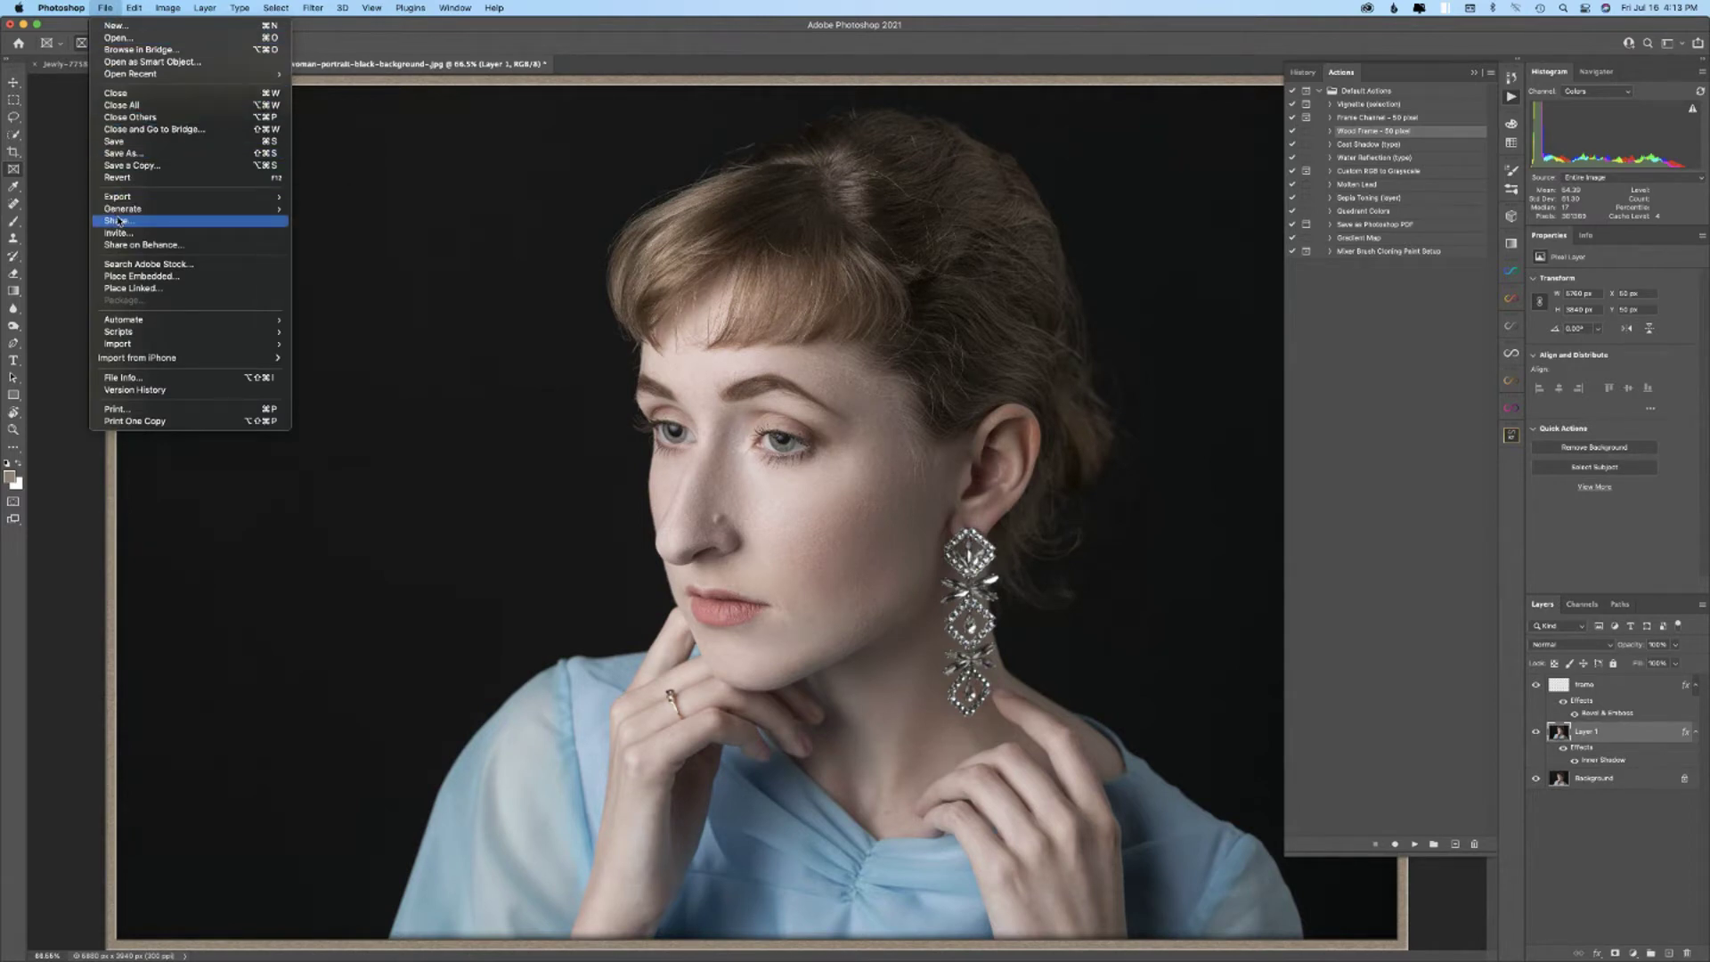
pyautogui.click(1633, 694)
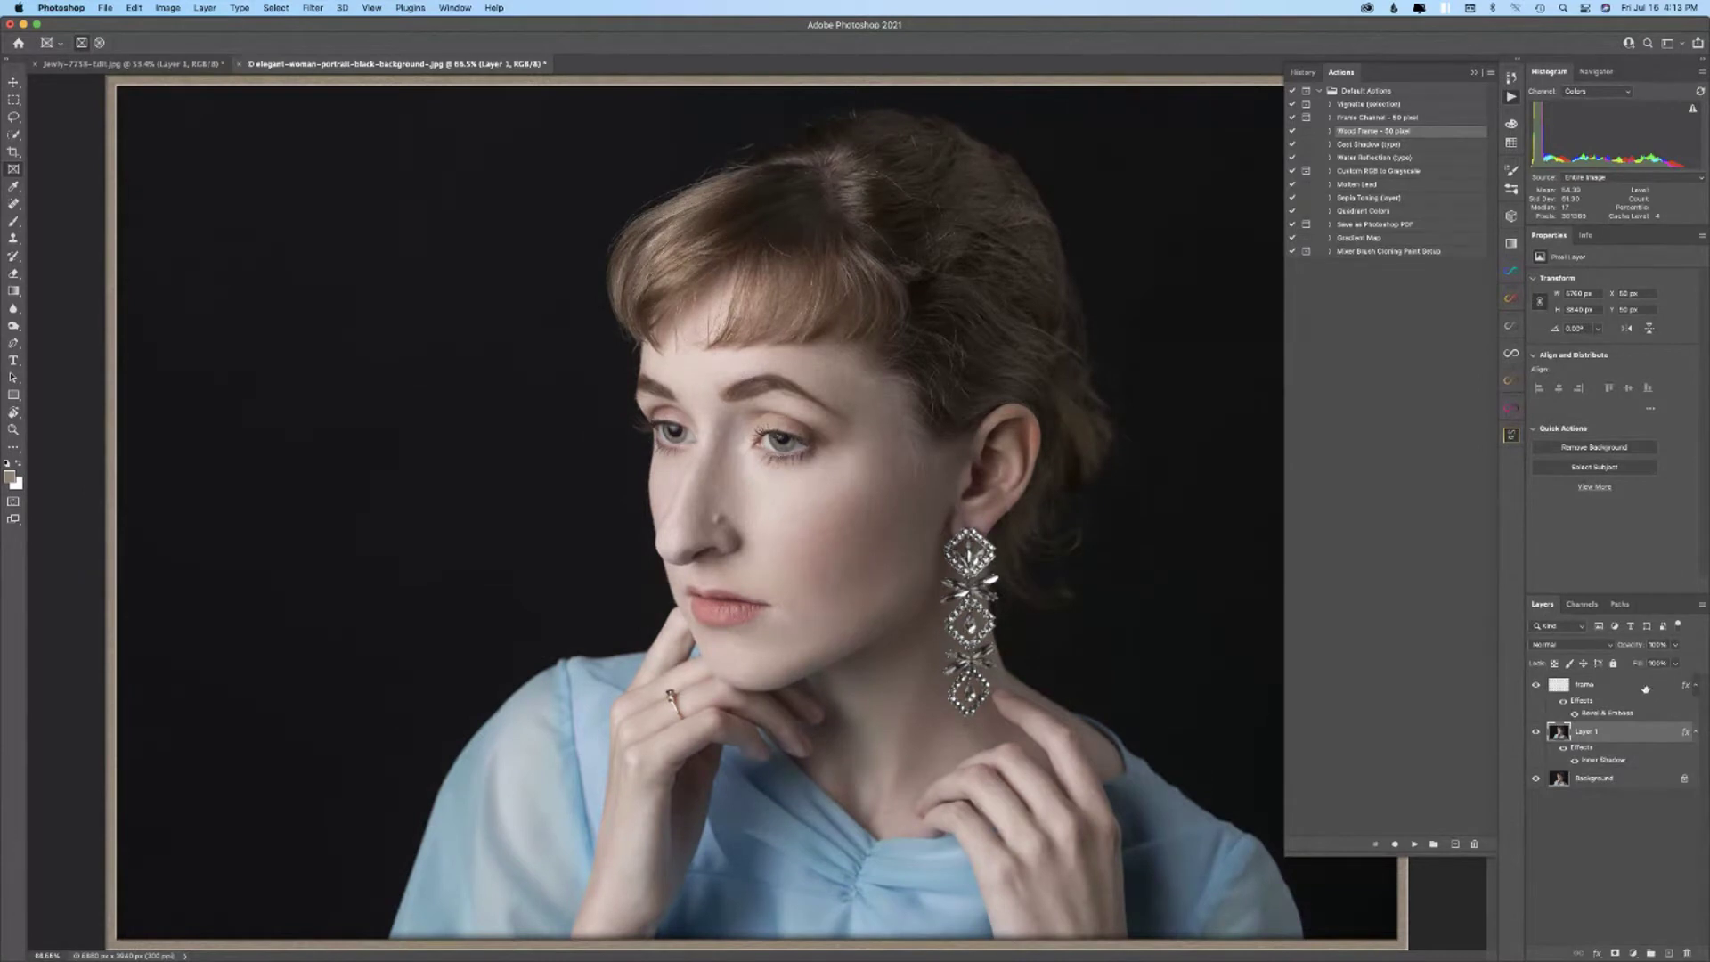
# - Delete the frame layer and Layer 1, restore the portrait to Snapshot 1 in its history, and show the actions list again
pyautogui.keyDown('shift'); pyautogui.click(1645, 688); pyautogui.keyUp('shift')
pyautogui.moveTo(1657, 739); pyautogui.dragTo(1688, 952)
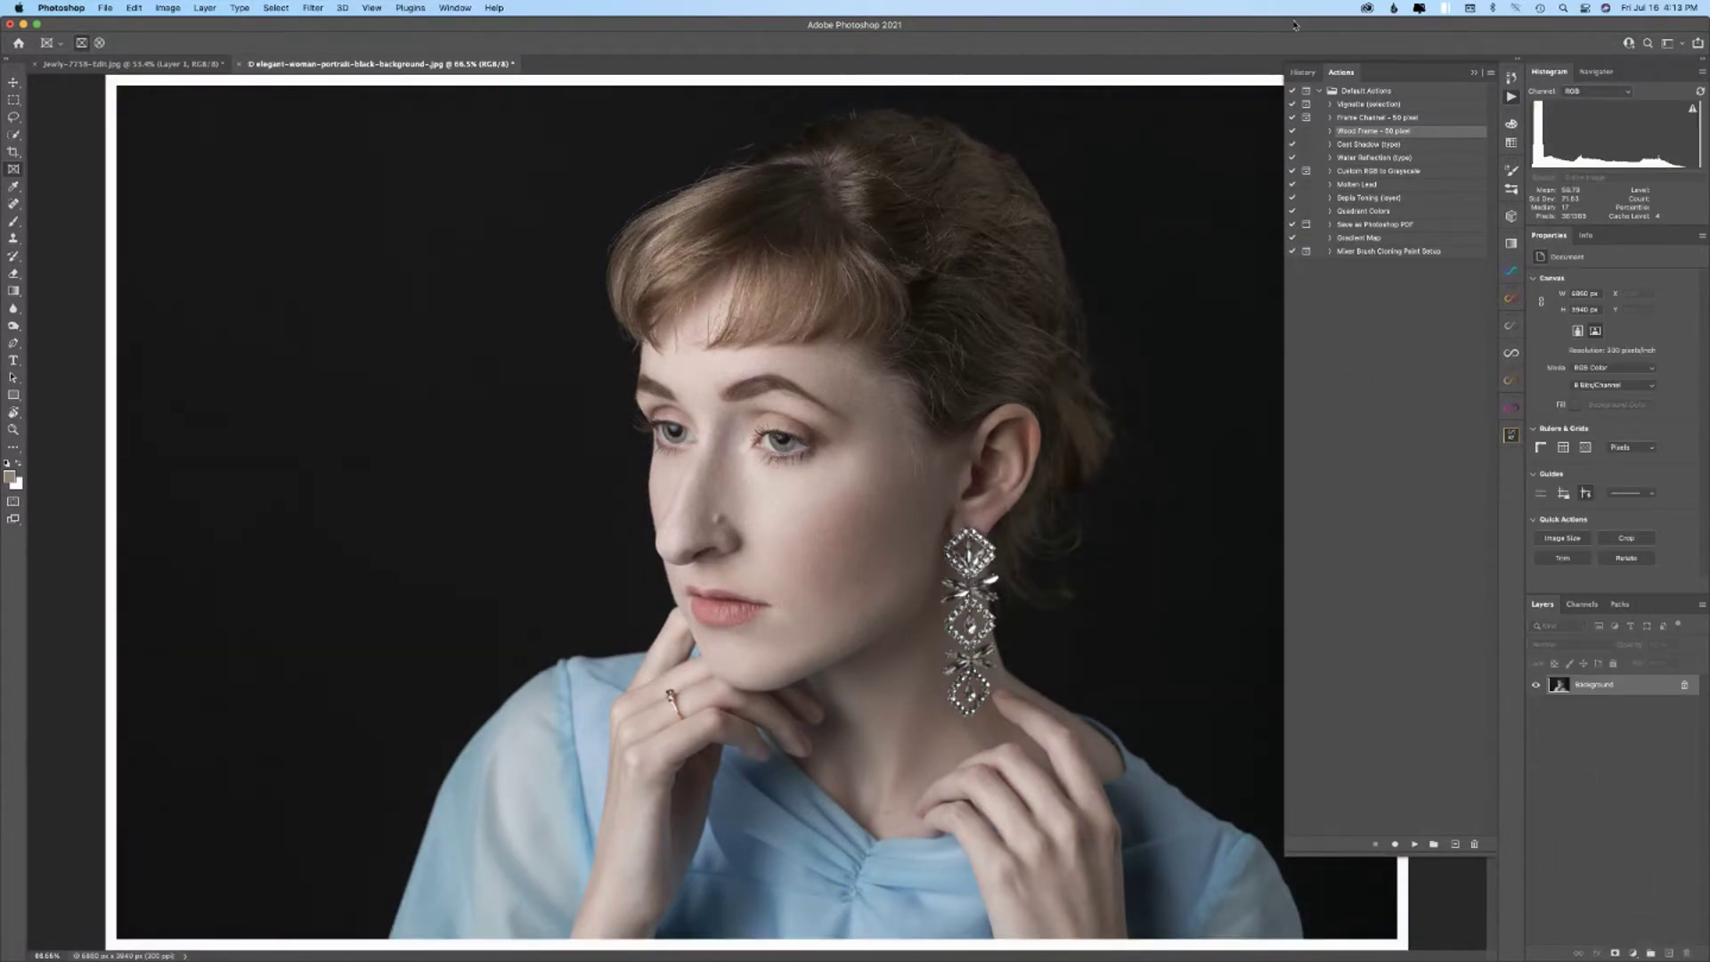
pyautogui.click(1303, 73)
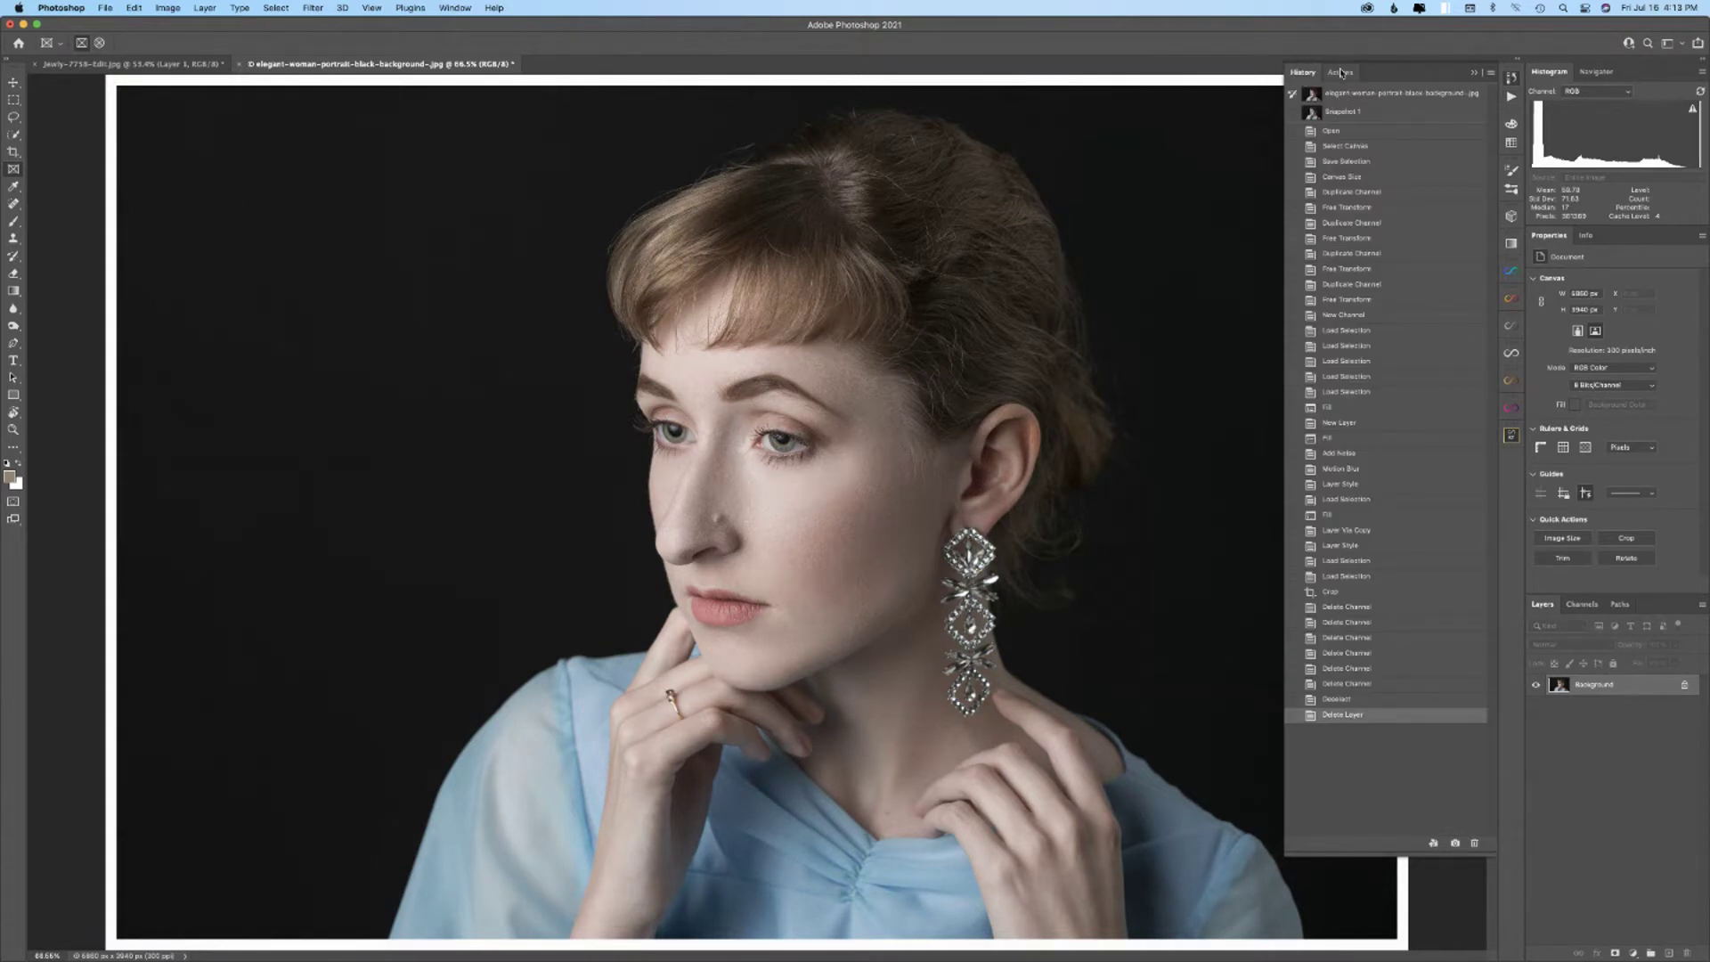
pyautogui.click(1342, 112)
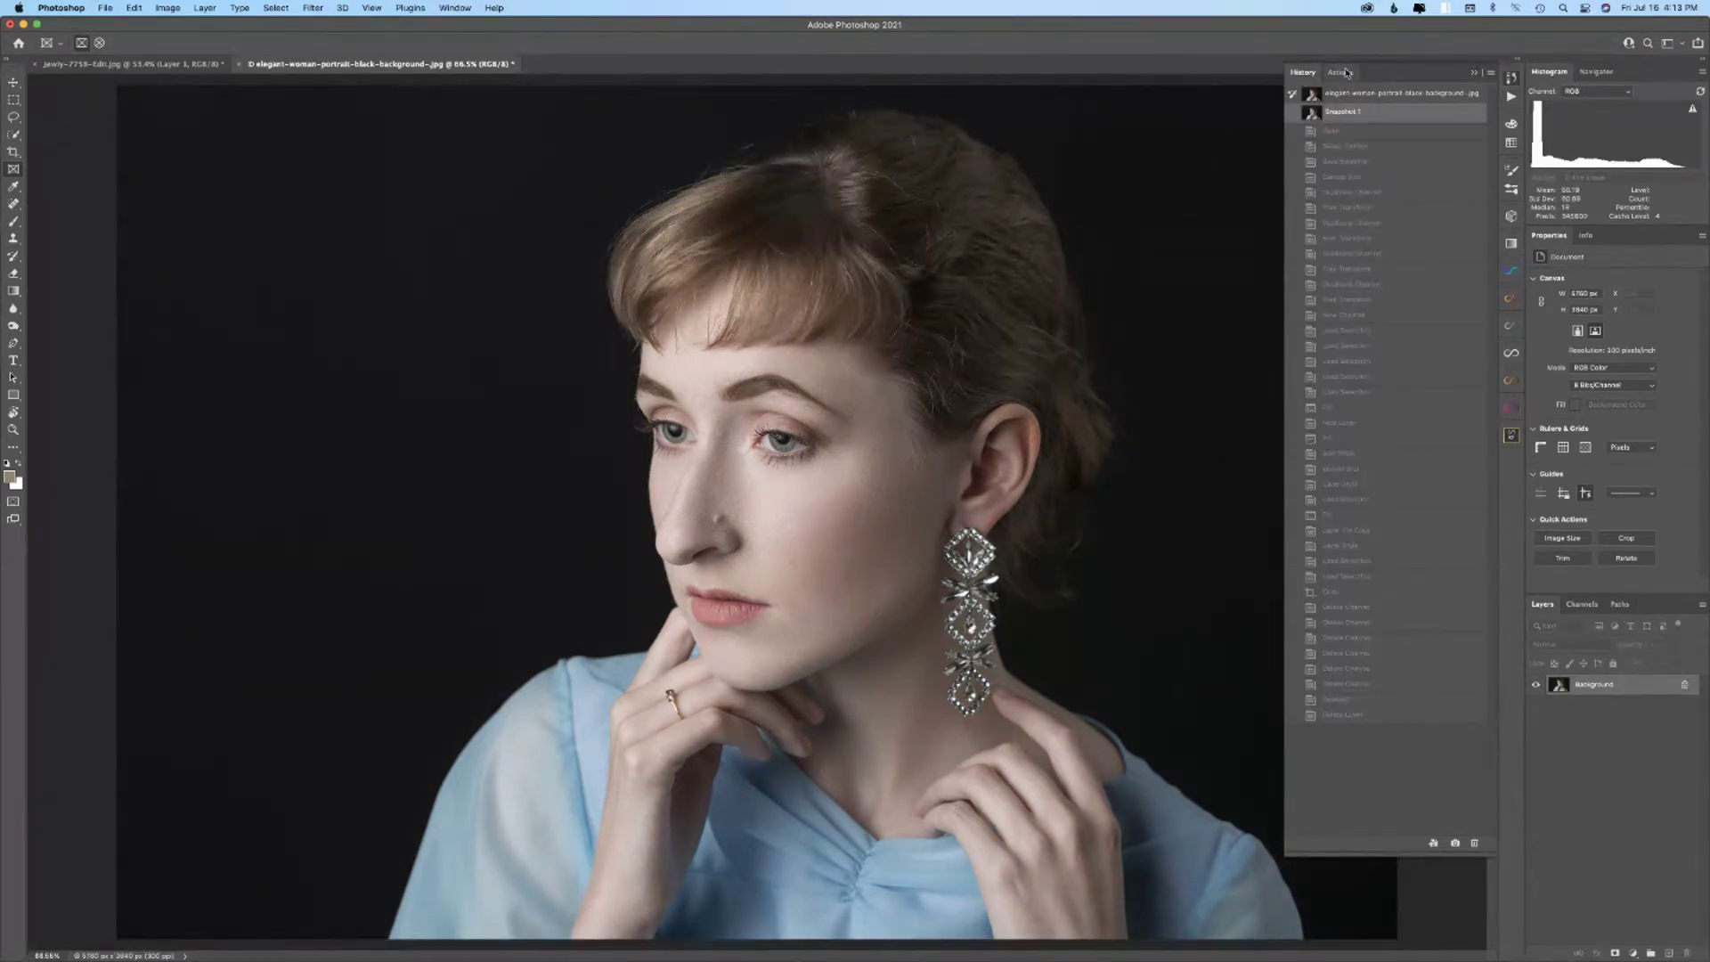
pyautogui.click(1345, 73)
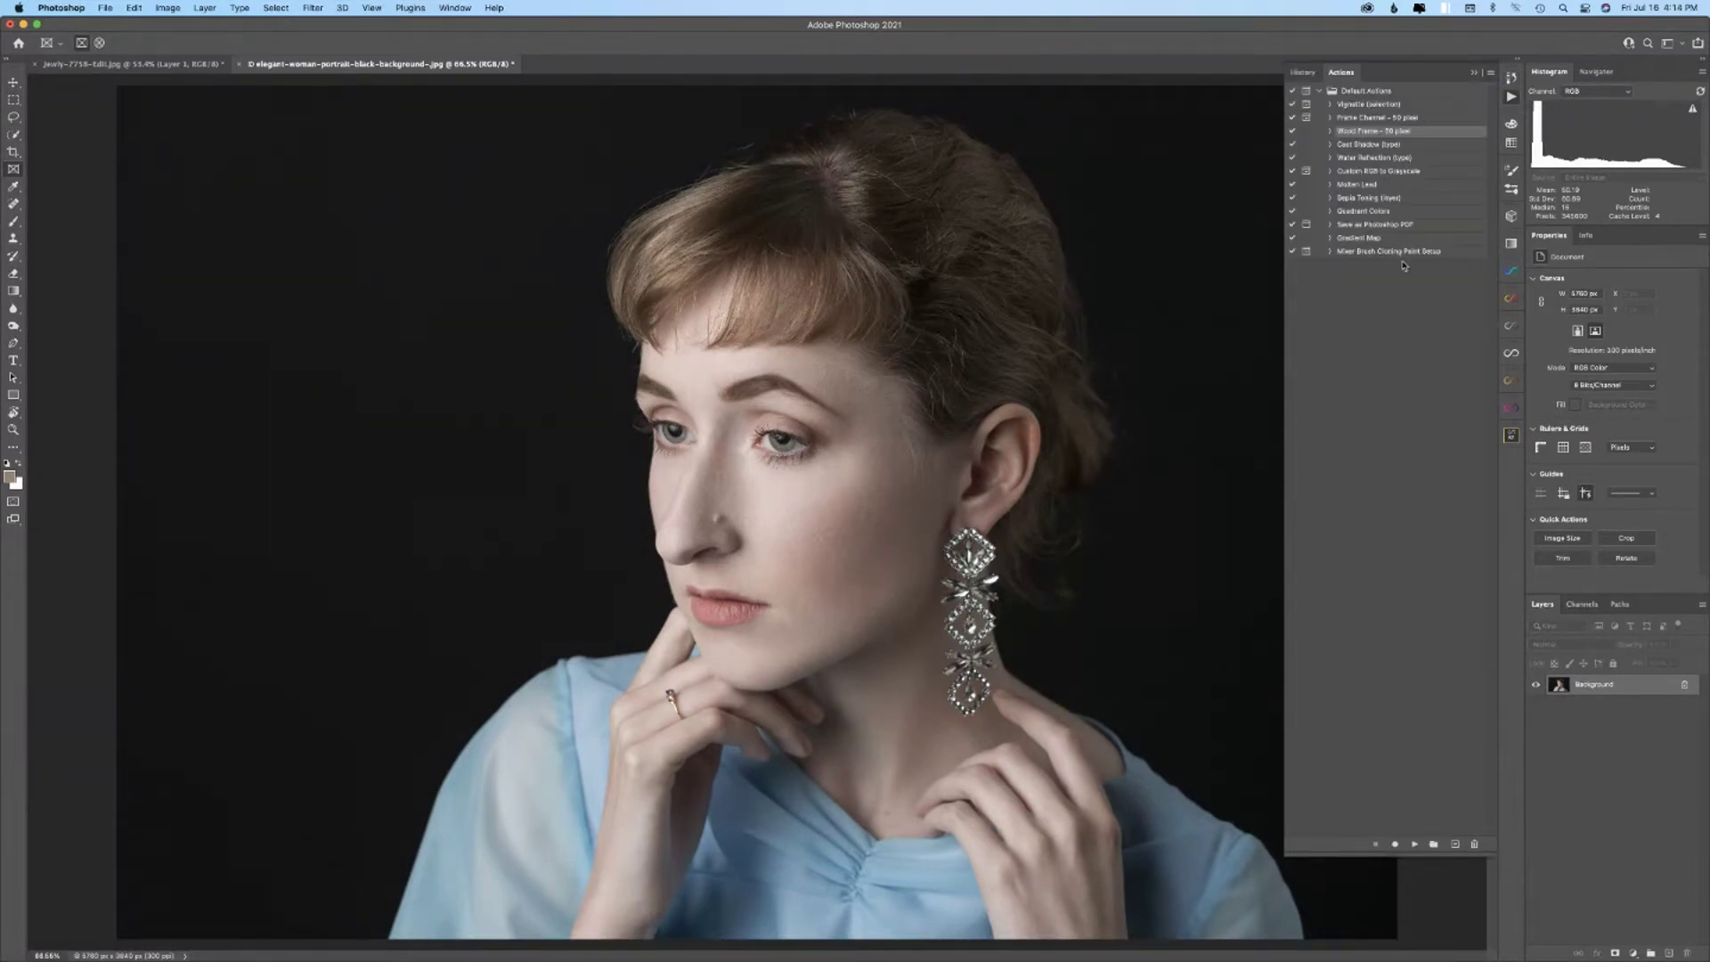
pyautogui.click(1403, 91)
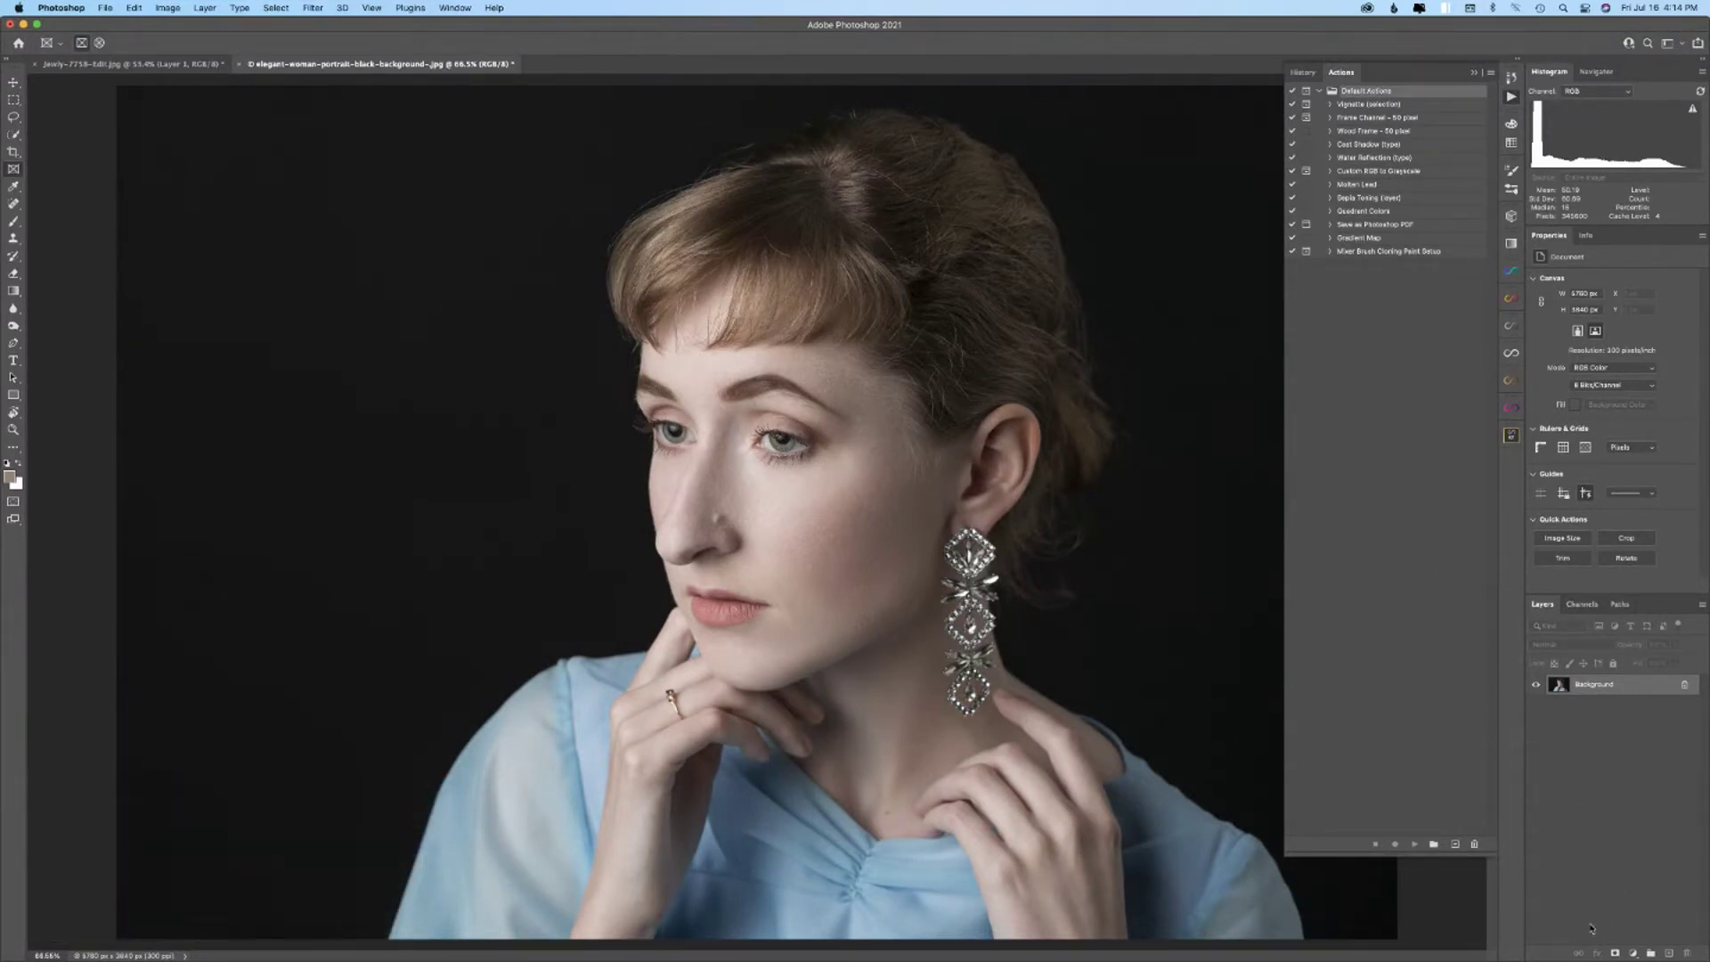
pyautogui.click(1492, 74)
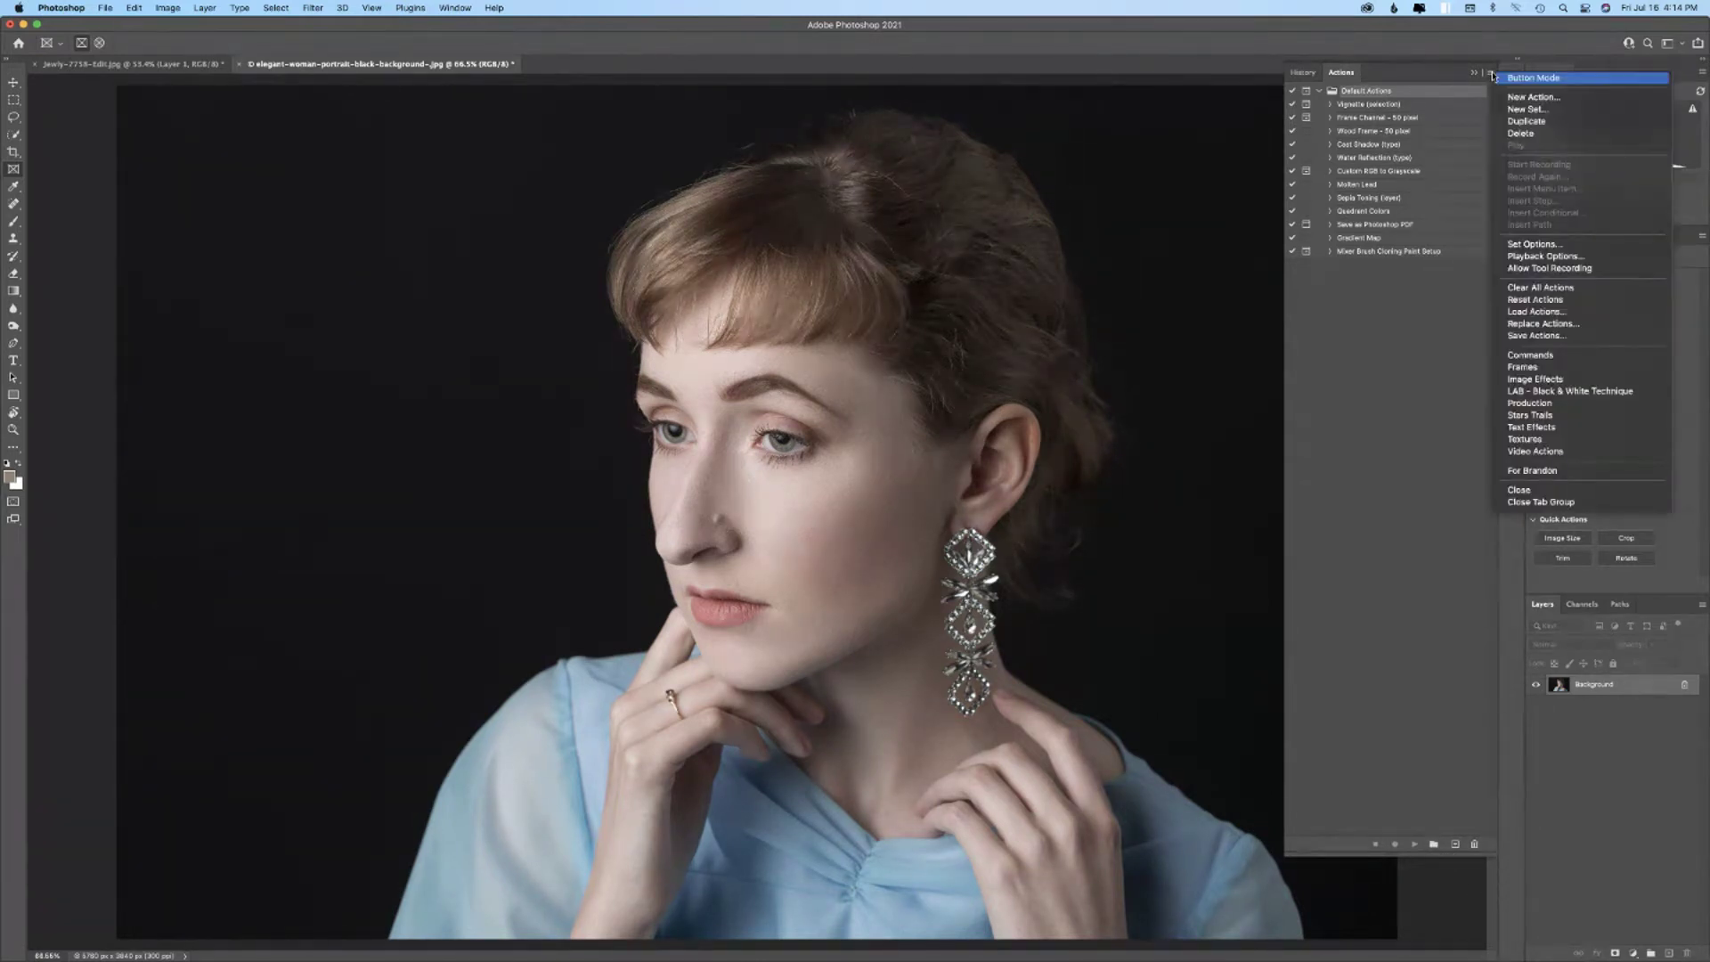
pyautogui.click(1360, 535)
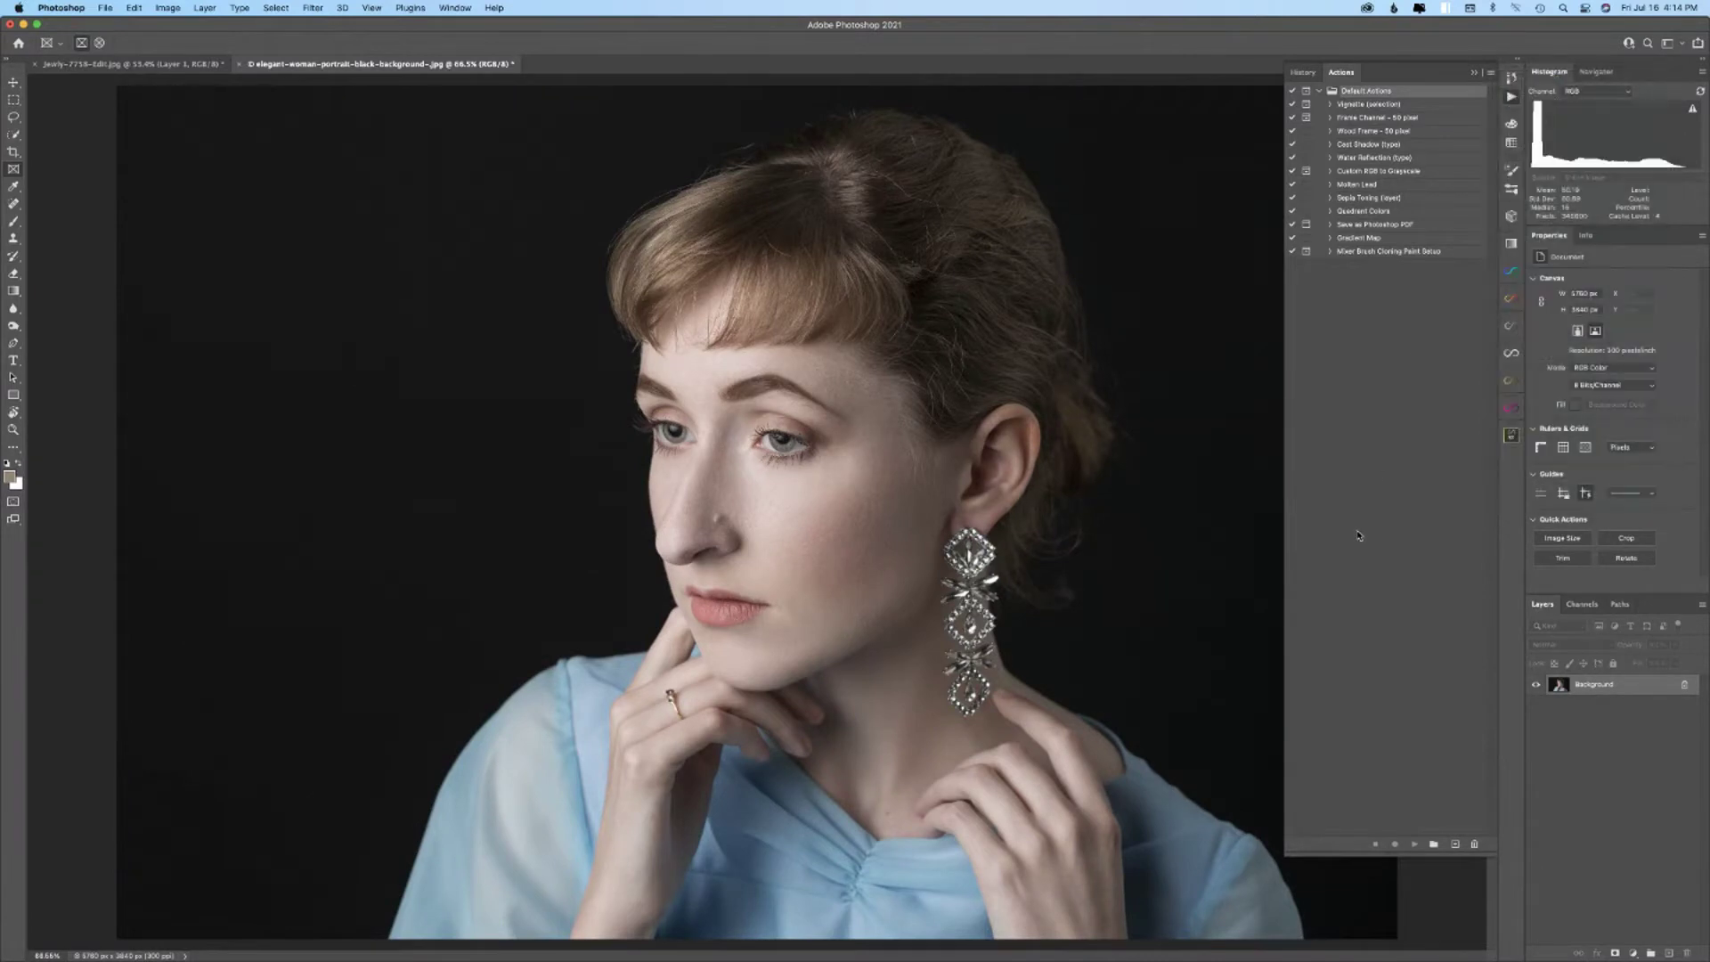
# - Create a new action set named with the presenter's first name in possessive form followed by "Webinar Actions"
pyautogui.click(1433, 844)
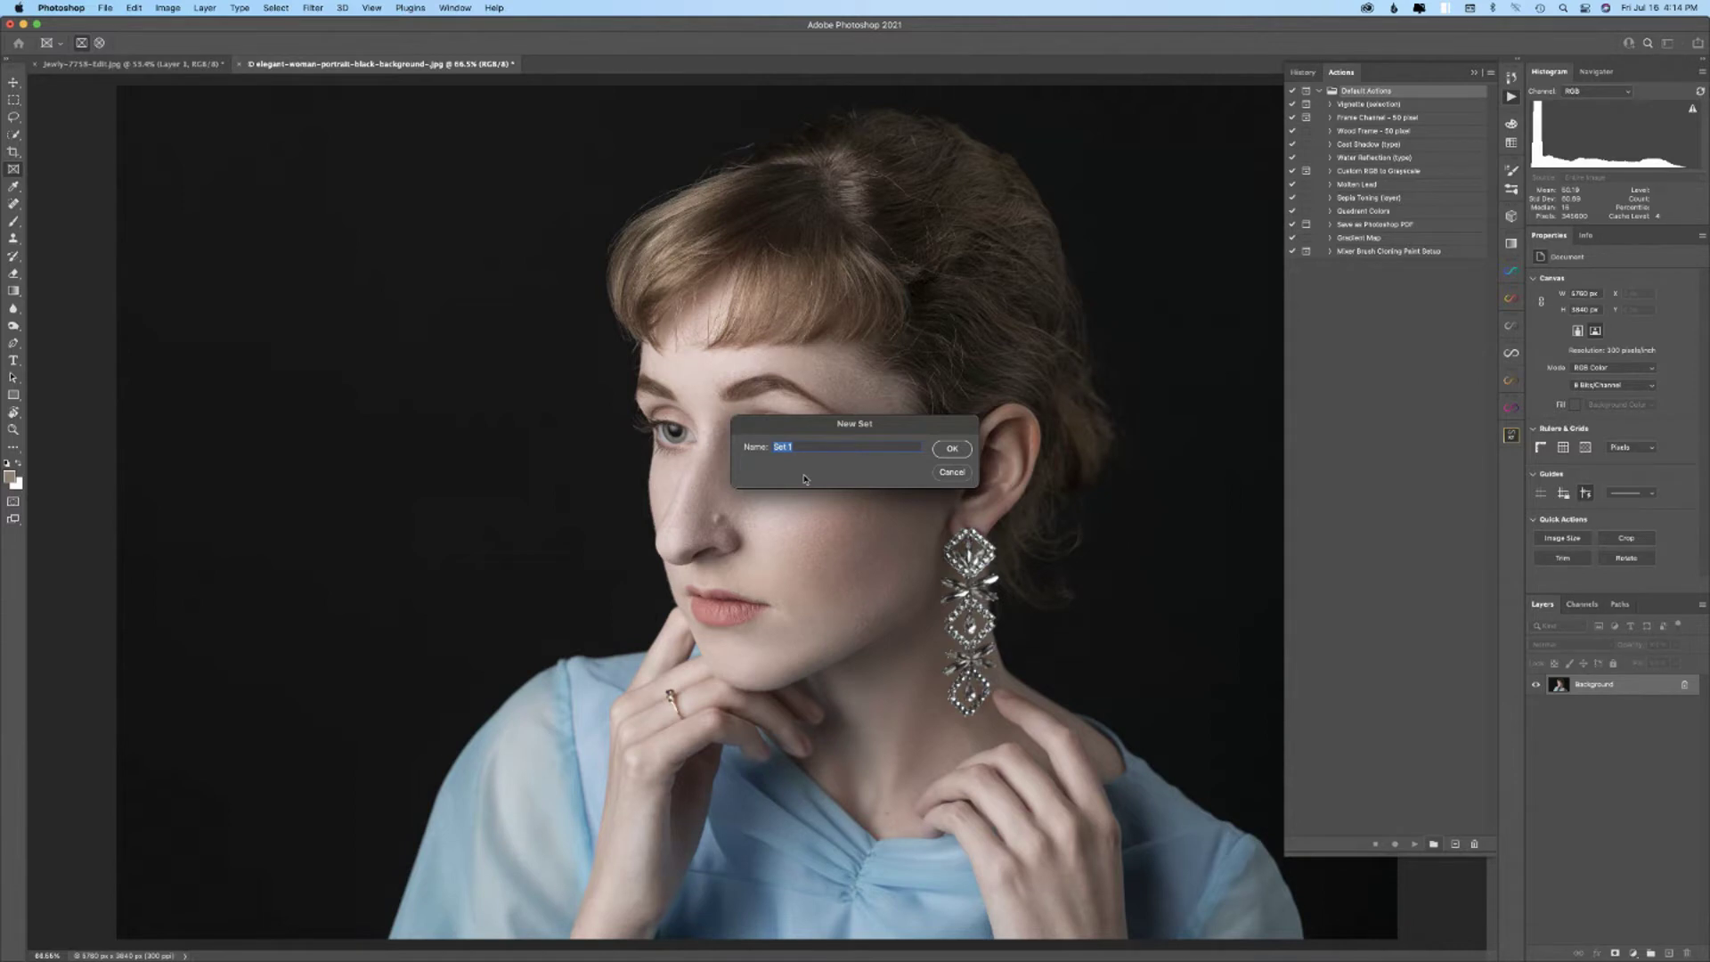
pyautogui.write("Michael's Webinar Actions")
pyautogui.click(952, 449)
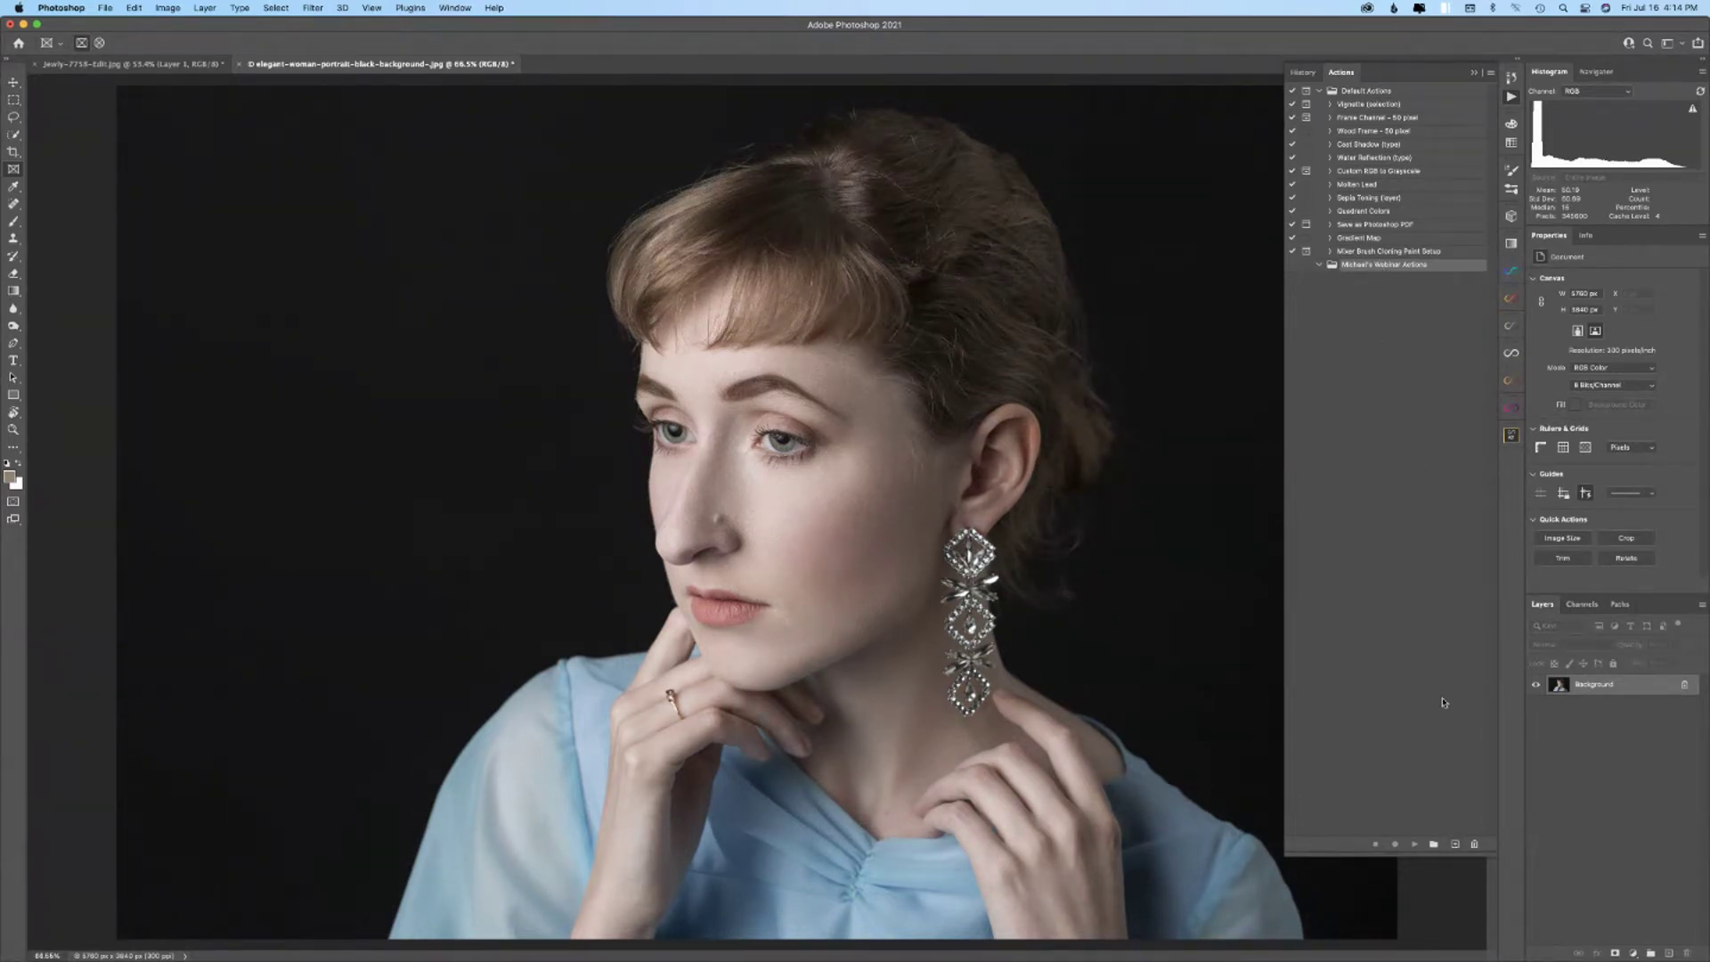
pyautogui.click(1455, 845)
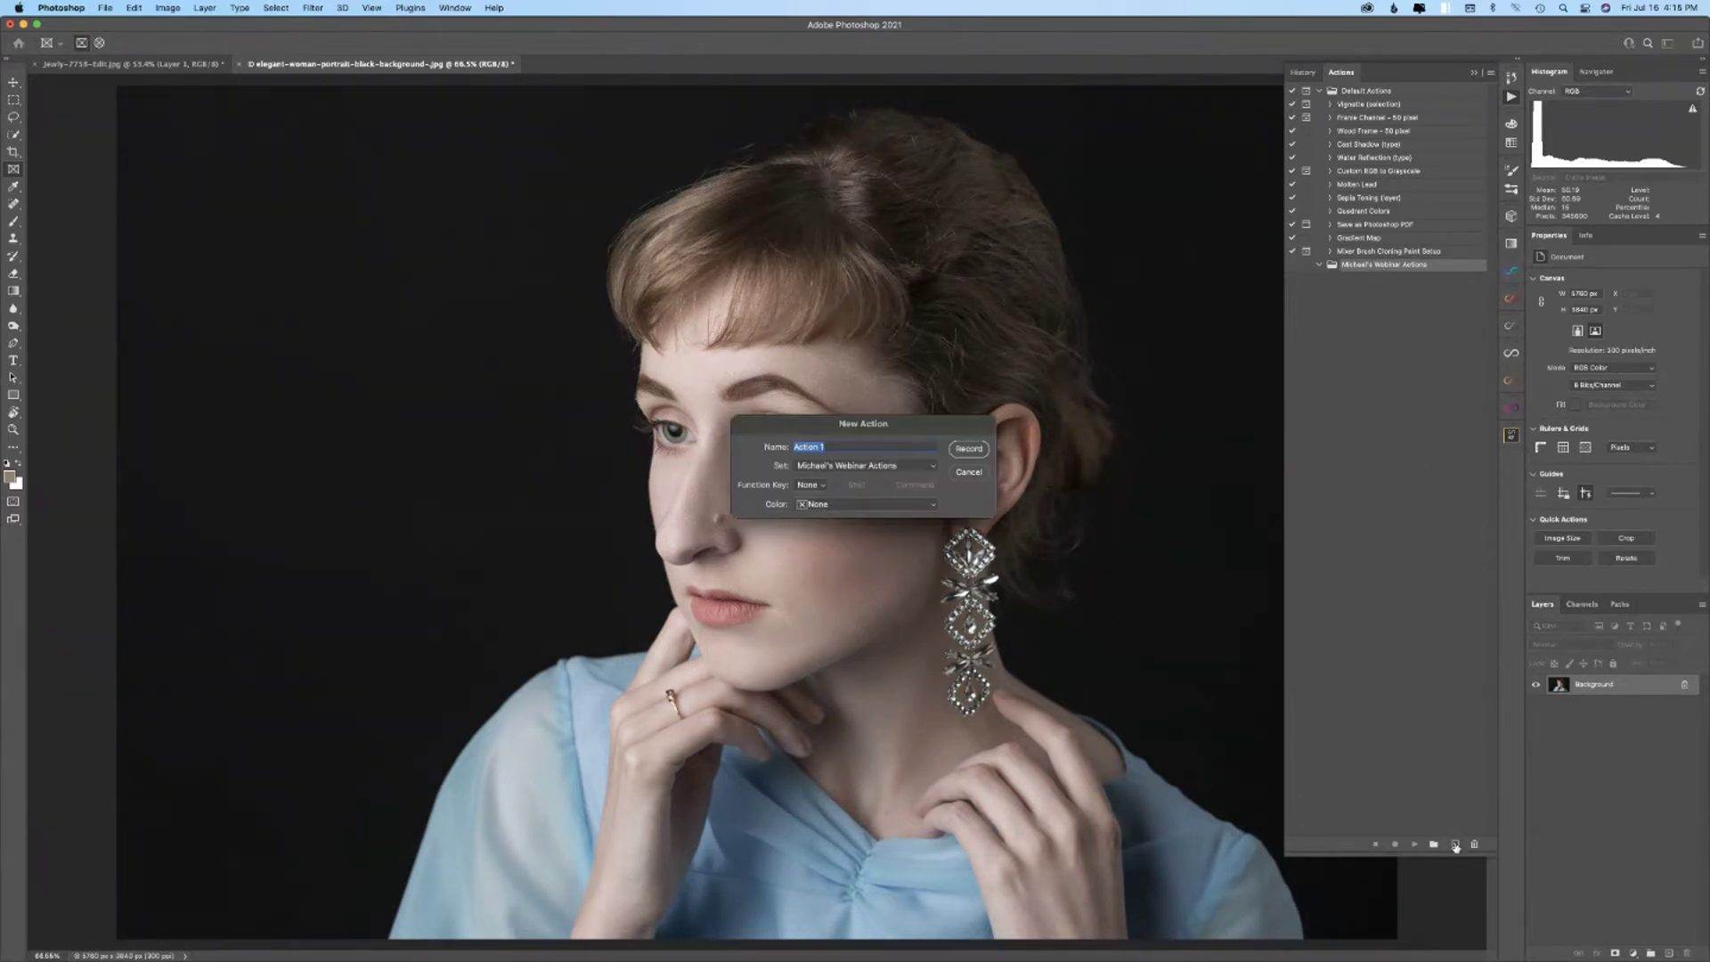
pyautogui.click(968, 473)
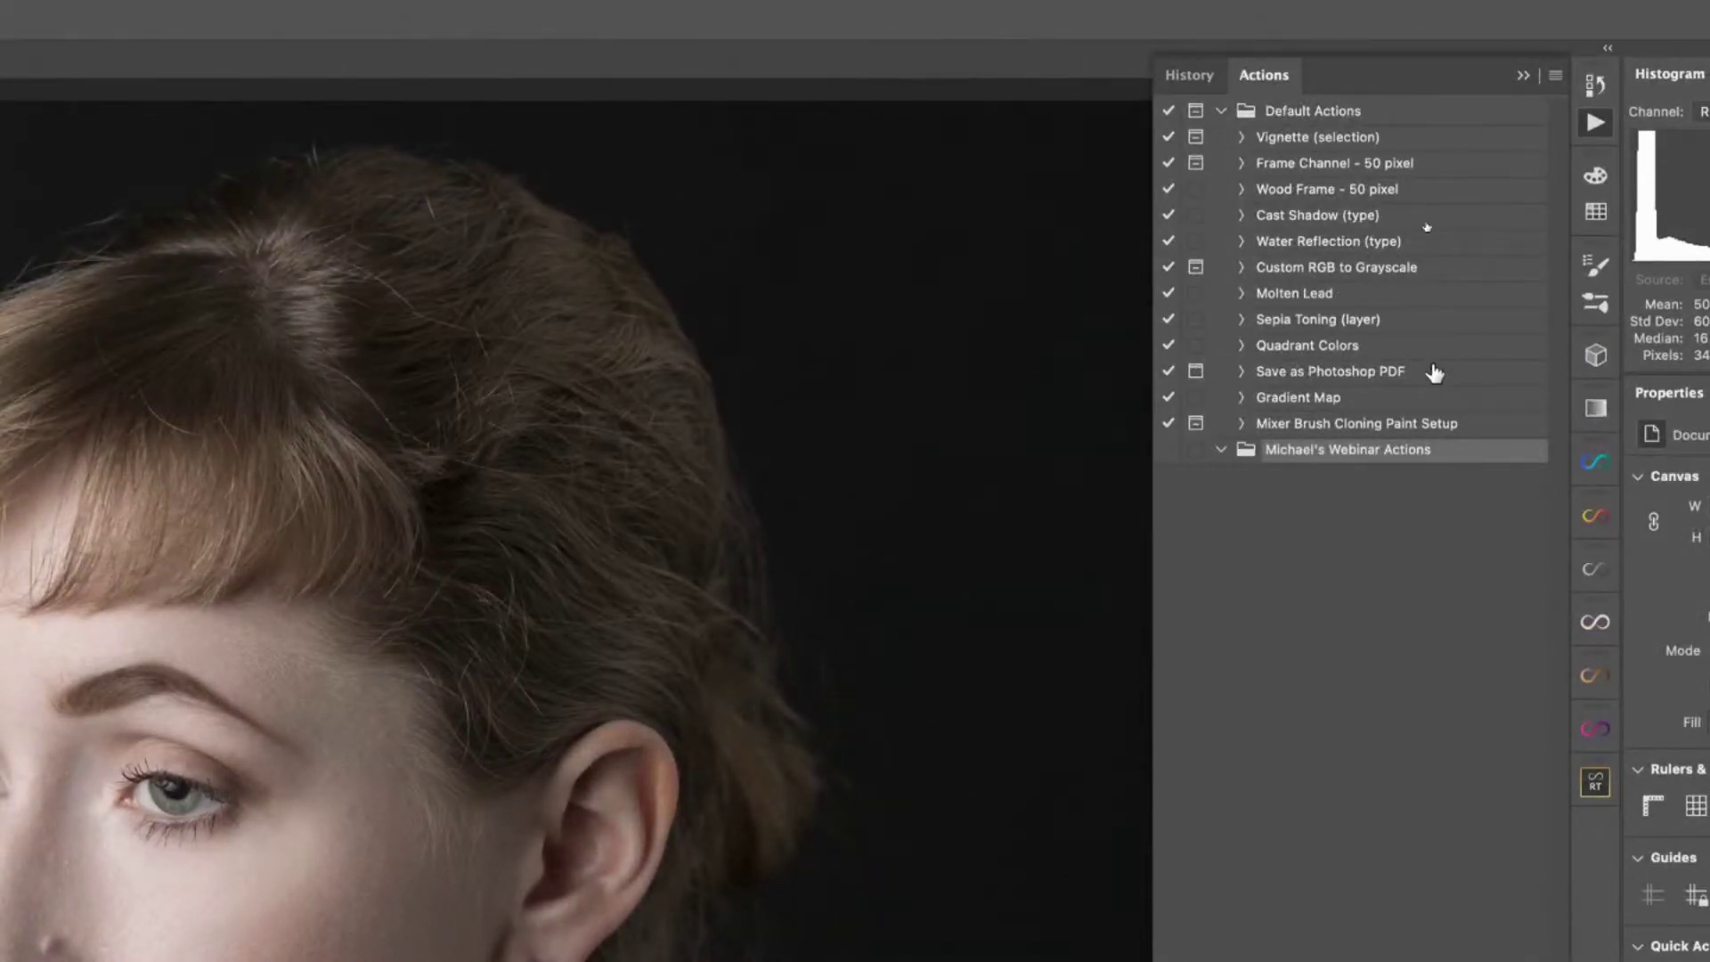
pyautogui.click(1555, 75)
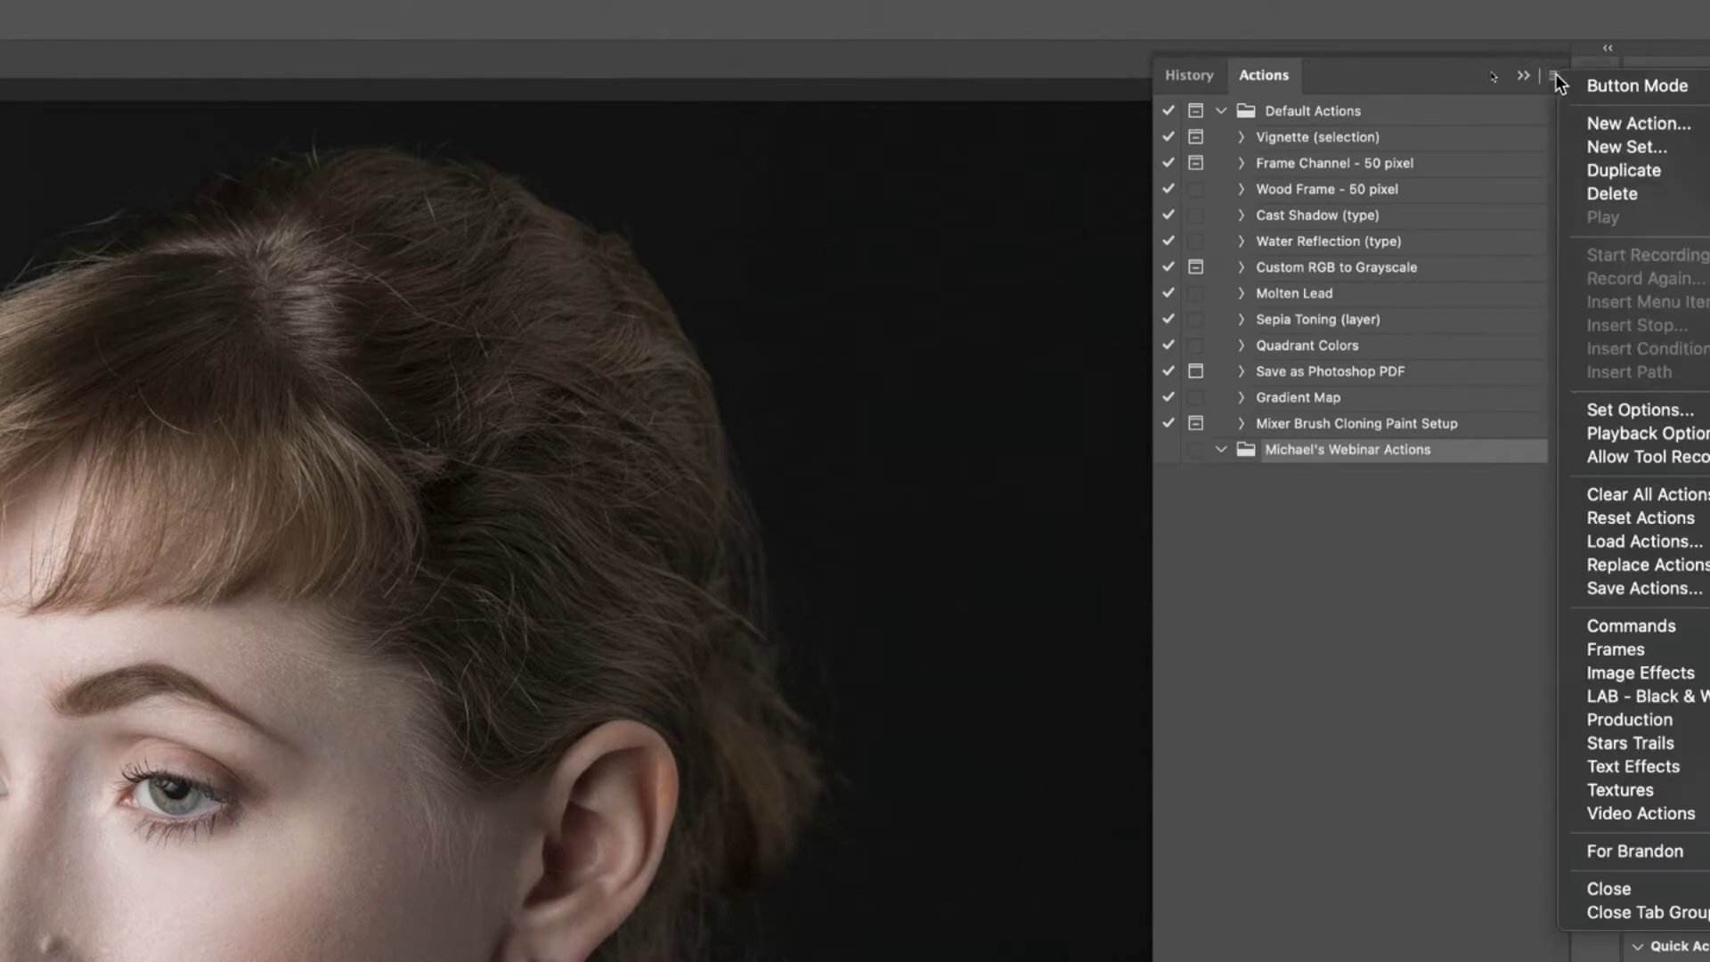
pyautogui.click(1601, 123)
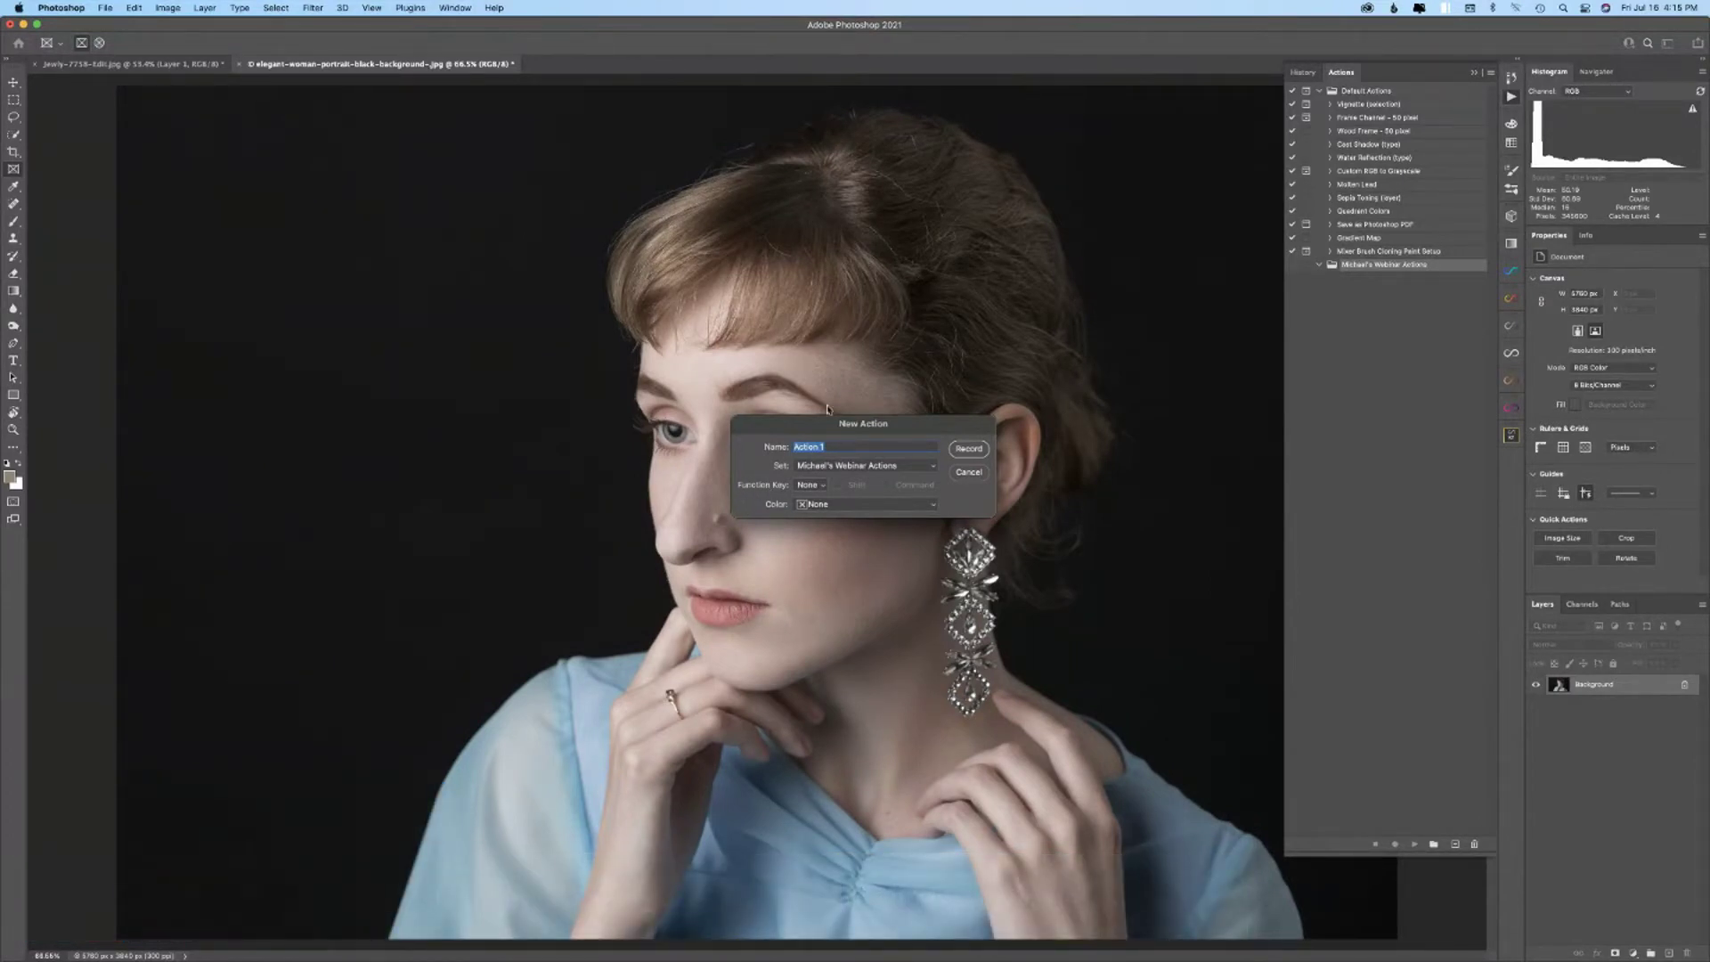
pyautogui.click(969, 474)
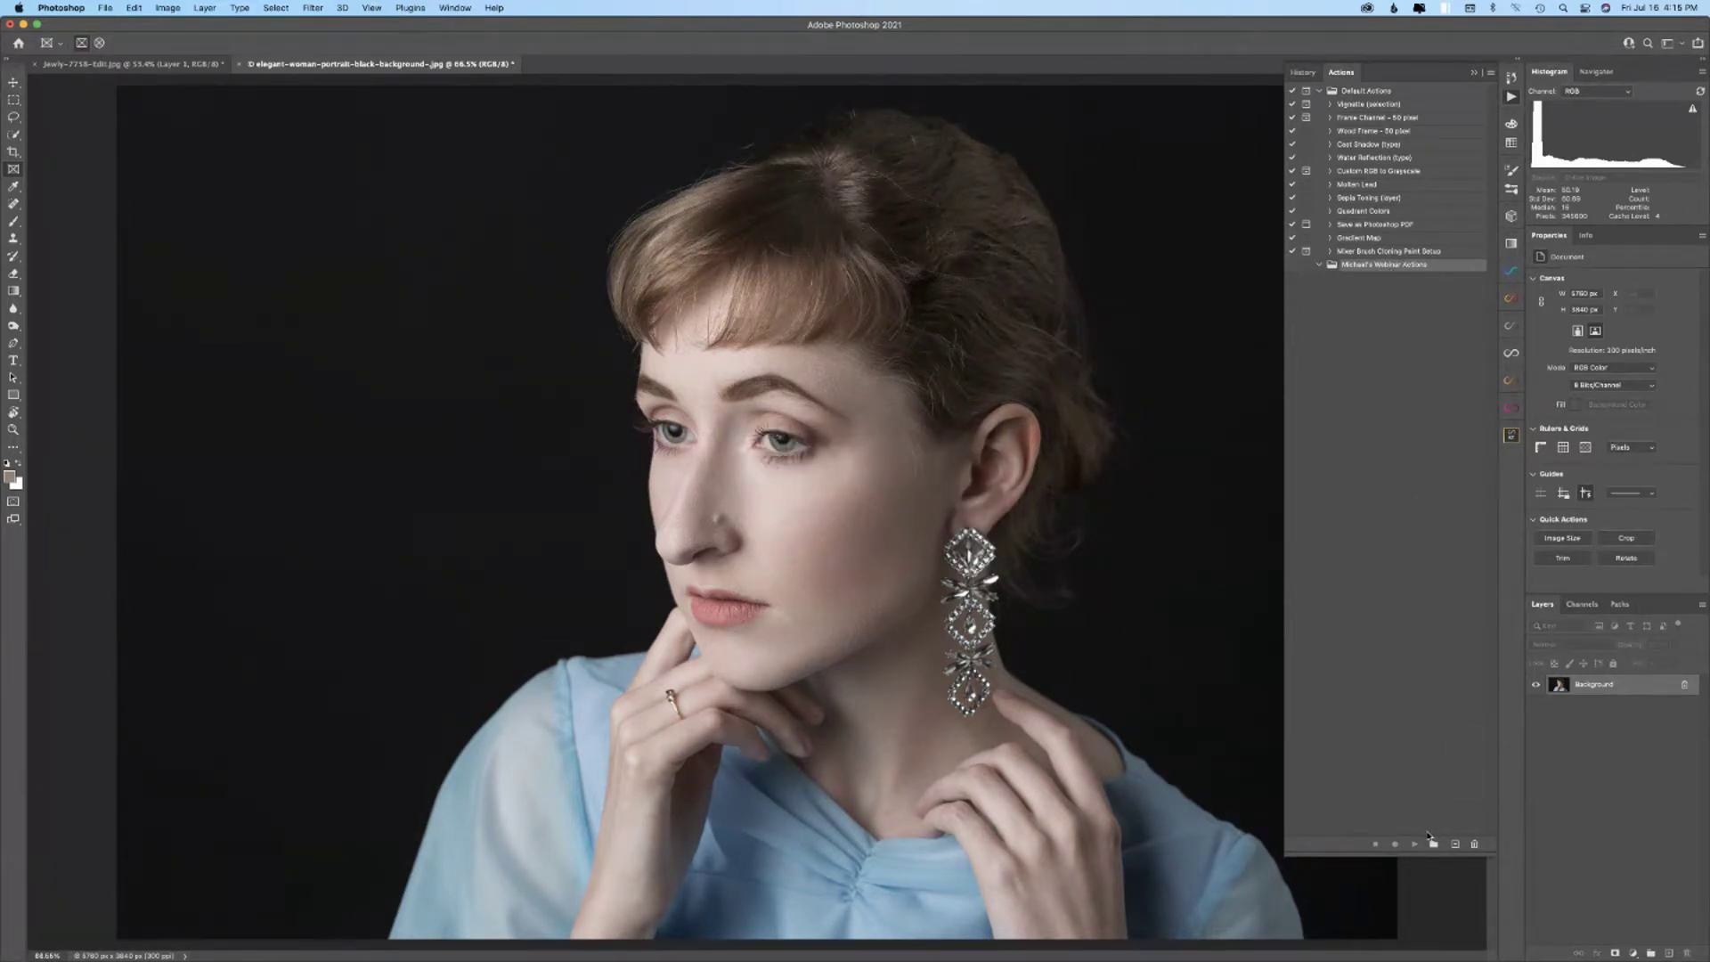
# - Create an action named "Most Useless Action Ever" in the new webinar set, give it the color Red, and start recording
pyautogui.click(1456, 845)
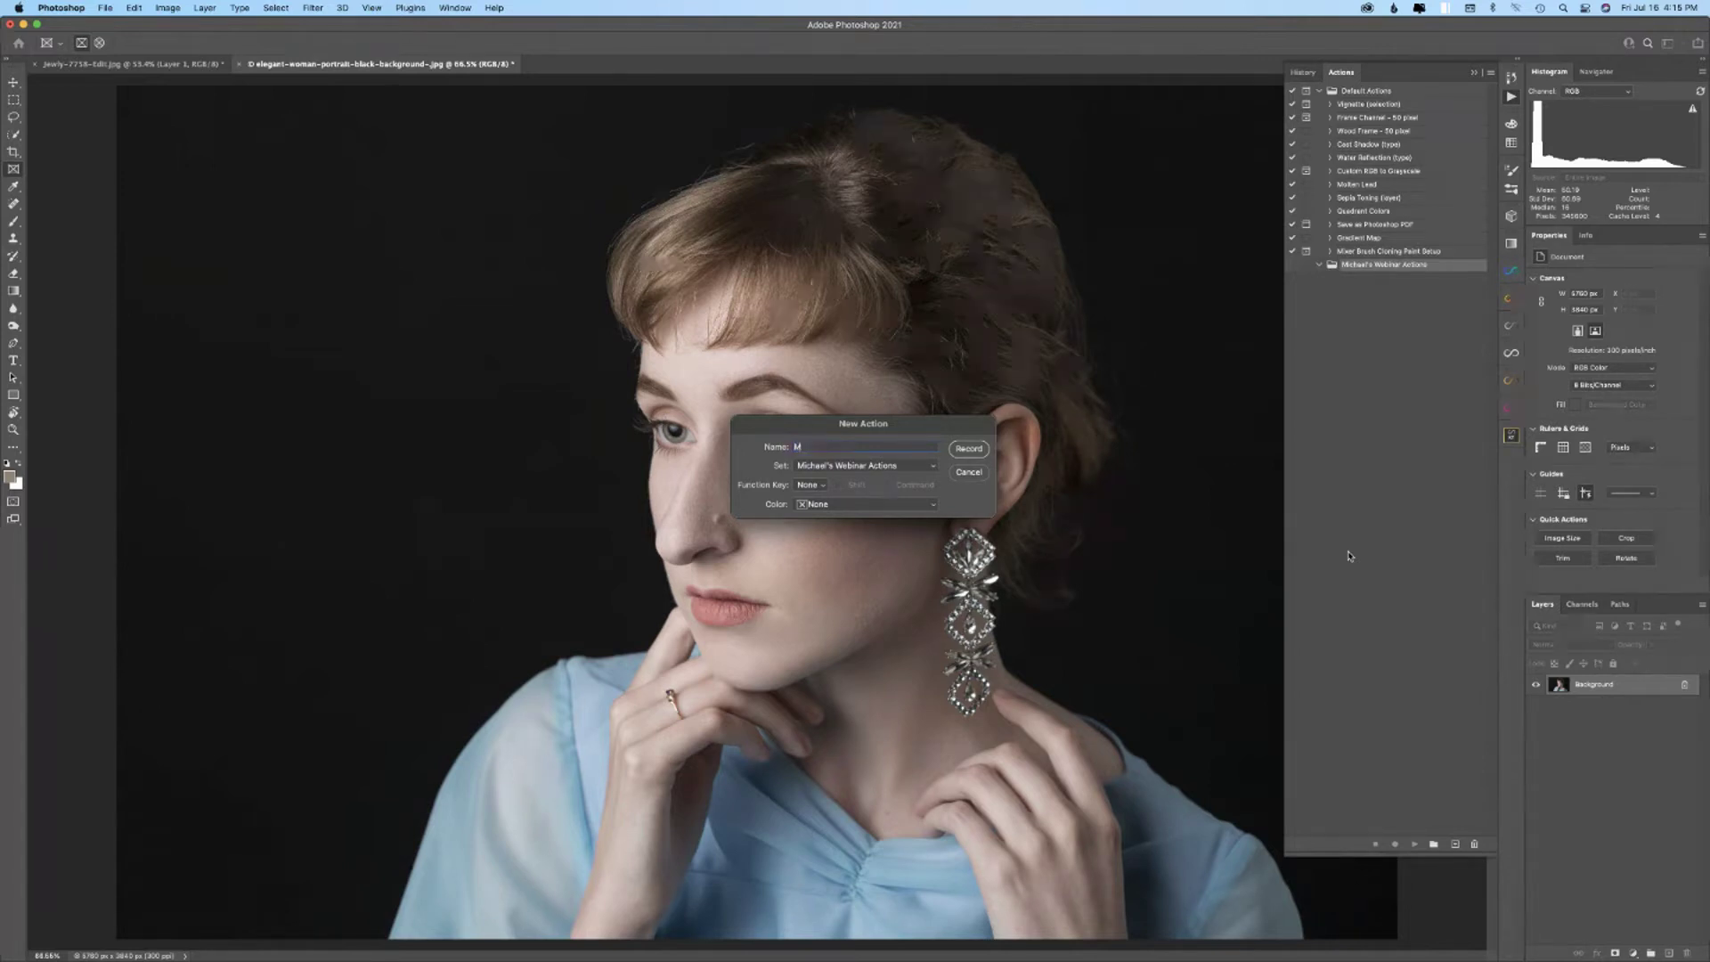
pyautogui.write('Most Useless Action Ever')
pyautogui.click(889, 509)
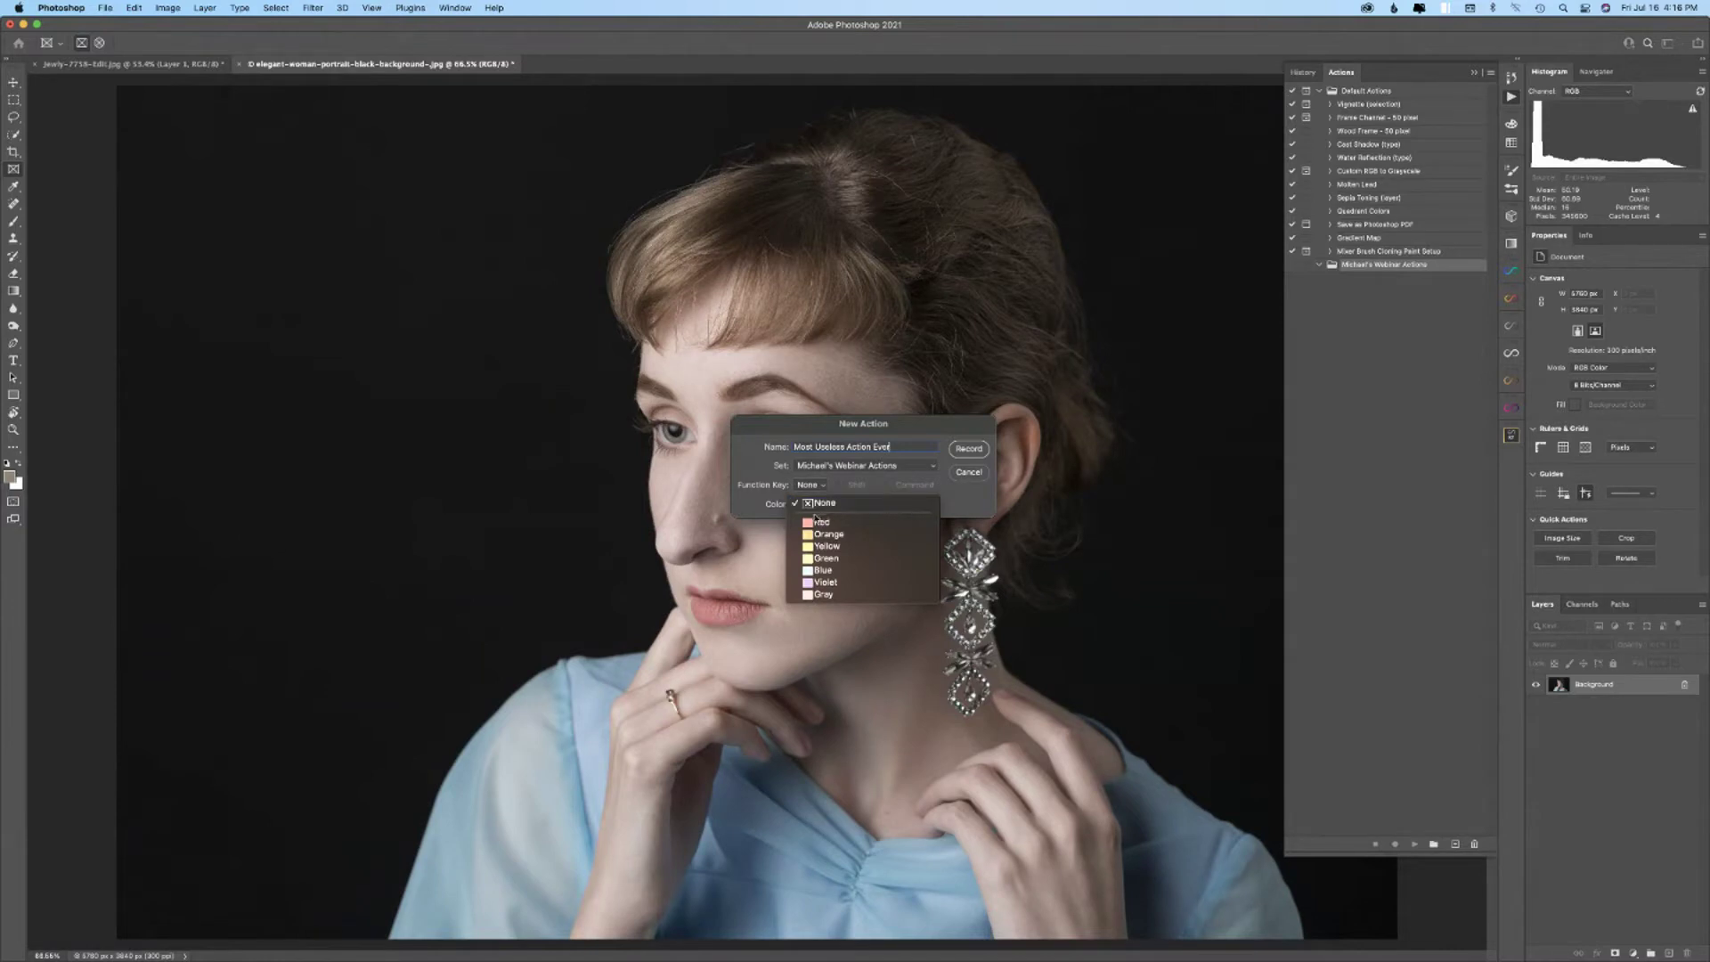
pyautogui.click(889, 522)
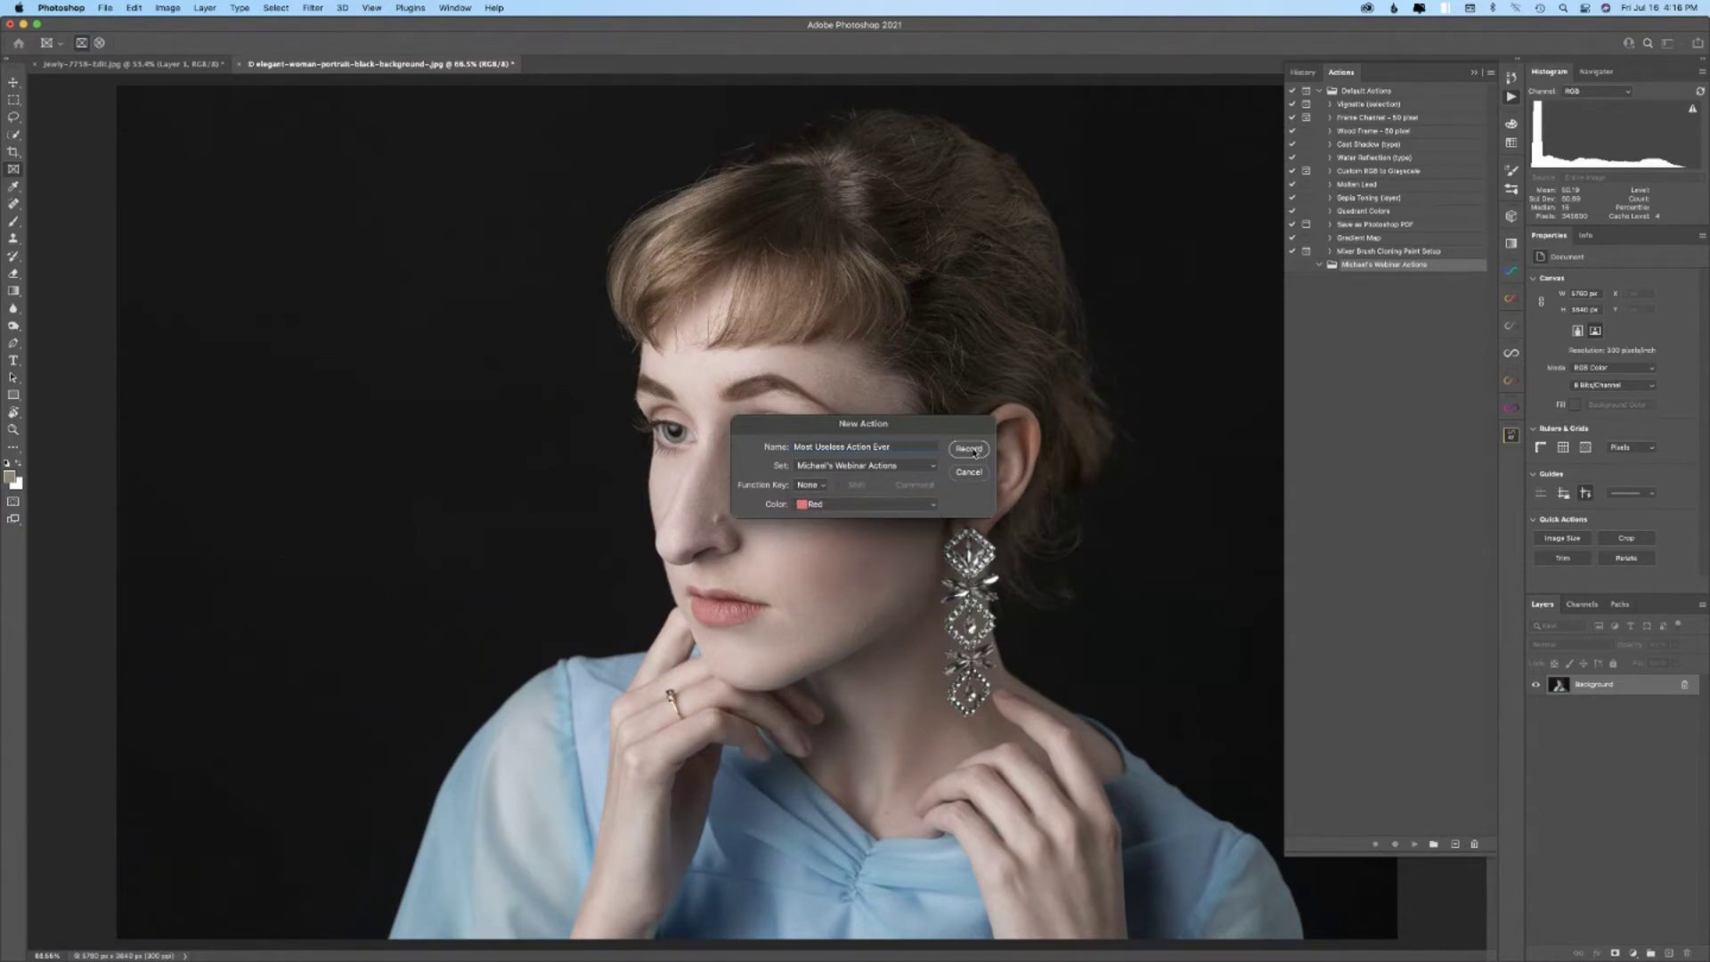
pyautogui.click(975, 452)
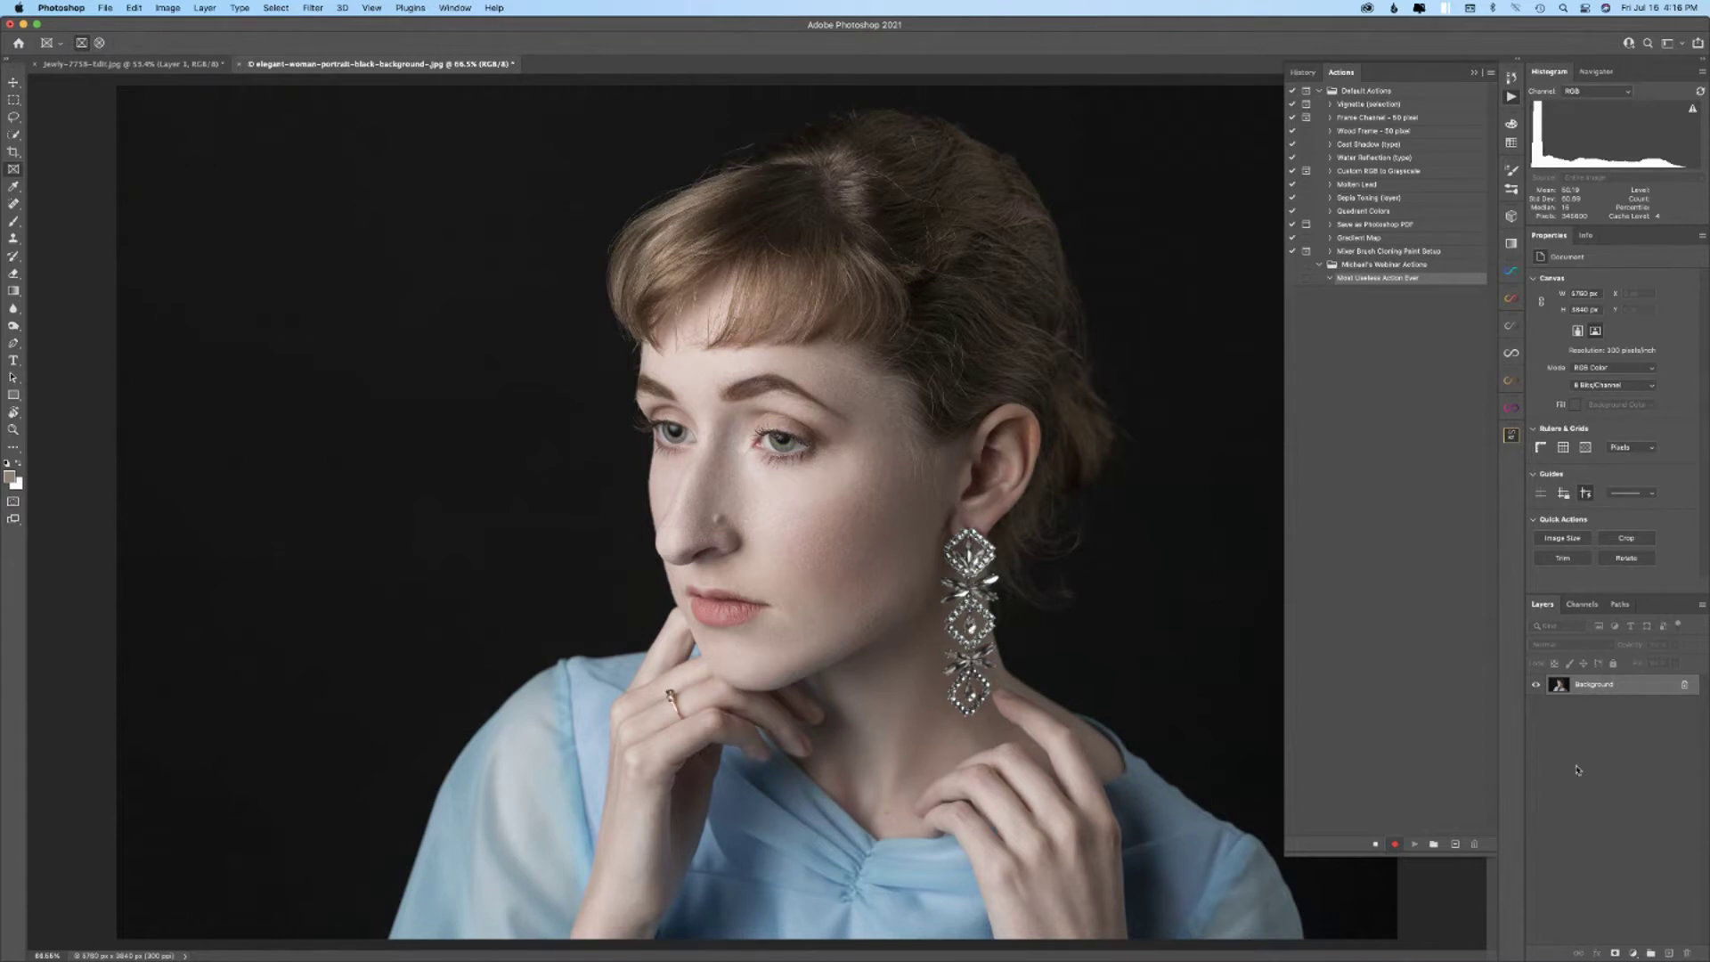
# - Record adding a new layer and filling it with green at hue 154°, saturation 75%, brightness 73%, Normal mode, 100% opacity
pyautogui.click(1670, 953)
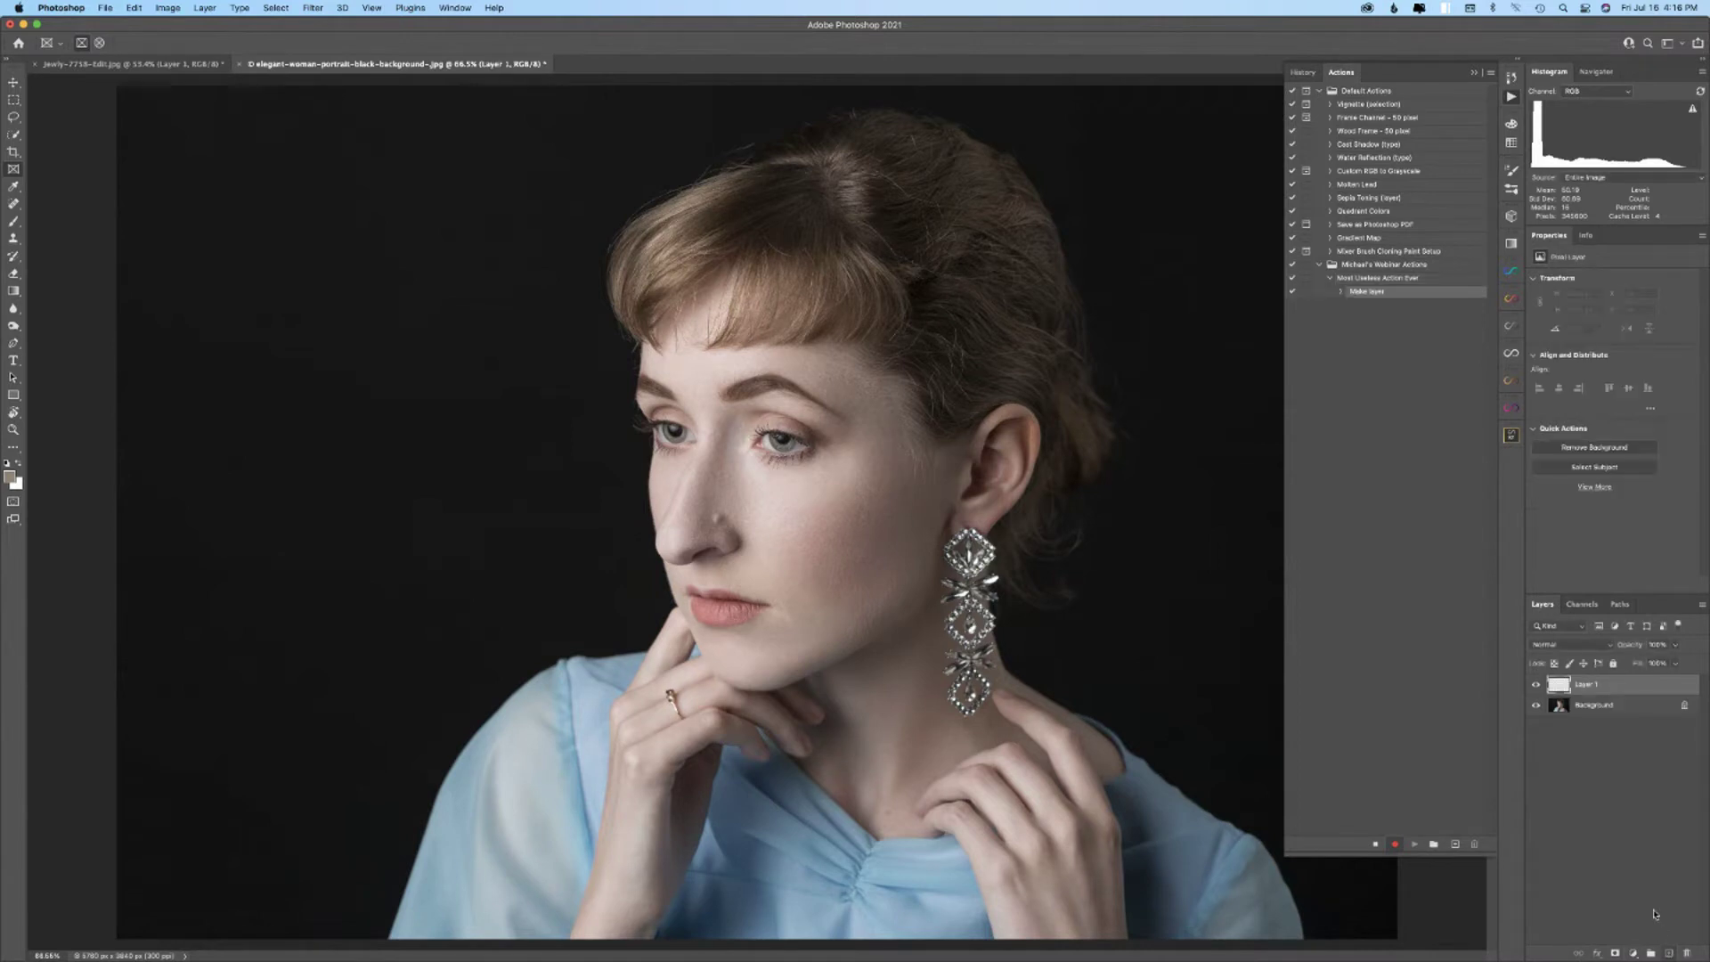
pyautogui.hotkey('shift', 'F5')
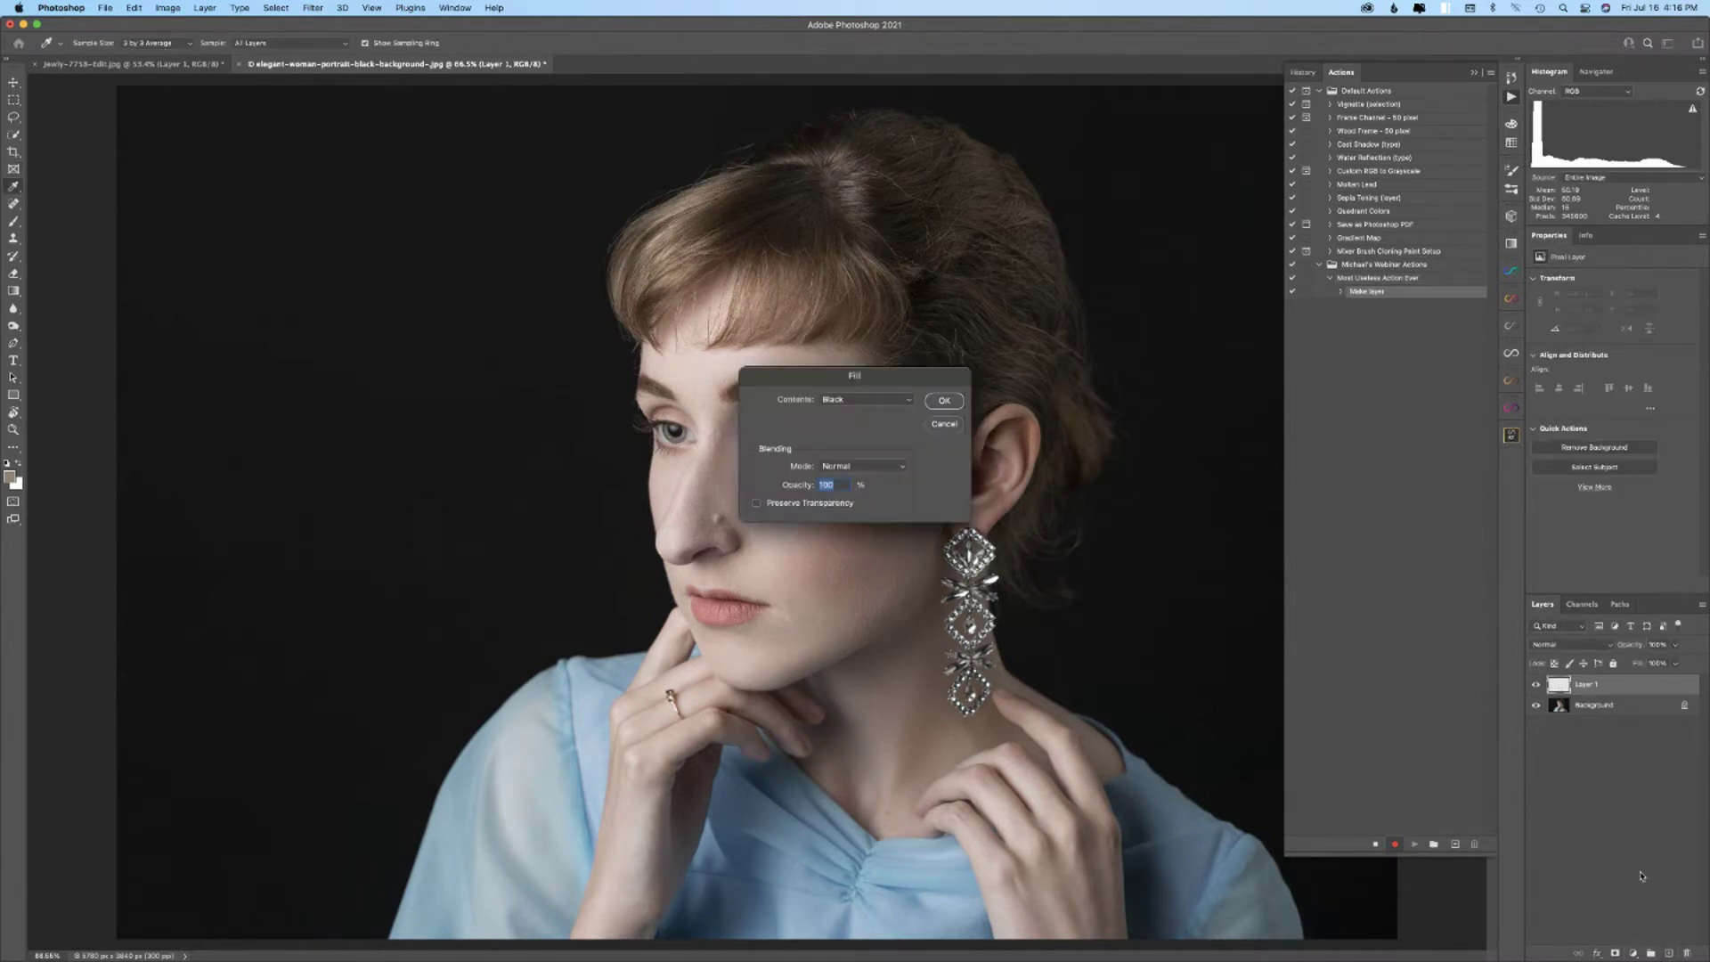
pyautogui.click(875, 400)
pyautogui.click(840, 328)
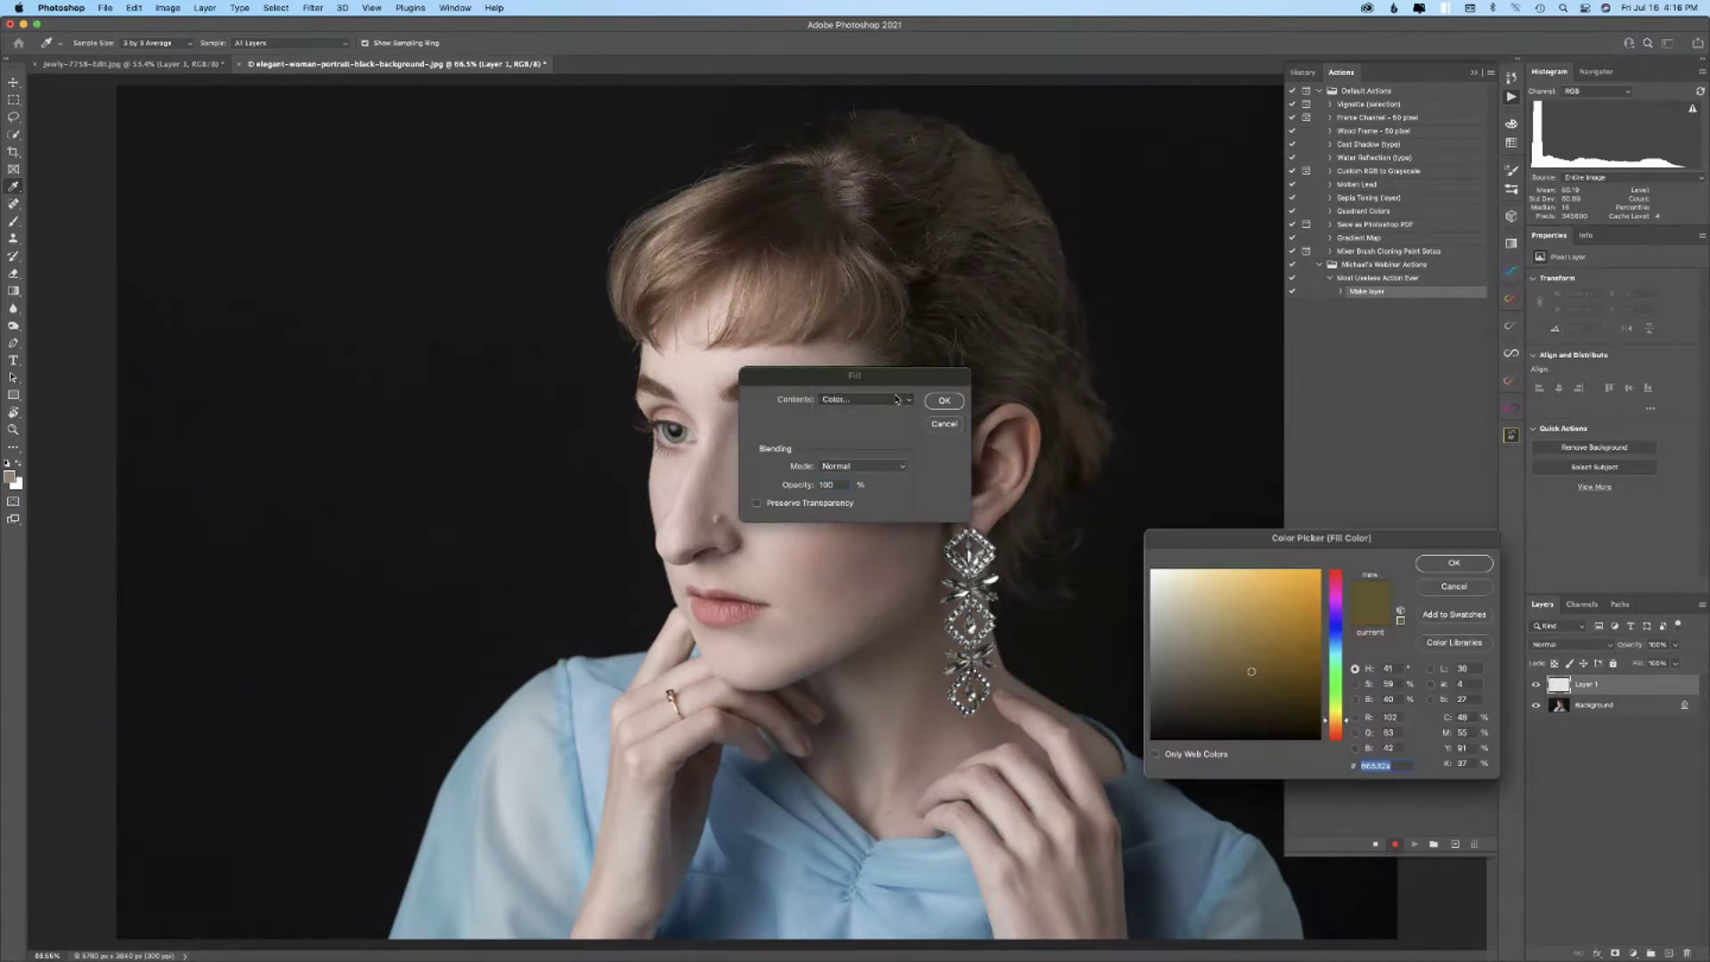
pyautogui.click(1335, 666)
pyautogui.click(1279, 615)
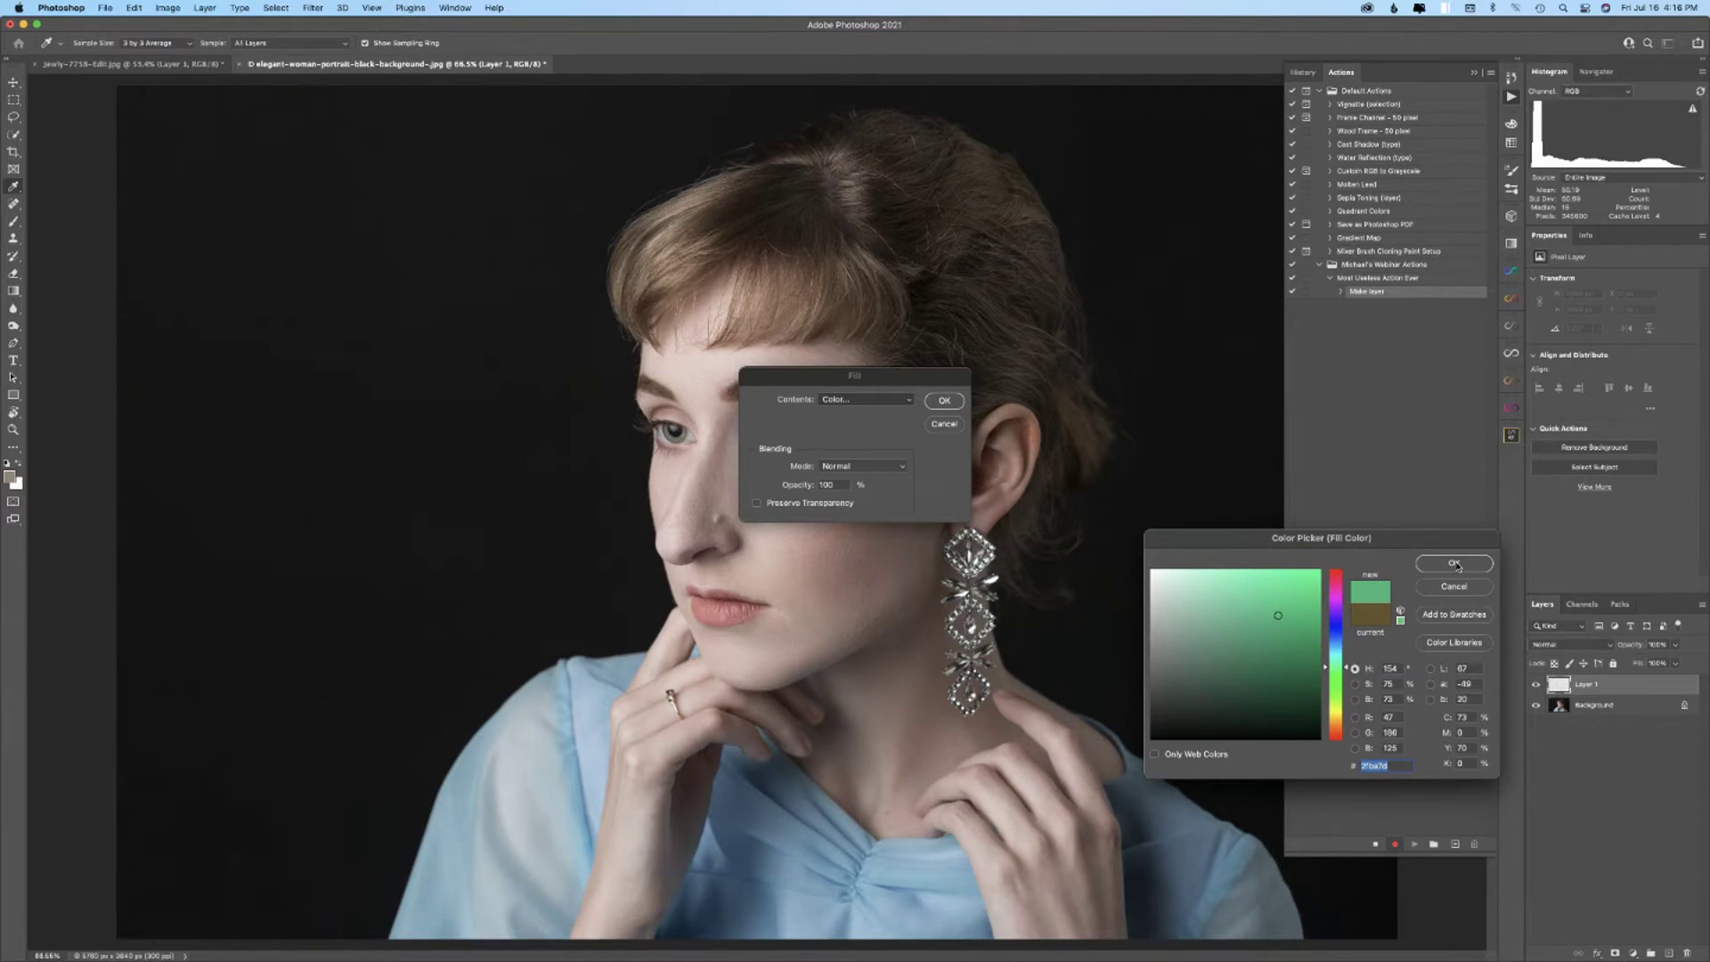
pyautogui.click(1454, 564)
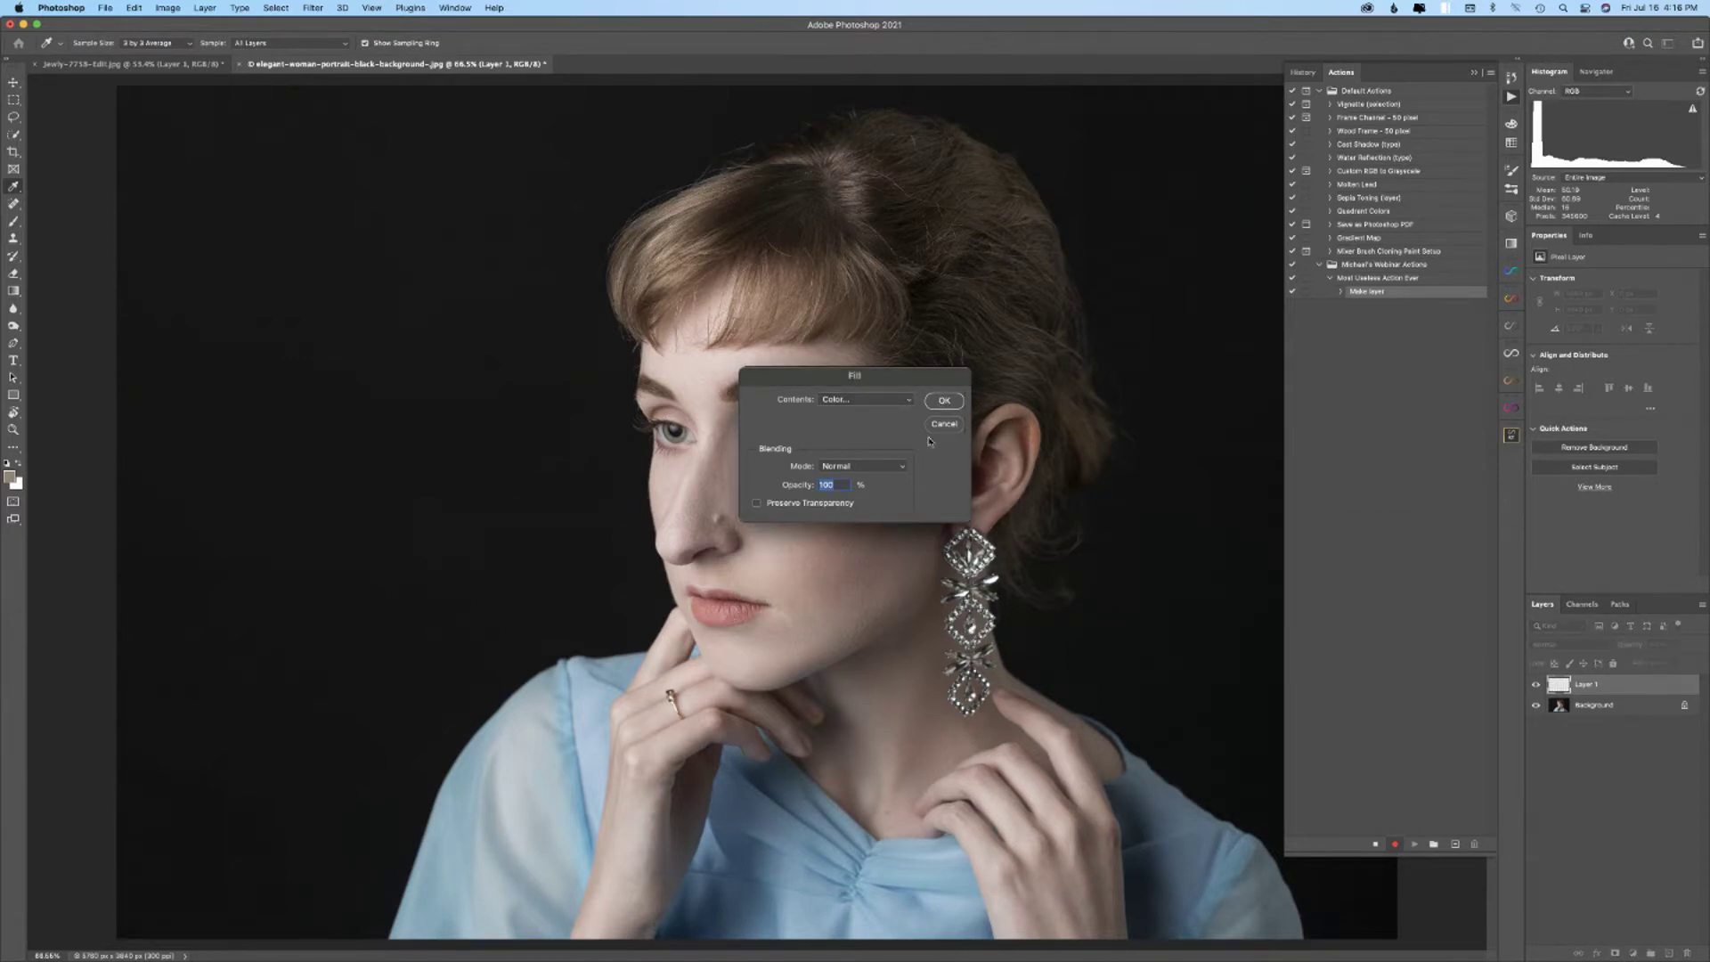
pyautogui.click(947, 402)
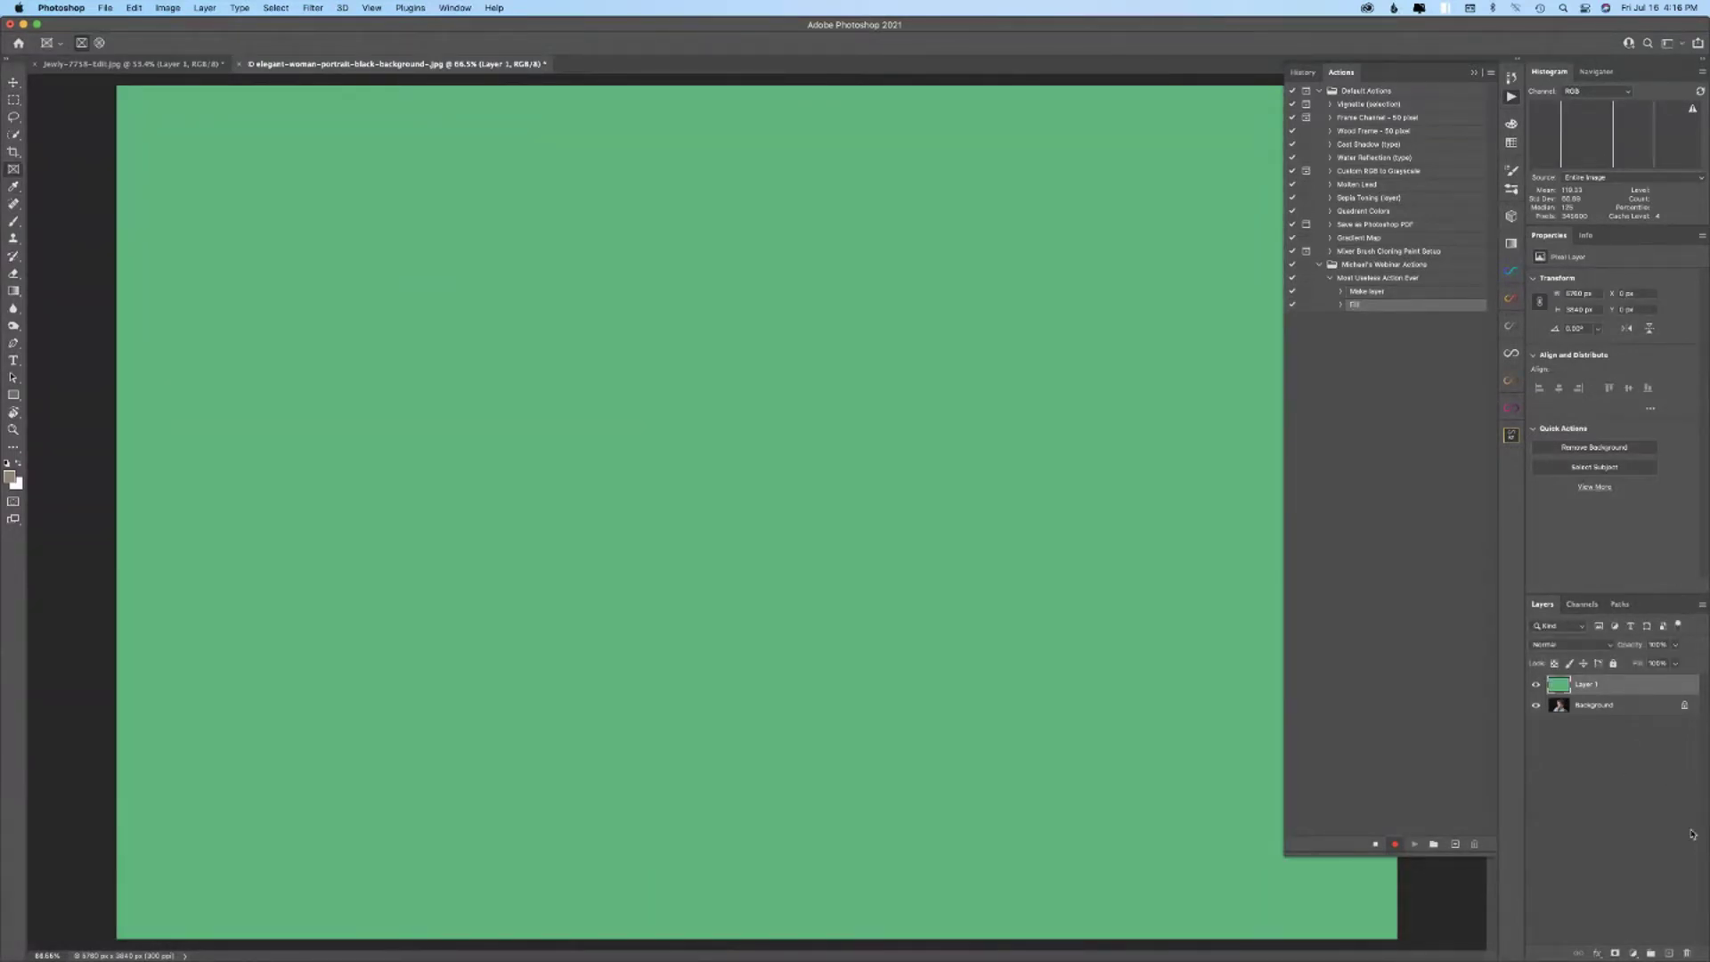
# - Record placing a "Useless!" text layer near the middle of the green canvas and stop the recording
pyautogui.press('t')
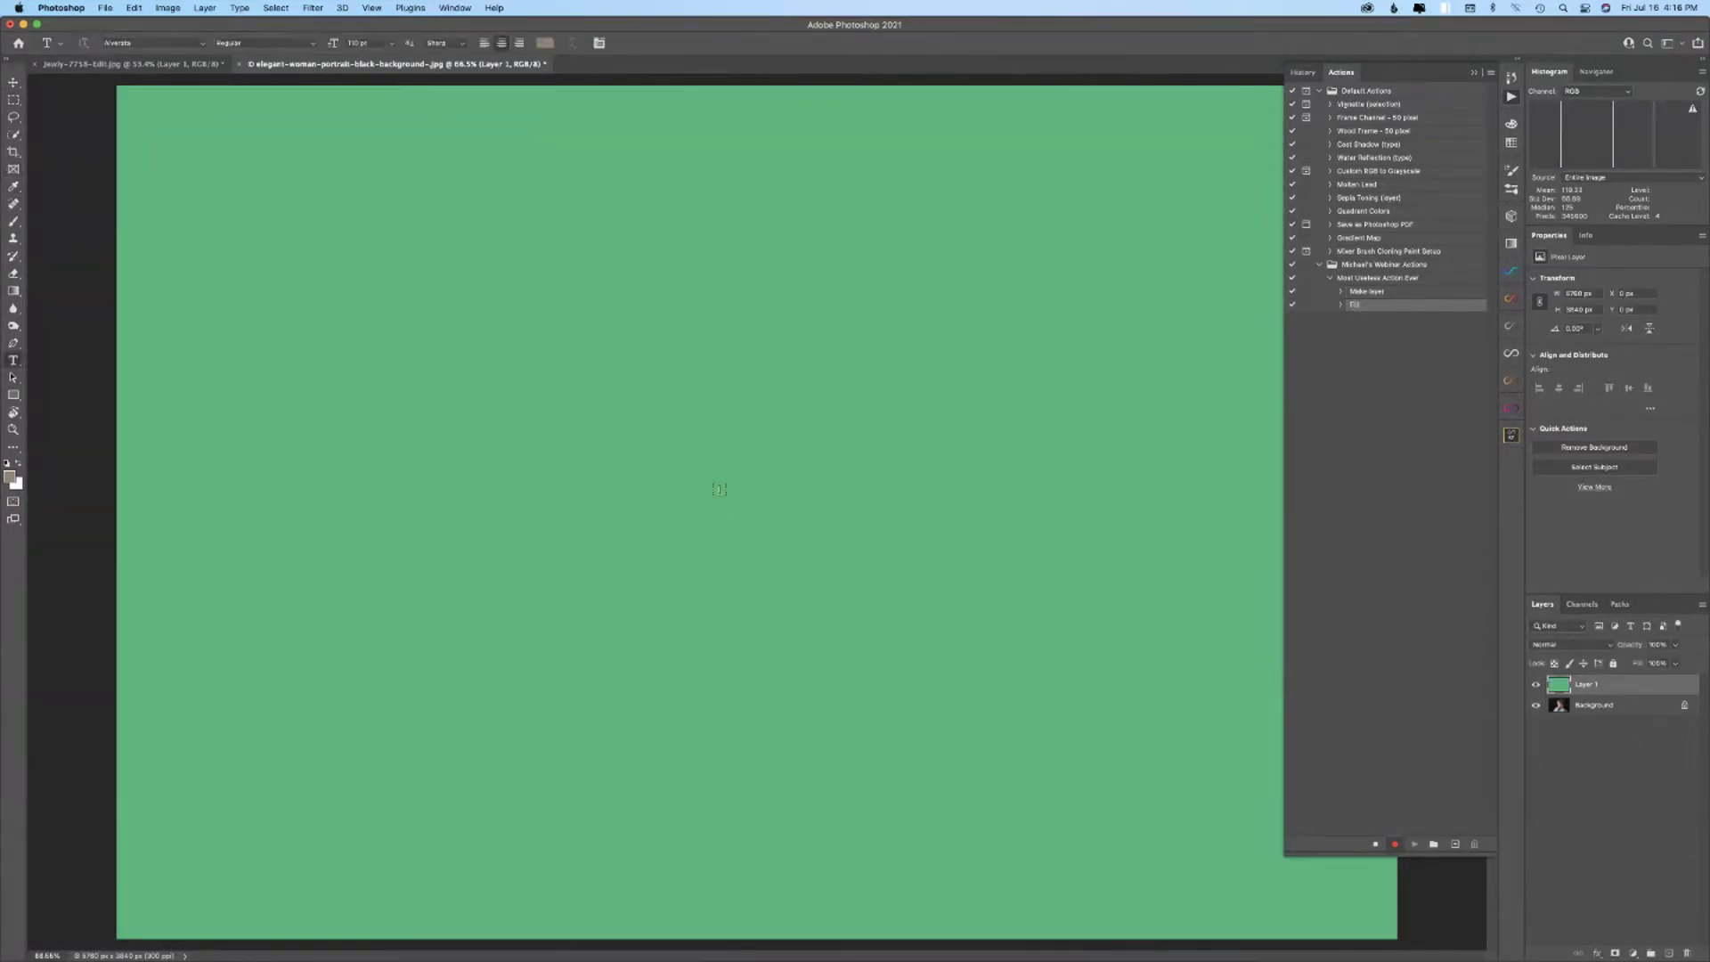
pyautogui.click(720, 489)
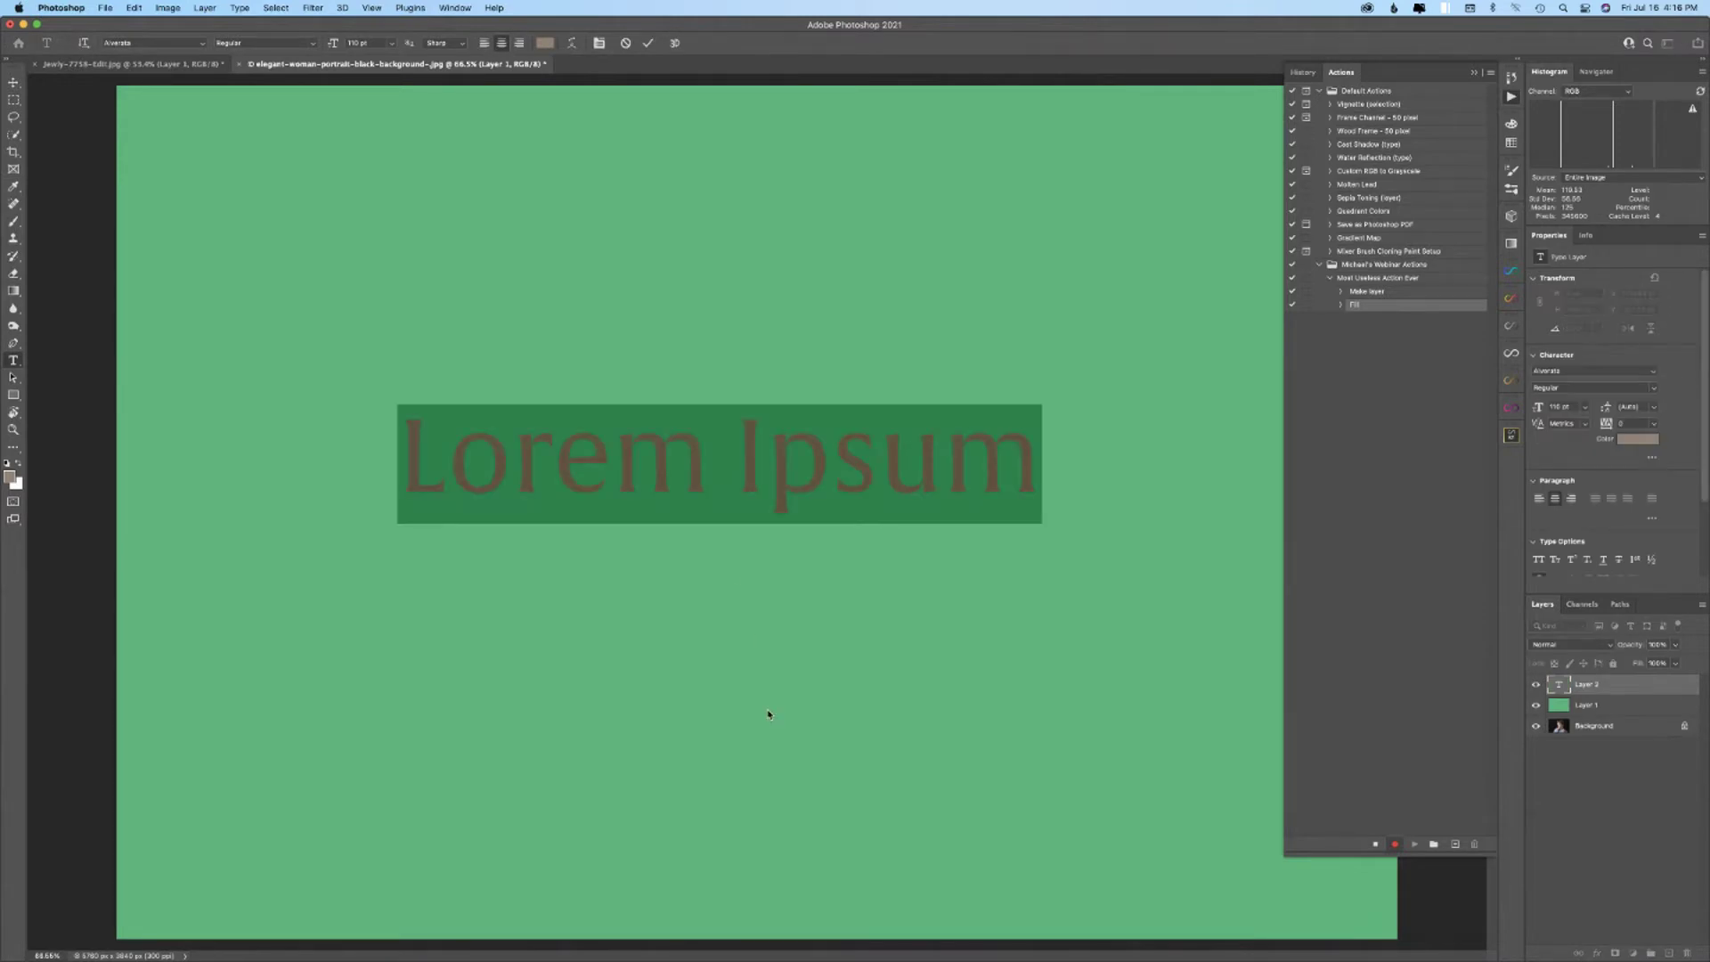
pyautogui.write('Useless')
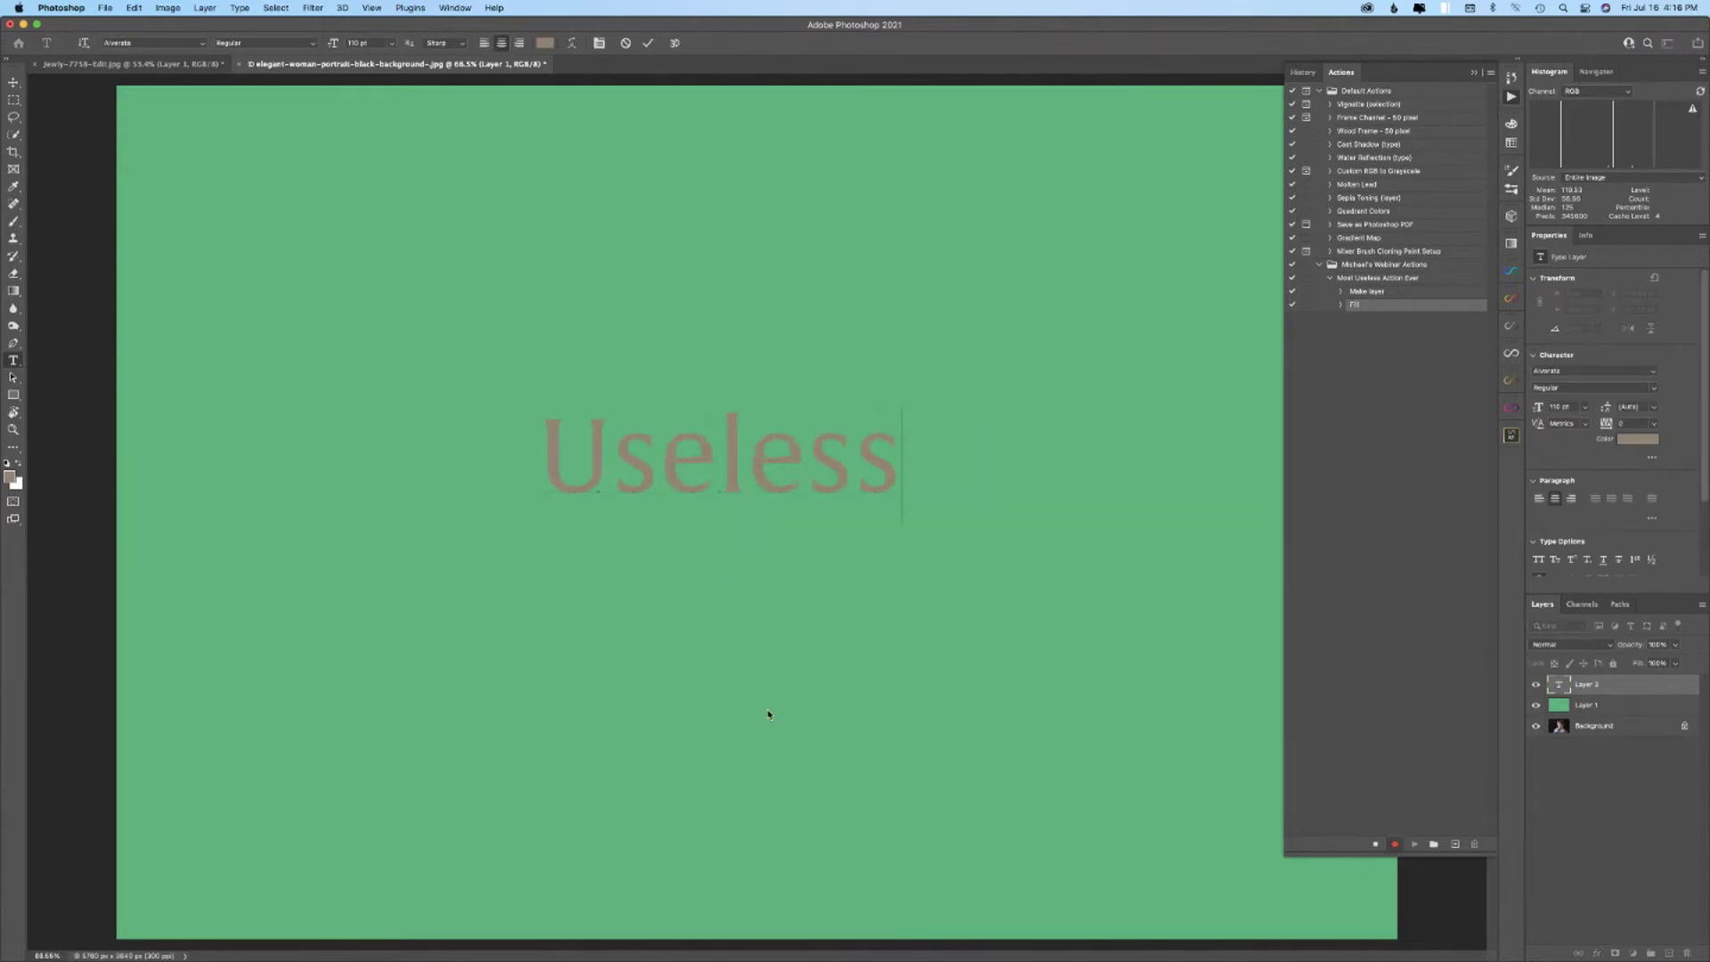
pyautogui.write('!')
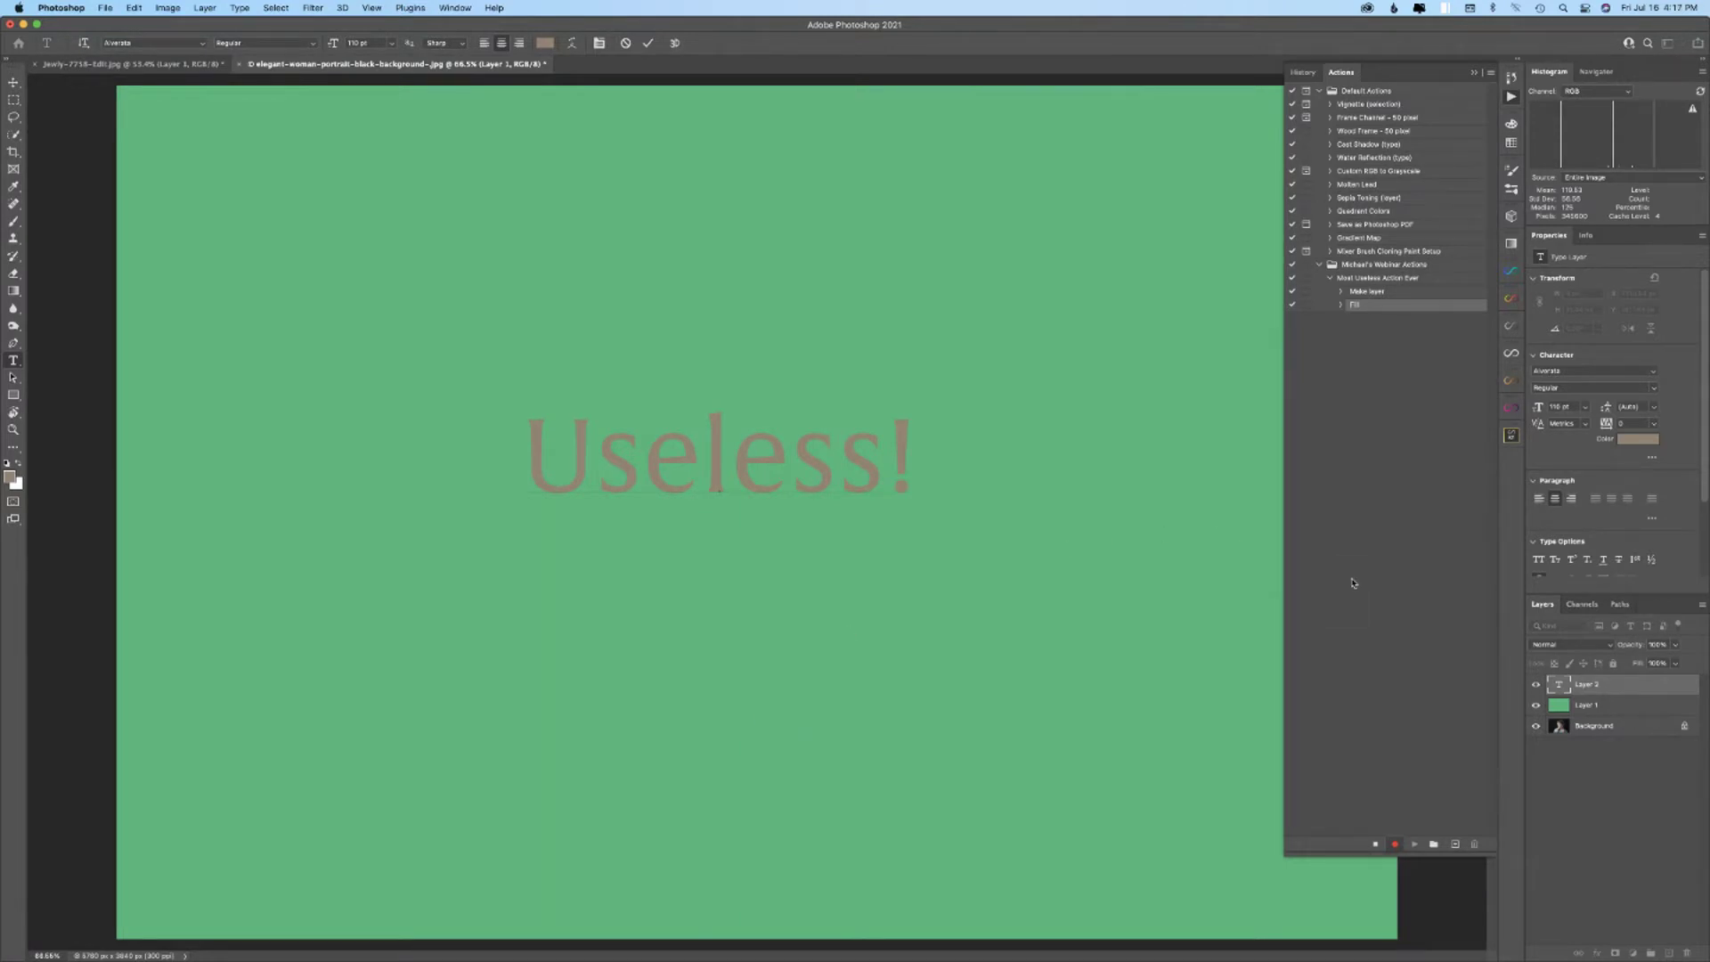
pyautogui.click(1374, 844)
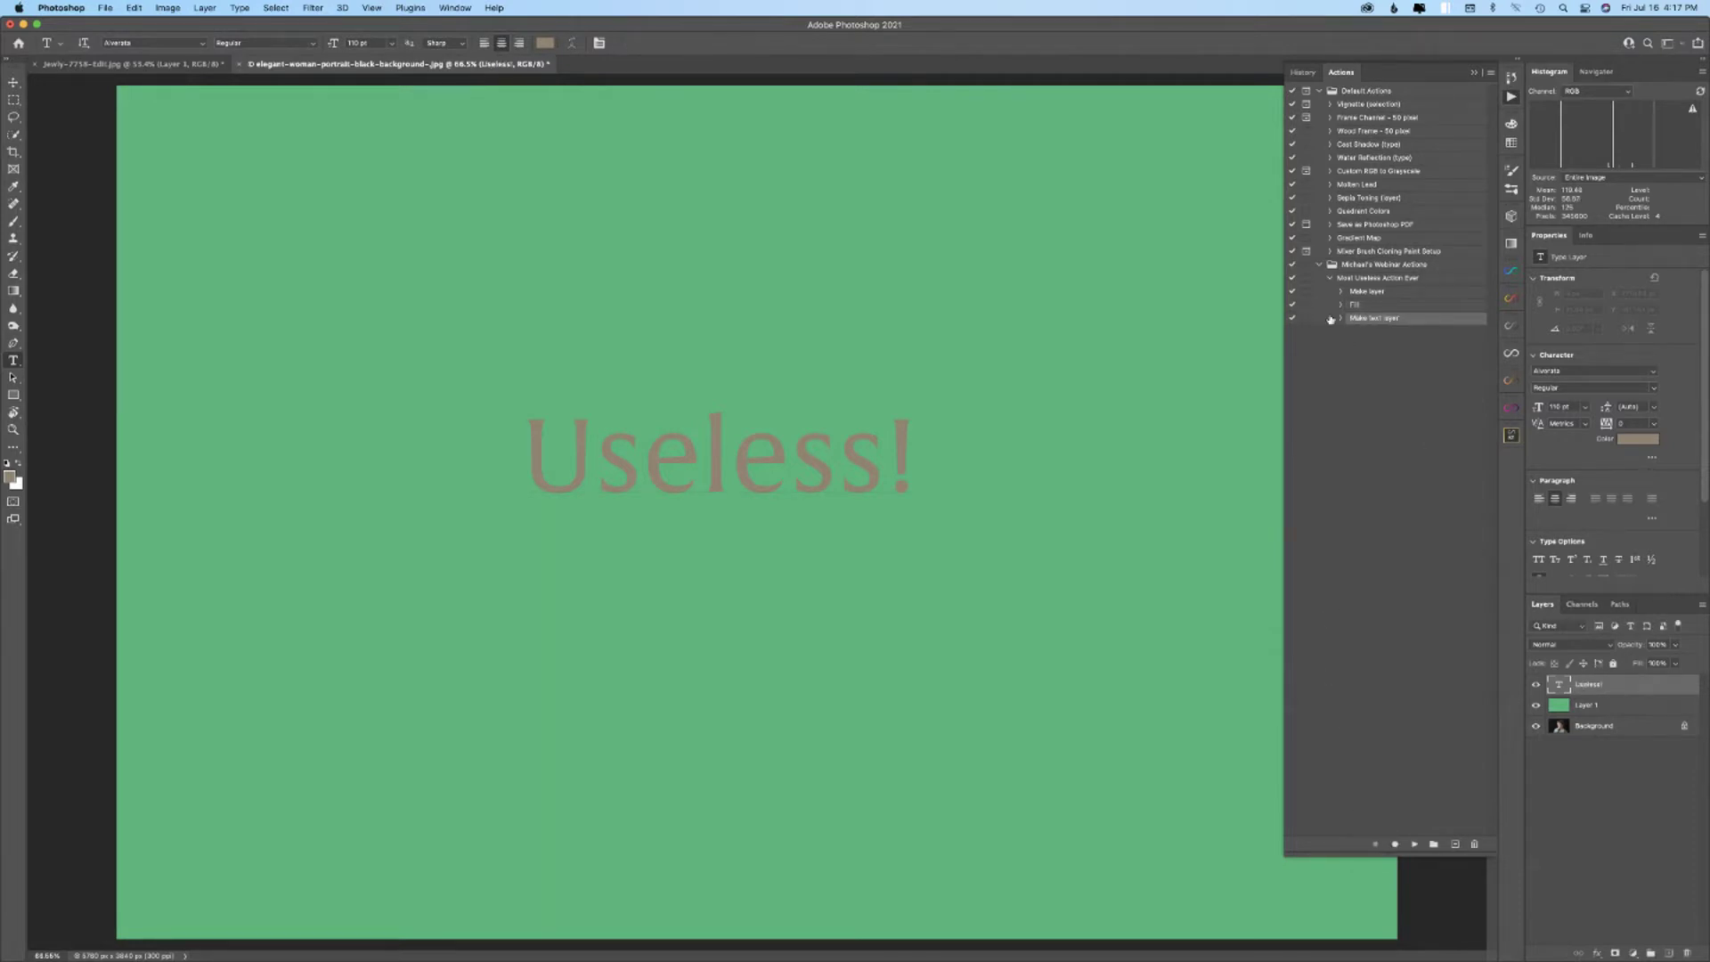
# - Delete the "Useless!" text layer and the green Layer 1 together, leaving only the portrait Background
pyautogui.click(1372, 267)
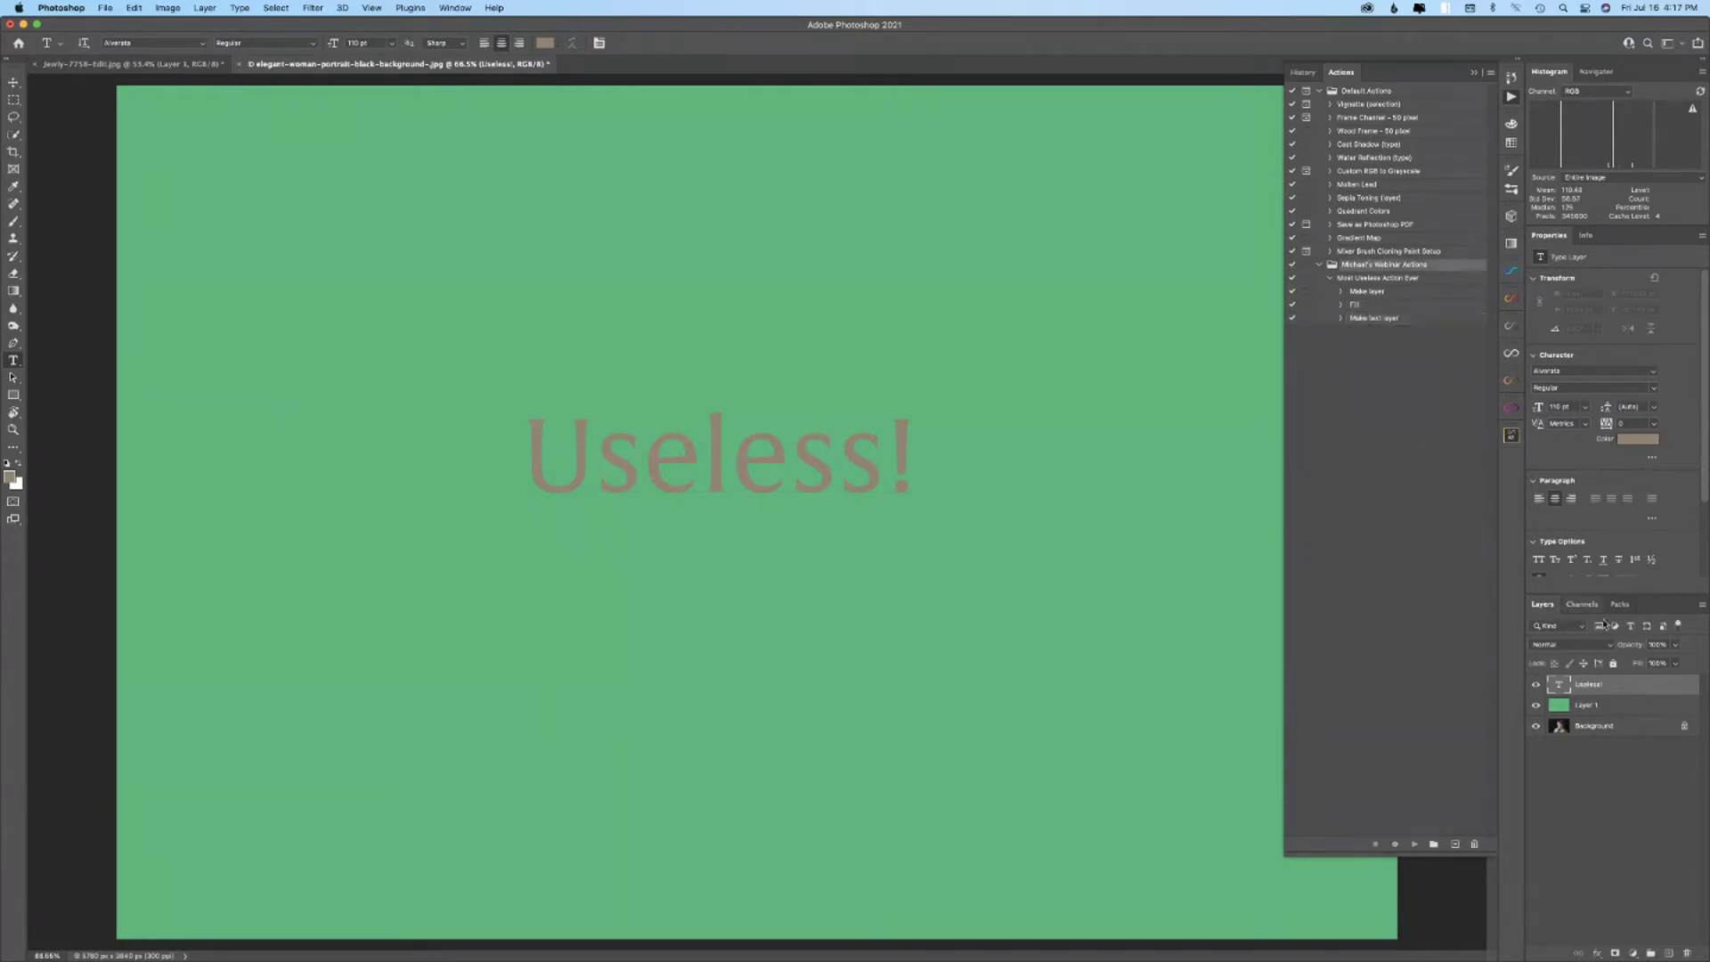
pyautogui.keyDown('shift'); pyautogui.click(1645, 712); pyautogui.keyUp('shift')
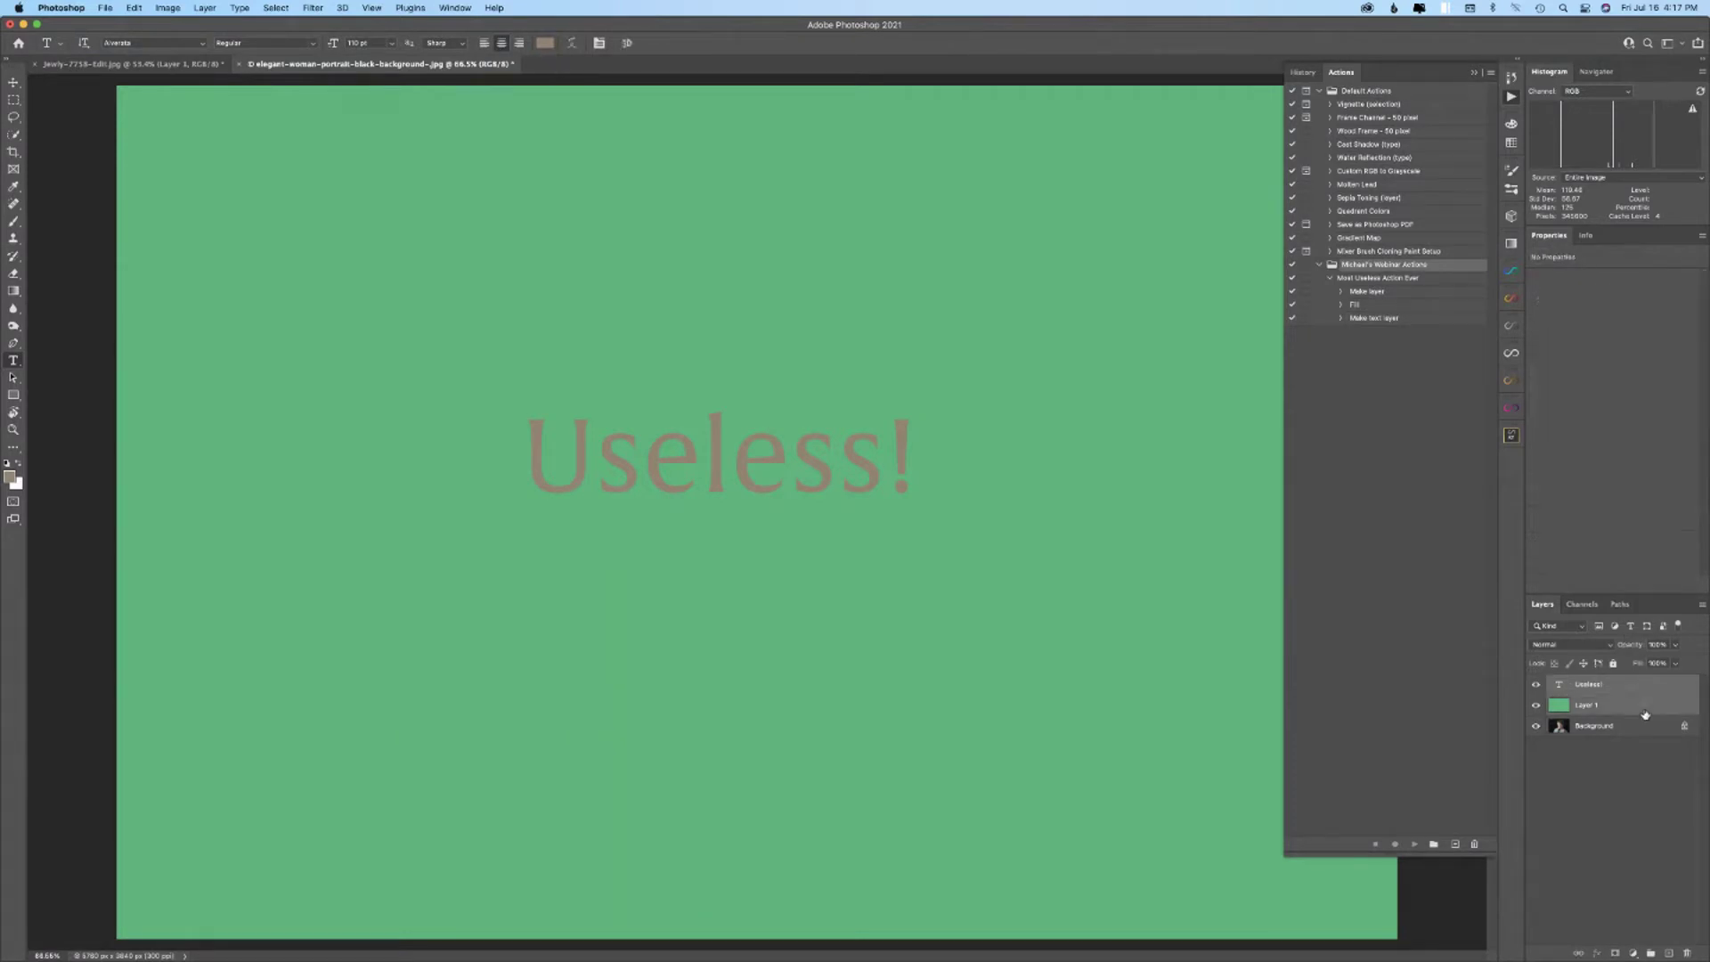
pyautogui.moveTo(1650, 699); pyautogui.dragTo(1689, 953)
pyautogui.moveTo(1679, 693); pyautogui.dragTo(1690, 953)
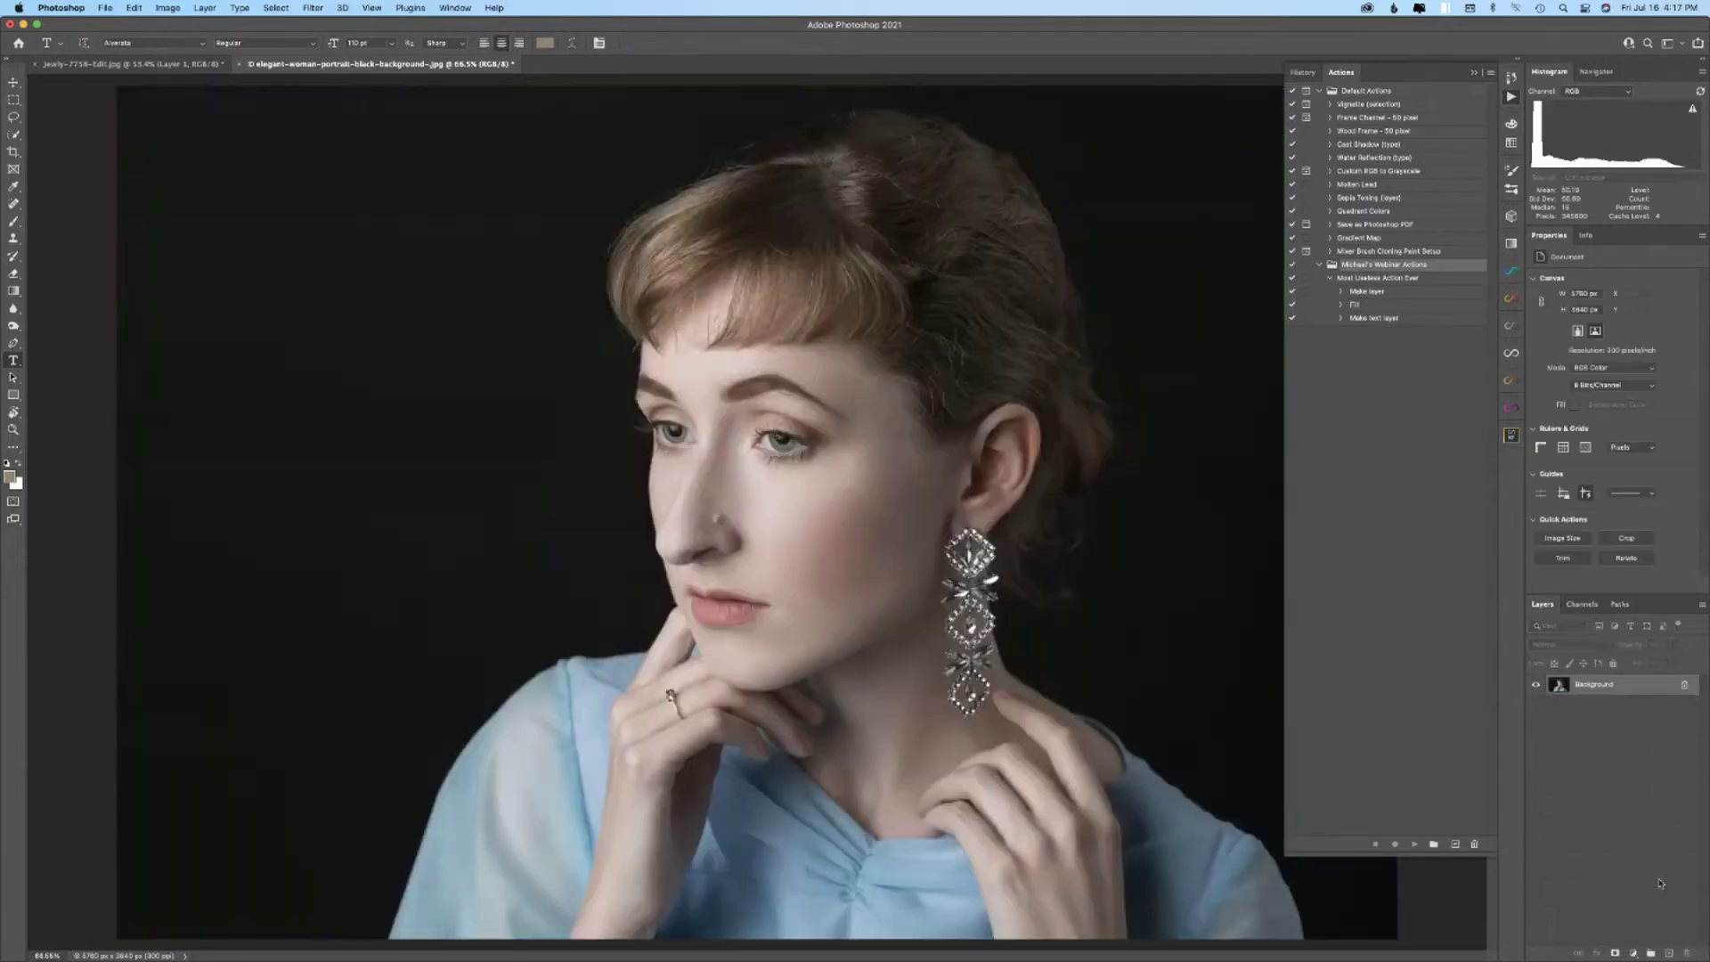
# - Play the "Most Useless Action Ever" action on the portrait, and delete the text layer and green layer it adds
pyautogui.click(1363, 279)
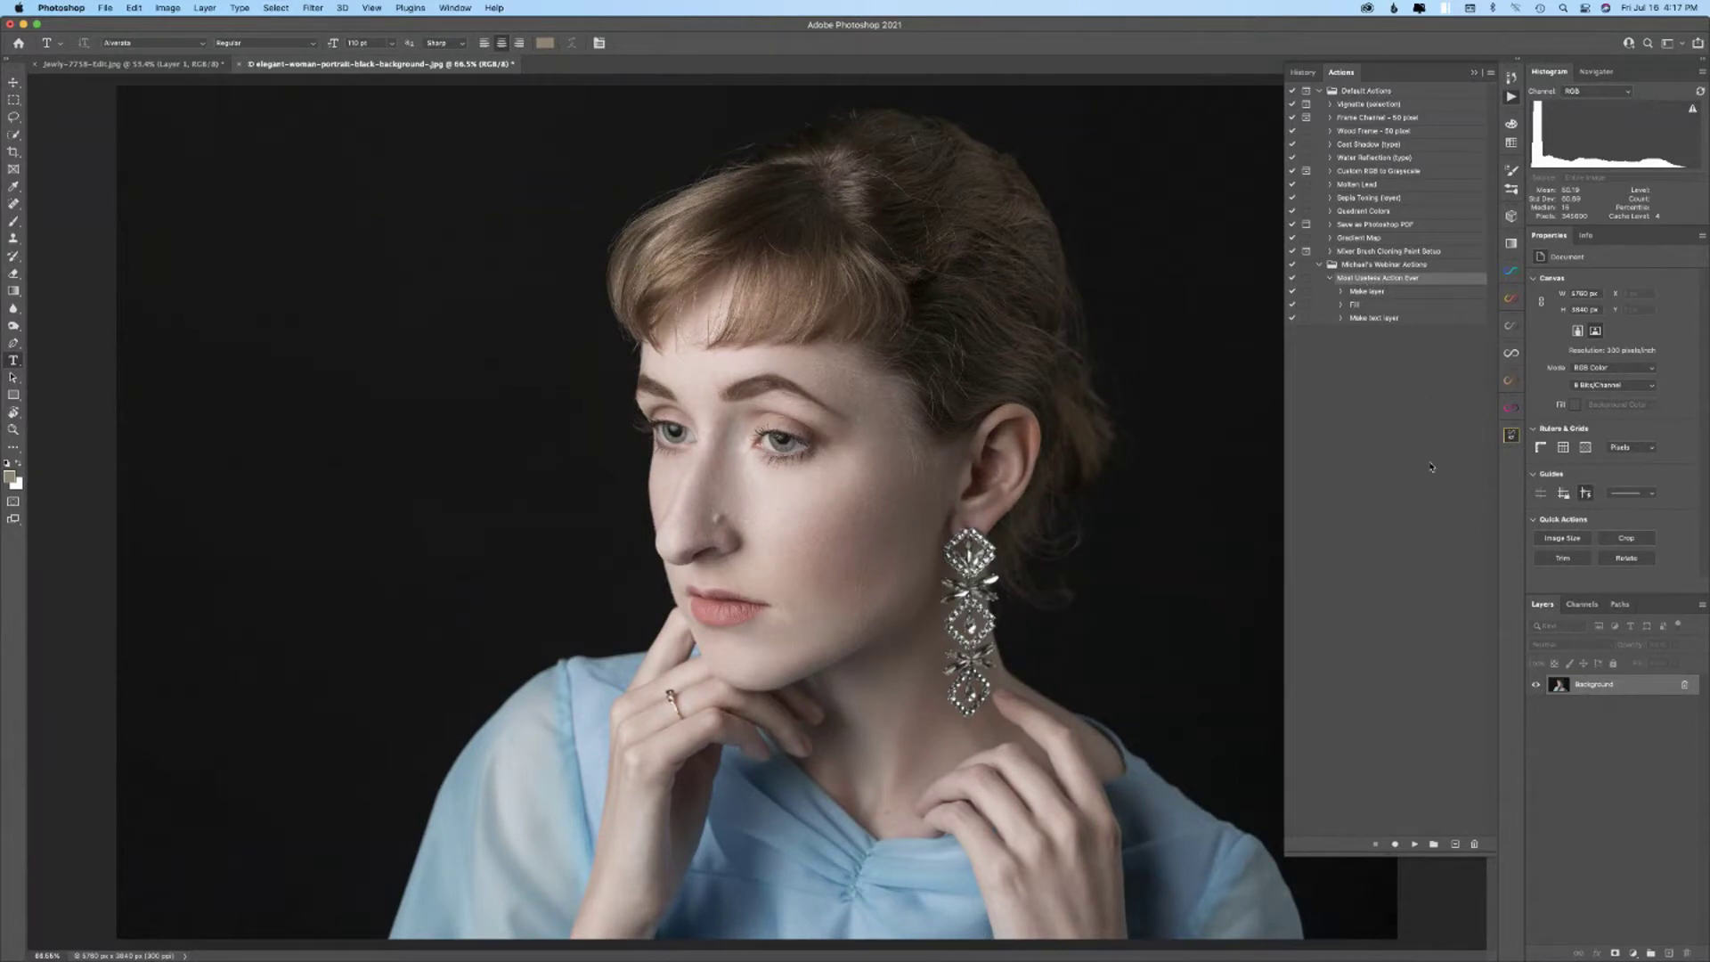
pyautogui.click(1415, 844)
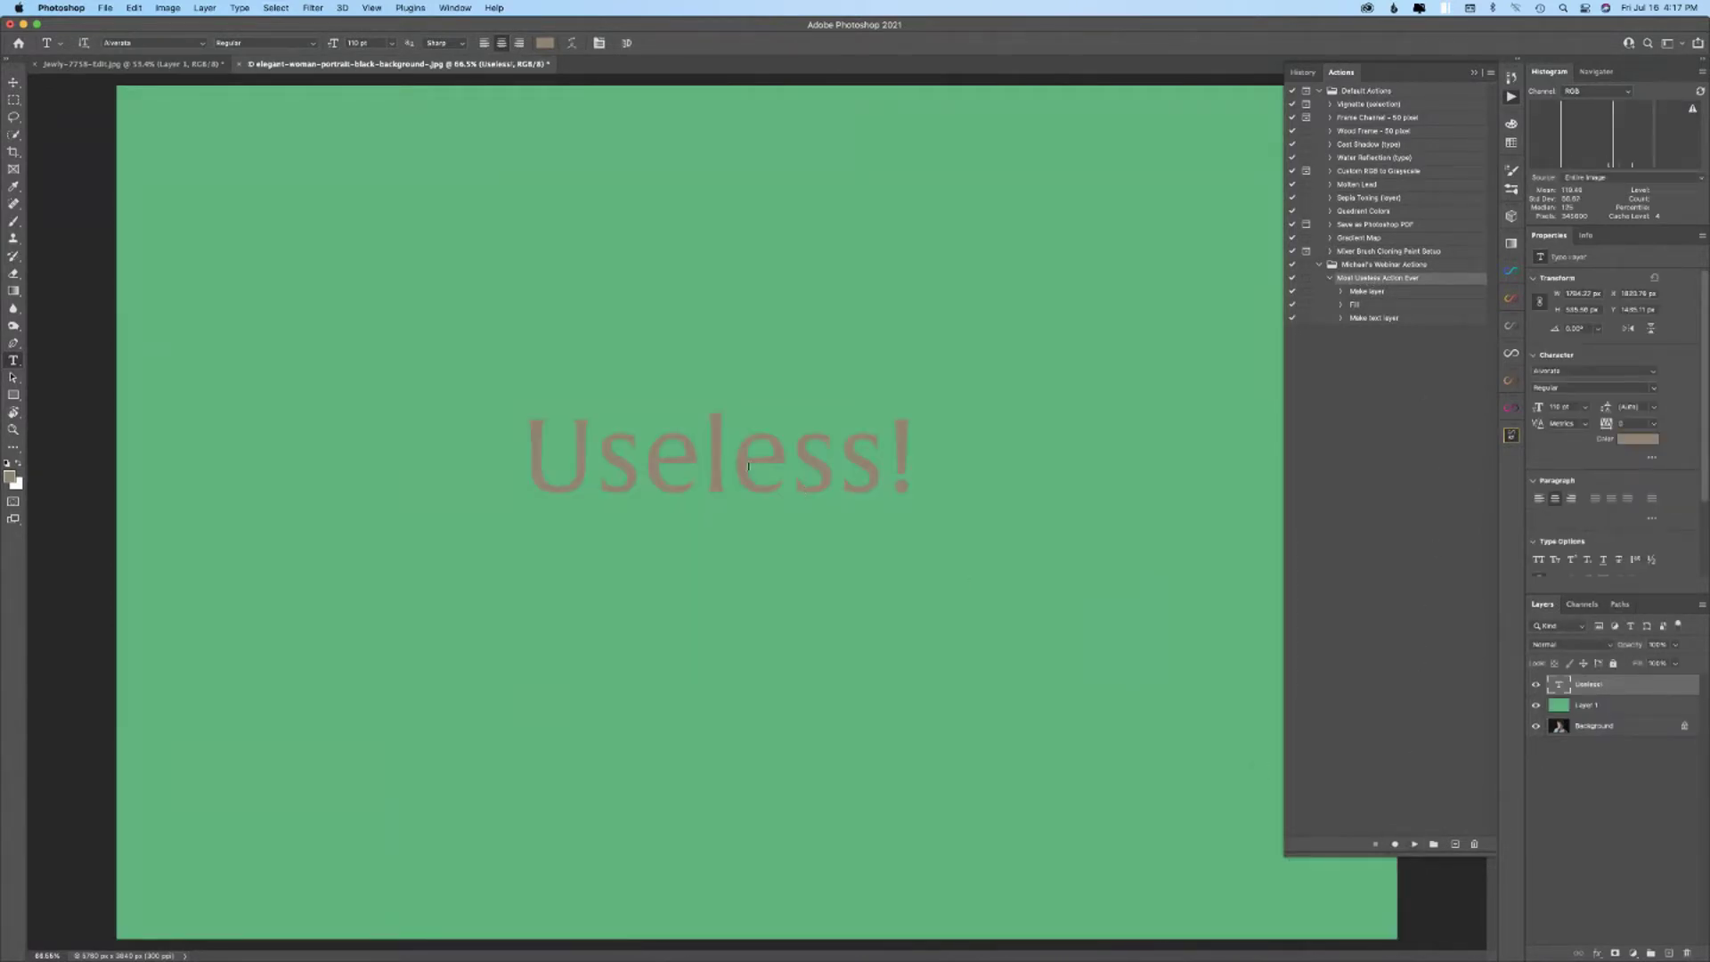
pyautogui.keyDown('shift'); pyautogui.click(1648, 709); pyautogui.keyUp('shift')
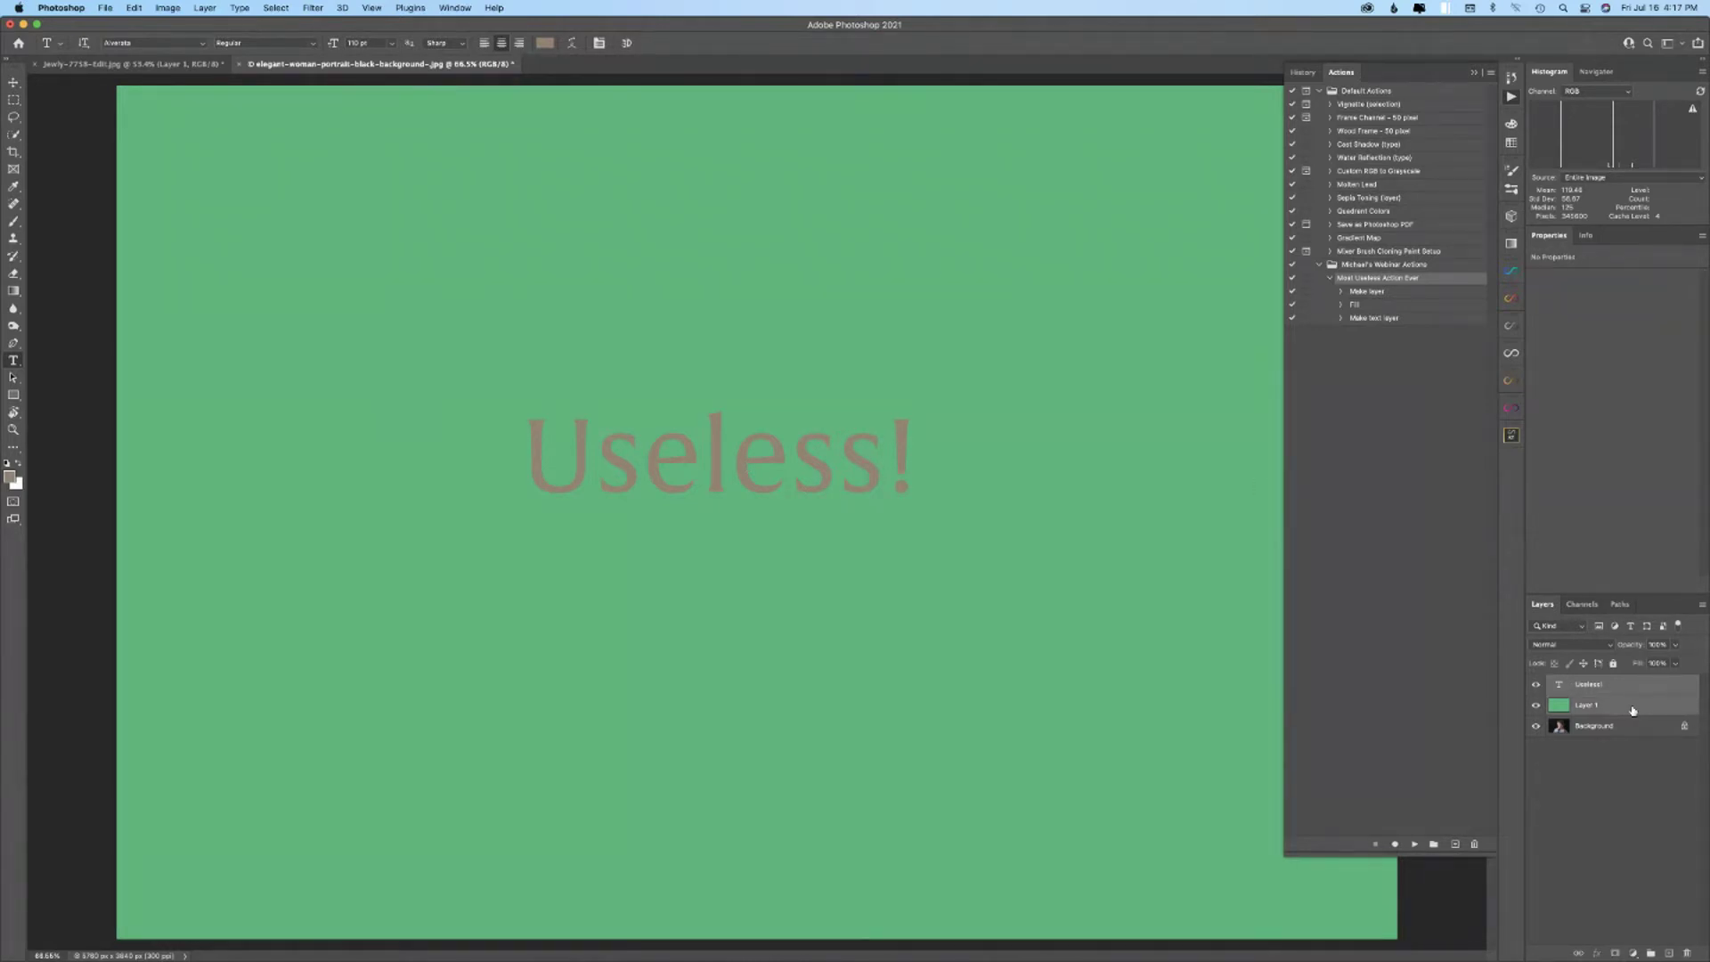
pyautogui.moveTo(1633, 710); pyautogui.dragTo(1686, 953)
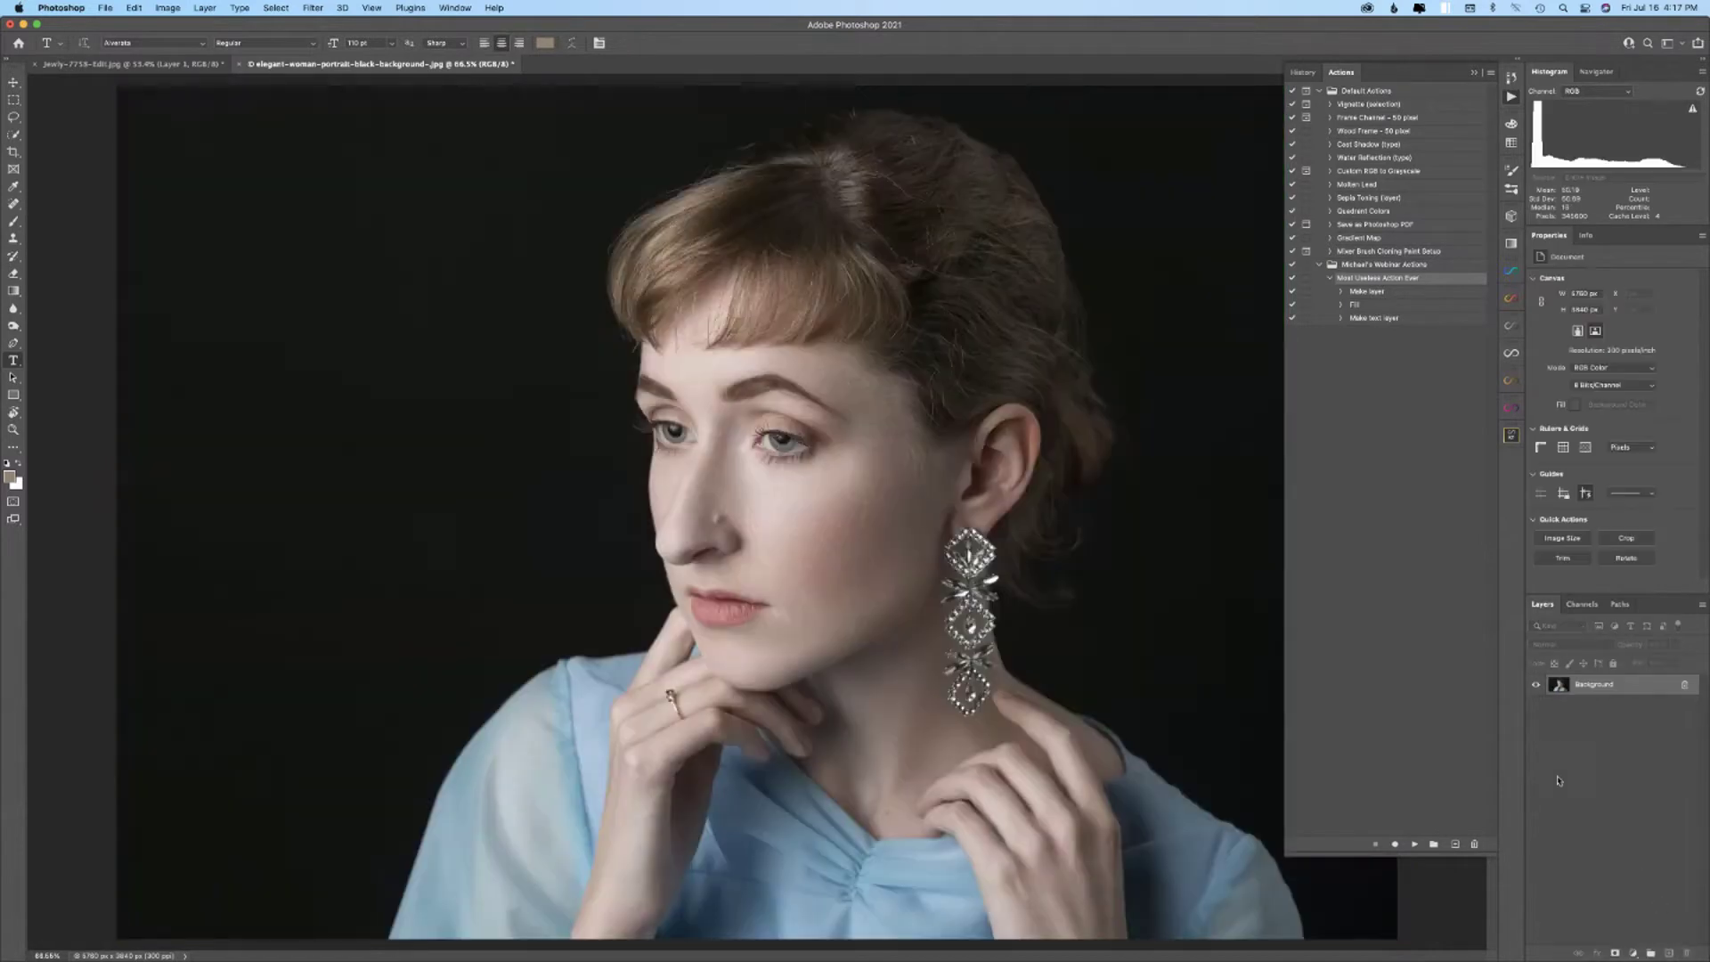
# - Select the "Most Useless Action Ever" action and switch the actions display to Button Mode
pyautogui.click(1379, 265)
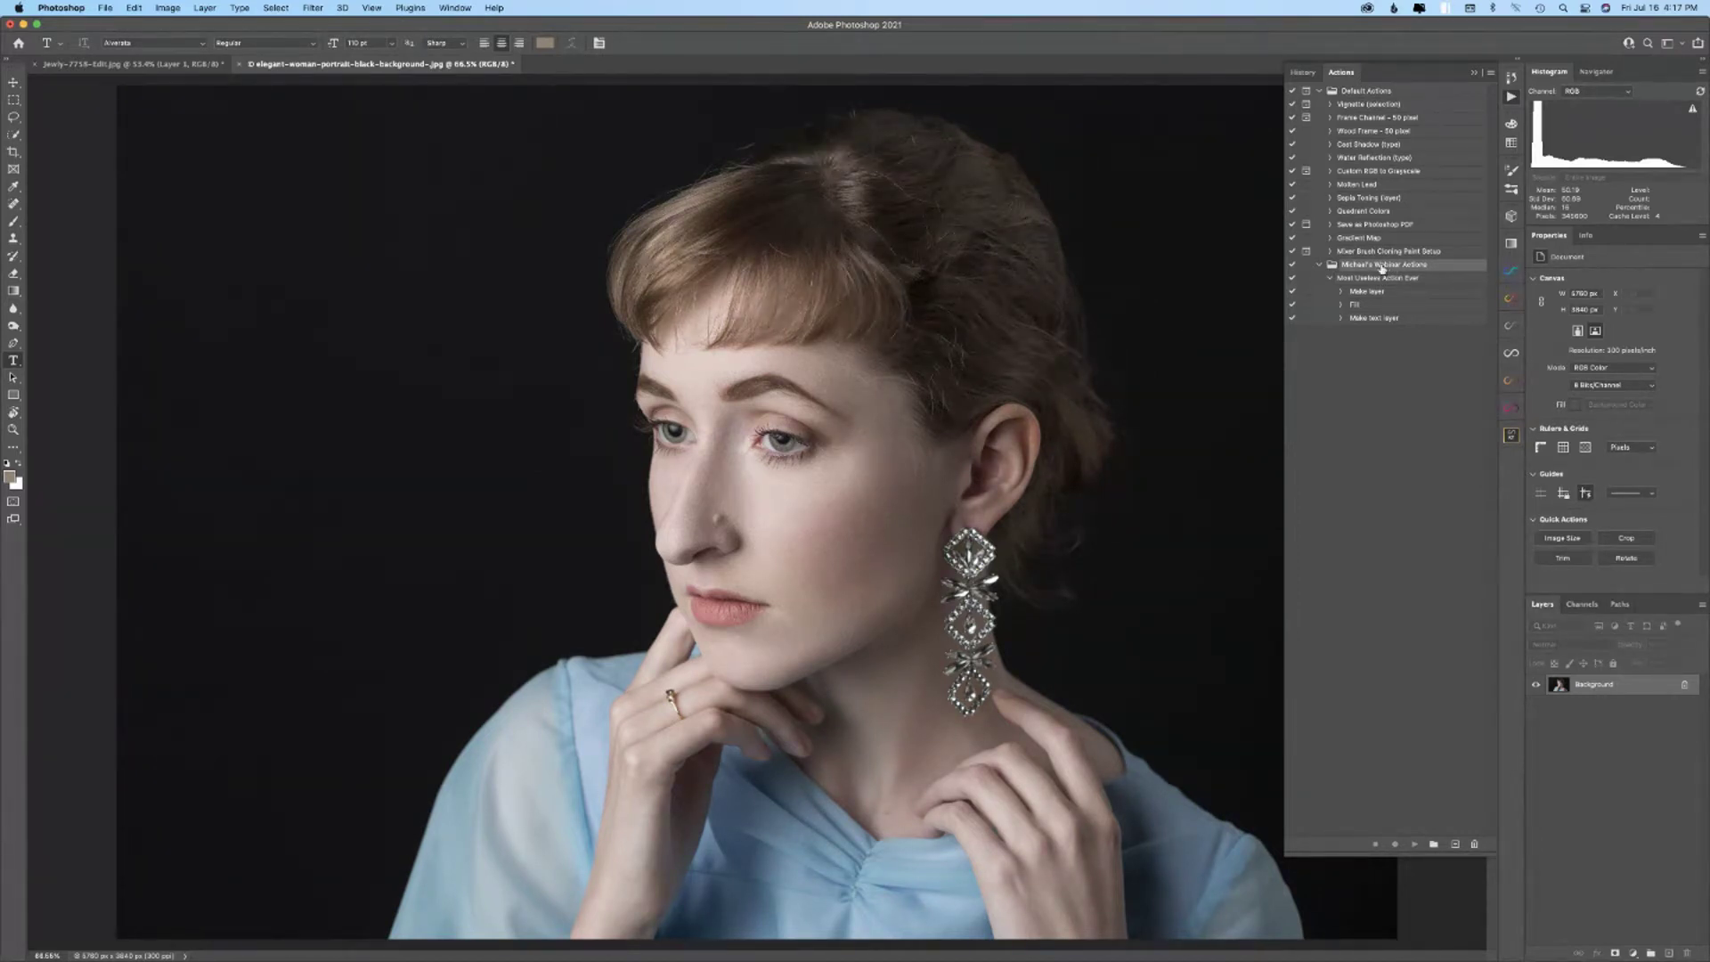
pyautogui.click(1381, 279)
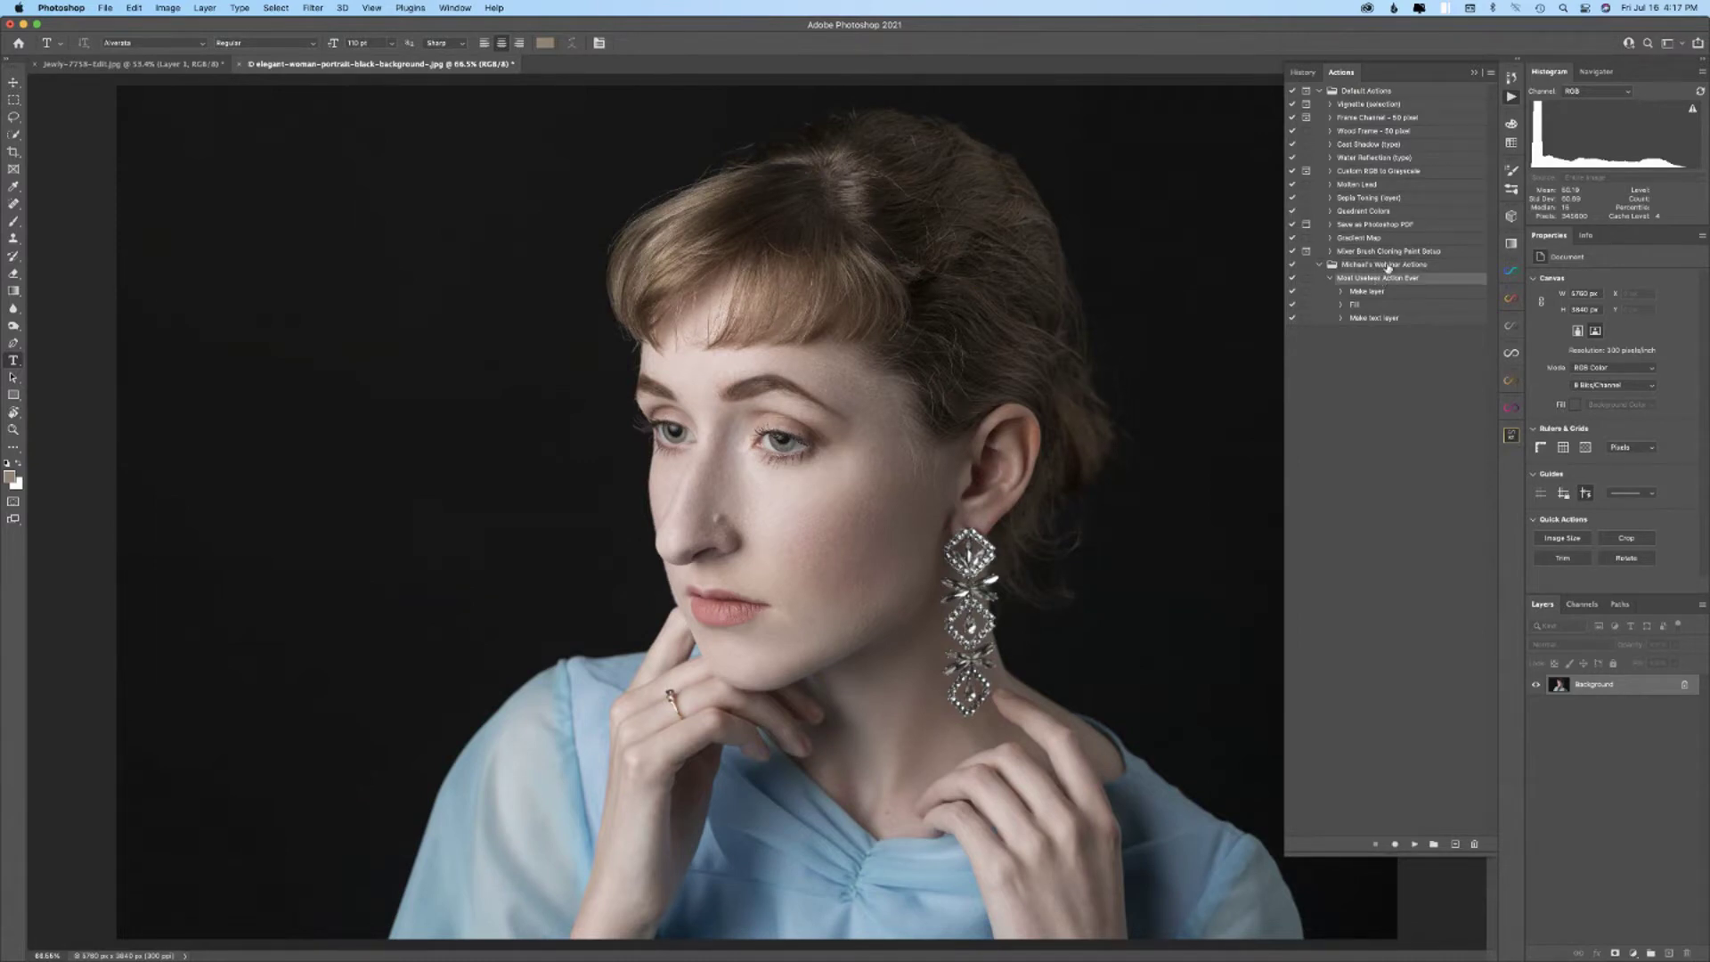
pyautogui.click(1492, 74)
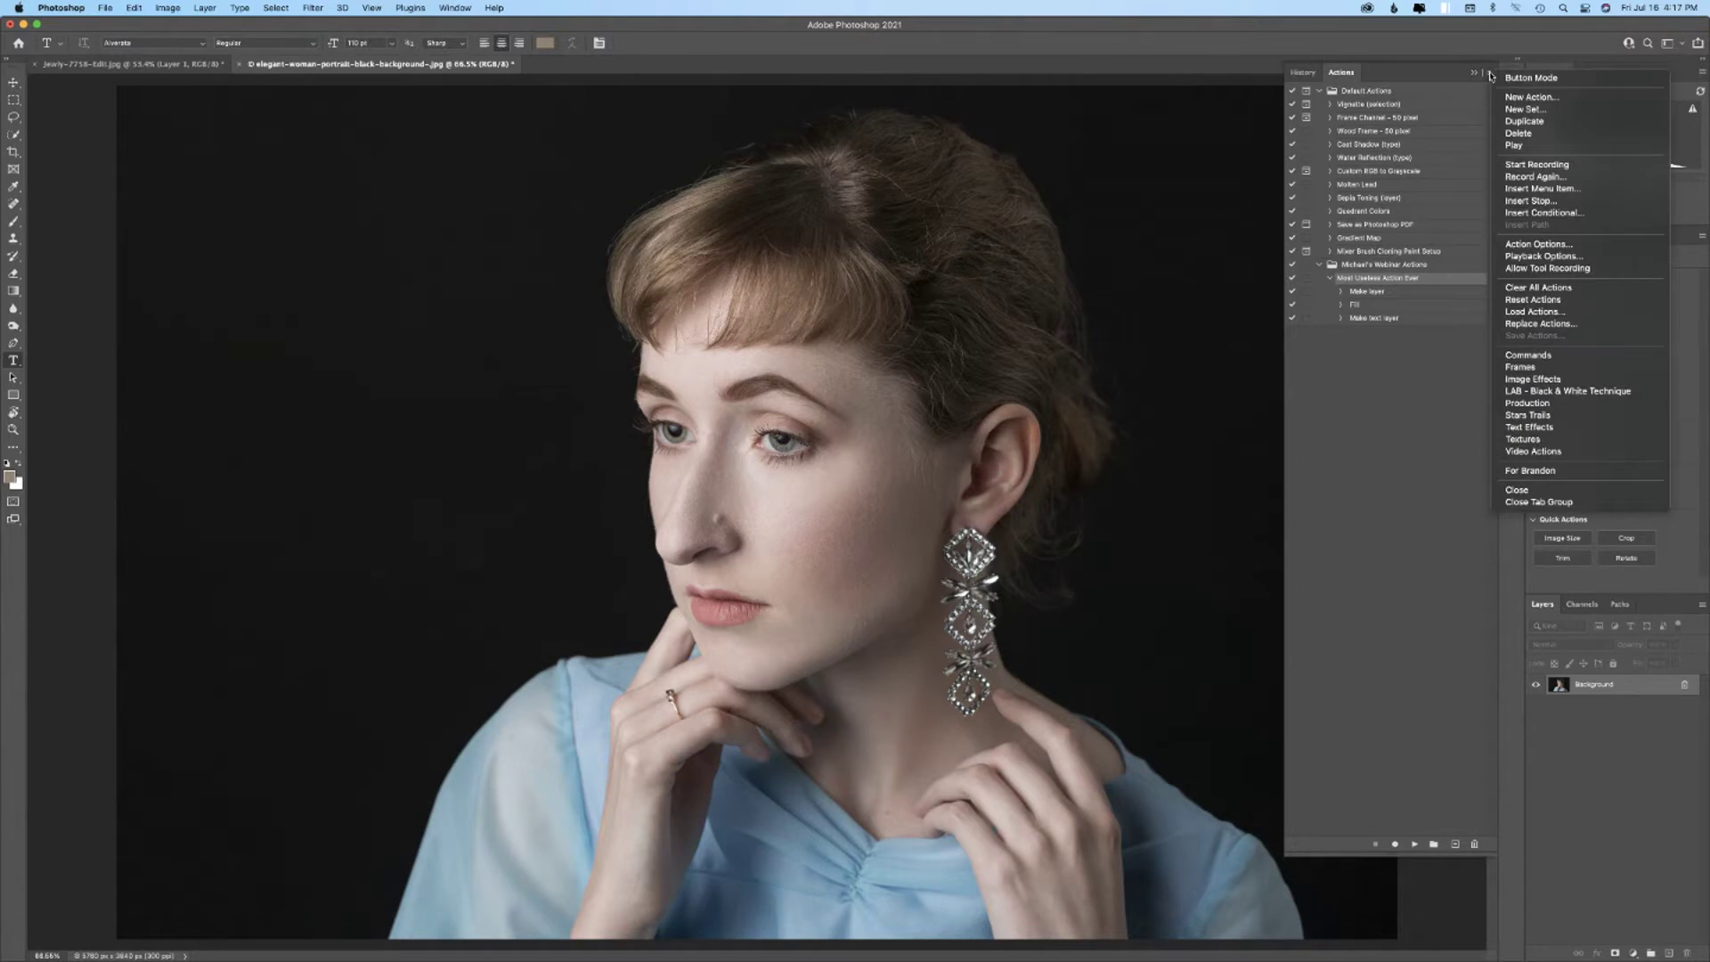
pyautogui.click(1422, 492)
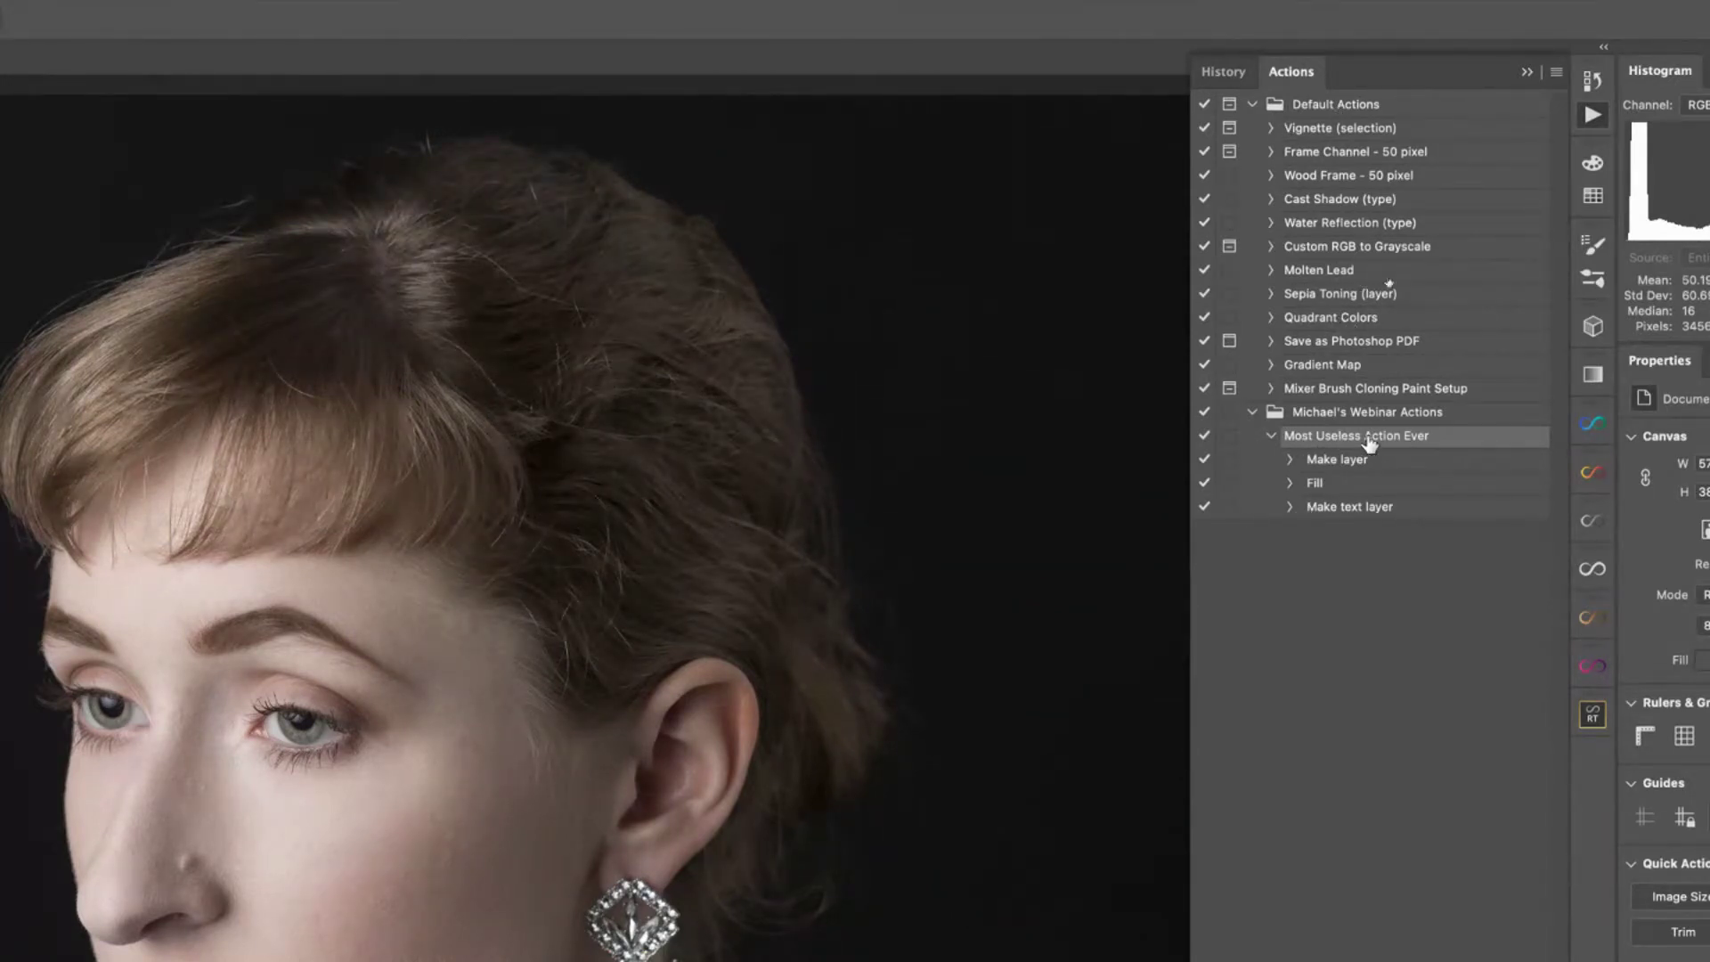
pyautogui.click(1556, 73)
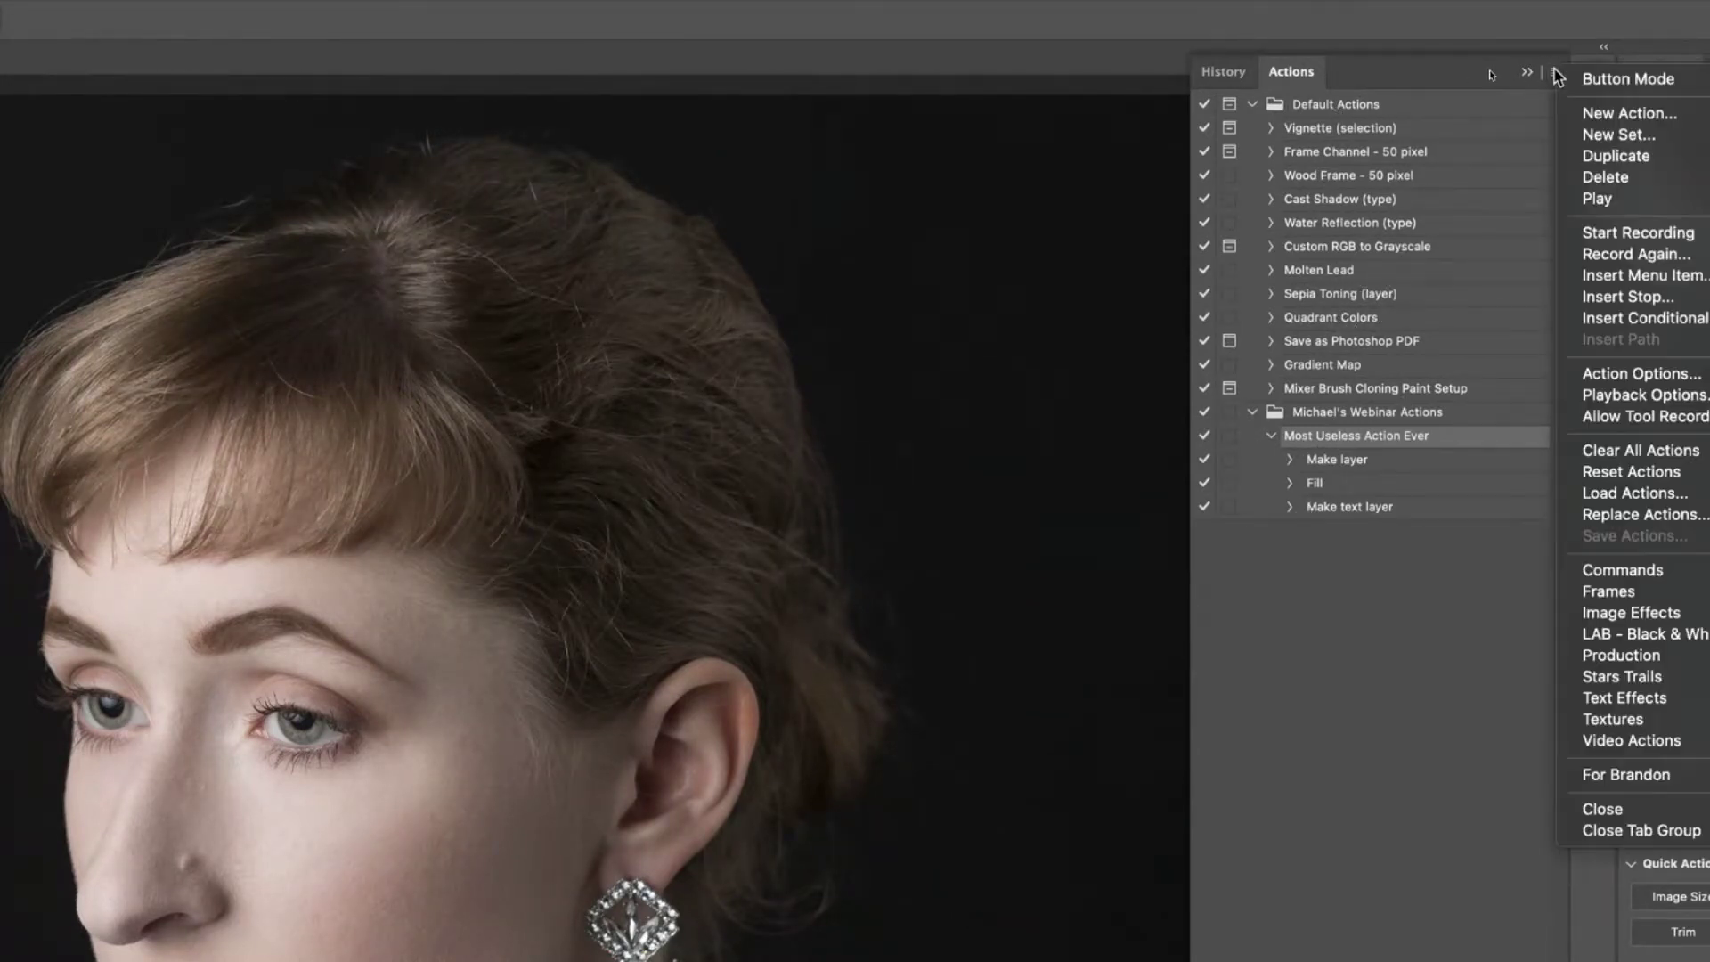
pyautogui.click(1628, 79)
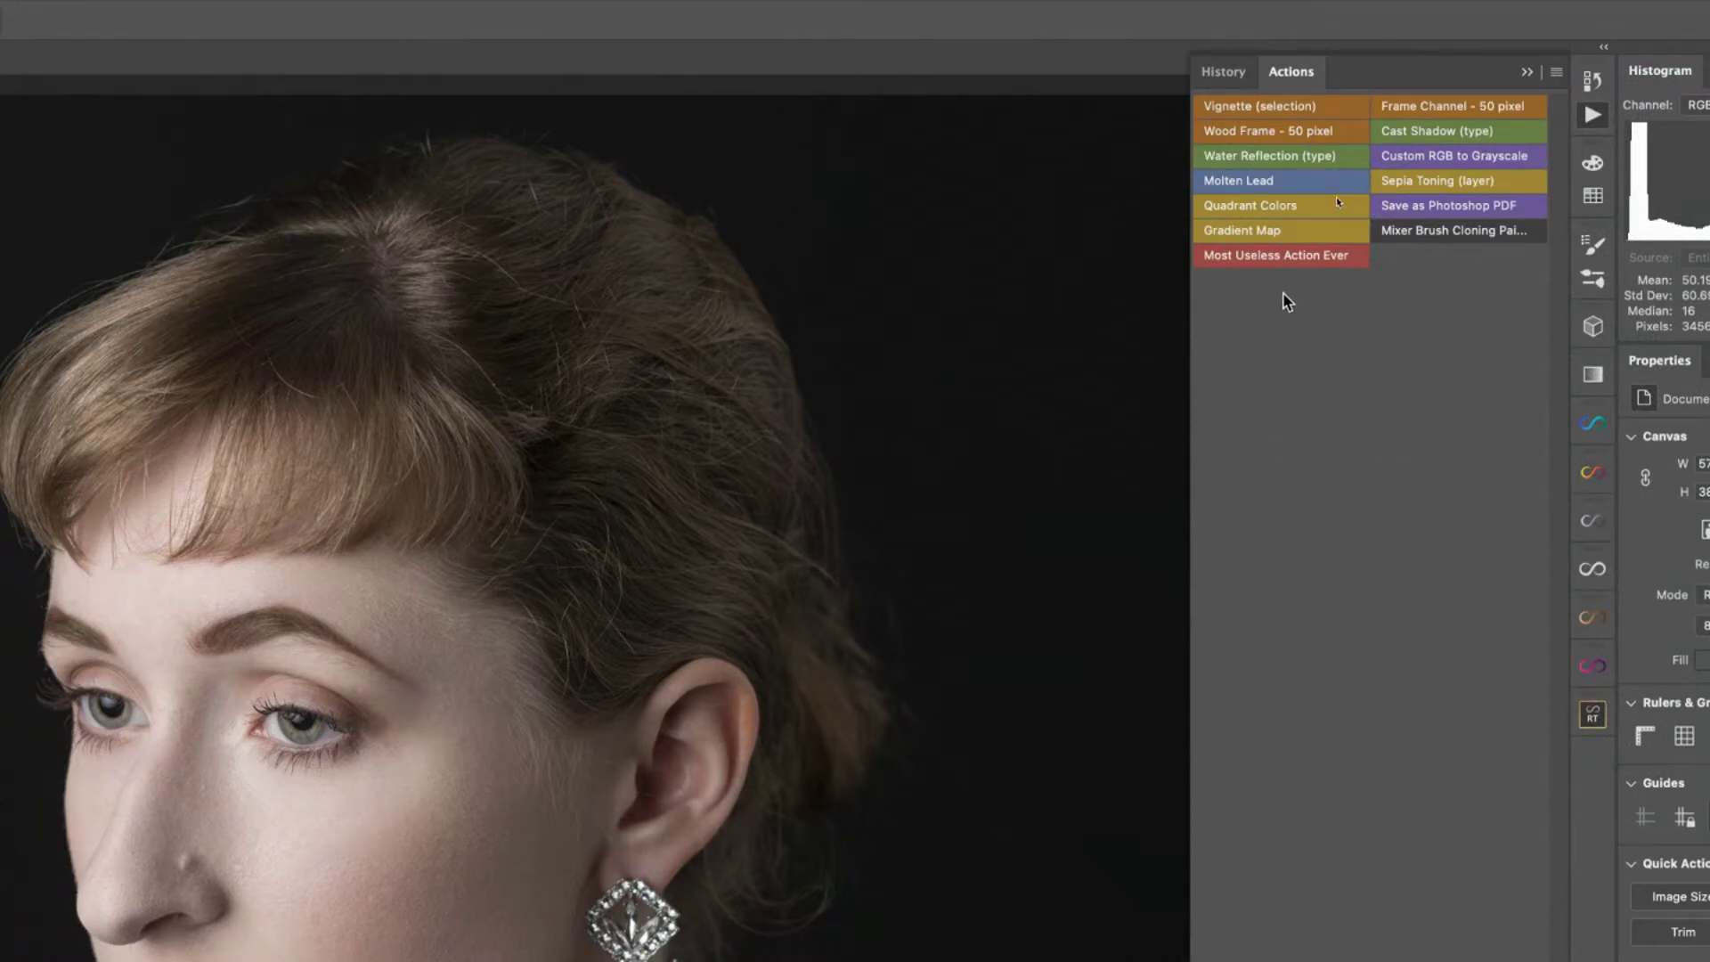
# - Run "Most Useless Action Ever" in Button Mode and return the actions to the regular list view
pyautogui.click(1267, 257)
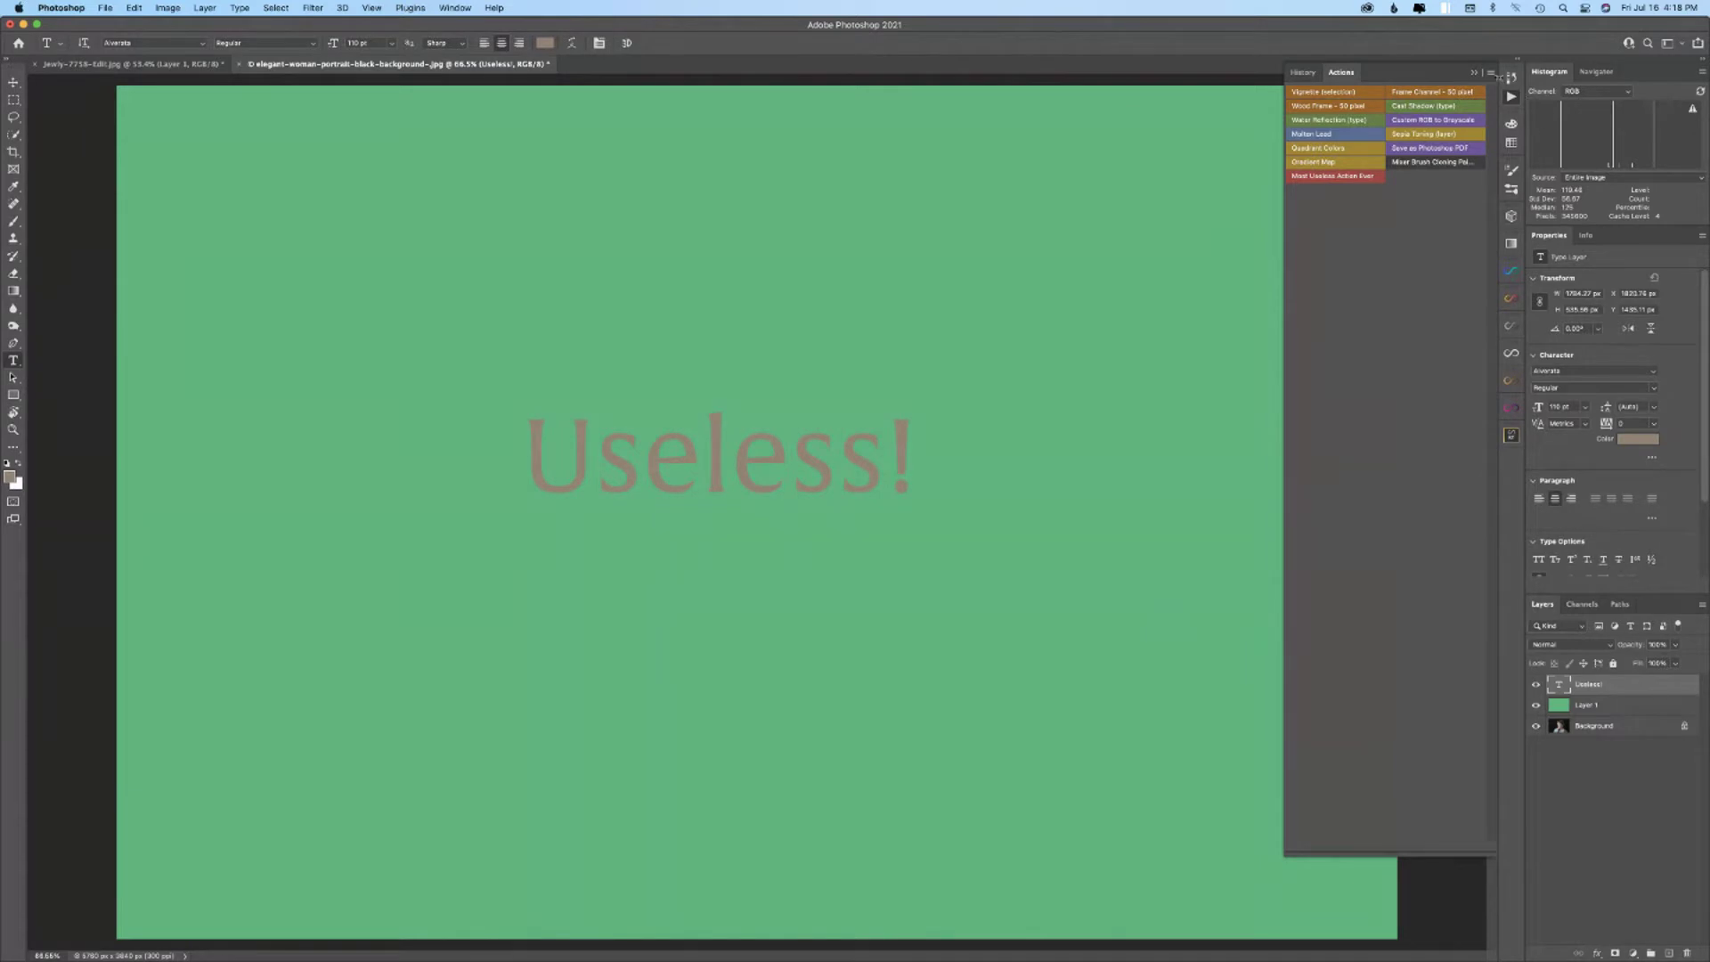
pyautogui.click(1493, 77)
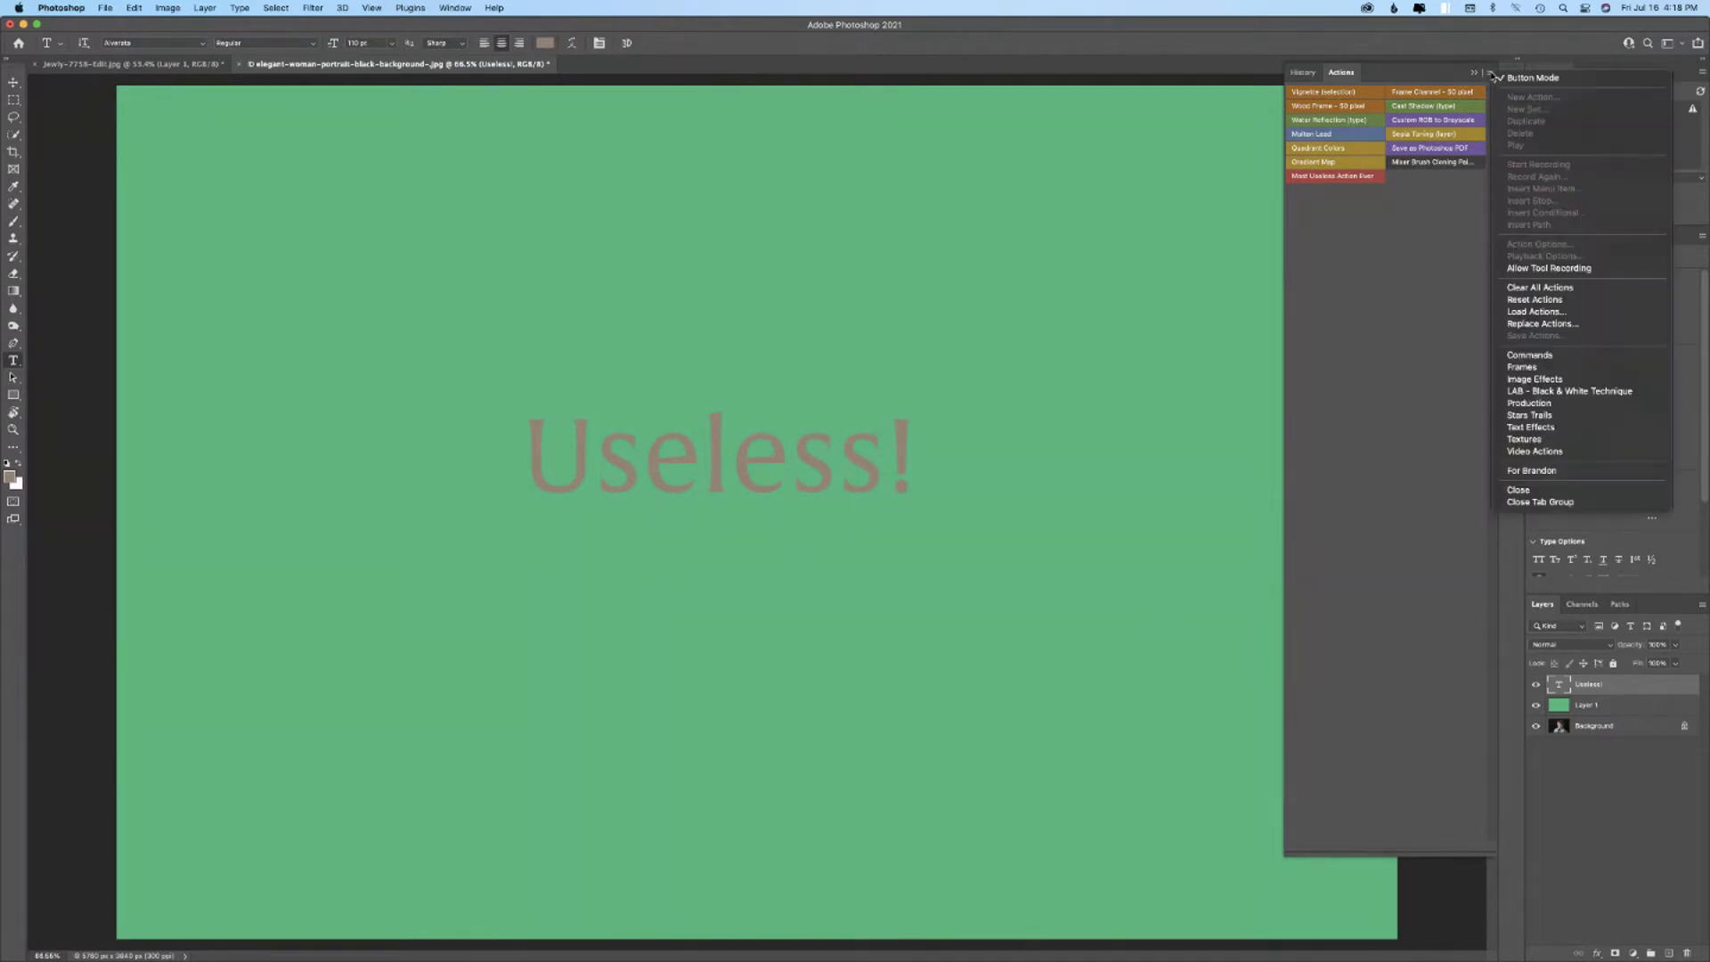
pyautogui.click(1512, 81)
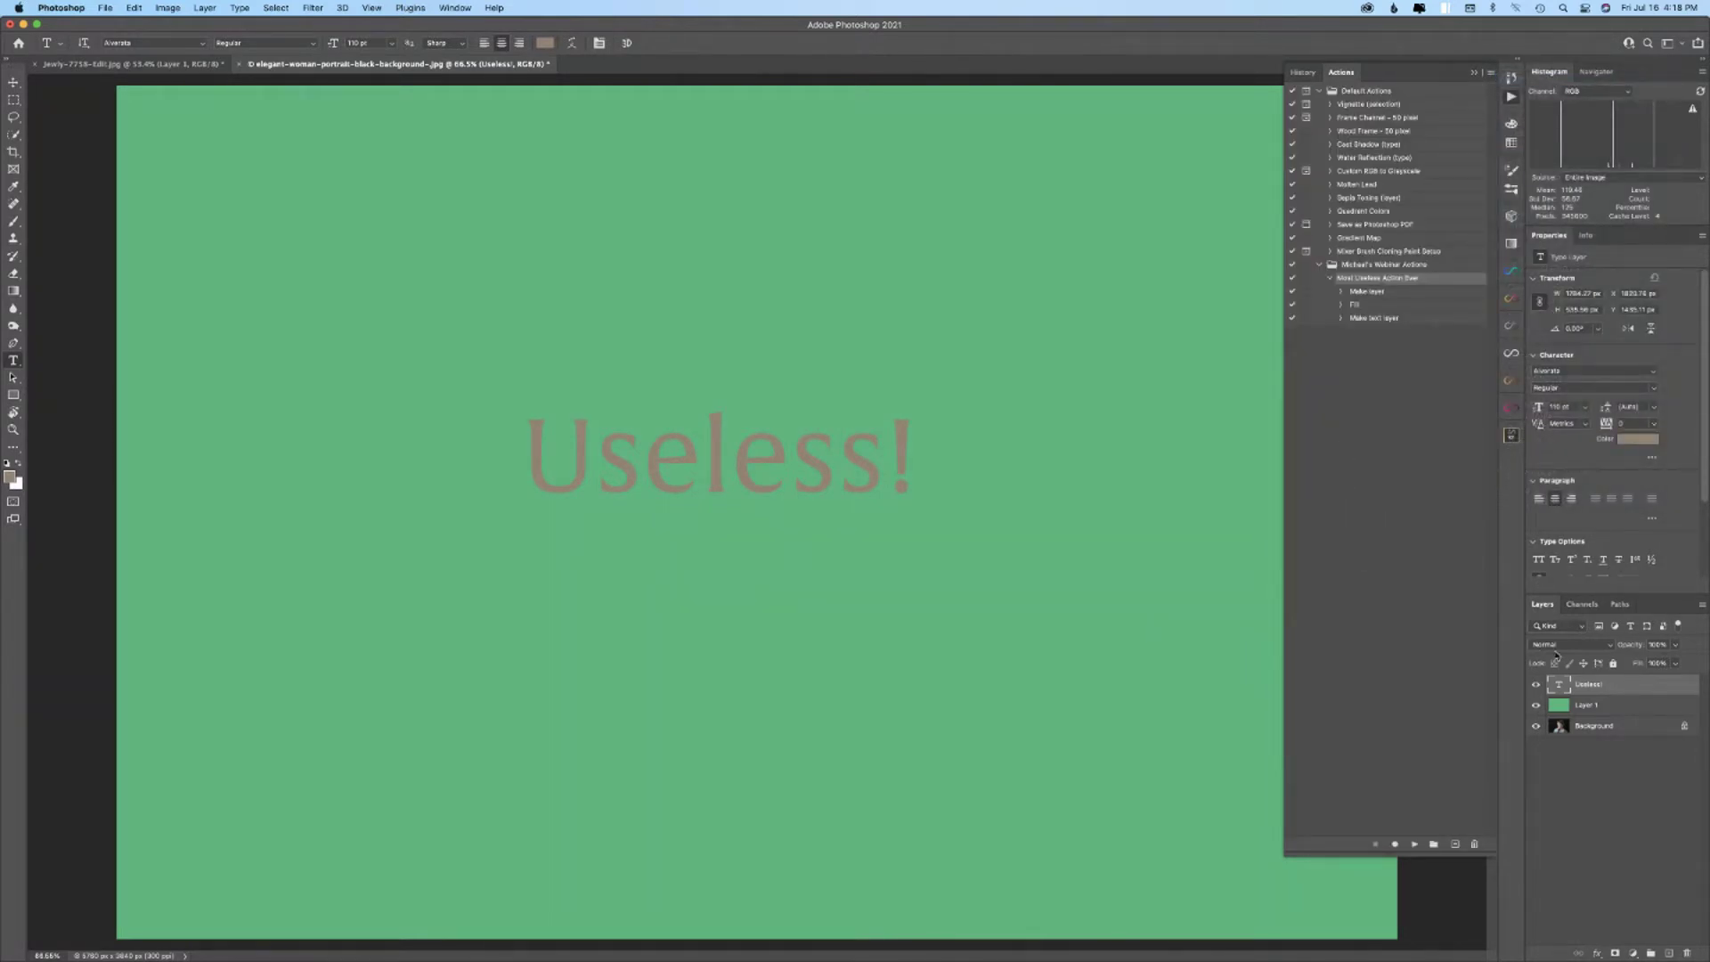
# - Delete the "Useless!" text layer, the green Layer 1 and the "Most Useless Action Ever" action
pyautogui.keyDown('shift'); pyautogui.click(1644, 709); pyautogui.keyUp('shift')
pyautogui.moveTo(1643, 708); pyautogui.dragTo(1686, 950)
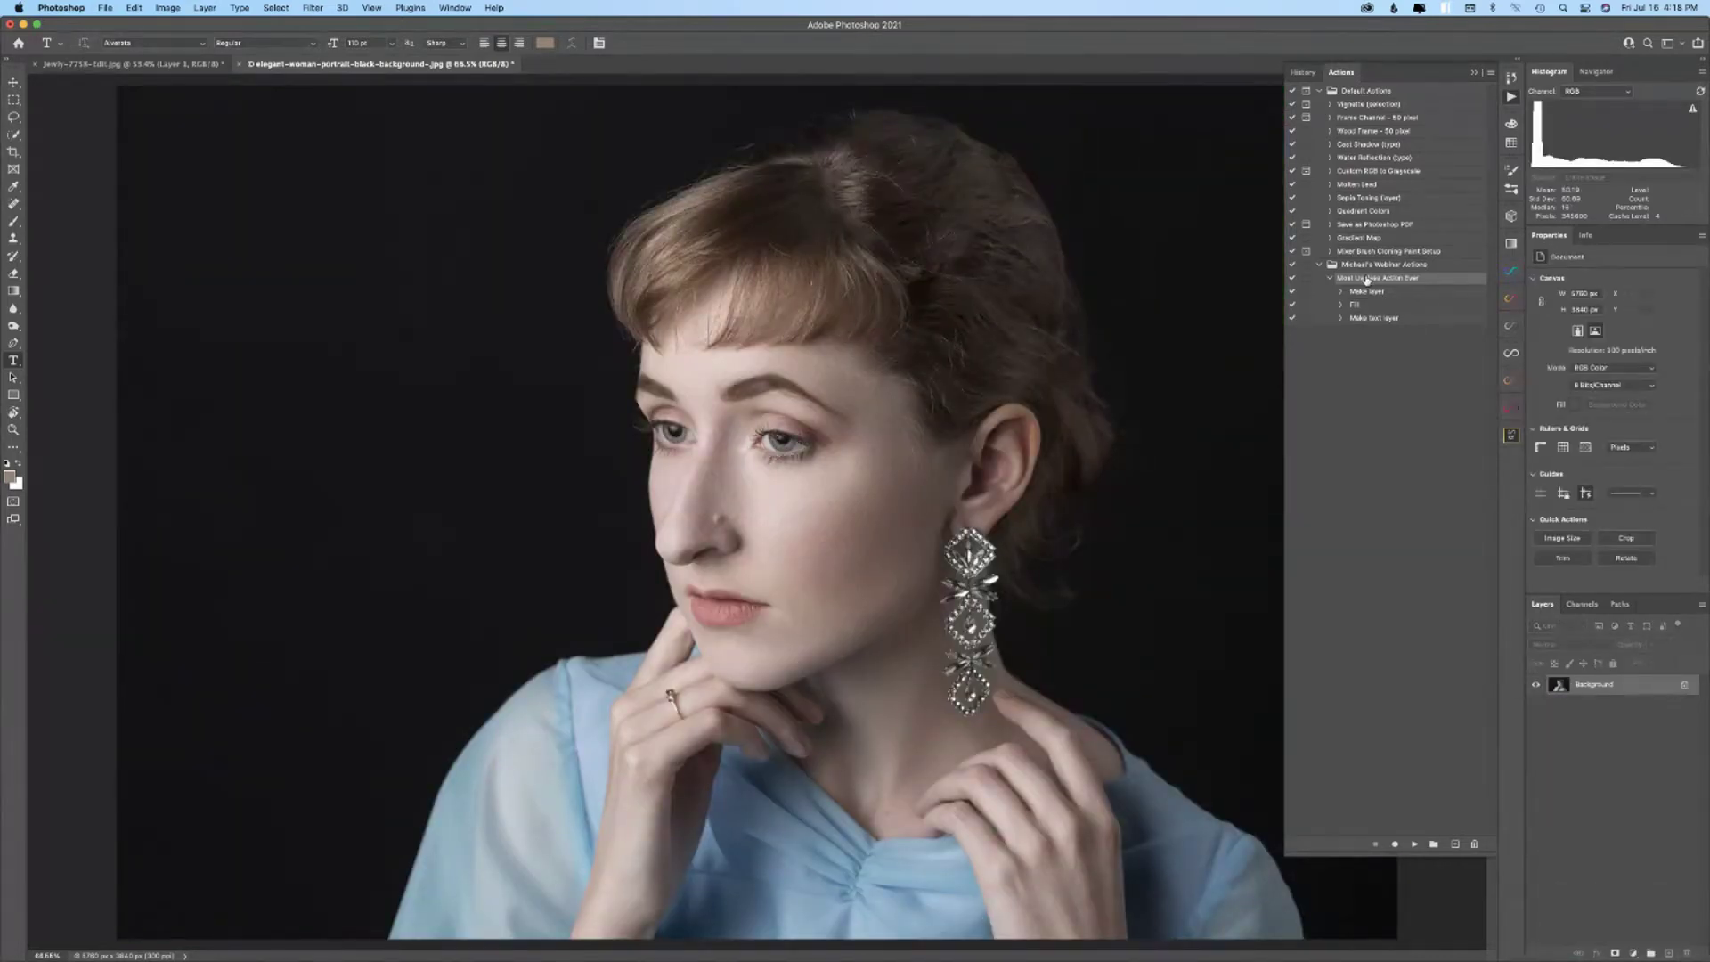
pyautogui.moveTo(1367, 279); pyautogui.dragTo(1476, 844)
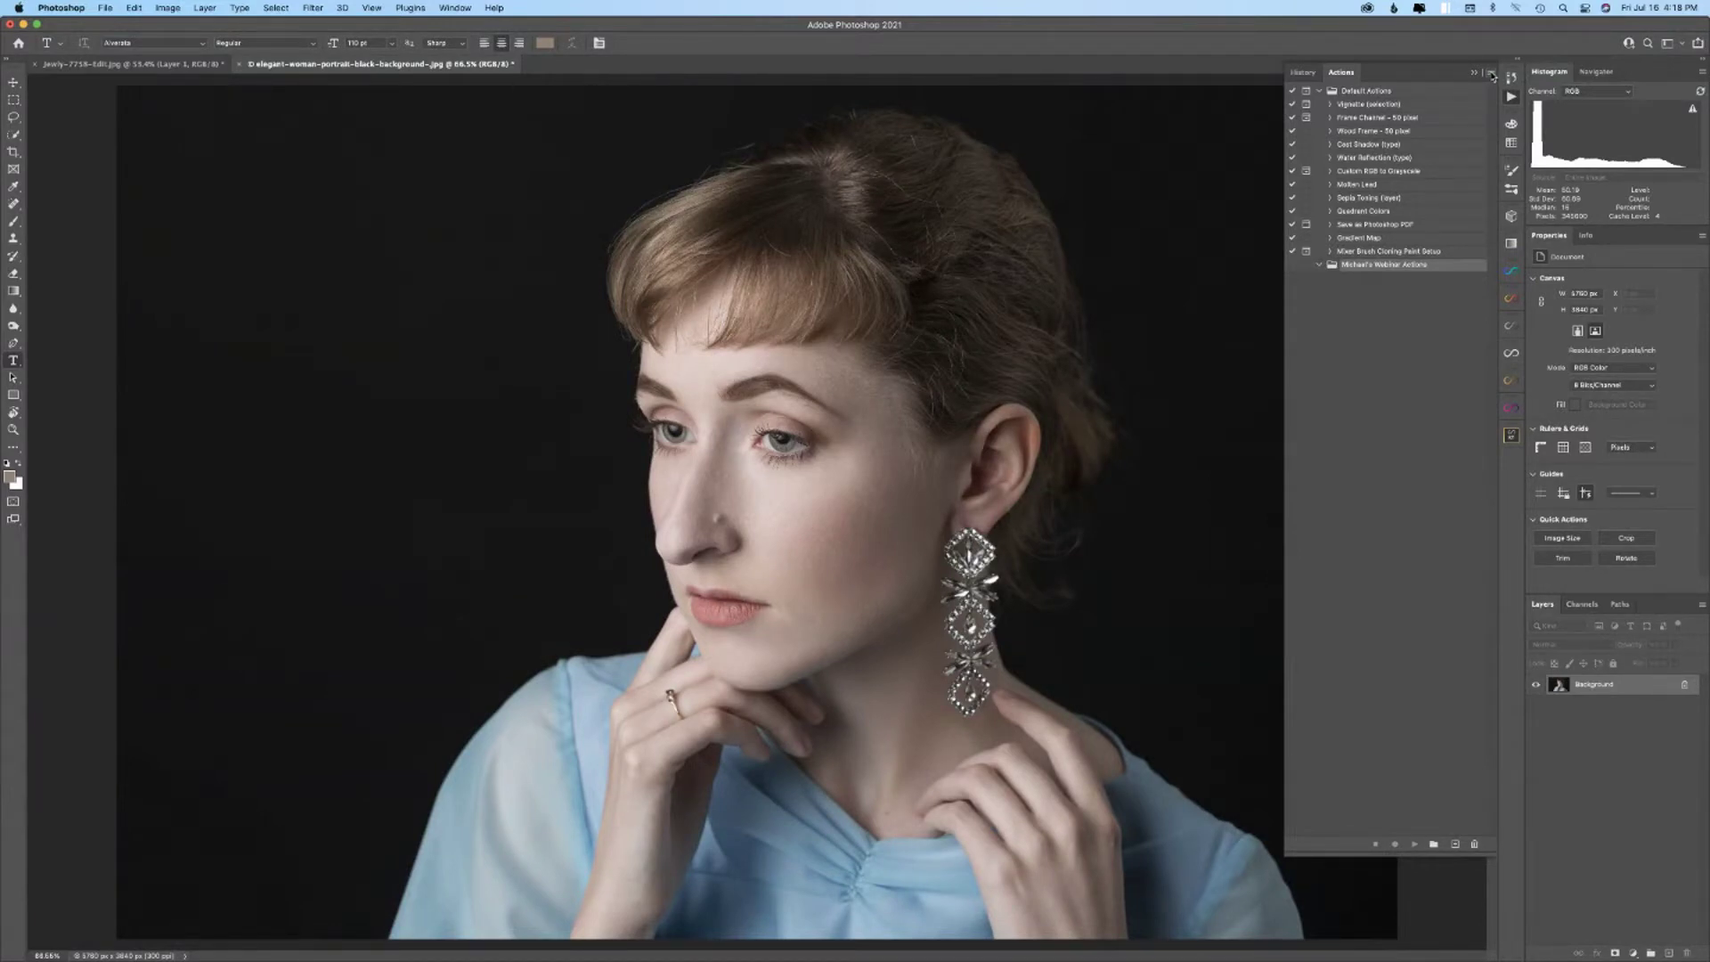
# - Create an action named "Retouching Startup" in the webinar set, give it the color Green, and start recording
pyautogui.click(1492, 74)
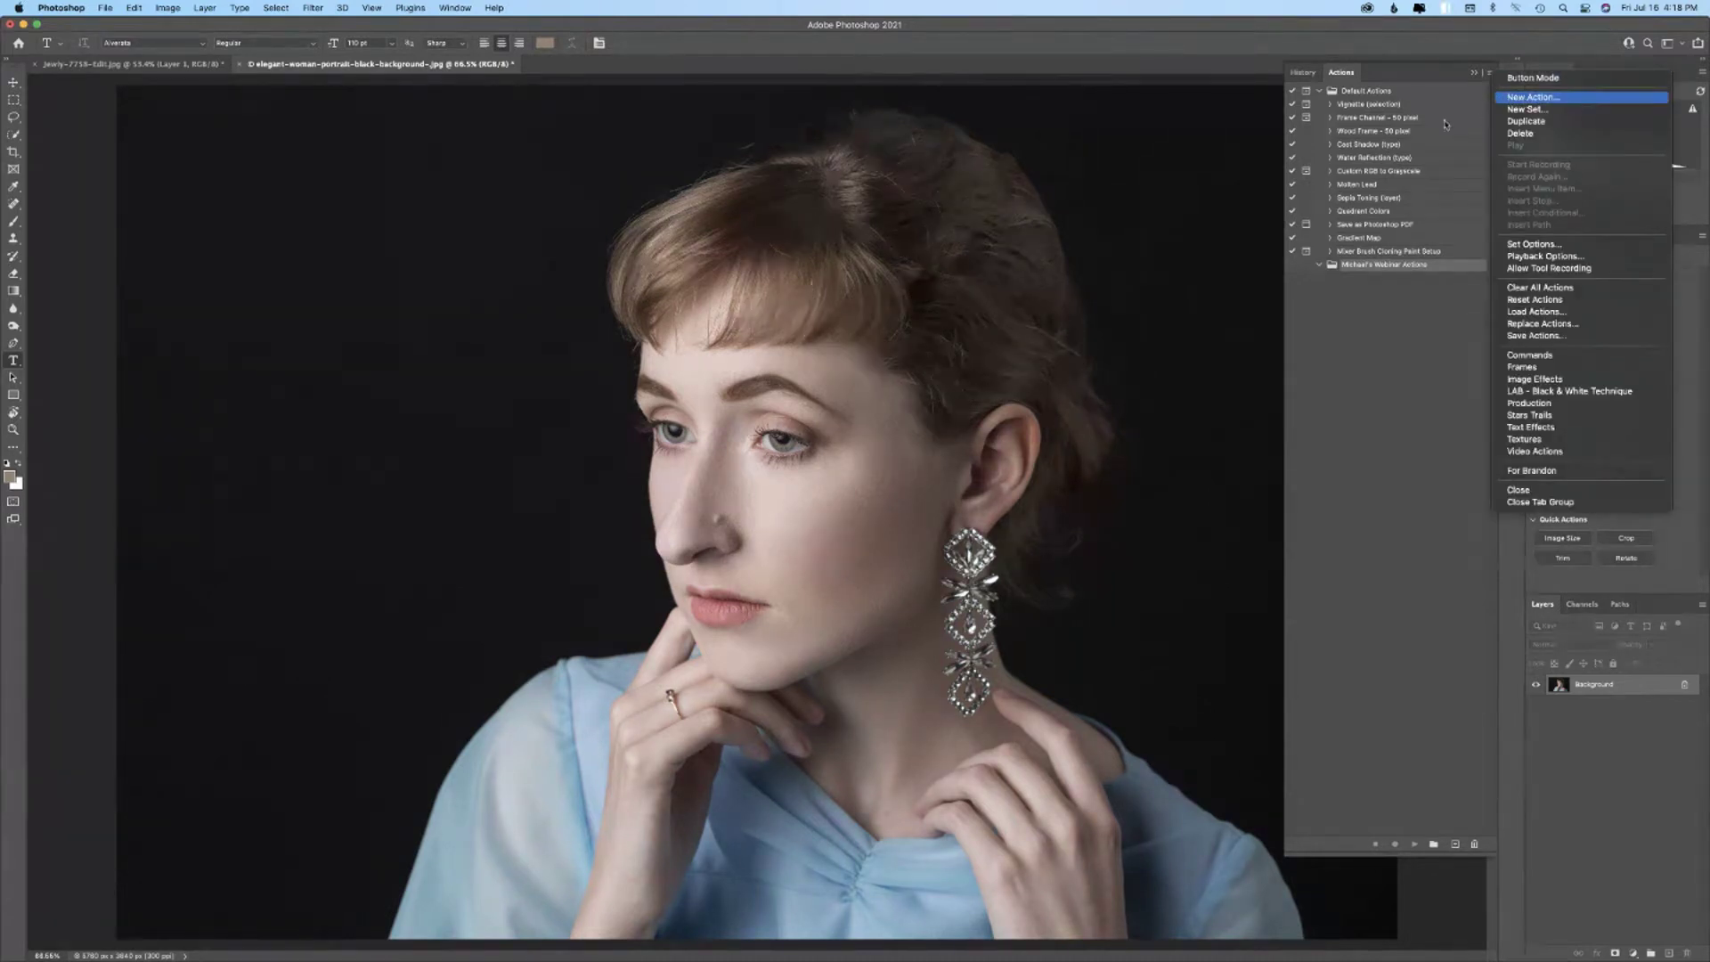
pyautogui.click(1526, 98)
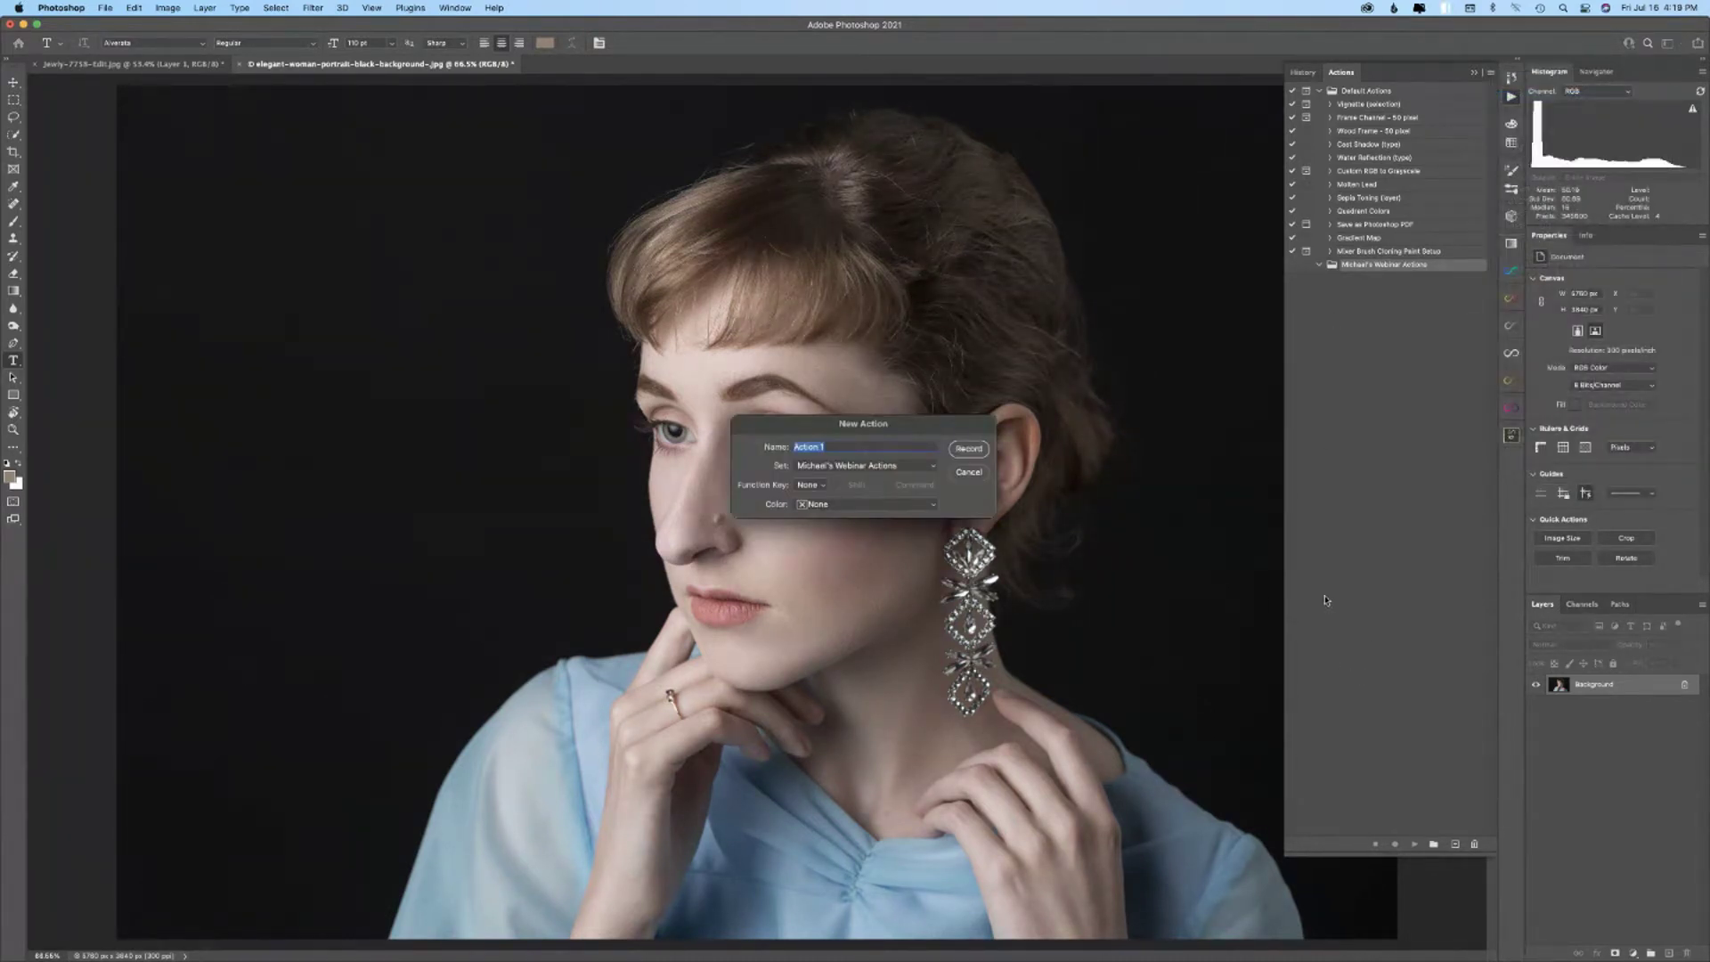
pyautogui.write('Retouching Startup')
pyautogui.click(846, 512)
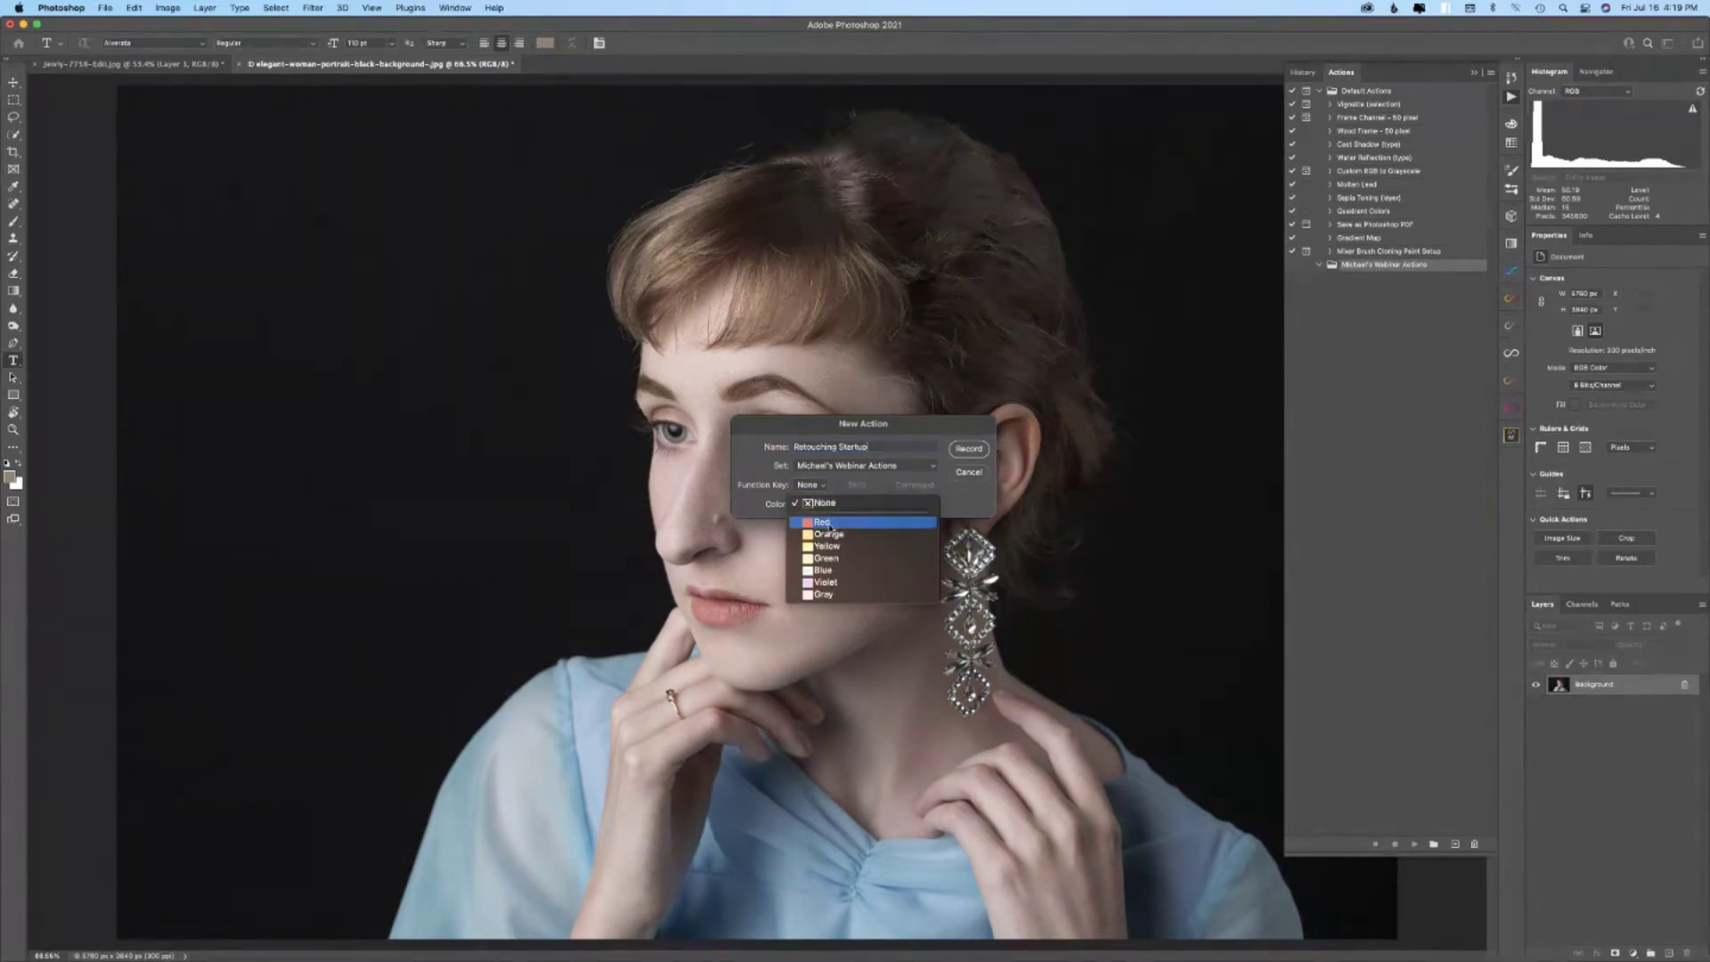
pyautogui.click(820, 558)
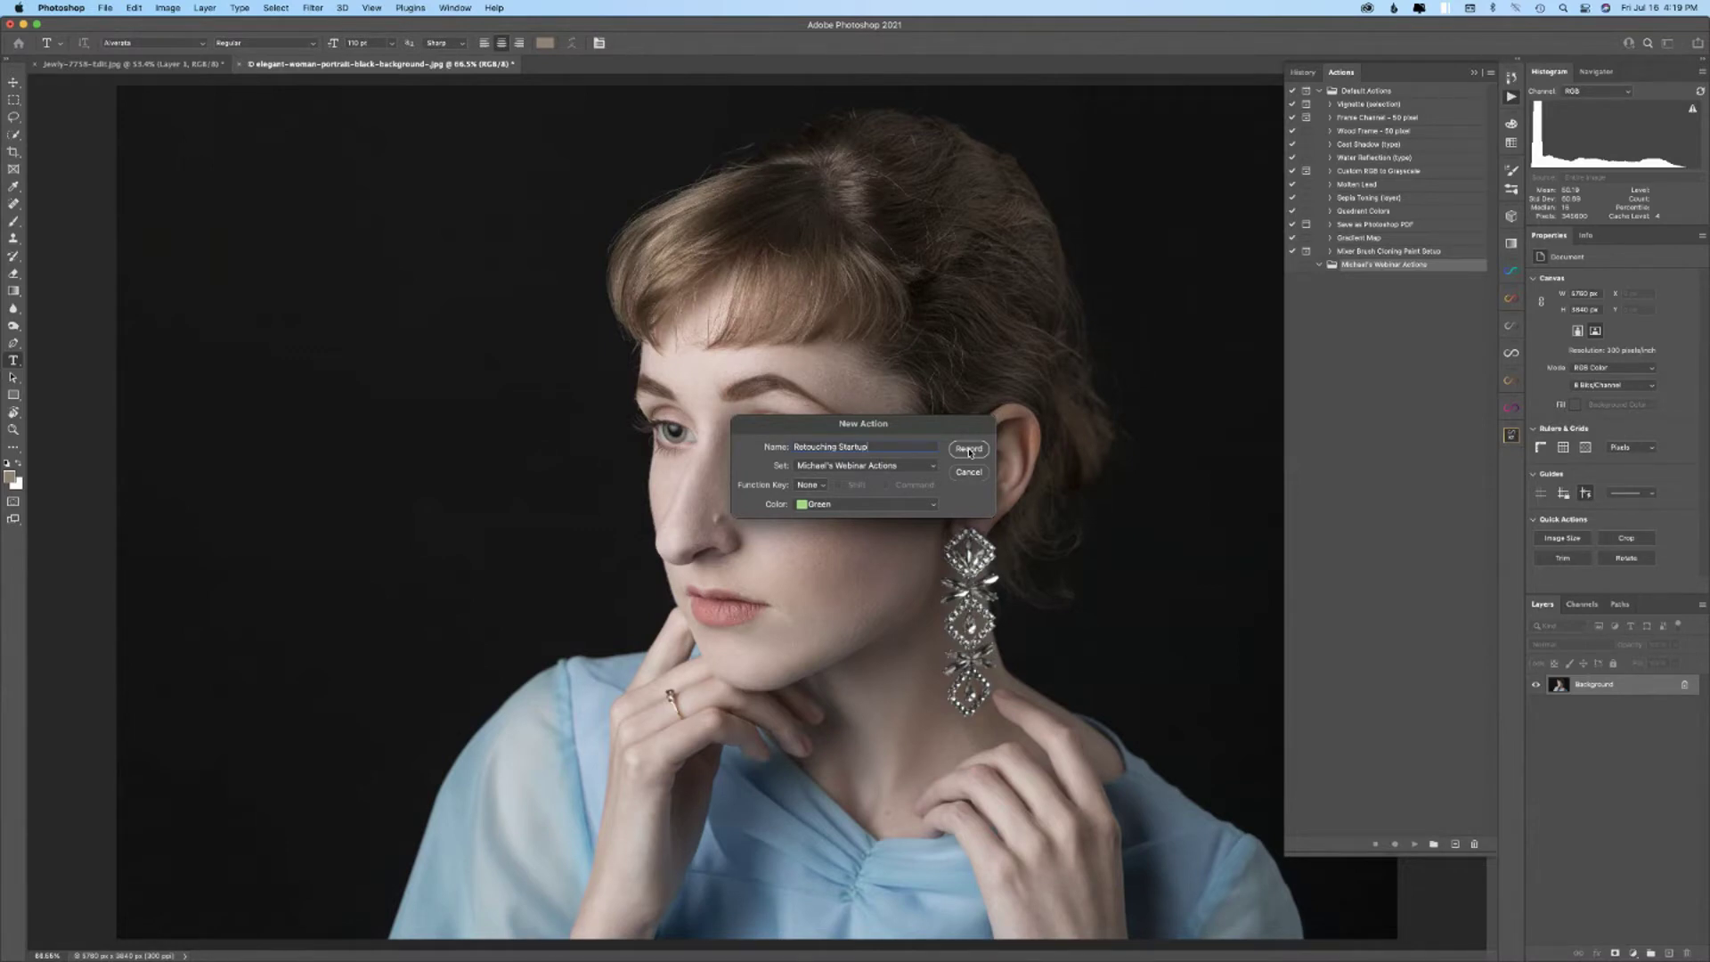
pyautogui.click(969, 449)
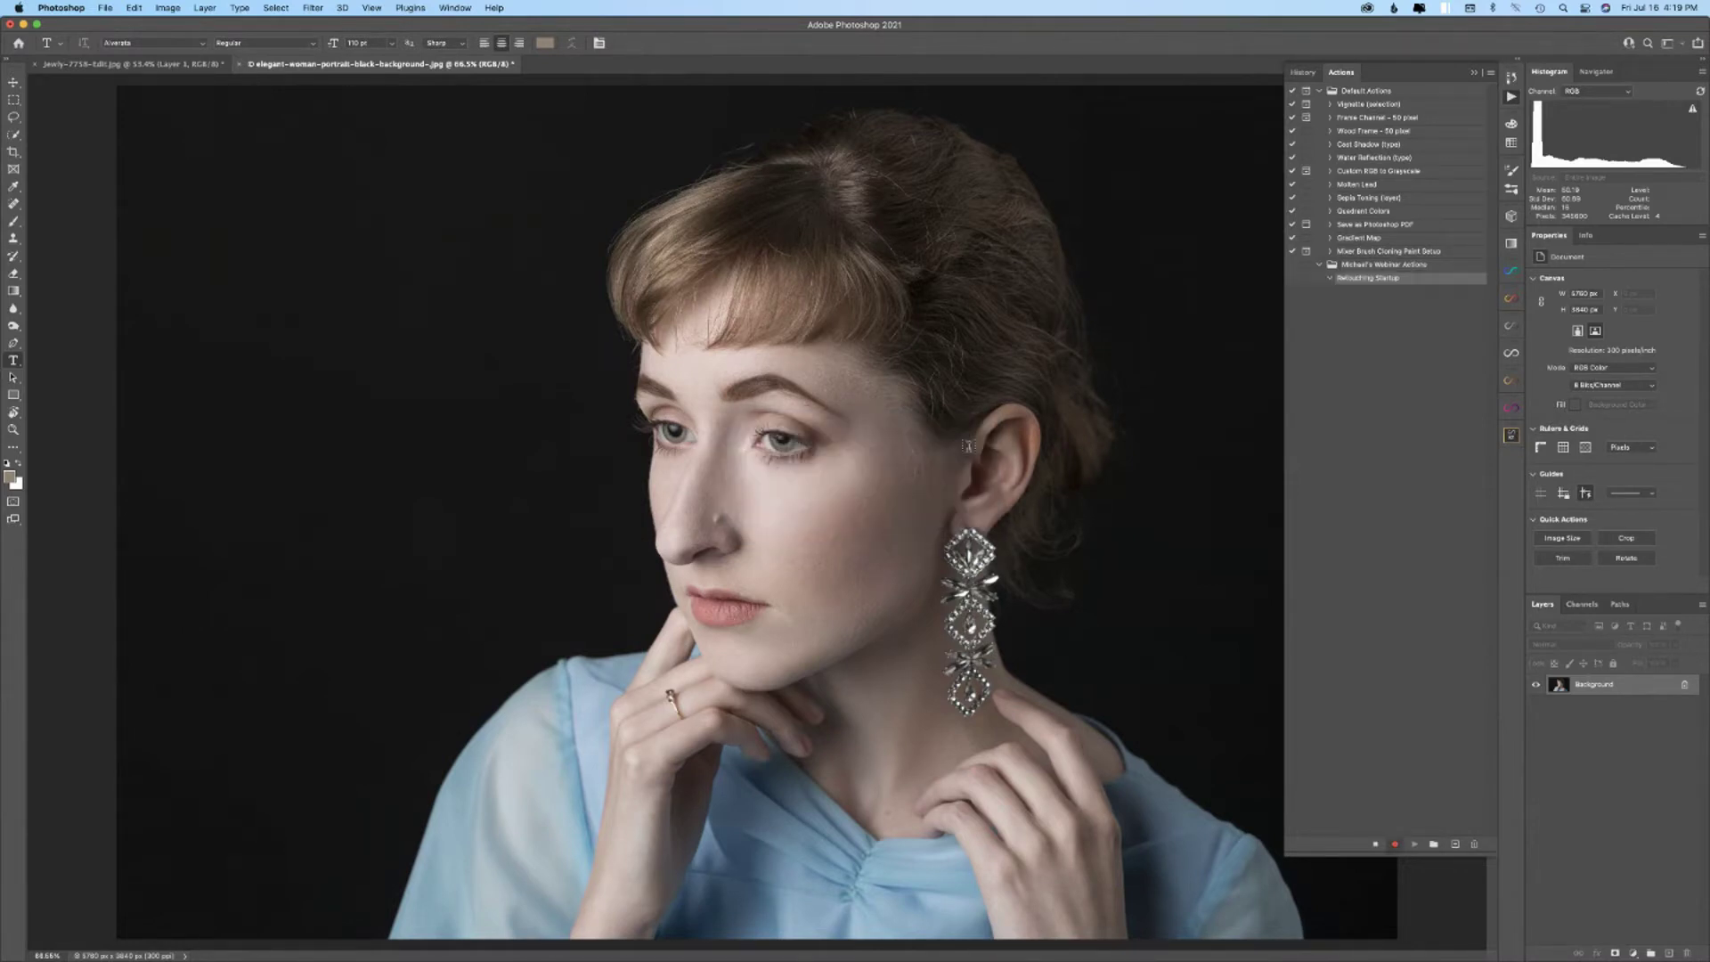
# - Record adding a new empty layer above the Background and naming it "Cleanup"
pyautogui.click(1669, 954)
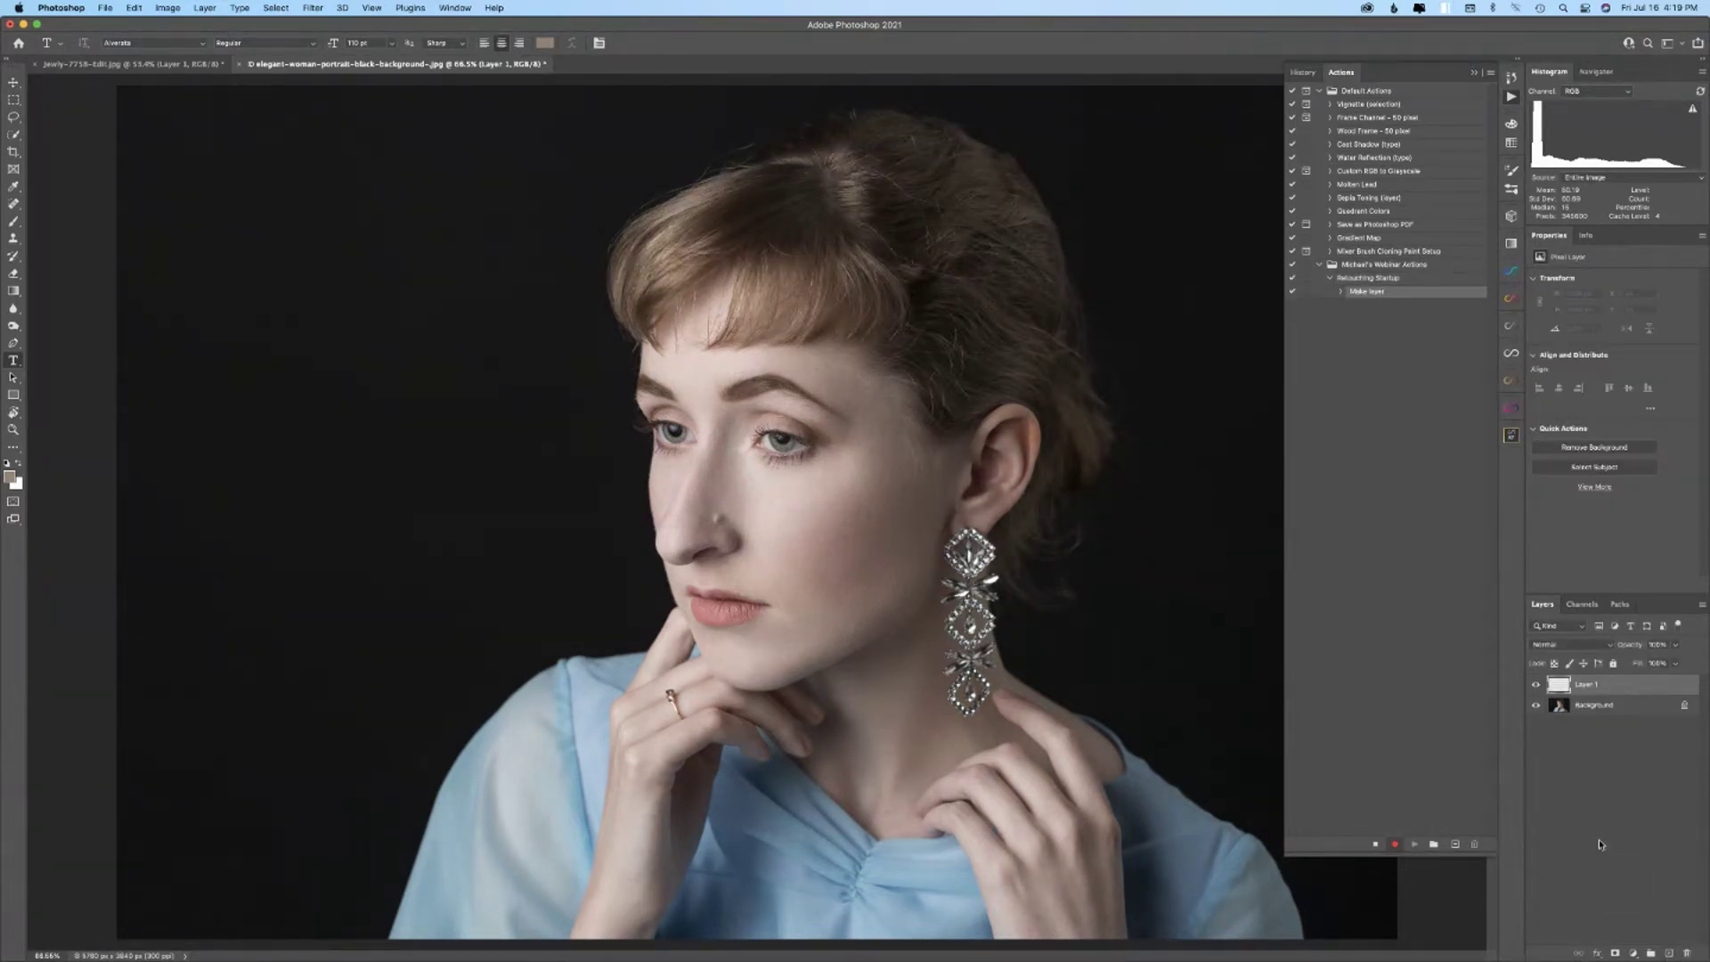
pyautogui.doubleClick(1594, 685)
pyautogui.write('Cleanup')
pyautogui.press('Return')
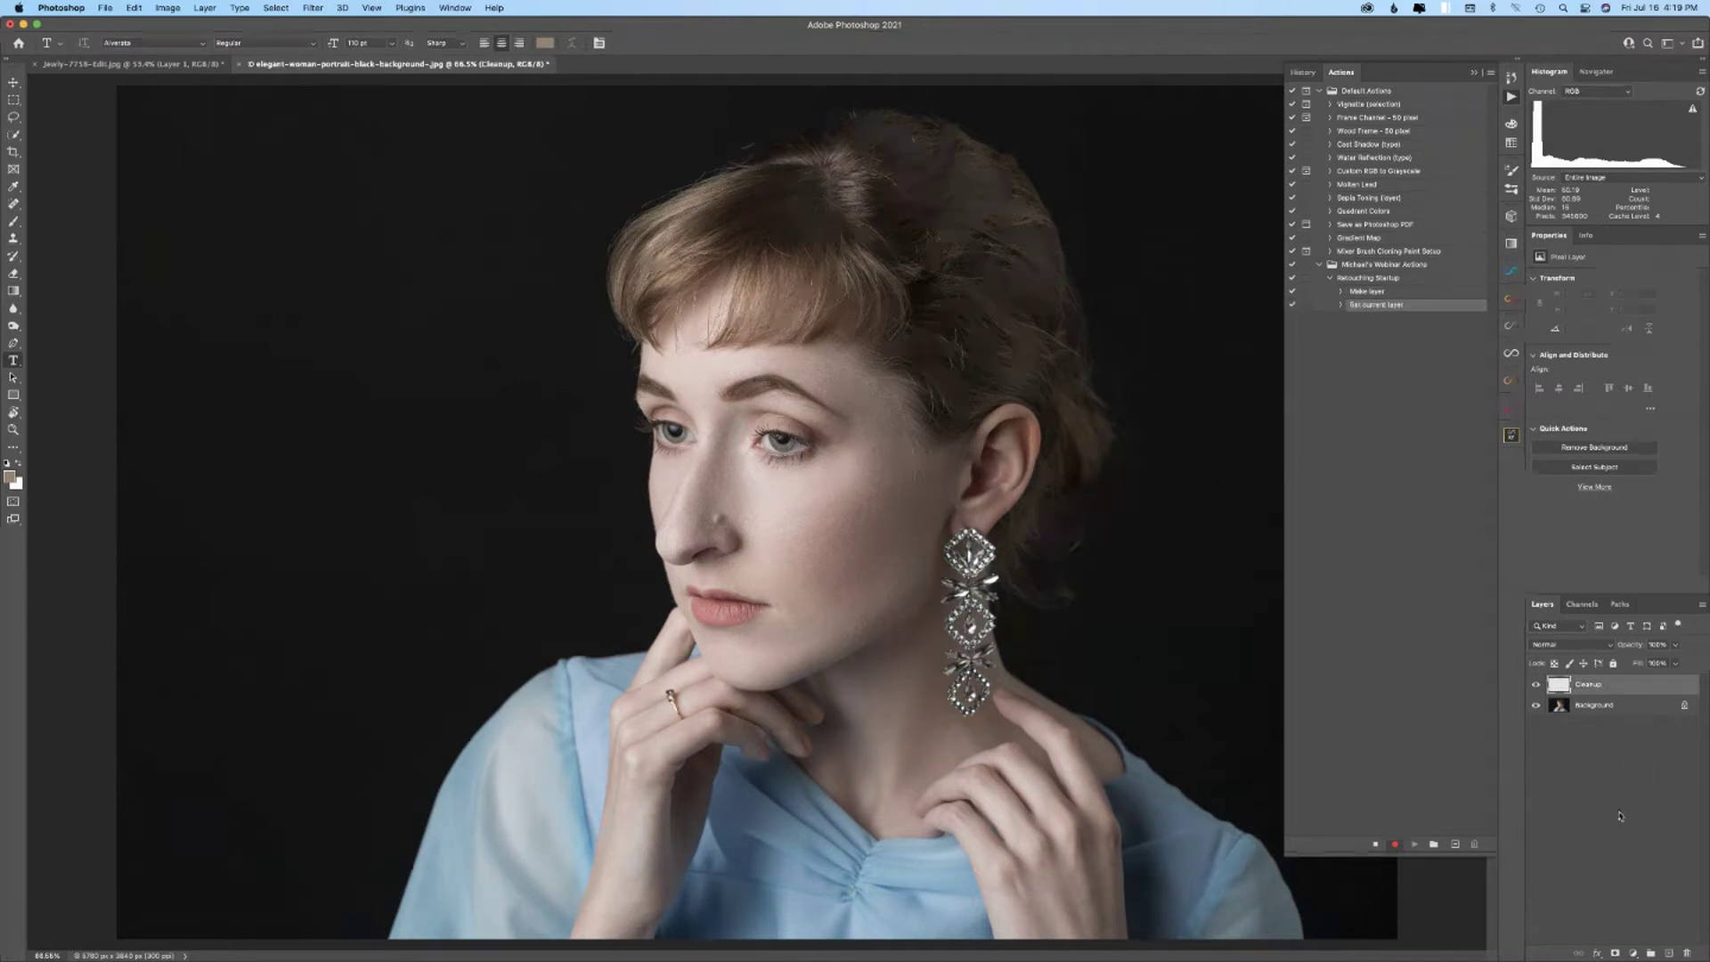
# - Record adding a Curves adjustment layer that brightens the midtones, with its mask inverted to black, and name it "Dodging"
pyautogui.click(1634, 954)
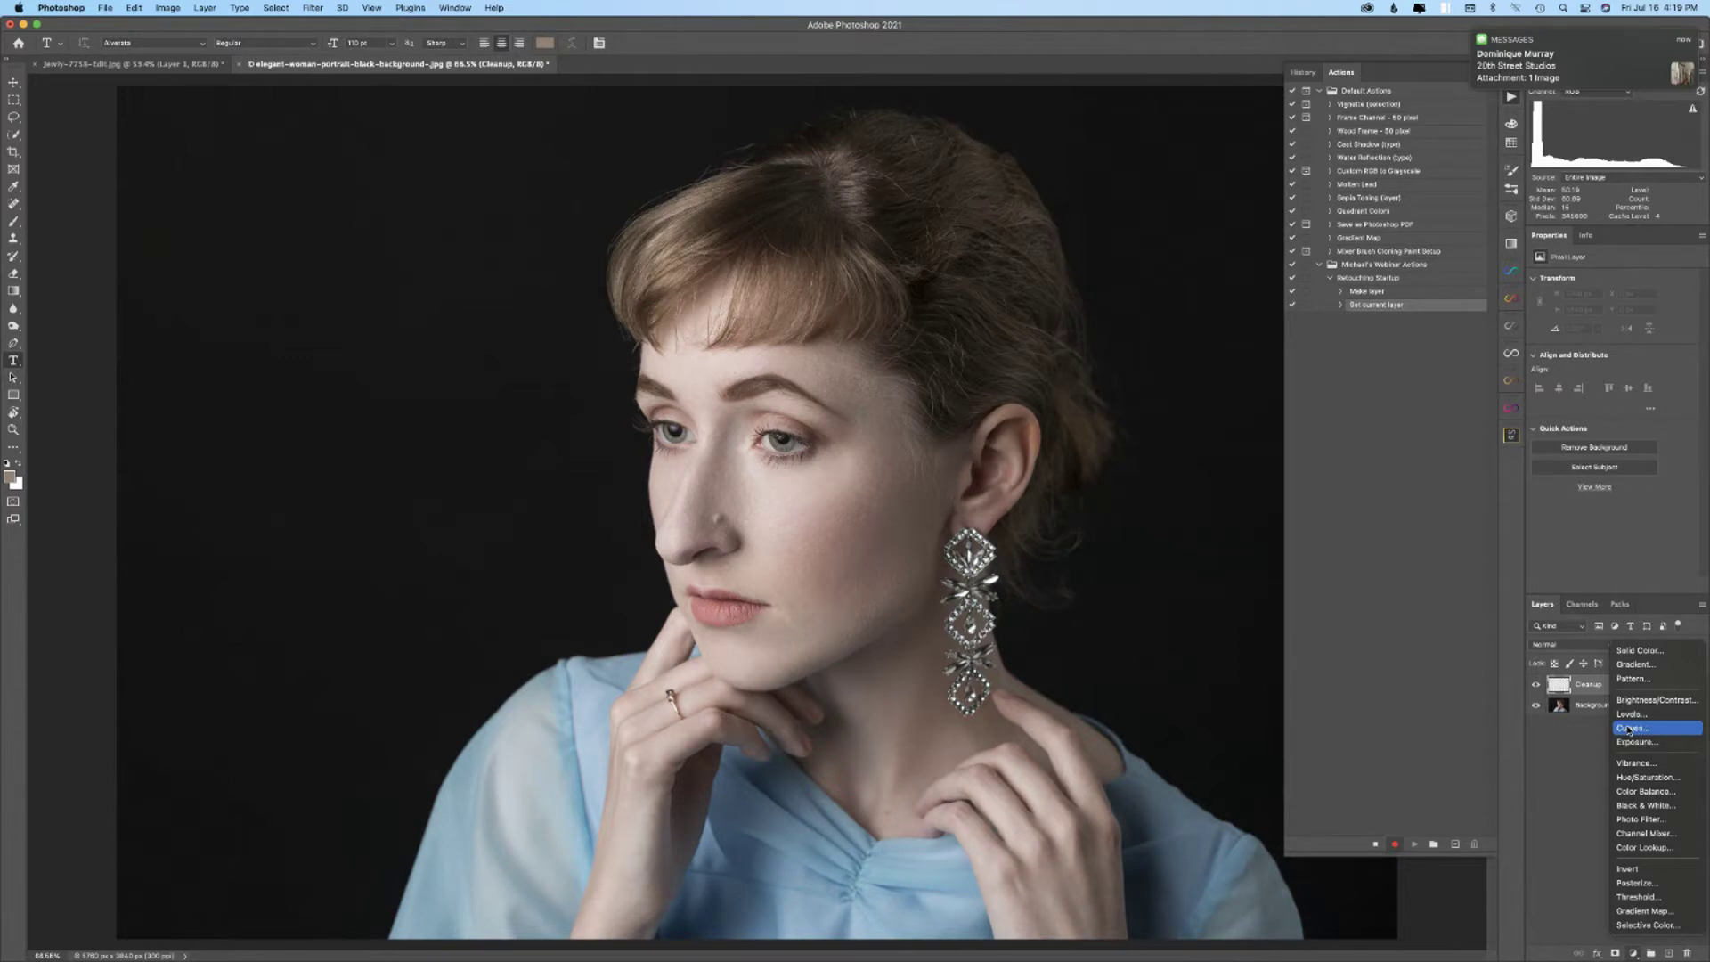
pyautogui.click(1630, 728)
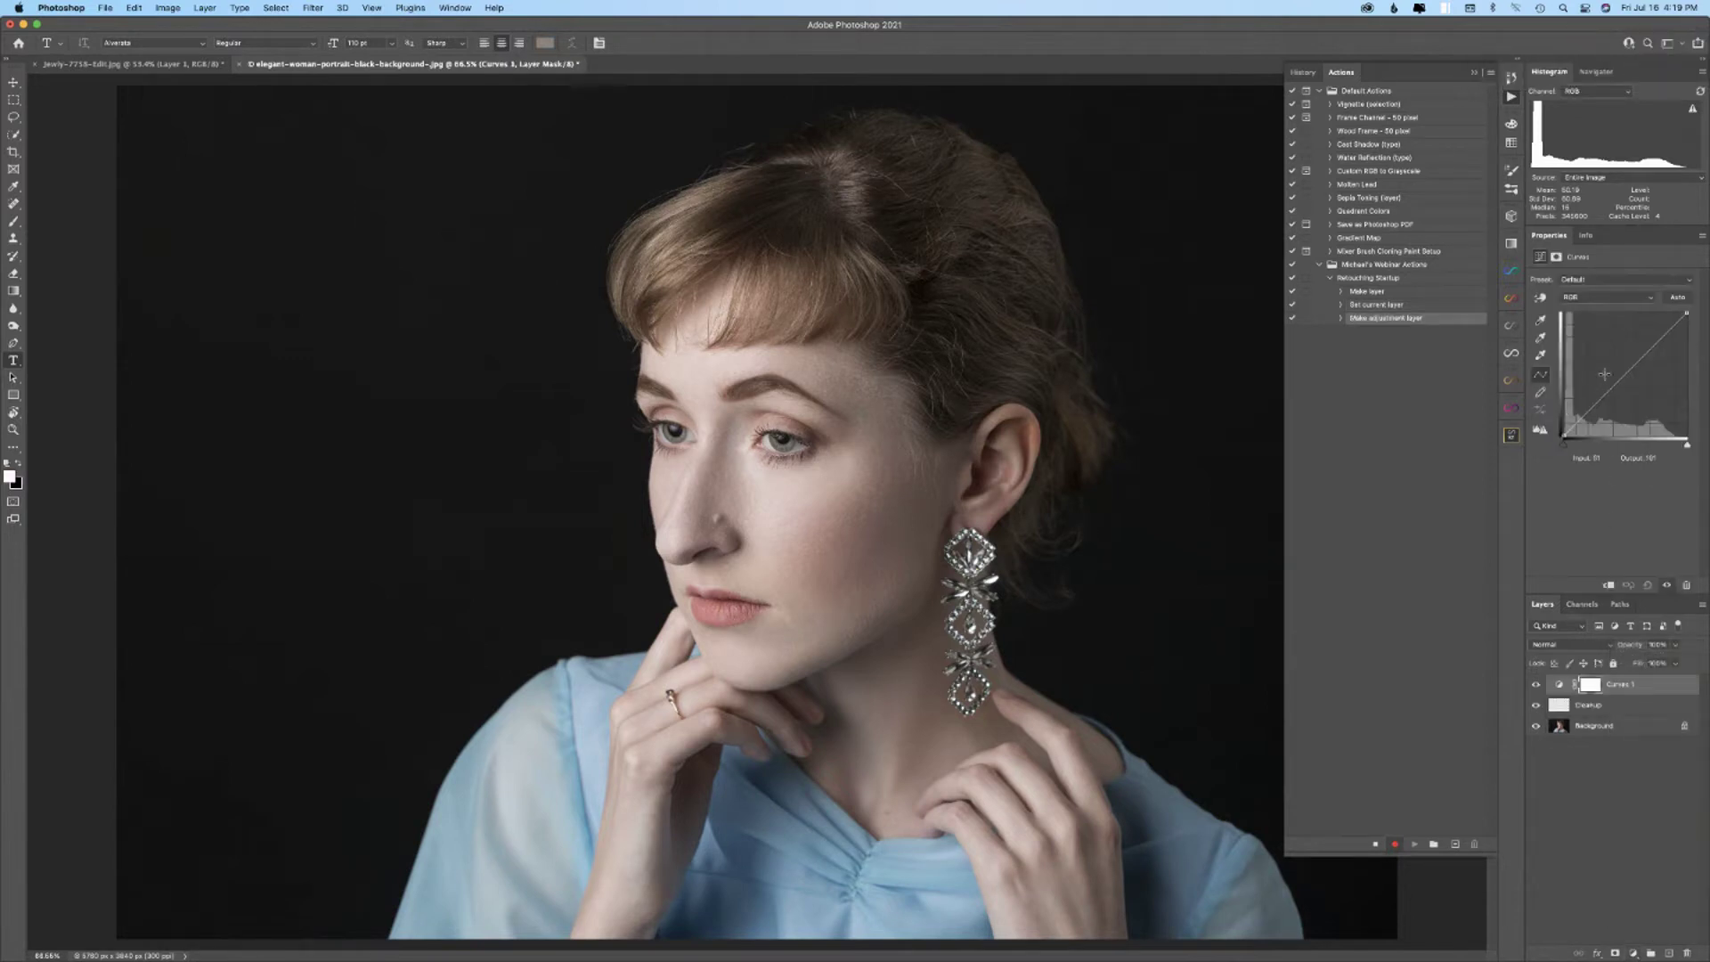
pyautogui.moveTo(1625, 377); pyautogui.dragTo(1624, 345)
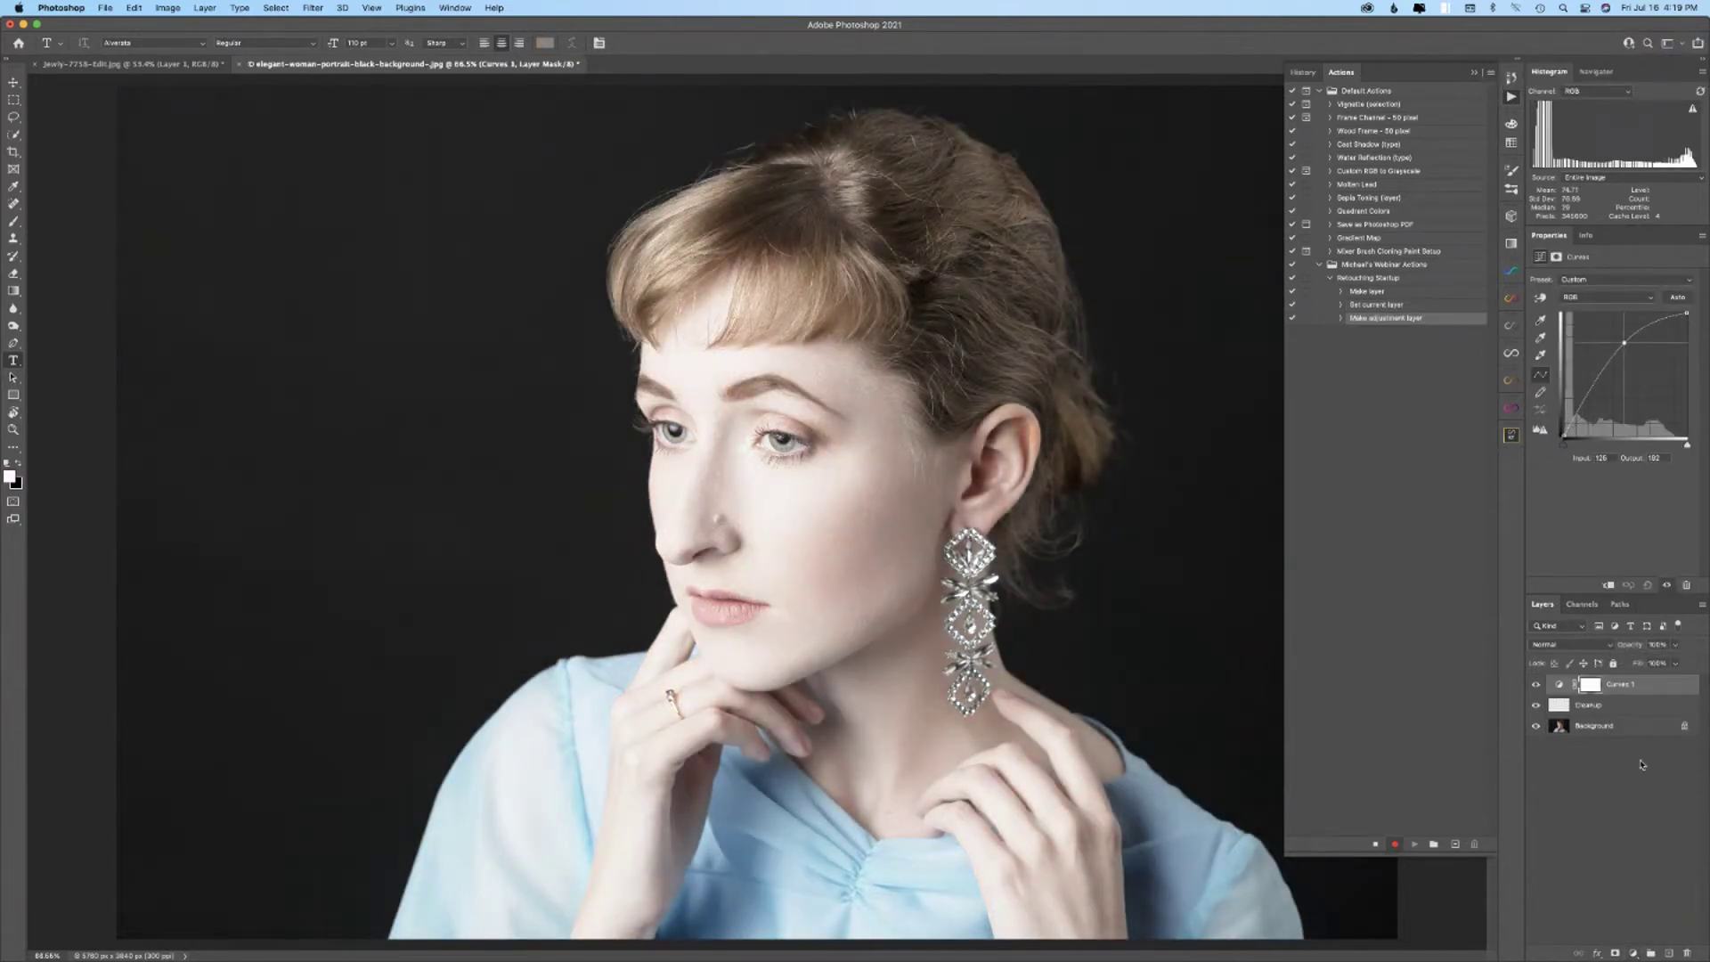
pyautogui.press('super+i')
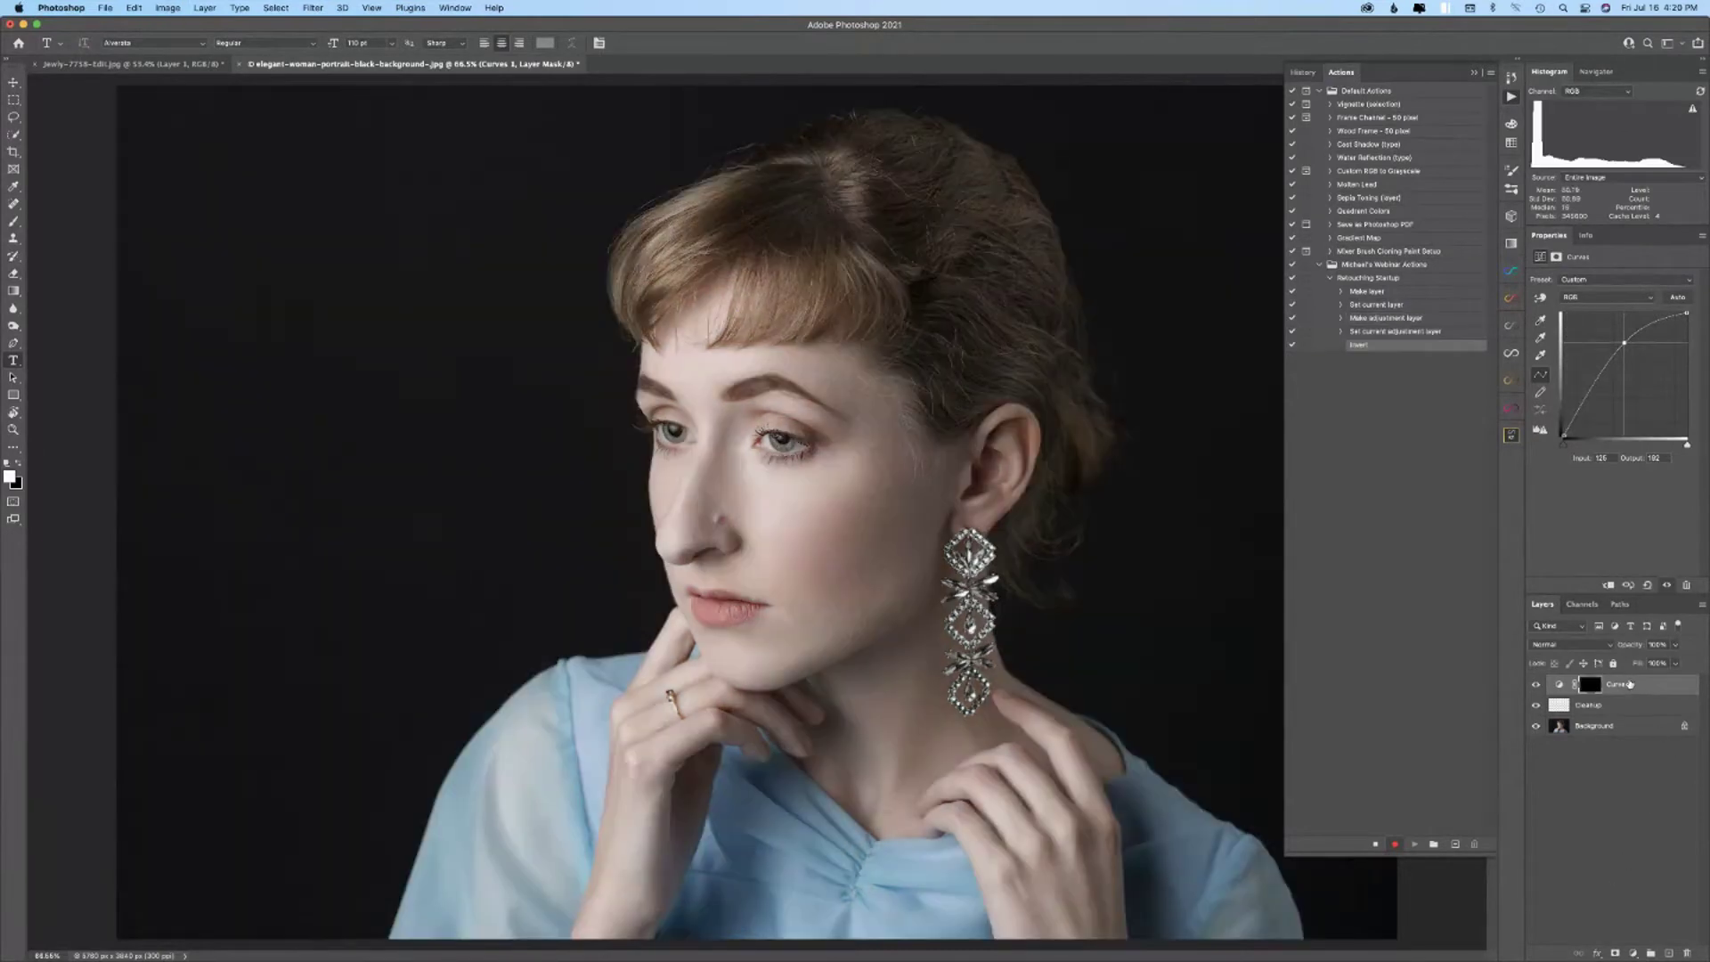
pyautogui.doubleClick(1630, 686)
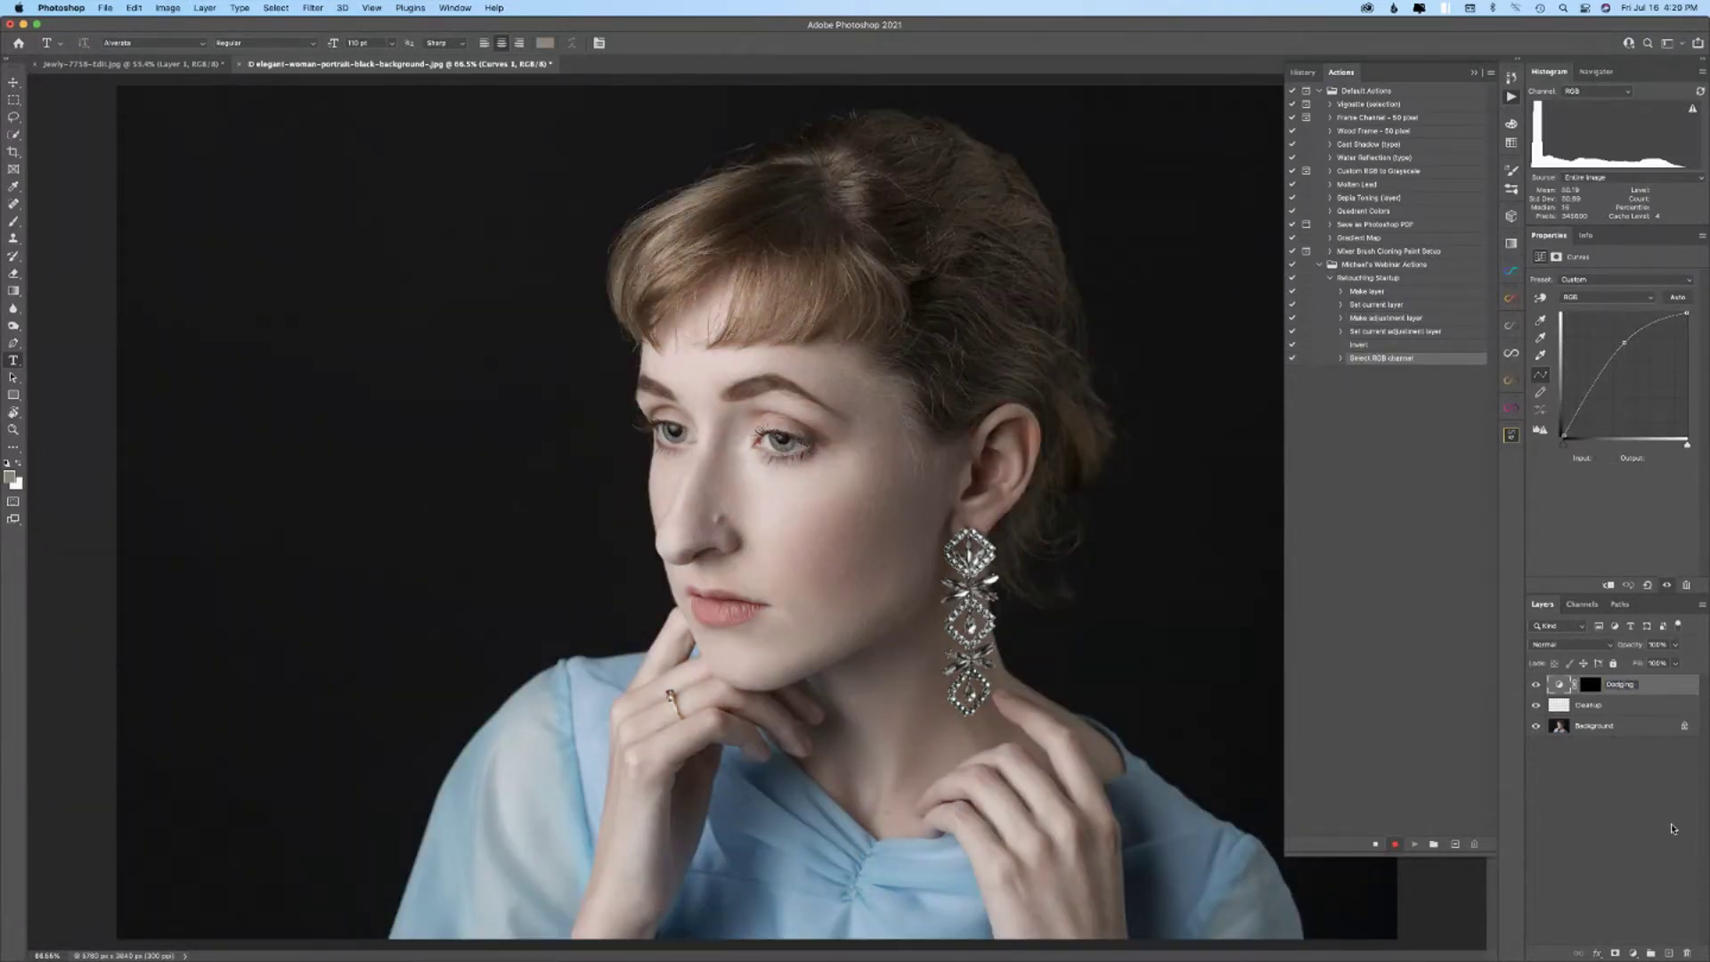
pyautogui.press('Return')
# - Record adding a second Curves adjustment layer that darkens the midtones, with its mask inverted to black, and name it "Burning"
pyautogui.click(1633, 953)
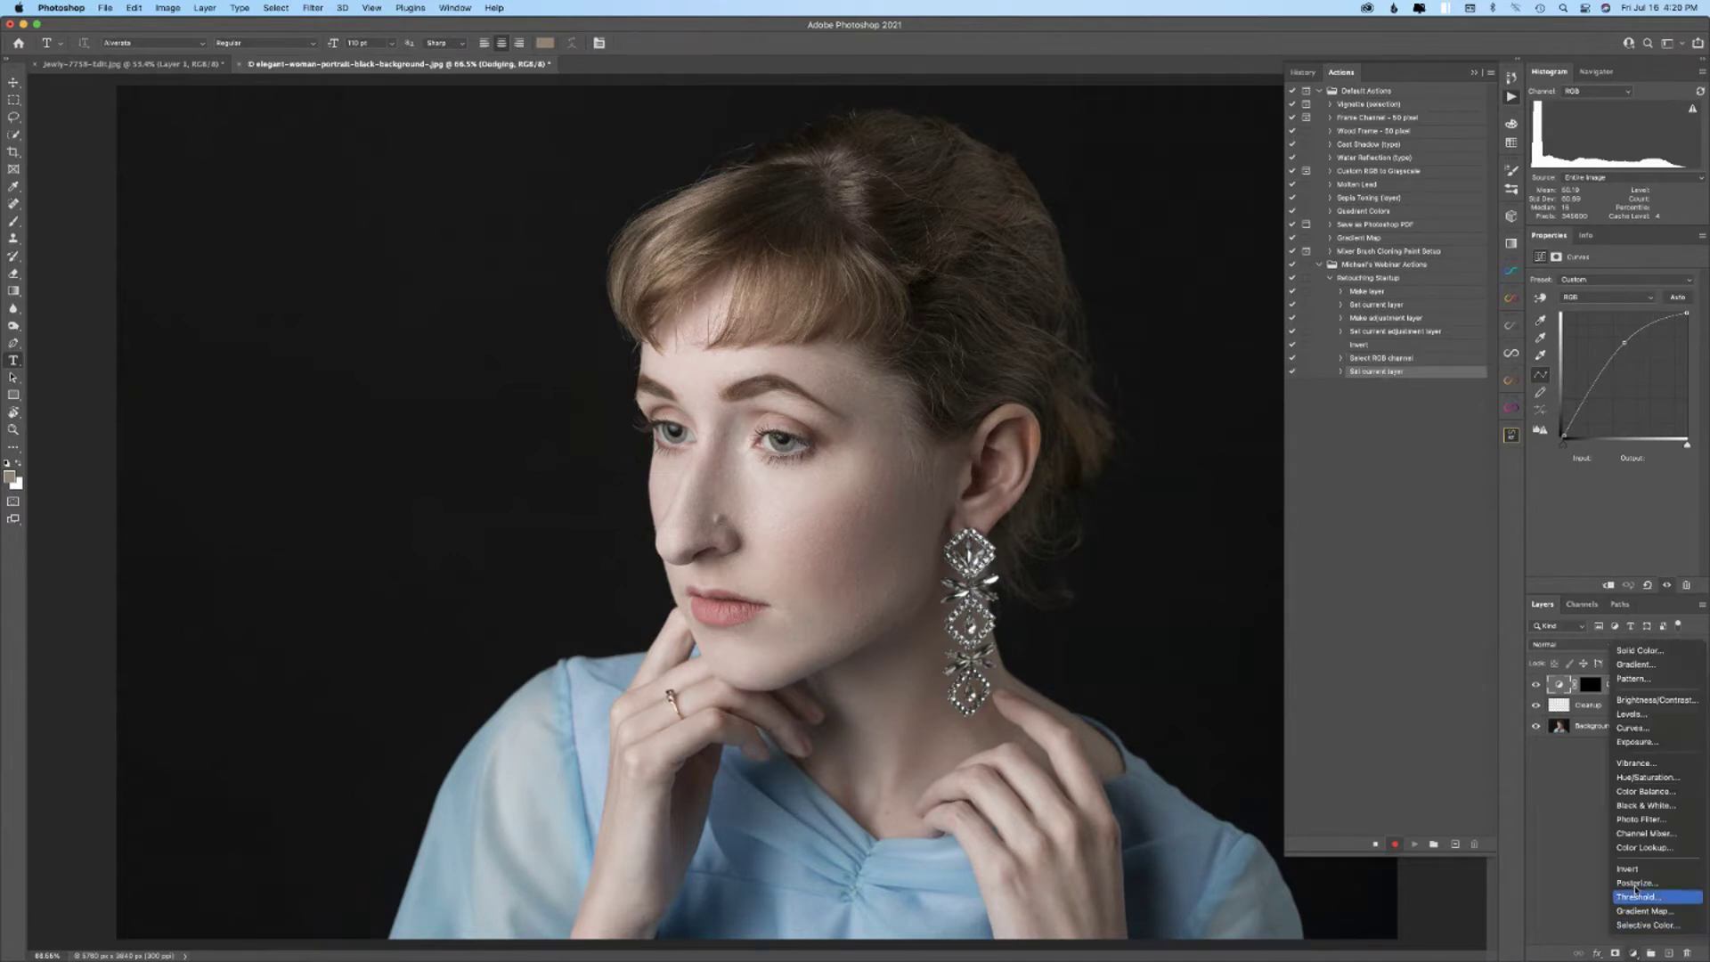
pyautogui.click(1633, 729)
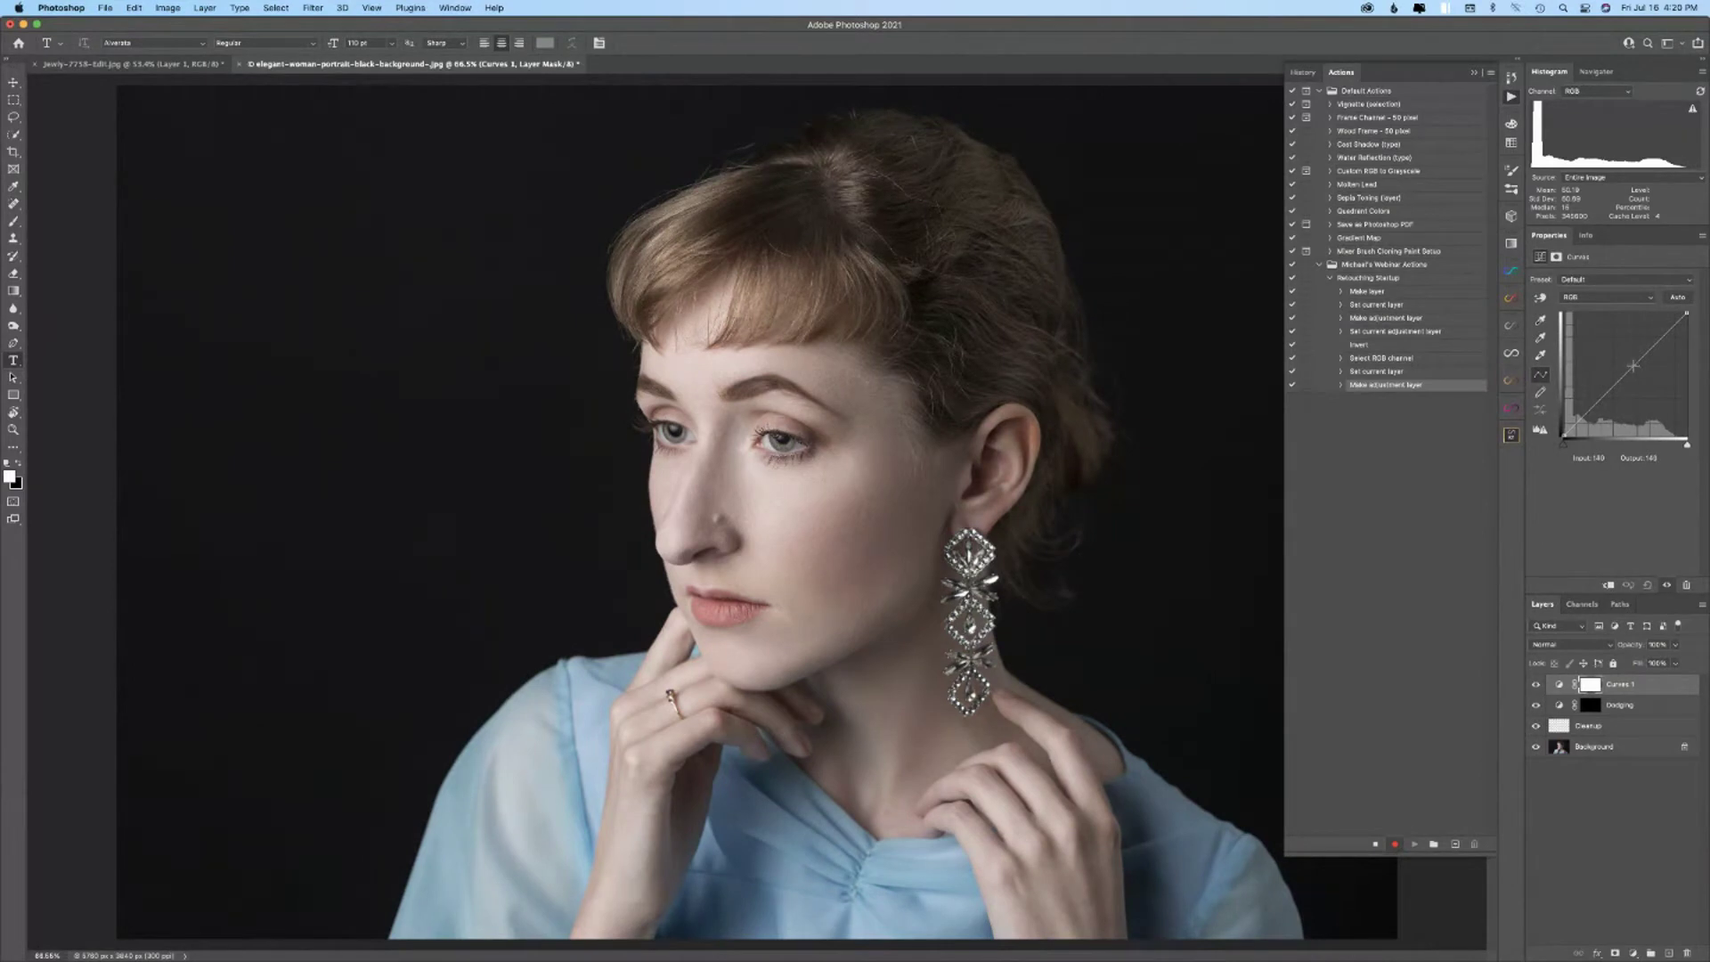
pyautogui.moveTo(1633, 365); pyautogui.dragTo(1631, 402)
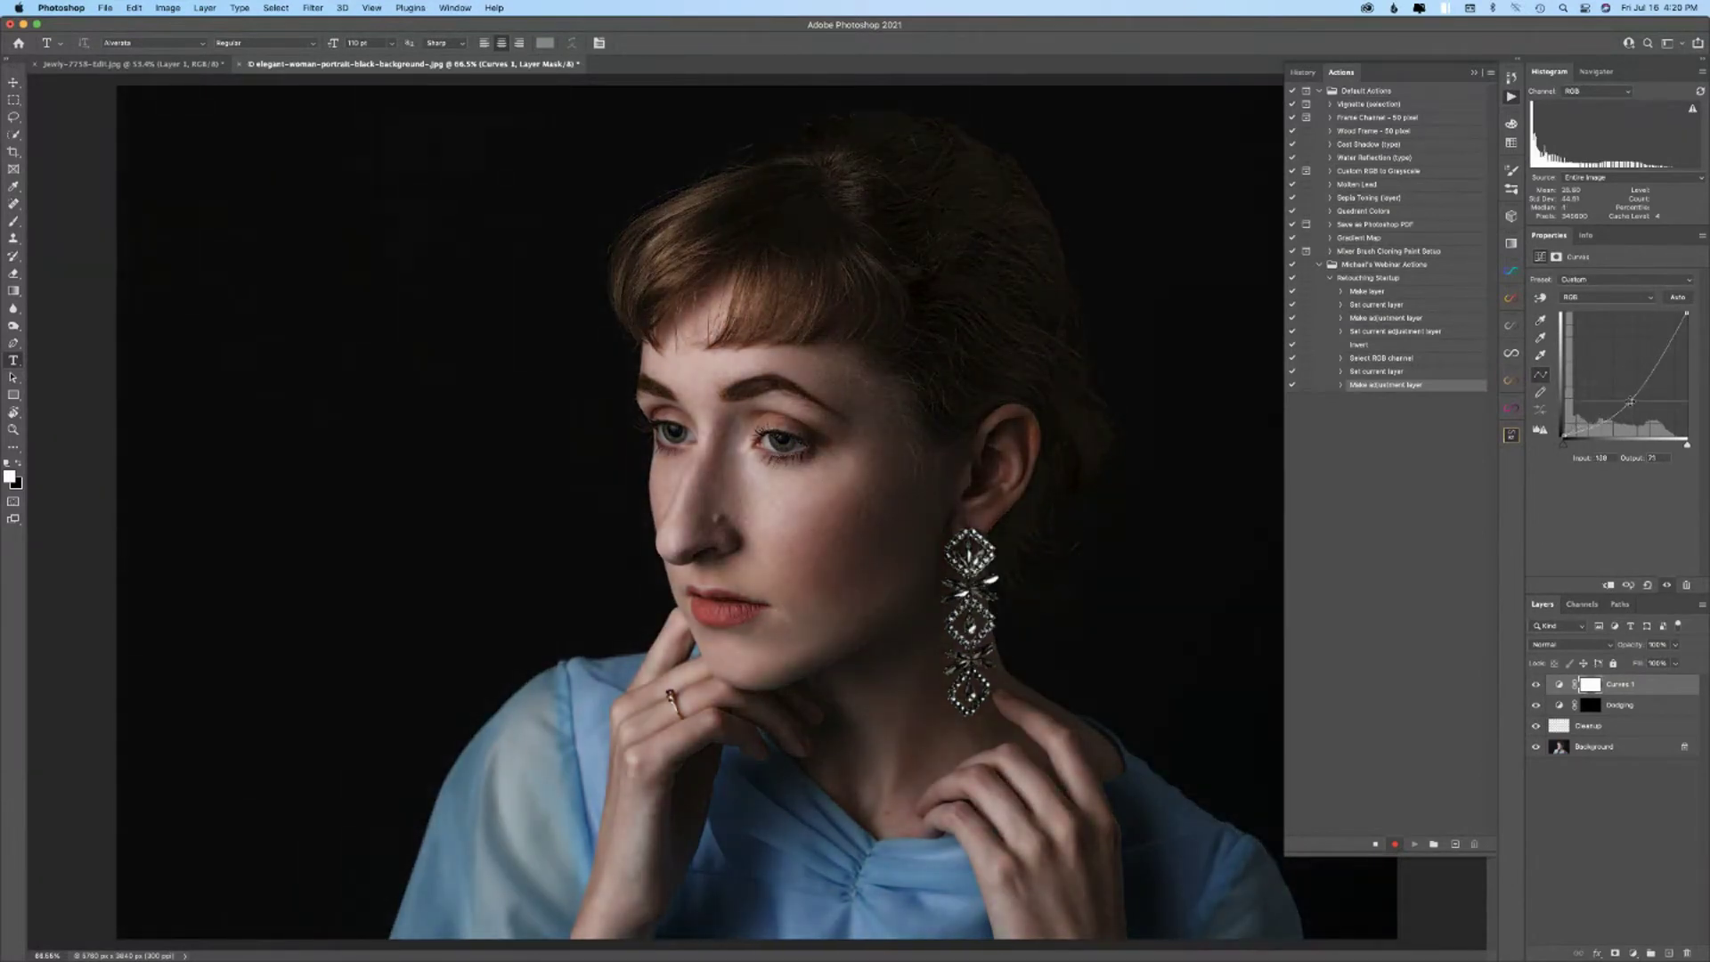
pyautogui.press('super+i')
pyautogui.press('super+2')
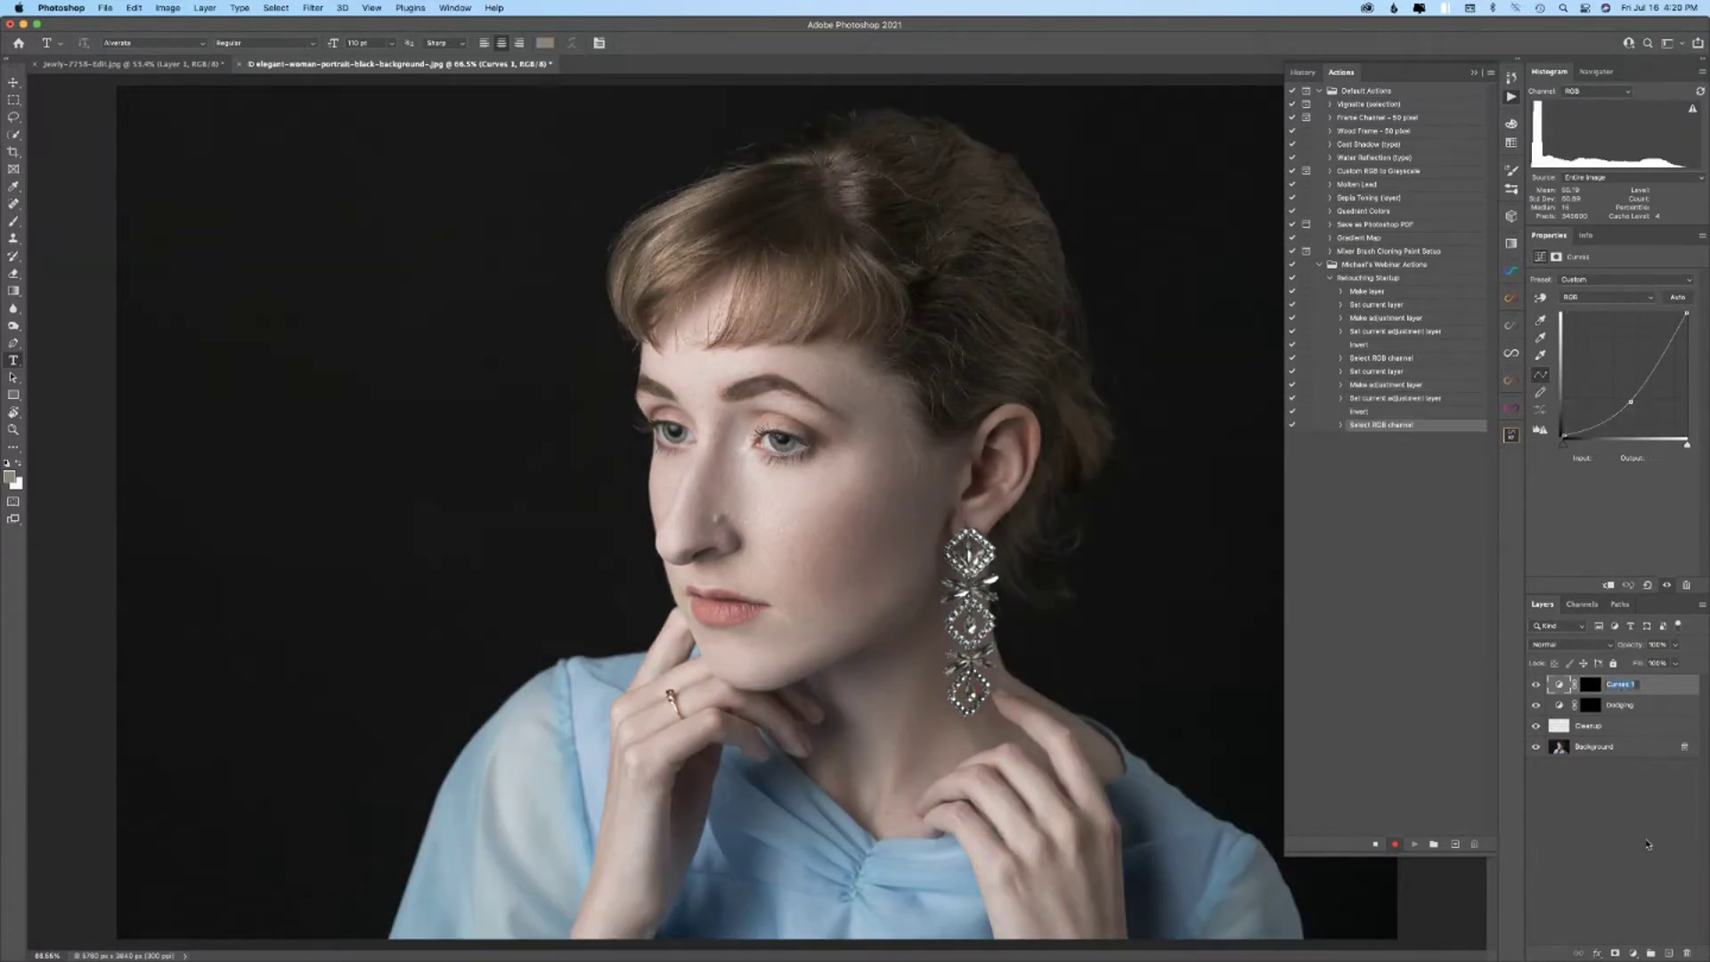
pyautogui.write('Burning')
pyautogui.press('Return')
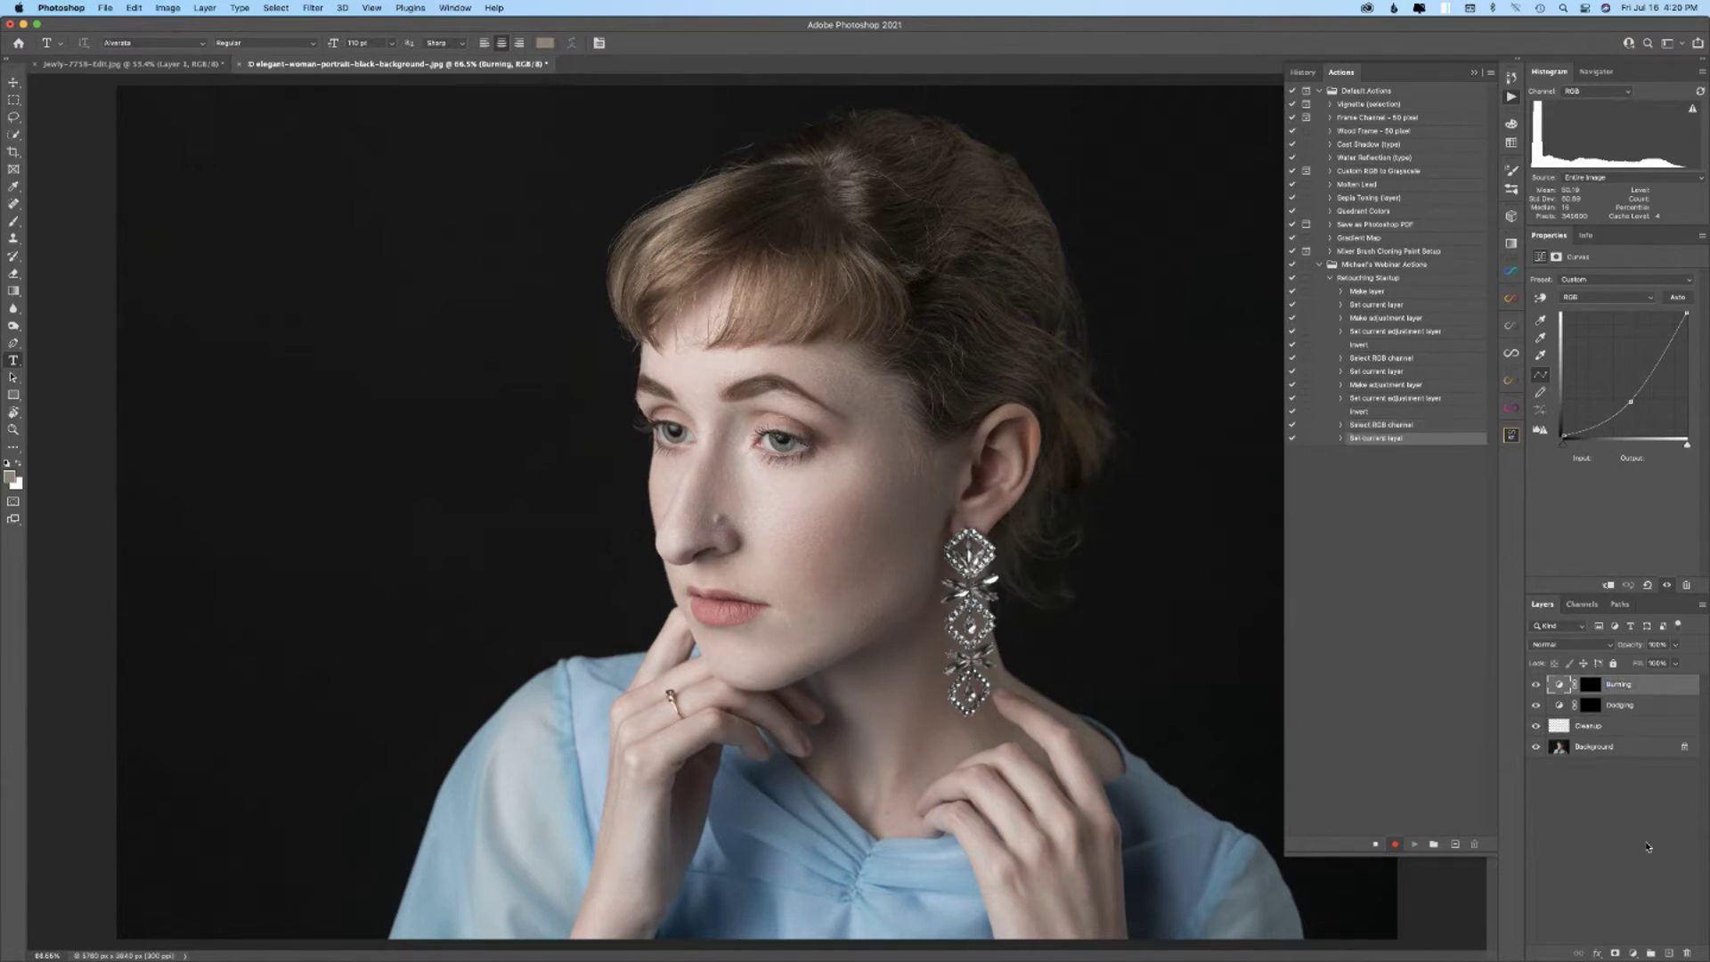
# - Record grouping the Burning and Dodging layers and naming the group "Dodging and Burning"
pyautogui.keyDown('shift'); pyautogui.click(1657, 705); pyautogui.keyUp('shift')
pyautogui.press('super+g')
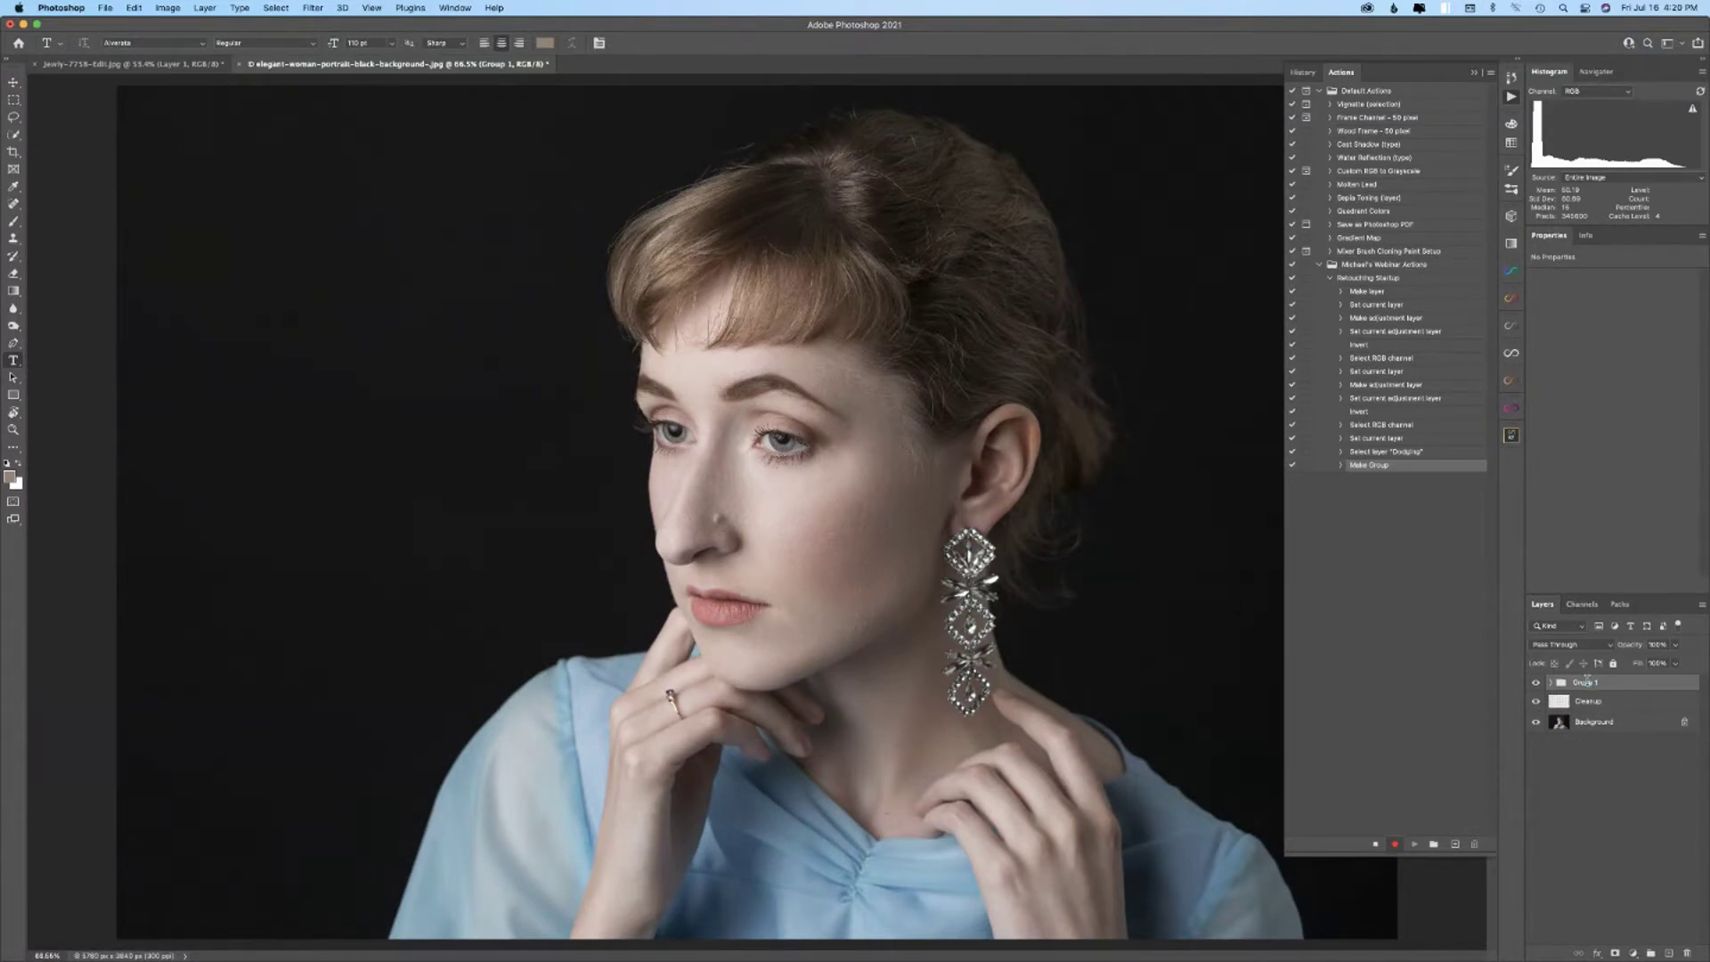
pyautogui.write('Dodging and Burning')
pyautogui.press('Return')
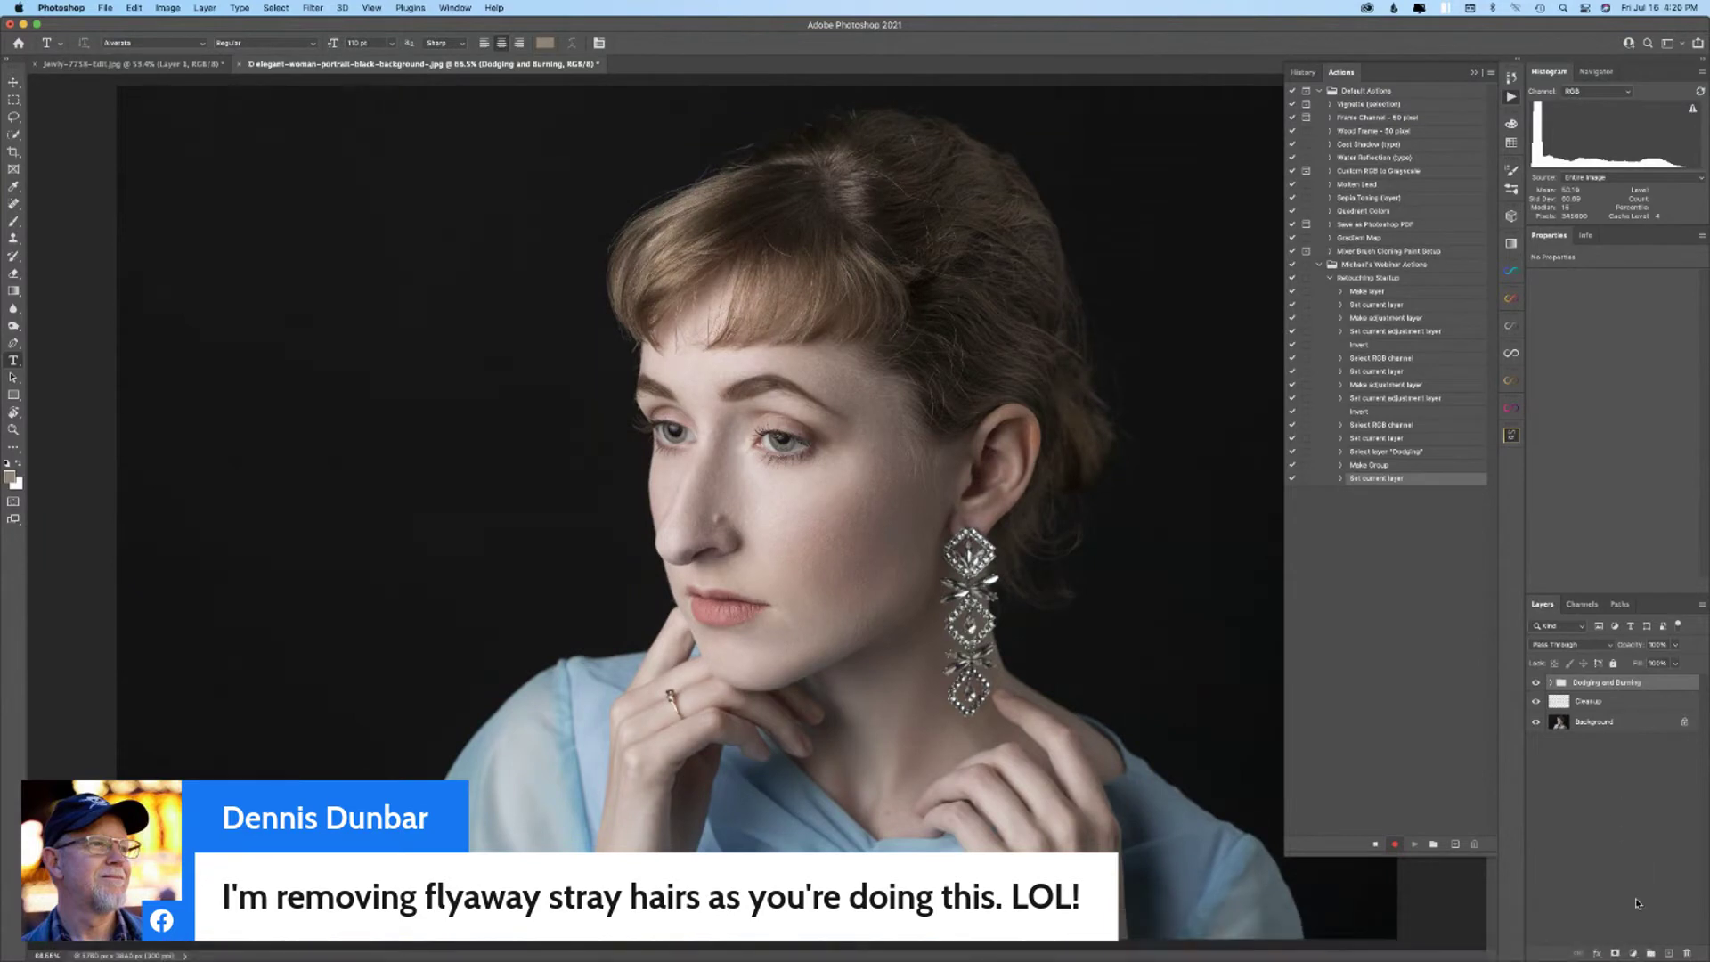
# - Record adding a Black & White adjustment layer above the Dodging and Burning group and setting its blend mode to Saturation
pyautogui.click(1632, 953)
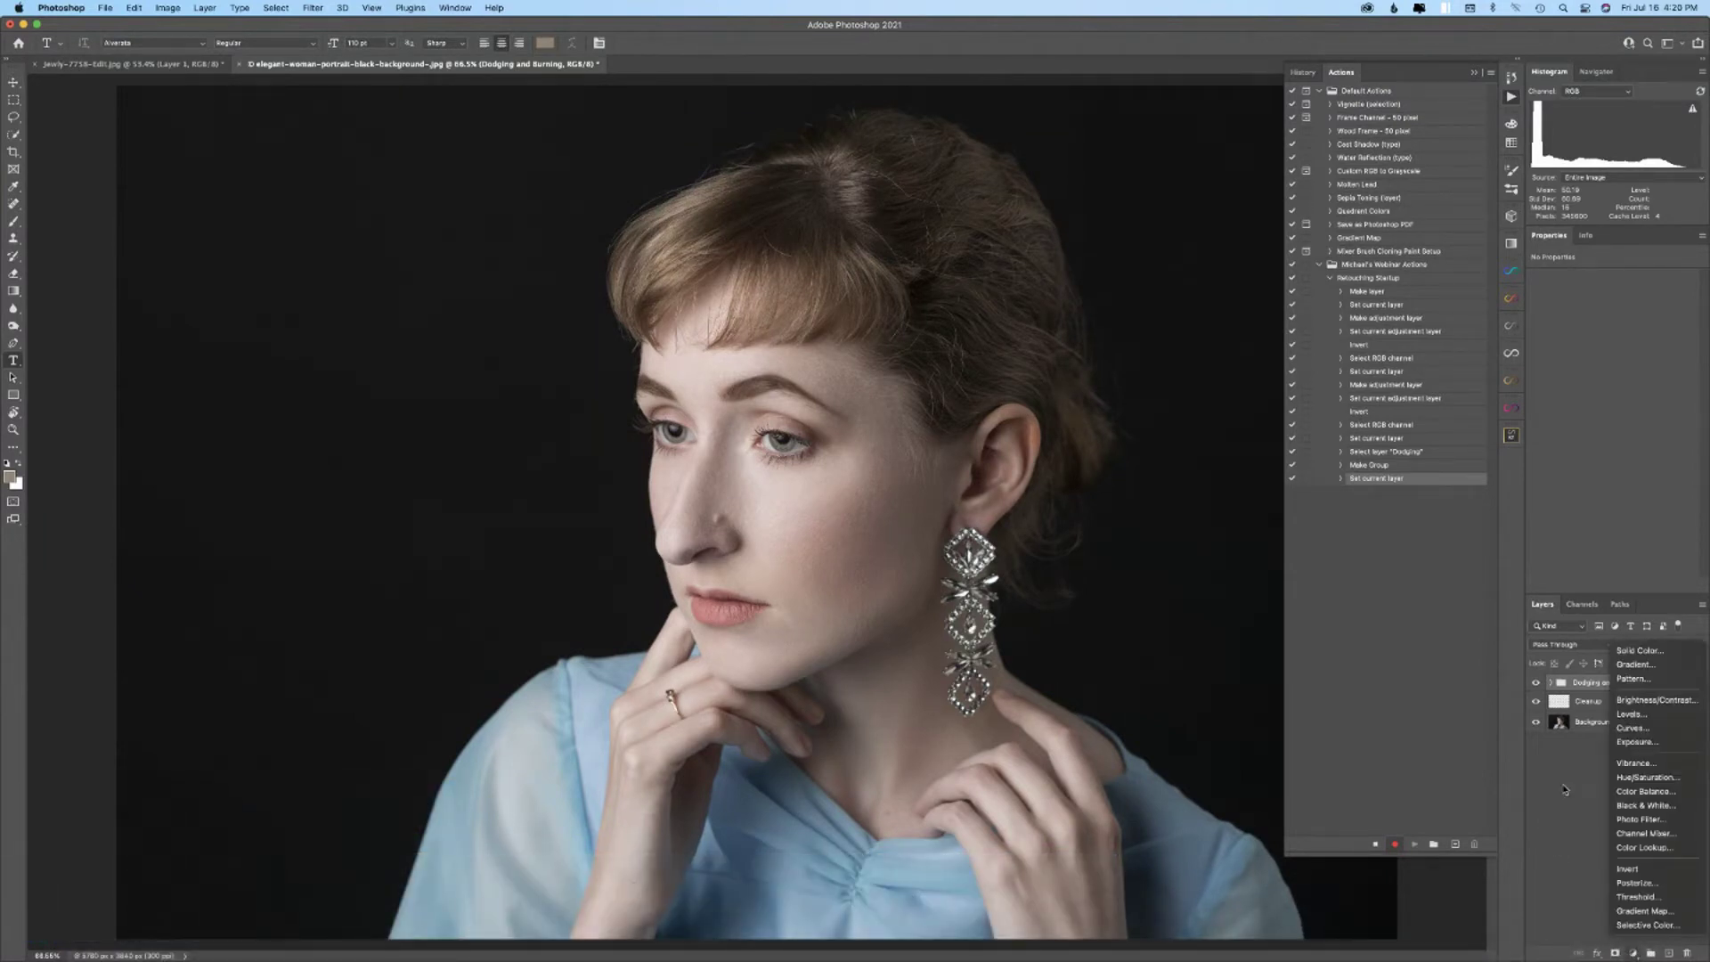
pyautogui.click(1636, 806)
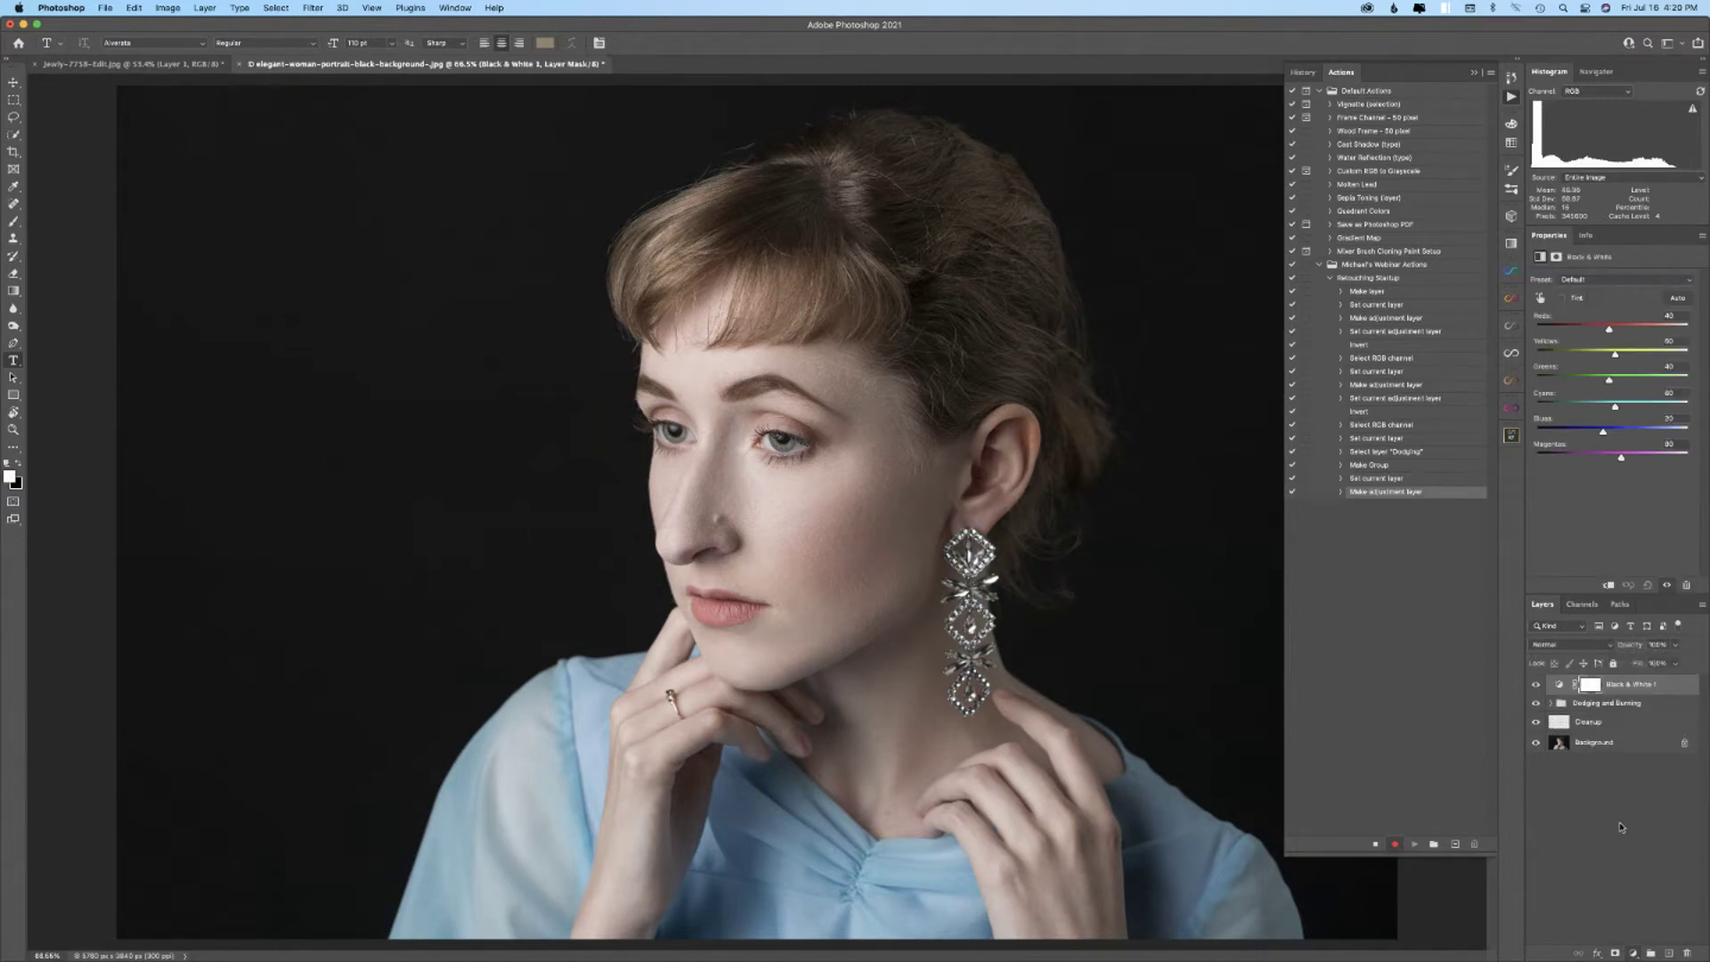
pyautogui.click(1570, 647)
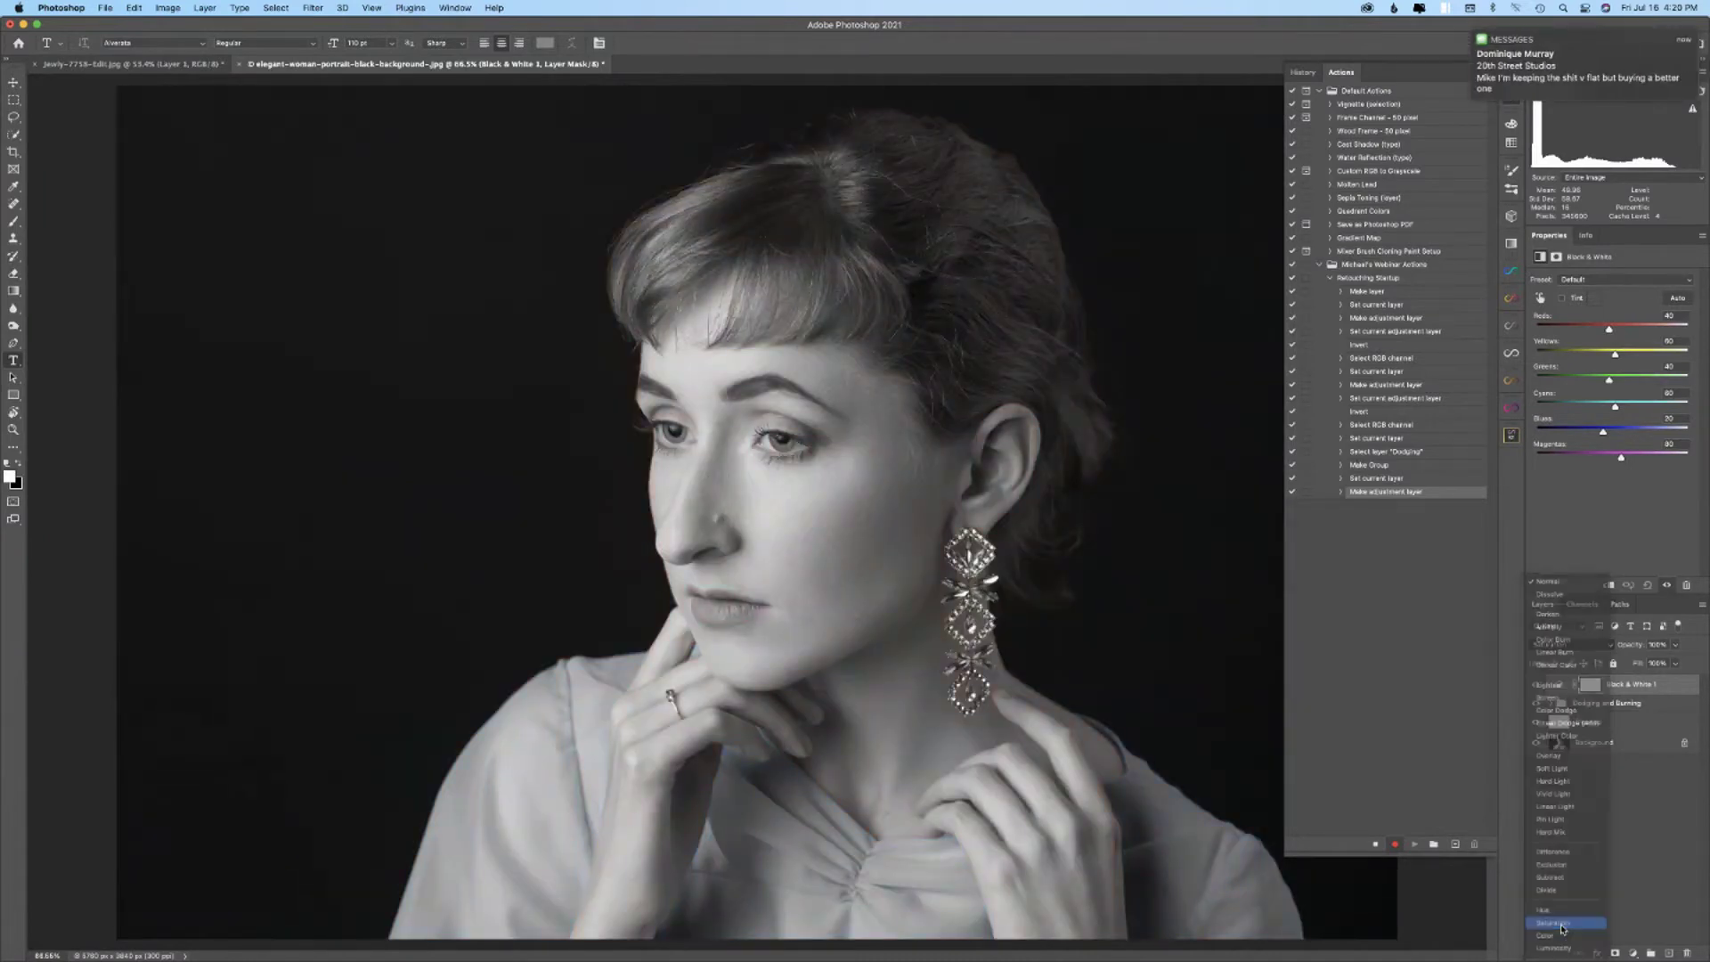
pyautogui.click(1553, 923)
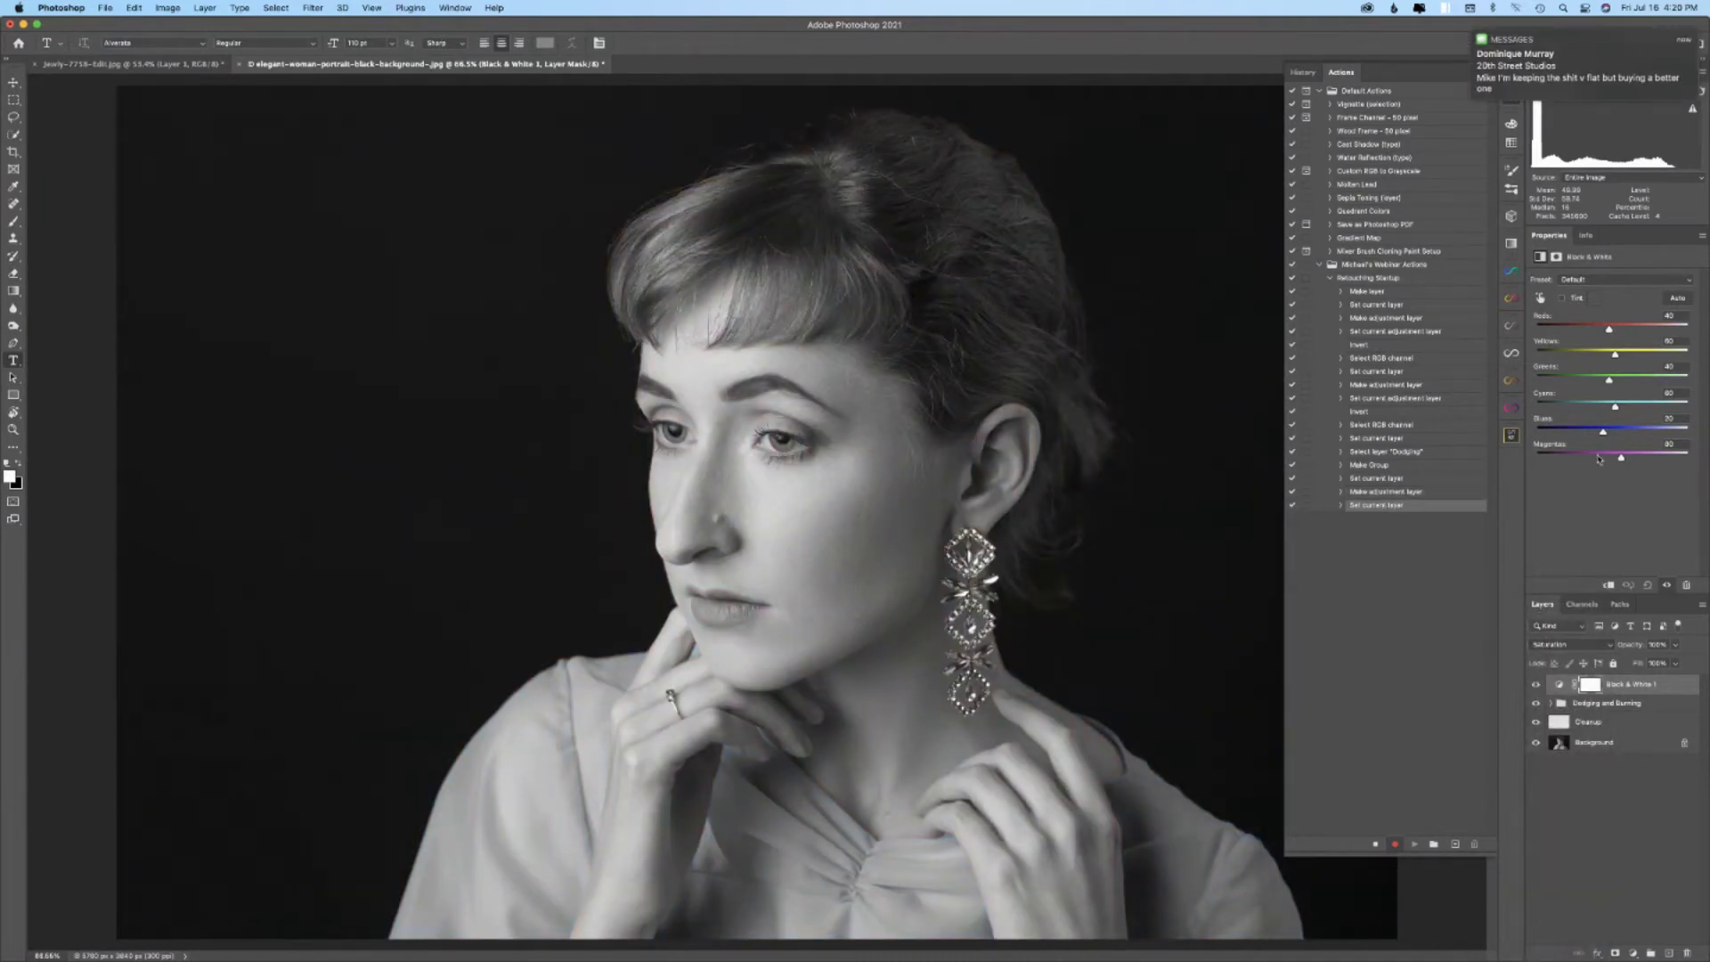
pyautogui.click(1472, 30)
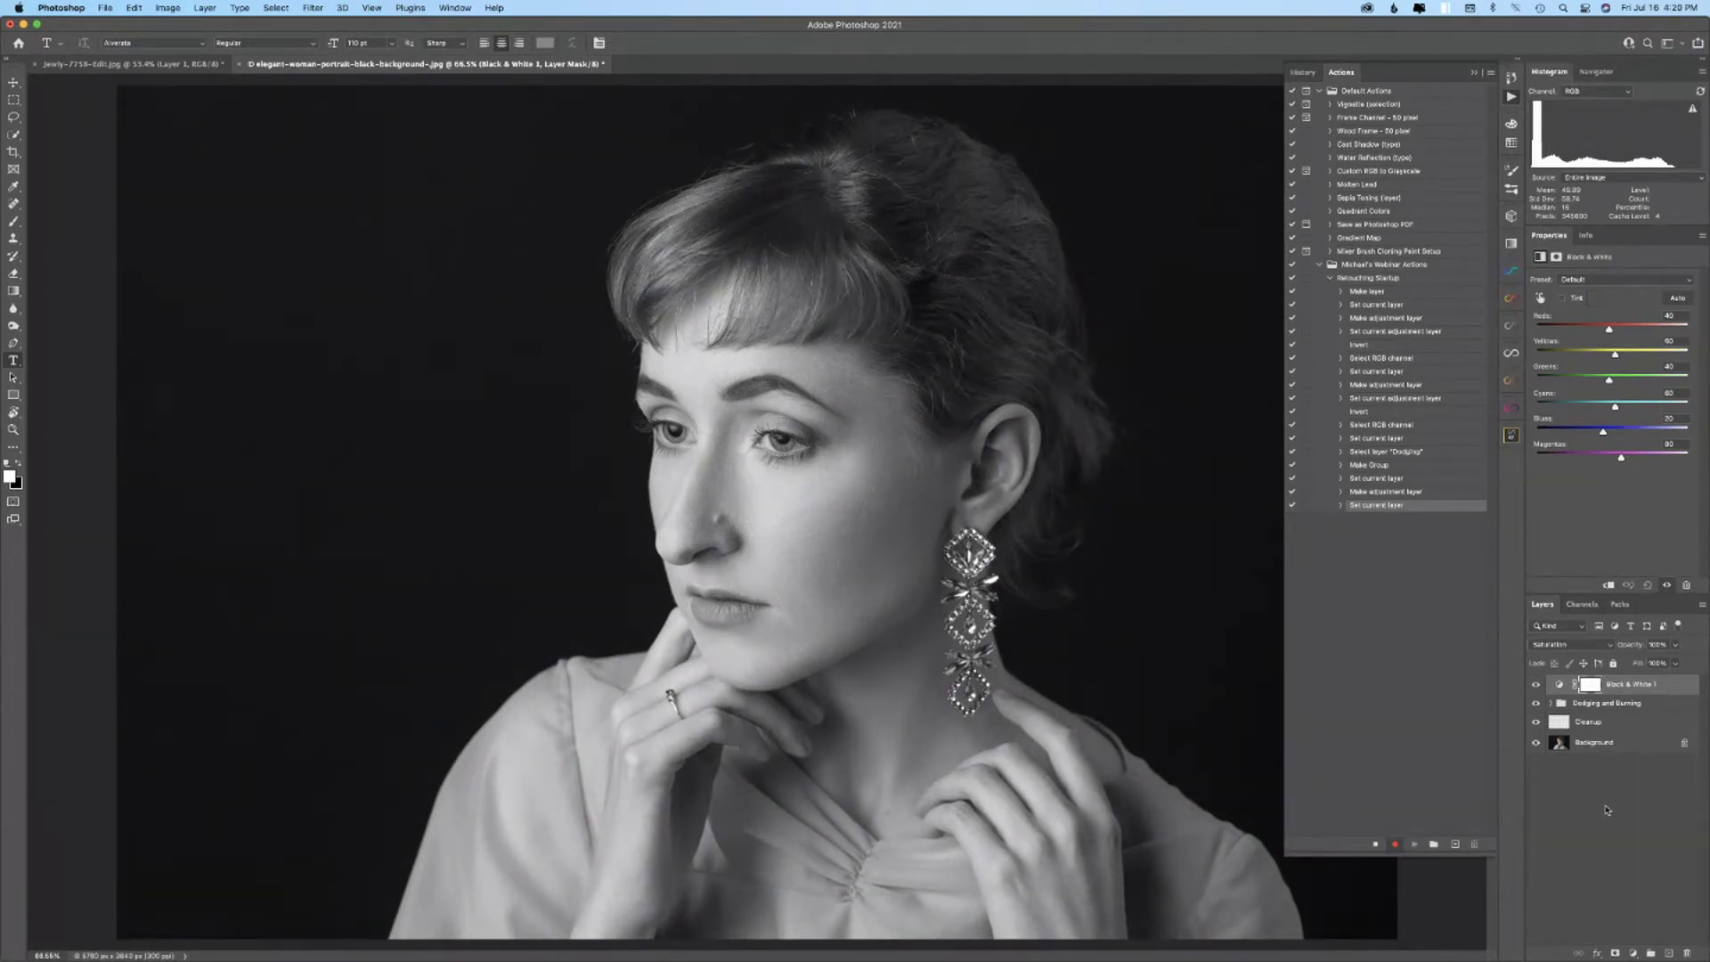
# - Record adding a Curves layer with a contrast S-curve, shadows lowered and highlights raised, and name it "Contrast Pop"
pyautogui.click(1633, 953)
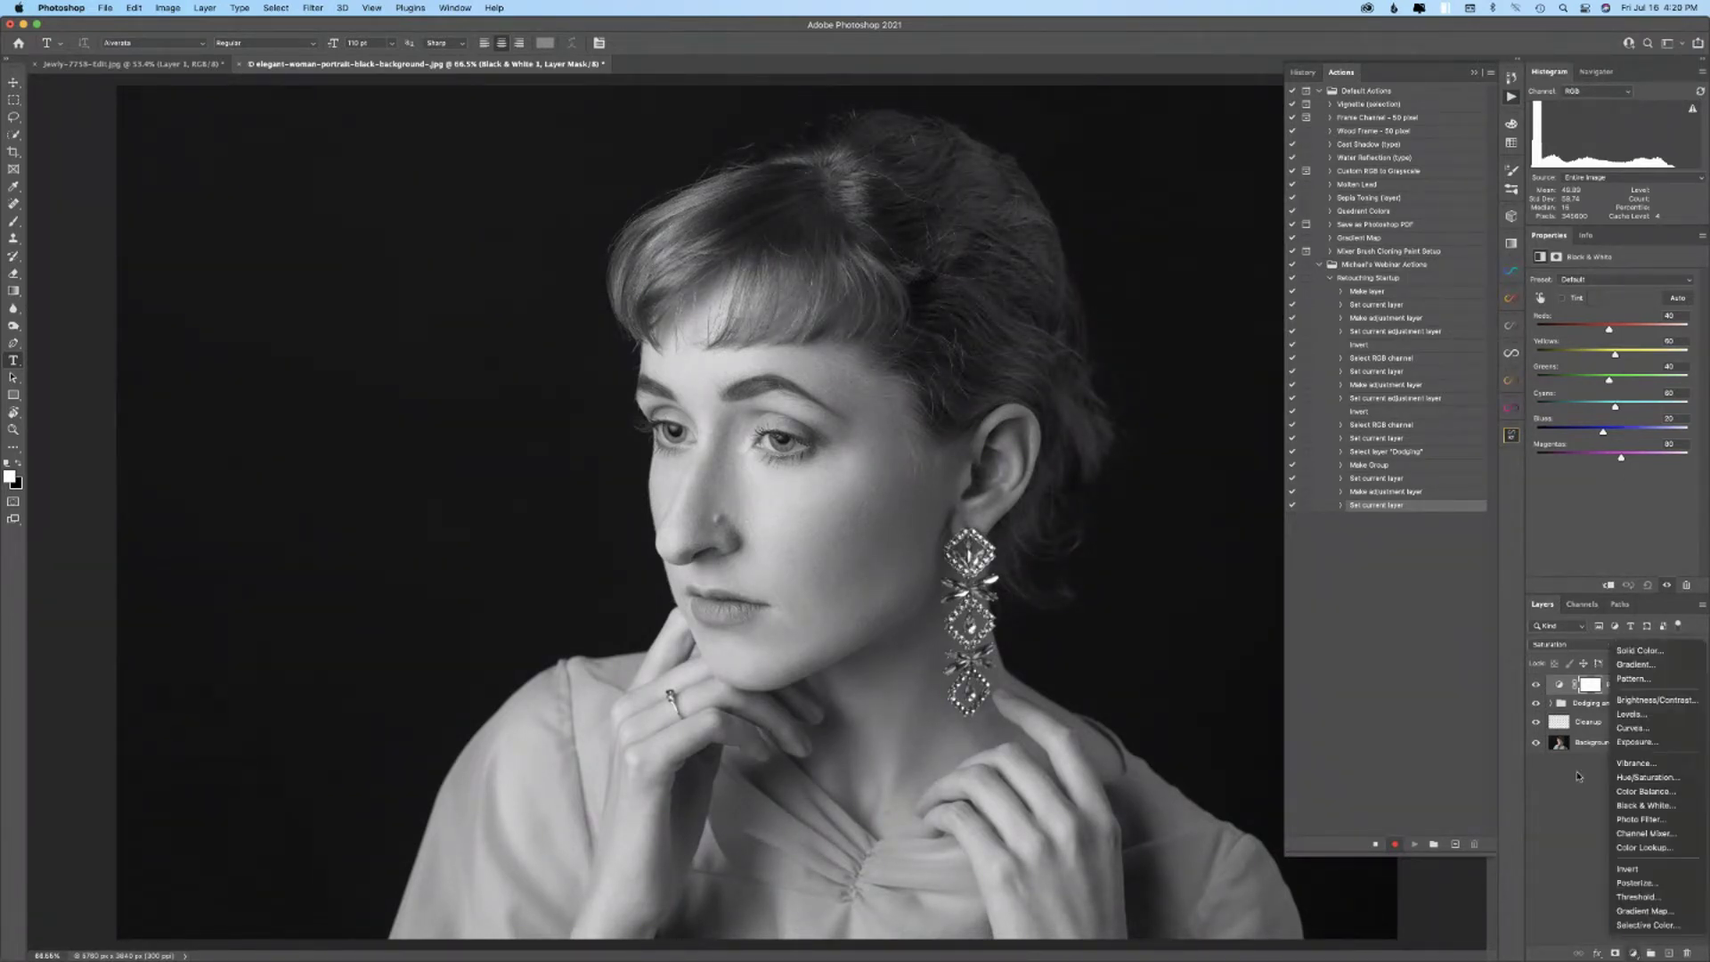
pyautogui.click(1633, 728)
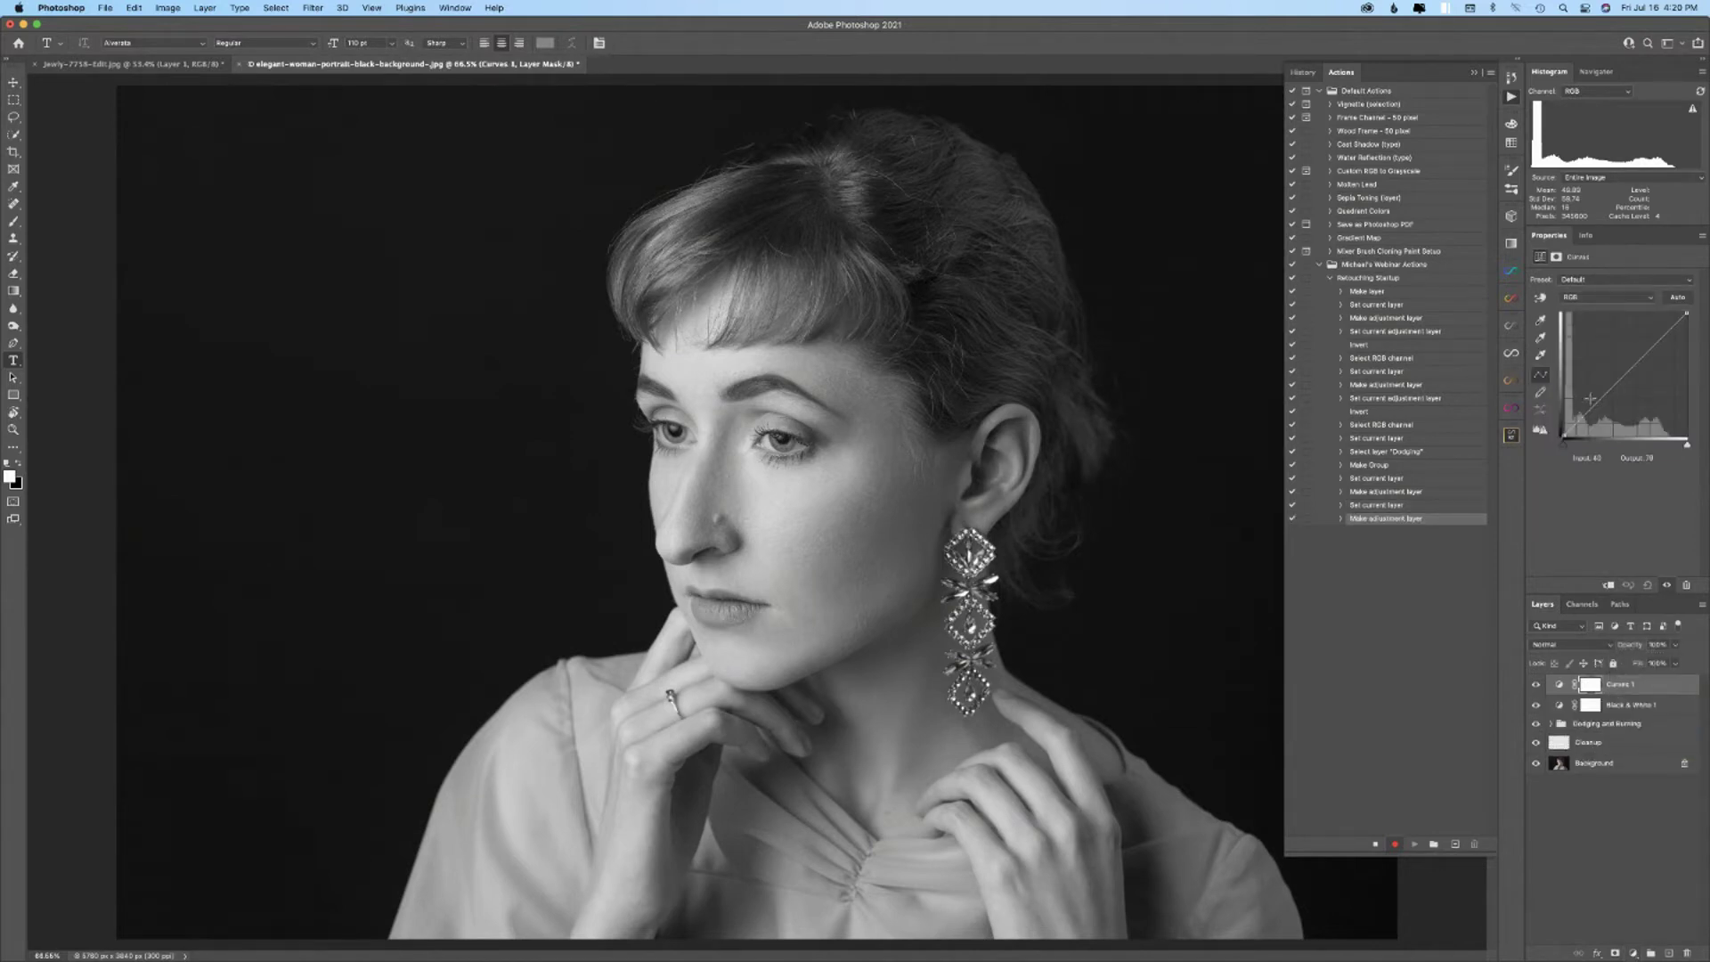
pyautogui.moveTo(1593, 400); pyautogui.dragTo(1599, 410)
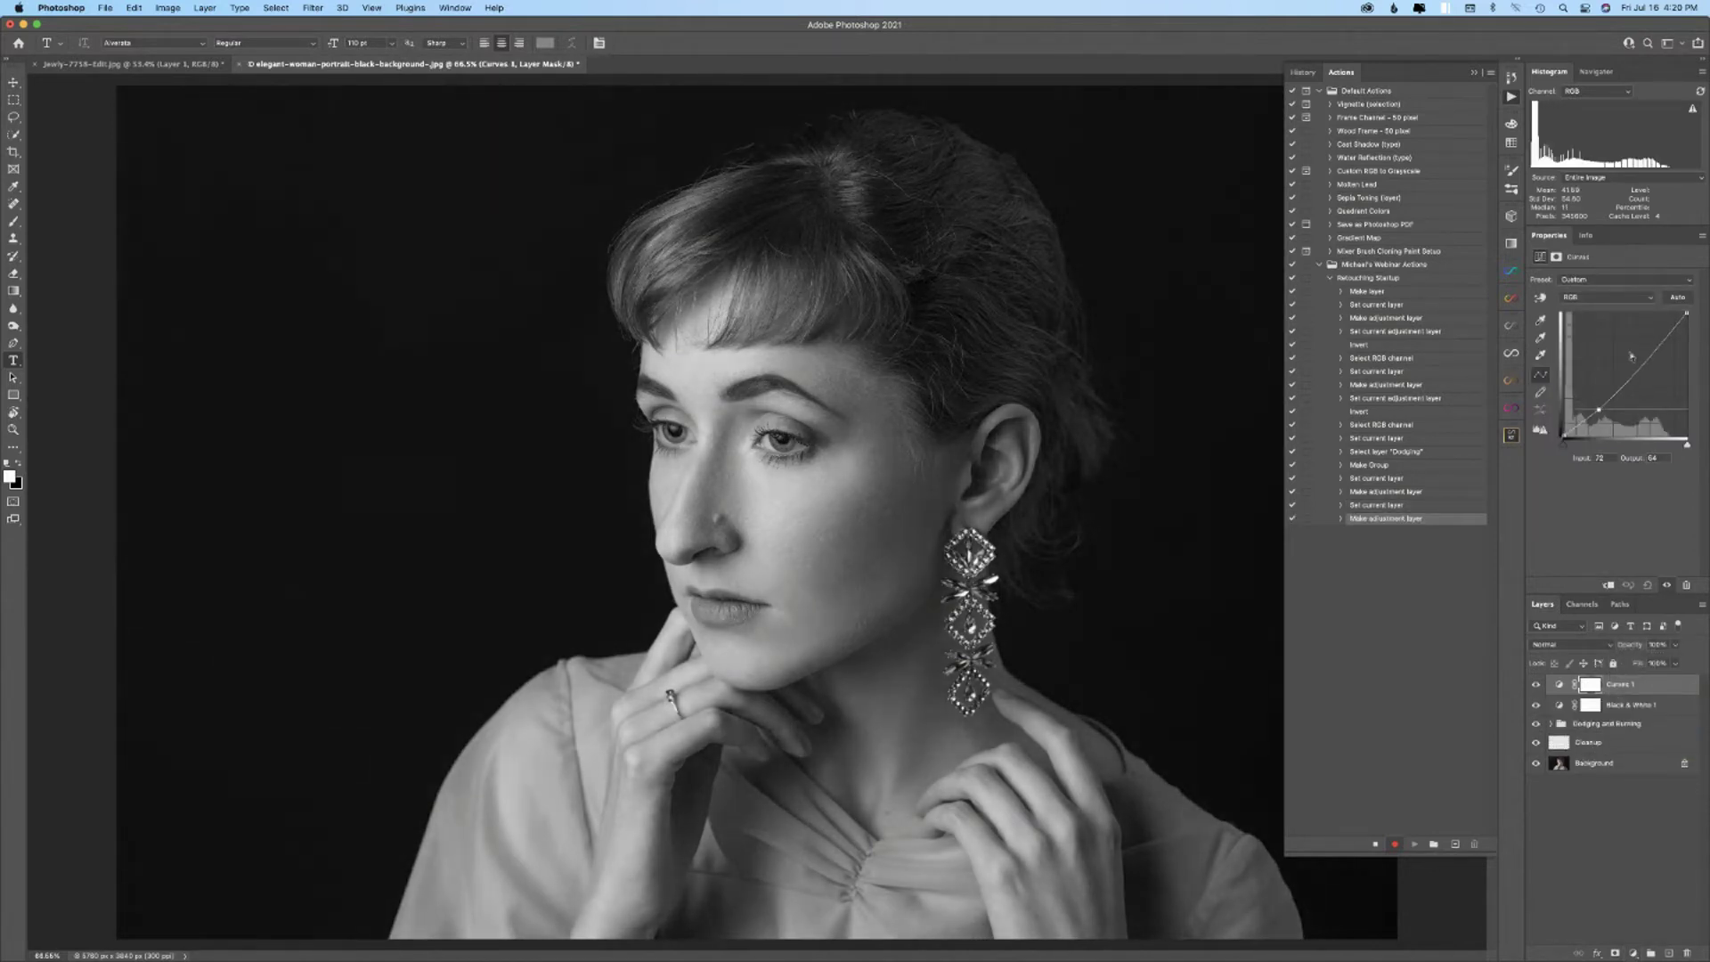
pyautogui.moveTo(1656, 346); pyautogui.dragTo(1656, 334)
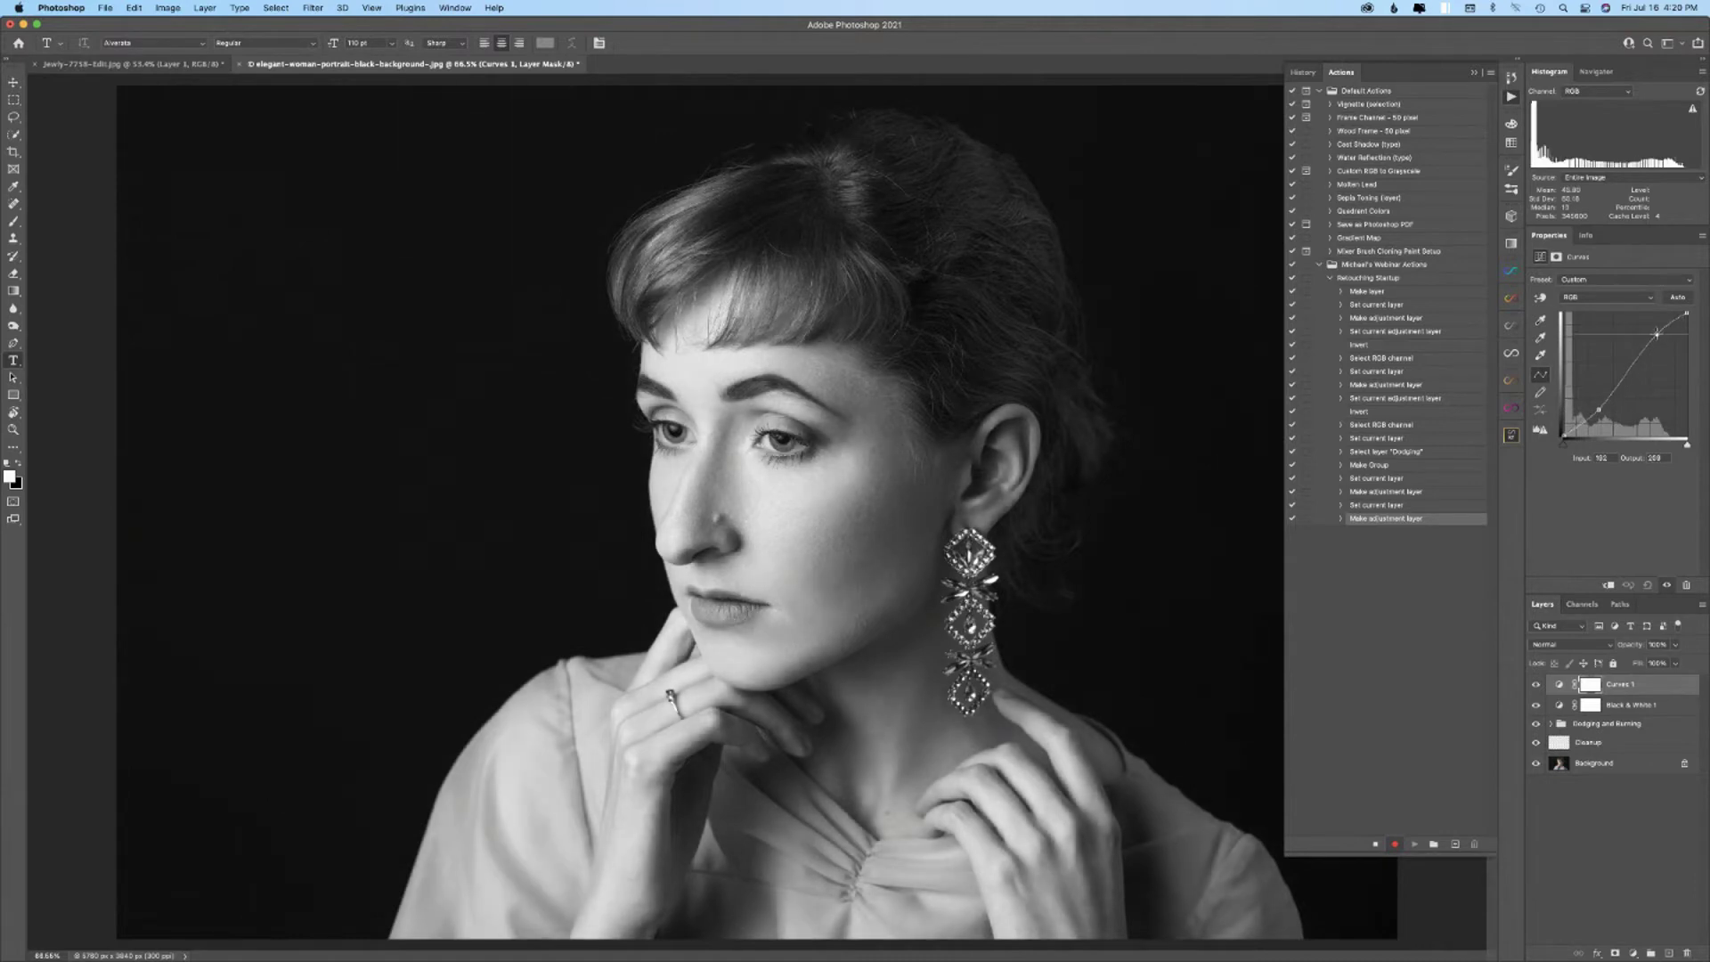
pyautogui.doubleClick(1623, 685)
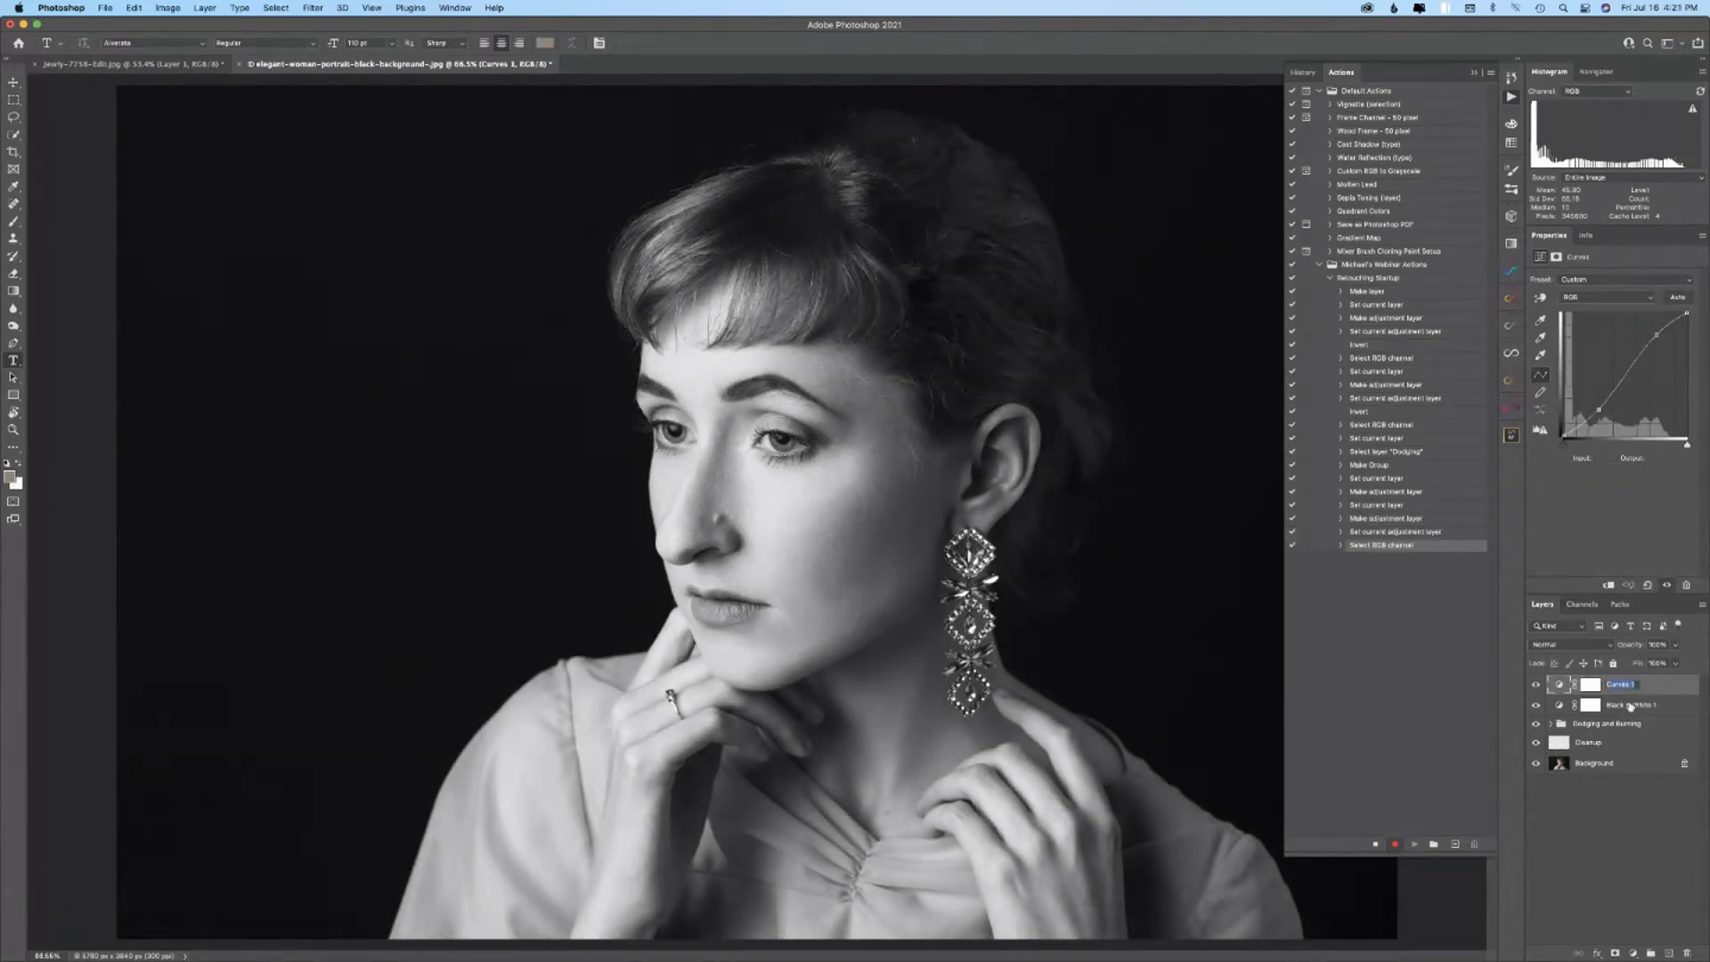
pyautogui.write('Contrast Pop')
pyautogui.press('Return')
# - Record adding a Curves layer above Contrast Pop that pulls the lower tones darker, and name it "Darken Overall"
pyautogui.click(1634, 953)
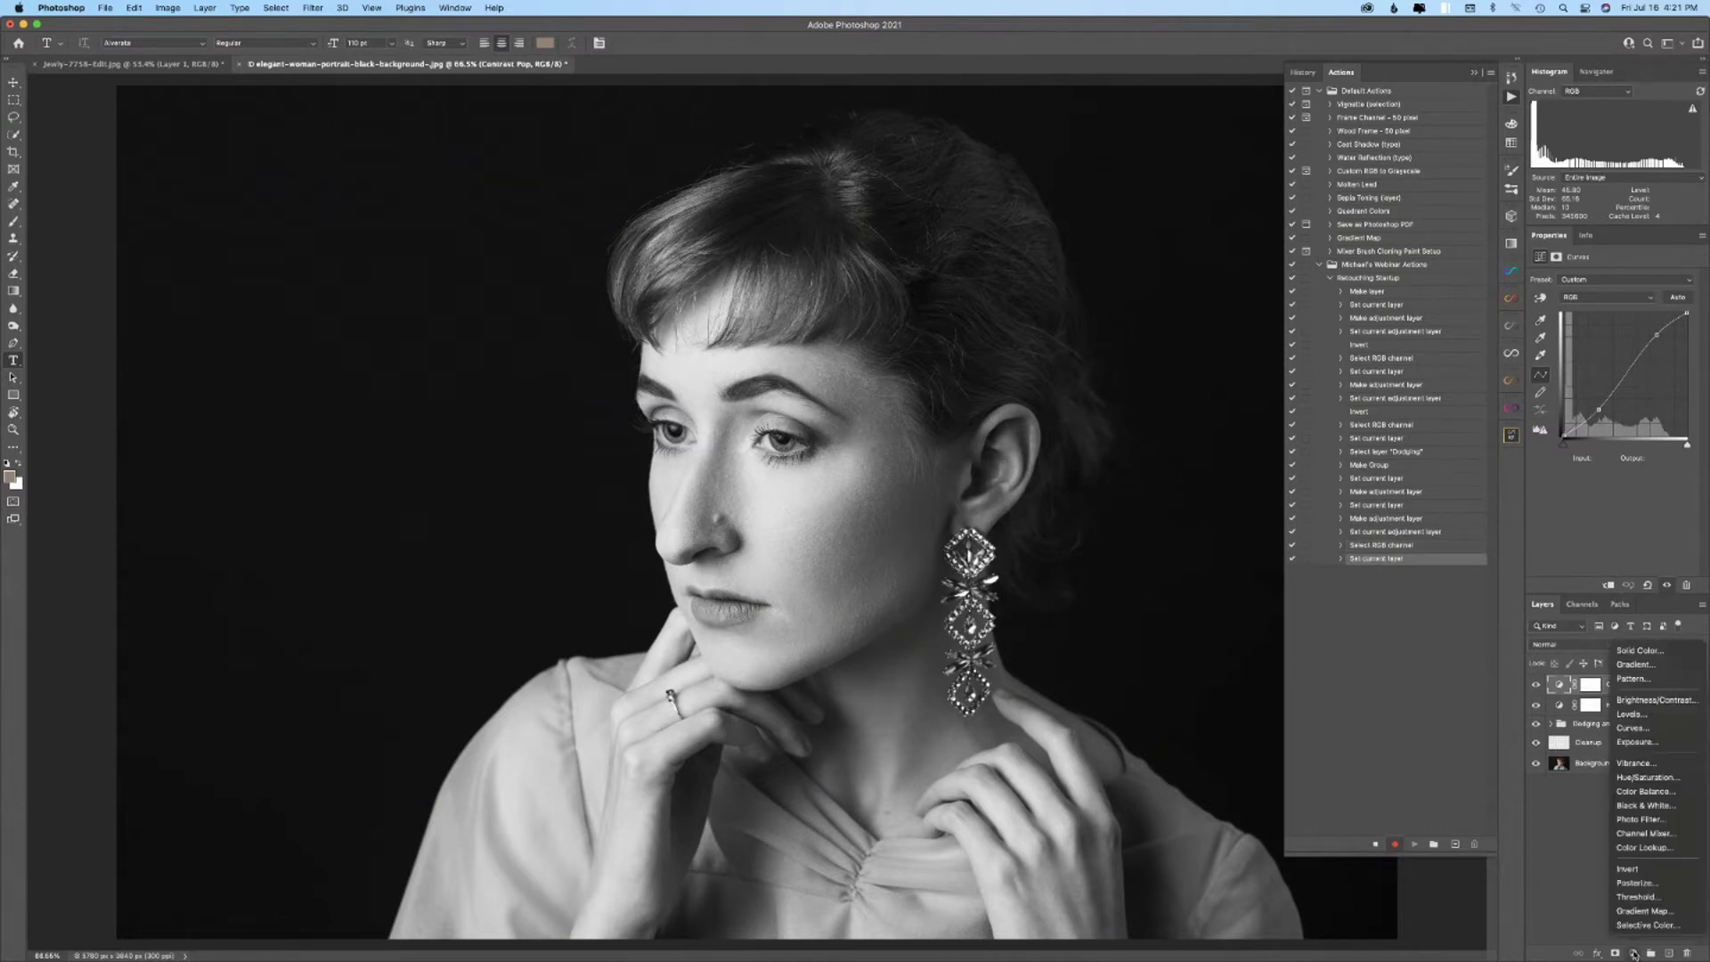
pyautogui.click(1627, 729)
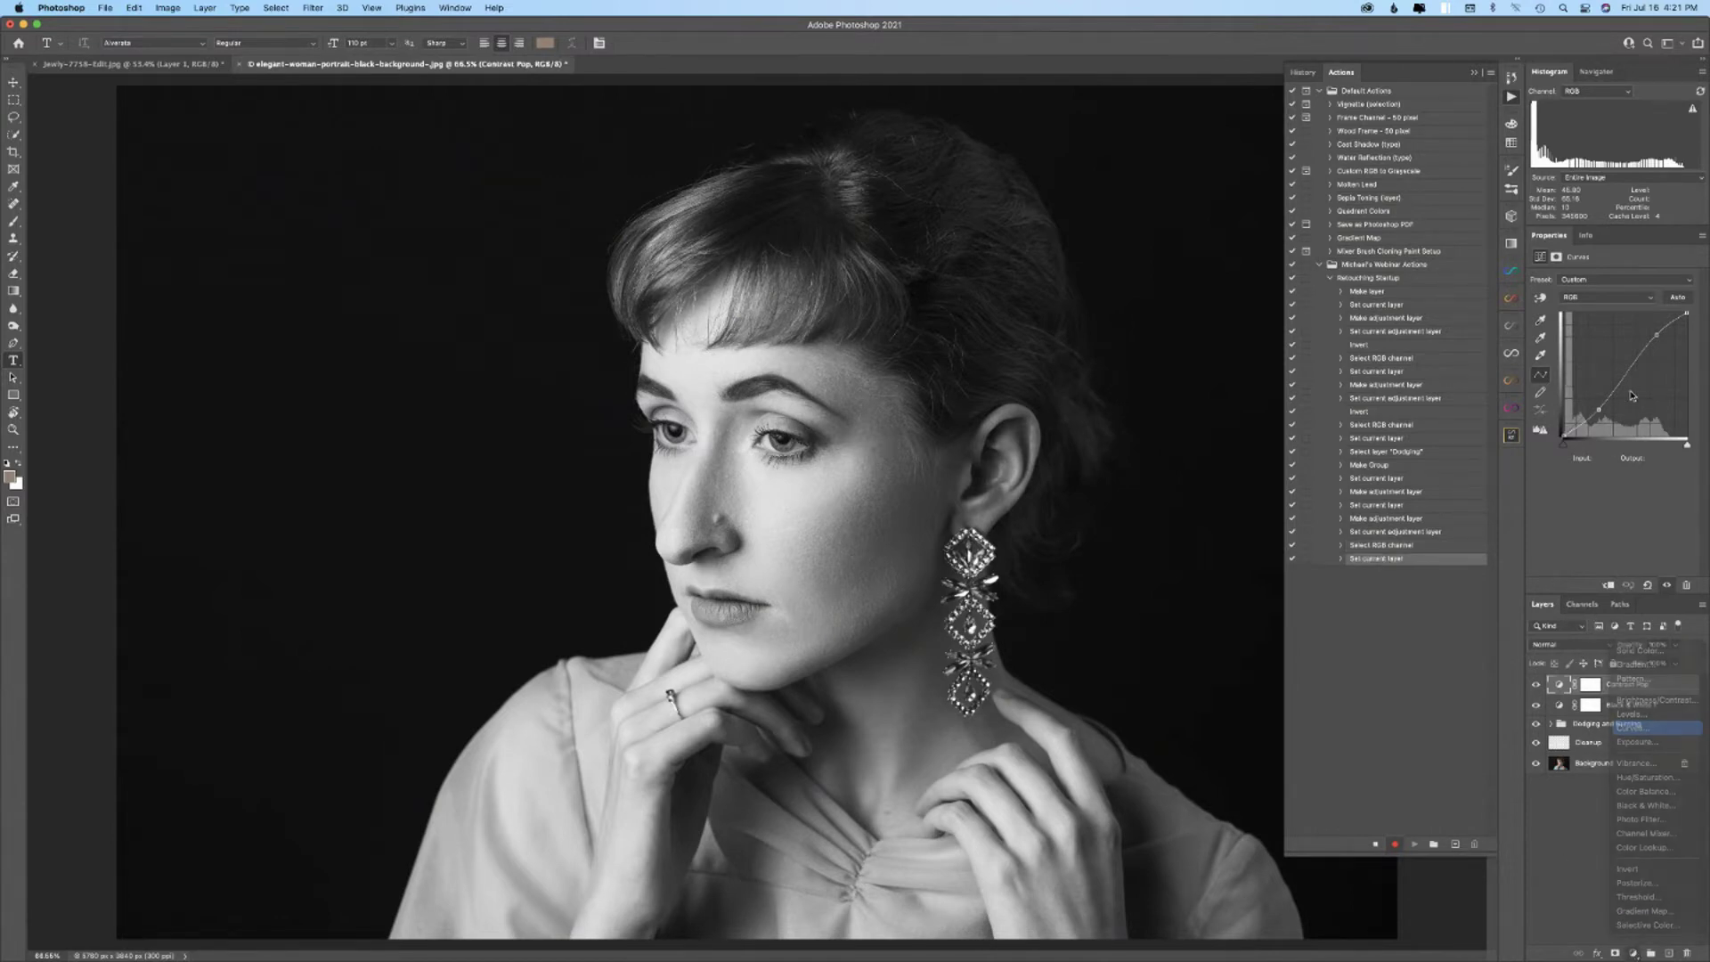
pyautogui.moveTo(1598, 403); pyautogui.dragTo(1598, 412)
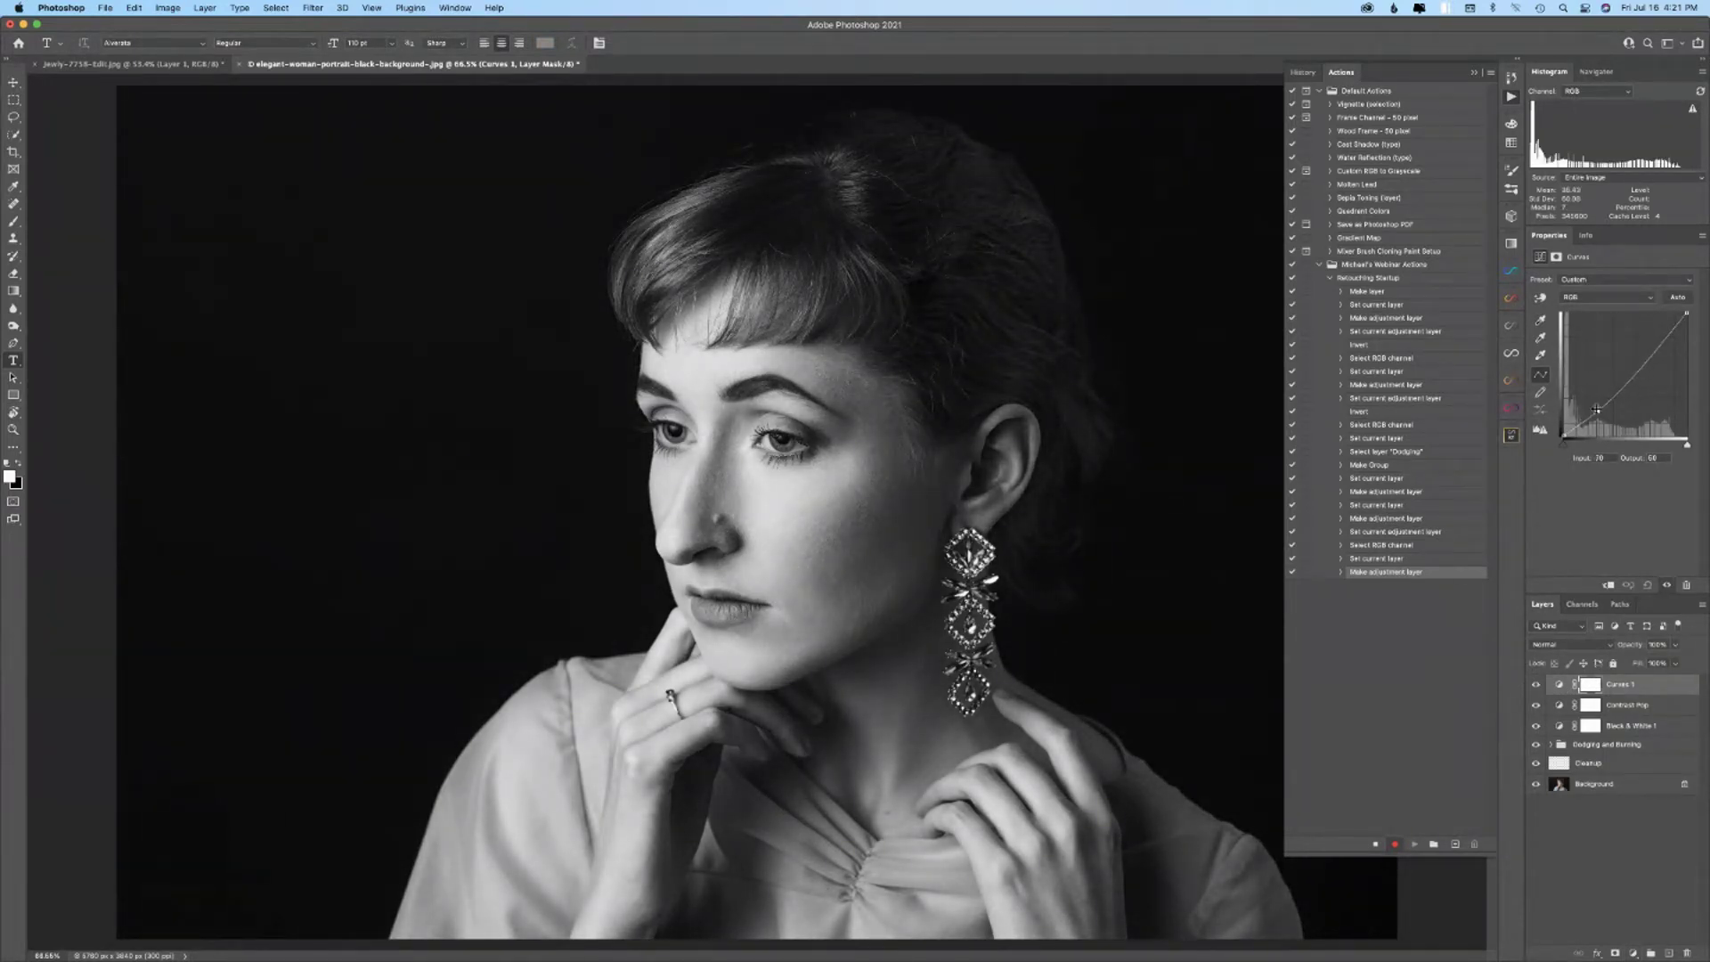
pyautogui.doubleClick(1617, 686)
pyautogui.write('Dar')
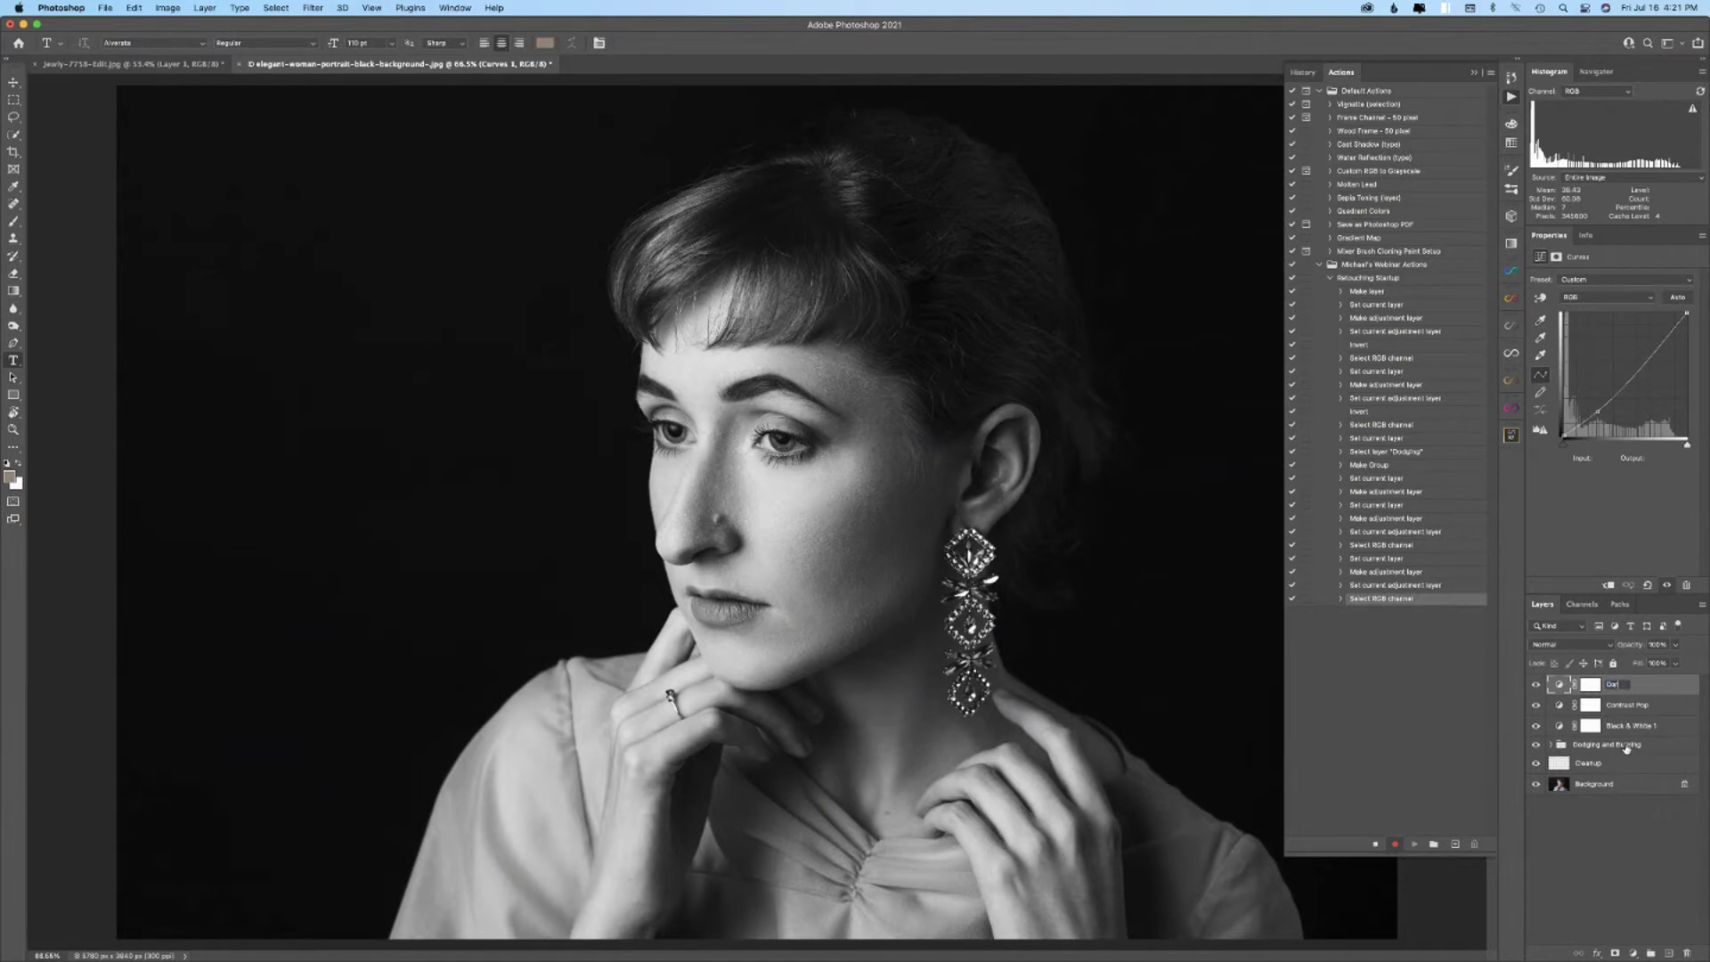
pyautogui.write('ken Overall')
pyautogui.press('Return')
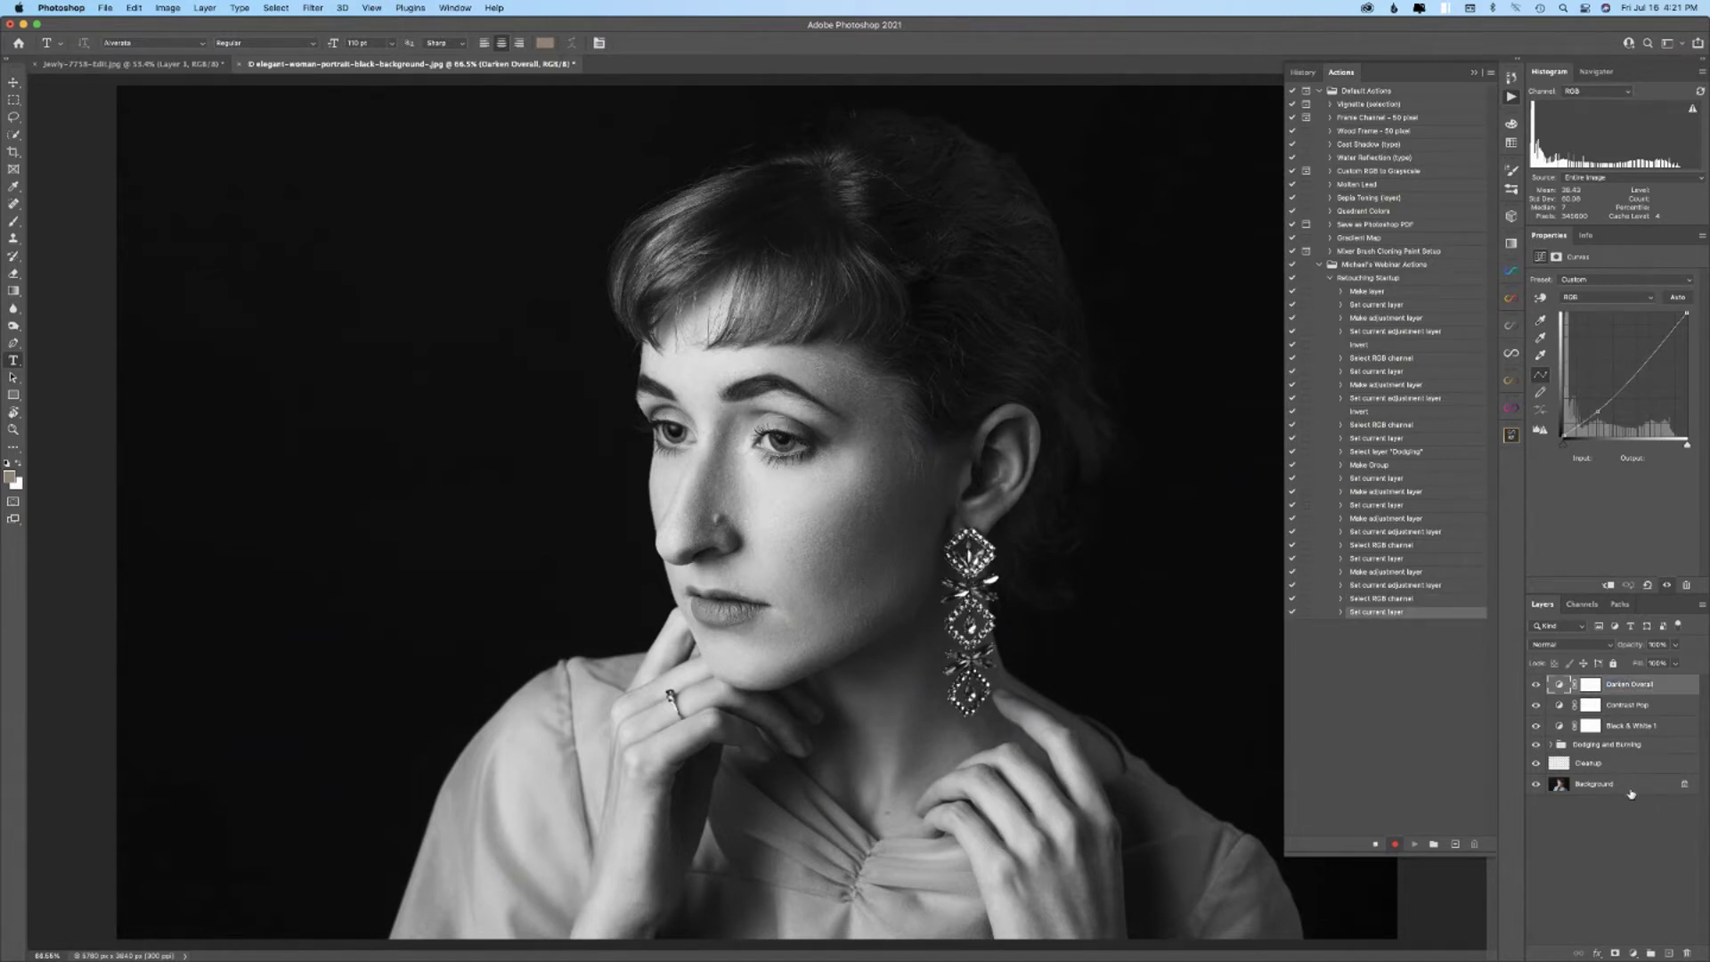
# - Record grouping the Darken Overall, Contrast Pop and Black & White layers as "Black and White Helper Group"
pyautogui.keyDown('shift'); pyautogui.click(1657, 727); pyautogui.keyUp('shift')
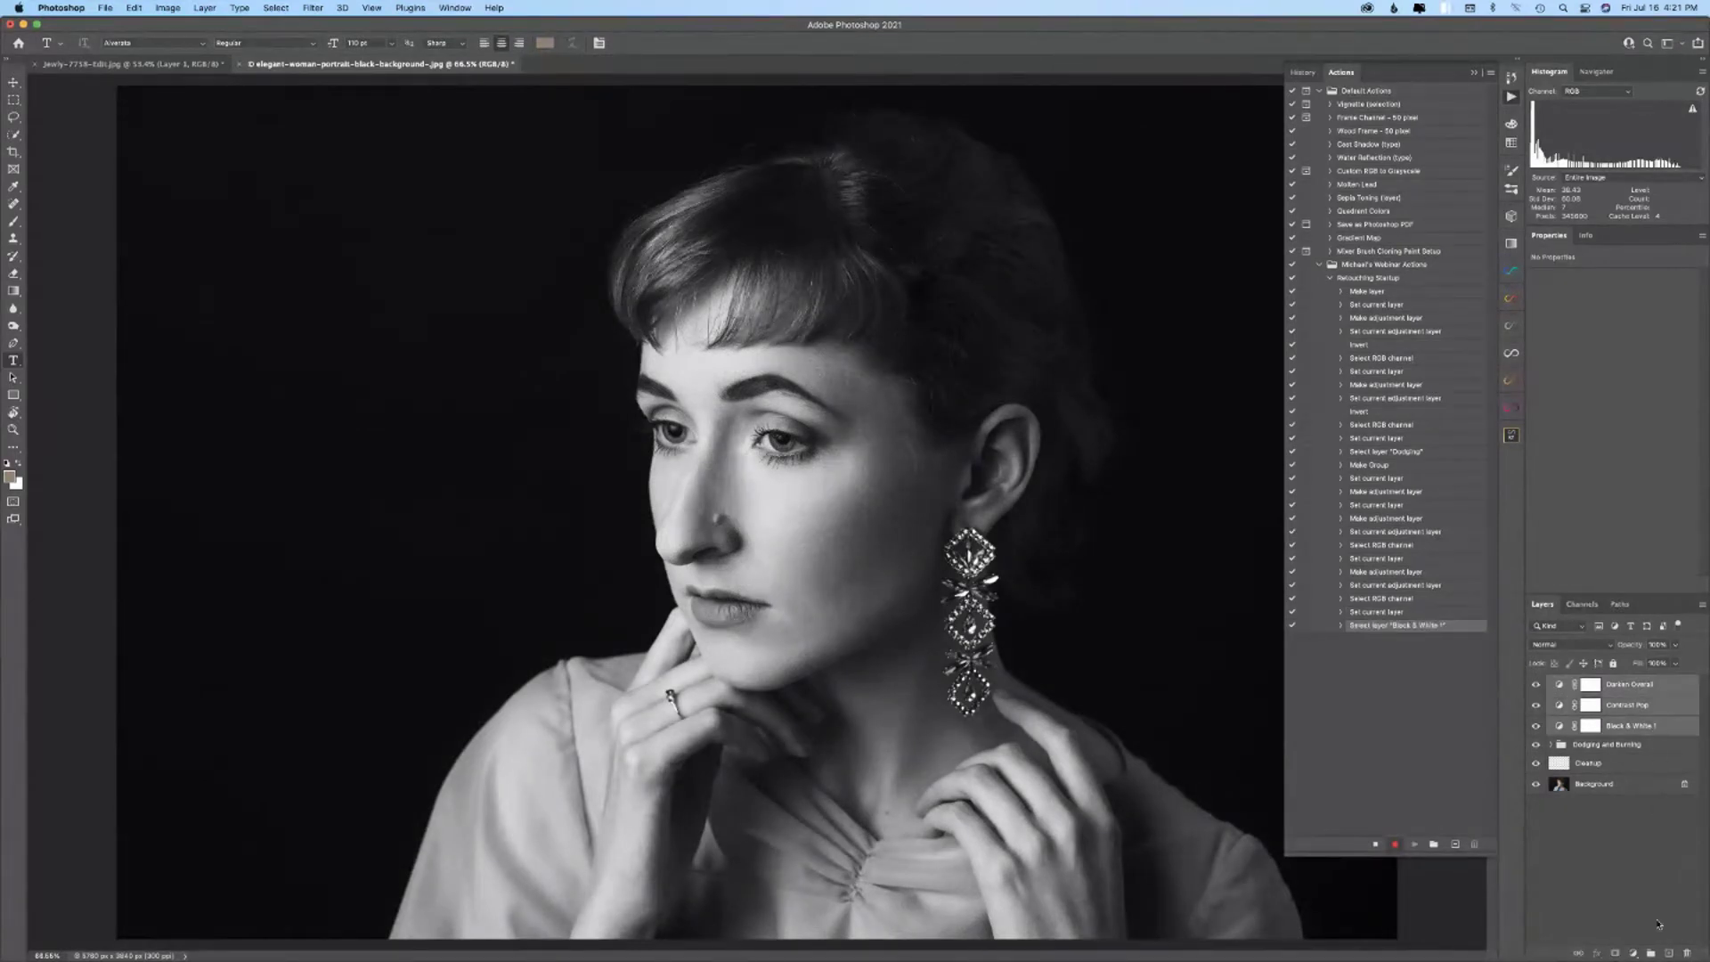
pyautogui.press('super+g')
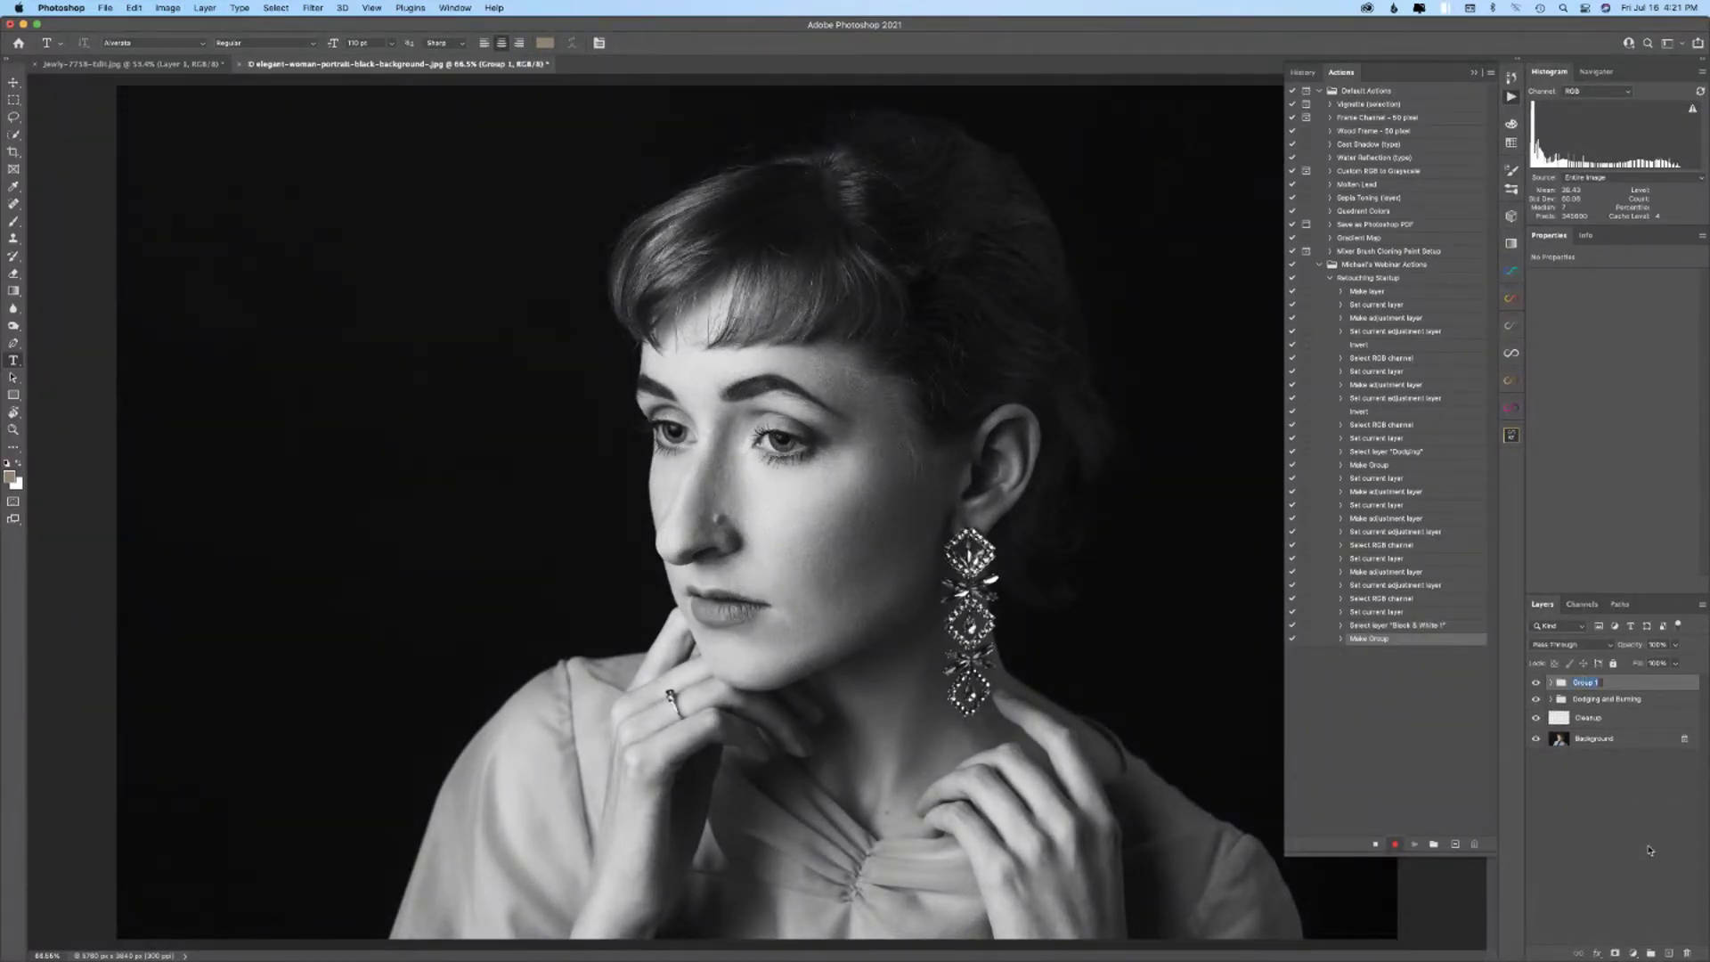
pyautogui.write('Black and White Helper Group')
pyautogui.press('Return')
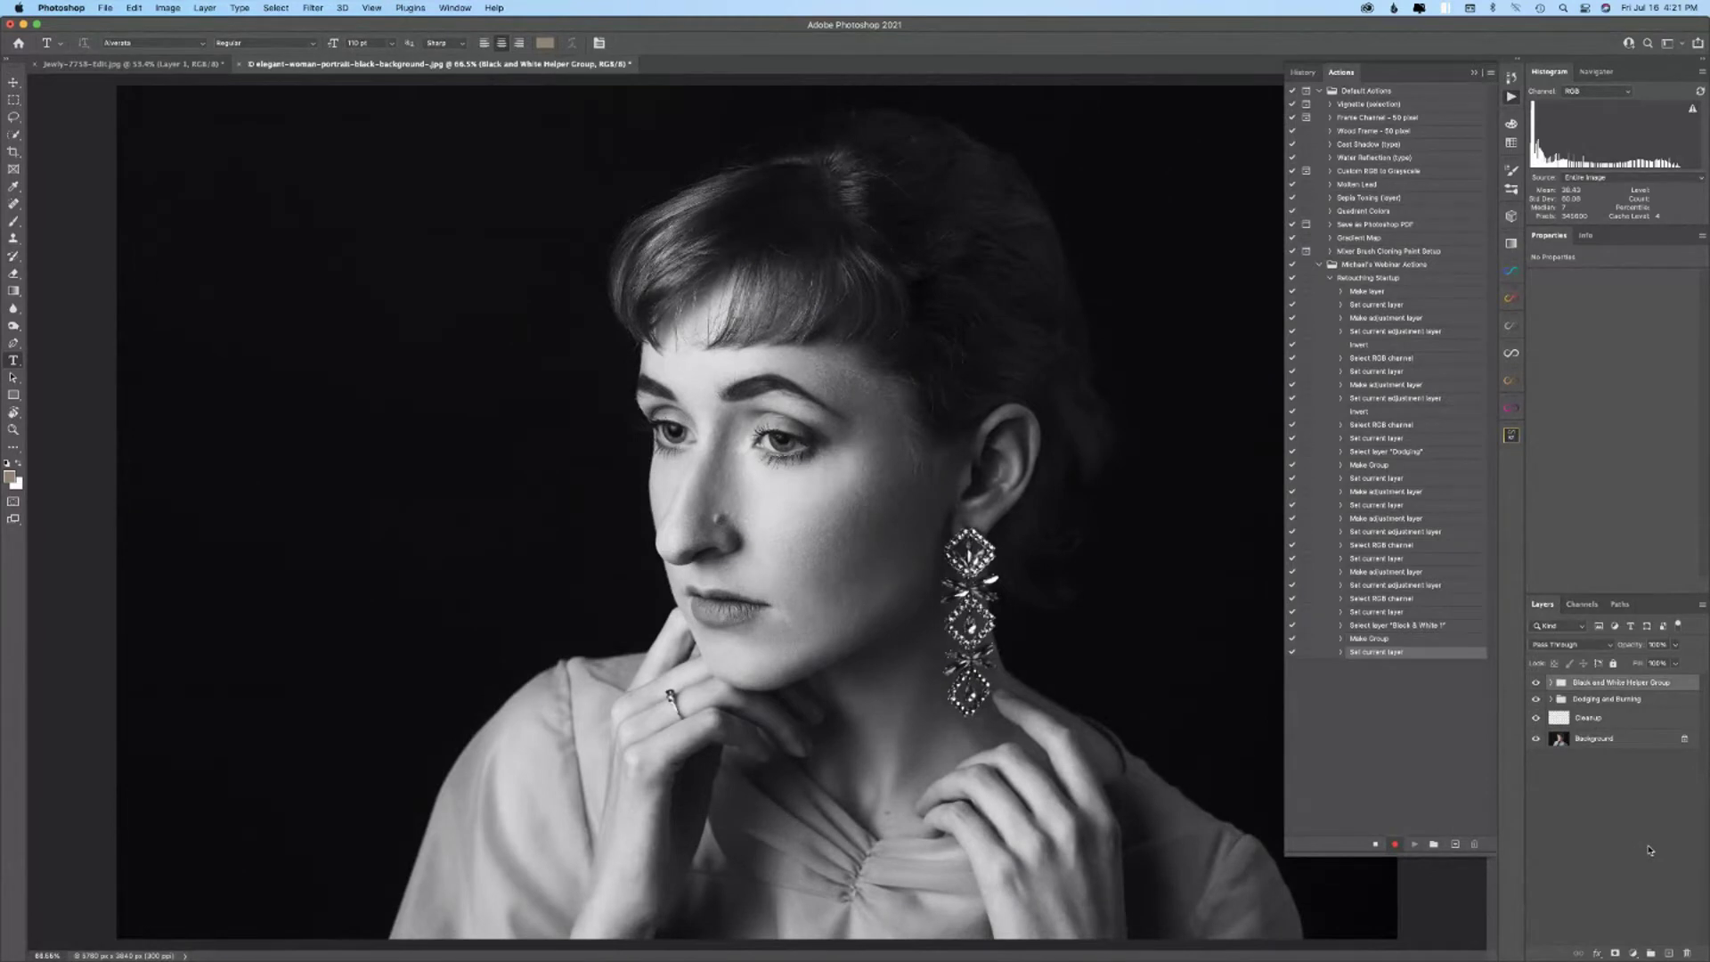
# - Stop recording the action and delete the Cleanup layer and both layer groups, leaving only the Background
pyautogui.click(1376, 845)
pyautogui.keyDown('shift'); pyautogui.click(1646, 720); pyautogui.keyUp('shift')
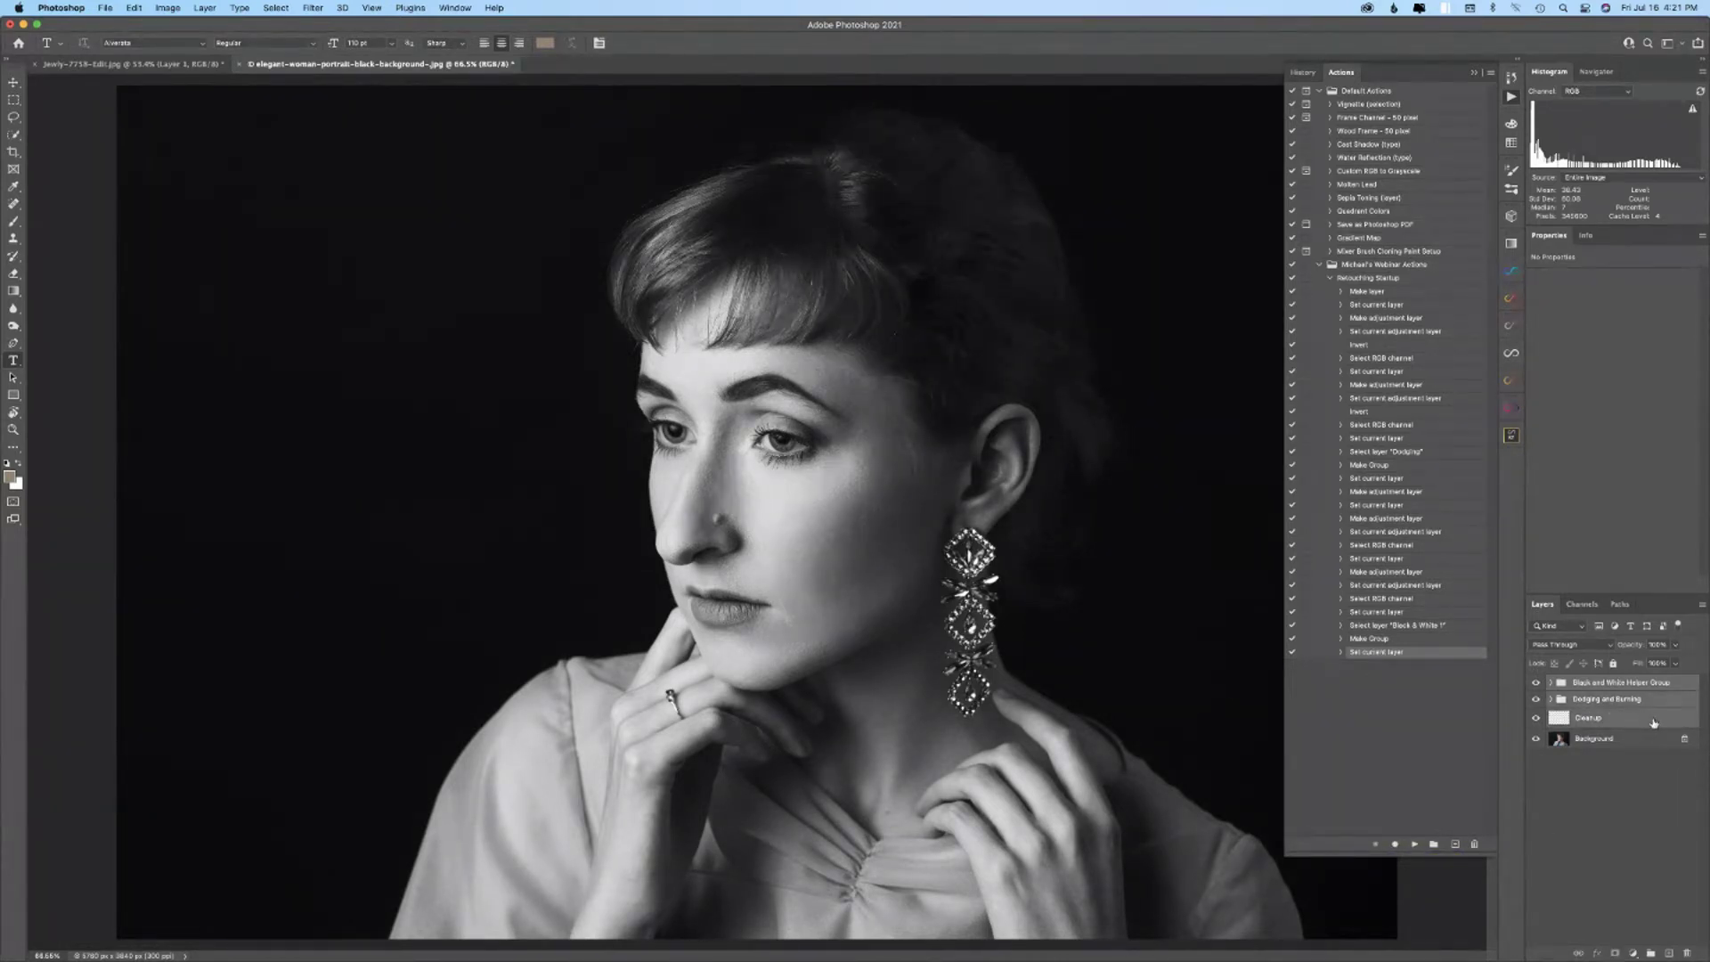
pyautogui.moveTo(1648, 719); pyautogui.dragTo(1686, 952)
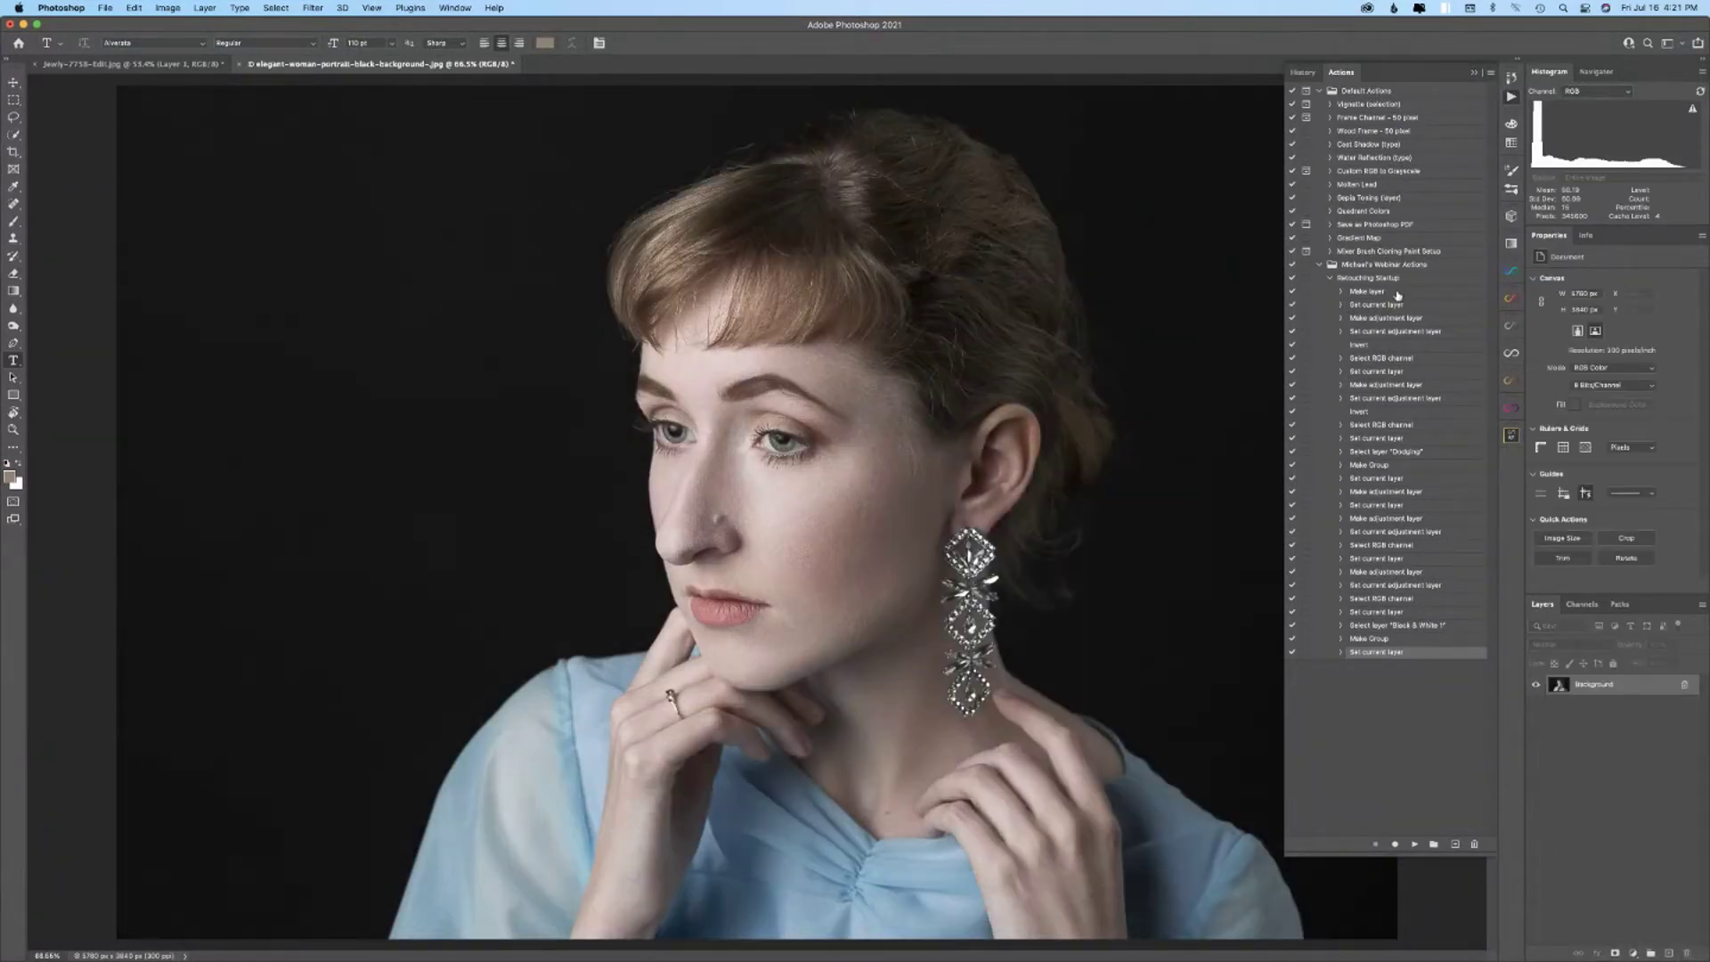
# - Select the "Retouching Startup" action and switch the actions to Button Mode
pyautogui.click(1363, 280)
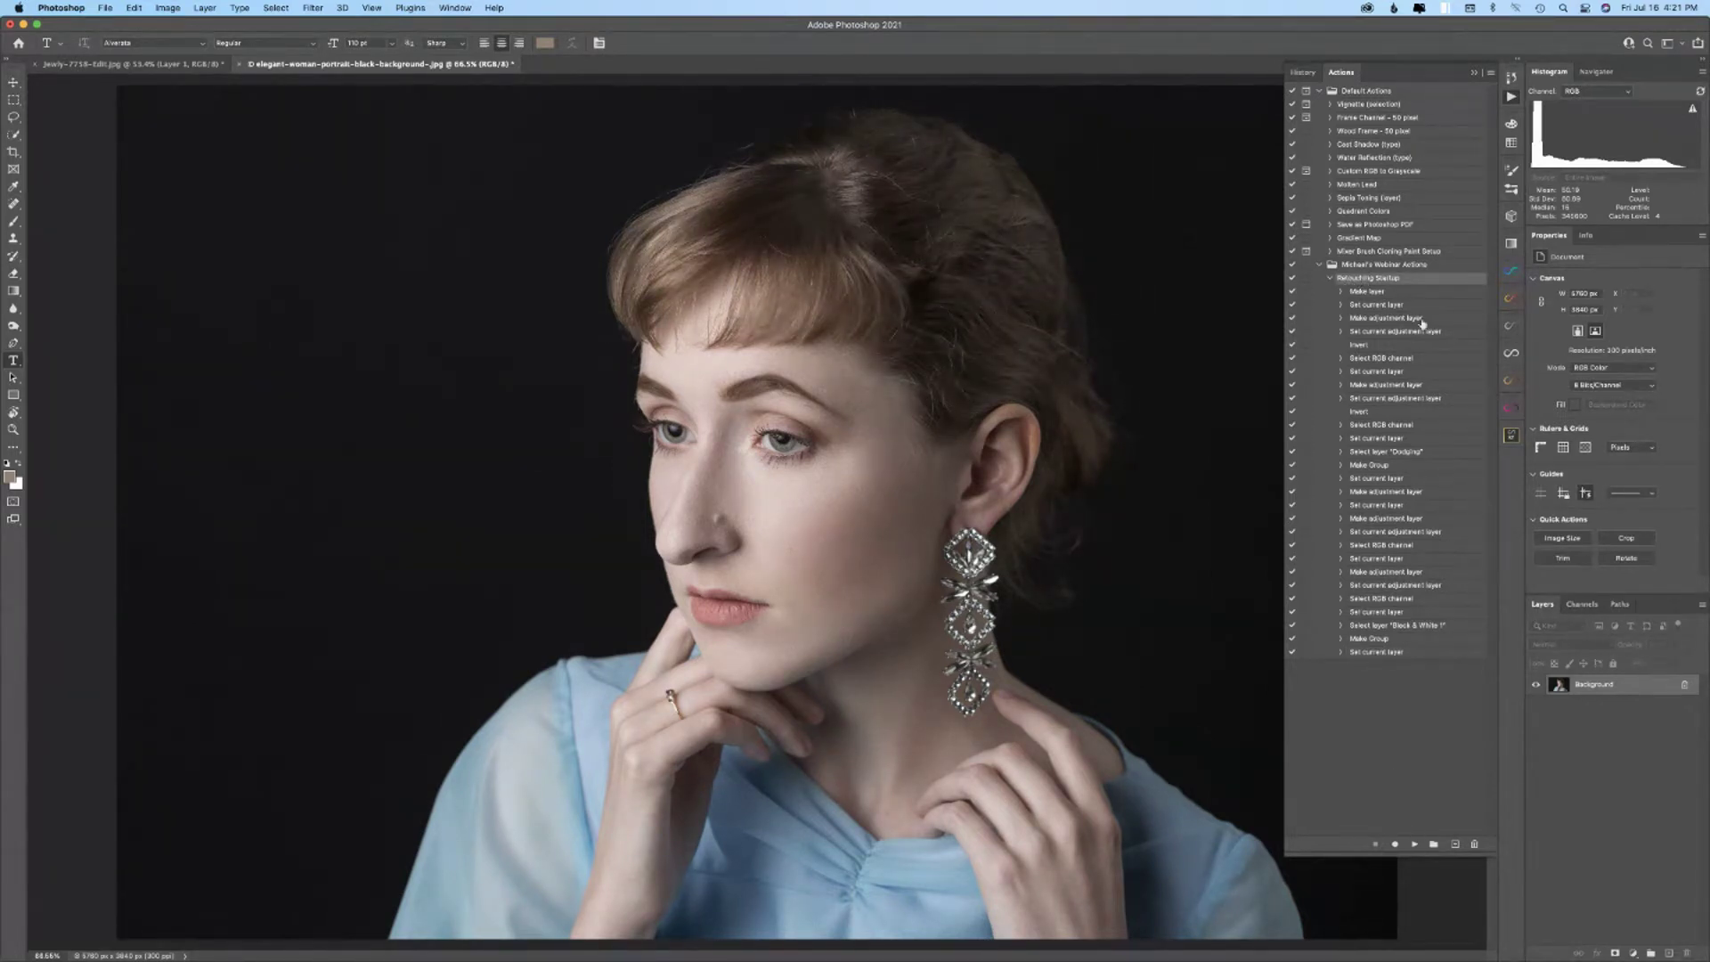
pyautogui.click(1494, 75)
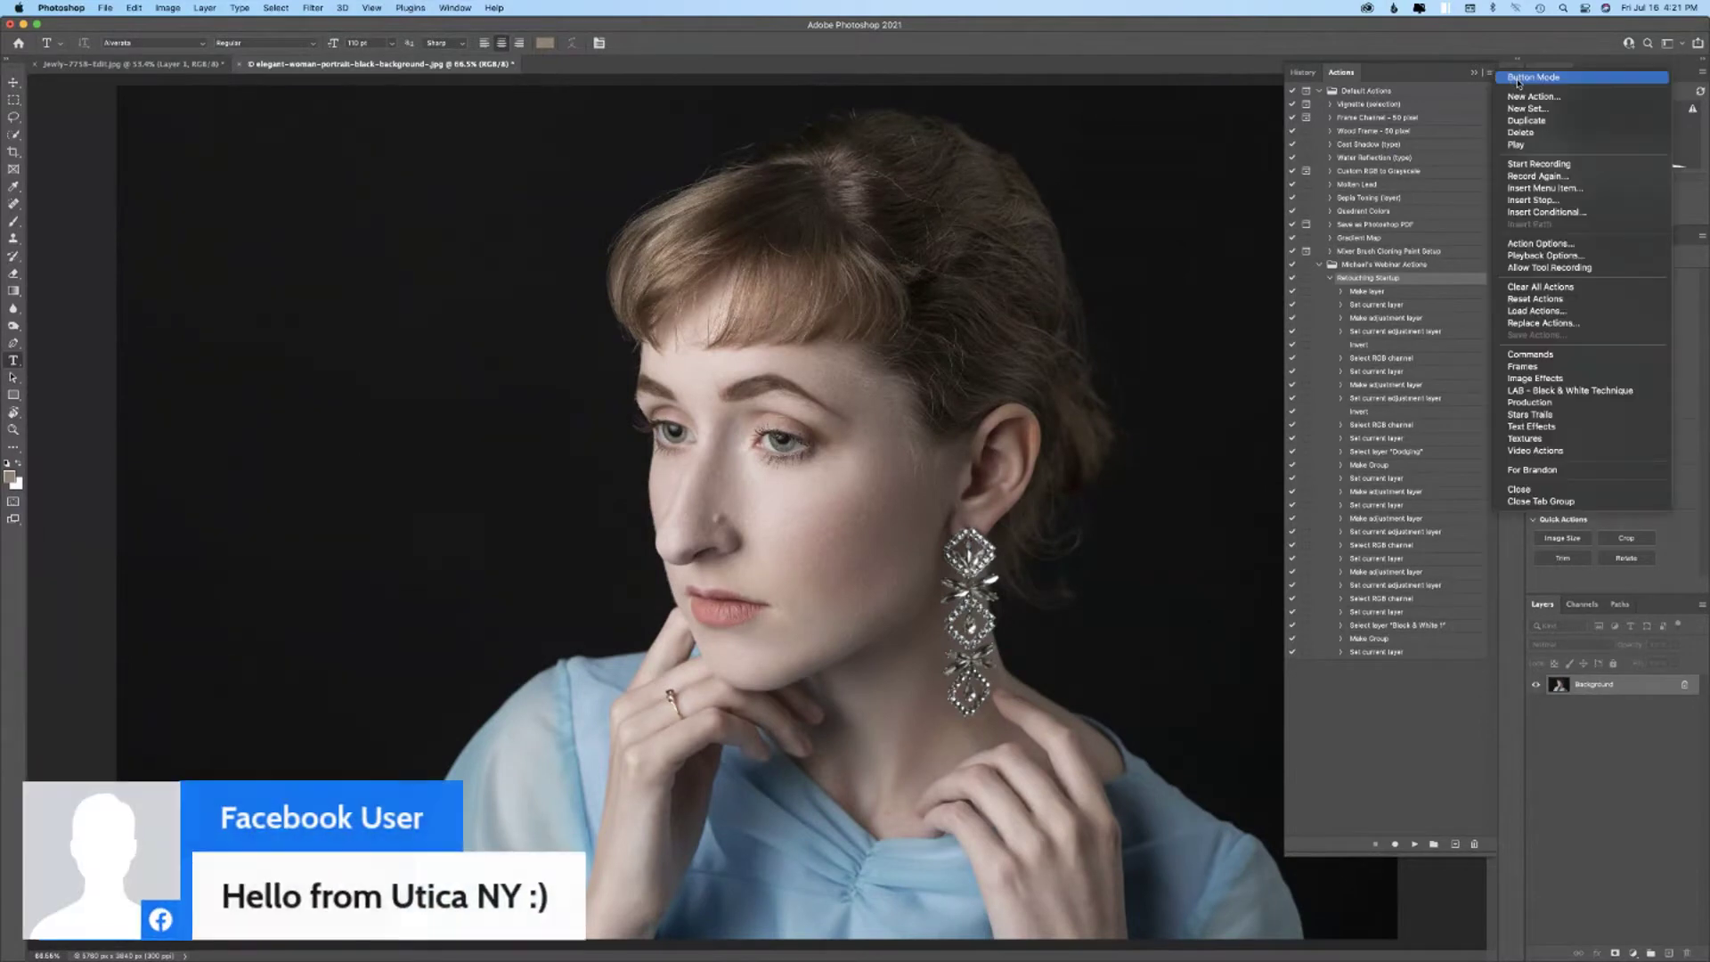
pyautogui.click(1527, 80)
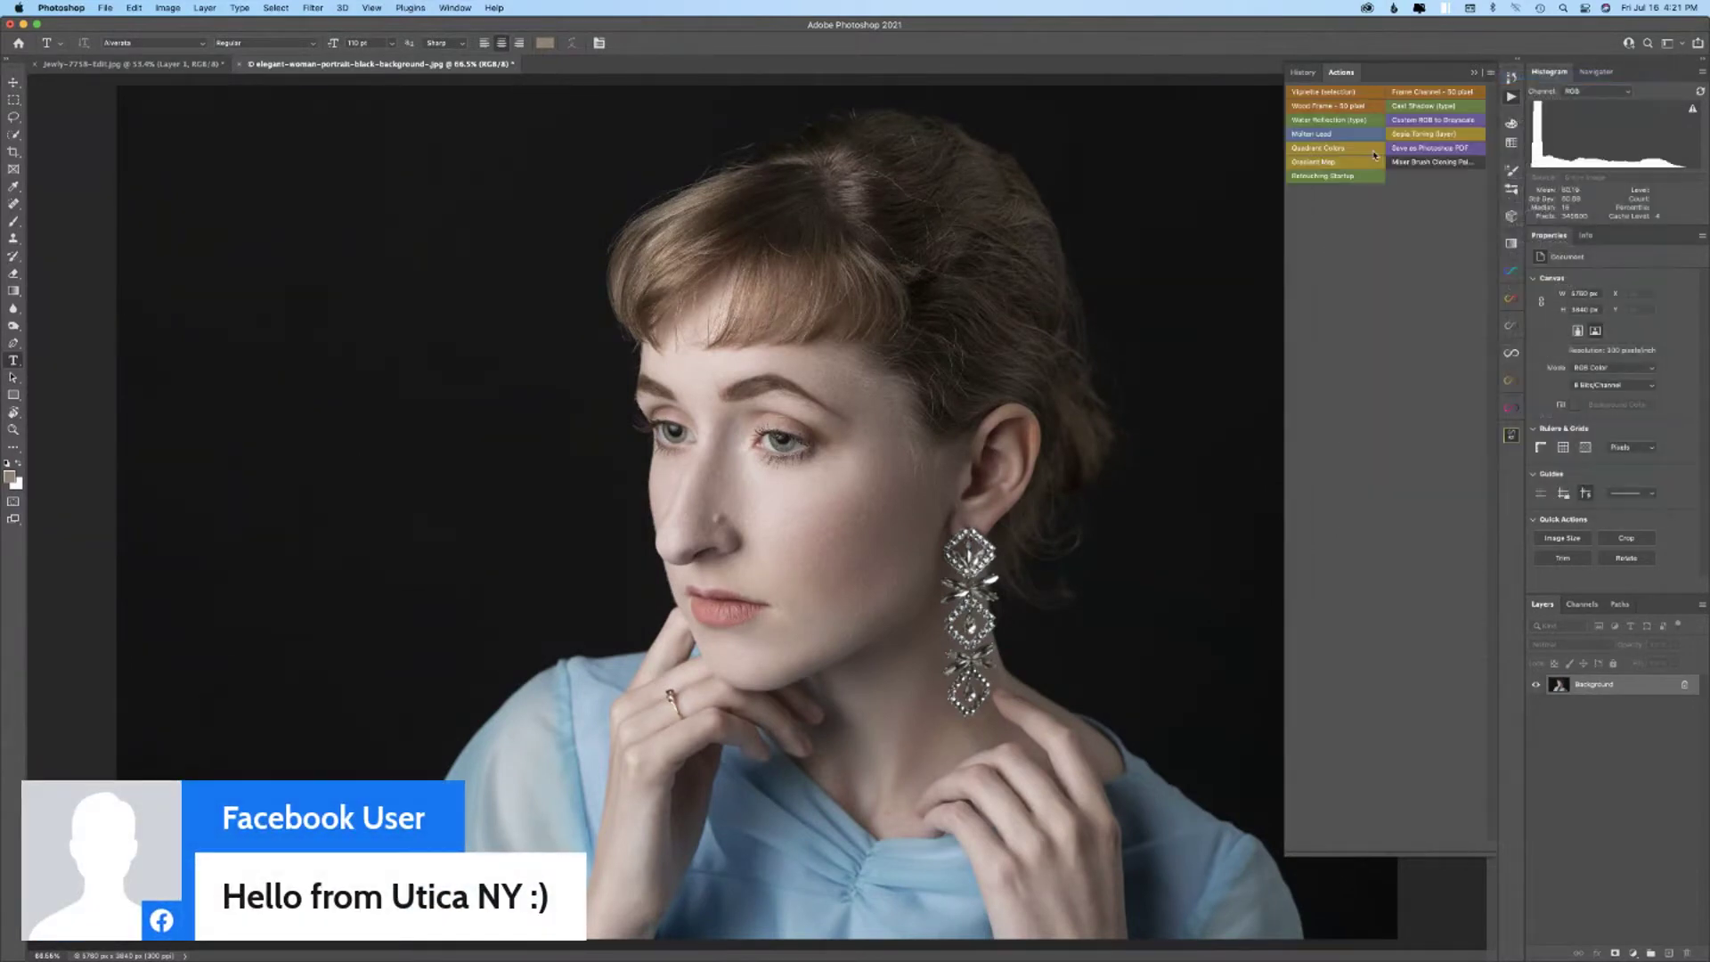
# - Play the "Retouching Startup" action and inspect the layers inside the Black and White Helper Group and Dodging and Burning groups
pyautogui.click(1328, 176)
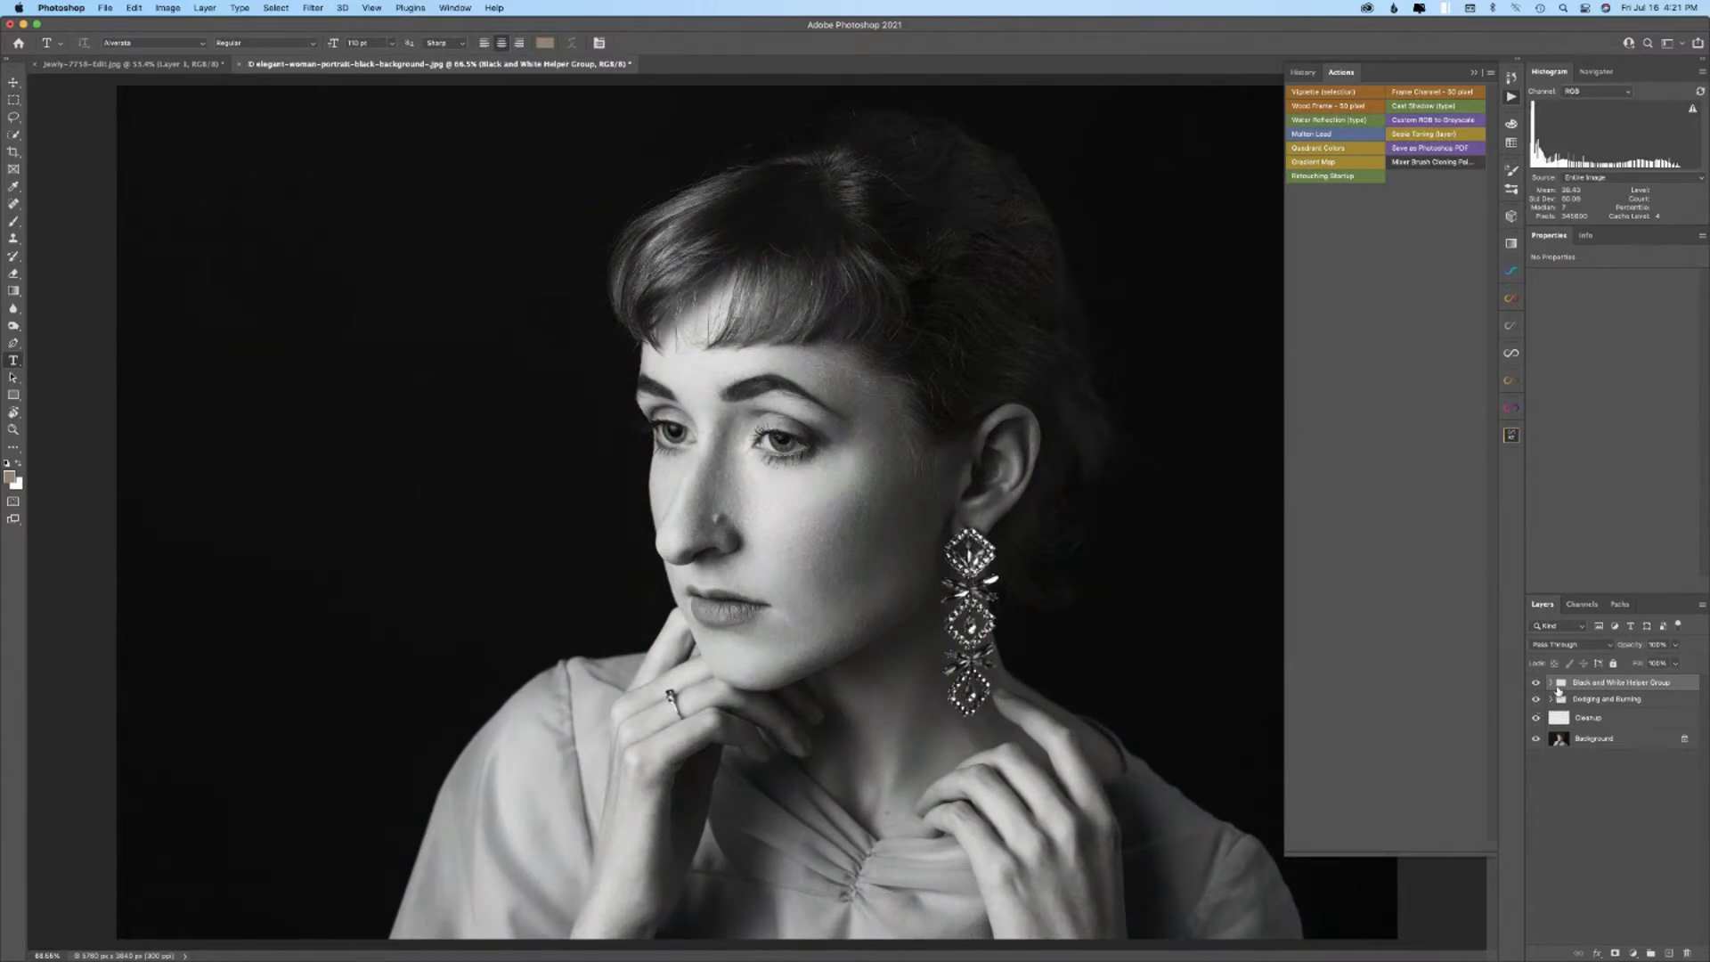
pyautogui.click(1552, 684)
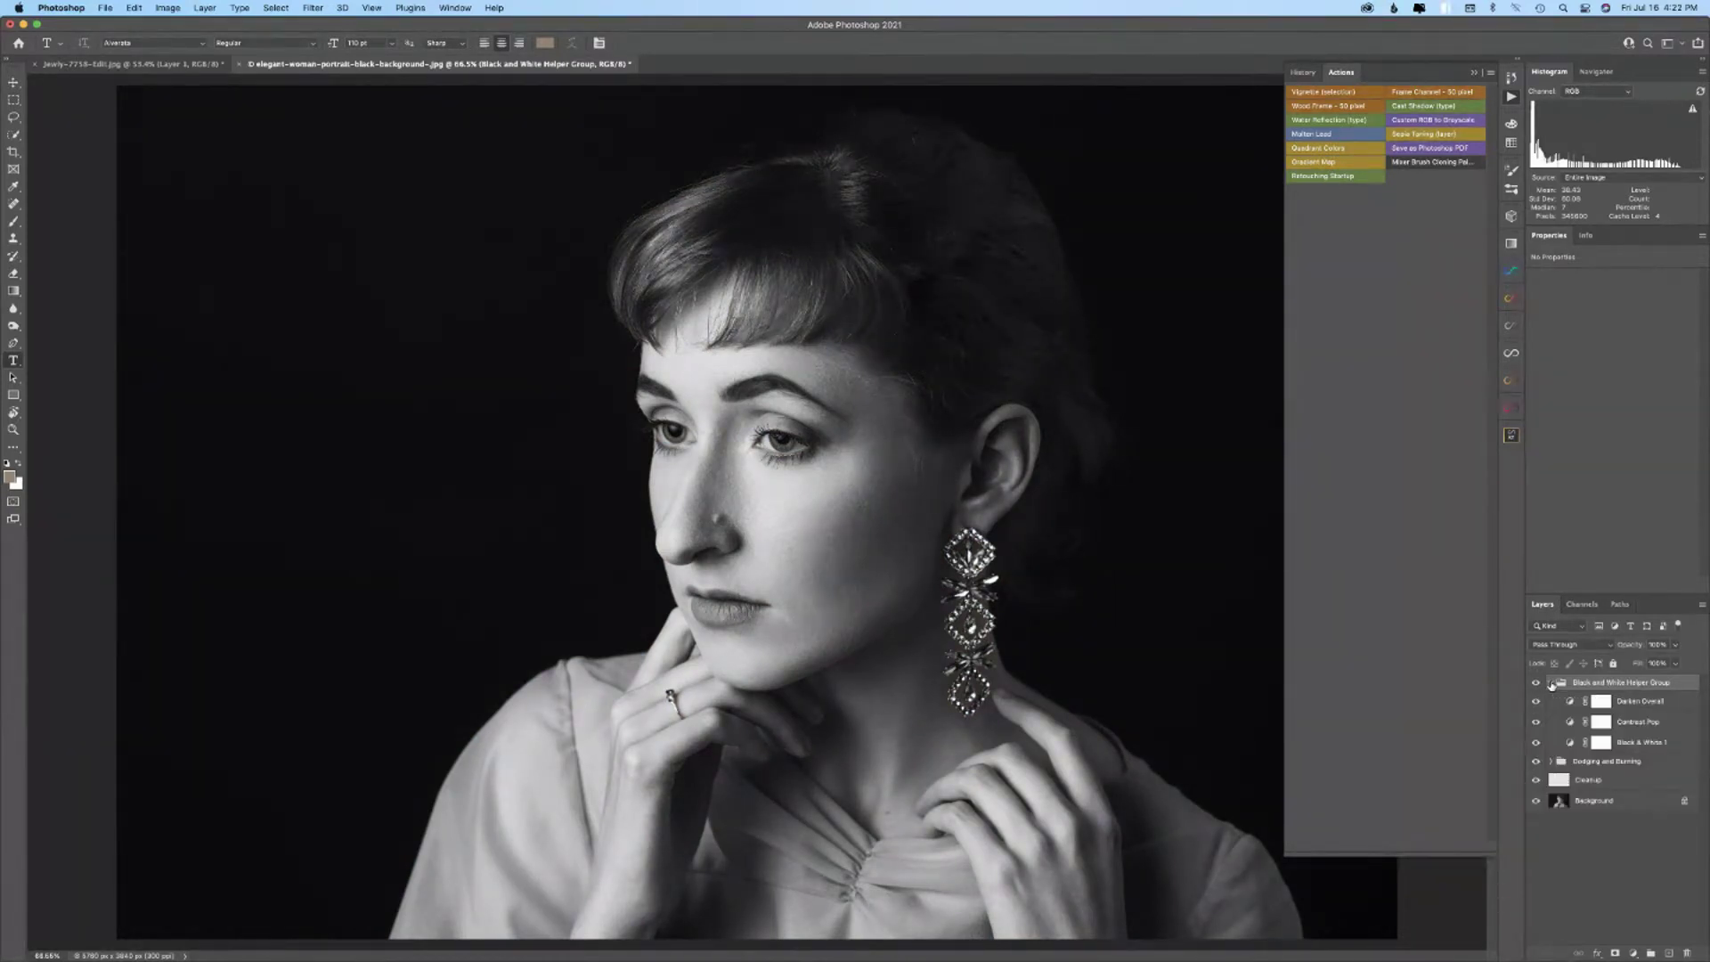
pyautogui.click(1552, 683)
pyautogui.click(1551, 700)
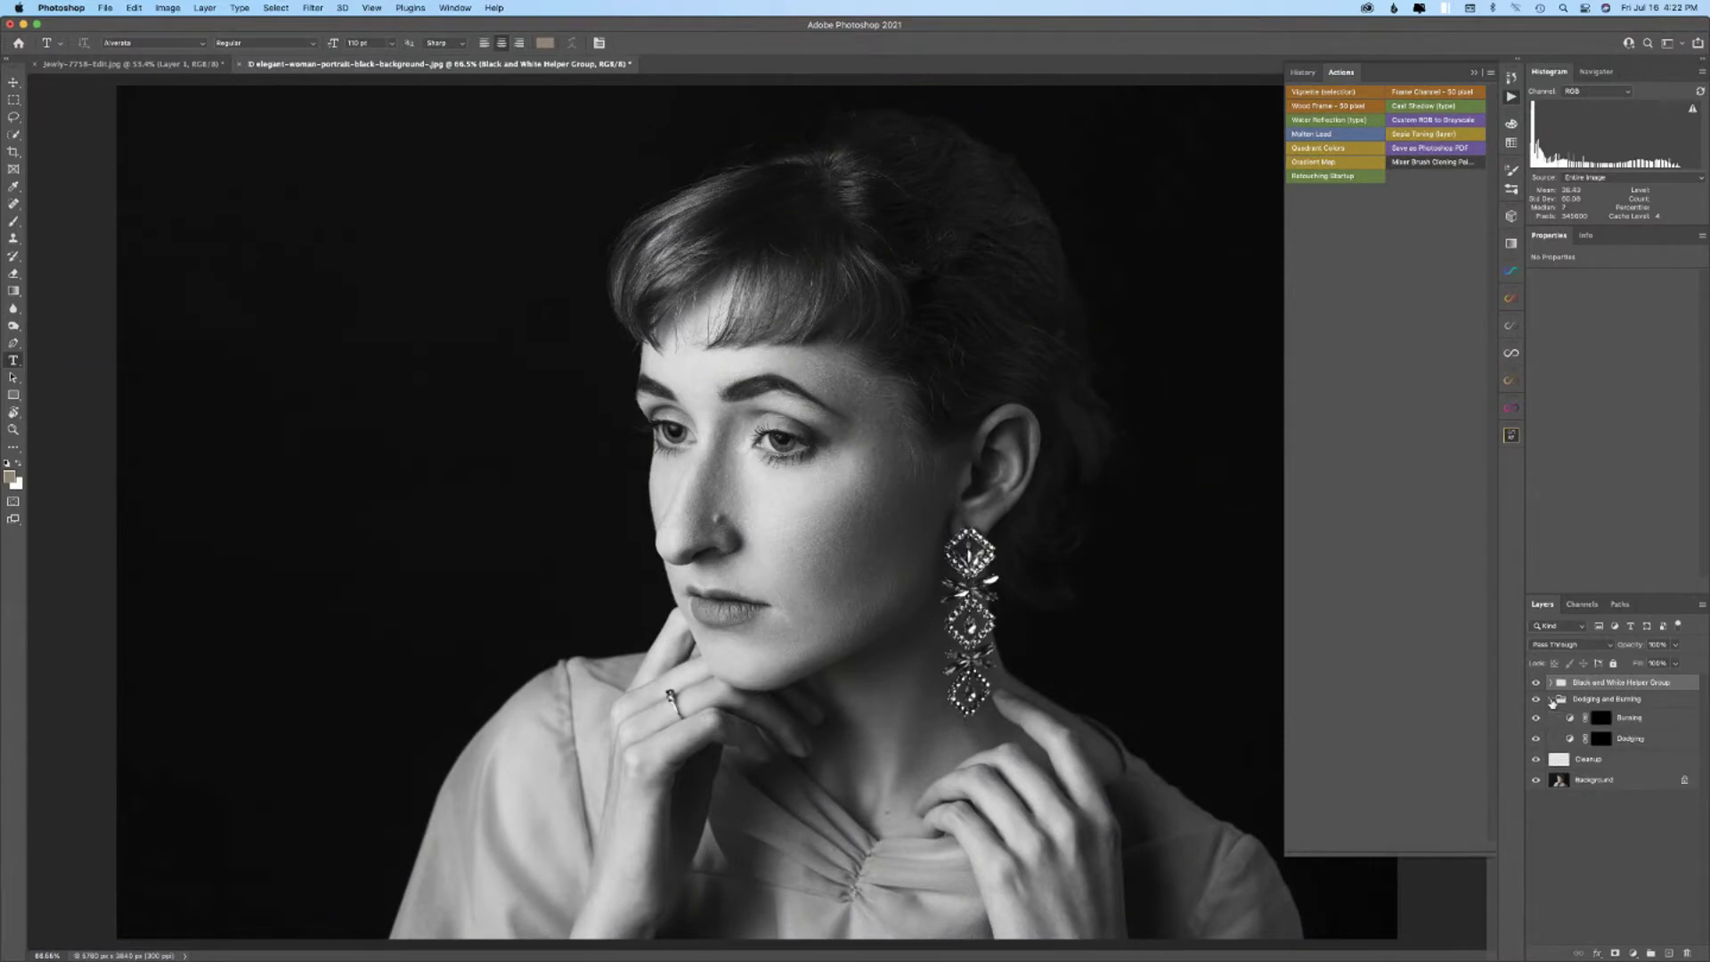
pyautogui.click(1550, 700)
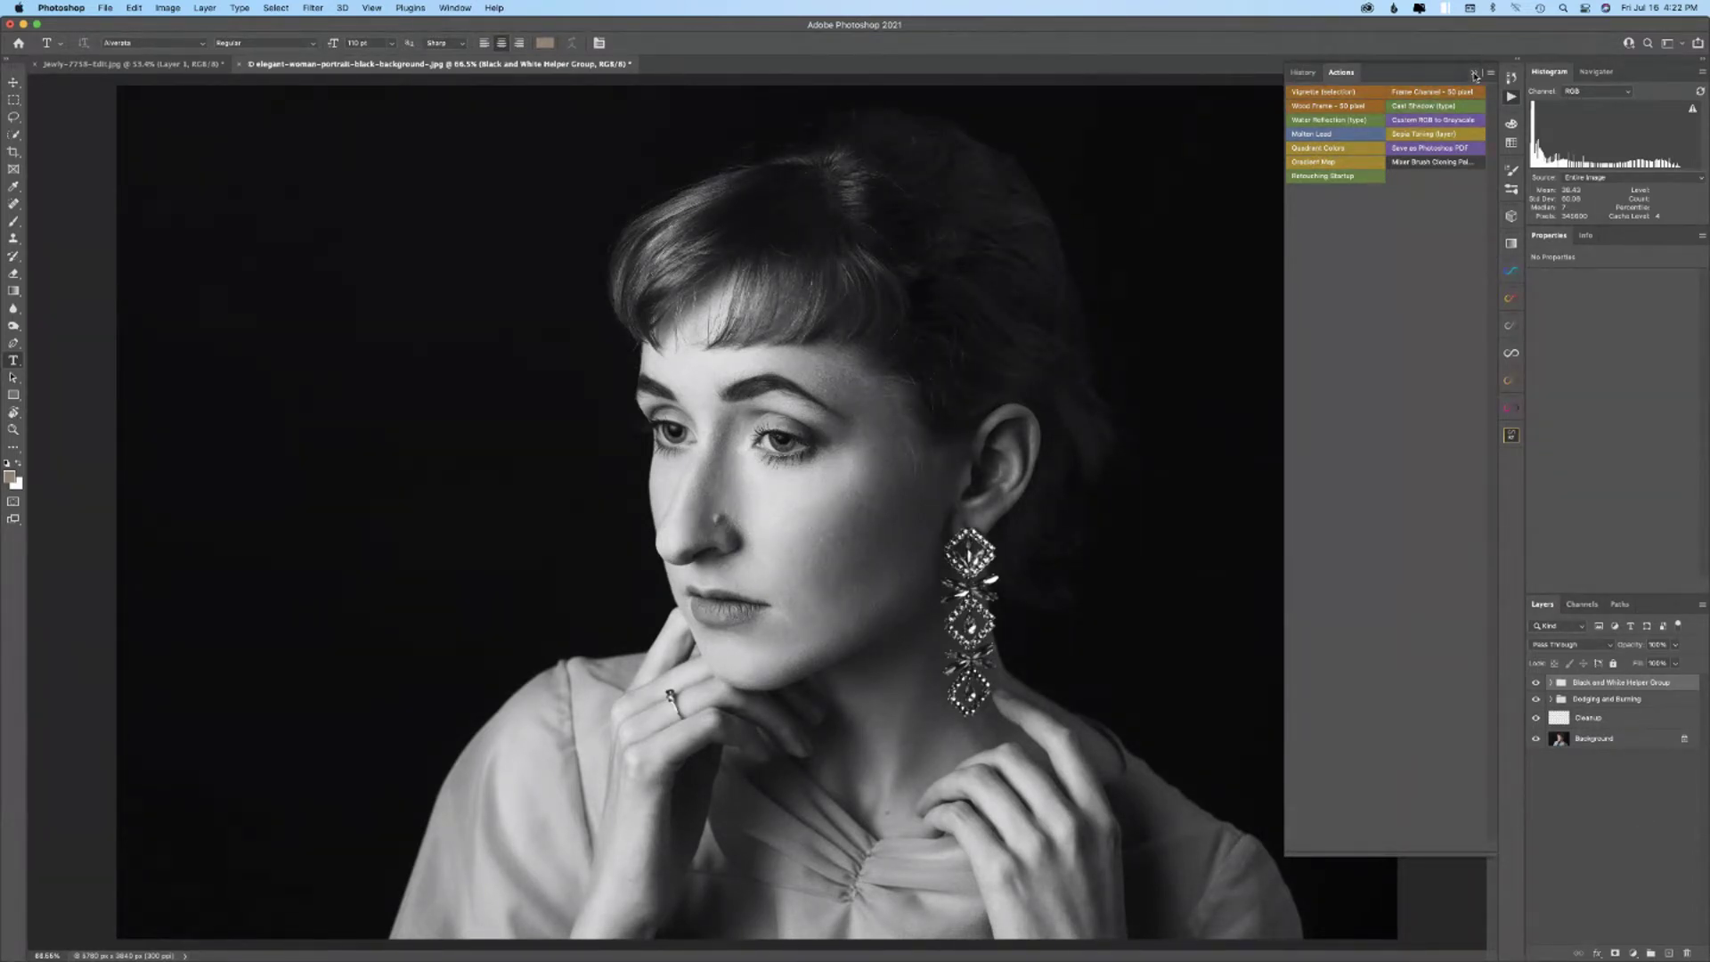
# - Expand both layer groups and turn off Button Mode so the actions show their recorded steps
pyautogui.click(1474, 74)
pyautogui.click(1512, 96)
pyautogui.click(1551, 682)
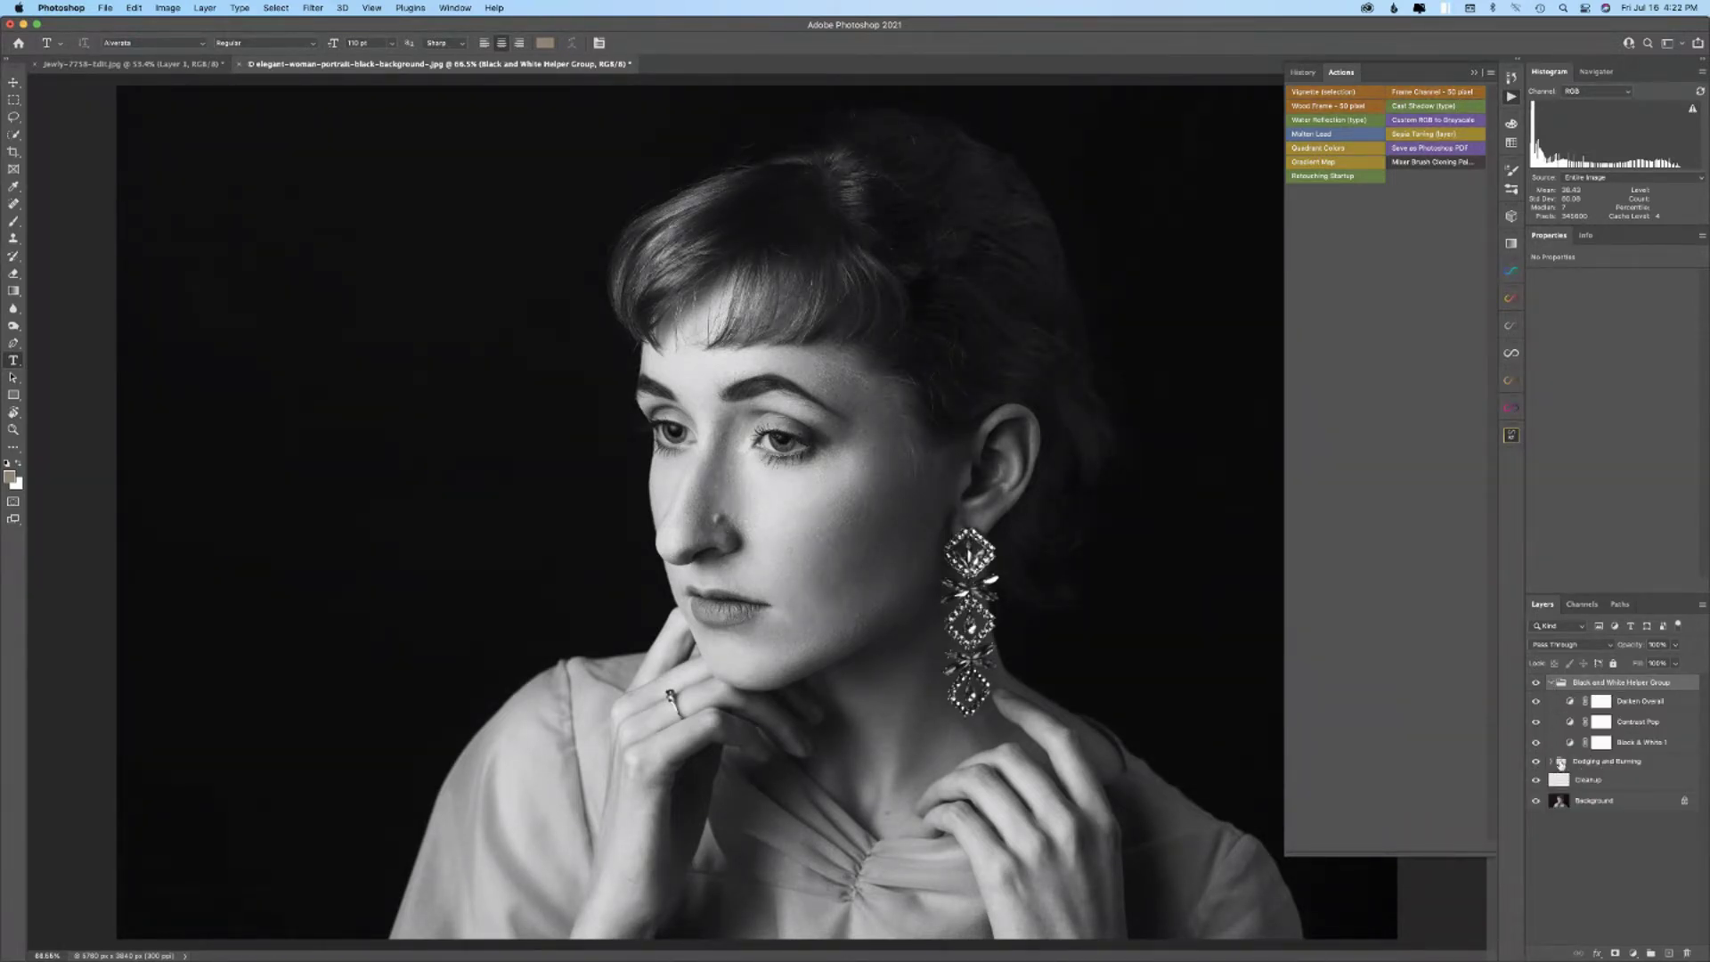
pyautogui.click(1550, 763)
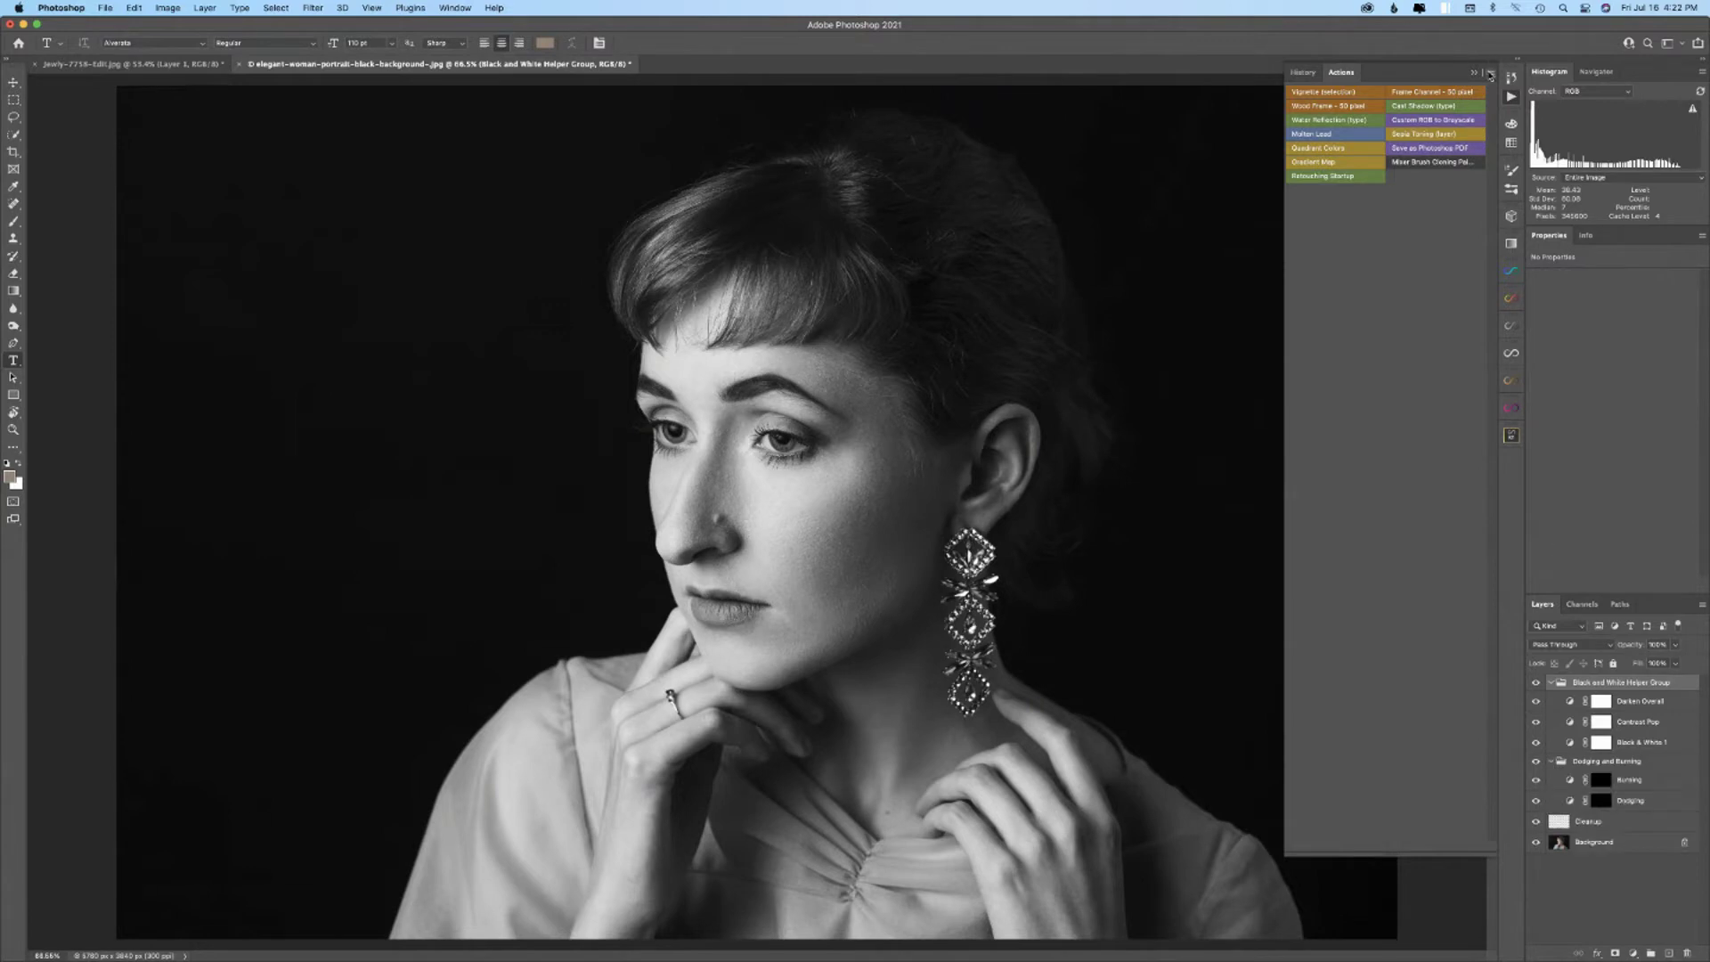
pyautogui.click(1491, 73)
pyautogui.click(1519, 77)
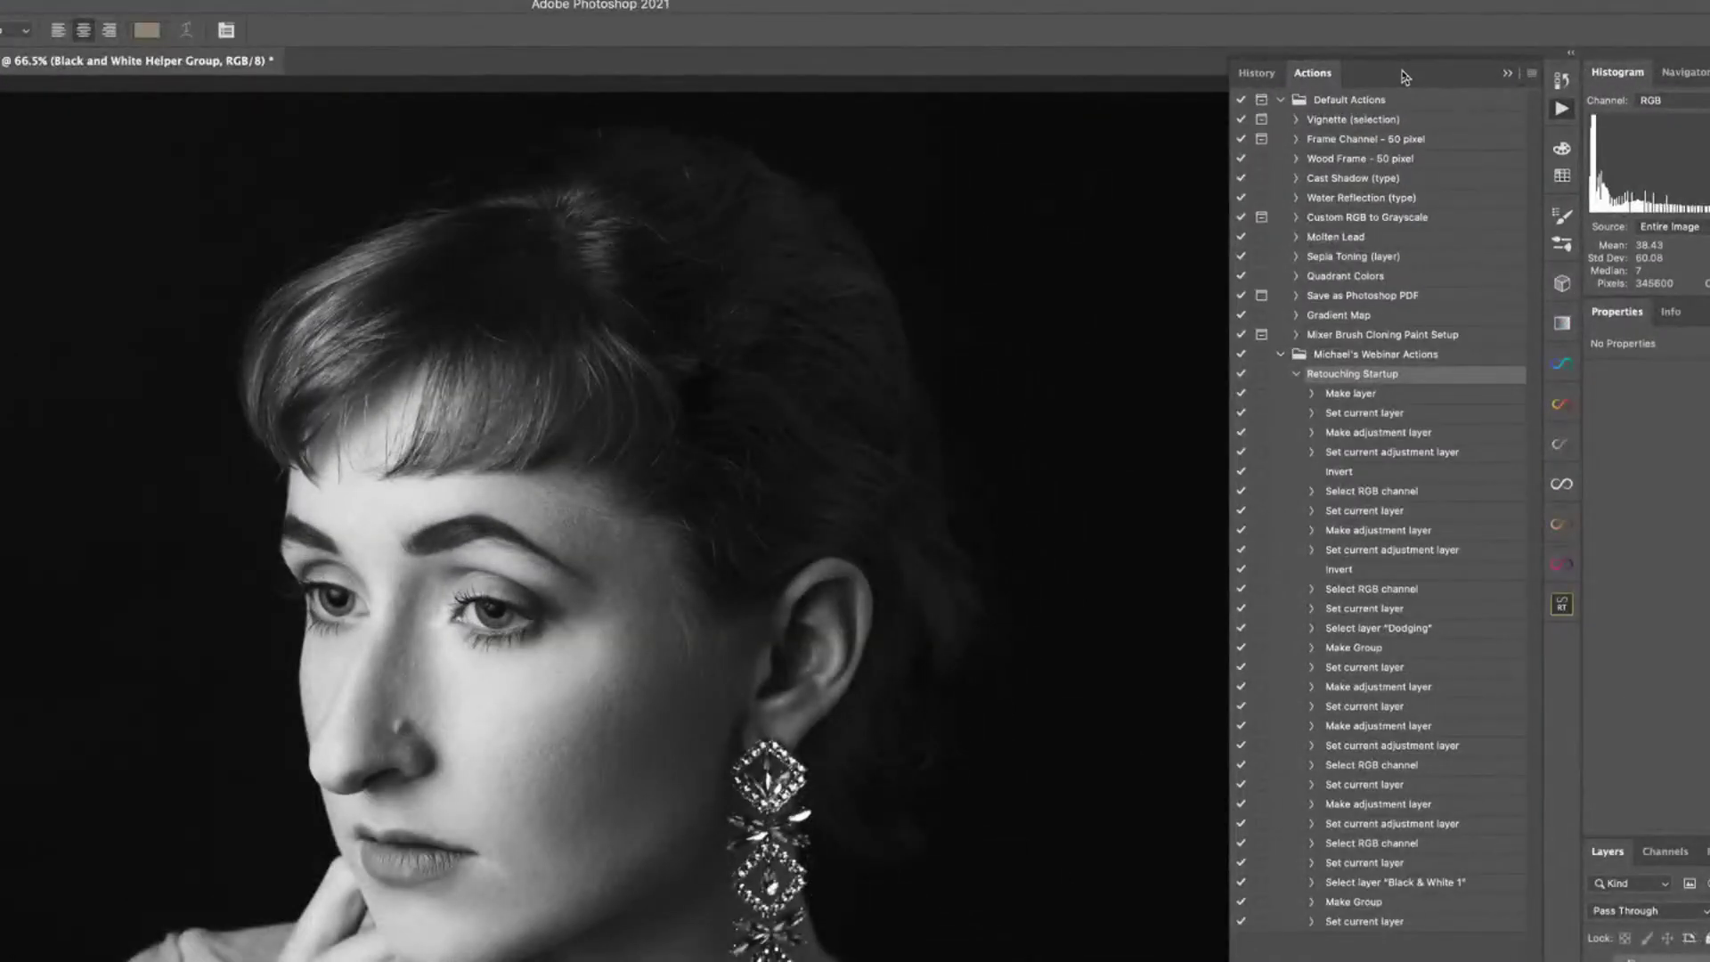
# - Examine the recorded settings of several steps in the "Retouching Startup" action, including the layer naming, and collapse the webinar action set
pyautogui.click(1311, 413)
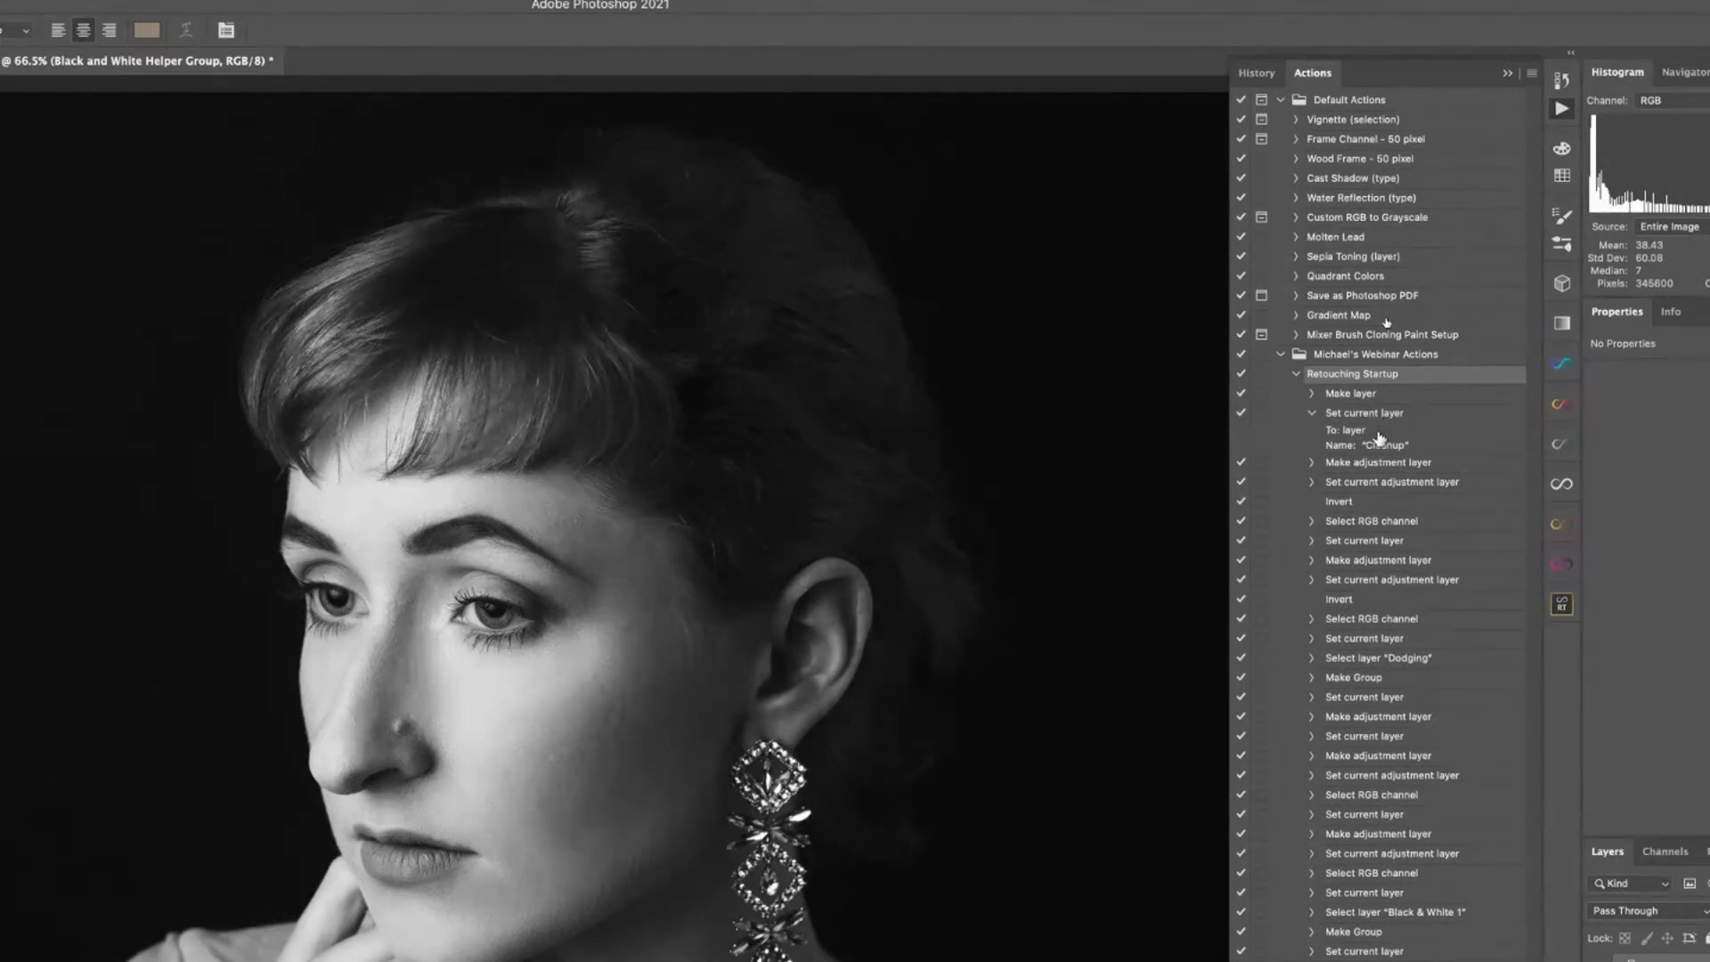
pyautogui.click(1312, 414)
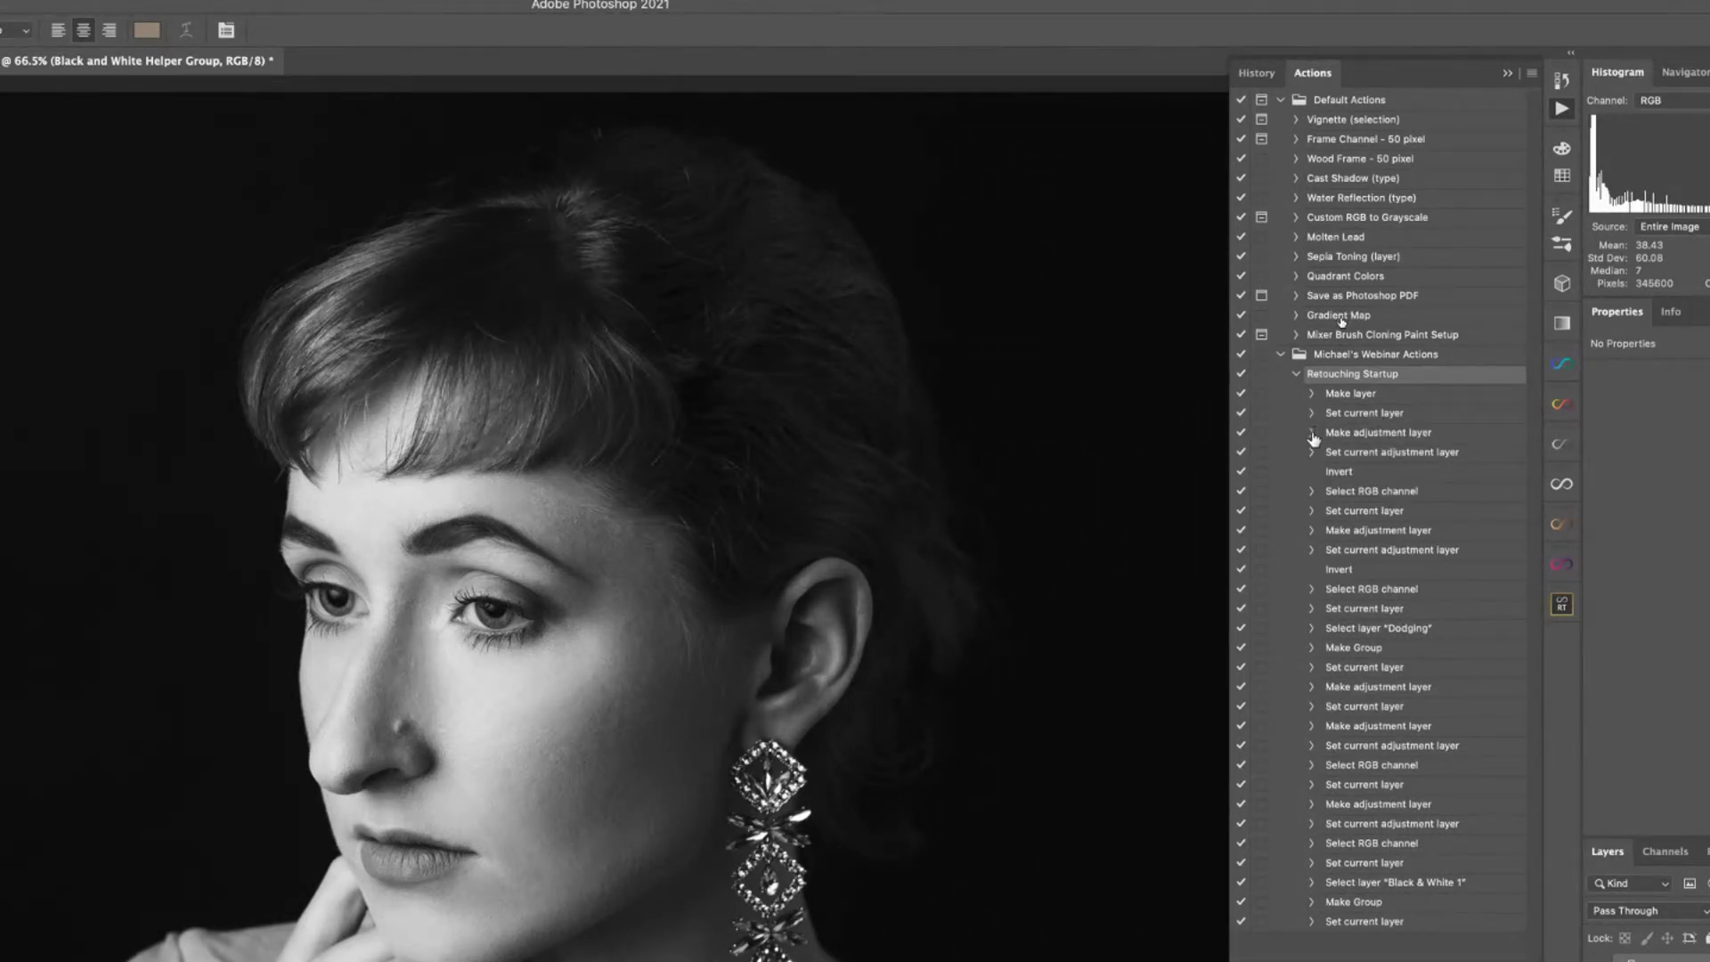
pyautogui.click(1312, 433)
pyautogui.click(1312, 433)
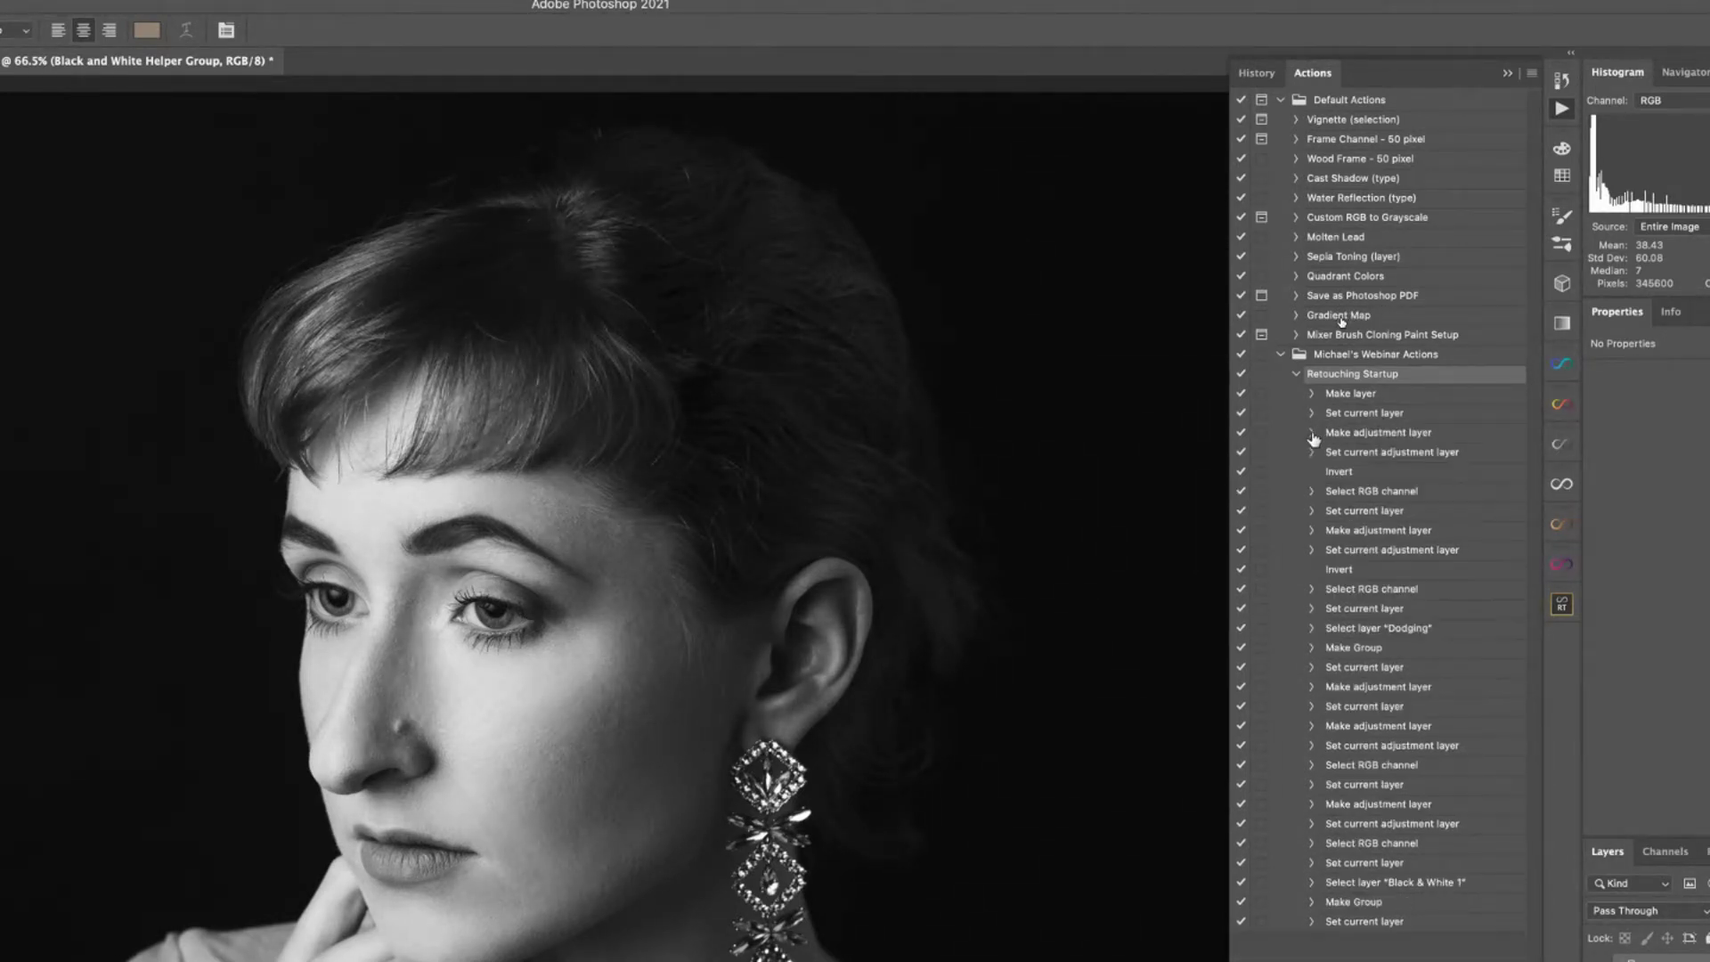
pyautogui.click(1312, 492)
pyautogui.click(1313, 491)
pyautogui.click(1312, 511)
pyautogui.click(1312, 511)
pyautogui.click(1311, 513)
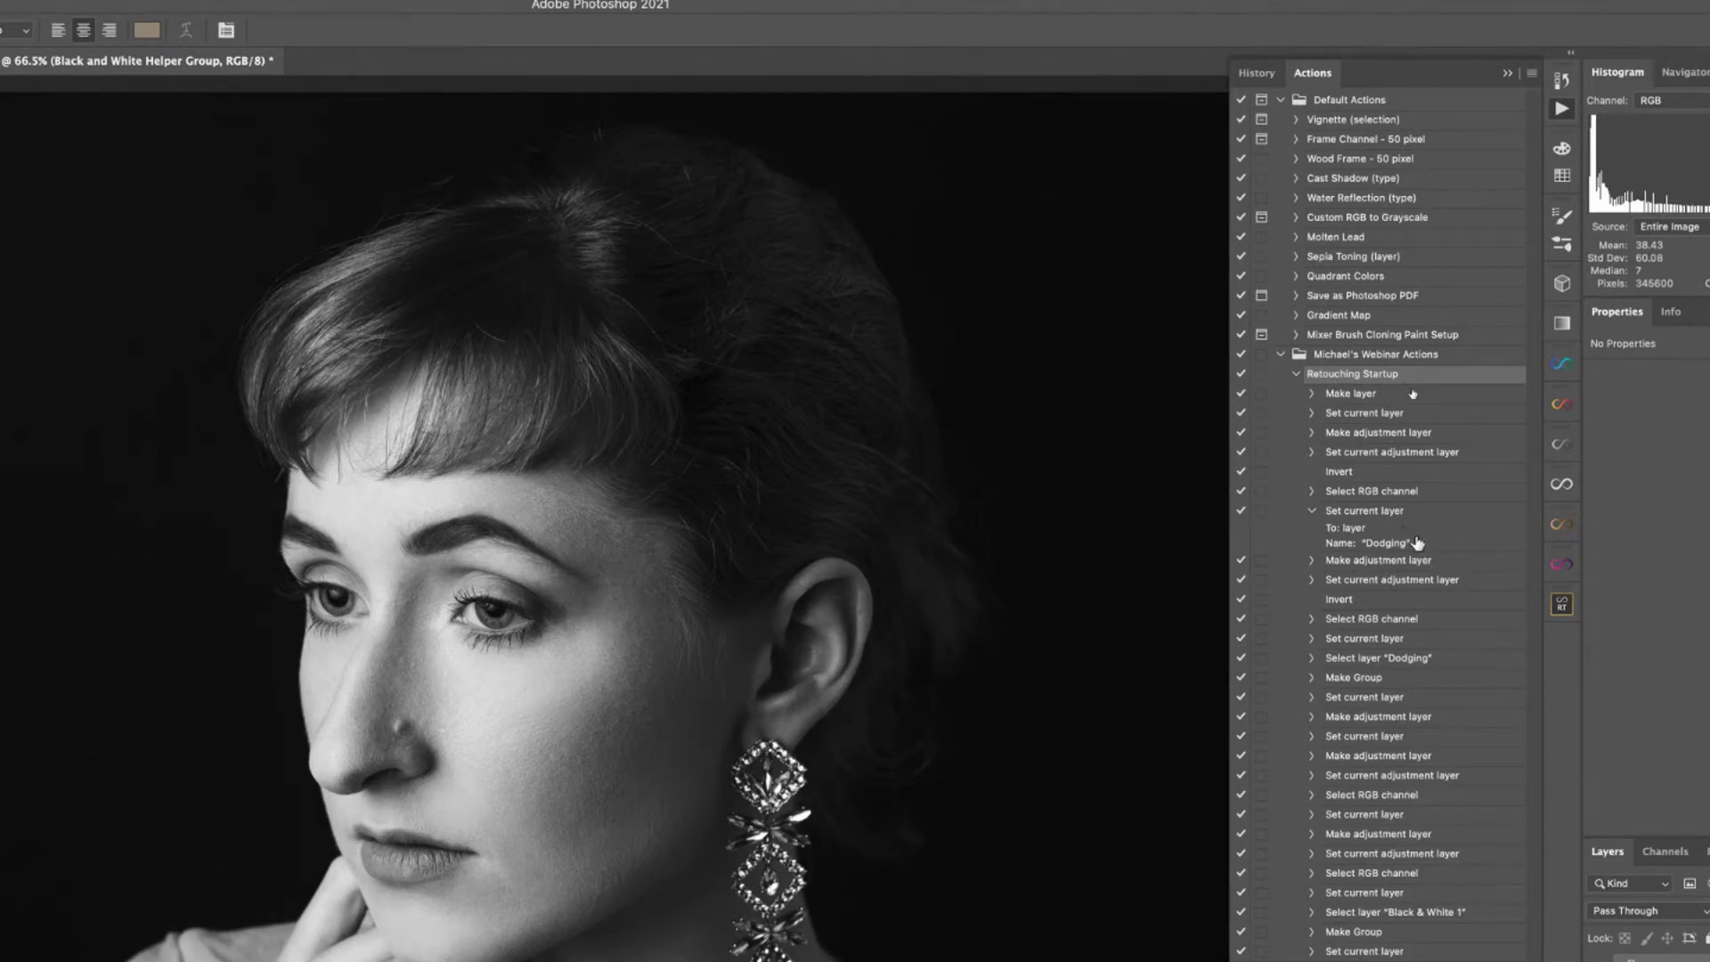
pyautogui.click(1312, 510)
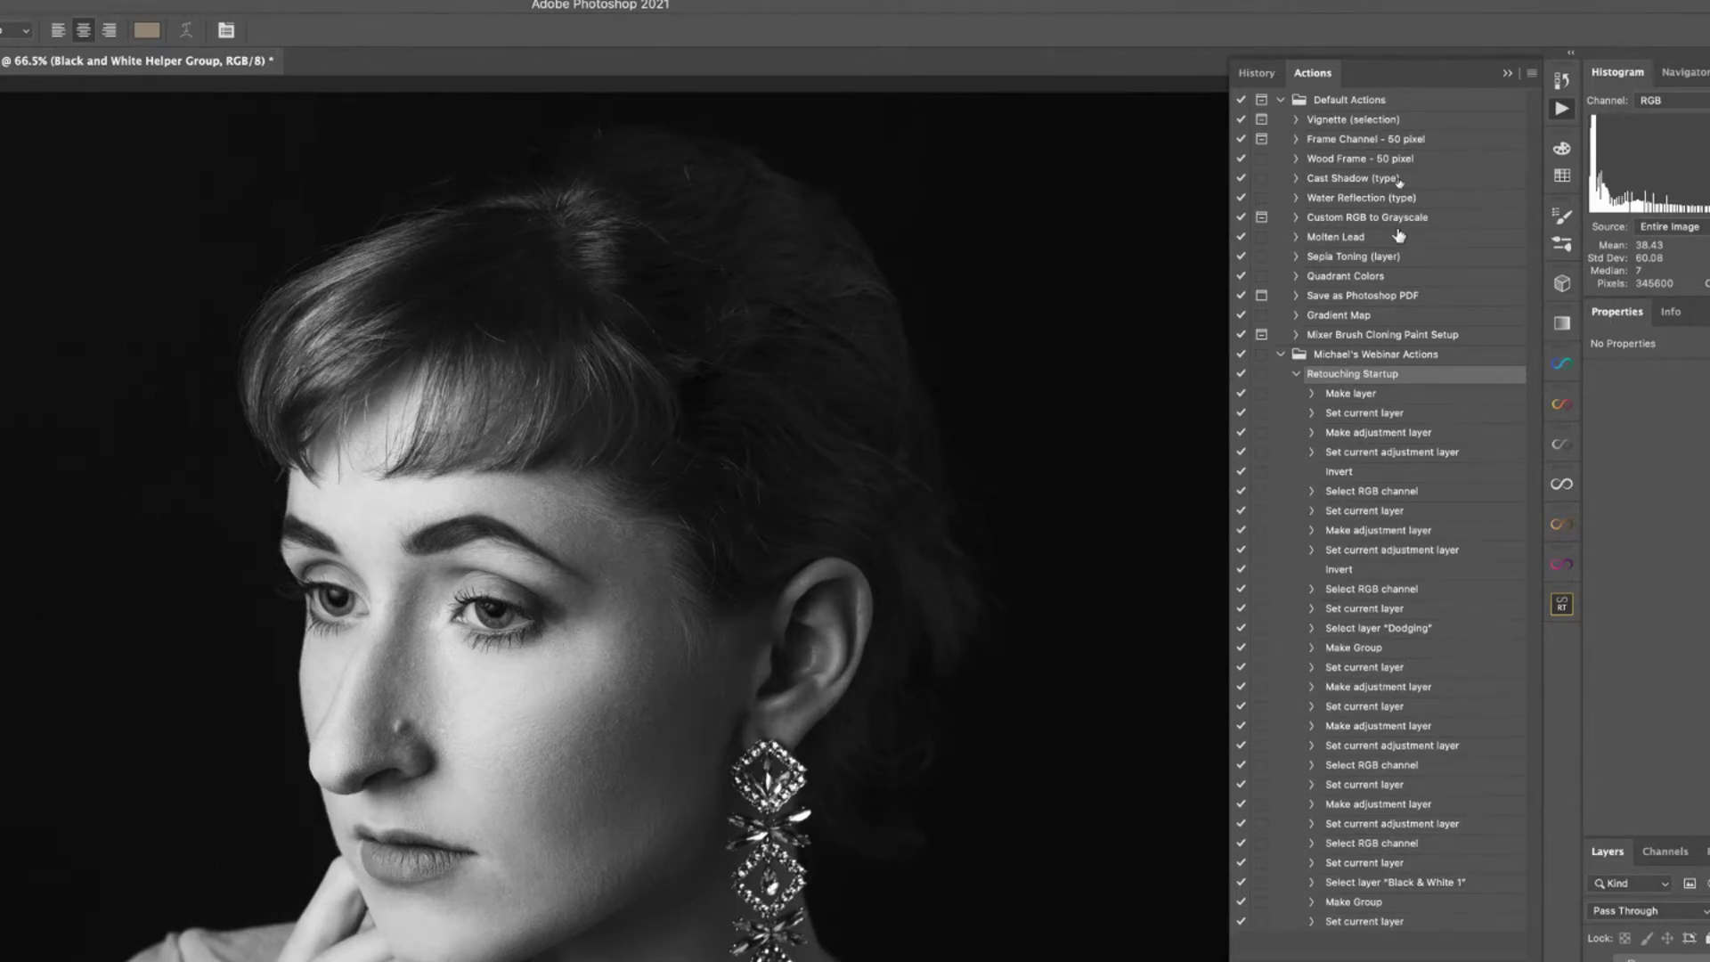
pyautogui.click(1282, 354)
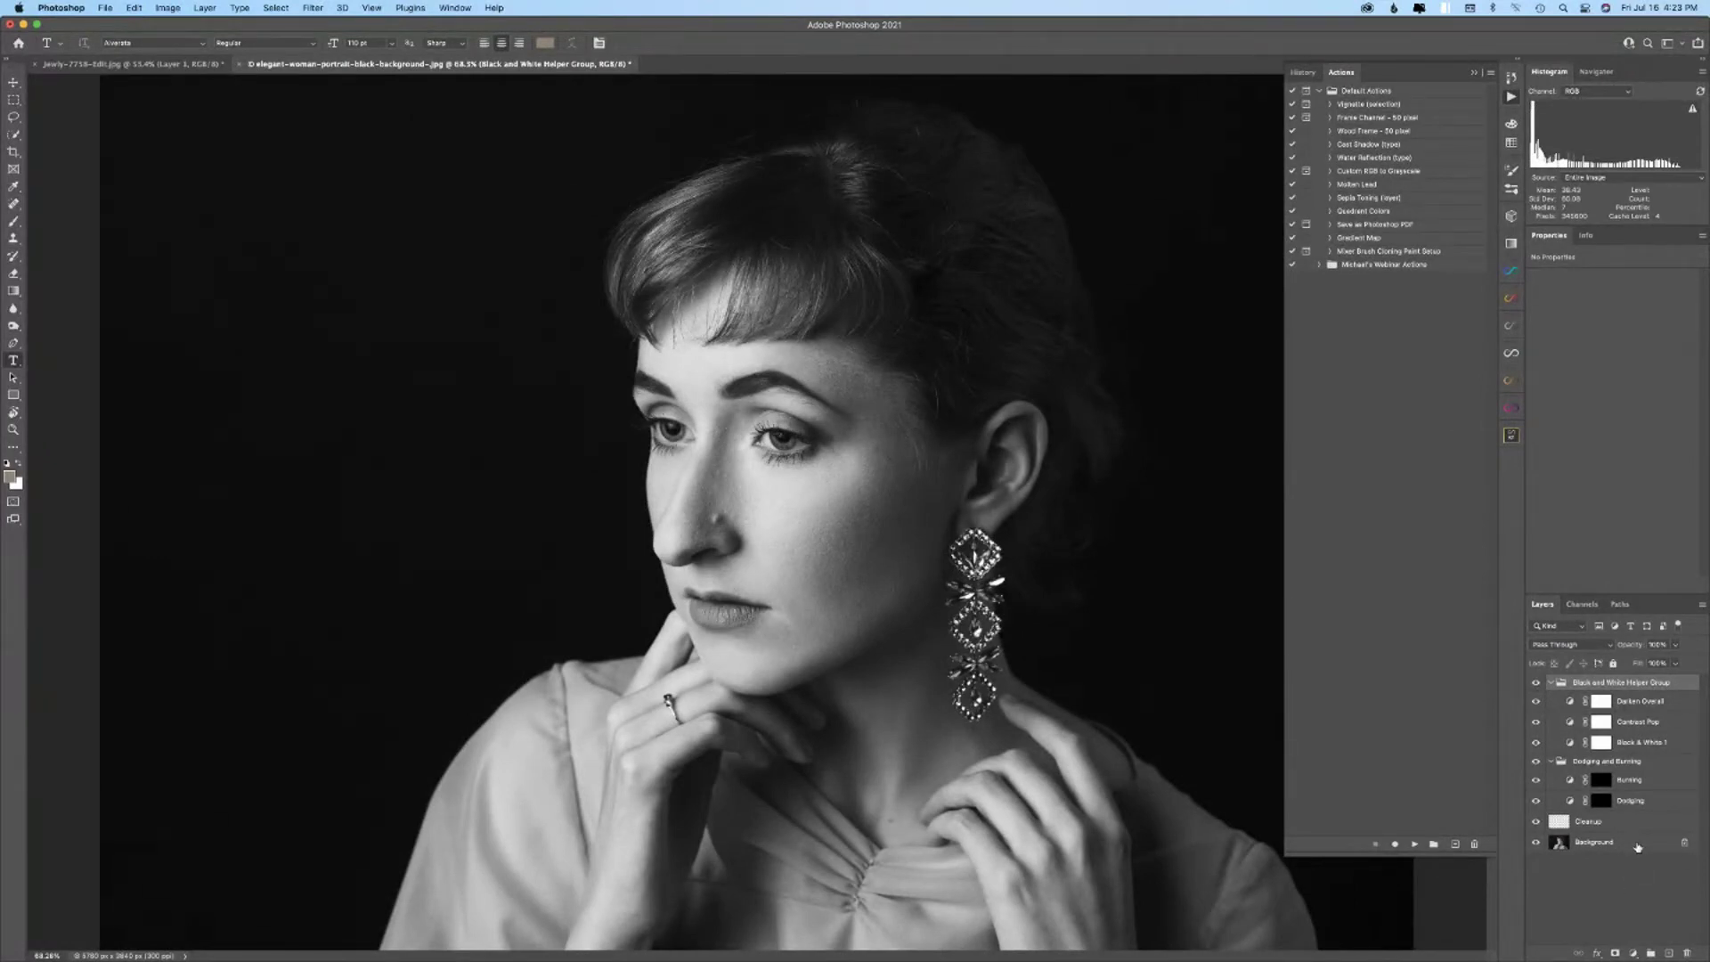
# - Delete the Cleanup layer and both layer groups, leaving only the Background
pyautogui.click(1624, 846)
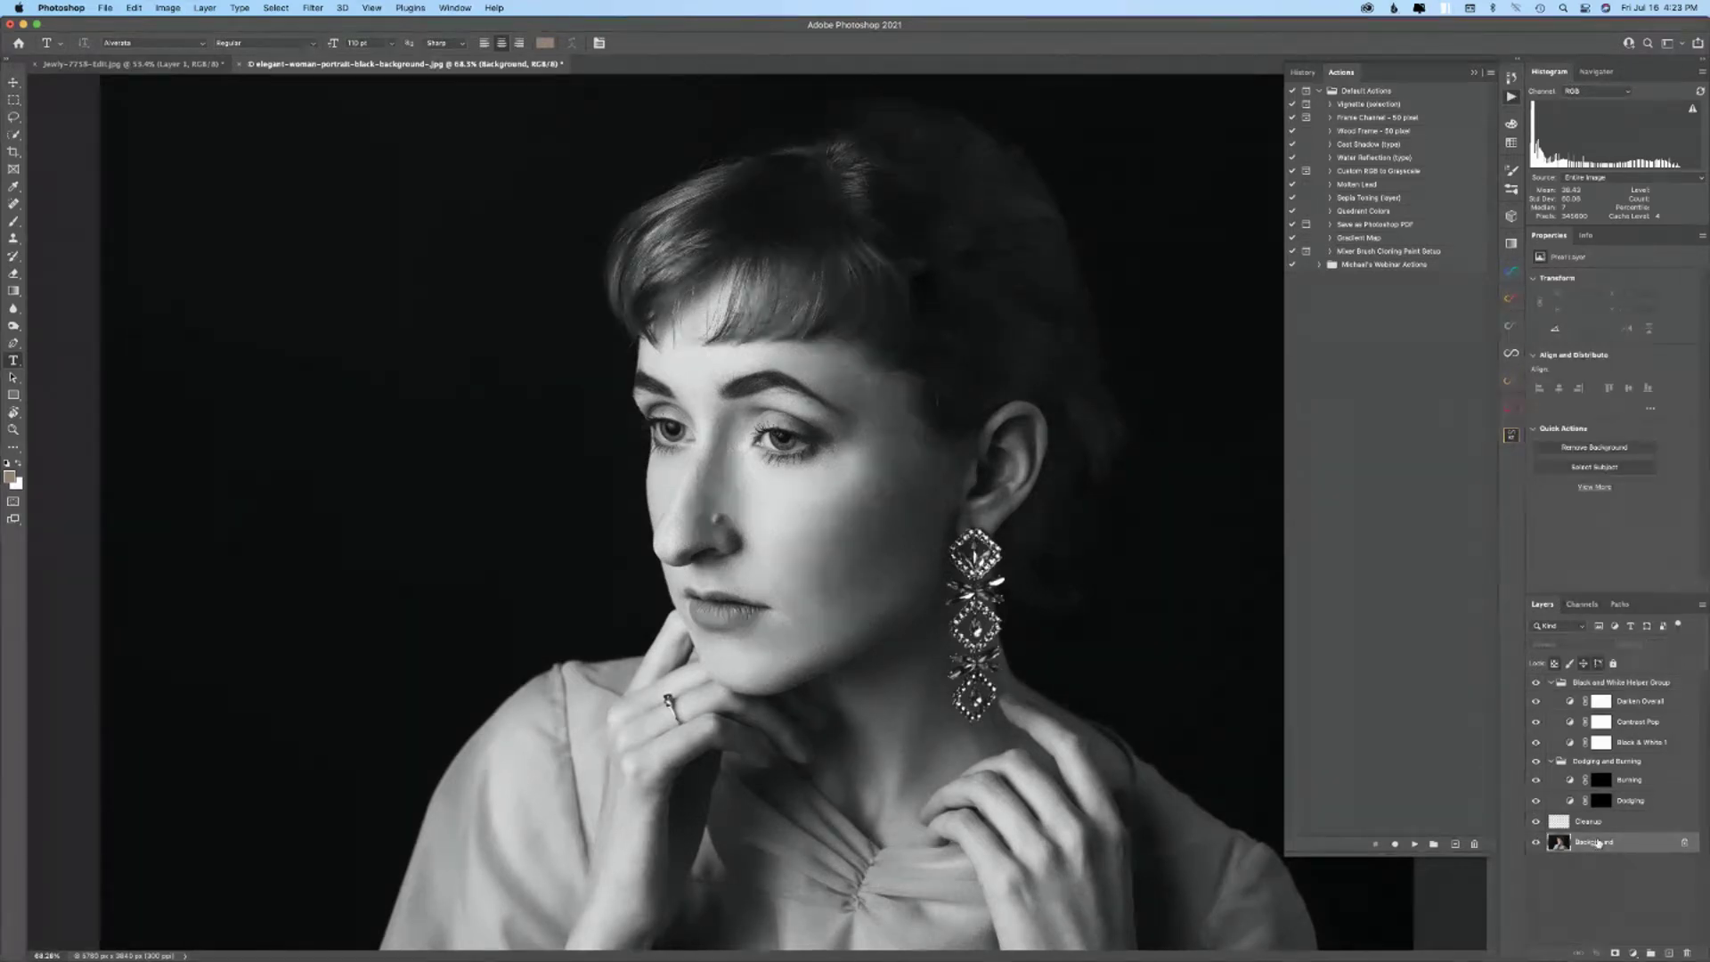
pyautogui.click(1648, 687)
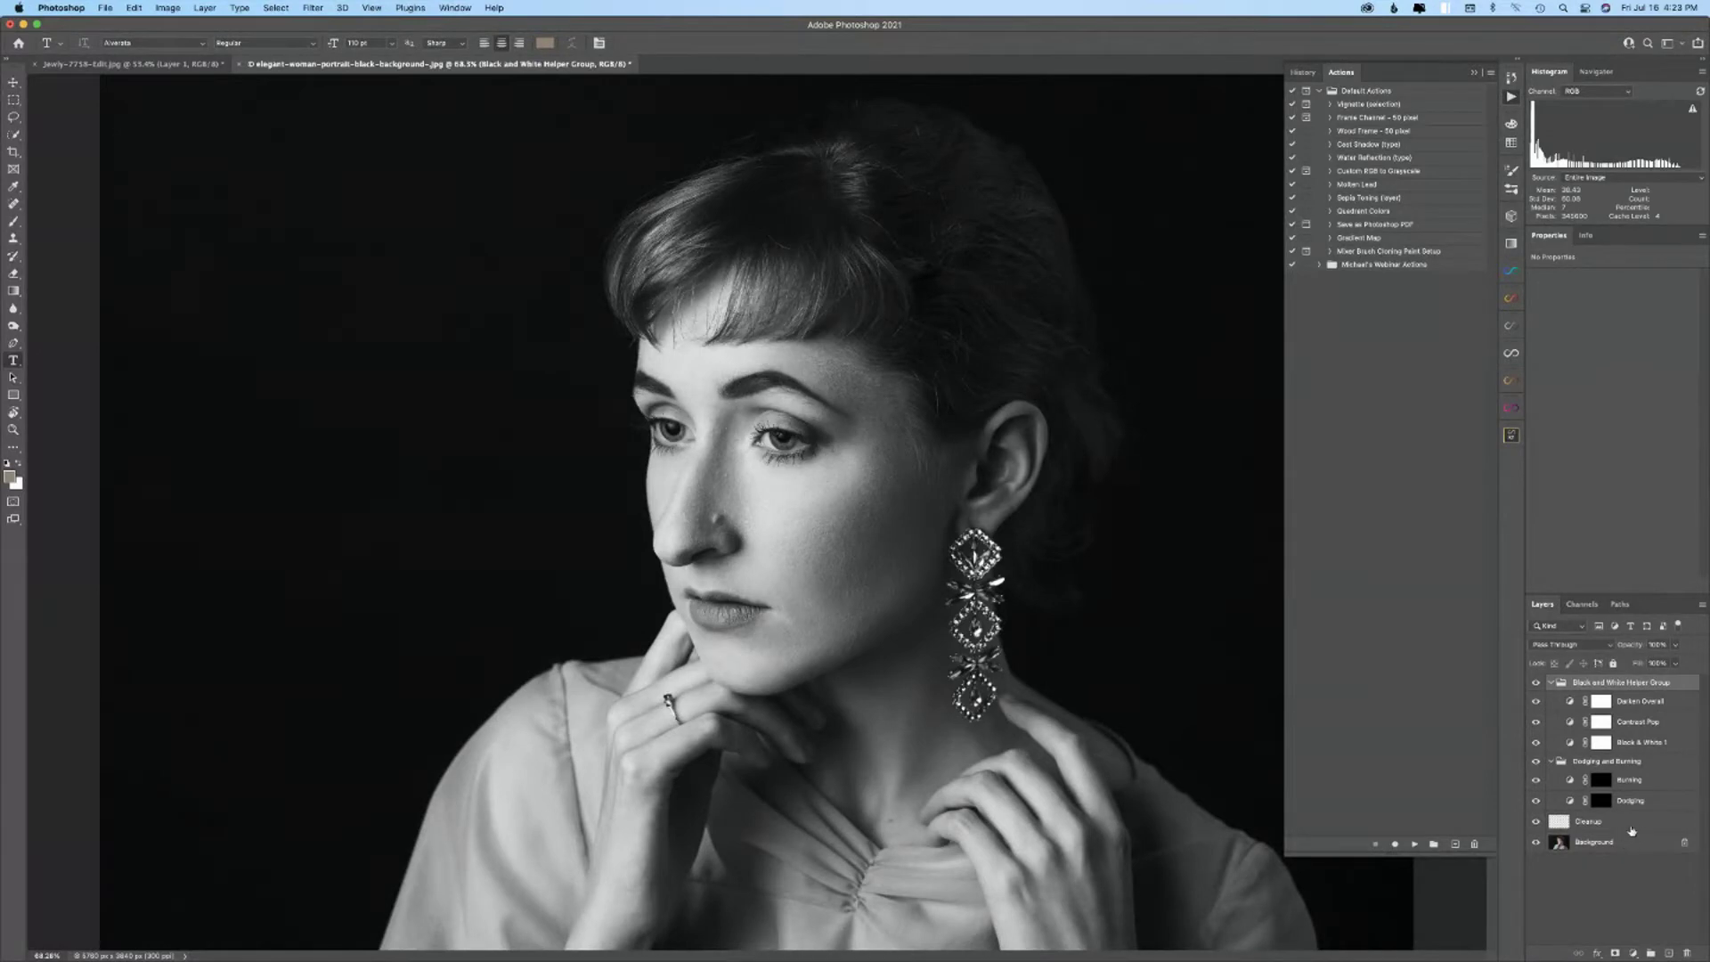
pyautogui.keyDown('shift'); pyautogui.click(1632, 831); pyautogui.keyUp('shift')
pyautogui.moveTo(1662, 828); pyautogui.dragTo(1687, 953)
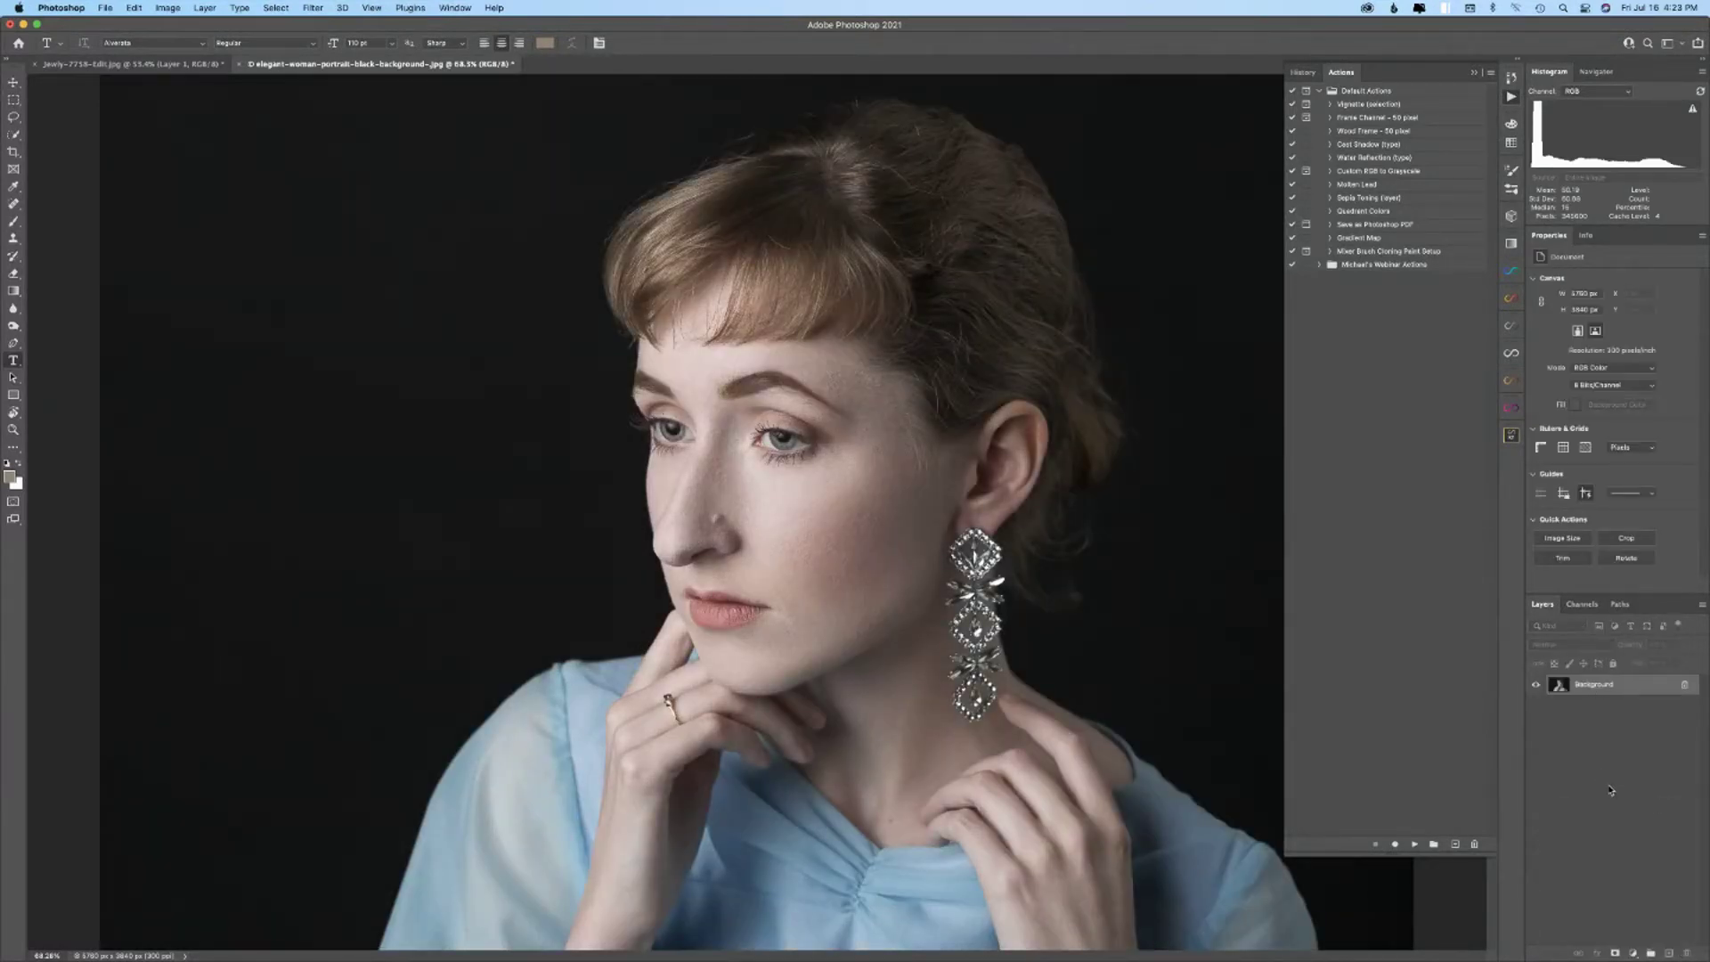
# - Convert the Background to a smart object, expand the webinar action set, and undo the conversion
pyautogui.rightClick(1599, 685)
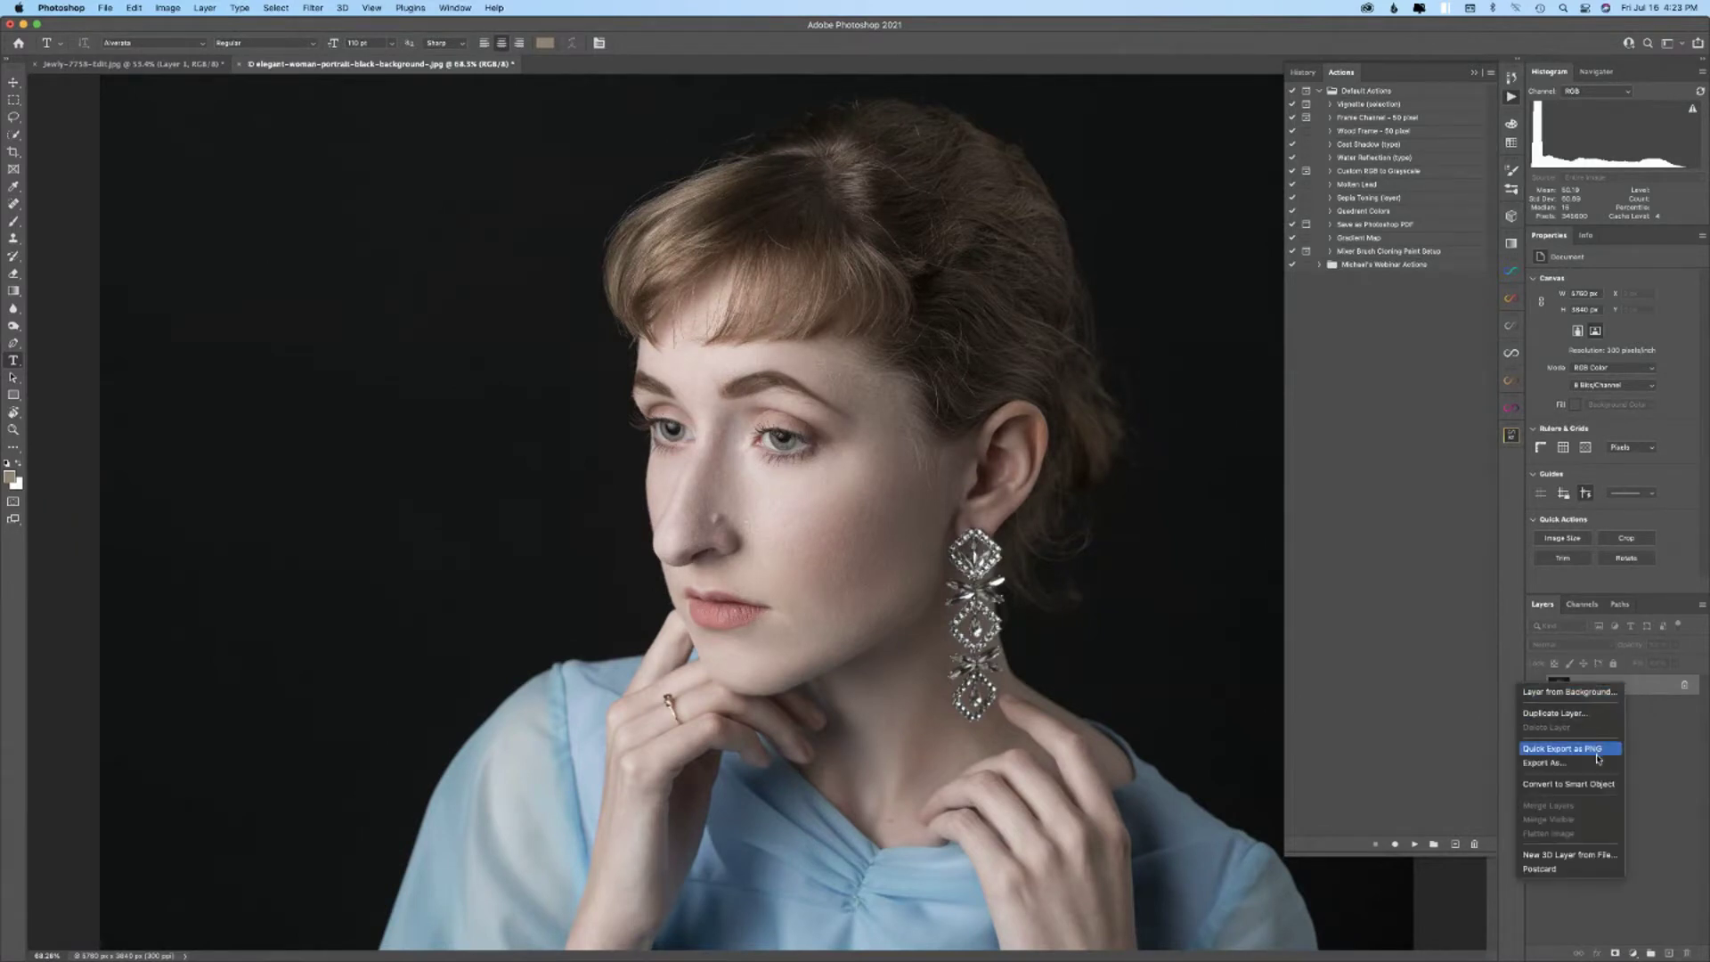
pyautogui.click(1595, 784)
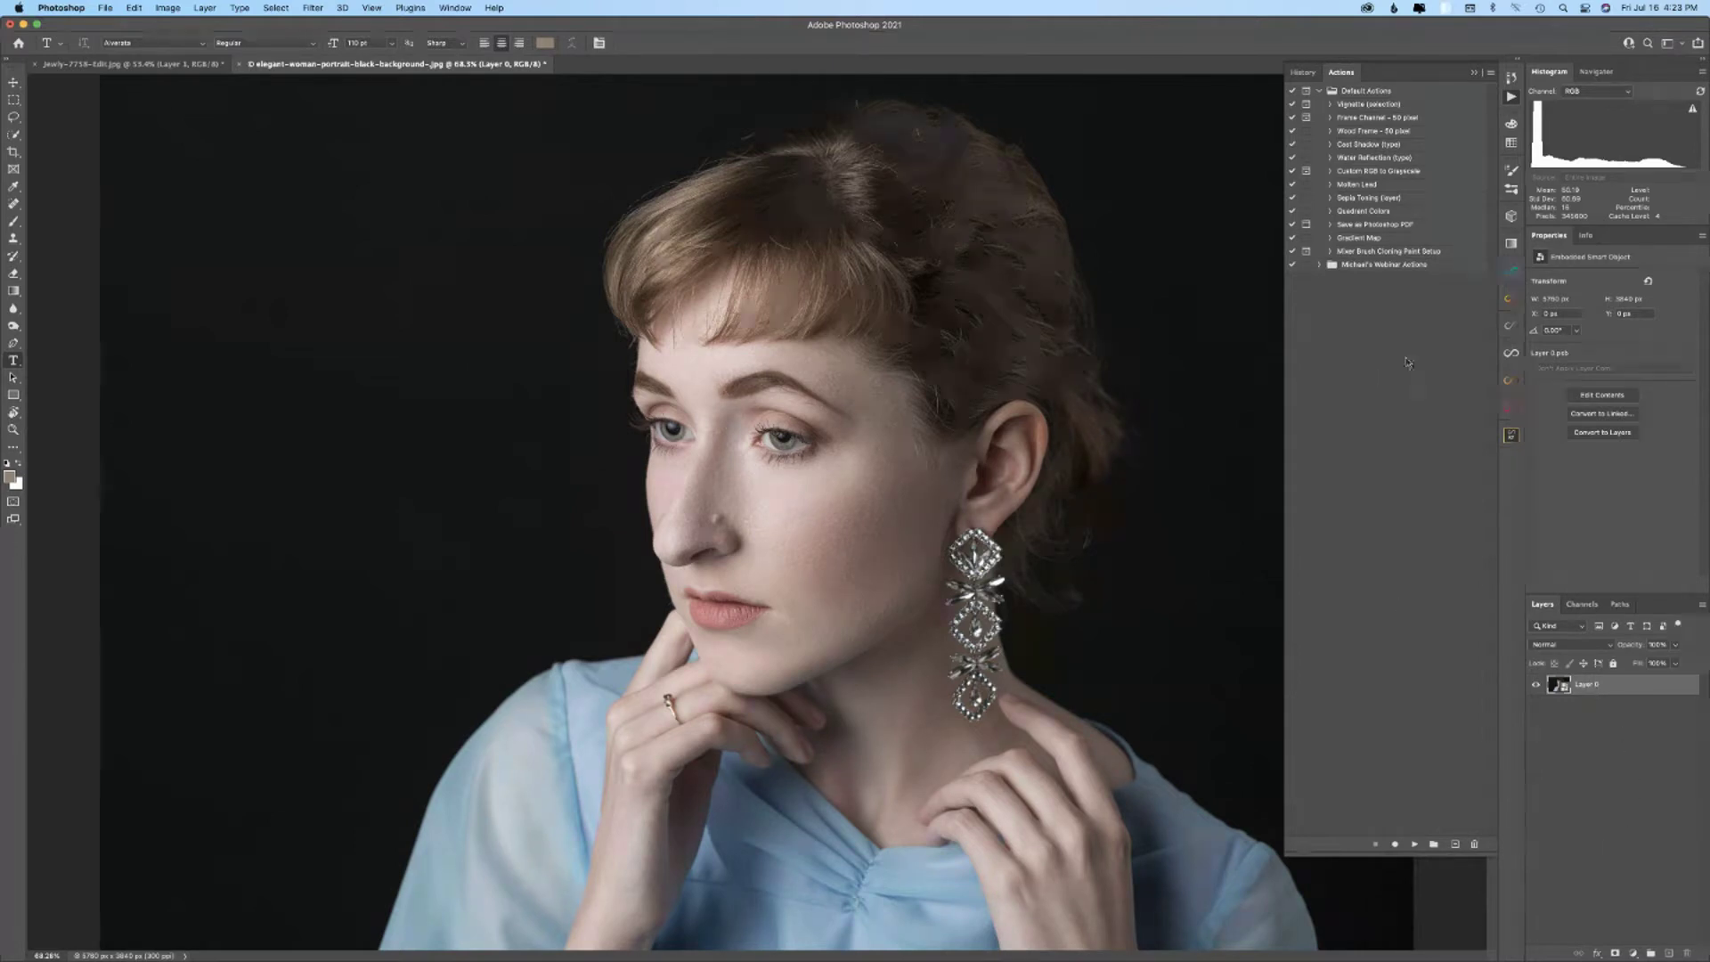
pyautogui.click(1320, 264)
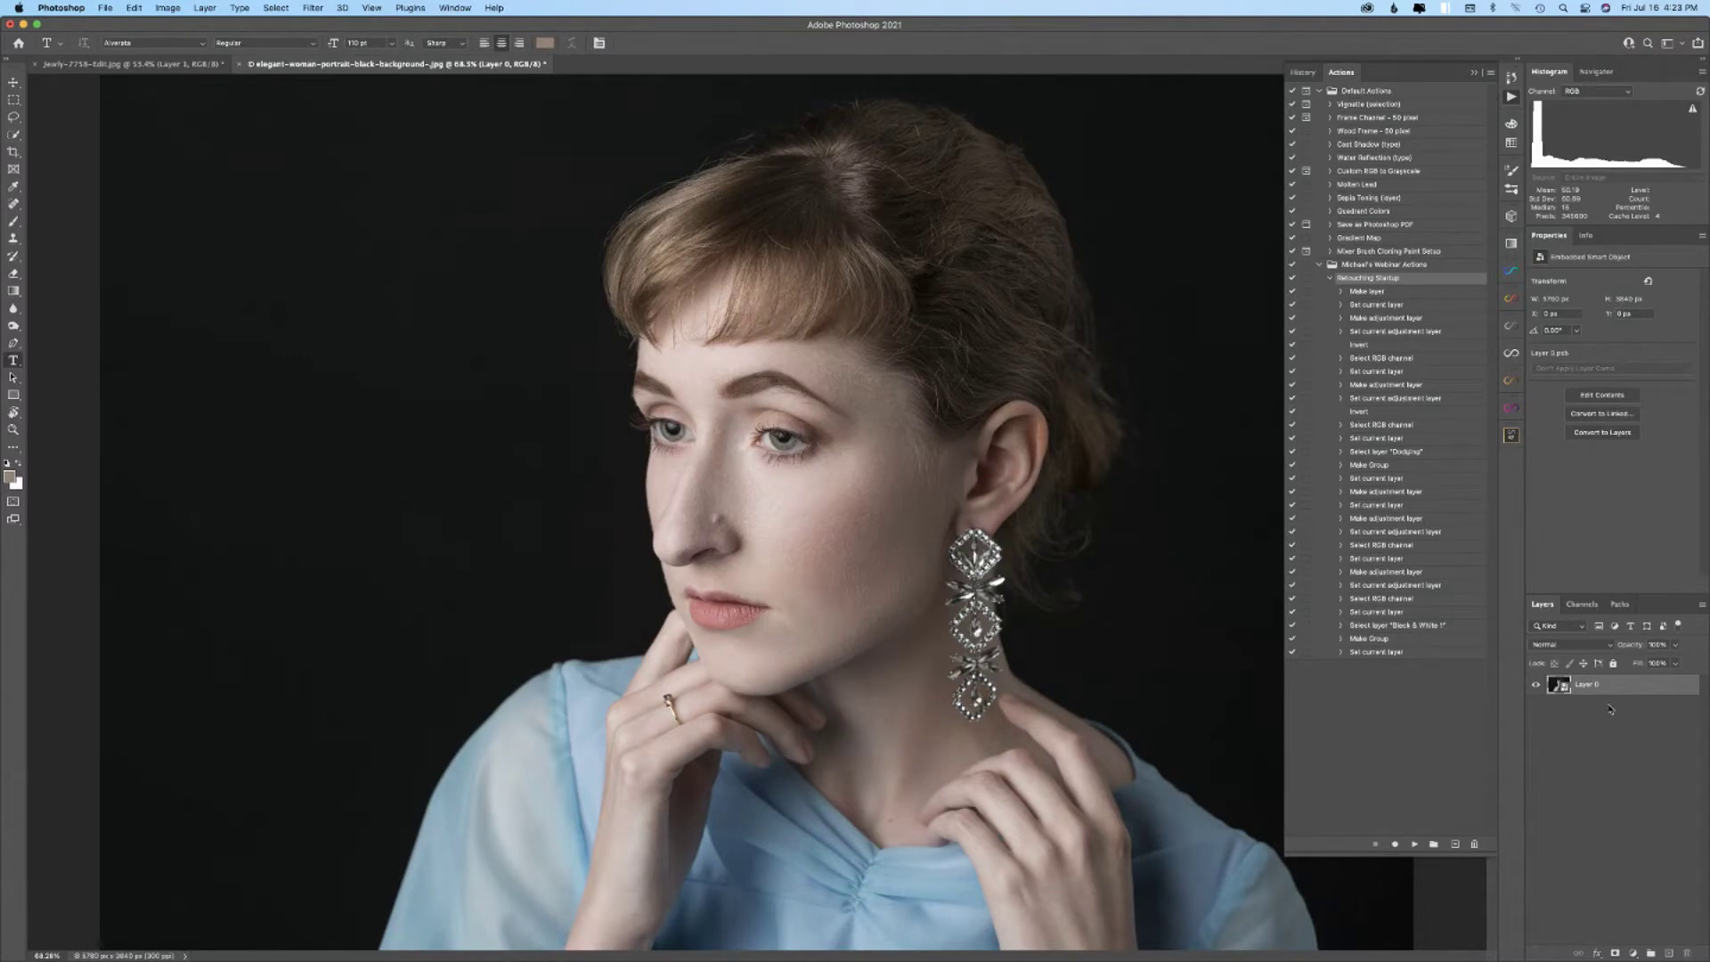
pyautogui.click(1372, 266)
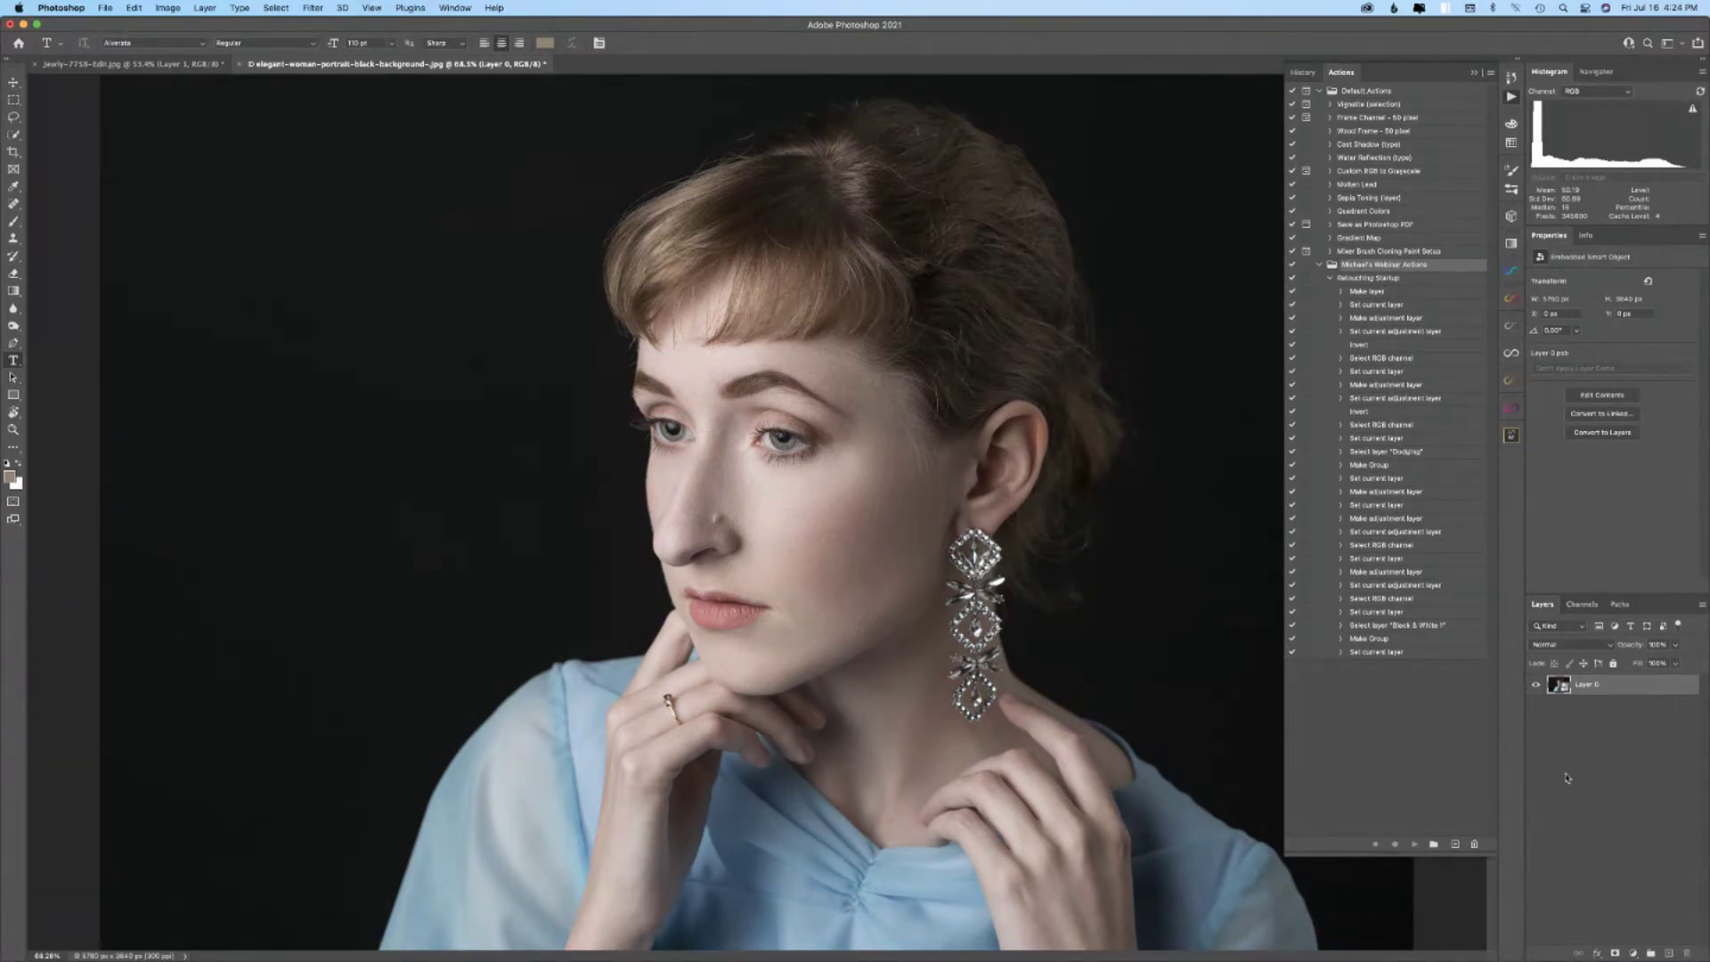
pyautogui.press('super+z')
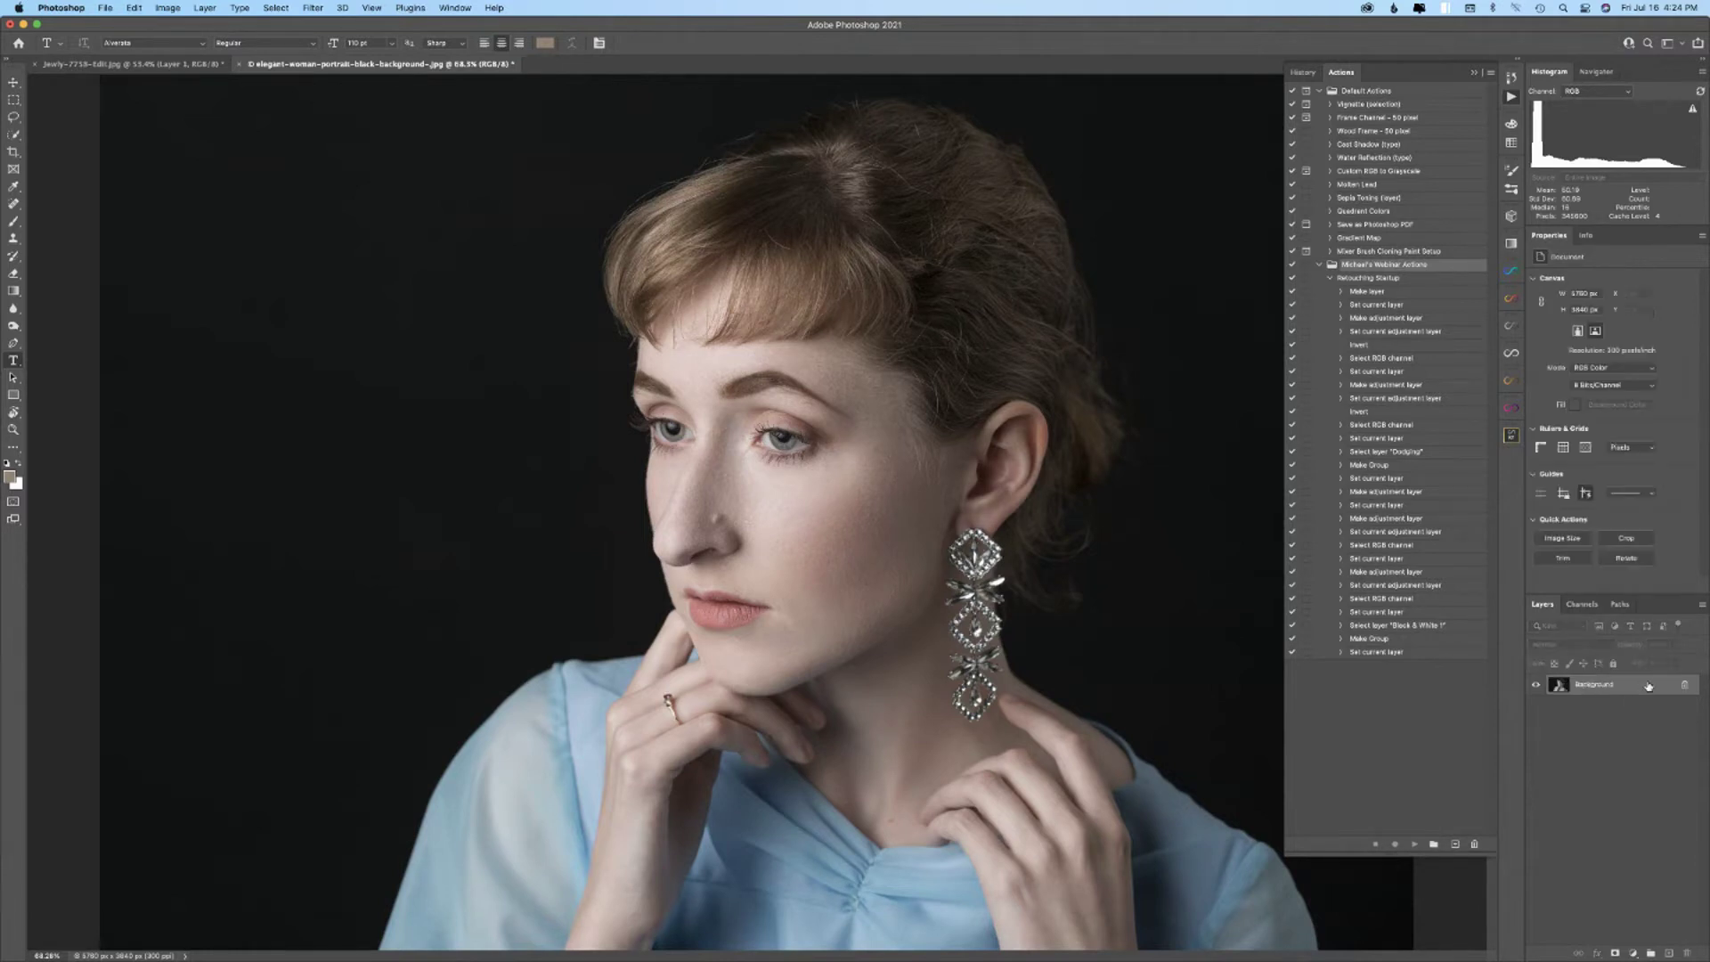
# - Delete the "Retouching Startup" action from the webinar action set
pyautogui.click(1404, 281)
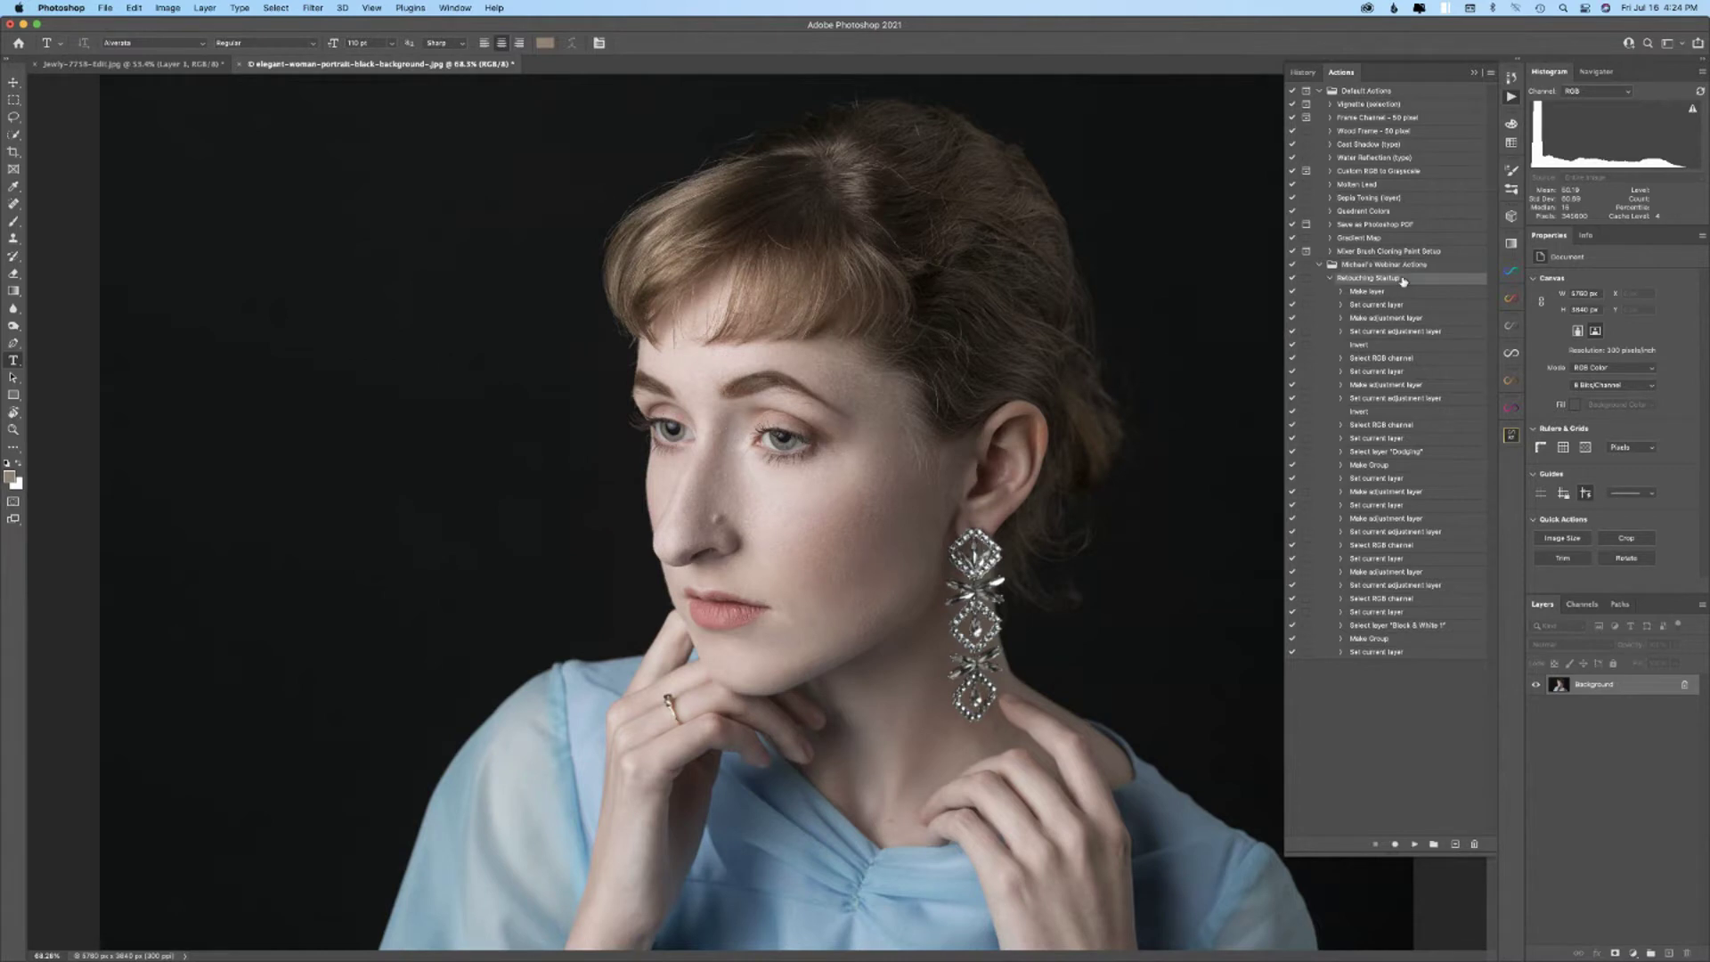
pyautogui.click(1427, 656)
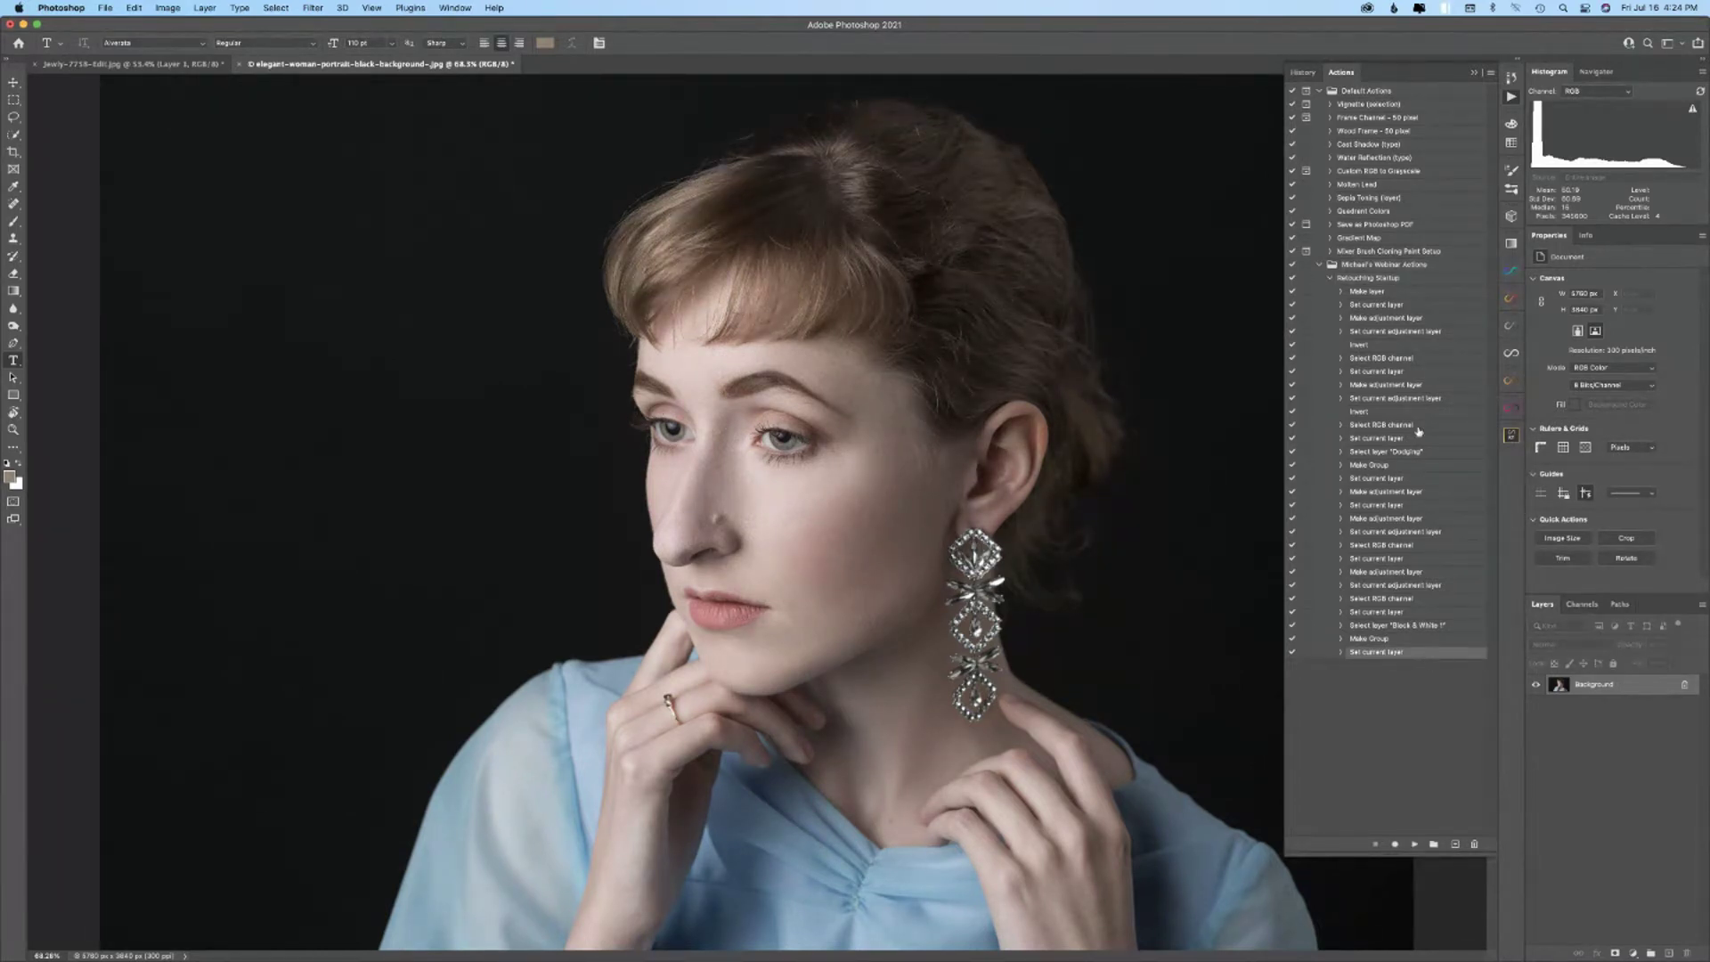
pyautogui.click(1391, 267)
pyautogui.moveTo(1385, 280)
pyautogui.mouseDown()
pyautogui.moveTo(1409, 522)
pyautogui.moveTo(1485, 759)
pyautogui.moveTo(1474, 843)
pyautogui.mouseUp()
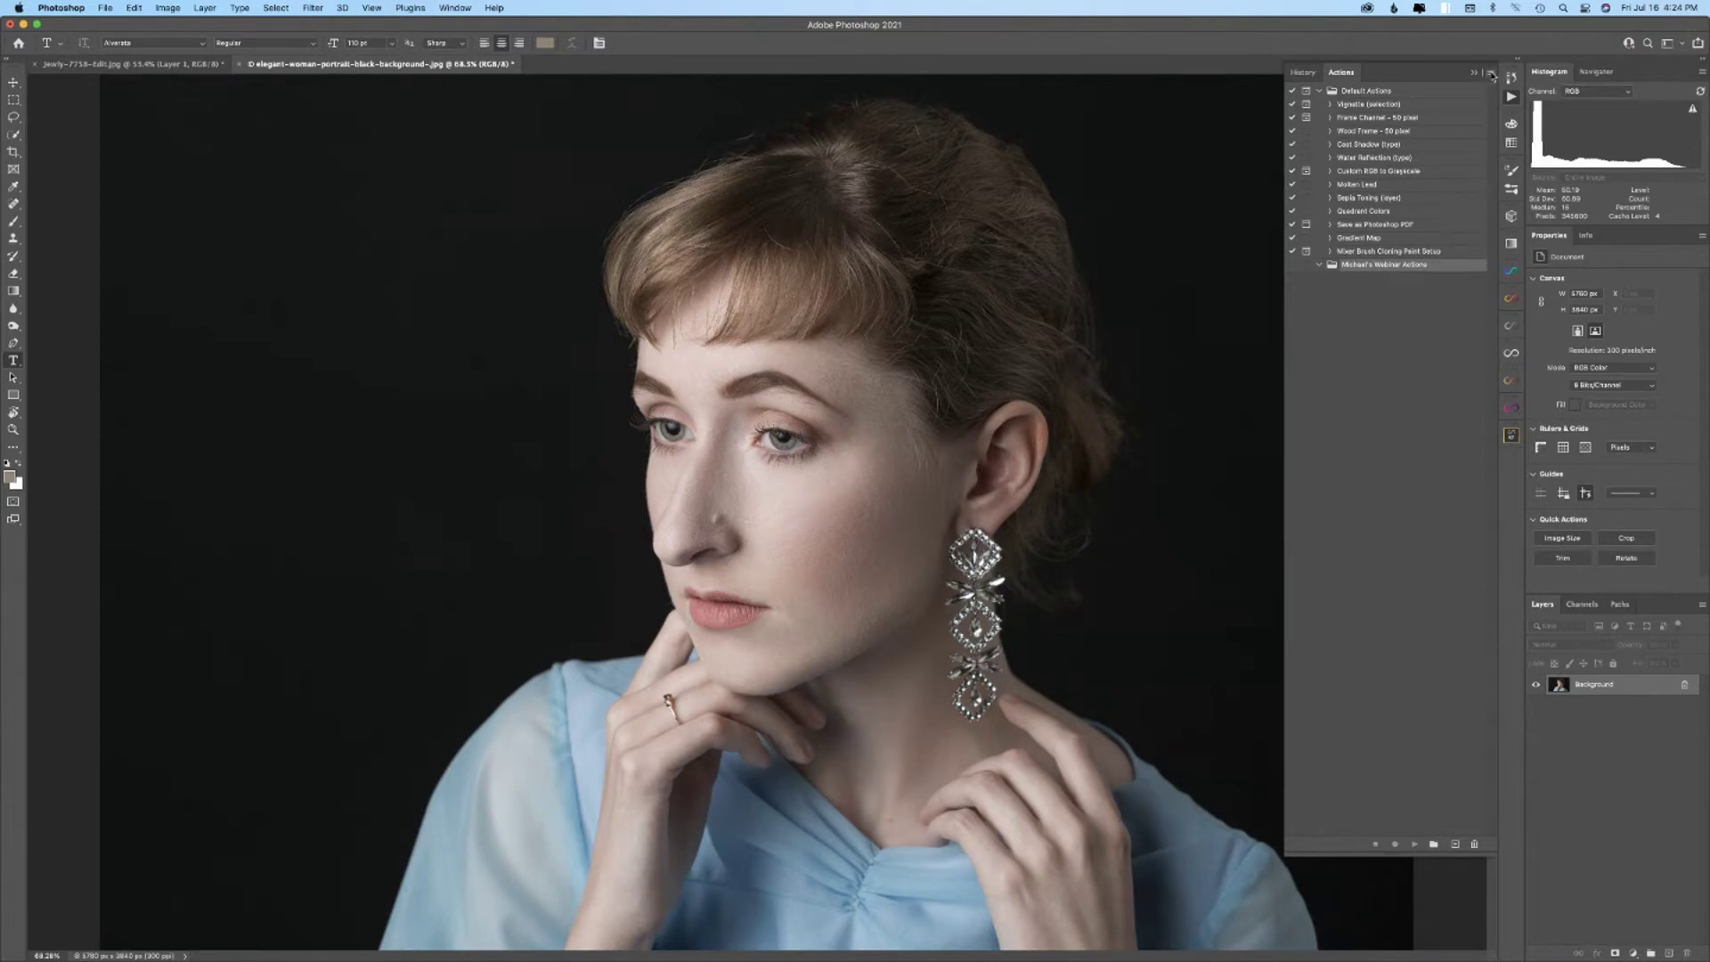
pyautogui.click(1491, 72)
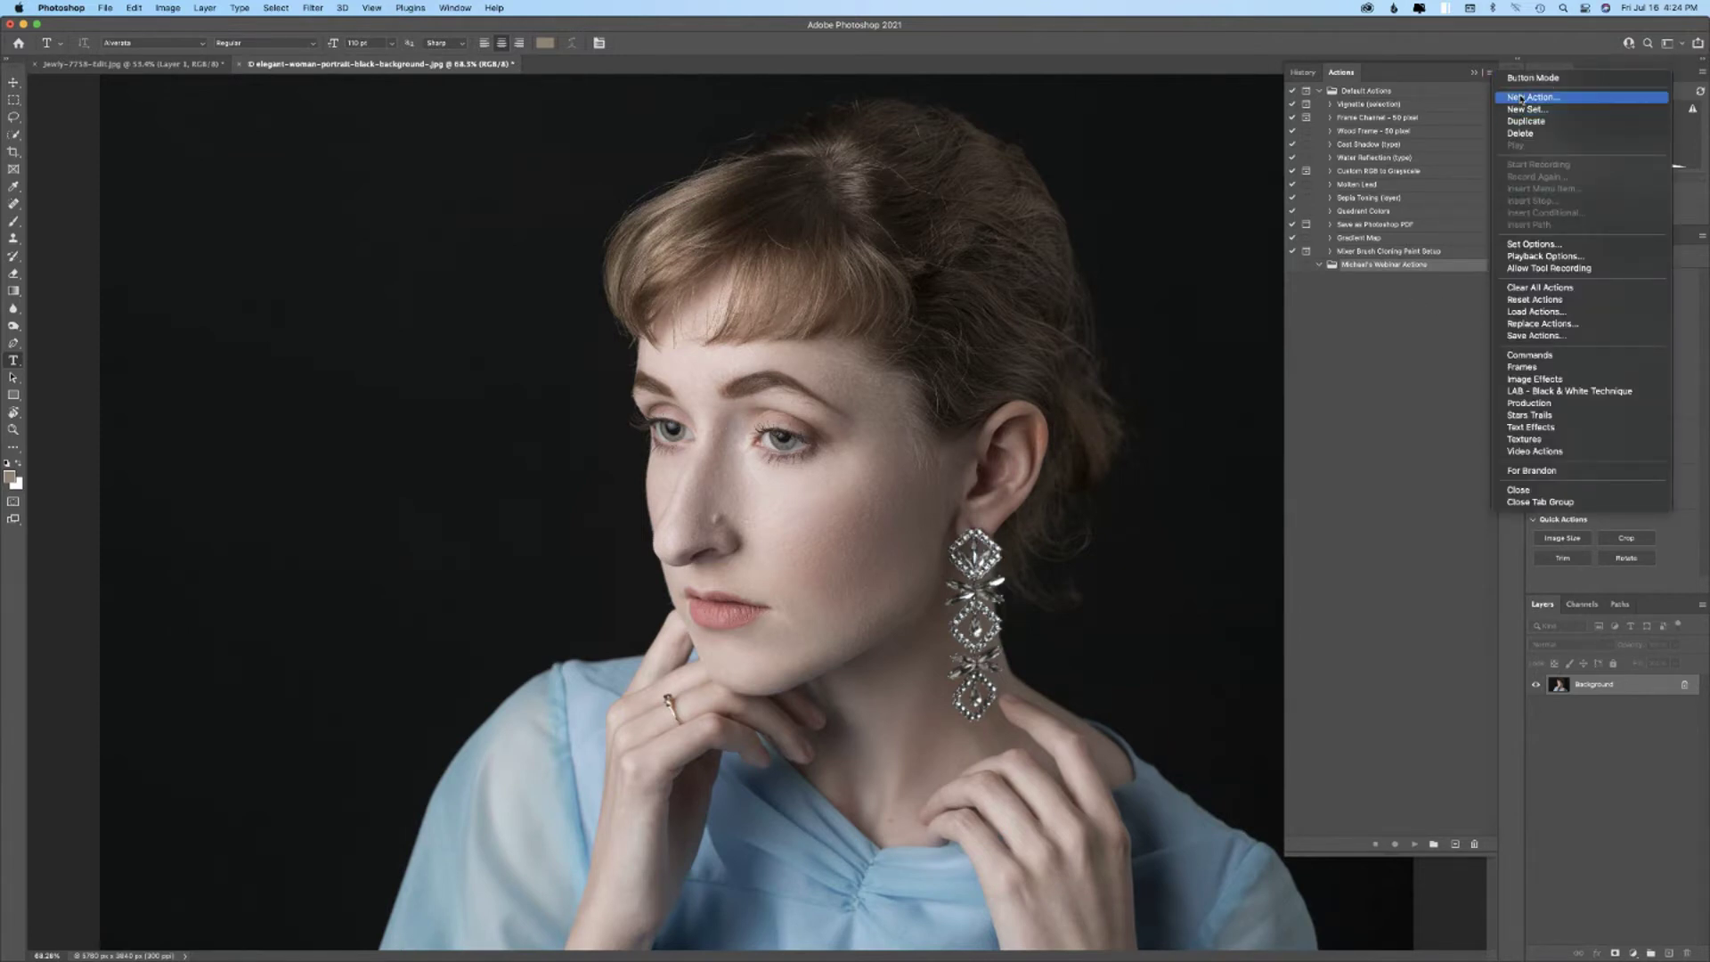
pyautogui.click(1525, 96)
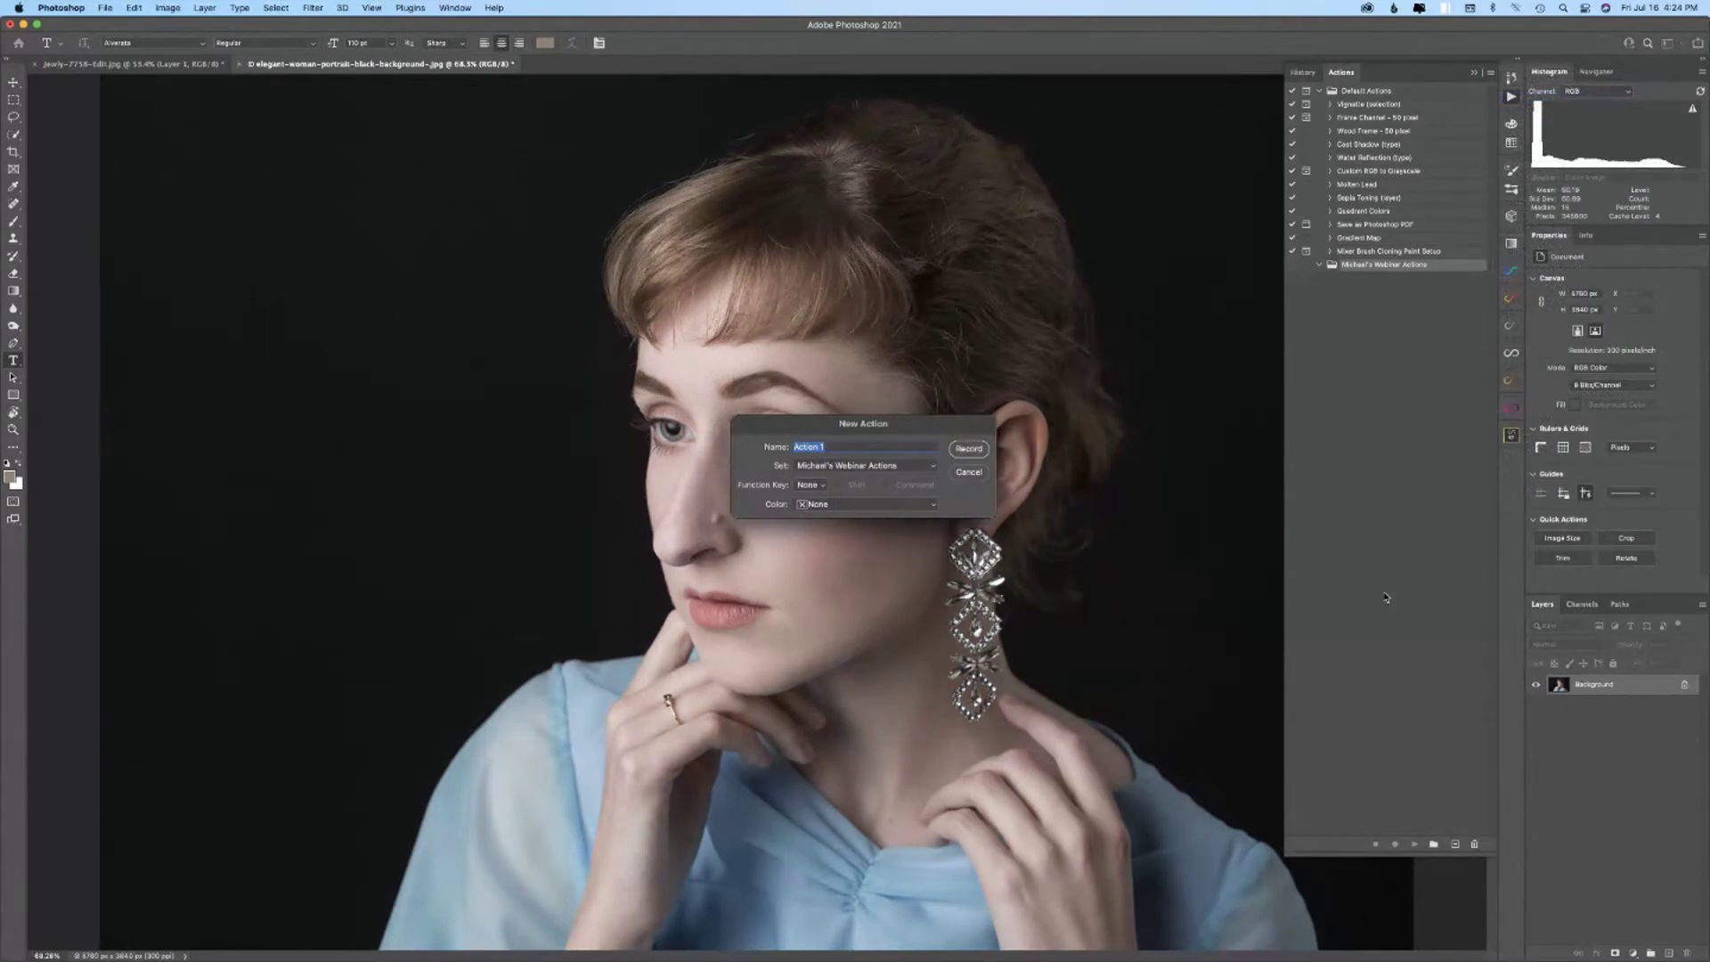
pyautogui.write('Moving Around The Layers')
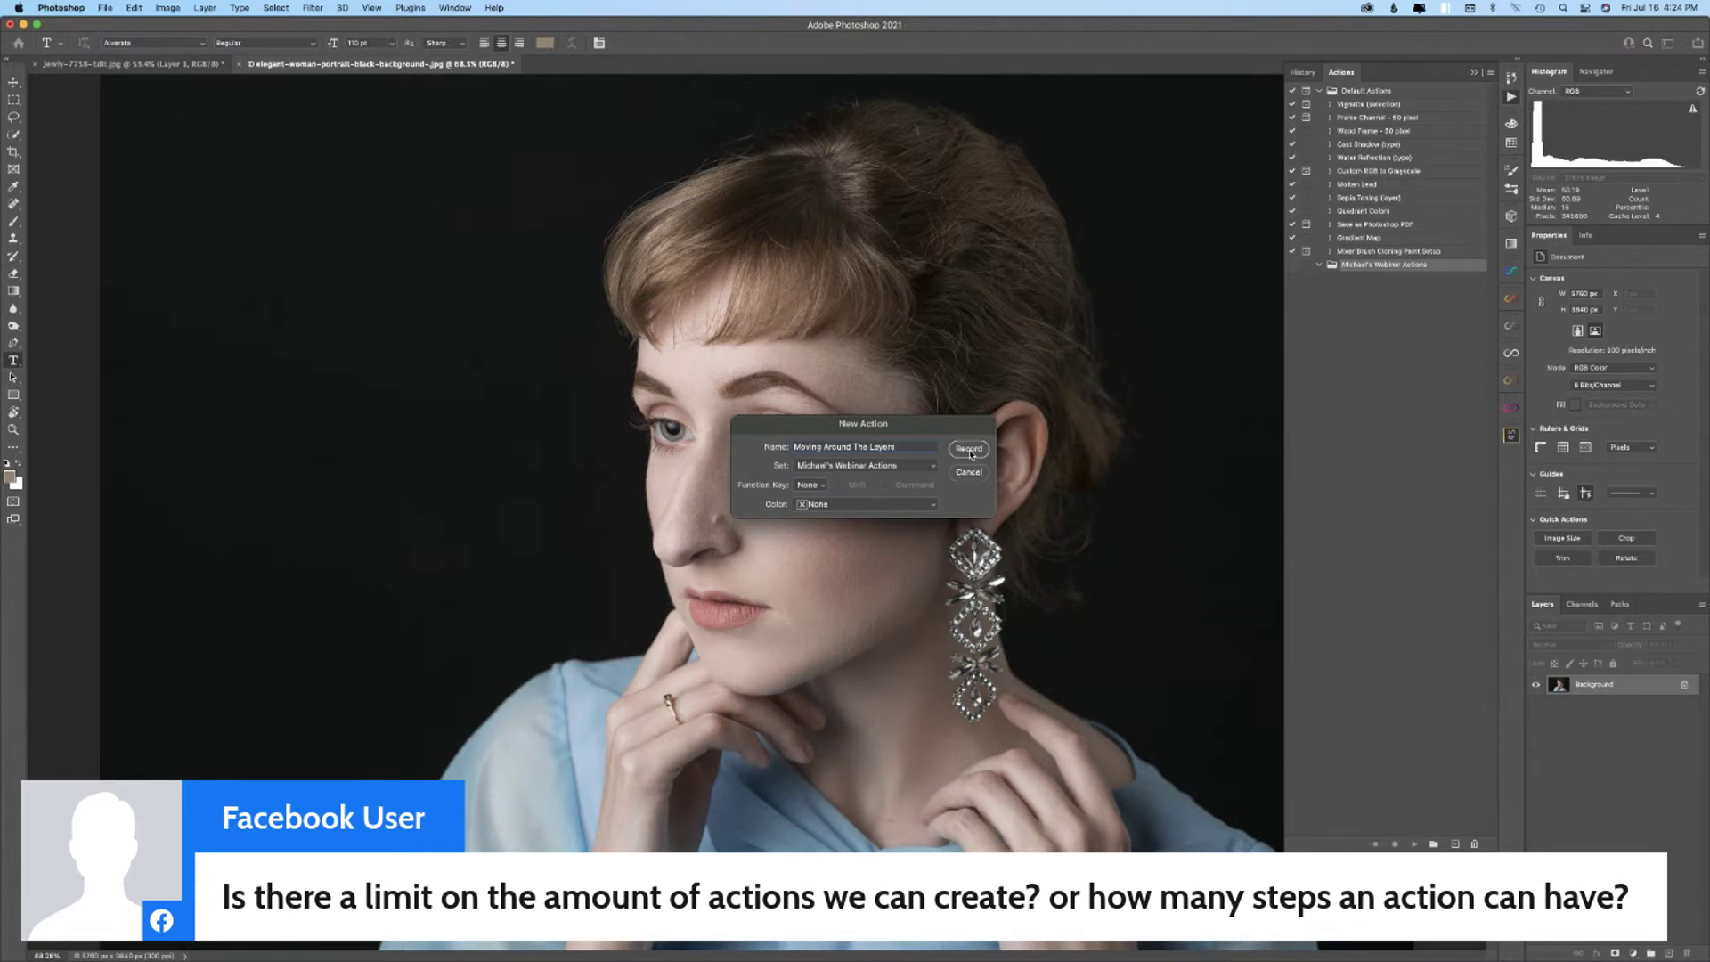
pyautogui.click(969, 449)
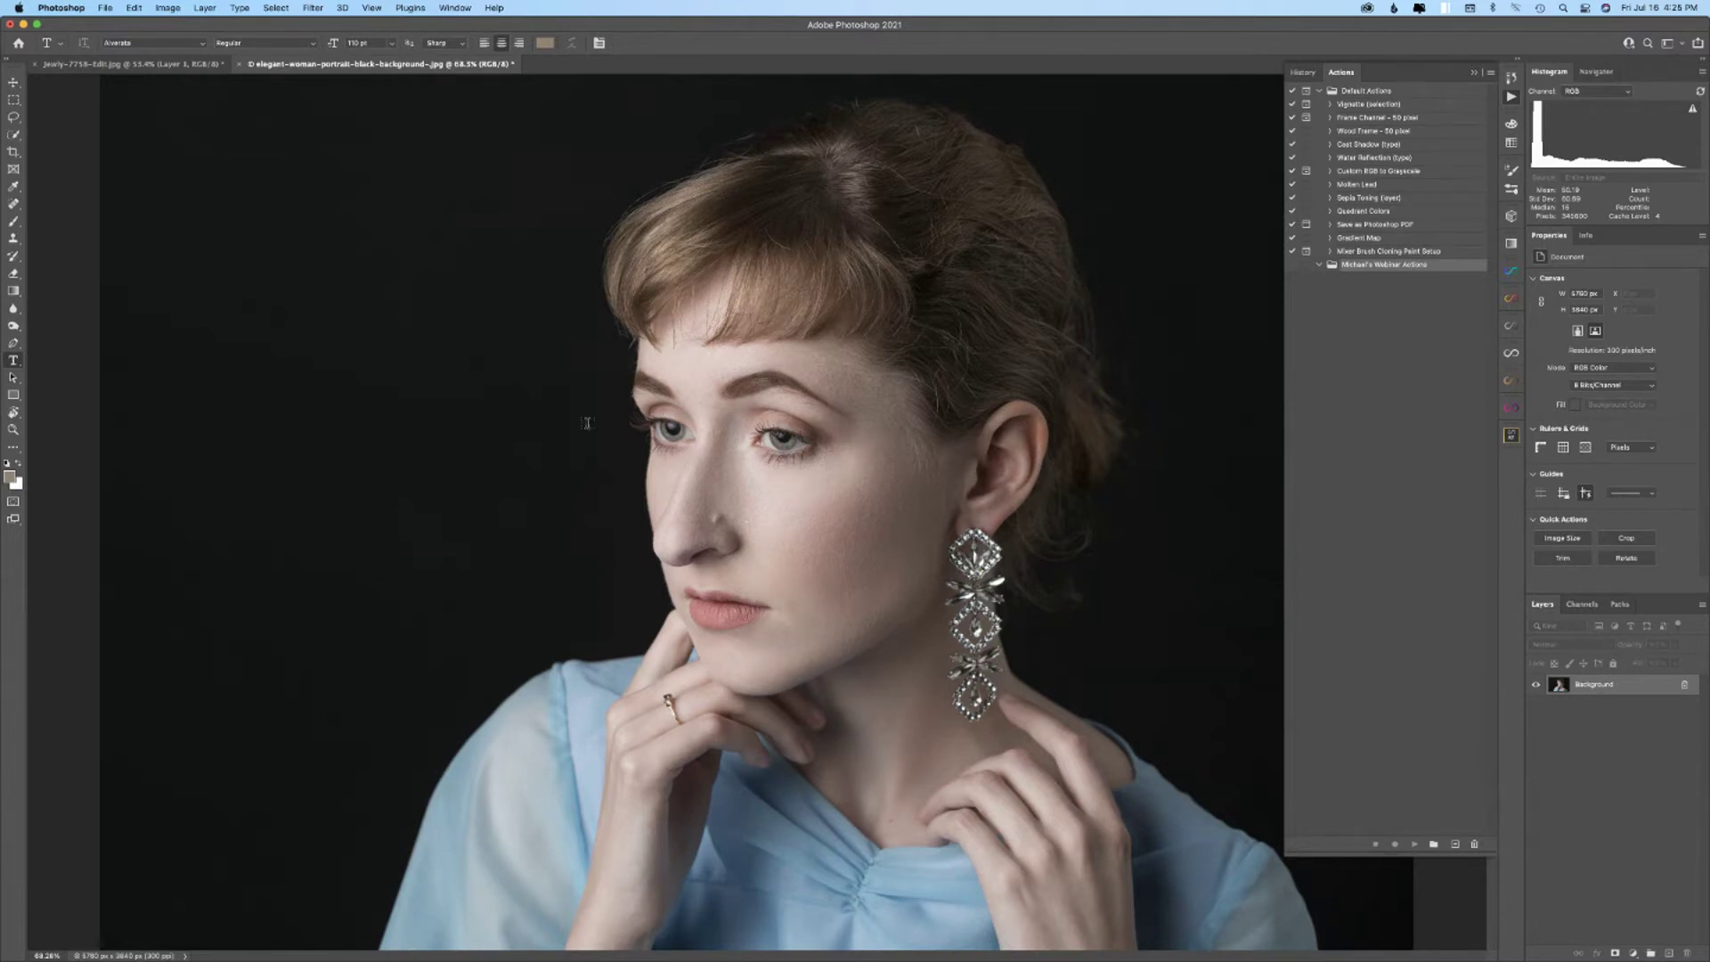
# - Check the memory and history states settings in the Performance preferences, and close them without changes
pyautogui.click(59, 8)
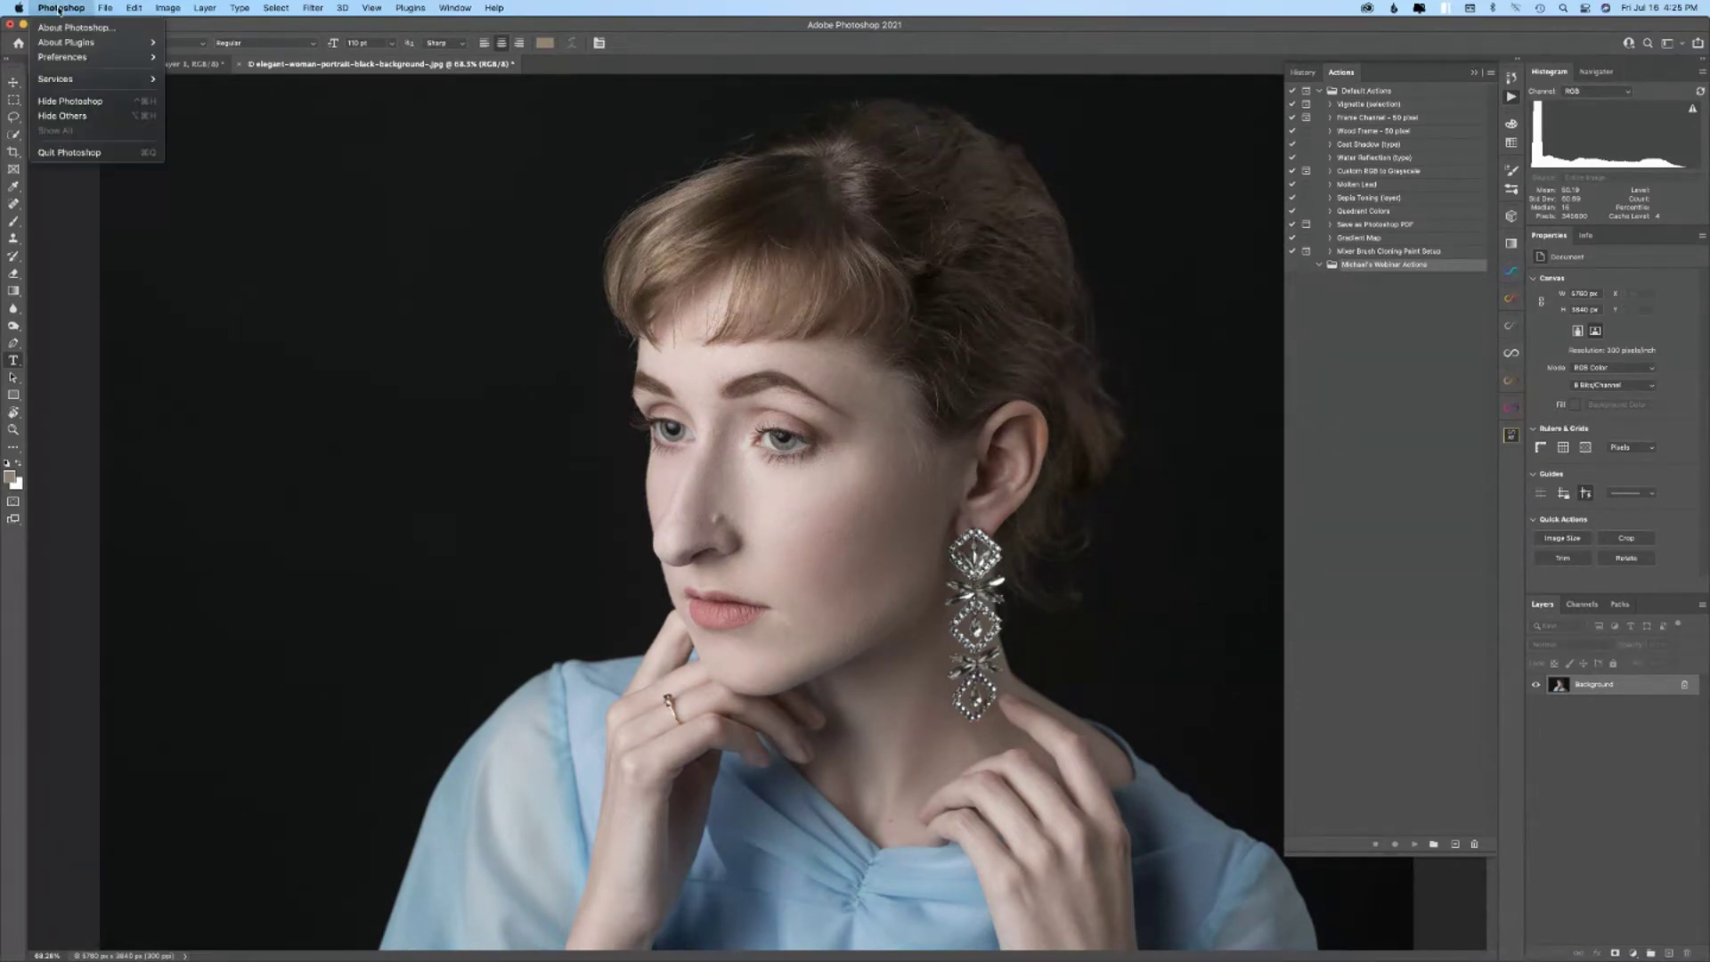
pyautogui.moveTo(68, 58)
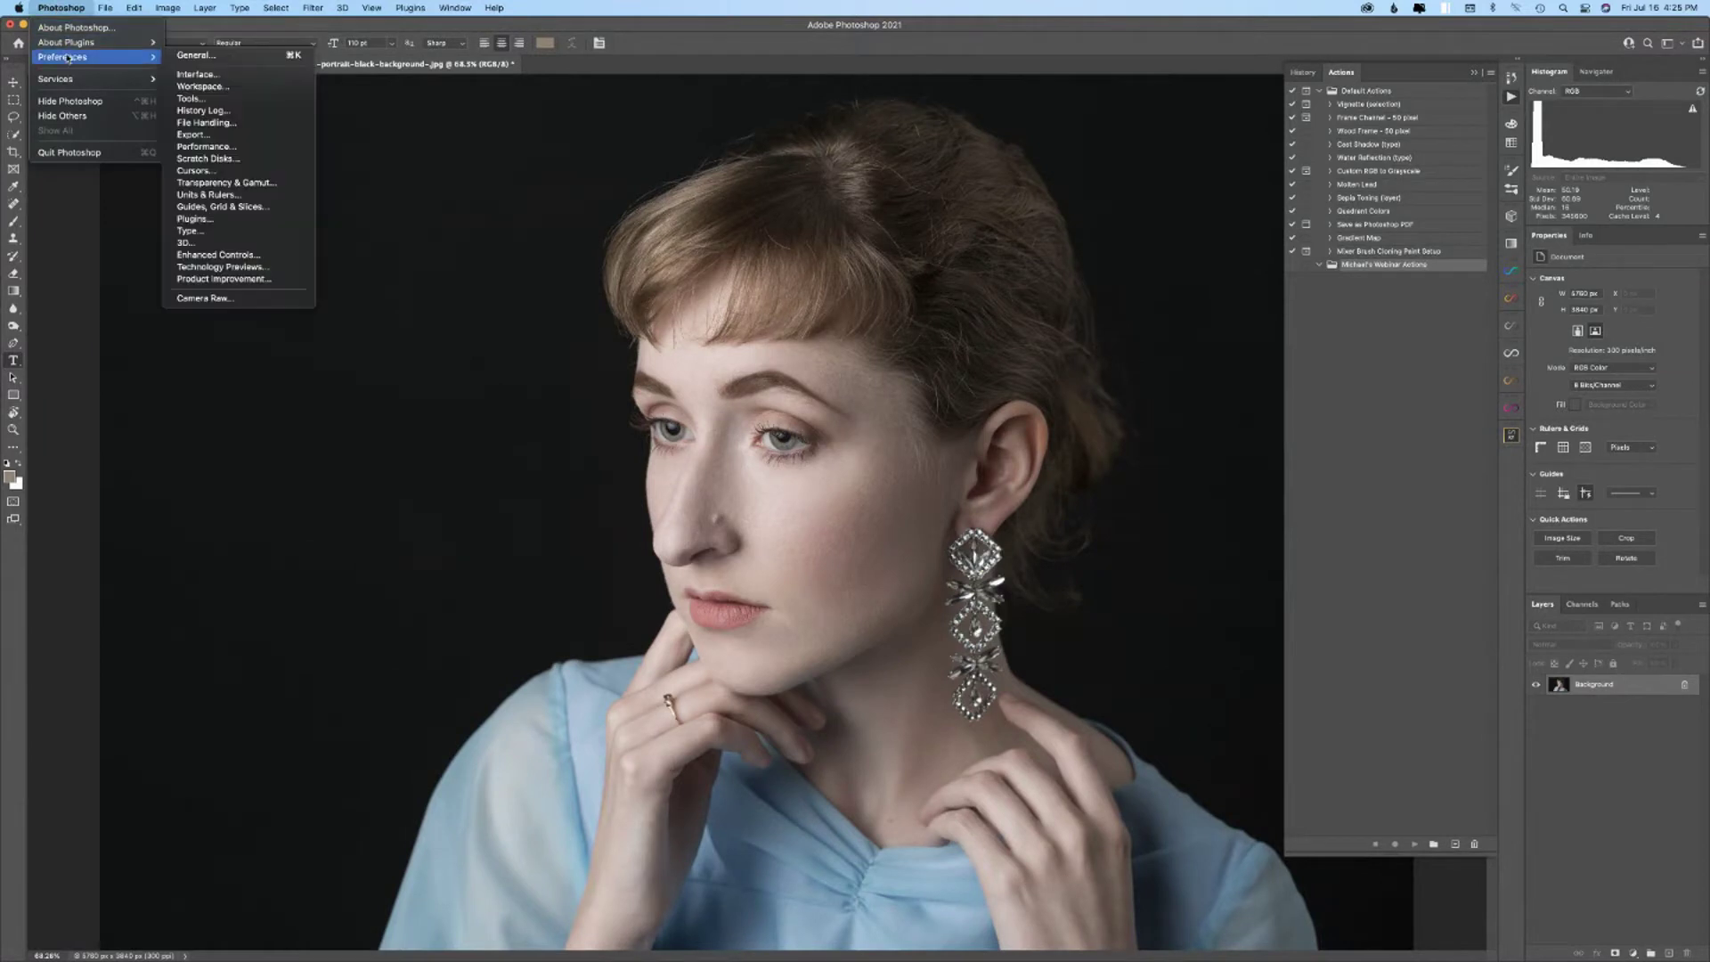
pyautogui.click(205, 146)
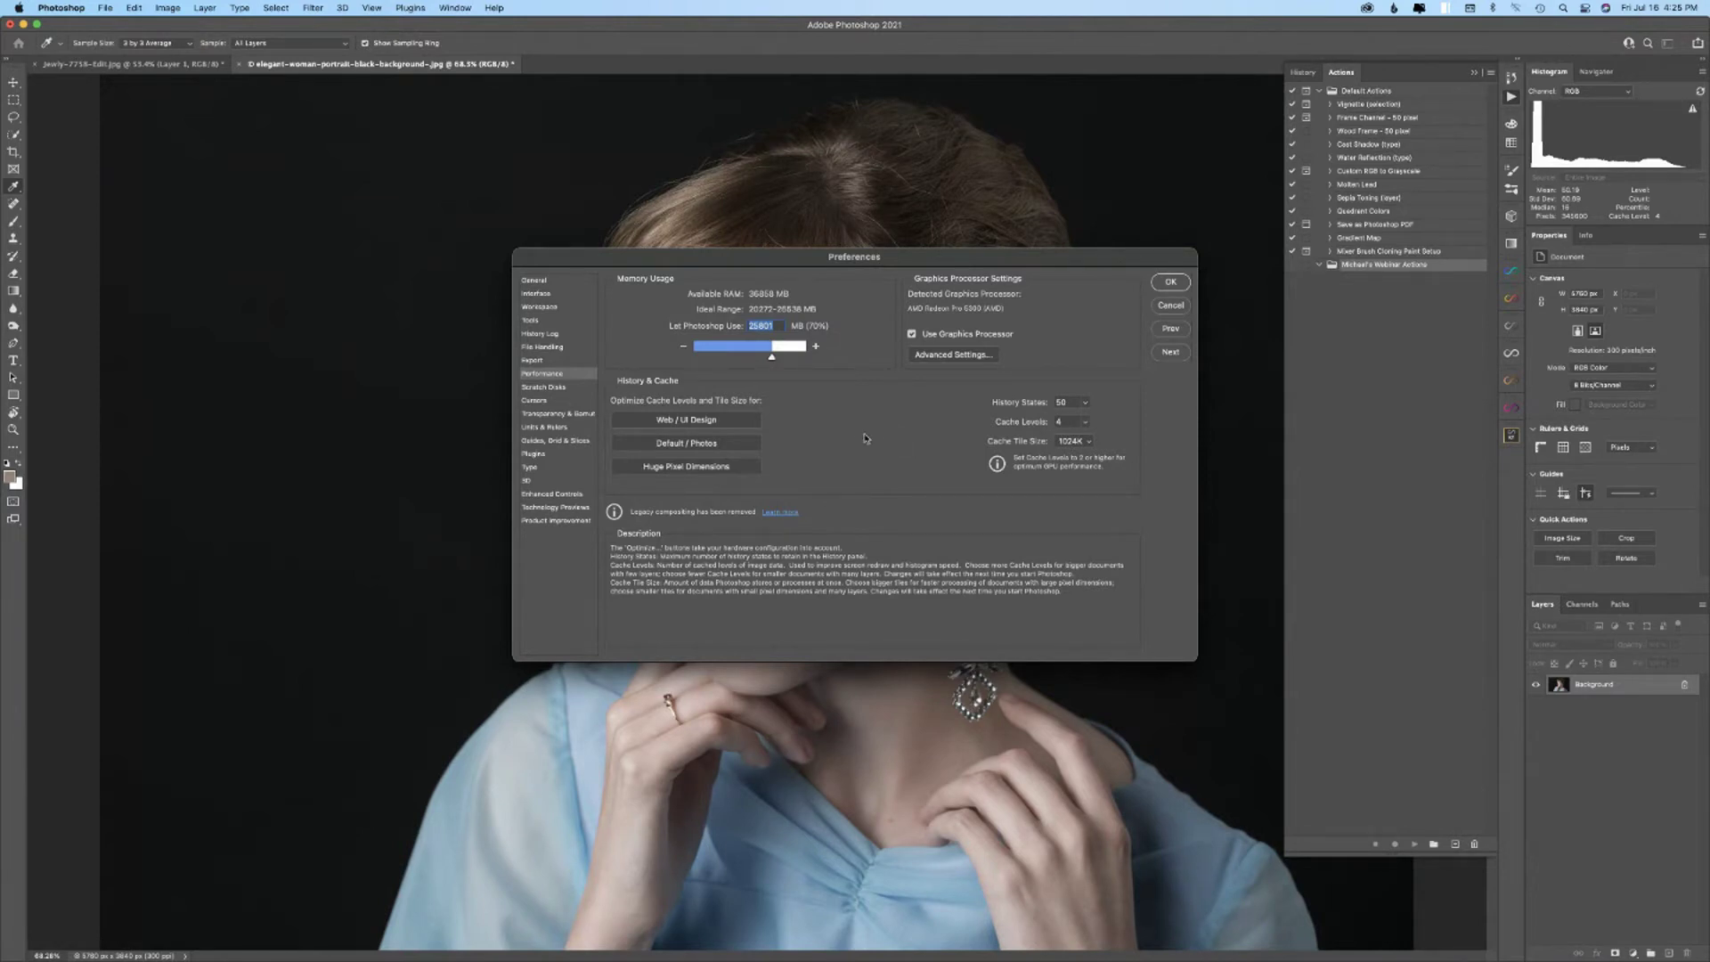
pyautogui.click(1169, 306)
pyautogui.press('t')
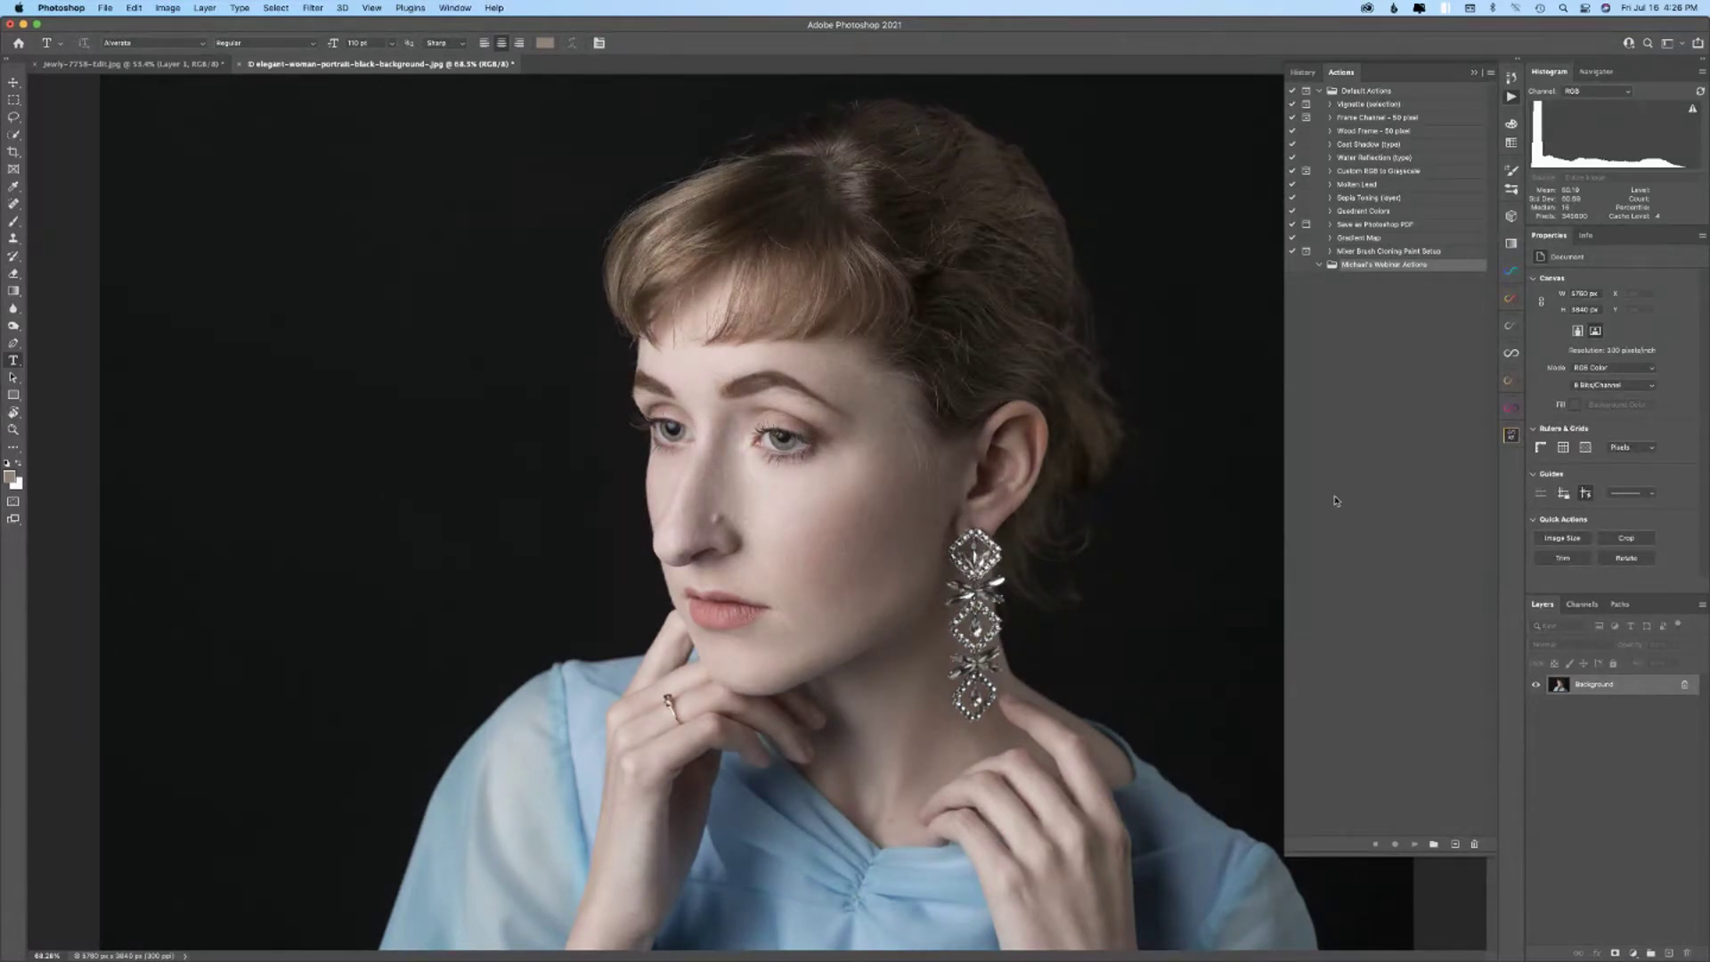
# - Create an action named "Move Around Layers" with a color label in the webinar action set and start recording it
pyautogui.click(1490, 72)
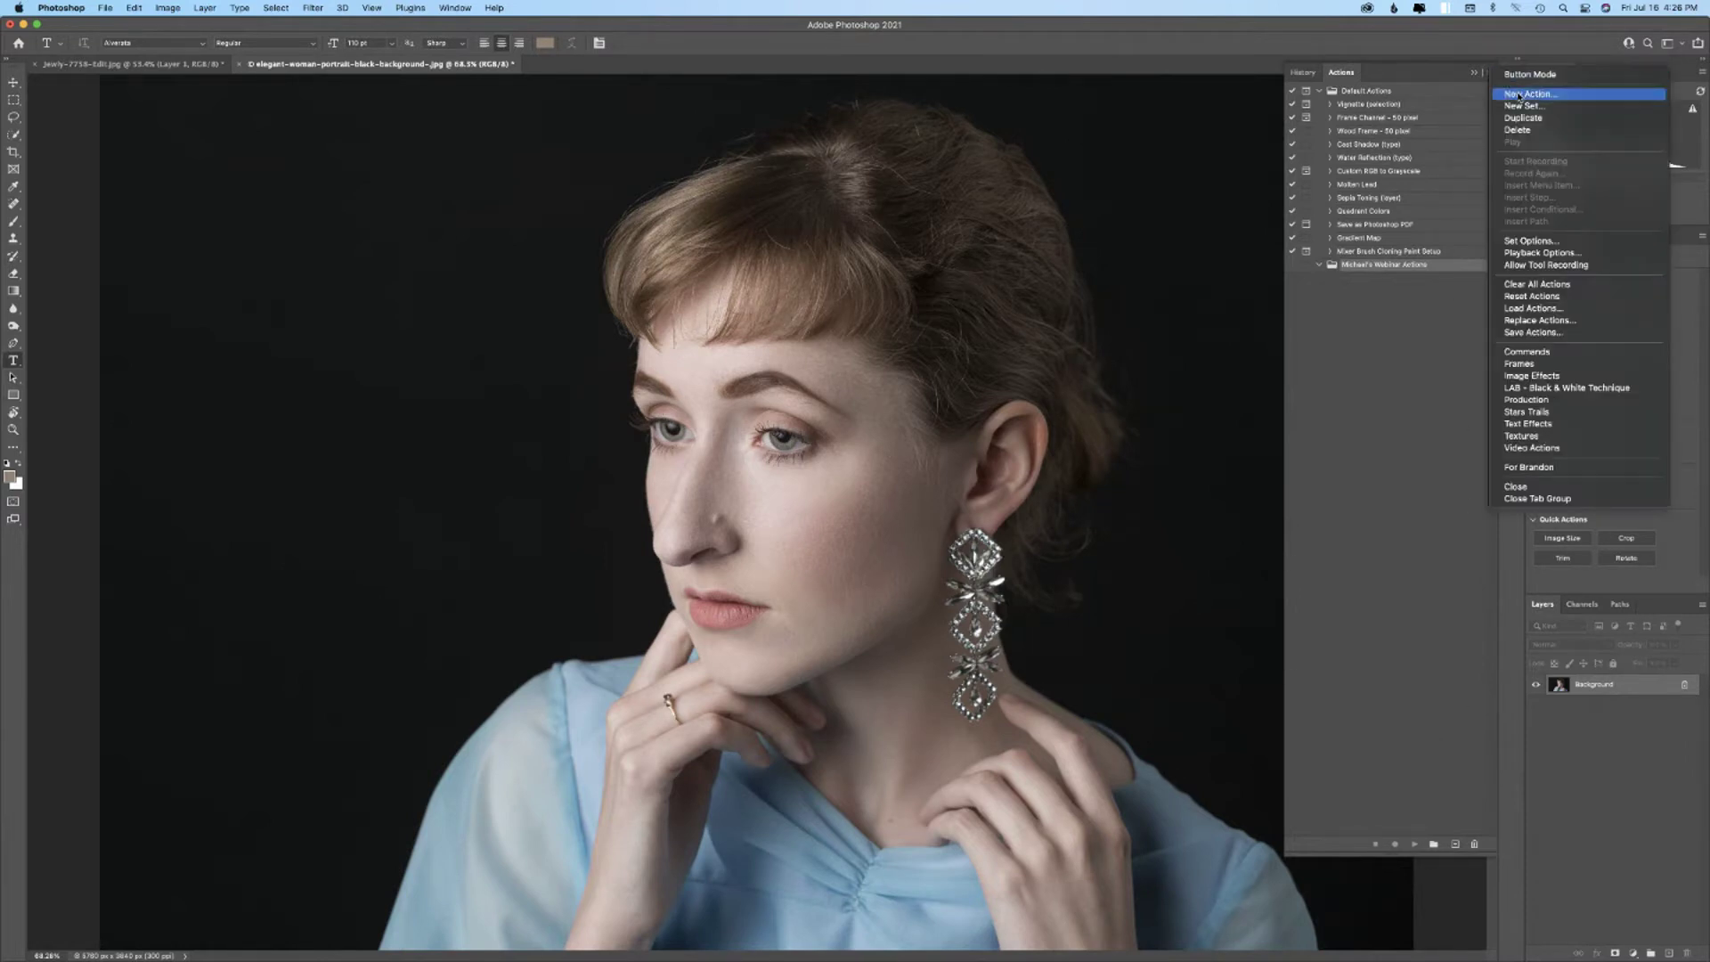
pyautogui.click(1520, 94)
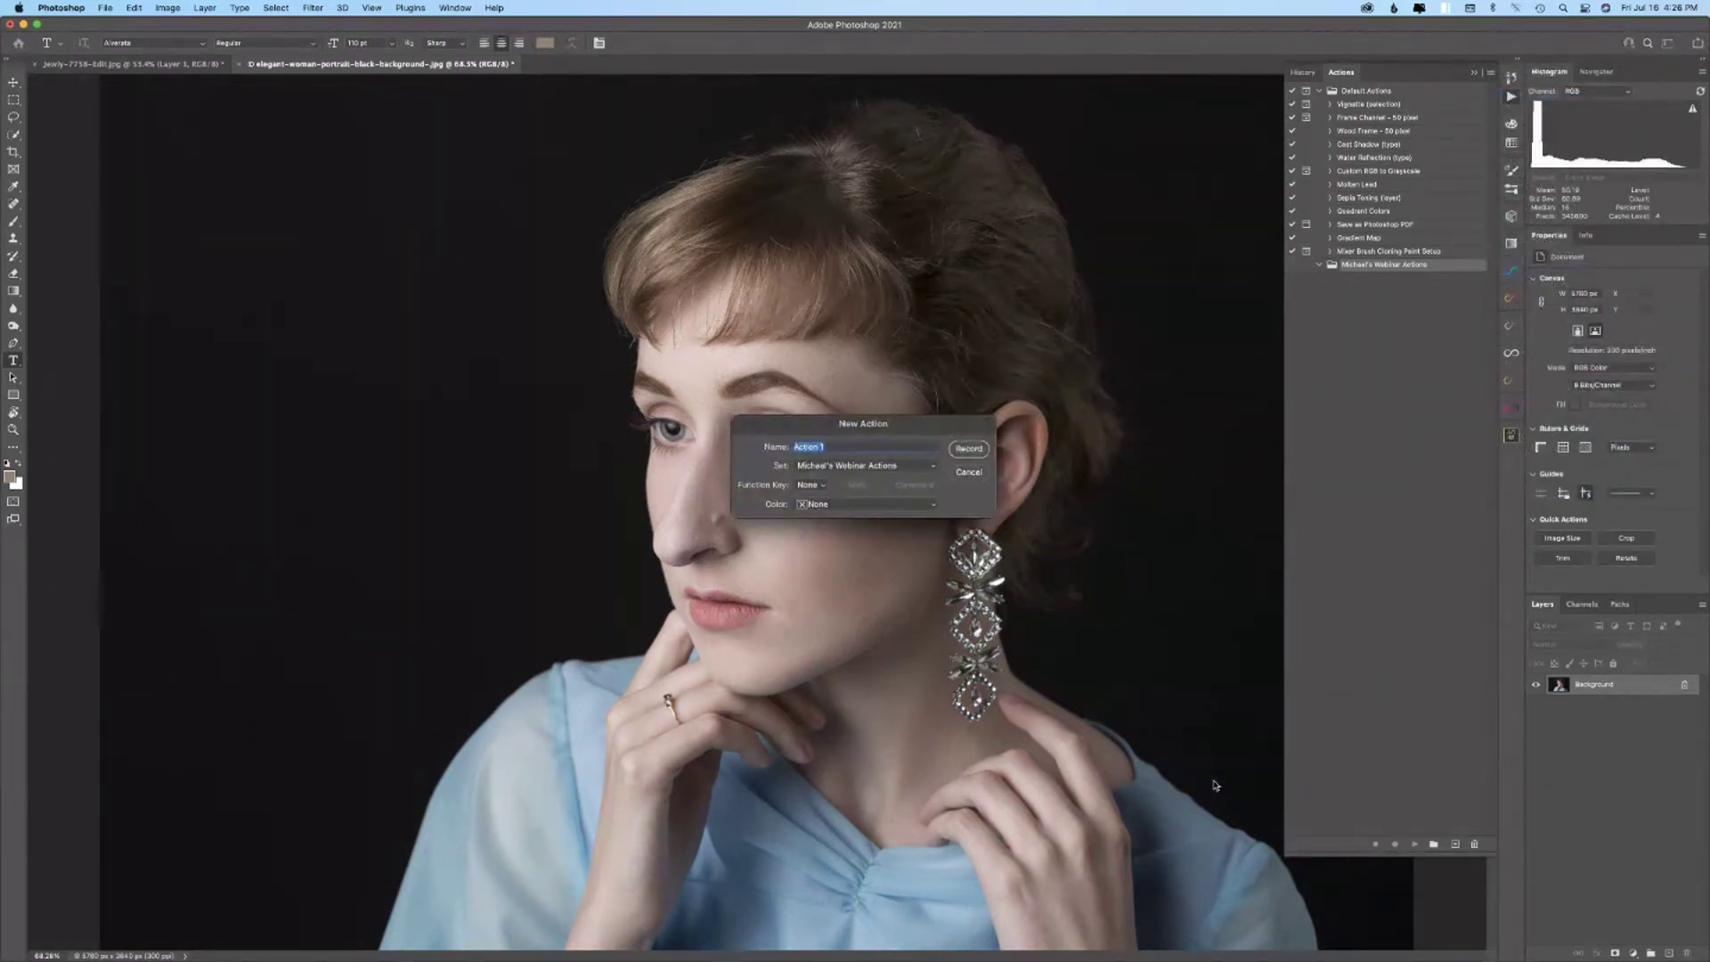
pyautogui.write('Movs Around Layers')
pyautogui.click(837, 504)
pyautogui.click(824, 534)
pyautogui.click(968, 449)
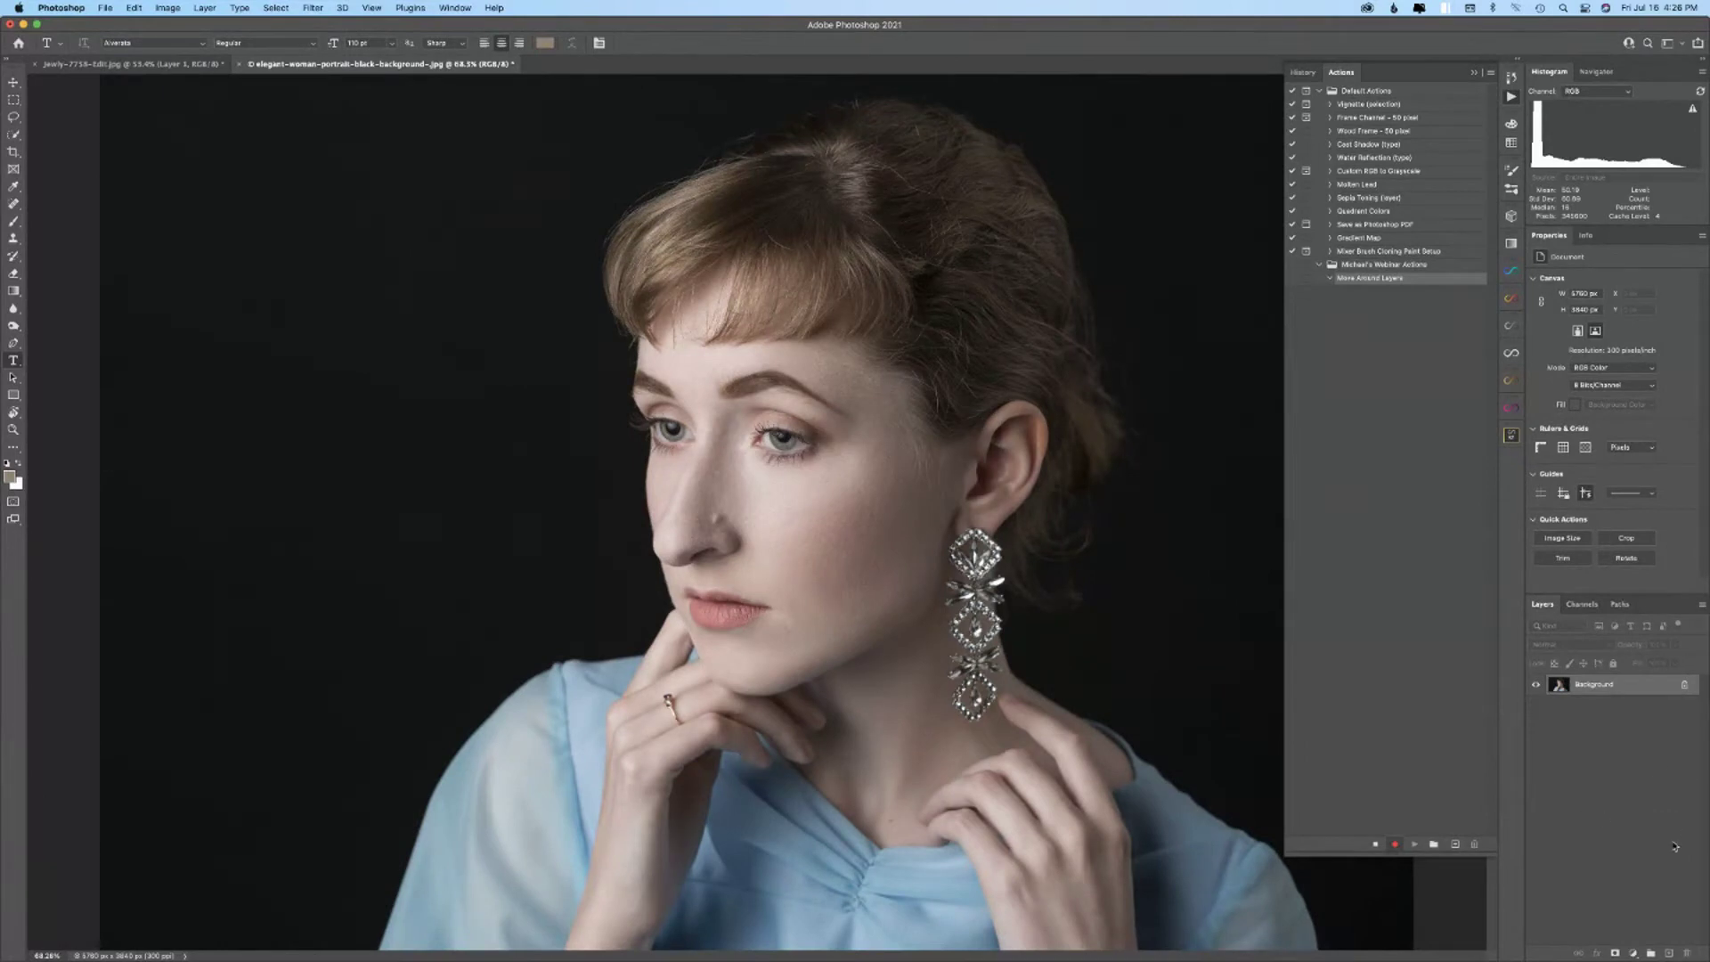
# - Add a blank layer above the Background, followed by Hue/Saturation, Color Lookup, Levels and Channel Mixer adjustment layers
pyautogui.click(1668, 954)
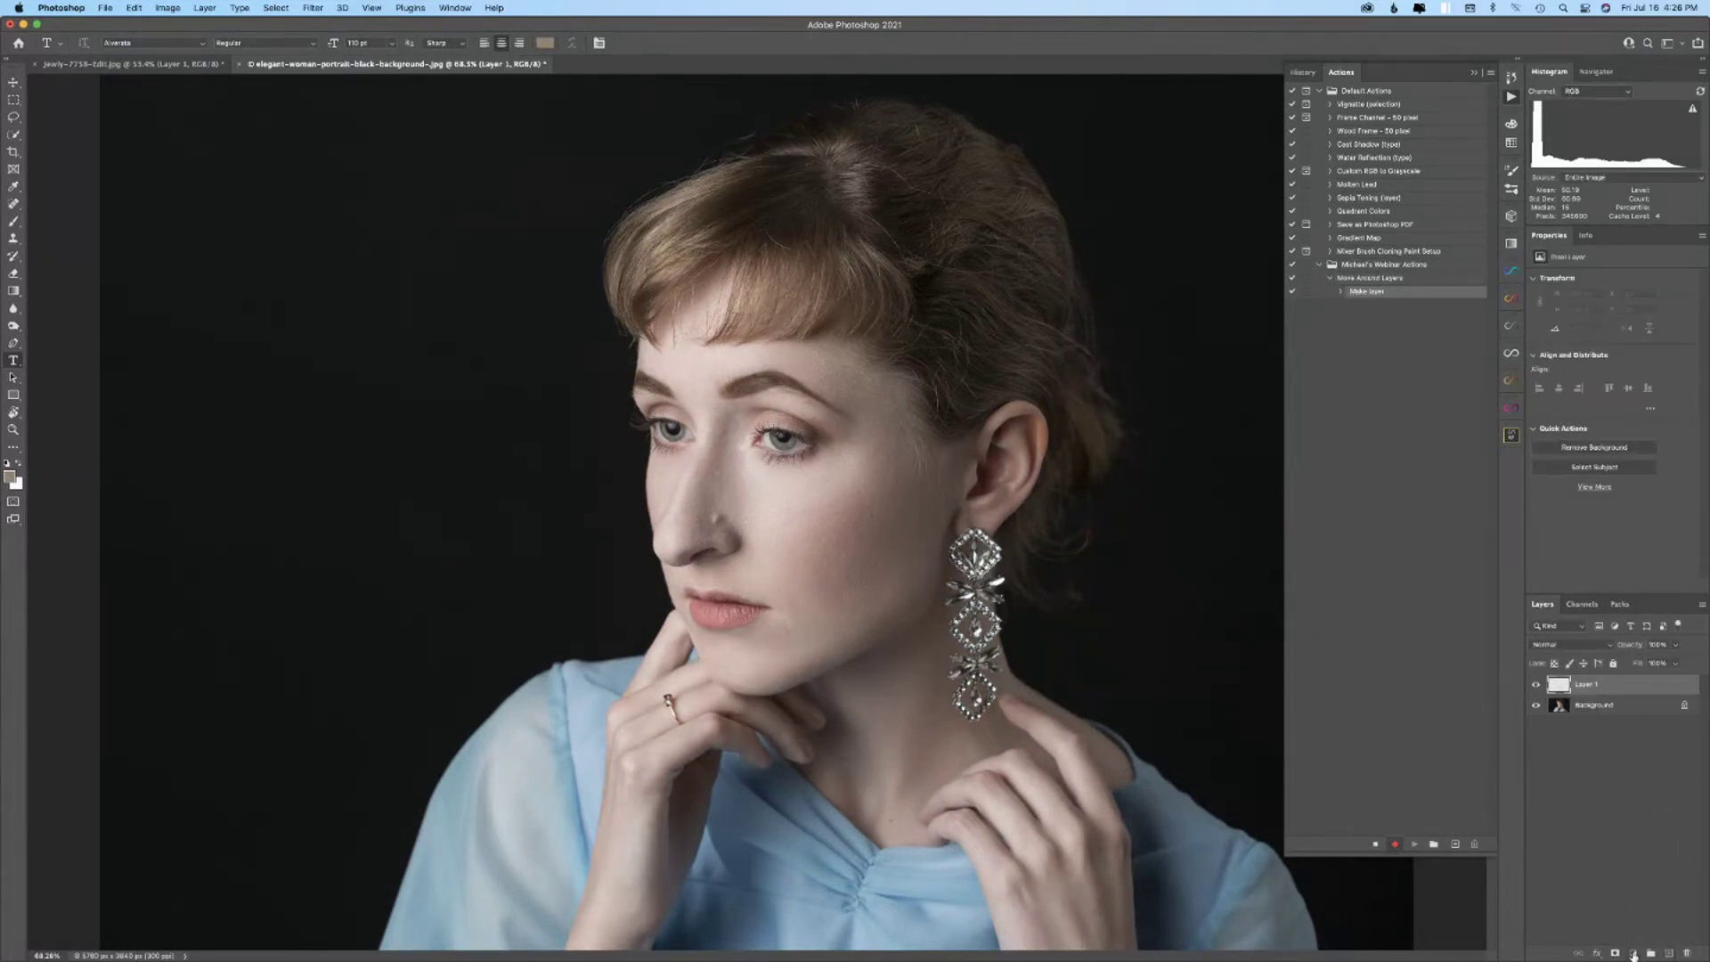
pyautogui.click(1634, 952)
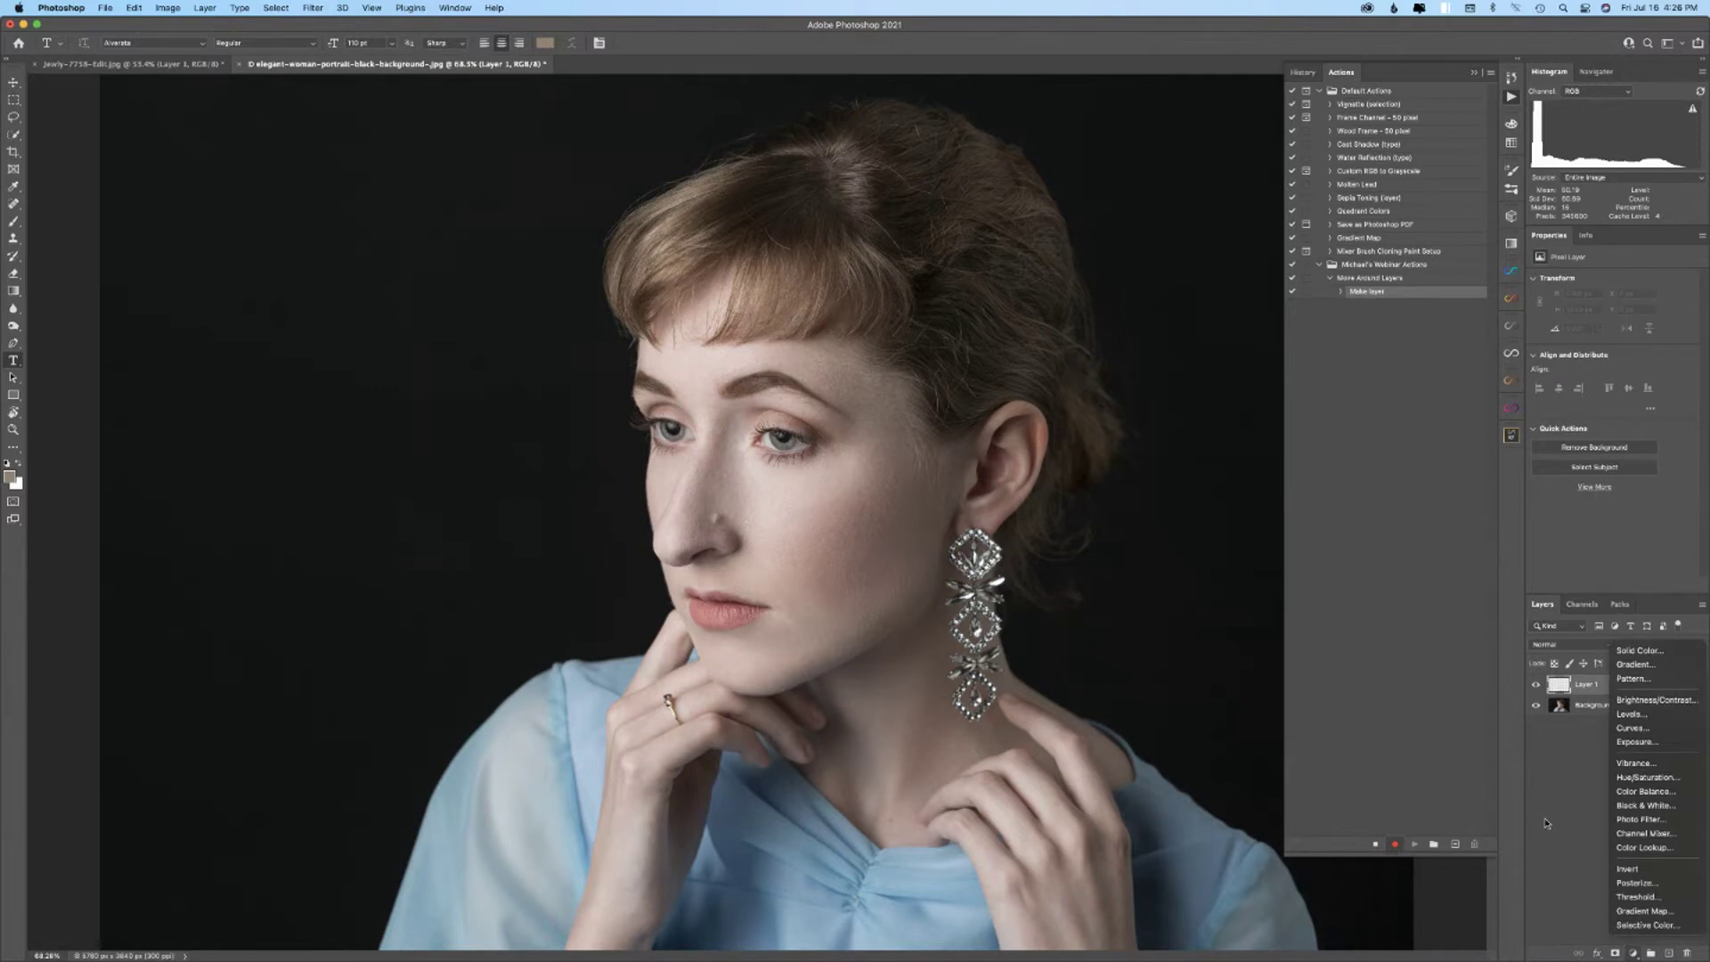
pyautogui.click(1641, 777)
pyautogui.click(1633, 954)
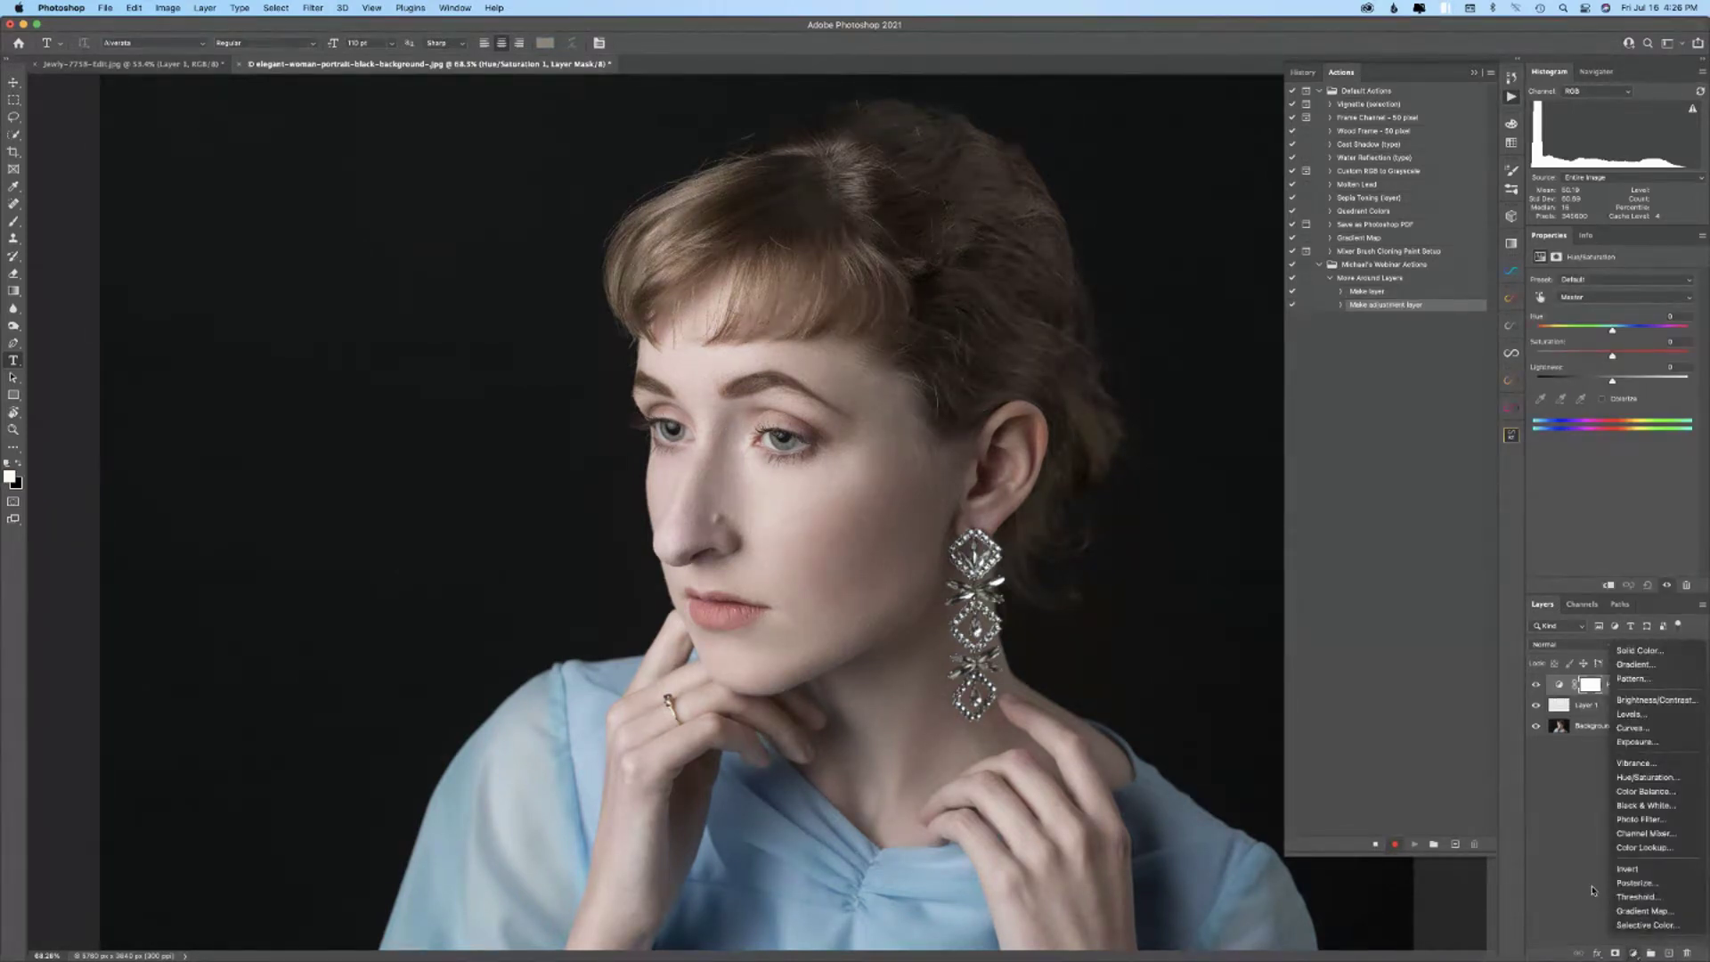
pyautogui.click(1648, 846)
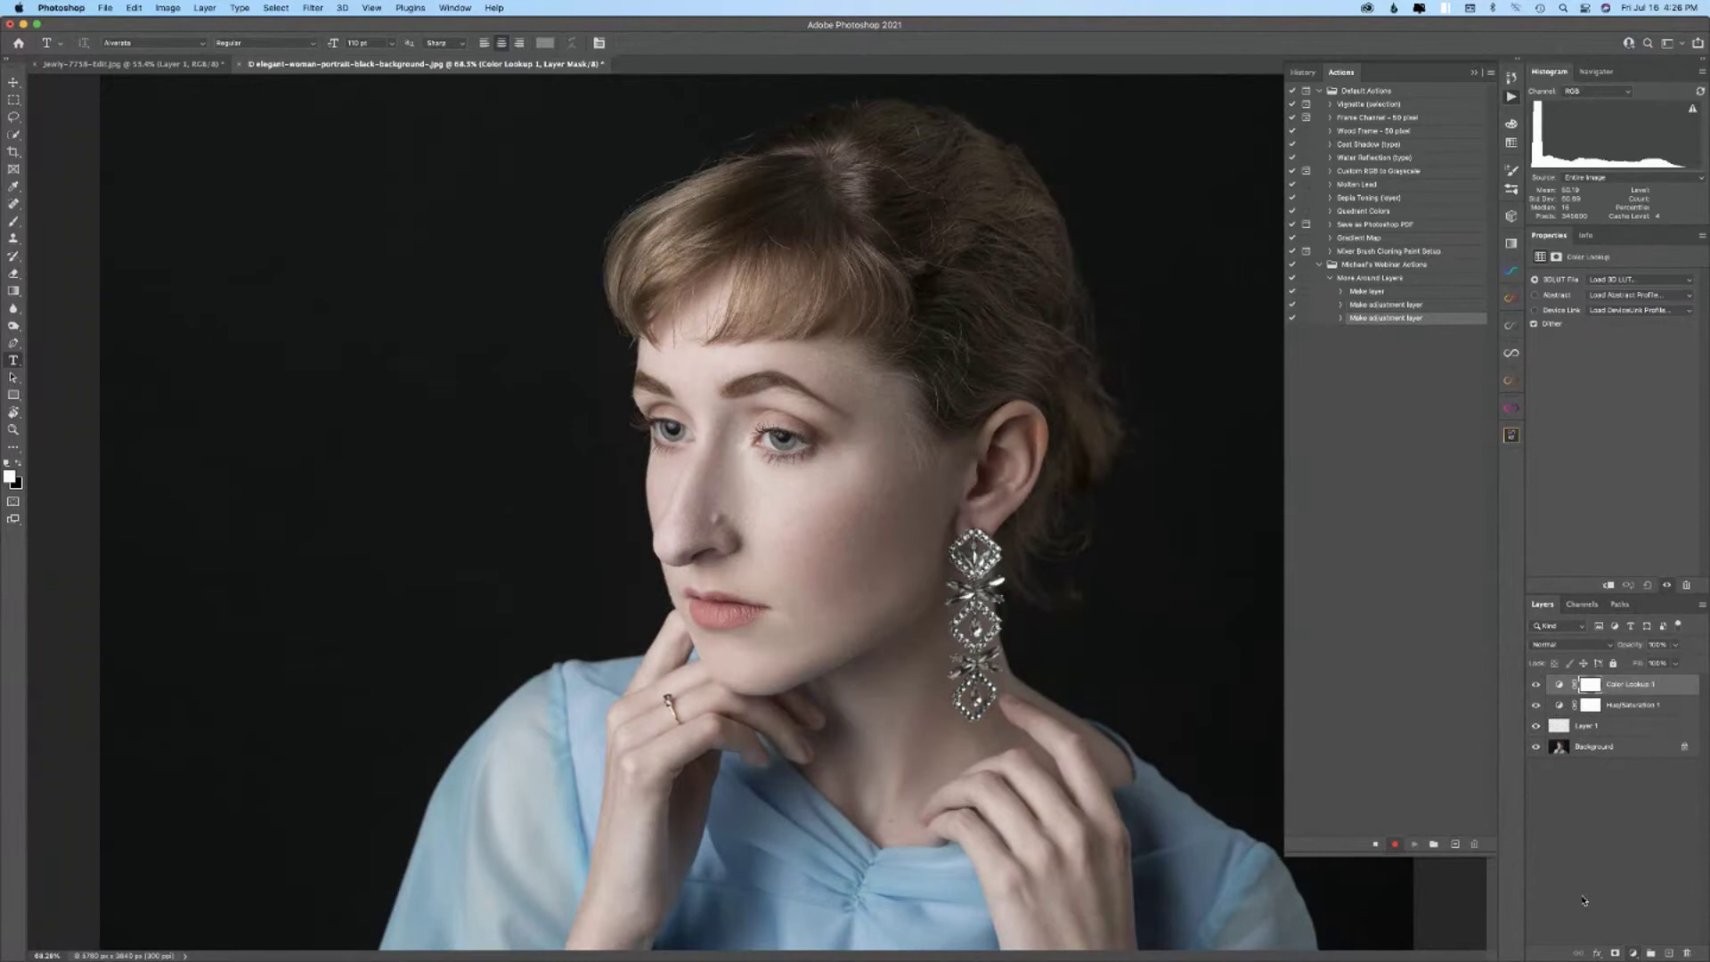
pyautogui.click(1634, 953)
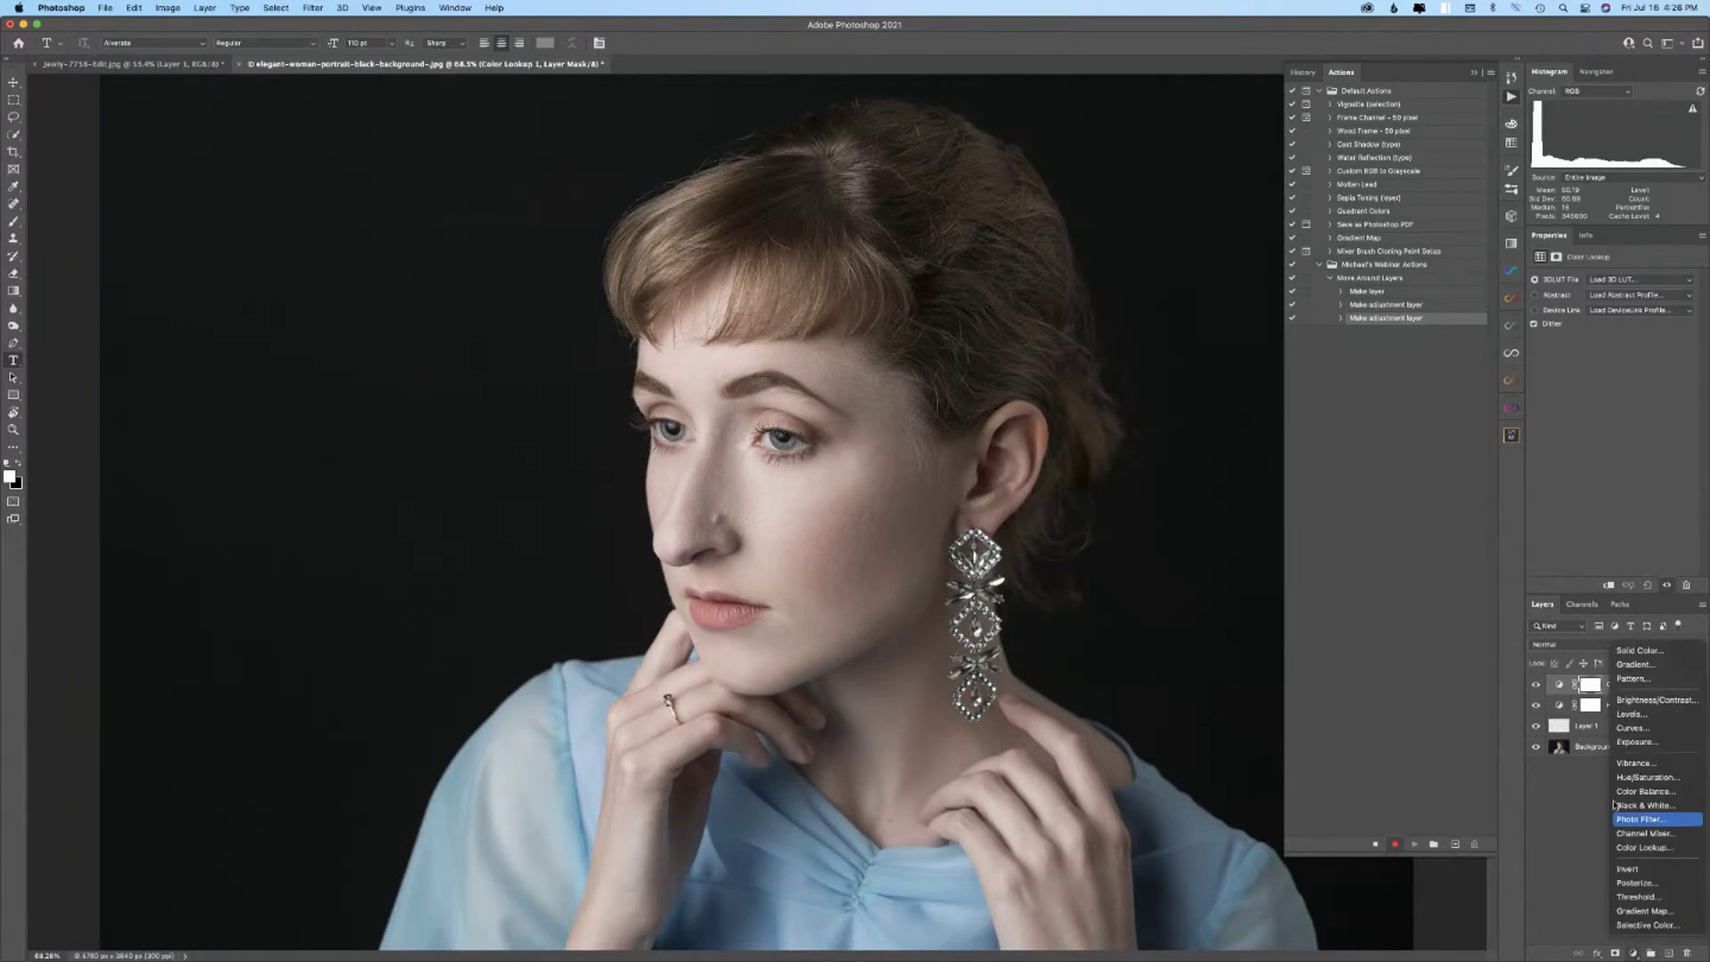
pyautogui.click(1622, 716)
pyautogui.click(1635, 953)
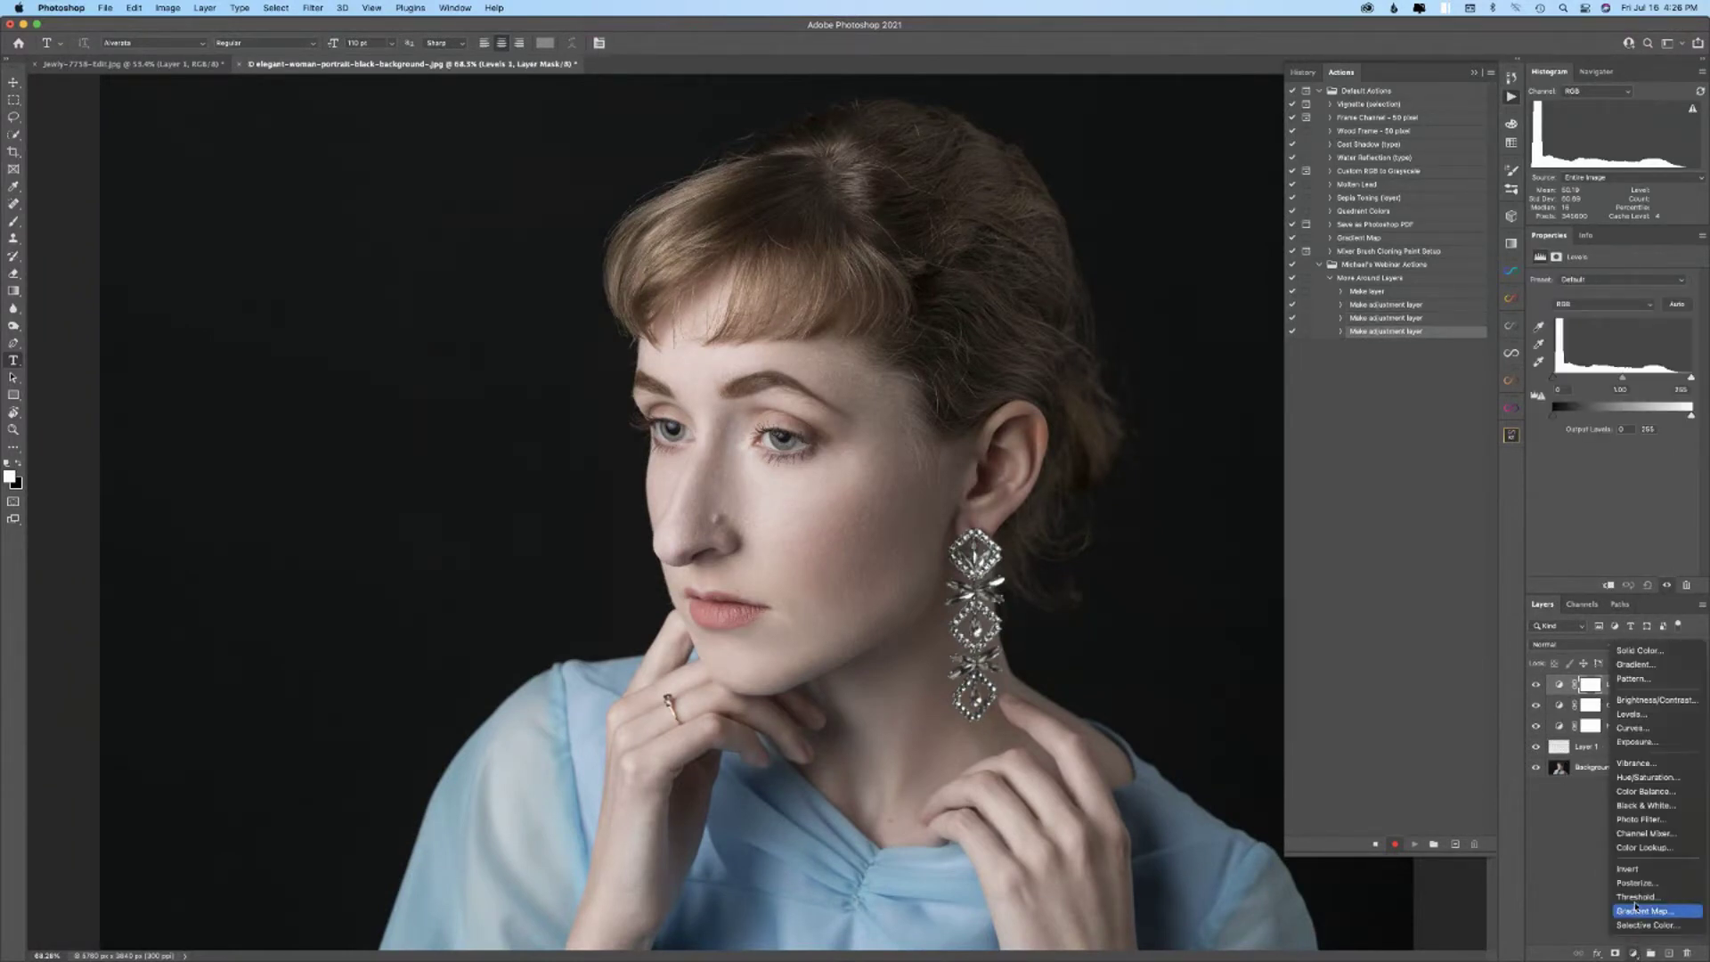
pyautogui.click(1646, 833)
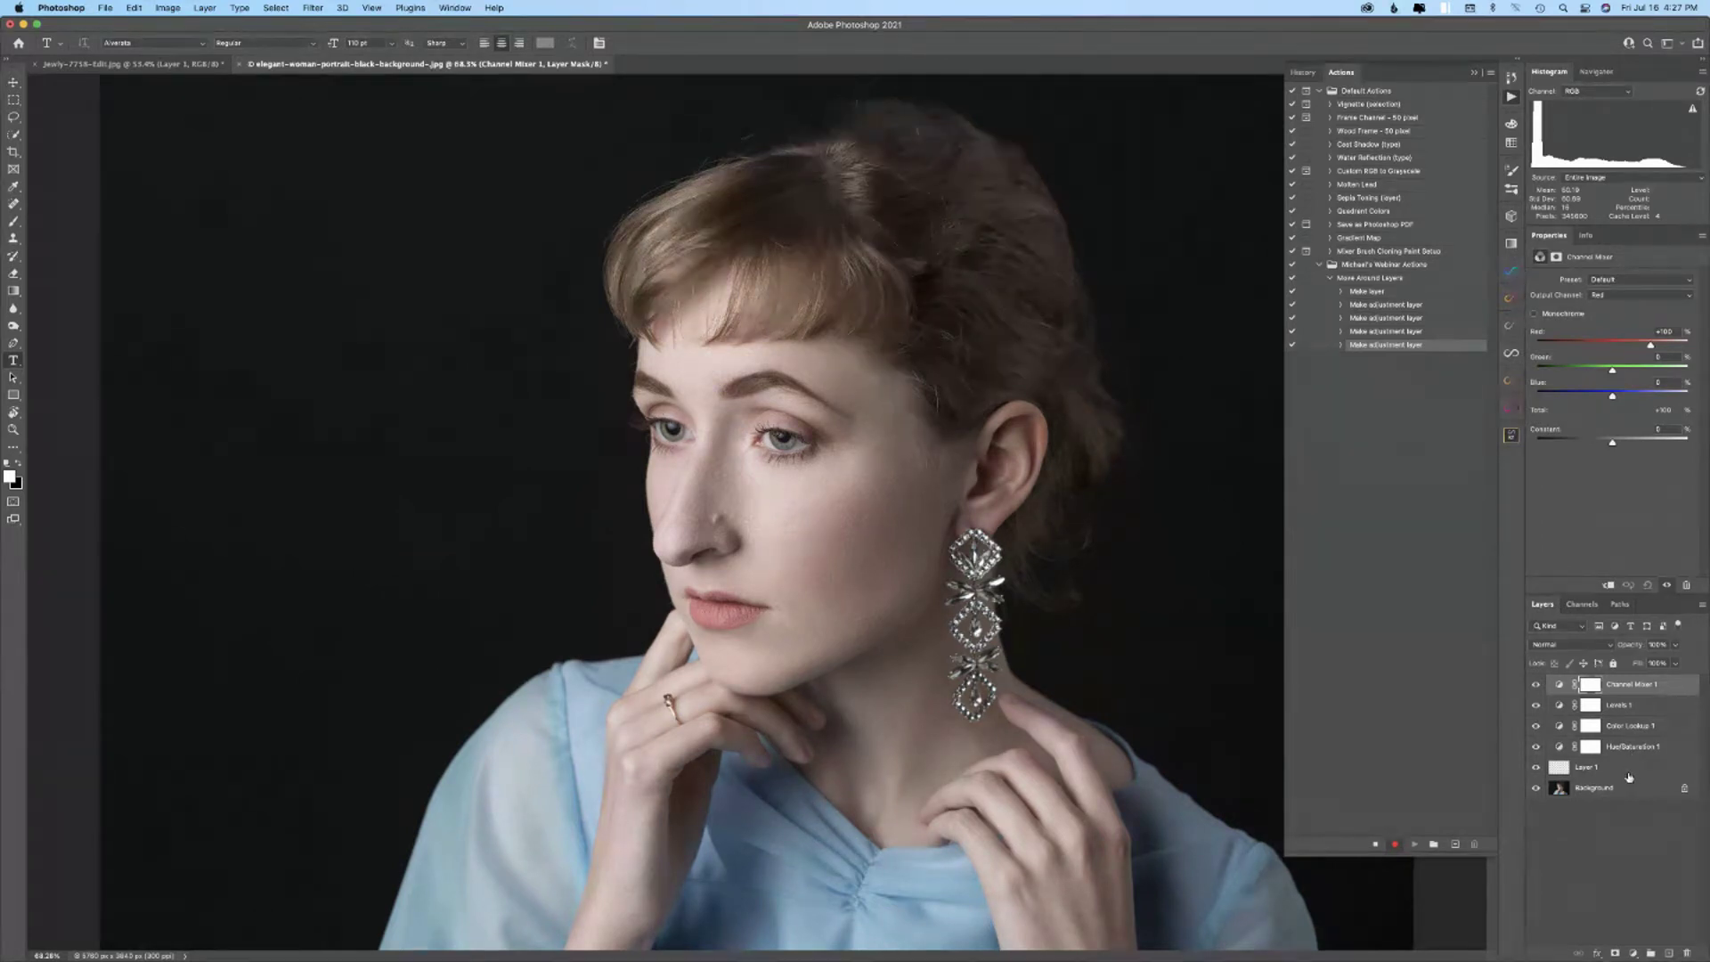
# - Select the Levels 1 layer by name, stop recording, and delete the recorded layer selection from the action
pyautogui.click(1642, 707)
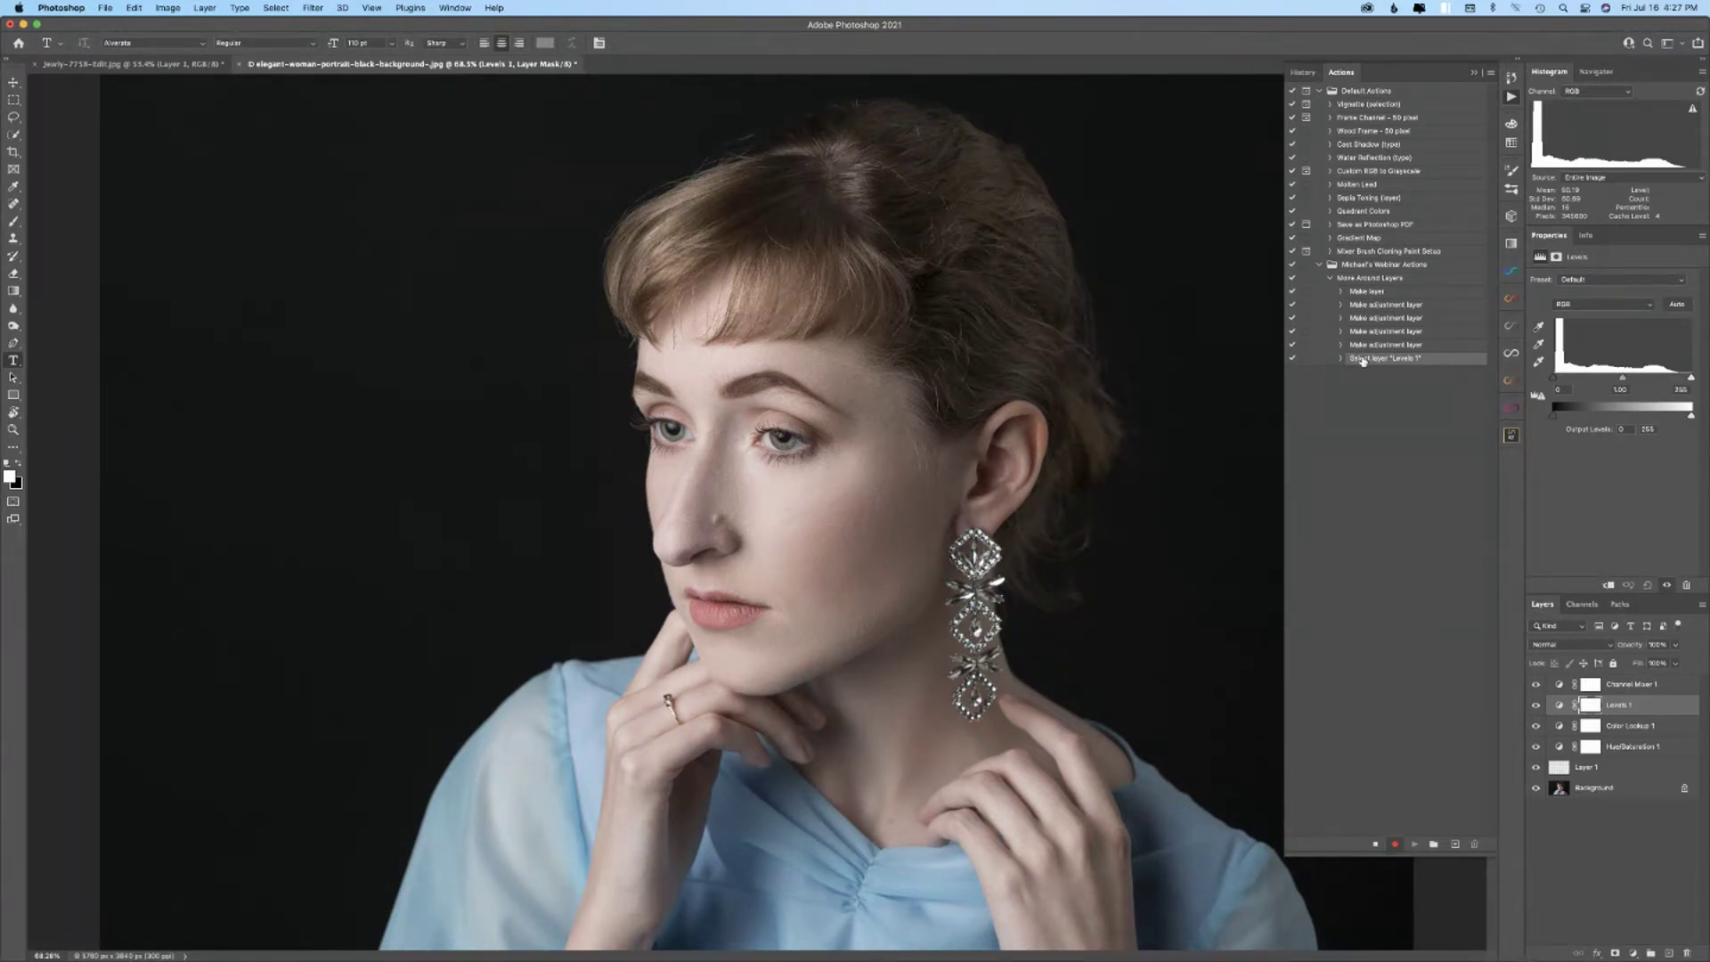
pyautogui.click(1375, 843)
pyautogui.moveTo(1381, 360); pyautogui.dragTo(1474, 842)
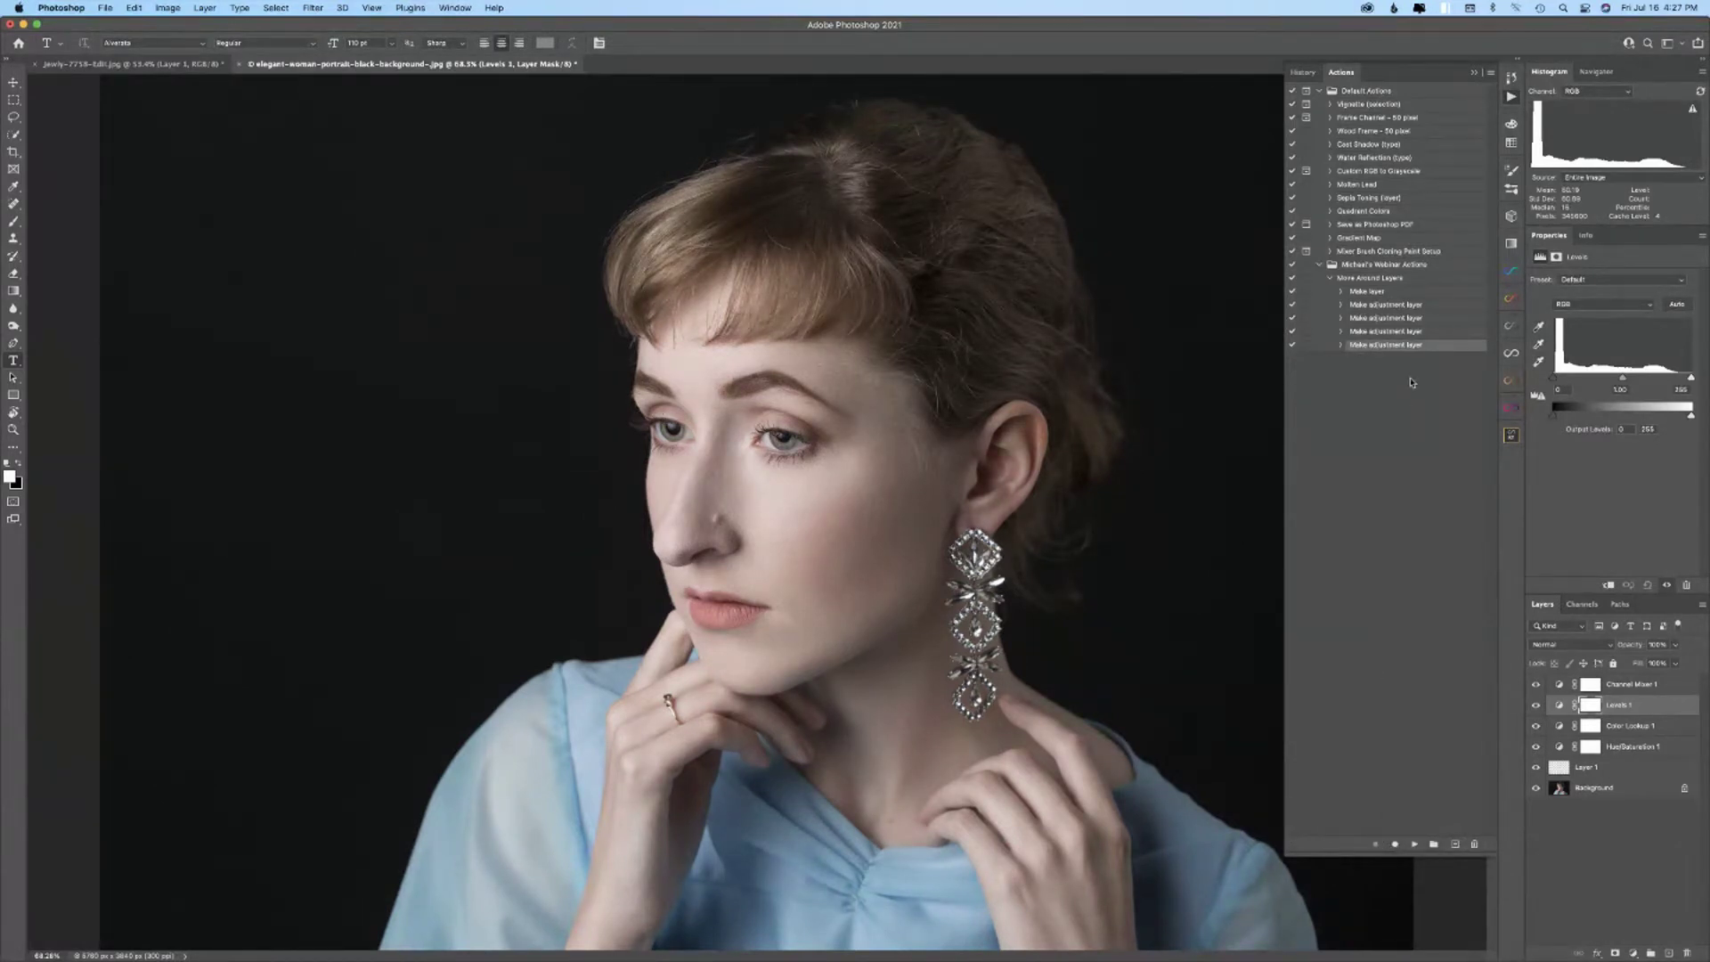
# - Resume recording the action and add a Brightness/Contrast adjustment layer directly above Levels 1
pyautogui.click(1395, 845)
pyautogui.click(1634, 953)
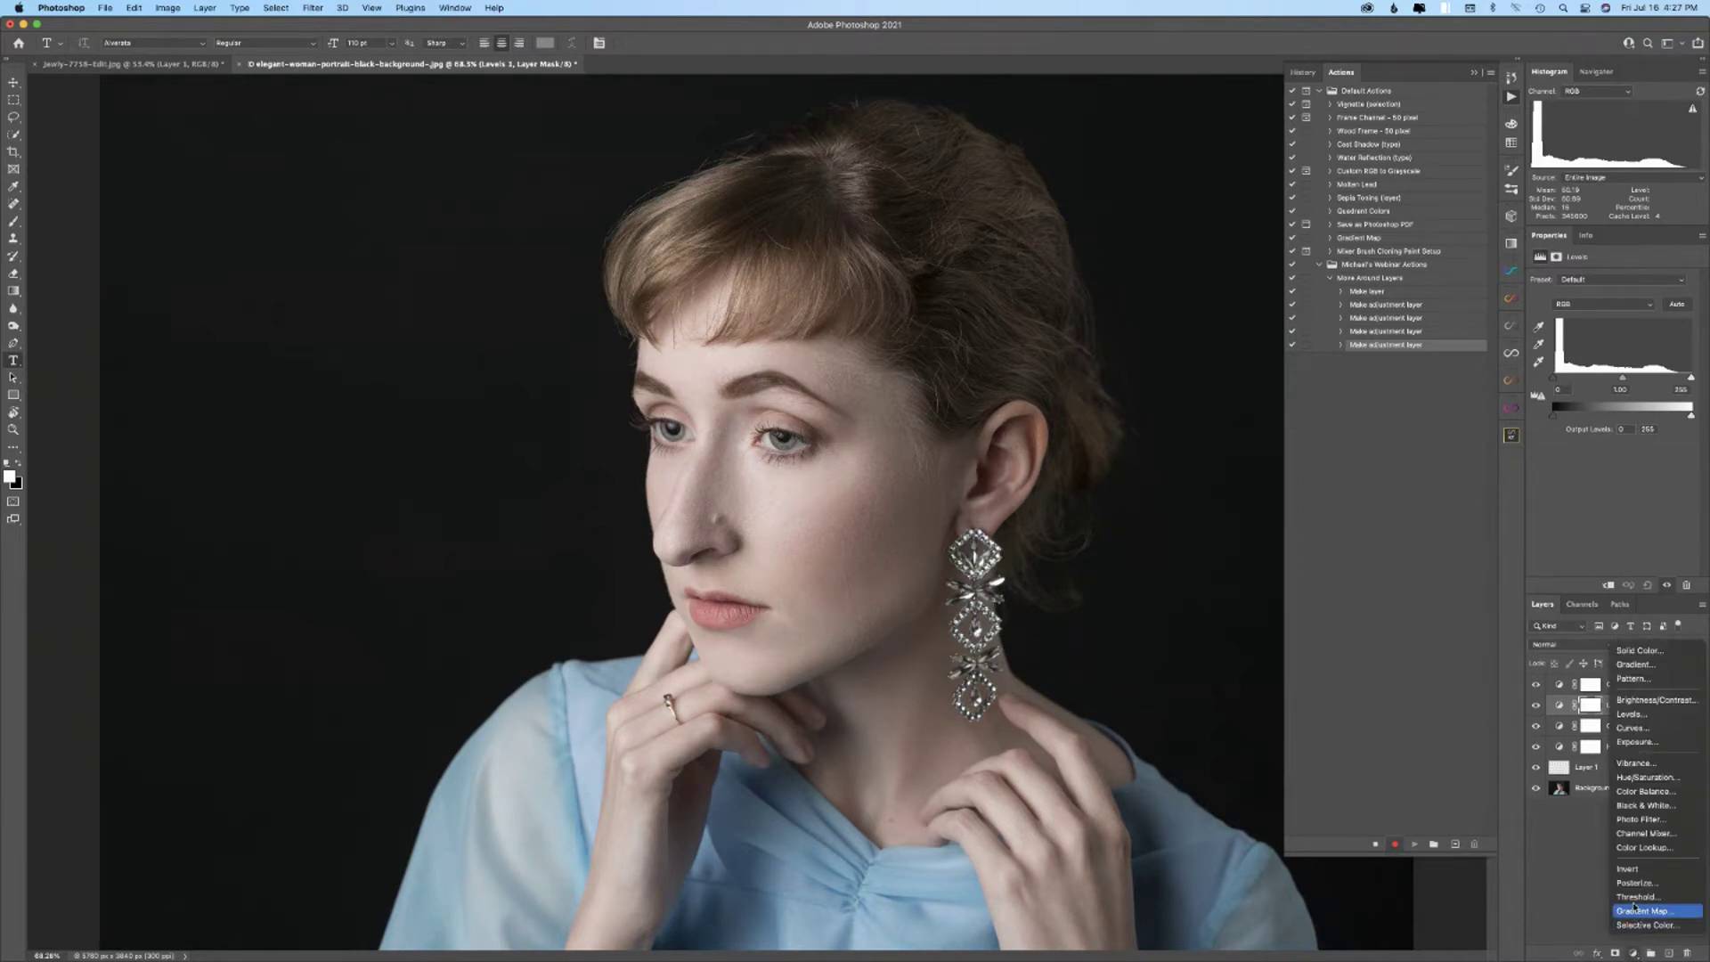
pyautogui.click(1638, 701)
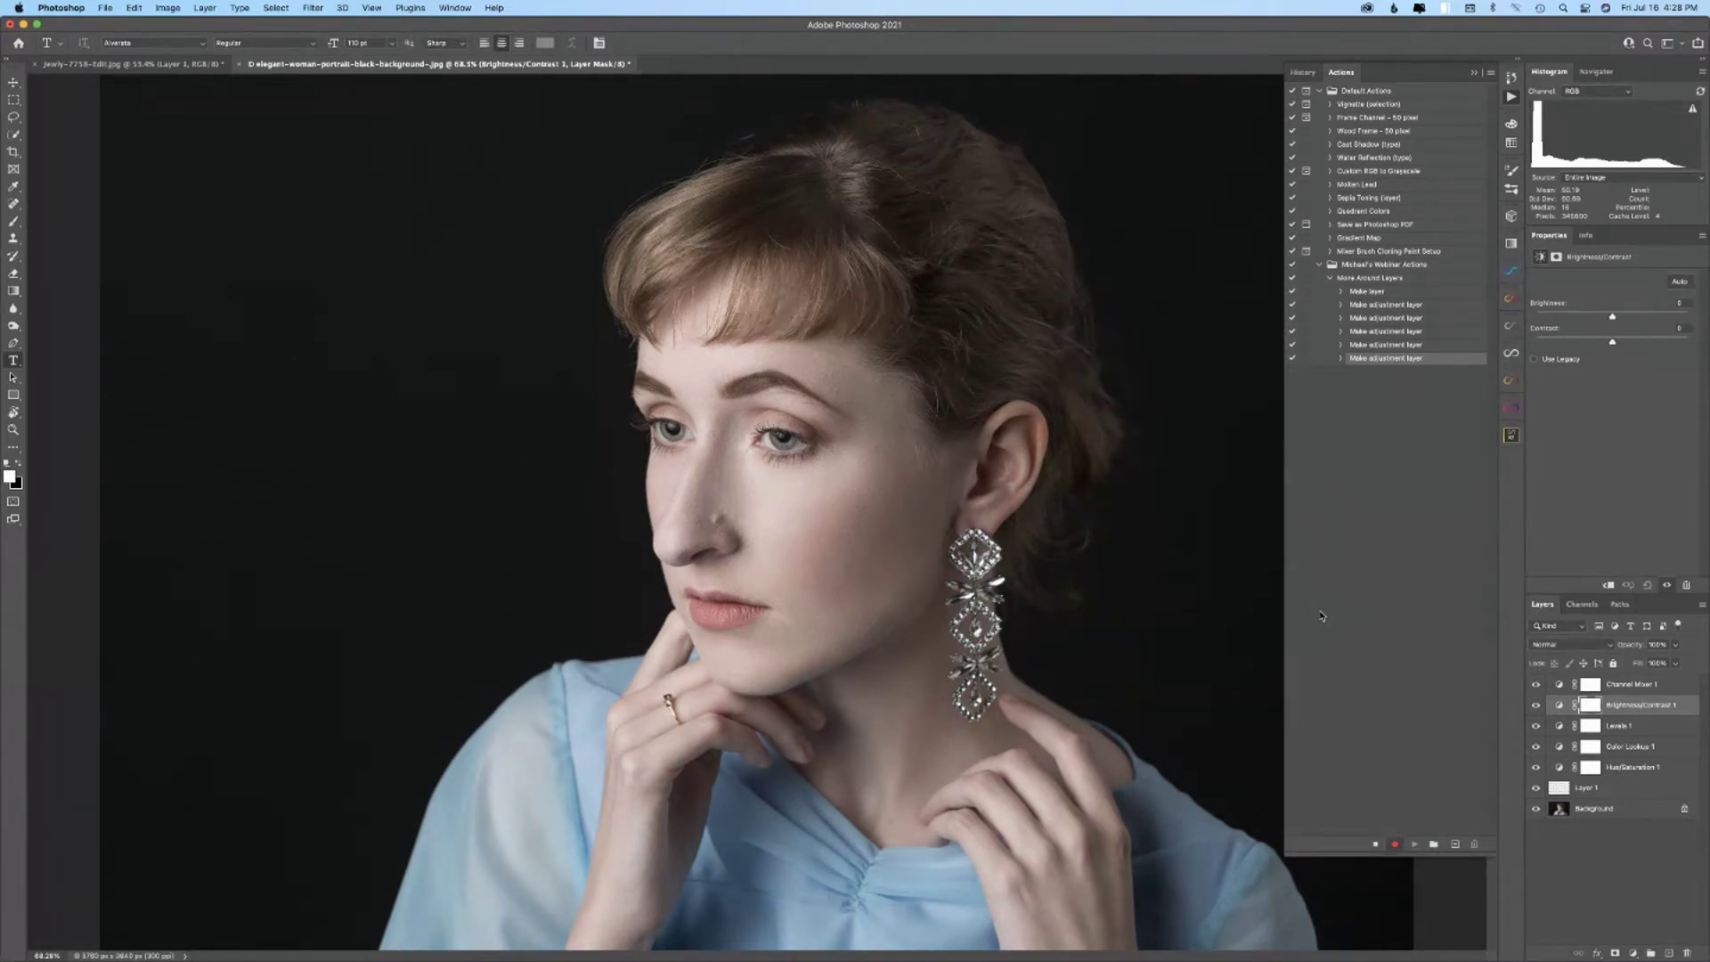
# - Record stepping the layer selection backward four layers to Layer 1 and forward four layers to Brightness/Contrast 1
pyautogui.hotkey('alt', '[')
pyautogui.hotkey('alt', '[')
pyautogui.hotkey('alt', '[')
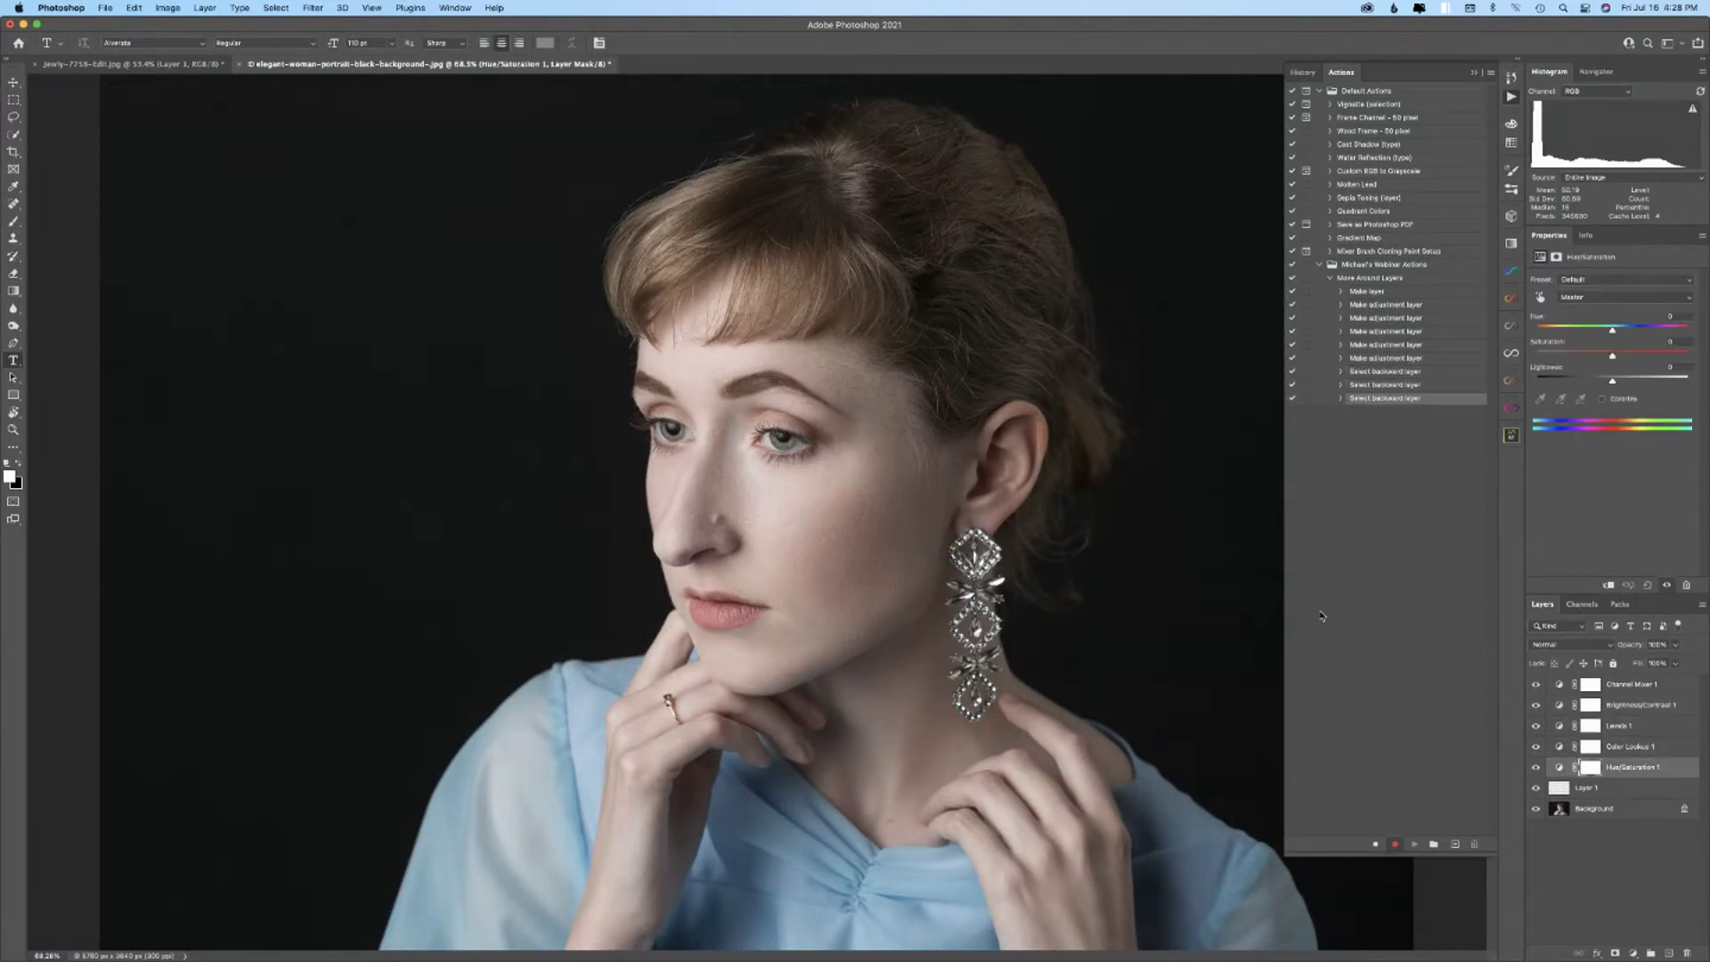
pyautogui.hotkey('alt', '[')
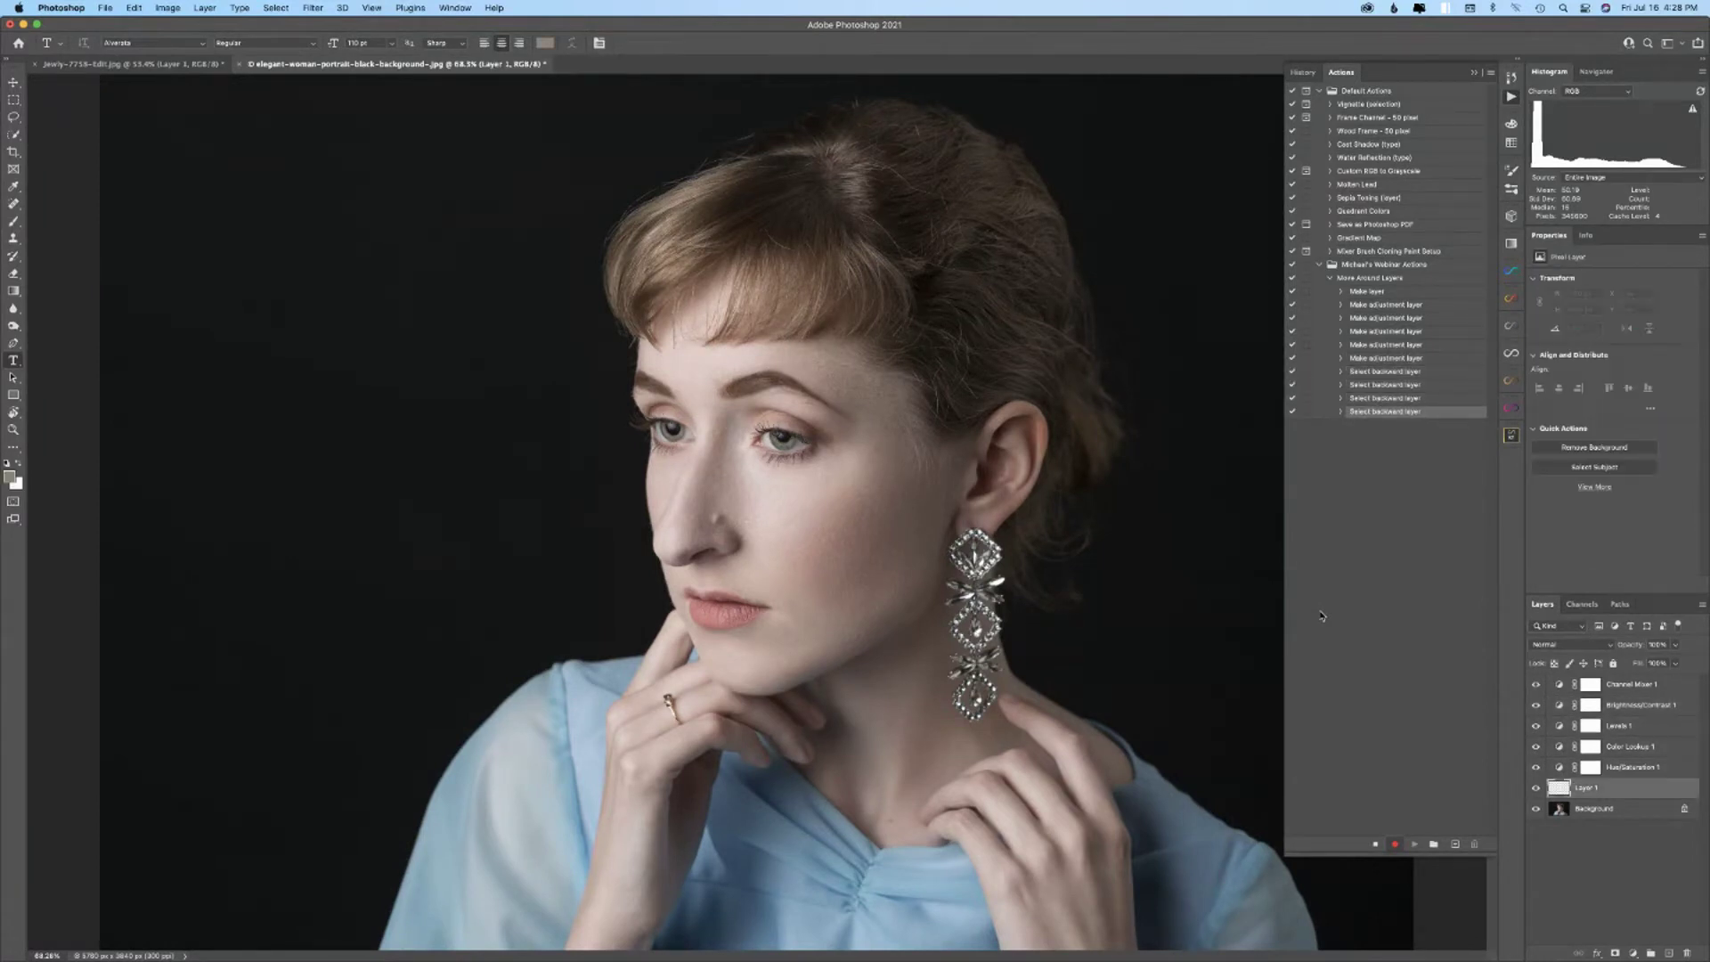
pyautogui.hotkey('alt', ']')
pyautogui.hotkey('alt', ']')
pyautogui.hotkey('alt', ']')
pyautogui.hotkey('alt', ']')
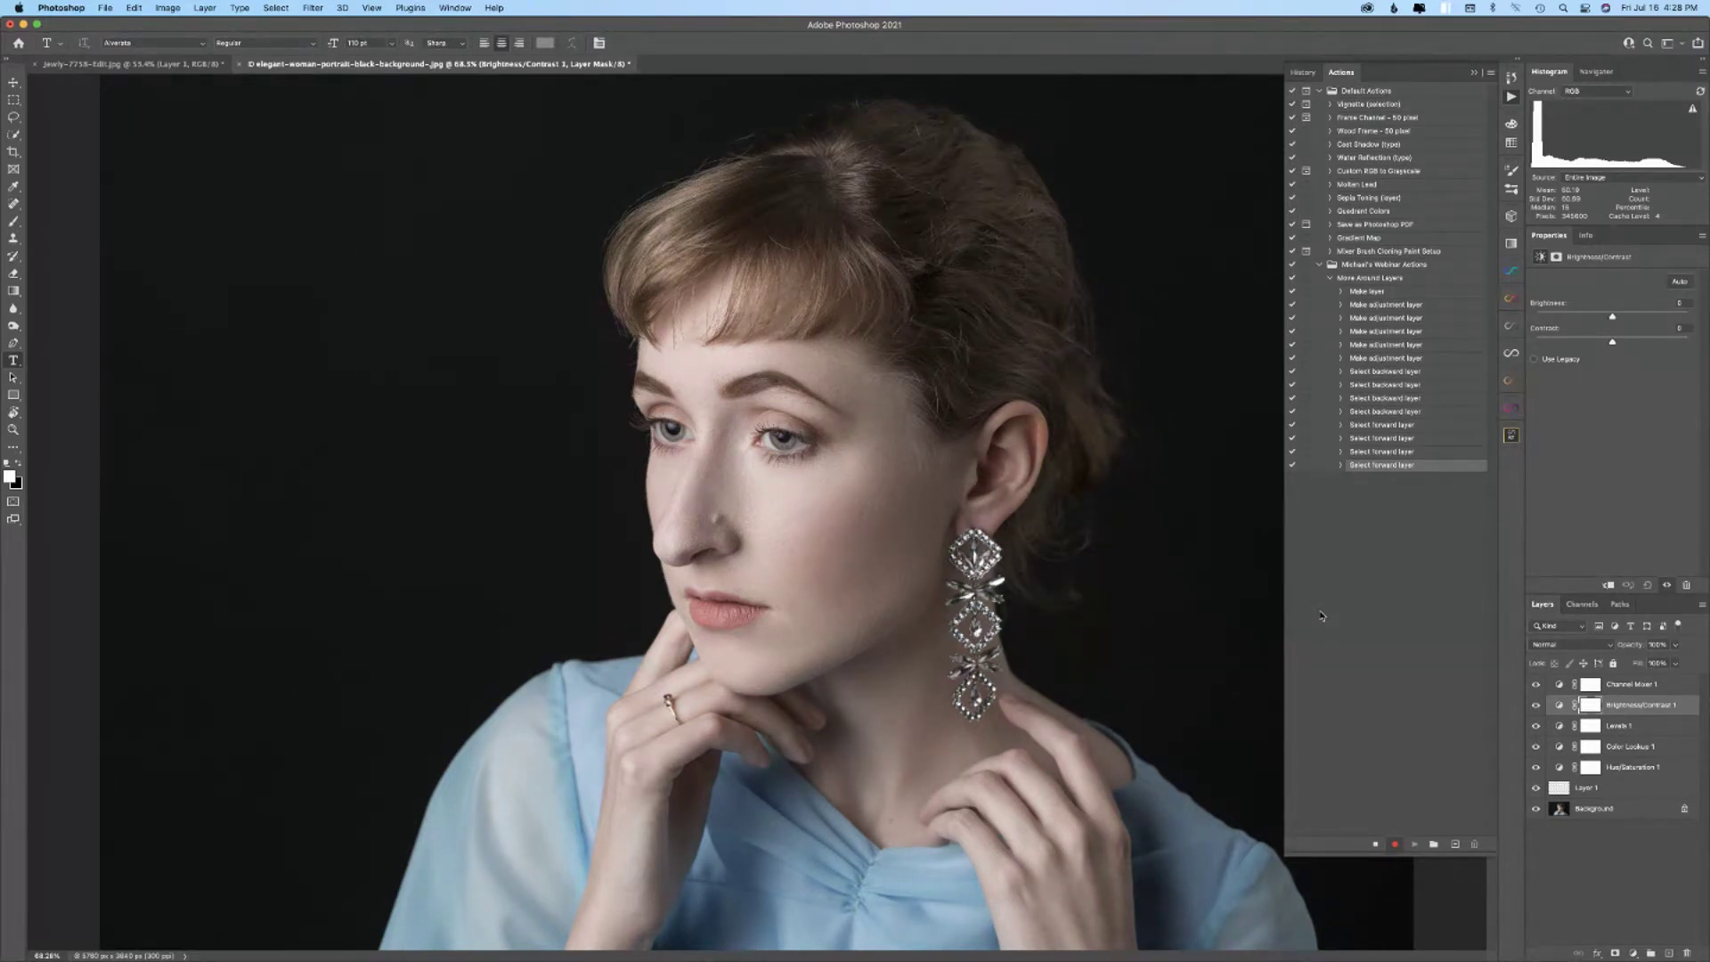
# - Record moving the Brightness/Contrast 1 layer down four positions in the stack and back up four positions
pyautogui.press('super+bracketleft')
pyautogui.press('super+bracketleft')
pyautogui.press('super+bracketleft')
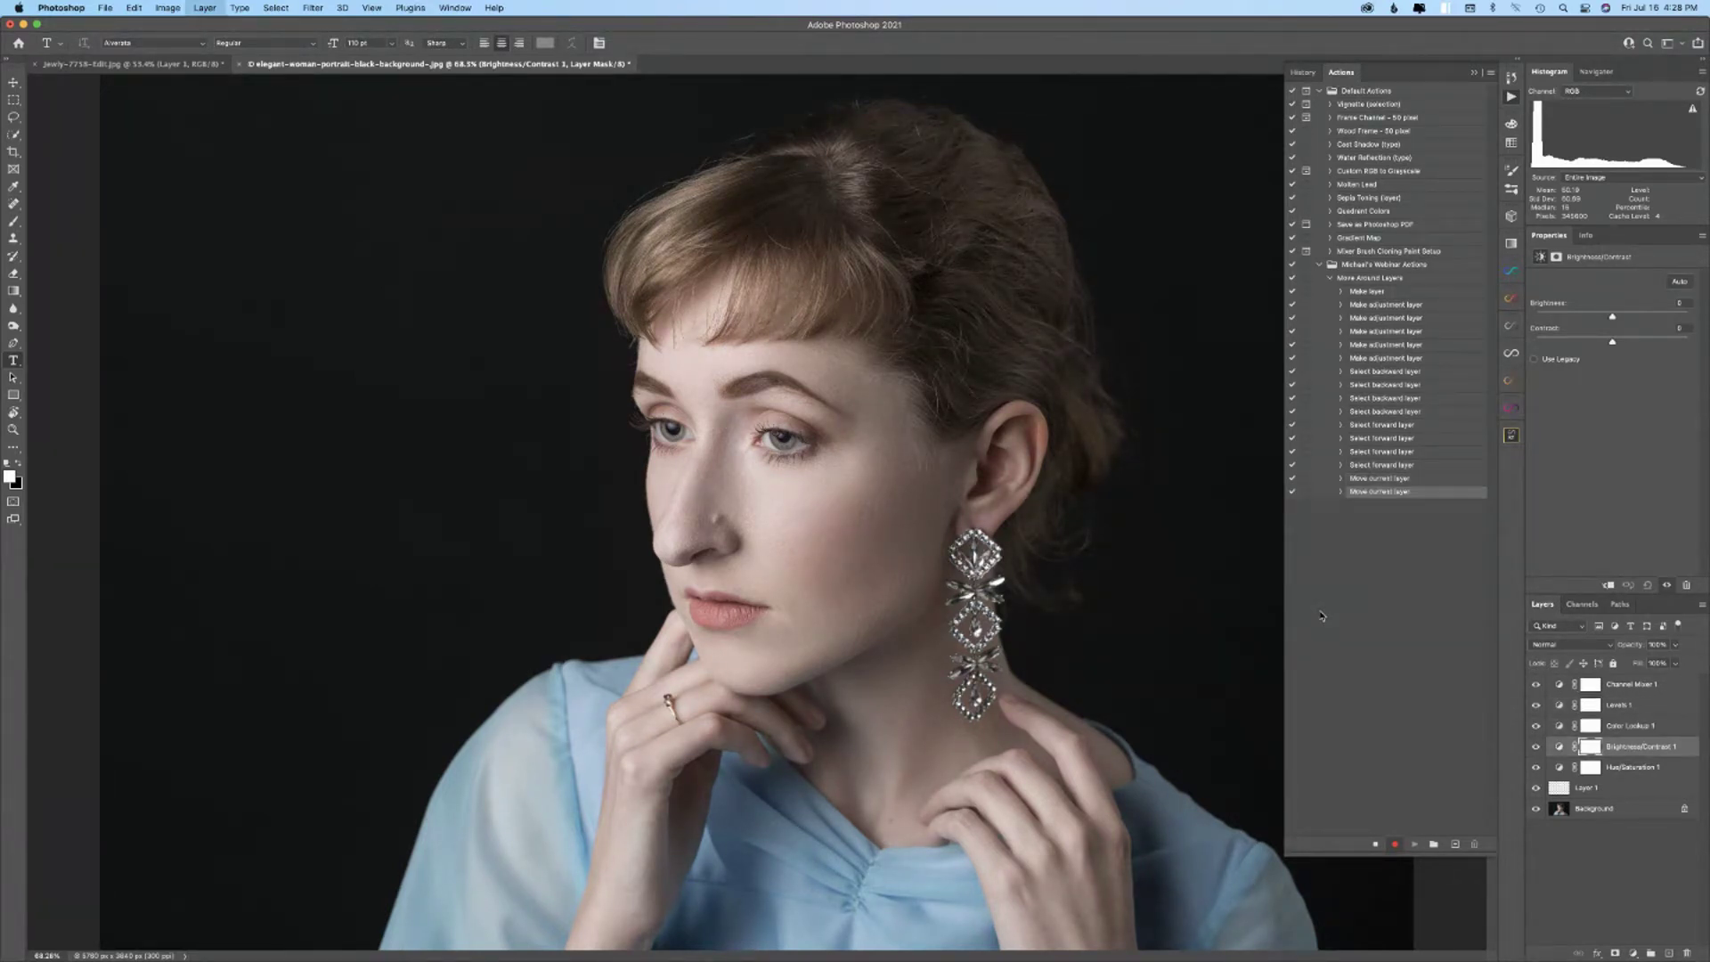
pyautogui.press('super+bracketleft')
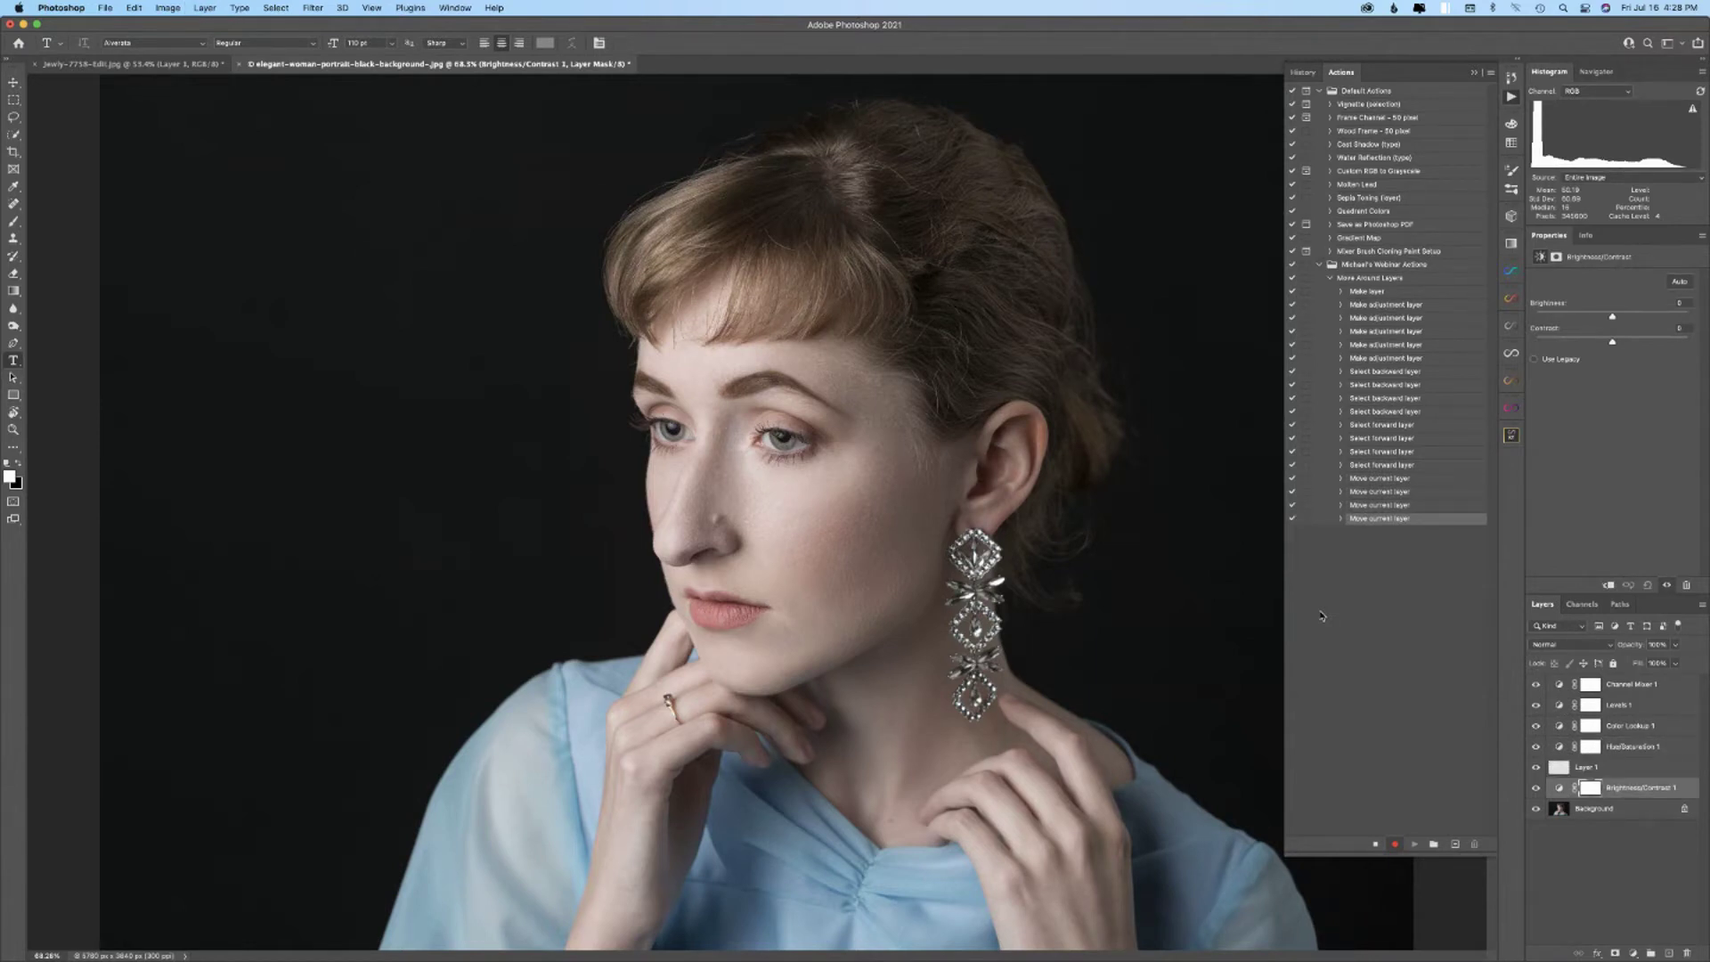
pyautogui.press('super+bracketright')
pyautogui.press('super+bracketright')
pyautogui.press('super+bracketright')
pyautogui.press('super+bracketright')
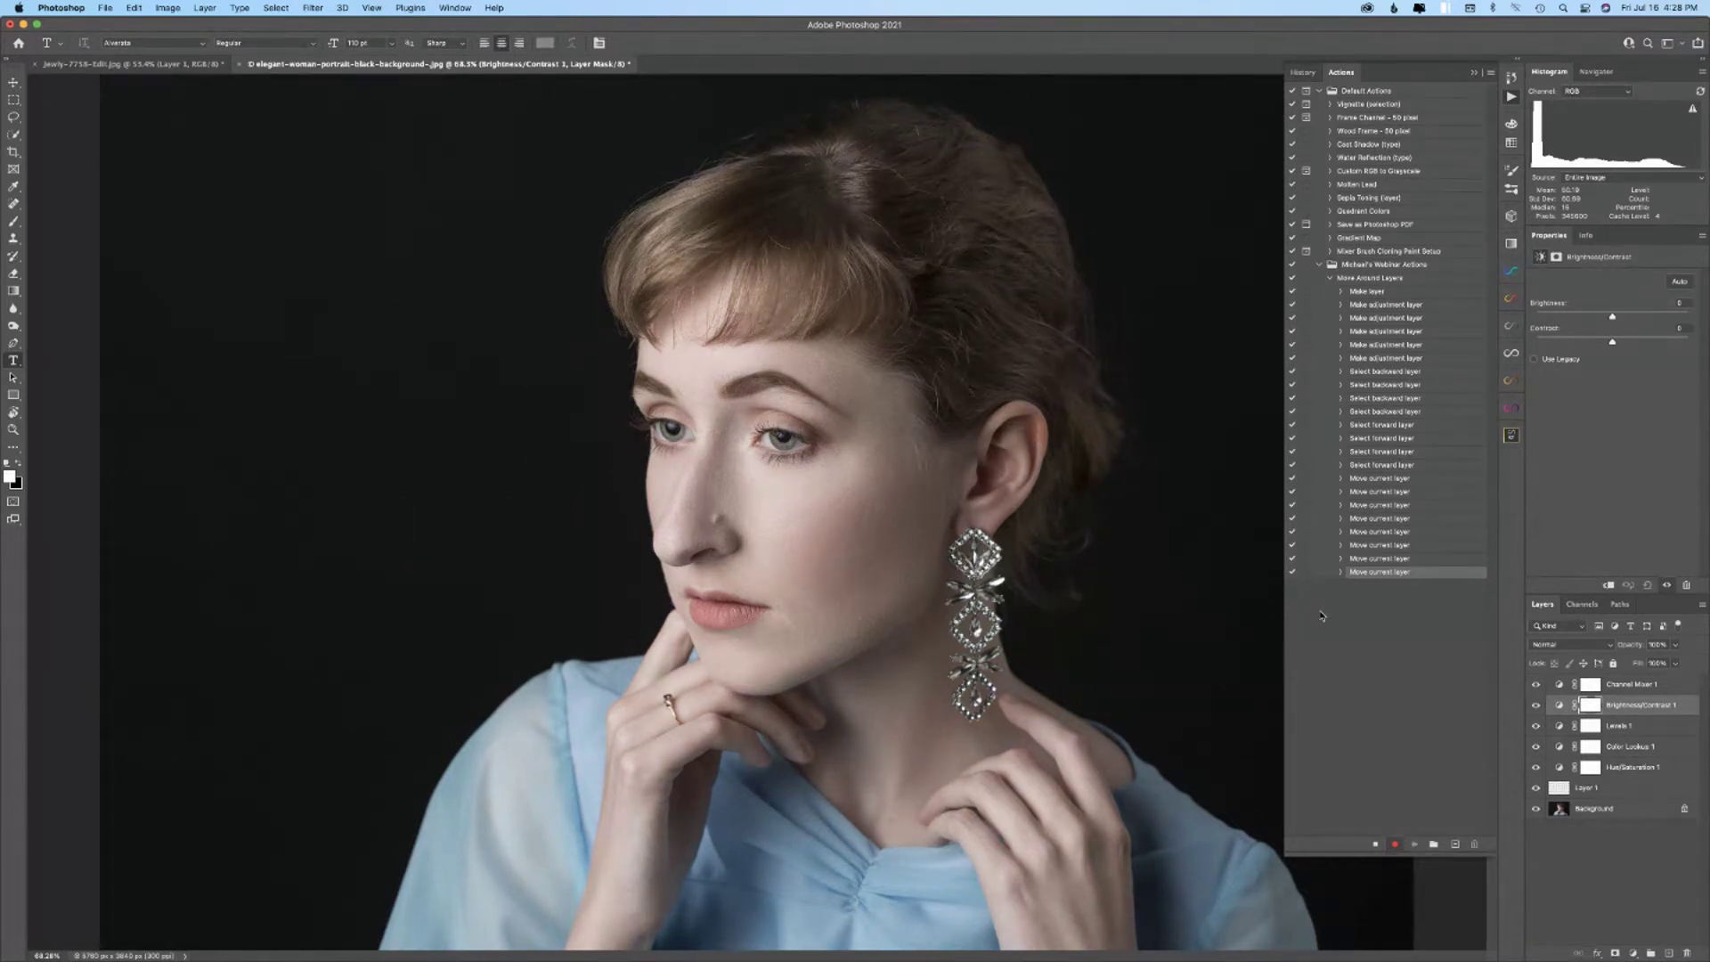
# - Record selecting the backmost layer and the frontmost layer of the stack
pyautogui.hotkey('alt', ',')
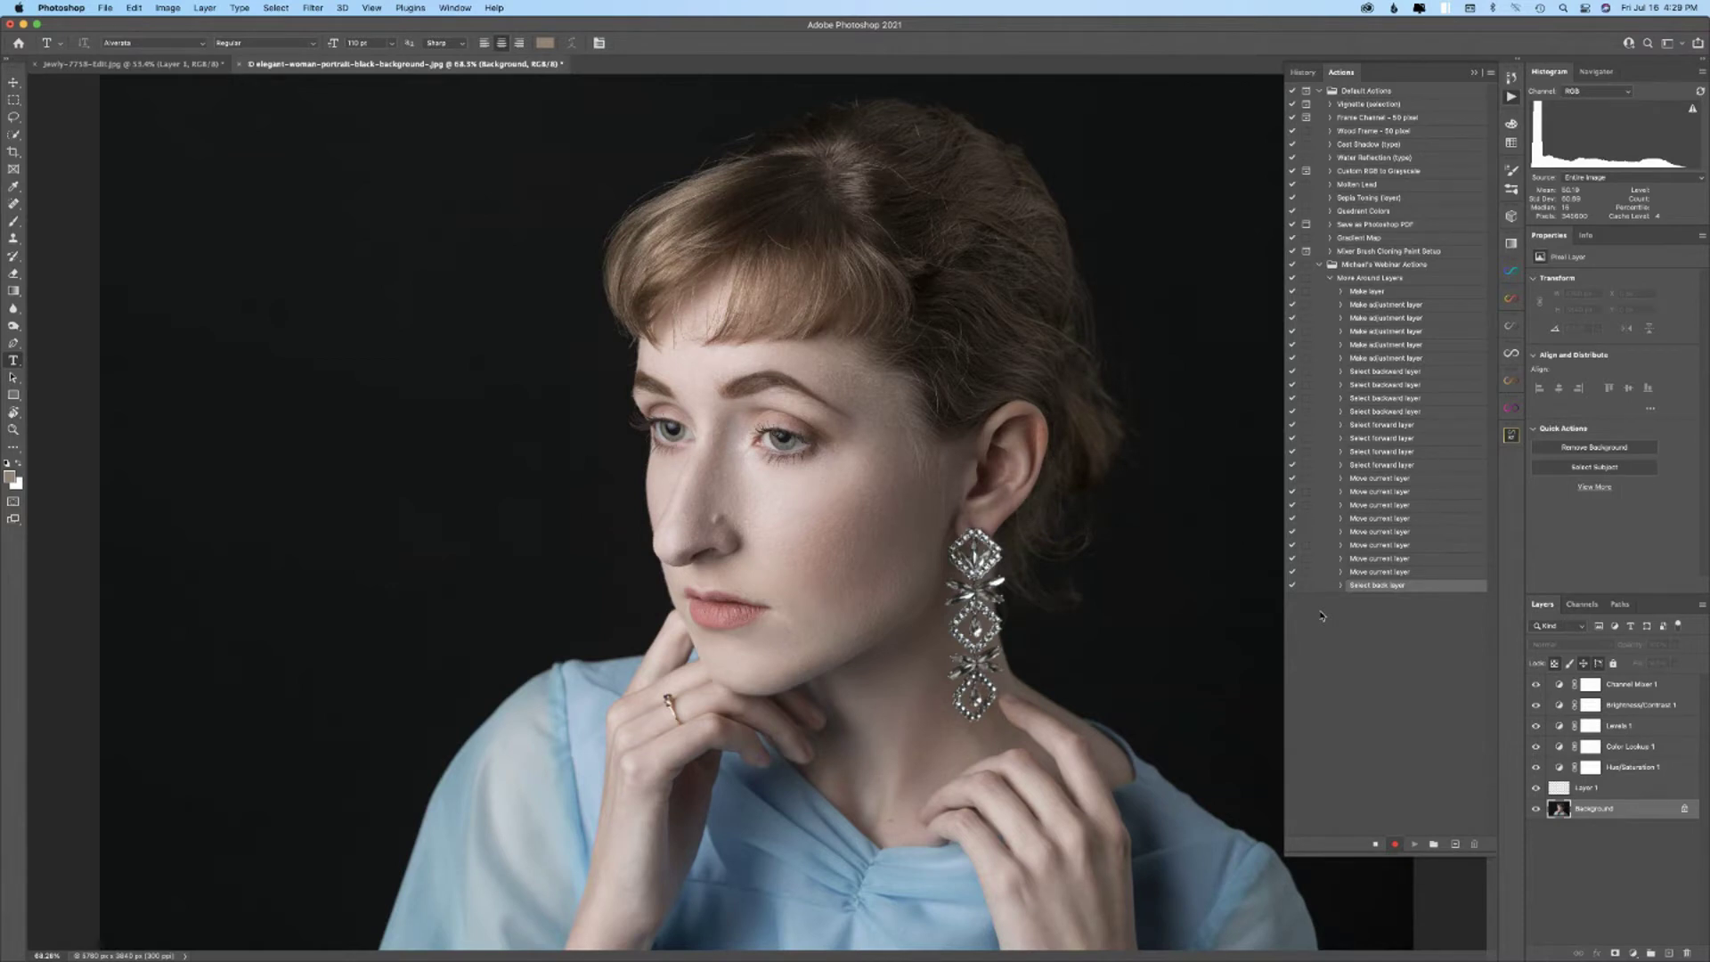
pyautogui.hotkey('alt', '.')
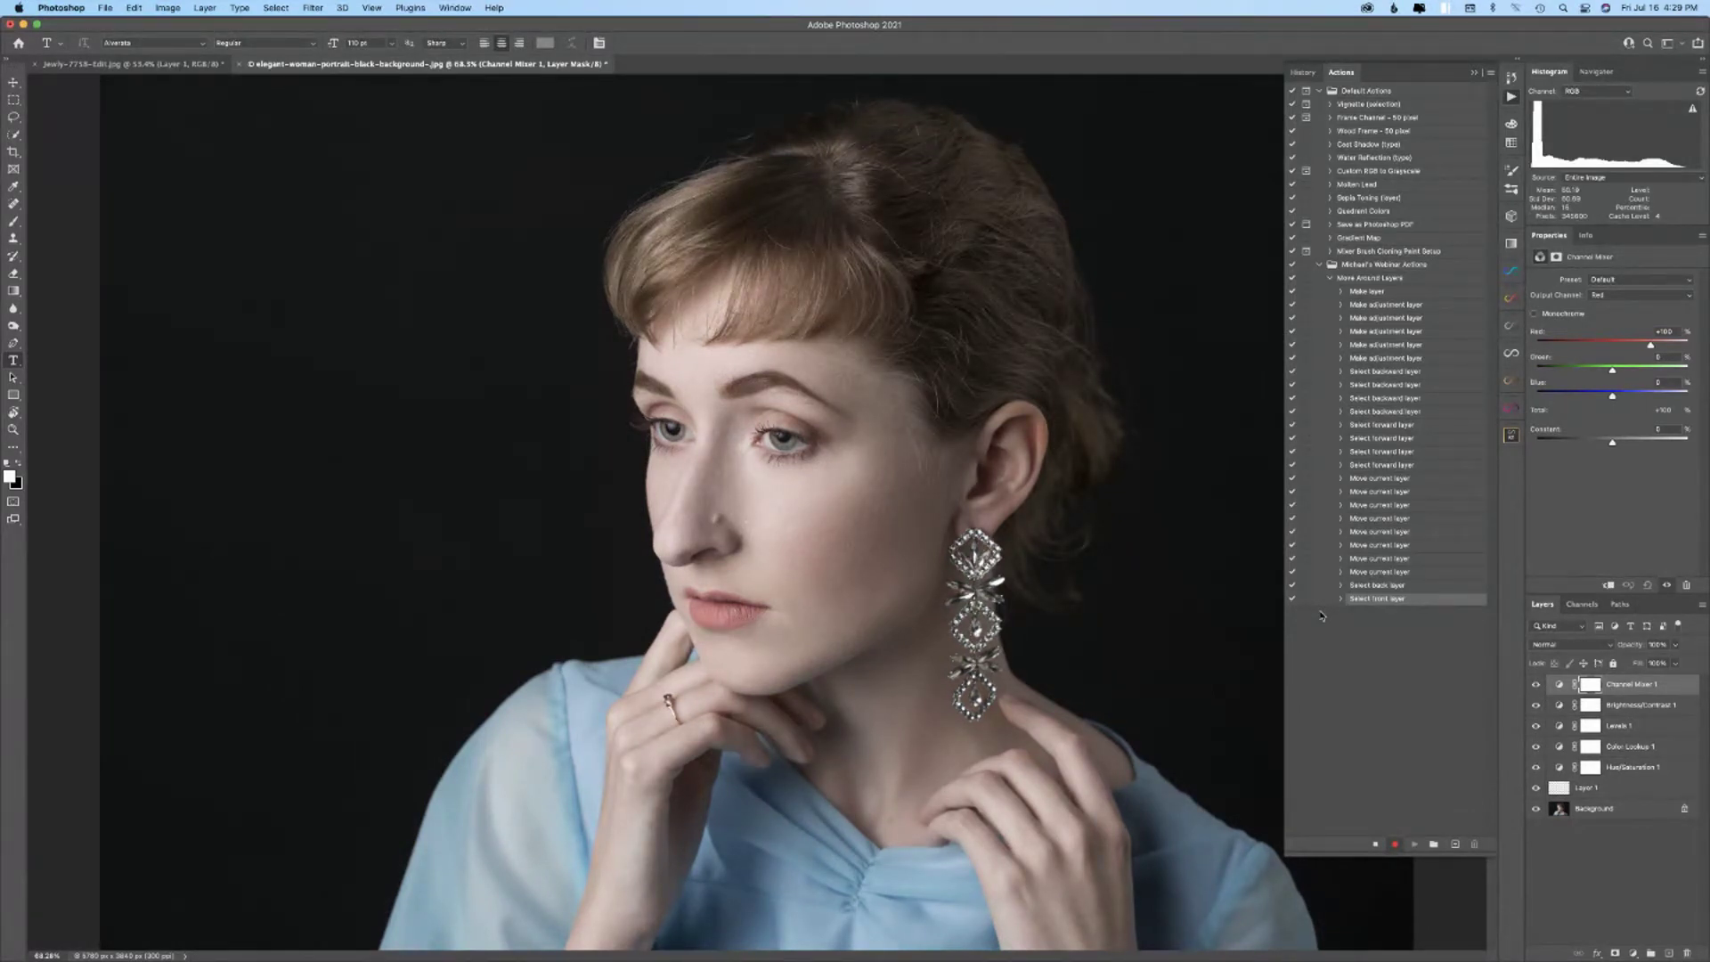
# - Step the selection backward two layers to Levels 1, send it to the back of the stack, and bring it to the front
pyautogui.hotkey('alt', '[')
pyautogui.hotkey('alt', '[')
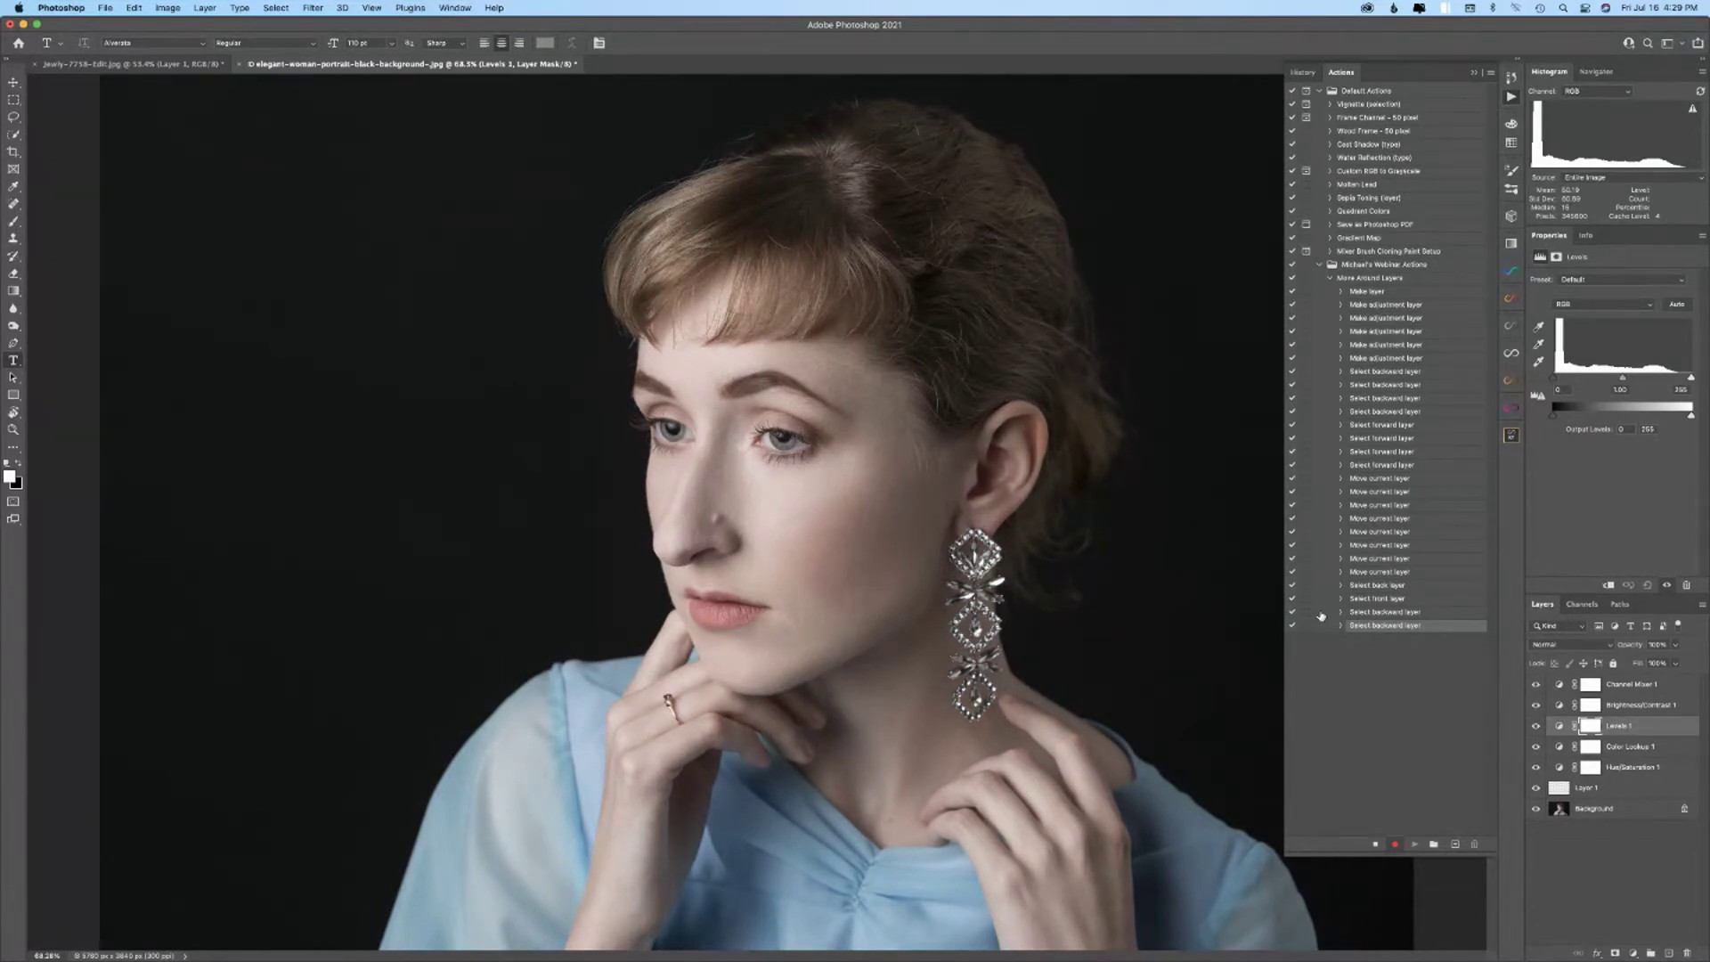
pyautogui.press('super+shift+bracketleft')
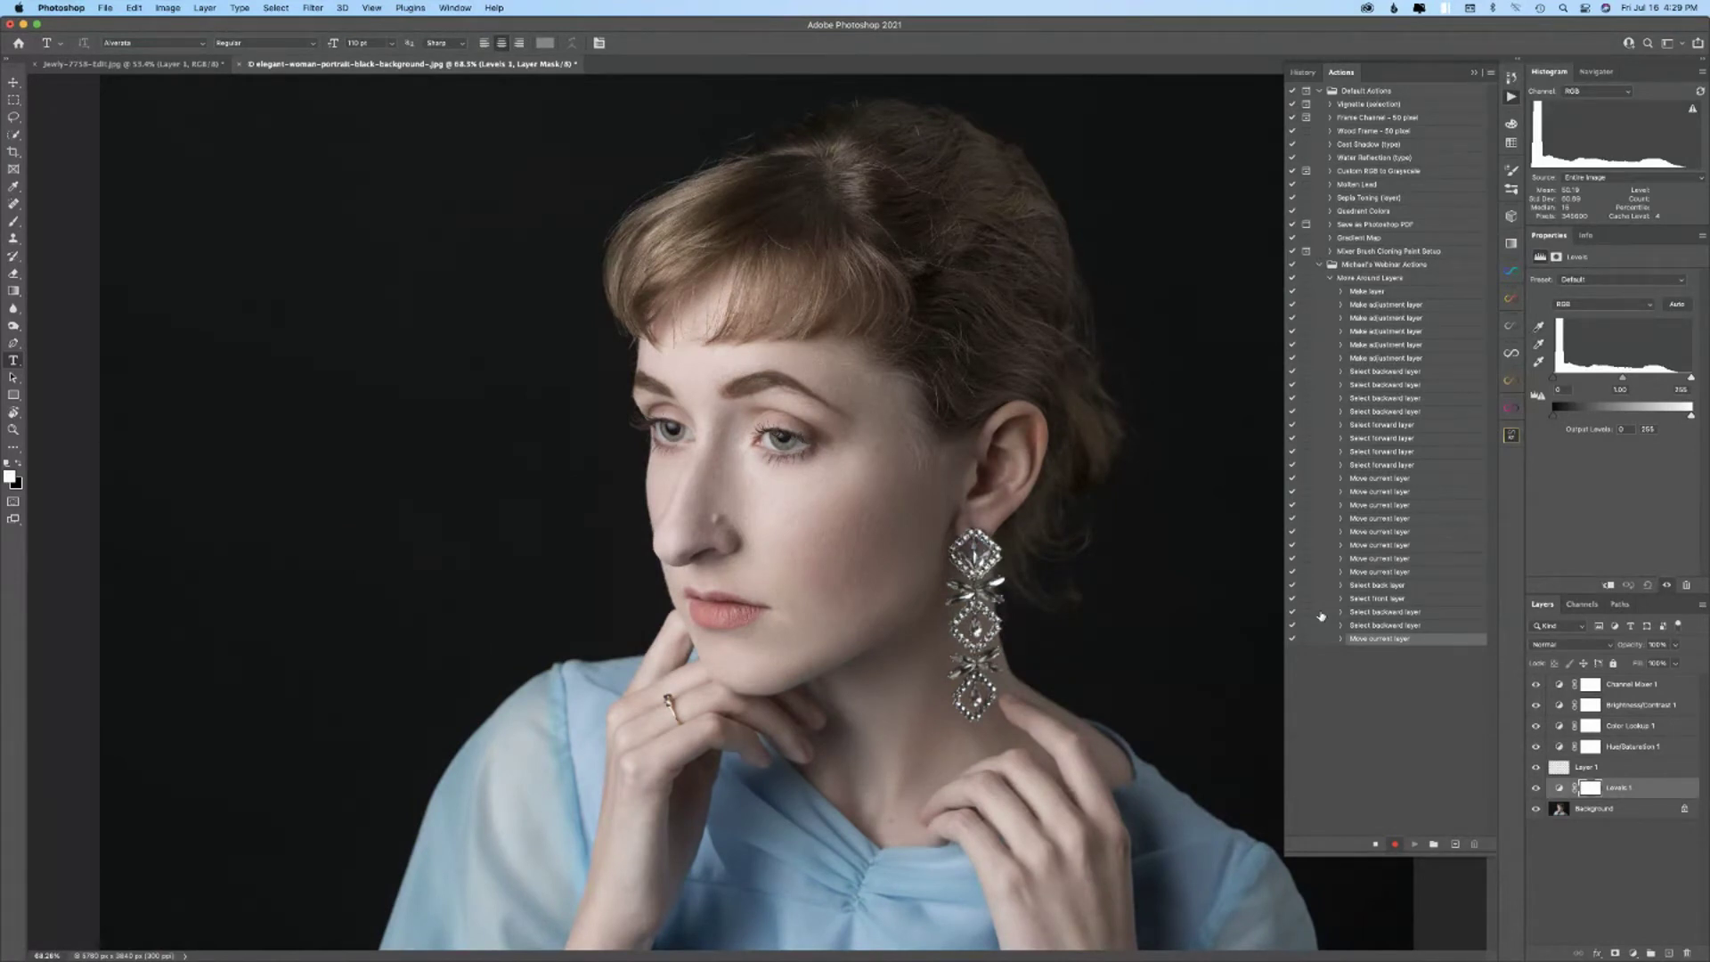
pyautogui.press('super+shift+bracketright')
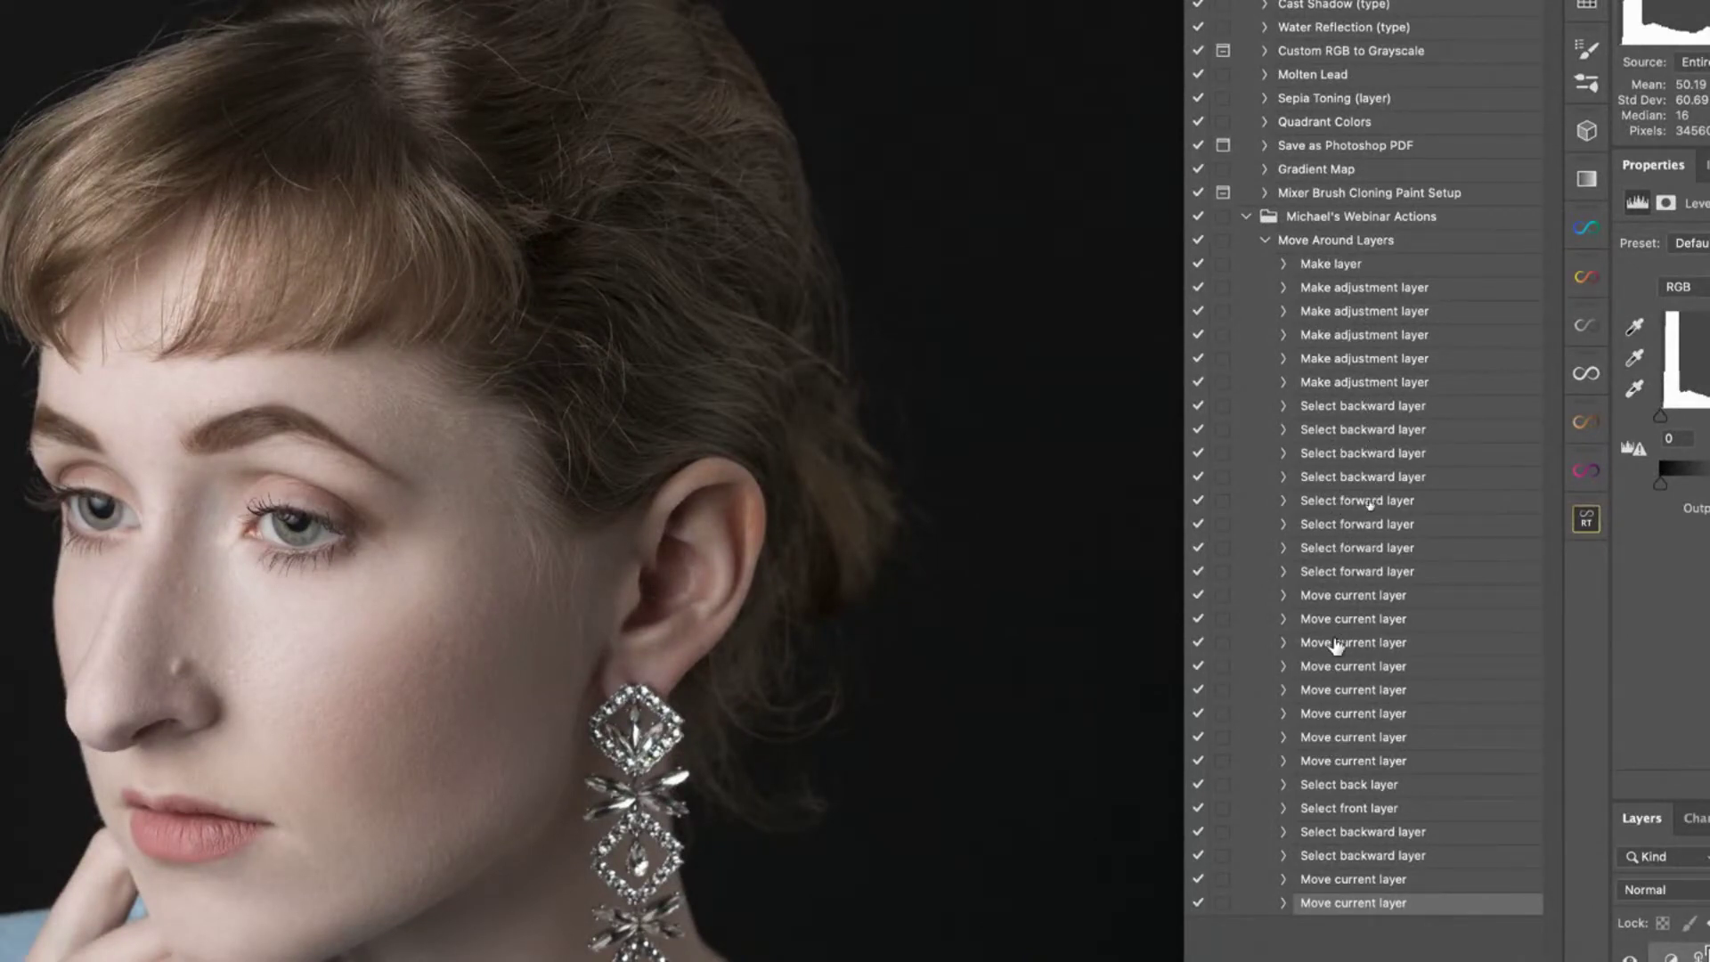
# - Examine the targets stored in the recorded "Move current layer" steps of the action, and collapse their details again
pyautogui.click(1284, 595)
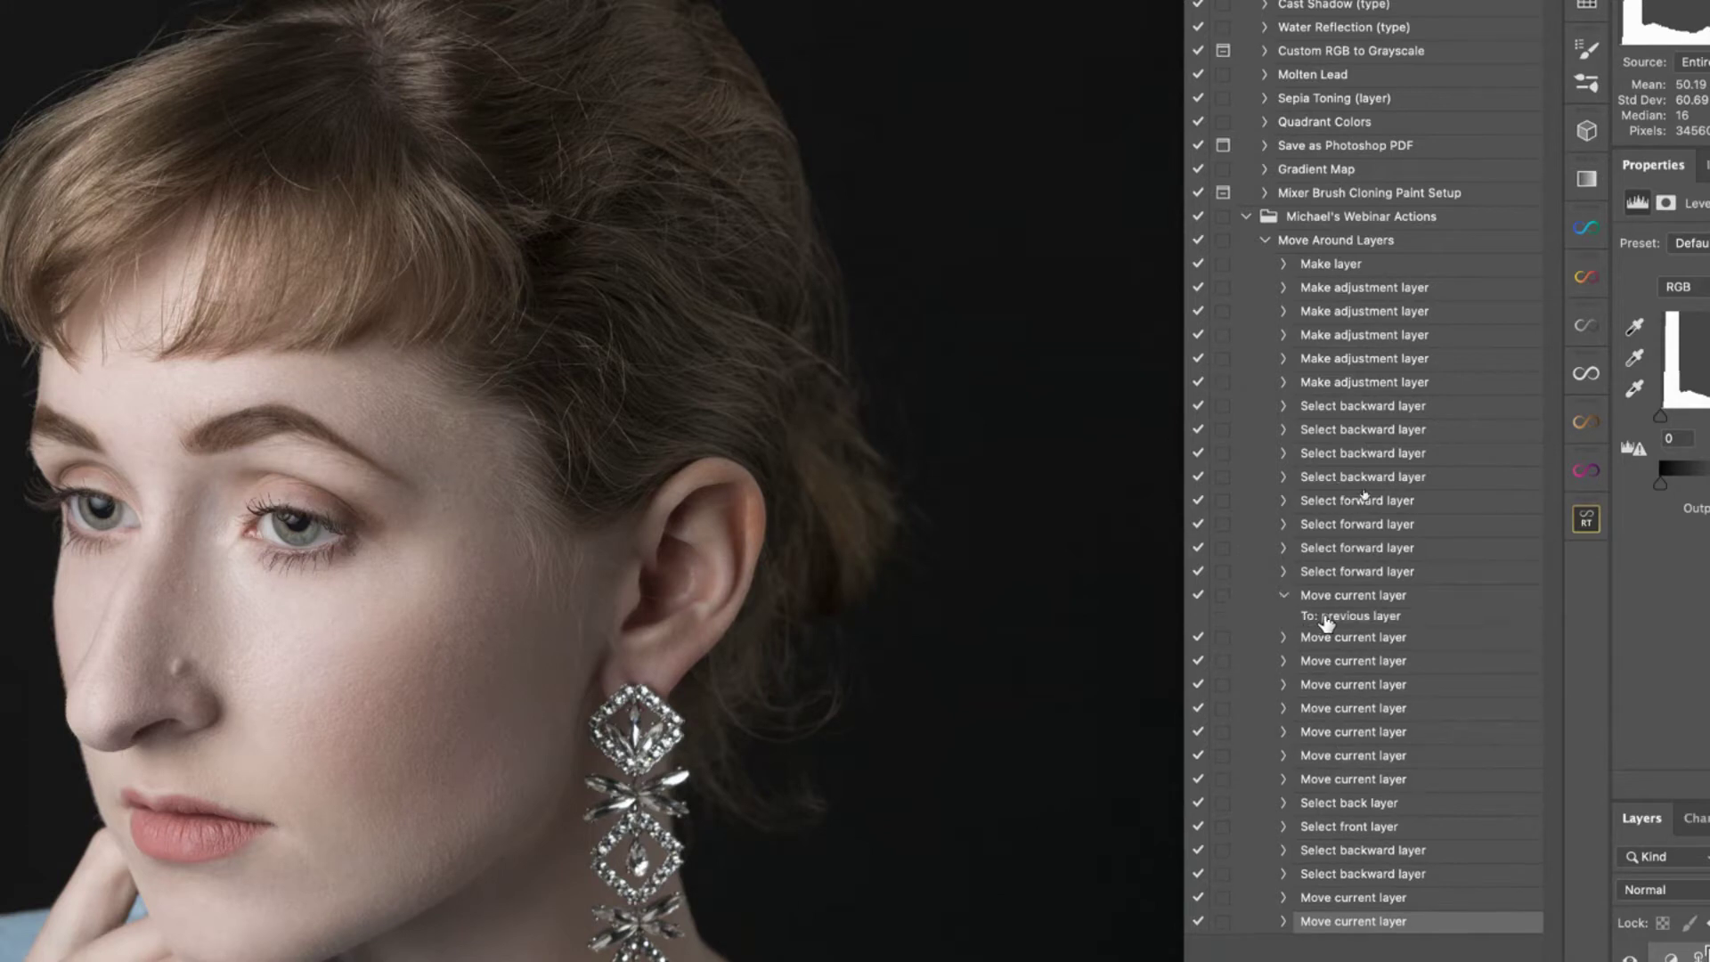
pyautogui.click(1284, 638)
pyautogui.click(1284, 638)
pyautogui.click(1284, 595)
pyautogui.click(1282, 714)
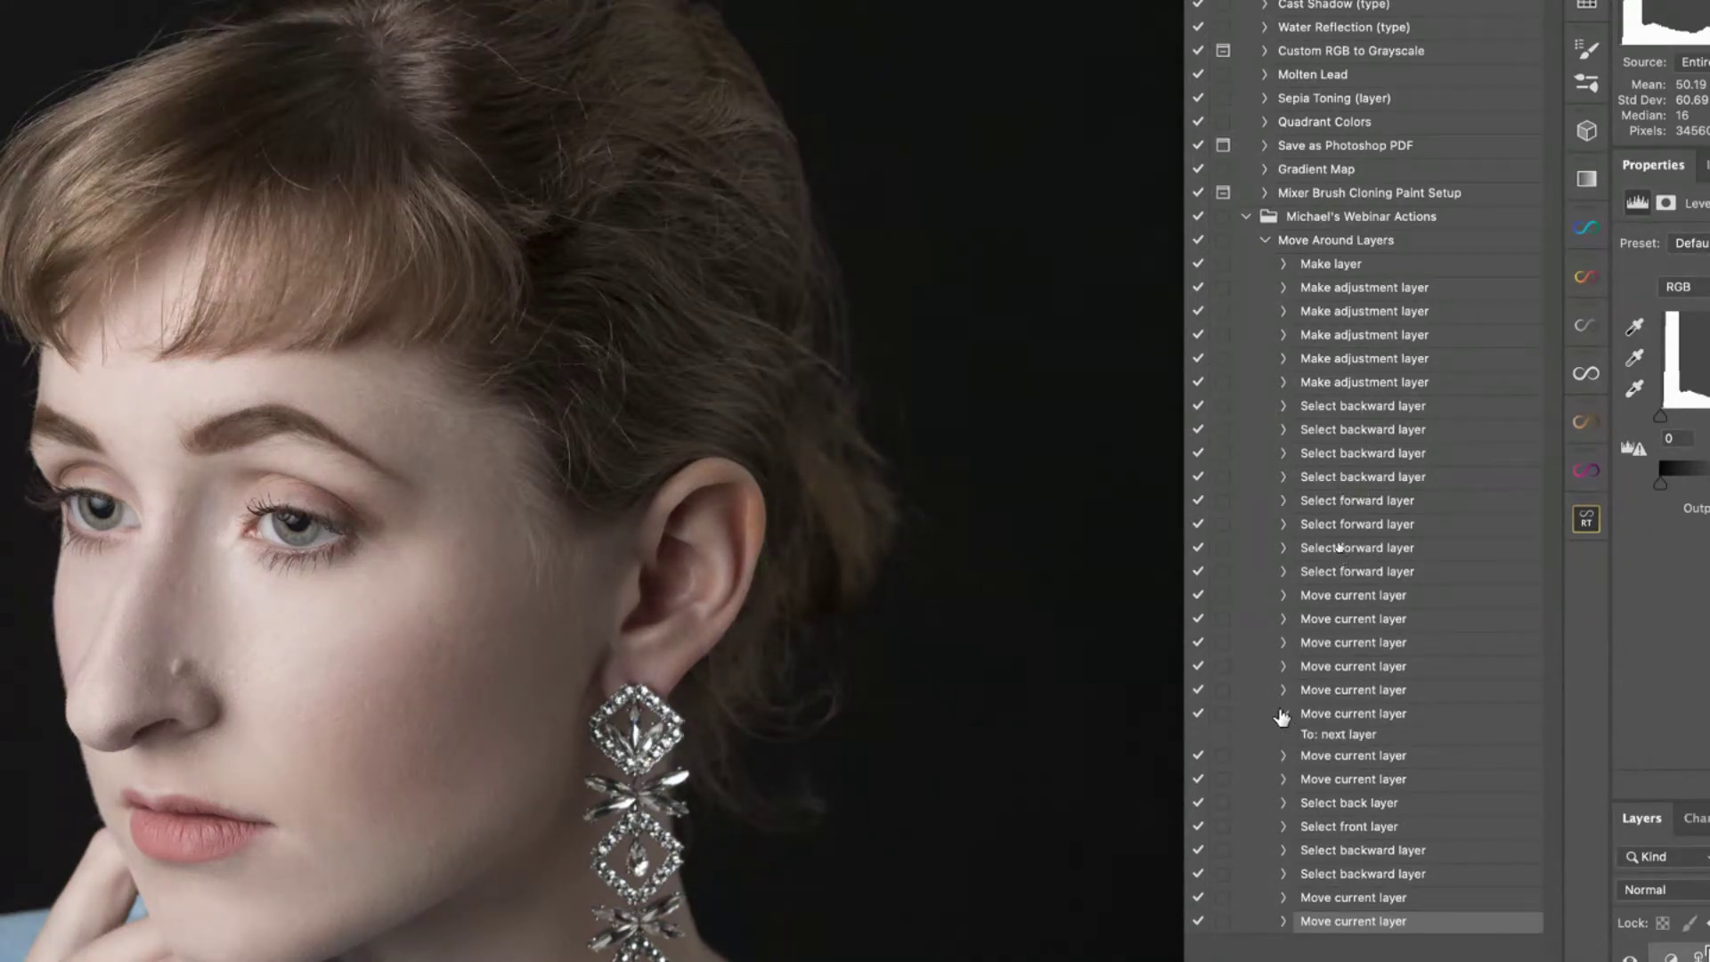
pyautogui.click(1284, 715)
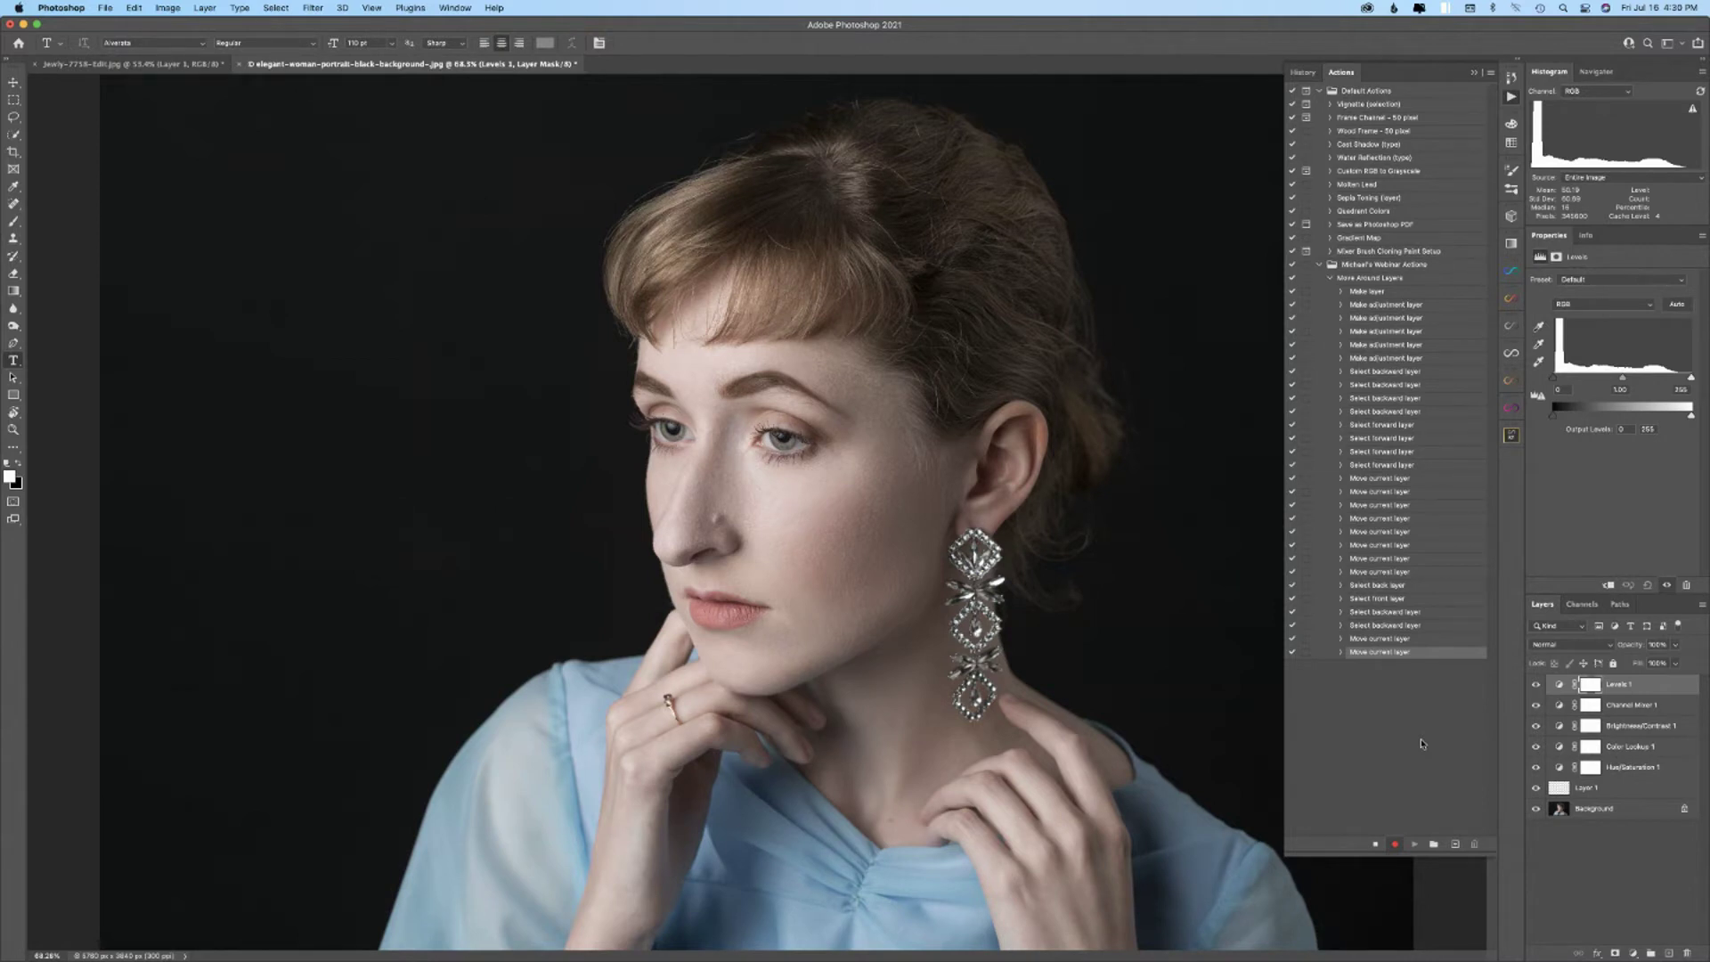
# - Extend the selection backward from Levels 1 by two layers and group the three selected layers
pyautogui.hotkey('alt', 'shift', '[')
pyautogui.hotkey('alt', 'shift', '[')
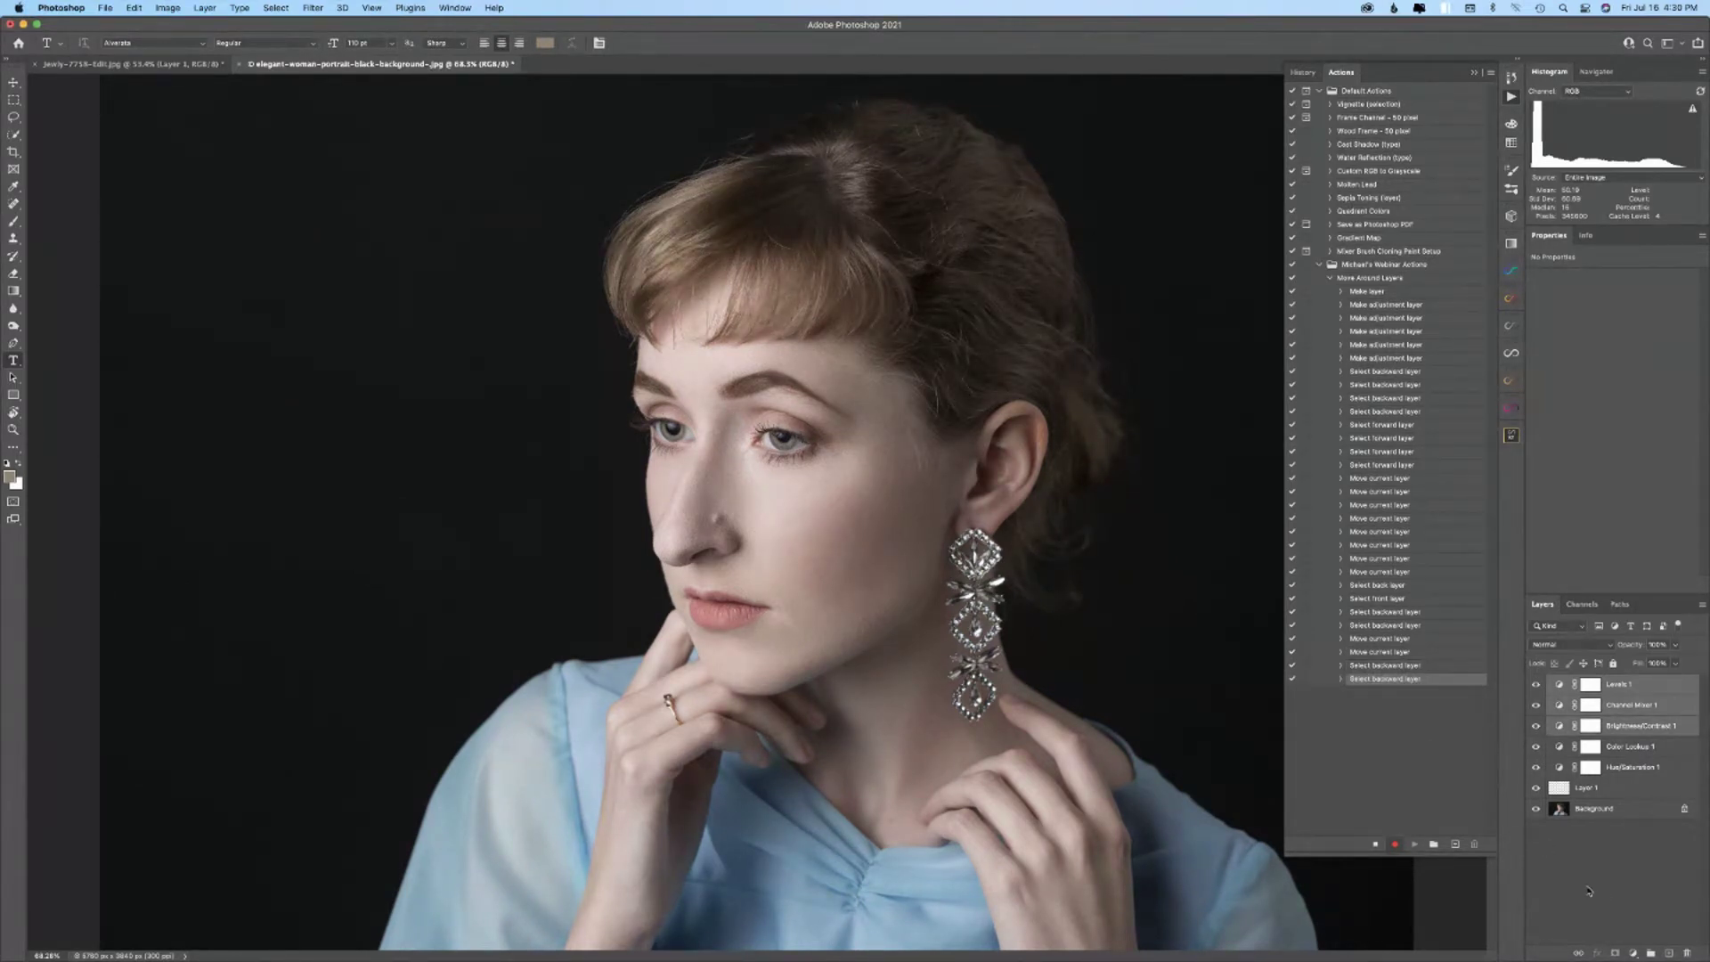
pyautogui.click(1650, 952)
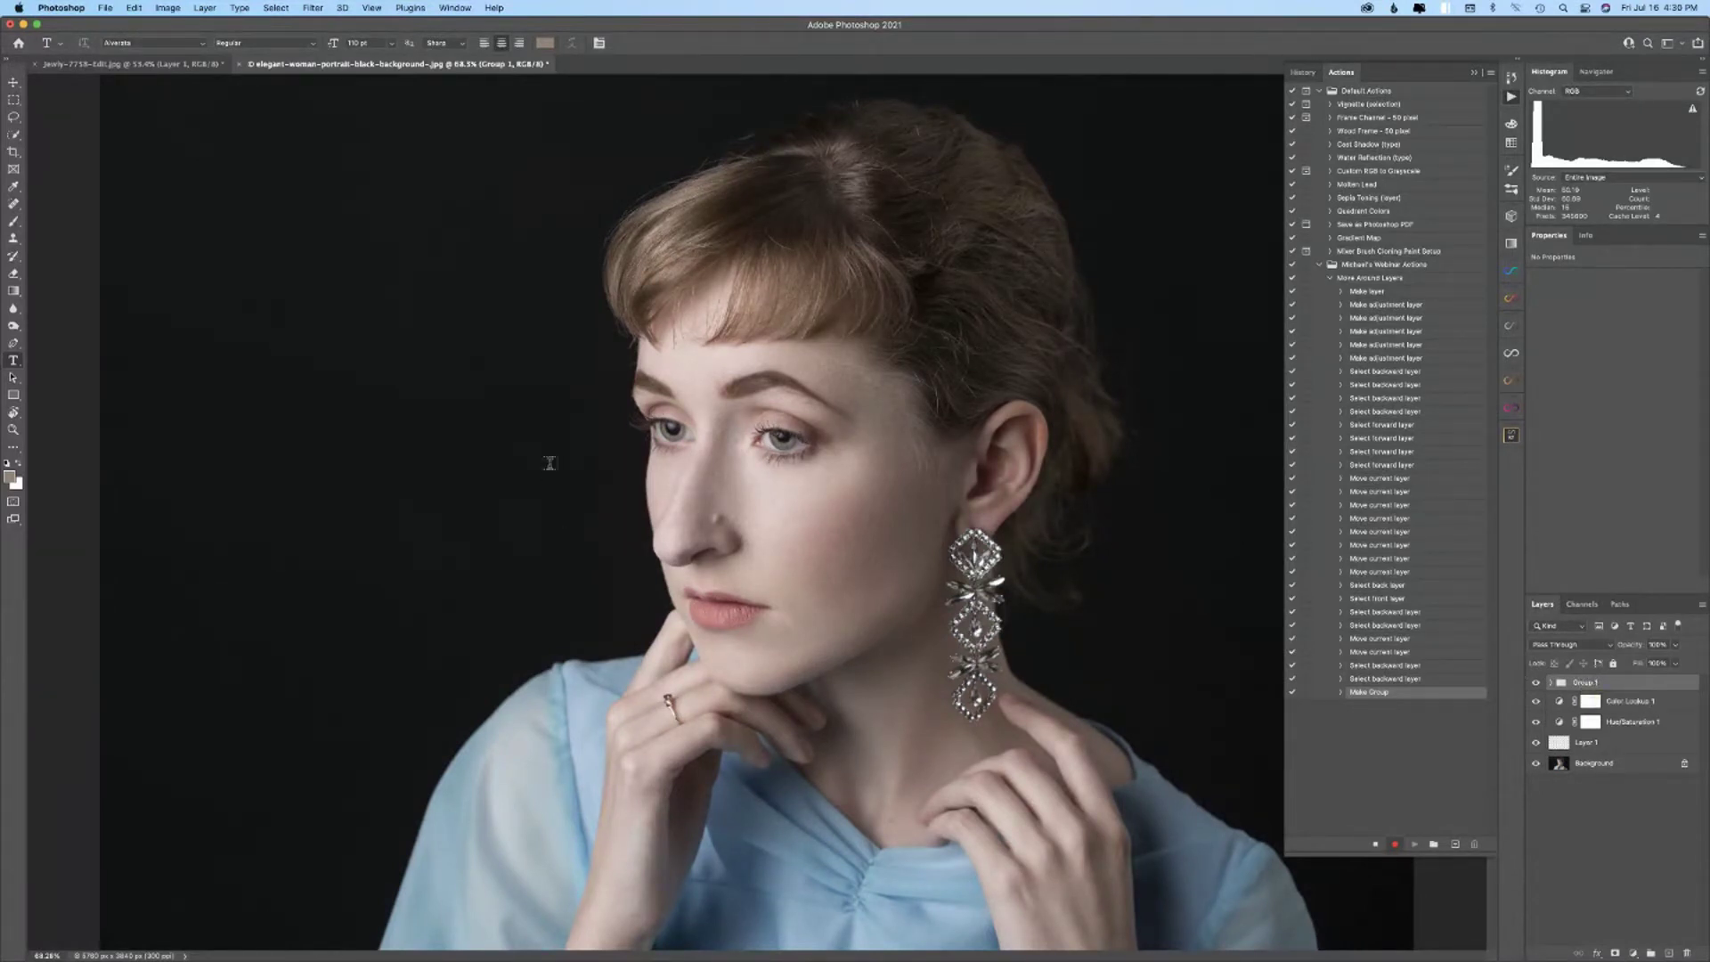
# - Rename the new layer group as "Useless Group"
pyautogui.click(167, 8)
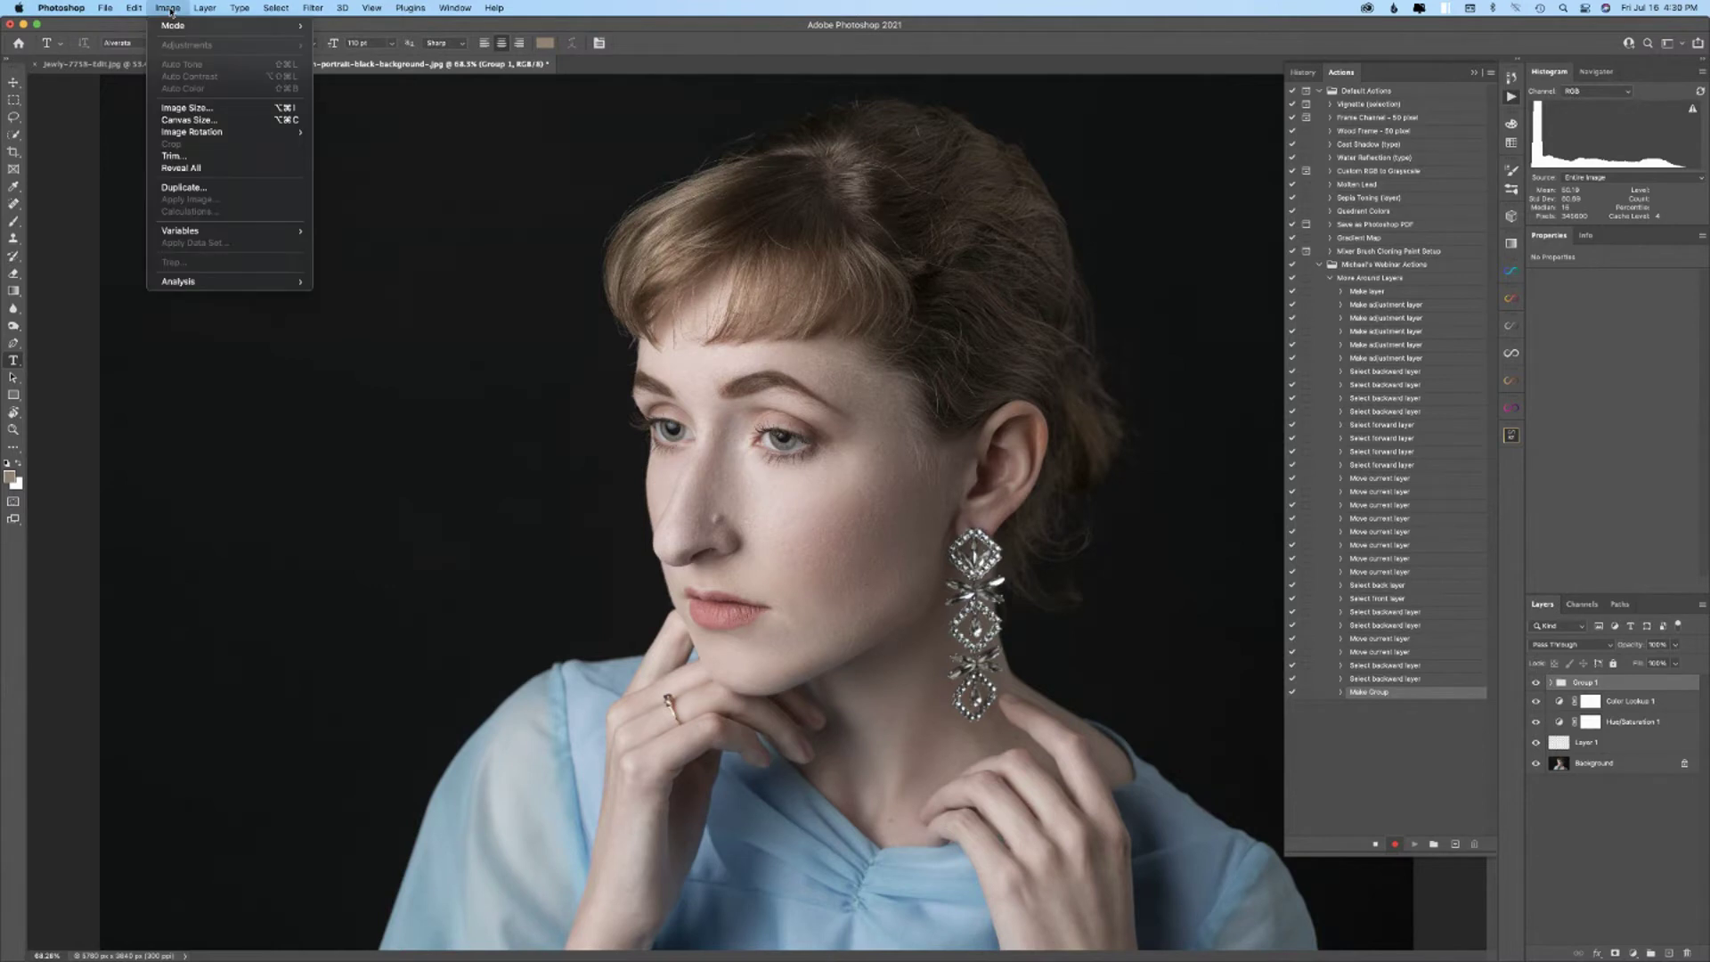
pyautogui.moveTo(206, 8)
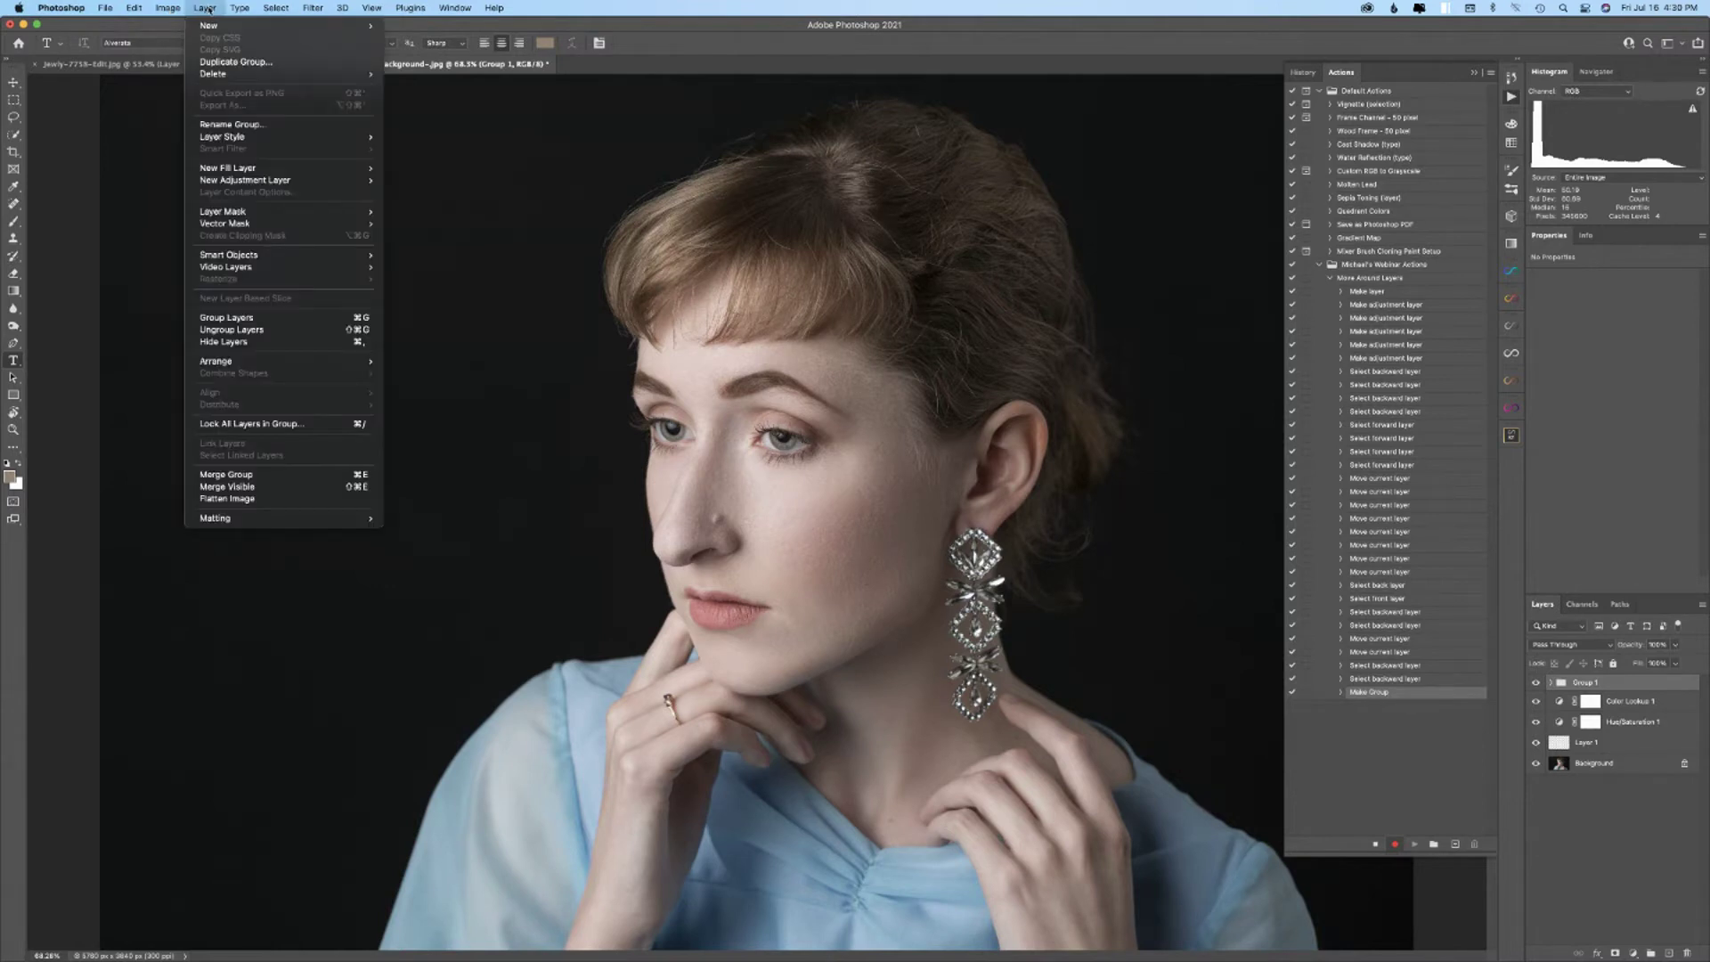
pyautogui.click(213, 125)
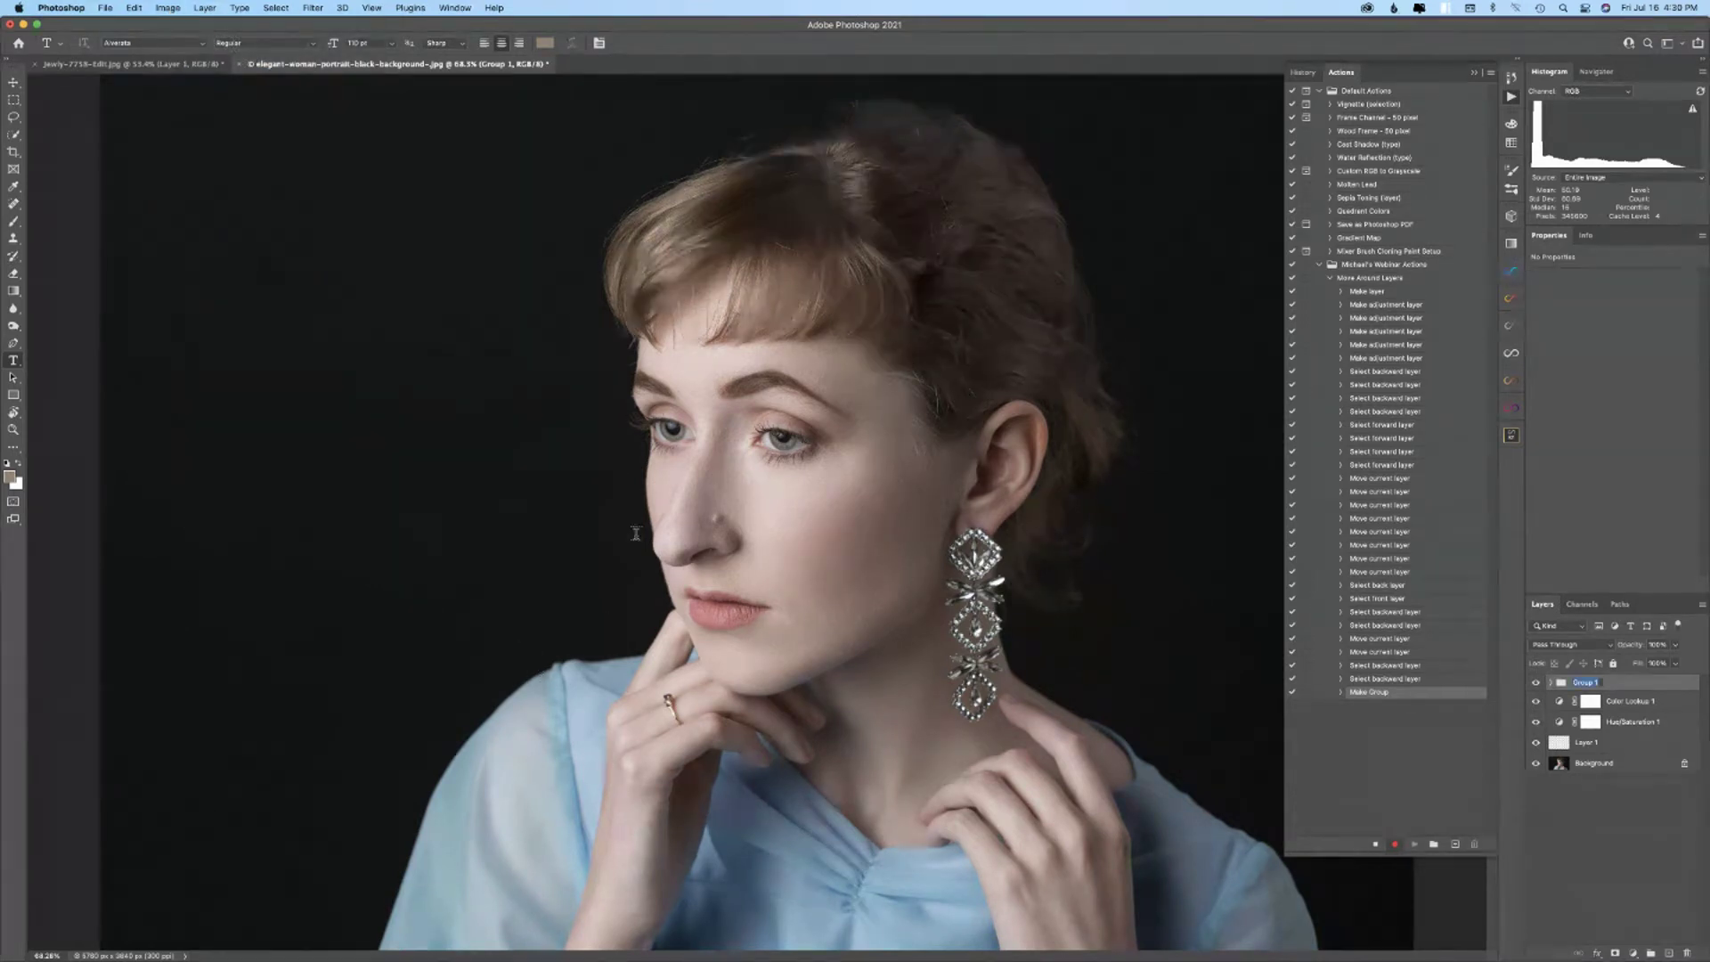
pyautogui.write('Useless Group')
pyautogui.press('Return')
# - Rename the Color Lookup 1 layer as "Fred" and select the "Useless Group" layer group by name
pyautogui.click(1628, 707)
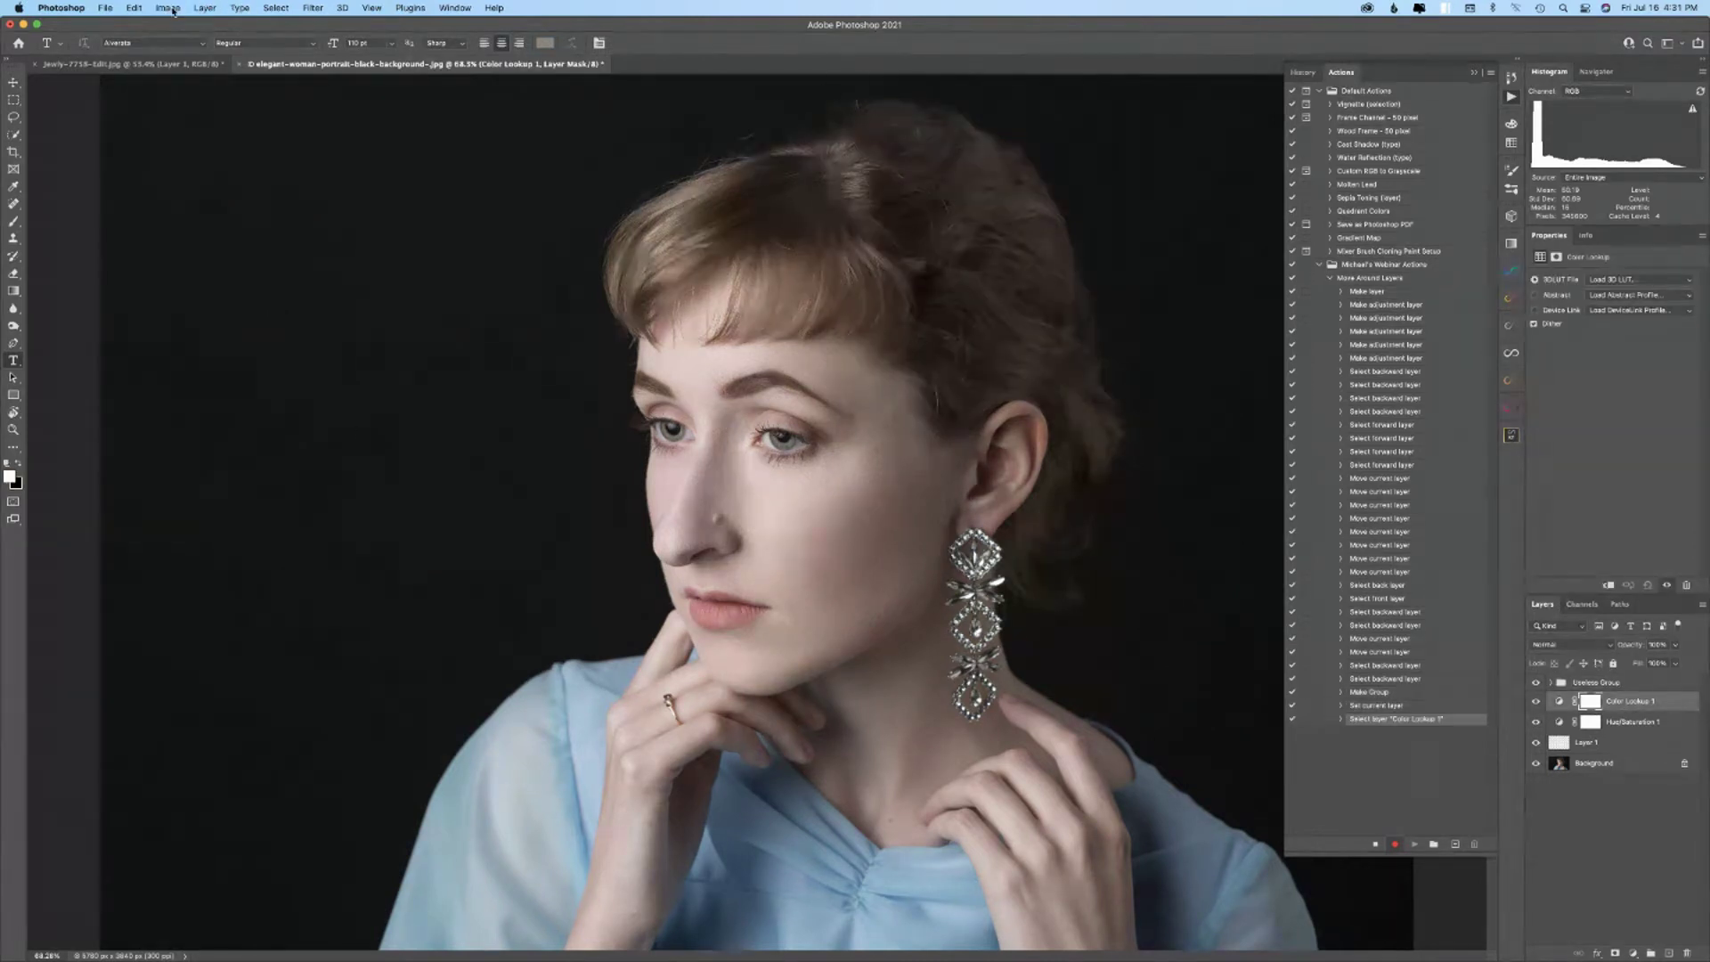
pyautogui.click(205, 8)
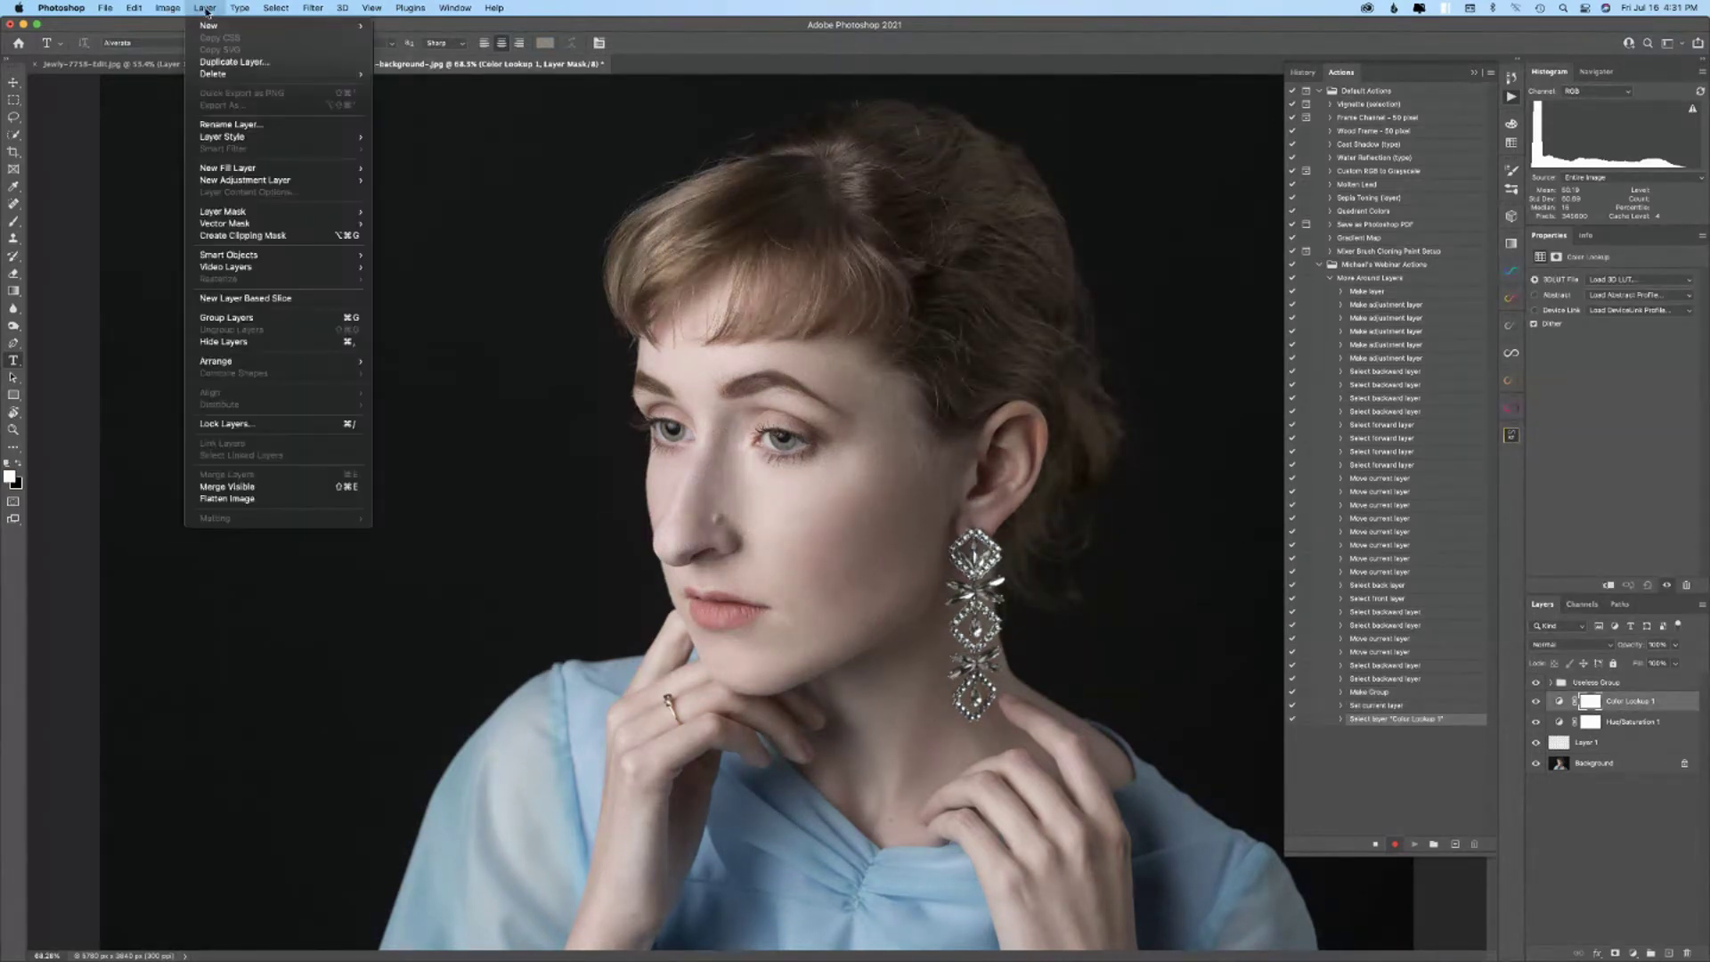
pyautogui.click(215, 125)
pyautogui.write('Filed')
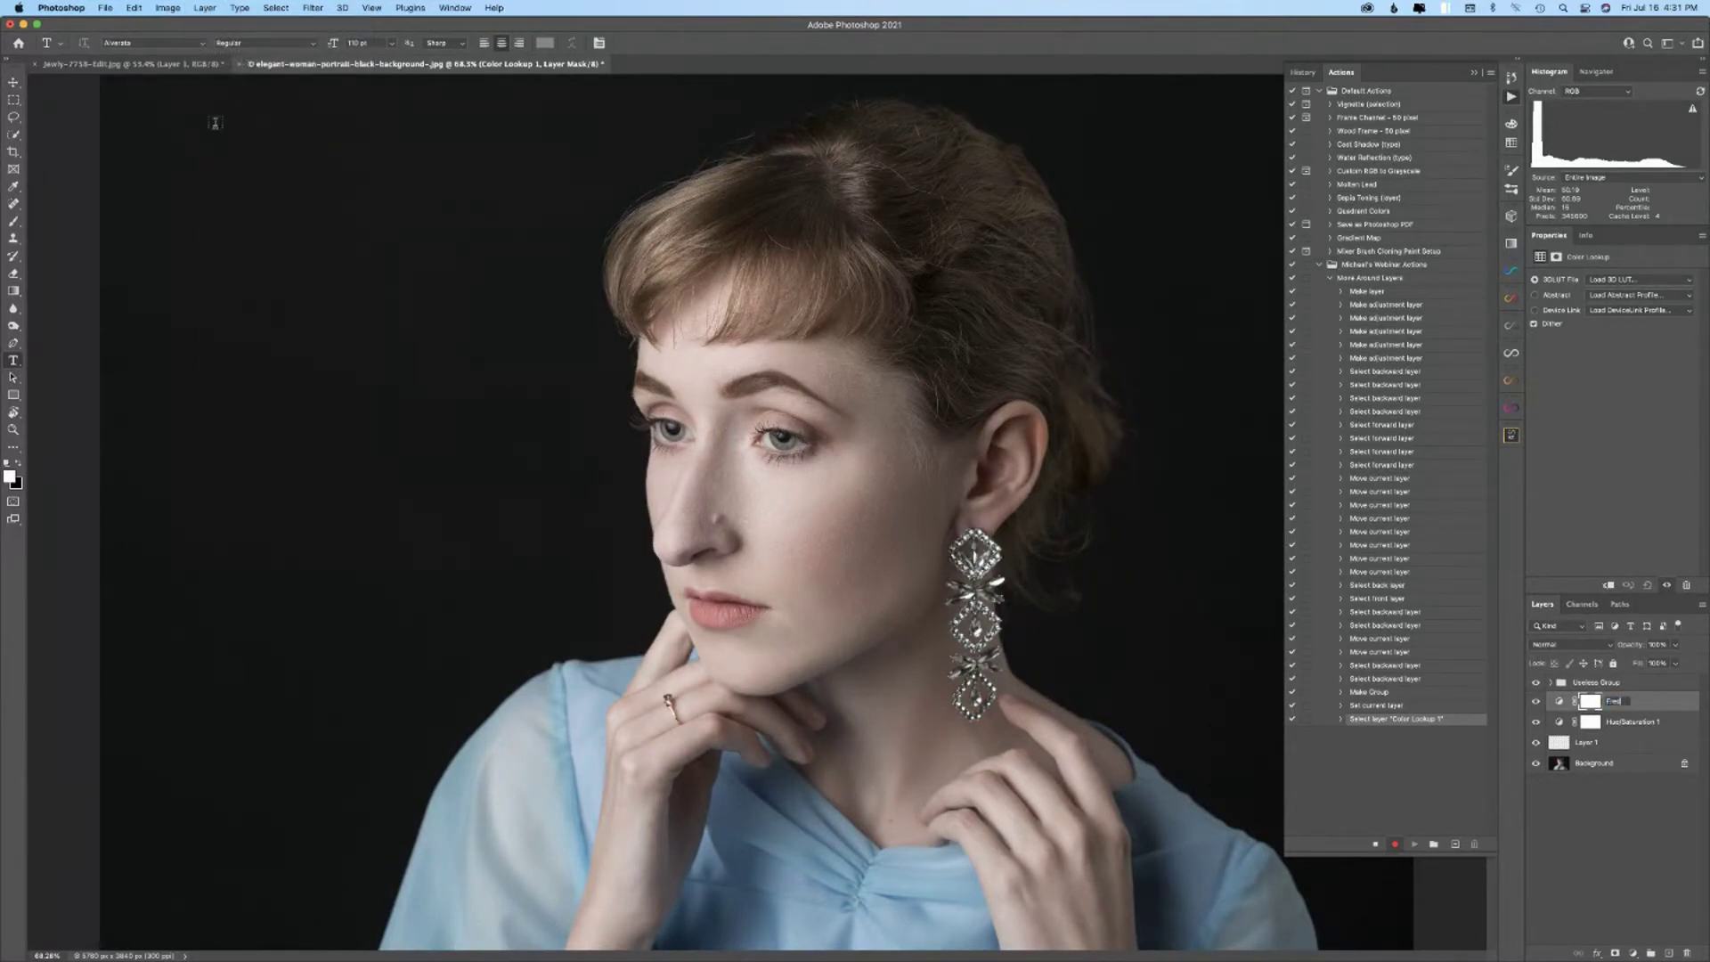
pyautogui.press('Return')
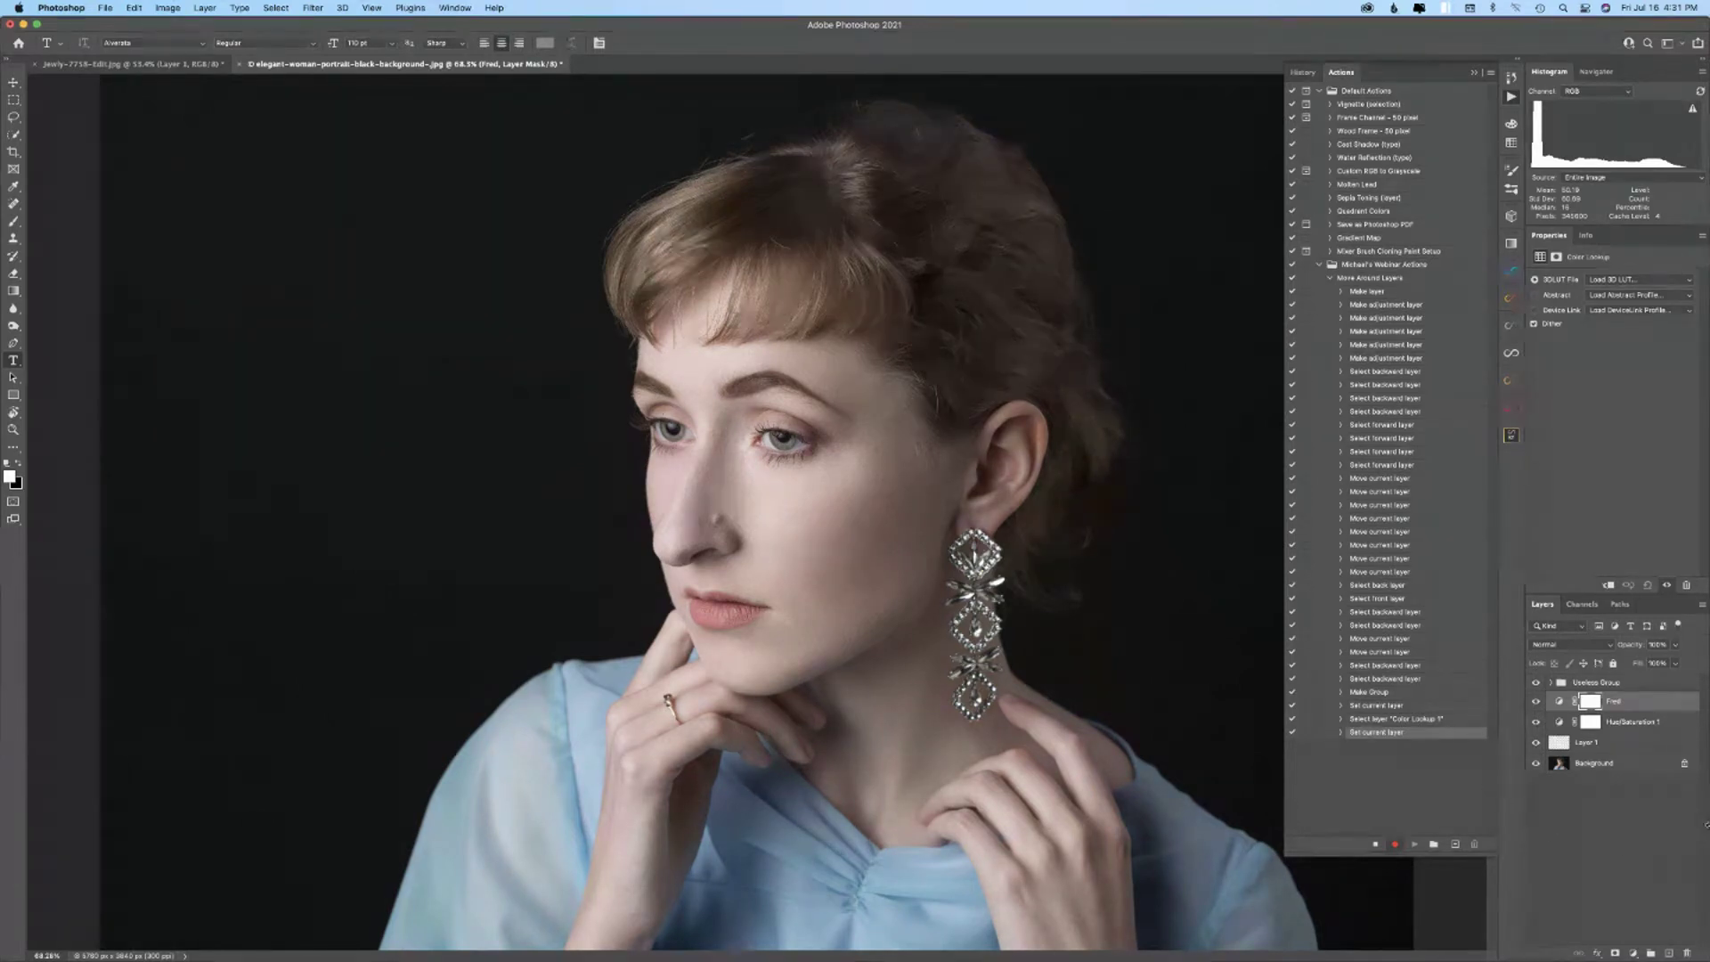
pyautogui.click(1637, 685)
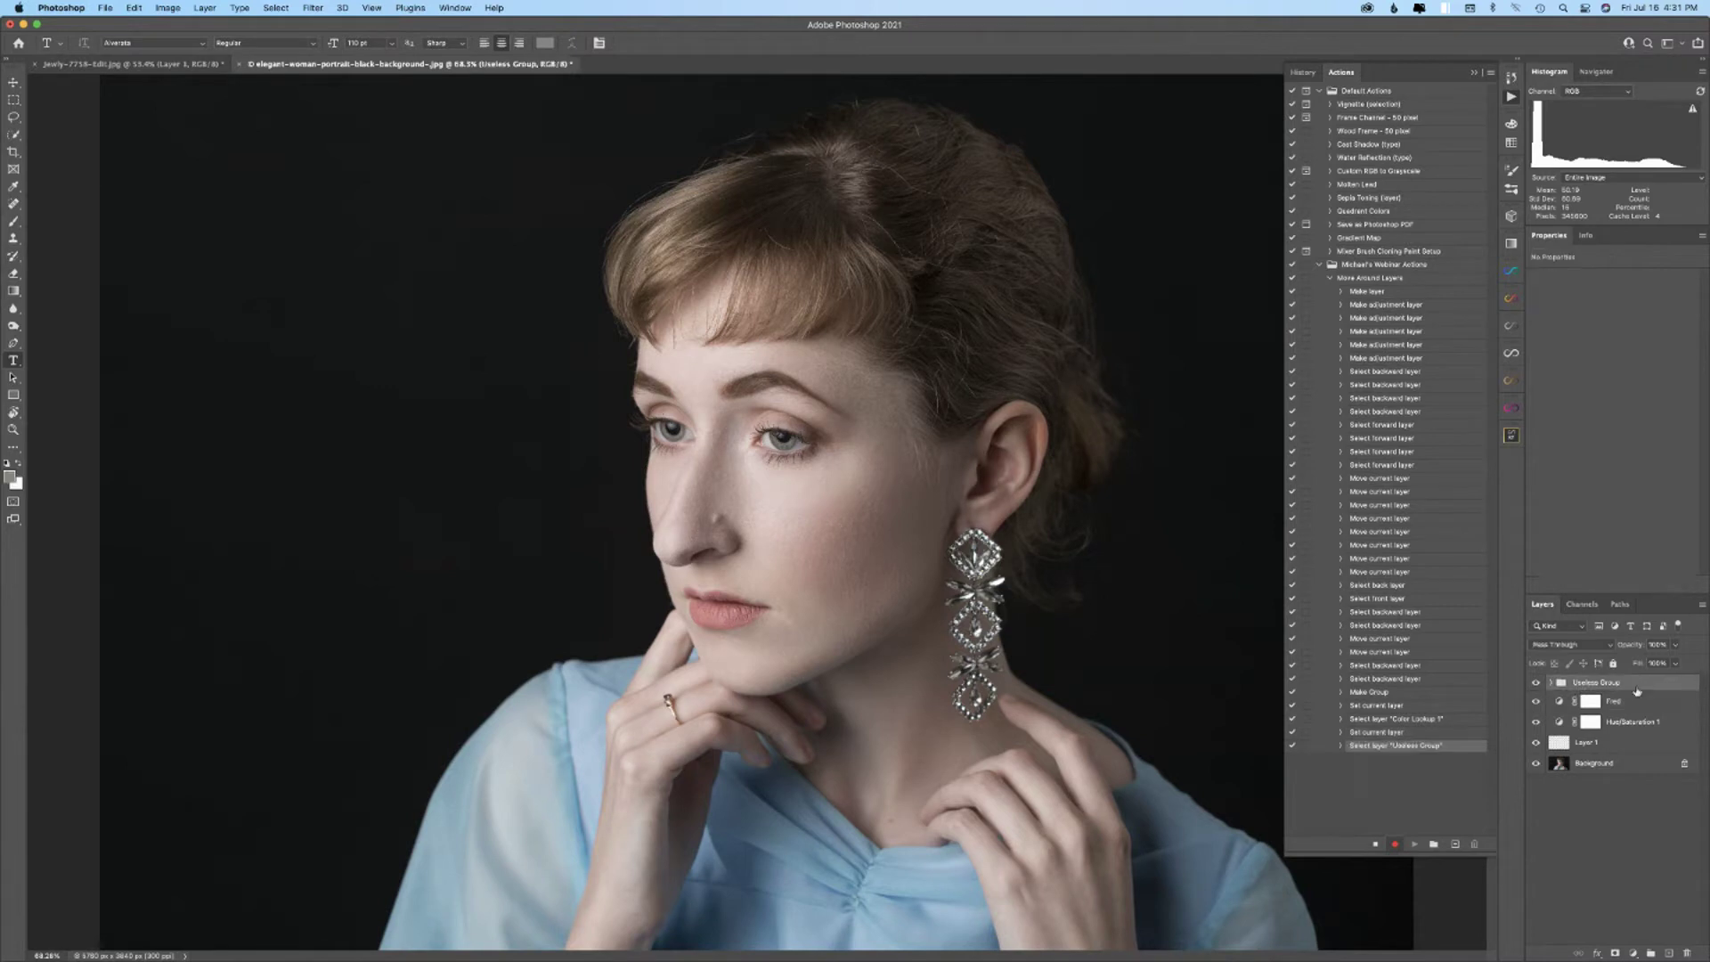
# - Stop recording the "Move Around Layers" action, collapse its steps, and delete all layers above the Background
pyautogui.click(1377, 844)
pyautogui.click(1331, 279)
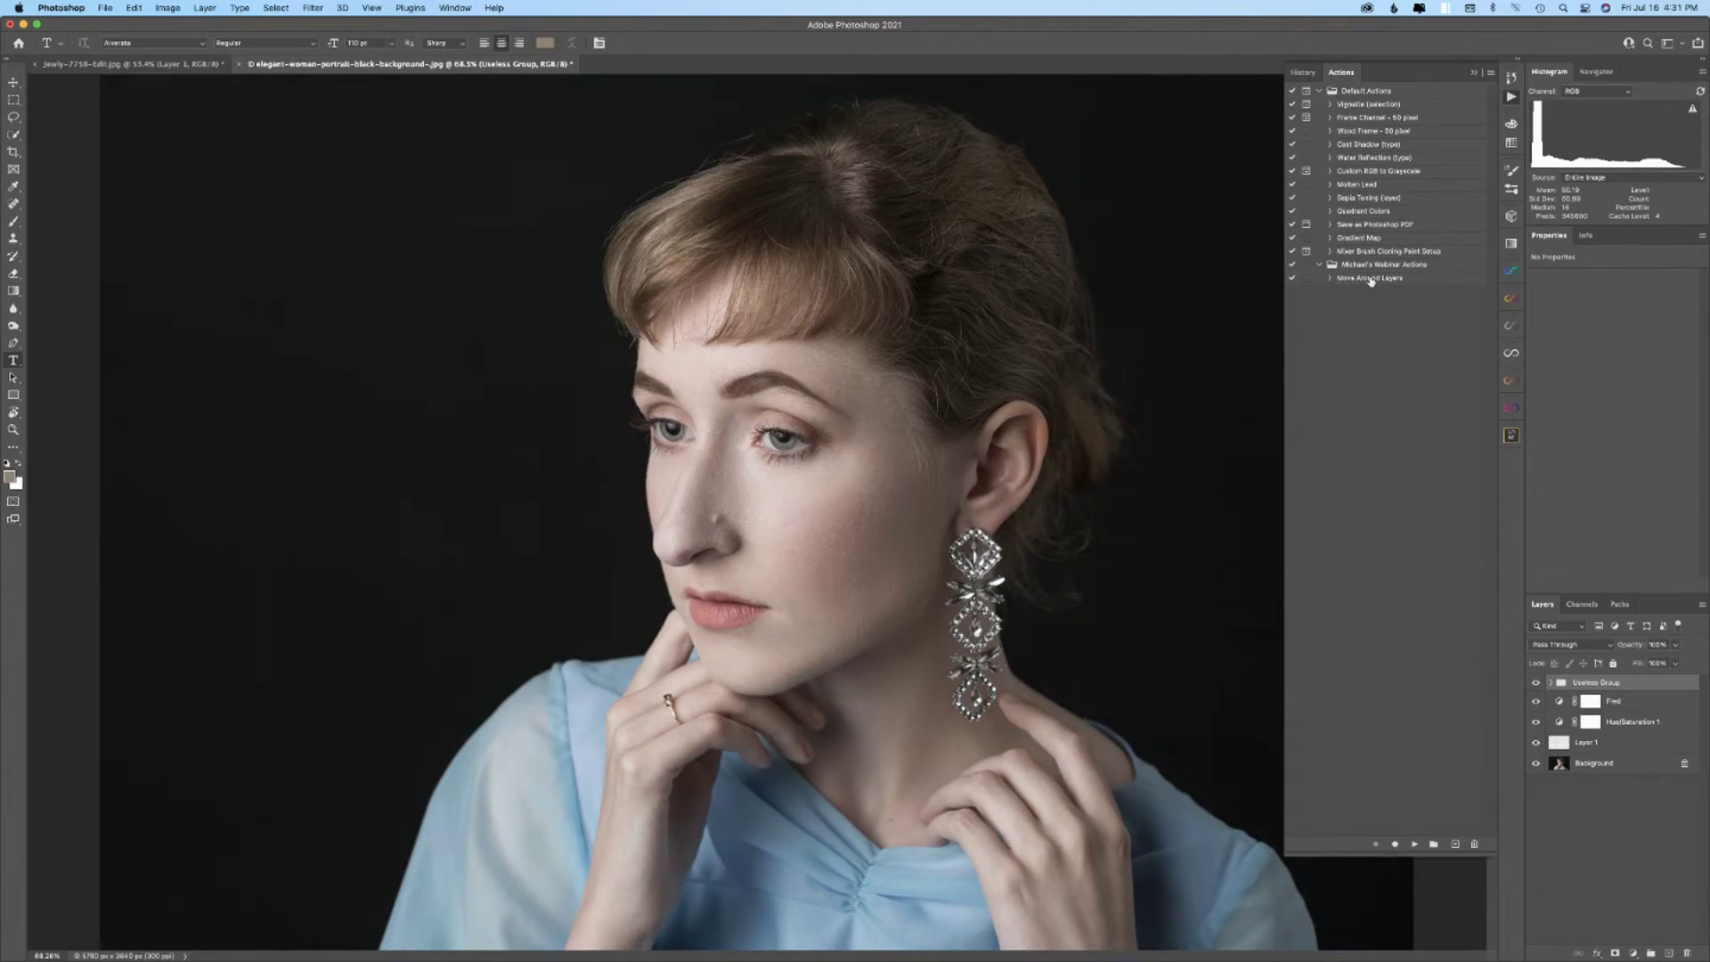
pyautogui.click(1372, 280)
pyautogui.keyDown('shift'); pyautogui.click(1647, 754); pyautogui.keyUp('shift')
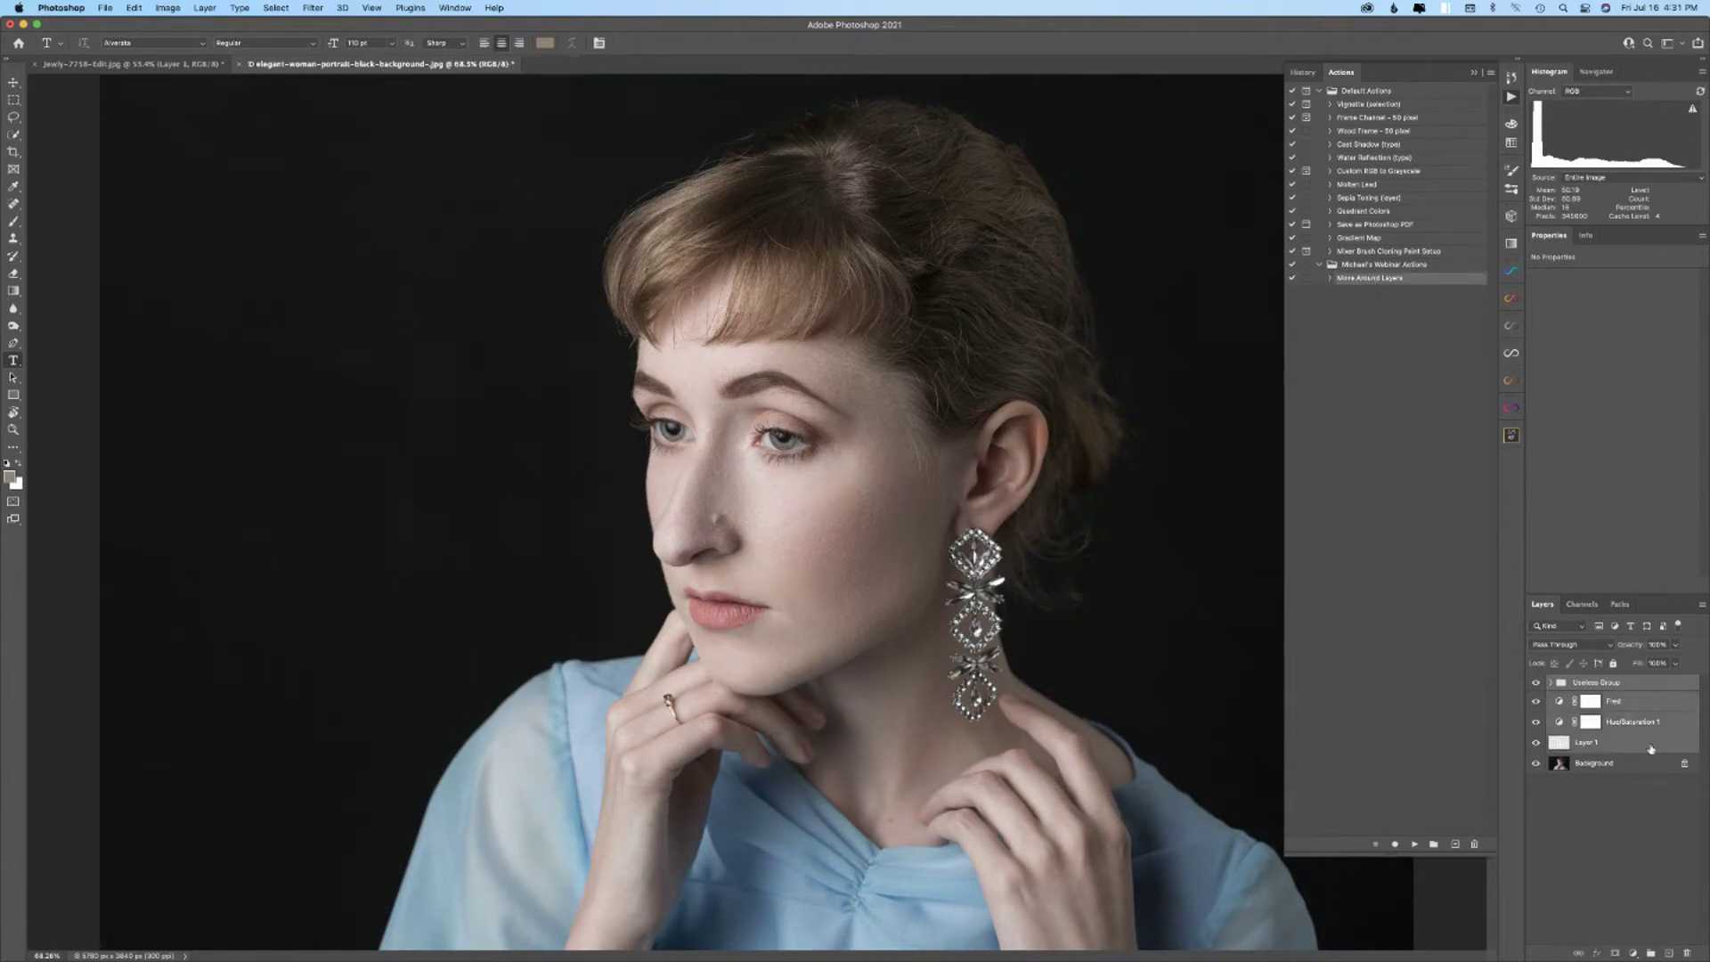
pyautogui.moveTo(1647, 753); pyautogui.dragTo(1687, 949)
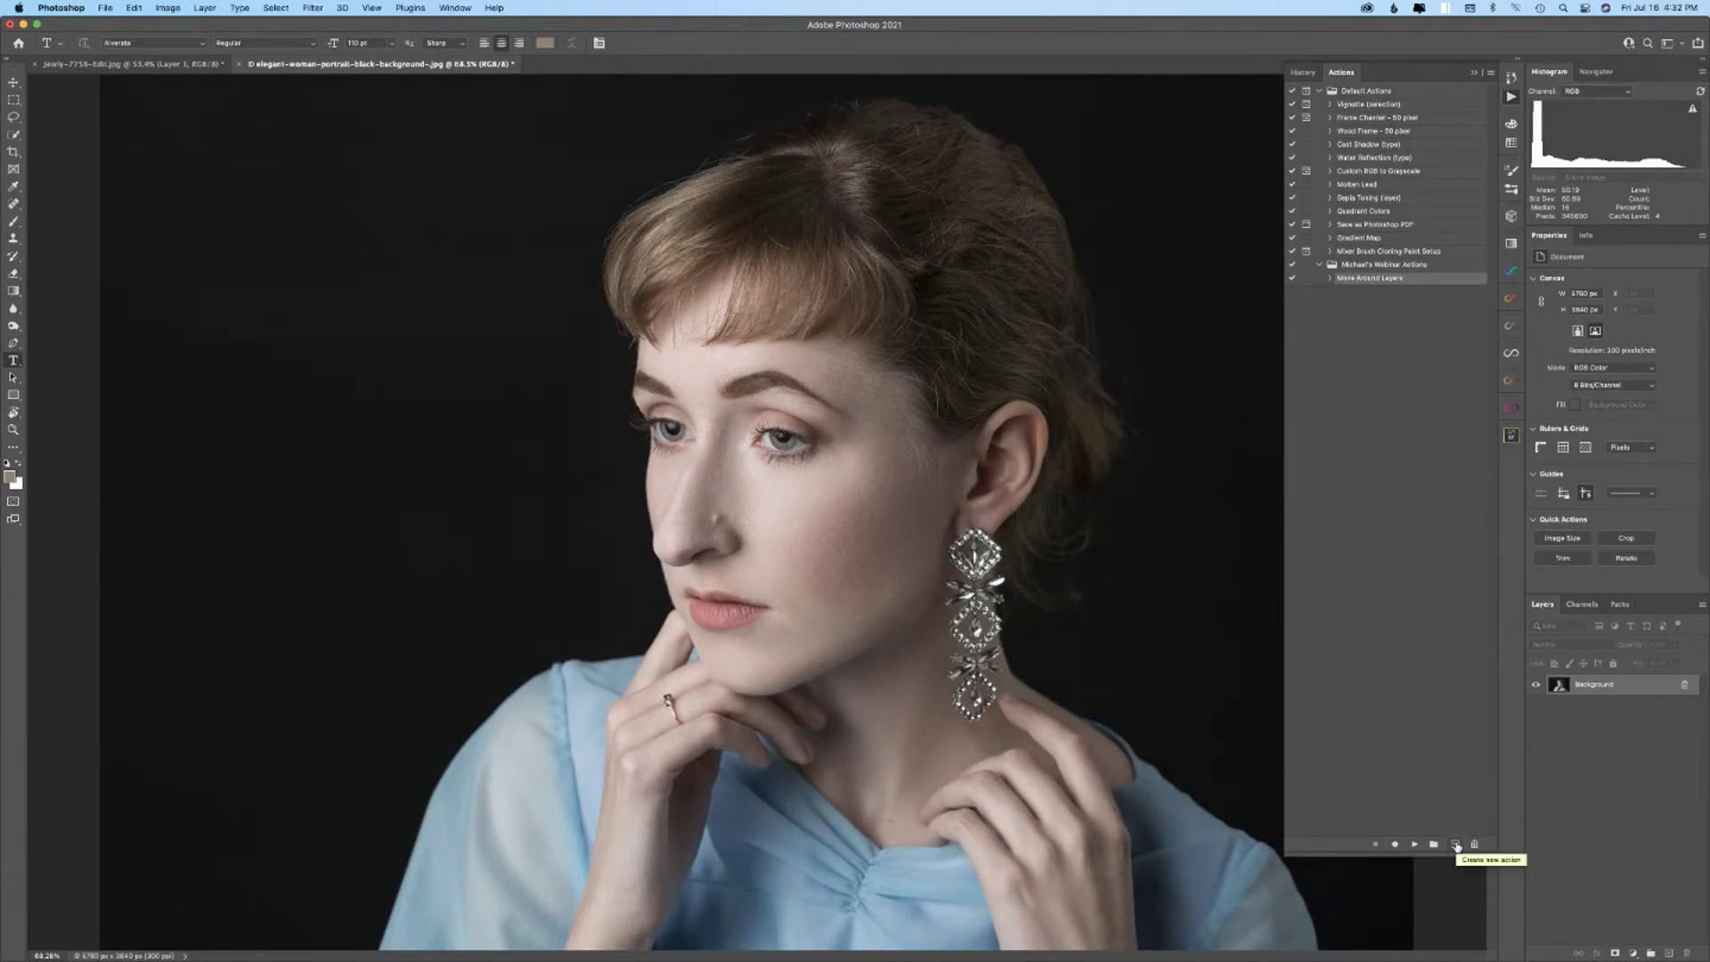
# - Create a new action named "Add Grain" in the webinar actions set and start recording it
pyautogui.click(1456, 844)
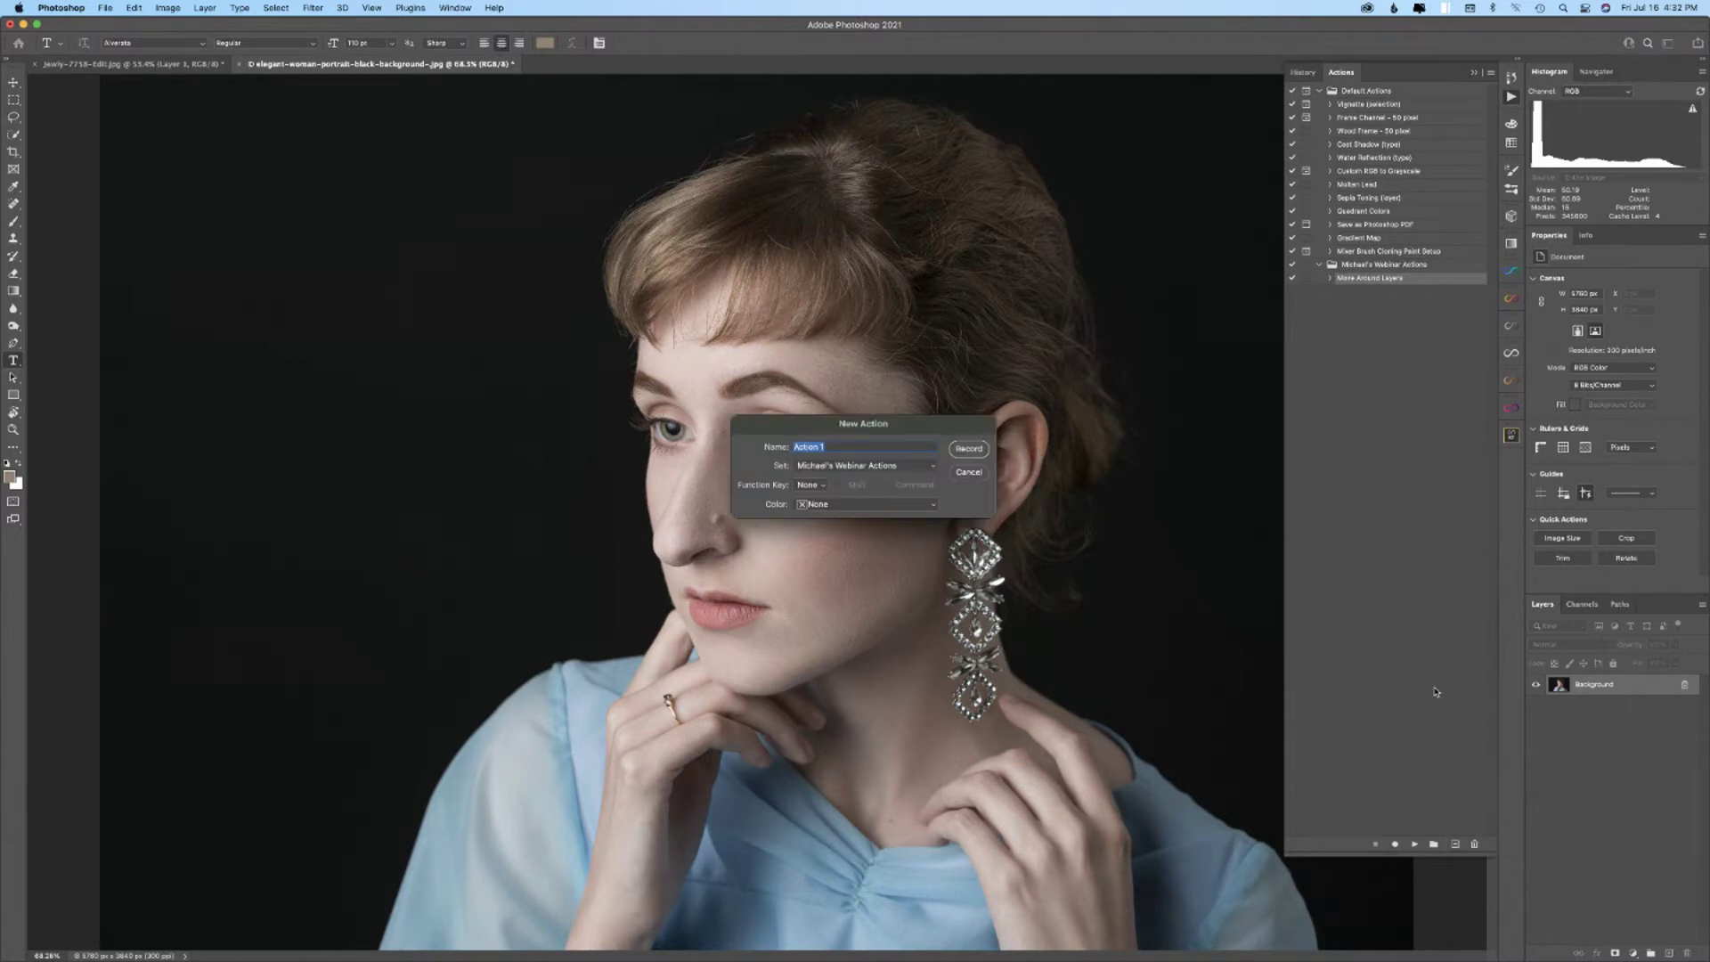
pyautogui.write('Add Grain')
pyautogui.click(969, 449)
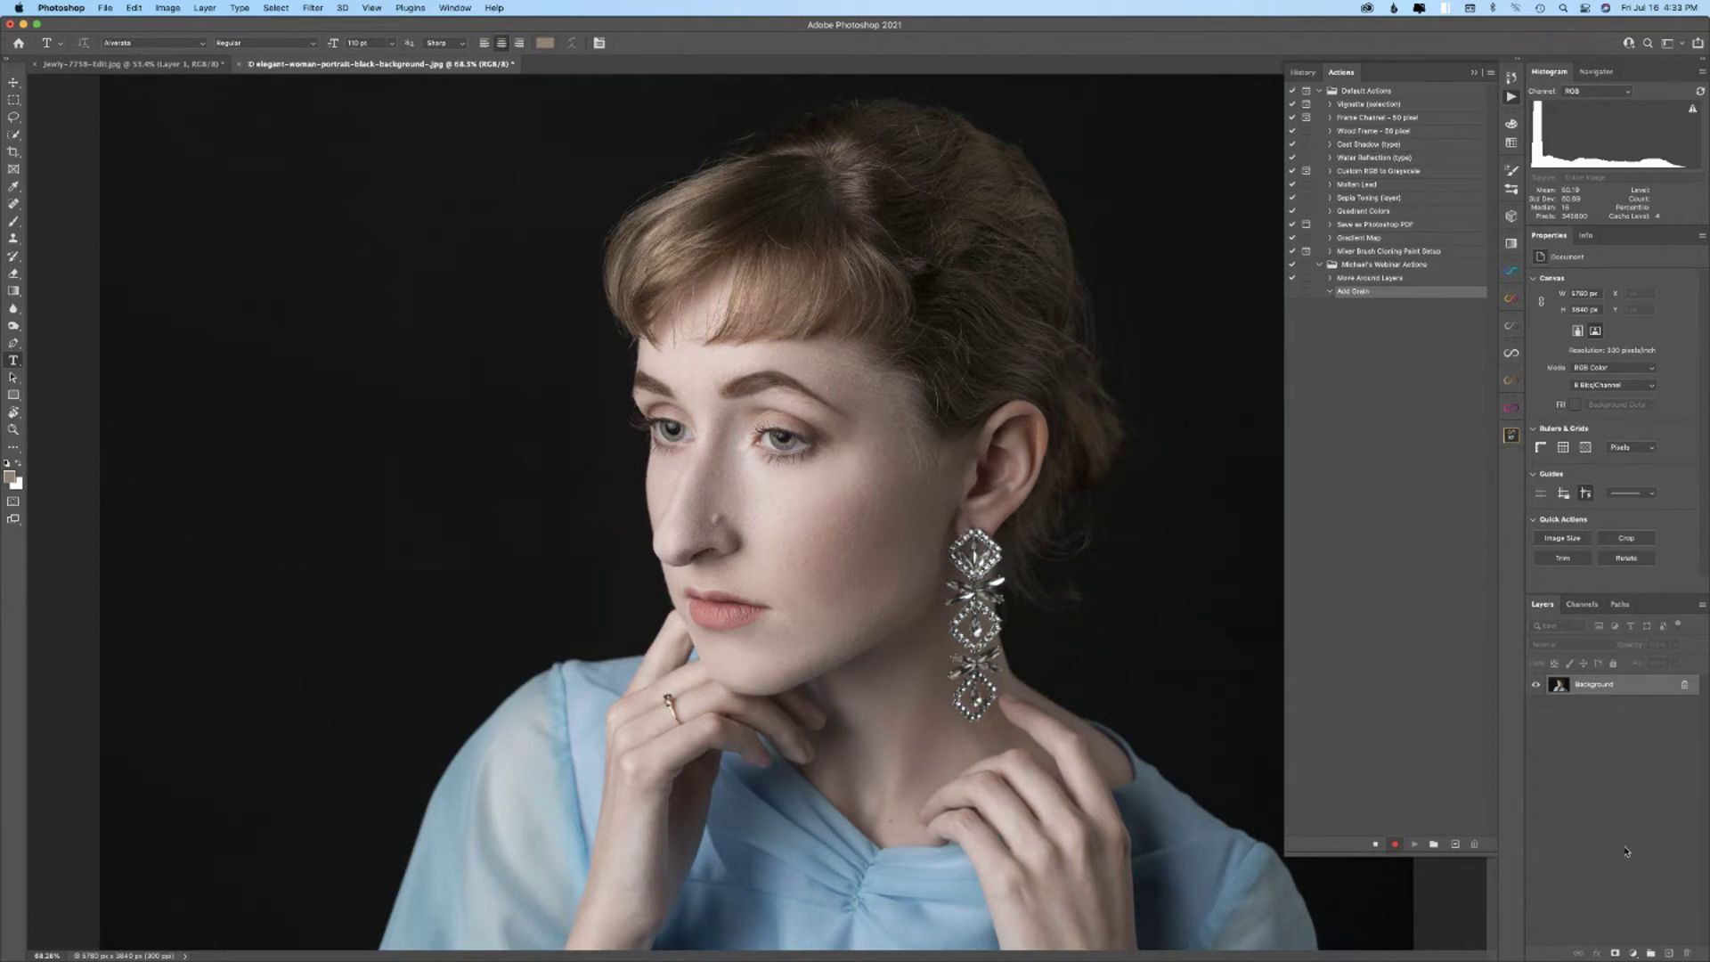
# - Add a new layer above the Background and fill it with 50% Gray in Normal mode
pyautogui.click(1669, 954)
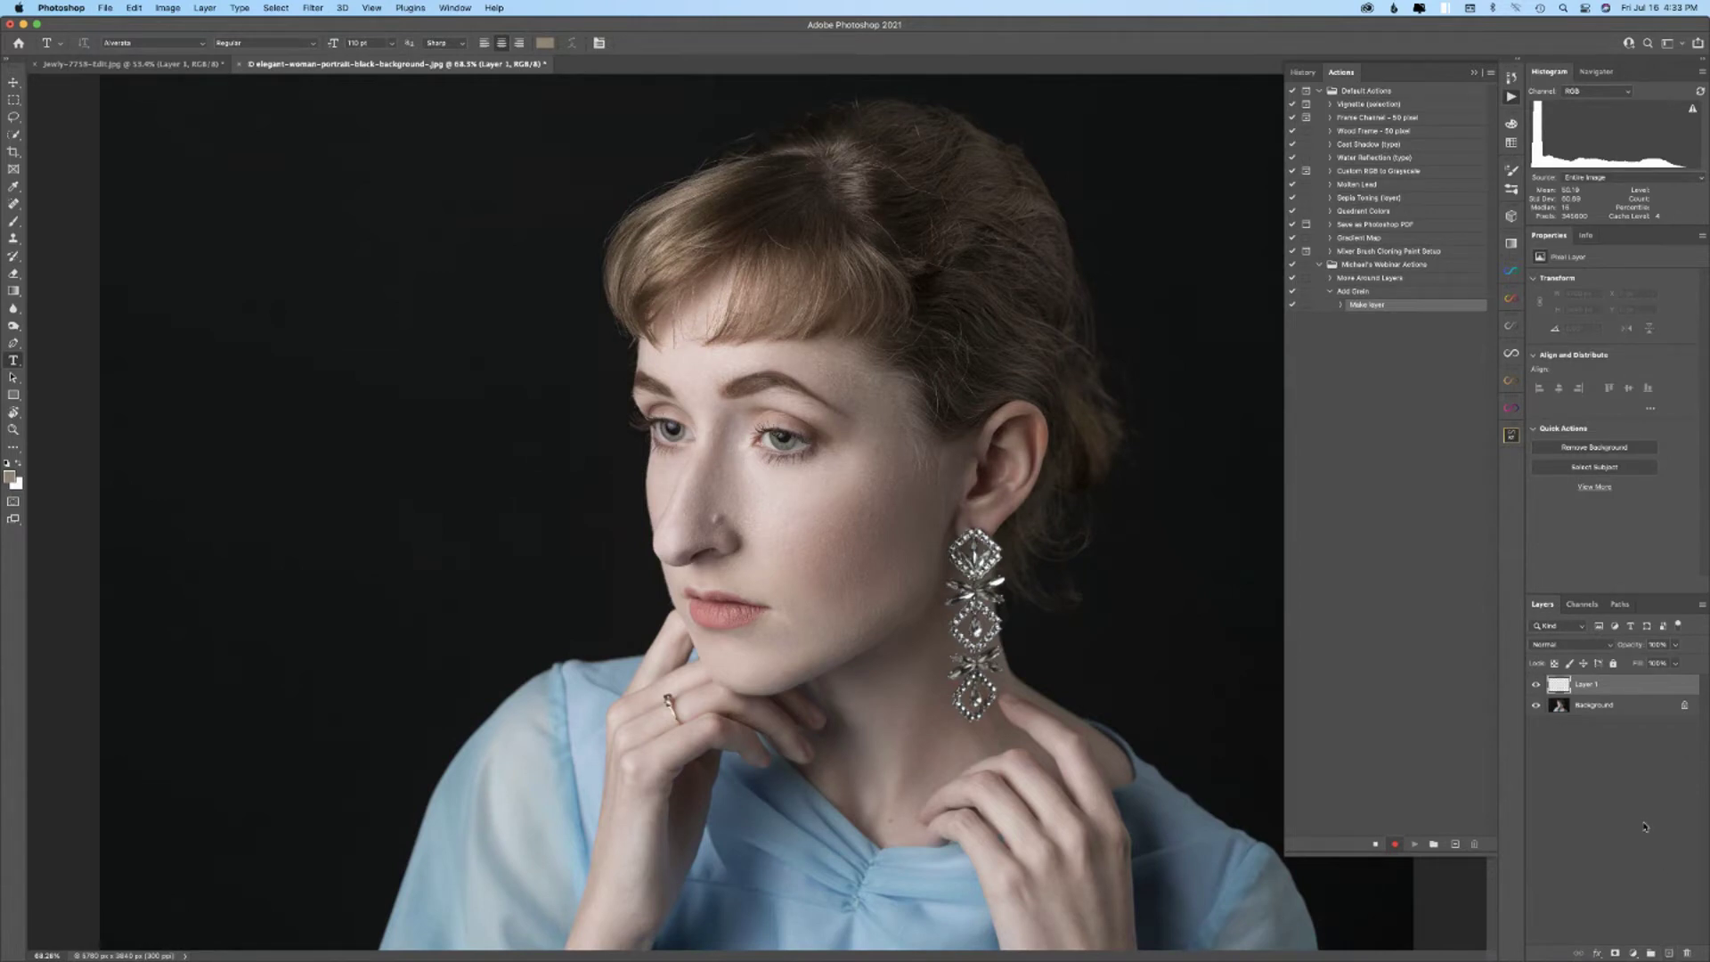
pyautogui.hotkey('shift', 'BackSpace')
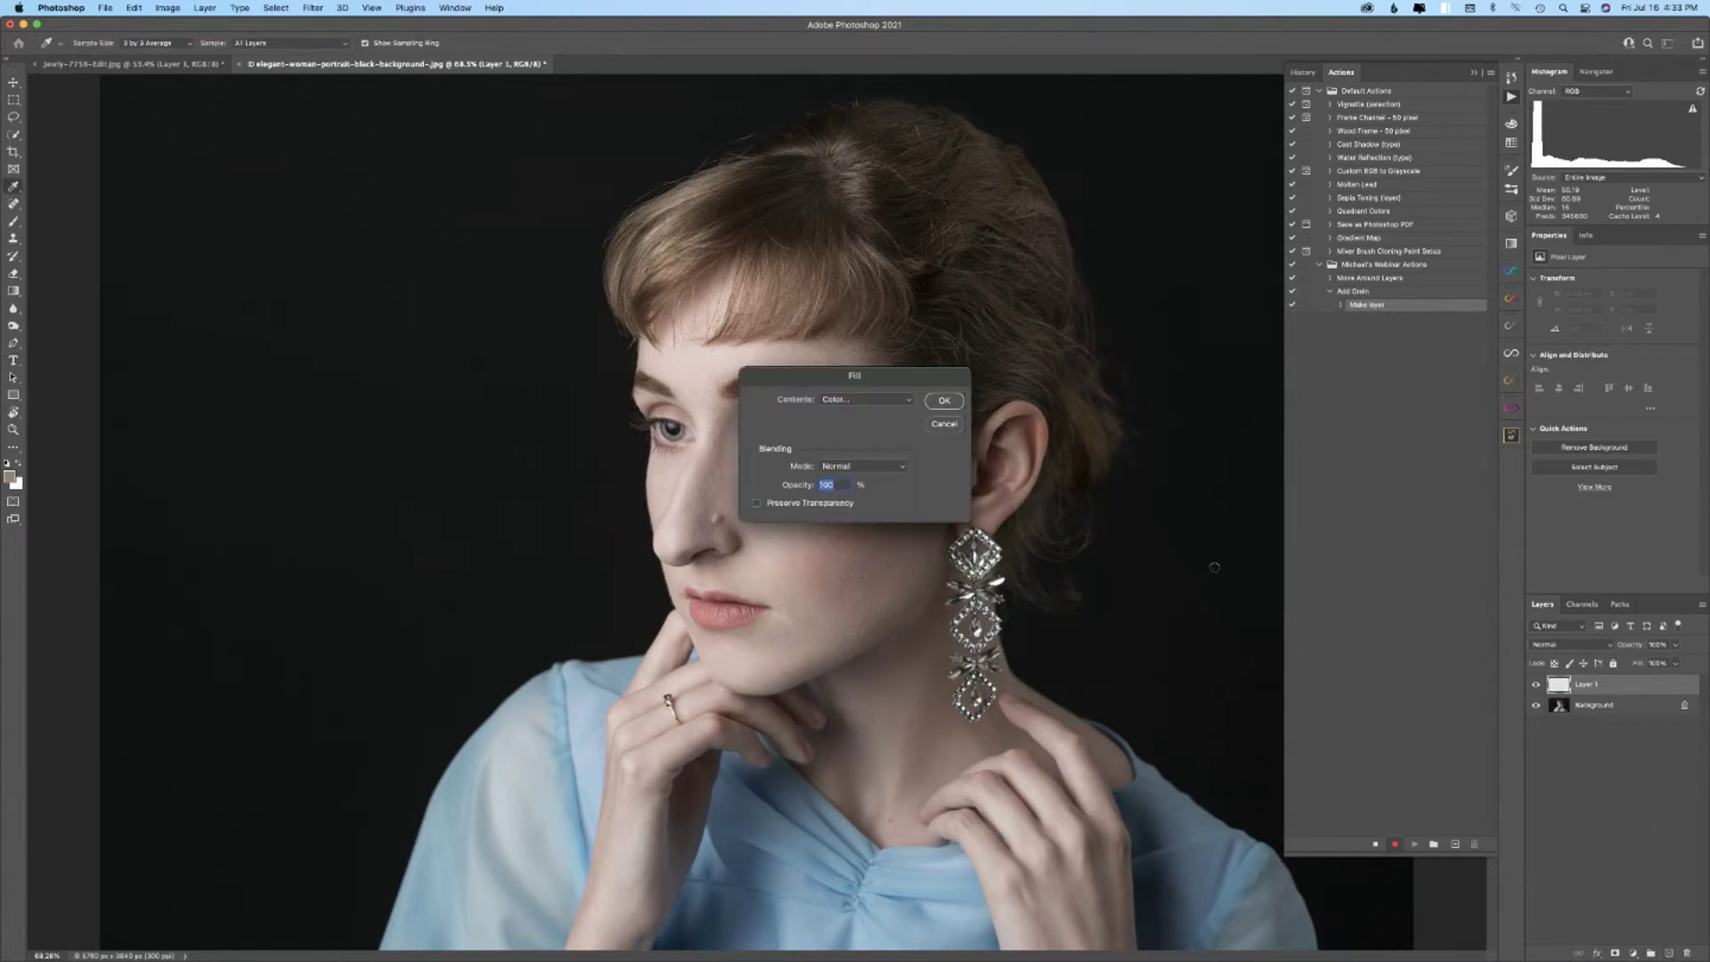
pyautogui.click(856, 404)
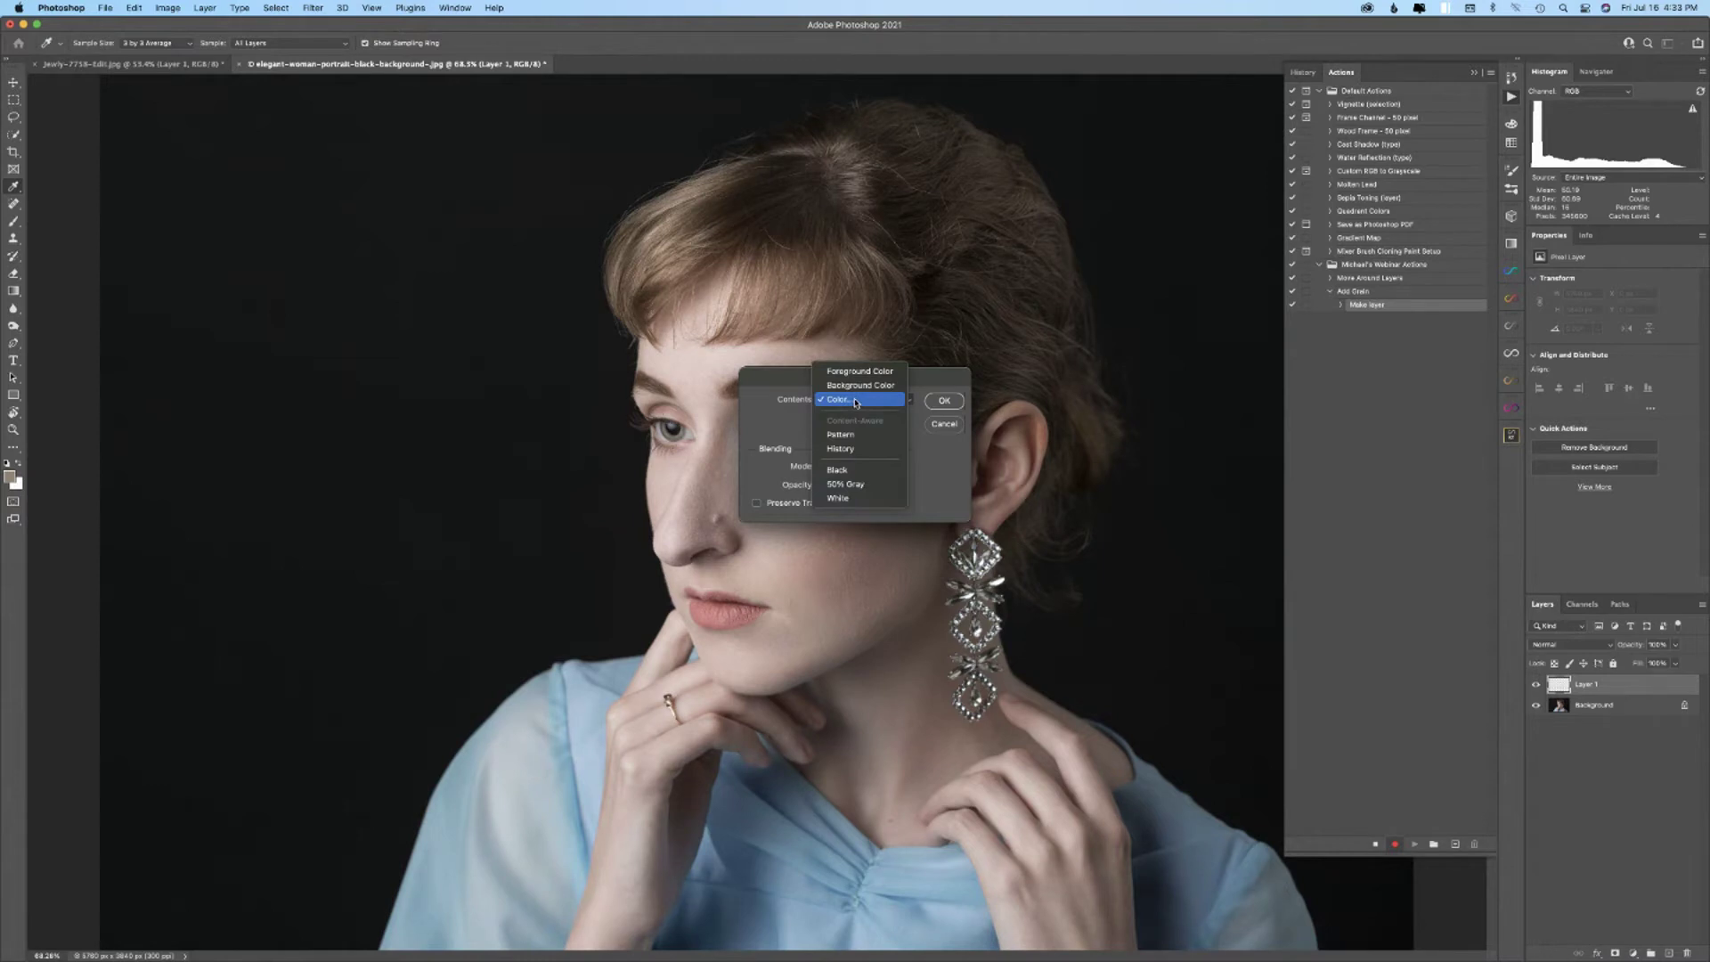
pyautogui.click(842, 483)
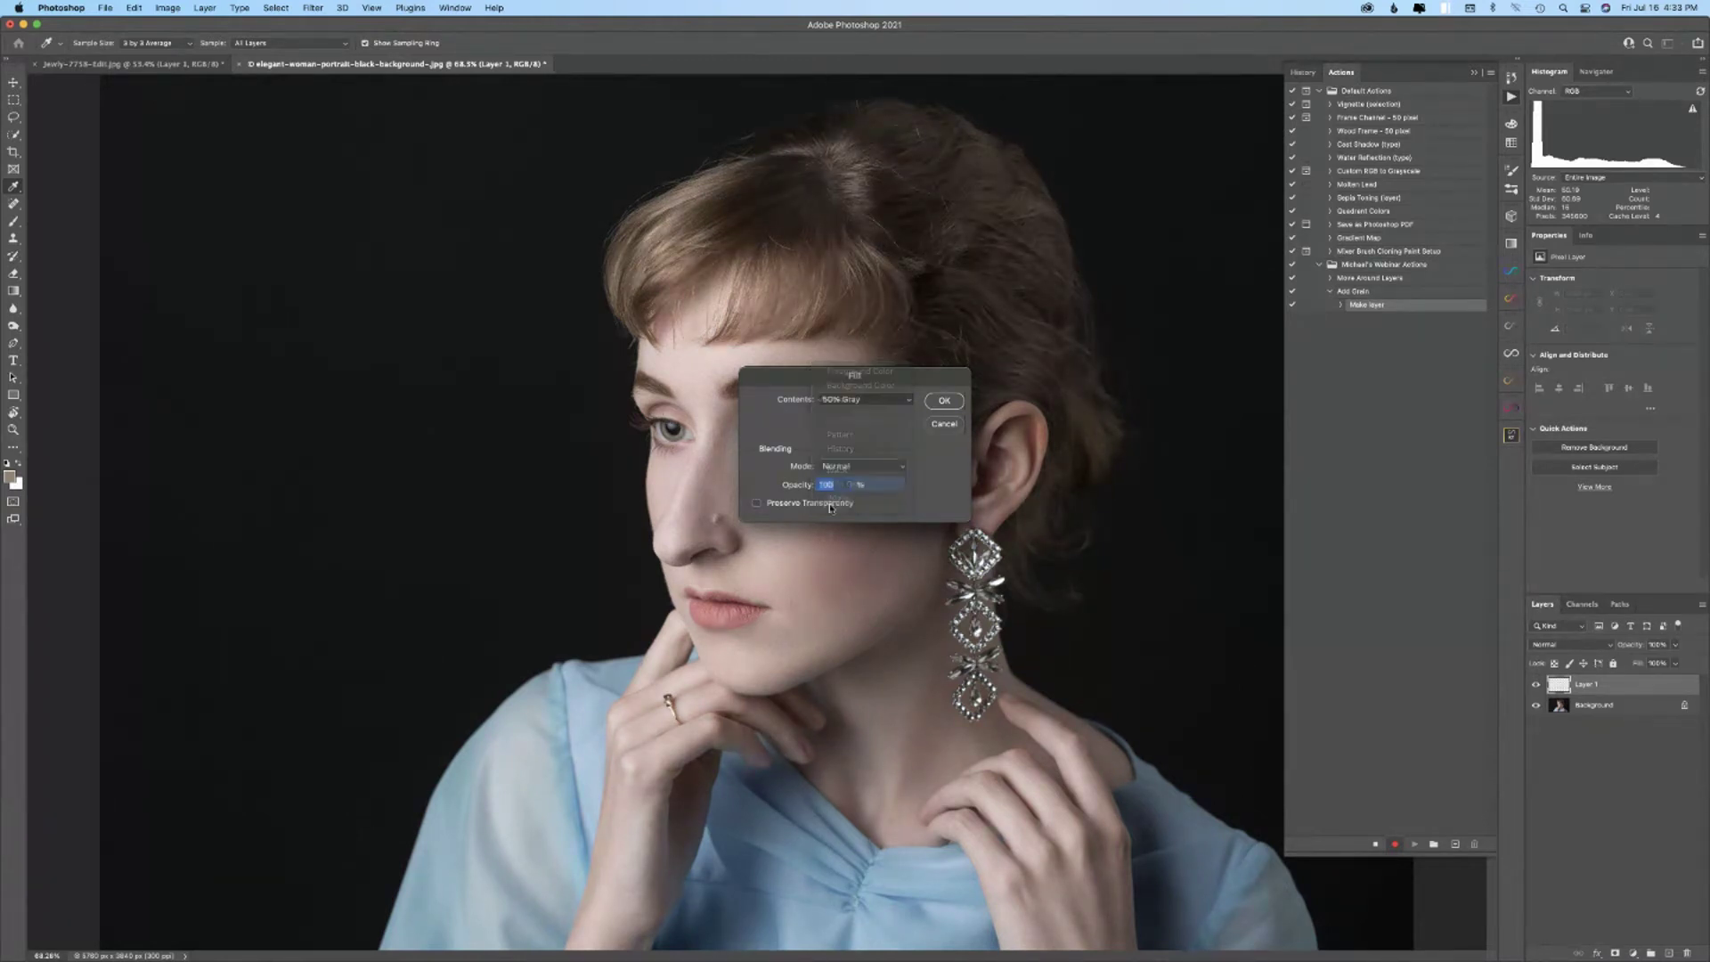
pyautogui.click(943, 402)
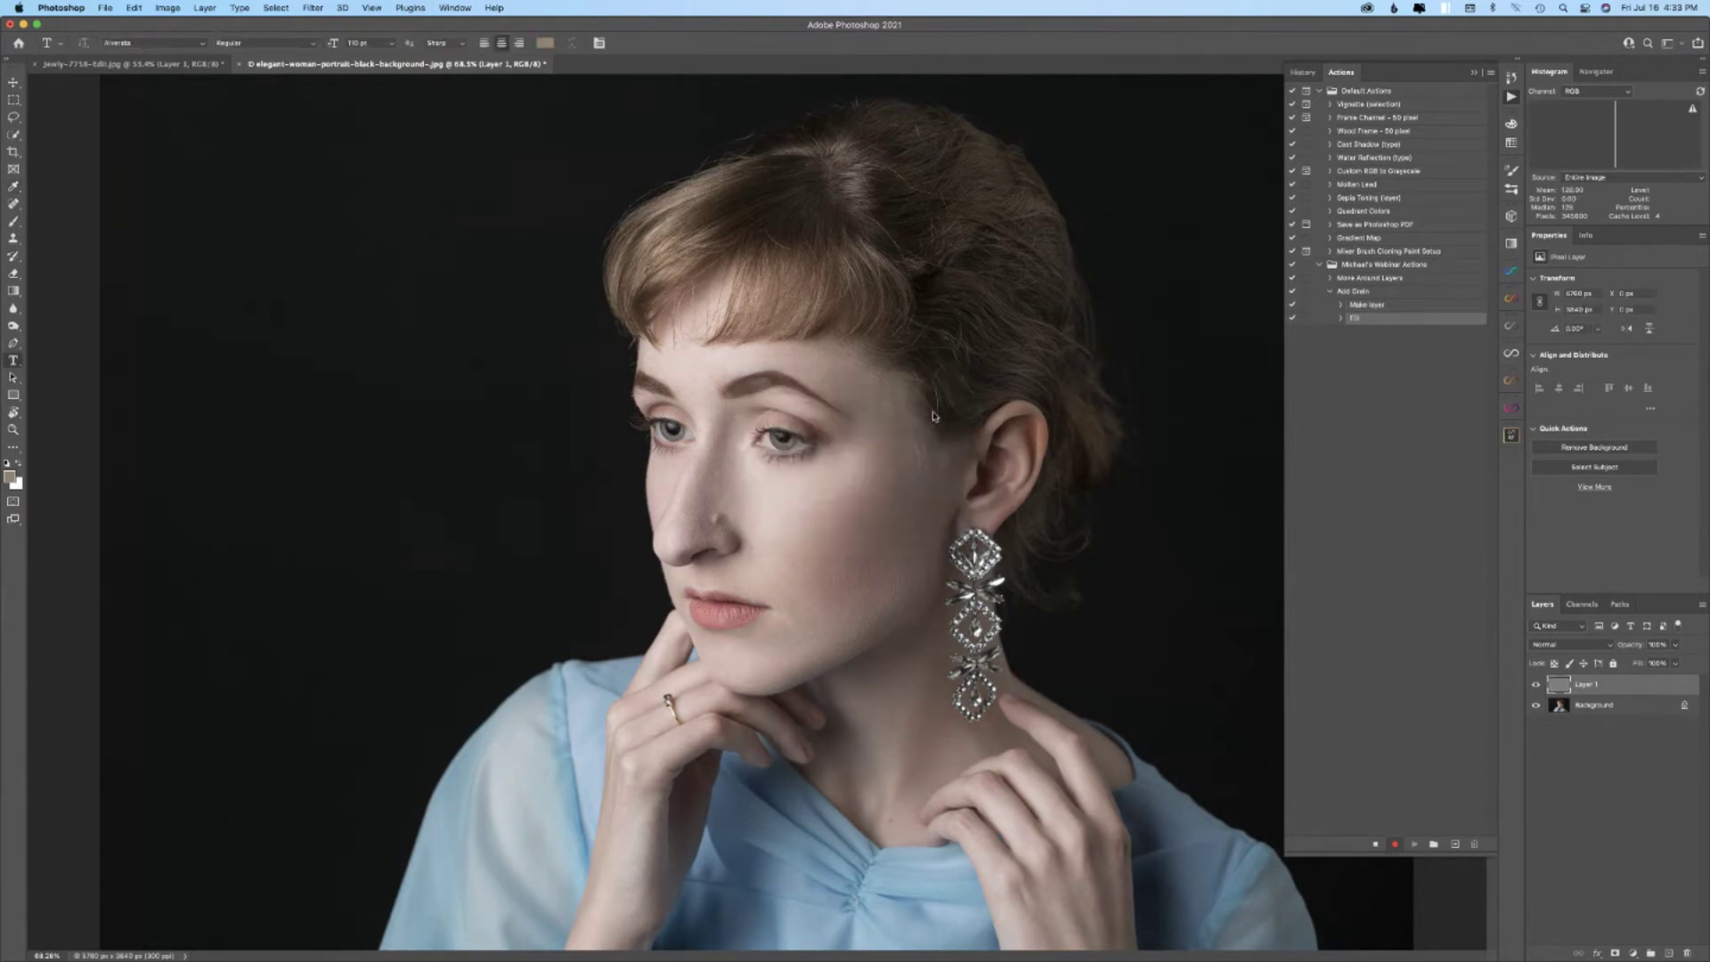
pyautogui.press('t')
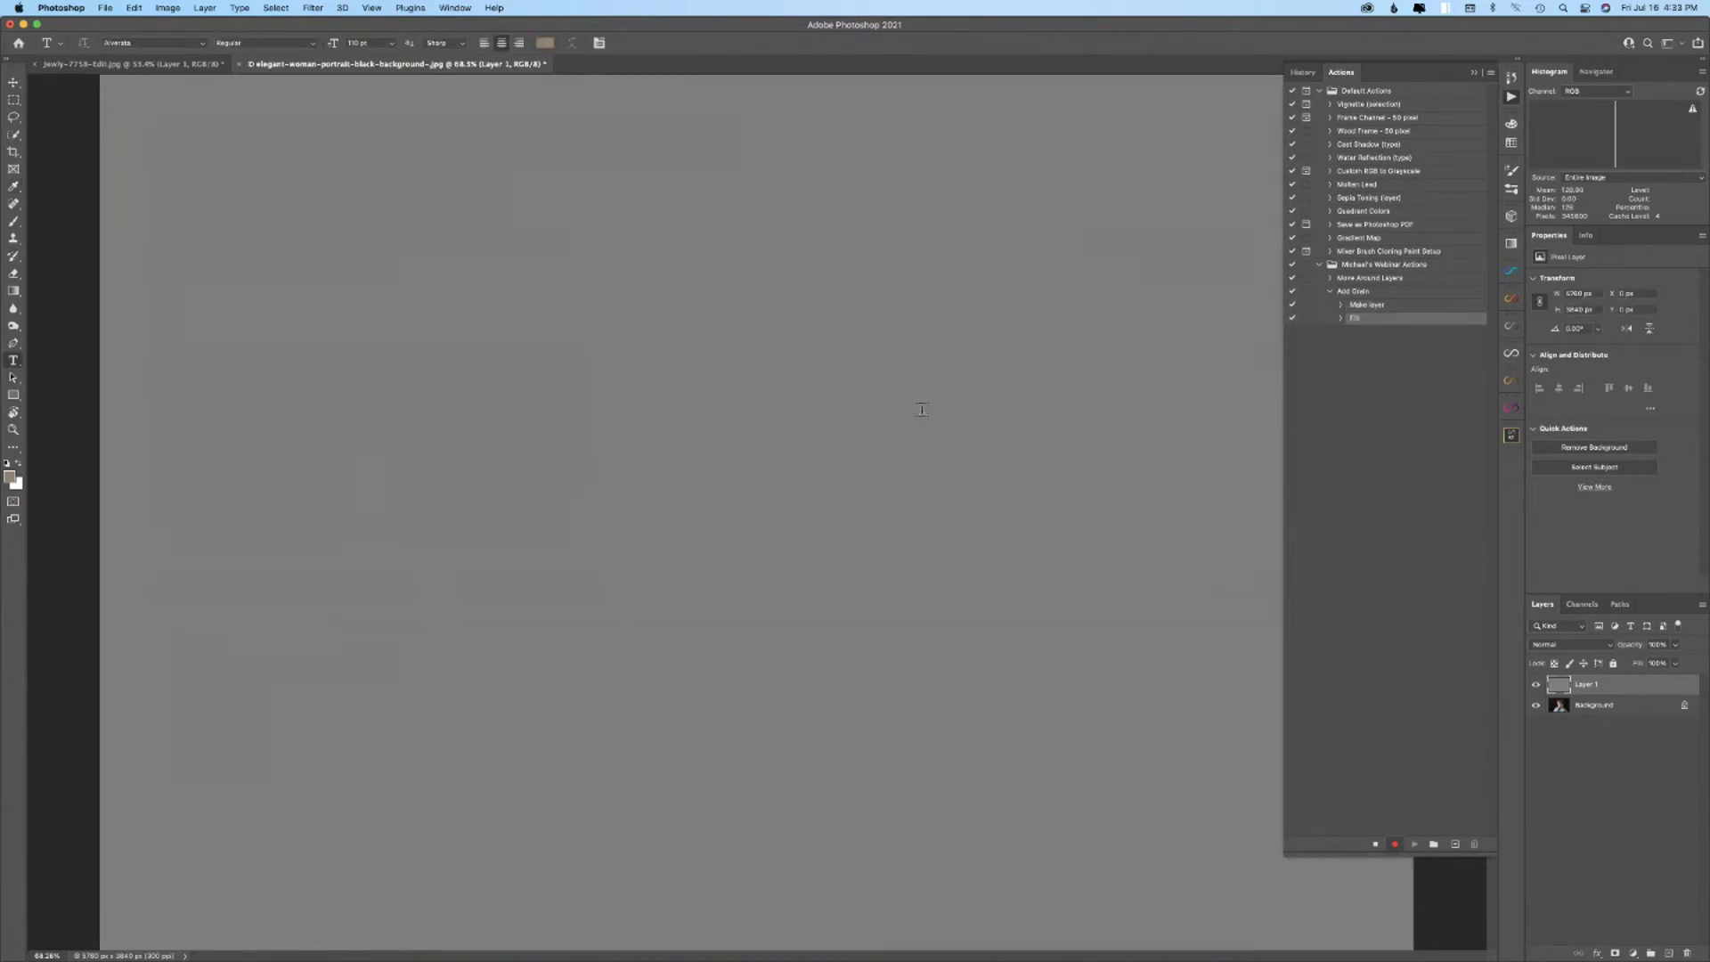
# - Apply the Add Noise filter to the gray layer with Uniform distribution and Monochromatic enabled
pyautogui.click(311, 8)
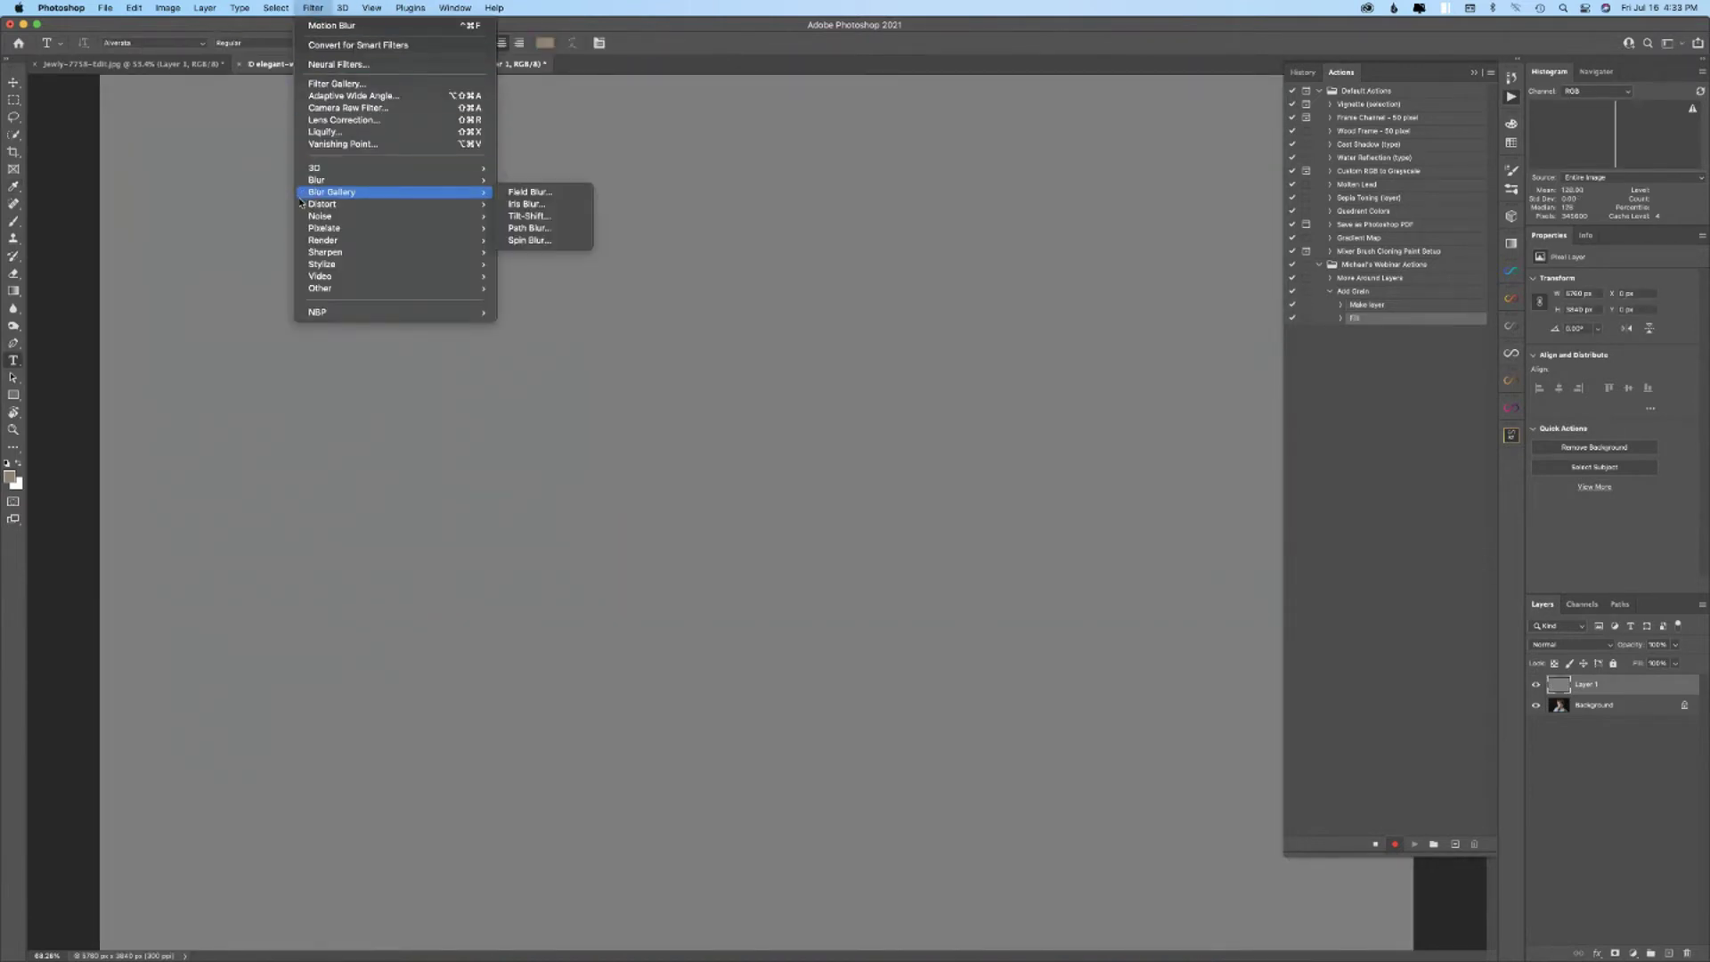
pyautogui.moveTo(450, 212)
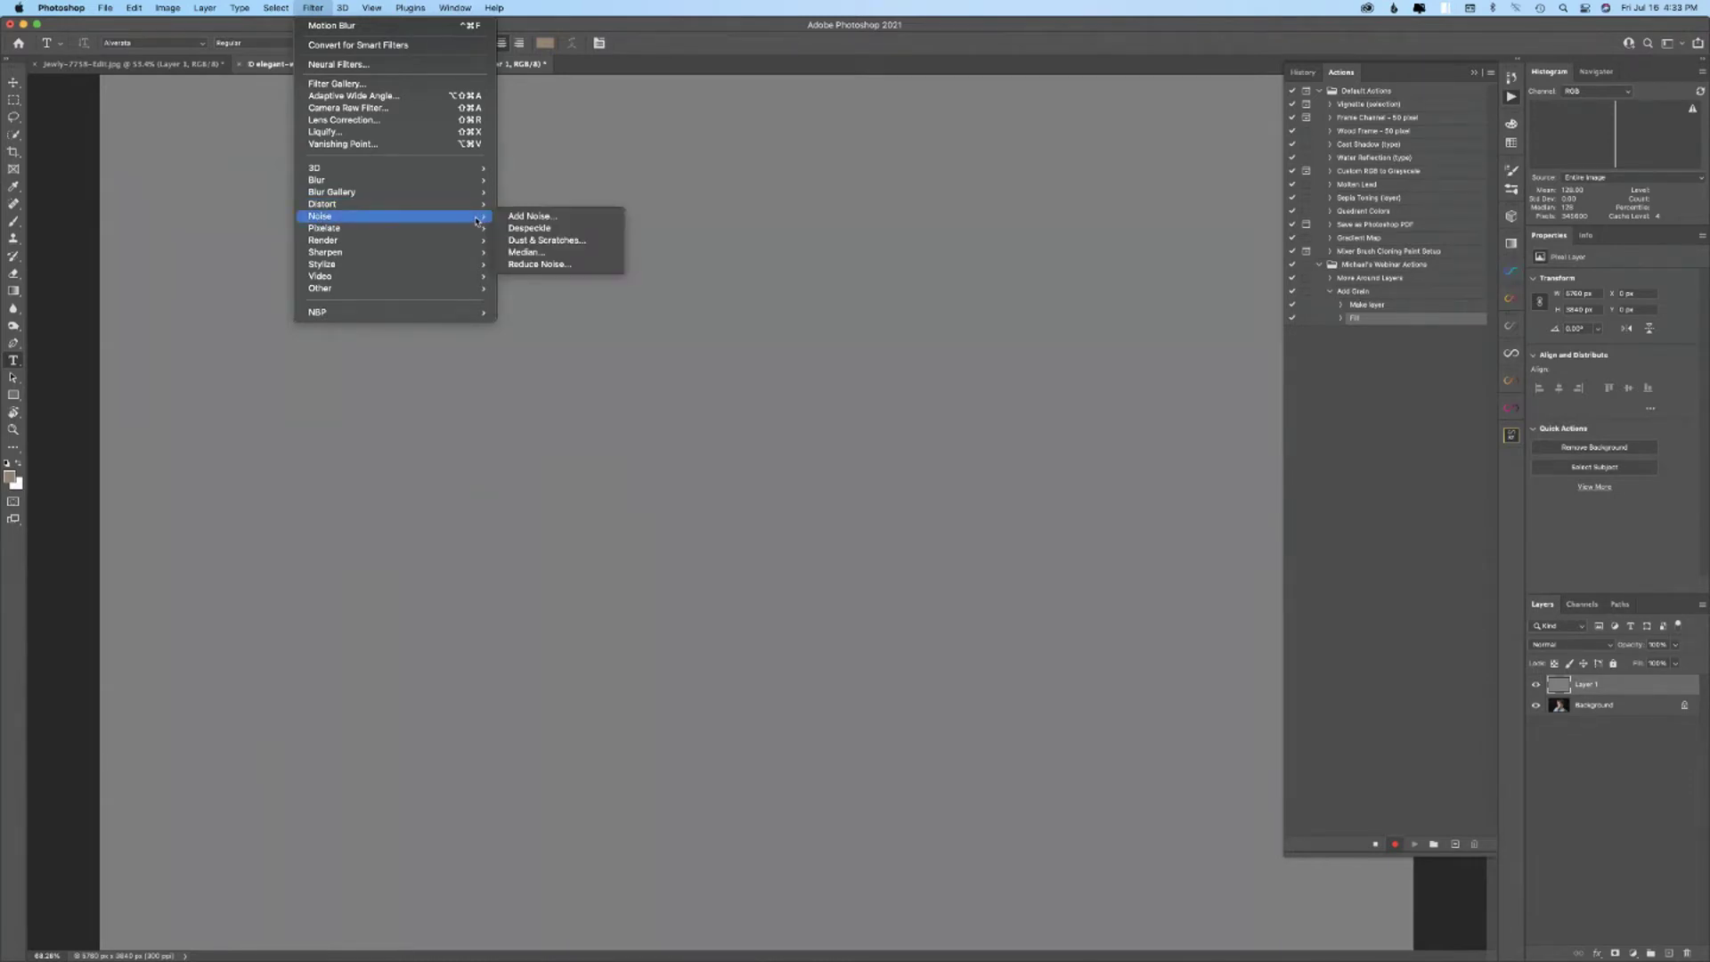
pyautogui.click(514, 220)
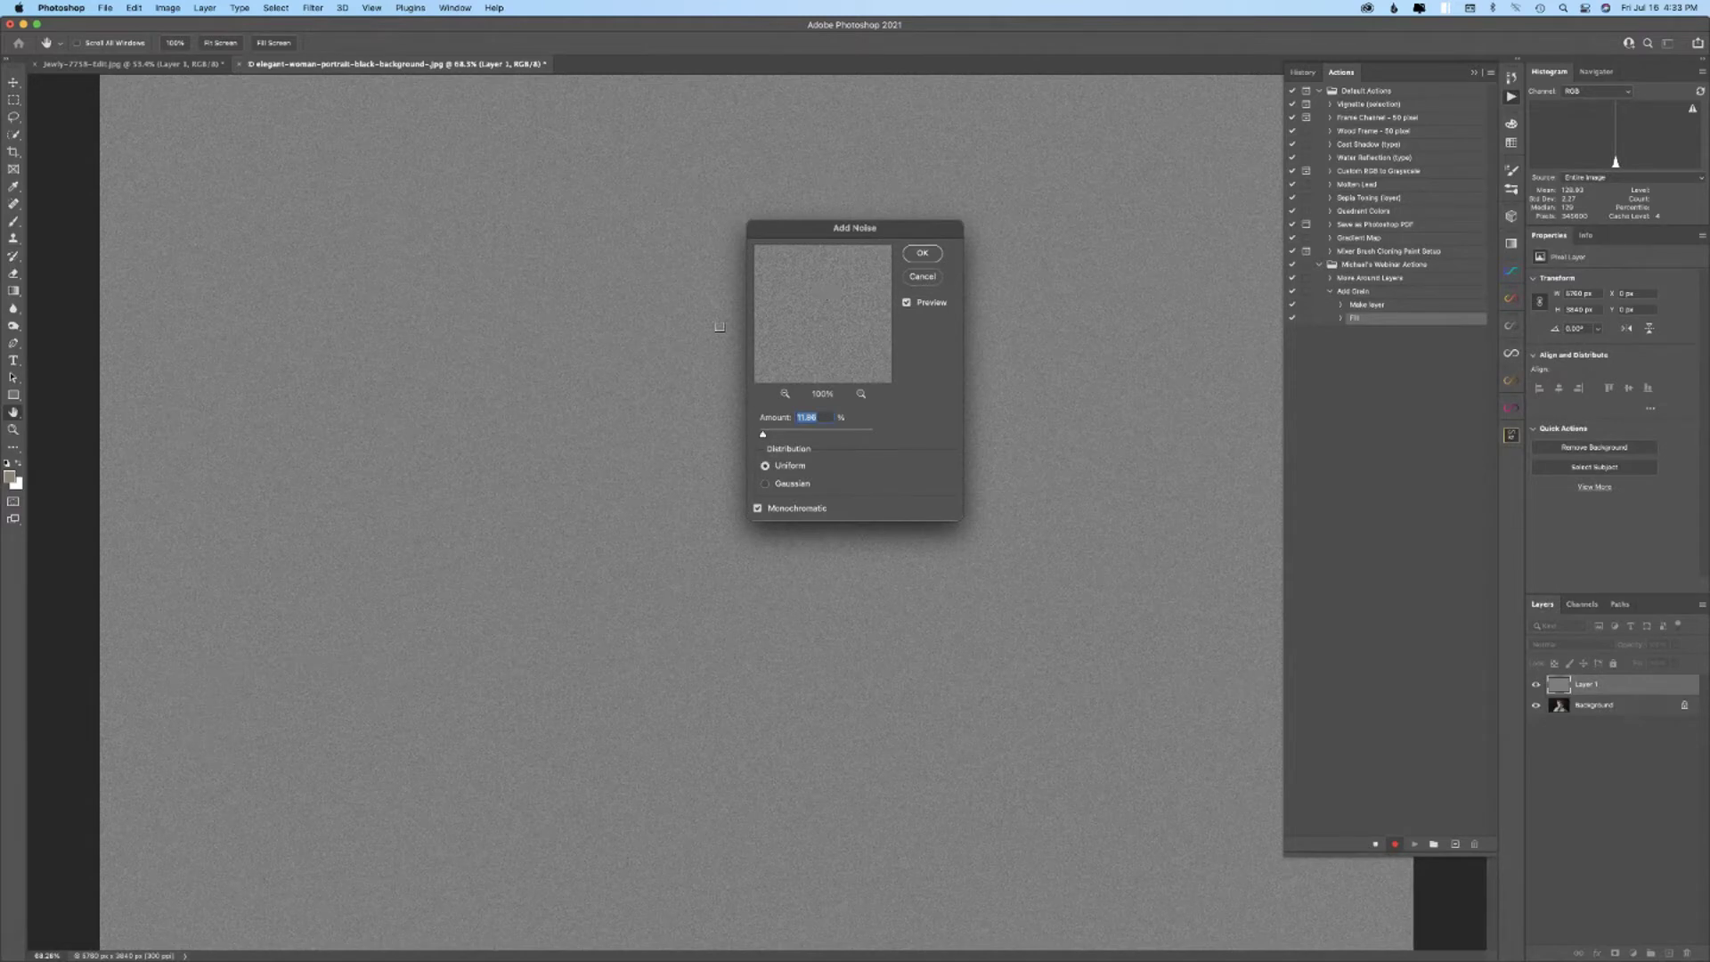
pyautogui.click(933, 257)
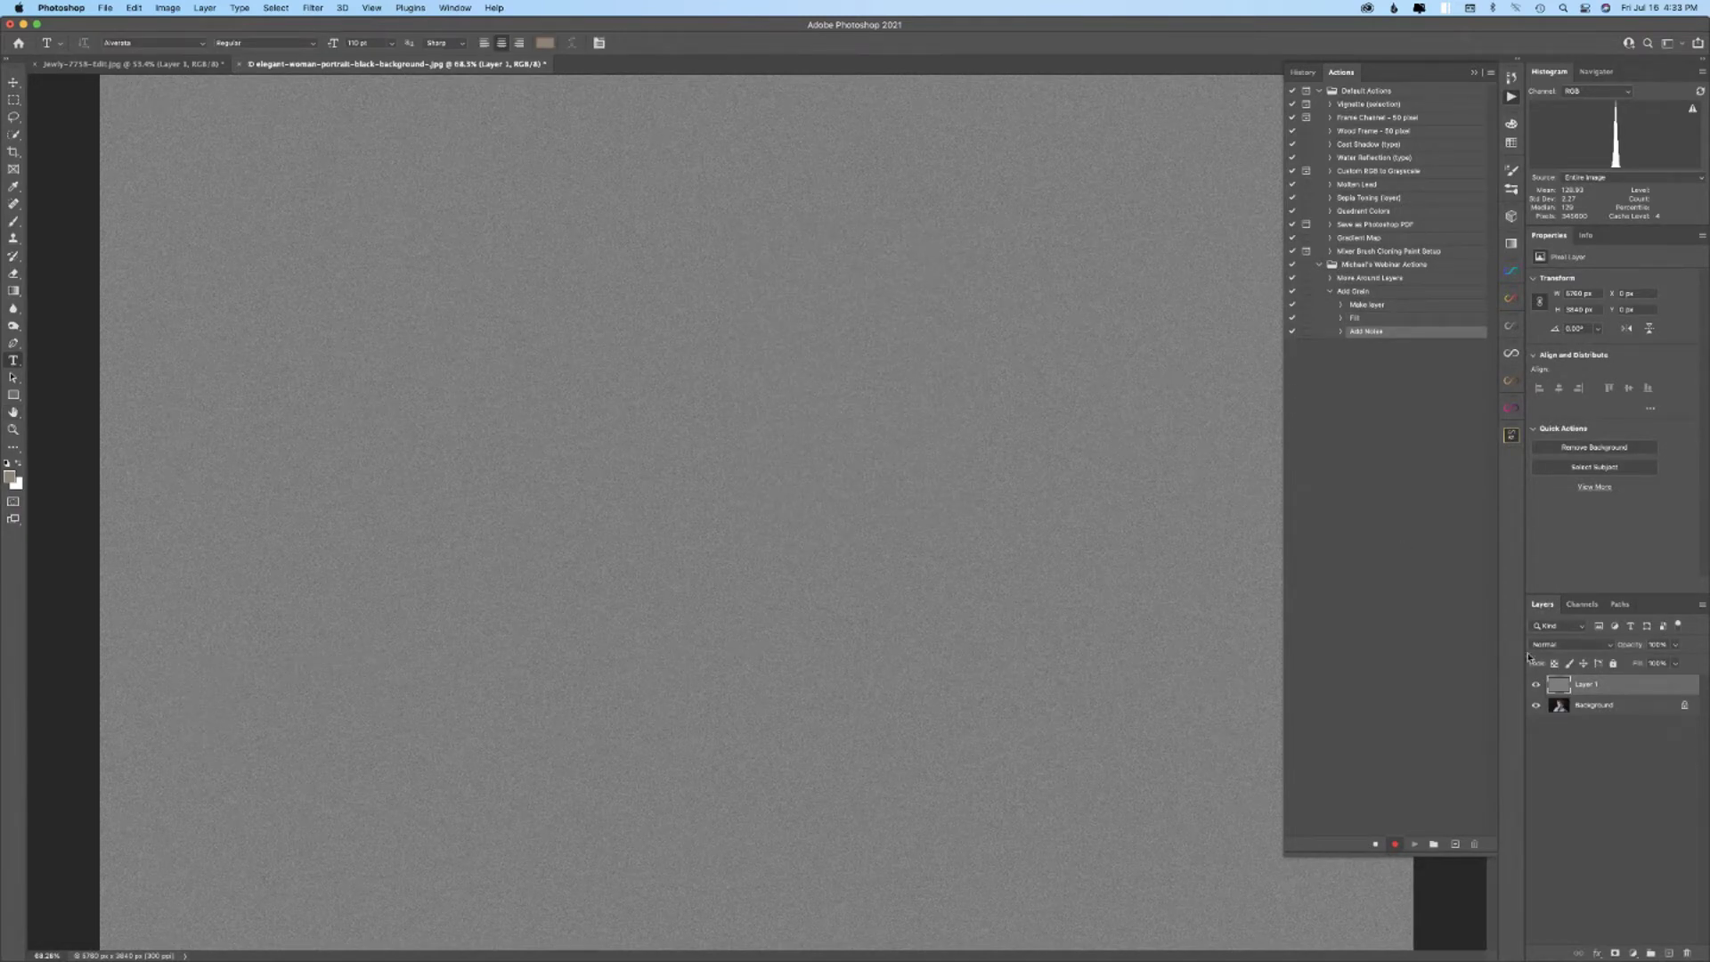
# - Set the noise layer's blend mode to Overlay and rename the layer as "Grain" through the rename command
pyautogui.click(1563, 646)
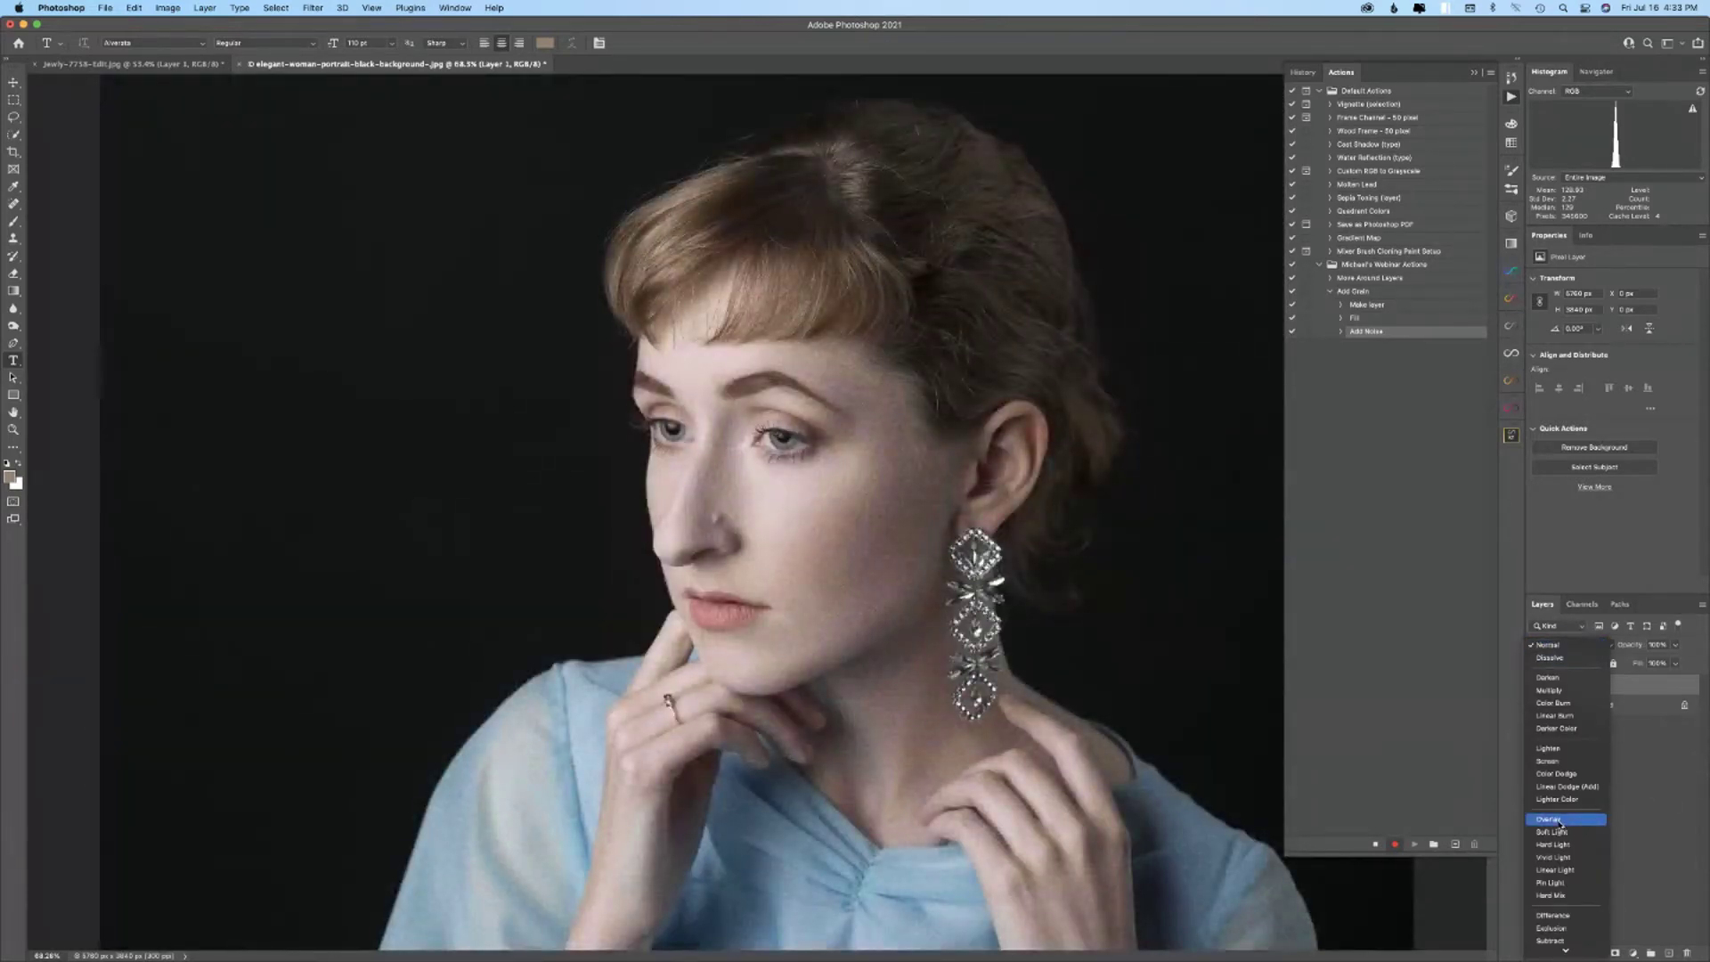
pyautogui.click(1559, 822)
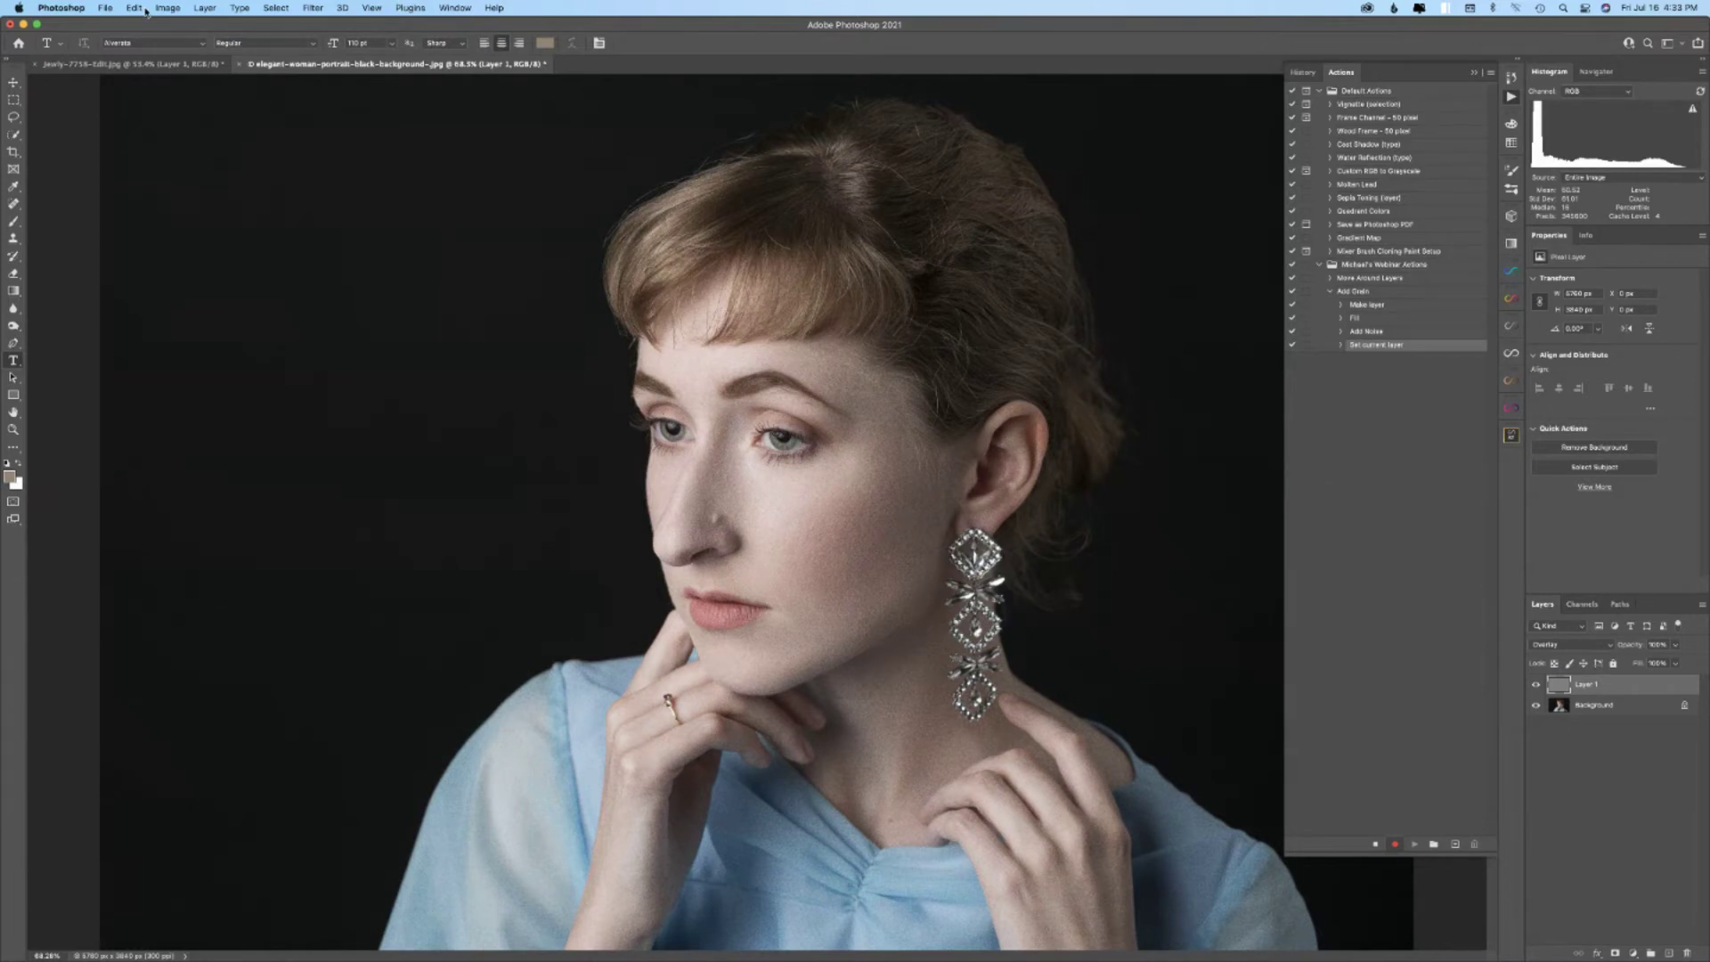
pyautogui.click(212, 8)
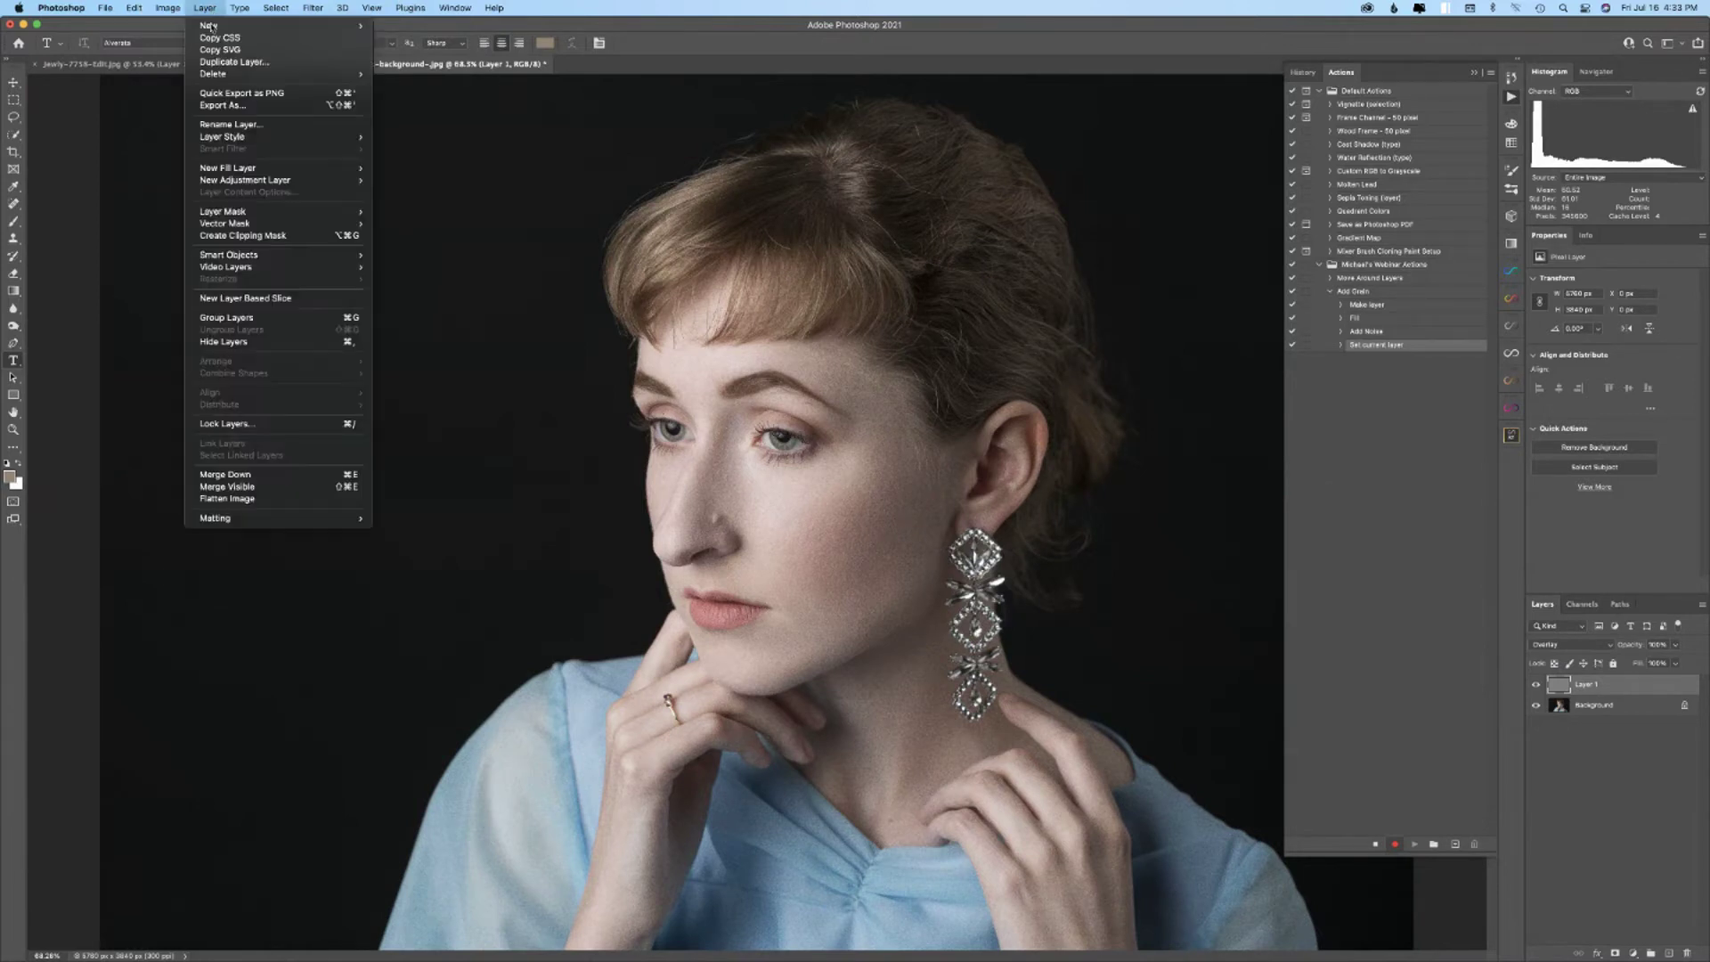
pyautogui.click(212, 117)
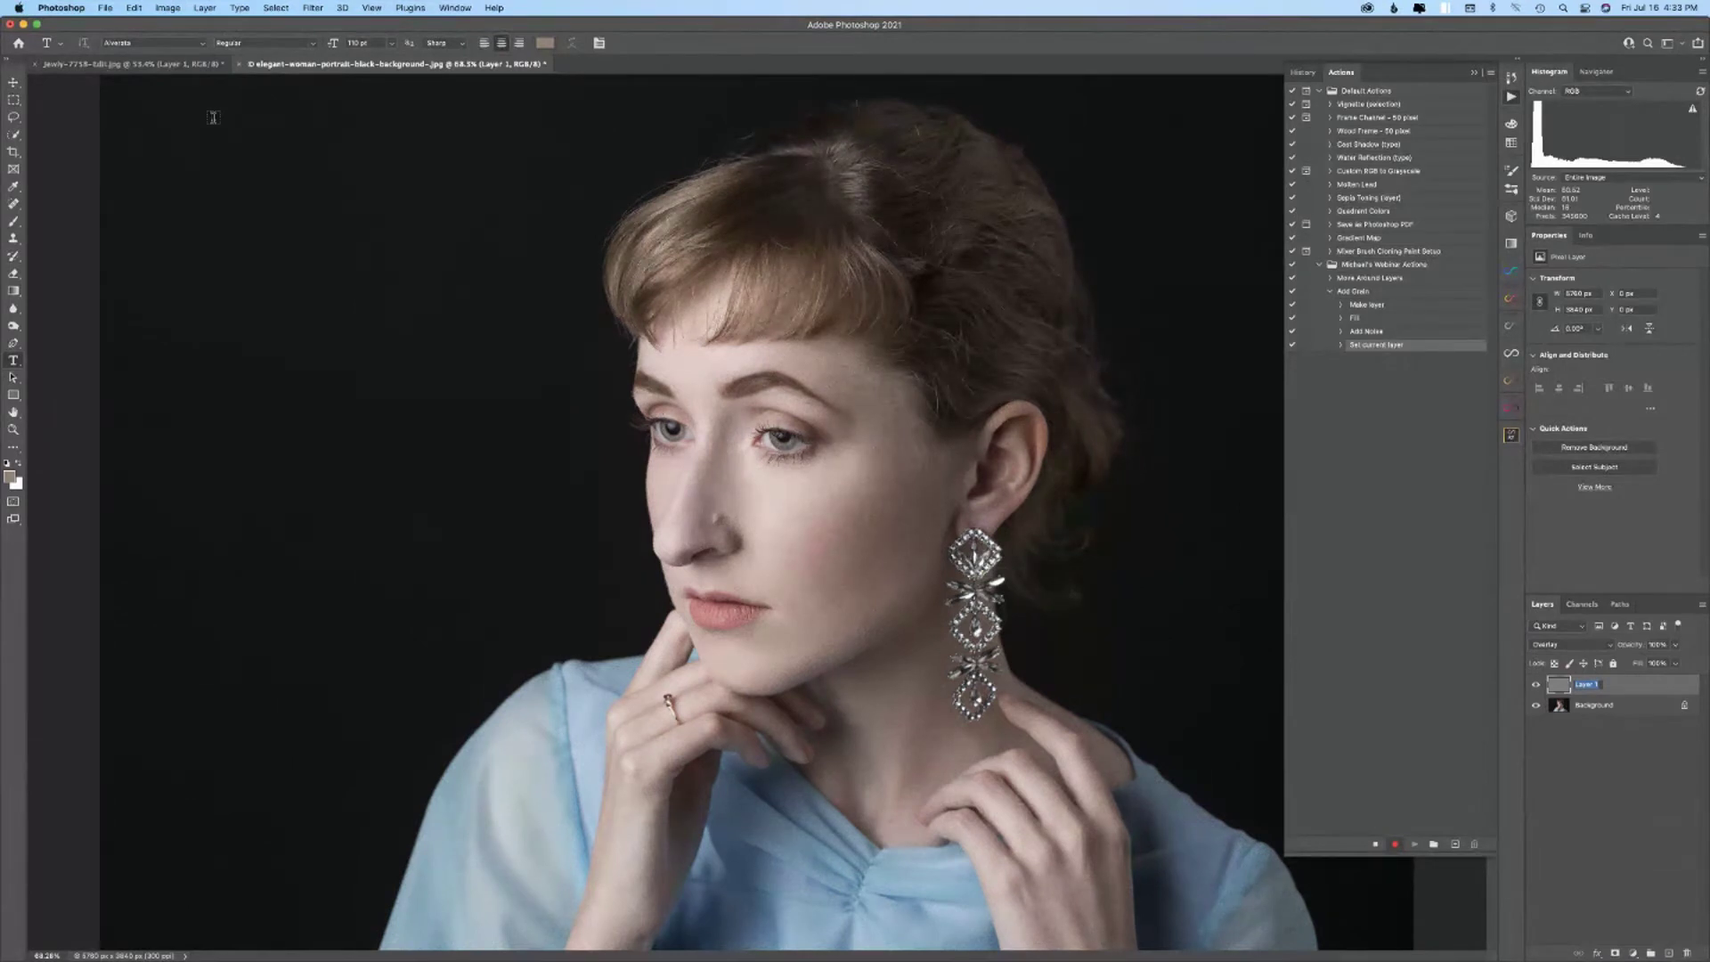
pyautogui.write('Grain')
pyautogui.press('Return')
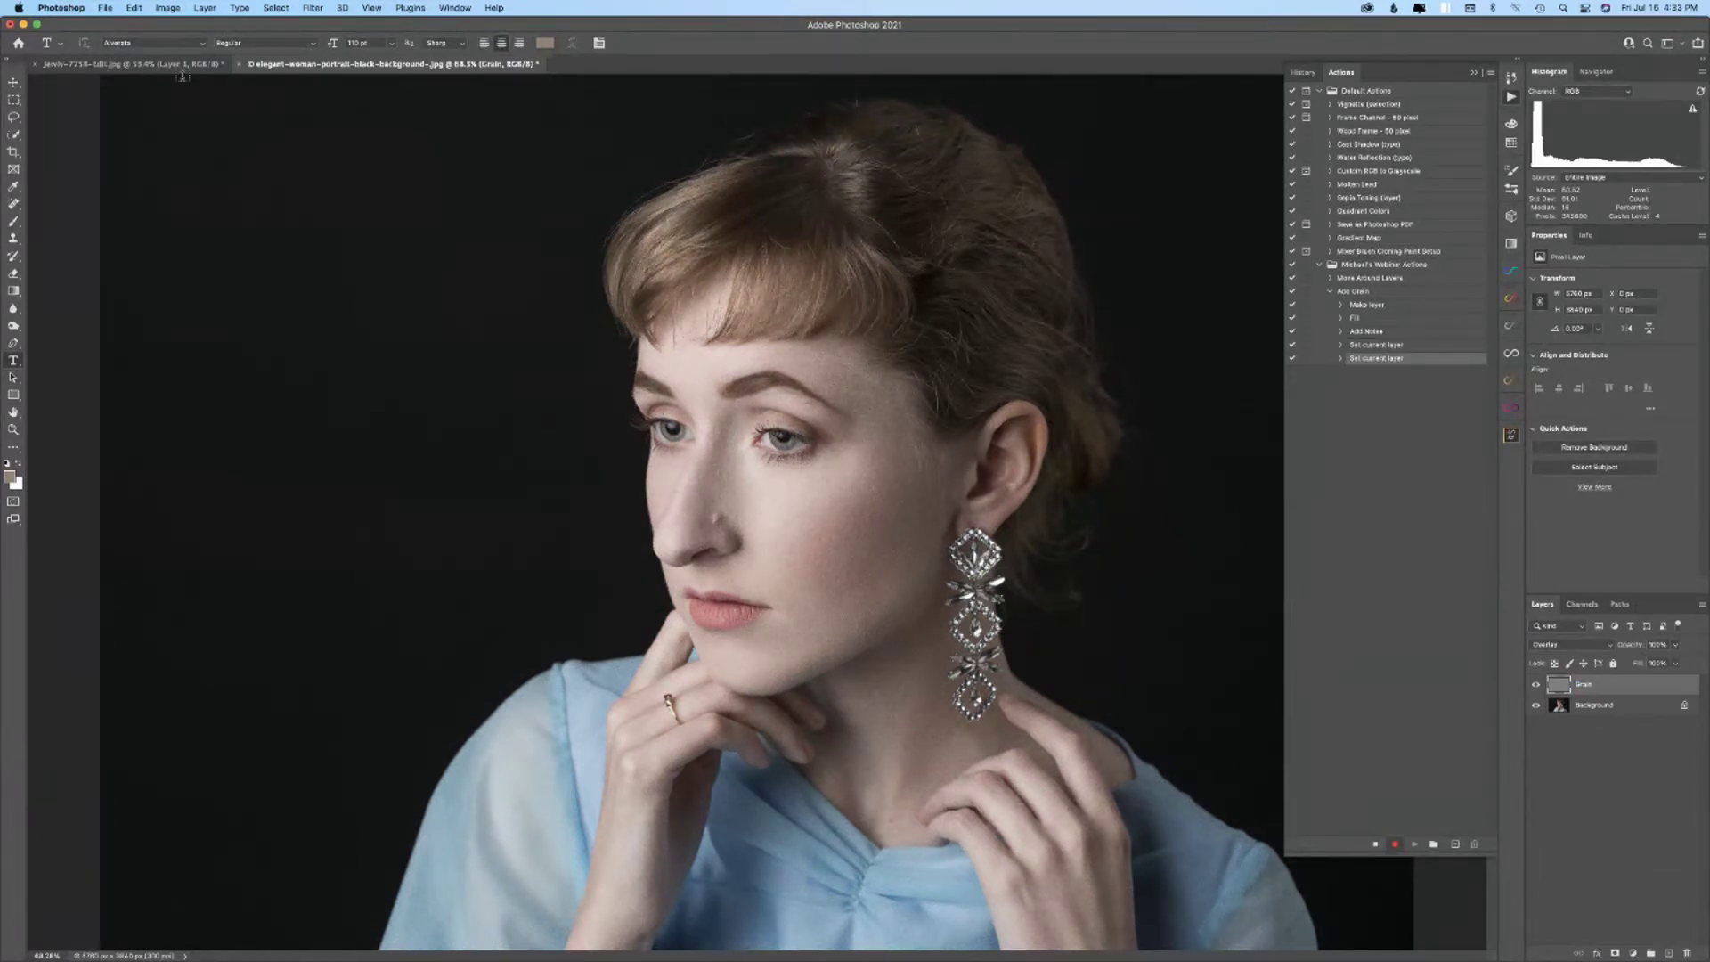
# - Stop recording the "Add Grain" action and delete the Grain layer
pyautogui.click(1377, 844)
pyautogui.moveTo(1595, 687); pyautogui.dragTo(1686, 952)
# - Test the "Add Grain" action on the portrait, comparing the cheek up close with and without grain, and delete the resulting Grain layer
pyautogui.click(1365, 291)
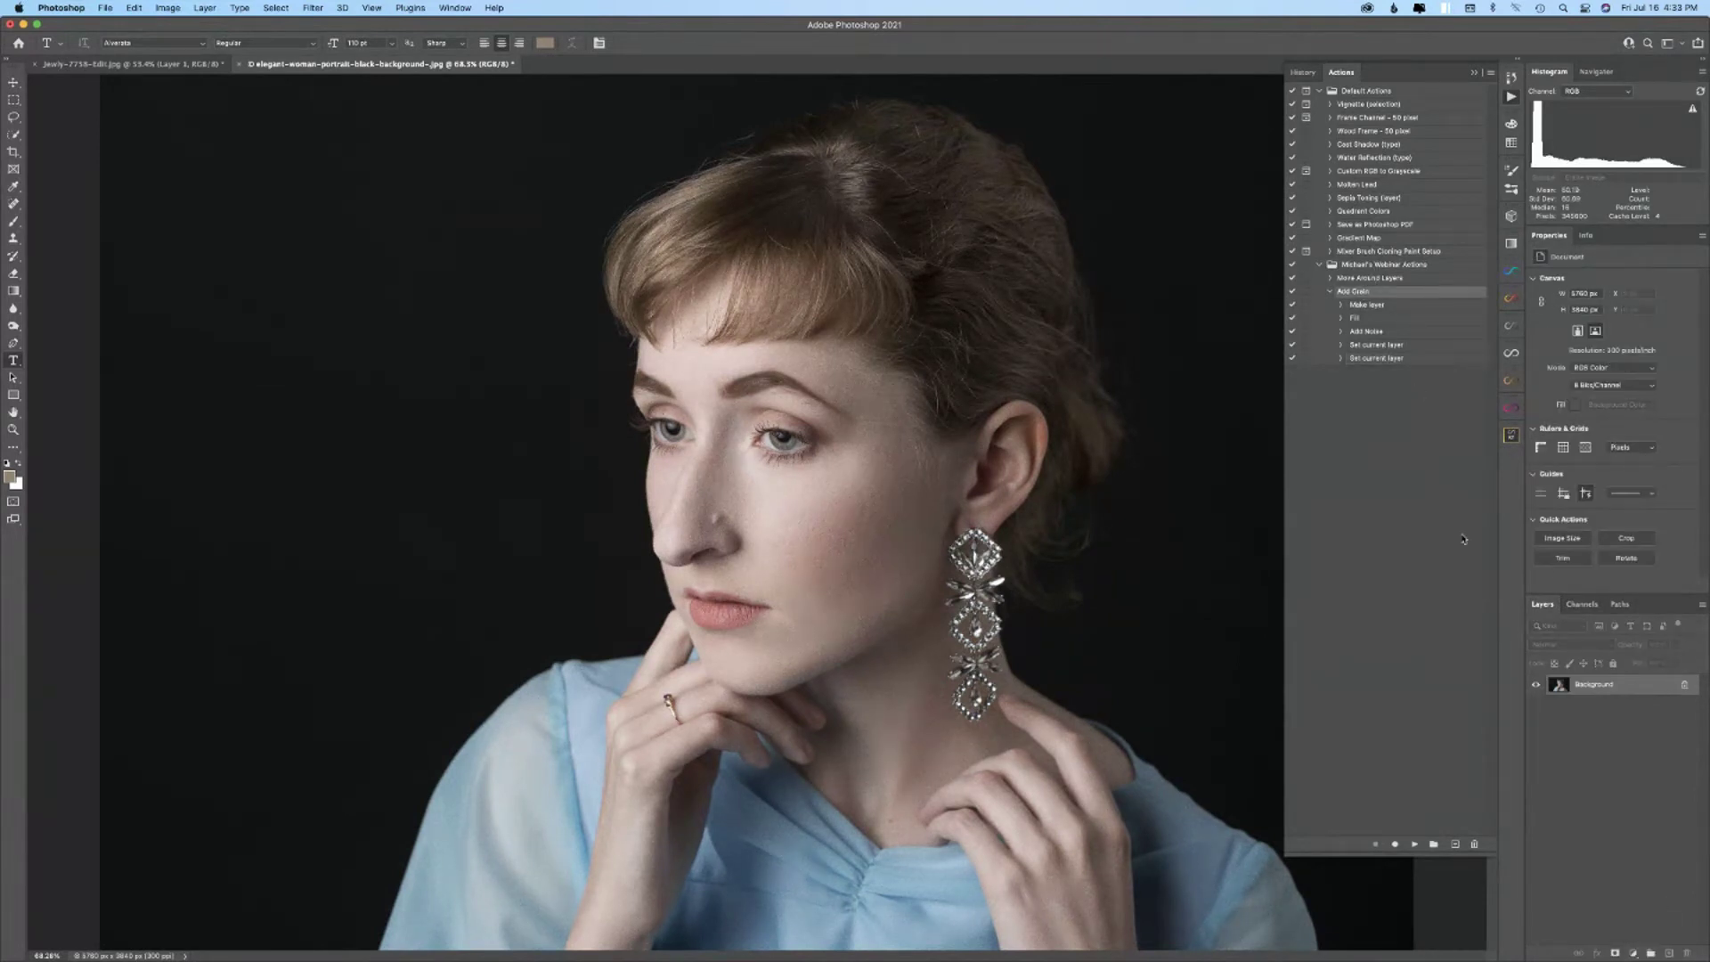
pyautogui.click(1414, 843)
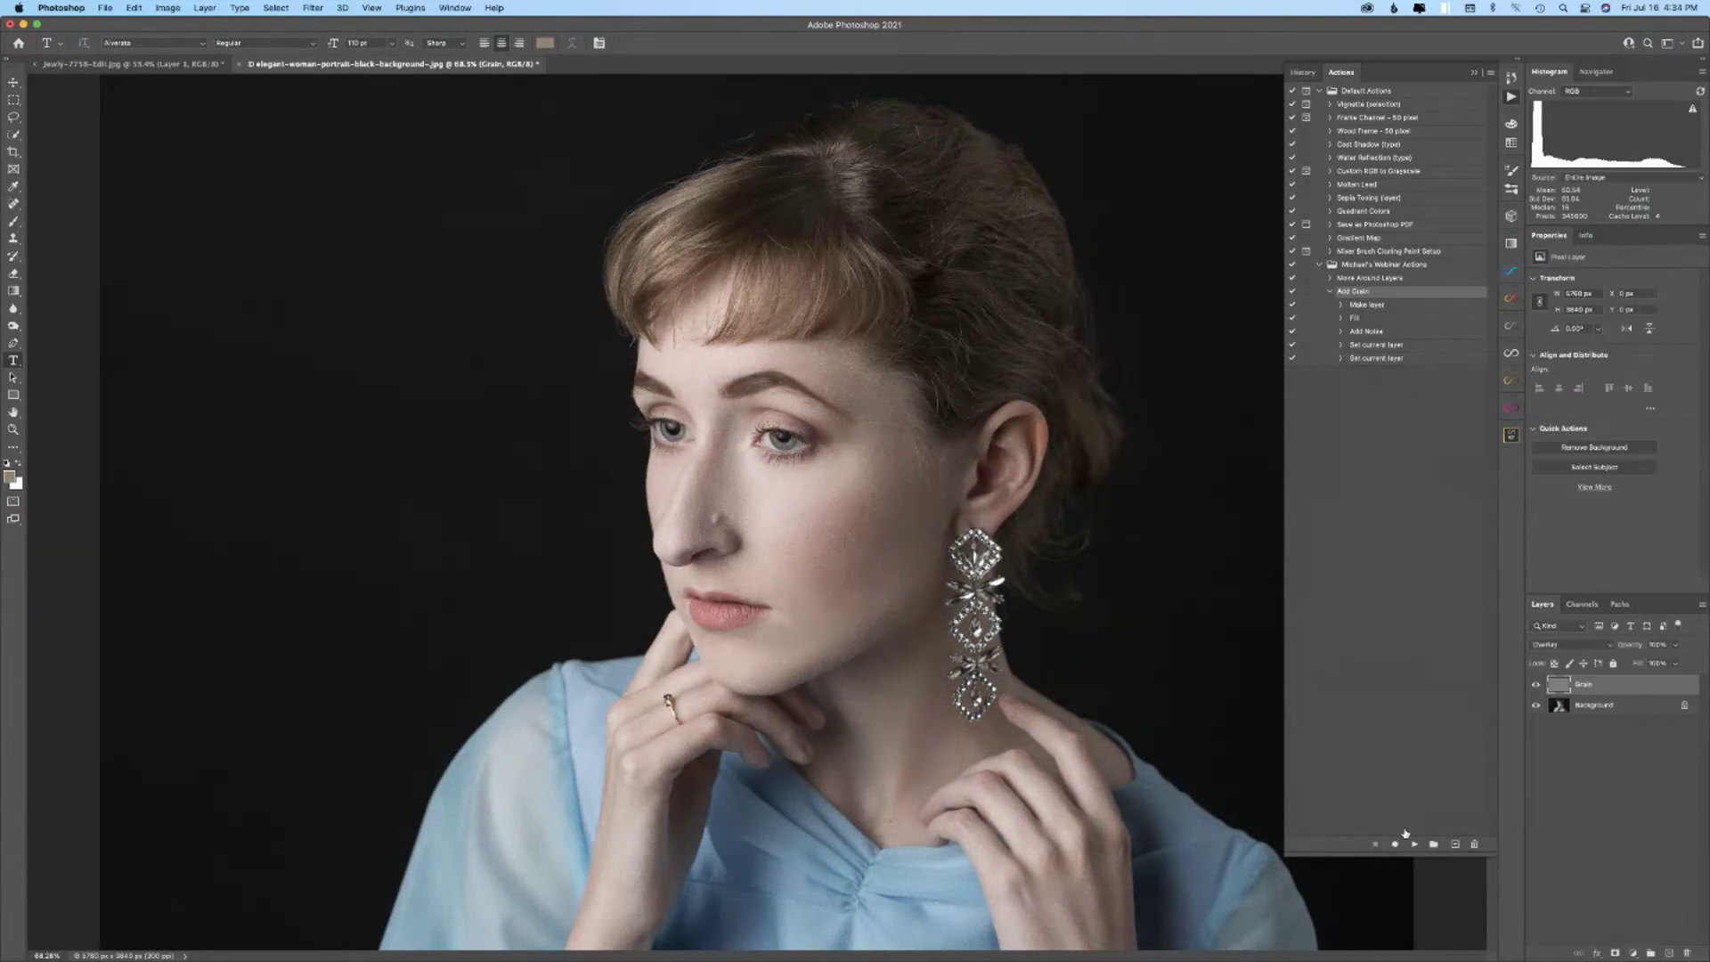
pyautogui.press('z')
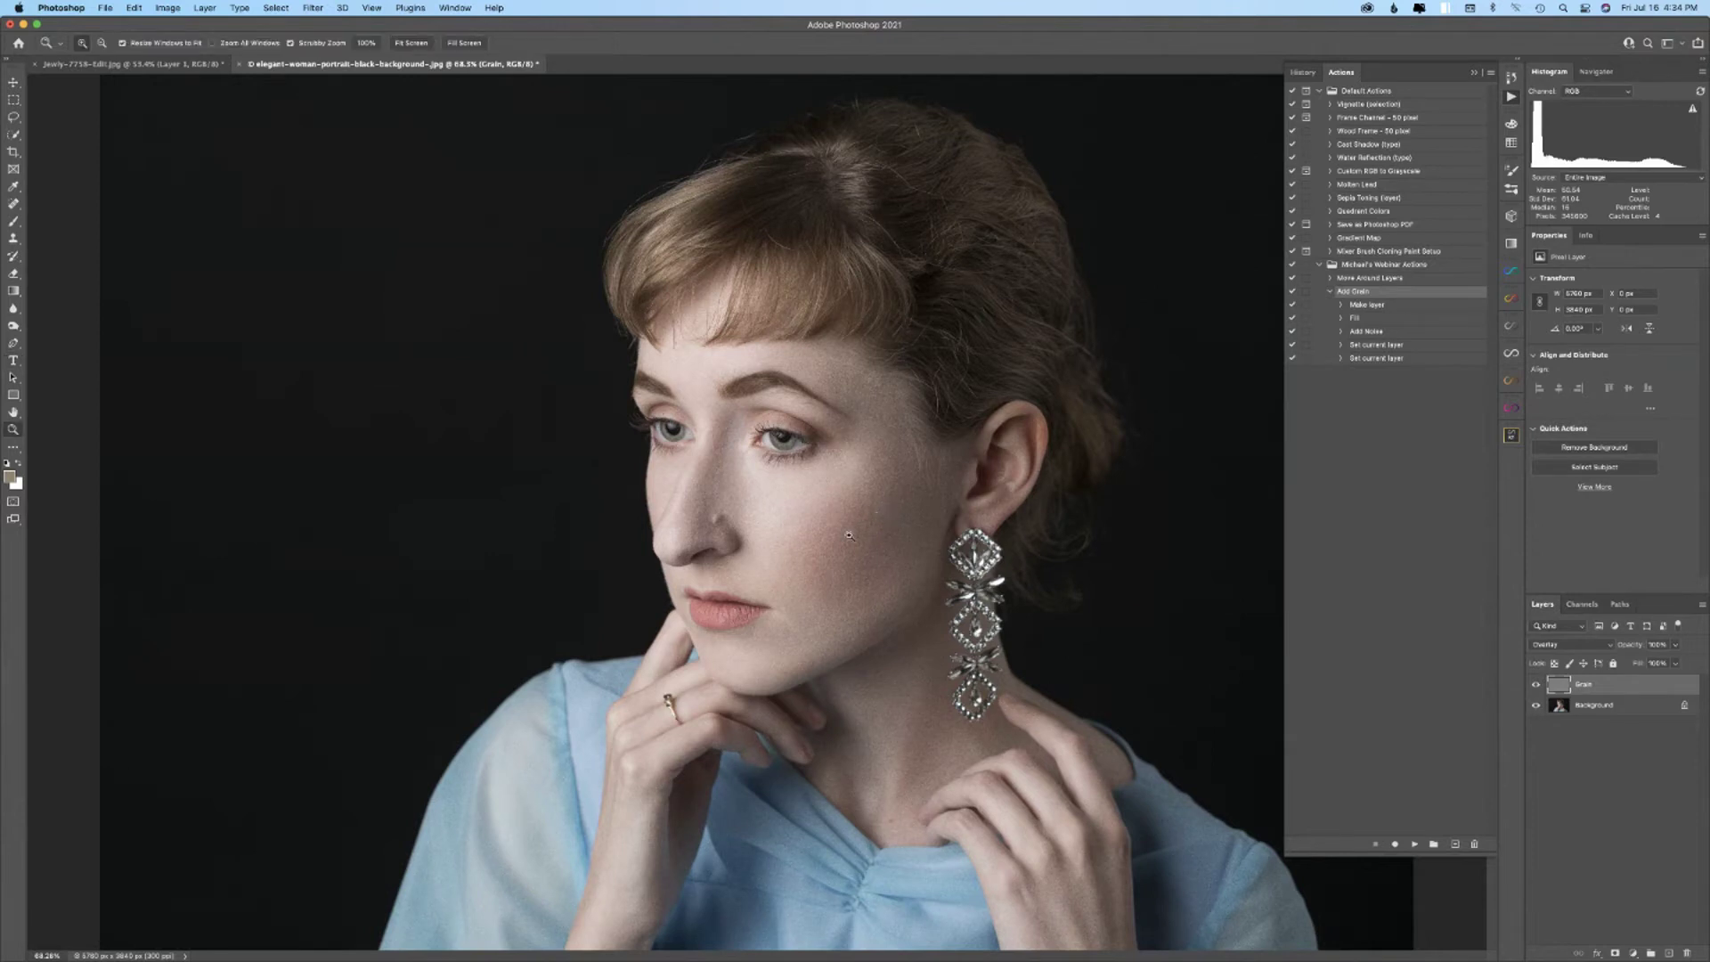
pyautogui.click(849, 536)
pyautogui.tripleClick(849, 535)
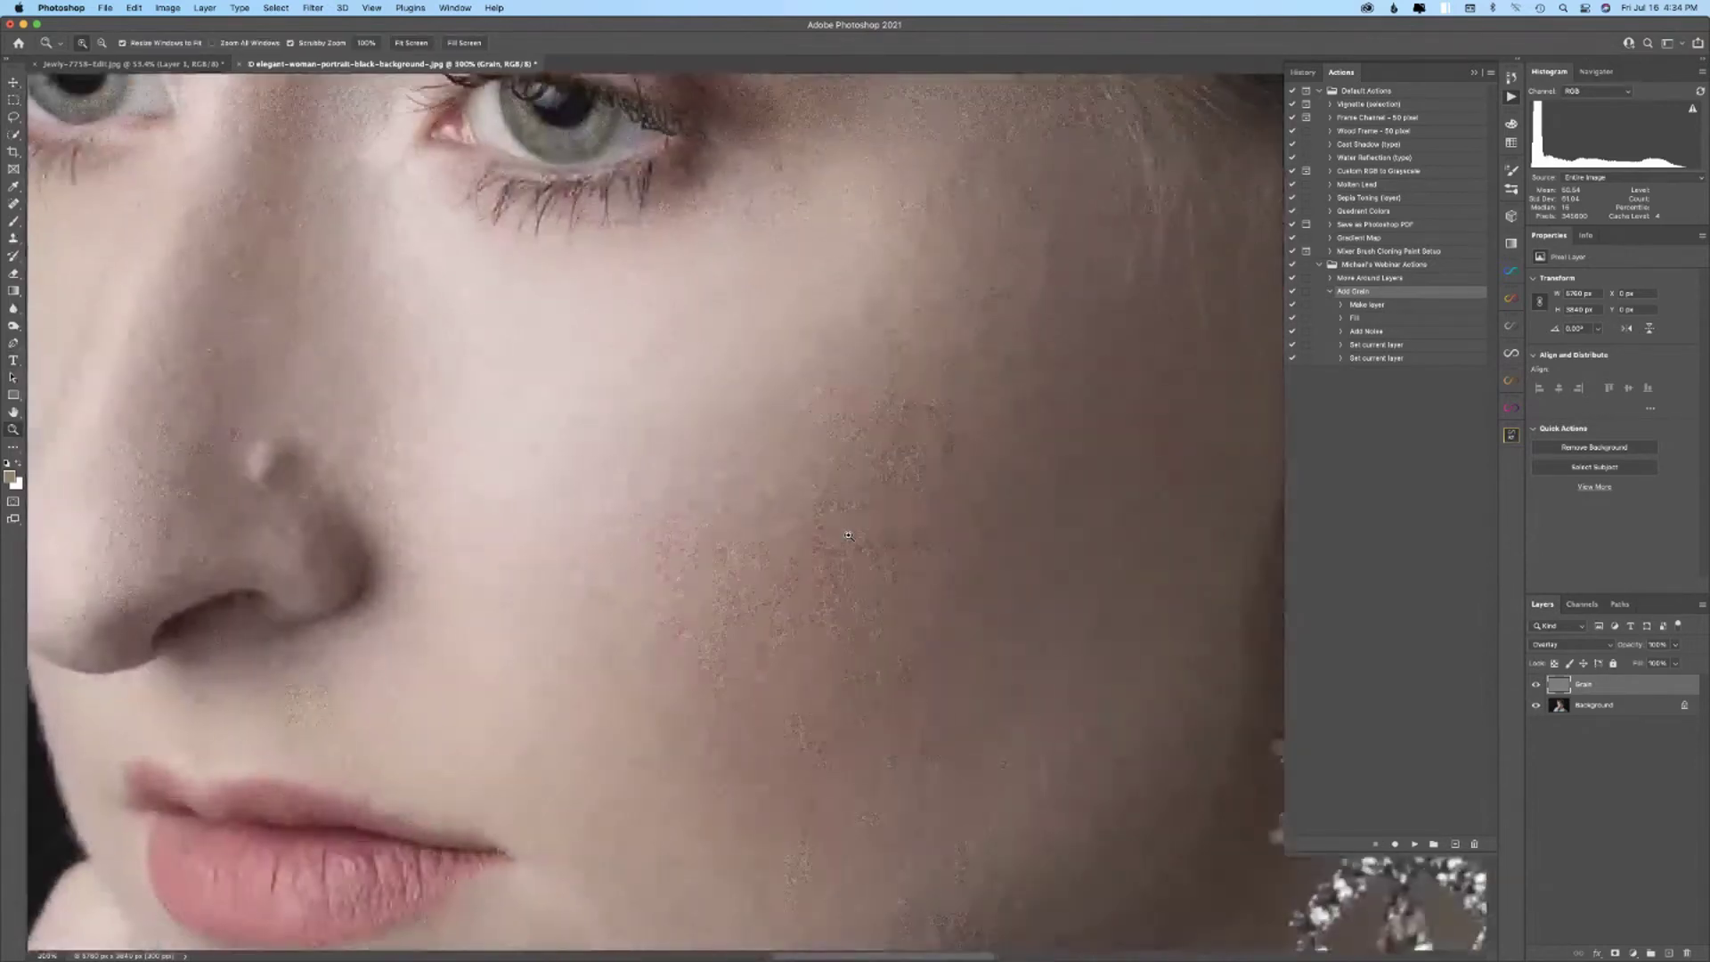
pyautogui.click(1536, 685)
pyautogui.click(1535, 685)
pyautogui.press('super+0')
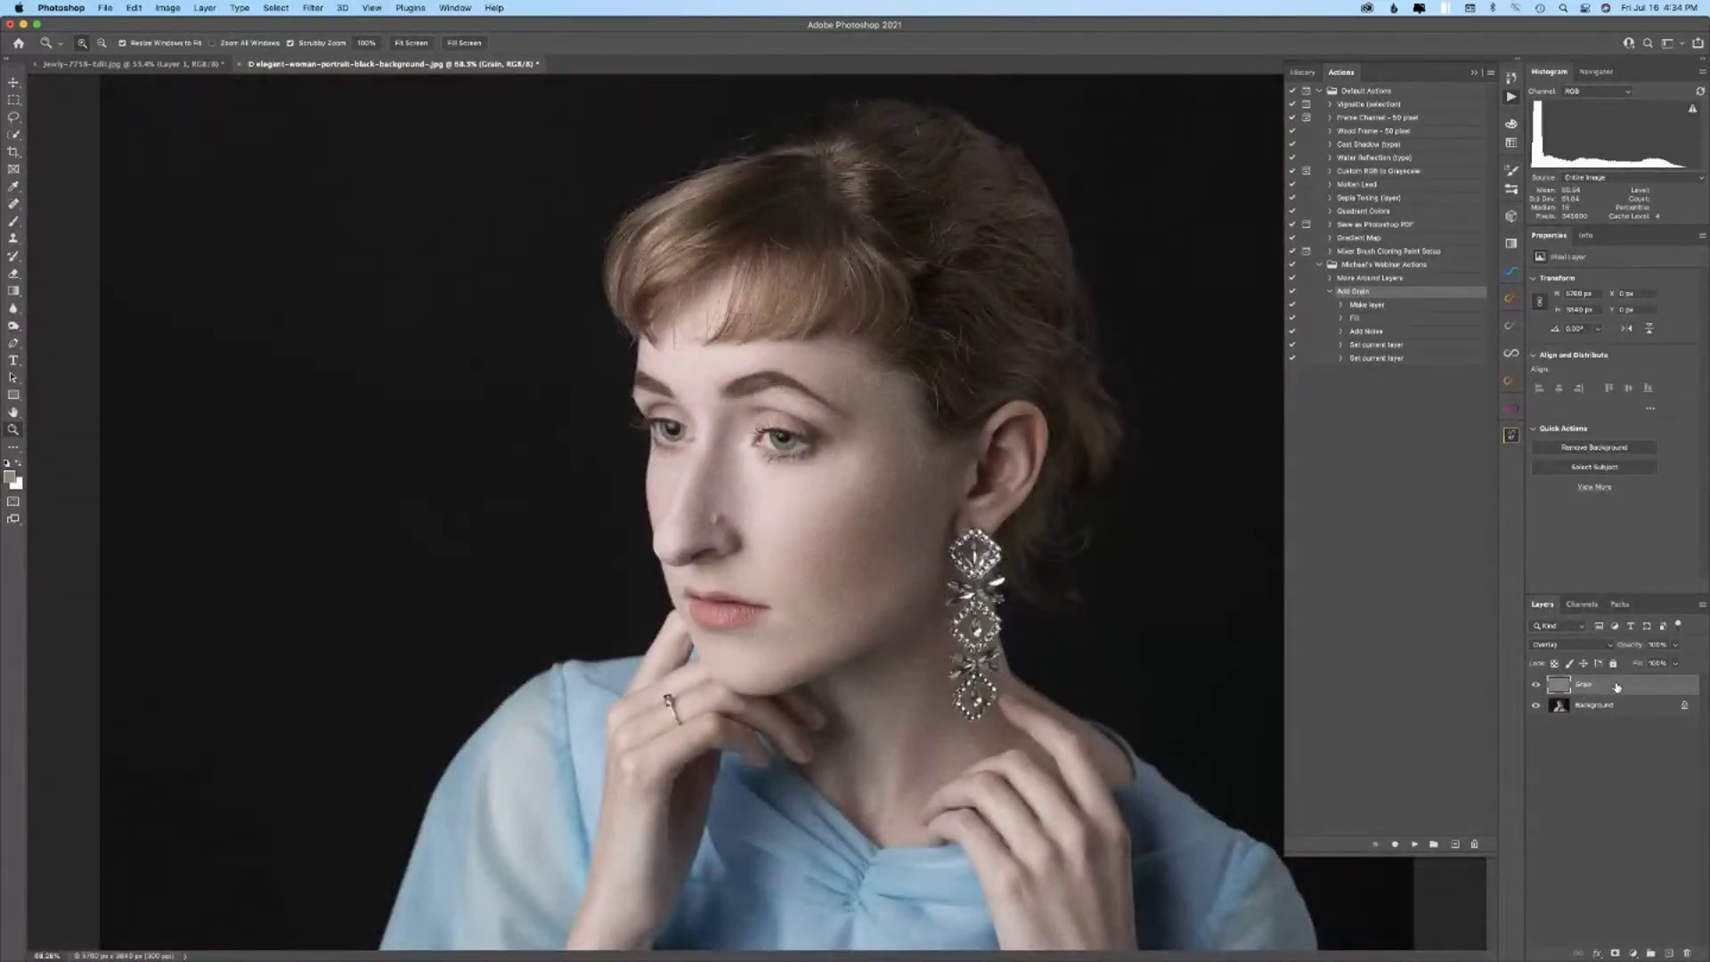
pyautogui.moveTo(1612, 691); pyautogui.dragTo(1687, 952)
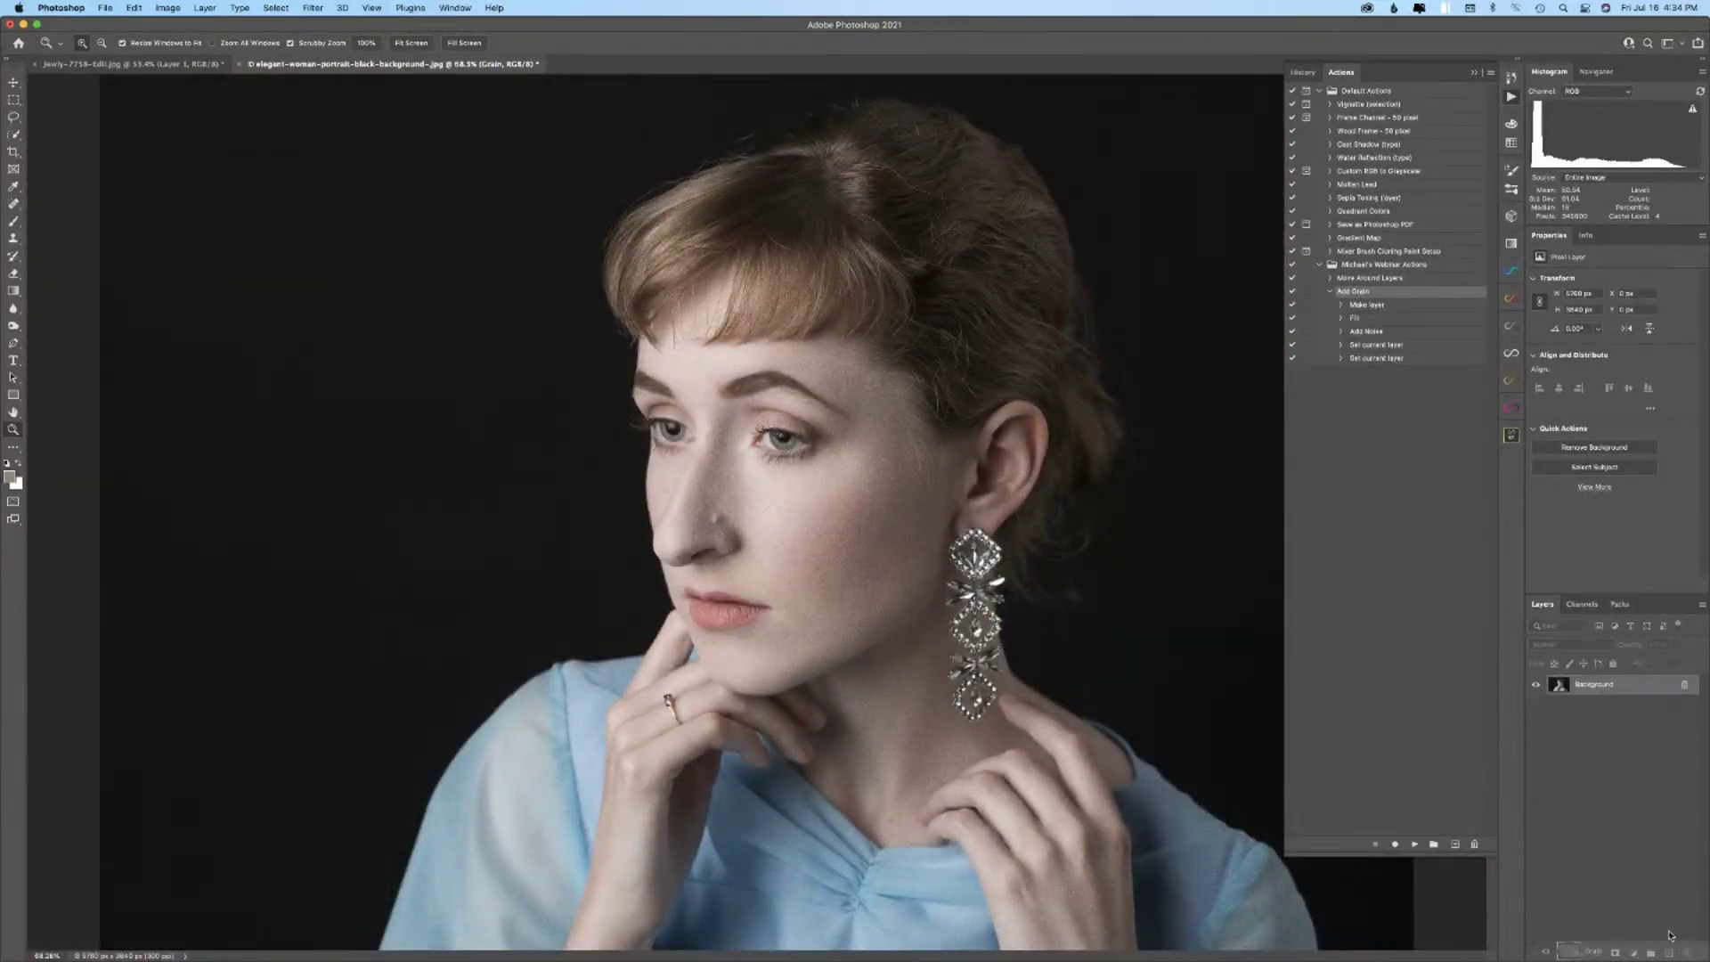
# - Switch to the framed portrait document and revert it to its original opening snapshot
pyautogui.click(107, 64)
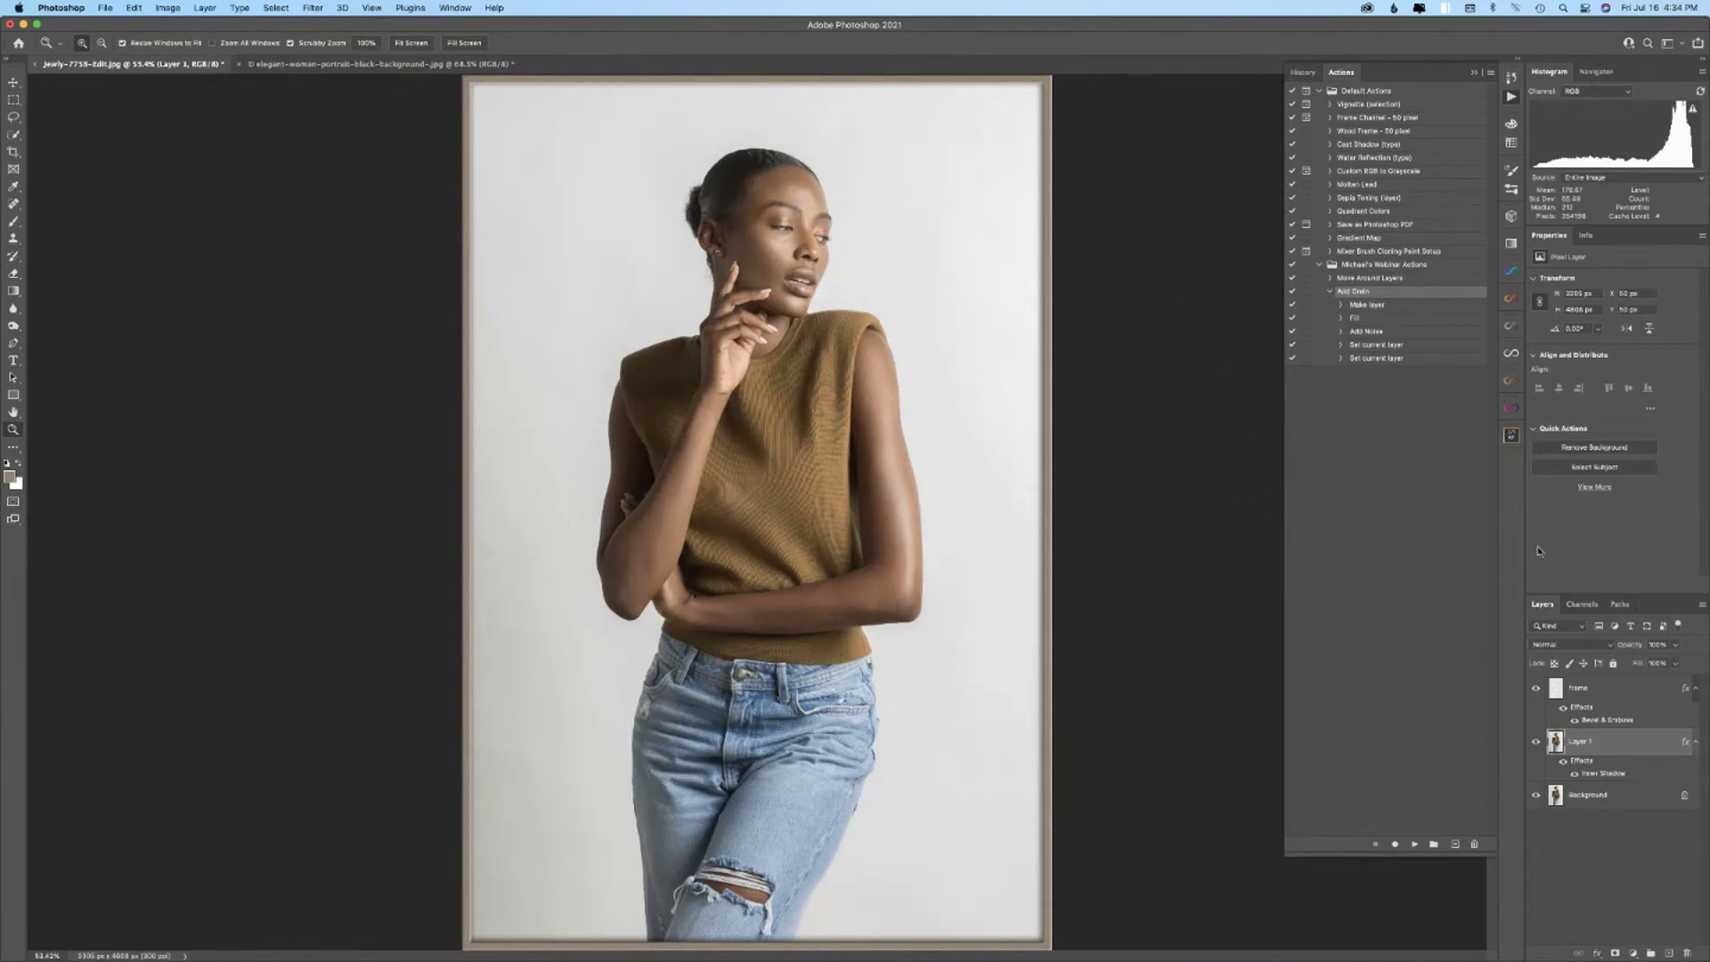
pyautogui.click(1303, 72)
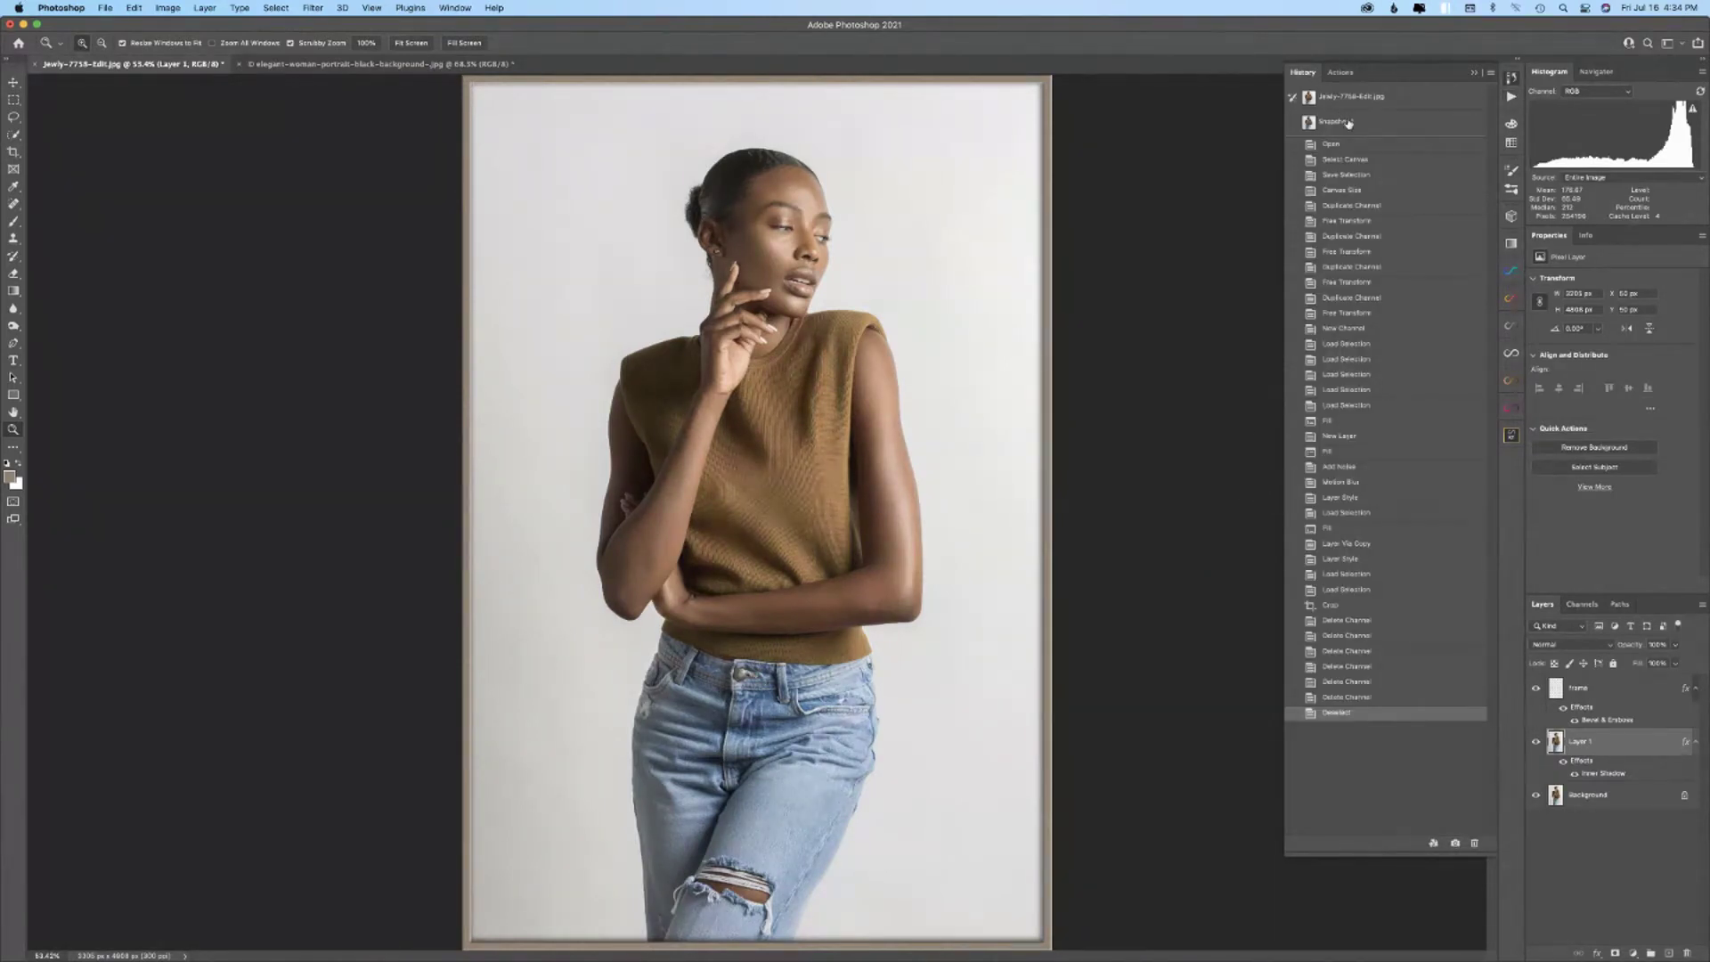
pyautogui.click(1351, 98)
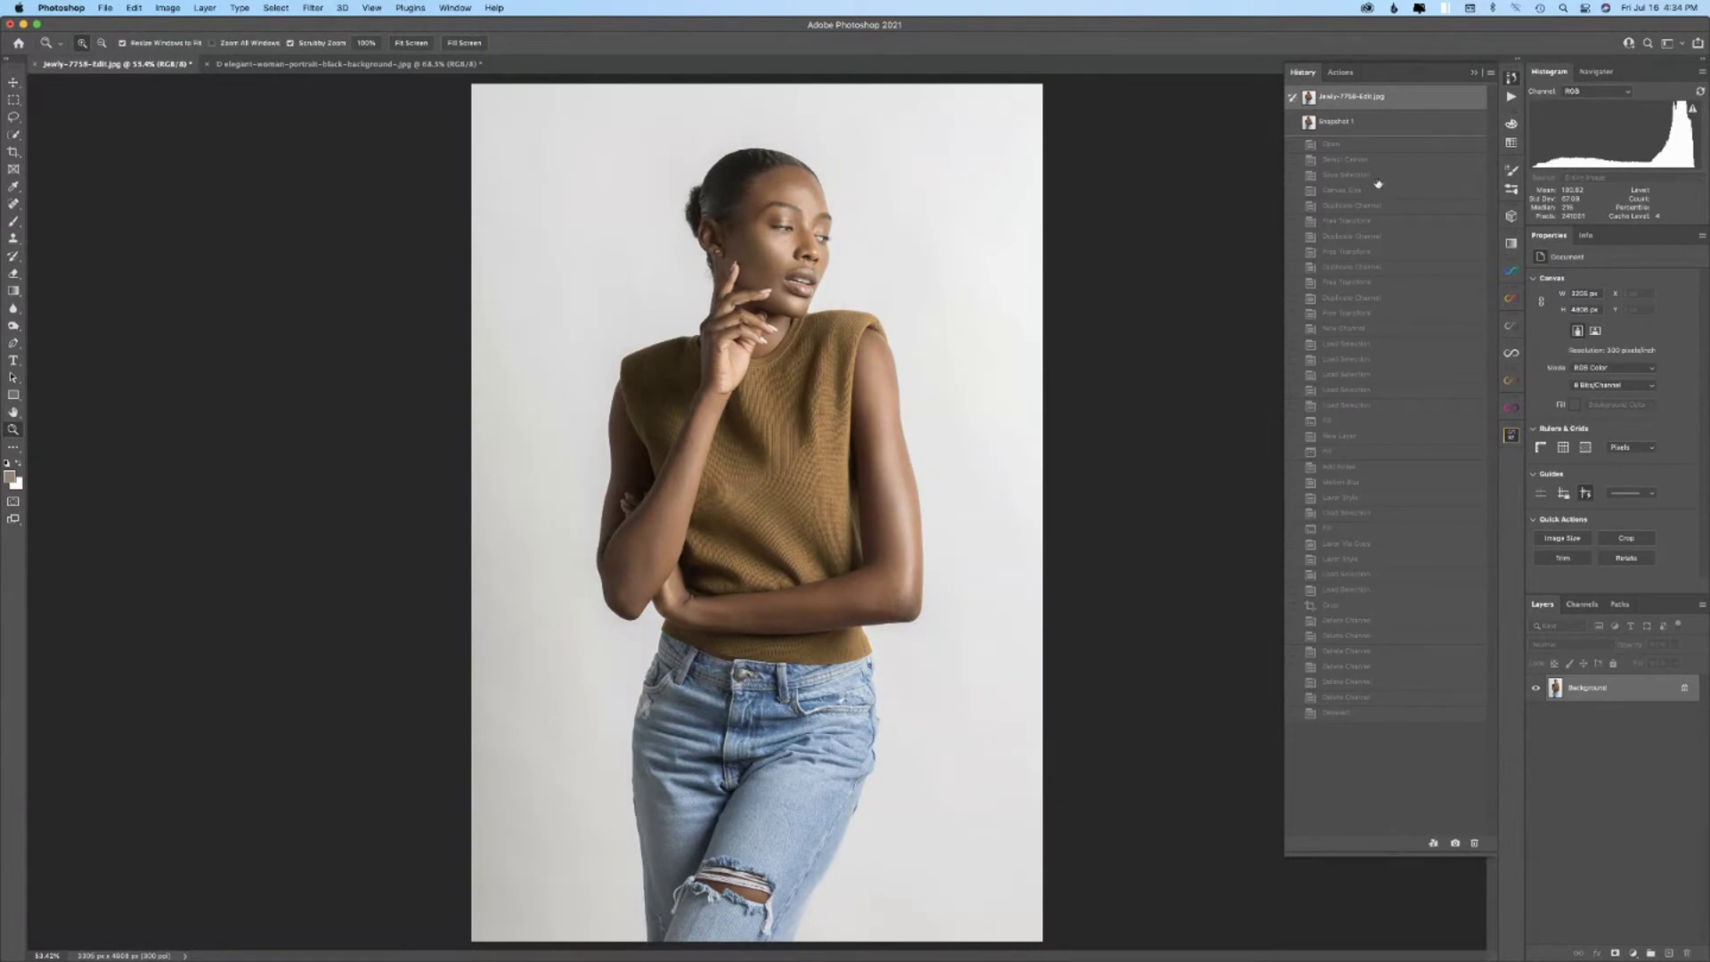
# - Play the "Add Grain" action on the reverted portrait and compare the face up close with the Grain layer hidden and shown
pyautogui.click(1342, 72)
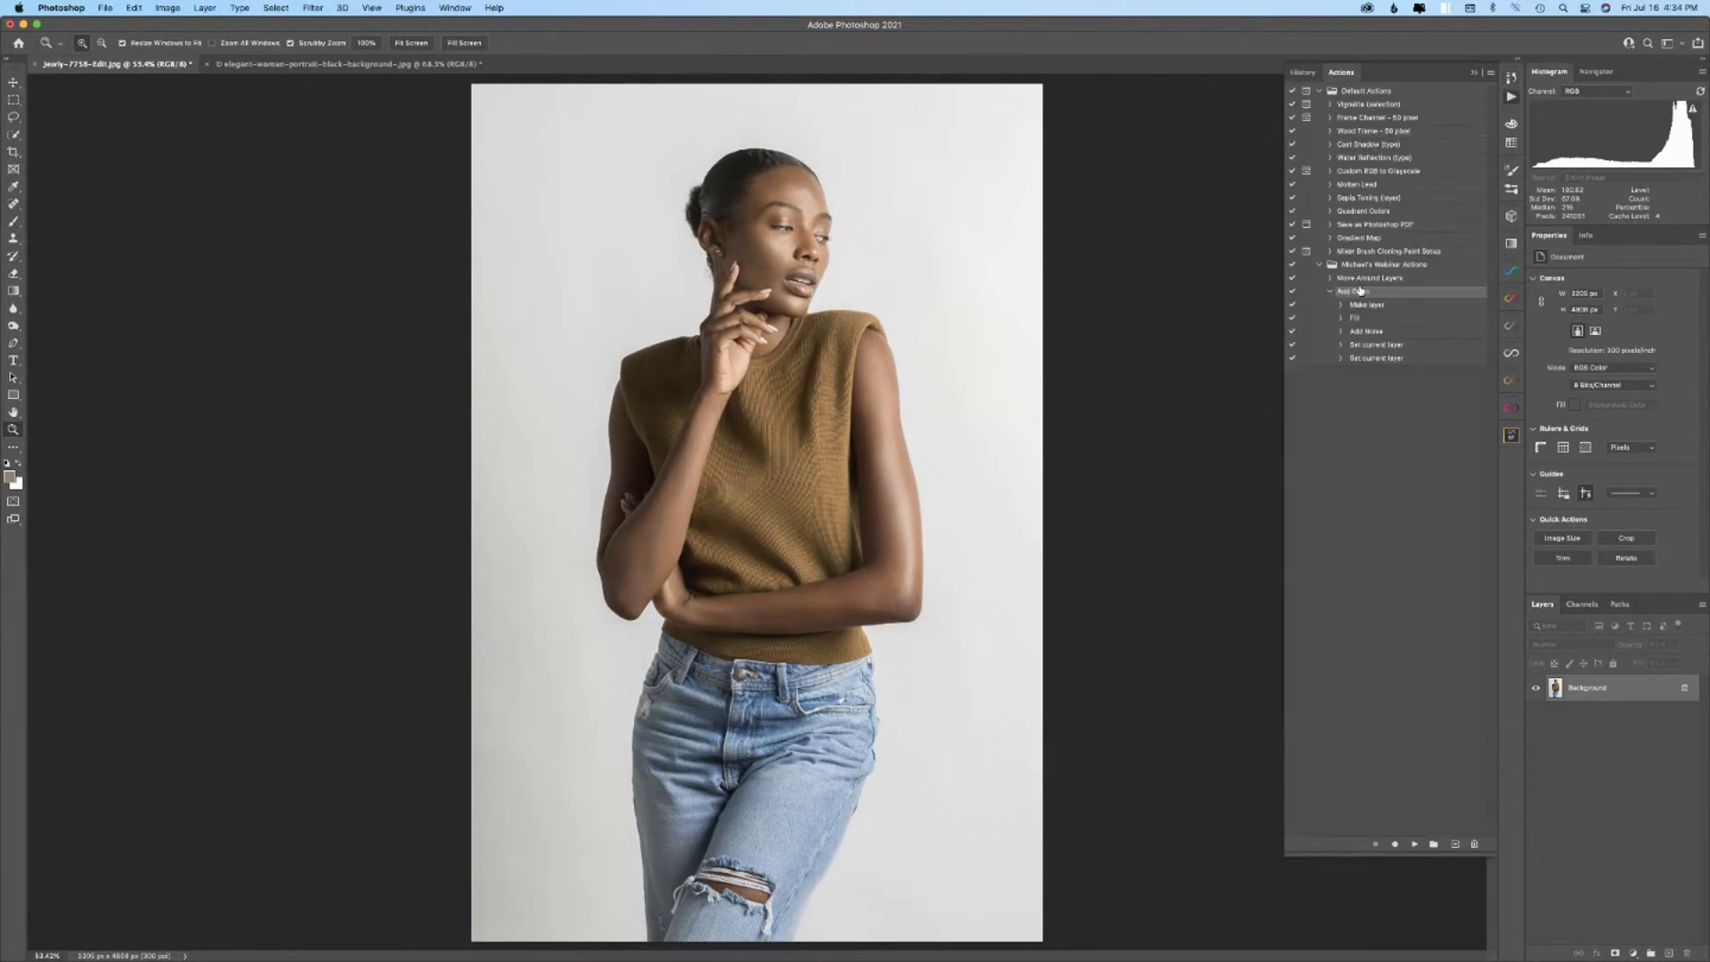
pyautogui.click(1417, 845)
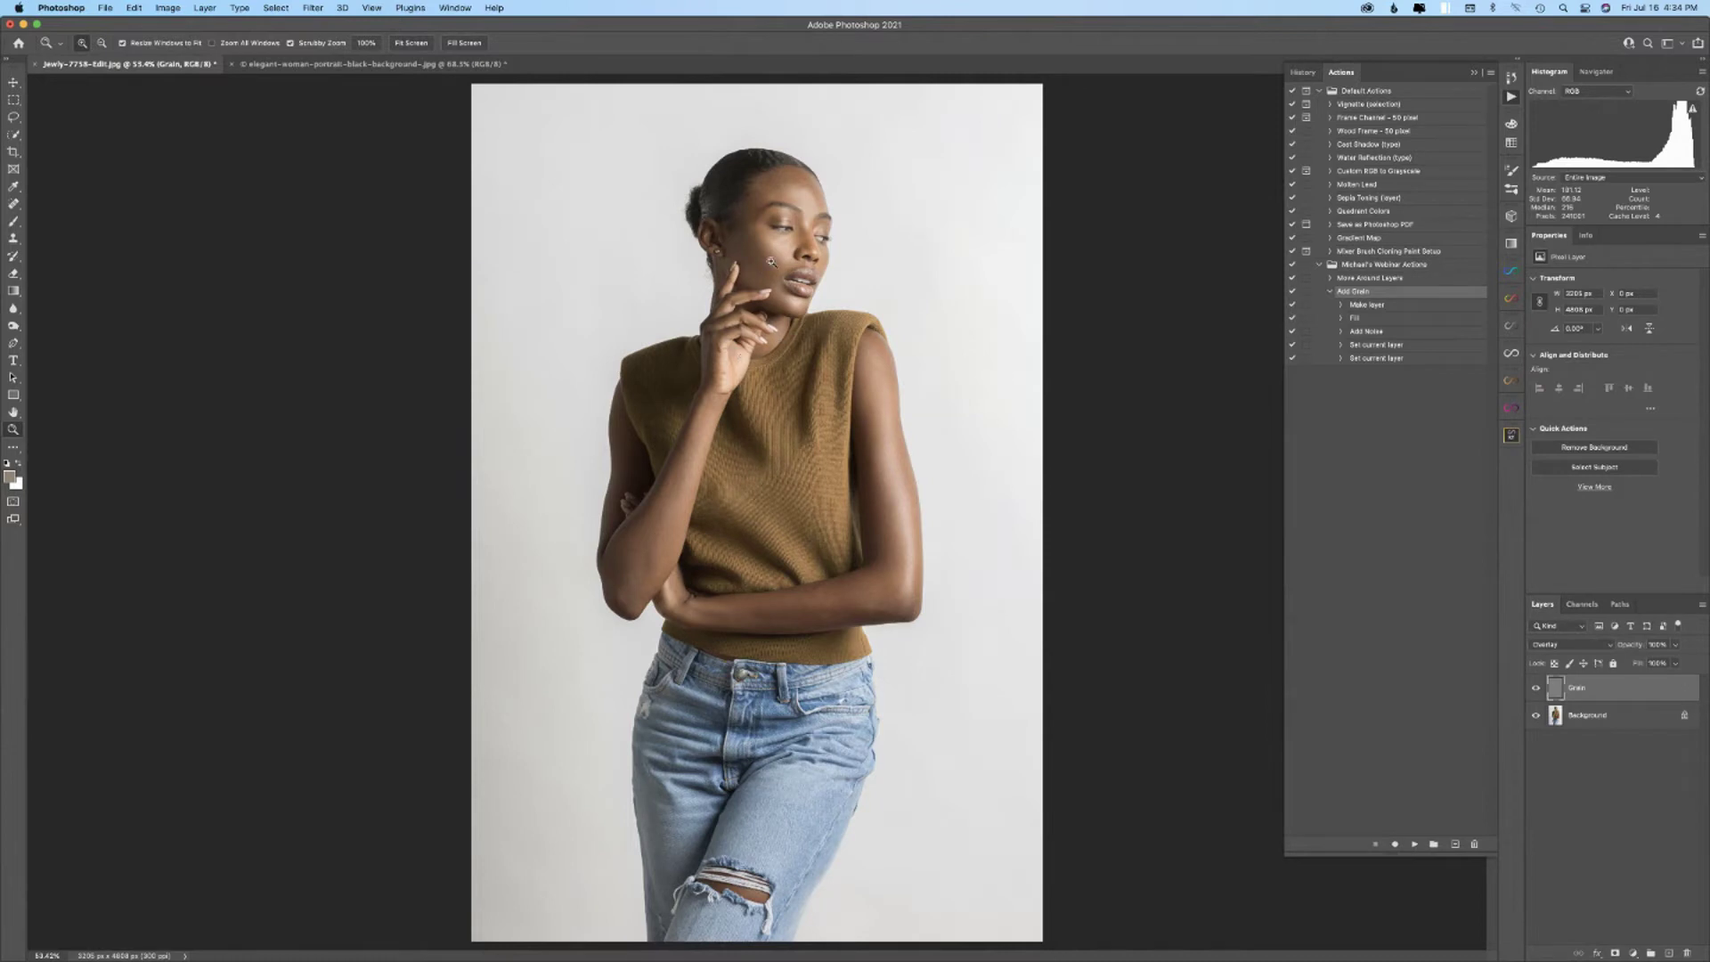
pyautogui.moveTo(771, 261); pyautogui.dragTo(1378, 585)
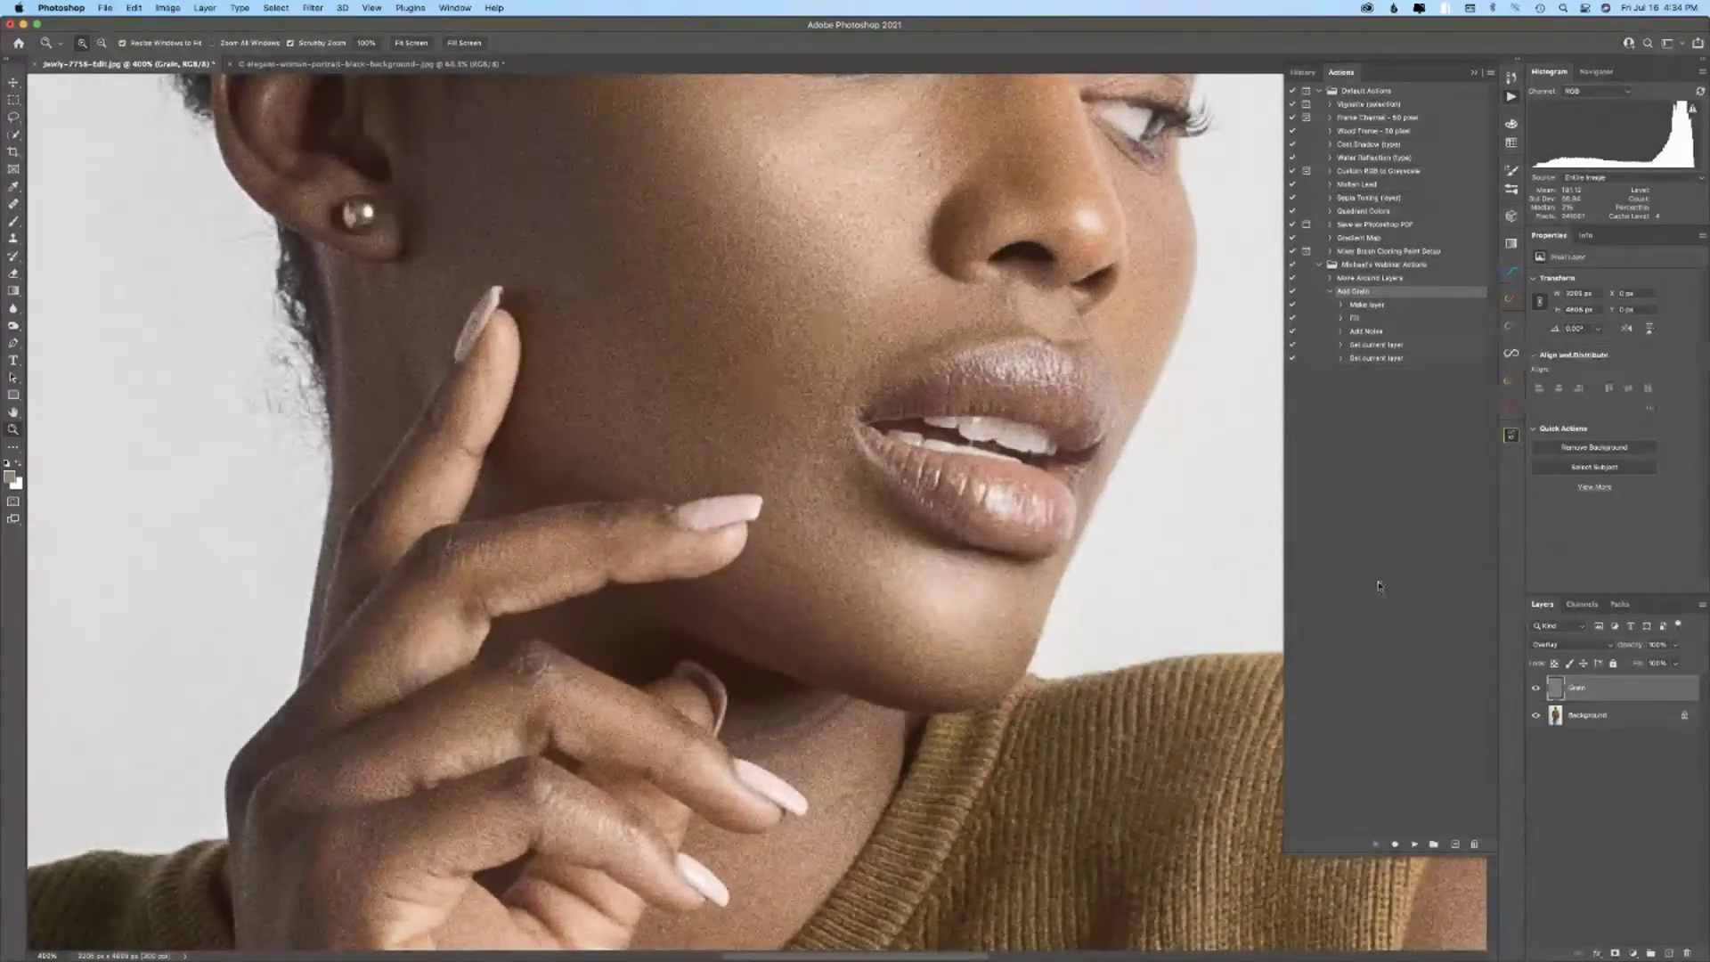
pyautogui.click(1536, 690)
pyautogui.click(1537, 690)
pyautogui.press('super+0')
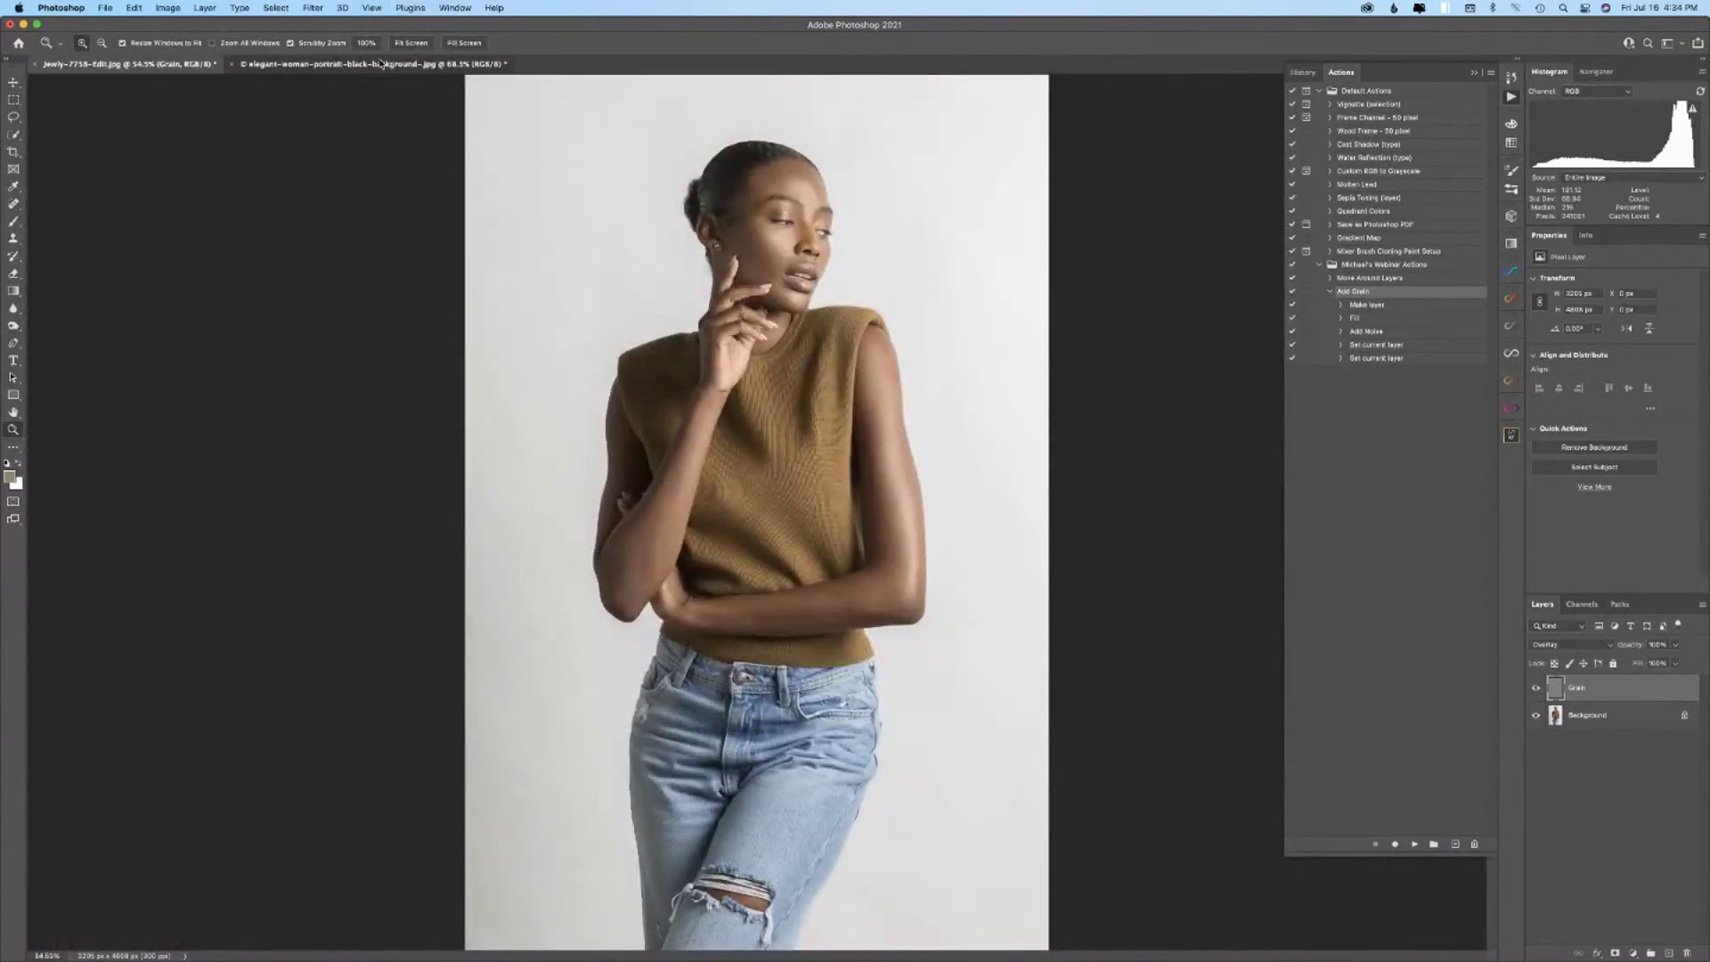
# - Switch to the black-background portrait document and run the "Add Grain" action's Make layer command on its own with its default settings
pyautogui.click(374, 64)
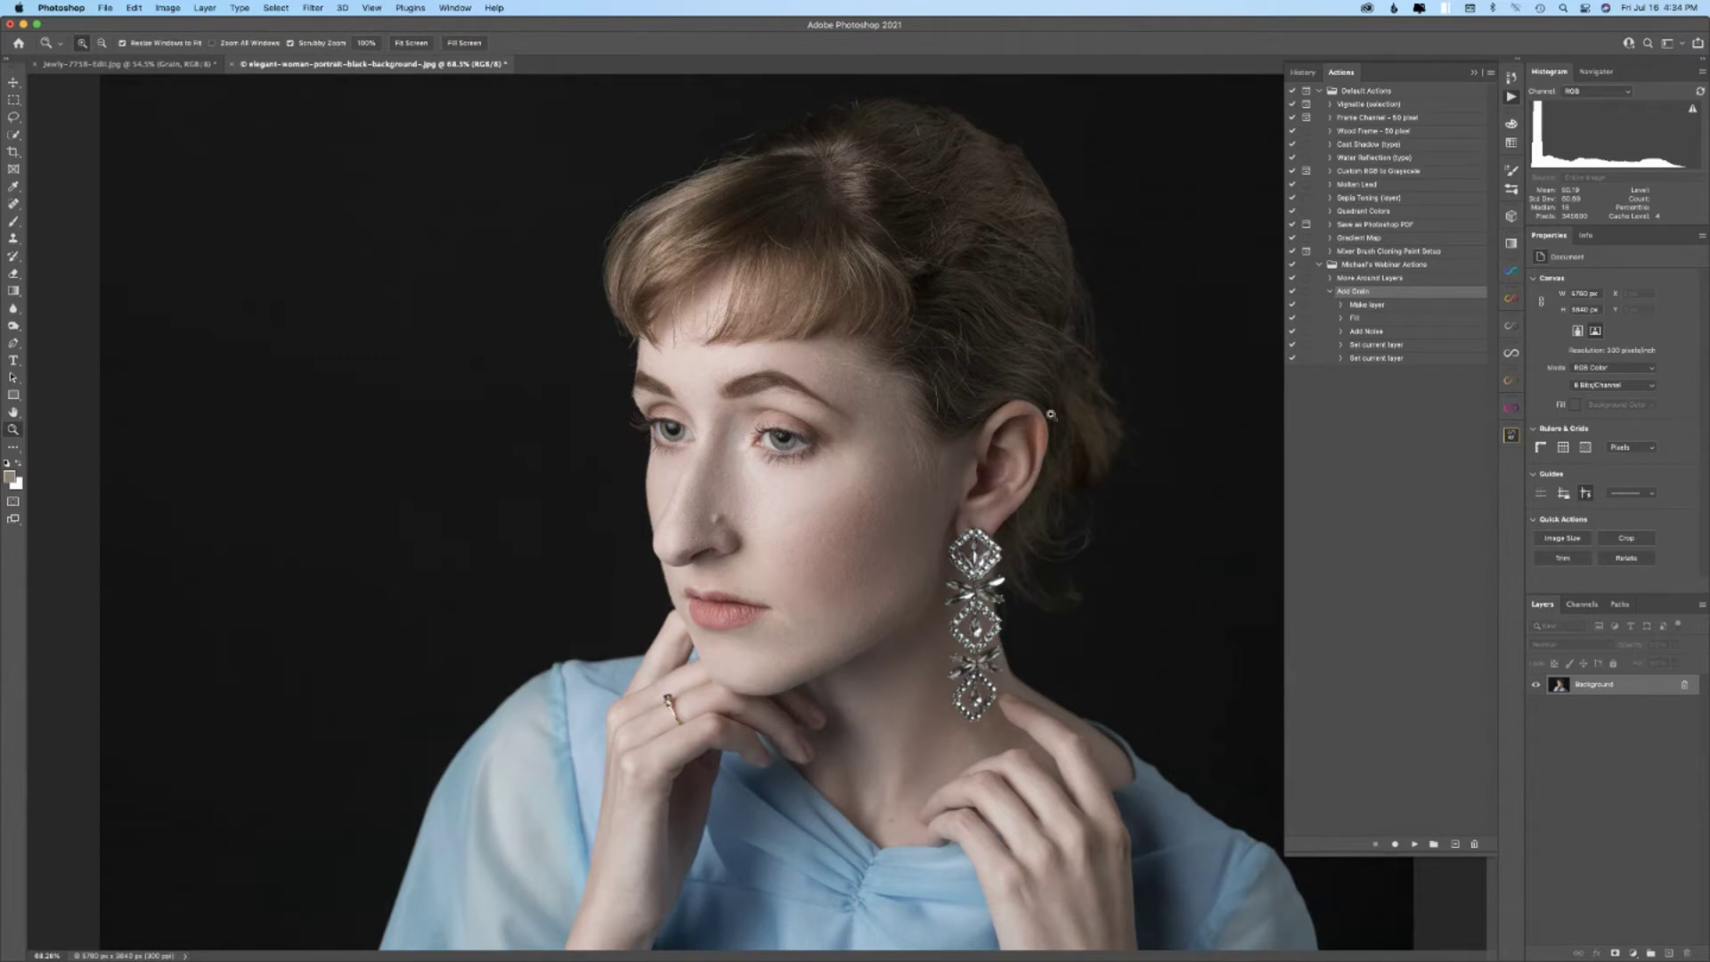
pyautogui.click(1360, 333)
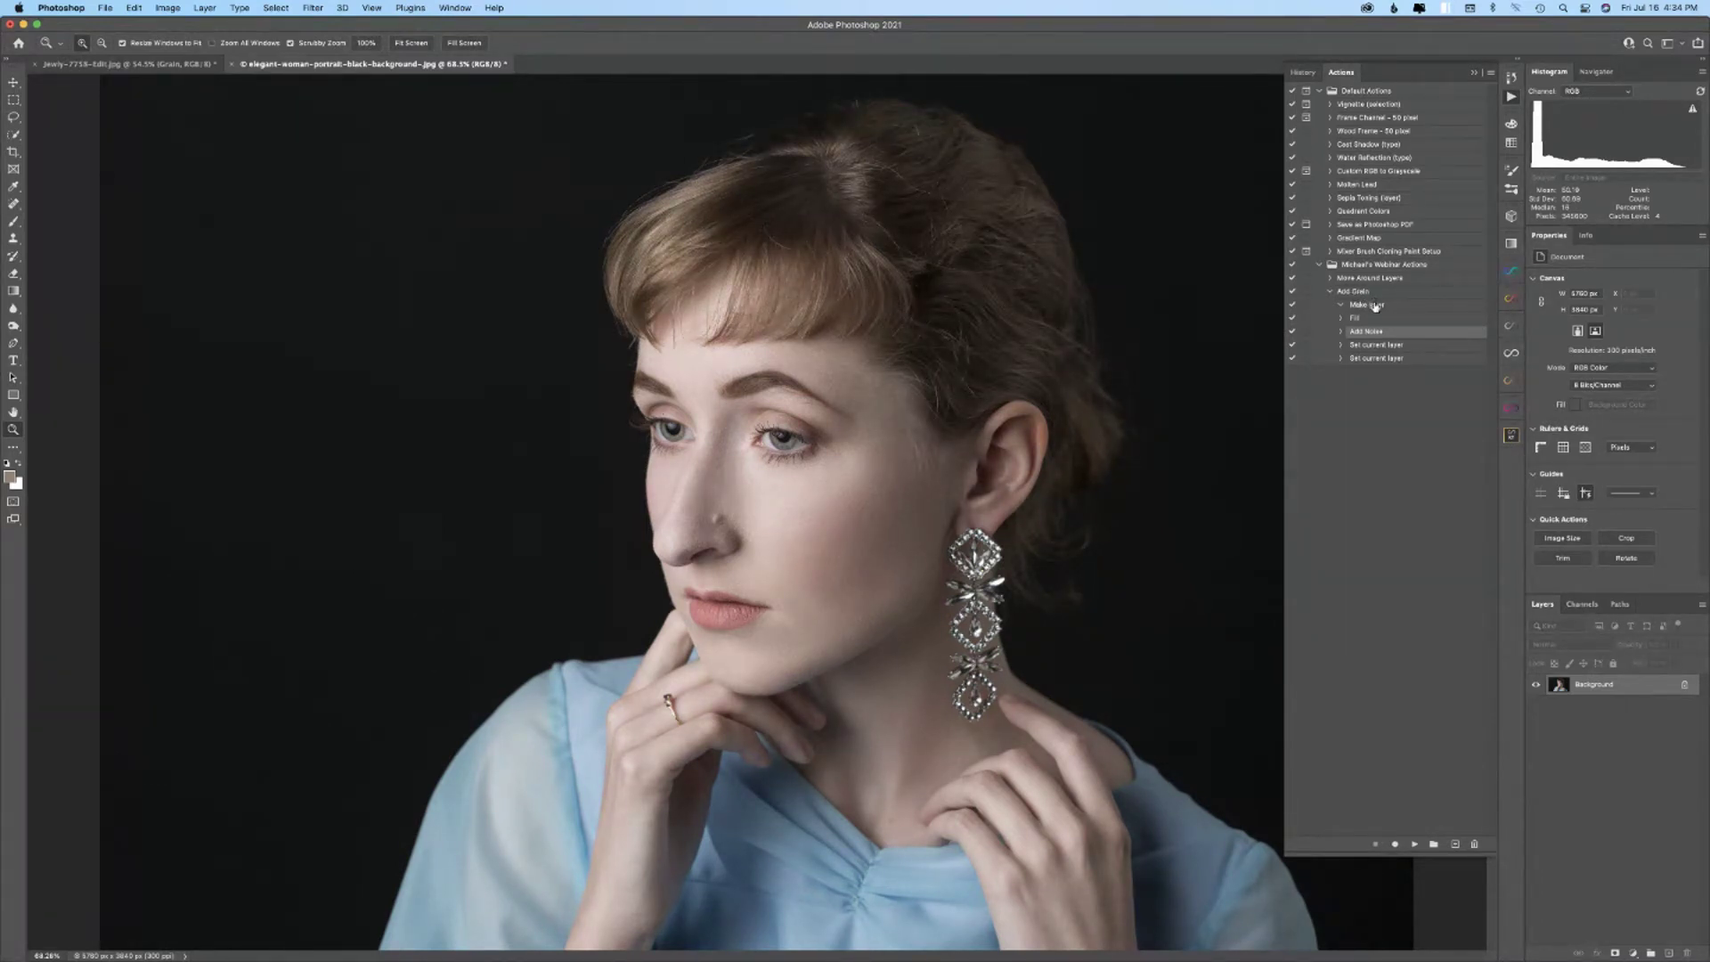
pyautogui.doubleClick(1376, 305)
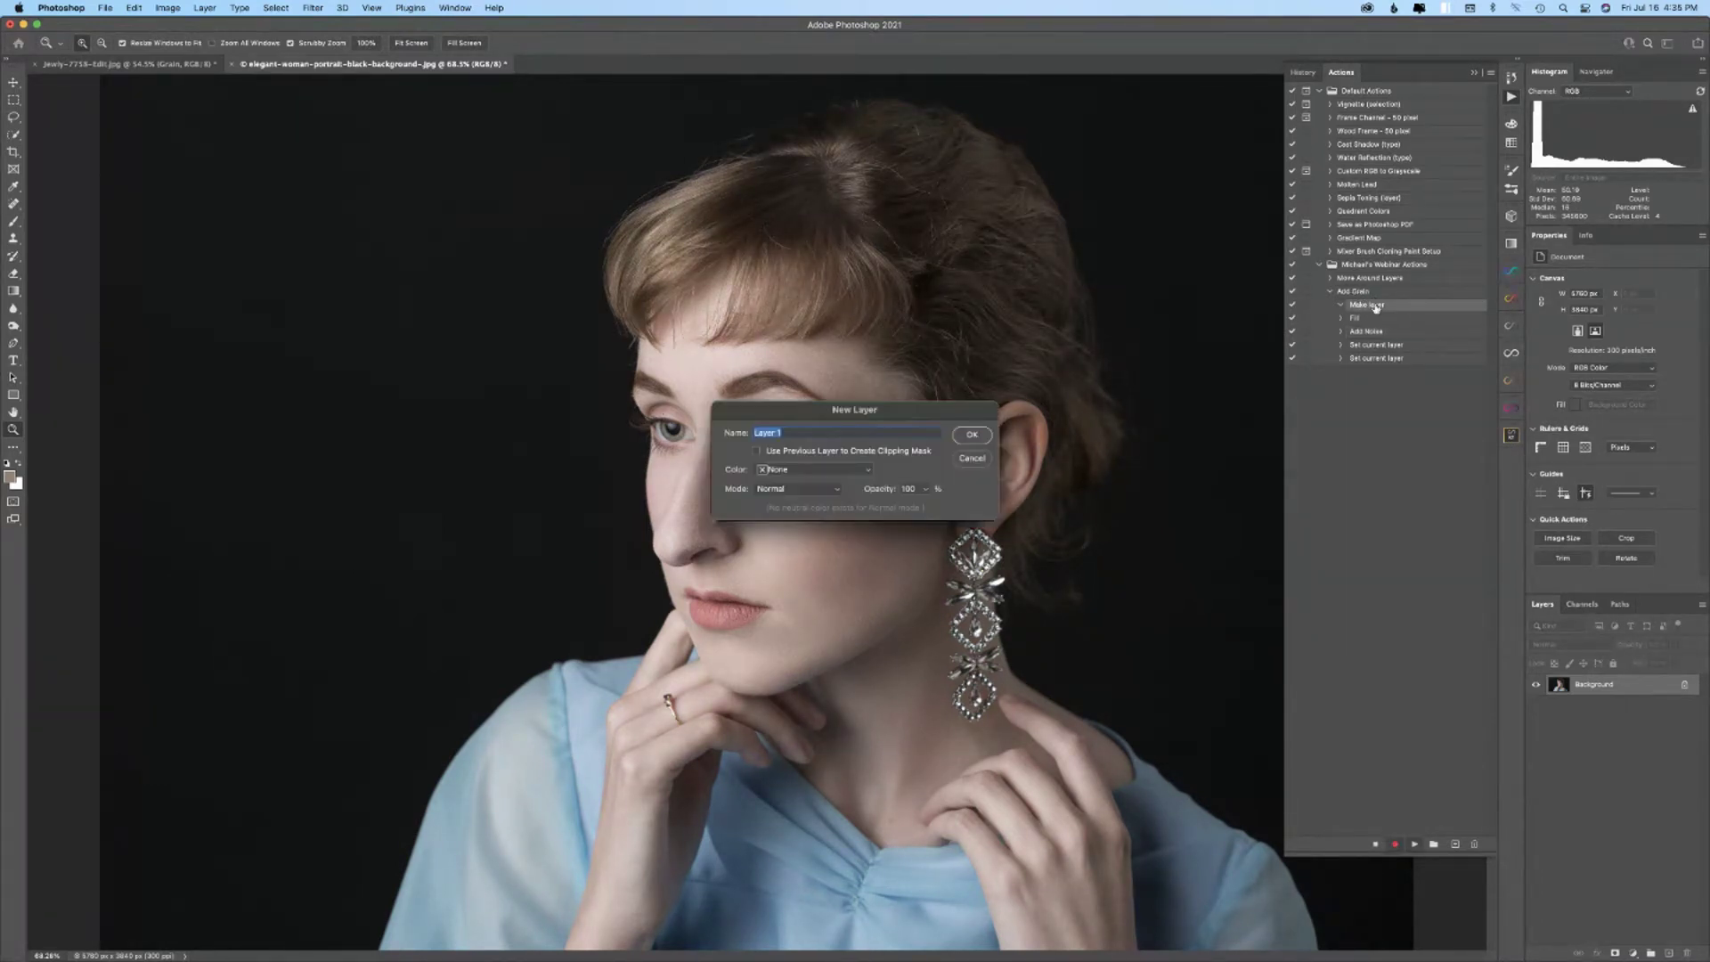
pyautogui.click(972, 435)
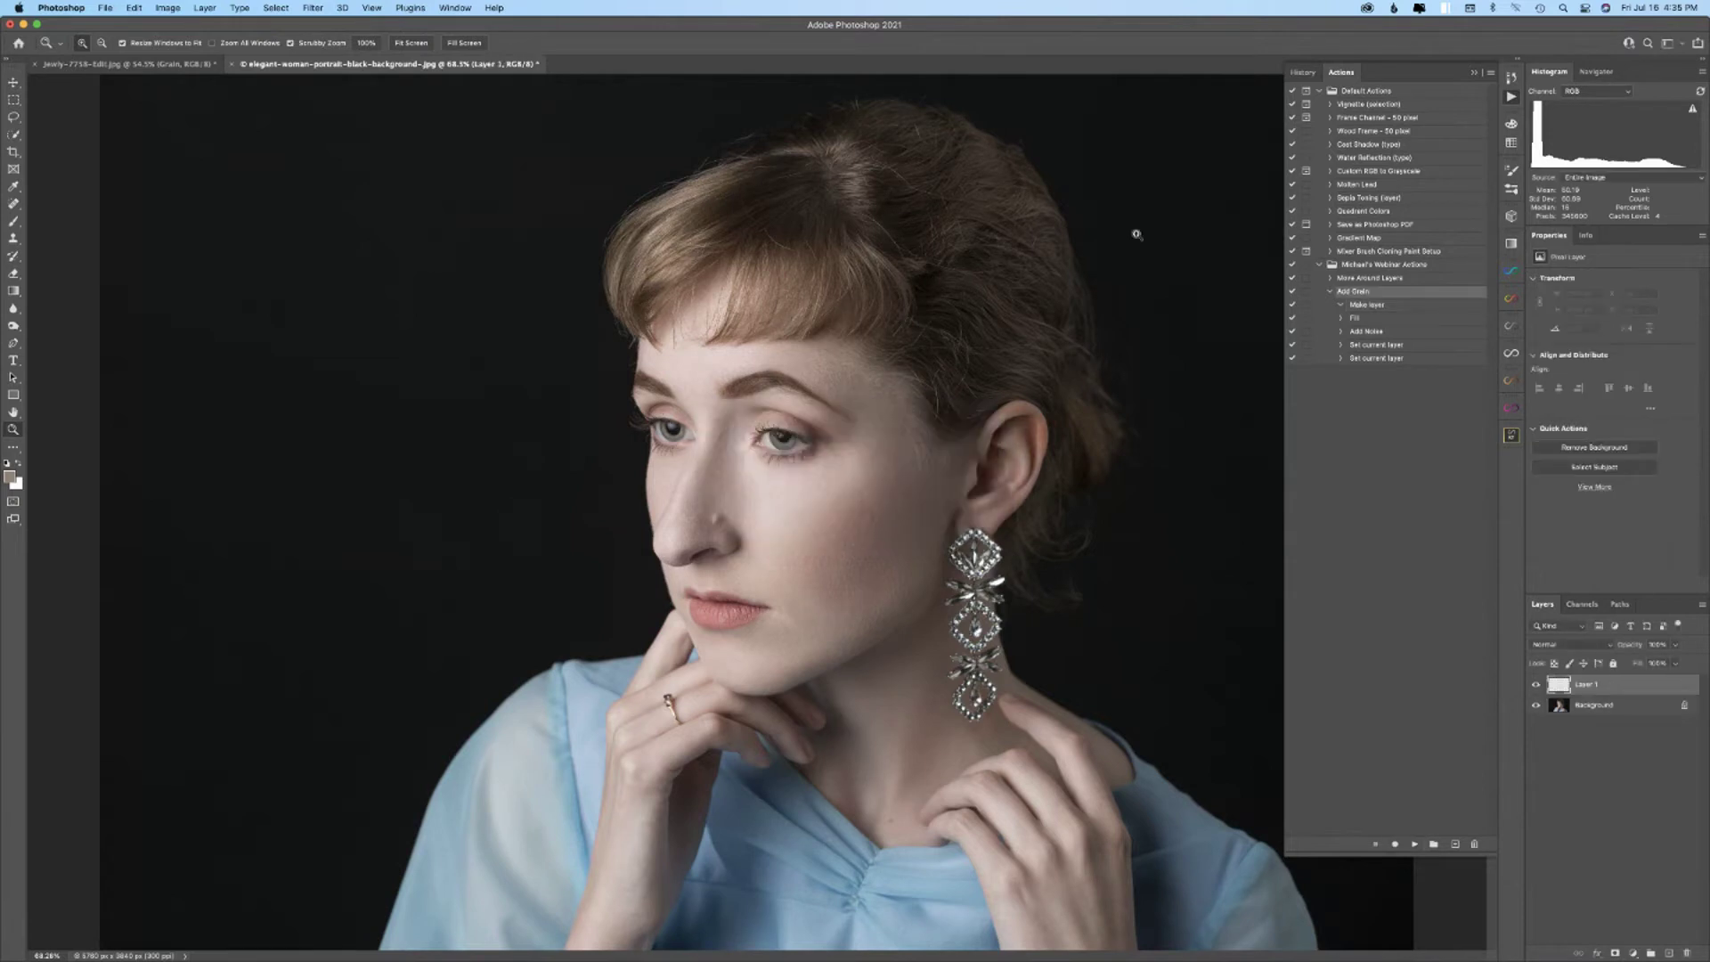
# - Run the action's Fill command with 50% Gray and its Add Noise command individually on the new layer, keeping the recorded settings
pyautogui.click(1354, 319)
pyautogui.click(1342, 318)
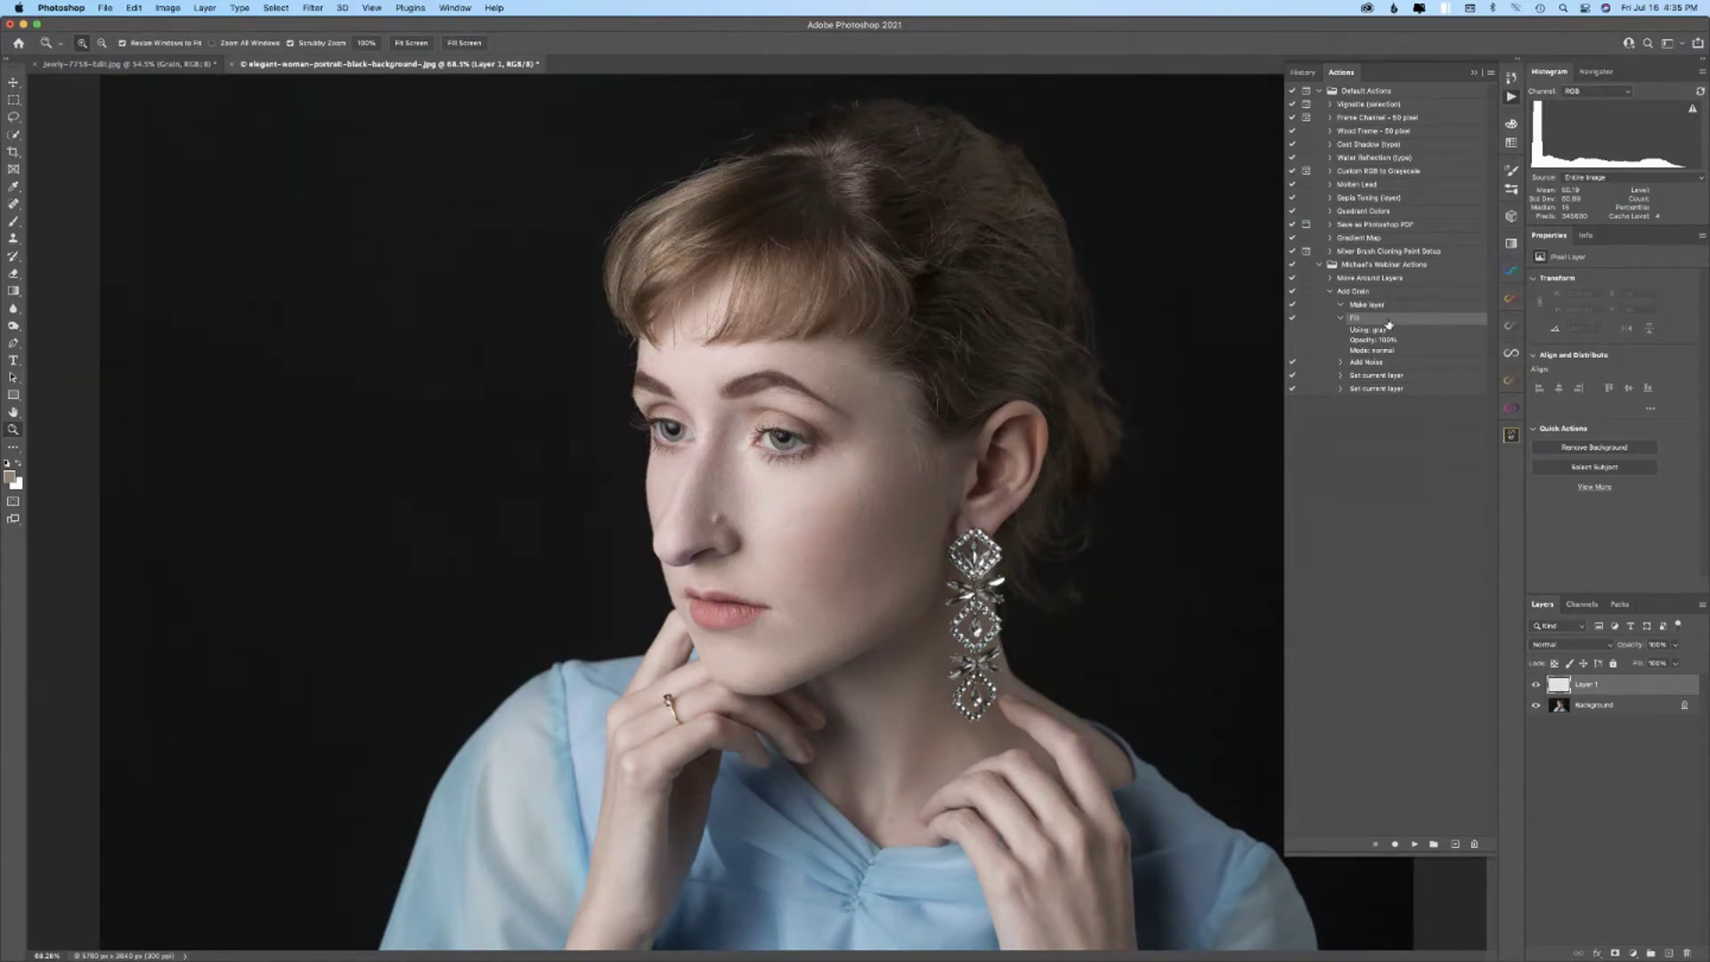
pyautogui.doubleClick(1389, 320)
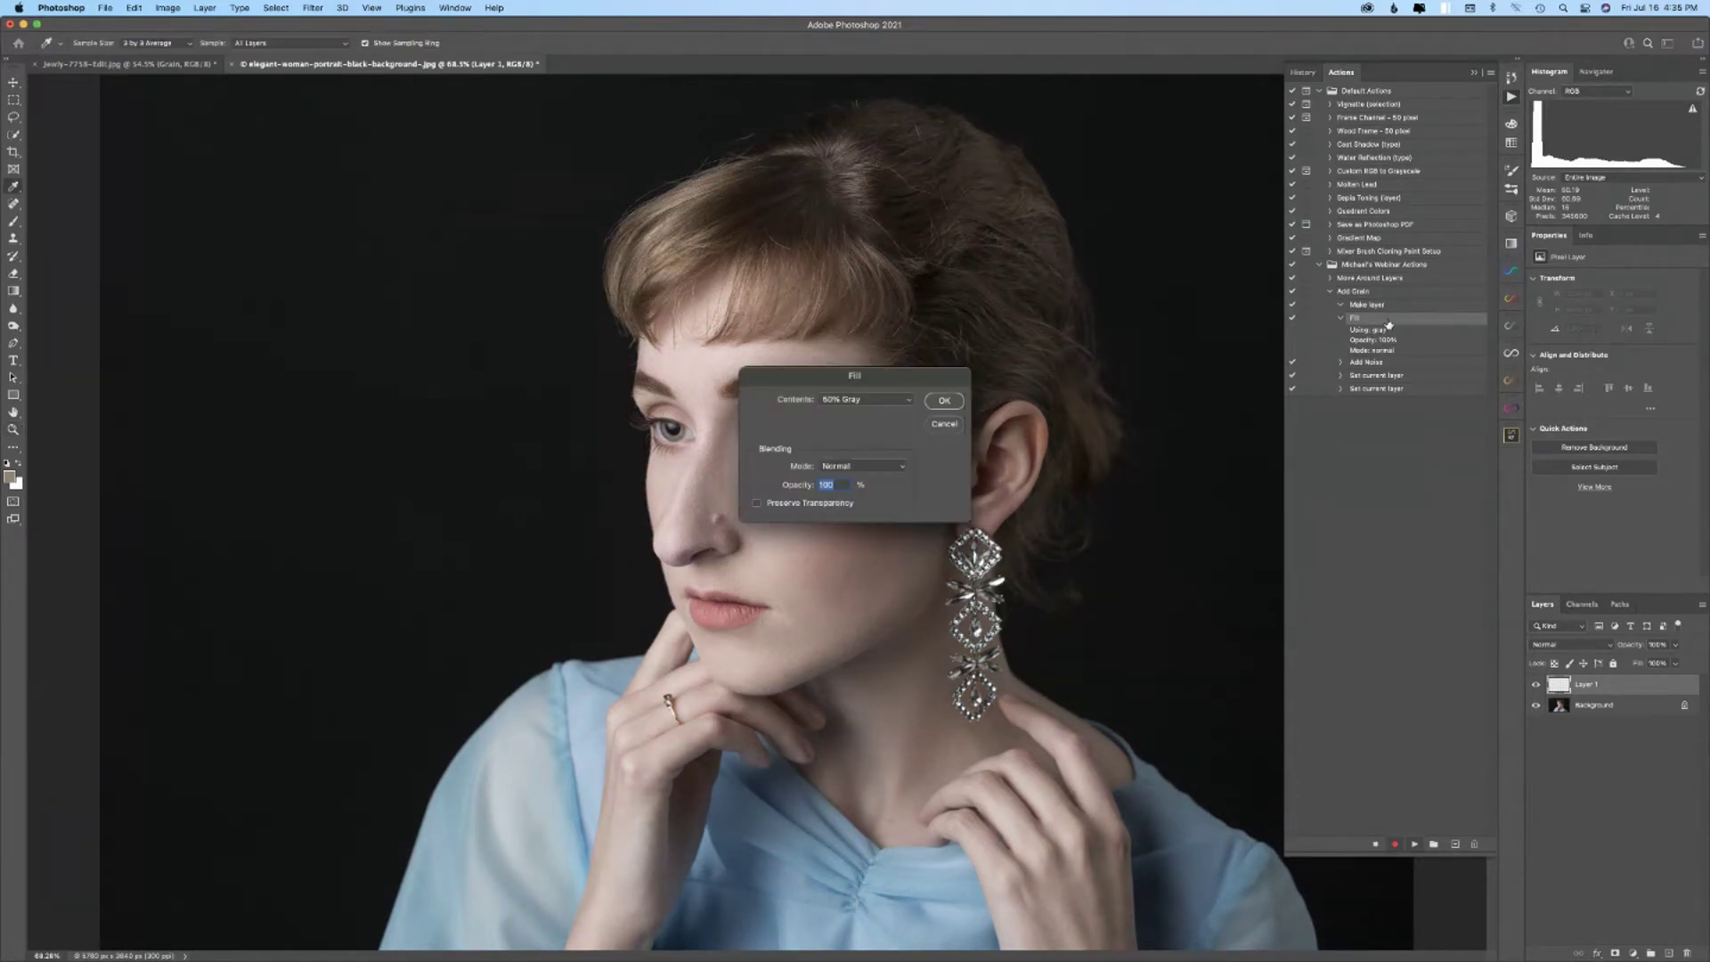
pyautogui.click(944, 400)
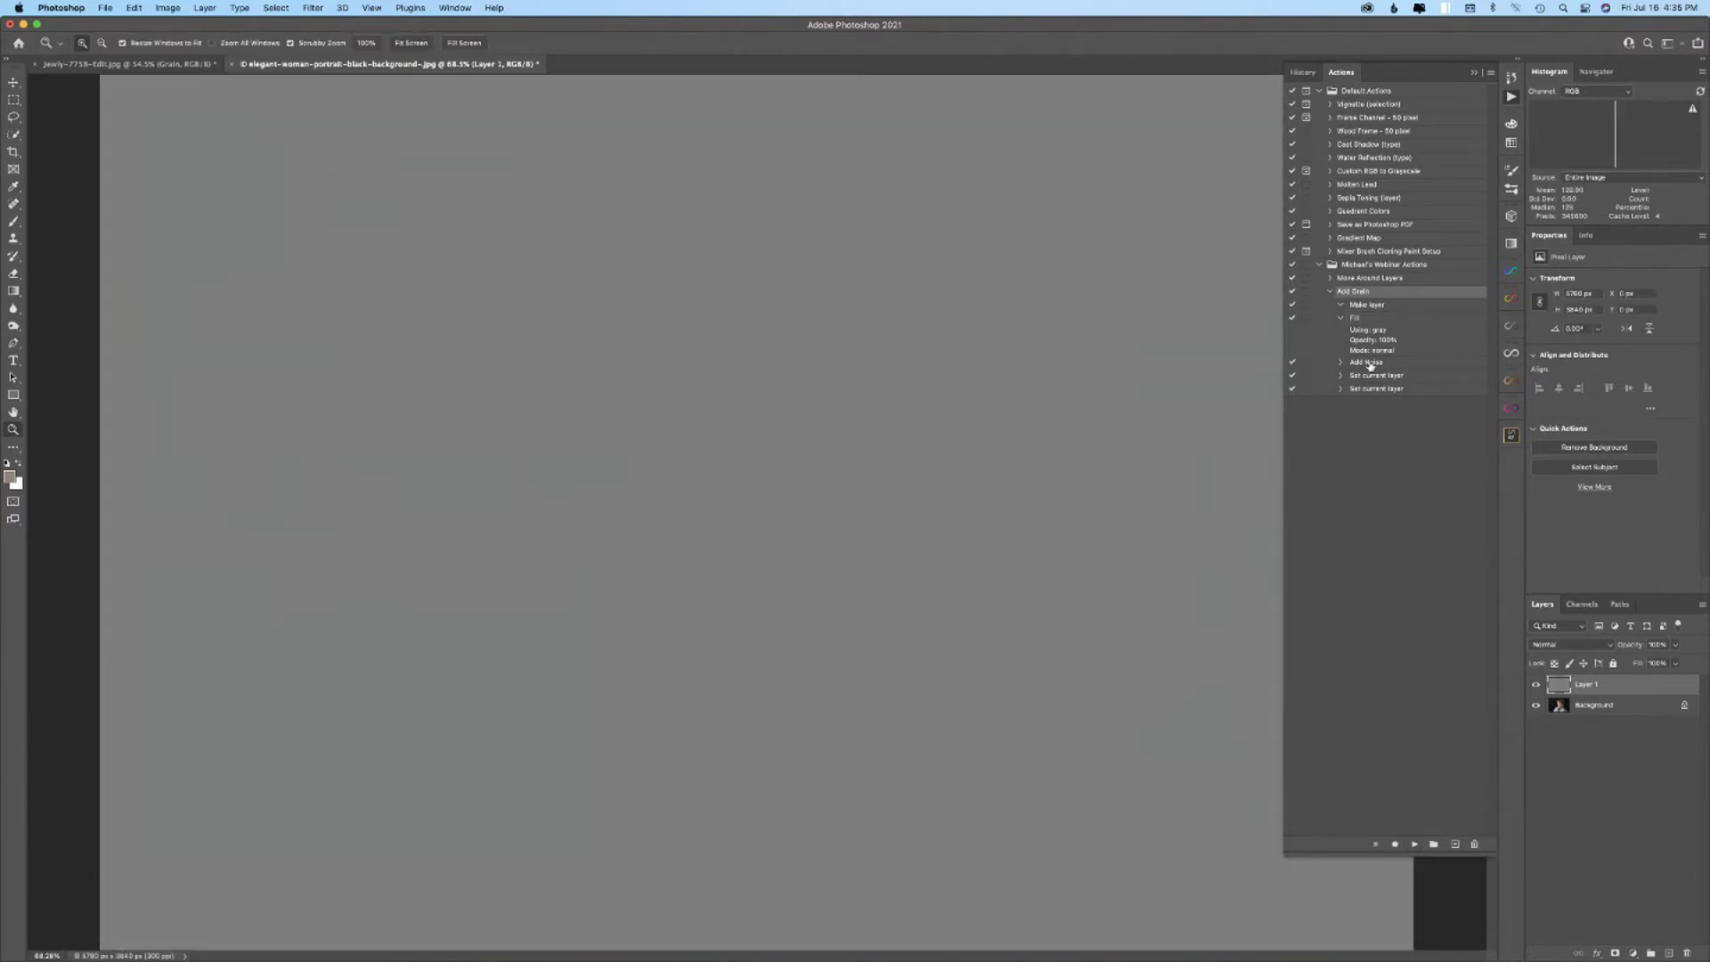
pyautogui.doubleClick(1368, 362)
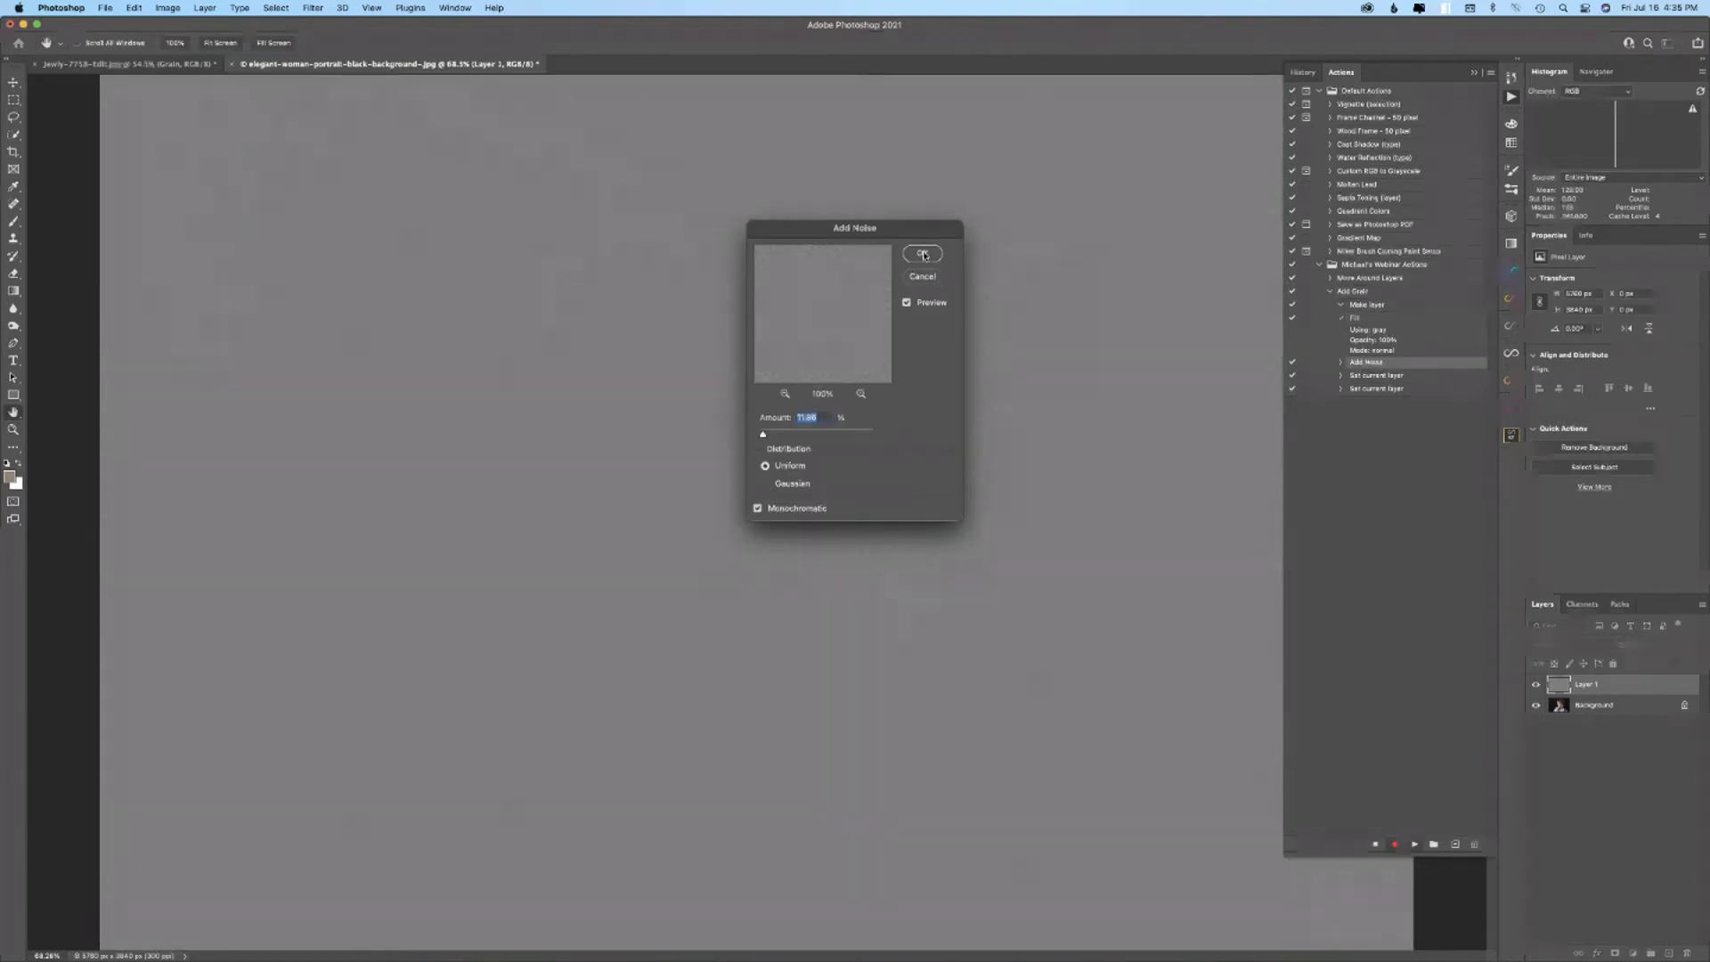
pyautogui.click(924, 255)
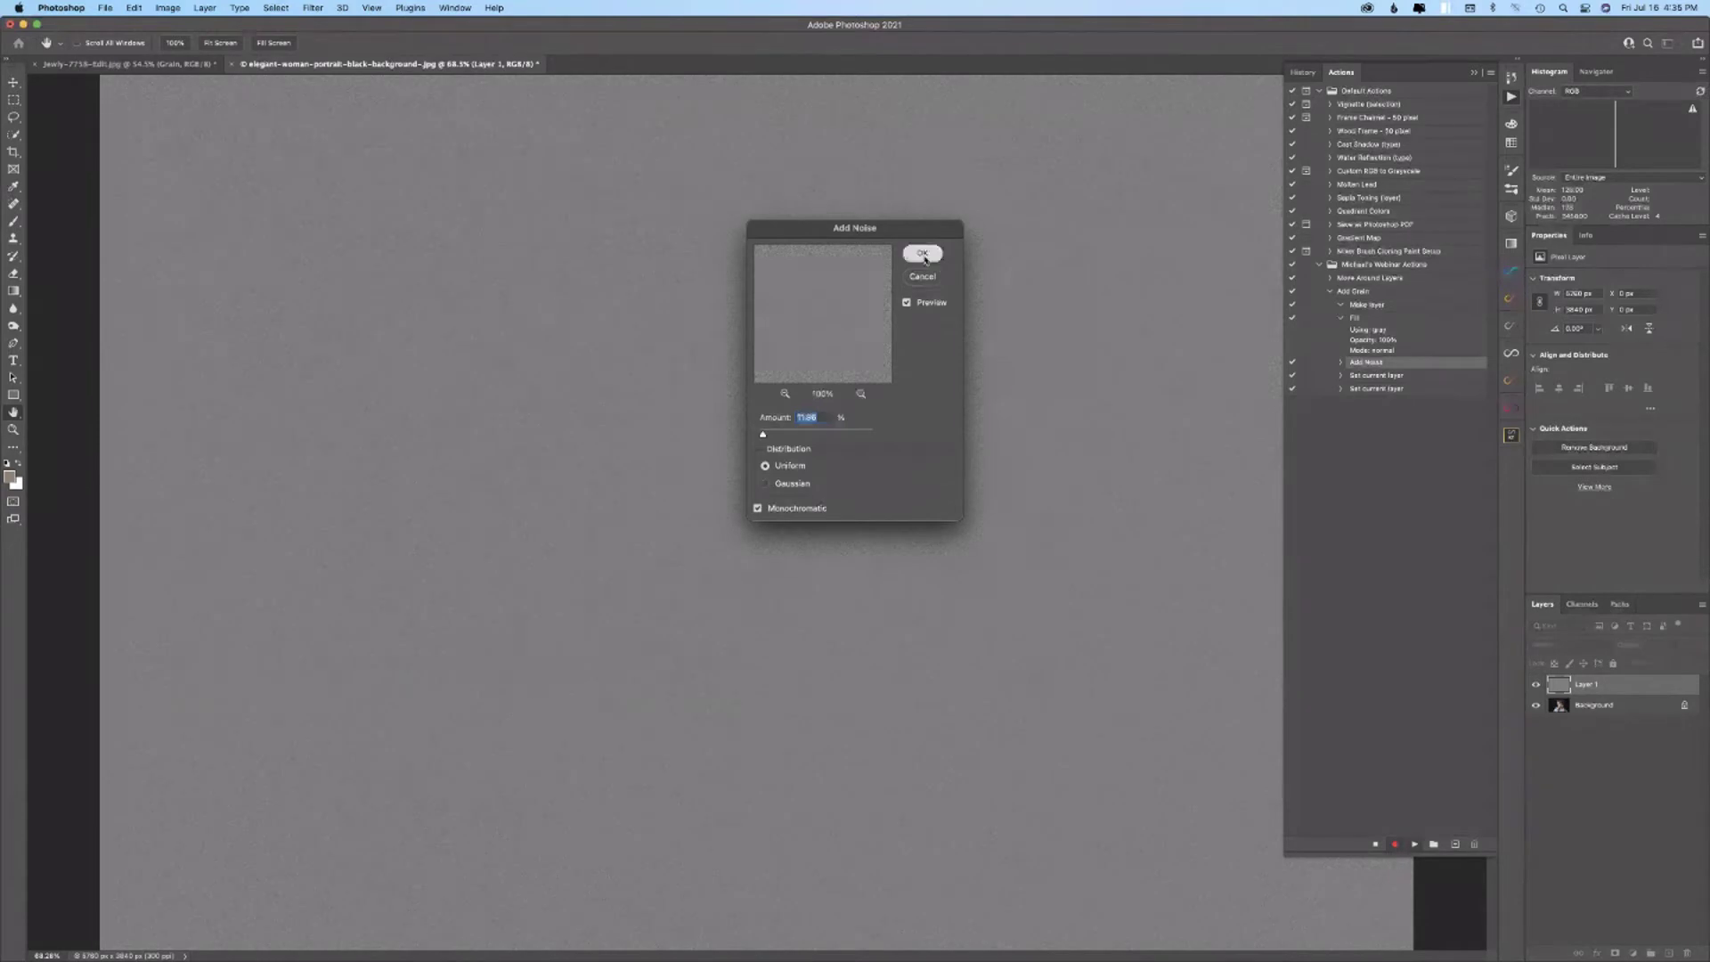
# - Run the action's first Set current layer command to apply Overlay mode, and delete the resulting test layer
pyautogui.click(1341, 376)
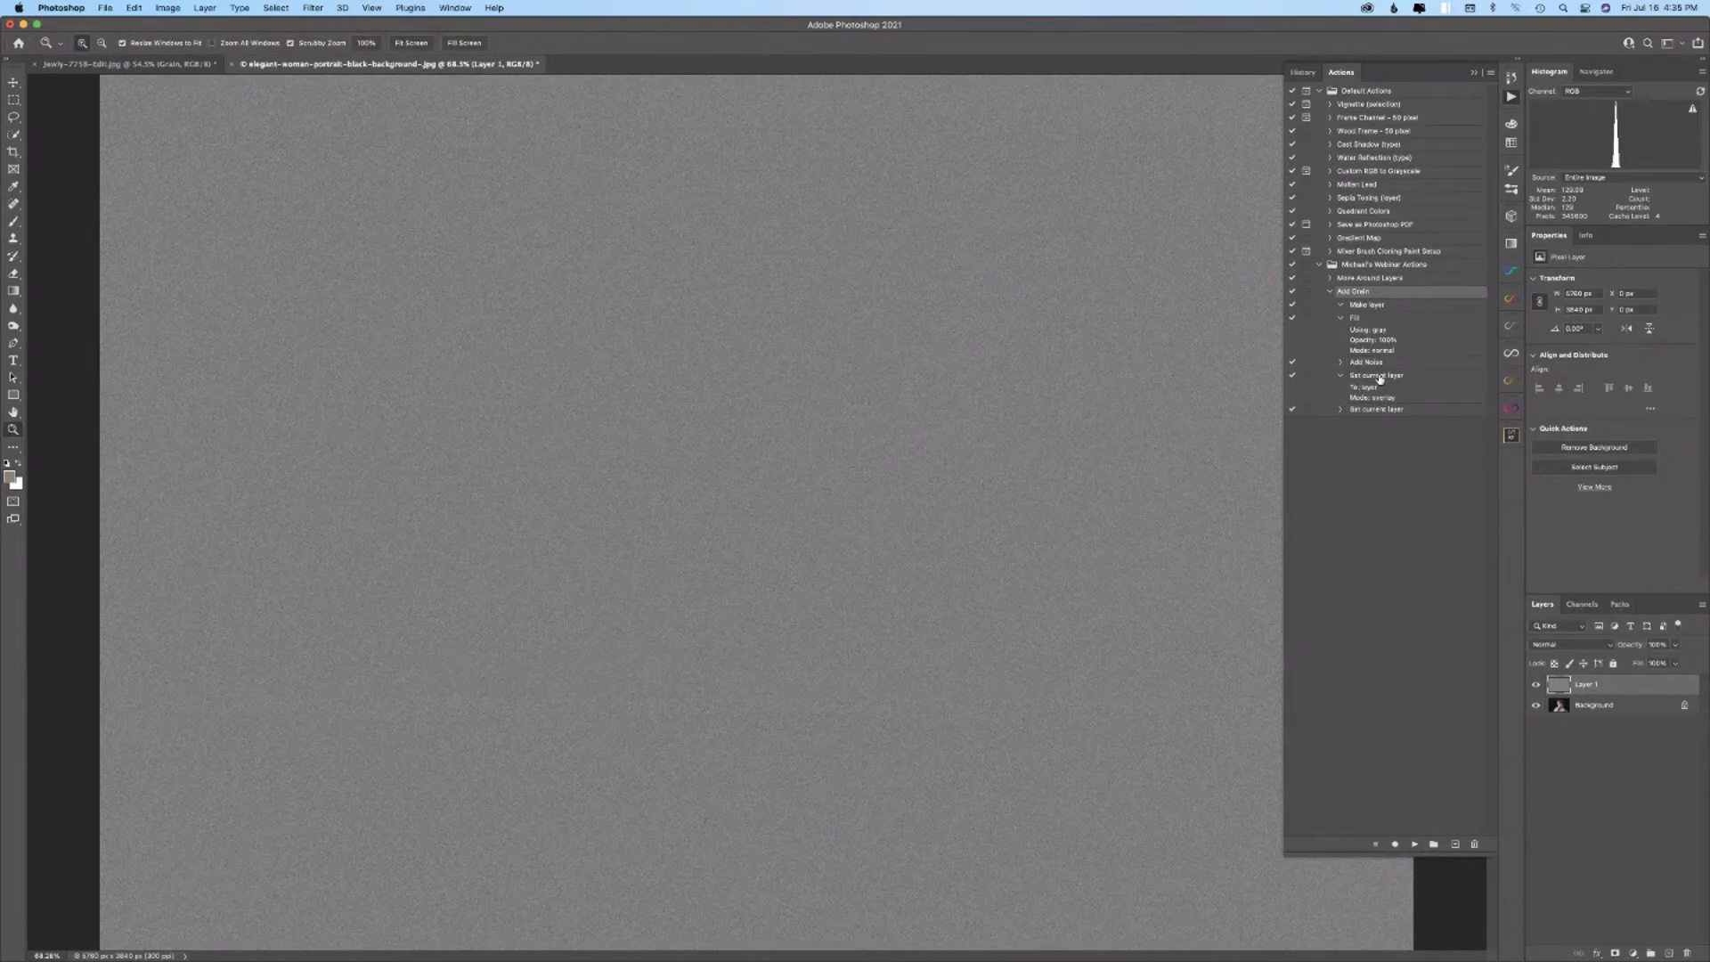
pyautogui.click(1380, 377)
pyautogui.keyDown('super'); pyautogui.doubleClick(1379, 378); pyautogui.keyUp('super')
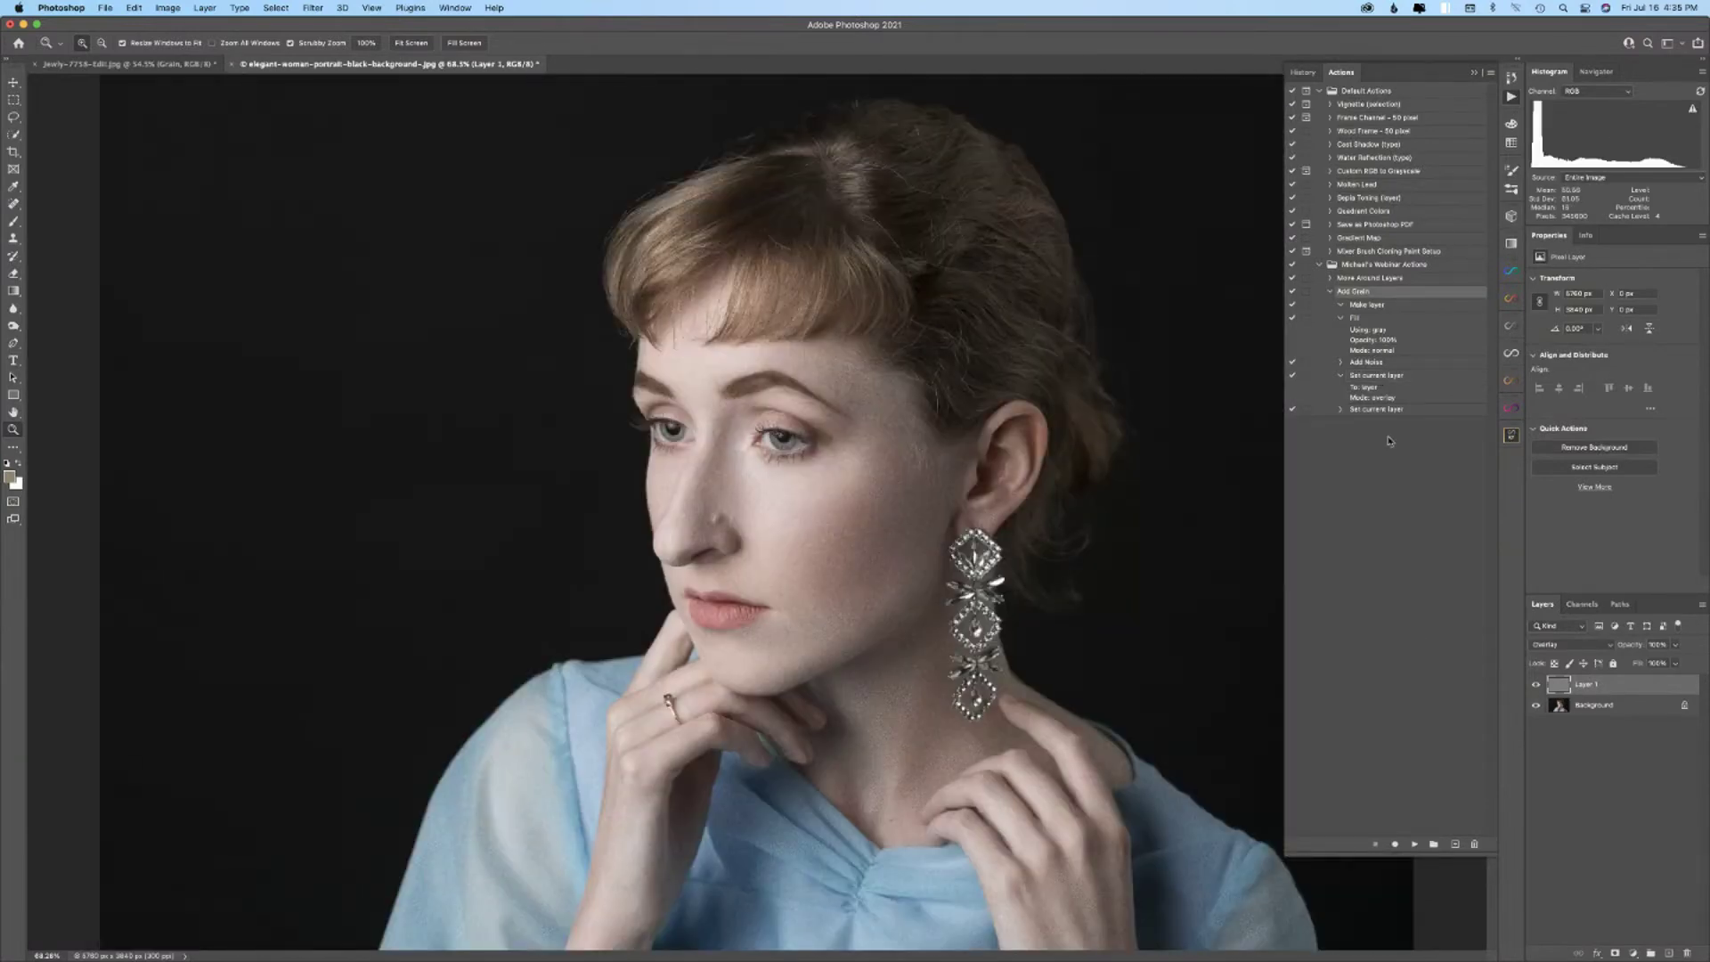
pyautogui.click(1372, 377)
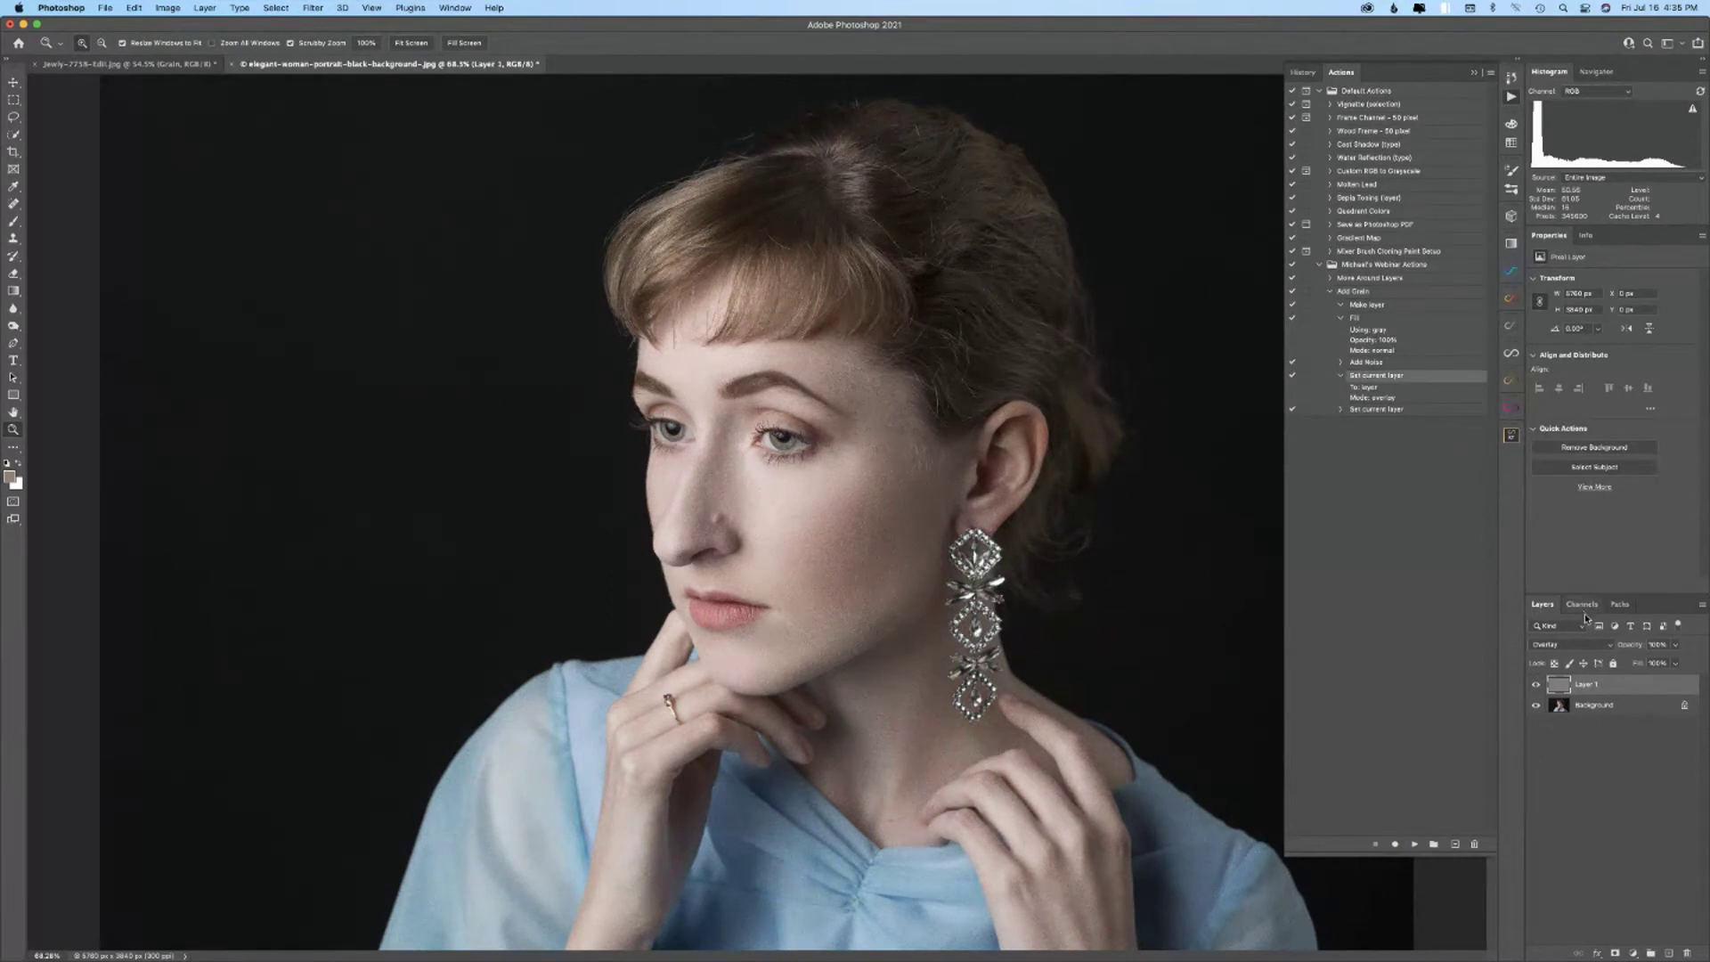
pyautogui.moveTo(1635, 688); pyautogui.dragTo(1687, 954)
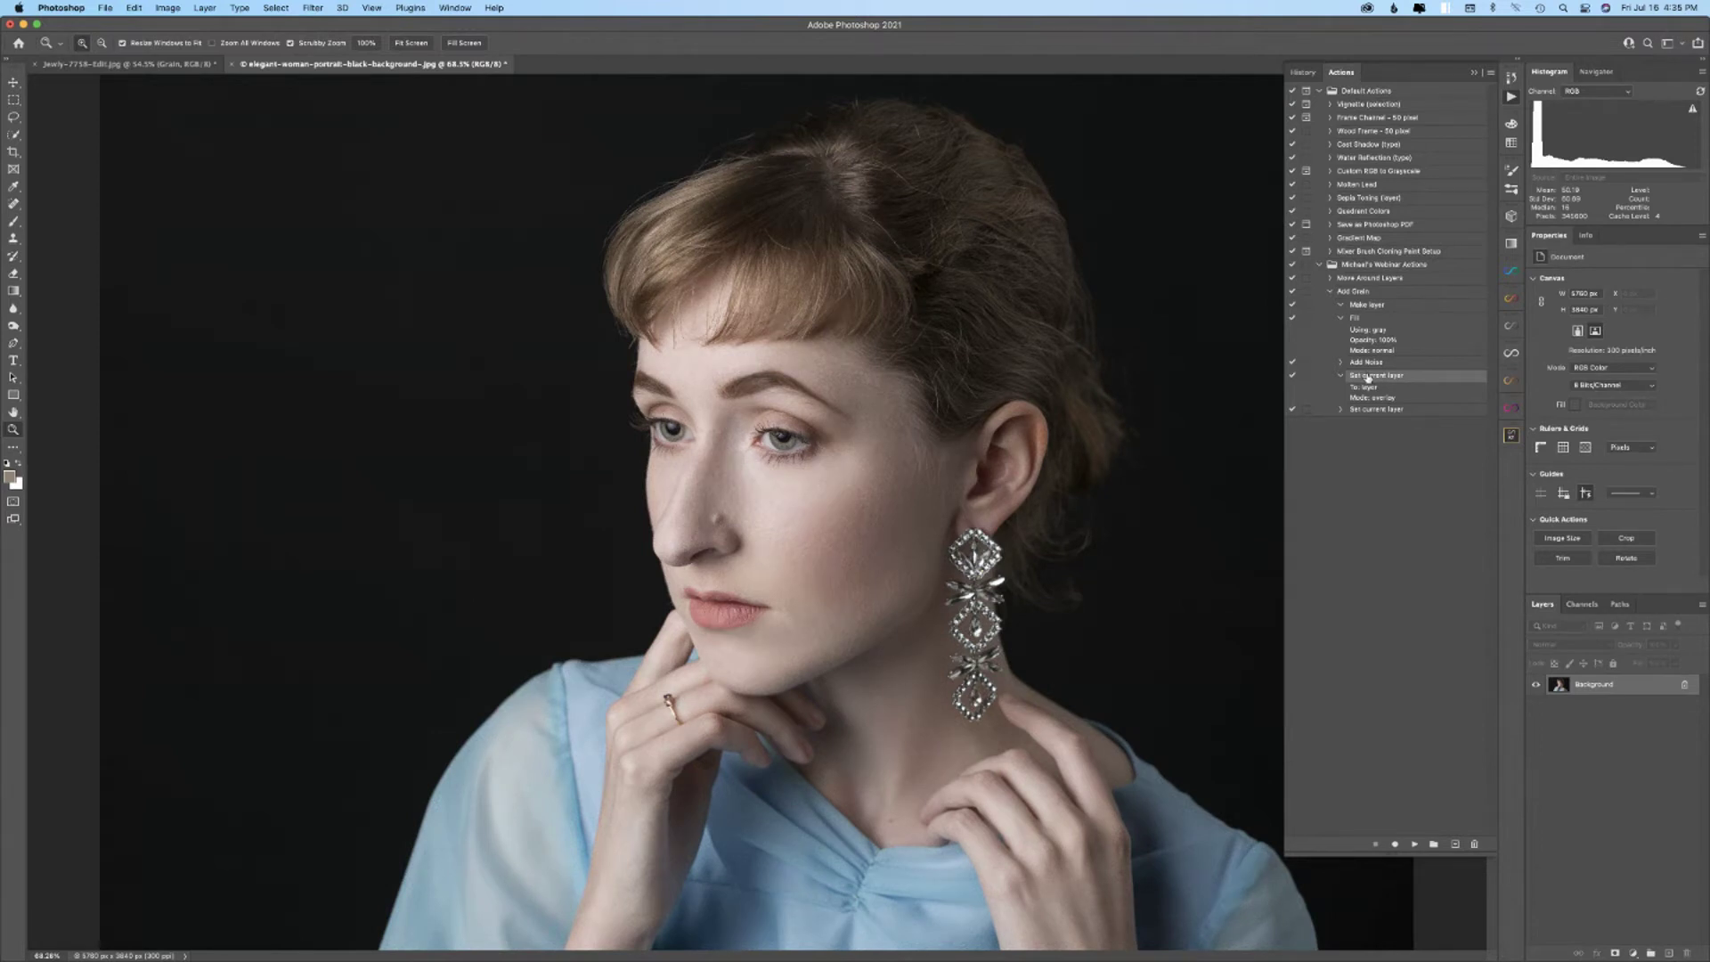
# - Move the Overlay Set current layer command above Add Noise, test the "Add Grain" action, and delete the resulting Grain layer
pyautogui.moveTo(1370, 378); pyautogui.dragTo(1362, 362)
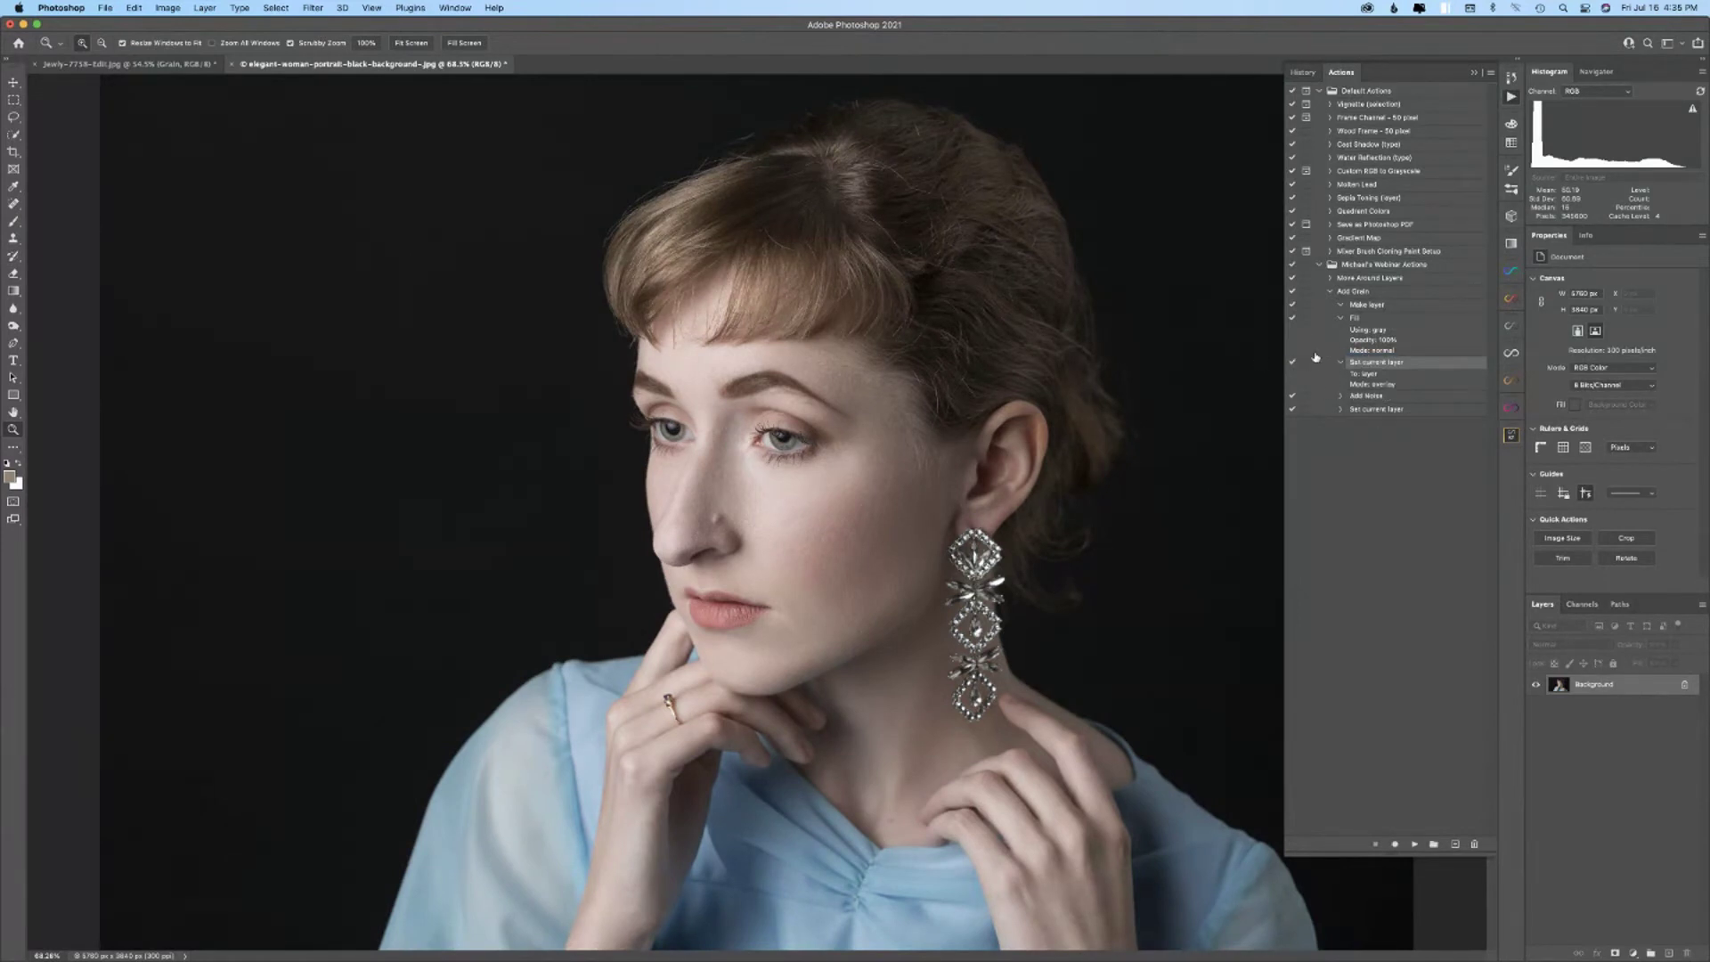
pyautogui.click(1345, 292)
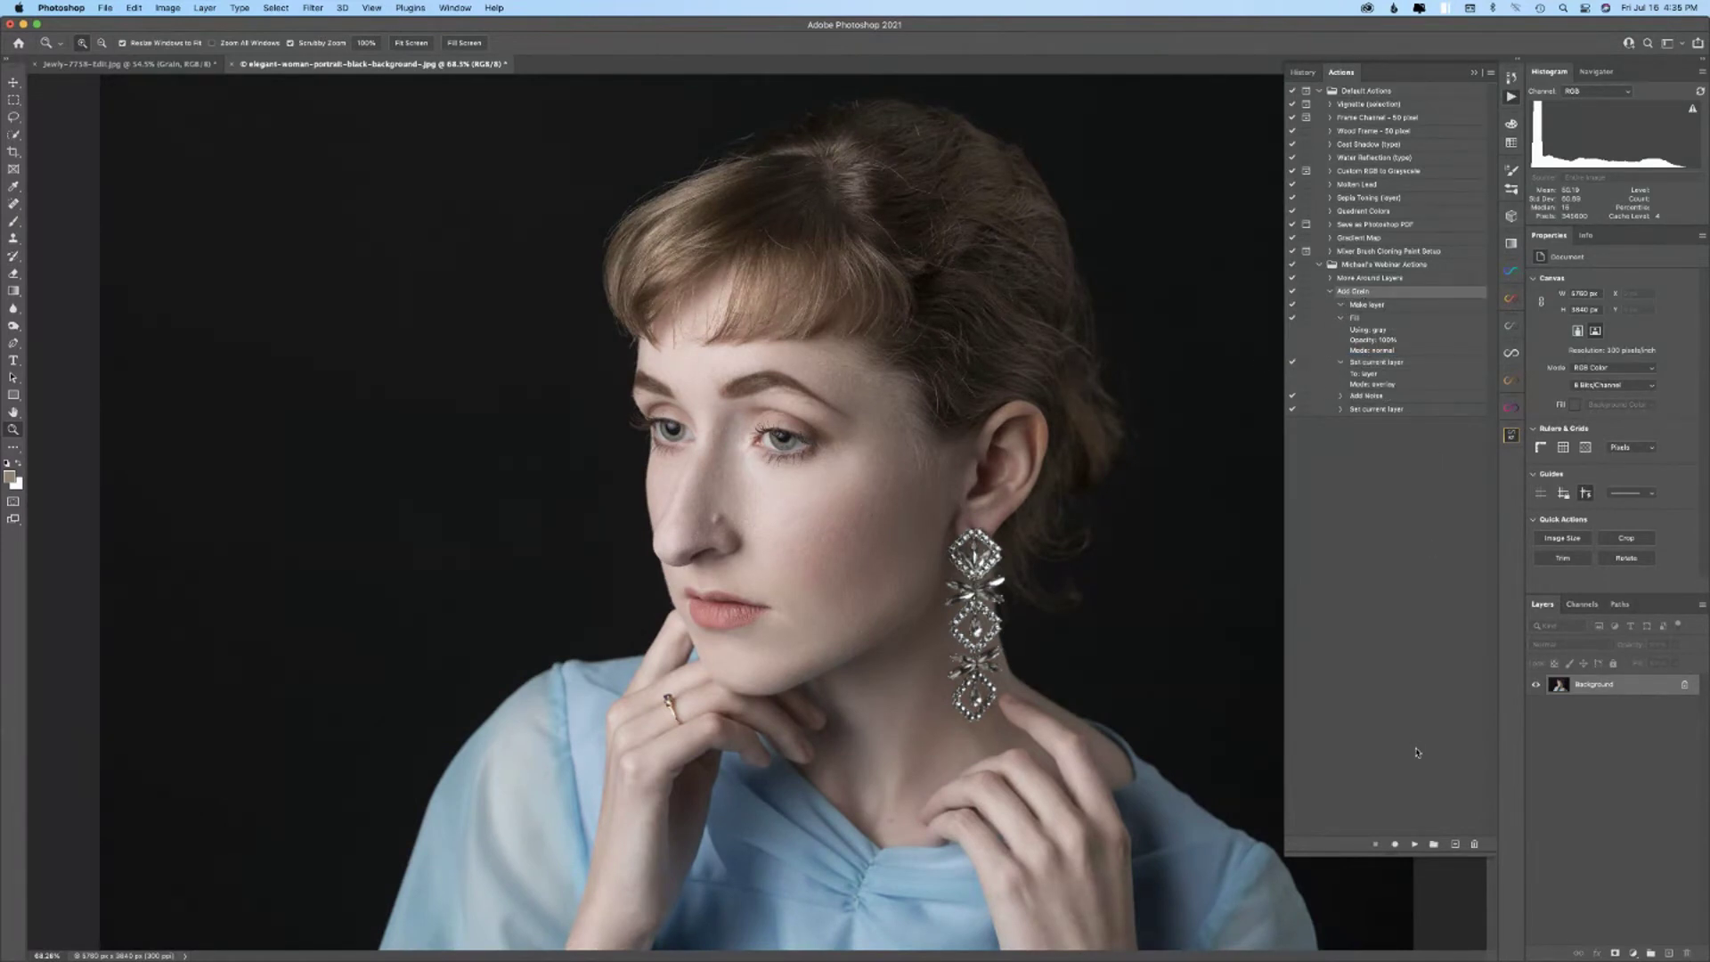
pyautogui.click(1414, 846)
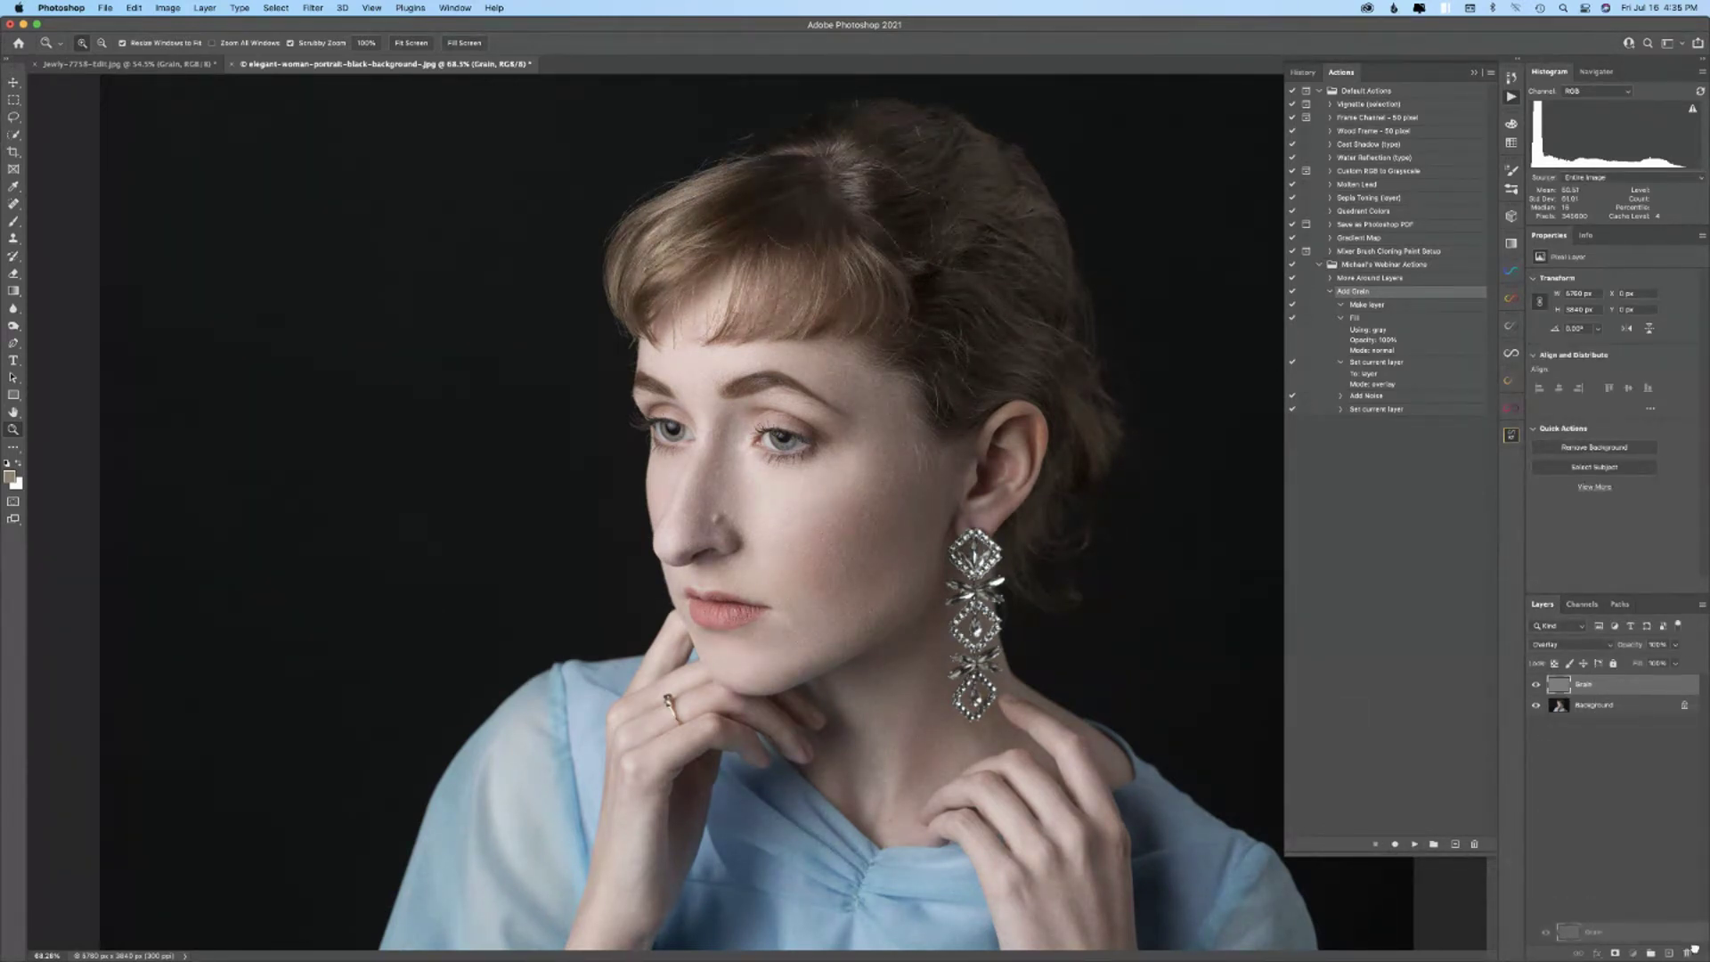
pyautogui.moveTo(1689, 955)
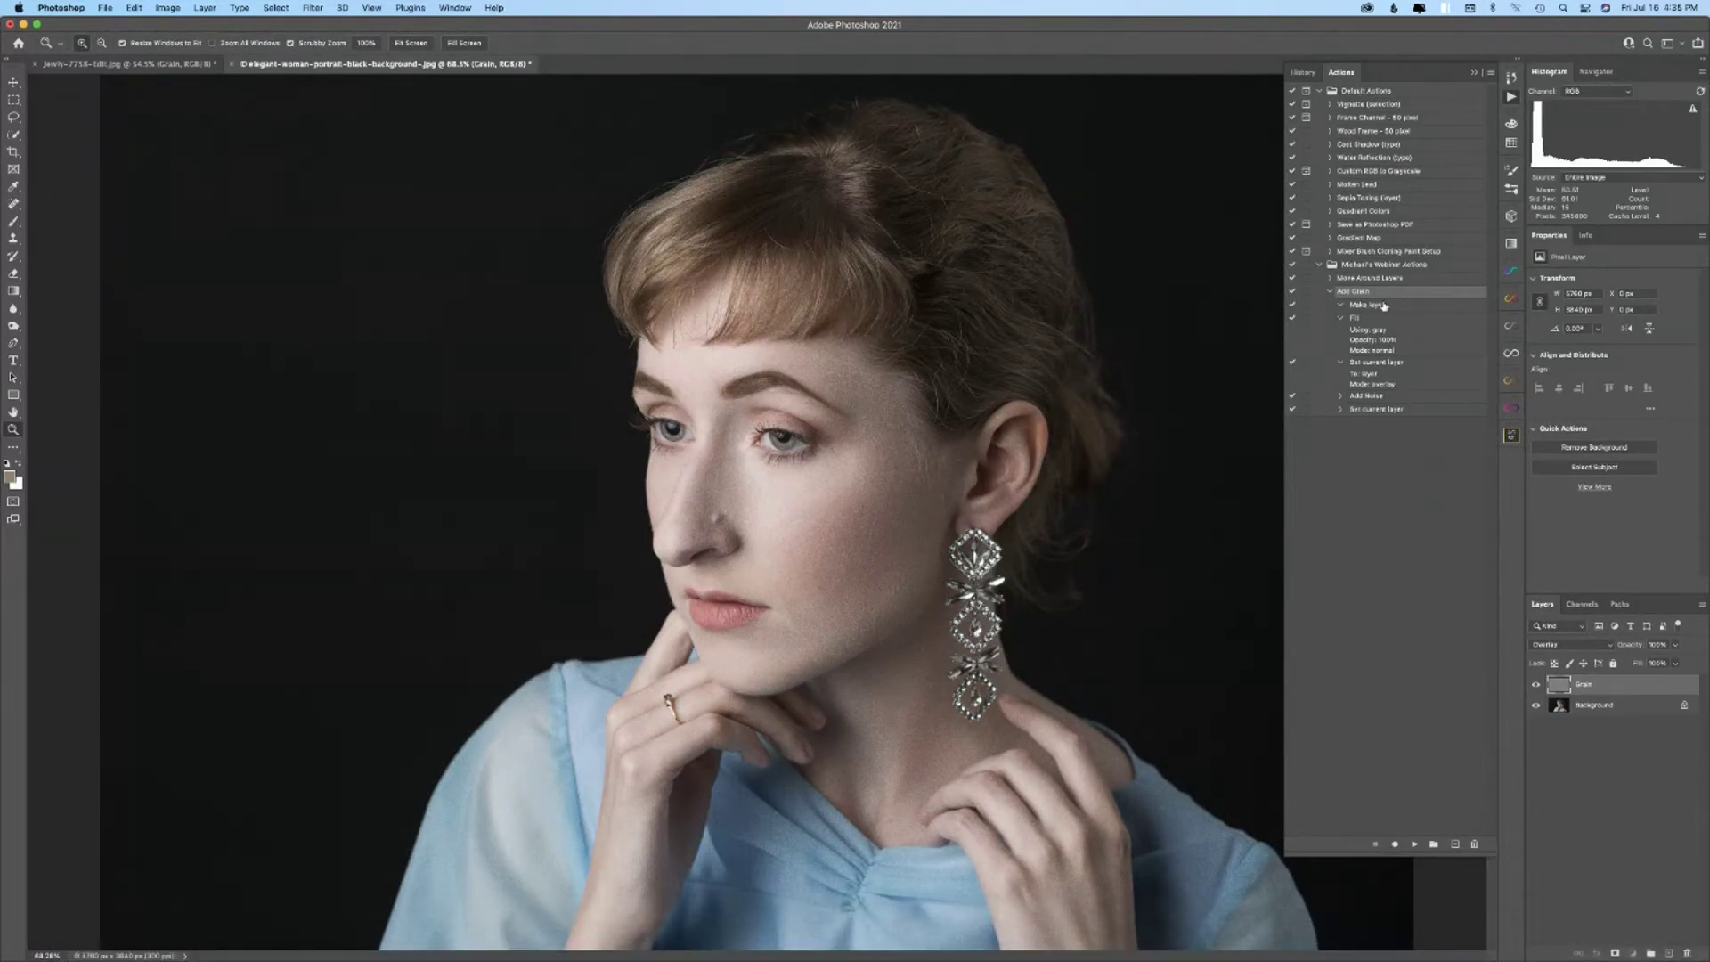
pyautogui.moveTo(1626, 693); pyautogui.dragTo(1686, 954)
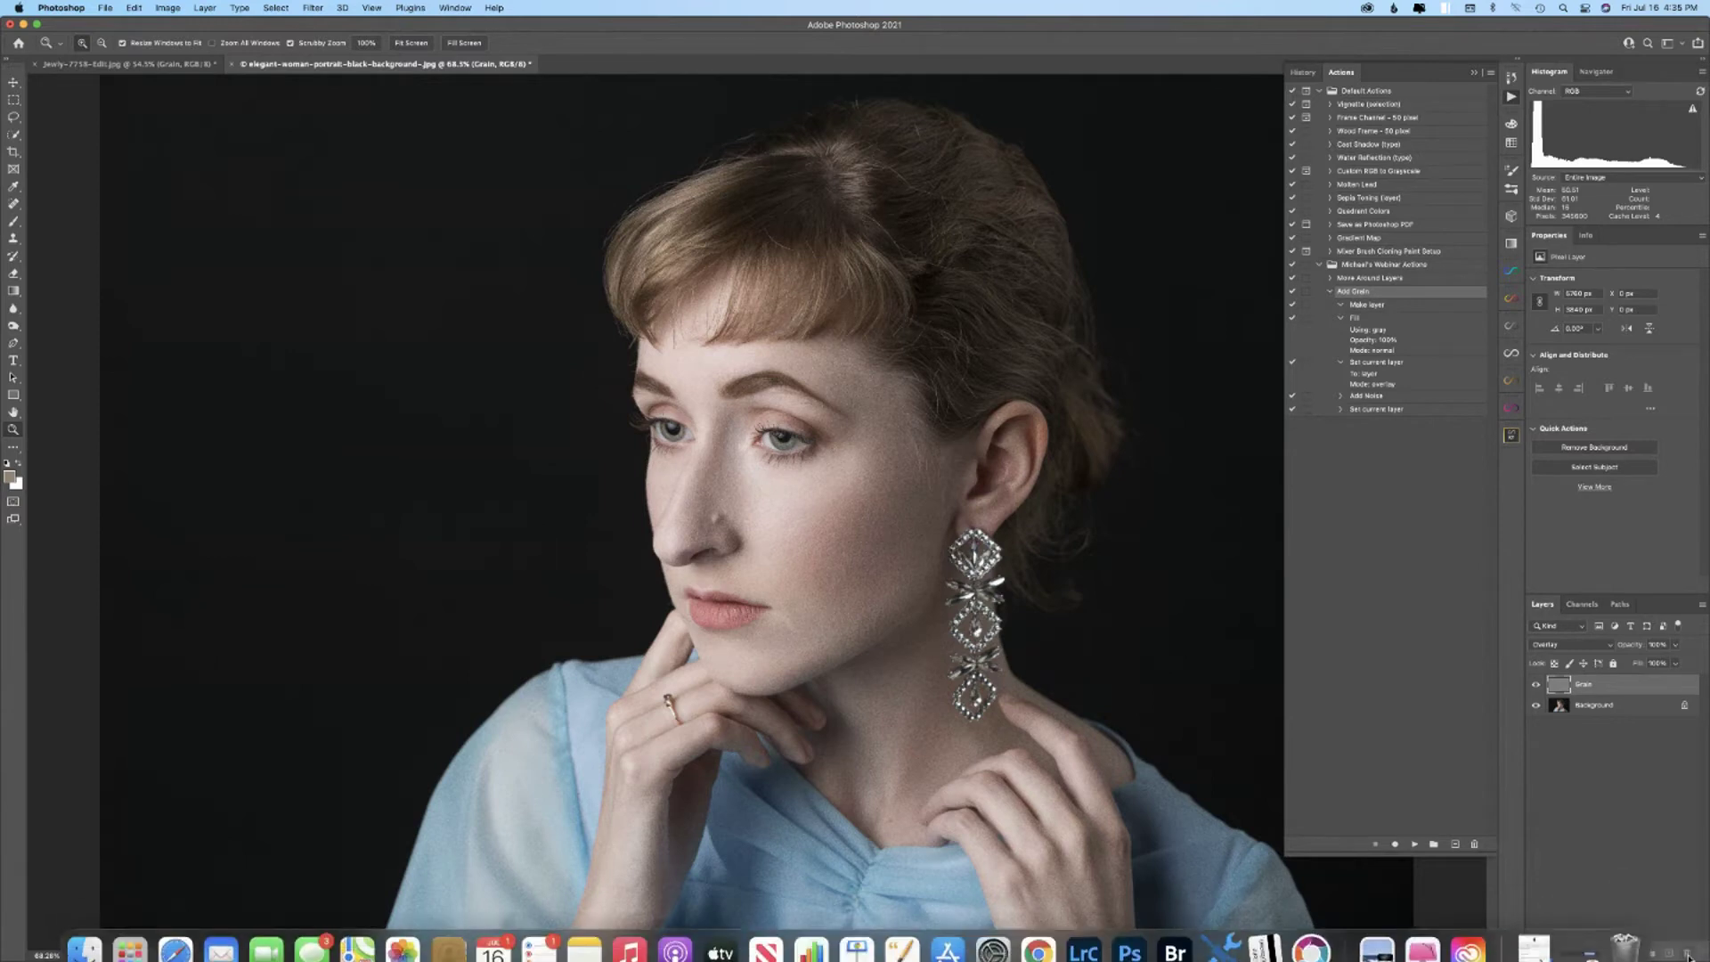
# - Run the action's Make layer, 50% Gray Fill and Overlay Set current layer commands one at a time to build a test layer
pyautogui.doubleClick(1357, 308)
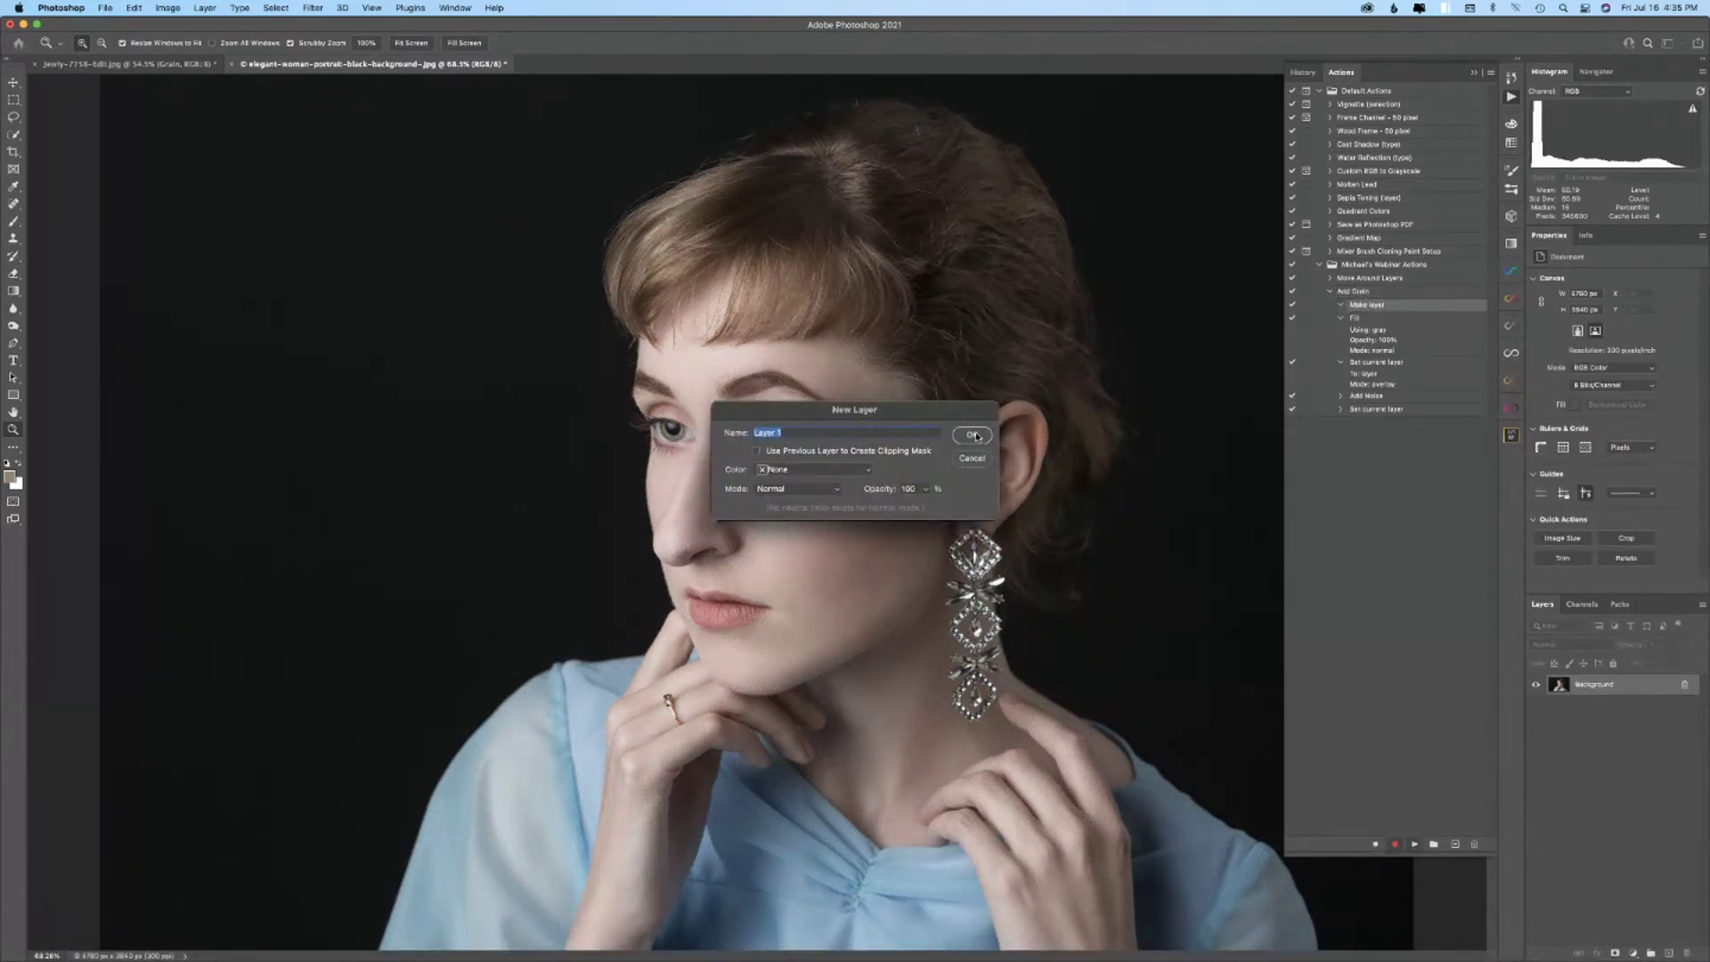
pyautogui.click(973, 435)
pyautogui.doubleClick(1355, 318)
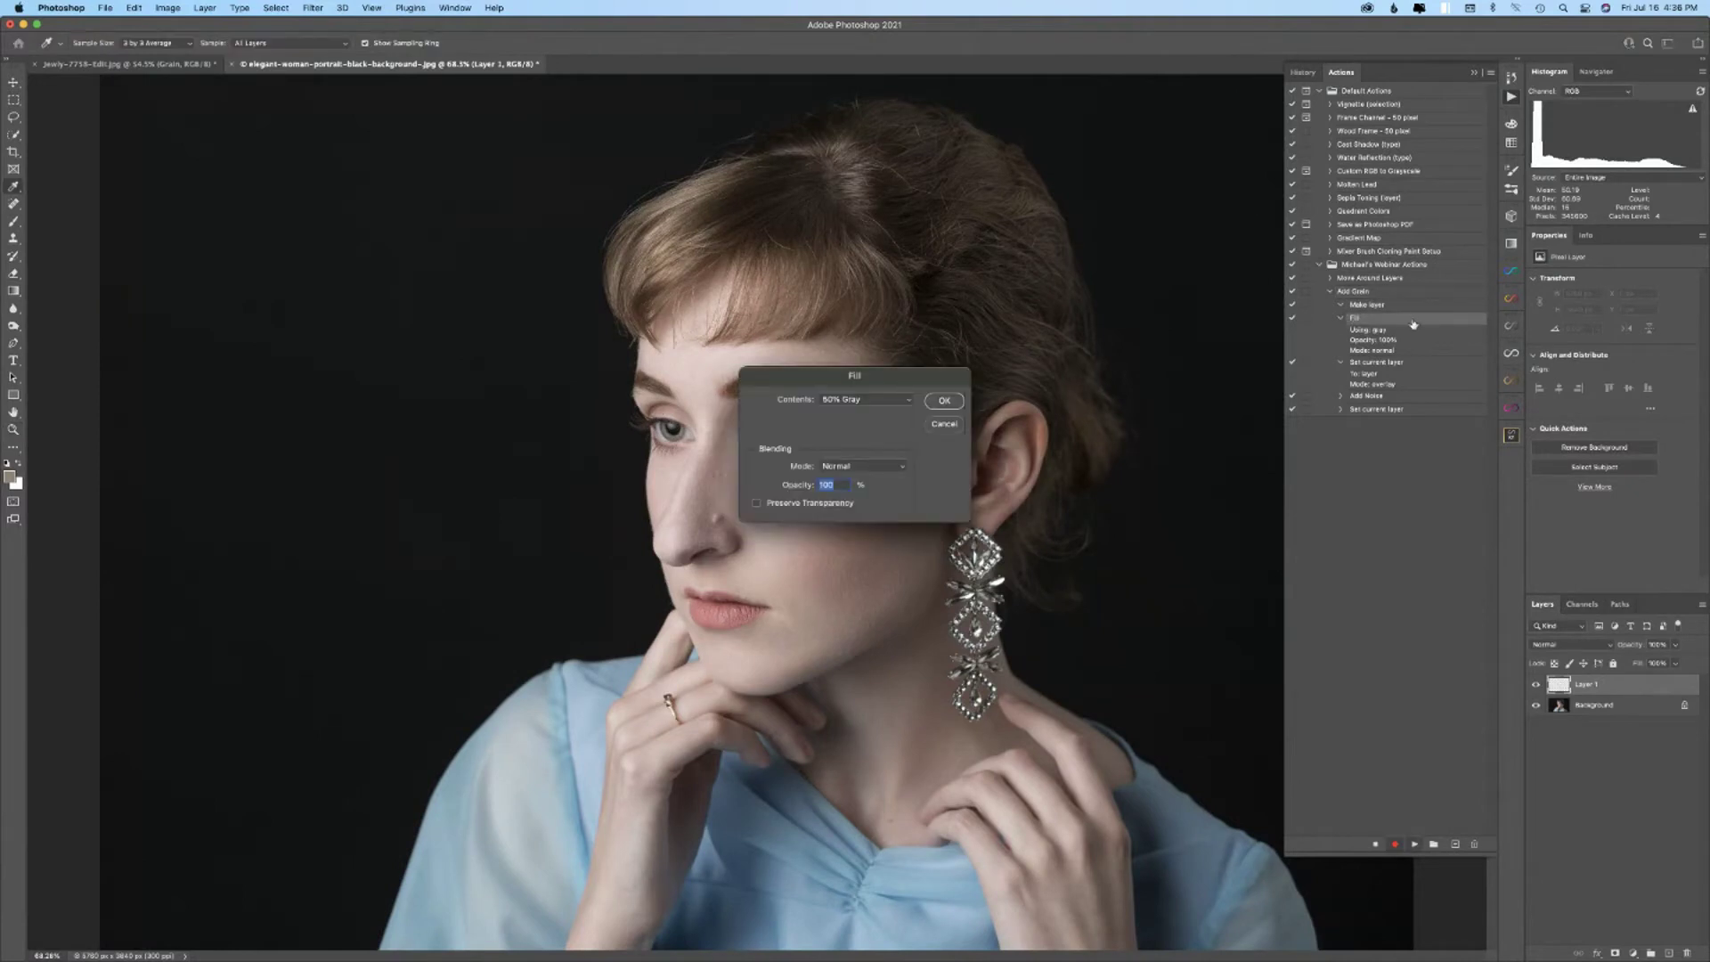
pyautogui.click(944, 401)
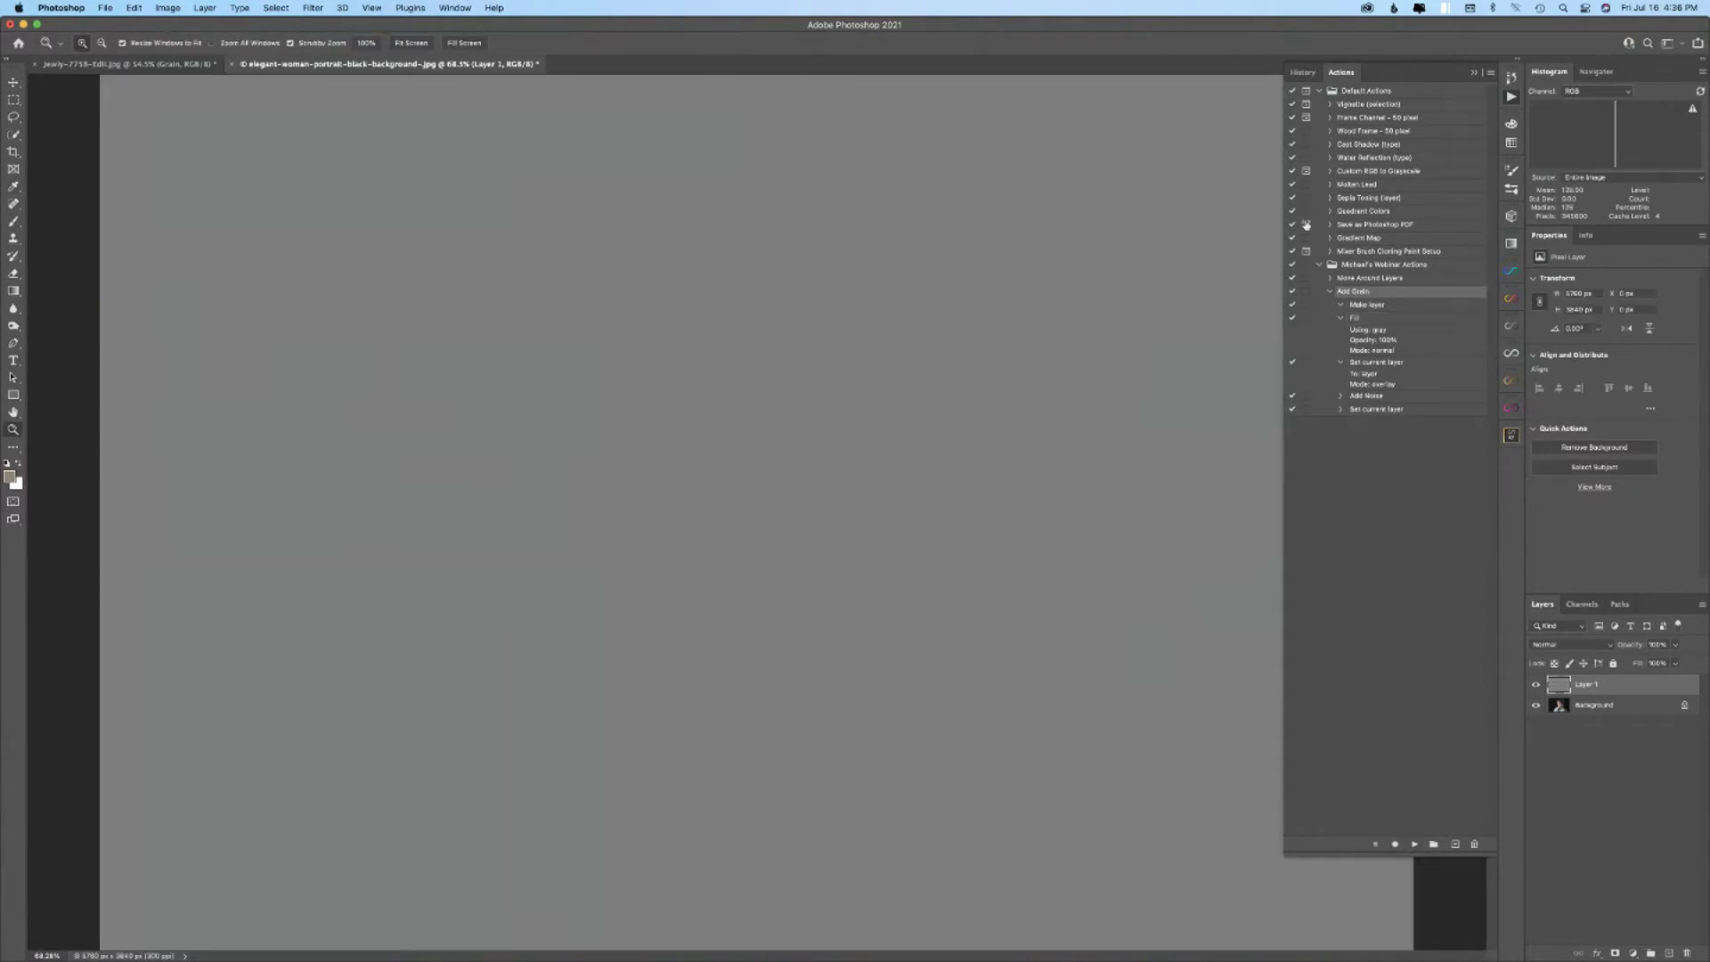
pyautogui.doubleClick(1375, 366)
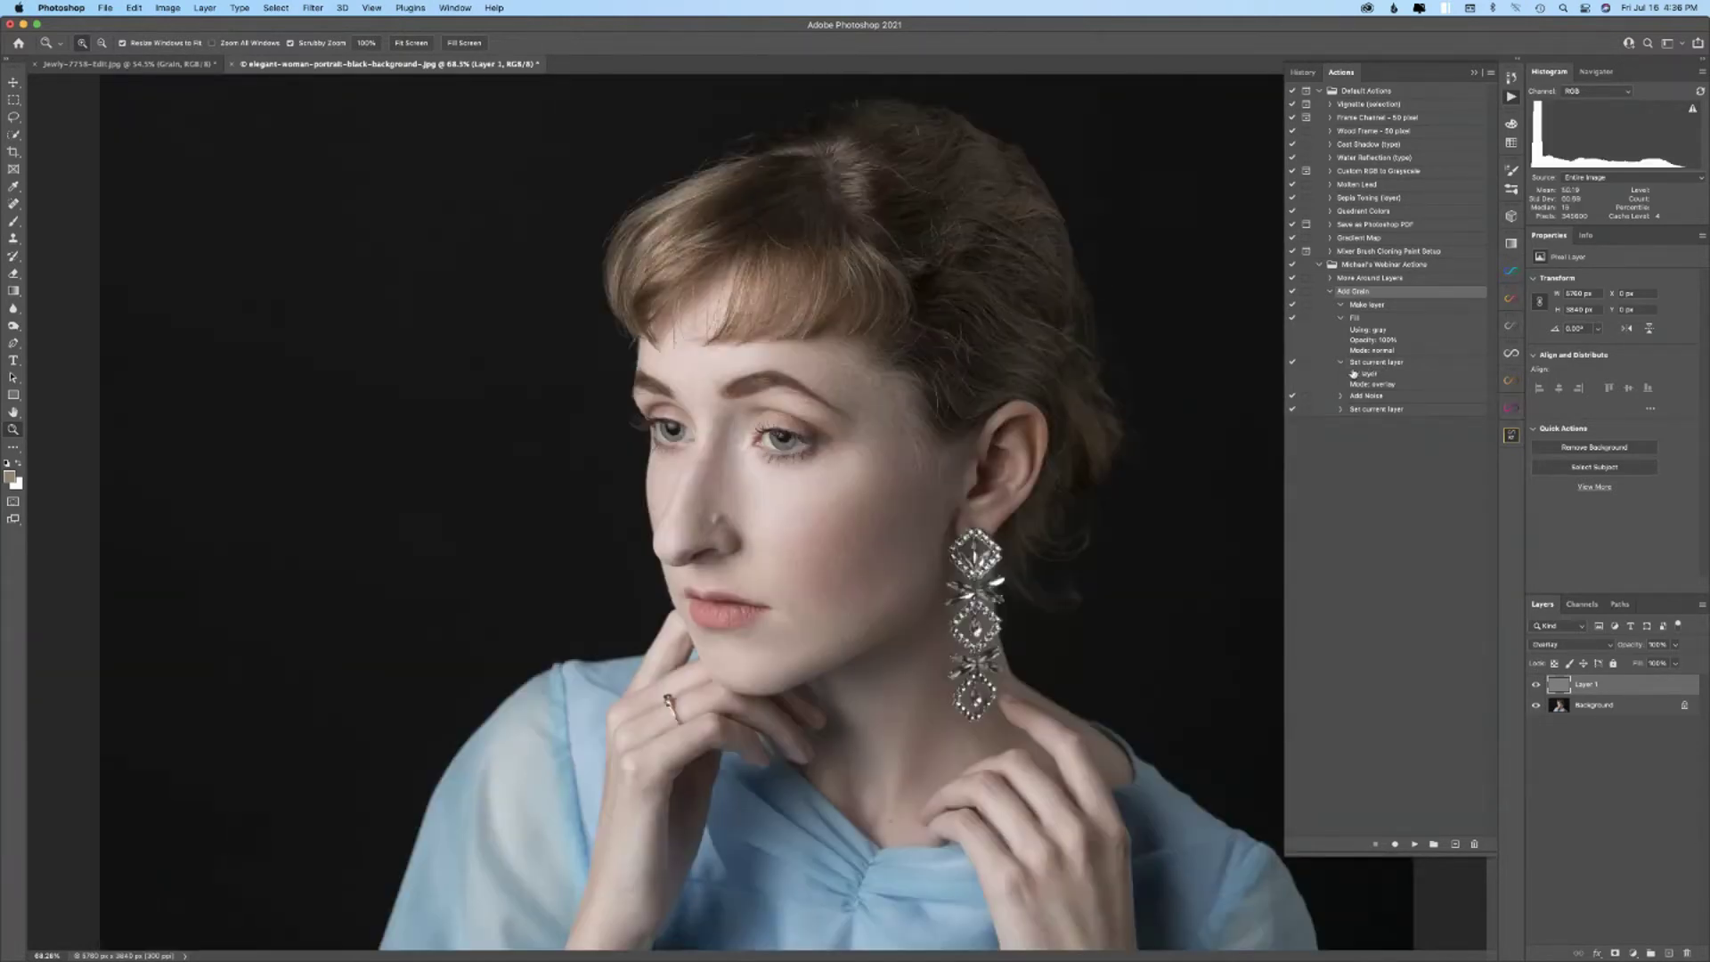
# - Re-record the action's Add Noise command with an amount of 10%, keeping uniform distribution and monochromatic noise
pyautogui.doubleClick(1367, 396)
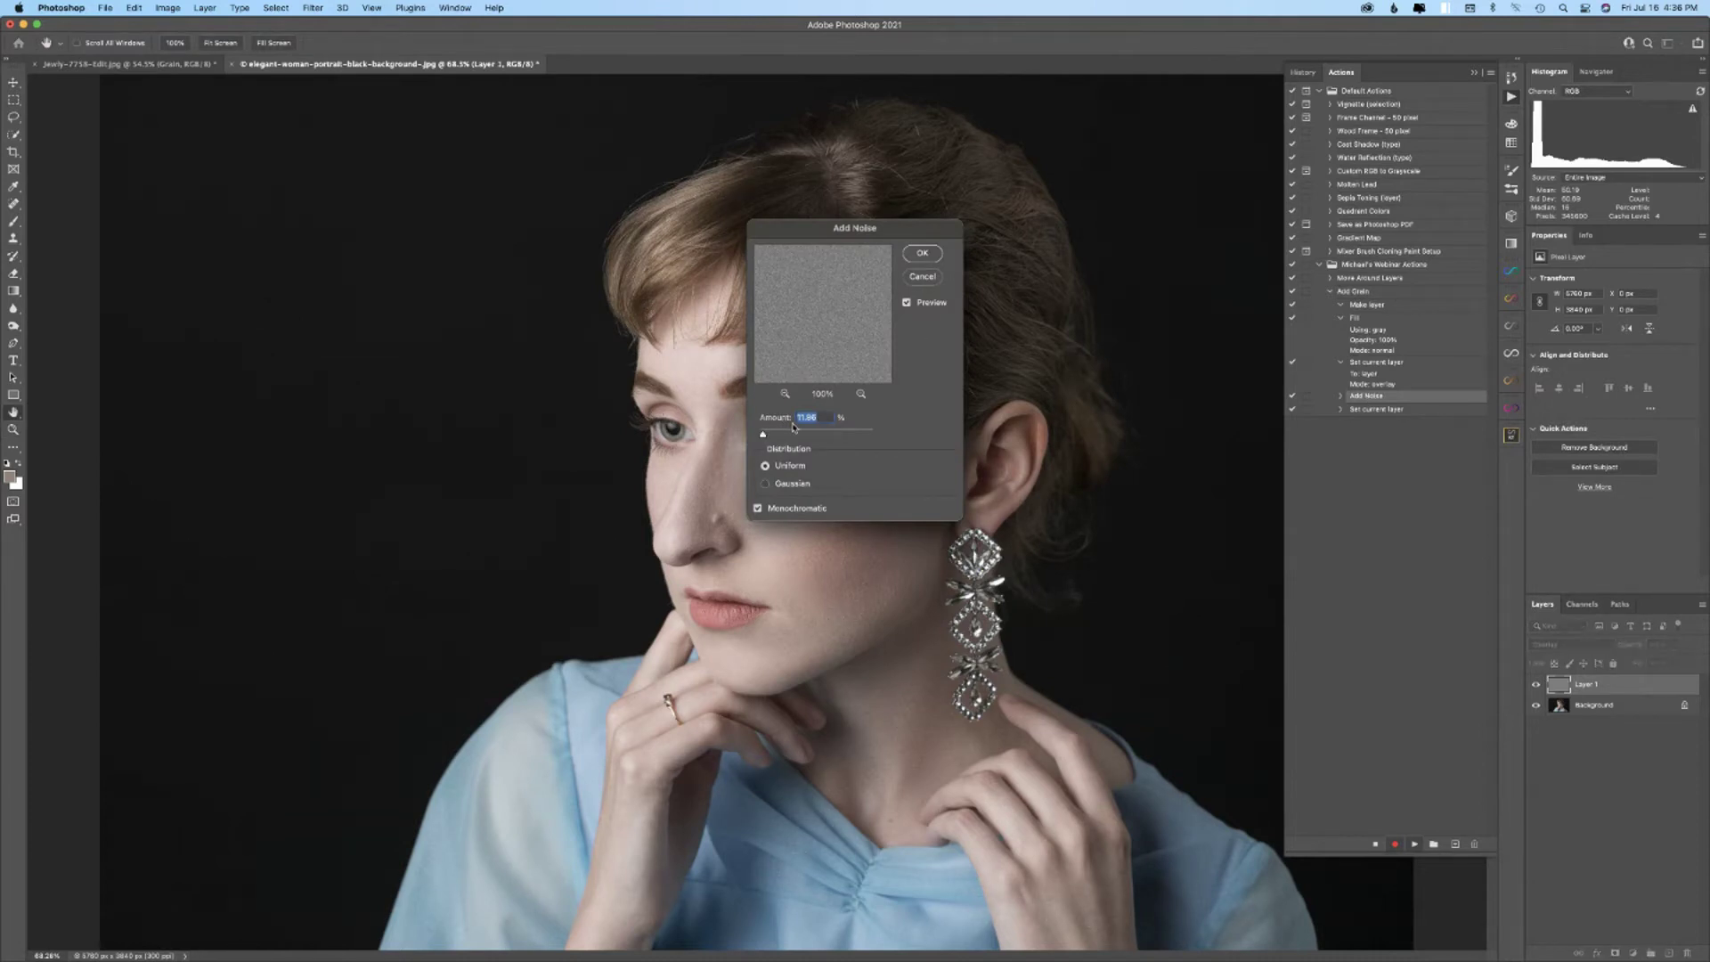
pyautogui.click(913, 278)
pyautogui.click(1342, 397)
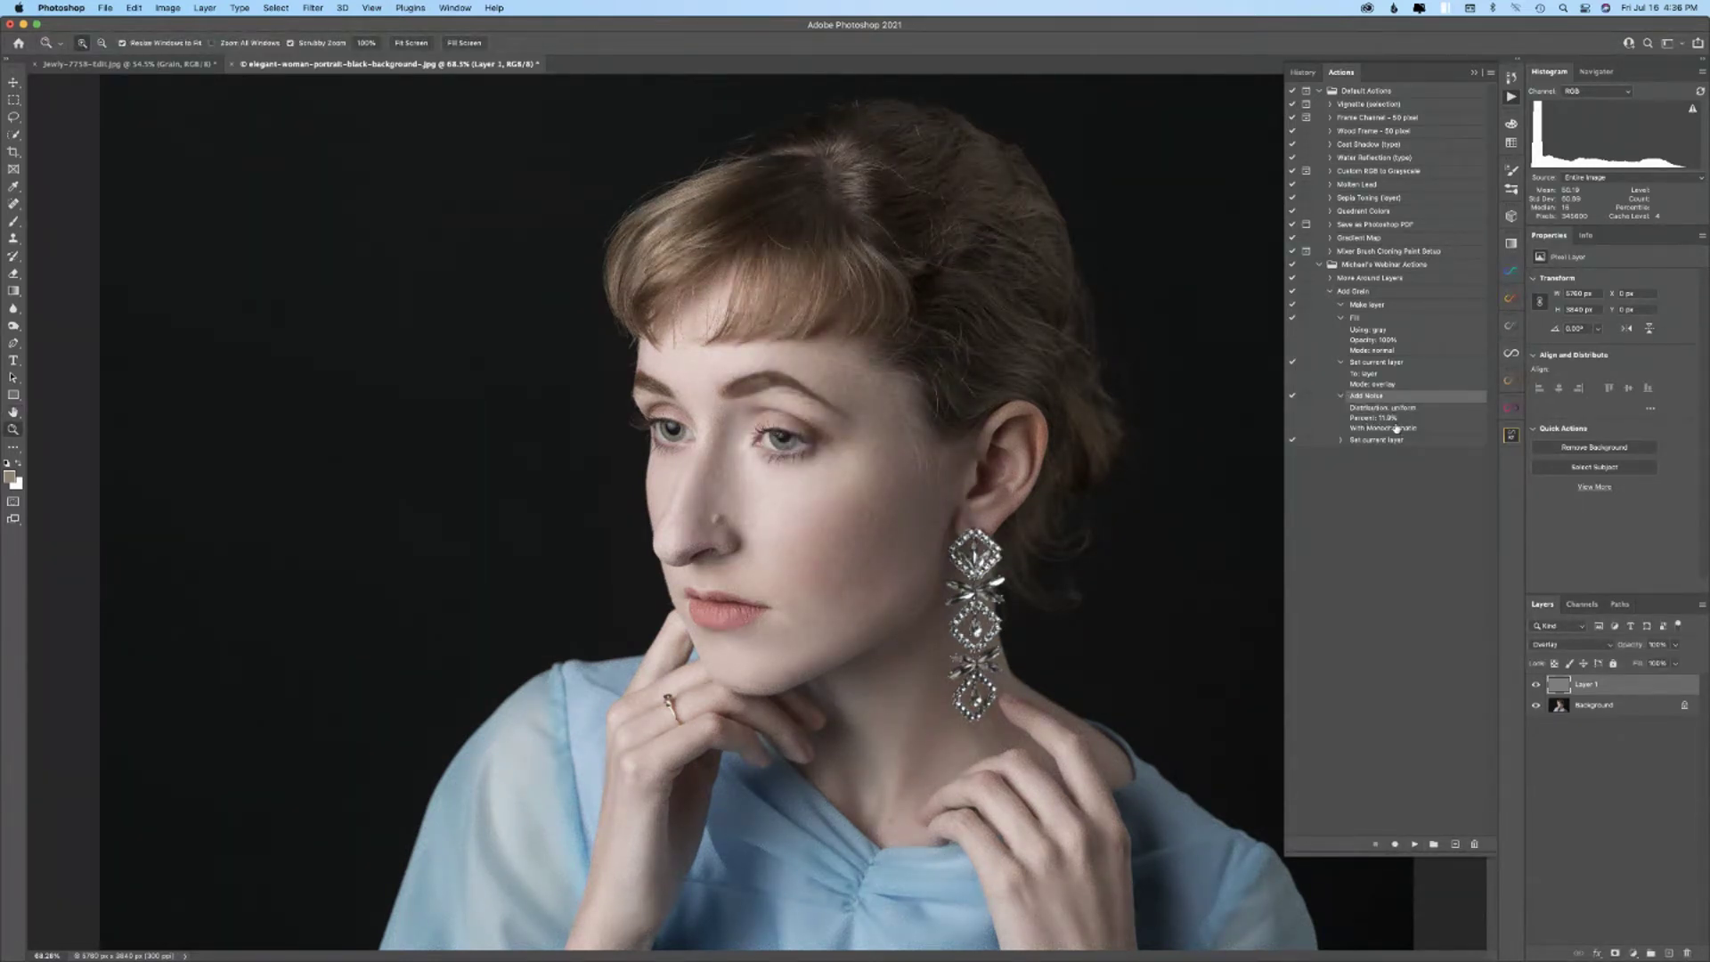
pyautogui.doubleClick(1372, 398)
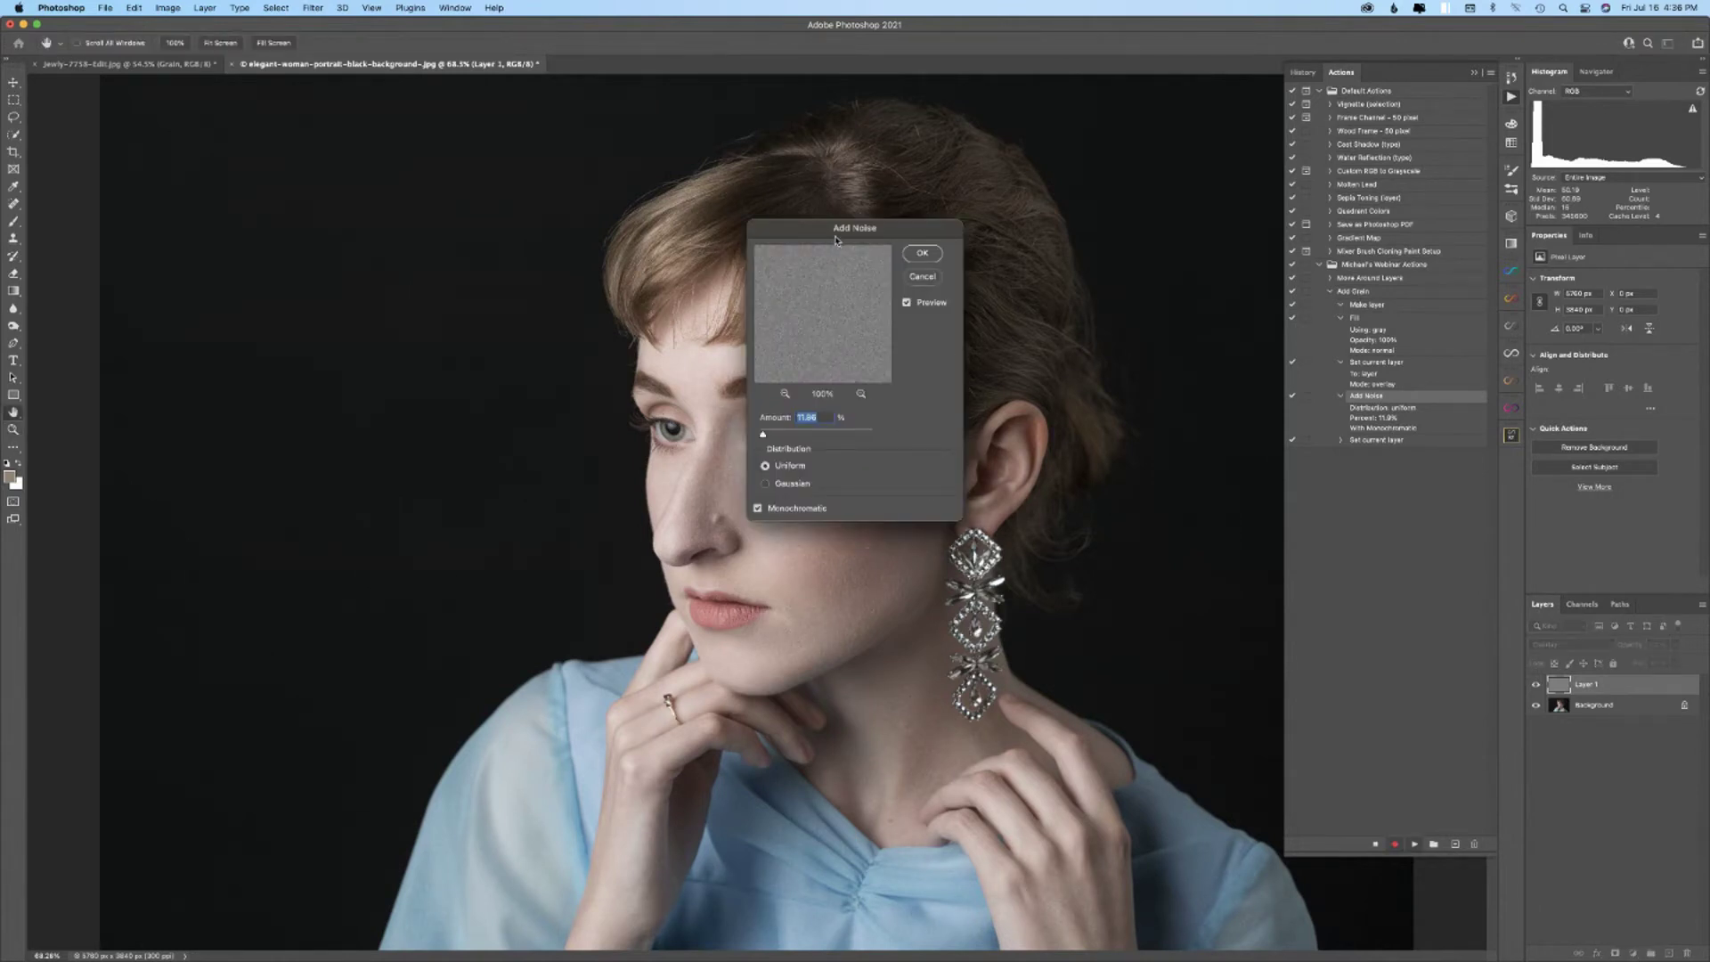
pyautogui.moveTo(836, 240); pyautogui.dragTo(1003, 326)
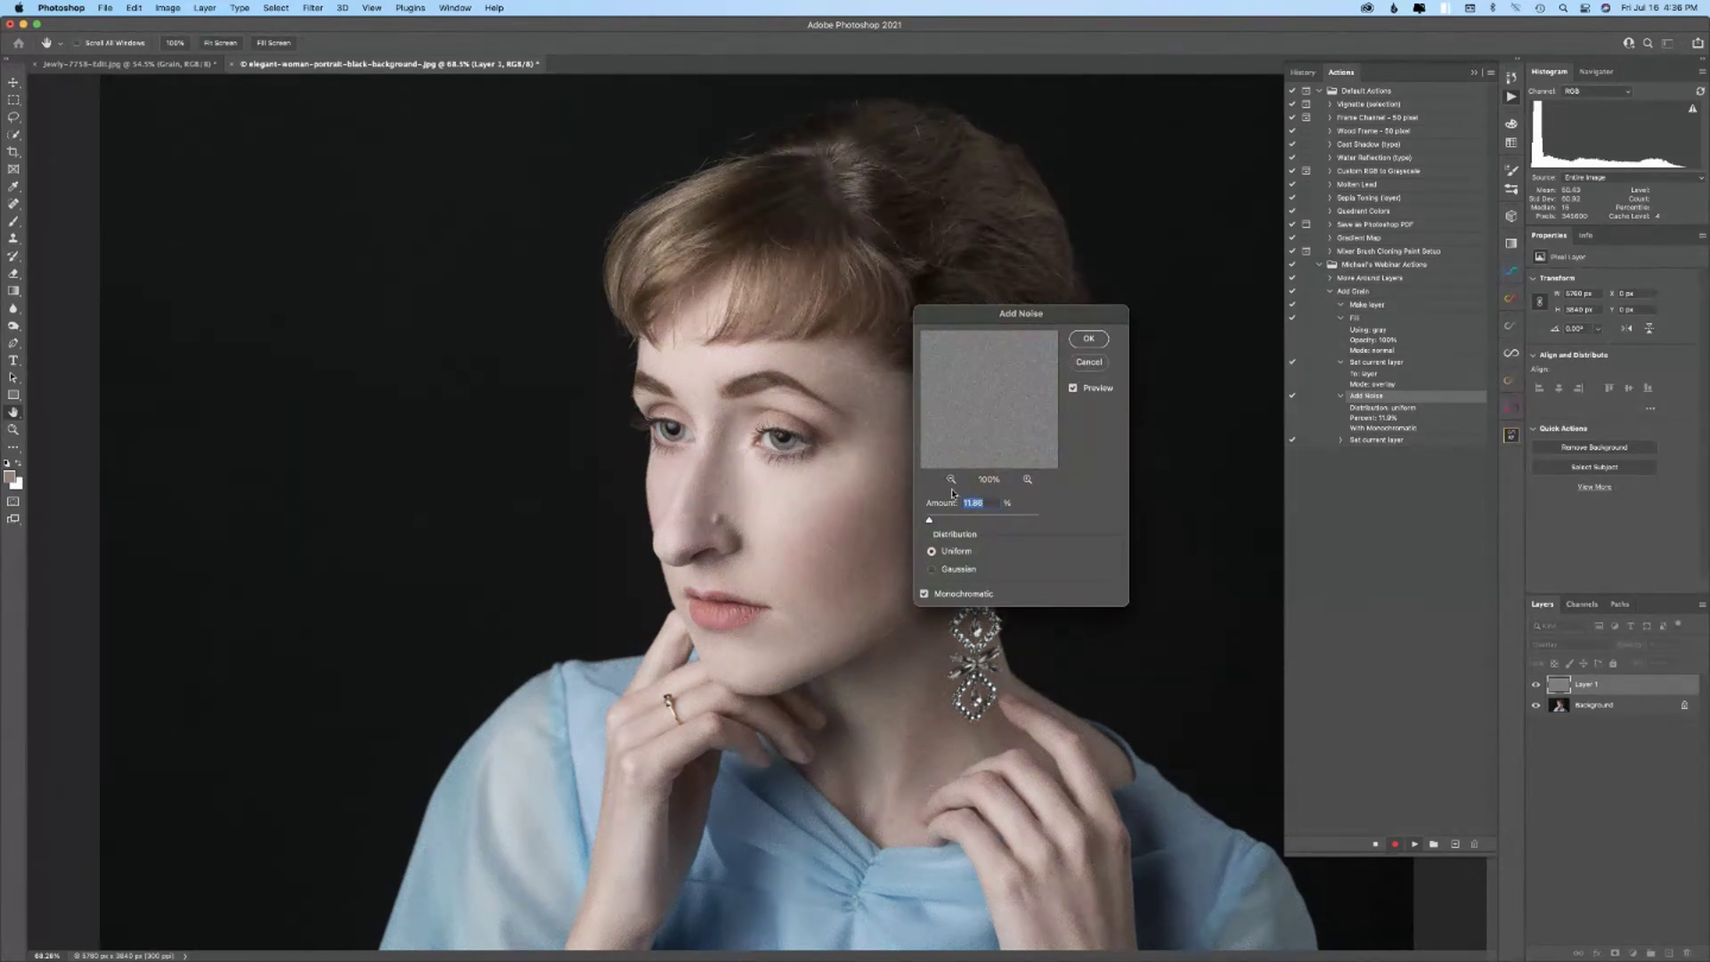
pyautogui.moveTo(928, 522); pyautogui.dragTo(929, 522)
pyautogui.write('10')
pyautogui.click(1086, 341)
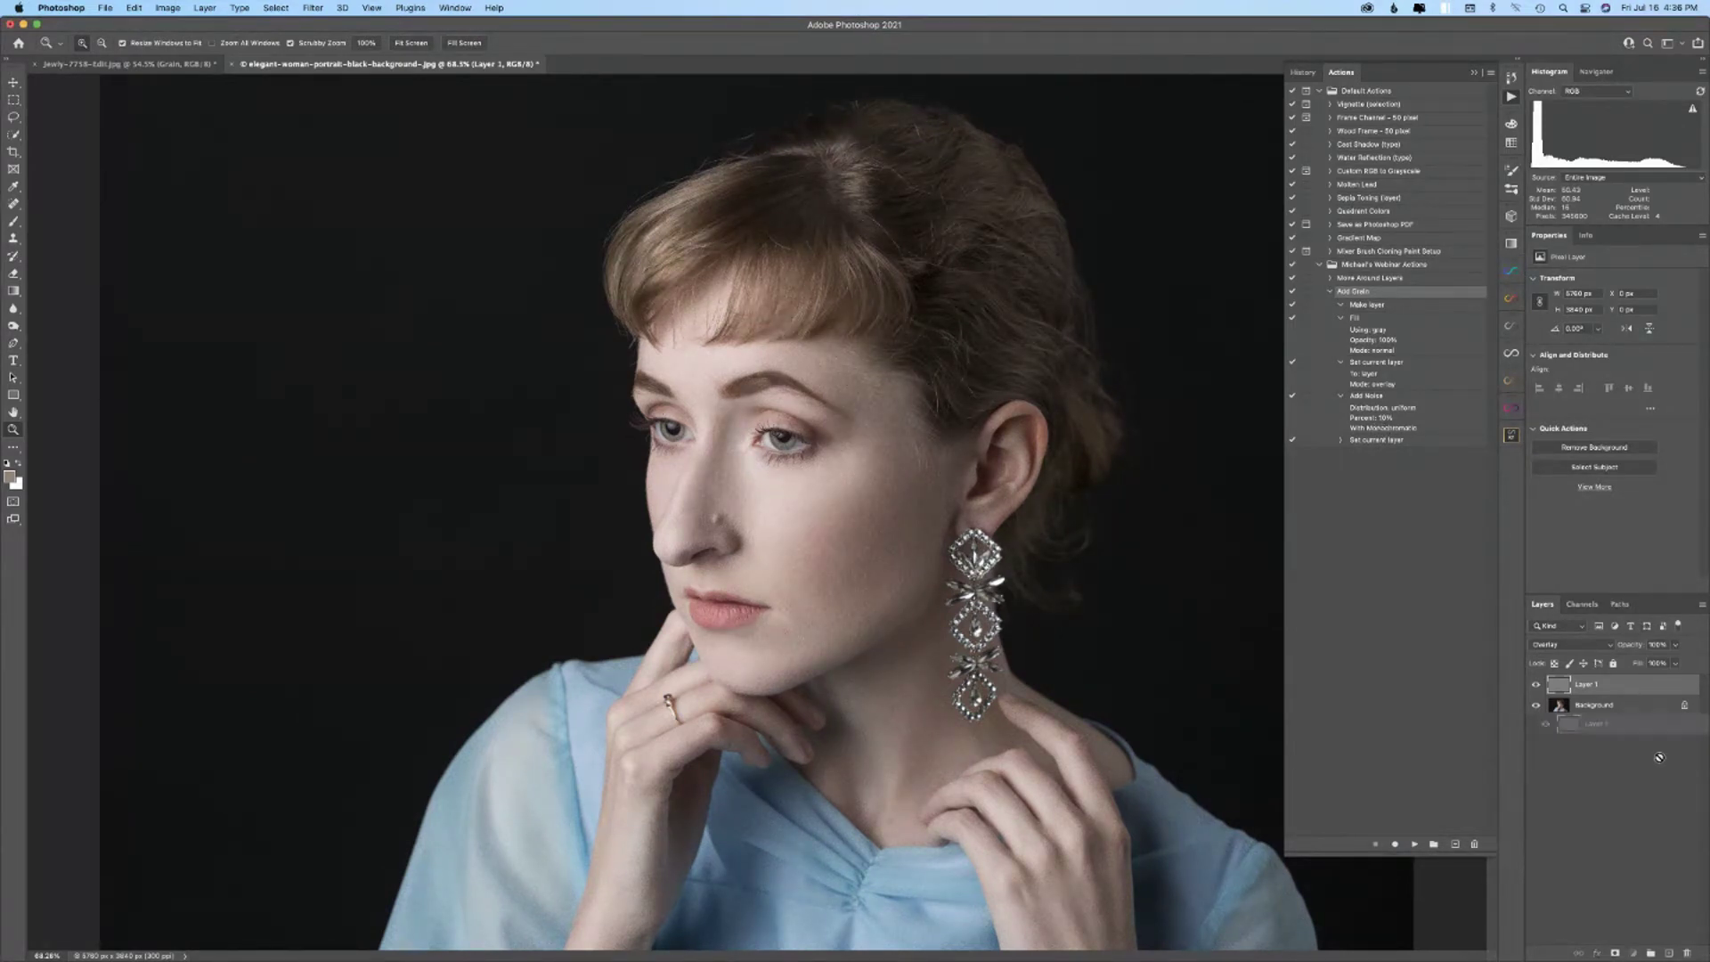
# - Delete the test layer, play the edited "Add Grain" action on the portrait, and delete the resulting Grain layer
pyautogui.moveTo(1627, 958)
pyautogui.press('BackSpace')
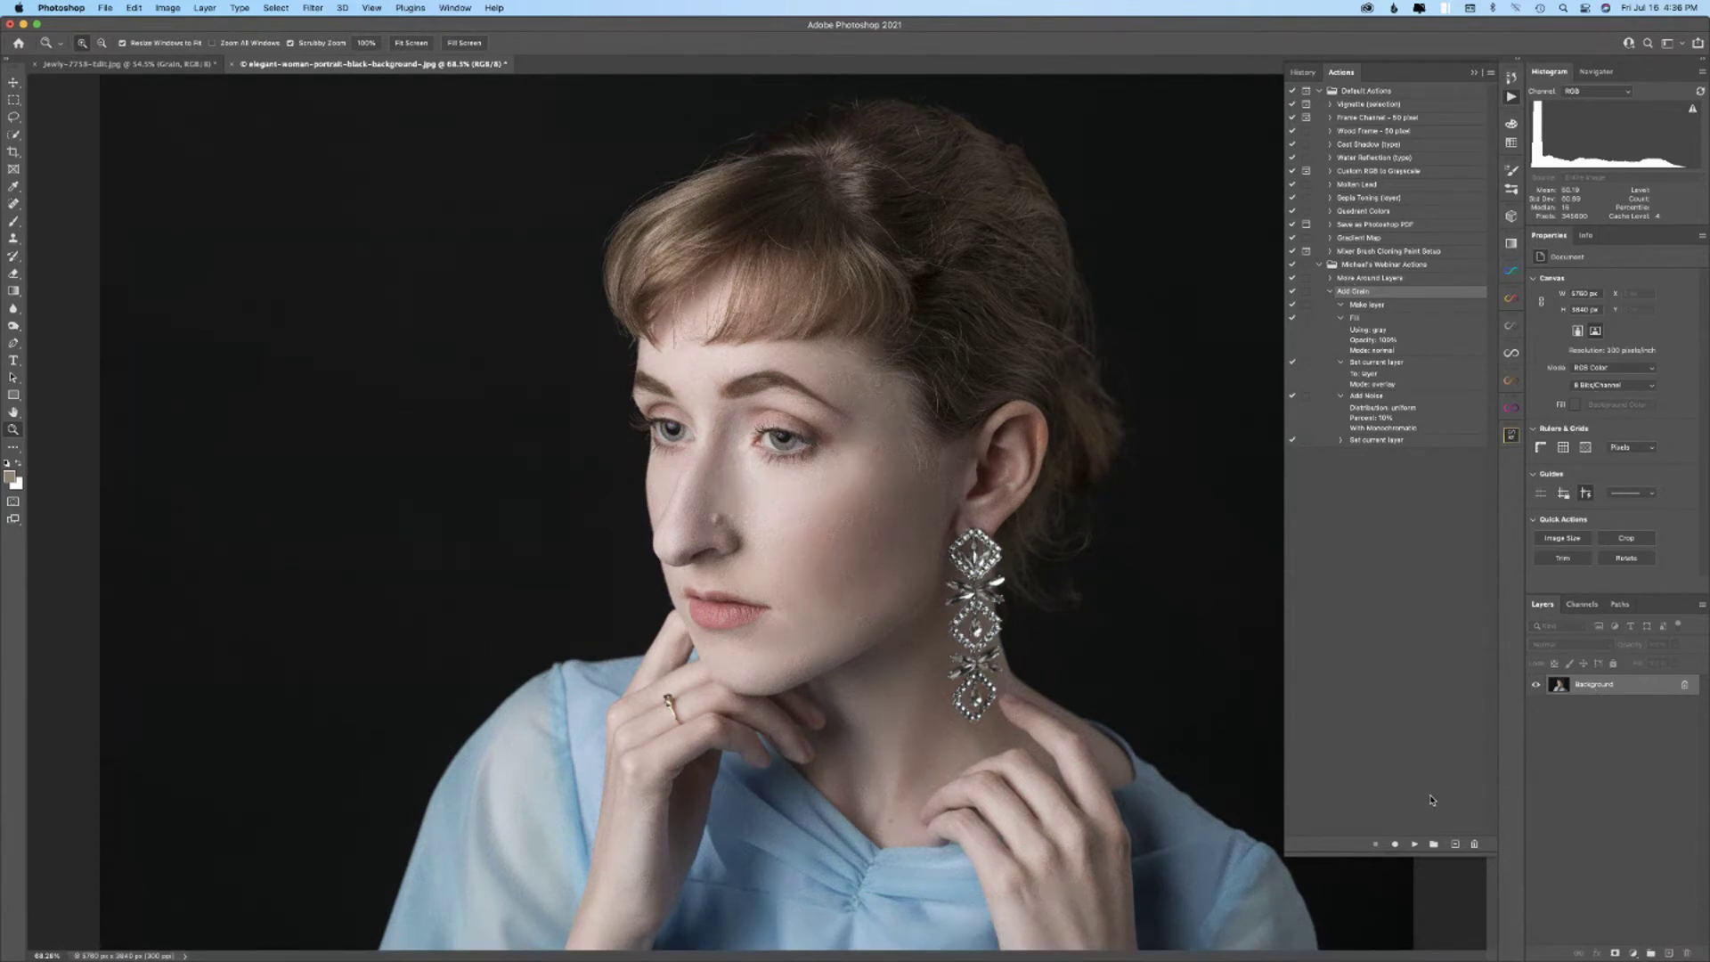
pyautogui.click(1414, 842)
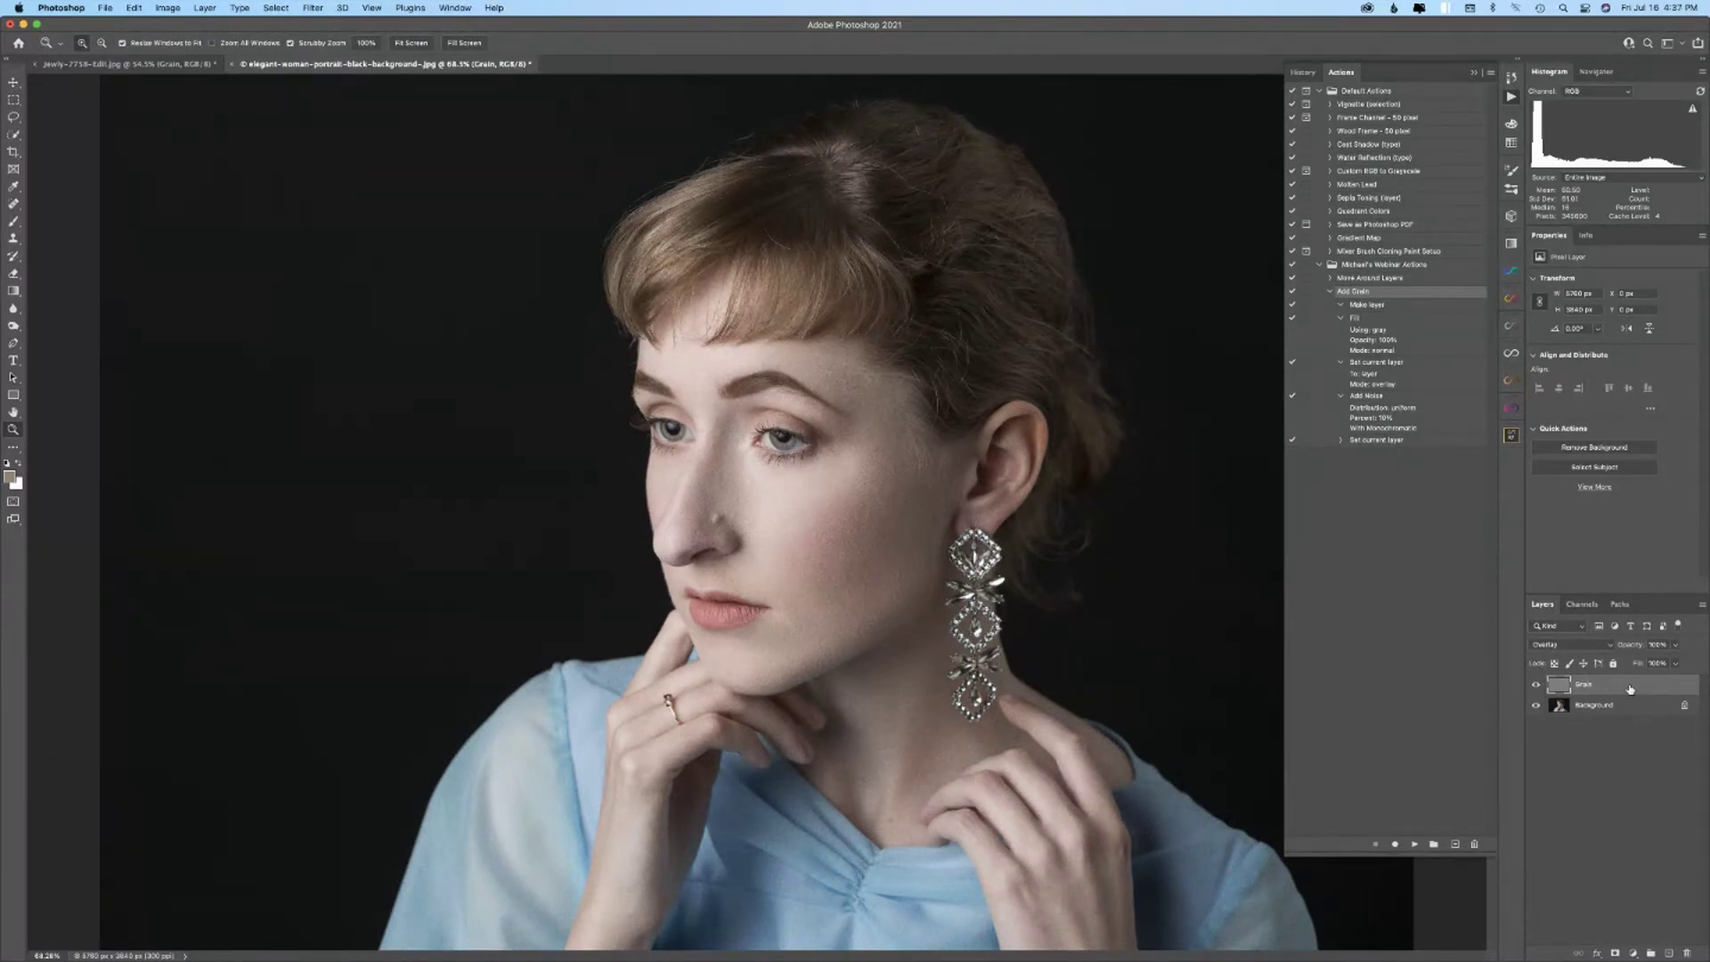
pyautogui.moveTo(1632, 688); pyautogui.dragTo(1690, 949)
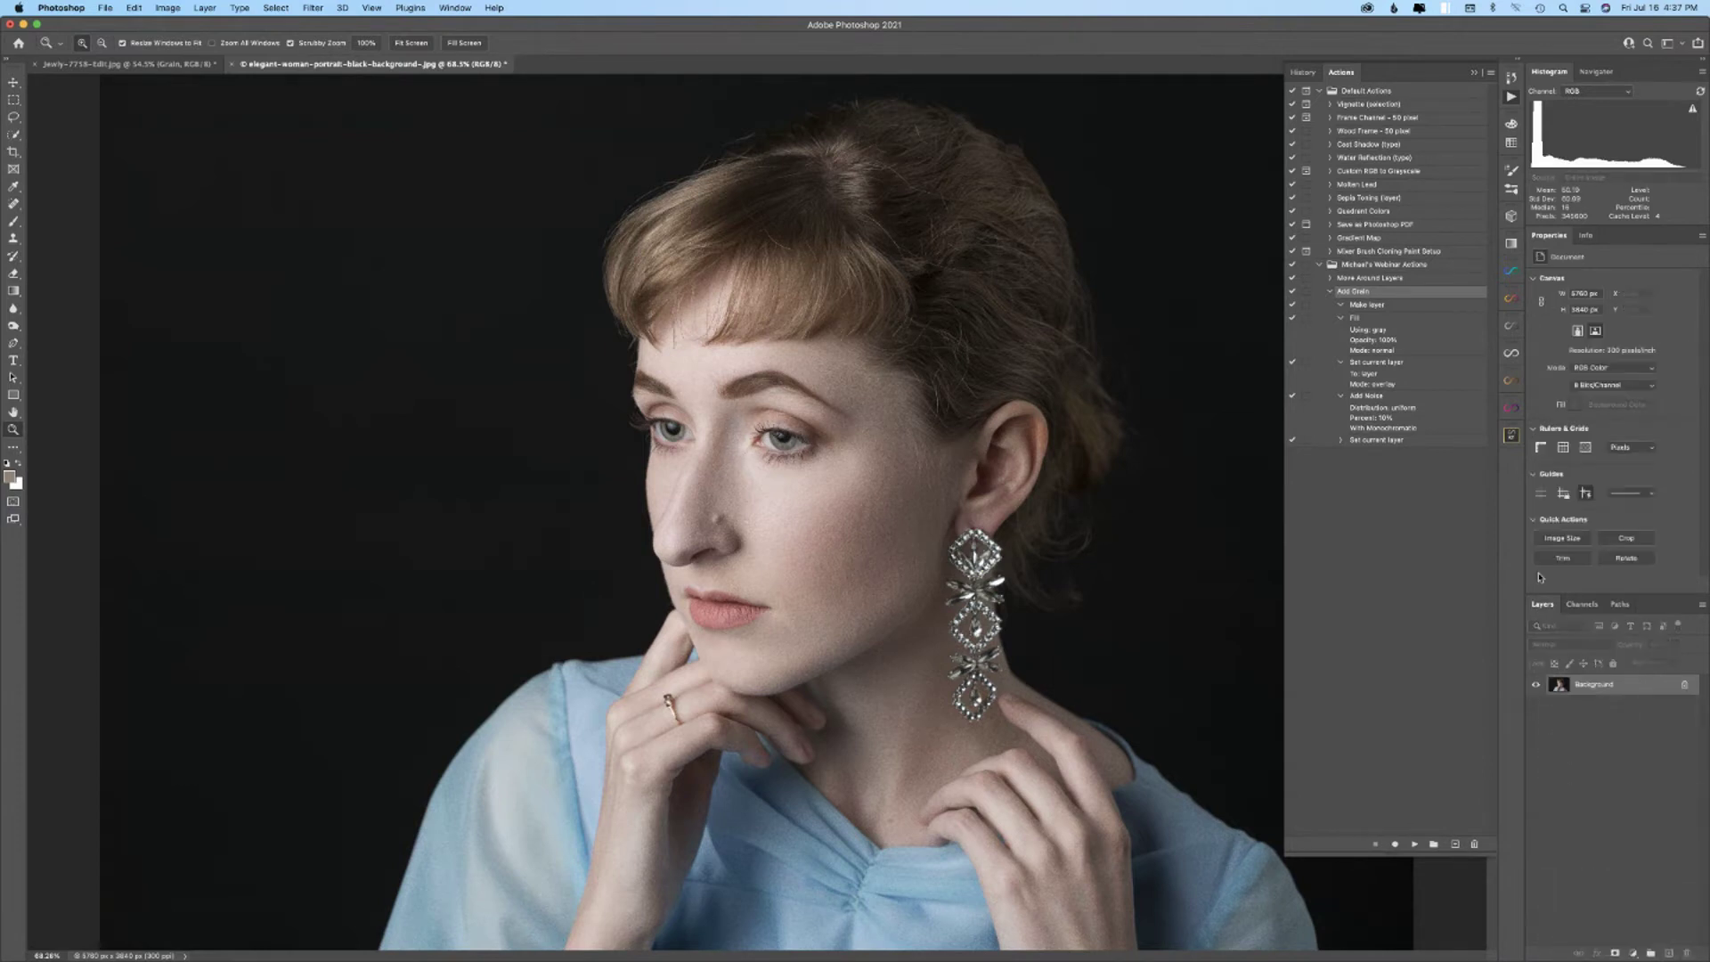
# - Enable the dialog pause for the Add Noise command and play "Add Grain", setting the noise amount to 12%
pyautogui.click(1307, 396)
pyautogui.click(1415, 845)
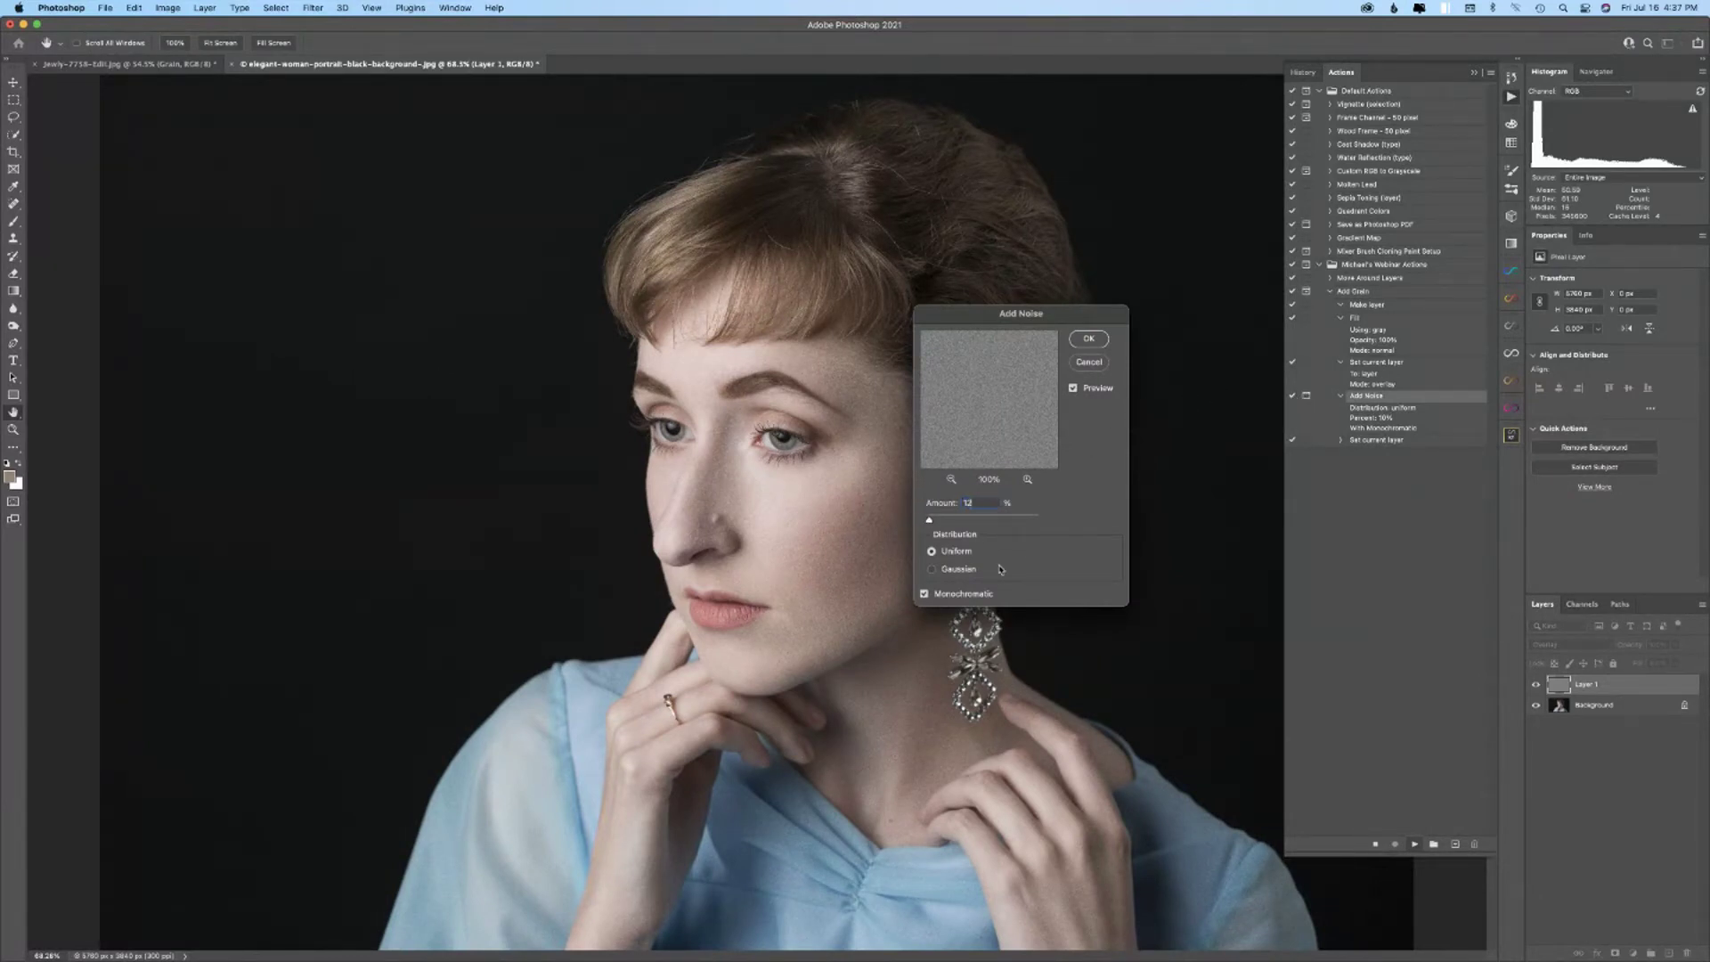
pyautogui.click(1090, 340)
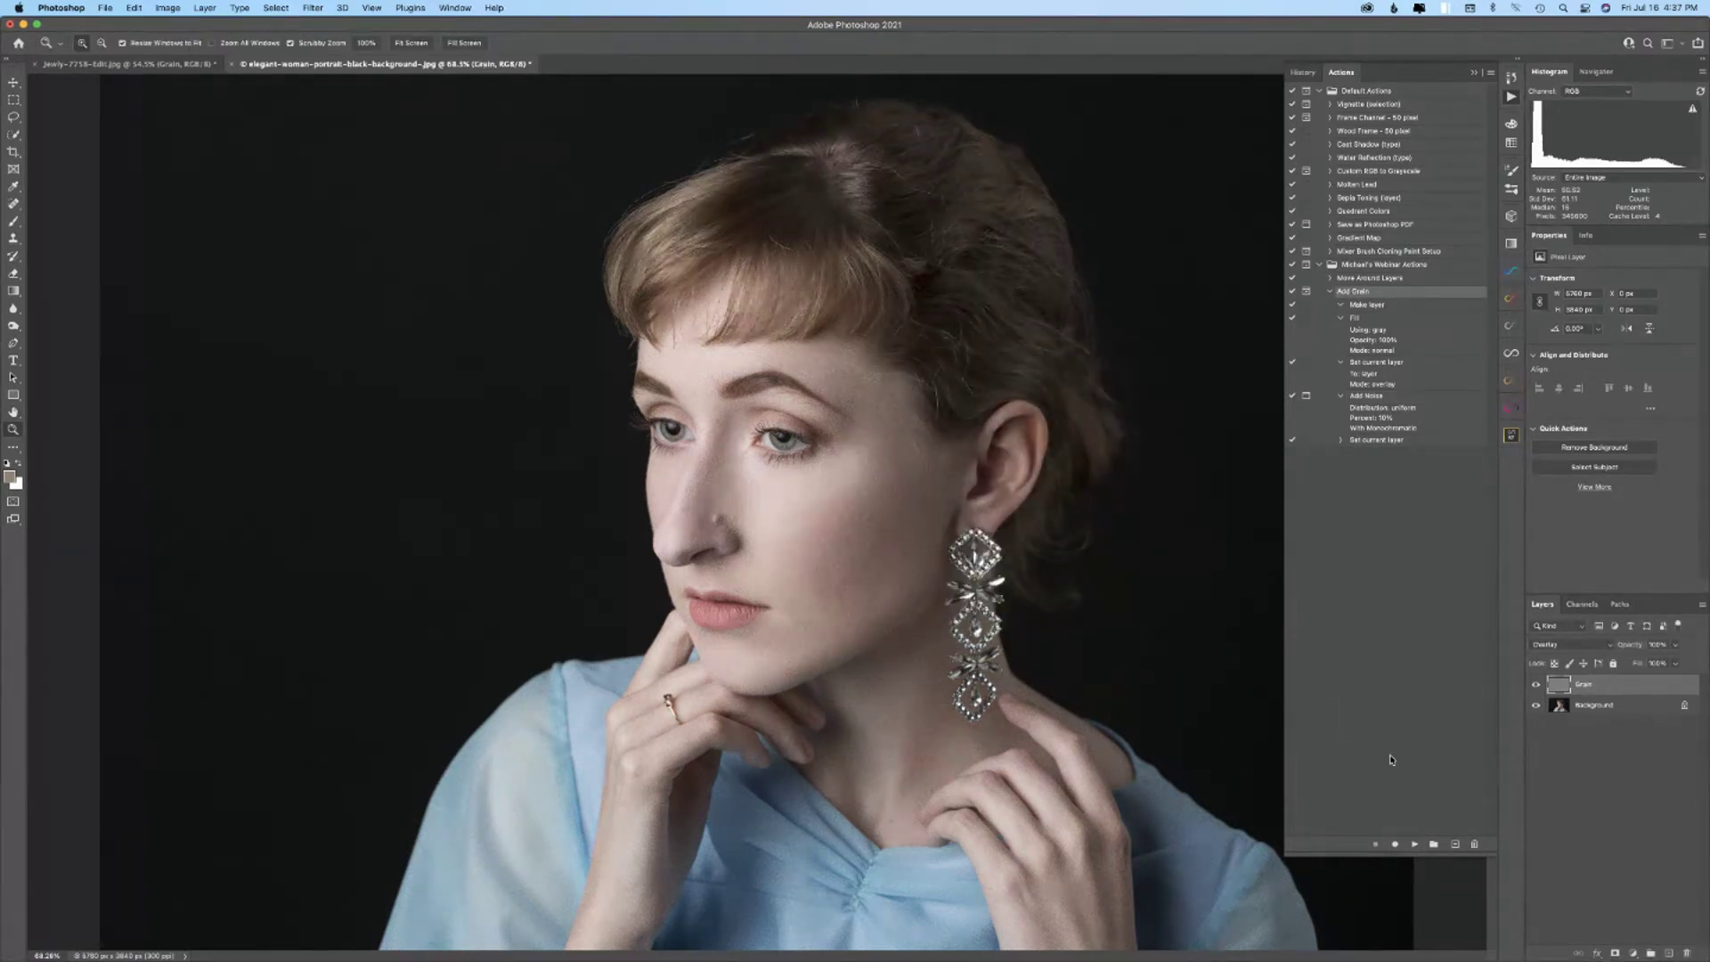
# - Disable the Add Noise dialog pause, delete the Grain layer, and replay "Add Grain" without the pause before deleting its new layer
pyautogui.click(1309, 396)
pyautogui.moveTo(1628, 693); pyautogui.dragTo(1687, 953)
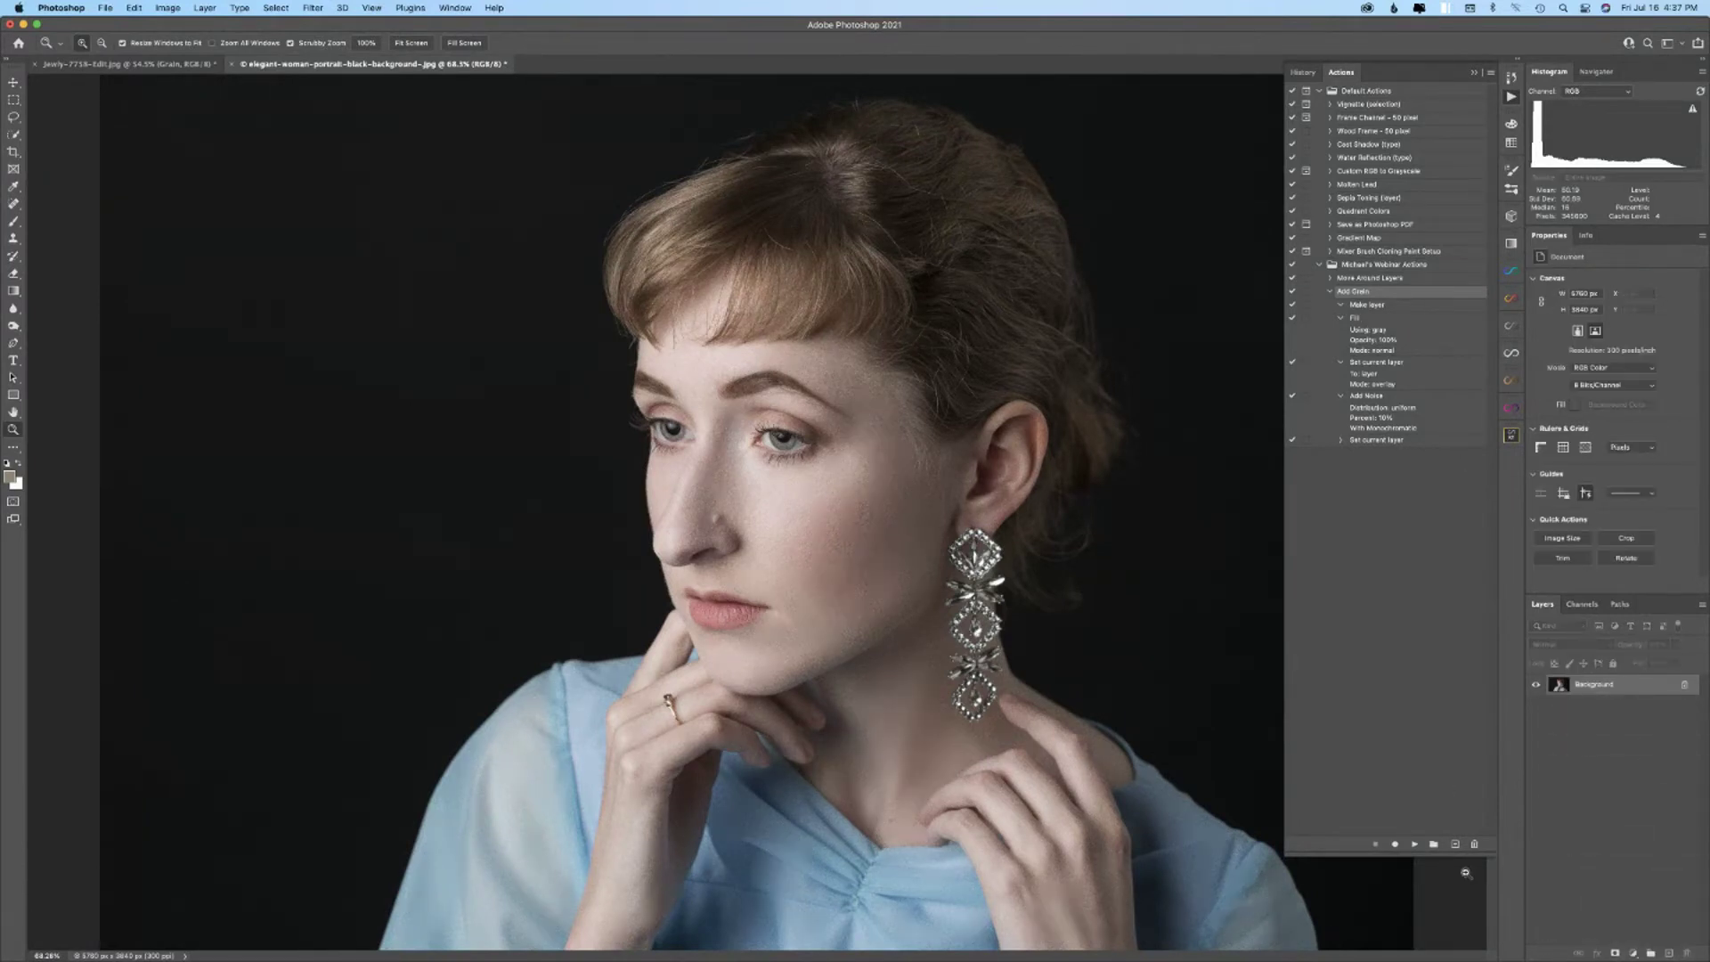
pyautogui.click(1415, 844)
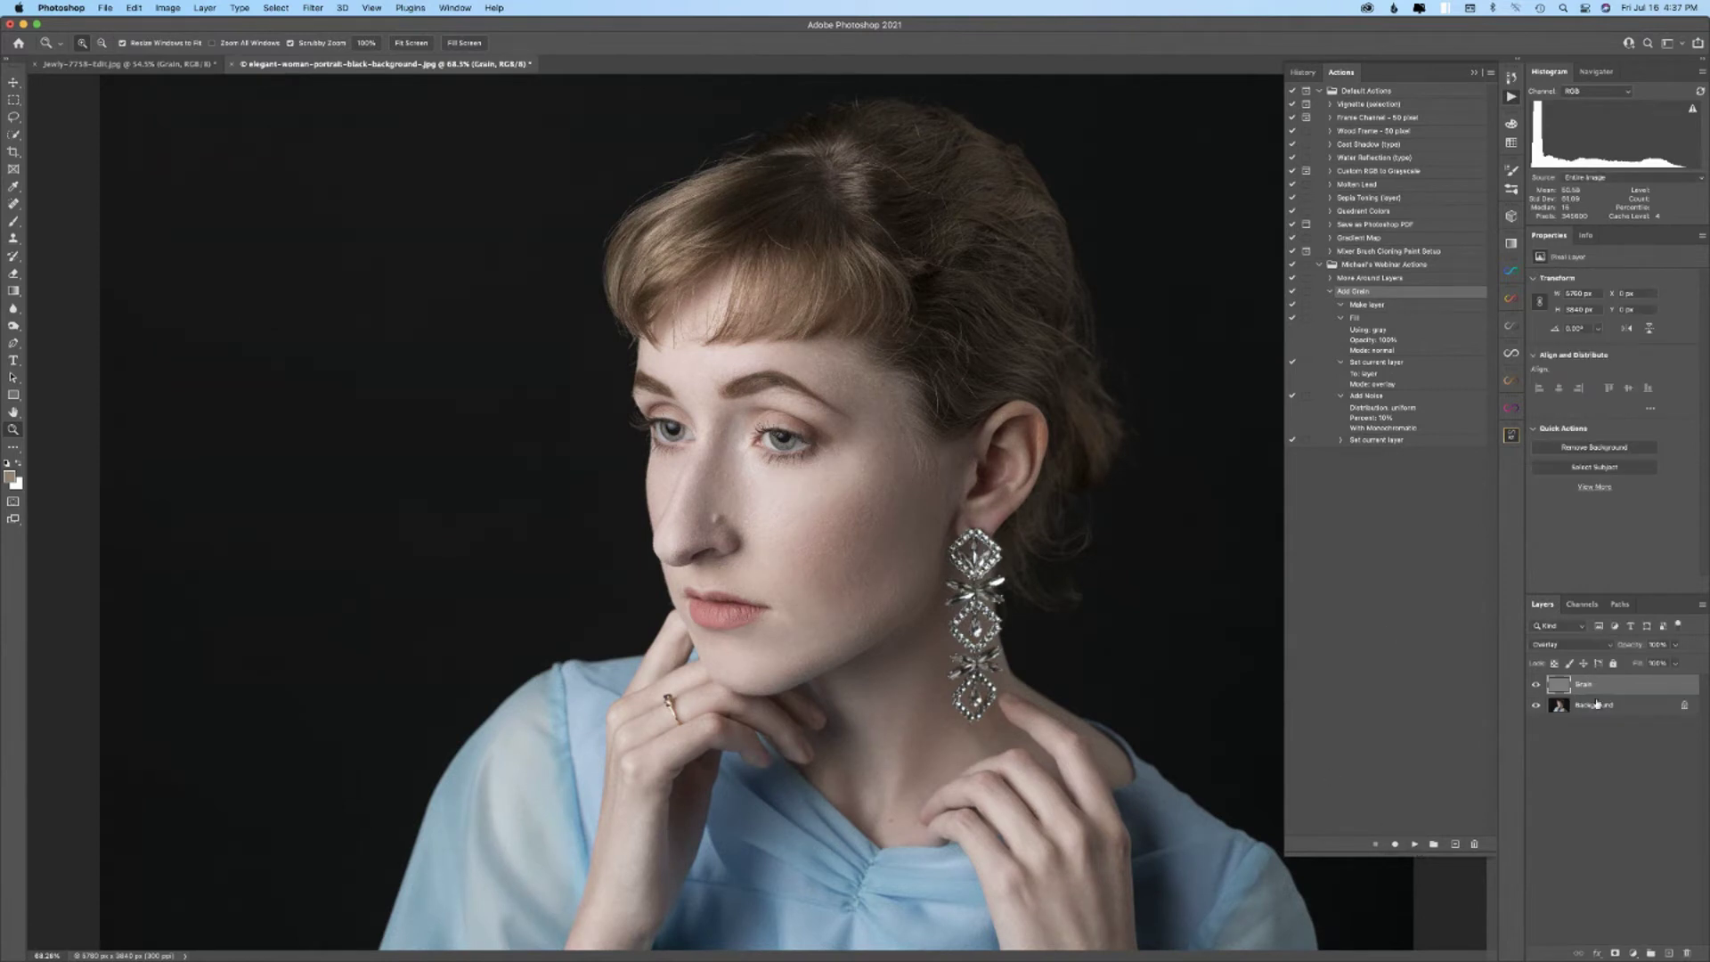
pyautogui.moveTo(1619, 685); pyautogui.dragTo(1687, 950)
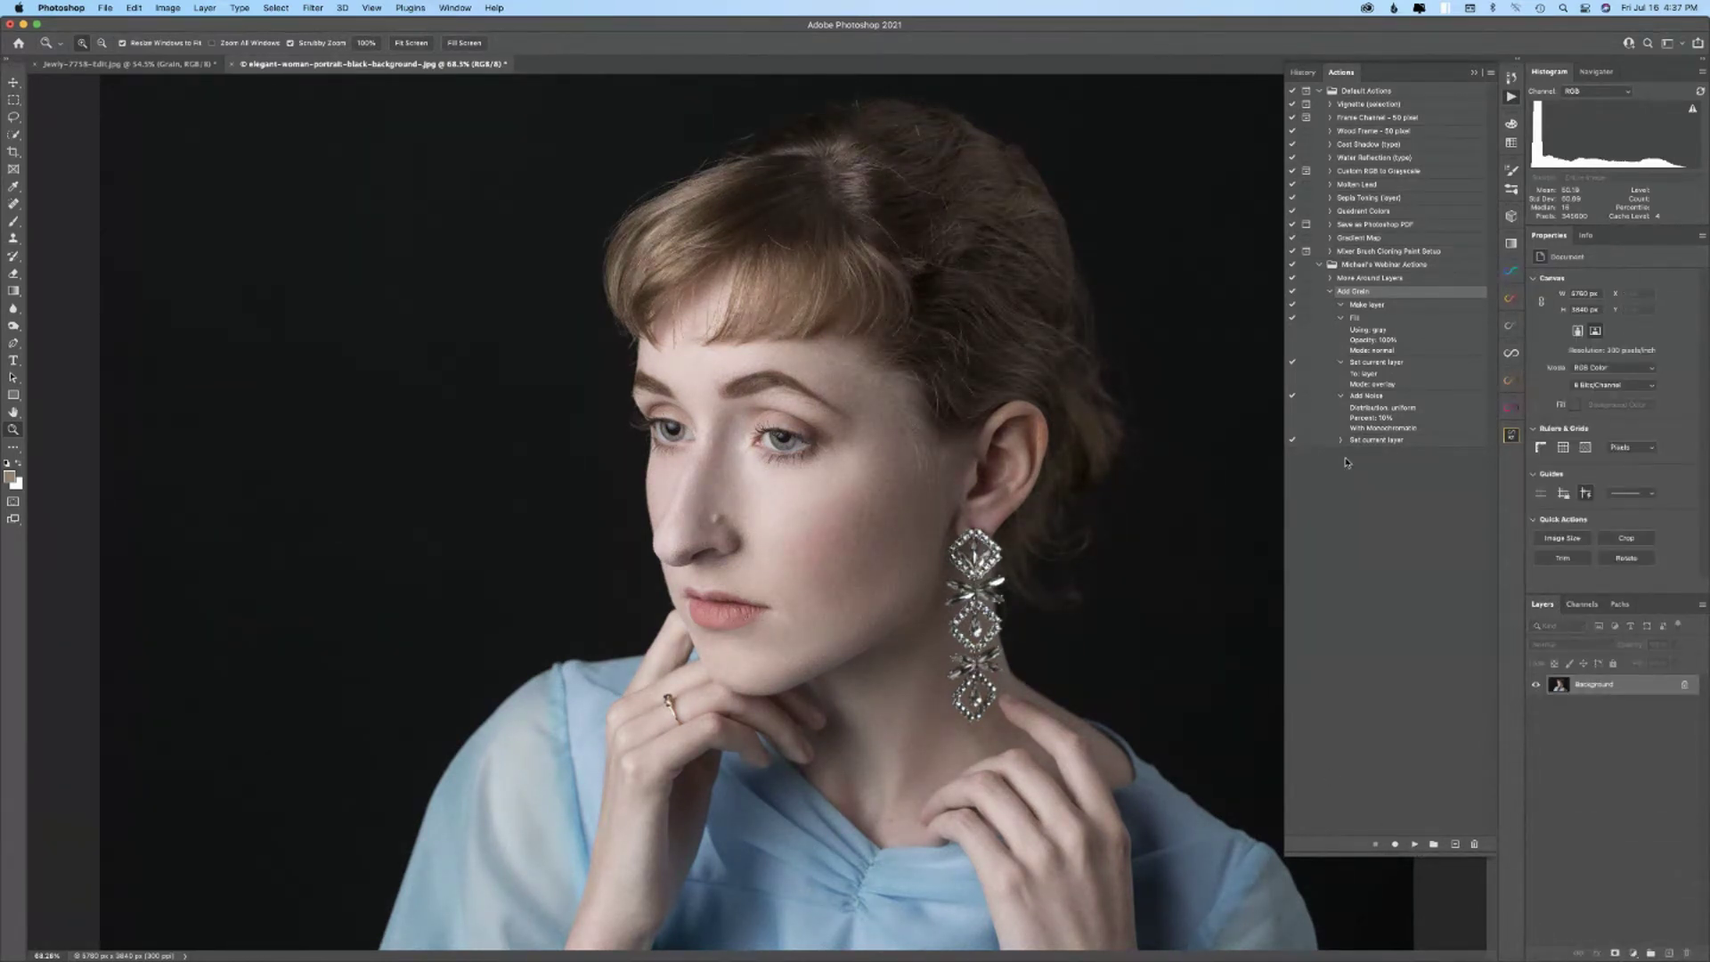
# - Enable the Add Noise dialog pause, play "Add Grain" accepting the 10% noise amount, and delete the resulting Grain layer
pyautogui.click(1307, 397)
pyautogui.click(1414, 844)
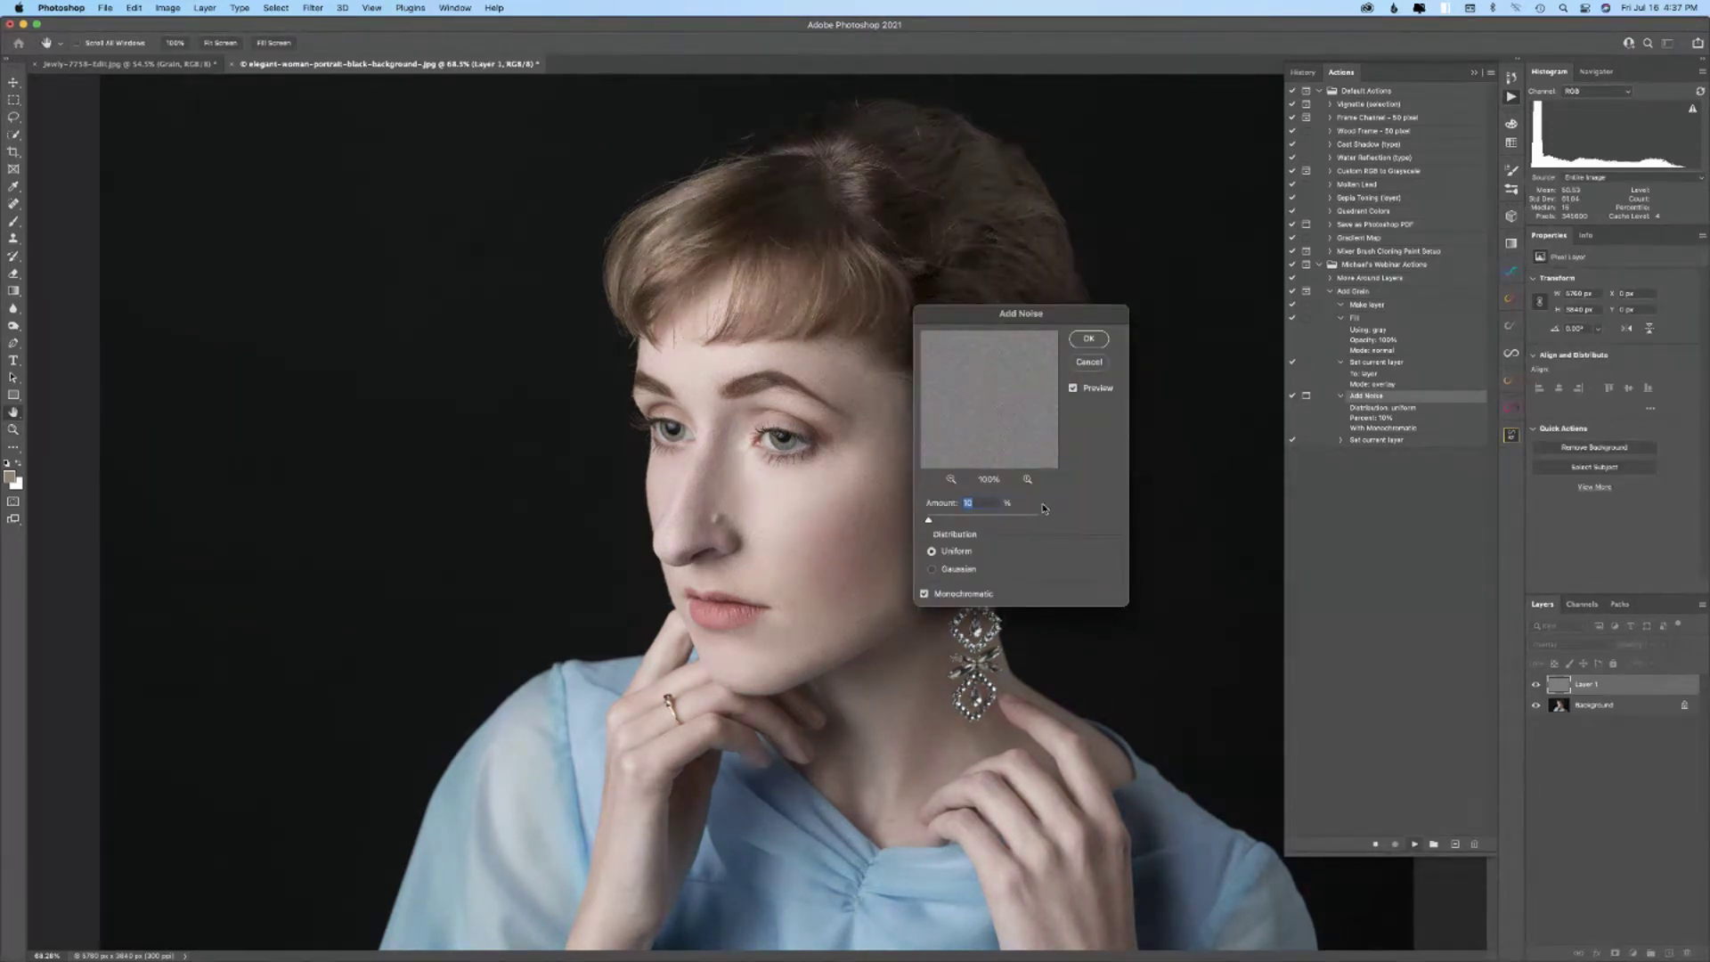
pyautogui.click(1088, 340)
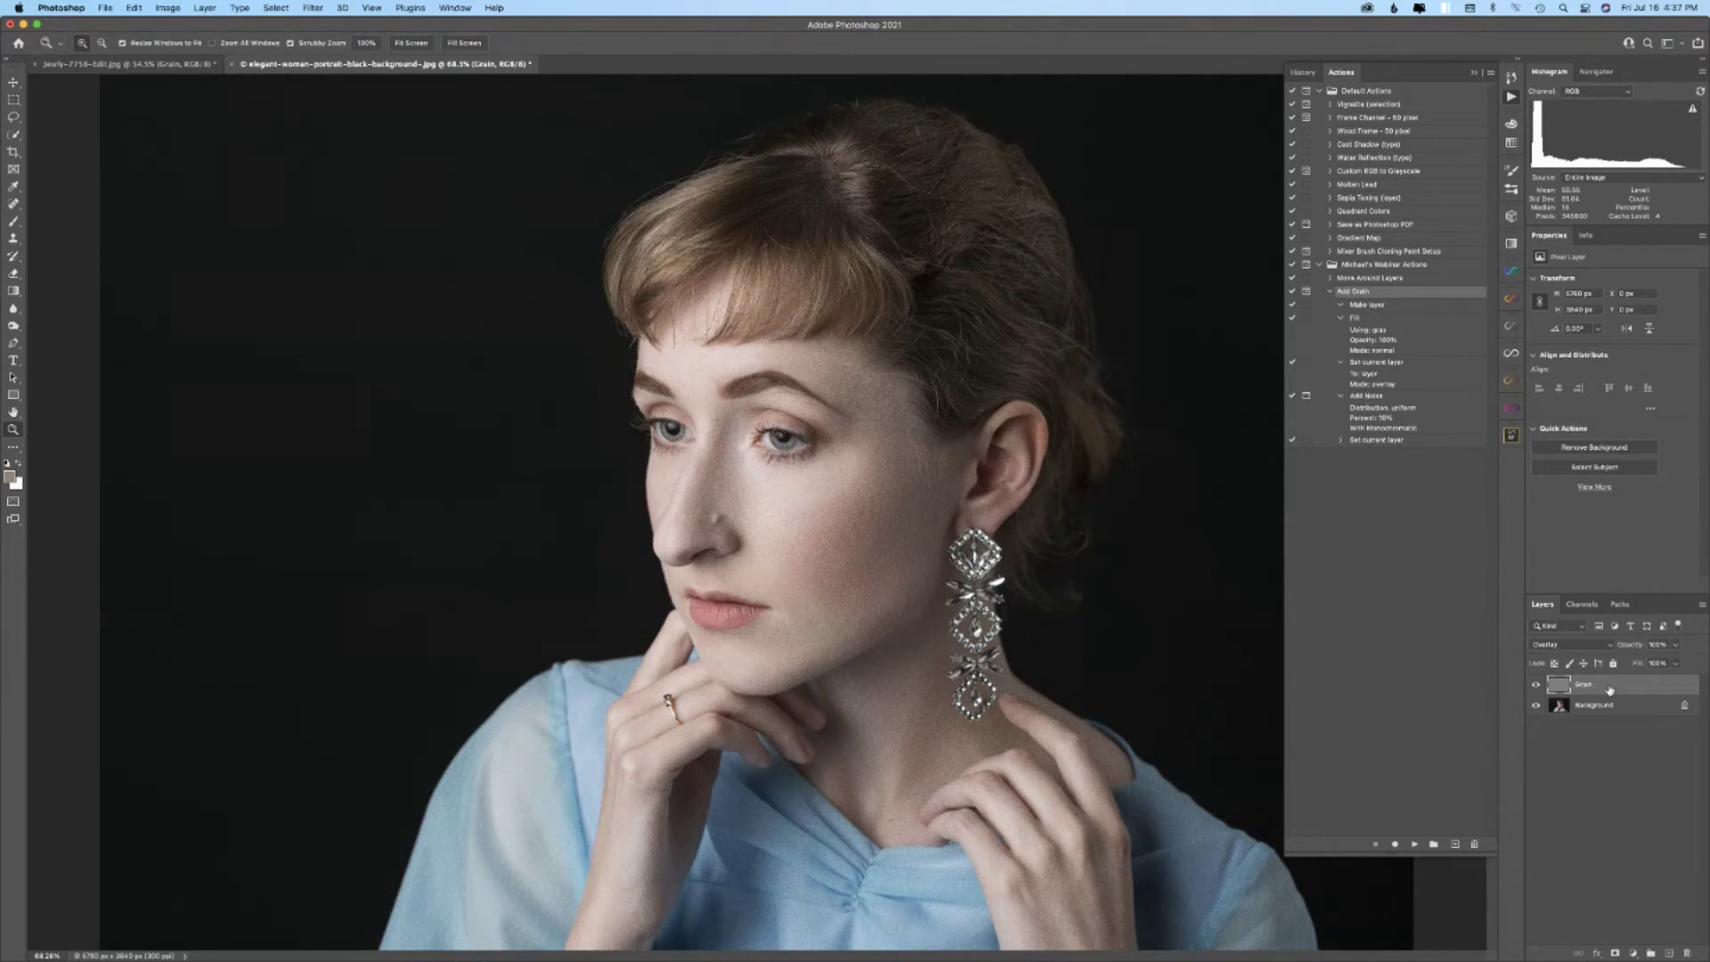
pyautogui.moveTo(1537, 959)
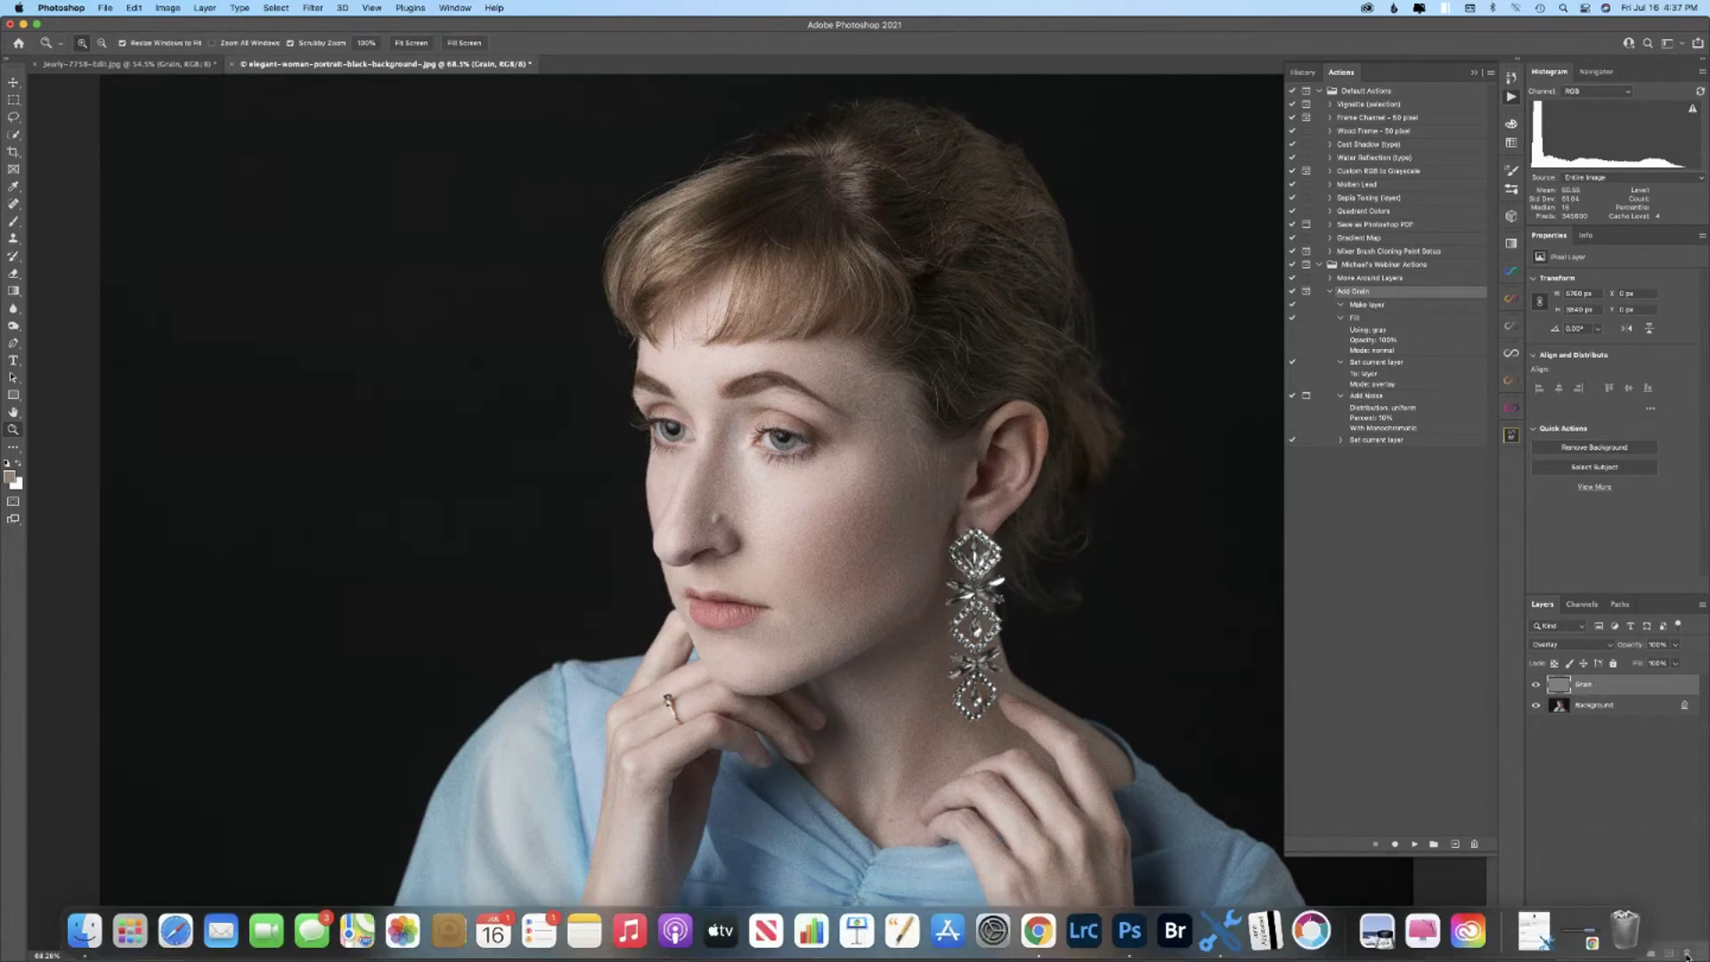
pyautogui.press('Delete')
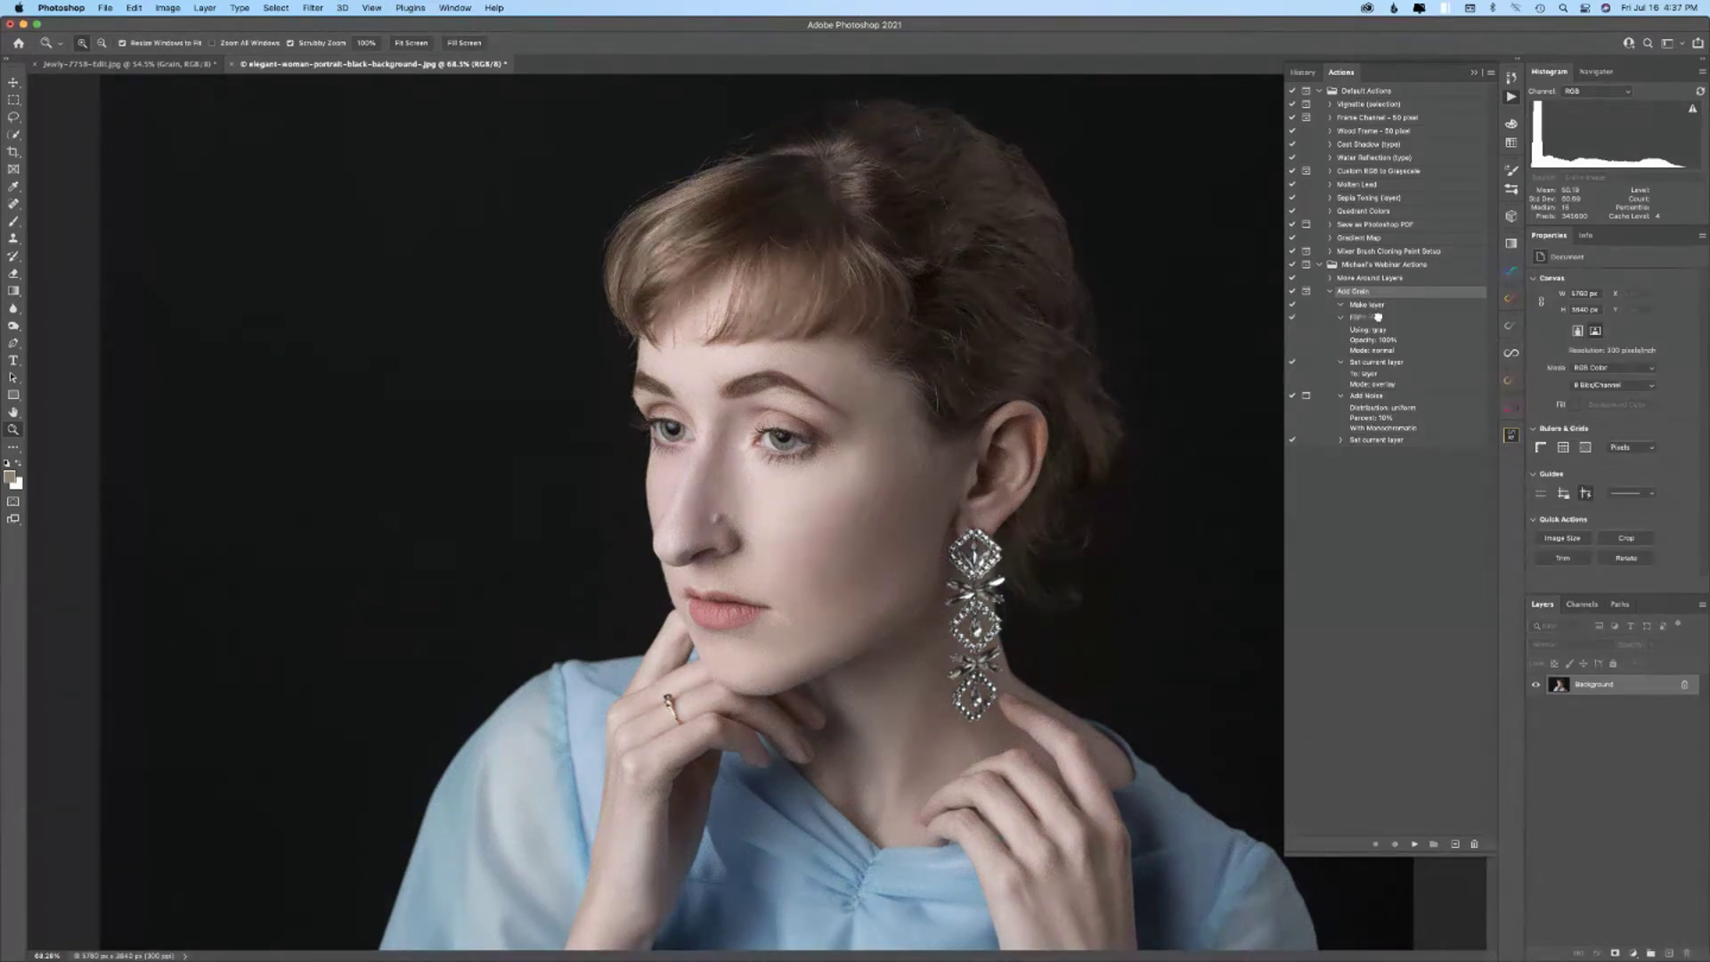
# - Move the Make layer command to just above Add Noise, and return it to the start of the "Add Grain" action
pyautogui.moveTo(1379, 363); pyautogui.dragTo(1372, 383)
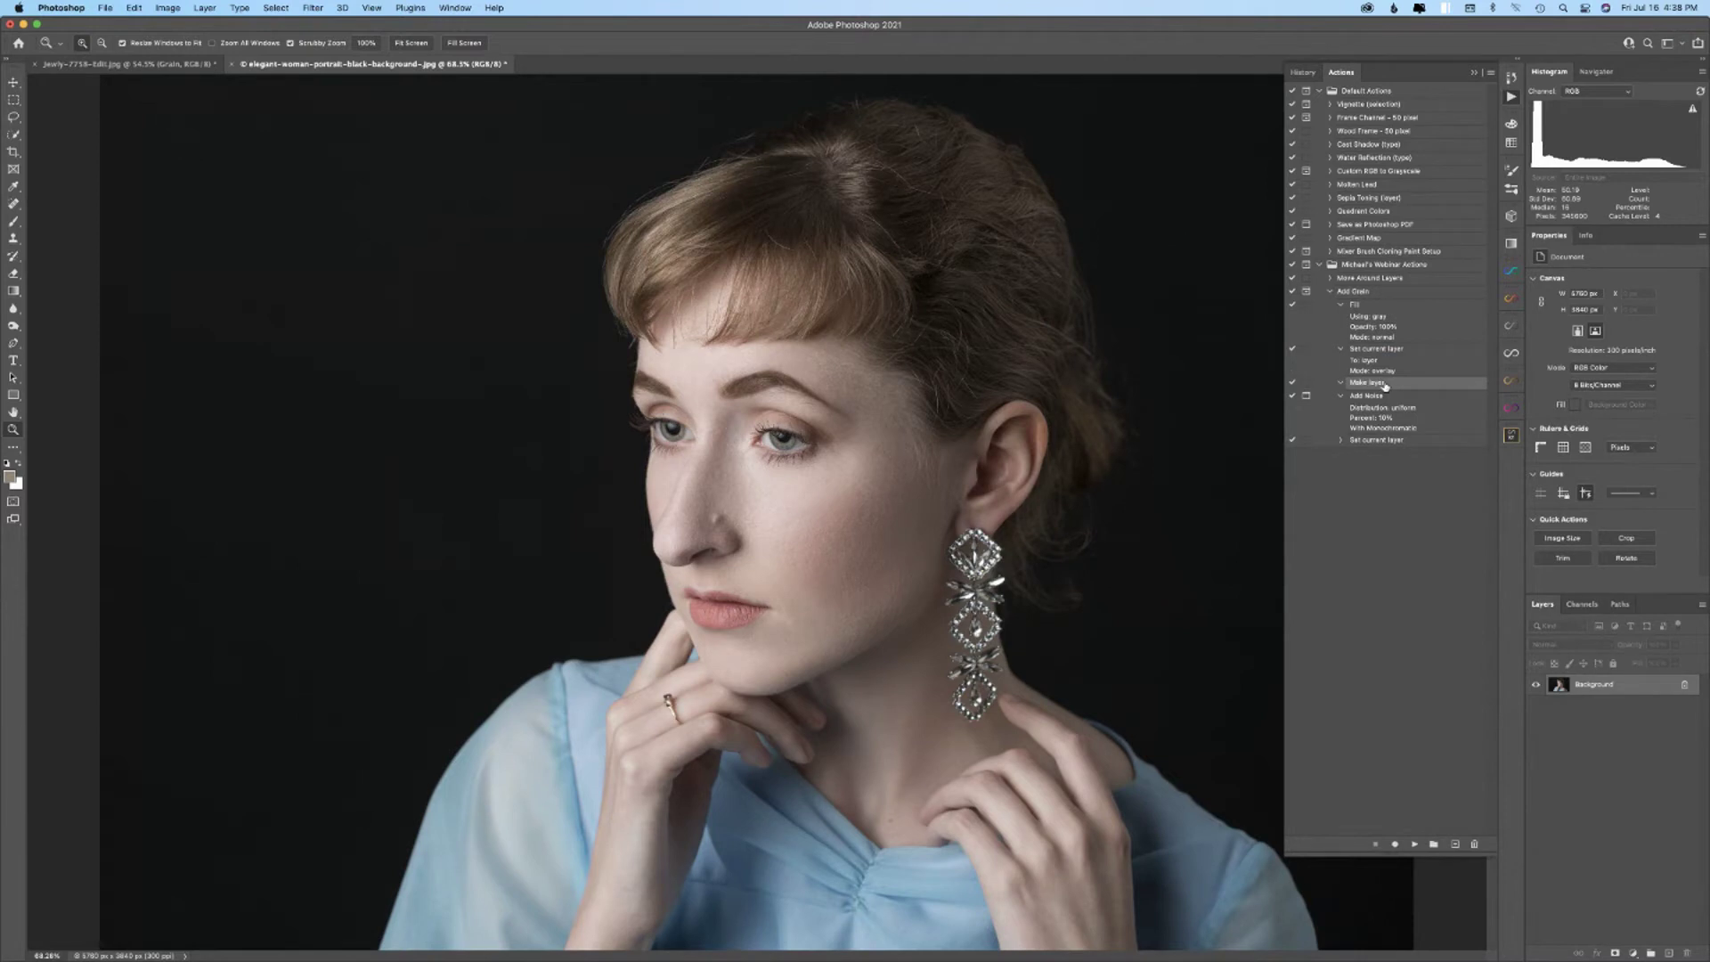
pyautogui.moveTo(1379, 305); pyautogui.dragTo(1381, 303)
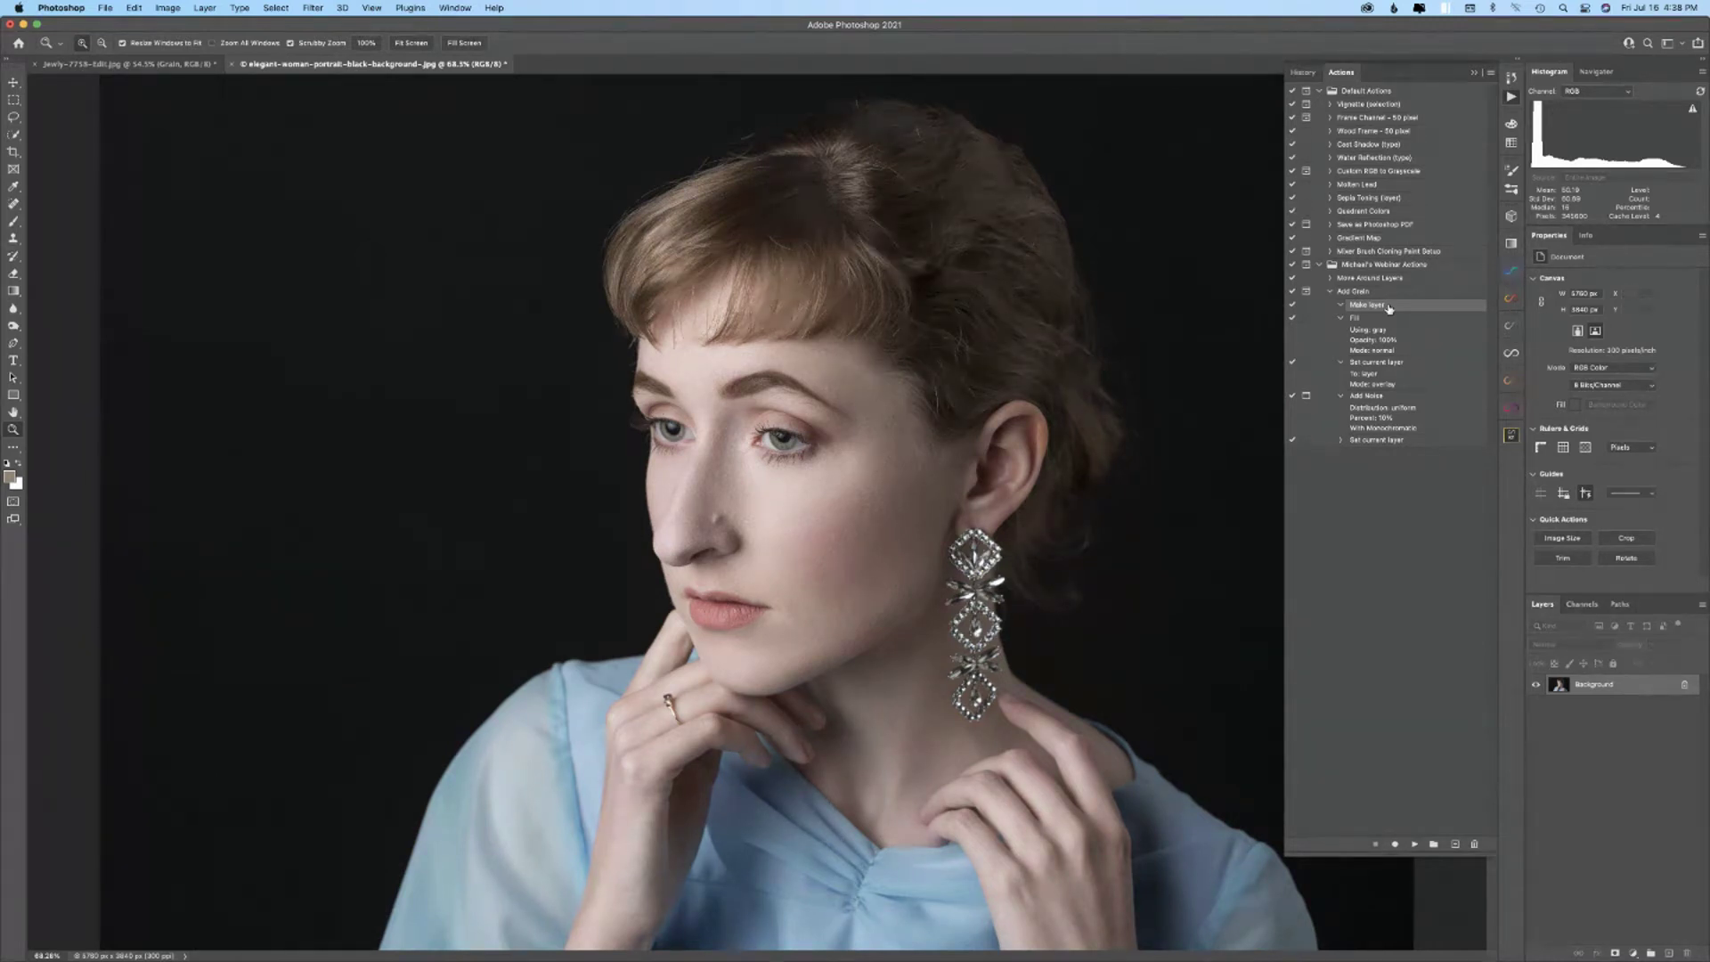
# - Duplicate the Make layer command to the end of the "Add Grain" action and delete the copy
pyautogui.press('alt')
pyautogui.moveTo(1400, 309); pyautogui.dragTo(1392, 450)
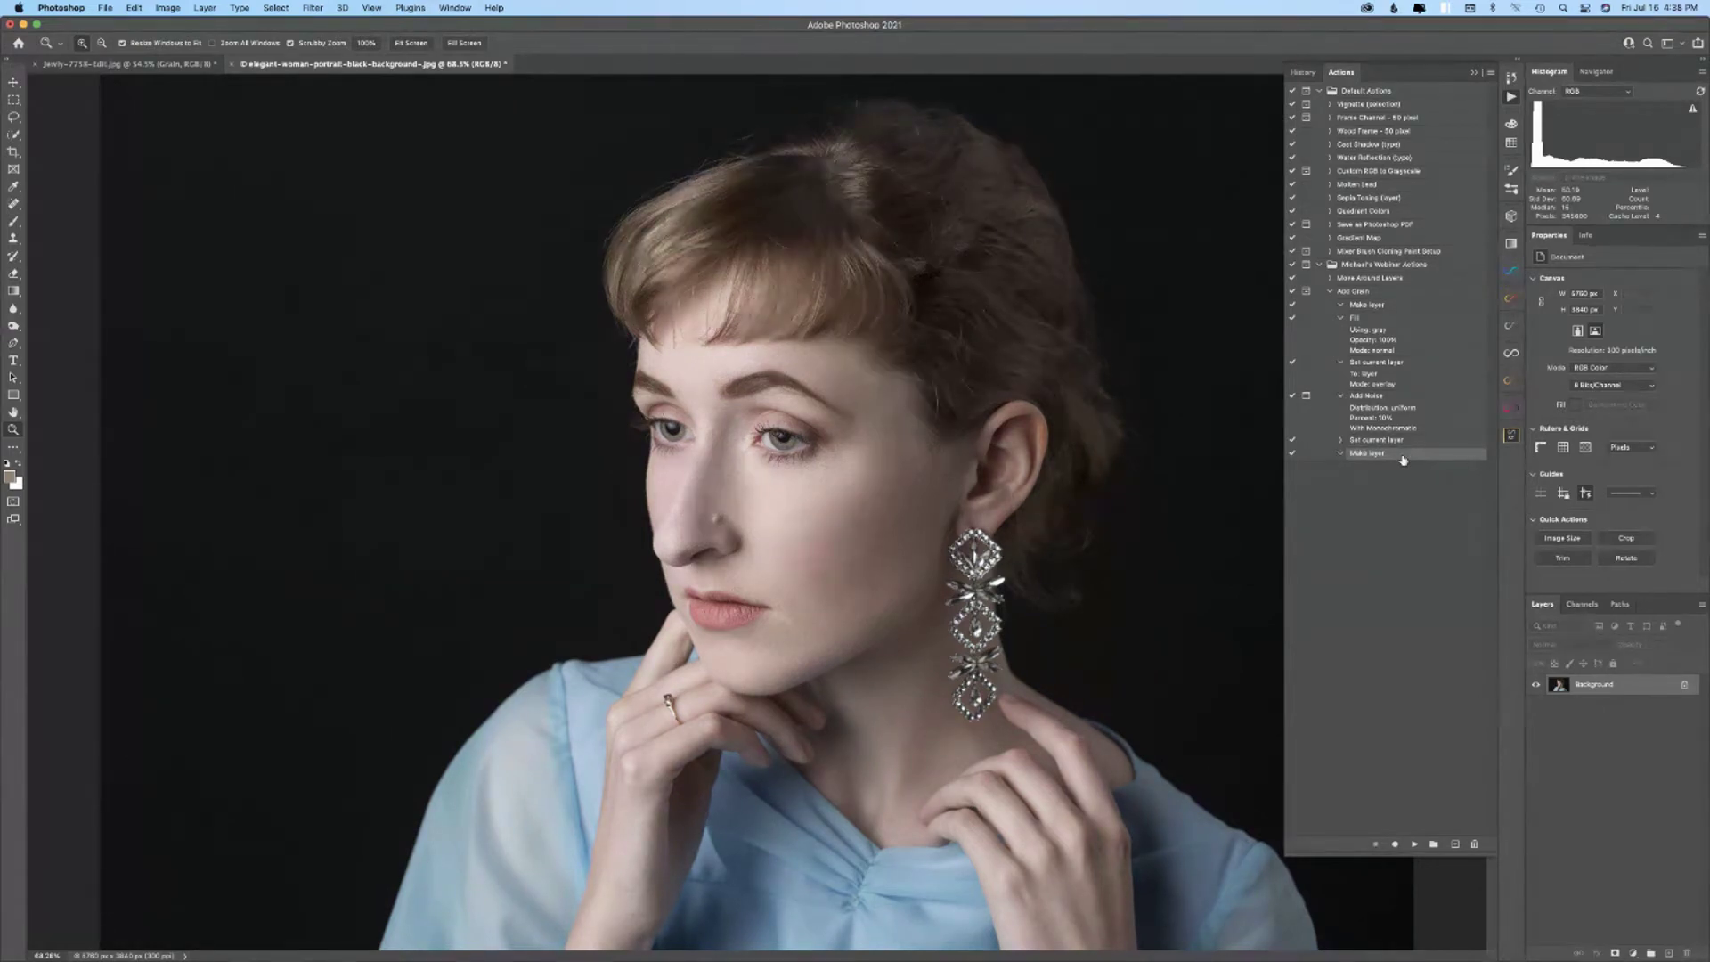
pyautogui.click(1474, 844)
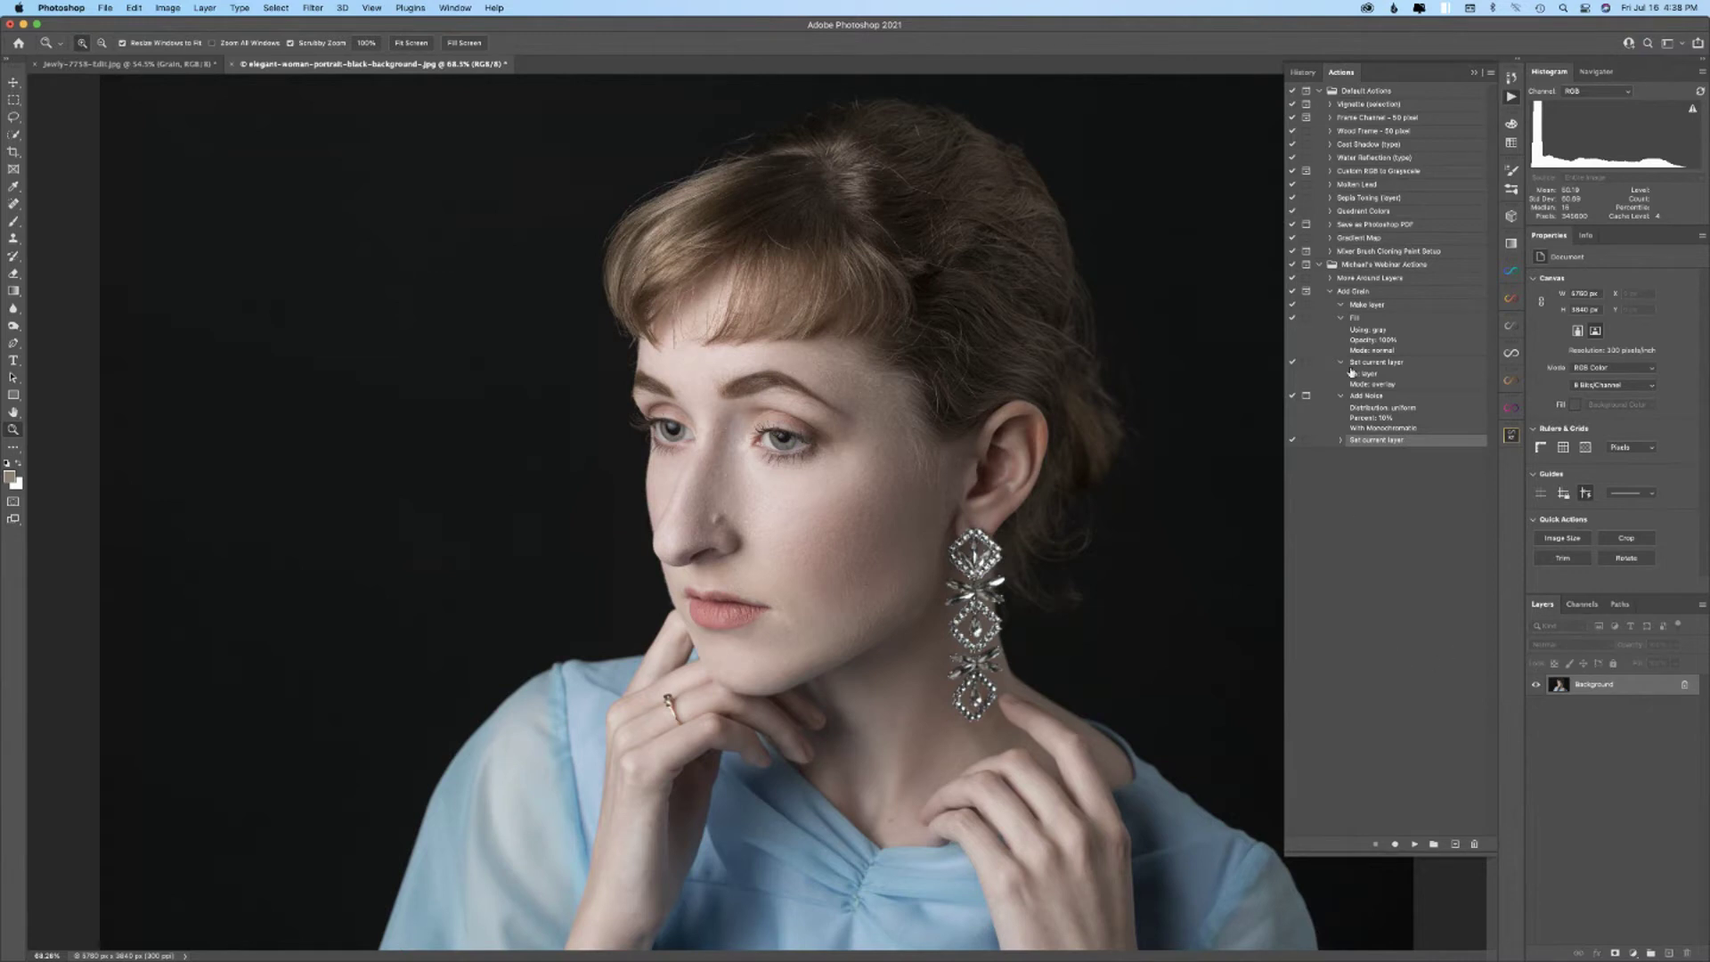
# - Collapse "Add Grain" and start recording a new action named "Jump to the top" in the webinar actions set
pyautogui.click(1330, 292)
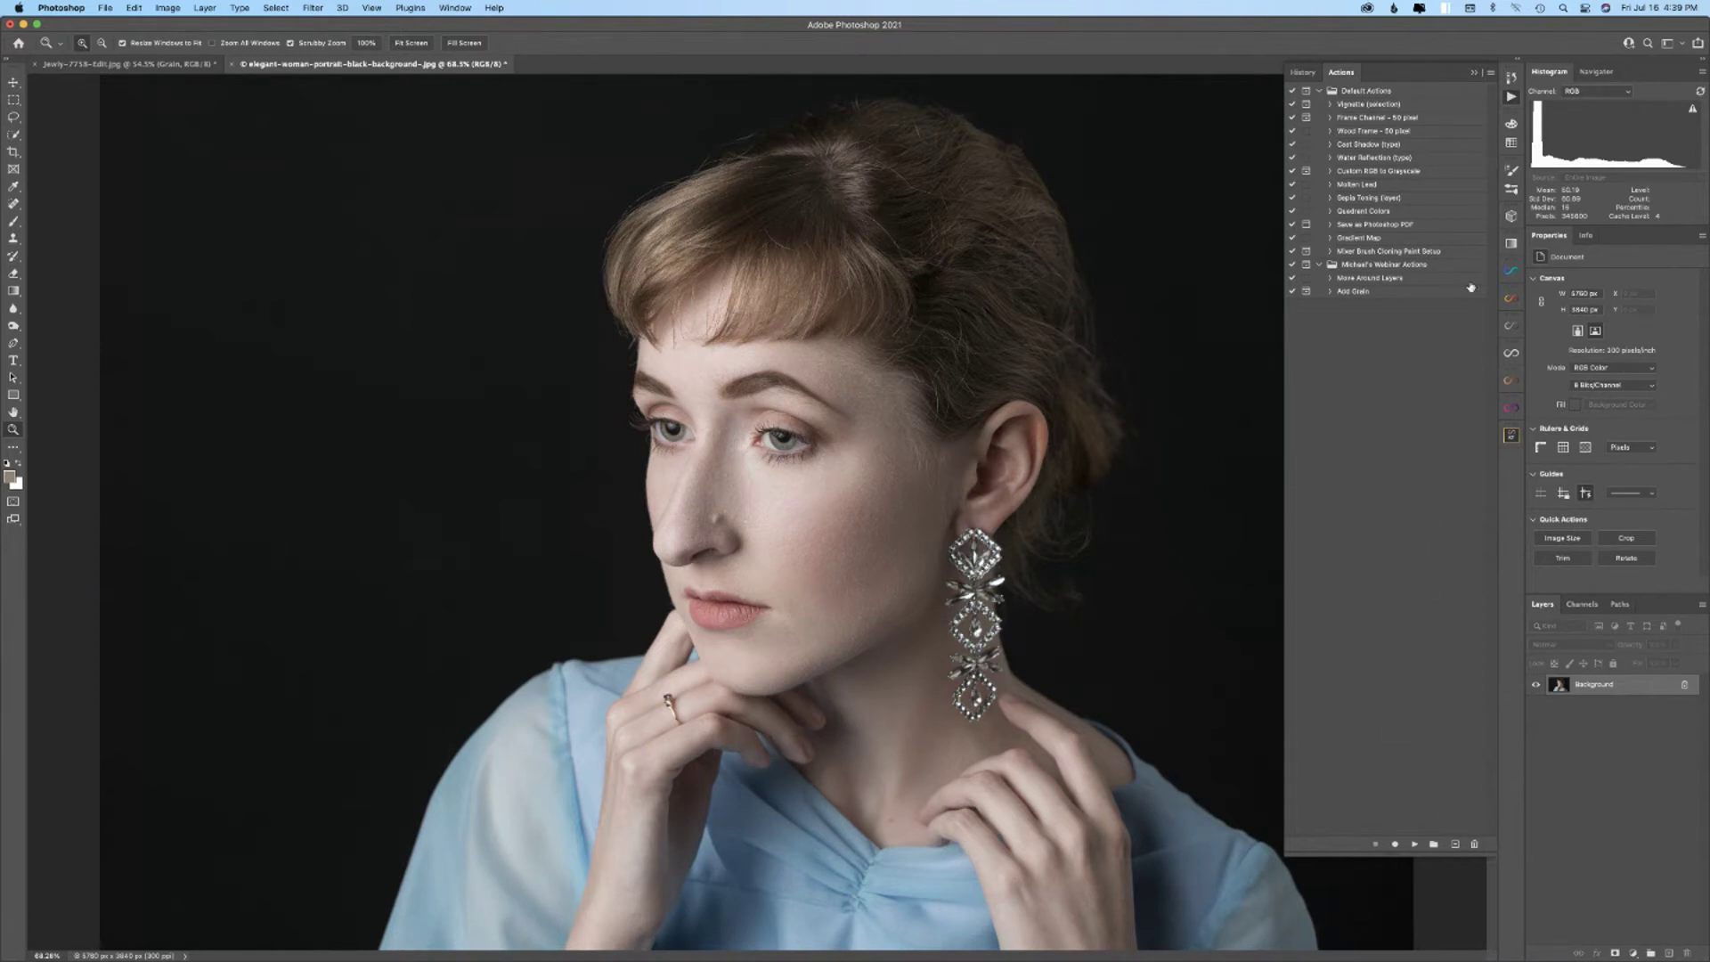
pyautogui.click(1405, 291)
pyautogui.click(1456, 844)
pyautogui.write('Ju')
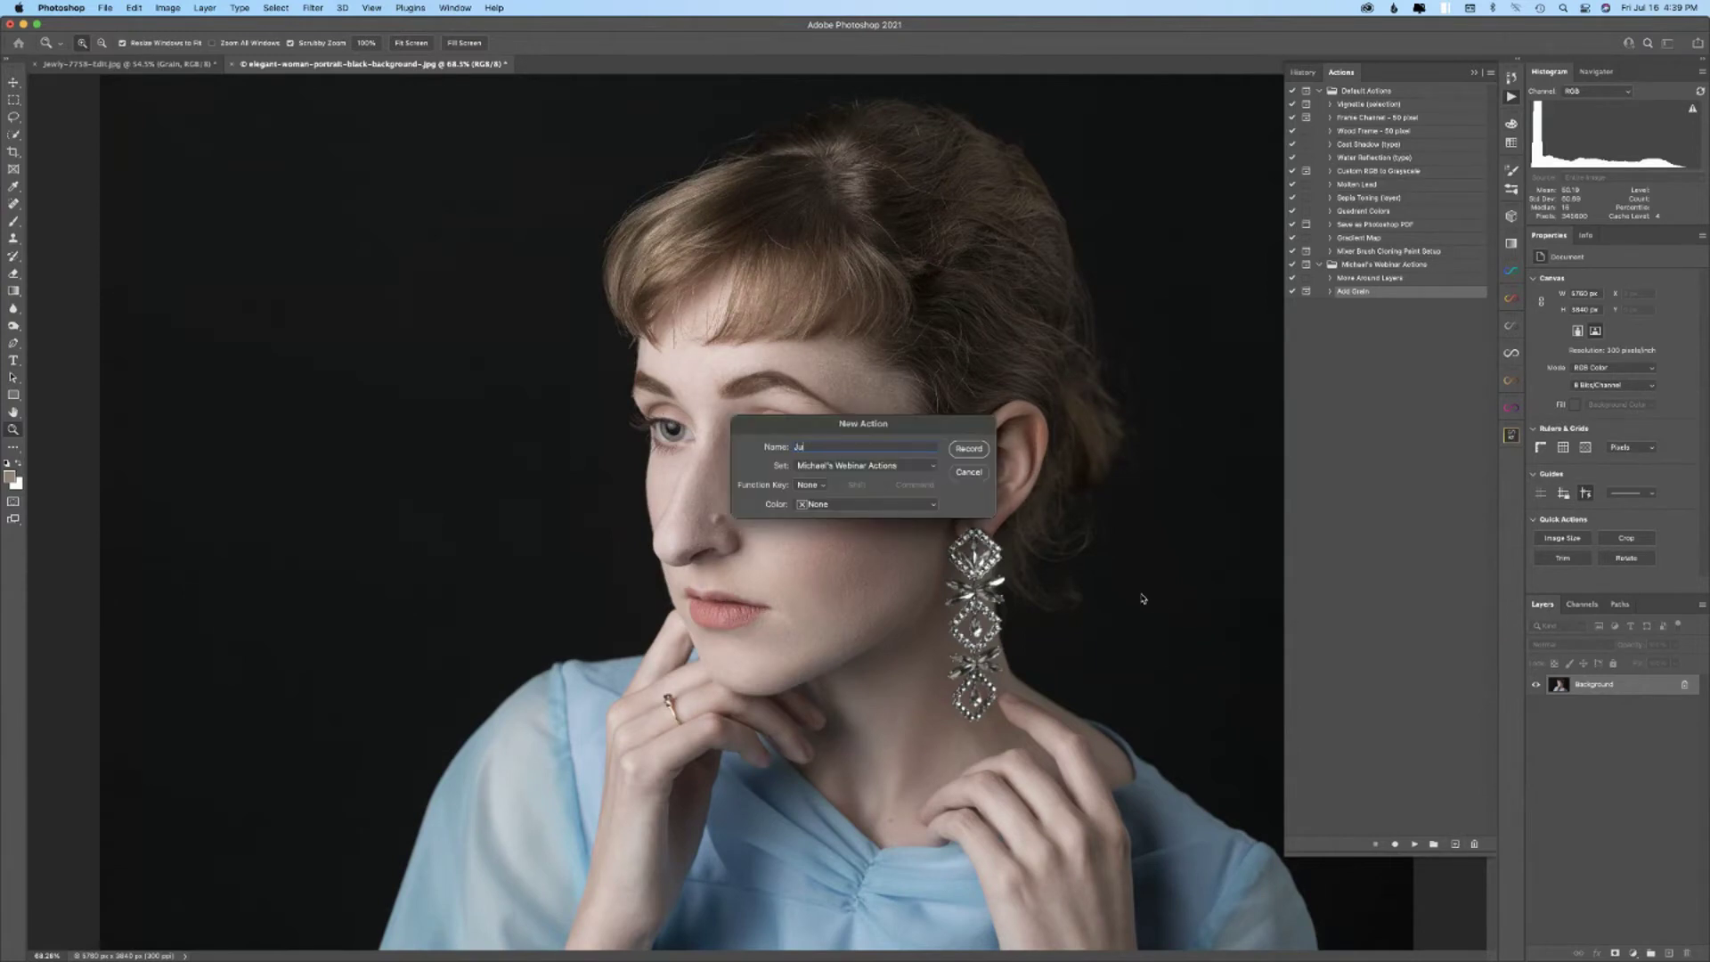
pyautogui.write('mp to the top')
pyautogui.click(970, 449)
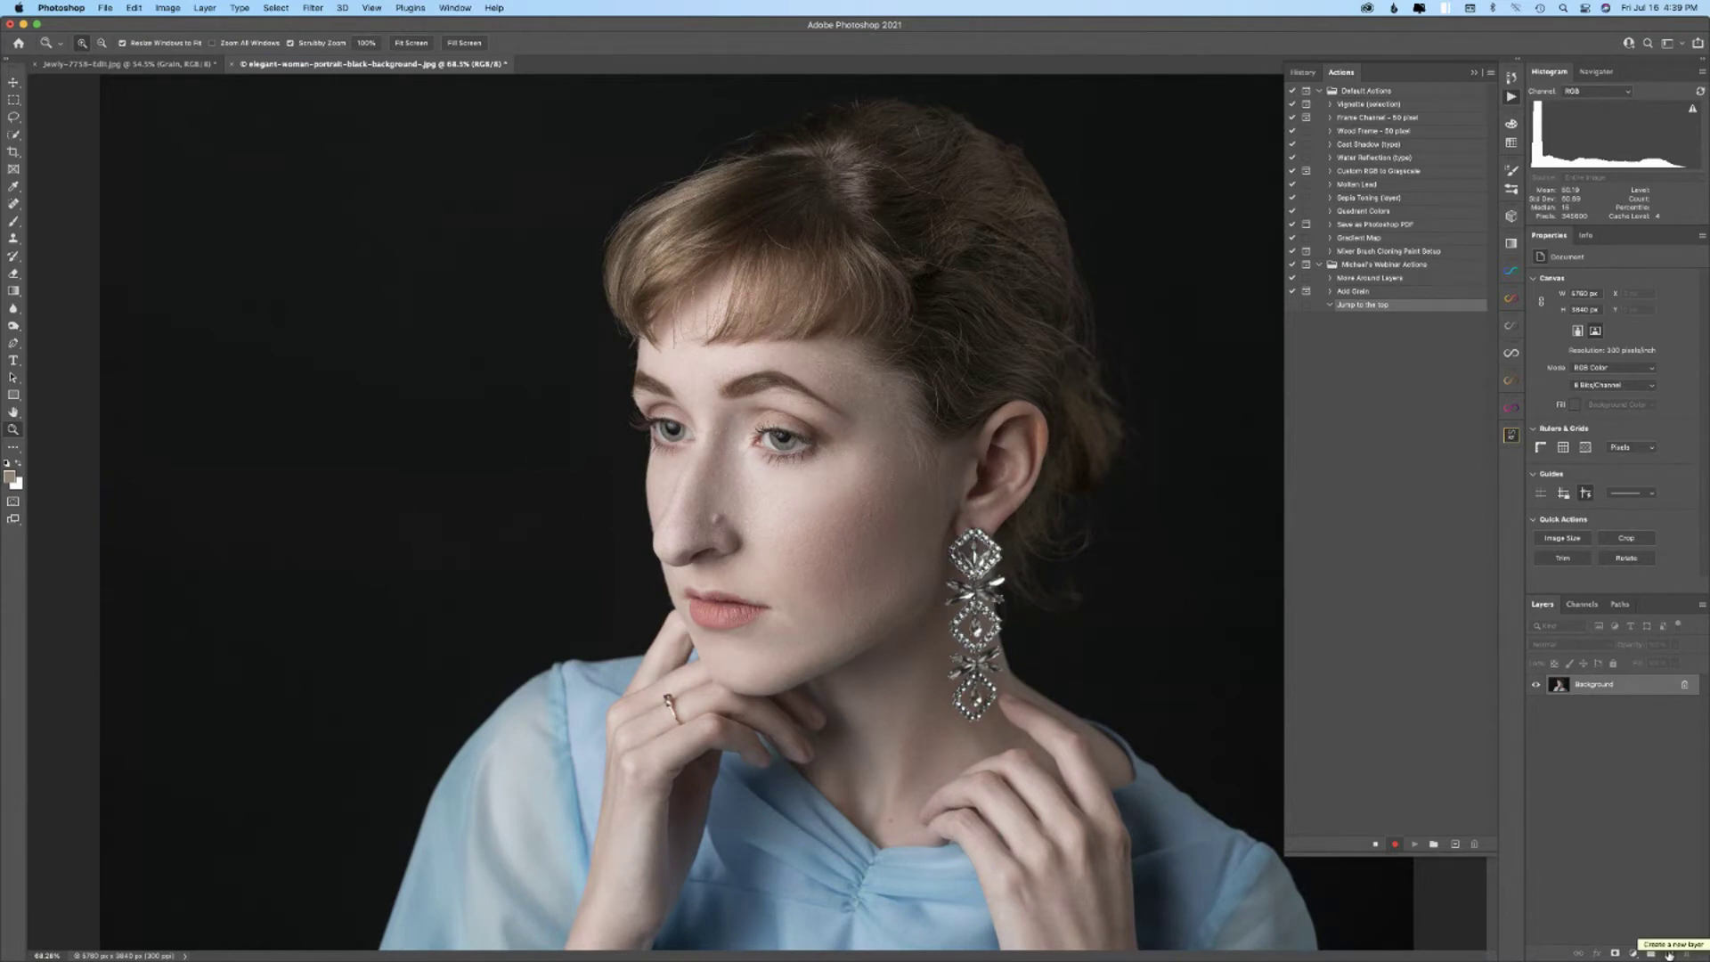
# - Record creating a new layer and renaming it "Garbage"
pyautogui.click(1669, 954)
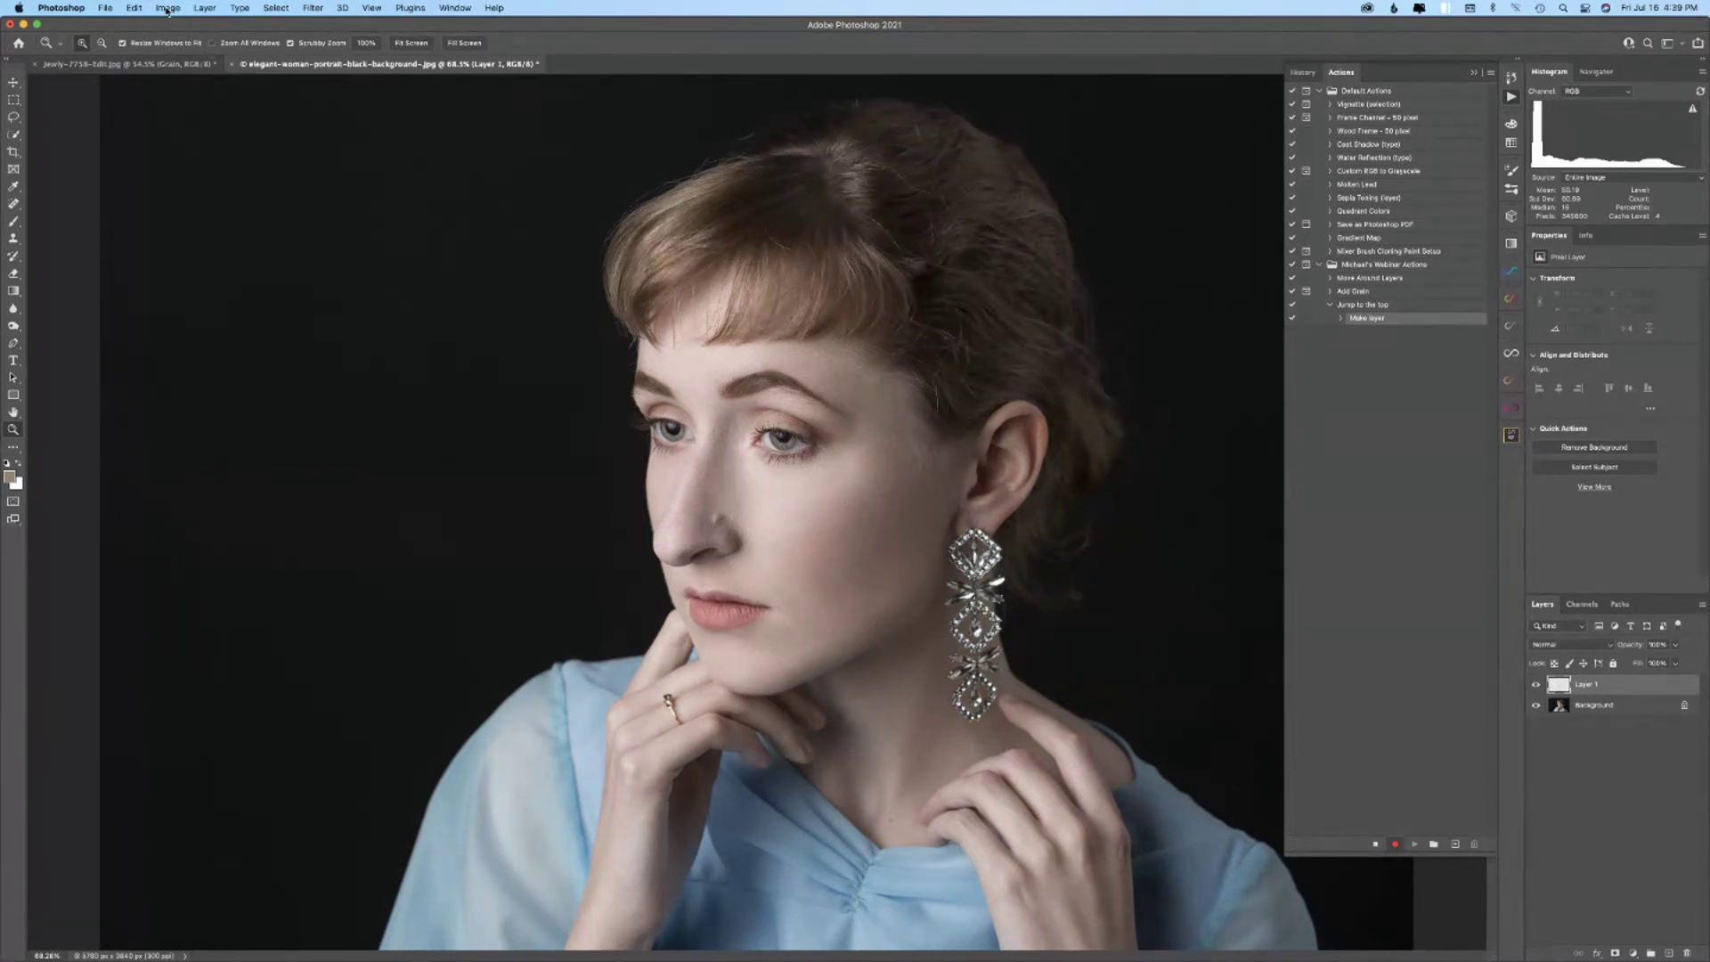
pyautogui.click(204, 8)
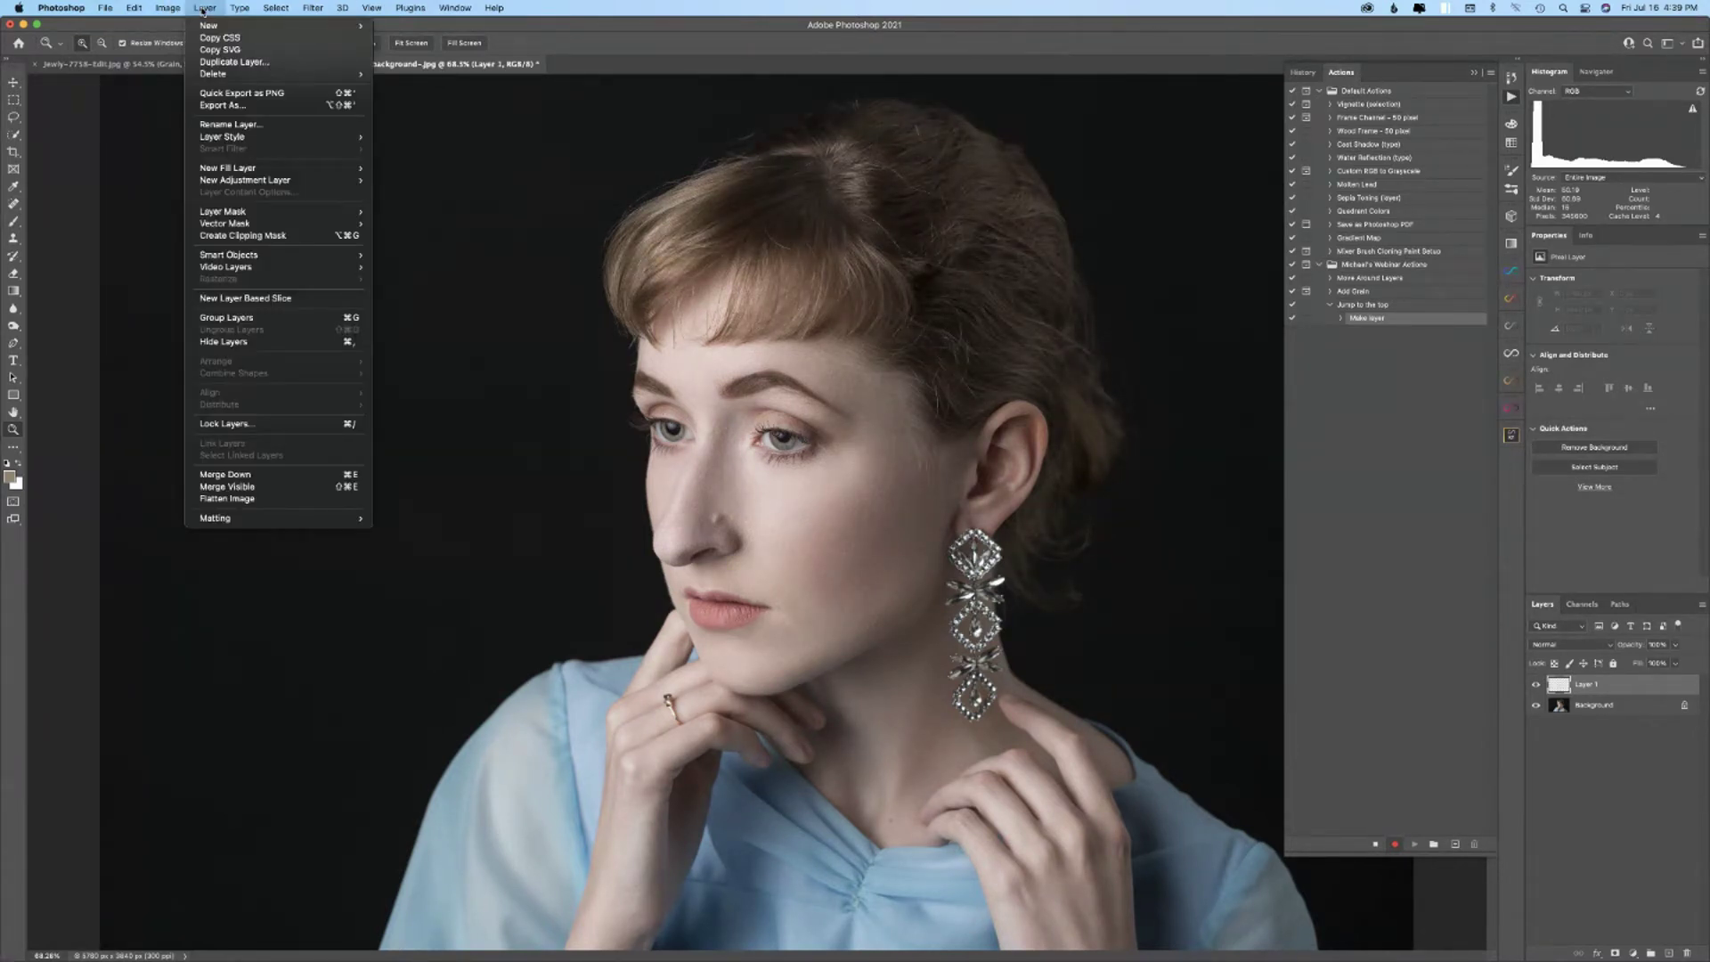
pyautogui.click(213, 125)
pyautogui.write('G')
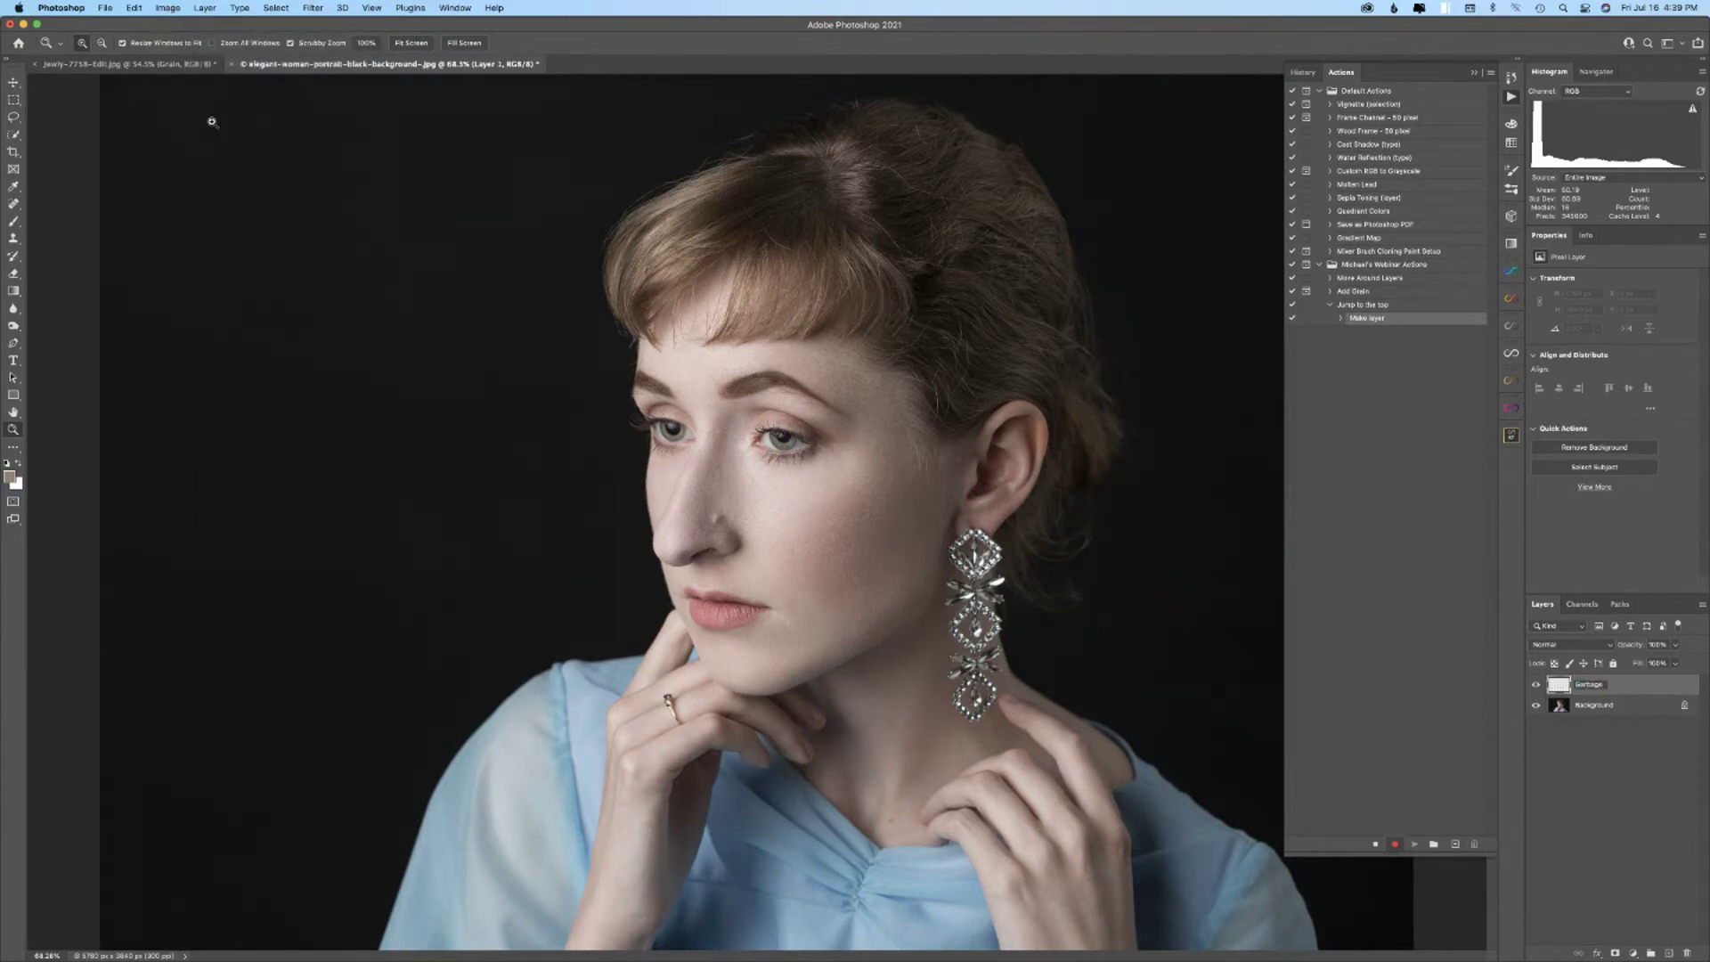
pyautogui.write('arbage')
pyautogui.press('Return')
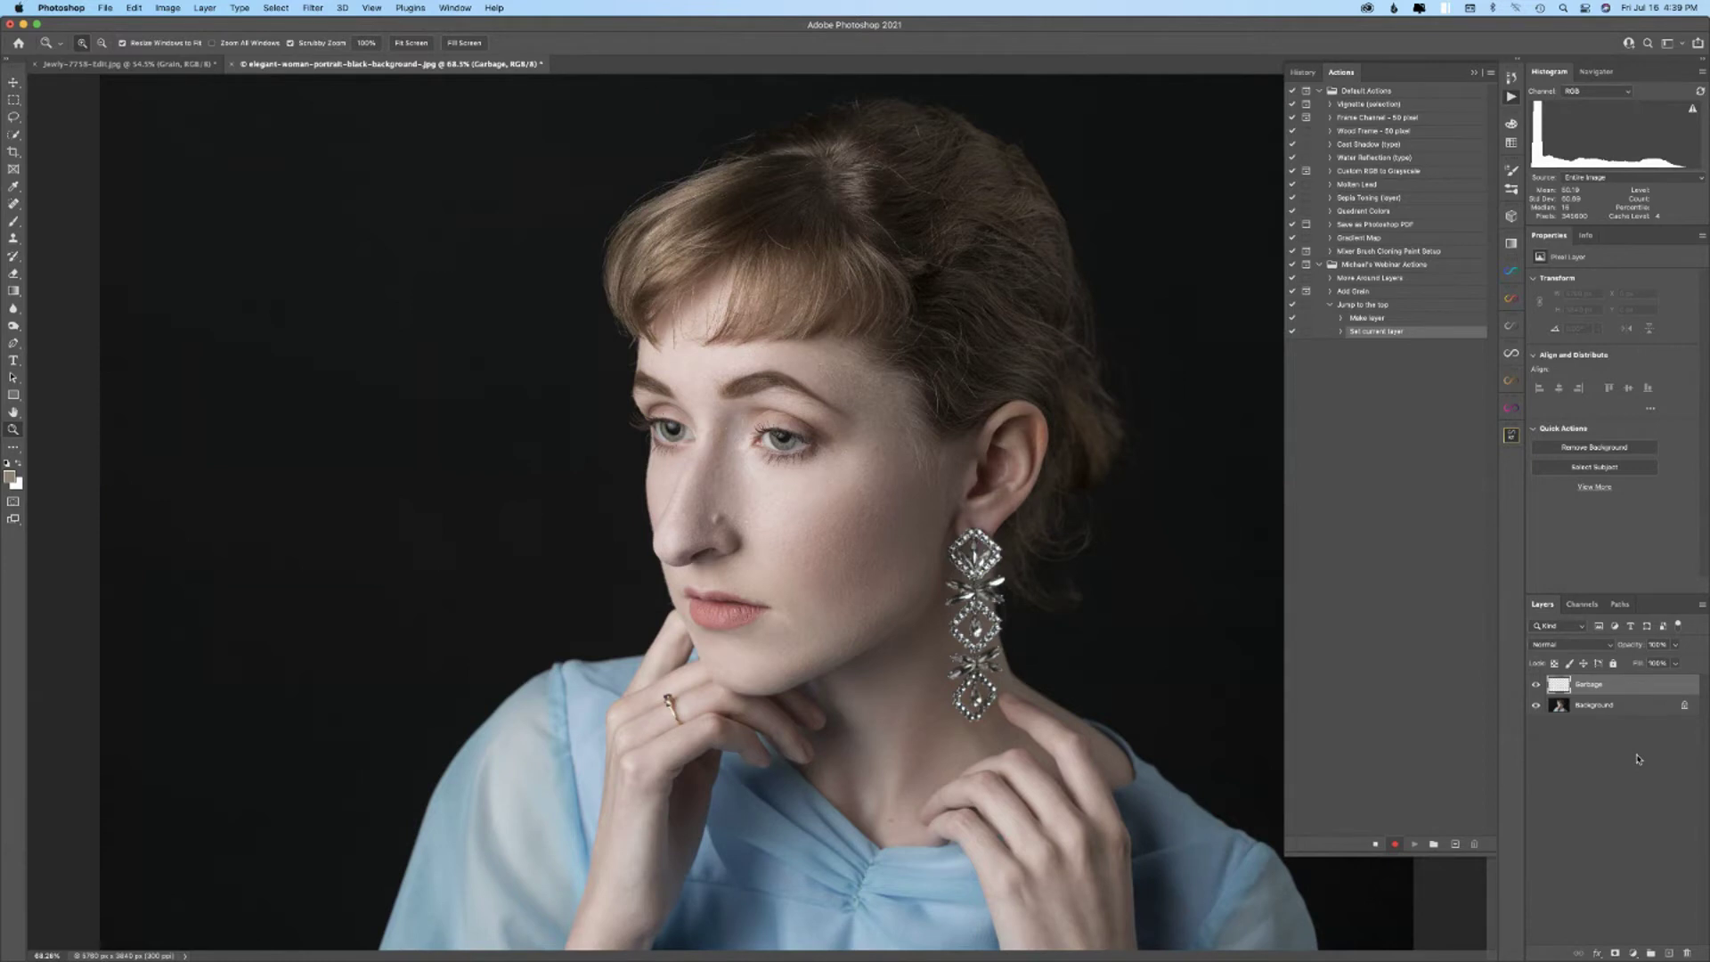
# - Record selecting the back layer and then the front layer of the layer stack
pyautogui.press('alt')
pyautogui.hotkey('alt', '[')
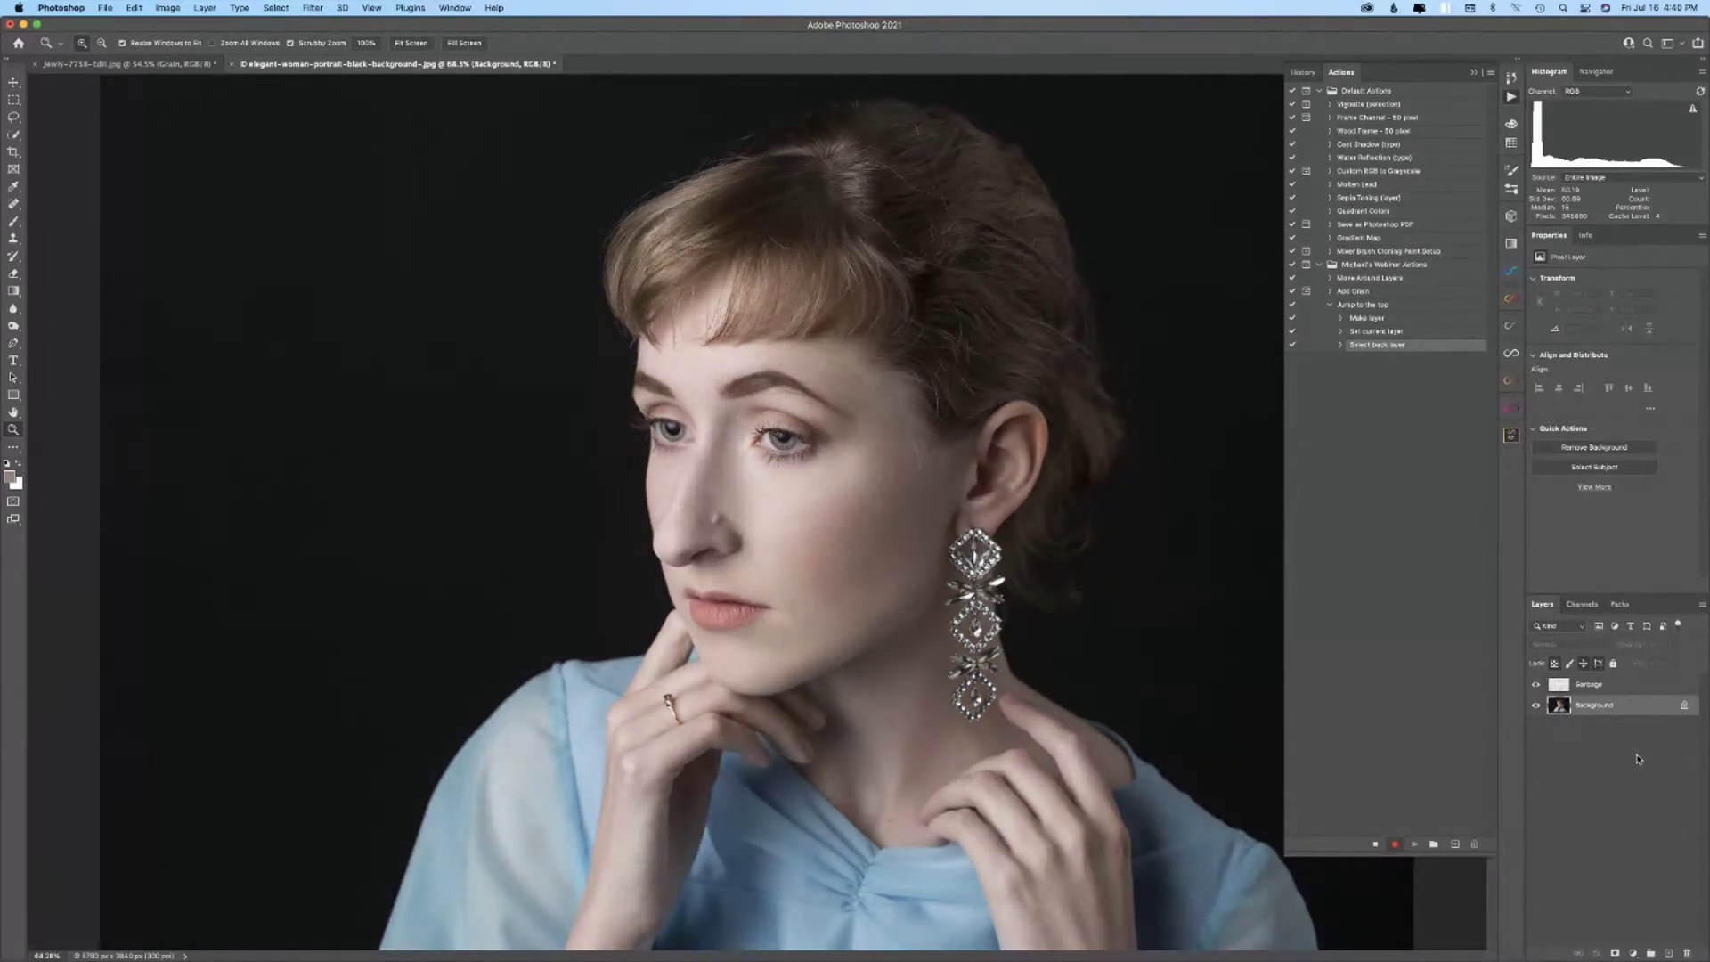
pyautogui.press('alt')
pyautogui.hotkey('alt', ']')
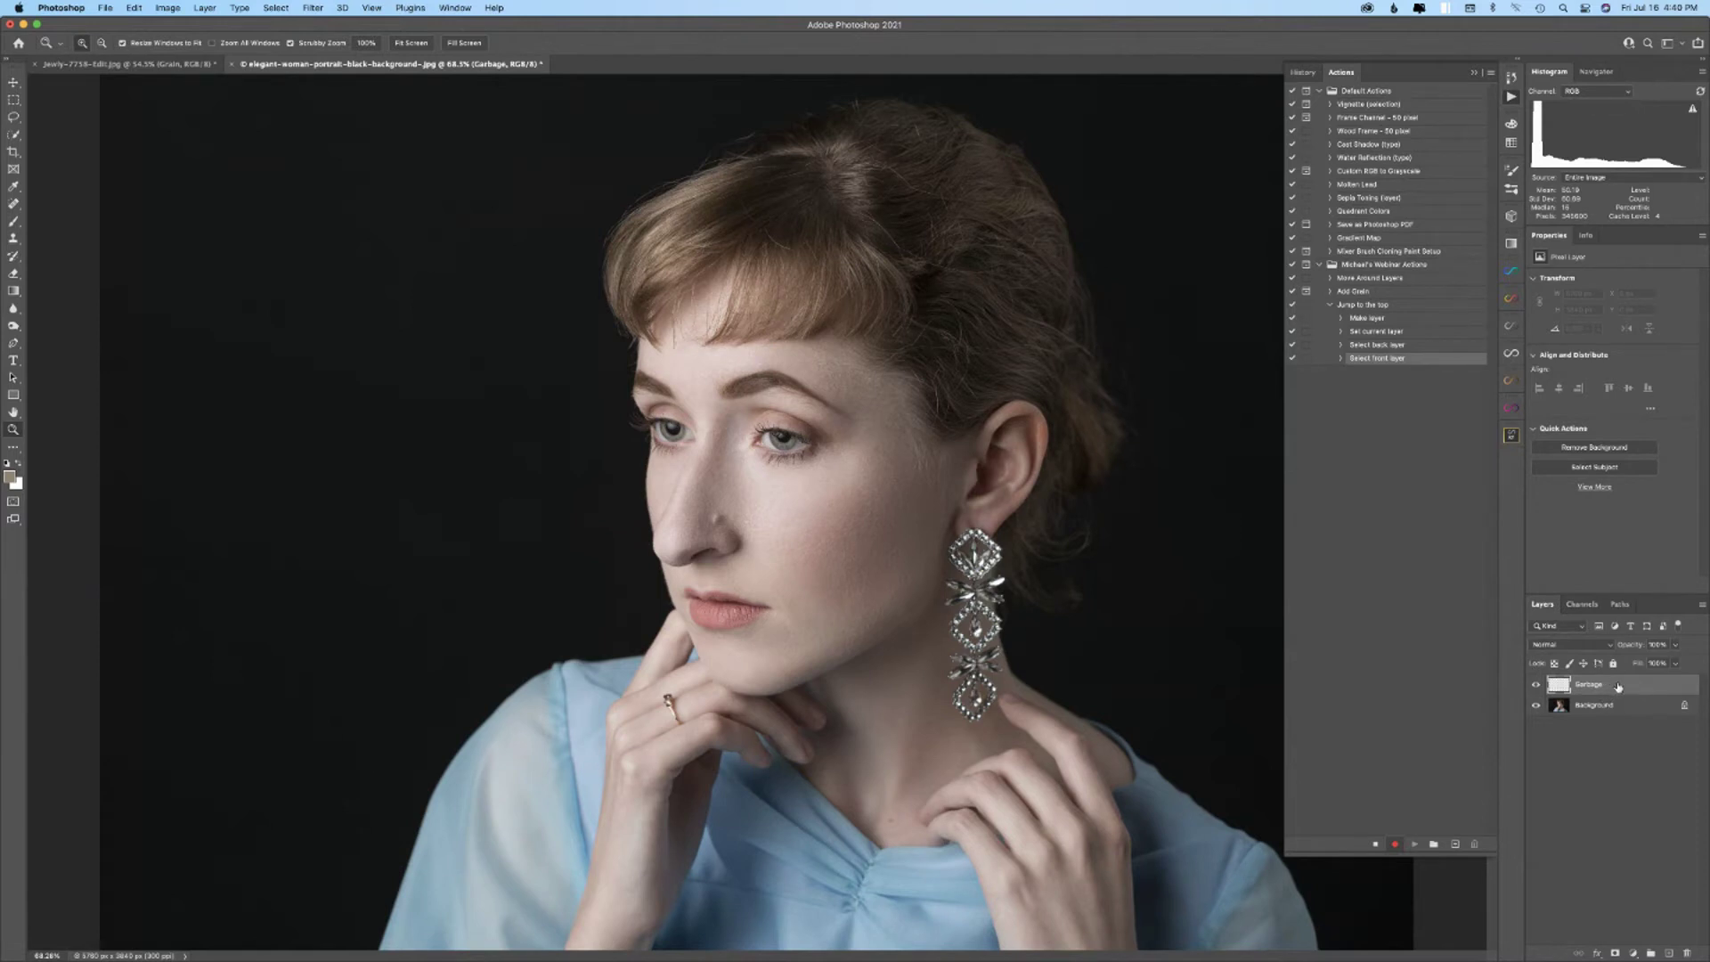
# - Record deleting the Garbage layer, undo the deletion, stop recording, and remove the Delete current layer command from the action
pyautogui.moveTo(1618, 685); pyautogui.dragTo(1685, 950)
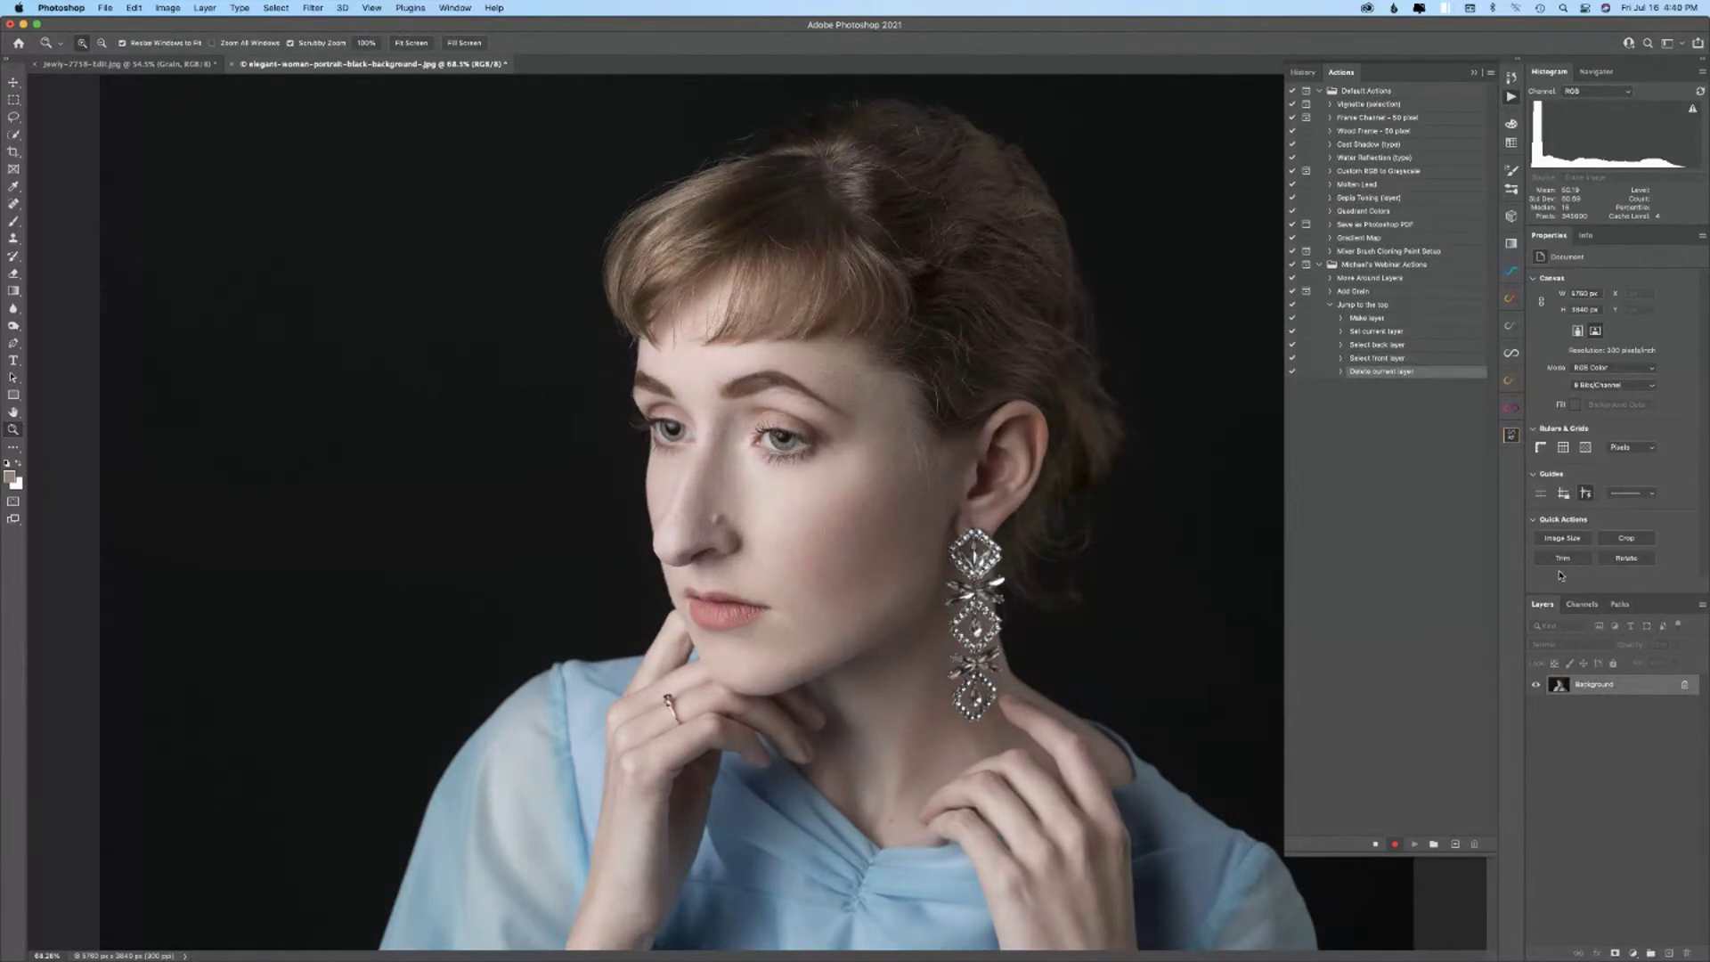
pyautogui.press('super+z')
pyautogui.click(1376, 844)
pyautogui.moveTo(1385, 376); pyautogui.dragTo(1475, 842)
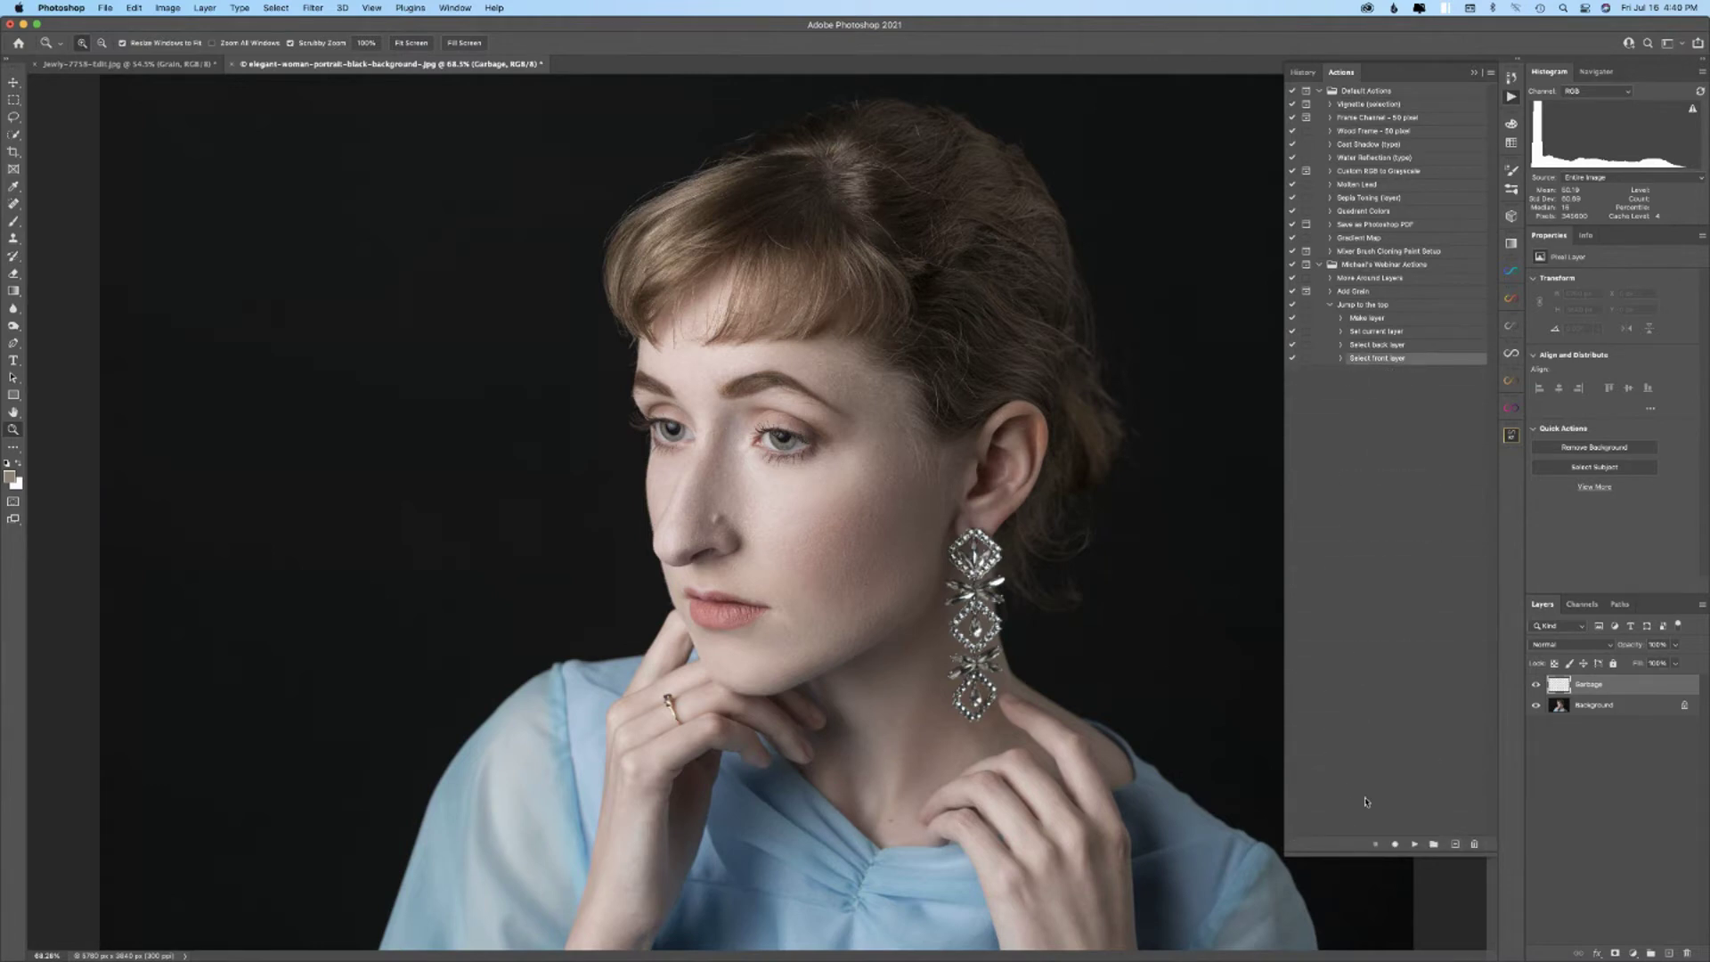
# - Resume recording, delete the Garbage layer through its layer options, undo the deletion, and stop recording
pyautogui.click(1394, 843)
pyautogui.rightClick(1590, 686)
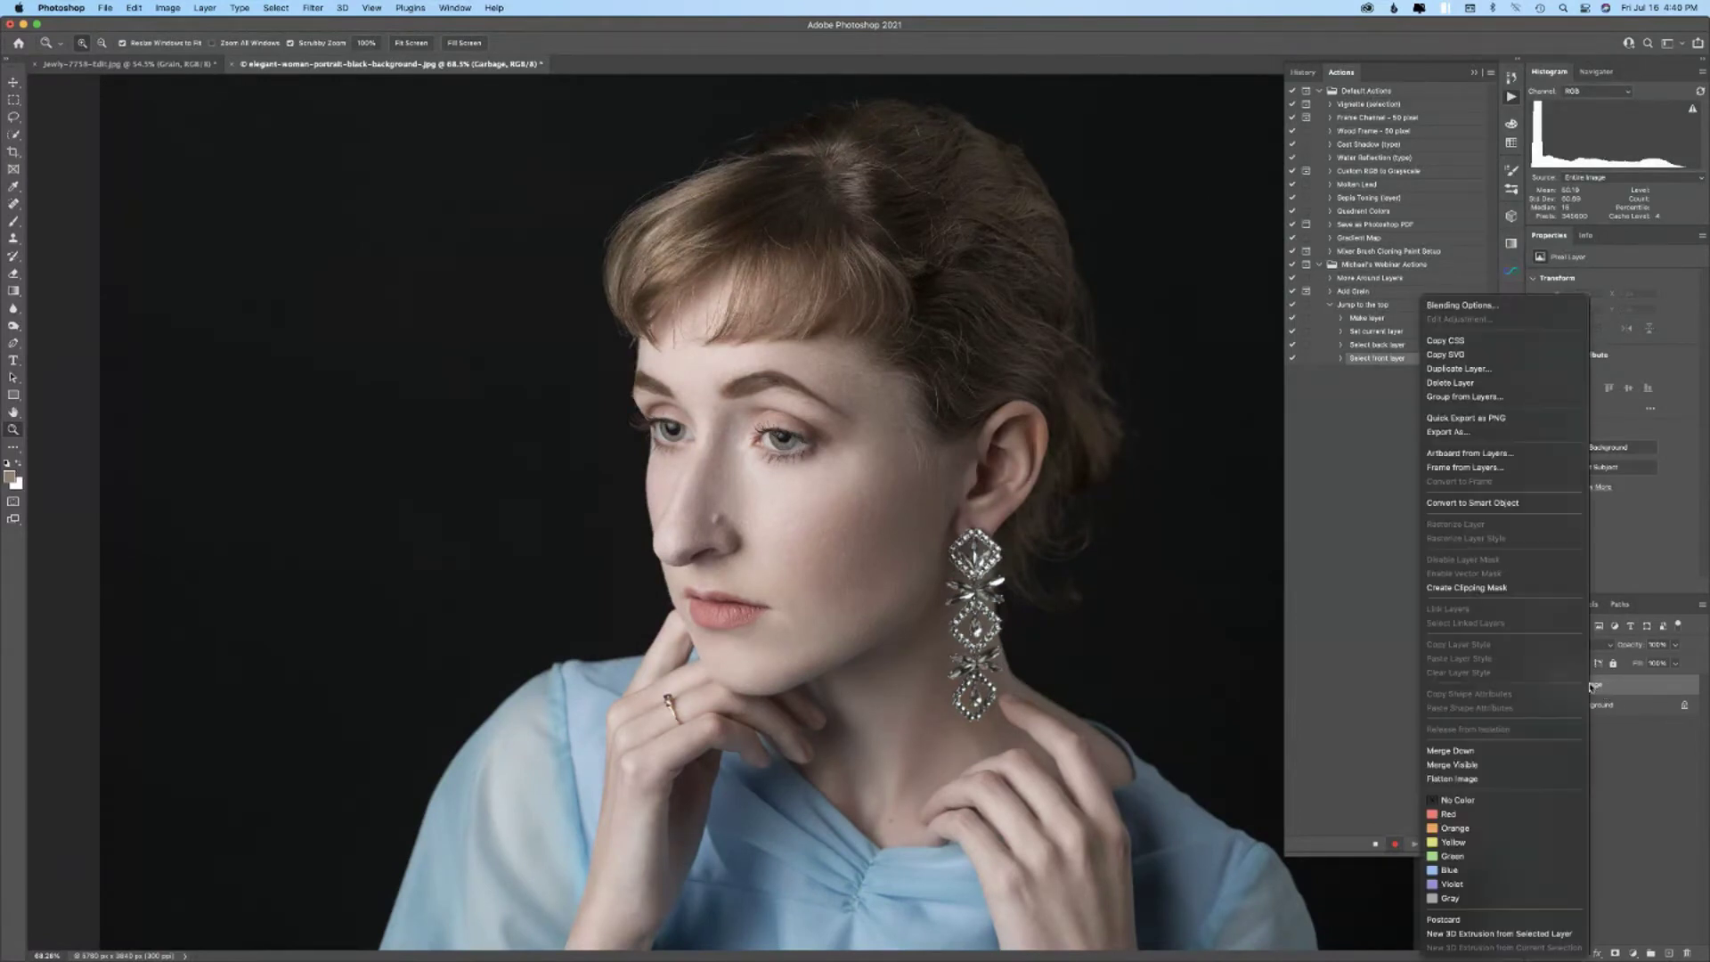
pyautogui.click(1436, 384)
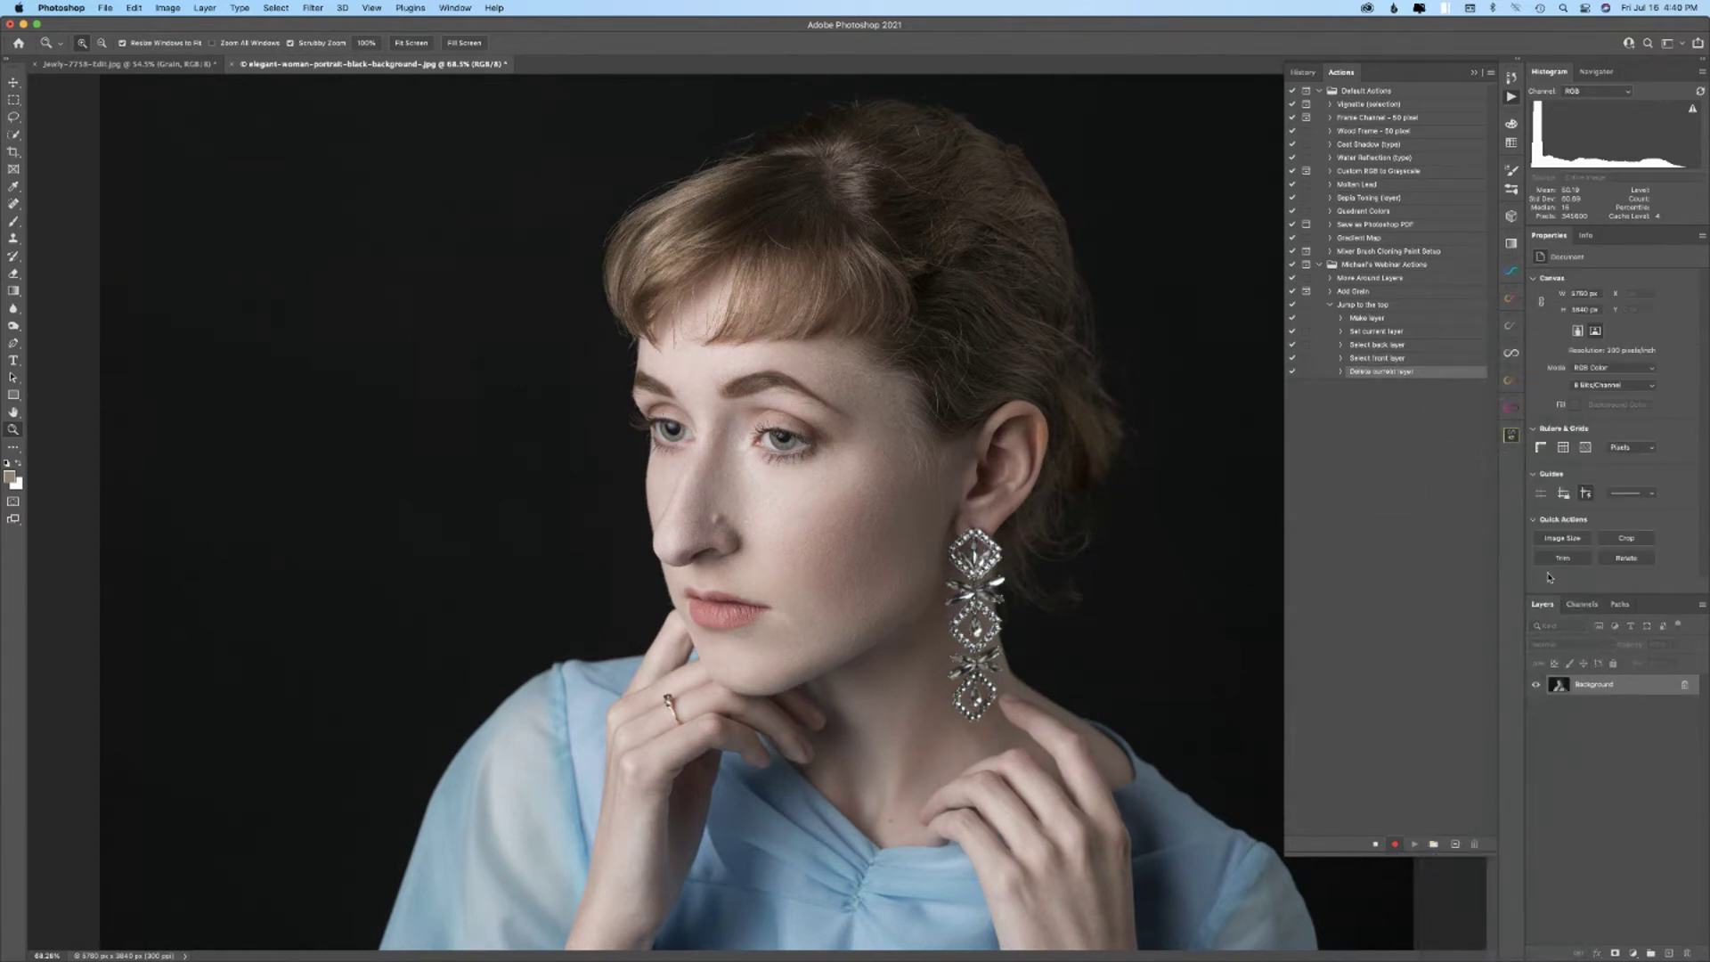
pyautogui.press('super+z')
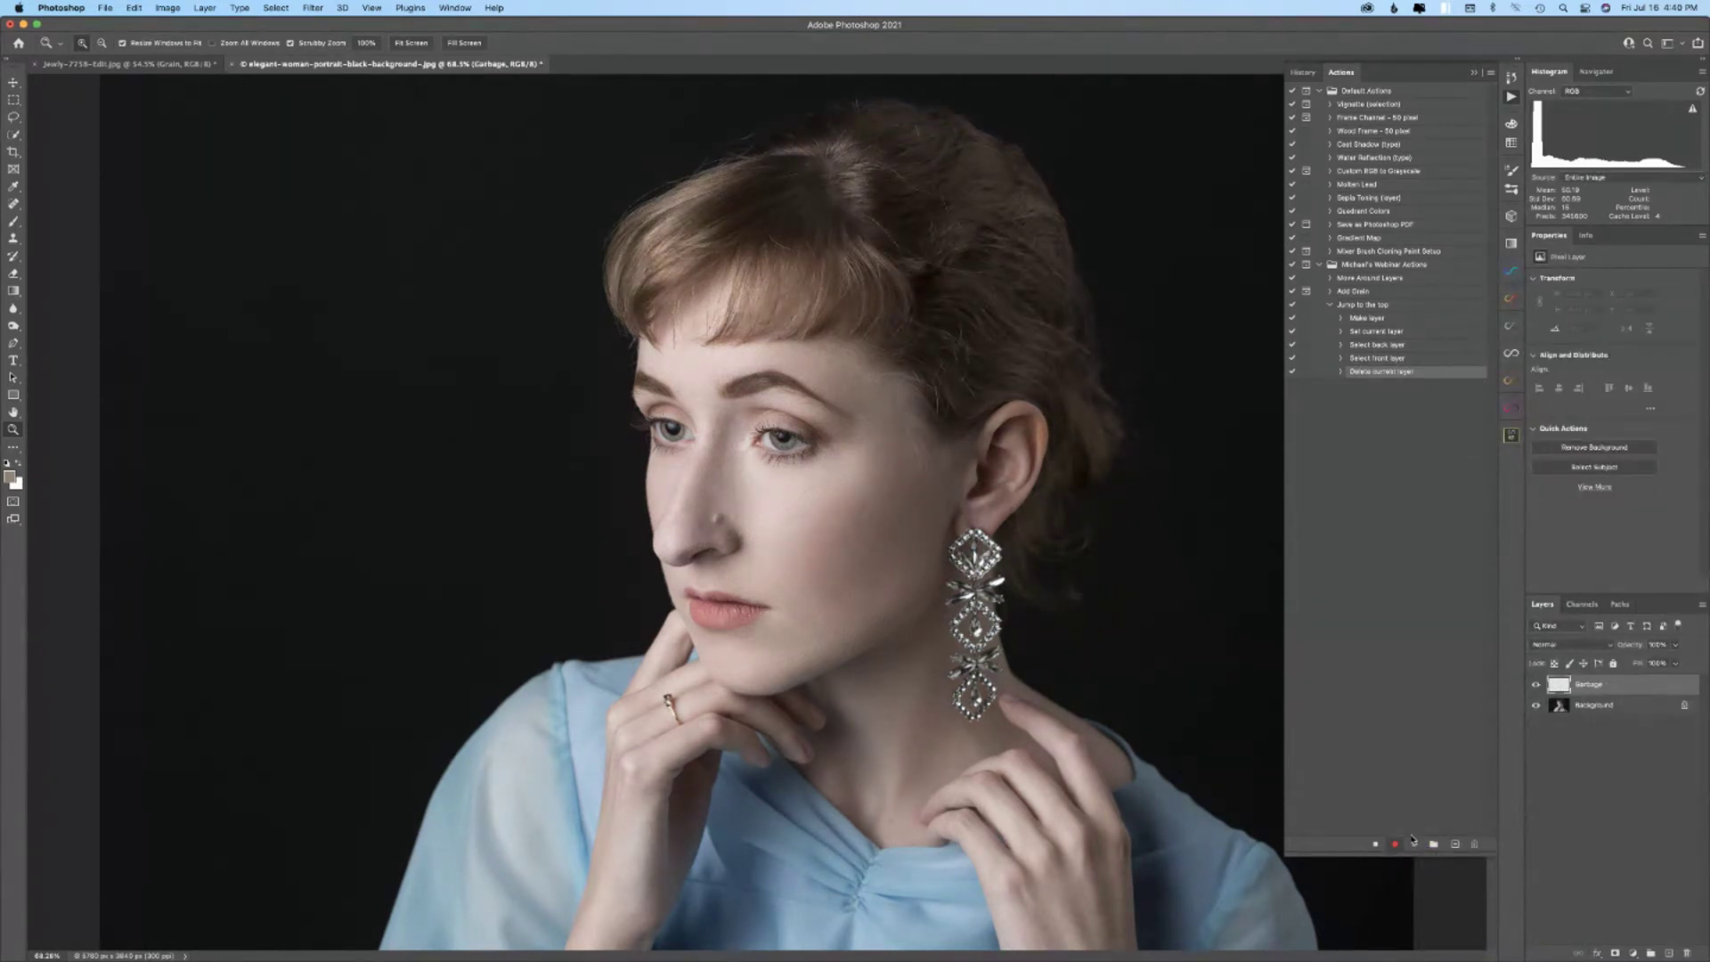
pyautogui.click(1376, 844)
# - Delete the Garbage layer with recording off and remove the Delete current layer command from "Jump to the top"
pyautogui.moveTo(1633, 685); pyautogui.dragTo(1687, 951)
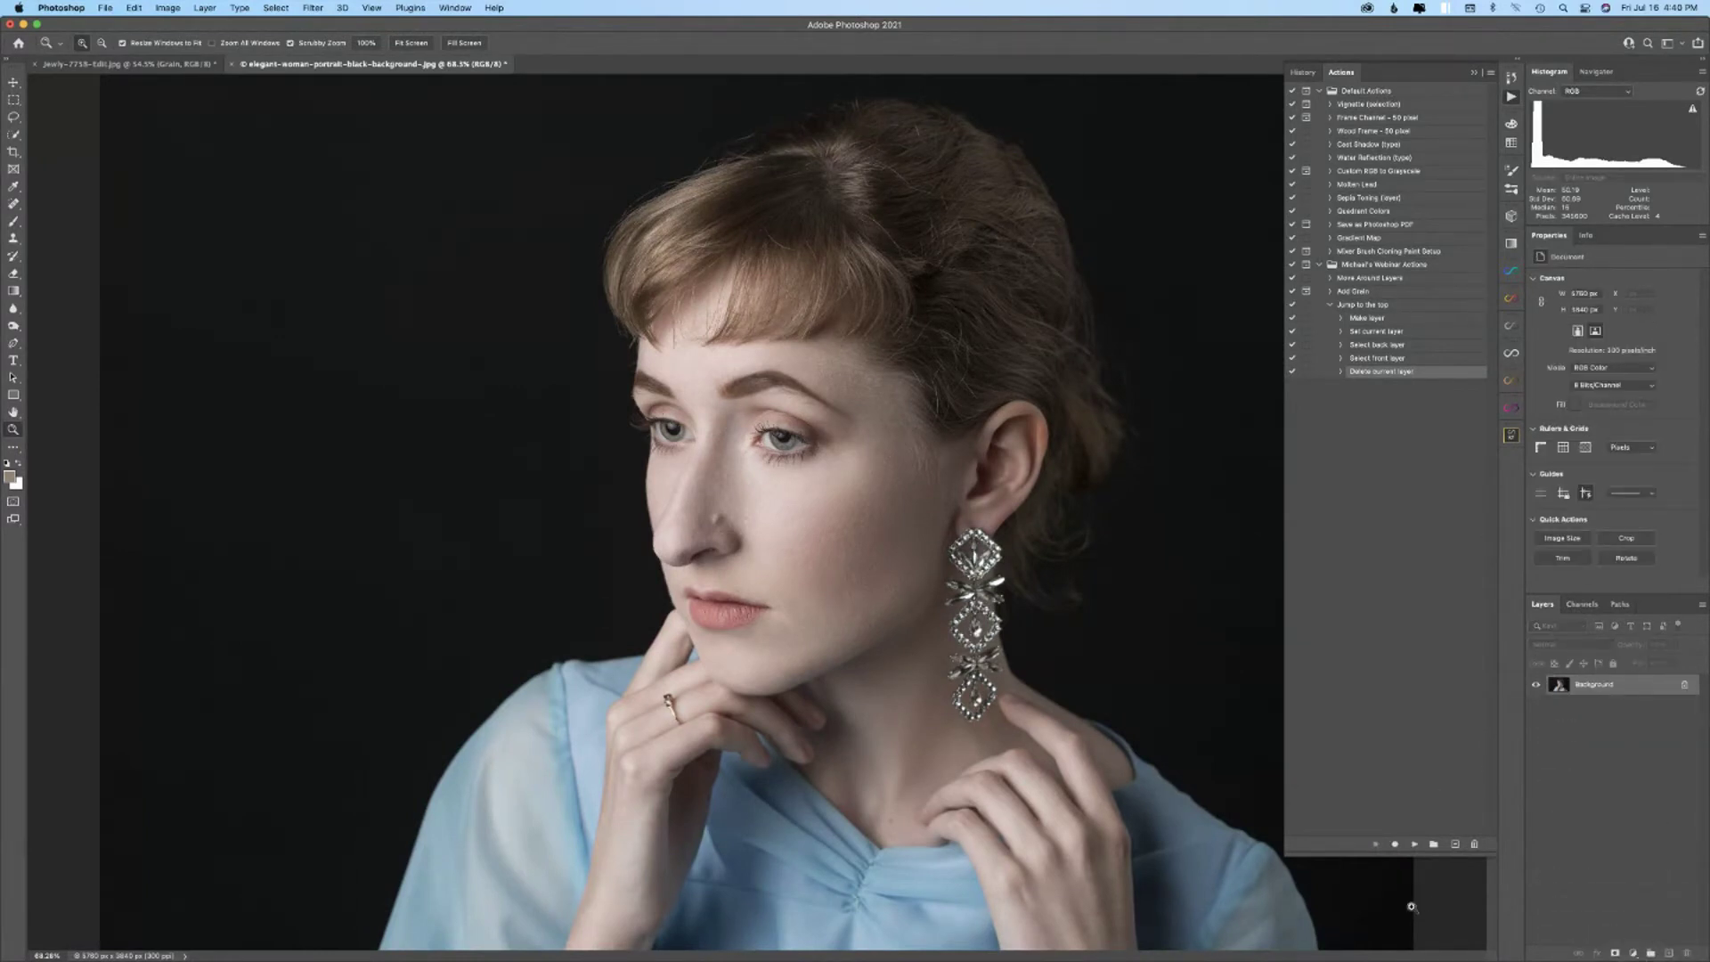
pyautogui.moveTo(1372, 372); pyautogui.dragTo(1477, 844)
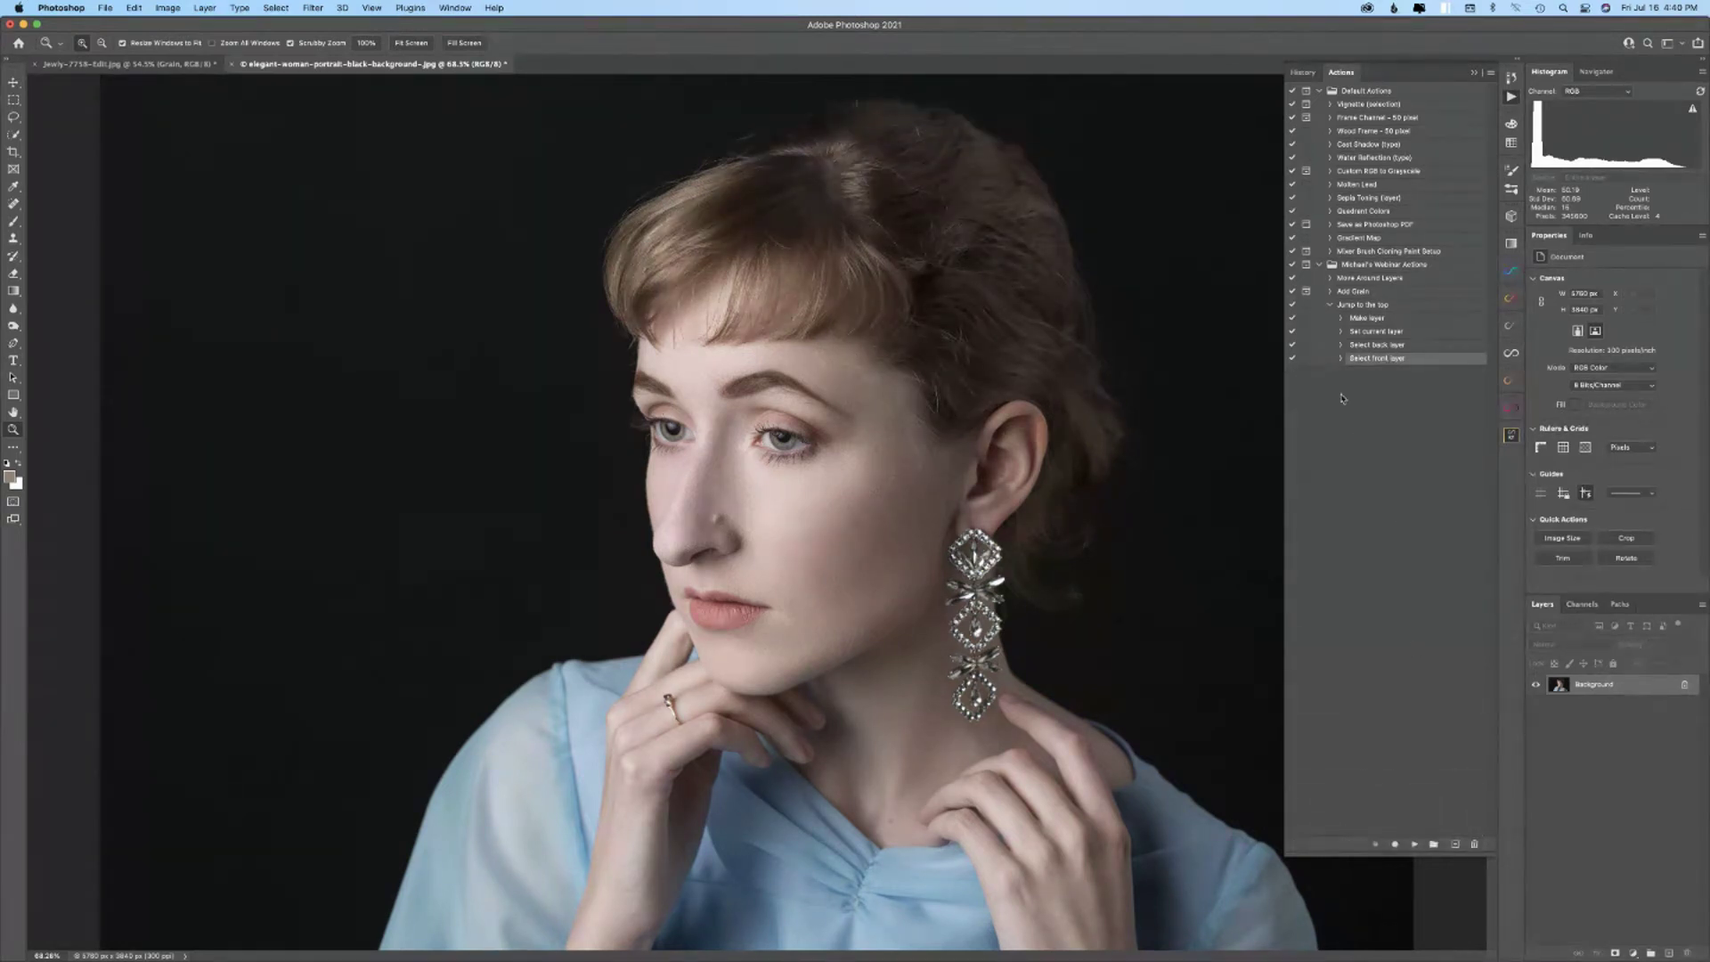
# - Check the settings of the Set current layer command in "Jump to the top" and cancel without changing them
pyautogui.click(1366, 319)
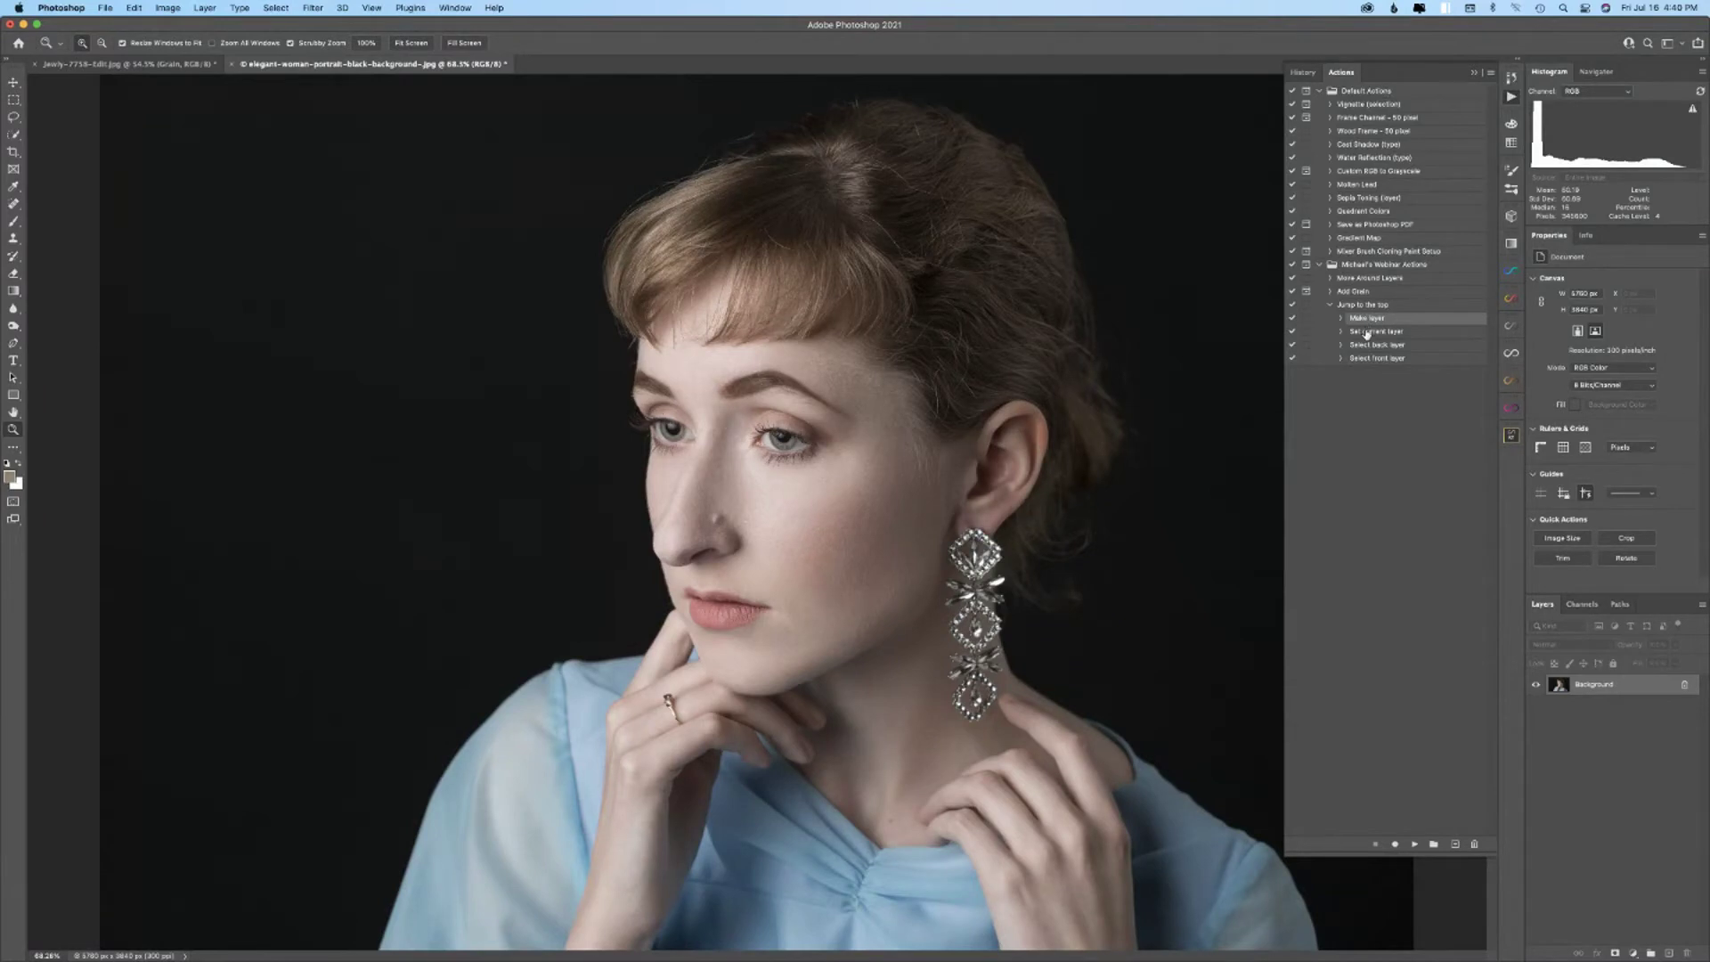
pyautogui.doubleClick(1368, 332)
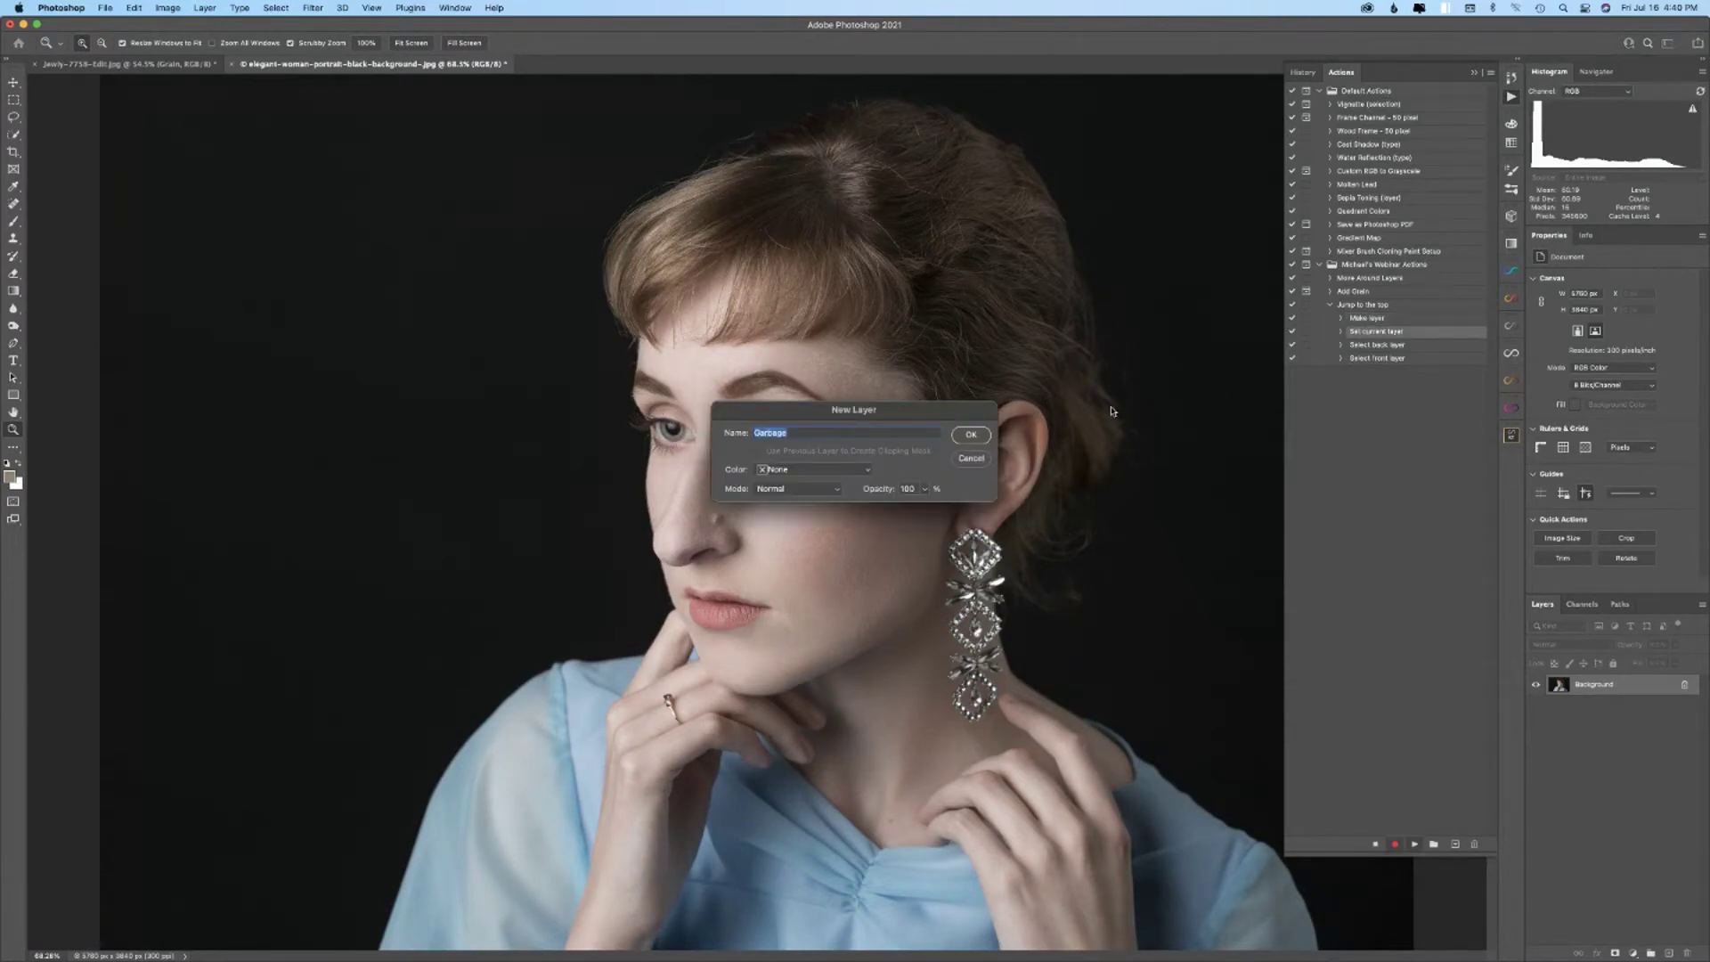
pyautogui.click(978, 460)
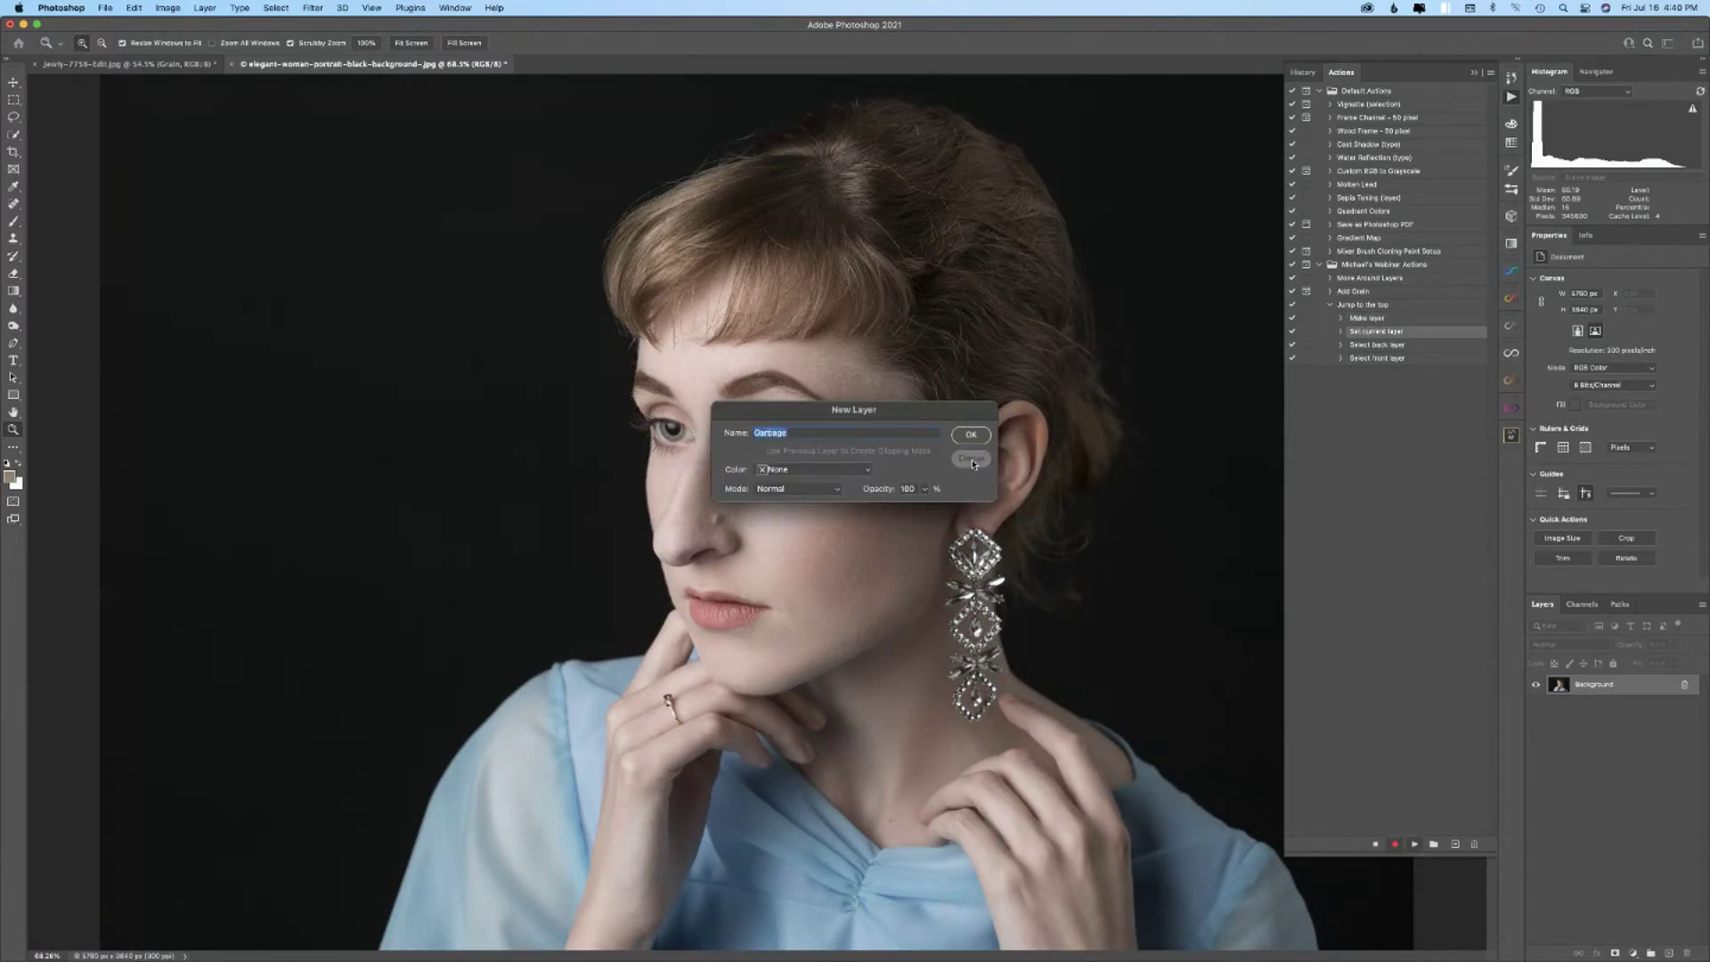
pyautogui.click(1374, 347)
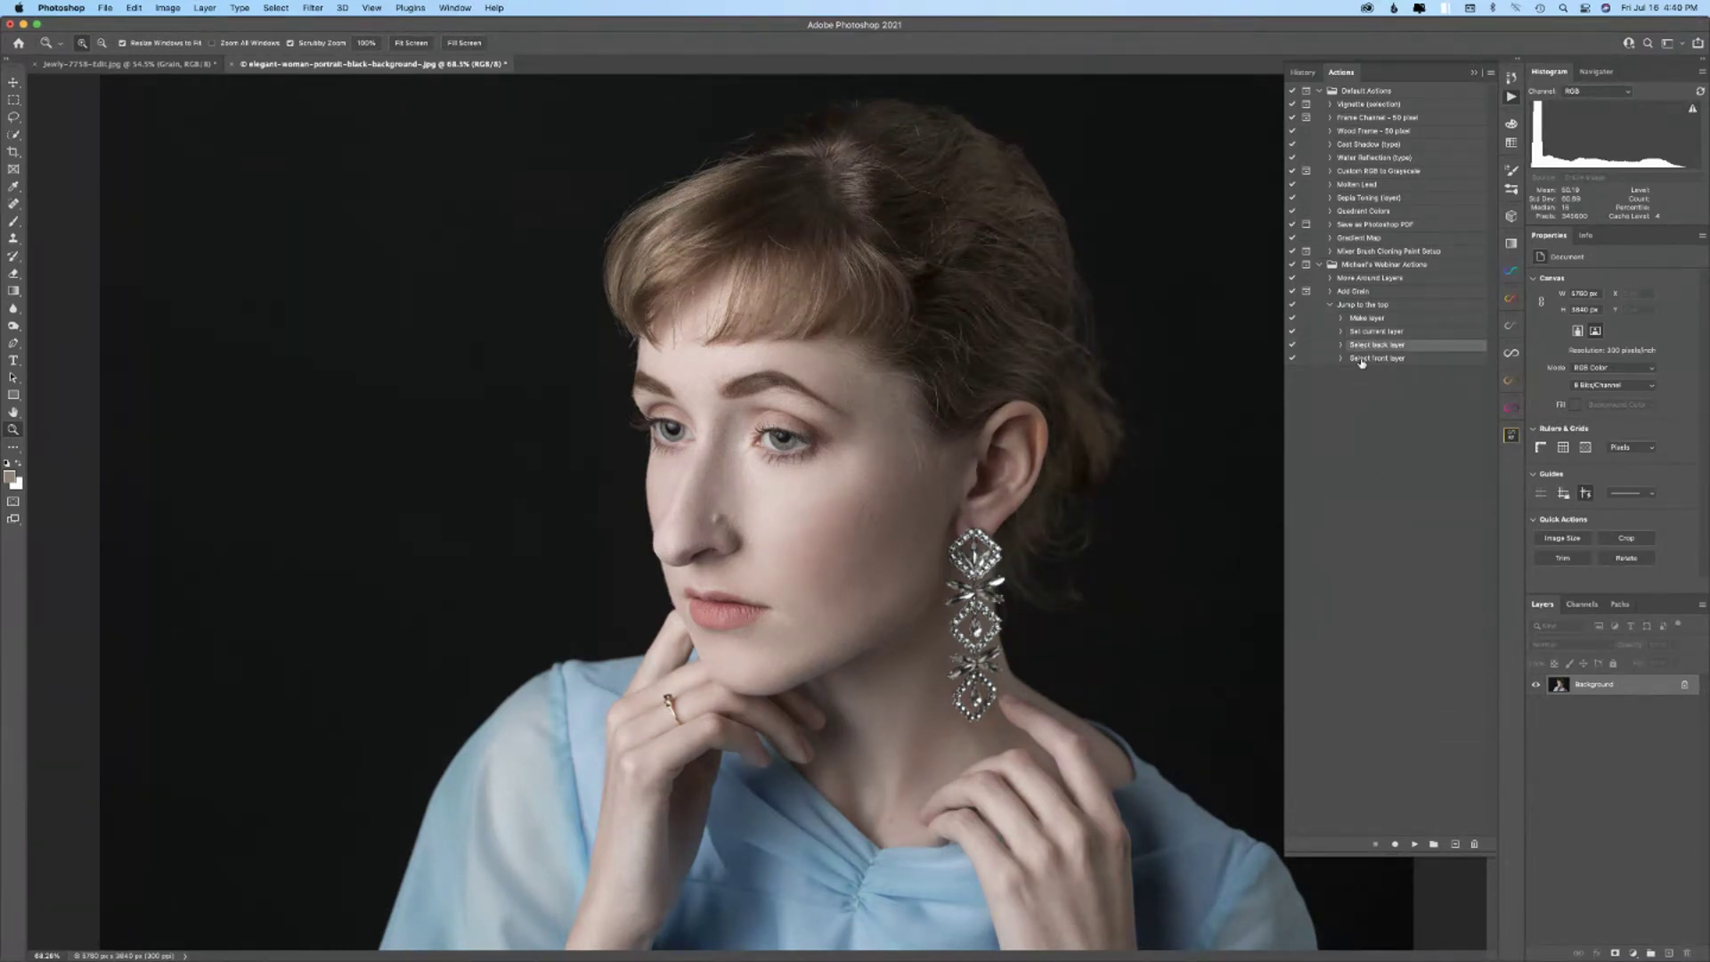
# - Re-record the Make layer command with its existing settings and the Set current layer command with the name "Garbage"
pyautogui.doubleClick(1377, 319)
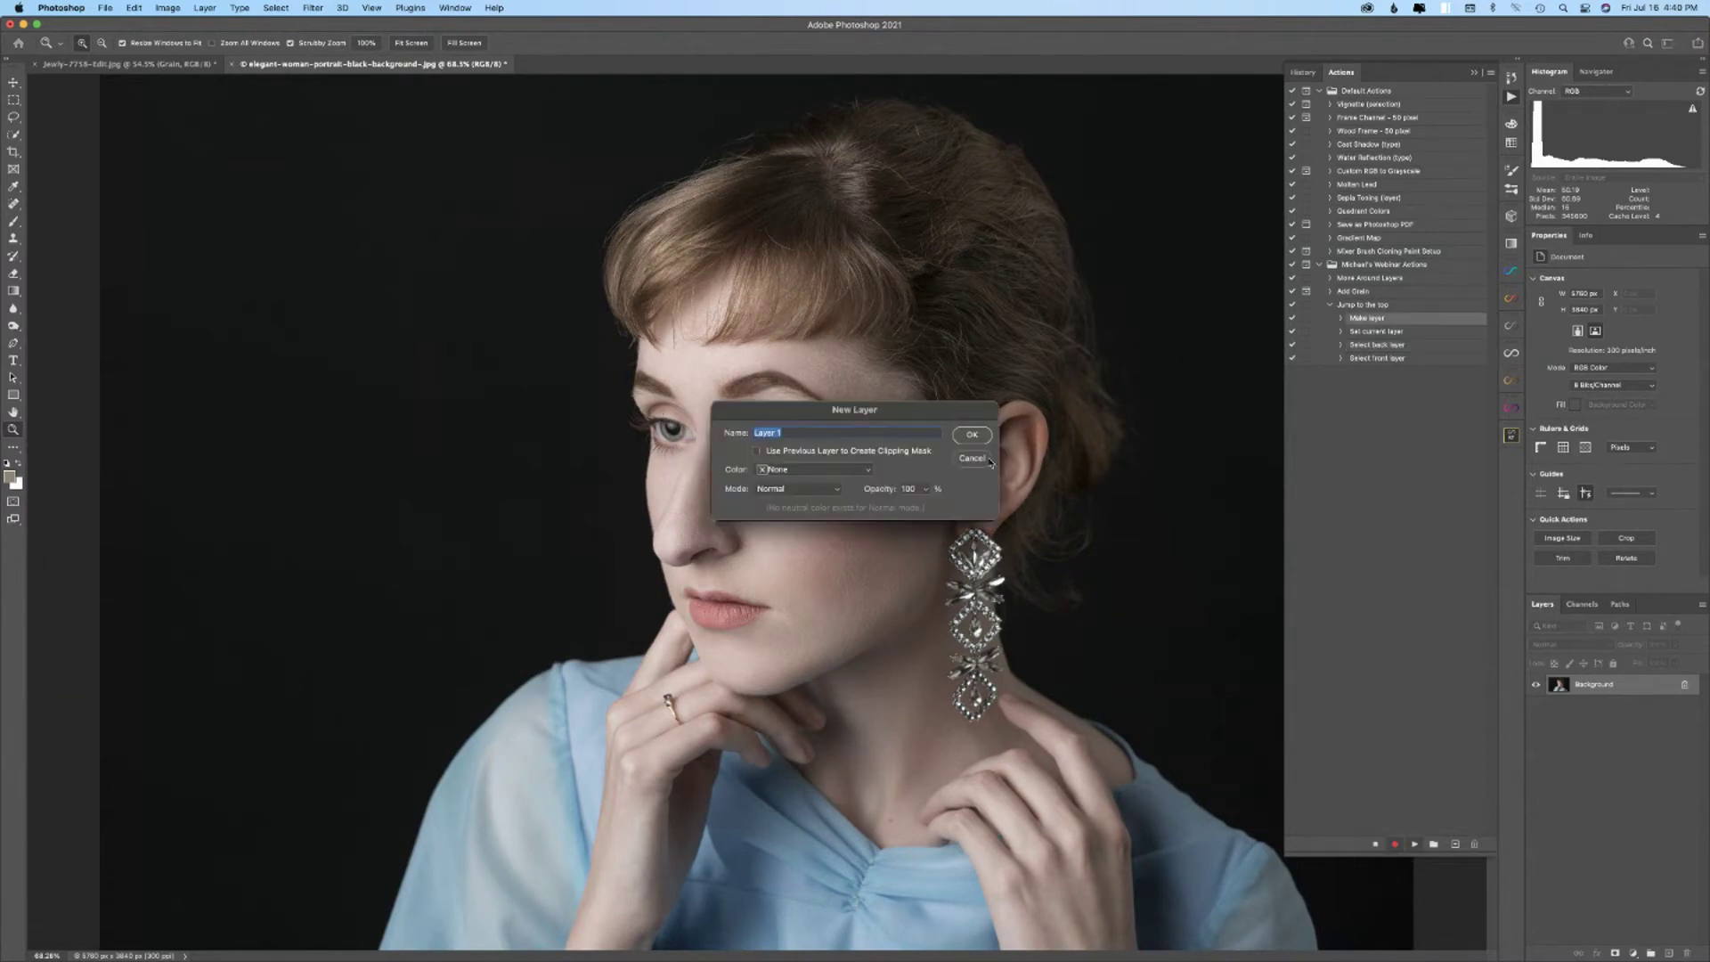
pyautogui.click(971, 435)
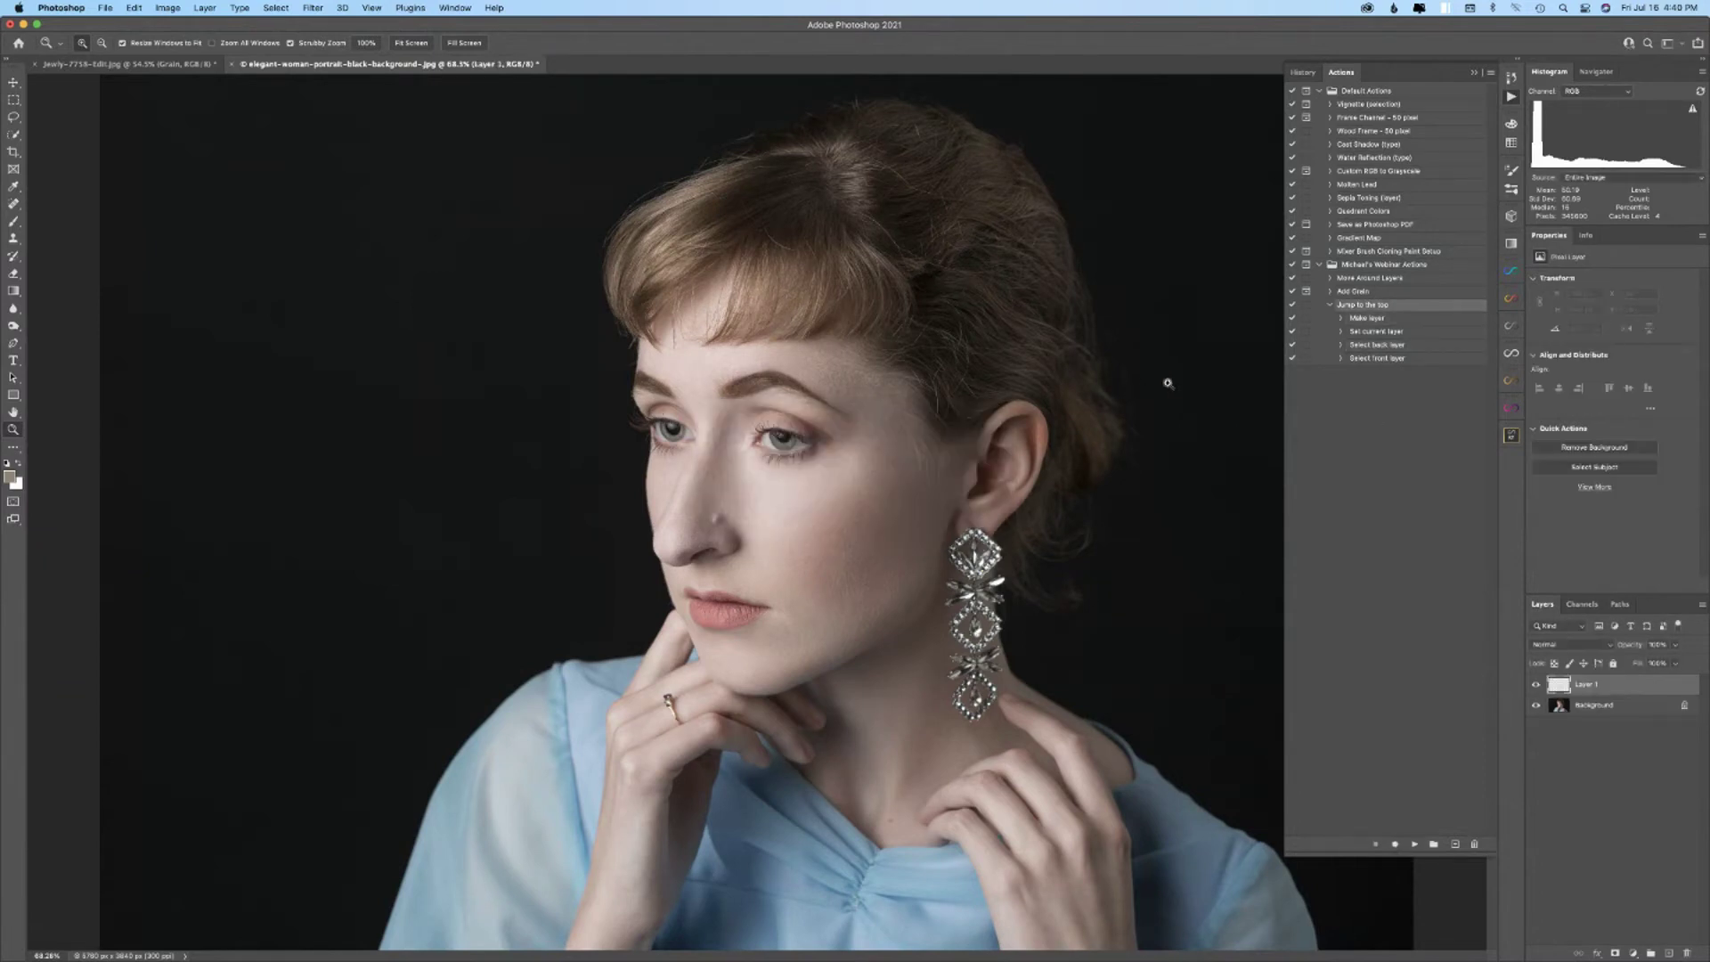
pyautogui.doubleClick(1373, 334)
pyautogui.click(953, 452)
# - Select the Background layer, switch back to the Garbage layer, and delete Garbage
pyautogui.click(1595, 705)
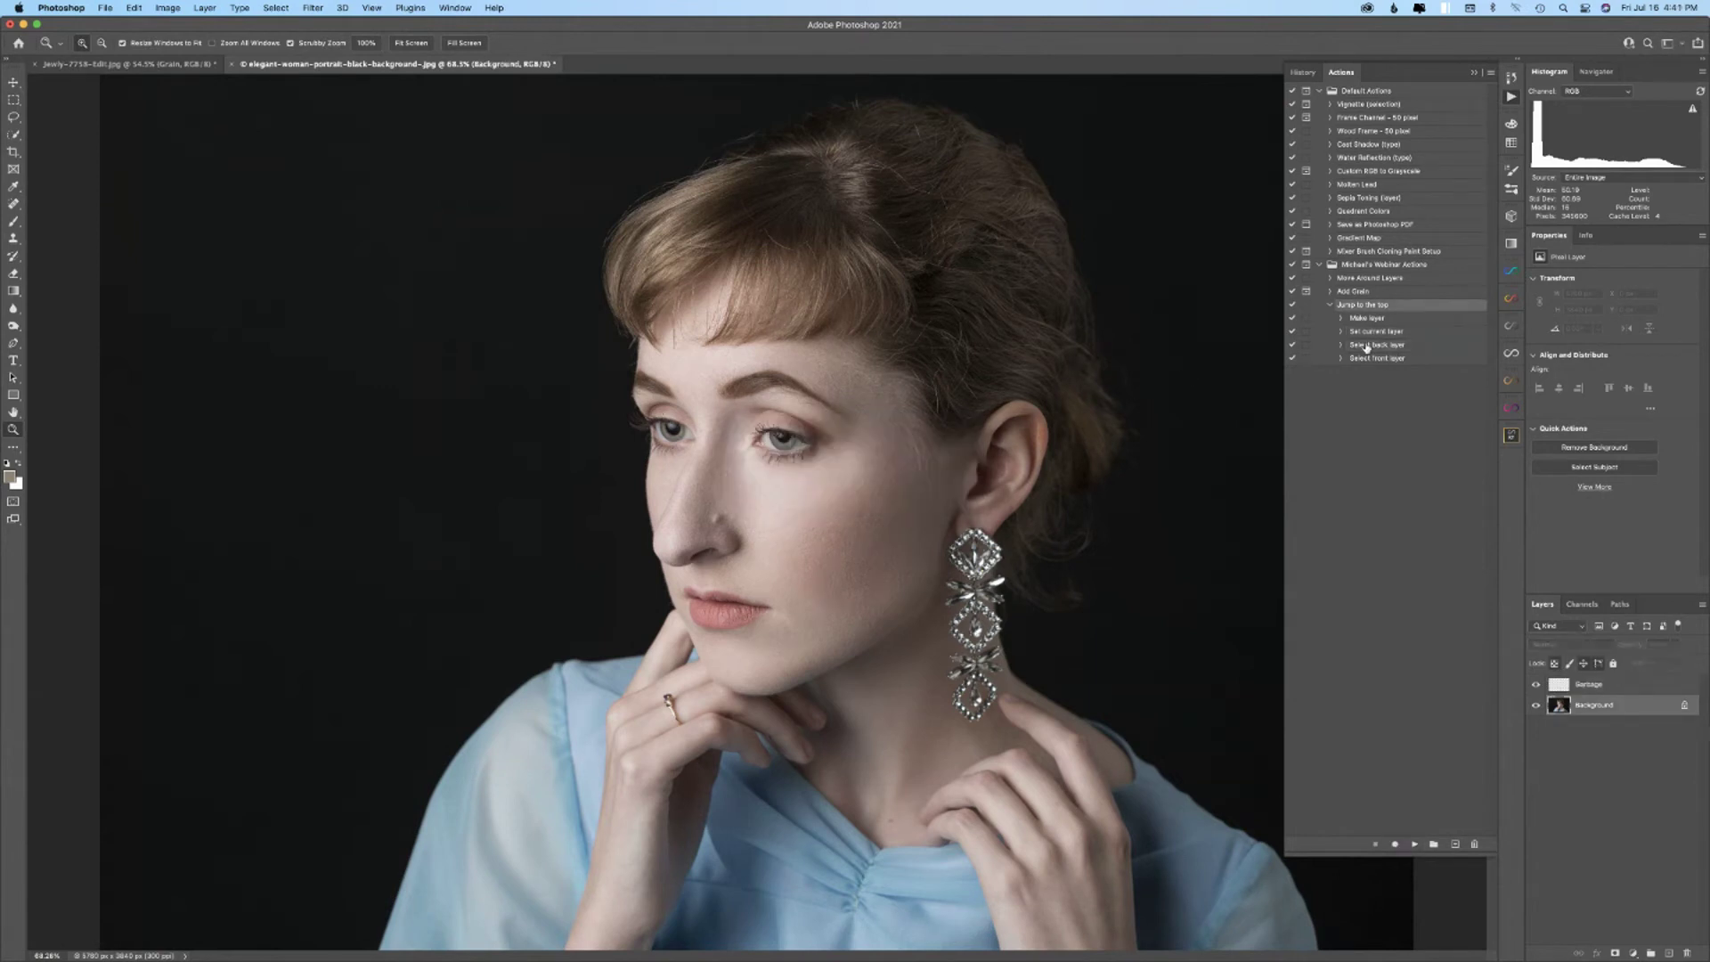
pyautogui.click(1598, 688)
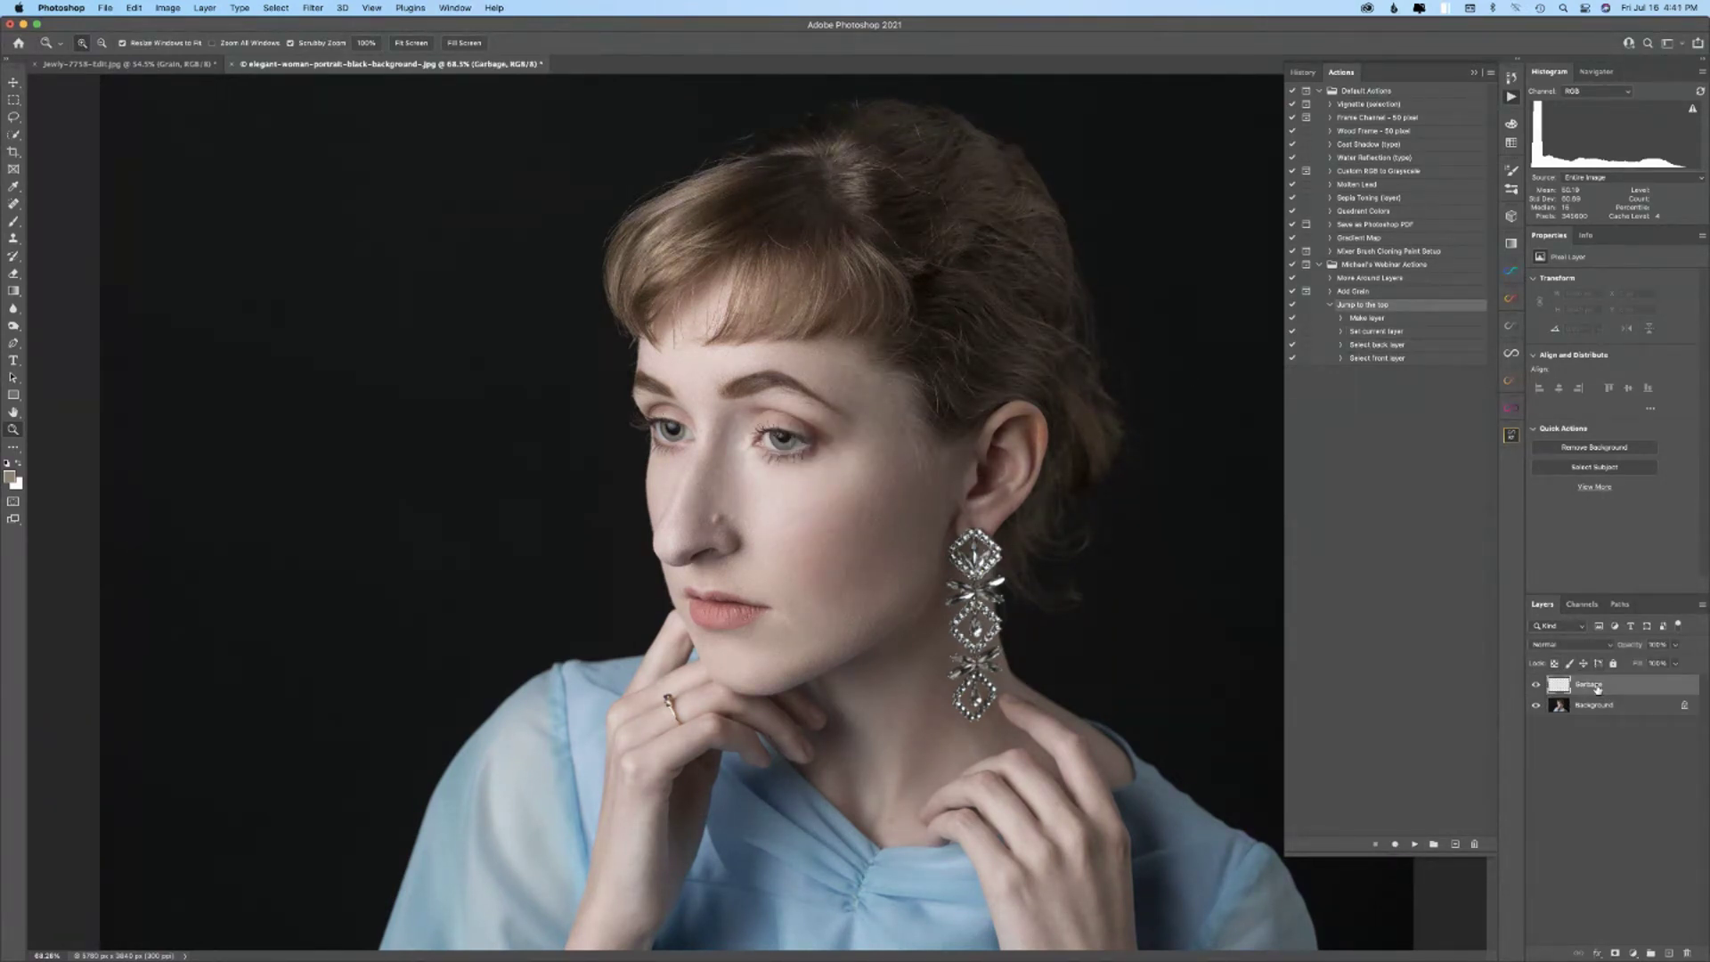
pyautogui.moveTo(1598, 690); pyautogui.dragTo(1685, 950)
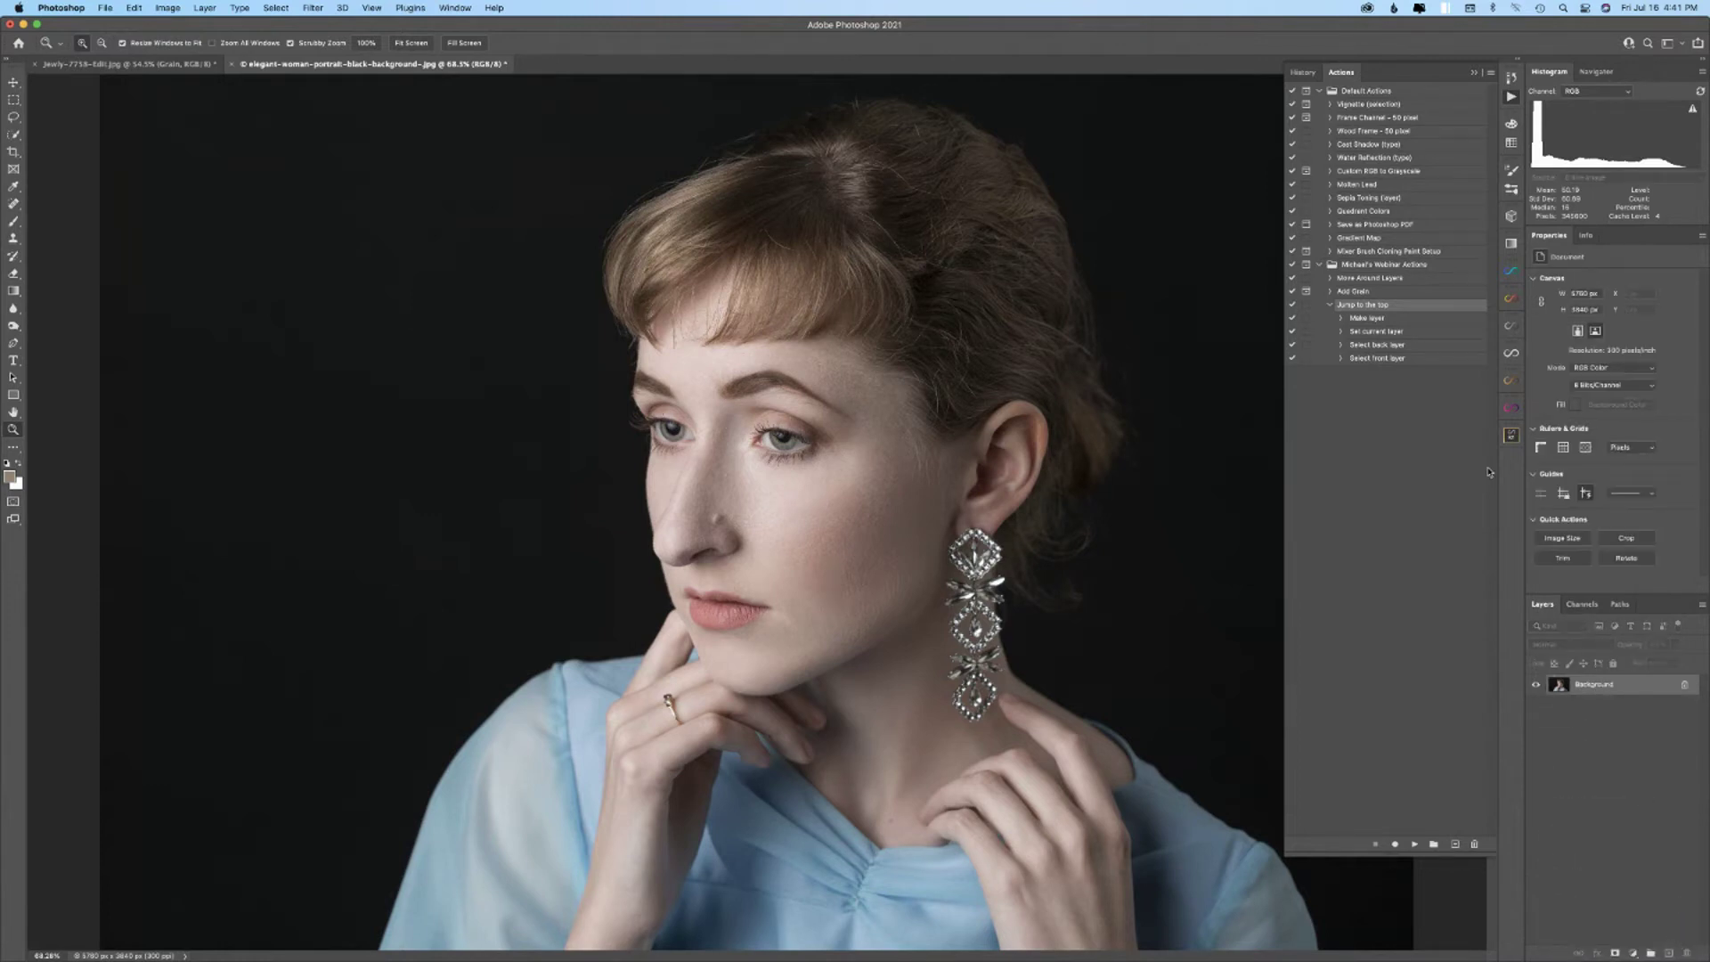
# - Try to re-record Select front layer, then re-record Make layer and Set current layer with the name "Garbage", and run Select back layer
pyautogui.doubleClick(1368, 357)
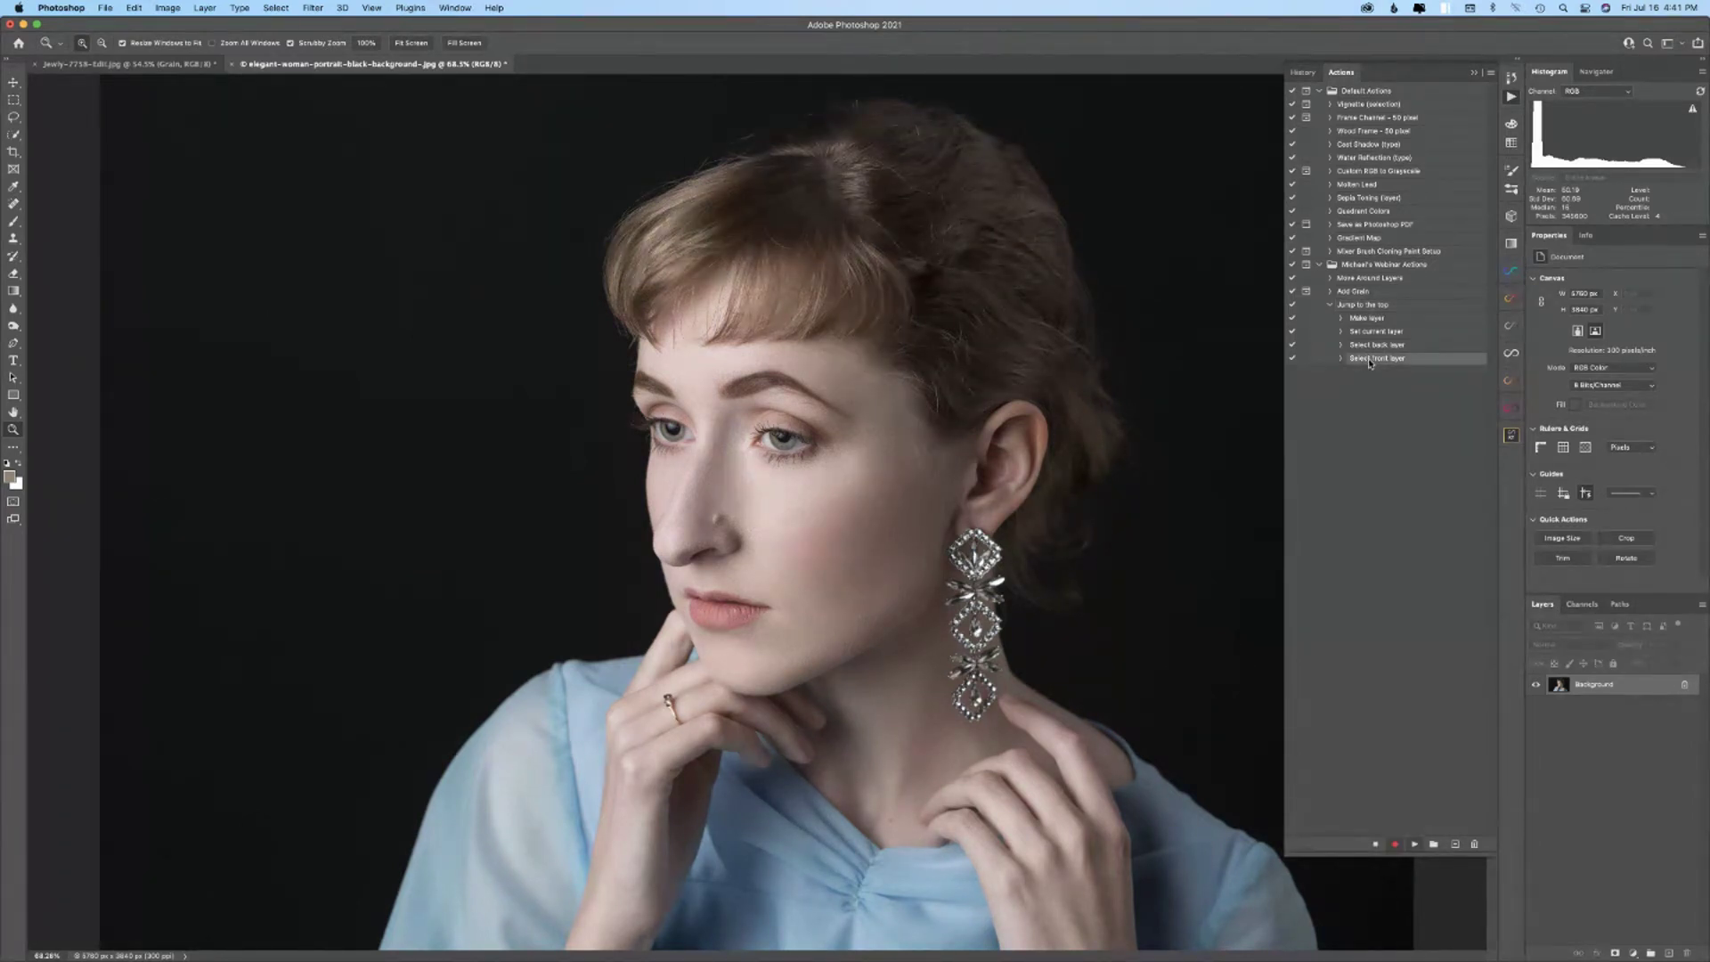
pyautogui.click(815, 330)
pyautogui.doubleClick(1369, 319)
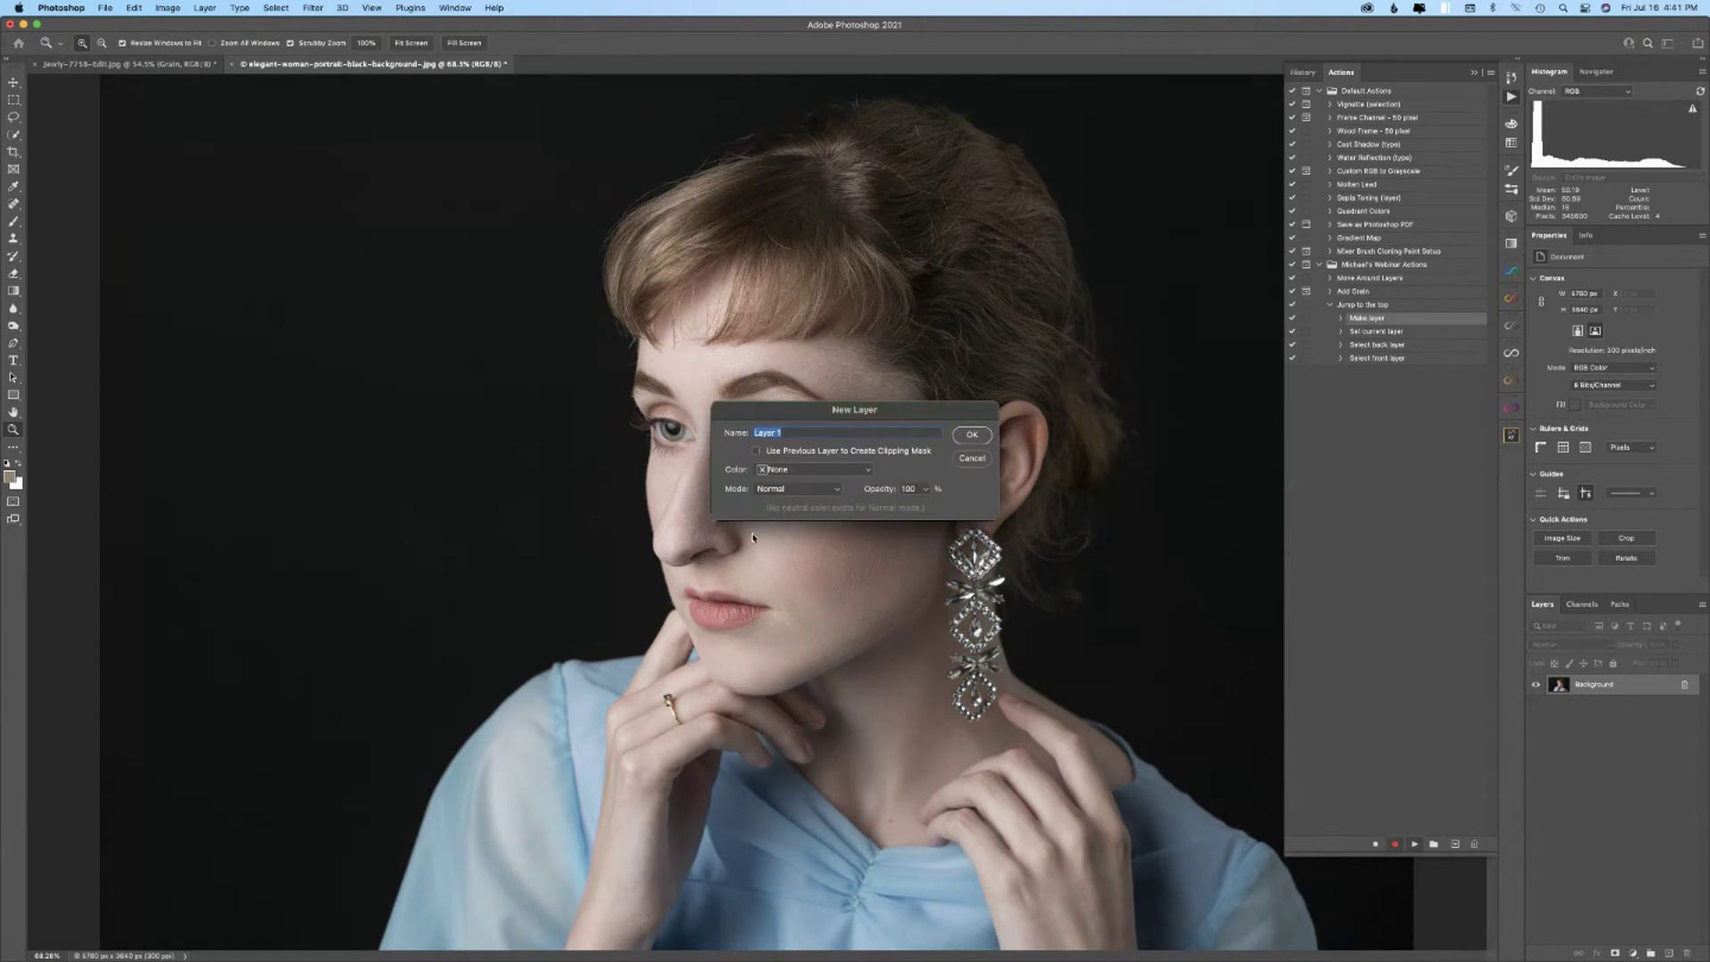
pyautogui.click(975, 434)
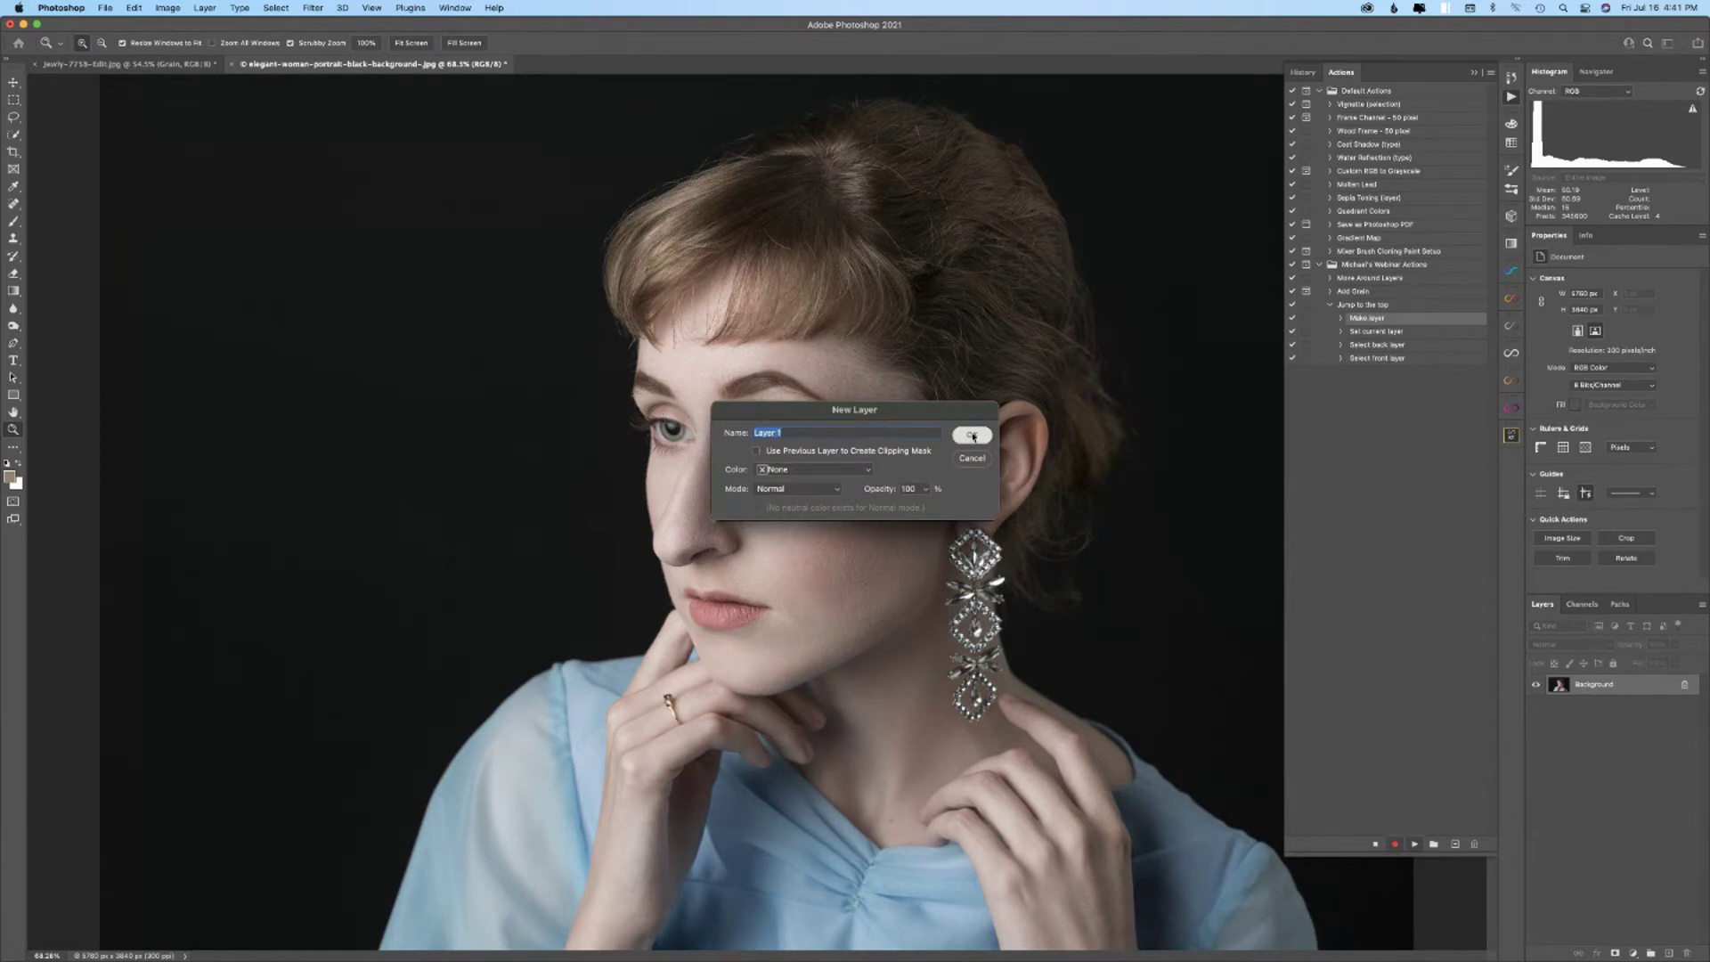
pyautogui.doubleClick(1366, 334)
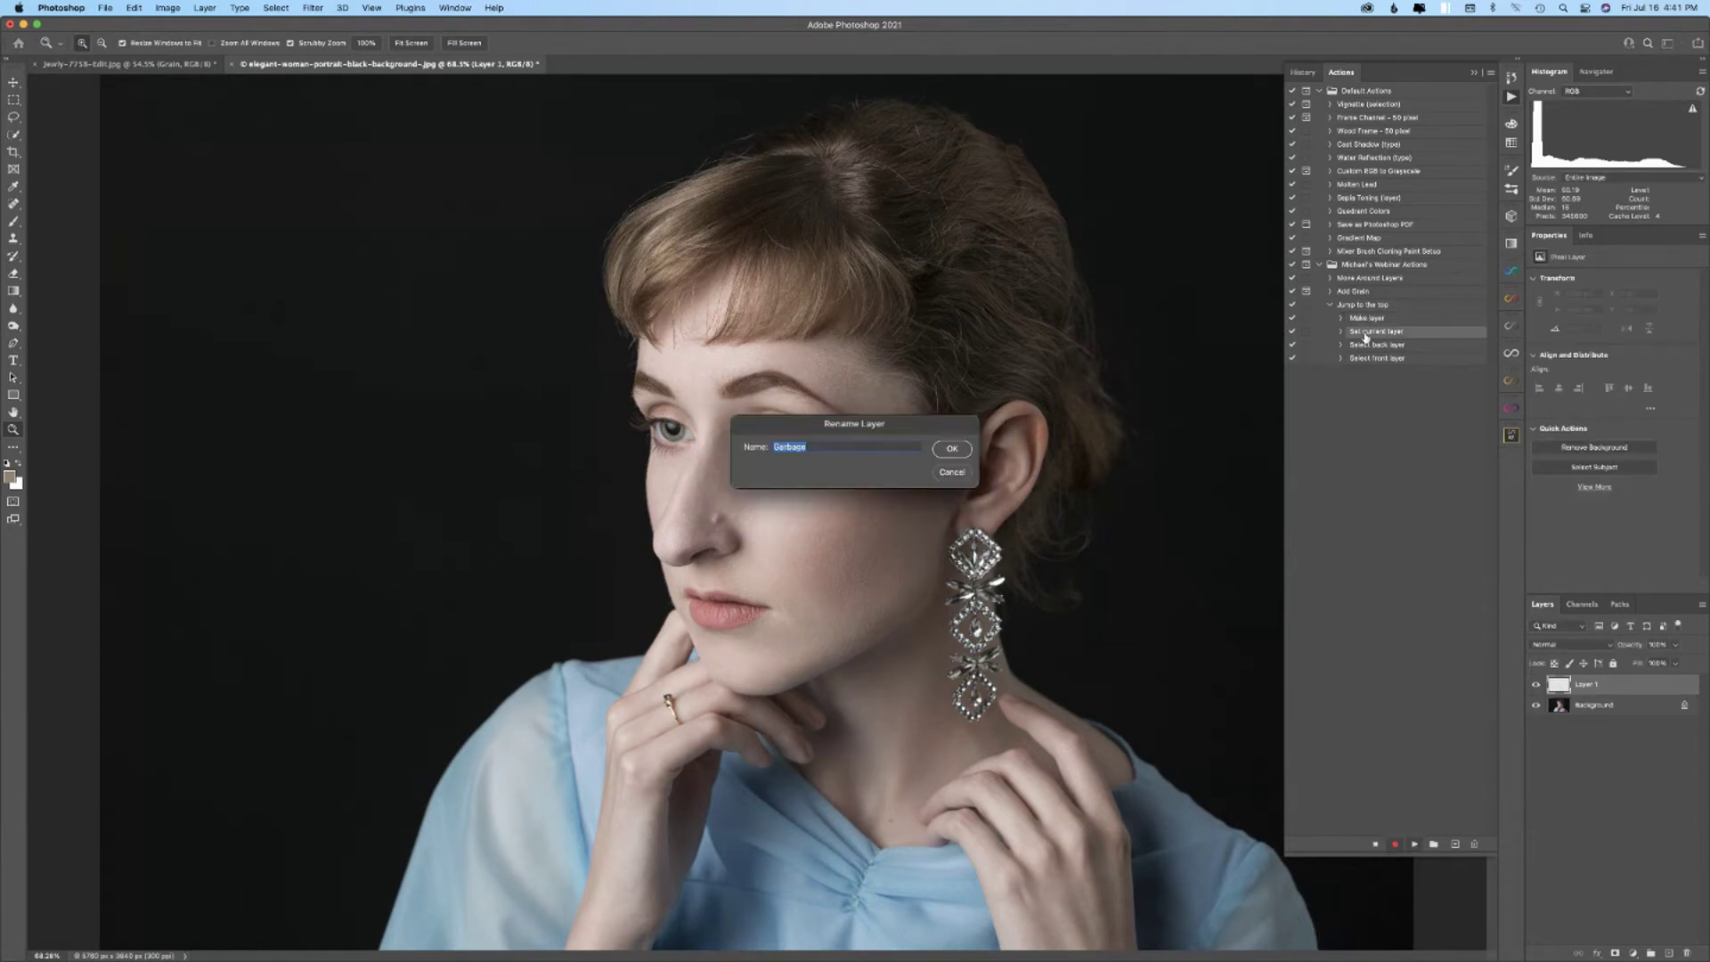
pyautogui.click(952, 448)
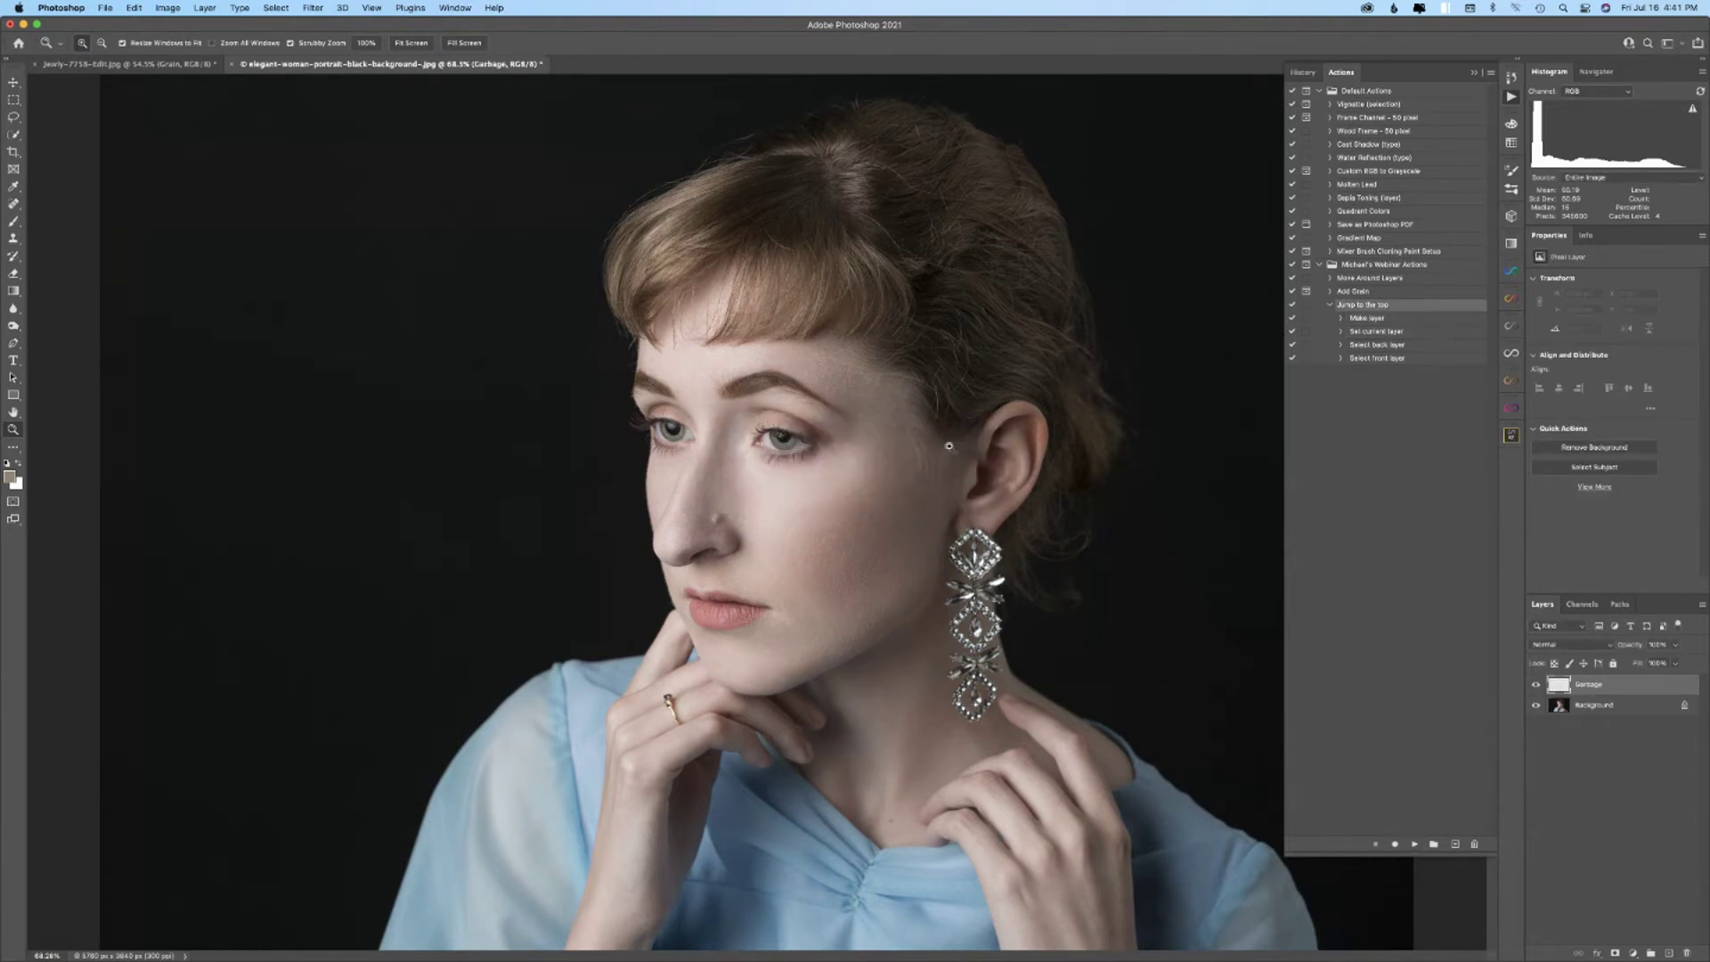
pyautogui.click(1379, 345)
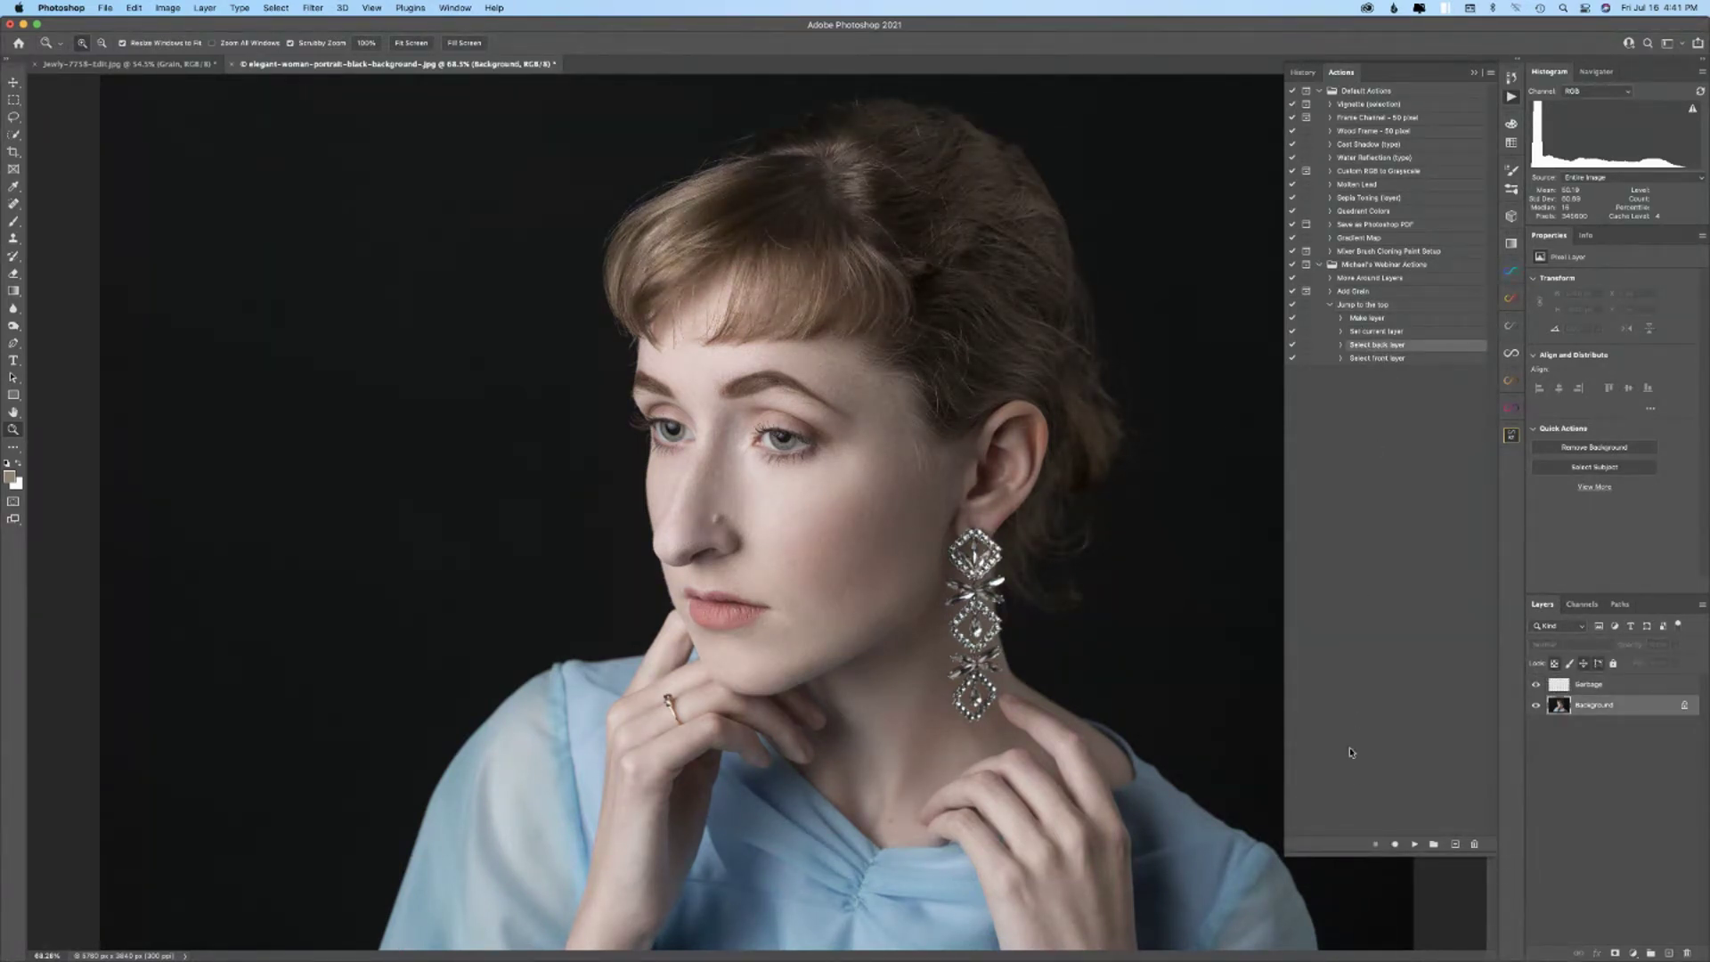
# - Record selecting the Garbage layer and deleting it into "Jump to the top", following the Select back layer command
pyautogui.click(1395, 846)
pyautogui.click(1589, 683)
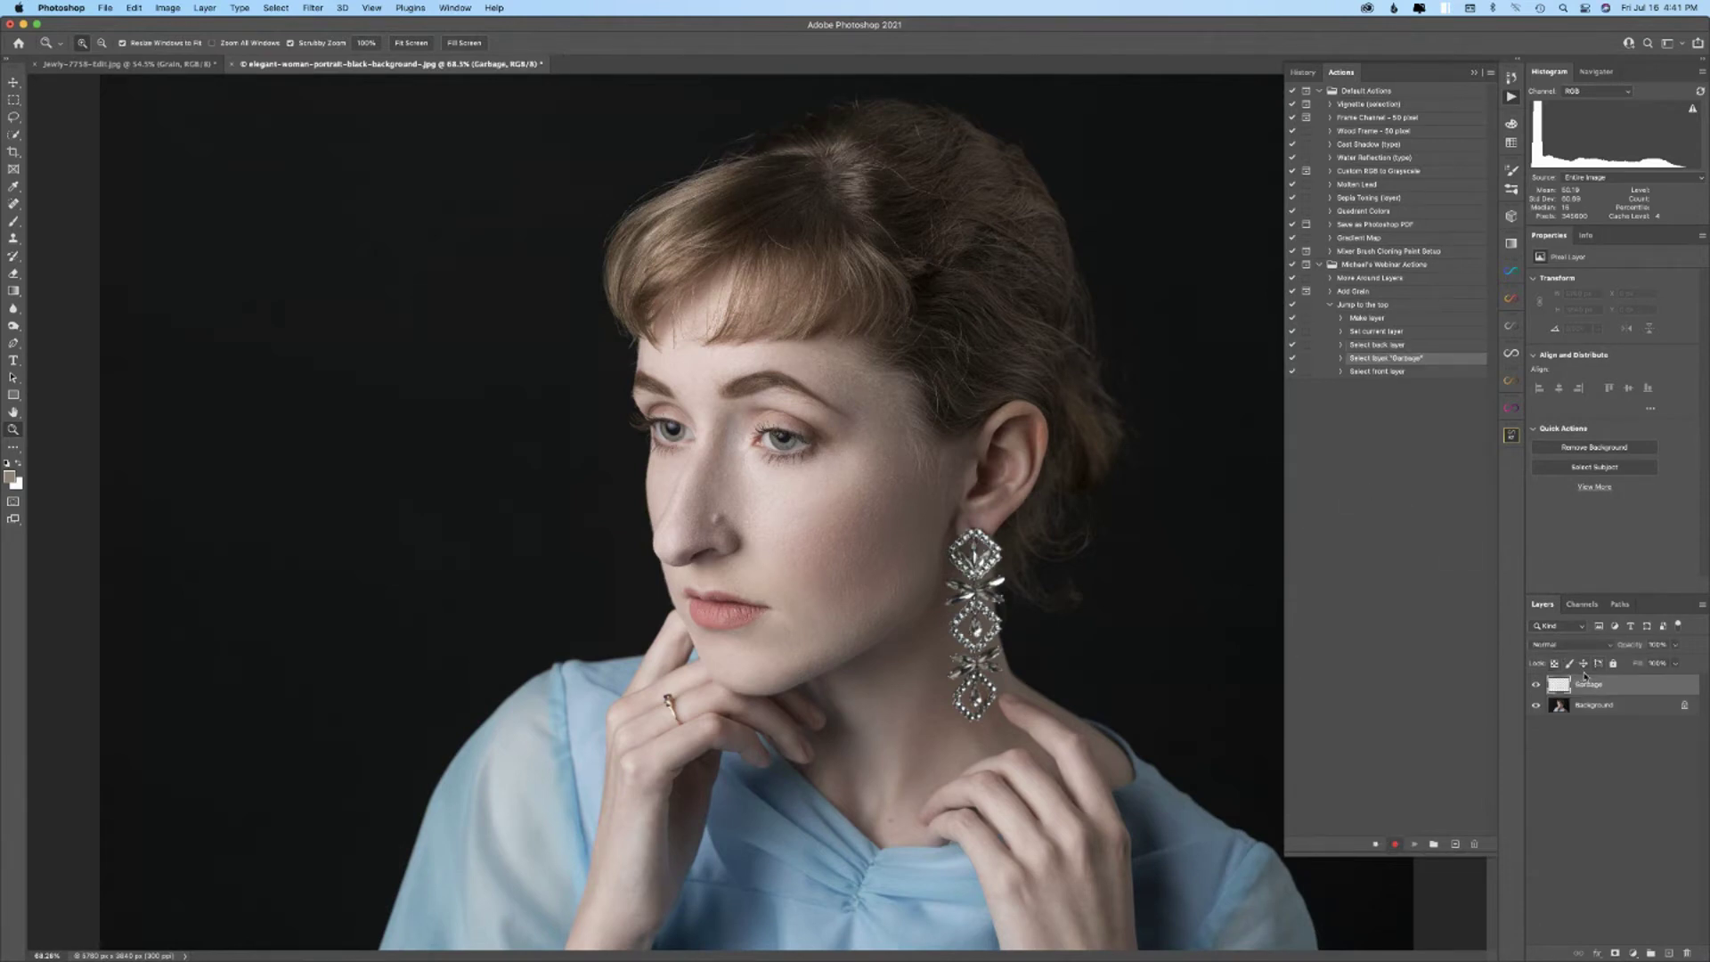
pyautogui.moveTo(1621, 686); pyautogui.dragTo(1687, 954)
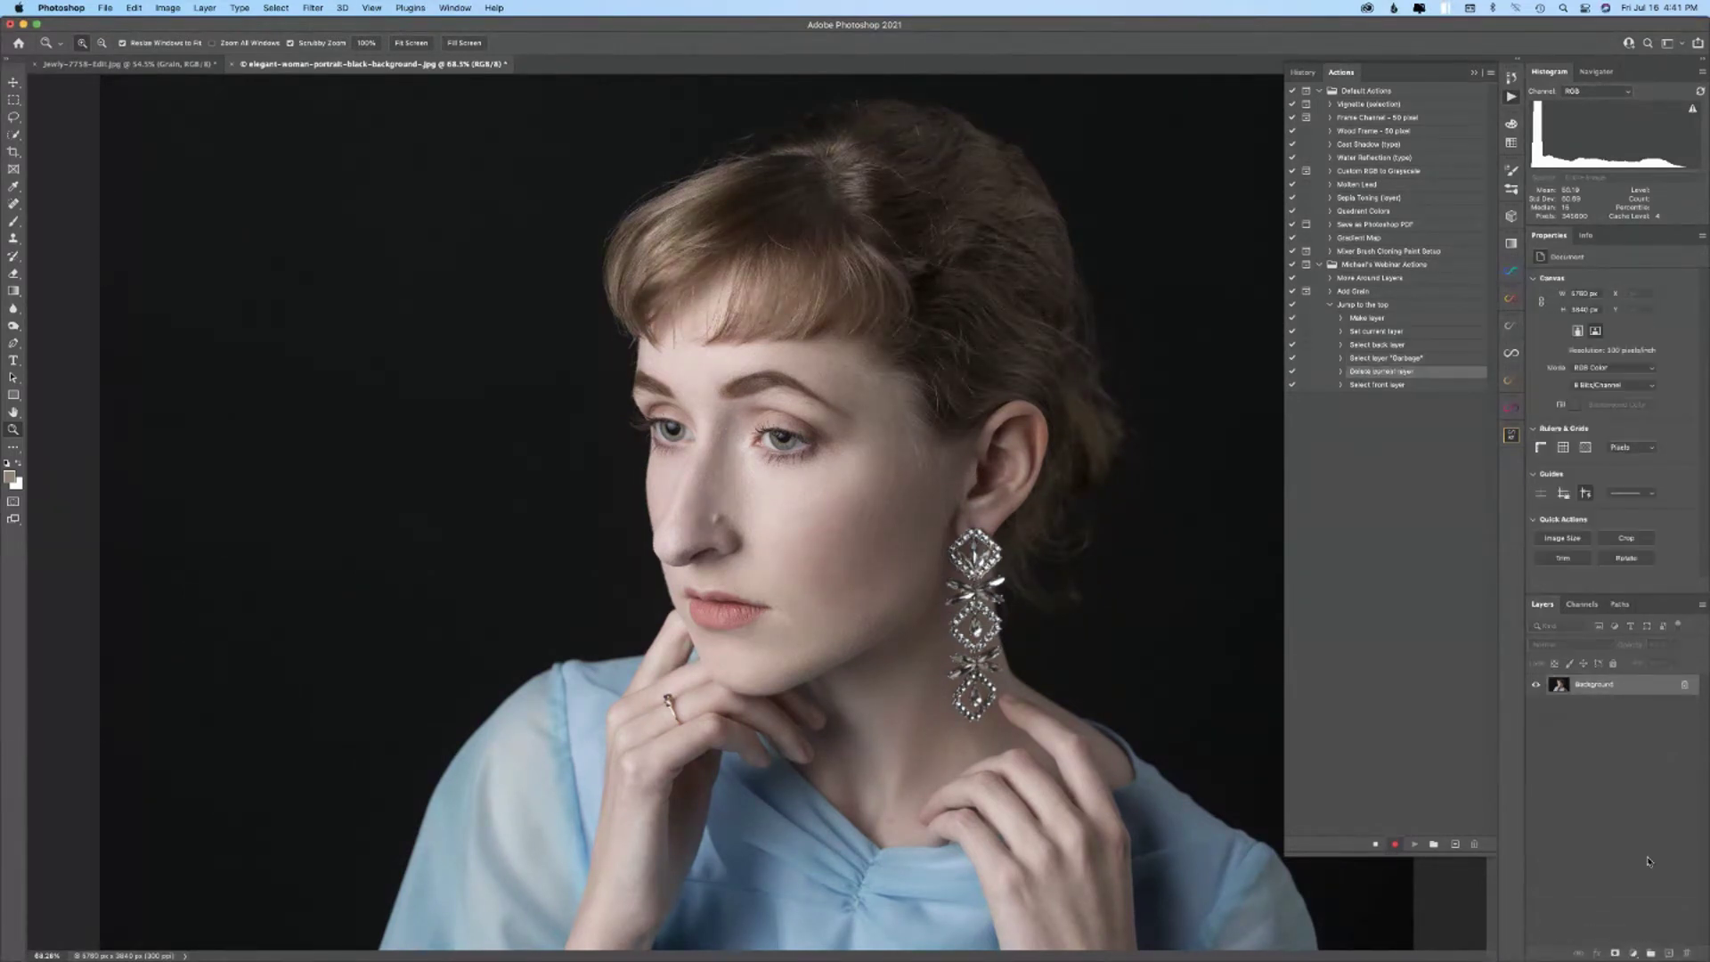
pyautogui.click(1375, 843)
# - Test the whole "Jump to the top" action by playing it, and stop it at the Select front layer command
pyautogui.click(1374, 385)
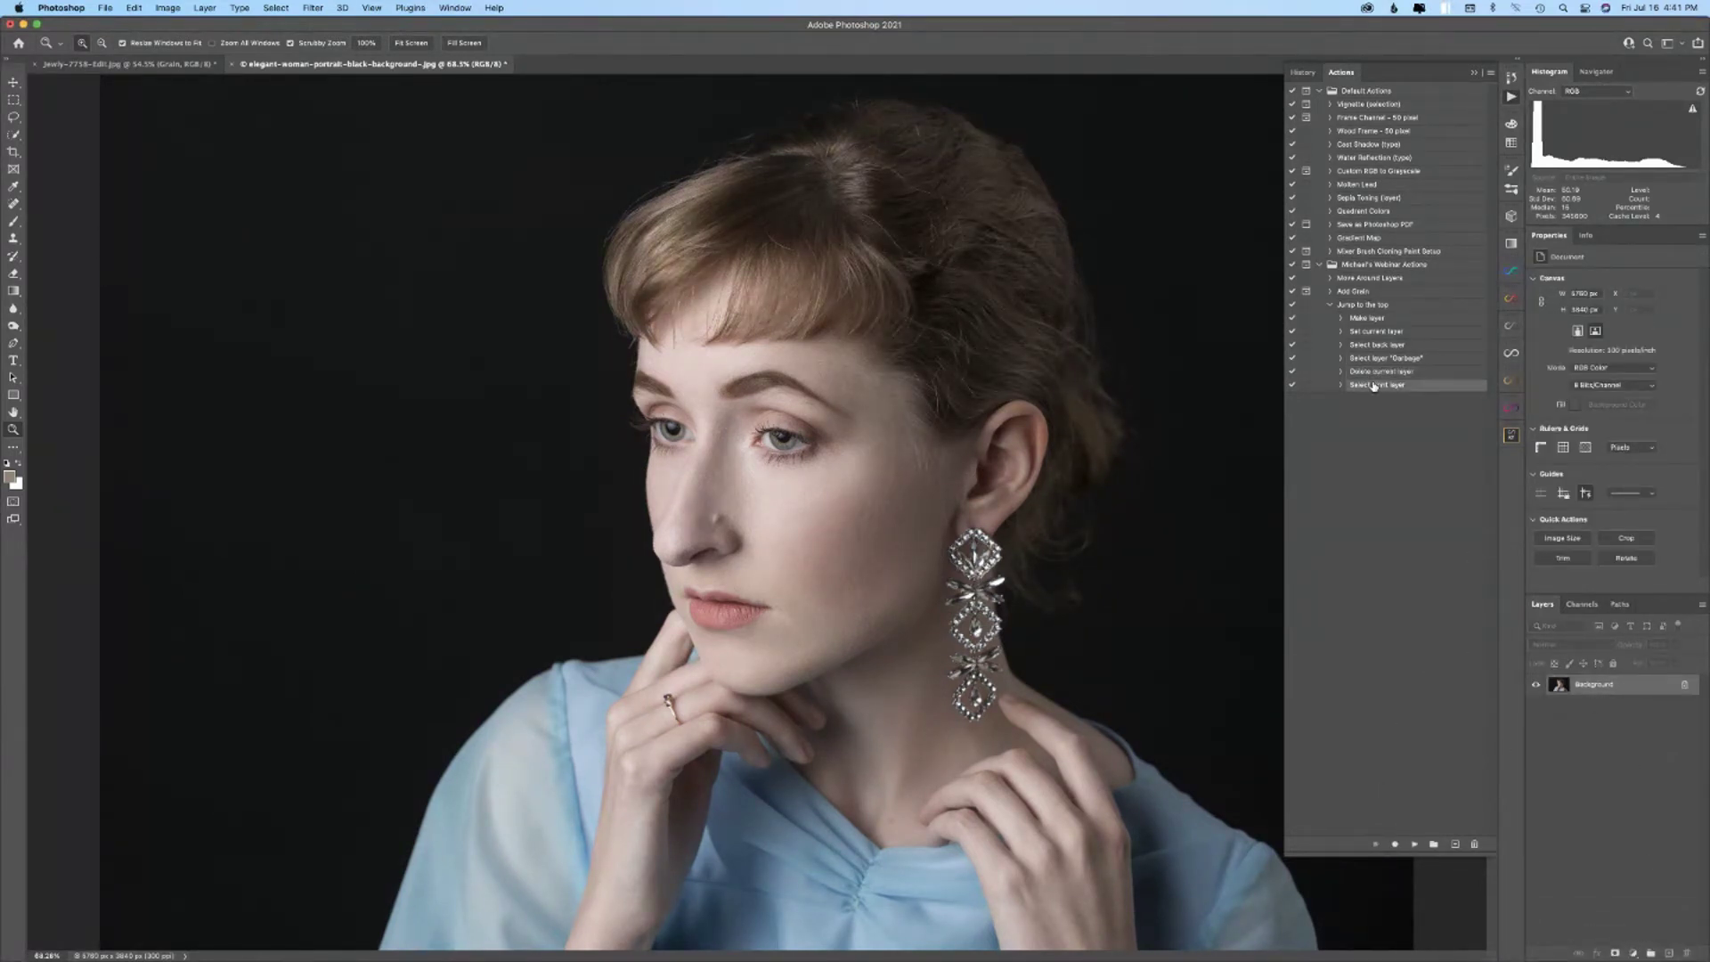
pyautogui.click(1362, 304)
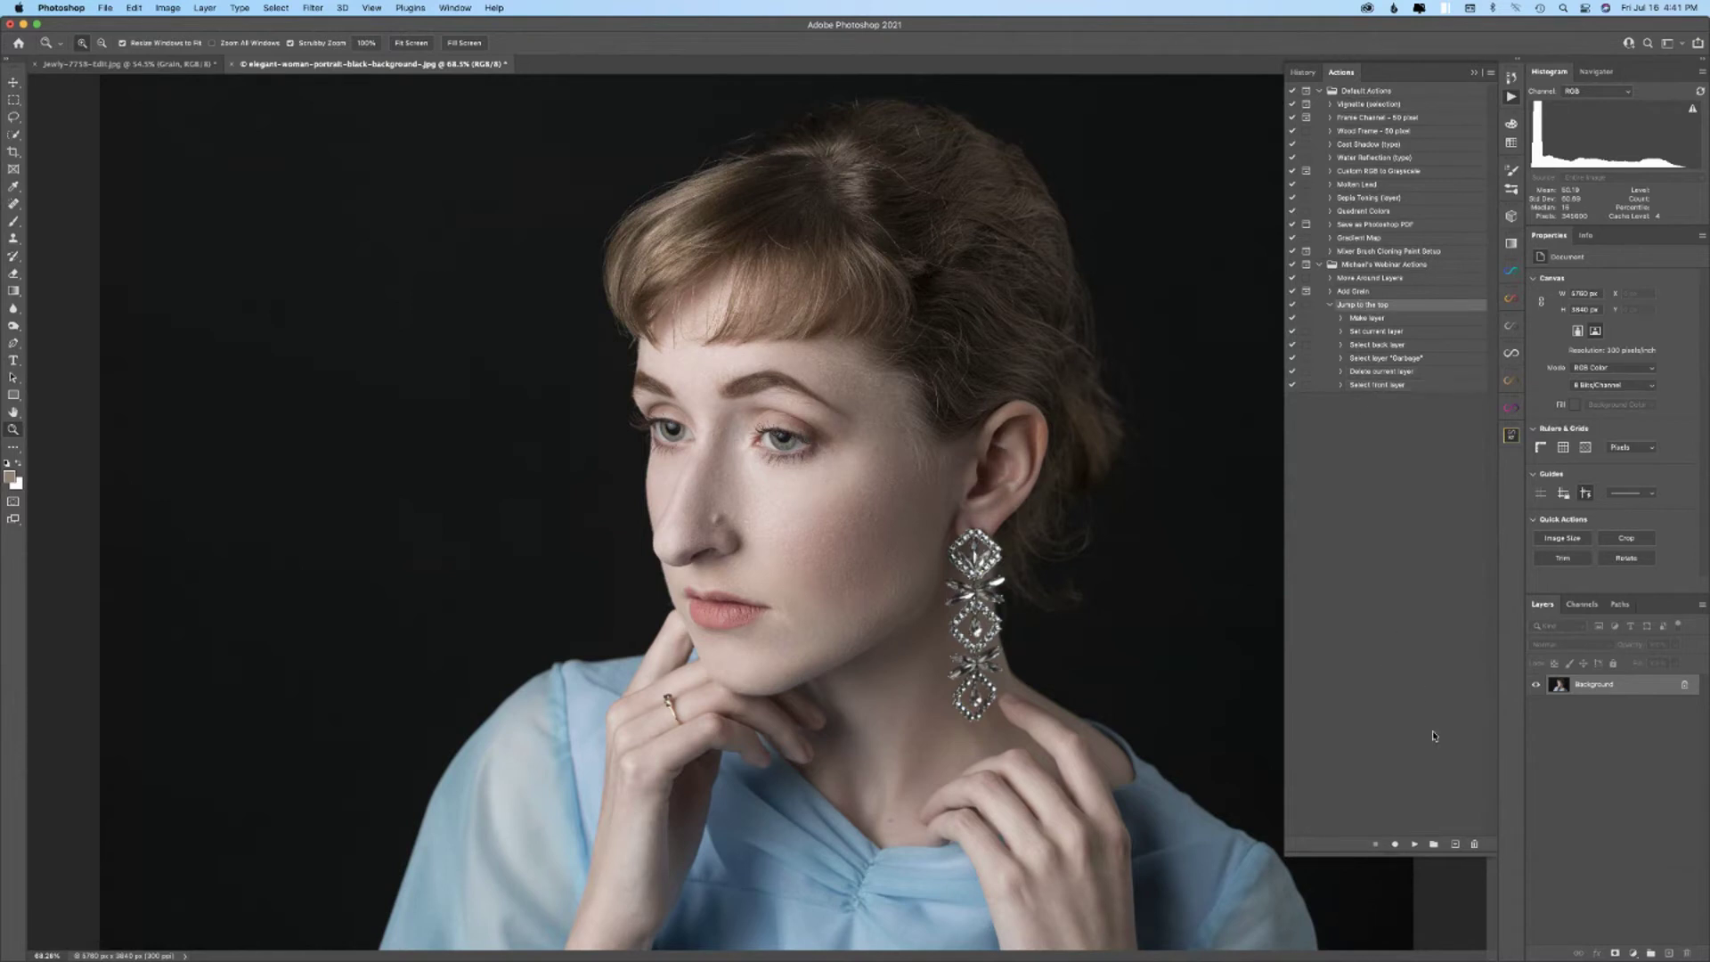
pyautogui.click(1414, 844)
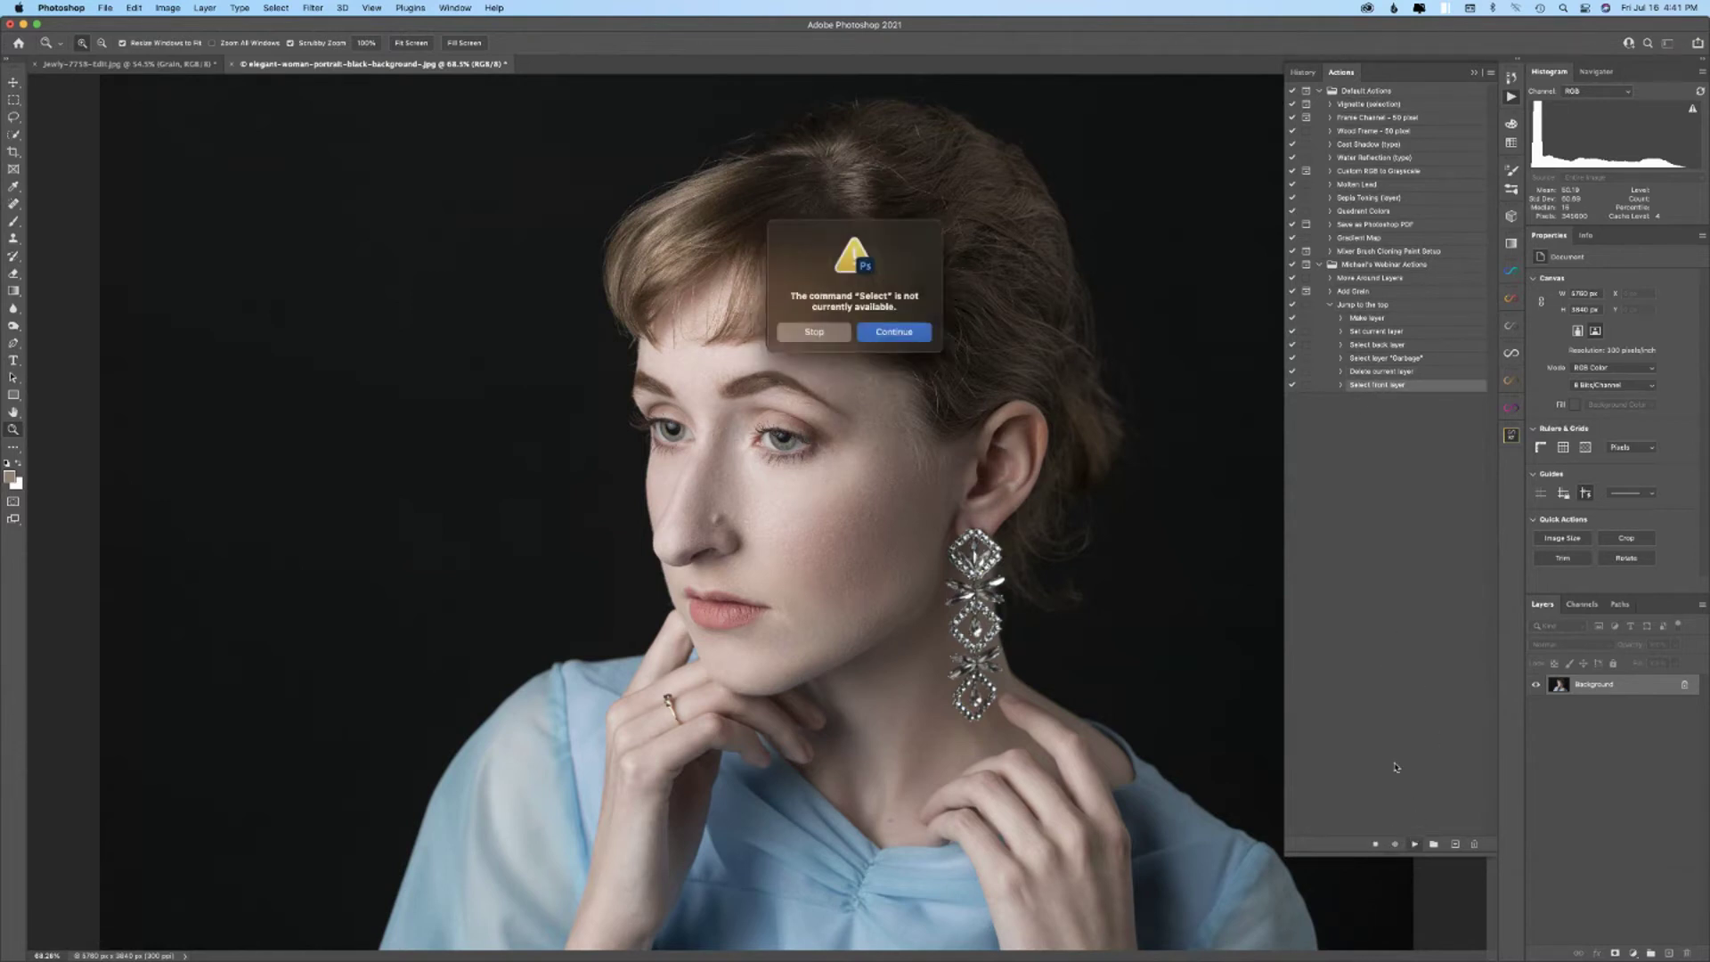
pyautogui.click(822, 329)
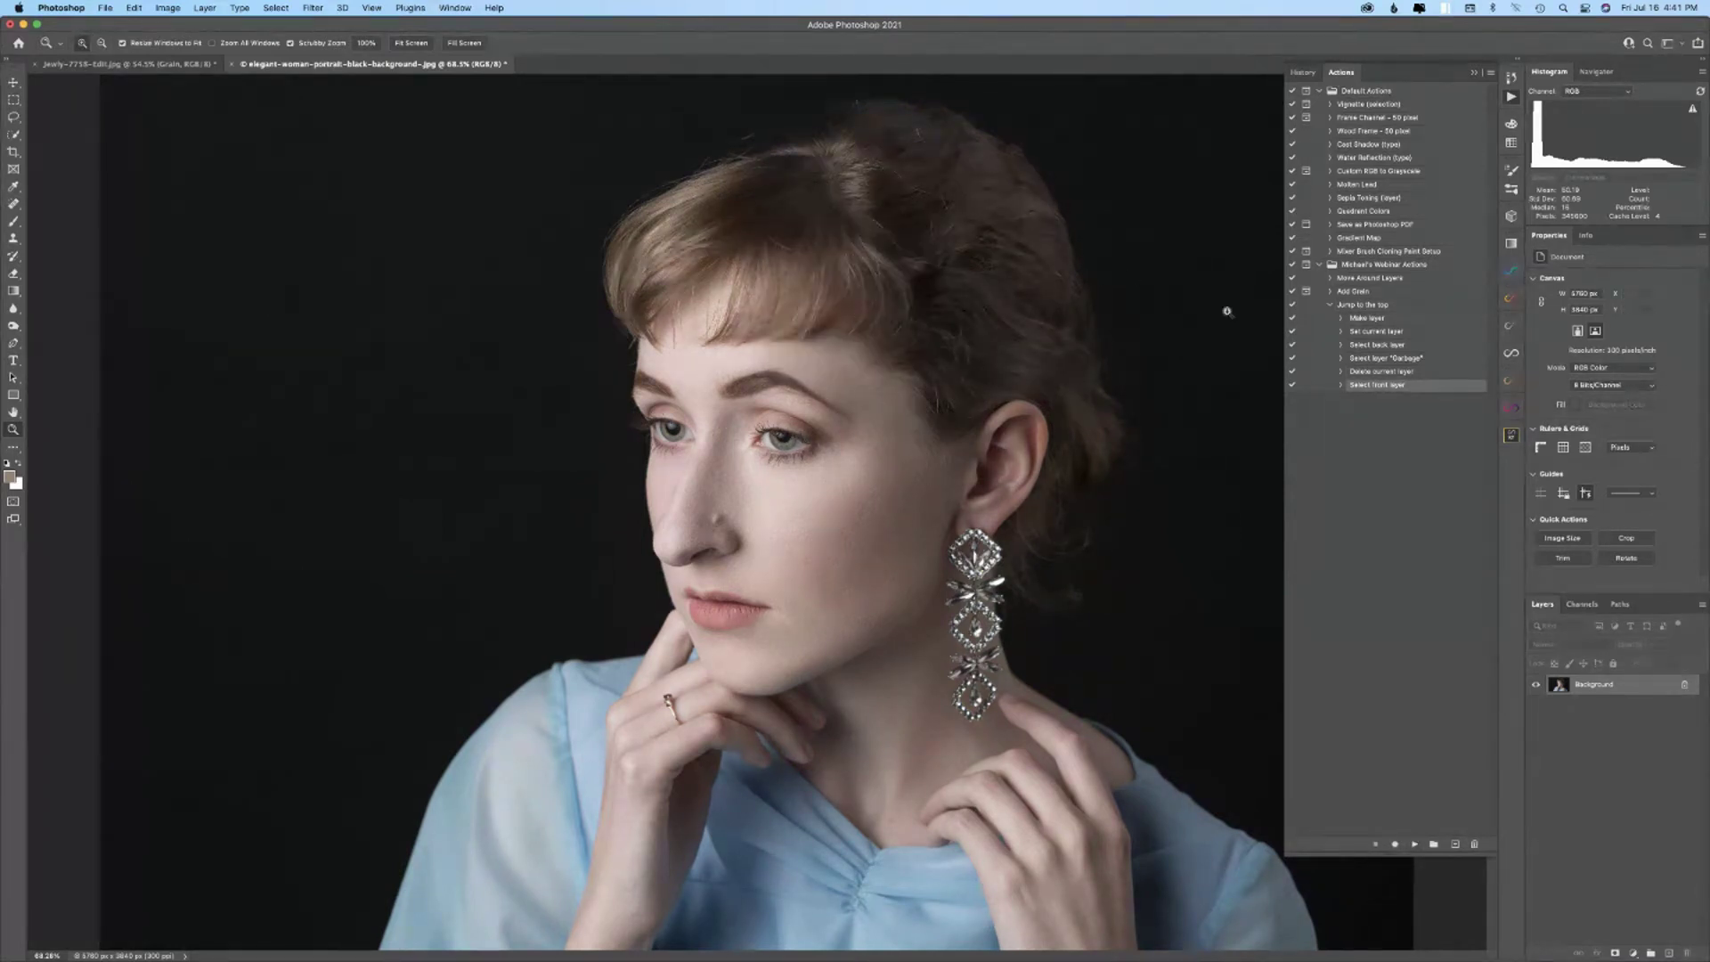
# - Run the commands of "Jump to the top" one at a time, from Make layer through Select front layer, keeping the name "Garbage"
pyautogui.click(1365, 318)
pyautogui.doubleClick(1365, 318)
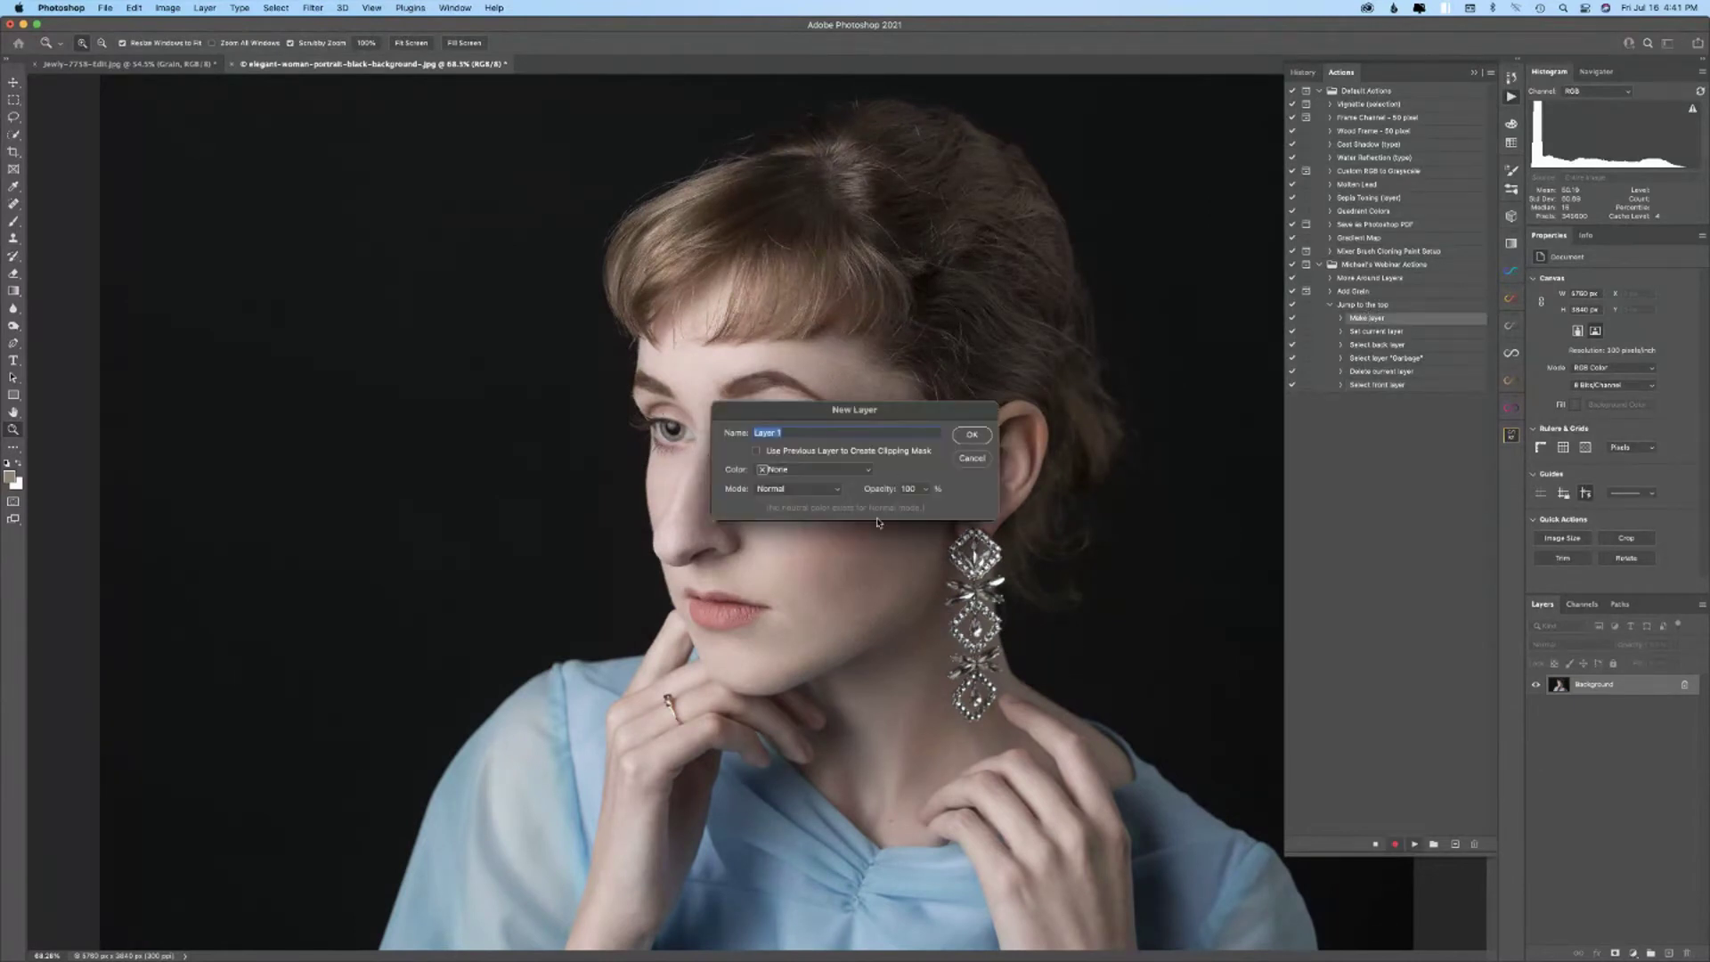
pyautogui.click(958, 435)
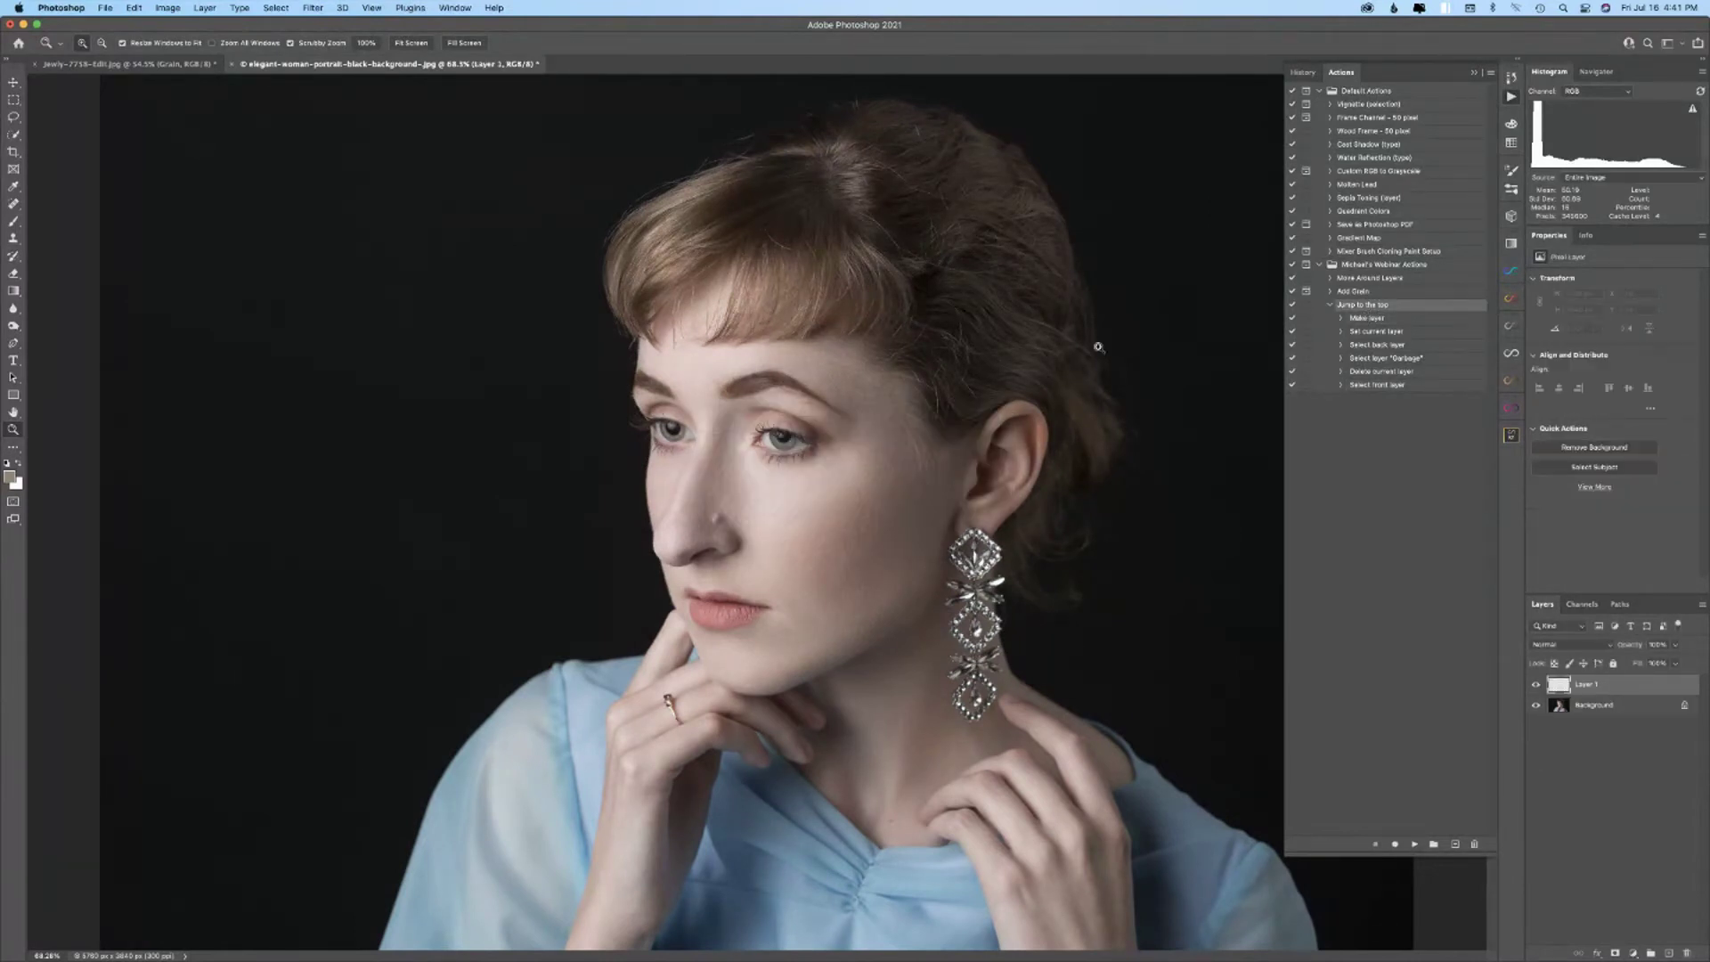
pyautogui.doubleClick(1377, 331)
pyautogui.click(946, 448)
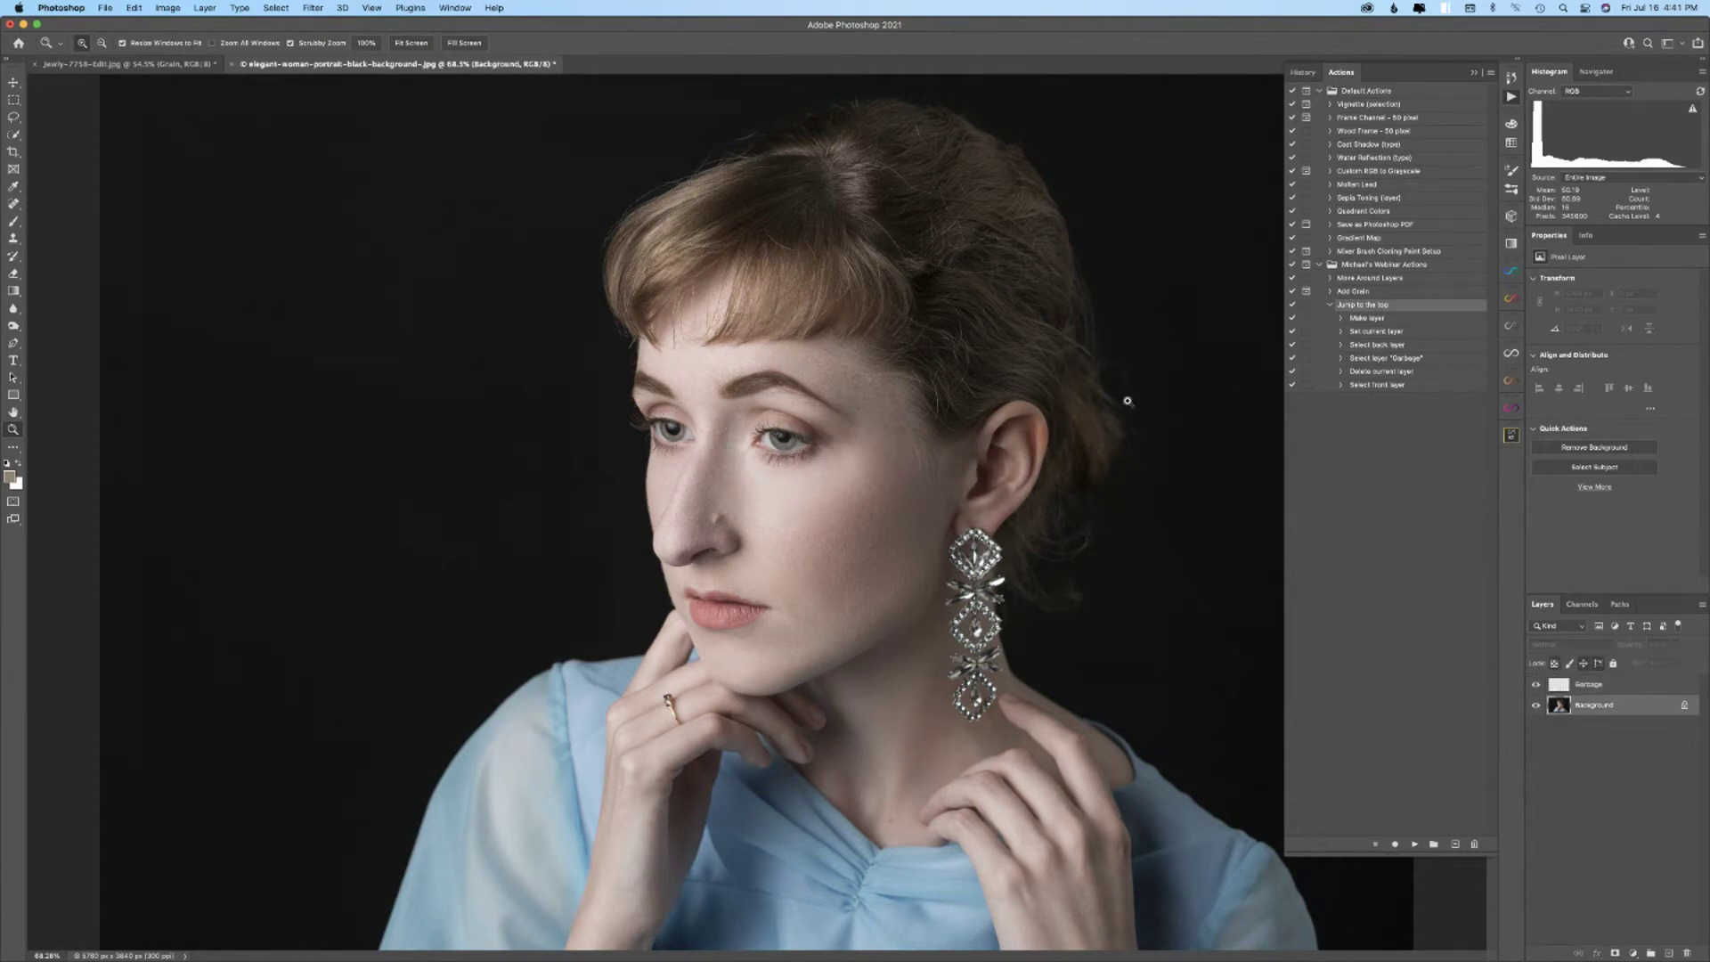
pyautogui.click(1376, 346)
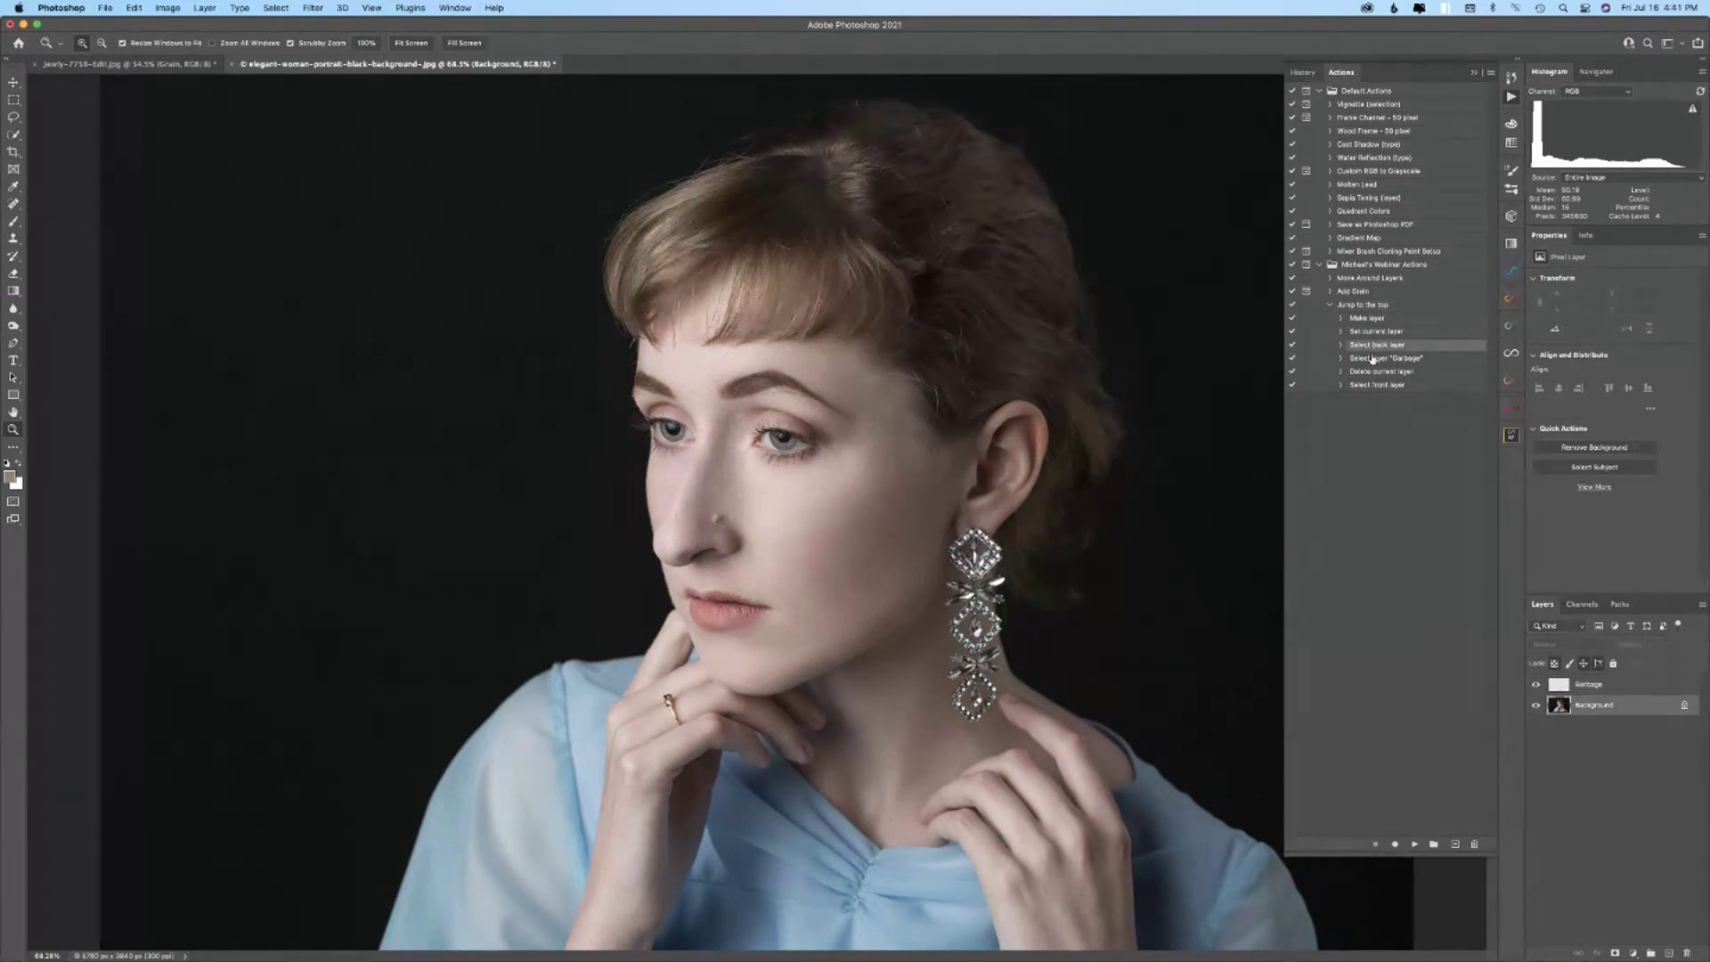
pyautogui.keyDown('super'); pyautogui.doubleClick(1373, 359); pyautogui.keyUp('super')
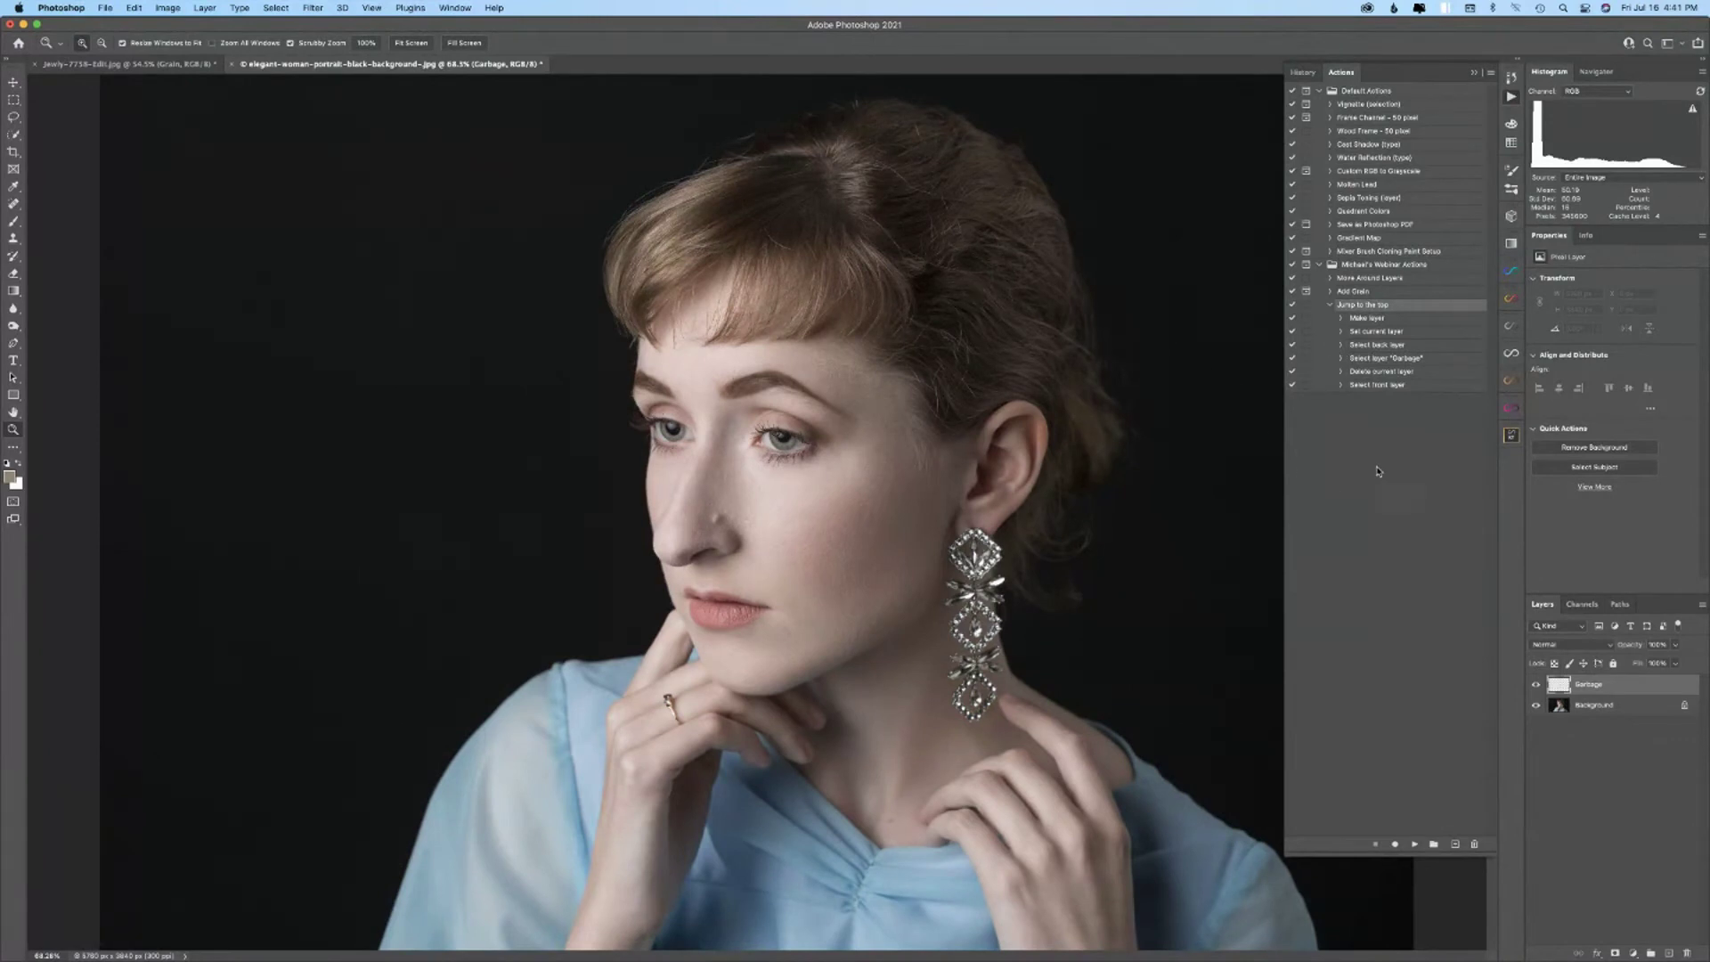
pyautogui.keyDown('super'); pyautogui.doubleClick(1387, 373); pyautogui.keyUp('super')
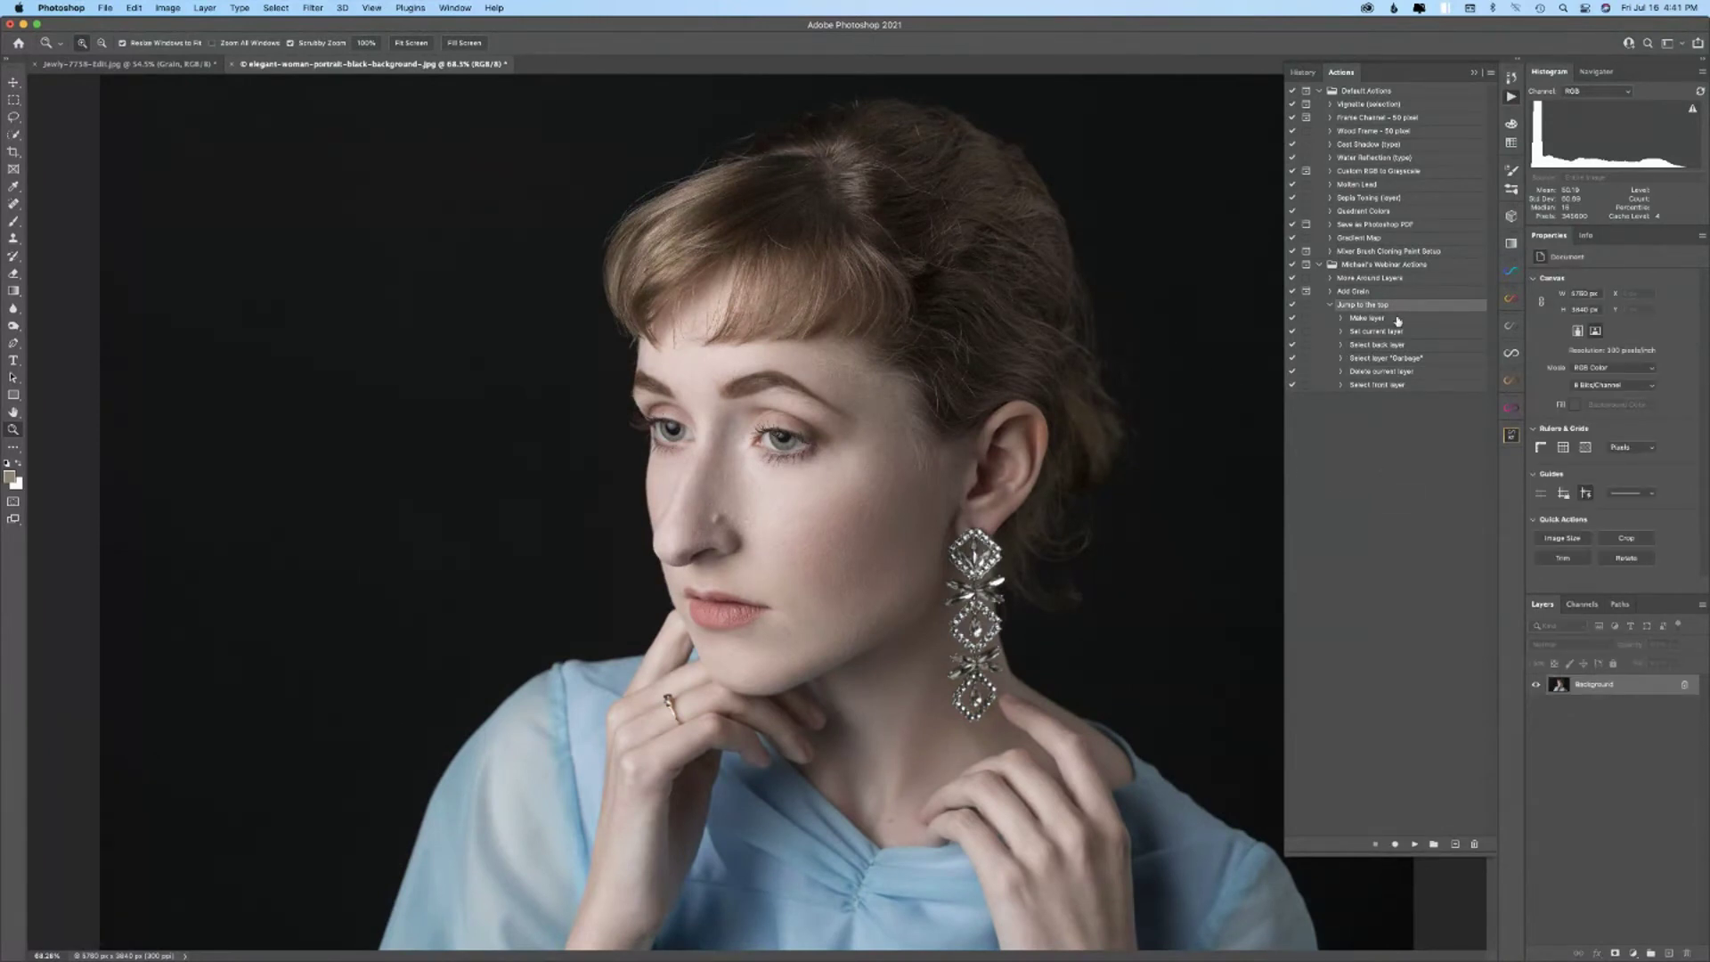
pyautogui.keyDown('super'); pyautogui.doubleClick(1388, 387); pyautogui.keyUp('super')
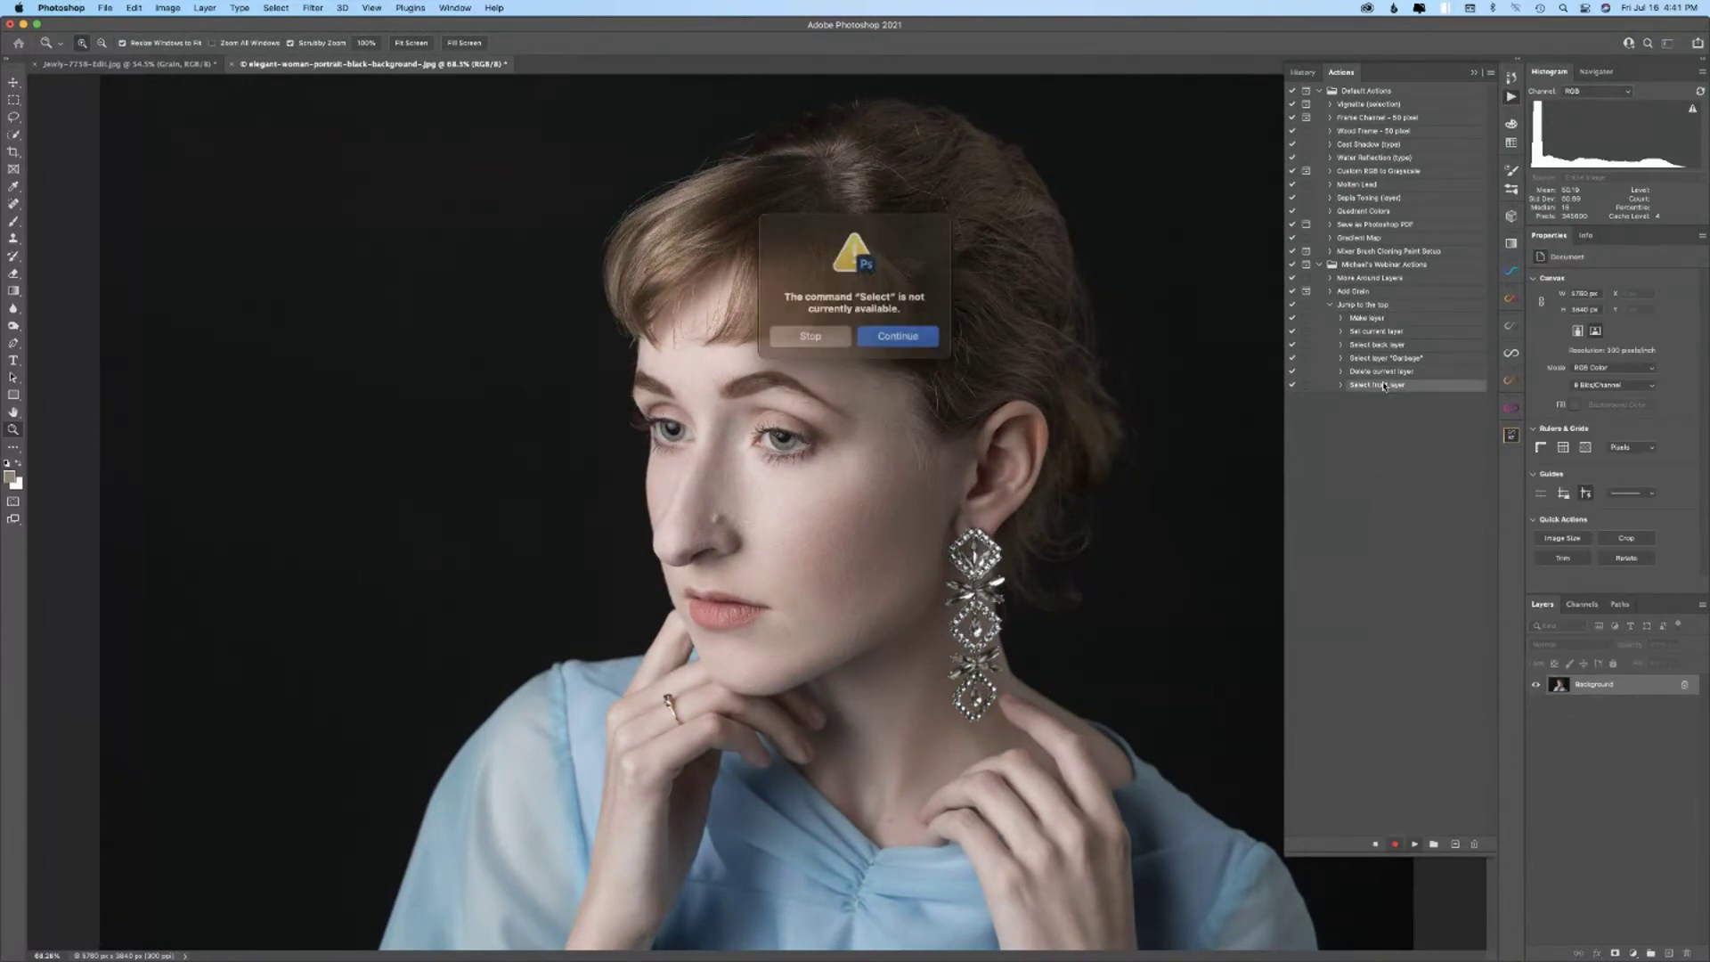
pyautogui.click(886, 342)
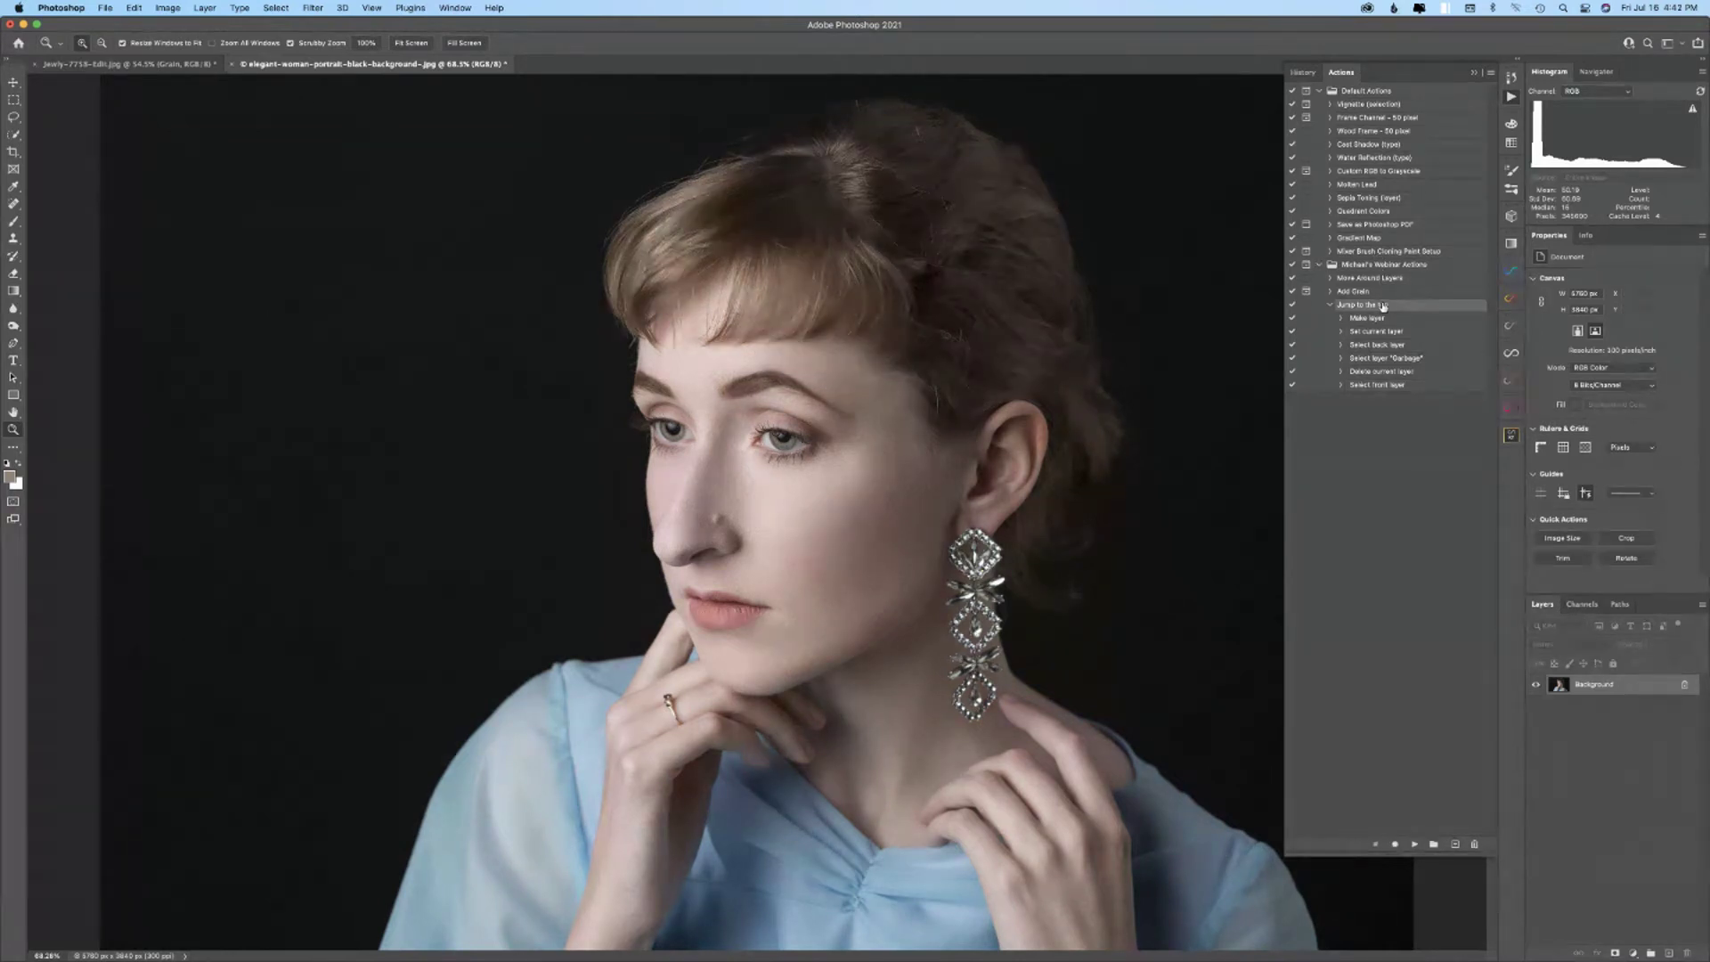
# - Delete the "Jump to the top" action and start recording a new one with the same name in the webinar actions set
pyautogui.moveTo(1383, 305); pyautogui.dragTo(1474, 843)
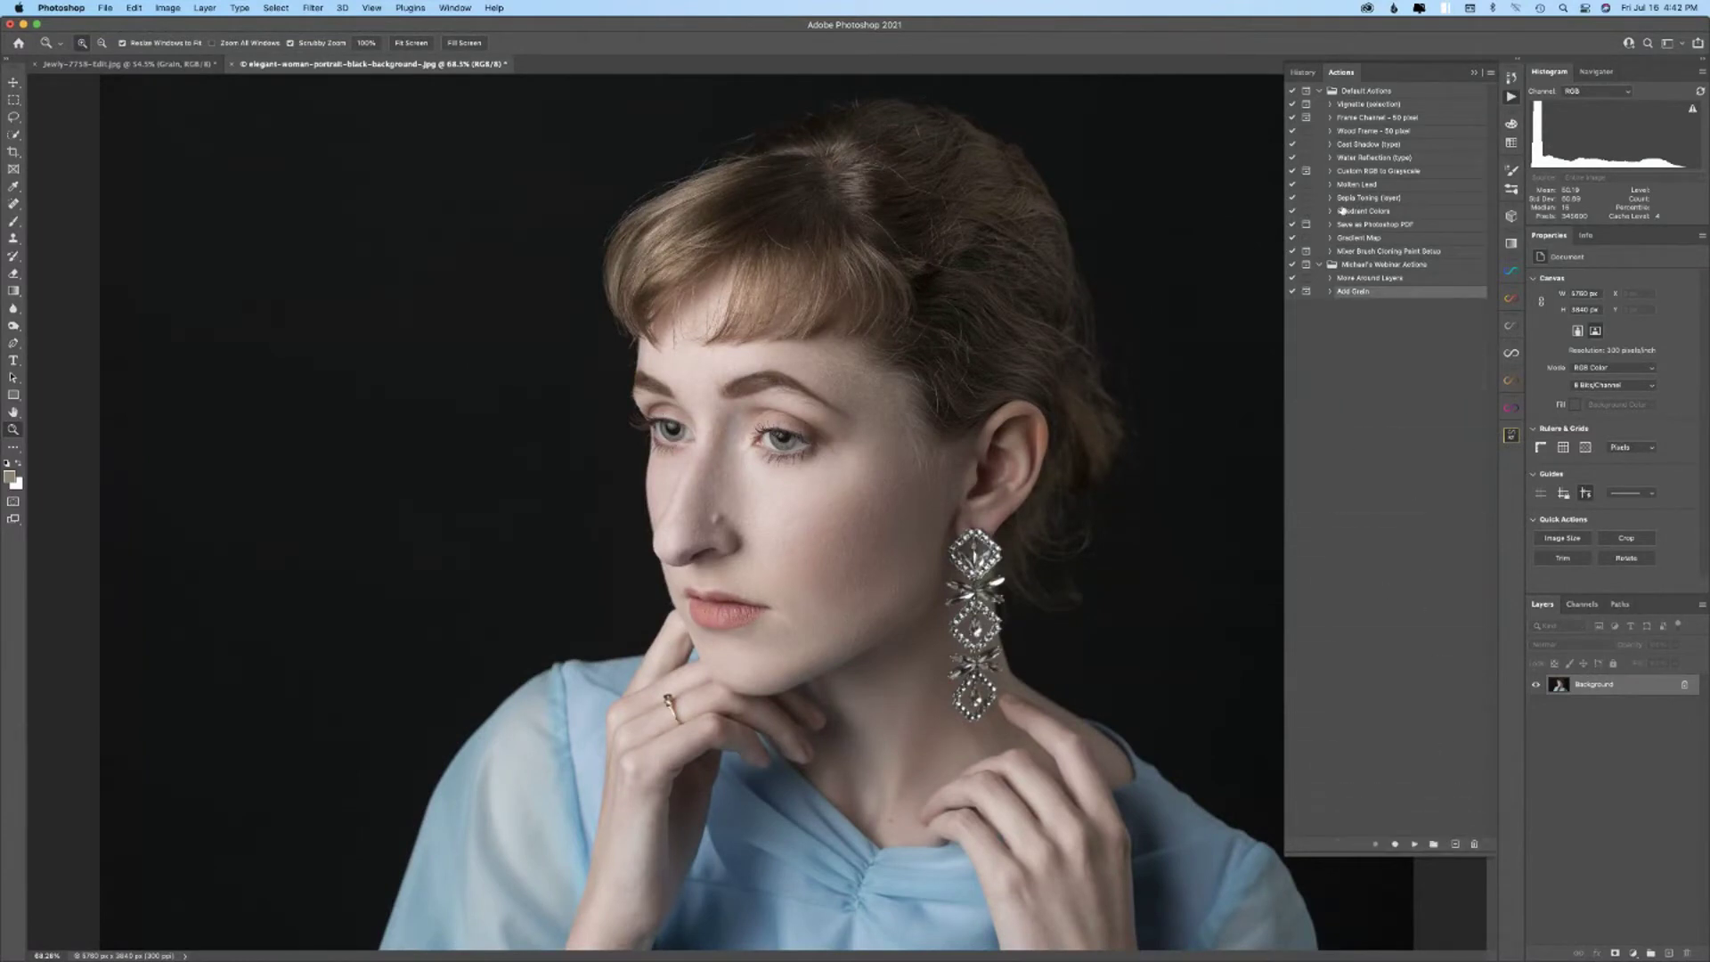
pyautogui.click(1491, 73)
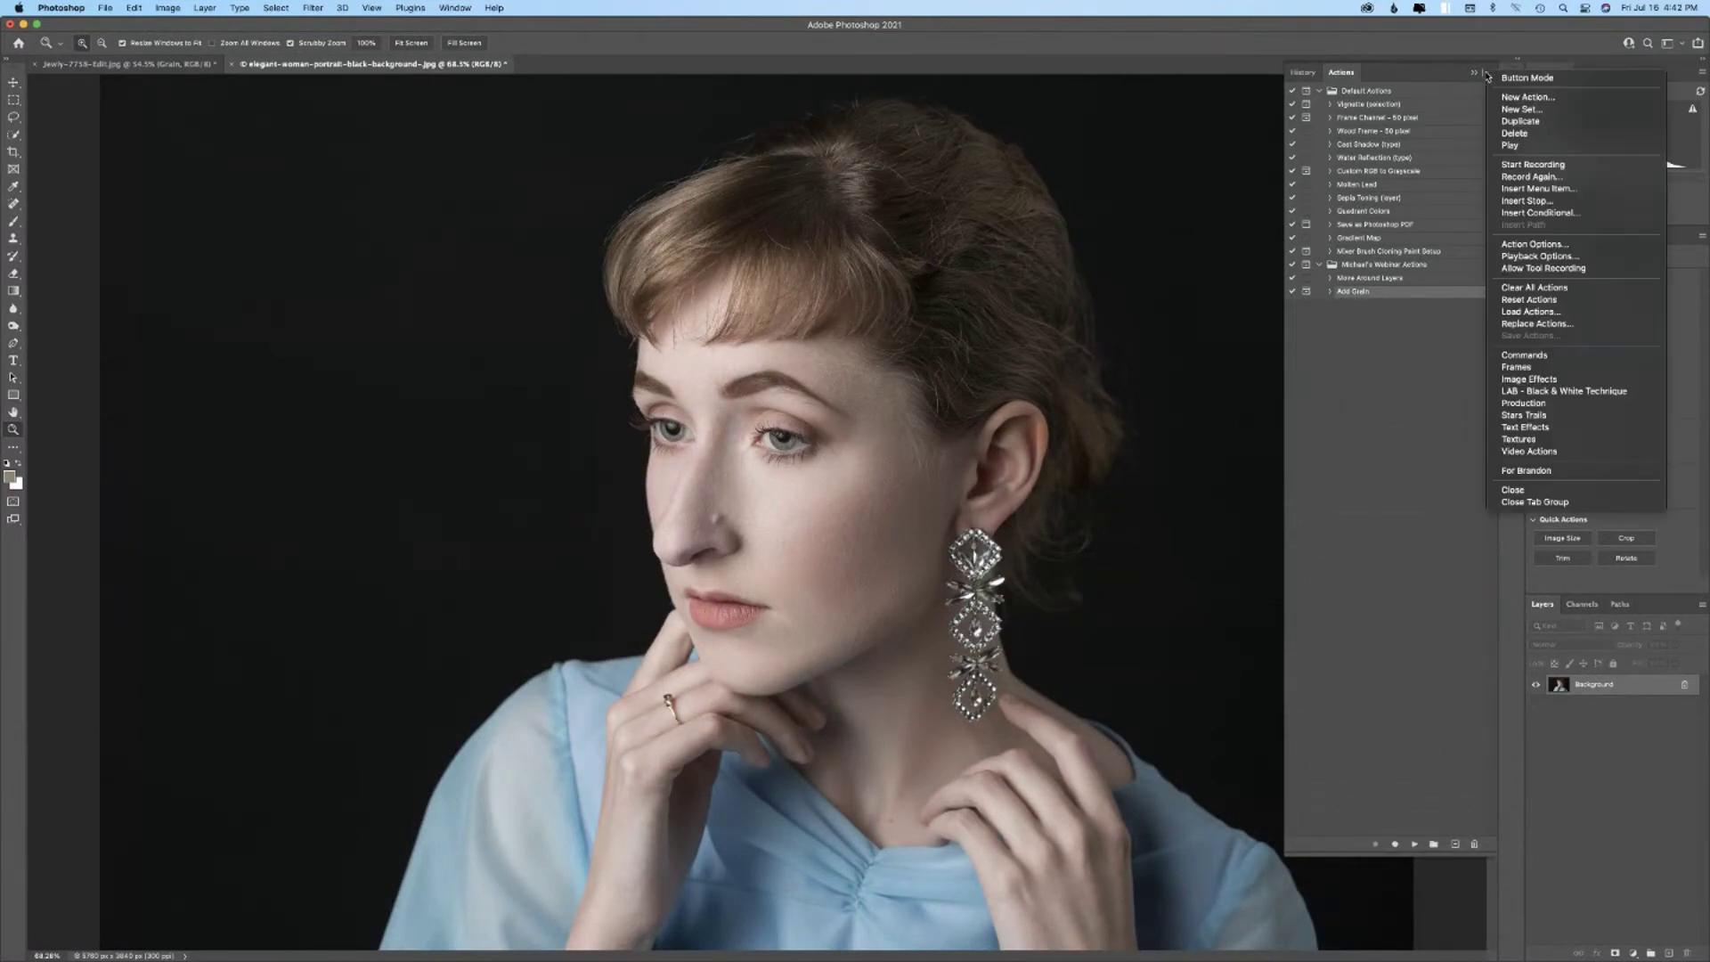
pyautogui.click(1536, 98)
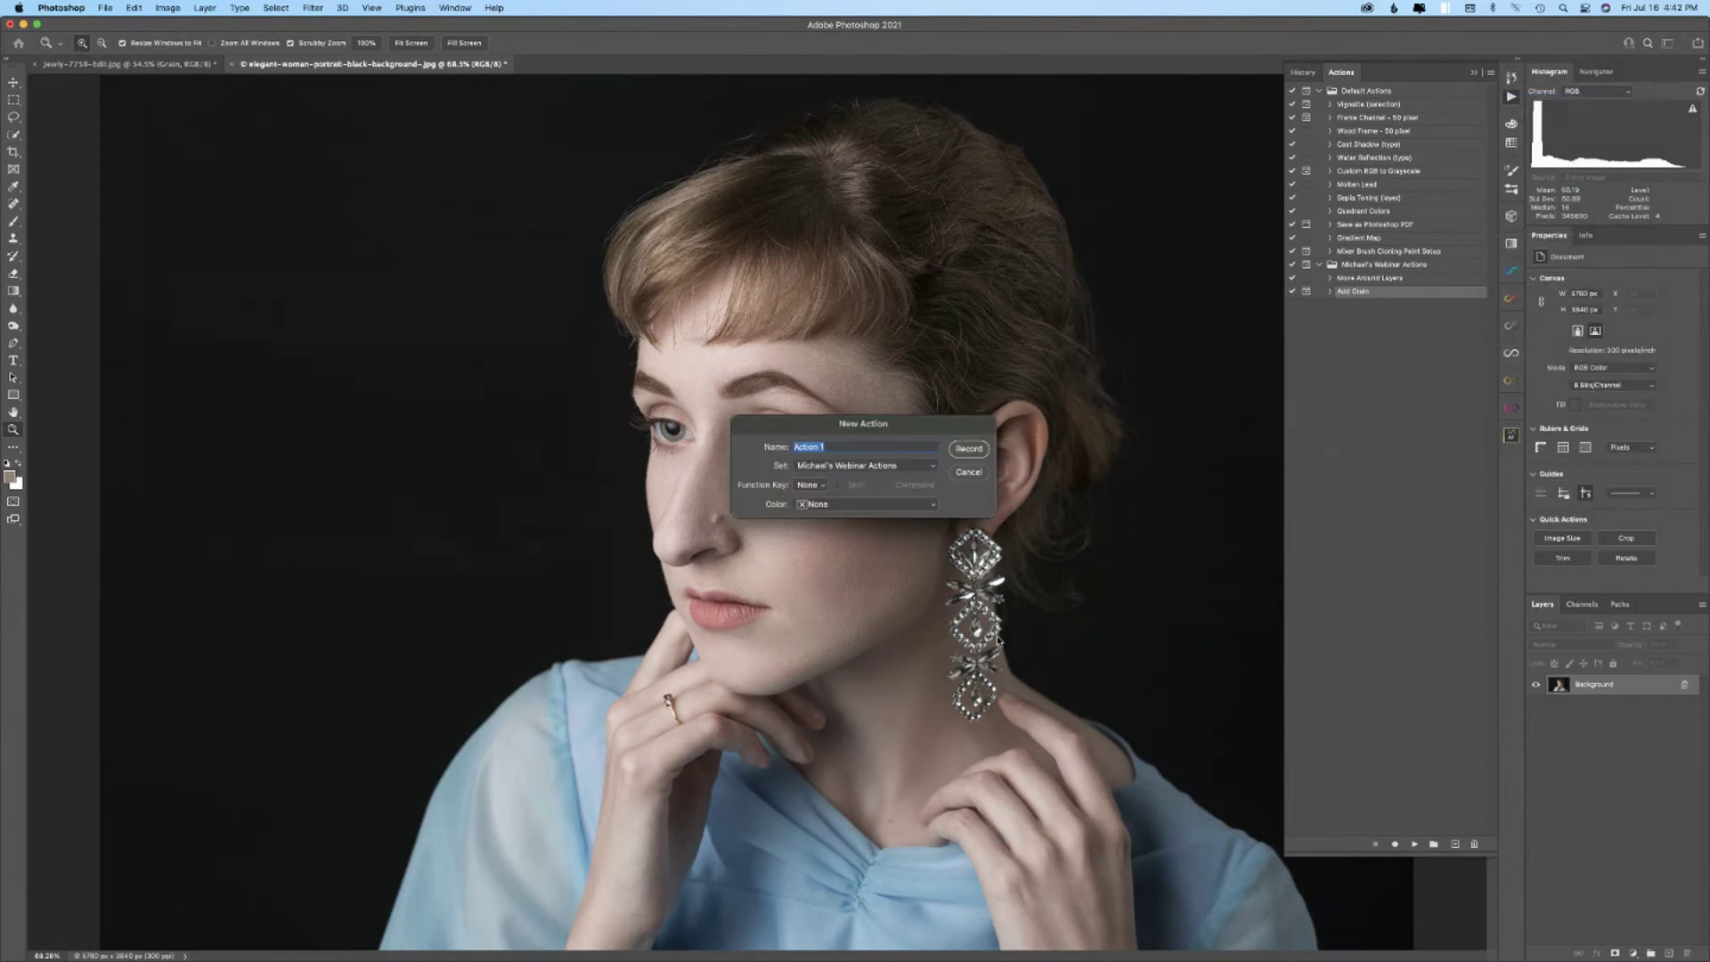
pyautogui.write('Jump to the top')
pyautogui.click(969, 449)
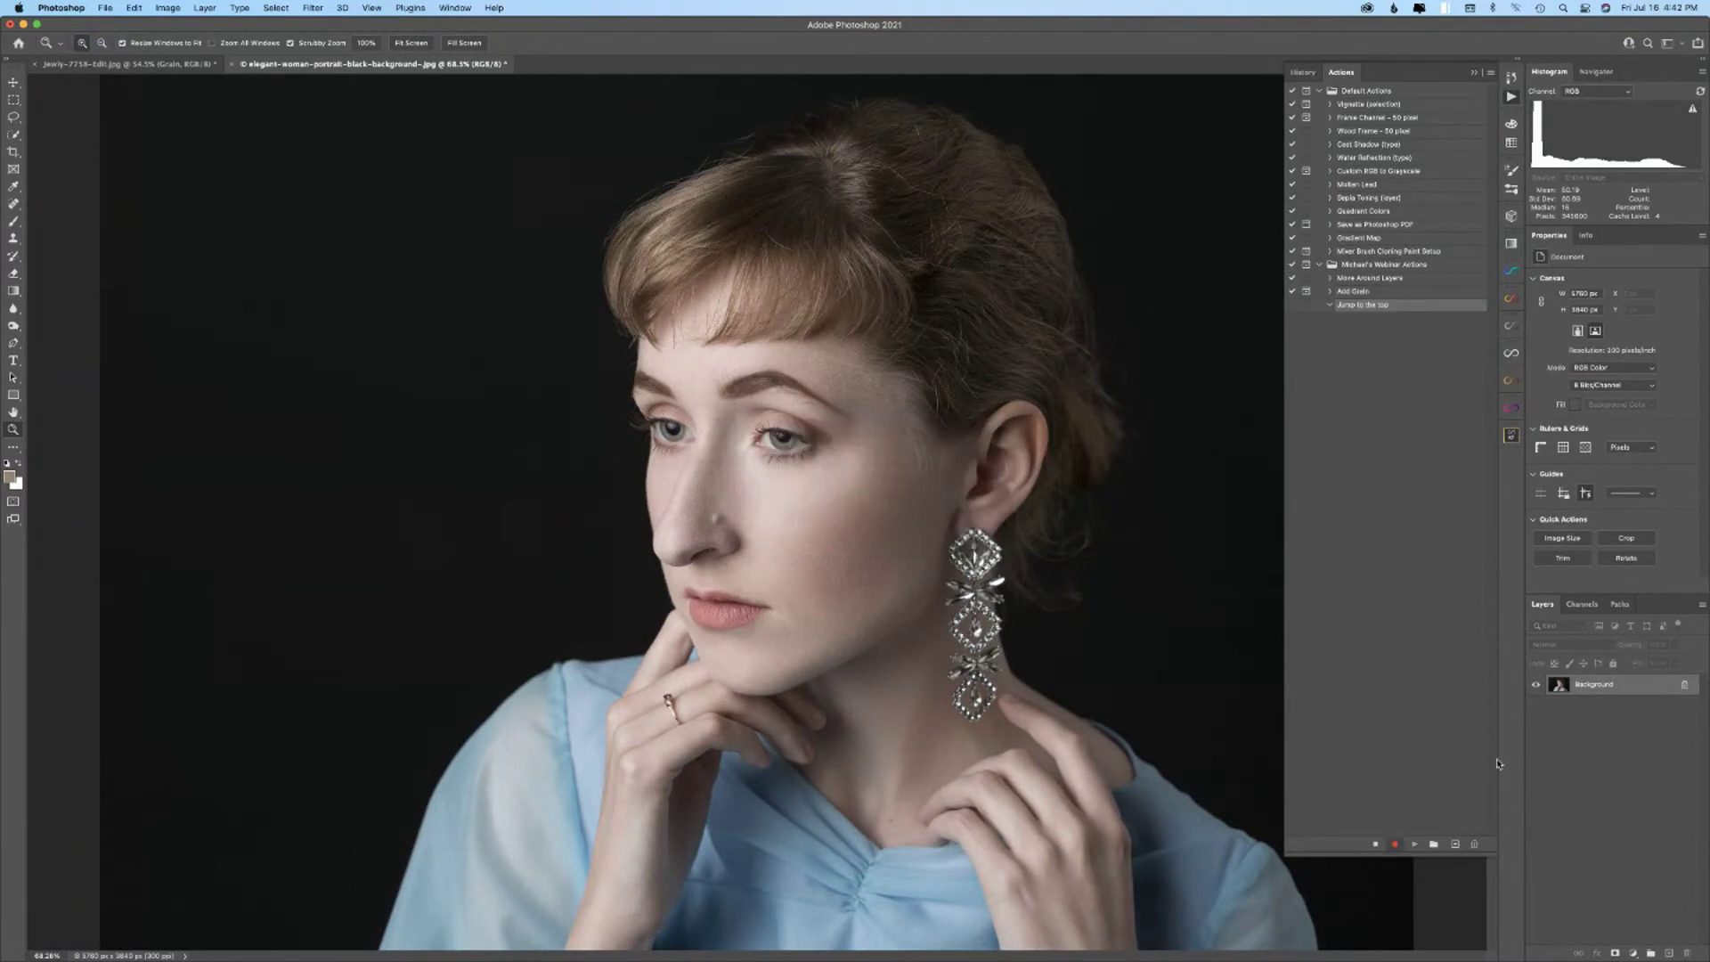
# - Record adding a new layer above the Background and renaming it "Garbage"
pyautogui.click(1455, 843)
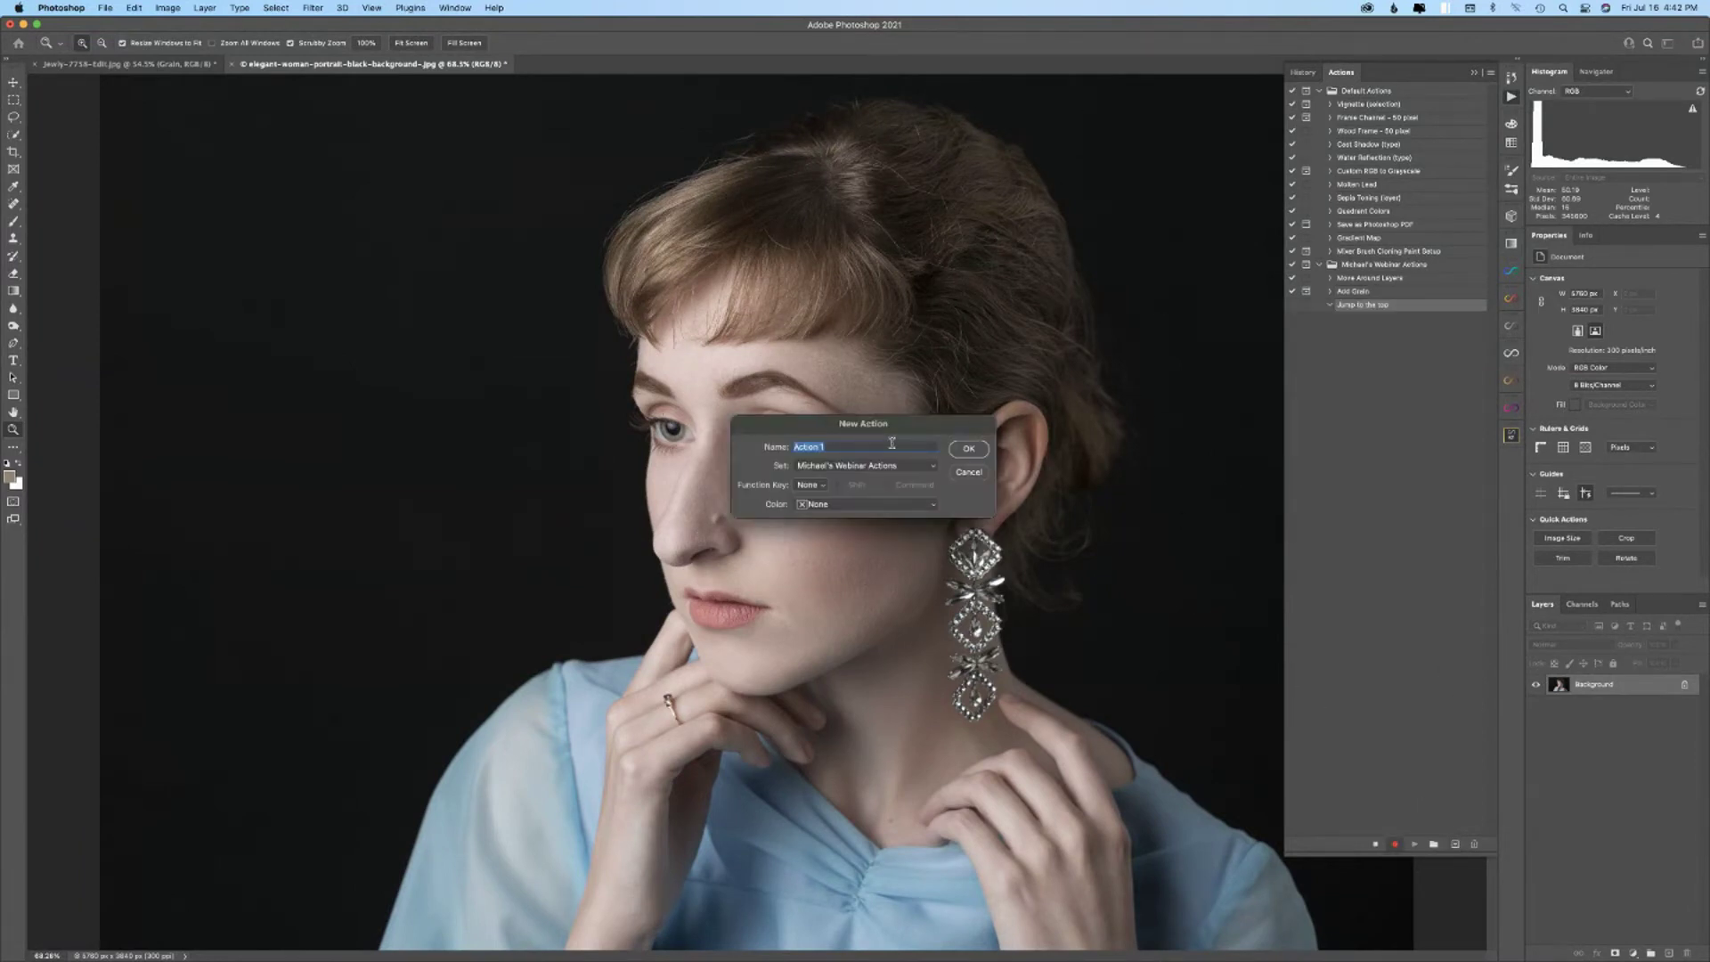
pyautogui.click(960, 470)
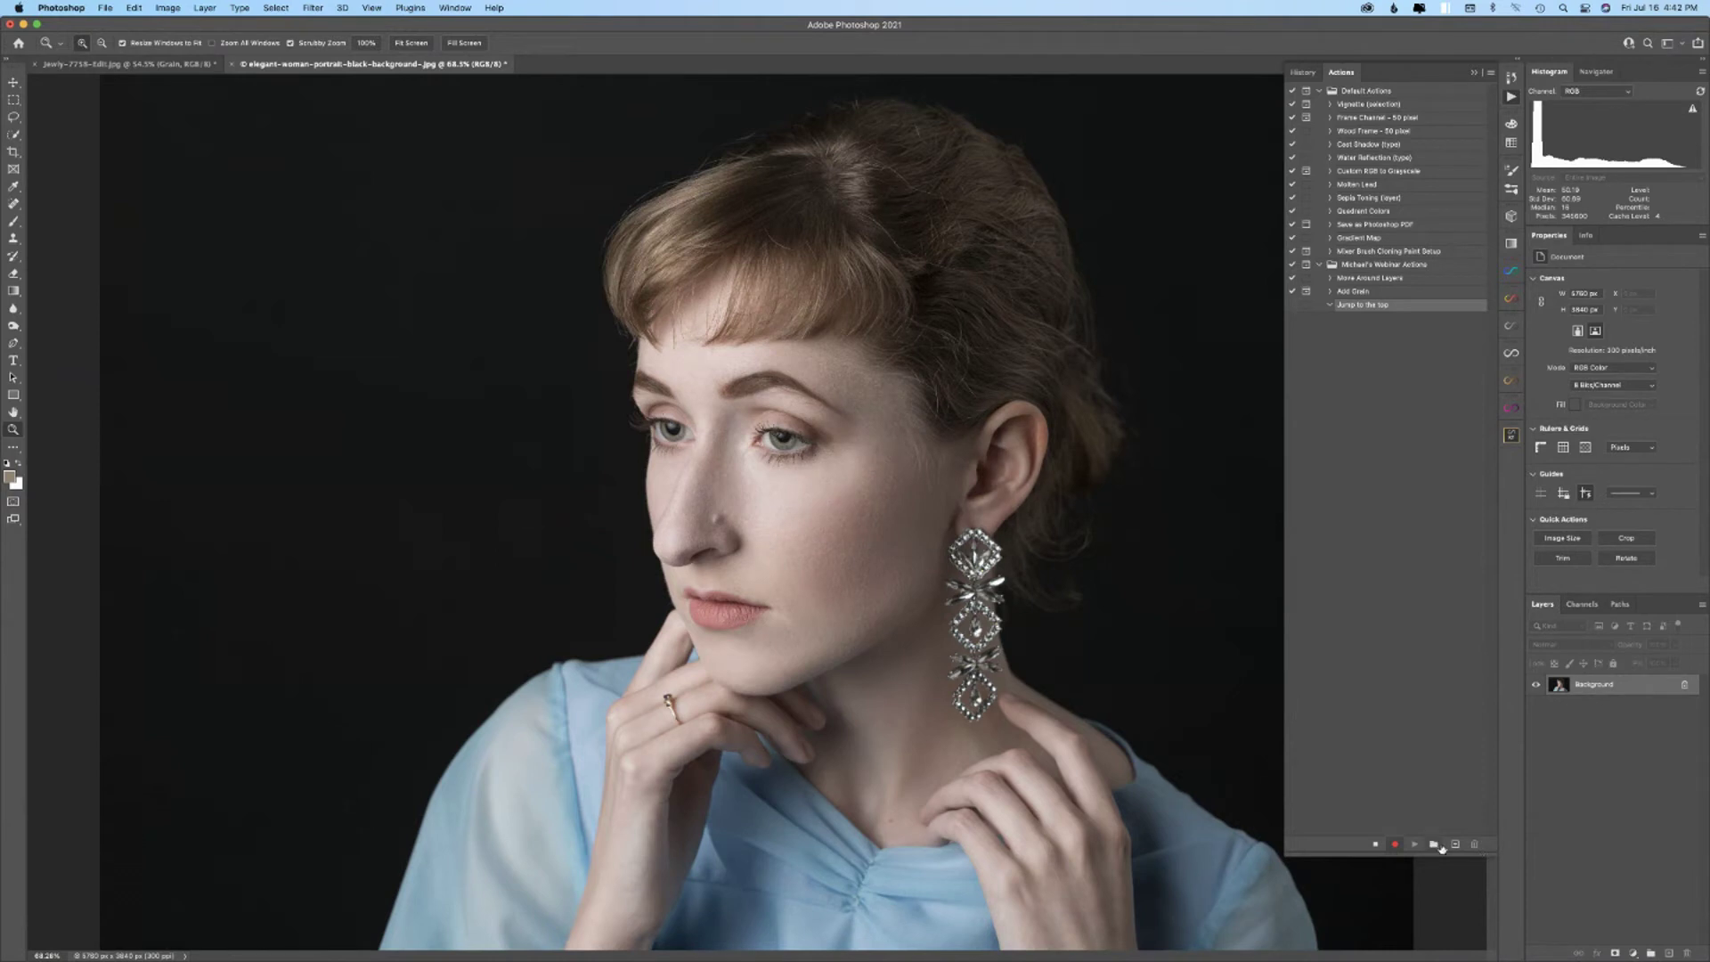
pyautogui.click(1672, 954)
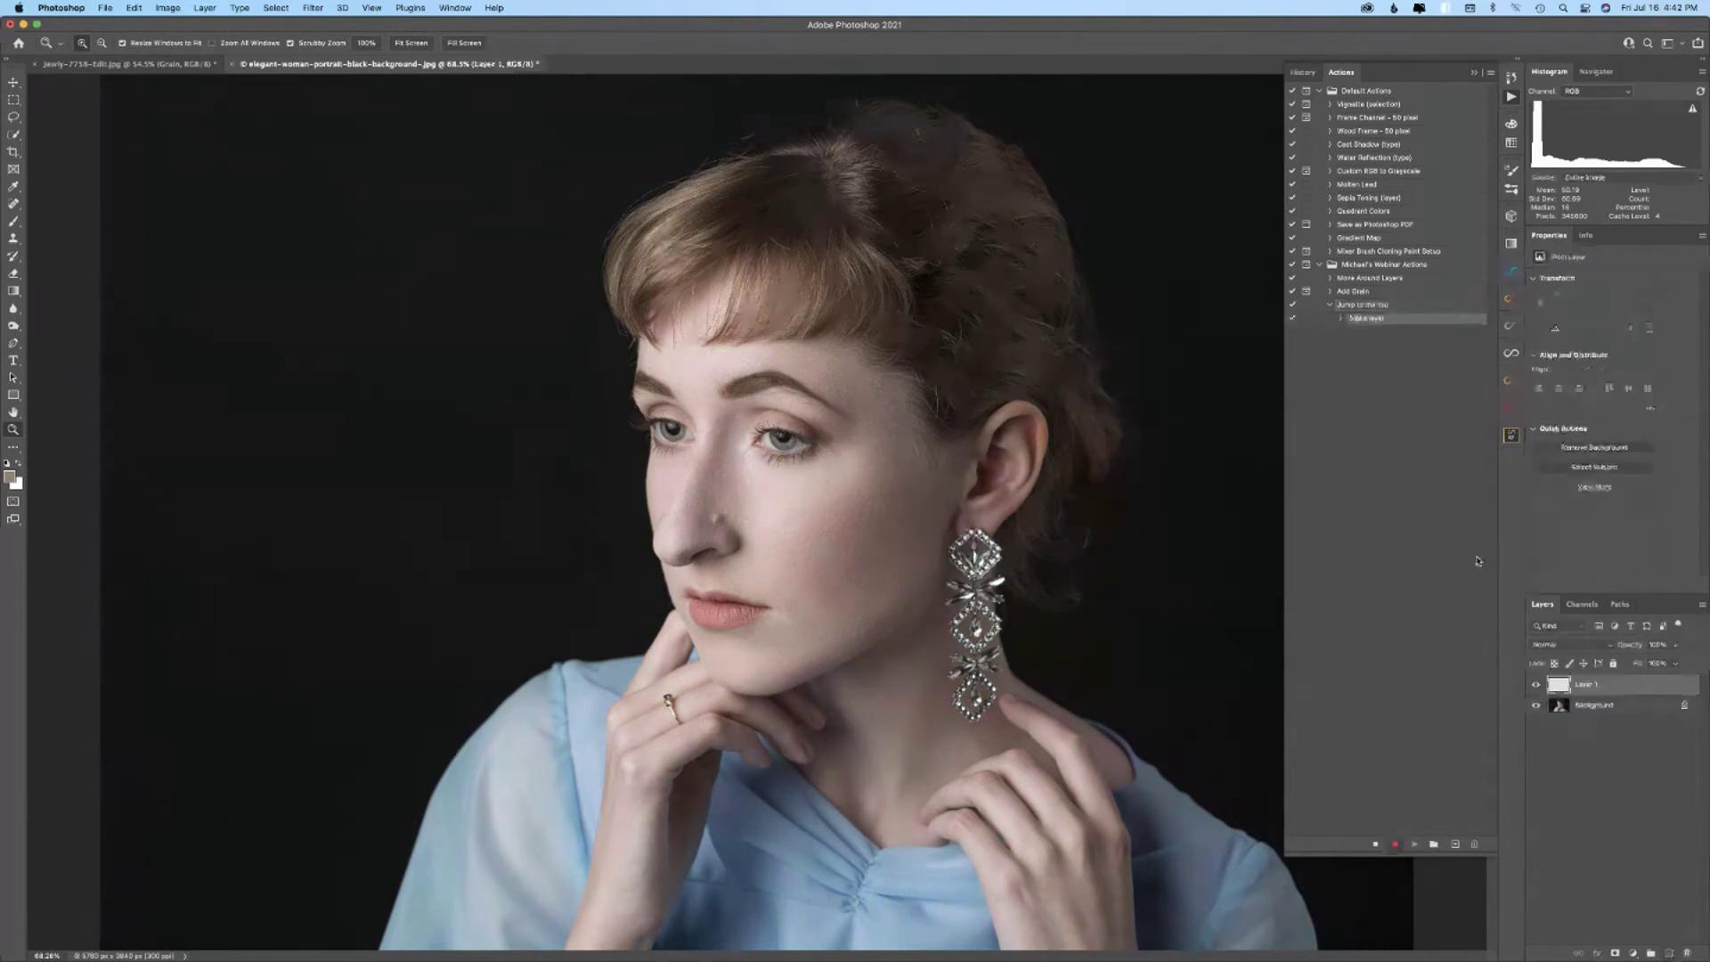
pyautogui.click(167, 8)
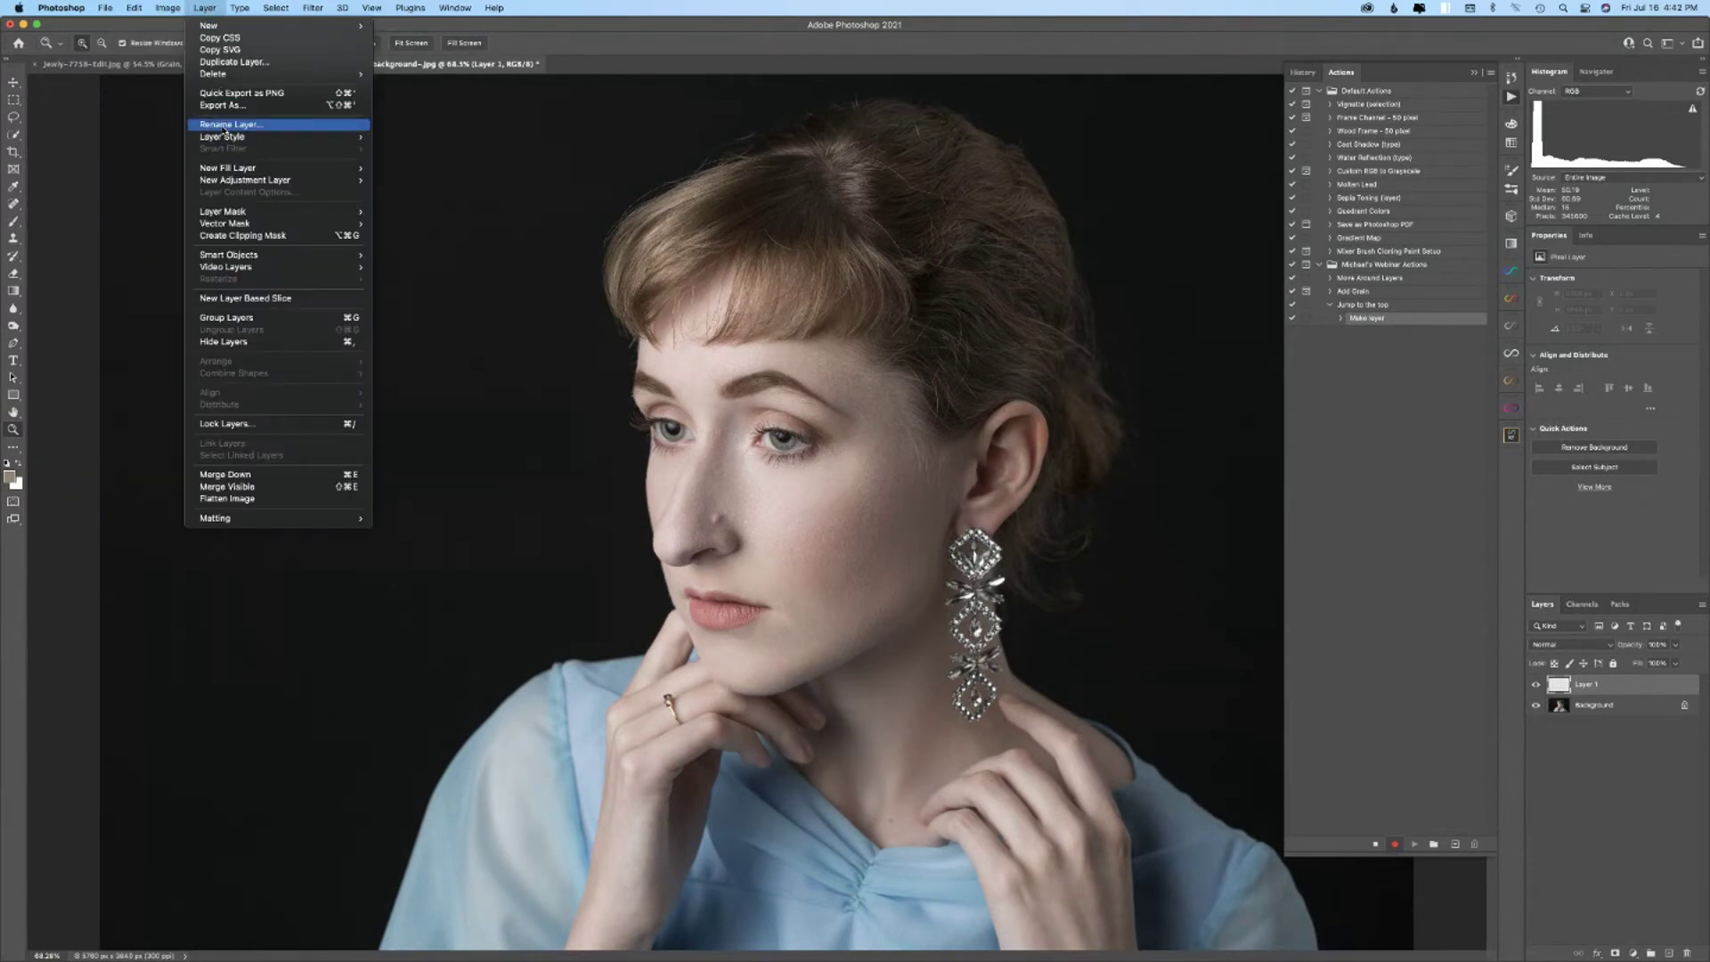
pyautogui.click(223, 130)
pyautogui.write('Garb')
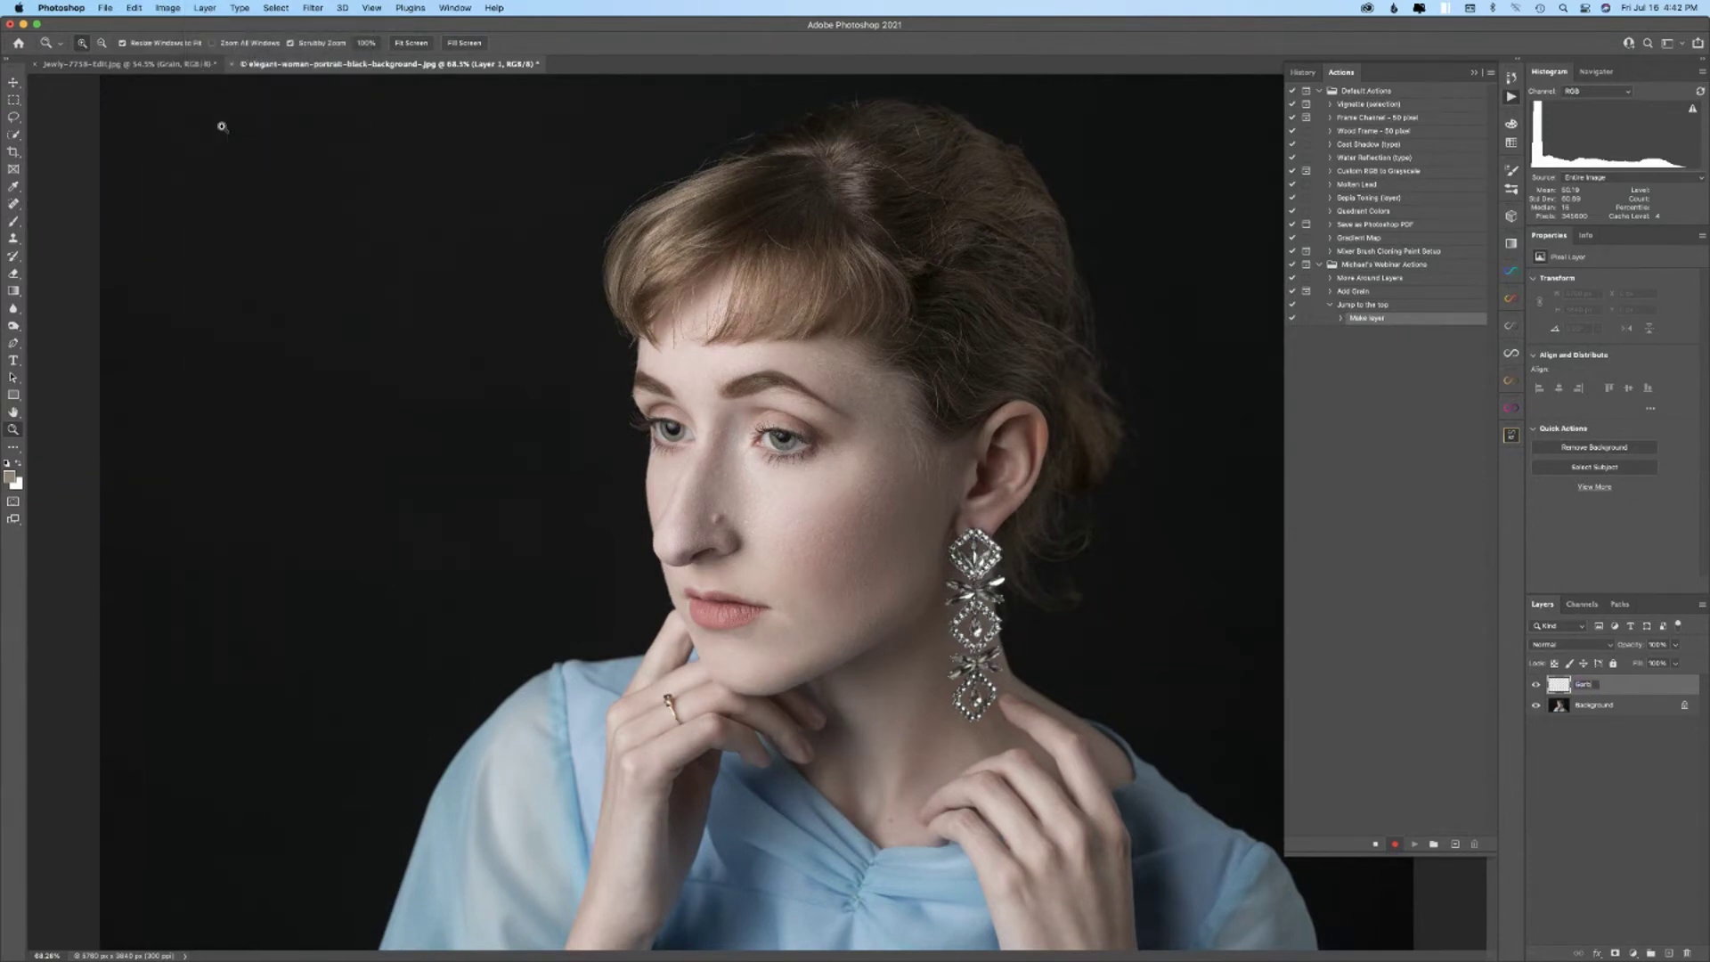
pyautogui.write('age')
pyautogui.press('Return')
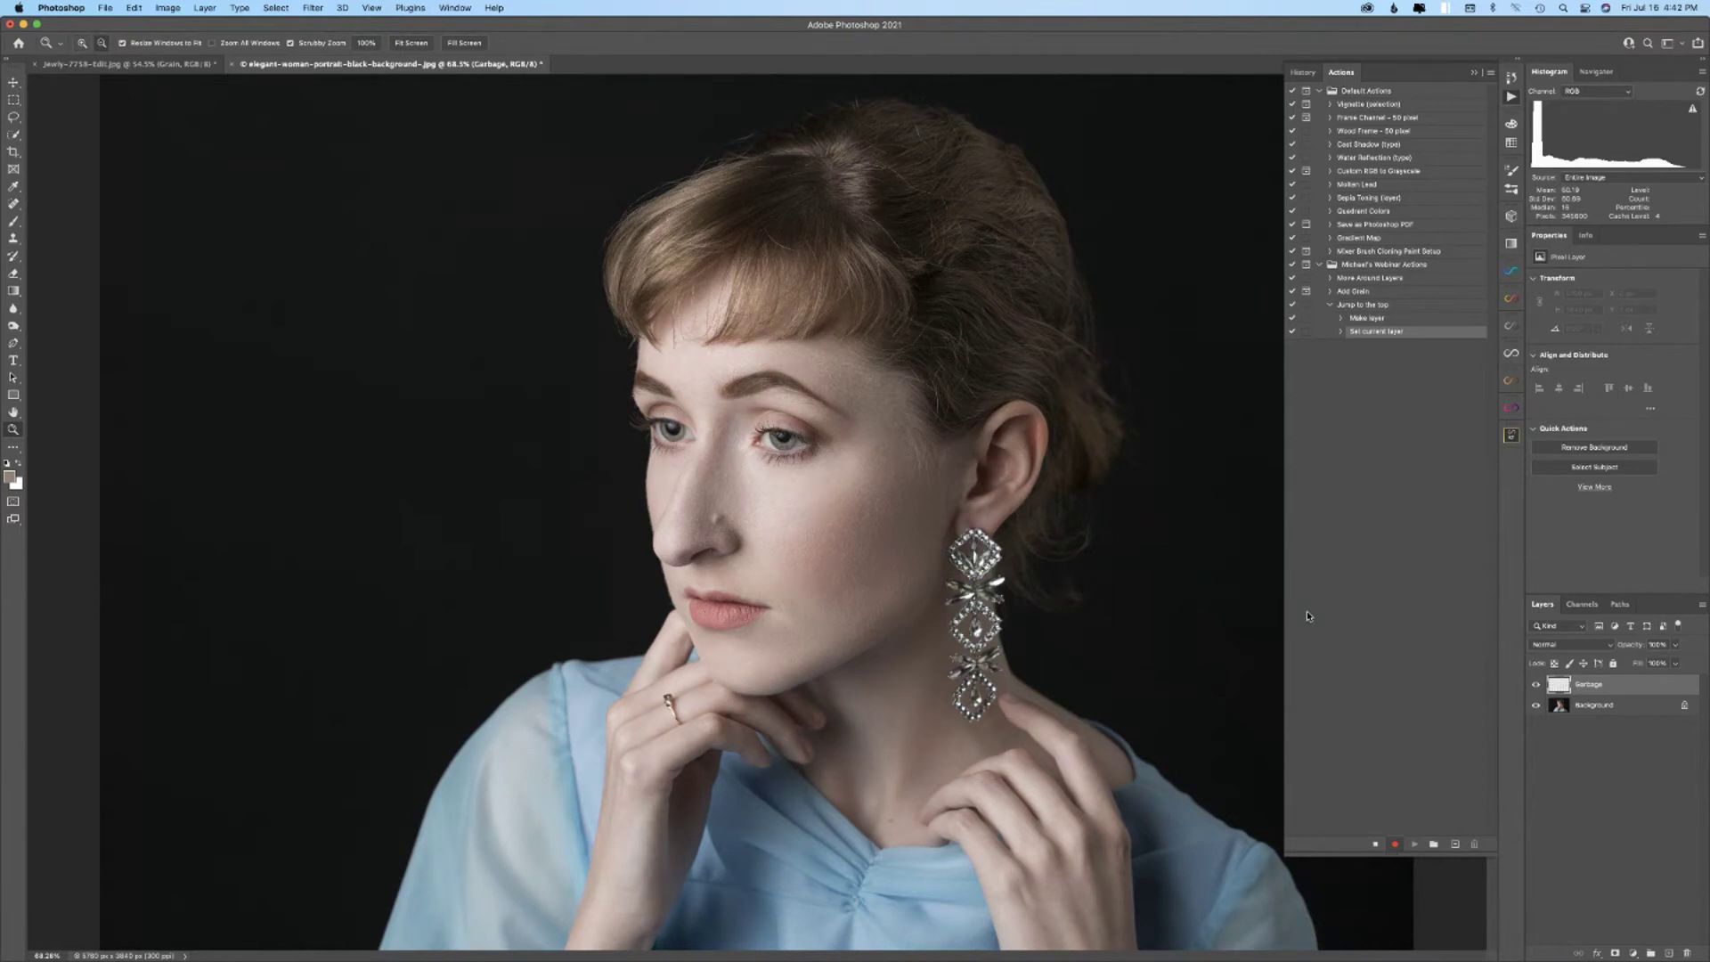
# - Record selecting the back layer and deleting the Garbage layer
pyautogui.hotkey('alt', ',')
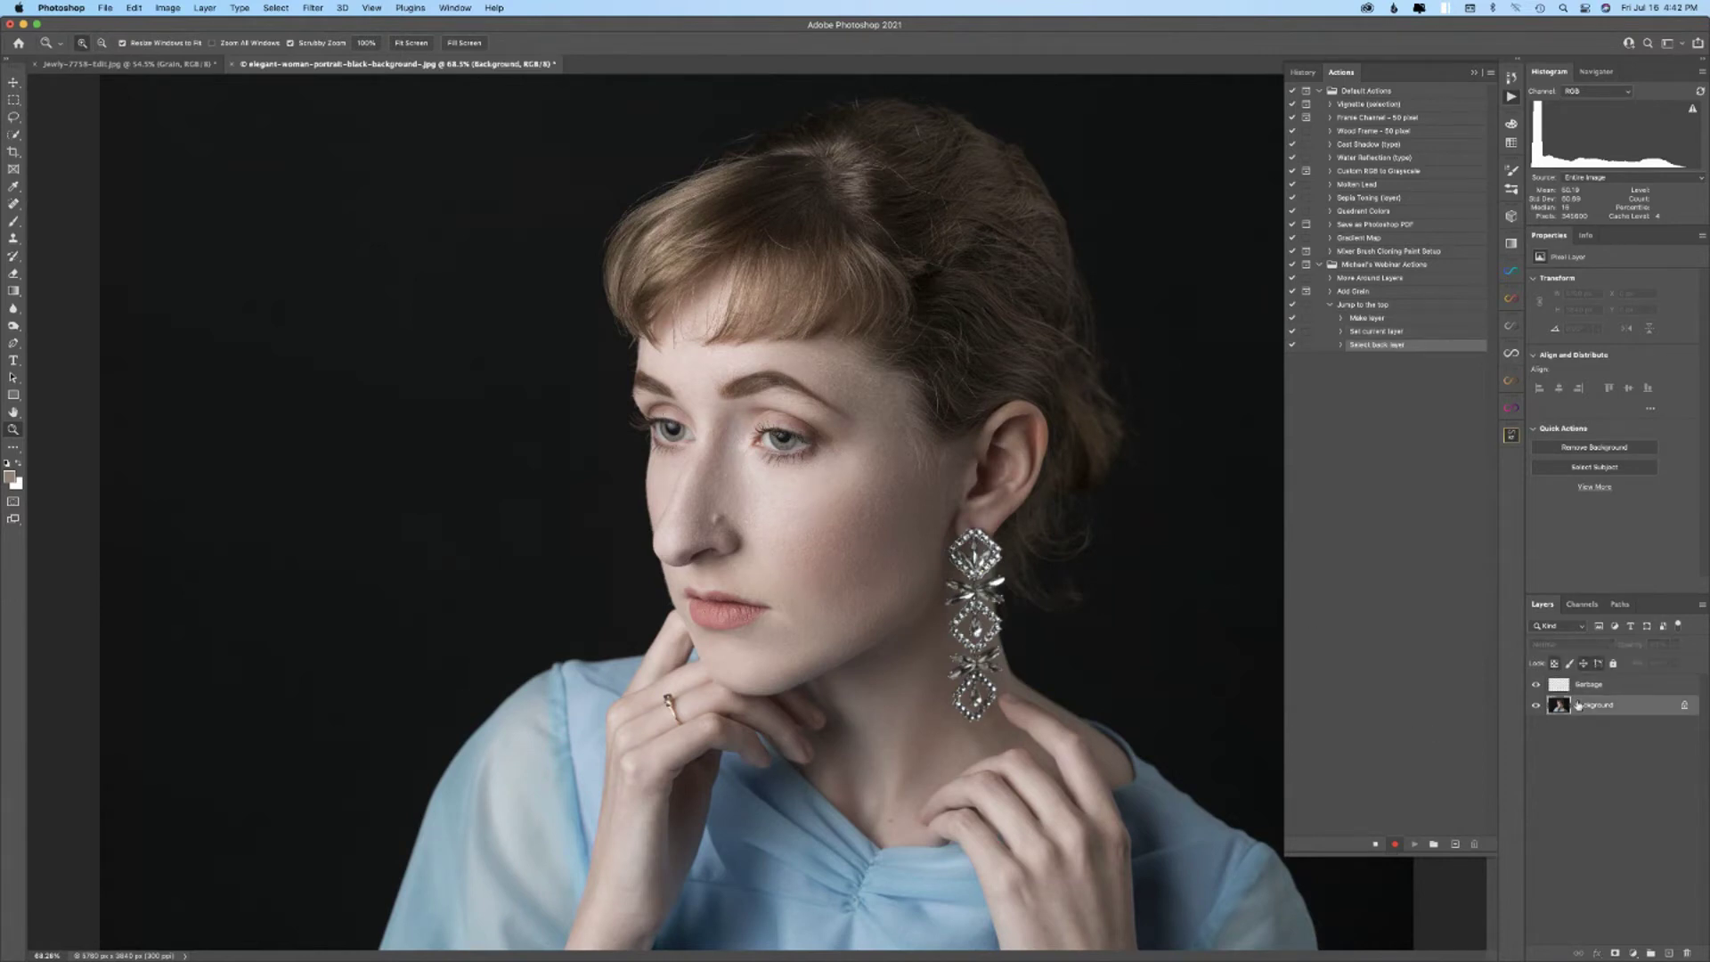
pyautogui.moveTo(1617, 687); pyautogui.dragTo(1686, 951)
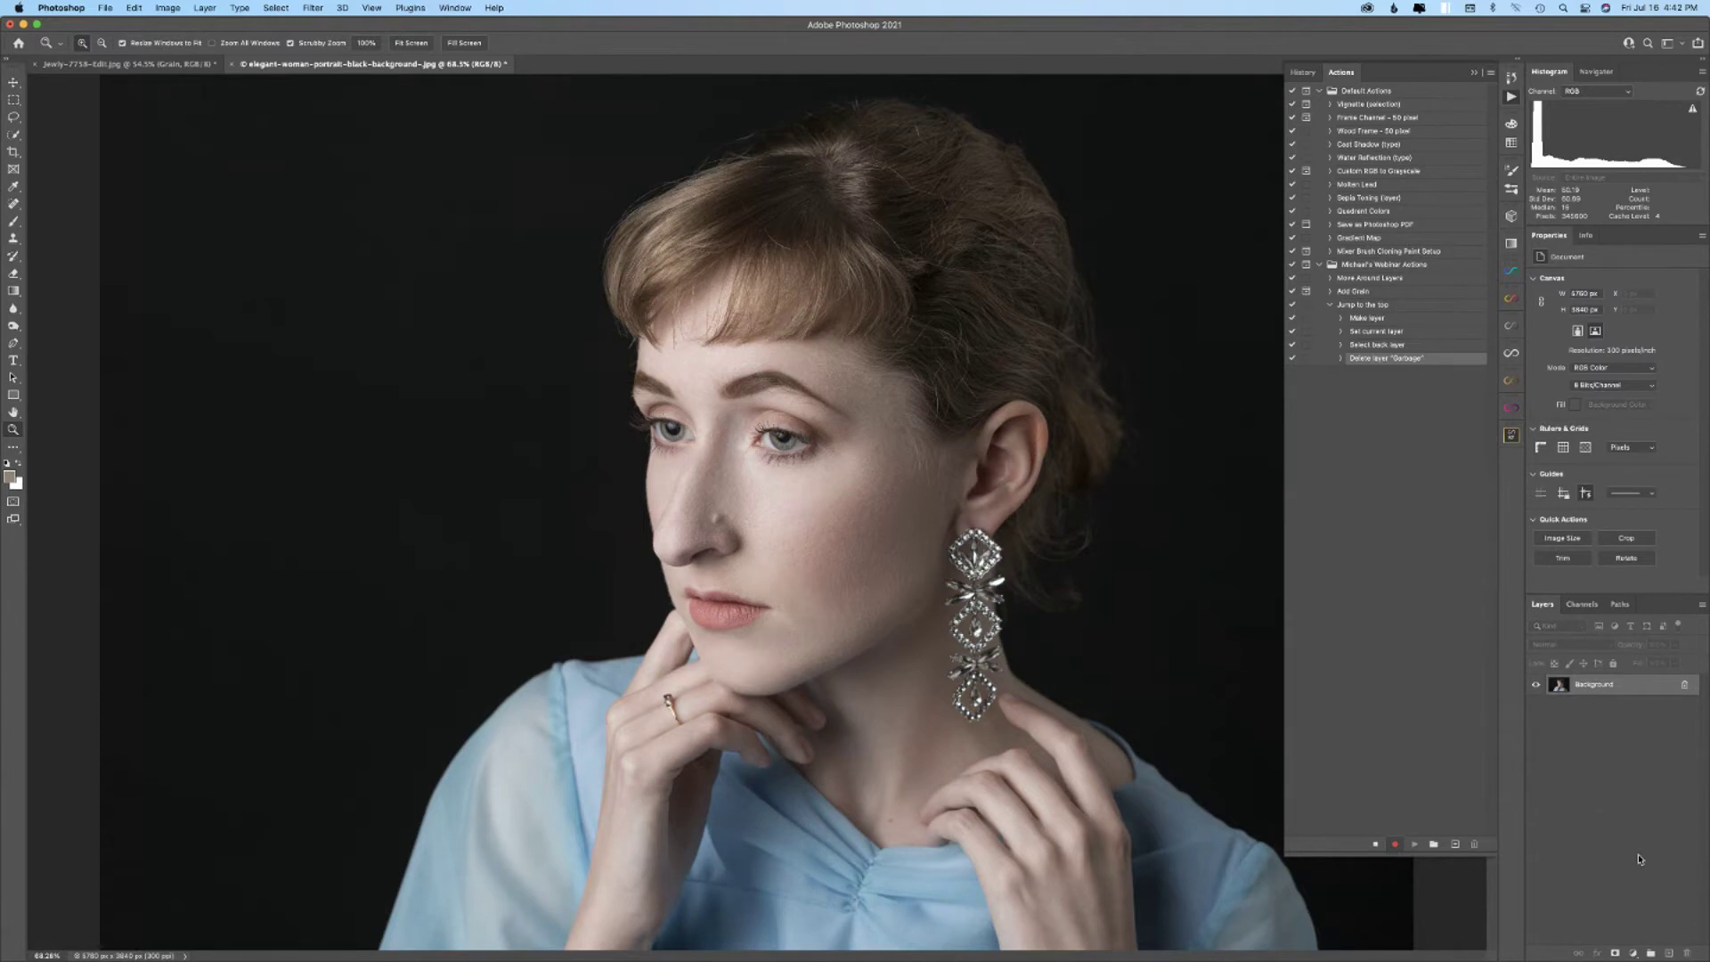
# - Try to record selecting the front layer, stop recording, and remove the Delete layer "Garbage" command from "Jump to the top"
pyautogui.press('alt')
pyautogui.hotkey('alt', '.')
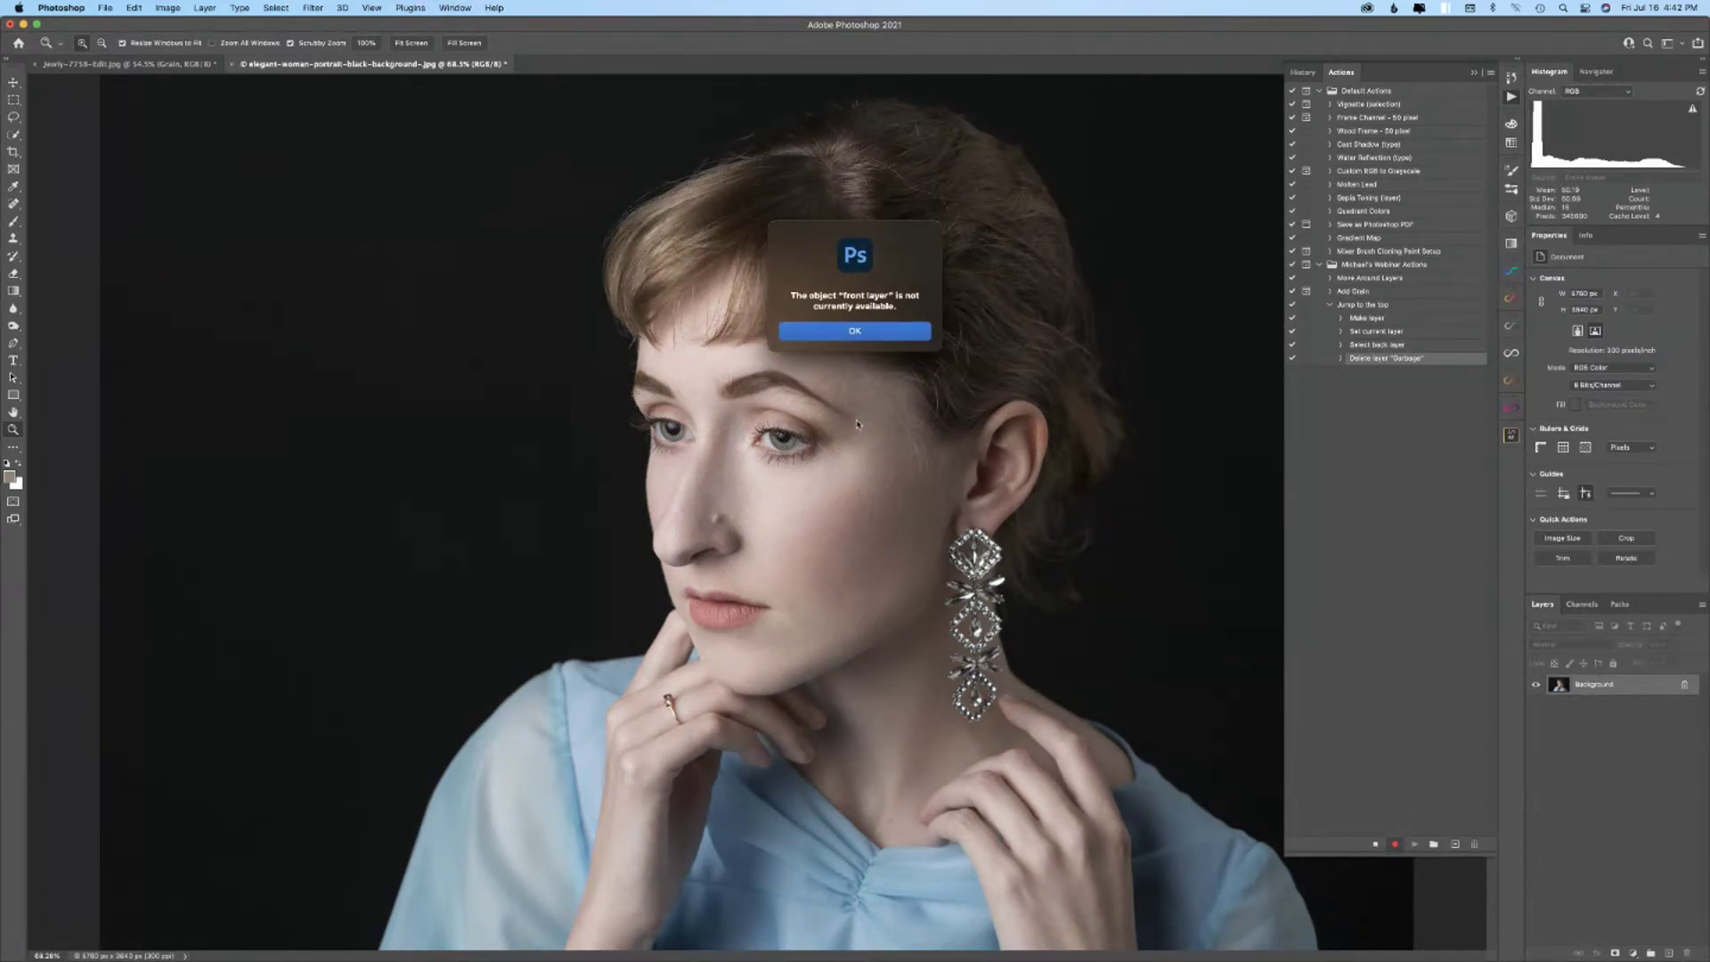
pyautogui.click(866, 331)
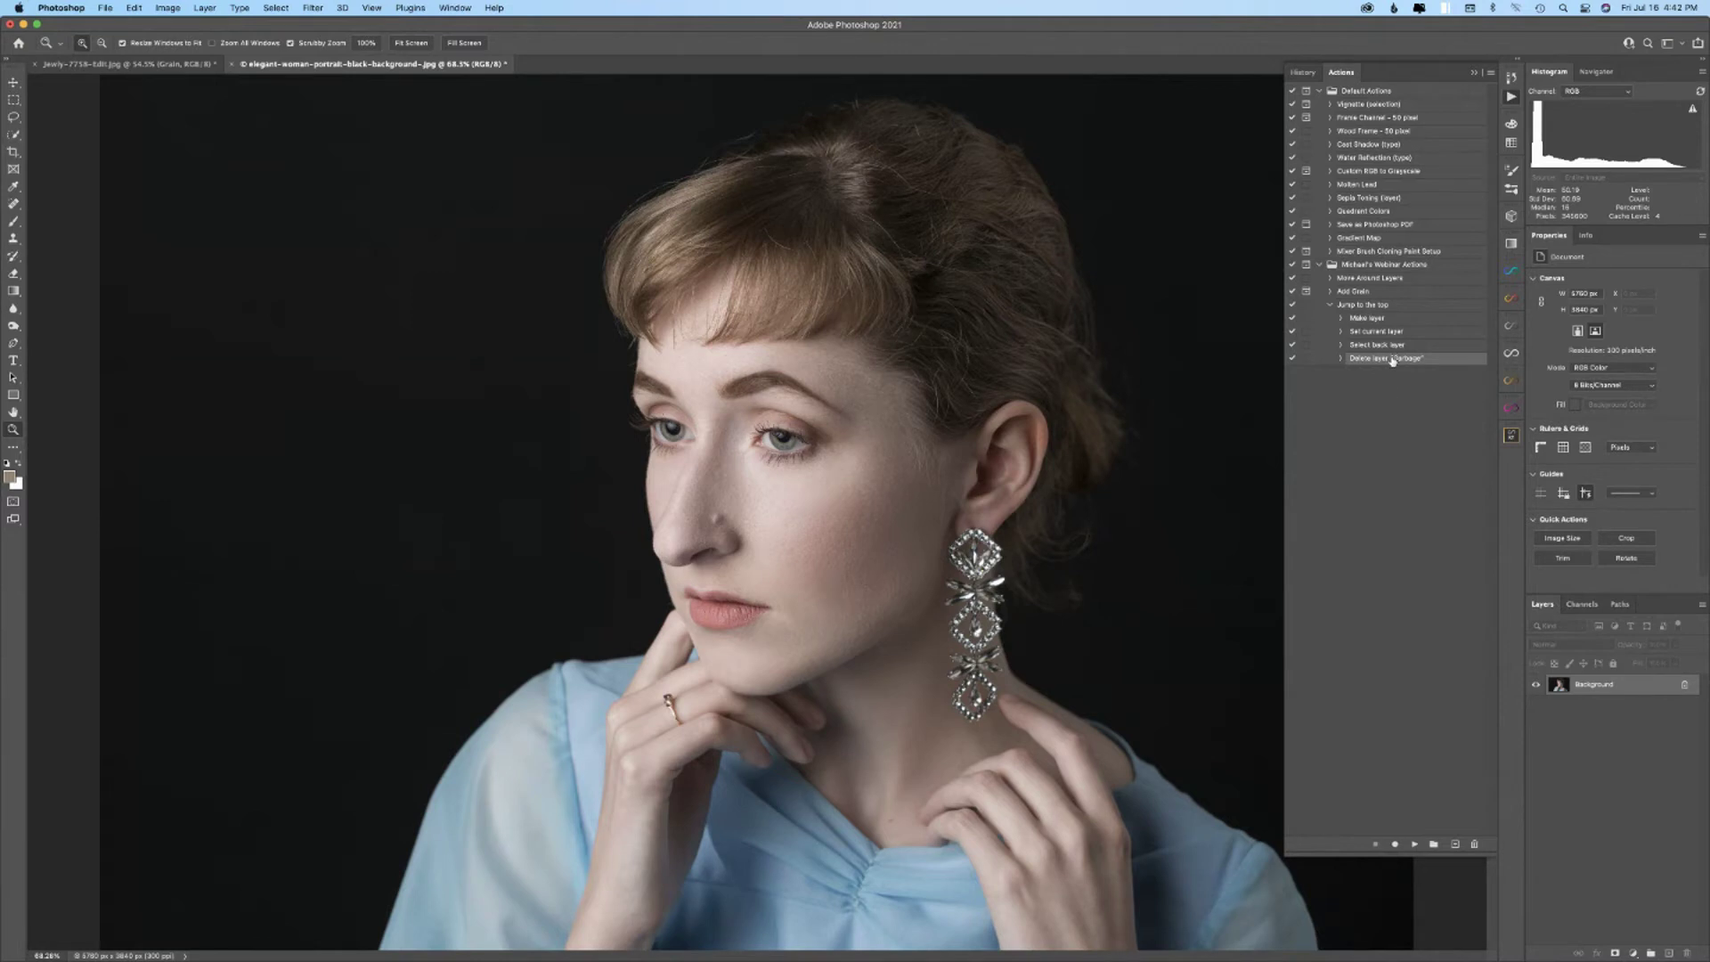
pyautogui.moveTo(1389, 358); pyautogui.dragTo(1474, 844)
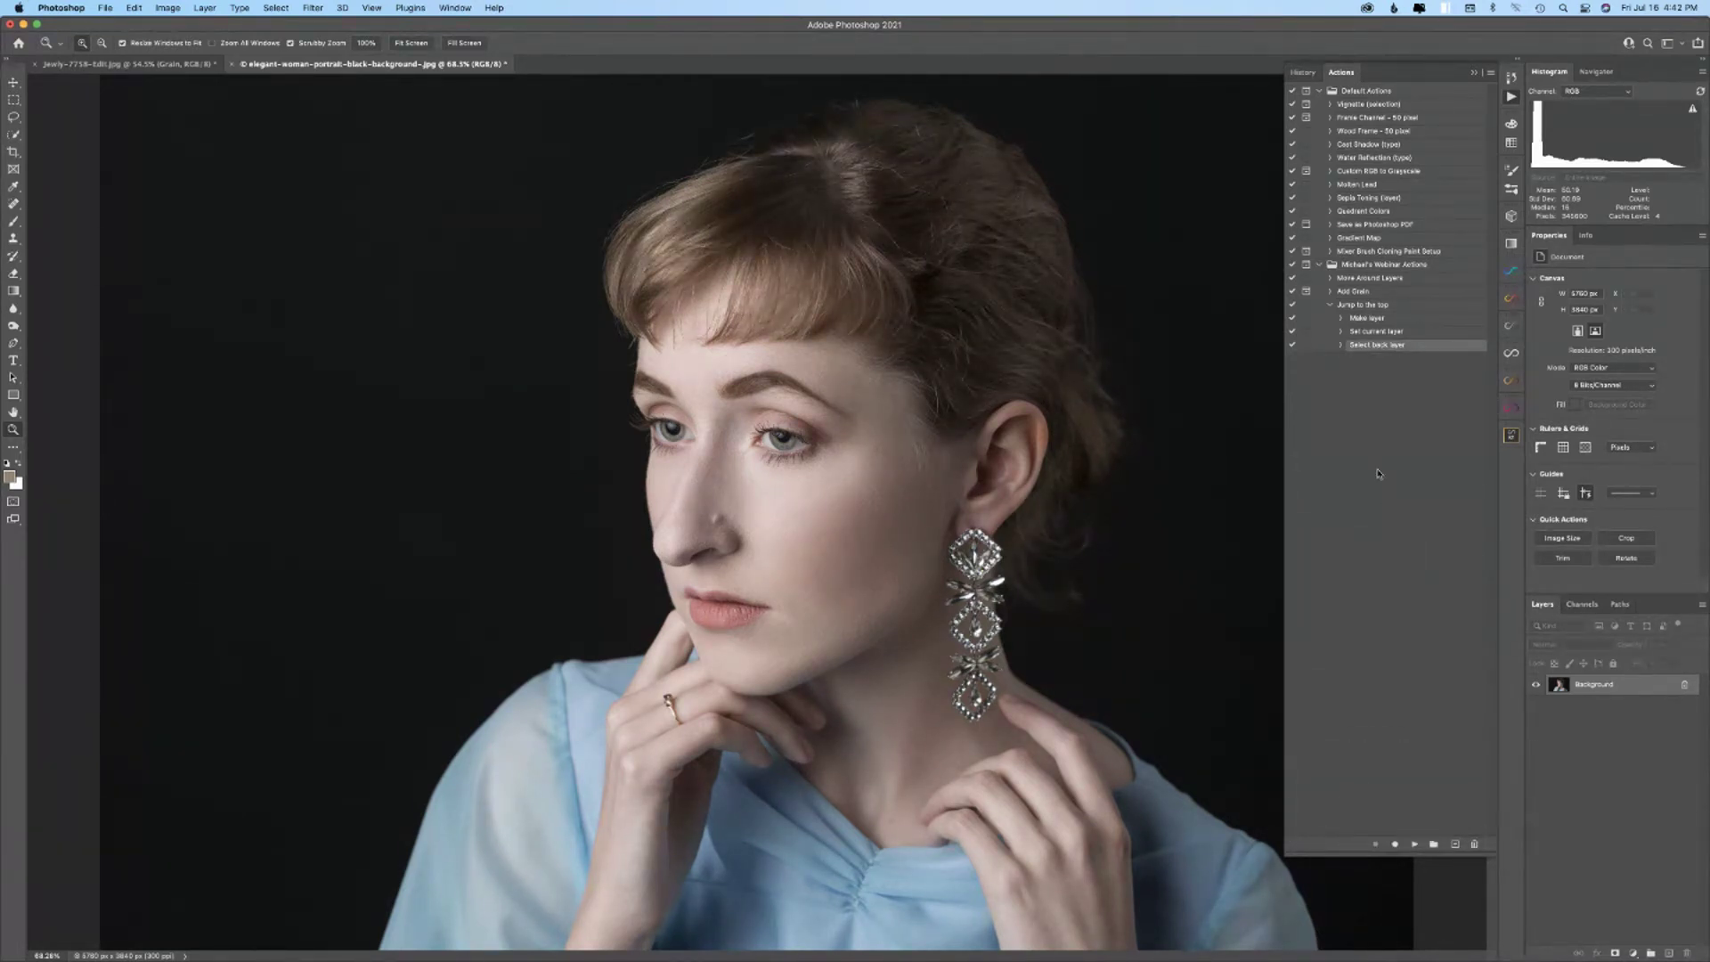
# - Try to re-record the rename command of "Jump to the top", and delete the whole action from the webinar actions set
pyautogui.doubleClick(1379, 331)
pyautogui.click(970, 436)
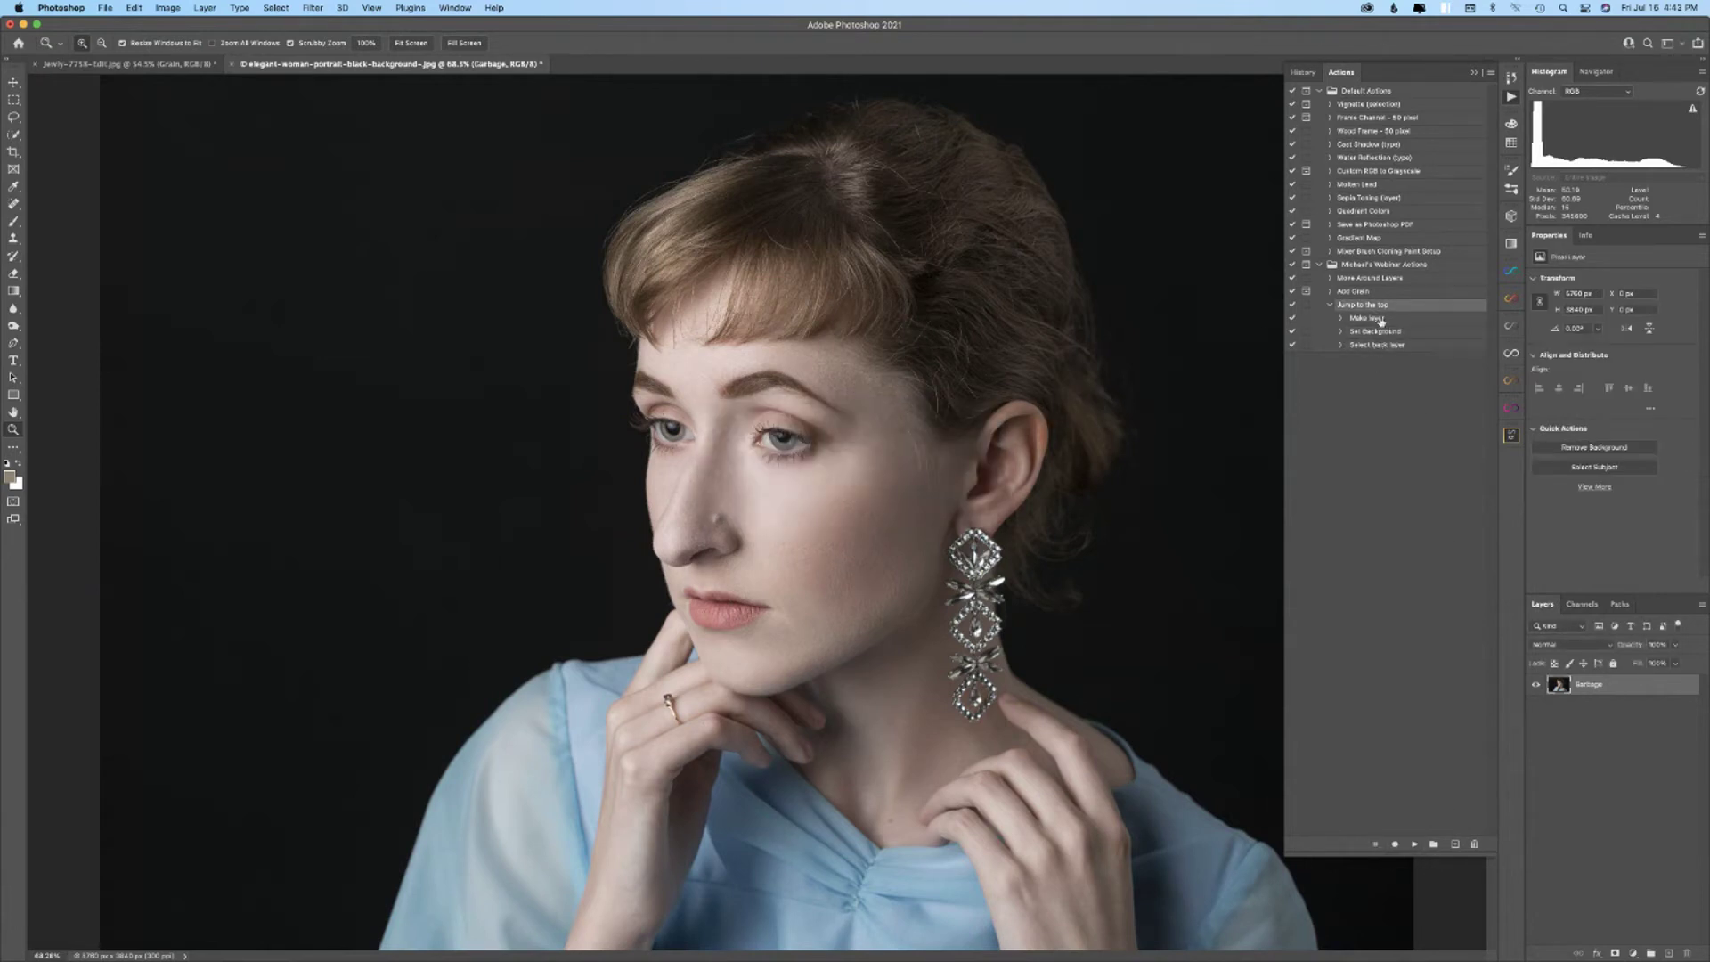
pyautogui.moveTo(1374, 306); pyautogui.dragTo(1474, 843)
pyautogui.moveTo(1366, 305); pyautogui.dragTo(1474, 796)
pyautogui.moveTo(1476, 840); pyautogui.dragTo(1476, 840)
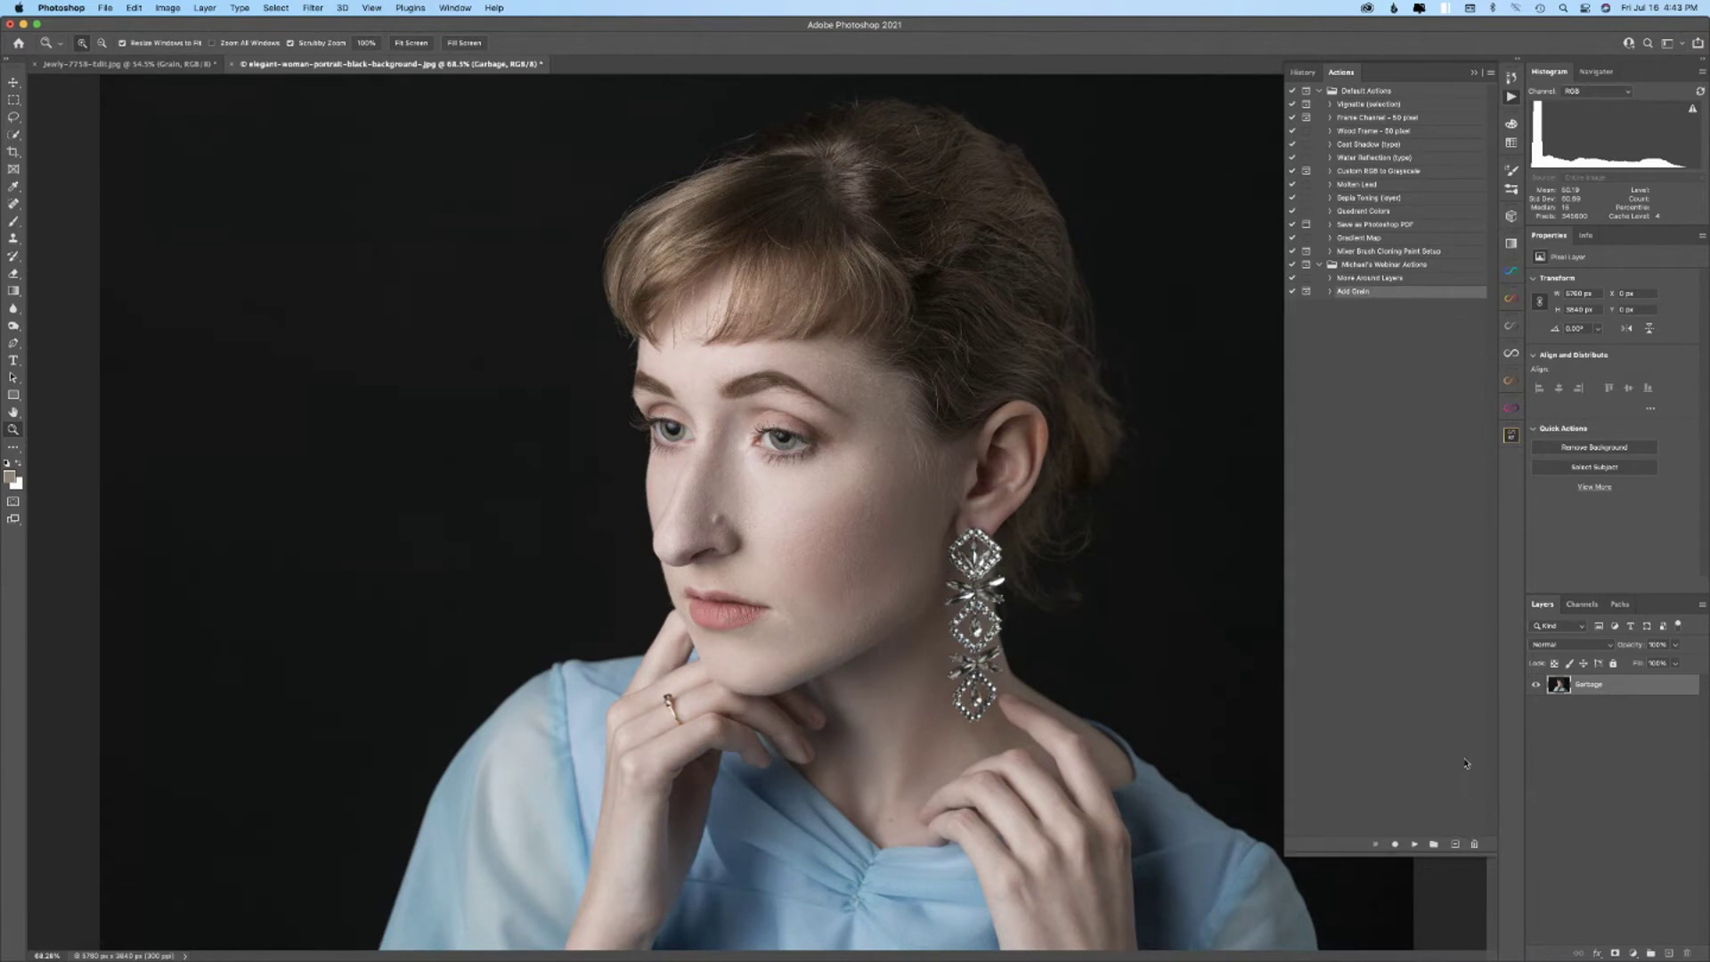
# - Create a new action named "Jump To The Top" in the webinar actions set and start recording it
pyautogui.click(1493, 73)
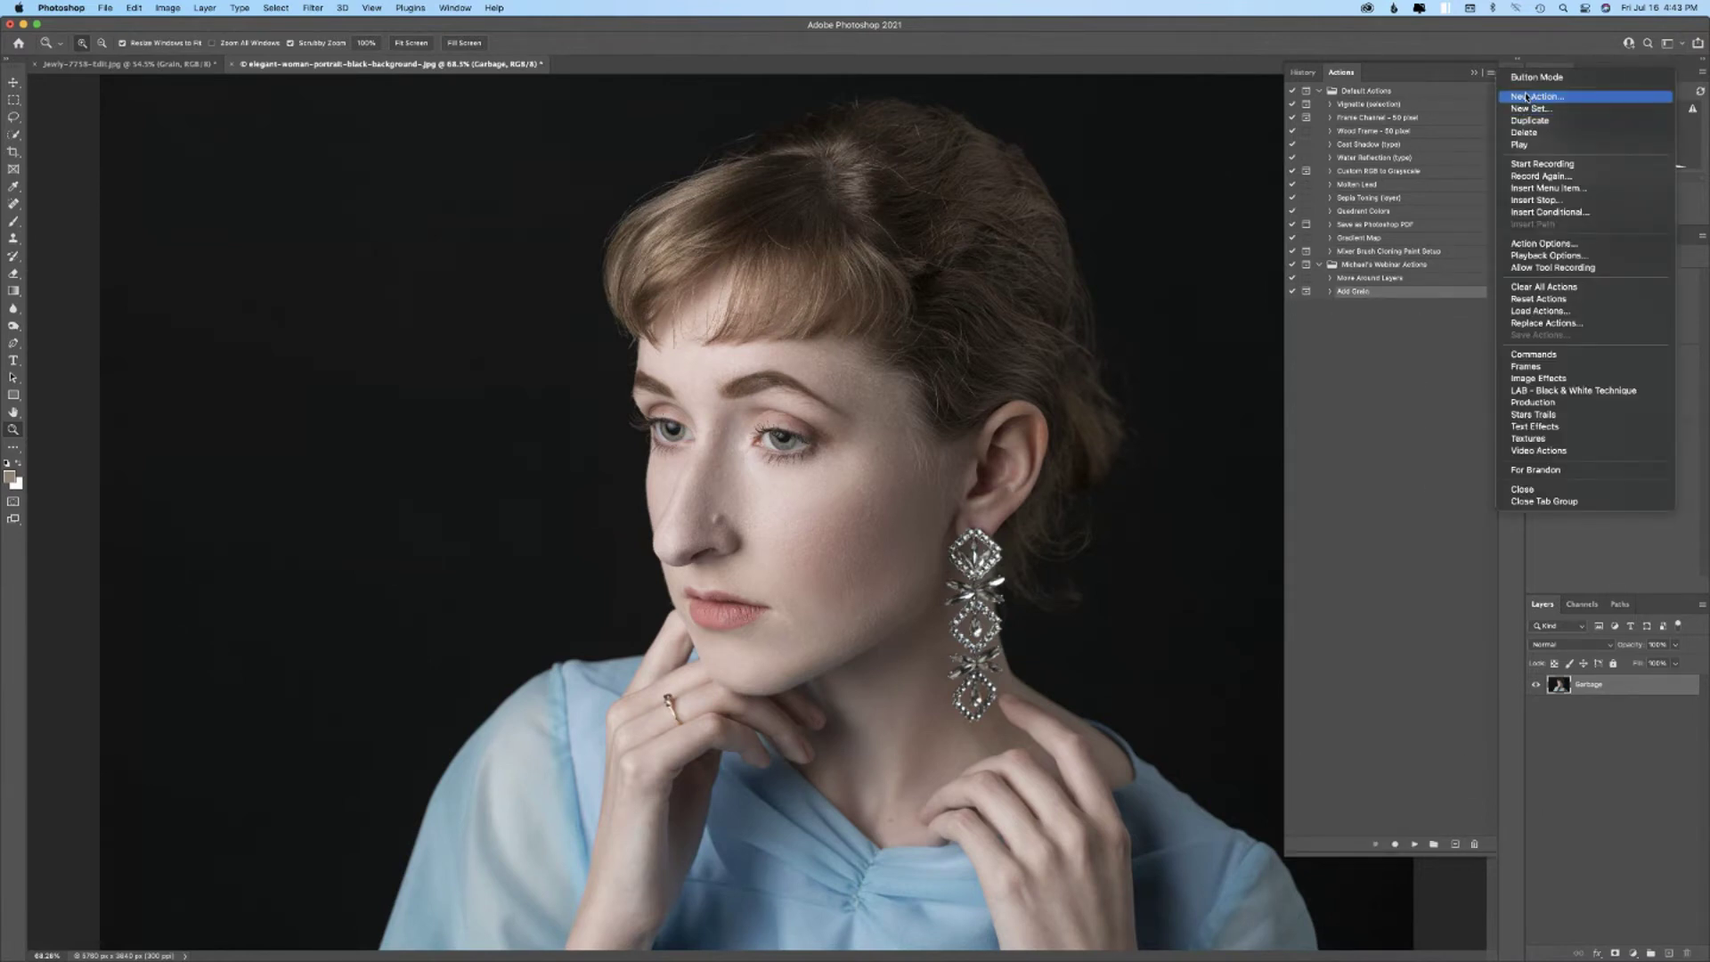
pyautogui.click(1522, 97)
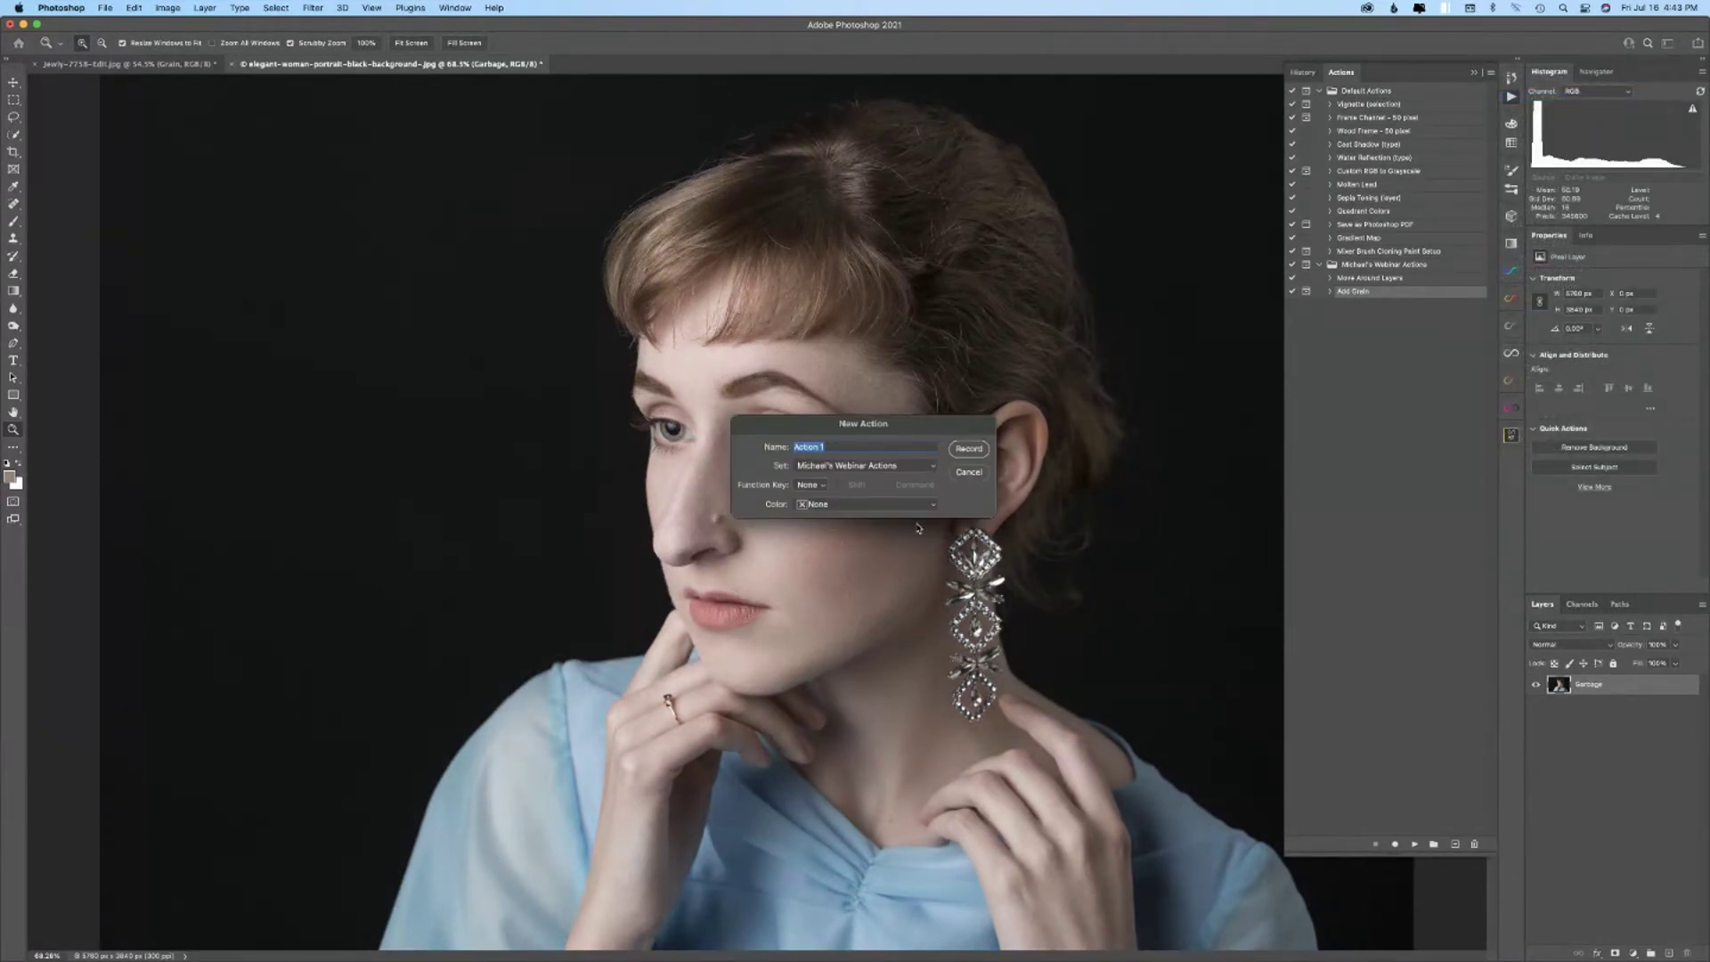
pyautogui.write('G')
pyautogui.press('BackSpace')
pyautogui.write('Jump To The Top')
pyautogui.click(969, 448)
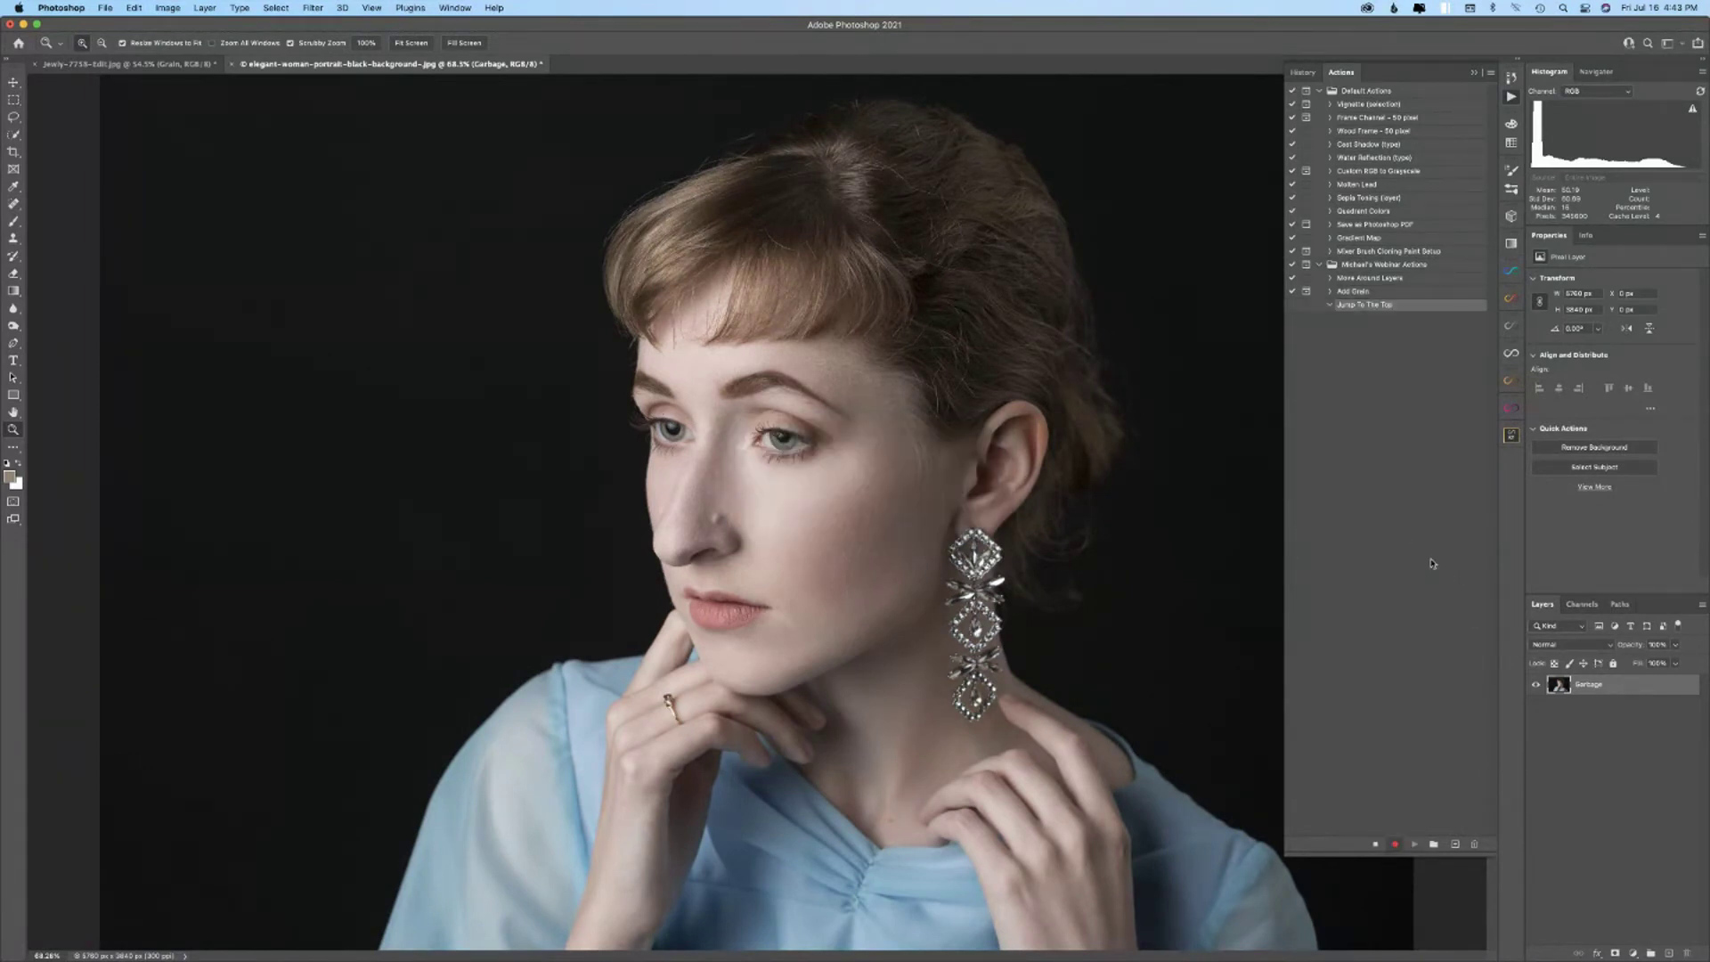
# - Record adding a new layer above the existing image layer and renaming it "Garbage"
pyautogui.click(1457, 844)
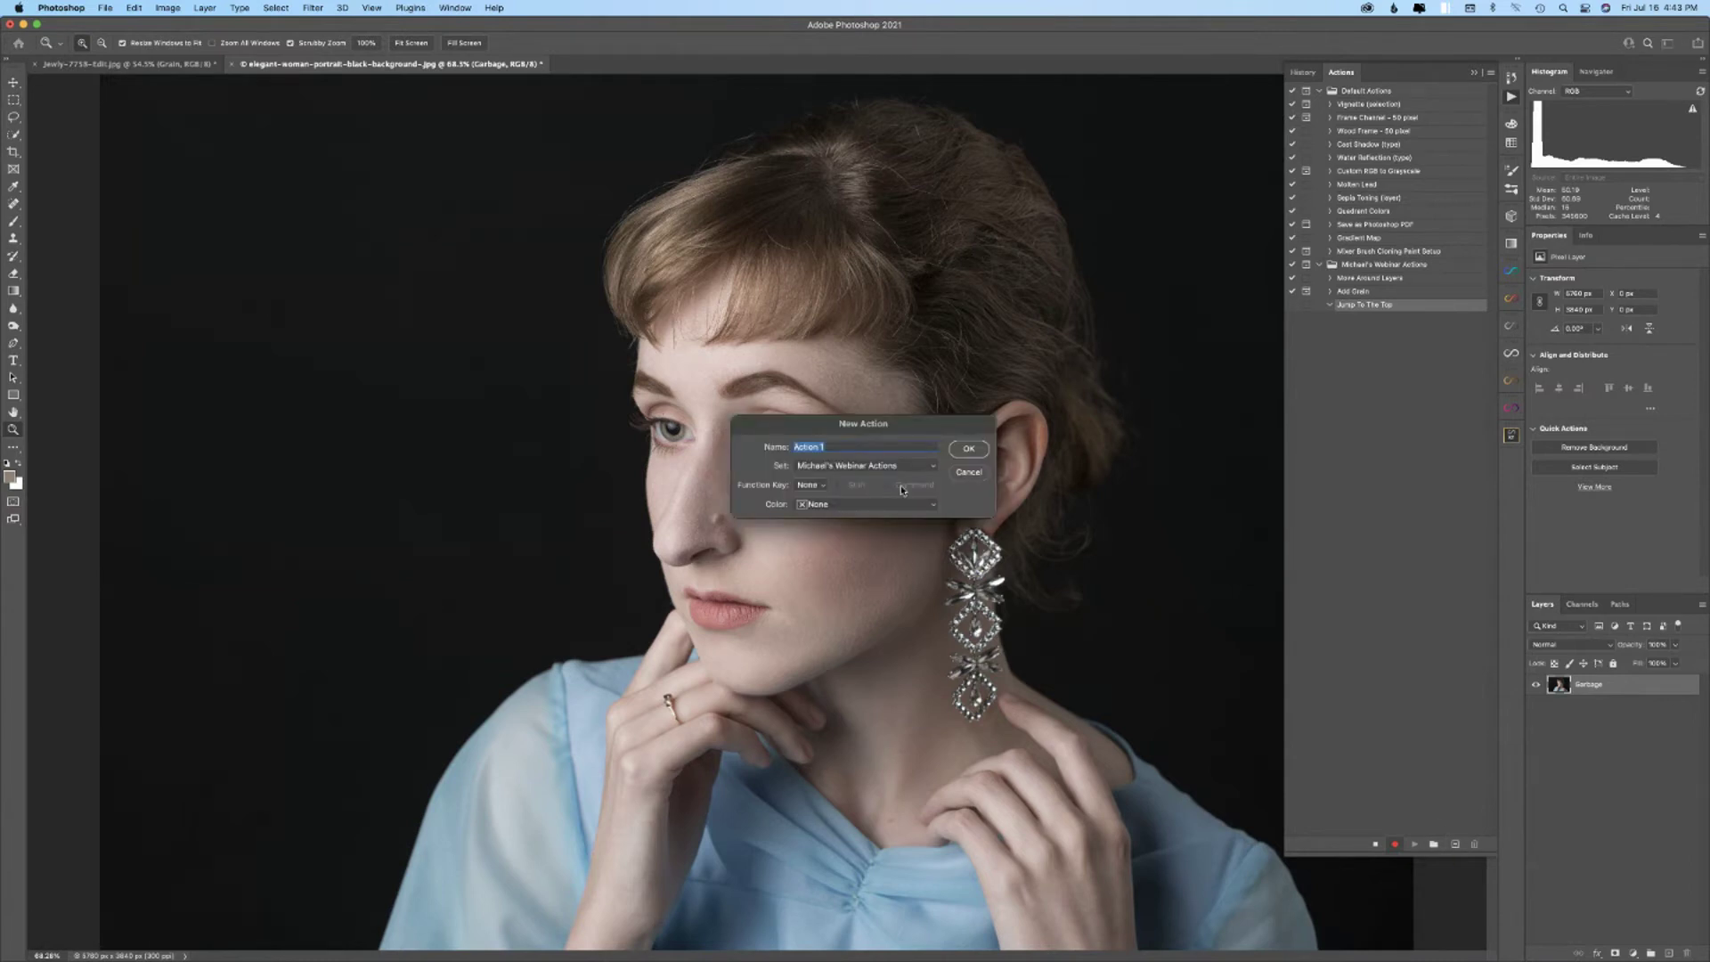
pyautogui.click(961, 472)
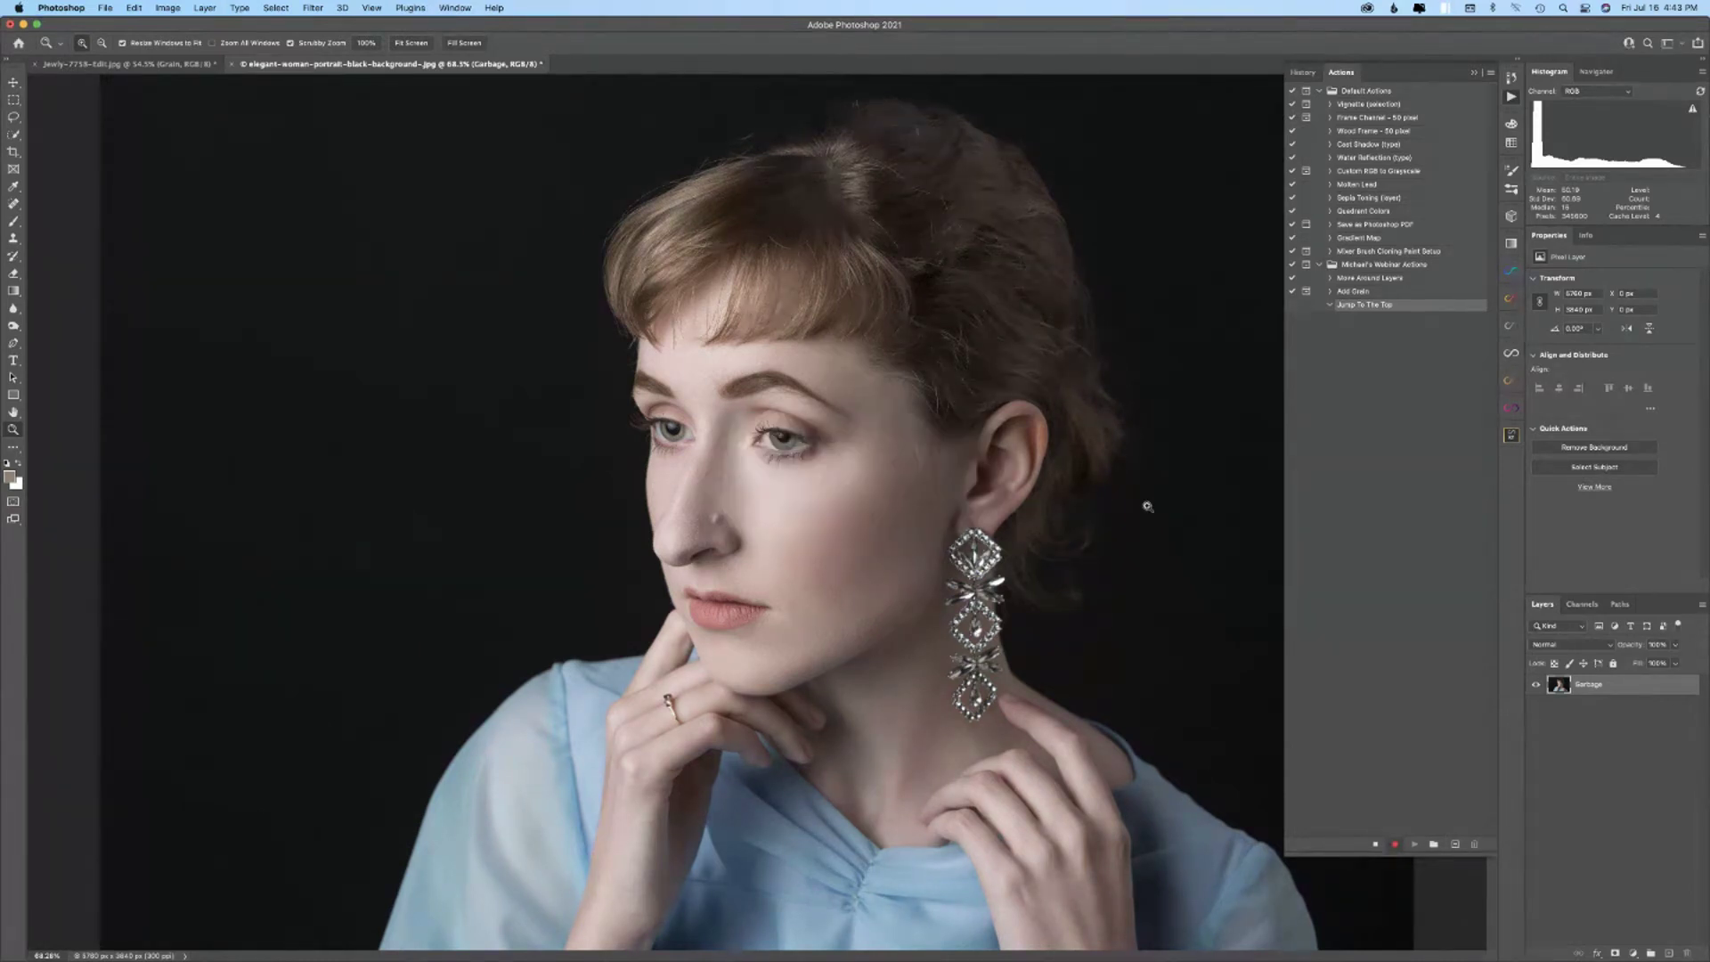
pyautogui.click(1669, 953)
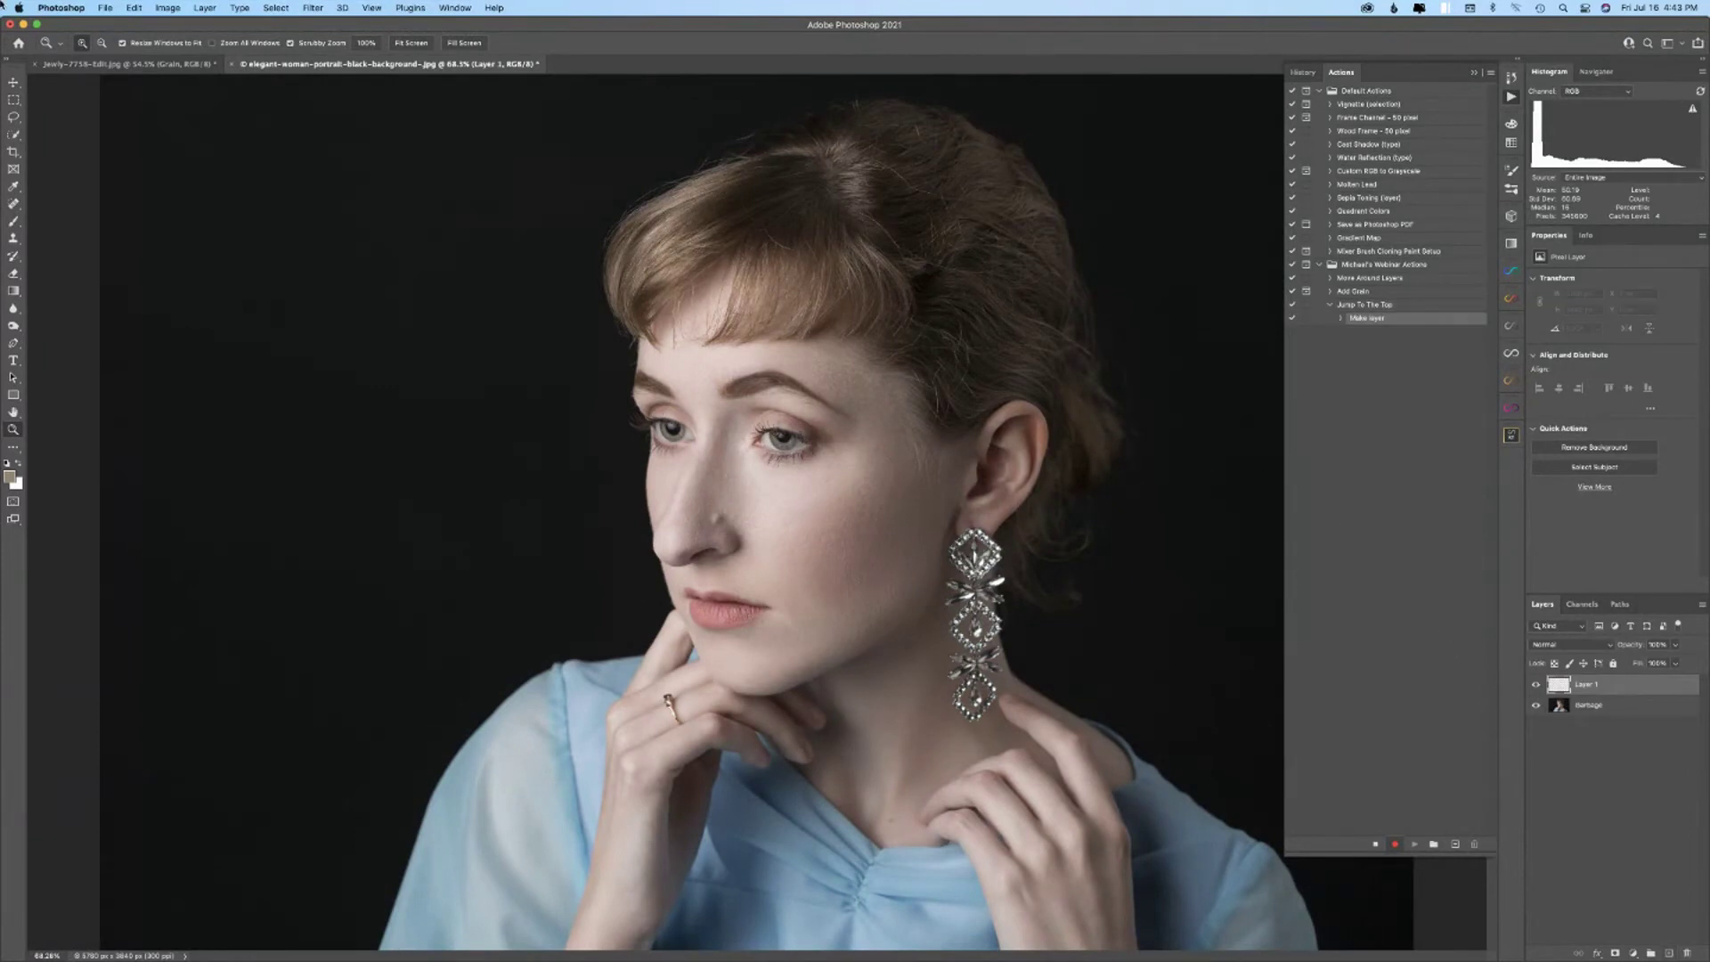
pyautogui.click(205, 8)
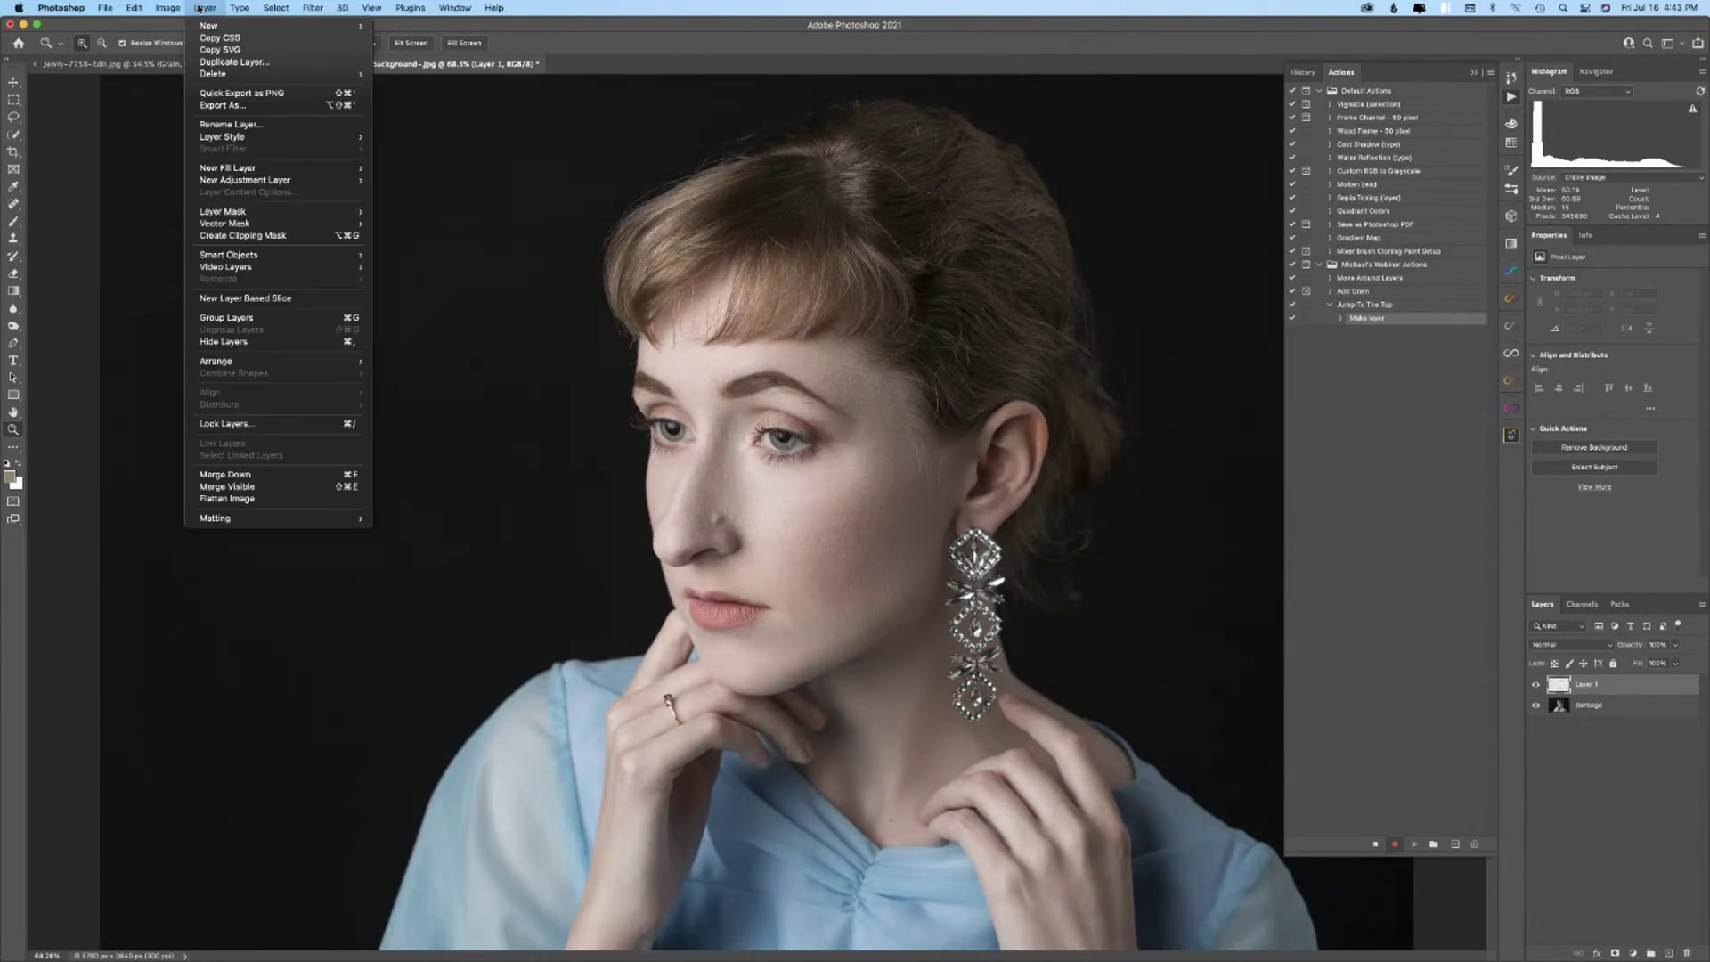
pyautogui.click(218, 126)
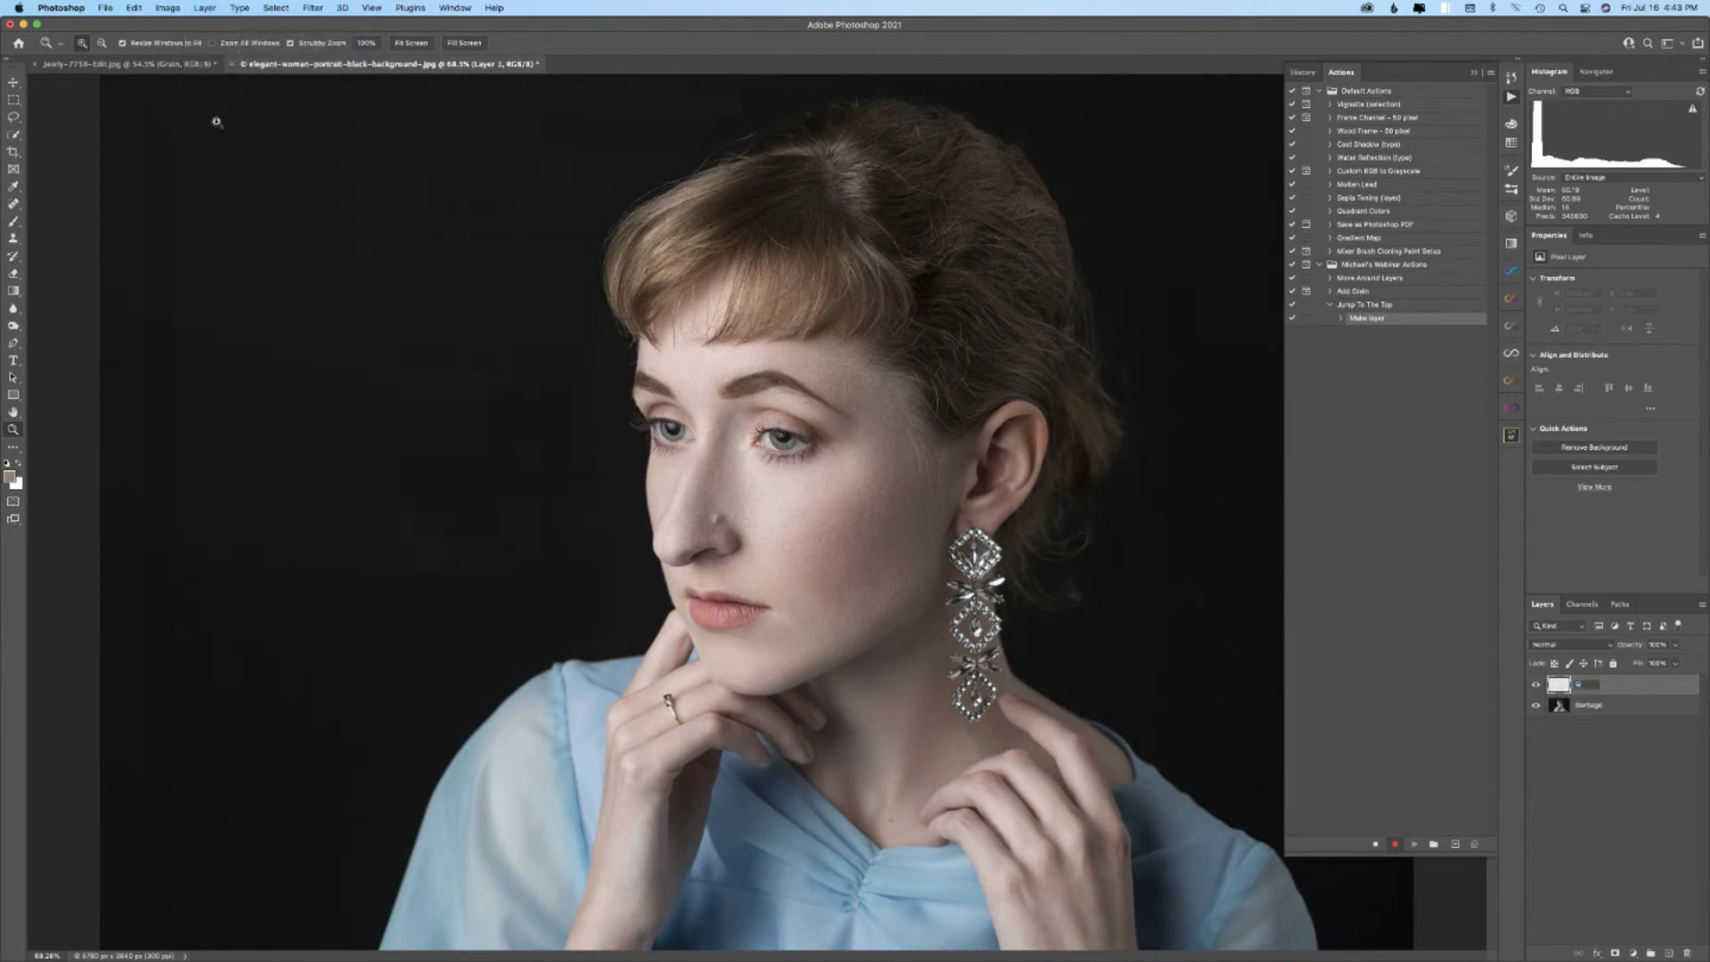
pyautogui.write('Garbage')
pyautogui.press('Return')
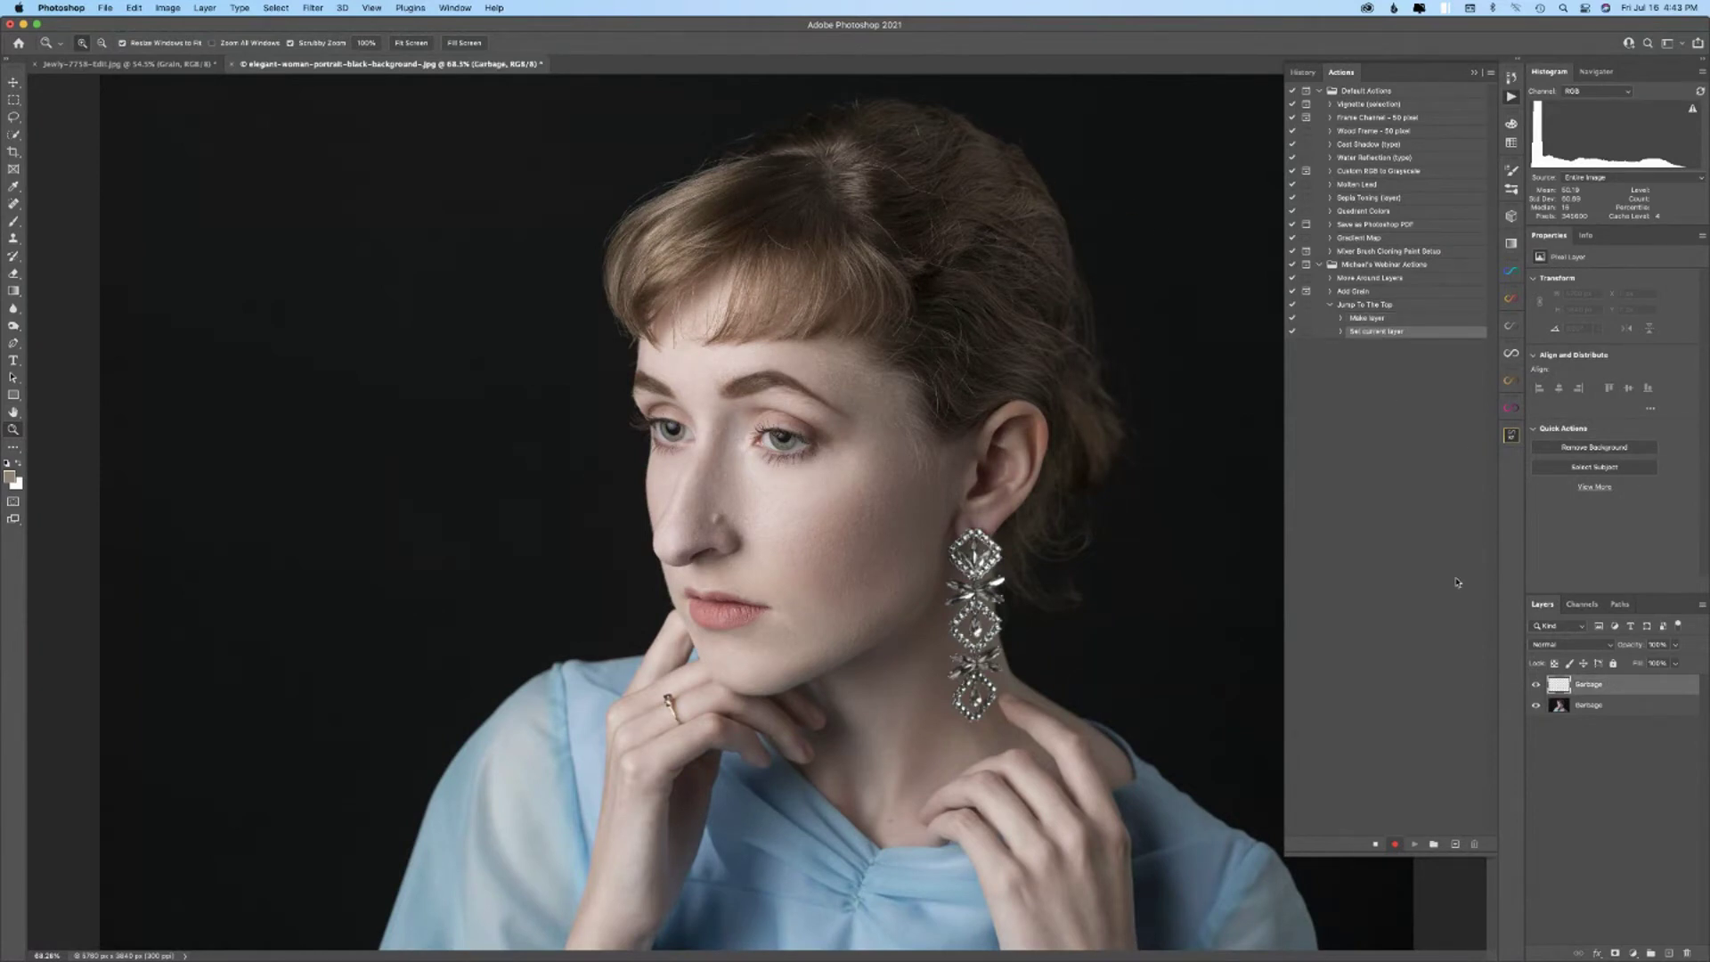
# - Record selecting the back layer, stop recording, and remove the Select layer "Garbage" command from the action
pyautogui.press('alt')
pyautogui.hotkey('alt', '[')
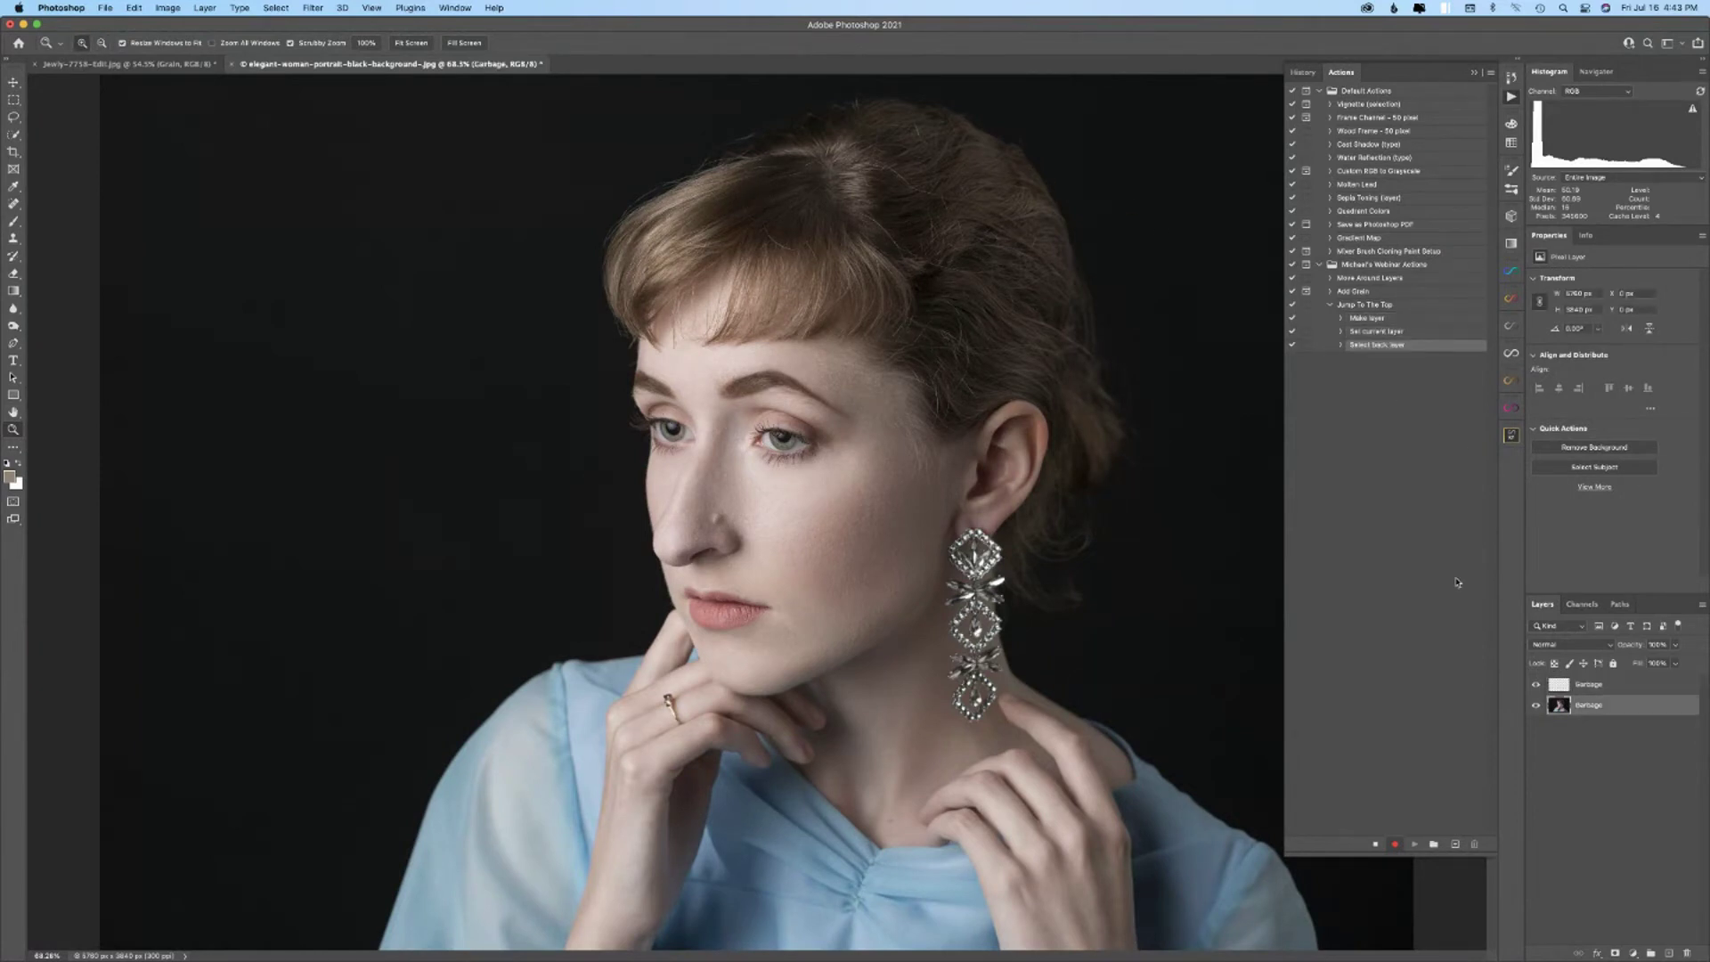
pyautogui.moveTo(1630, 706); pyautogui.dragTo(1598, 950)
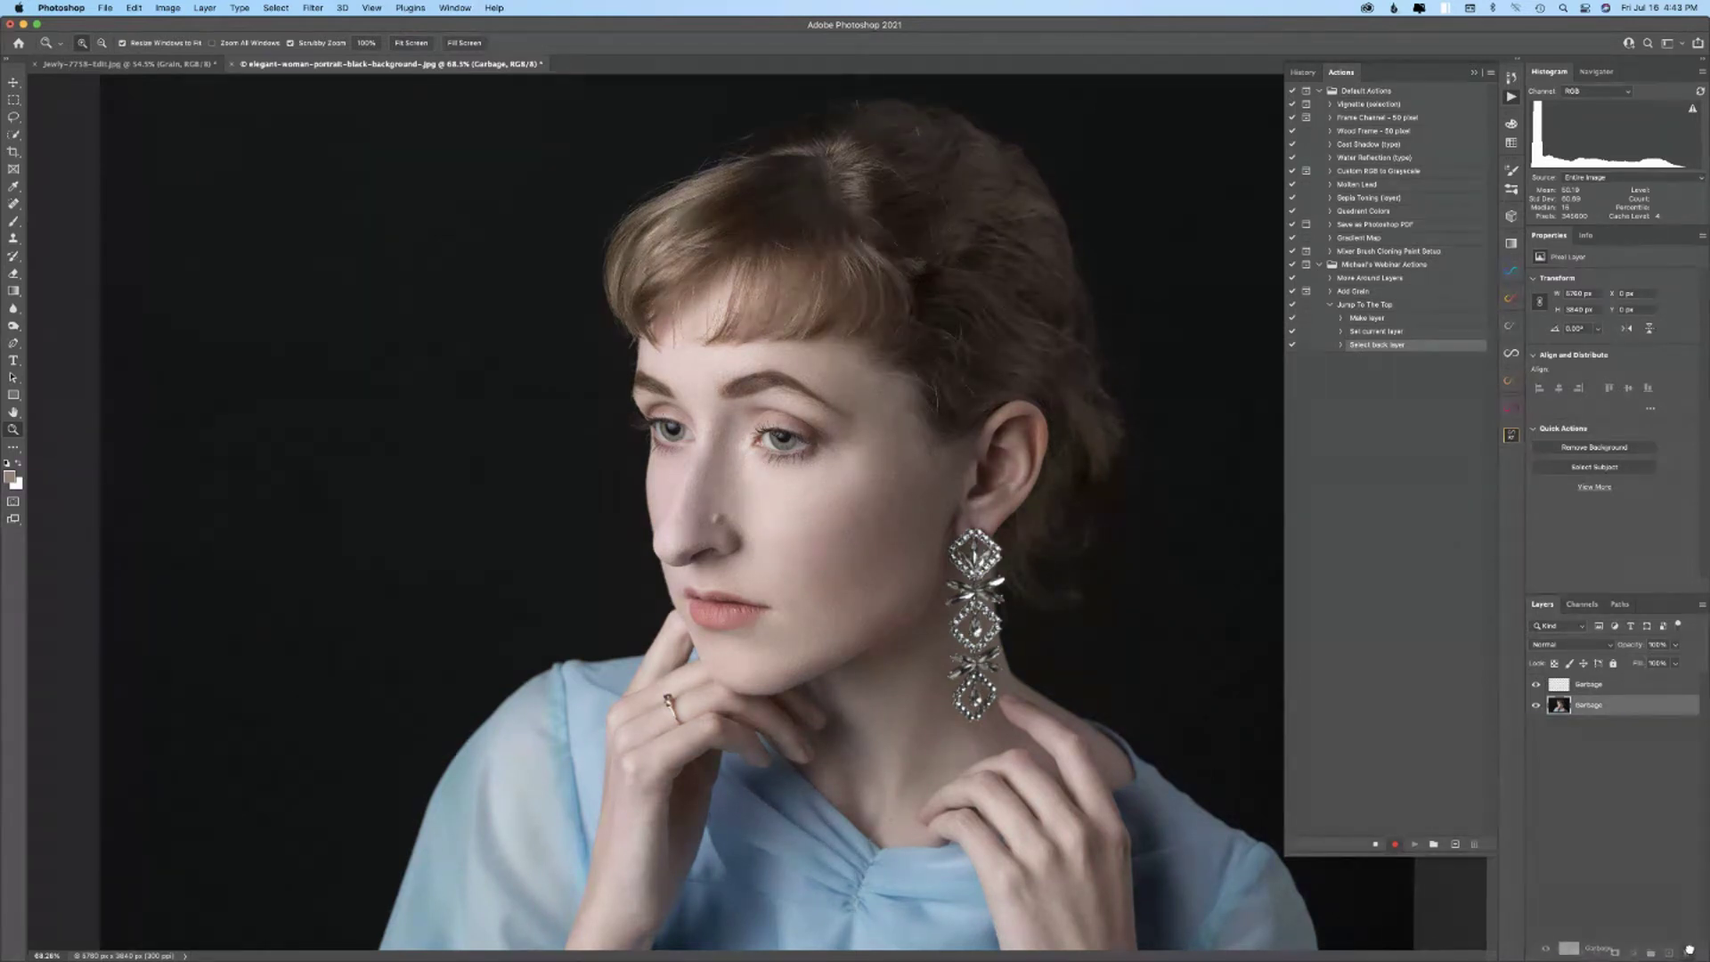
pyautogui.click(1631, 689)
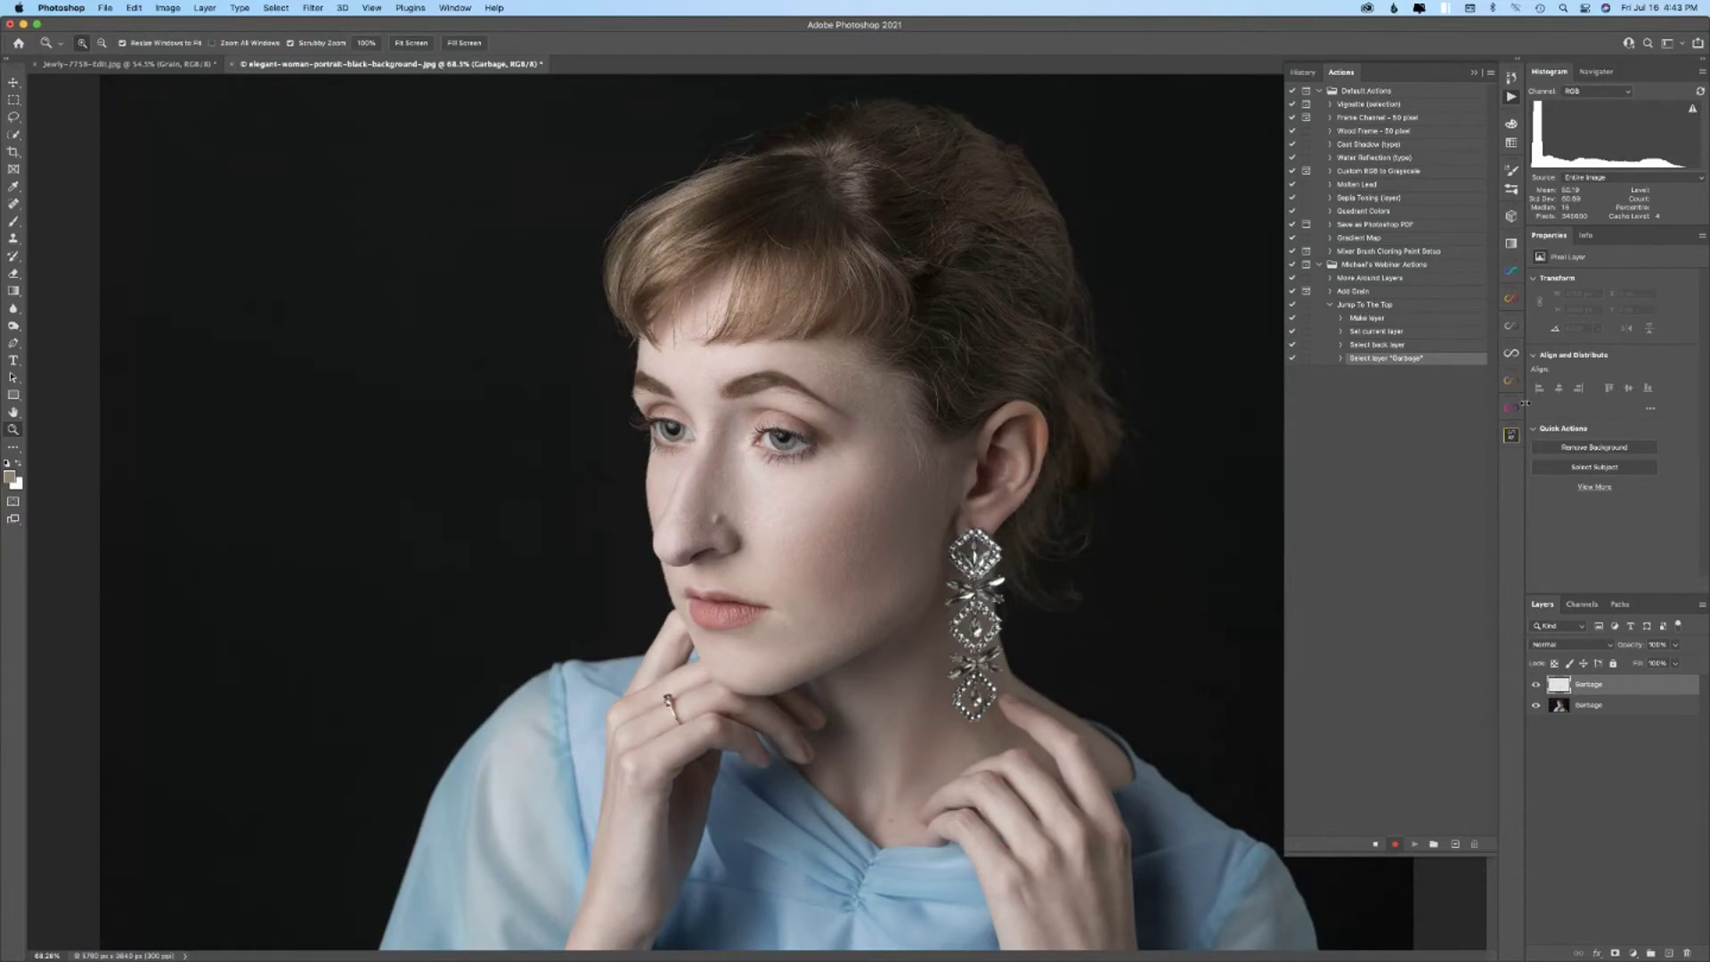
pyautogui.click(1376, 844)
pyautogui.moveTo(1404, 367); pyautogui.dragTo(1474, 843)
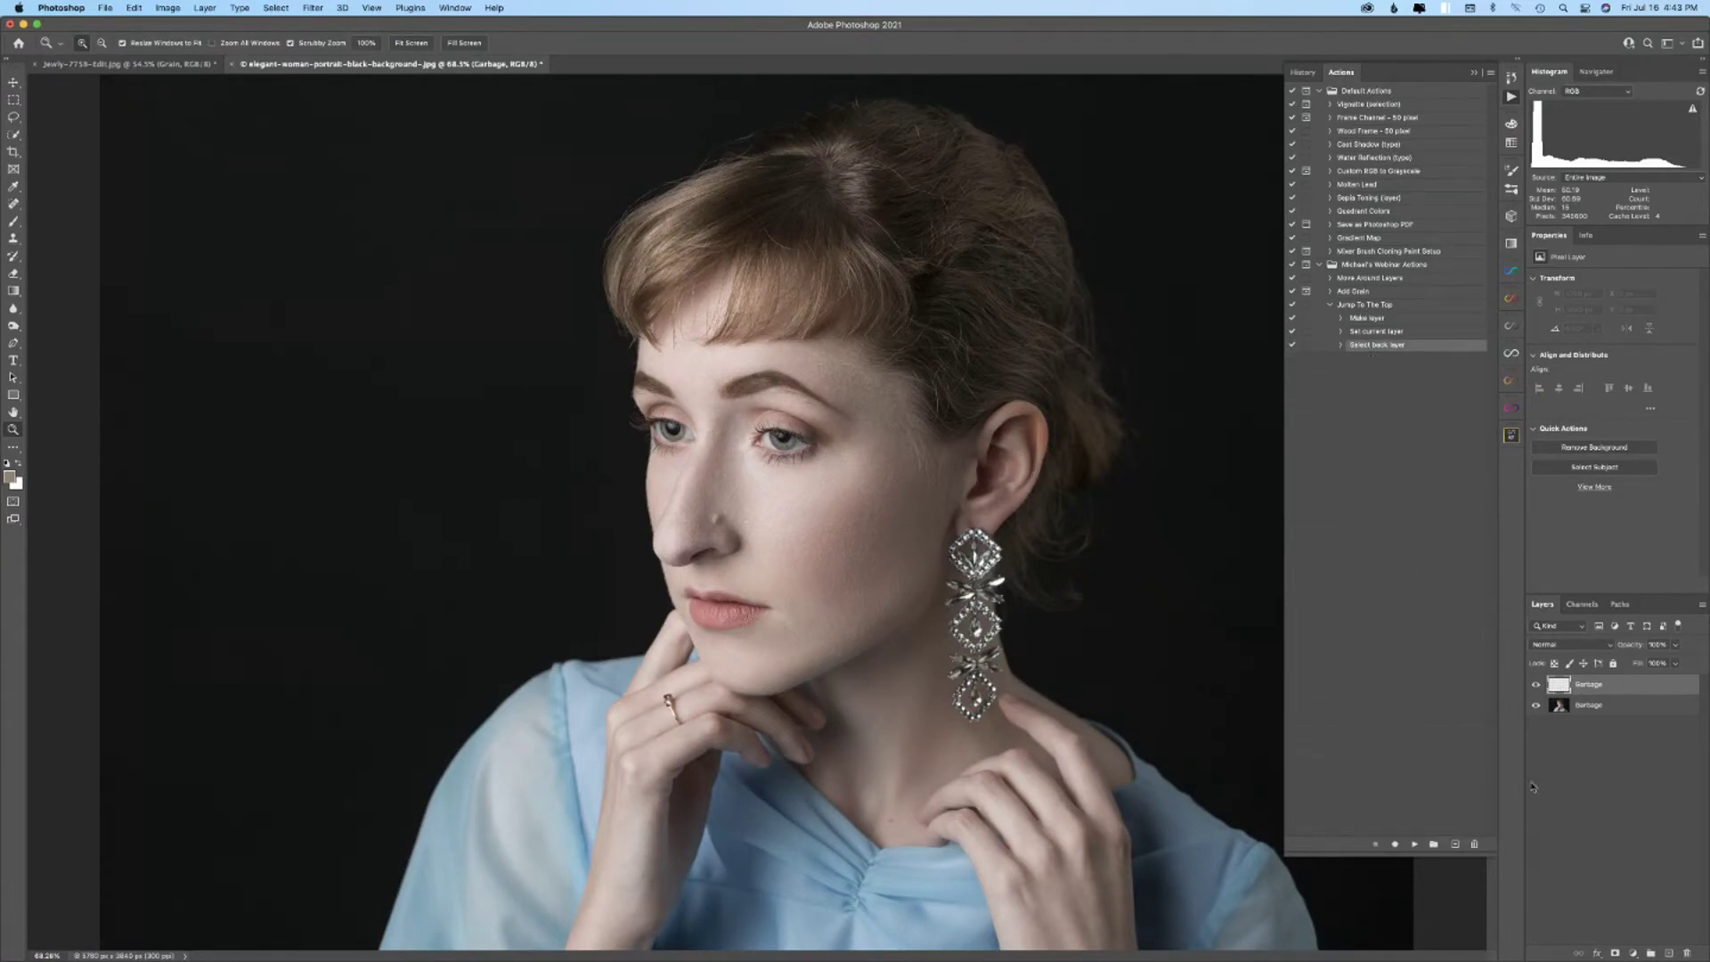
# - Resume recording with the bottom layer active, select the front layer, delete that empty Garbage layer, and stop recording
pyautogui.click(1614, 708)
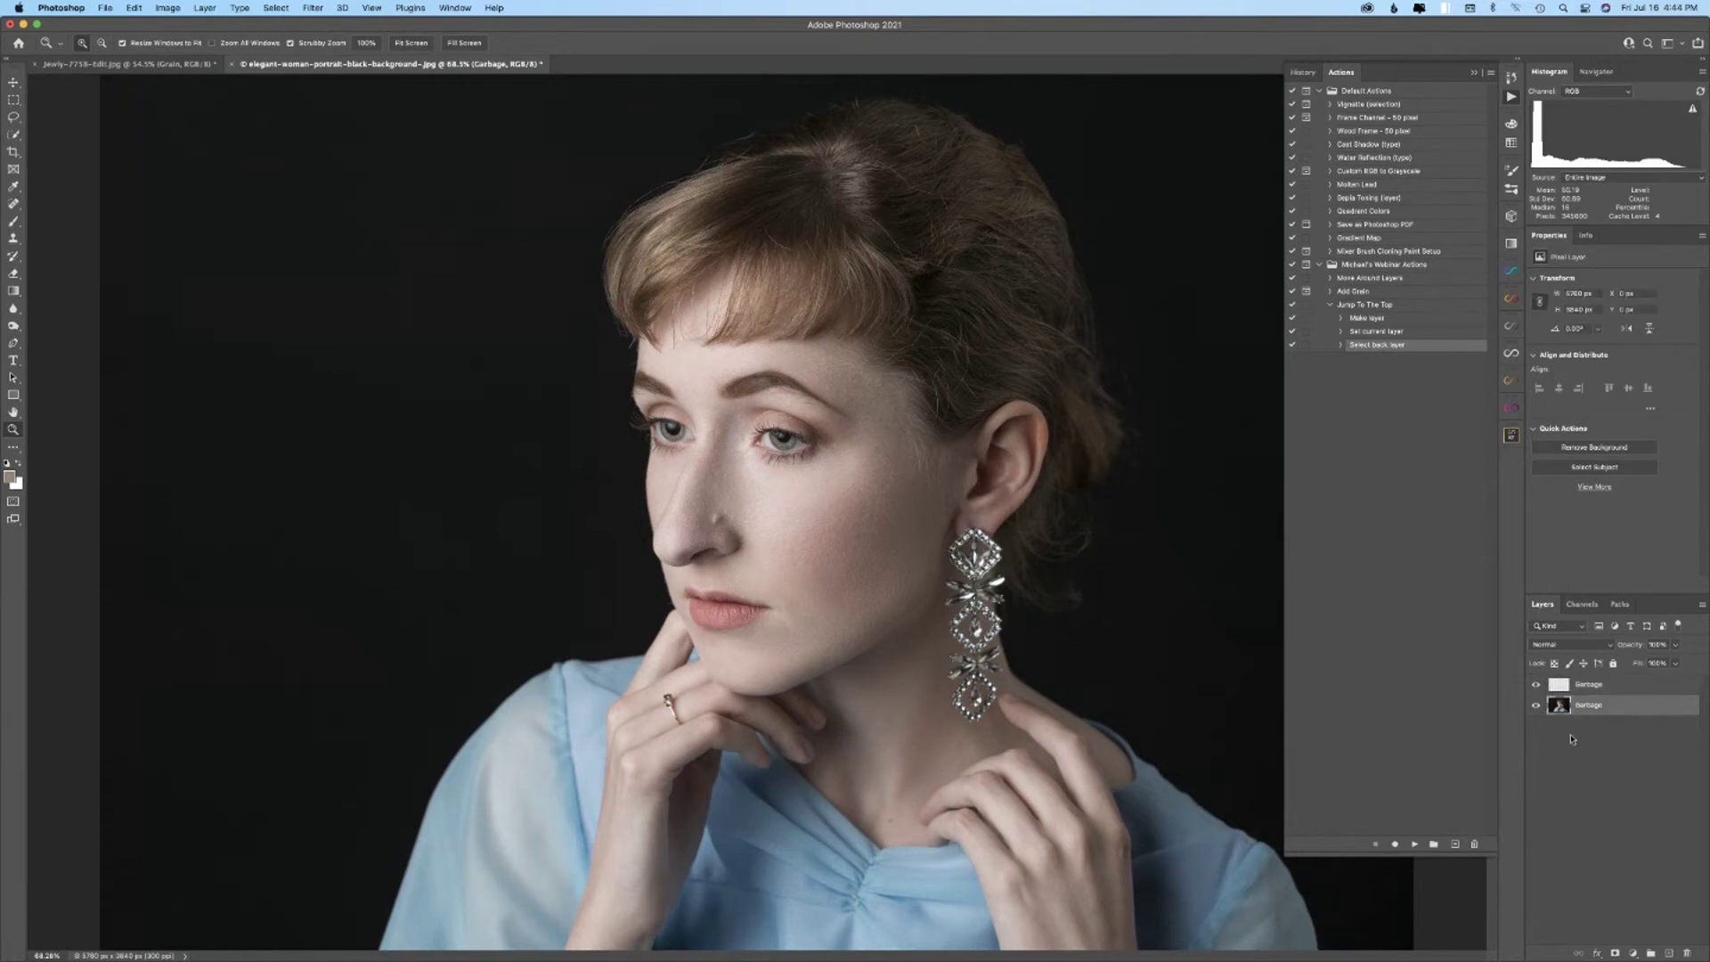
pyautogui.click(1395, 845)
pyautogui.press('alt')
pyautogui.hotkey('alt', '.')
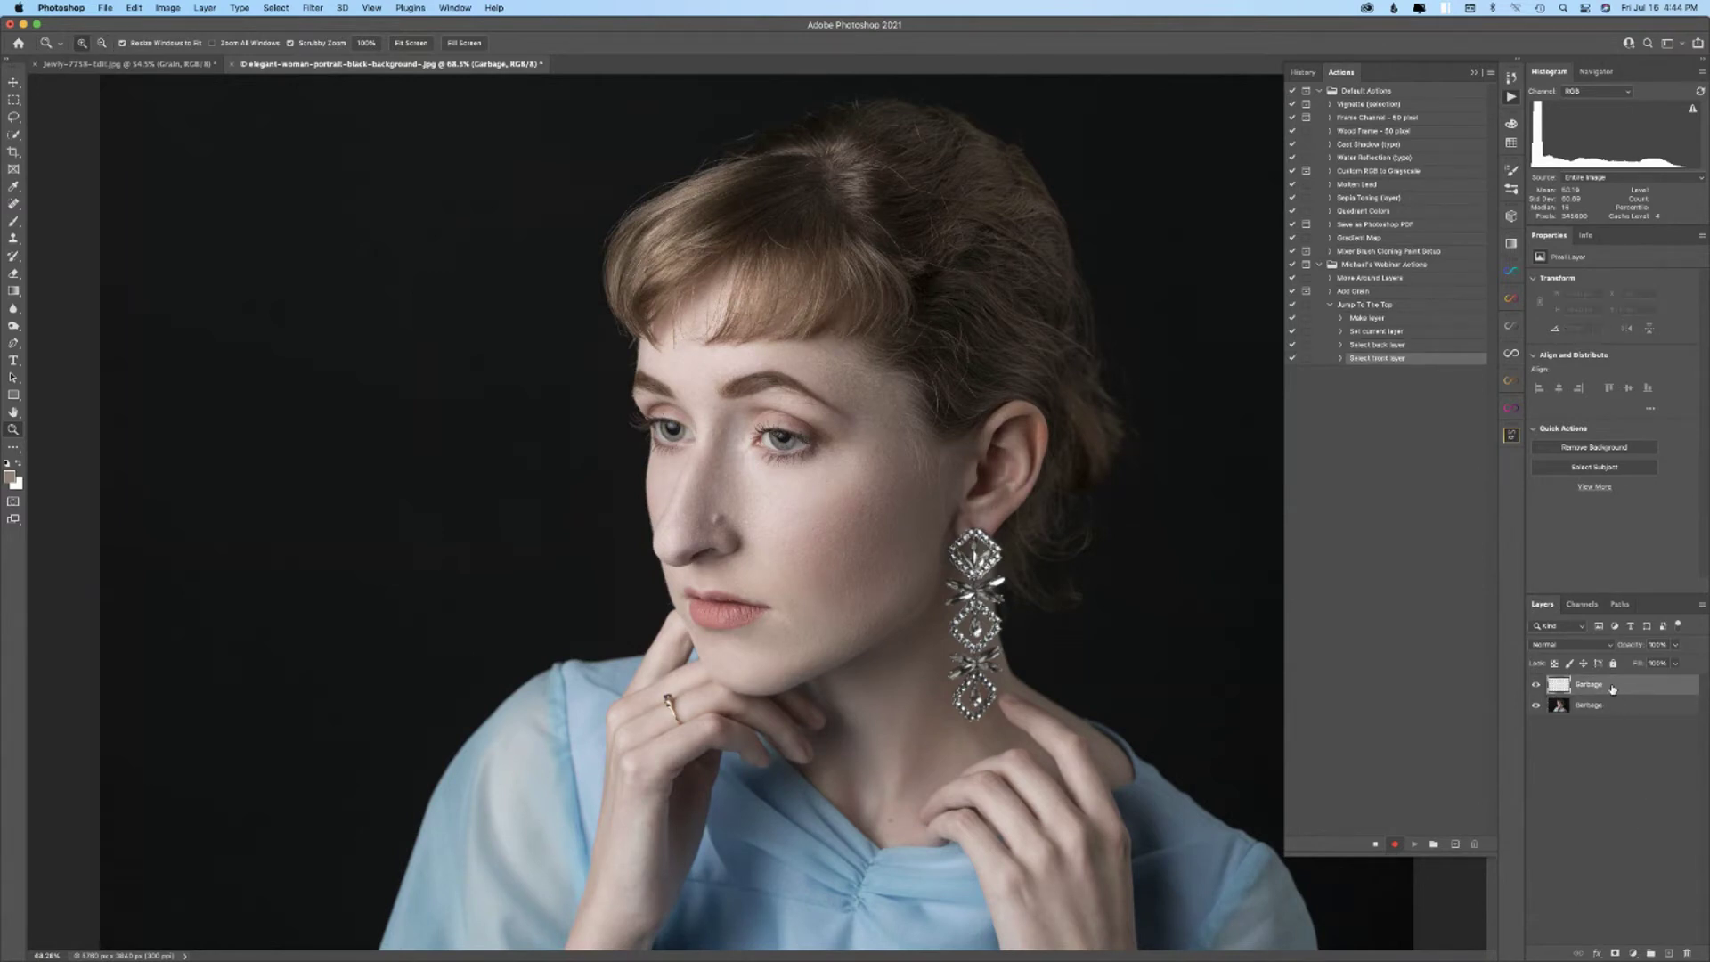
pyautogui.moveTo(1595, 688); pyautogui.dragTo(1687, 953)
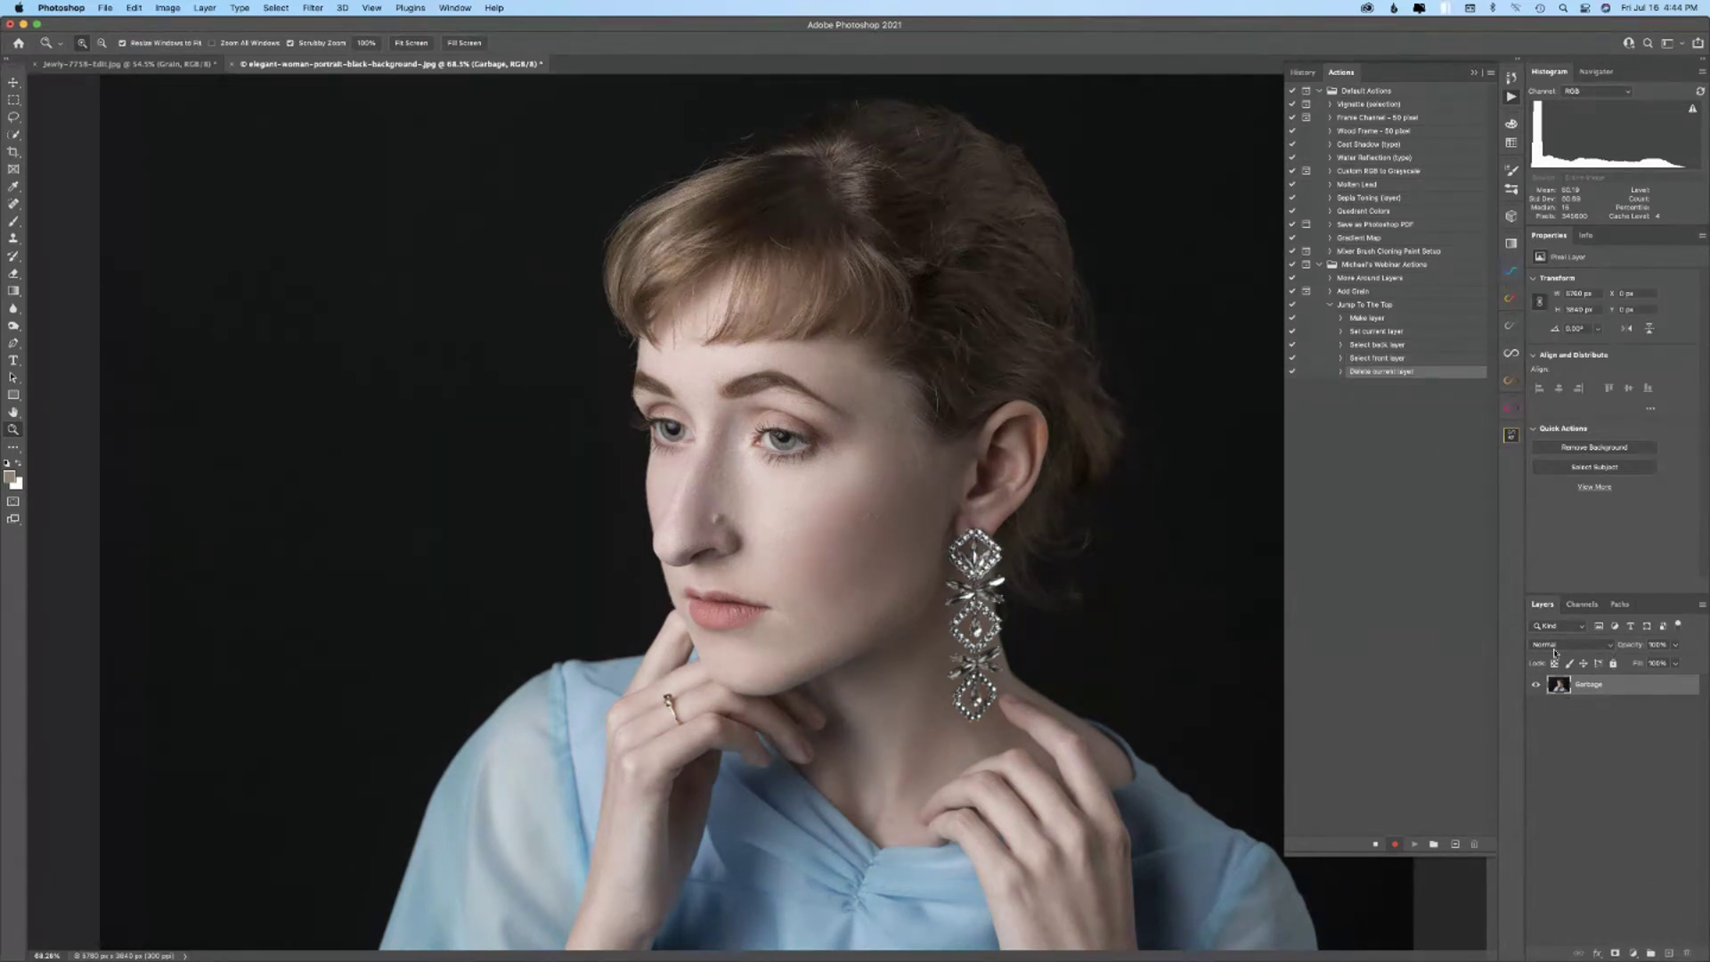
pyautogui.click(1376, 843)
# - Restore the portrait to its original opening snapshot in the history
pyautogui.rightClick(1640, 687)
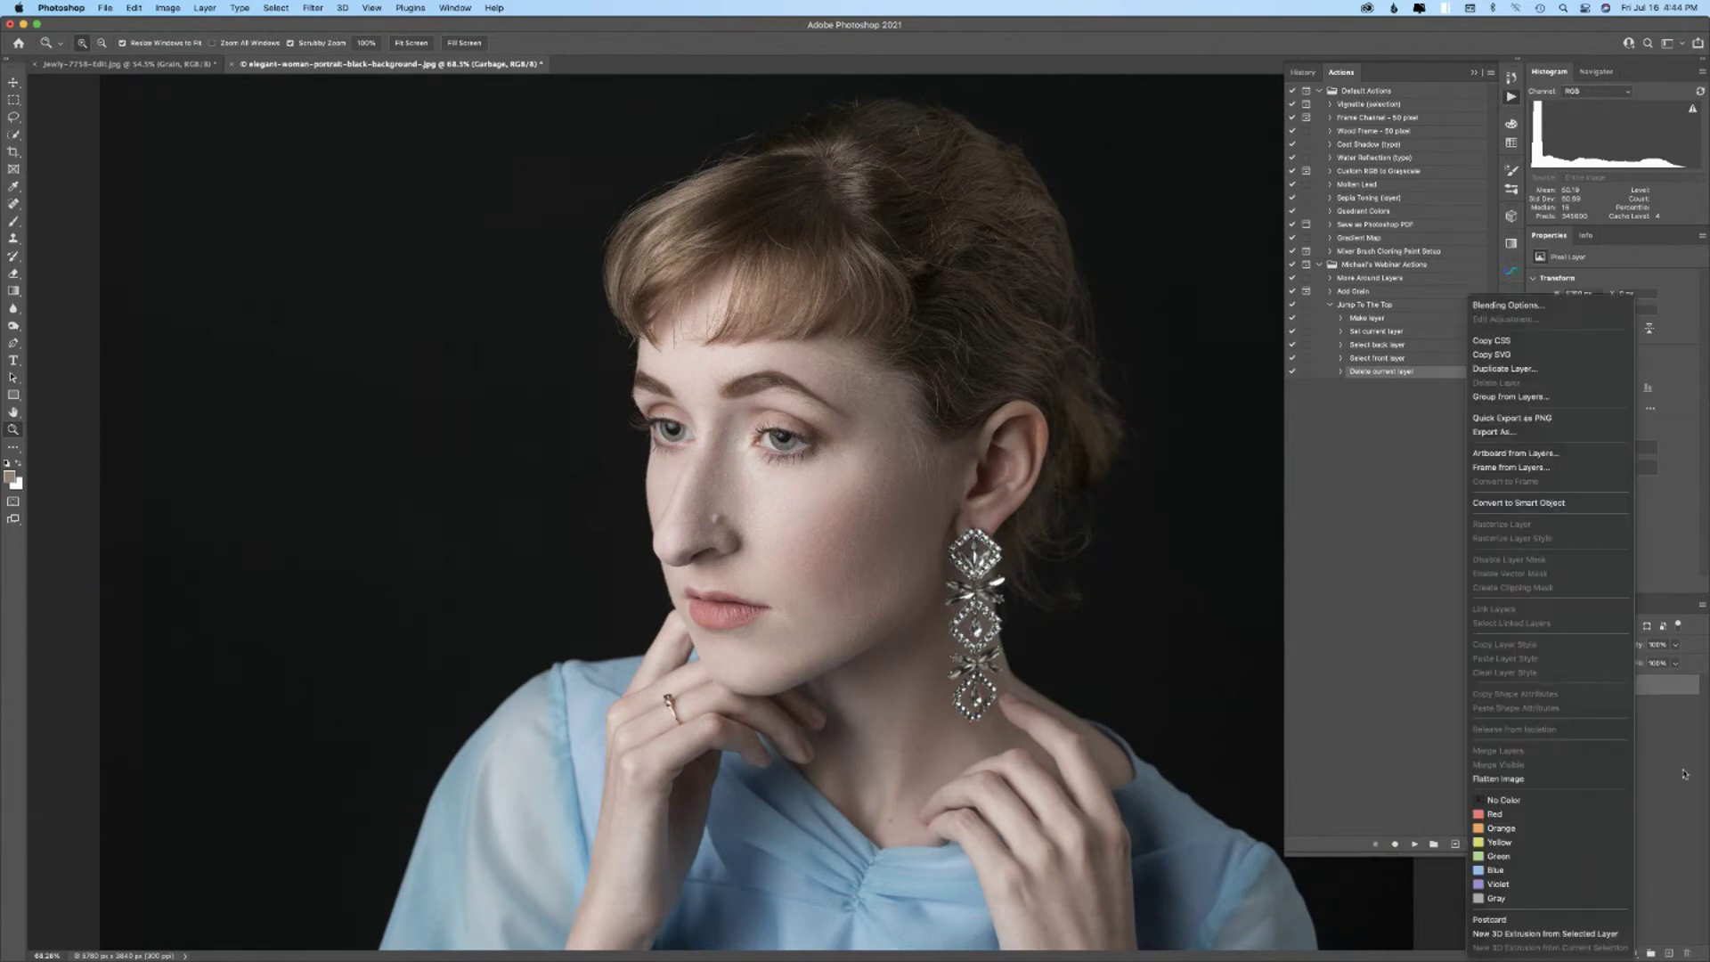
pyautogui.press('Escape')
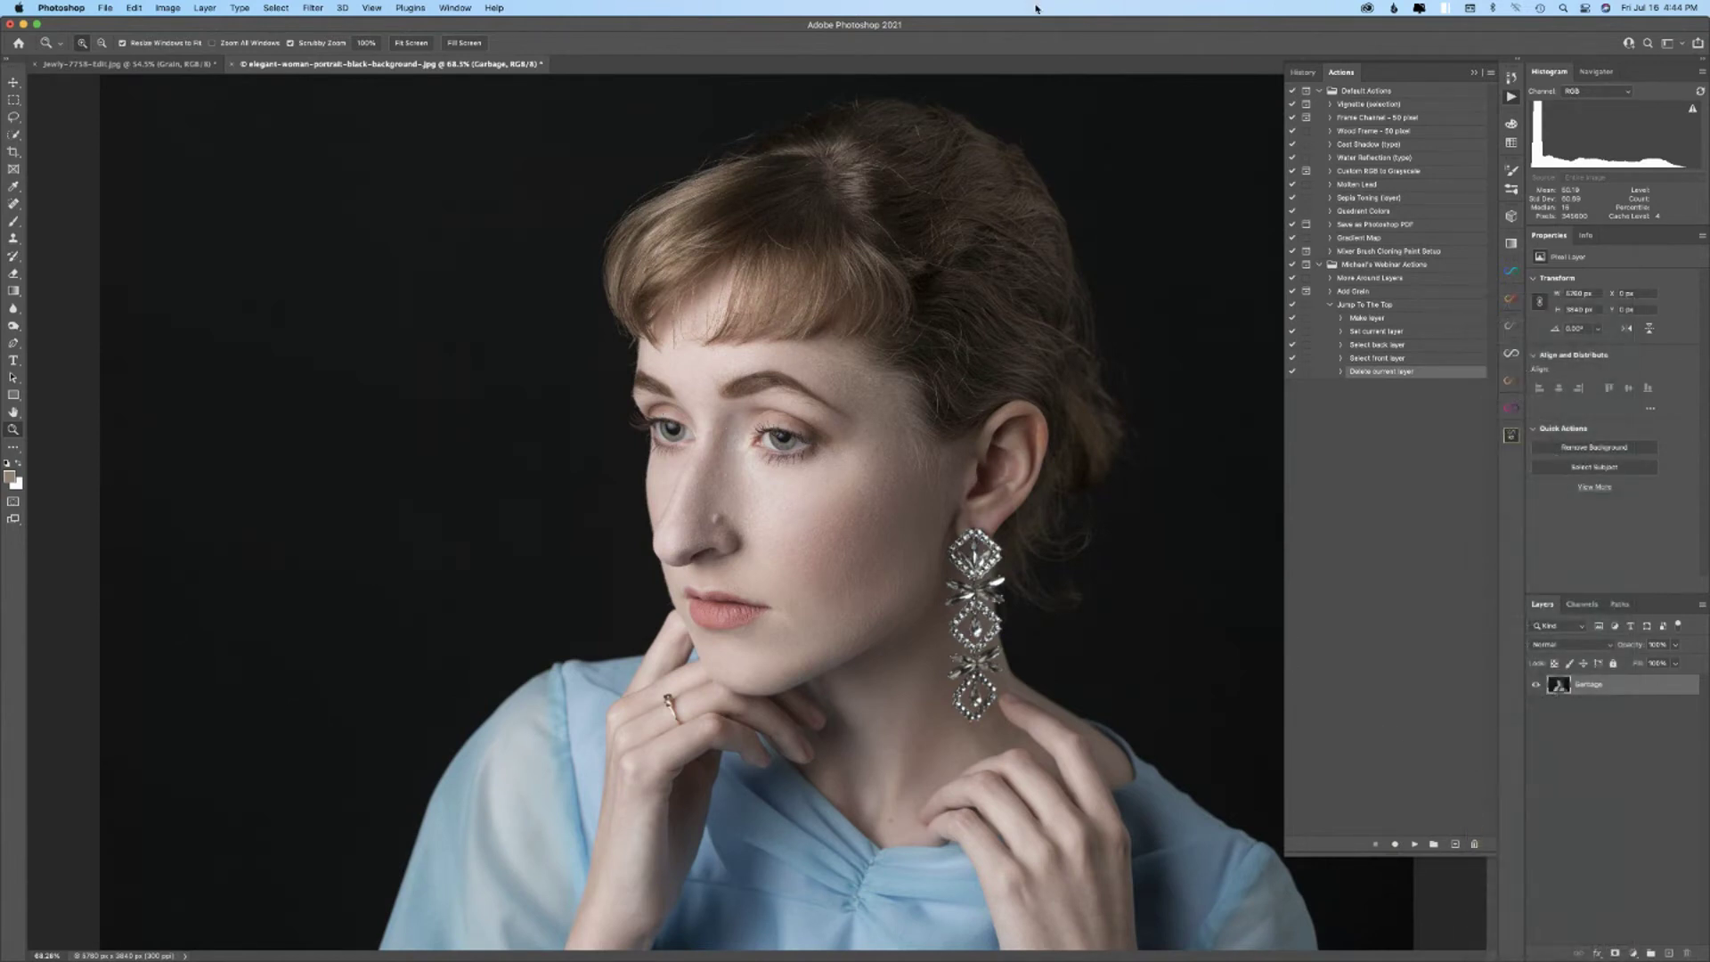
pyautogui.click(1303, 72)
pyautogui.scroll(2, 1332, 93)
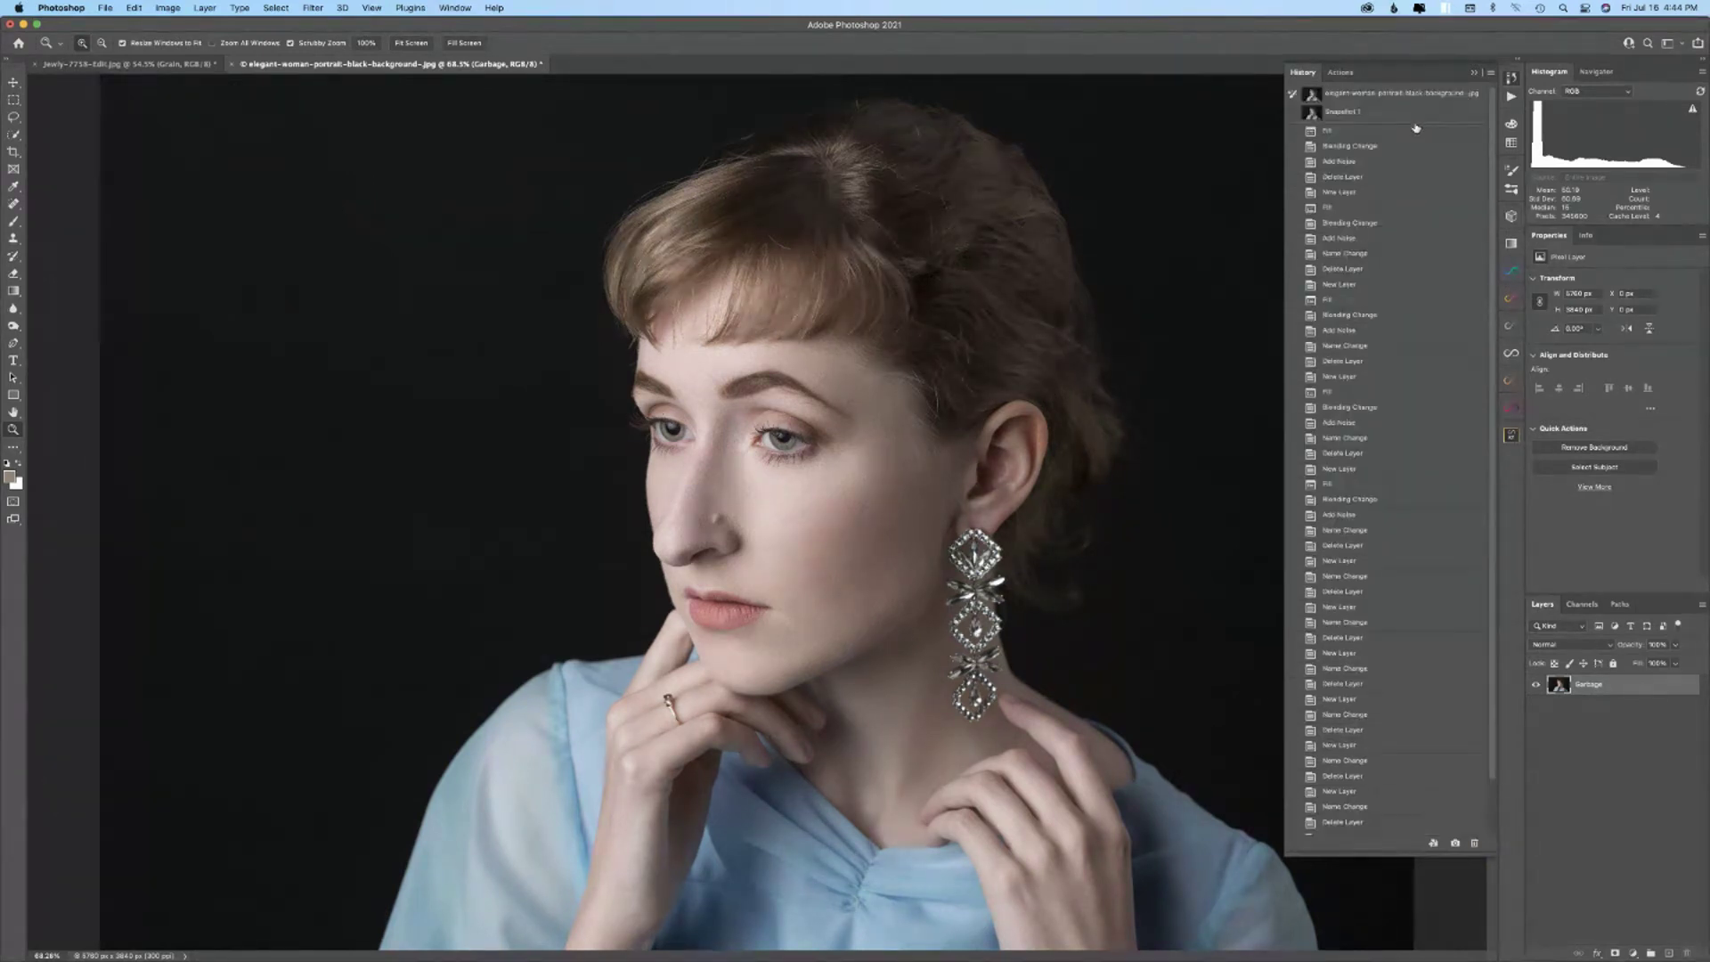
pyautogui.click(1342, 96)
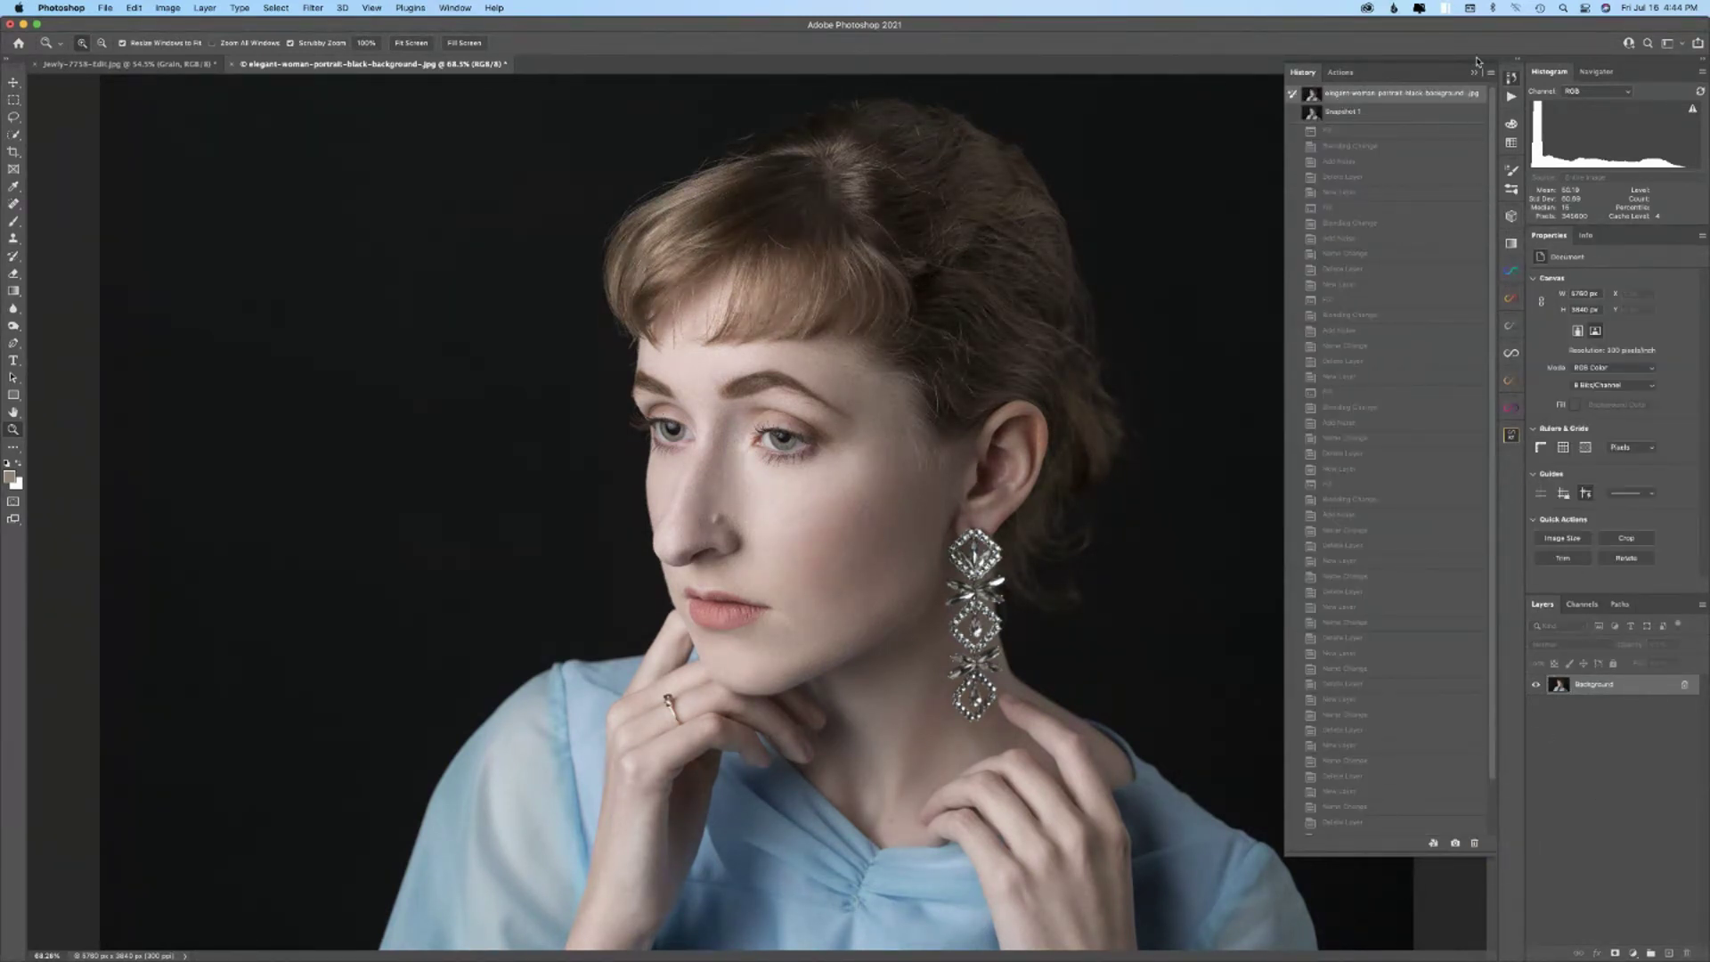
# - Play the Add Grain action on the portrait, accepting 10% uniform monochromatic noise
pyautogui.click(1341, 72)
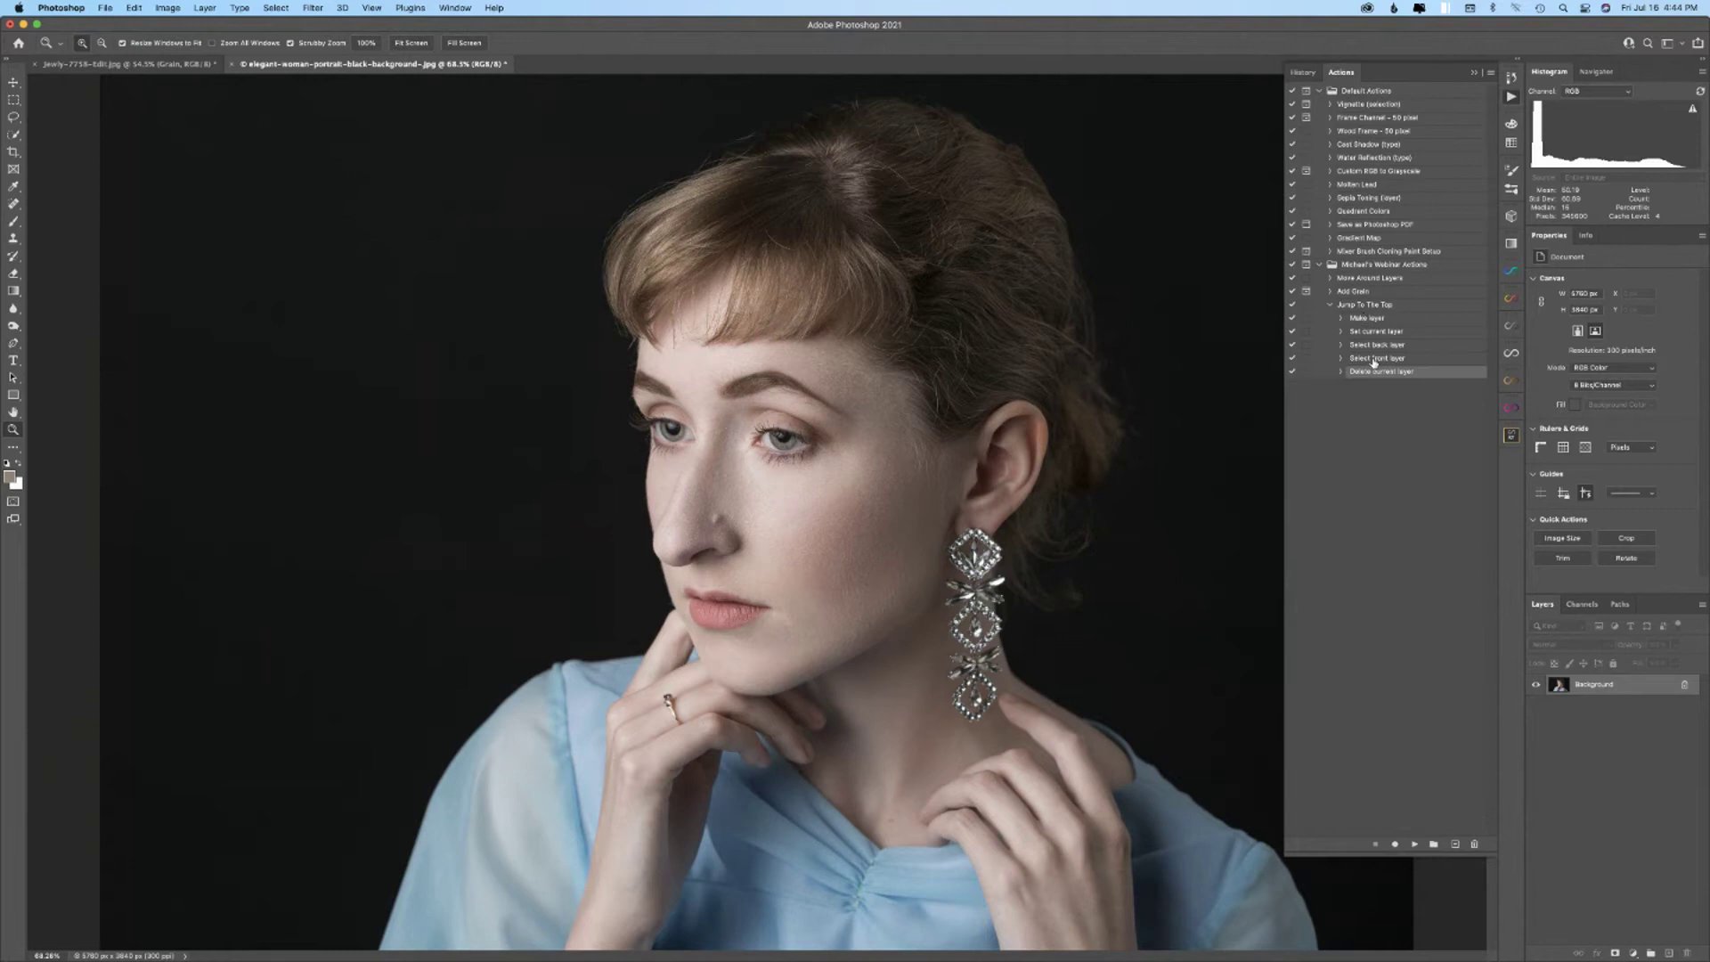
pyautogui.click(1364, 305)
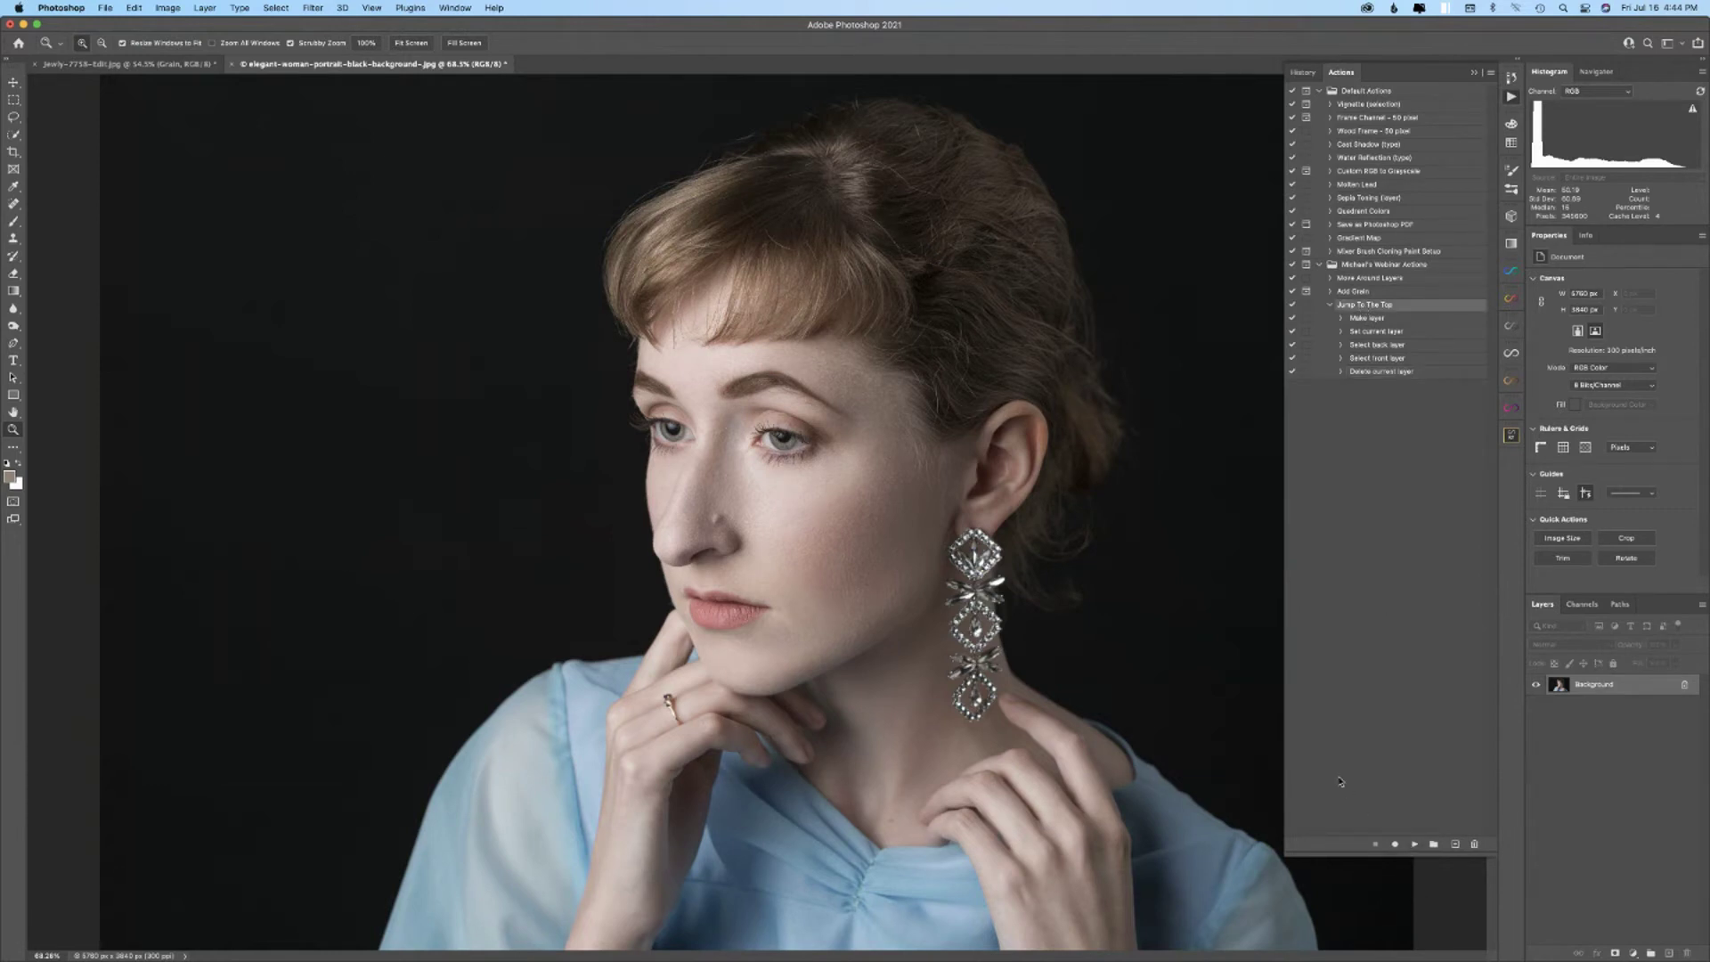
pyautogui.click(1359, 293)
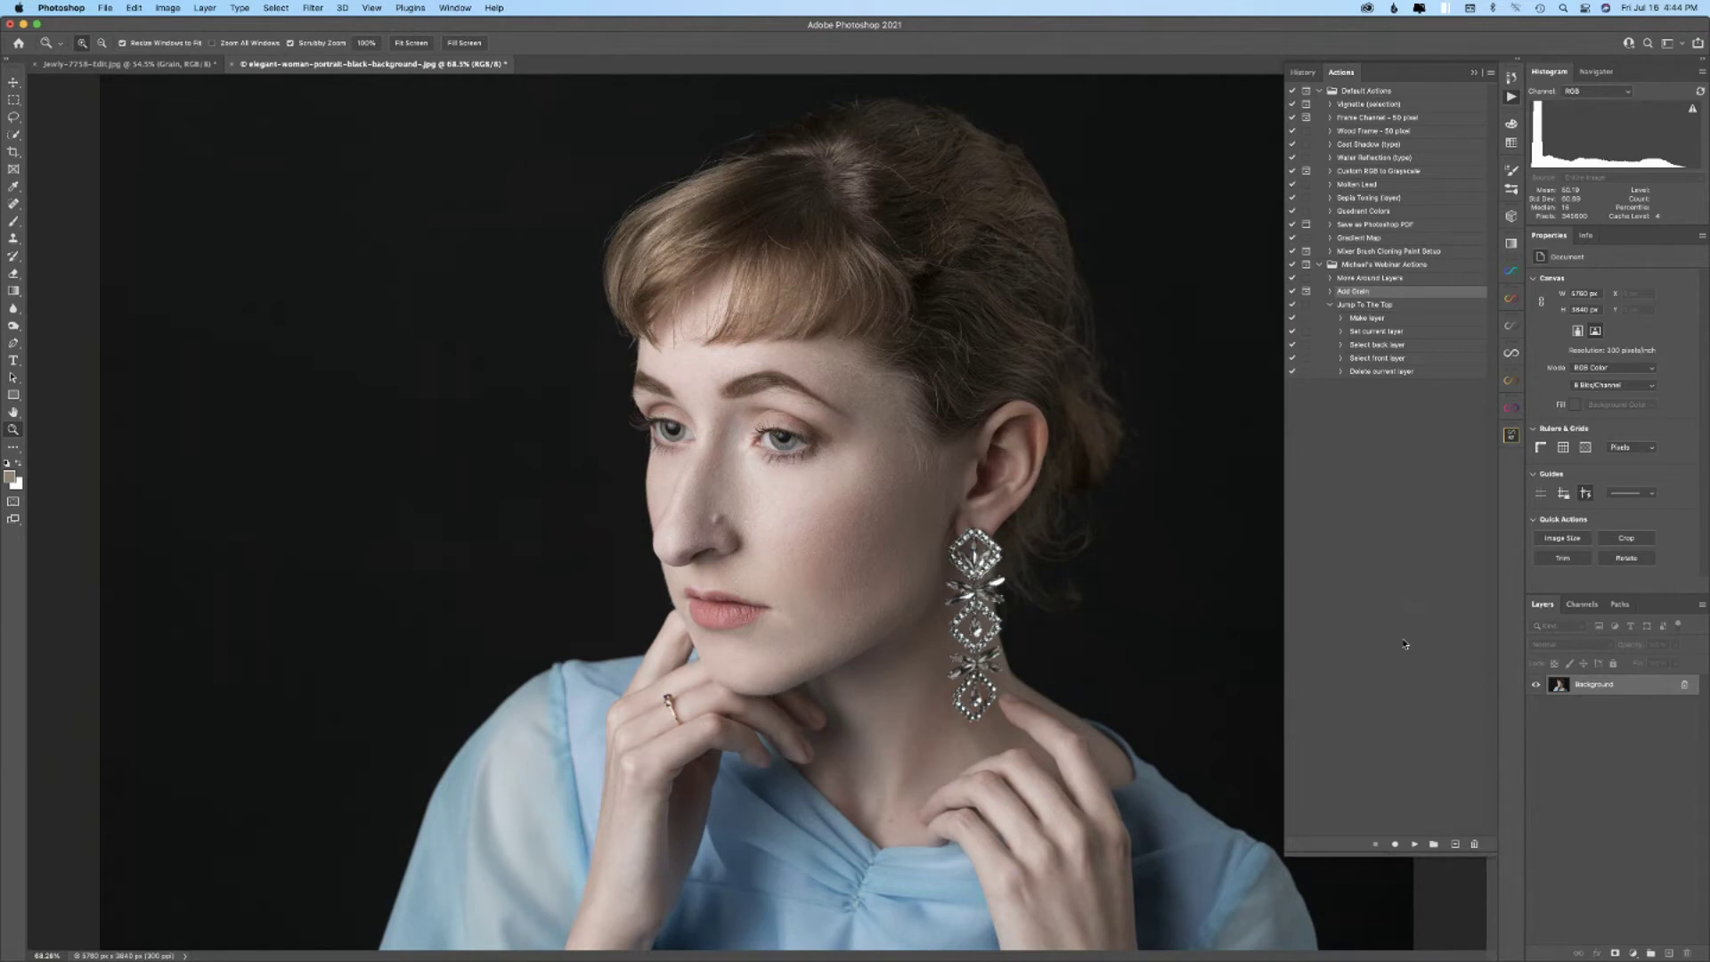
pyautogui.click(1415, 845)
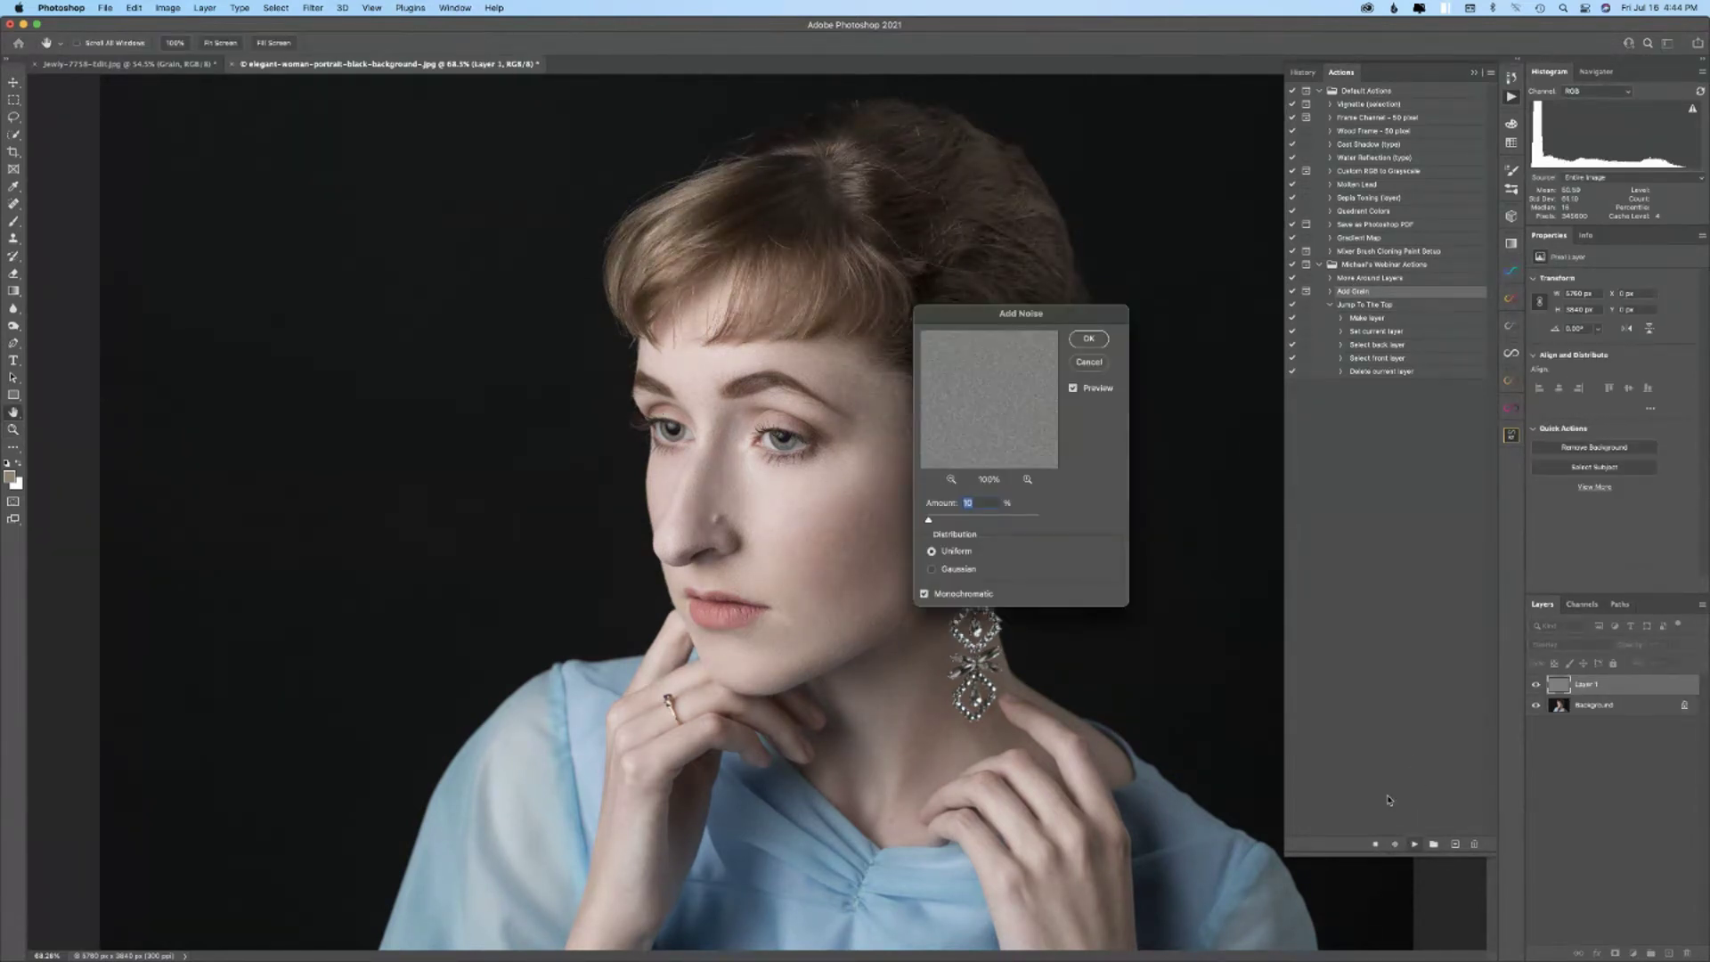
pyautogui.click(1089, 340)
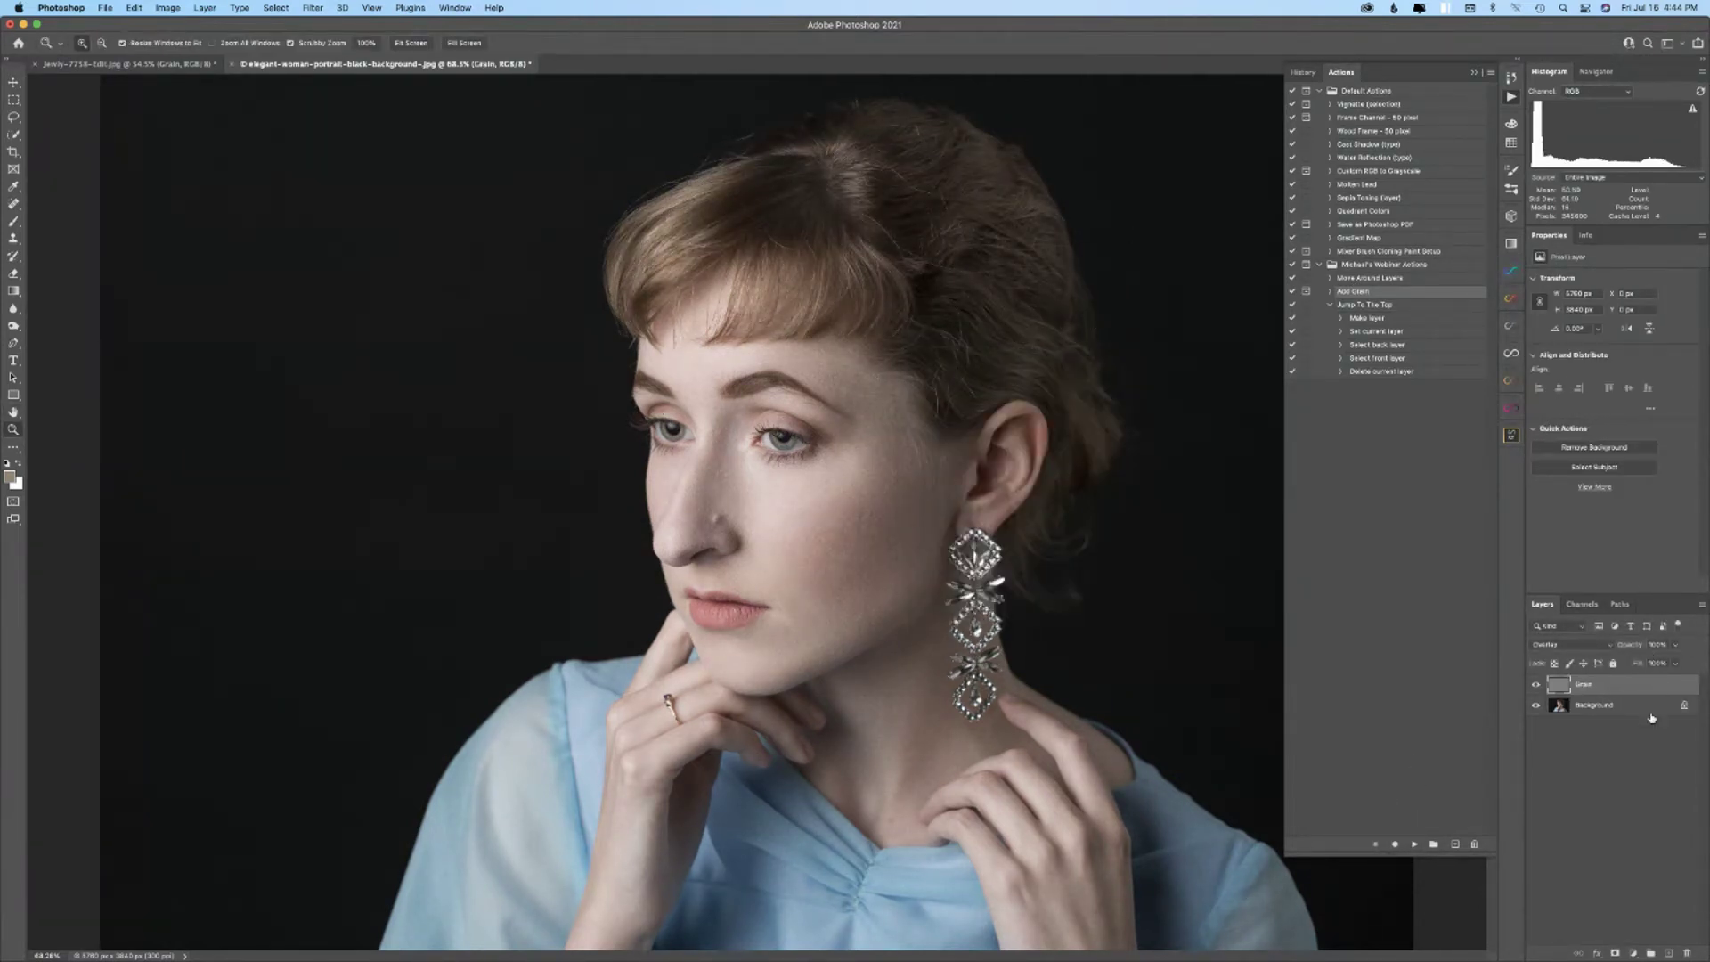
# - Test "Jump To The Top" by playing it with the Background layer selected, and delete the action
pyautogui.click(1370, 304)
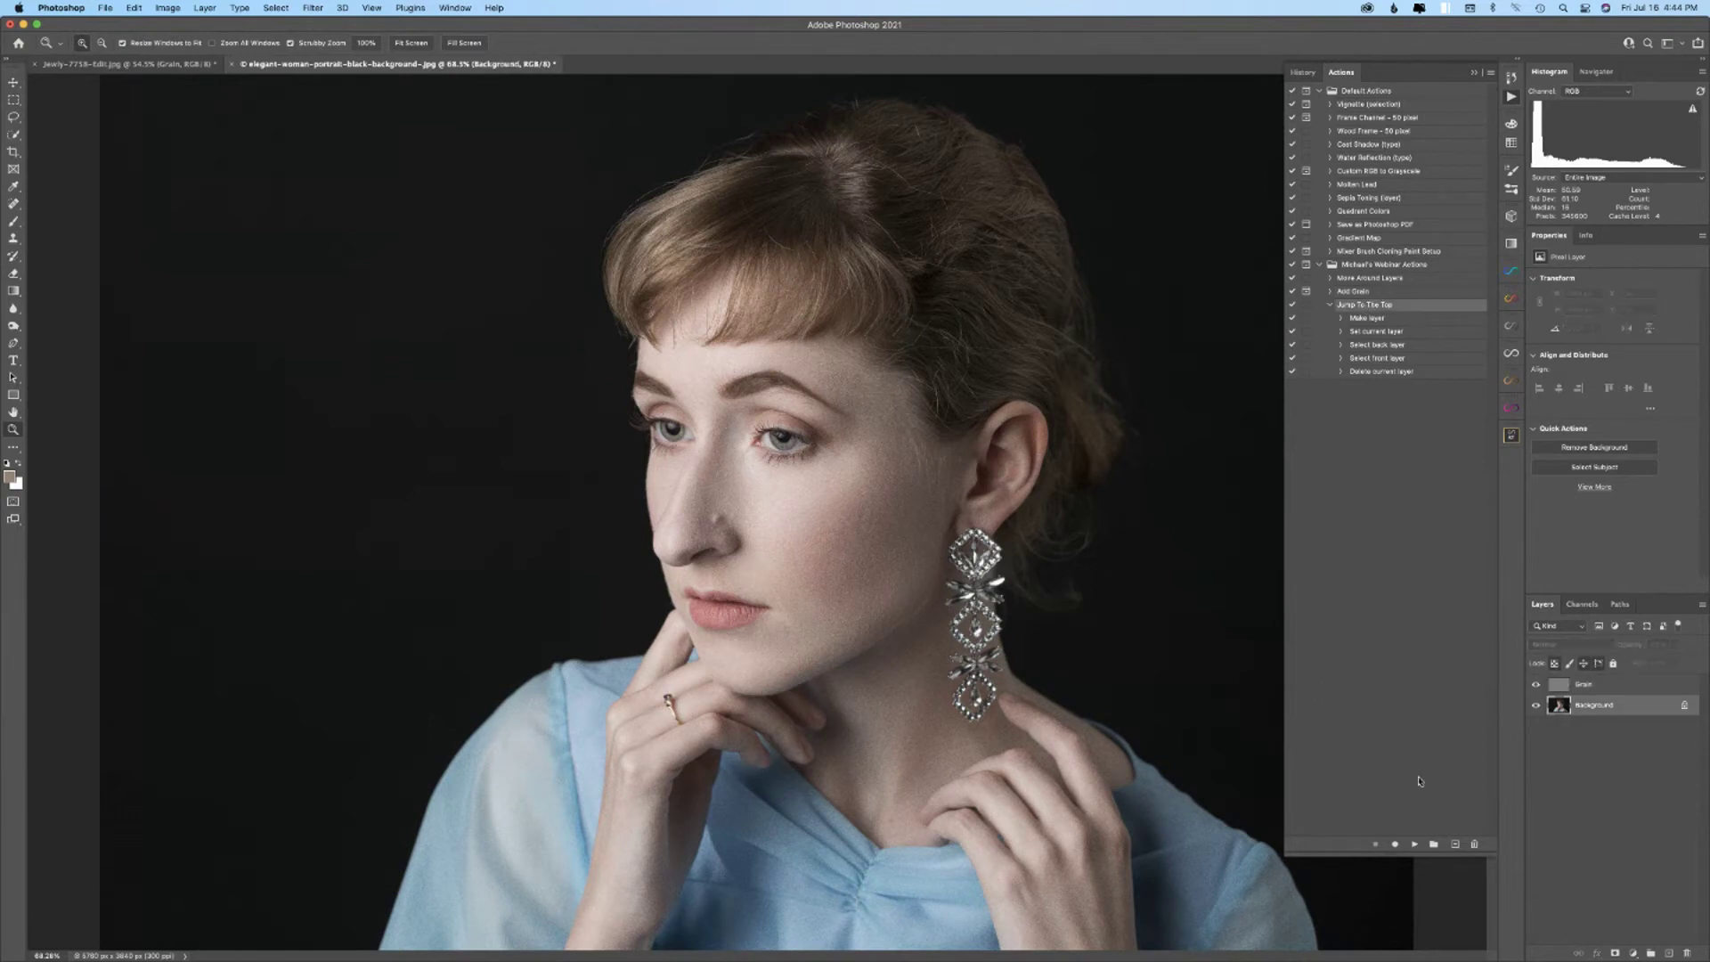
pyautogui.click(1416, 844)
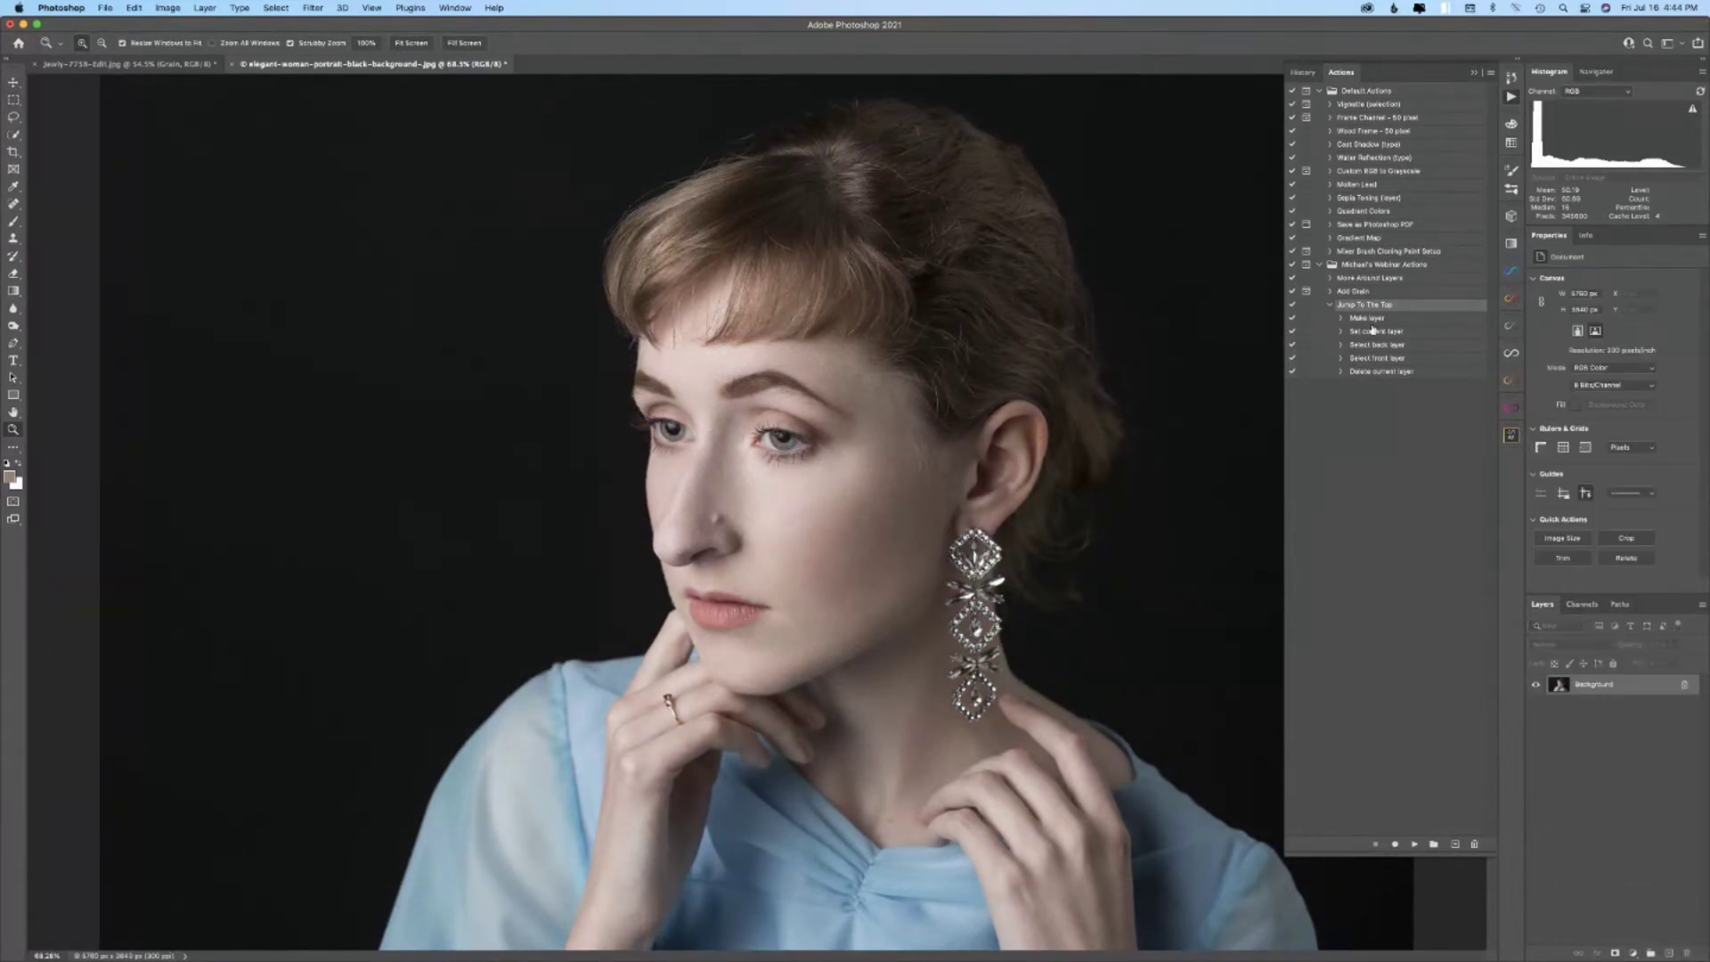
pyautogui.moveTo(1363, 310); pyautogui.dragTo(1480, 845)
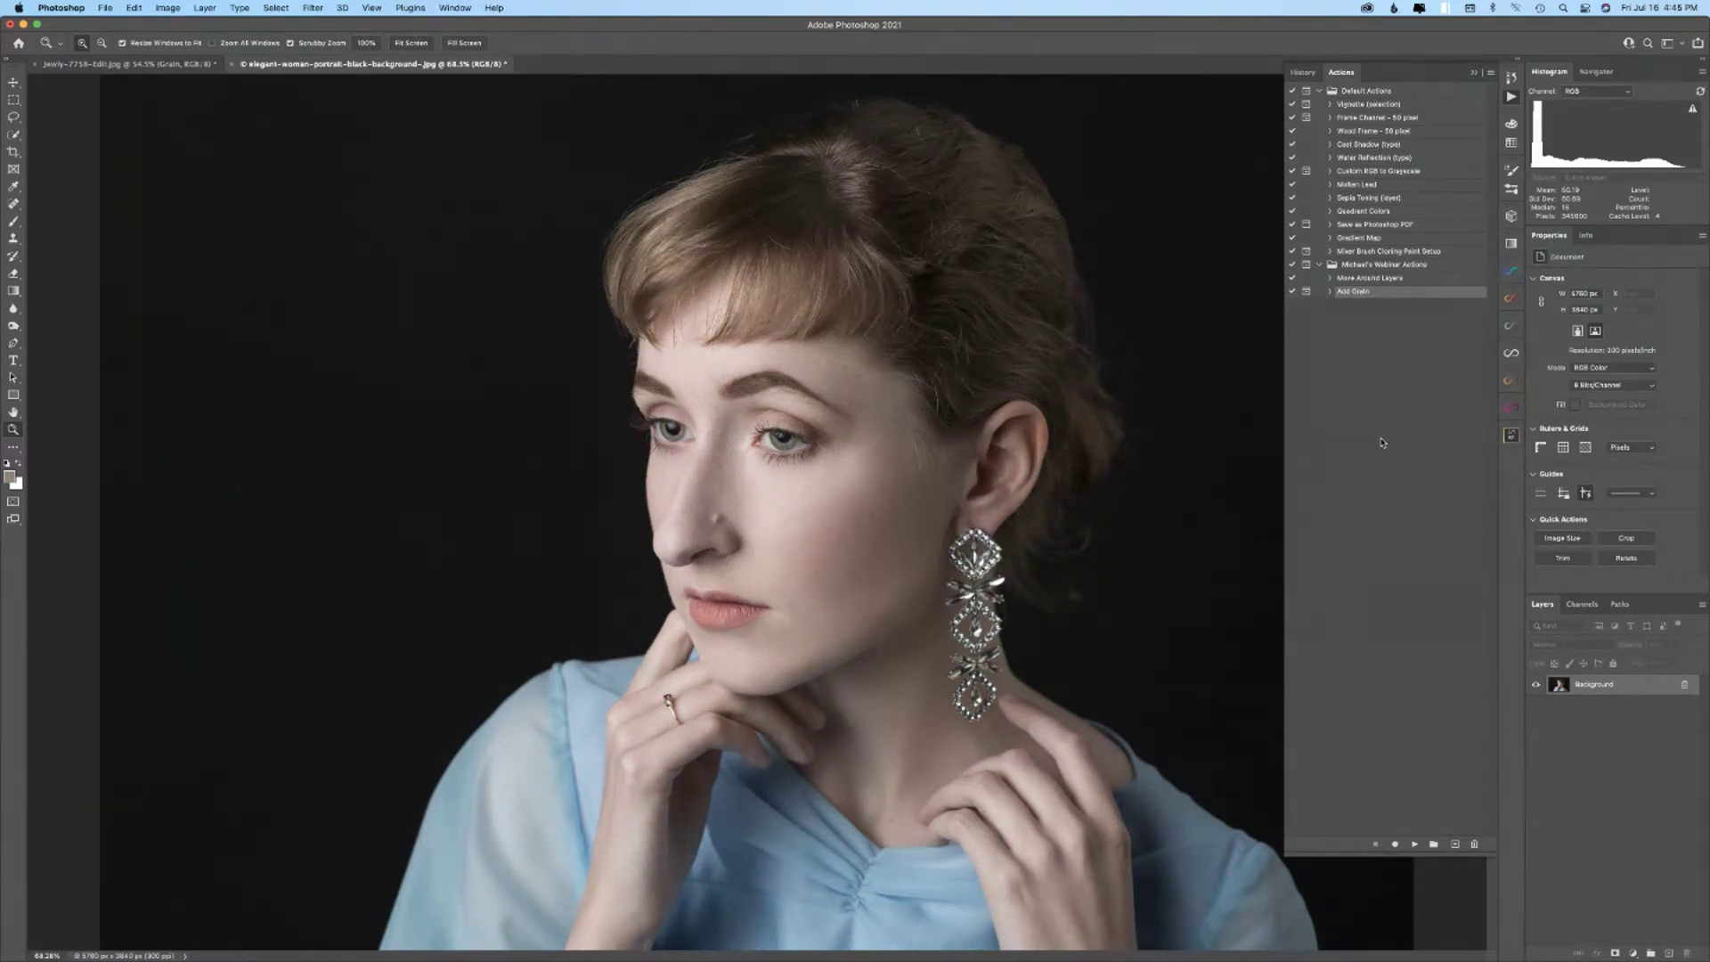
pyautogui.hotkey('ctrl', 'Up')
pyautogui.click(1349, 428)
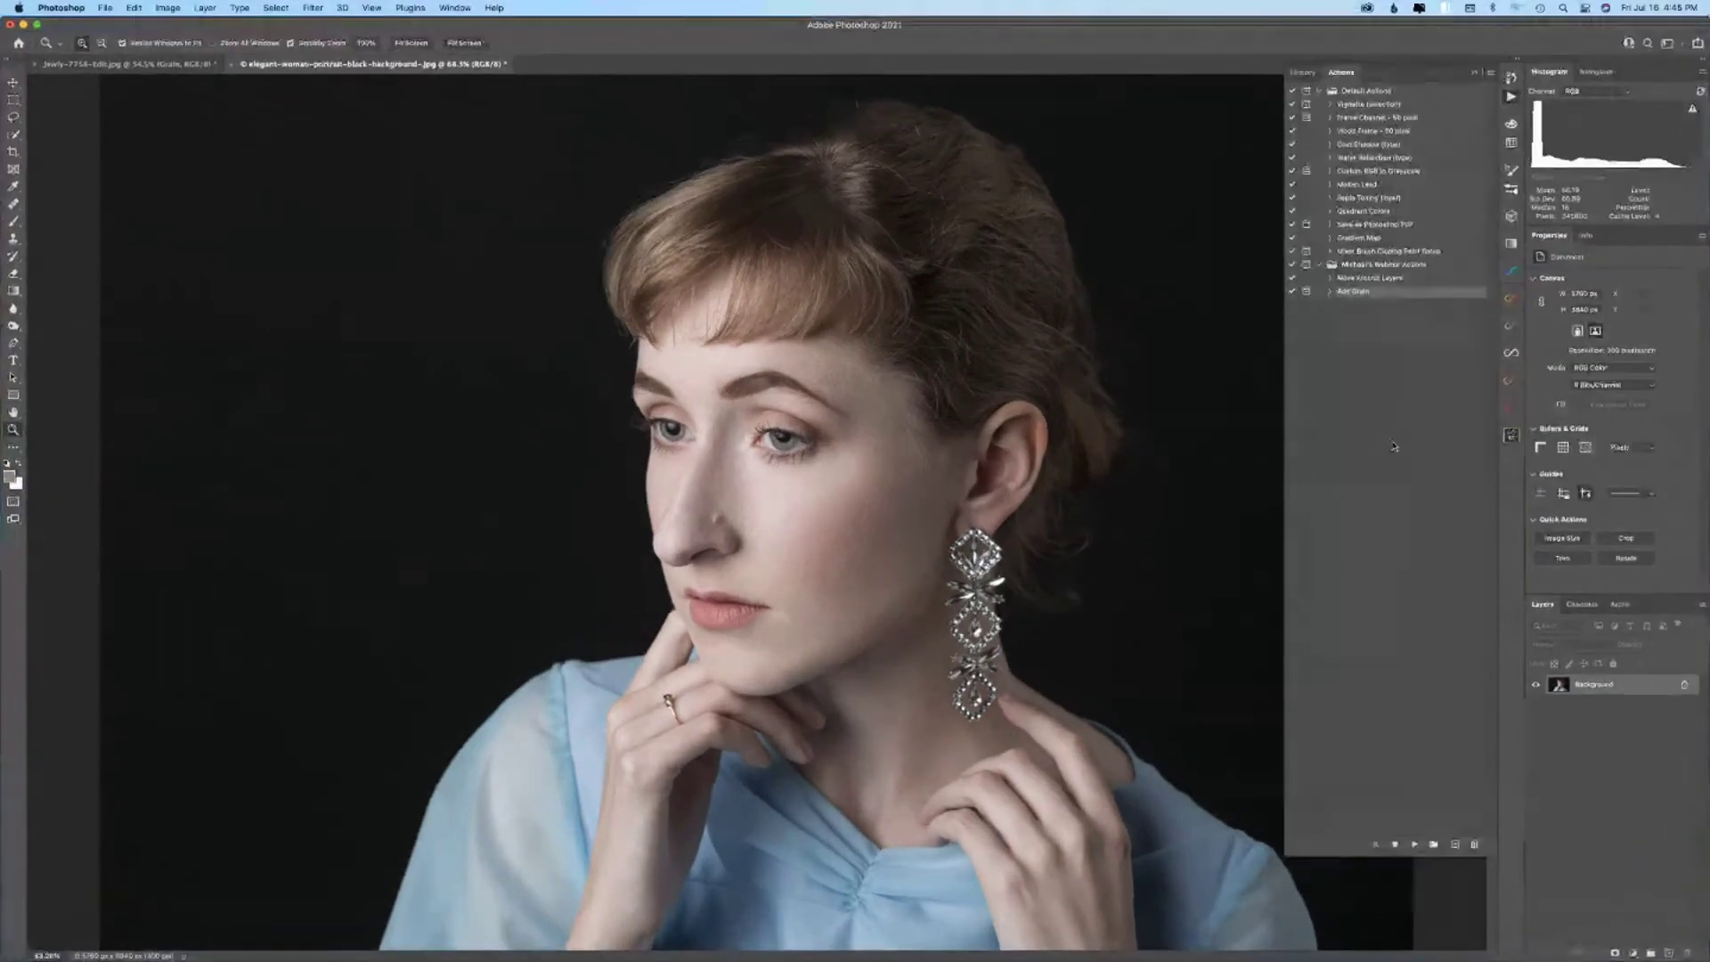
# - Create a new action named "Highlight/Shadow Clipping Warning" in the webinar actions set and start recording it
pyautogui.click(1395, 265)
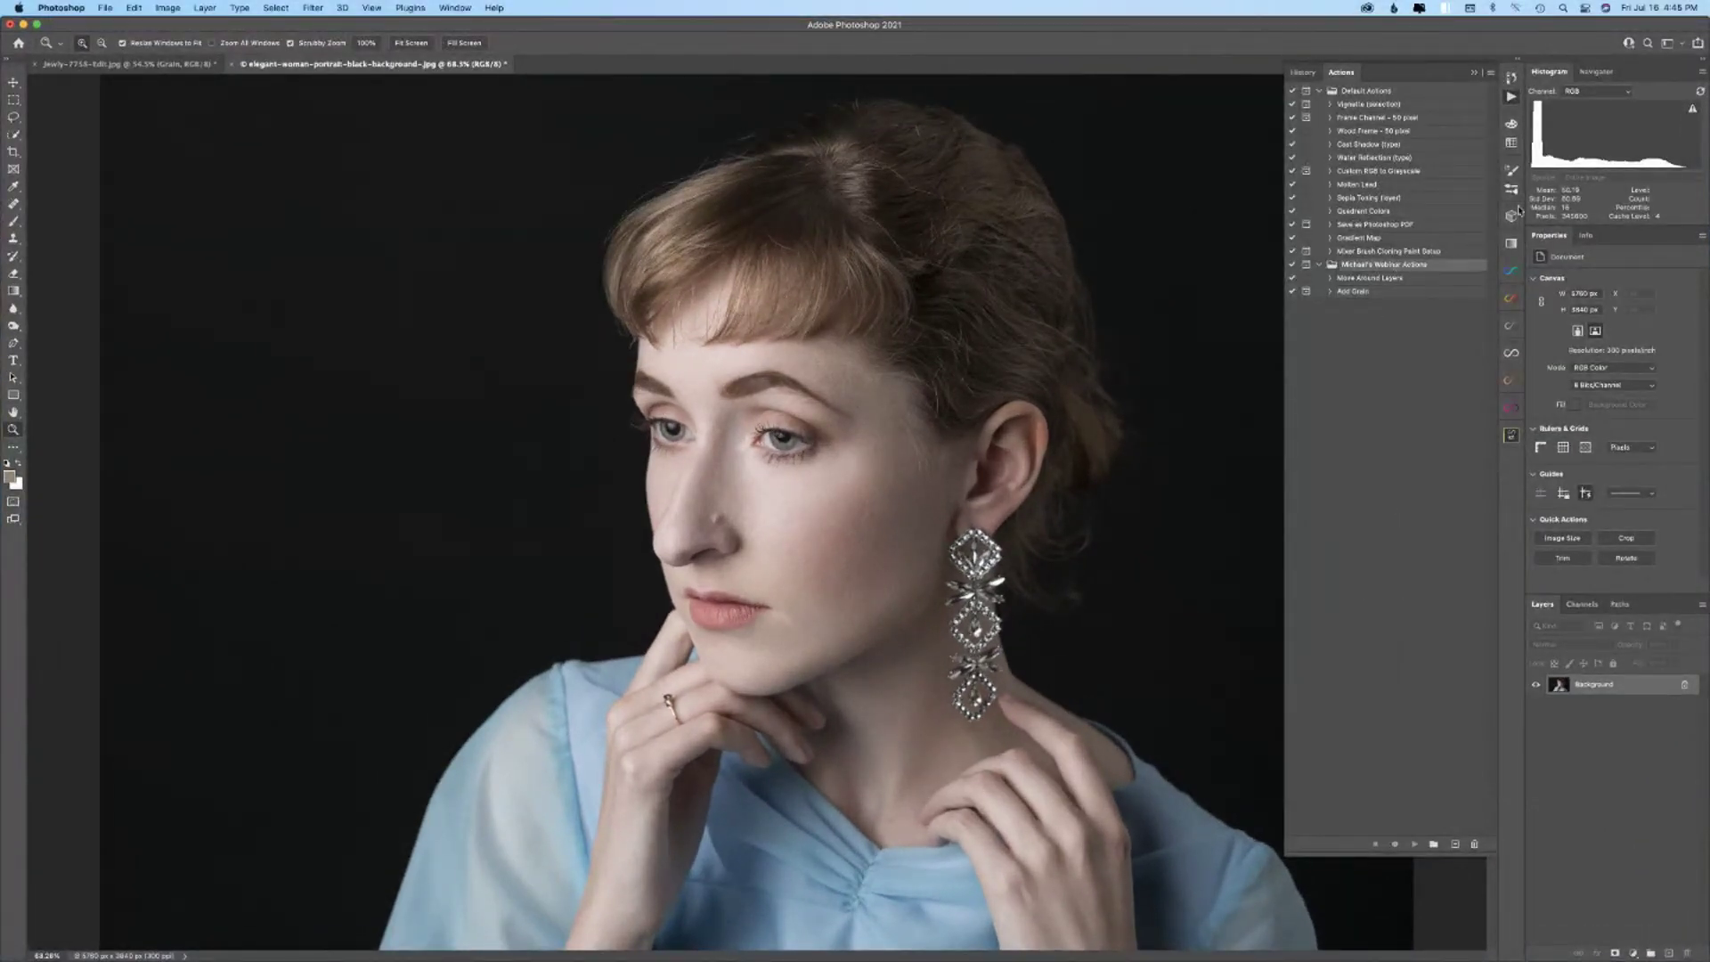
pyautogui.click(1492, 74)
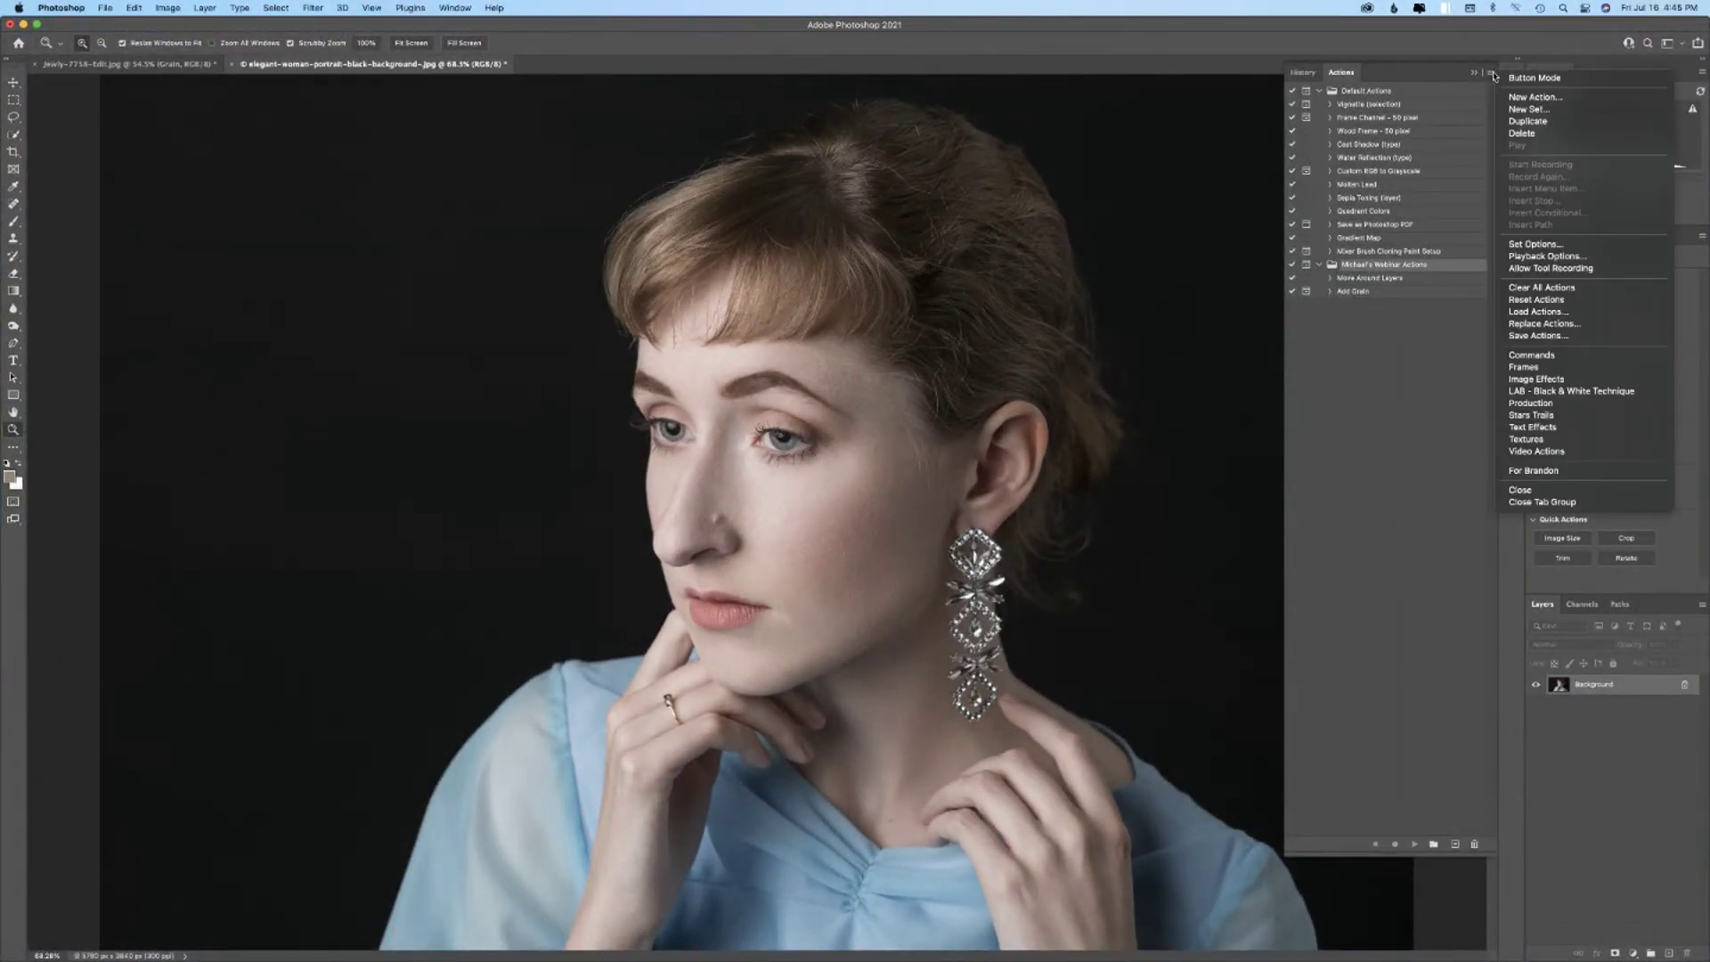
pyautogui.click(1533, 100)
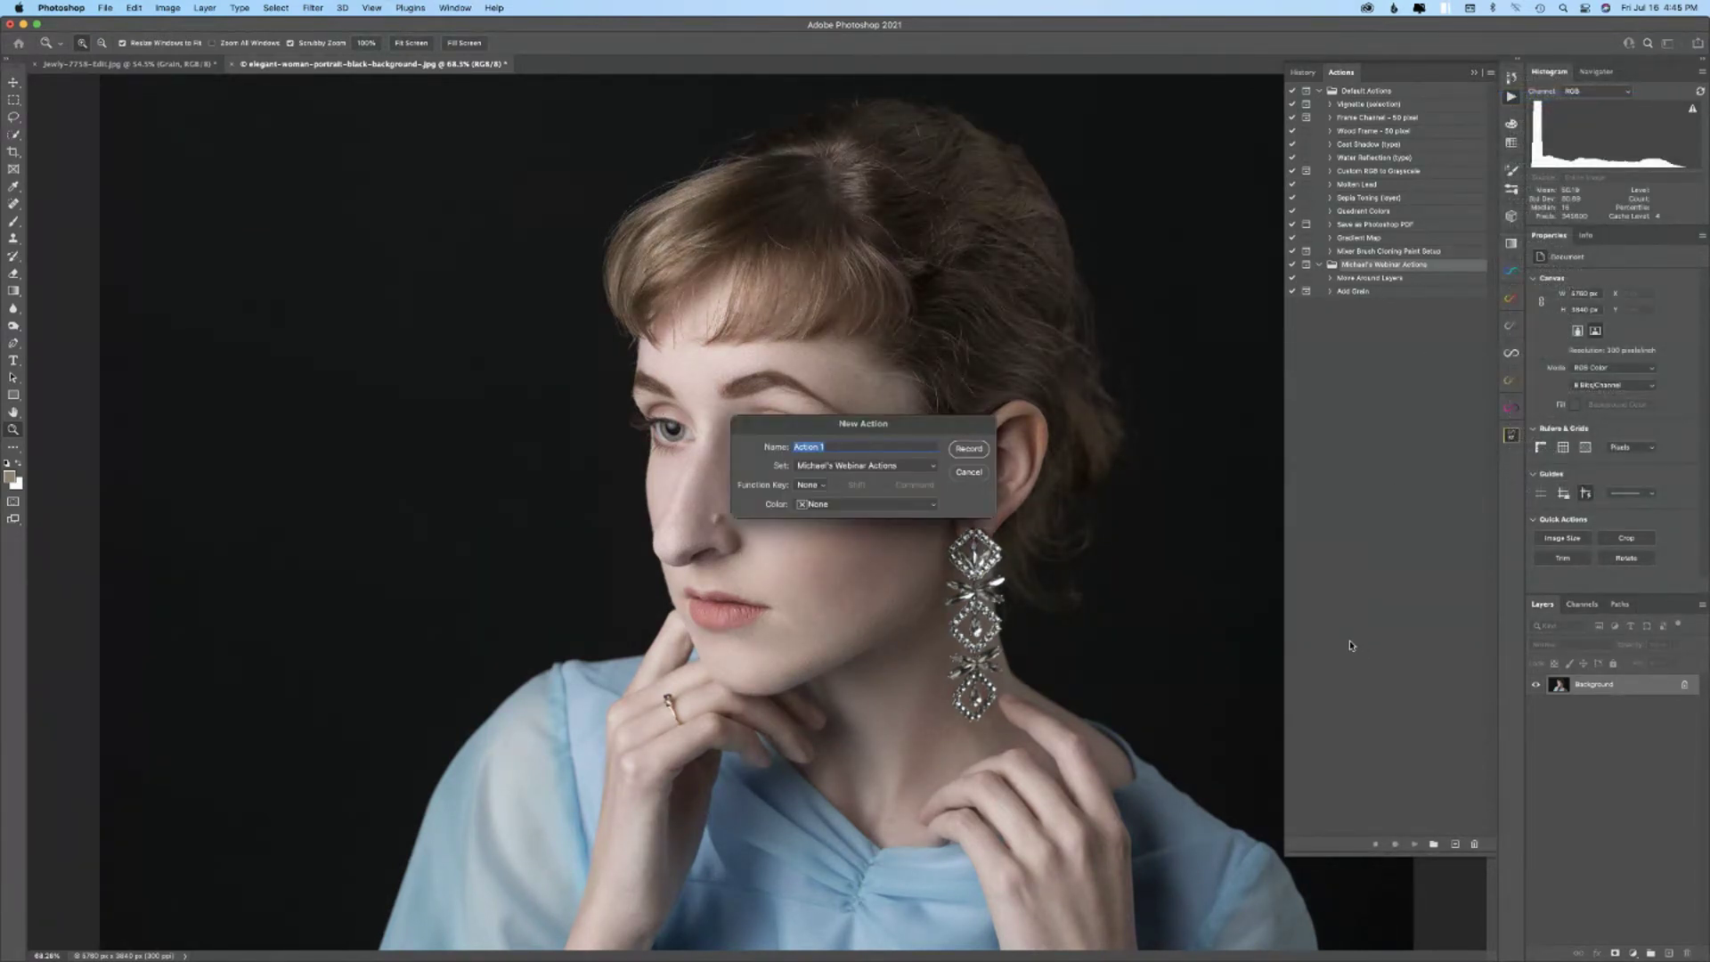
pyautogui.write('Highlight/Shadow Clipping Warning')
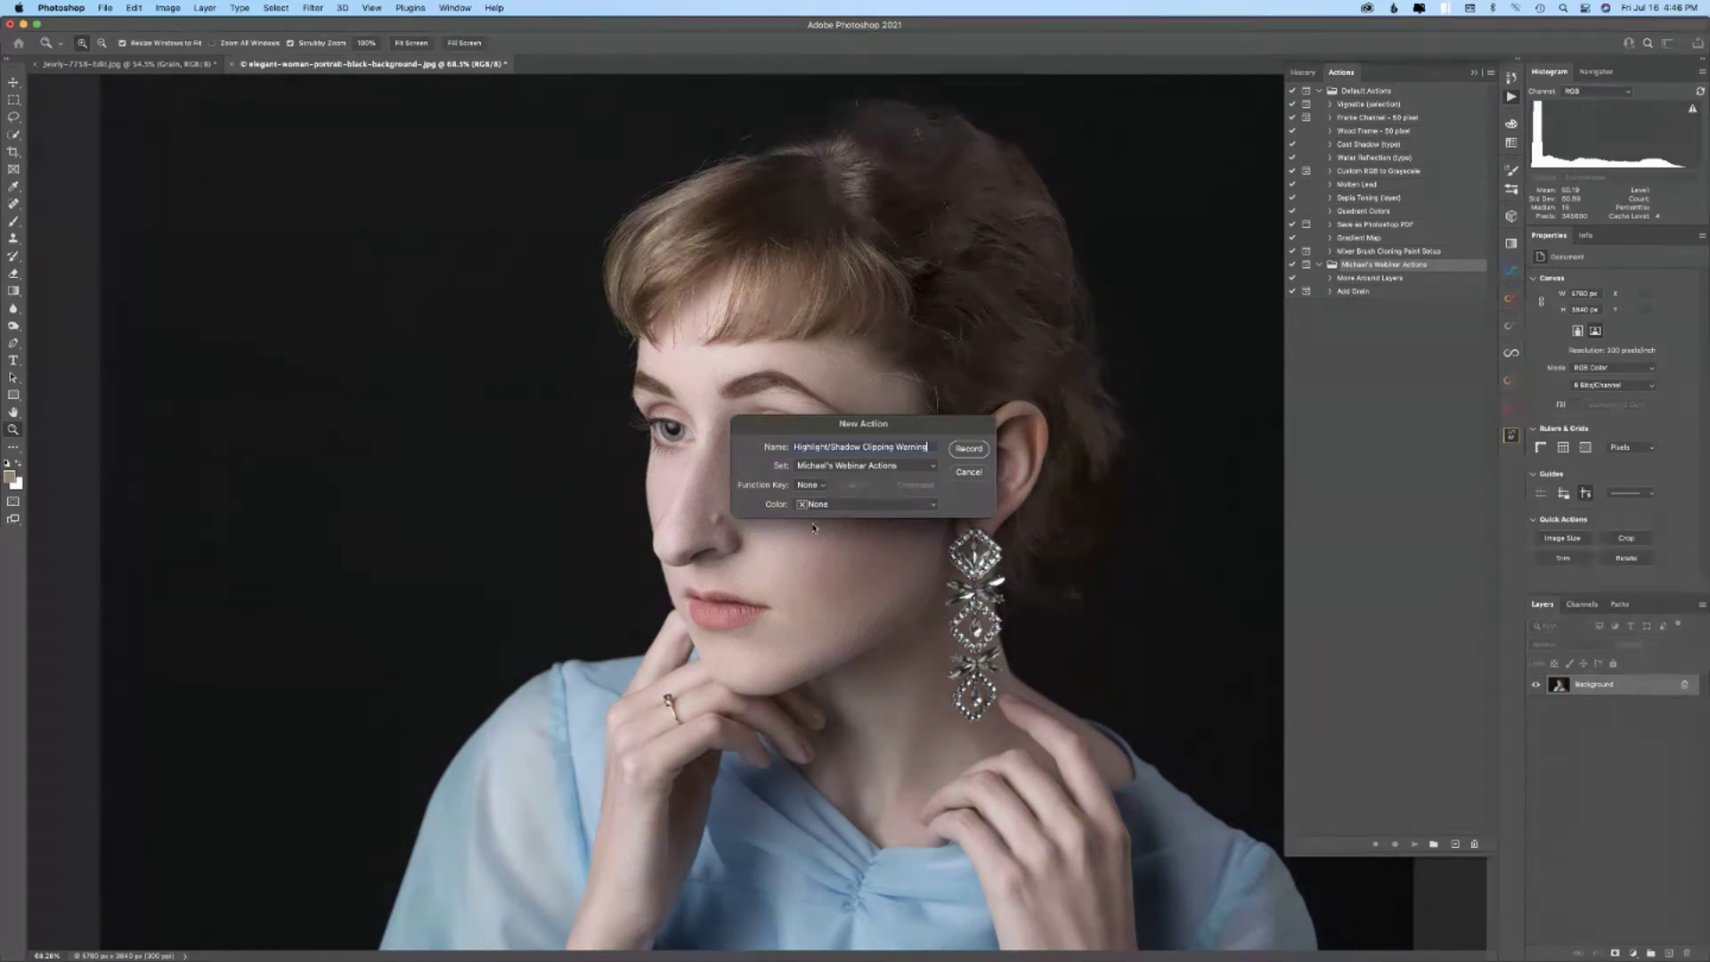
pyautogui.click(969, 448)
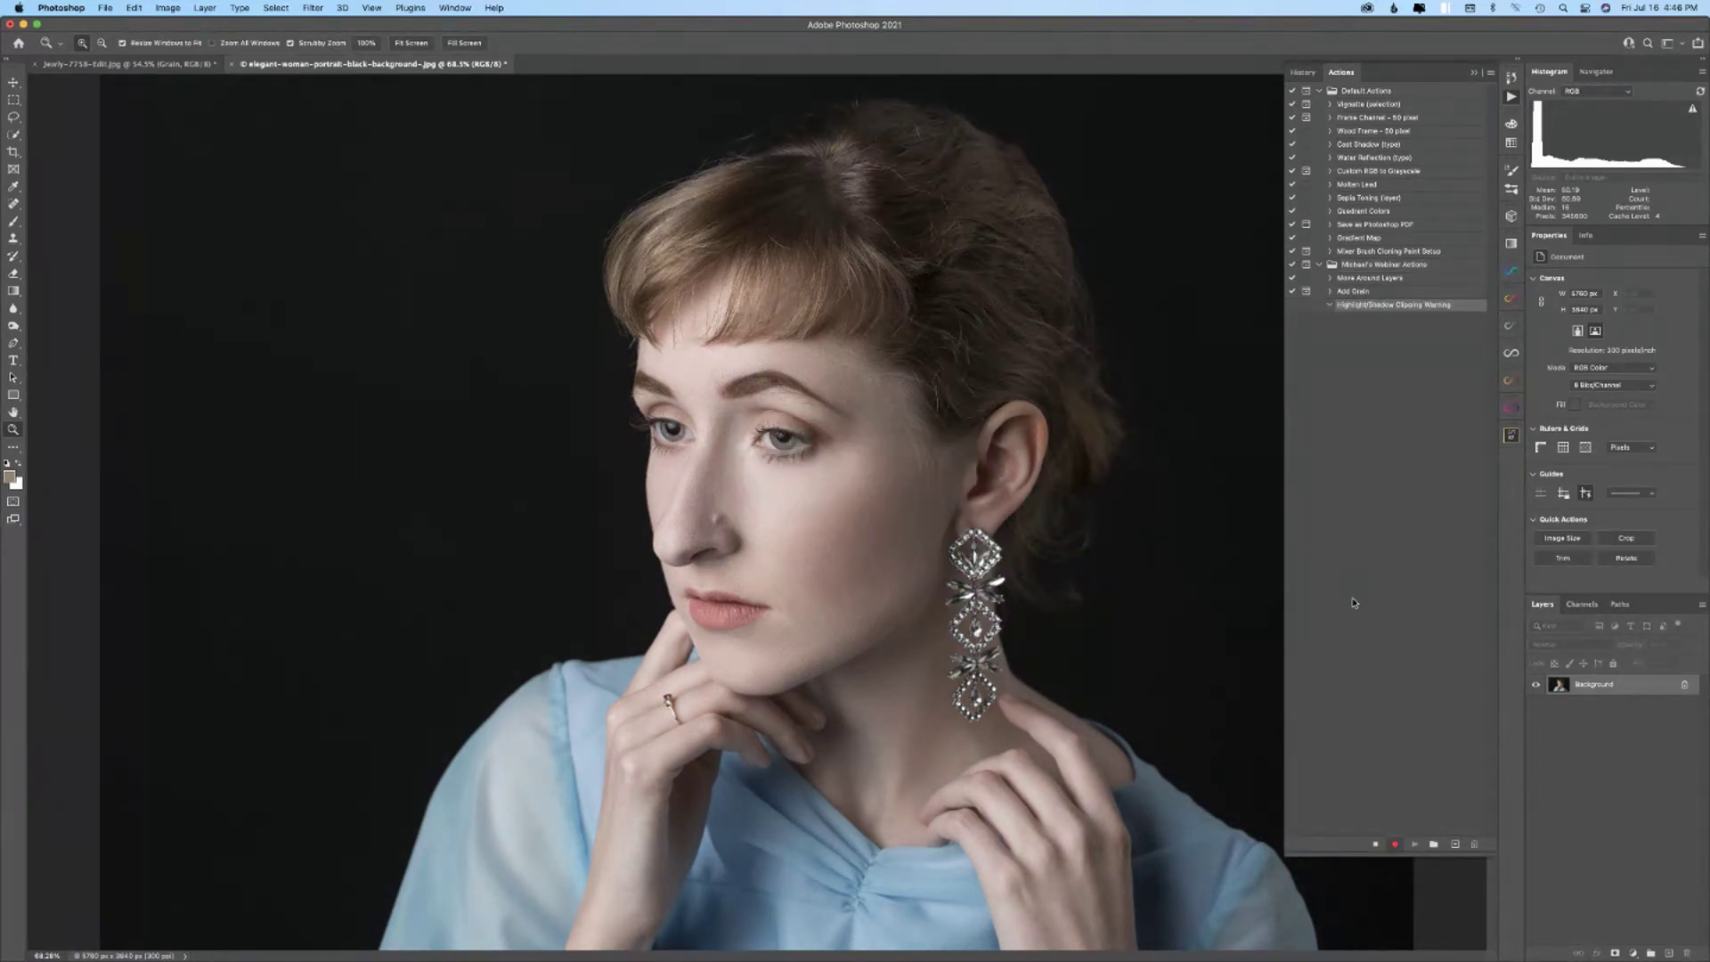
# - Add a Solid Color fill layer above the Background in pure red, RGB 255, 0, 0
pyautogui.click(1635, 954)
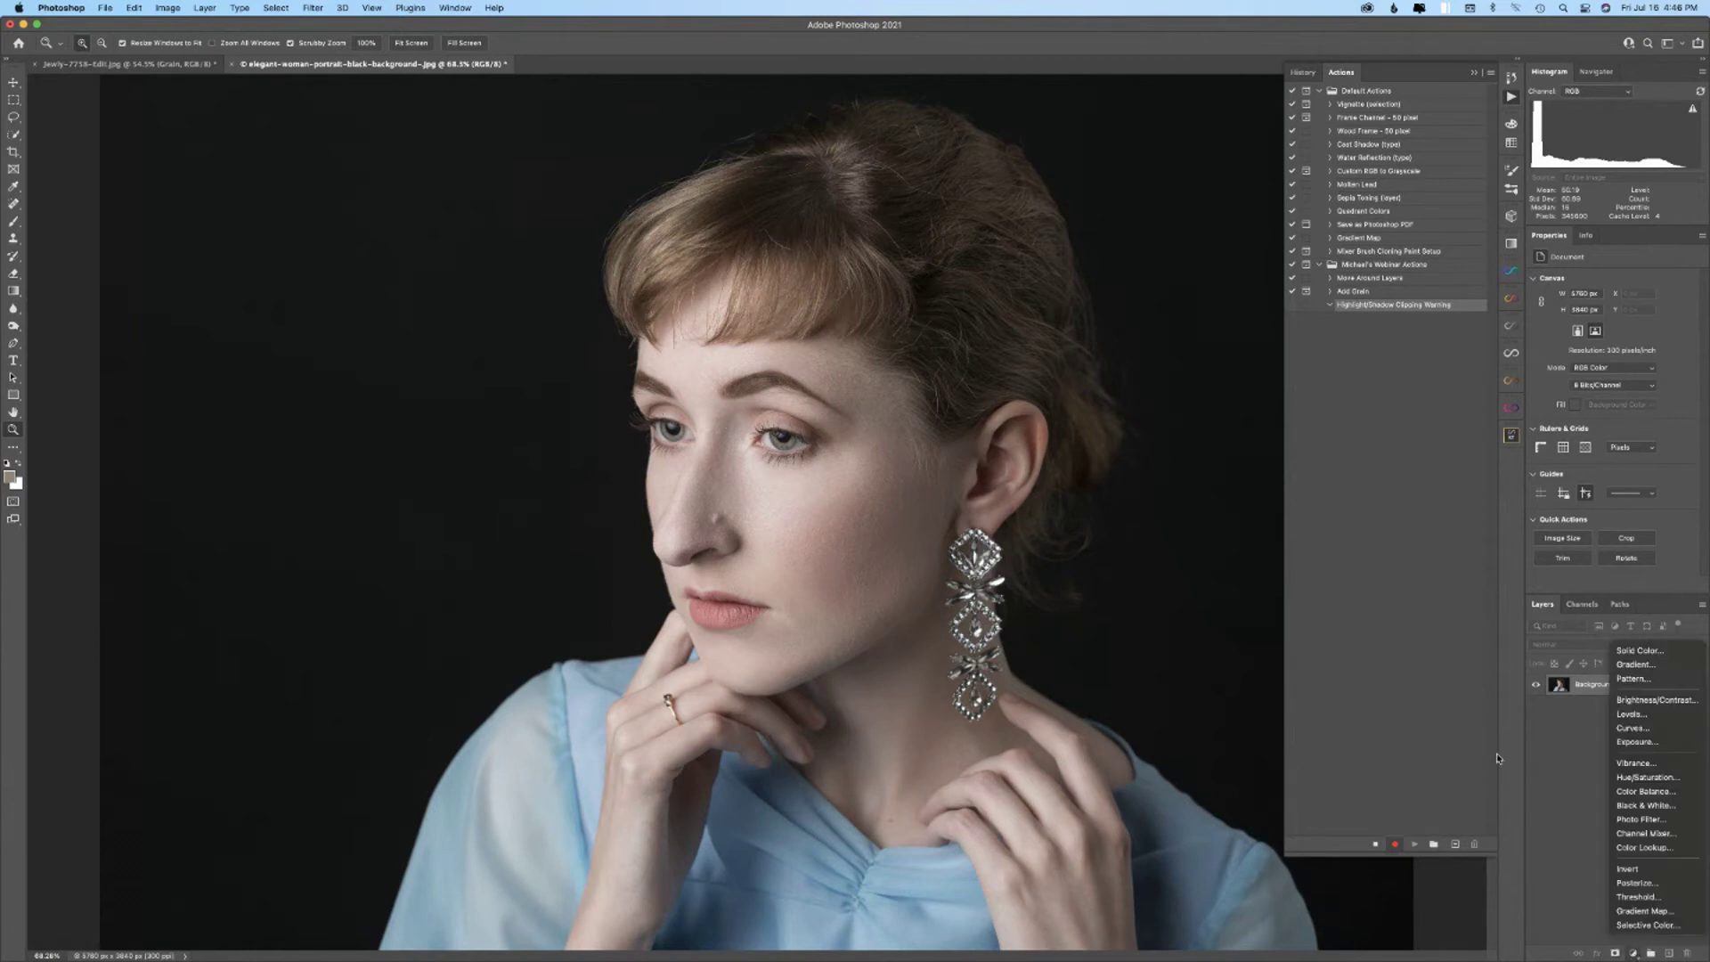
pyautogui.click(1637, 652)
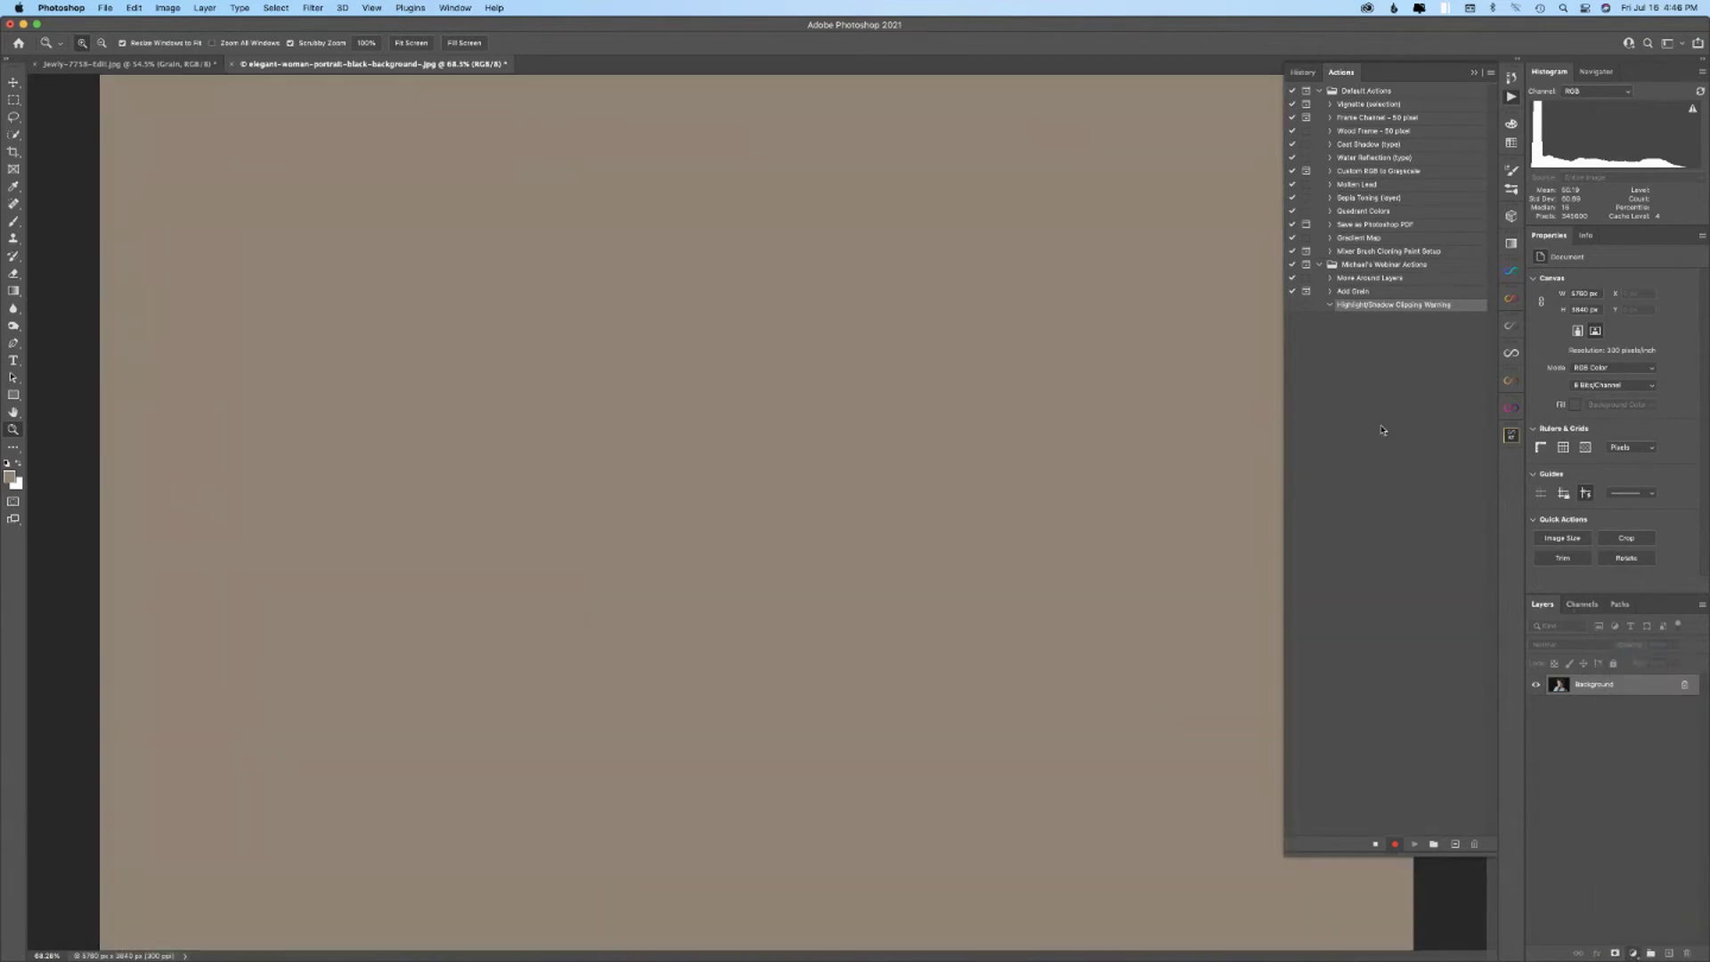
pyautogui.click(1395, 717)
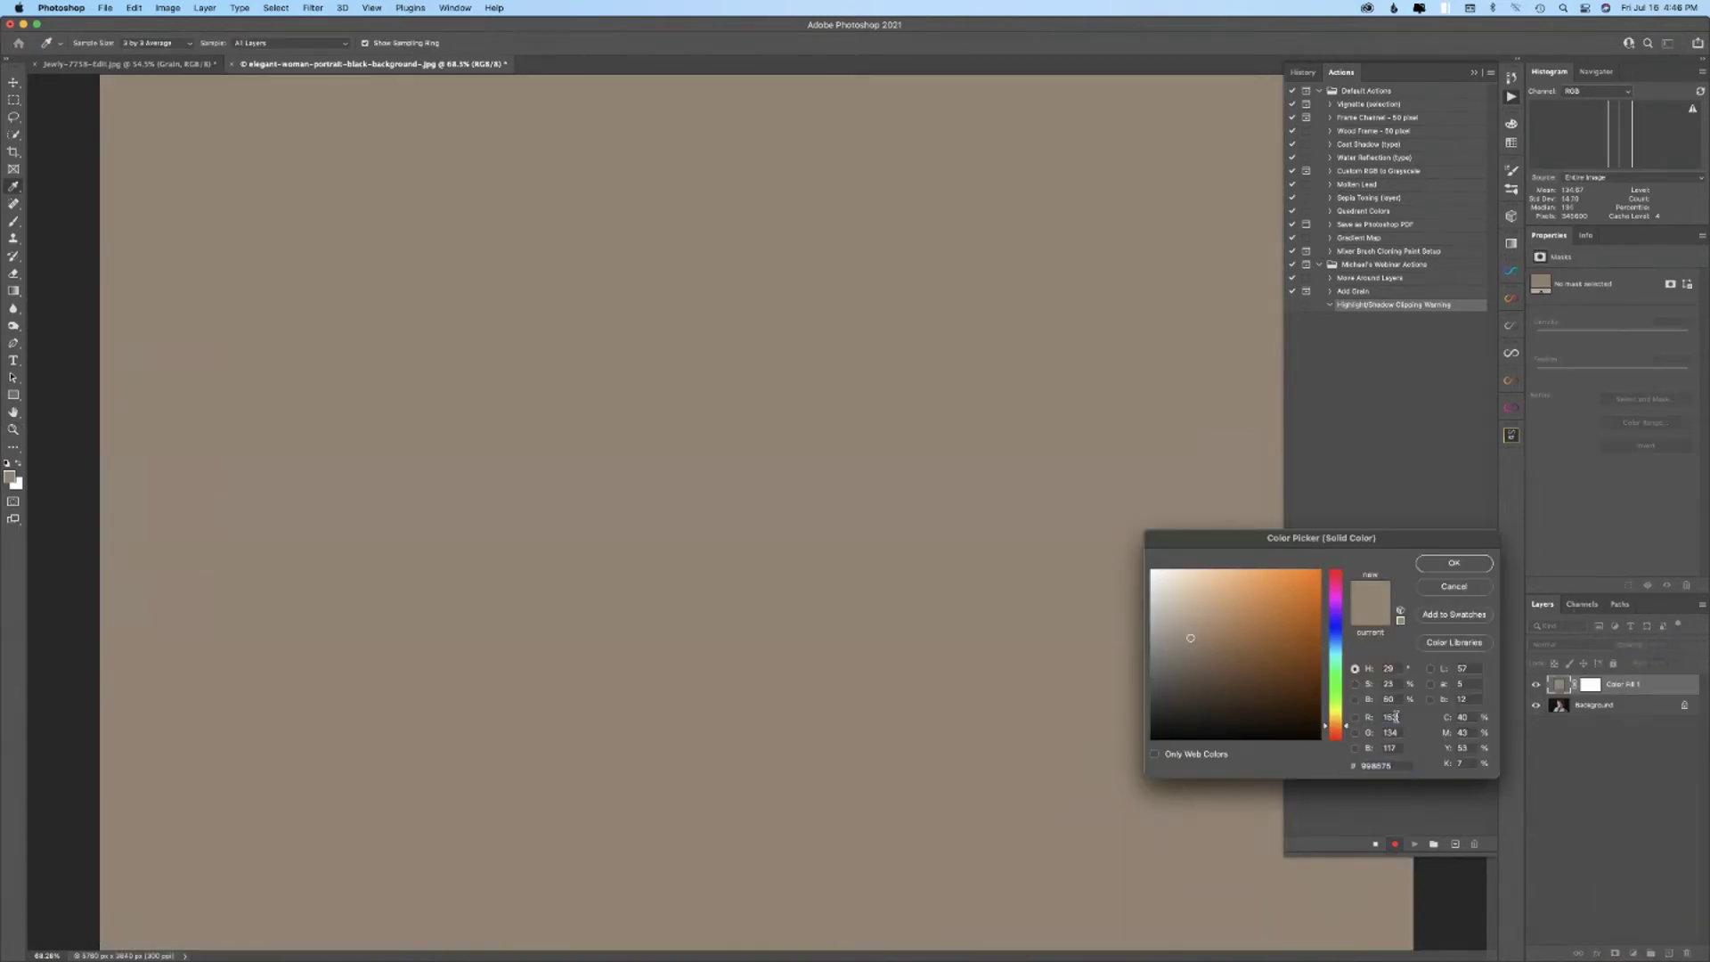
pyautogui.write('255')
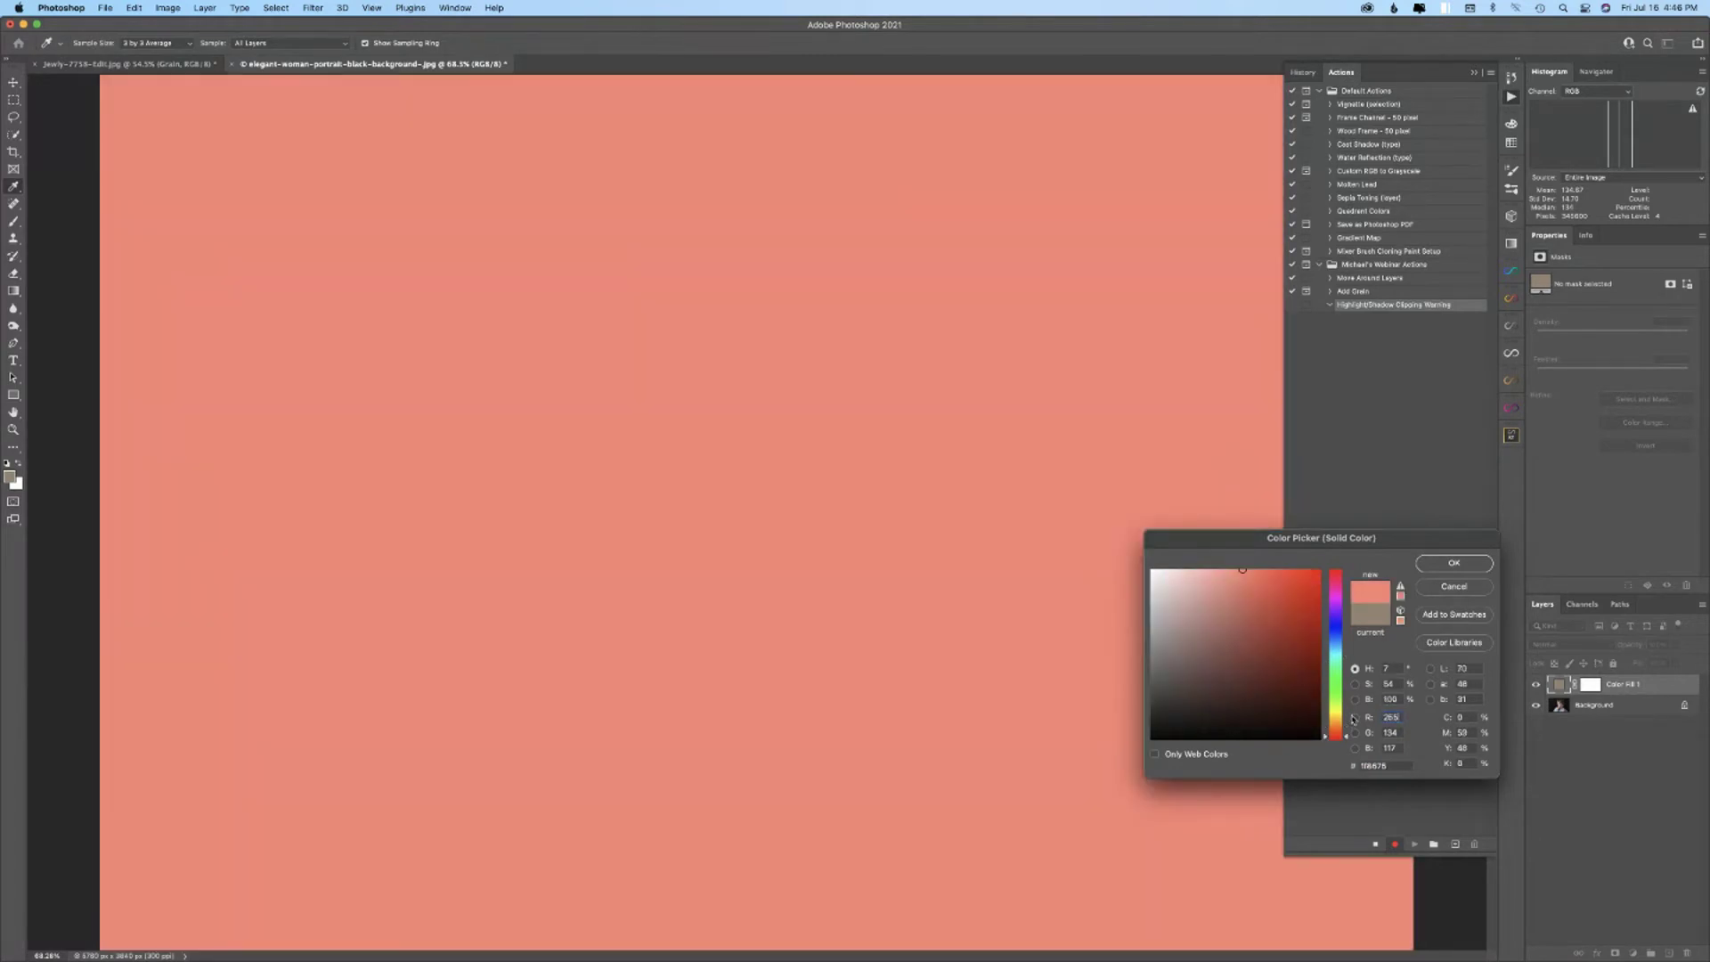
pyautogui.click(1388, 732)
pyautogui.write('0')
pyautogui.click(1388, 747)
pyautogui.write('0')
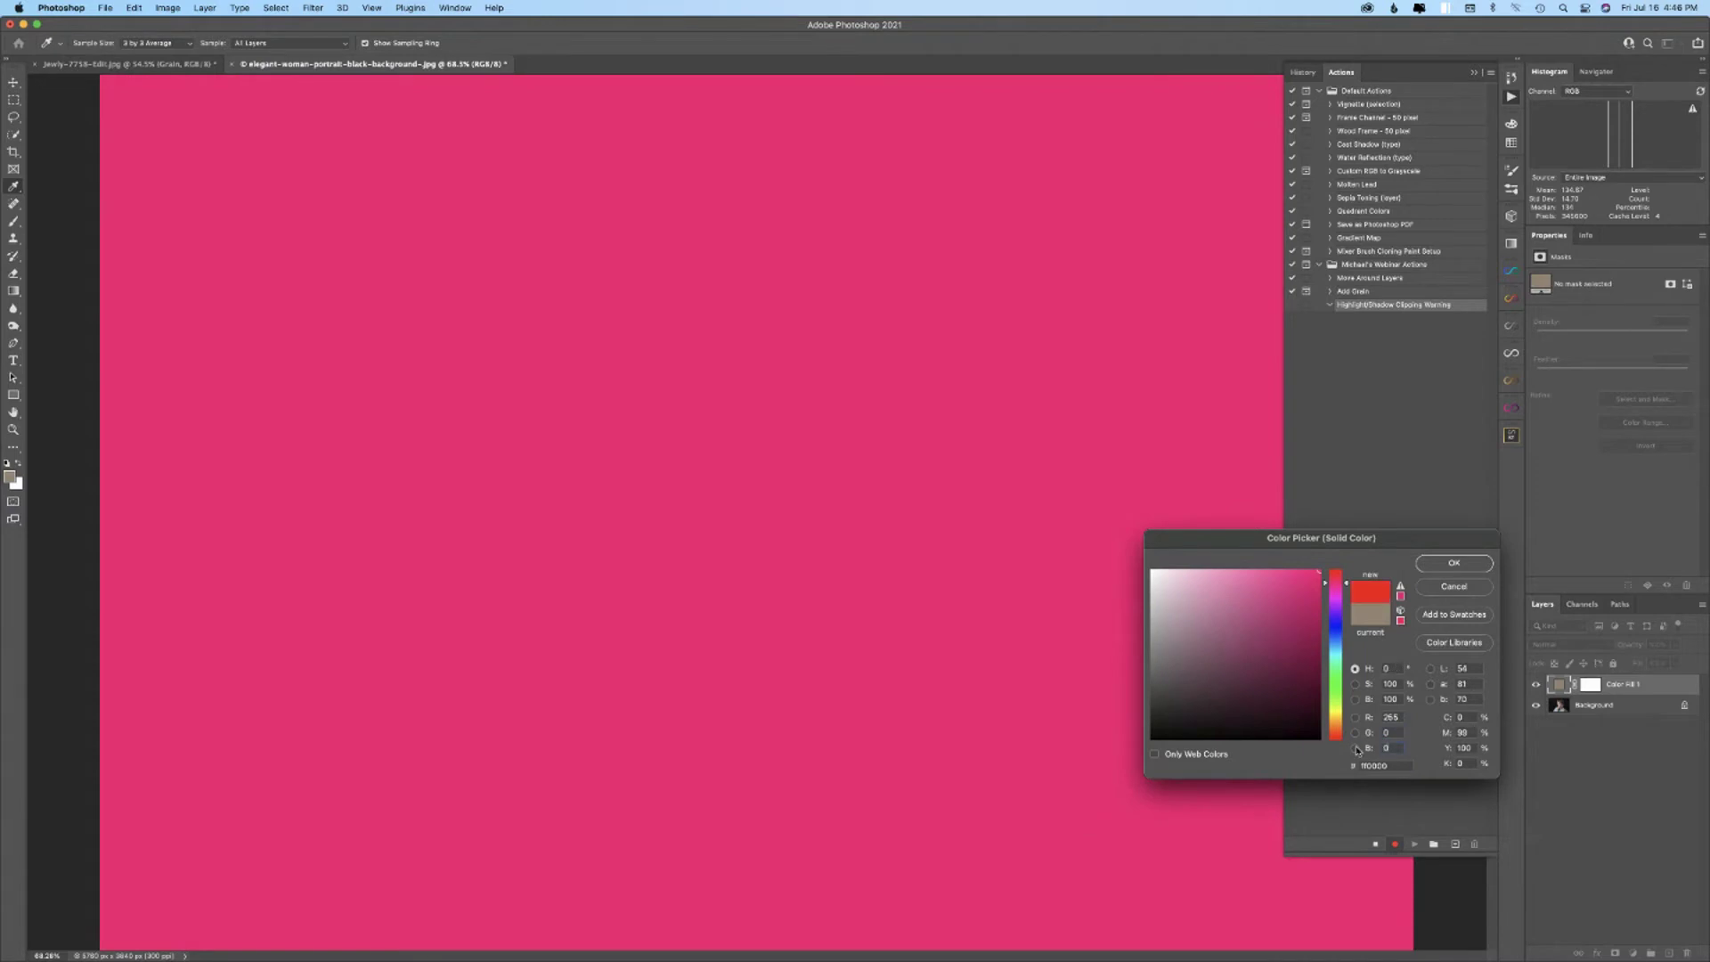
pyautogui.click(1436, 566)
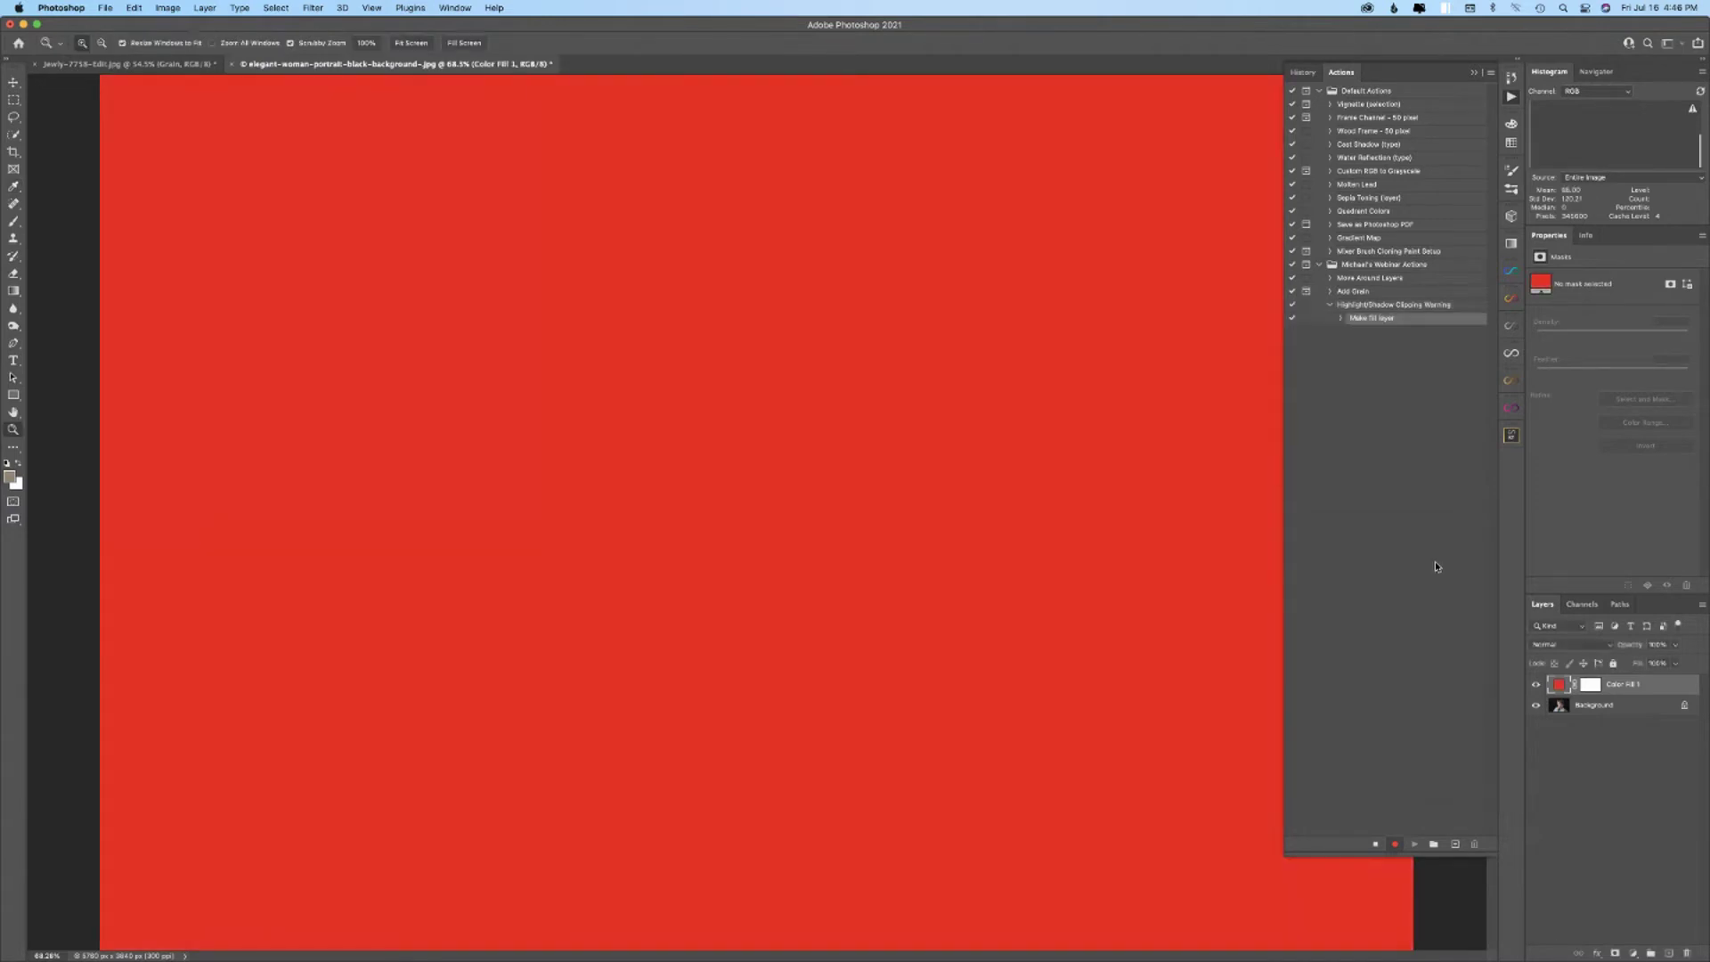
# - Rename the red fill layer as "Highlight Clipping"
pyautogui.press('z')
pyautogui.click(200, 8)
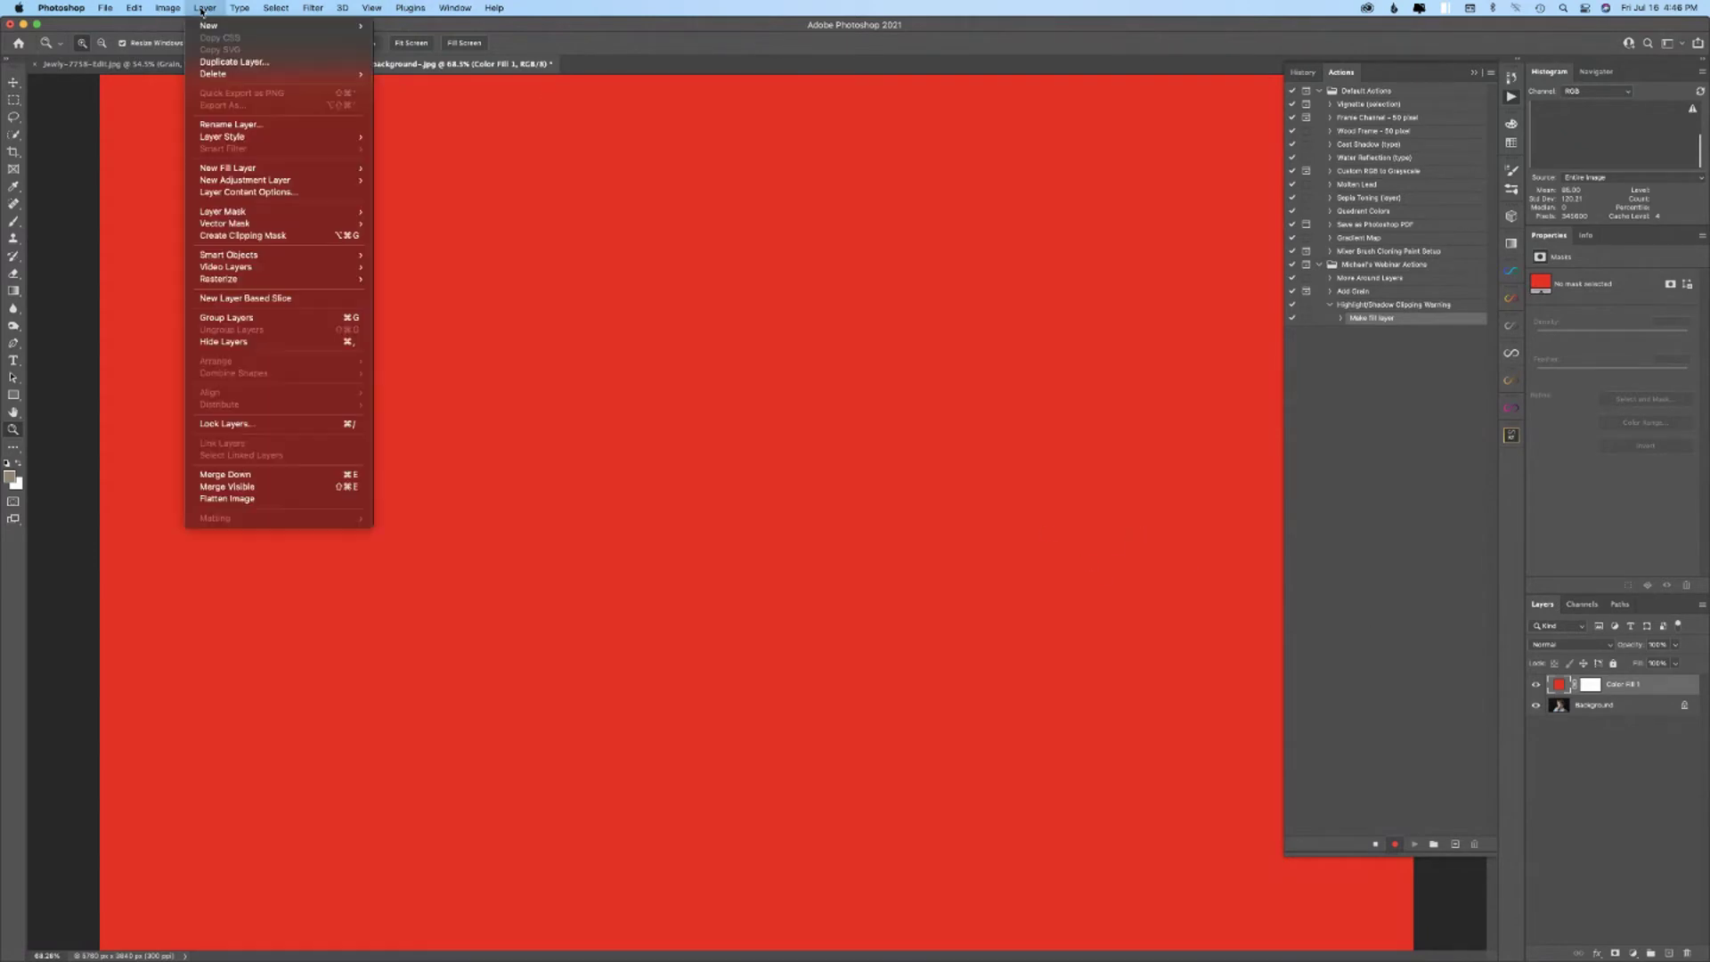
pyautogui.click(218, 124)
pyautogui.write('Highlight C')
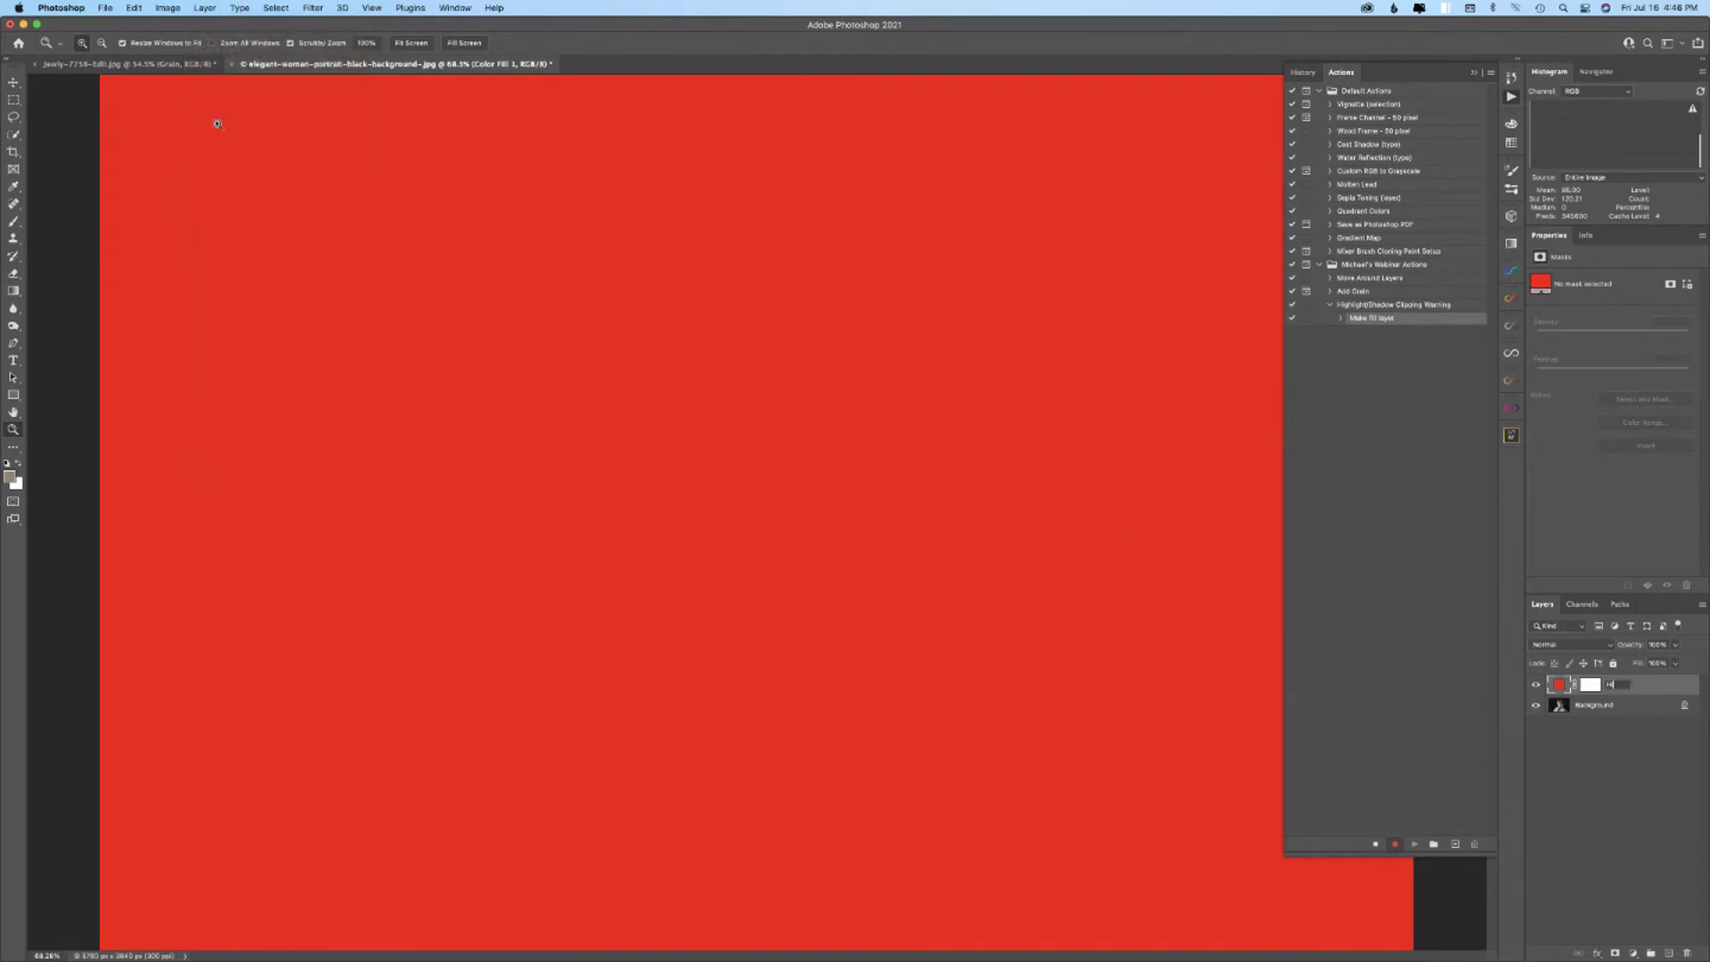
pyautogui.write('lipping')
pyautogui.press('Return')
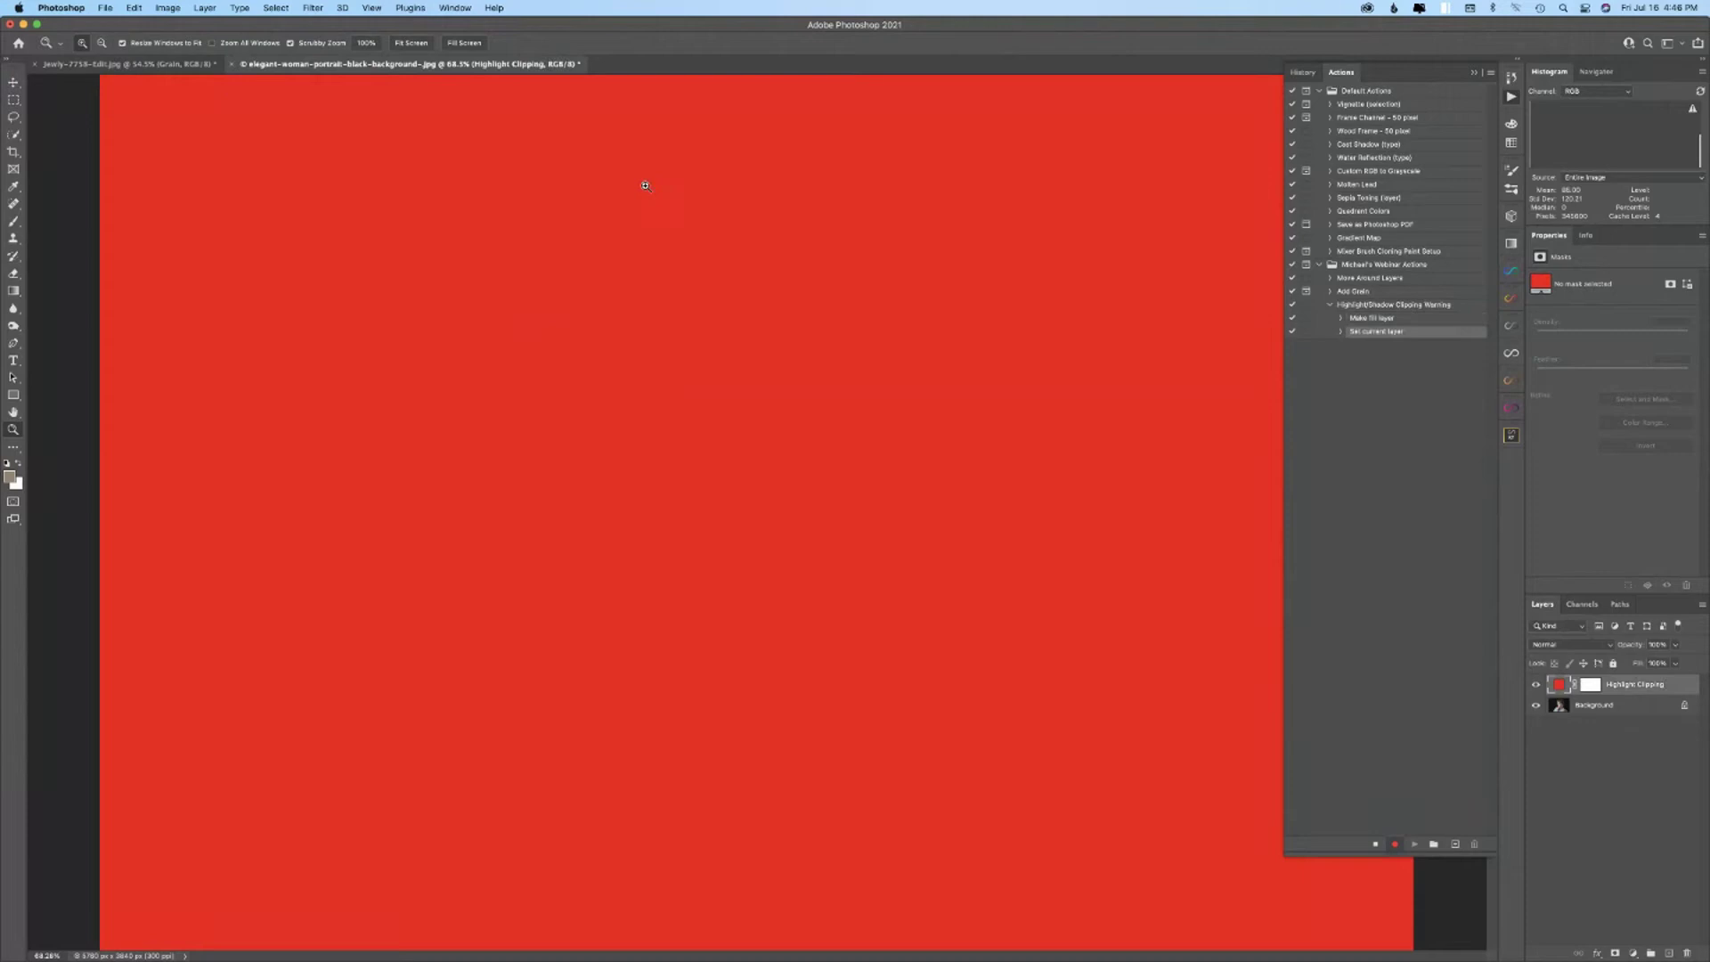
# - In the Highlight Clipping layer's Blending Options, set the Underlying Layer black point of Blend If to 255
pyautogui.click(206, 10)
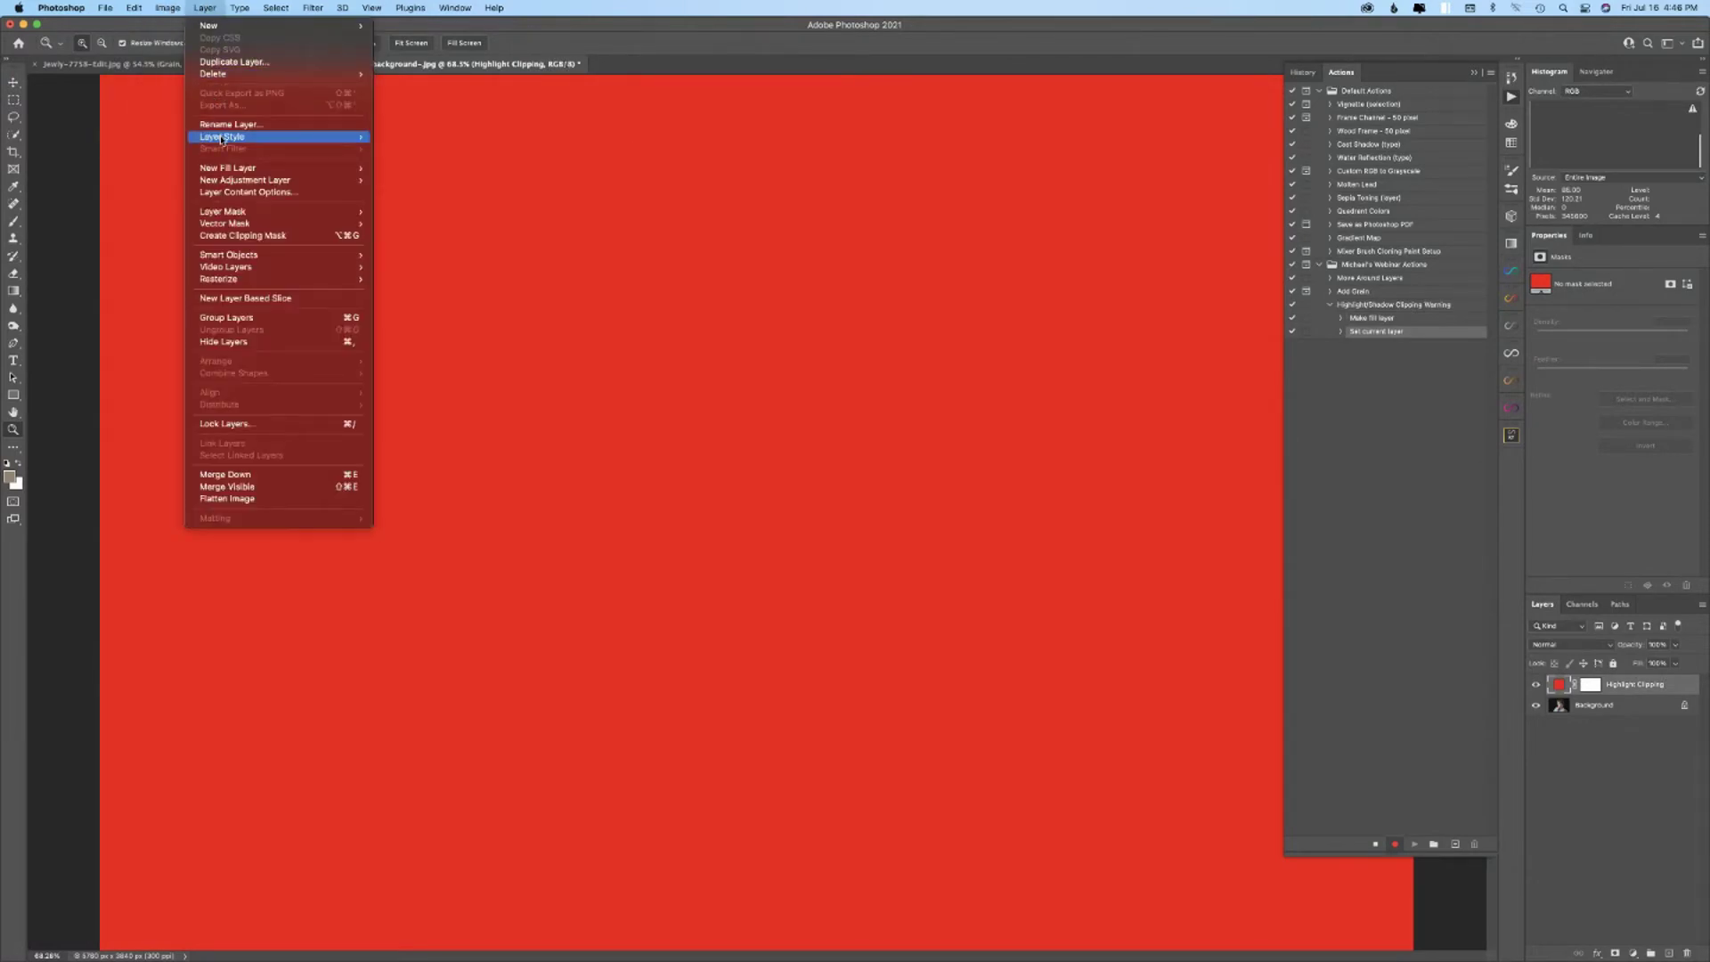
pyautogui.moveTo(222, 139)
pyautogui.click(422, 137)
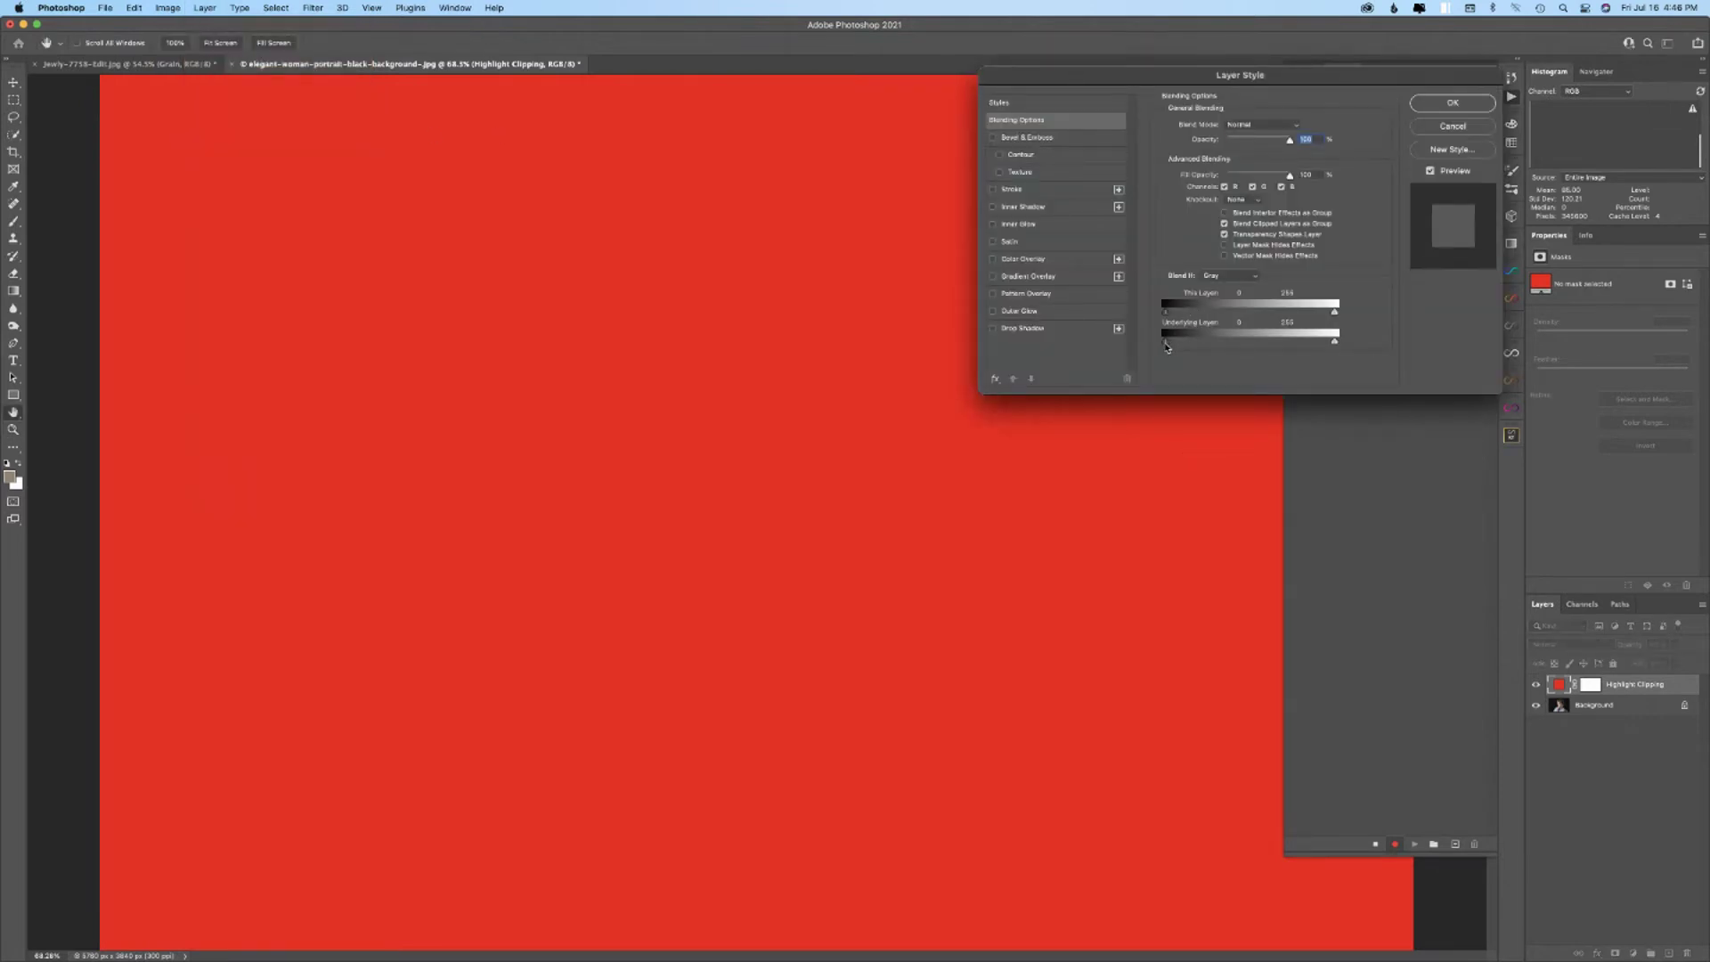
pyautogui.moveTo(1167, 344); pyautogui.dragTo(1352, 348)
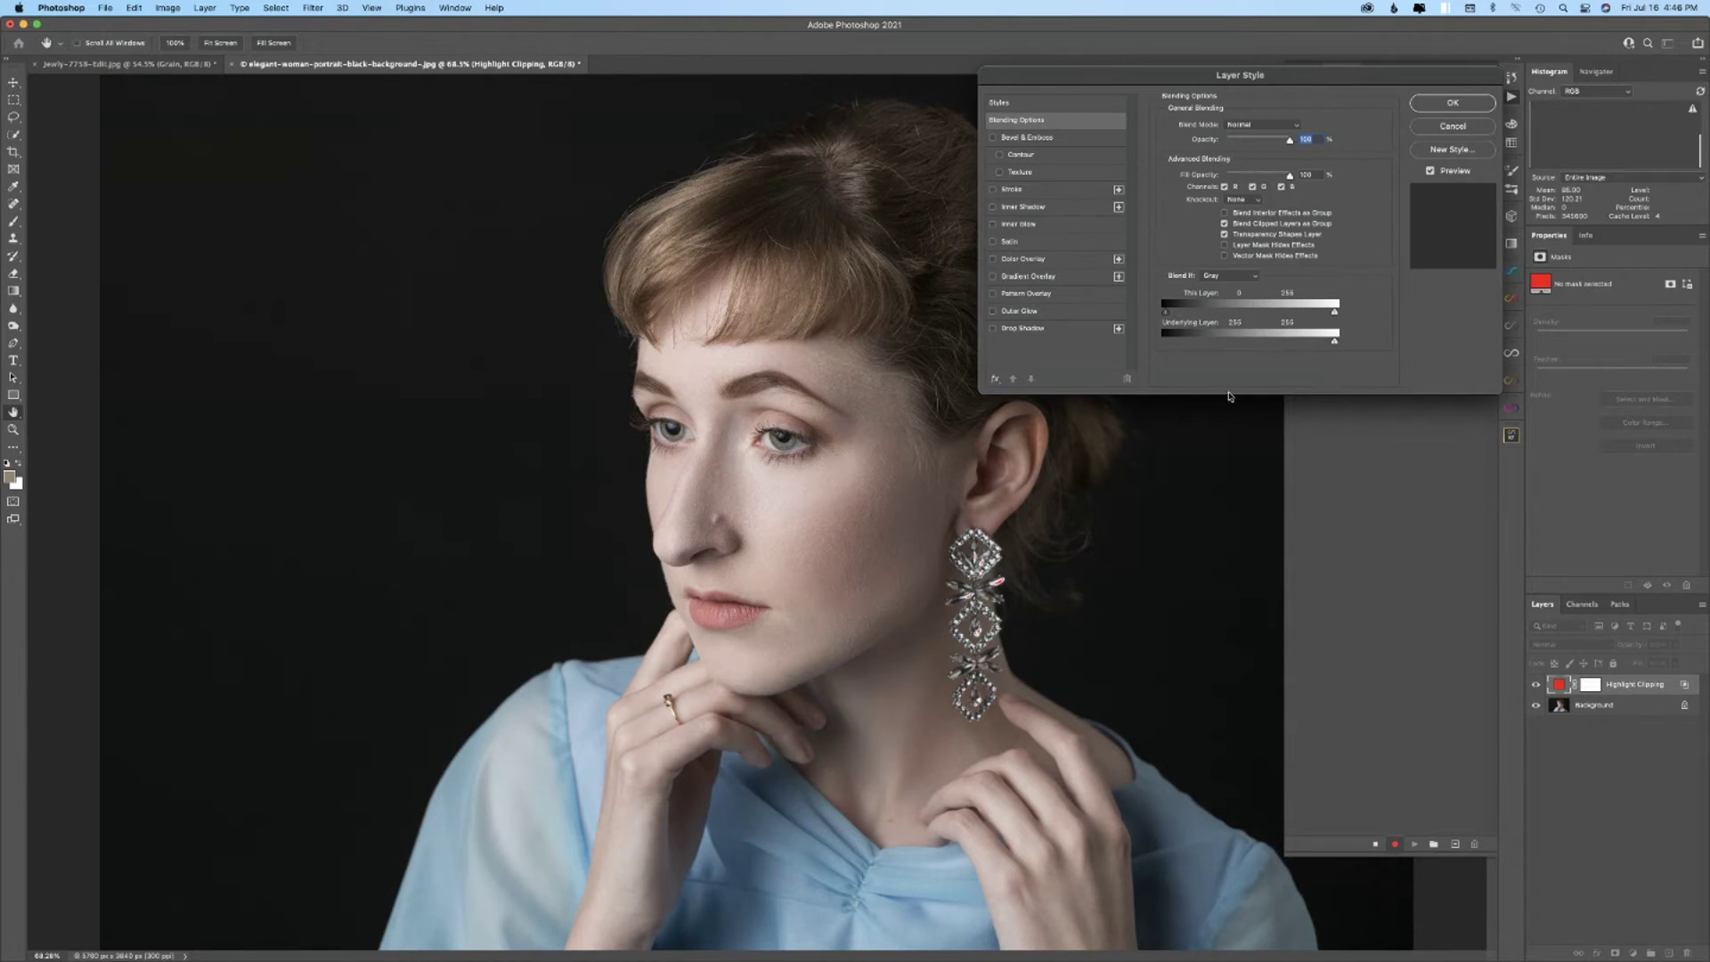
pyautogui.click(1452, 104)
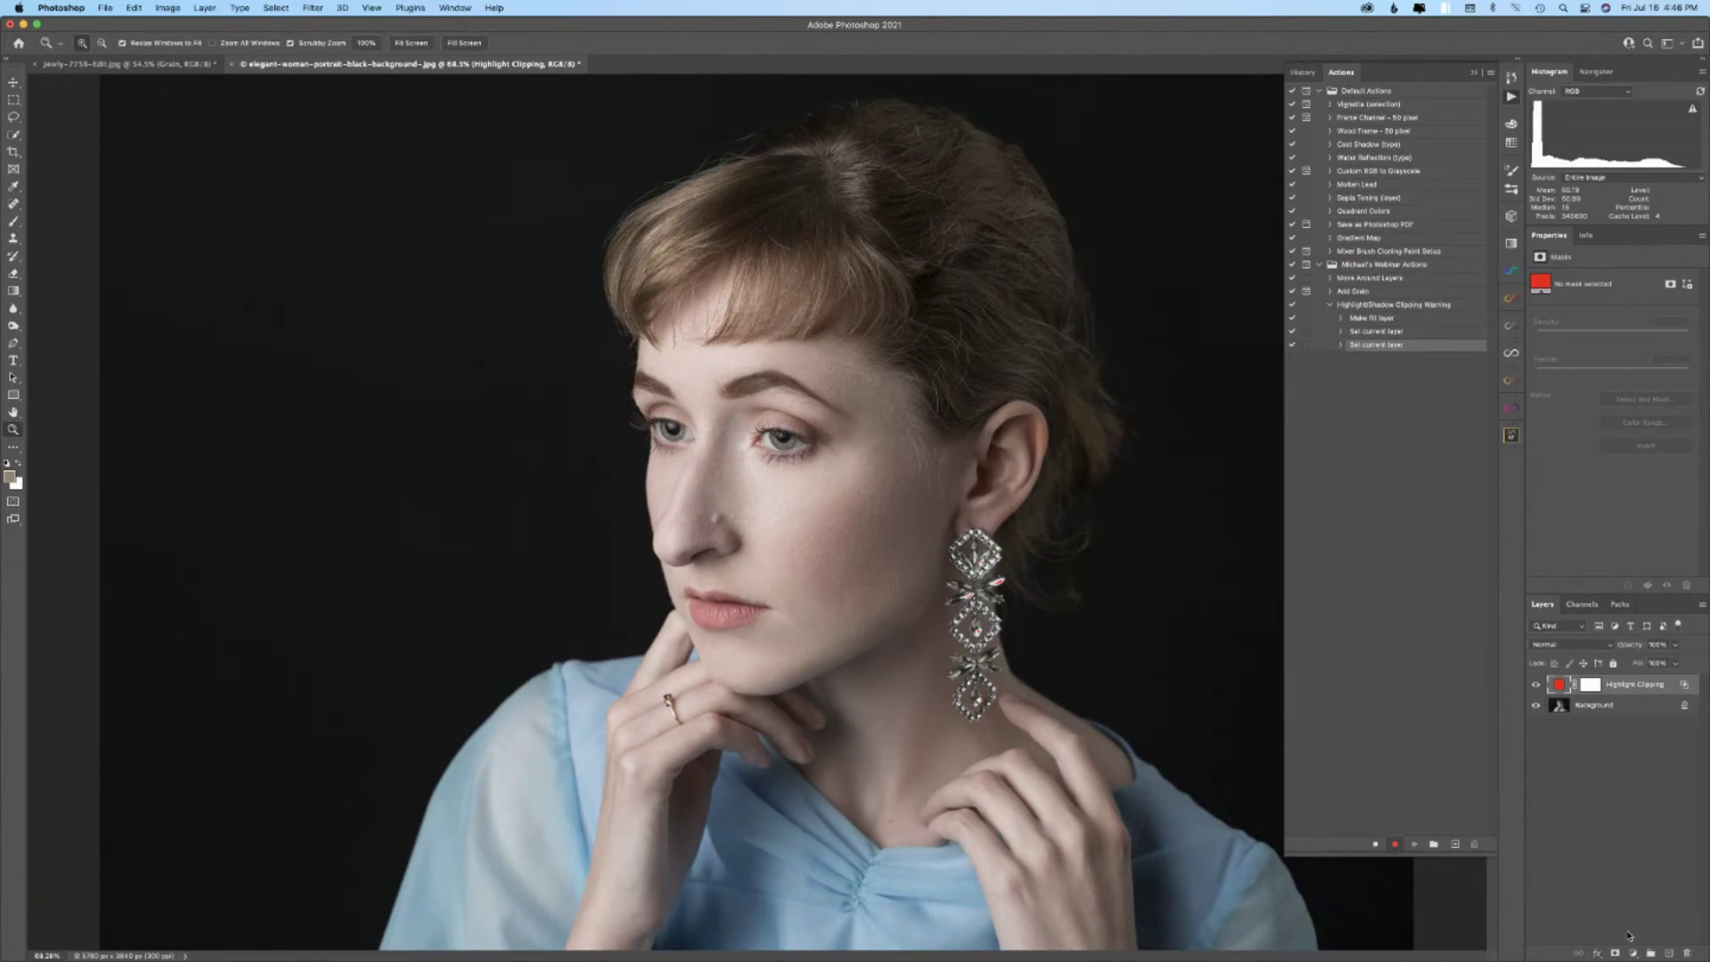
# - Open the choice of new fill and adjustment layers with the Highlight Clipping layer active
pyautogui.click(1633, 953)
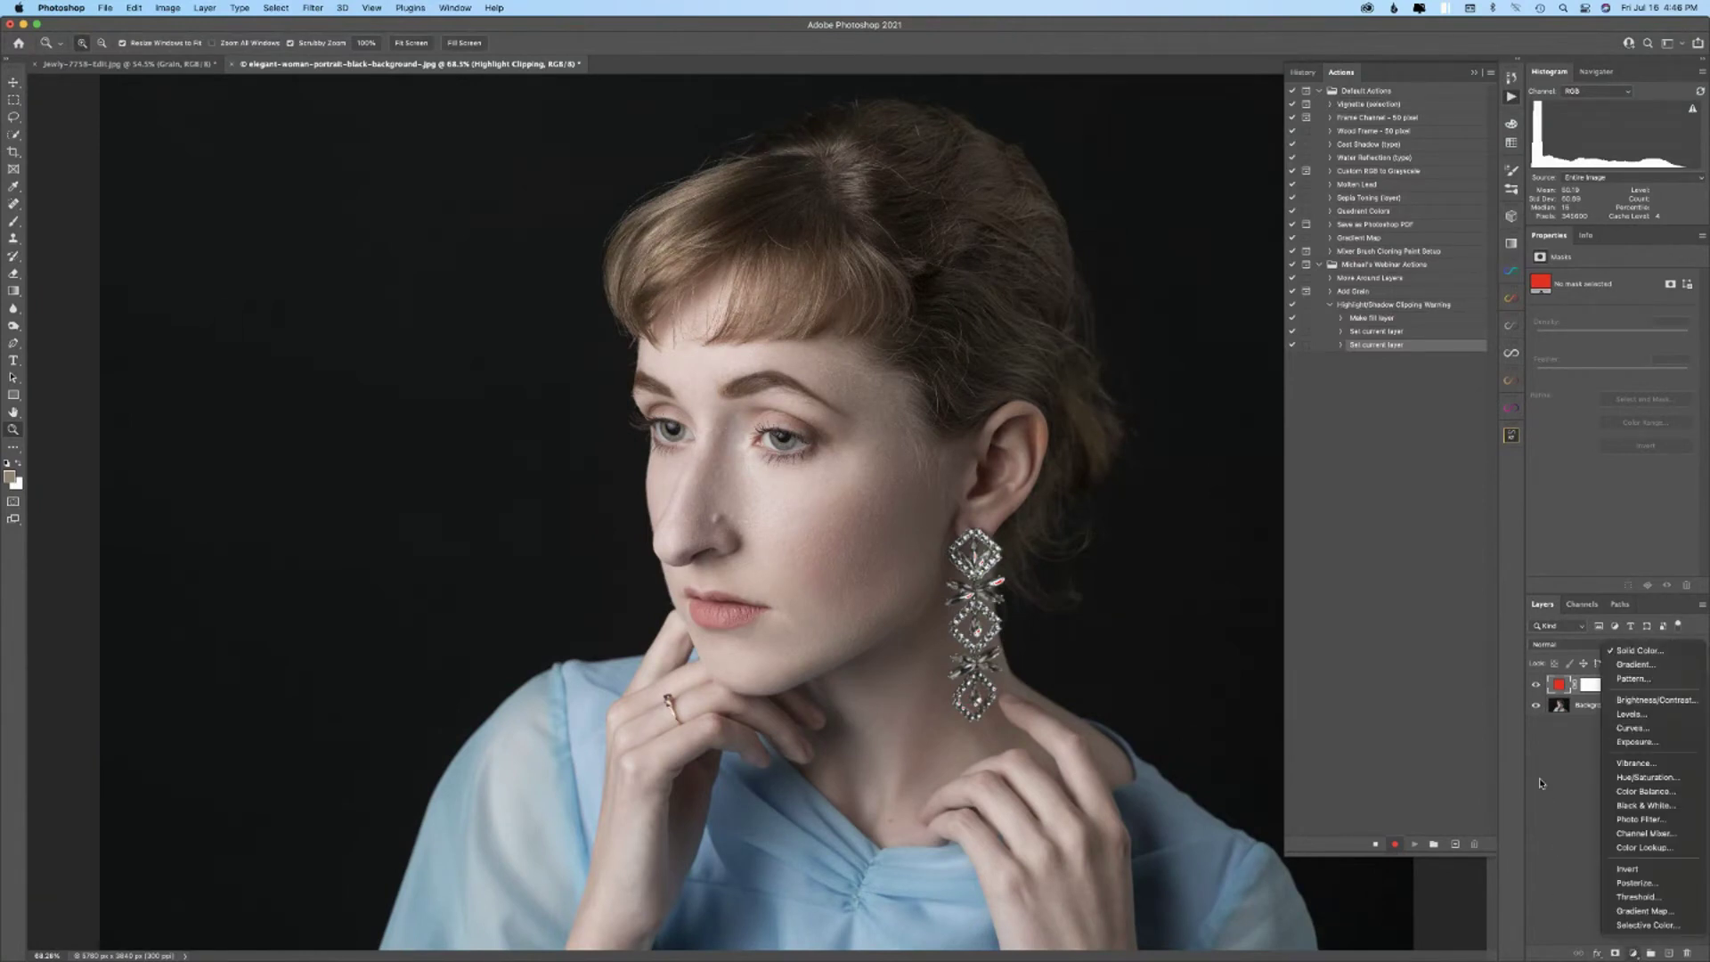
# - Add a solid color fill layer above Highlight Clipping, colored pure blue with RGB 0, 0, 255
pyautogui.click(1639, 650)
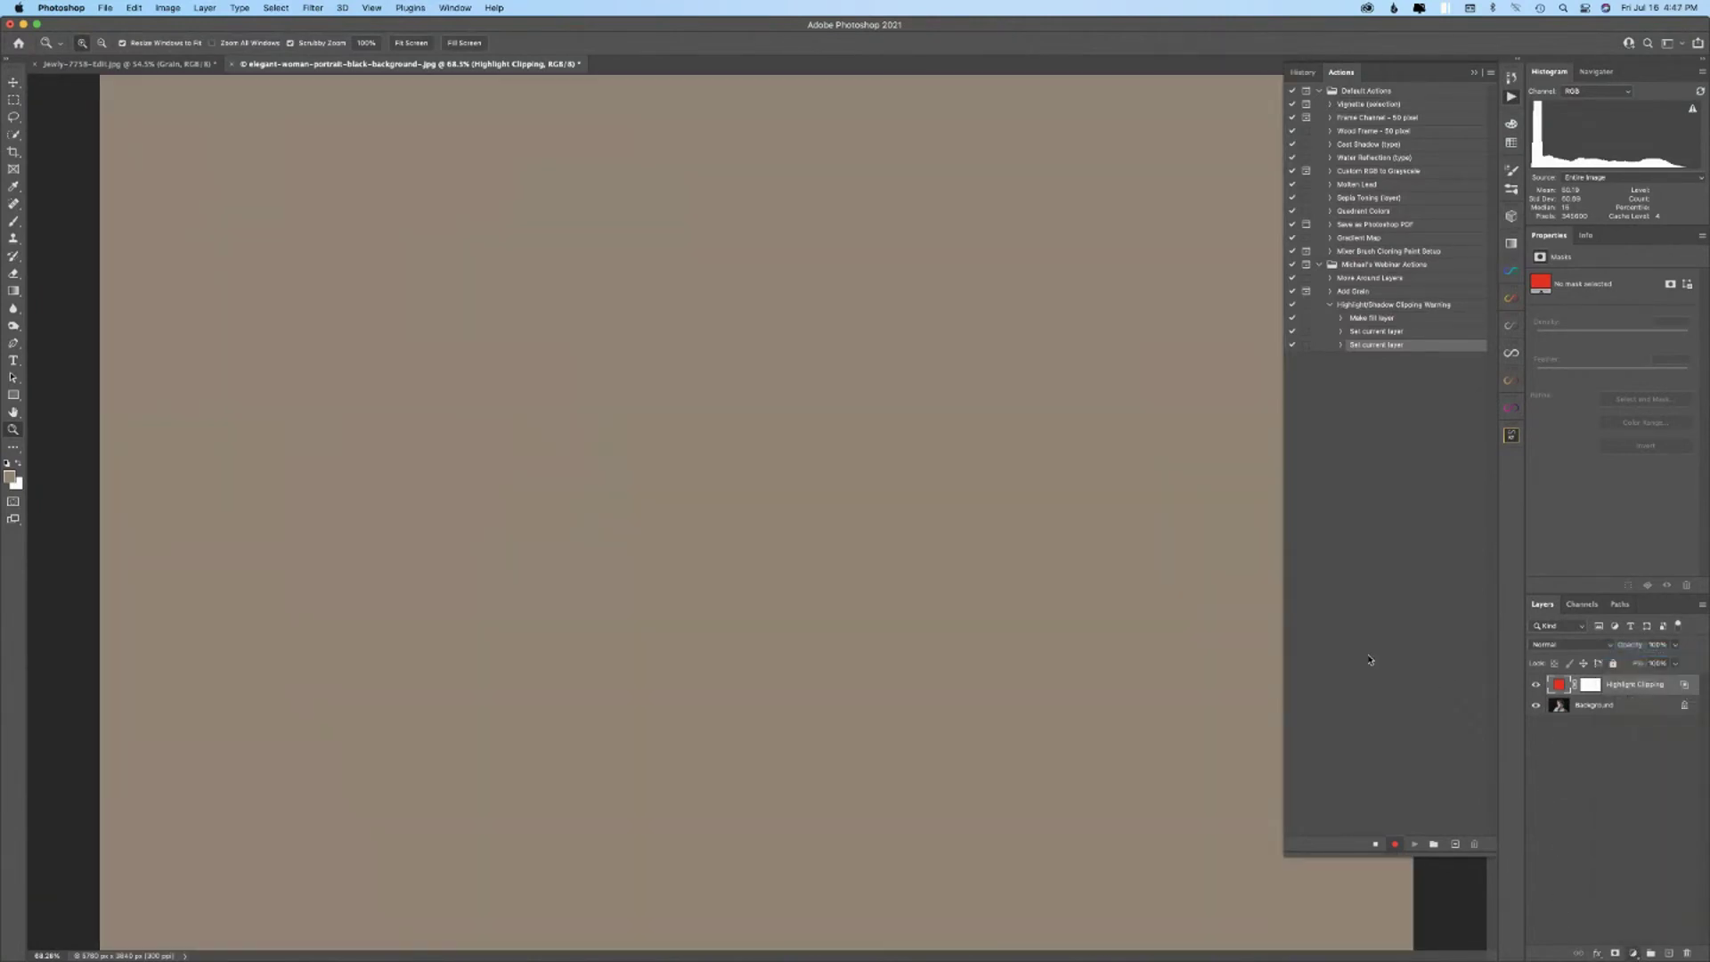
pyautogui.click(1390, 717)
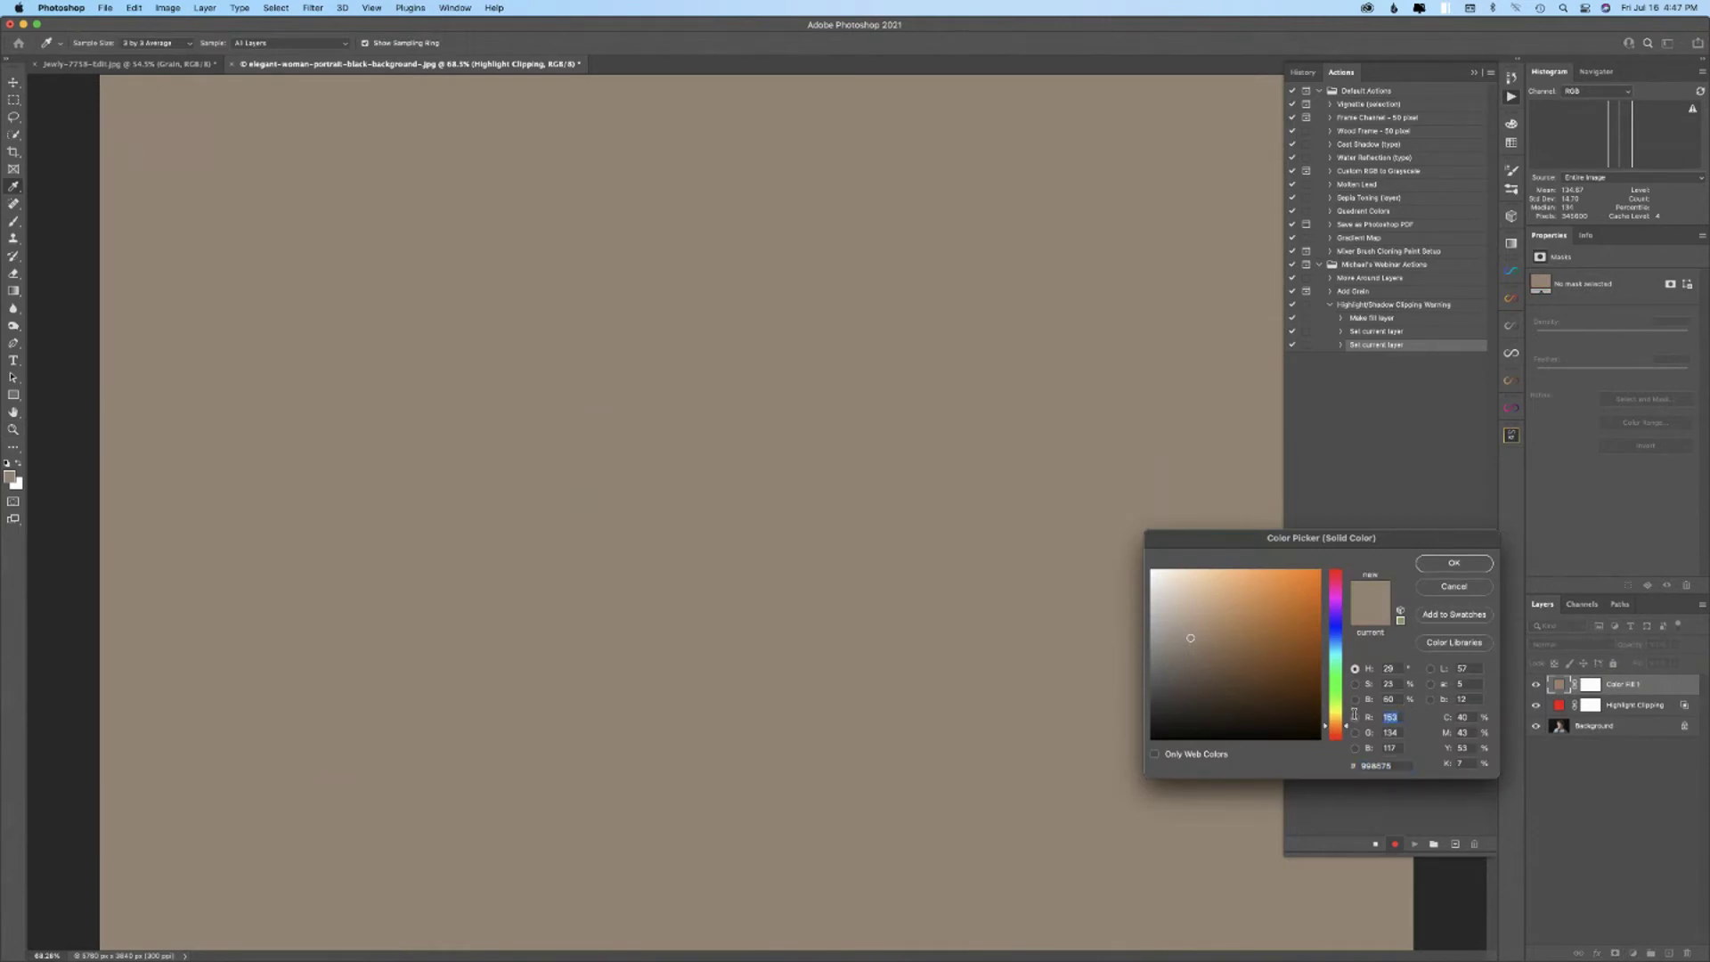
pyautogui.write('0')
pyautogui.press('Tab')
pyautogui.write('0')
pyautogui.press('Tab')
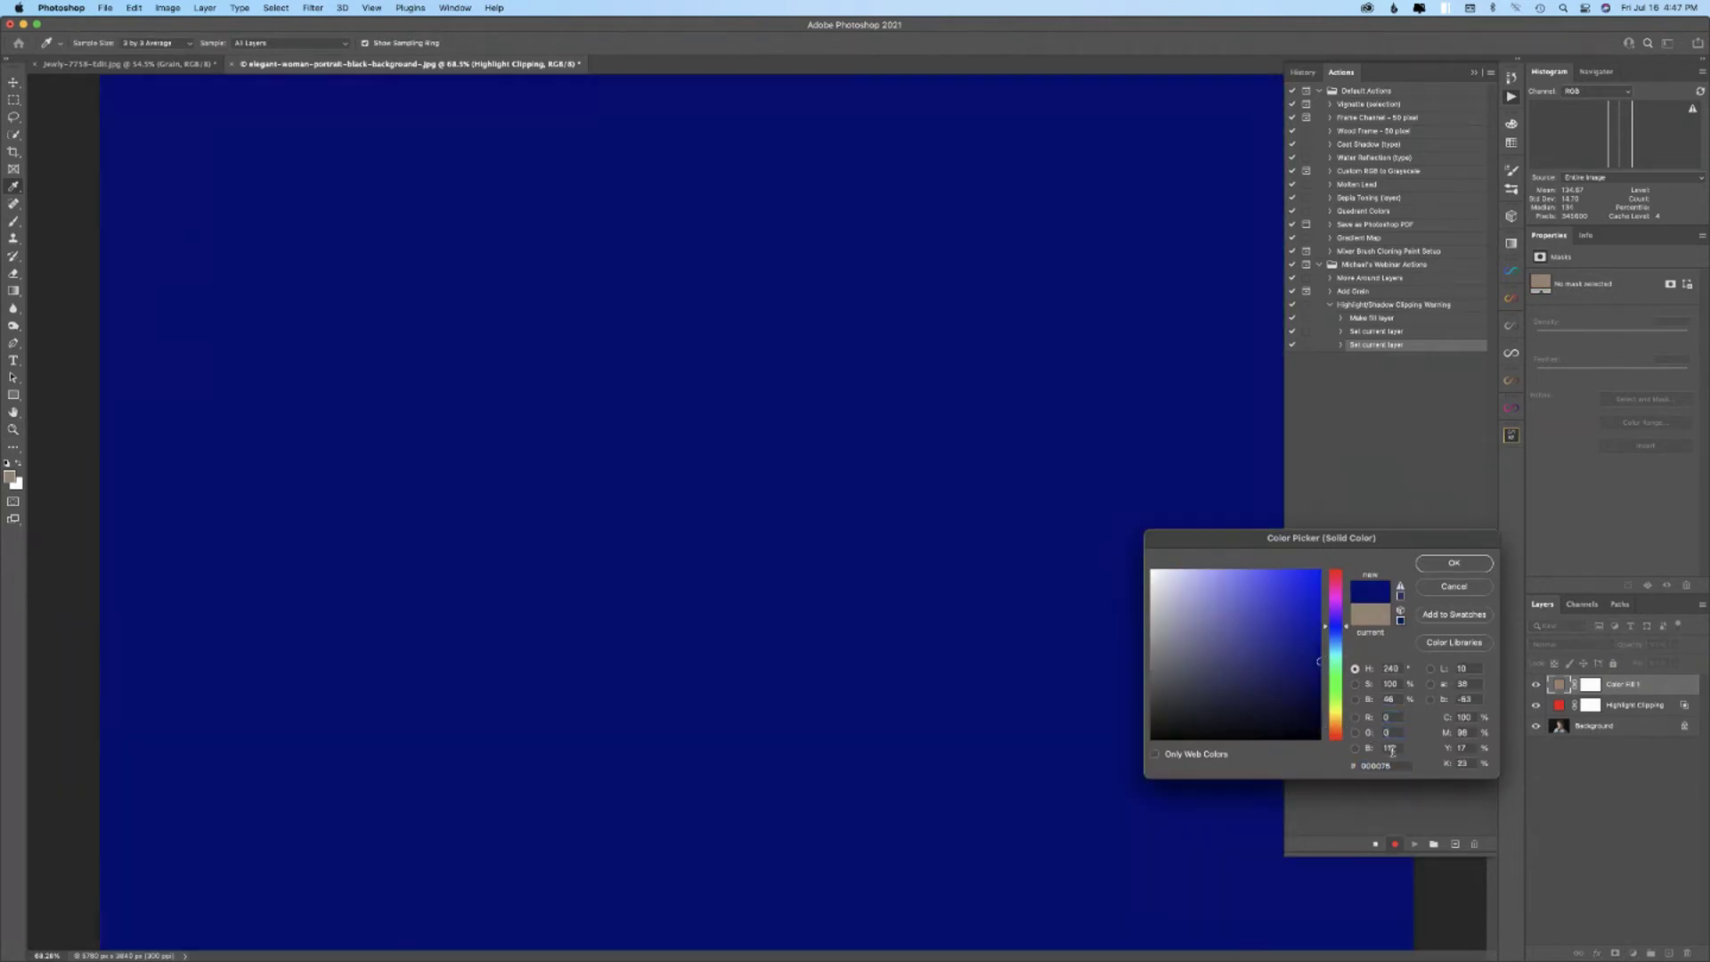
pyautogui.moveTo(1396, 748); pyautogui.dragTo(1358, 757)
pyautogui.write('255')
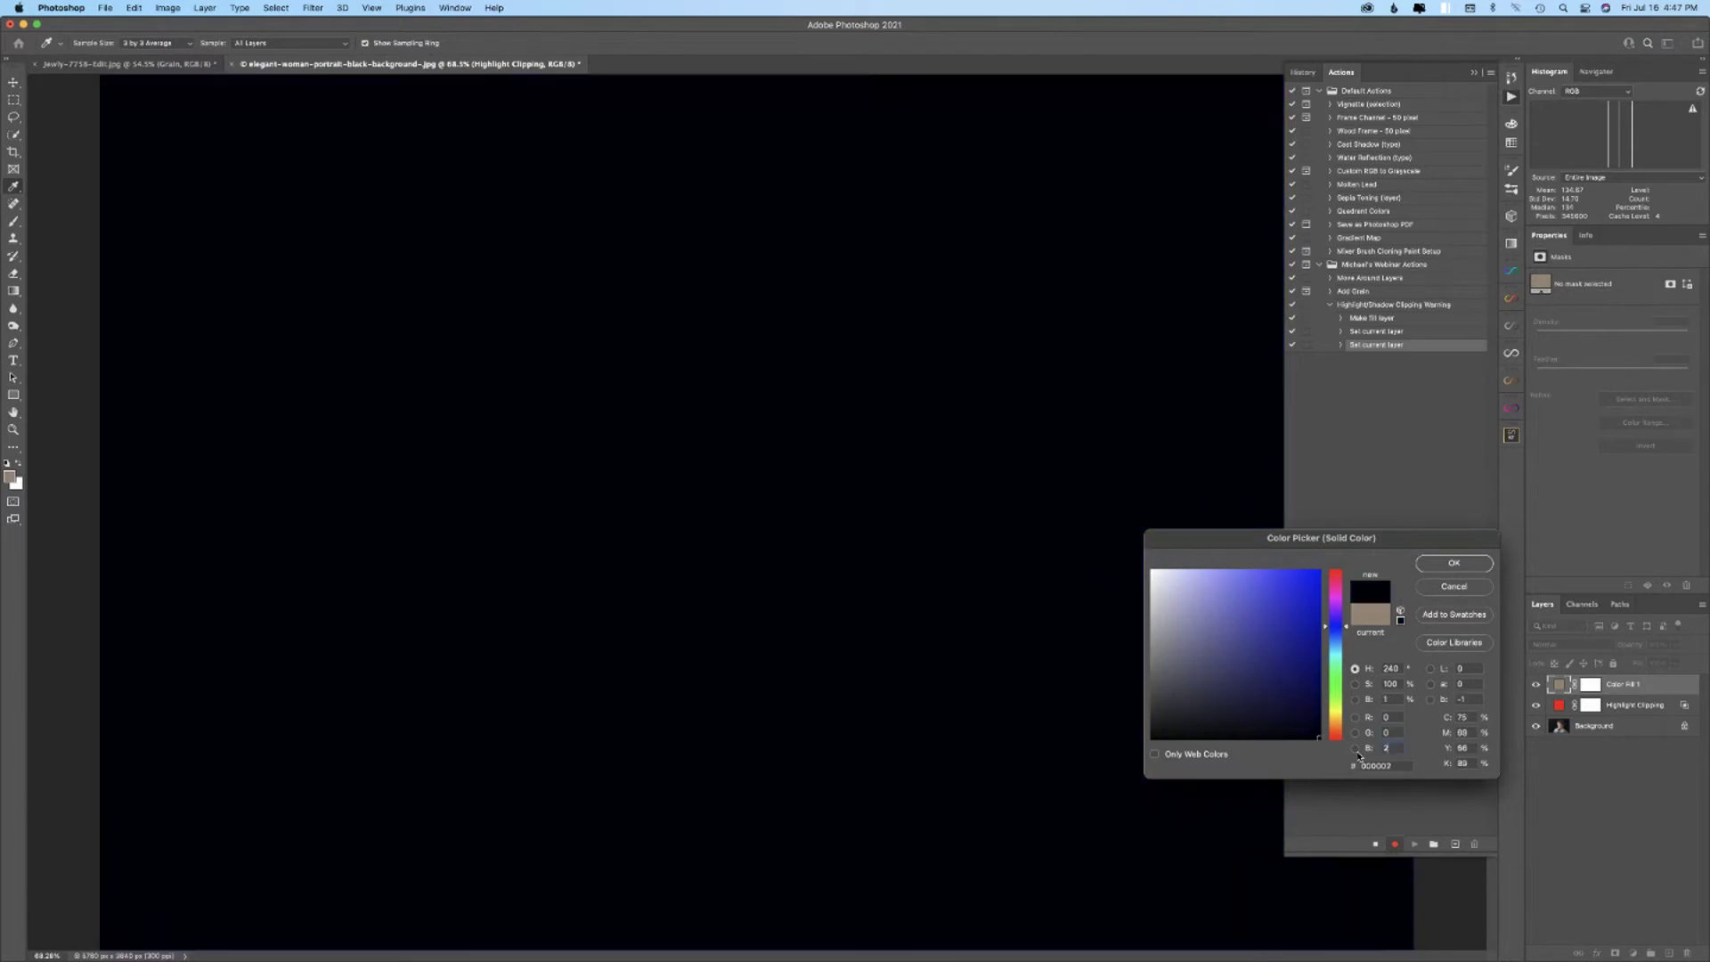
pyautogui.click(1453, 564)
pyautogui.press('z')
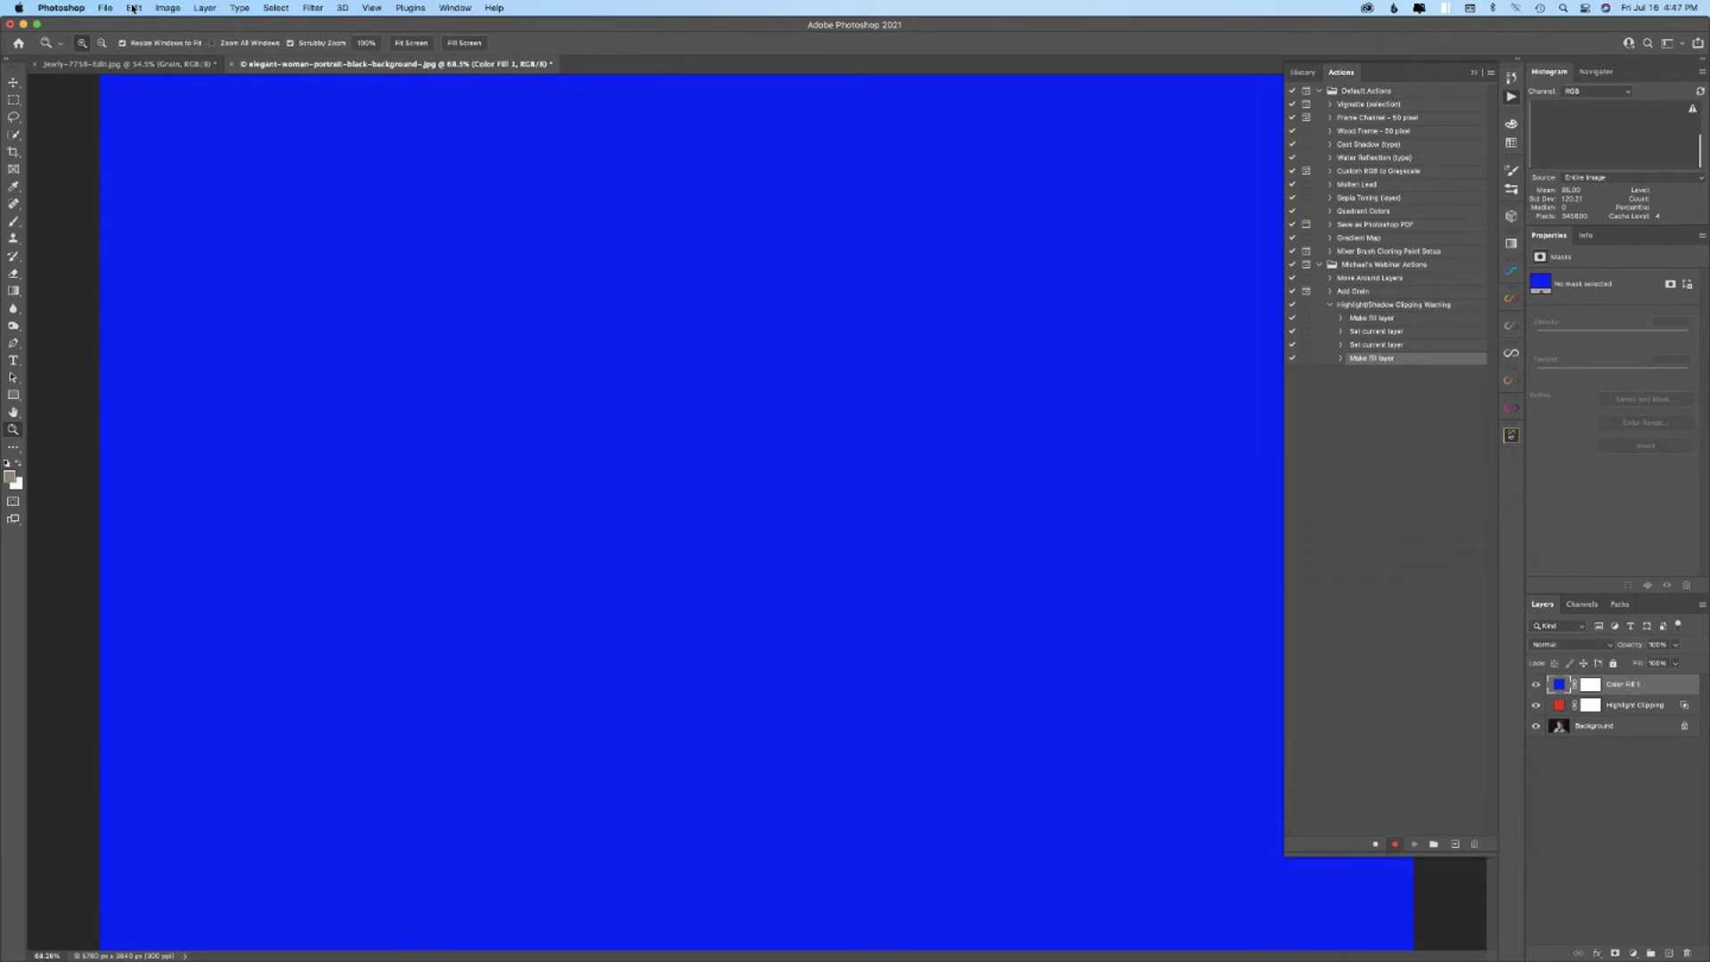
# - Rename the blue fill layer as Shadow Clipping
pyautogui.click(207, 8)
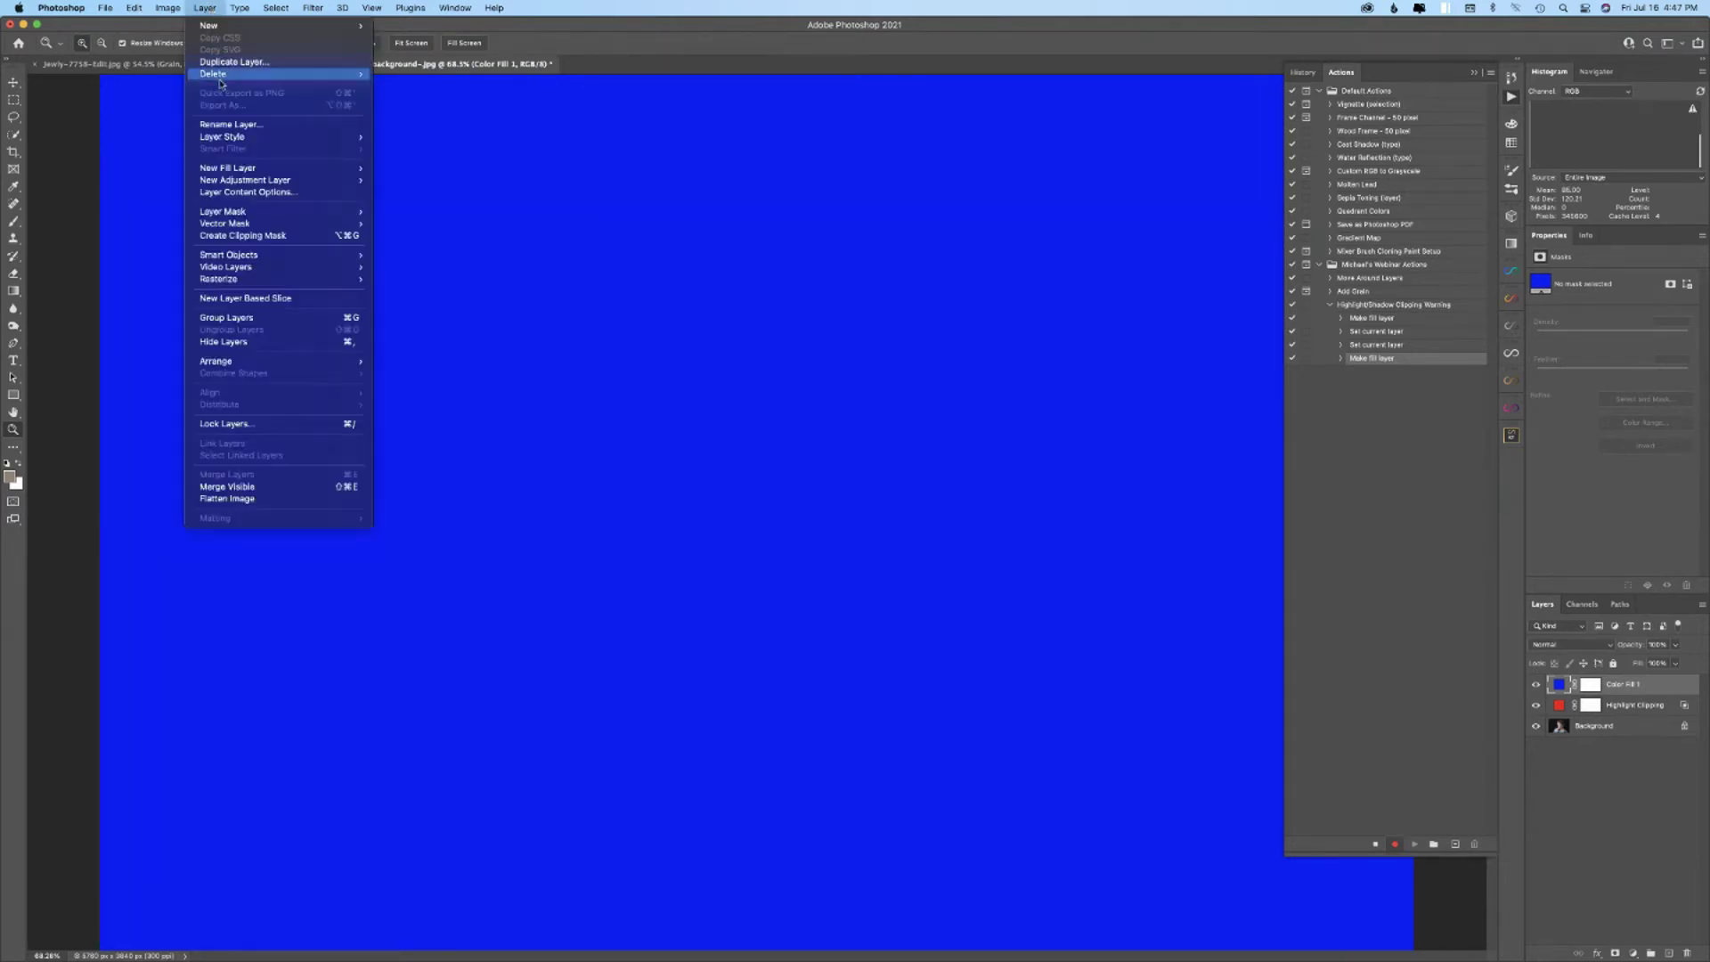
pyautogui.click(220, 125)
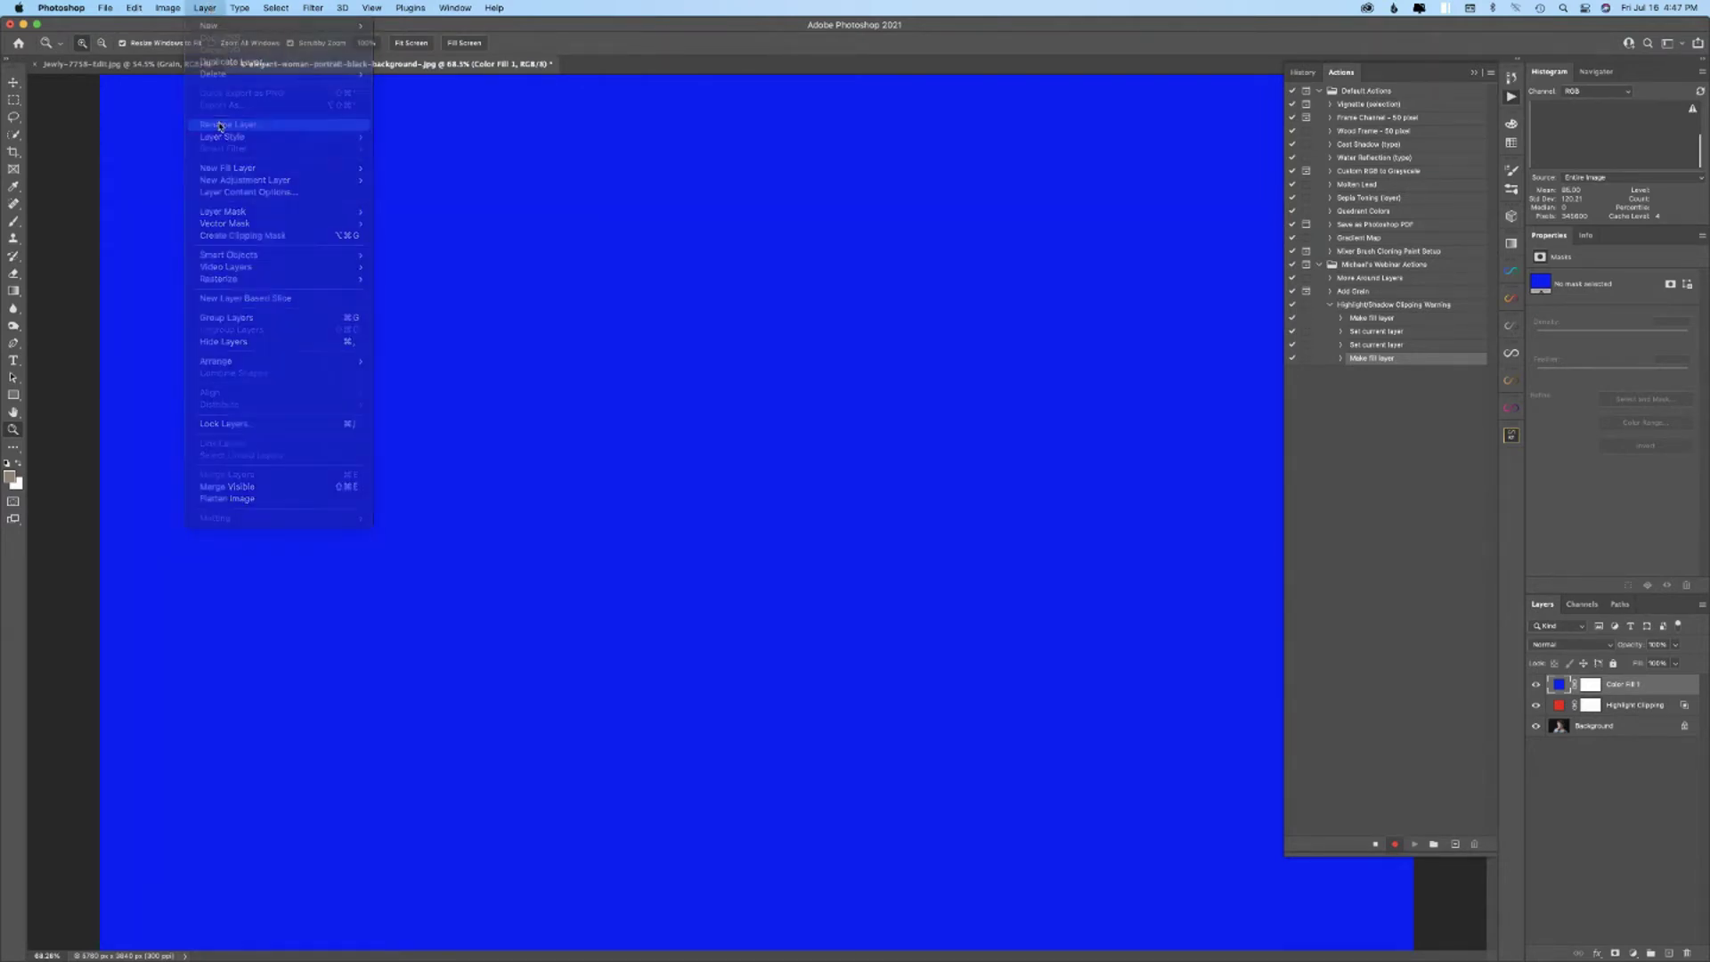
pyautogui.write('Sh')
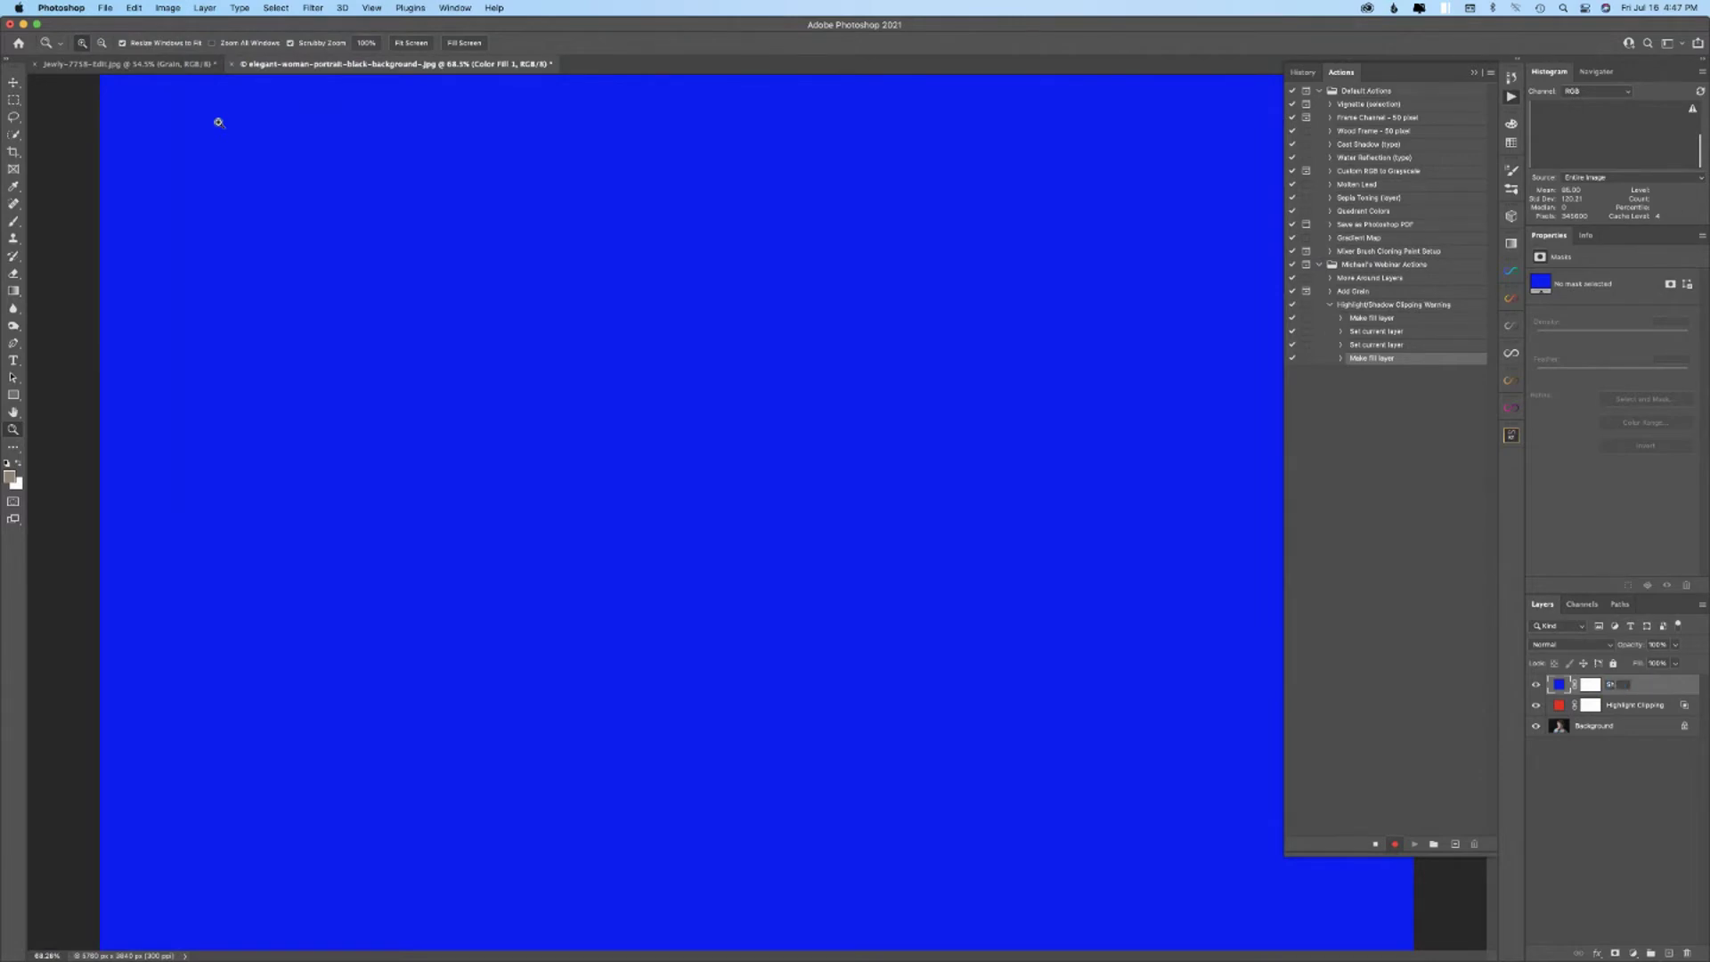
pyautogui.write('adow Clipping')
pyautogui.press('Return')
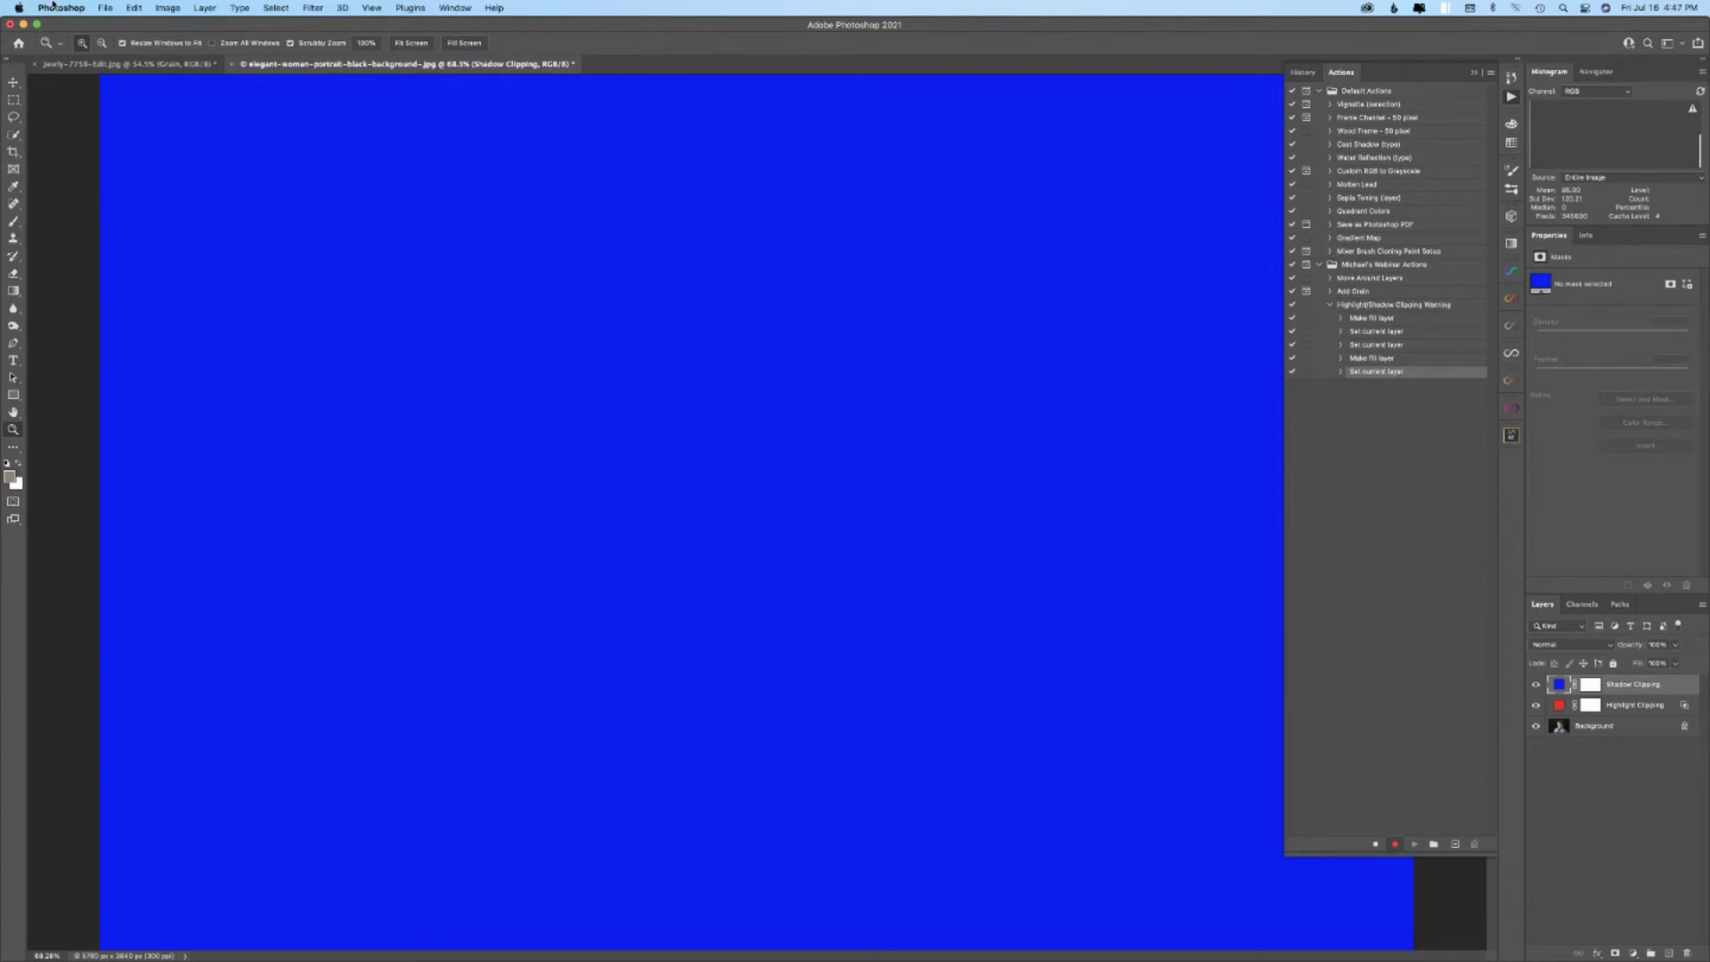
# - In the Shadow Clipping layer's blending options, set the white end of the Underlying Layer Blend If range to 0
pyautogui.click(215, 9)
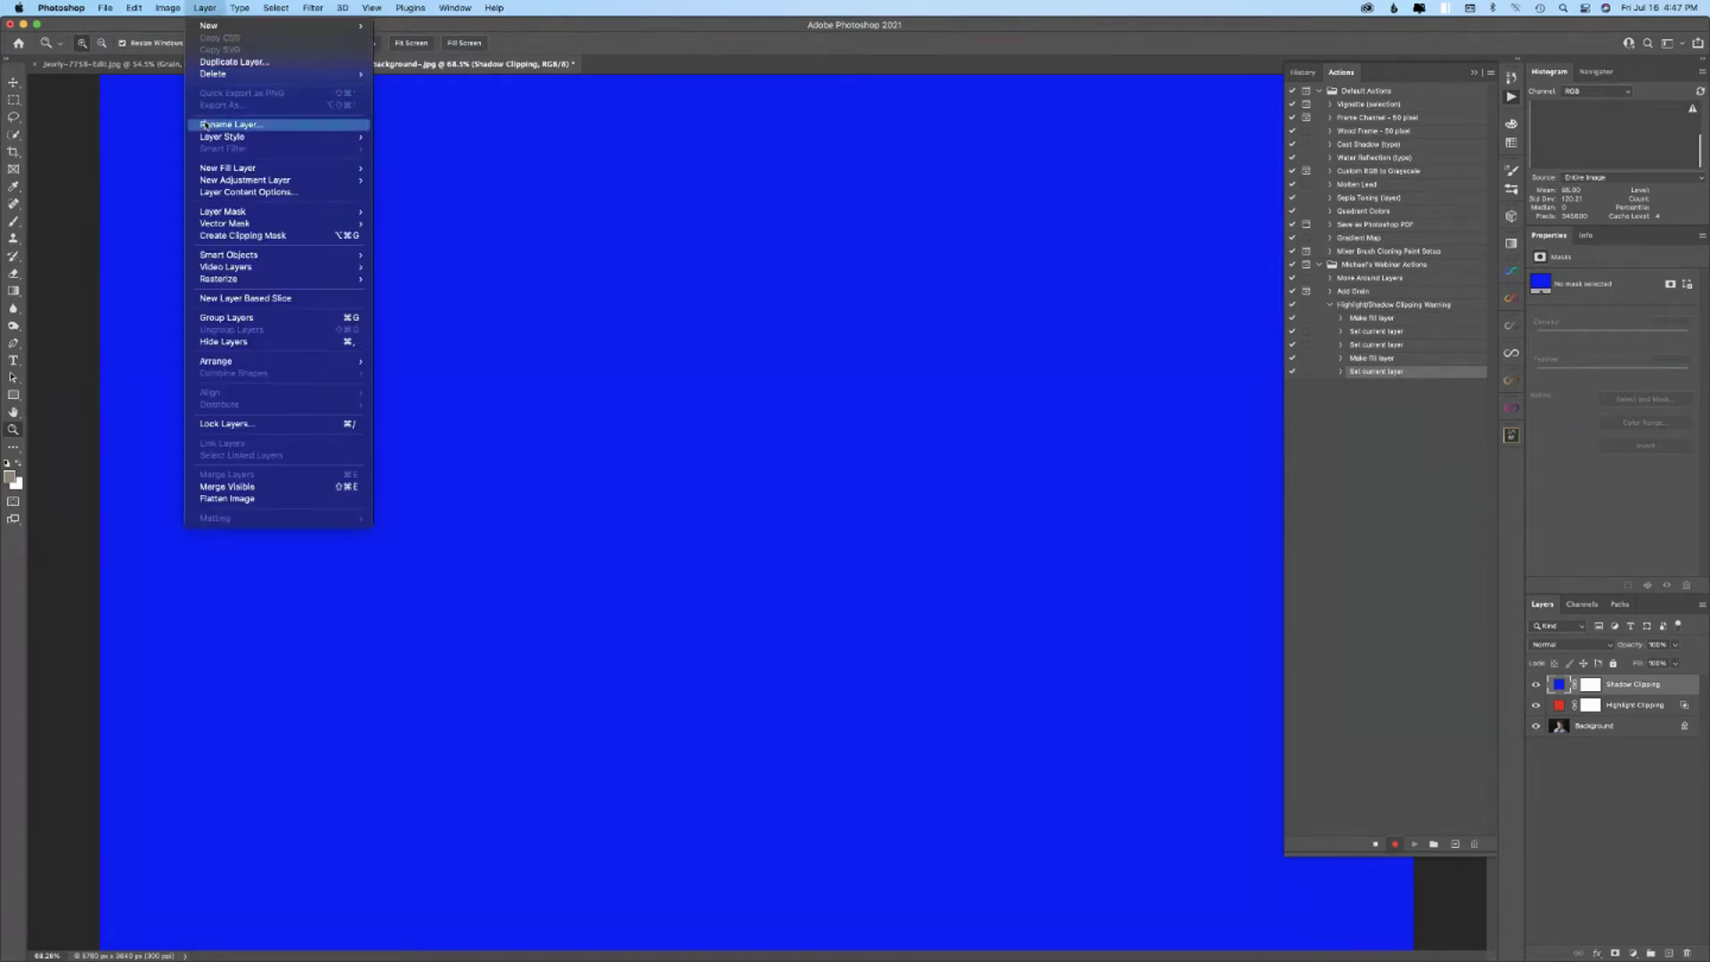
pyautogui.moveTo(257, 138)
pyautogui.click(437, 138)
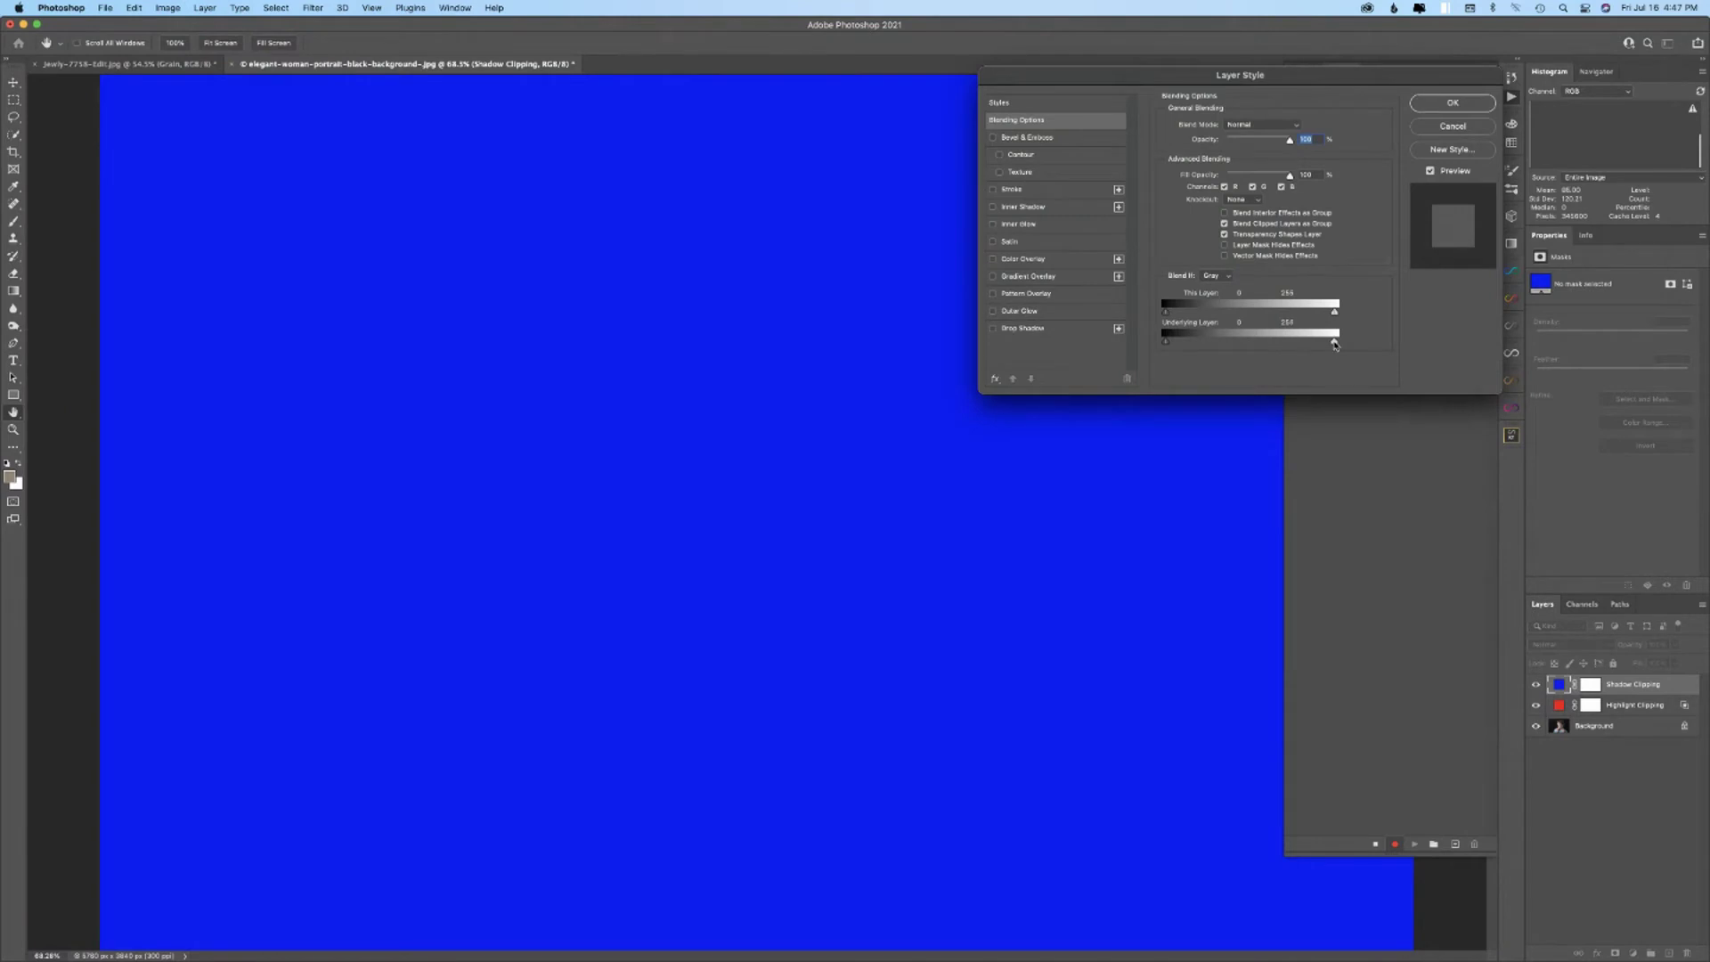
pyautogui.moveTo(1334, 346); pyautogui.dragTo(1140, 350)
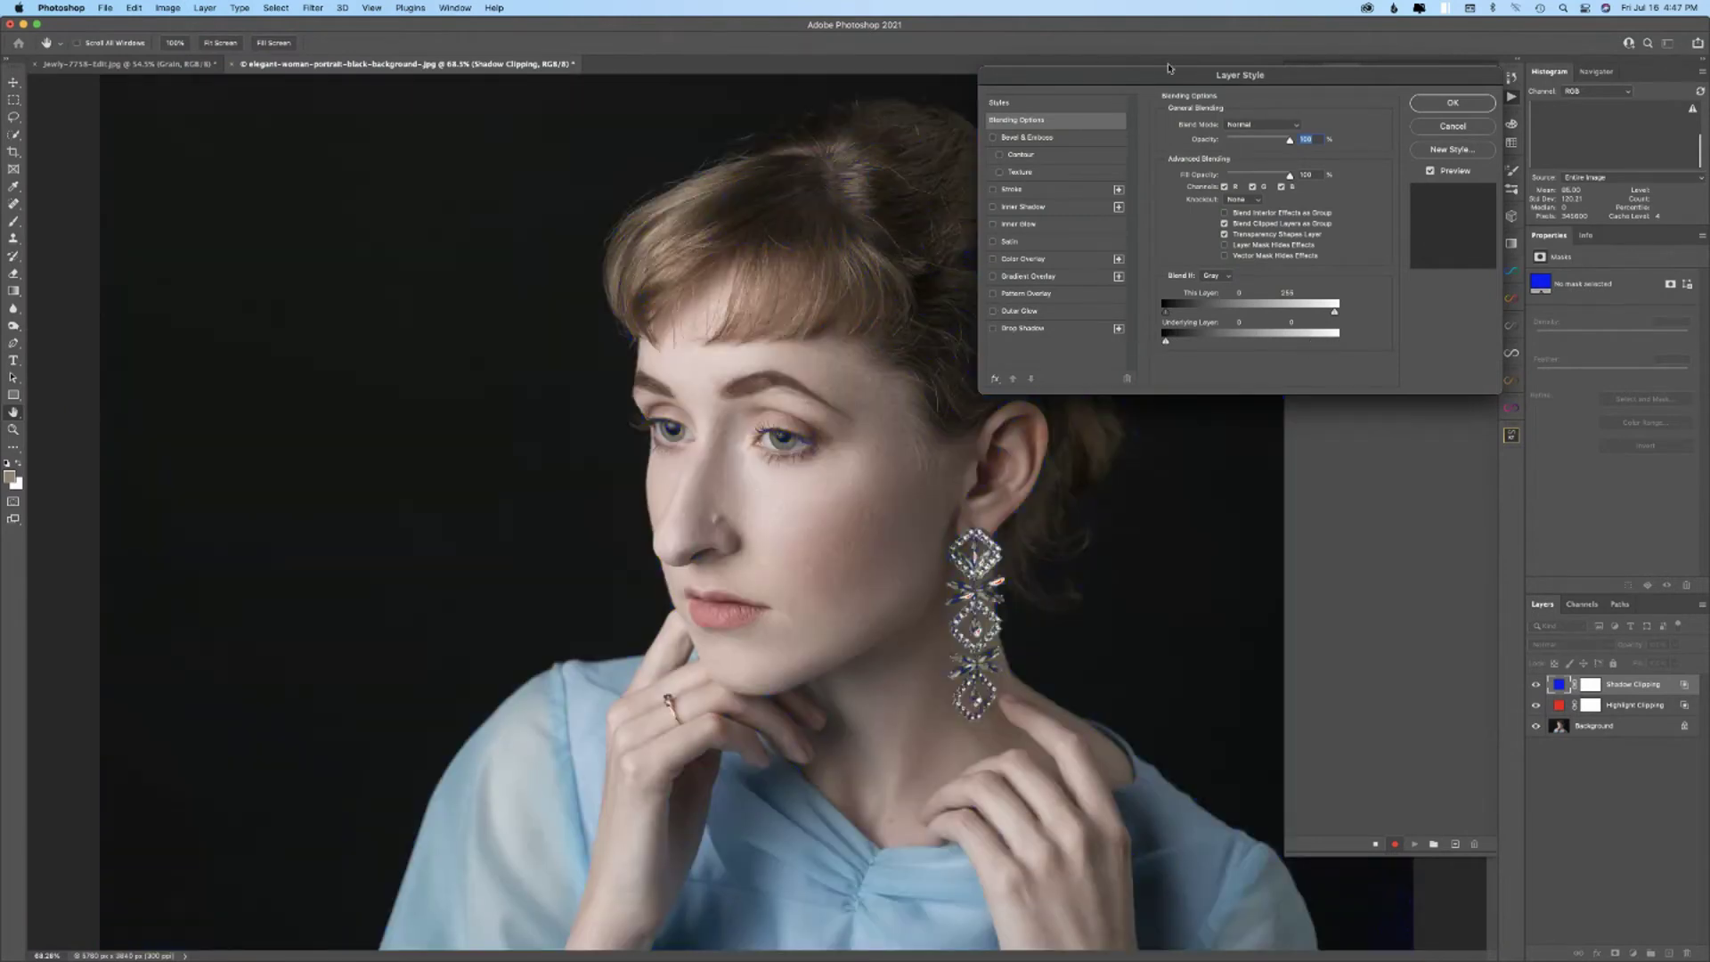
pyautogui.click(1453, 103)
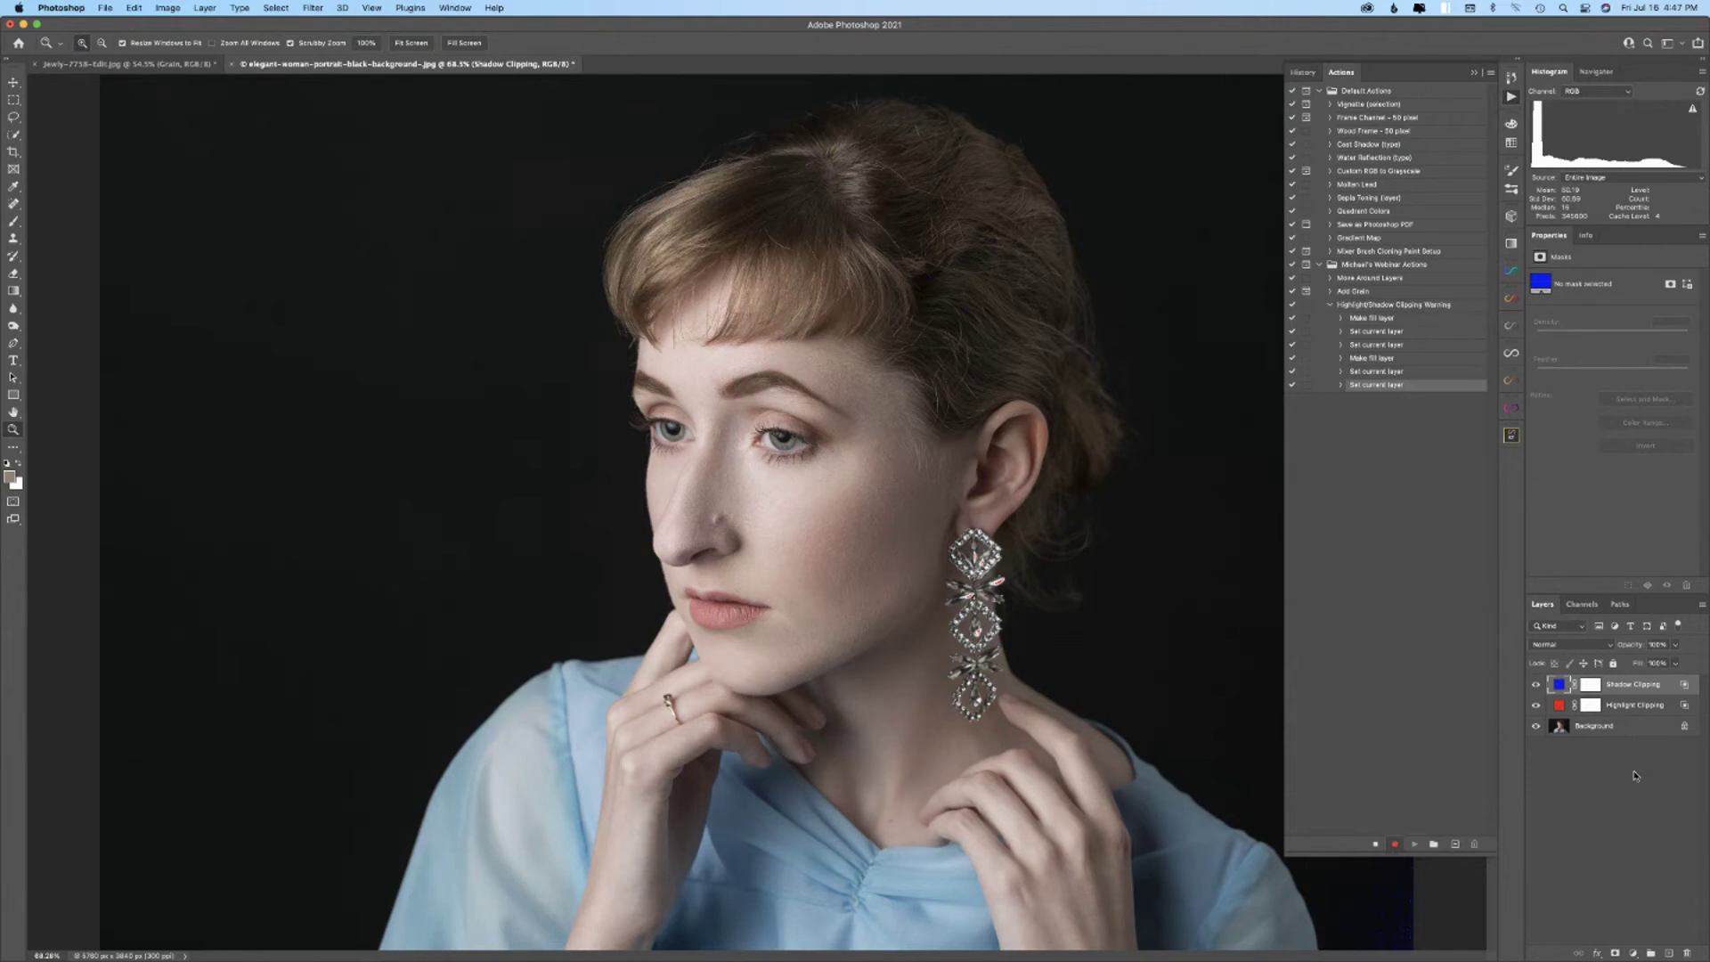
# - Group the Shadow Clipping and Highlight Clipping layers and name the group Clipping Warning
pyautogui.press('alt')
pyautogui.hotkey('alt', '[')
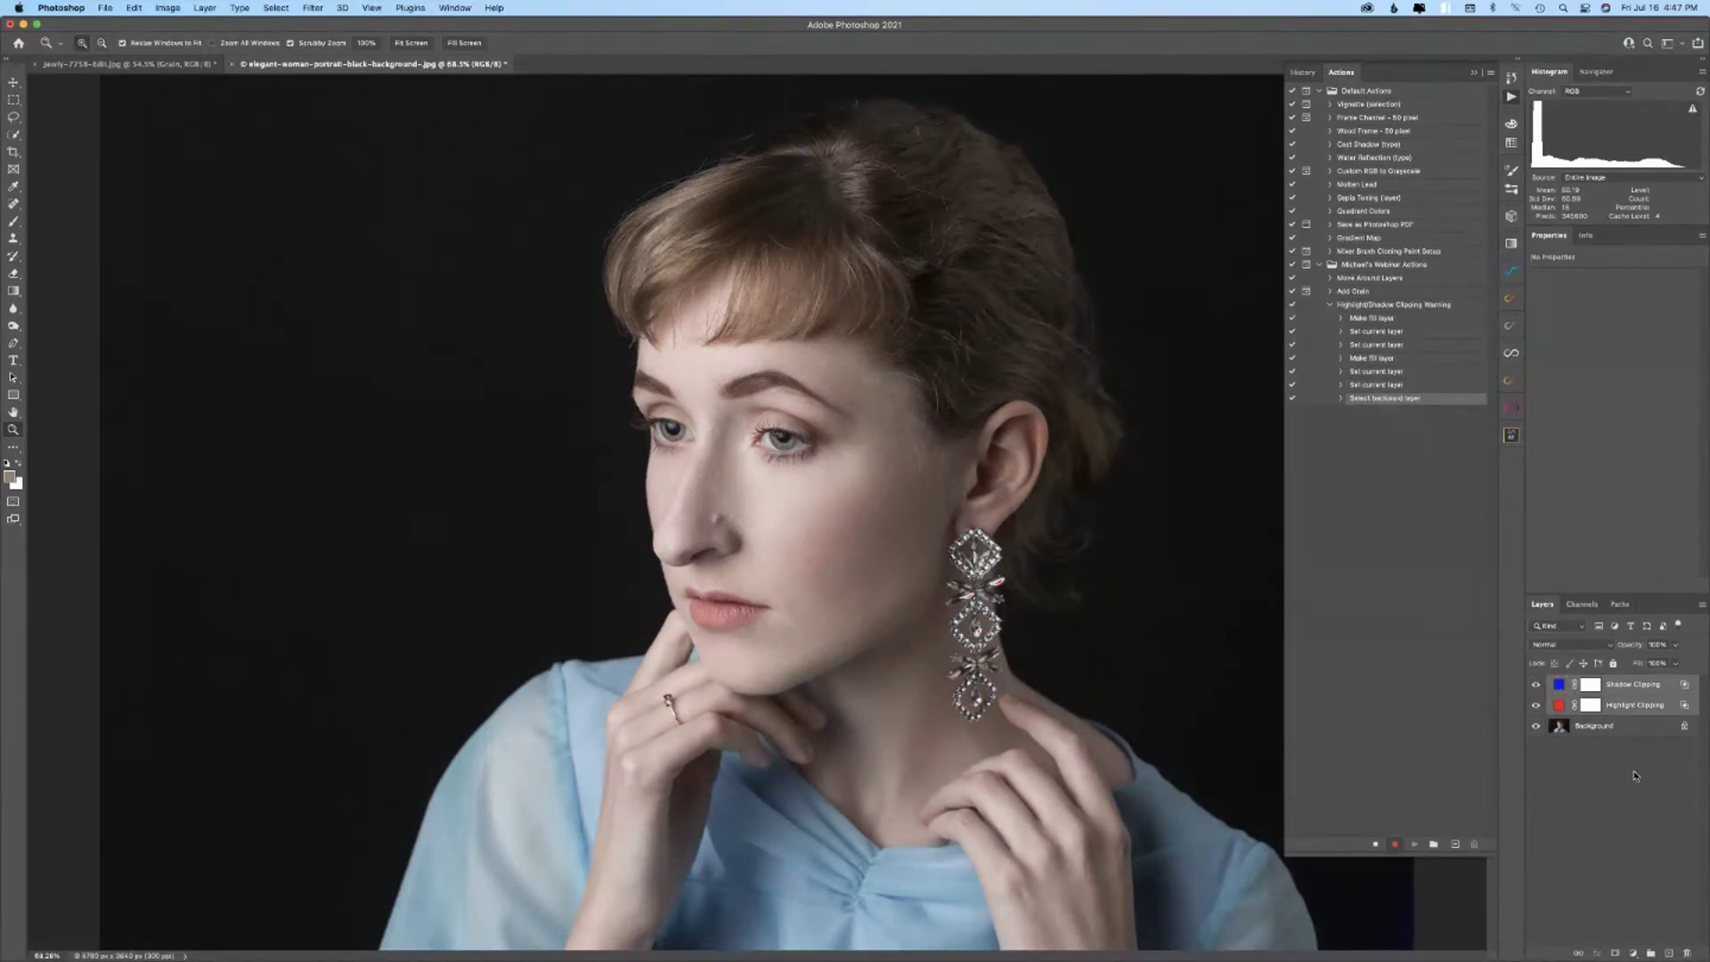
pyautogui.click(1653, 955)
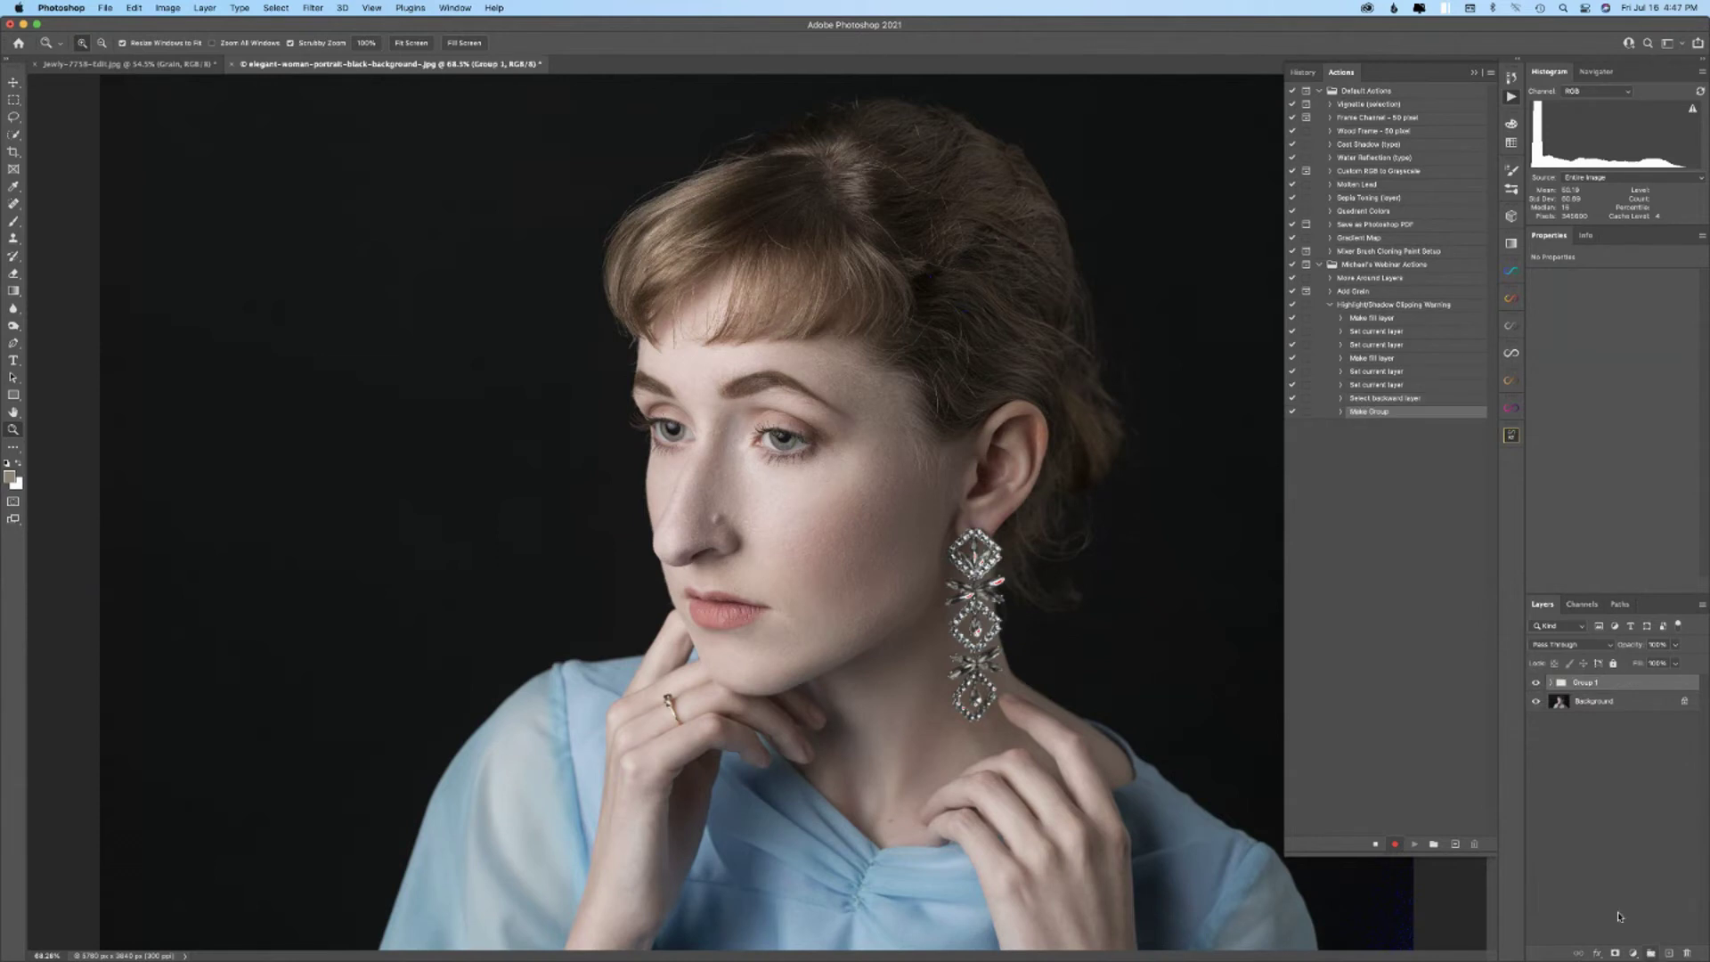
pyautogui.click(204, 8)
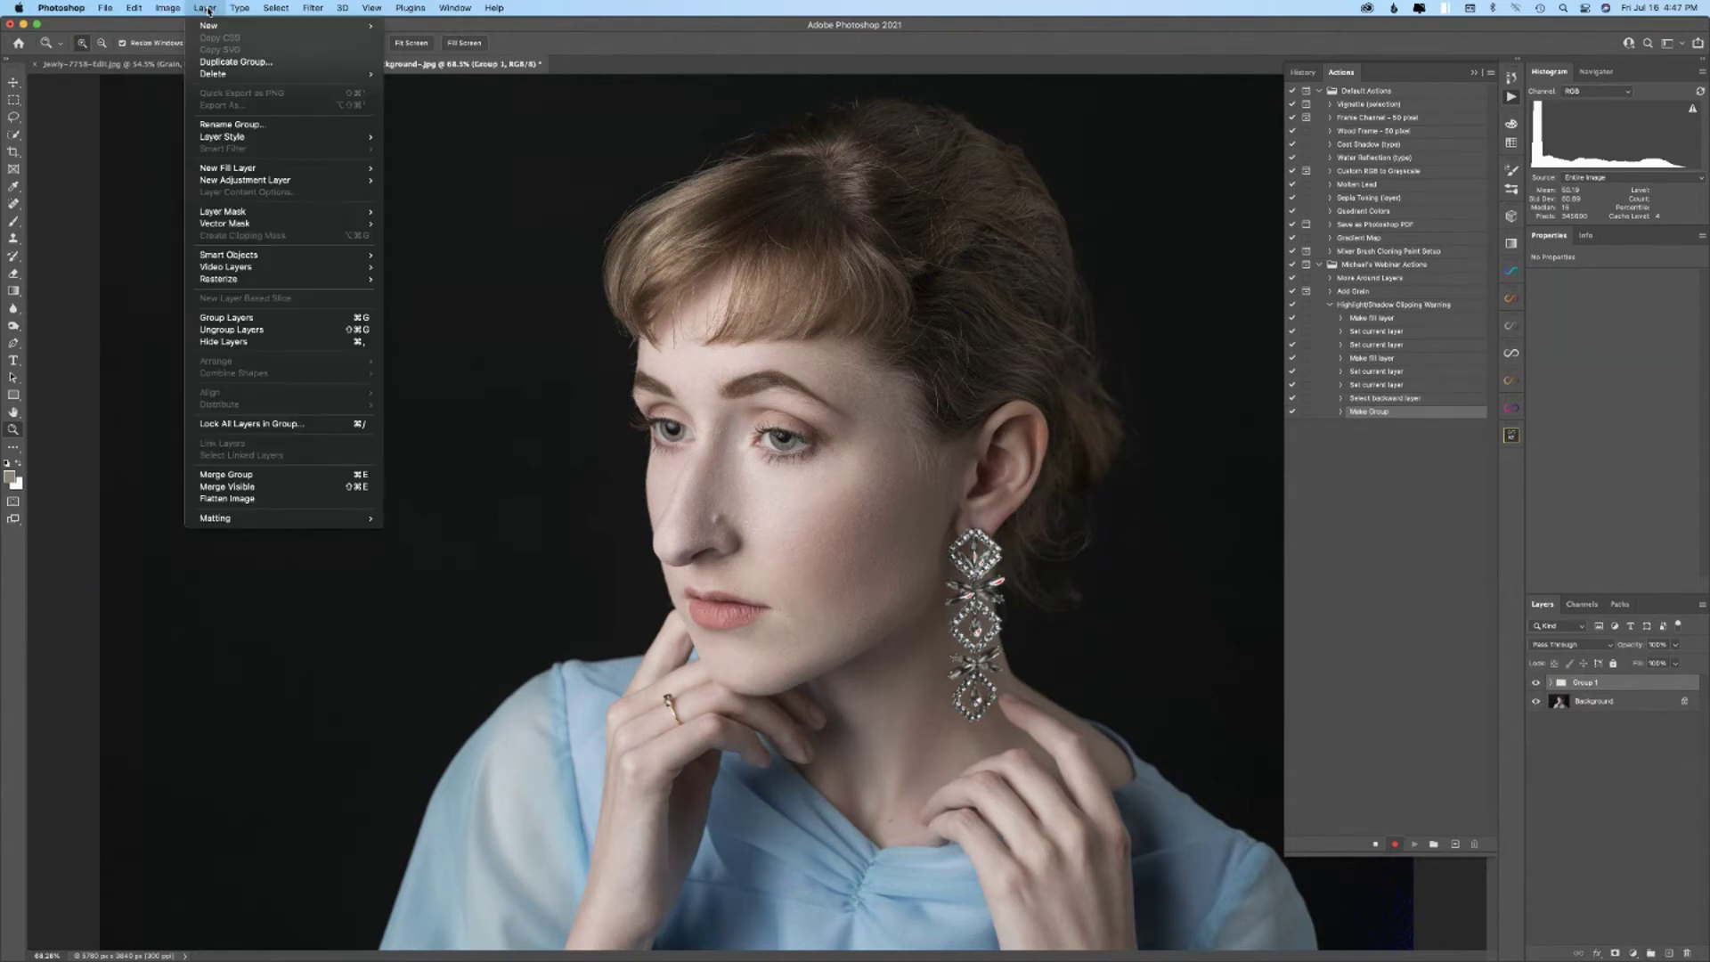
pyautogui.click(213, 129)
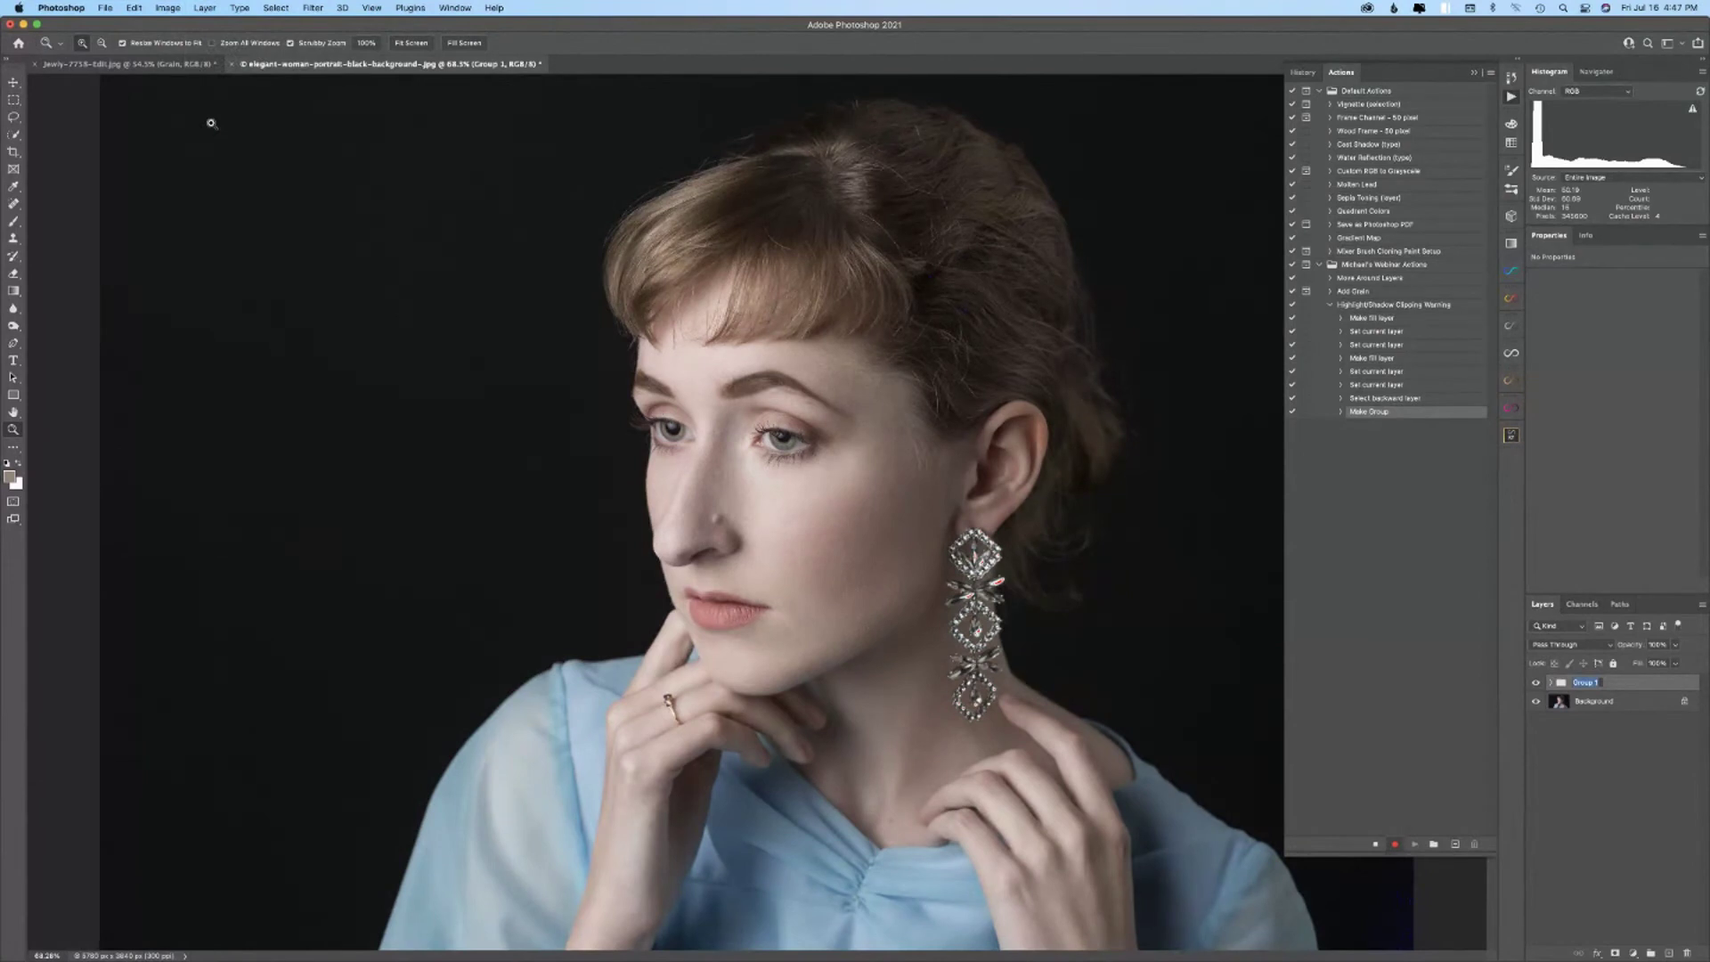
pyautogui.write('Clipping Warning')
pyautogui.press('Return')
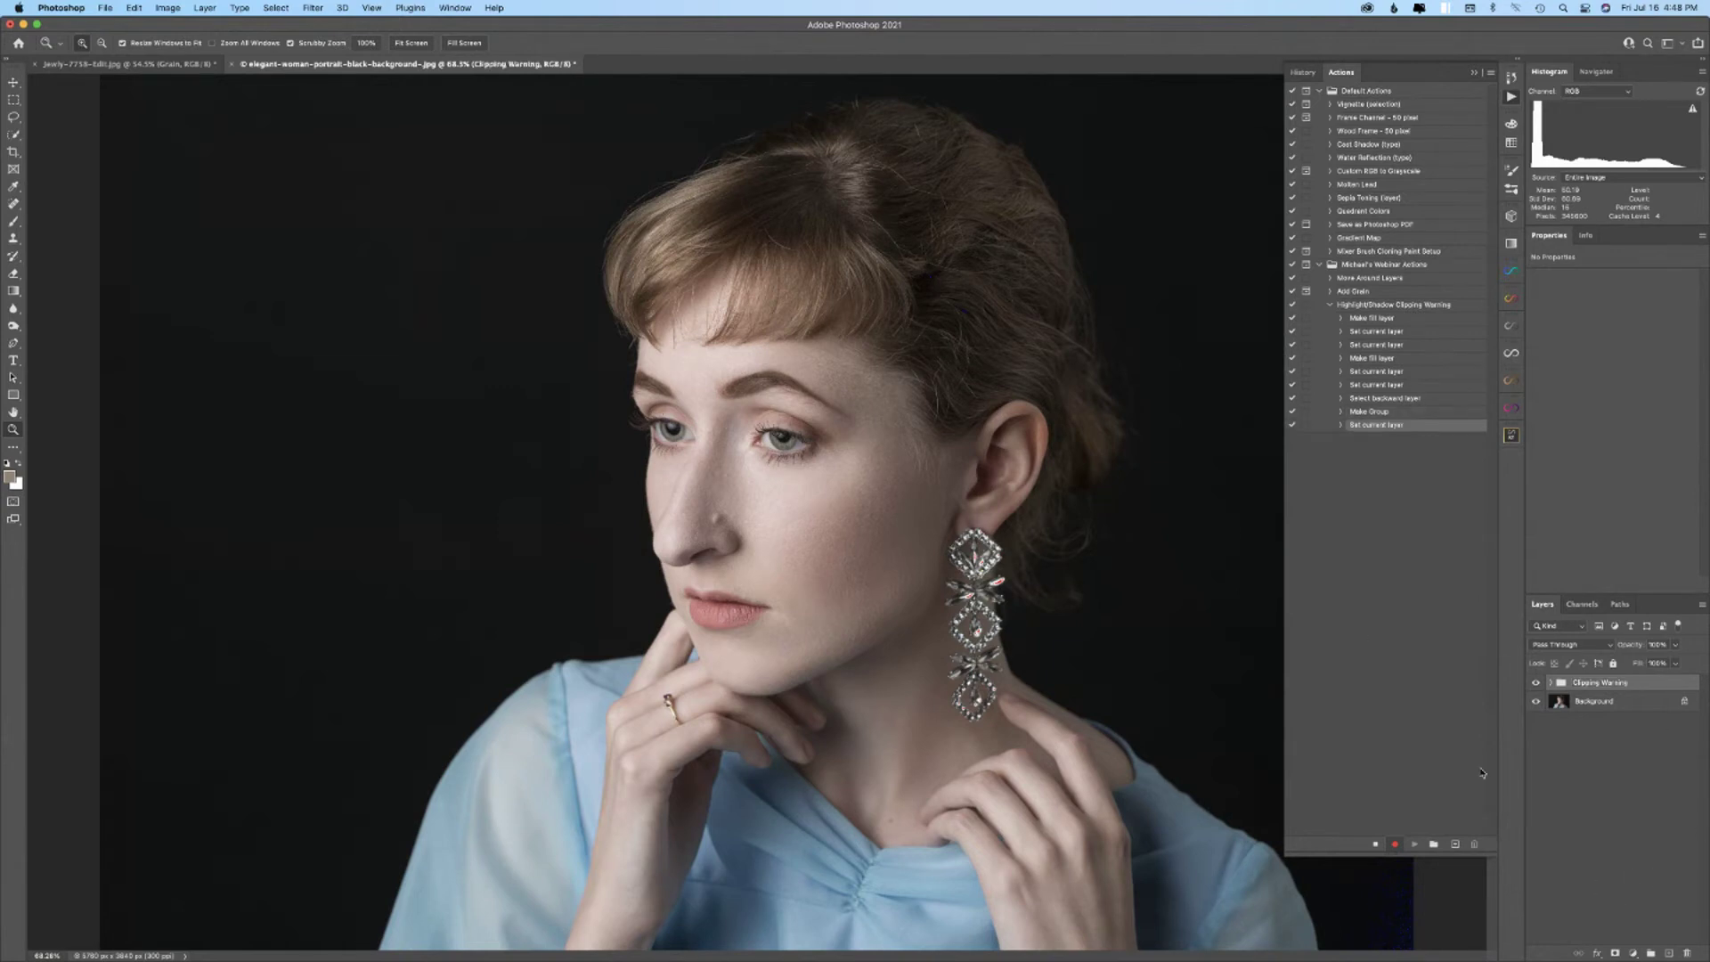
# - Hide the Clipping Warning group and show it again to compare the portrait with and without the overlay
pyautogui.click(1476, 75)
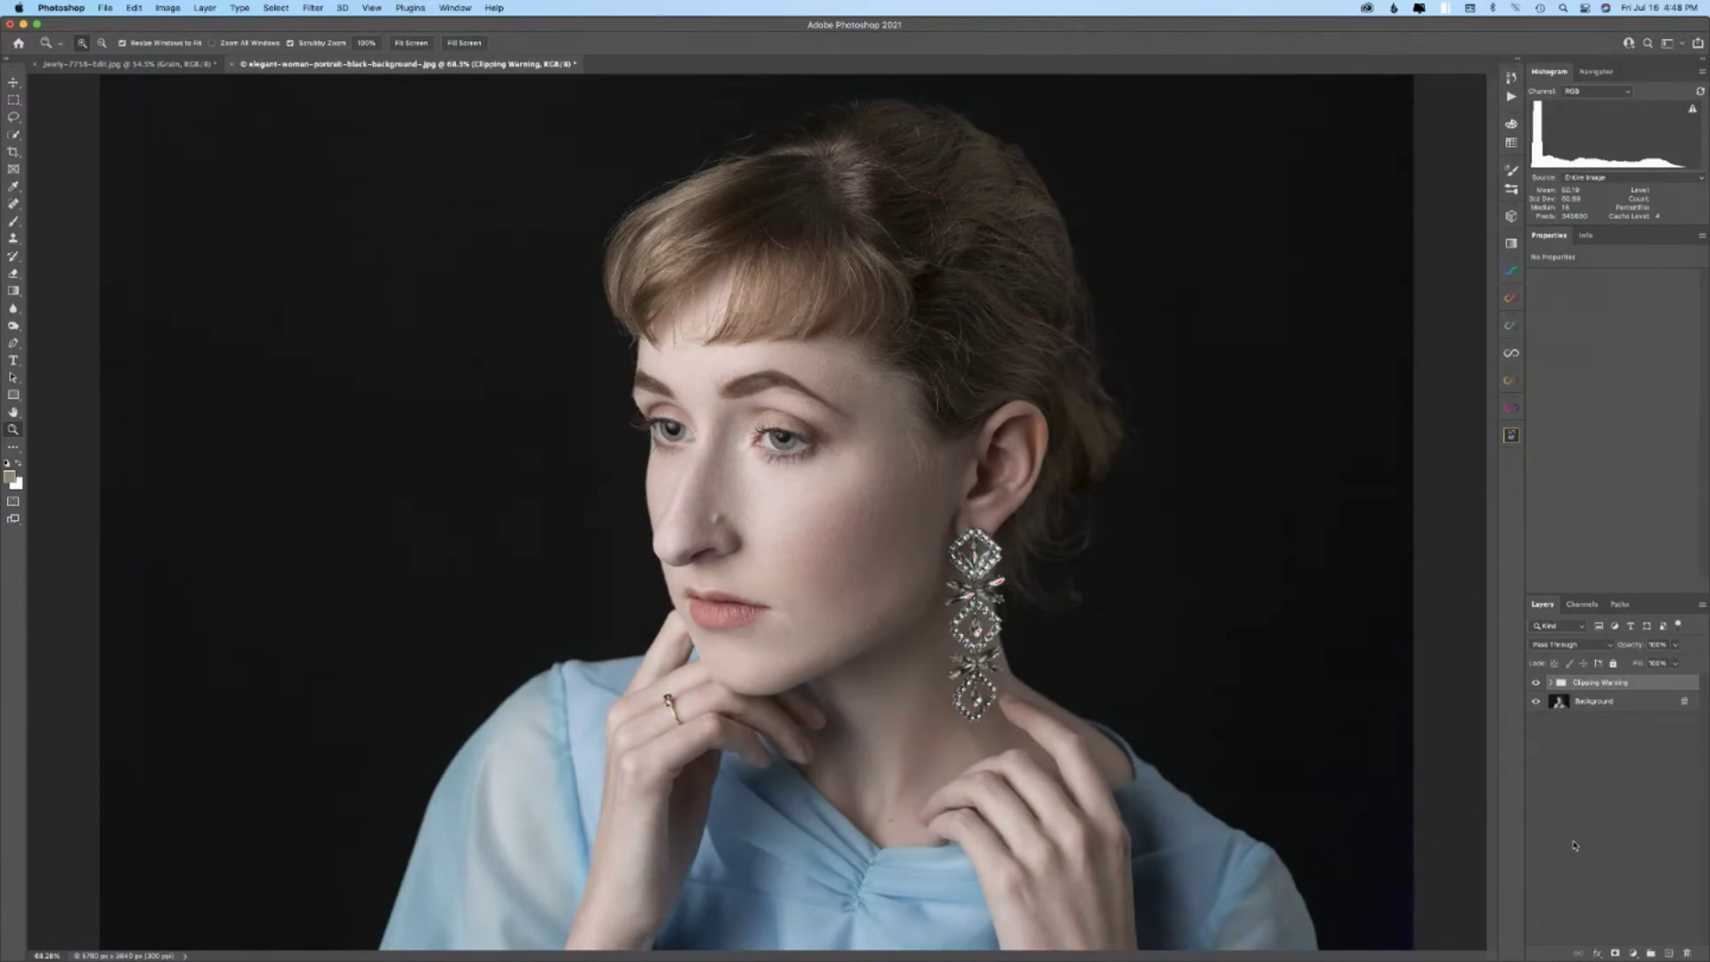
pyautogui.click(1535, 684)
pyautogui.click(1536, 683)
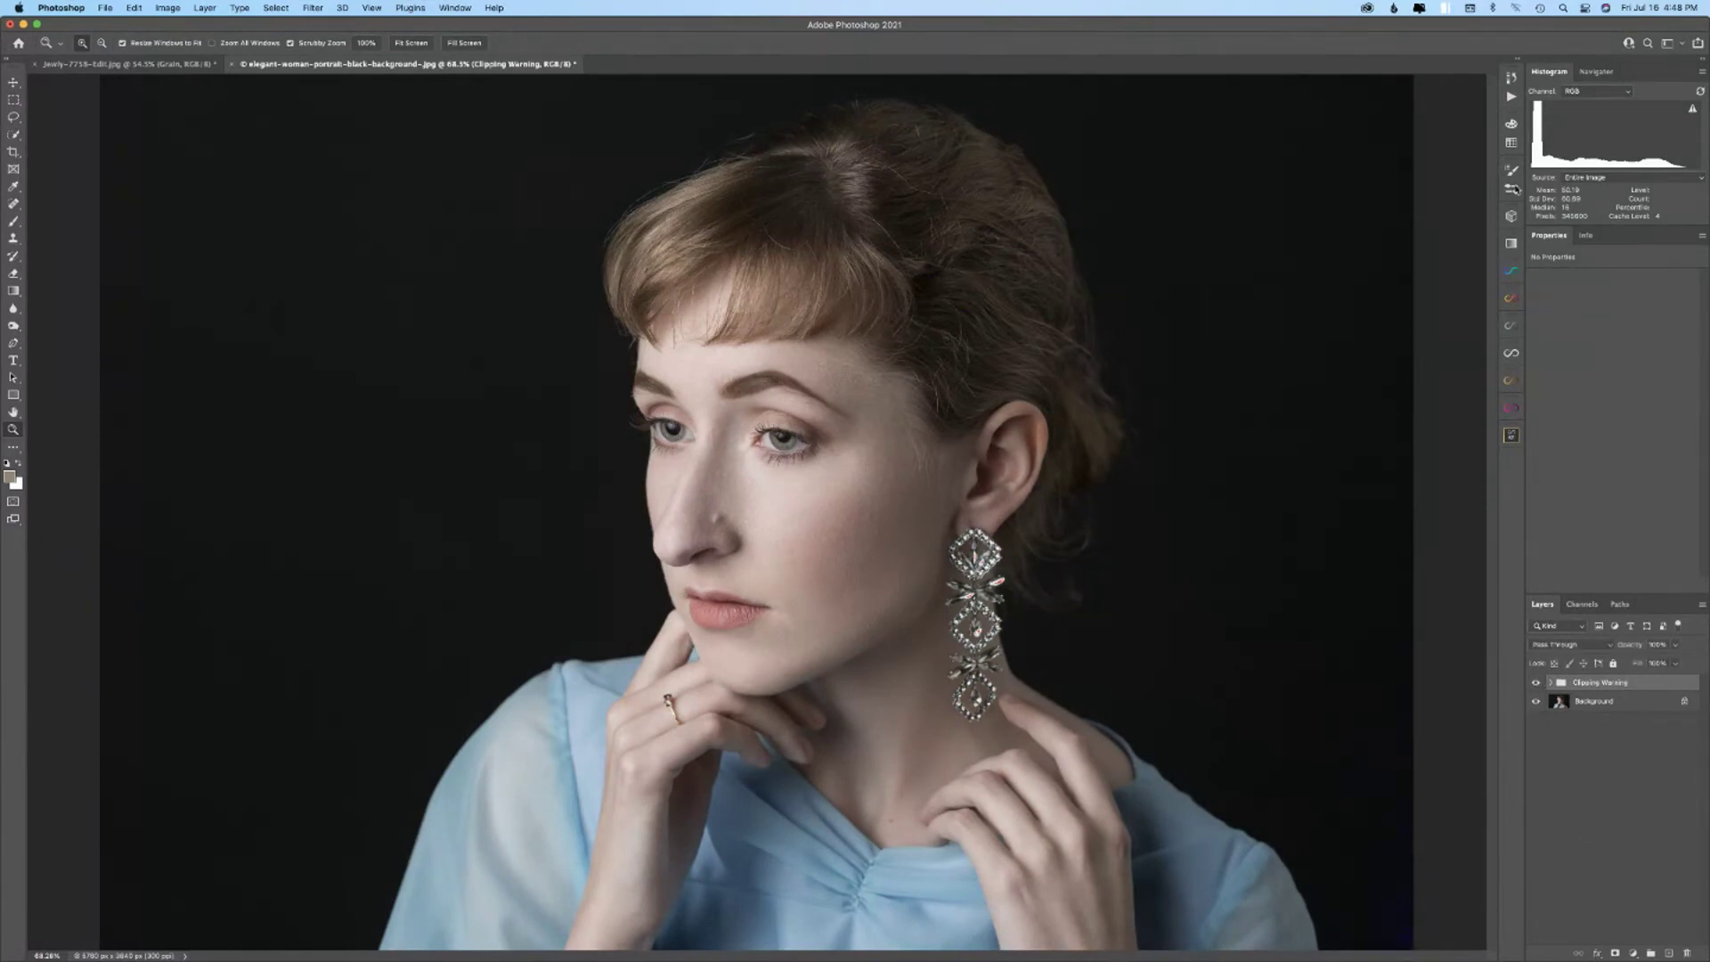
# - Stop recording the action and delete its Hide current layer and Show current layer steps
pyautogui.click(1512, 97)
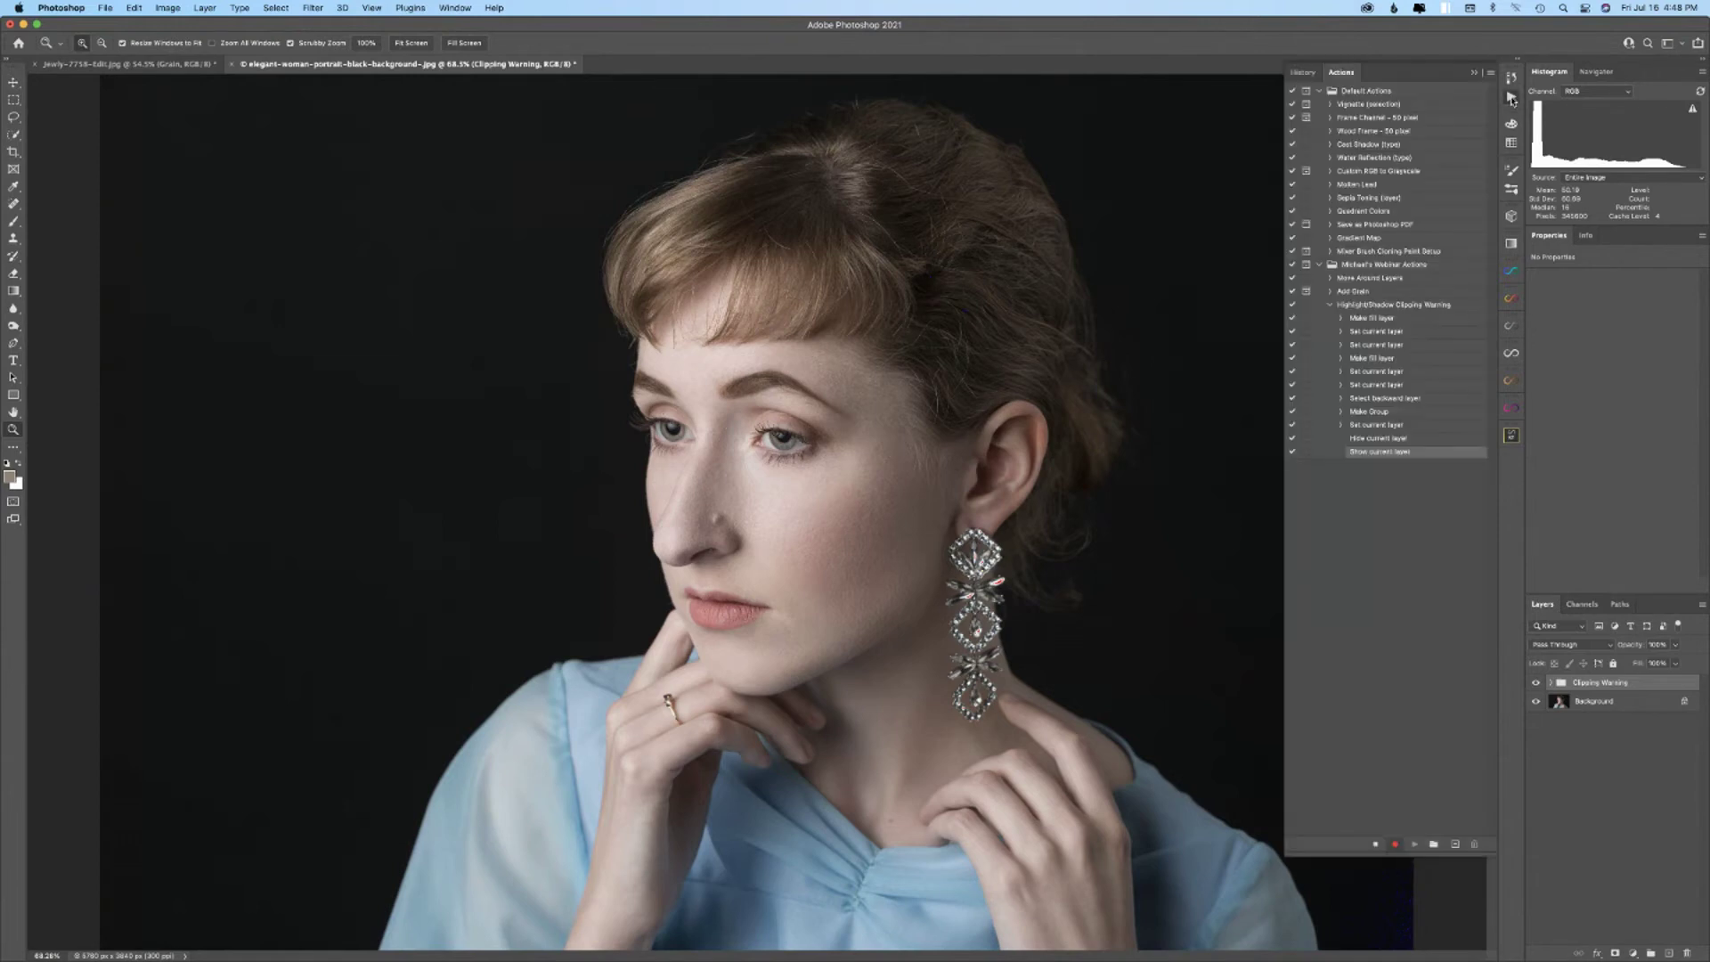
pyautogui.click(1375, 845)
pyautogui.keyDown('shift'); pyautogui.click(1391, 439); pyautogui.keyUp('shift')
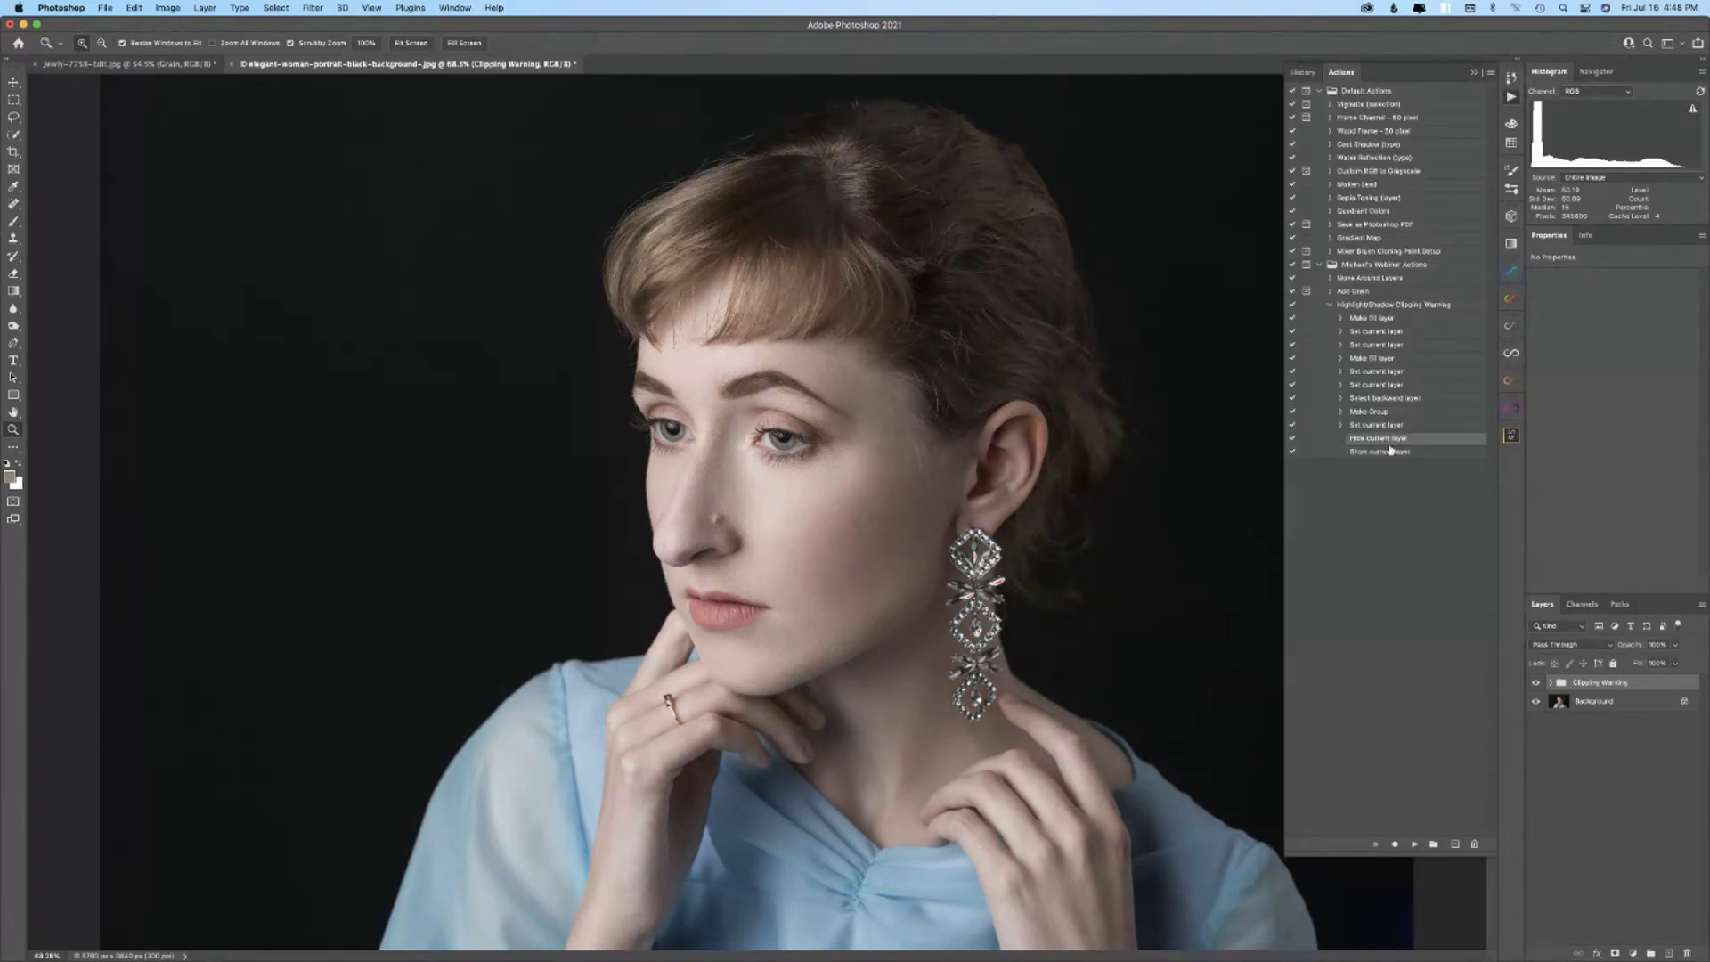
pyautogui.moveTo(1416, 458); pyautogui.dragTo(1474, 844)
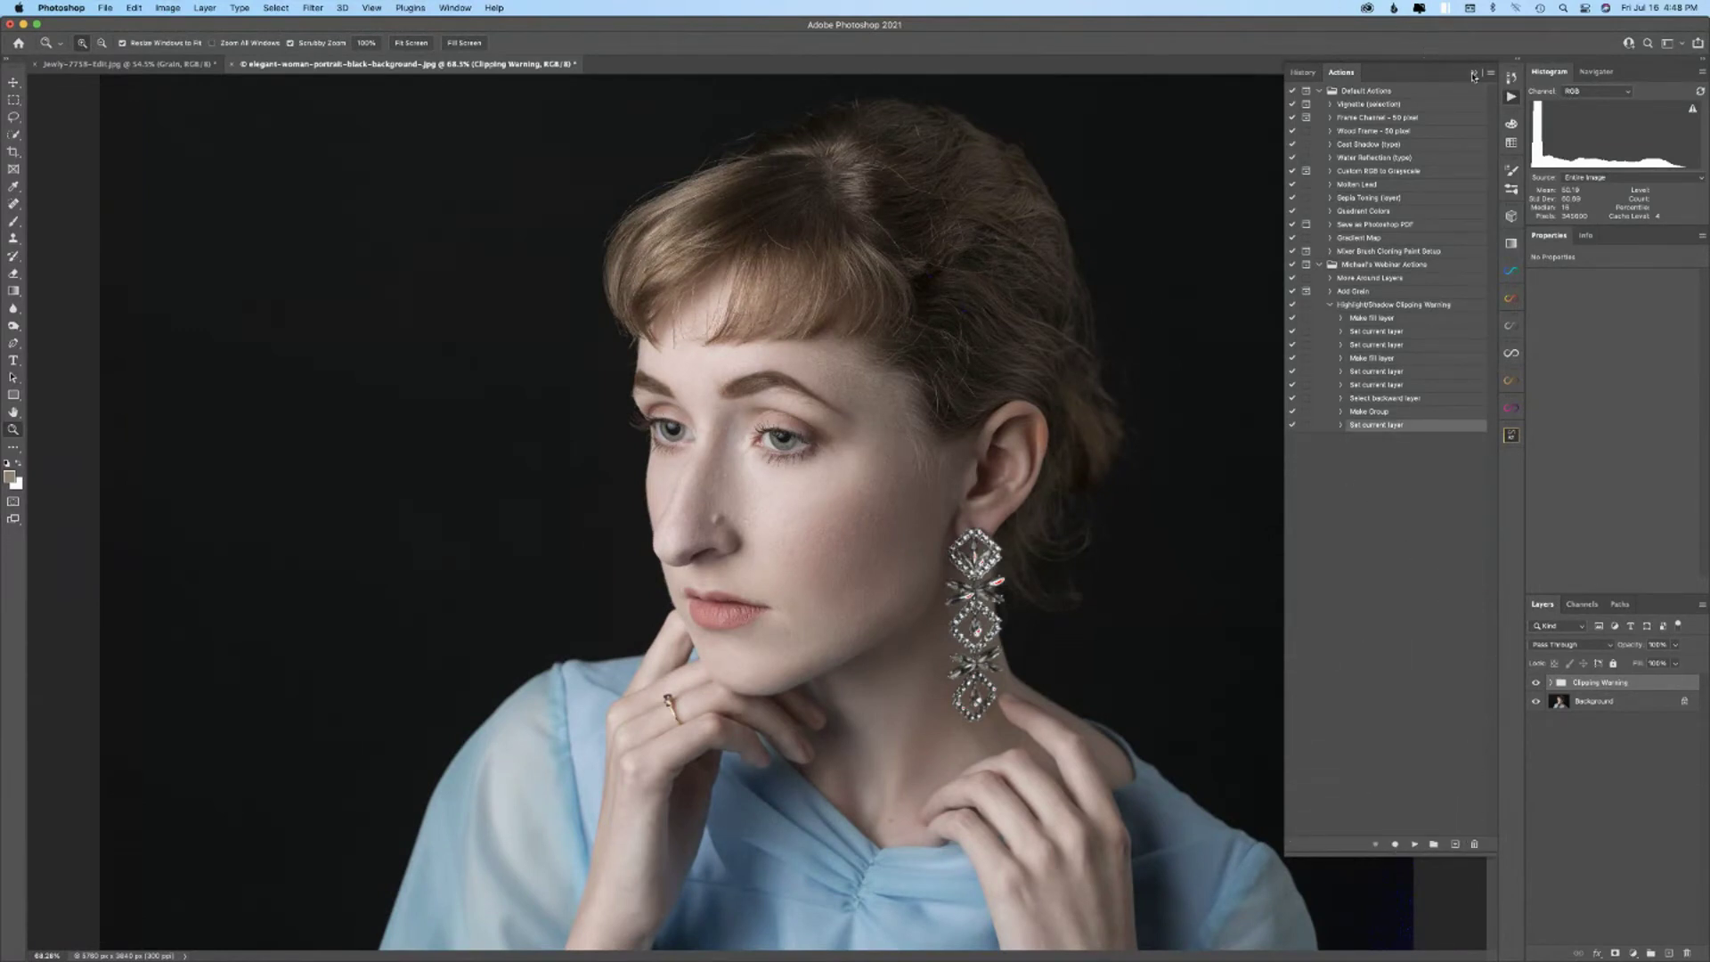
# - Collapse the actions list and check the Clipping Warning group's effect by hiding it and showing it again
pyautogui.click(1473, 75)
pyautogui.click(1536, 682)
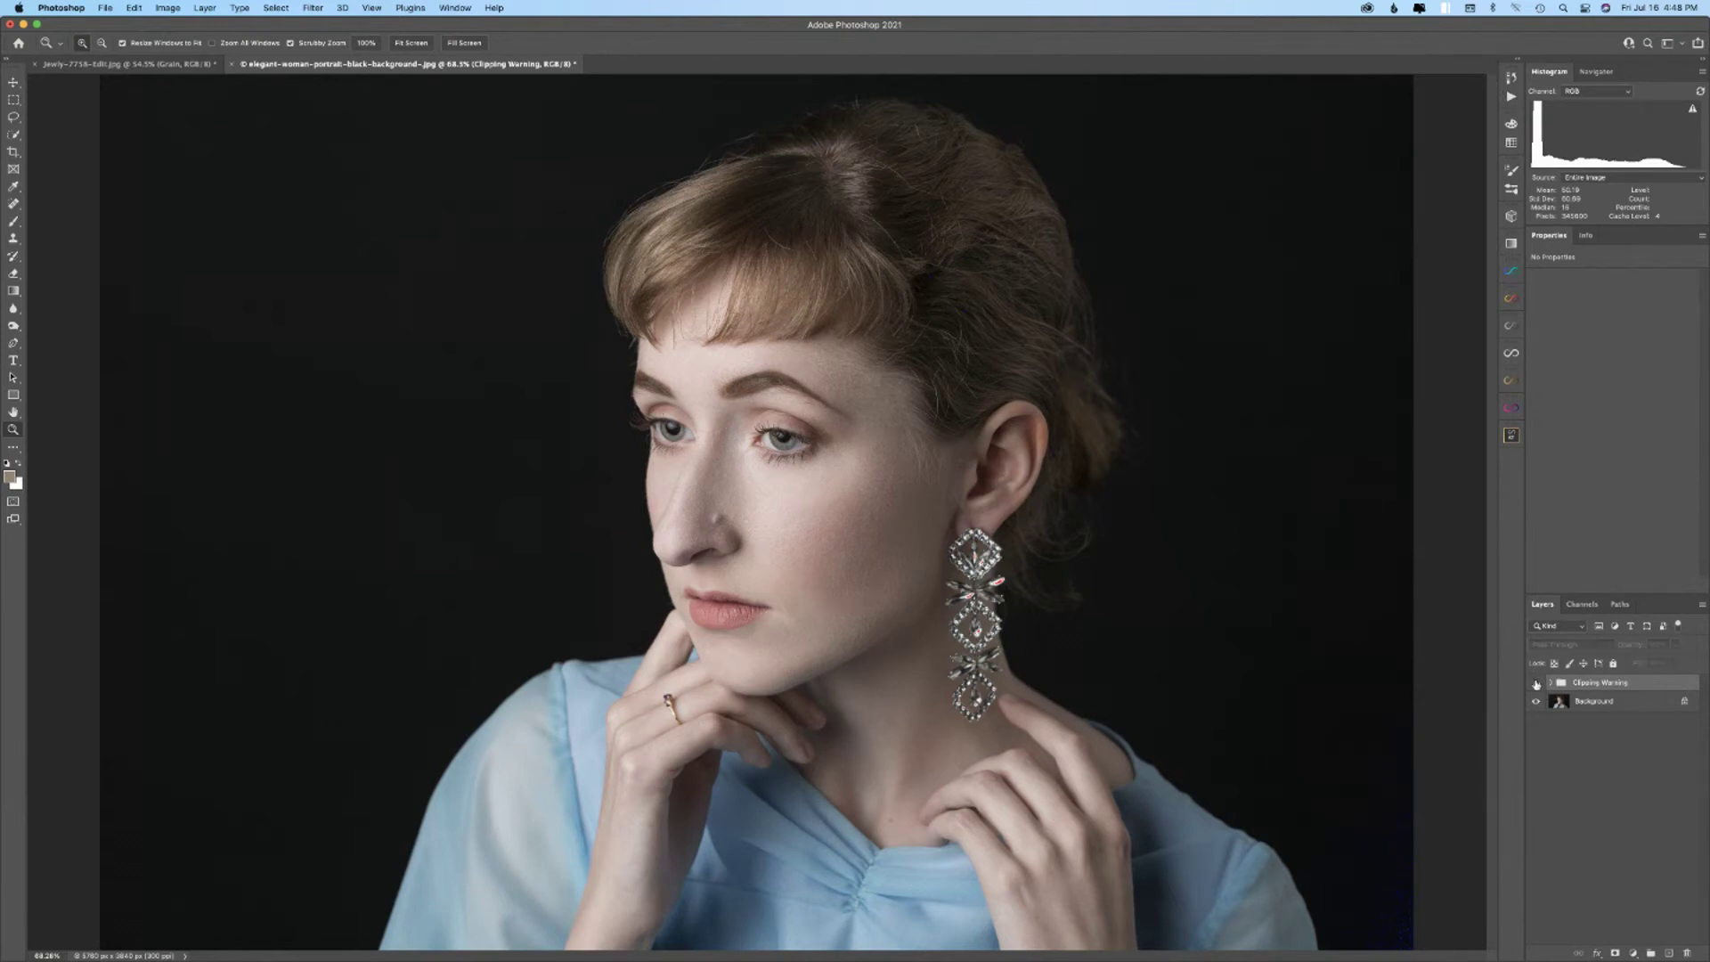
pyautogui.click(1535, 682)
pyautogui.click(1634, 701)
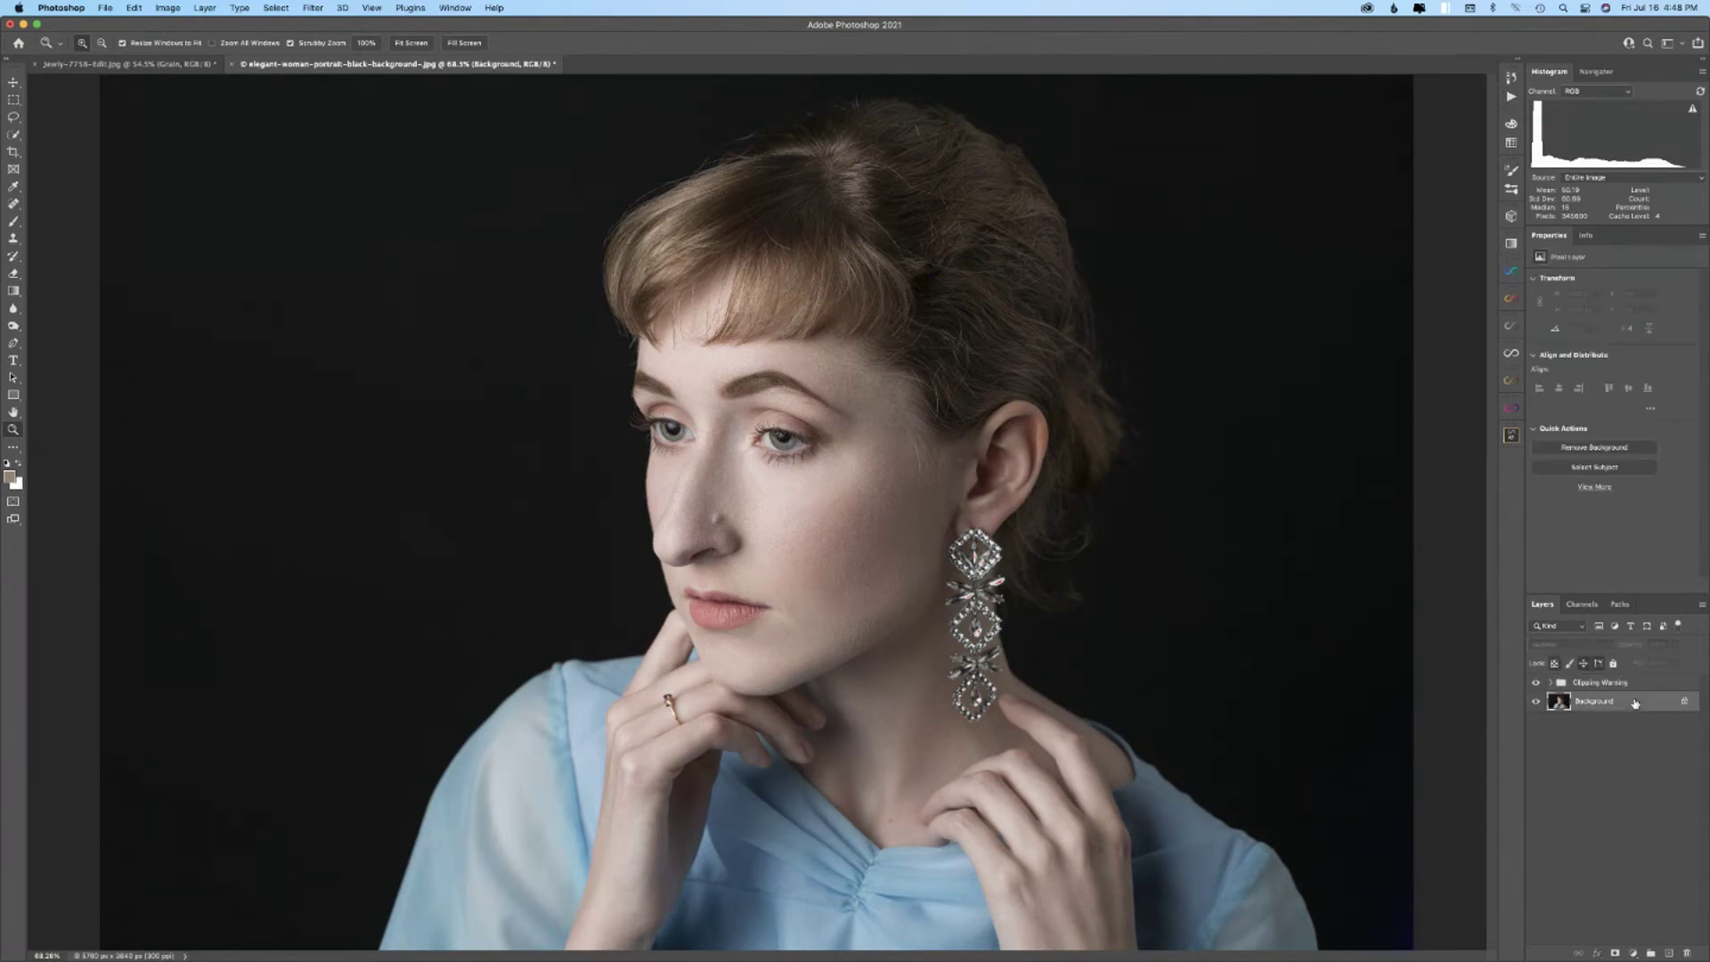
pyautogui.click(1633, 953)
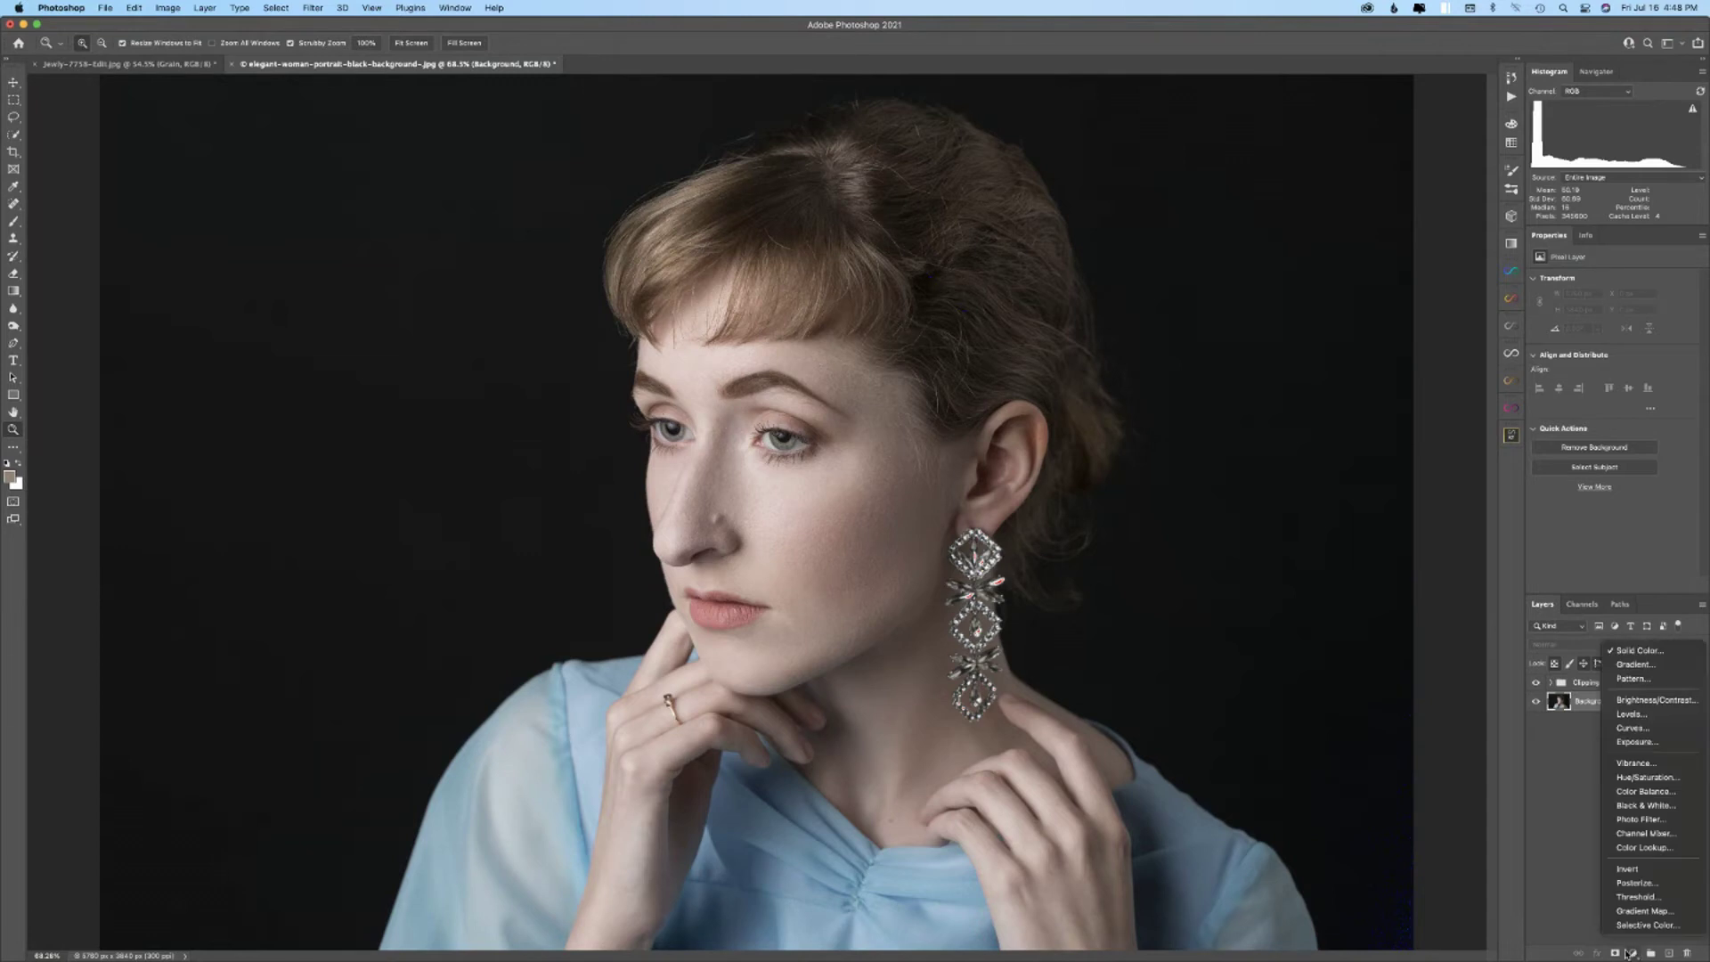
pyautogui.click(1628, 715)
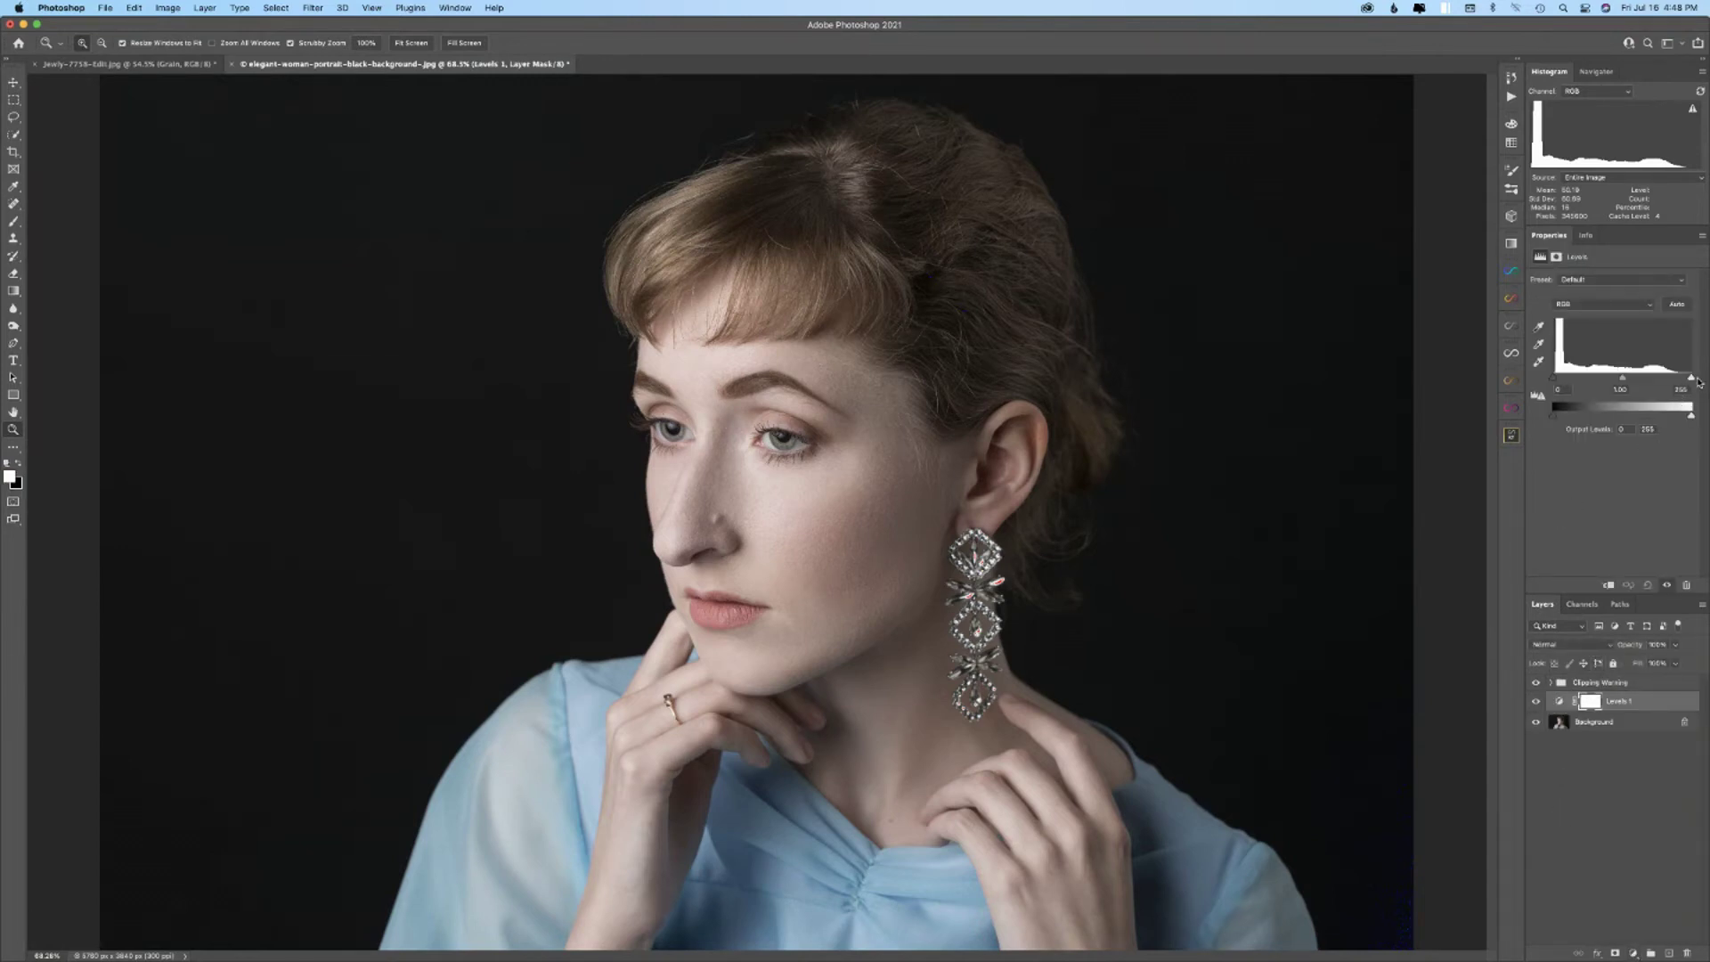
pyautogui.moveTo(1691, 379)
pyautogui.mouseDown()
pyautogui.moveTo(1614, 381)
pyautogui.moveTo(1691, 381)
pyautogui.mouseUp()
pyautogui.moveTo(1644, 713); pyautogui.dragTo(1689, 953)
# - Add a Curves adjustment layer above Background and test the highlight warning by moving the white point inward and back to 255
pyautogui.click(1634, 953)
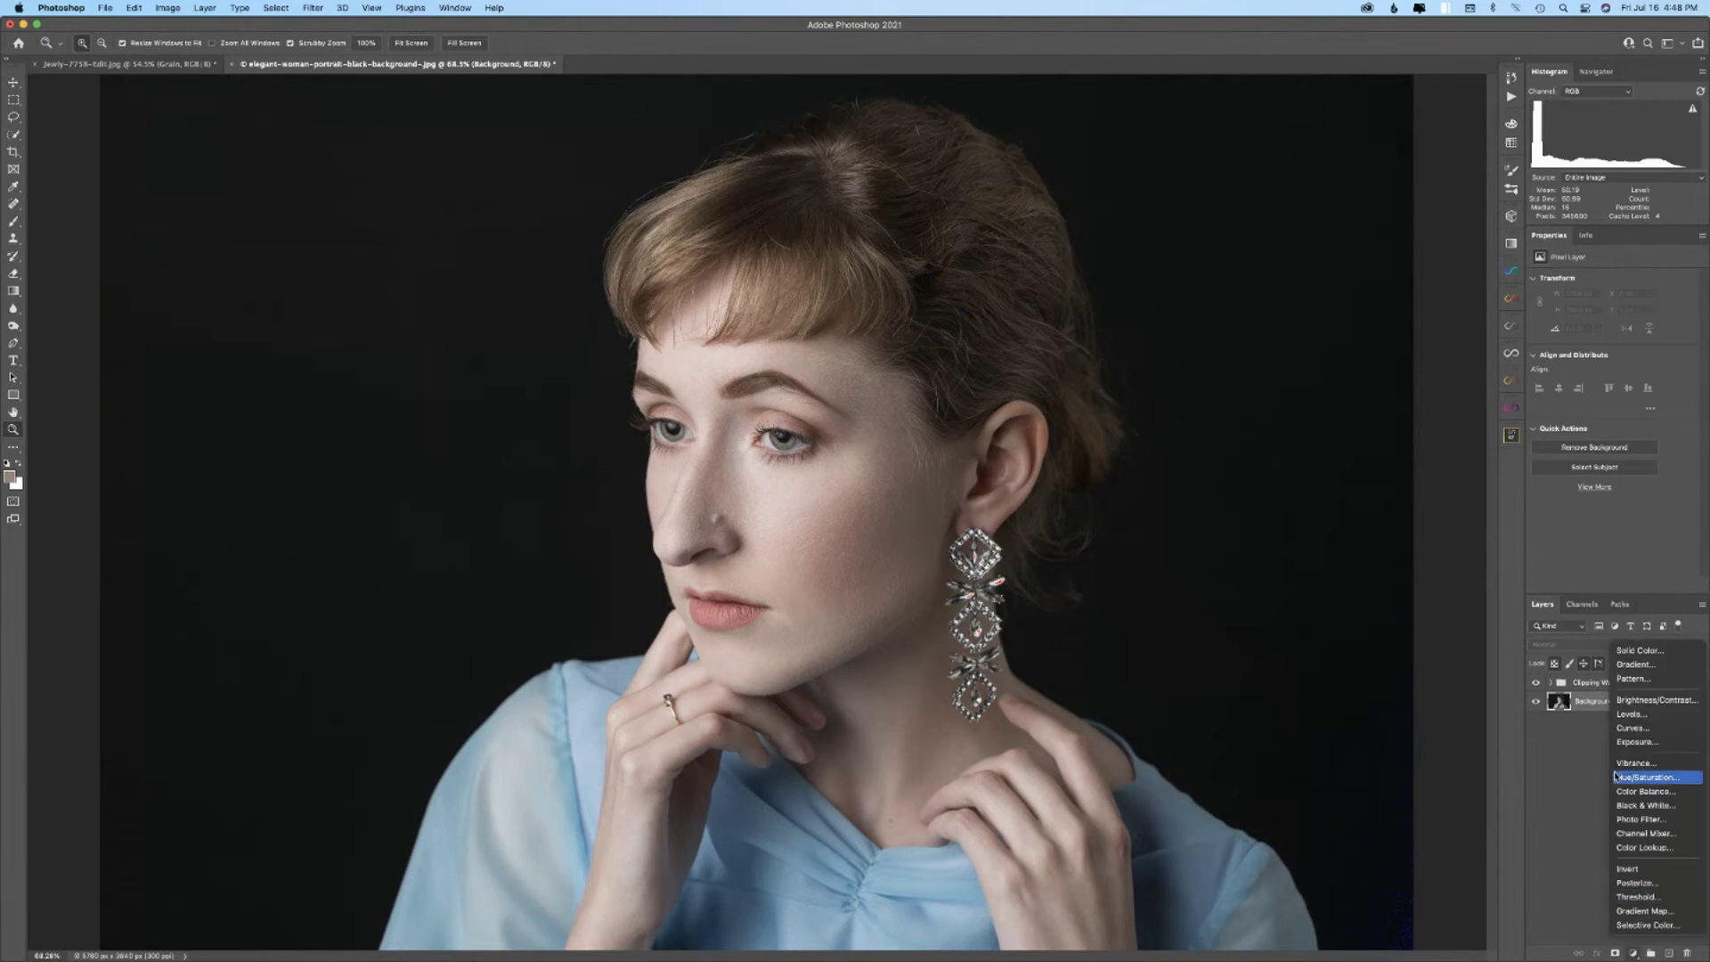
pyautogui.click(1617, 730)
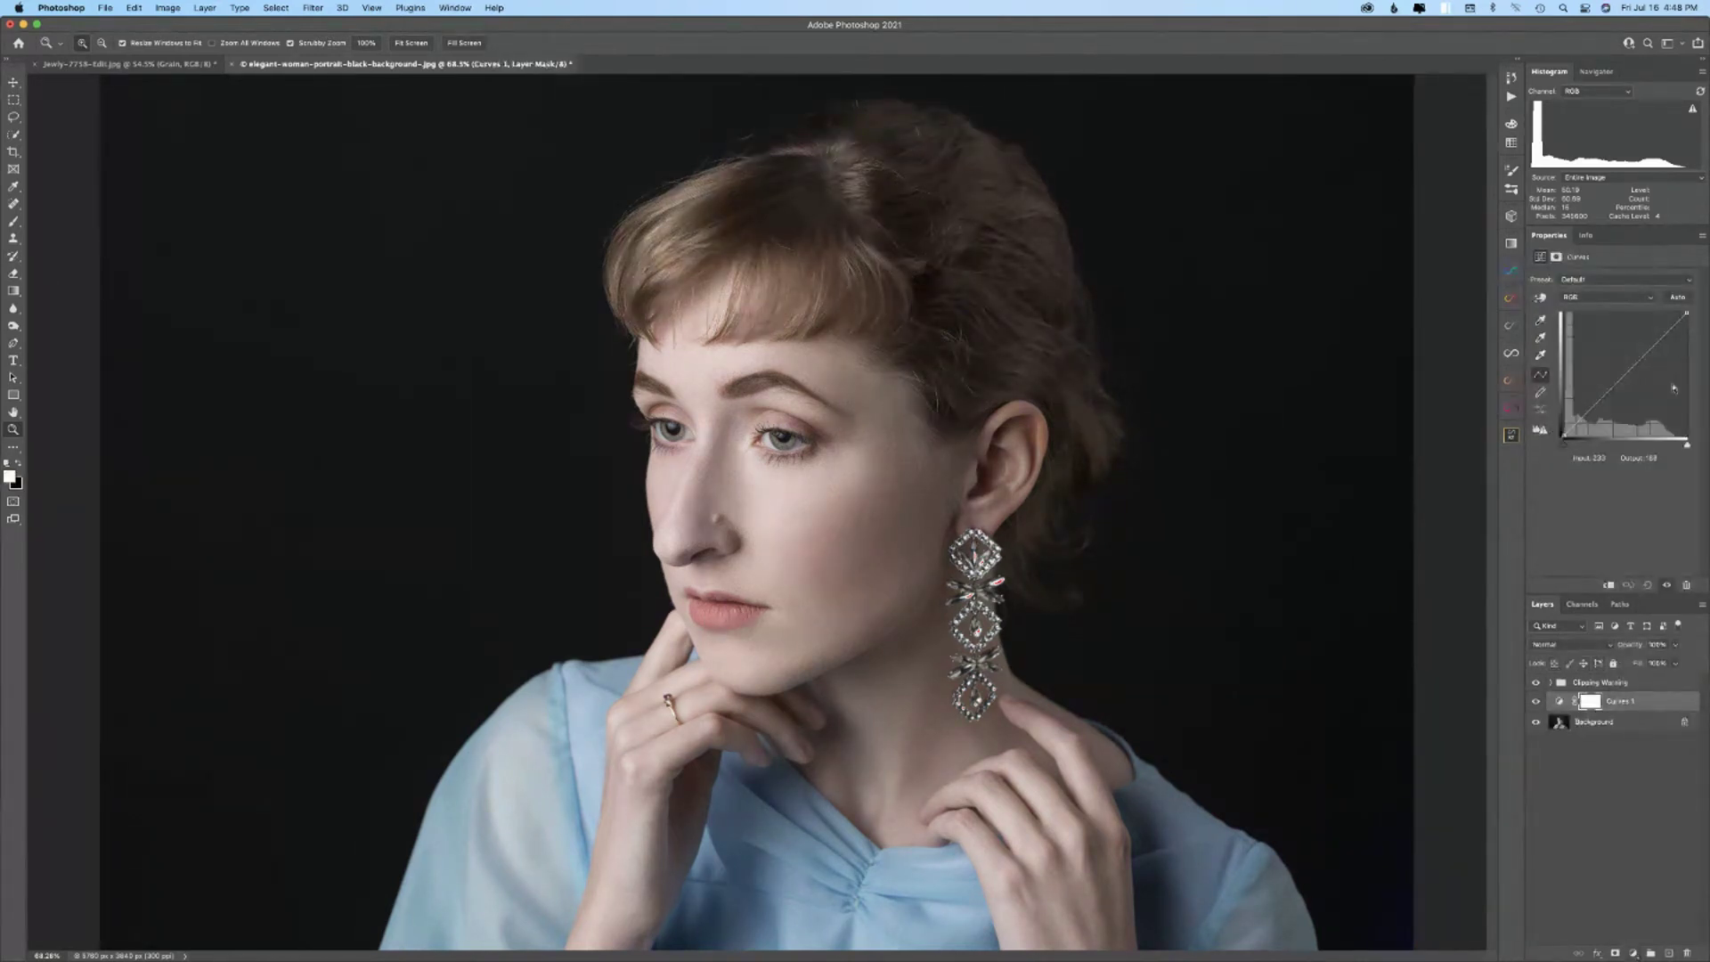
pyautogui.click(1687, 312)
pyautogui.moveTo(1685, 311); pyautogui.dragTo(1656, 313)
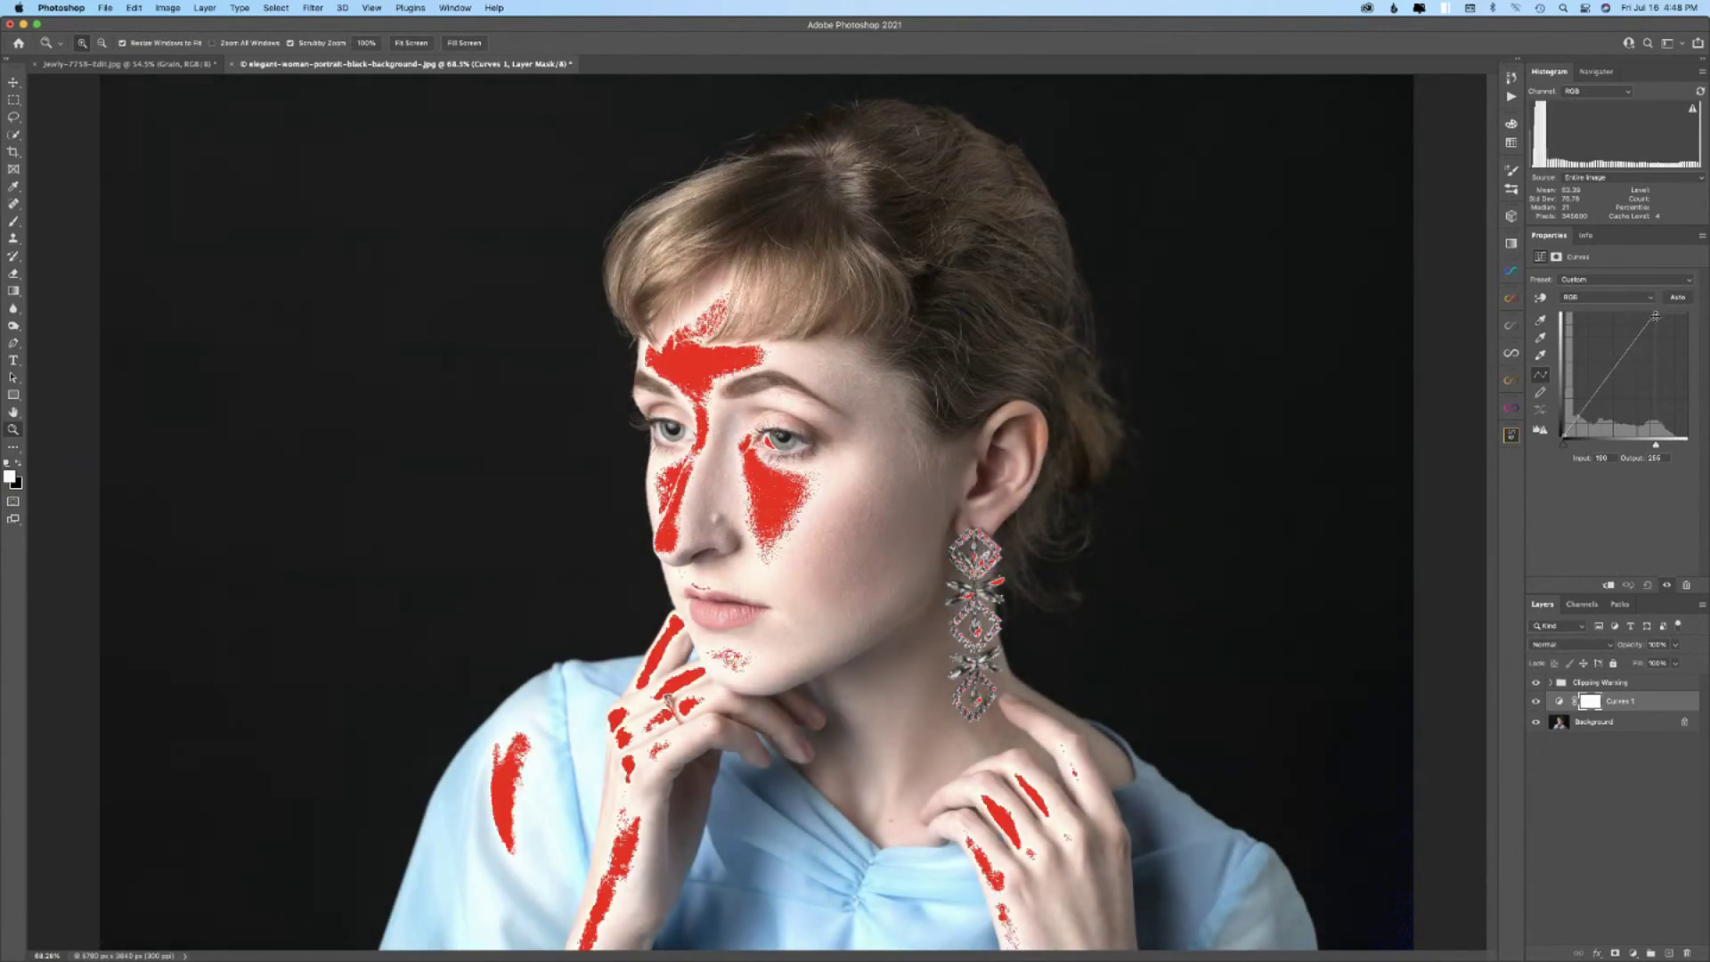
pyautogui.moveTo(1656, 314); pyautogui.dragTo(1686, 313)
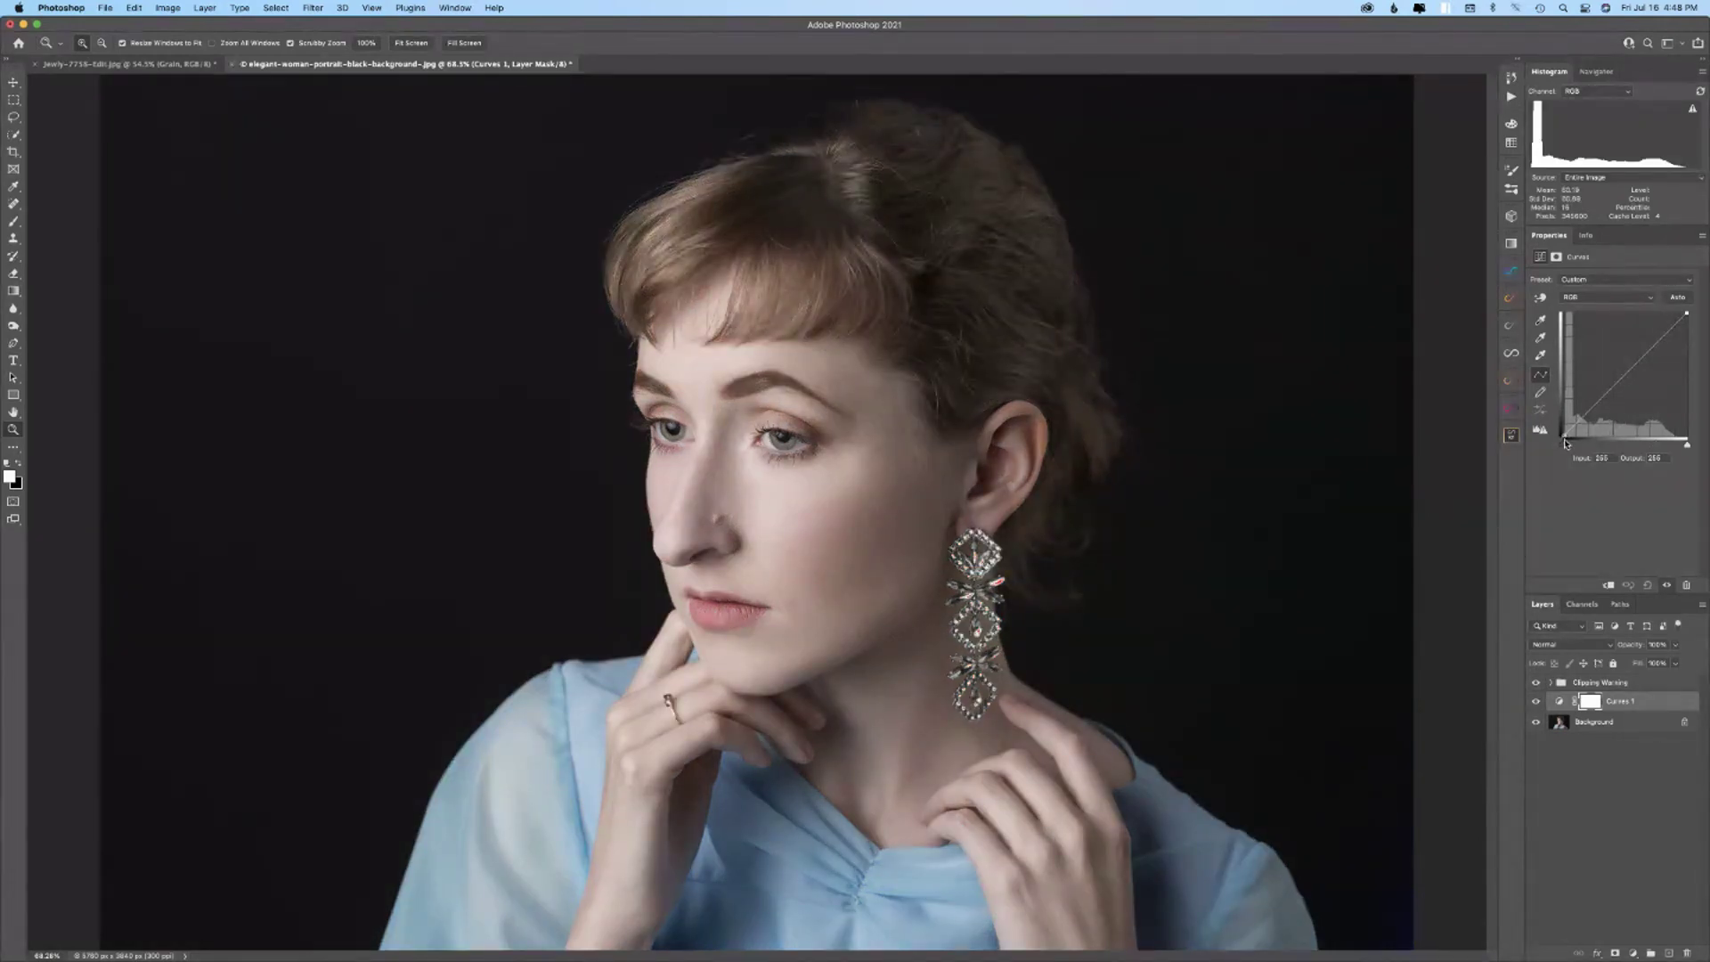
# - Test the shadow warning by moving the curve's black point inward, toggling the Clipping Warning group's visibility, and returning the point to 0
pyautogui.click(1563, 437)
pyautogui.moveTo(1564, 437); pyautogui.dragTo(1579, 443)
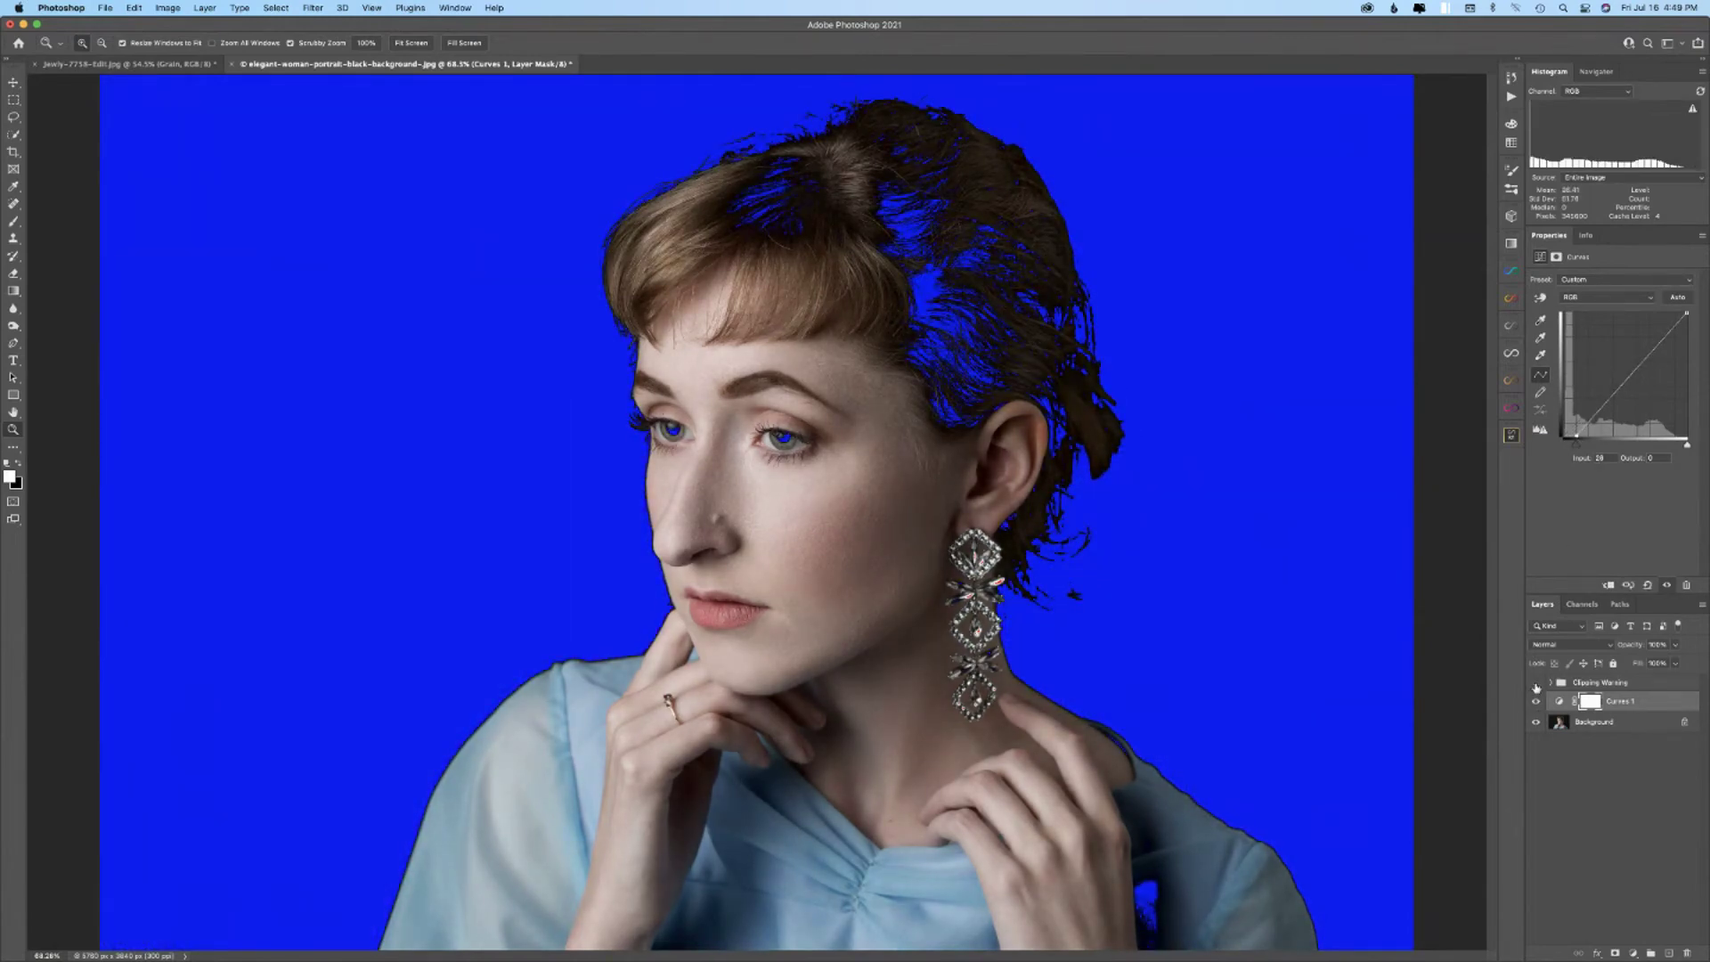
pyautogui.click(1535, 683)
pyautogui.click(1535, 683)
pyautogui.moveTo(1575, 435); pyautogui.dragTo(1564, 437)
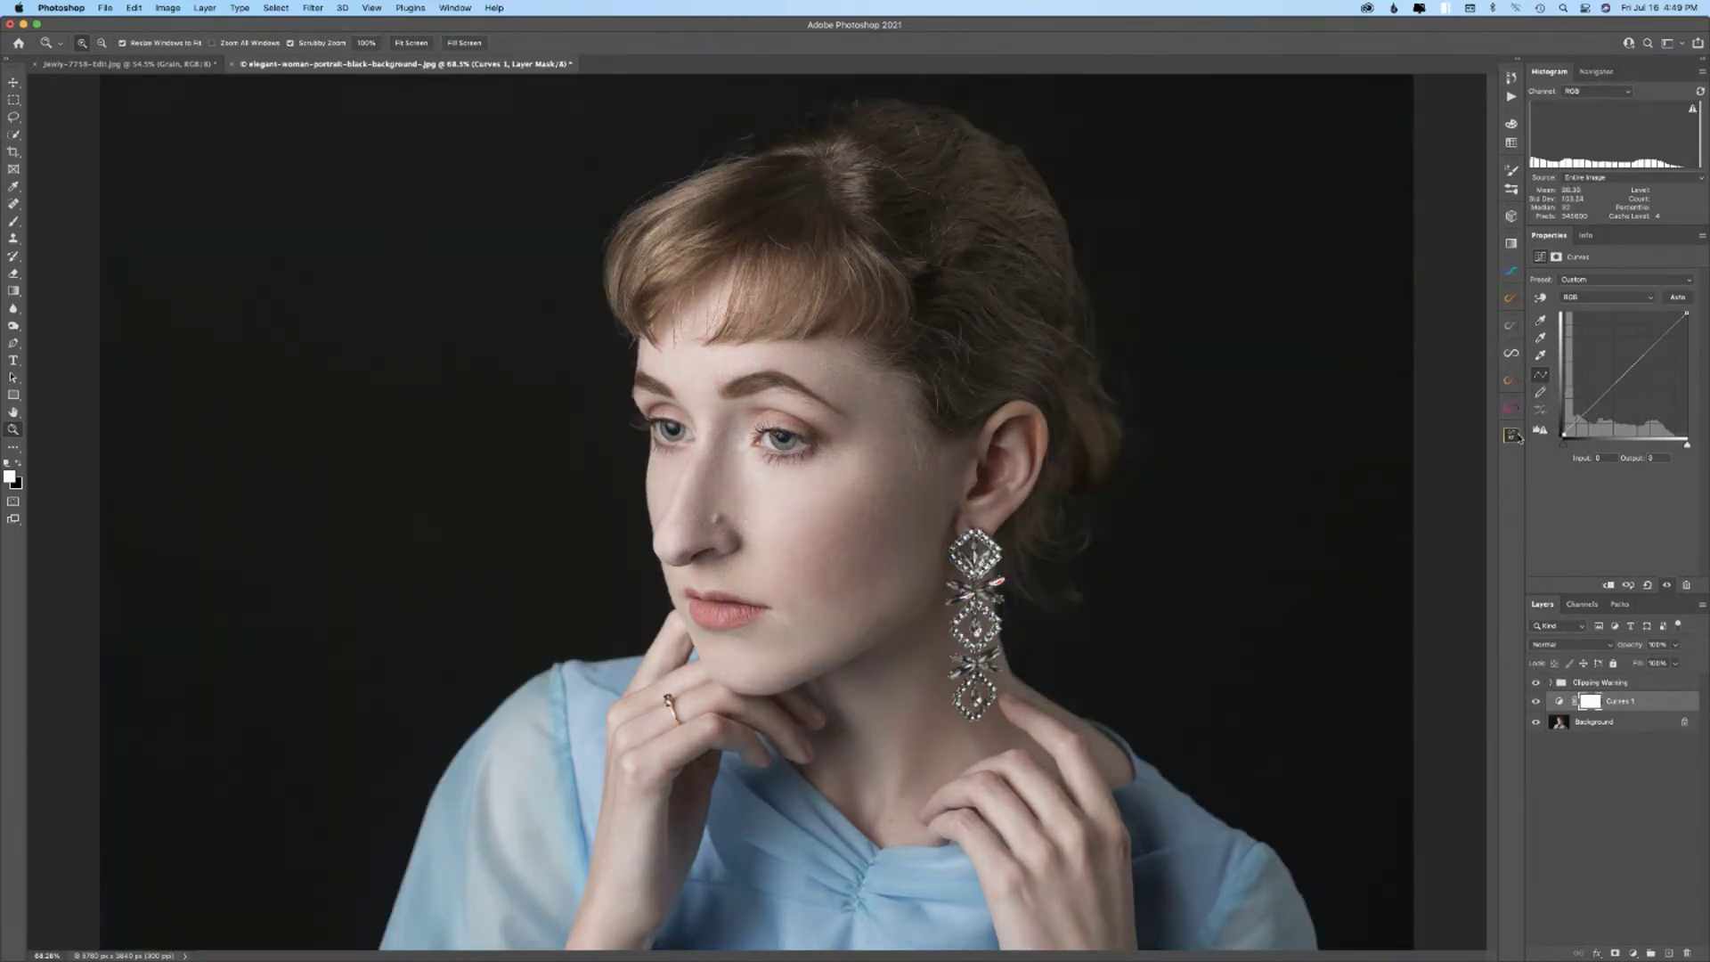
pyautogui.click(1630, 684)
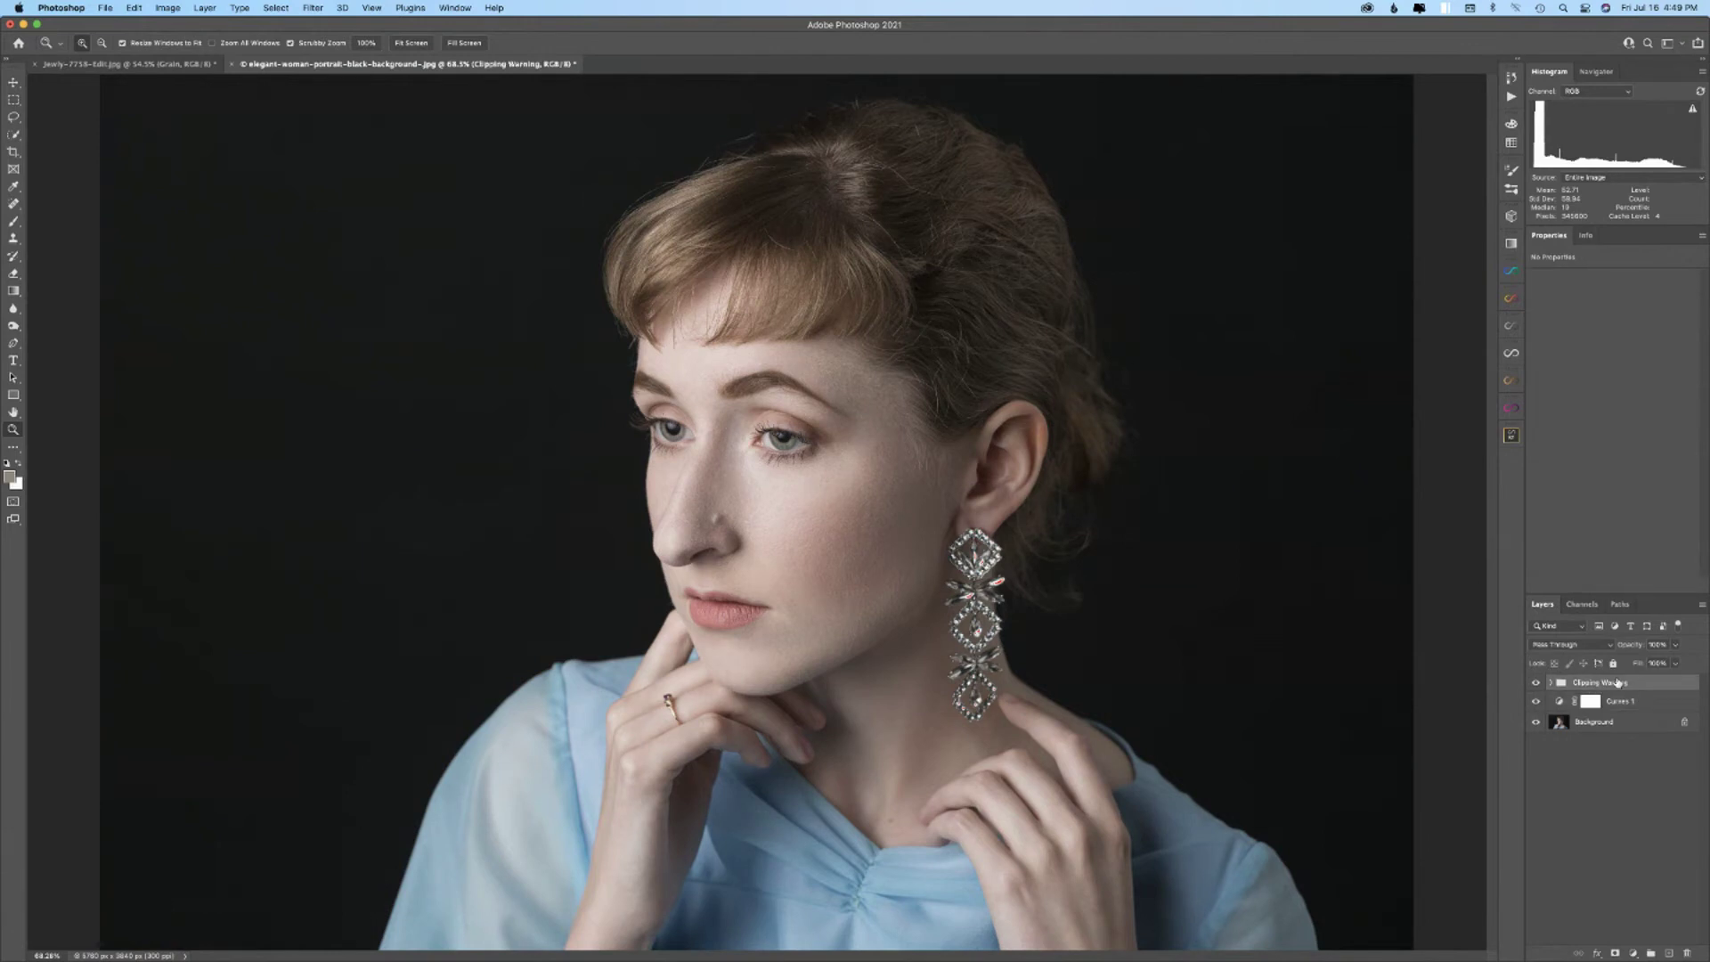
pyautogui.click(1511, 96)
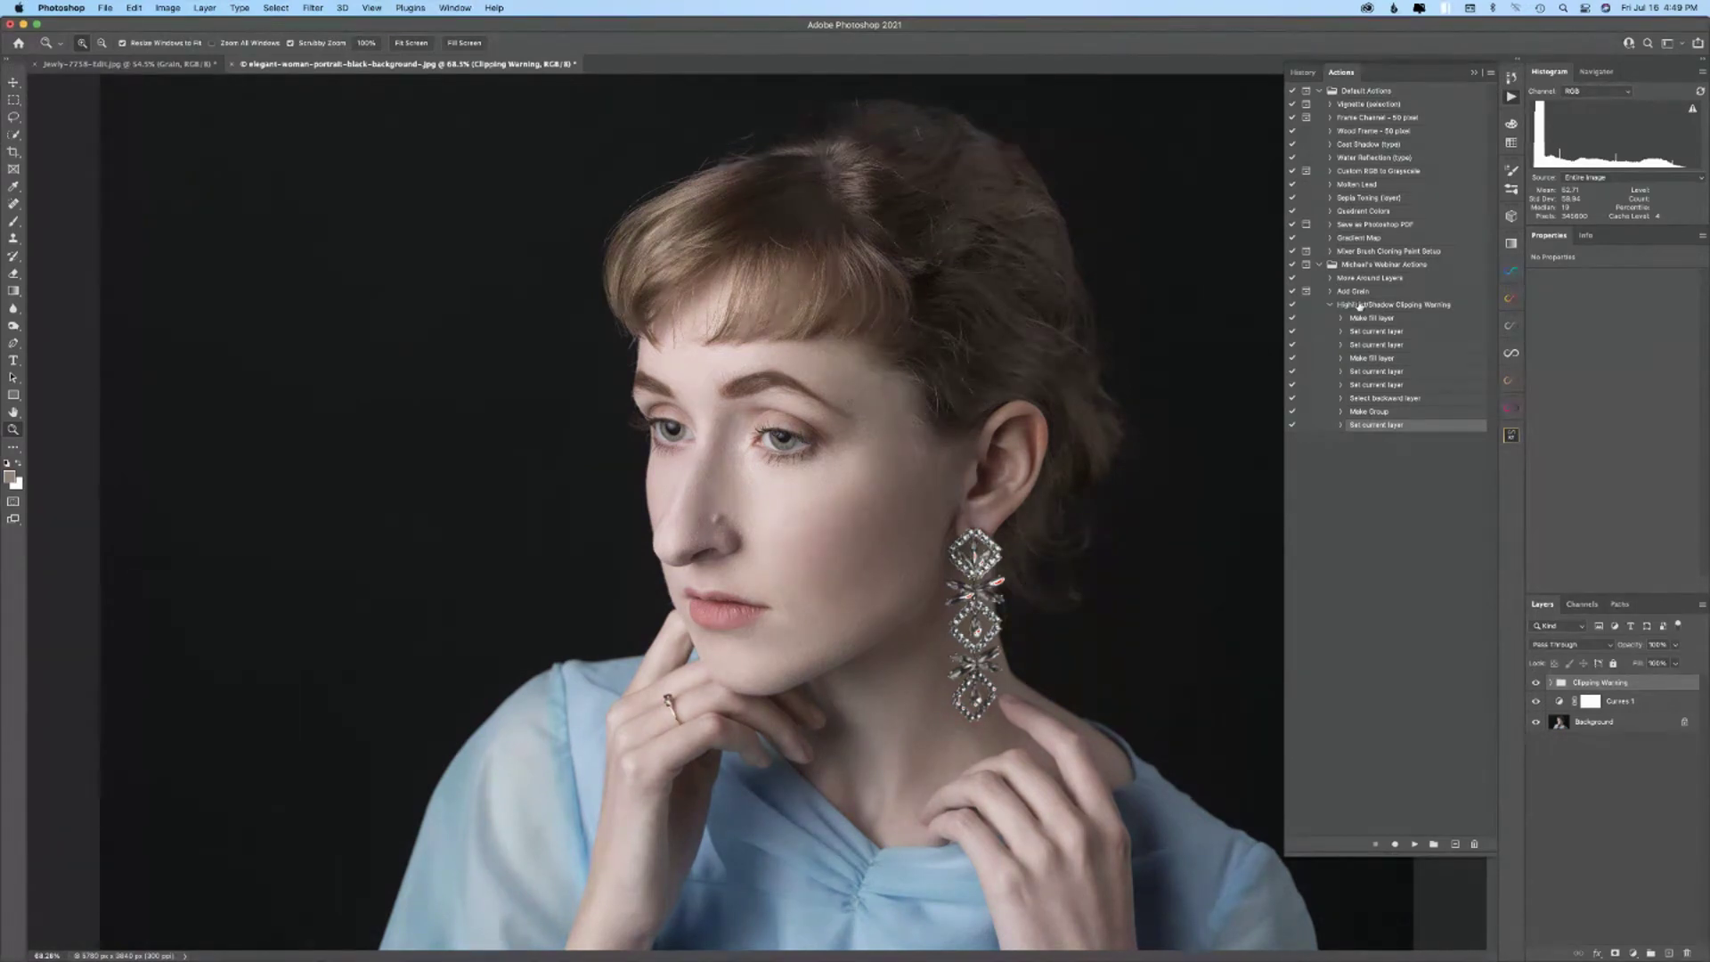
pyautogui.click(1372, 266)
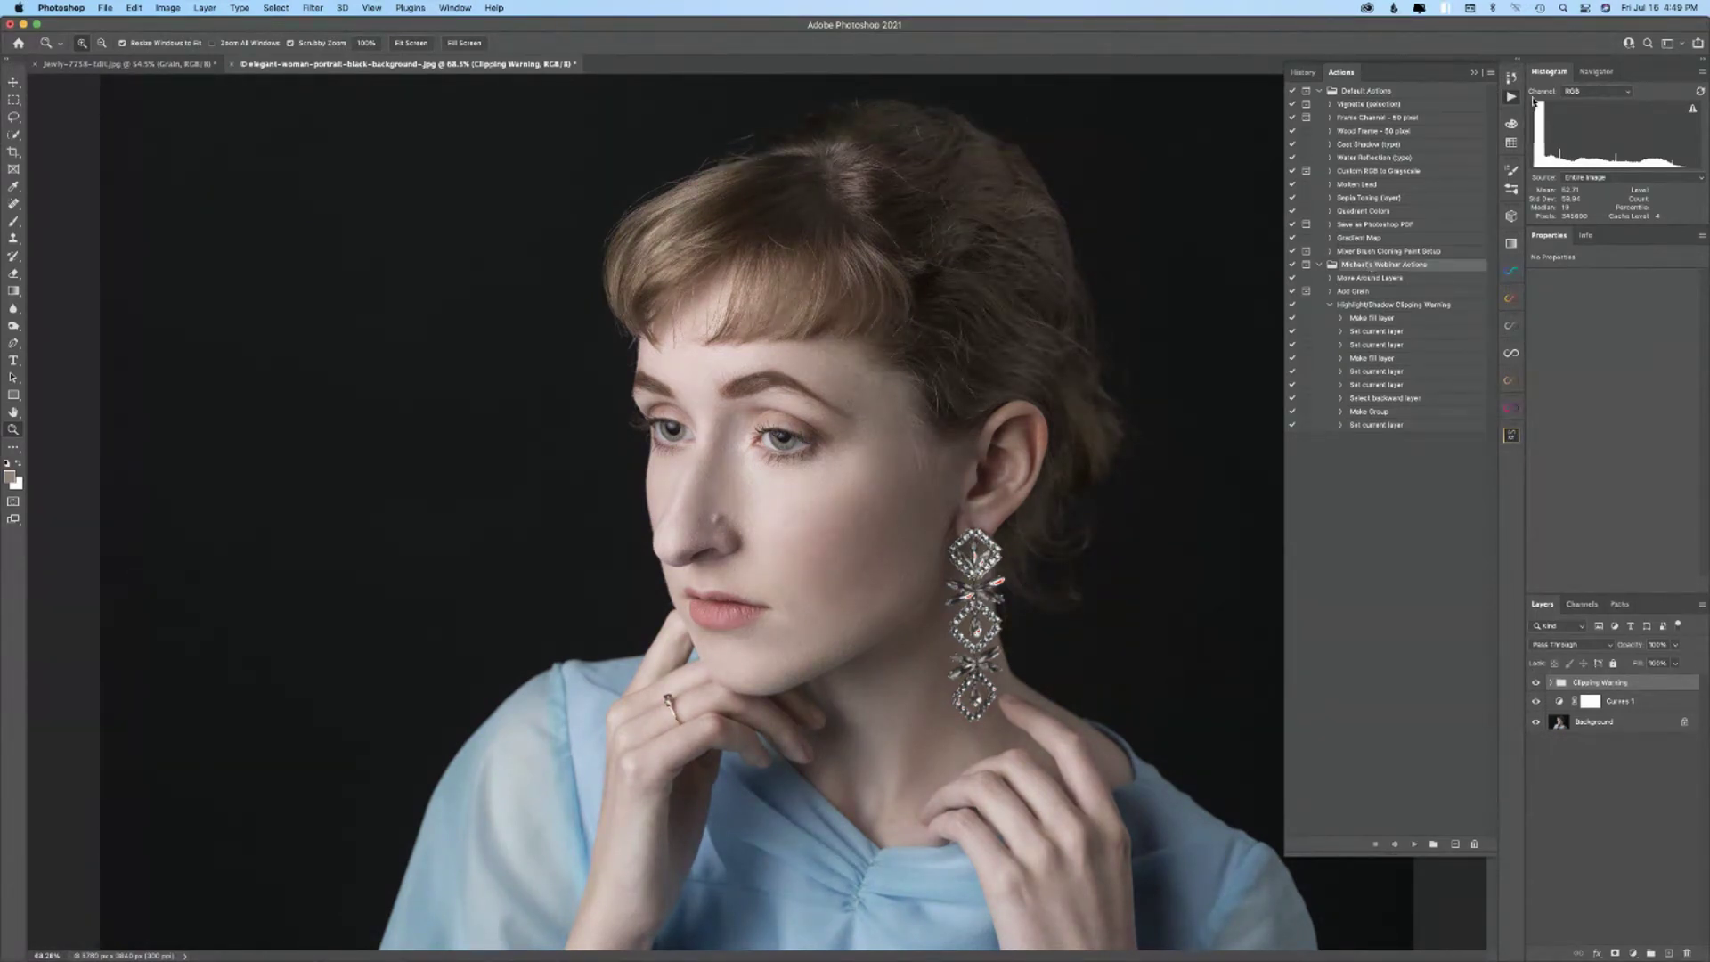
pyautogui.click(1491, 76)
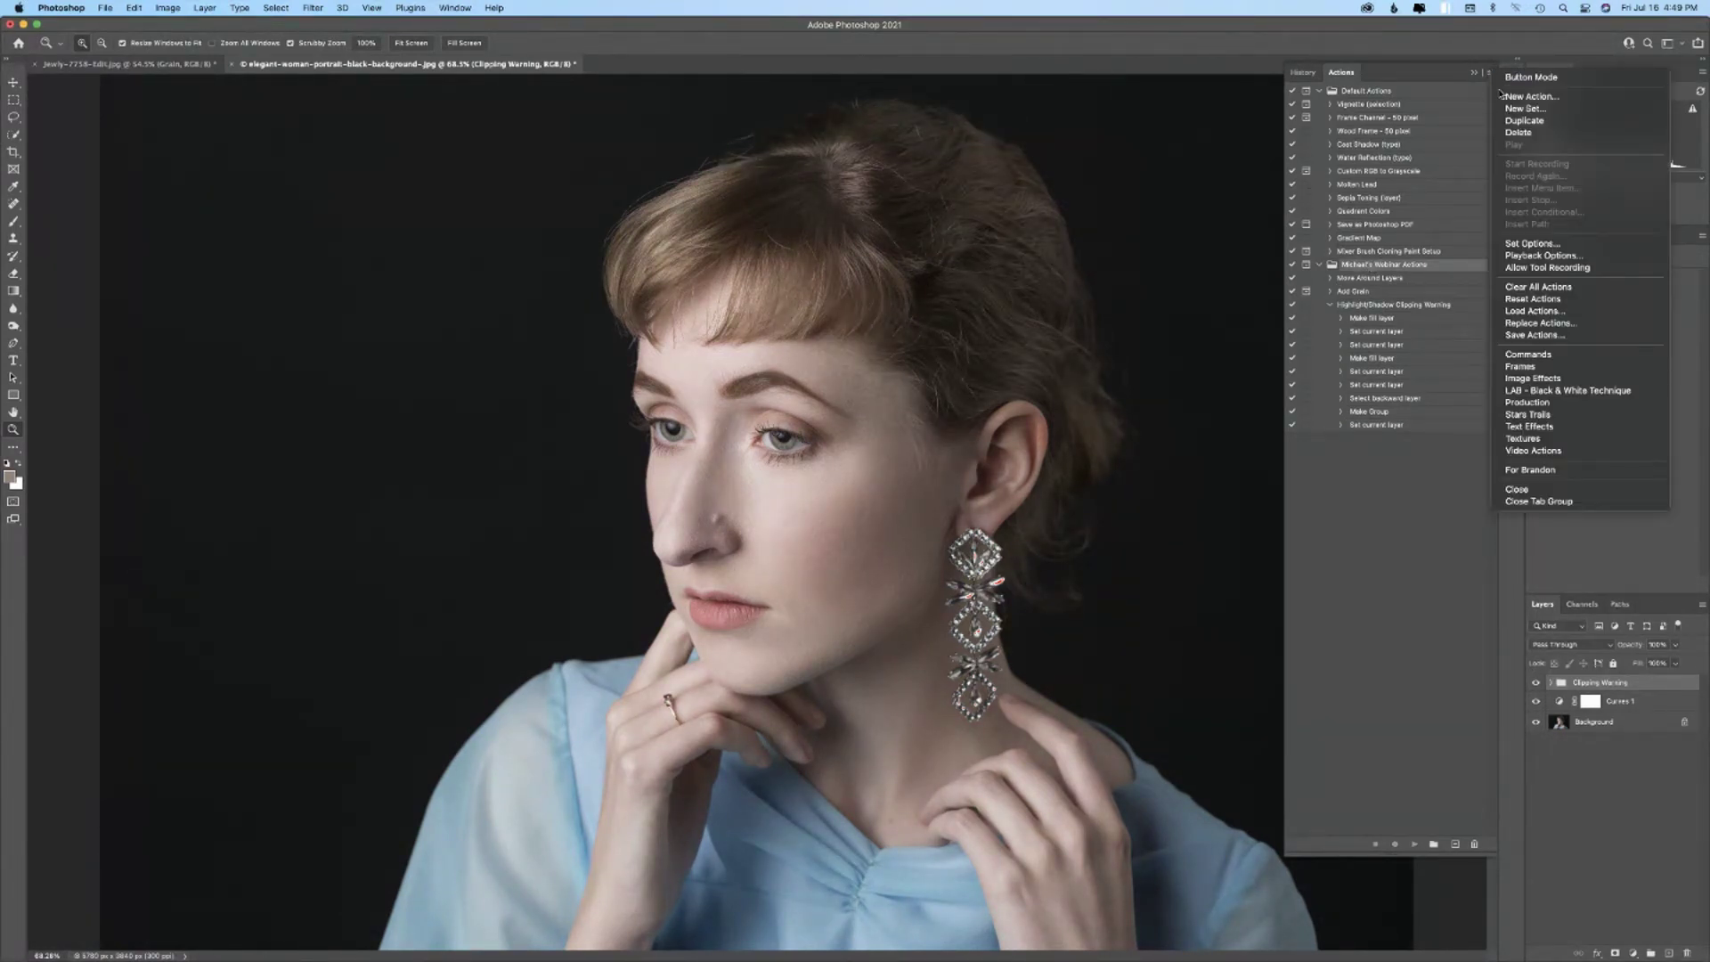
pyautogui.click(1514, 96)
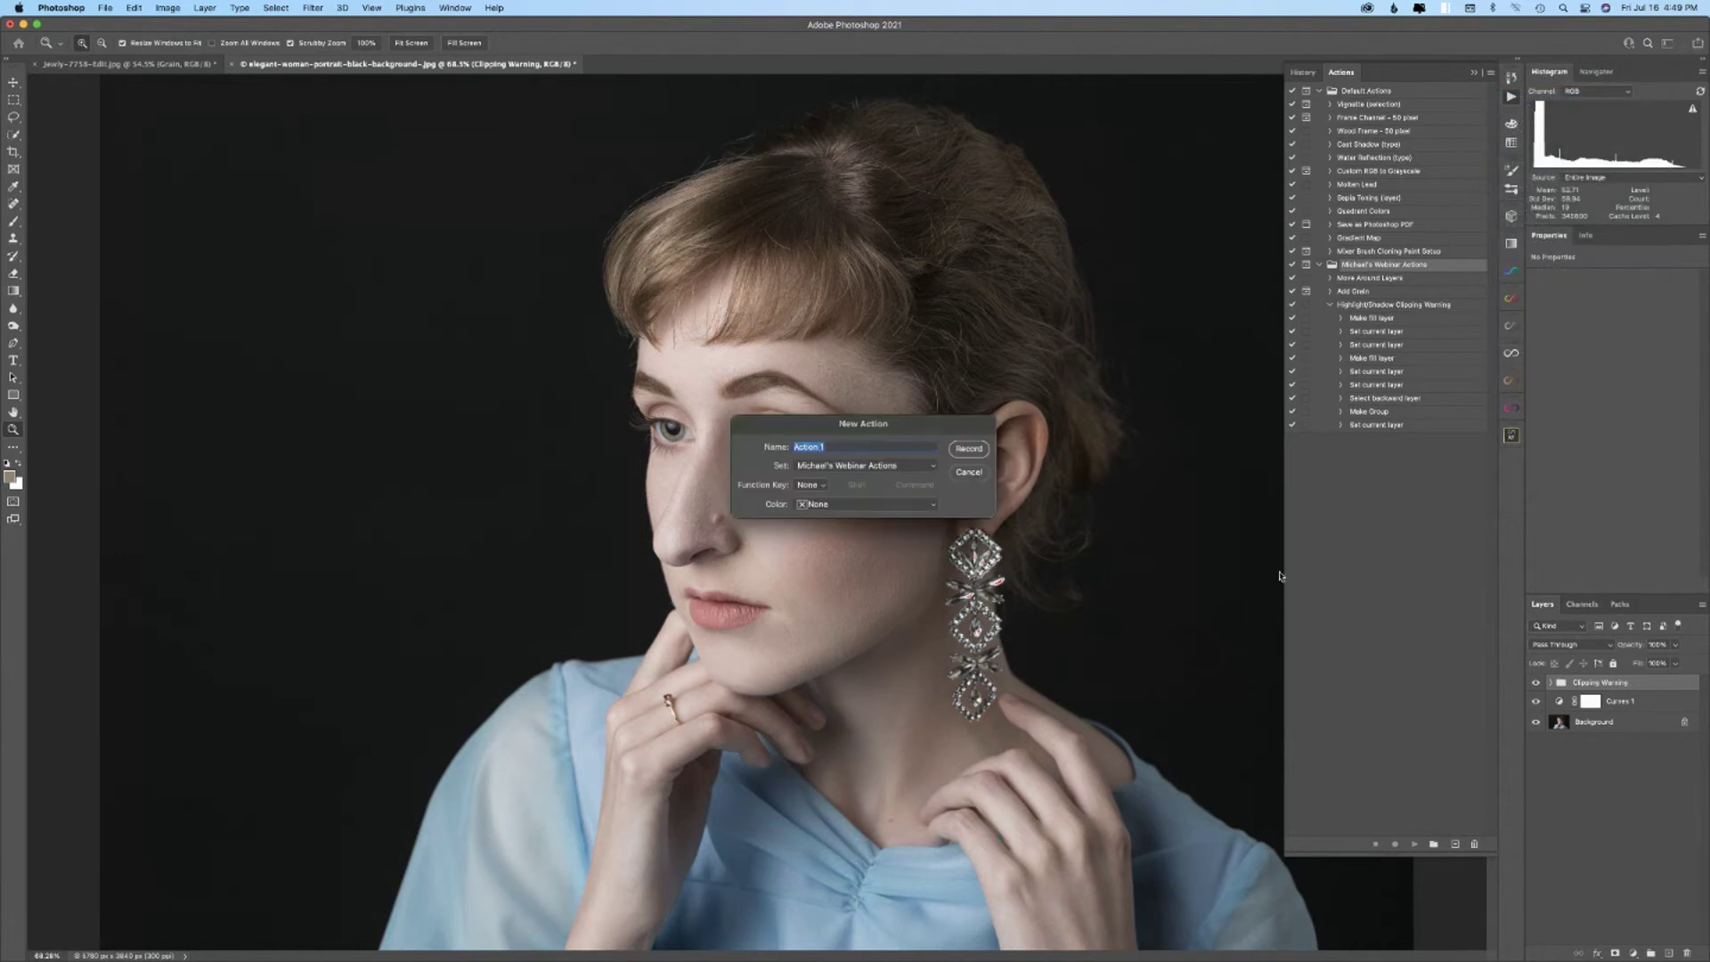
pyautogui.write('Jump To The Front')
pyautogui.click(969, 473)
# - Delete the Curves 1 adjustment layer and the Clipping Warning group, leaving only the Background layer
pyautogui.click(1648, 704)
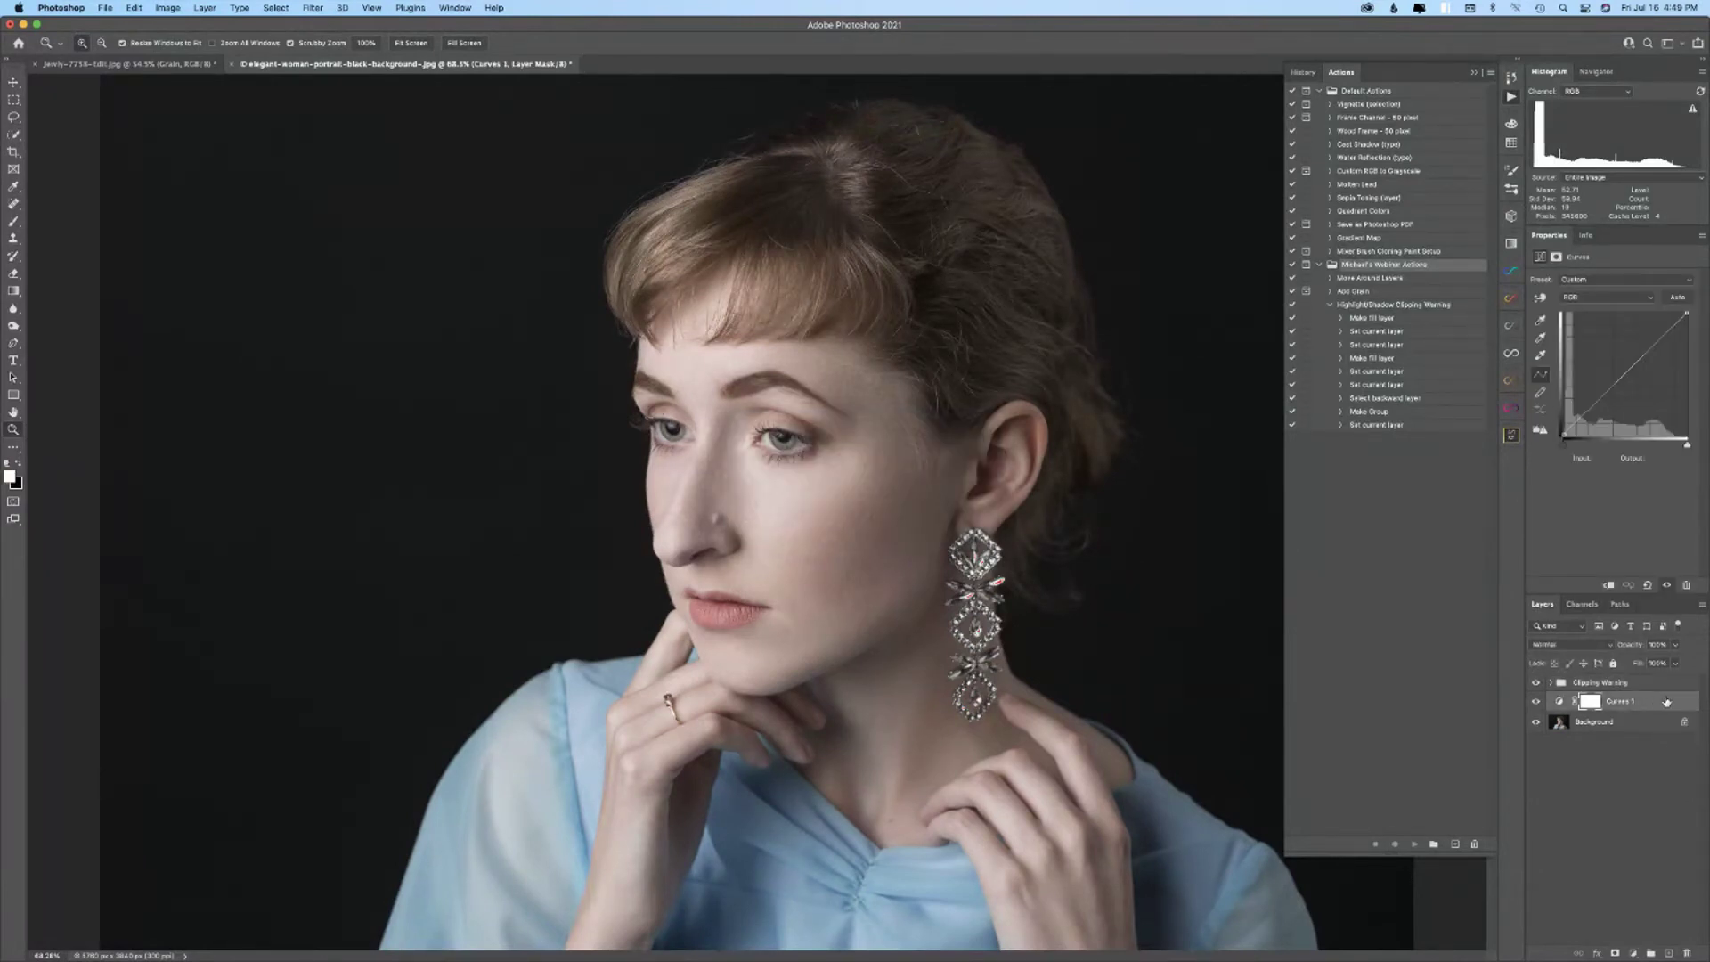
pyautogui.keyDown('shift'); pyautogui.click(1656, 685); pyautogui.keyUp('shift')
pyautogui.moveTo(1656, 684); pyautogui.dragTo(1686, 952)
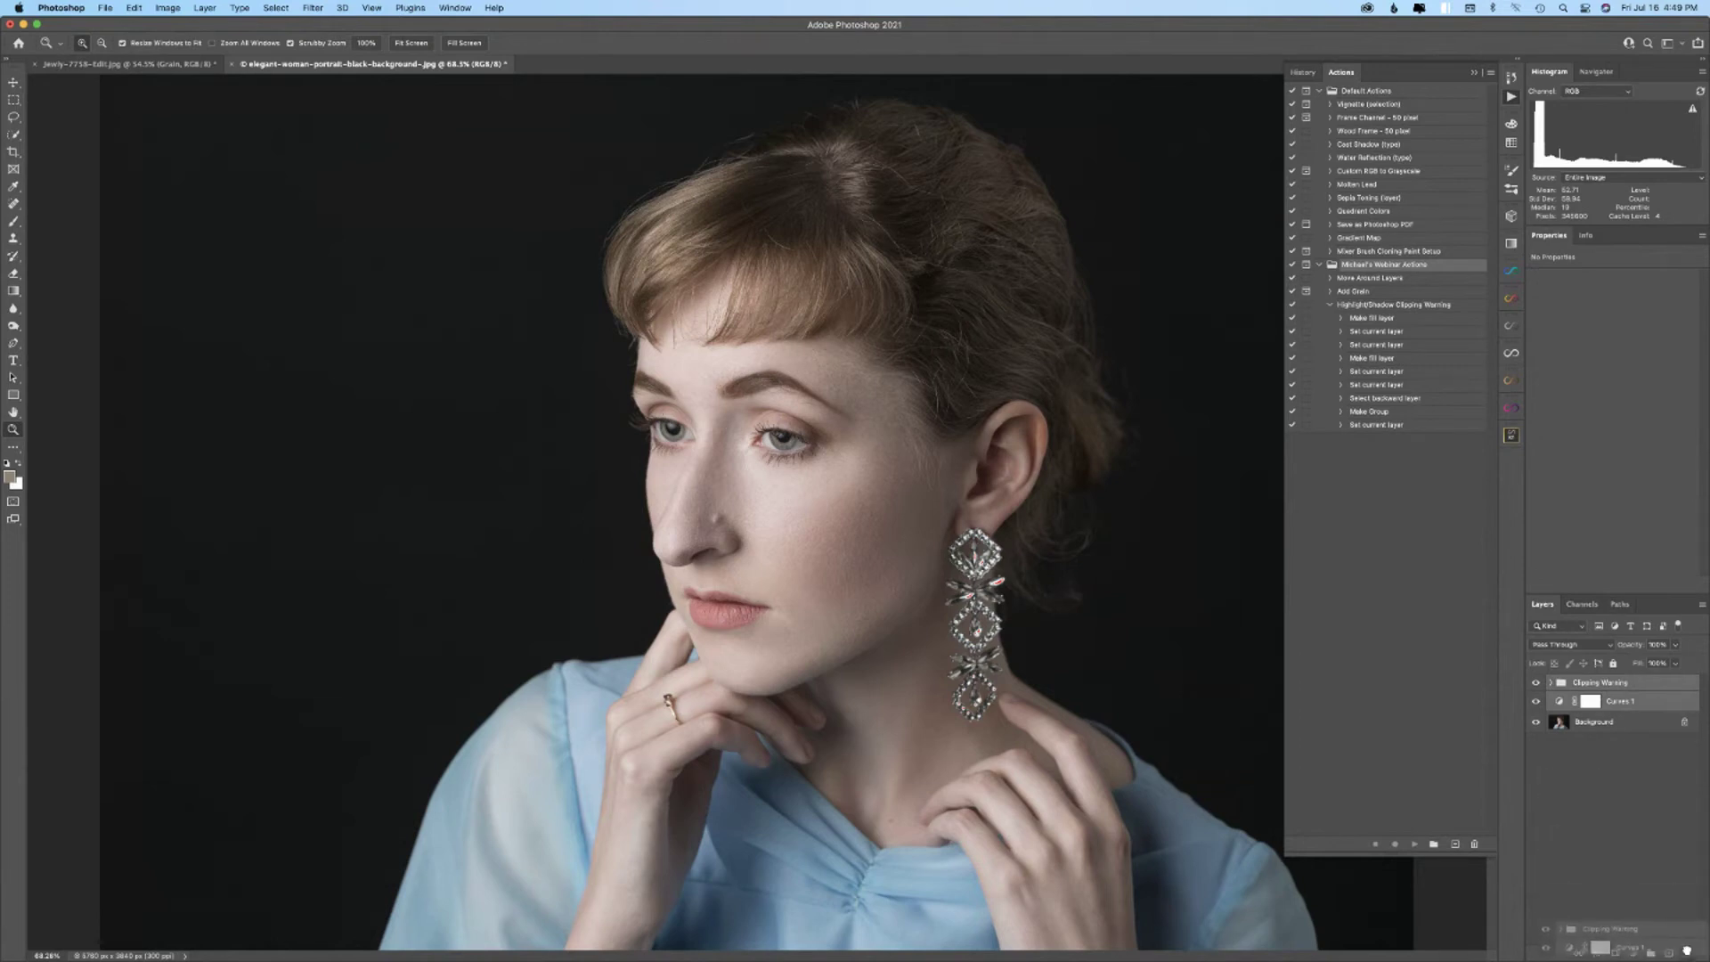
# - Create an action named "Jump To The Front" in the webinar actions set and start recording it
pyautogui.click(1492, 72)
pyautogui.click(1492, 72)
pyautogui.click(1492, 72)
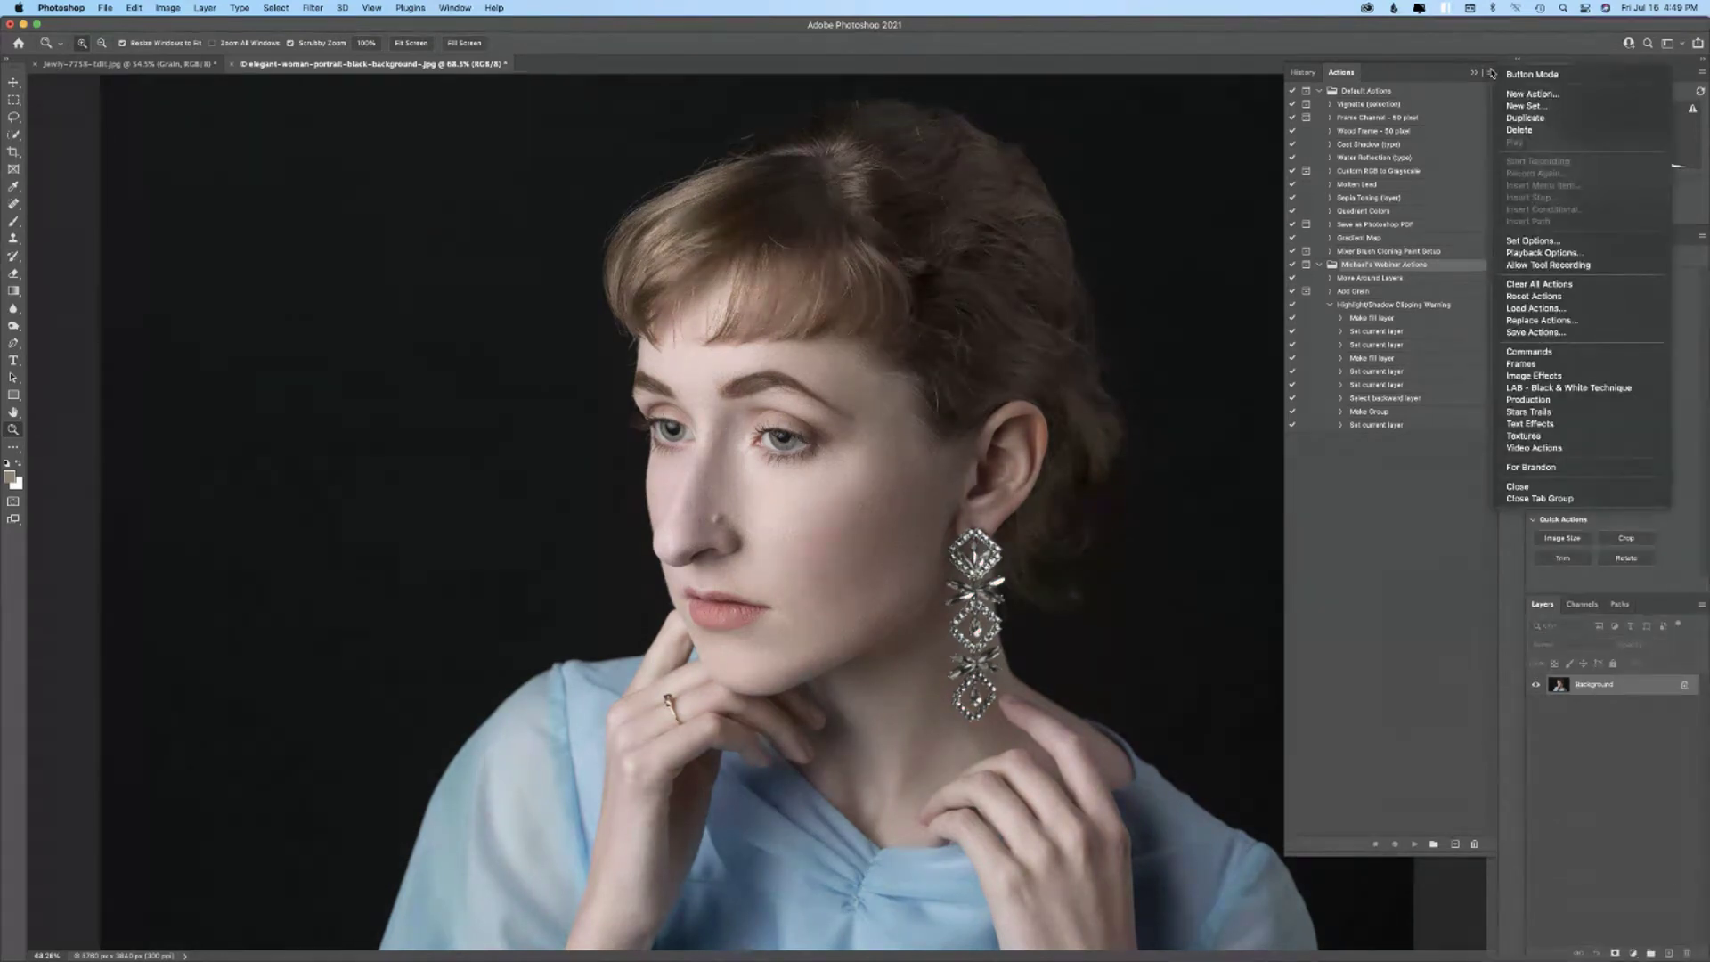
pyautogui.click(1510, 93)
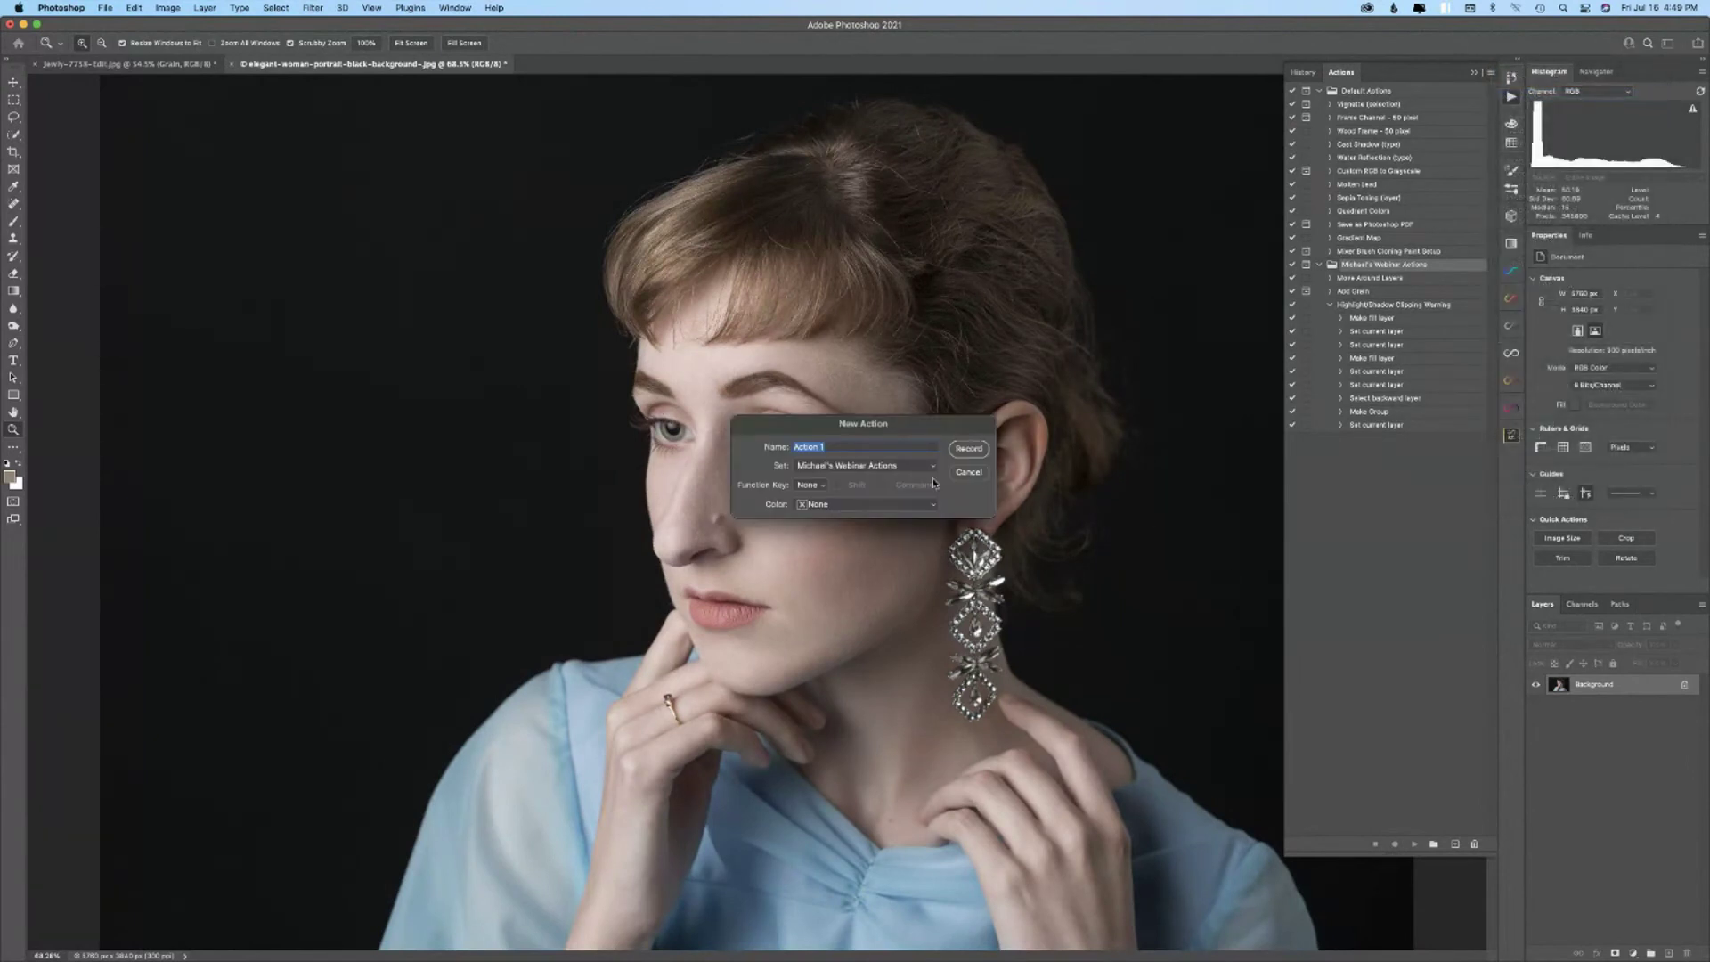
pyautogui.press('BackSpace')
pyautogui.write('Jump To TH')
pyautogui.press('BackSpace')
pyautogui.write('e Front')
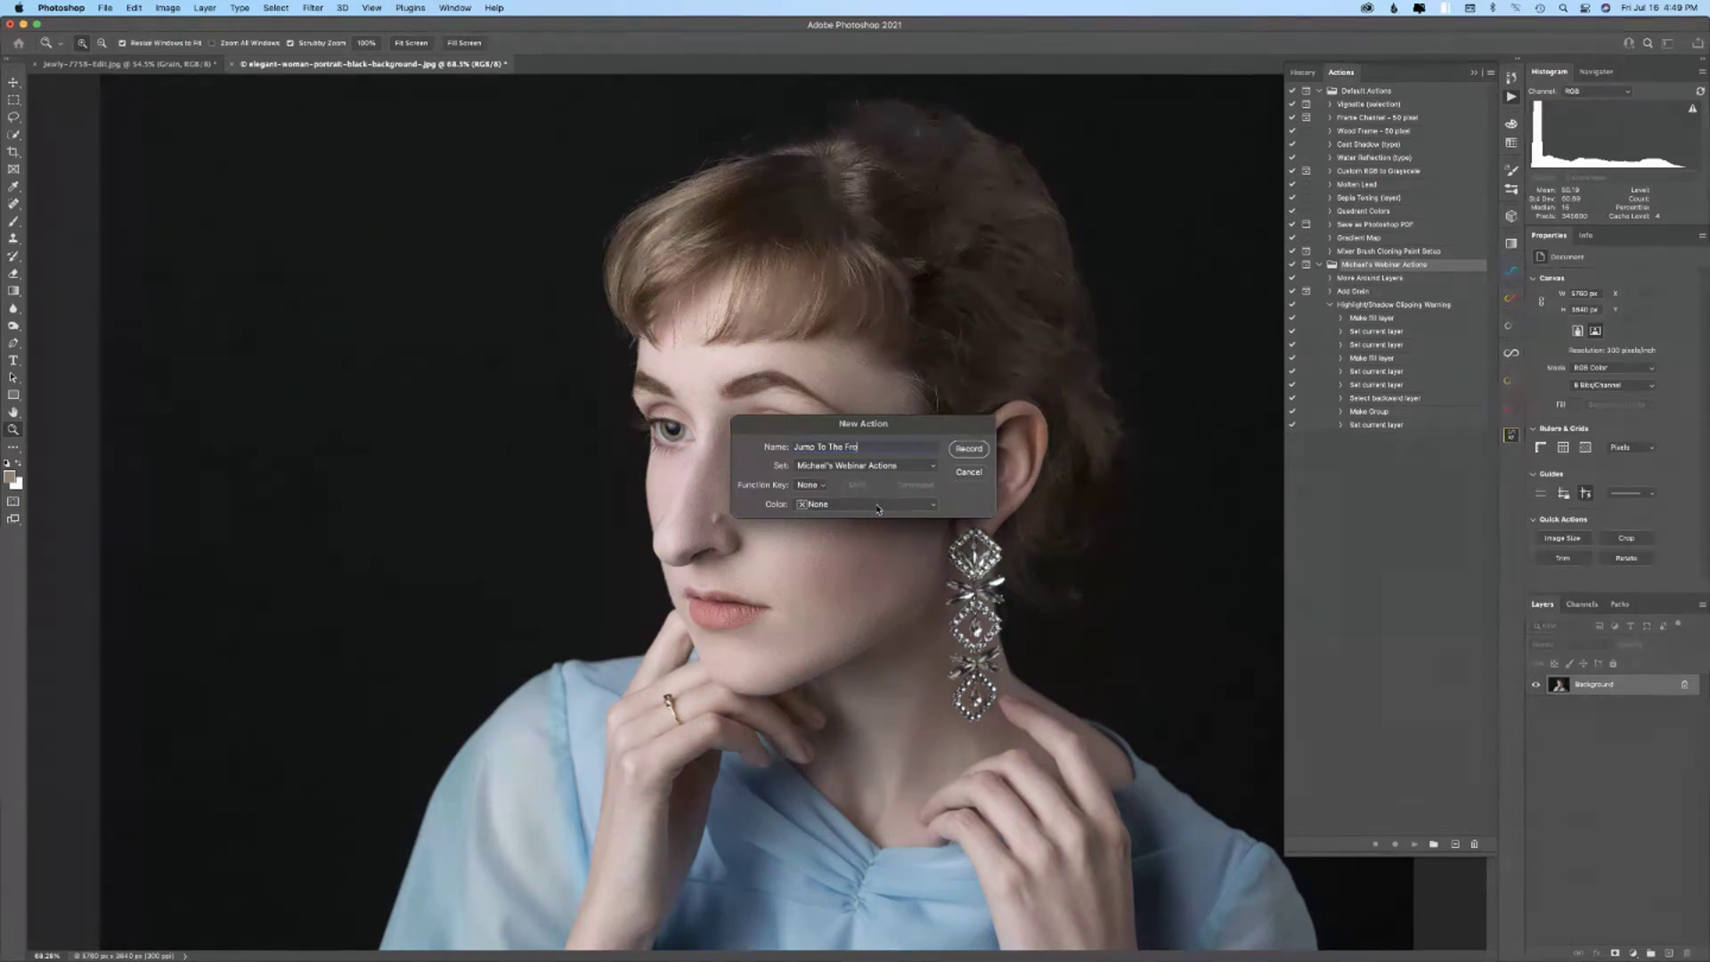
pyautogui.click(970, 448)
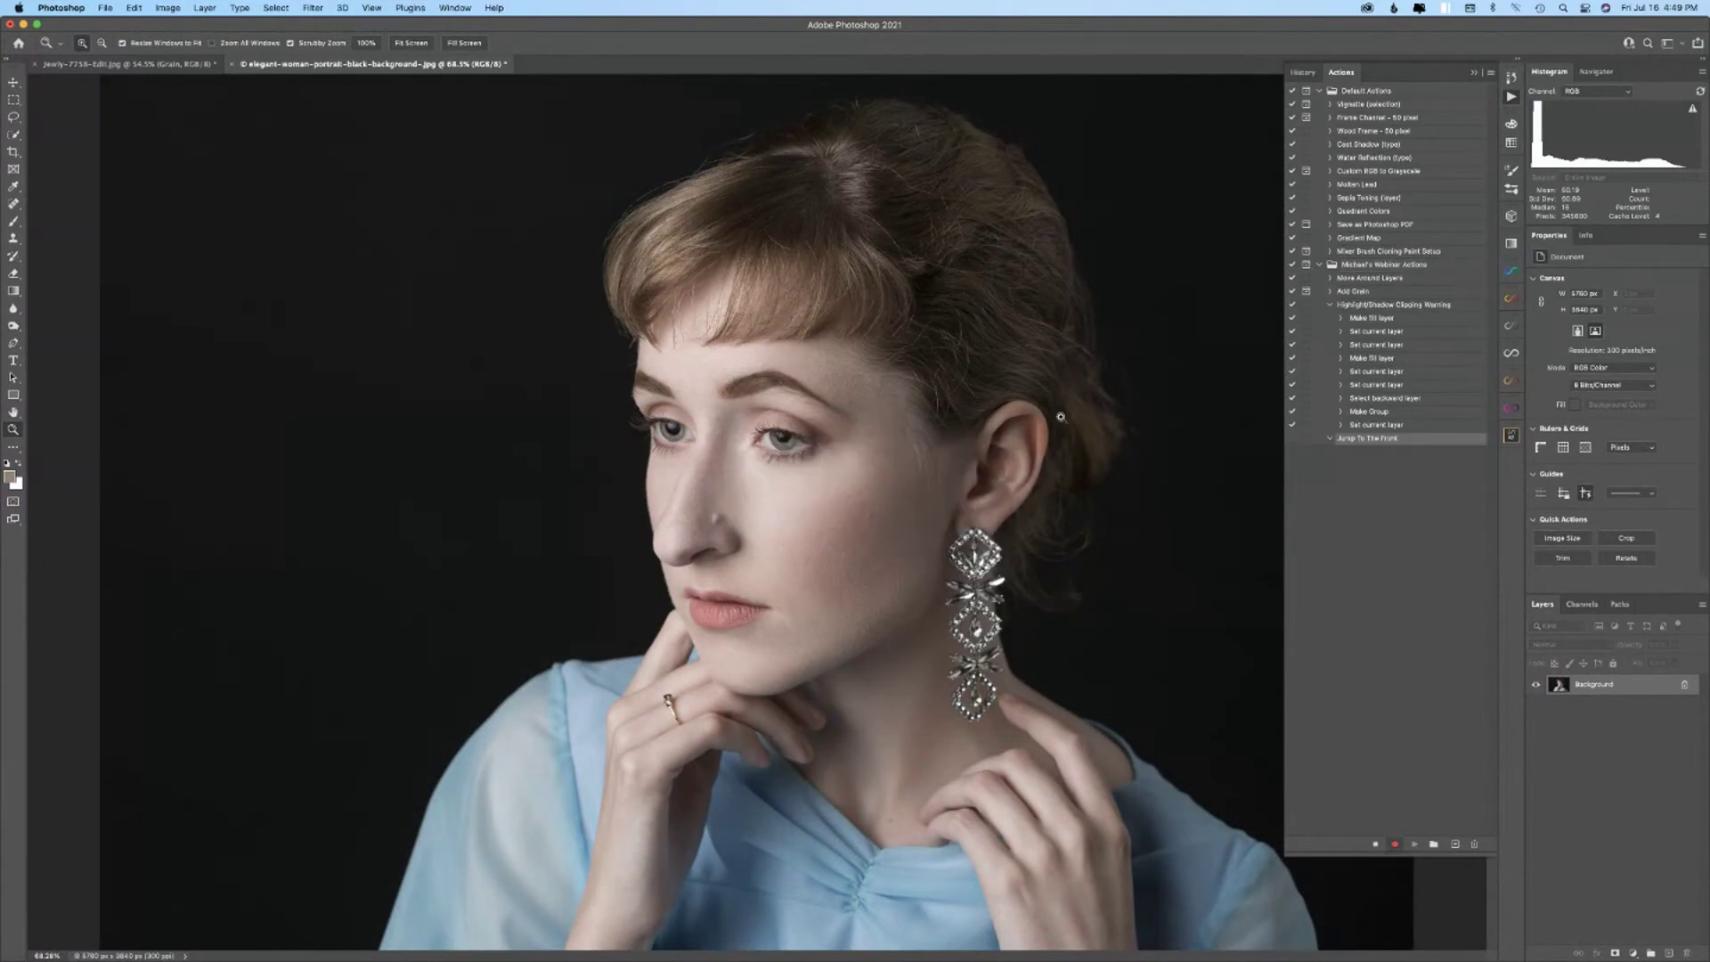
# - Record adding a blank layer above Background, selecting the back layer, and selecting the front layer again
pyautogui.click(1669, 954)
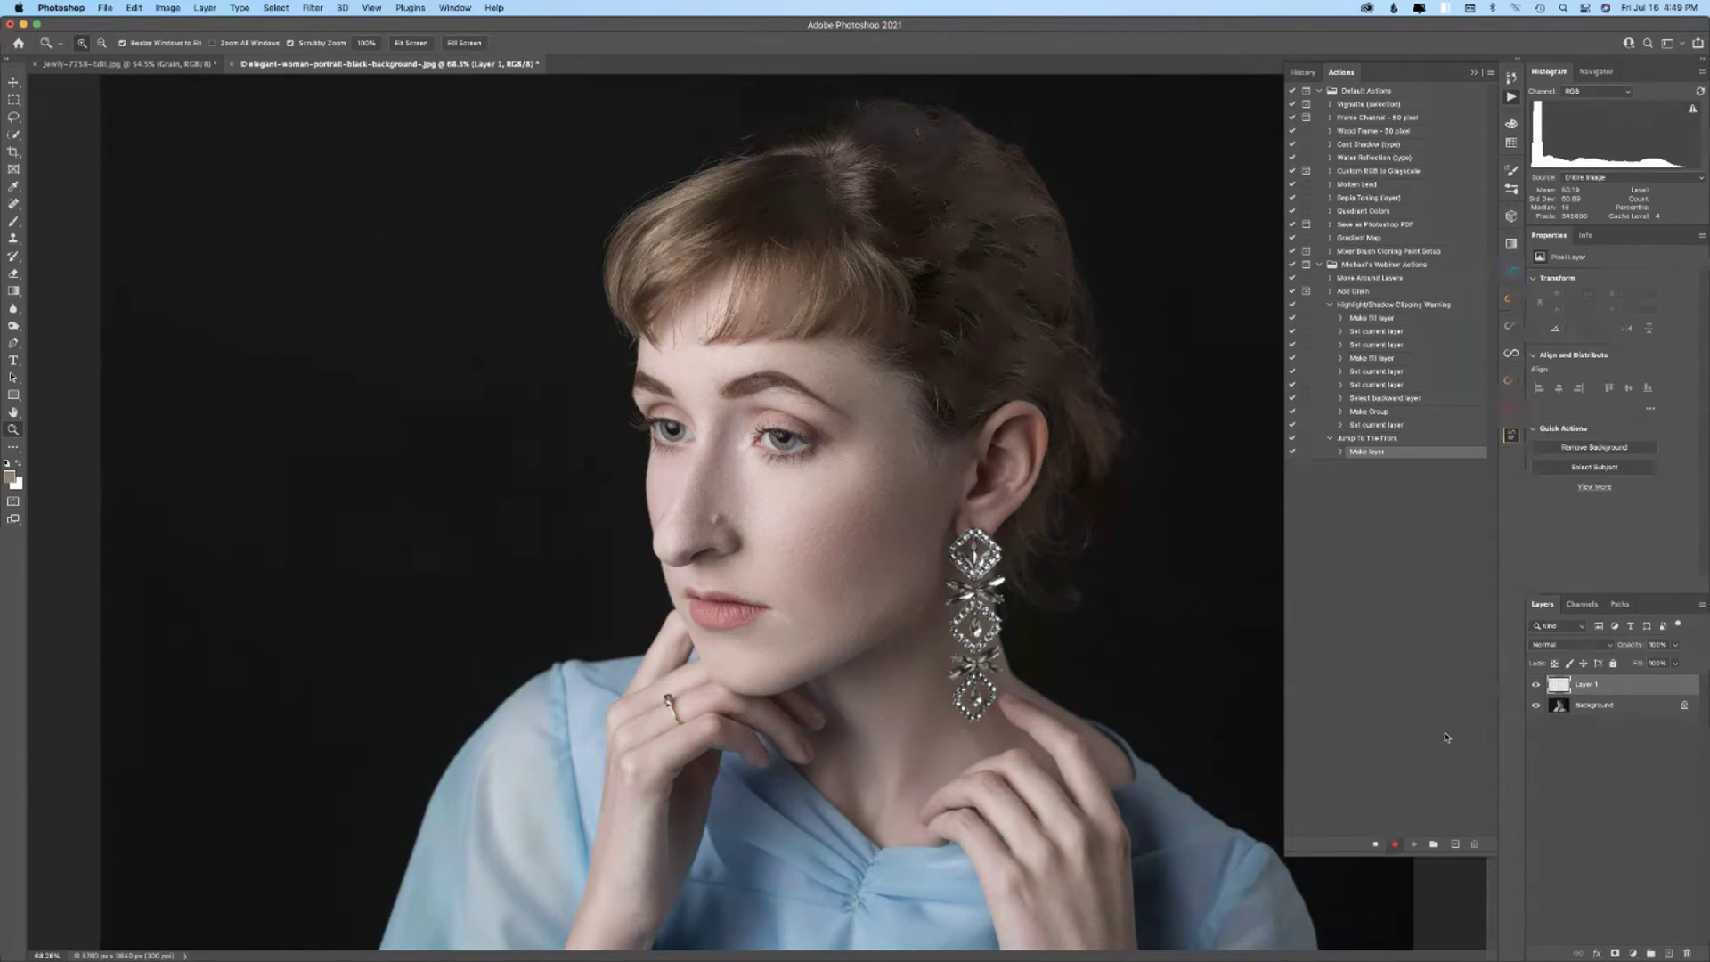
pyautogui.press('alt')
pyautogui.hotkey('alt', '[')
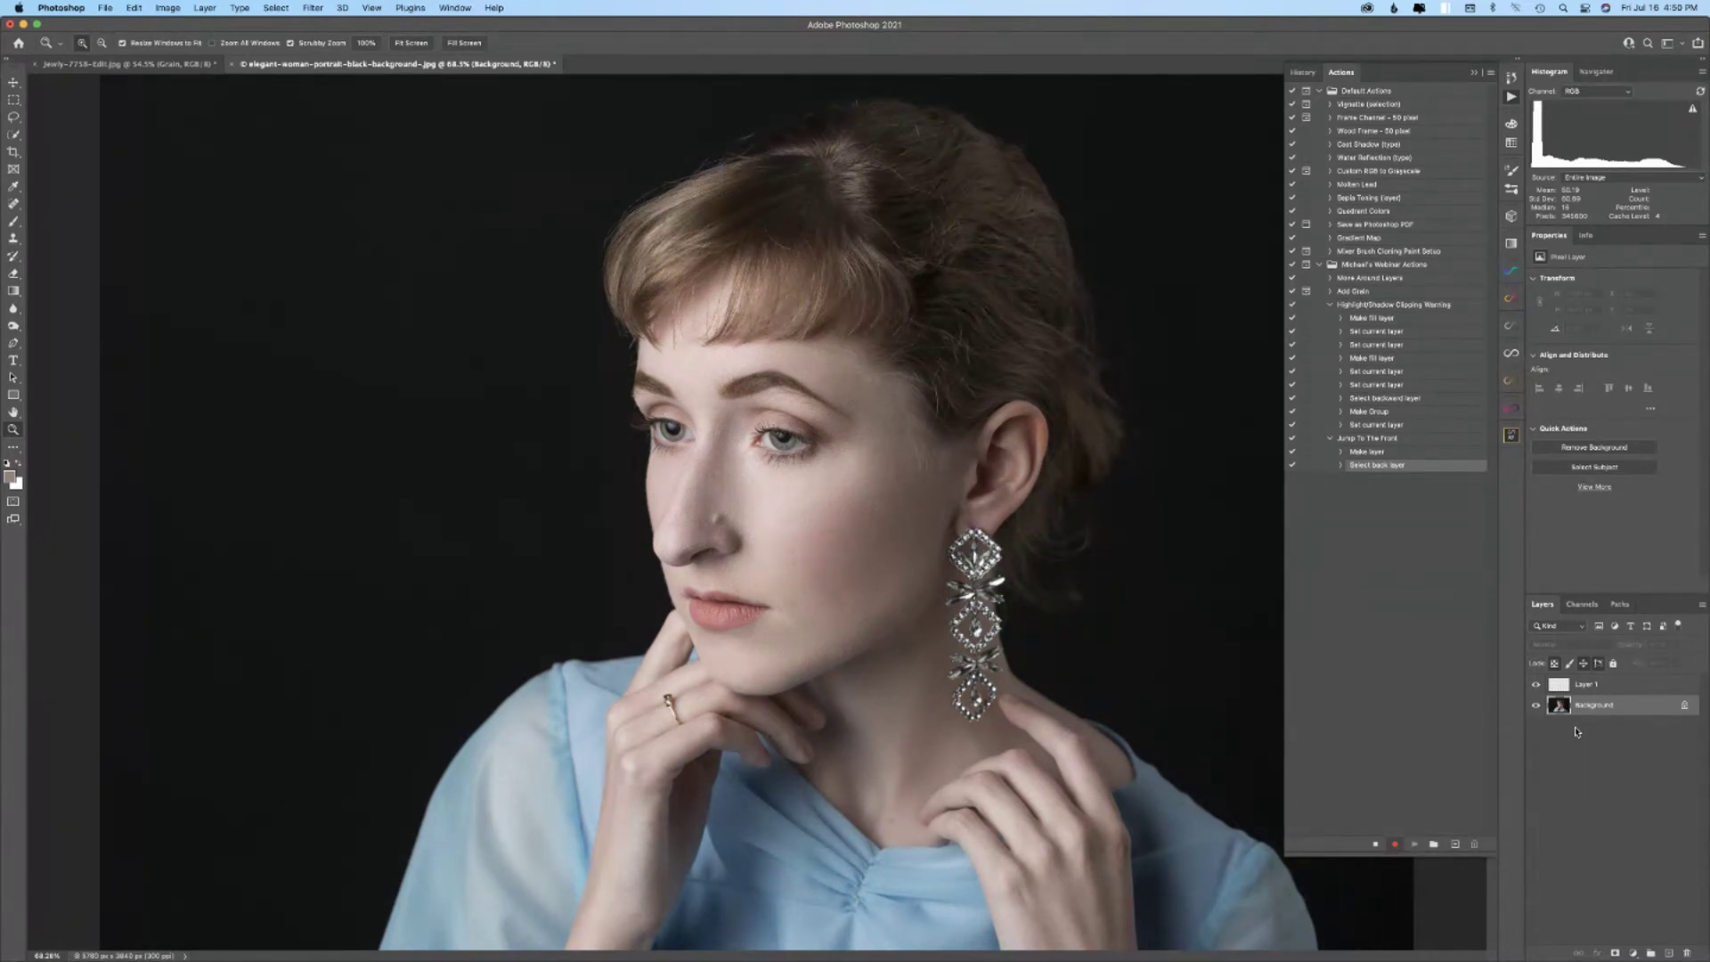
pyautogui.hotkey('alt', '.')
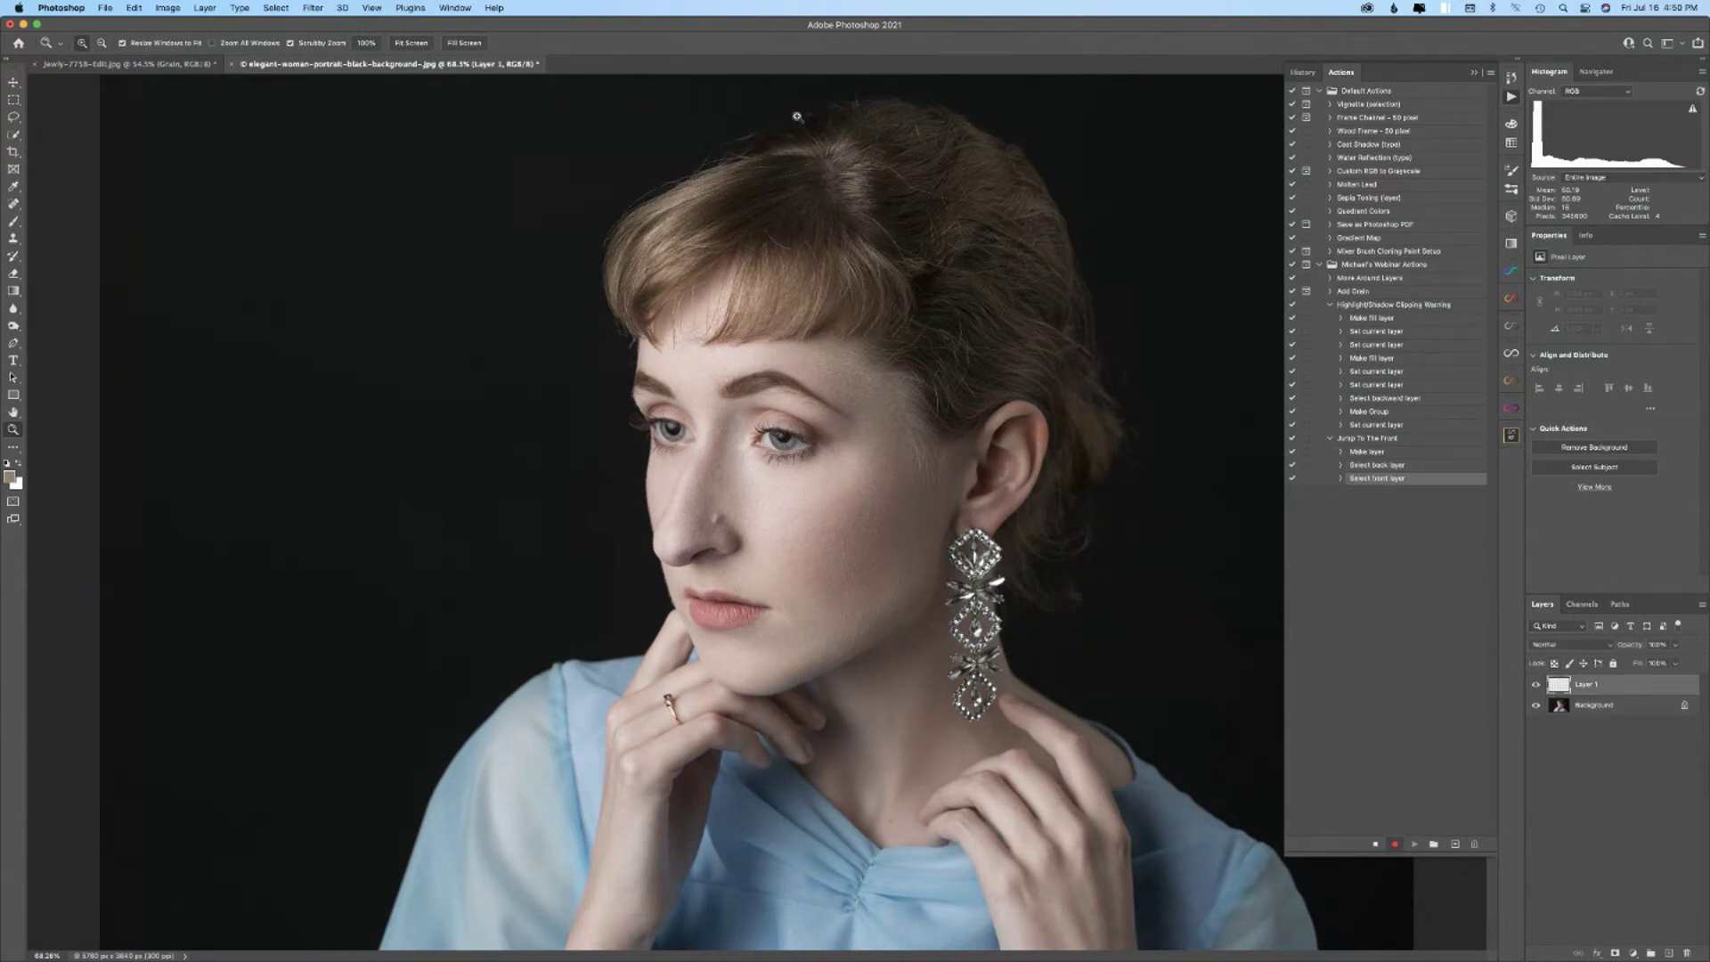
# - Rename the blank top layer as Garbage and delete it while the action is recording
pyautogui.doubleClick(1588, 685)
pyautogui.write('Garbage')
pyautogui.press('Return')
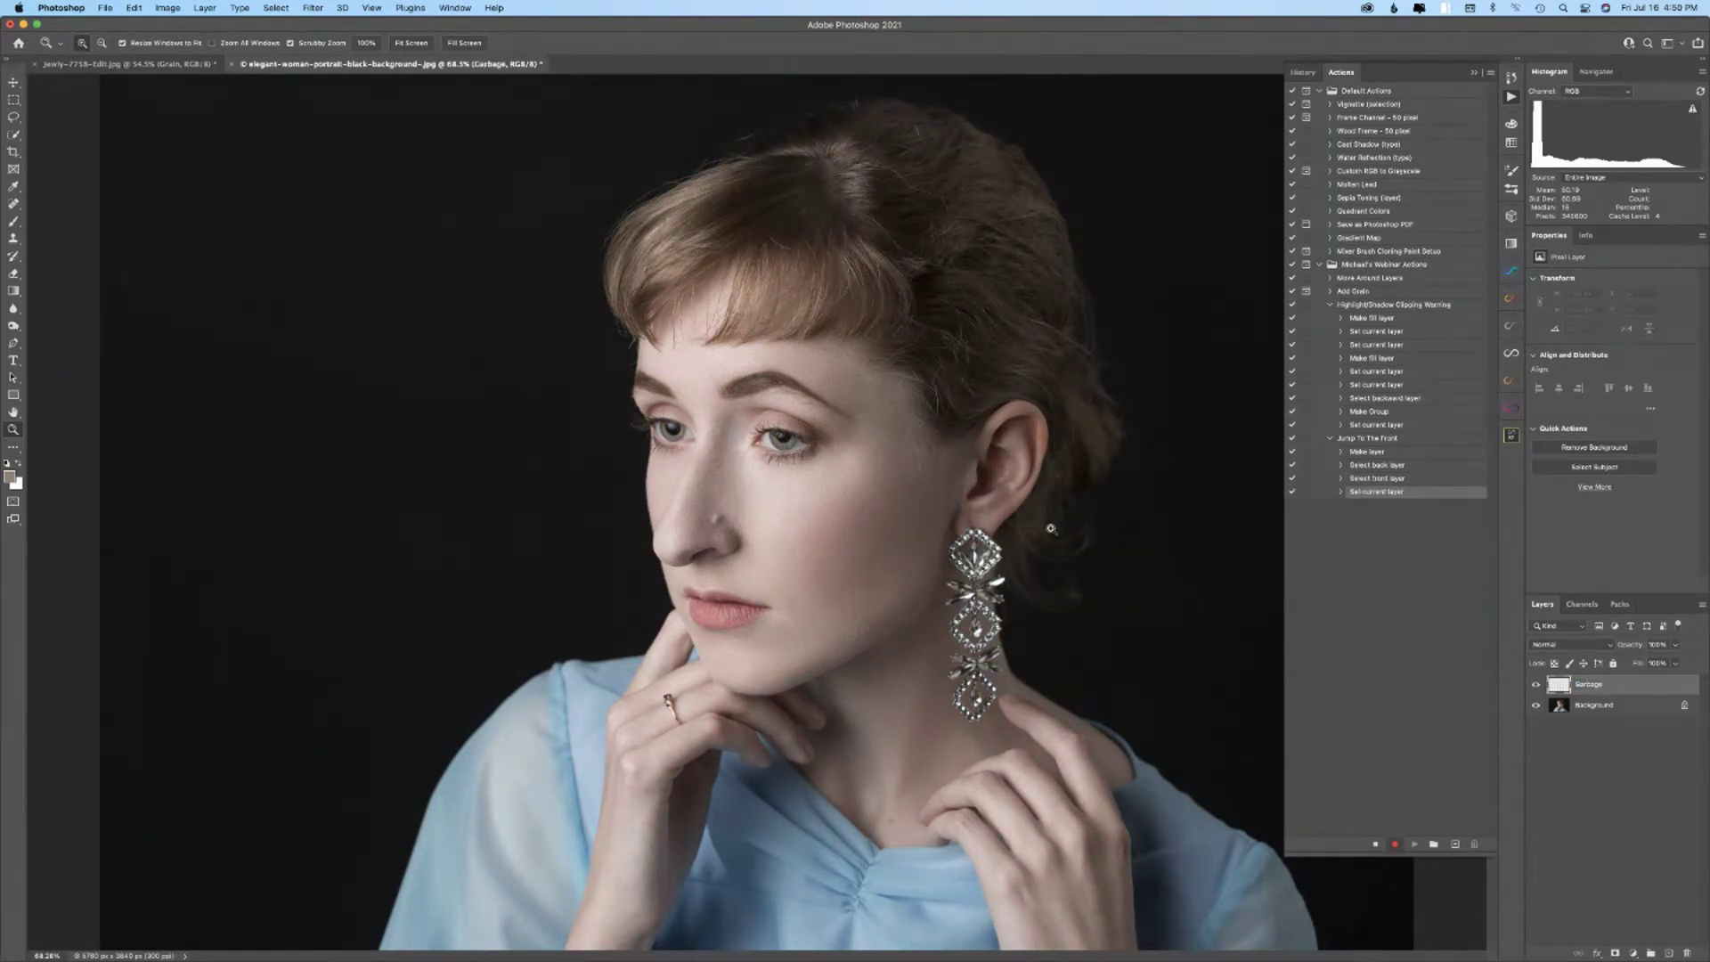
pyautogui.moveTo(1621, 692); pyautogui.dragTo(1685, 951)
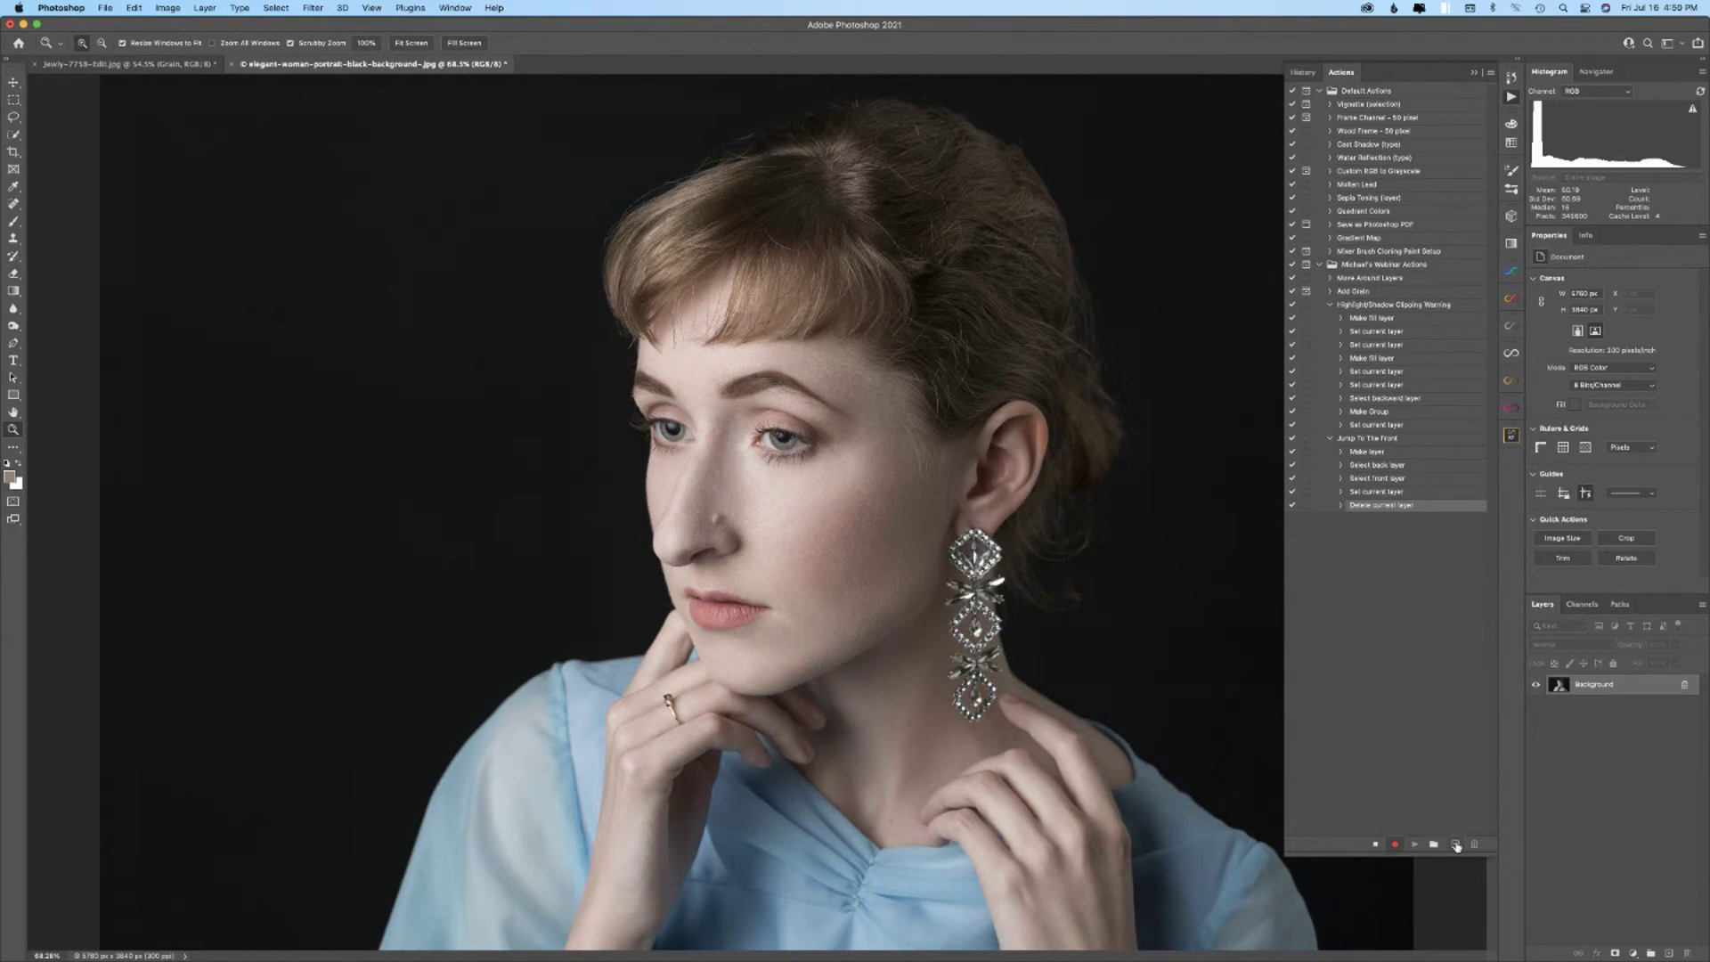
# - Stop recording, delete the Jump To The Front action, and collapse the Highlight/Shadow Clipping Warning action
pyautogui.click(1375, 844)
pyautogui.moveTo(1368, 441); pyautogui.dragTo(1474, 843)
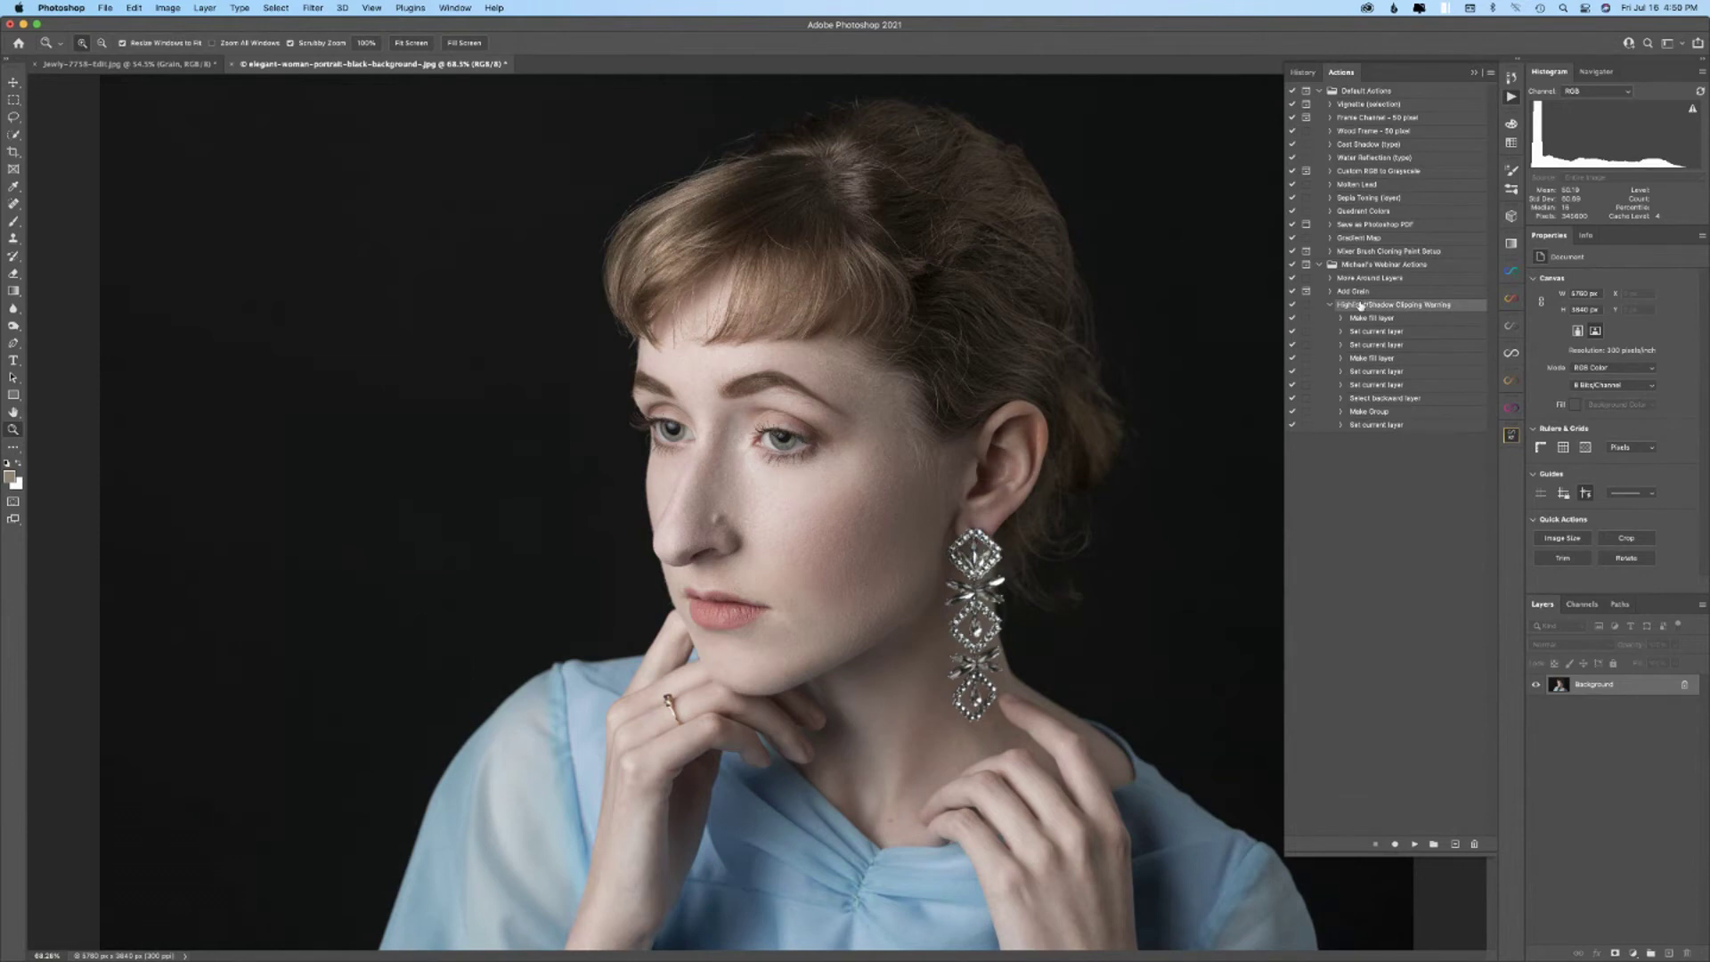
pyautogui.click(1329, 305)
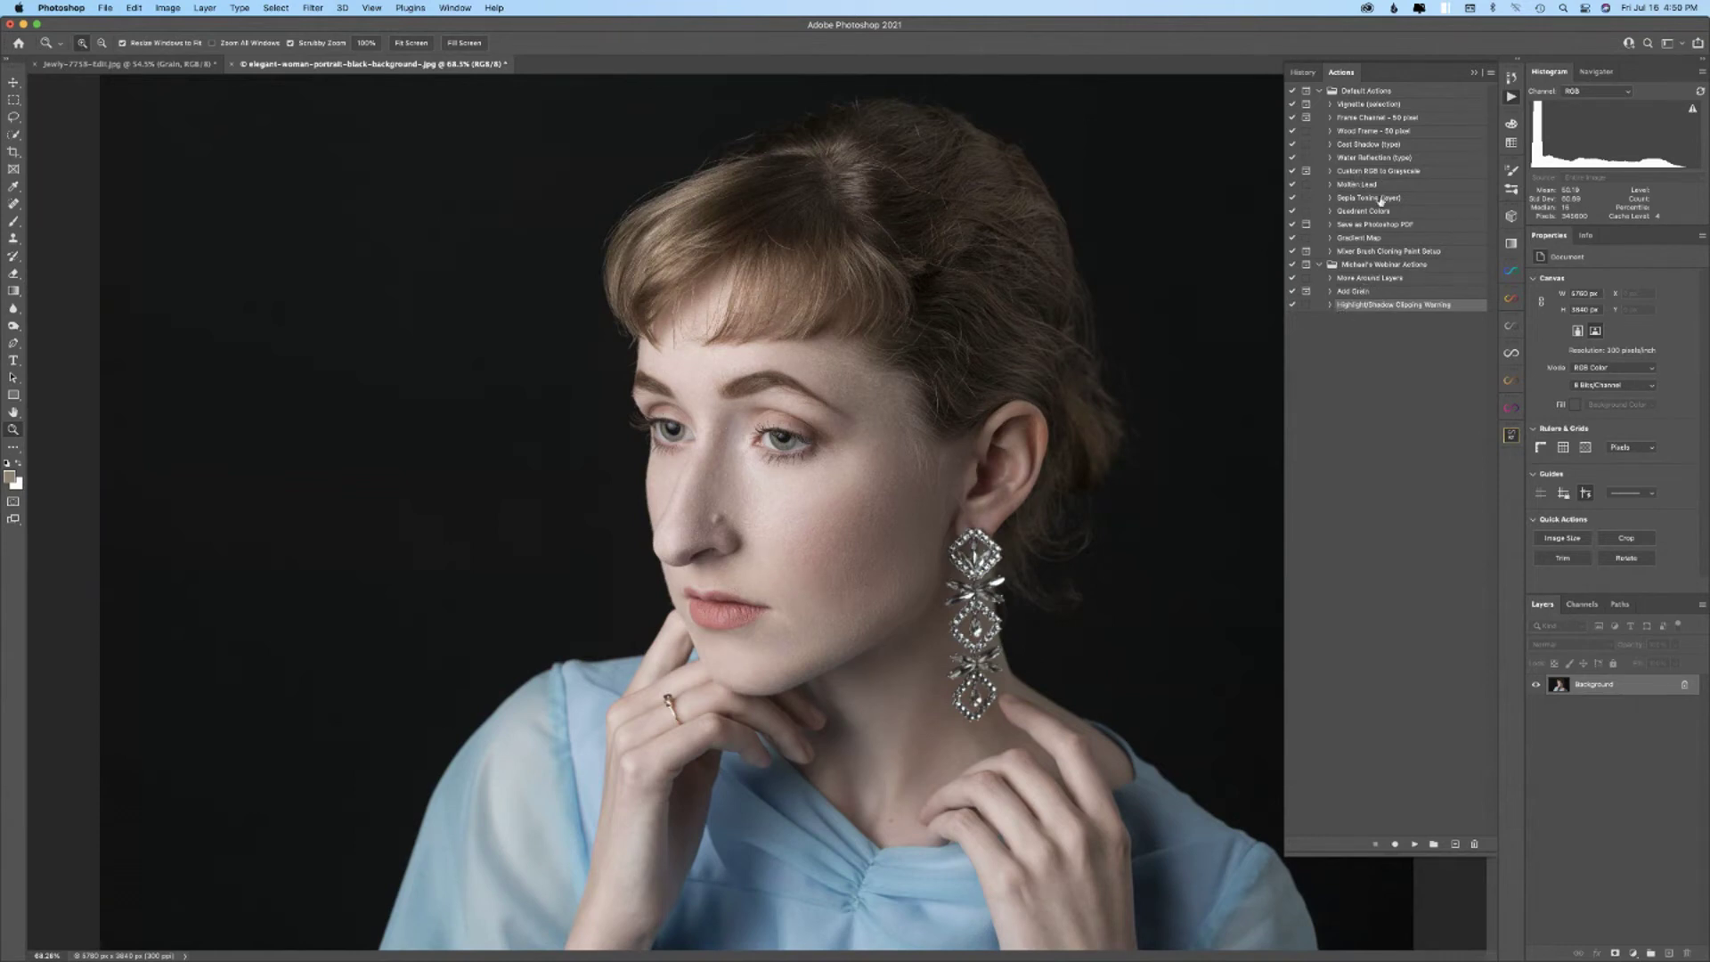
# - Play the Wood Frame - 50 pixel action on the portrait, continuing past its size notice, and view the framed image unobstructed
pyautogui.click(1361, 133)
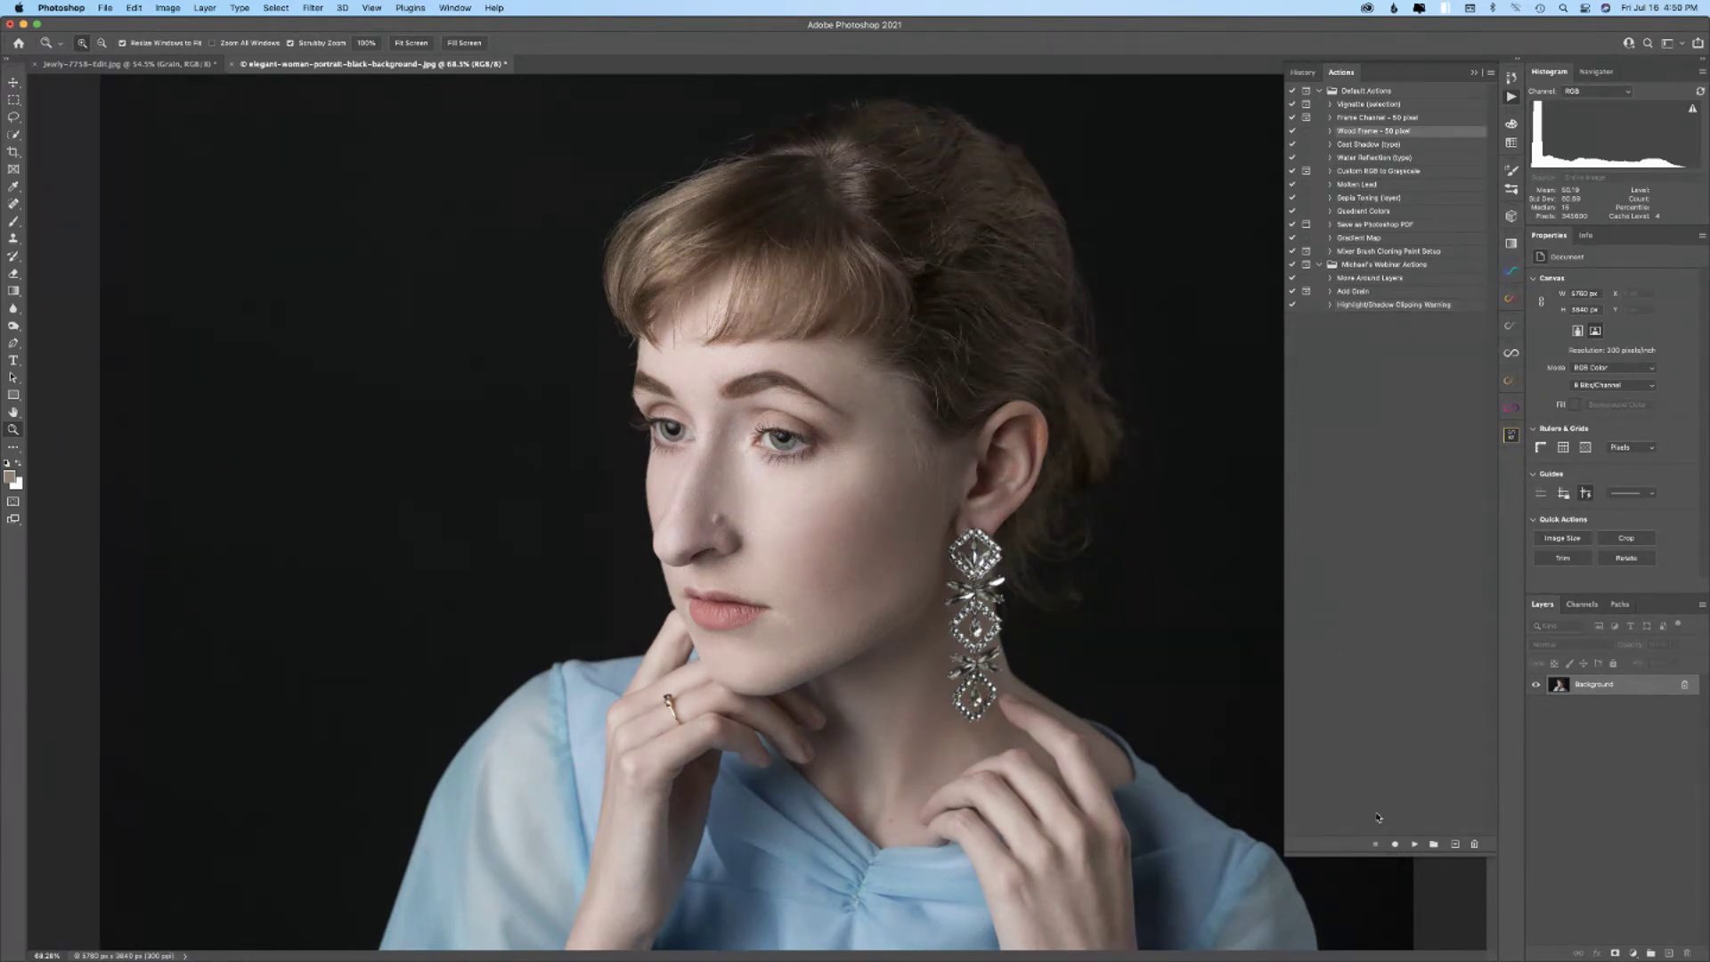
pyautogui.click(1414, 844)
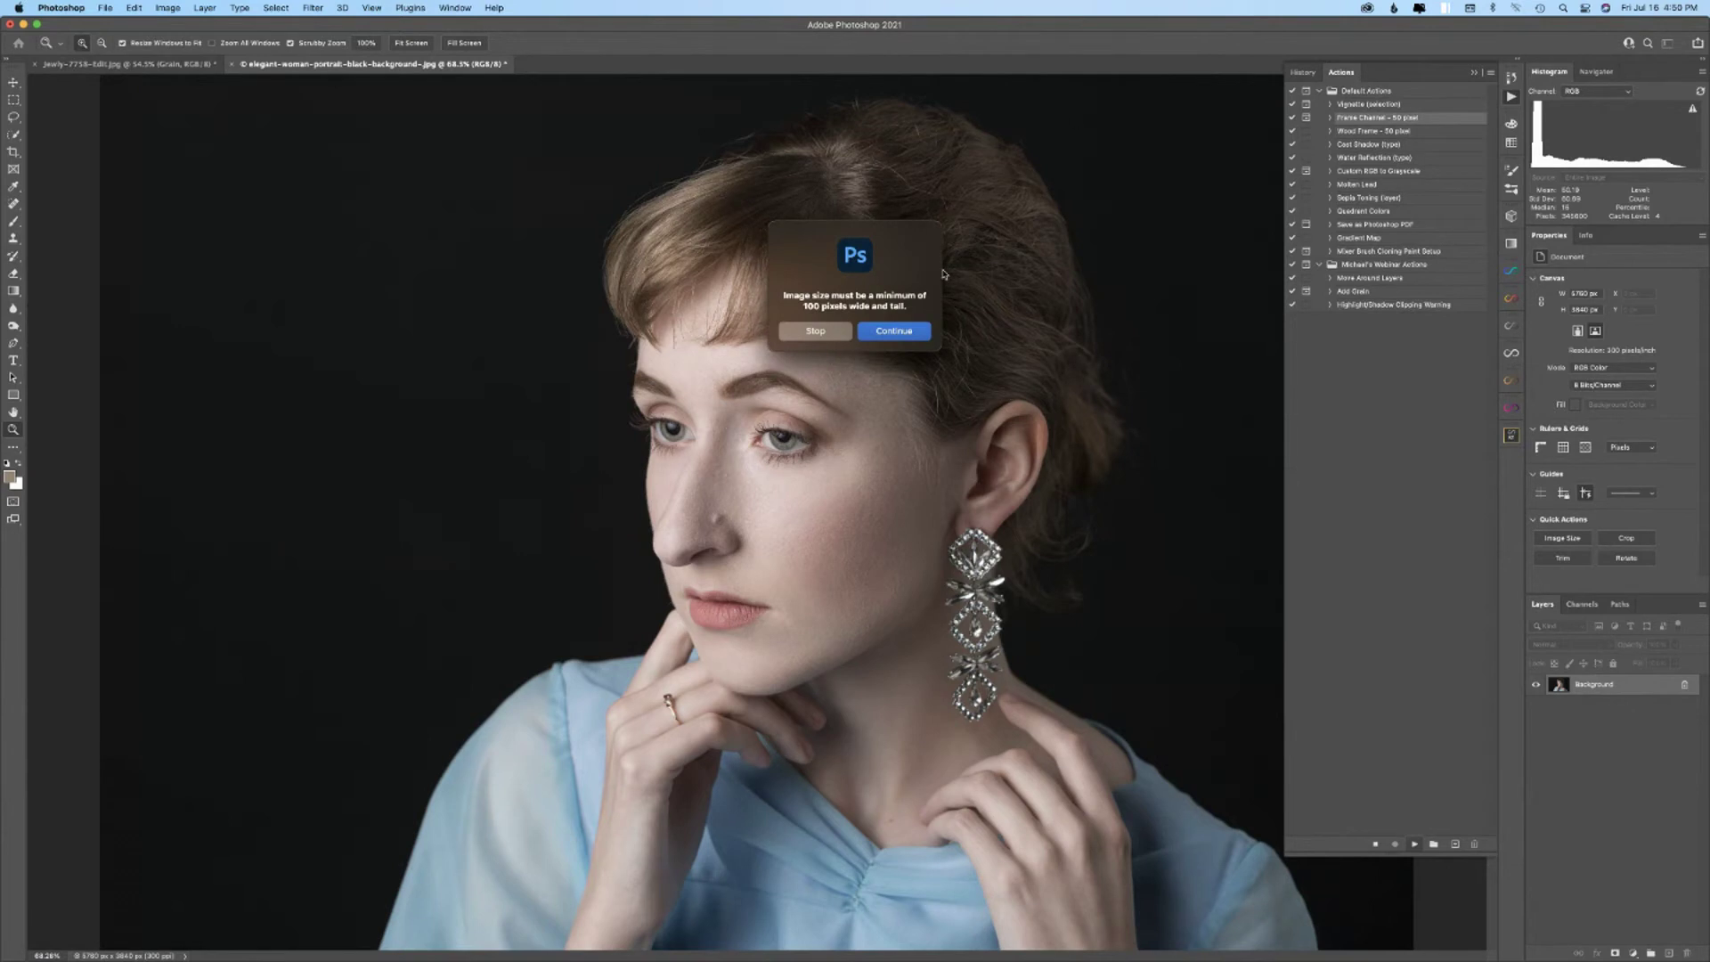
pyautogui.click(884, 338)
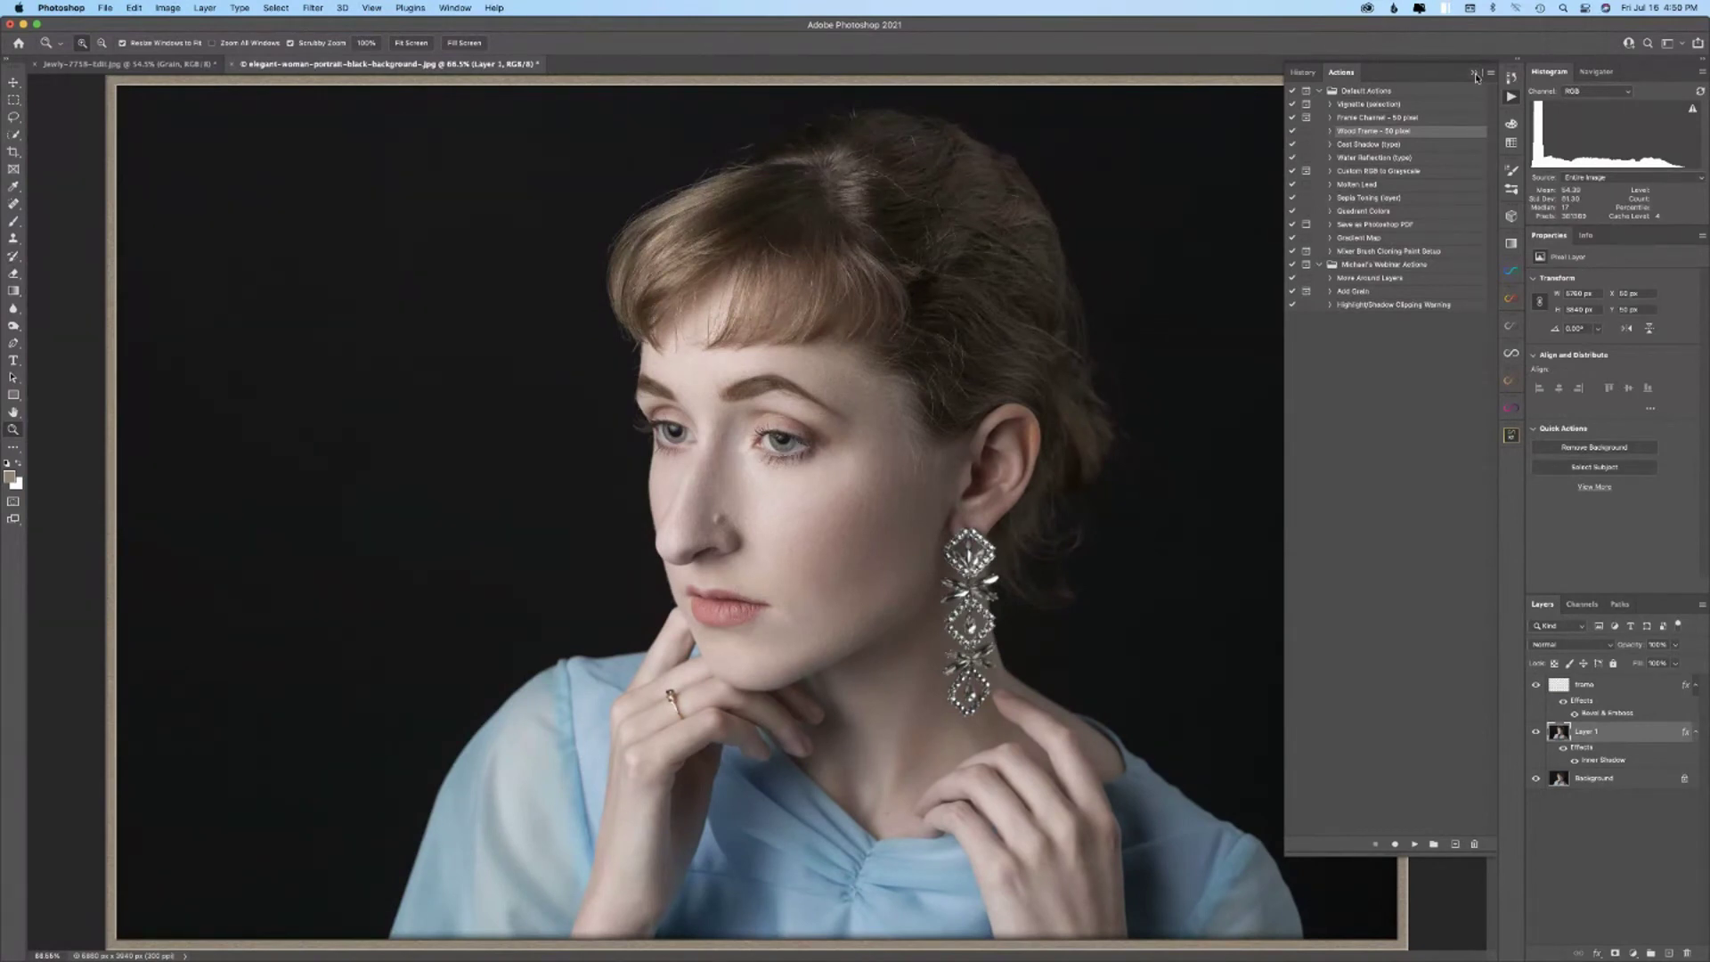
pyautogui.click(1475, 73)
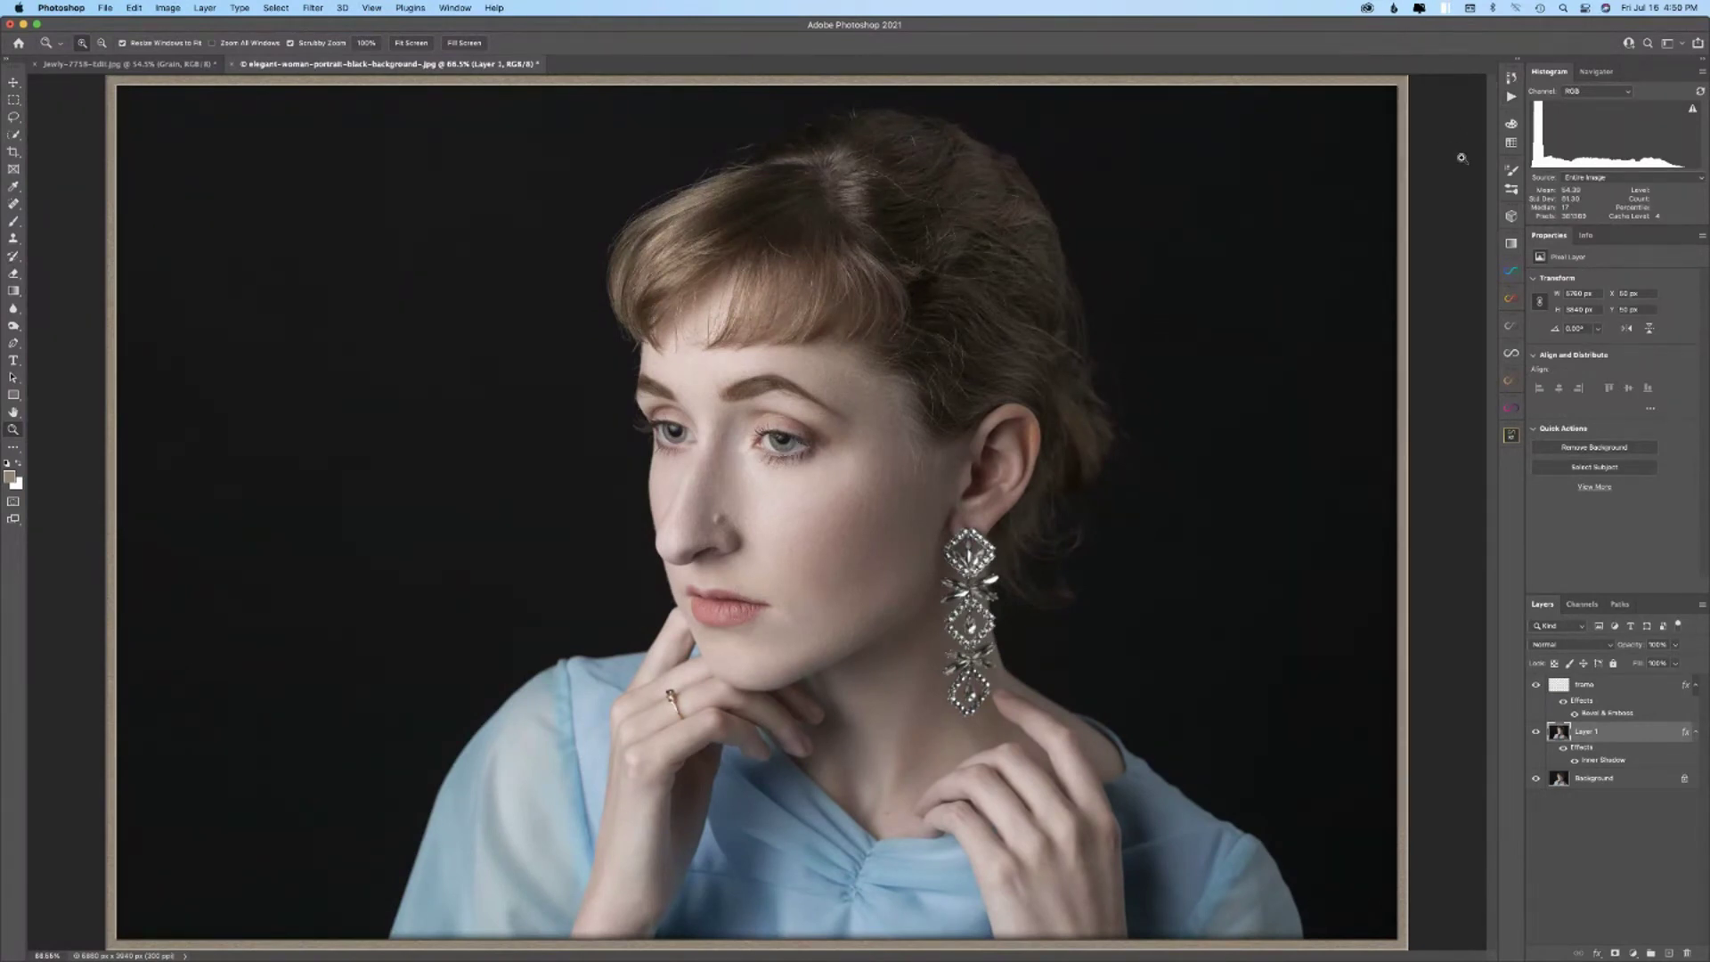
pyautogui.click(1512, 96)
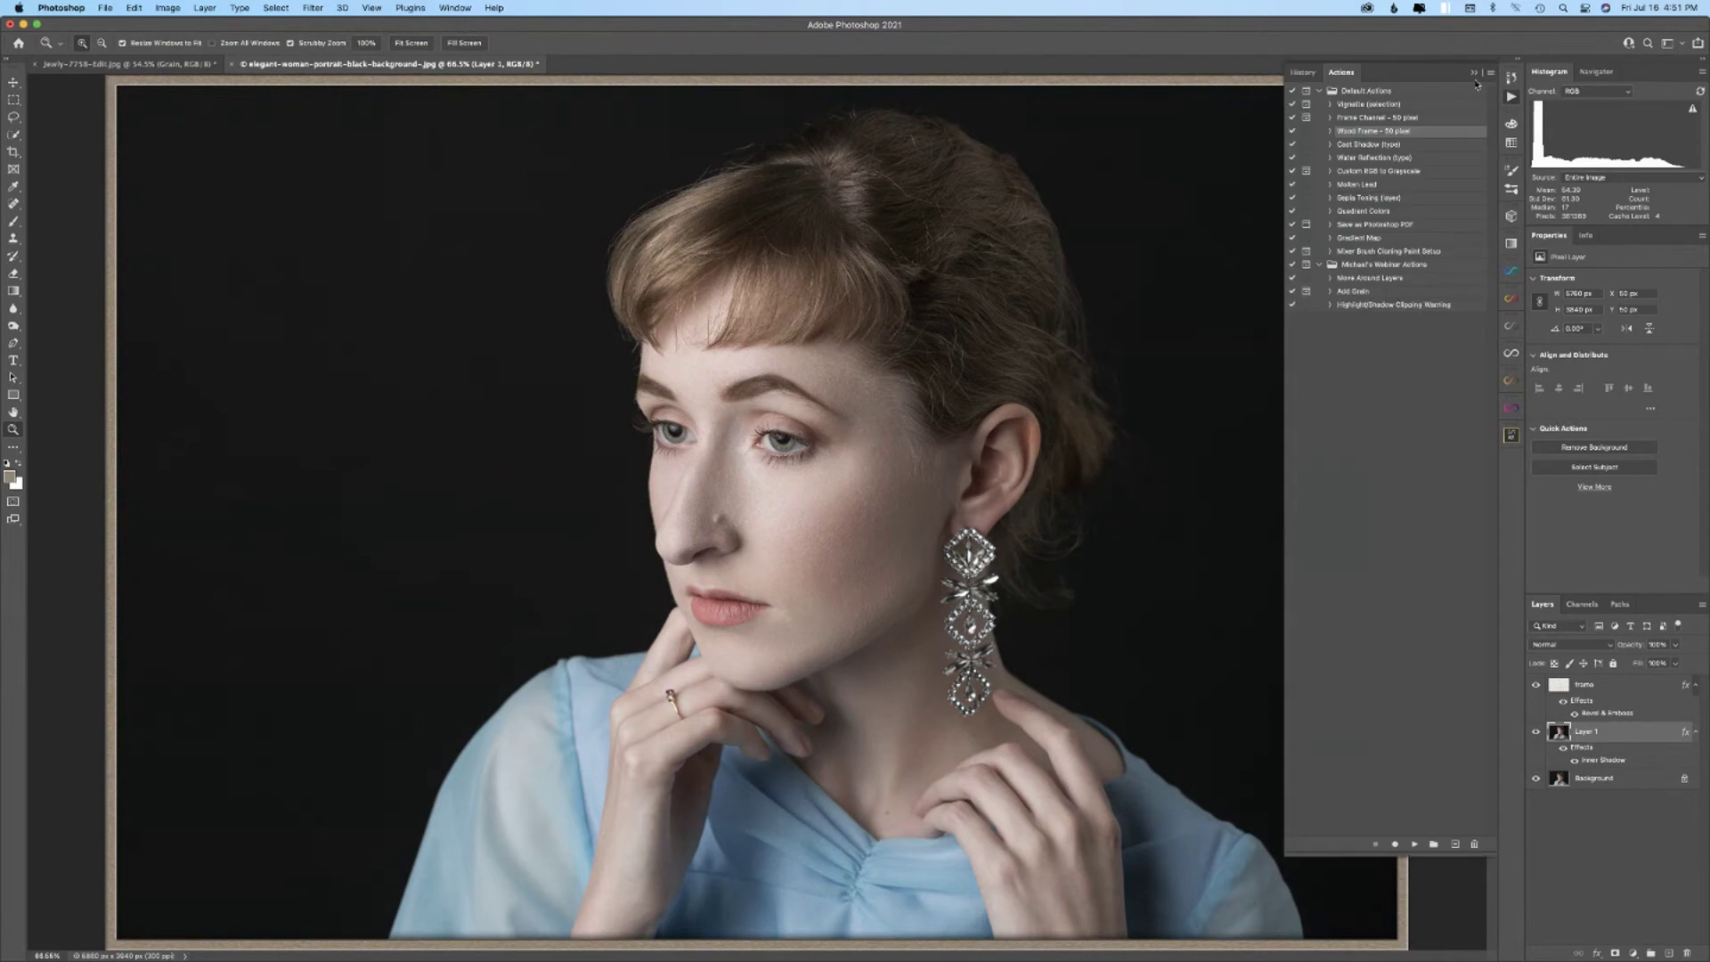
# - Expand the Wood Frame - 50 pixel action, select its final Set Selection step, and delete Layer 1 from the portrait
pyautogui.click(1330, 131)
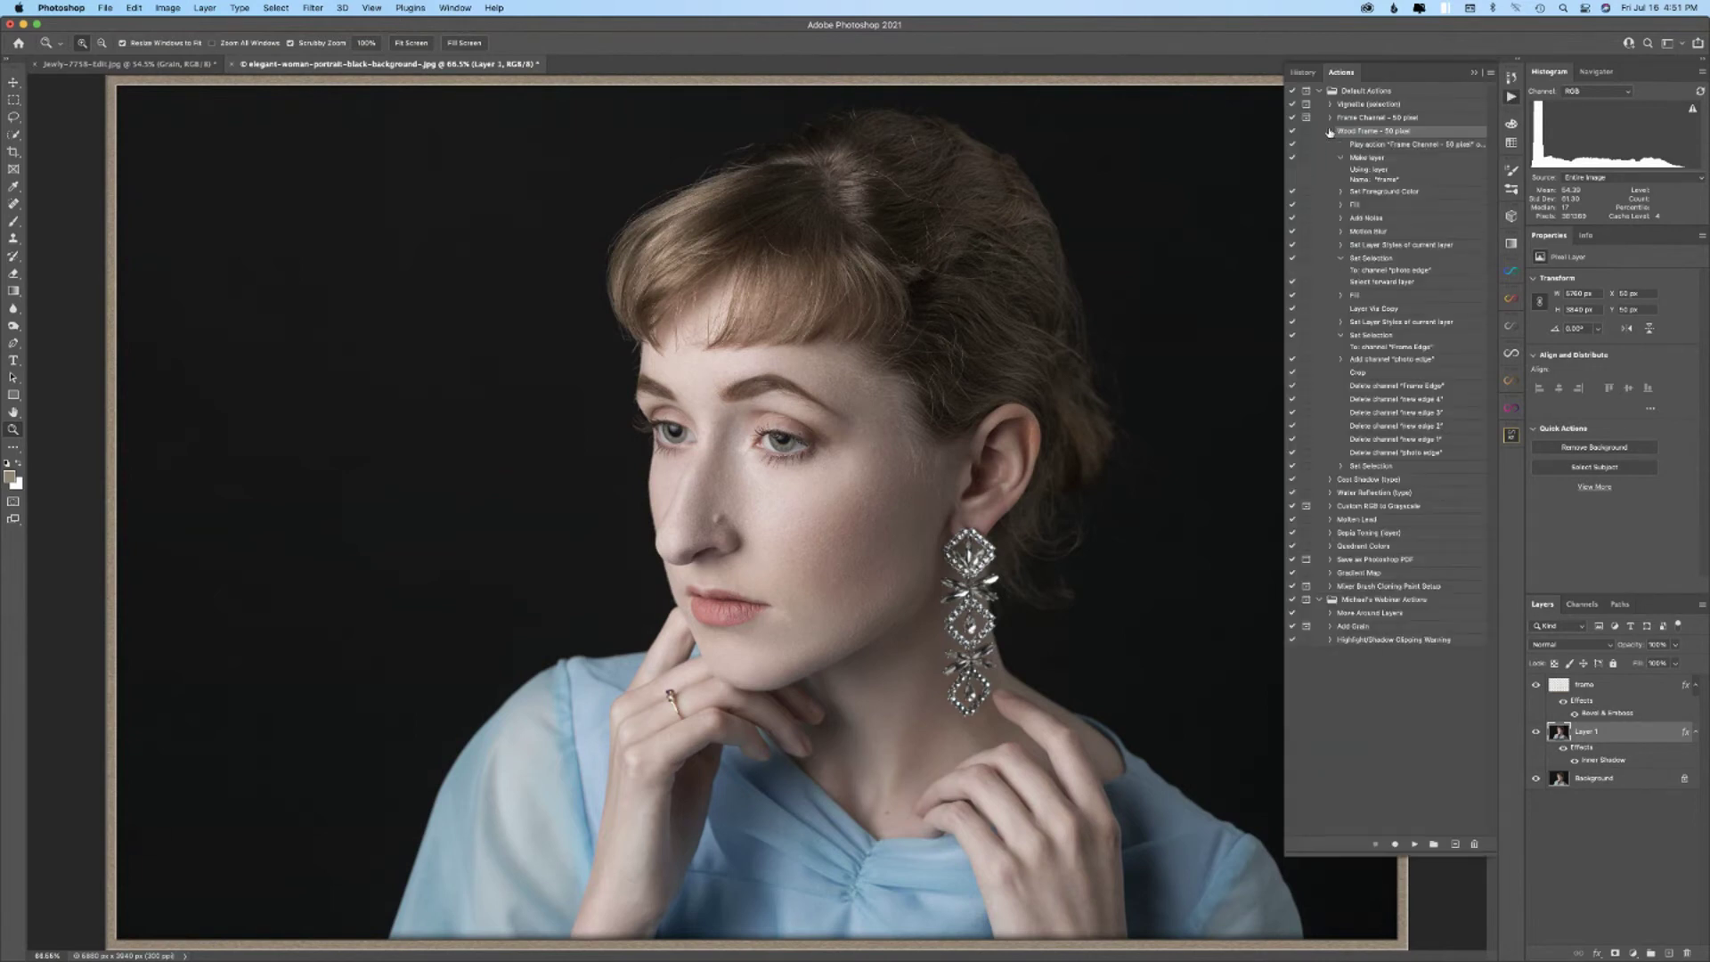
pyautogui.click(1374, 468)
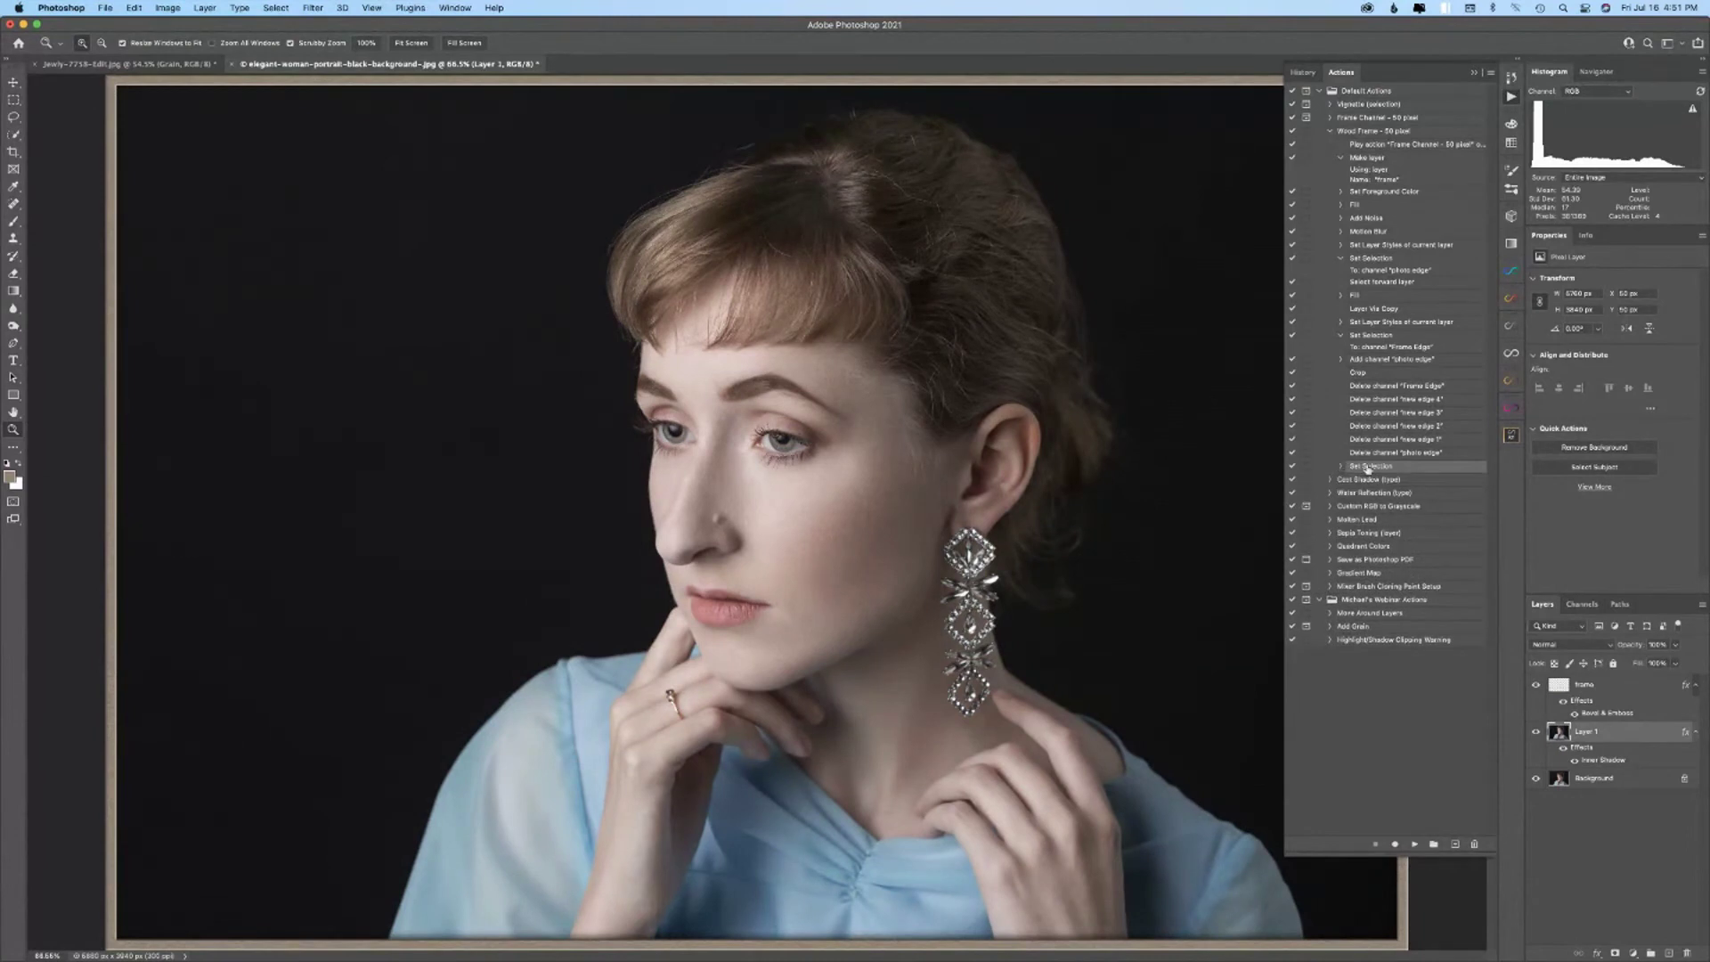
pyautogui.click(1633, 686)
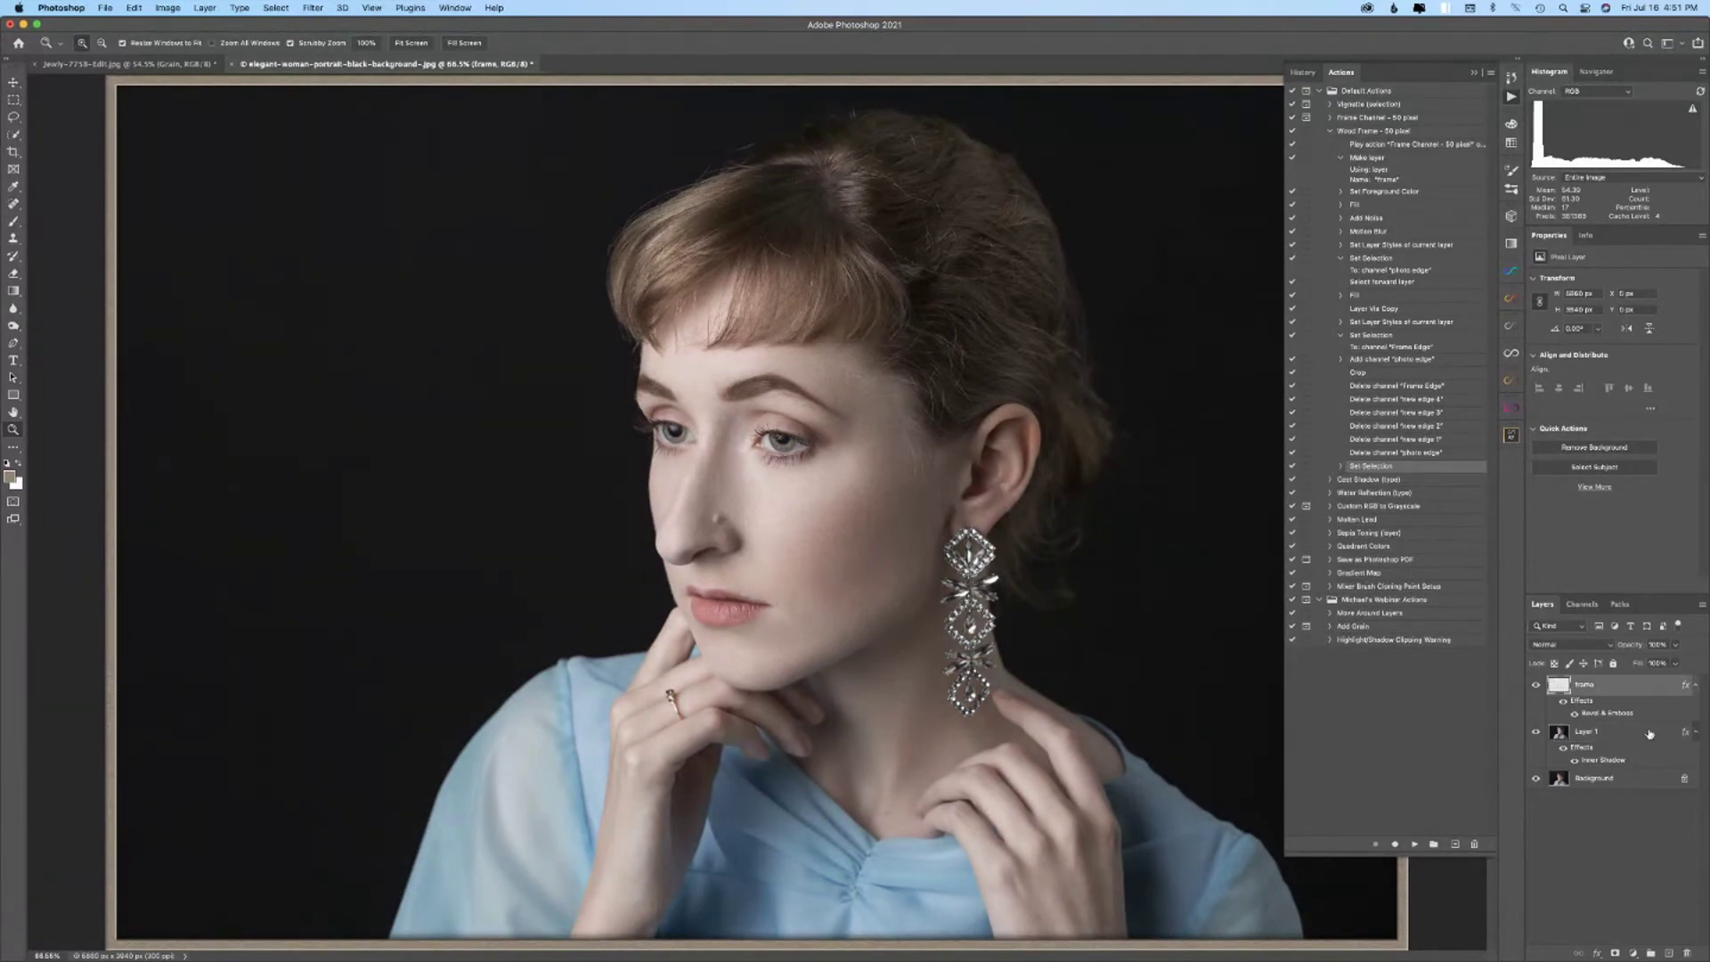
pyautogui.moveTo(1651, 735); pyautogui.dragTo(1686, 951)
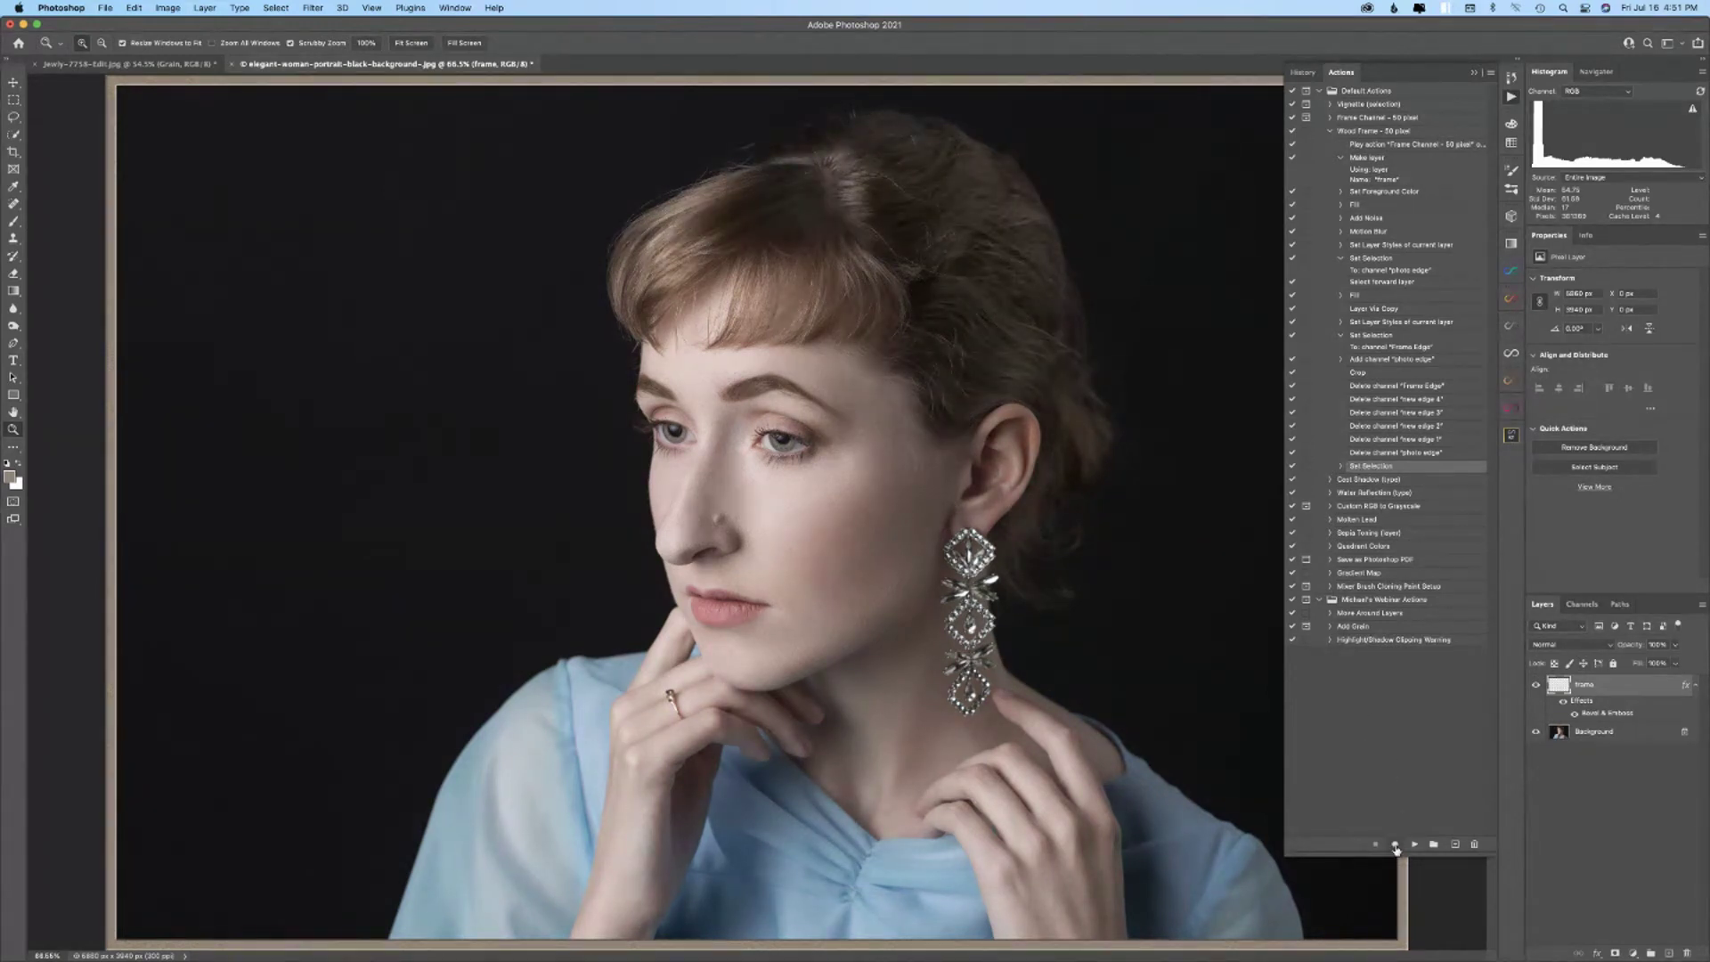
pyautogui.moveTo(1621, 690); pyautogui.dragTo(1686, 950)
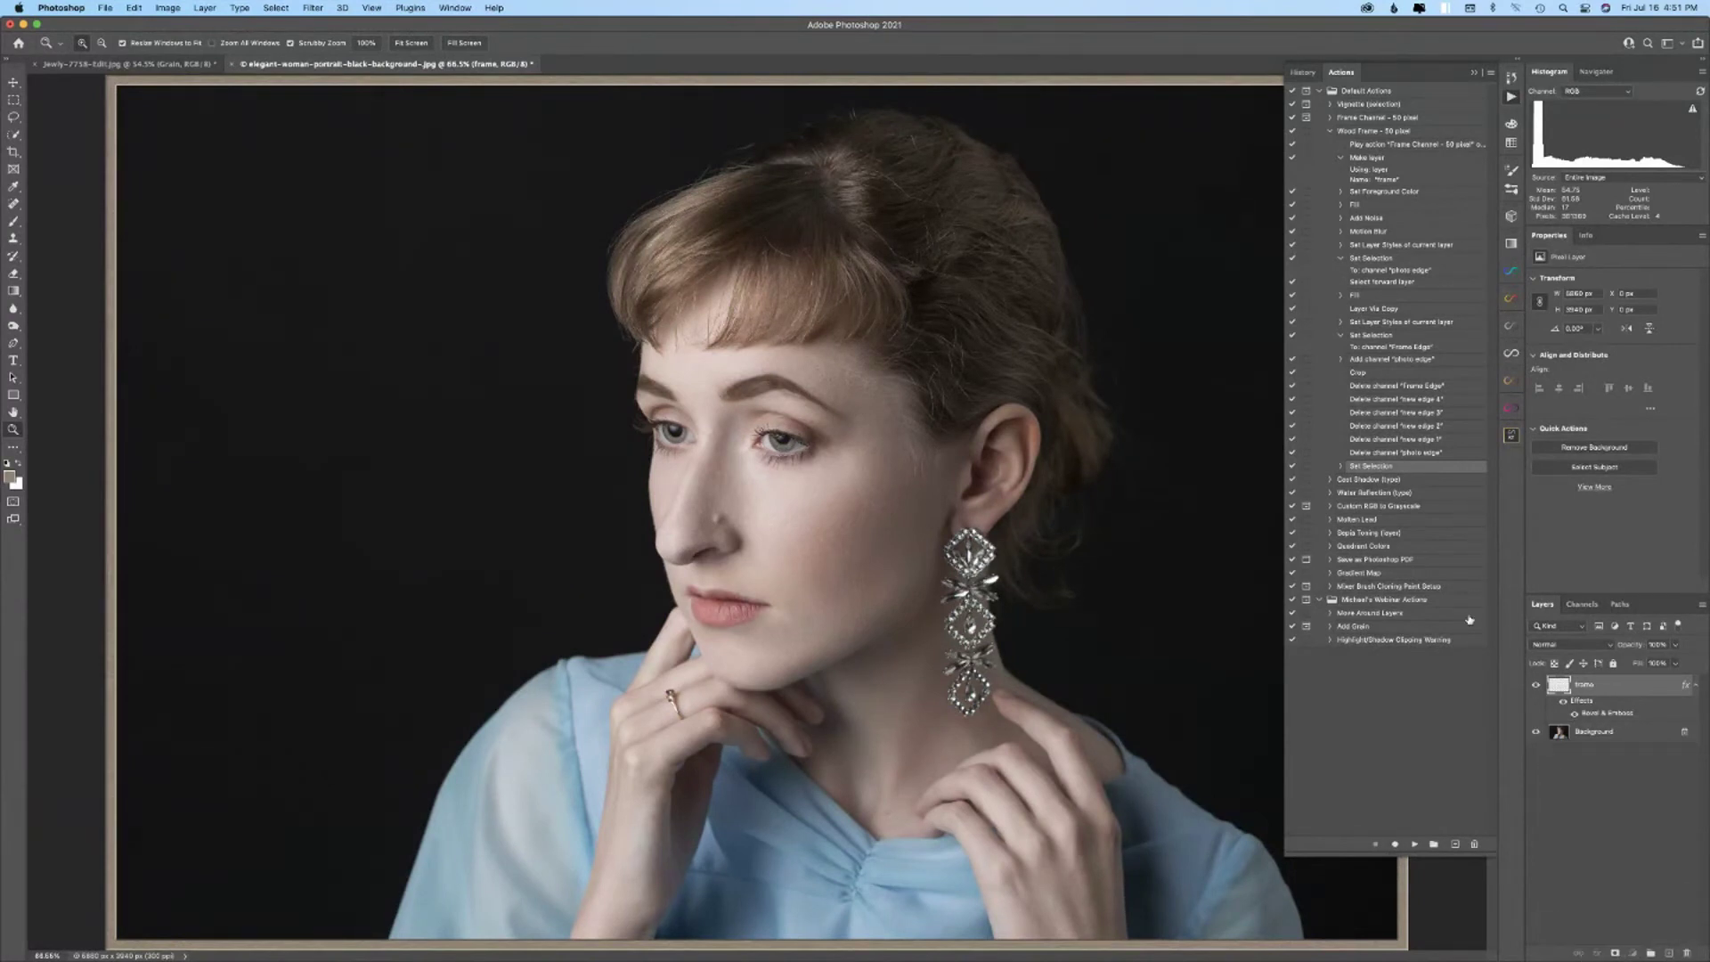
# - Record playing the Add Grain action, accepting its Add Noise settings, as the last step of the Wood Frame - 50 pixel action
pyautogui.click(1395, 844)
pyautogui.click(1352, 628)
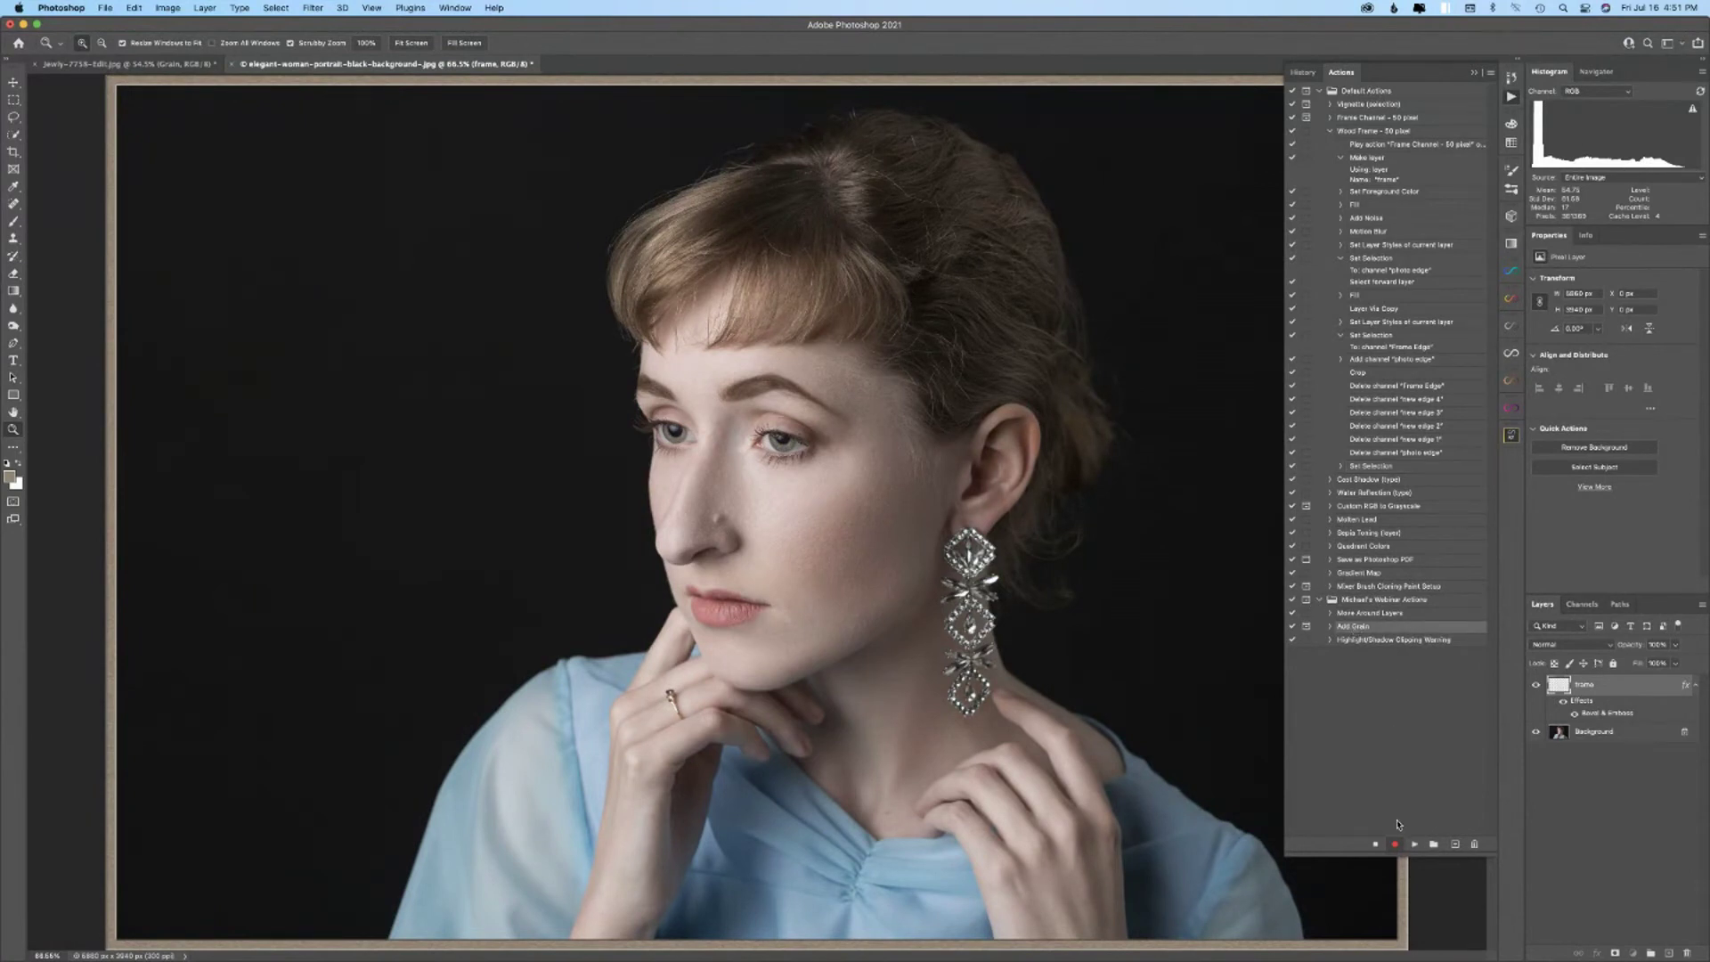
pyautogui.click(1415, 845)
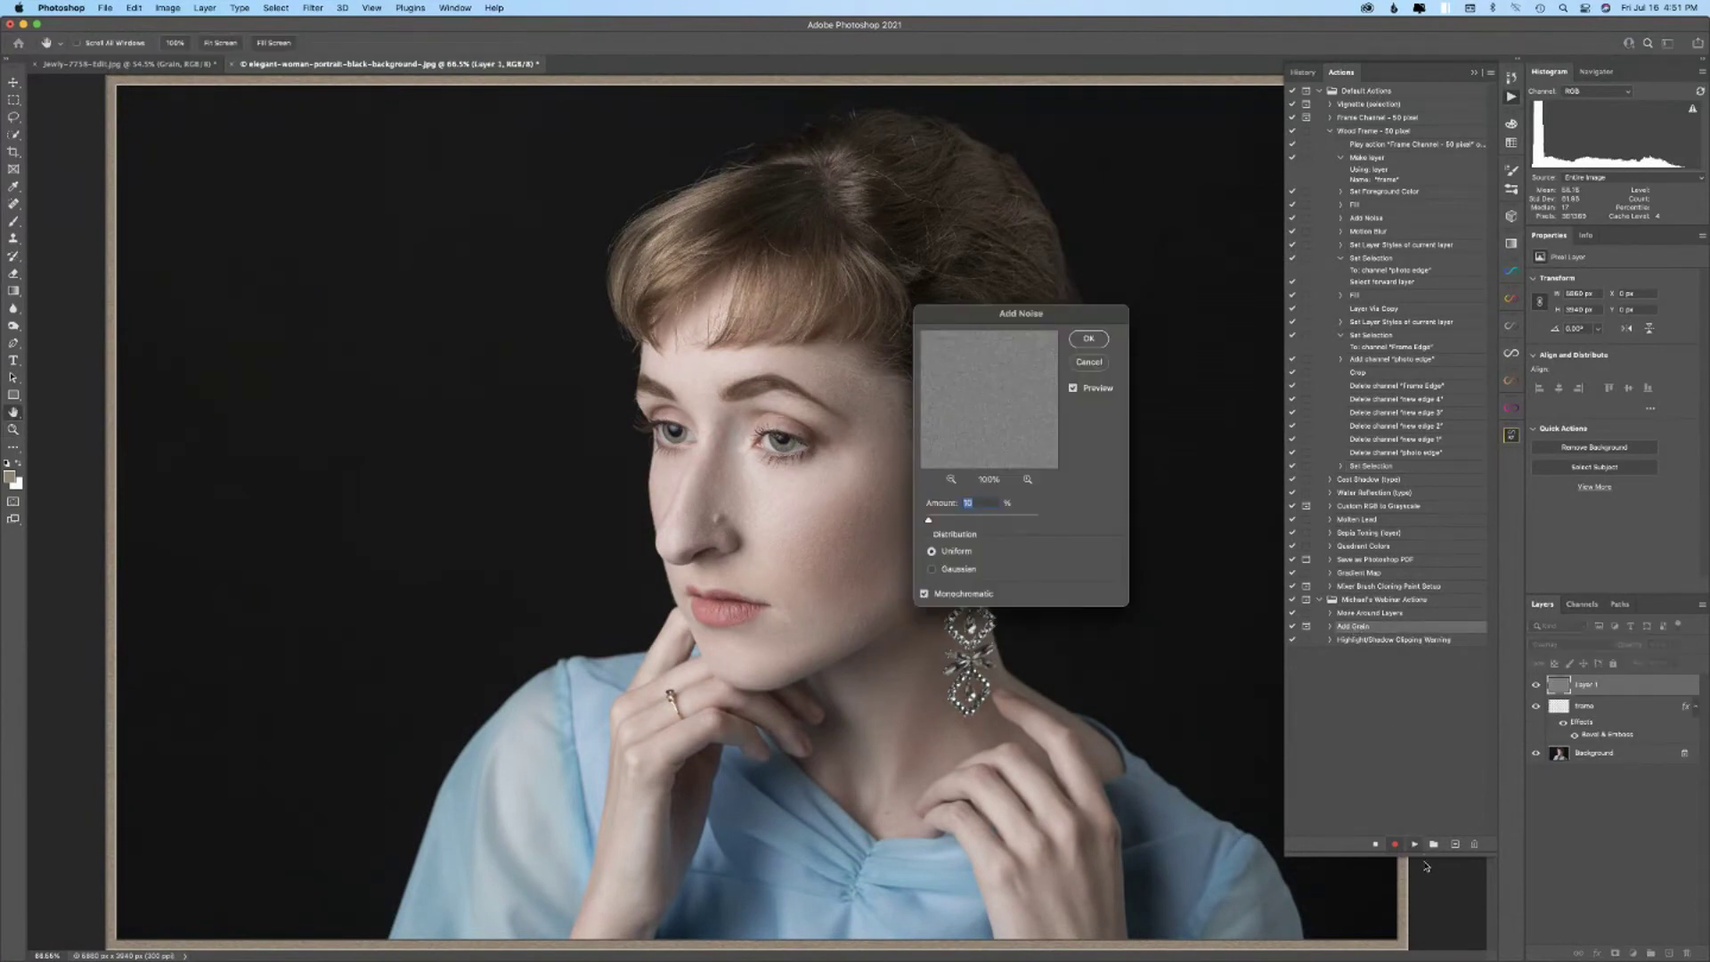
pyautogui.click(1089, 339)
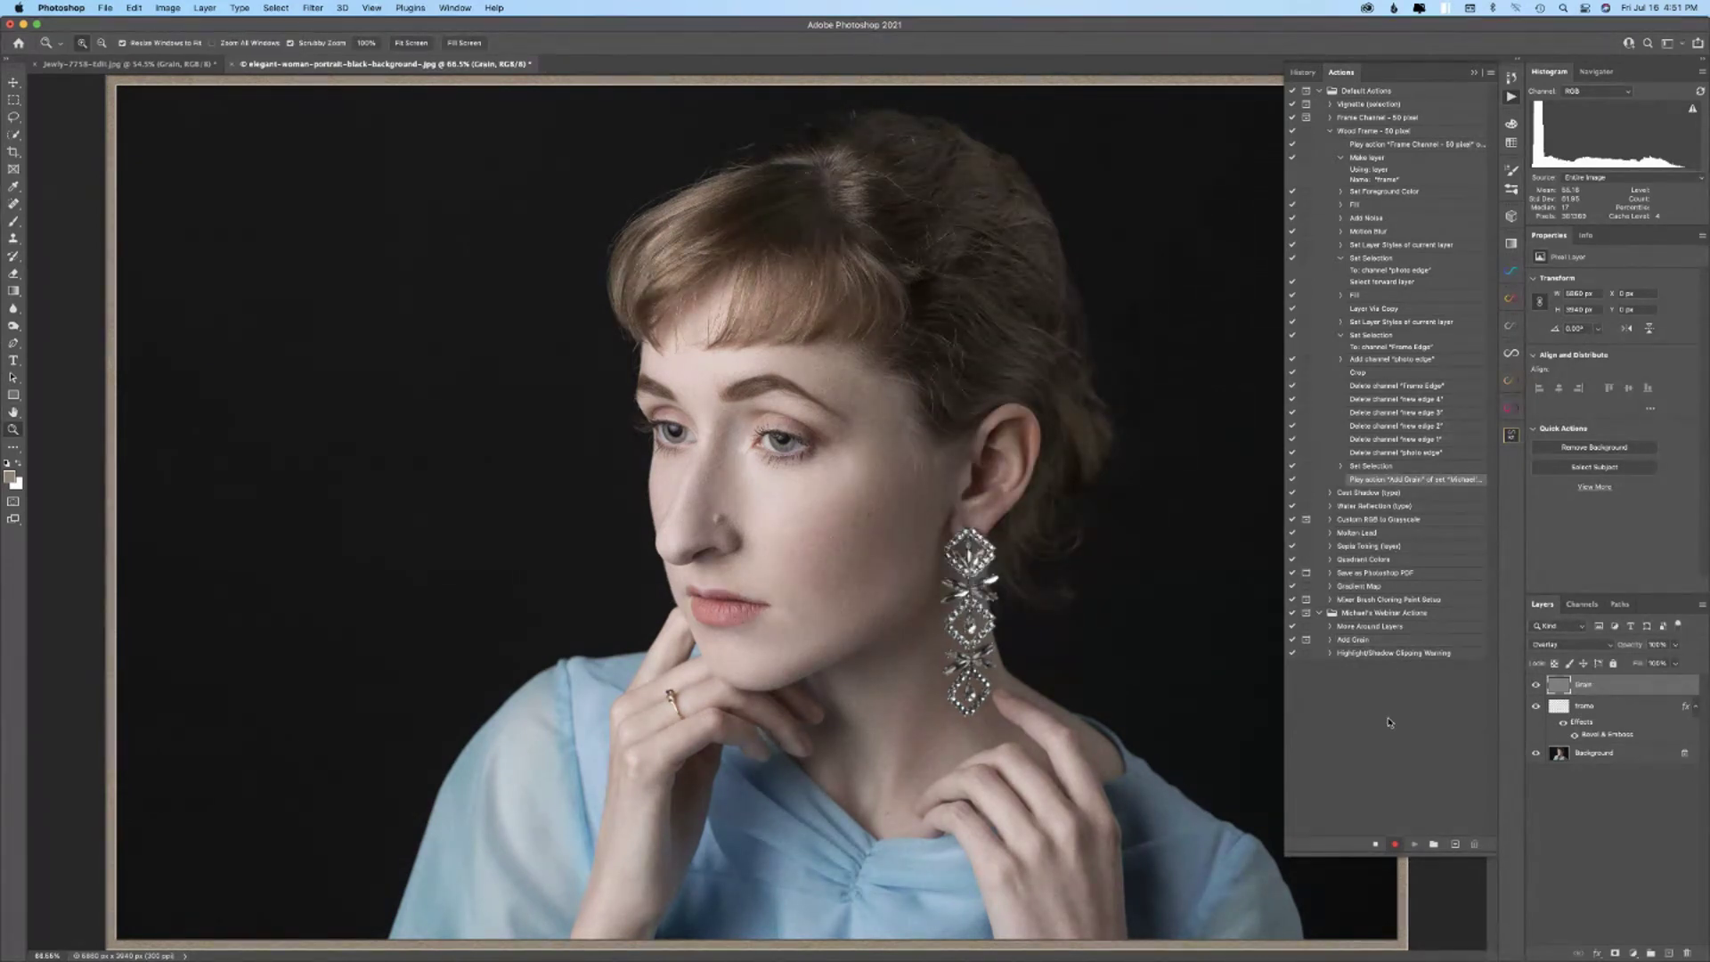
pyautogui.click(1377, 844)
# - Delete the Grain and Frame layers and select the Wood Frame - 50 pixel action
pyautogui.keyDown('shift'); pyautogui.click(1623, 708); pyautogui.keyUp('shift')
pyautogui.moveTo(1624, 708); pyautogui.dragTo(1686, 951)
pyautogui.click(1364, 134)
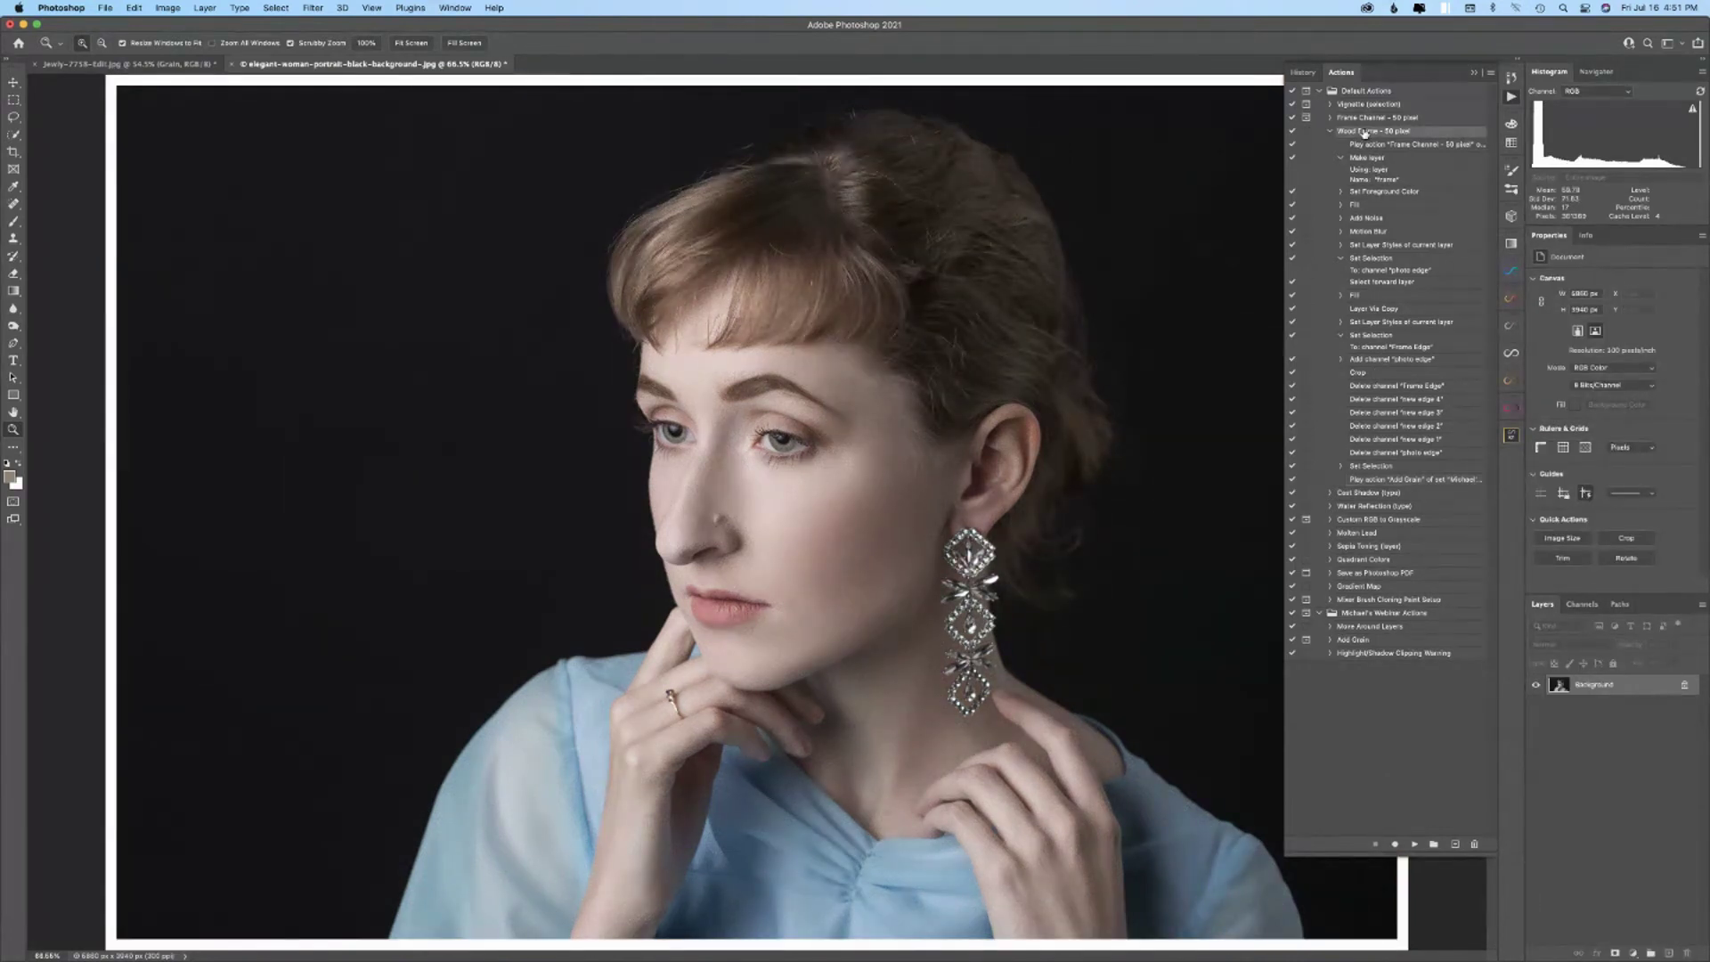
# - Restore the portrait to its opening snapshot in the document history and return to the actions list
pyautogui.click(1303, 72)
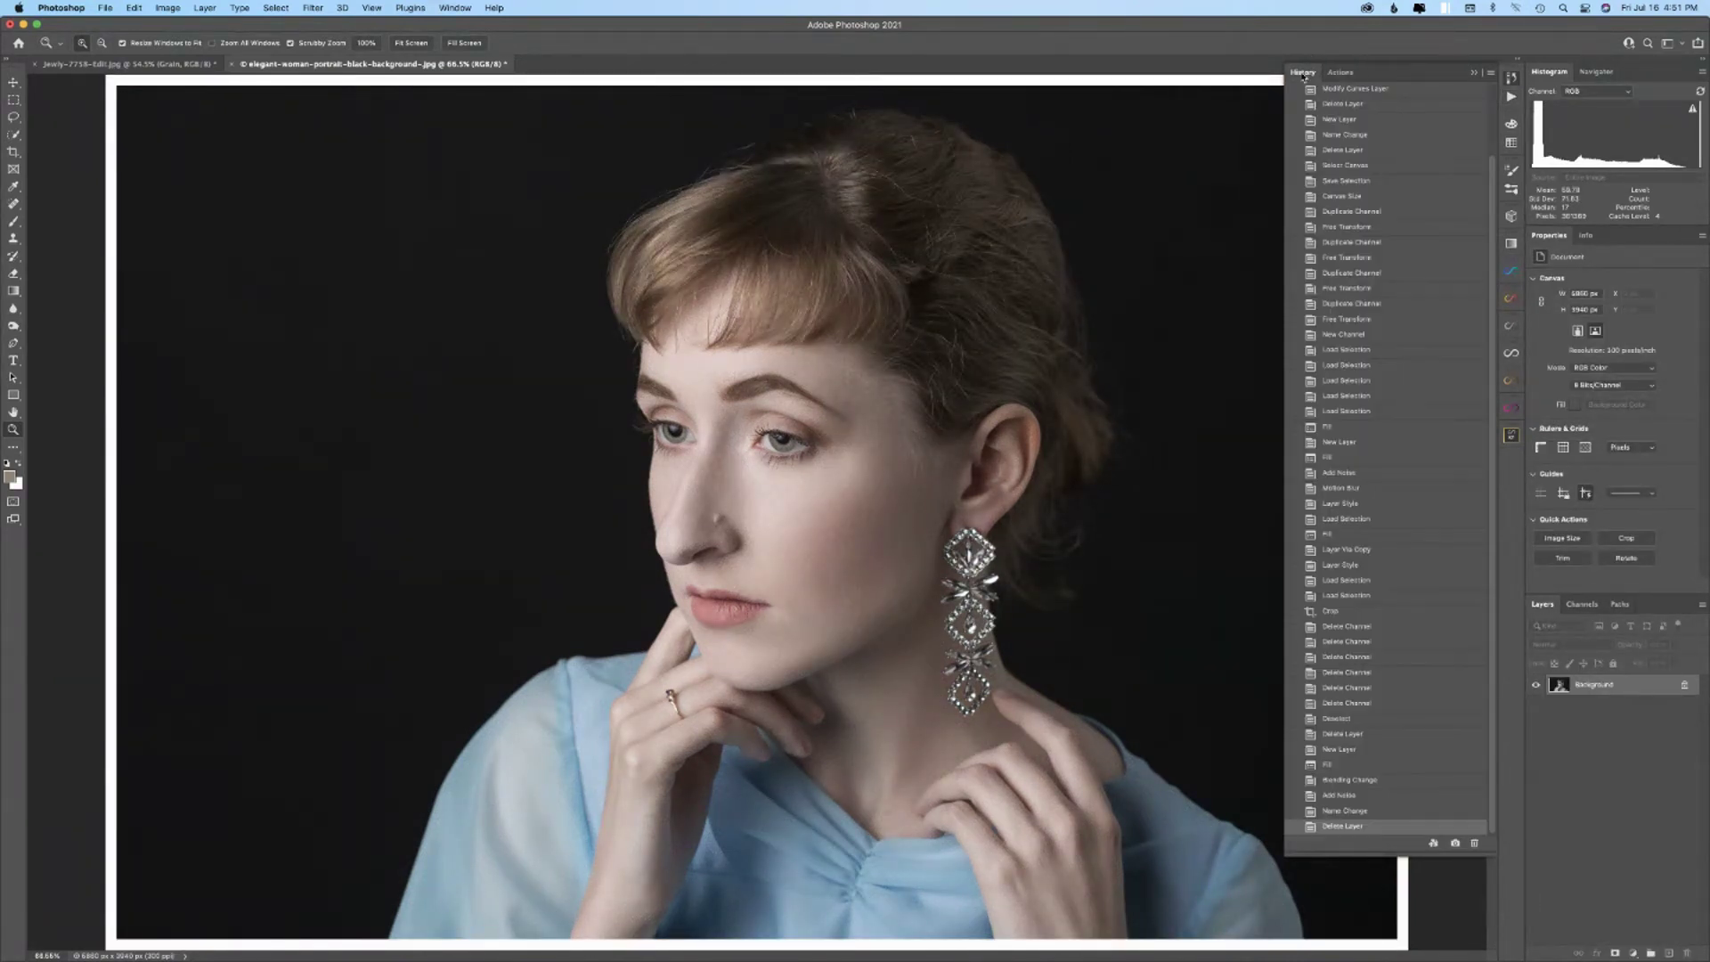
pyautogui.scroll(2, 1462, 104)
pyautogui.click(1386, 93)
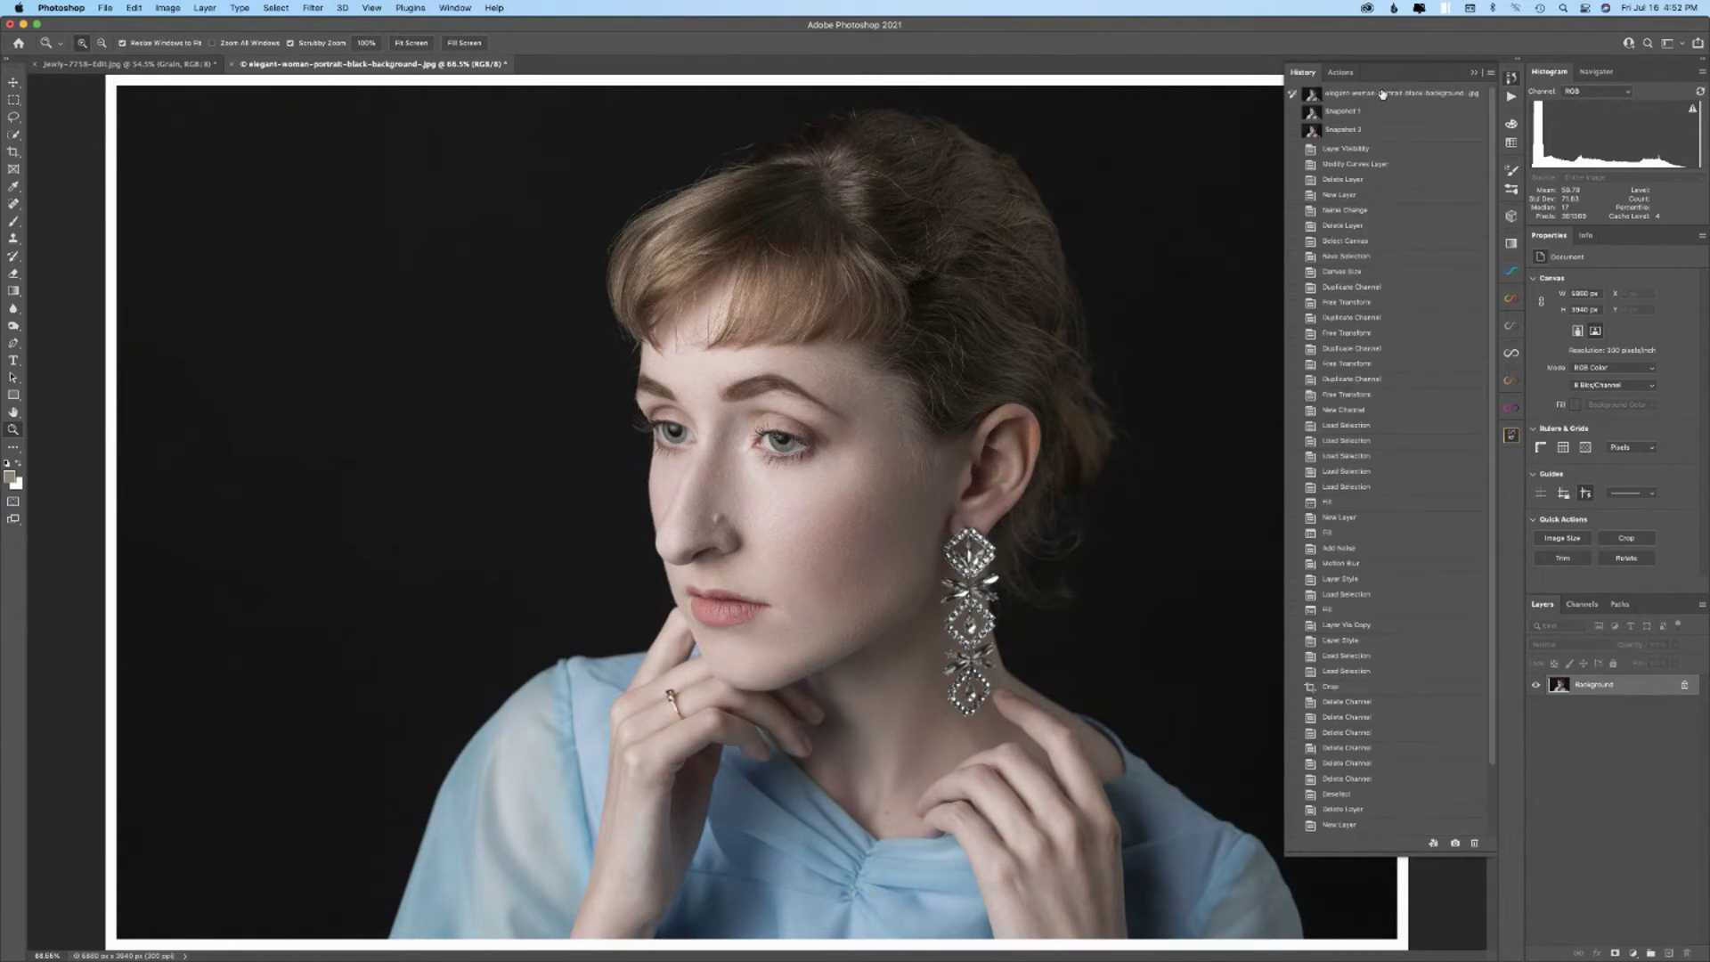
pyautogui.click(1341, 72)
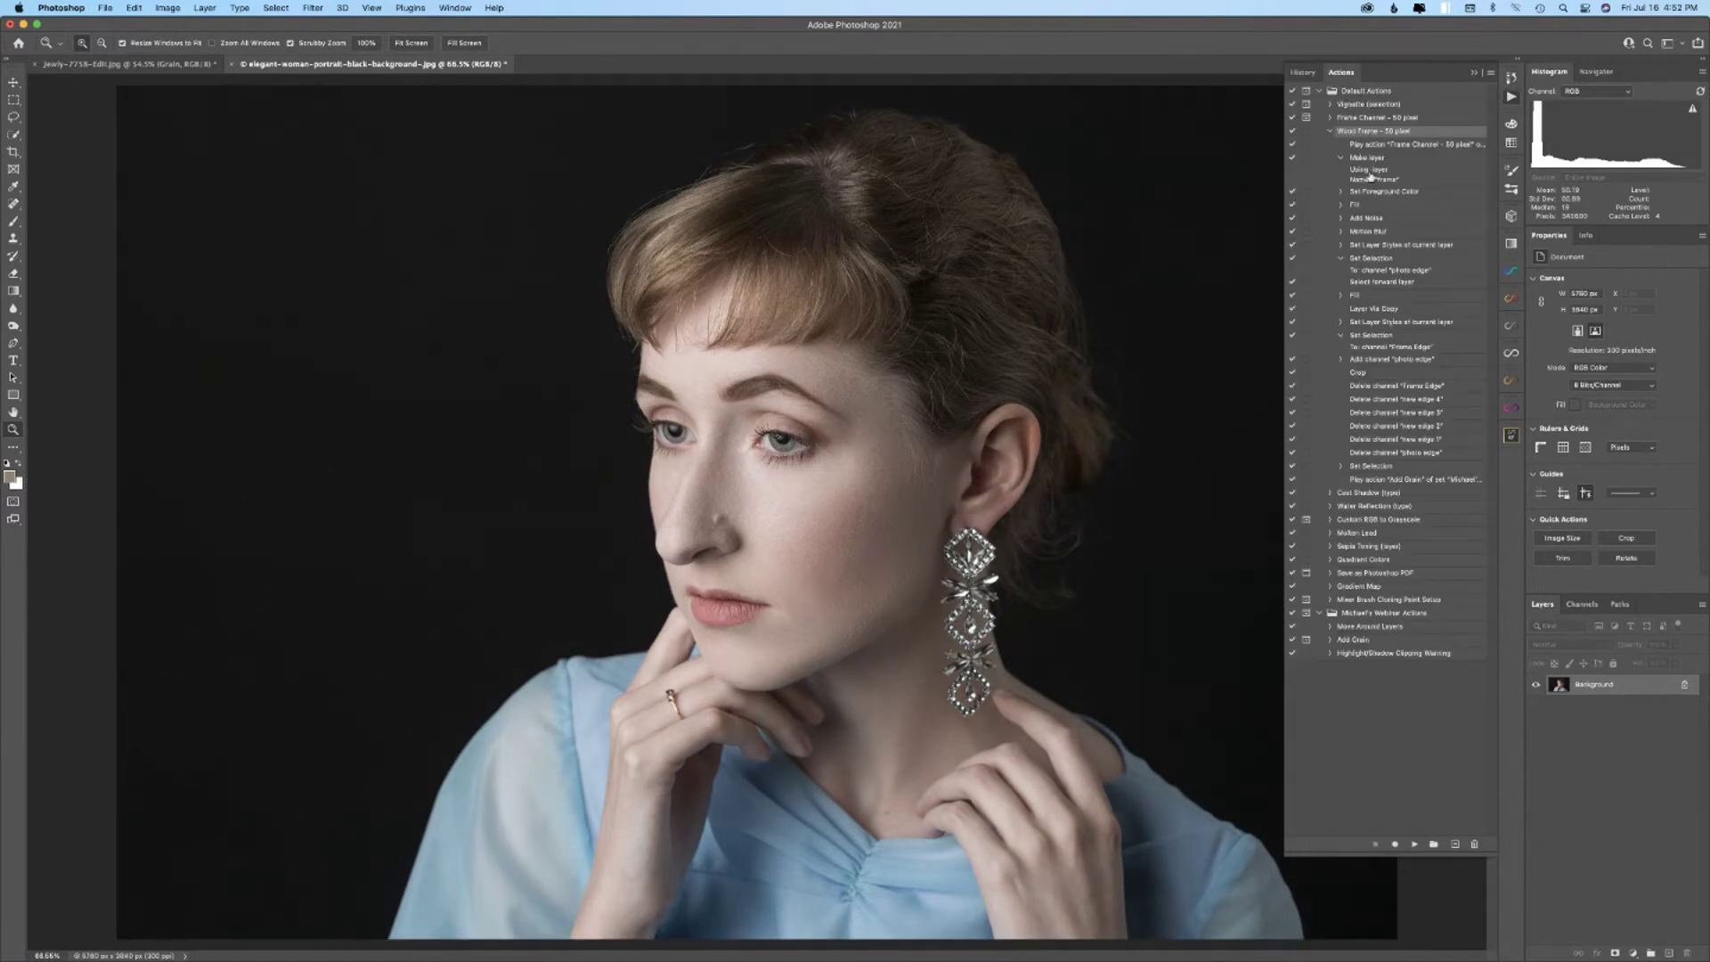
# - Play the Wood Frame - 50 pixel action on the portrait, continuing past the image-size notice and accepting the Add Noise settings
pyautogui.click(1415, 844)
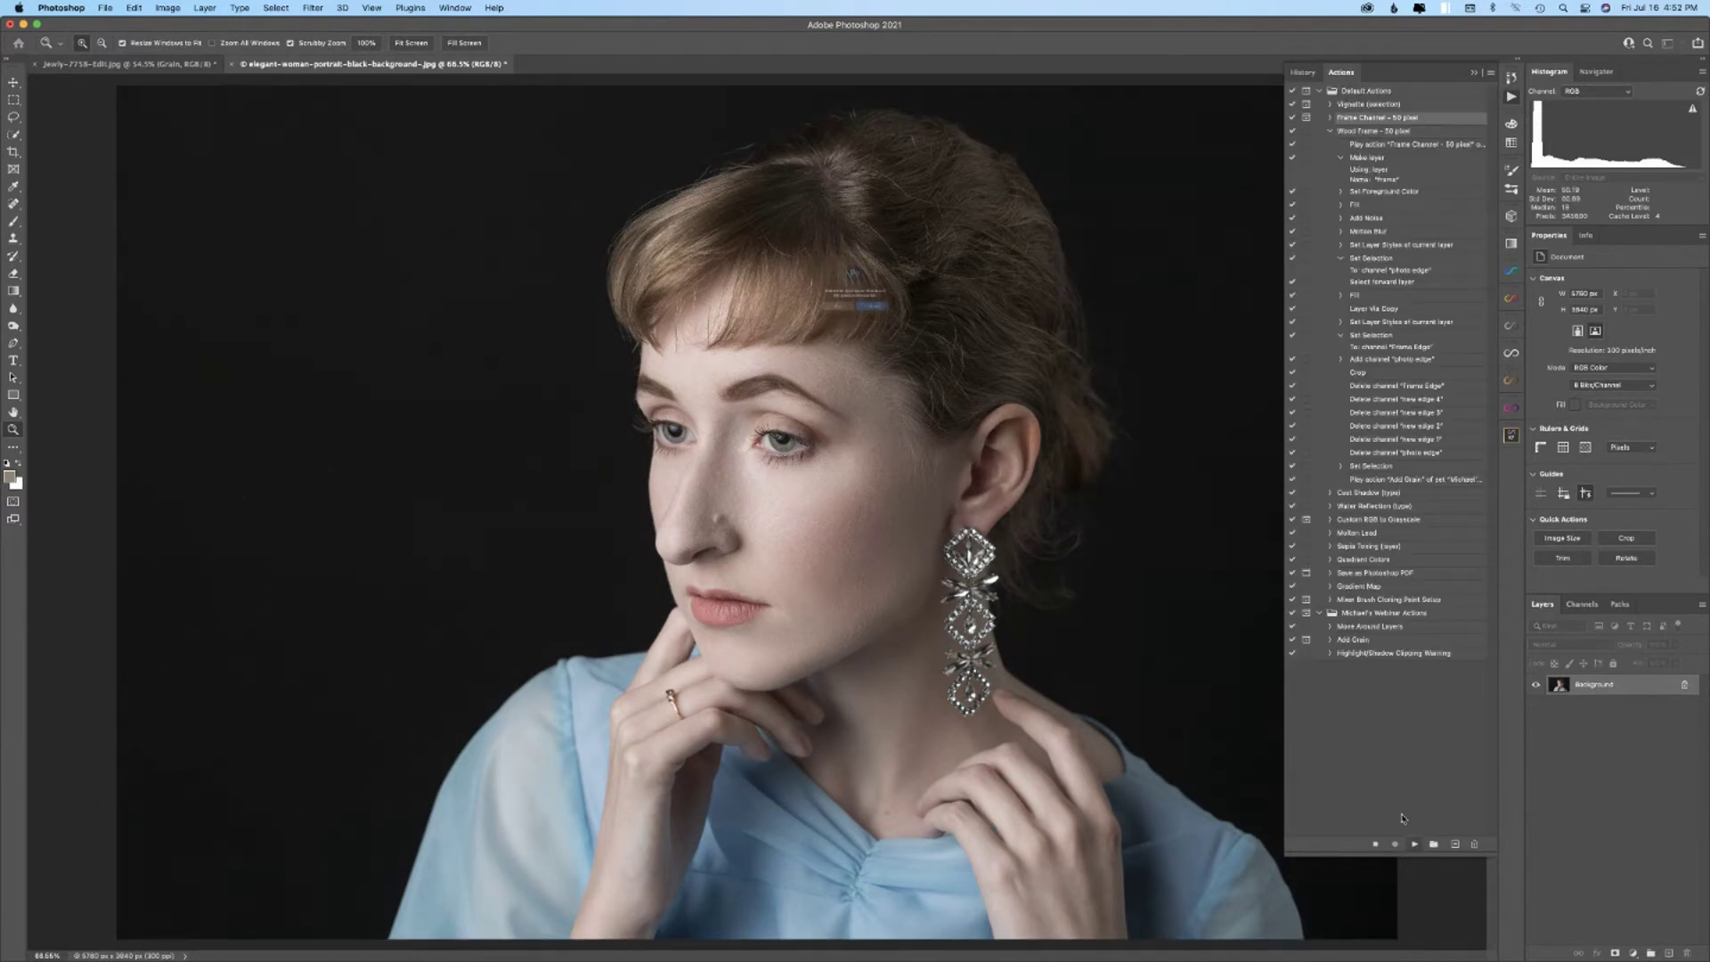
pyautogui.click(891, 332)
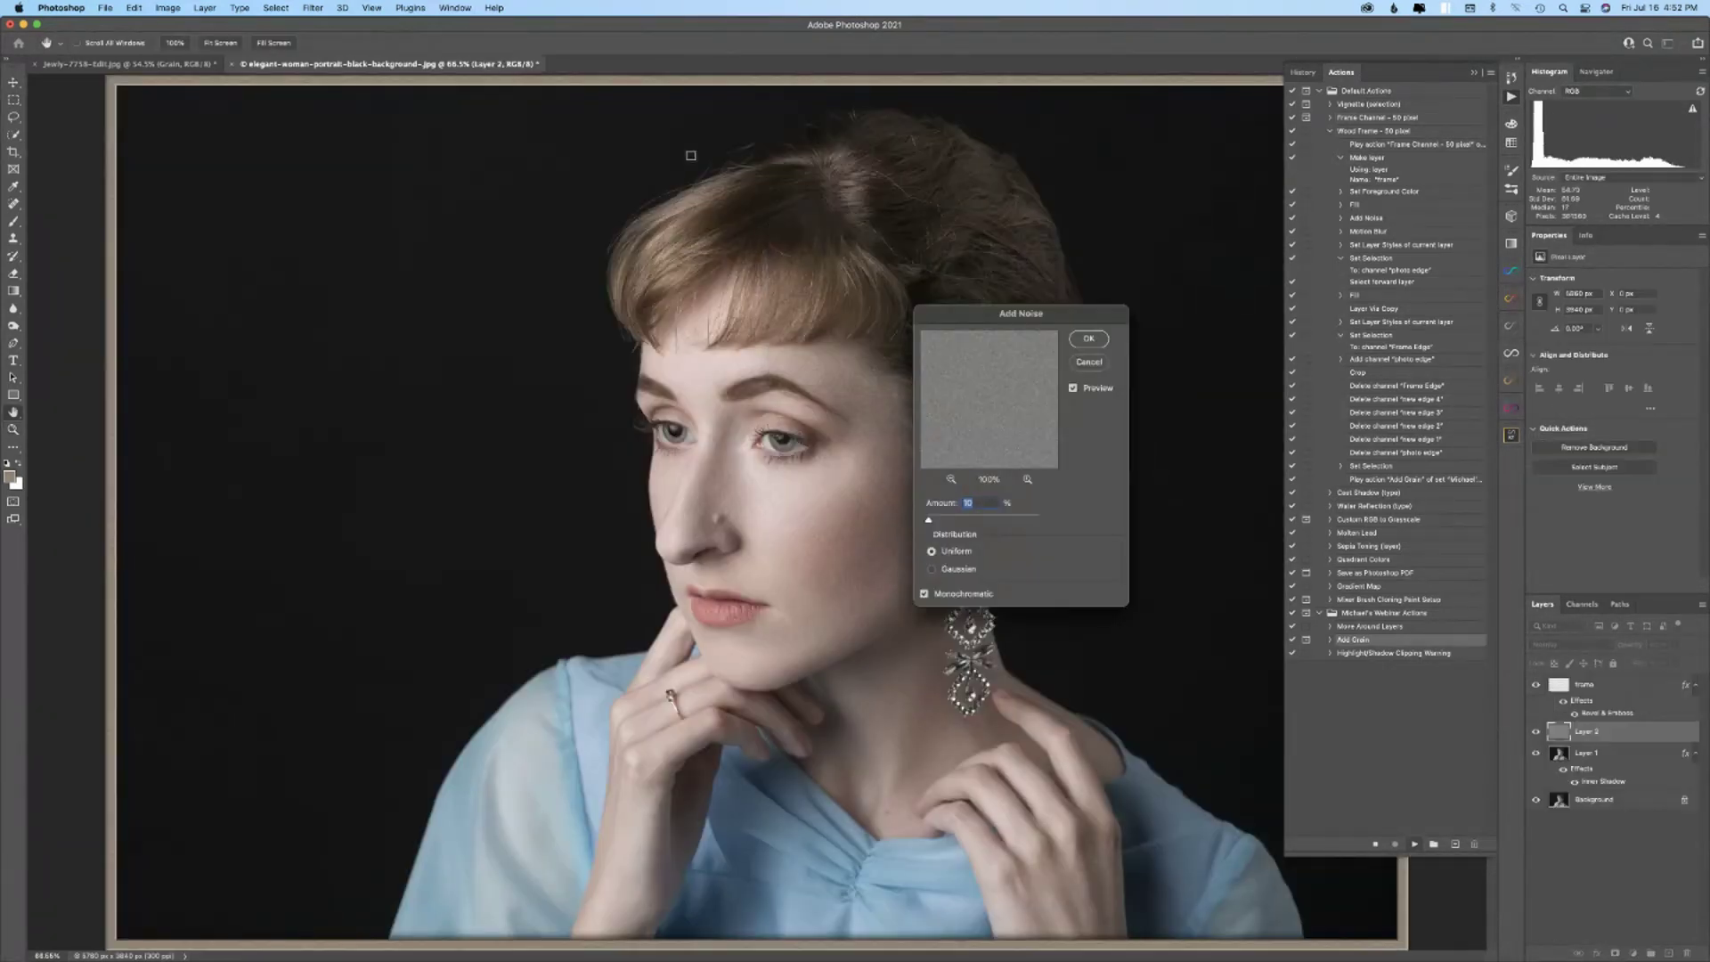
pyautogui.click(1089, 338)
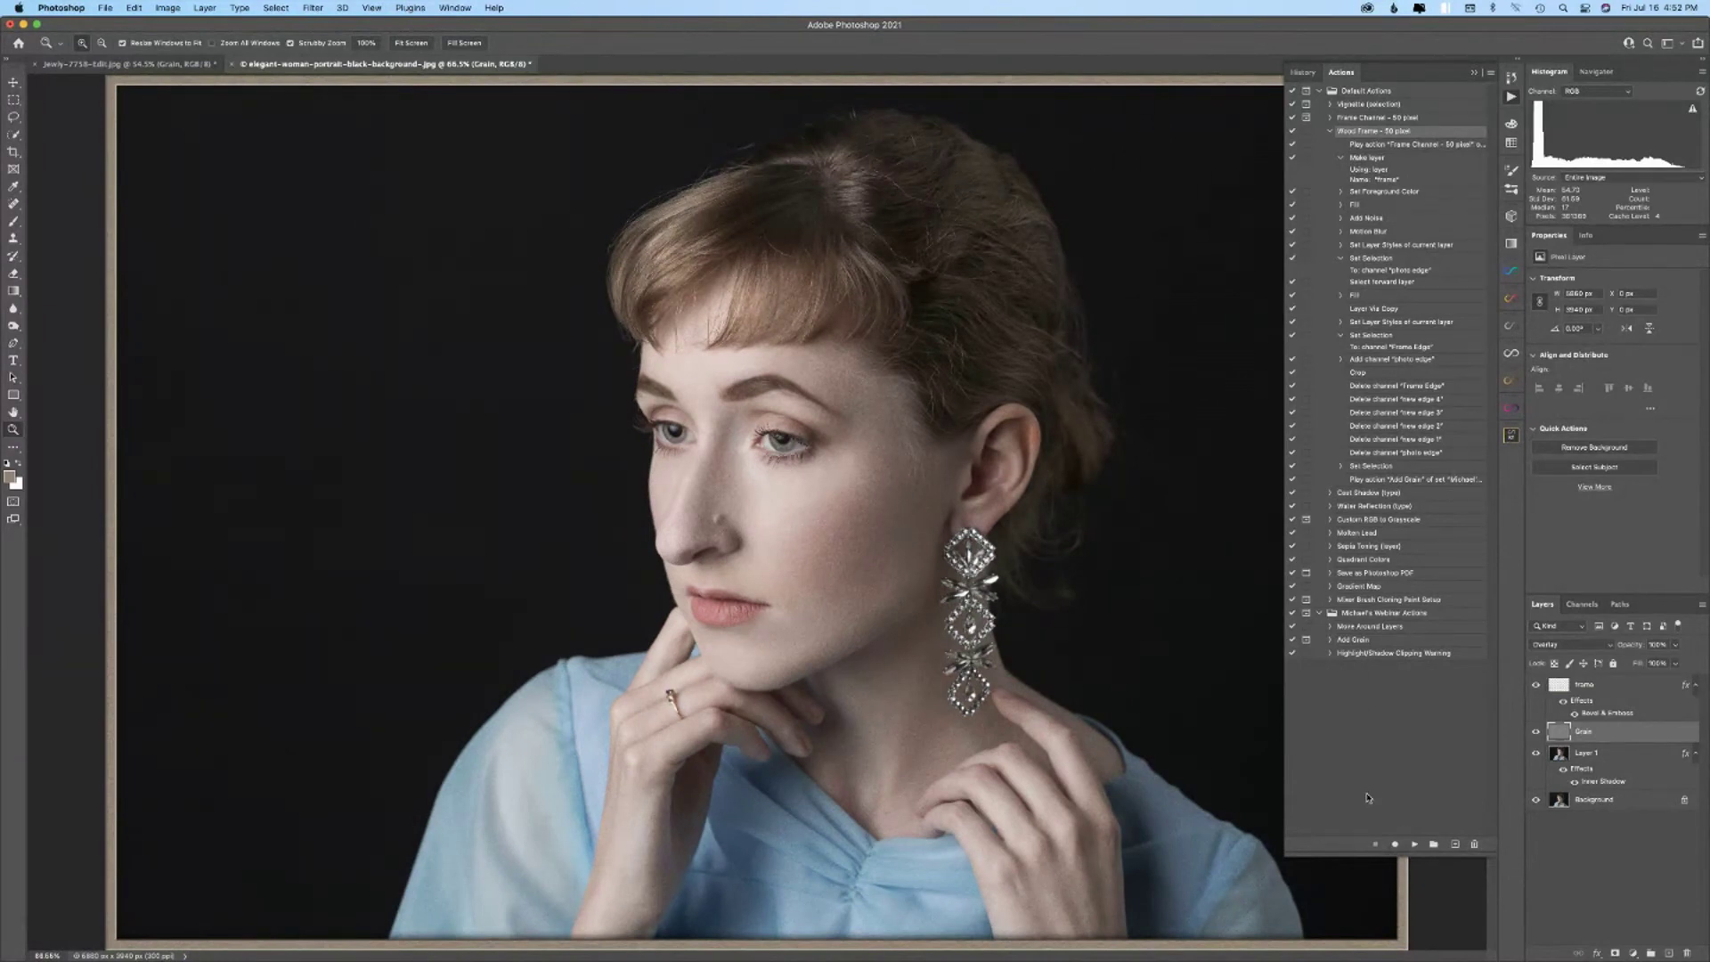
# - Delete the Frame and Grain layers together with Layer 1, keeping only the portrait's Background layer
pyautogui.keyDown('shift'); pyautogui.click(1617, 692); pyautogui.keyUp('shift')
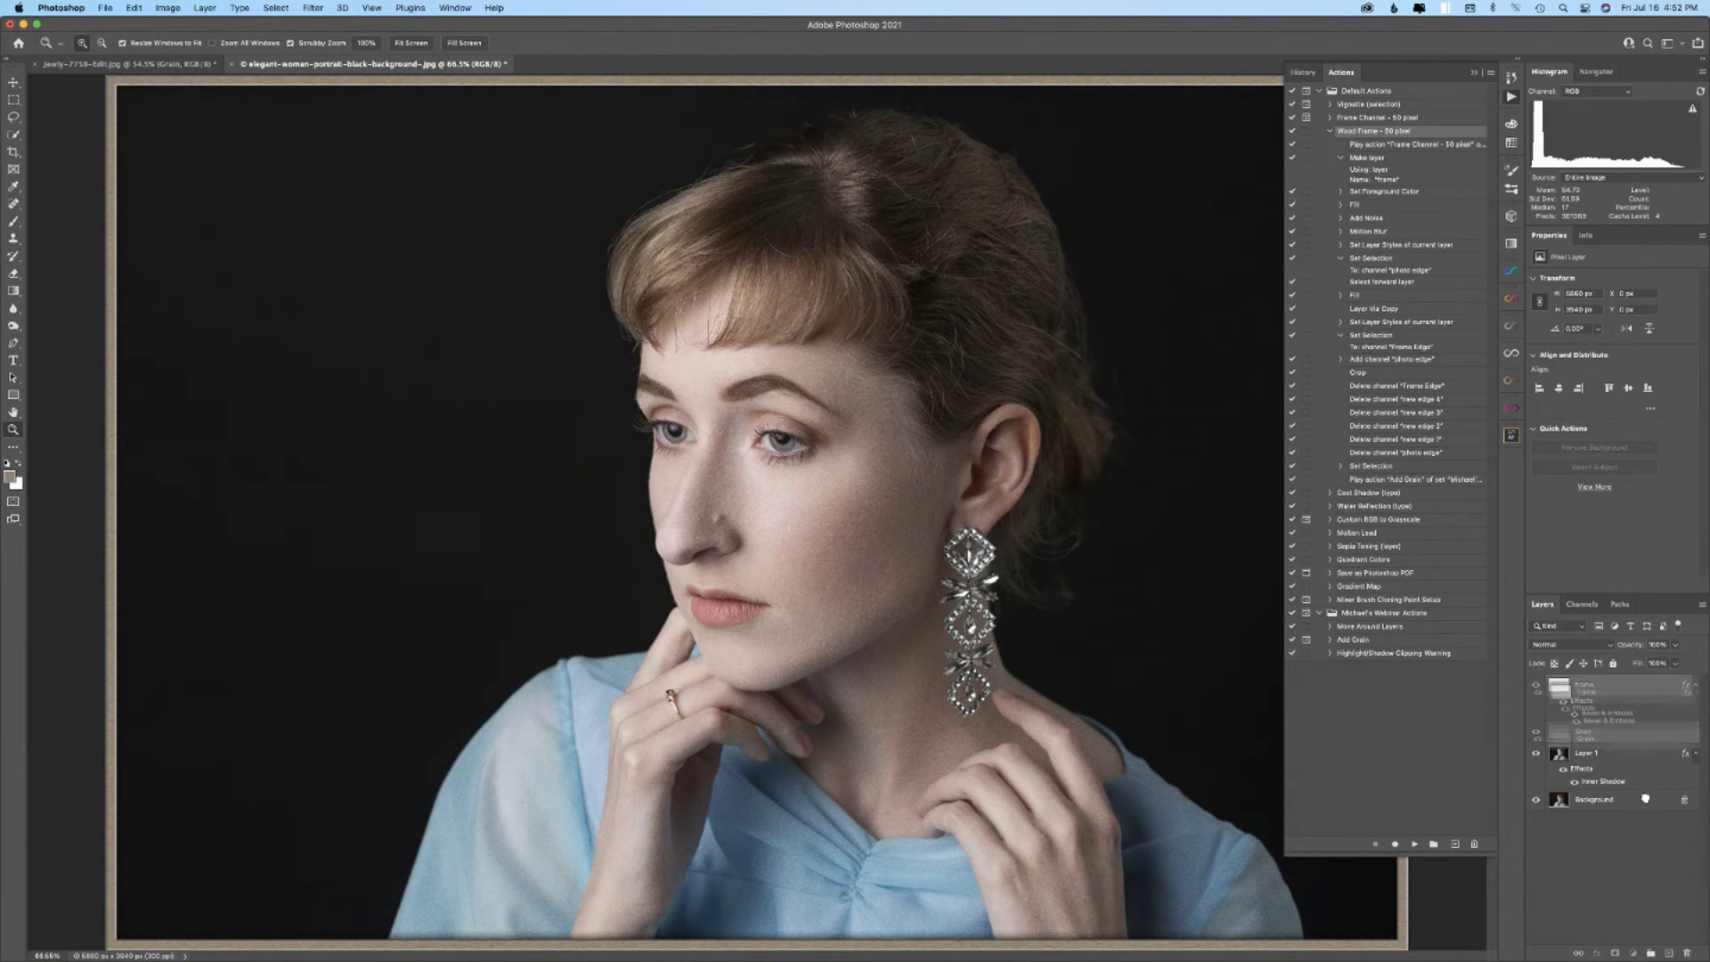
pyautogui.moveTo(1627, 740); pyautogui.dragTo(1686, 954)
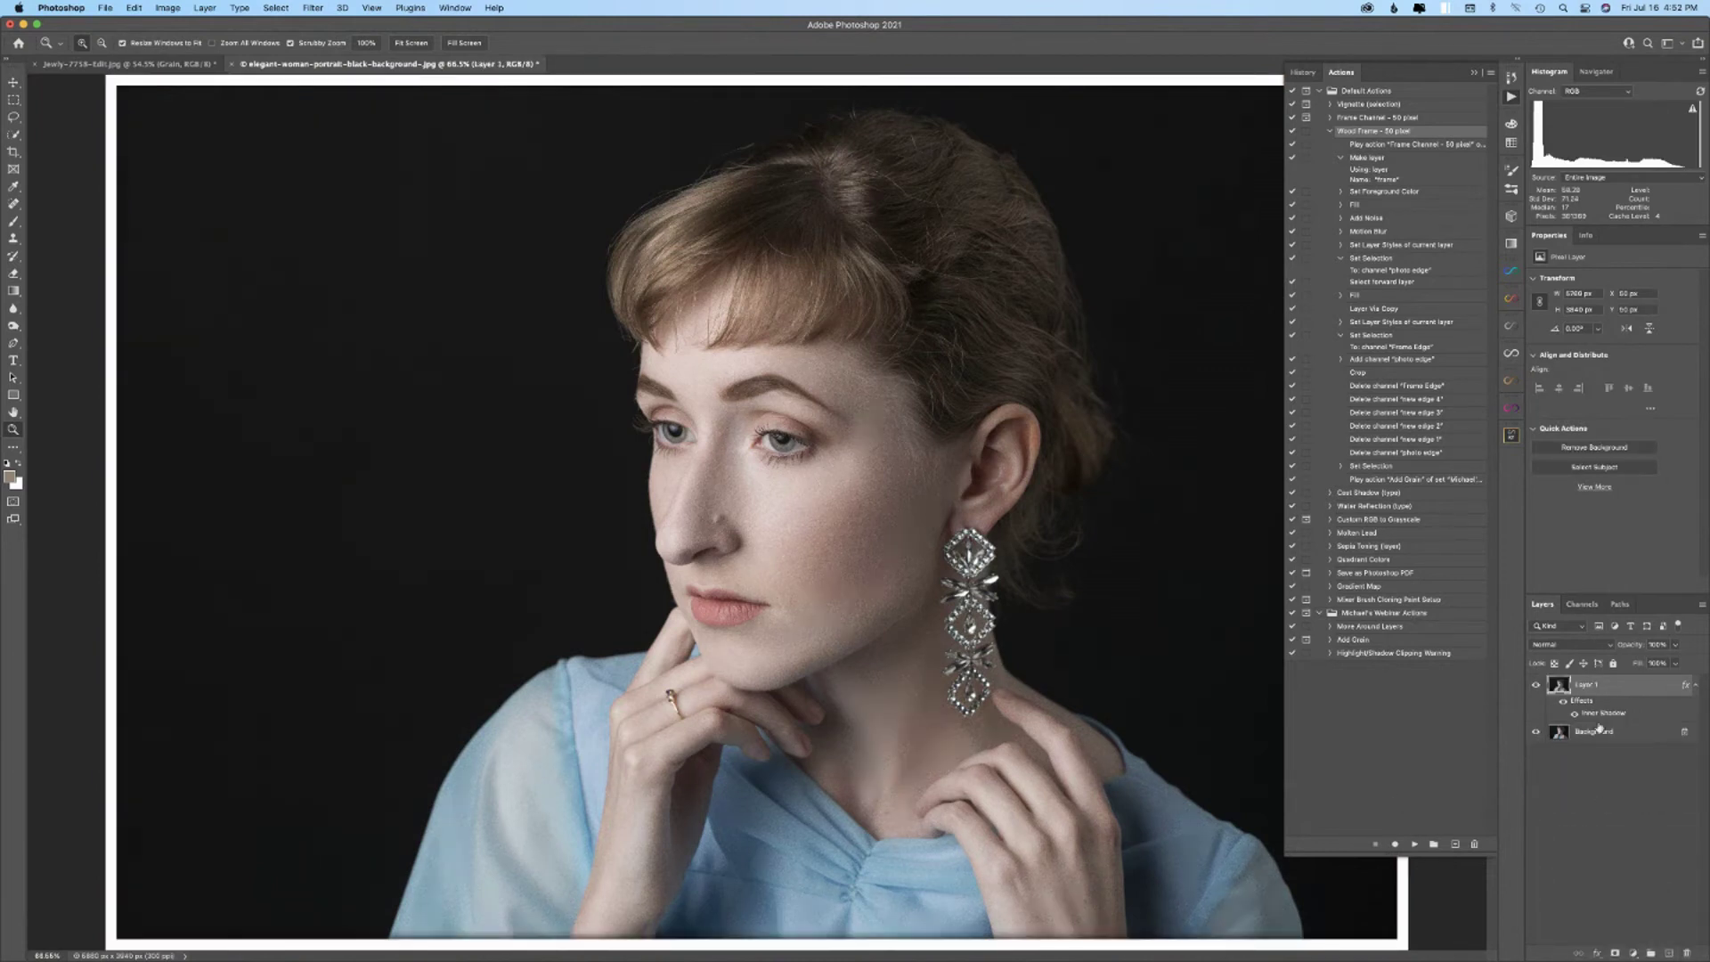
pyautogui.moveTo(1625, 691); pyautogui.dragTo(1689, 952)
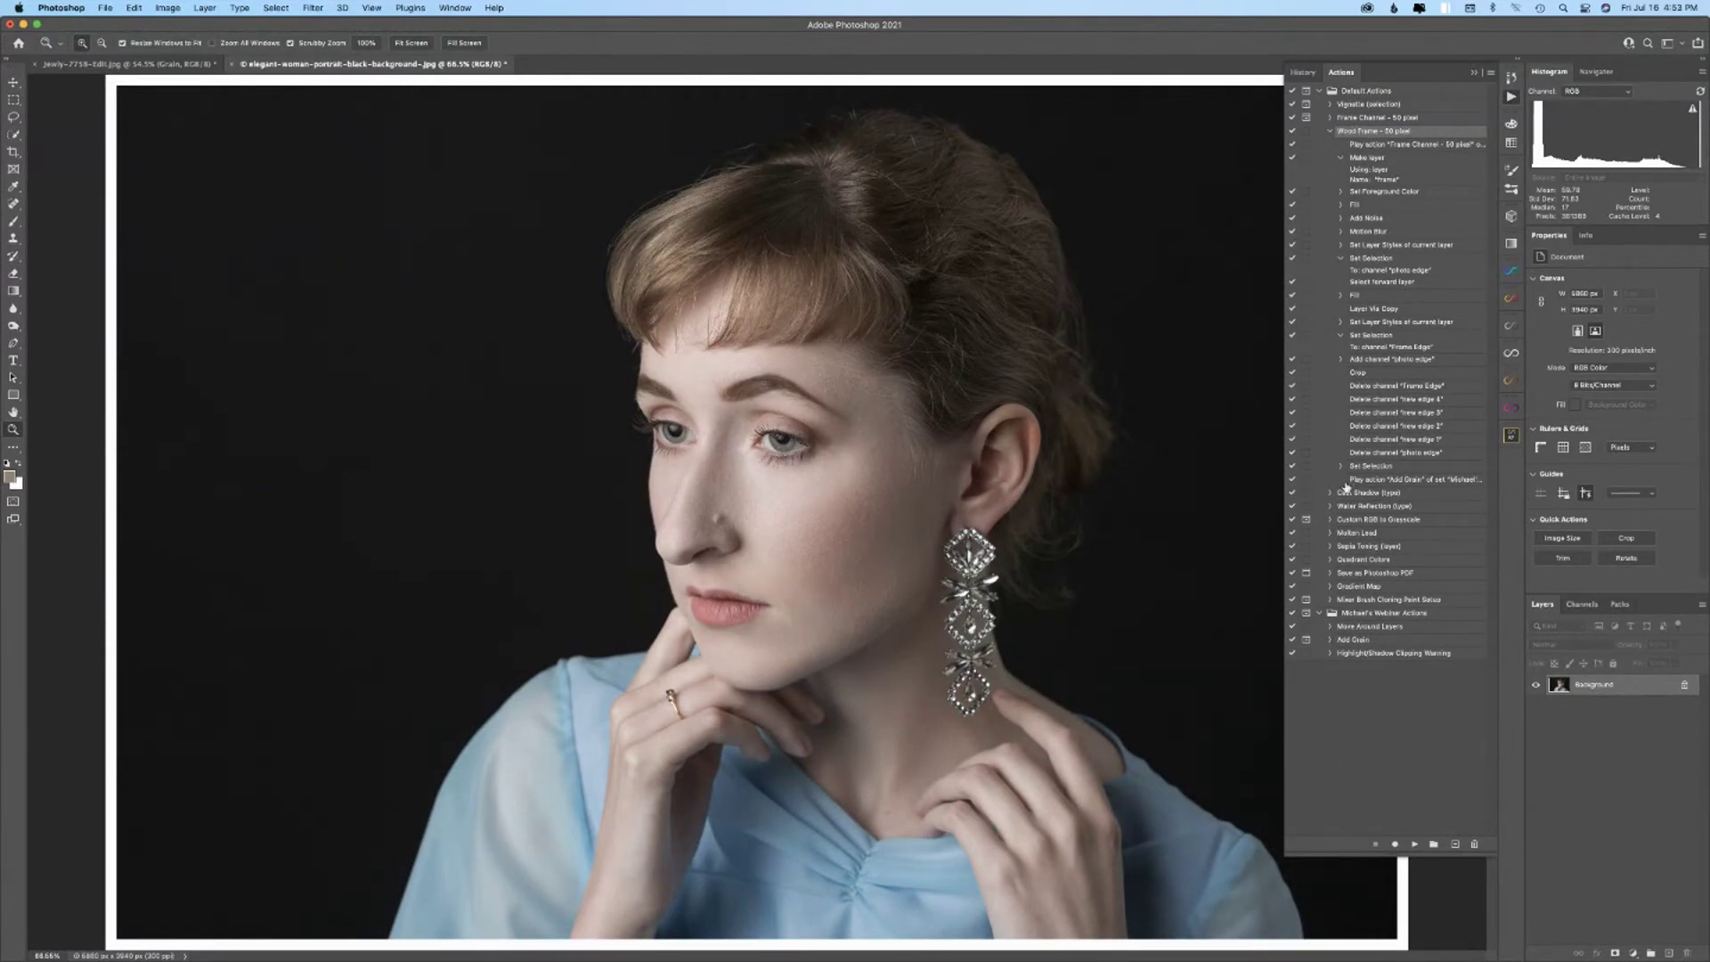
# - Rename the Add Grain action as Add Noise
pyautogui.click(1404, 481)
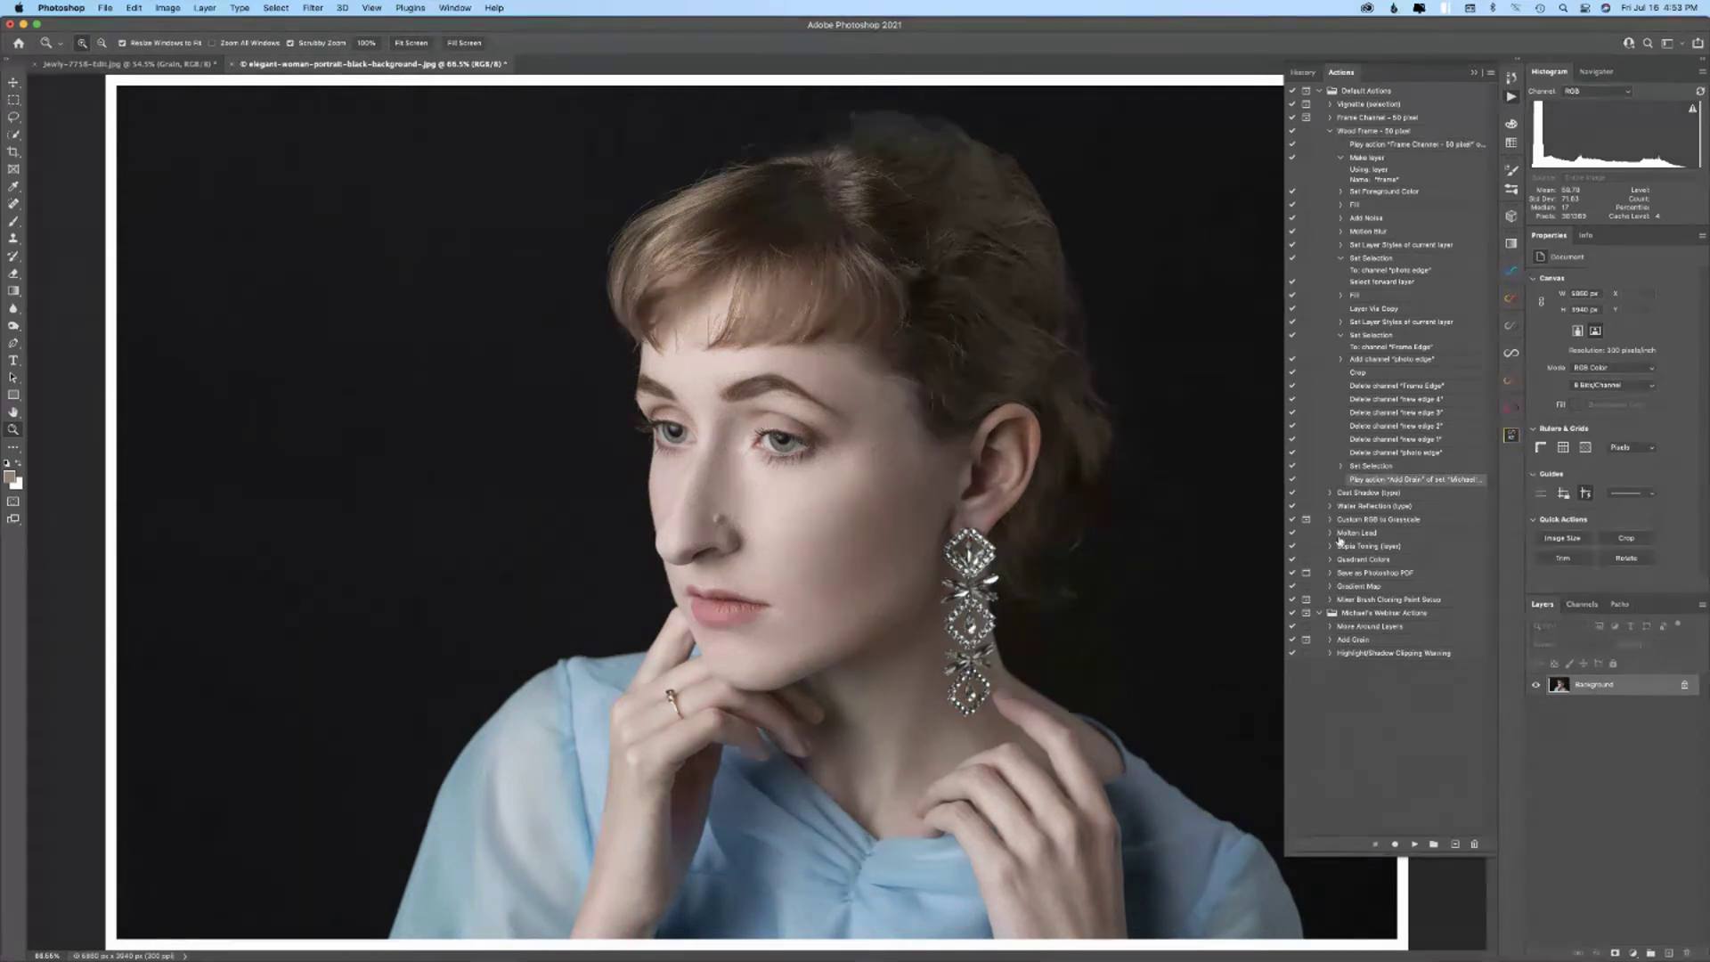
pyautogui.doubleClick(1355, 641)
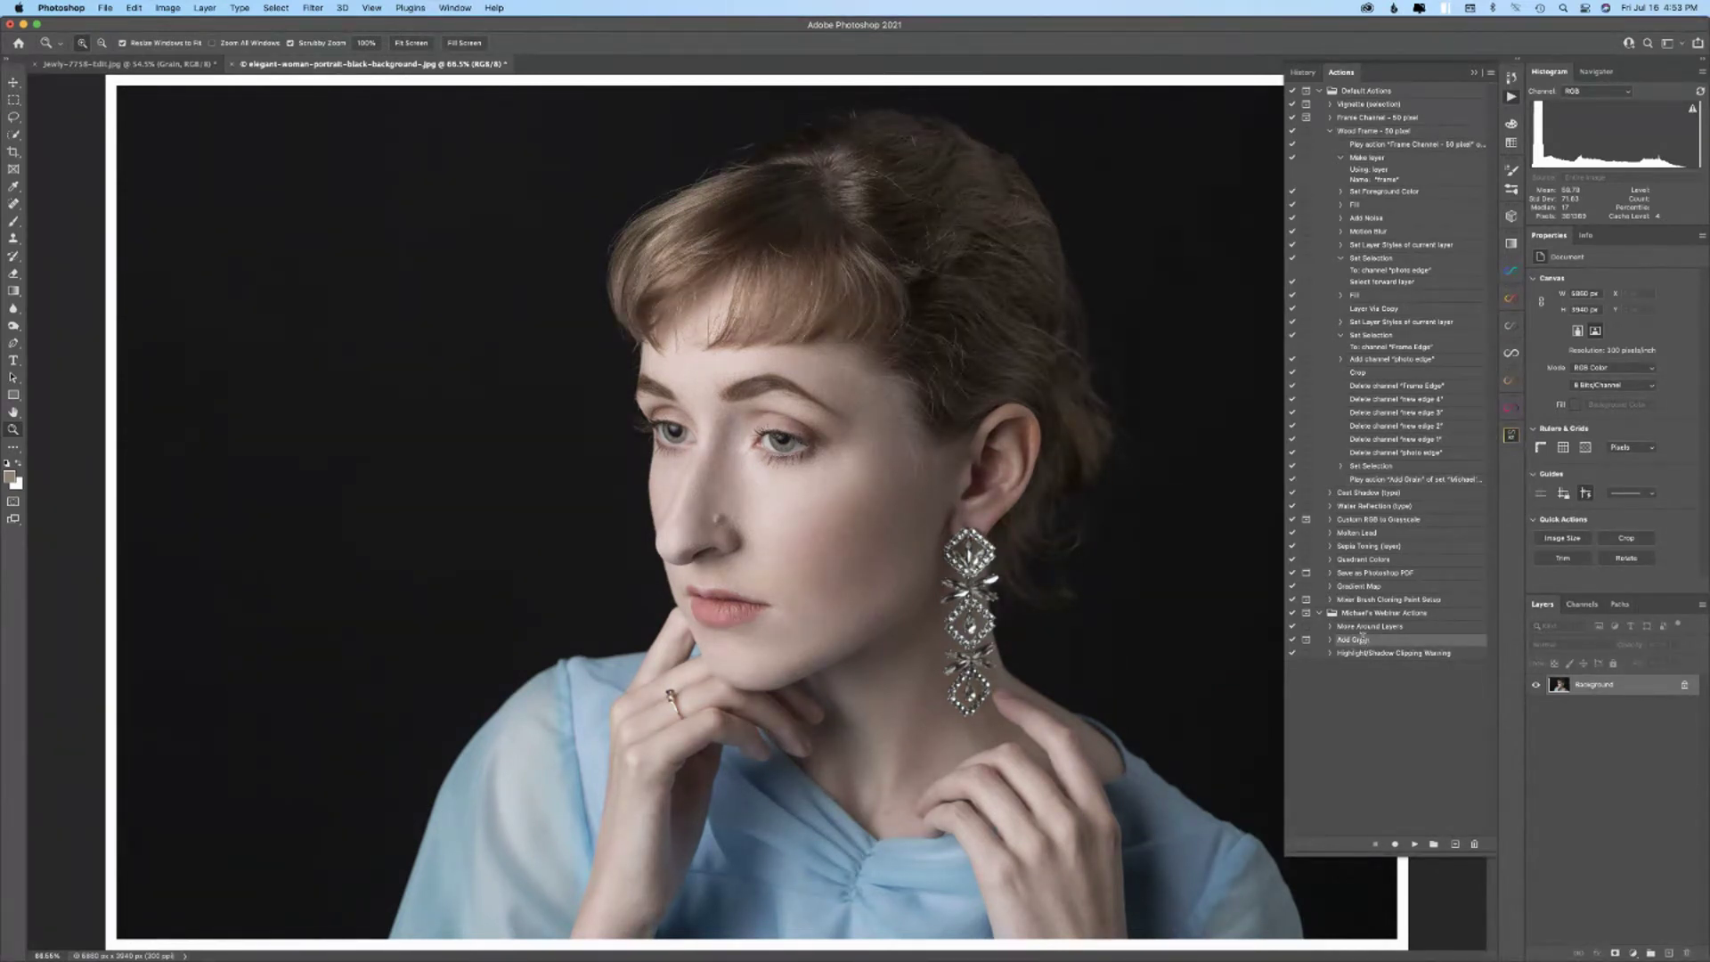
pyautogui.write('Add')
# - Select the Wood Frame - 50 pixel action and restore the portrait to its opening snapshot, returning to the actions list
pyautogui.click(1356, 131)
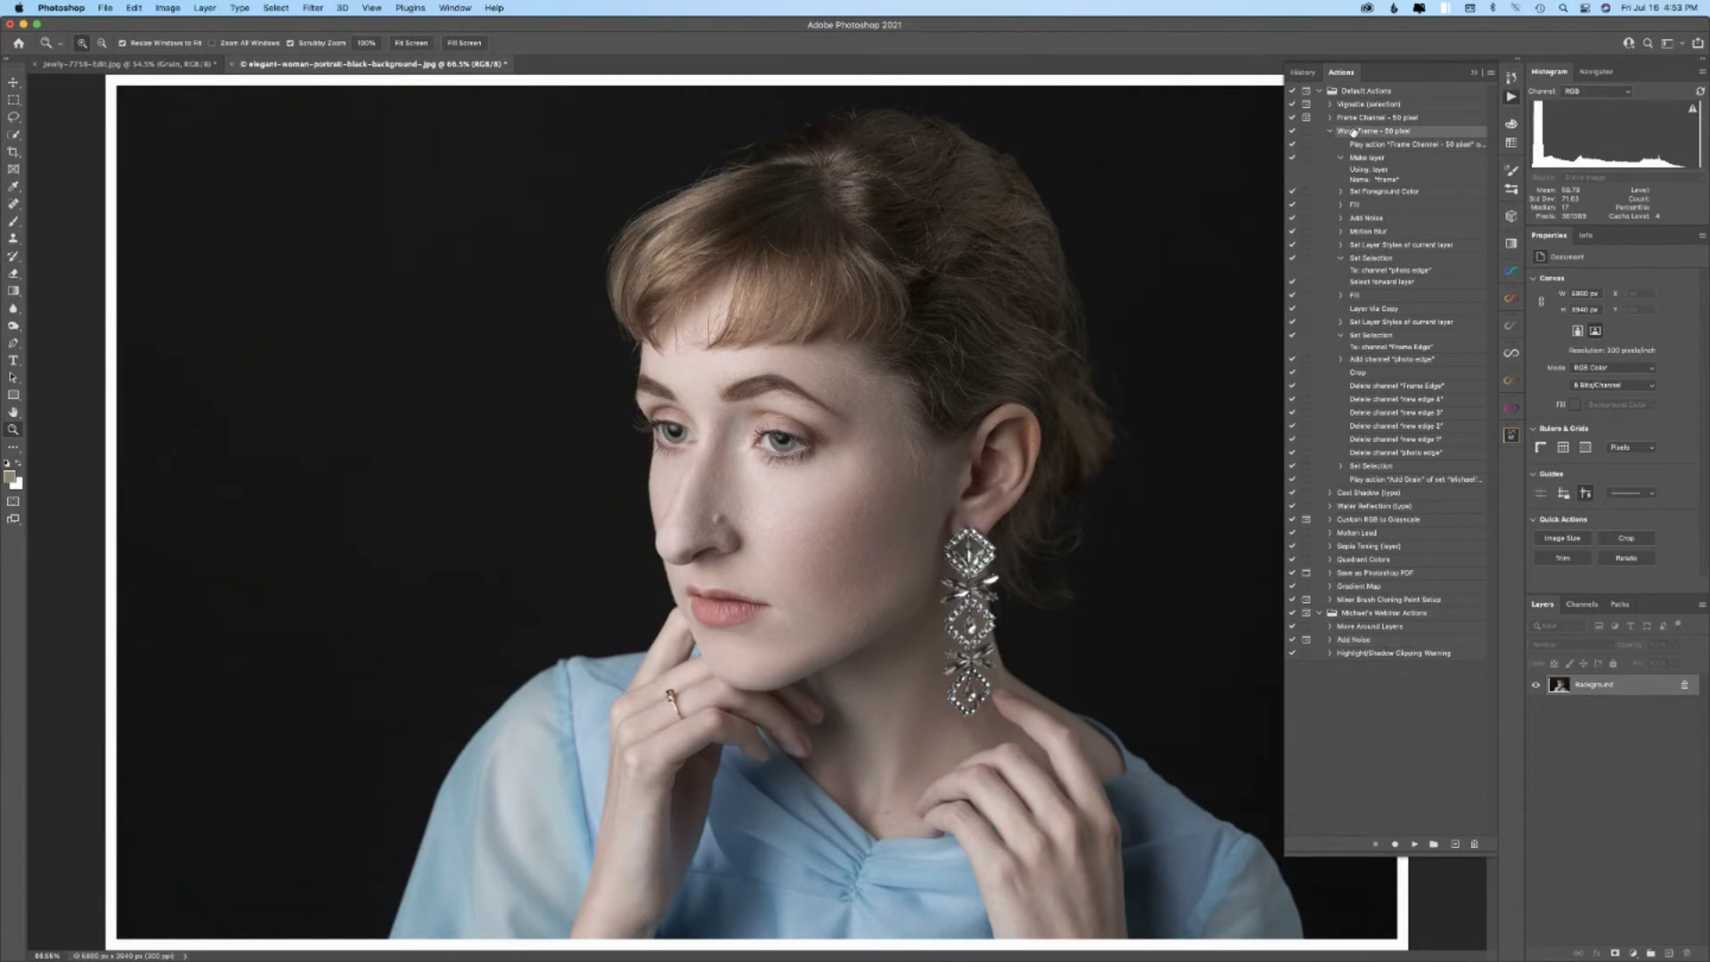
pyautogui.click(1302, 72)
pyautogui.click(1341, 94)
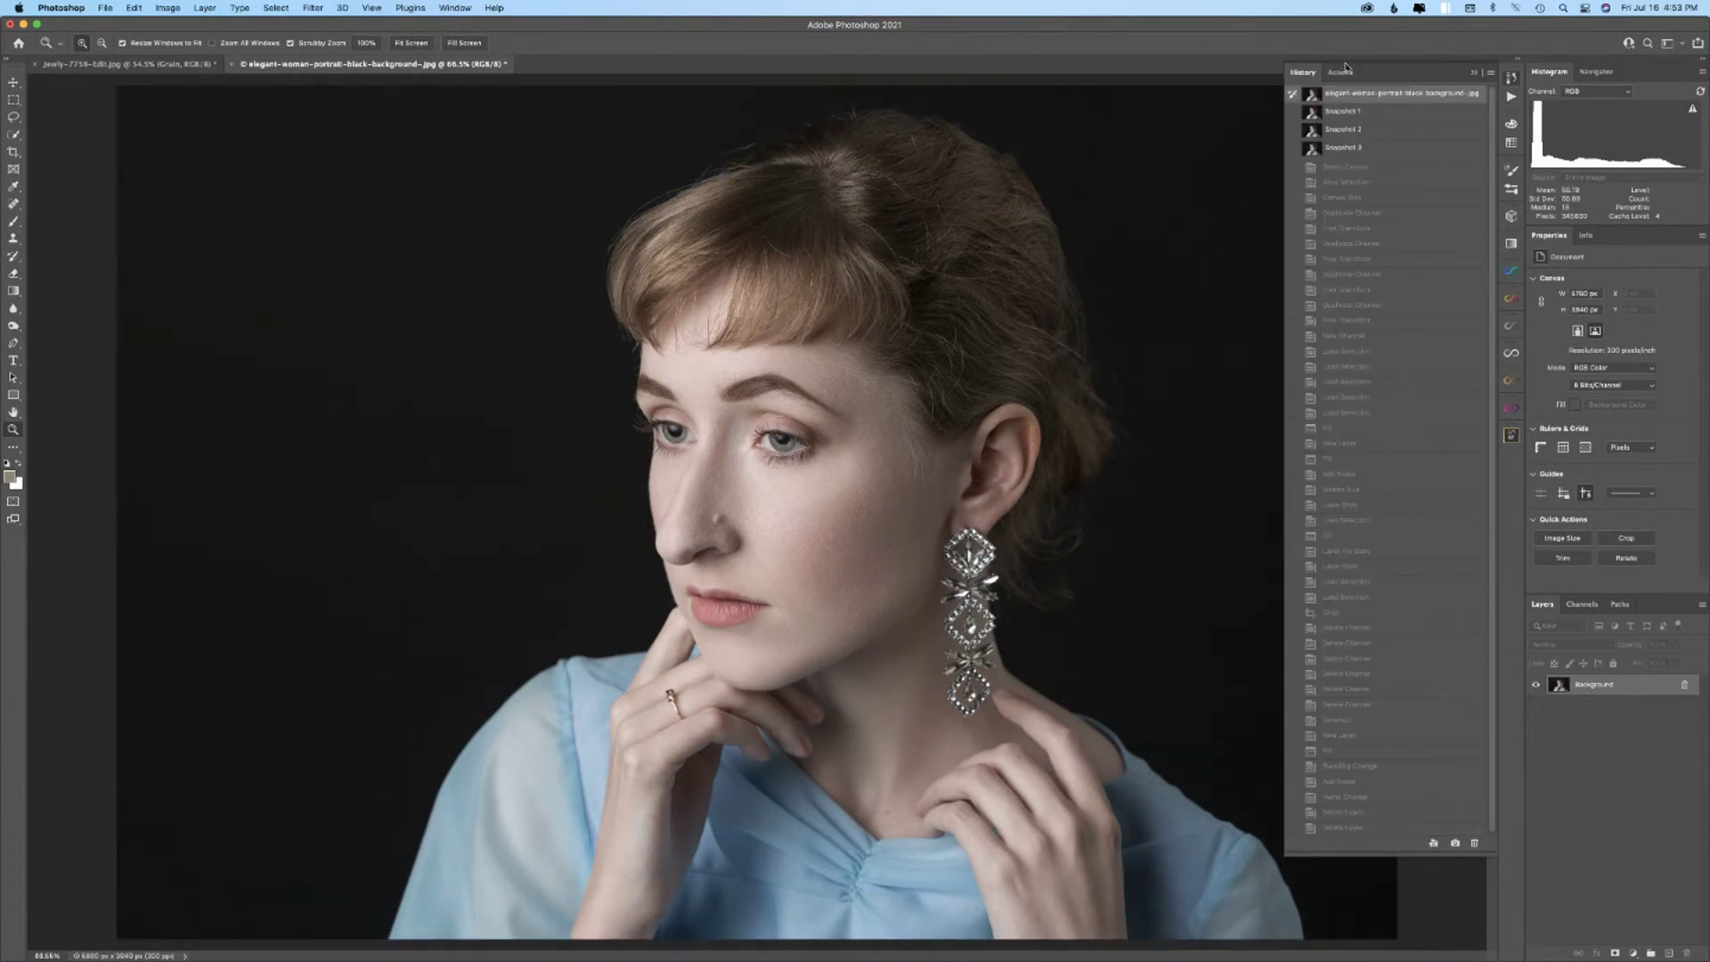
pyautogui.click(1342, 73)
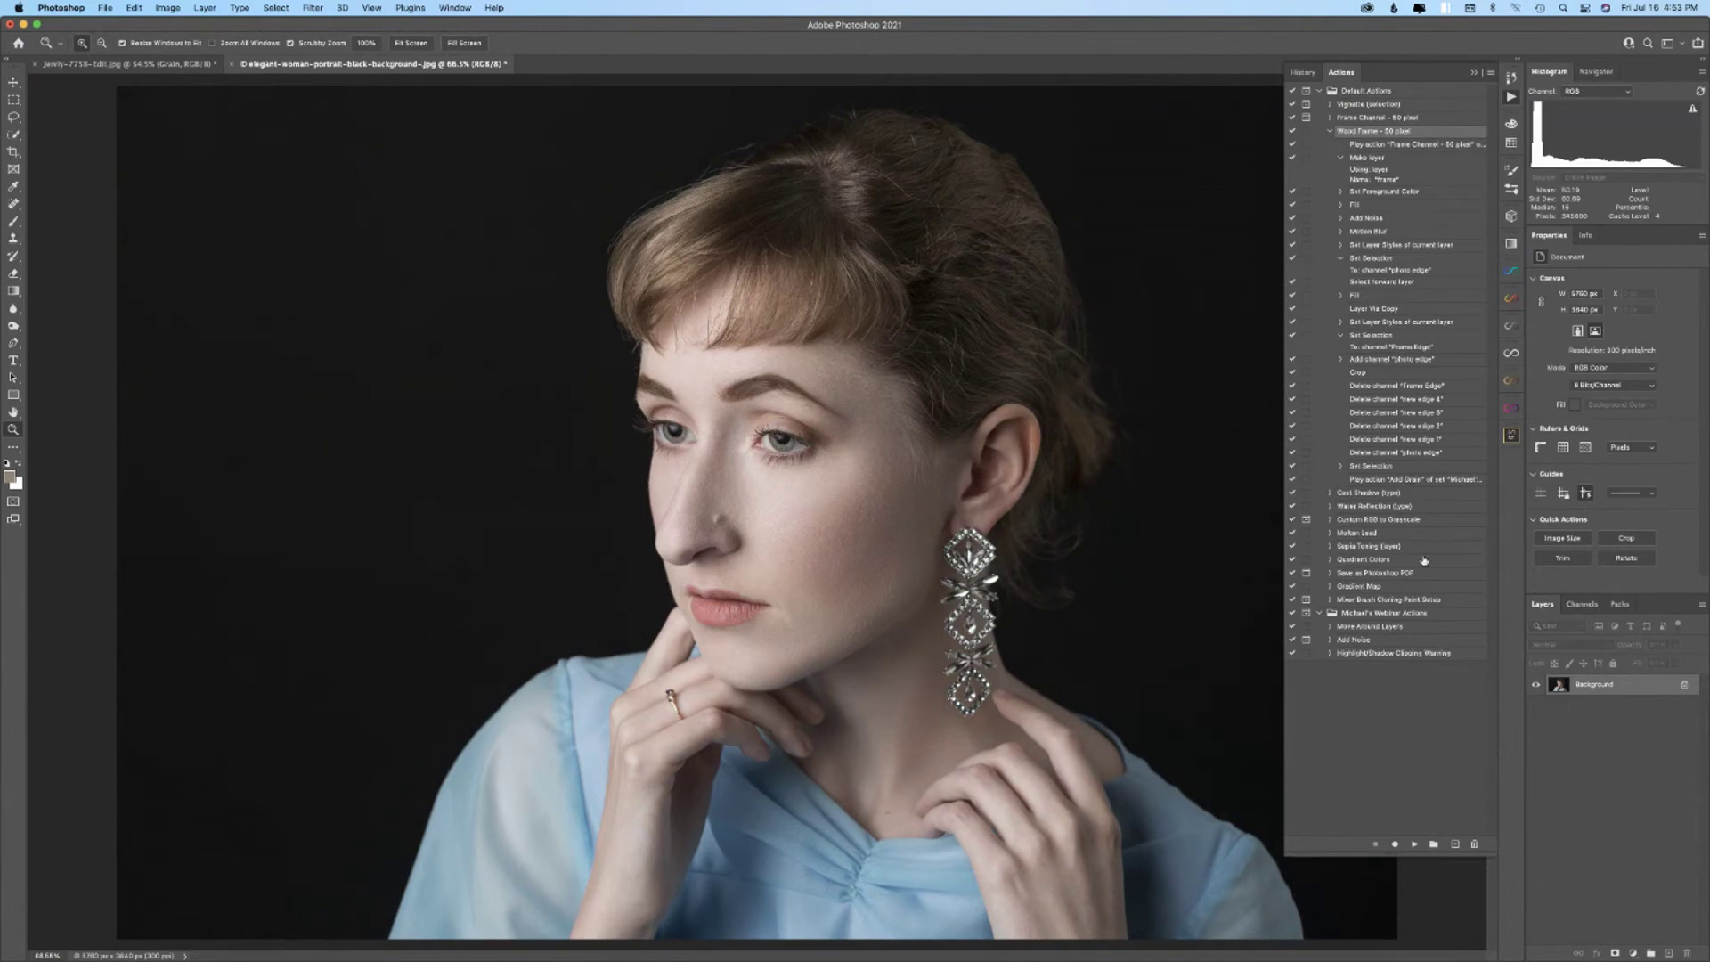
# - Replay the Wood Frame - 50 pixel action, stop it at its Add Grain playback step, and select the Frame layer and Layer 1
pyautogui.click(1415, 843)
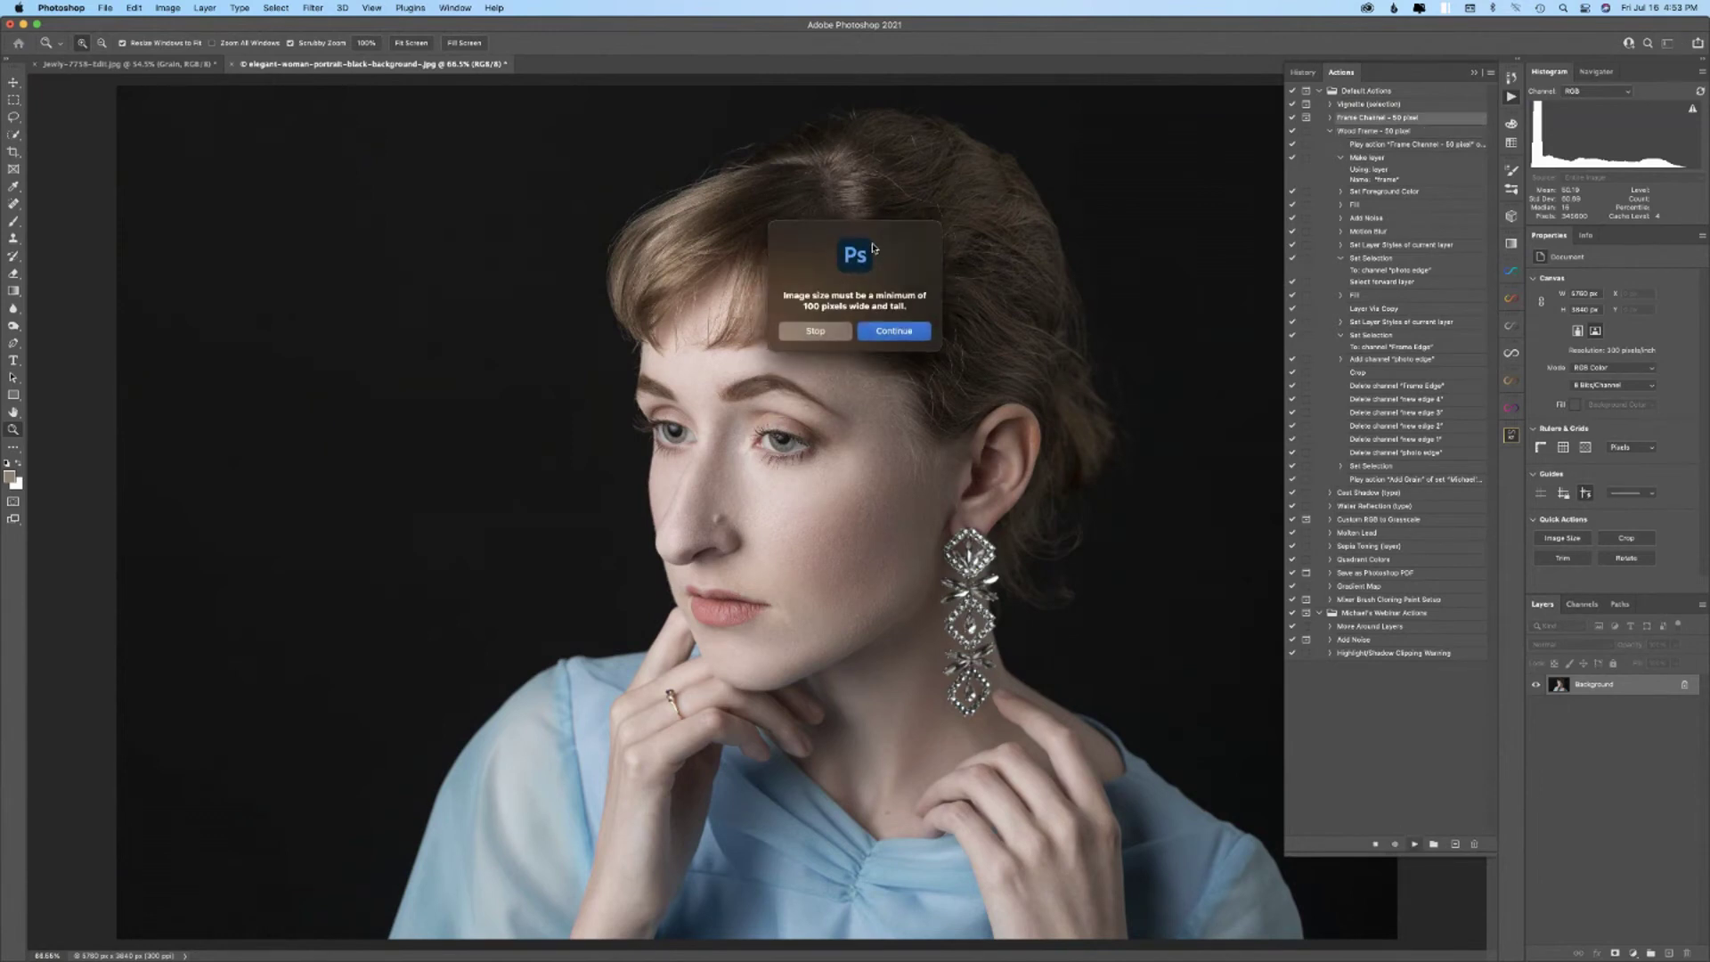
pyautogui.click(895, 331)
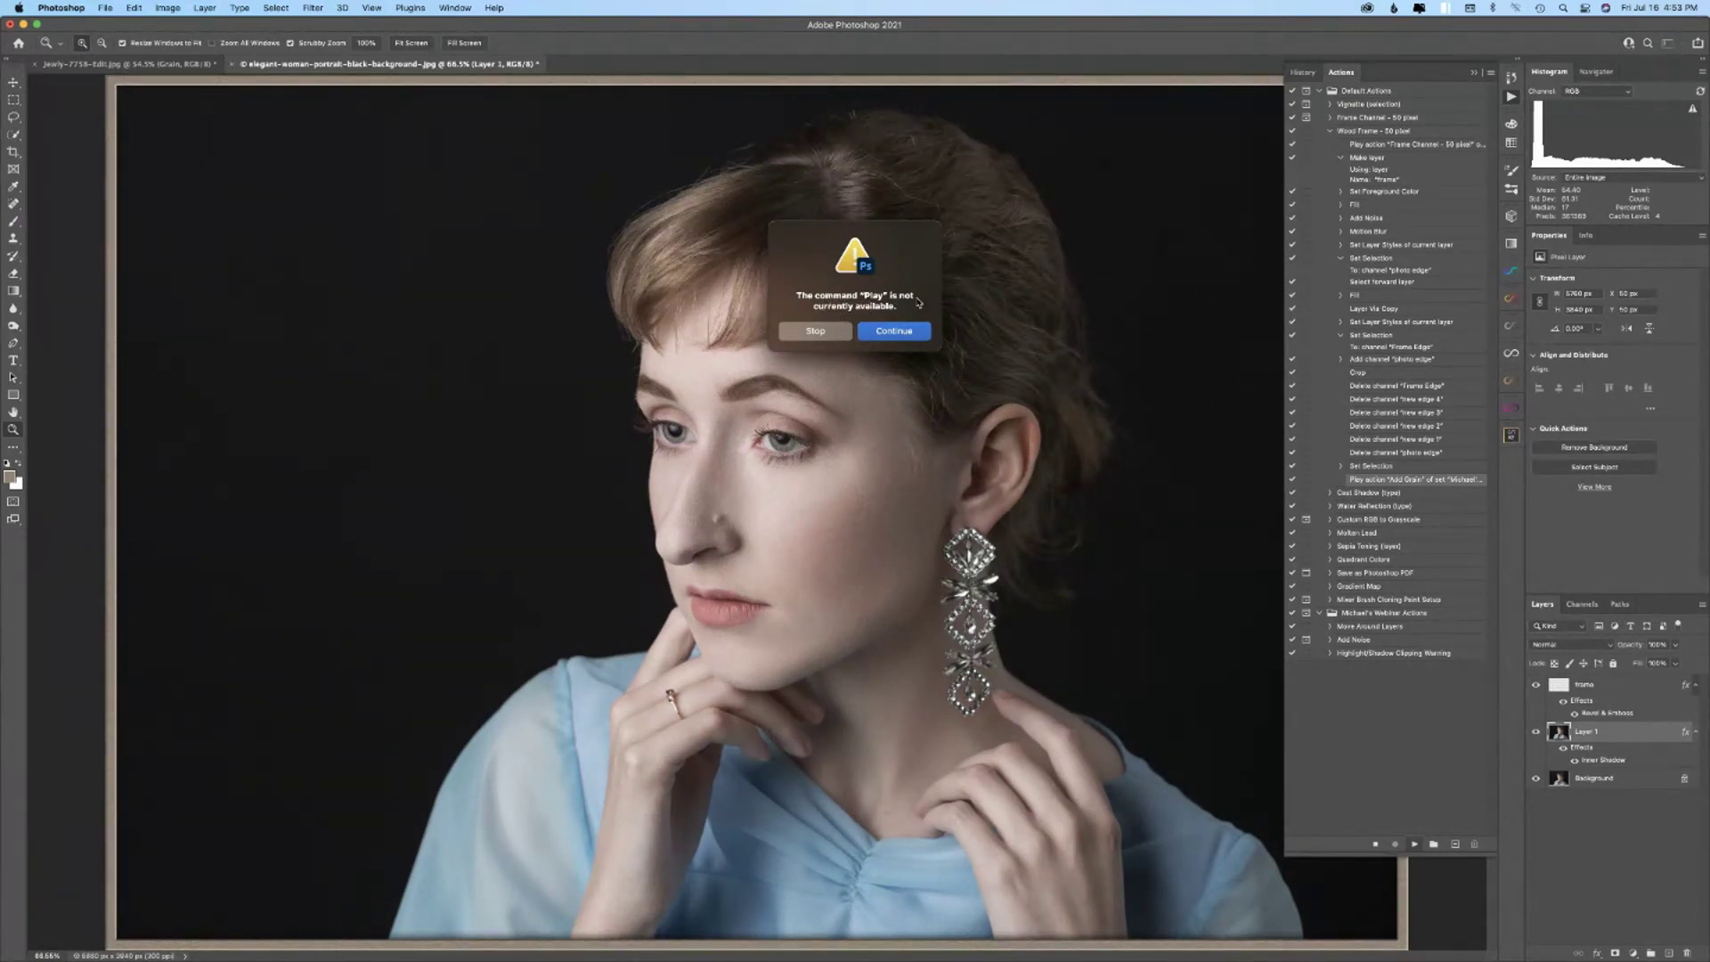
pyautogui.click(811, 333)
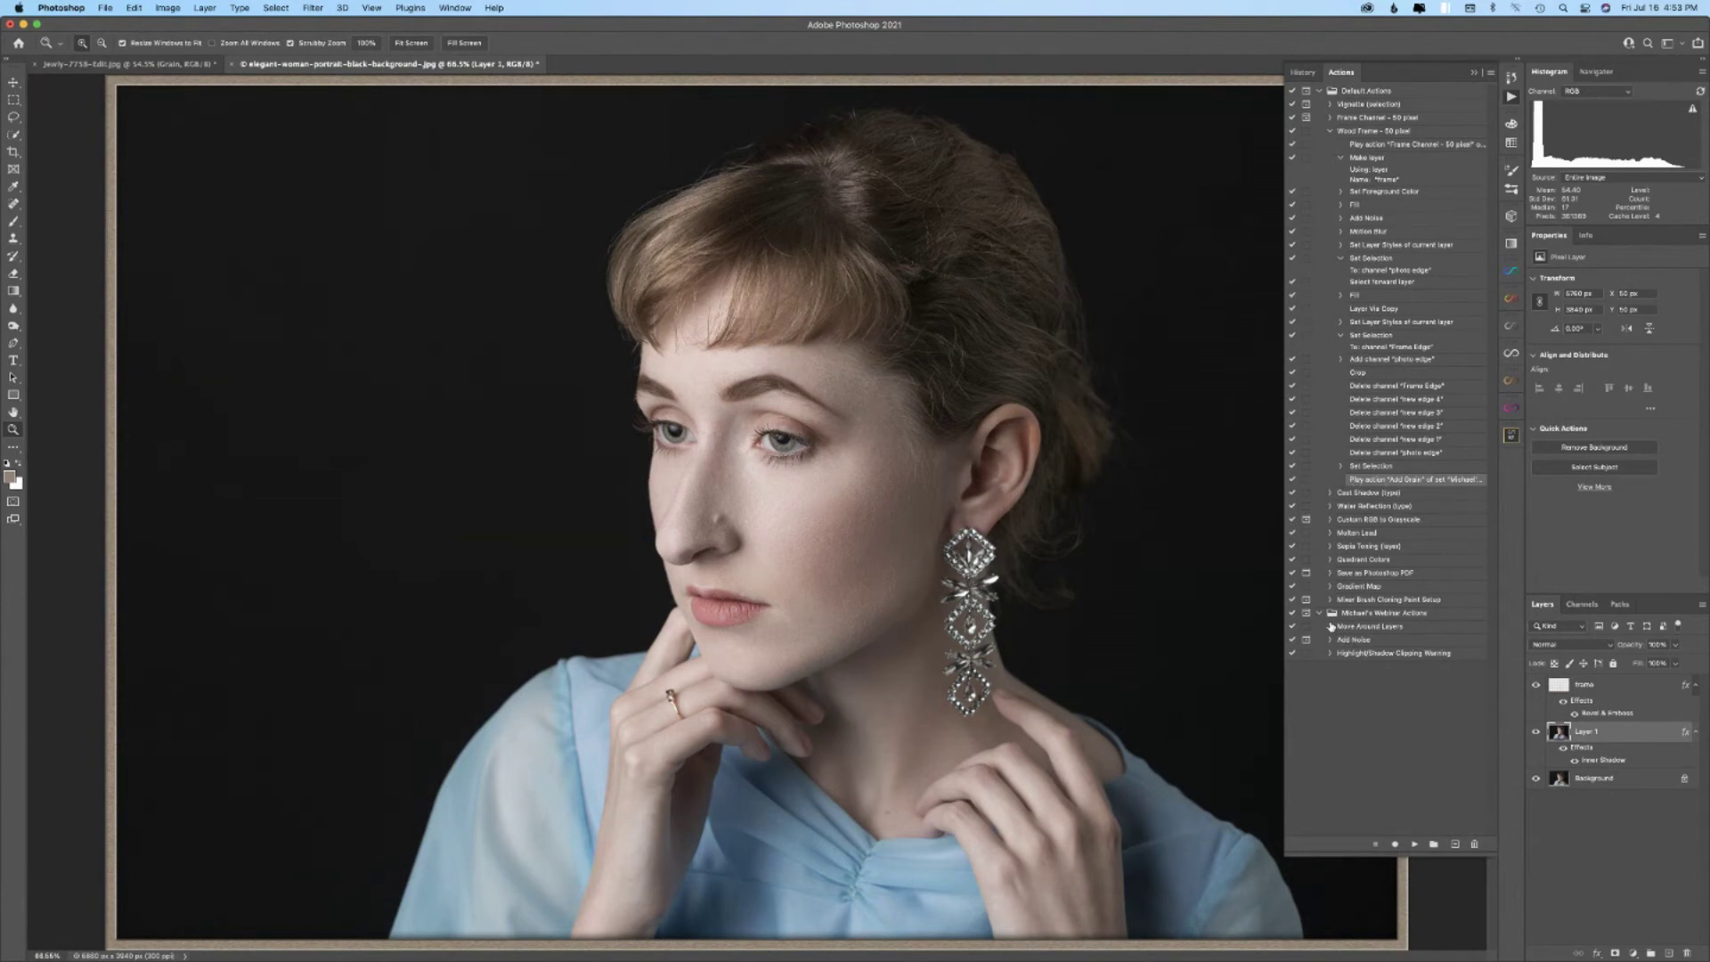
pyautogui.click(1645, 697)
pyautogui.click(1648, 734)
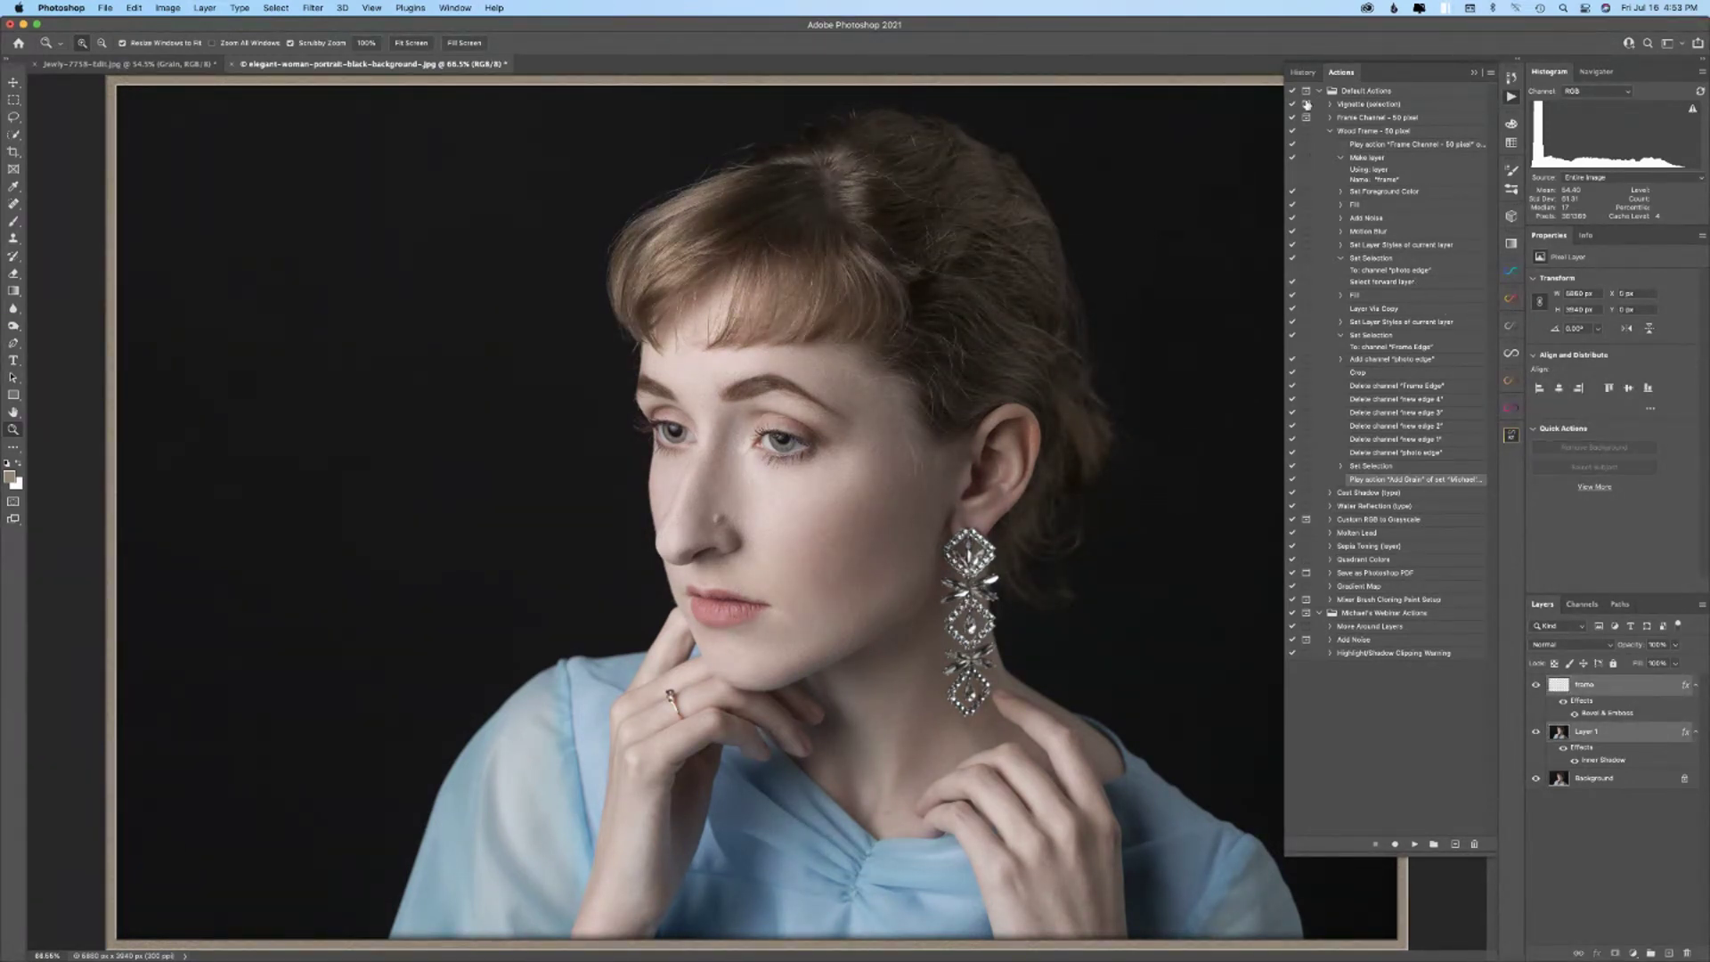
# - Deselect all actions and create a new action set named Subroutines (Do Not Touch)
pyautogui.click(1394, 740)
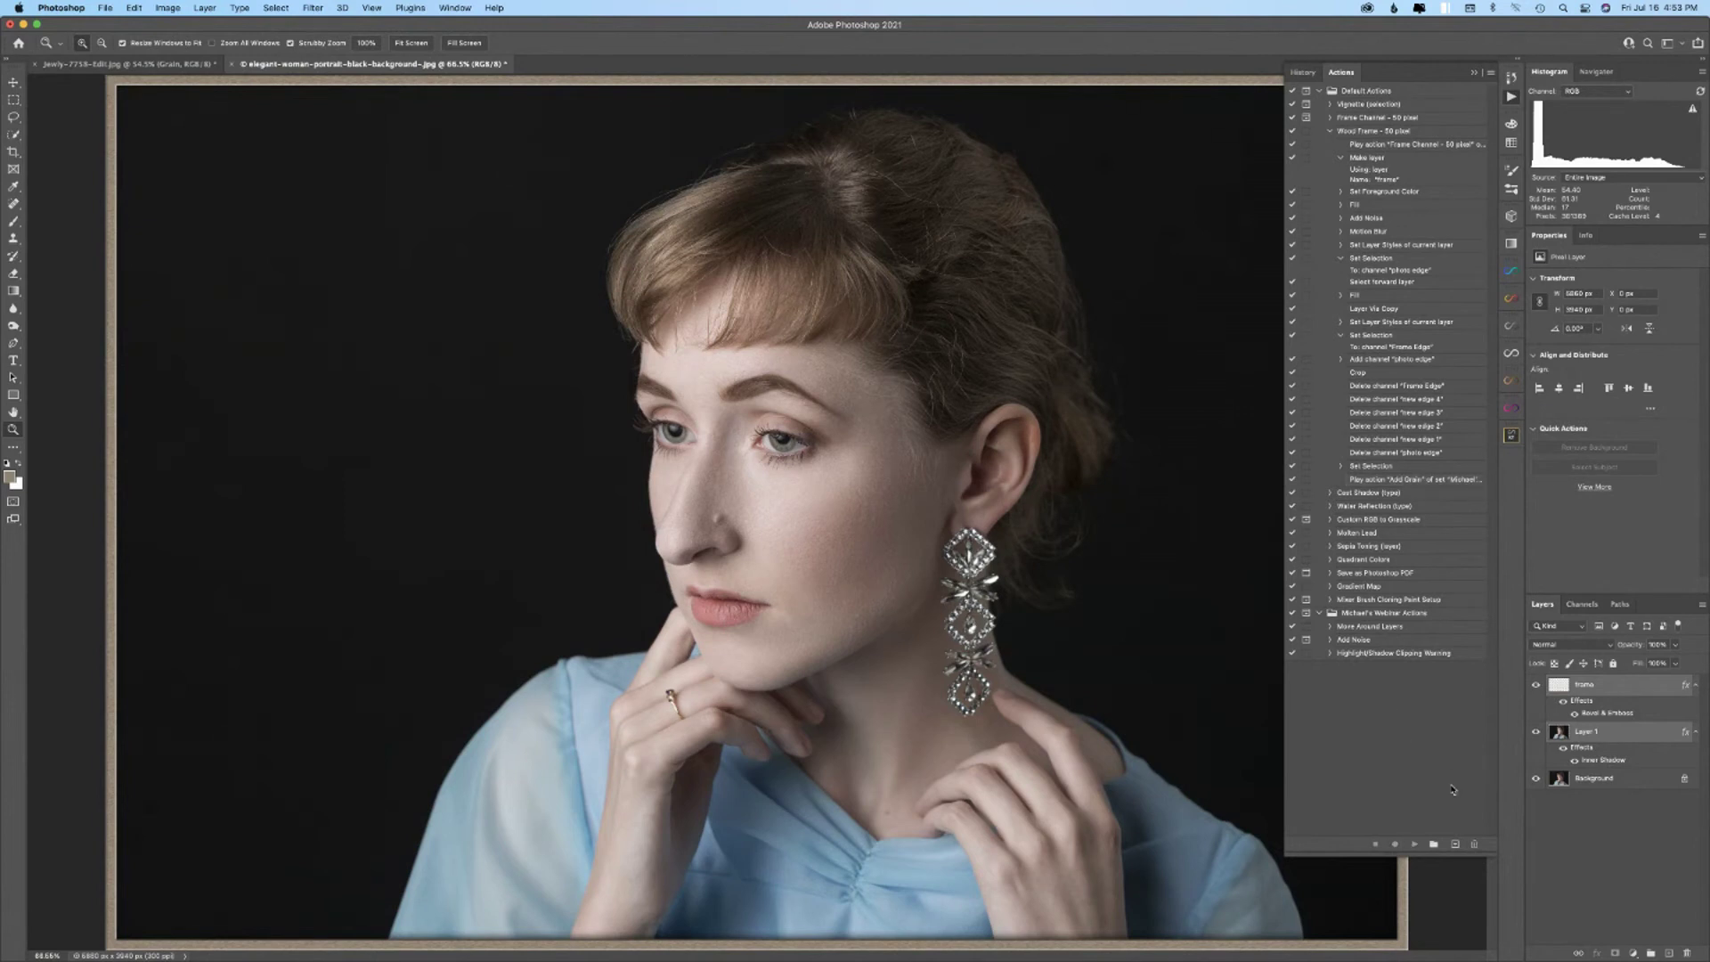
pyautogui.click(1434, 844)
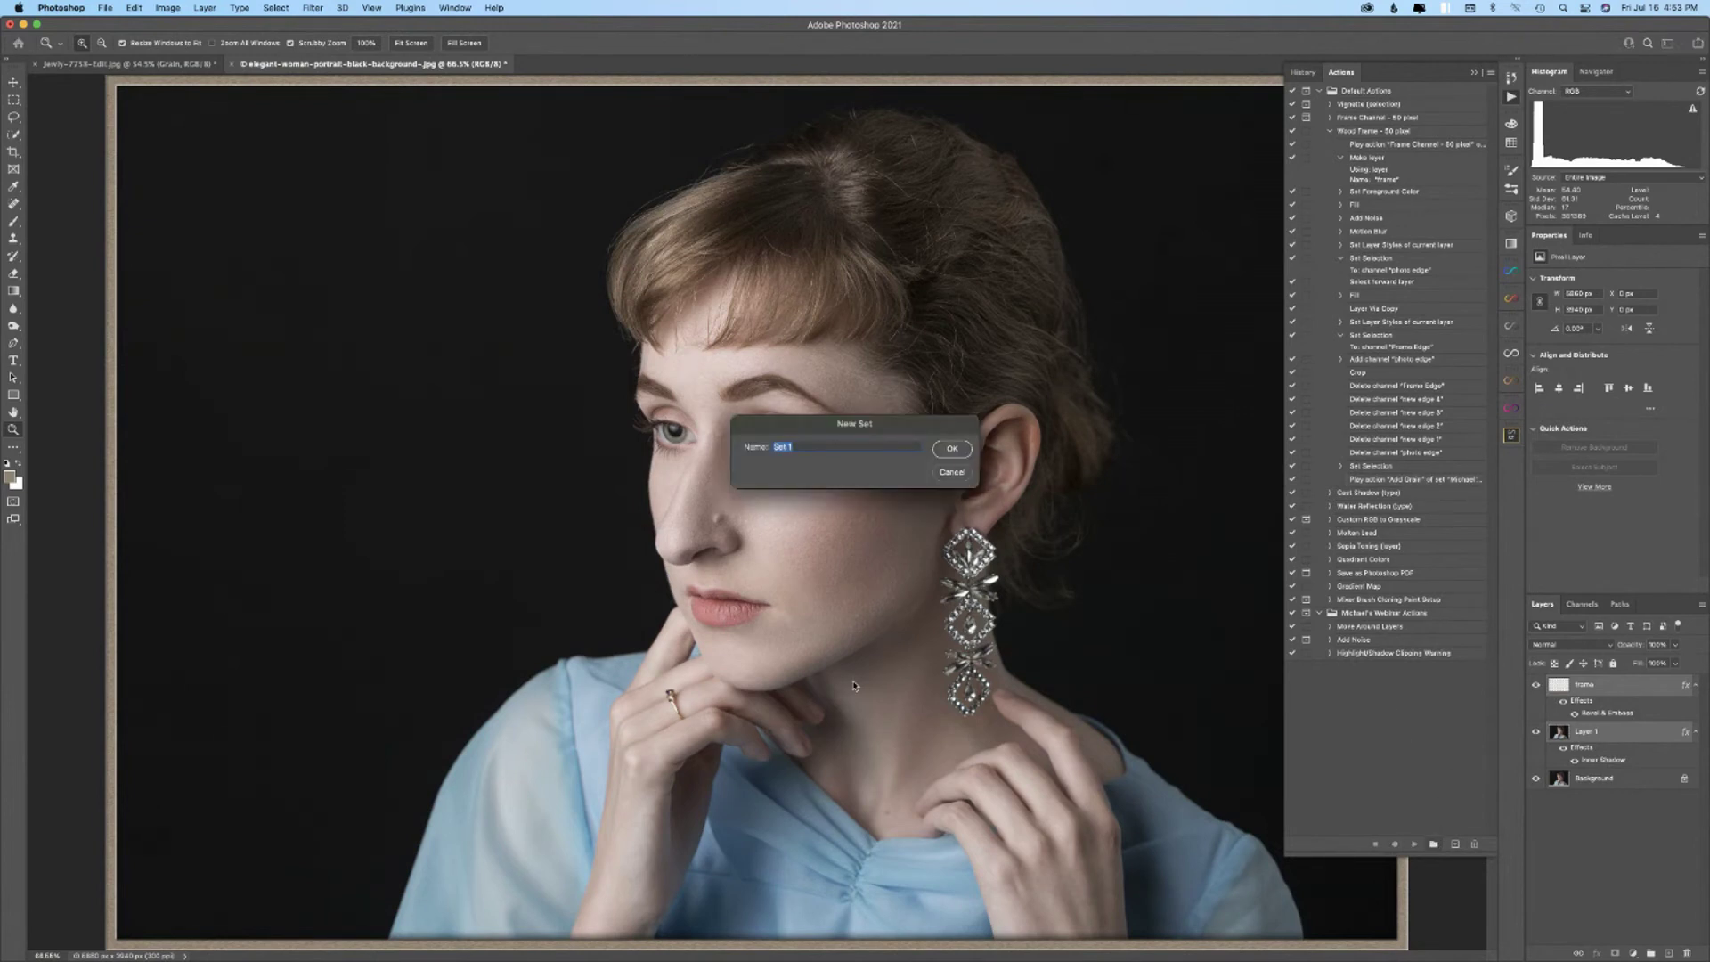
pyautogui.write('Subroutines (Do Not Touch')
pyautogui.click(950, 449)
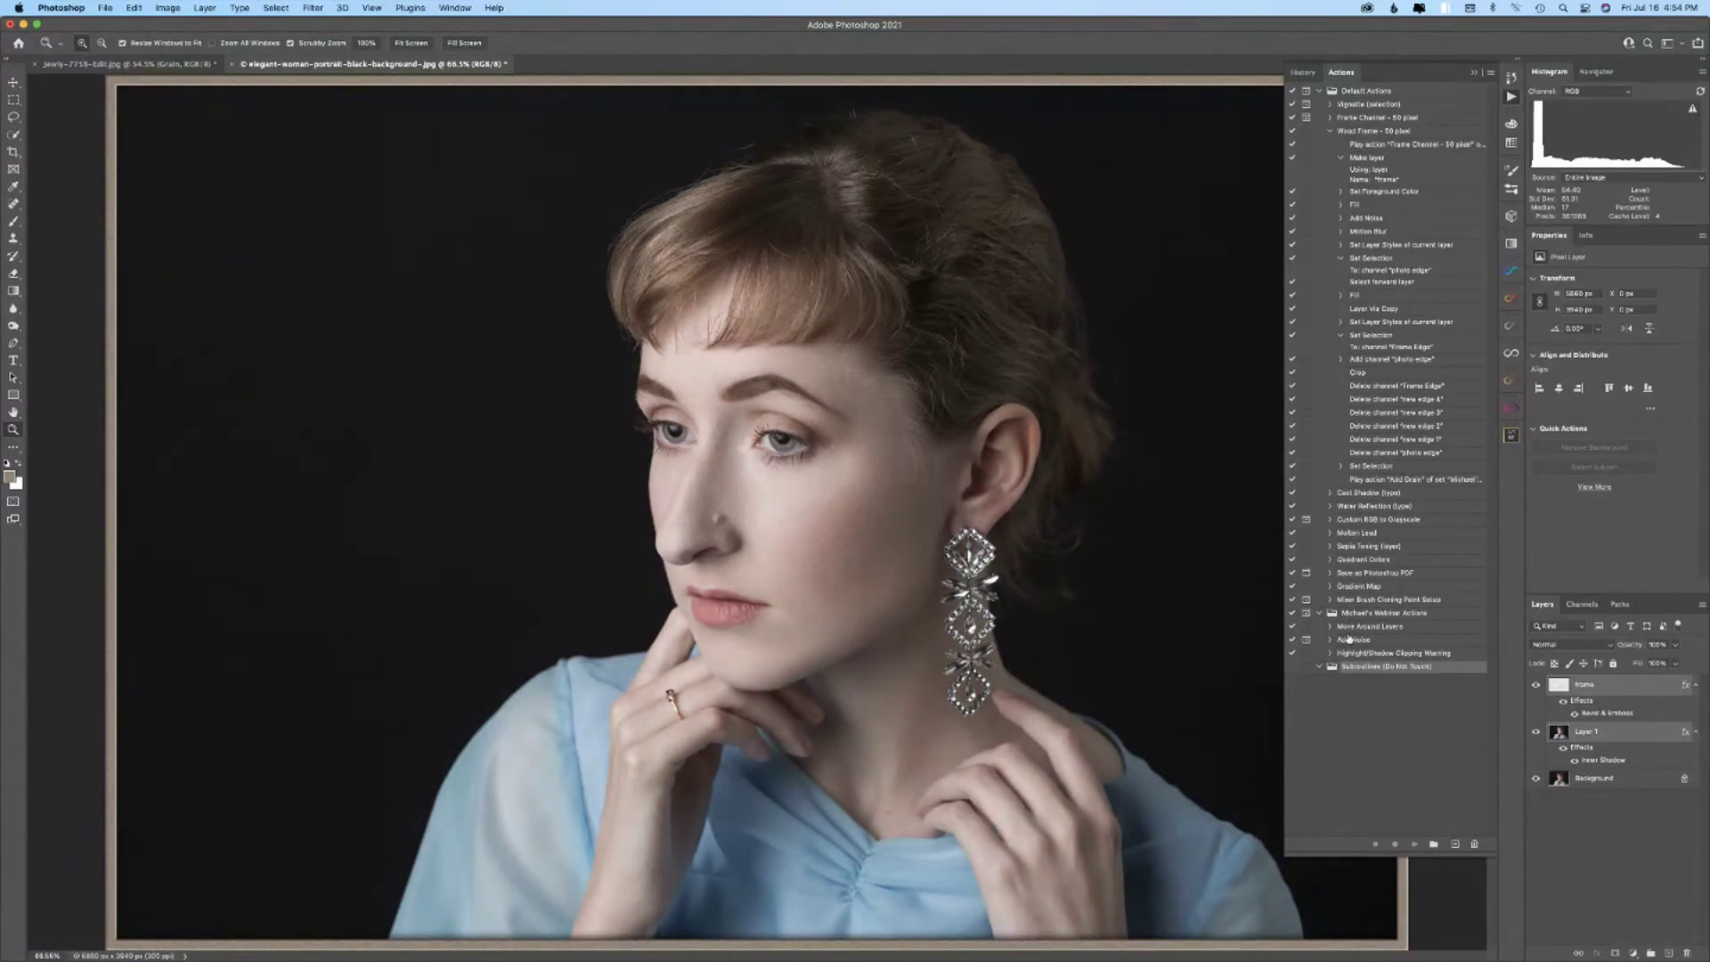
# - Move the Add Noise action into the Subroutines (Do Not Touch) set
pyautogui.moveTo(1355, 641); pyautogui.dragTo(1361, 666)
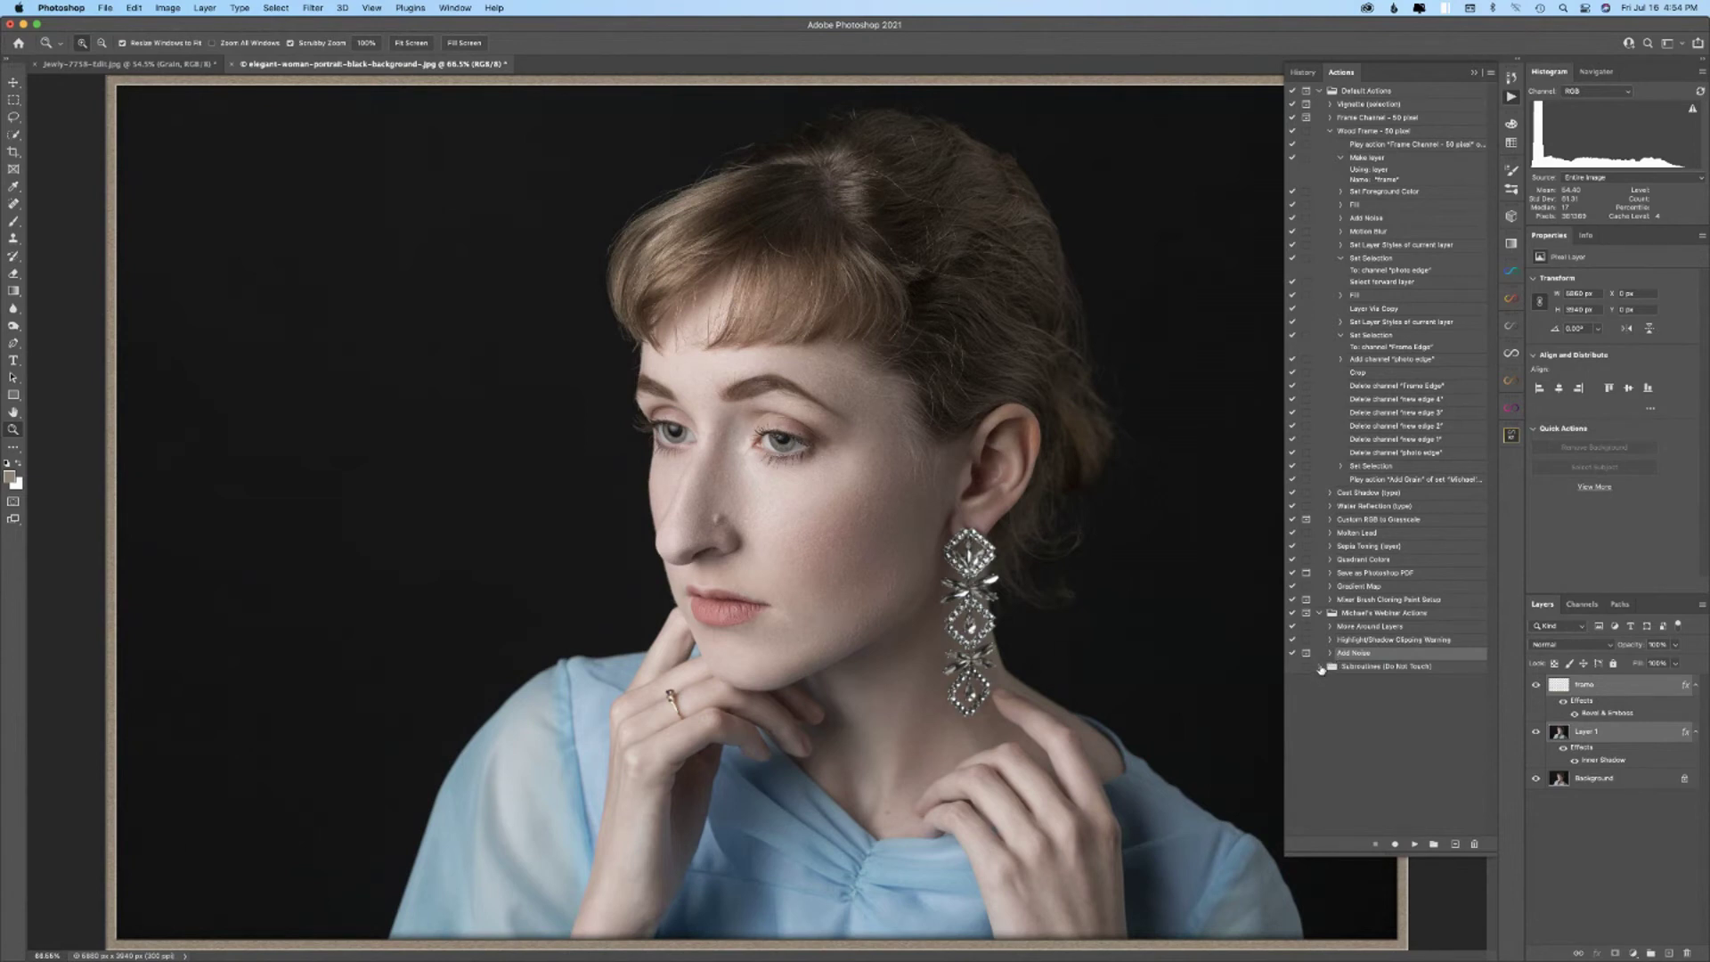
pyautogui.moveTo(1364, 660); pyautogui.dragTo(1363, 675)
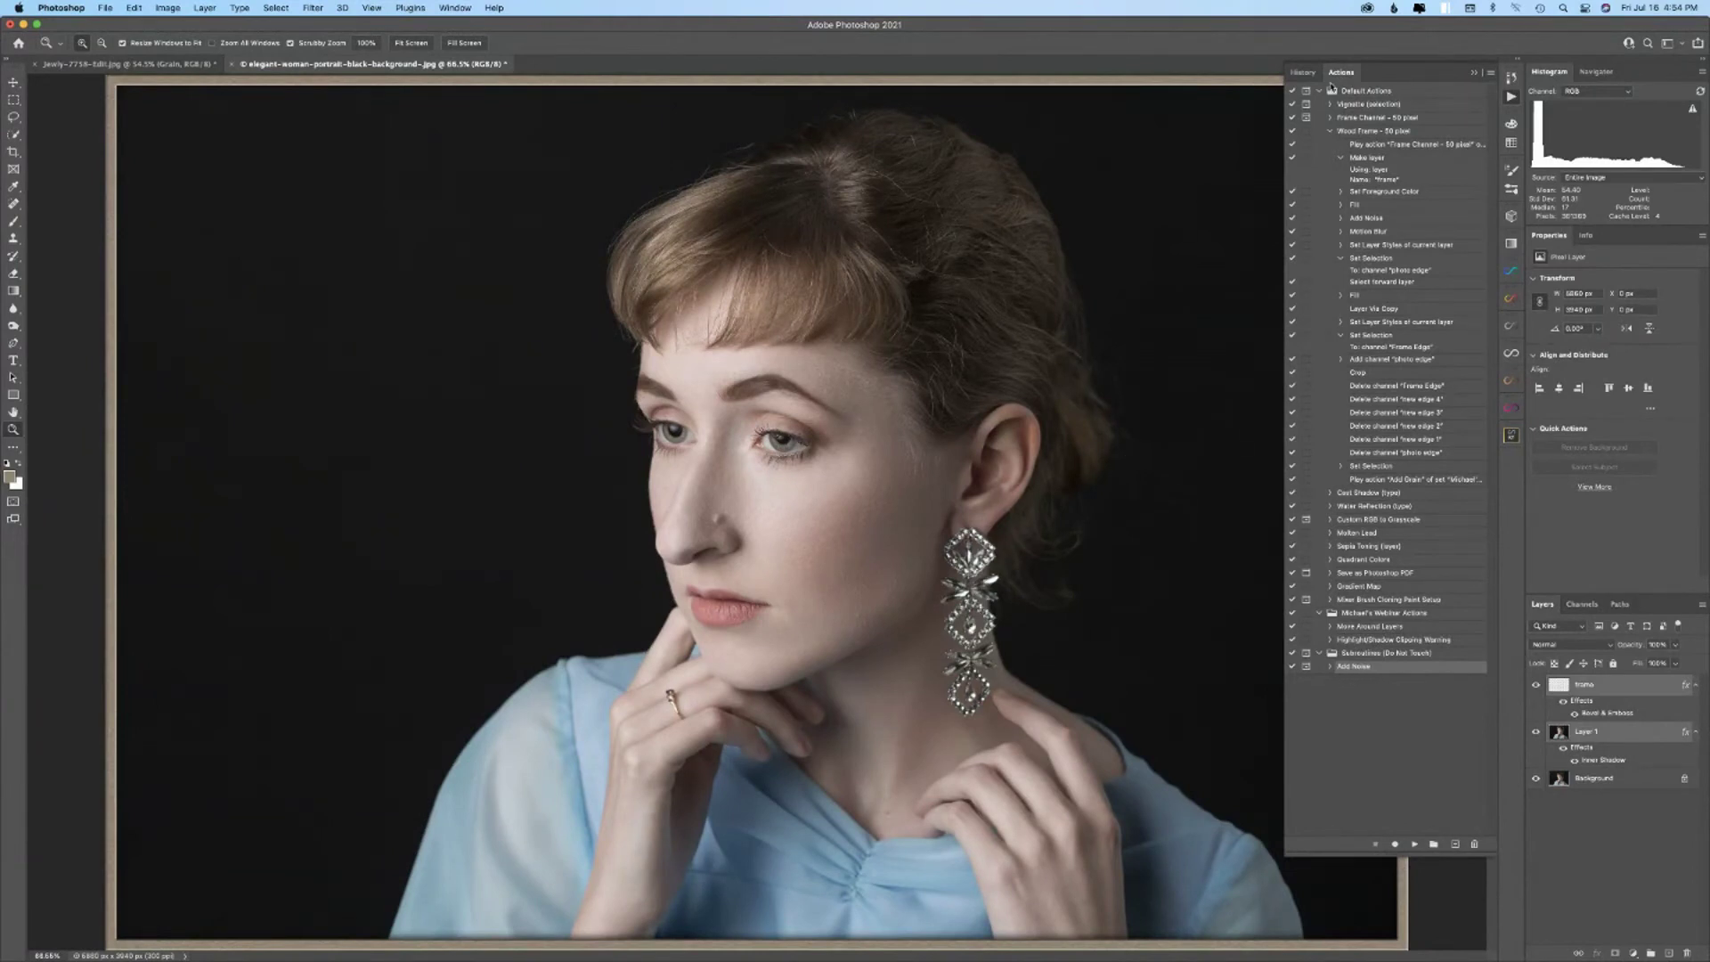
# - Restore the portrait to its opening snapshot in the document history and collapse the actions list
pyautogui.click(1303, 72)
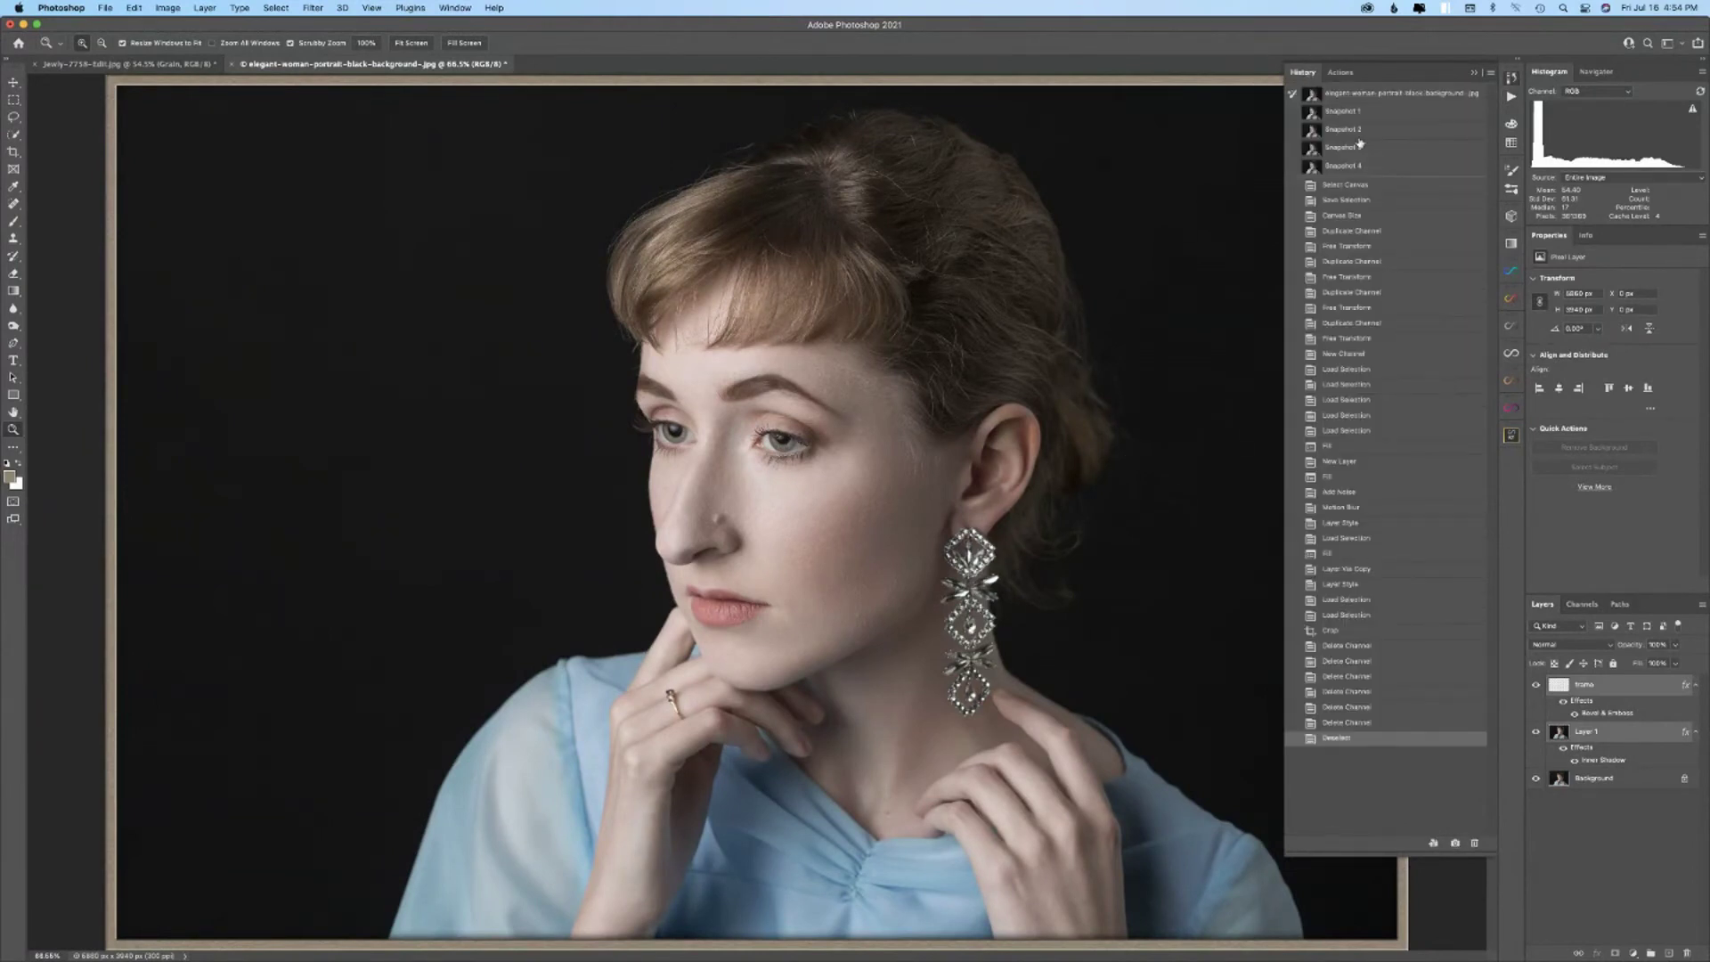
pyautogui.click(1384, 95)
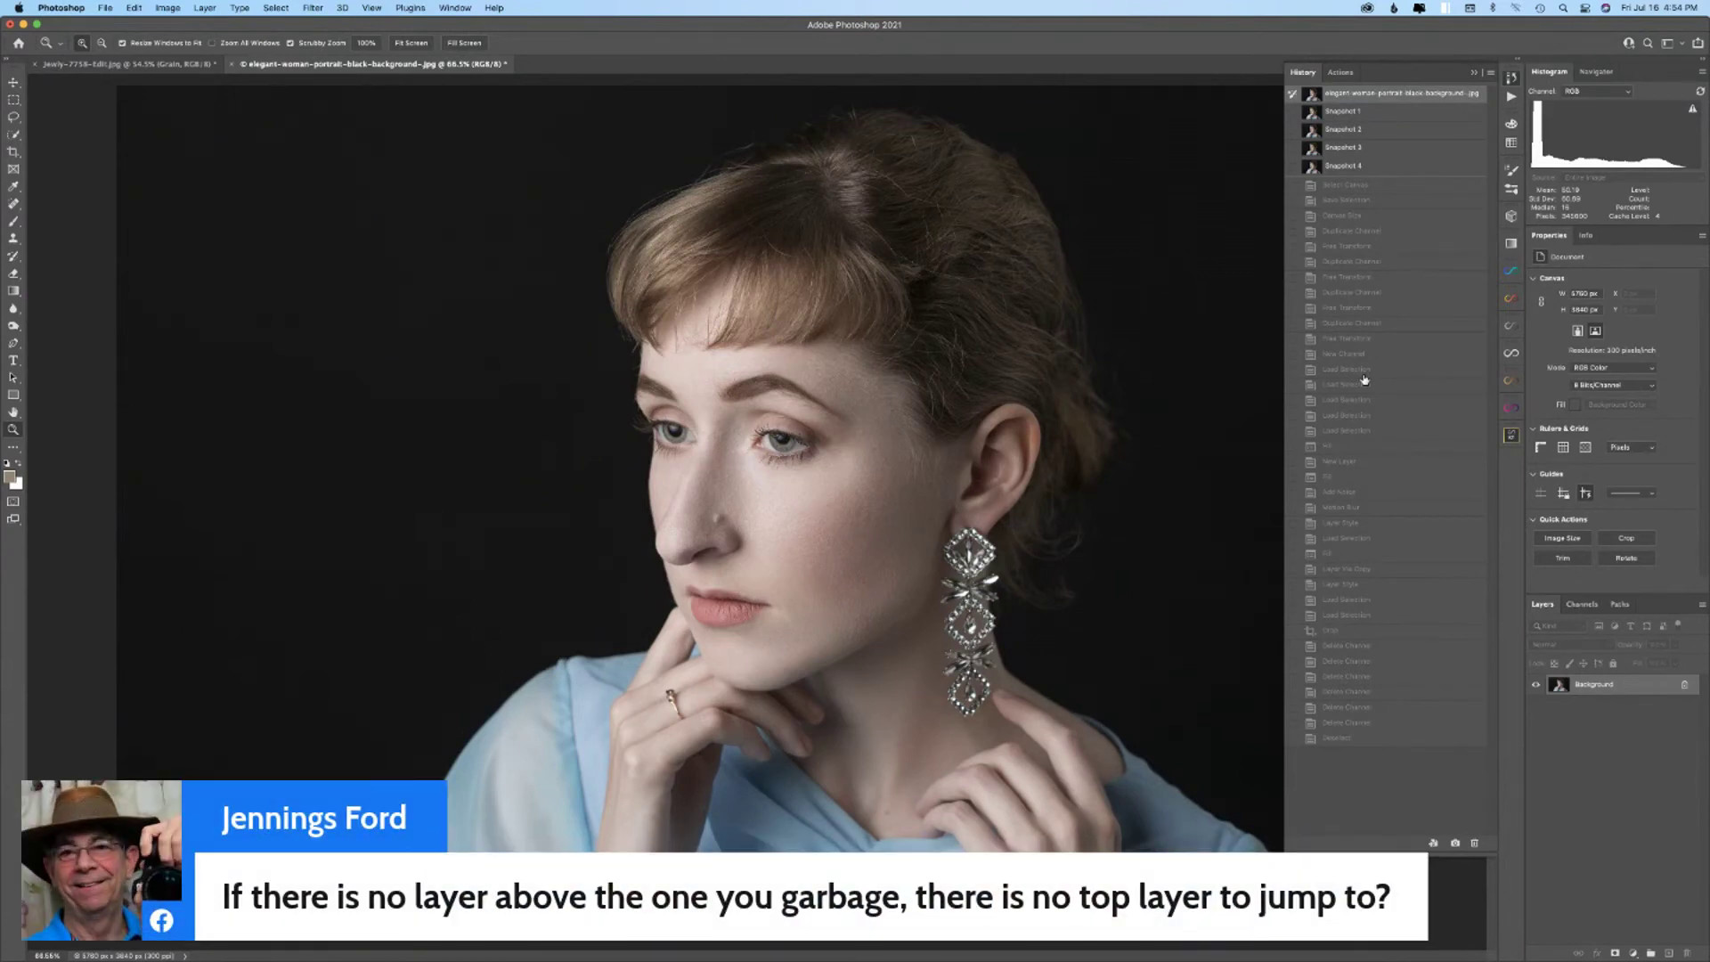
pyautogui.click(1336, 72)
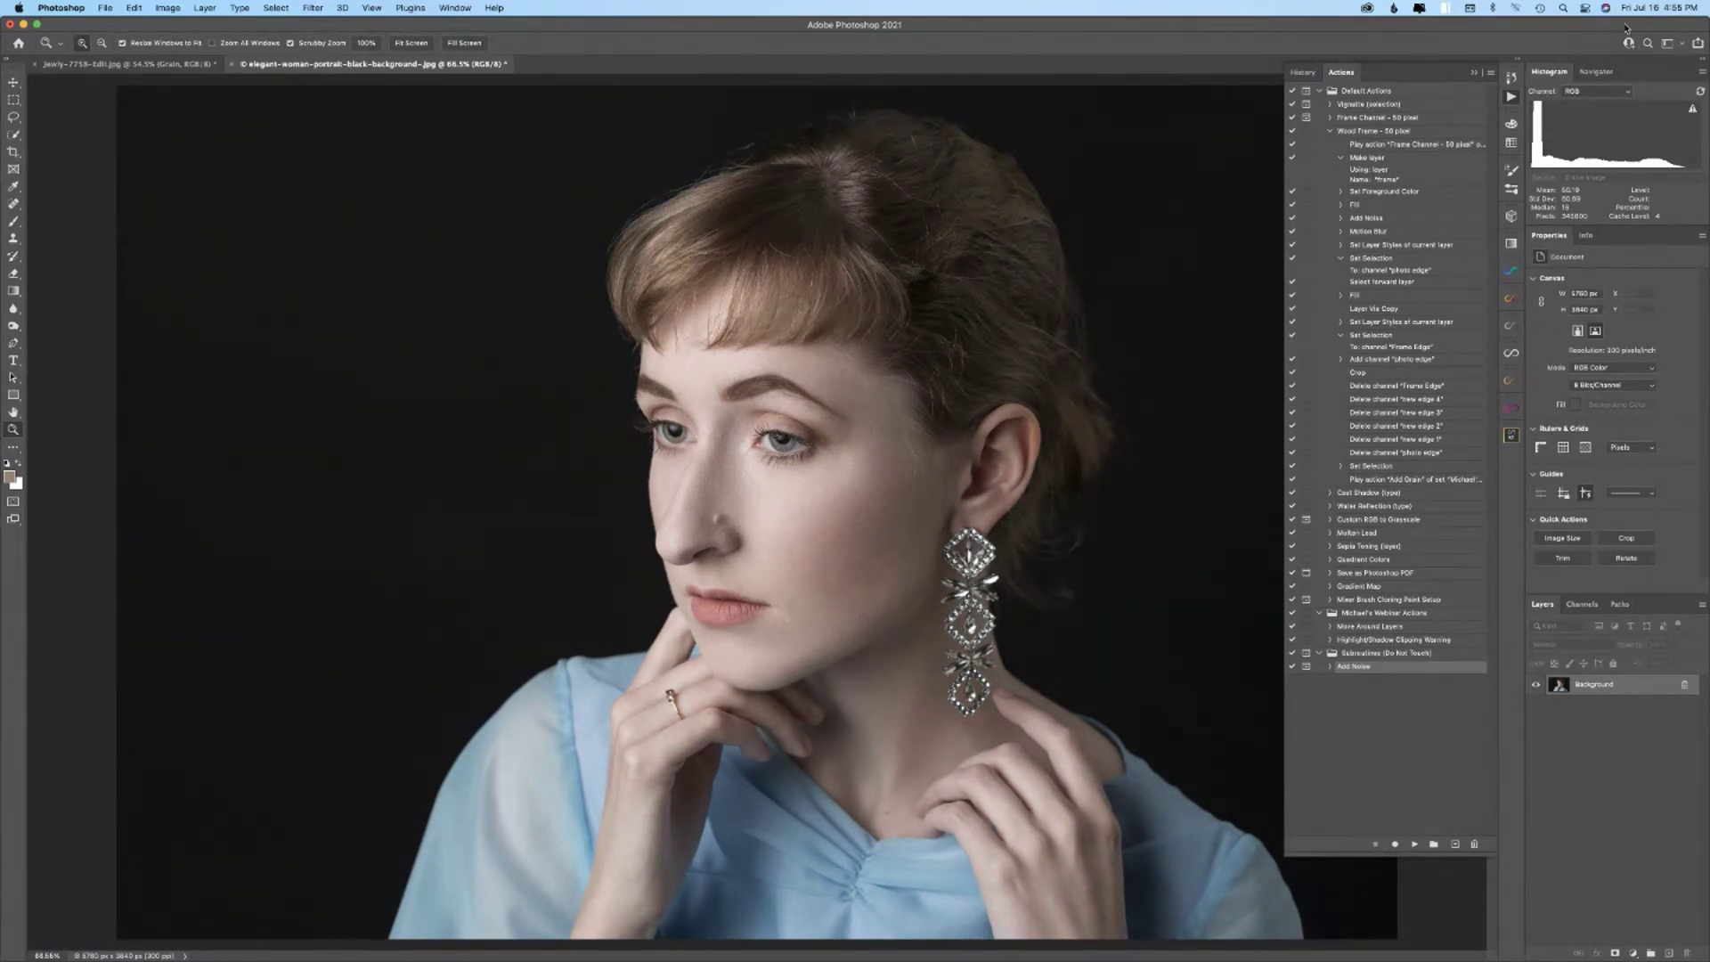
pyautogui.click(1474, 75)
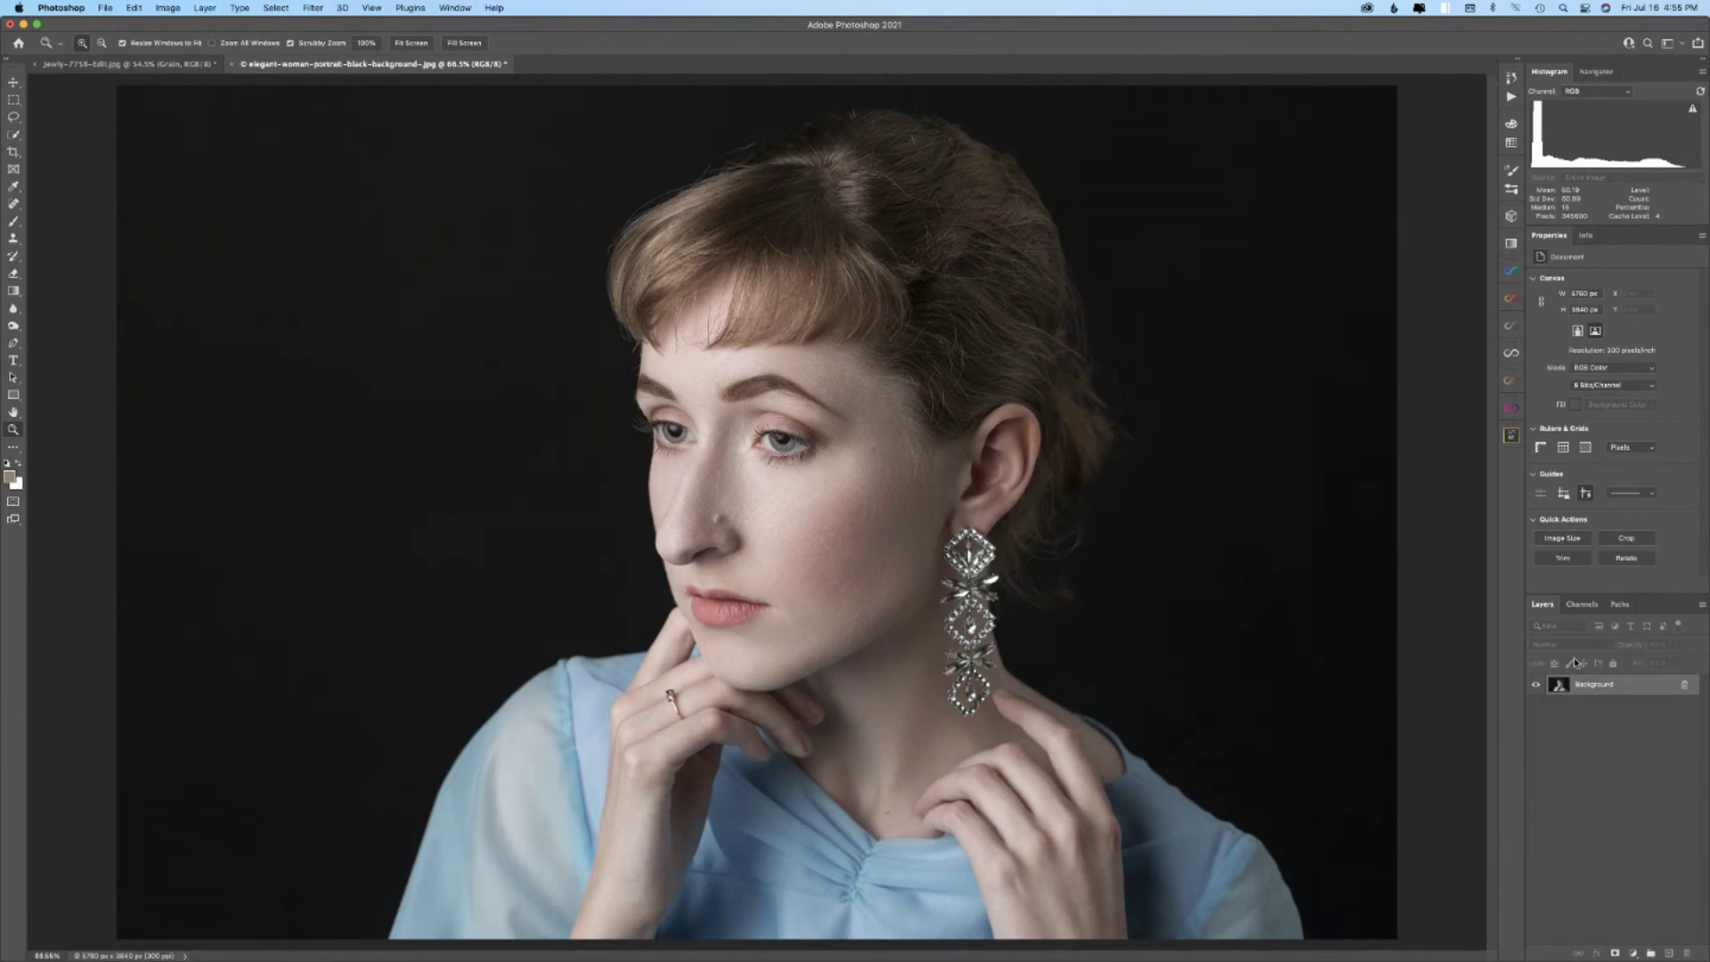
# - Create a new landscape document of 6 x 4 inches at 300 pixels/inch with a white background
pyautogui.click(105, 9)
pyautogui.click(737, 417)
pyautogui.press('super+n')
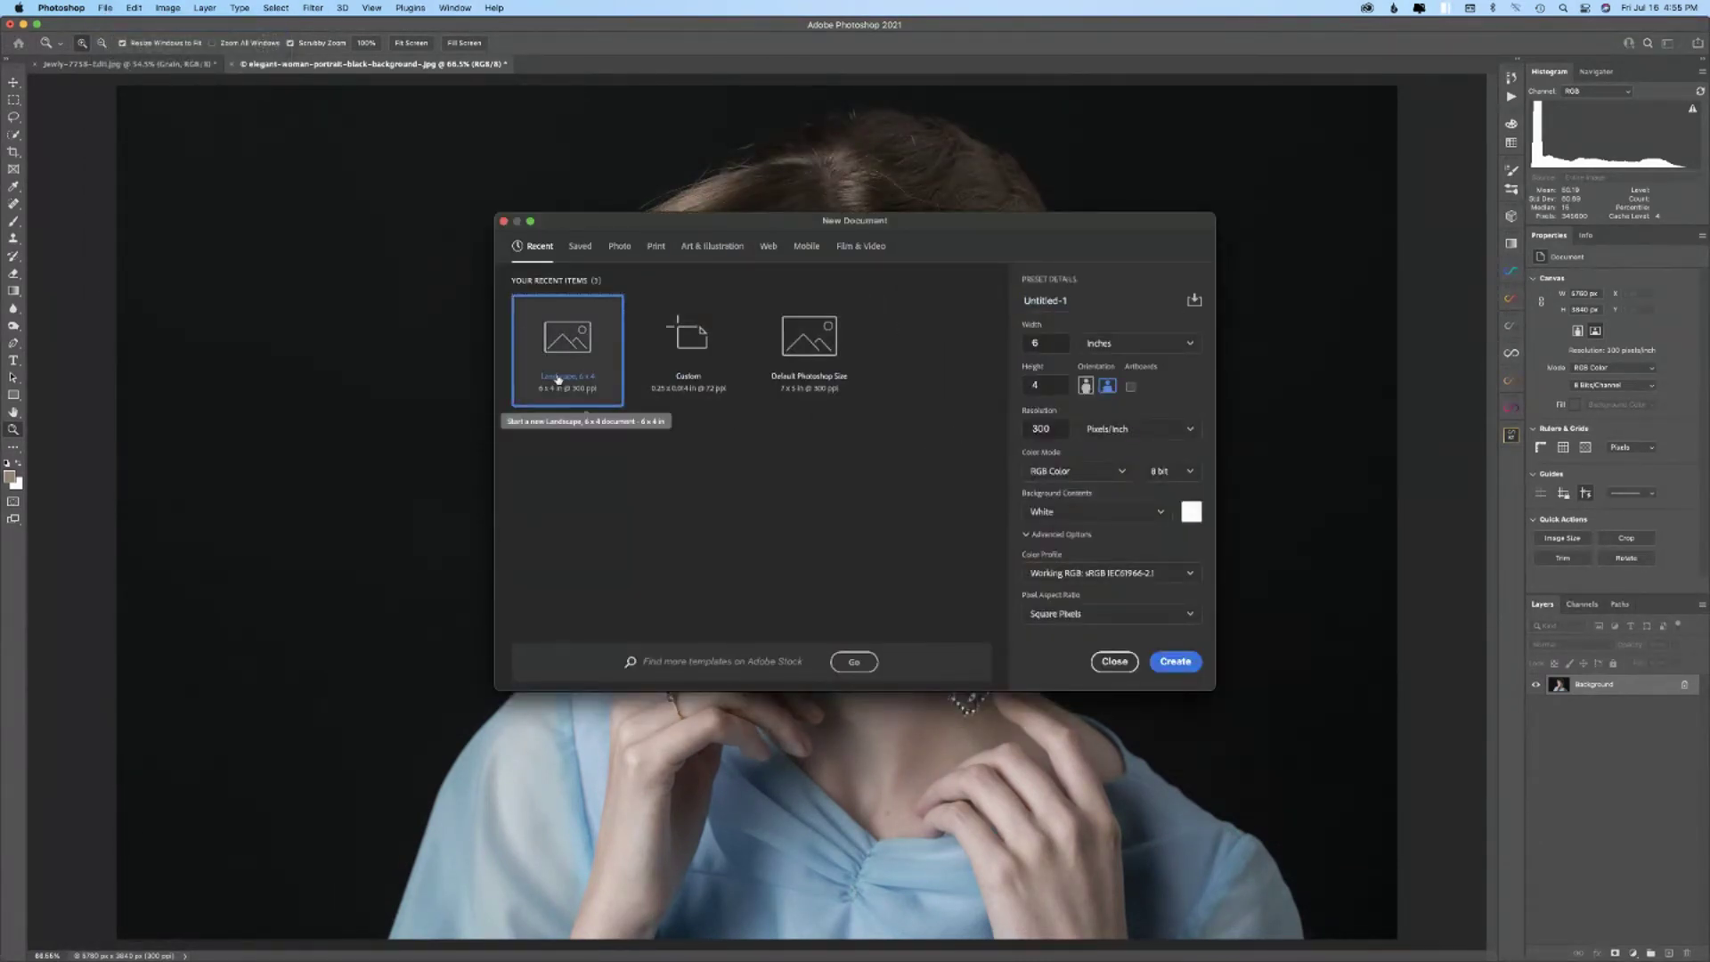
pyautogui.click(1175, 661)
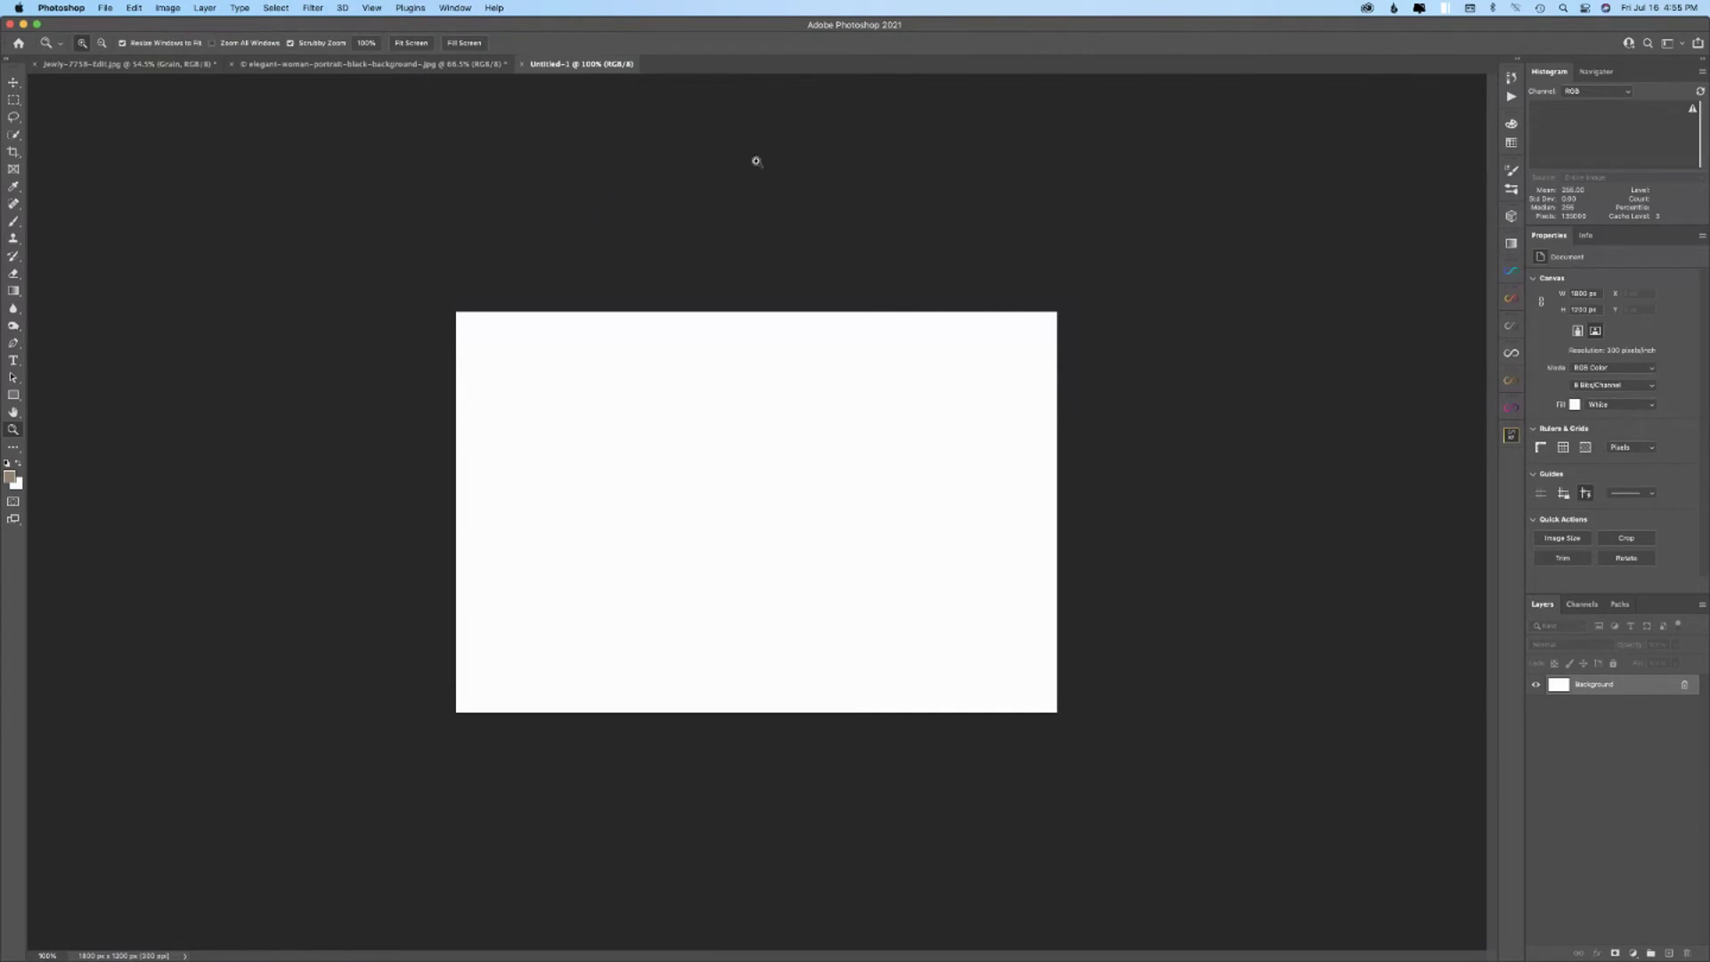
# - Show the rulers and place one horizontal and one vertical guide through the centre of the blank canvas
pyautogui.press('super+r')
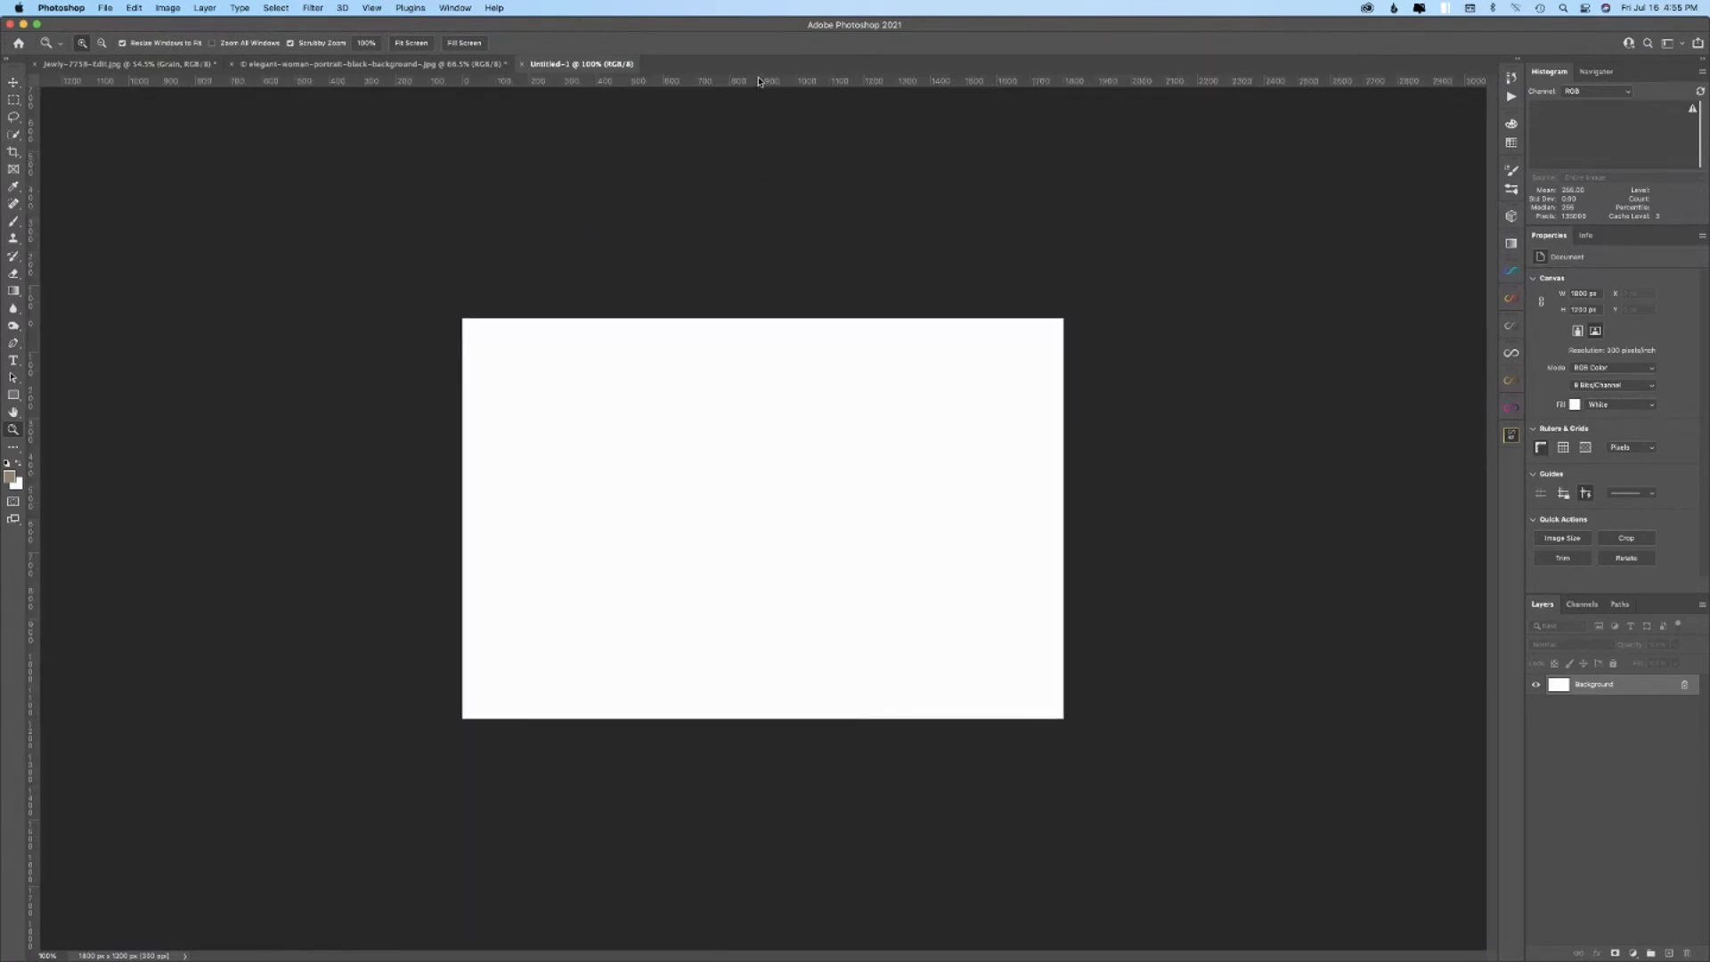
pyautogui.moveTo(761, 82); pyautogui.dragTo(747, 519)
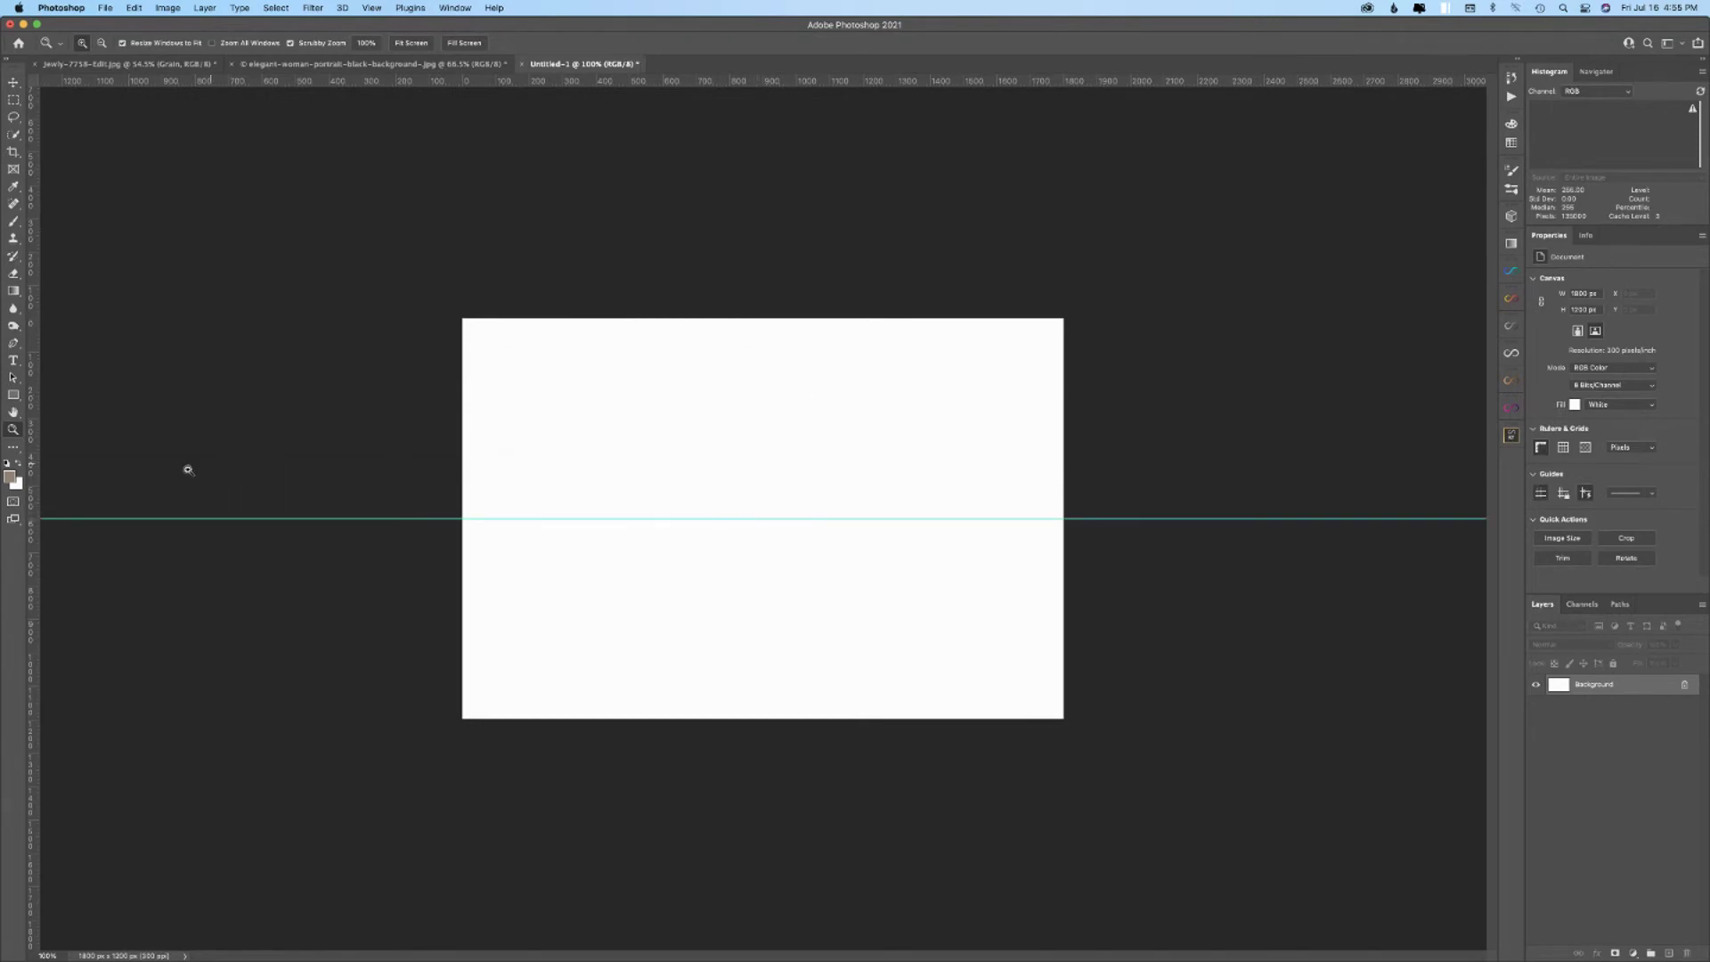
pyautogui.moveTo(32, 505); pyautogui.dragTo(762, 586)
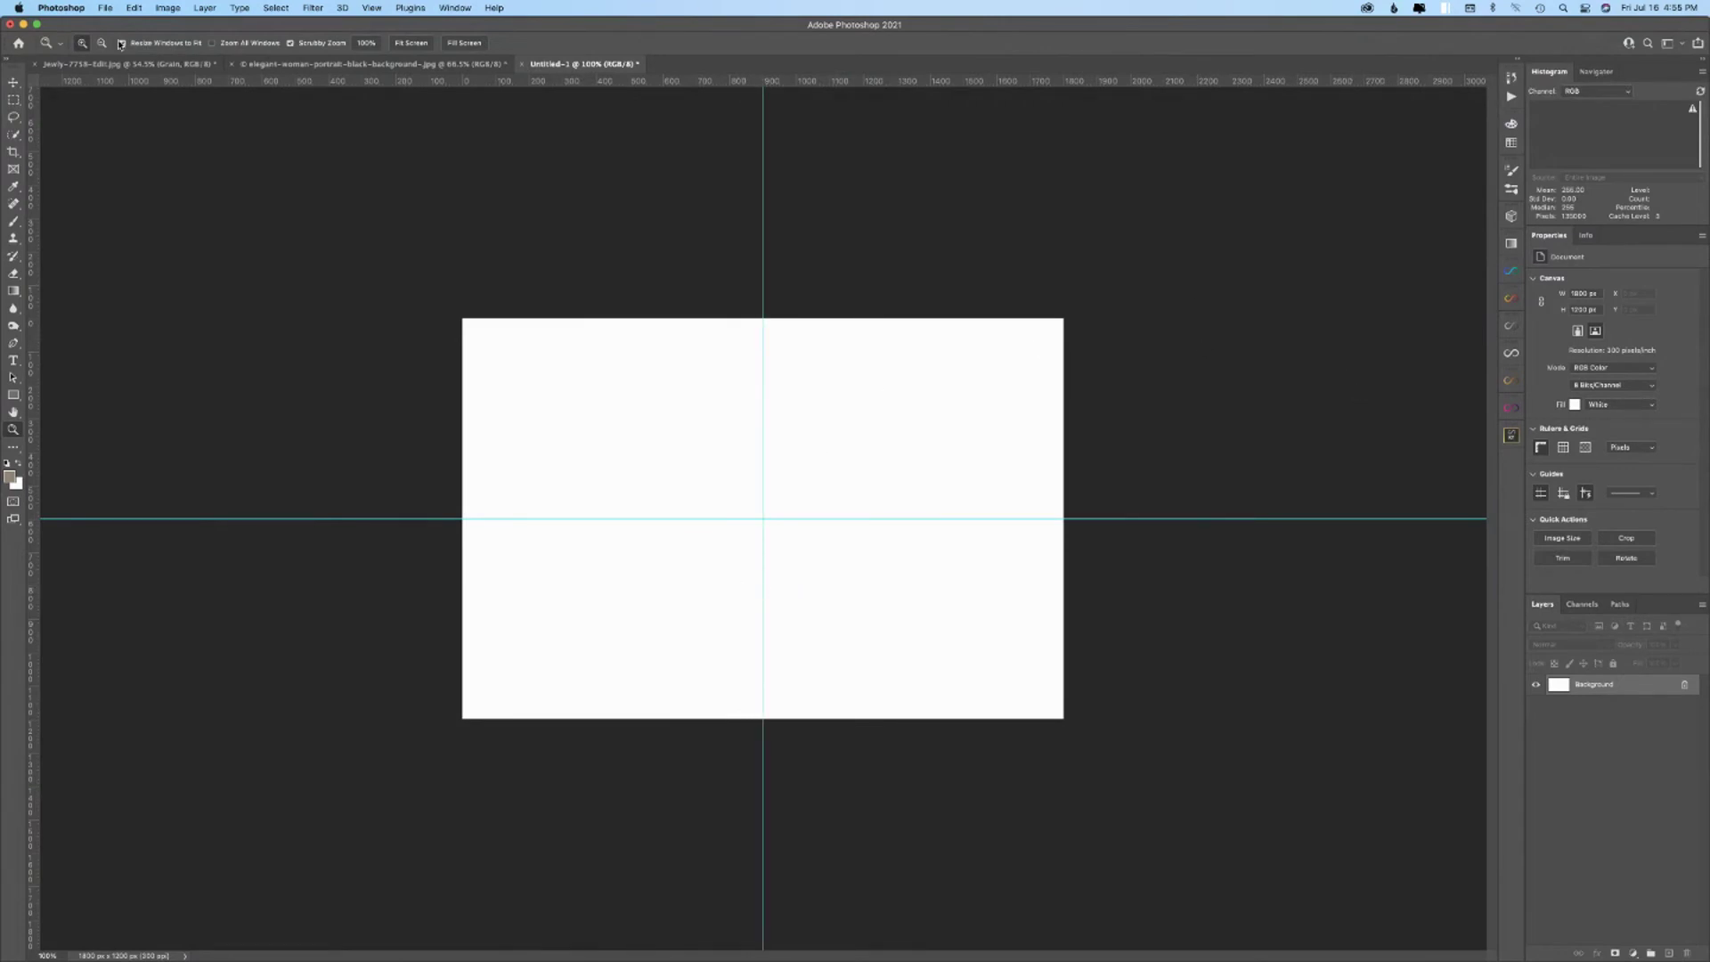
# - Clear all guides from the blank document
pyautogui.click(314, 8)
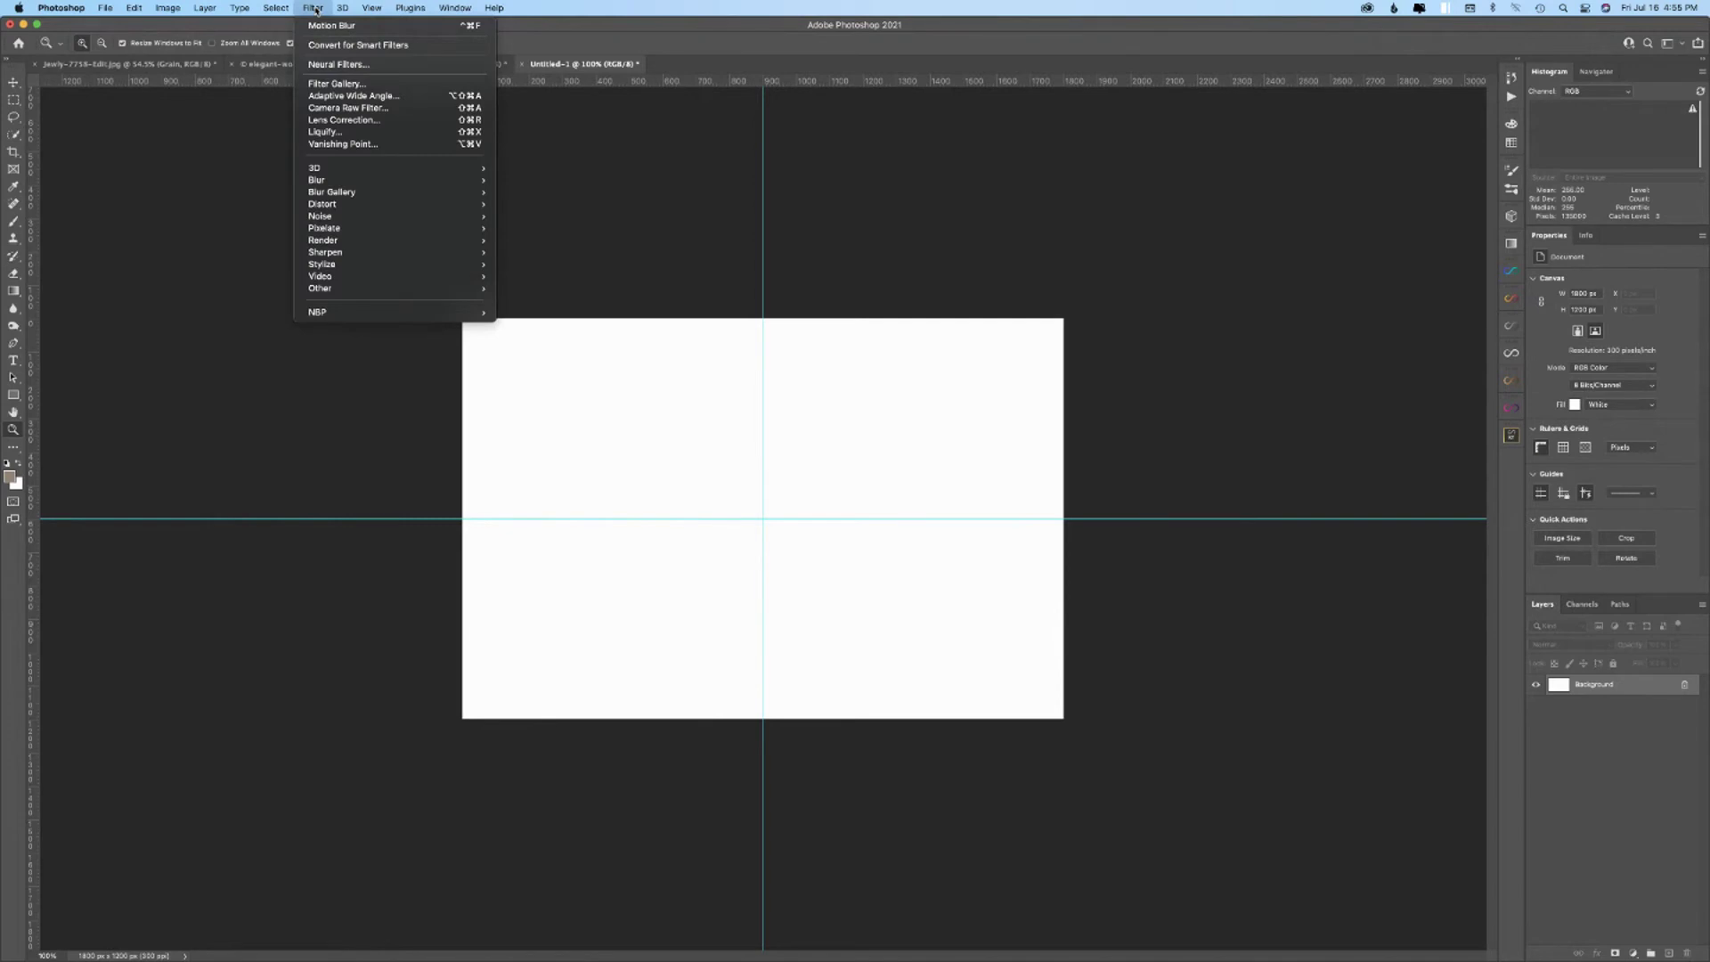
pyautogui.click(316, 8)
pyautogui.click(372, 8)
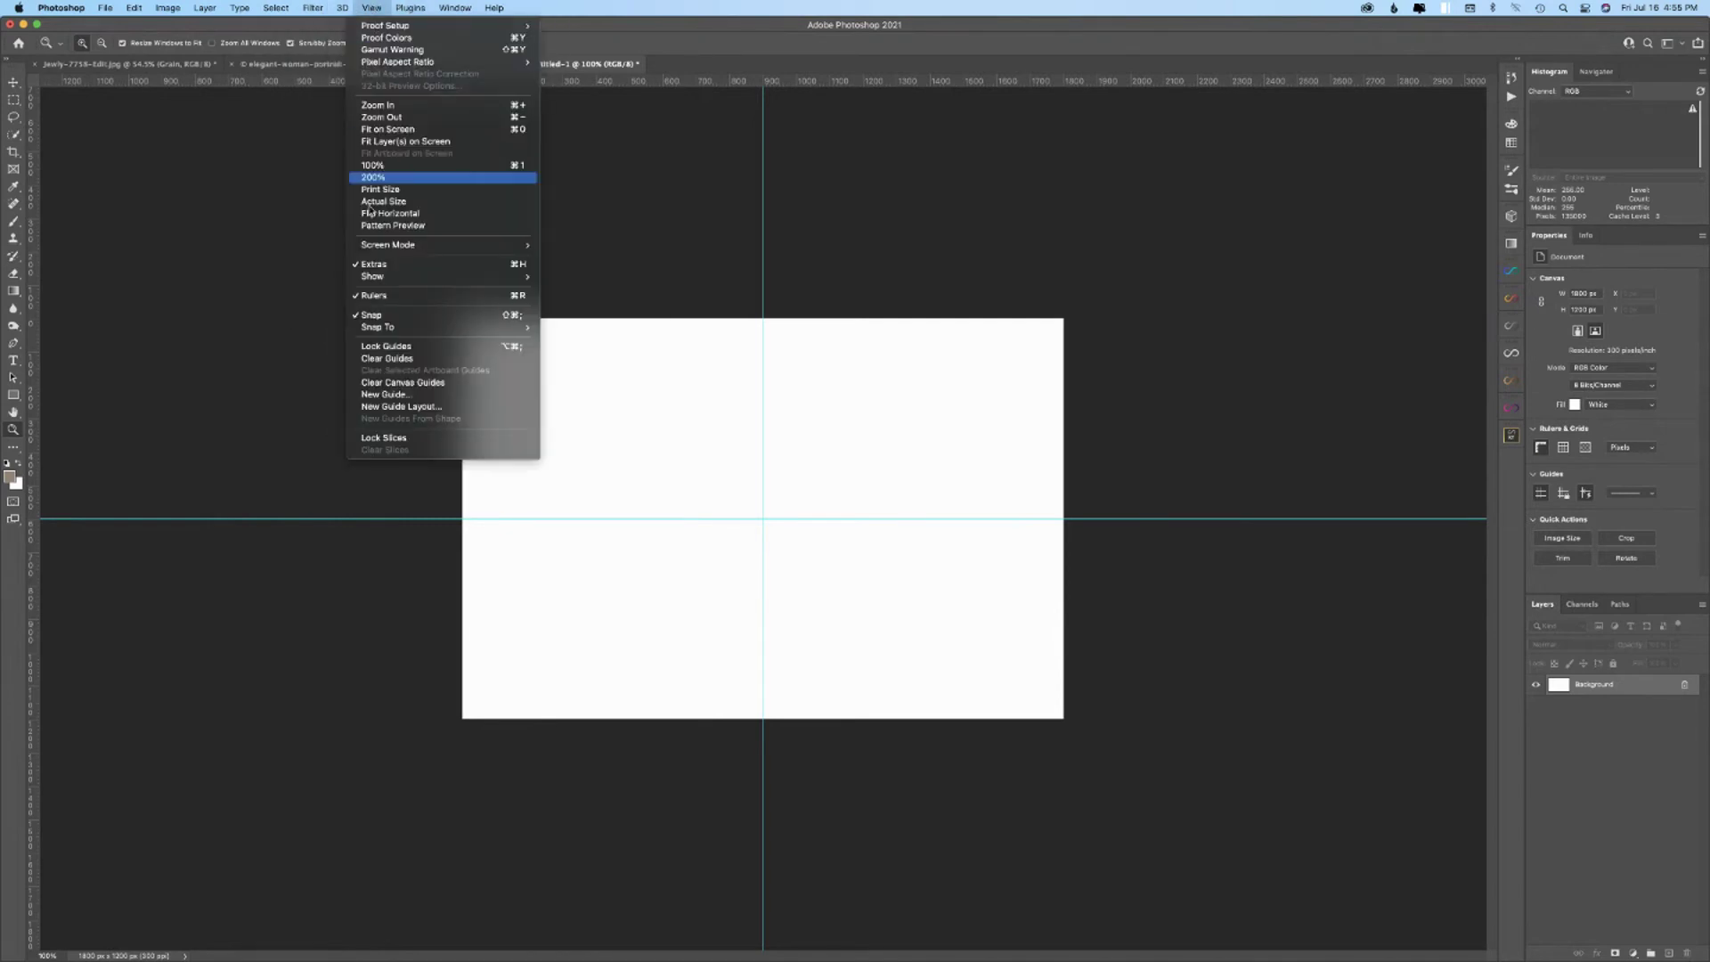
pyautogui.click(378, 360)
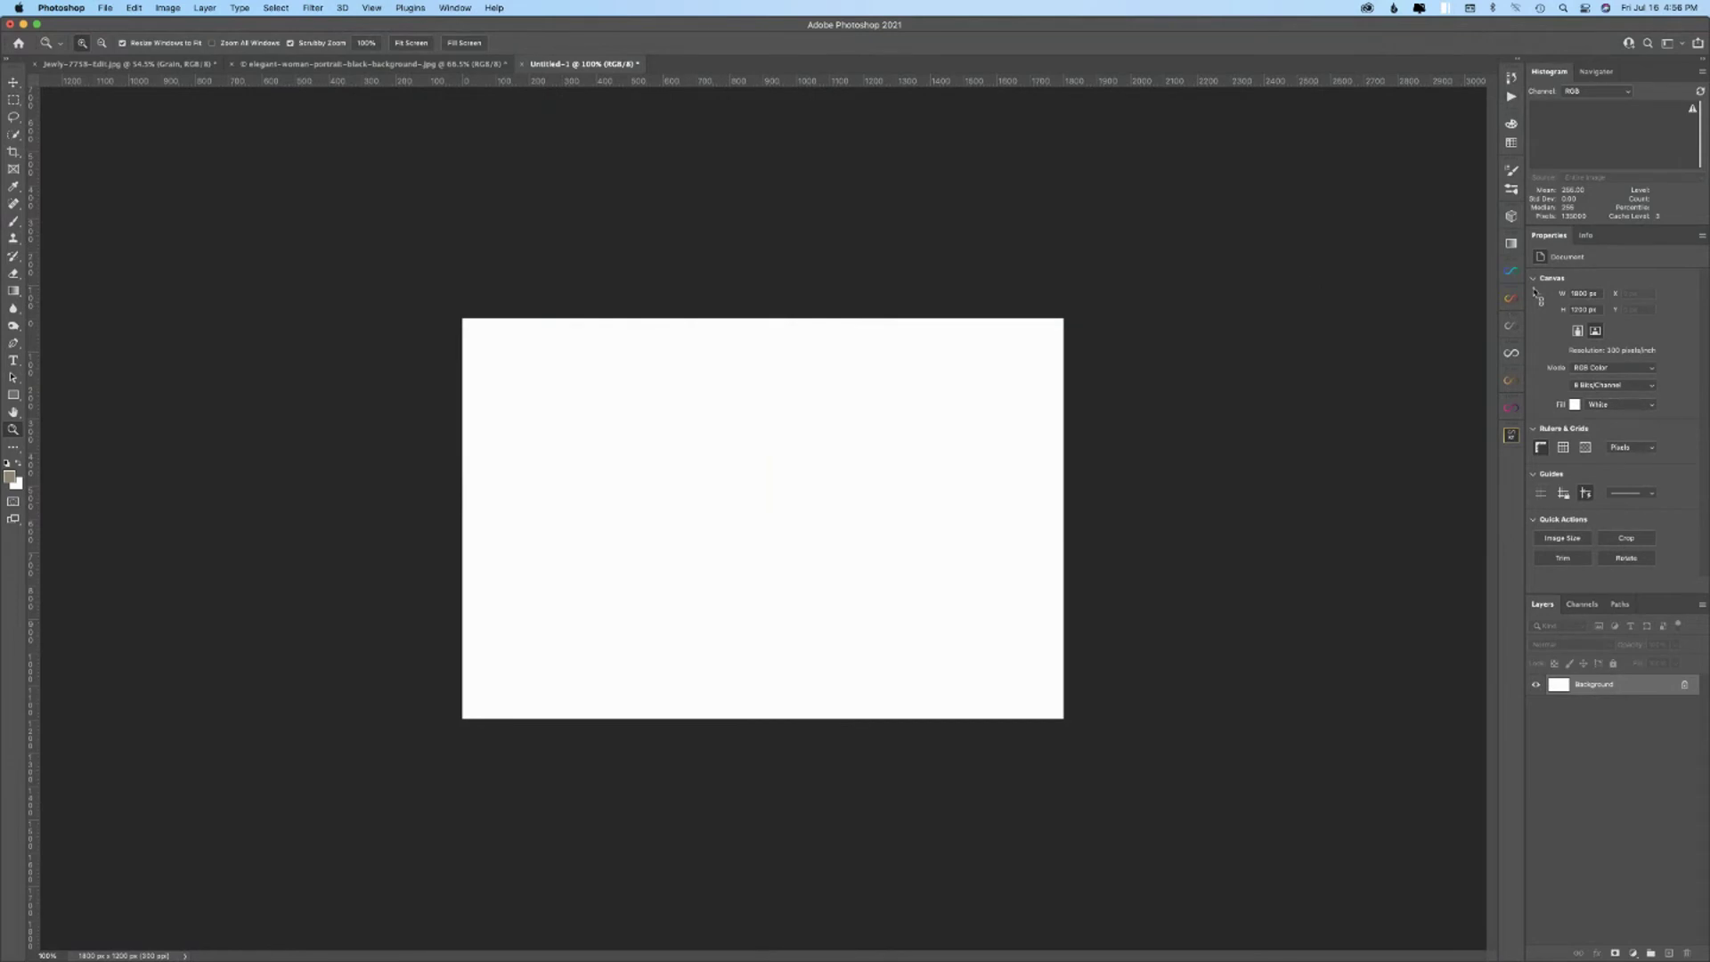
# - Create an action named "Four Frames" in the webinar actions set and start recording it
pyautogui.click(1512, 97)
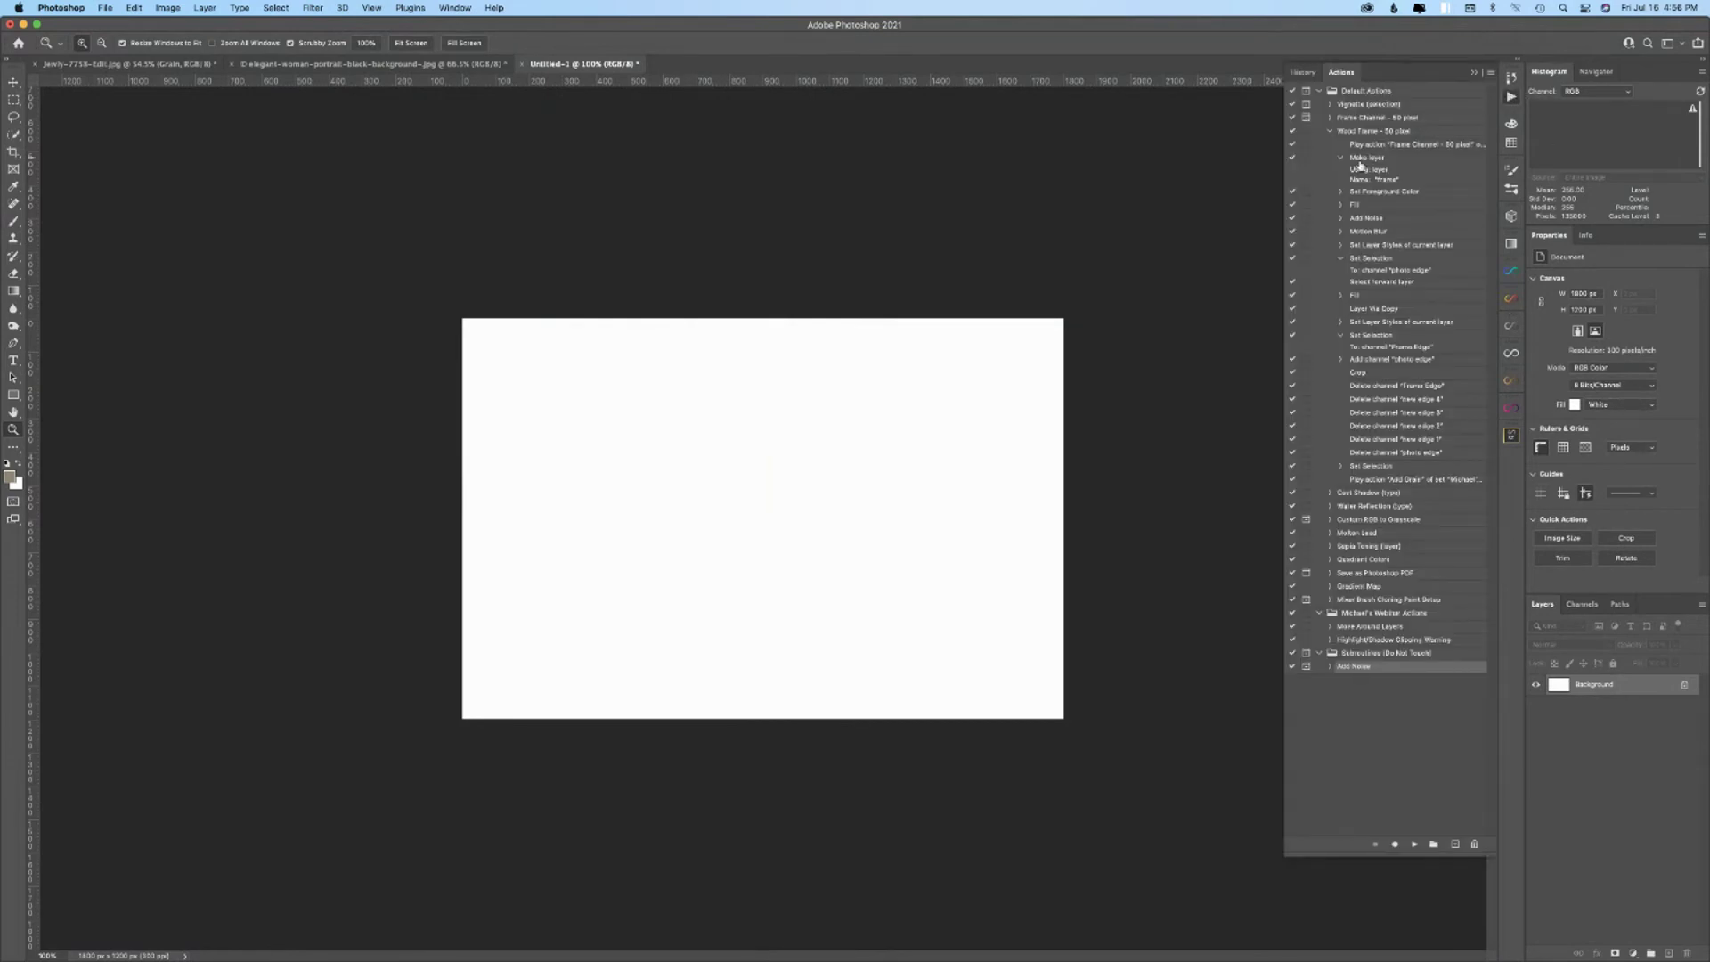
pyautogui.click(1363, 615)
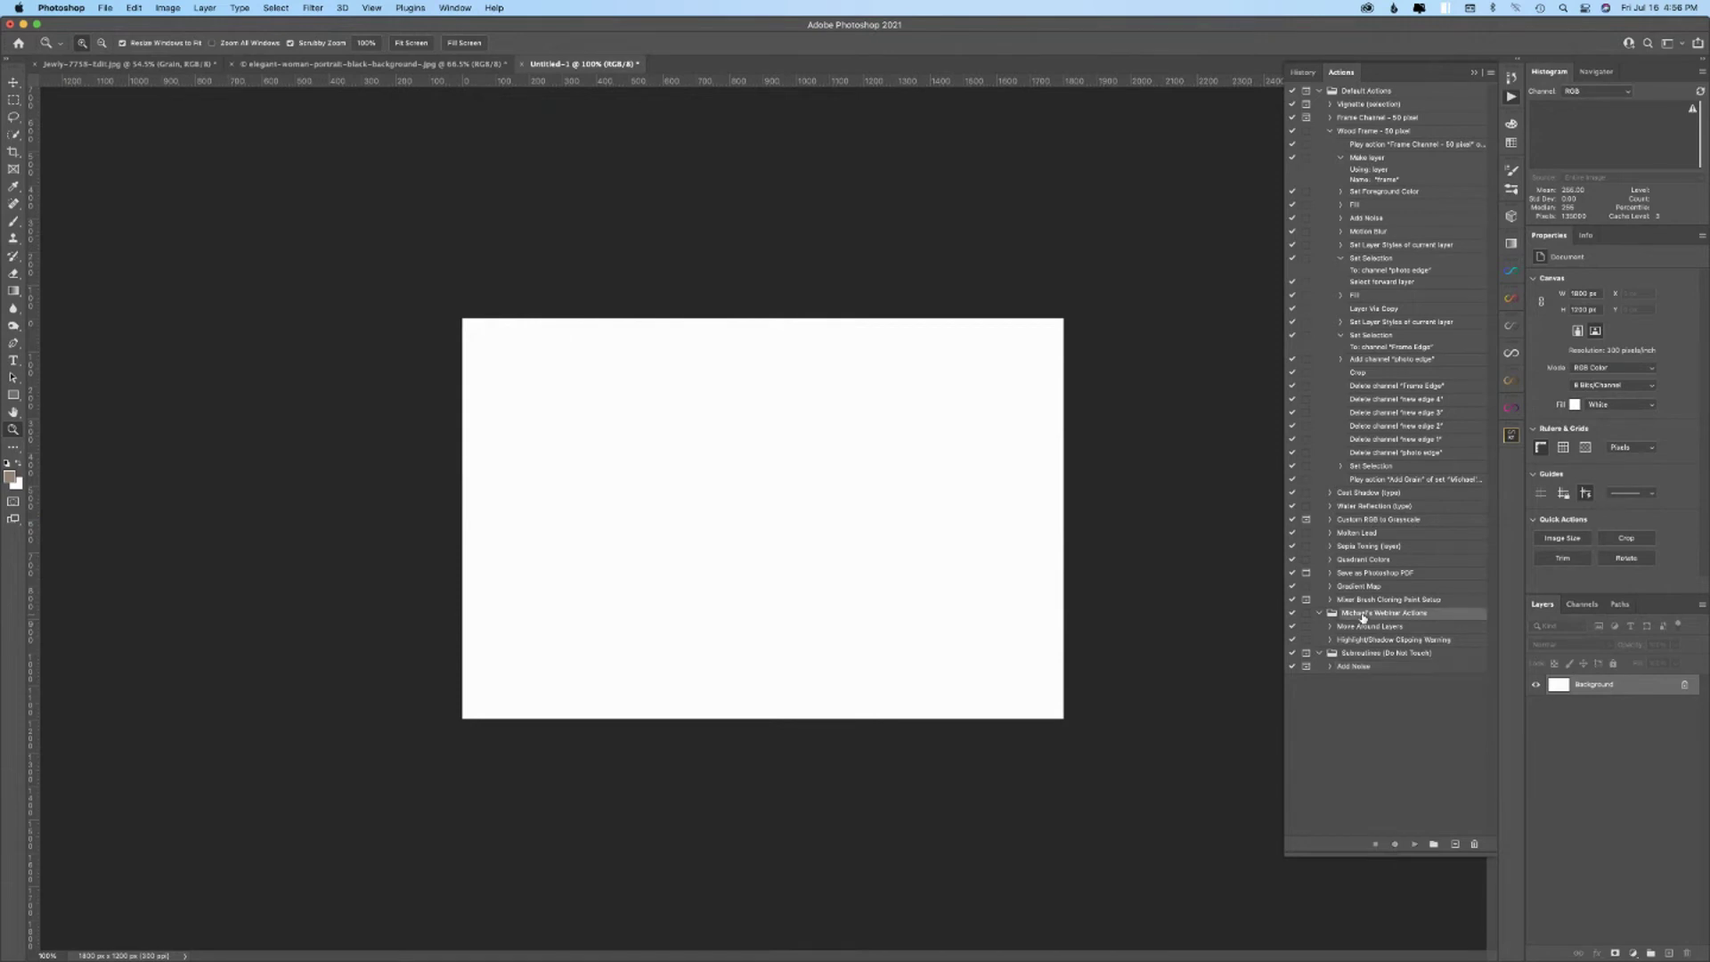
pyautogui.click(1455, 844)
pyautogui.write('Fo')
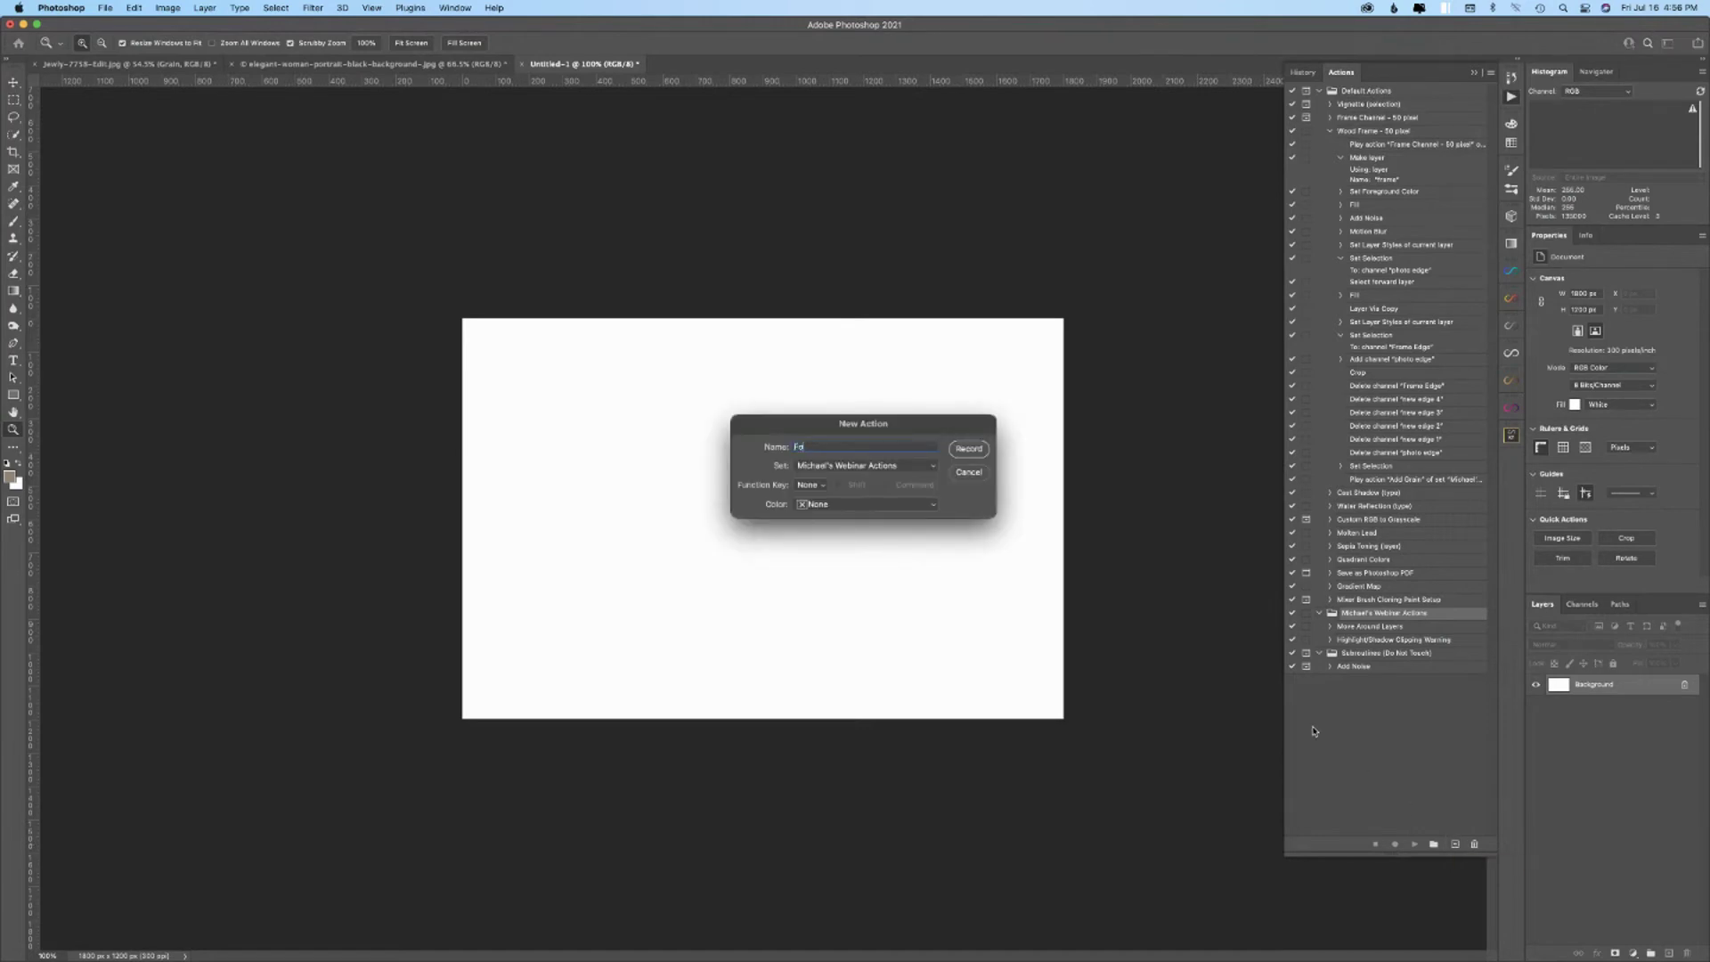
pyautogui.write('ur Frames')
pyautogui.click(971, 450)
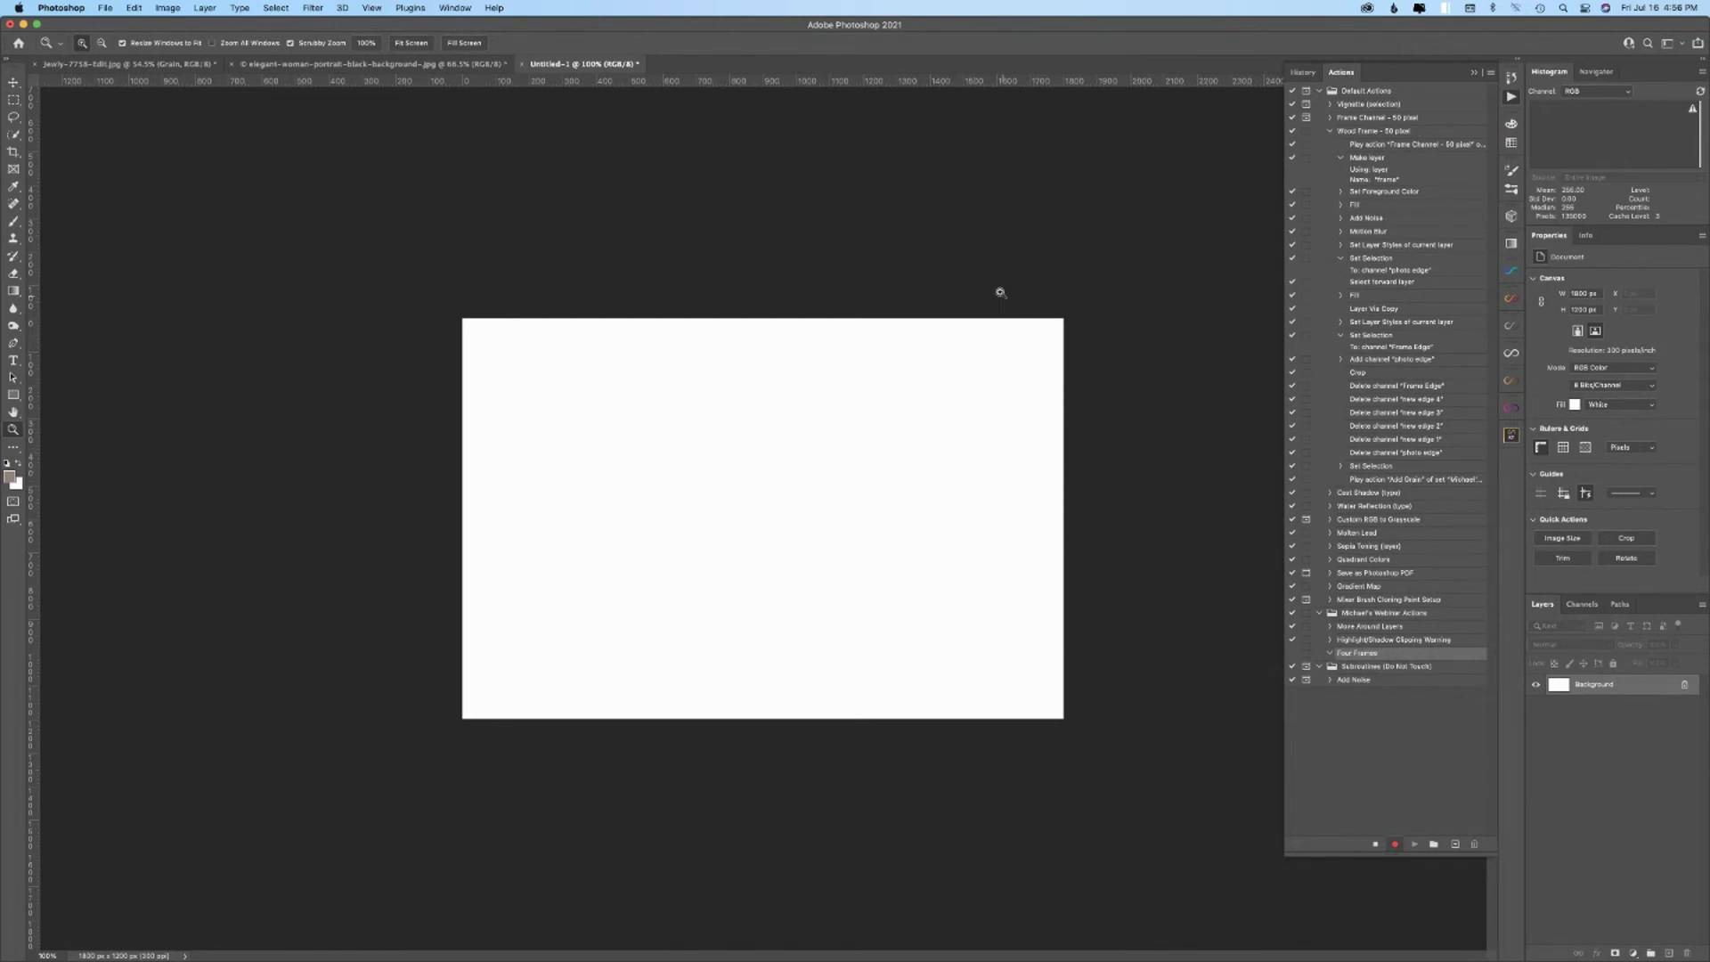
# - Place one horizontal and one vertical guide through the centre of the canvas while recording
pyautogui.moveTo(755, 83); pyautogui.dragTo(729, 454)
pyautogui.moveTo(724, 502); pyautogui.dragTo(724, 518)
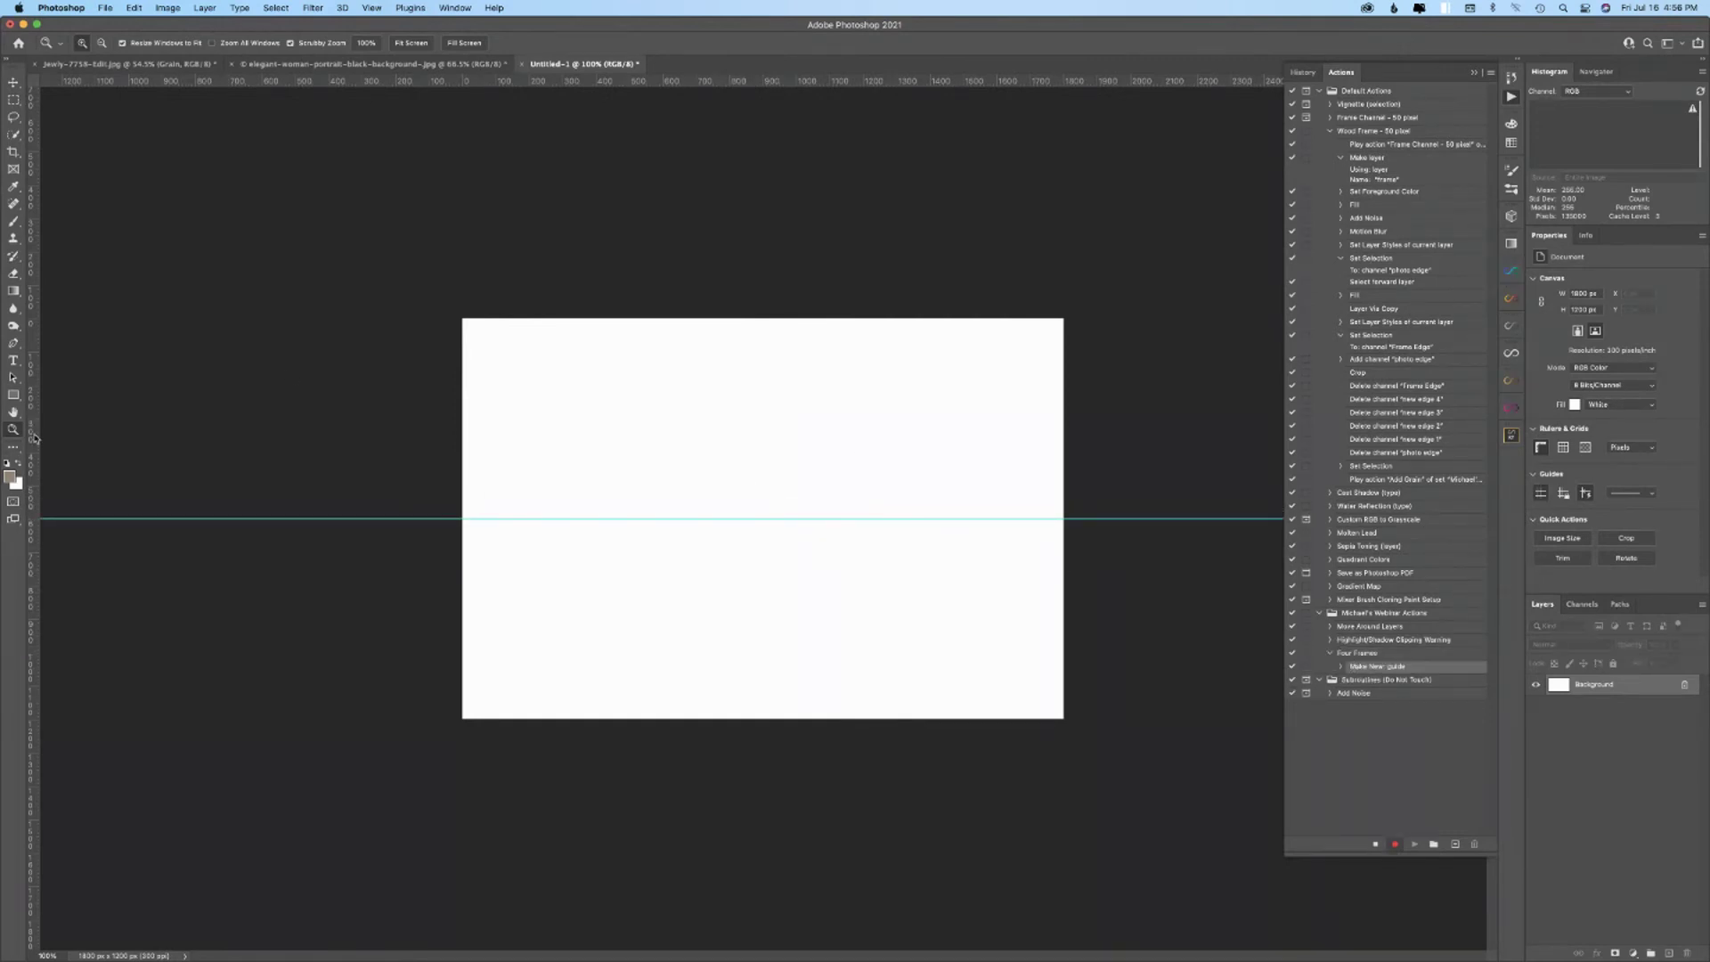
pyautogui.moveTo(35, 440); pyautogui.dragTo(763, 515)
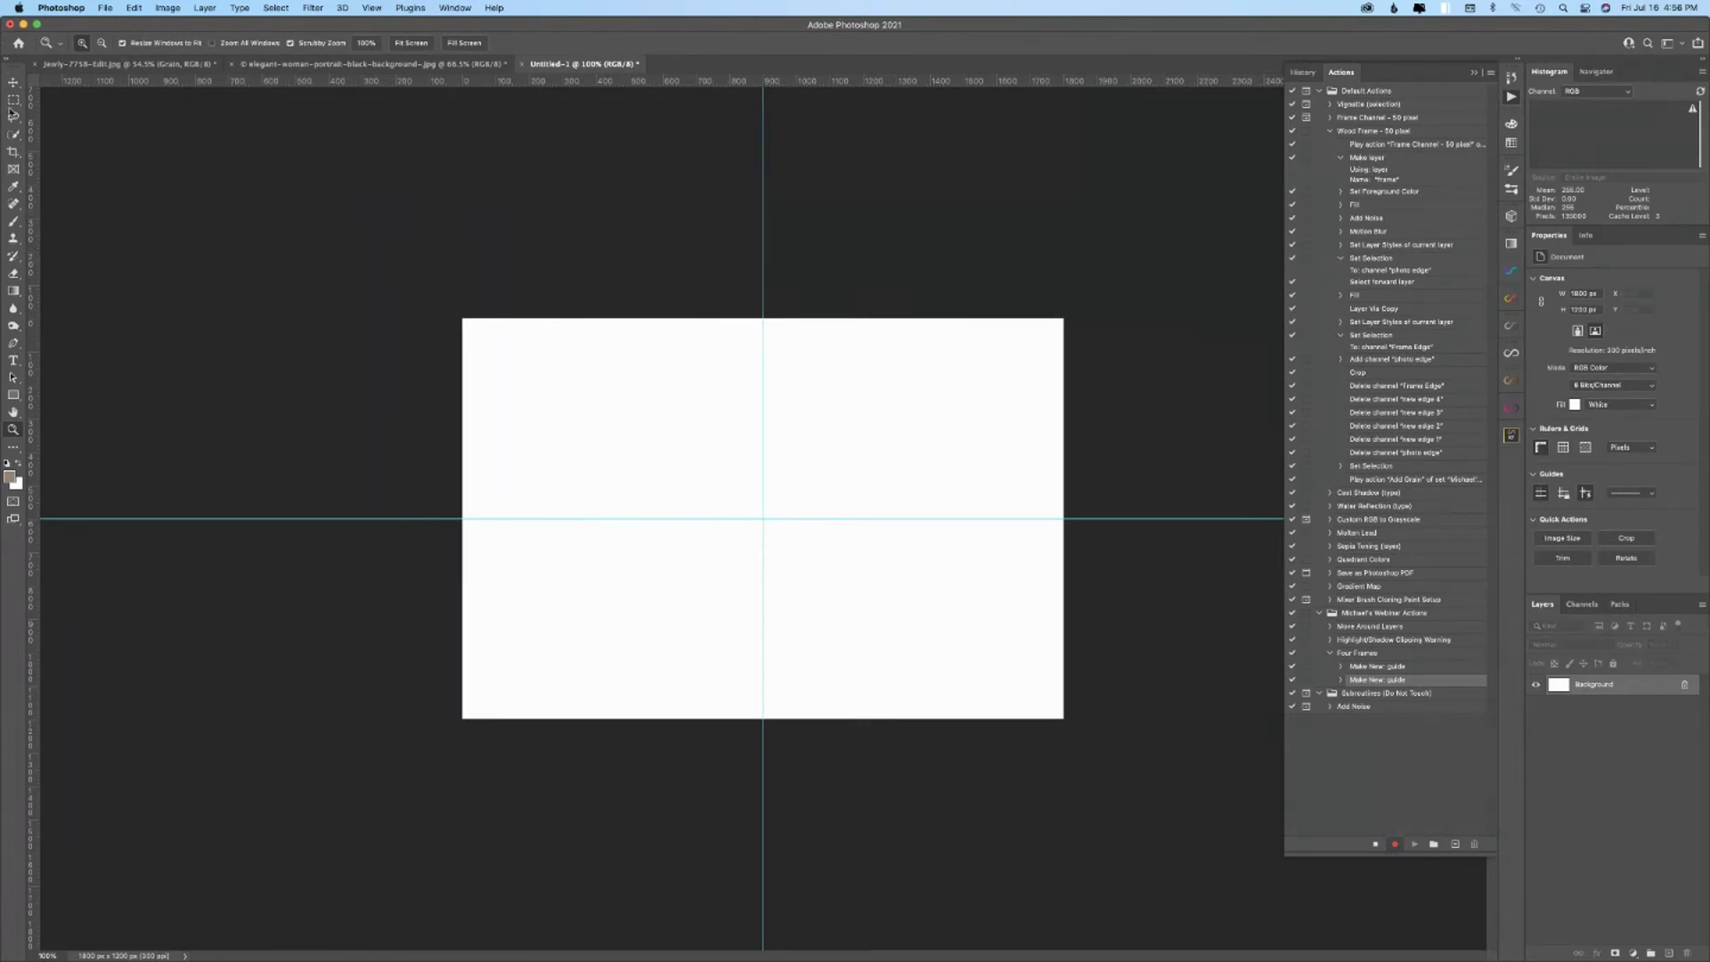
# - Draw rectangular frames in the canvas's upper-left and upper-right quarters, snapping each to the canvas corner and the guides
pyautogui.click(13, 170)
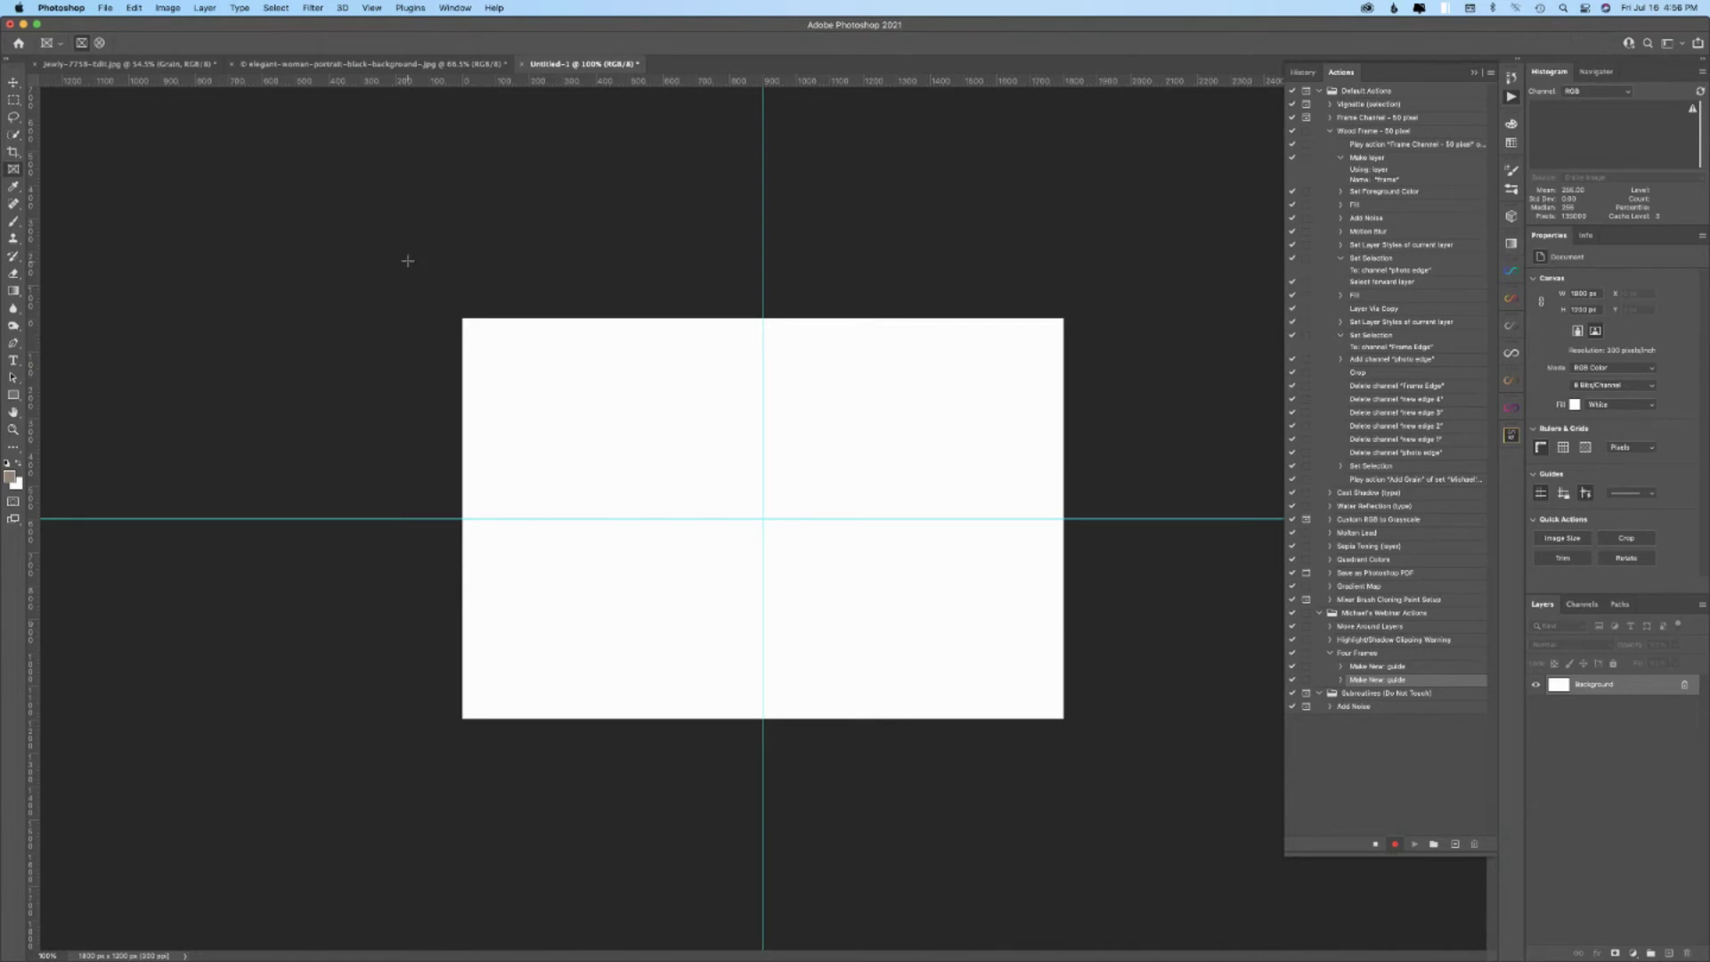
pyautogui.moveTo(408, 260); pyautogui.dragTo(764, 518)
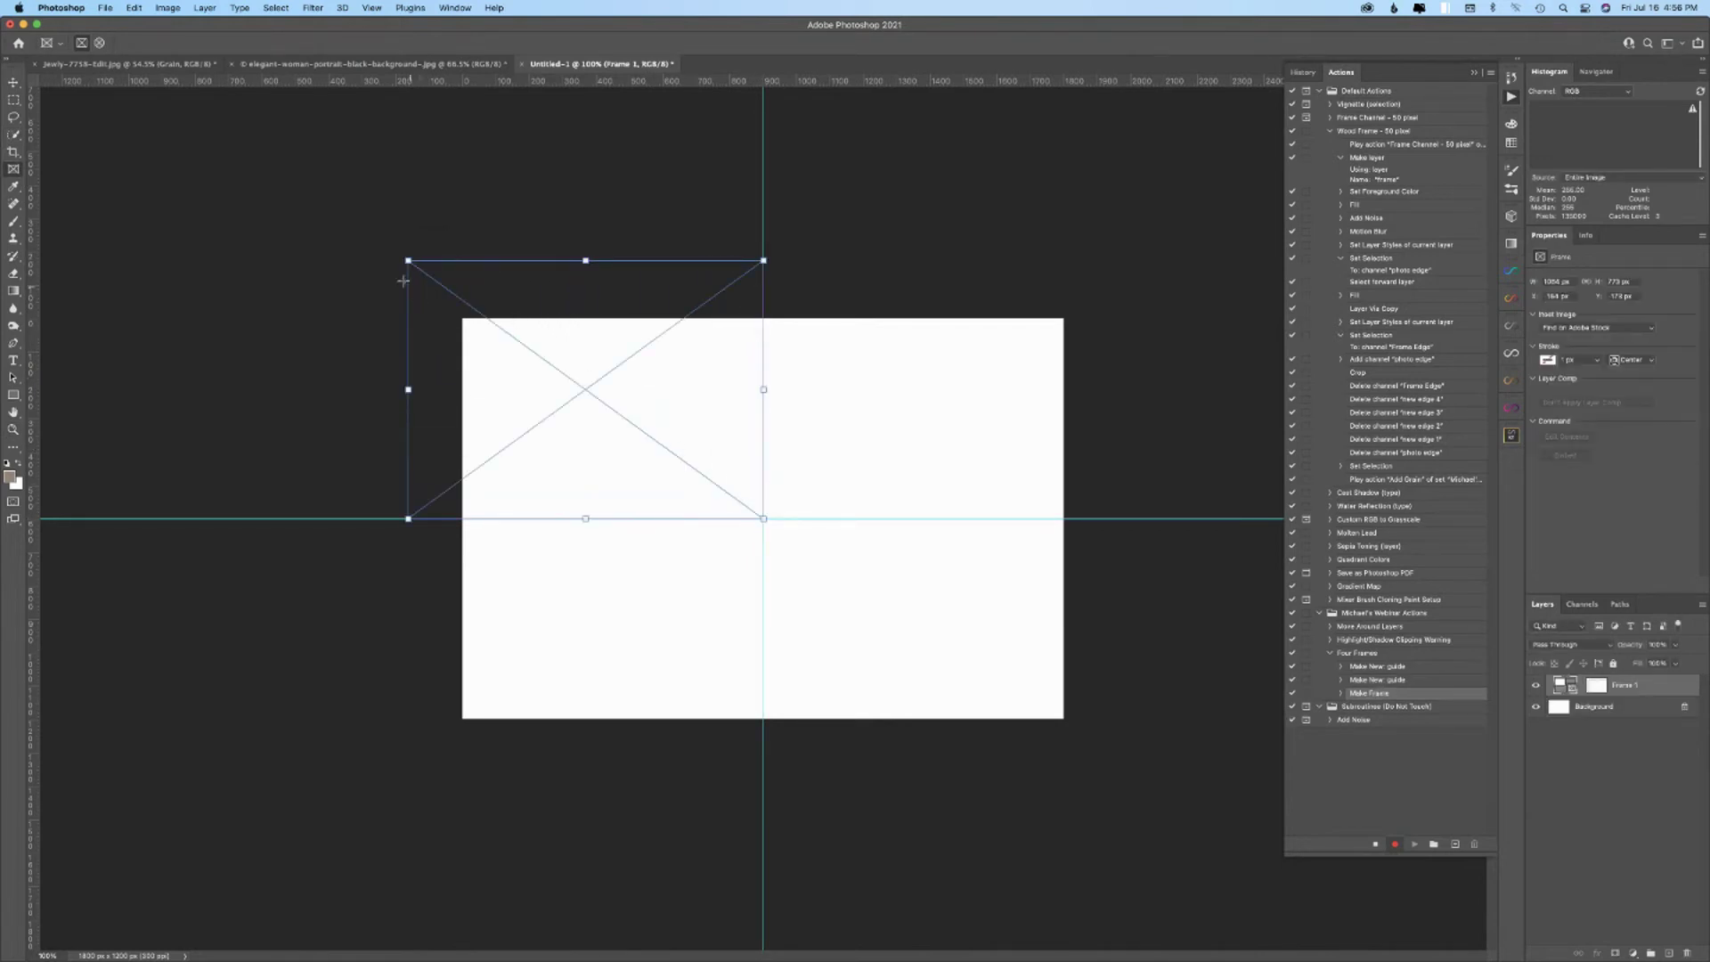
pyautogui.moveTo(408, 261); pyautogui.dragTo(457, 314)
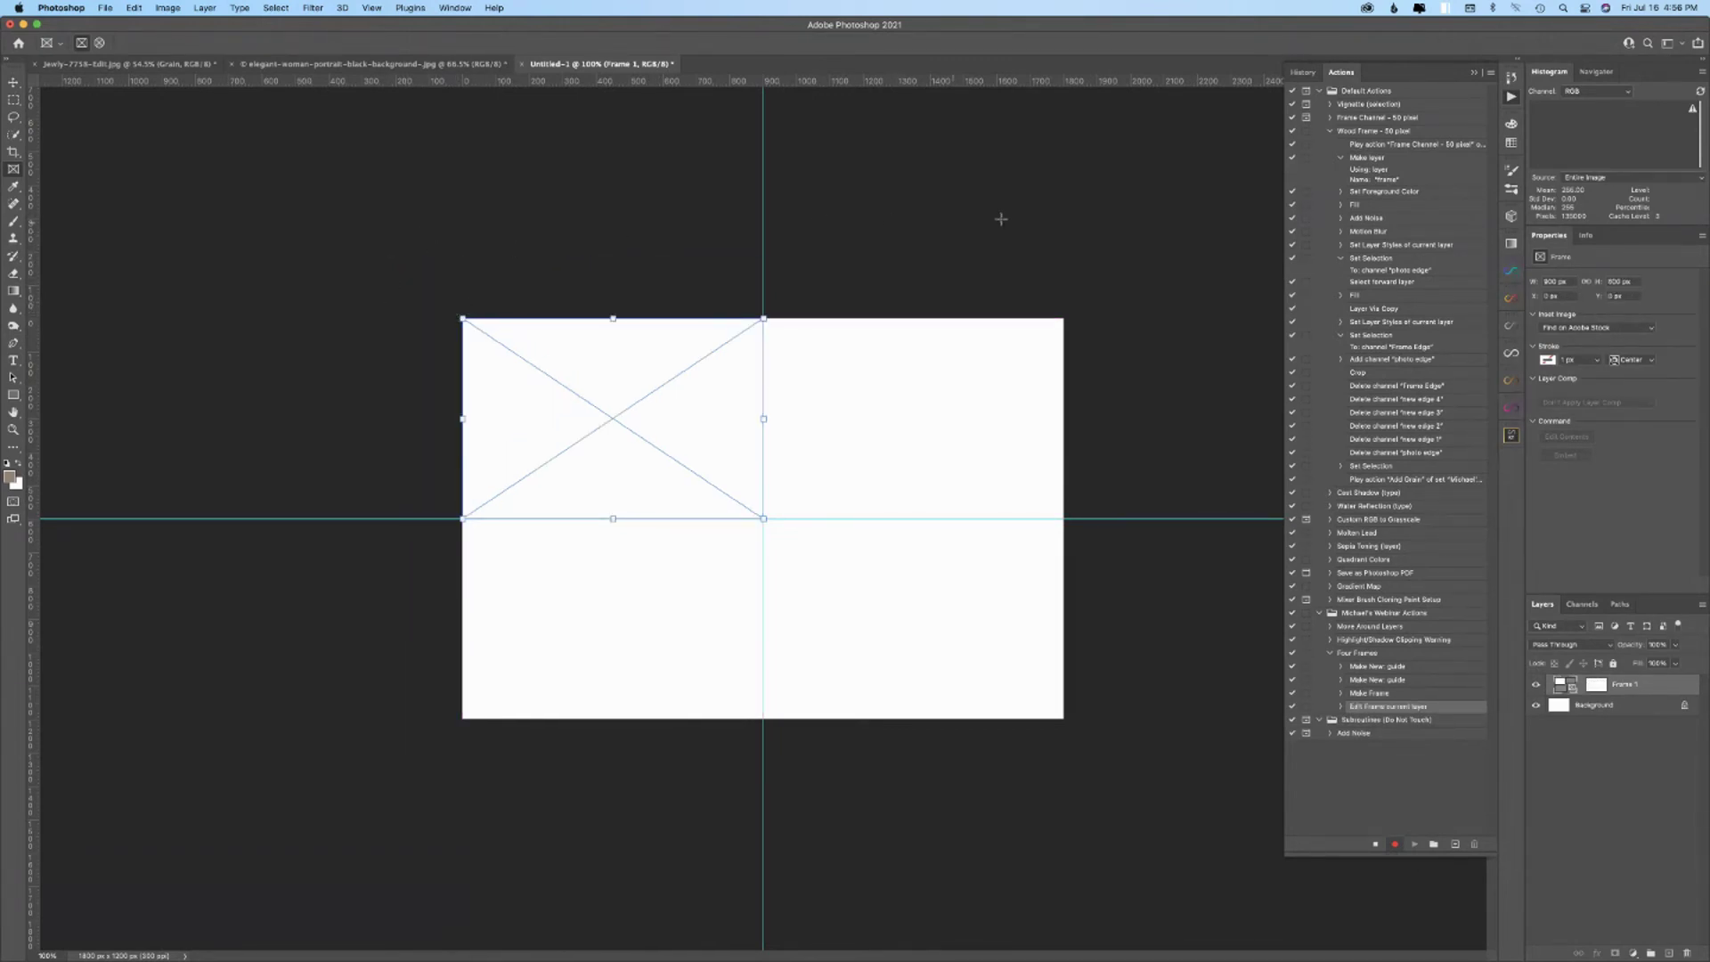
pyautogui.moveTo(1099, 280); pyautogui.dragTo(763, 517)
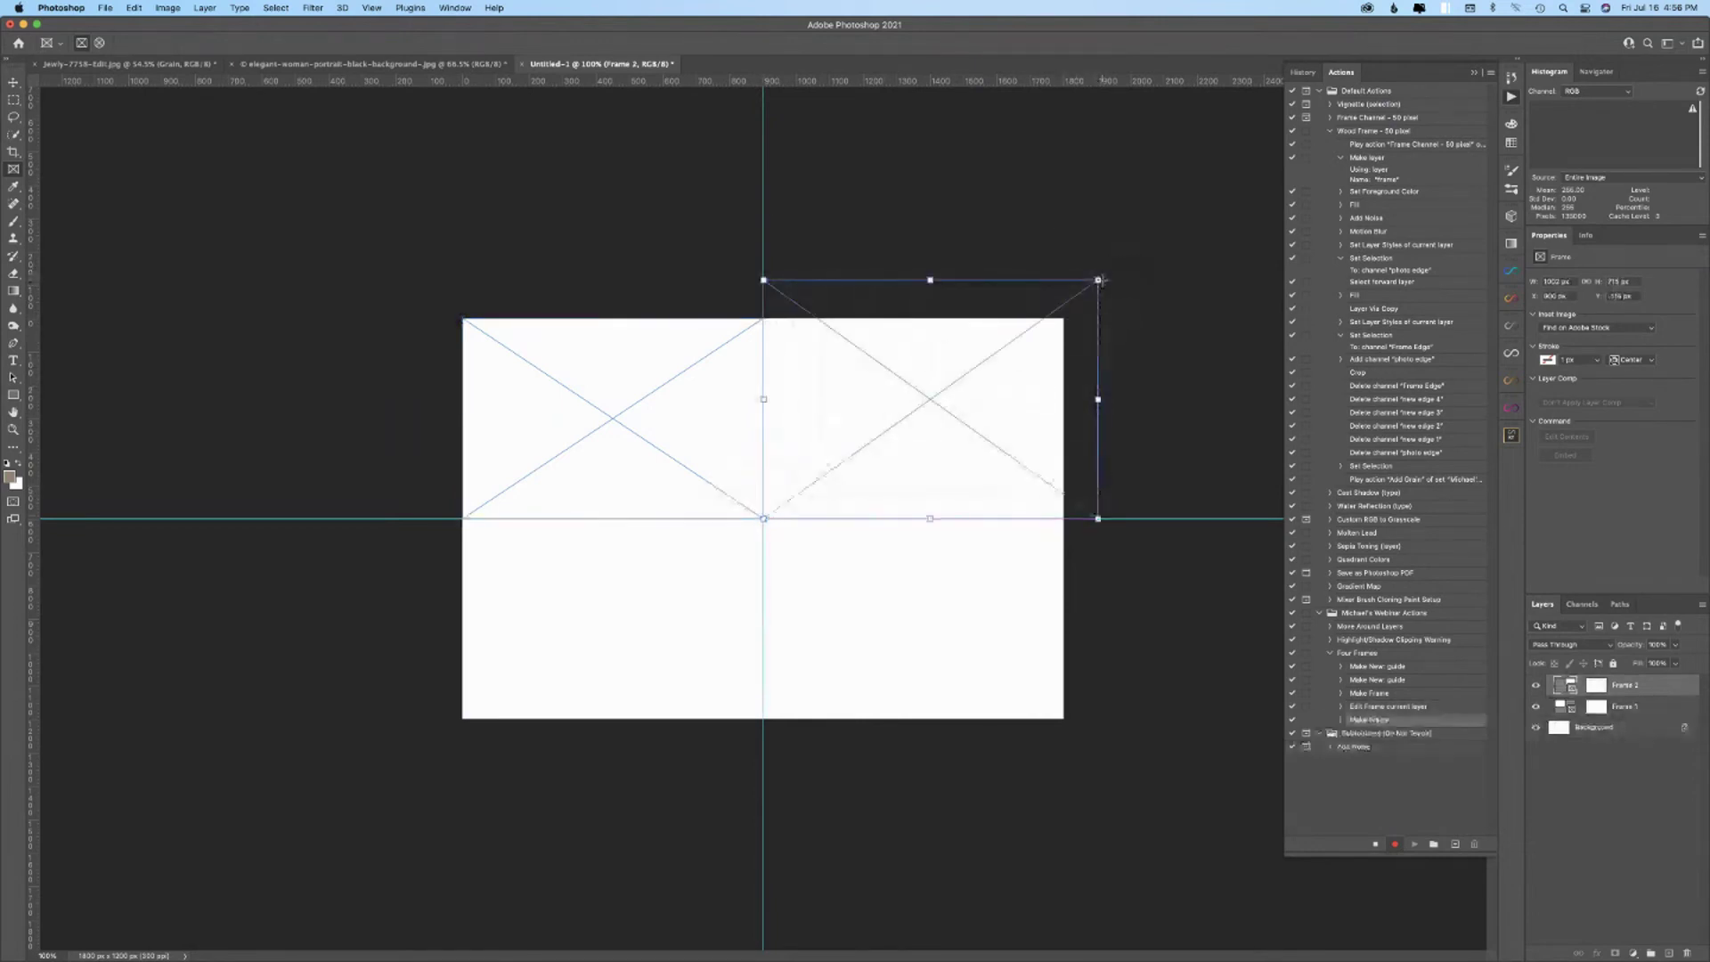
pyautogui.moveTo(1101, 280); pyautogui.dragTo(1065, 318)
# - Draw rectangular frames in the lower-left and lower-right quarters, resizing each to 900 x 600 px against the guides and canvas edges
pyautogui.moveTo(432, 733); pyautogui.dragTo(762, 519)
pyautogui.moveTo(428, 761); pyautogui.dragTo(462, 719)
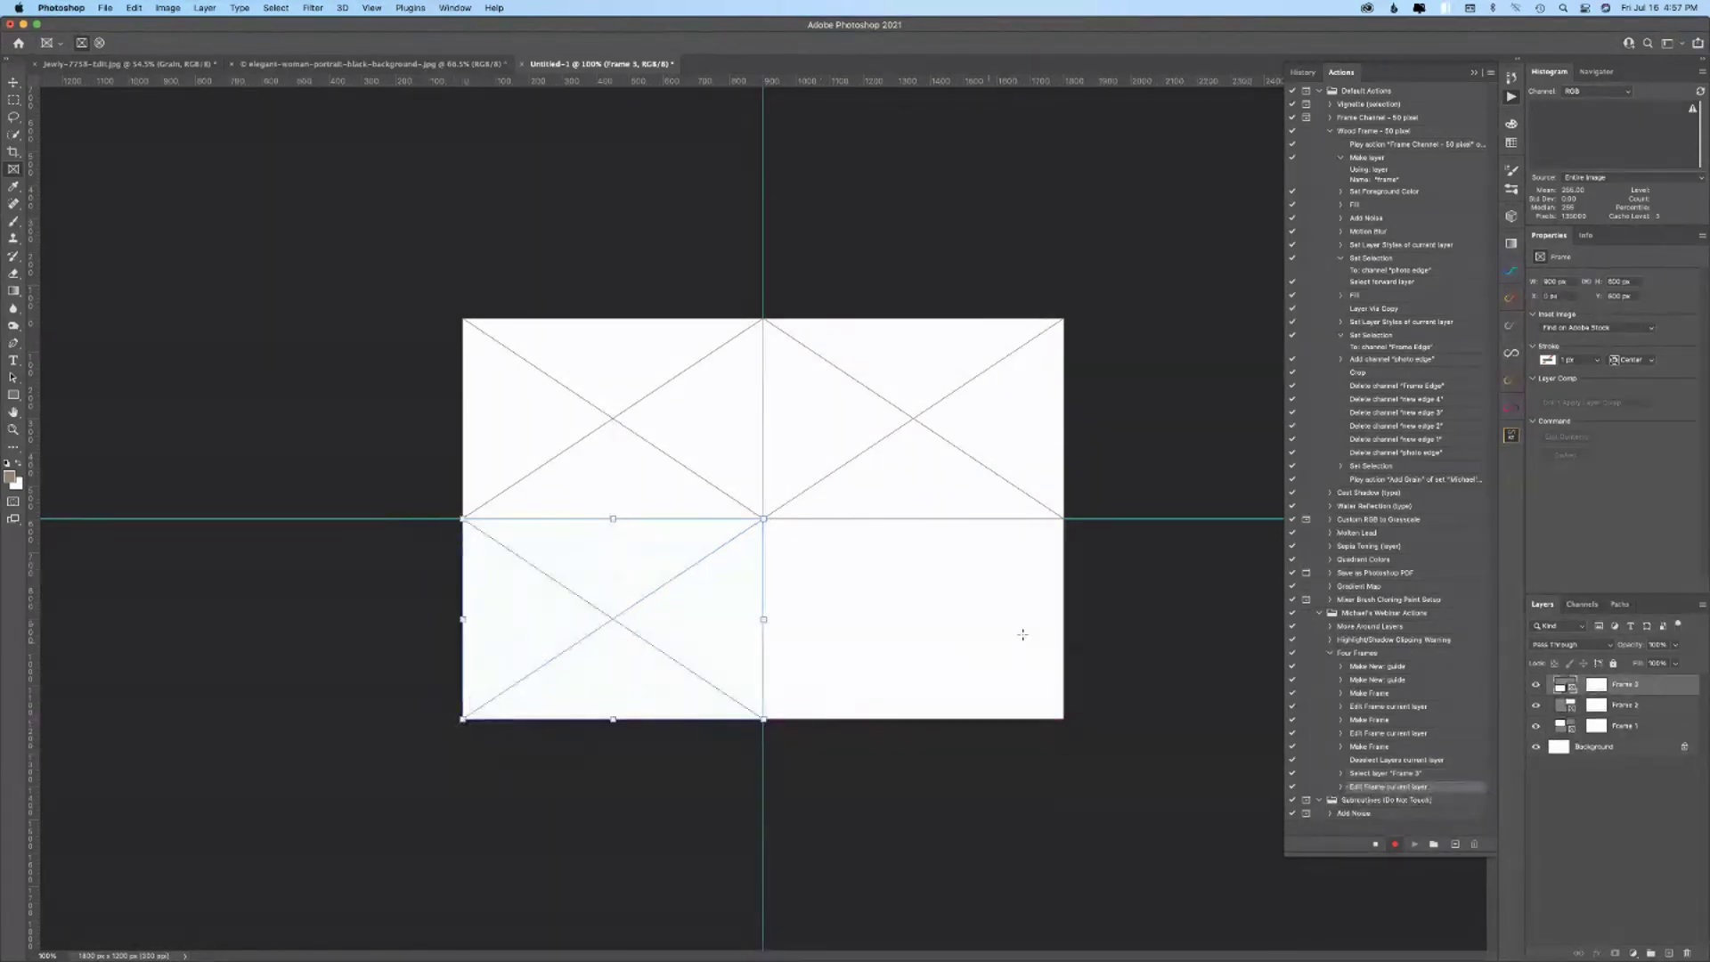
pyautogui.moveTo(1124, 558); pyautogui.dragTo(764, 865)
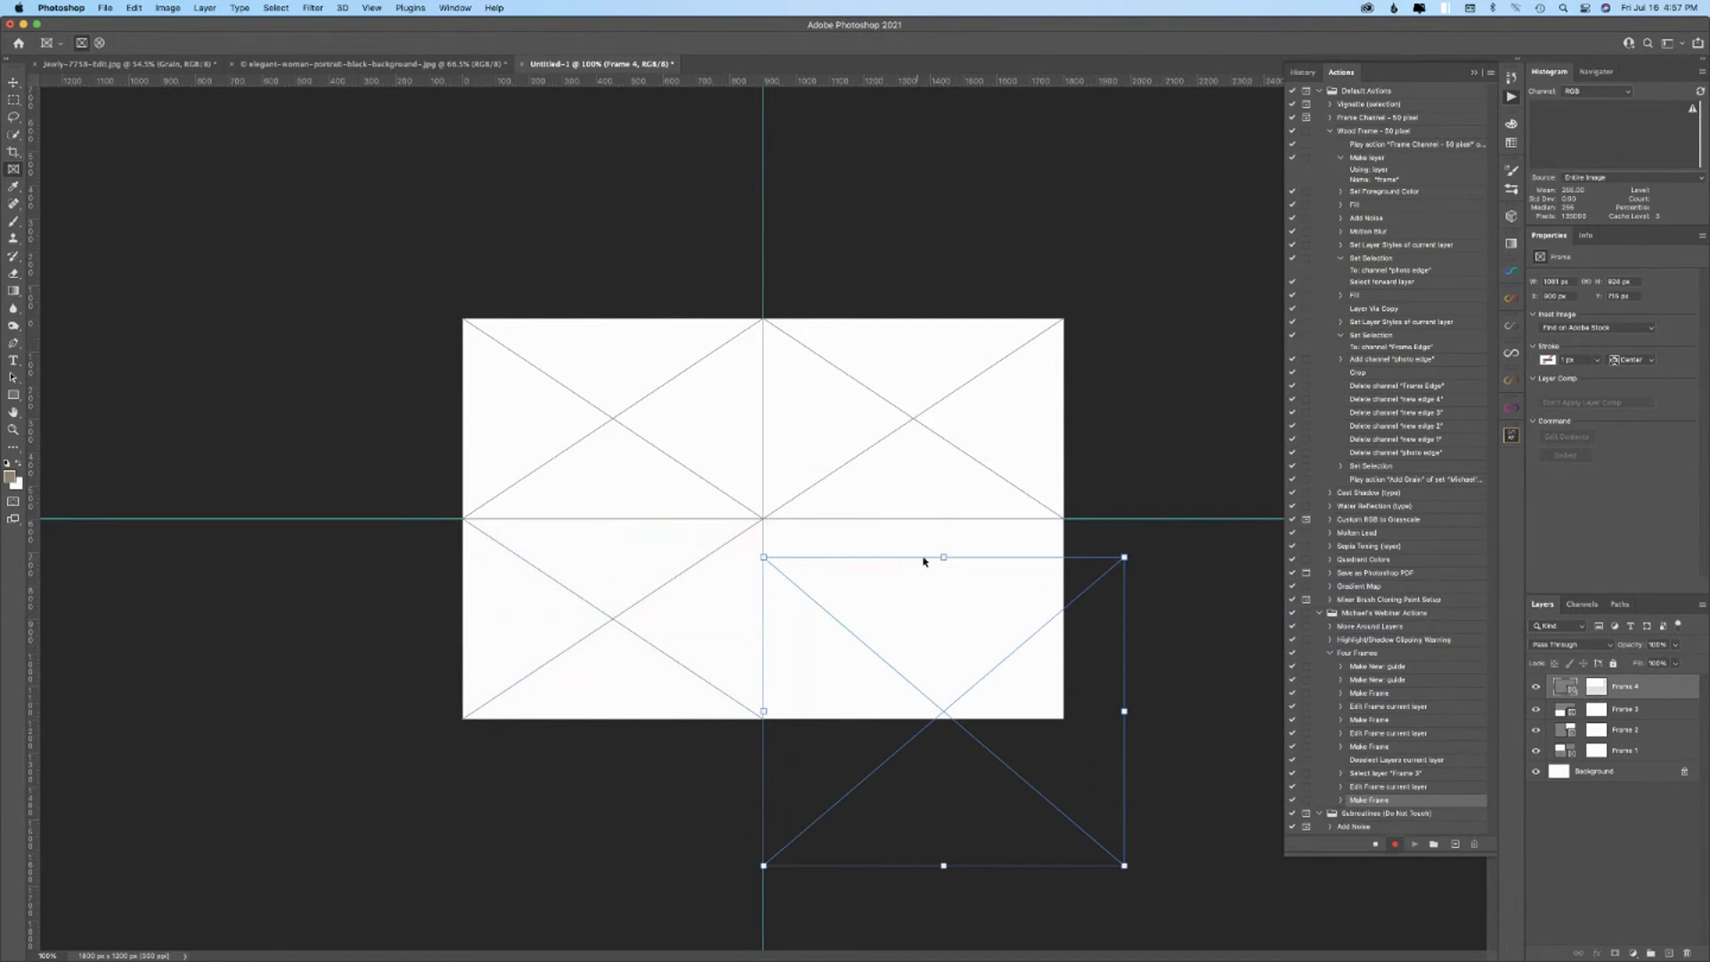
pyautogui.moveTo(944, 557); pyautogui.dragTo(944, 519)
pyautogui.moveTo(944, 866); pyautogui.dragTo(933, 719)
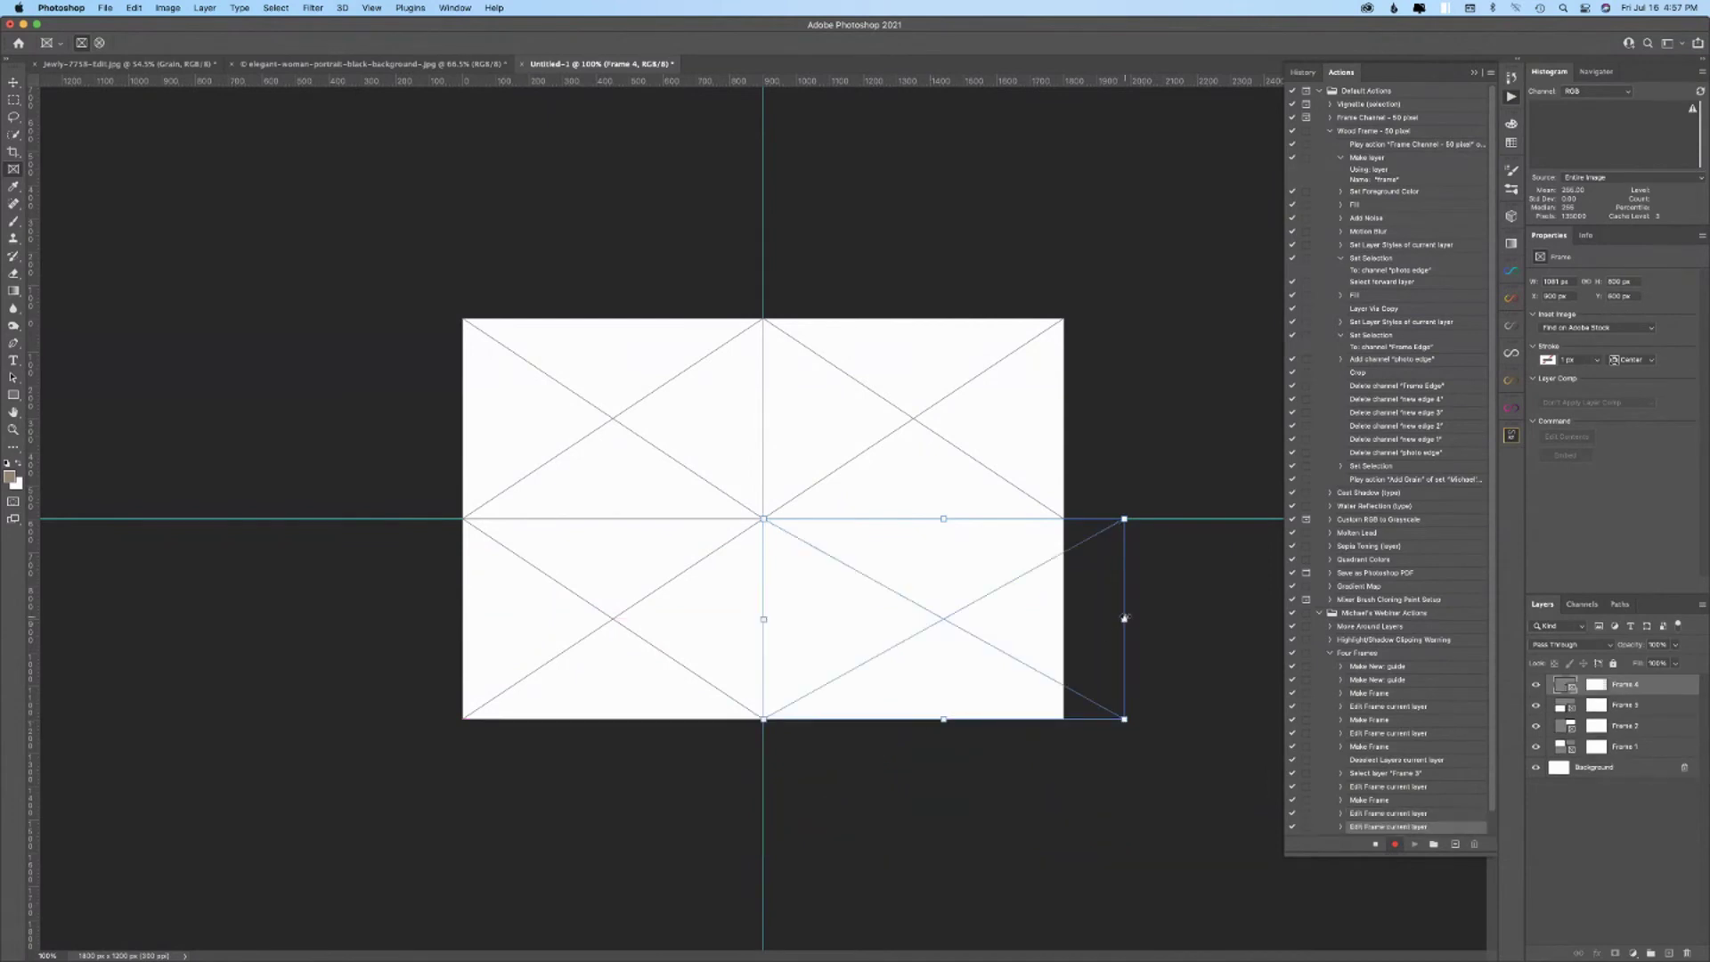
pyautogui.moveTo(1124, 618); pyautogui.dragTo(1063, 617)
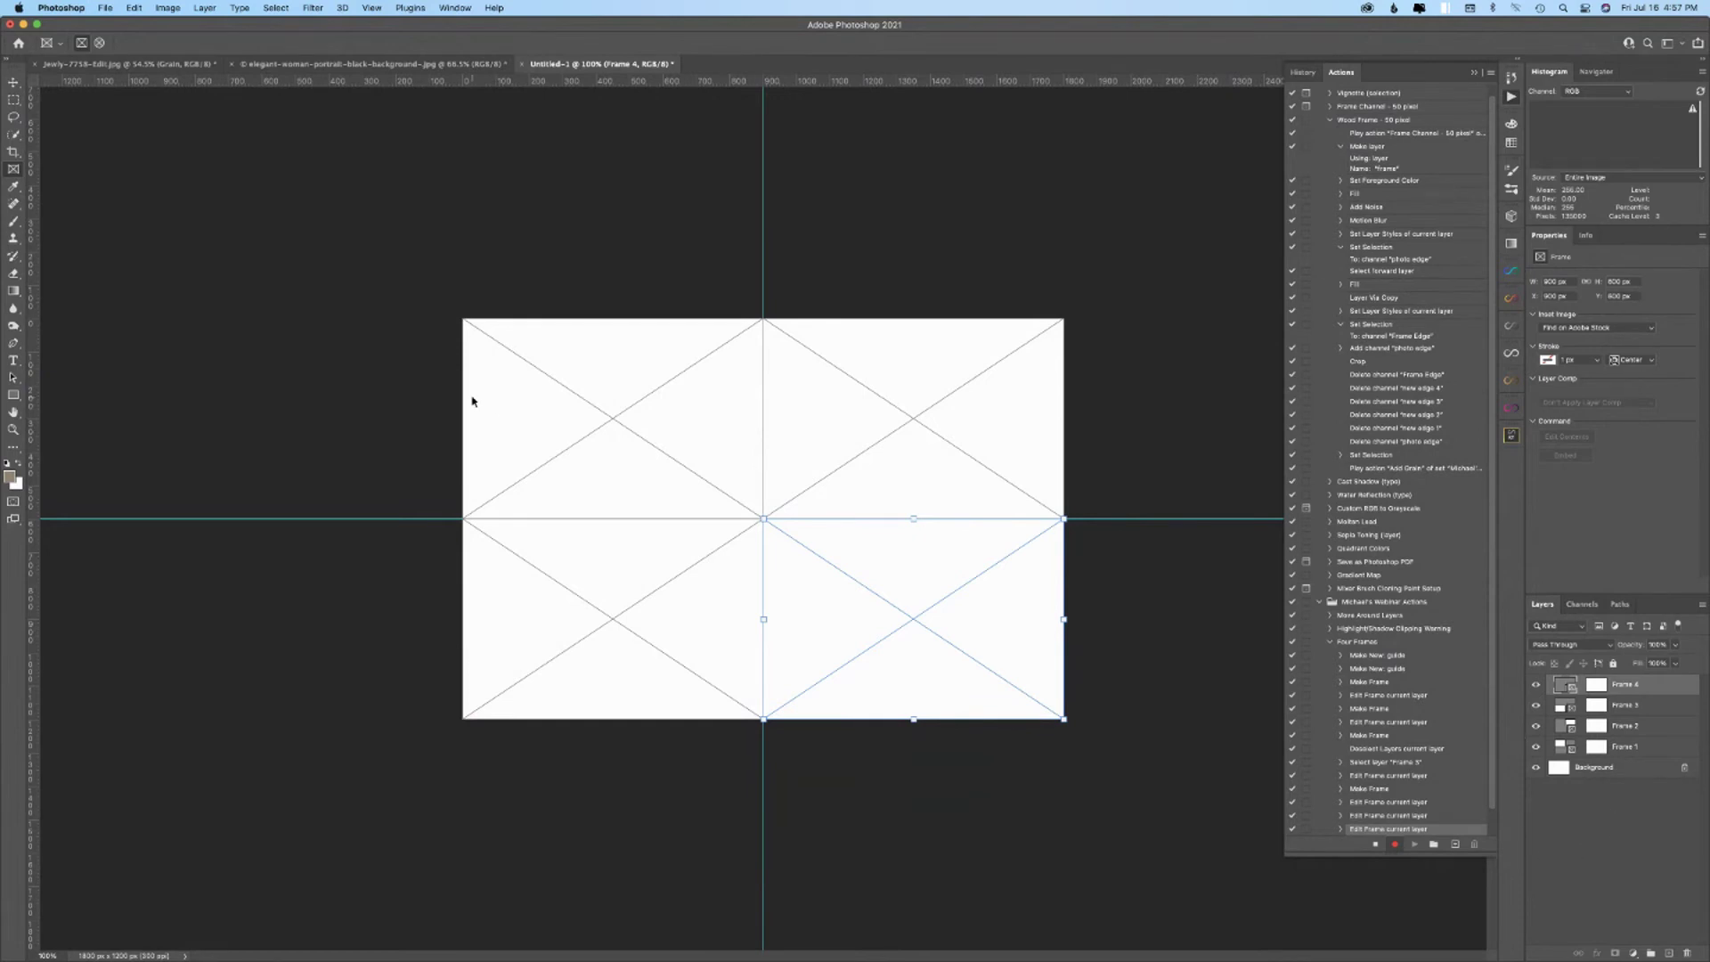
# - Record clearing all guides as the last command of the Four Frames action and stop recording
pyautogui.click(1376, 846)
pyautogui.scroll(-1, 1373, 794)
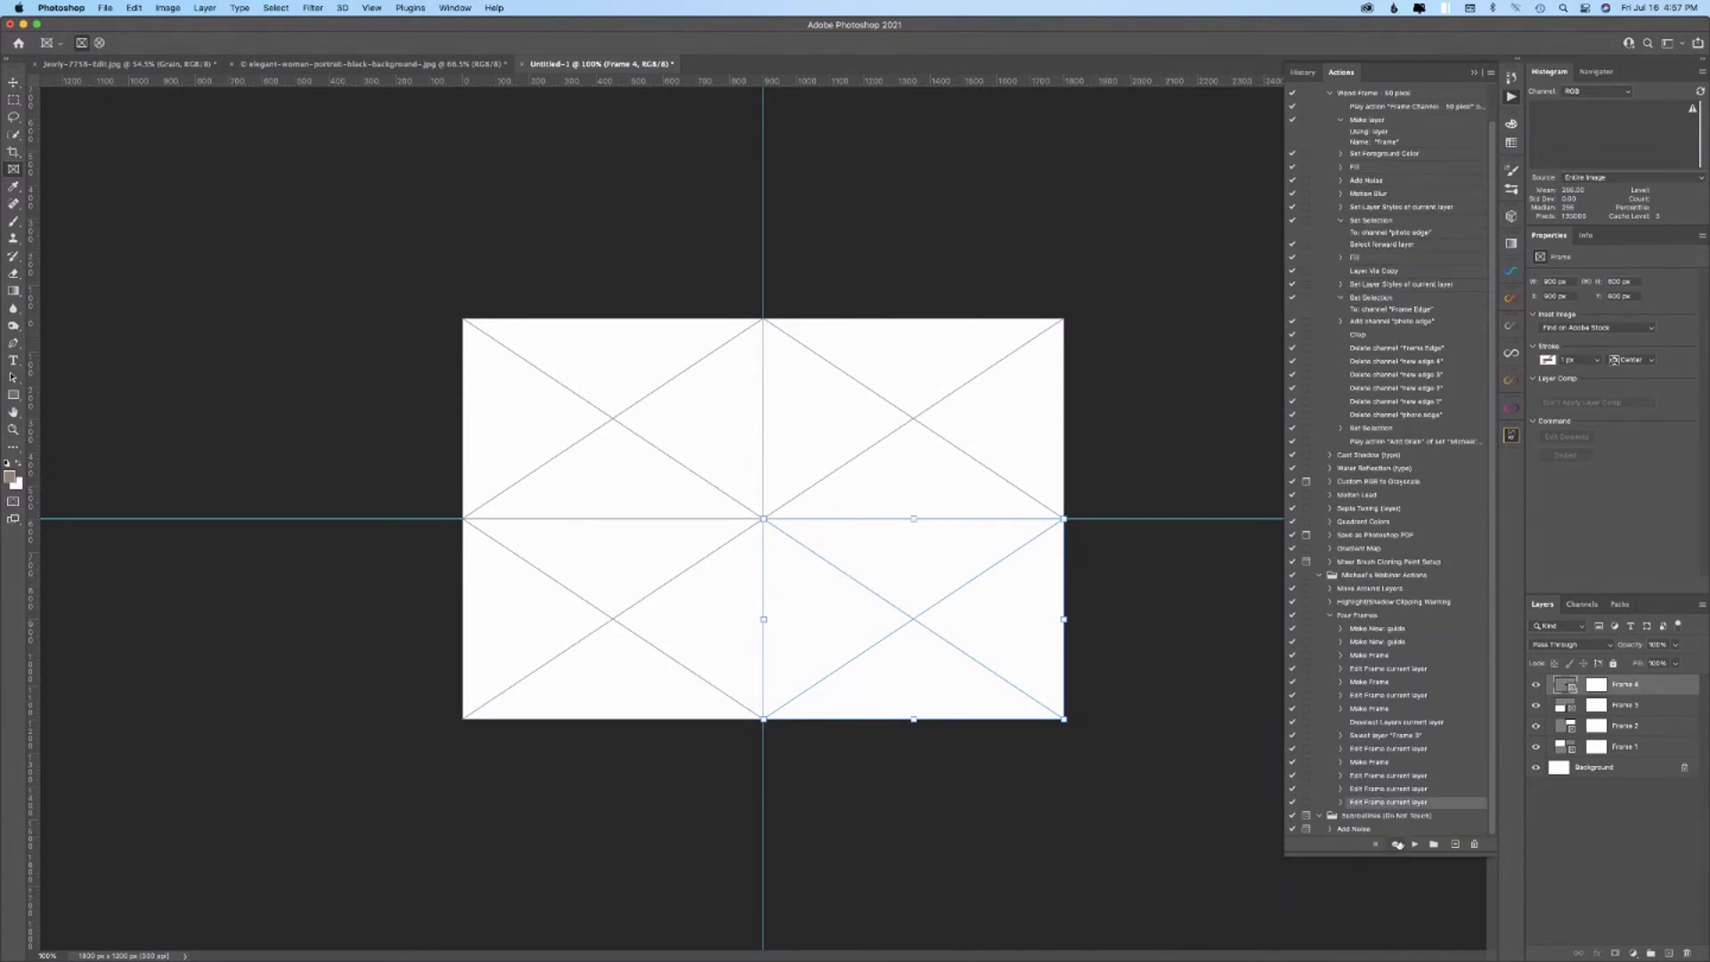
pyautogui.click(372, 8)
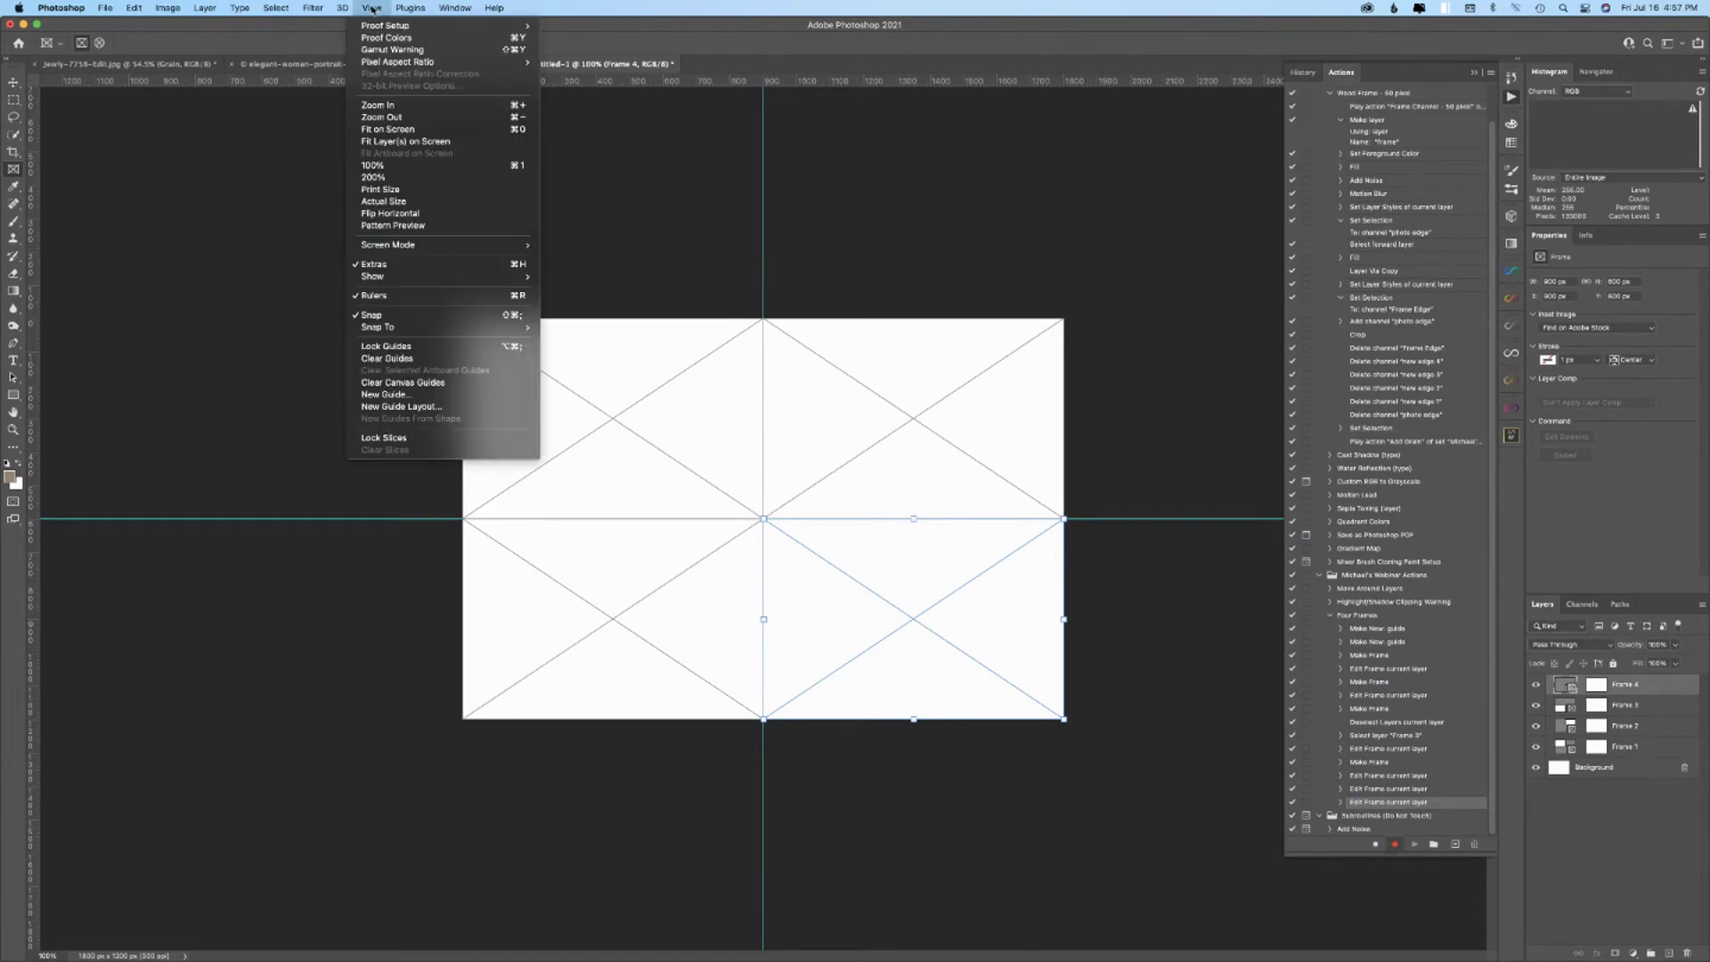
pyautogui.click(354, 354)
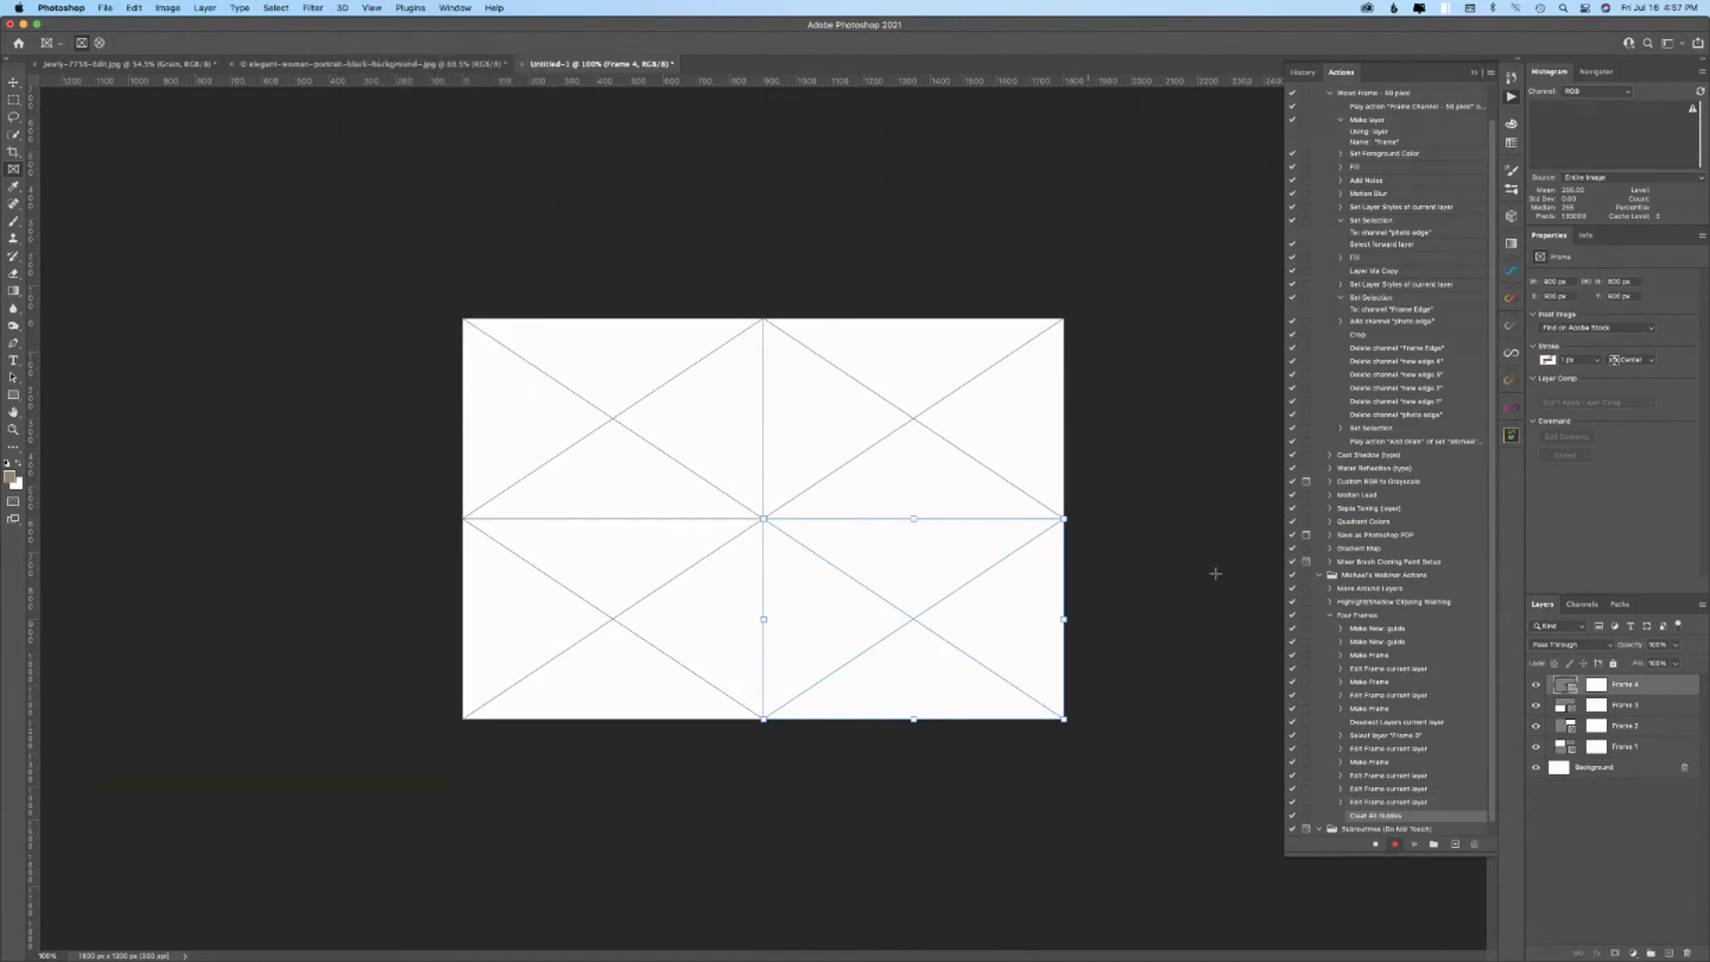
pyautogui.click(1375, 845)
# - Delete all four frame layers and play the Four Frames action on the blank canvas
pyautogui.keyDown('shift'); pyautogui.click(1672, 751); pyautogui.keyUp('shift')
pyautogui.moveTo(1672, 751); pyautogui.dragTo(1685, 953)
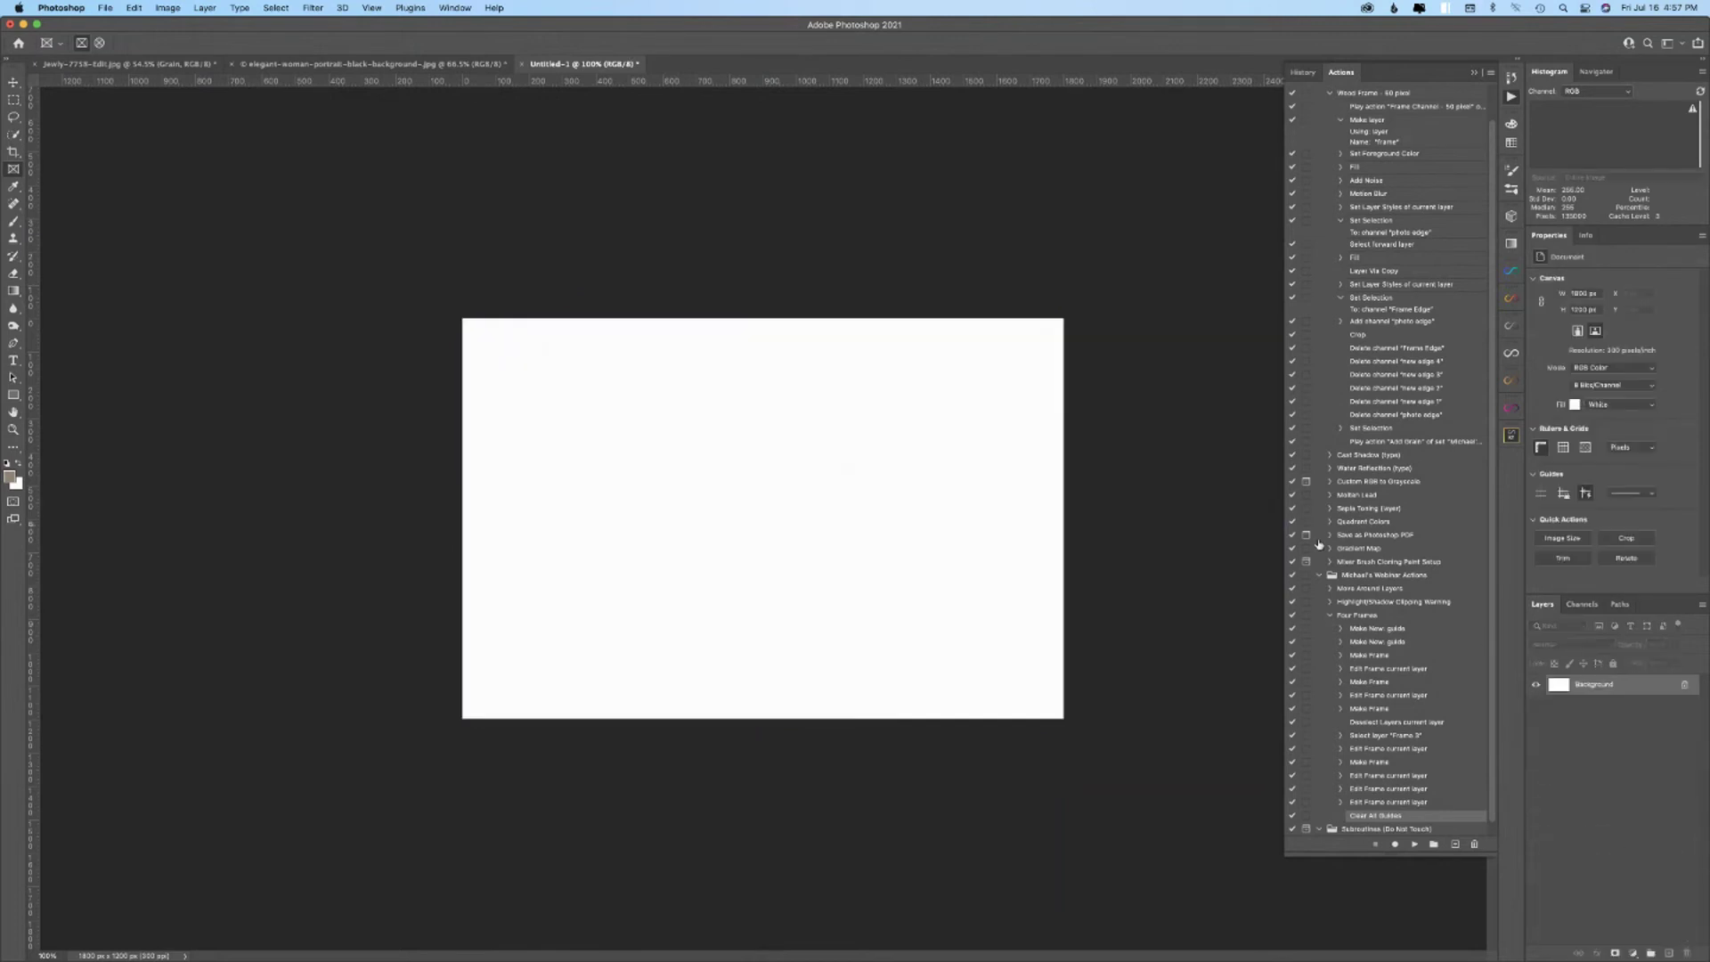
pyautogui.click(1359, 617)
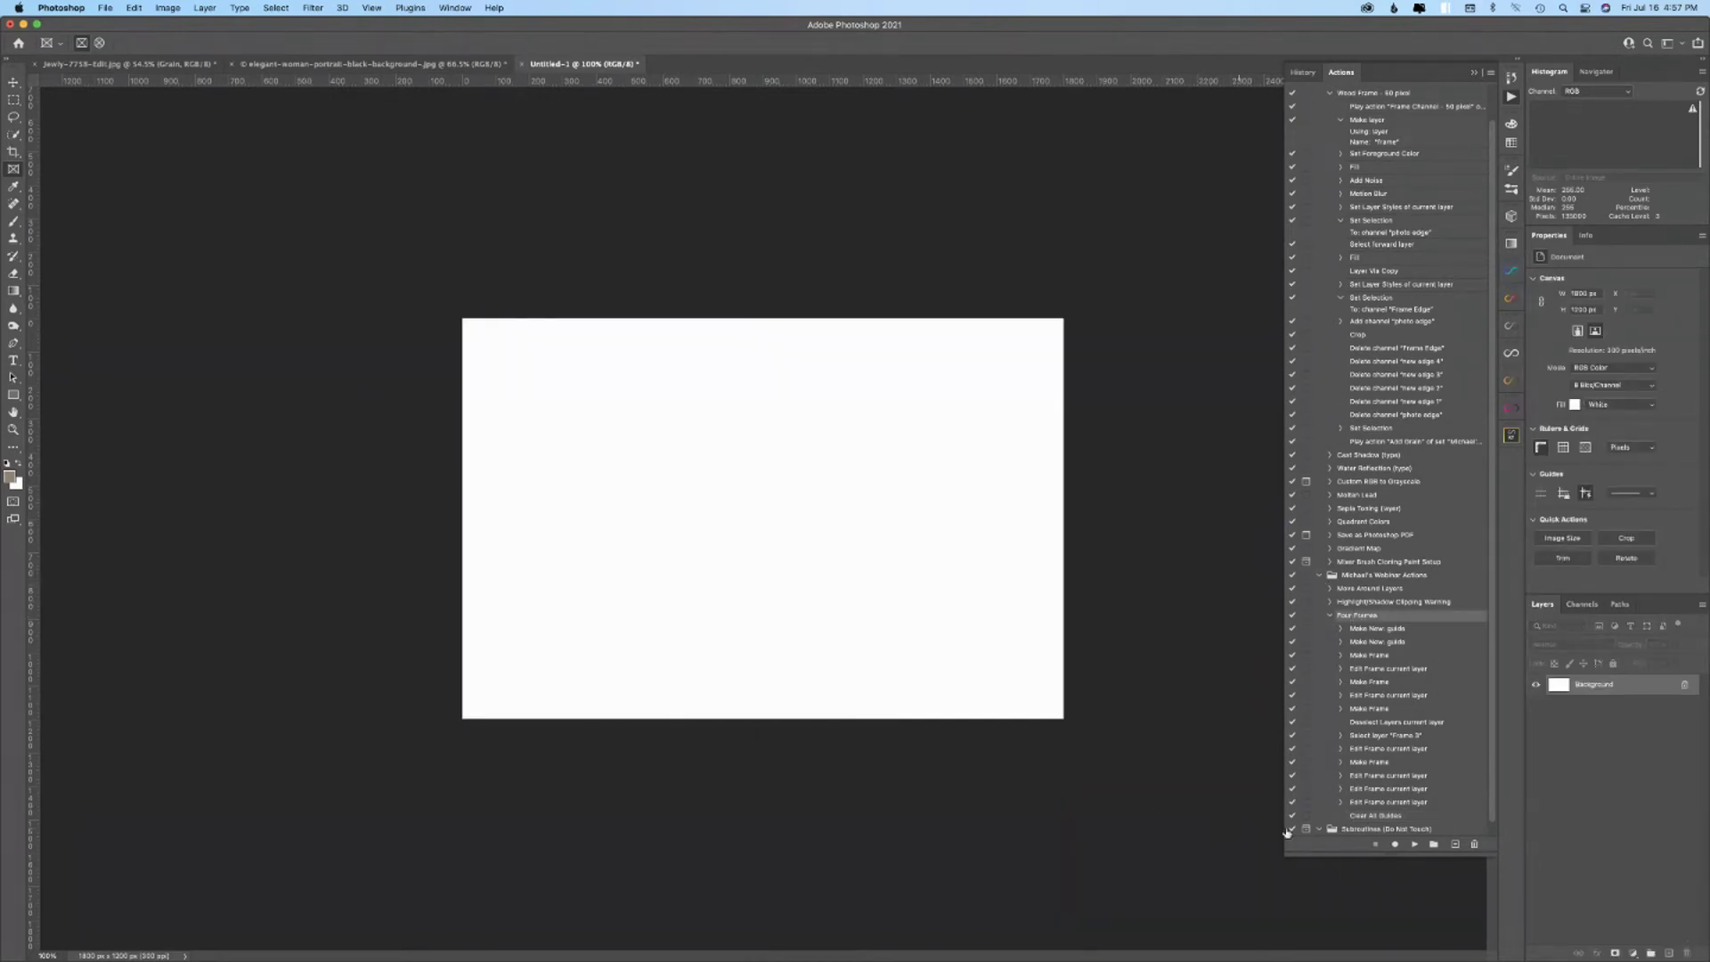
pyautogui.click(1415, 844)
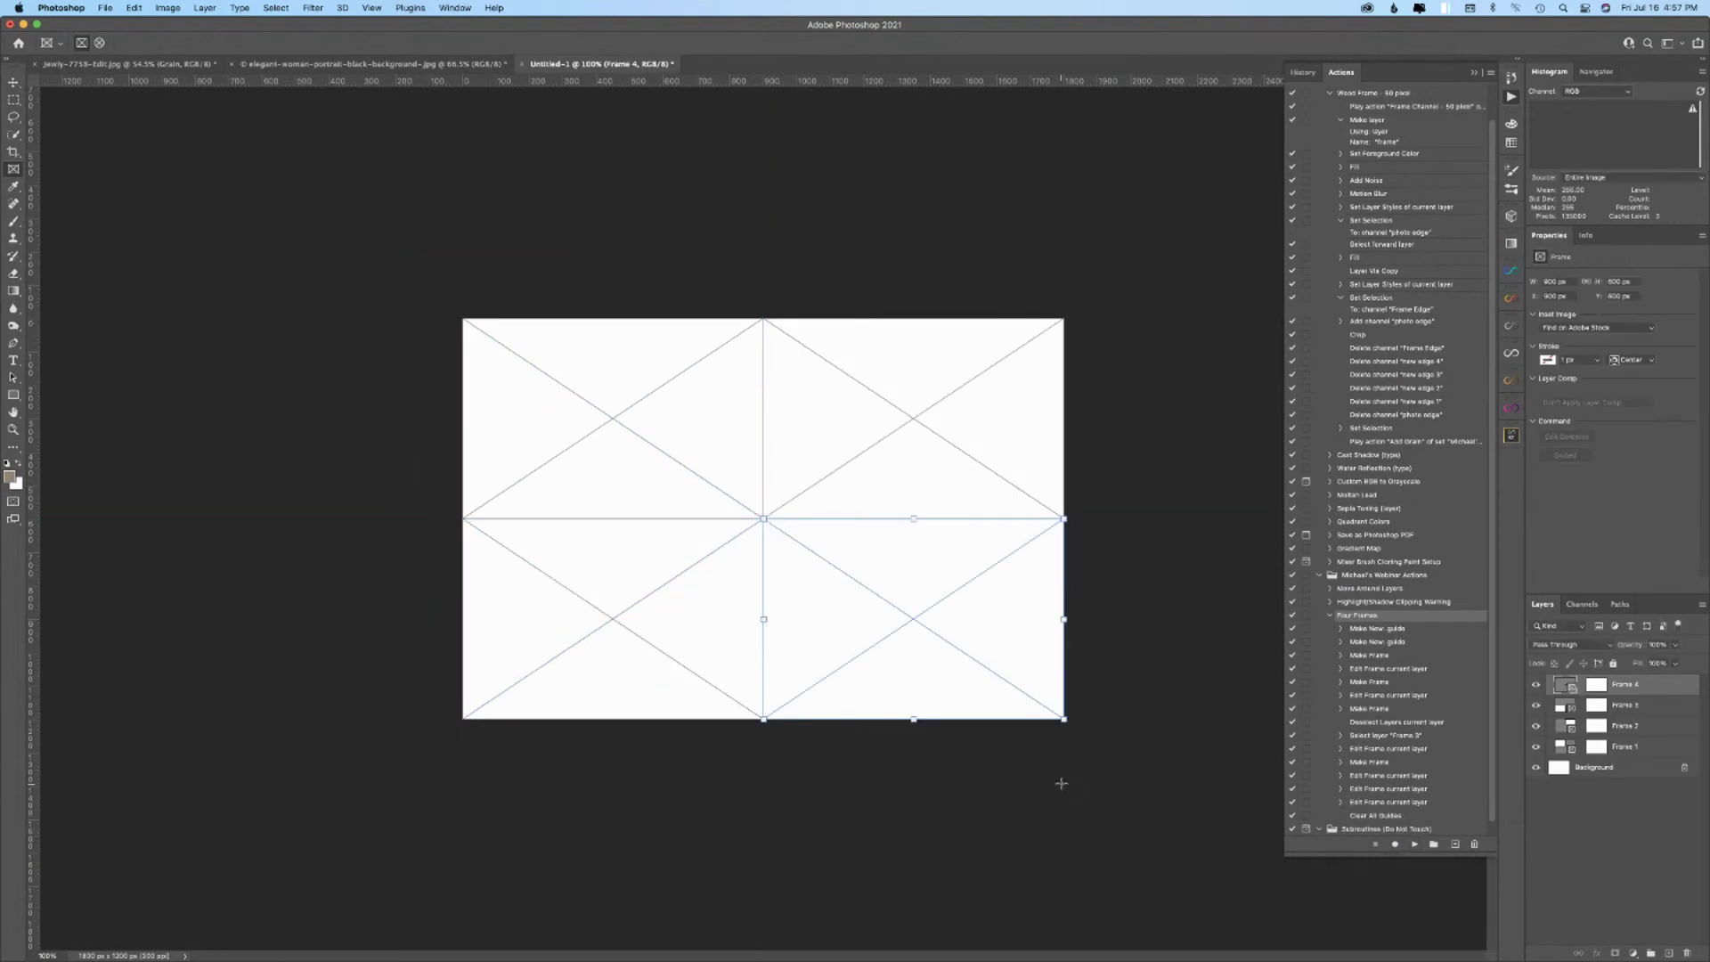
pyautogui.moveTo(1061, 783); pyautogui.dragTo(736, 479)
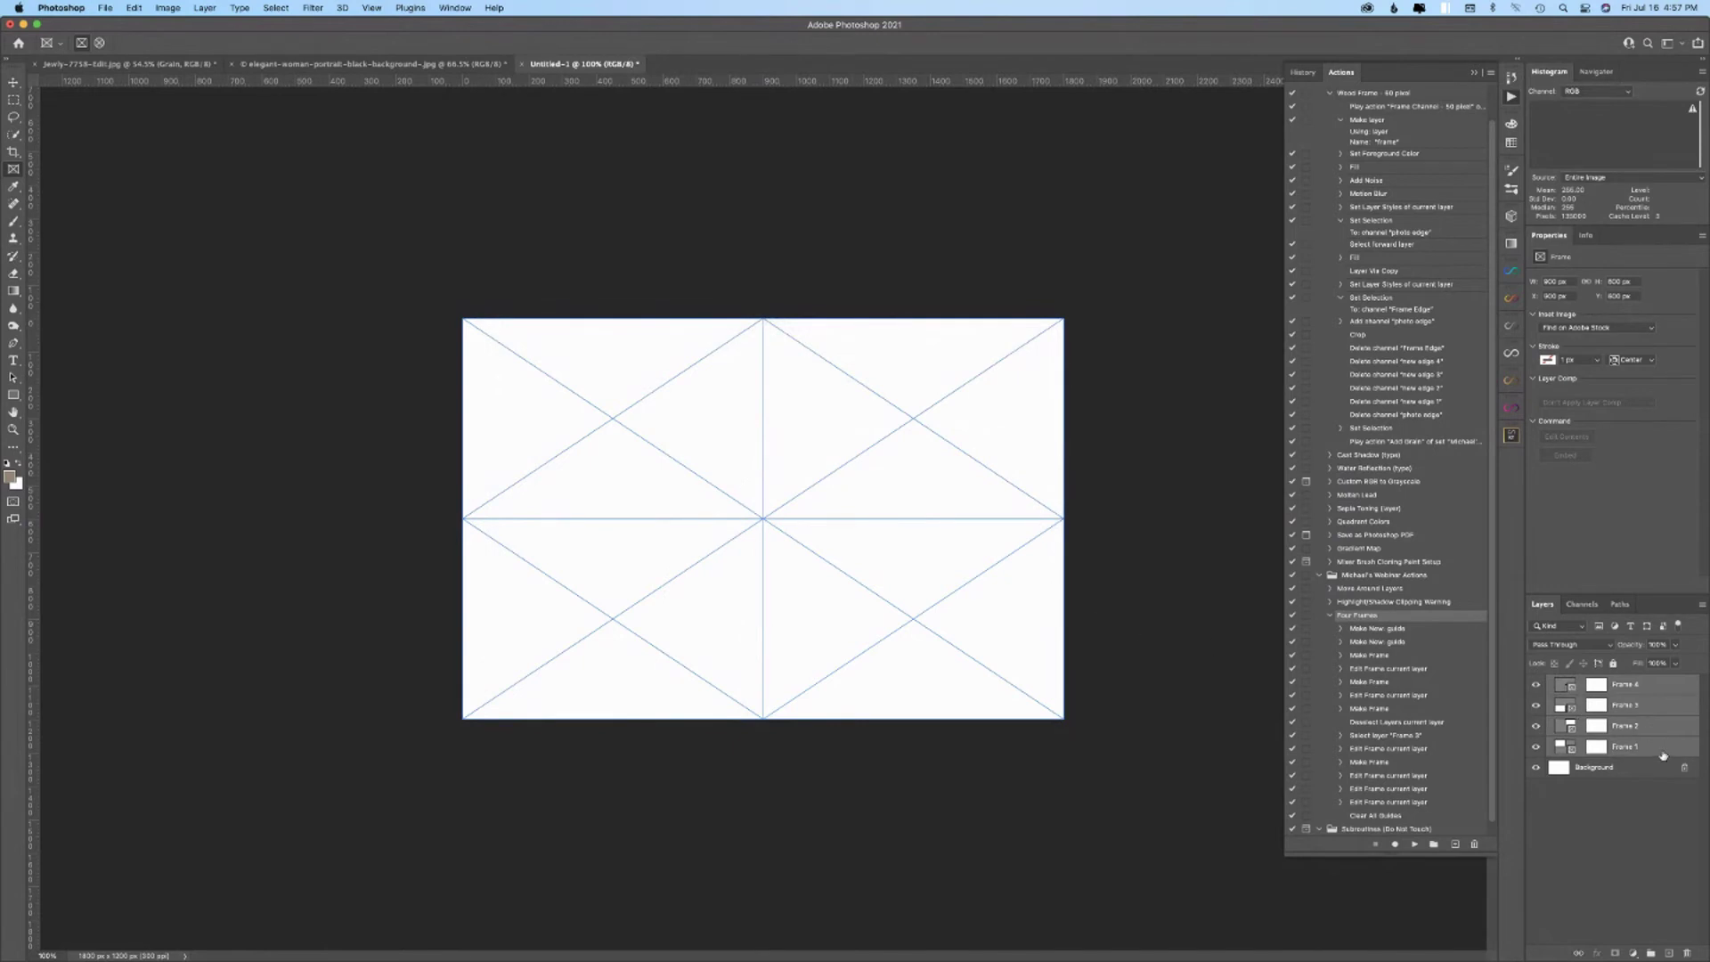
pyautogui.press('super+j')
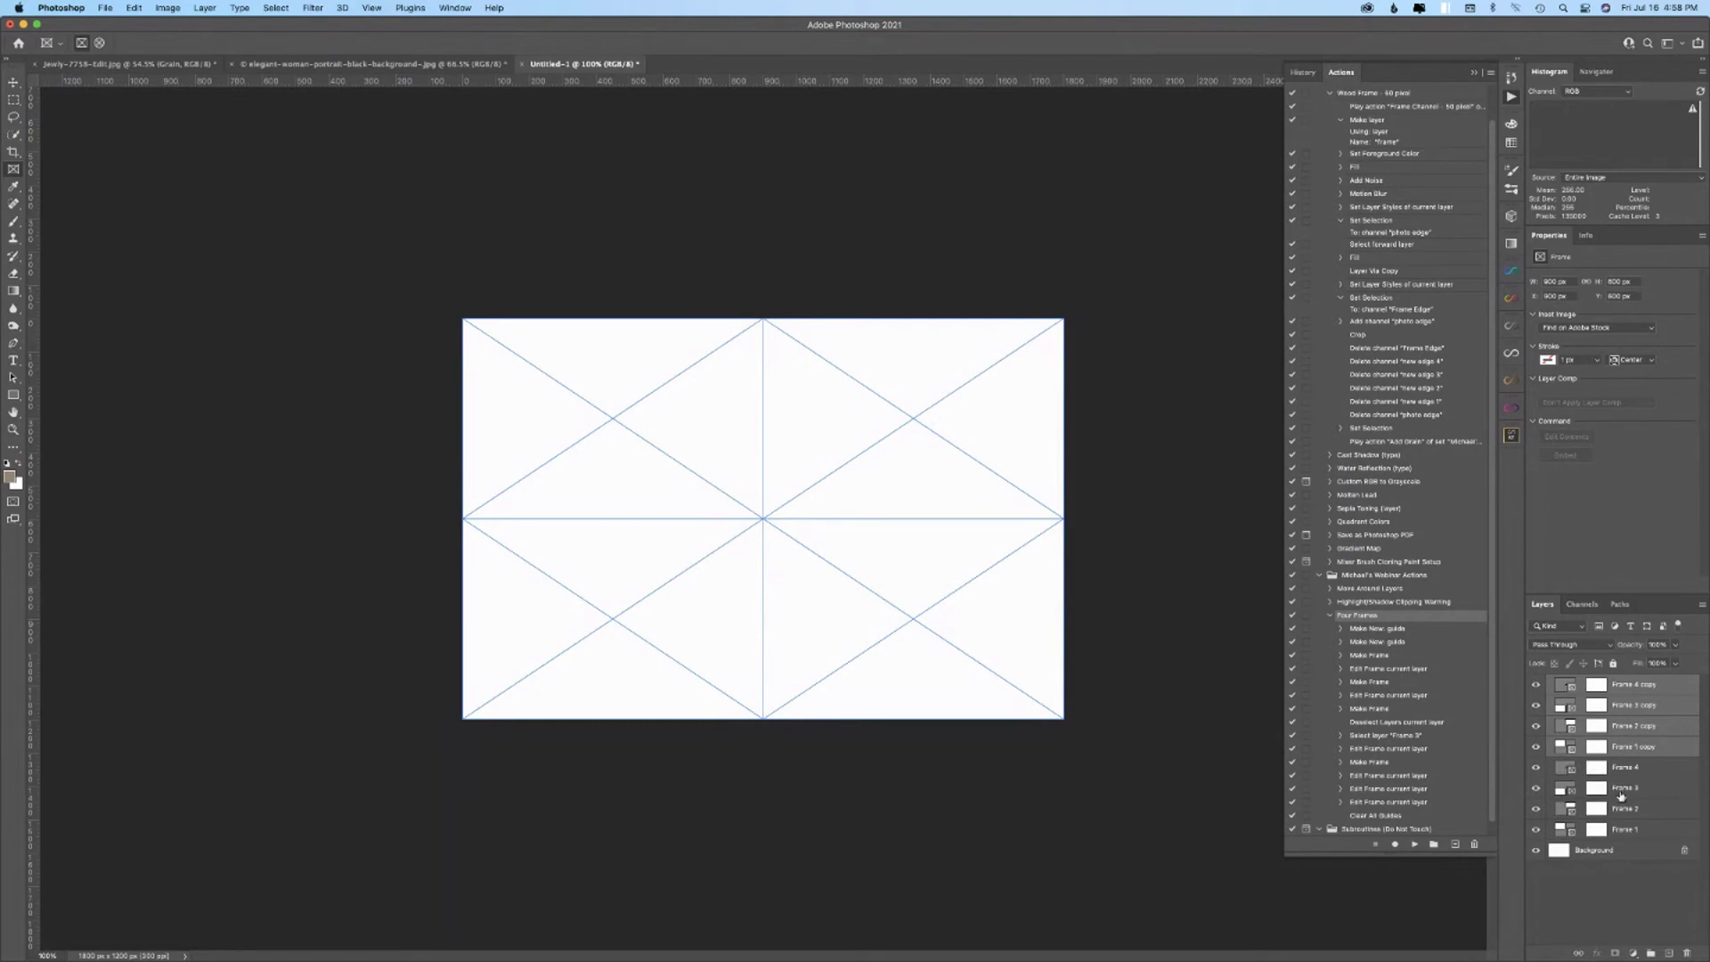
pyautogui.keyDown('shift'); pyautogui.click(1641, 831); pyautogui.keyUp('shift')
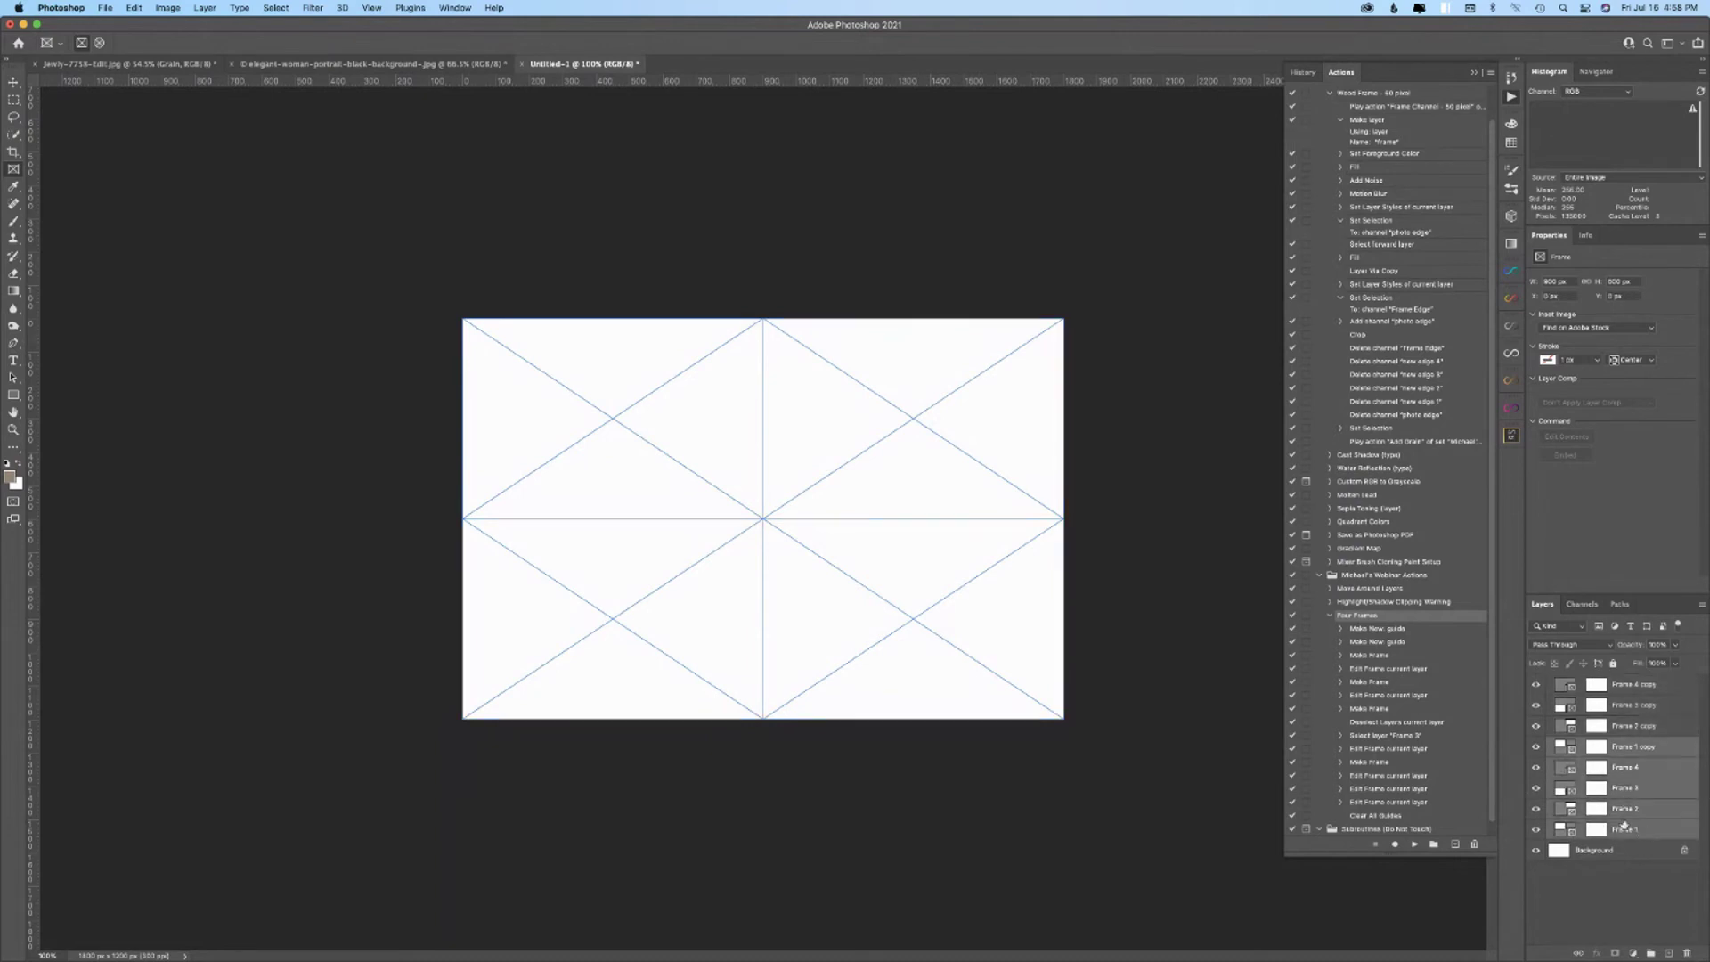
pyautogui.keyDown('shift'); pyautogui.click(1632, 689); pyautogui.keyUp('shift')
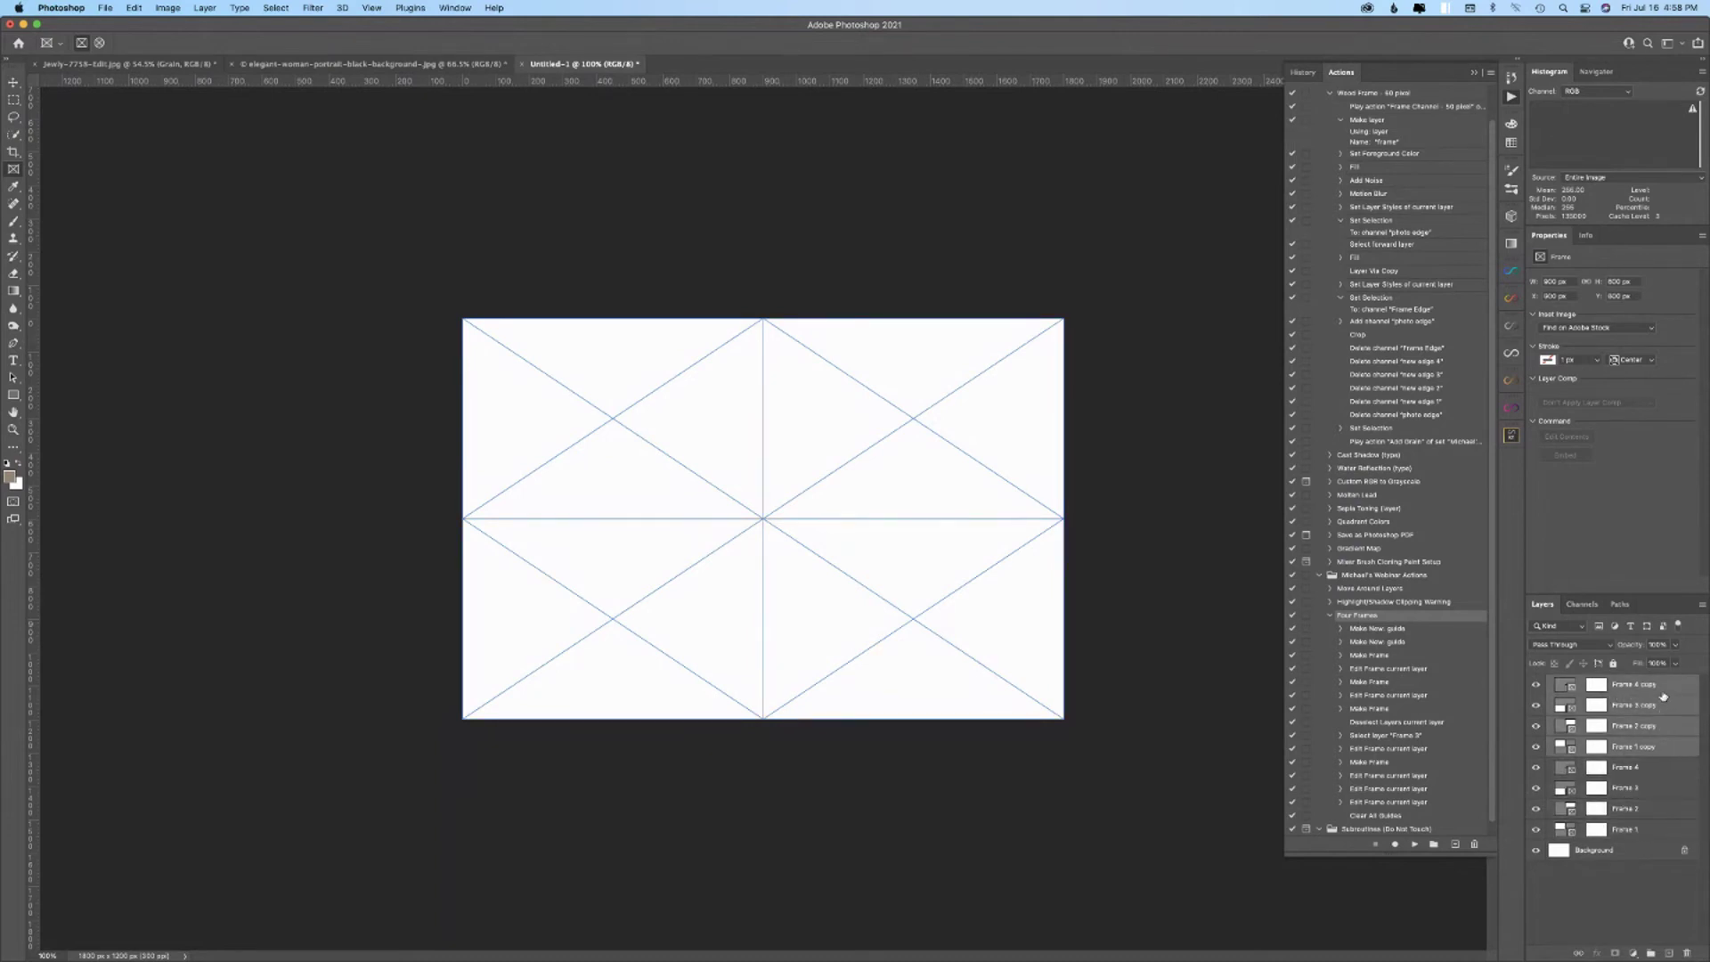
pyautogui.moveTo(1663, 697); pyautogui.dragTo(1686, 944)
# - Delete the four frame layers and resize the blank image to 12 x 8 inches
pyautogui.keyDown('shift'); pyautogui.click(1666, 748); pyautogui.keyUp('shift')
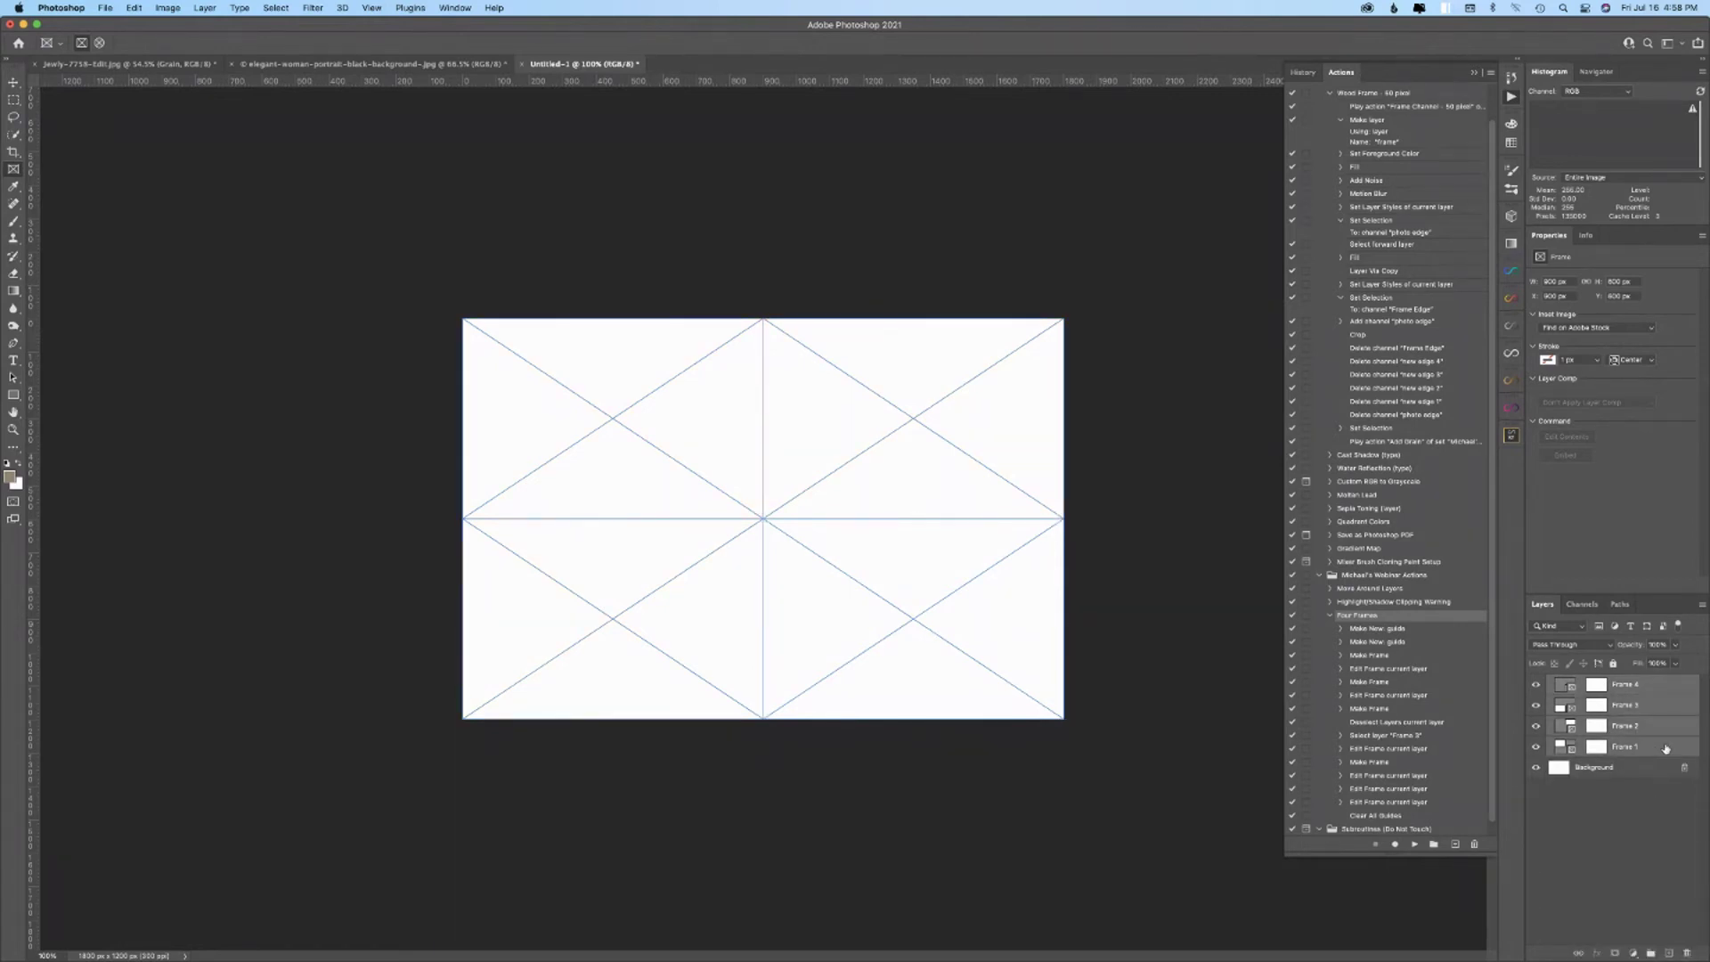
pyautogui.moveTo(1666, 749); pyautogui.dragTo(1686, 952)
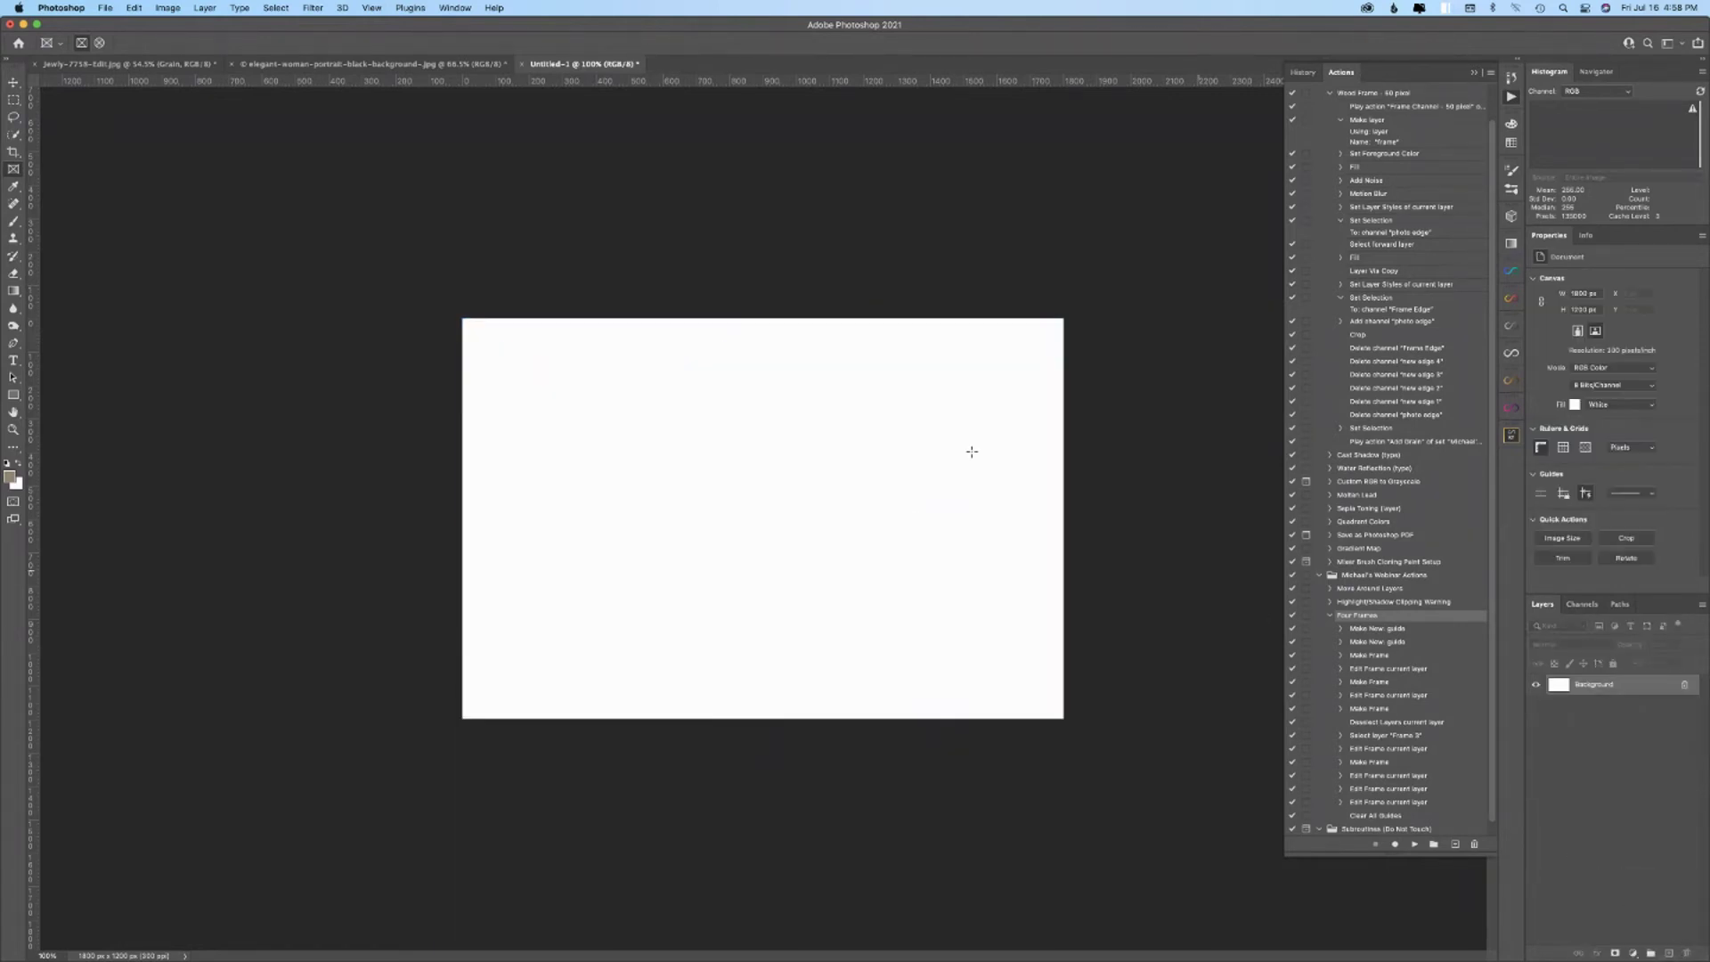
pyautogui.click(168, 8)
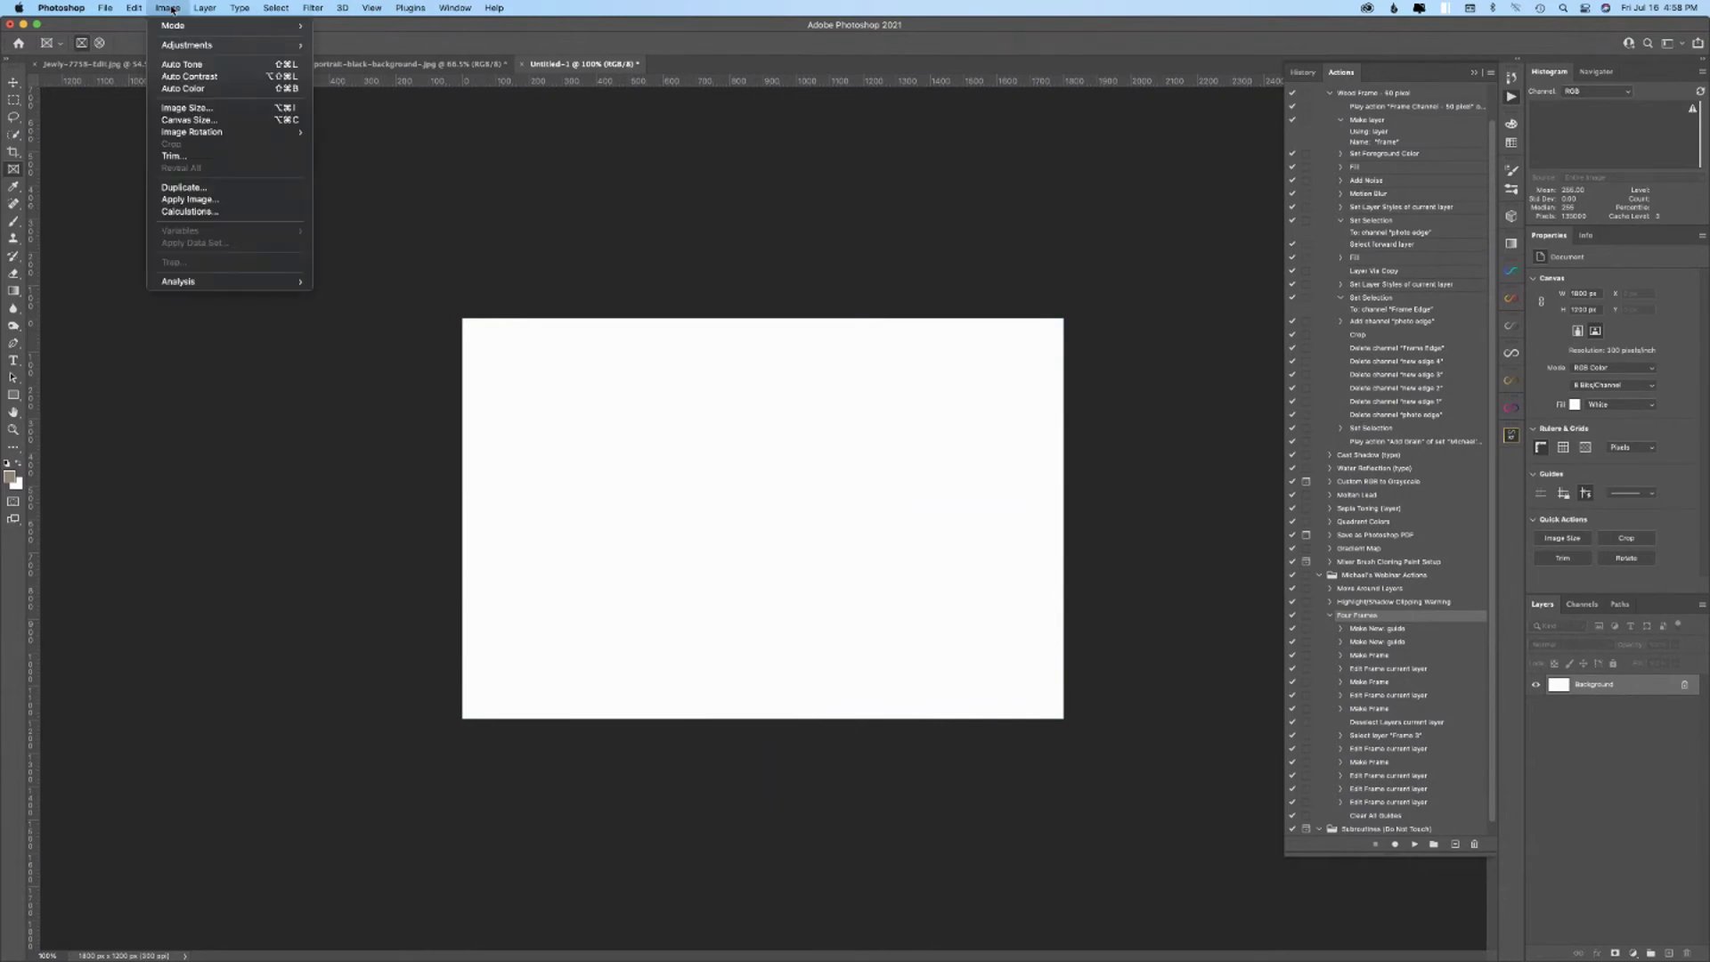
pyautogui.click(187, 108)
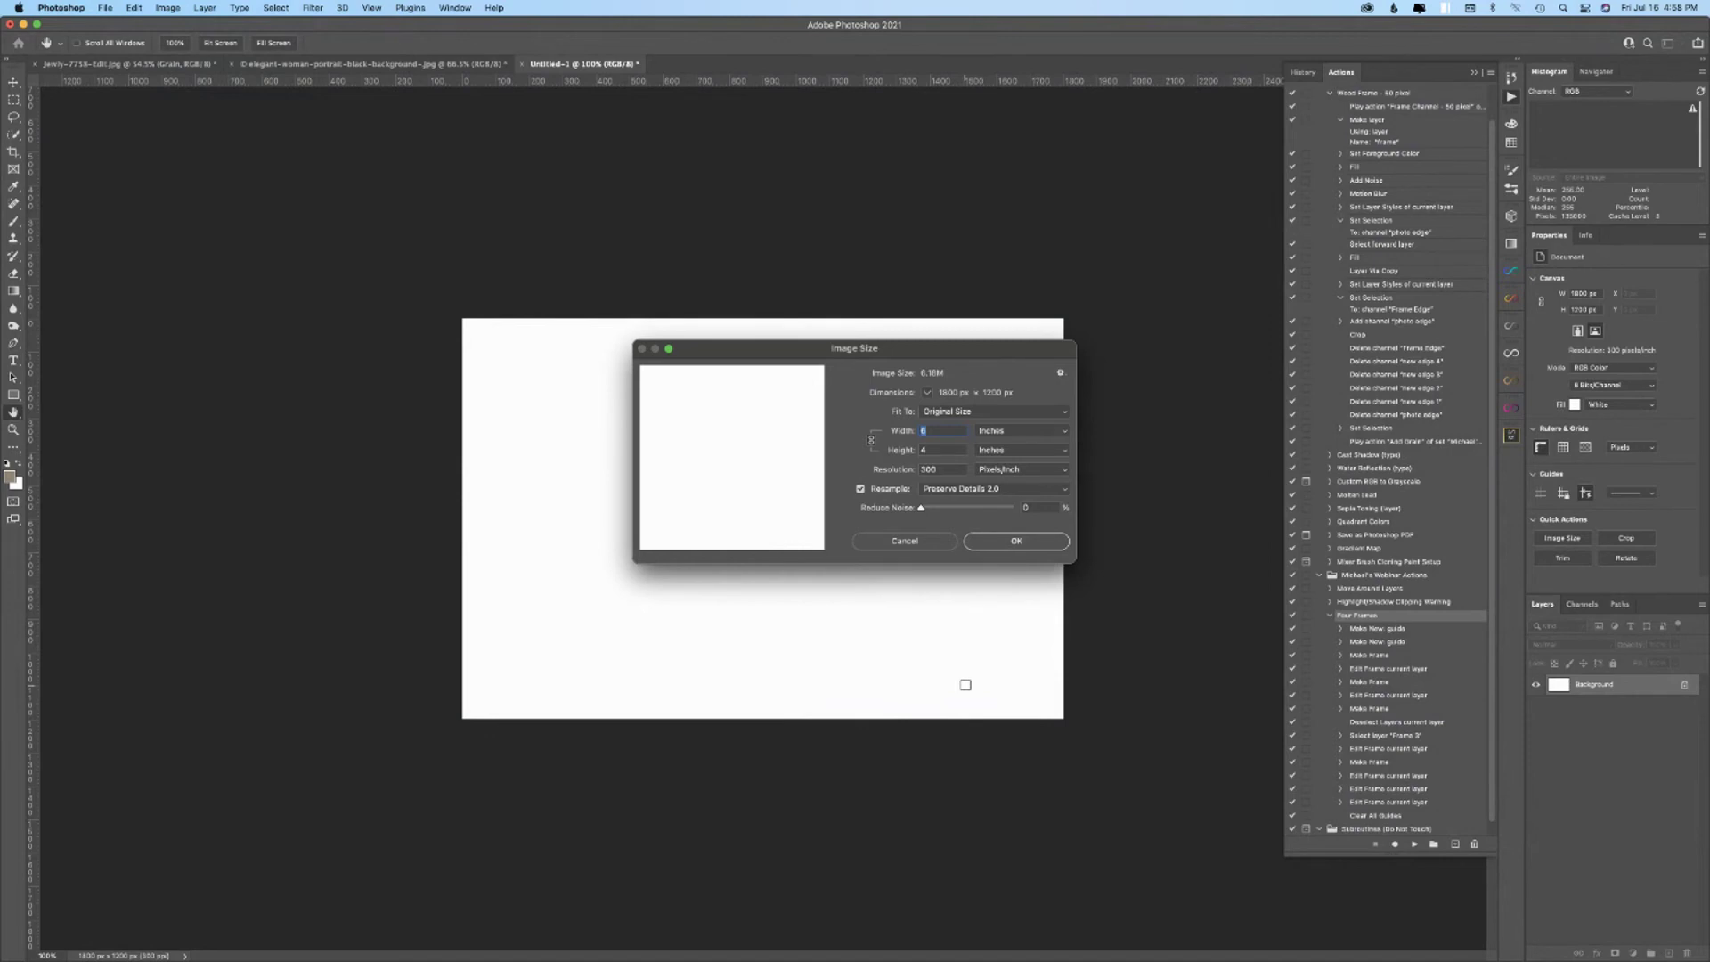
pyautogui.write('12')
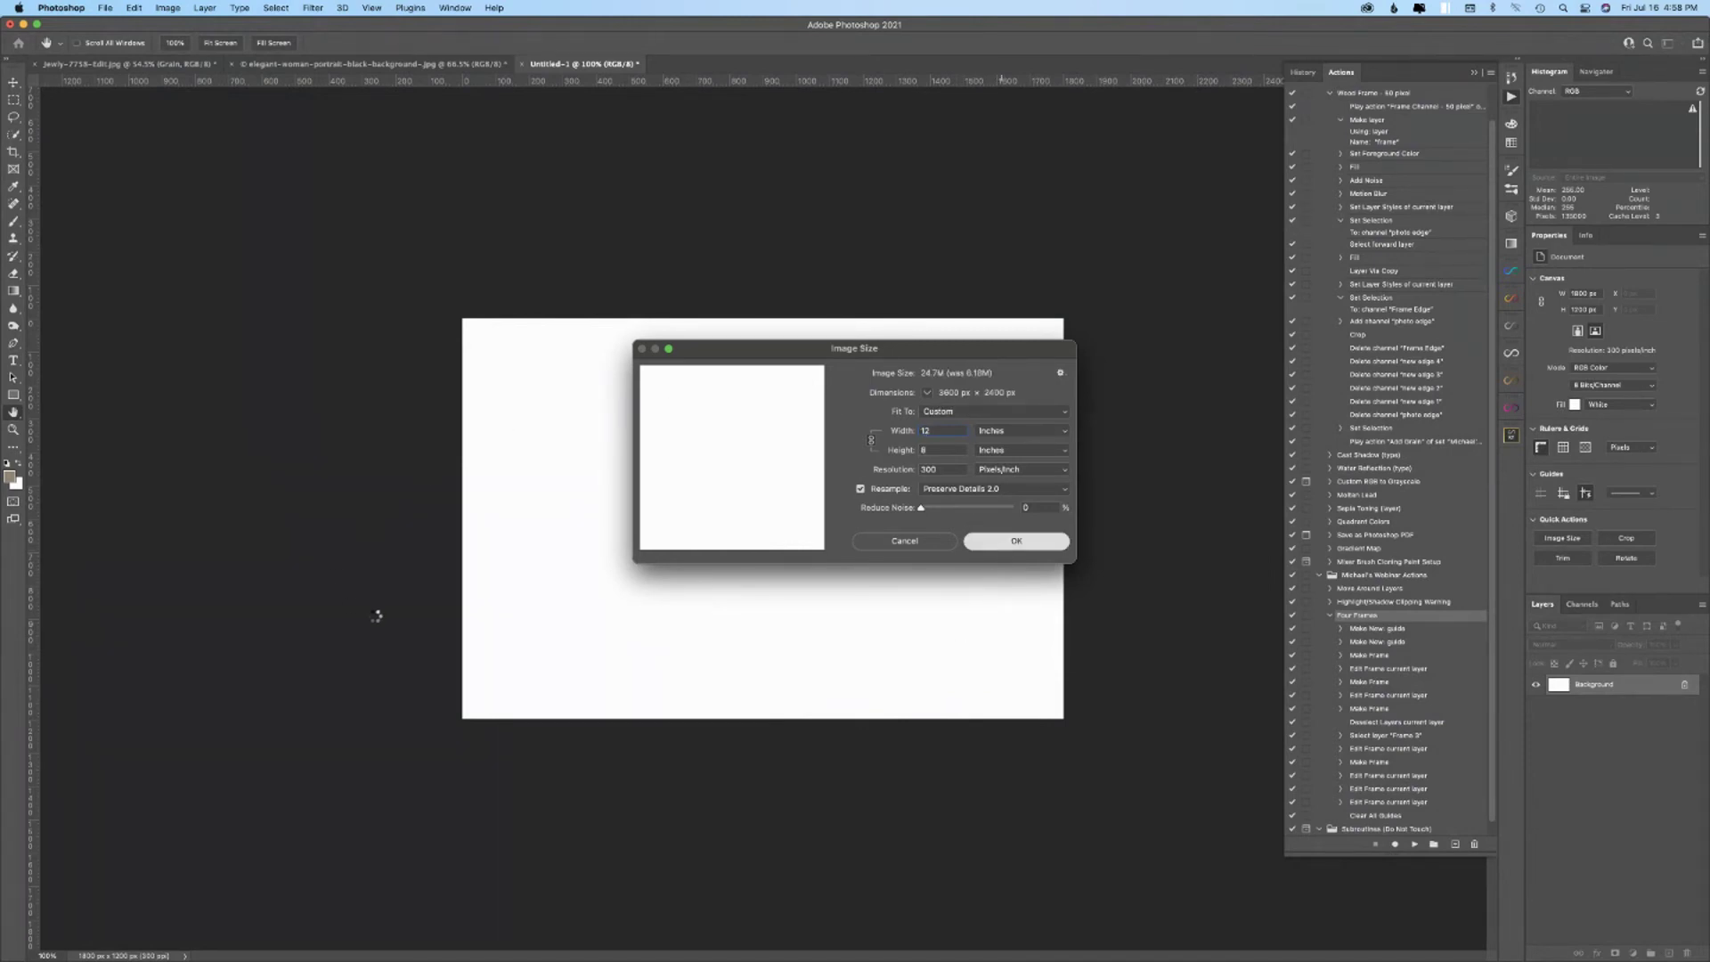
pyautogui.press('Return')
pyautogui.press('k')
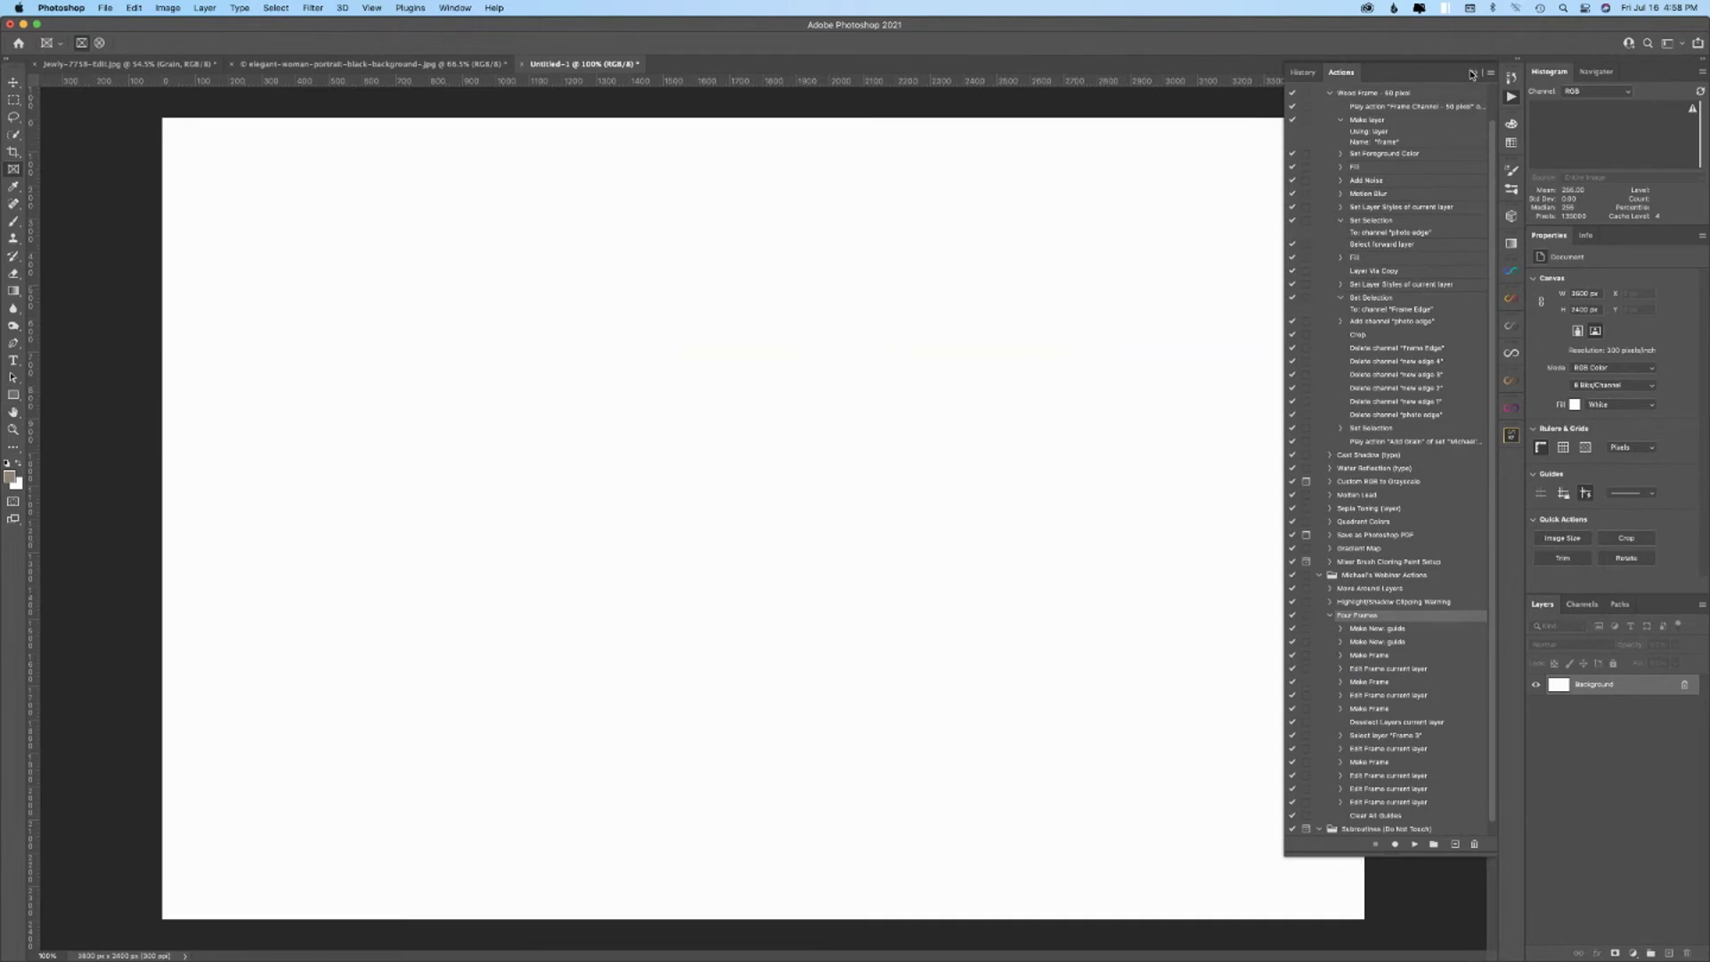
# - Play the Four Frames action on the enlarged canvas and inspect the recorded coordinates of its first frame edit
pyautogui.click(1415, 845)
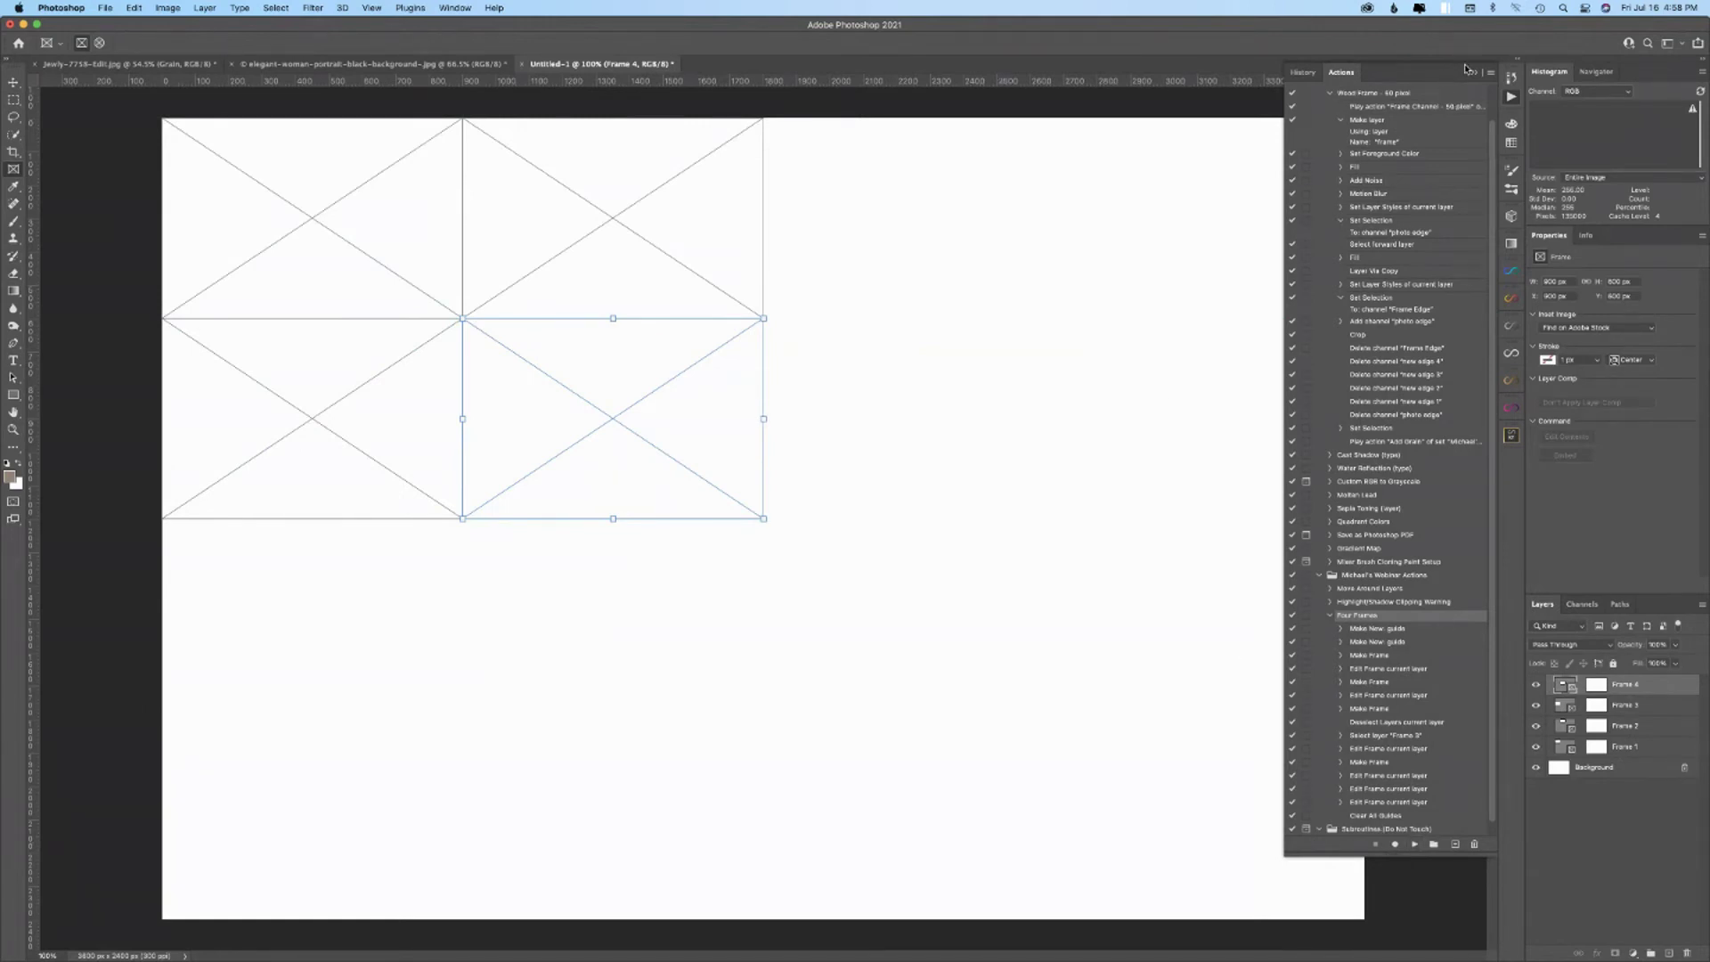
pyautogui.click(1342, 669)
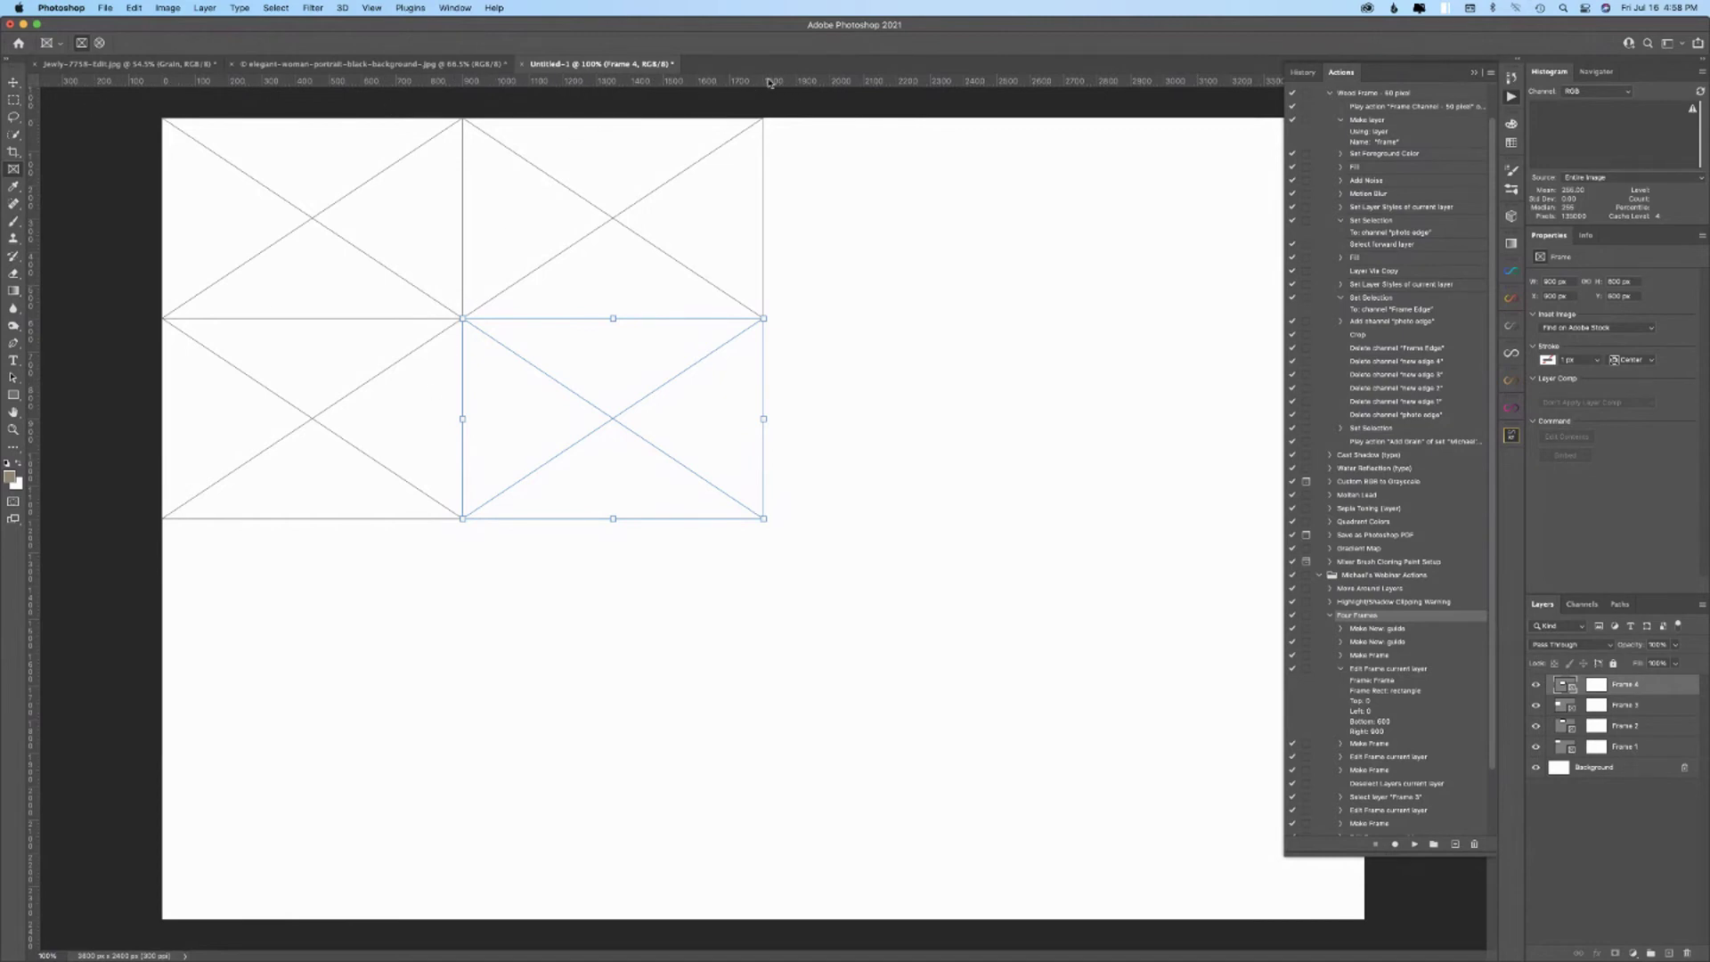
pyautogui.click(1475, 76)
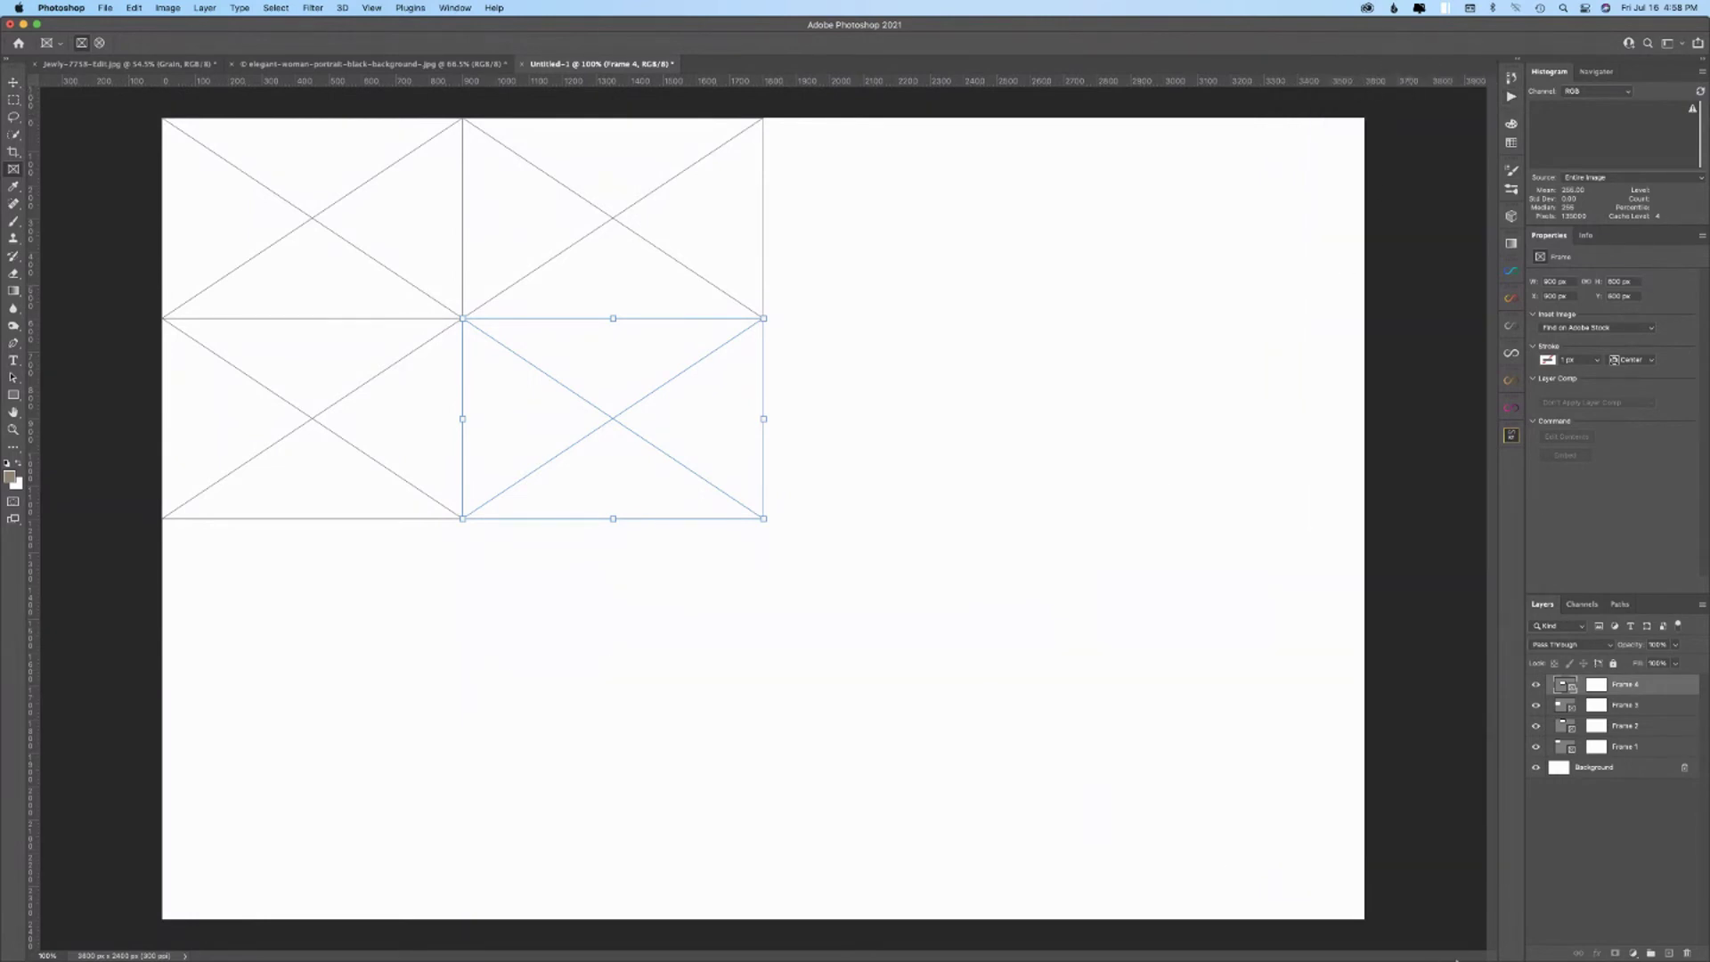
# - Delete the four frame layers from the 12 x 8 inch canvas
pyautogui.keyDown('shift'); pyautogui.click(1661, 753); pyautogui.keyUp('shift')
pyautogui.moveTo(1665, 752); pyautogui.dragTo(1686, 954)
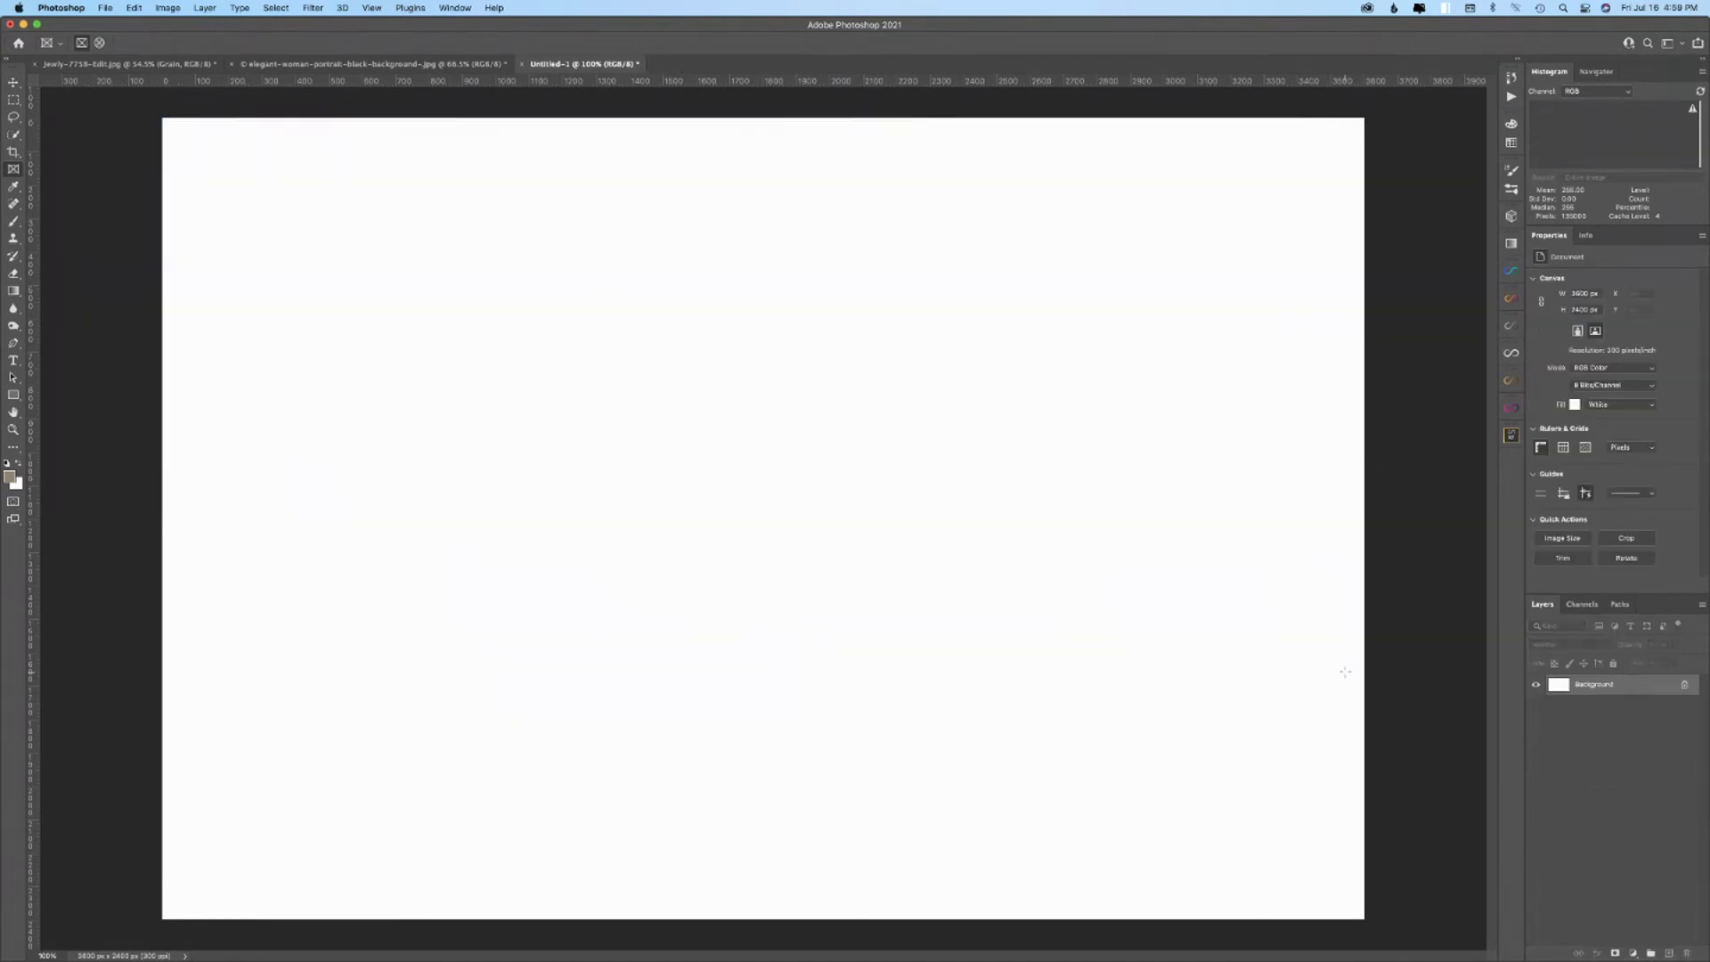
pyautogui.press('super+minus')
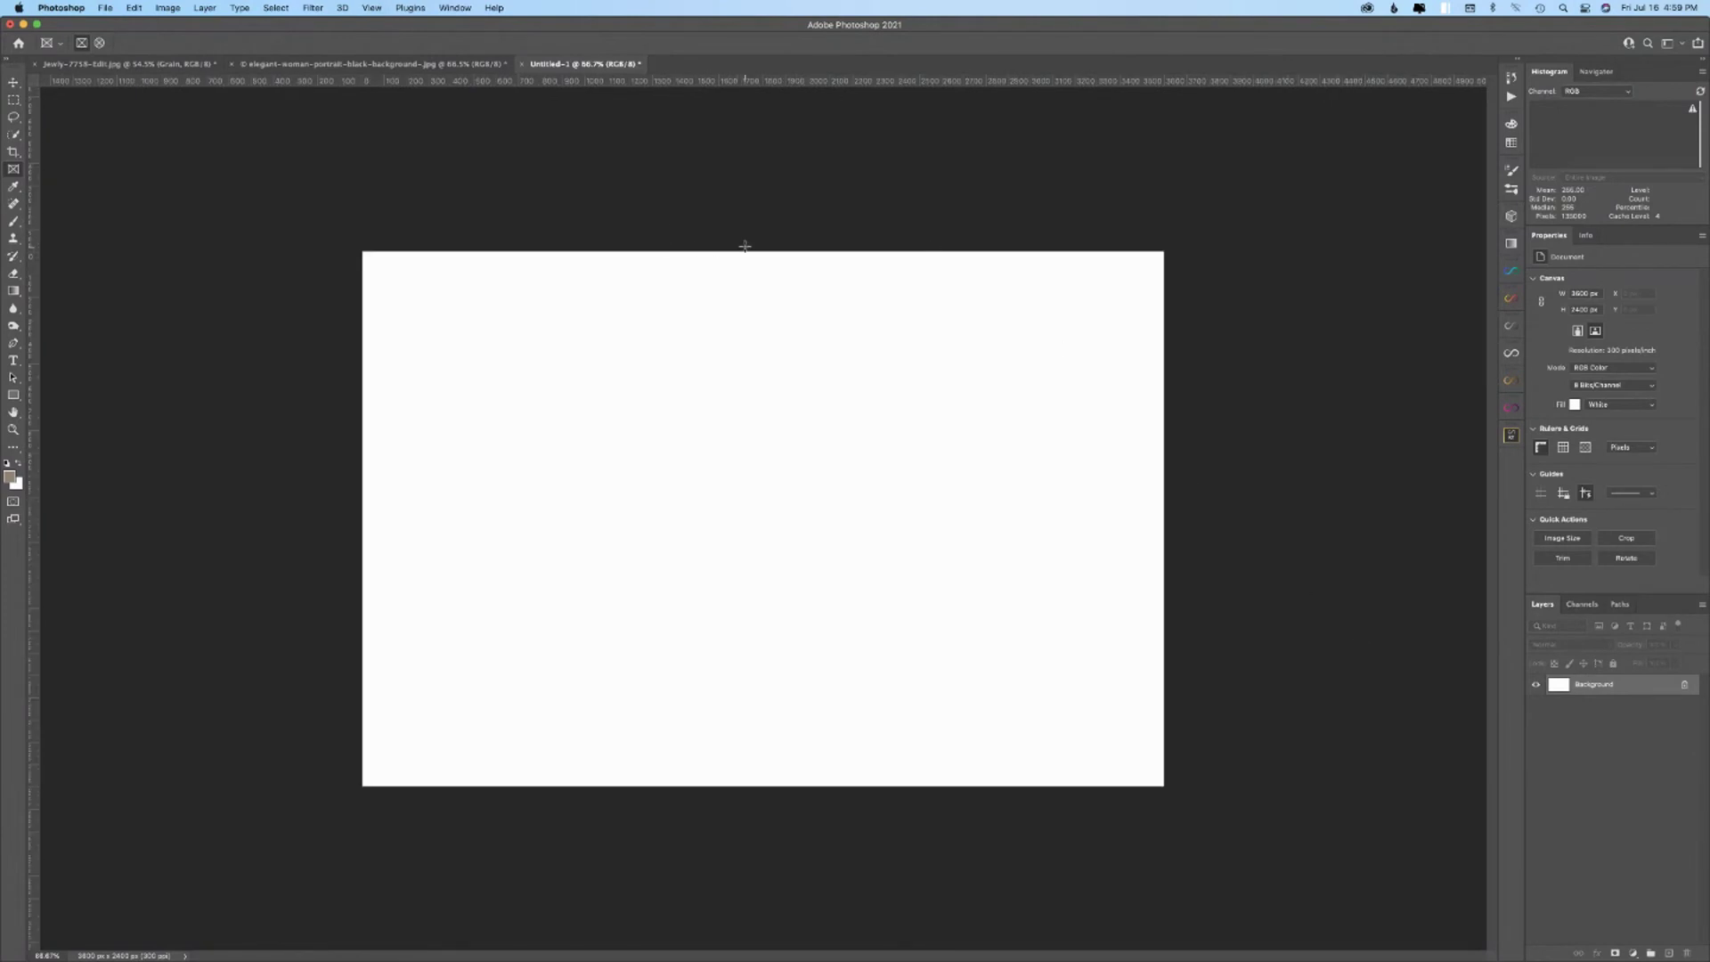
# - Change the ruler units to percent
pyautogui.rightClick(745, 87)
pyautogui.click(746, 85)
pyautogui.rightClick(747, 85)
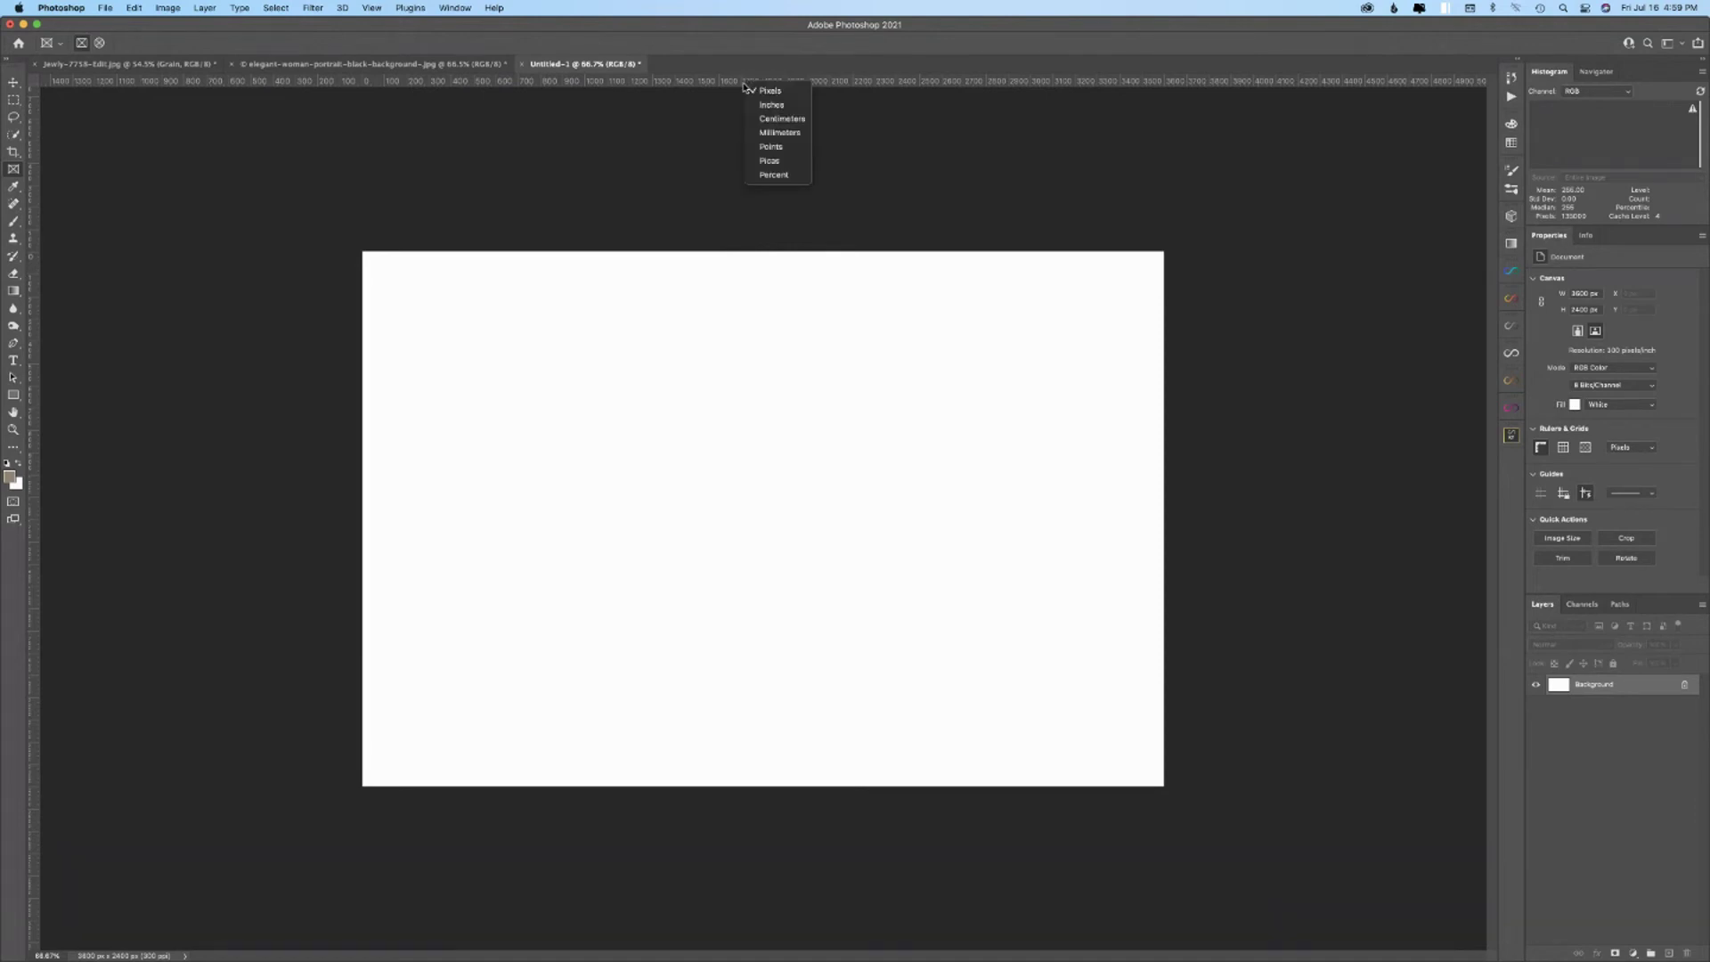
pyautogui.click(778, 175)
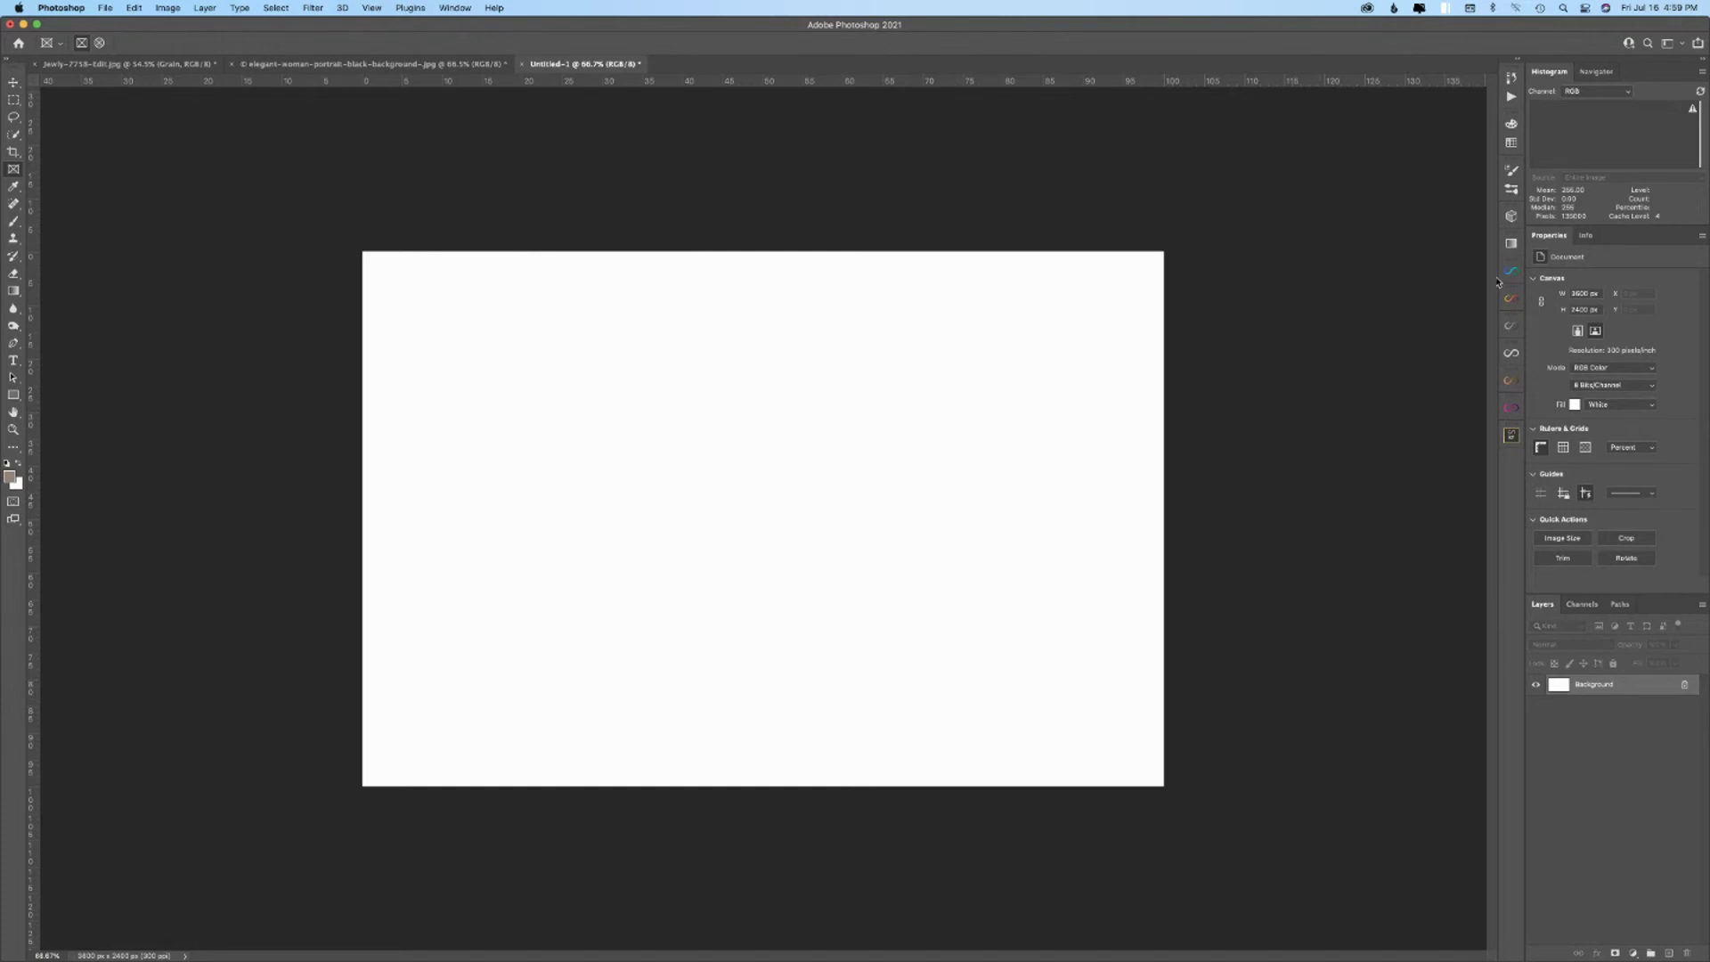
# - Delete the existing Four Frames action and start recording a new action named Four Frames in the webinar actions set
pyautogui.click(1512, 97)
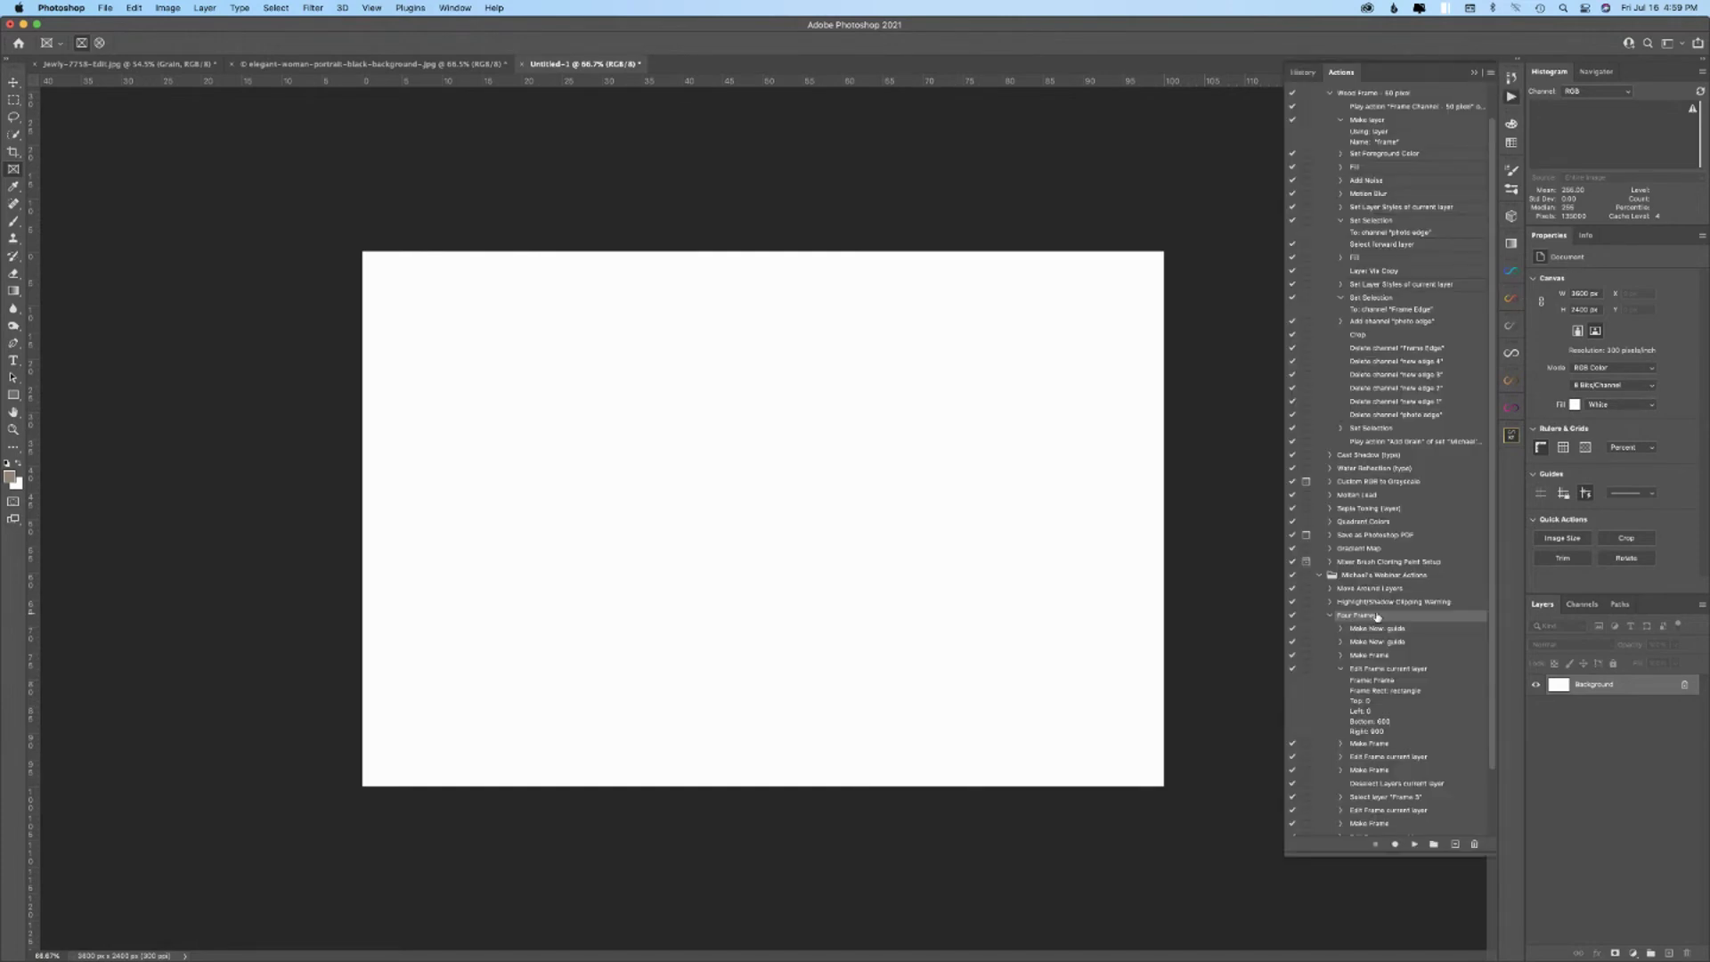
pyautogui.moveTo(1377, 616); pyautogui.dragTo(1469, 844)
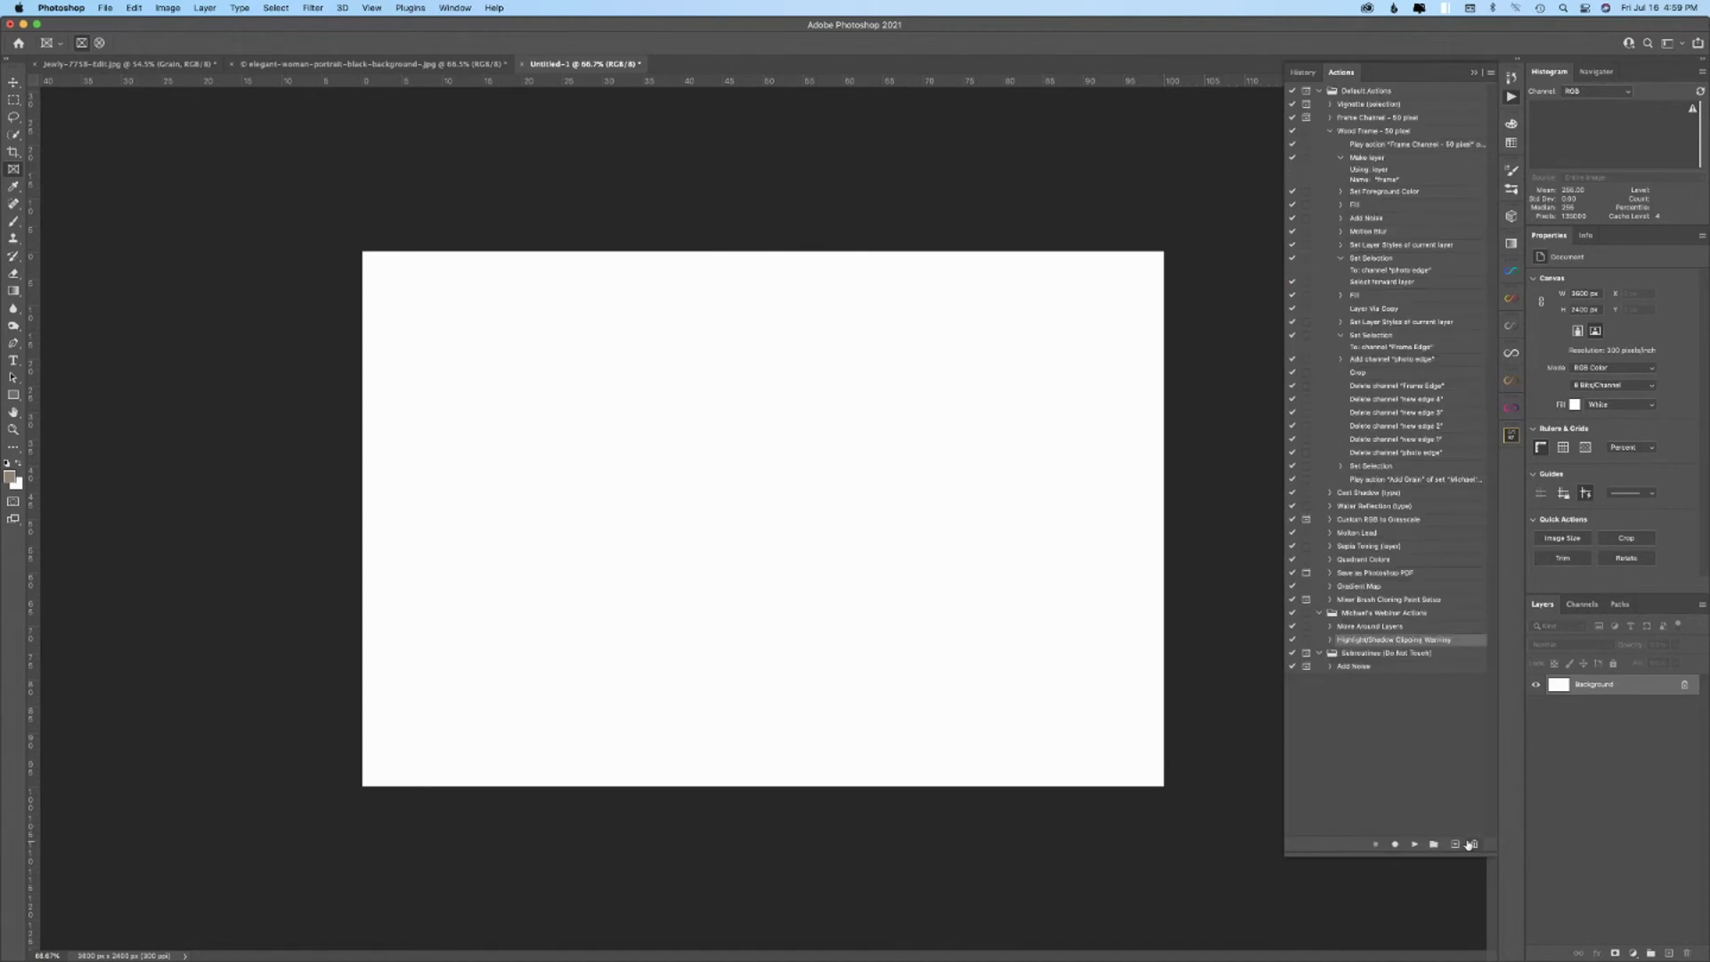
pyautogui.click(1390, 613)
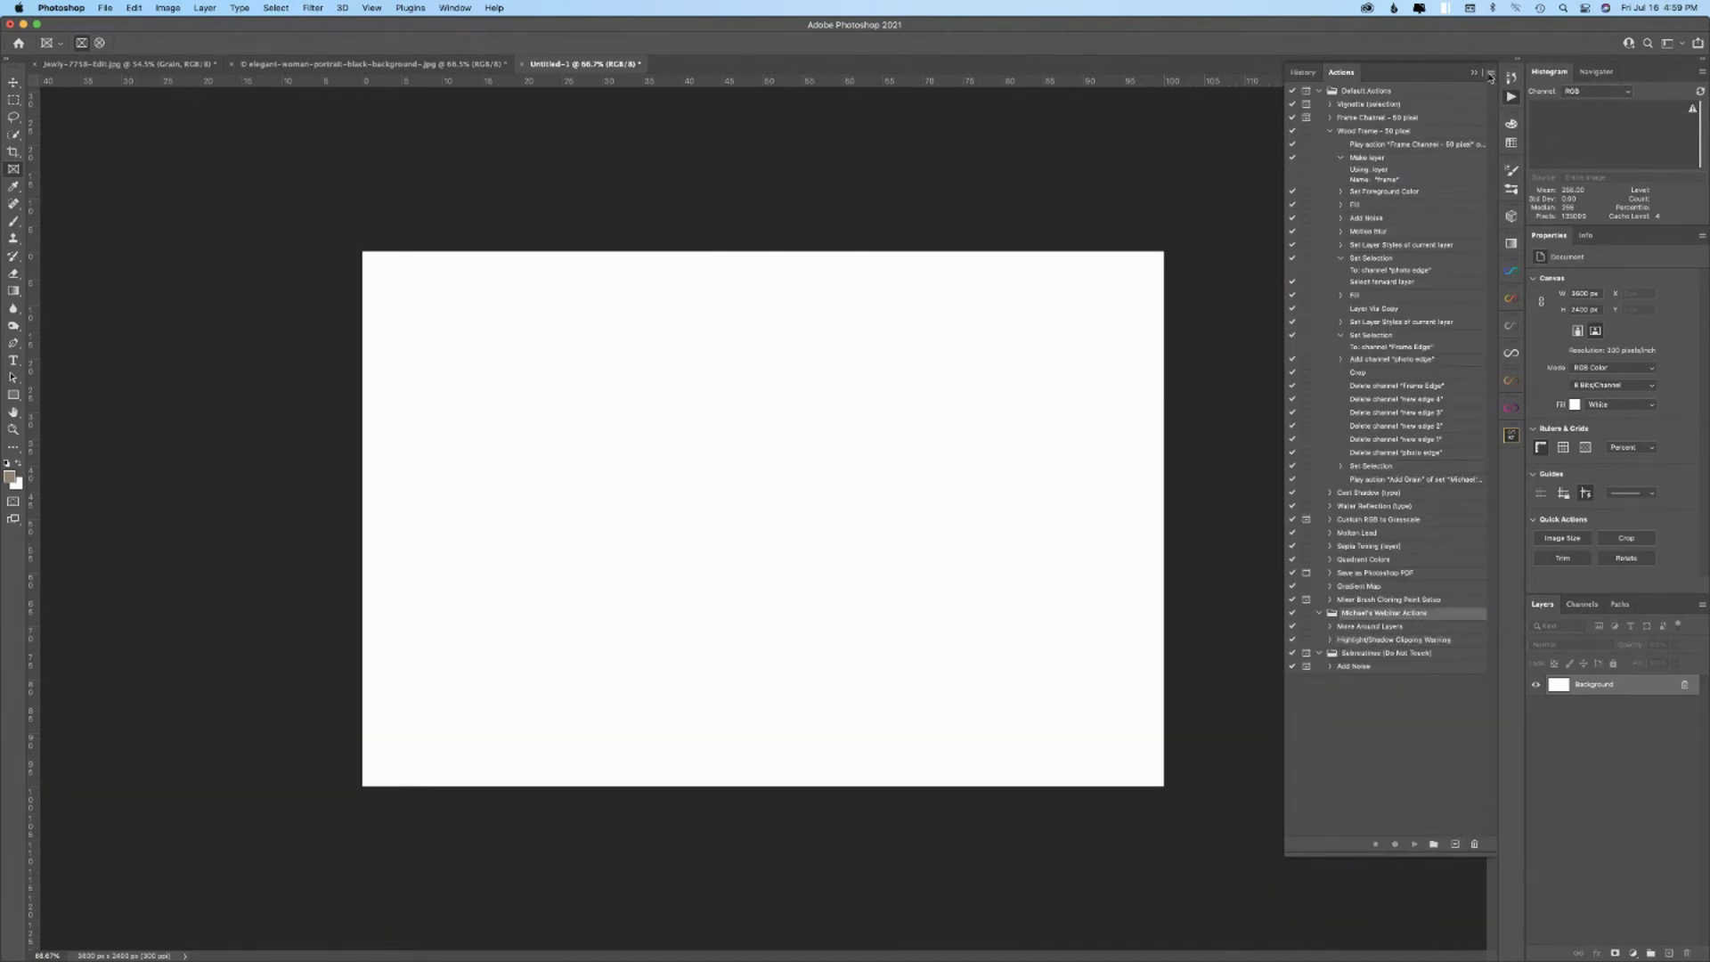
pyautogui.click(1455, 844)
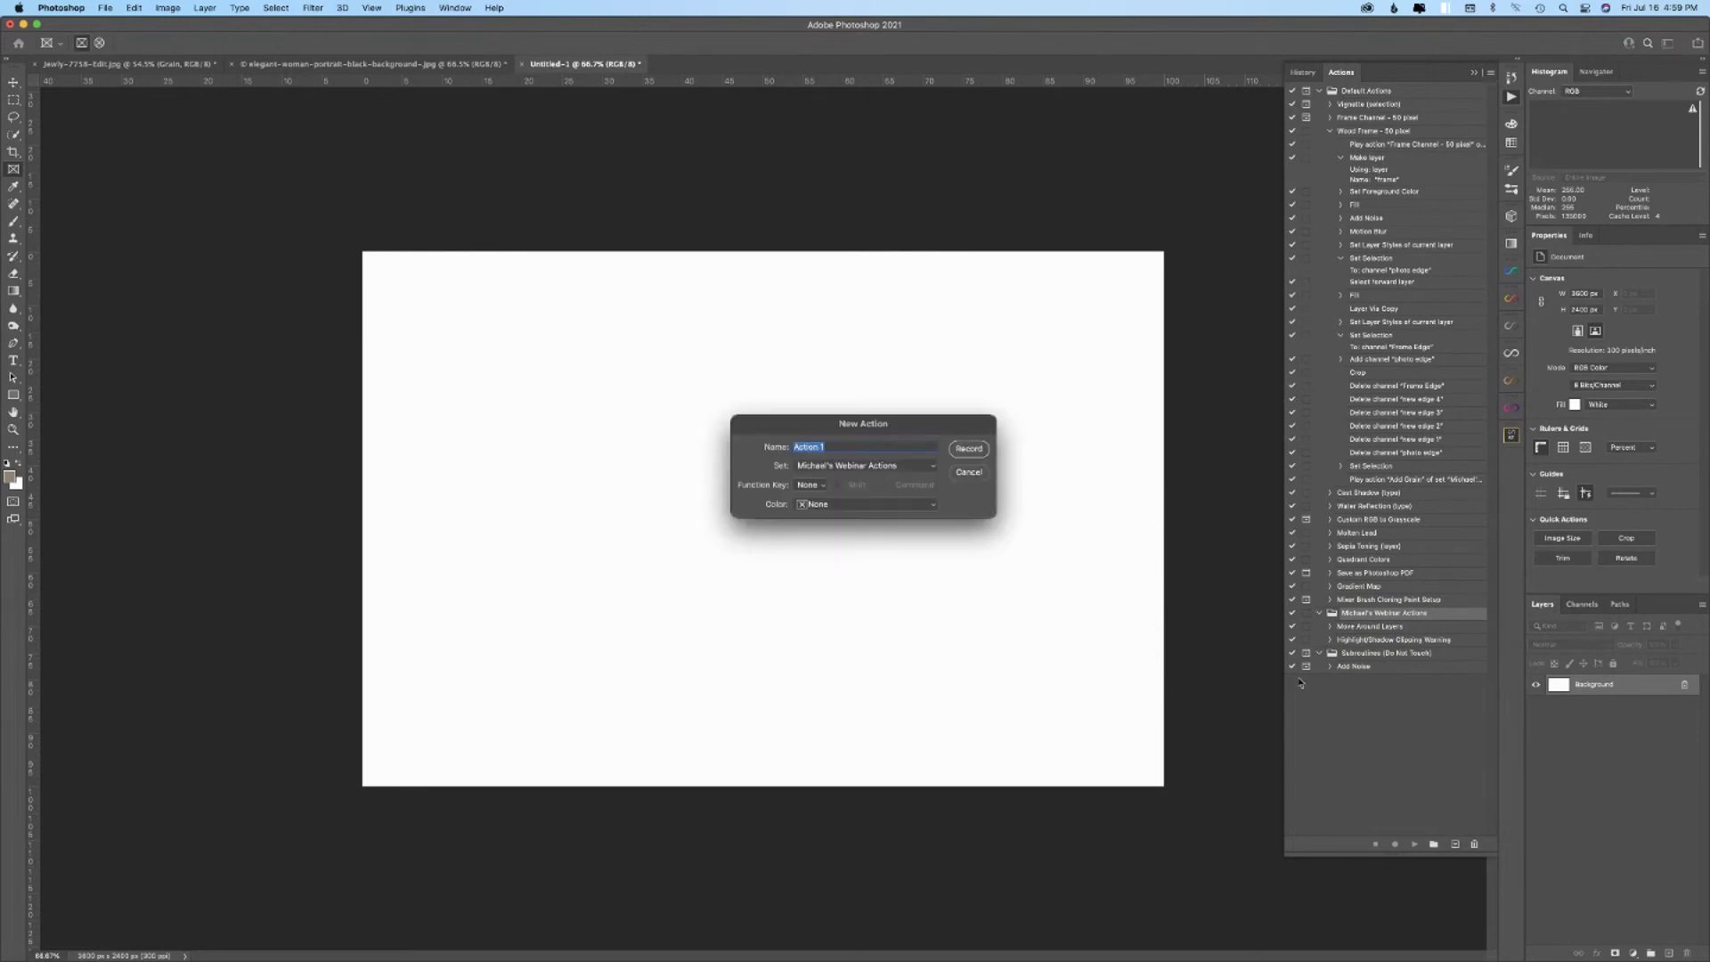
pyautogui.write('Four Frames')
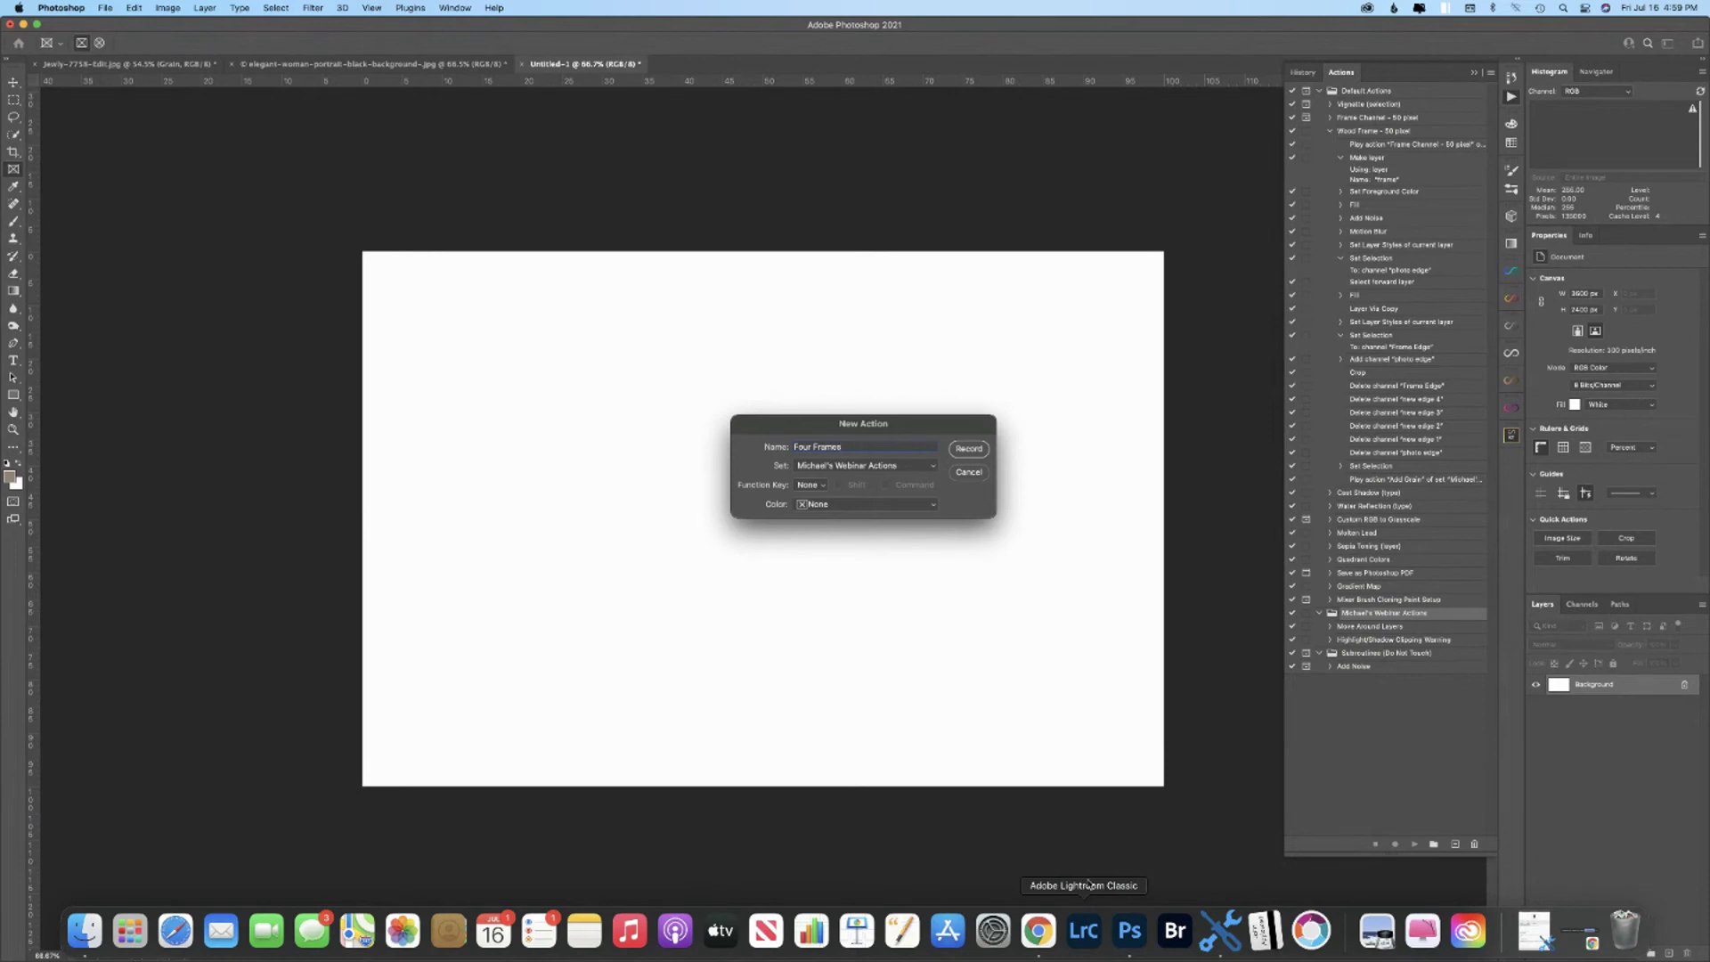
pyautogui.click(967, 449)
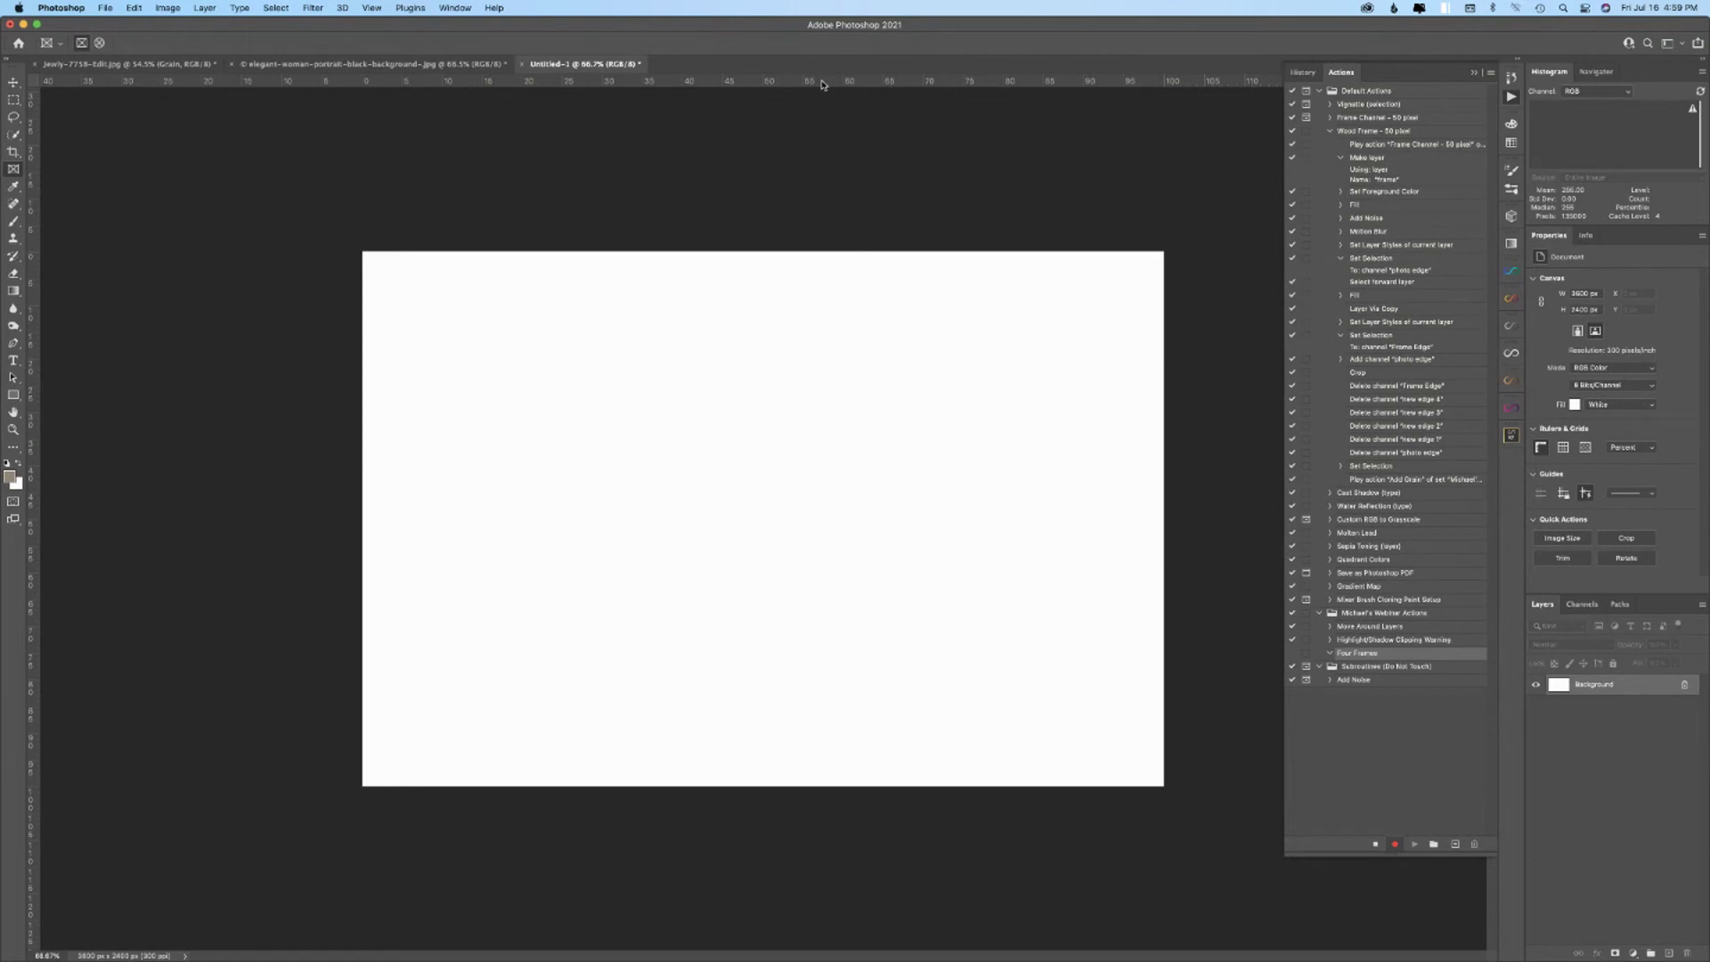
# - Add a horizontal and a vertical guide crossing at the canvas centre, each at 50%
pyautogui.moveTo(822, 84); pyautogui.dragTo(800, 479)
pyautogui.moveTo(798, 526); pyautogui.dragTo(795, 516)
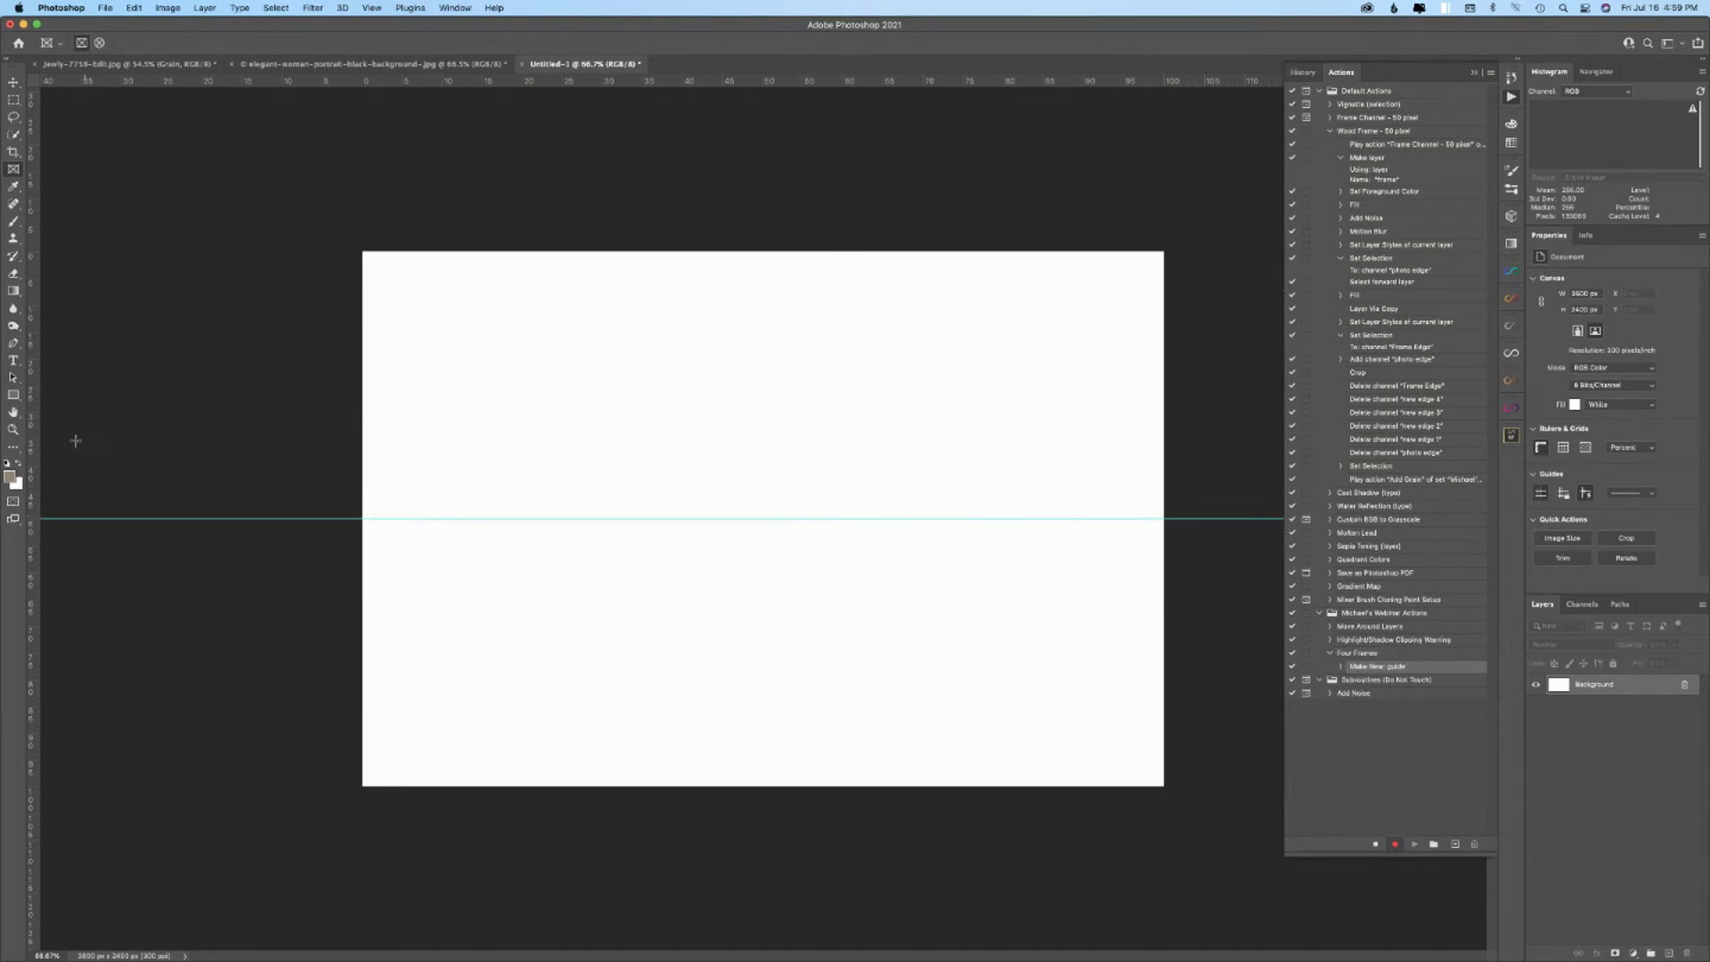
pyautogui.moveTo(34, 424); pyautogui.dragTo(763, 447)
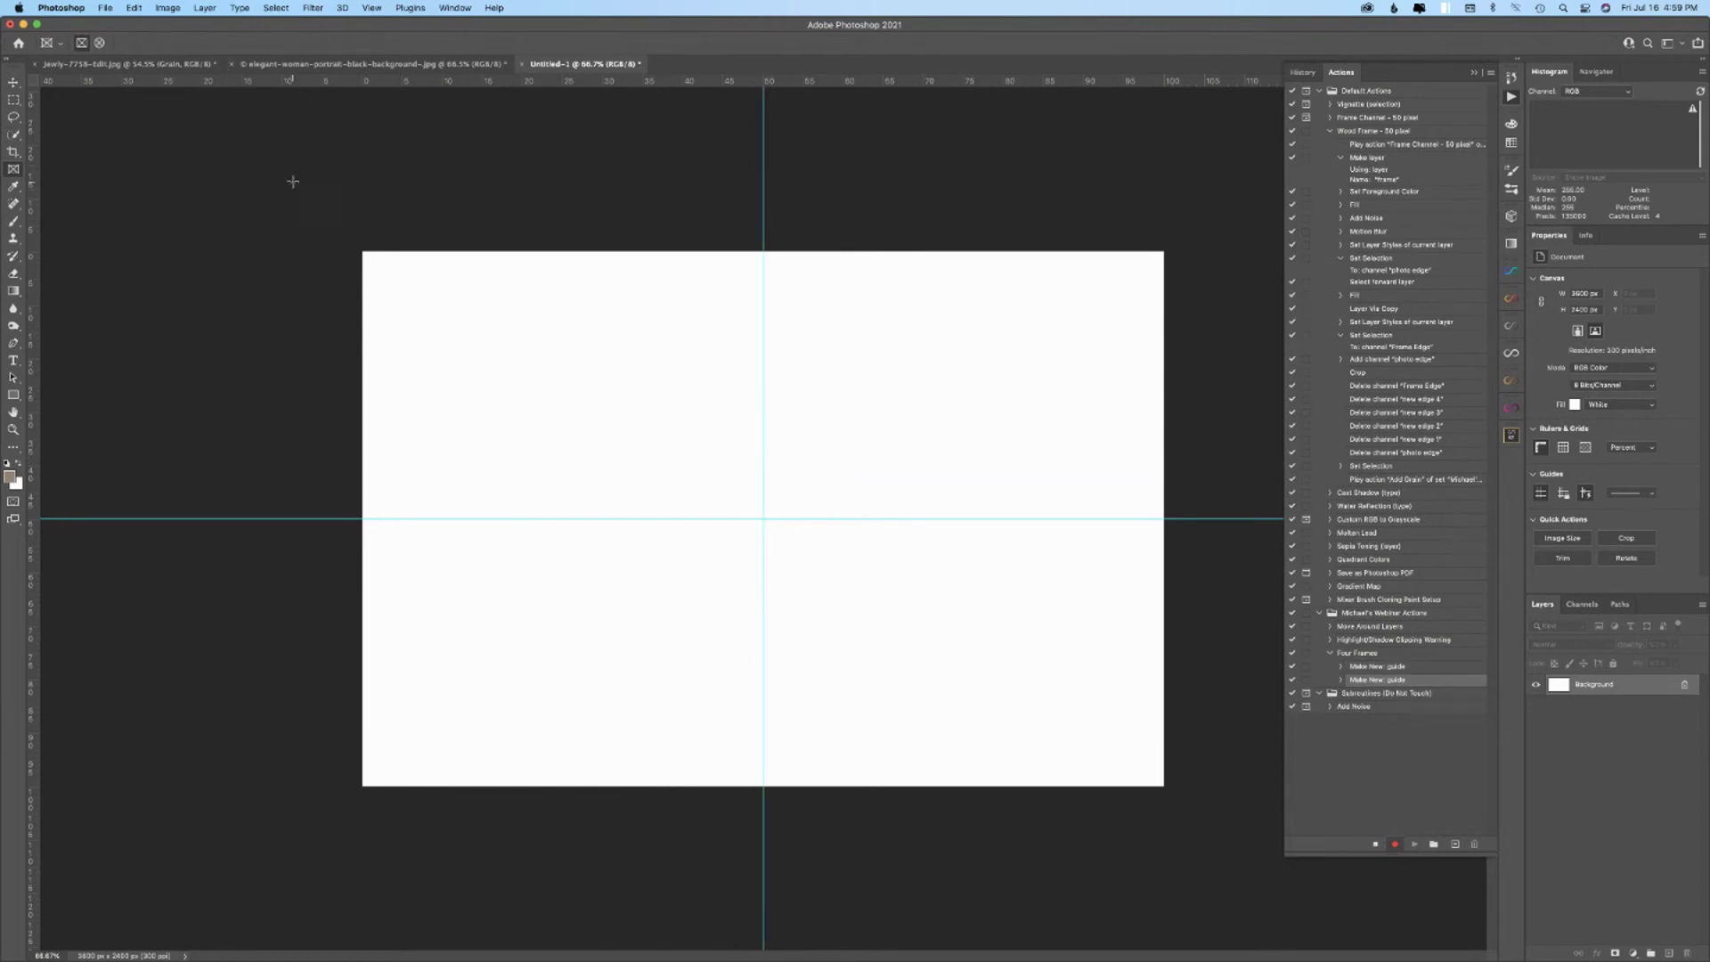
# - Draw frames over the two upper quarters of the canvas and fit each to the guides and canvas edges at 50% x 50%
pyautogui.moveTo(327, 221); pyautogui.dragTo(763, 519)
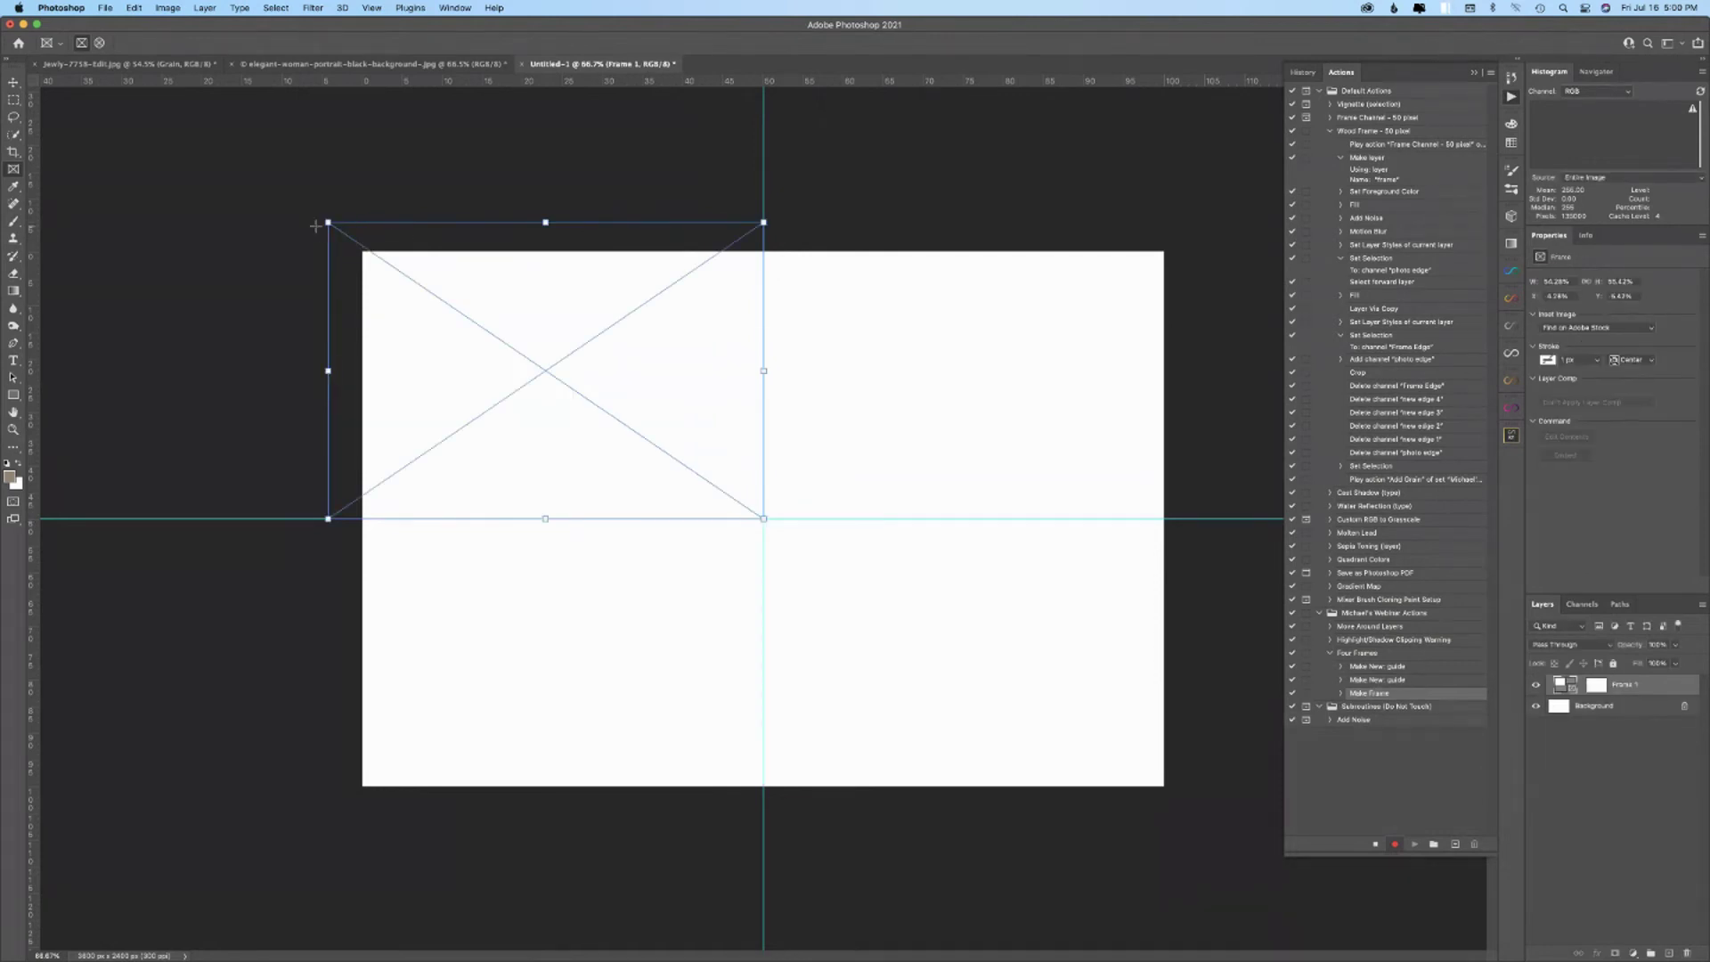
pyautogui.moveTo(328, 222); pyautogui.dragTo(359, 245)
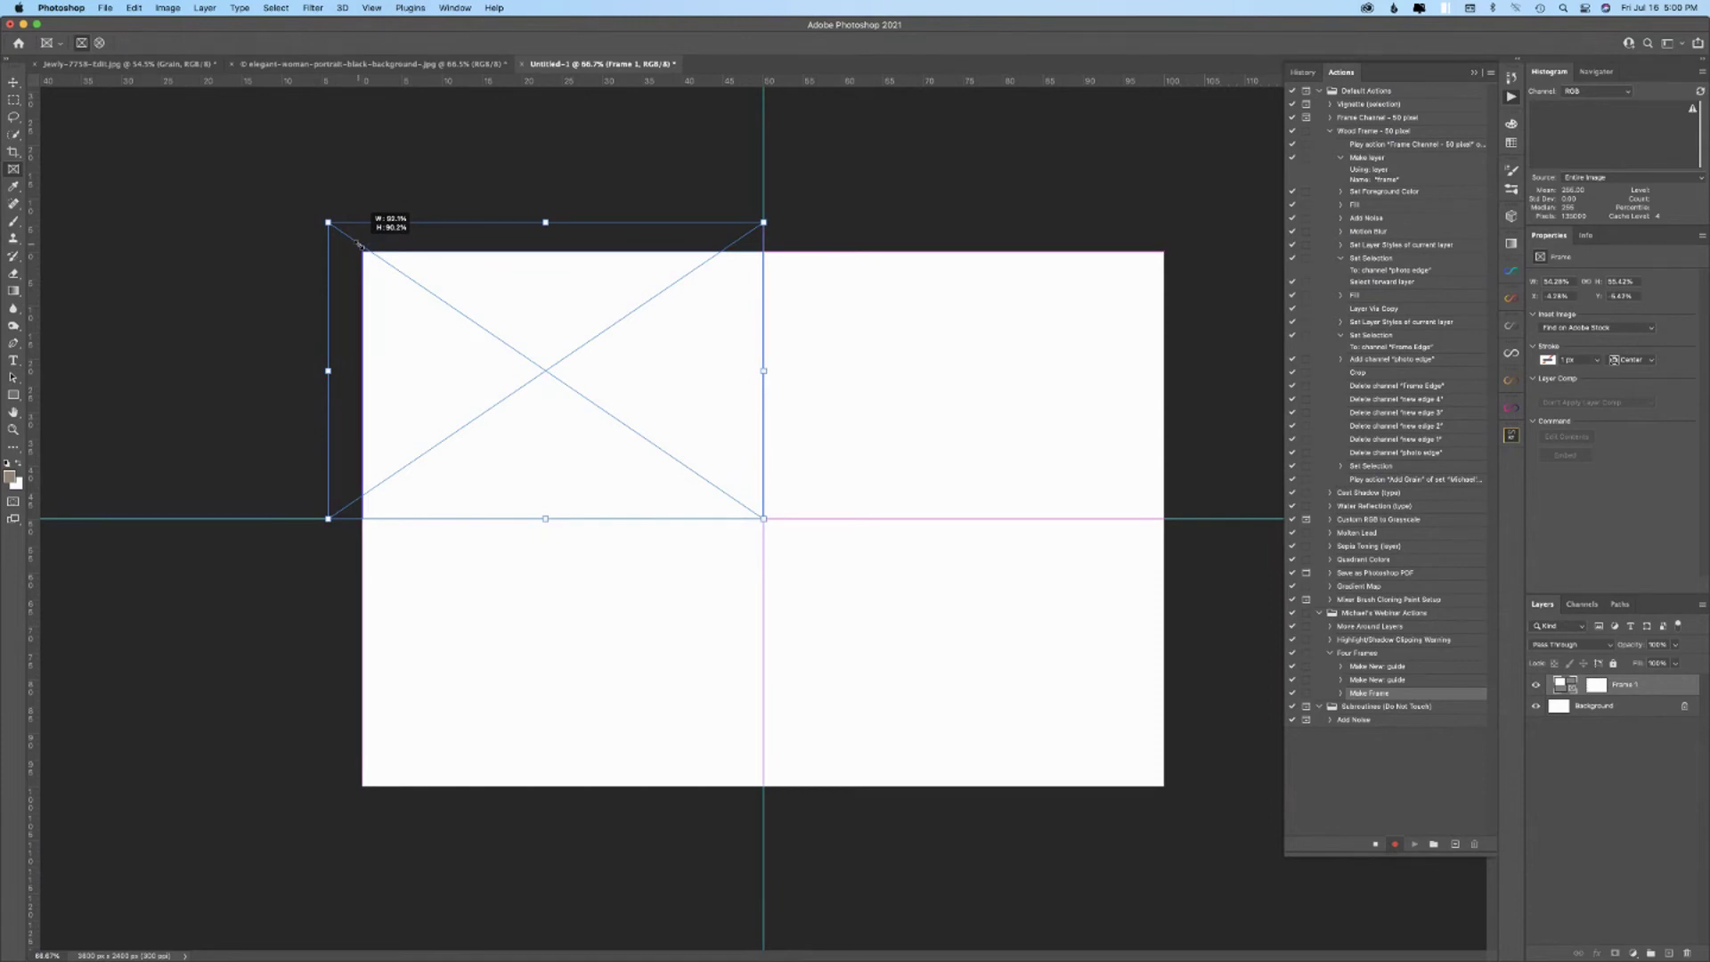
pyautogui.moveTo(360, 245); pyautogui.dragTo(362, 252)
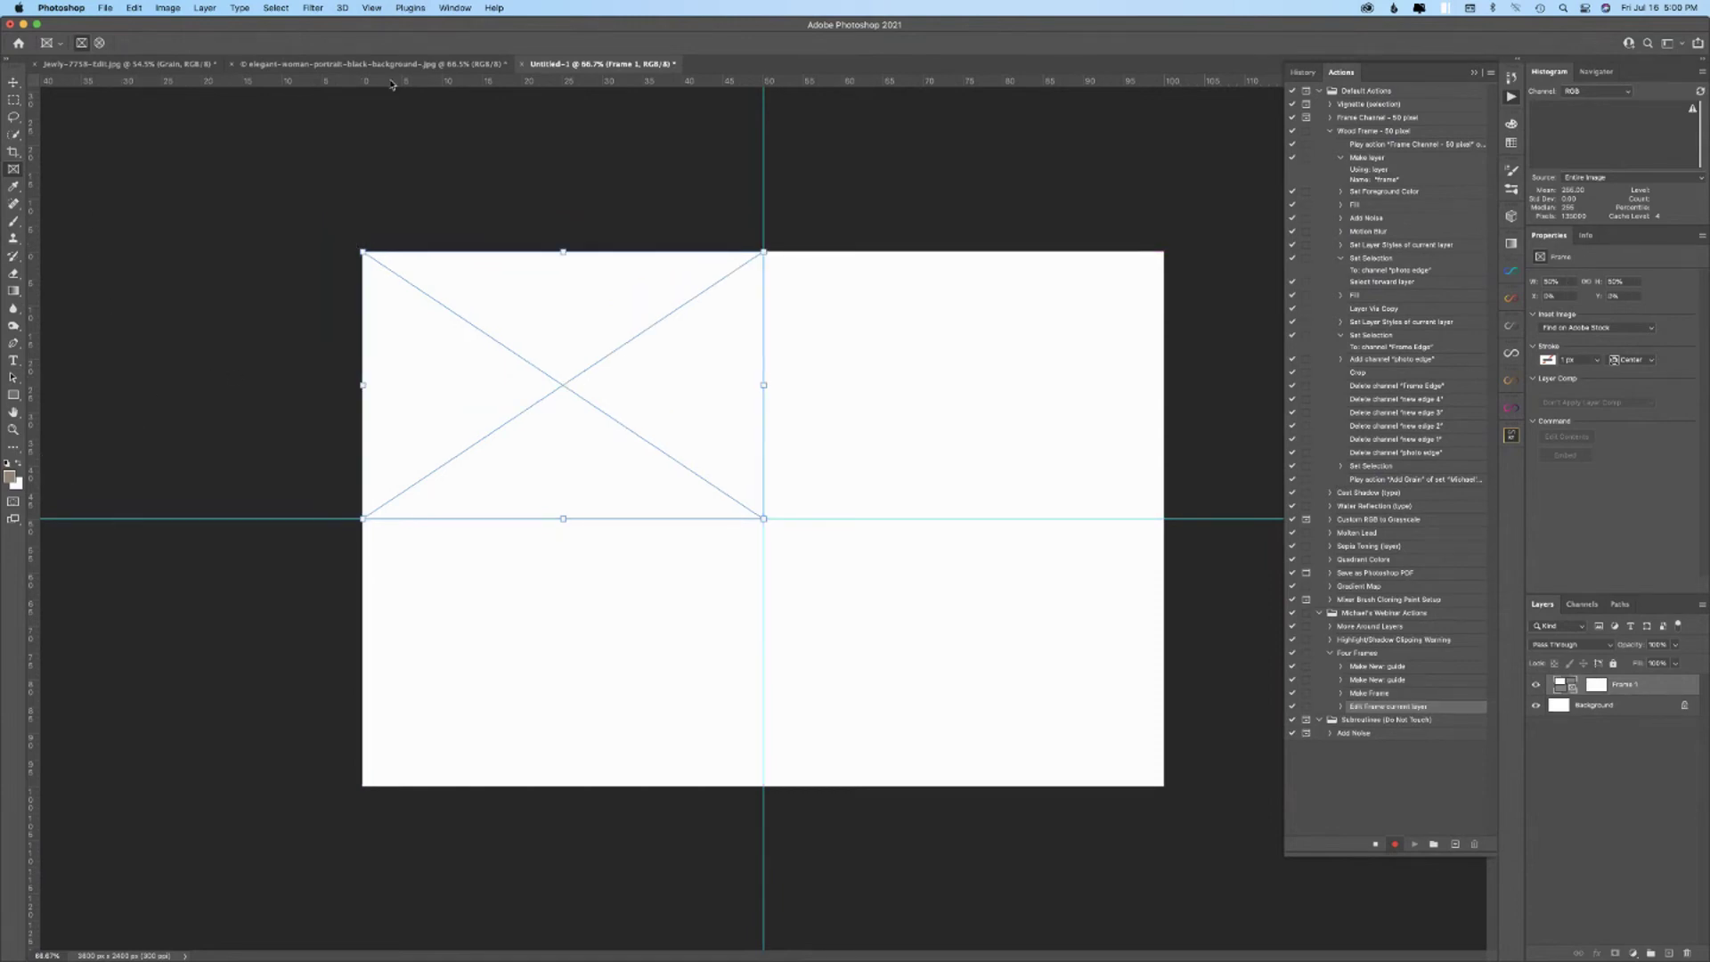
pyautogui.moveTo(1192, 221); pyautogui.dragTo(763, 518)
pyautogui.moveTo(1203, 234); pyautogui.dragTo(1172, 260)
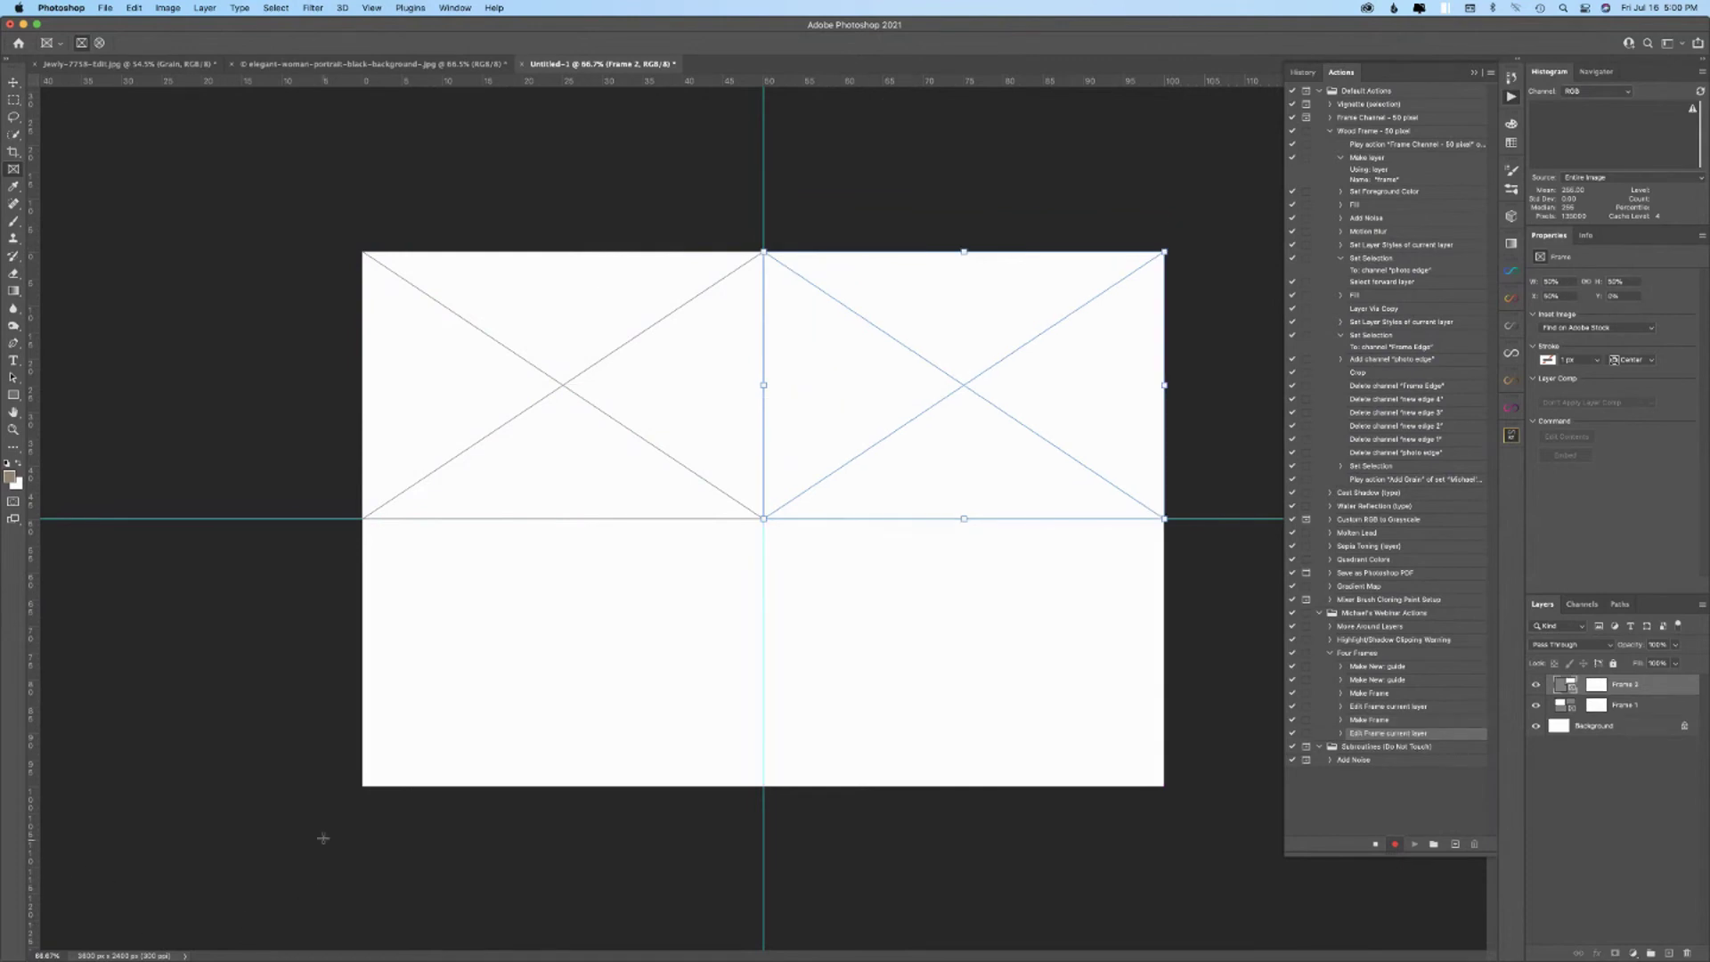
# - Draw frames over the two lower quarters of the canvas and fit each to the guides and canvas edges at 50% x 50%
pyautogui.moveTo(329, 804); pyautogui.dragTo(764, 518)
pyautogui.moveTo(328, 805); pyautogui.dragTo(363, 786)
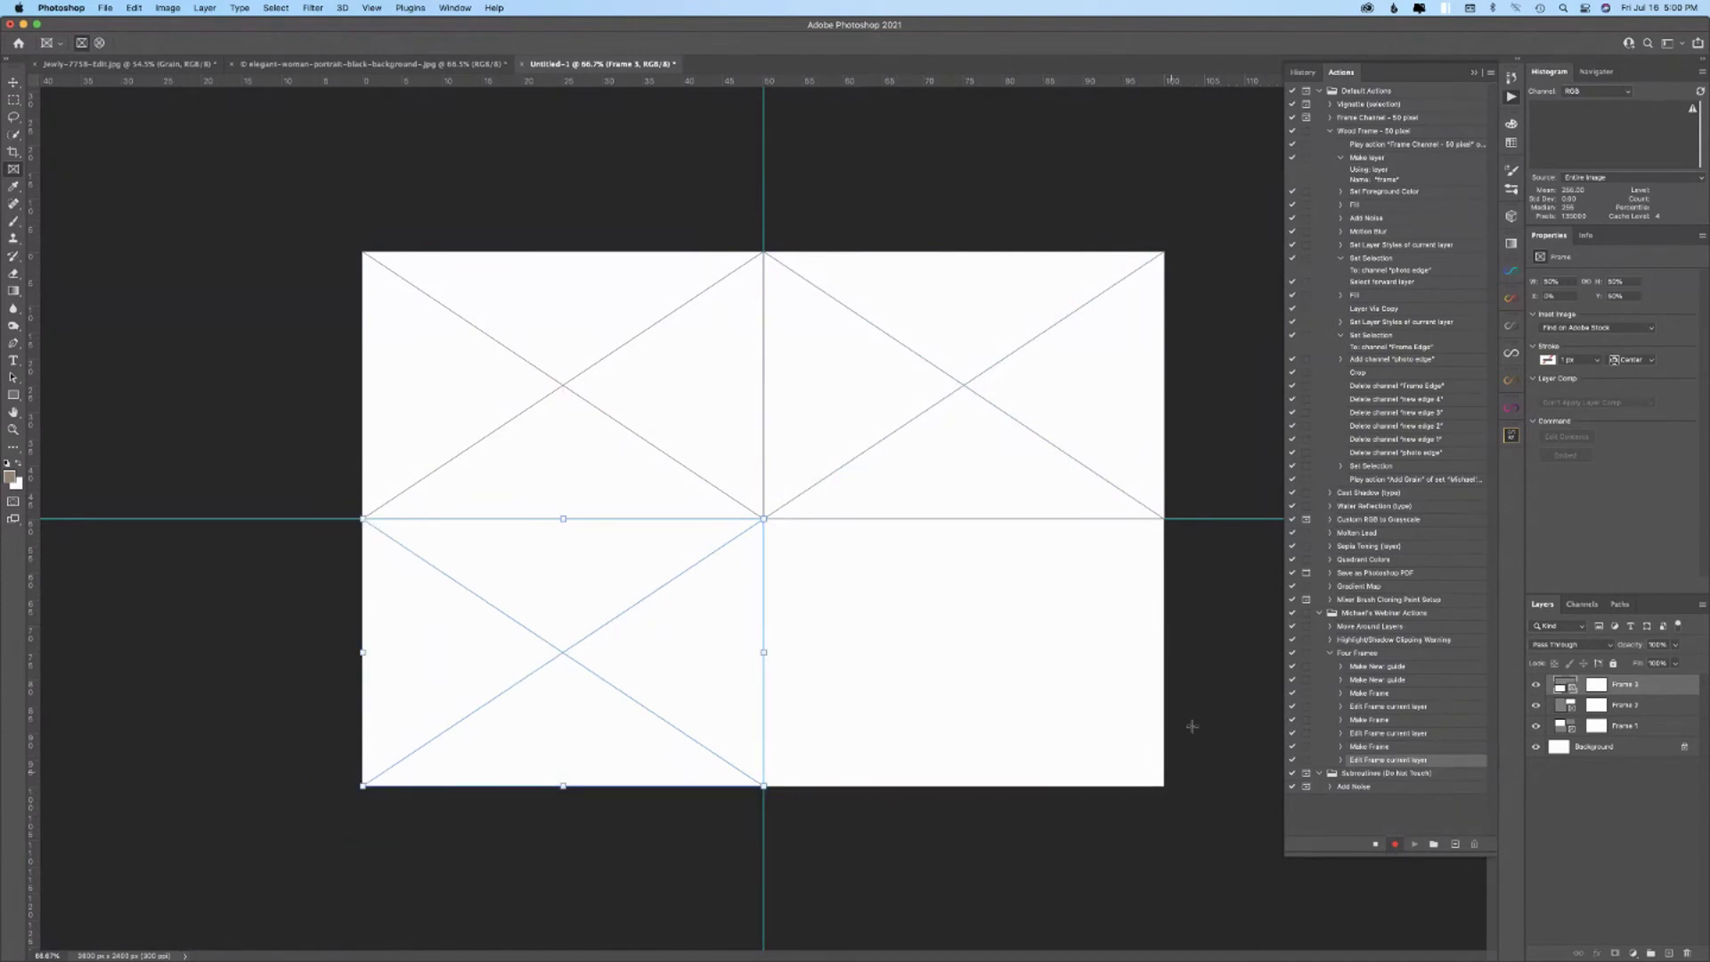
pyautogui.moveTo(1202, 532); pyautogui.dragTo(777, 794)
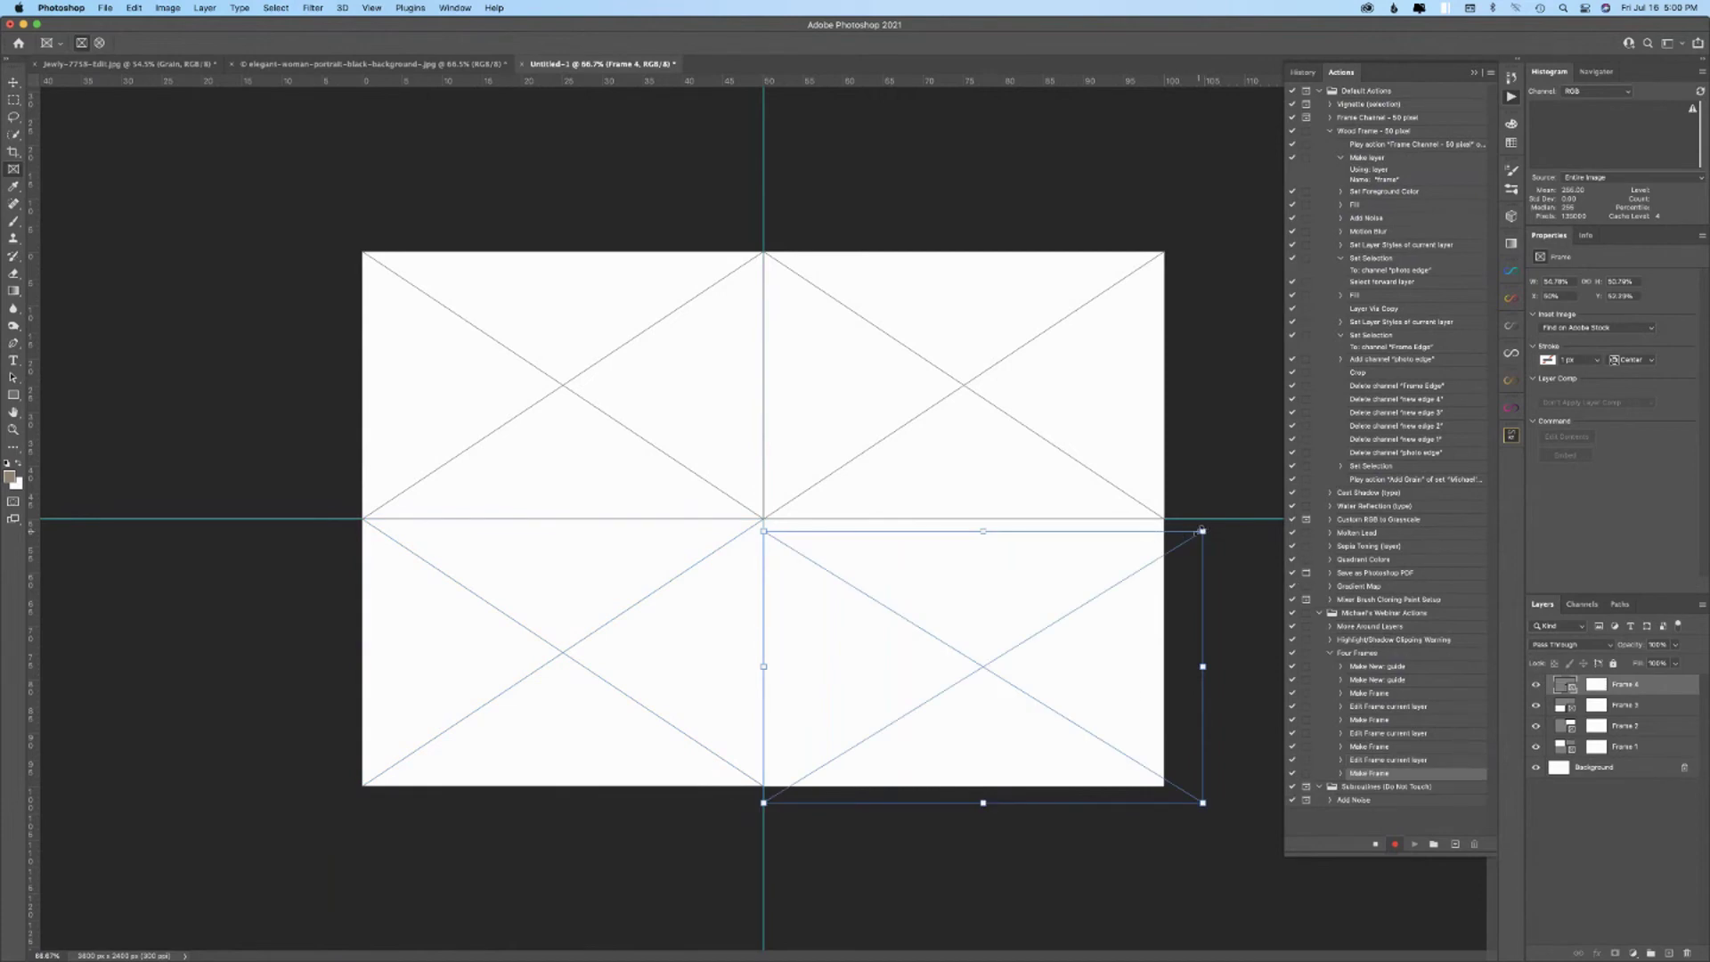
pyautogui.moveTo(982, 531); pyautogui.dragTo(983, 519)
pyautogui.moveTo(1205, 803); pyautogui.dragTo(1165, 788)
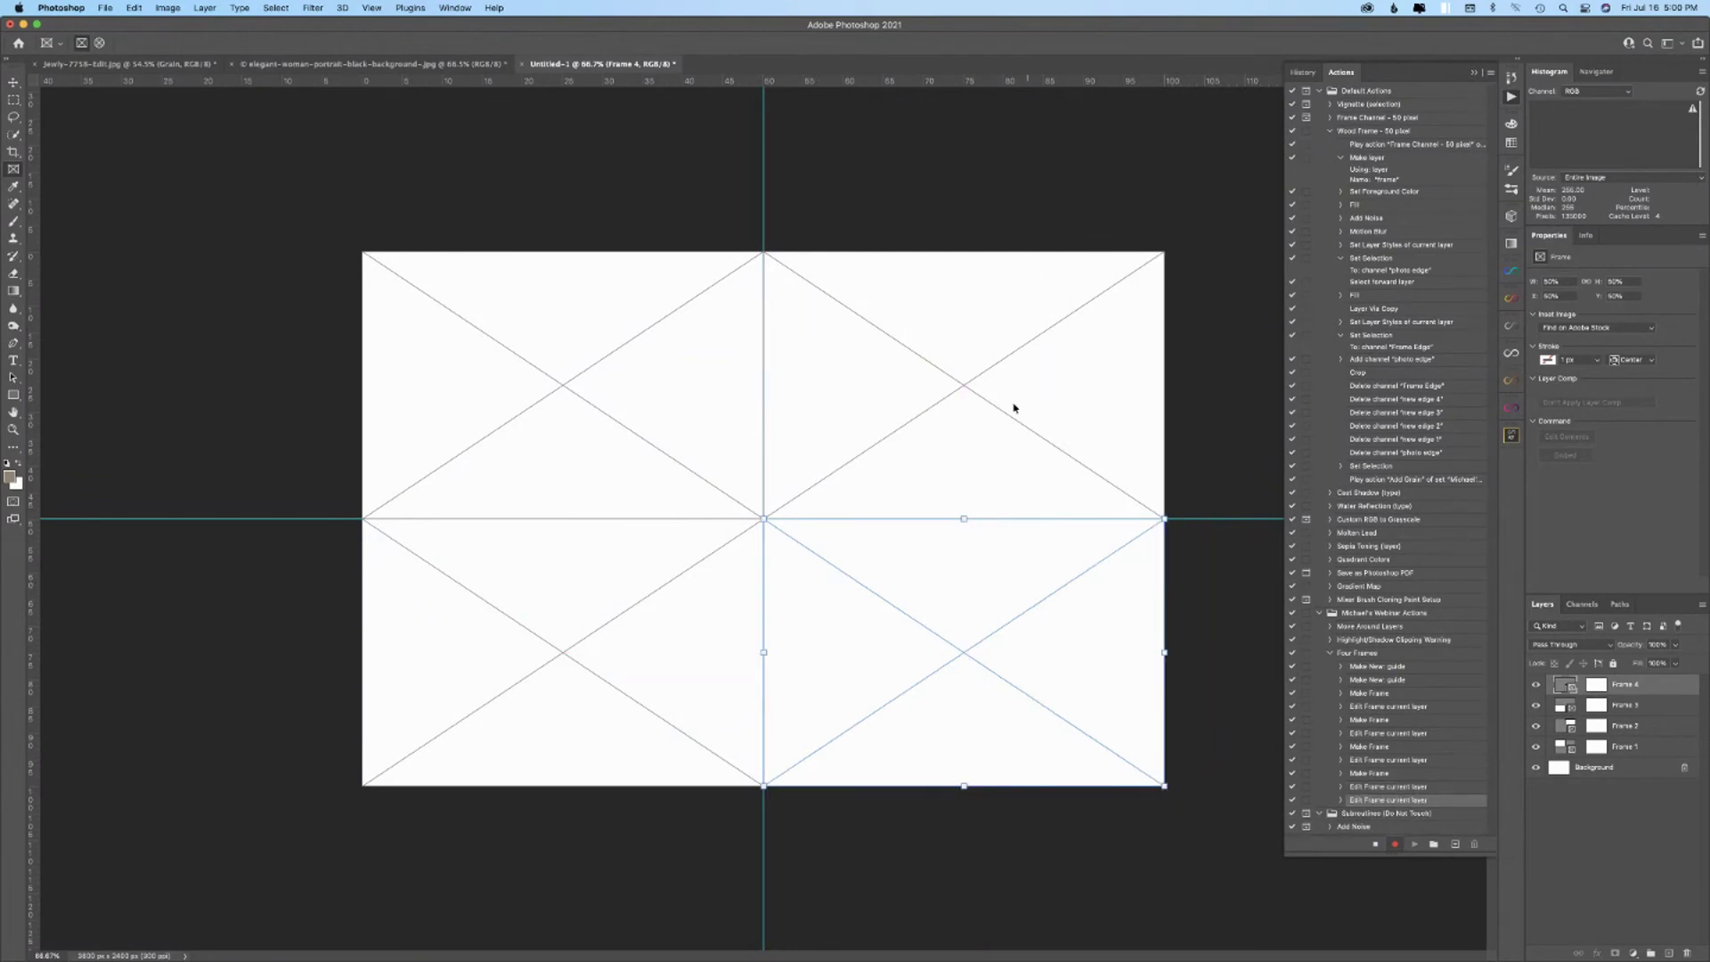
# - Stop recording and examine the coordinates recorded in the fourth frame's make and edit steps
pyautogui.click(1376, 846)
pyautogui.click(1341, 801)
pyautogui.scroll(-3, 1318, 748)
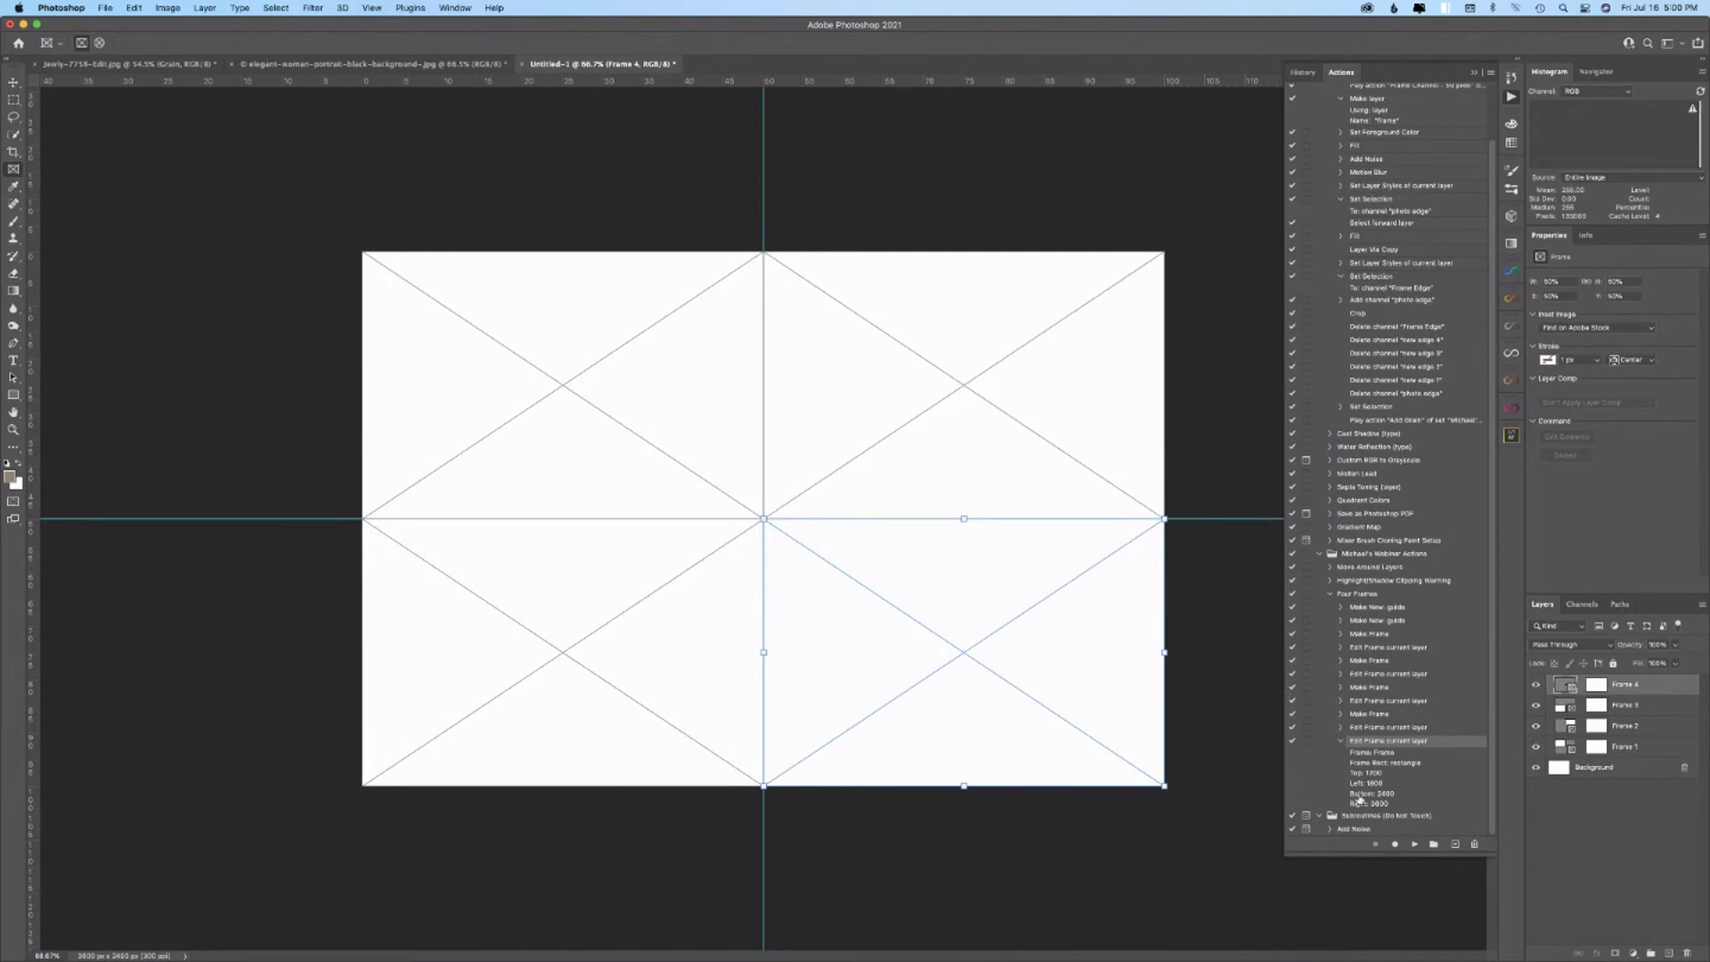
pyautogui.click(1340, 713)
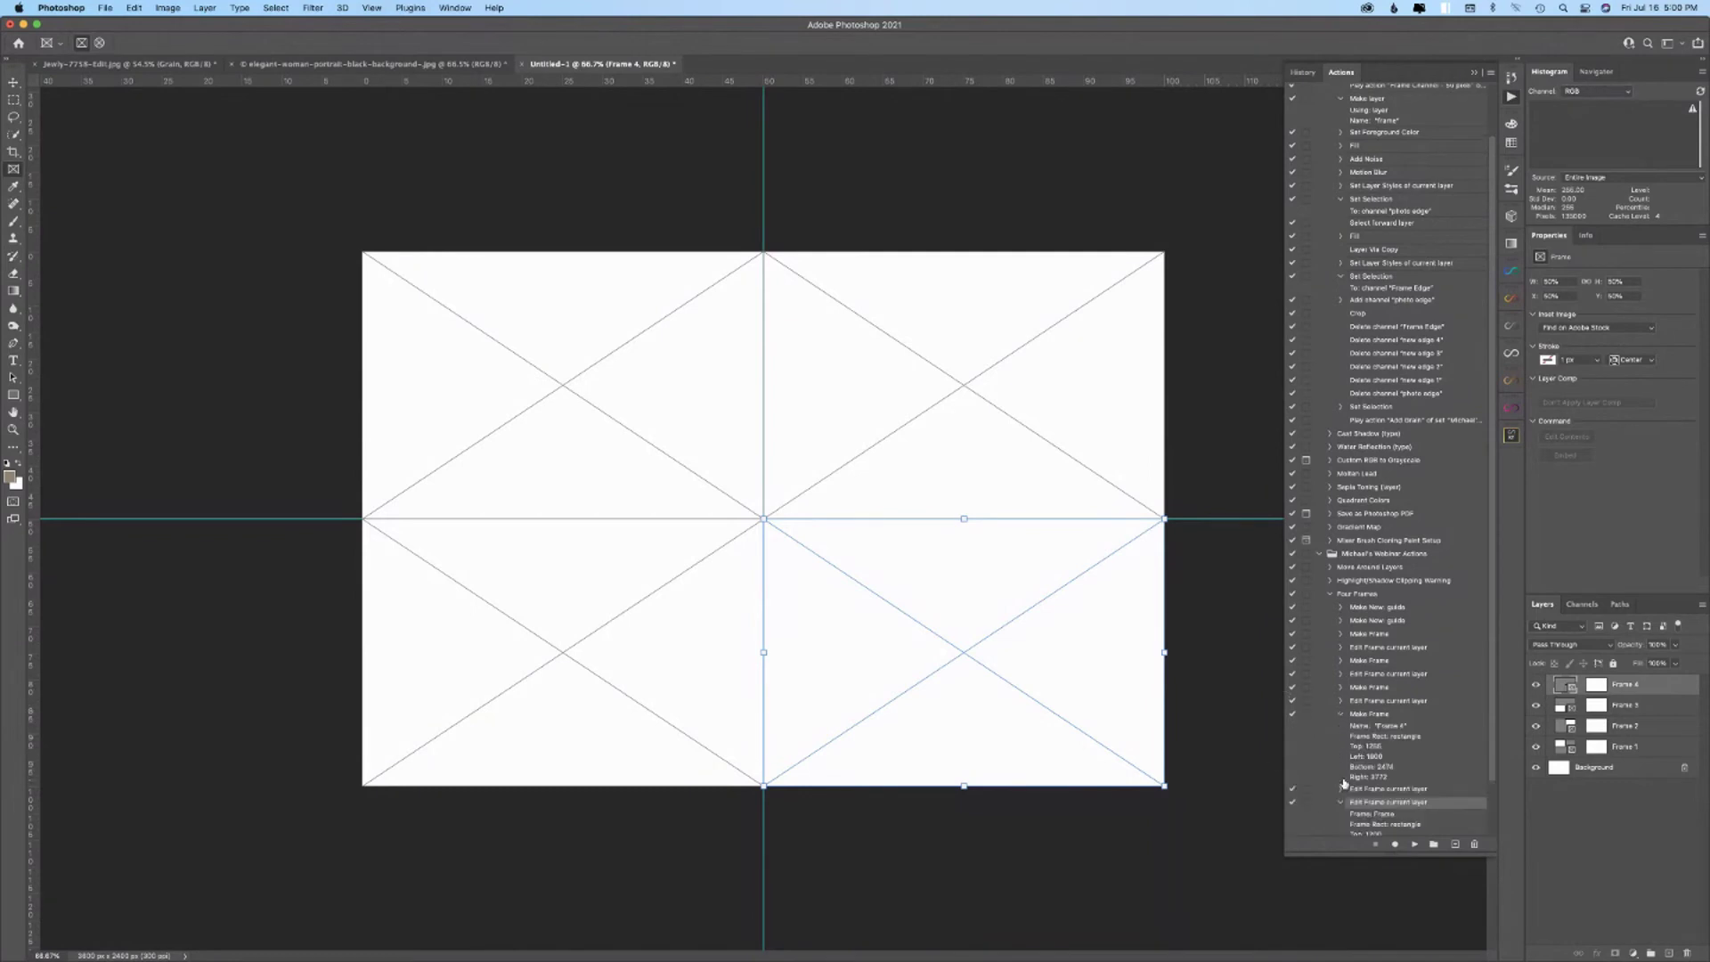
pyautogui.scroll(-2, 1344, 782)
pyautogui.scroll(-1, 1347, 757)
pyautogui.click(1341, 728)
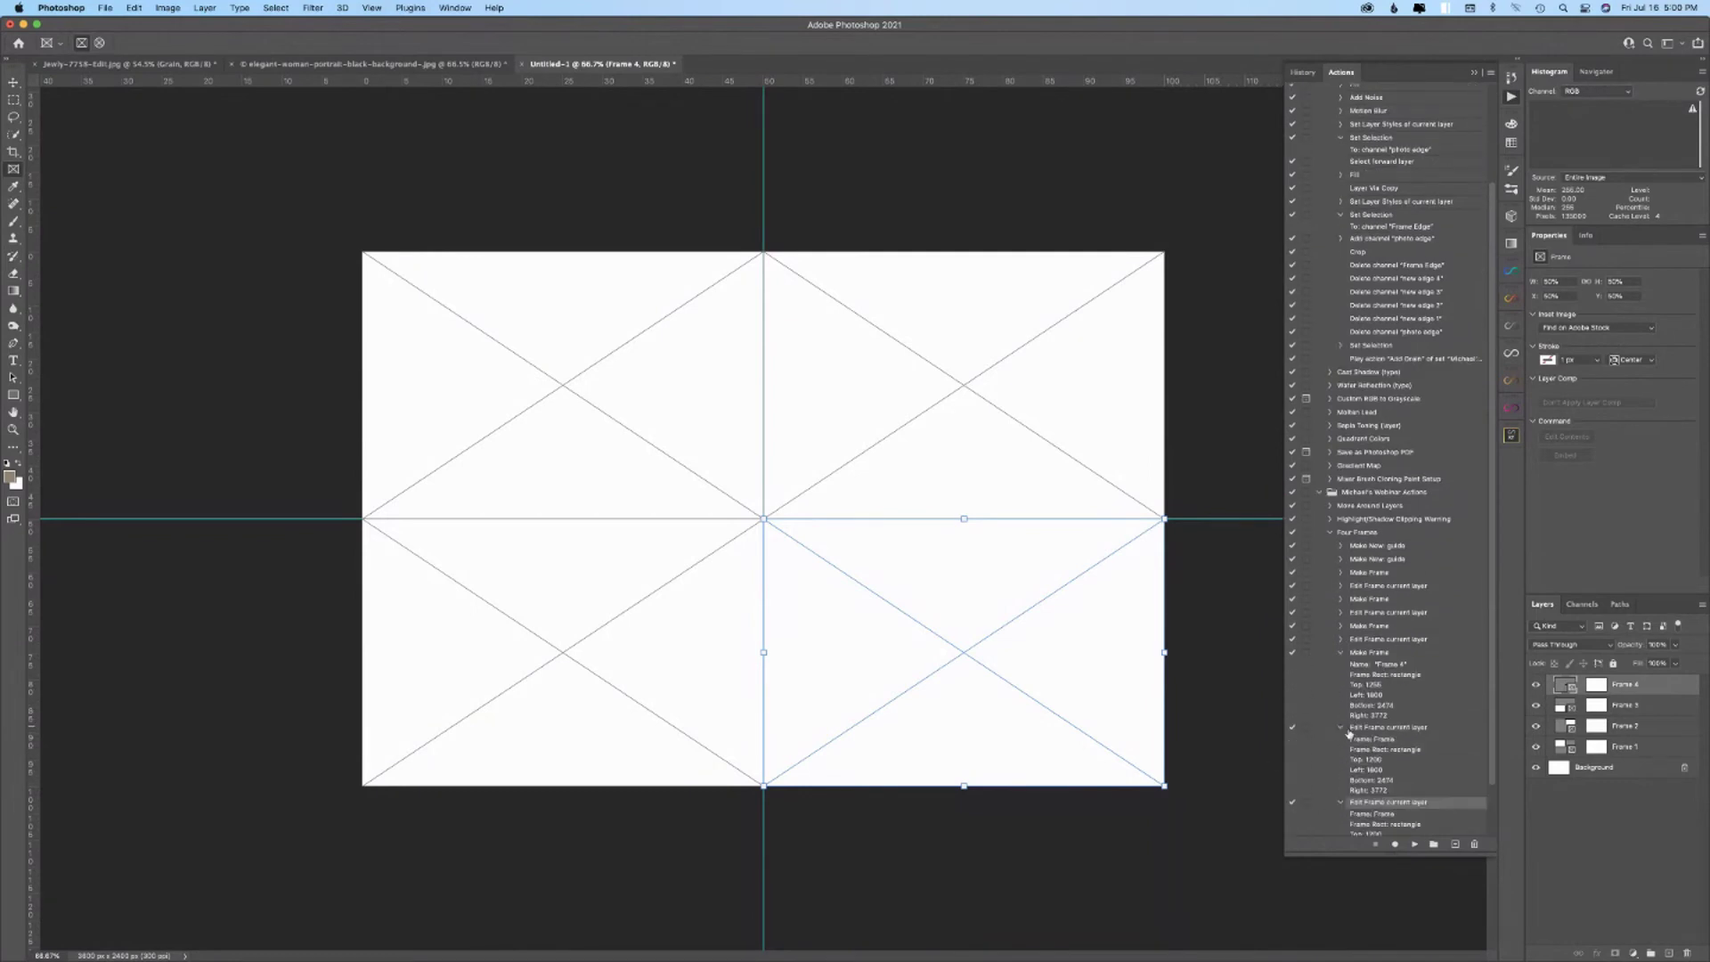
pyautogui.scroll(-2, 1361, 781)
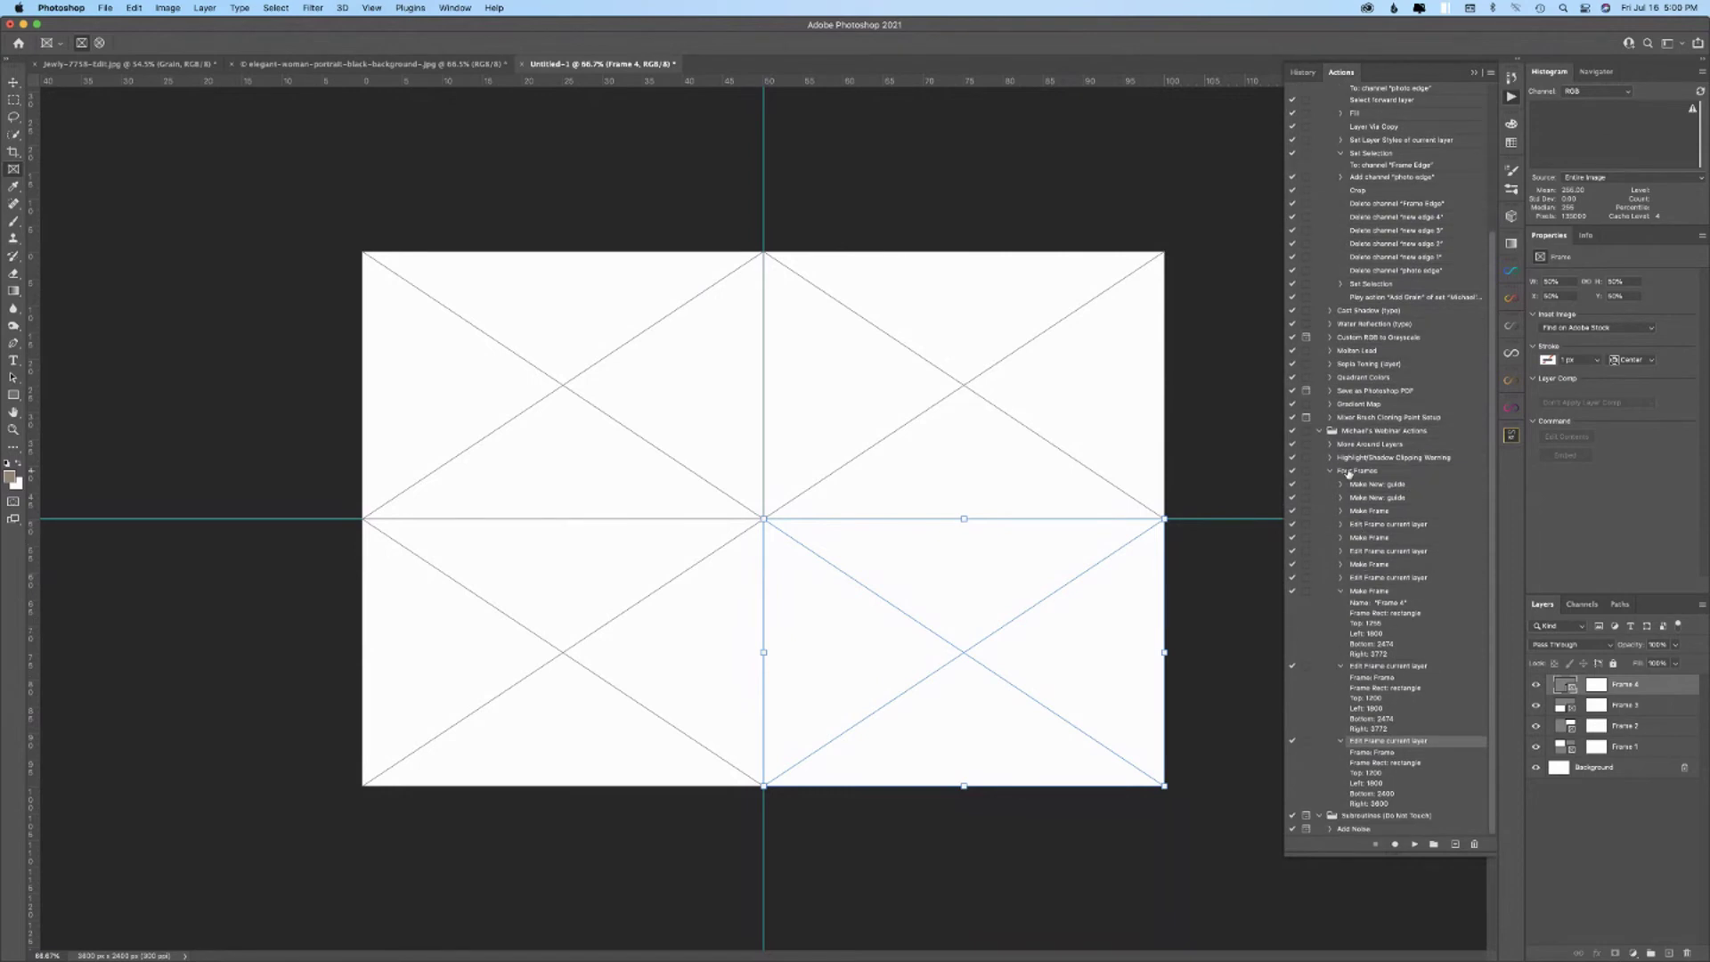
# - Delete the four frame layers and clear all guides from the canvas
pyautogui.click(1365, 471)
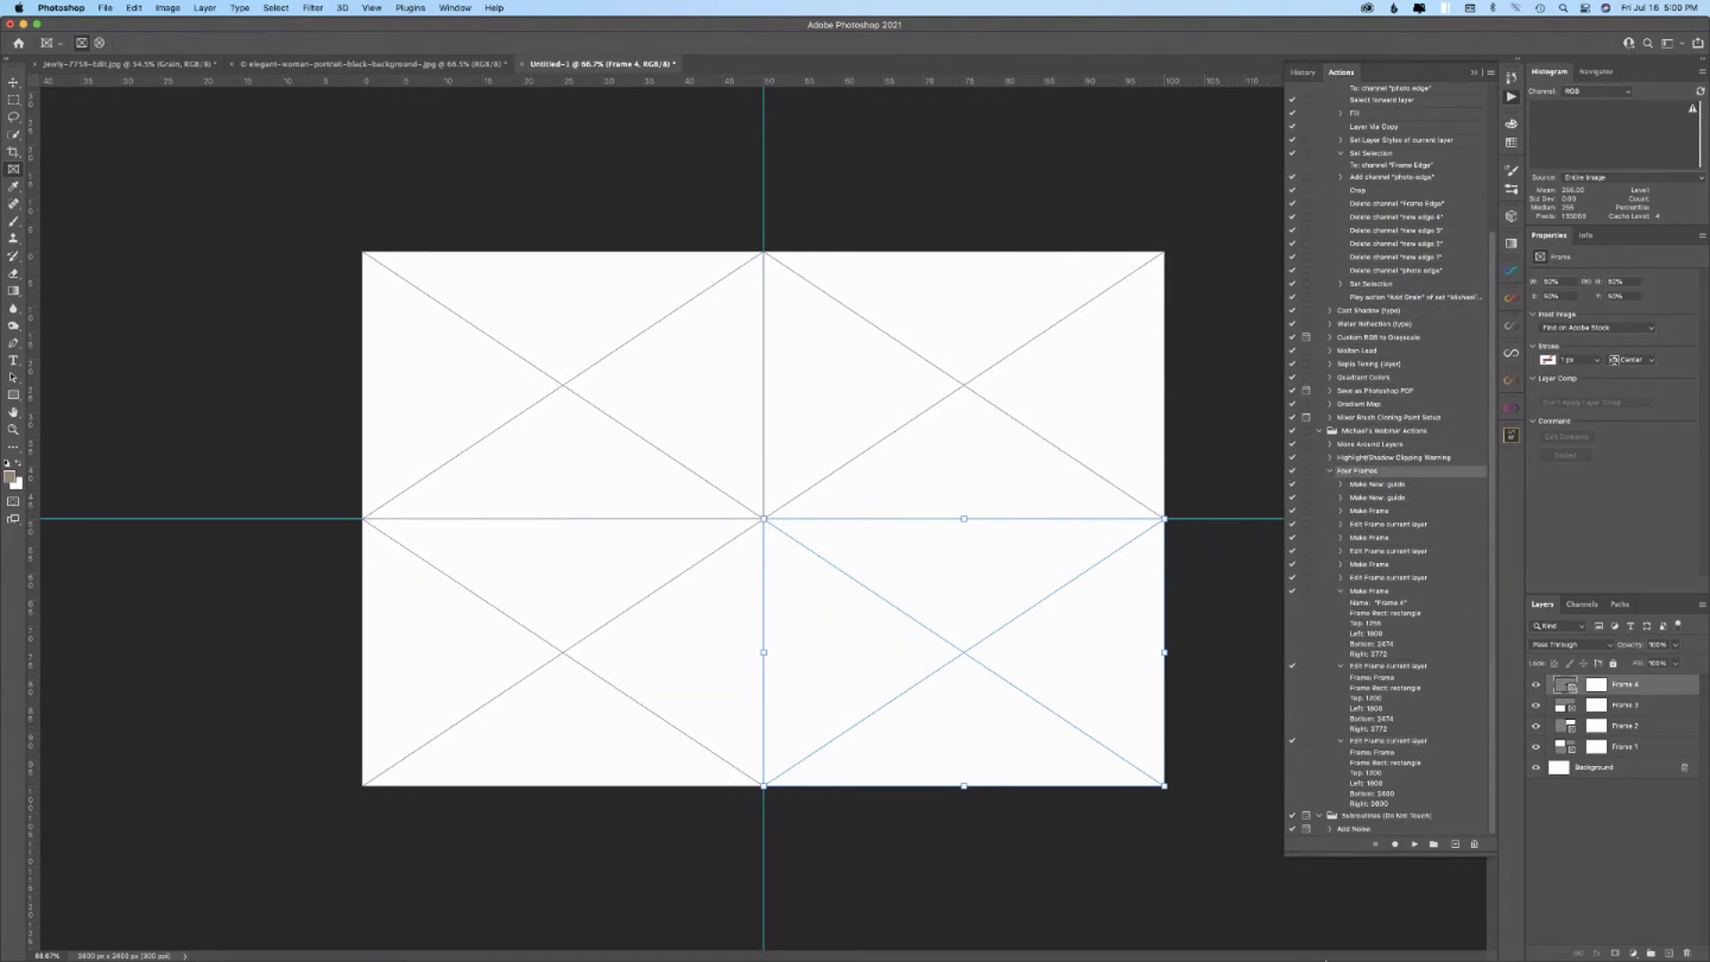
pyautogui.keyDown('shift'); pyautogui.click(1639, 751); pyautogui.keyUp('shift')
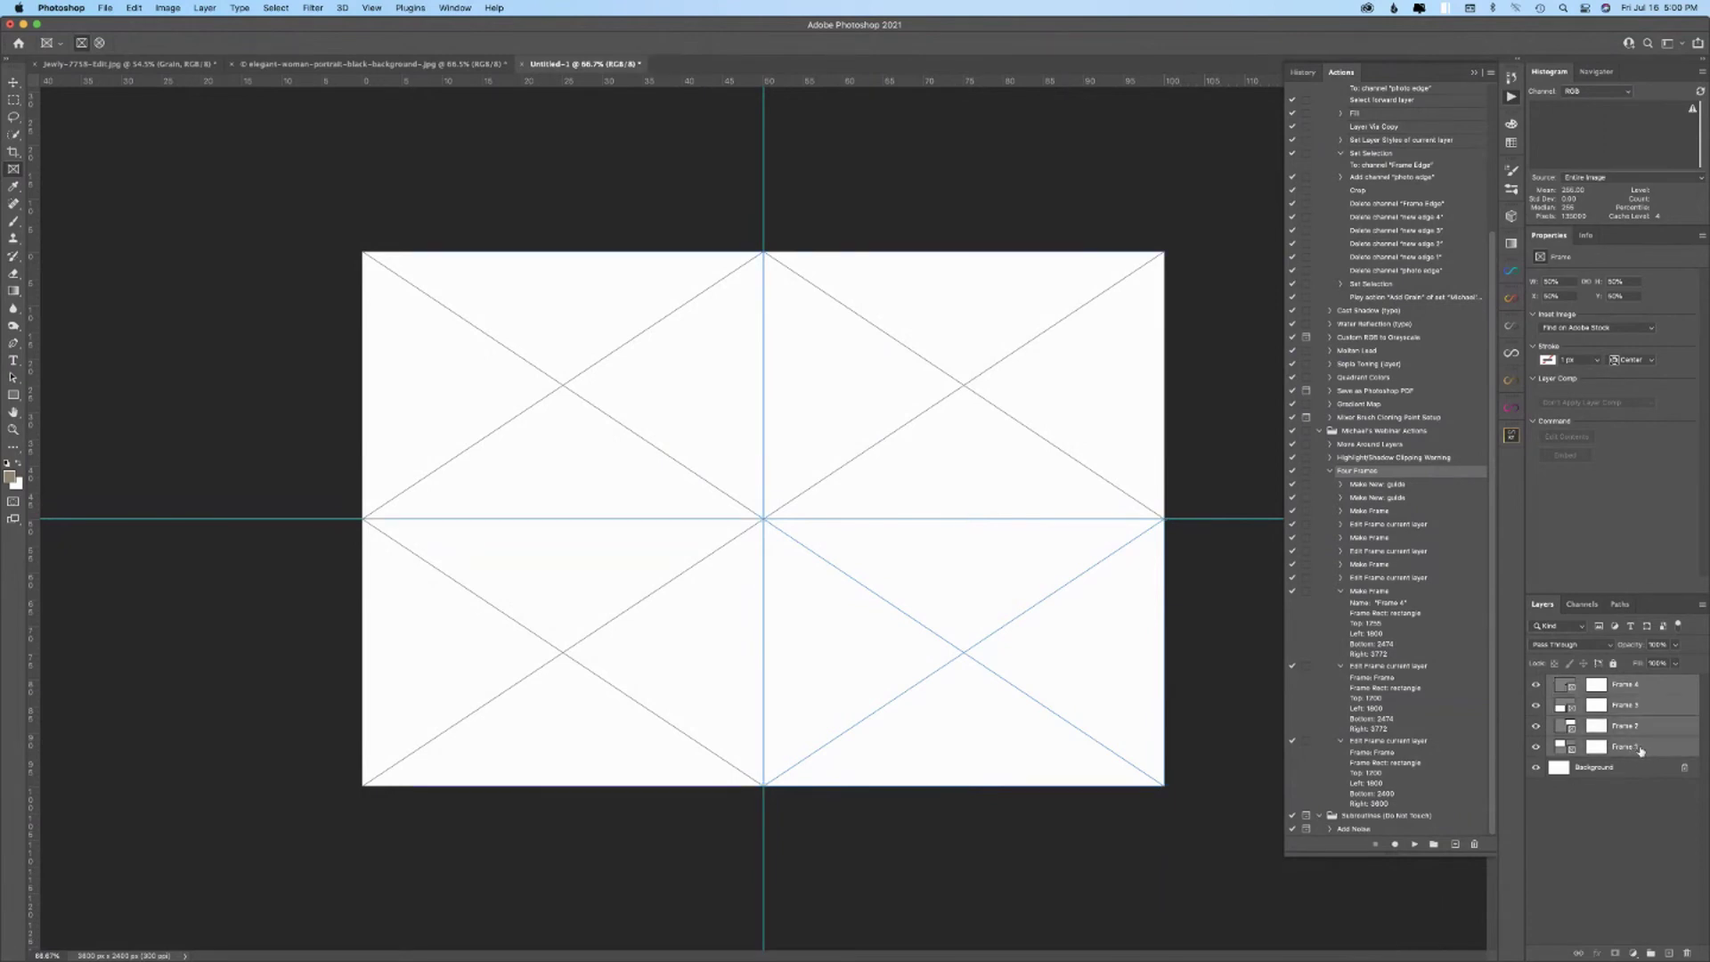
pyautogui.moveTo(1651, 751); pyautogui.dragTo(1686, 953)
pyautogui.click(372, 8)
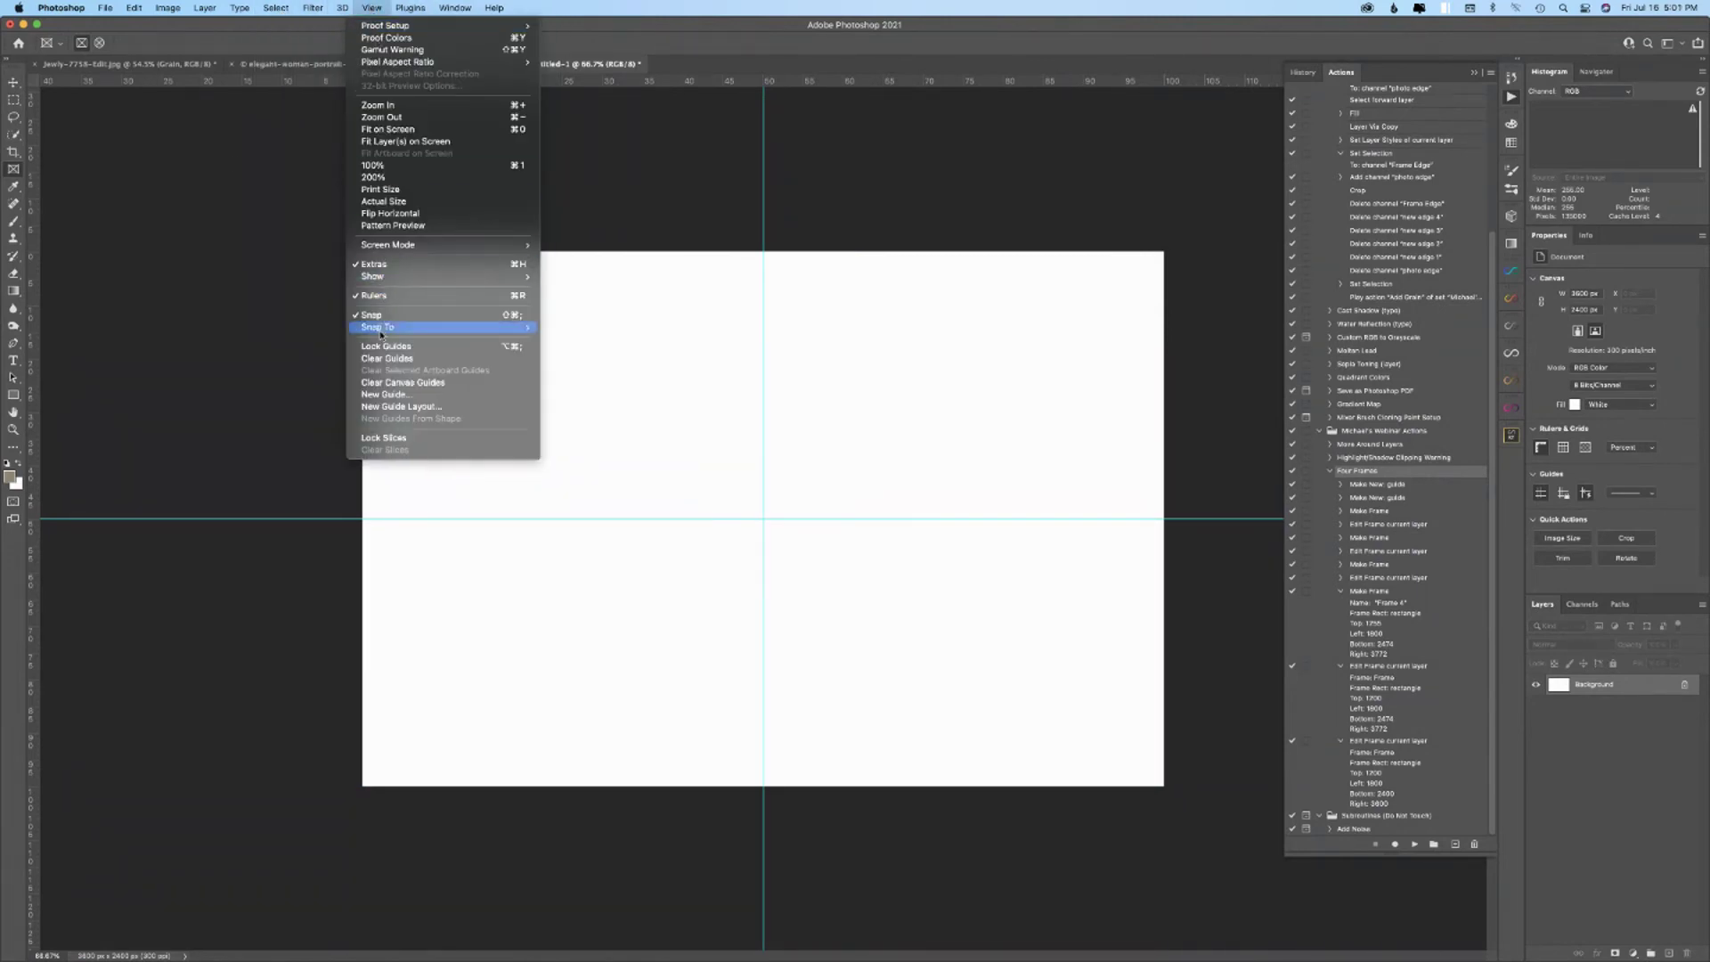
pyautogui.click(387, 358)
# - Play the newly recorded Four Frames action on the blank canvas at its current size
pyautogui.click(168, 8)
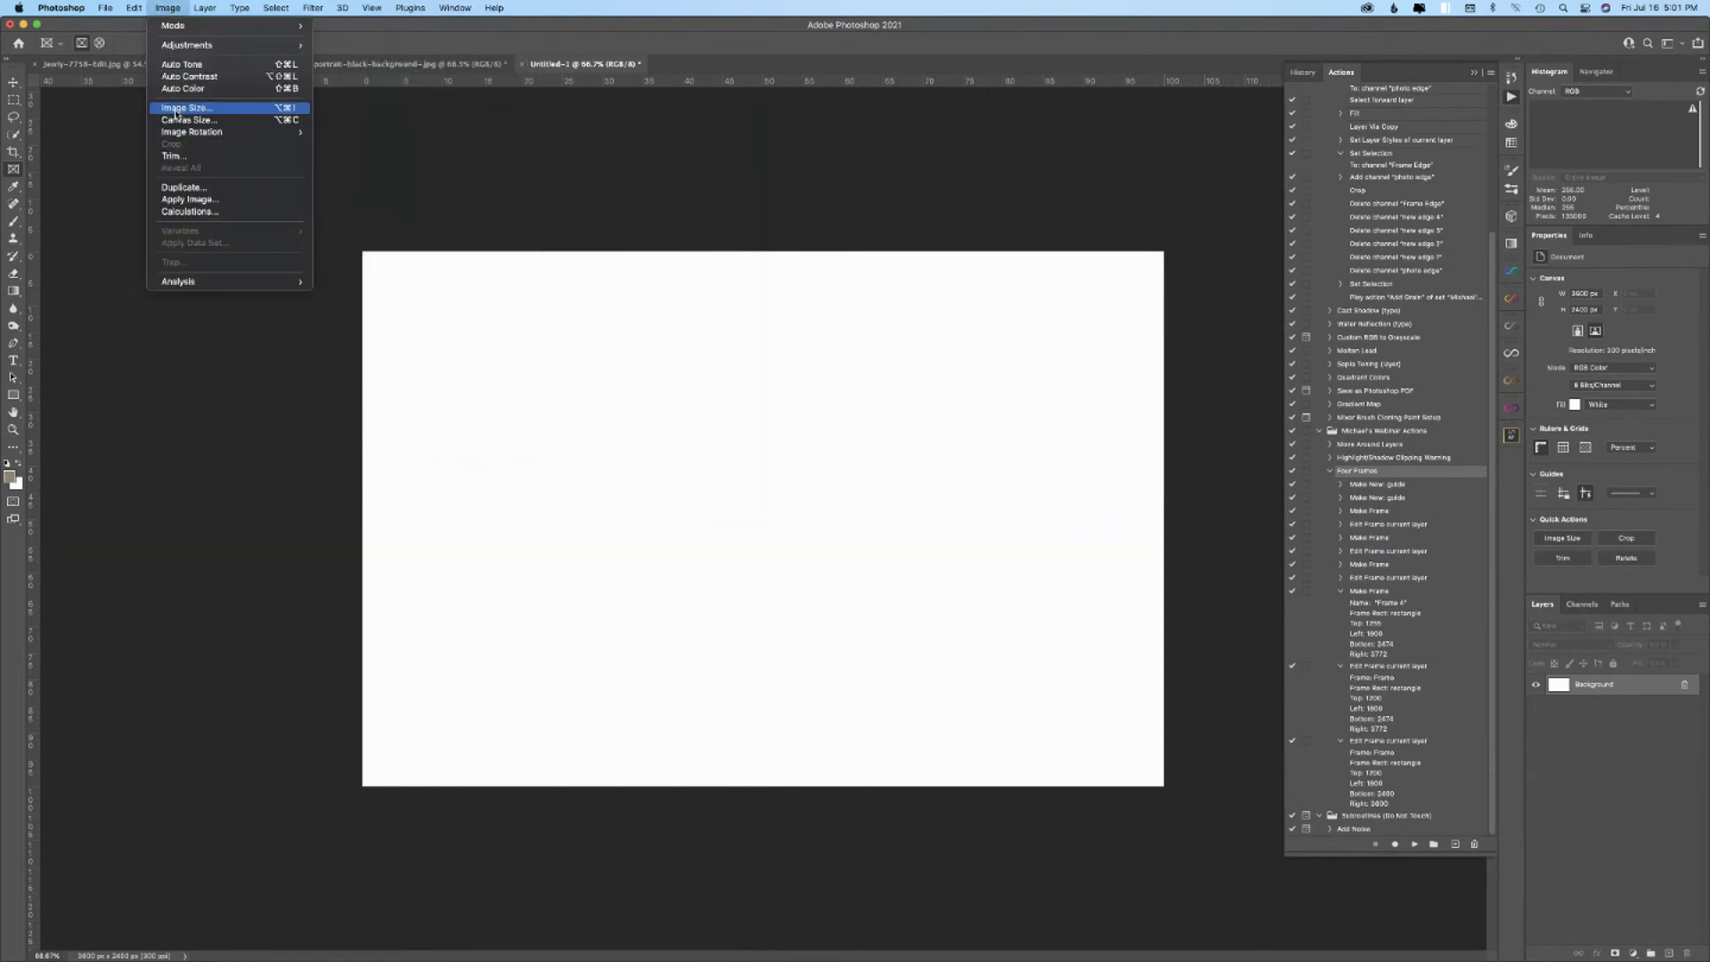
pyautogui.click(905, 176)
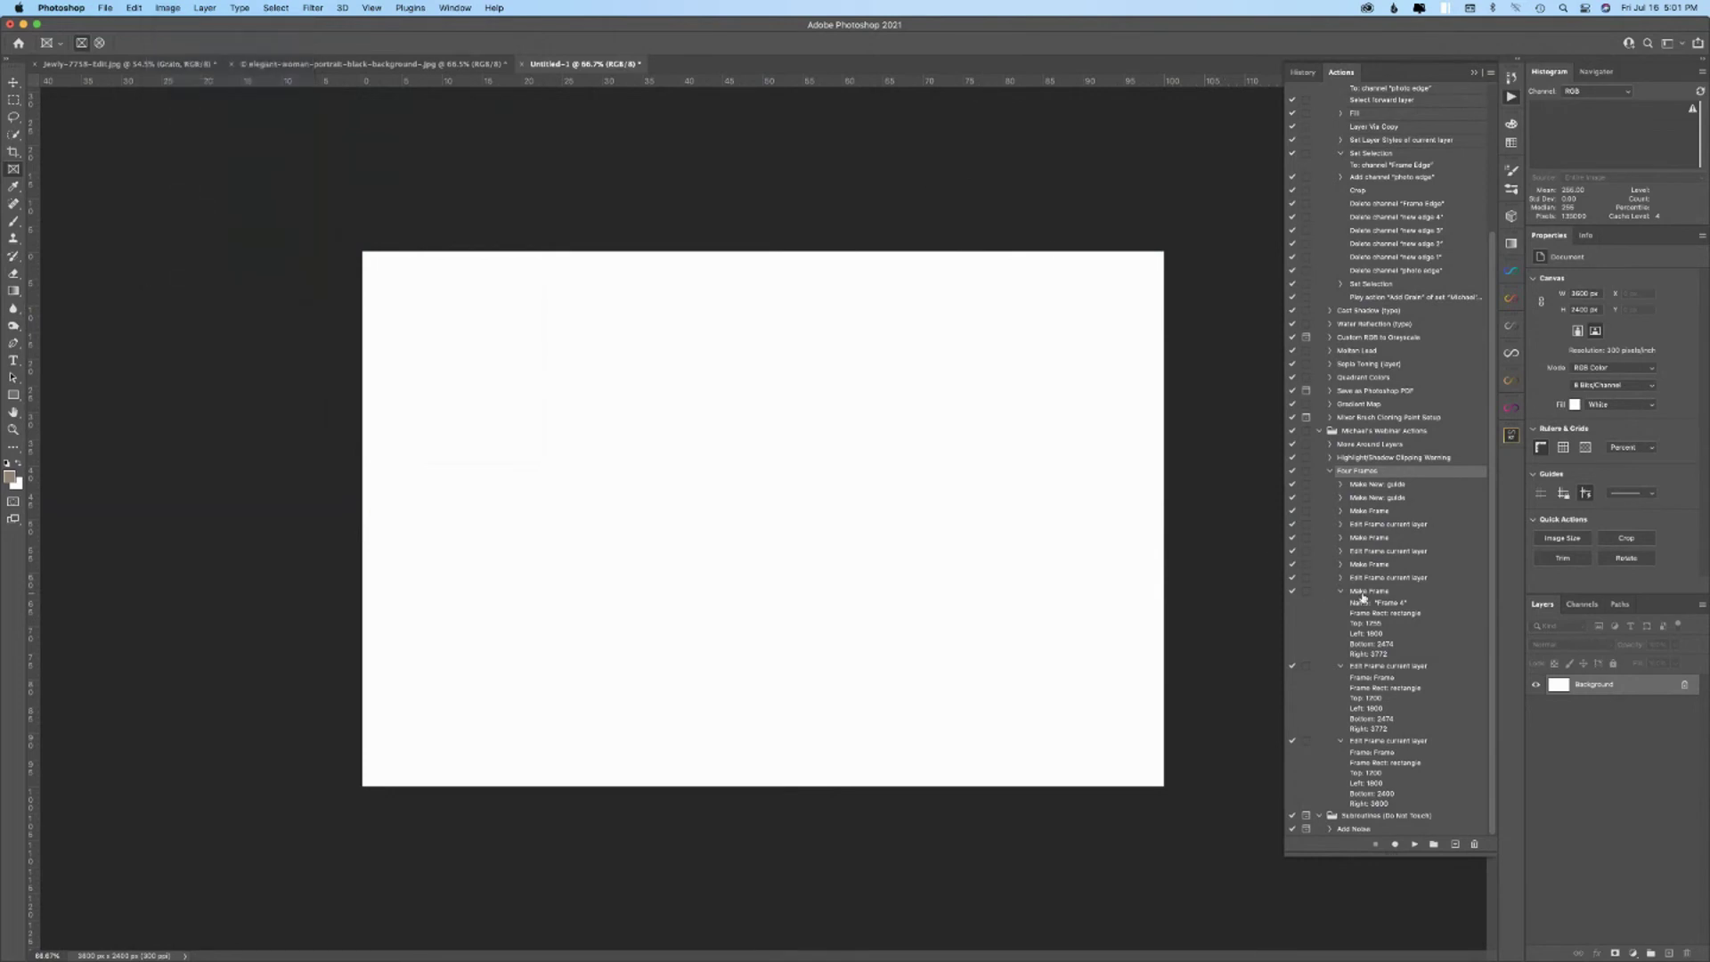
pyautogui.click(1414, 844)
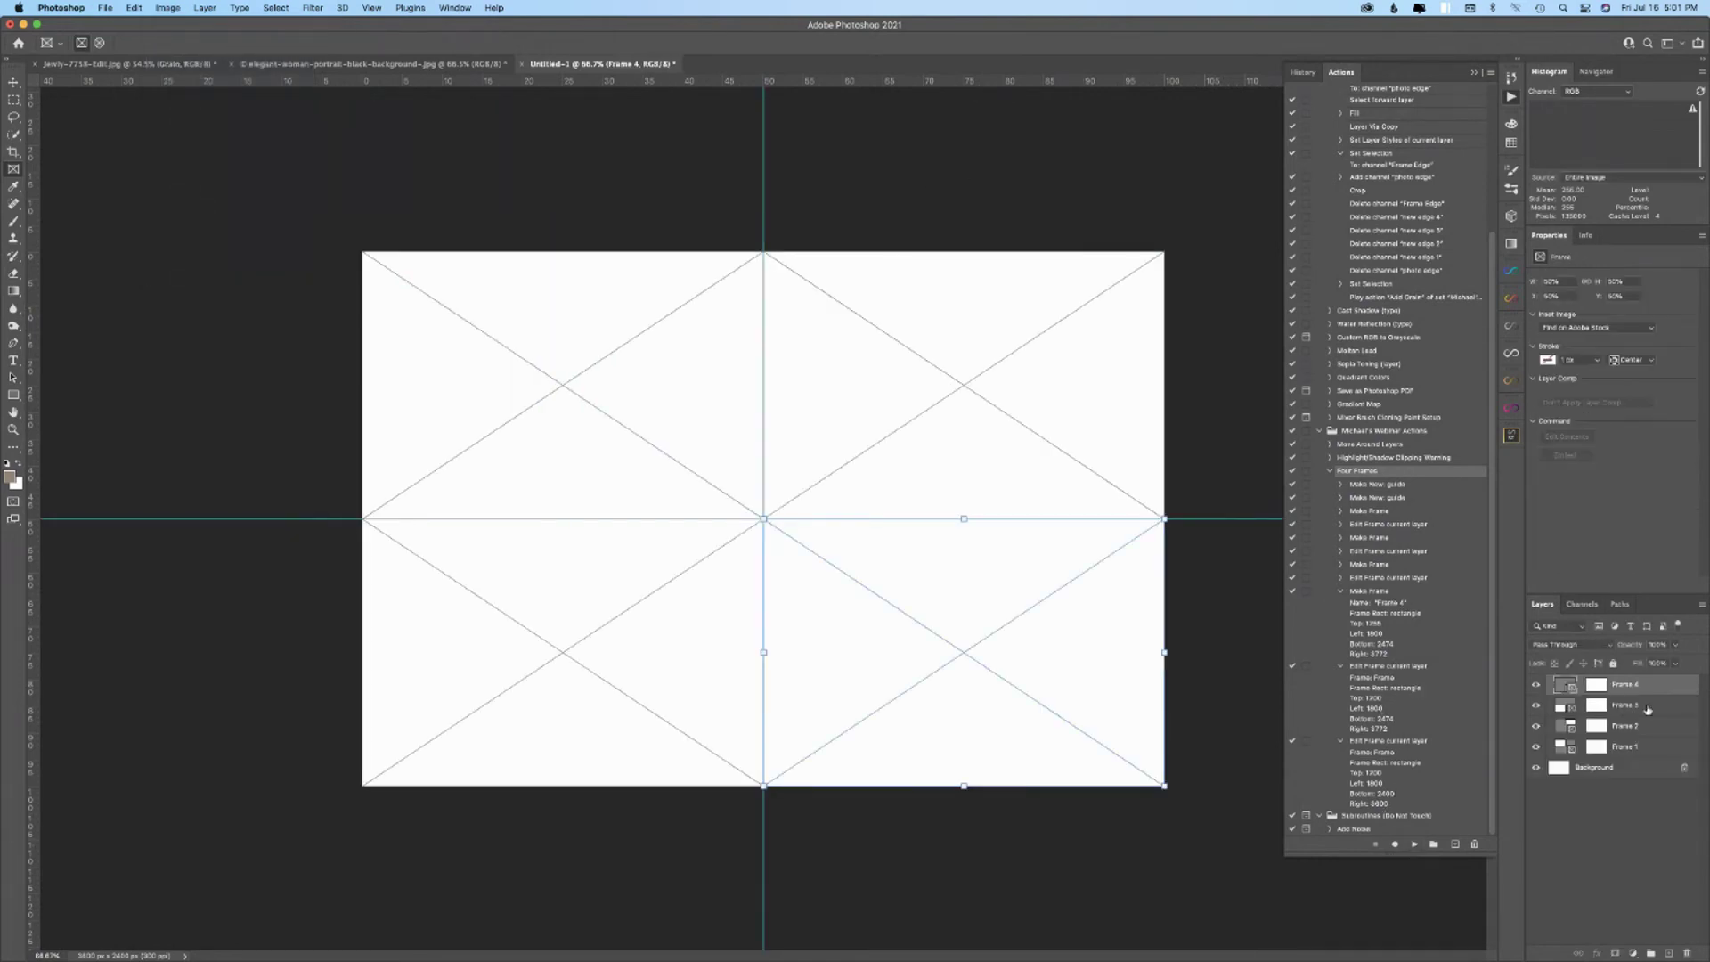
# - Delete the four frame layers and resize the image to 6 x 4 inches
pyautogui.keyDown('shift'); pyautogui.click(1668, 751); pyautogui.keyUp('shift')
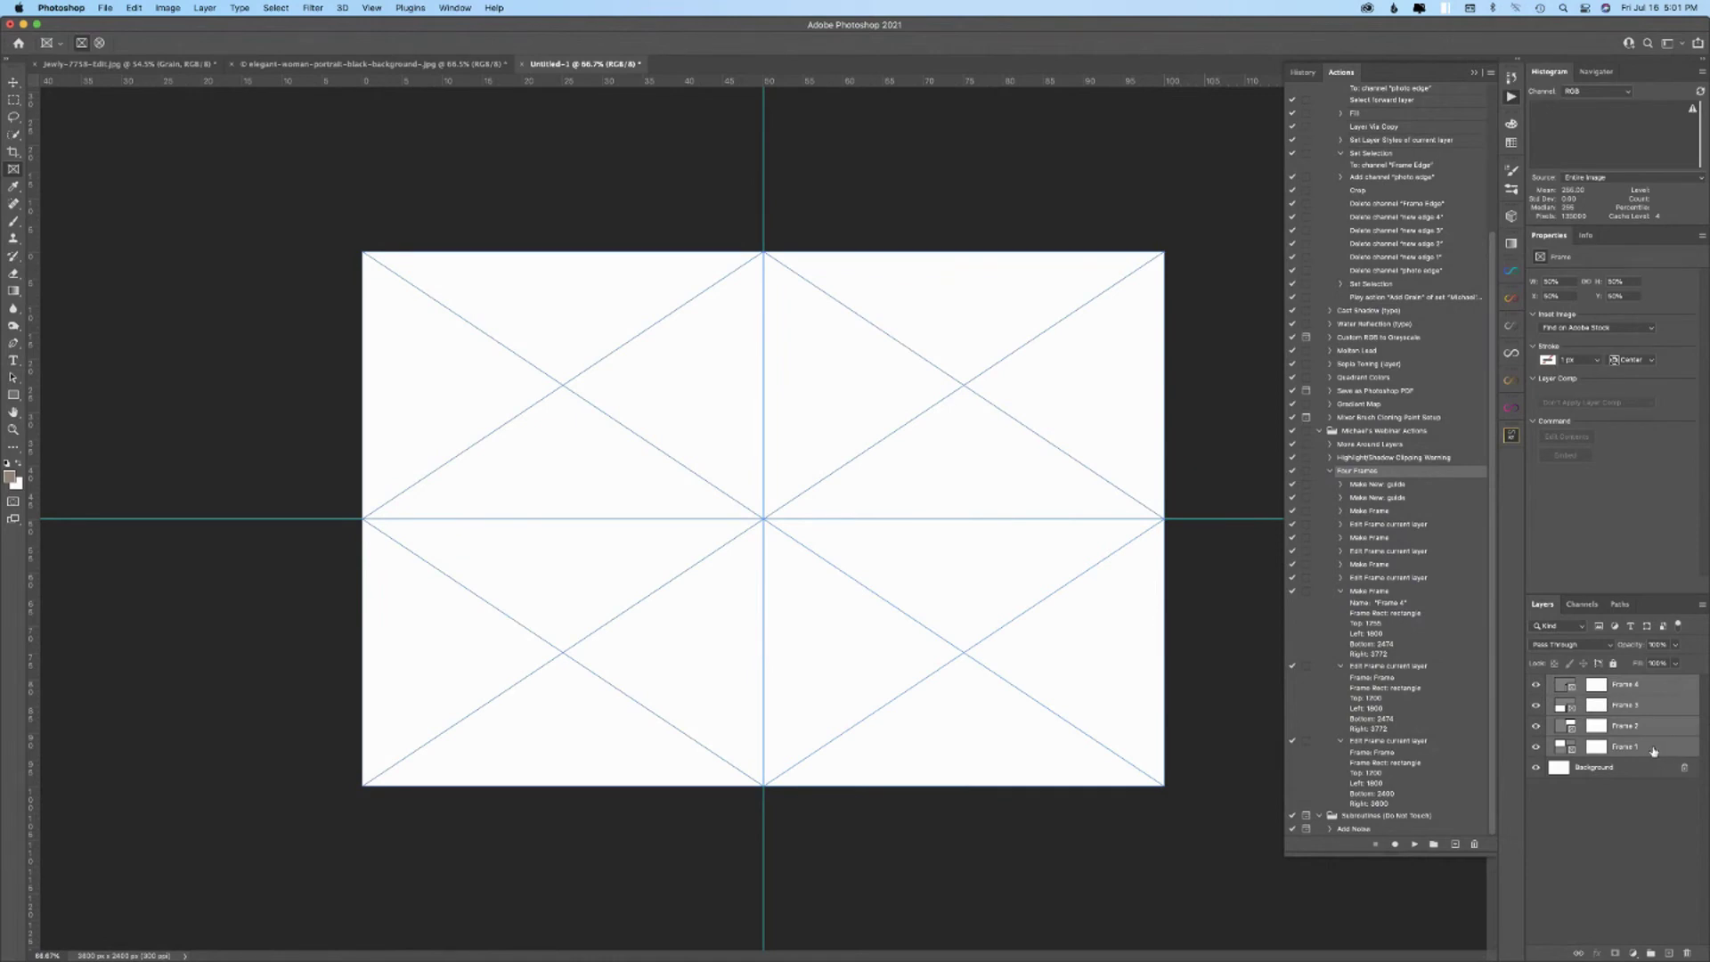
pyautogui.moveTo(1658, 751); pyautogui.dragTo(1685, 951)
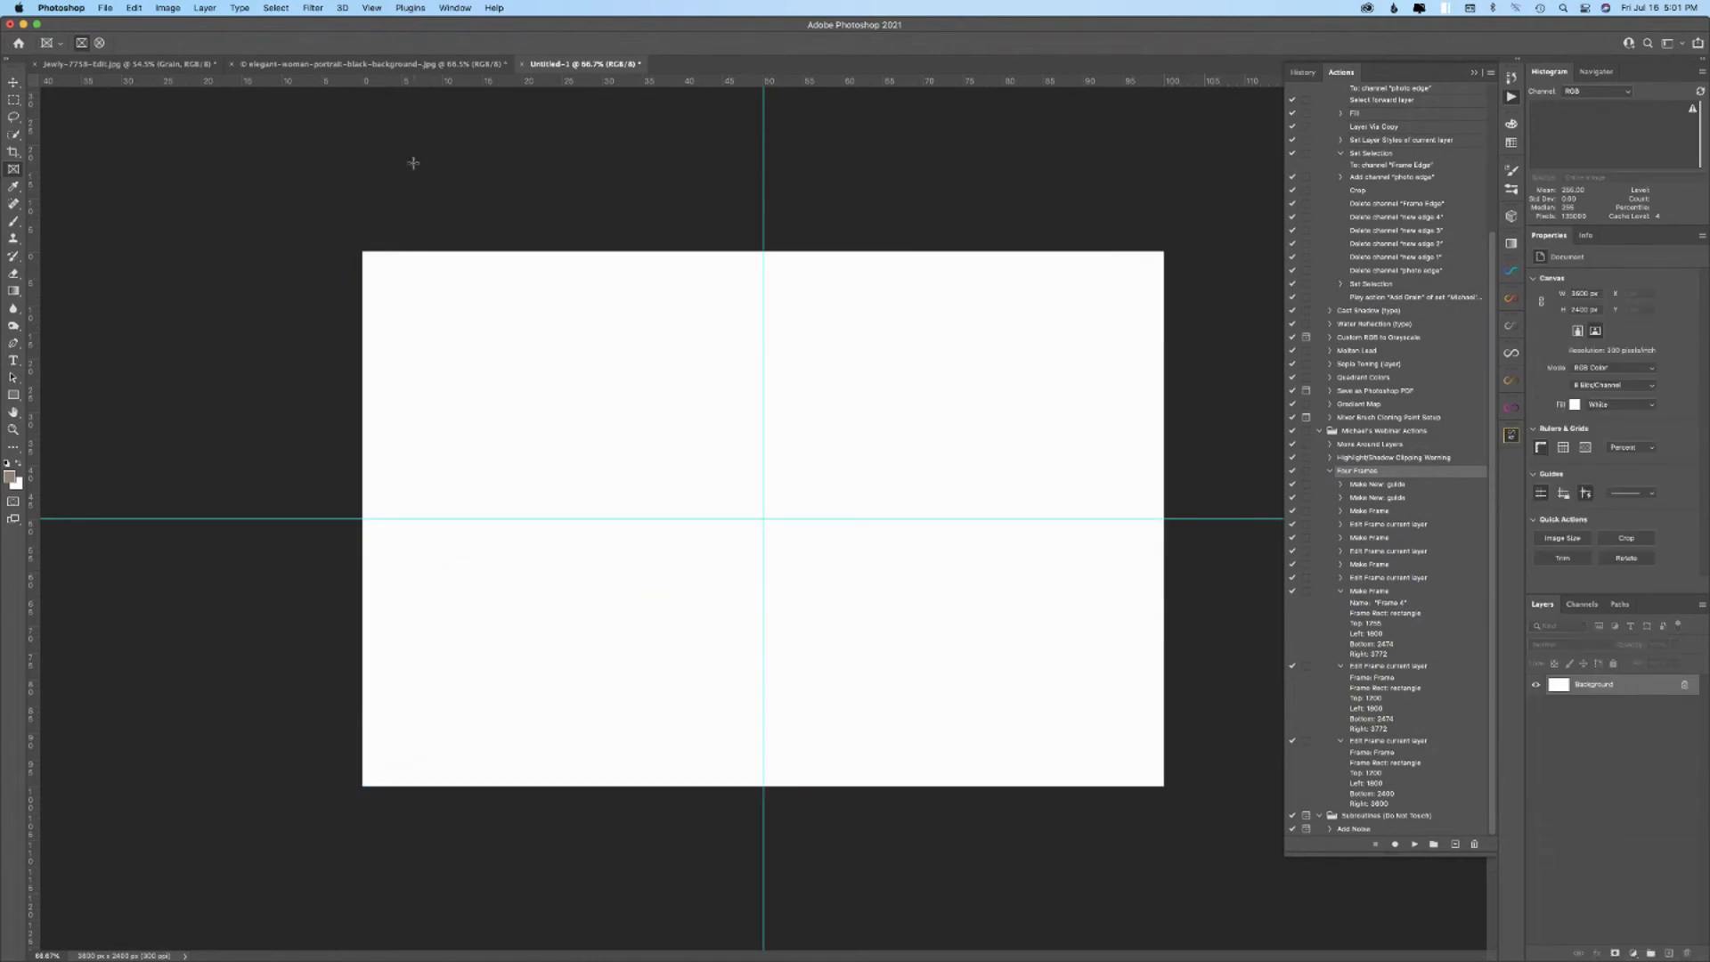
pyautogui.click(175, 10)
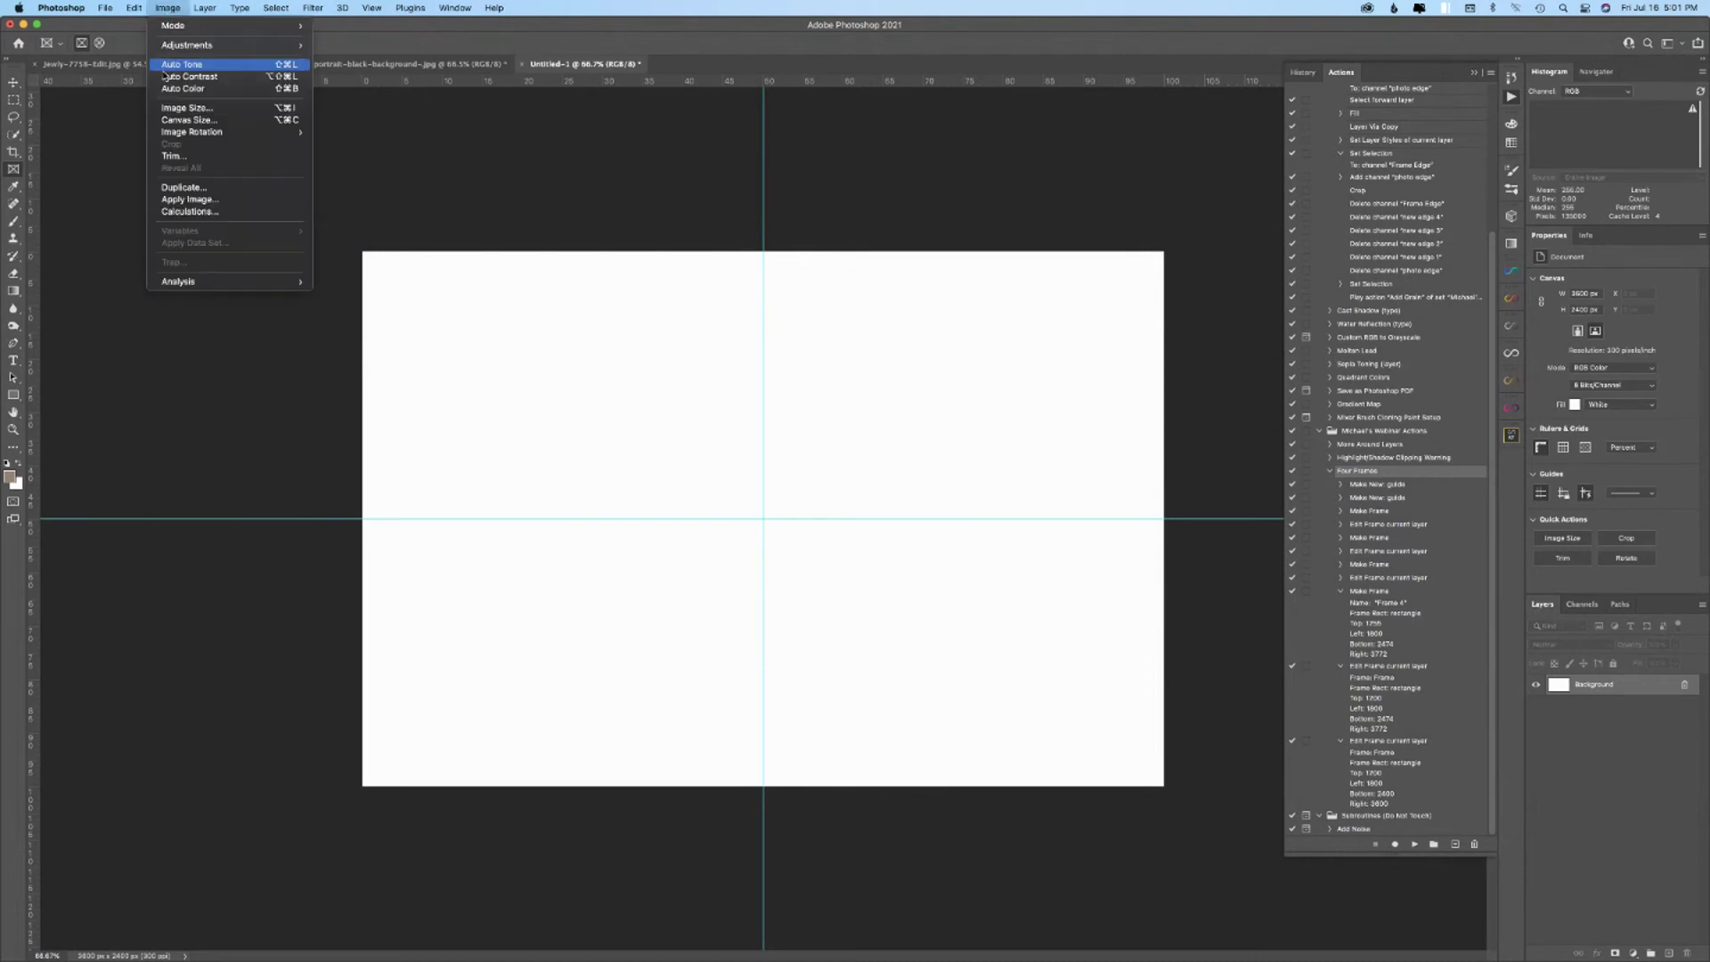
pyautogui.click(181, 108)
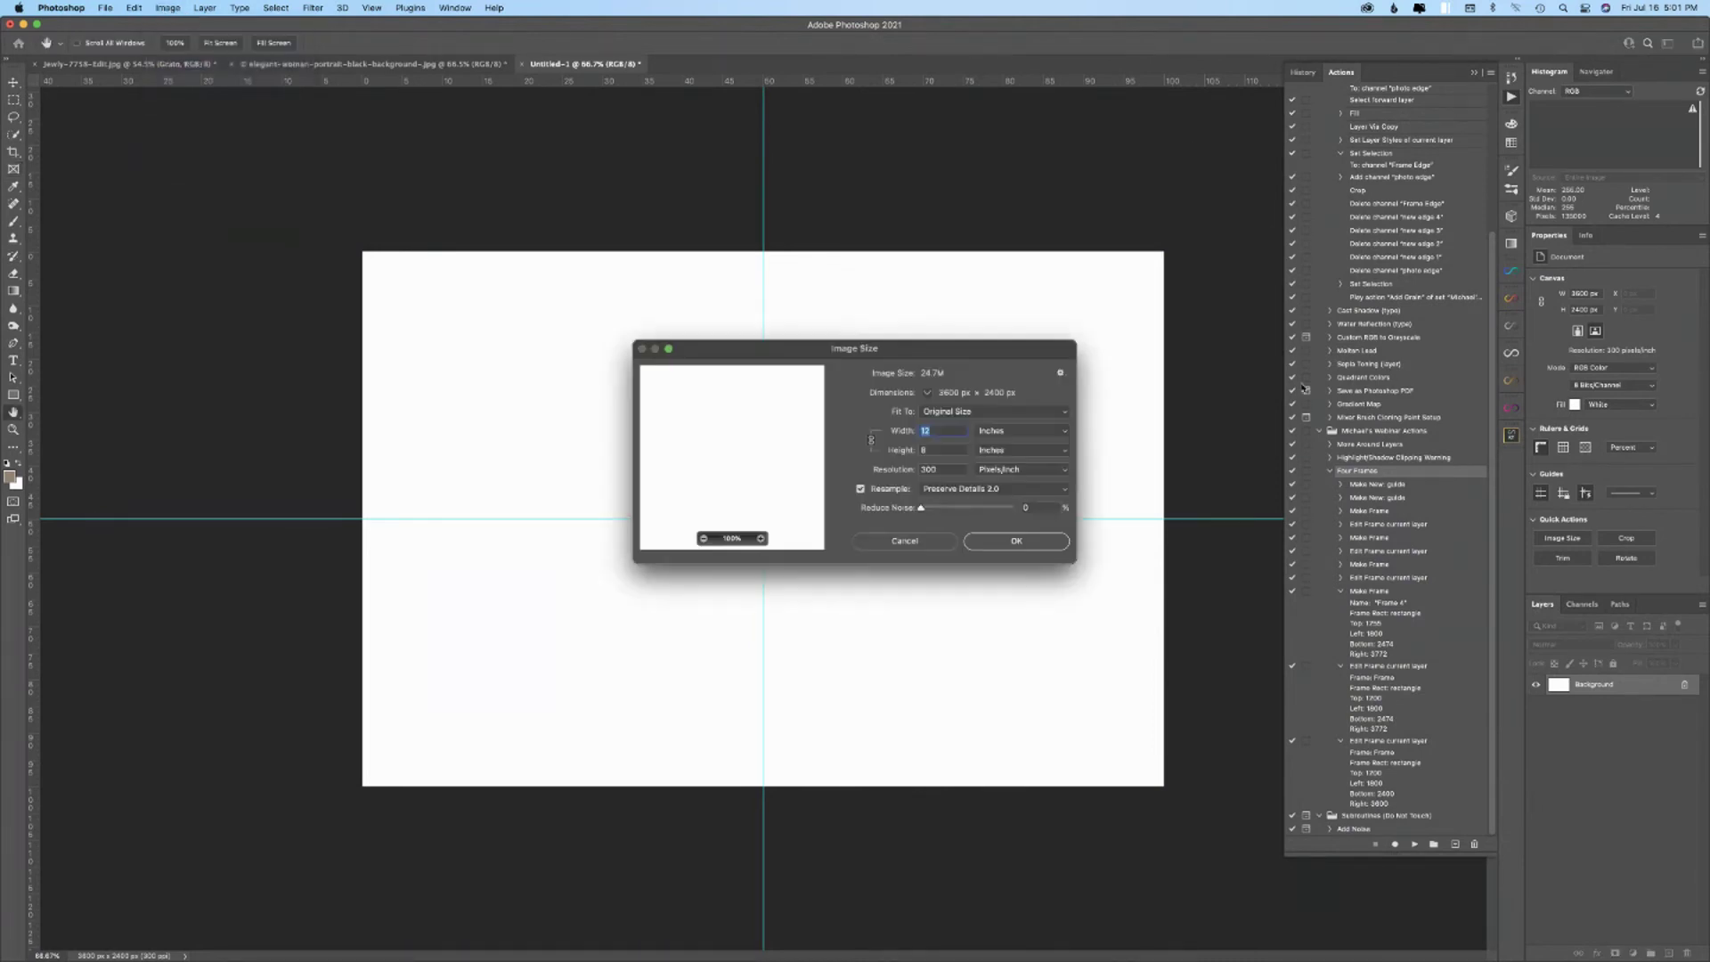
pyautogui.write('6')
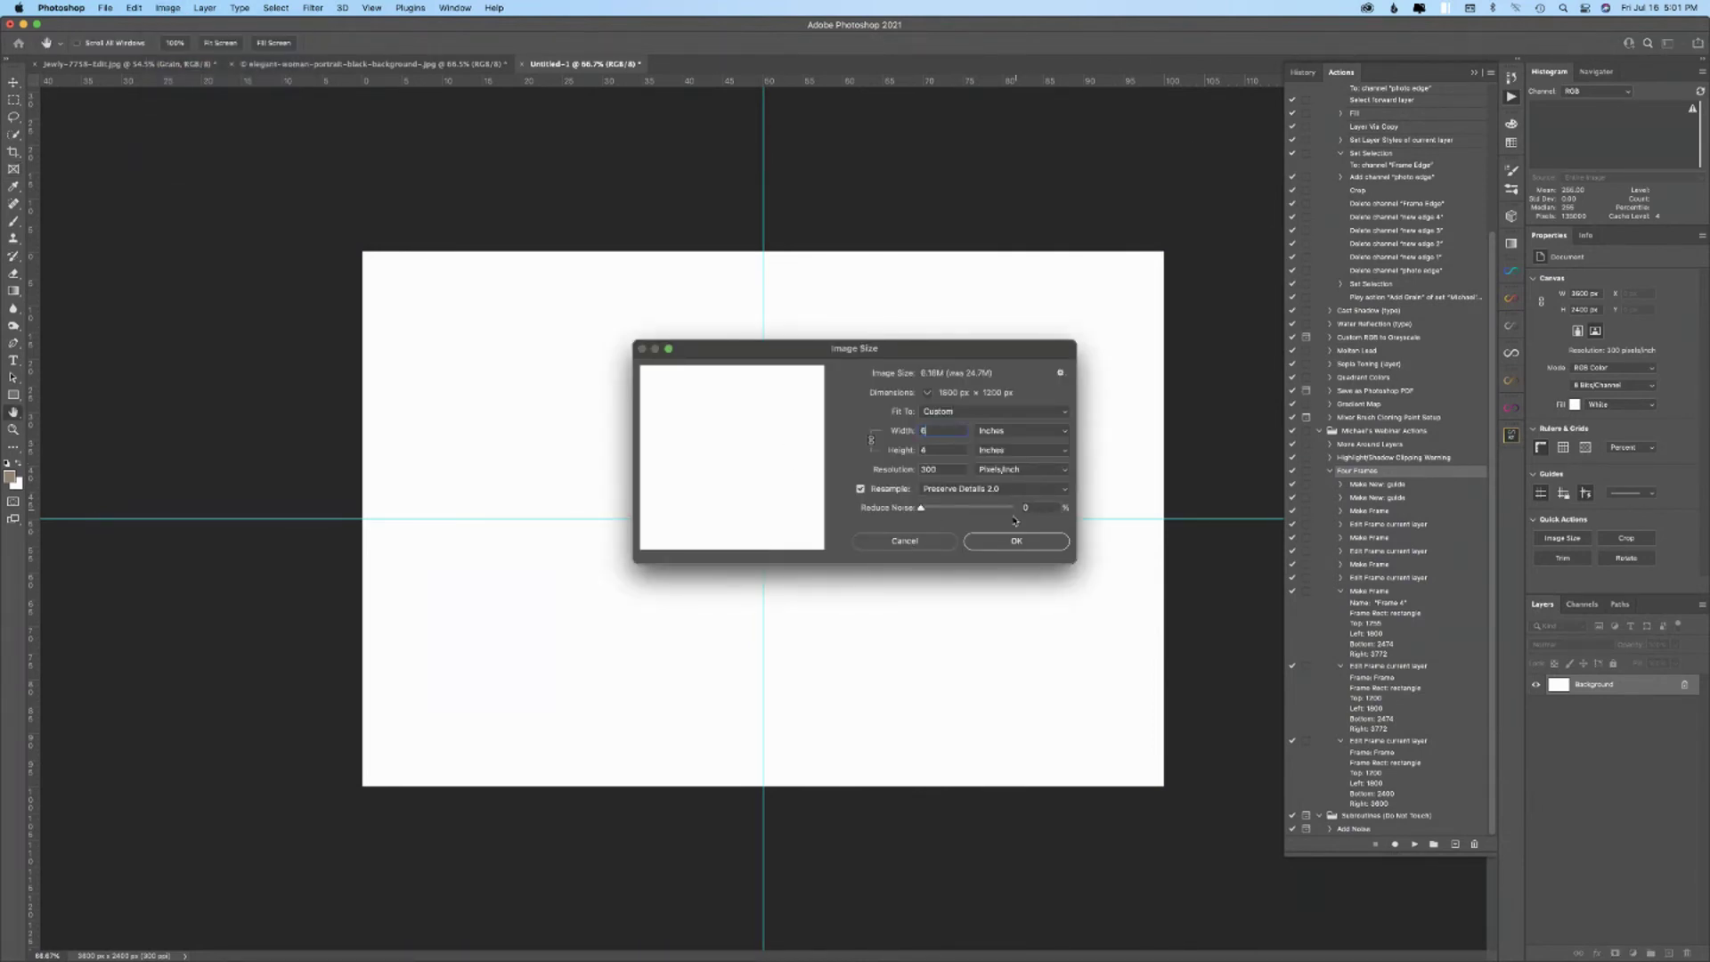
pyautogui.click(1015, 542)
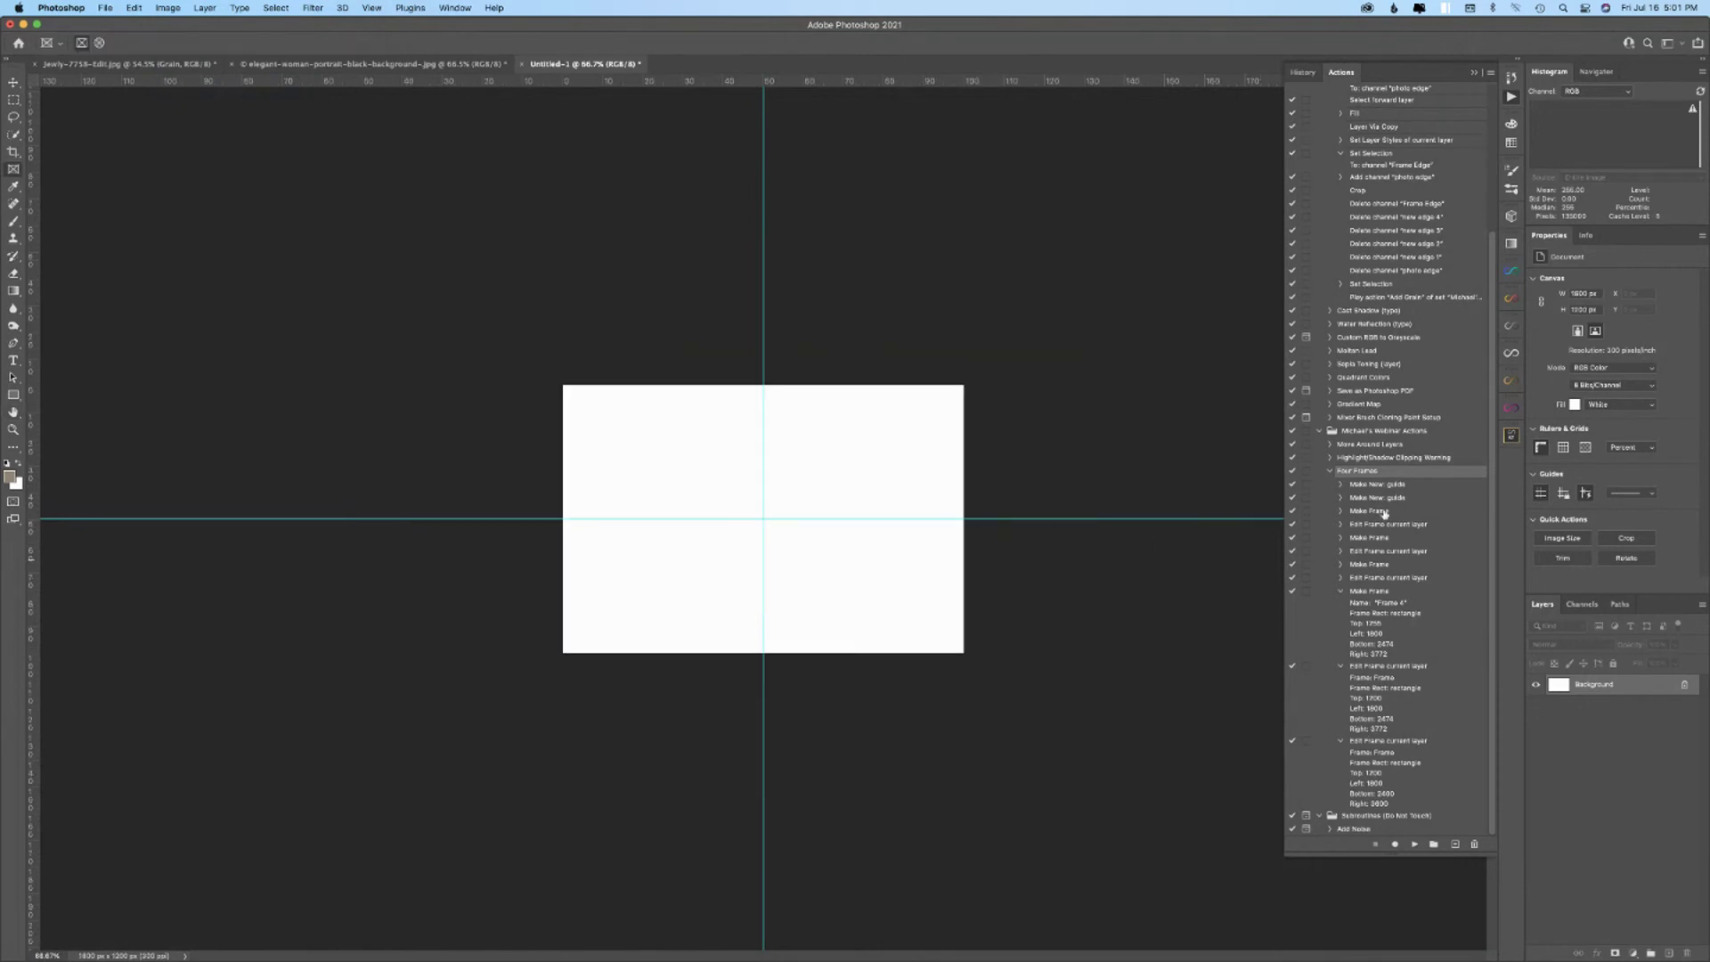
# - Play the Four Frames action on the reduced canvas and examine the recorded settings of its first guide step
pyautogui.click(1416, 845)
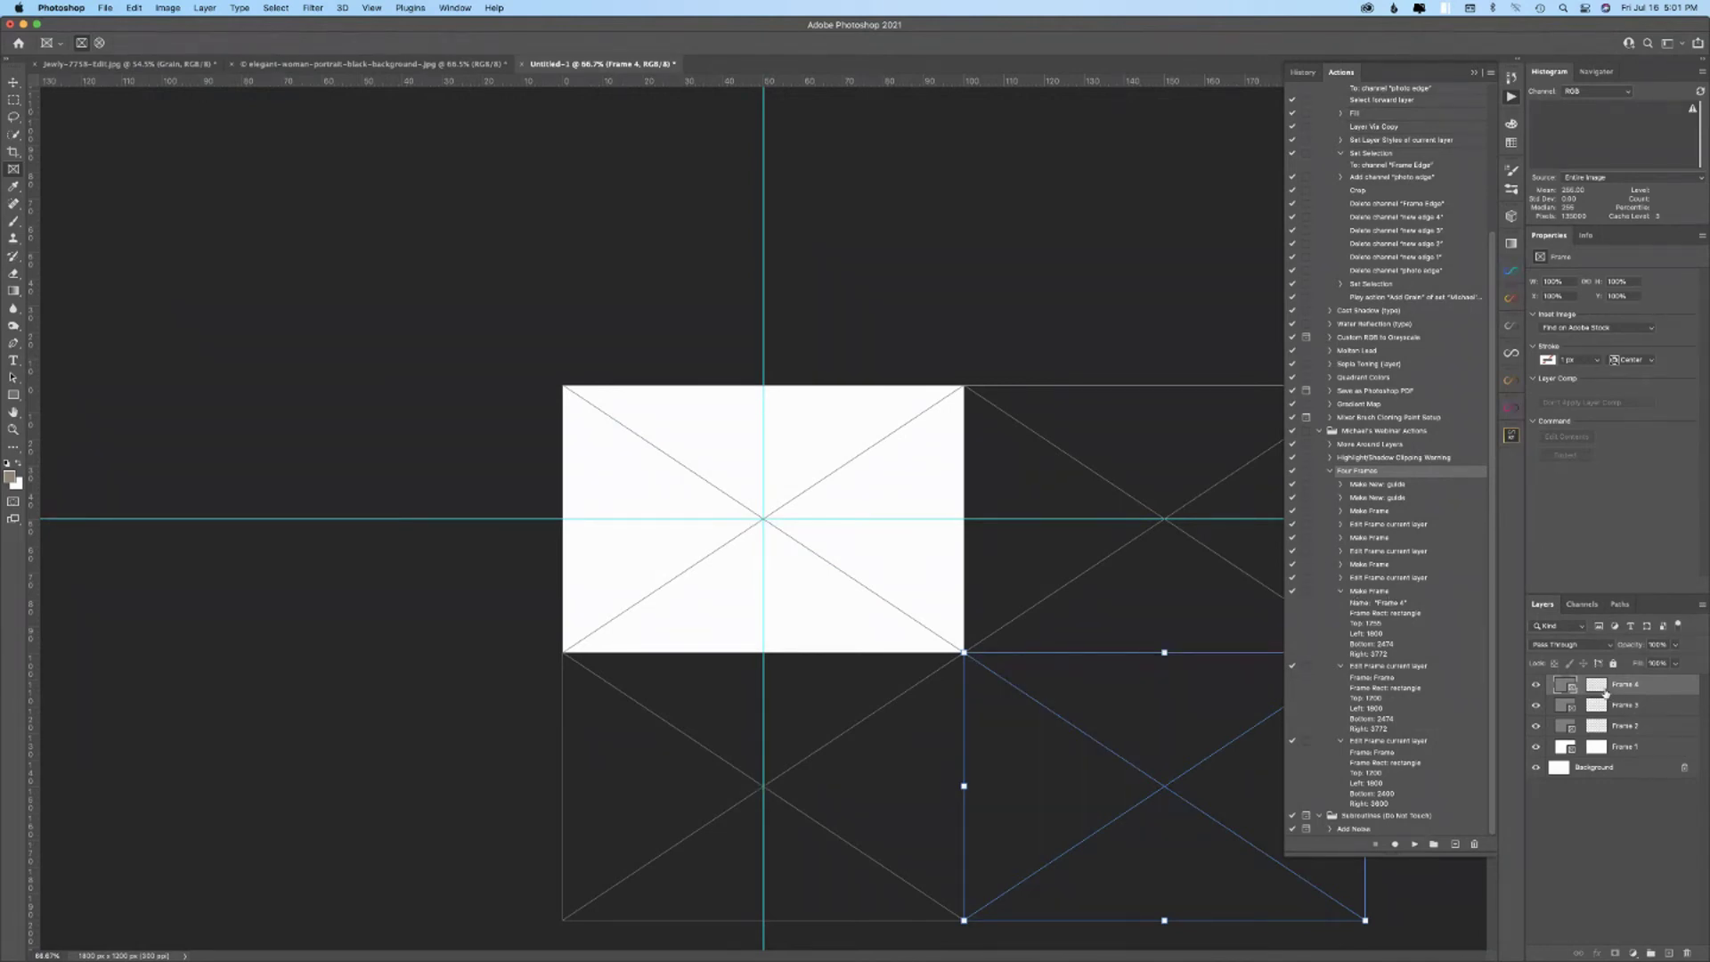
pyautogui.click(1340, 484)
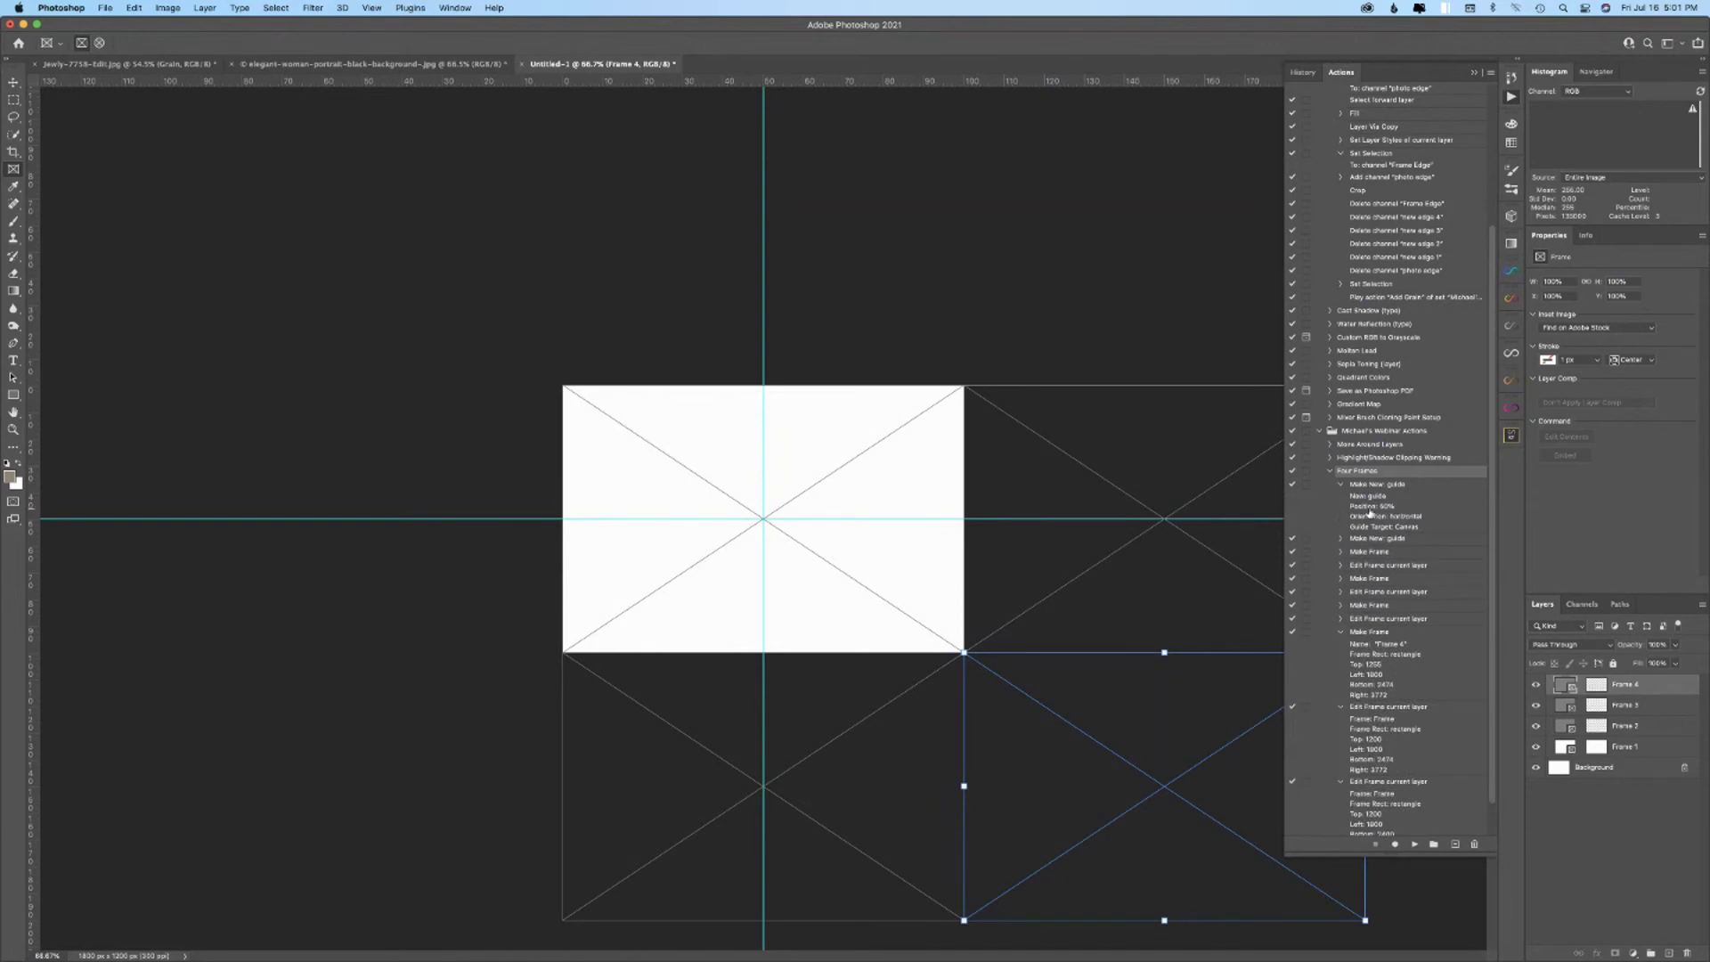
# - Examine the recorded settings of the Four Frames action's second guide step and first Make Frame step
pyautogui.click(1340, 540)
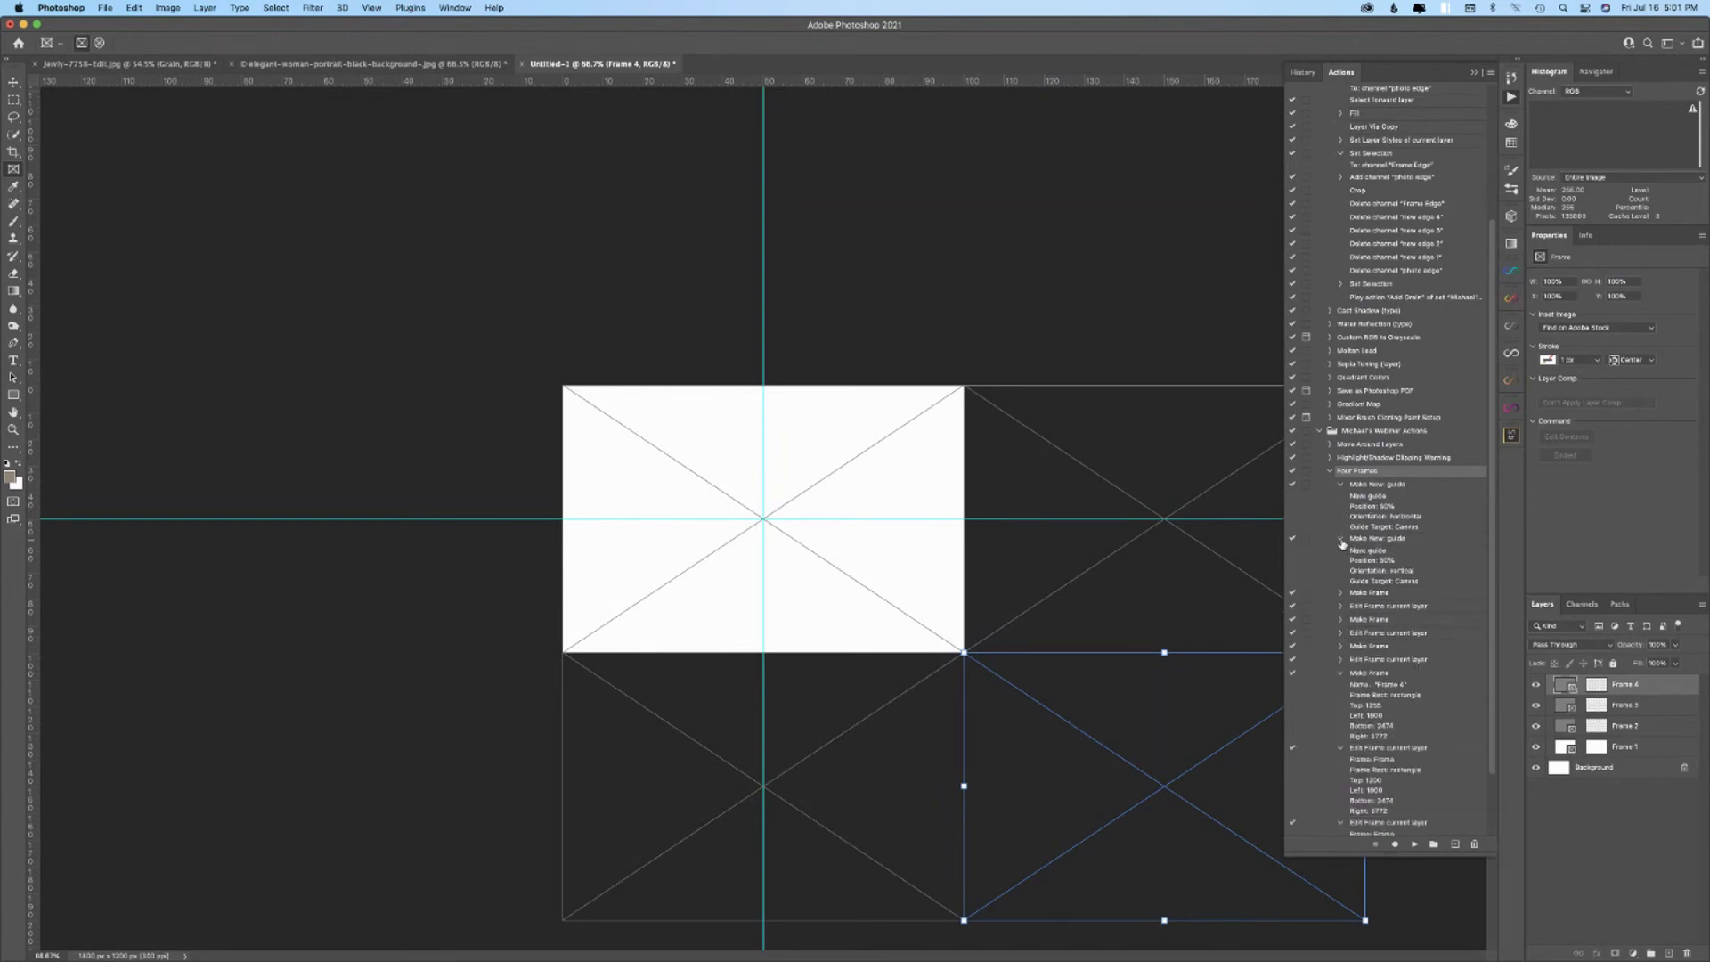
pyautogui.click(1340, 594)
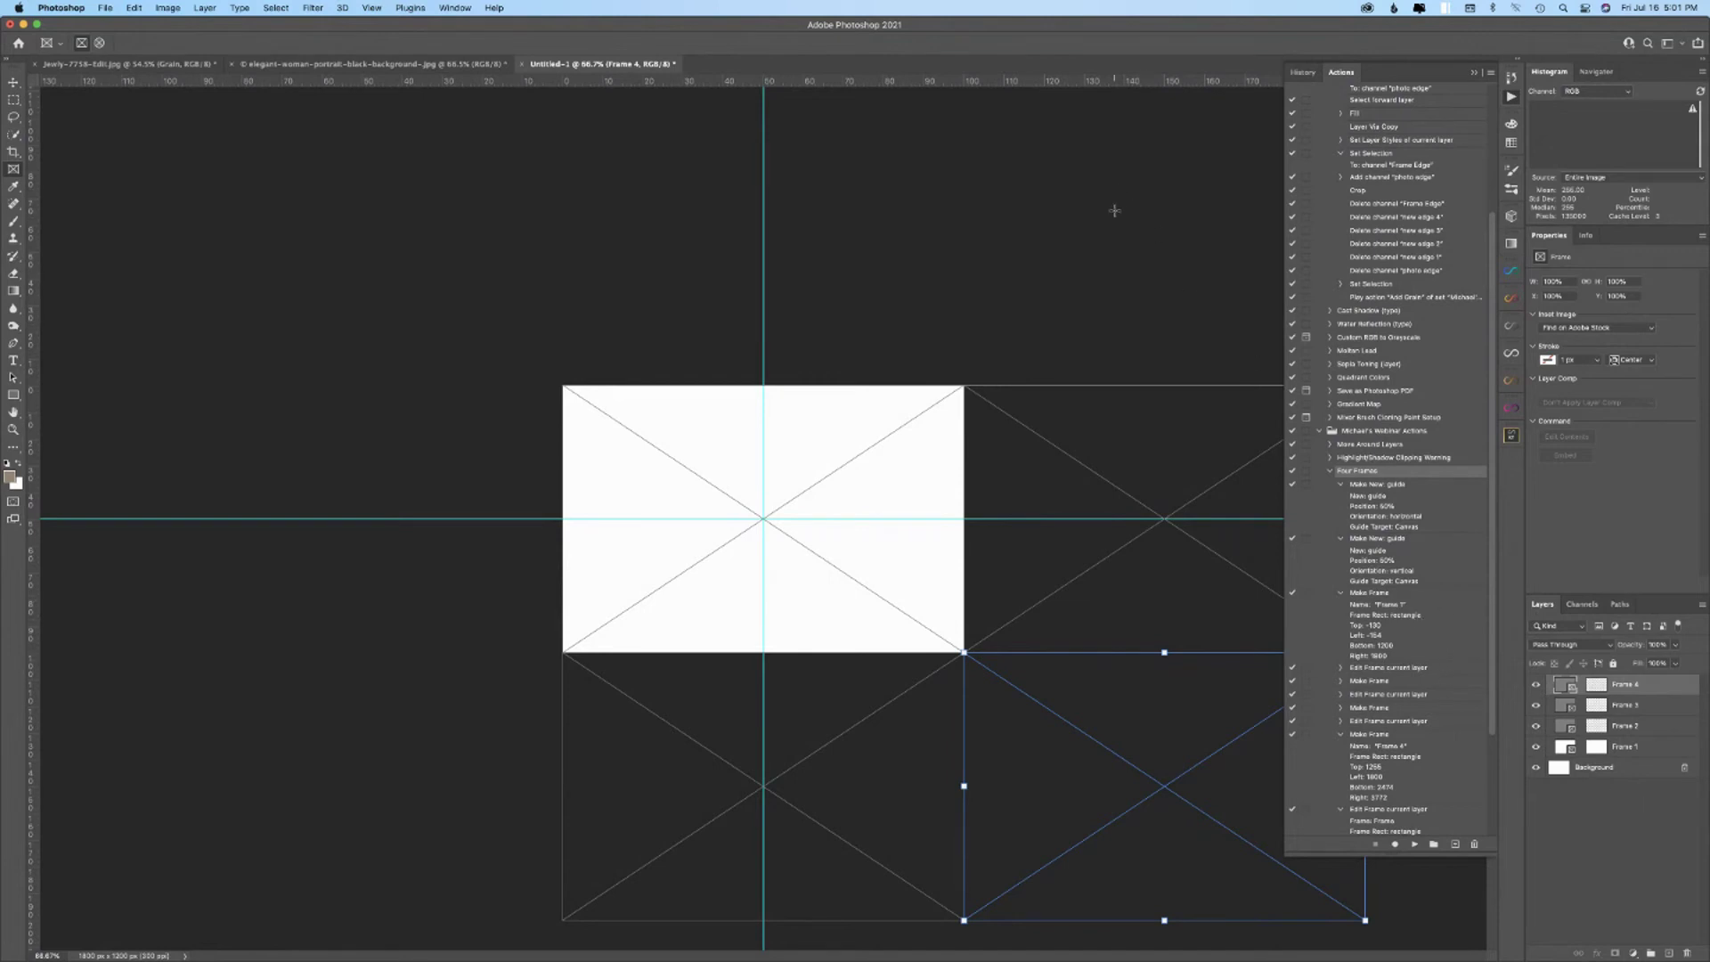
# - Delete the four frame layers from the canvas and remove the Four Frames action
pyautogui.keyDown('shift'); pyautogui.click(1661, 751); pyautogui.keyUp('shift')
pyautogui.moveTo(1661, 751); pyautogui.dragTo(1684, 953)
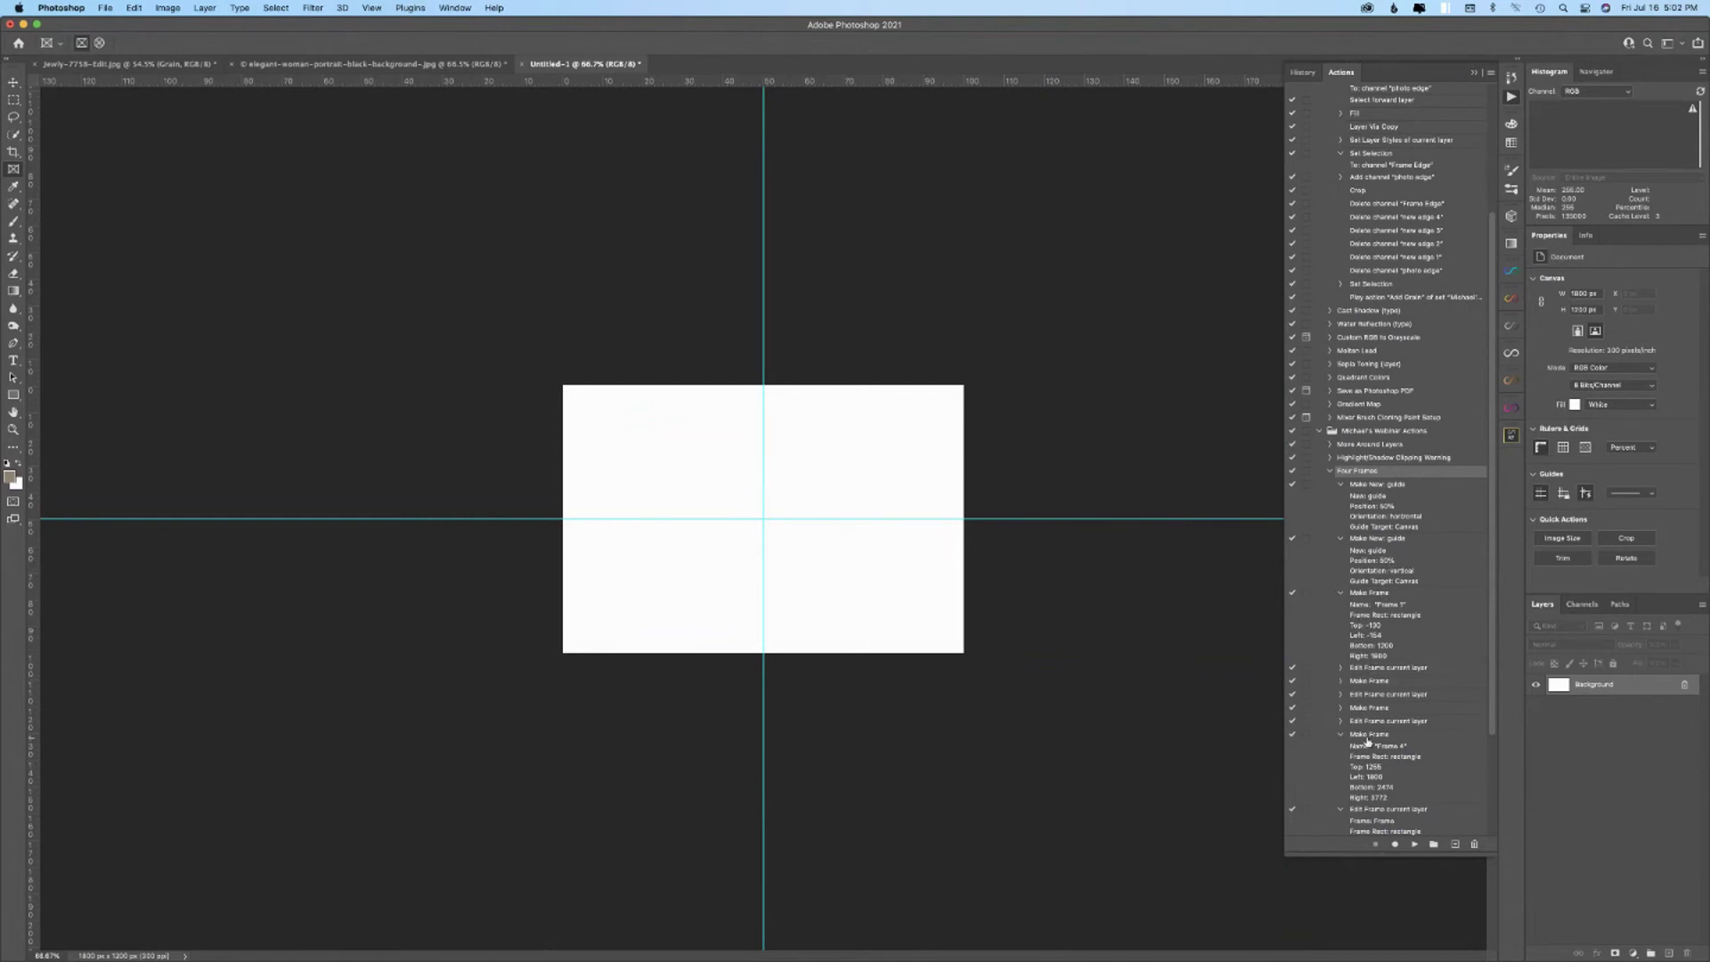
pyautogui.scroll(-3, 1368, 742)
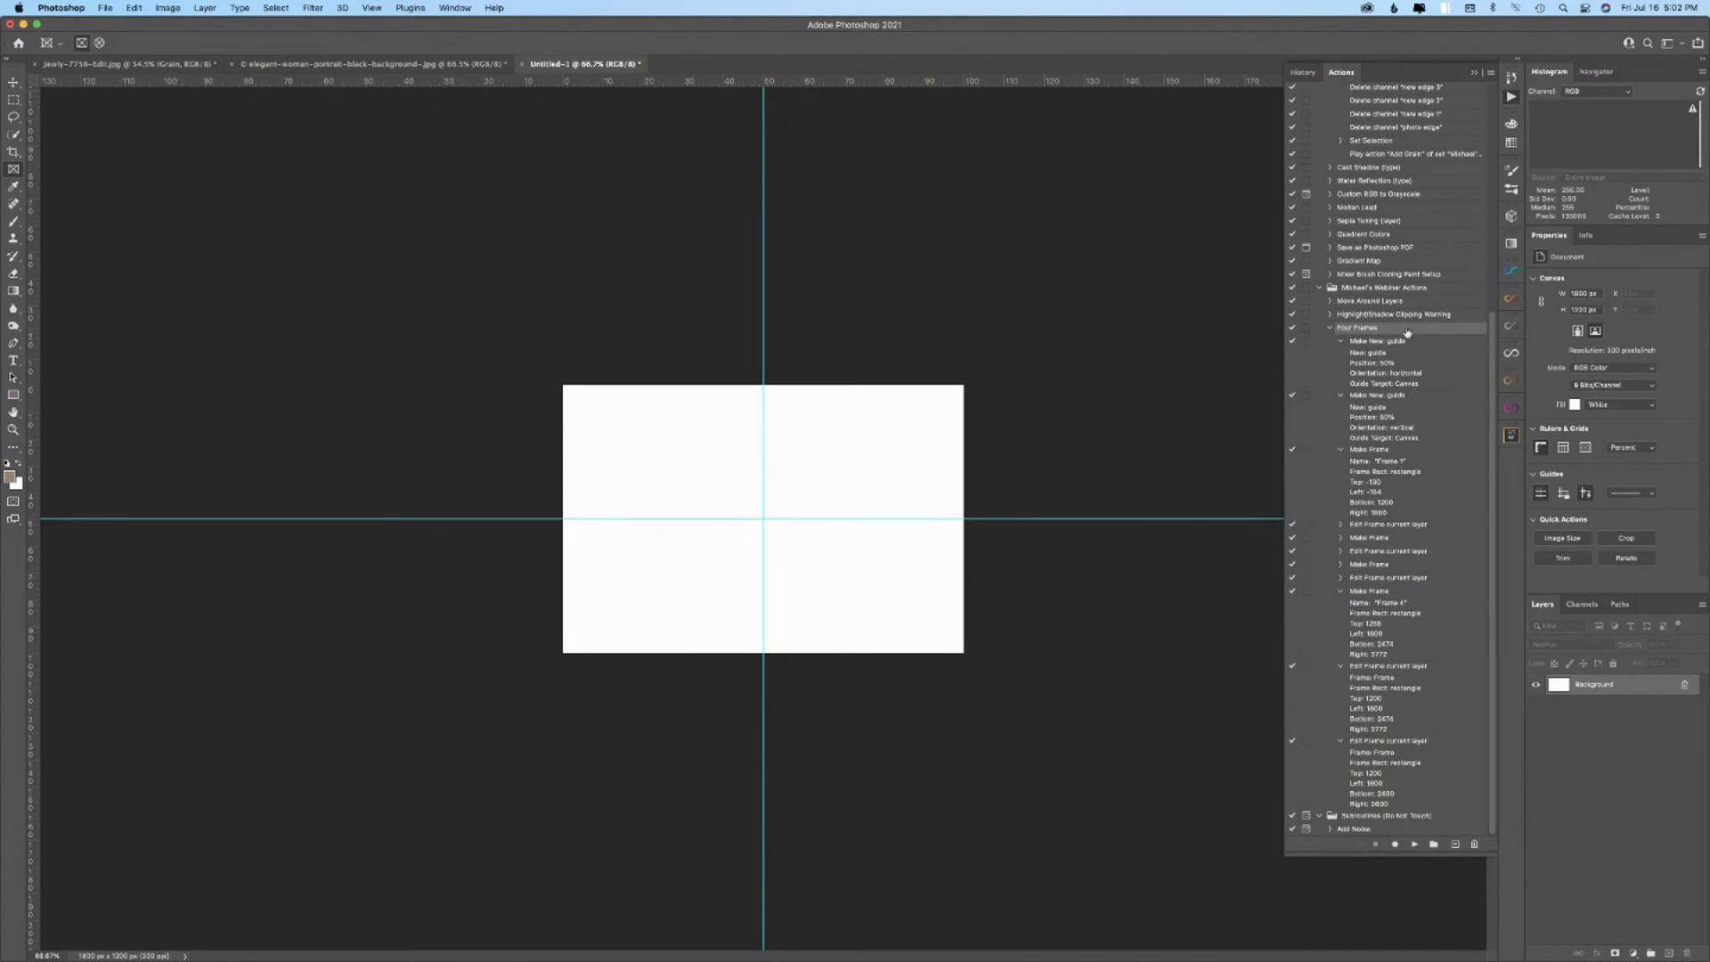
pyautogui.moveTo(1407, 332); pyautogui.dragTo(1474, 844)
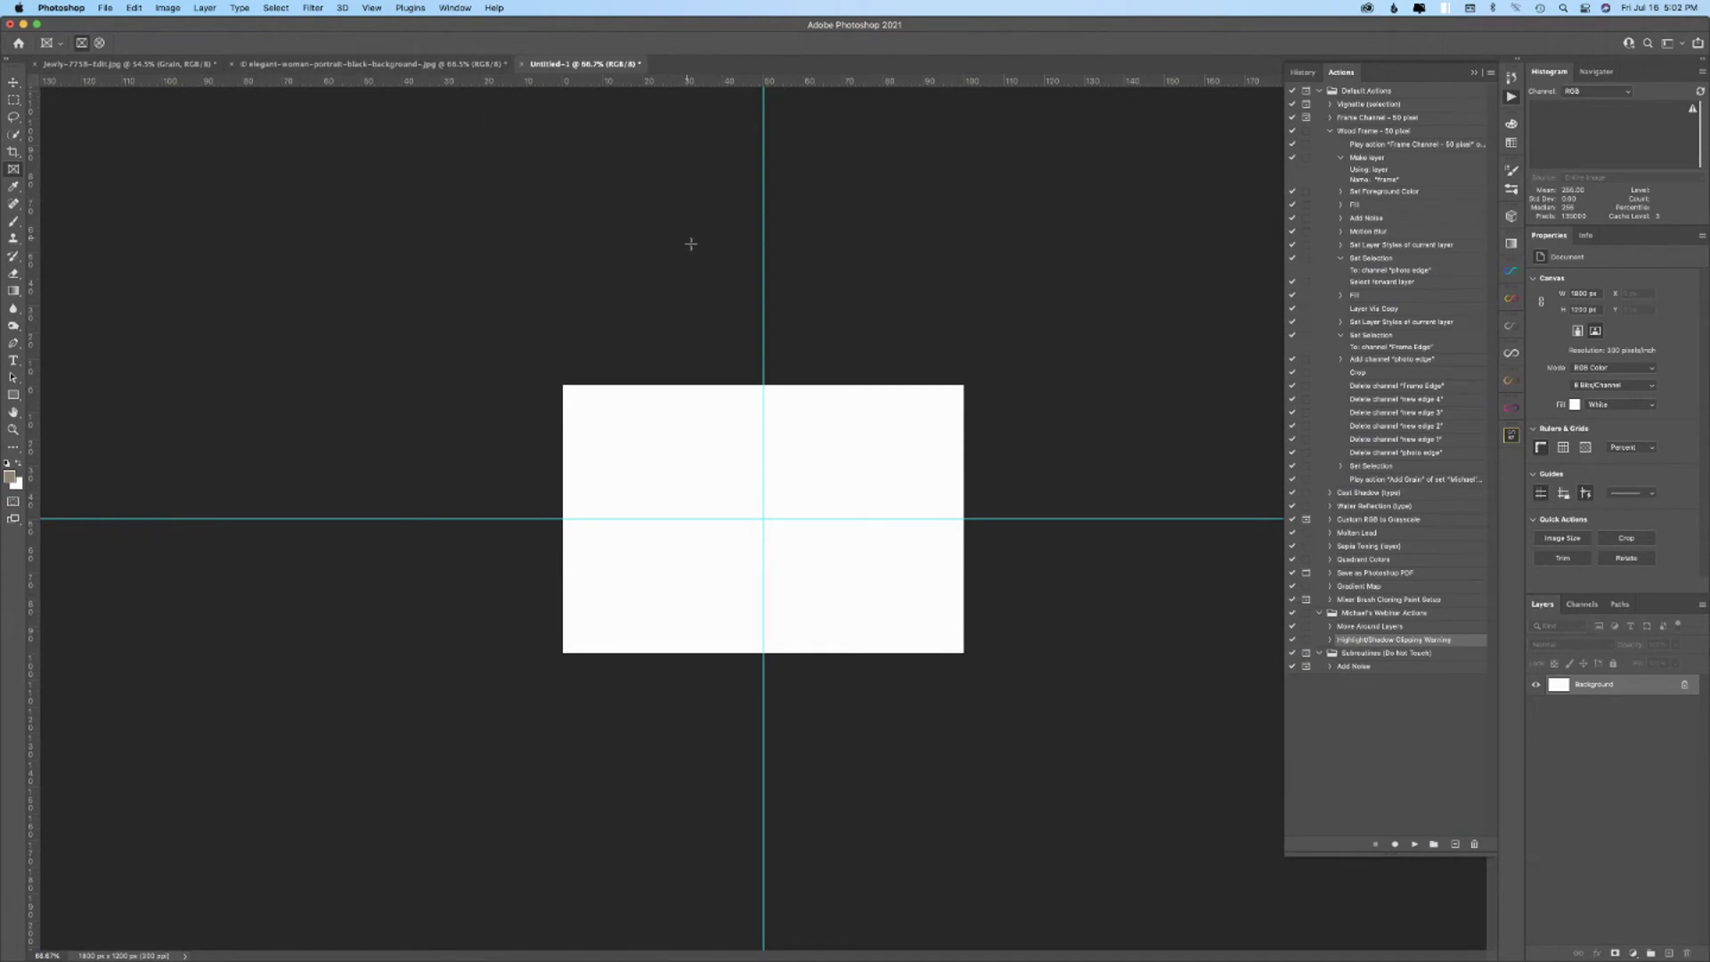
# - Select the canvas's upper-left quadrant between the guides and fill it with black
pyautogui.press('m')
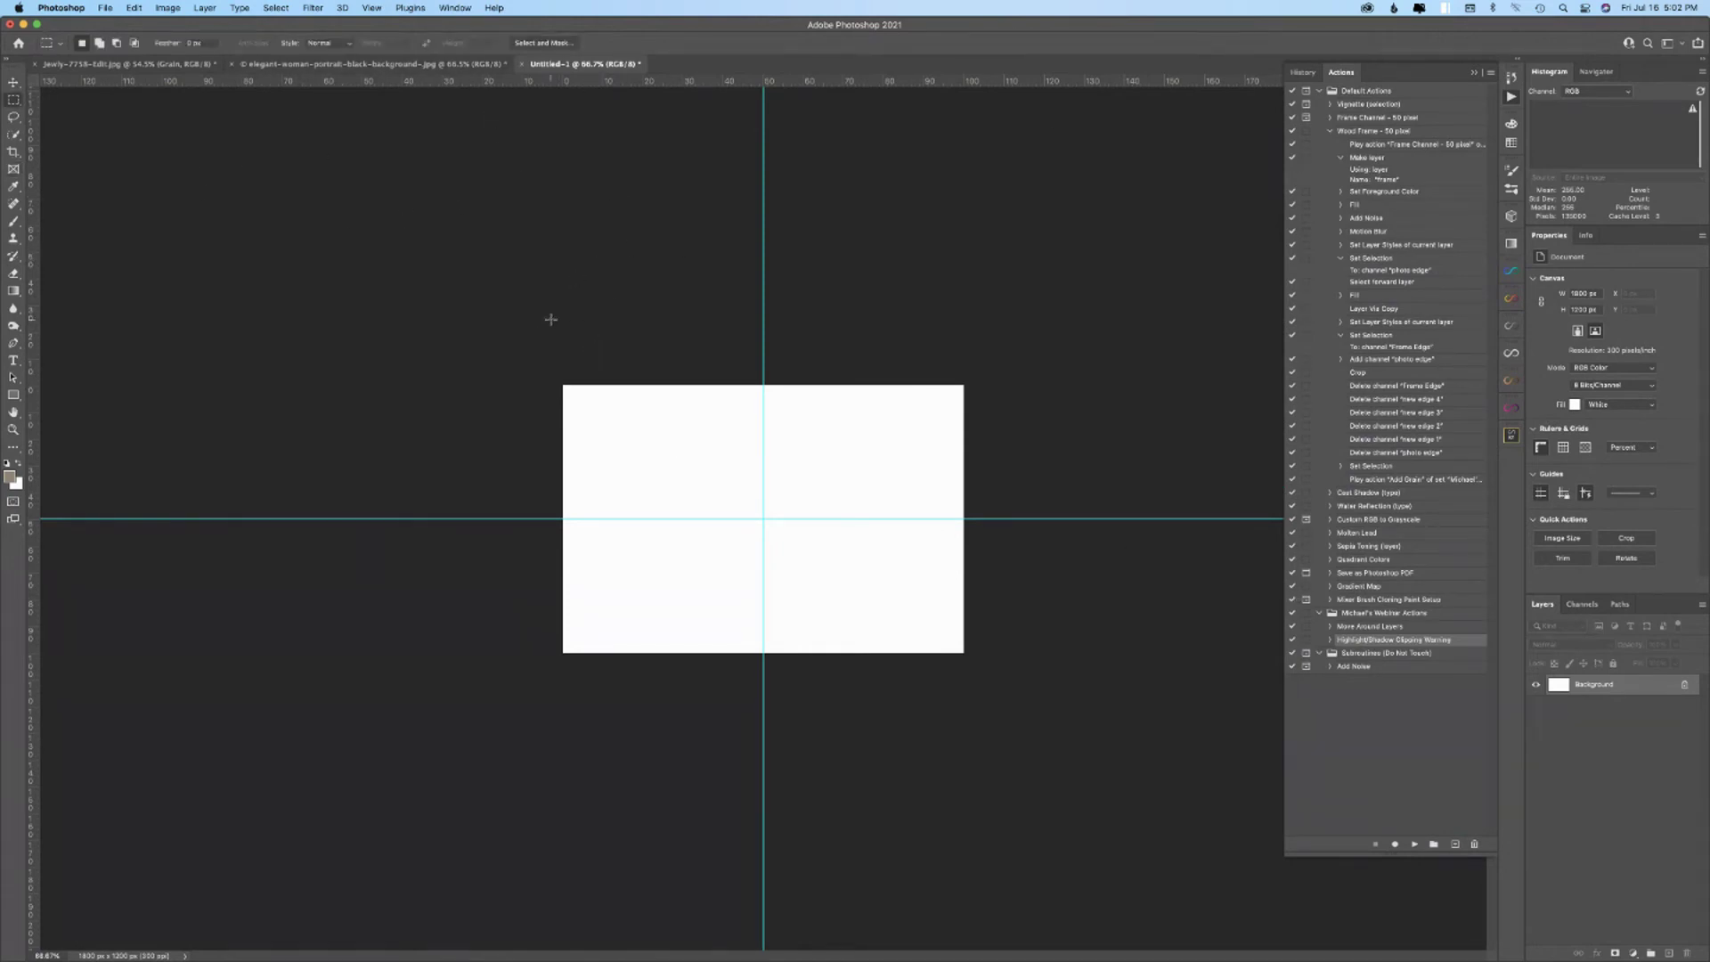
pyautogui.moveTo(563, 385); pyautogui.dragTo(763, 517)
pyautogui.hotkey('shift', 'F5')
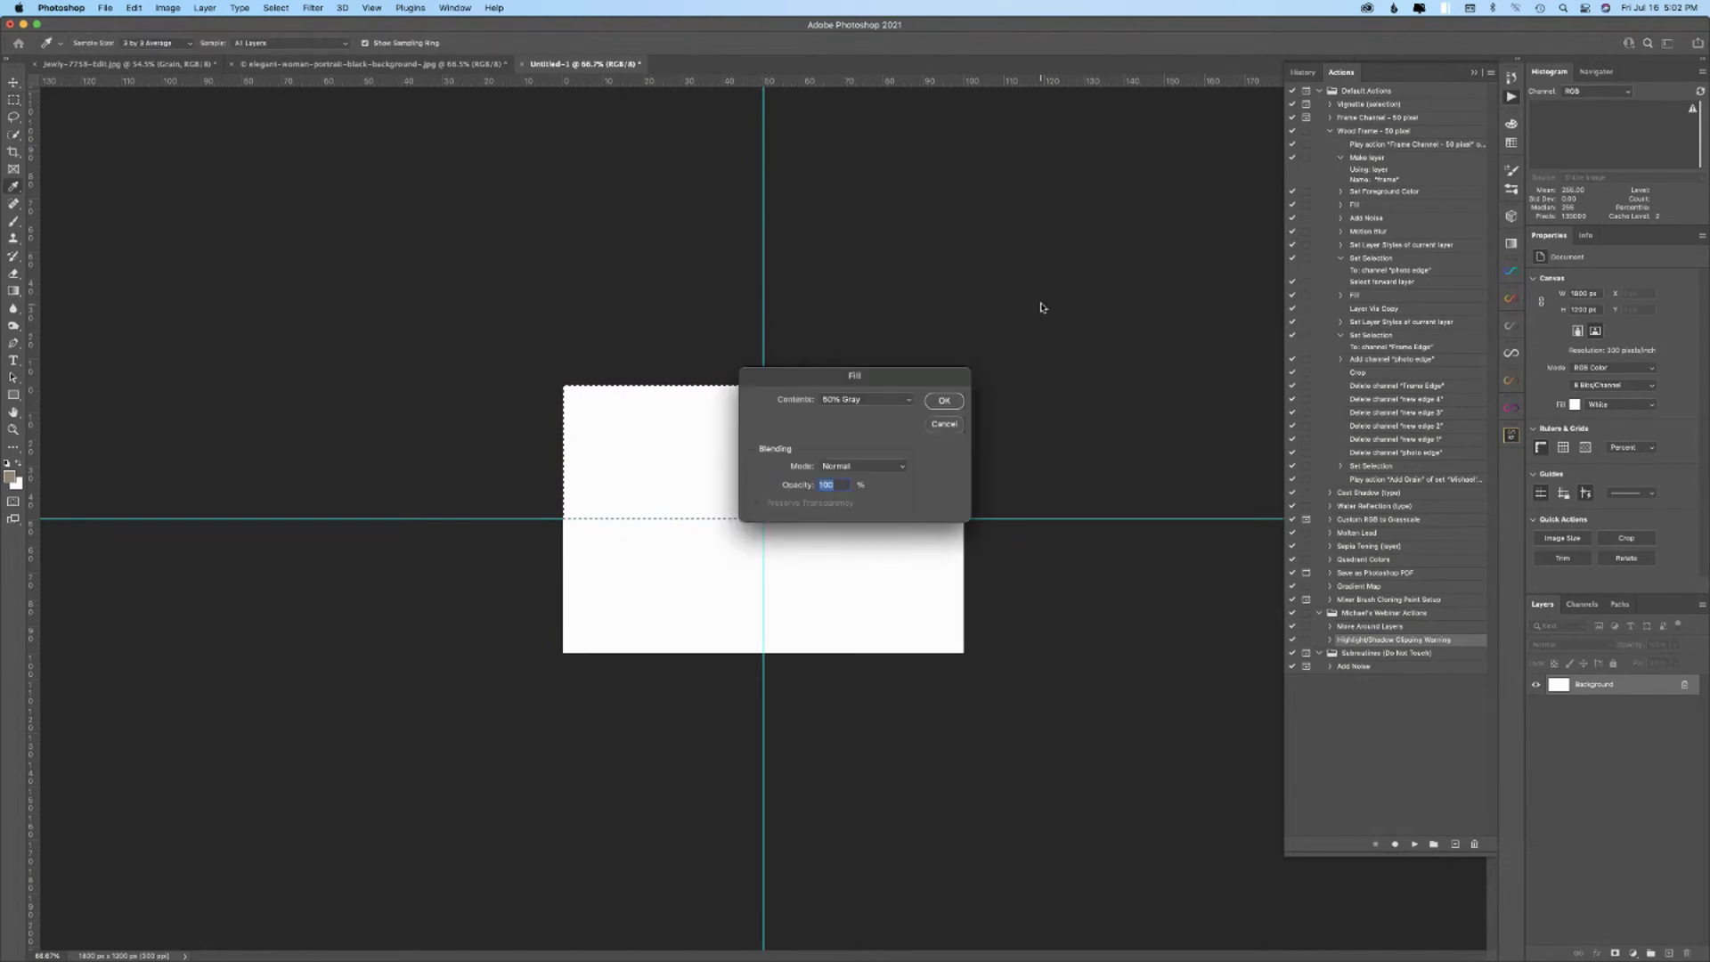
pyautogui.click(859, 401)
pyautogui.click(857, 385)
pyautogui.click(944, 402)
# - Select the canvas's lower-right quadrant and fill it with black on the Background layer
pyautogui.press('m')
pyautogui.moveTo(980, 664); pyautogui.dragTo(760, 519)
pyautogui.hotkey('shift', 'BackSpace')
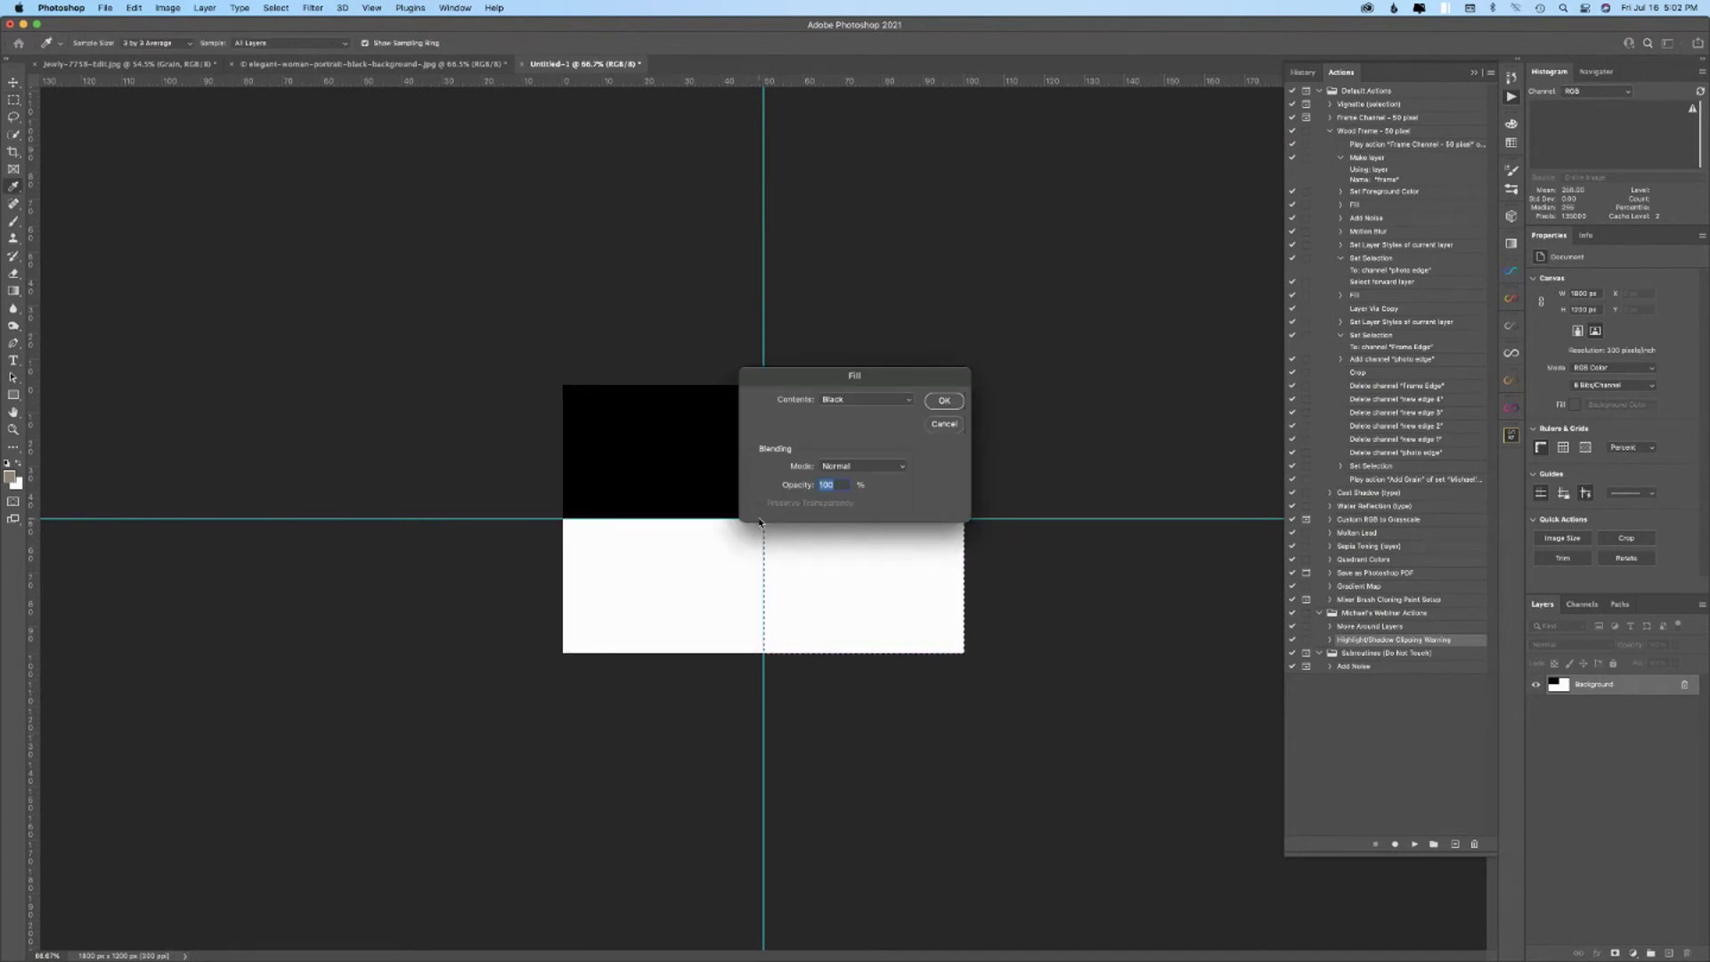
pyautogui.click(961, 403)
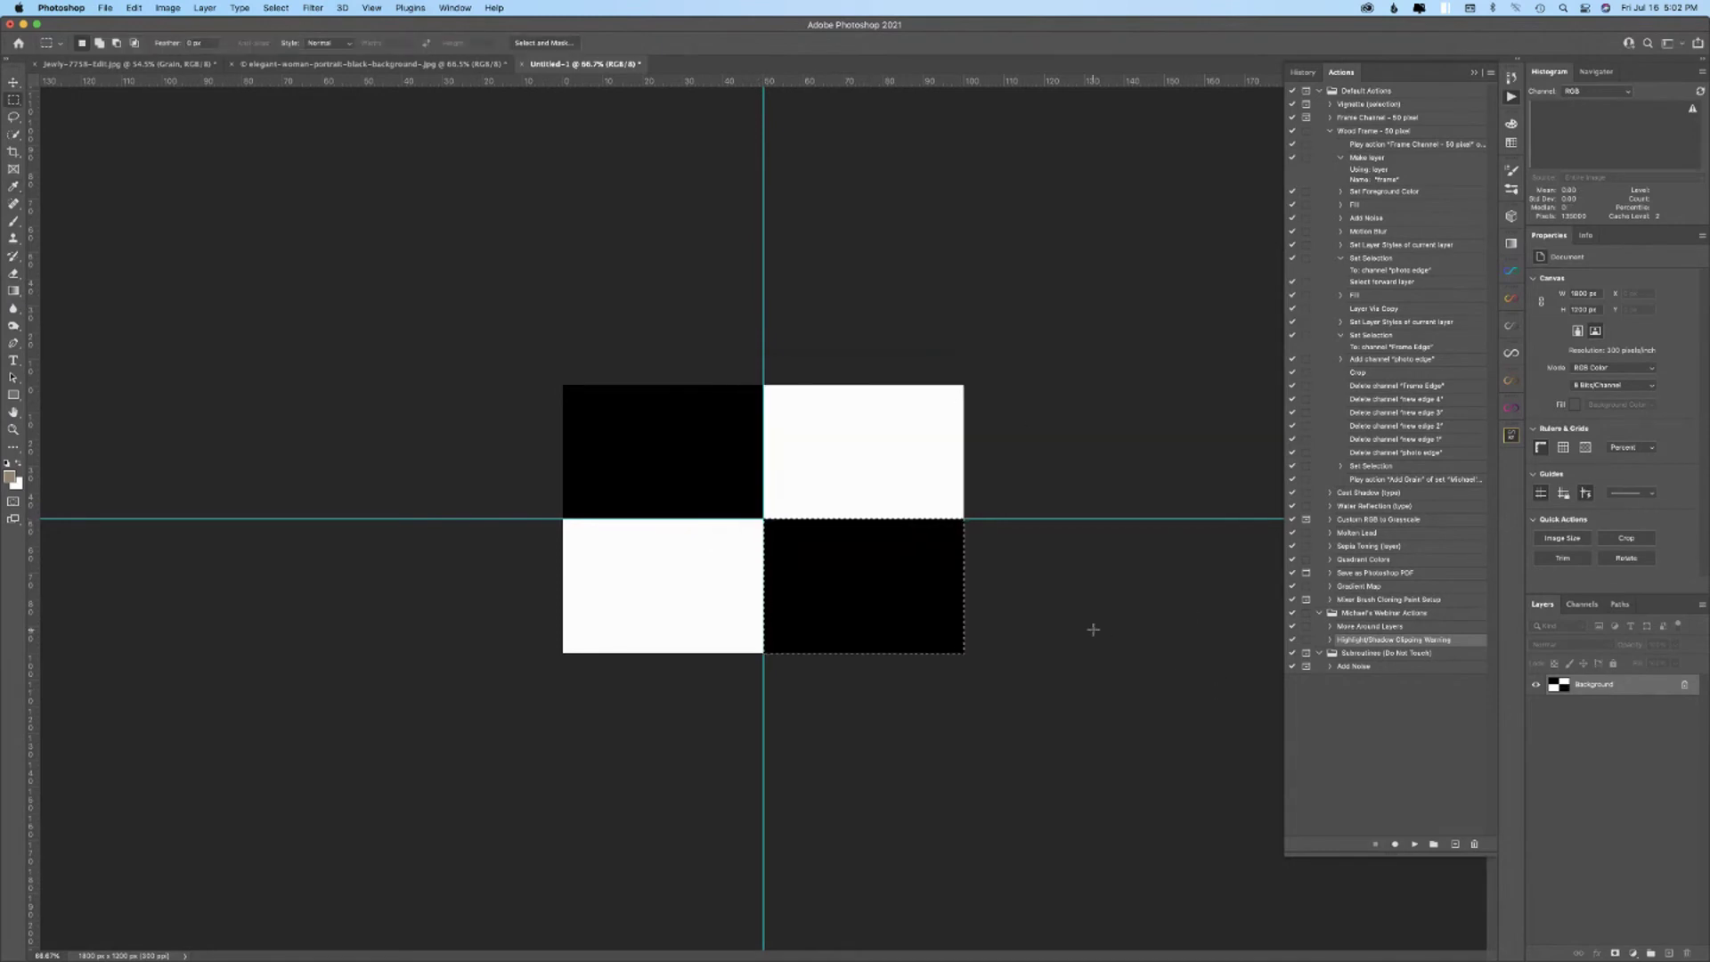
# - Undo both black quadrant fills and their selections so the canvas is blank
pyautogui.press('super+z')
pyautogui.press('super+z')
pyautogui.press('super+z')
pyautogui.press('super+z')
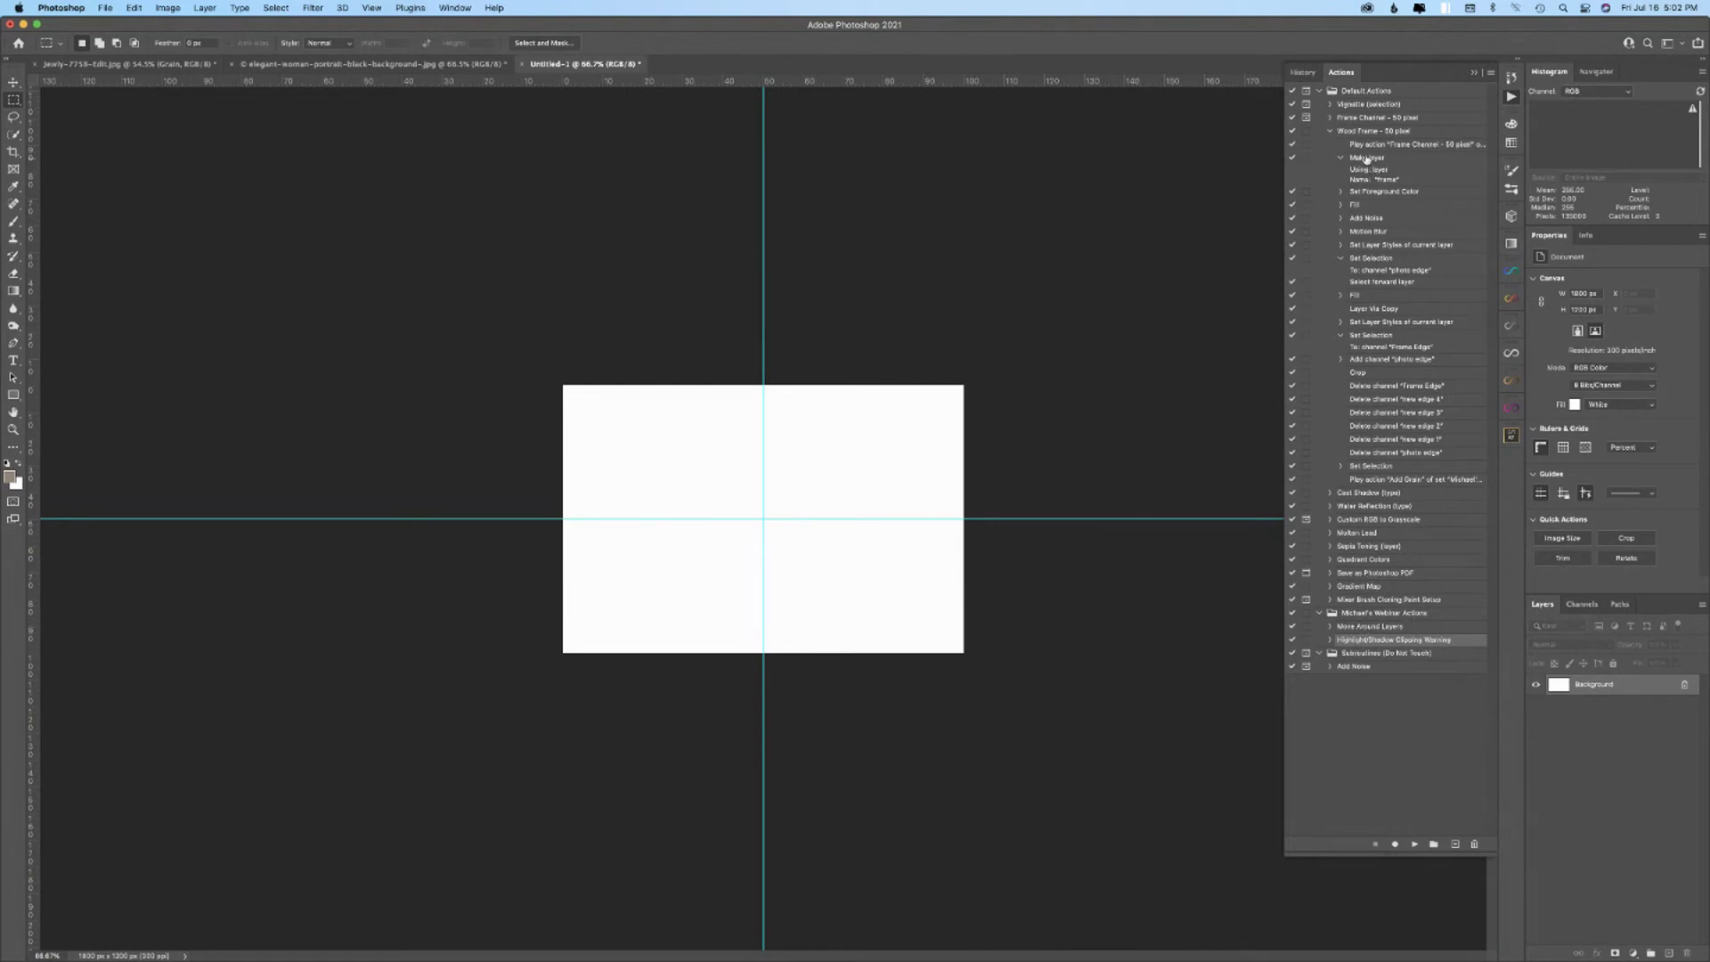
# - Start recording a new action named Checkerboard in the webinar actions set
pyautogui.click(1359, 614)
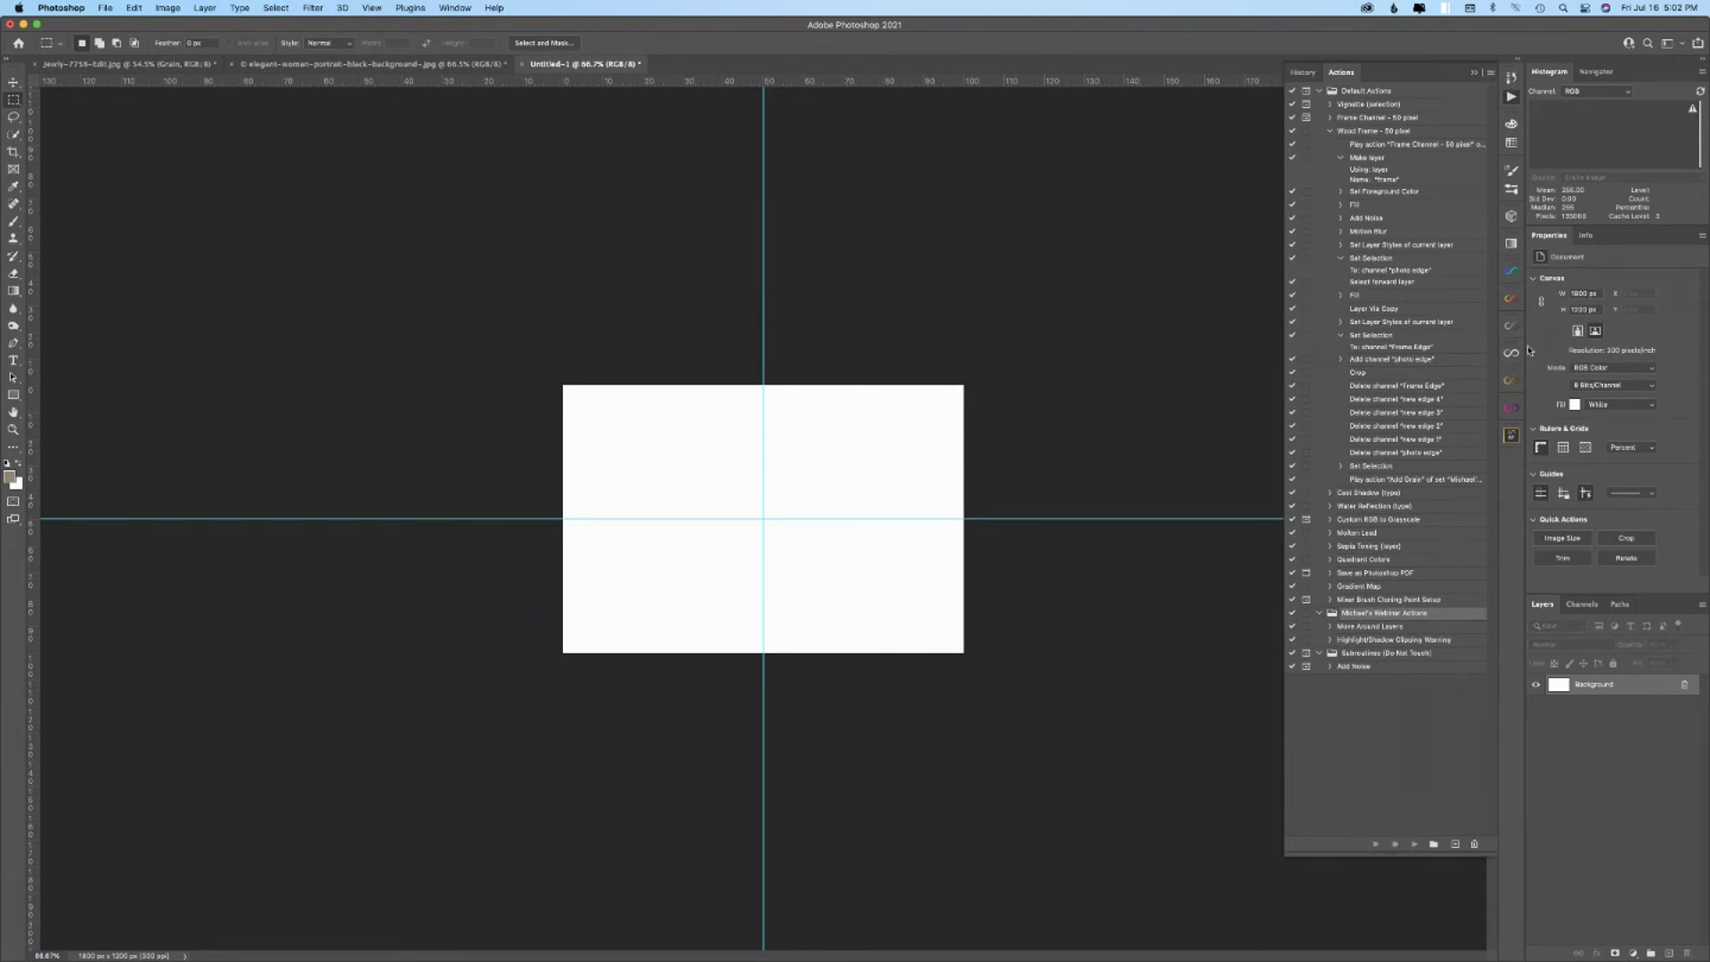
pyautogui.click(1456, 844)
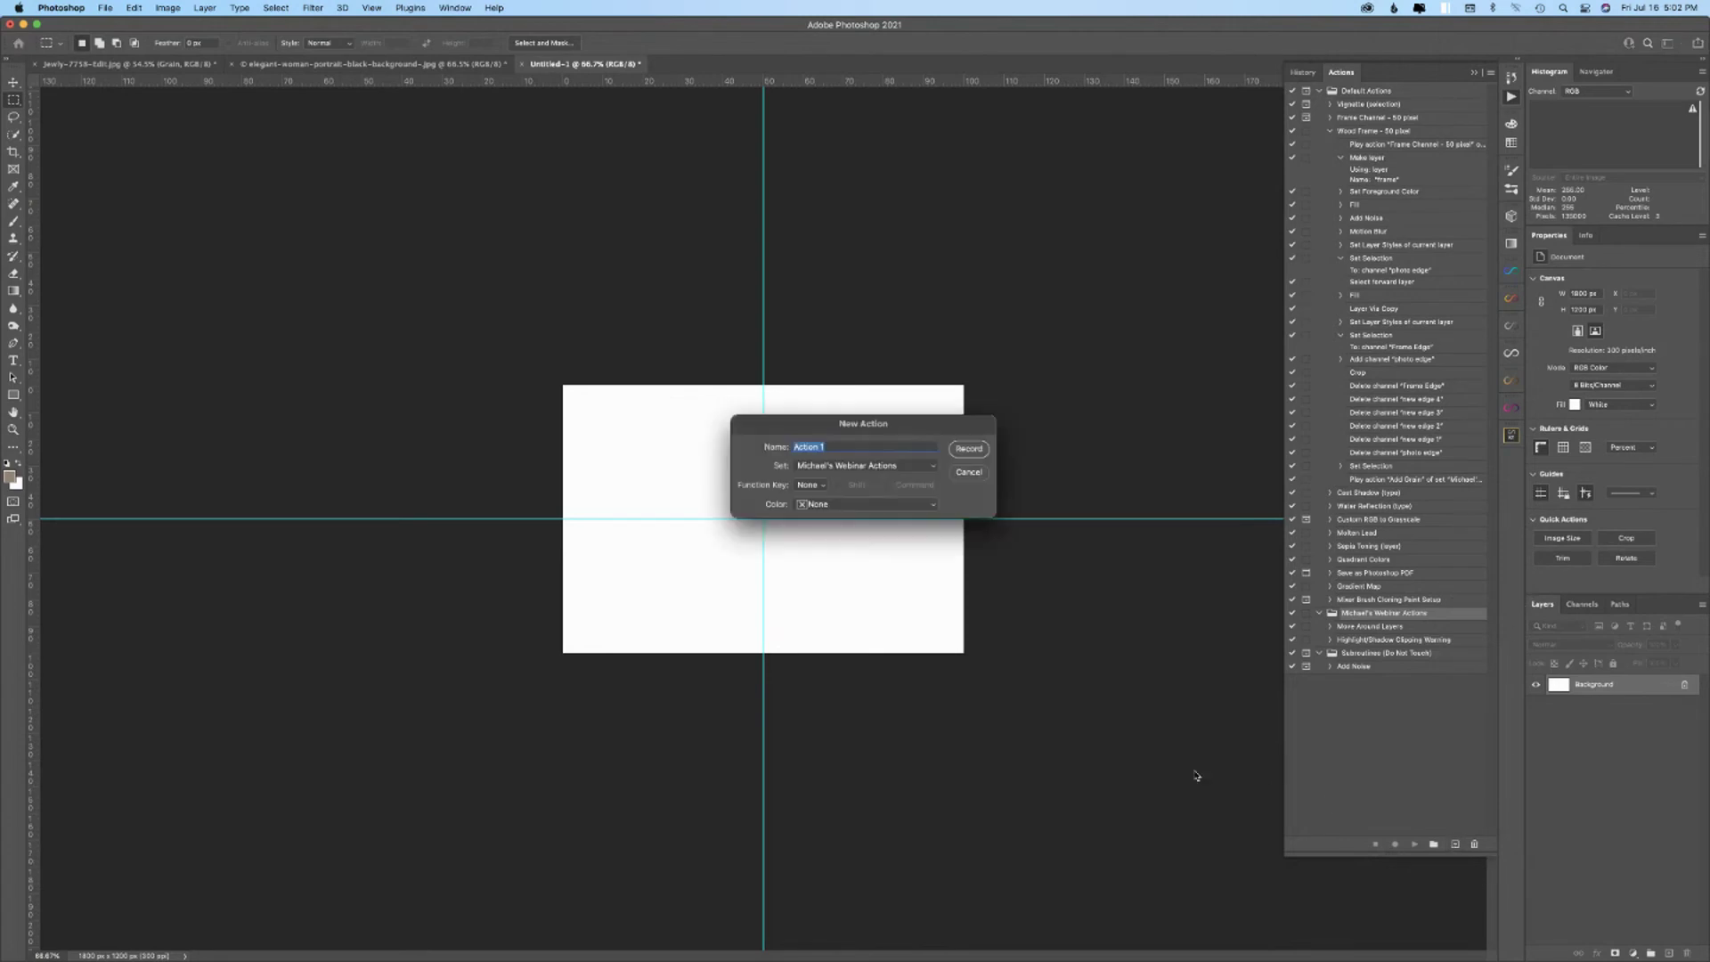
pyautogui.write('Checkerboard')
pyautogui.click(969, 449)
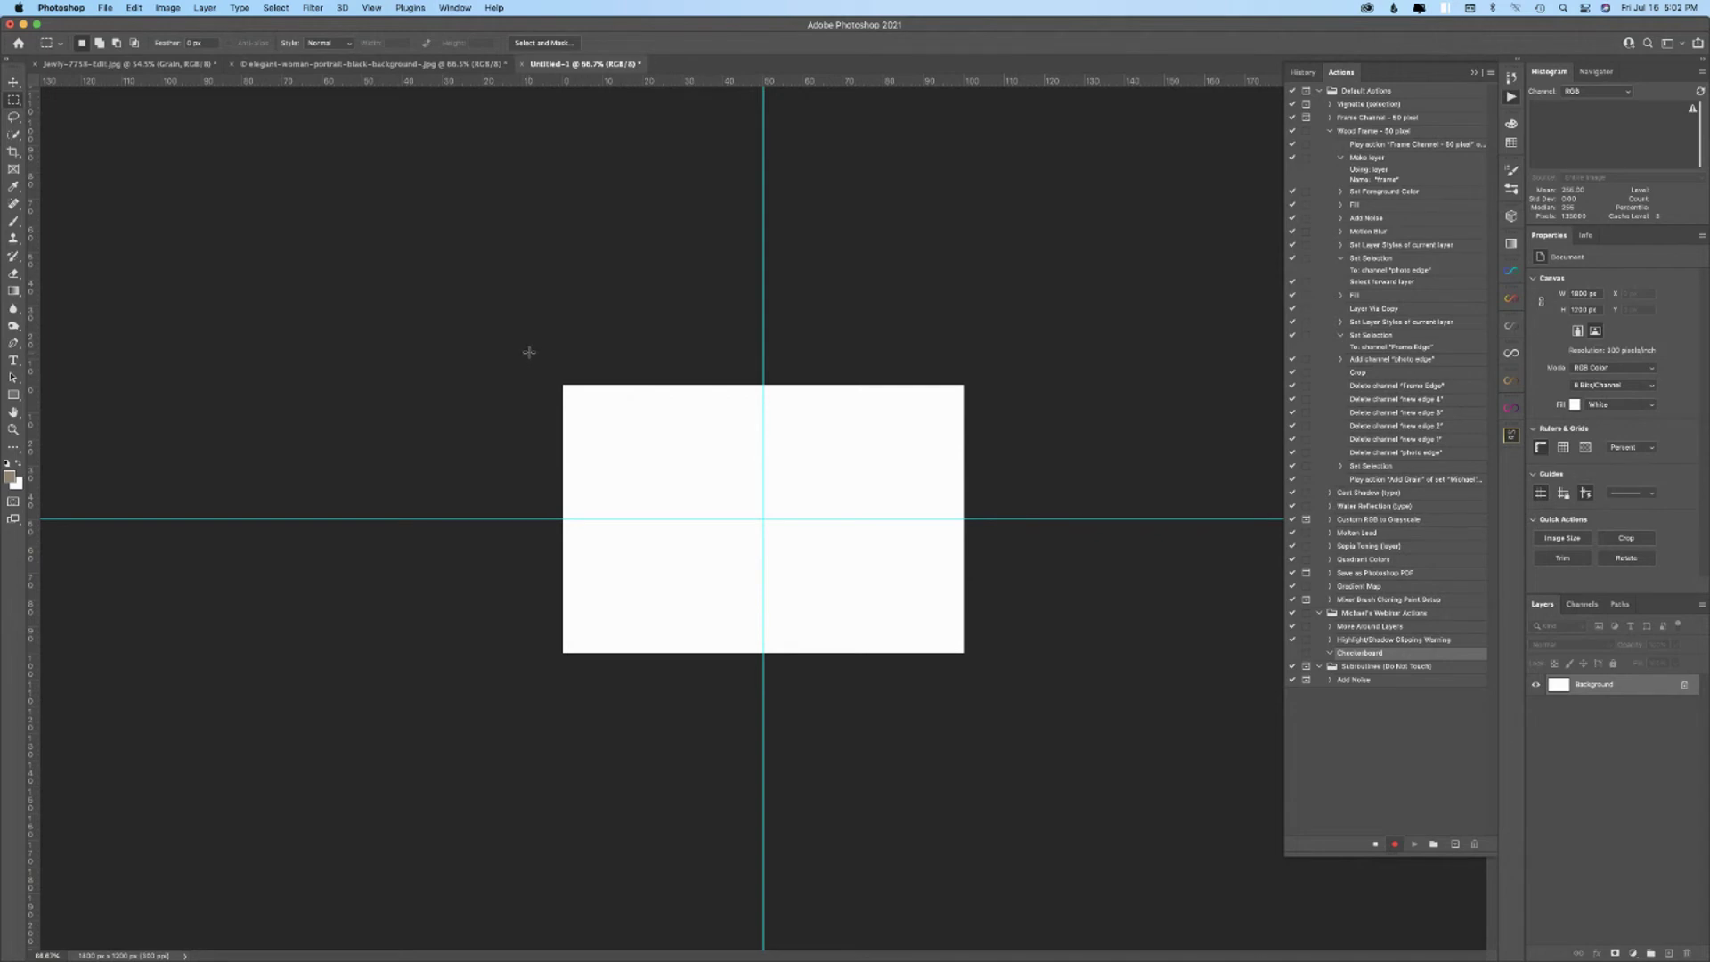
# - Record selecting and deselecting the upper-left quadrant in the Checkerboard action, ending the recording
pyautogui.moveTo(563, 385); pyautogui.dragTo(760, 517)
pyautogui.moveTo(760, 517); pyautogui.dragTo(762, 519)
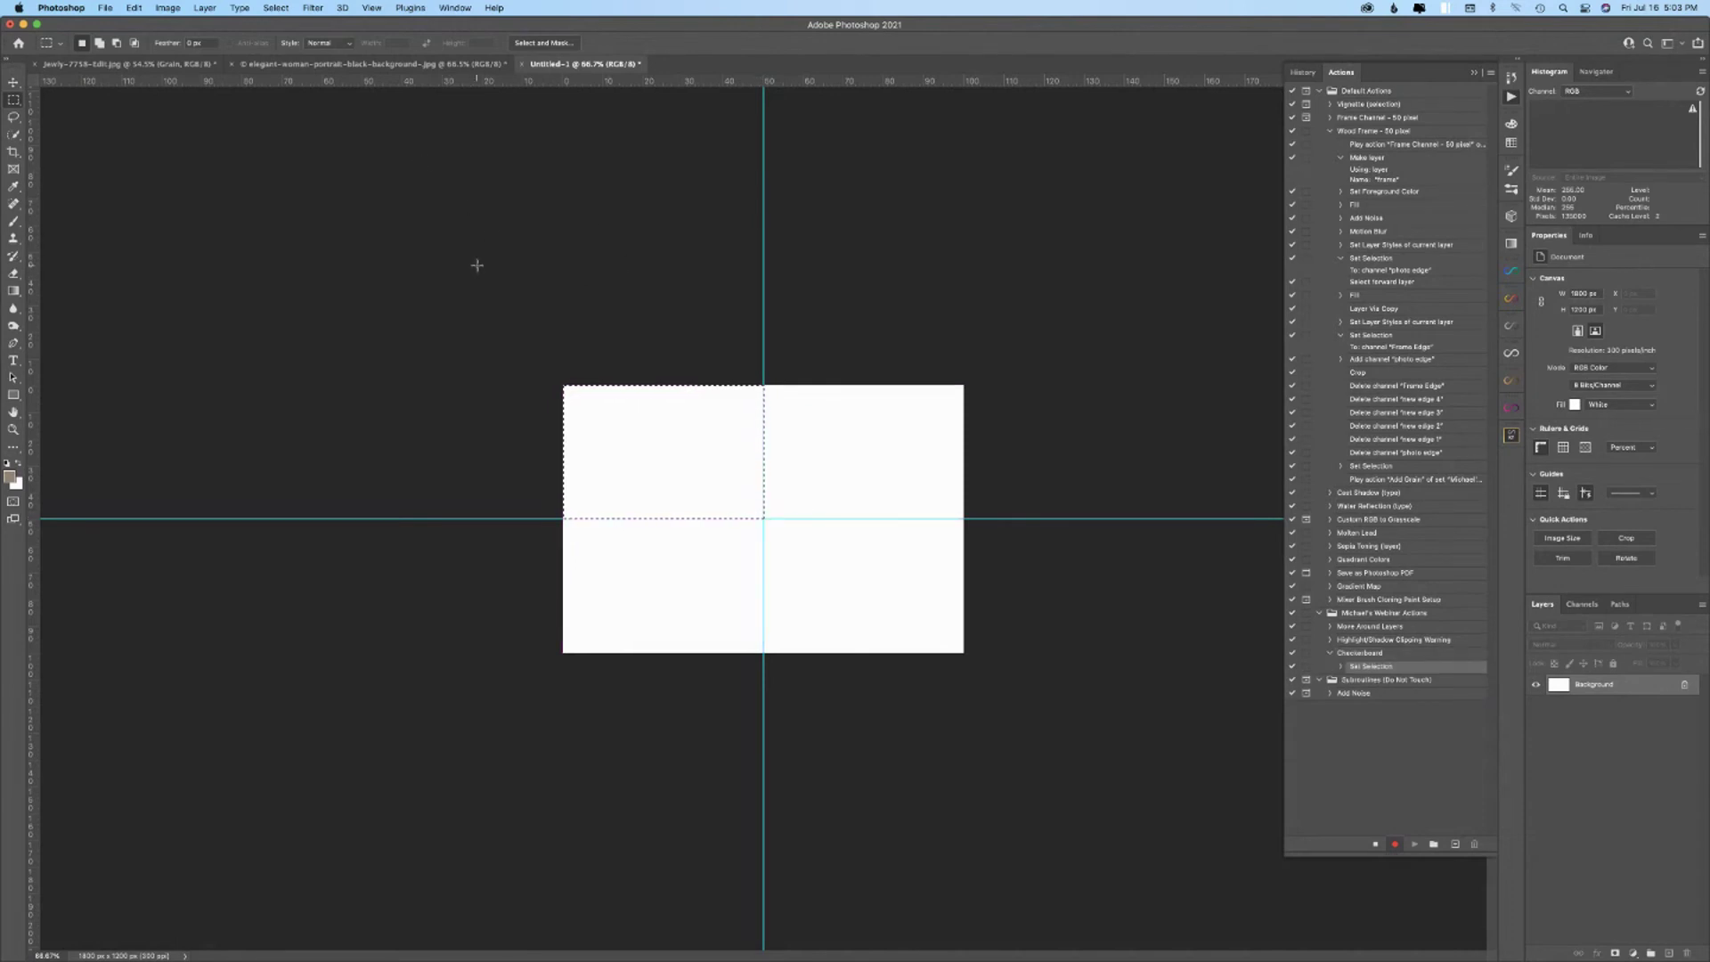
pyautogui.click(476, 264)
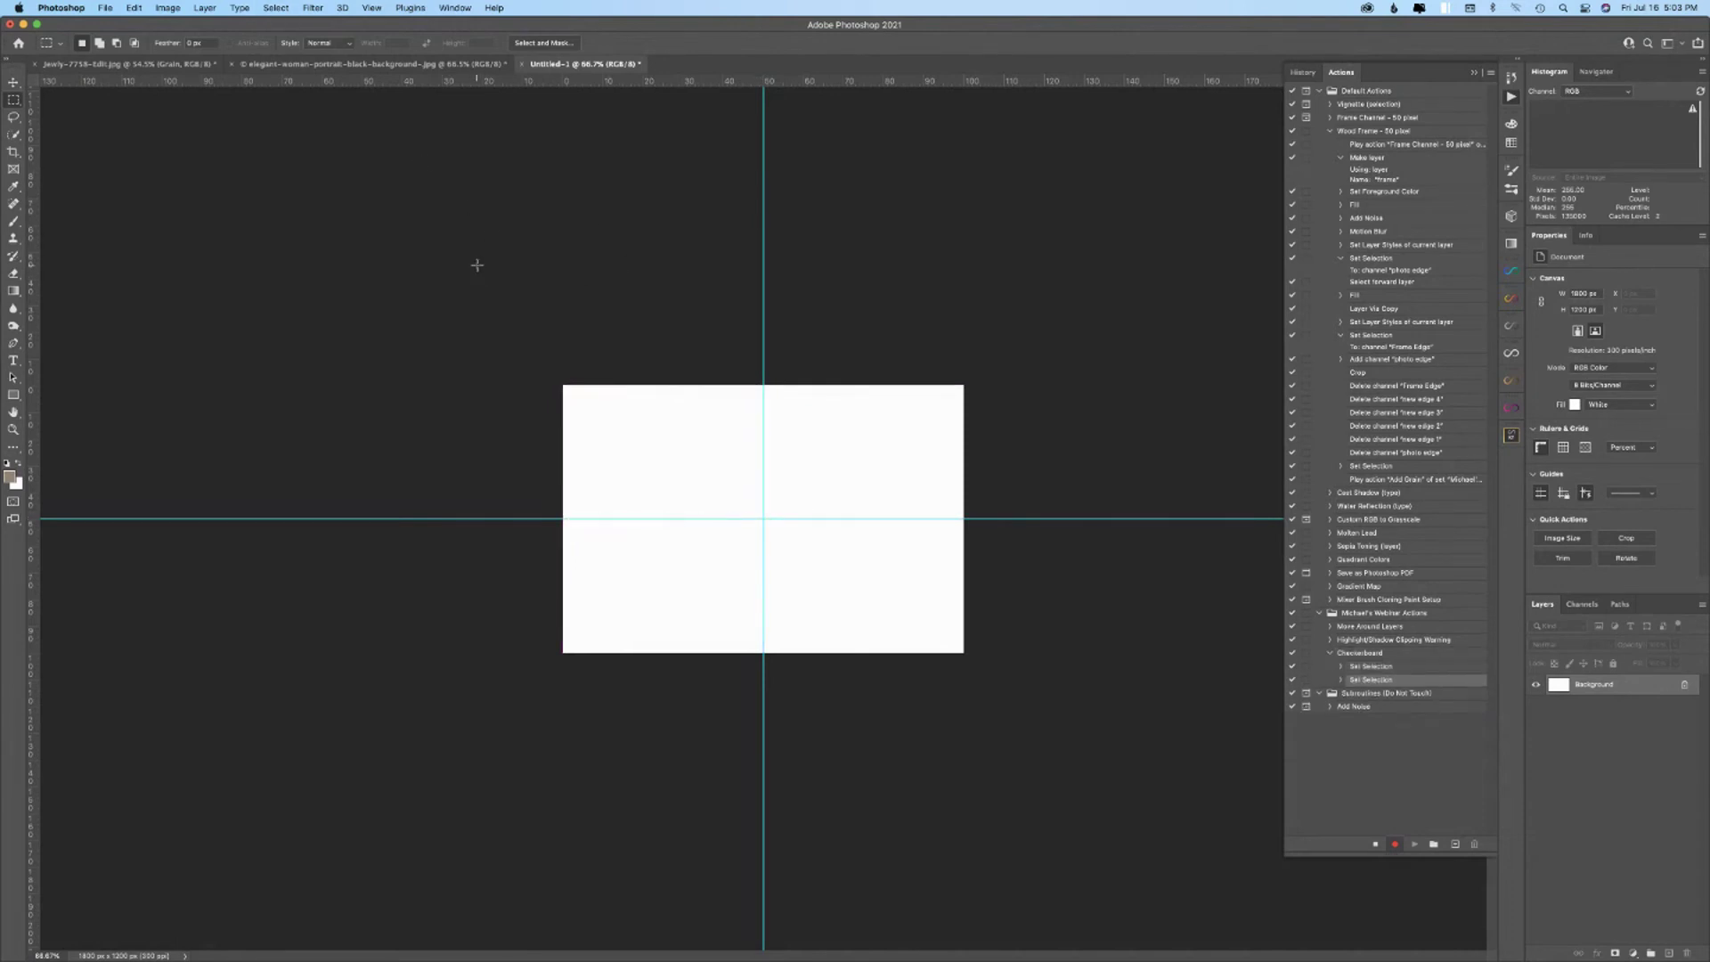
pyautogui.click(1375, 847)
# - Clear all guides and delete the two recorded Set Selection steps from the Checkerboard action
pyautogui.click(1374, 656)
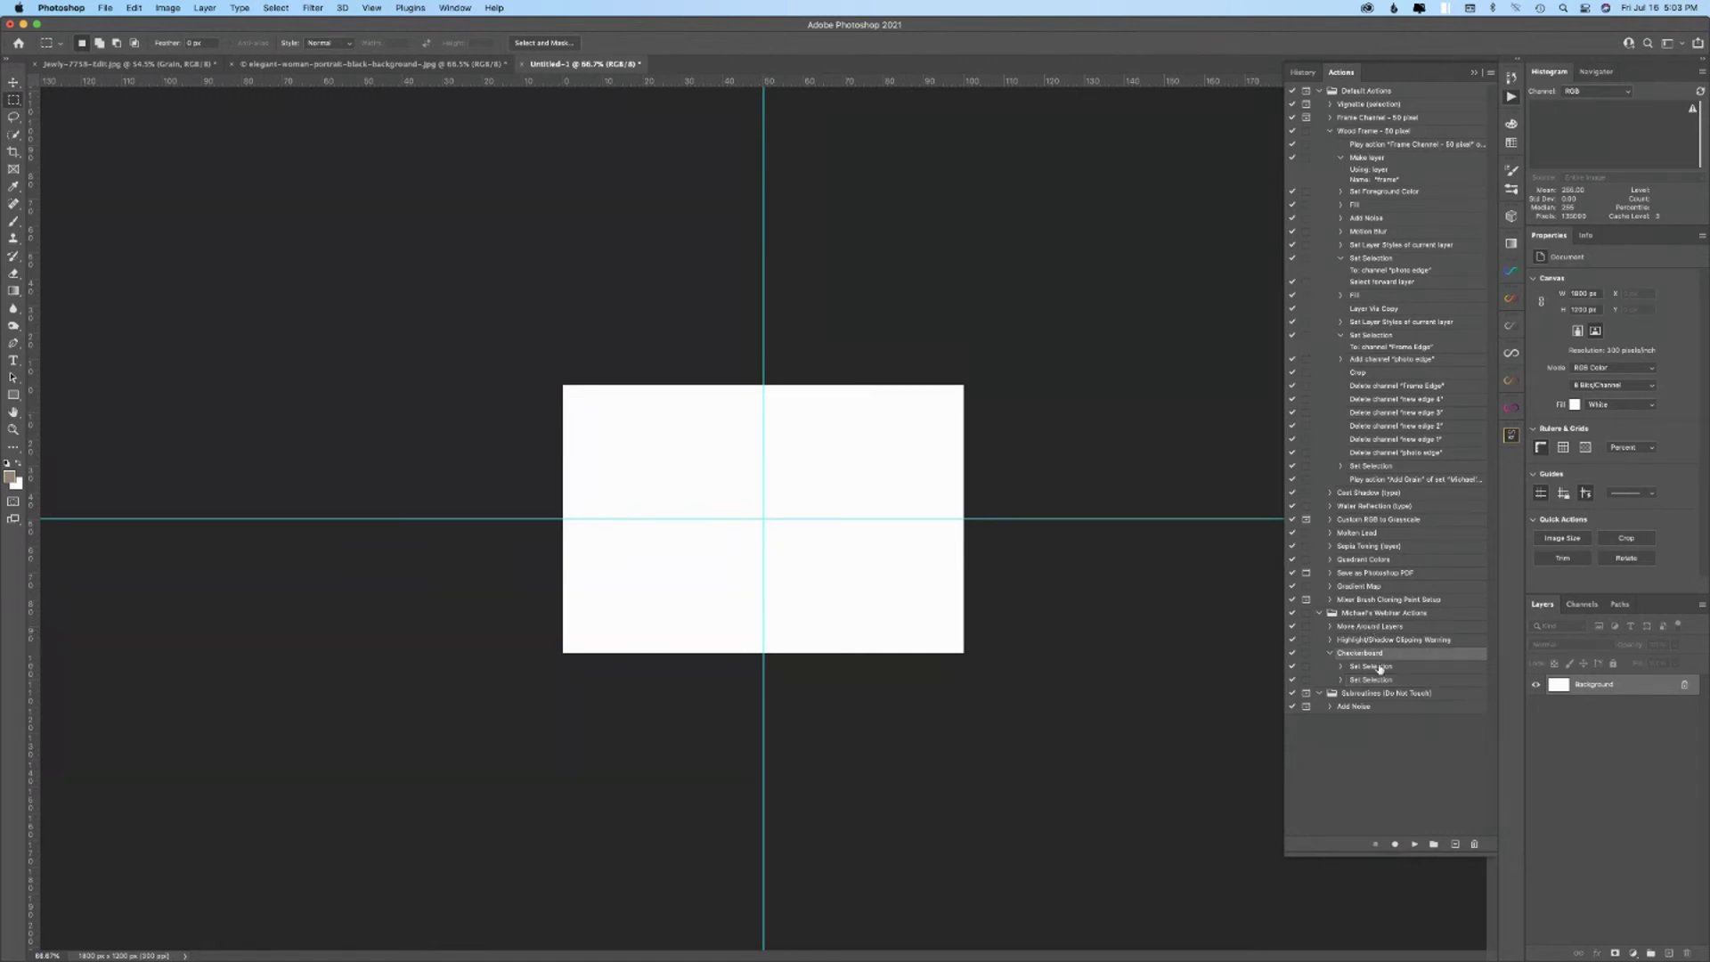
pyautogui.click(1380, 667)
pyautogui.click(1387, 709)
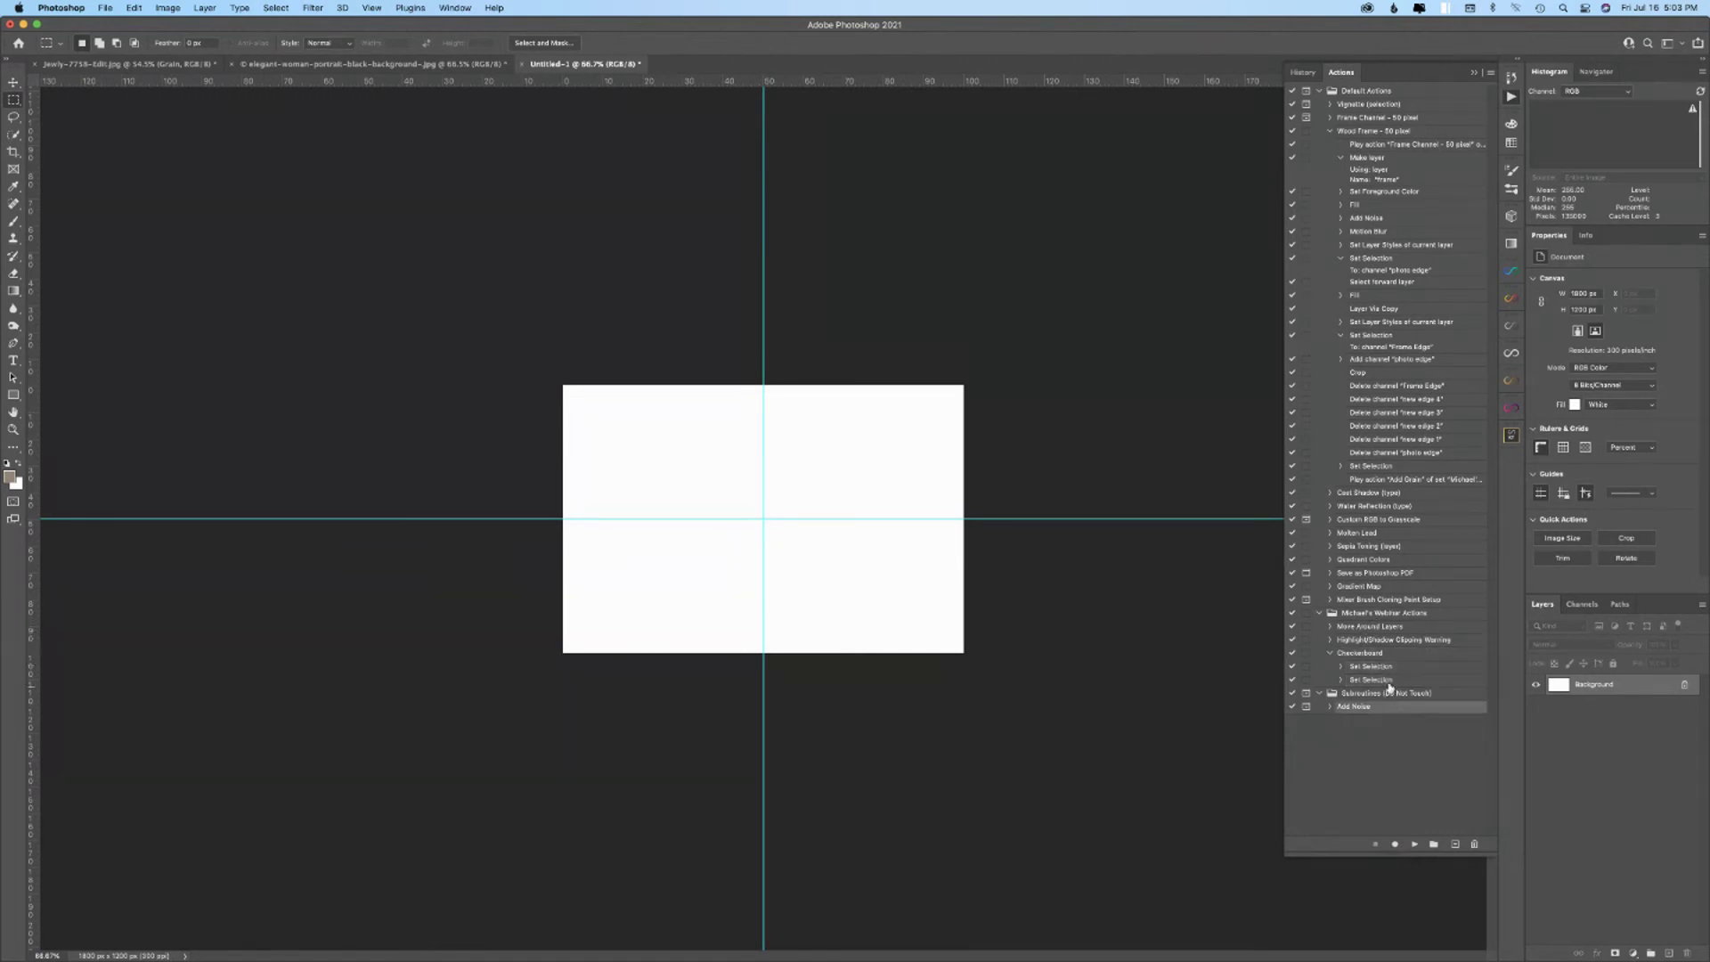
pyautogui.click(1384, 666)
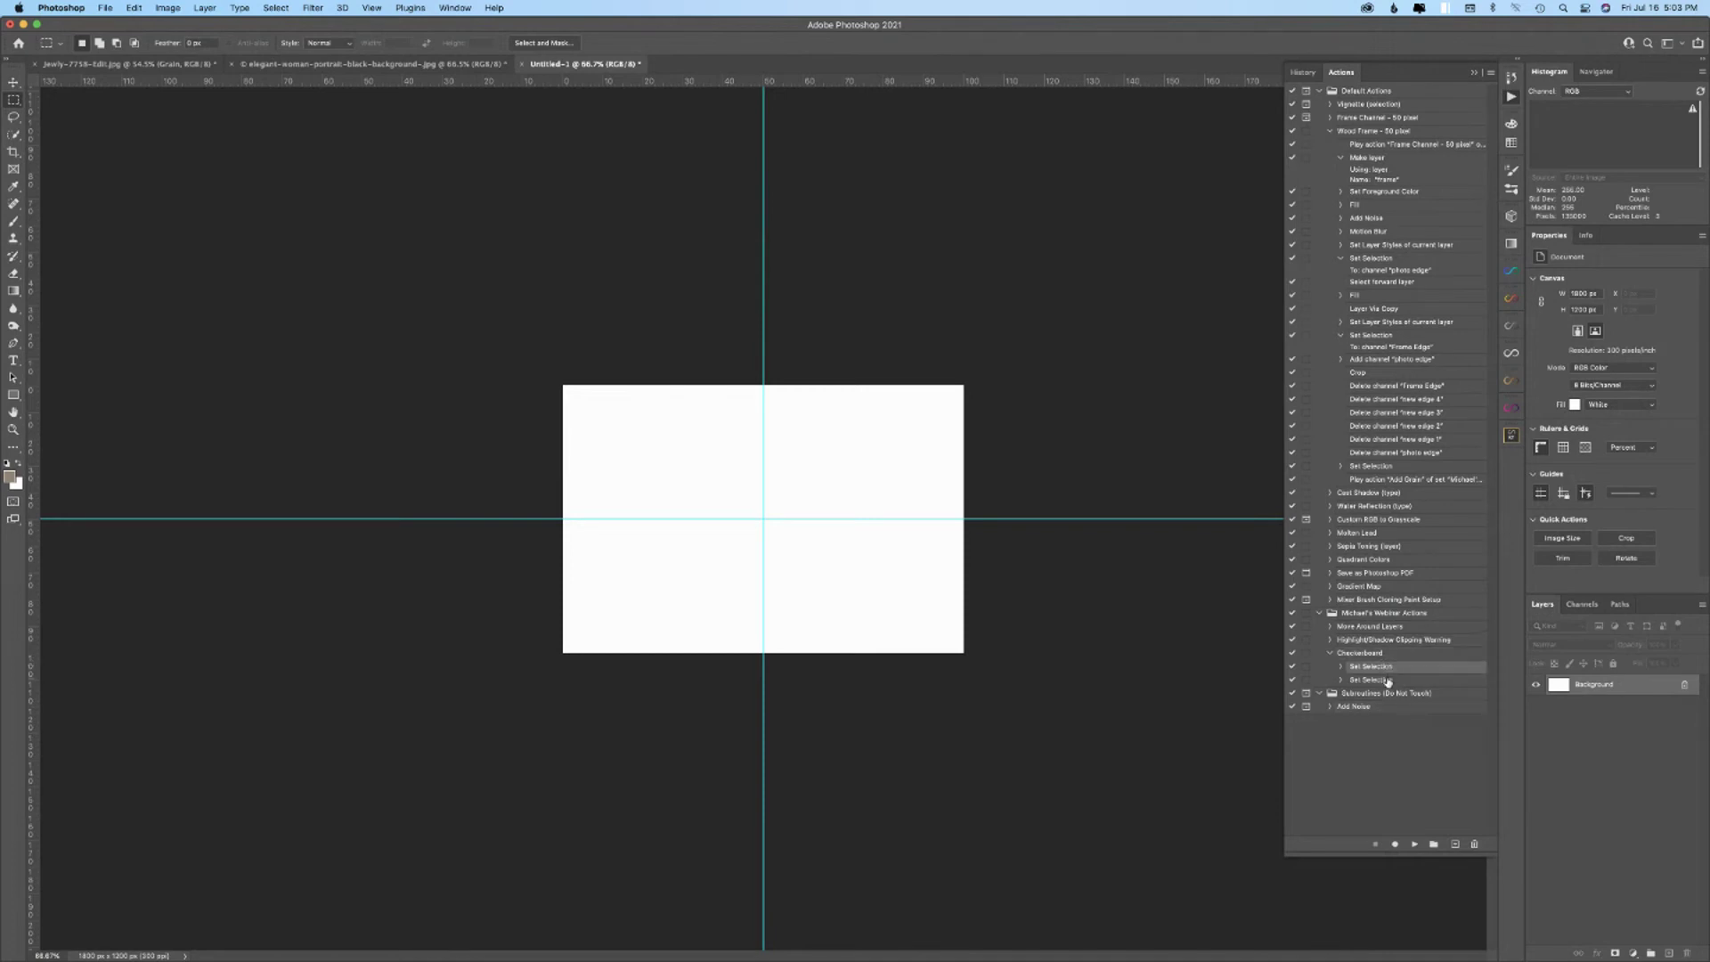
pyautogui.keyDown('shift'); pyautogui.click(1387, 681); pyautogui.keyUp('shift')
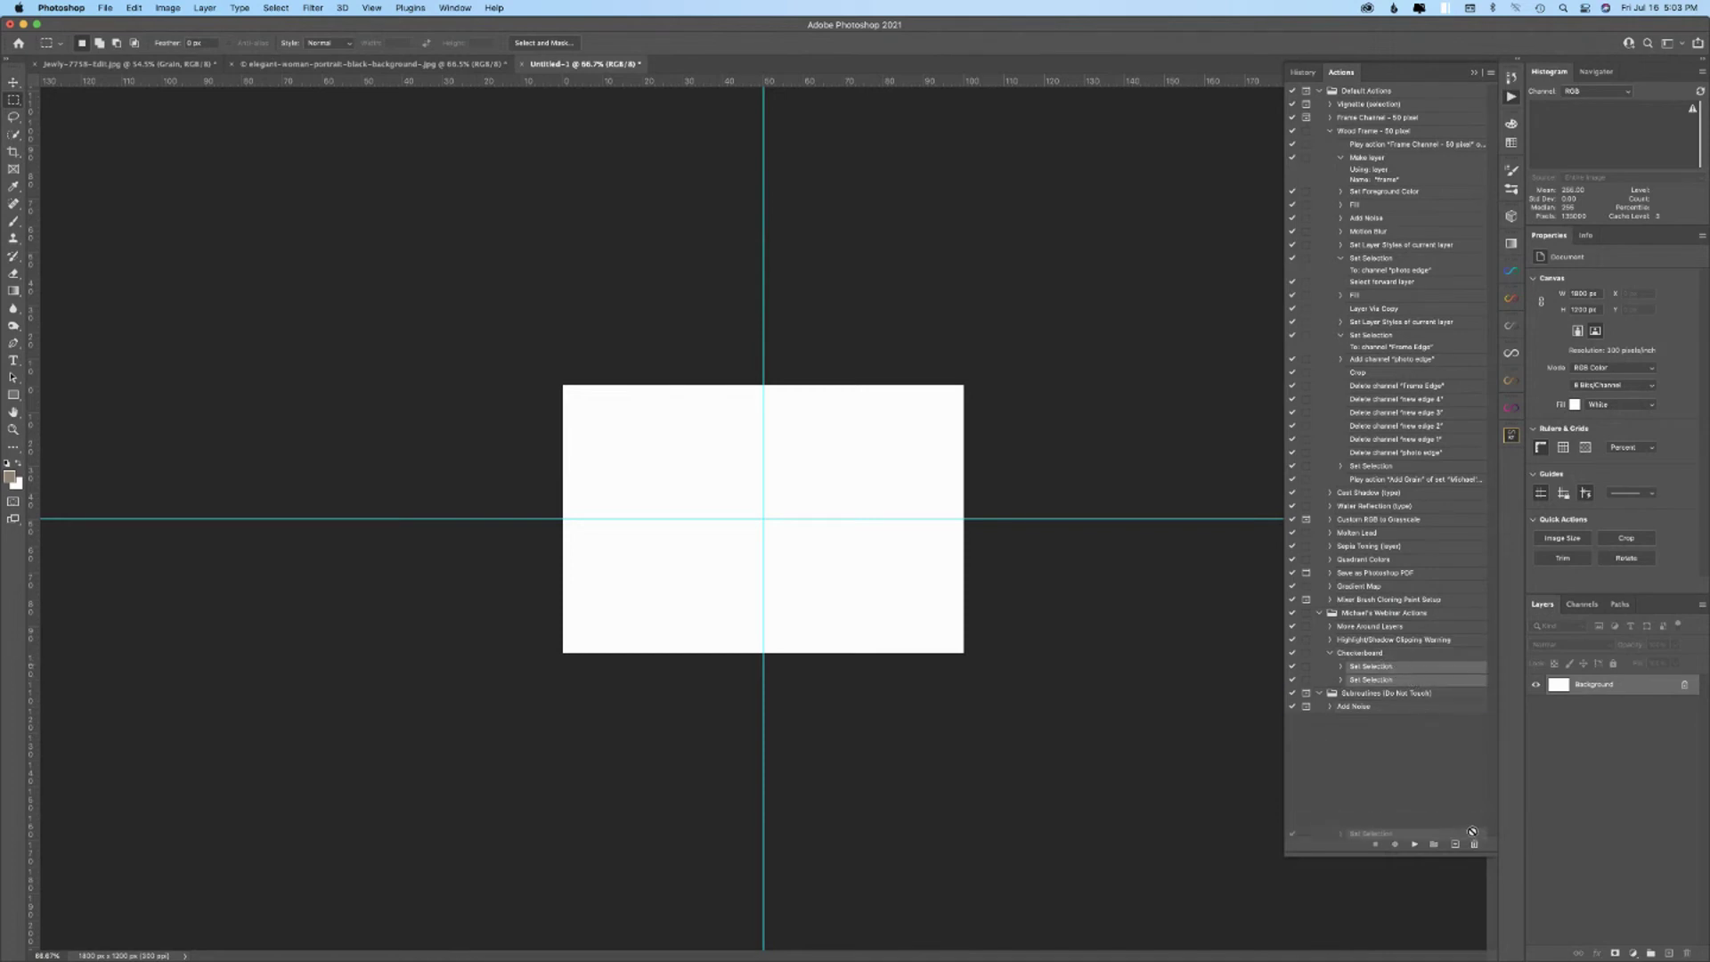
pyautogui.click(370, 9)
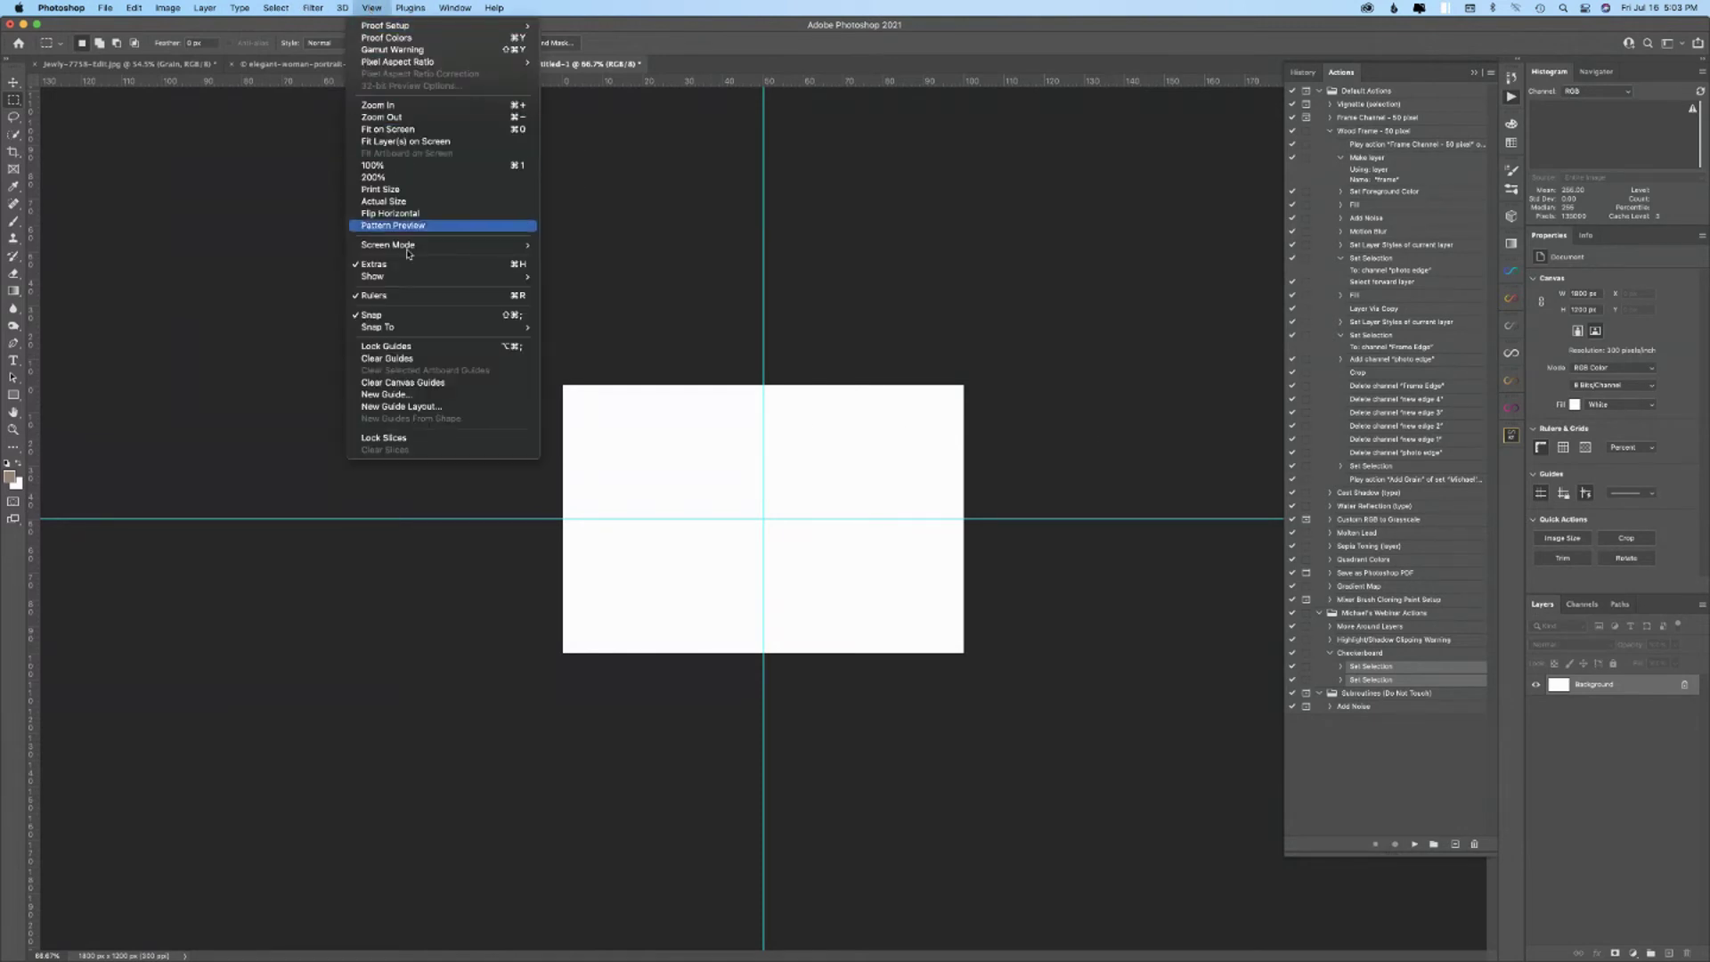
pyautogui.click(403, 360)
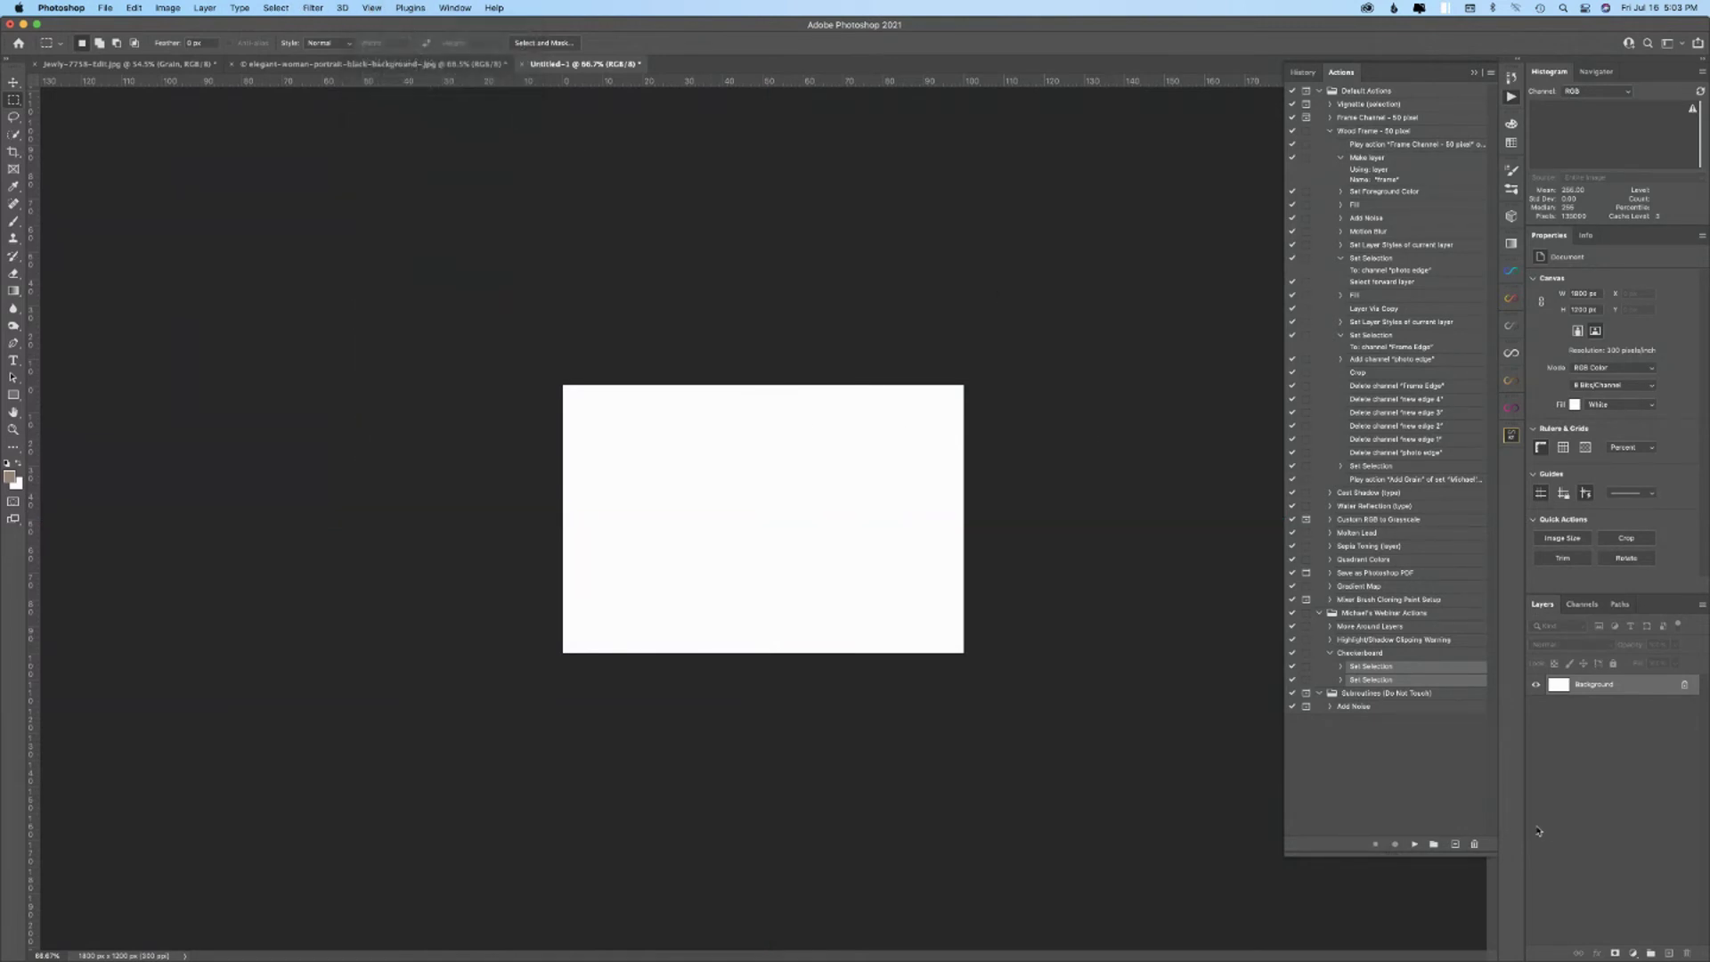
pyautogui.moveTo(1434, 679); pyautogui.dragTo(1474, 844)
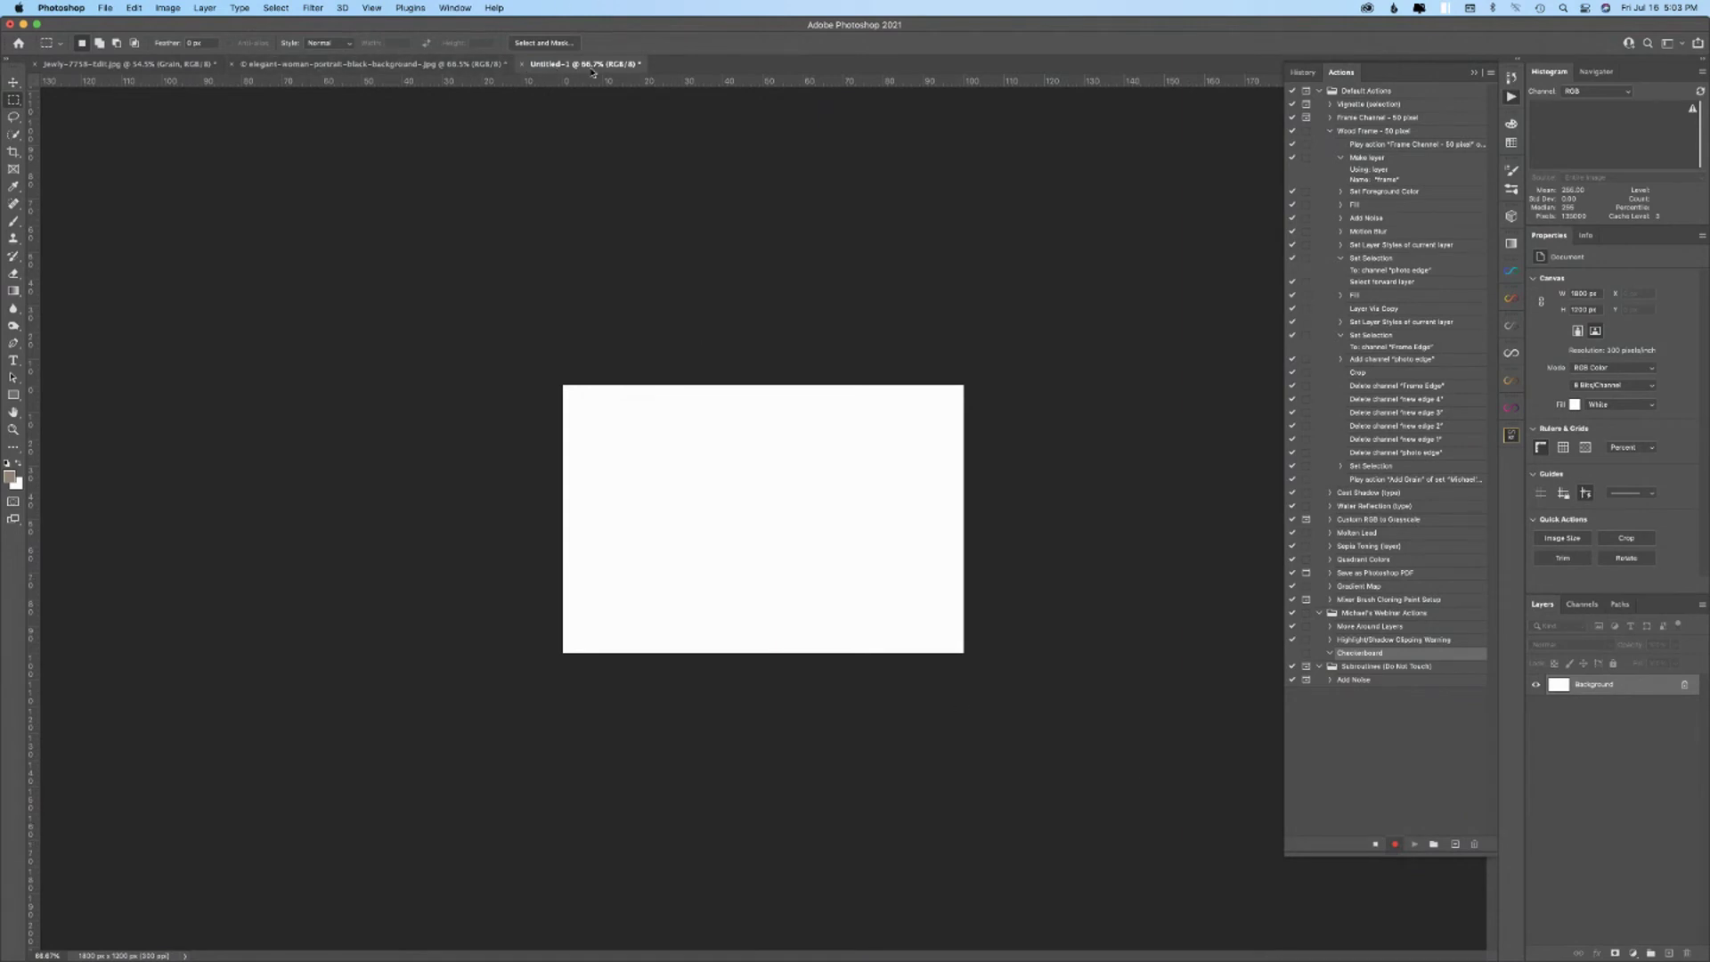
# - With Checkerboard recording, add a horizontal and a vertical guide through the canvas centre and create a new empty layer
pyautogui.moveTo(681, 84); pyautogui.dragTo(669, 519)
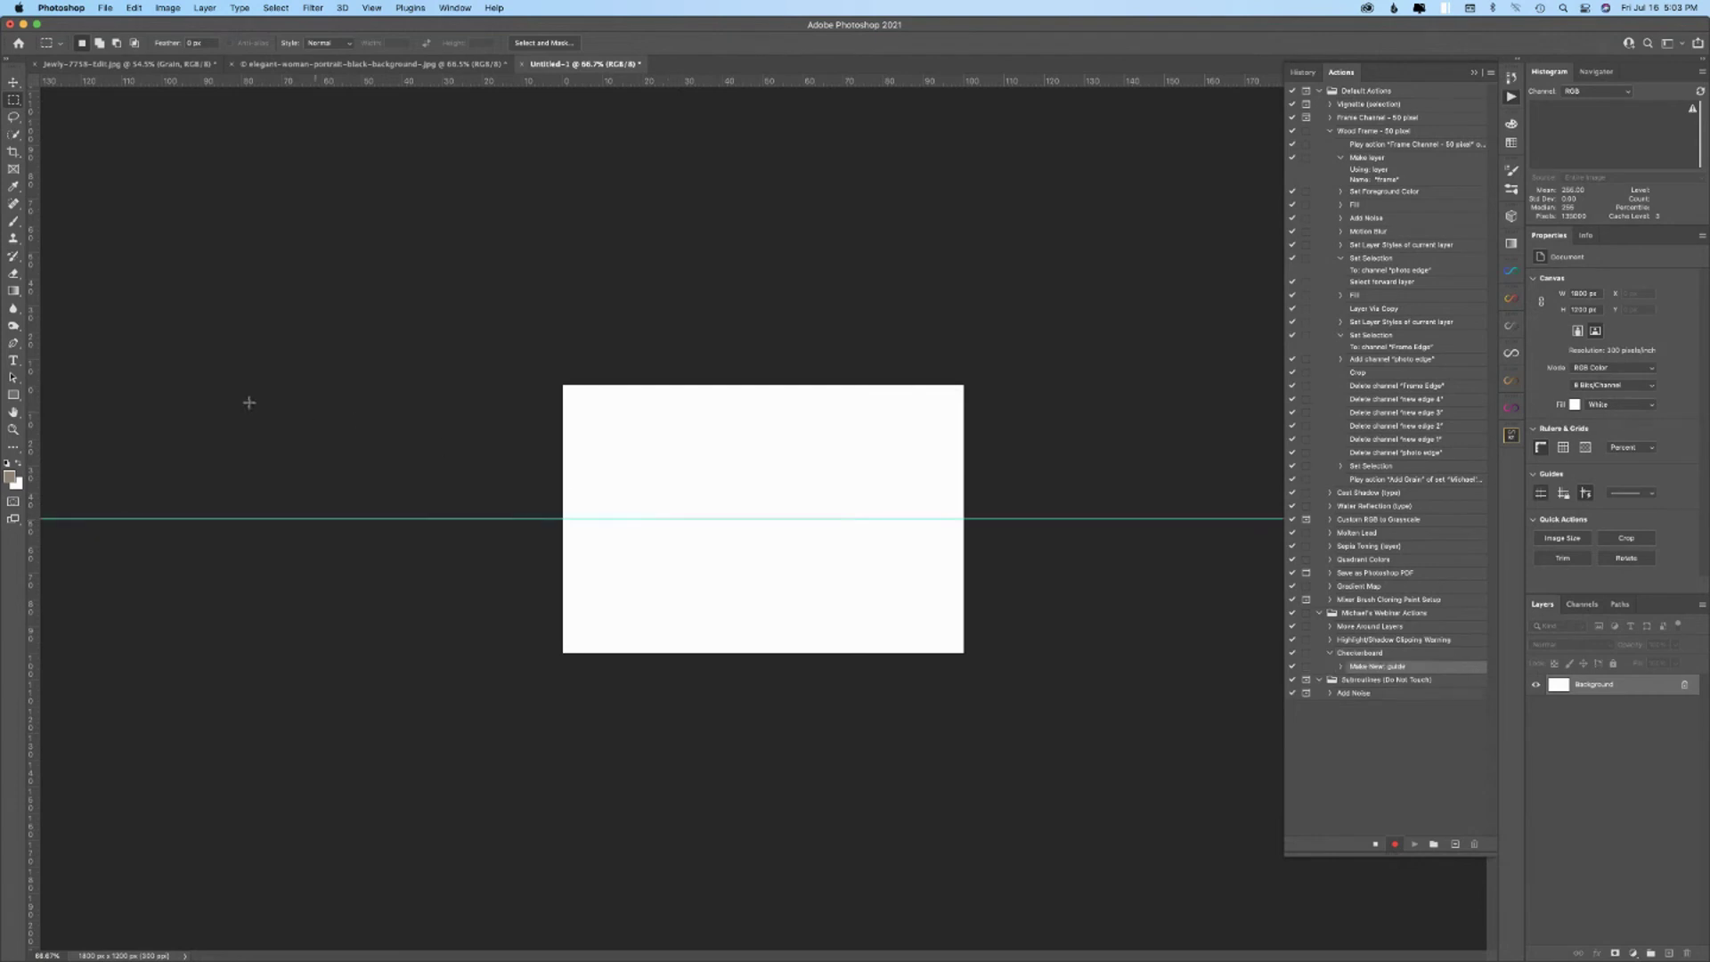
pyautogui.moveTo(27, 410); pyautogui.dragTo(767, 463)
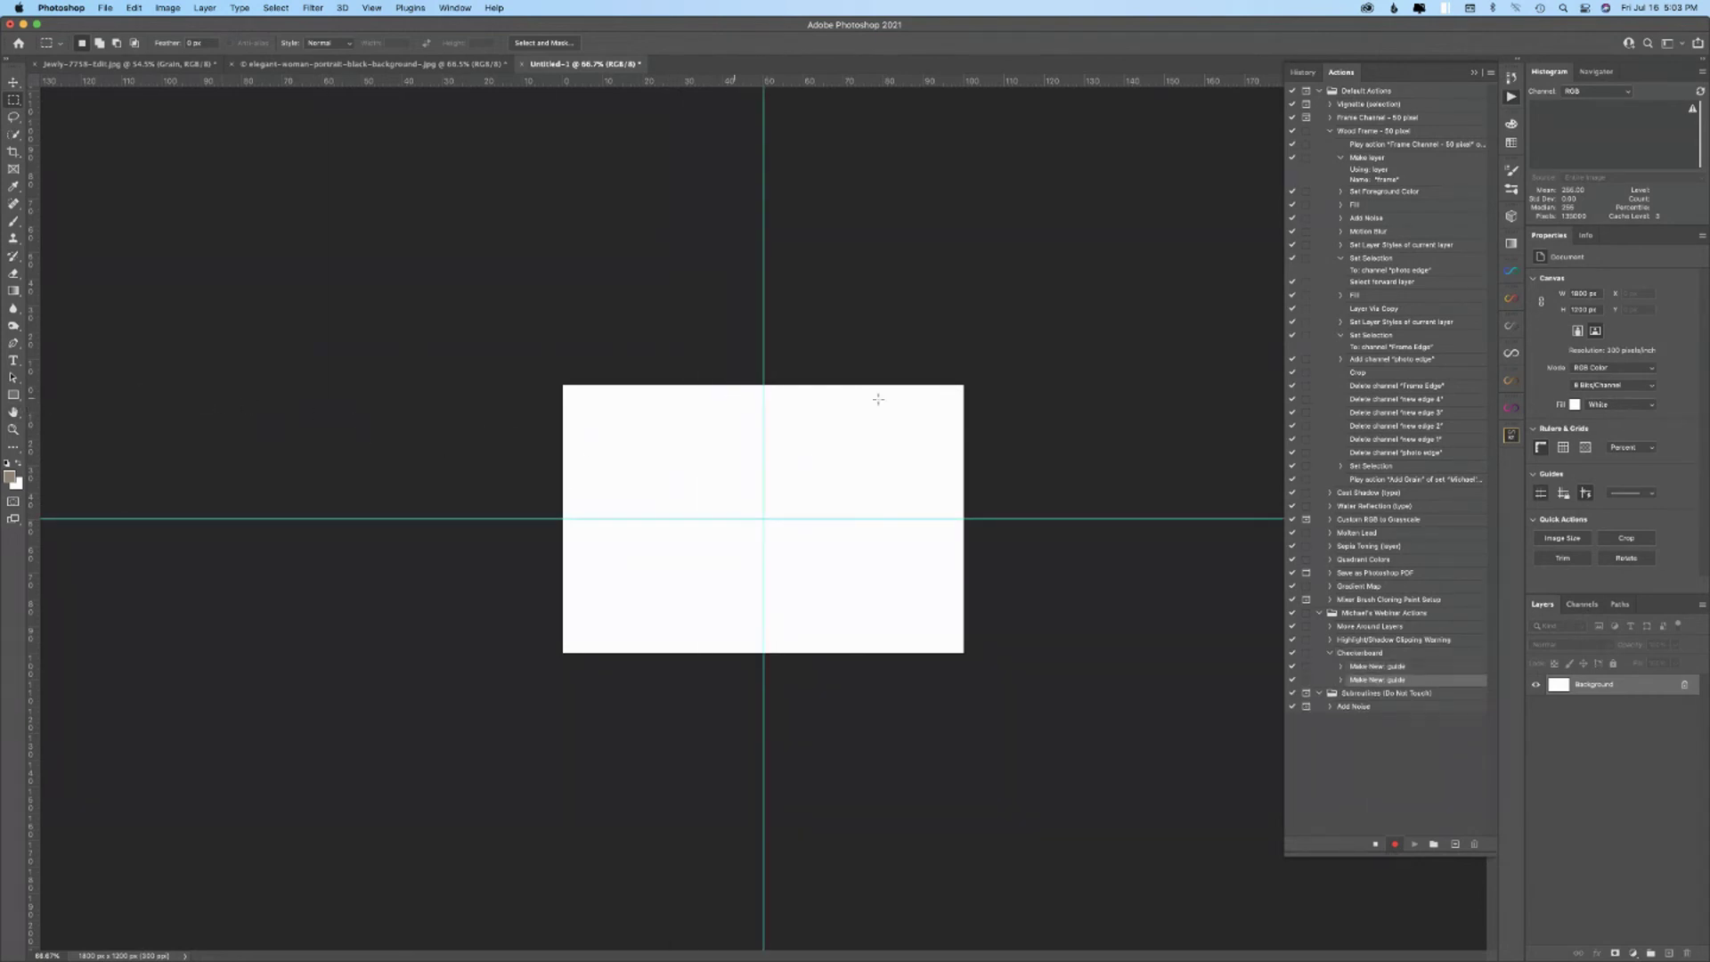
pyautogui.click(1671, 953)
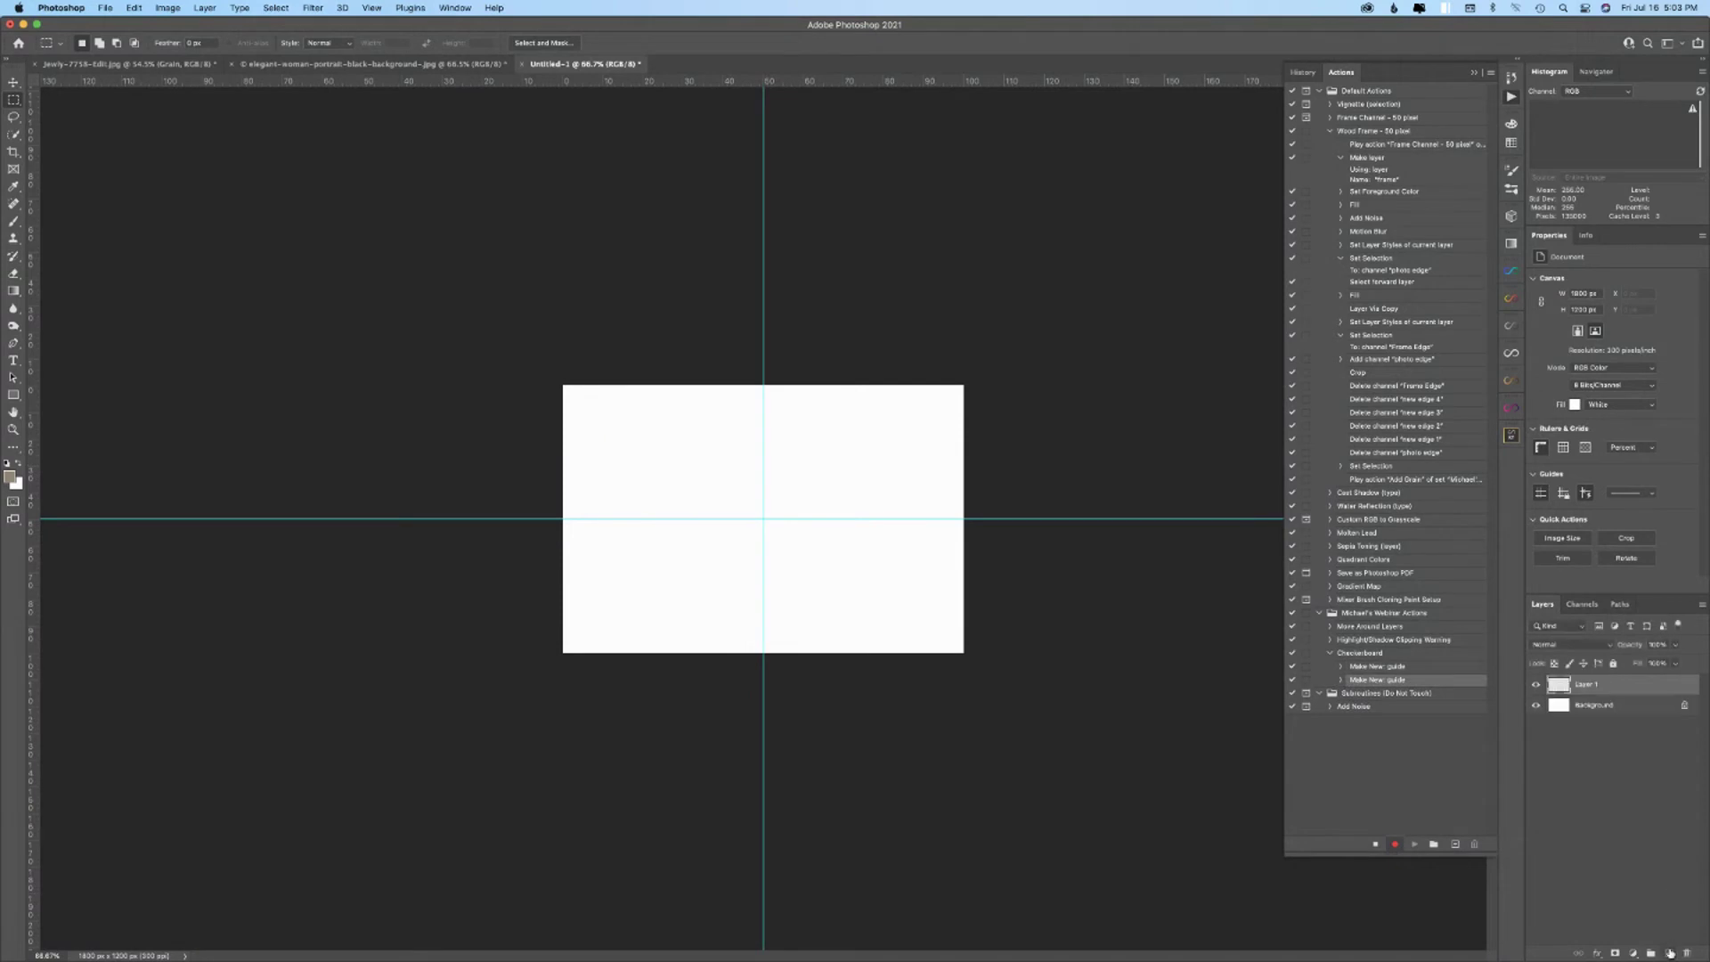
# - Select the upper-left quadrant on the new layer and fill it with black at 100% opacity
pyautogui.moveTo(563, 385); pyautogui.dragTo(760, 520)
pyautogui.hotkey('shift', 'BackSpace')
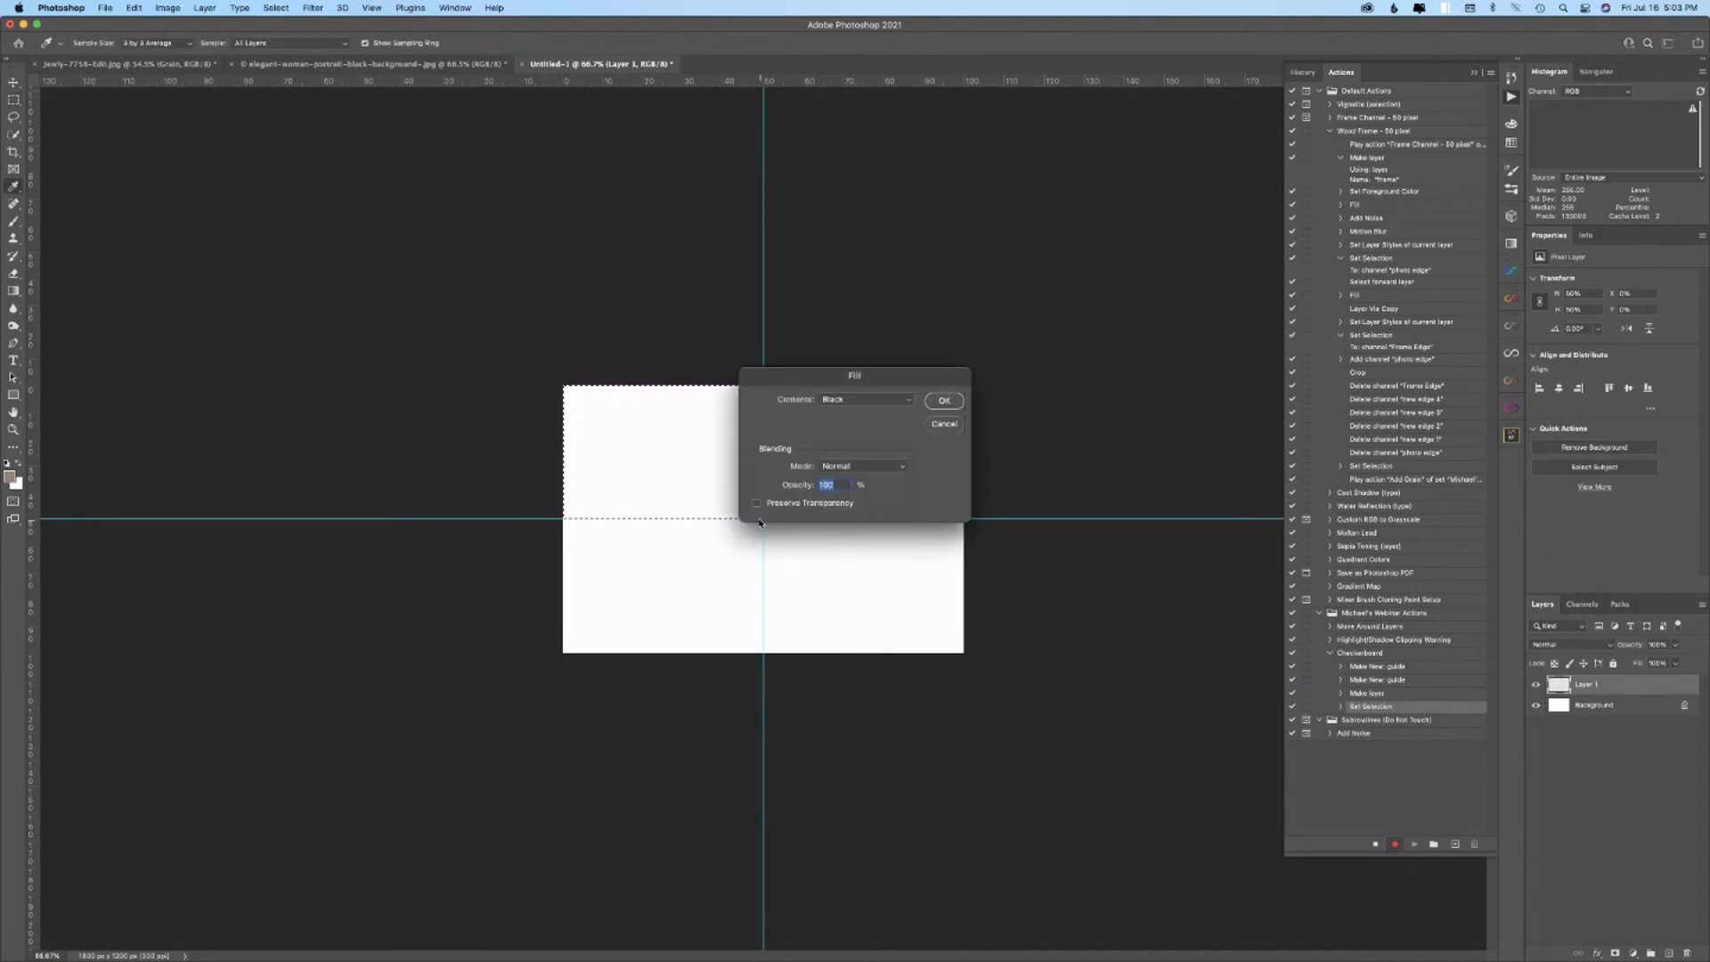
pyautogui.click(944, 400)
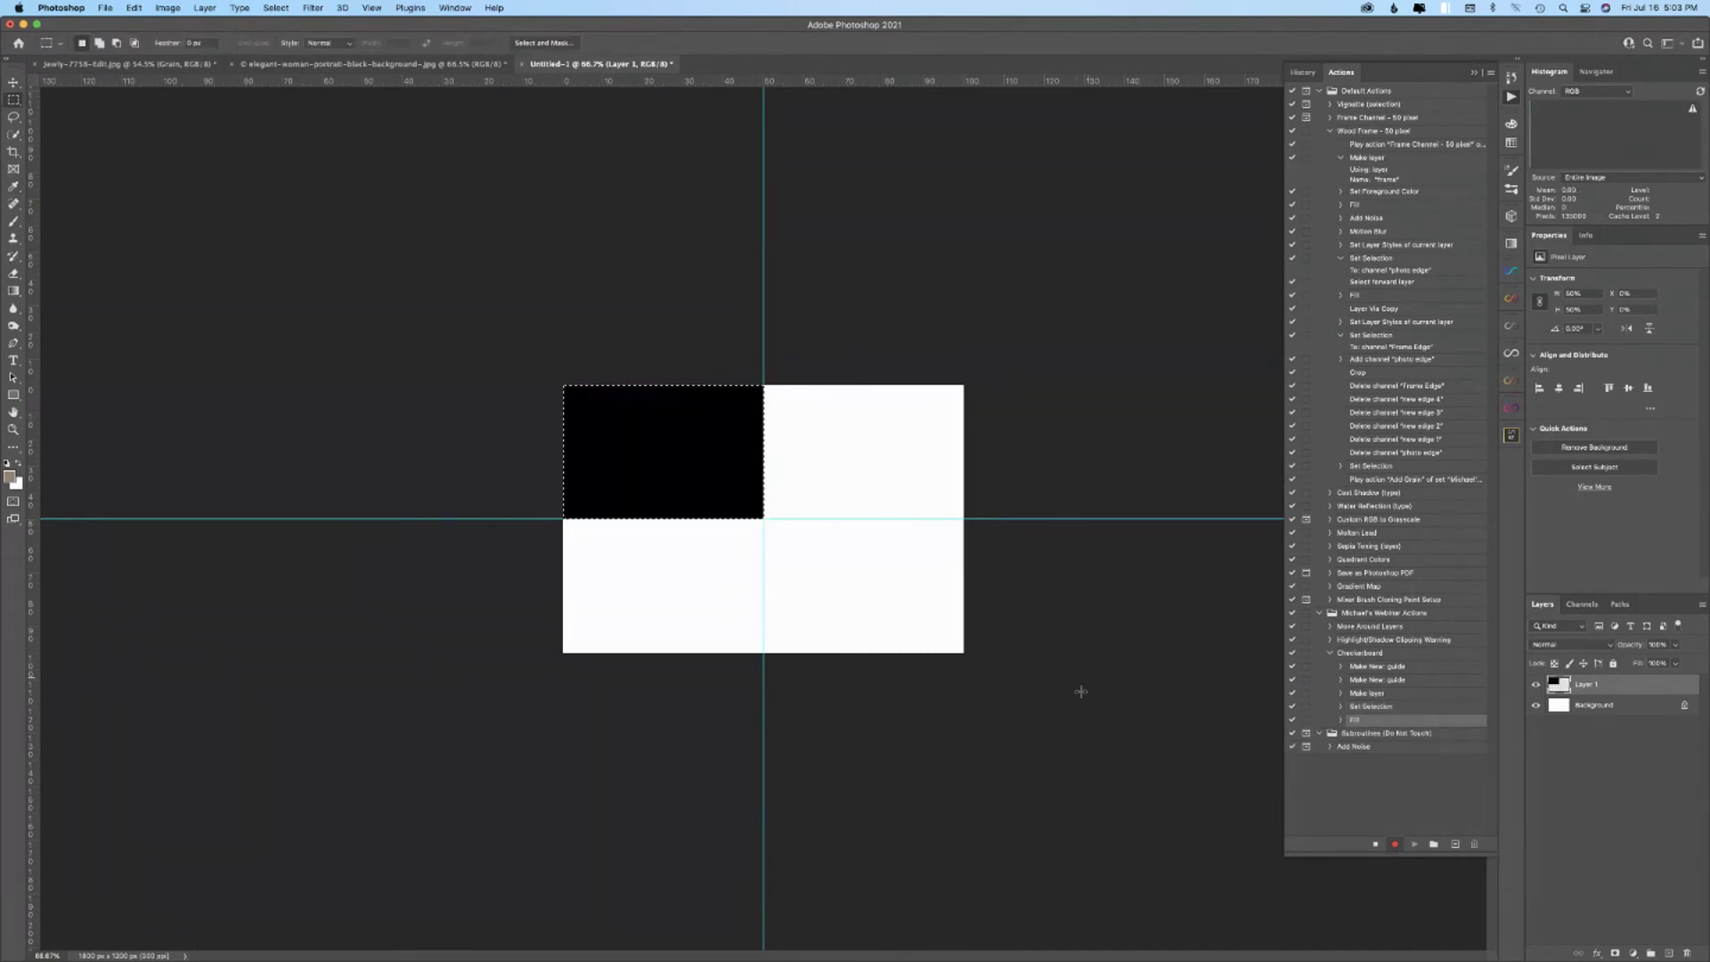
# - Select the lower-right quadrant on the new layer and fill it with black at 100% opacity
pyautogui.moveTo(964, 652); pyautogui.dragTo(758, 521)
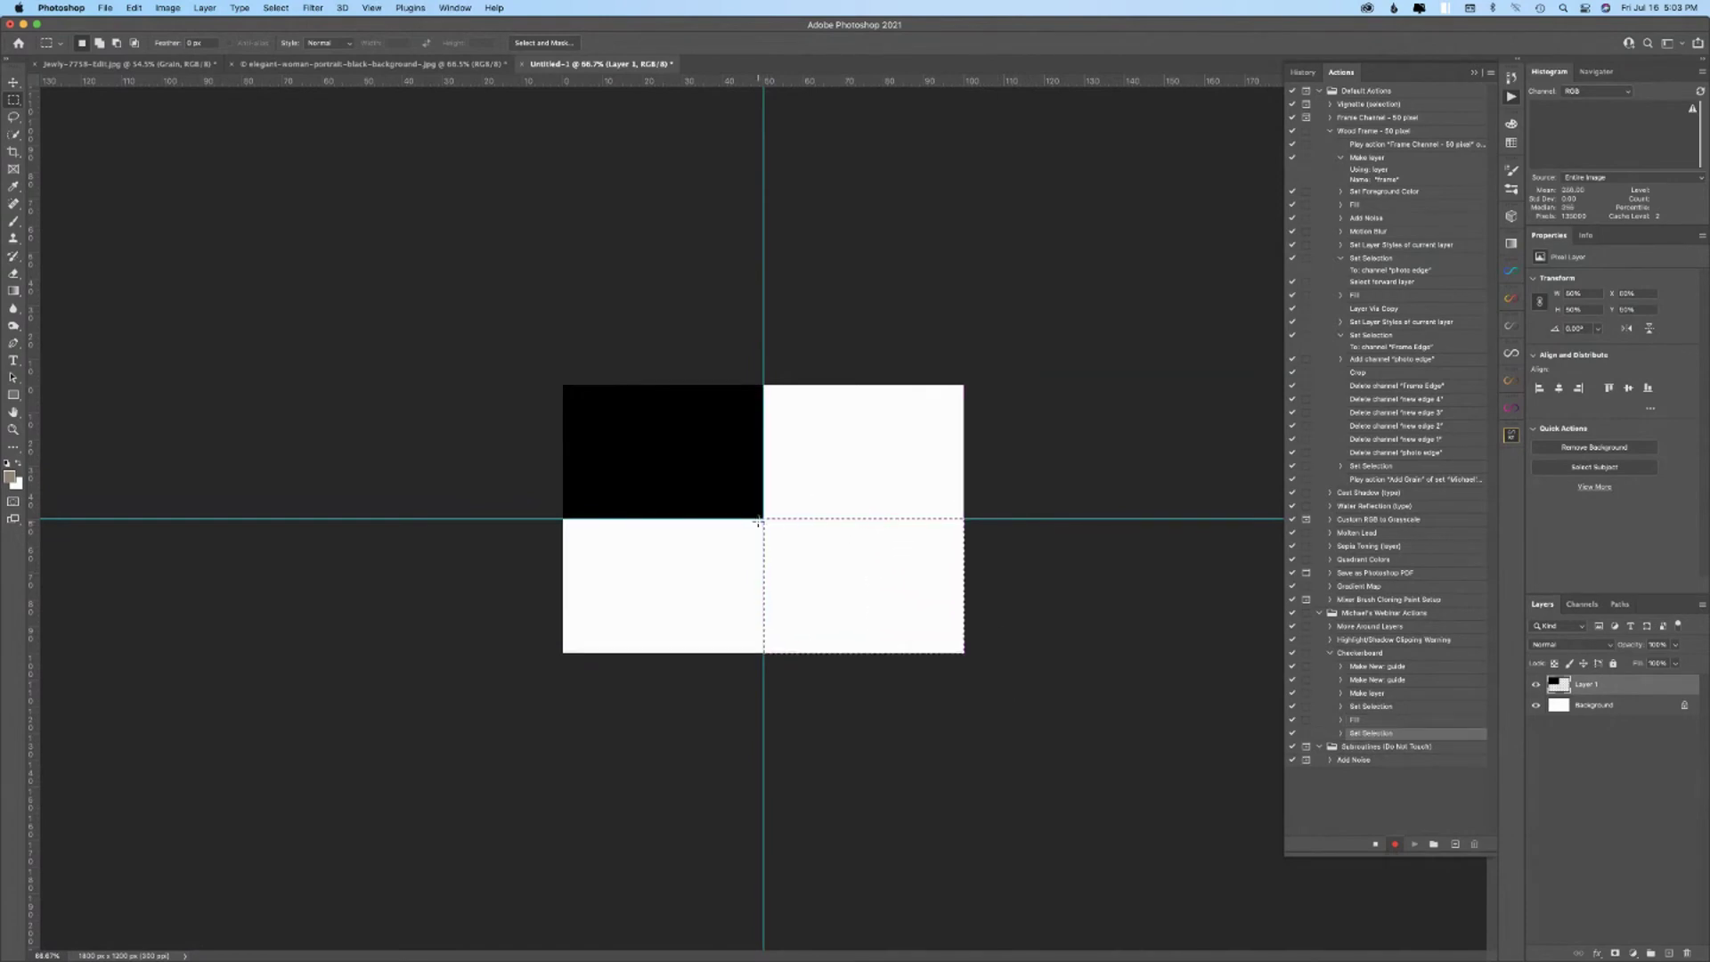
pyautogui.hotkey('shift', 'F5')
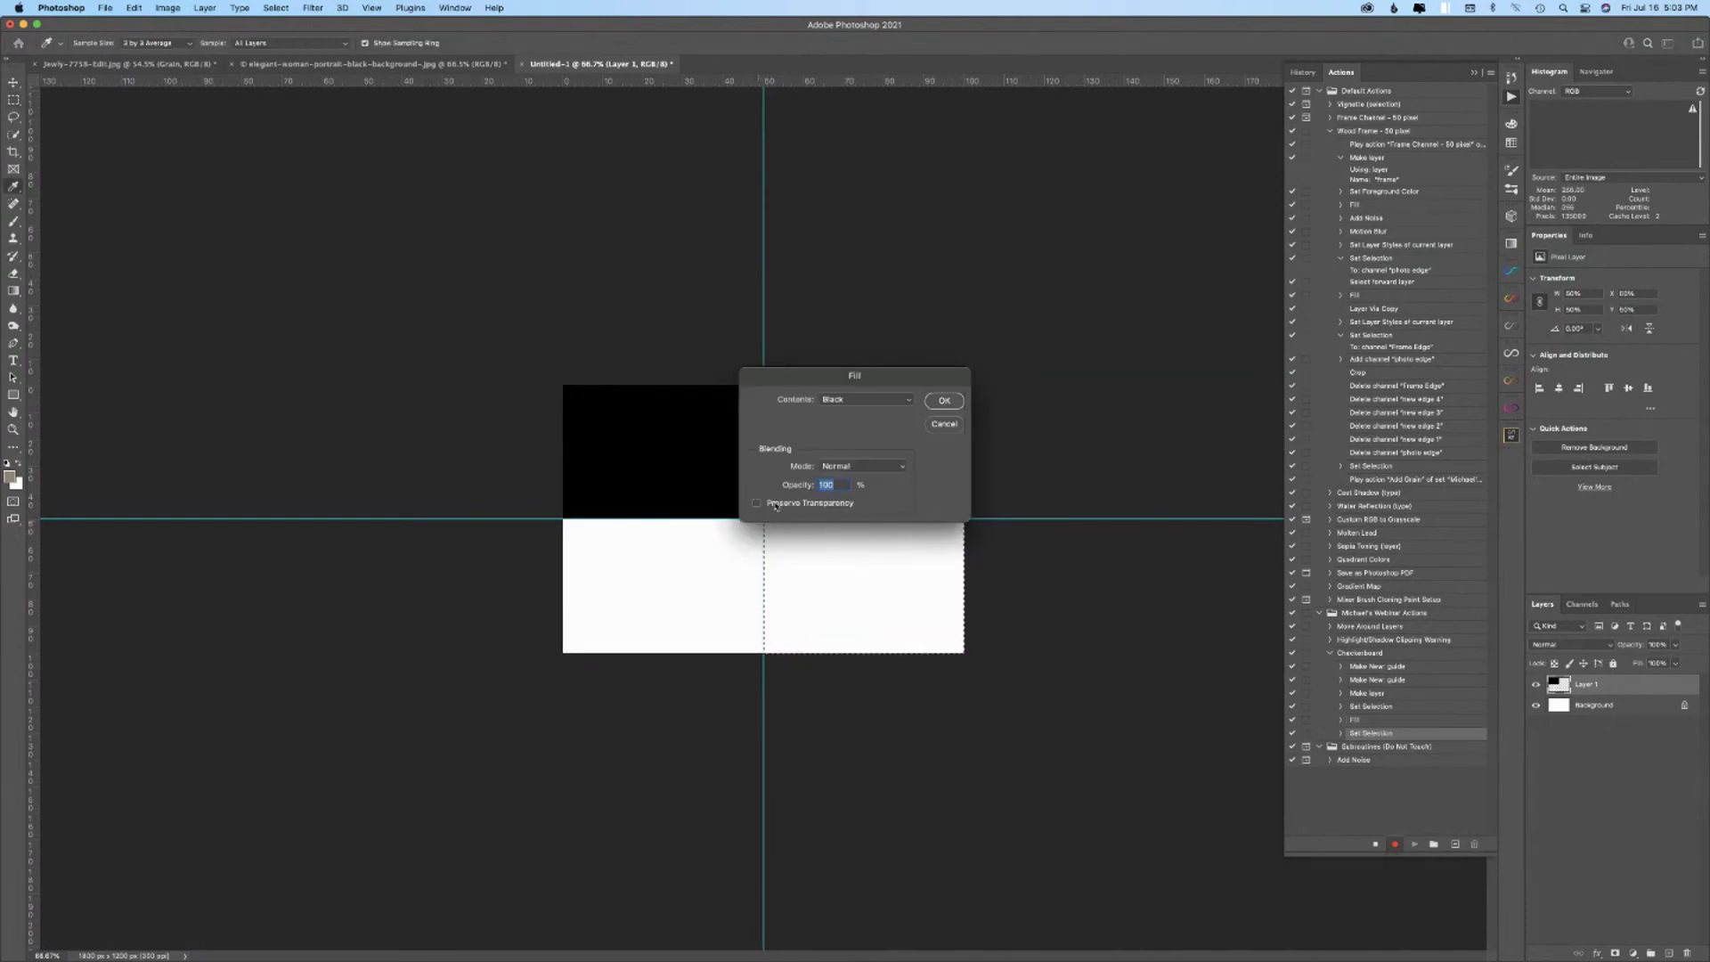
pyautogui.click(944, 401)
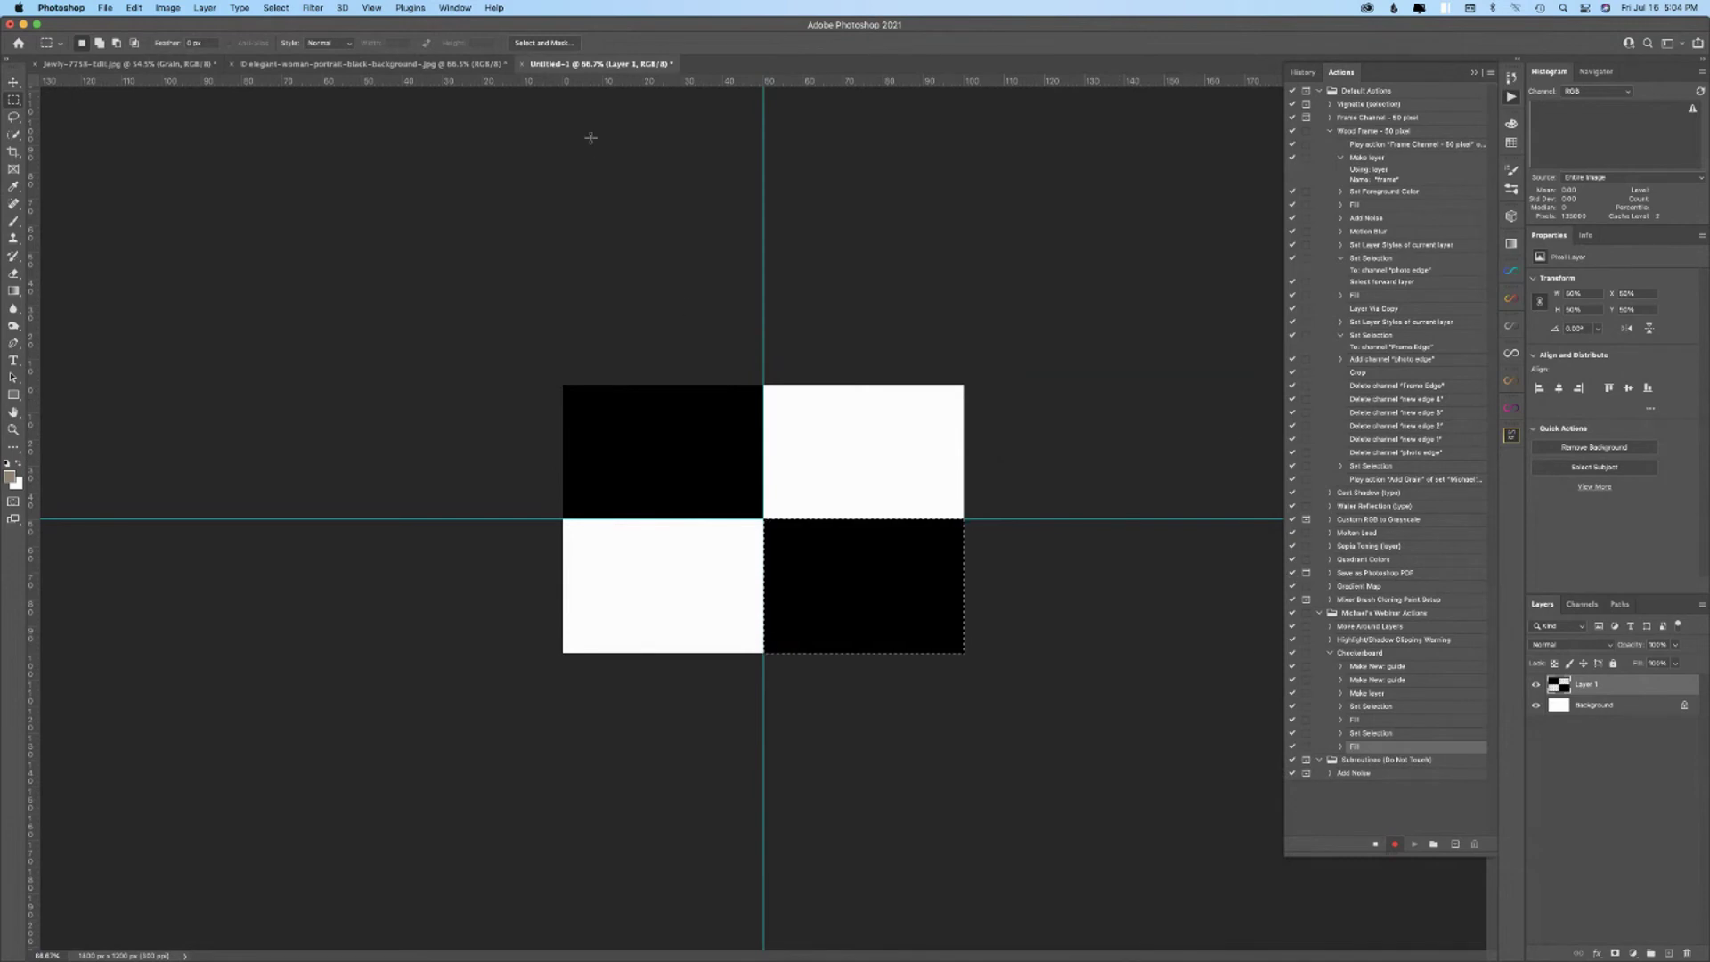
# - Clear all guides as the last recorded step and stop recording the Checkerboard action
pyautogui.click(373, 9)
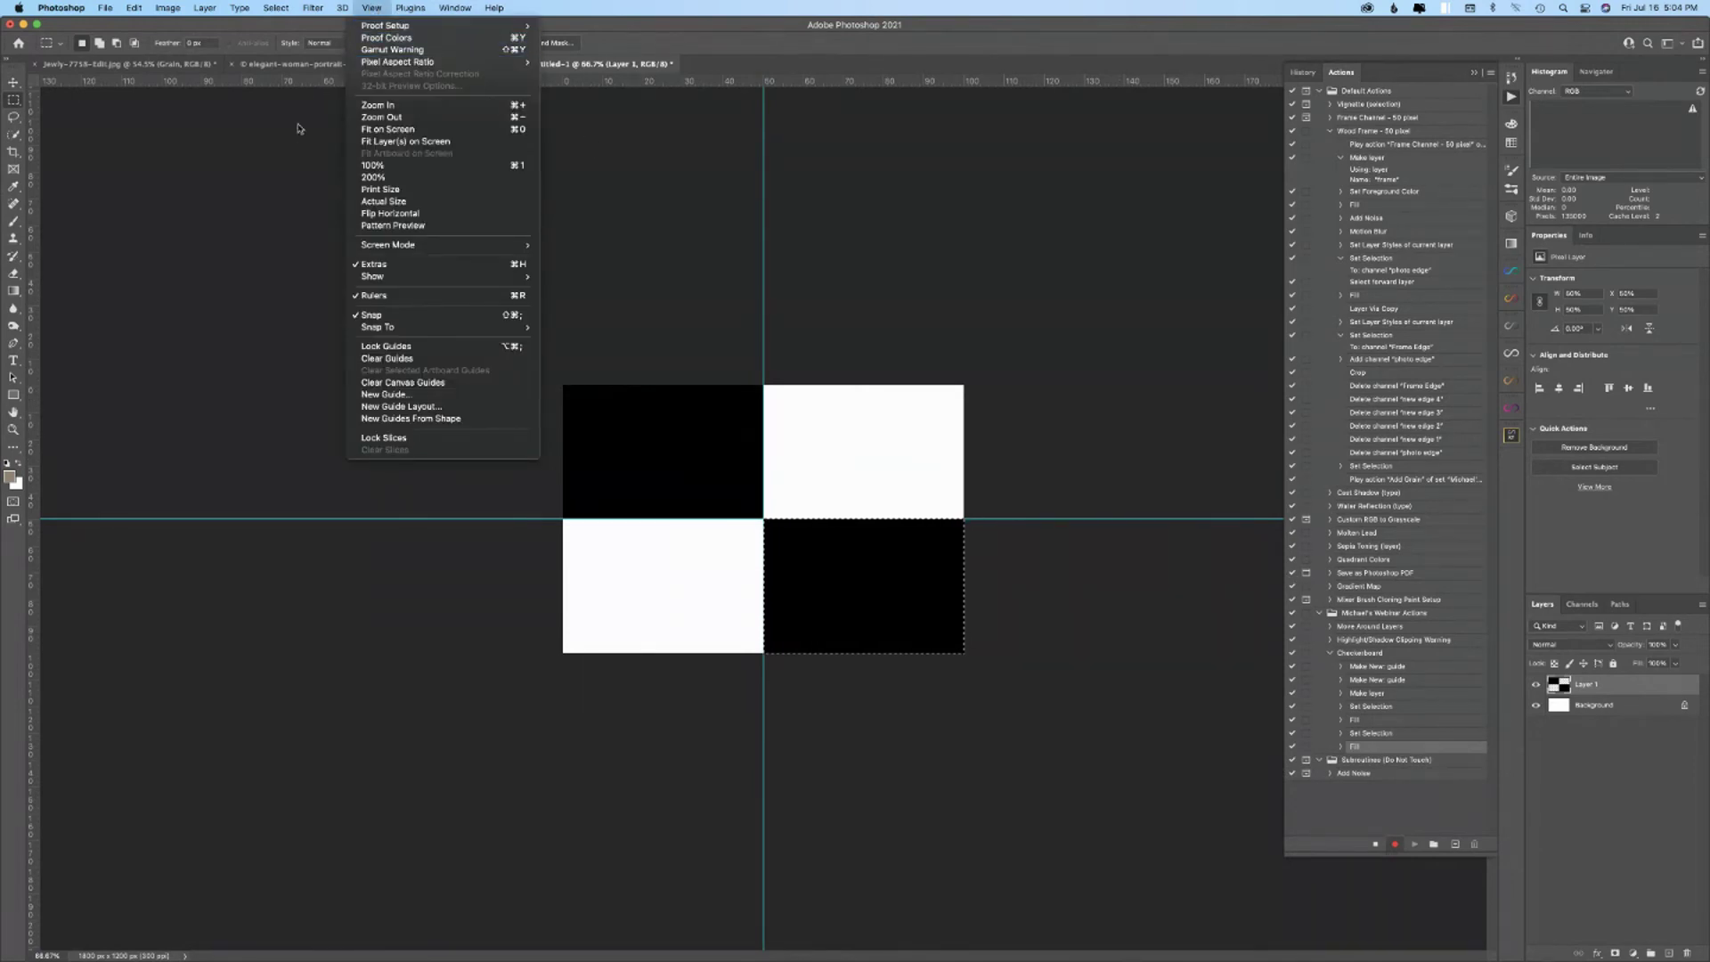
pyautogui.click(370, 359)
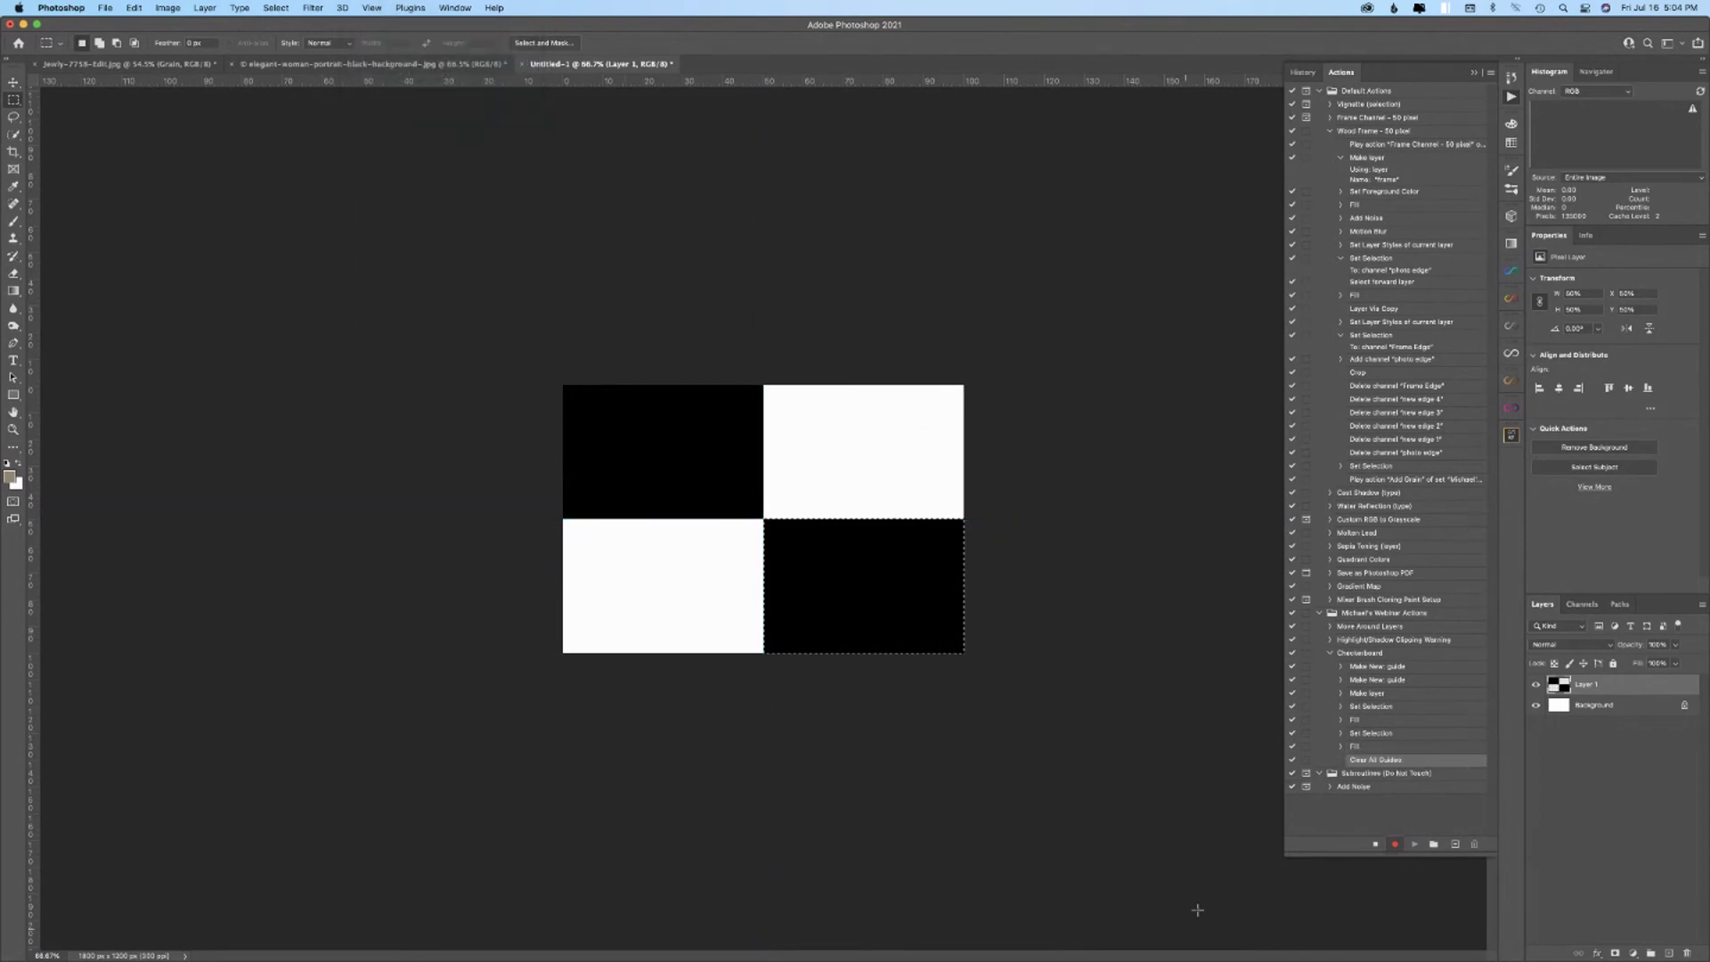
pyautogui.click(1376, 843)
# - Delete the checkerboard layer and examine the recorded settings of the action's first guide and first selection steps
pyautogui.moveTo(1614, 691); pyautogui.dragTo(1688, 953)
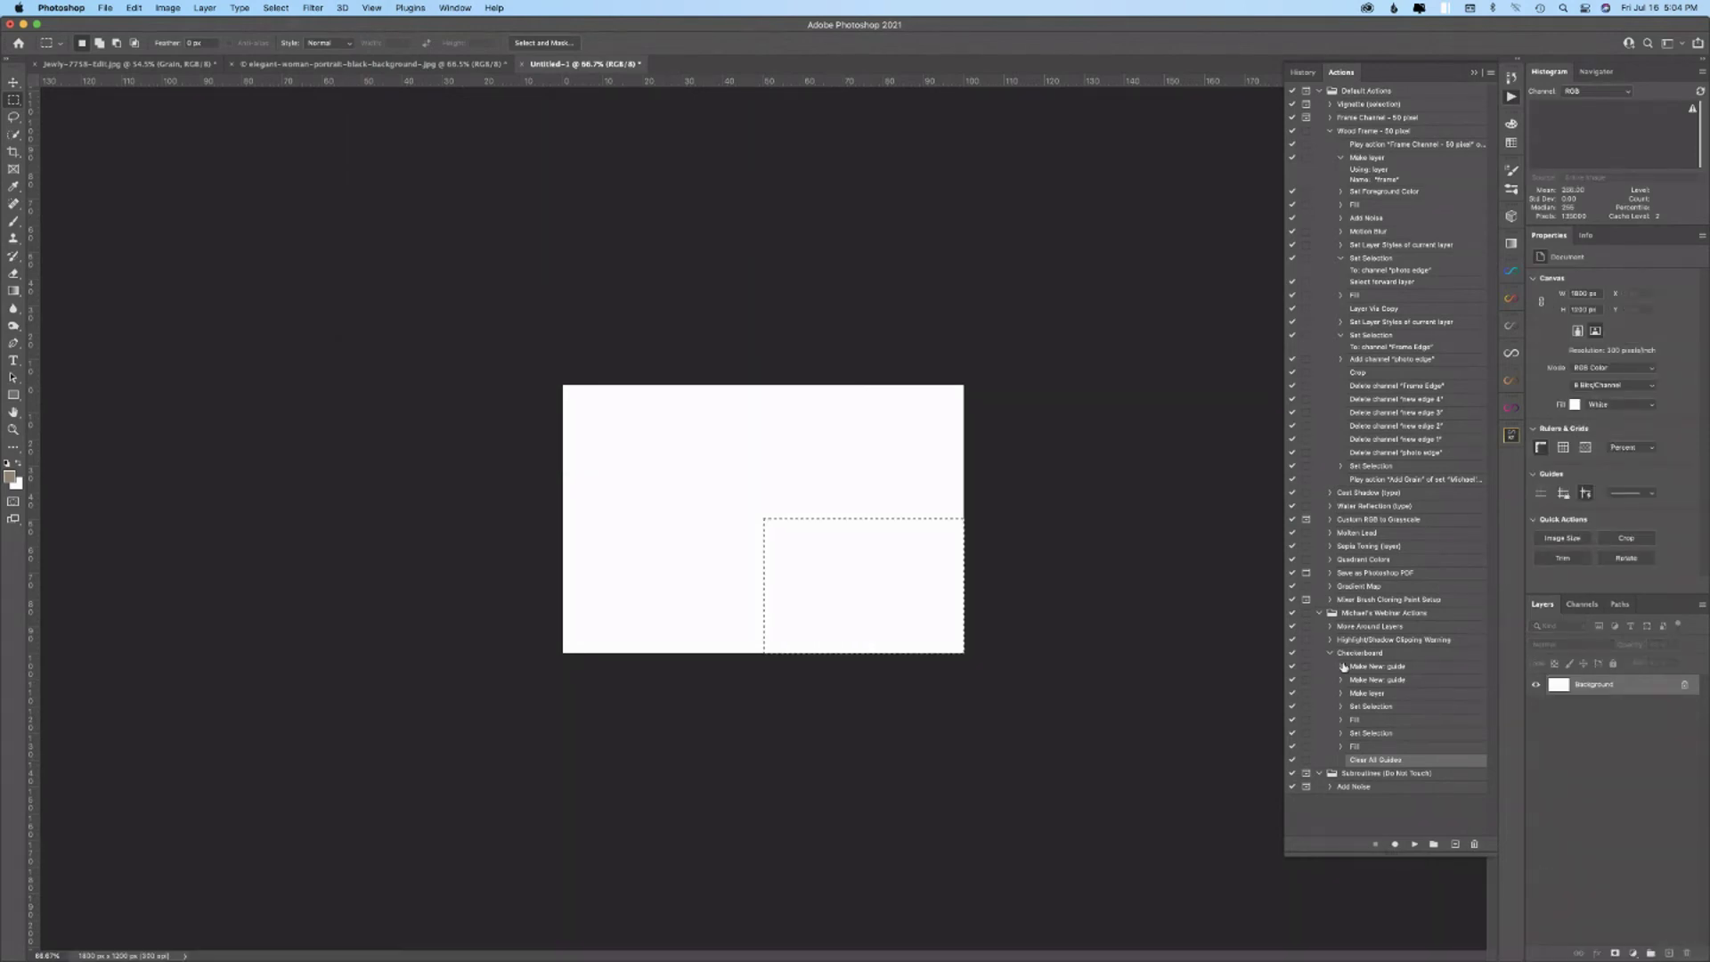
pyautogui.click(1342, 667)
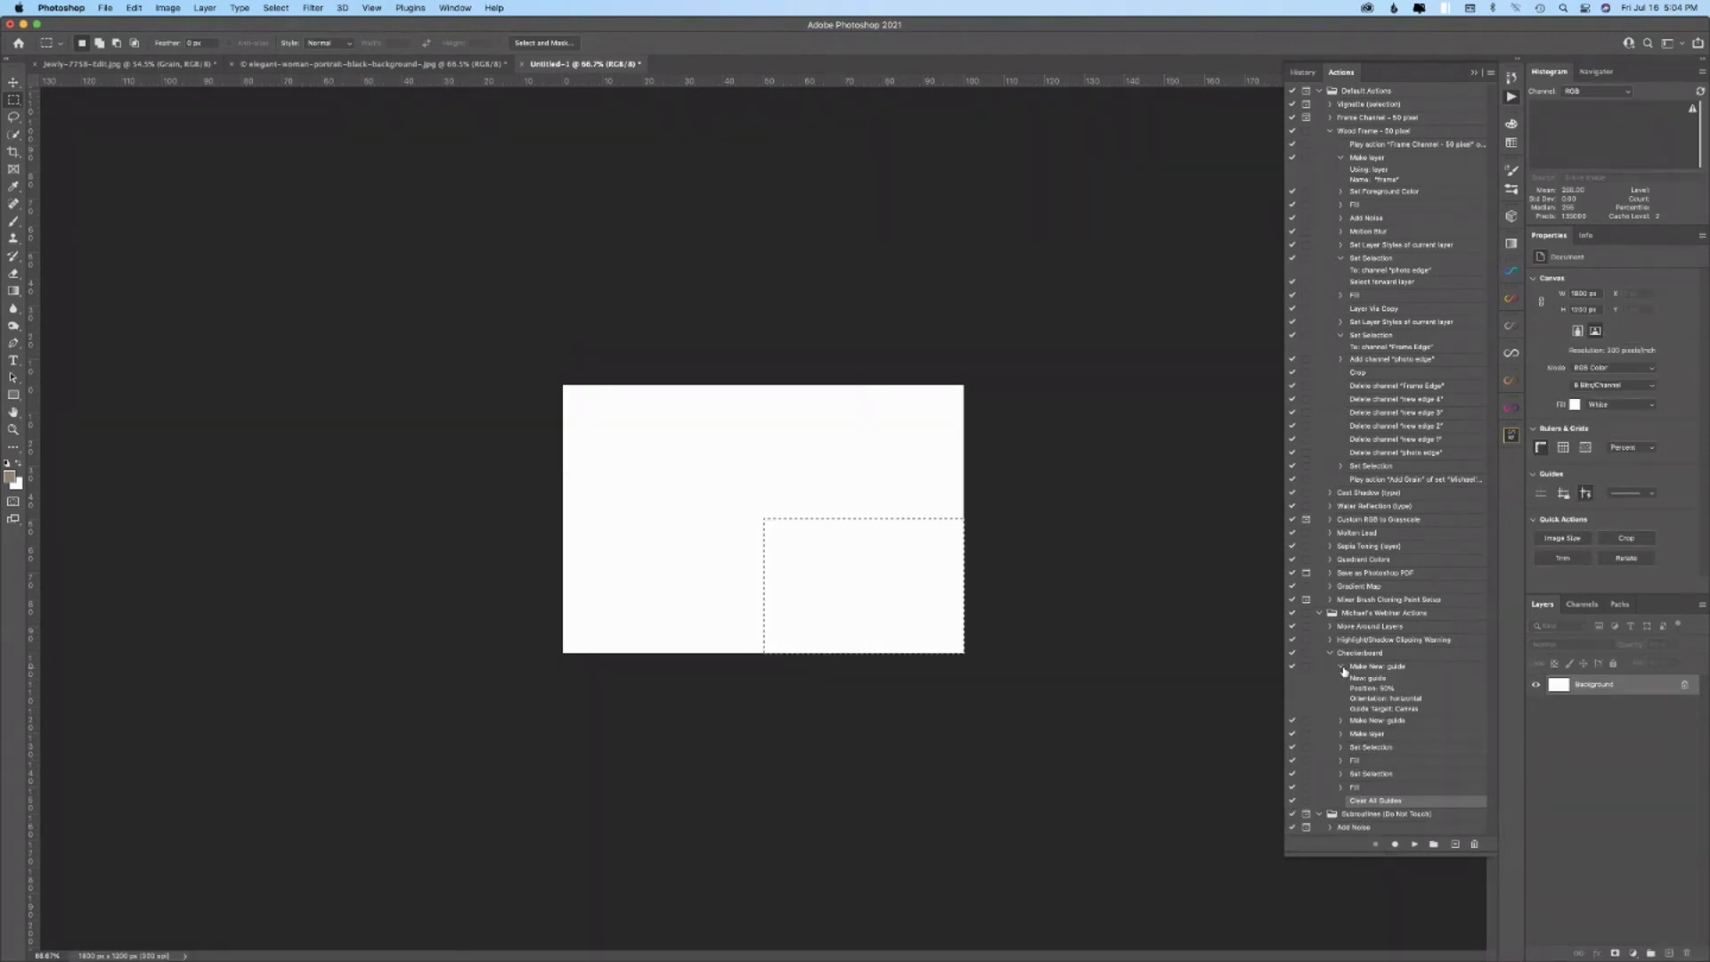
pyautogui.click(1341, 747)
pyautogui.scroll(-2, 1363, 782)
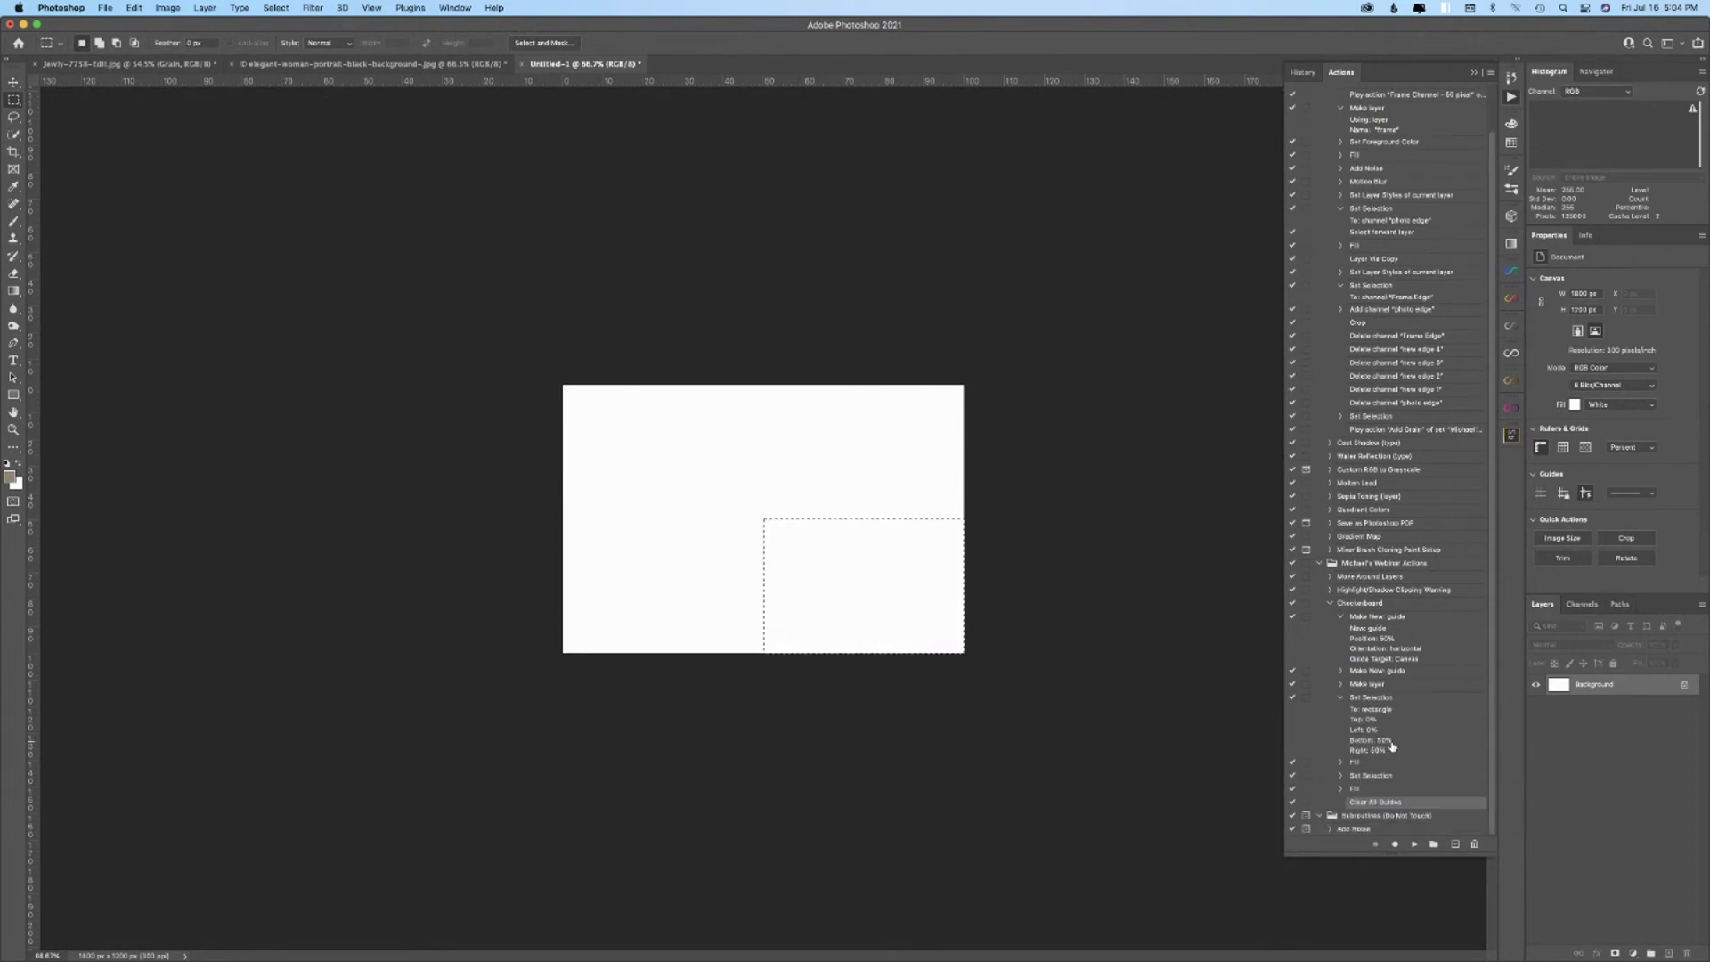
# - Examine the recorded rectangle coordinates of the Checkerboard action's second selection step
pyautogui.click(1343, 776)
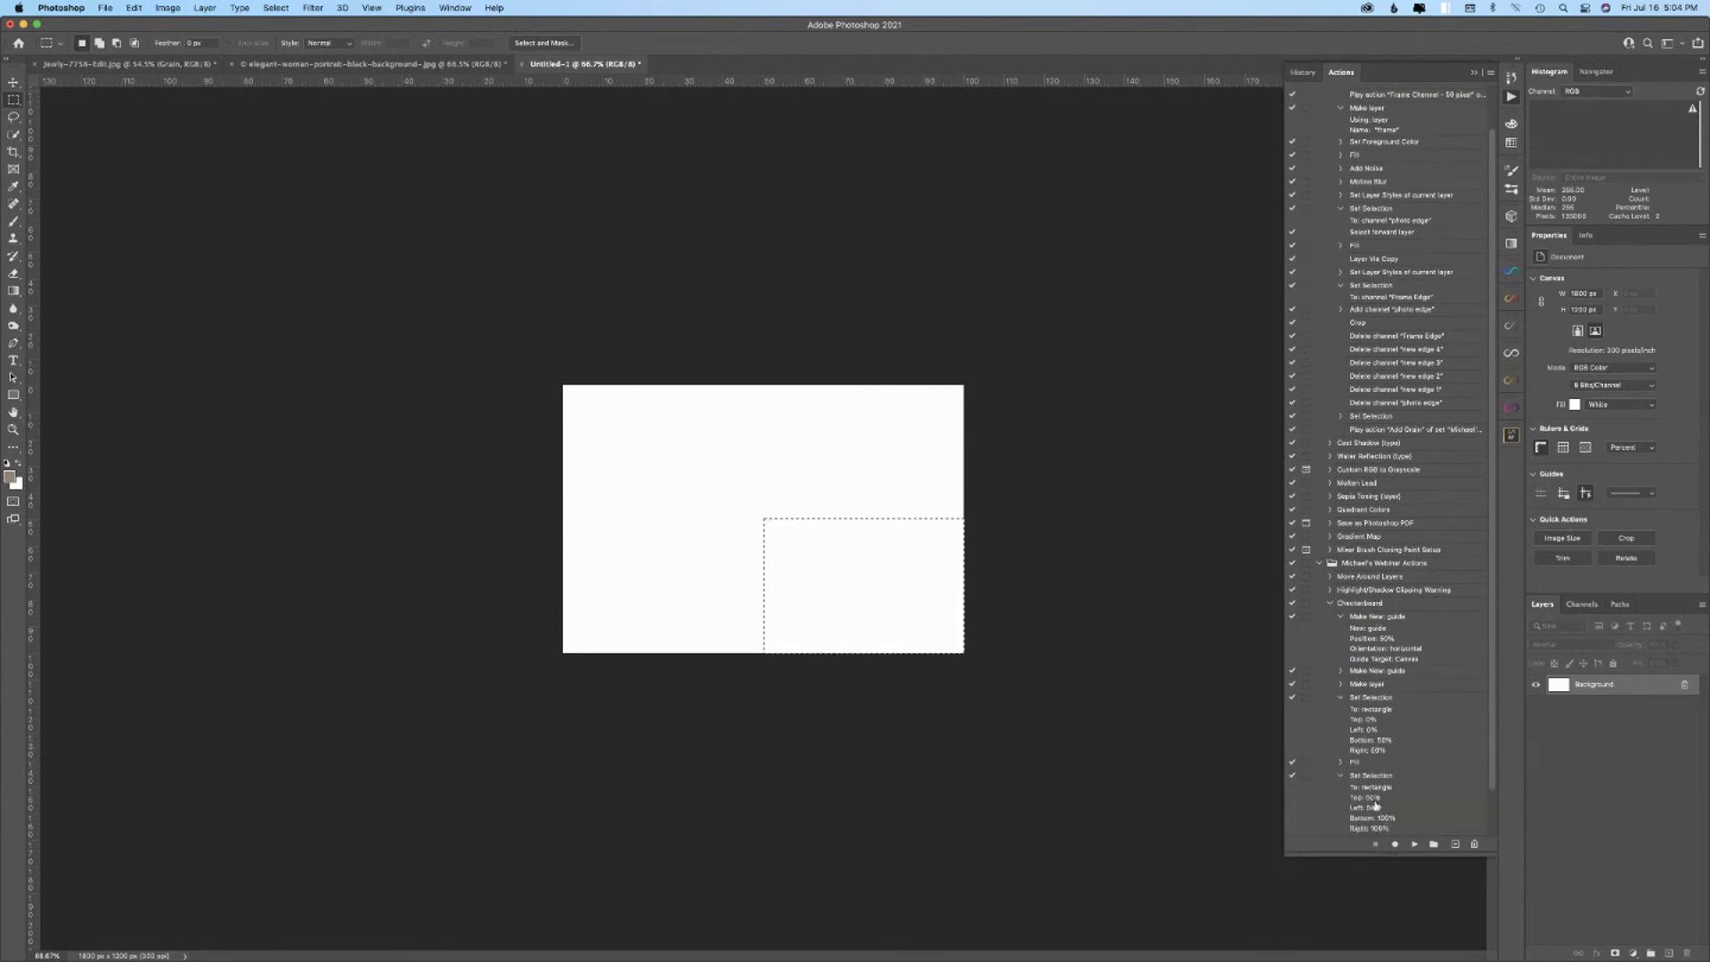
pyautogui.scroll(-2, 1369, 757)
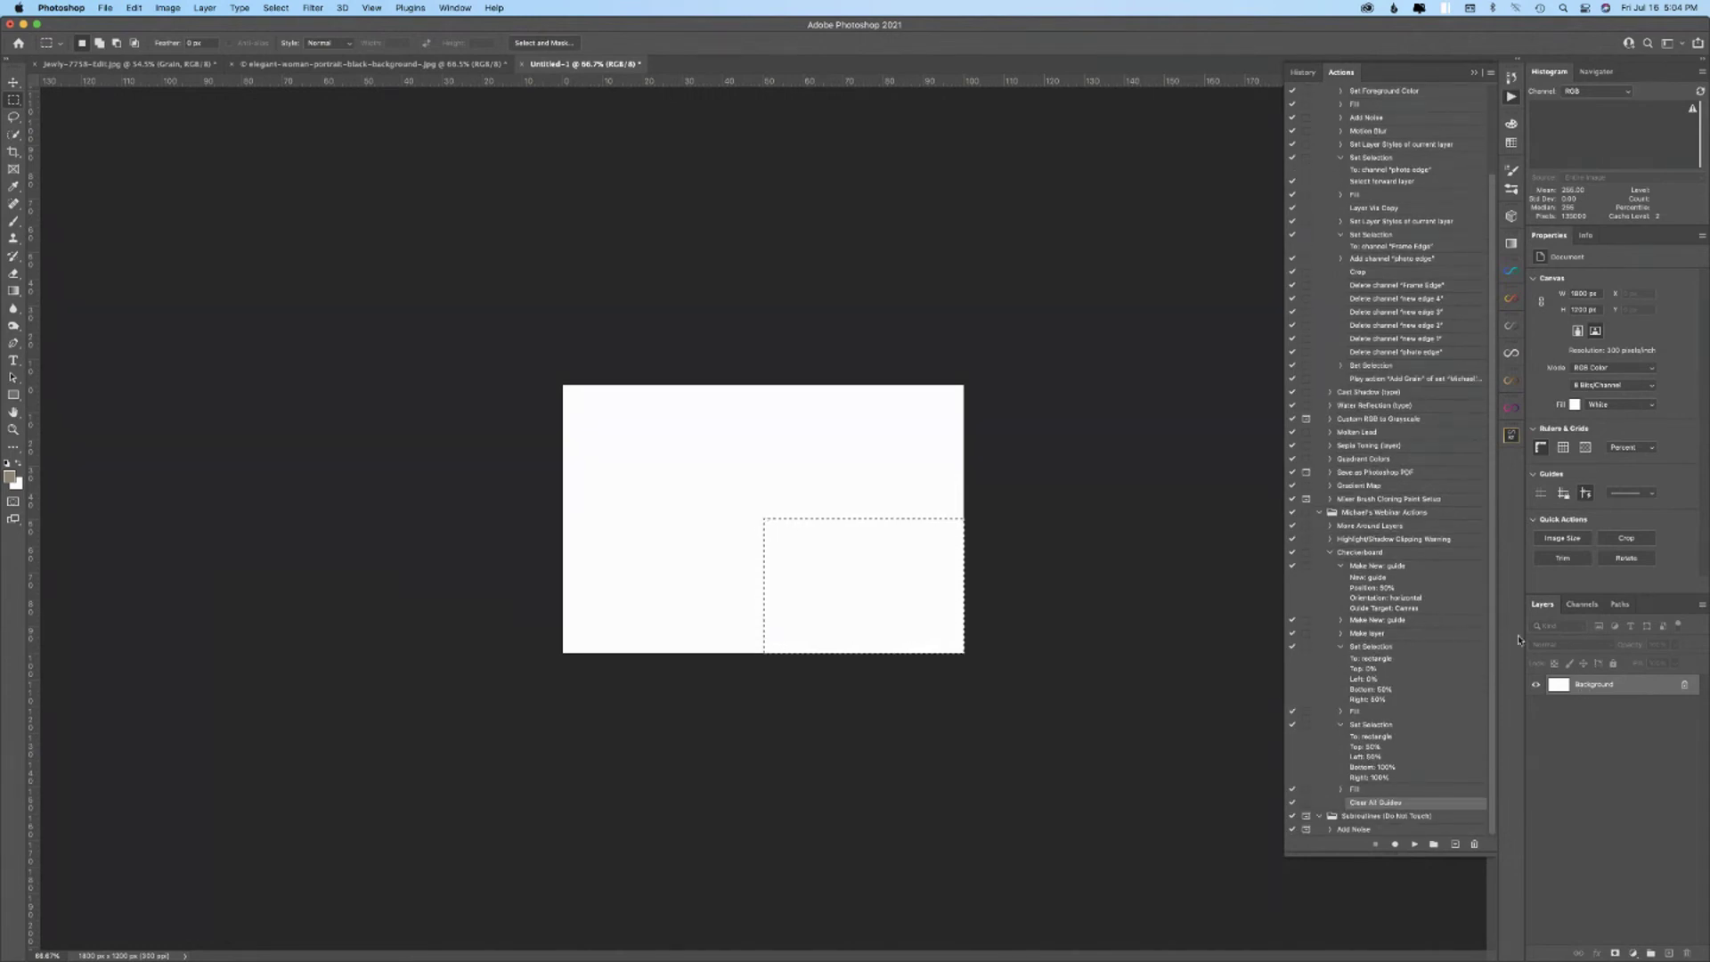
# - Test the Checkerboard action on the blank document at its current size and delete the layer it creates
pyautogui.click(1366, 554)
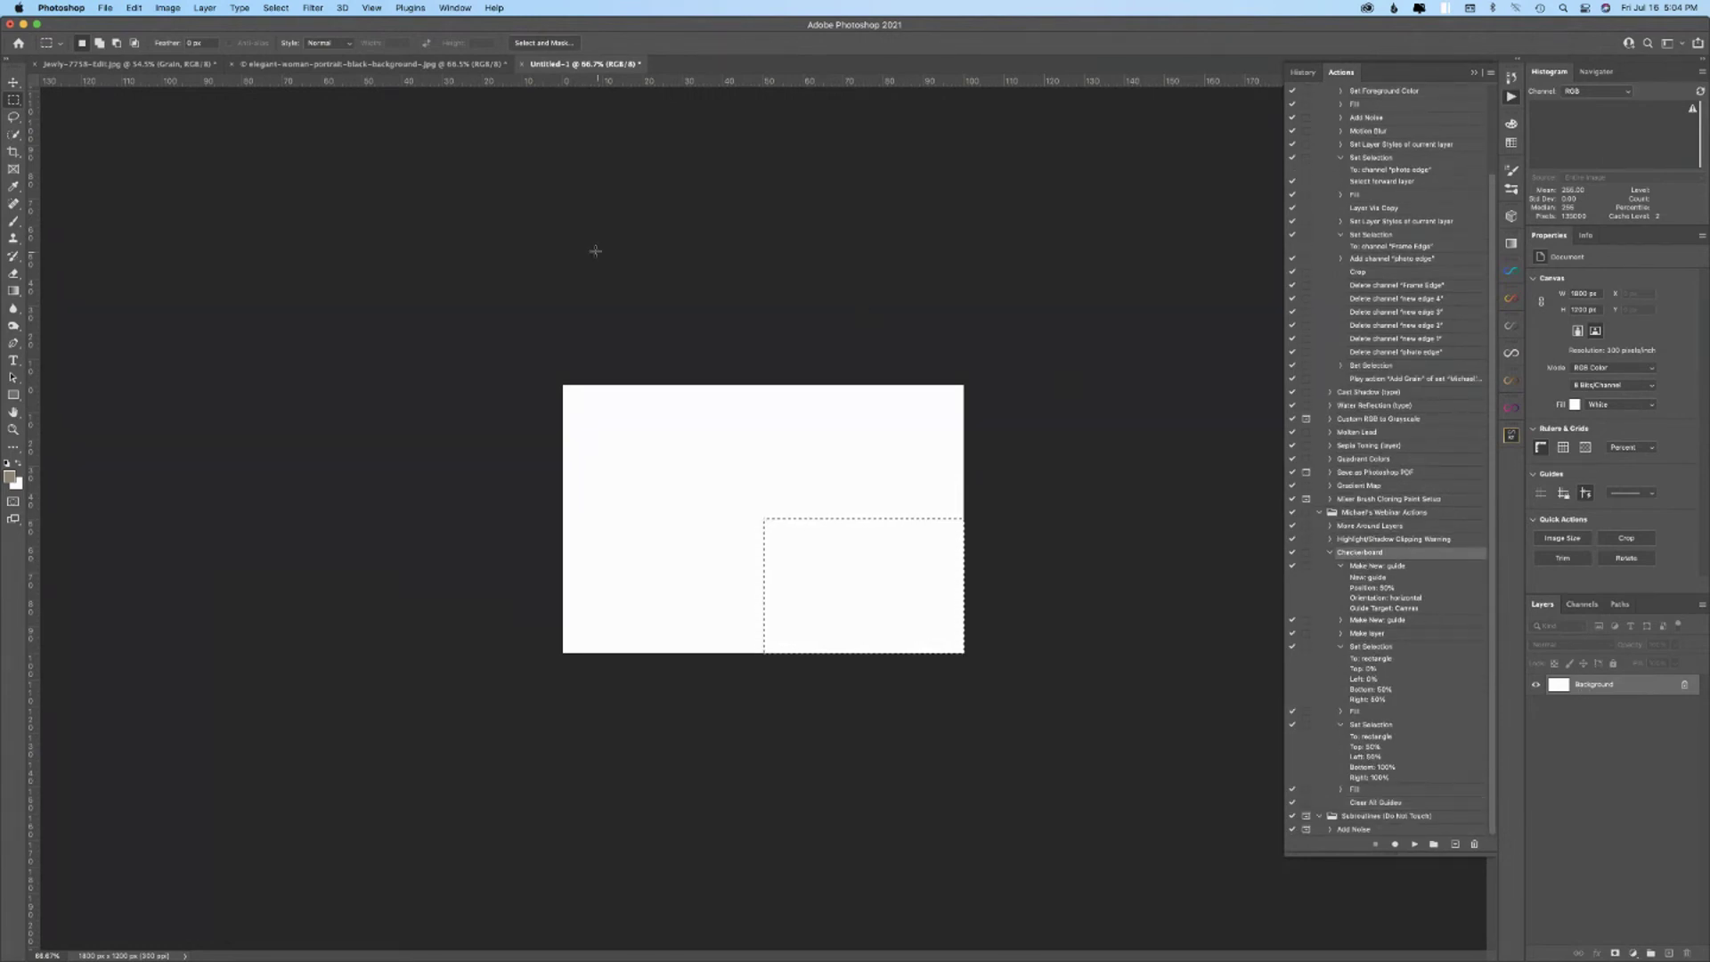
pyautogui.click(168, 8)
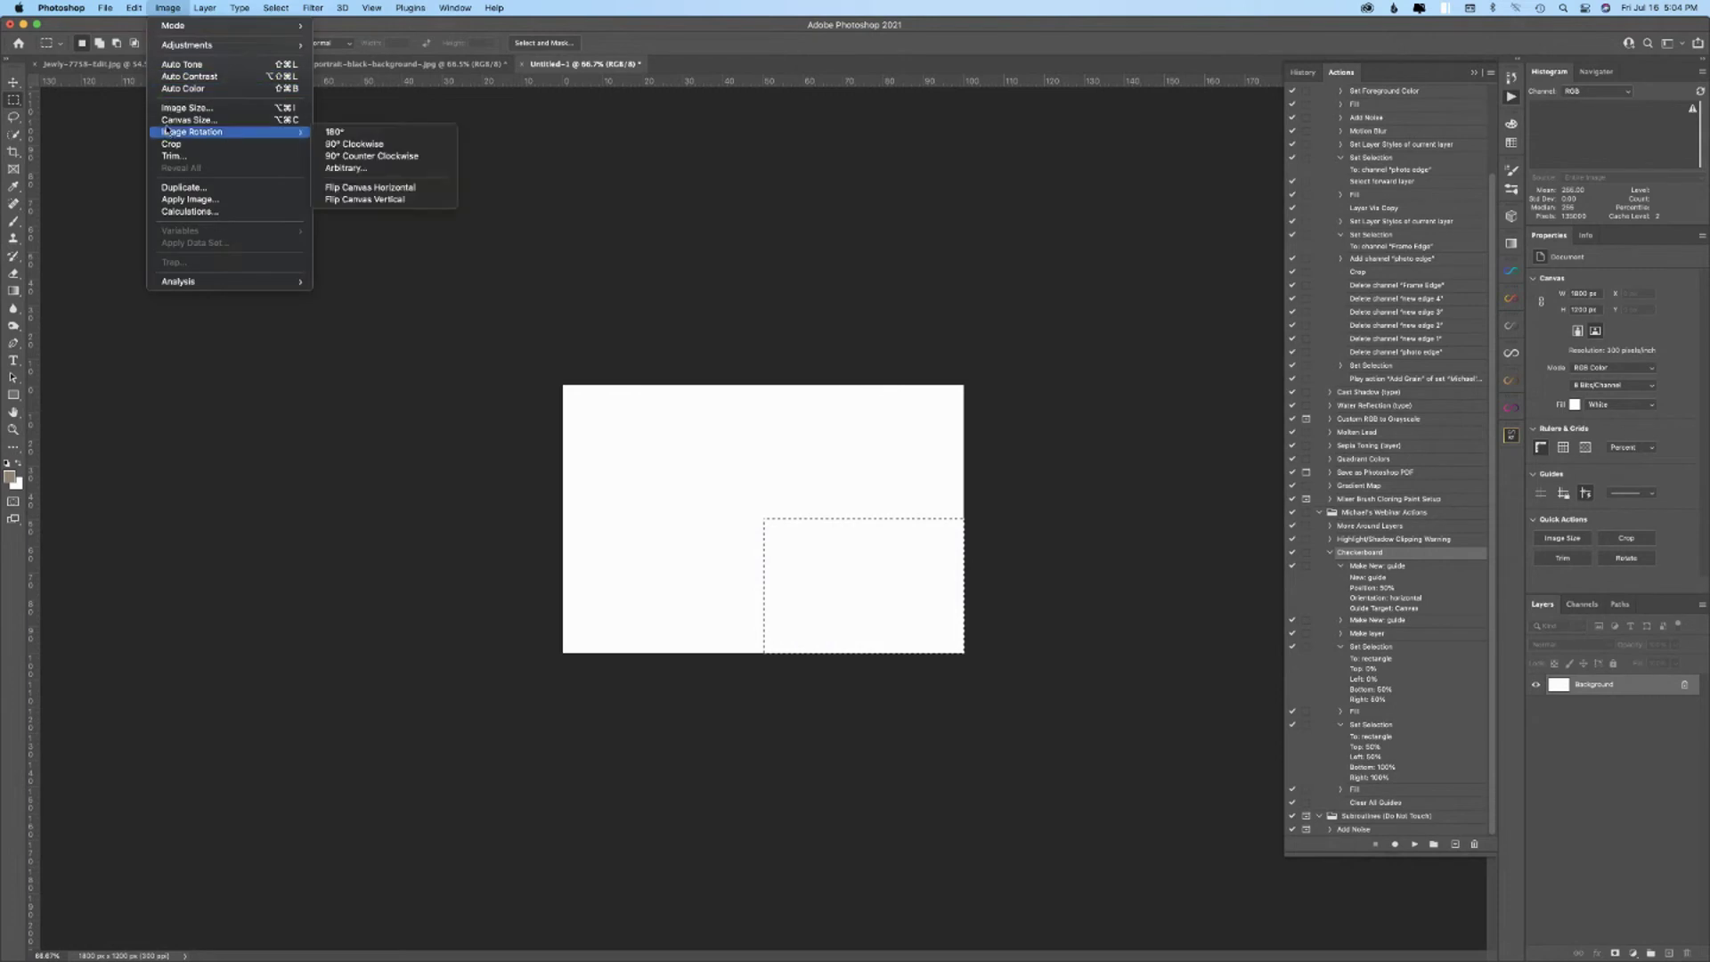
pyautogui.click(182, 107)
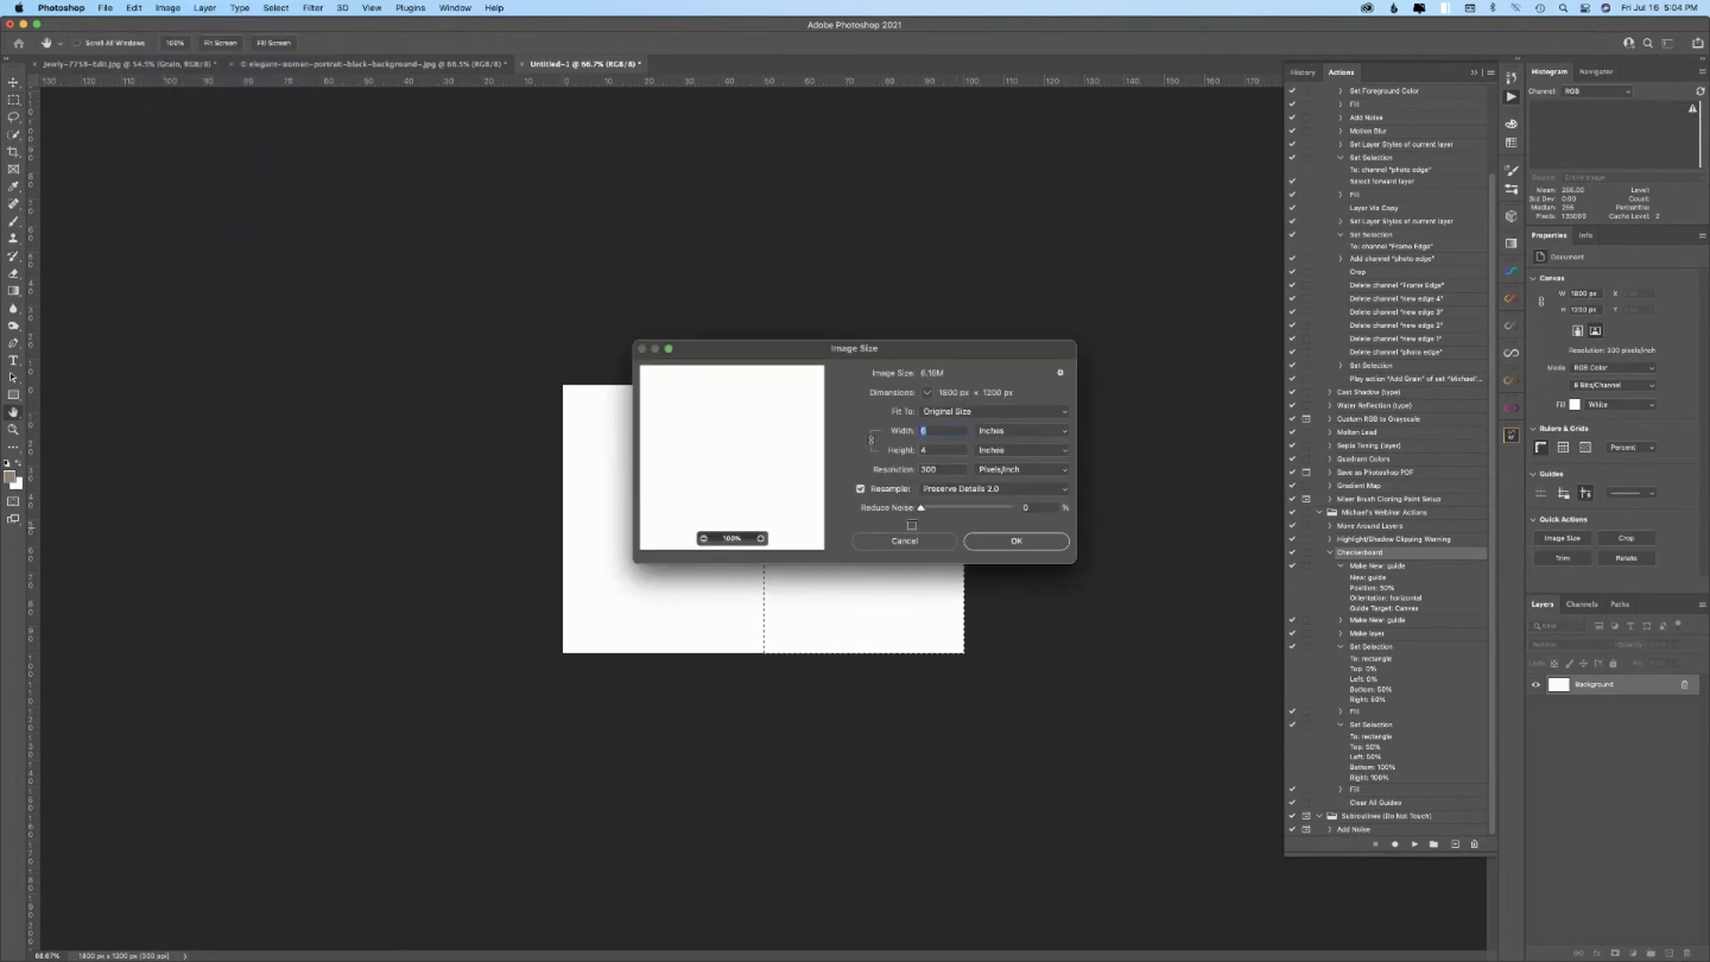
pyautogui.click(905, 542)
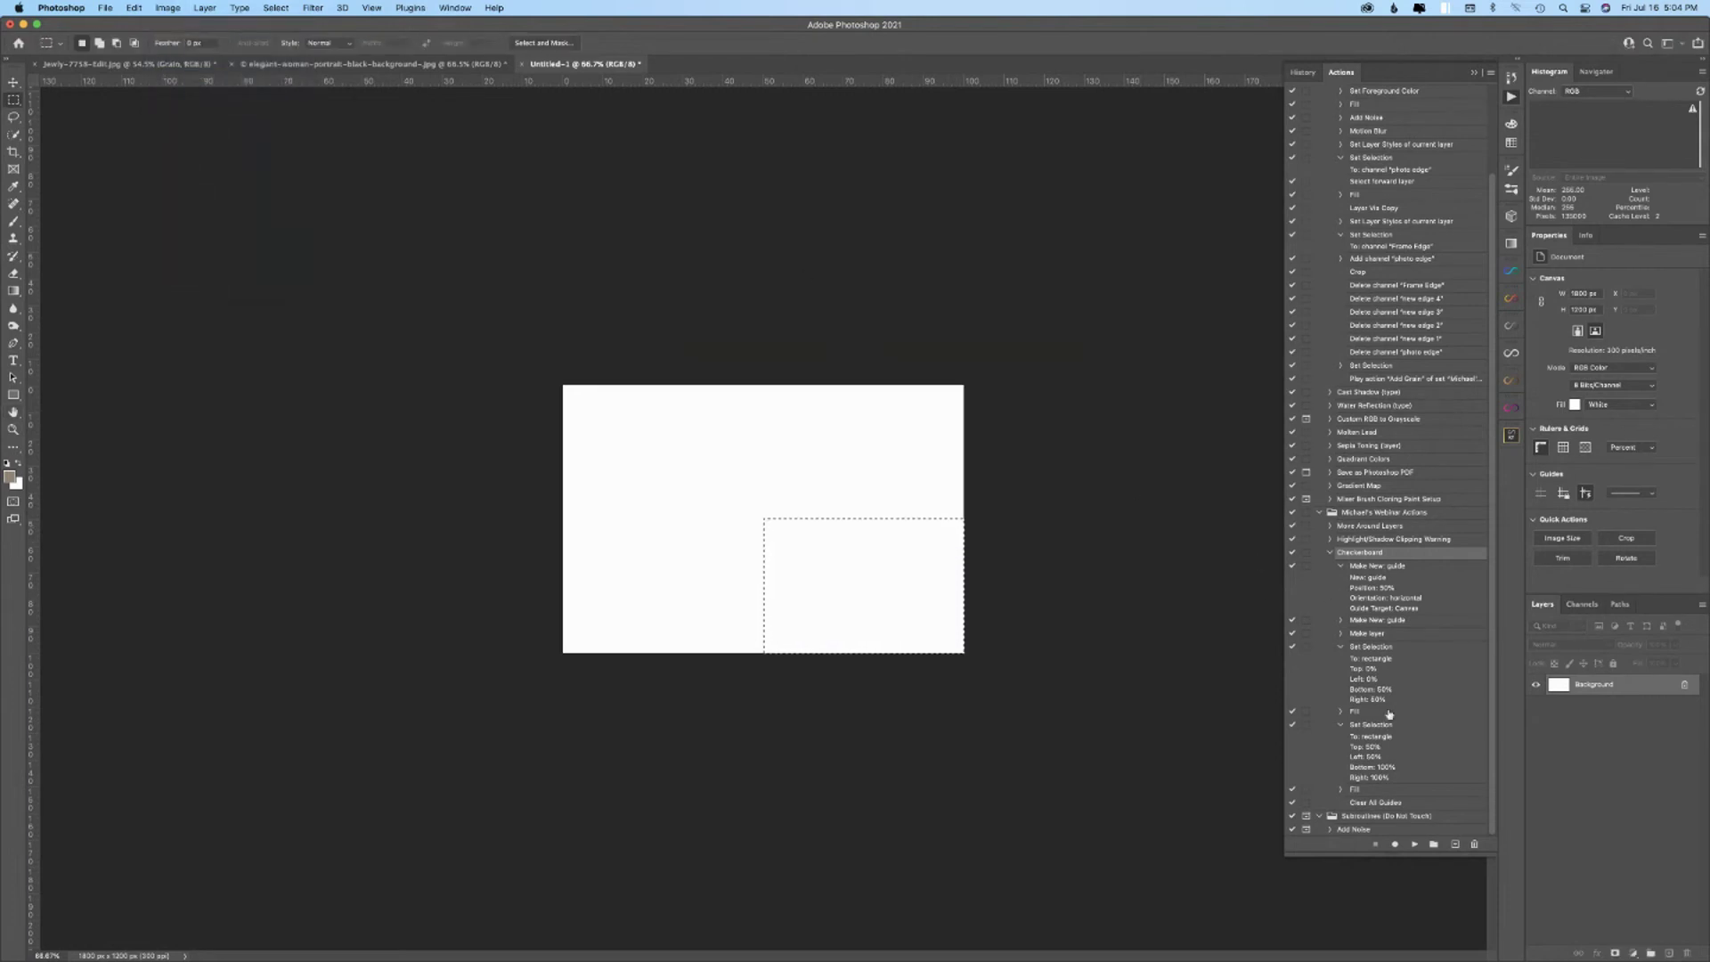
pyautogui.click(1414, 844)
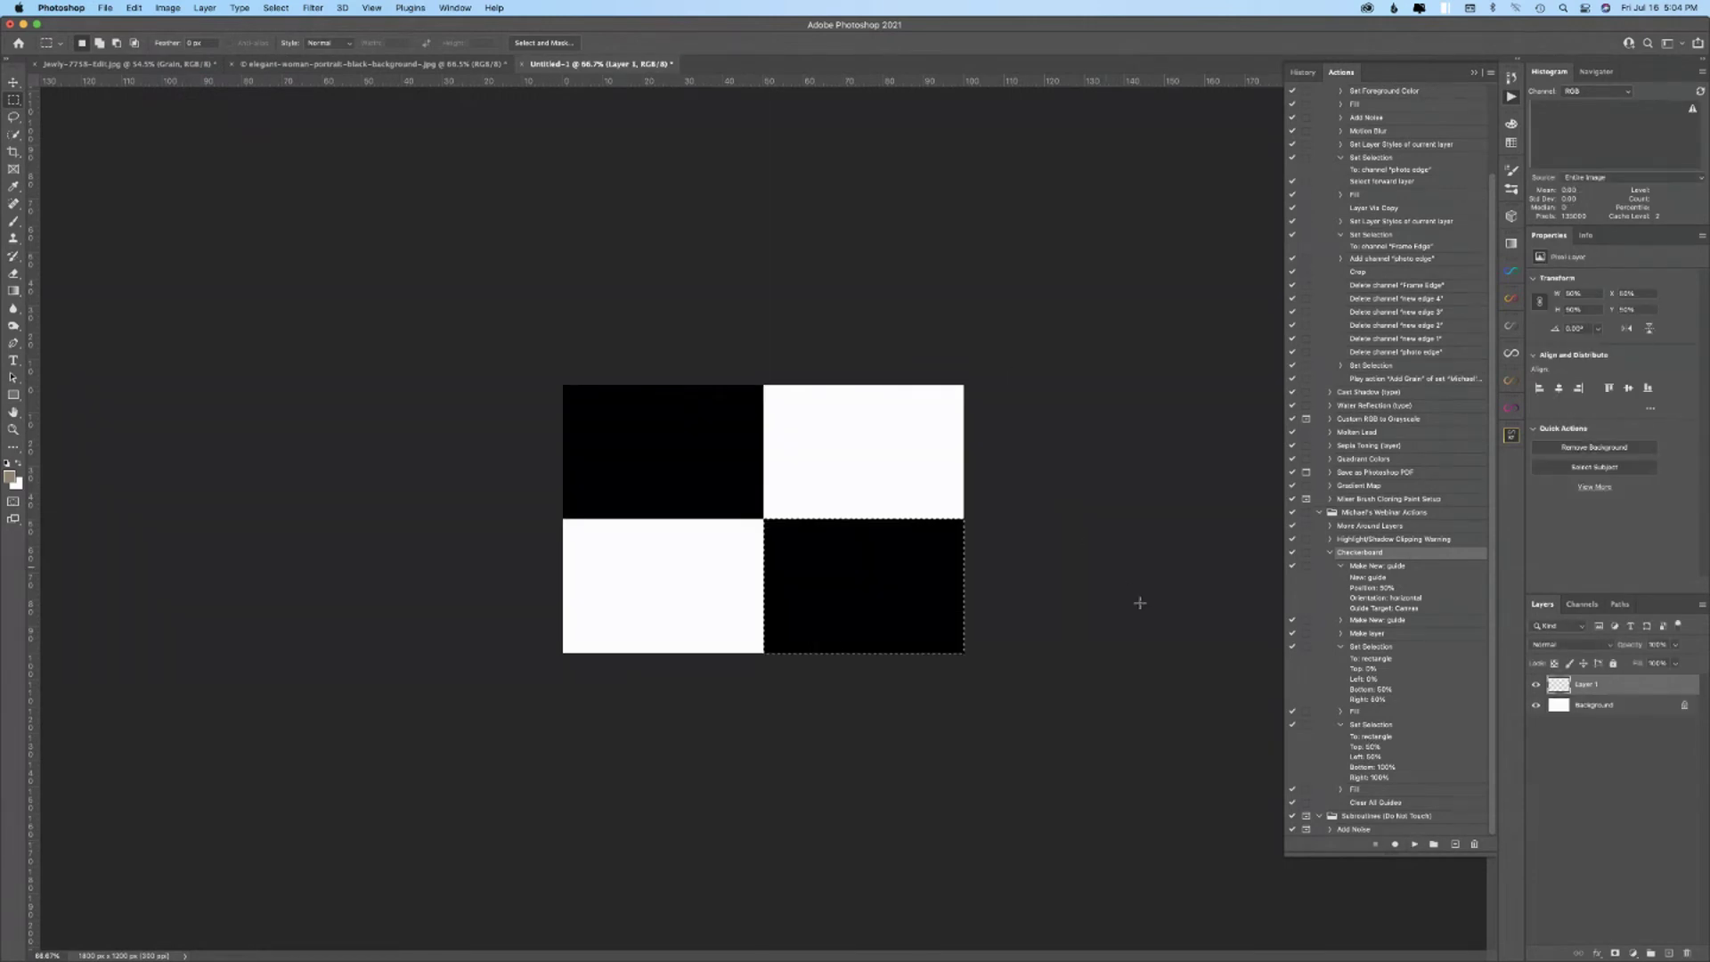
pyautogui.moveTo(1642, 688); pyautogui.dragTo(1686, 953)
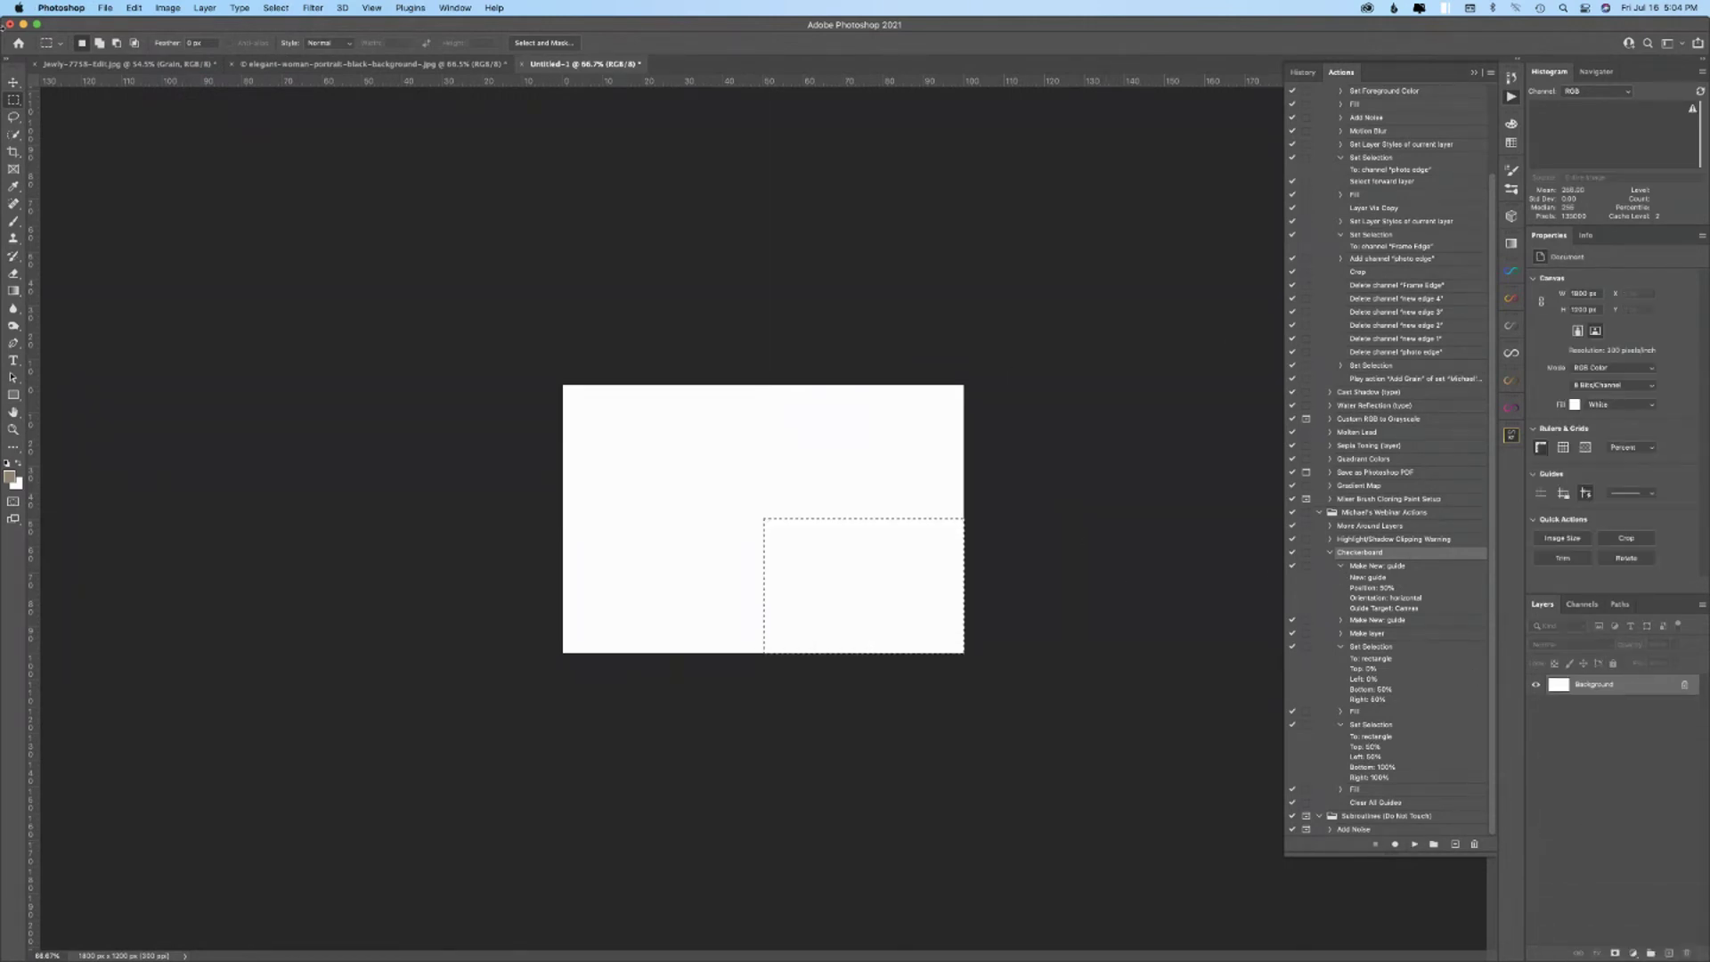
# - Resize the blank document to 12 inches wide and play the Checkerboard action on it, clearing the leftover selection
pyautogui.click(168, 8)
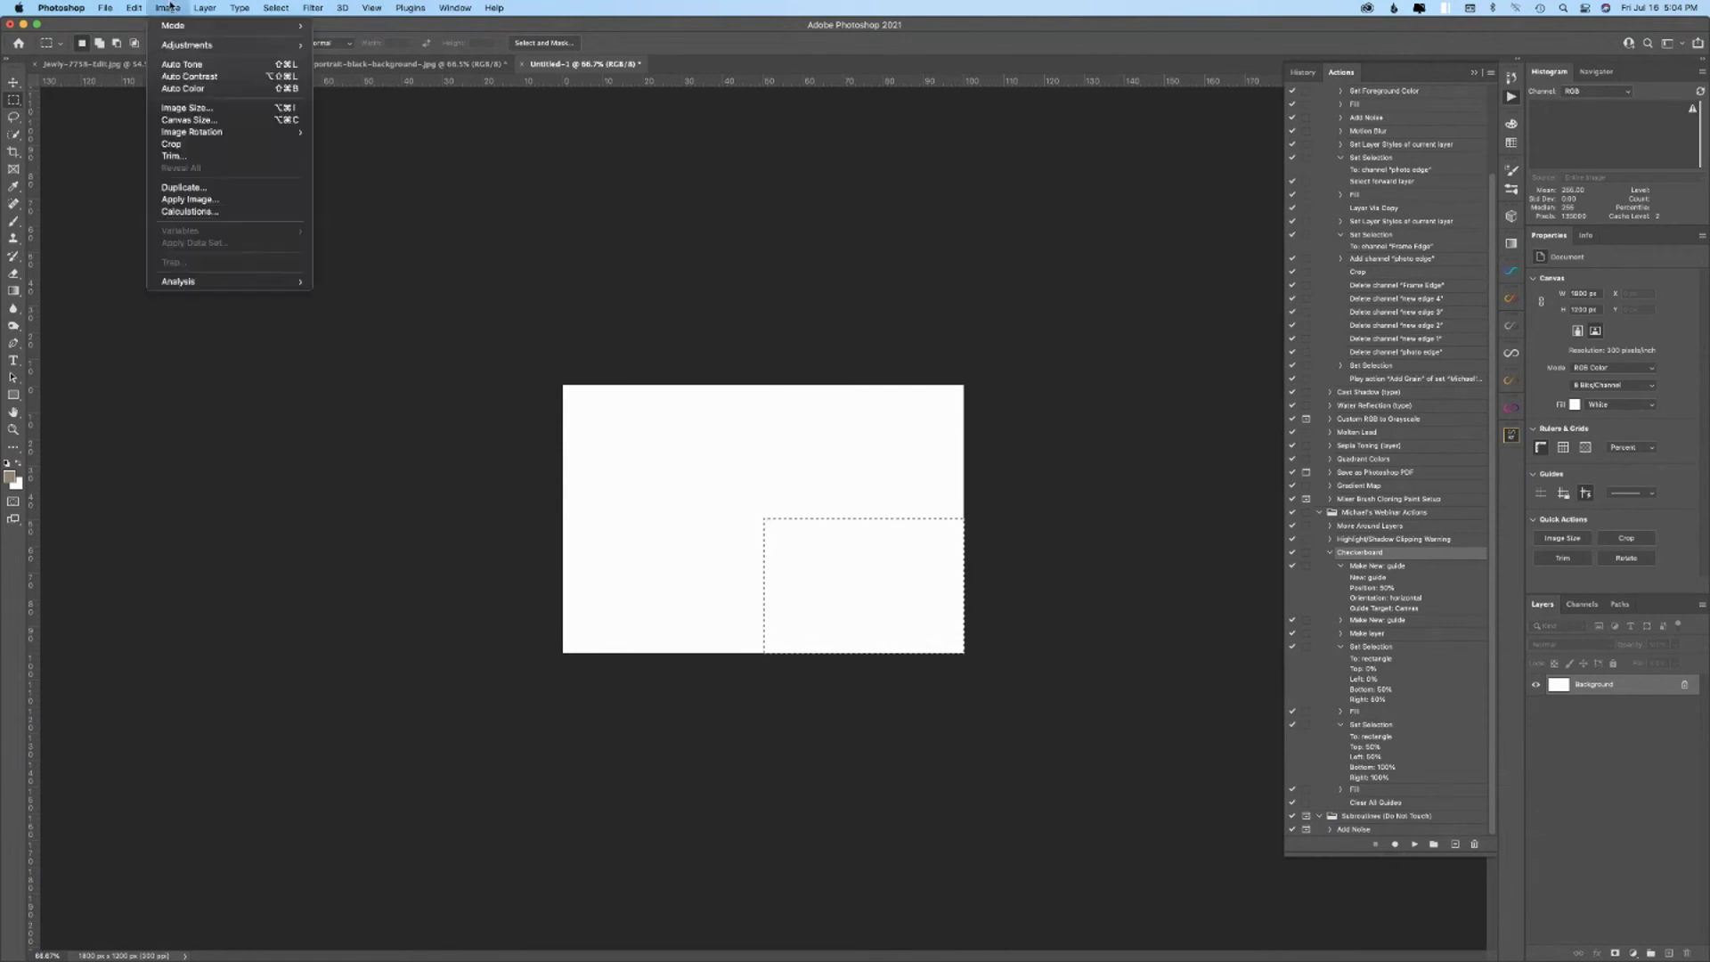
pyautogui.click(186, 108)
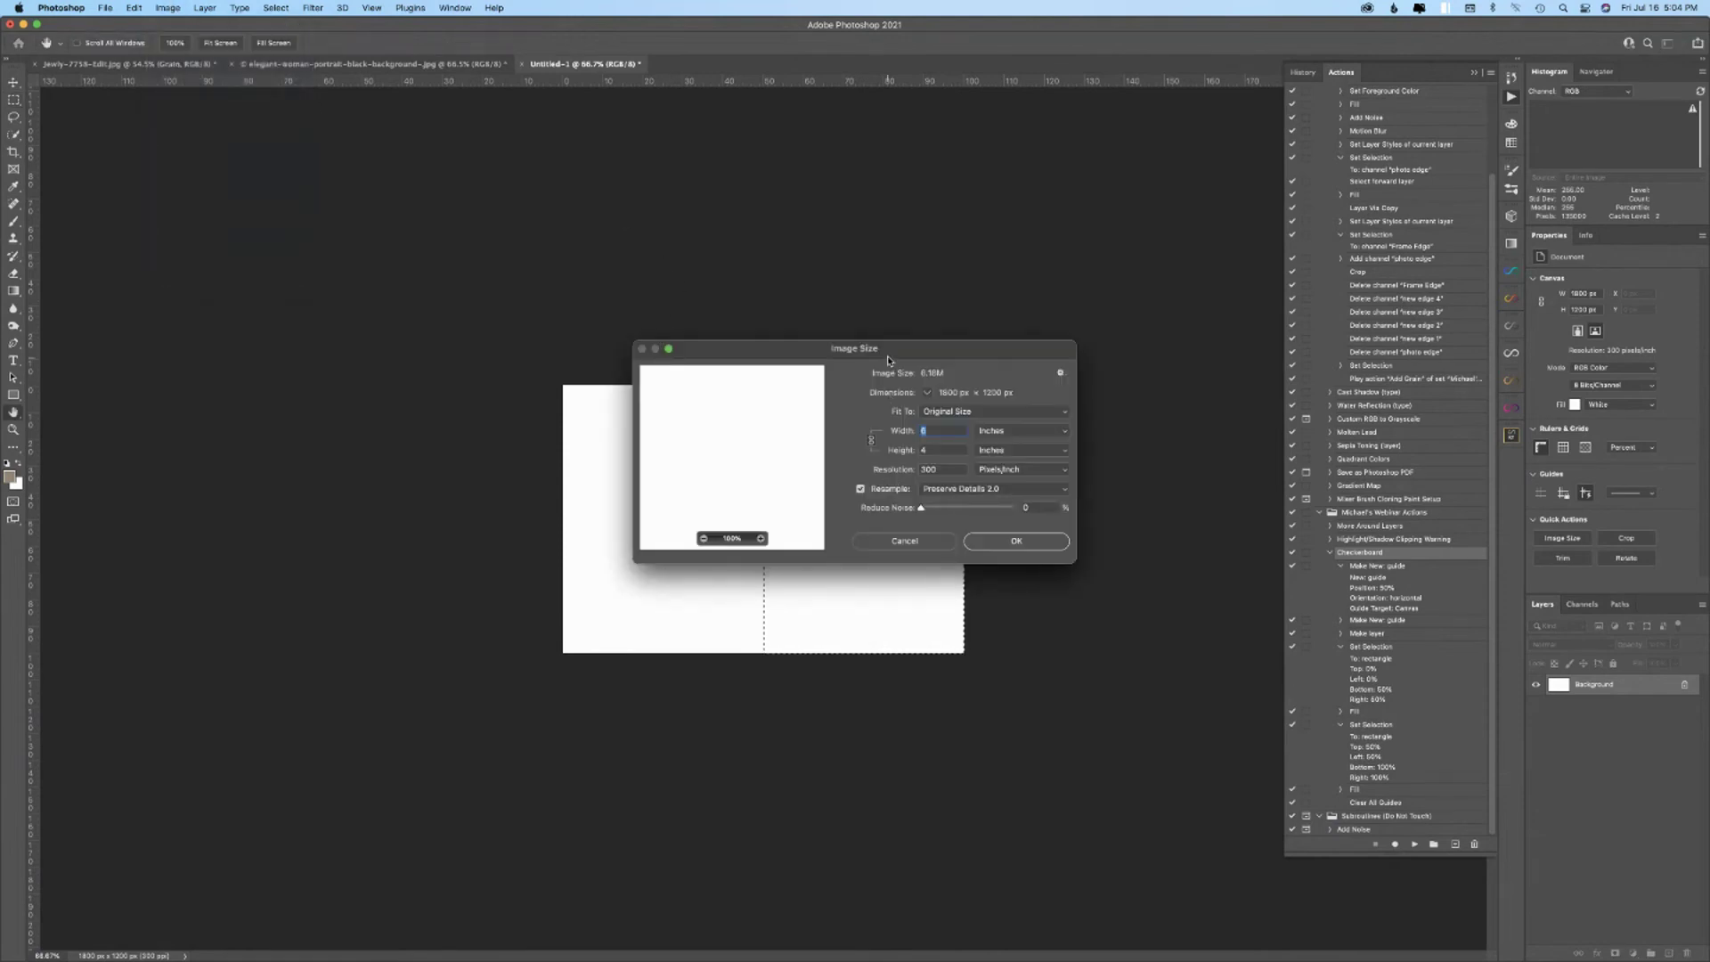
pyautogui.write('12')
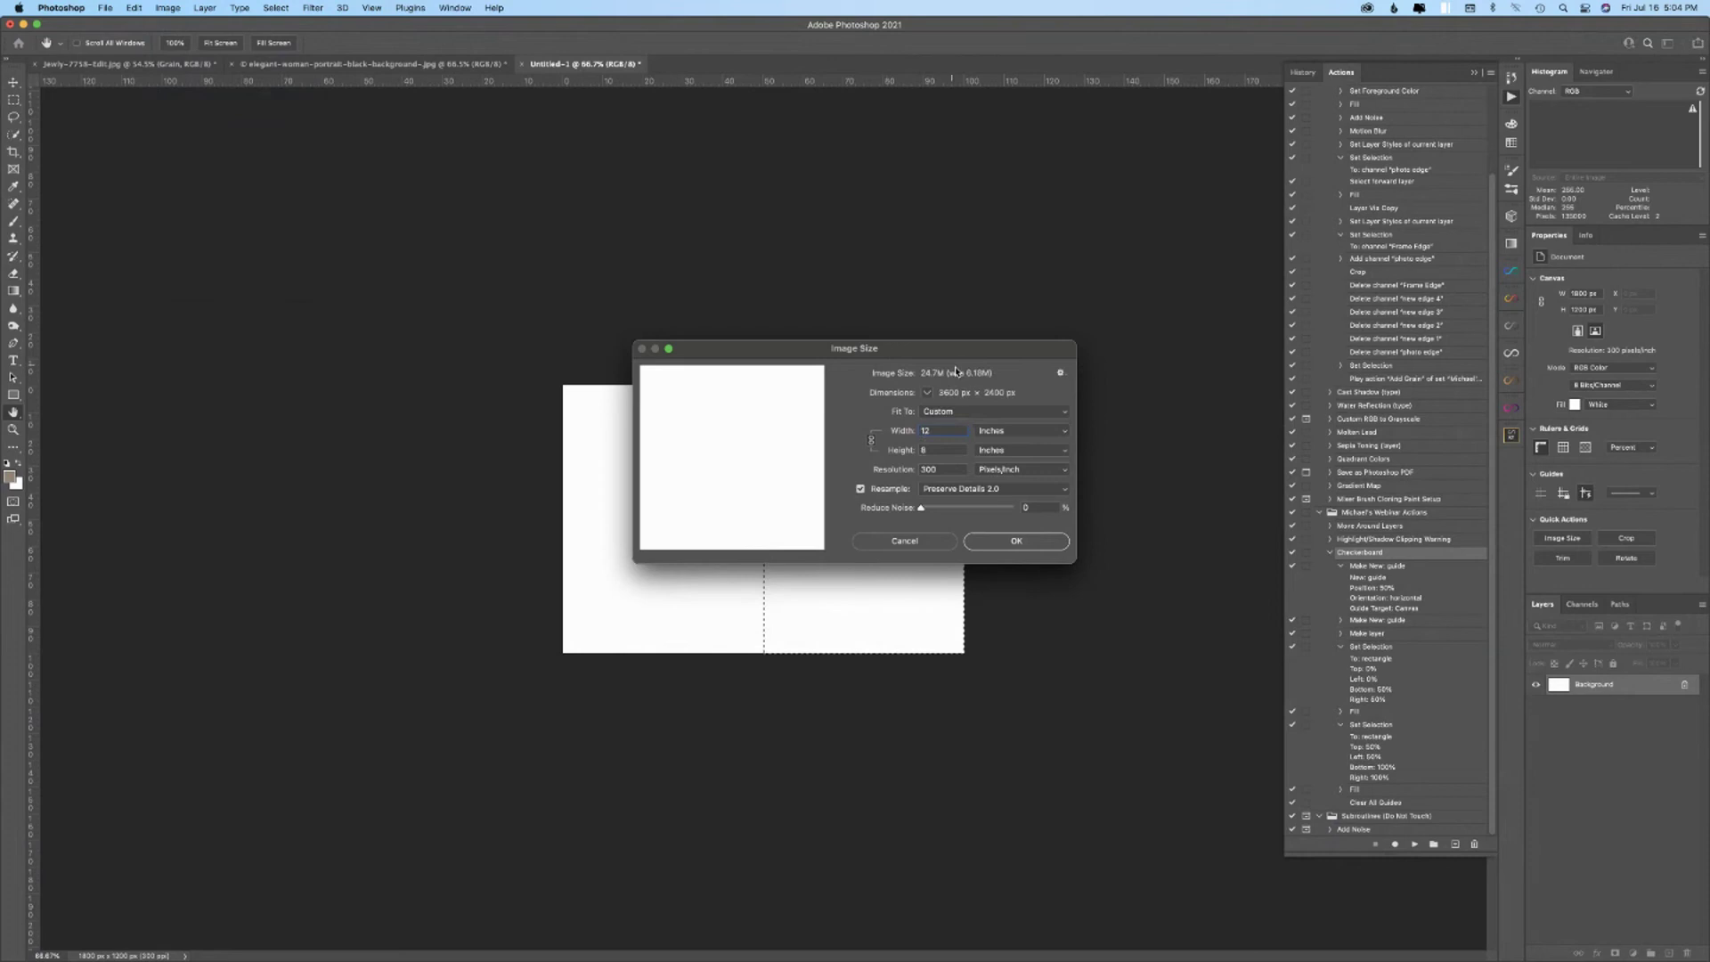
pyautogui.click(981, 540)
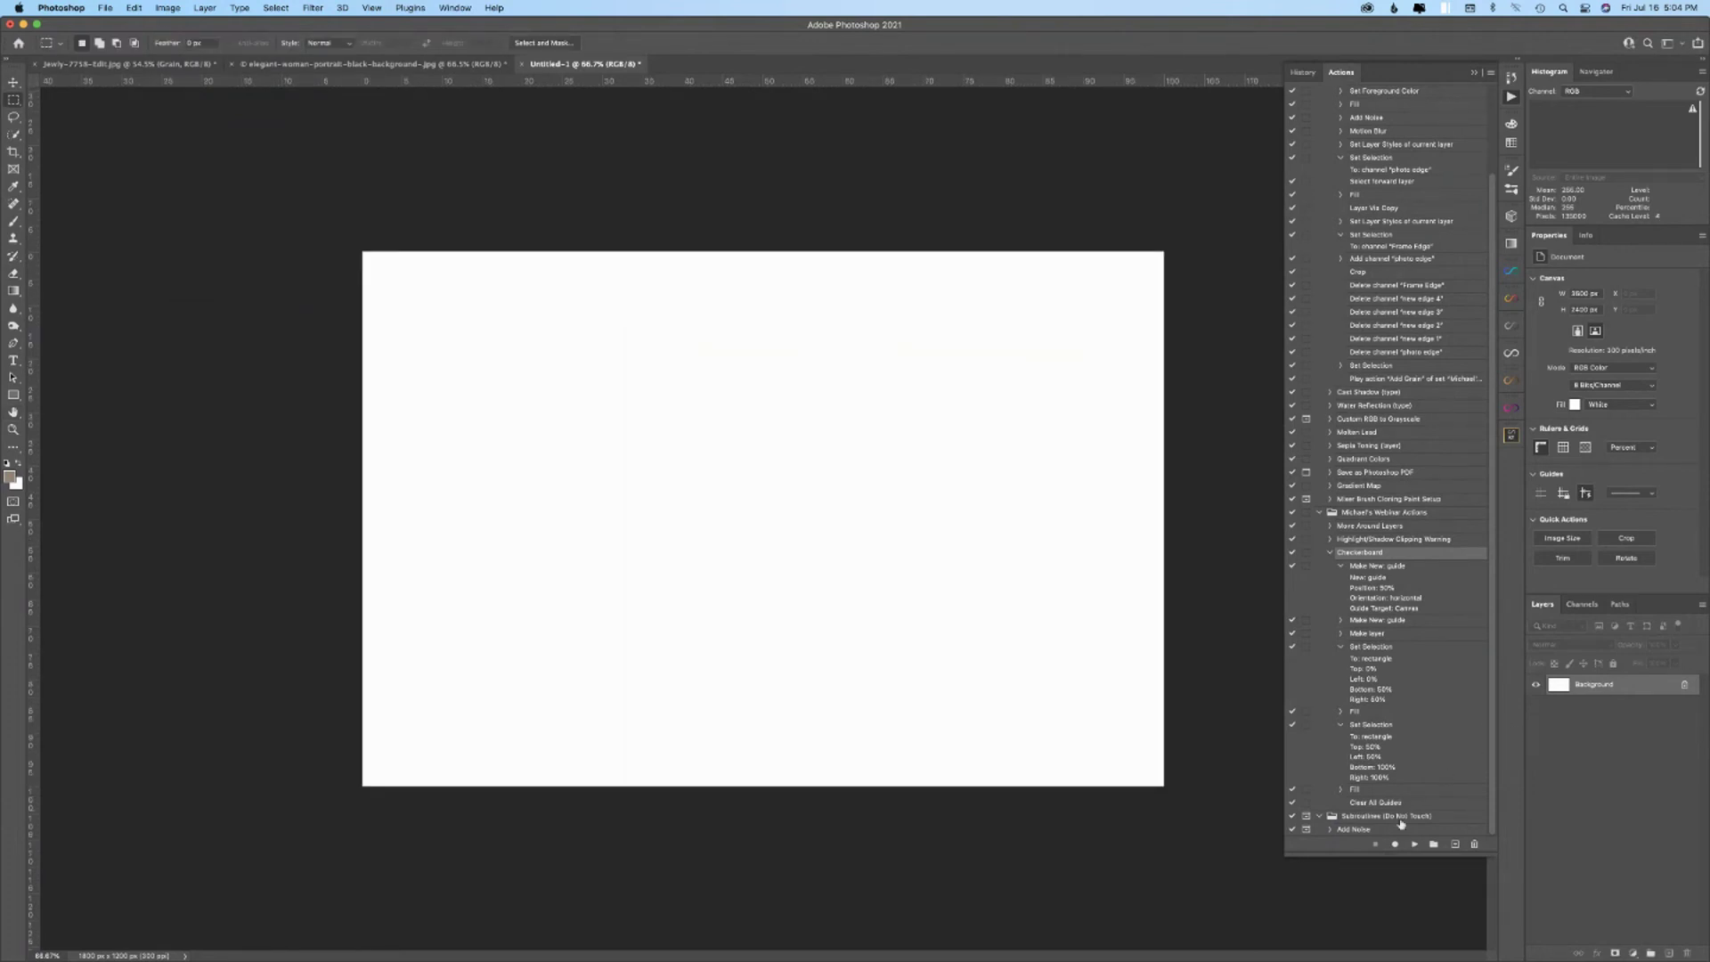
pyautogui.click(1415, 846)
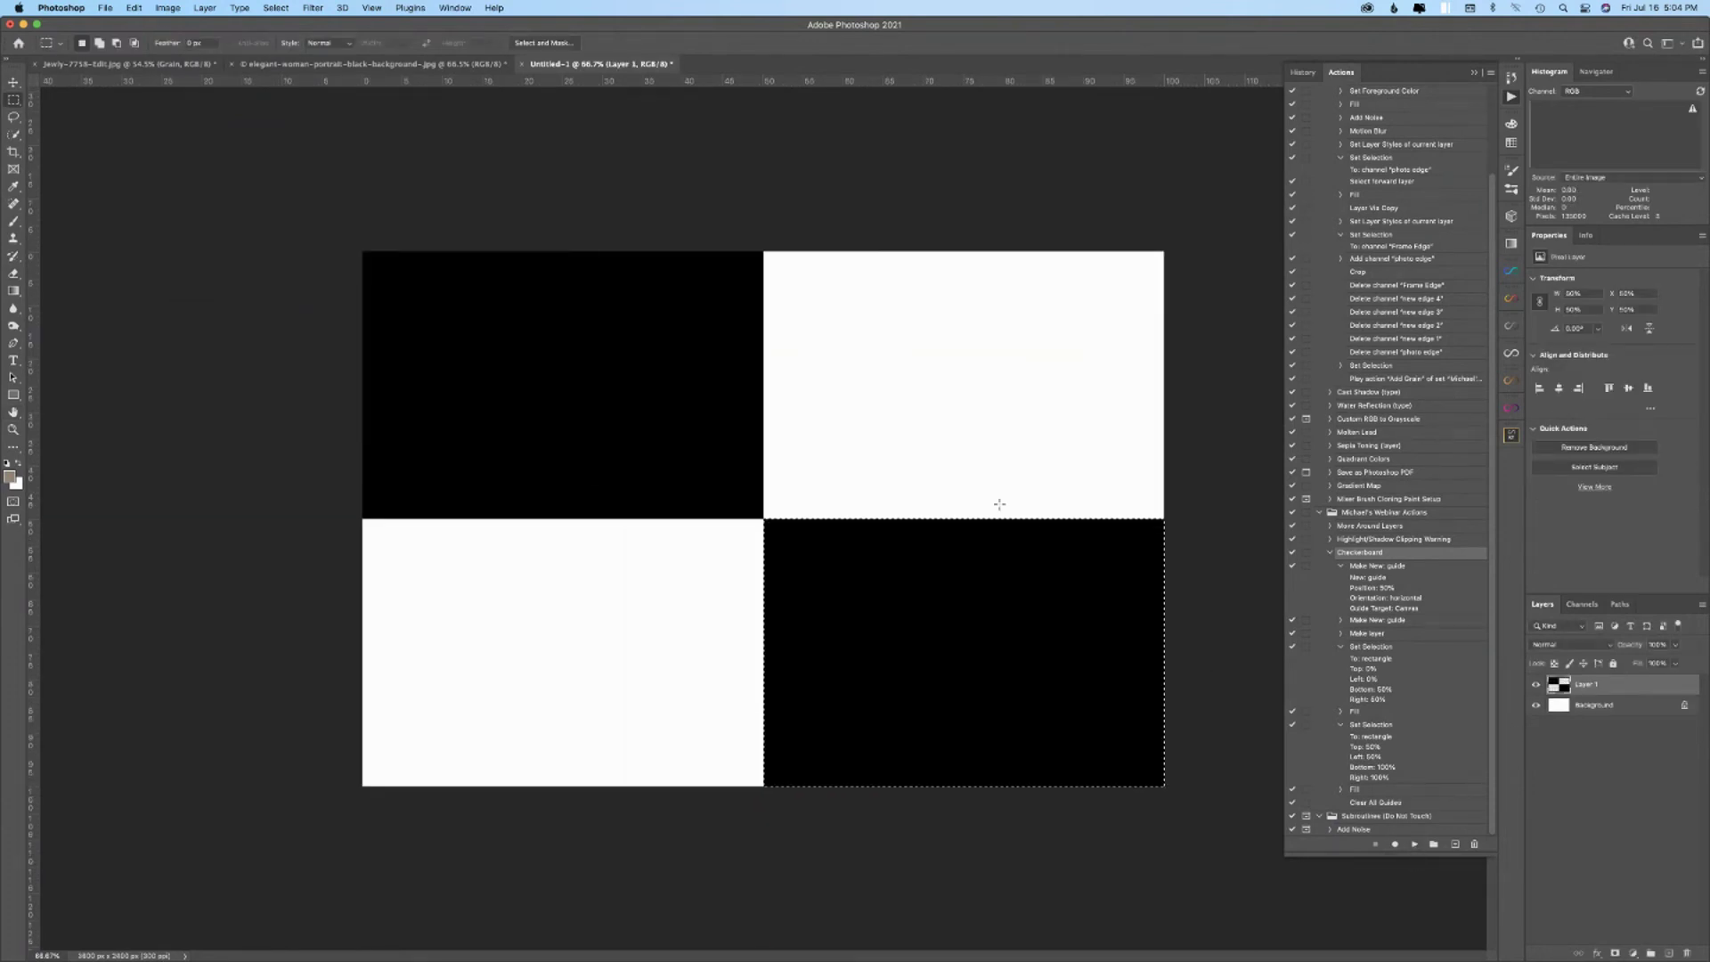
pyautogui.press('super+d')
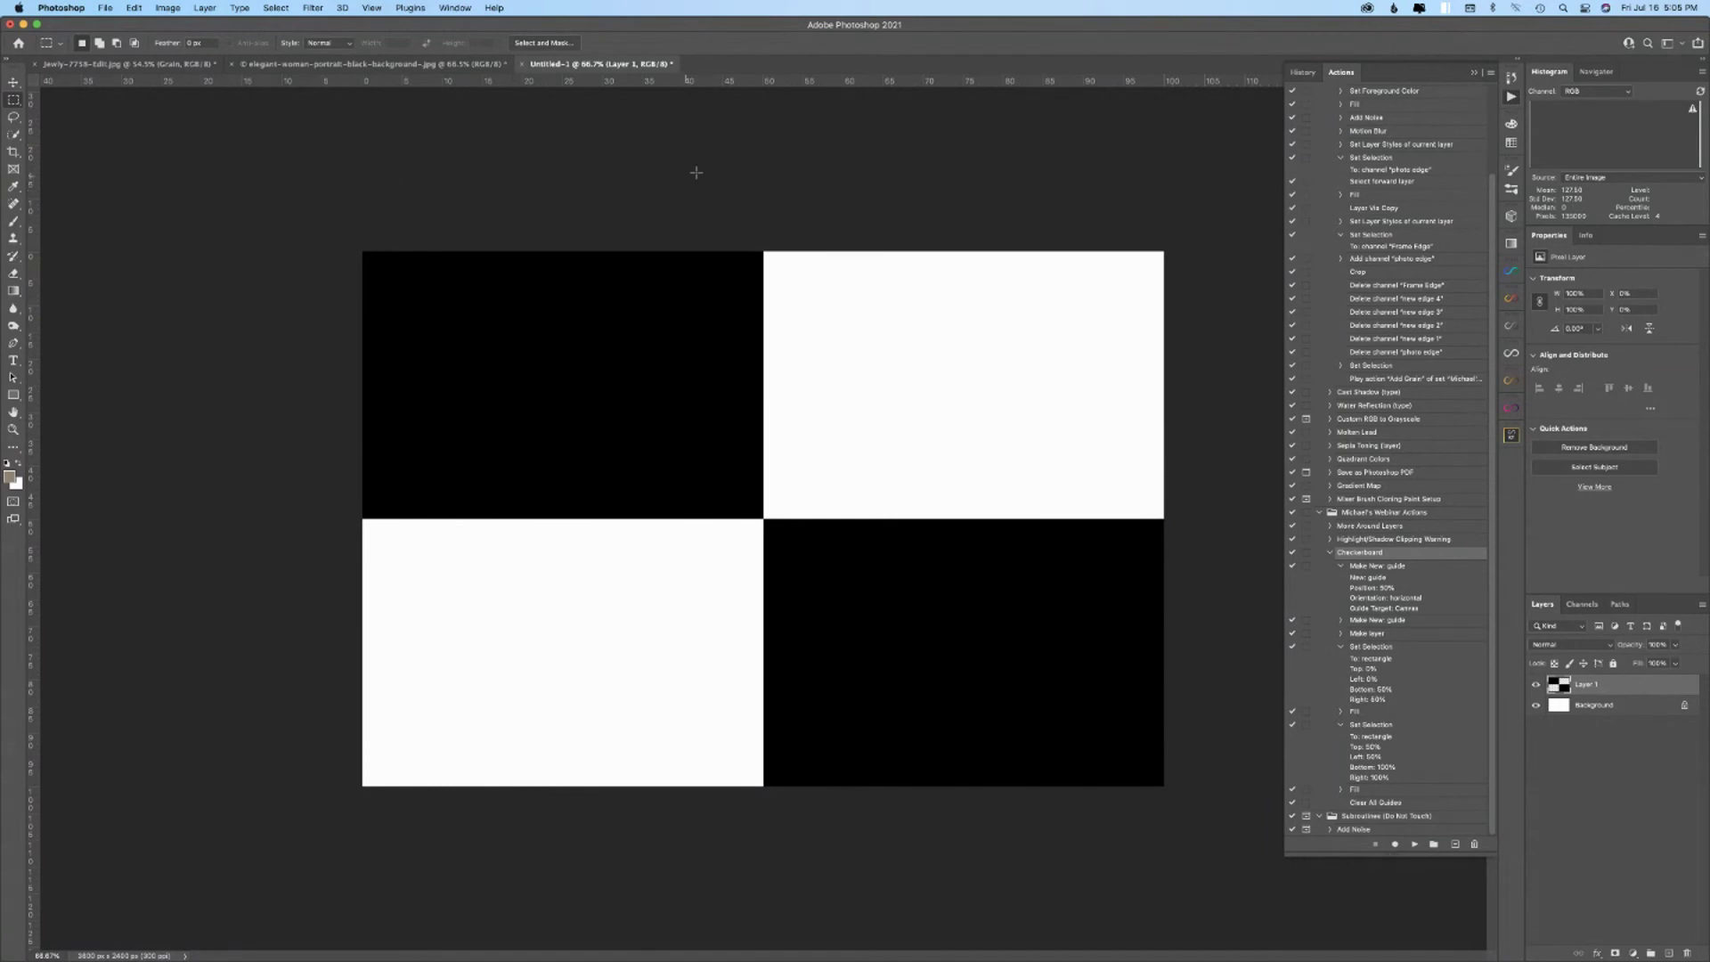
# - Switch to the woman's portrait document and start recording a new action named Vignette in the webinar actions set
pyautogui.click(392, 64)
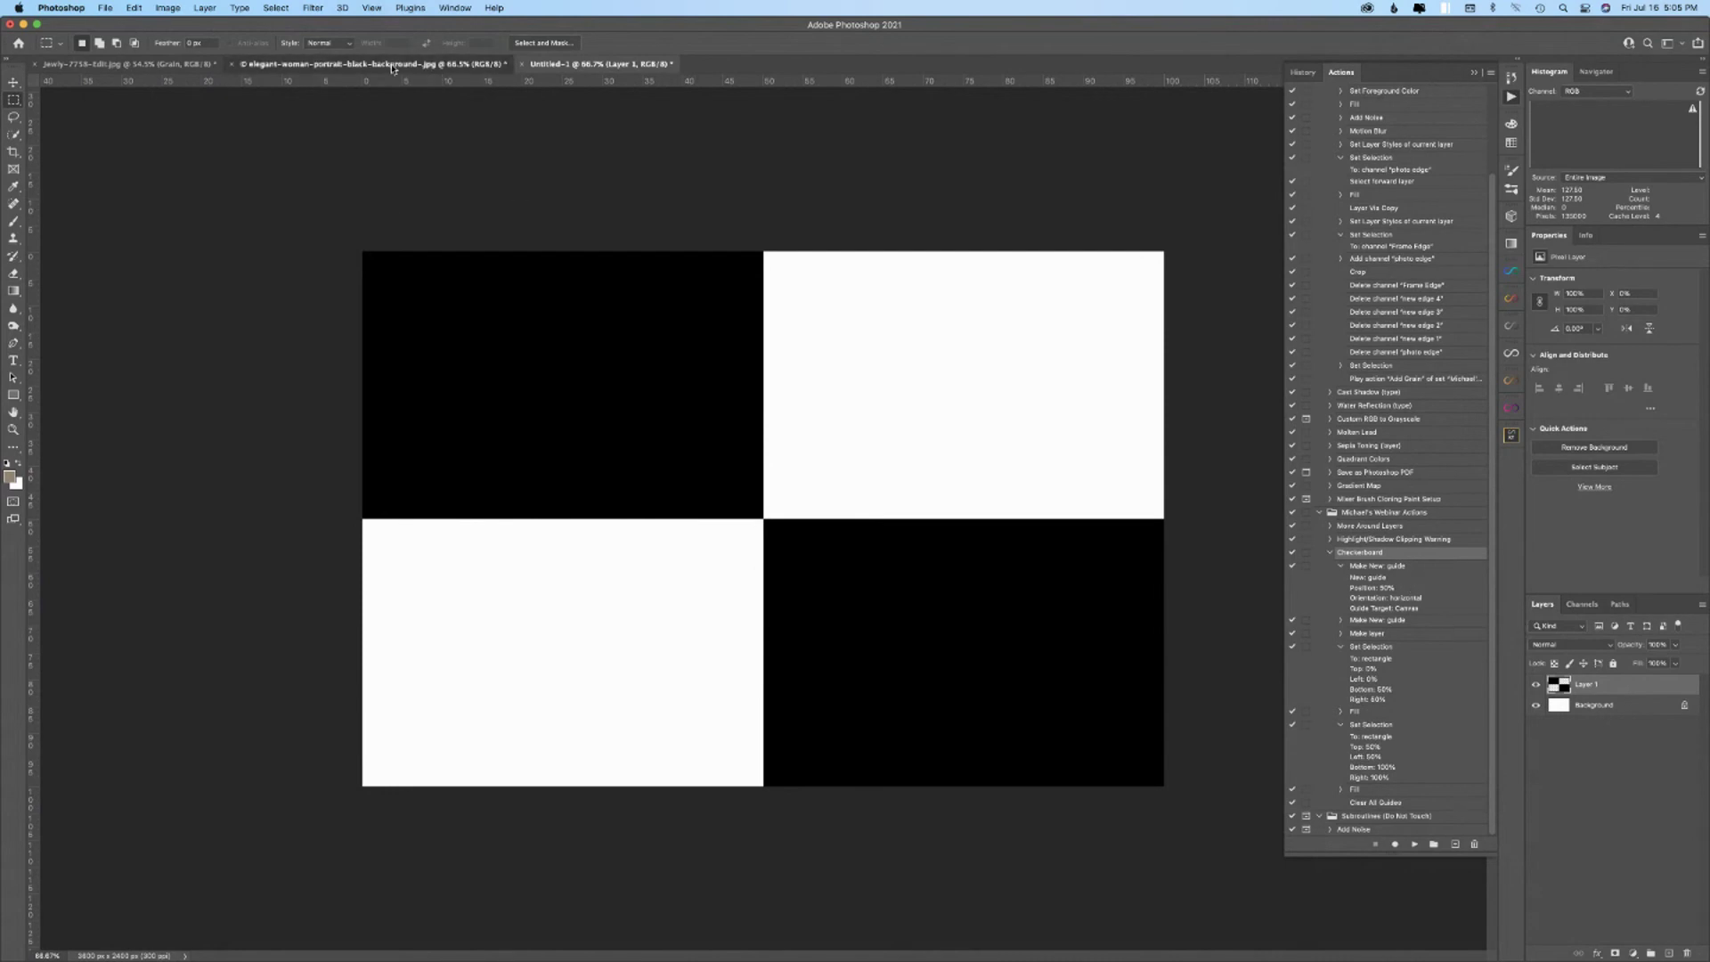
pyautogui.press('super+minus')
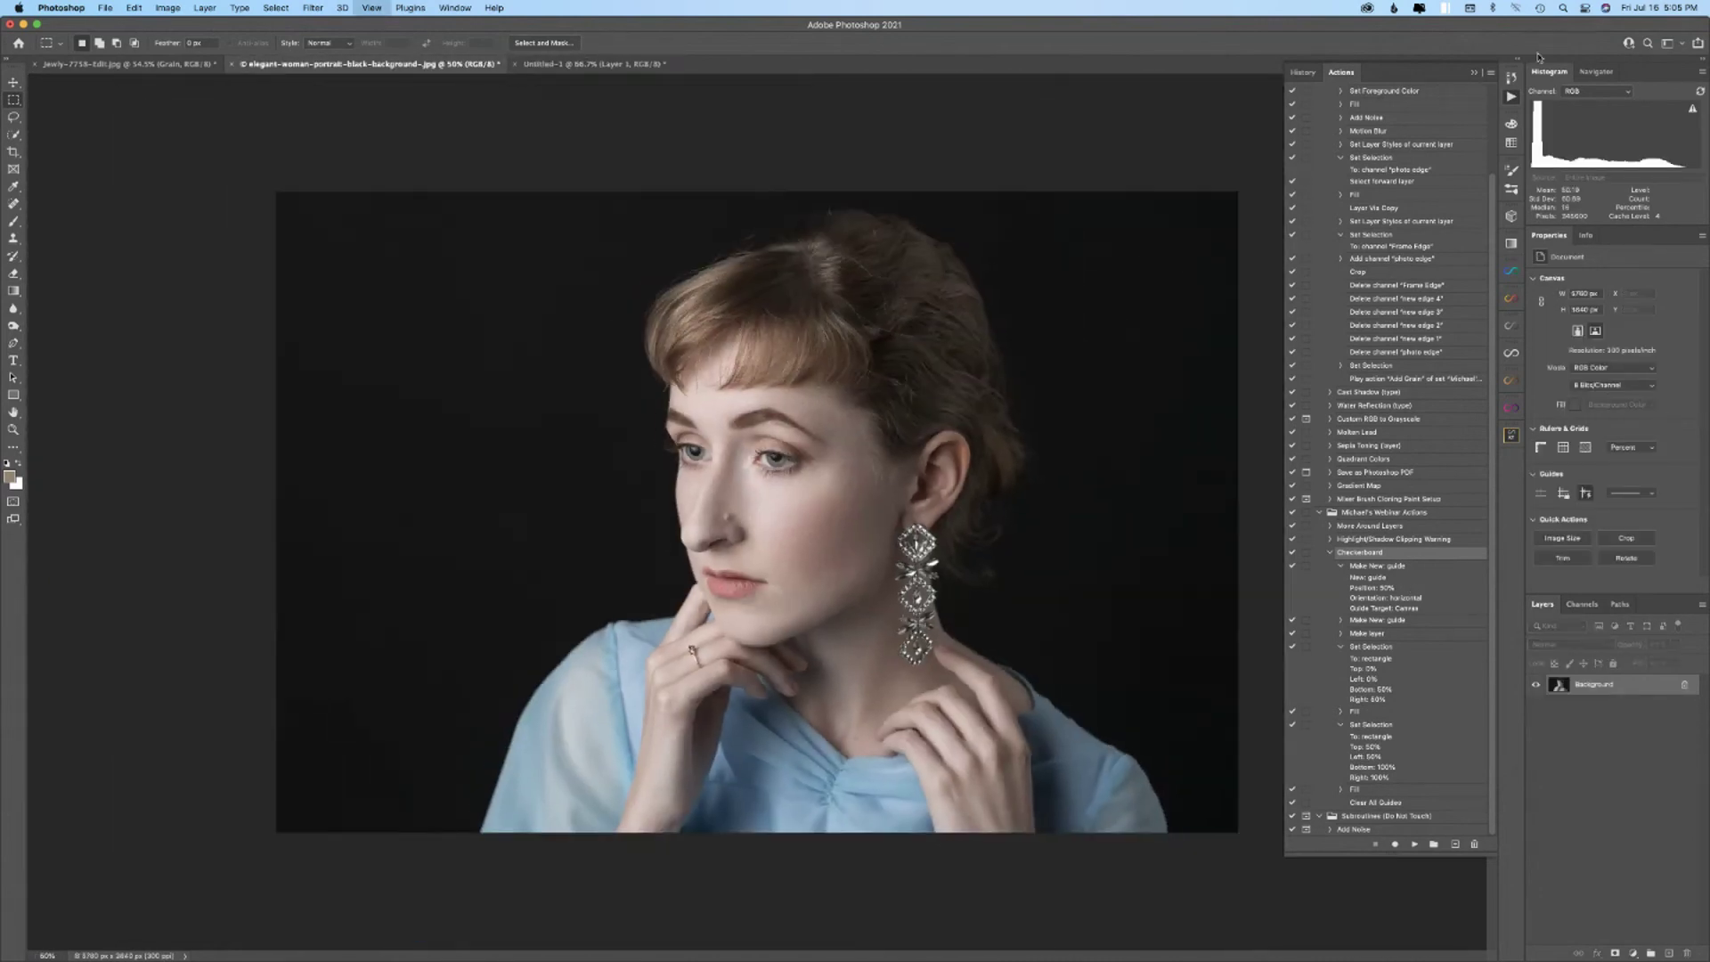
pyautogui.click(1372, 514)
pyautogui.click(1493, 72)
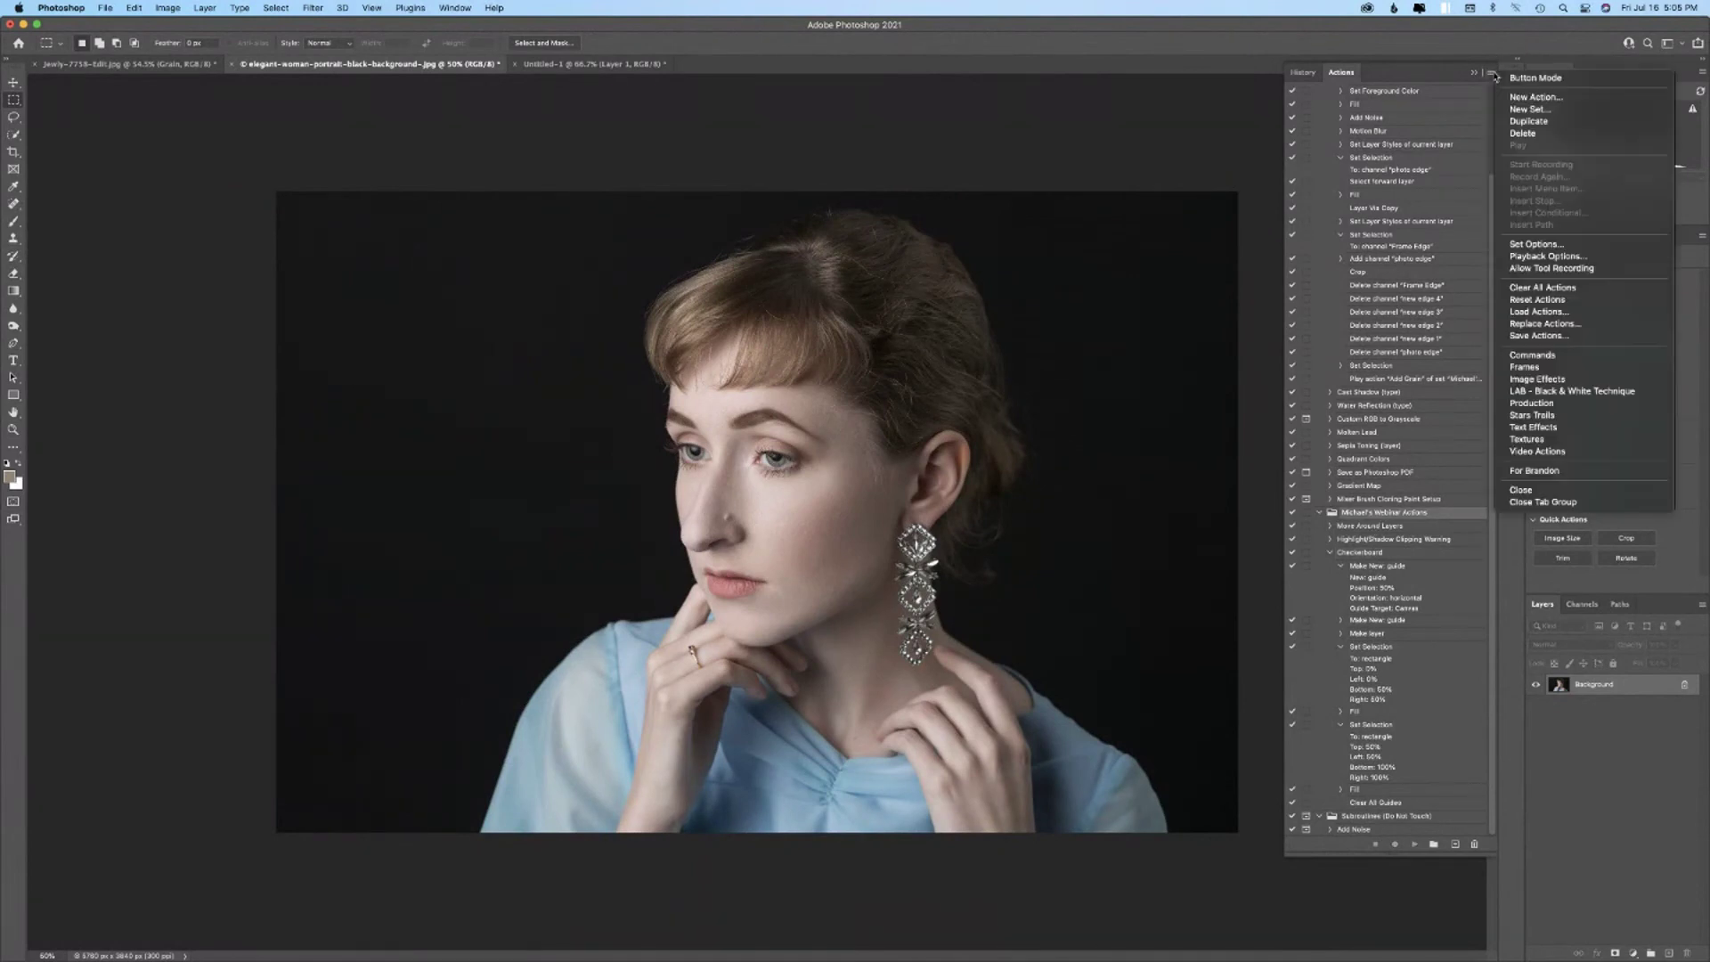
pyautogui.click(1536, 97)
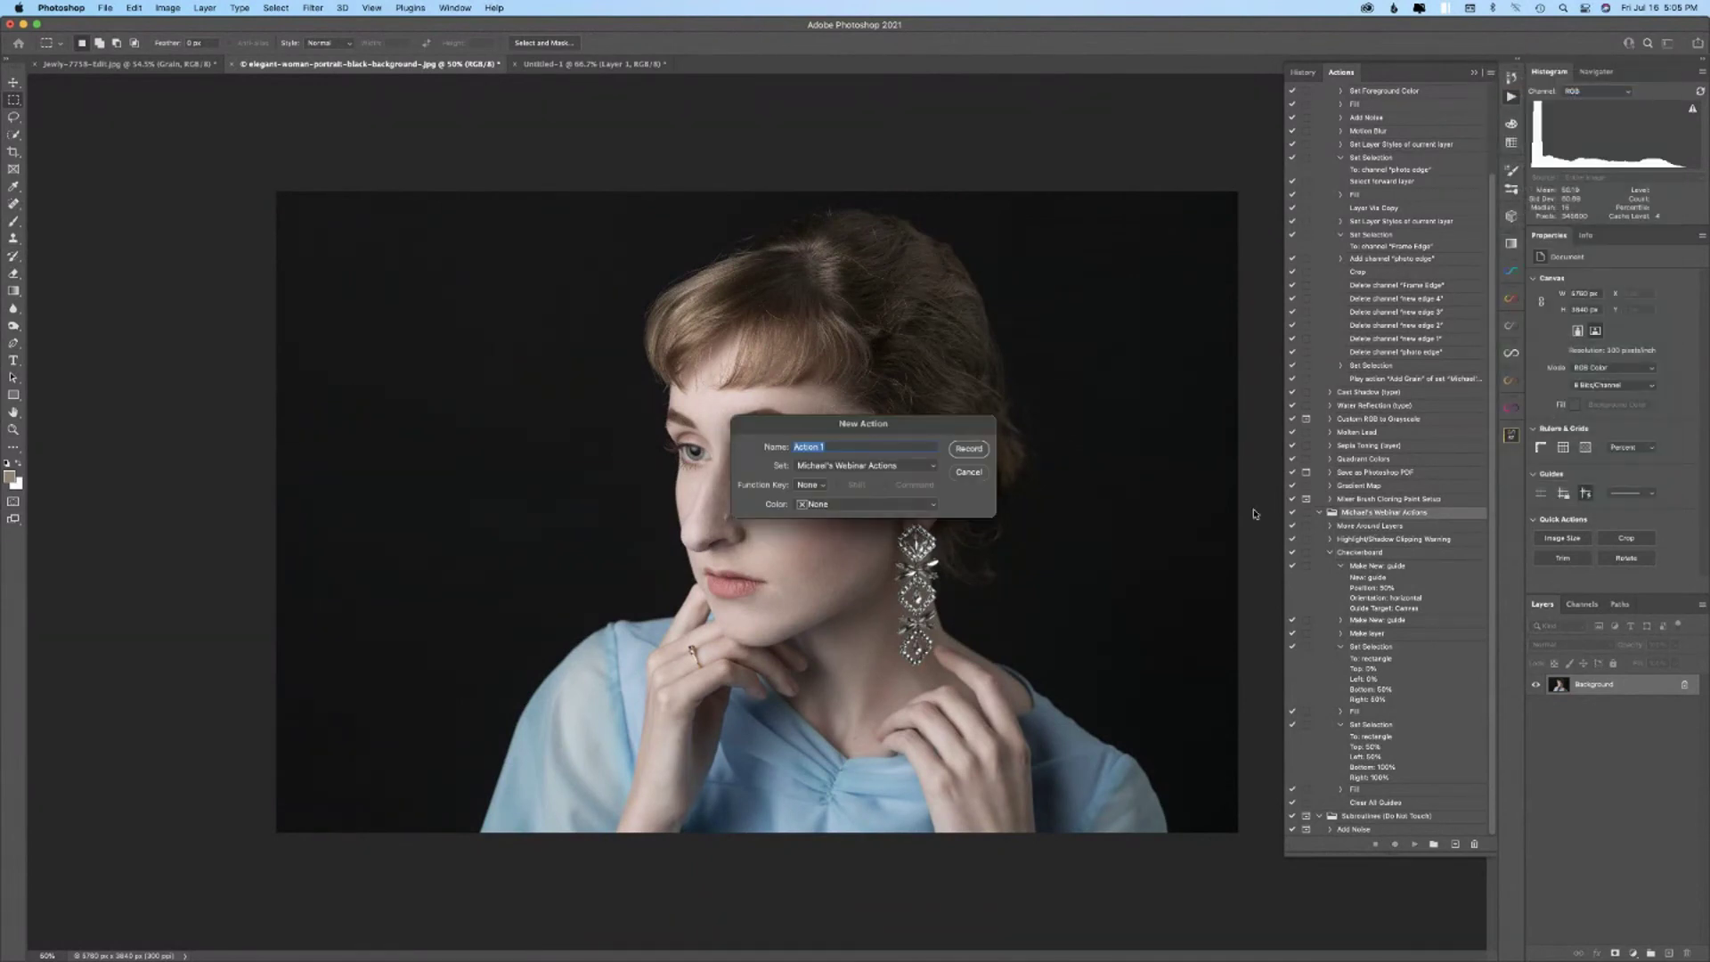
pyautogui.write('Vignette')
pyautogui.click(960, 451)
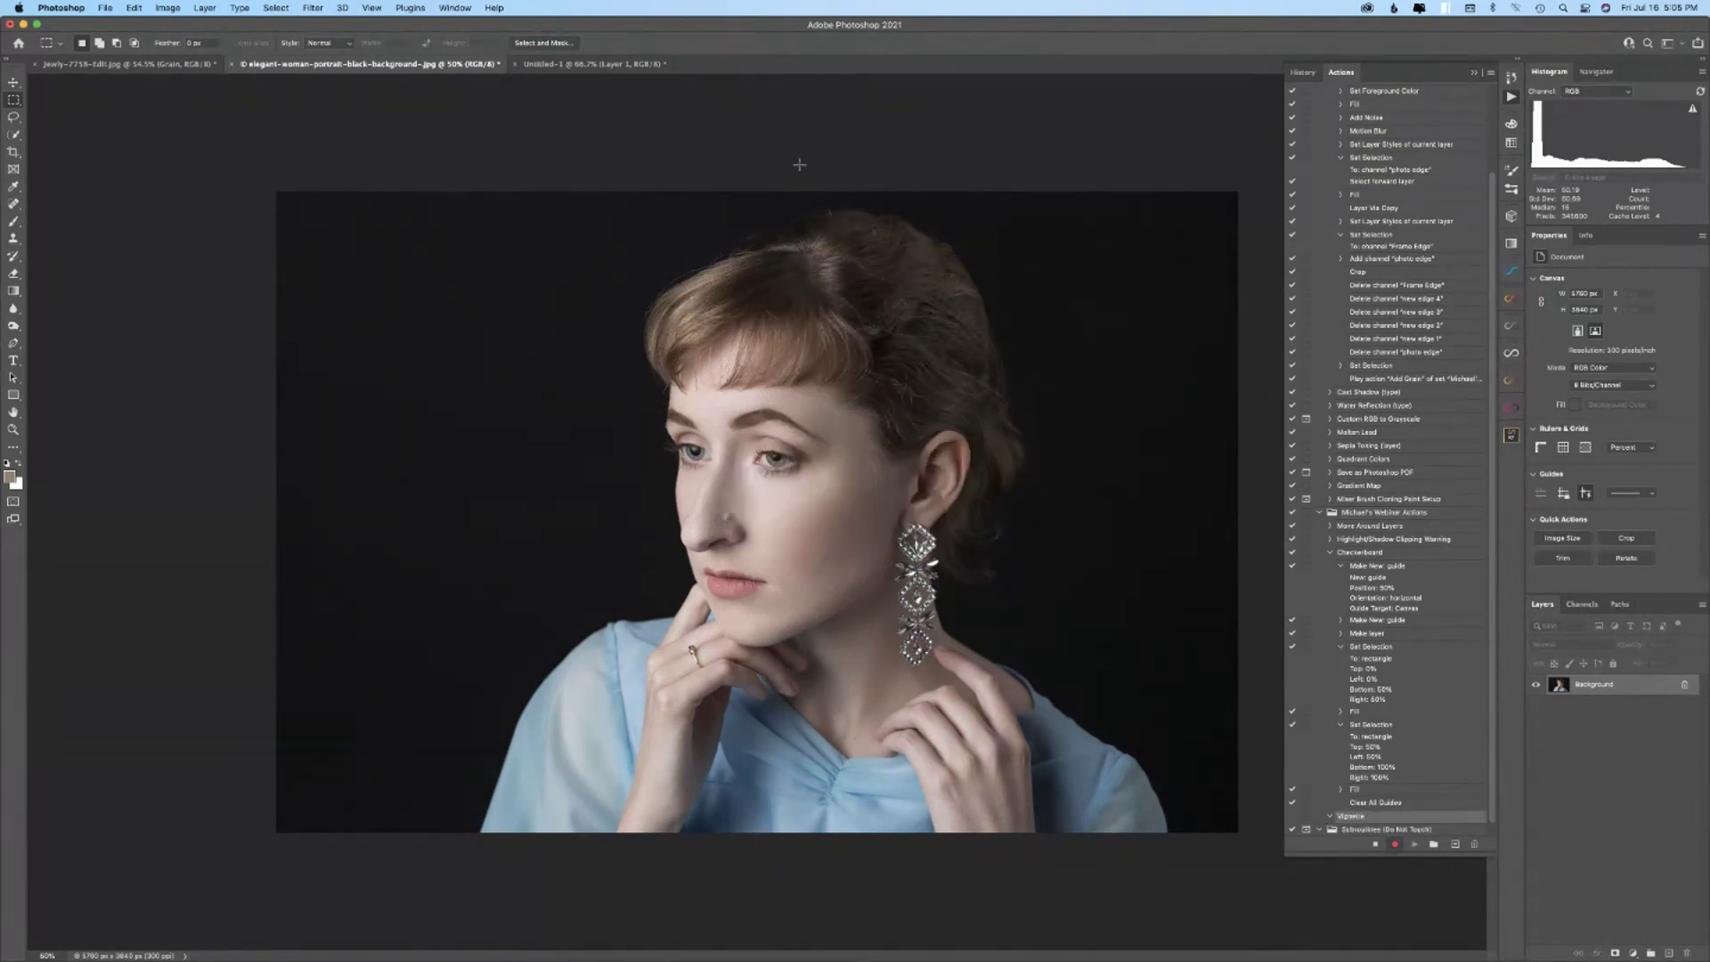
# - Show the rulers and make an elliptical selection spanning the portrait's full width and height
pyautogui.press('super+r')
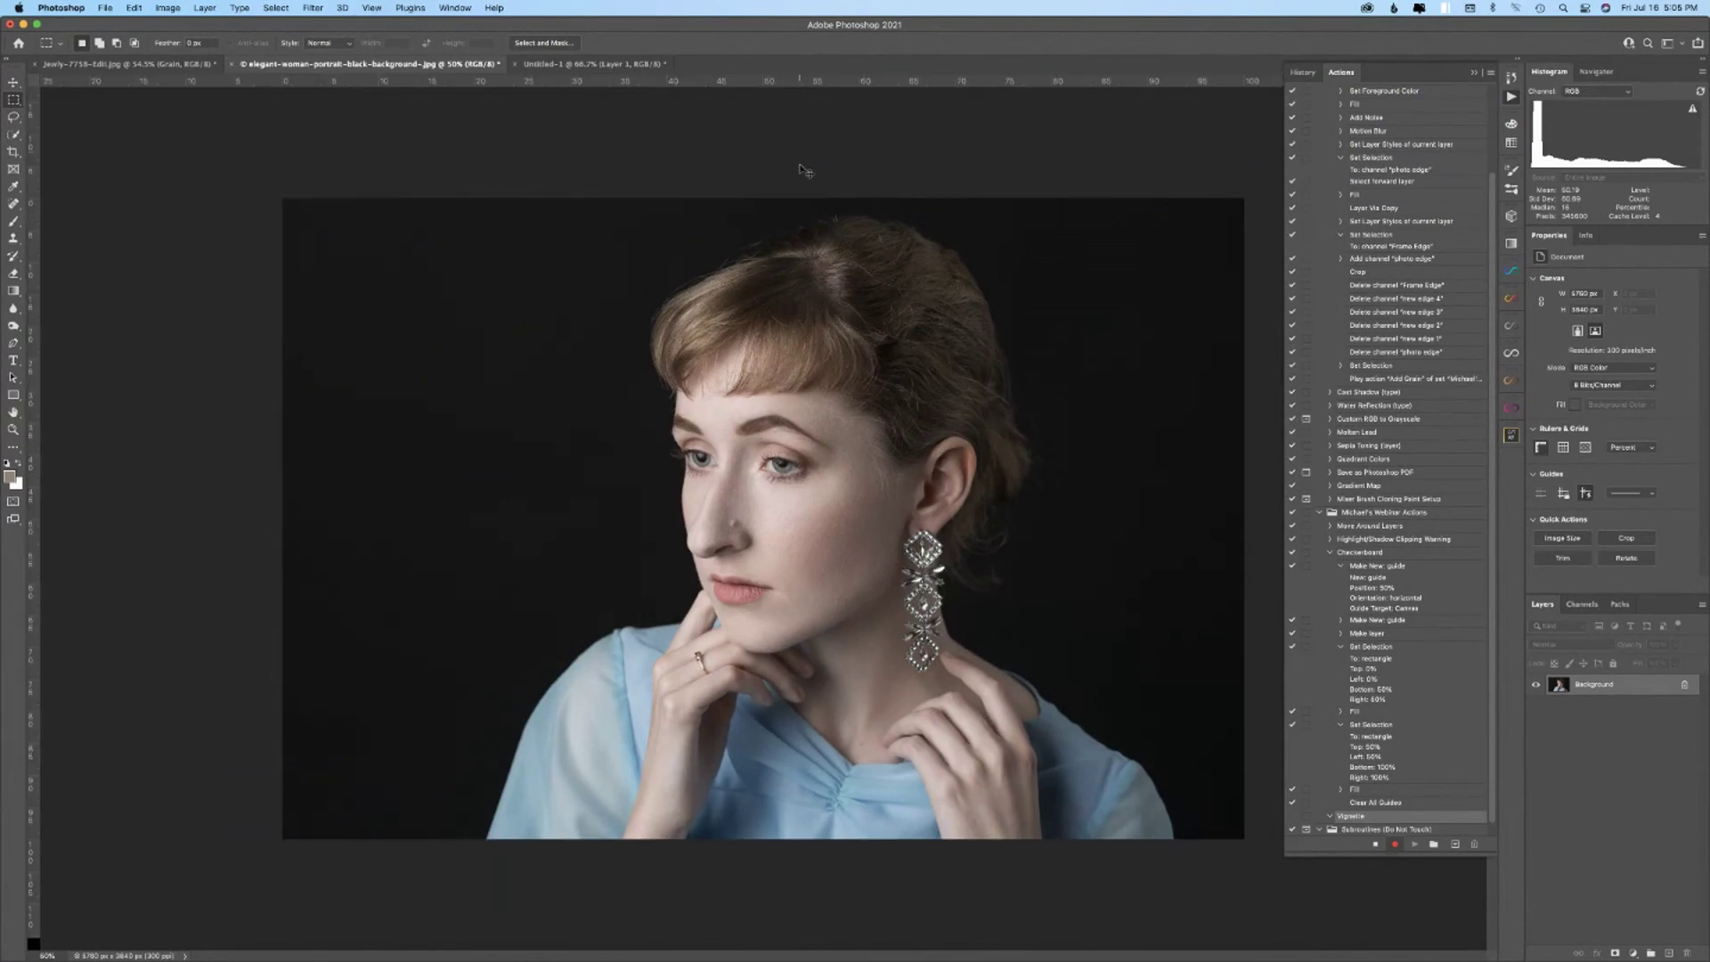
pyautogui.click(1475, 74)
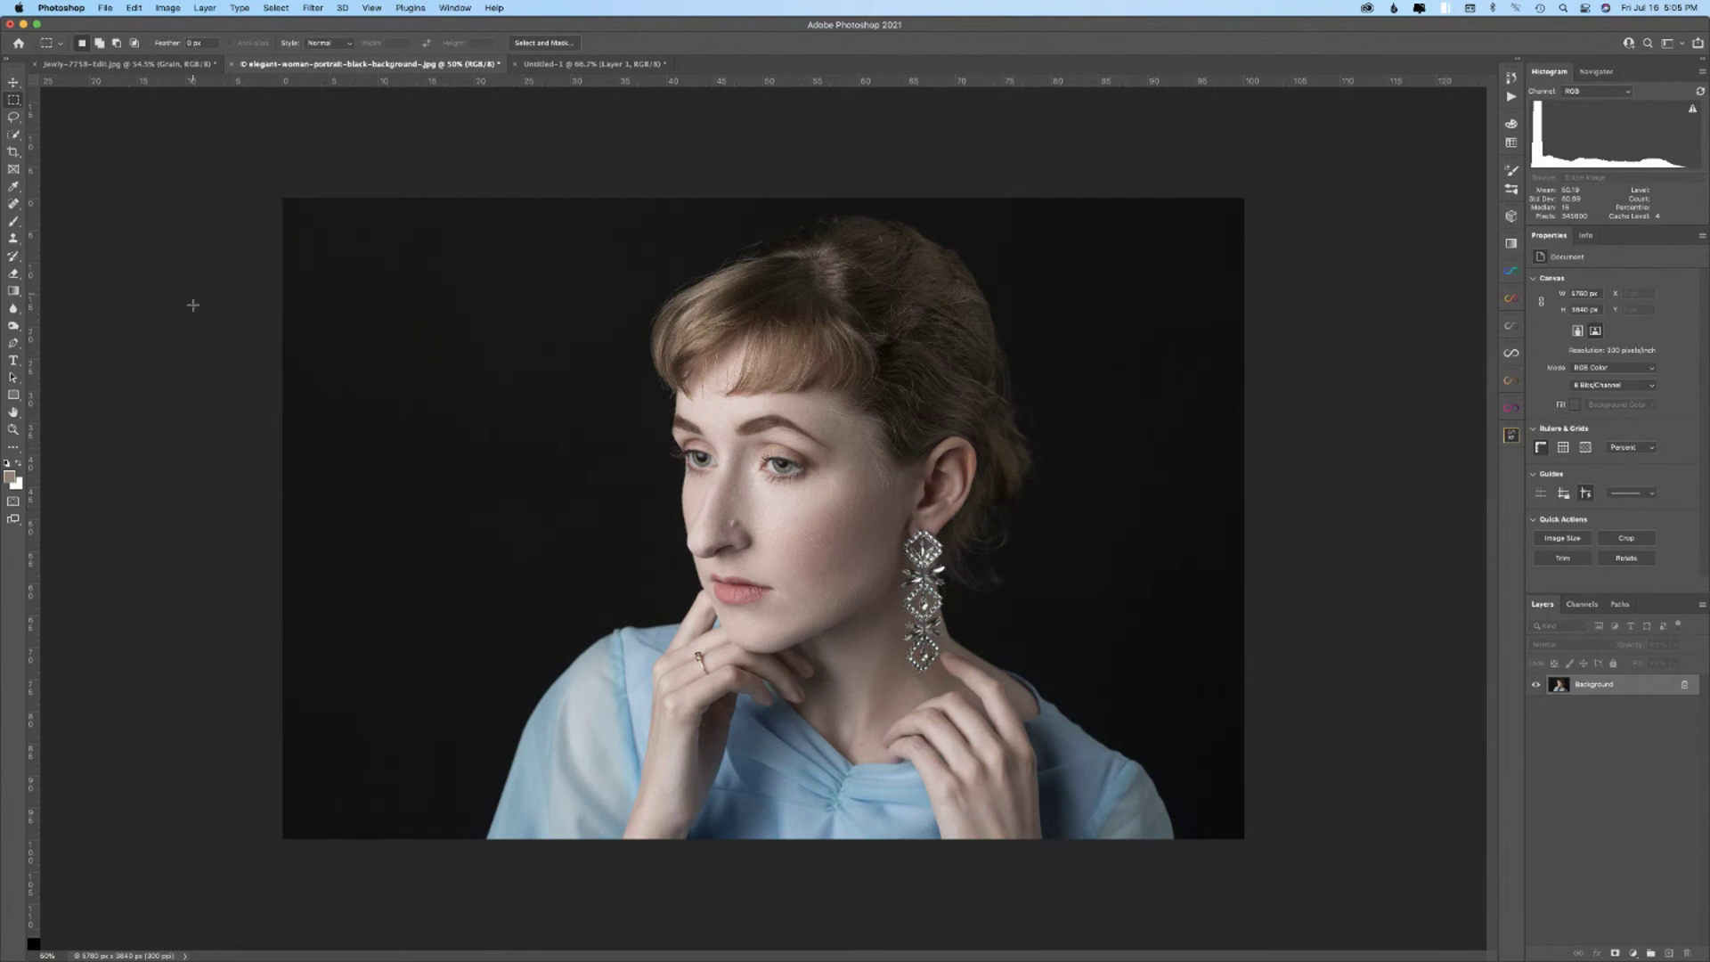
pyautogui.hotkey('shift', 'm')
pyautogui.moveTo(283, 198); pyautogui.dragTo(1244, 843)
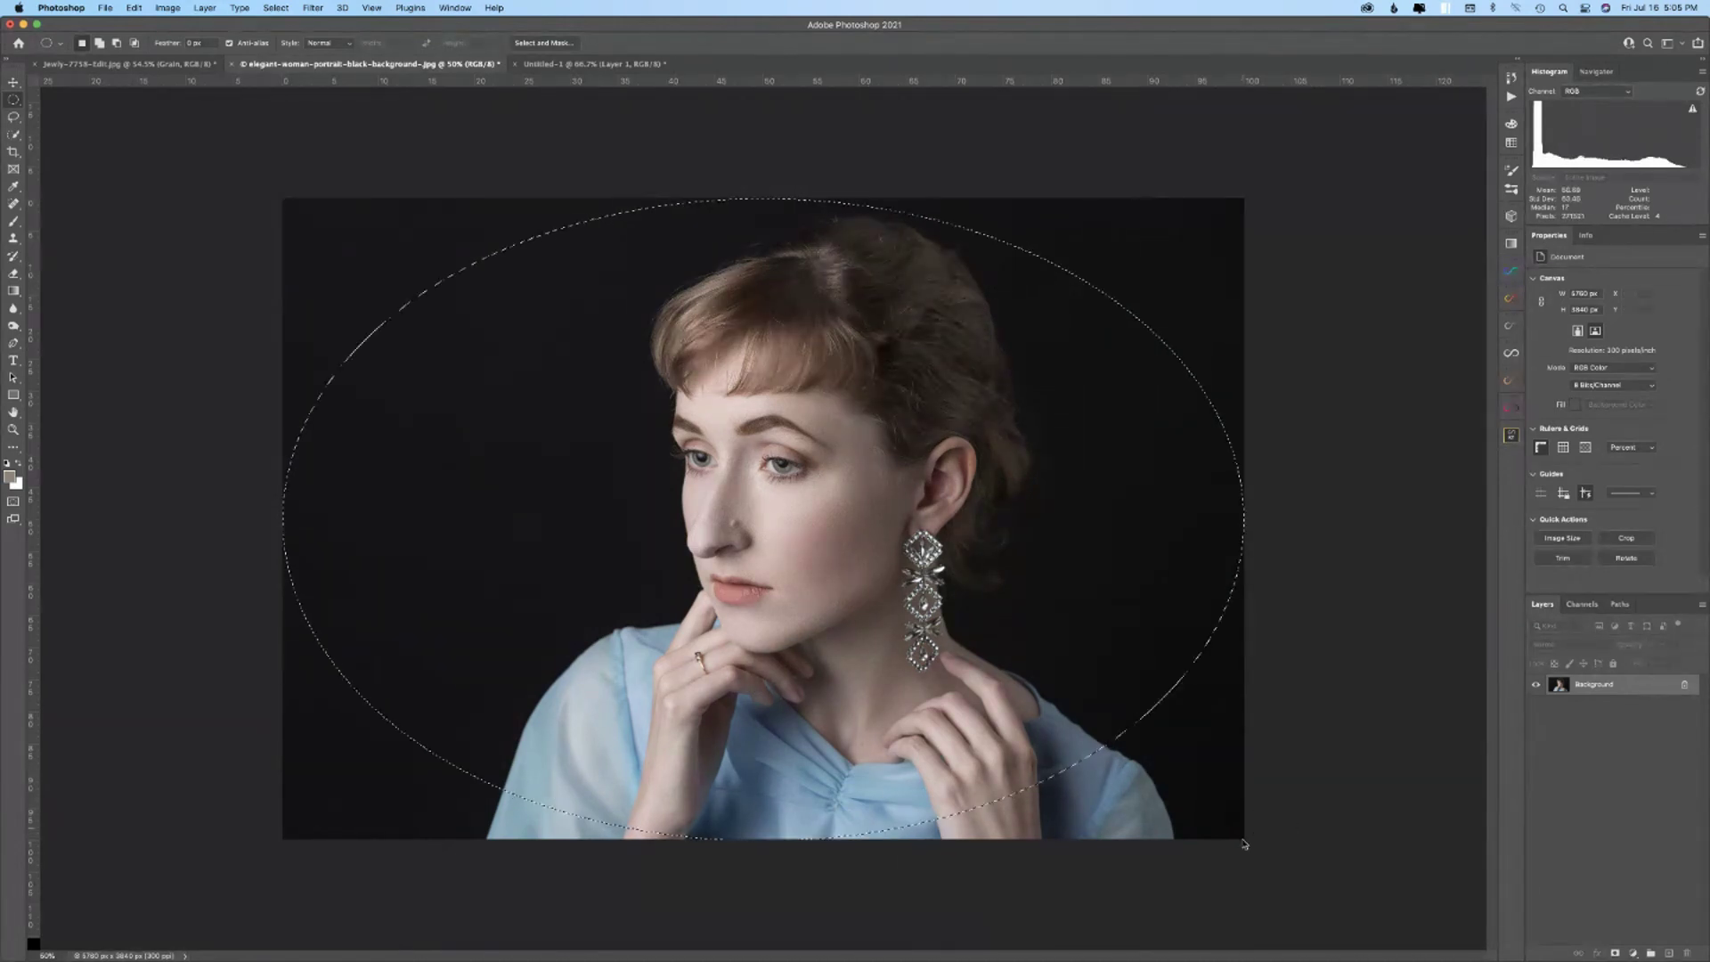
# - Feather the elliptical selection by 50 pixels
pyautogui.click(275, 9)
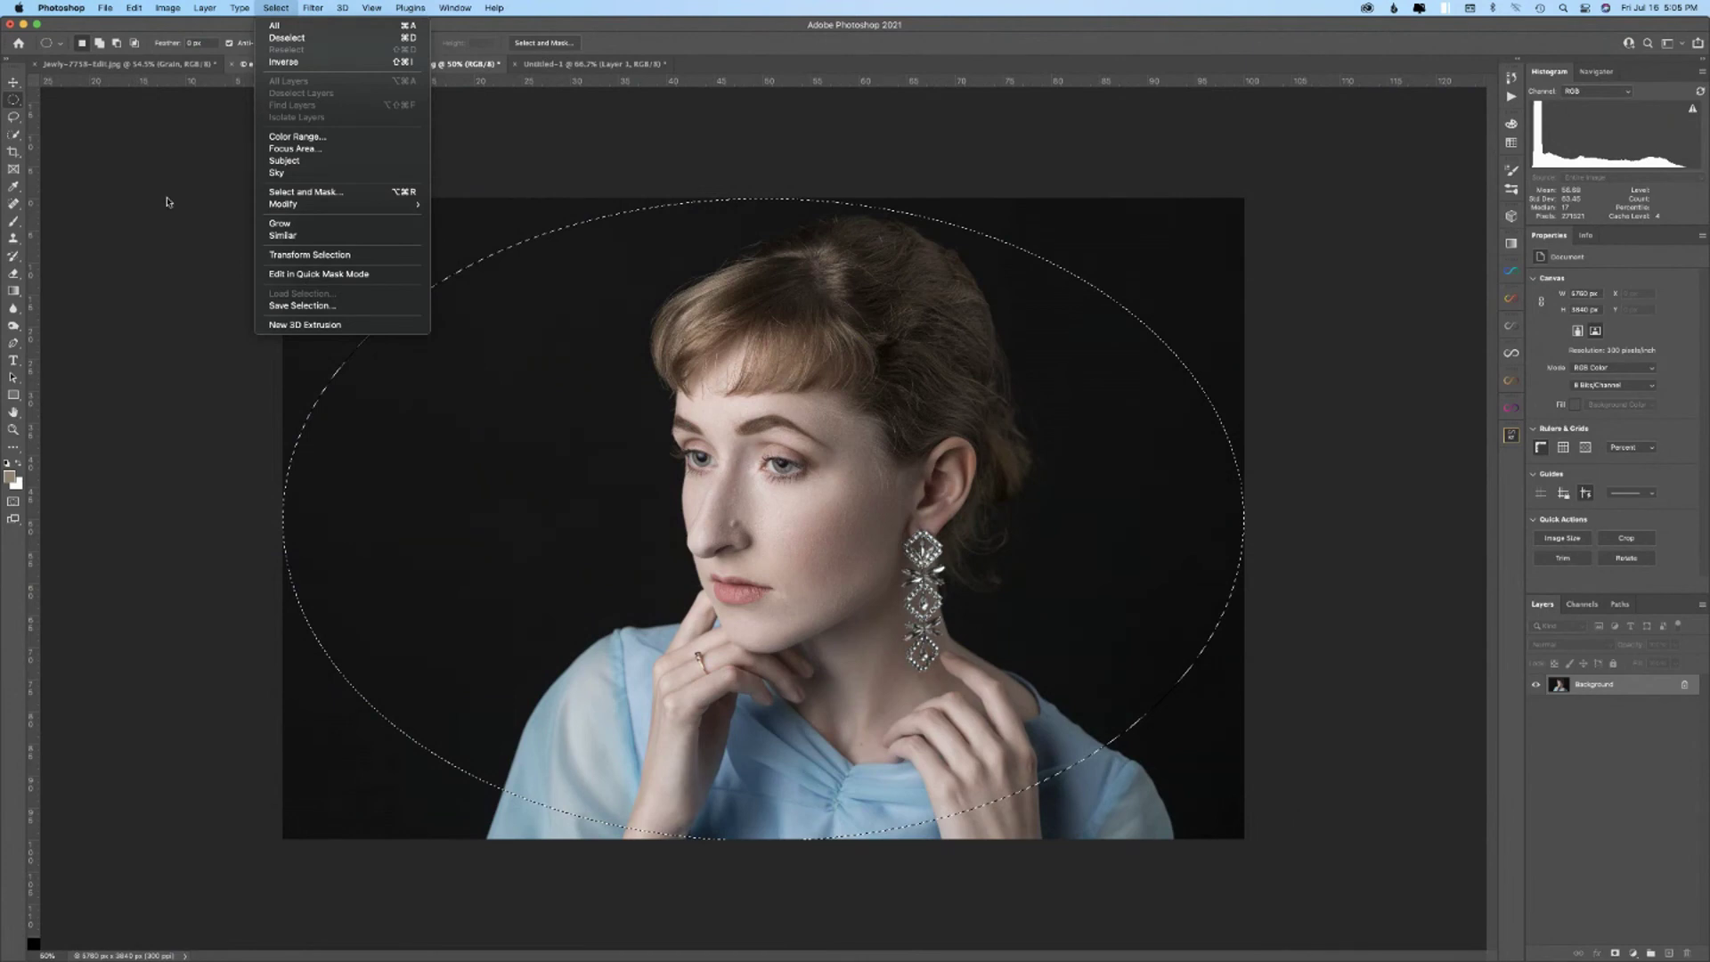
pyautogui.moveTo(372, 205)
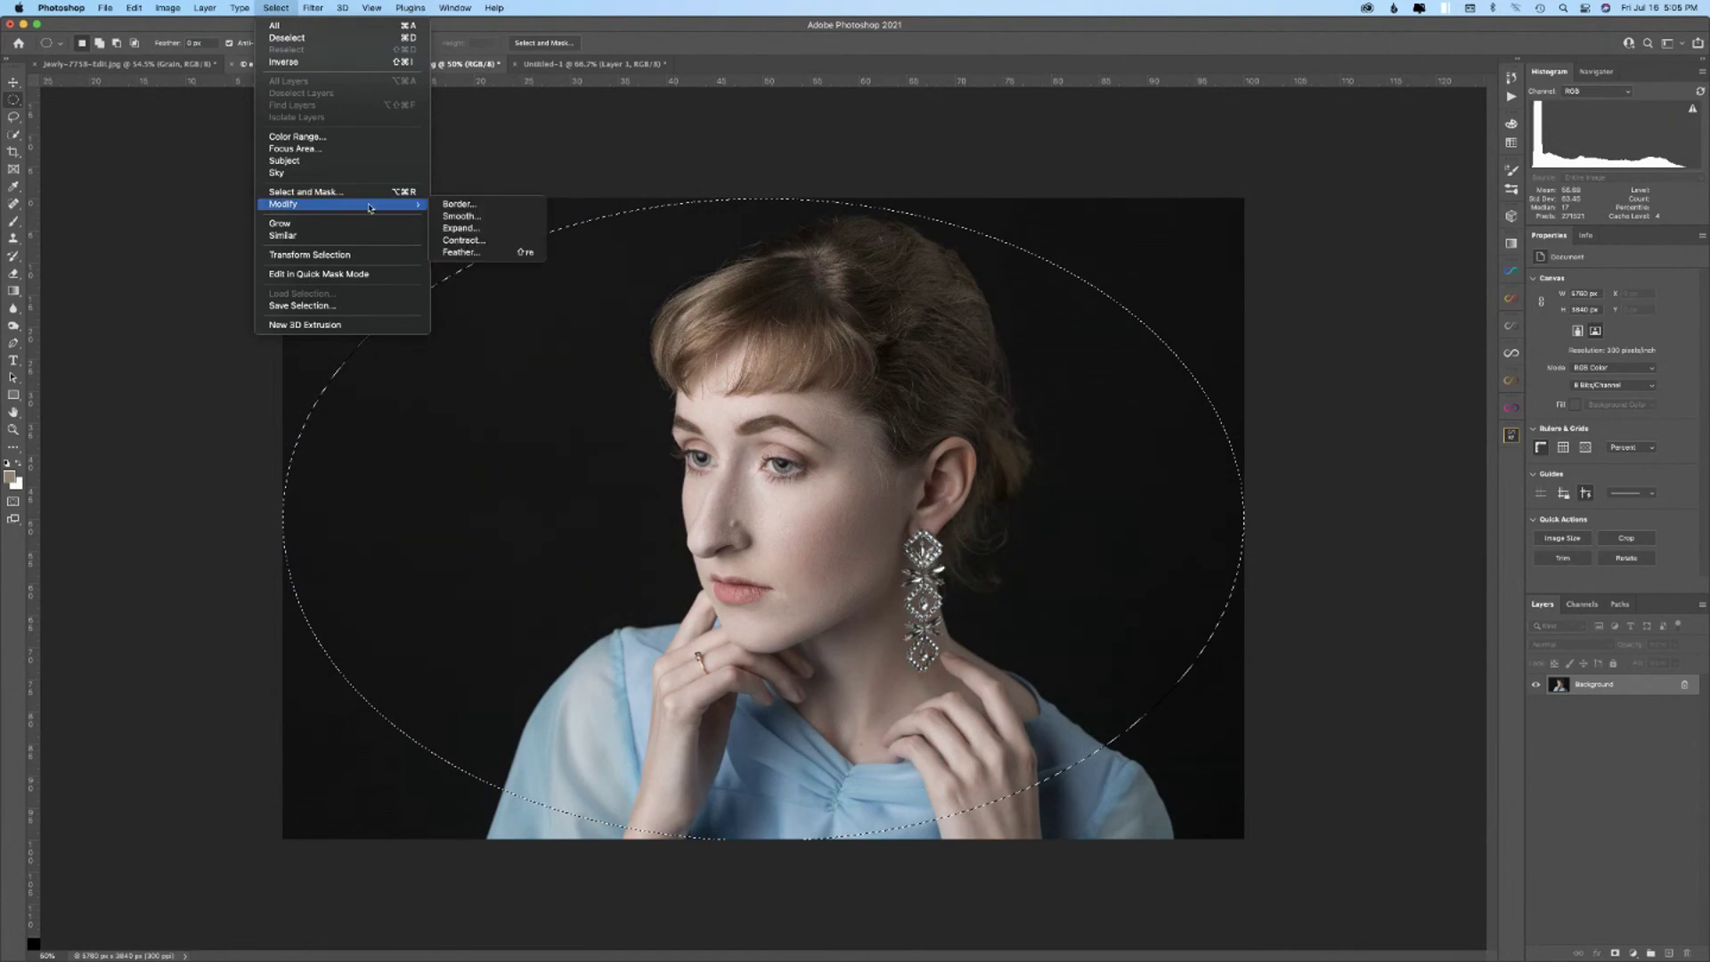
pyautogui.click(468, 254)
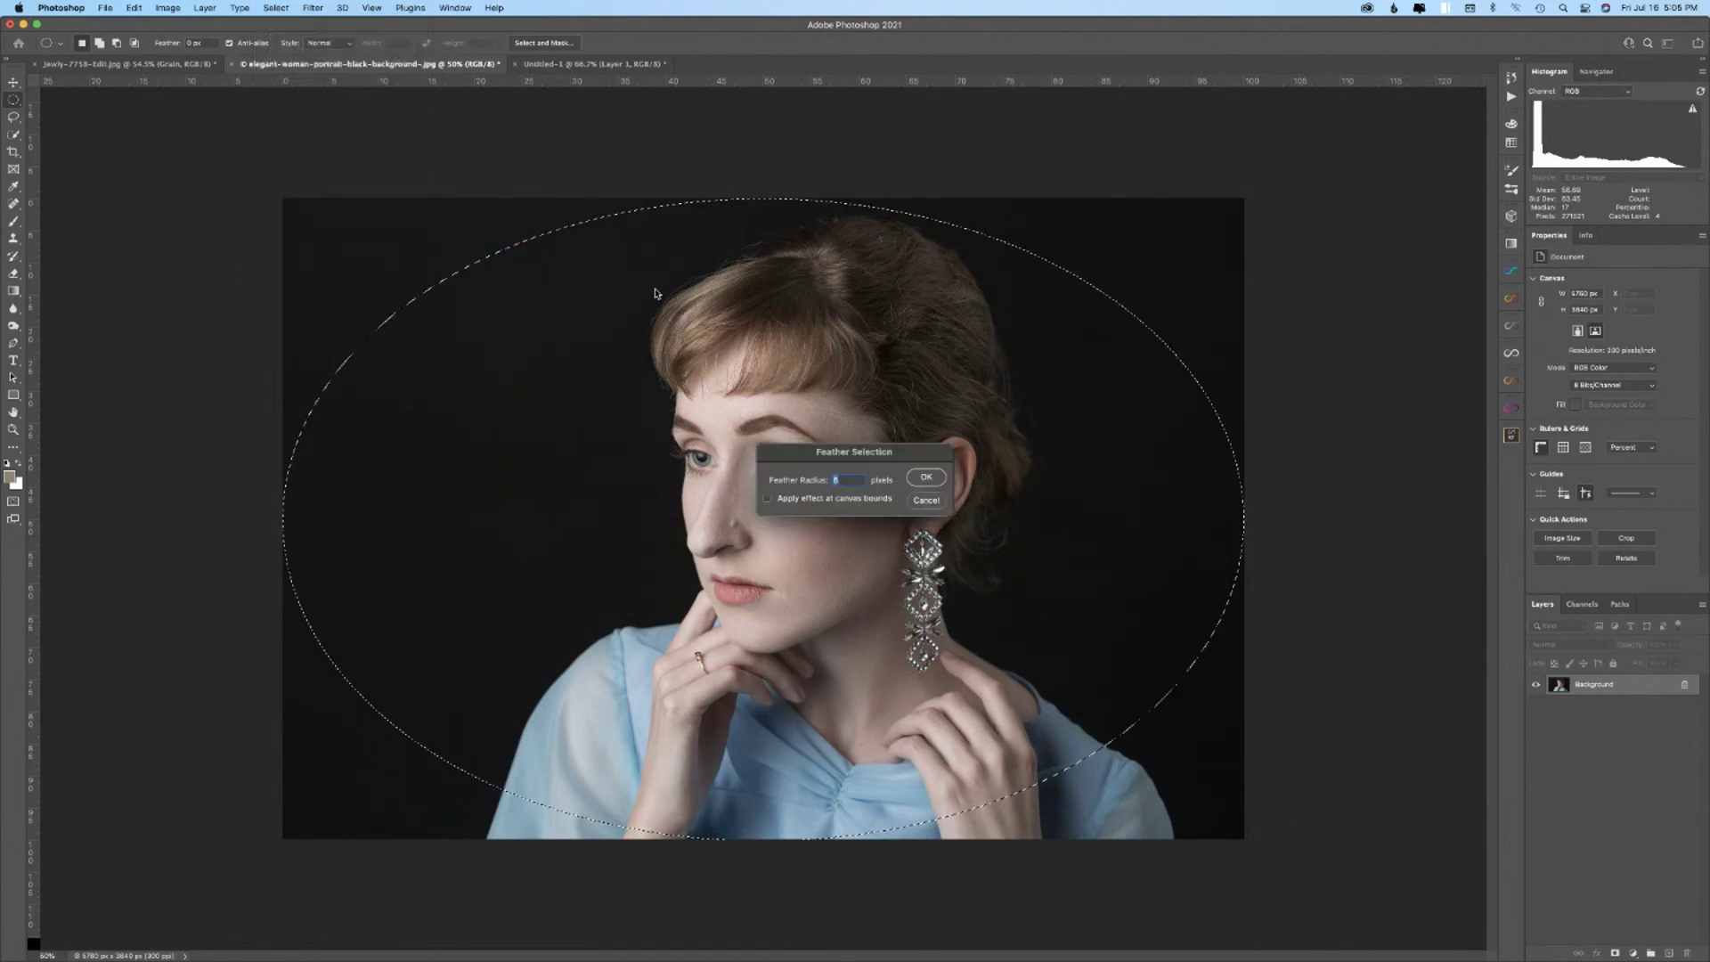
pyautogui.write('50')
pyautogui.click(930, 478)
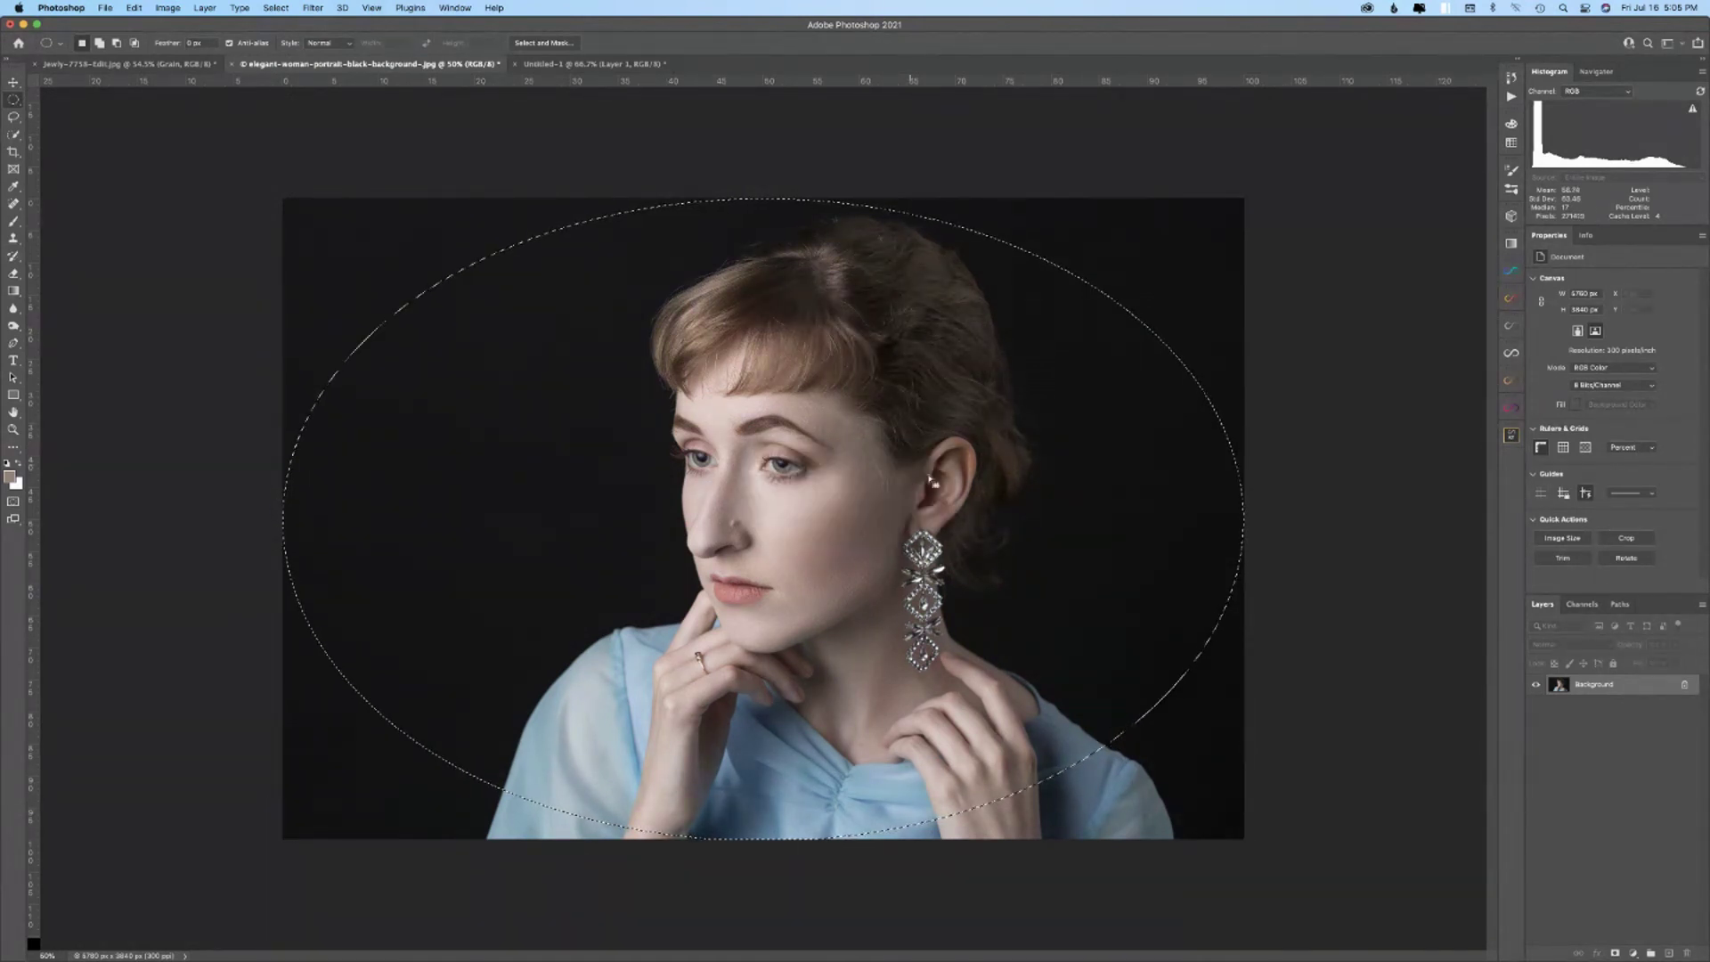
# - Add a Curves adjustment layer, move its black point to an input of about 25, and invert the mask so only the edges darken
pyautogui.click(1634, 953)
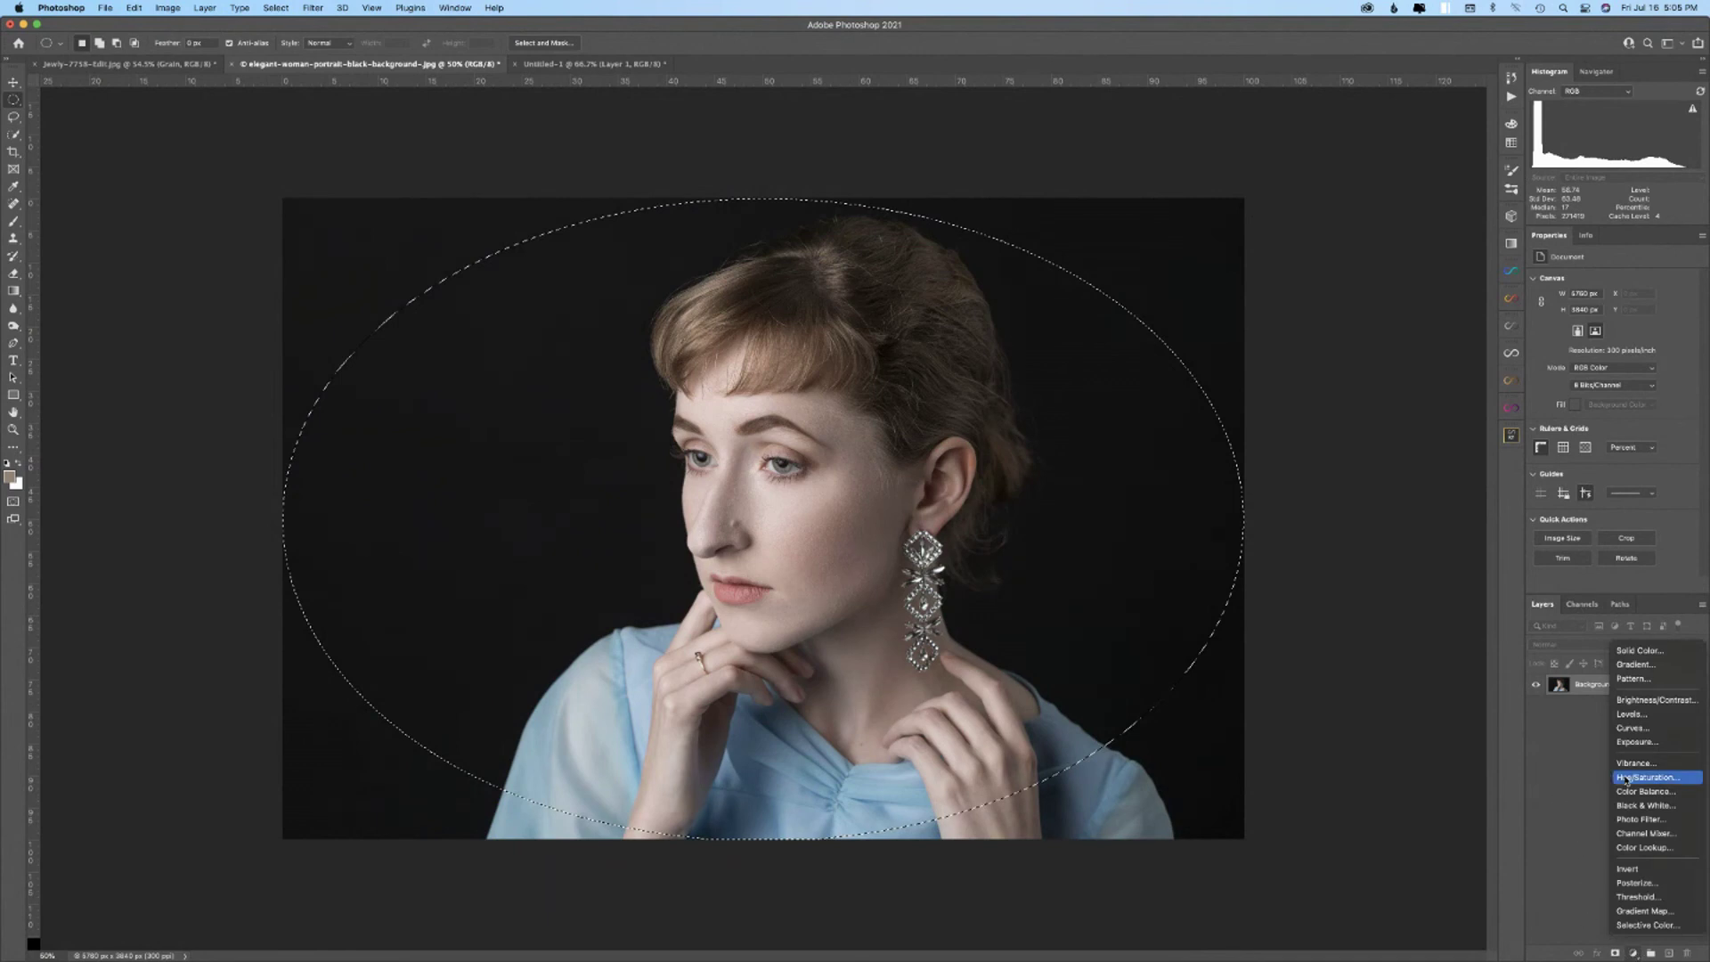
pyautogui.click(1640, 733)
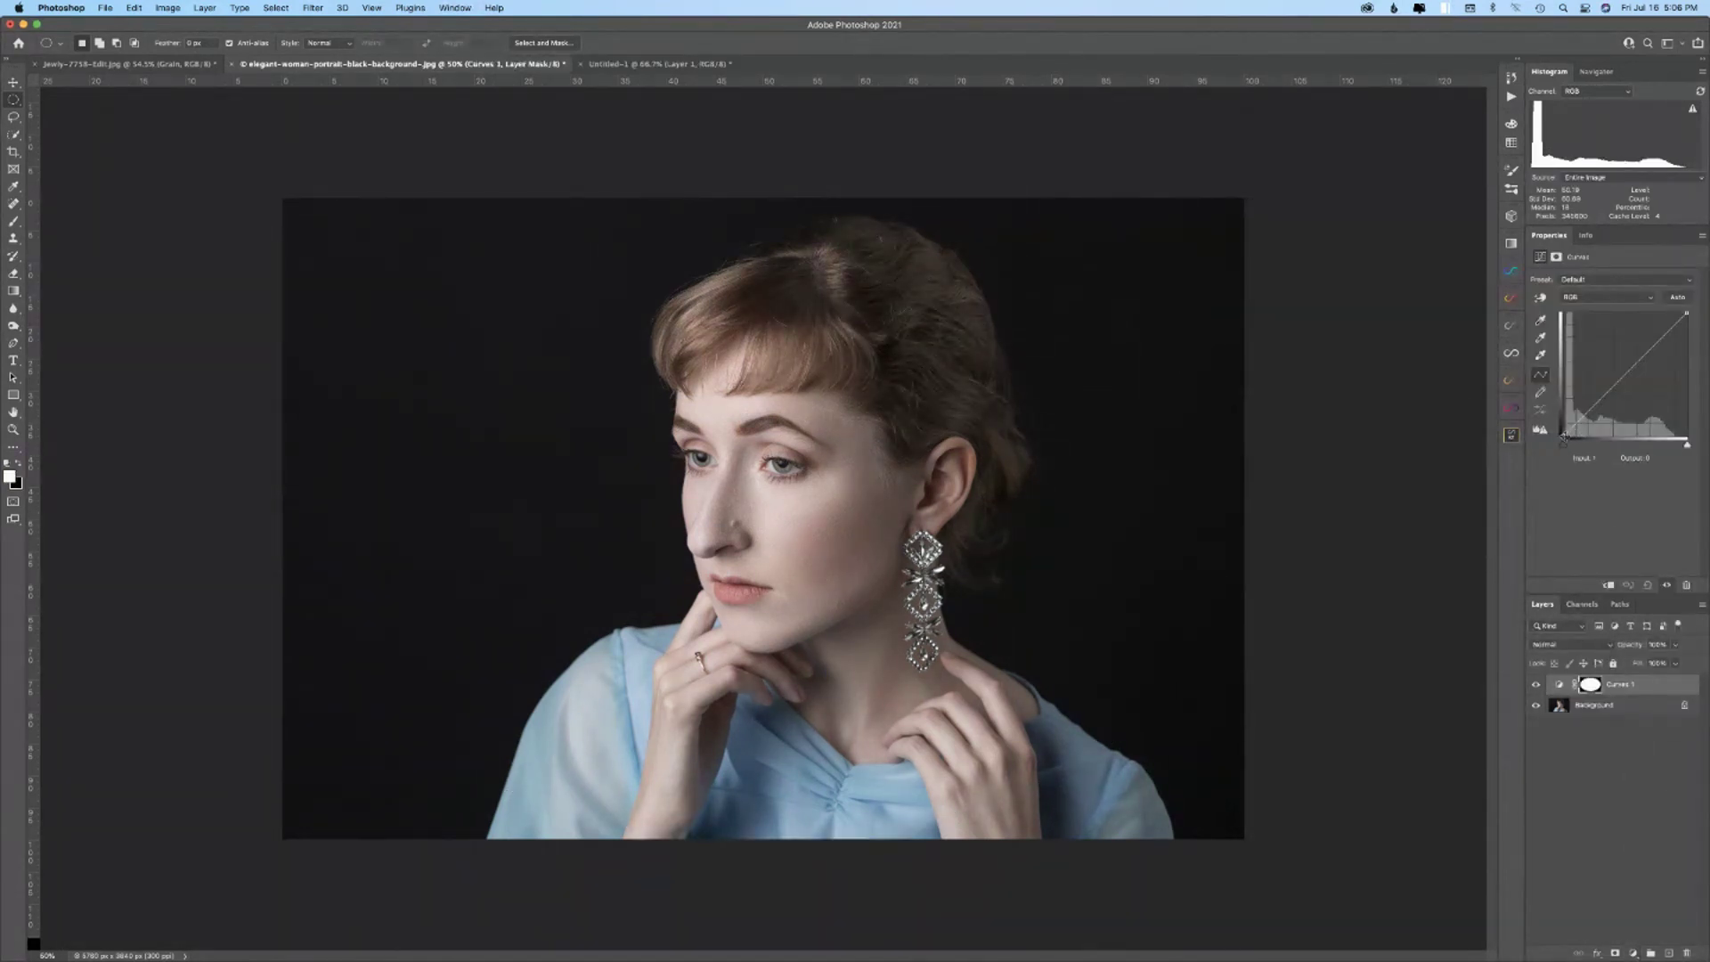
pyautogui.click(1564, 437)
pyautogui.moveTo(1563, 438); pyautogui.dragTo(1577, 438)
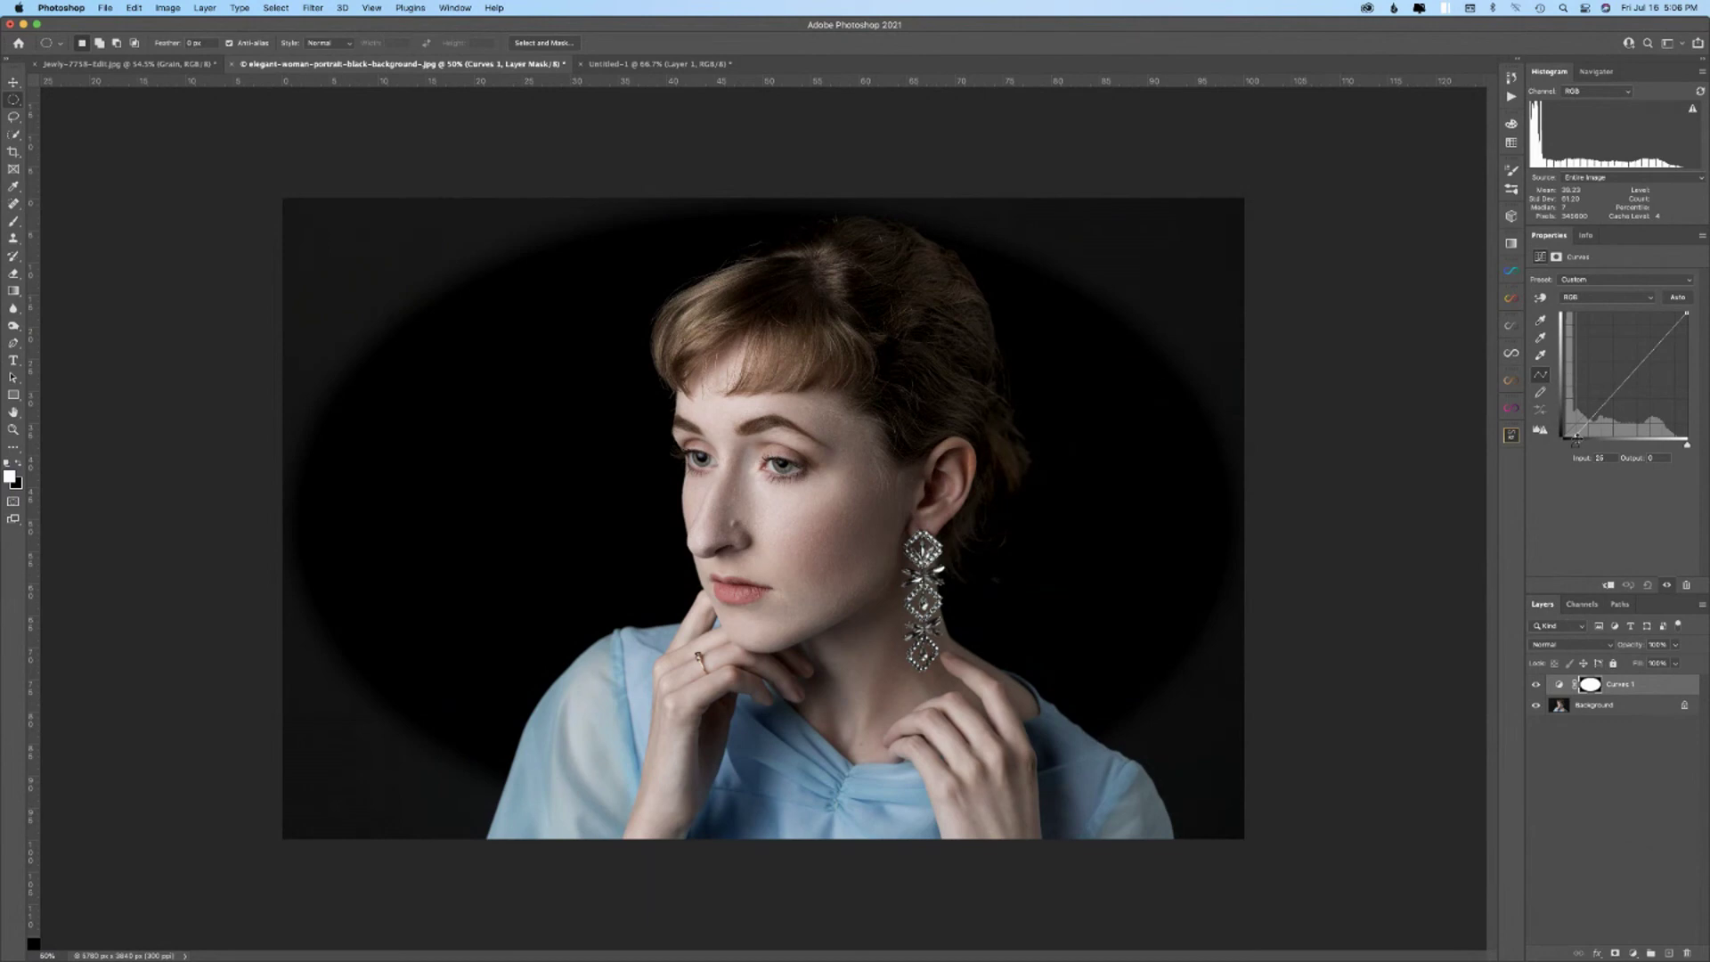
pyautogui.press('super+i')
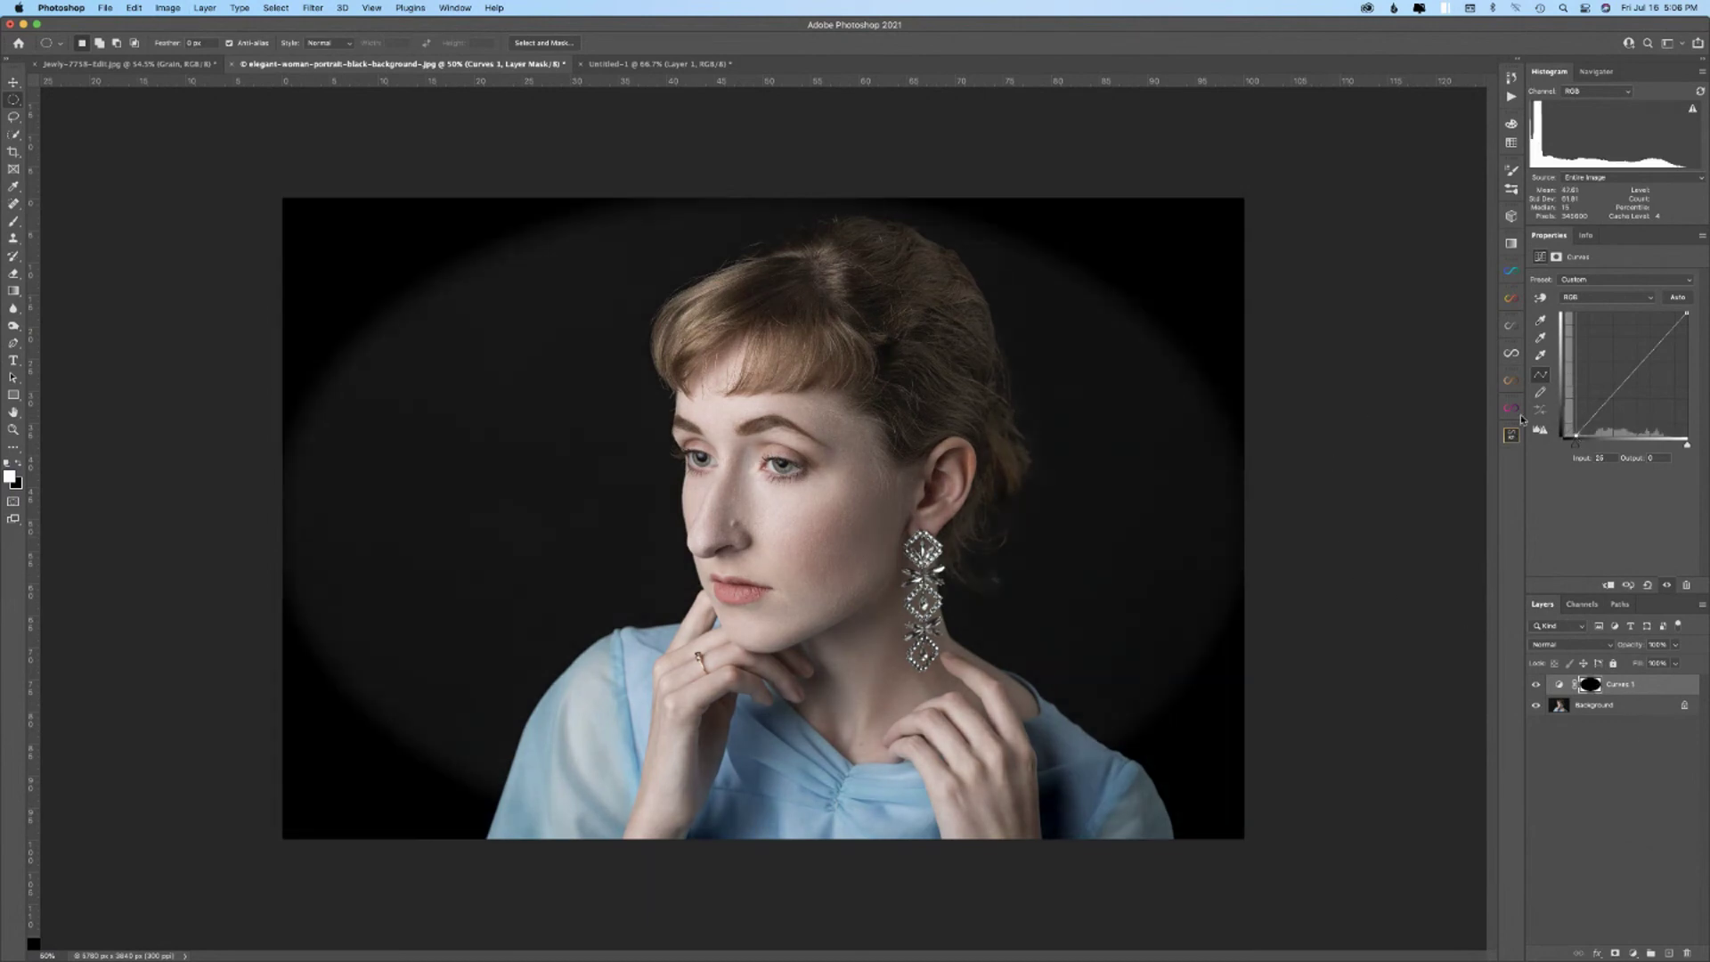
# - Stop recording the Vignette action and delete the Curves layer from the portrait
pyautogui.click(1511, 97)
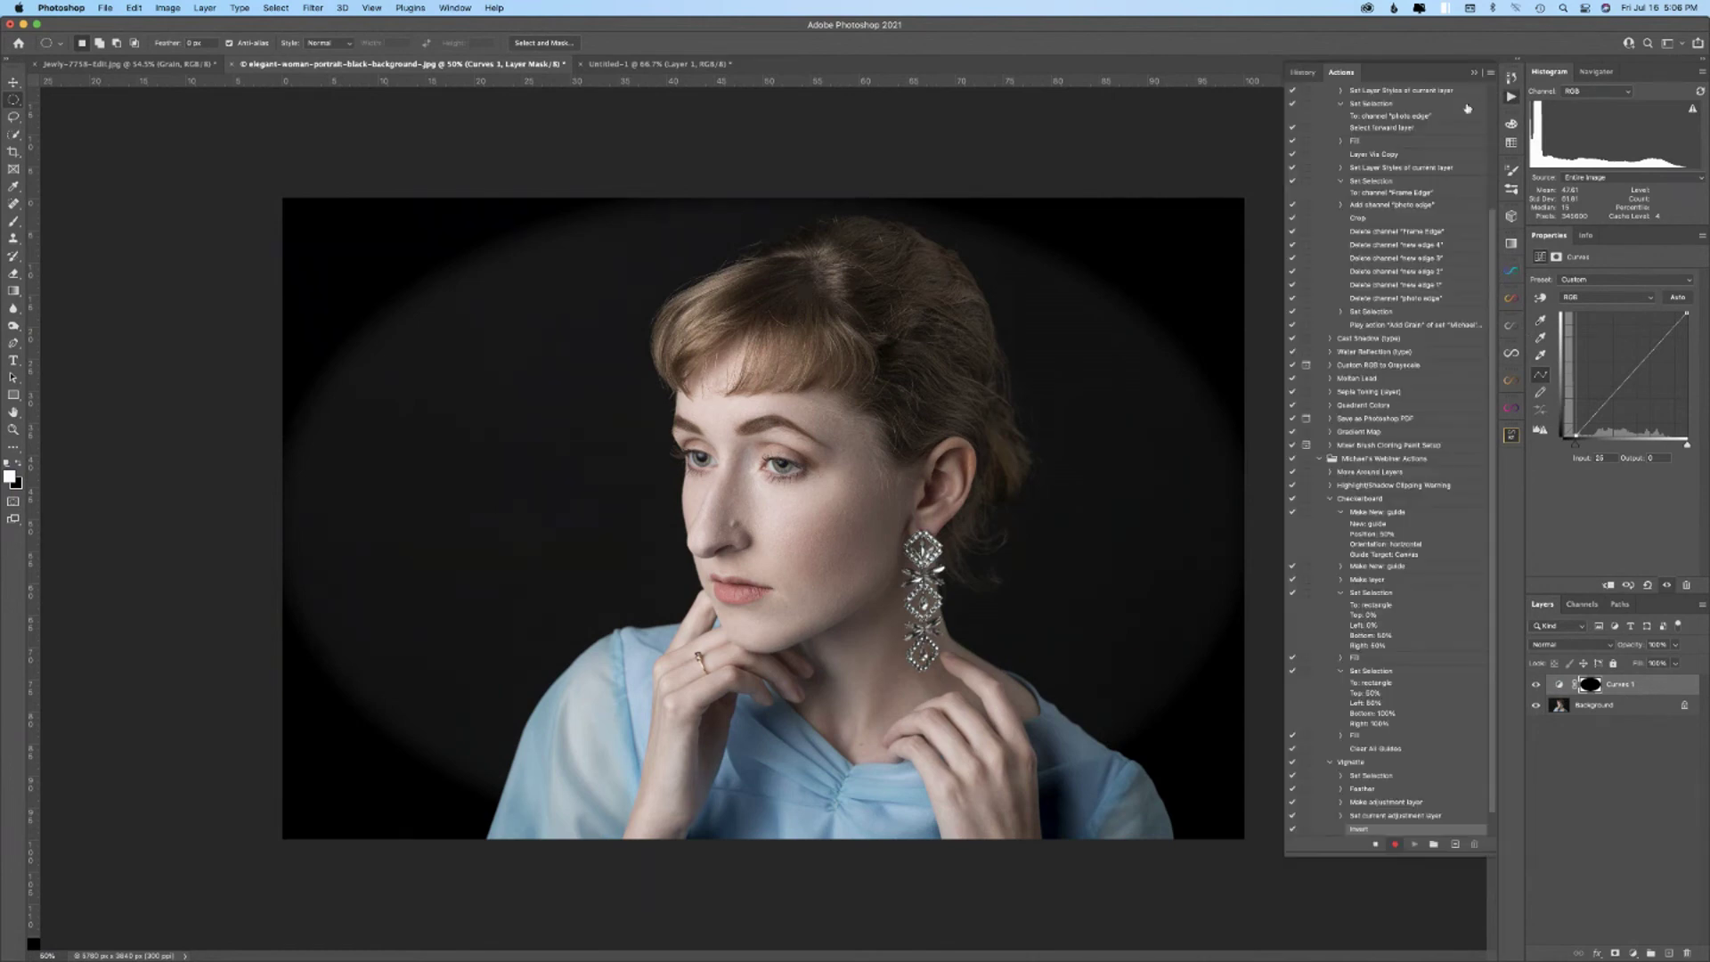
pyautogui.click(1376, 844)
pyautogui.moveTo(1632, 690); pyautogui.dragTo(1687, 952)
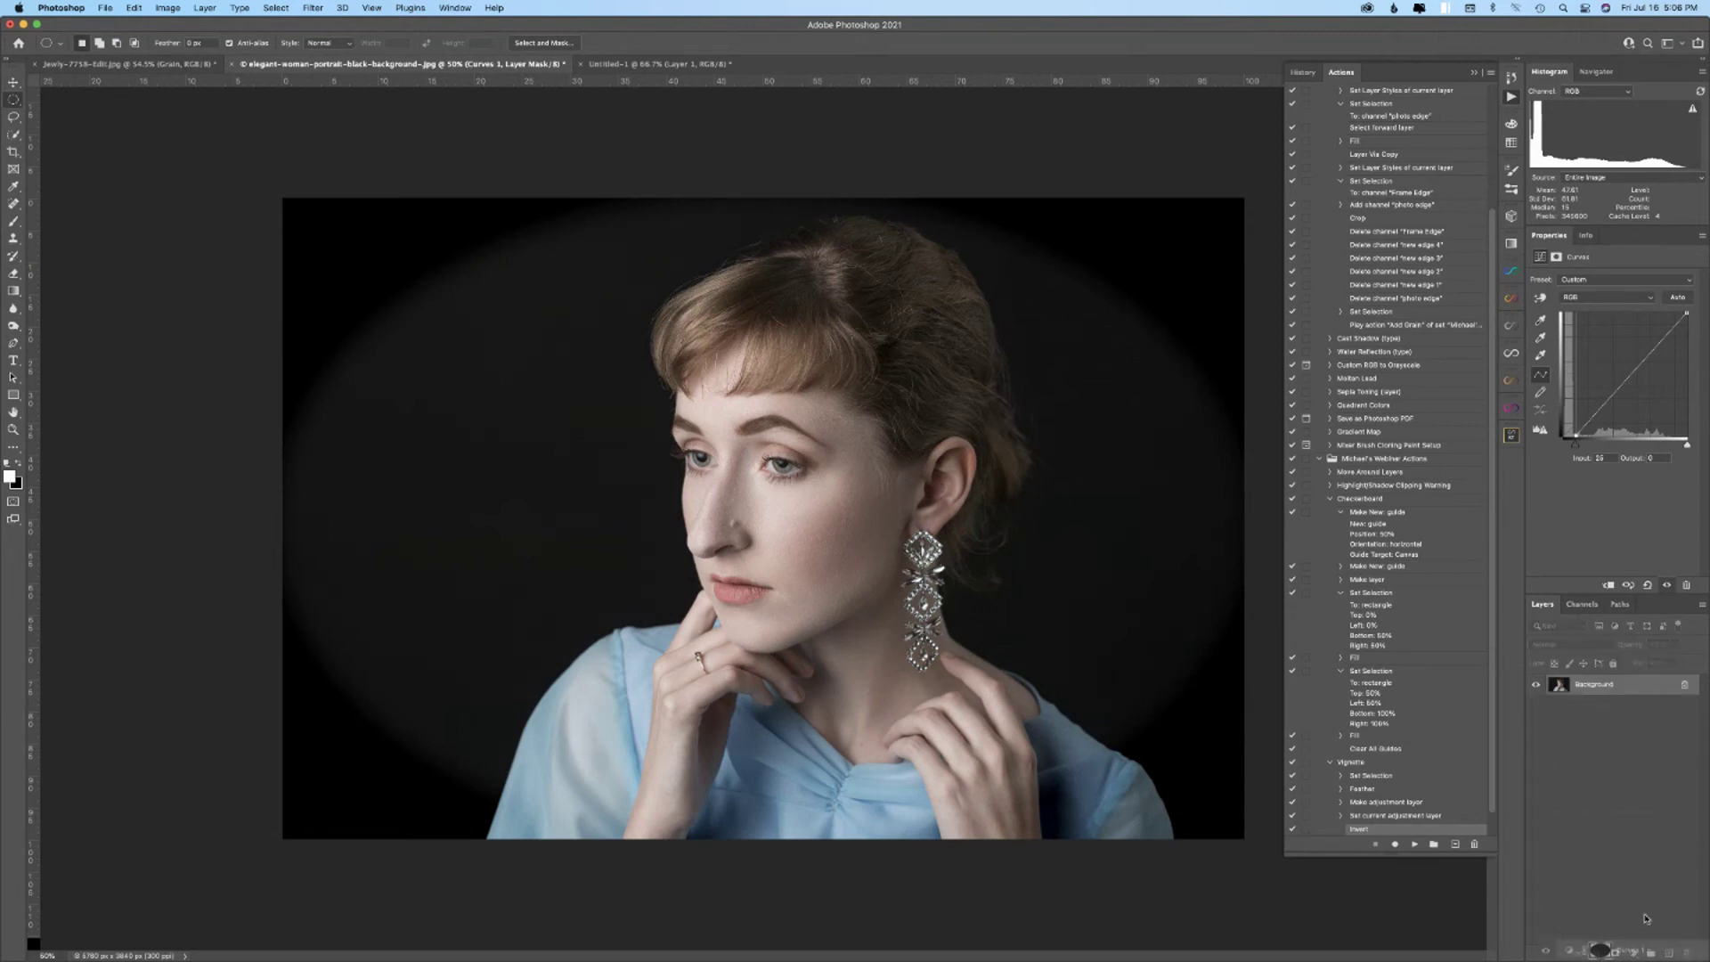
# - Resize the portrait image to a width of 6 inches, keeping its proportions
pyautogui.click(169, 8)
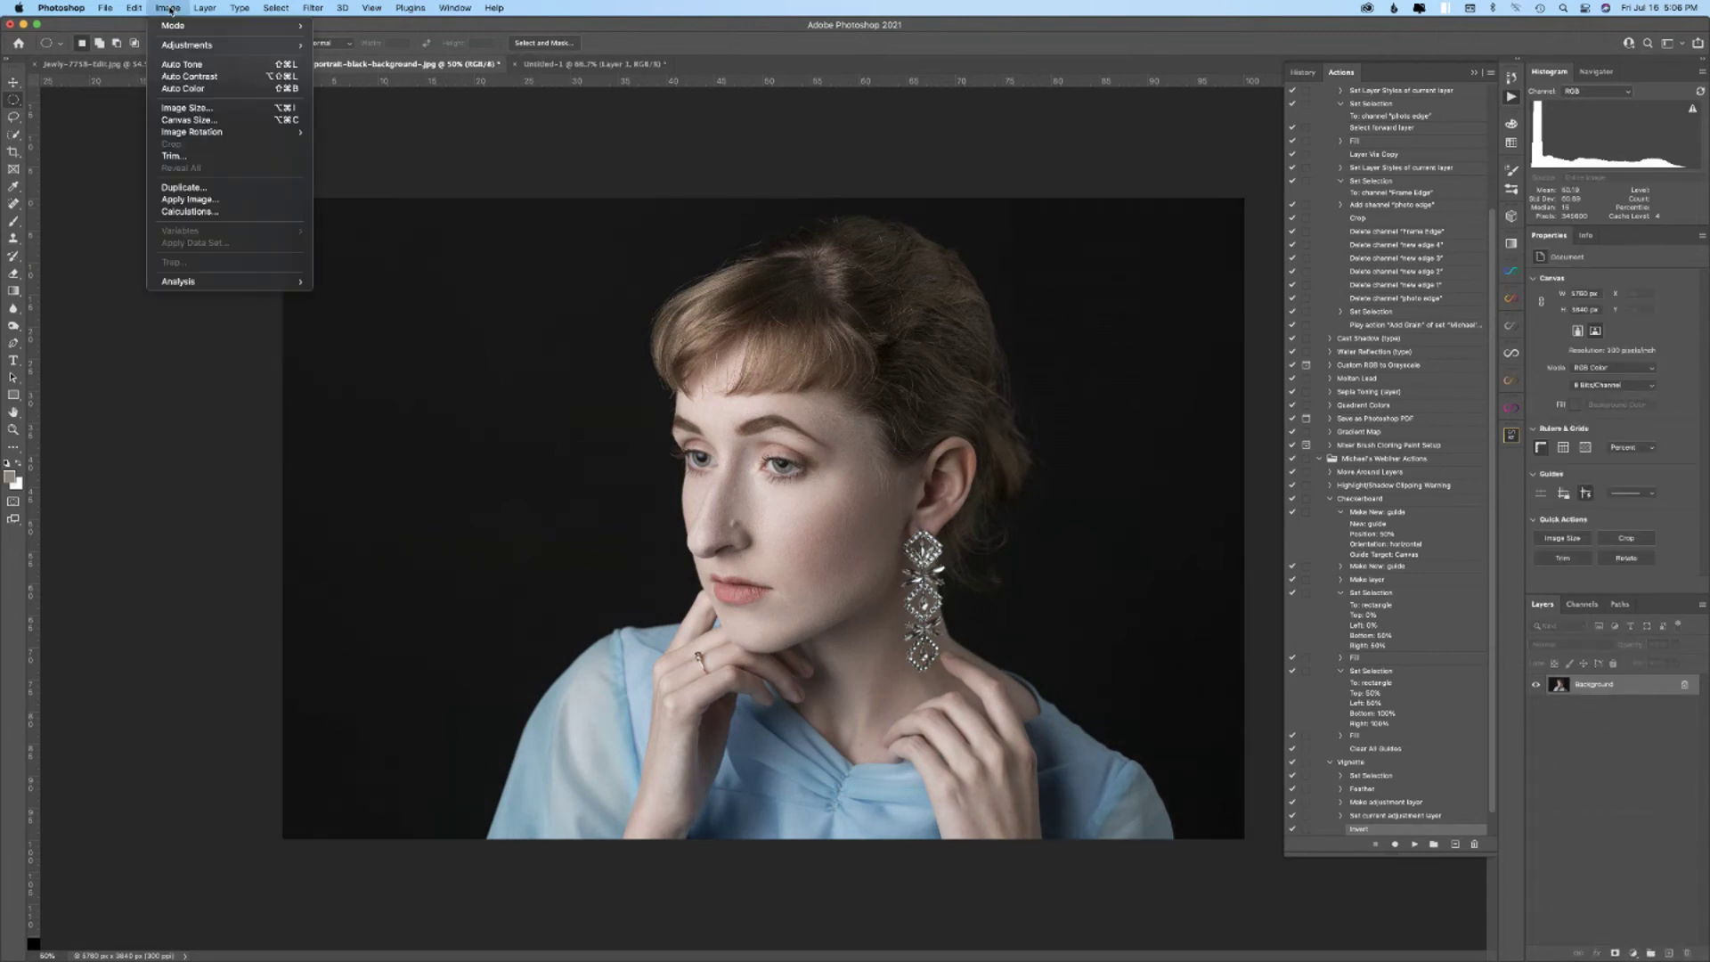
pyautogui.click(187, 111)
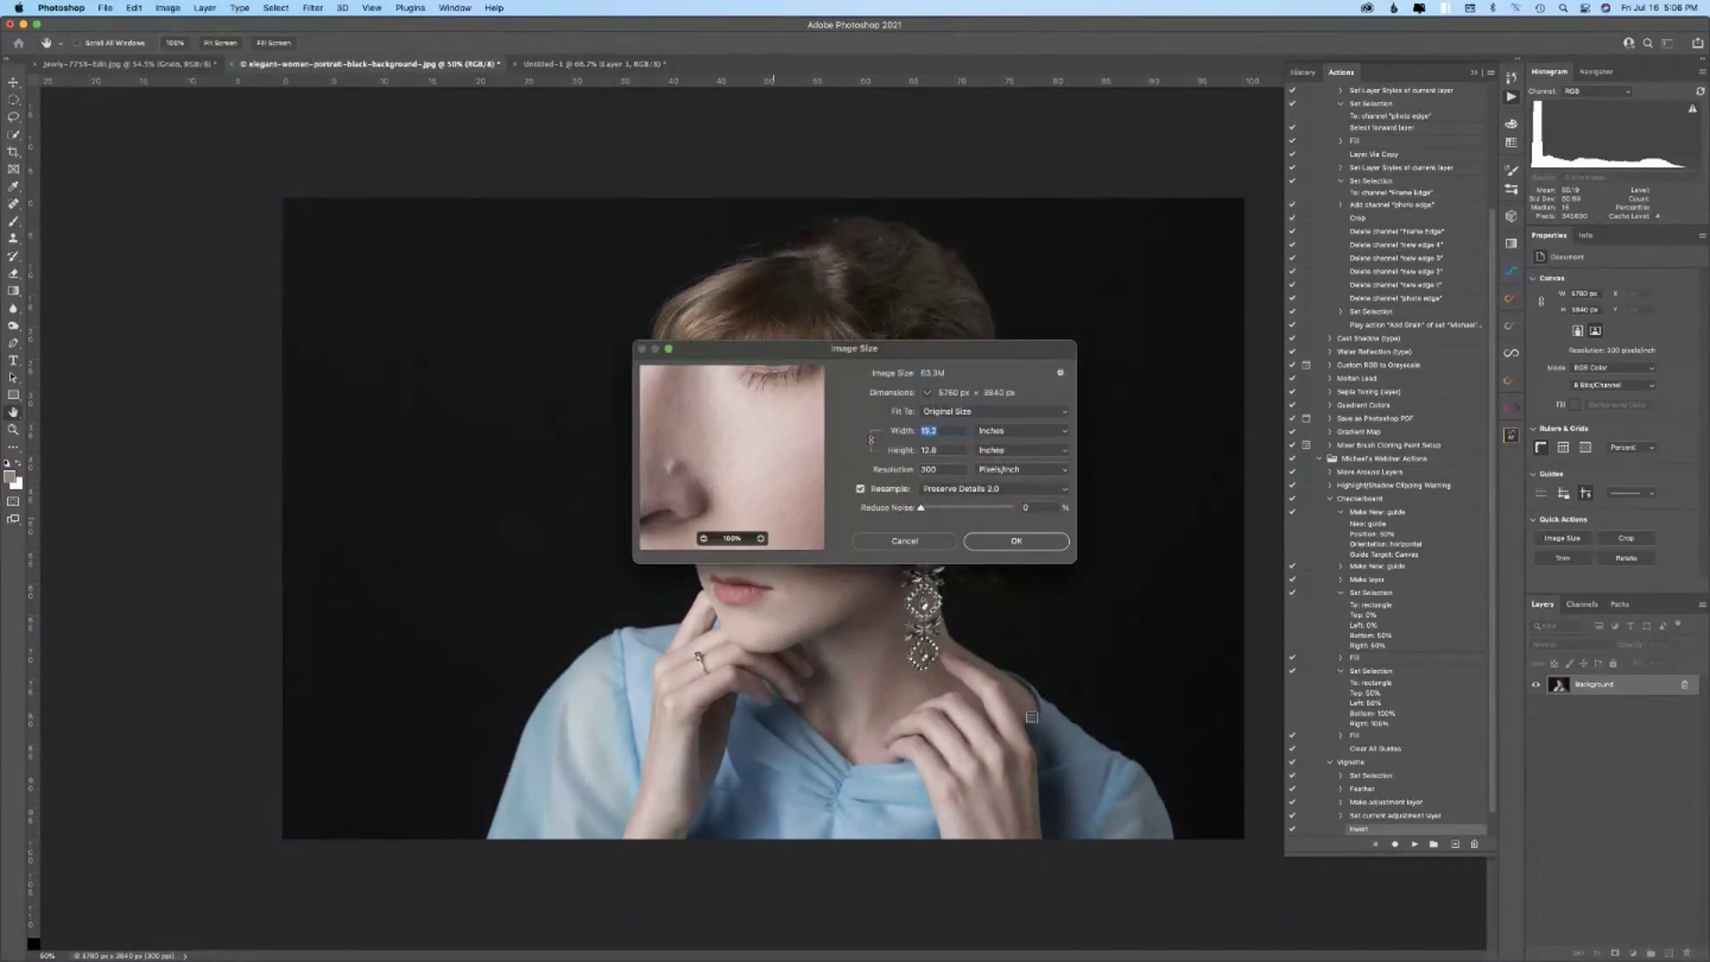
pyautogui.write('6')
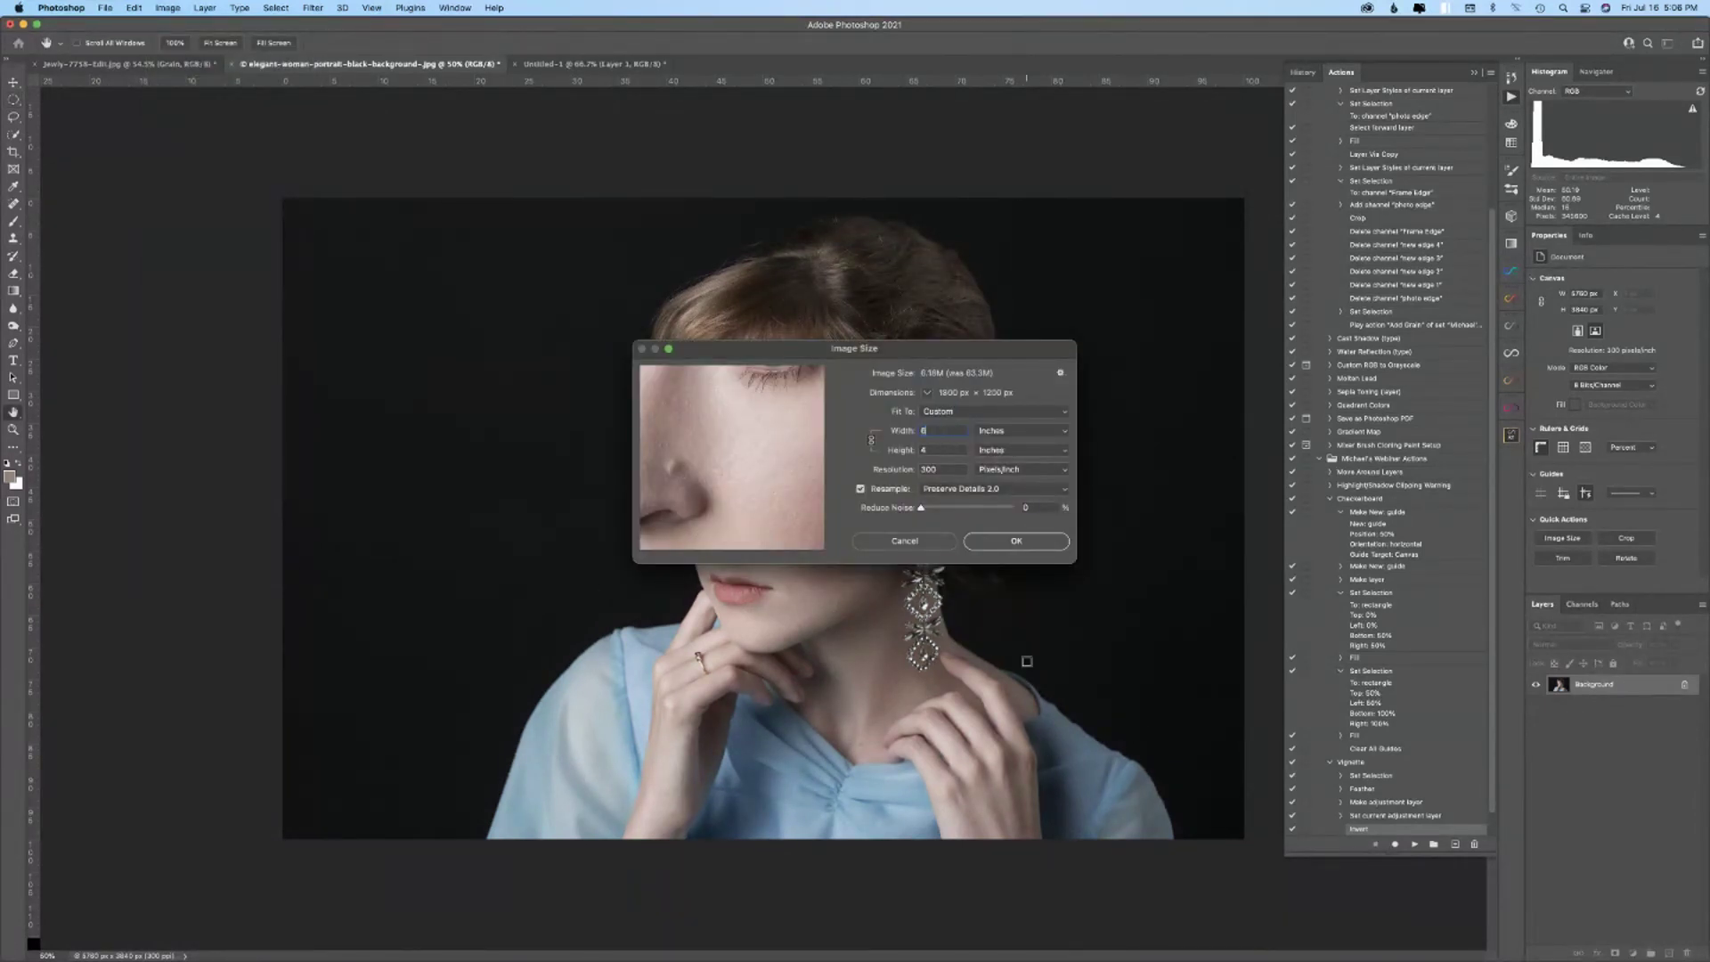
pyautogui.click(995, 542)
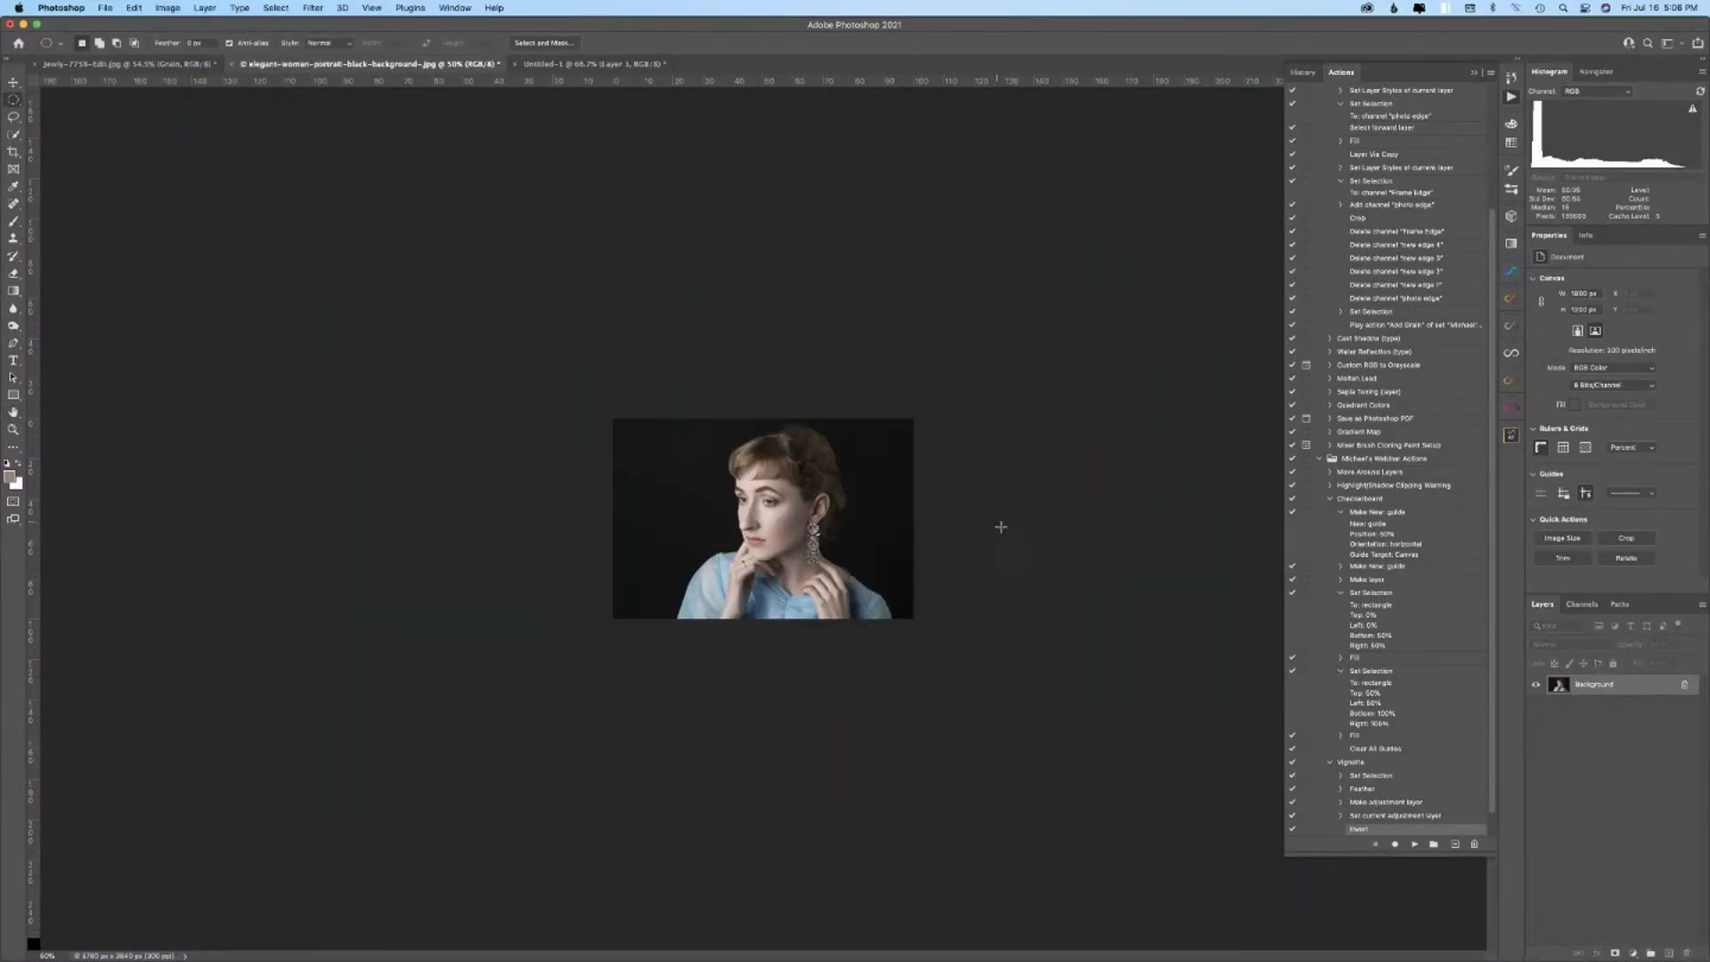
# - Play the Vignette action on the resized portrait and check its effect on the whole image
pyautogui.click(1365, 764)
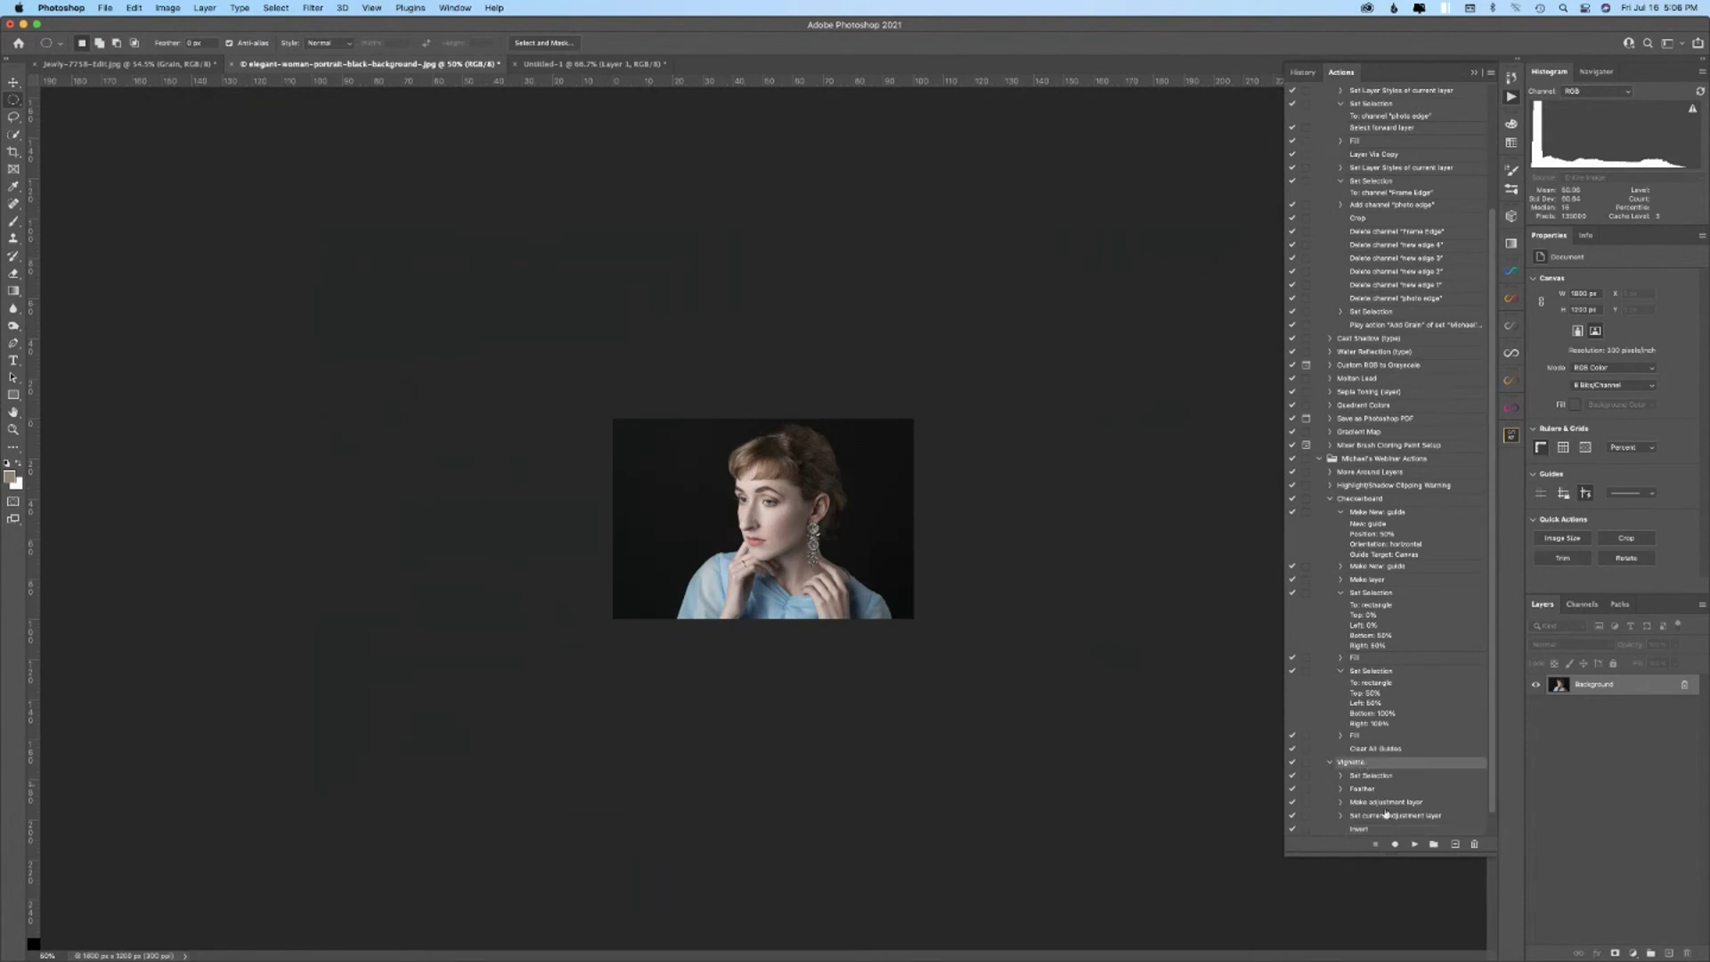
pyautogui.click(1414, 845)
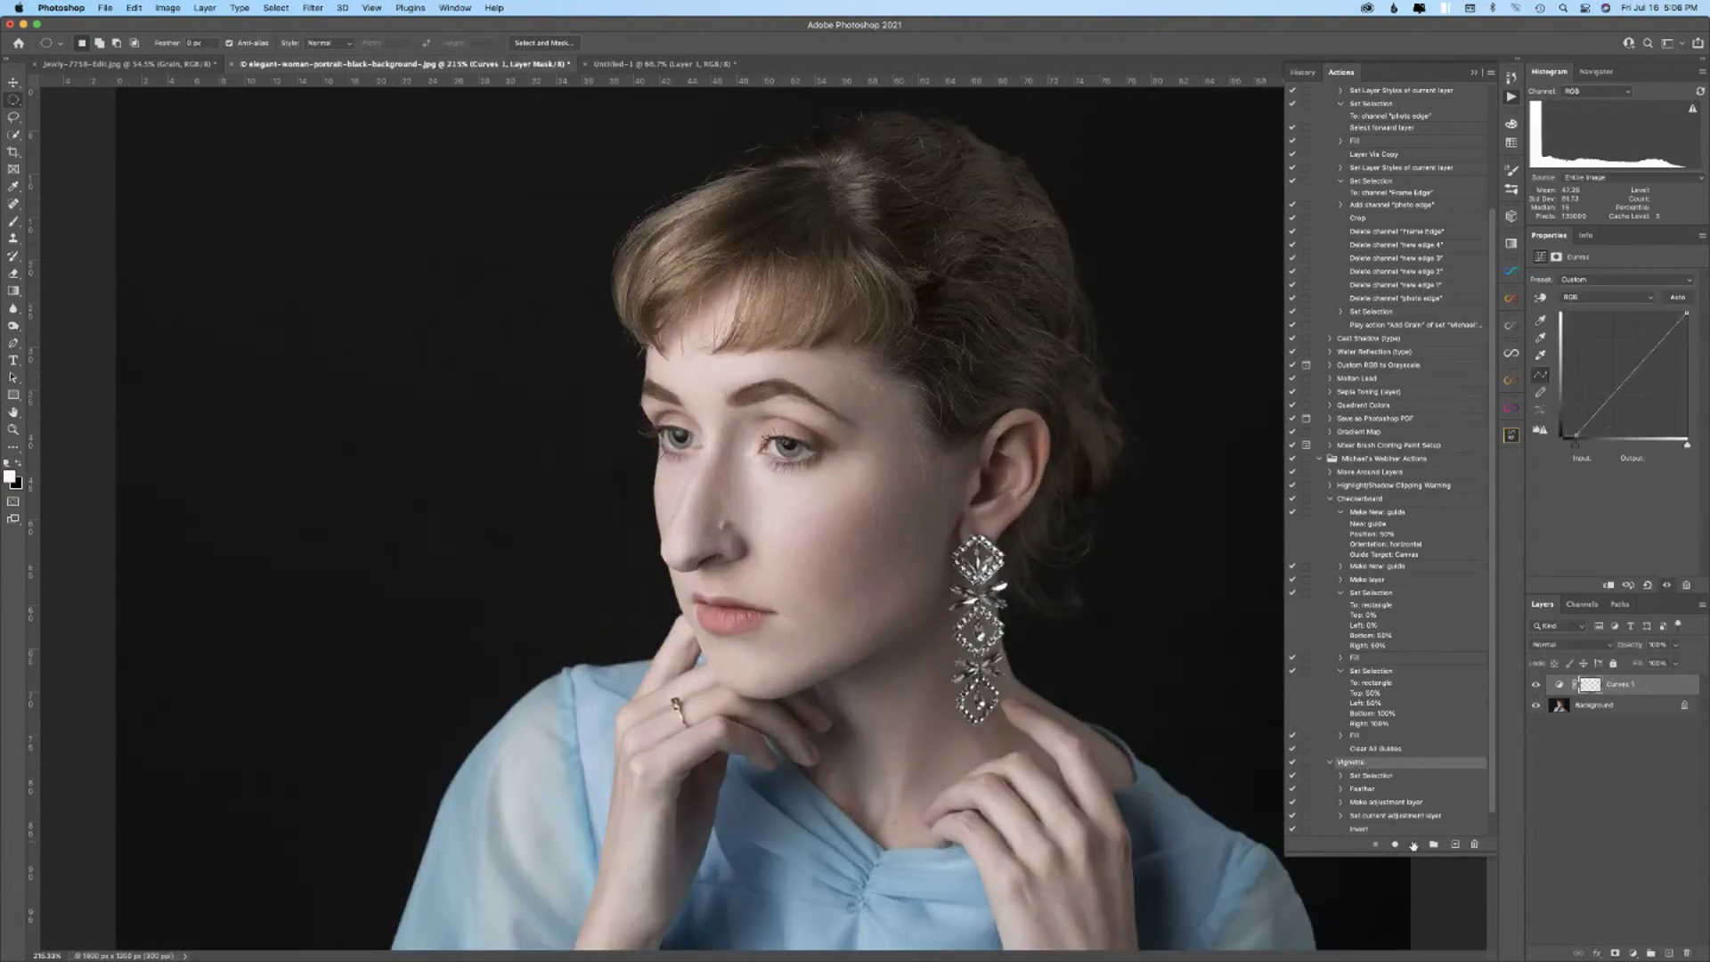
pyautogui.press('super+minus')
pyautogui.press('super+minus')
pyautogui.press('super+minus')
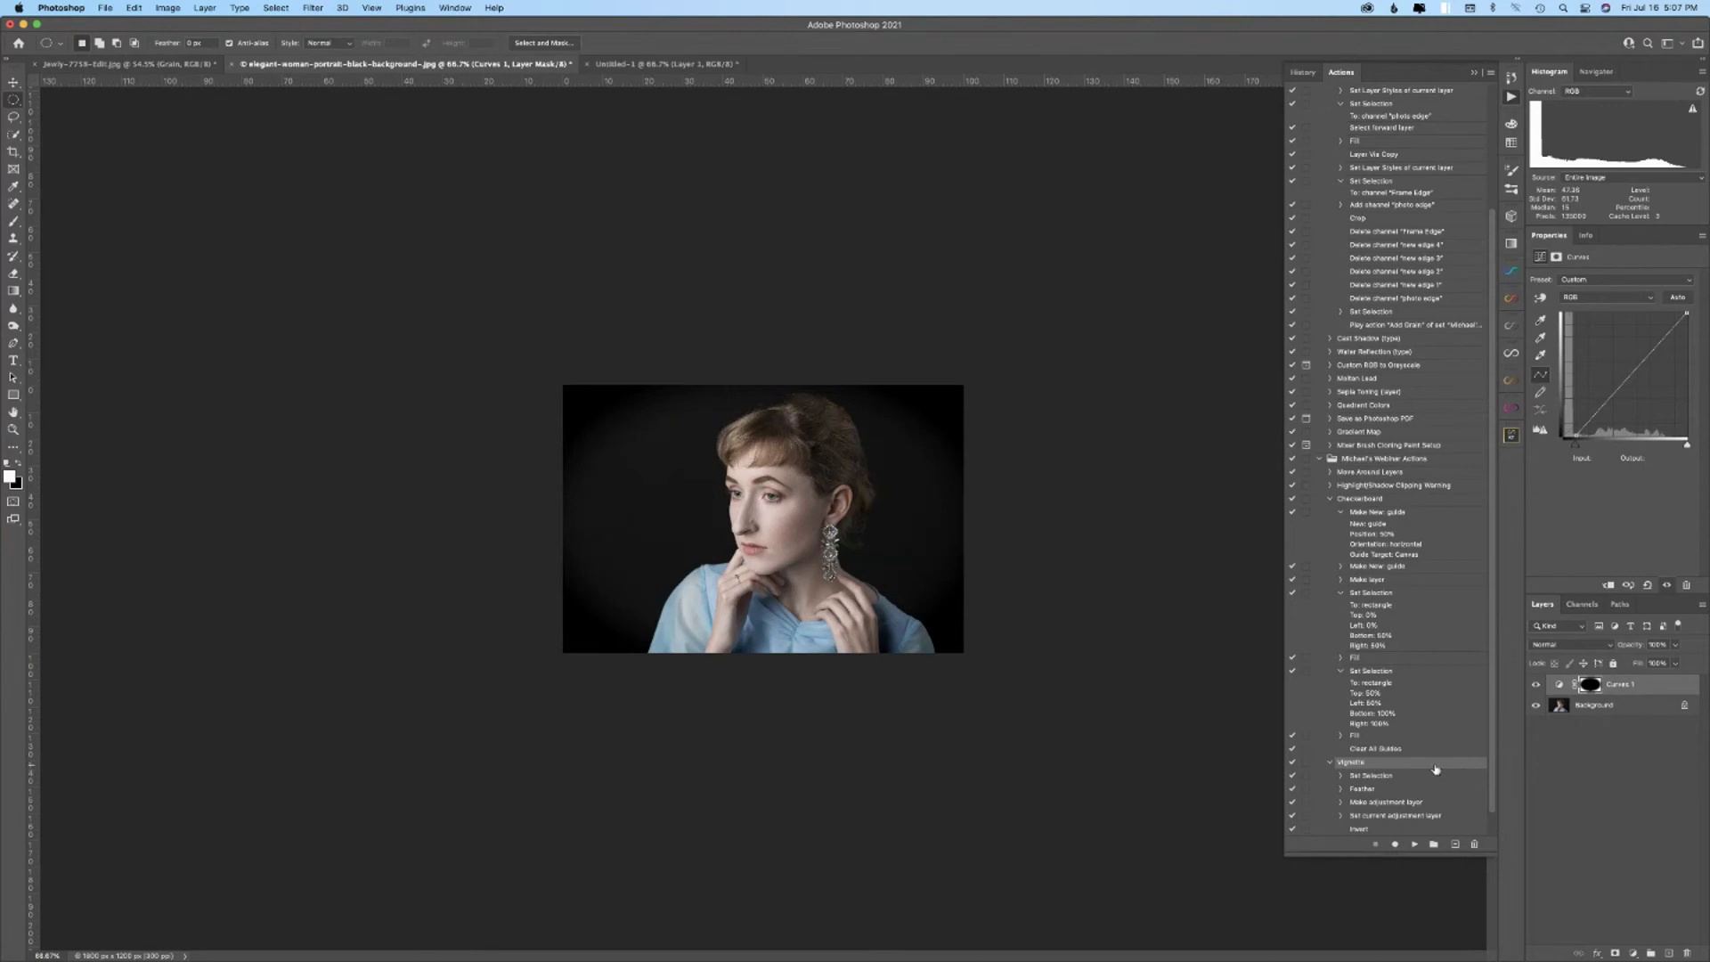
# - Delete the Vignette action and collapse the steps of the Checkerboard action
pyautogui.moveTo(1432, 768); pyautogui.dragTo(1475, 843)
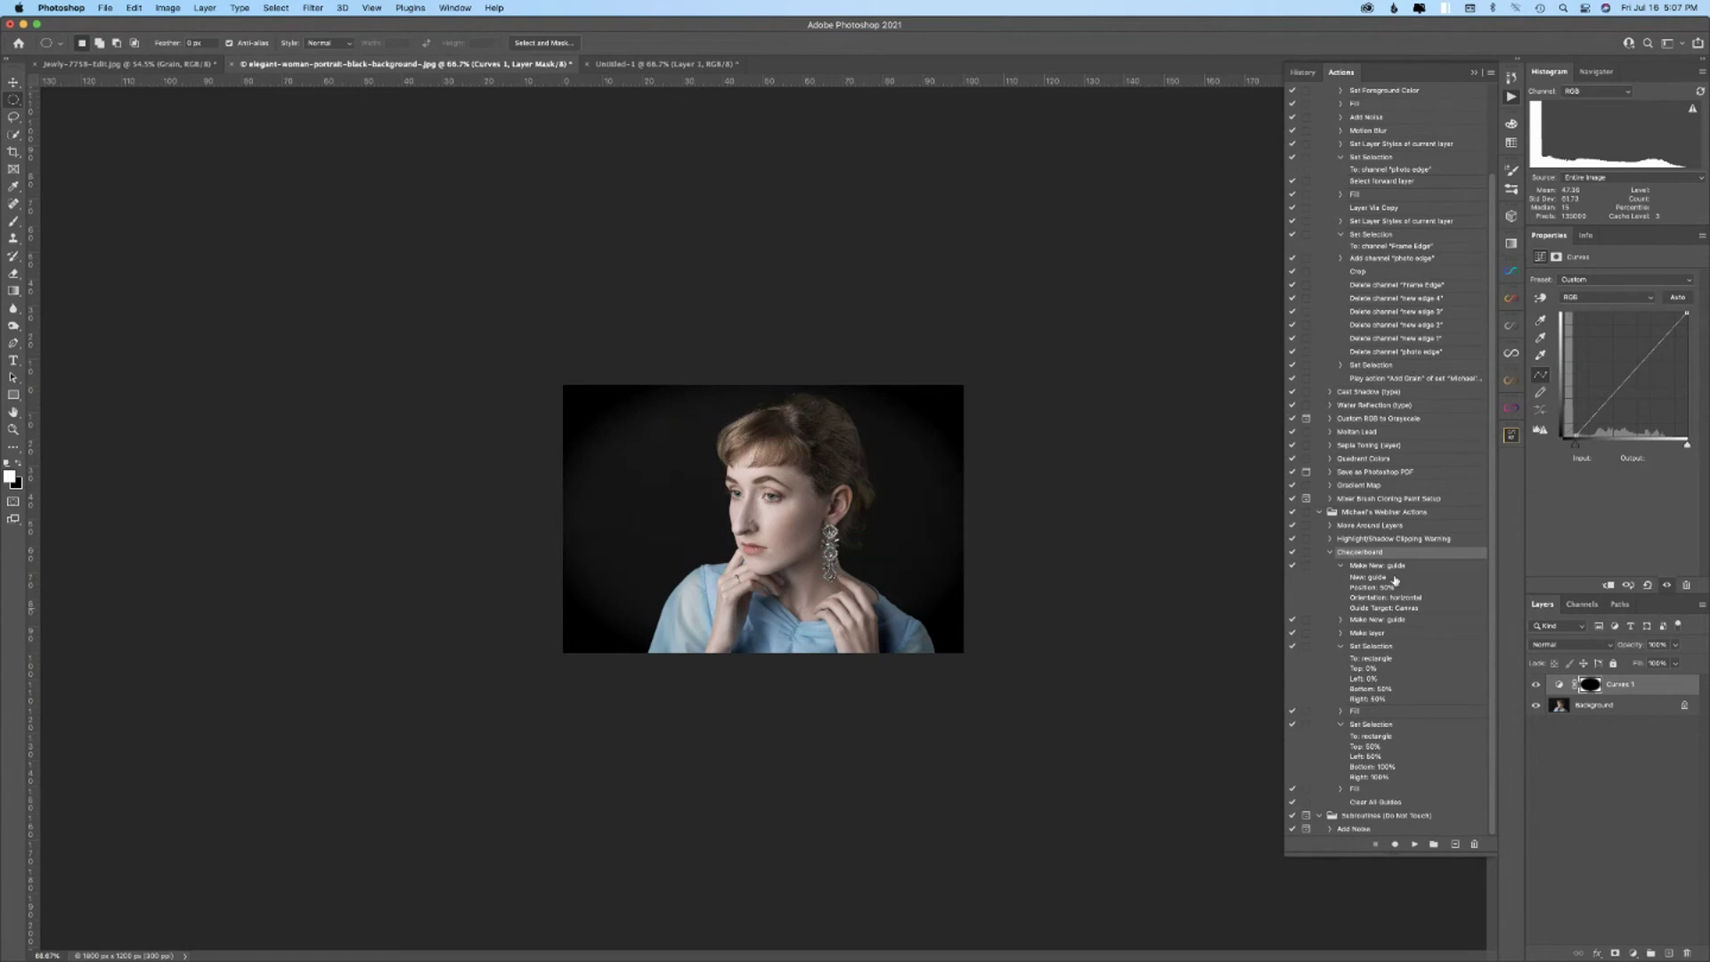
pyautogui.moveTo(1496, 450); pyautogui.dragTo(1492, 357)
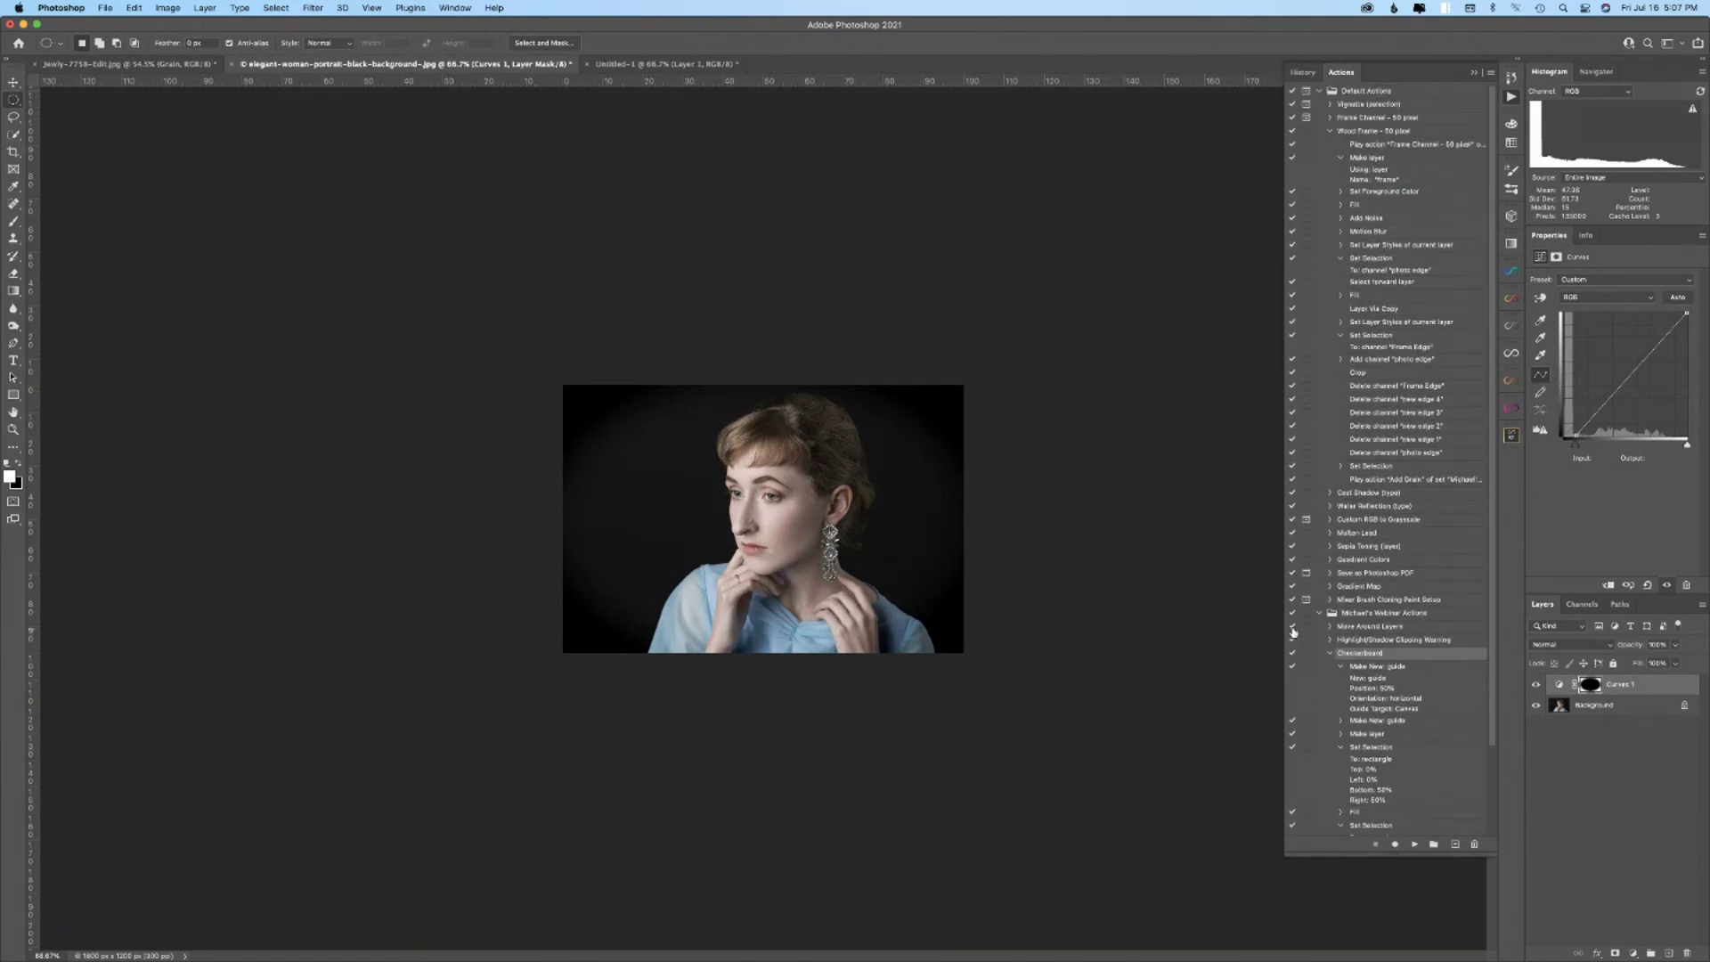
pyautogui.click(1330, 653)
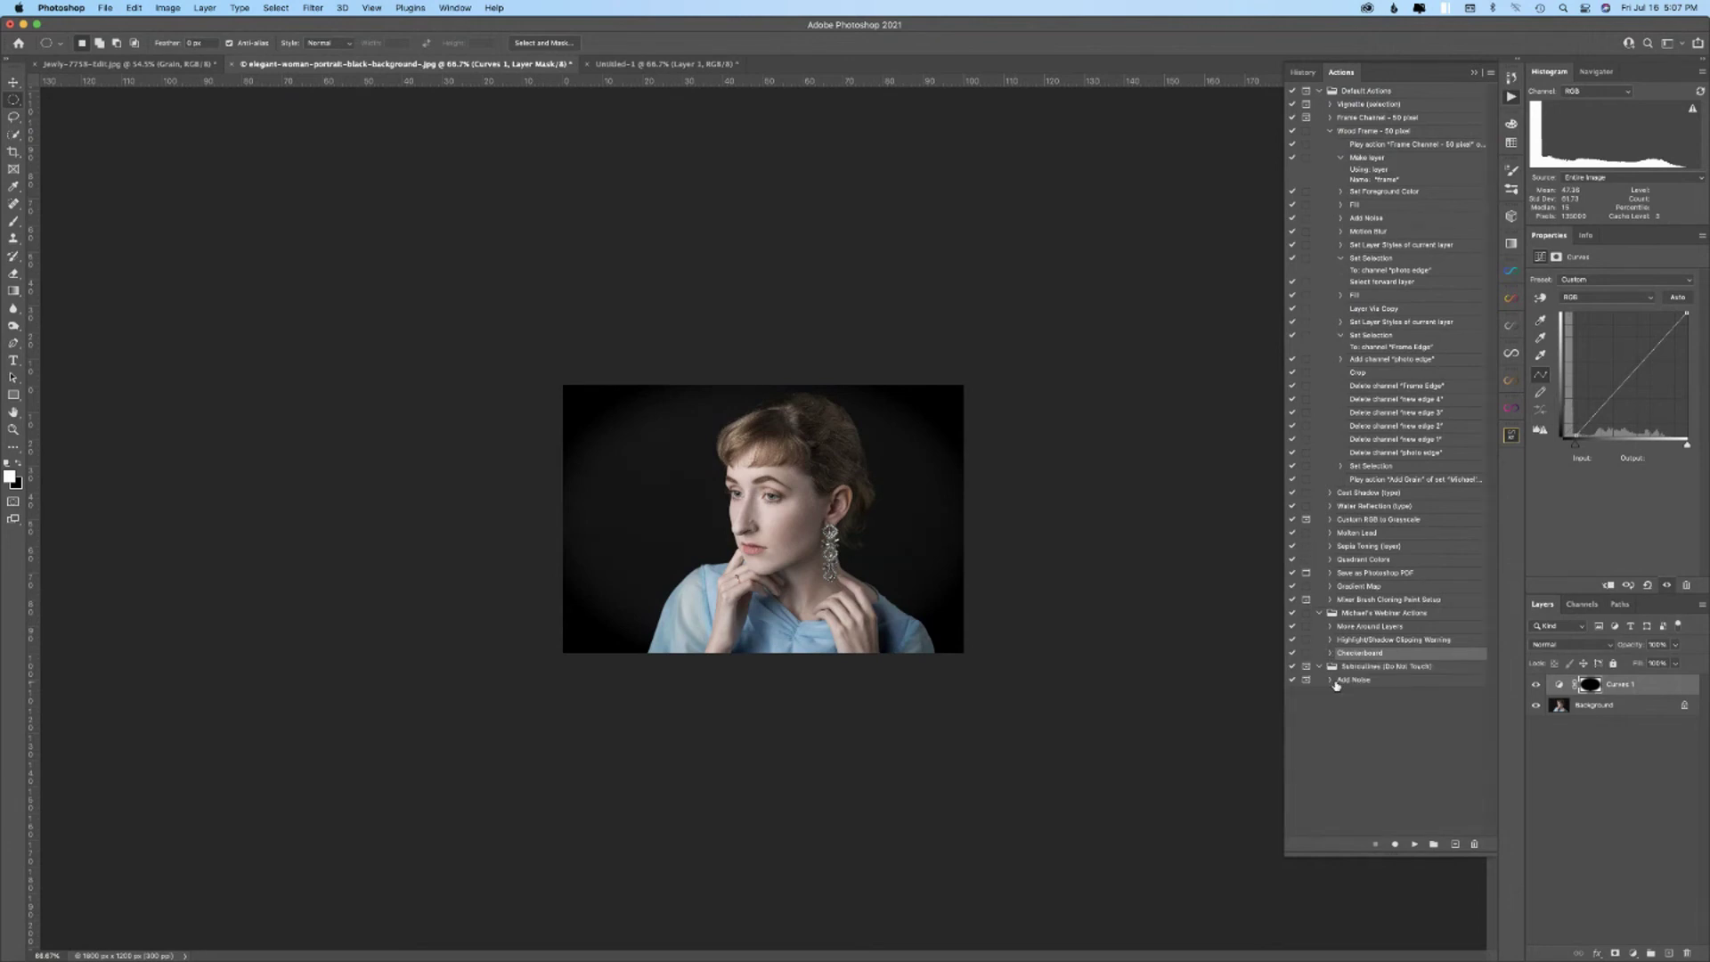
# - List the Add Noise action's steps with their details collapsed, and delete the Curves 1 layer from the portrait
pyautogui.click(1330, 681)
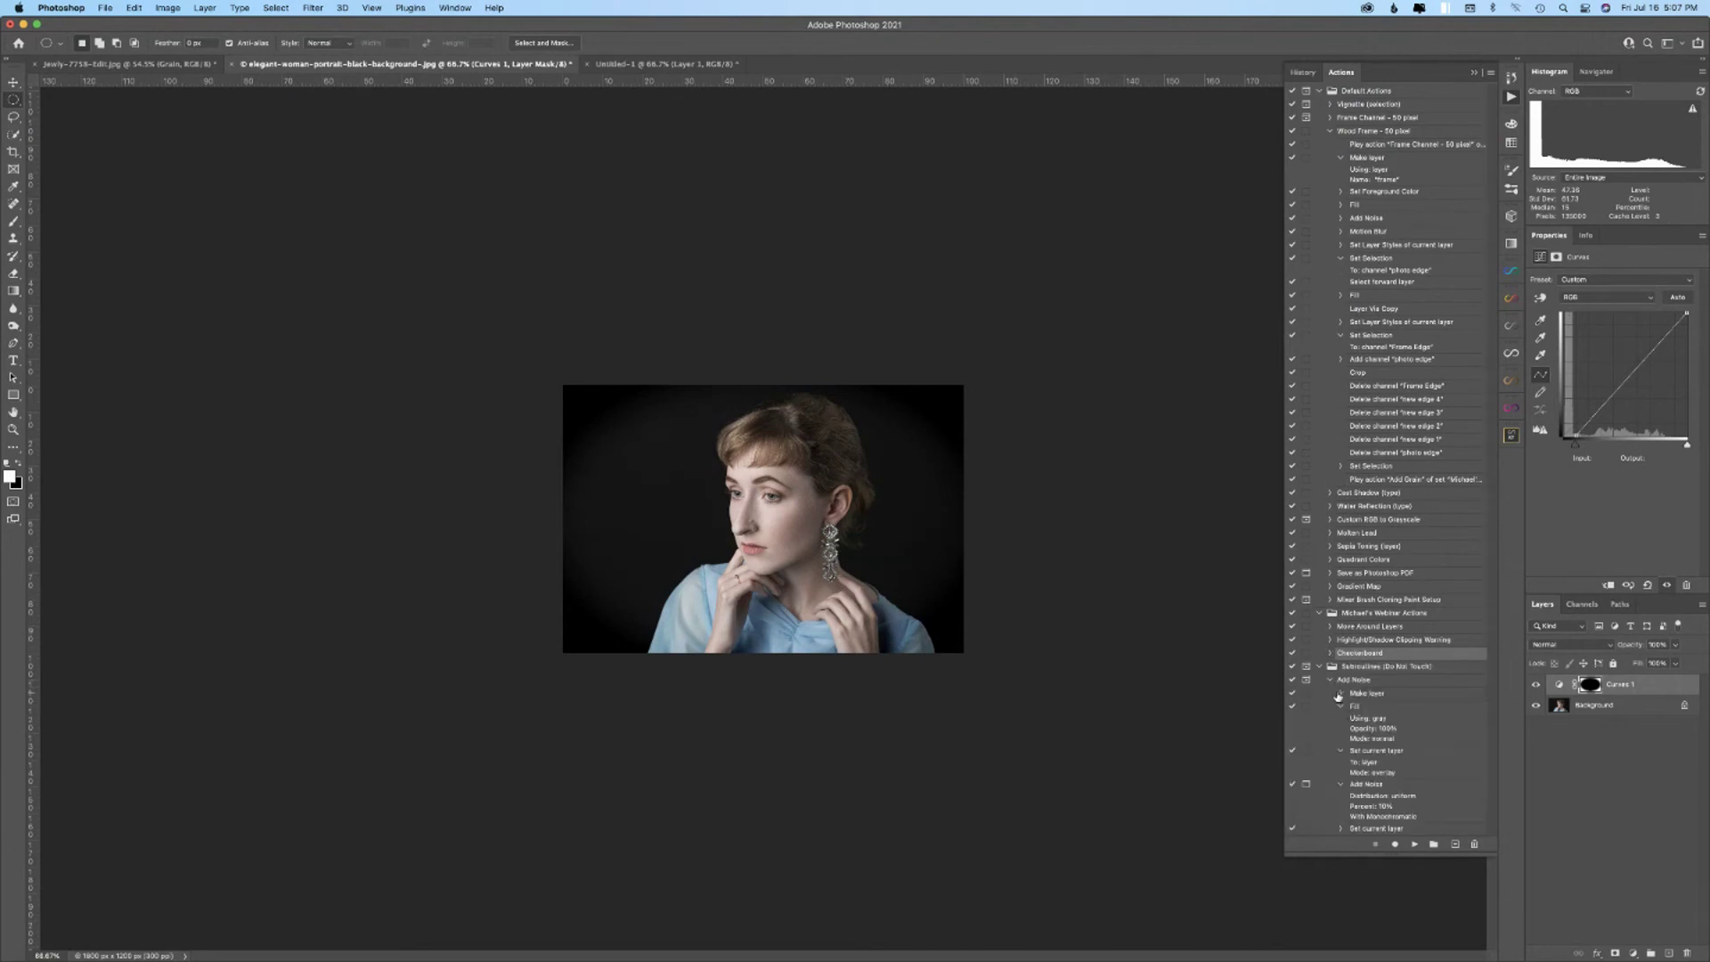
pyautogui.click(1341, 706)
pyautogui.click(1340, 720)
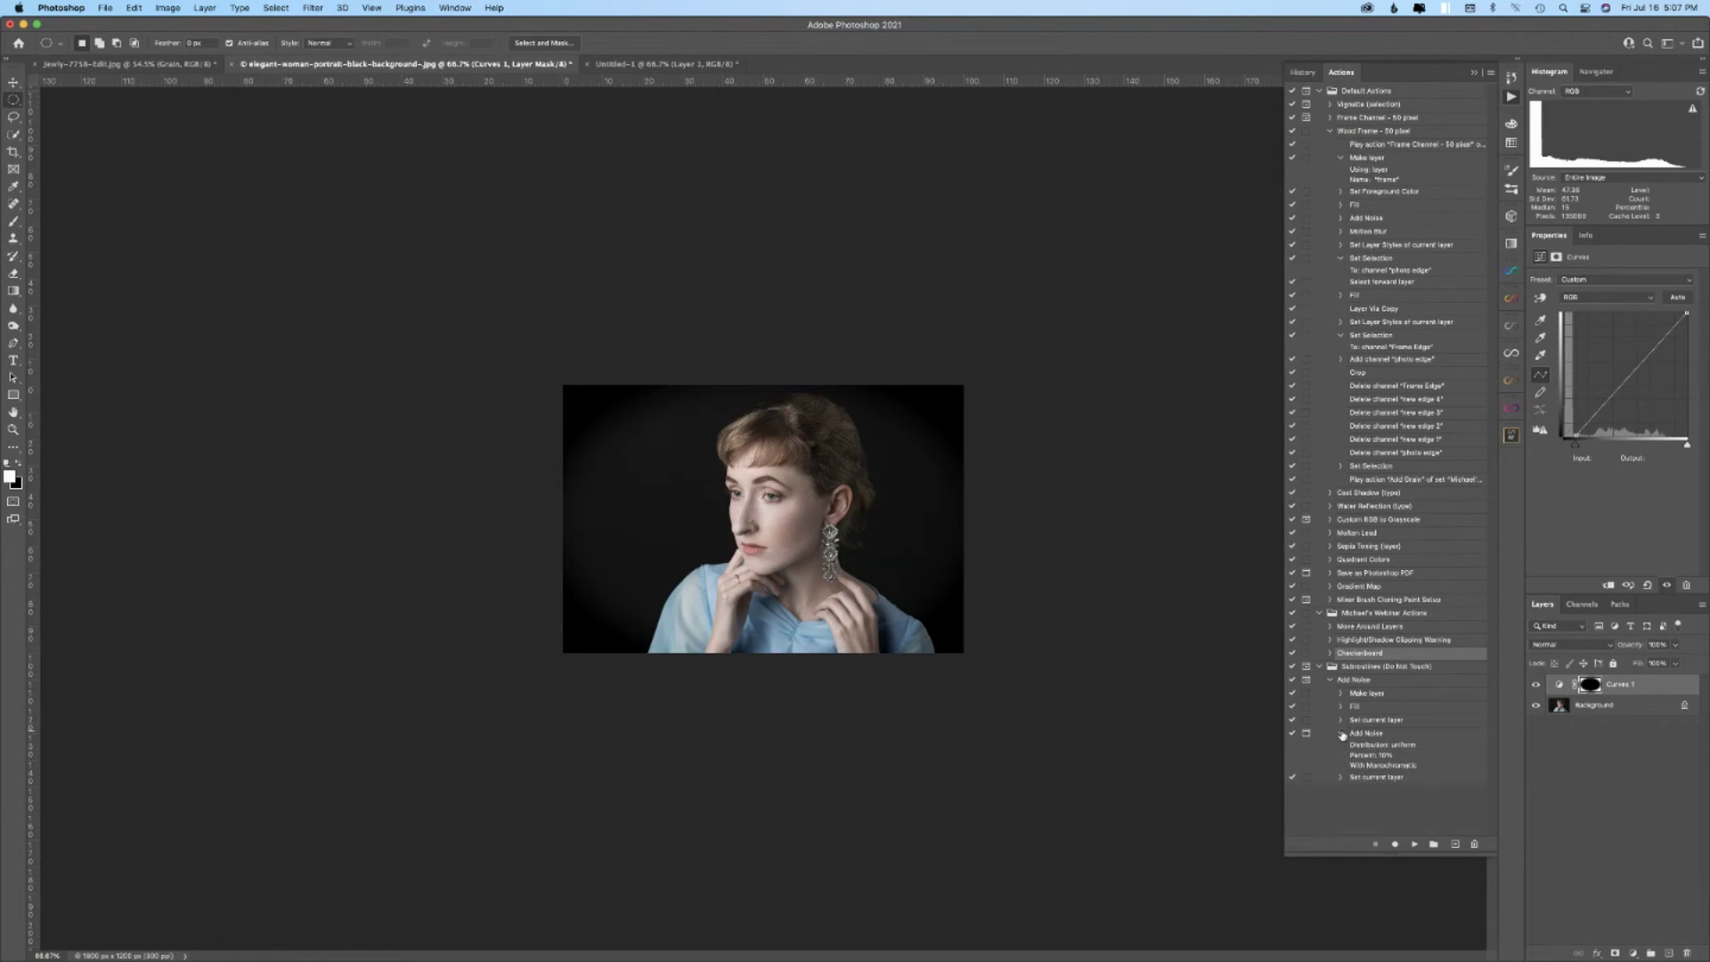
pyautogui.click(1341, 733)
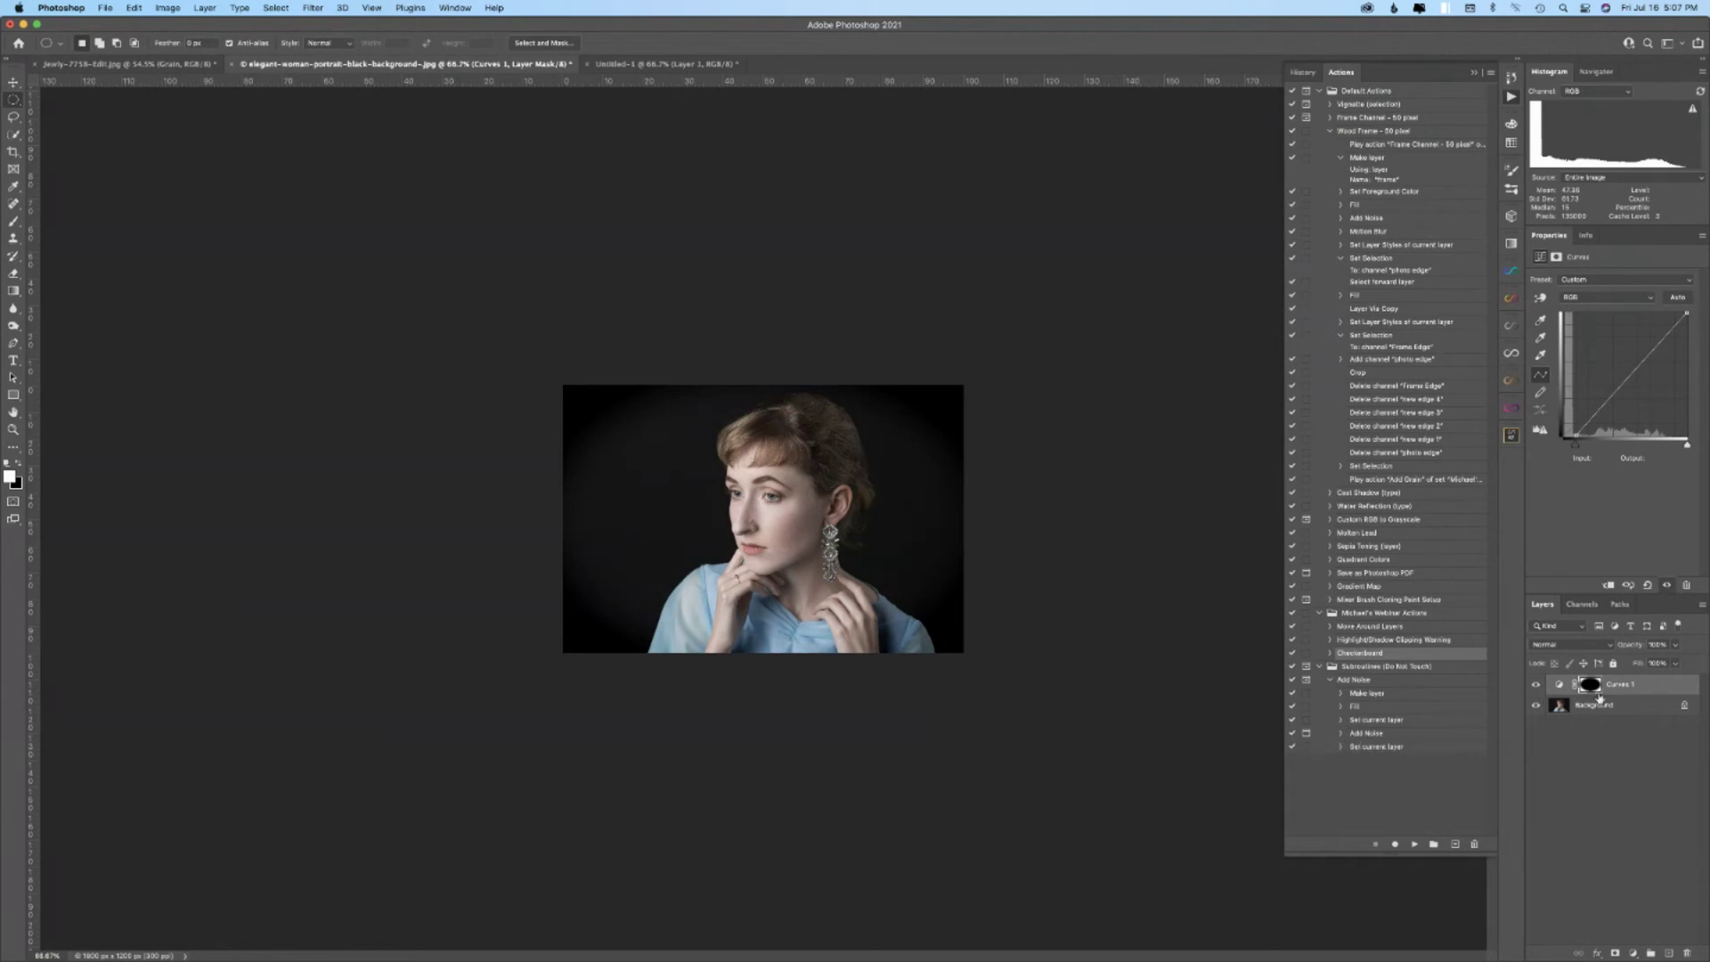
pyautogui.moveTo(1599, 698); pyautogui.dragTo(1686, 952)
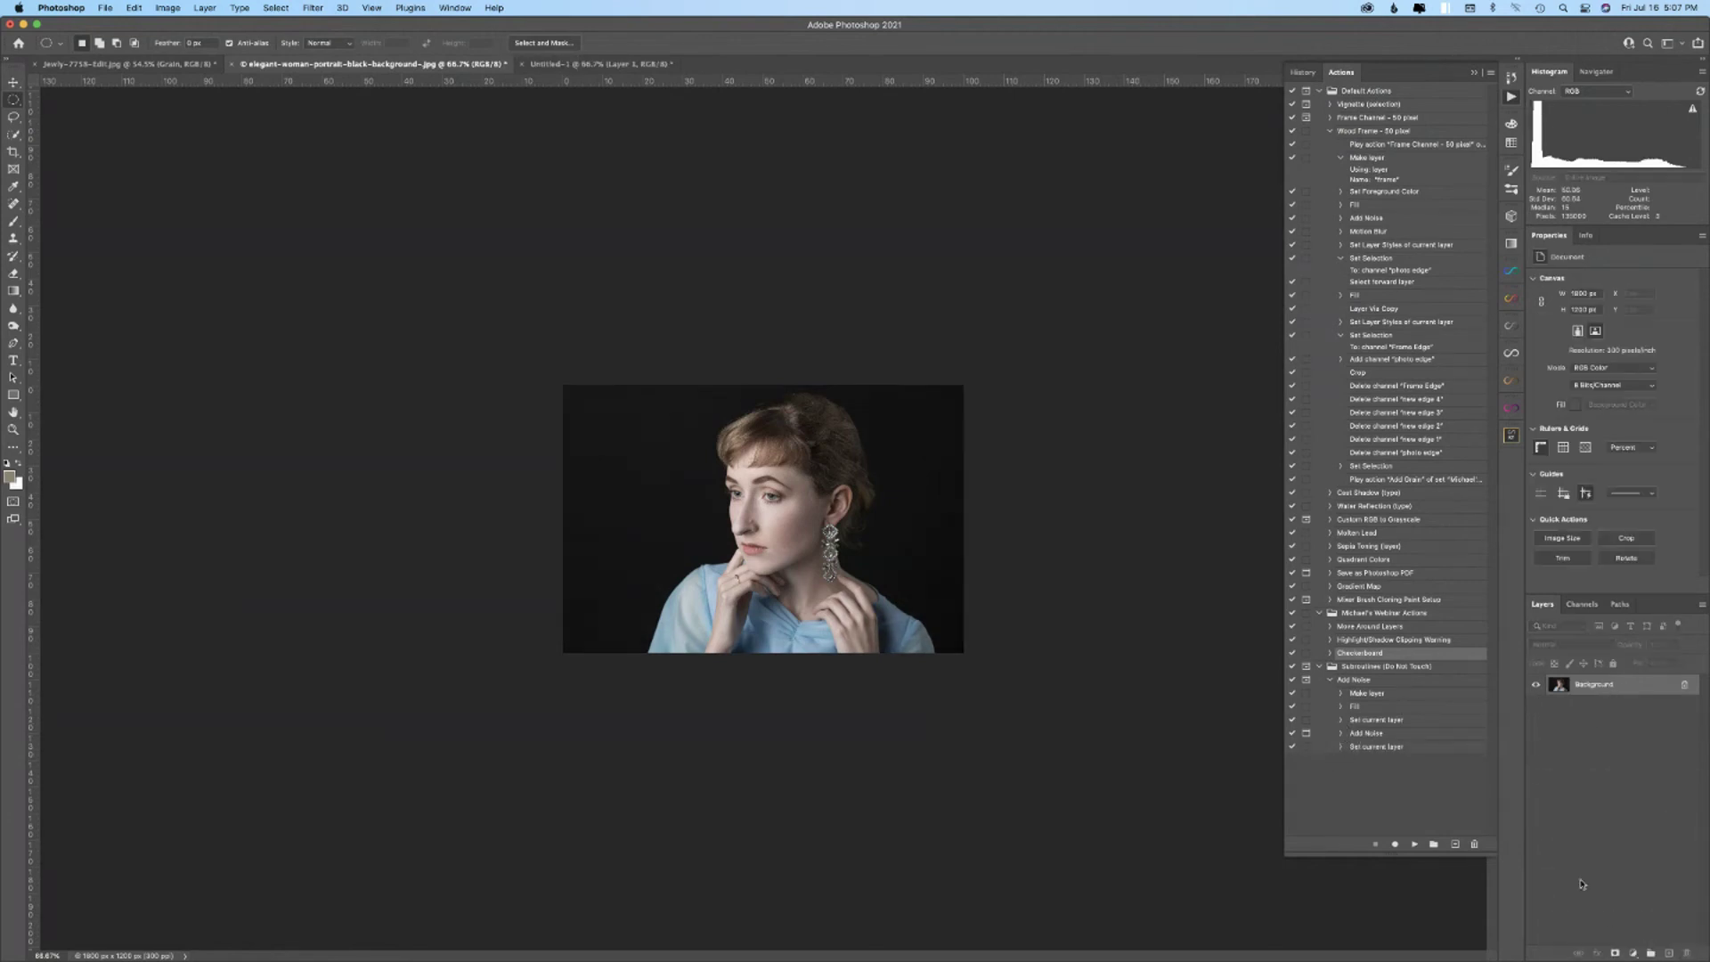
# - Record a continuable stop after Add Noise's first Set current layer step, with the message "Adjust Noise To Your Preference And Click Continue."
pyautogui.click(1412, 721)
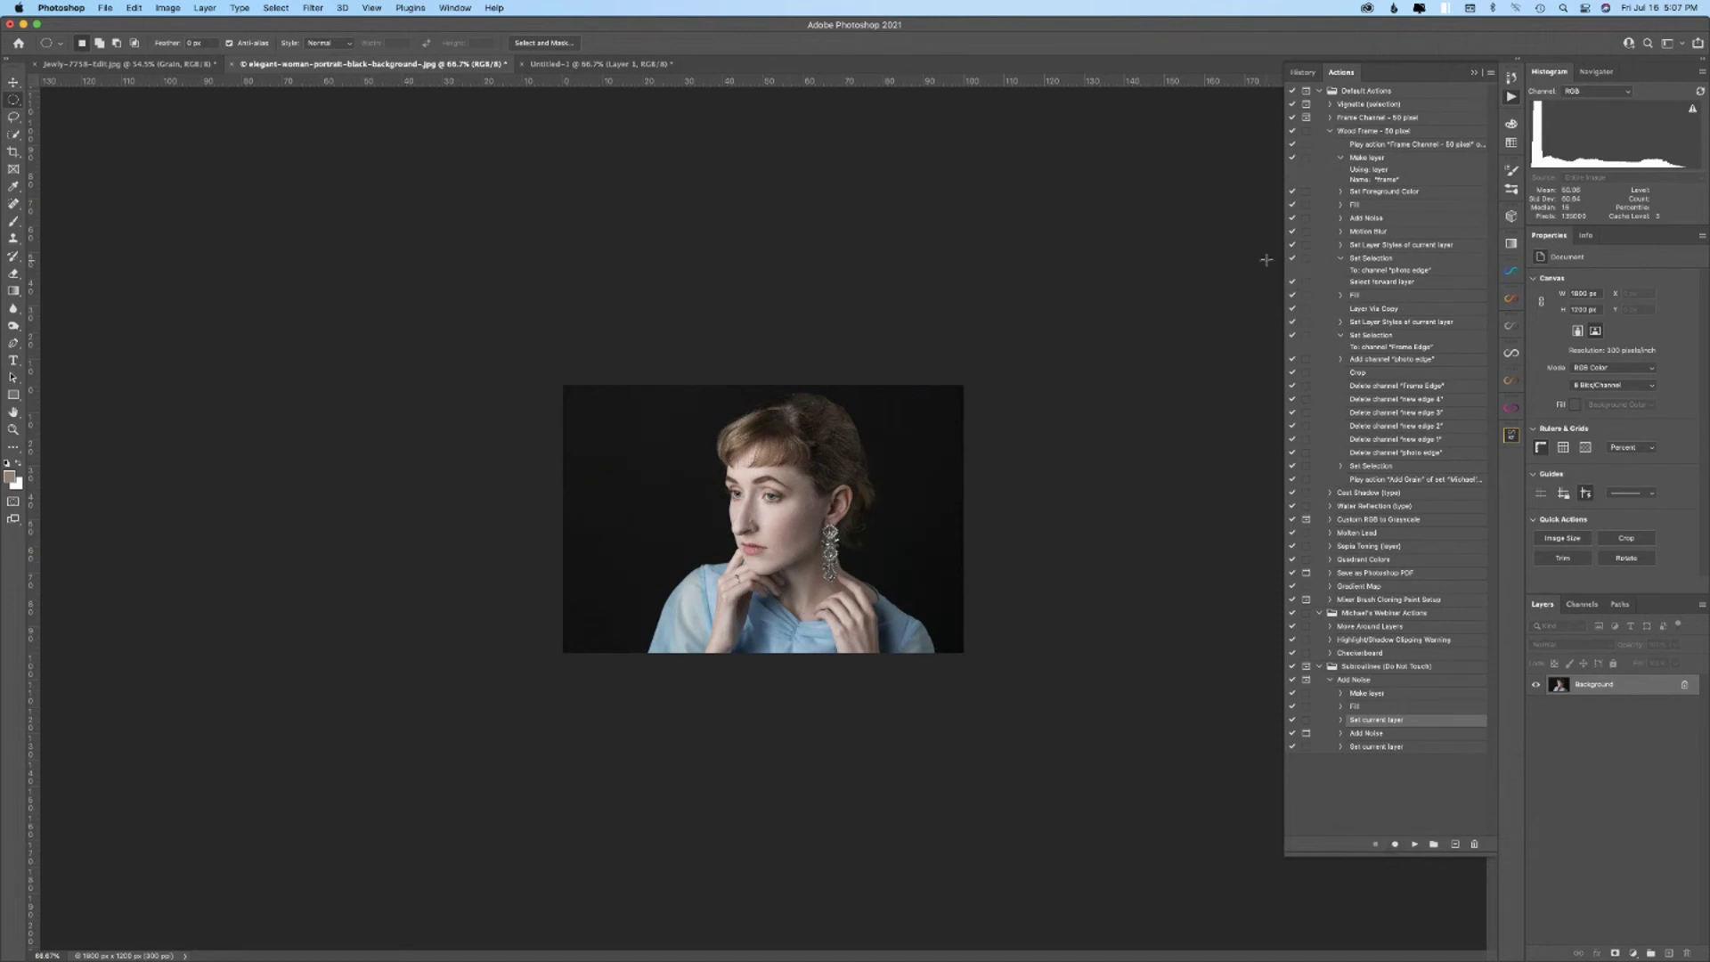
pyautogui.click(1342, 720)
pyautogui.click(1342, 720)
pyautogui.click(1491, 73)
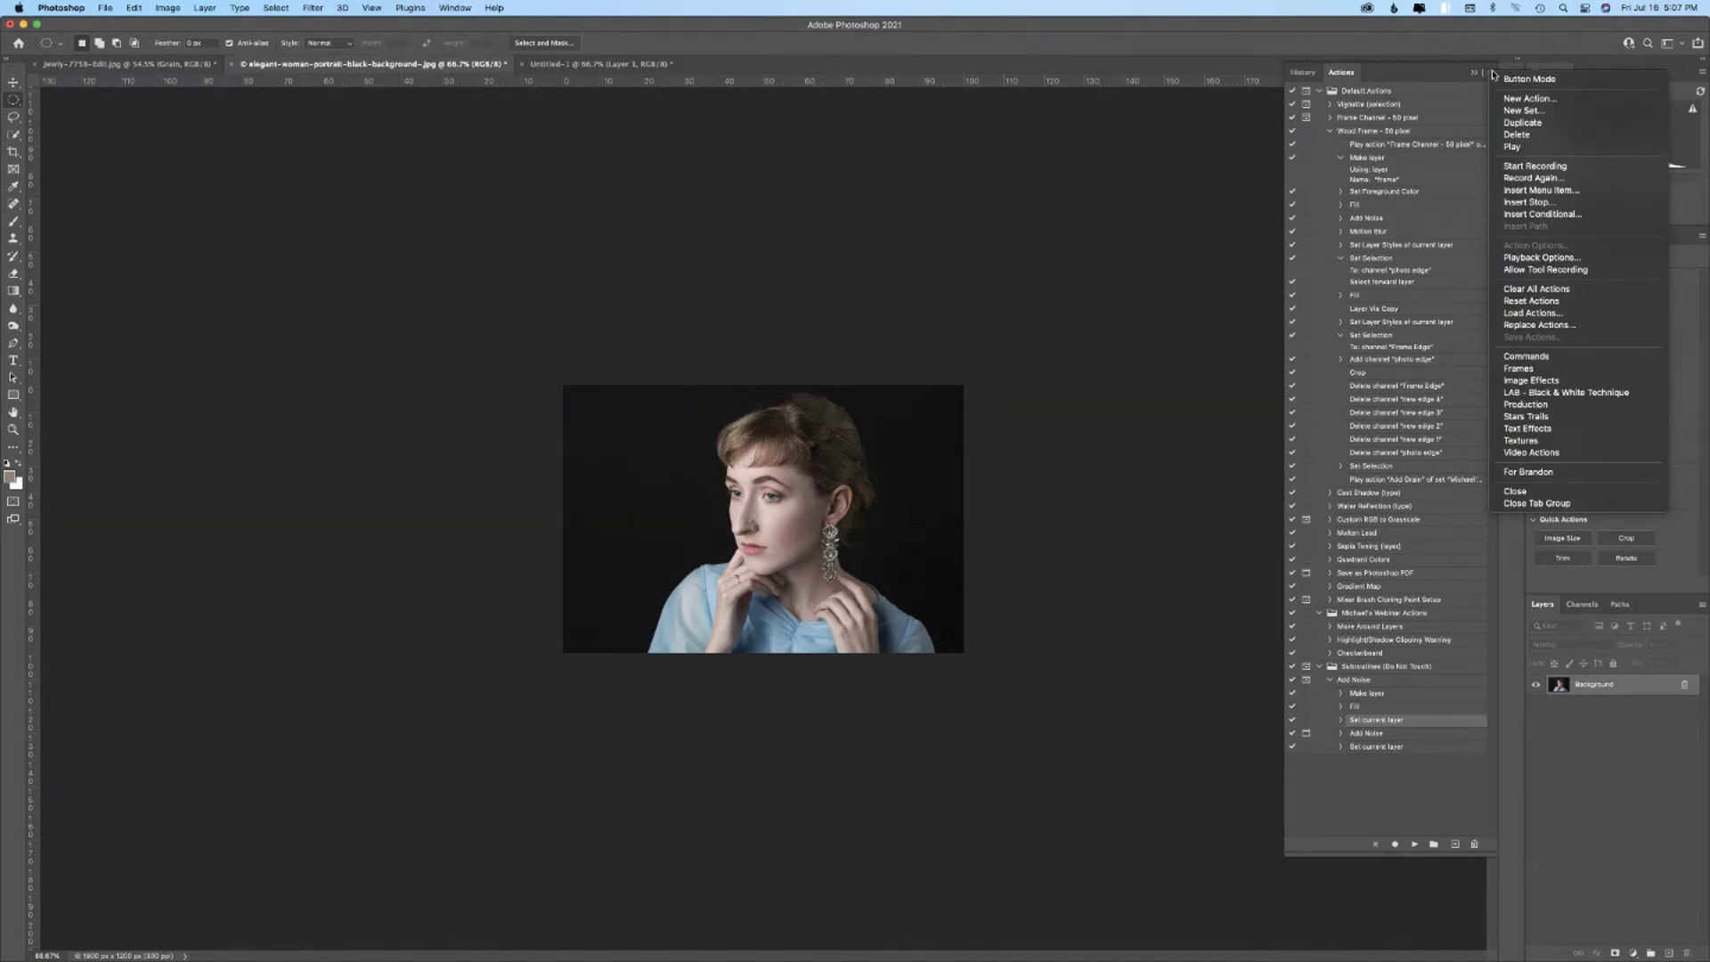
pyautogui.click(1396, 845)
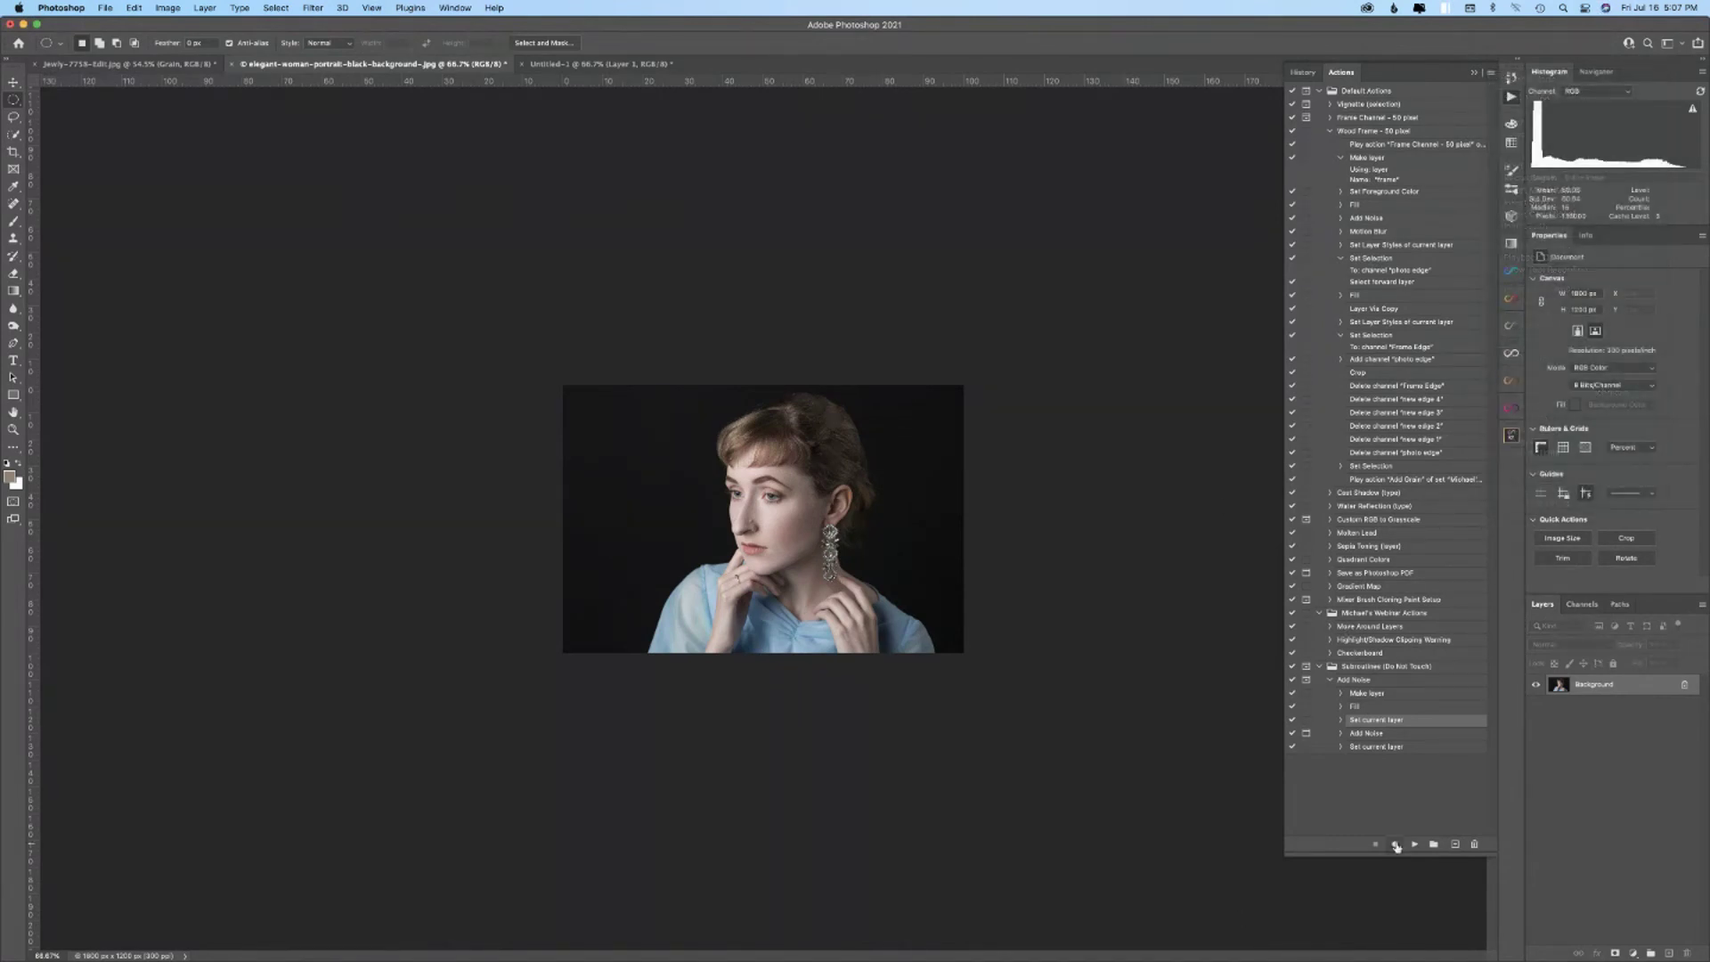
pyautogui.click(1395, 845)
pyautogui.click(1491, 74)
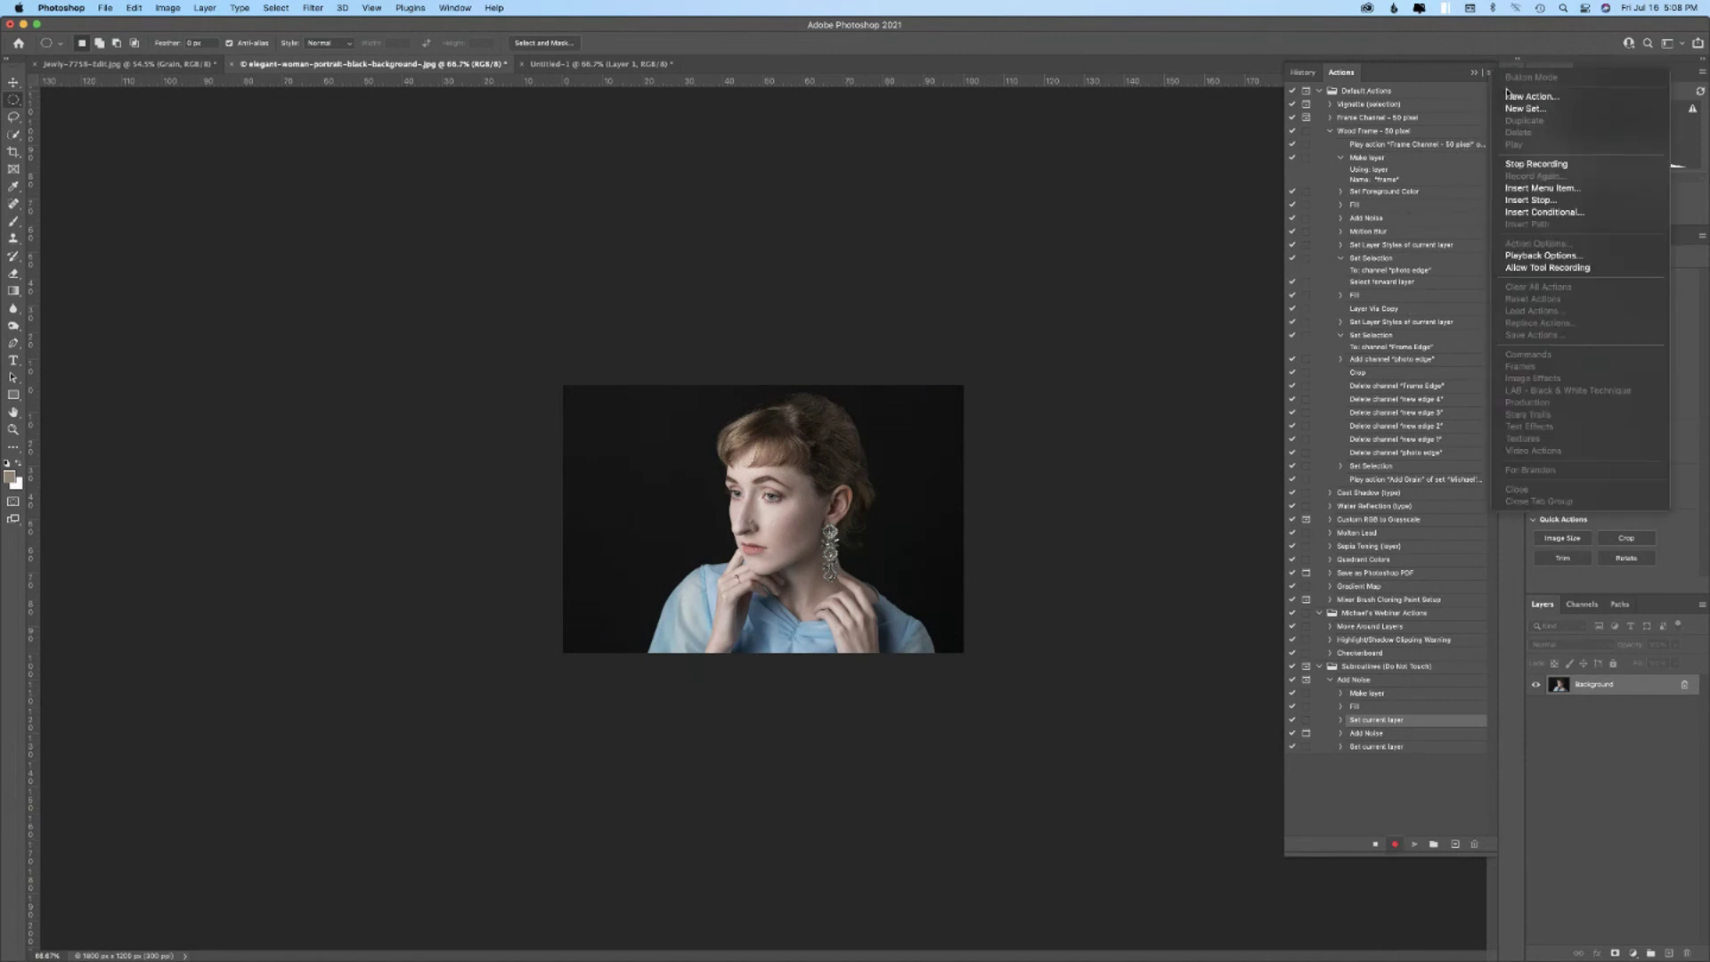
pyautogui.click(1534, 206)
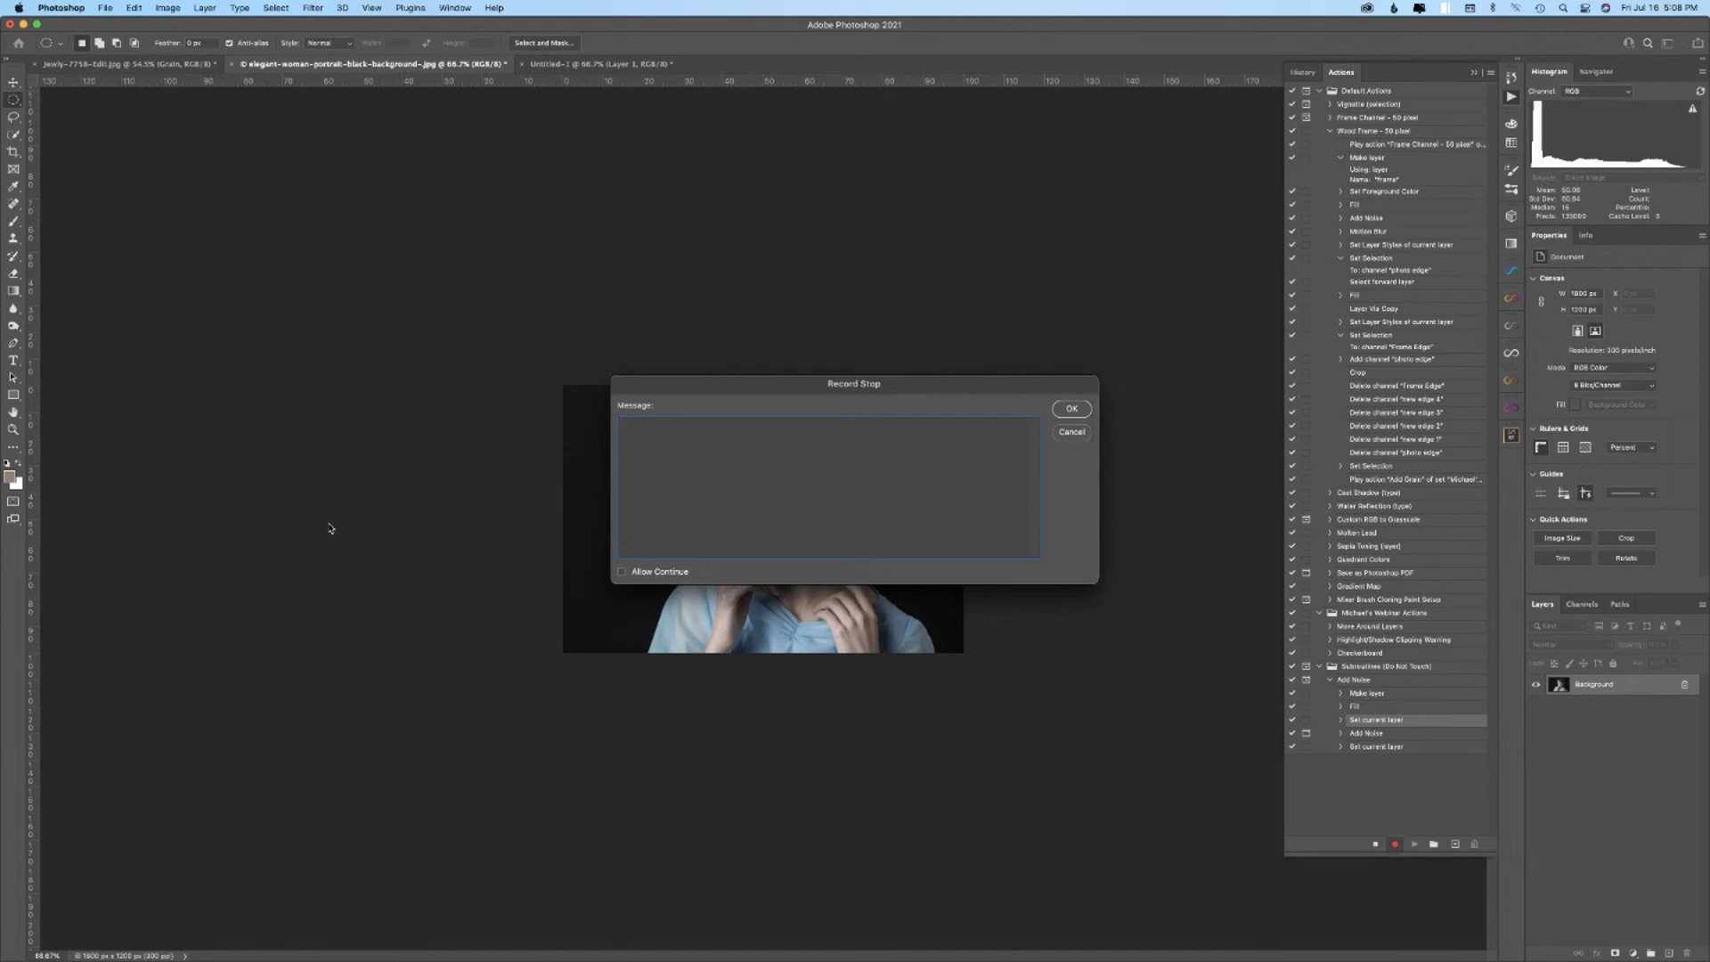
pyautogui.write('Adjust Noise To Your Preference And Click Continue.')
pyautogui.click(621, 572)
pyautogui.click(1070, 410)
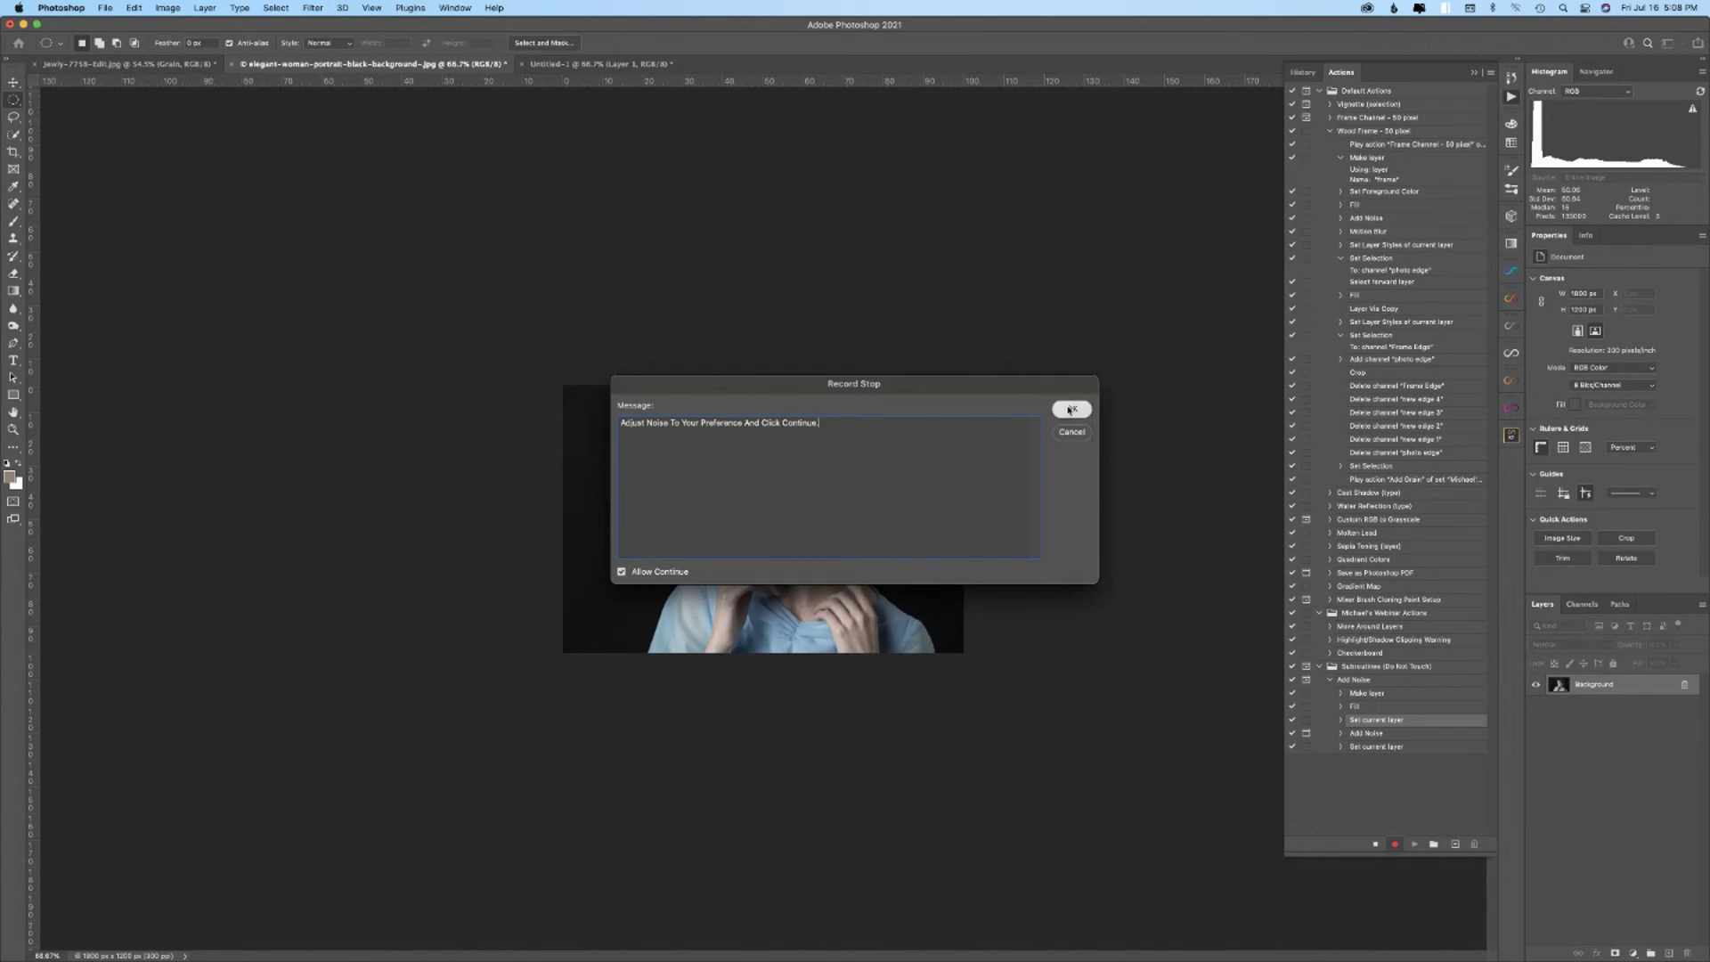
pyautogui.click(1376, 843)
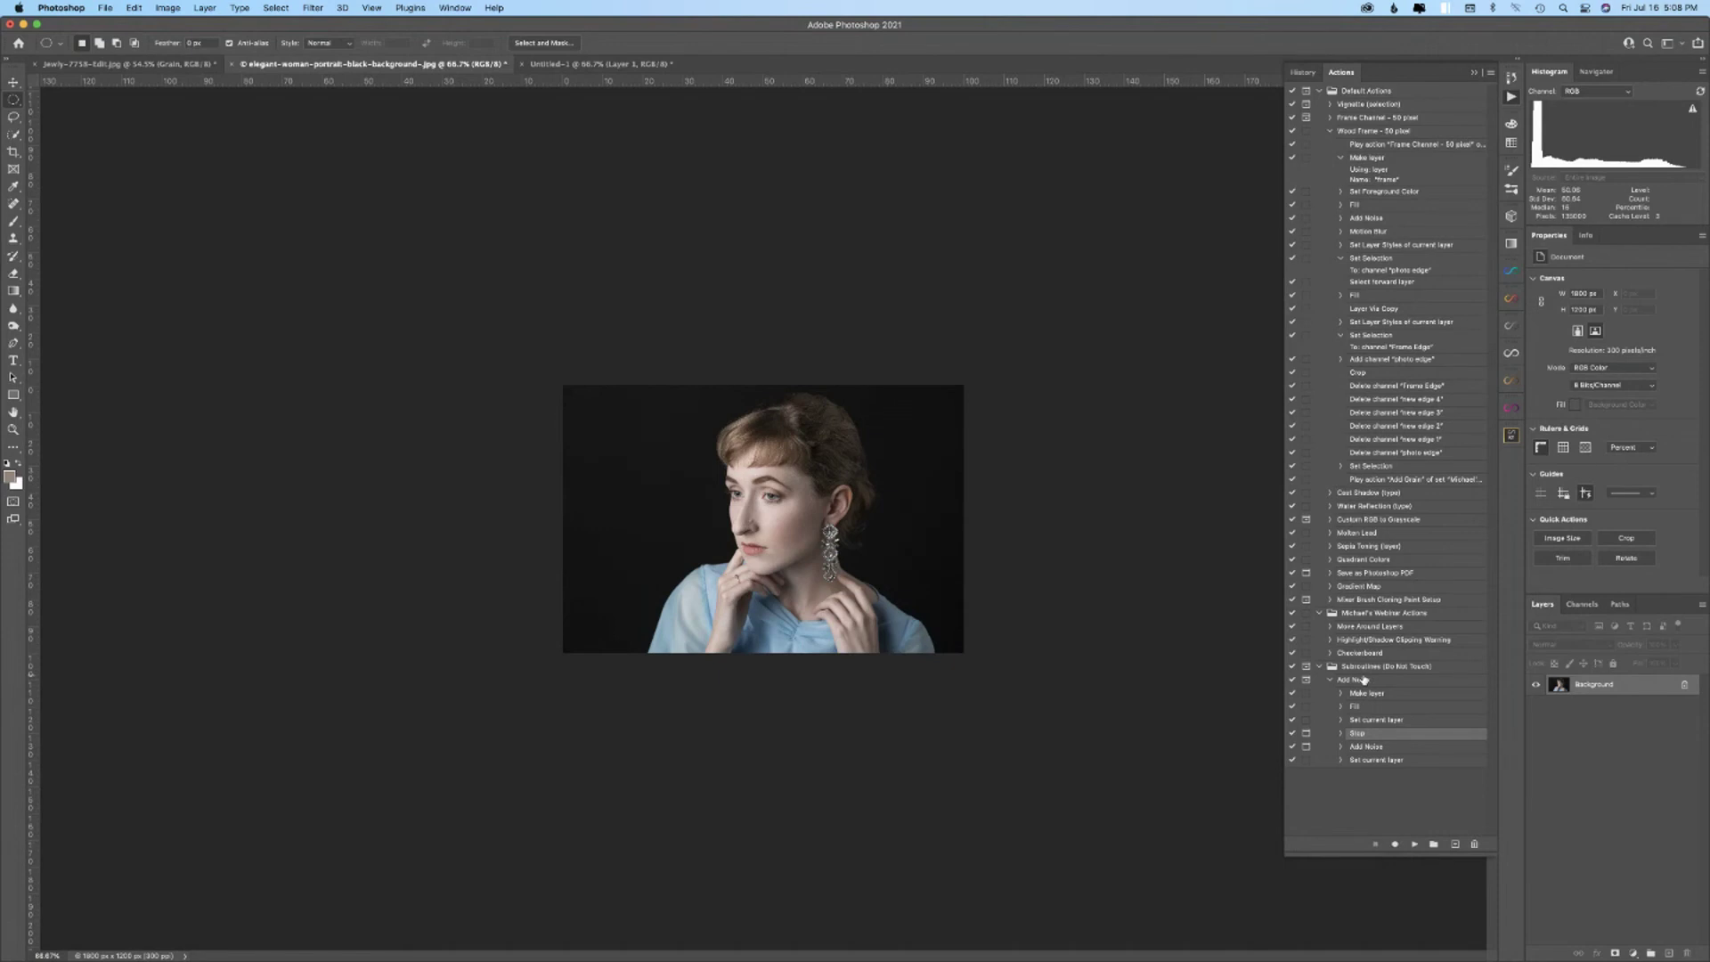
# - Test the Add Noise action by continuing past its stop and accepting the noise, and delete the Grain layer it makes
pyautogui.click(1351, 682)
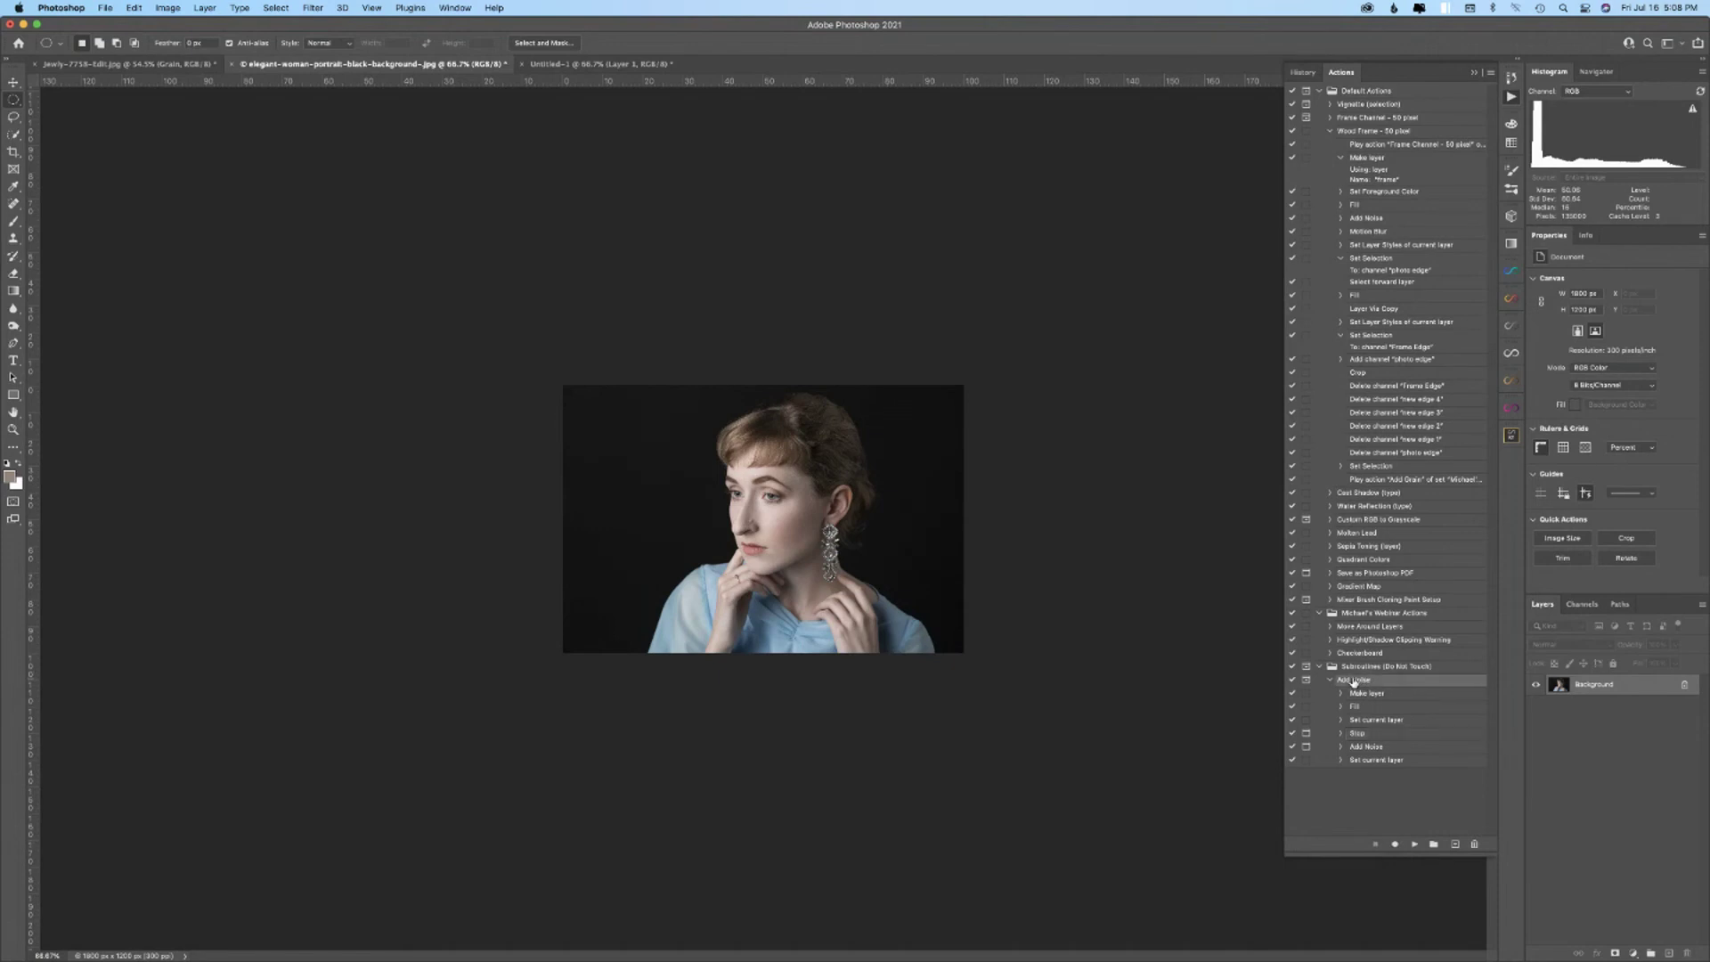
pyautogui.click(1415, 845)
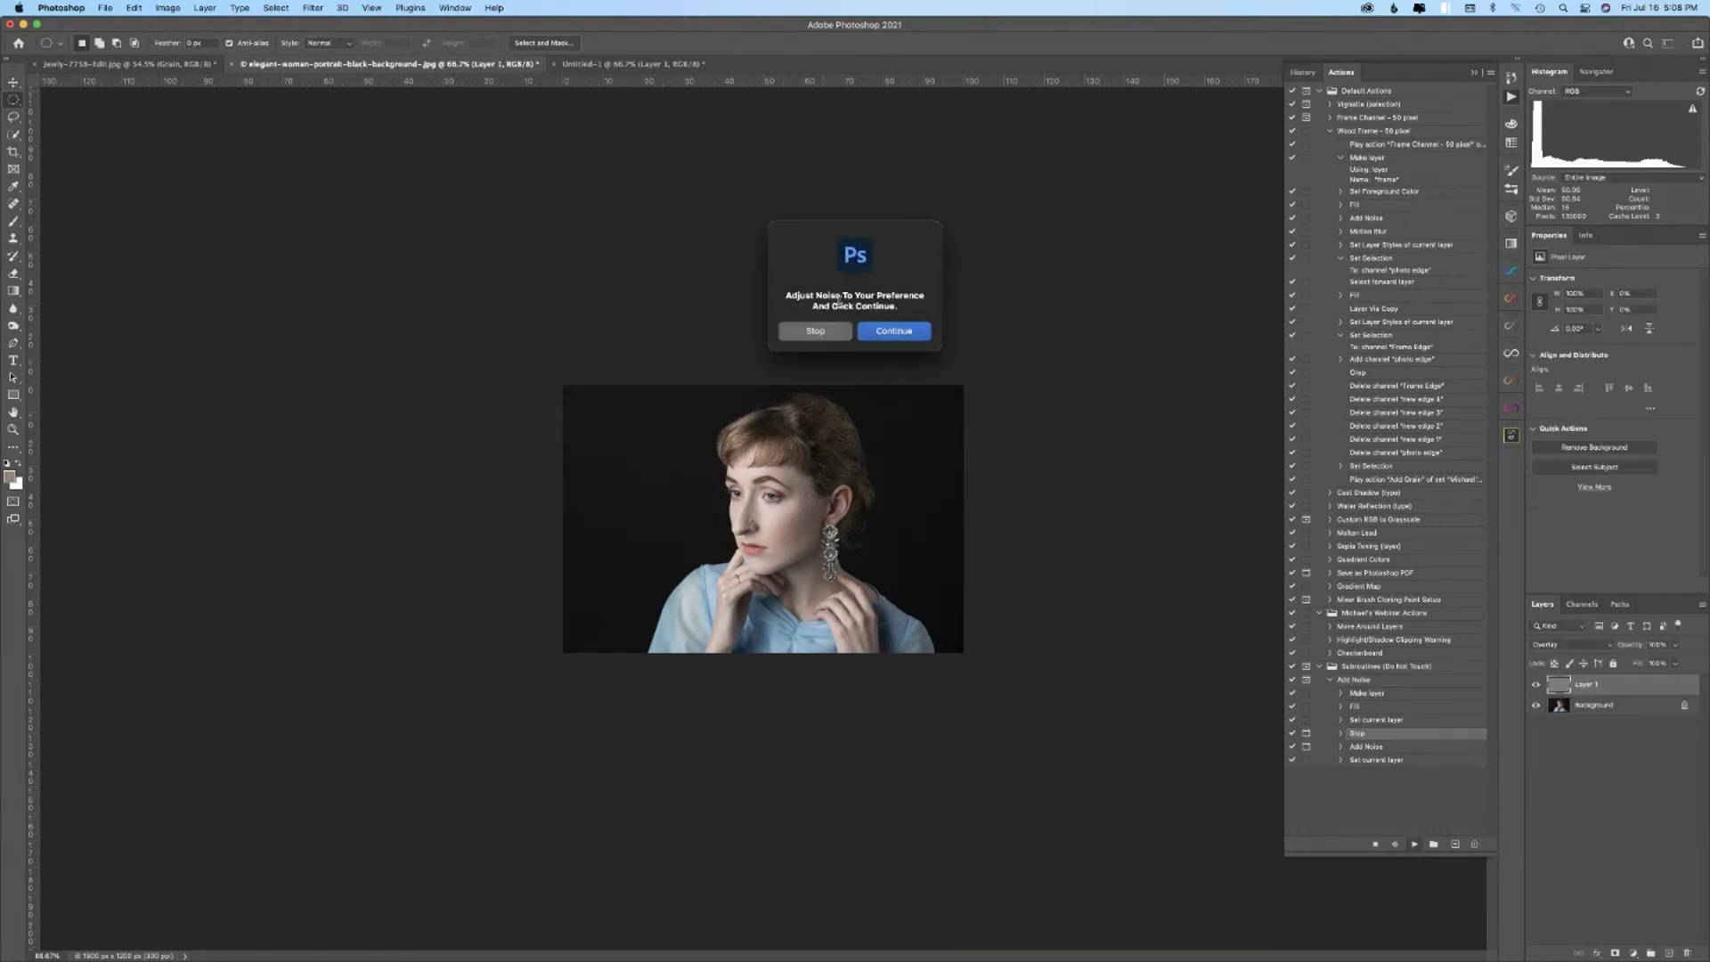
pyautogui.click(891, 337)
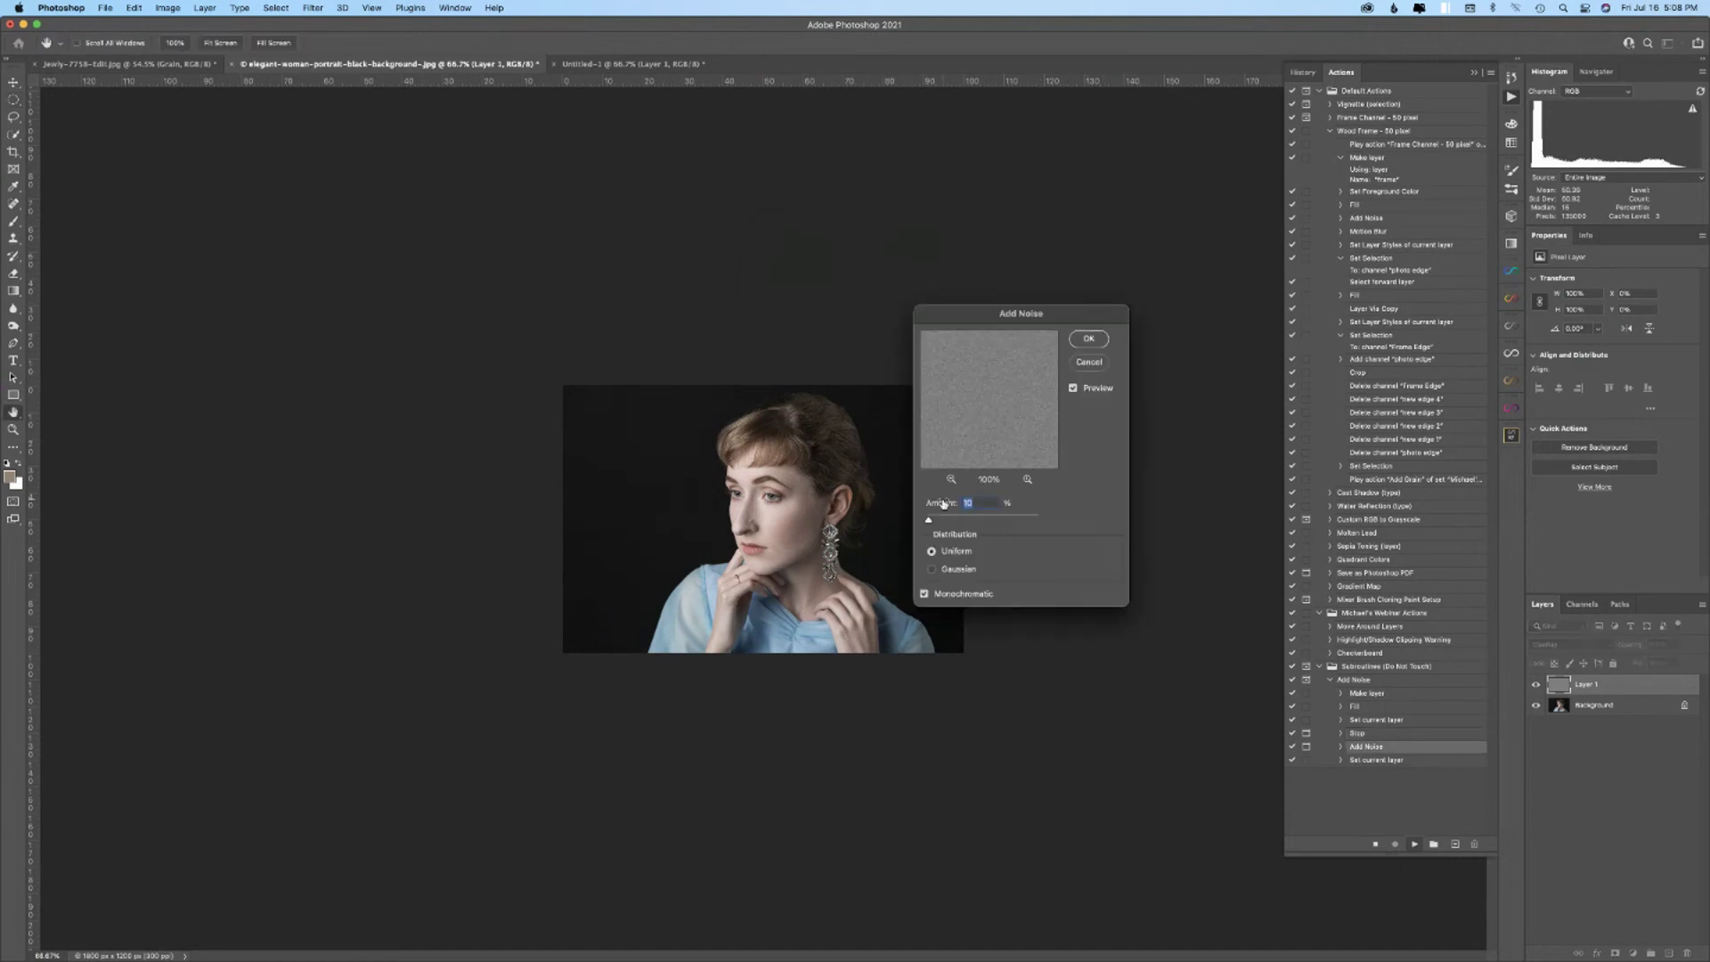
pyautogui.moveTo(928, 522); pyautogui.dragTo(930, 520)
pyautogui.click(1090, 342)
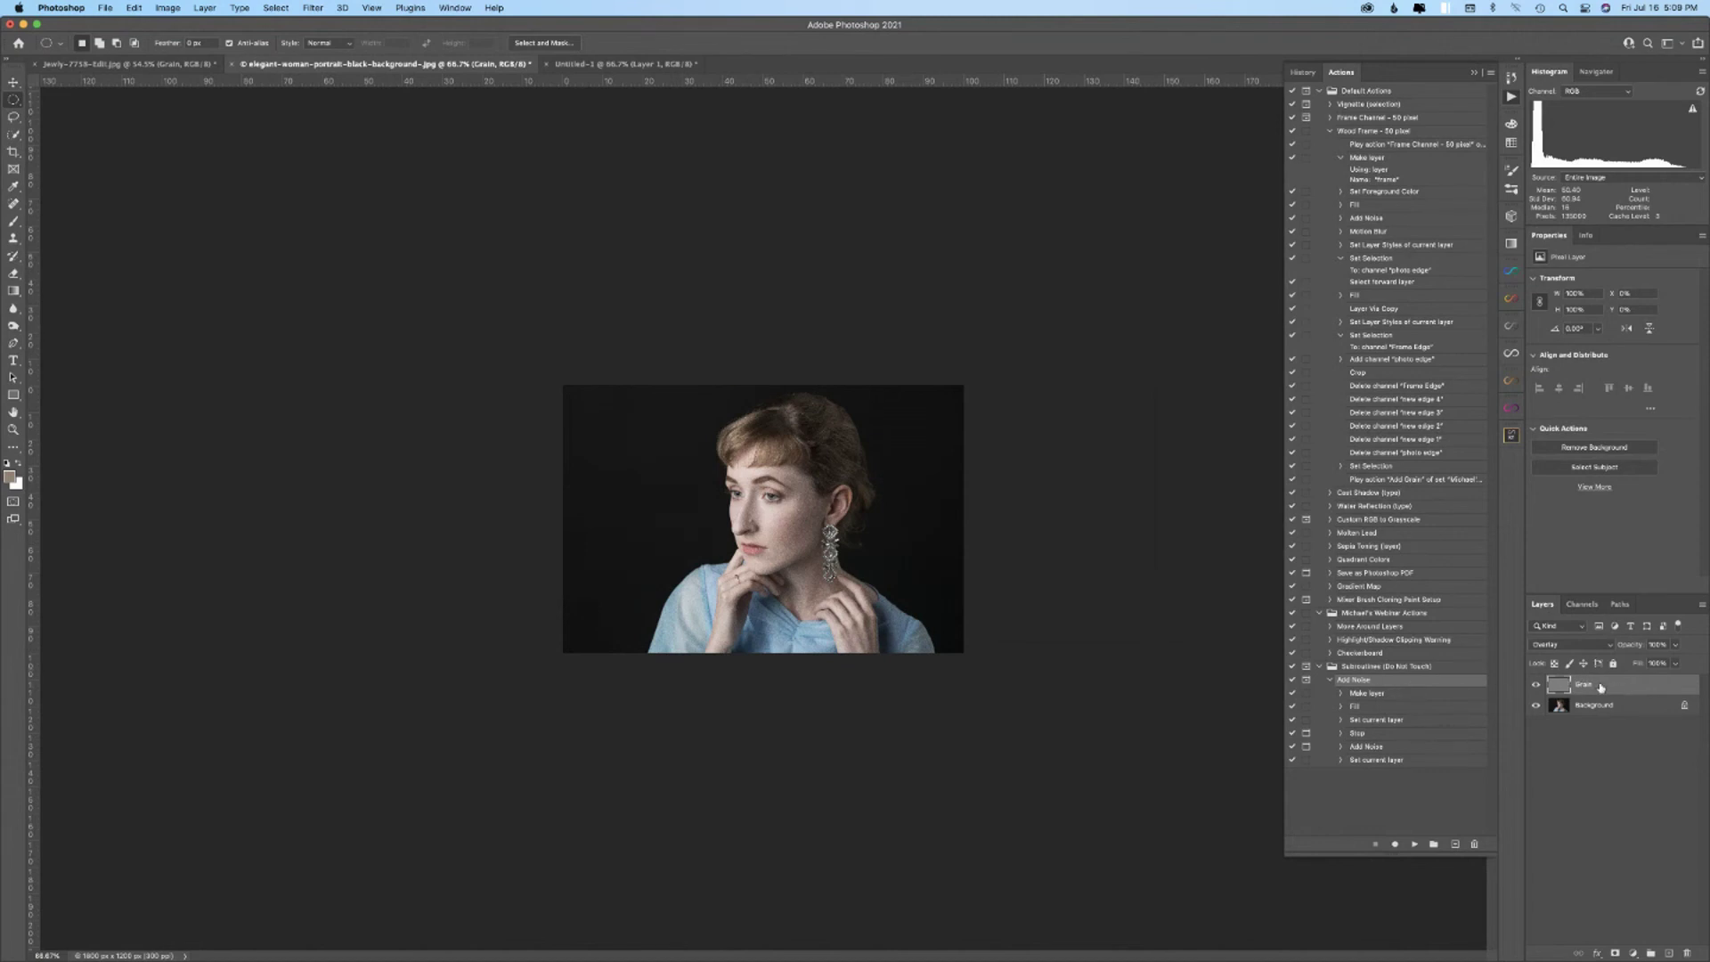
pyautogui.moveTo(1601, 687); pyautogui.dragTo(1686, 953)
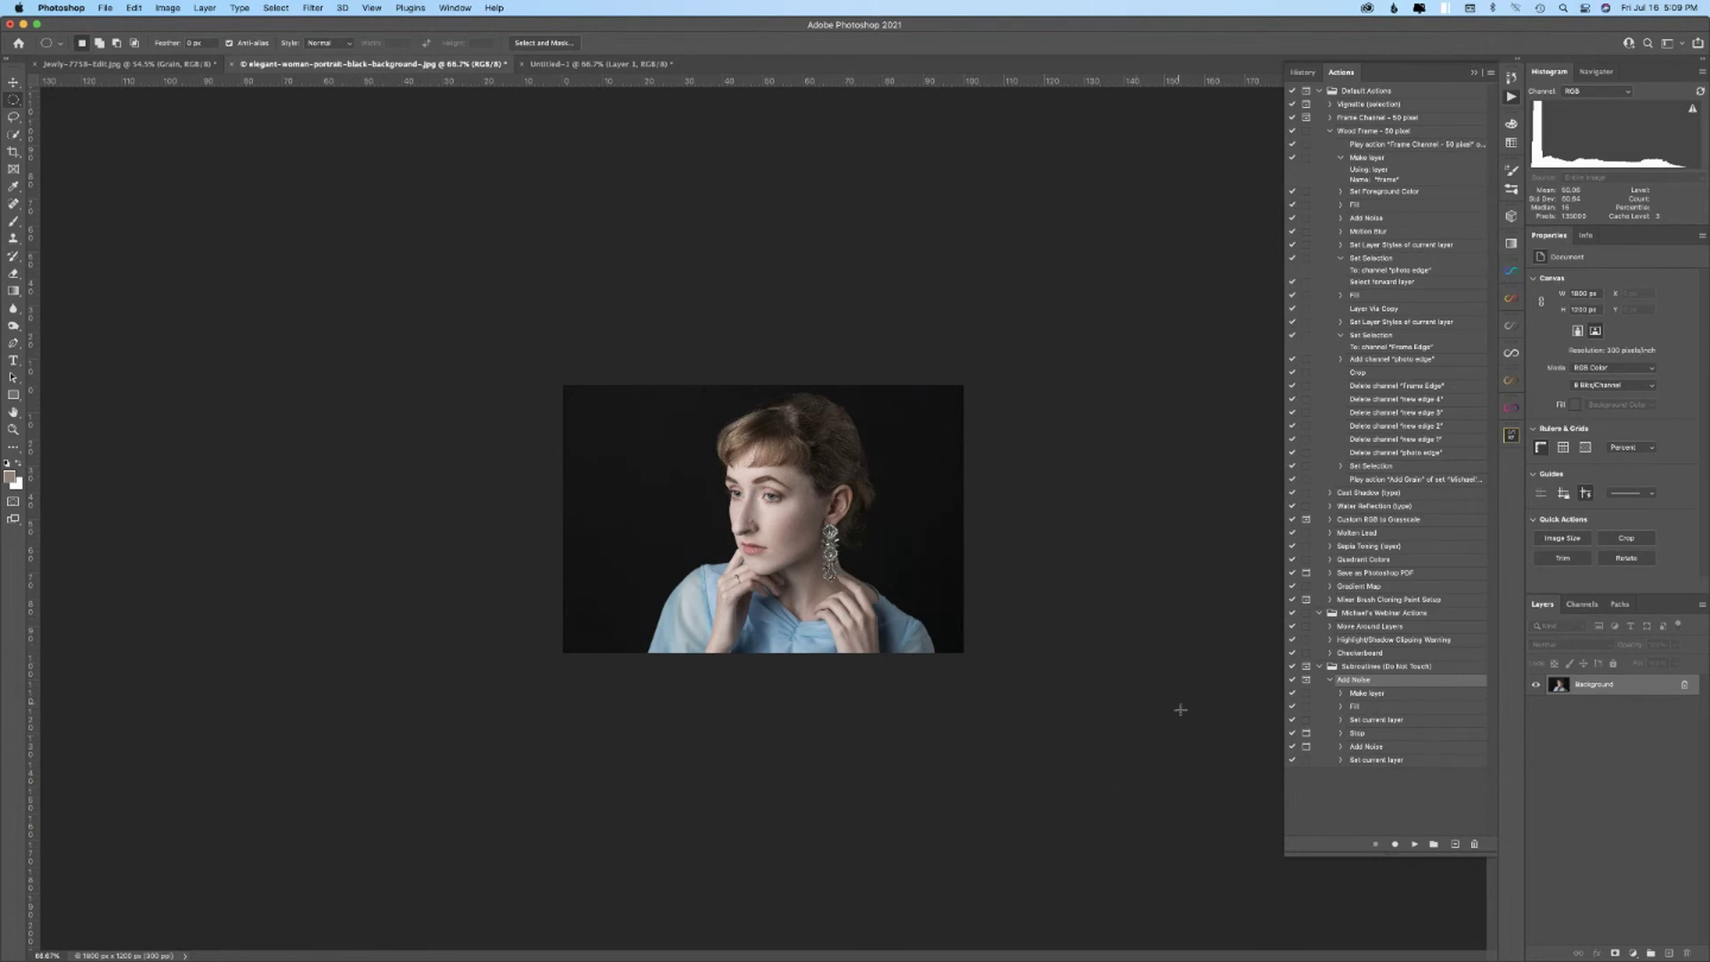
# - Disable the Stop step in the Add Noise action and replay the action, accepting the noise settings
pyautogui.click(1293, 734)
pyautogui.click(1415, 846)
pyautogui.click(1087, 341)
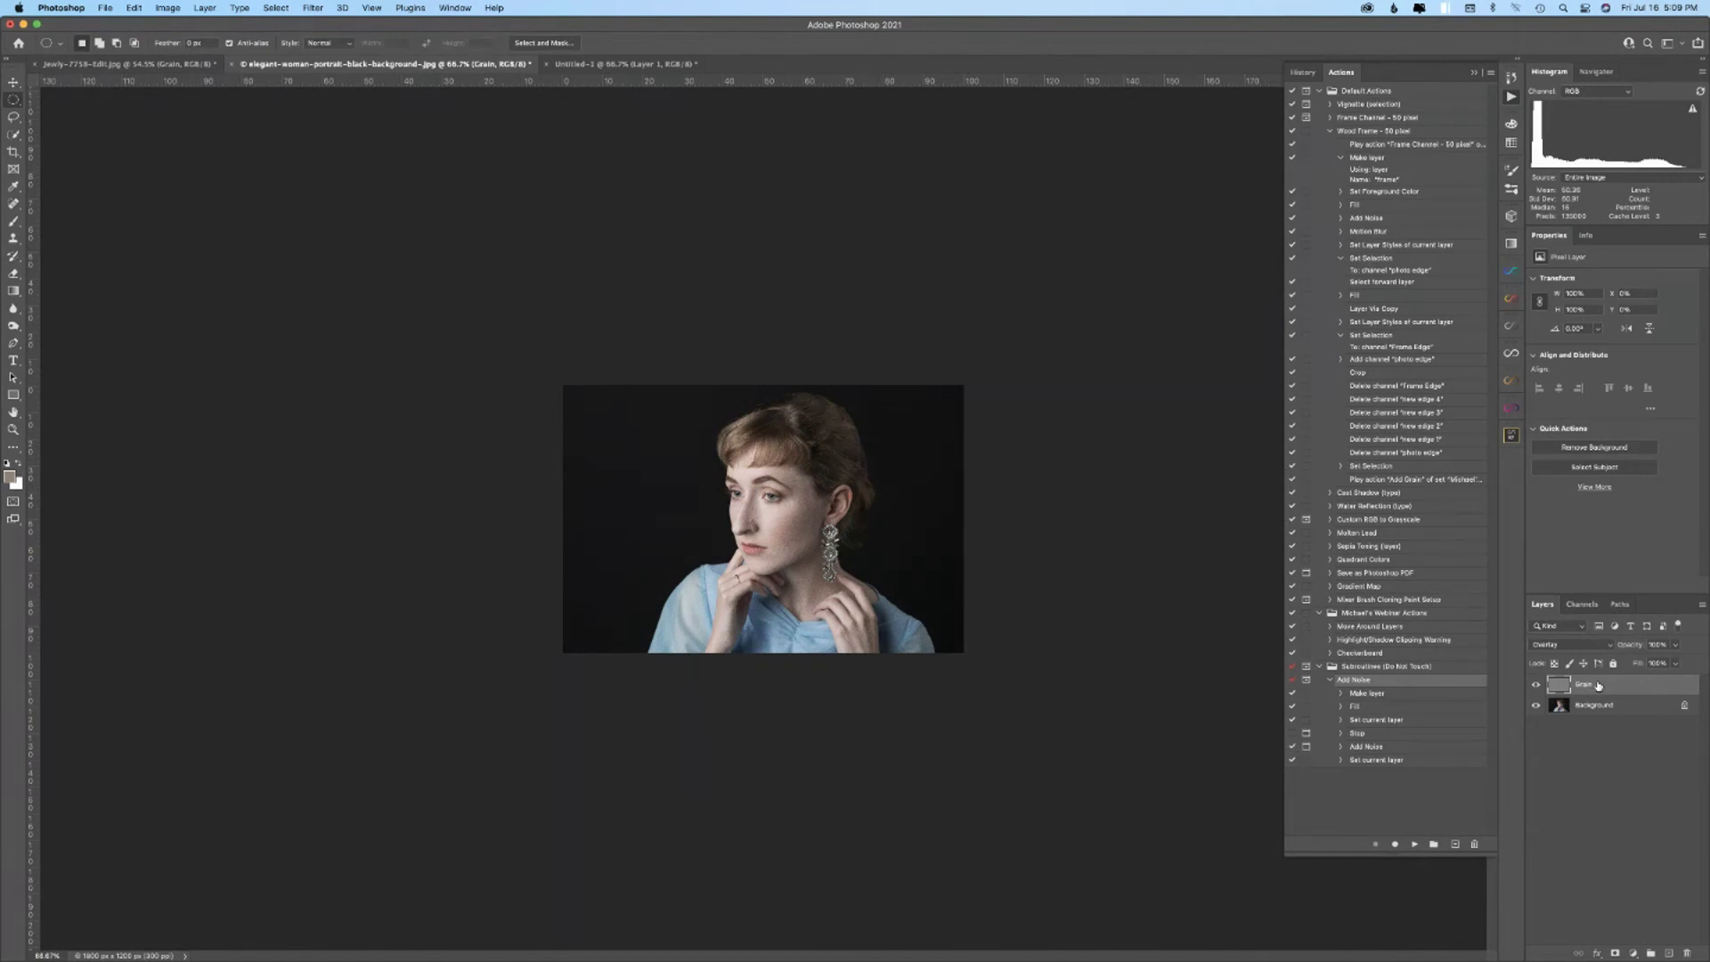
pyautogui.click(1340, 734)
pyautogui.click(1341, 734)
pyautogui.click(1392, 695)
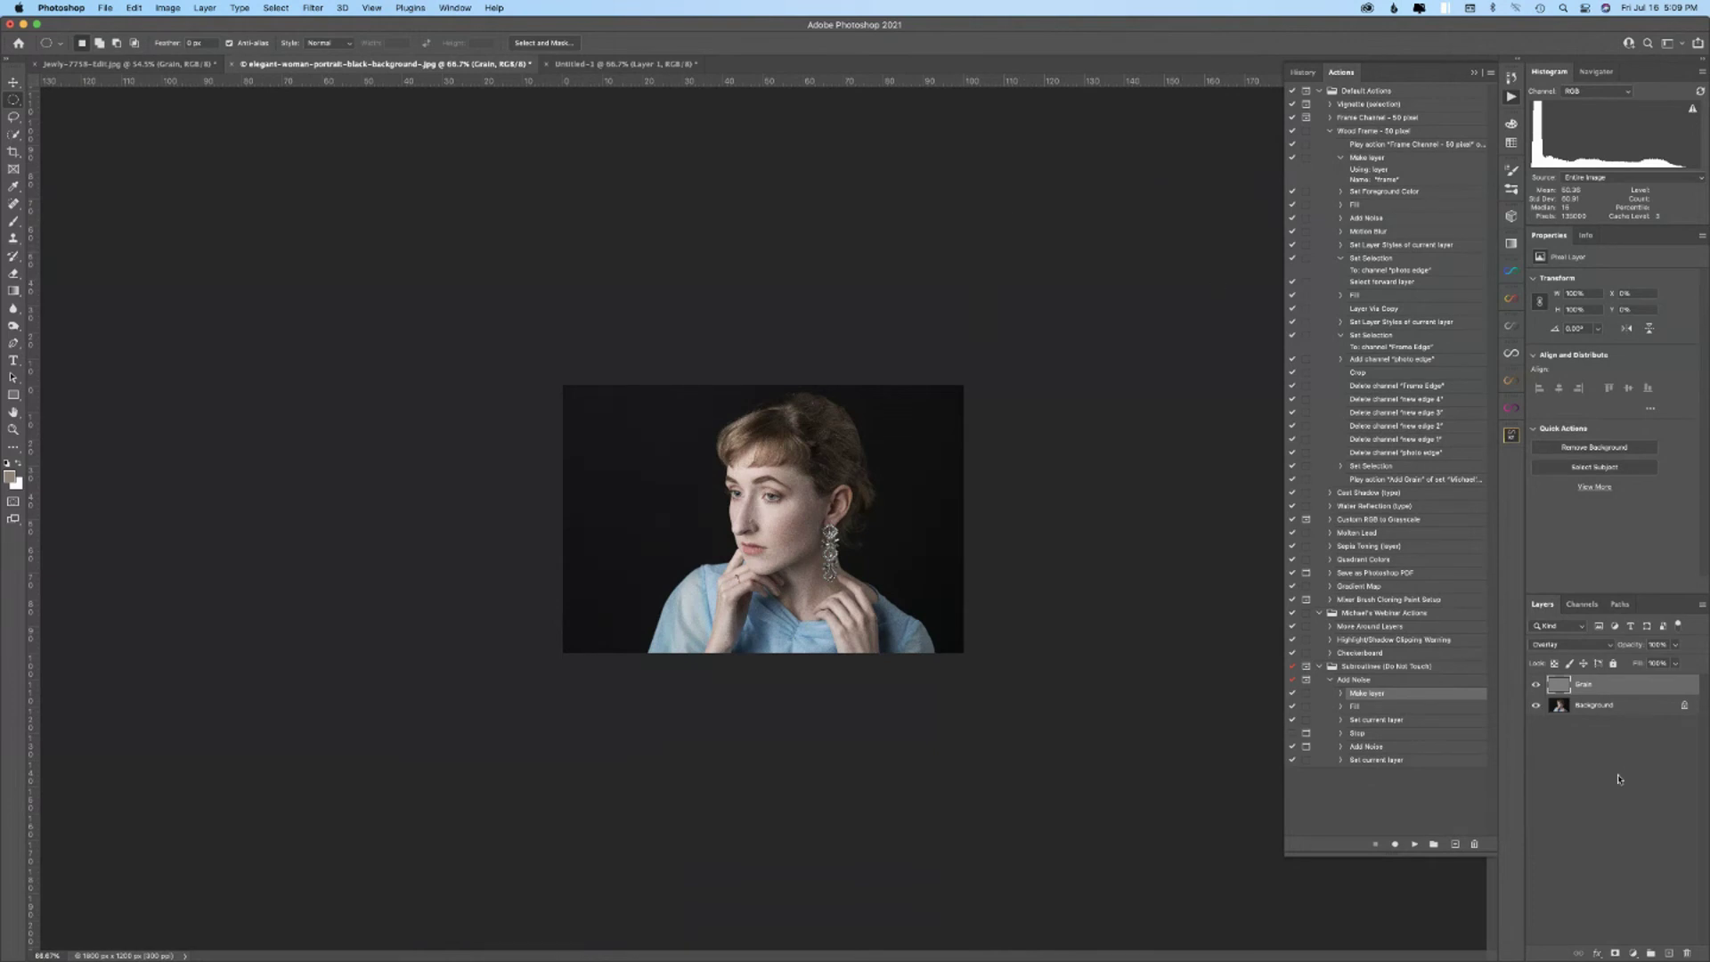
pyautogui.click(1395, 843)
pyautogui.click(1491, 72)
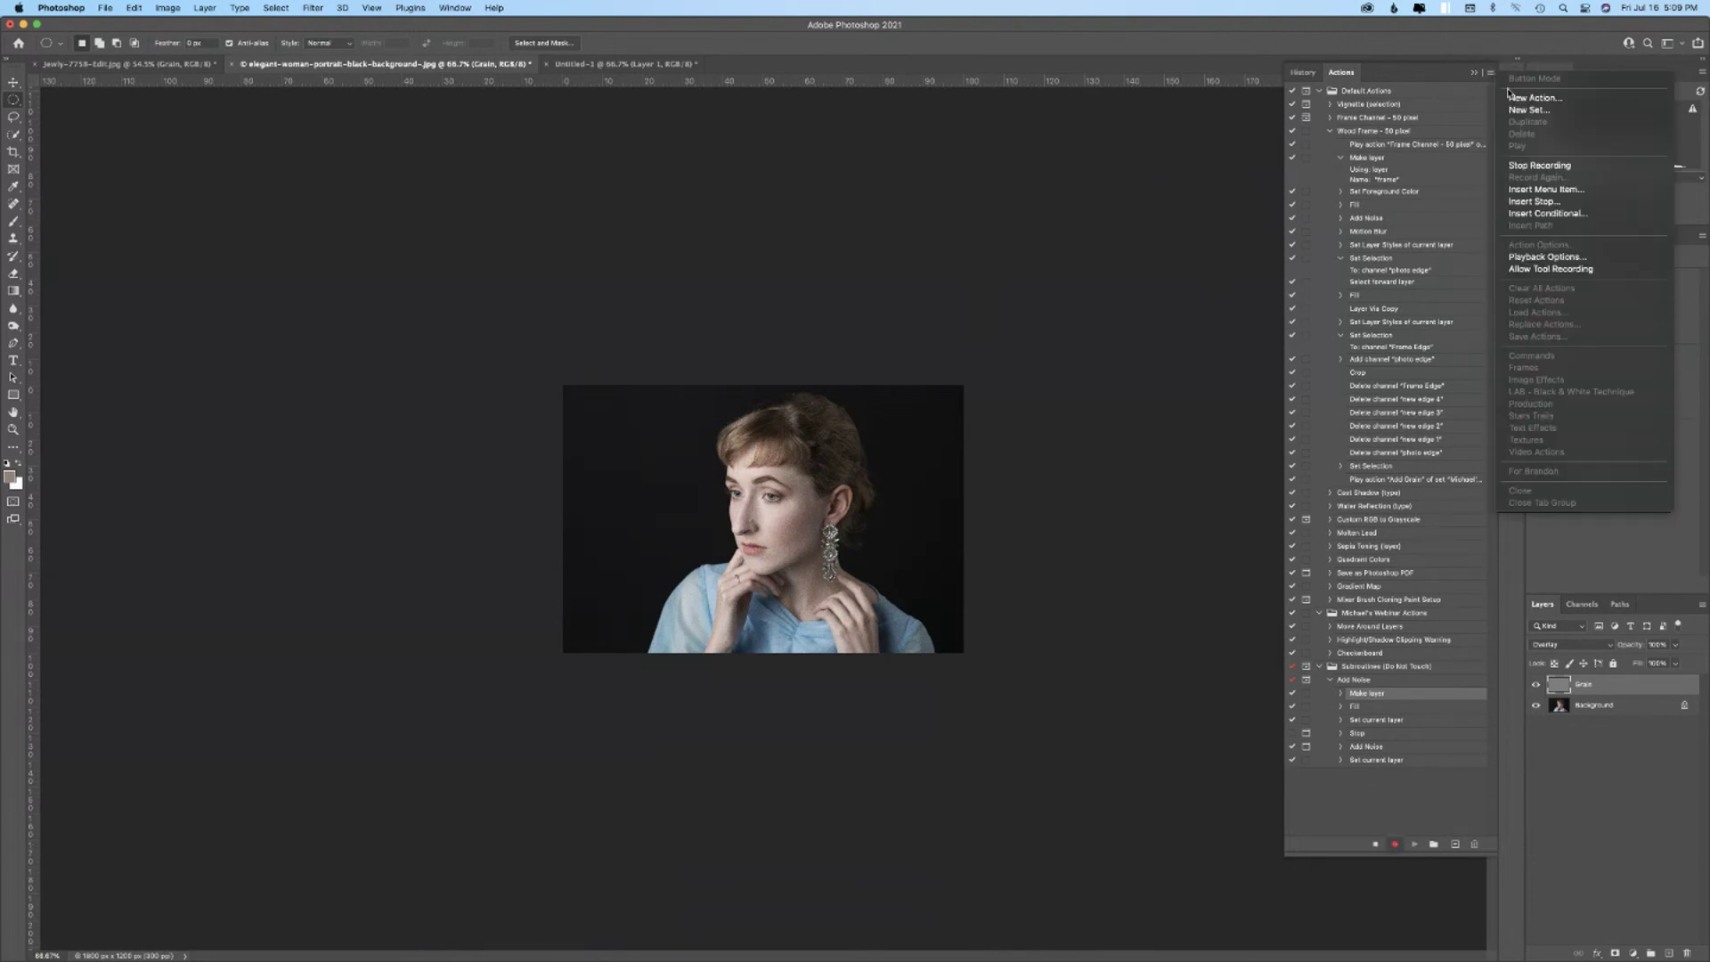
pyautogui.click(1536, 203)
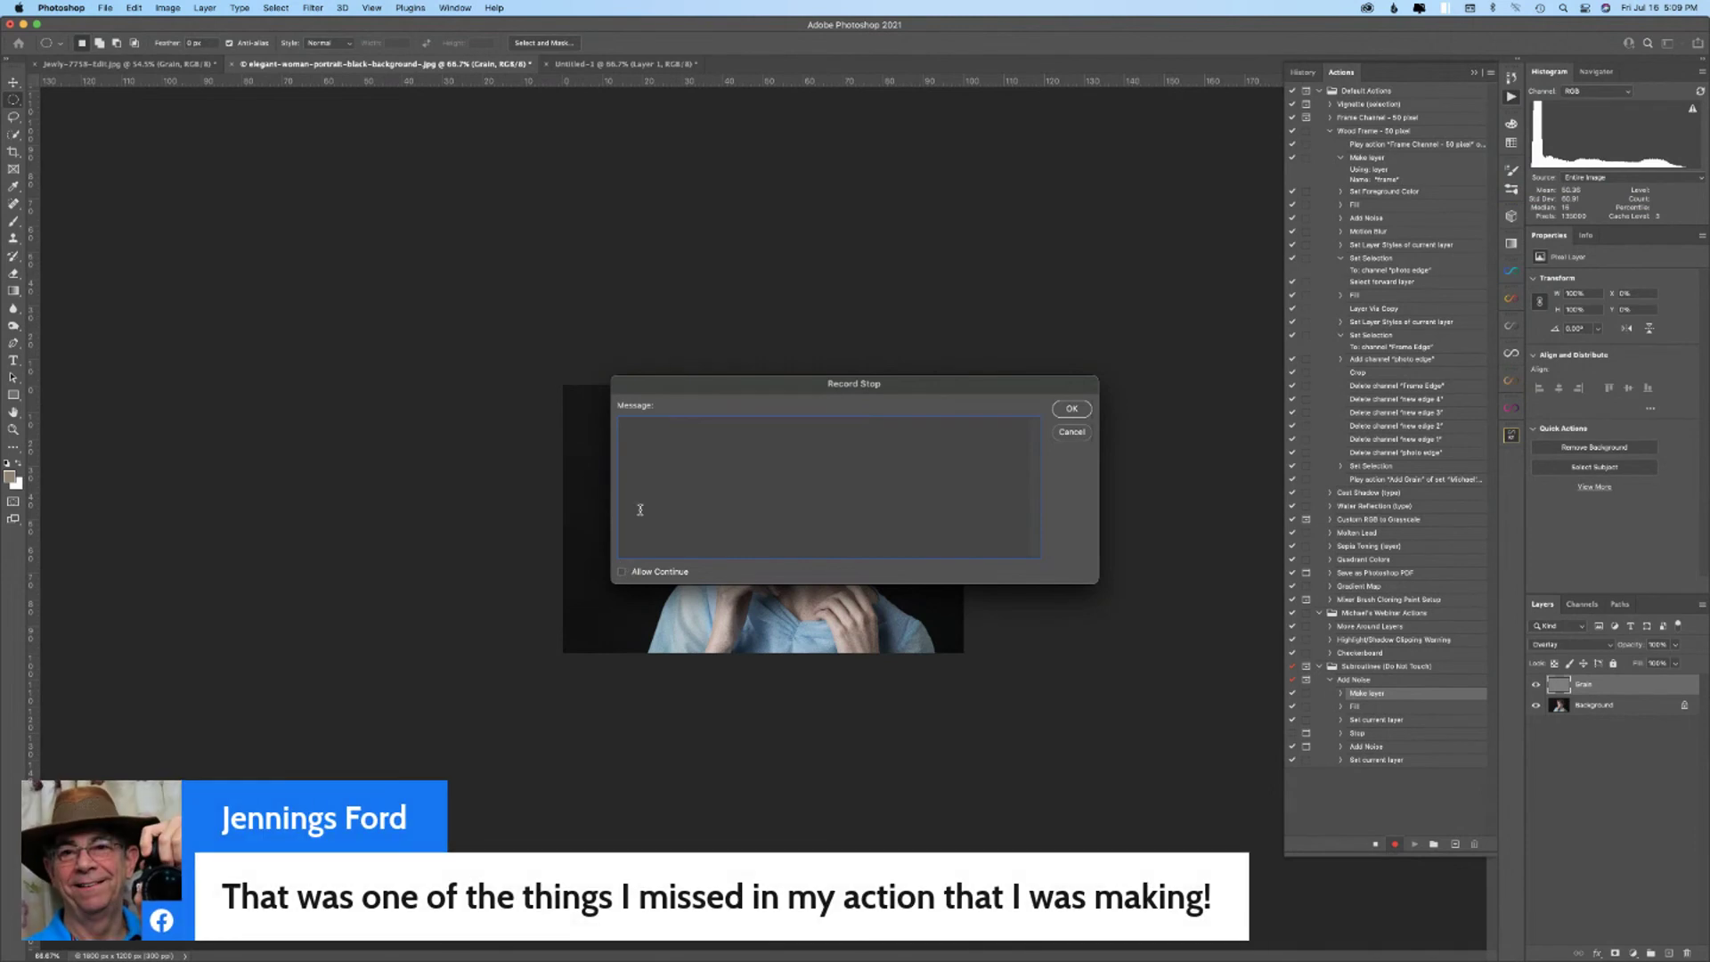
pyautogui.write('www.yourwebsite.com')
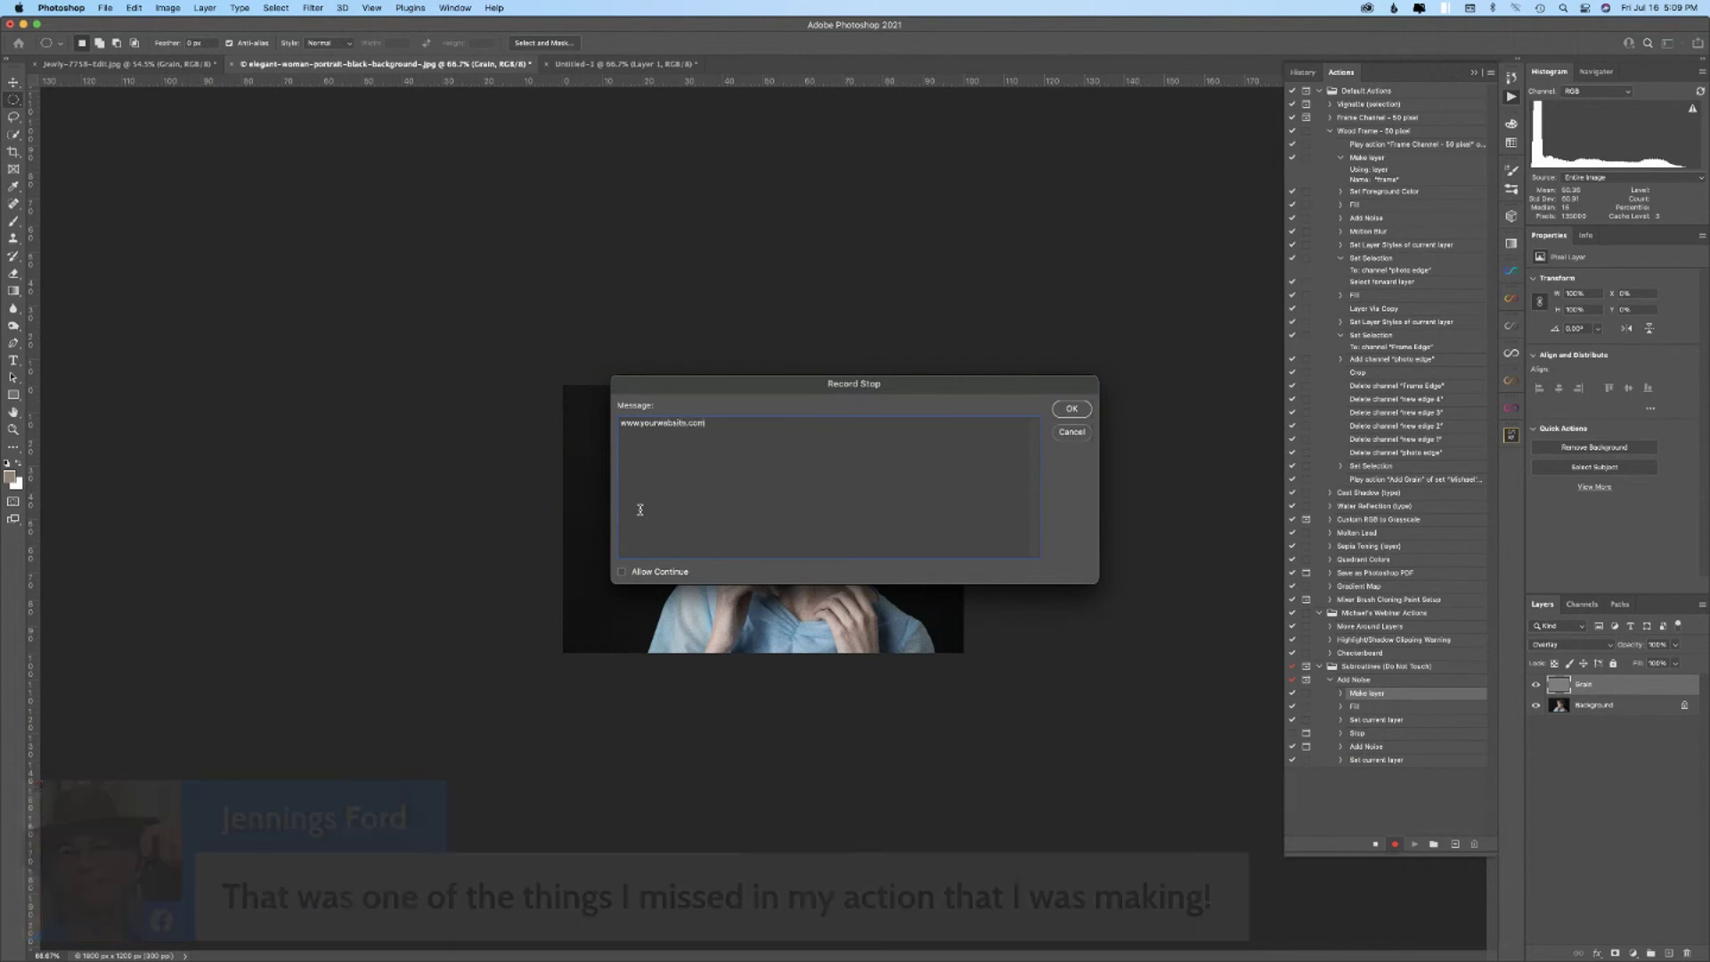
pyautogui.click(1068, 409)
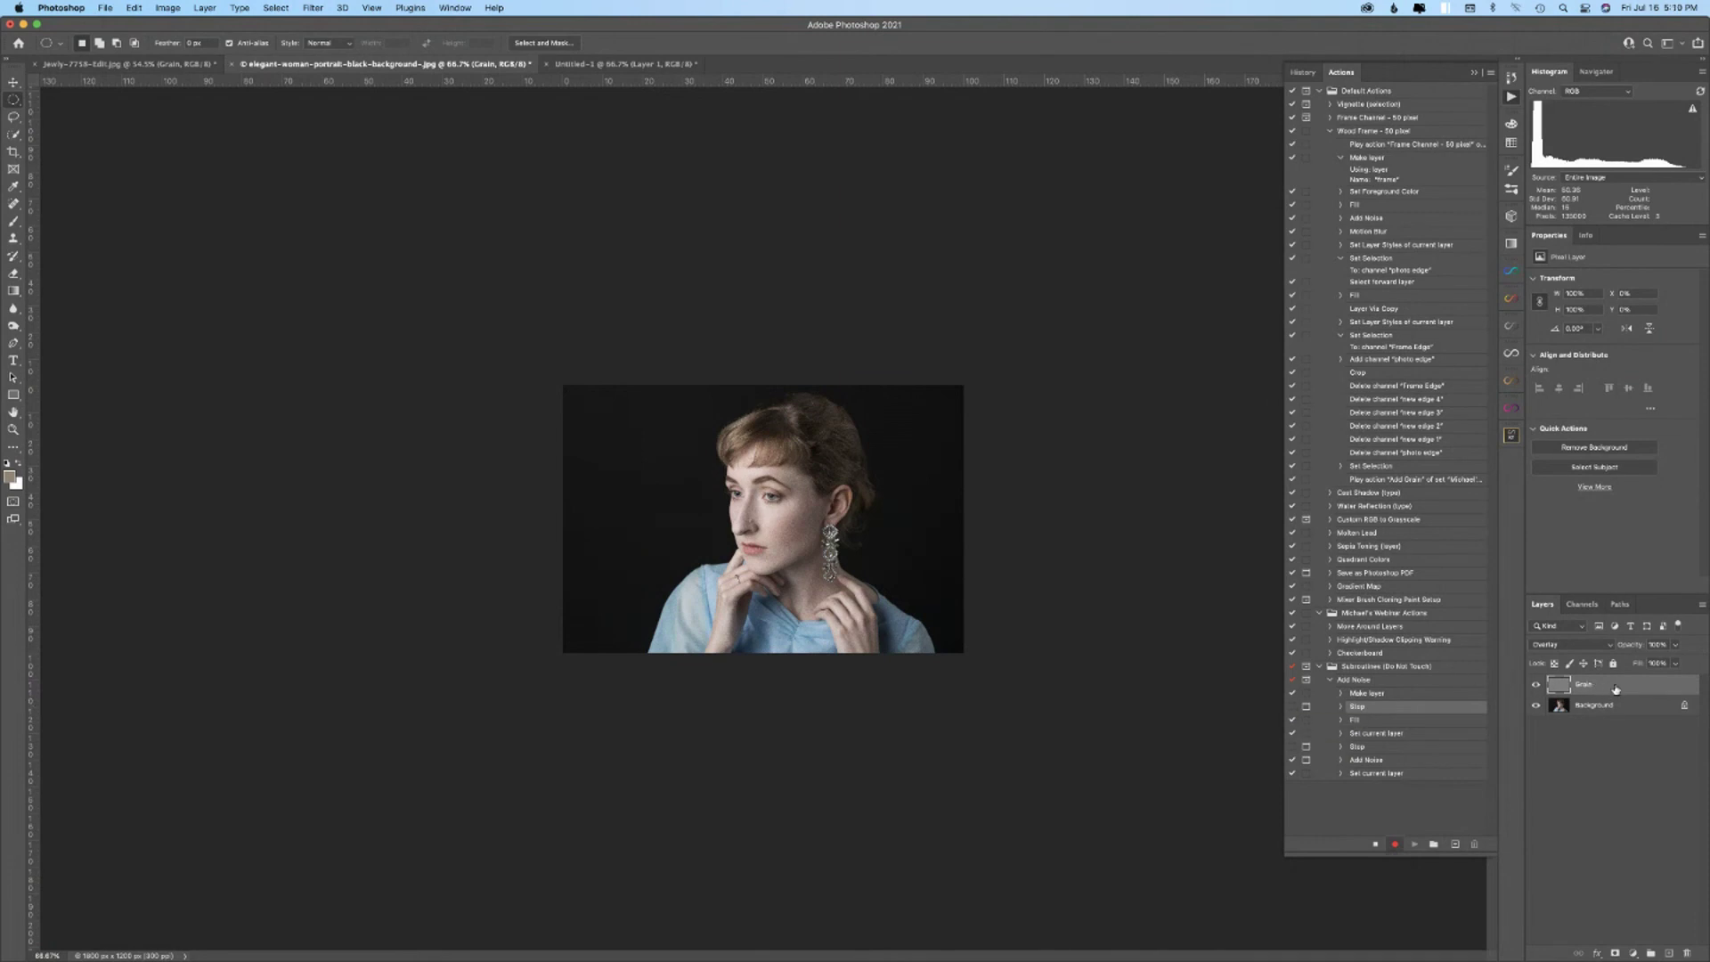
# - Delete the Grain layer, end the recording, and remove the recorded Delete current layer step from the Add Noise action
pyautogui.moveTo(1617, 690); pyautogui.dragTo(1686, 953)
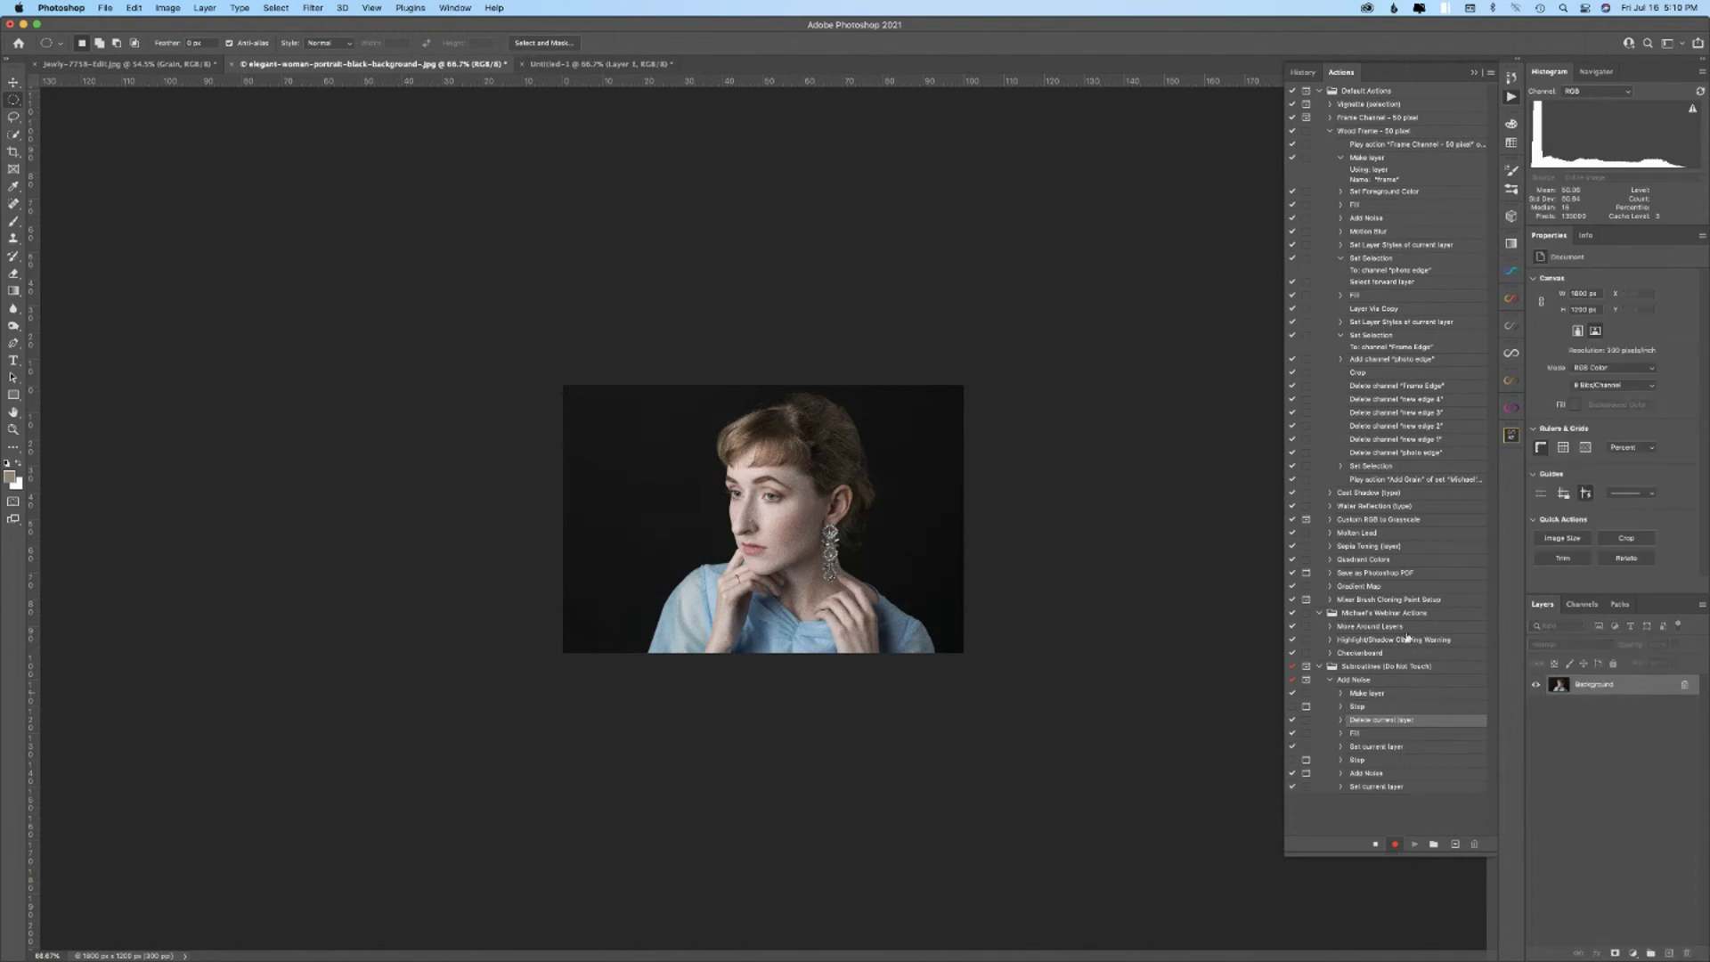
pyautogui.click(1378, 843)
pyautogui.moveTo(1420, 725); pyautogui.dragTo(1475, 844)
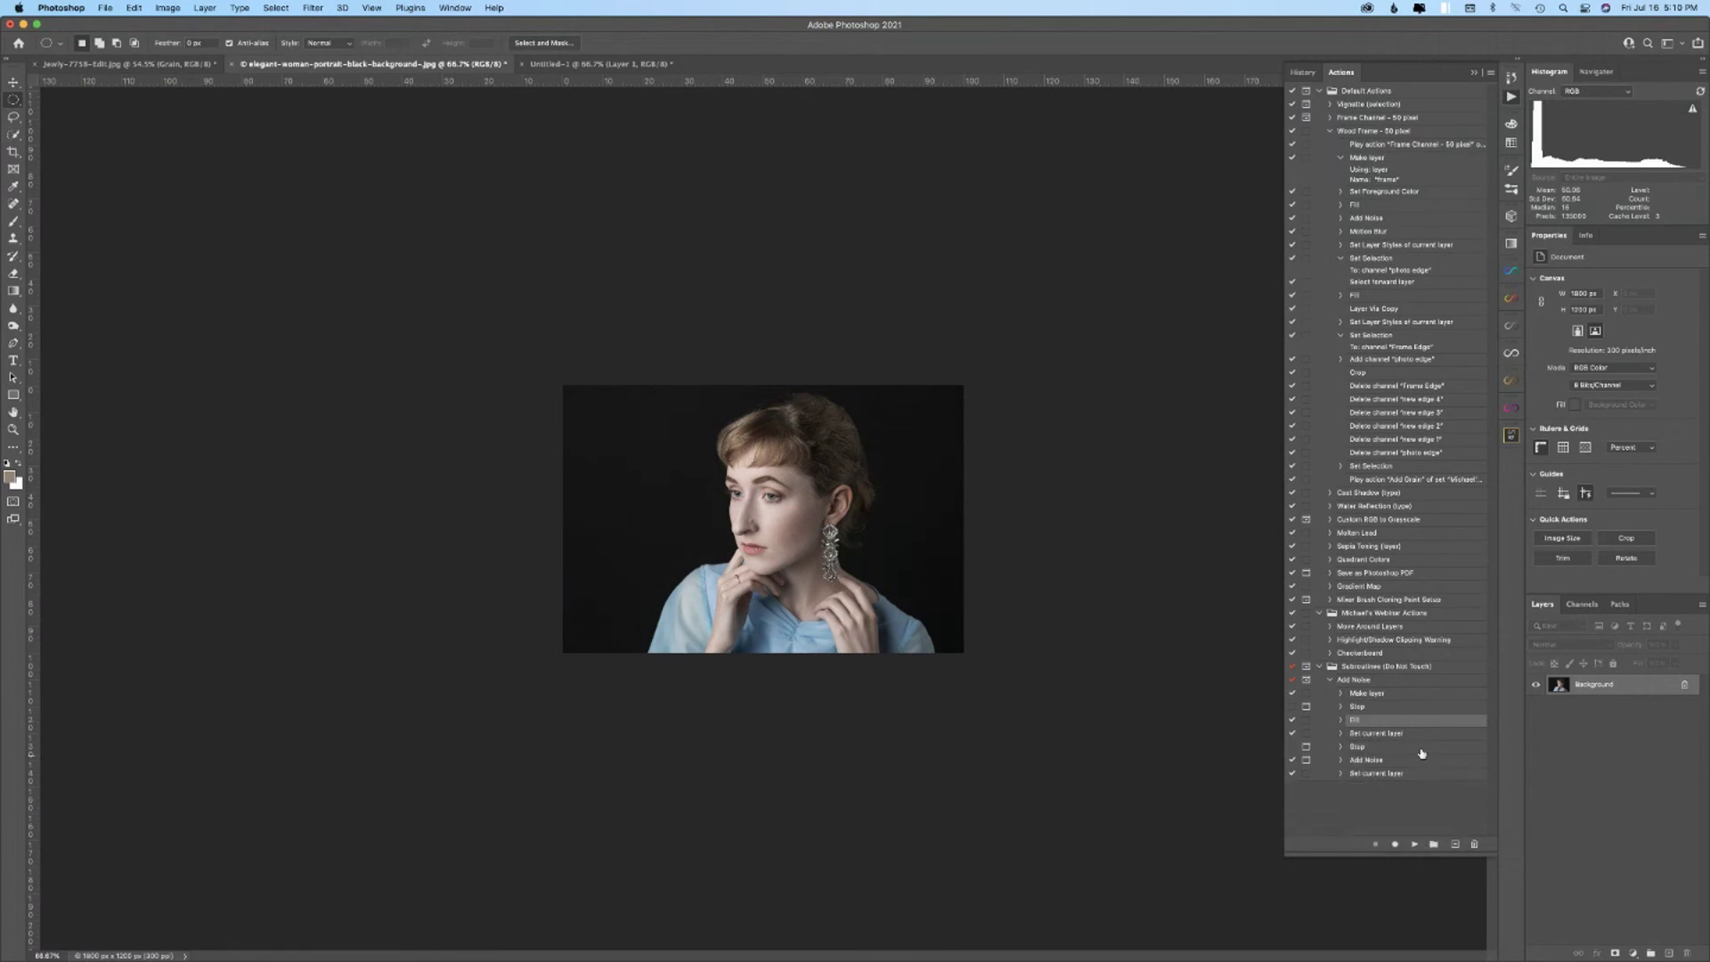
pyautogui.click(1379, 682)
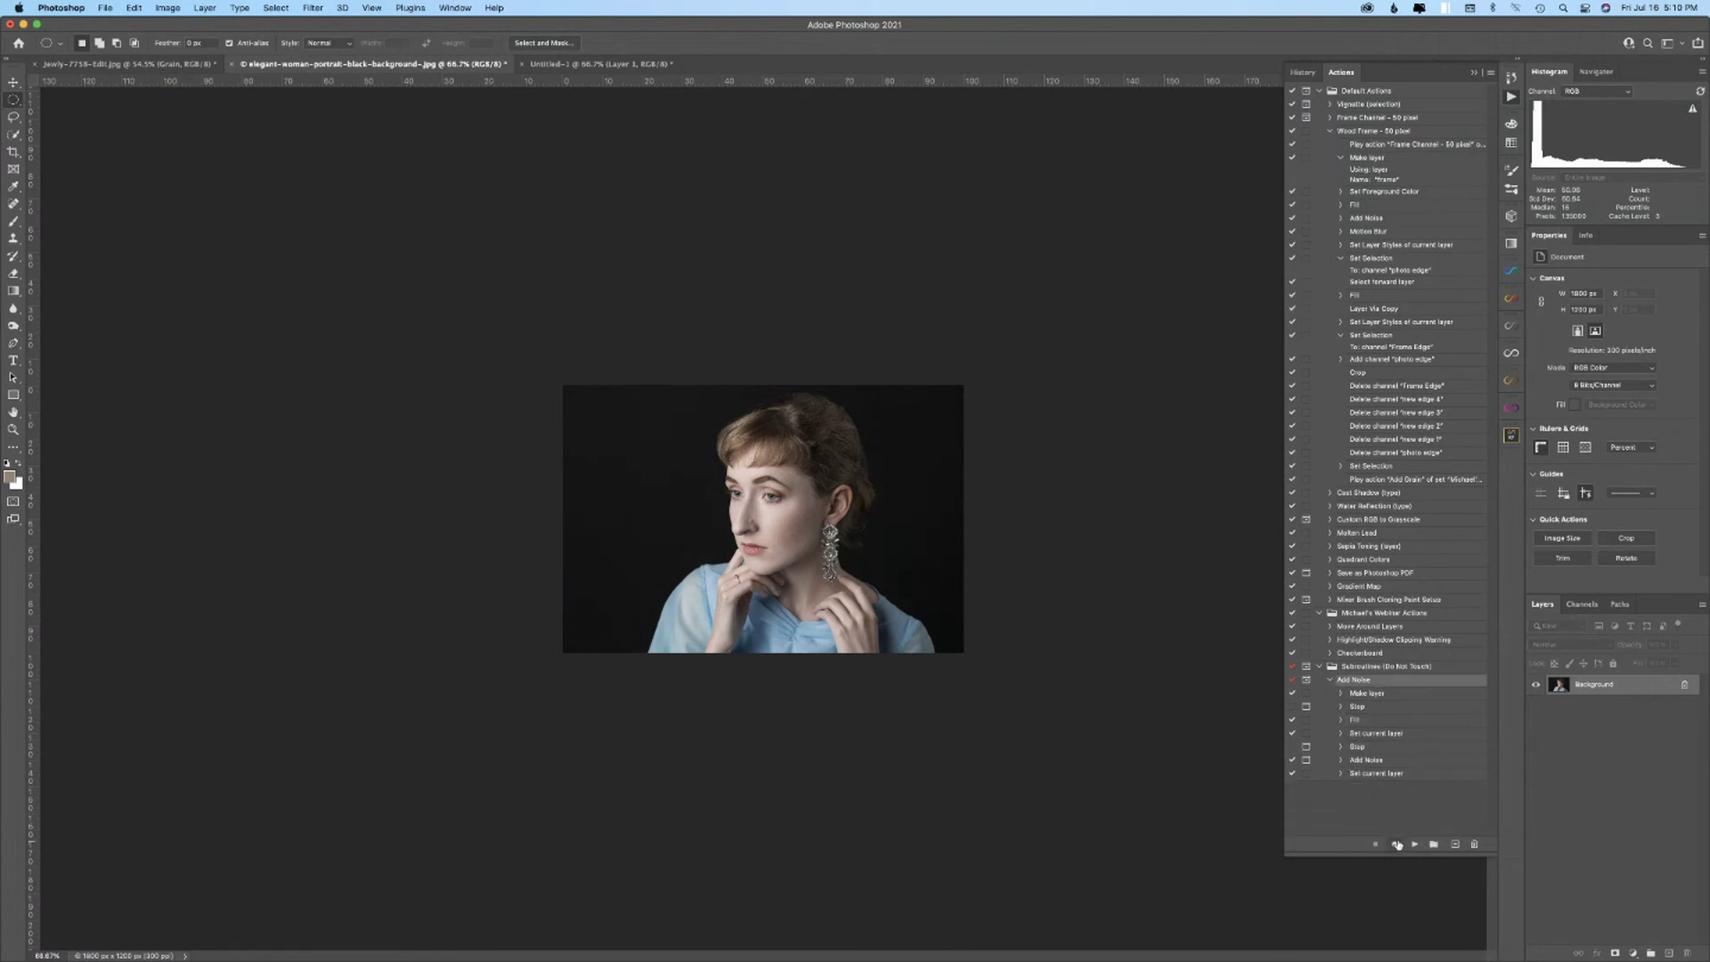
# - Replay the Add Noise action, accepting the noise settings, then show its first stop's message and delete the Grain layer
pyautogui.click(1415, 843)
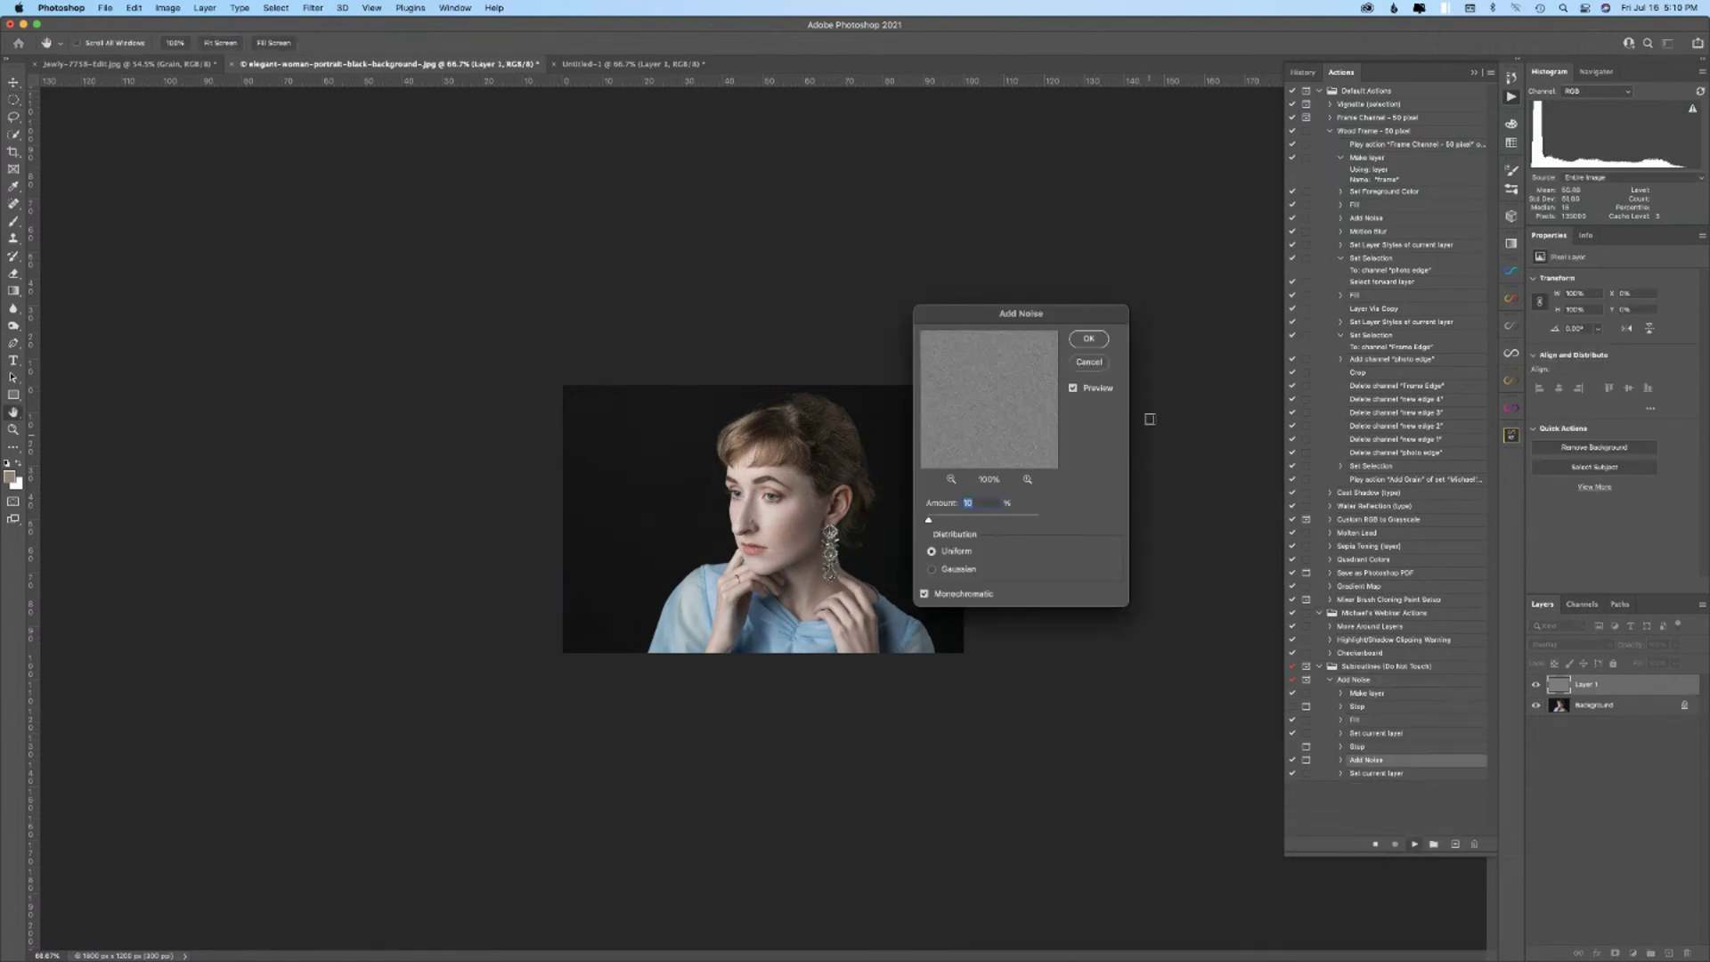
pyautogui.click(1090, 339)
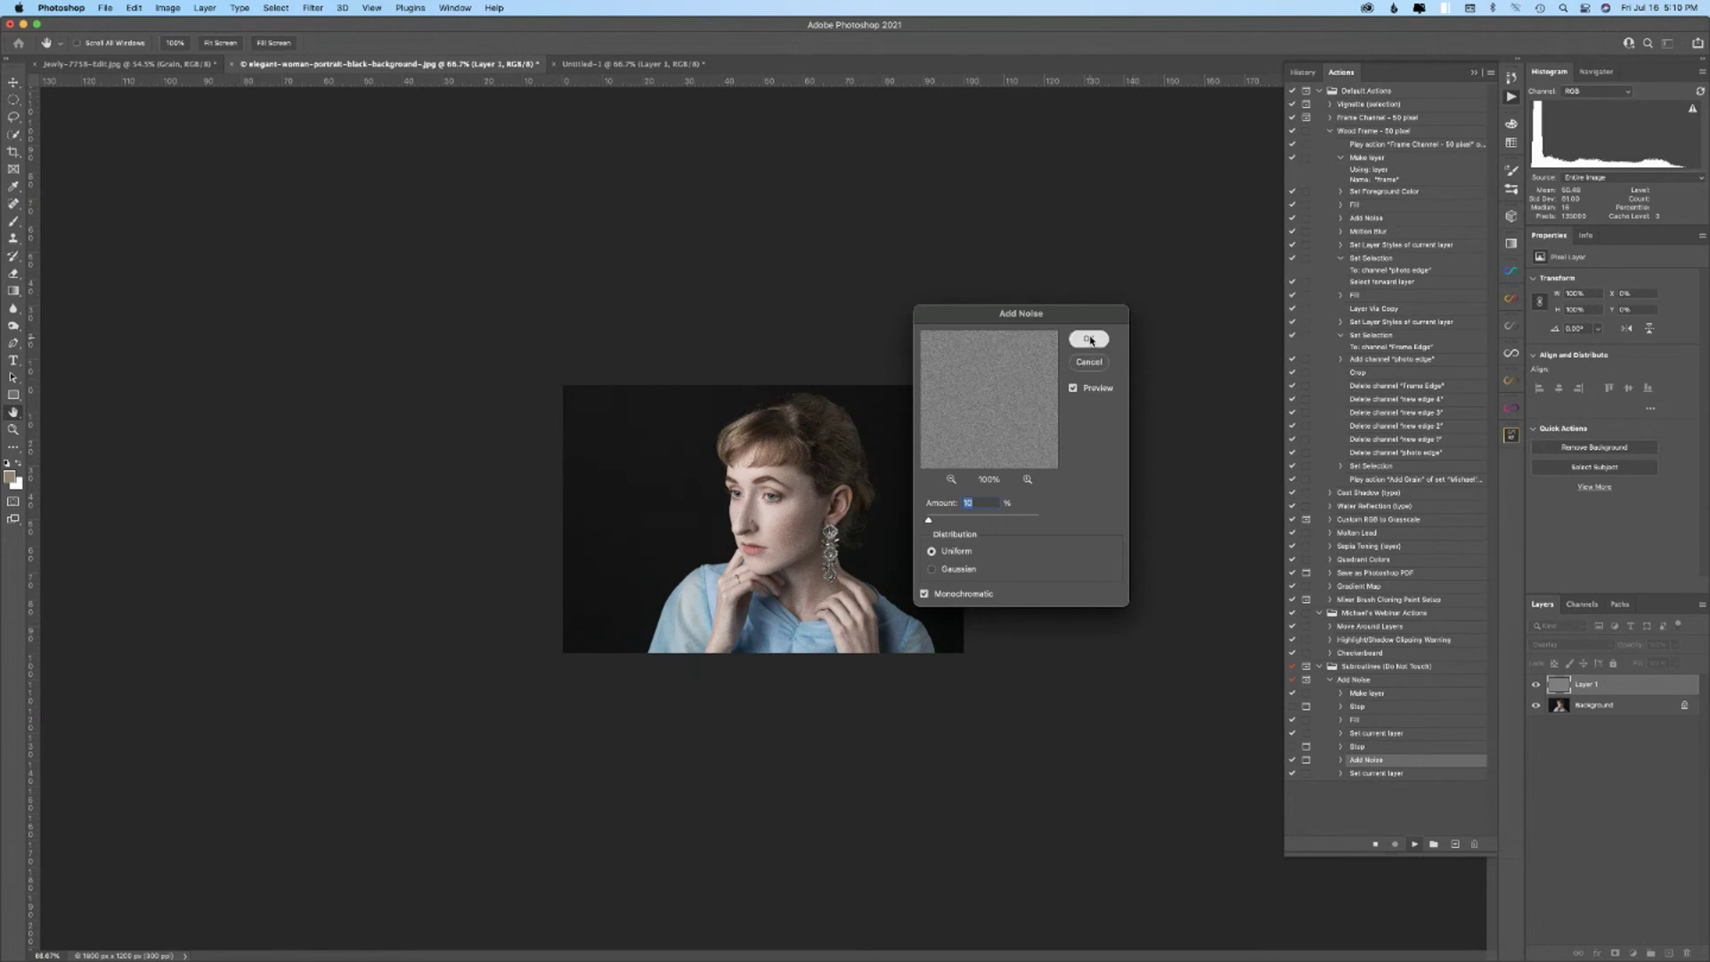
pyautogui.click(1341, 707)
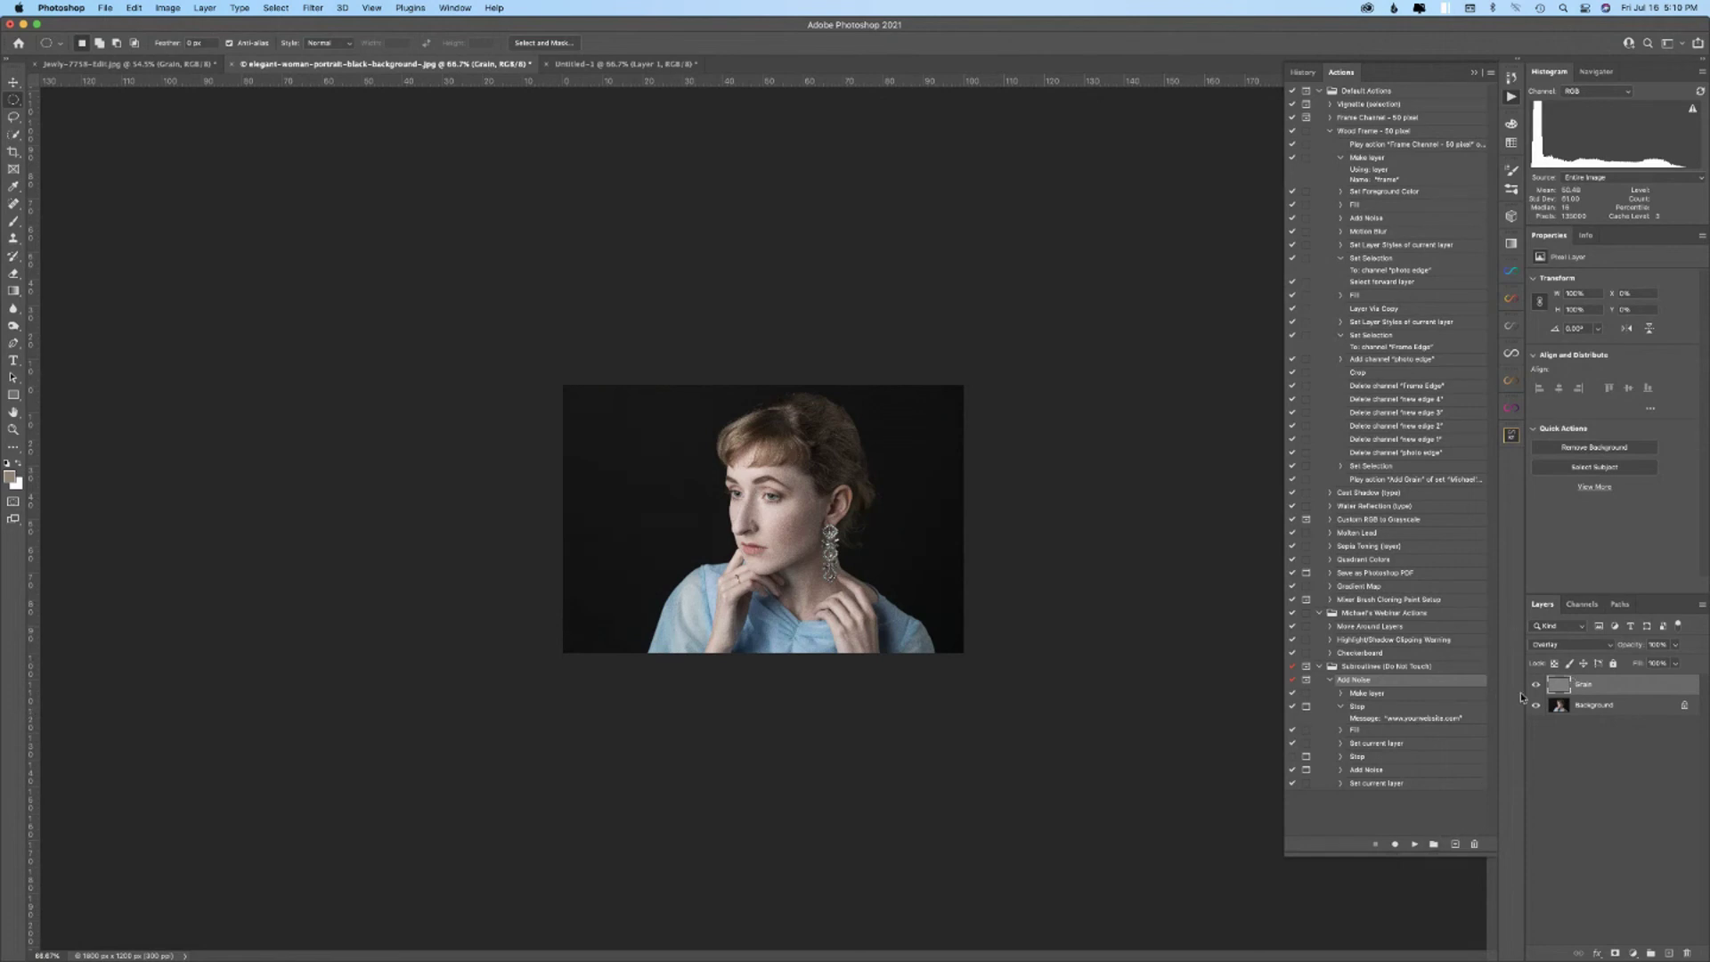
pyautogui.moveTo(1567, 693); pyautogui.dragTo(1687, 953)
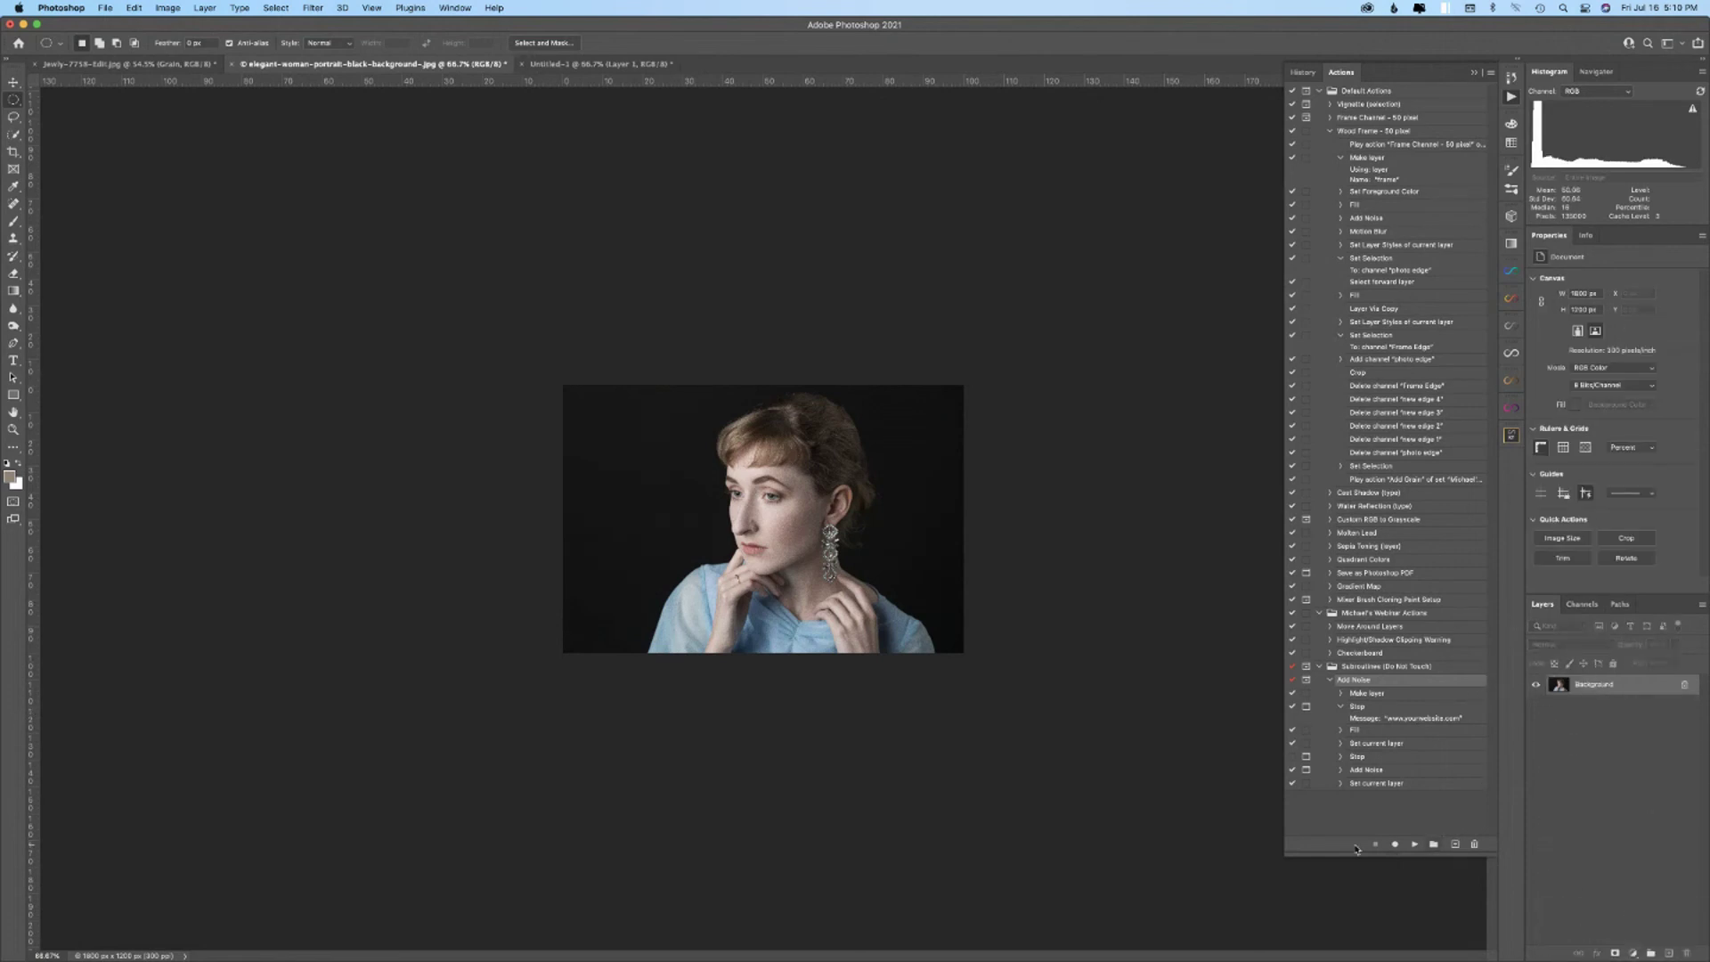
pyautogui.click(1415, 845)
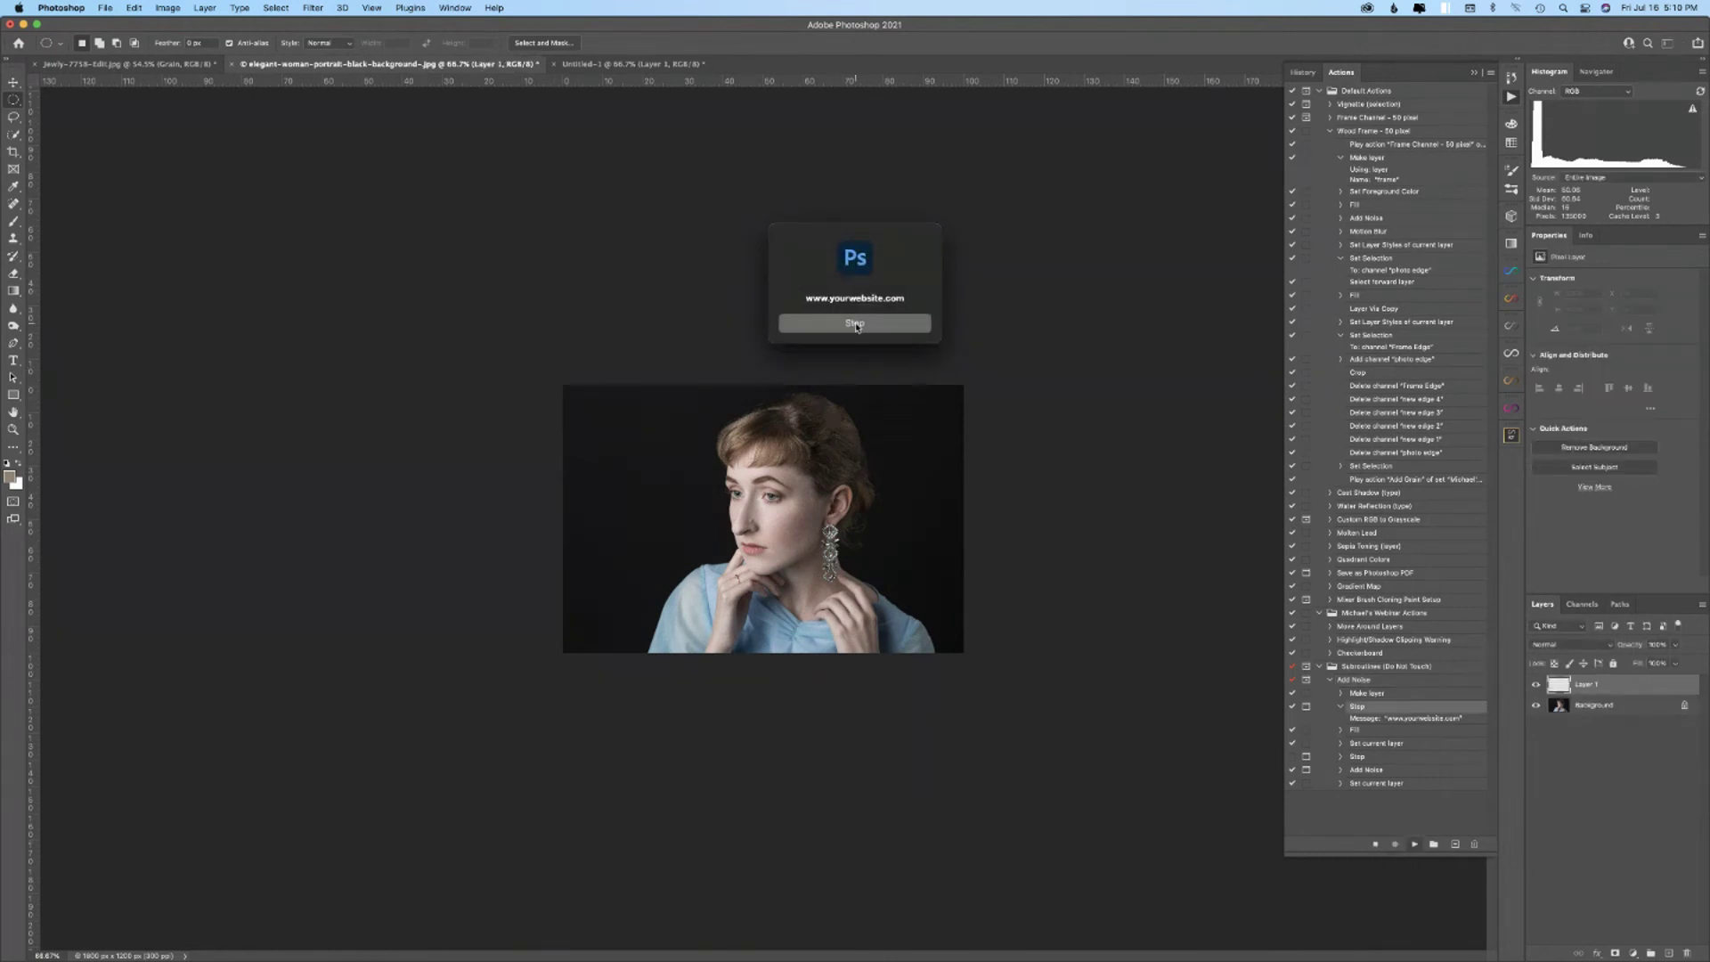
pyautogui.click(855, 324)
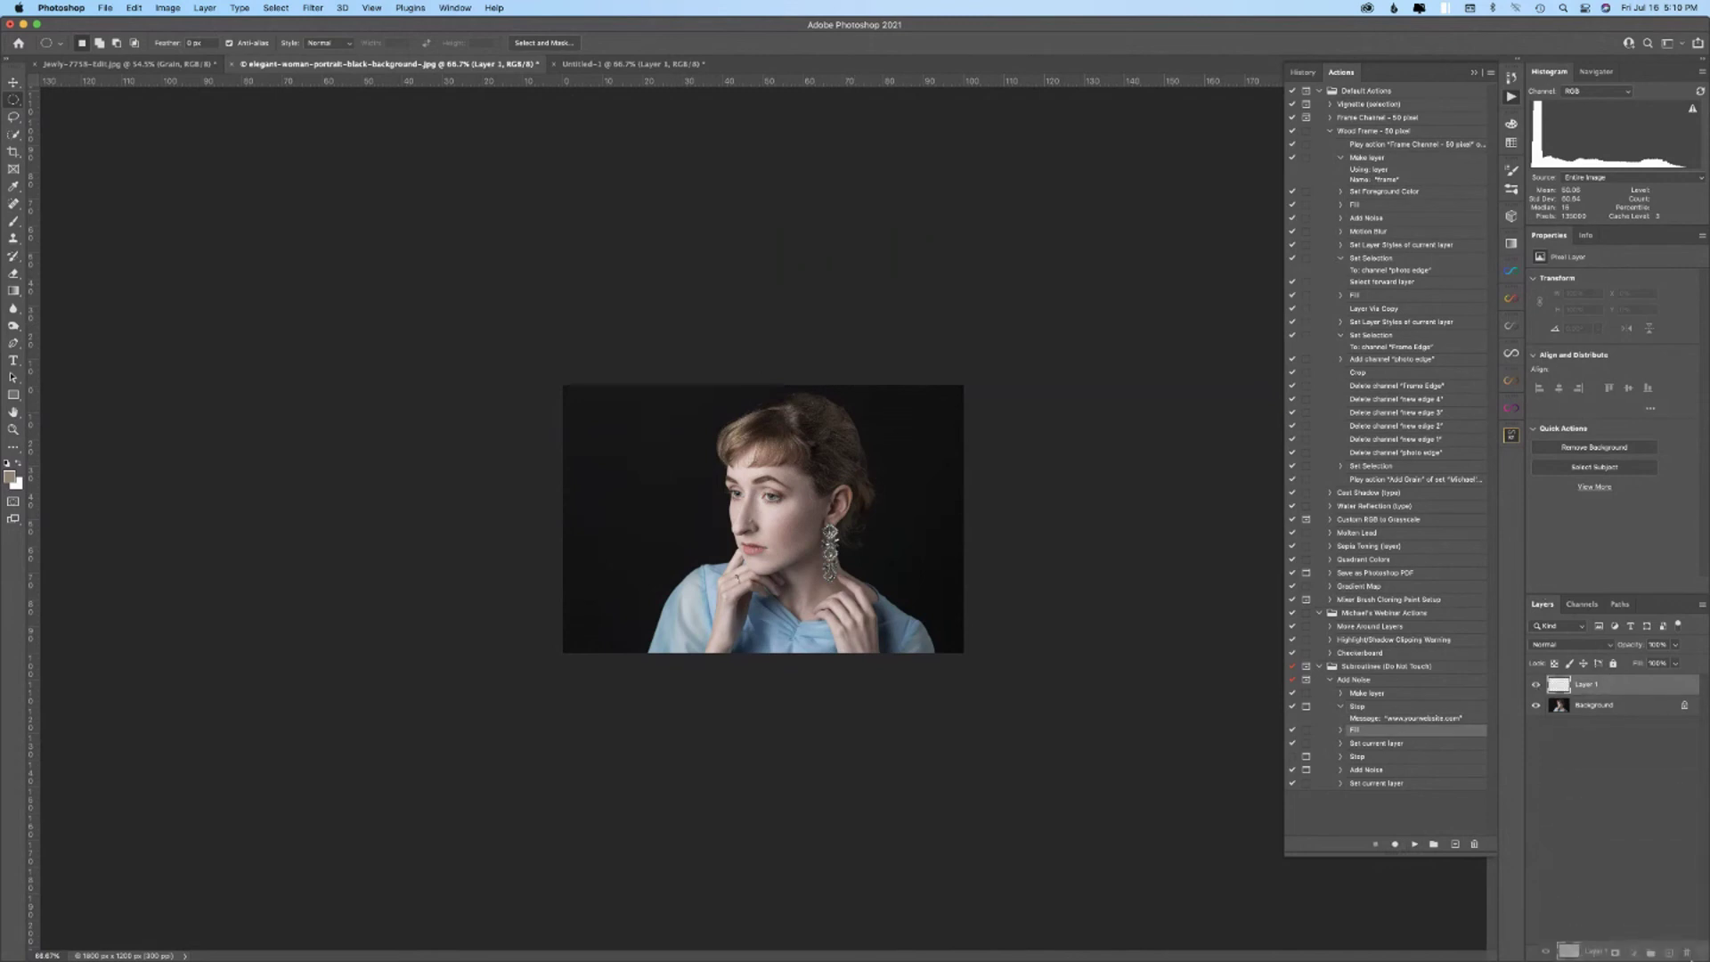
pyautogui.moveTo(1687, 956)
pyautogui.moveTo(1674, 684); pyautogui.dragTo(1675, 932)
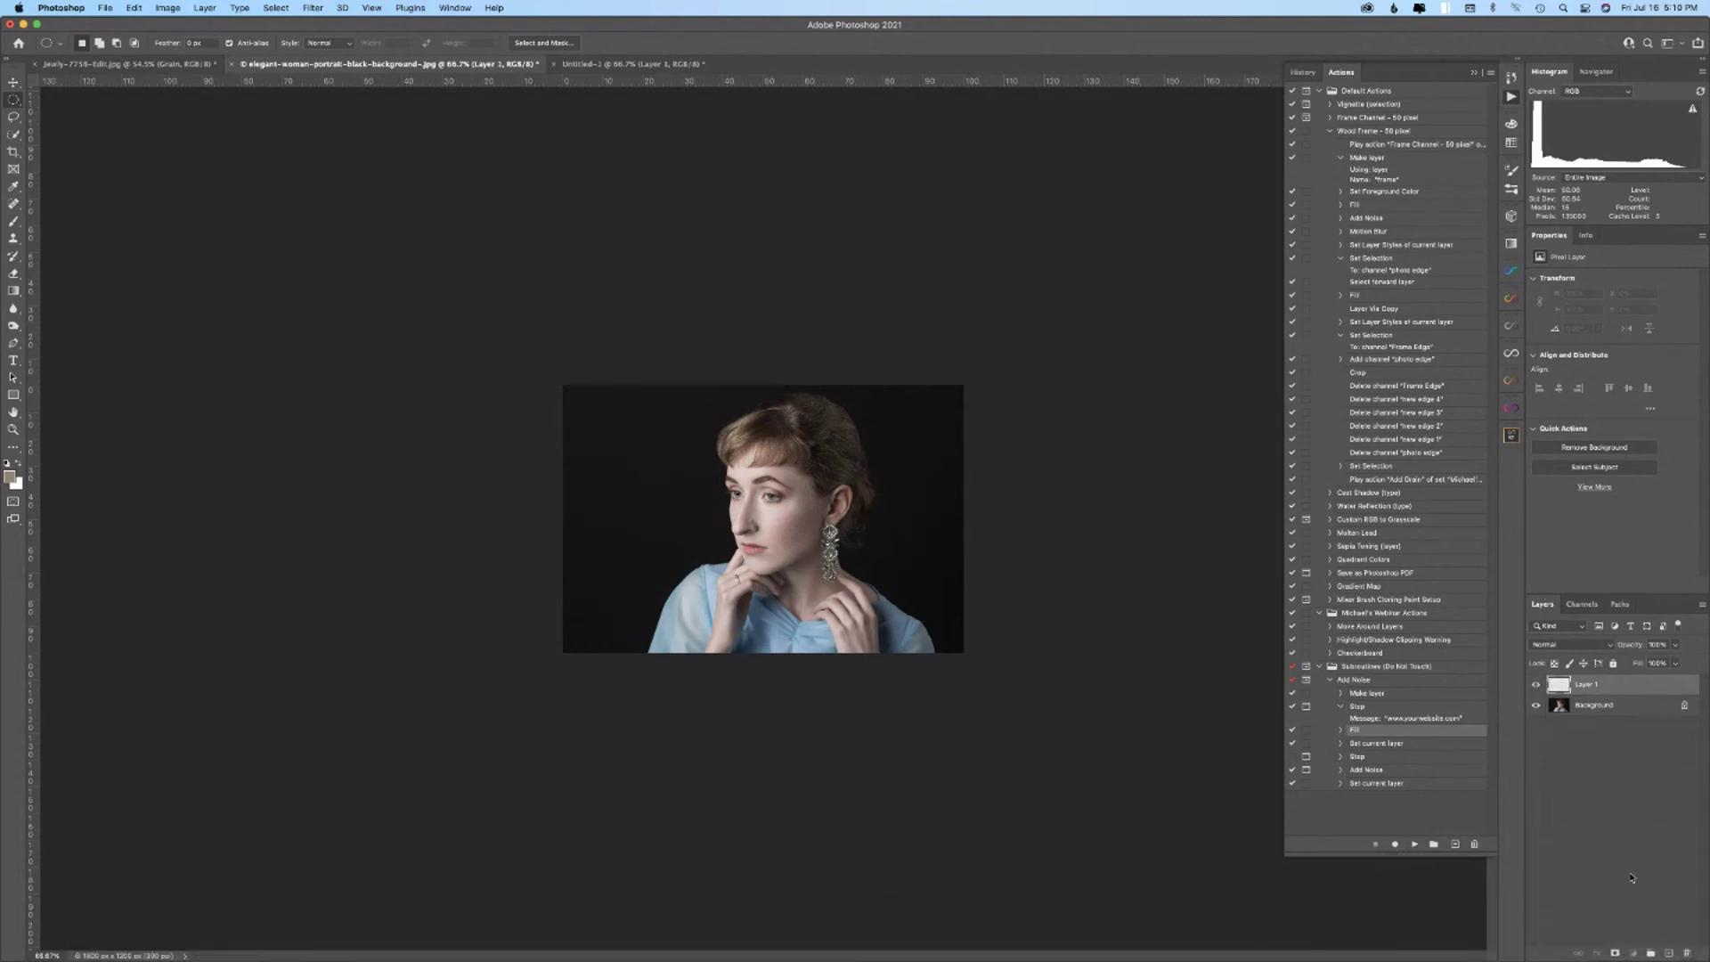
pyautogui.click(1373, 680)
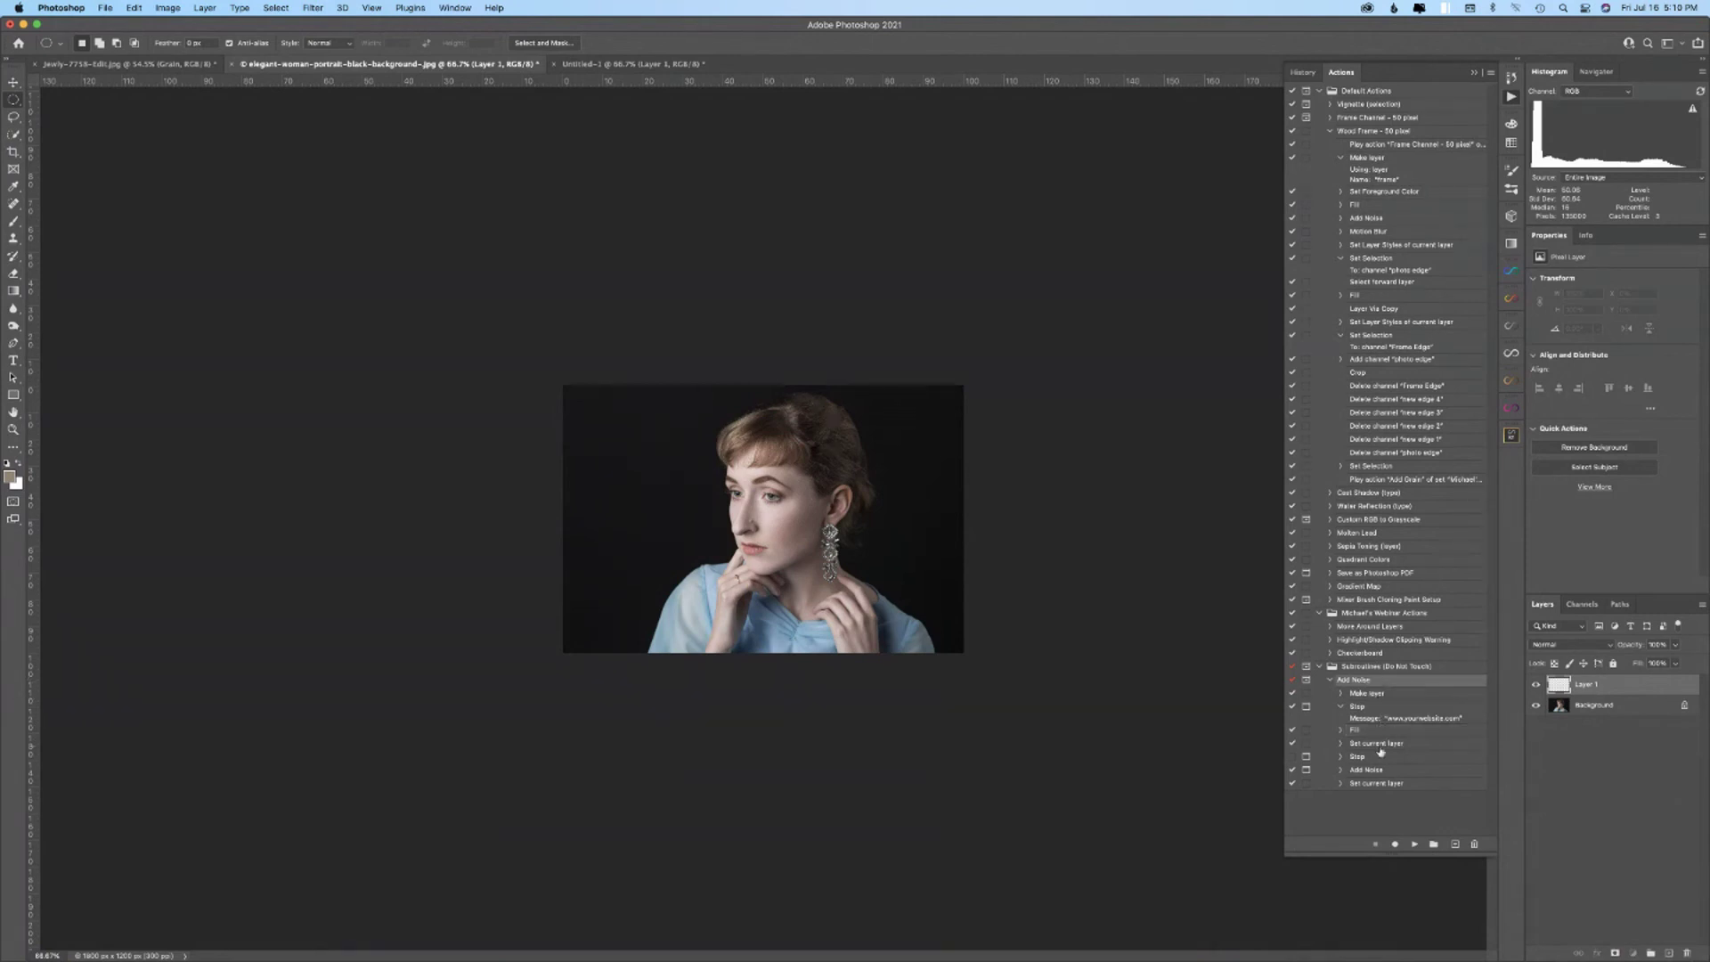
pyautogui.moveTo(1608, 690); pyautogui.dragTo(1689, 950)
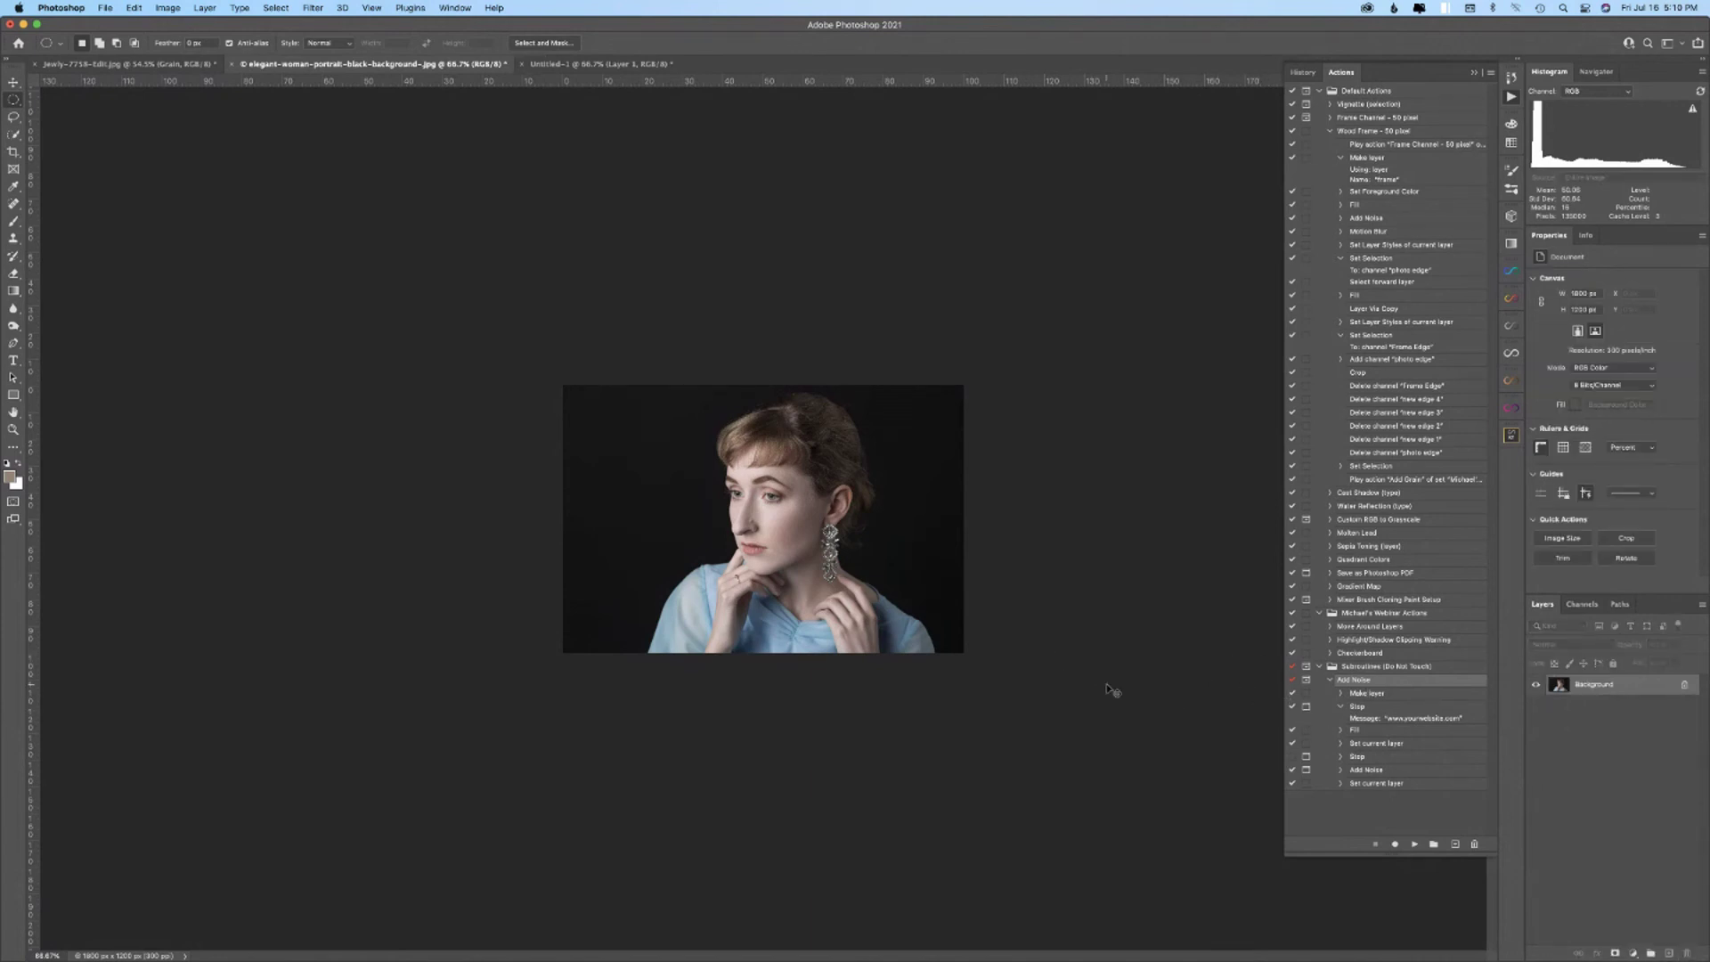
# - Set the playback performance of the actions to Step by Step
pyautogui.scroll(5, 1113, 681)
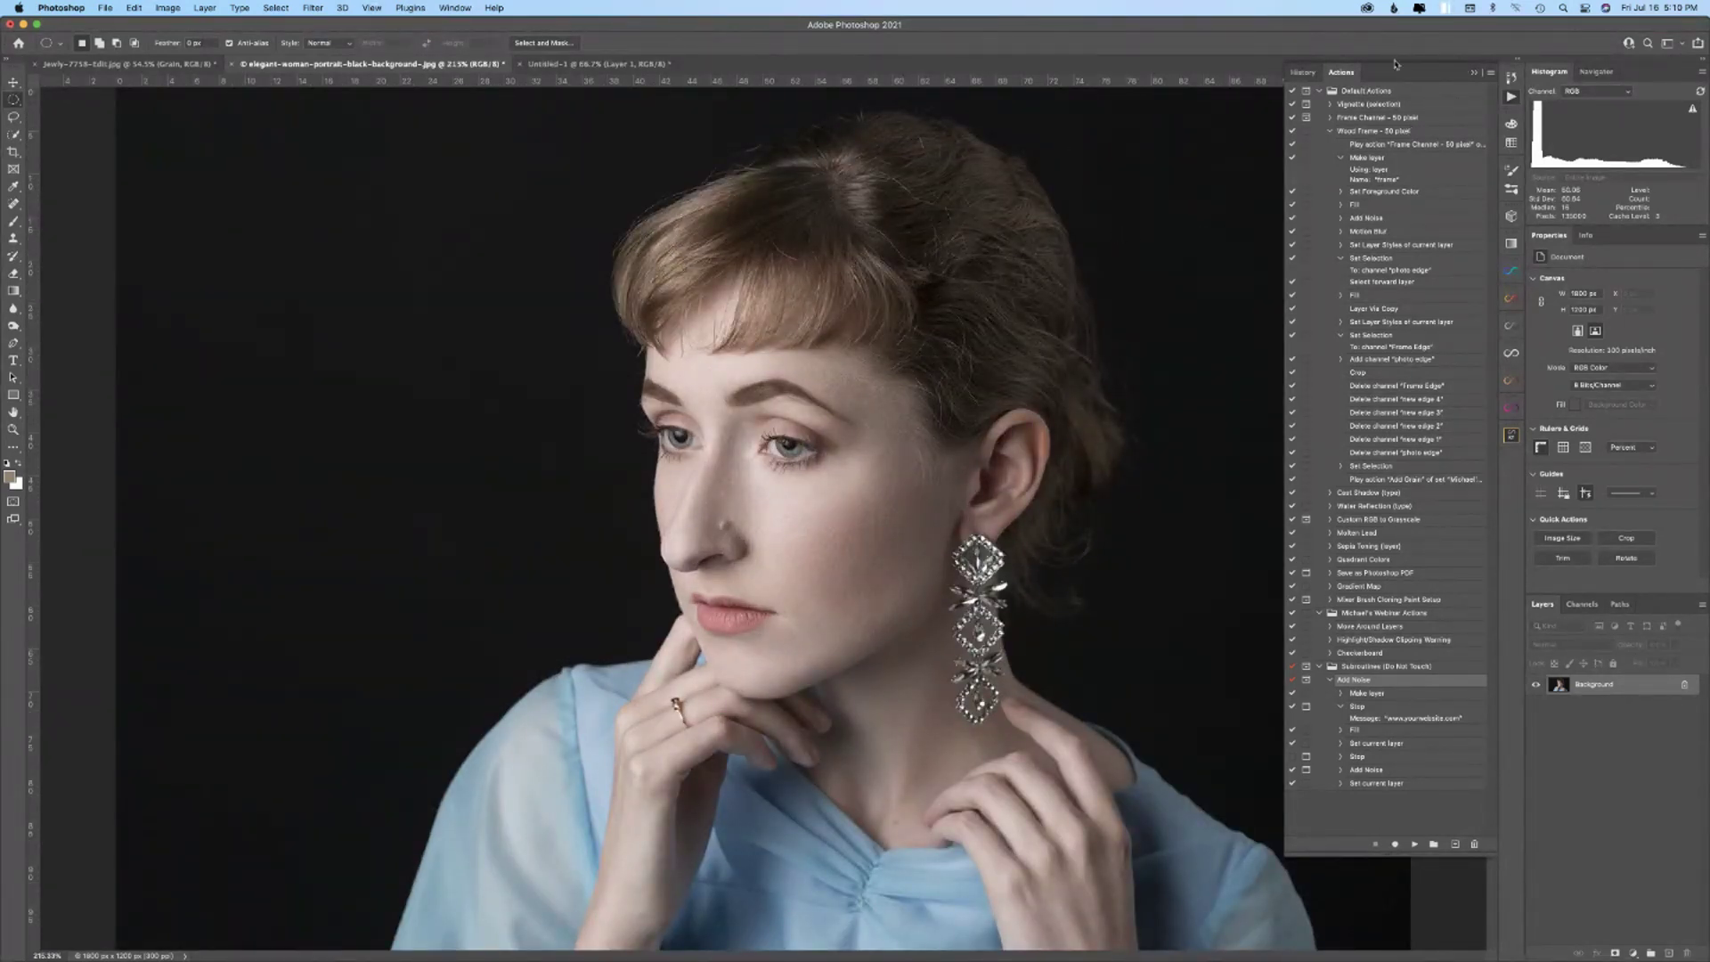
pyautogui.click(1488, 73)
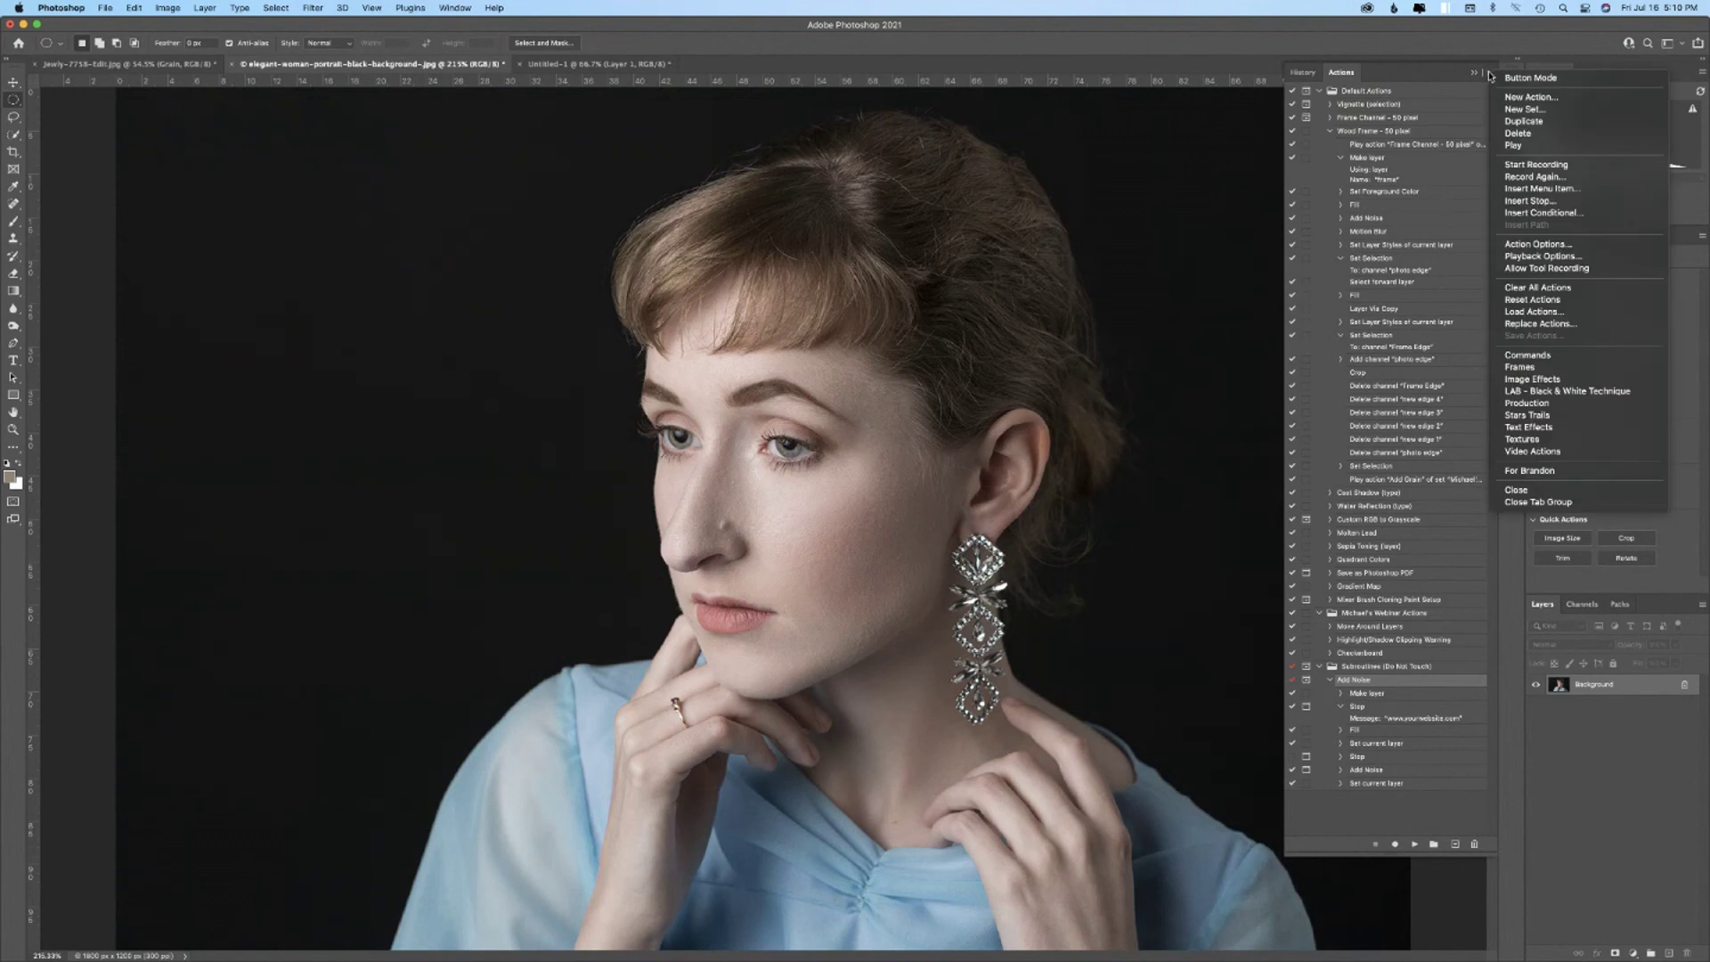
pyautogui.click(1563, 256)
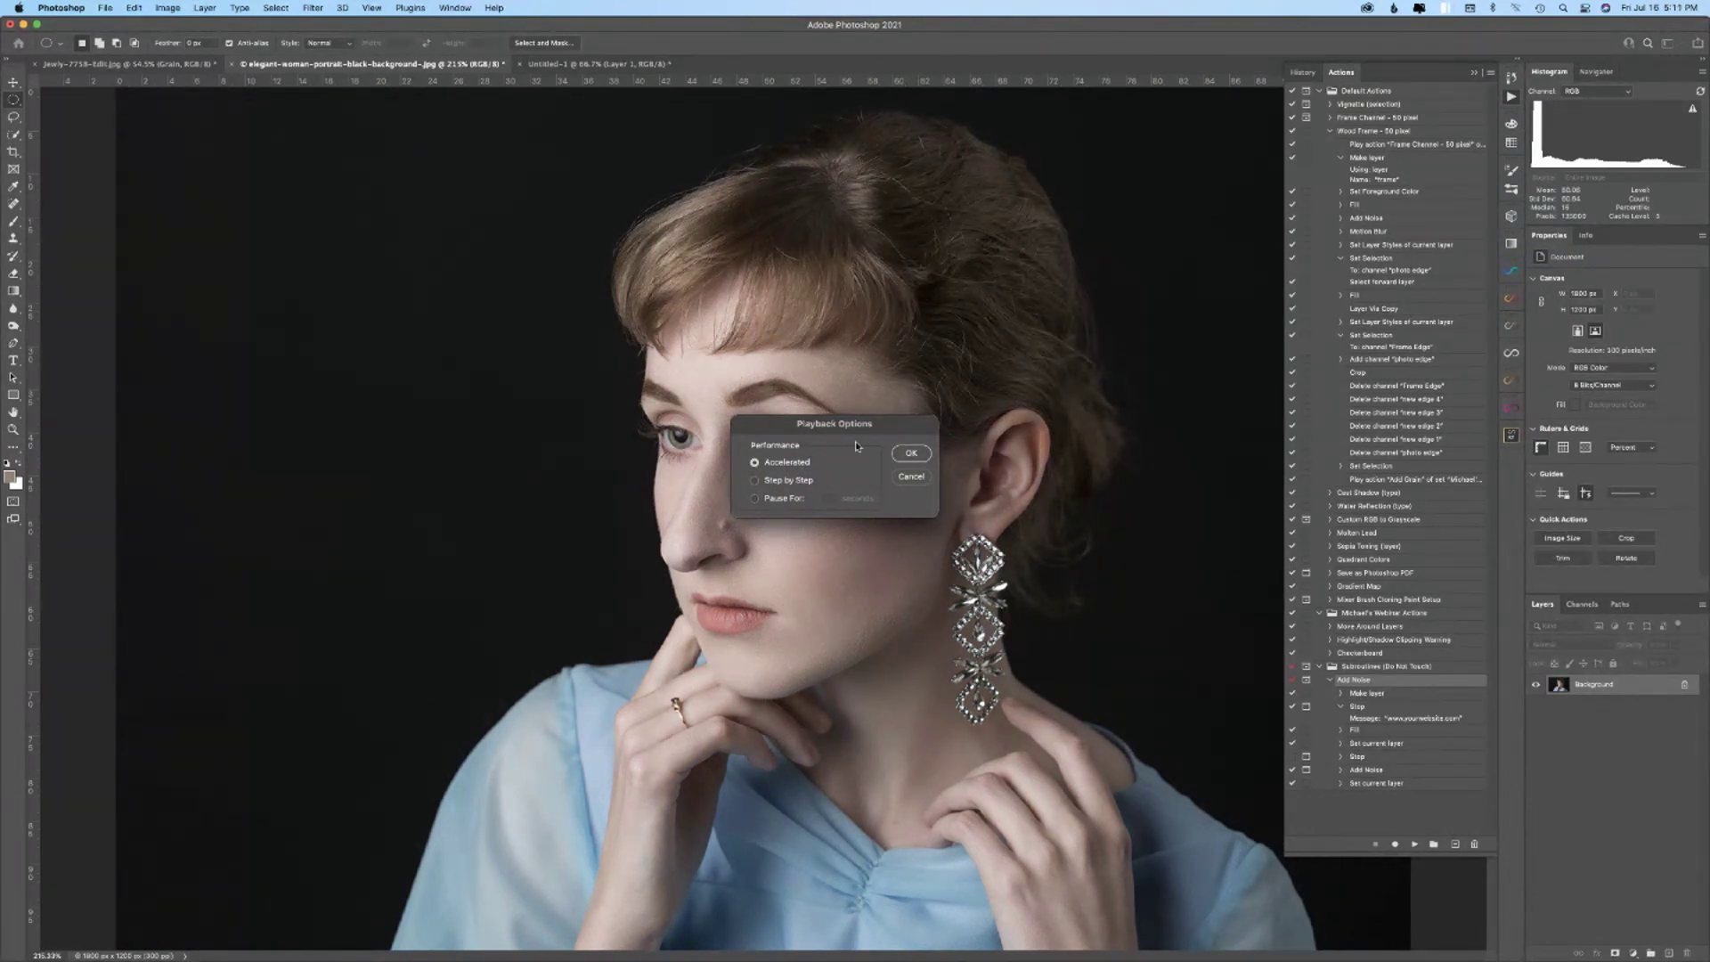
pyautogui.click(755, 481)
pyautogui.click(913, 456)
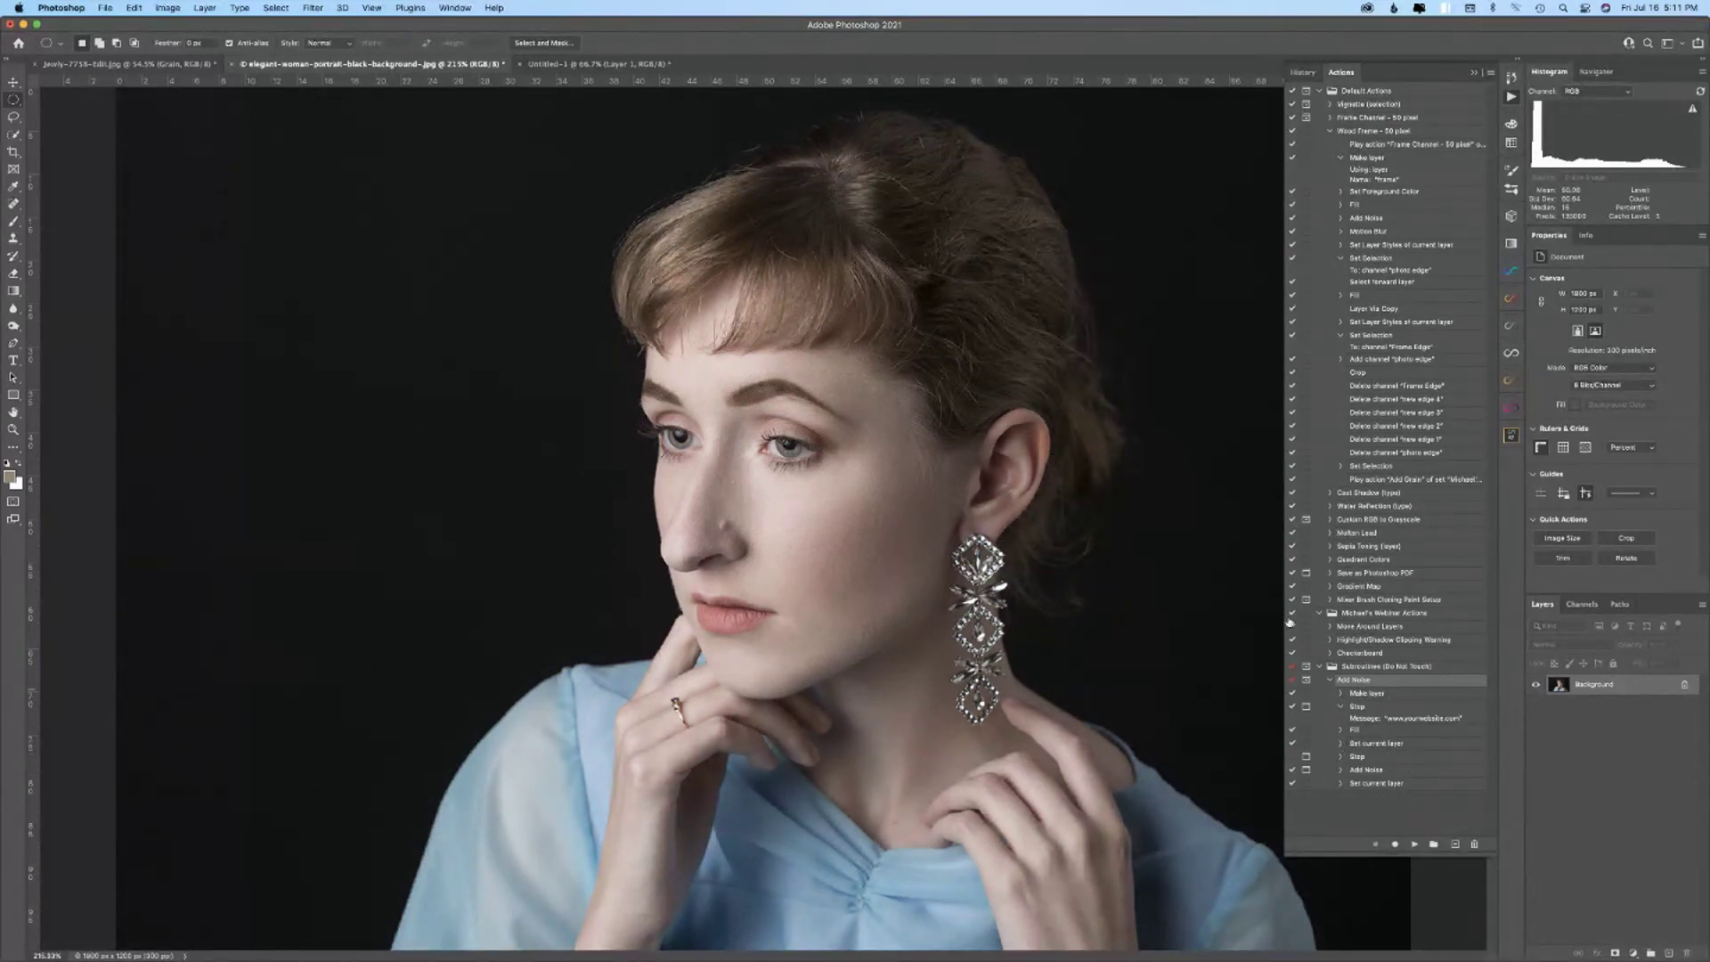
# - Play Add Noise through its website stop, resume from the Fill step, accept the noise settings, and delete the Grain layer
pyautogui.click(1416, 844)
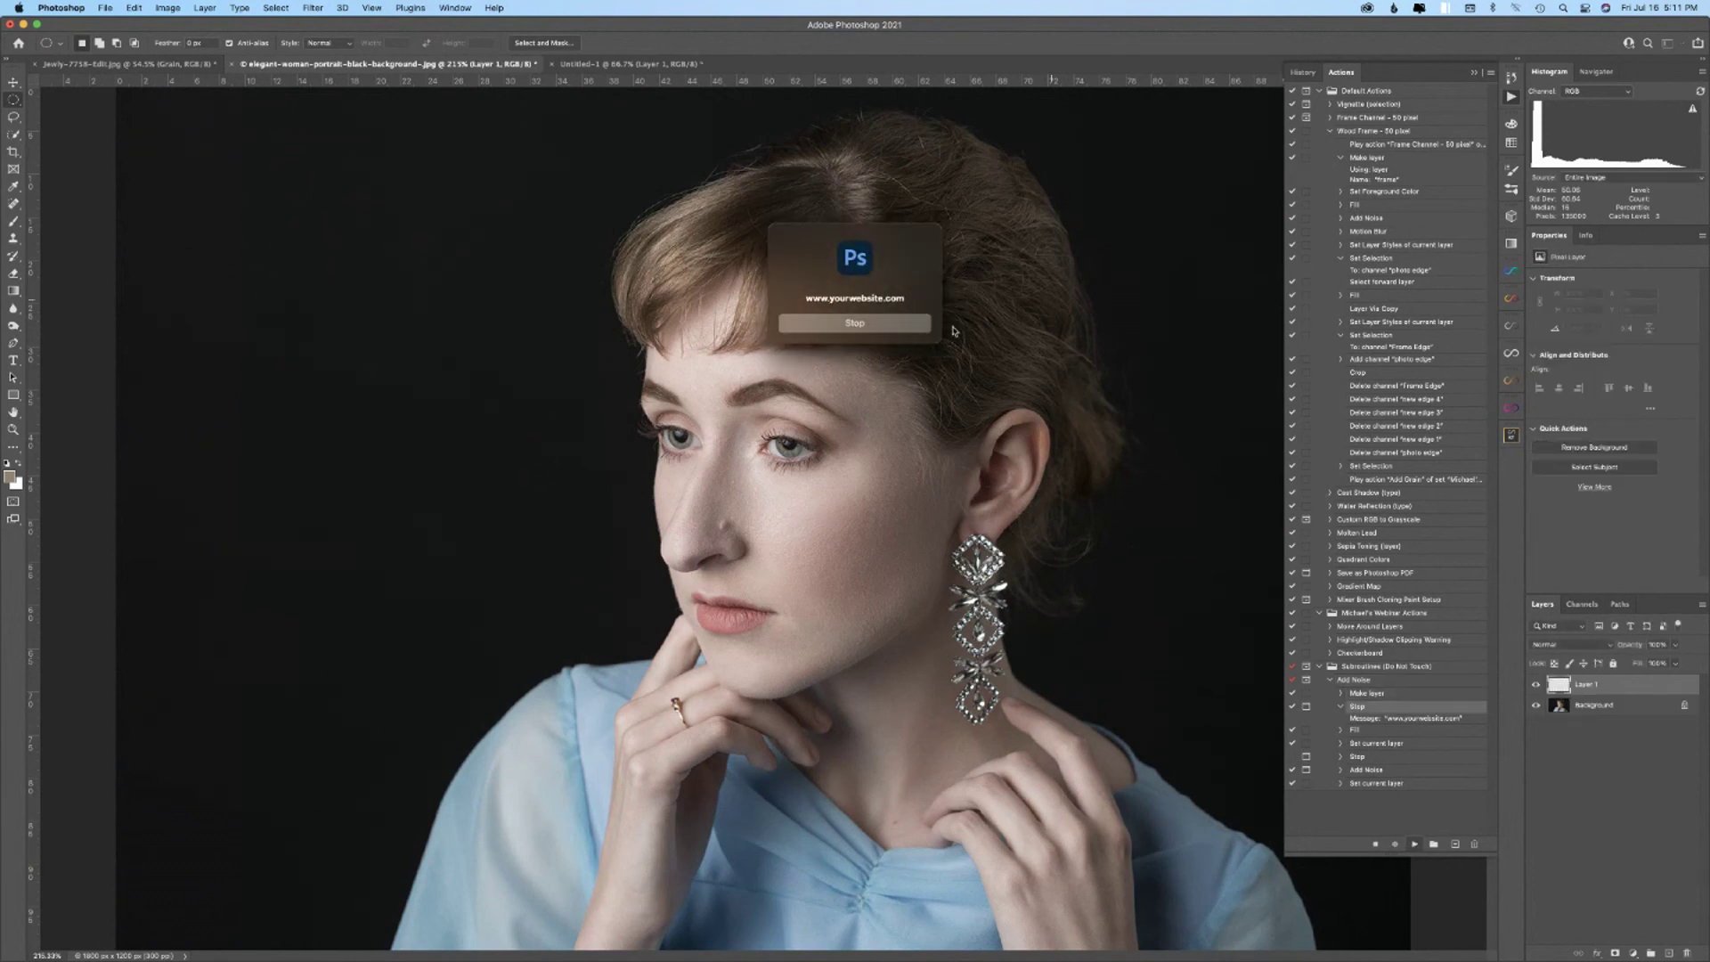
pyautogui.click(857, 322)
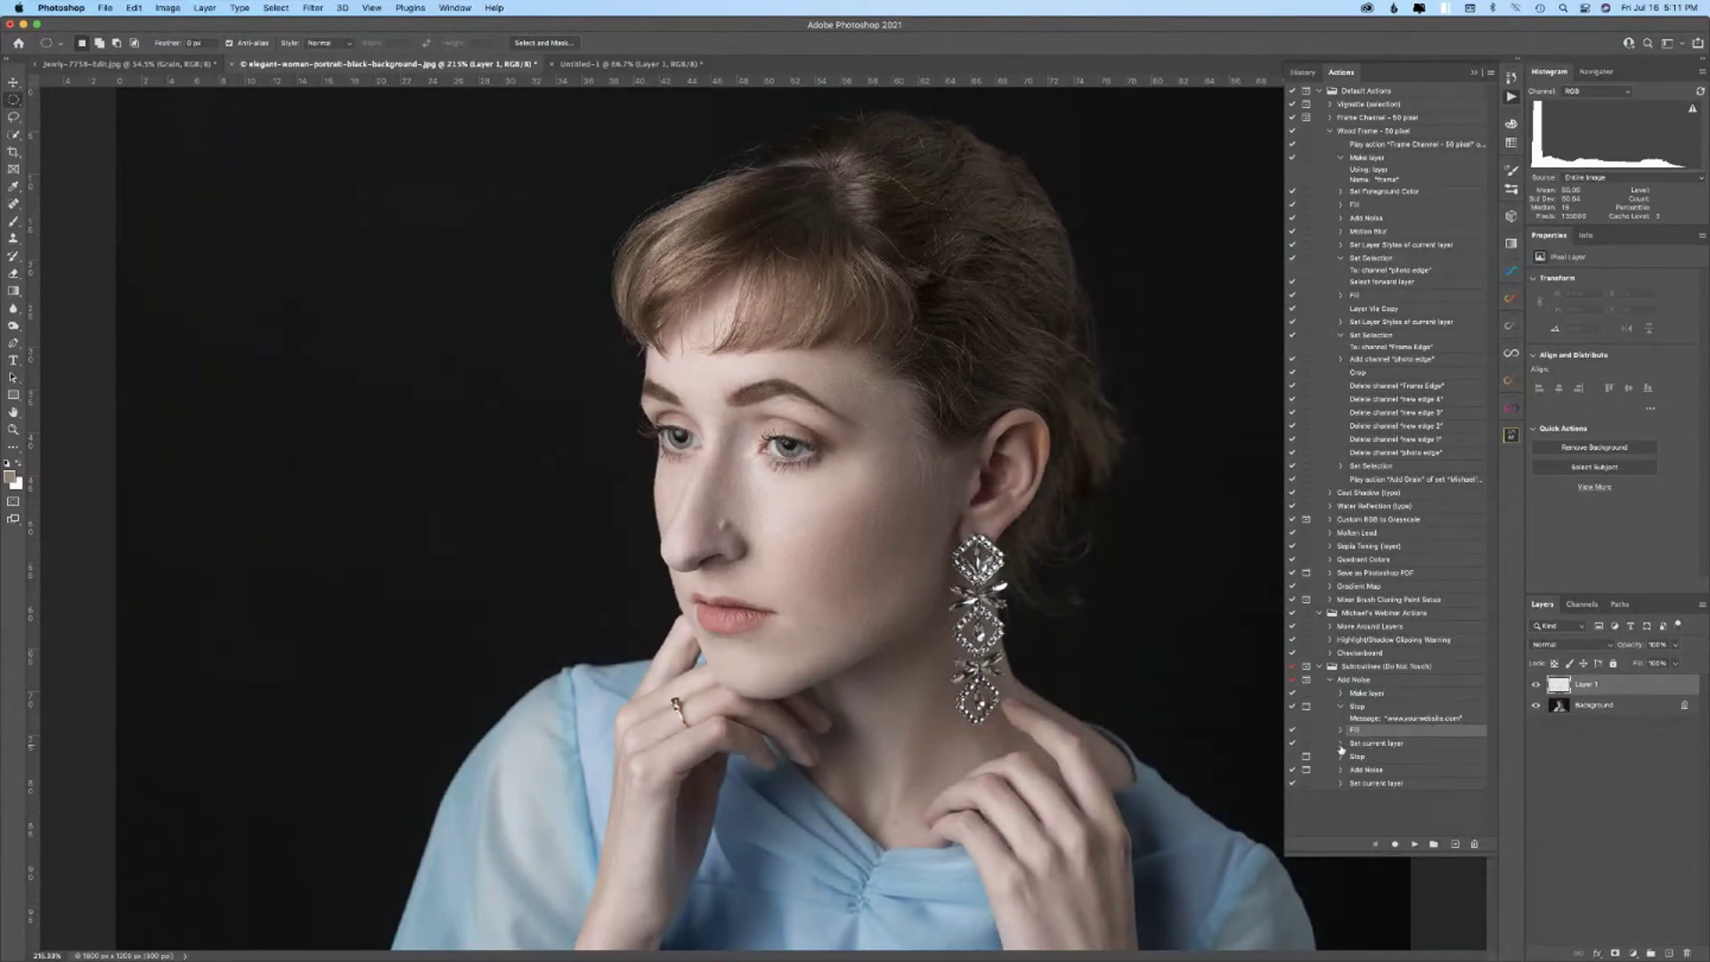
pyautogui.click(1415, 845)
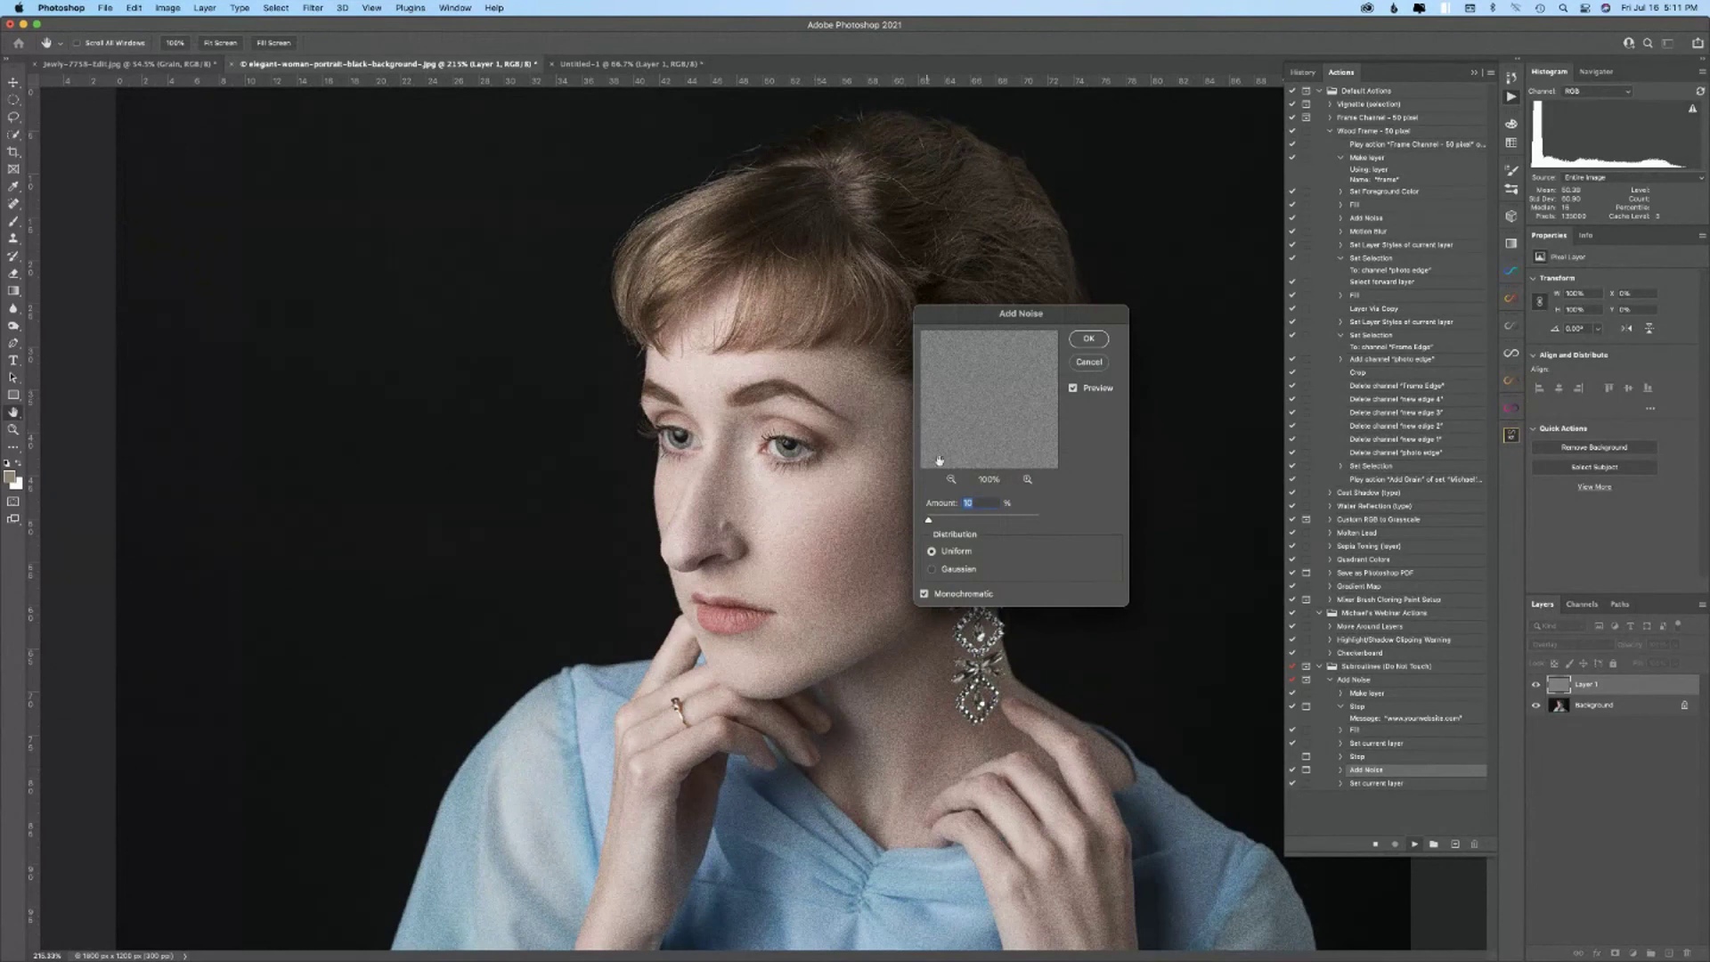
pyautogui.click(1089, 338)
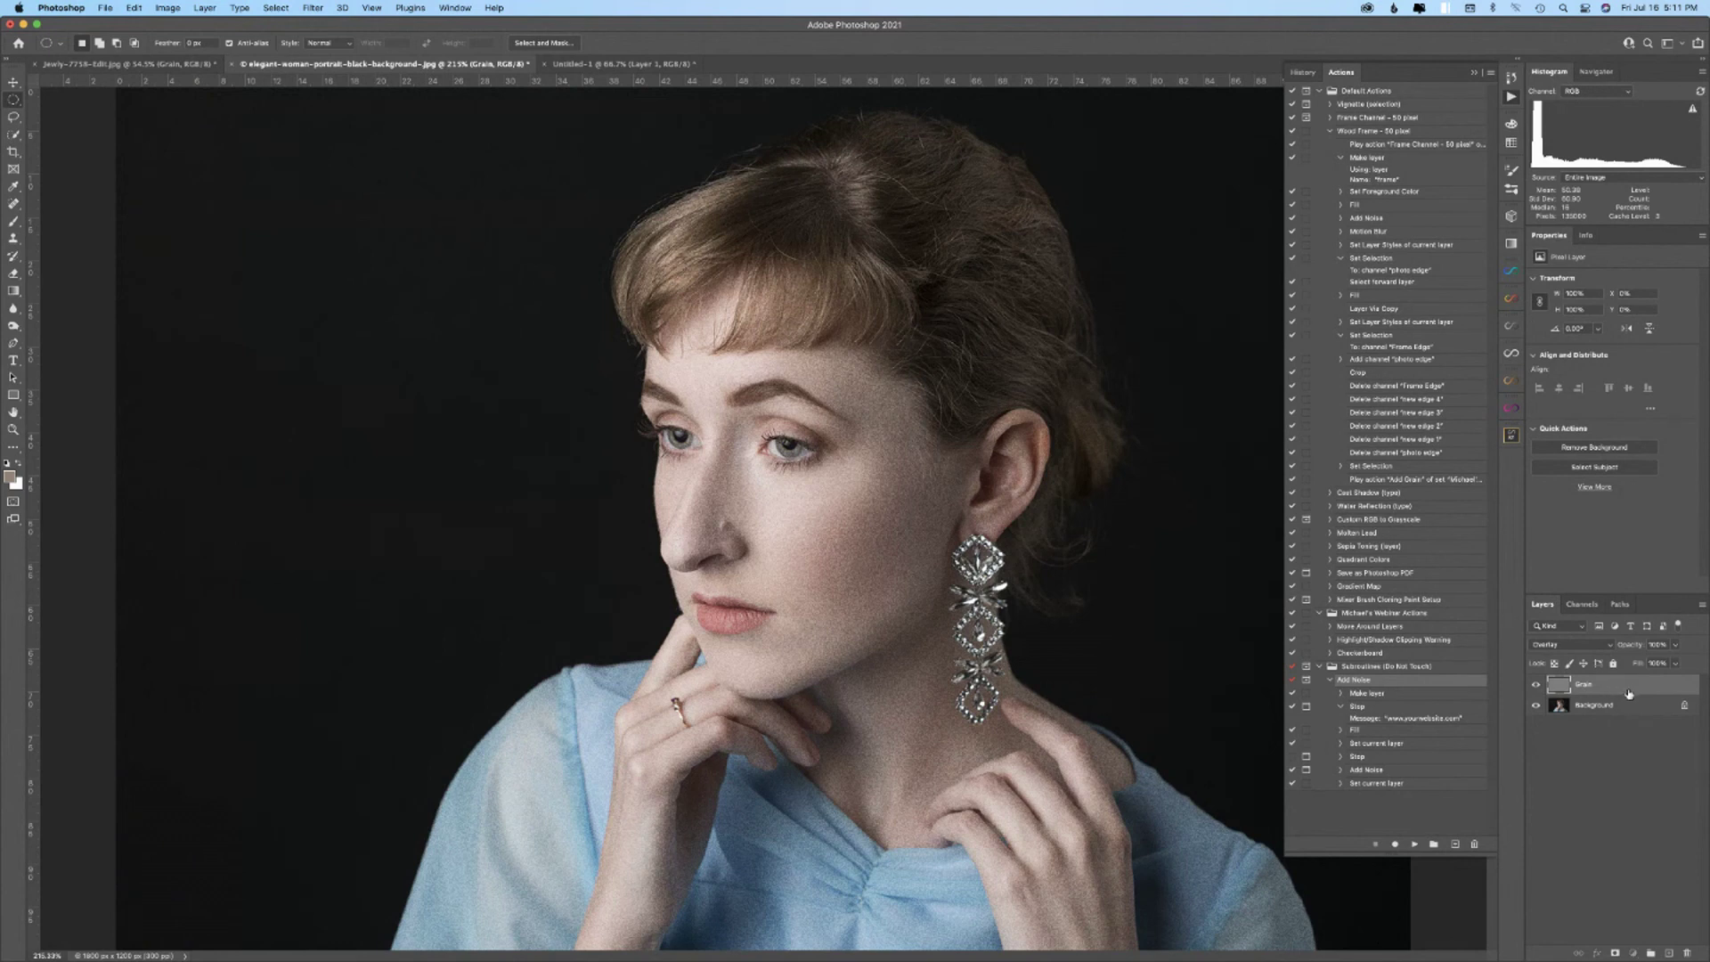
pyautogui.click(1688, 954)
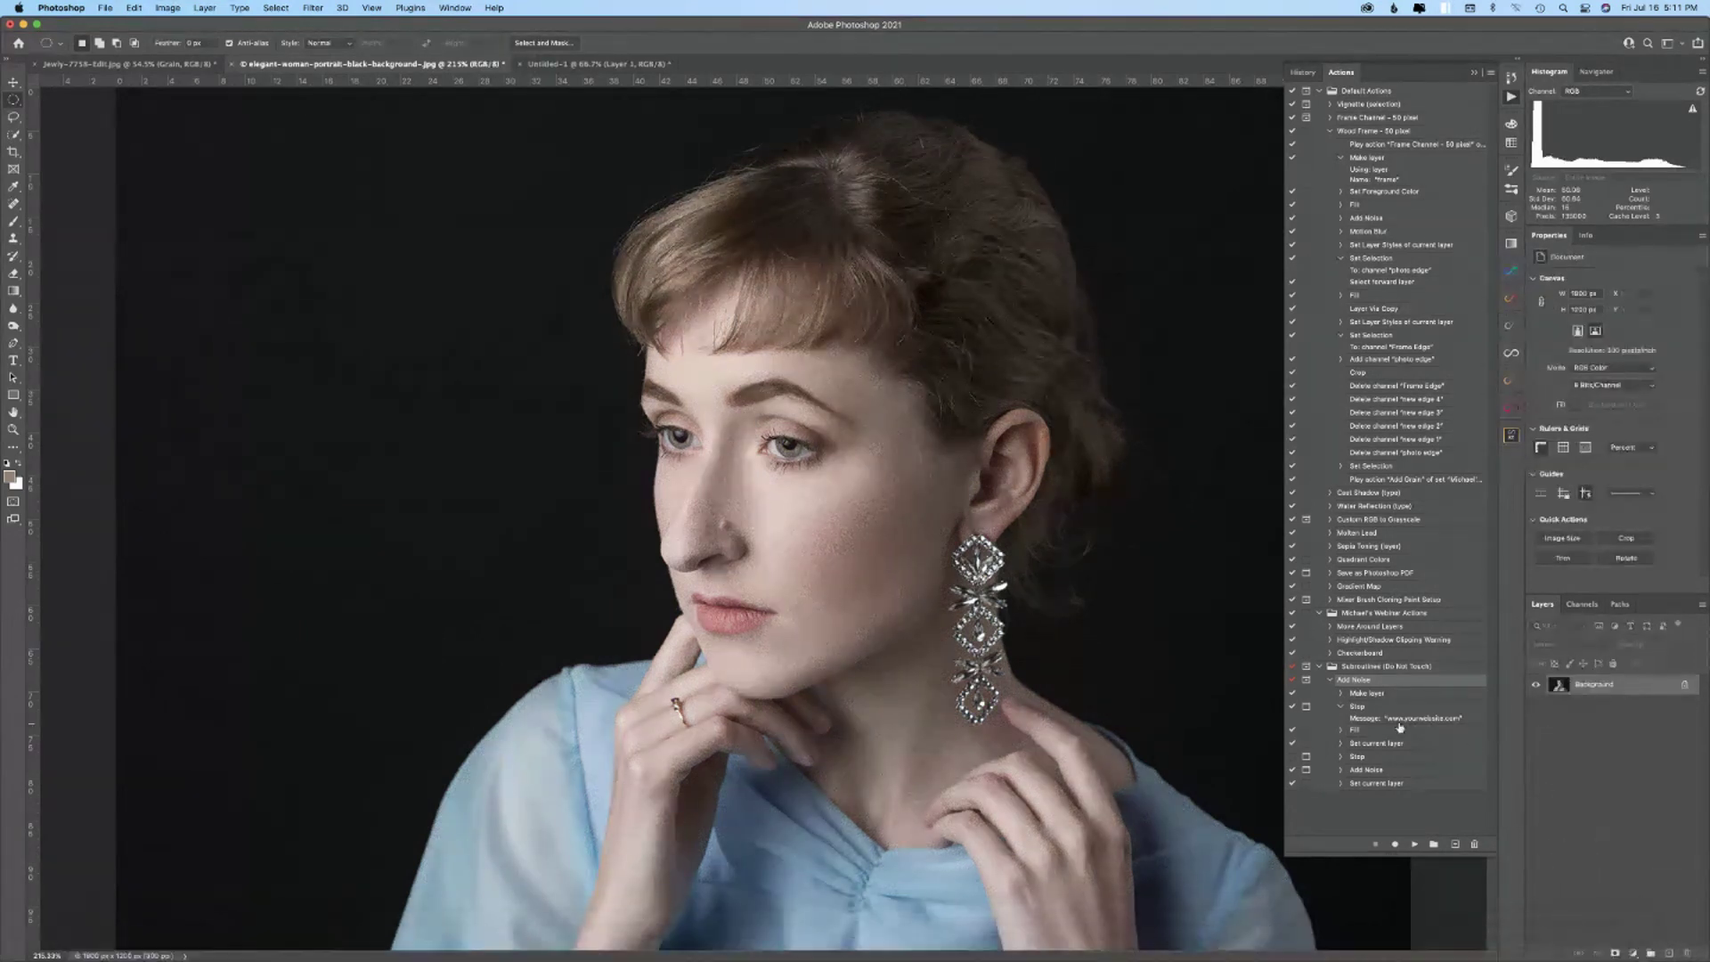
pyautogui.moveTo(1474, 842); pyautogui.dragTo(1475, 841)
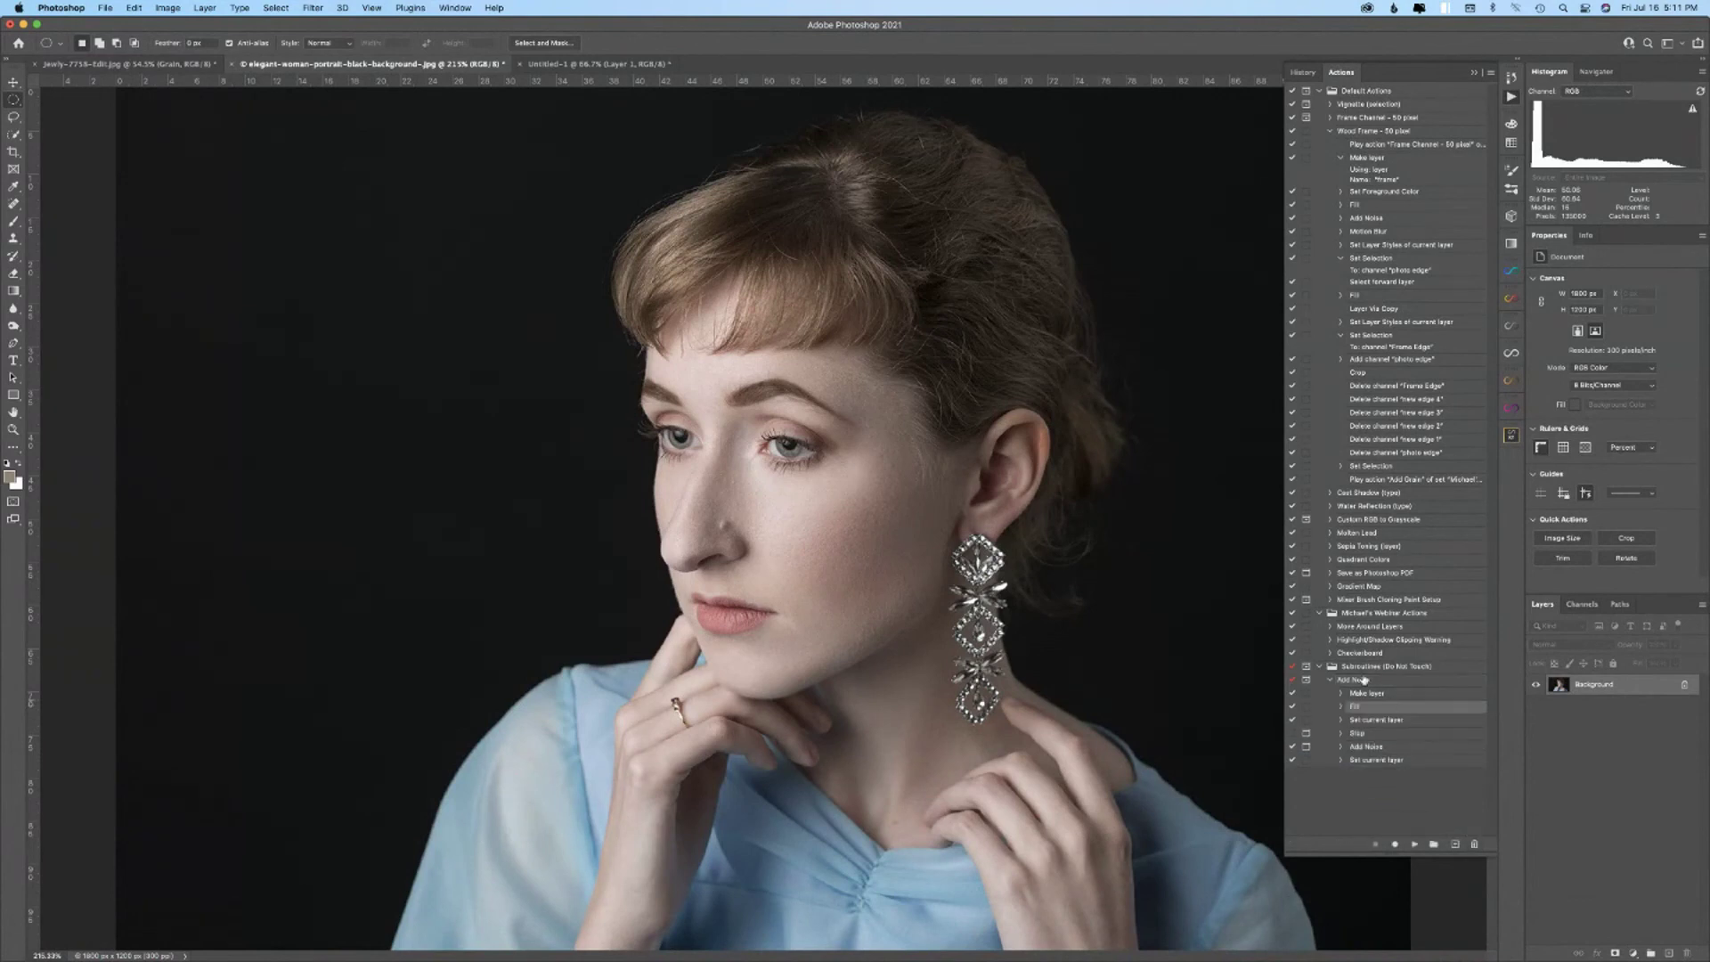
pyautogui.click(1414, 843)
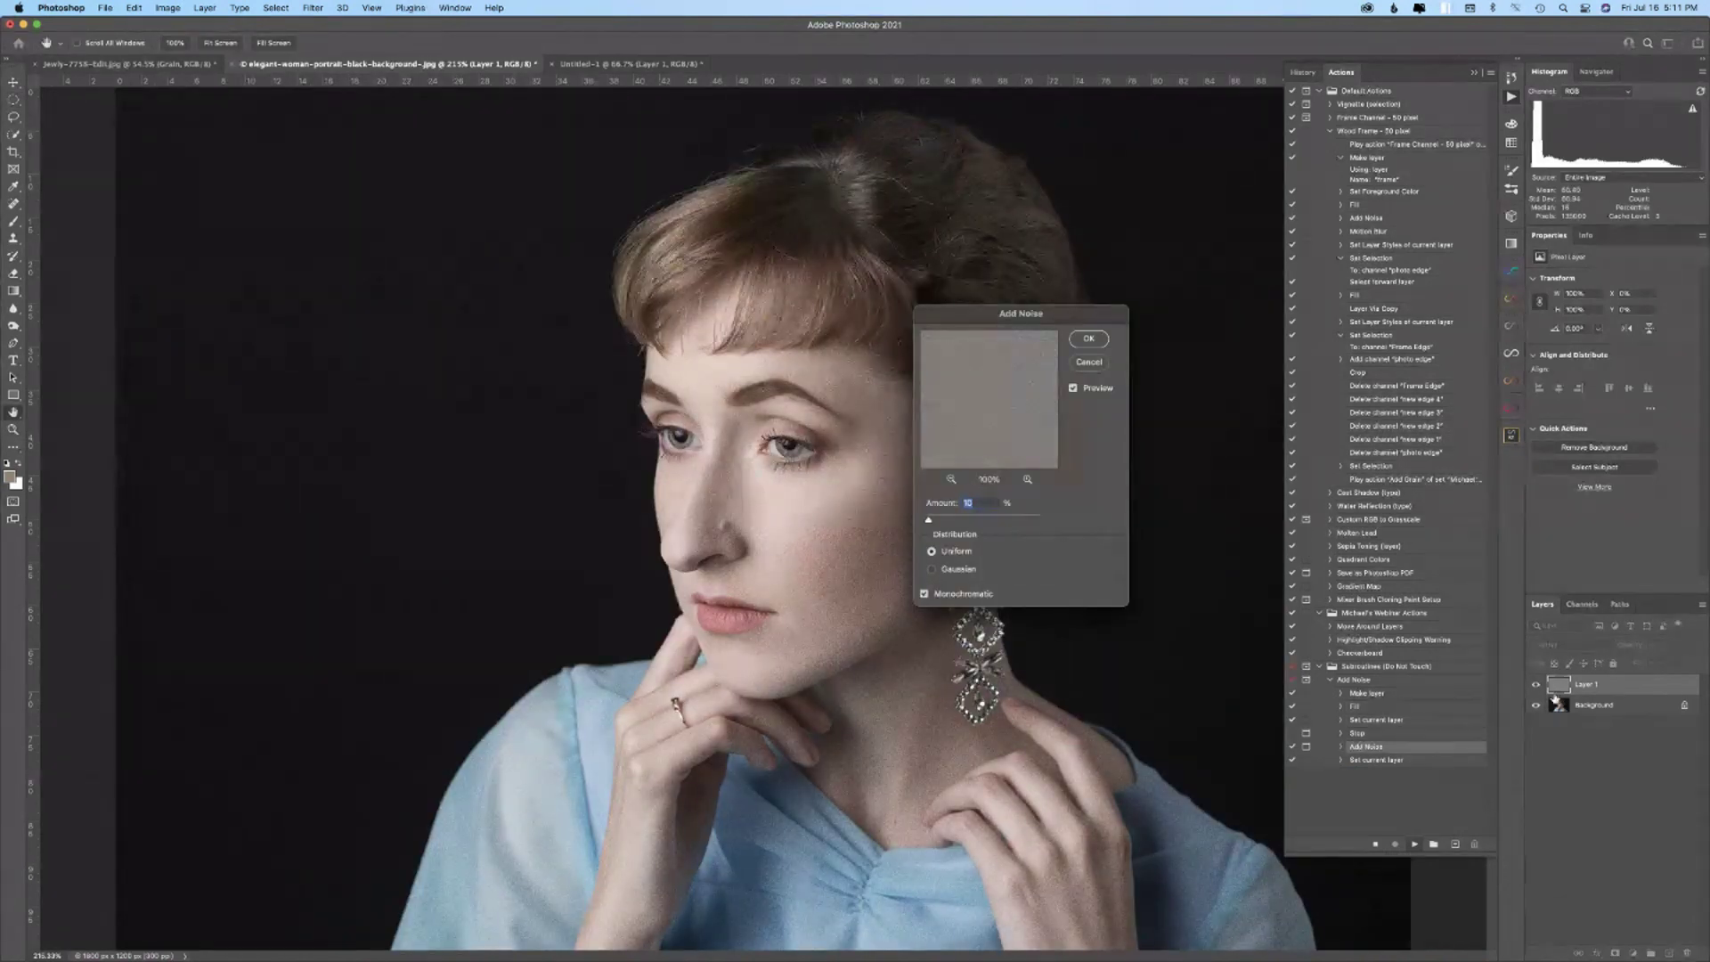
pyautogui.click(1089, 338)
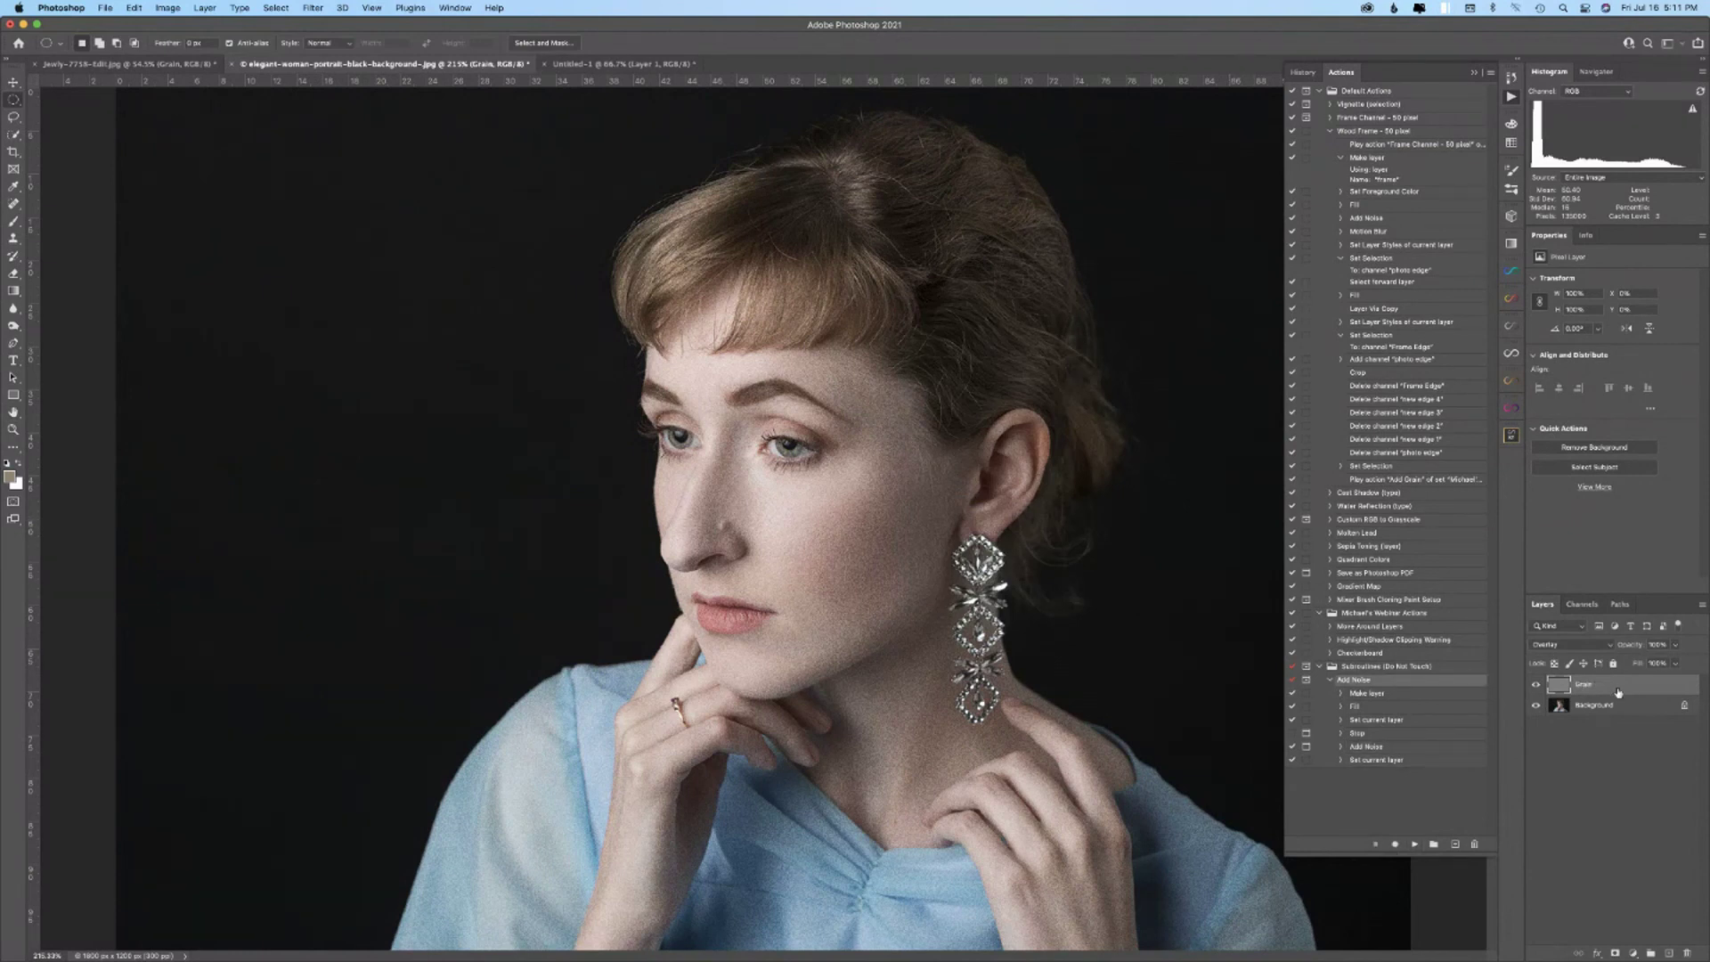
pyautogui.moveTo(1618, 692); pyautogui.dragTo(1688, 951)
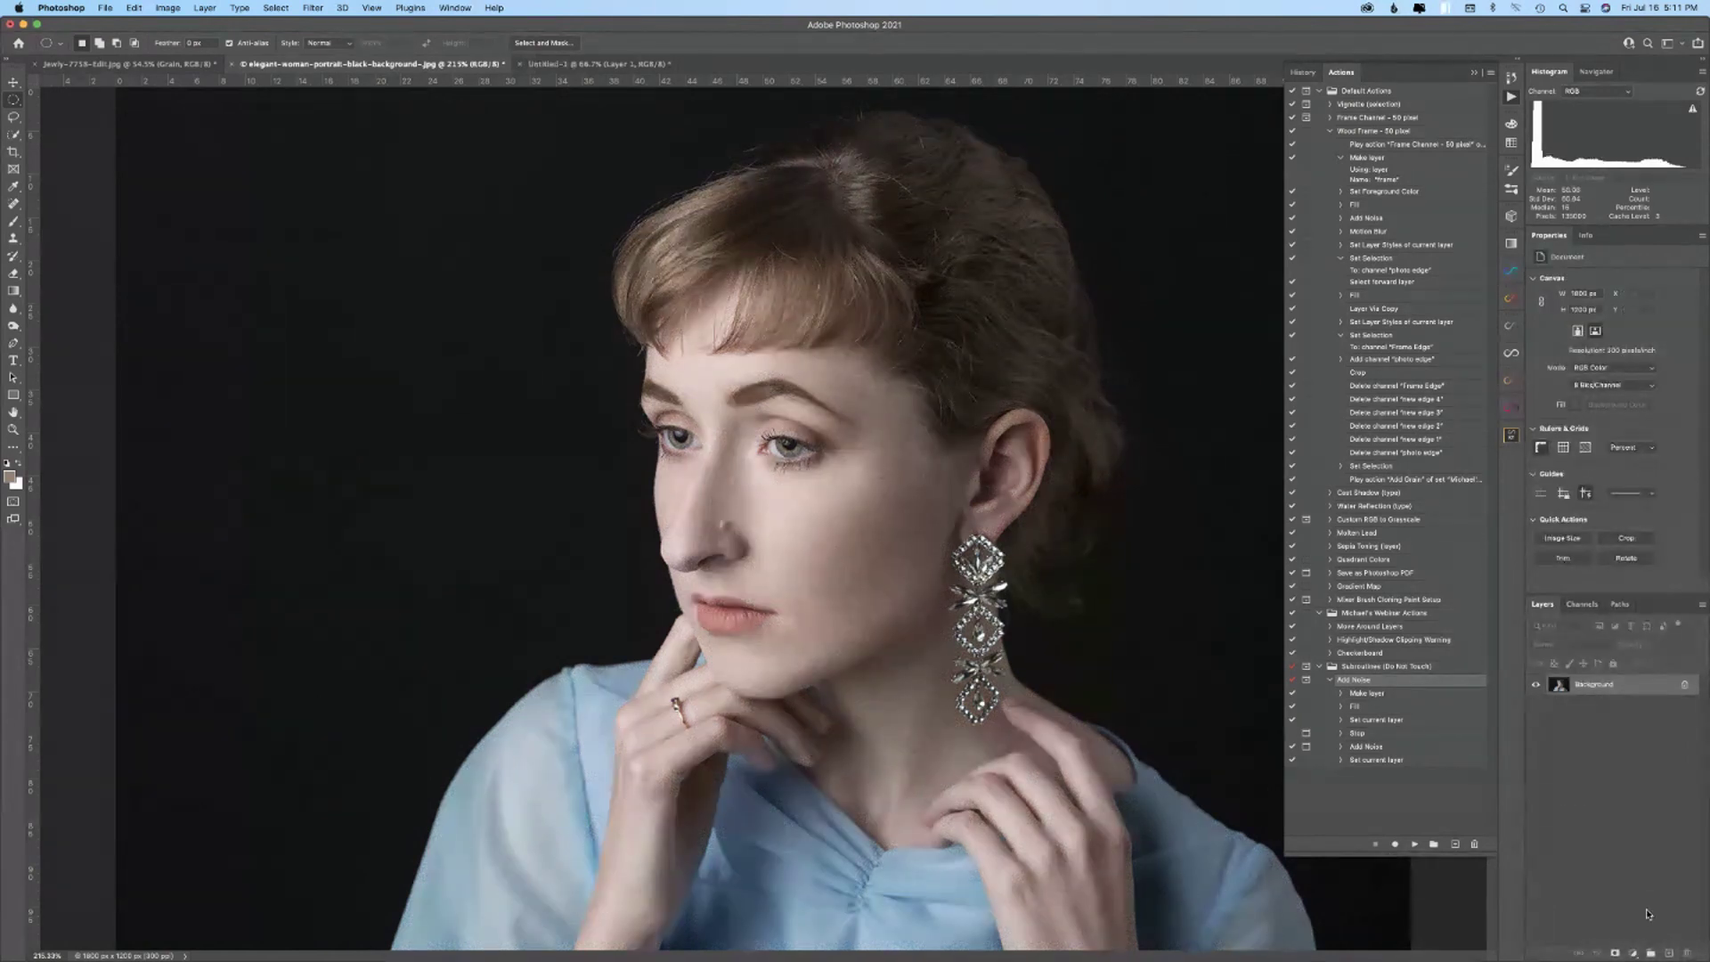
# - Set action playback to pause for 20 seconds between steps, start playing Add Noise, and delete Layer 1
pyautogui.click(1491, 73)
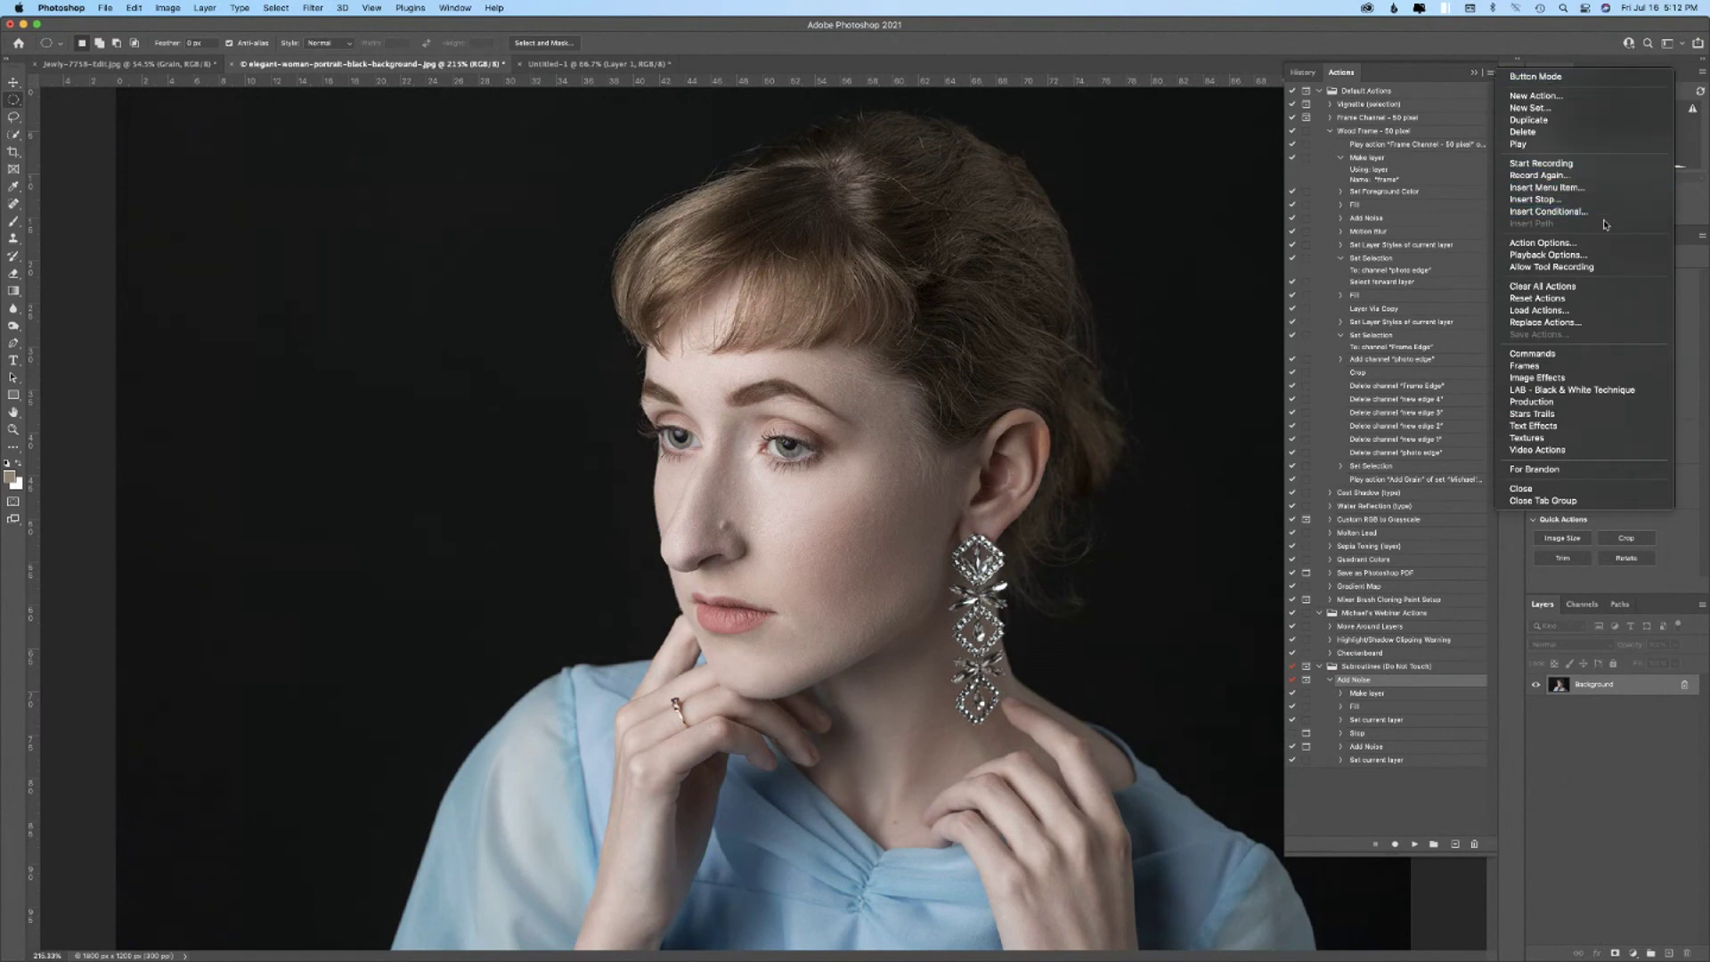
pyautogui.click(1600, 254)
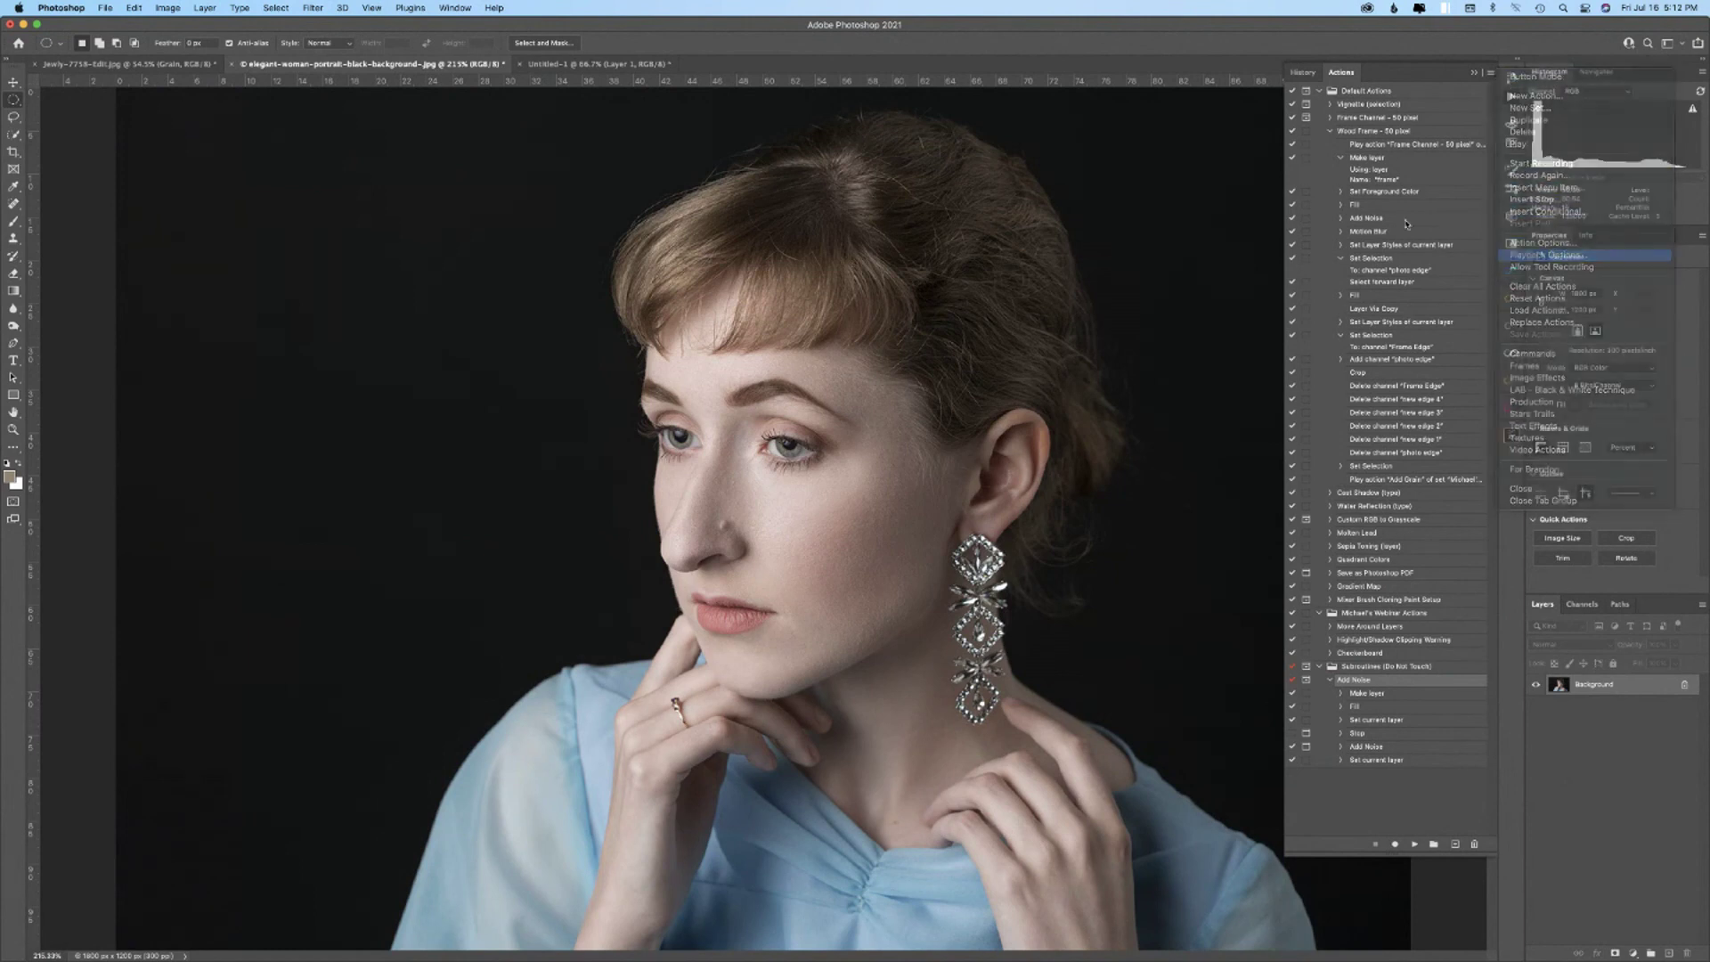
pyautogui.click(755, 498)
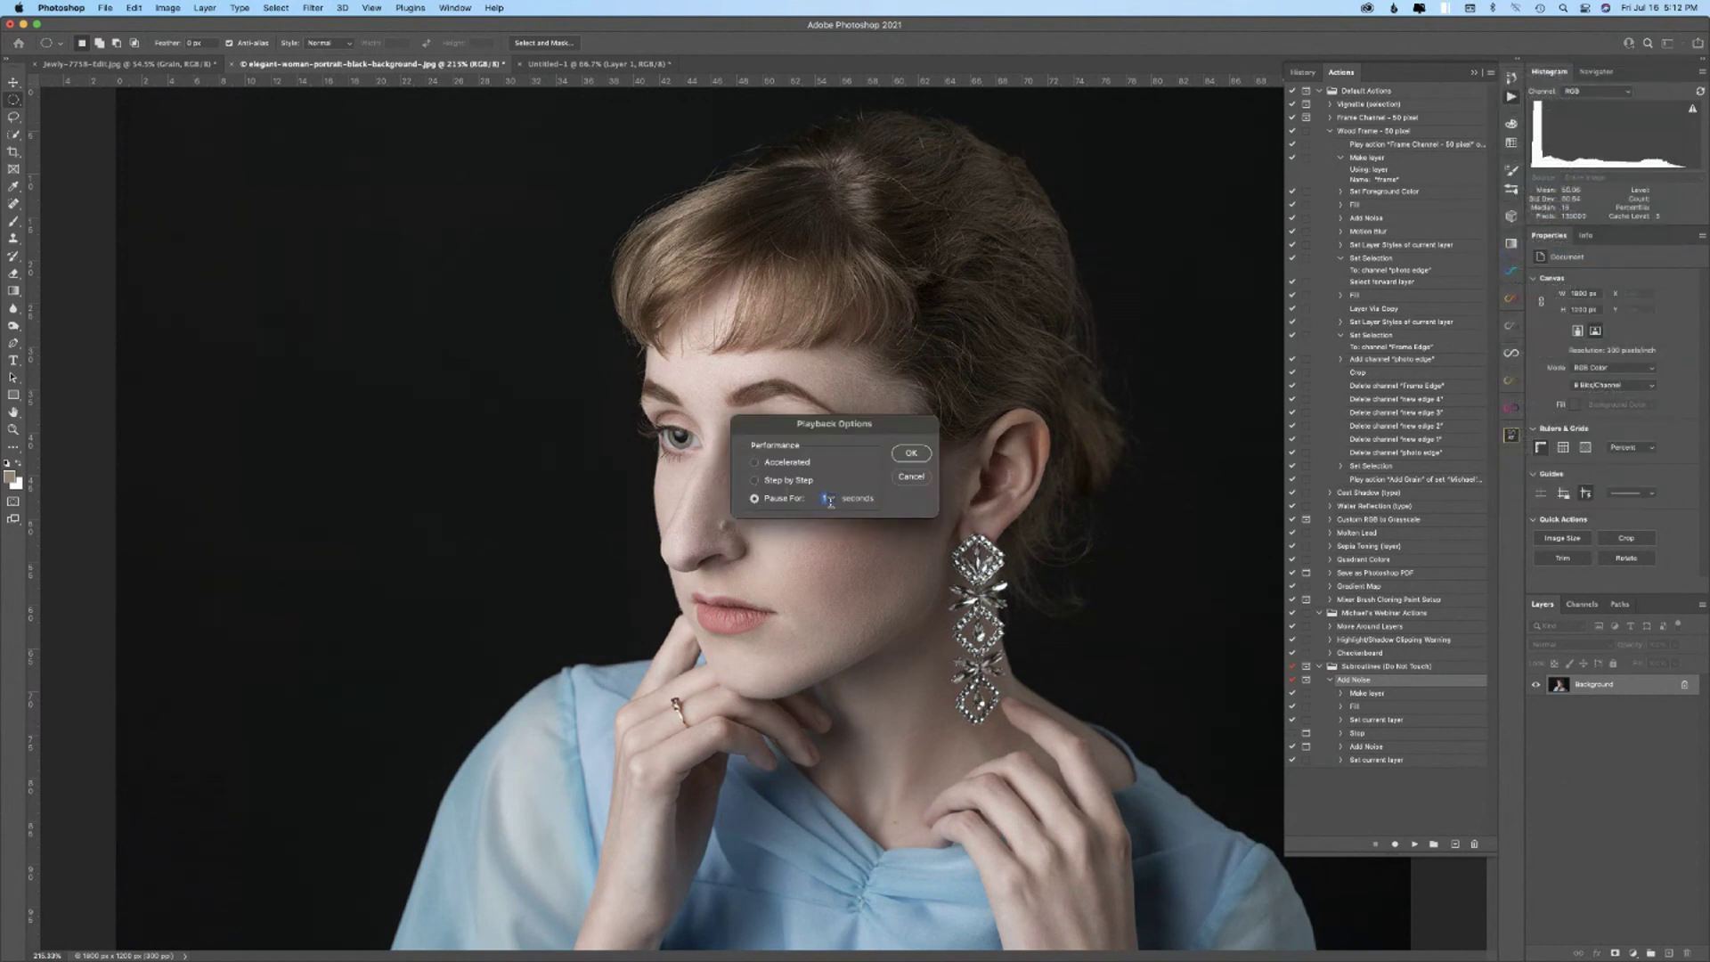
pyautogui.write('20')
pyautogui.click(913, 454)
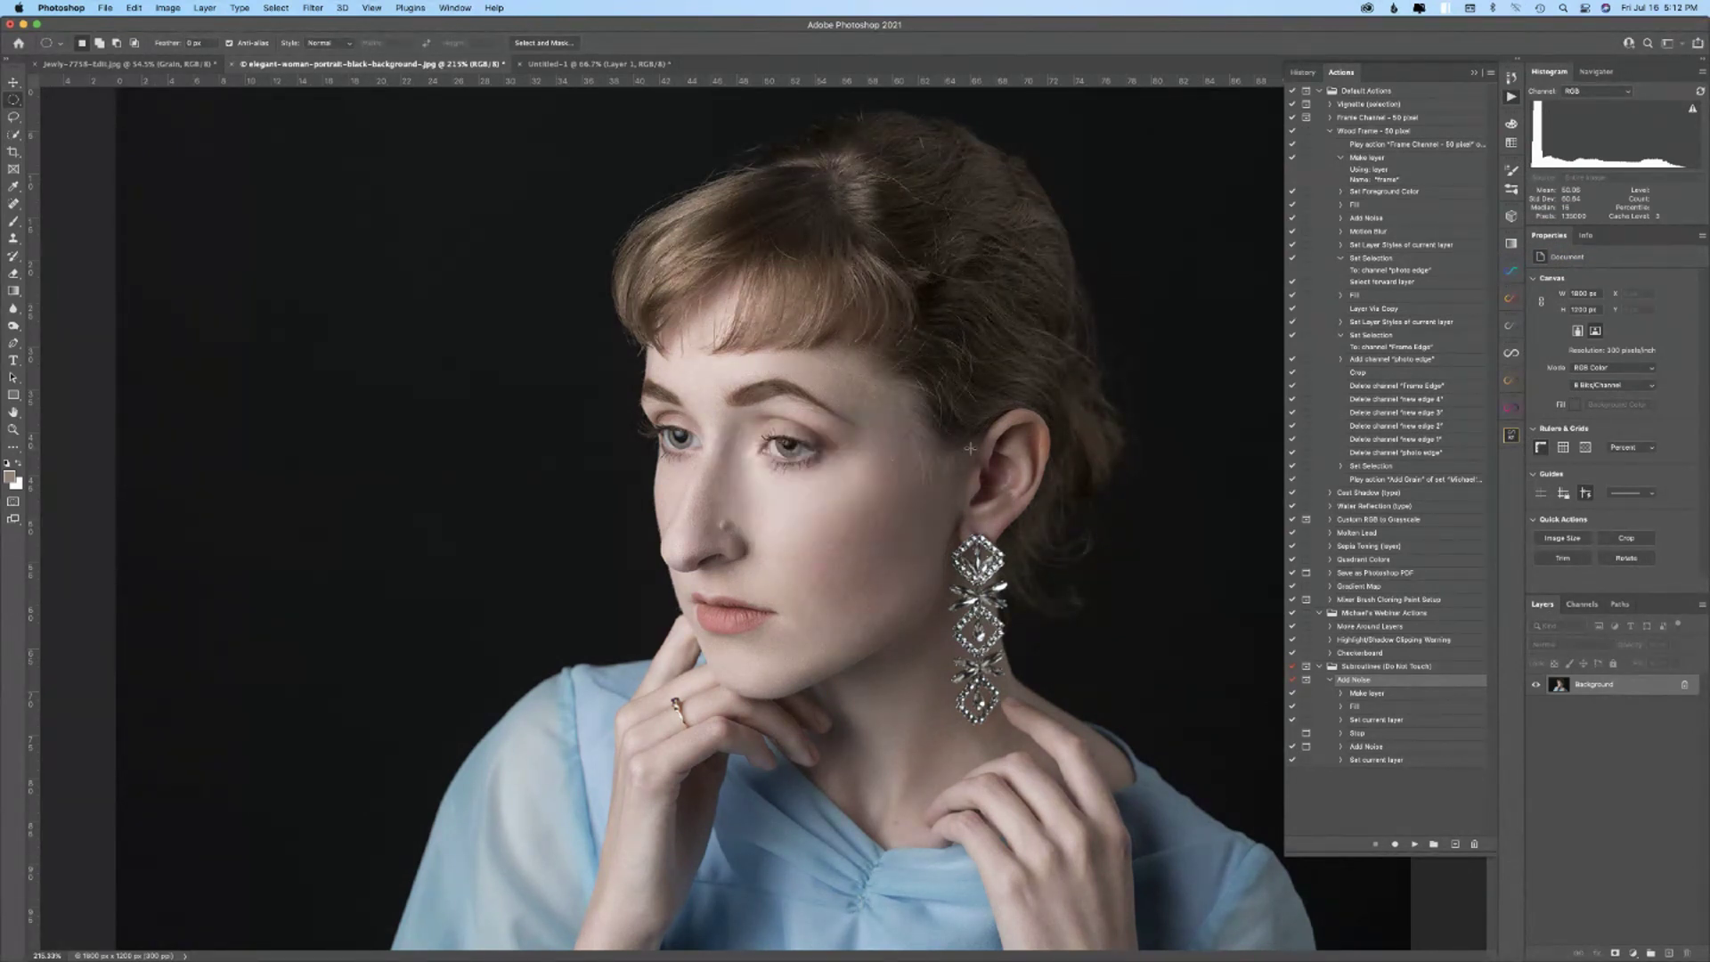
pyautogui.click(1415, 846)
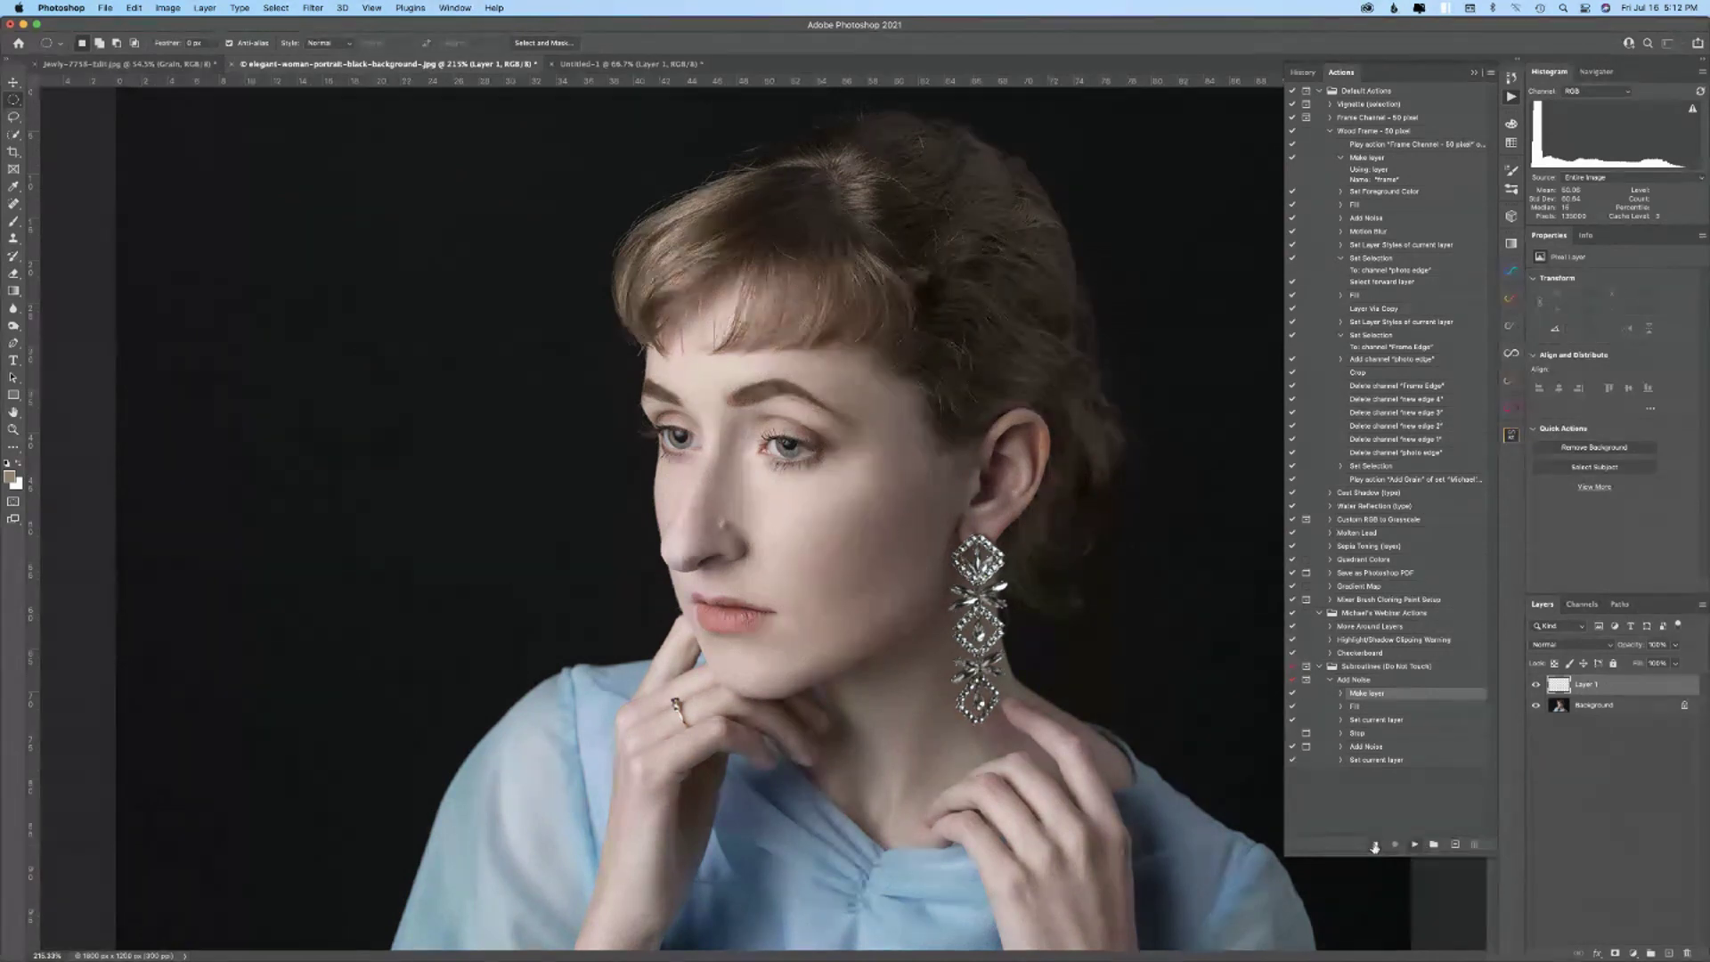
pyautogui.moveTo(1633, 692); pyautogui.dragTo(1686, 952)
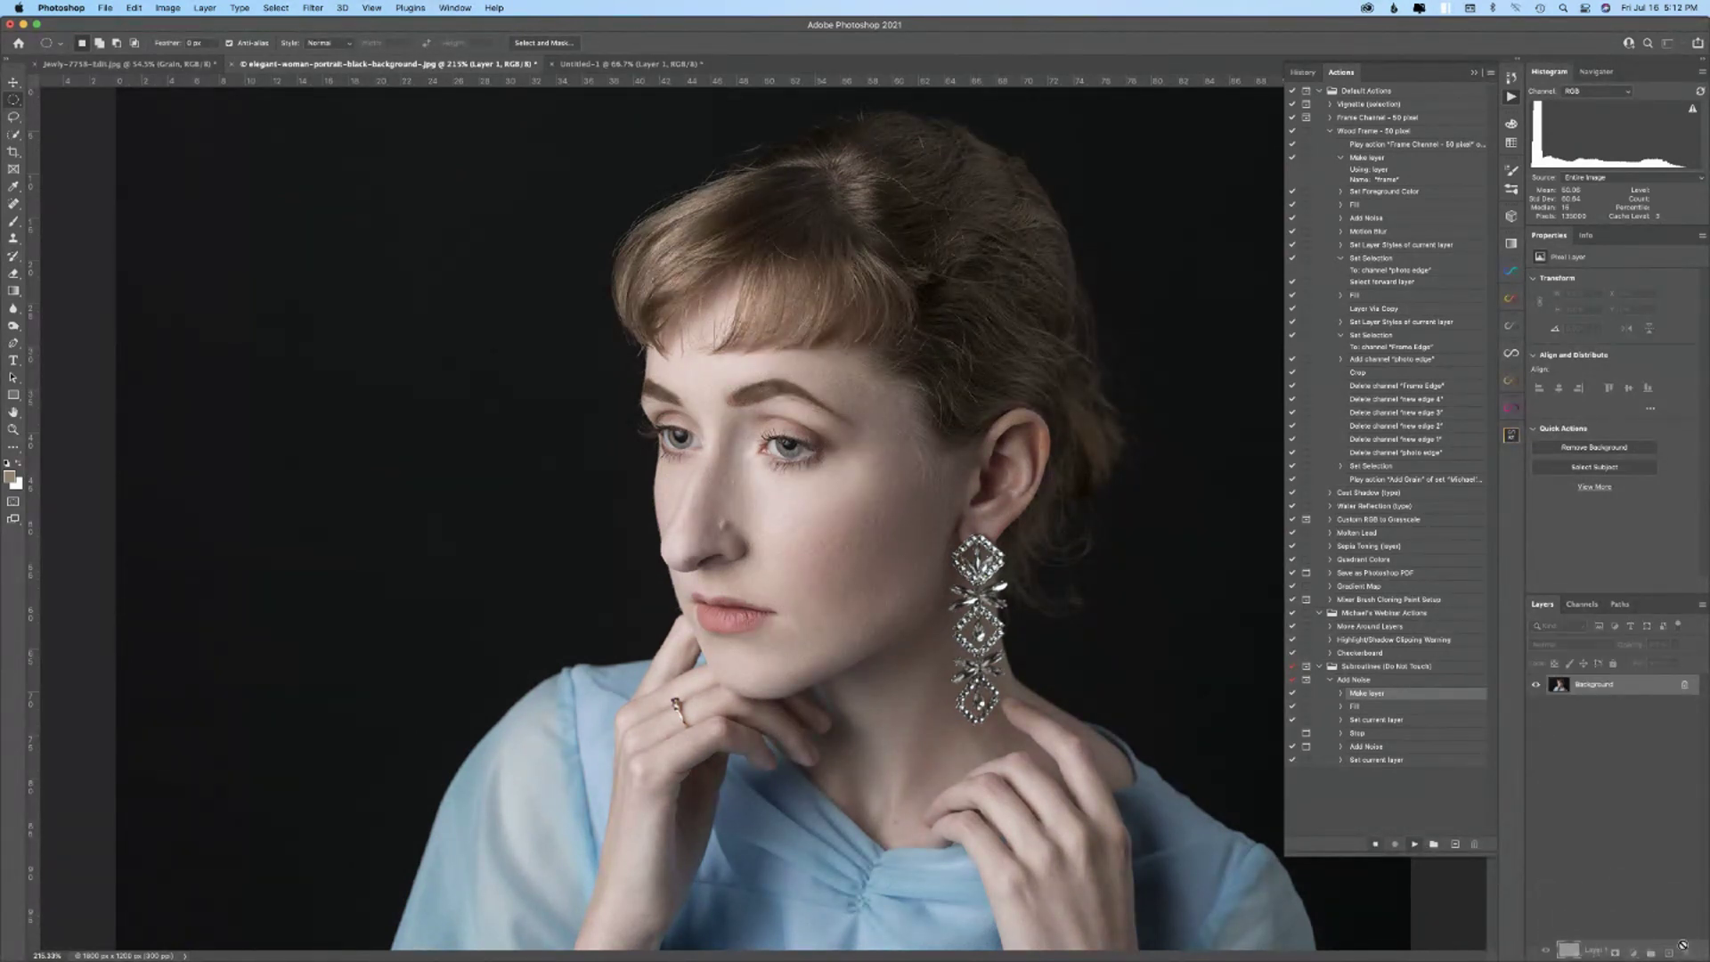
# - Set the action playback pause to 10 seconds
pyautogui.click(1491, 73)
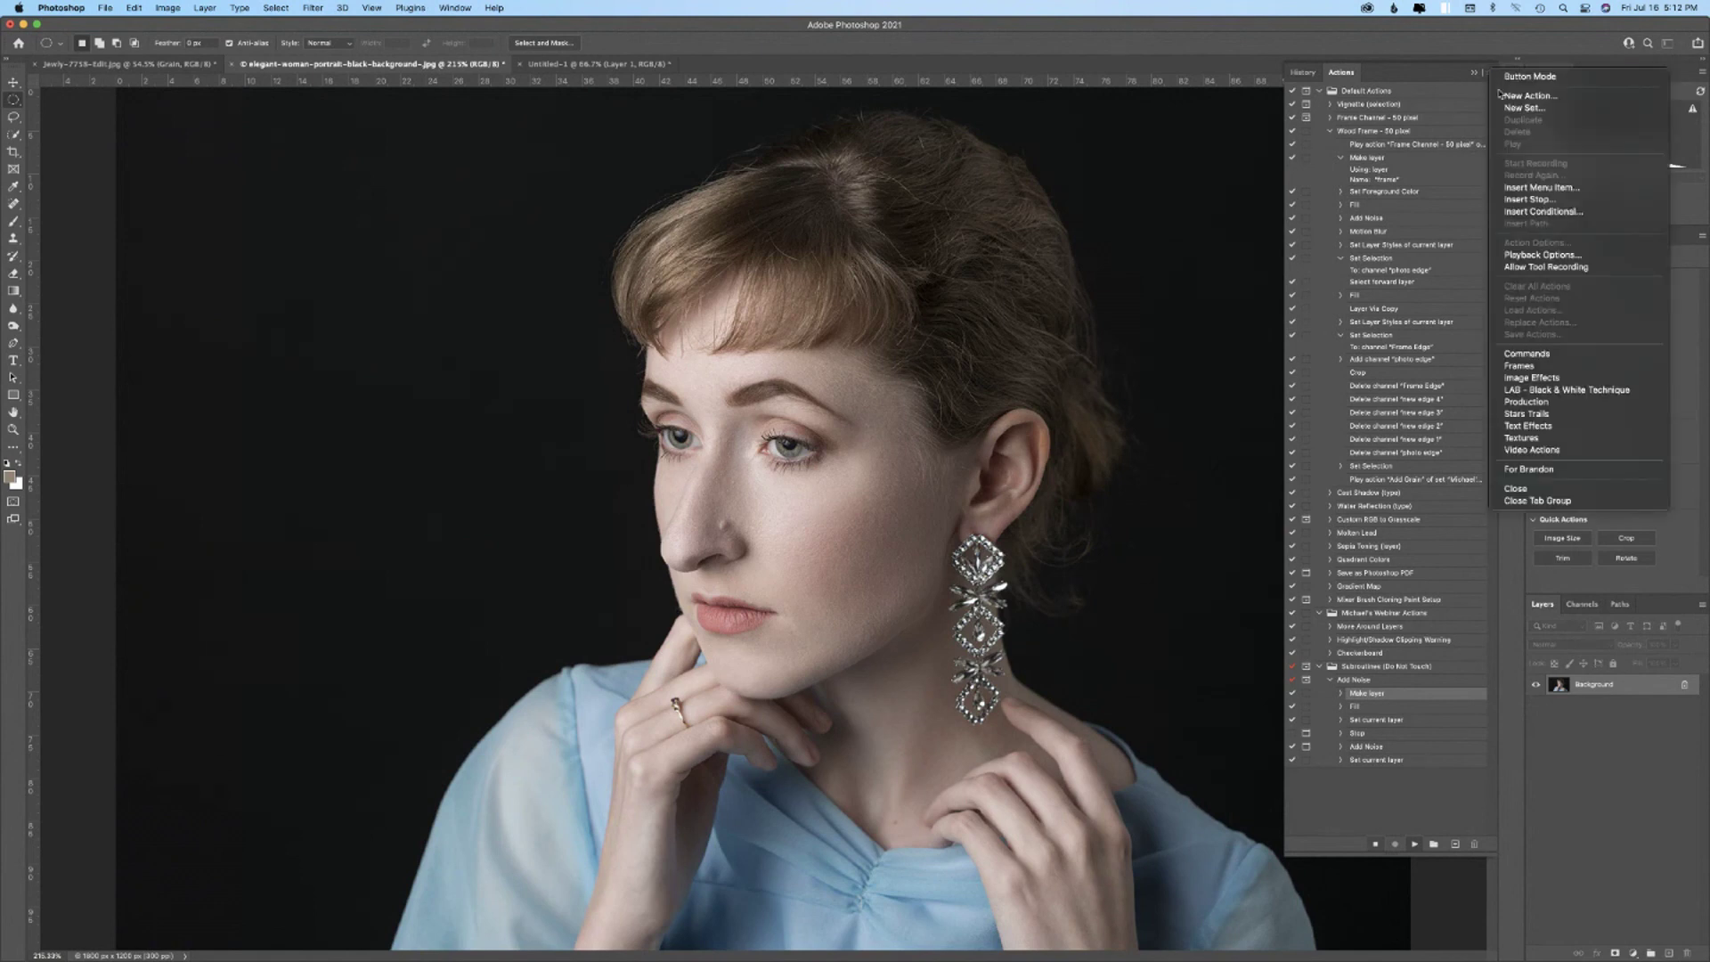
pyautogui.click(1541, 256)
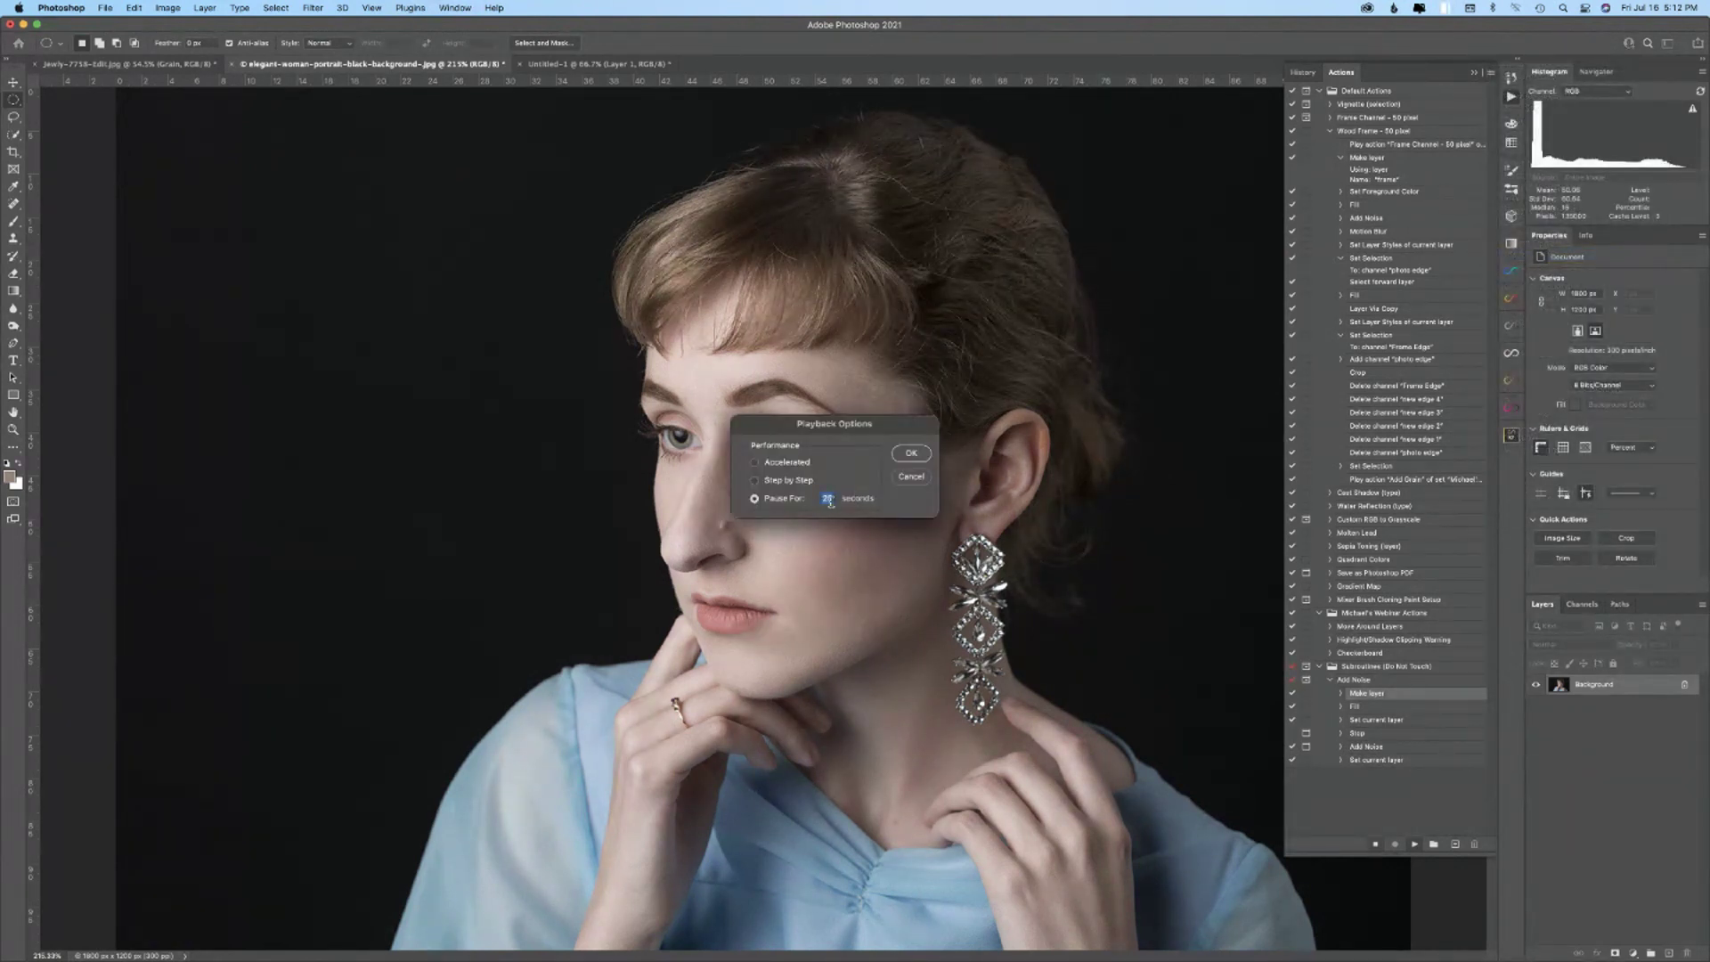
pyautogui.write('10')
pyautogui.click(911, 452)
# - Play the Add Noise action with the pauses, cancel its noise settings, and revert the portrait to its opening history snapshot
pyautogui.click(1414, 842)
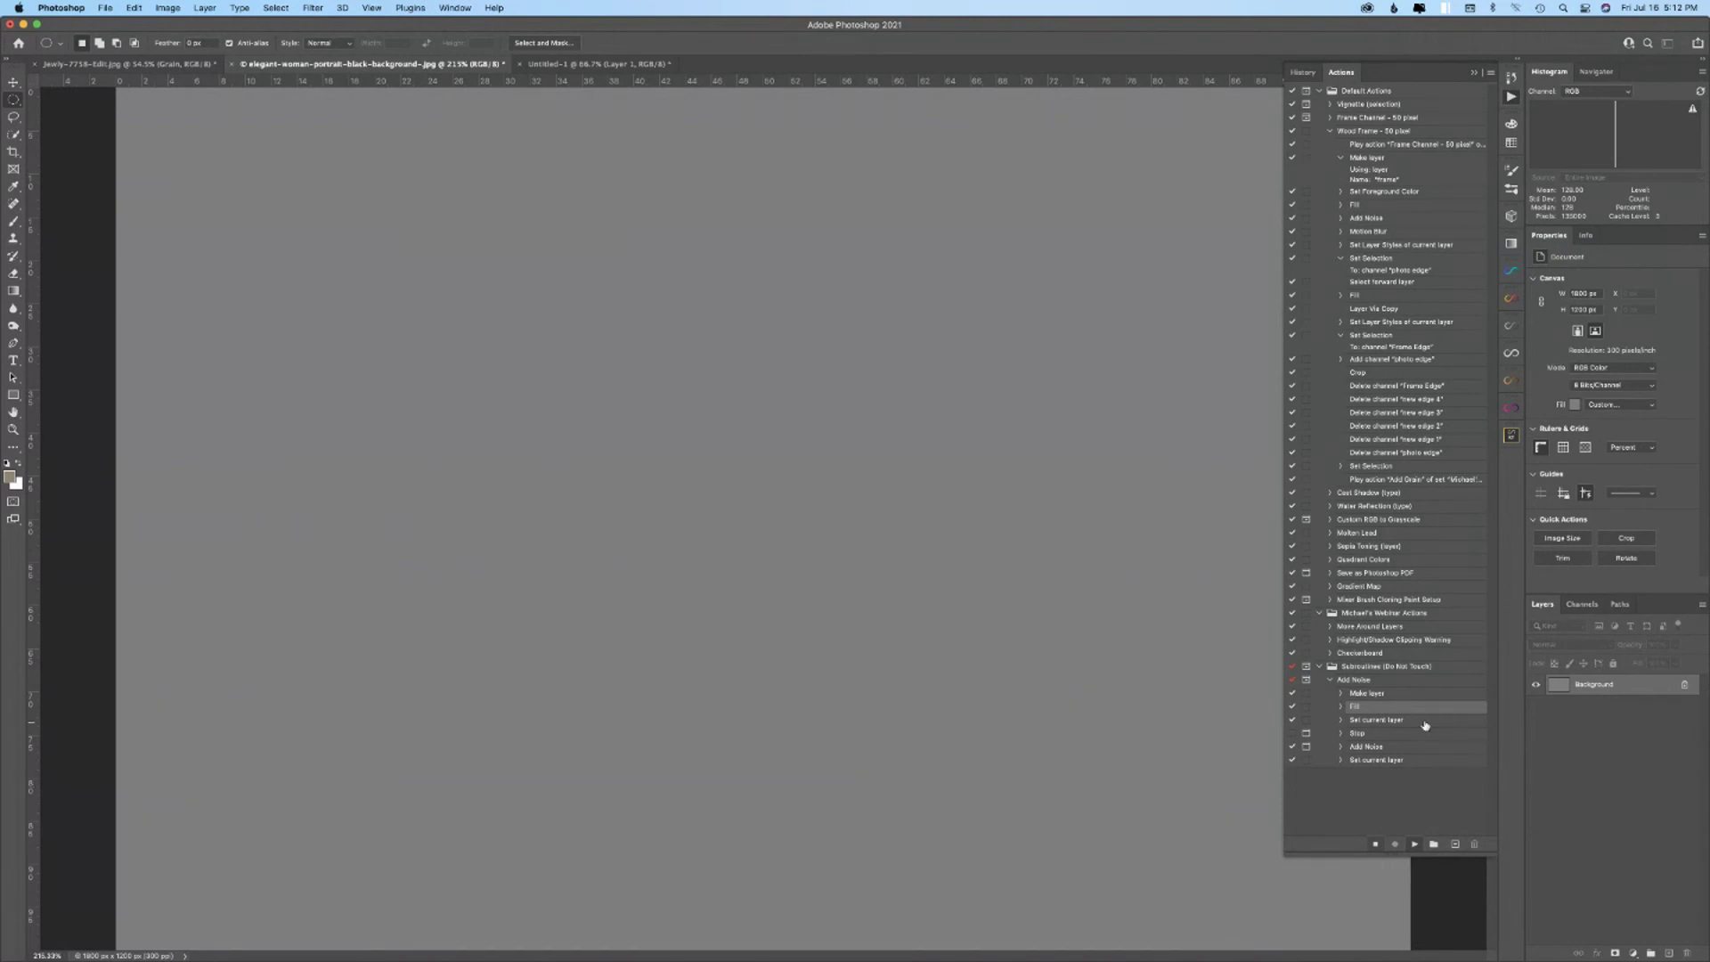
pyautogui.keyDown('super'); pyautogui.doubleClick(1375, 723); pyautogui.keyUp('super')
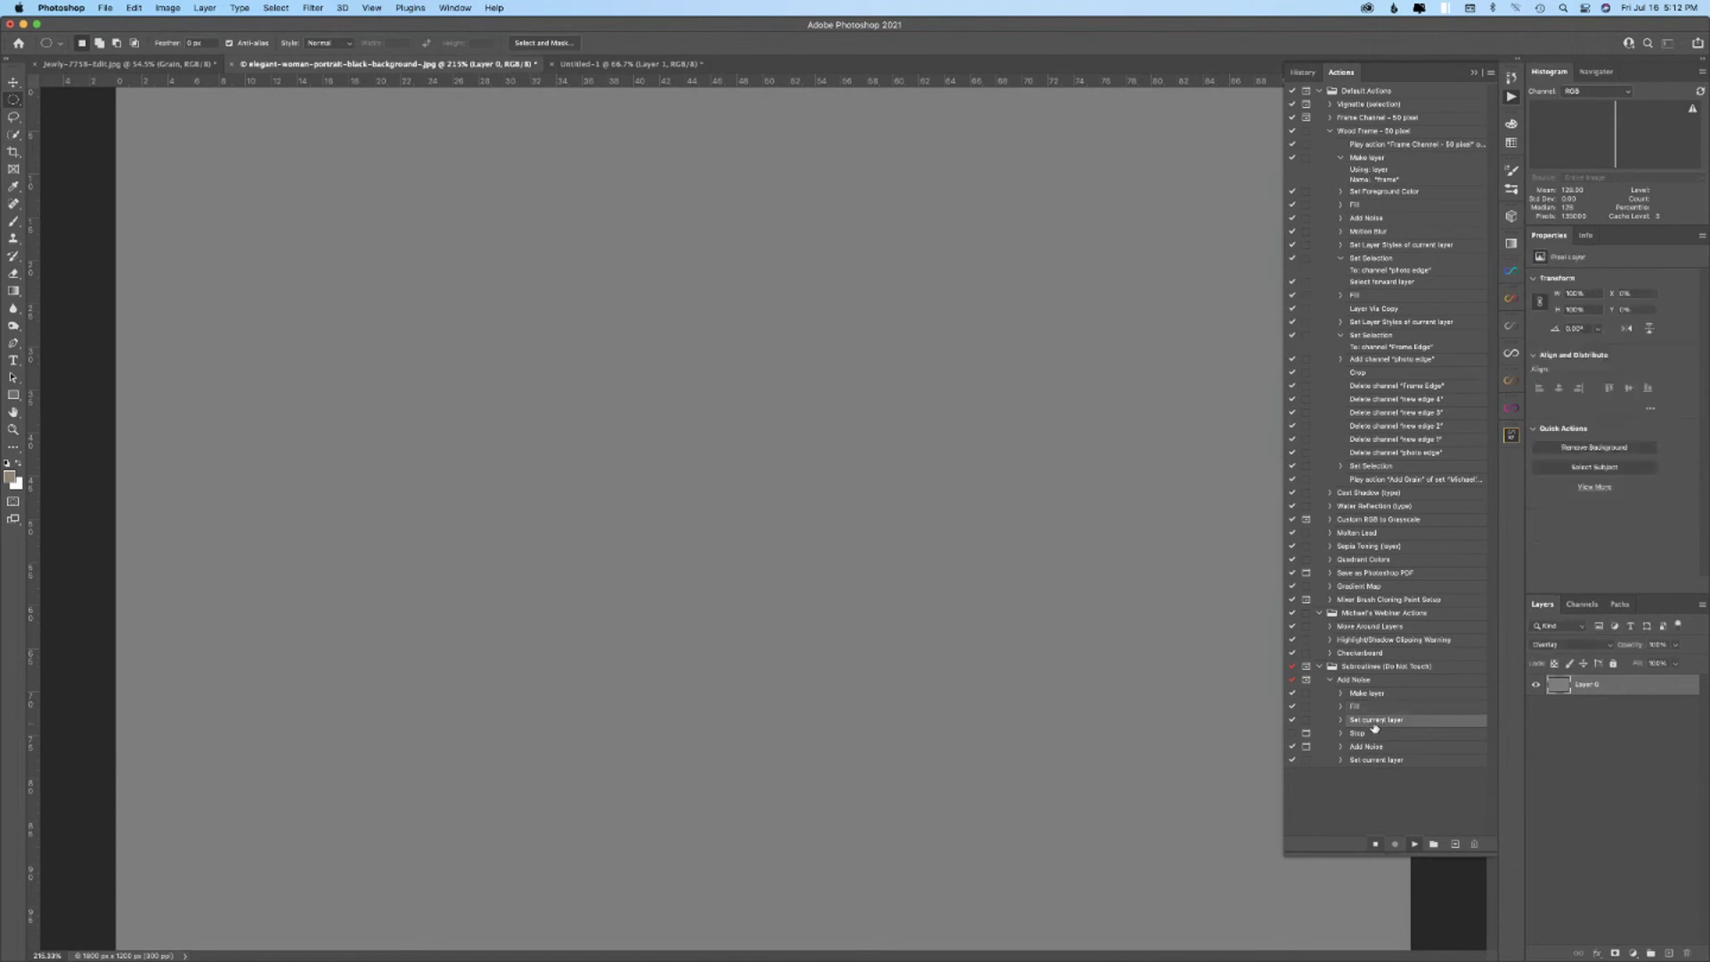
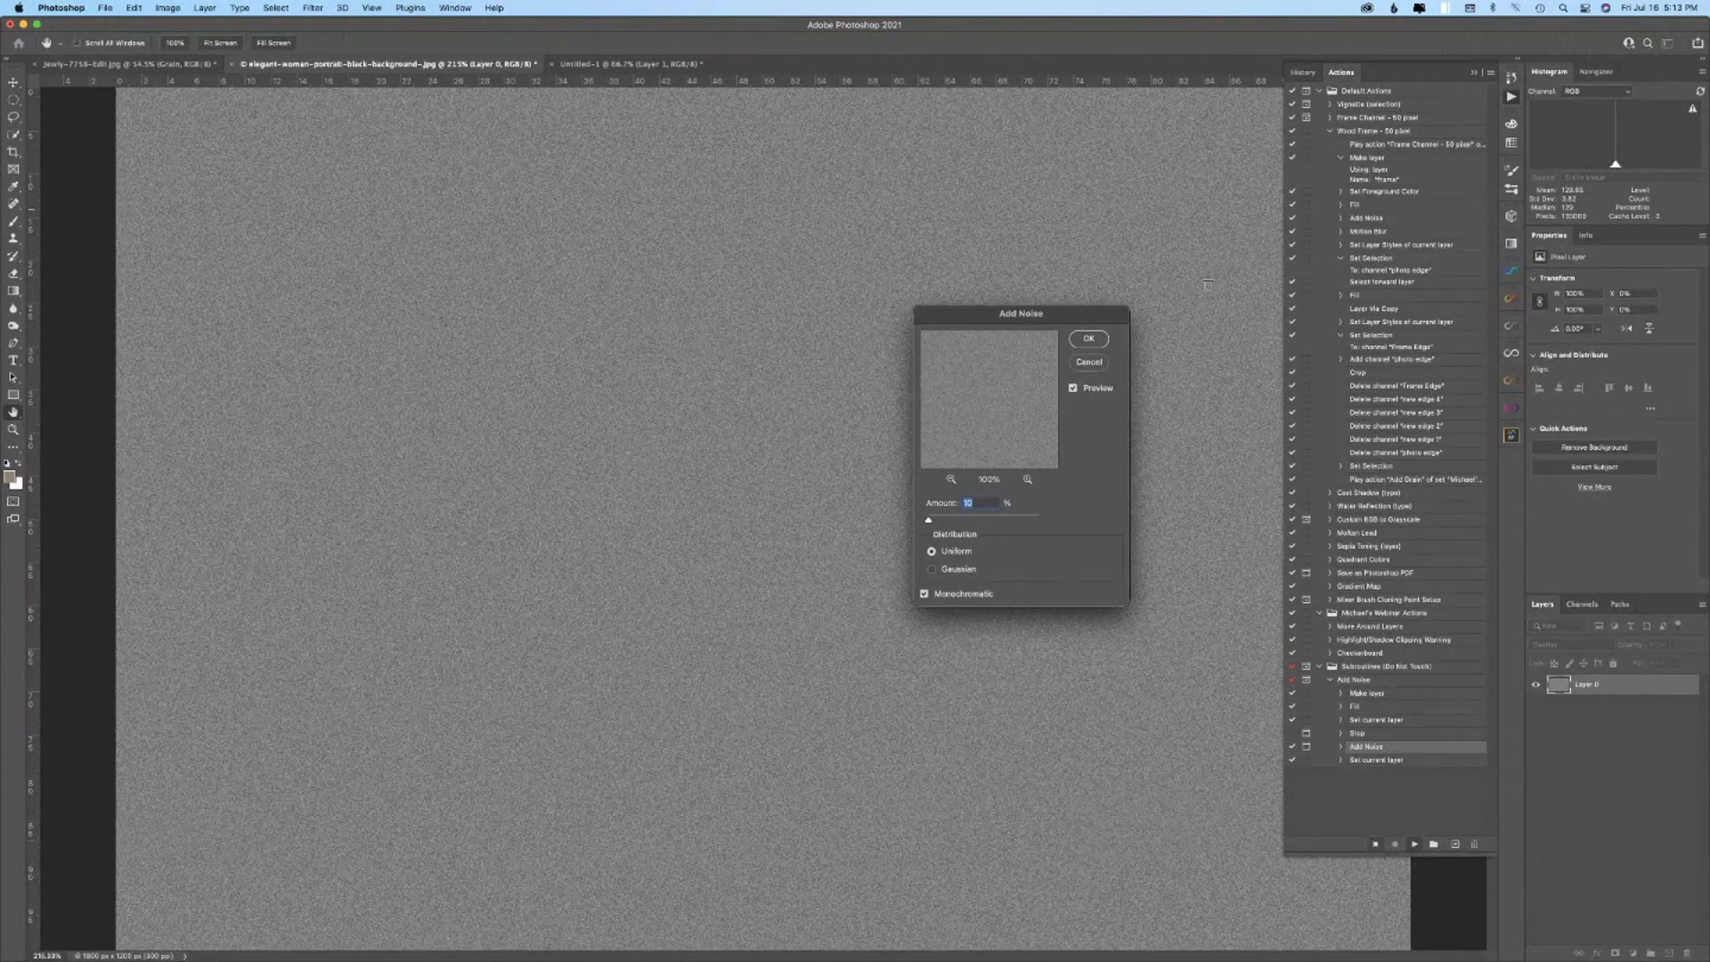
pyautogui.click(1091, 362)
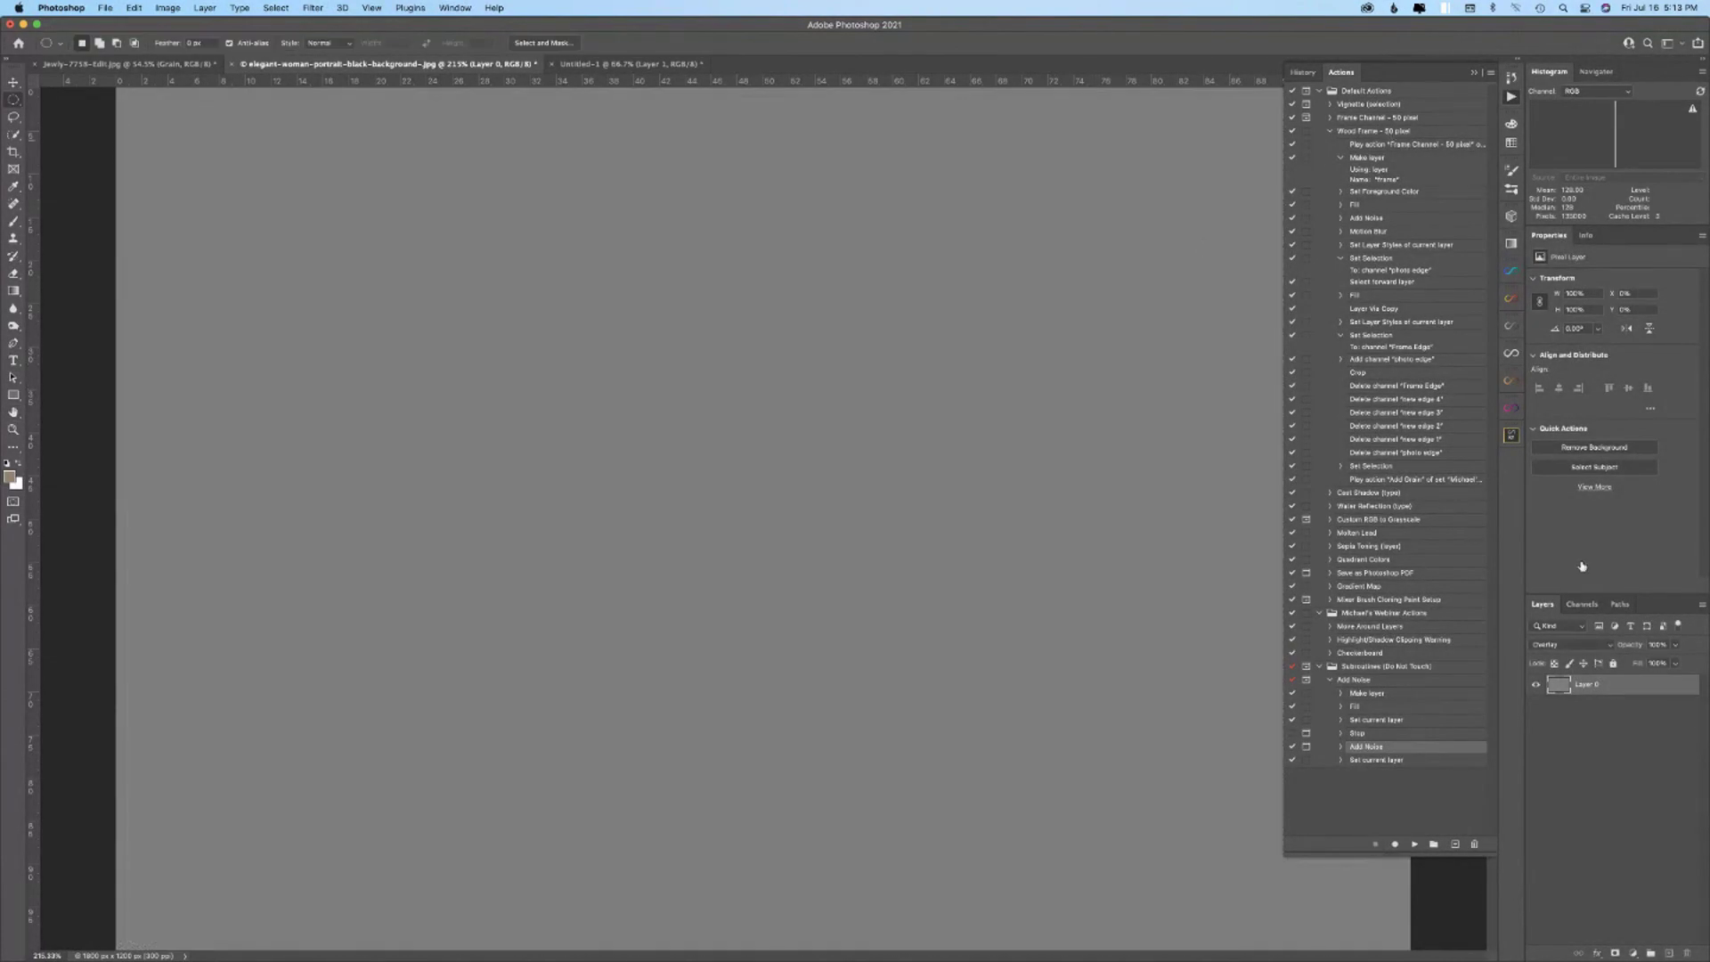
pyautogui.click(1306, 74)
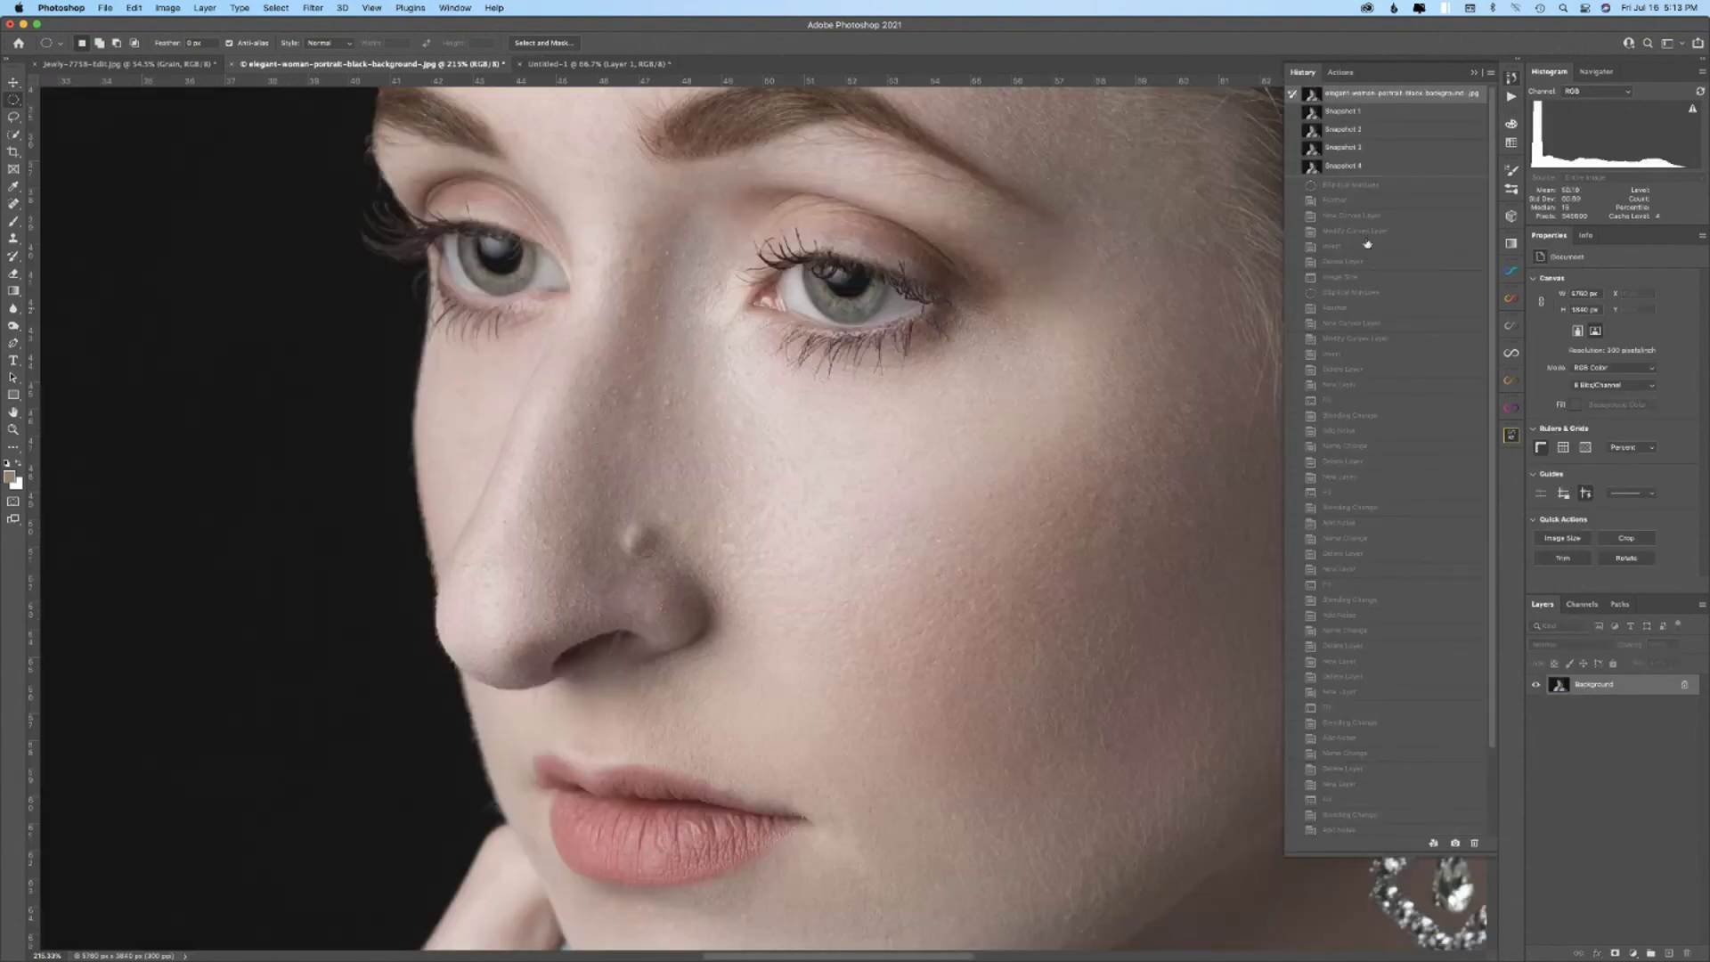
# - Set the action playback option to pause for 2 seconds between steps, with the whole portrait fitted in view
pyautogui.click(1341, 72)
pyautogui.press('super+0')
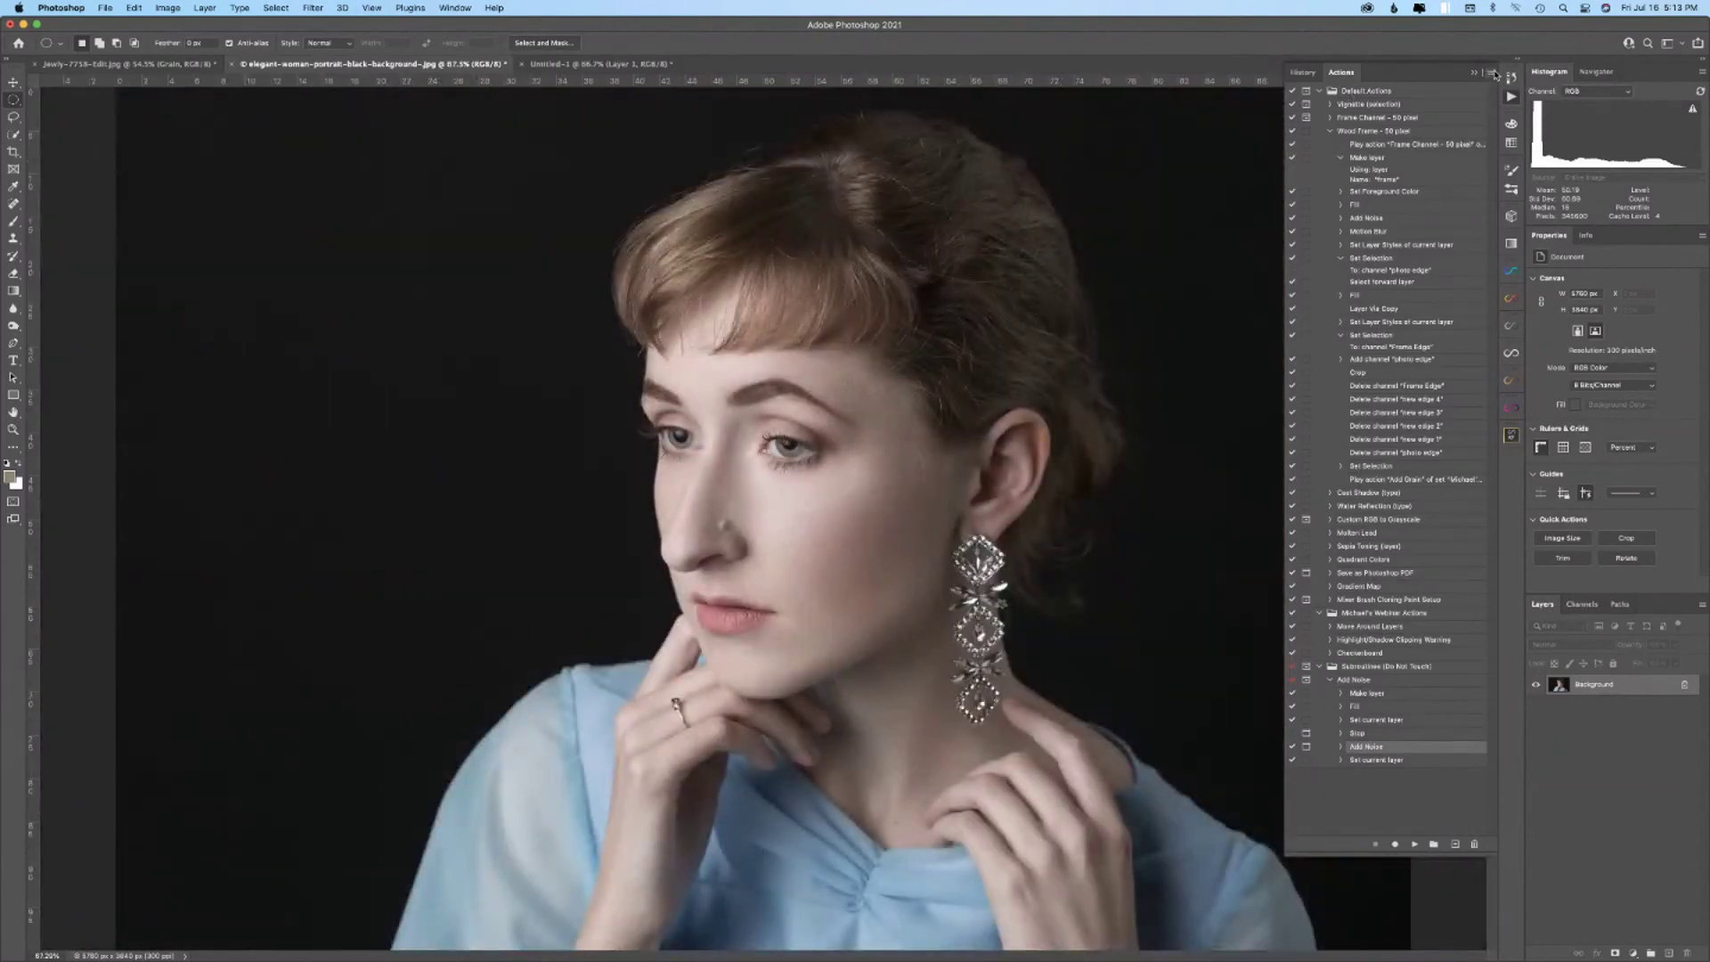
pyautogui.click(1490, 72)
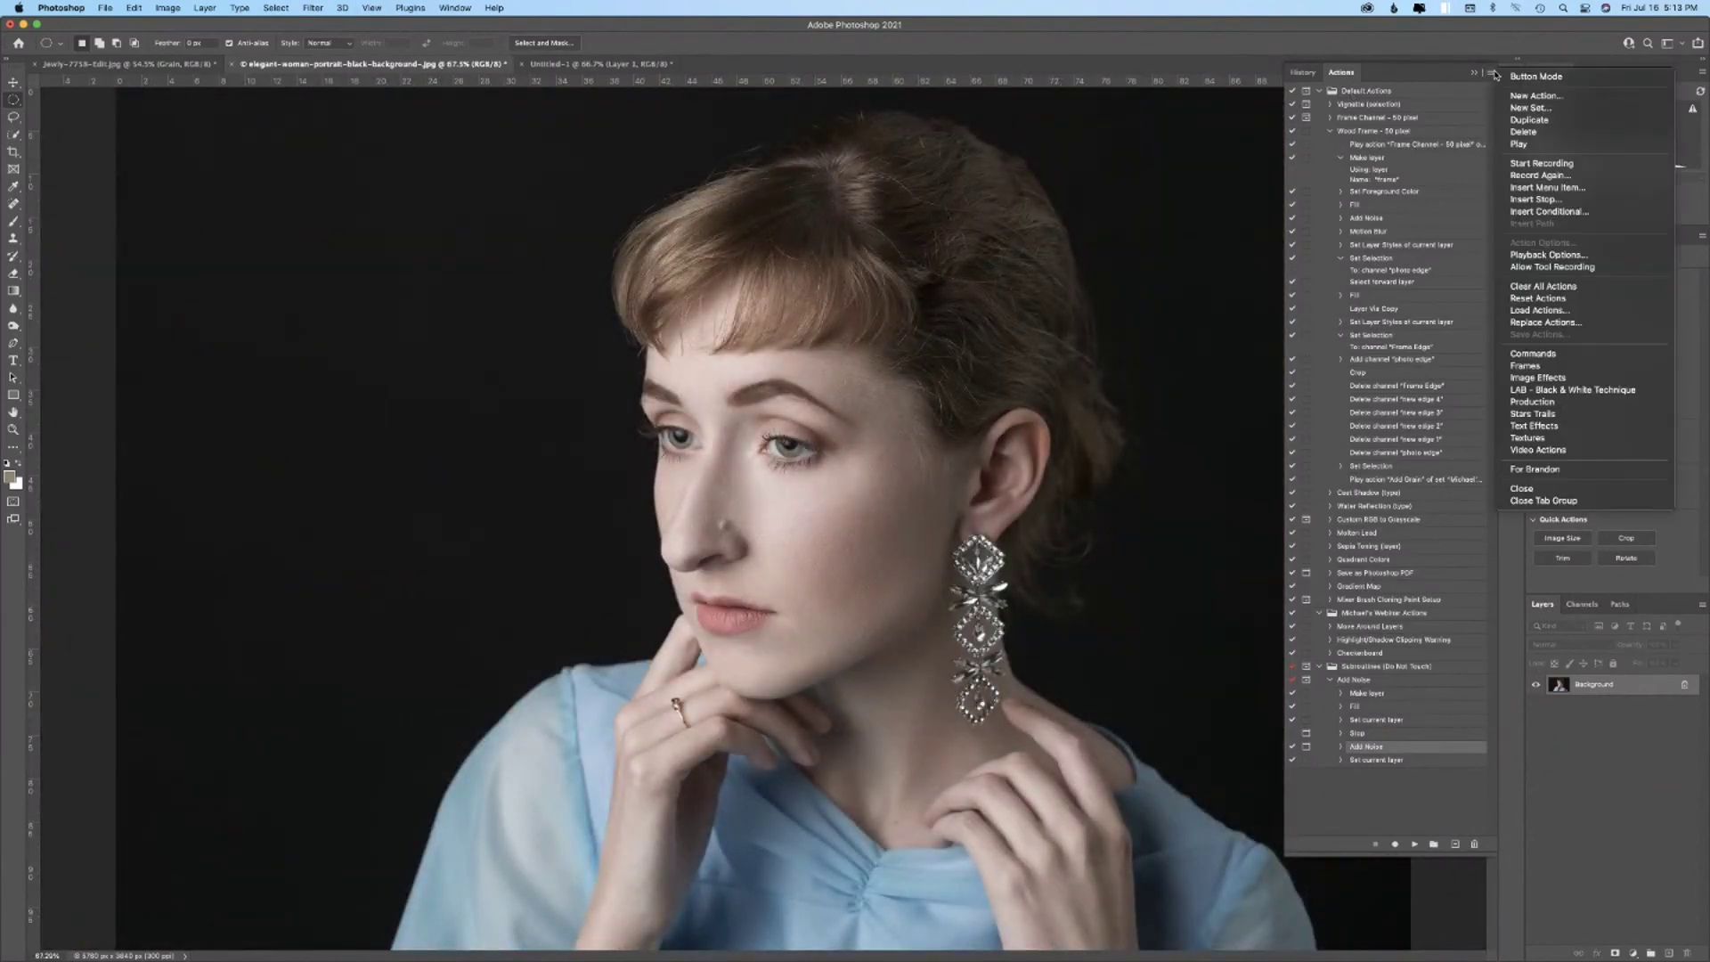
pyautogui.click(1550, 255)
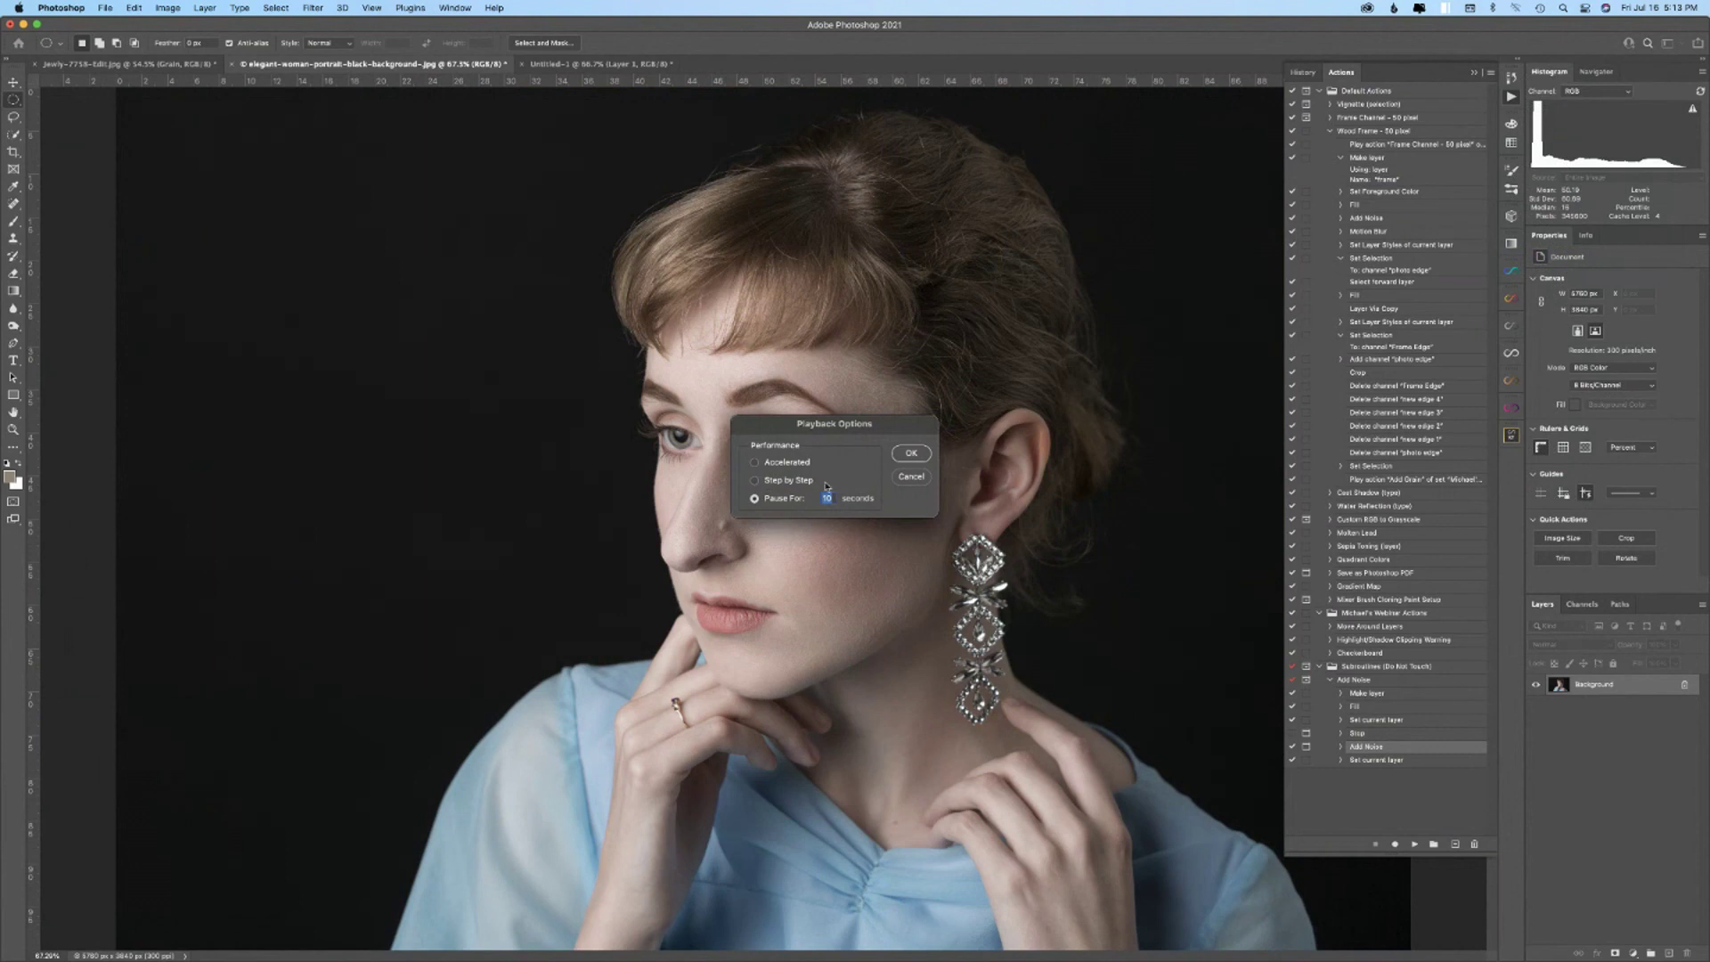
pyautogui.write('2')
pyautogui.click(910, 452)
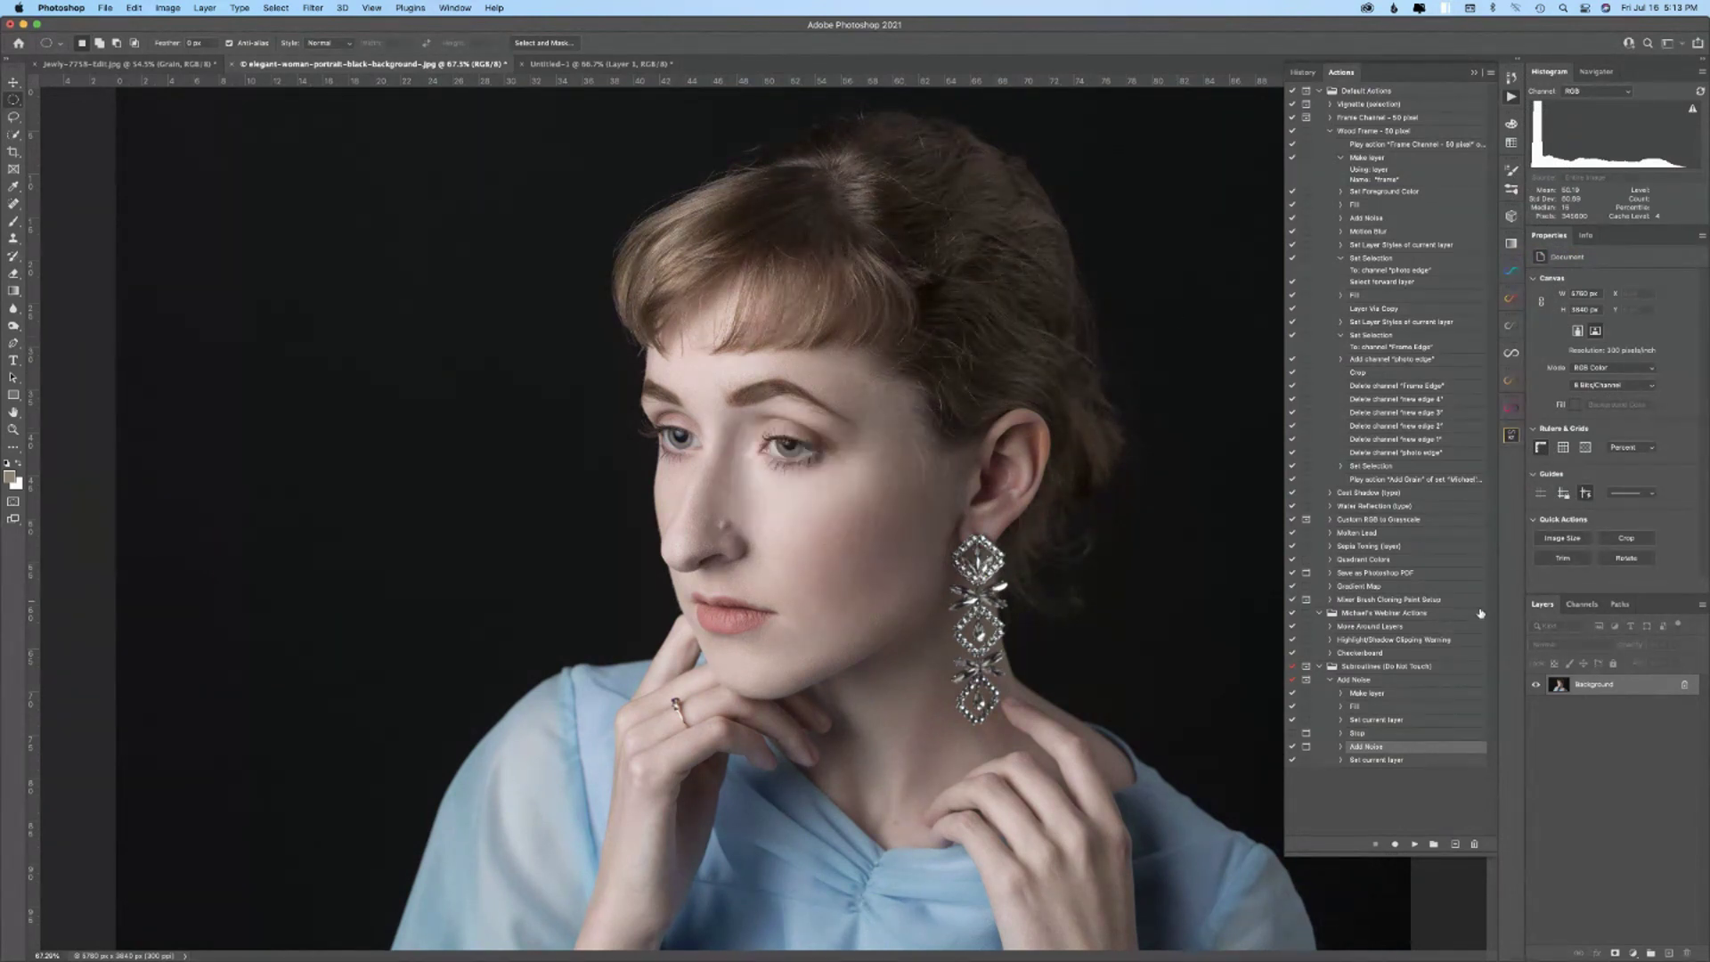
# - Play the Add Noise action with the pauses, accept its noise settings, and delete the resulting Grain layer
pyautogui.click(1367, 681)
pyautogui.click(1415, 843)
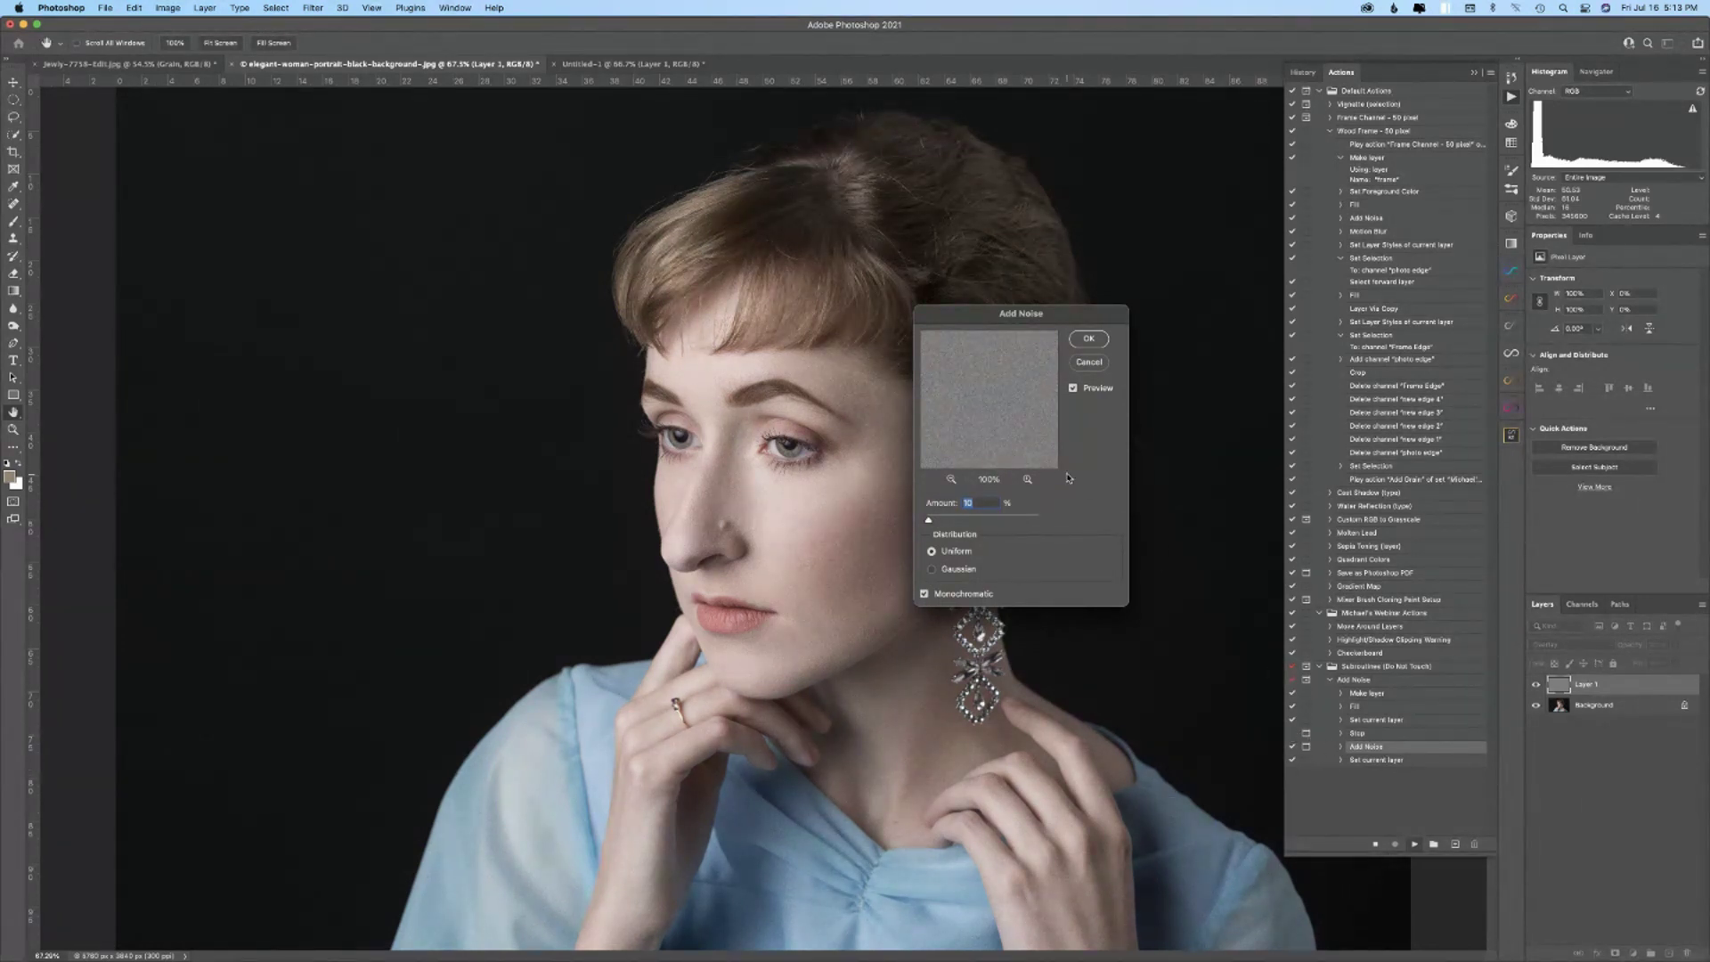
pyautogui.click(1088, 339)
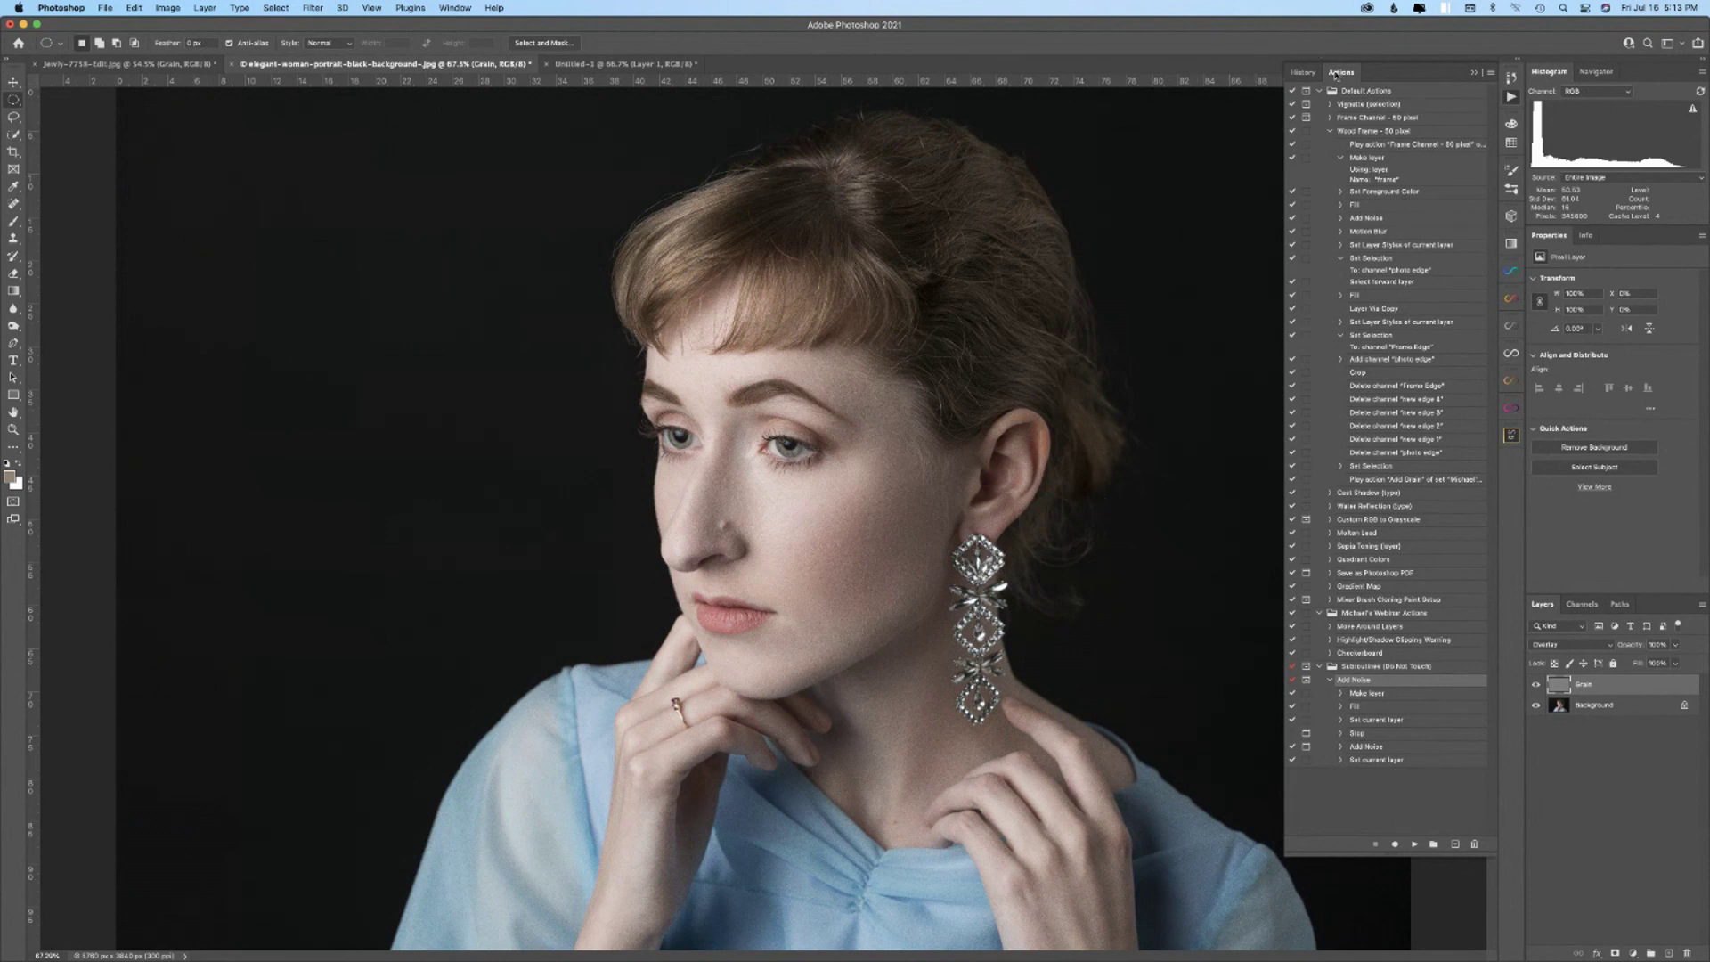
pyautogui.moveTo(1627, 686); pyautogui.dragTo(1687, 951)
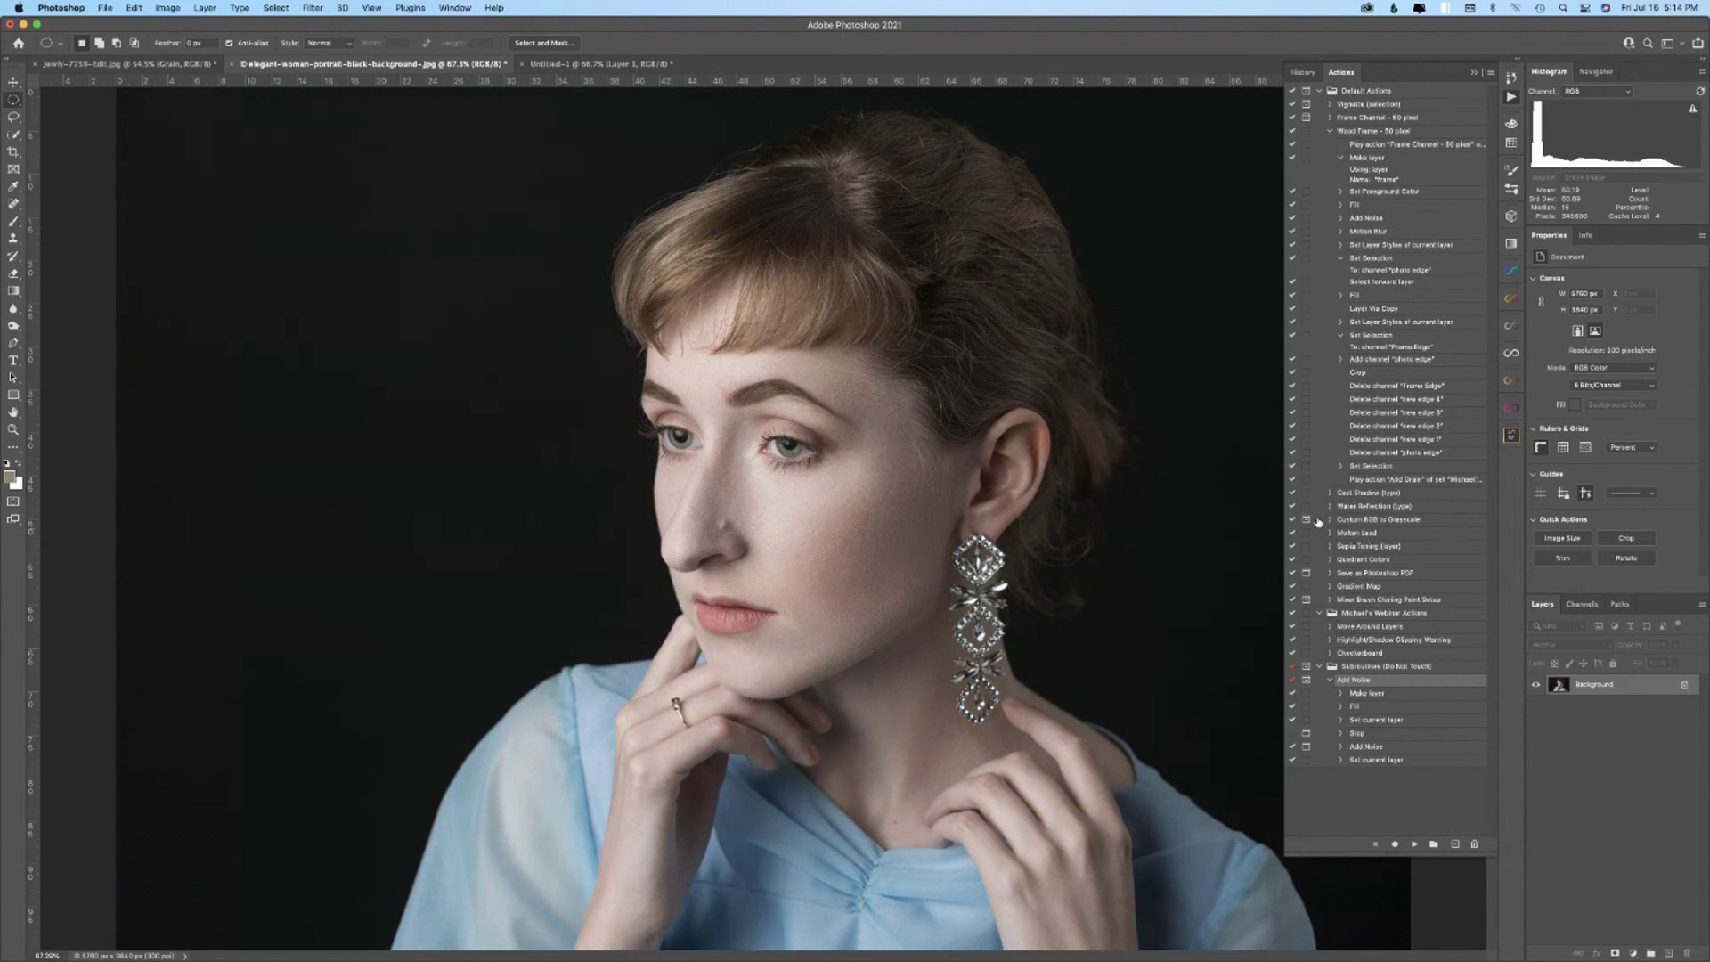
# - Convert the portrait's color profile to Apple RGB
pyautogui.click(1374, 613)
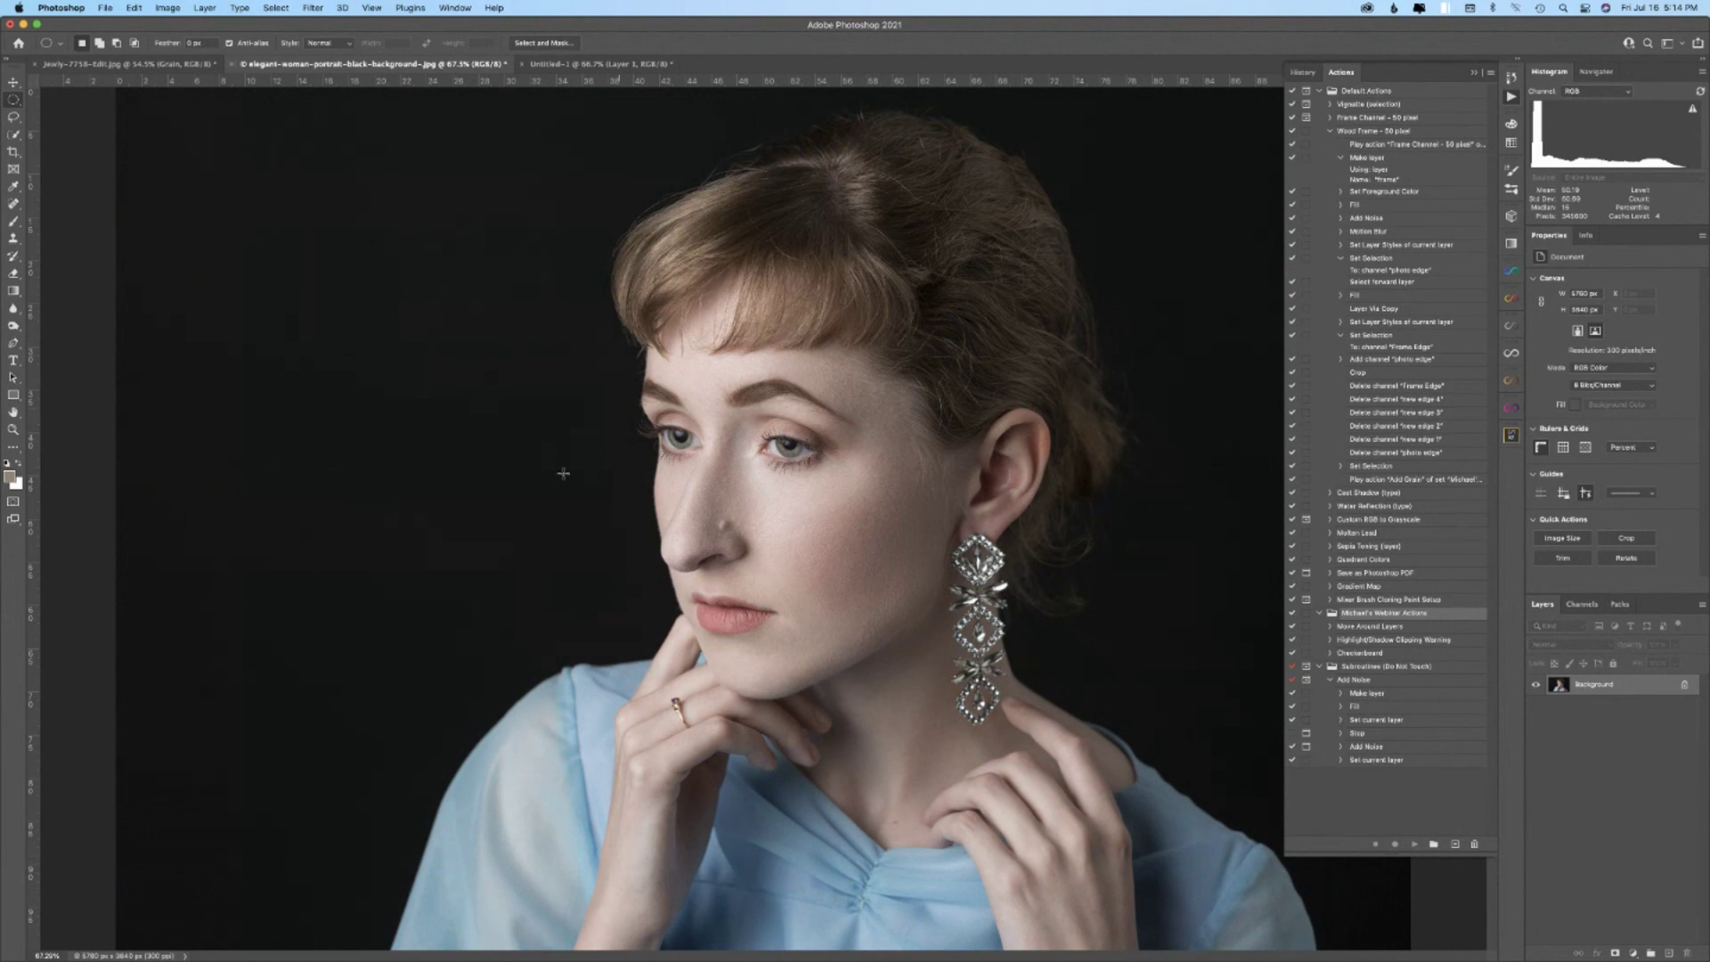
pyautogui.click(165, 8)
pyautogui.moveTo(176, 29)
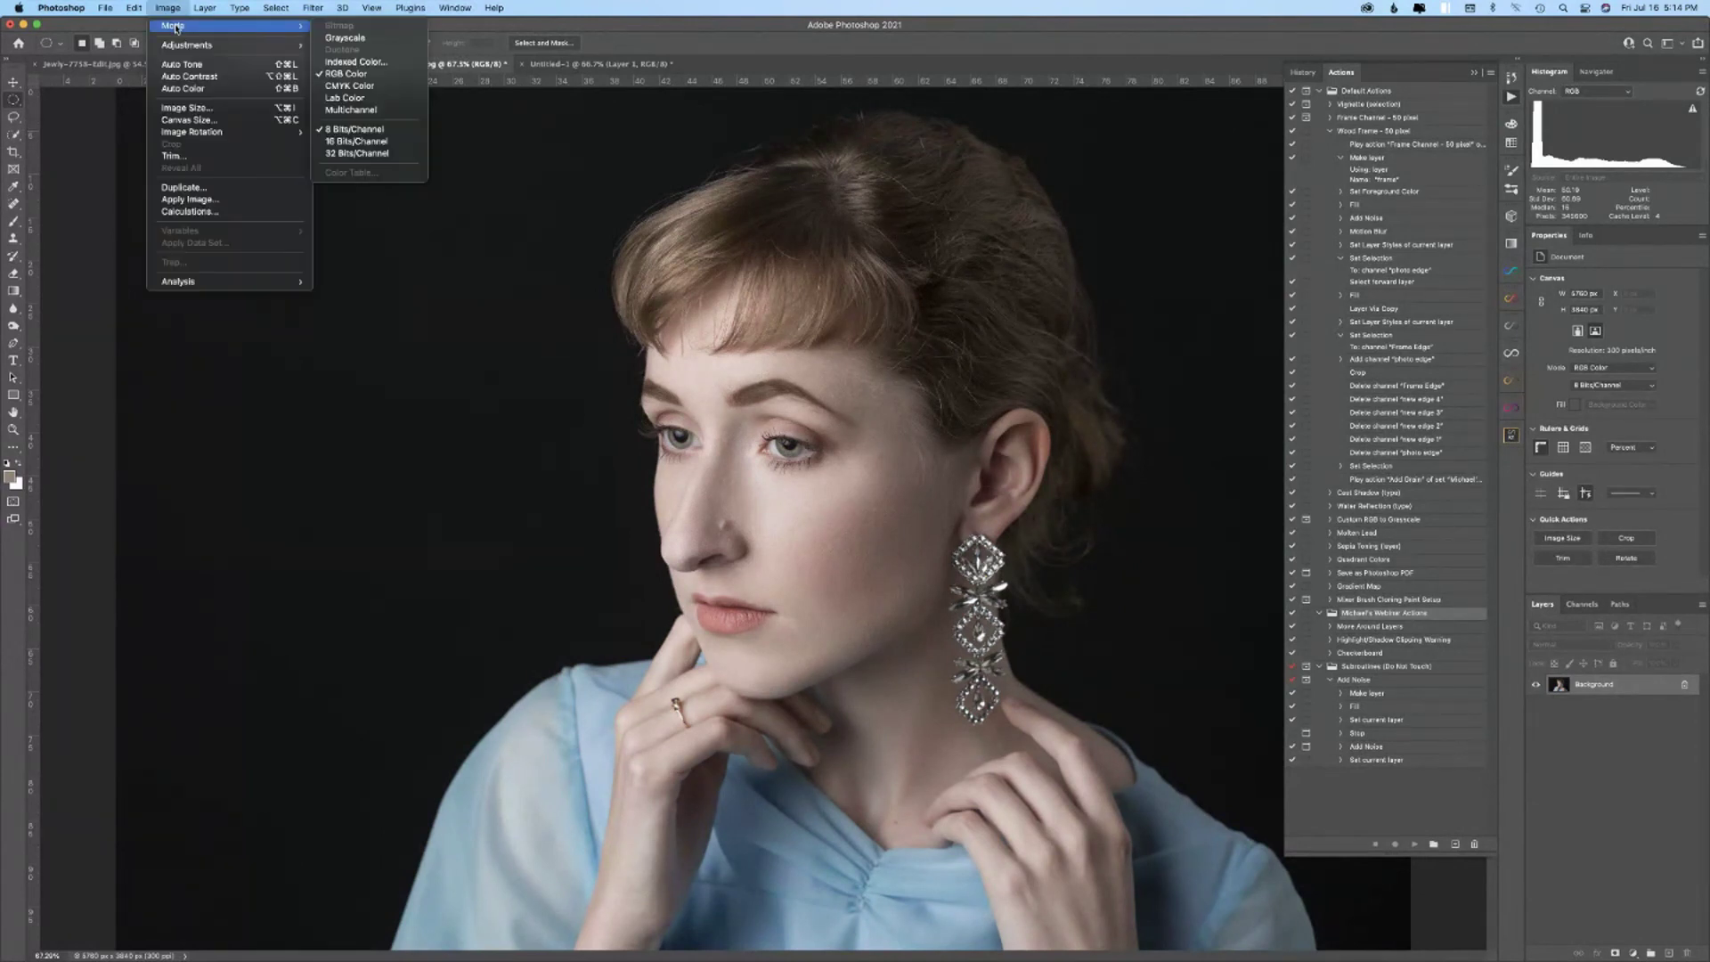
pyautogui.moveTo(133, 8)
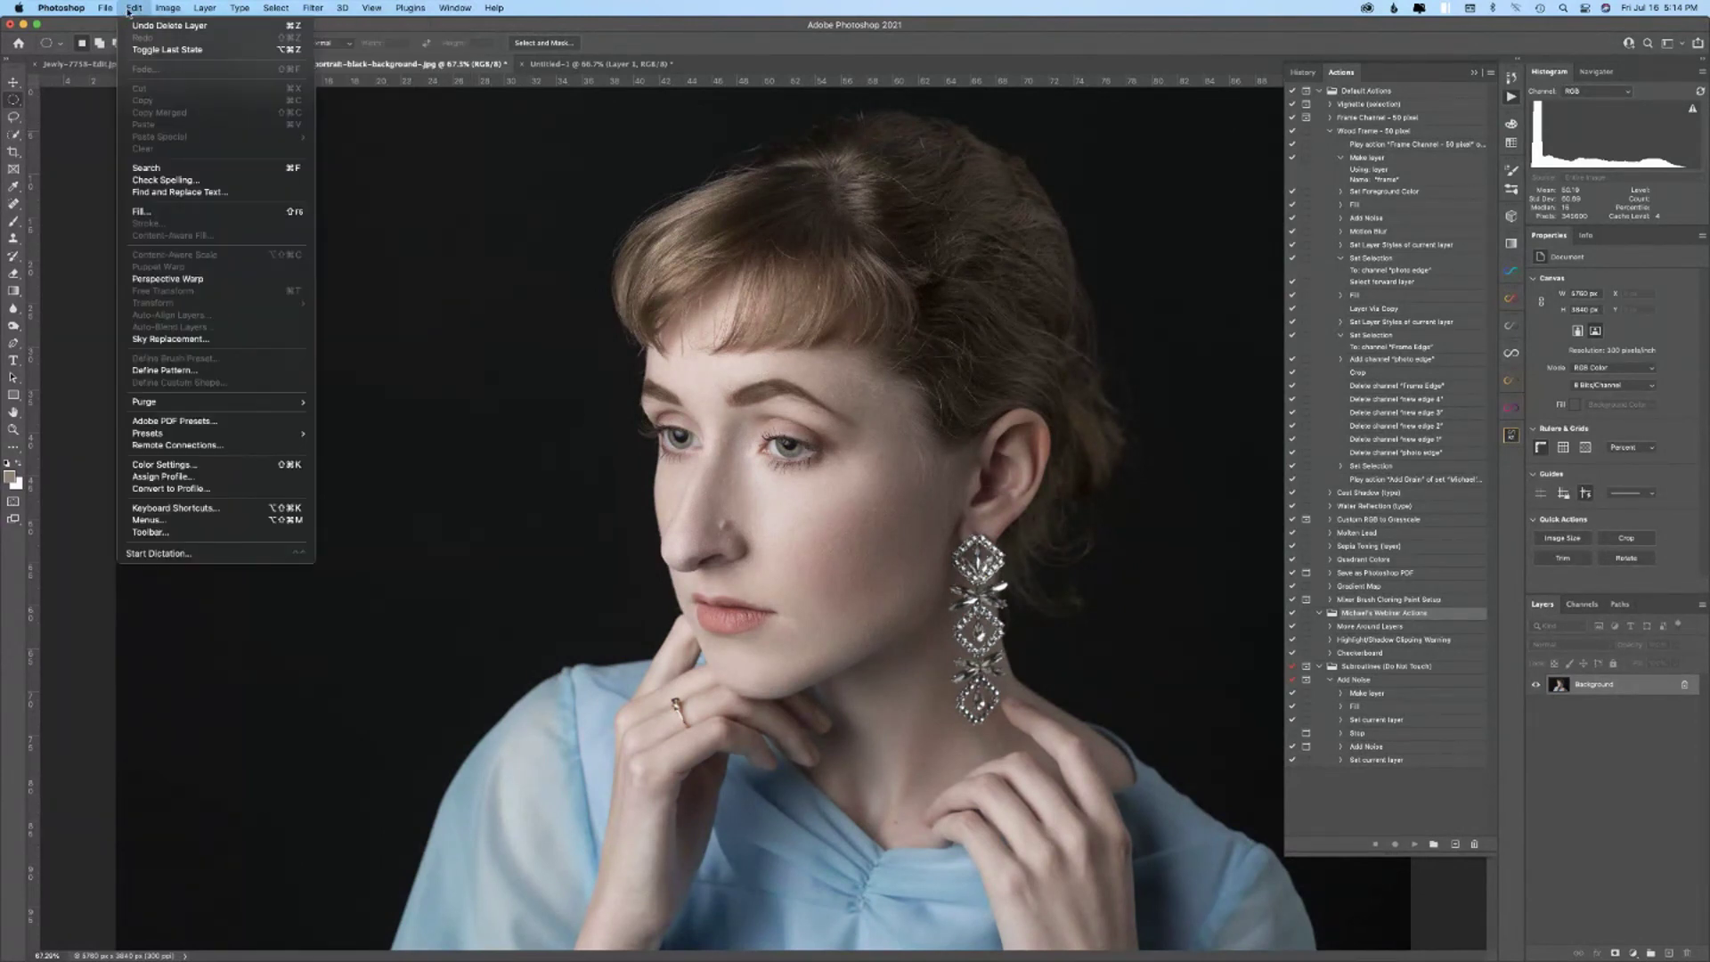
pyautogui.click(150, 489)
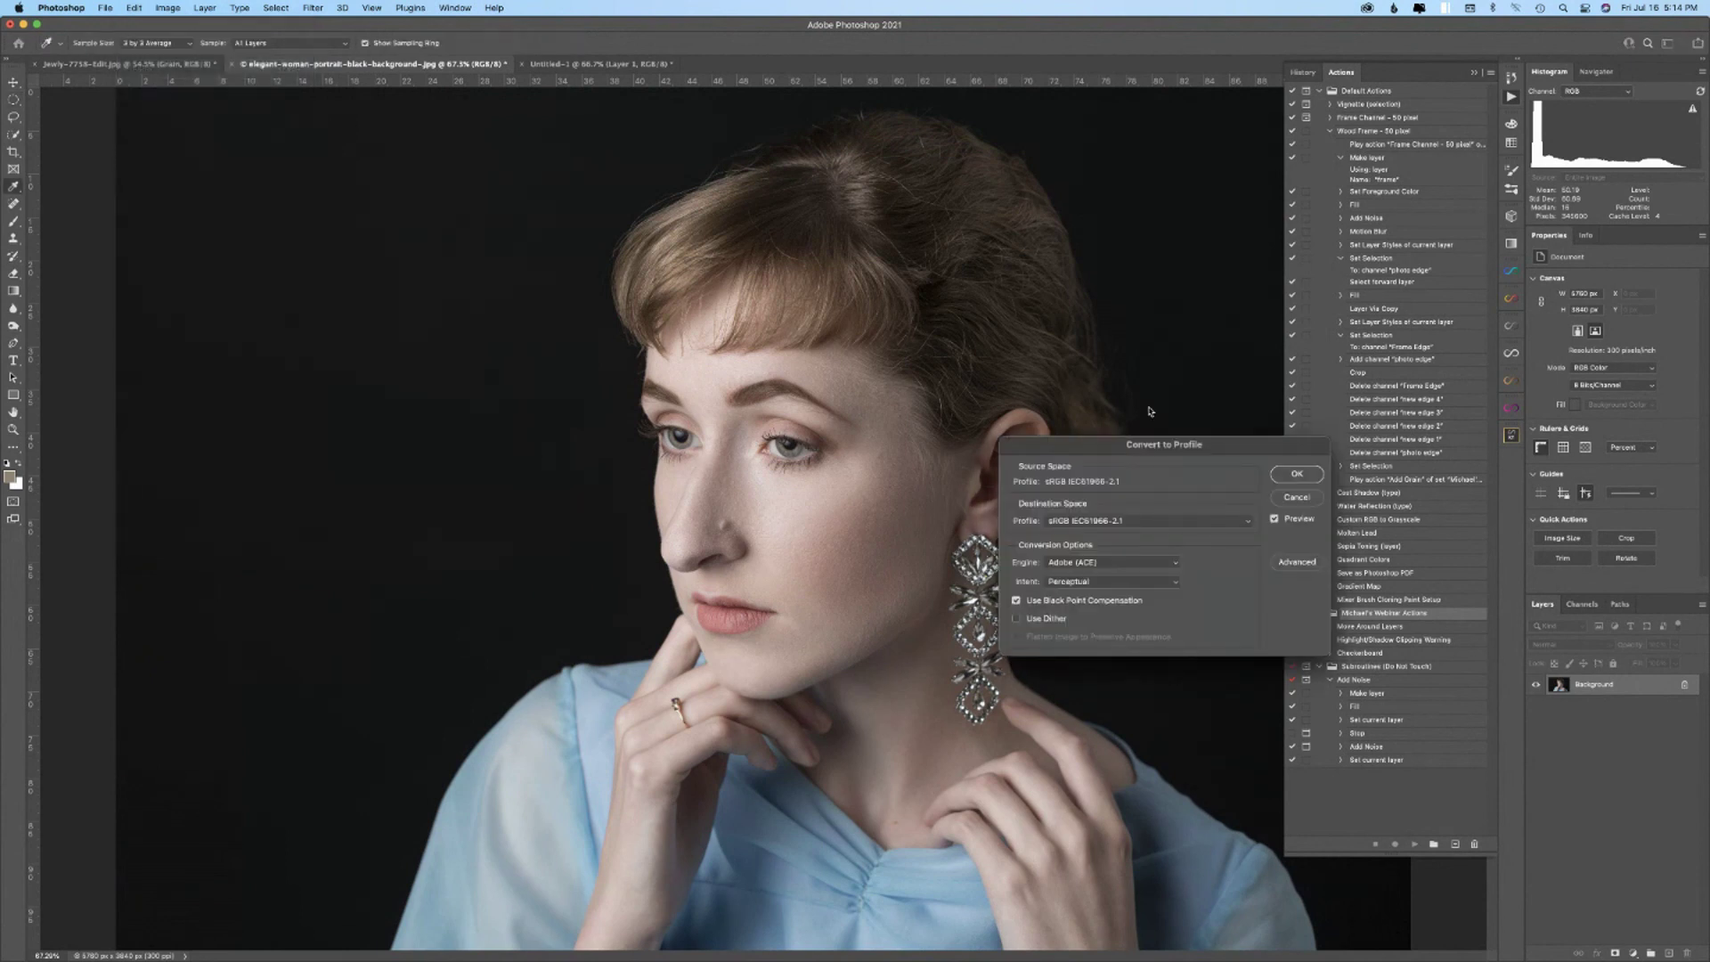
pyautogui.click(1104, 522)
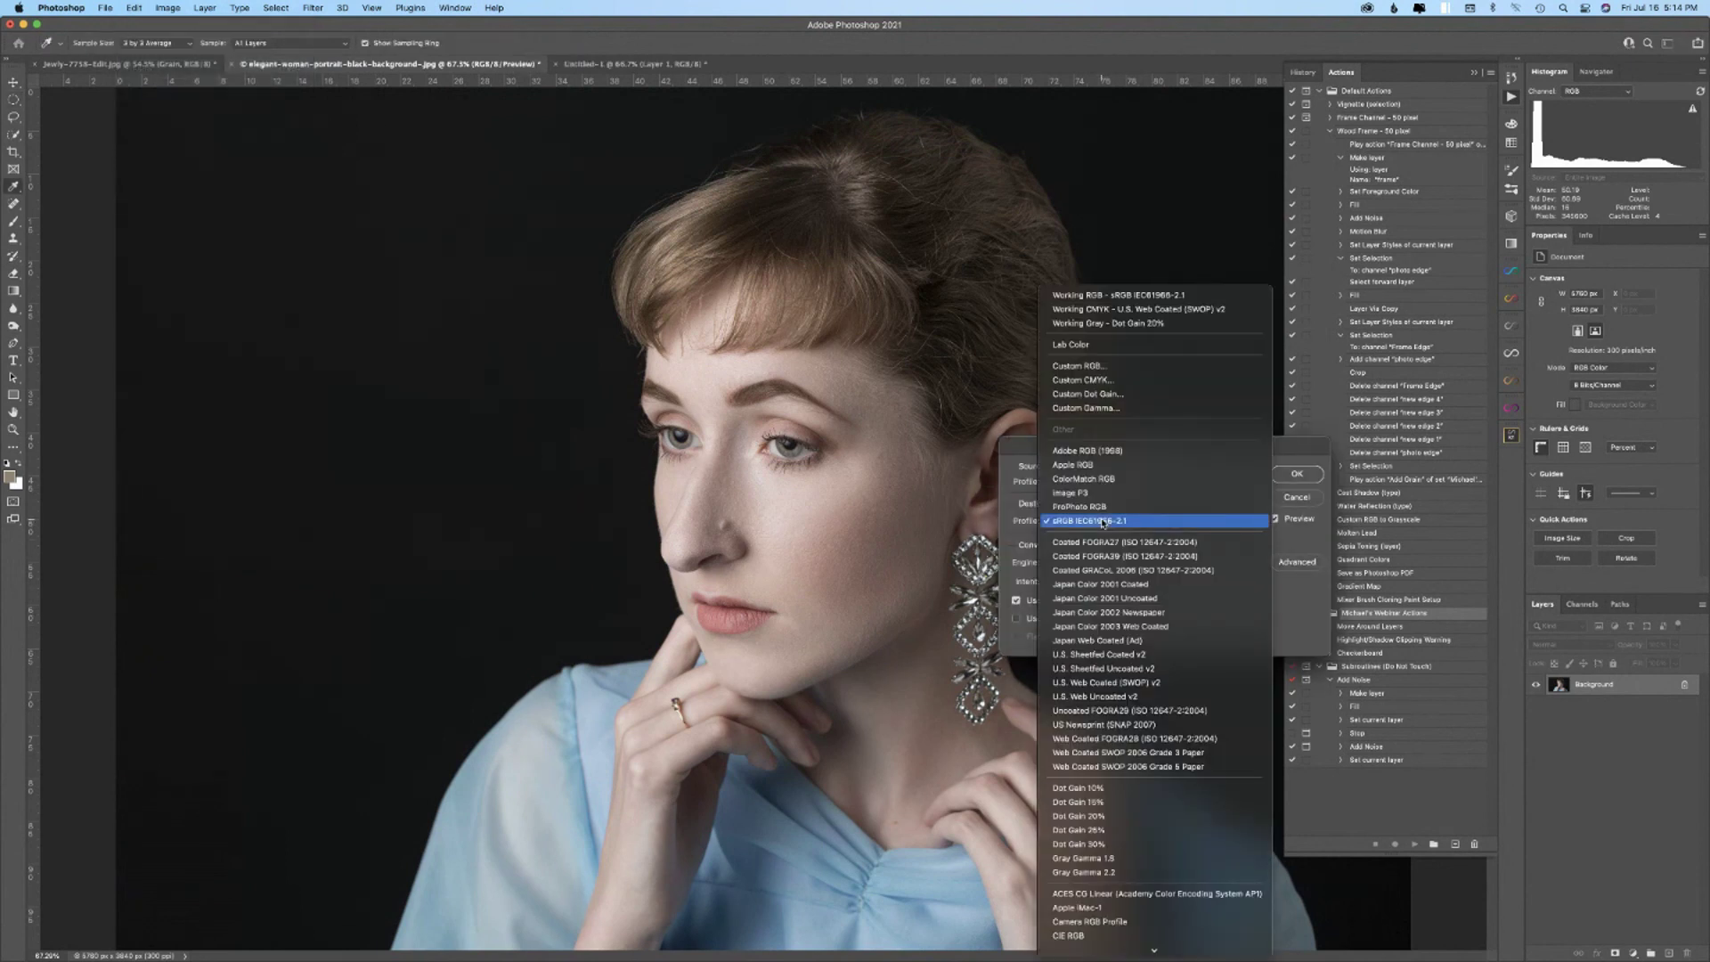
pyautogui.click(1078, 465)
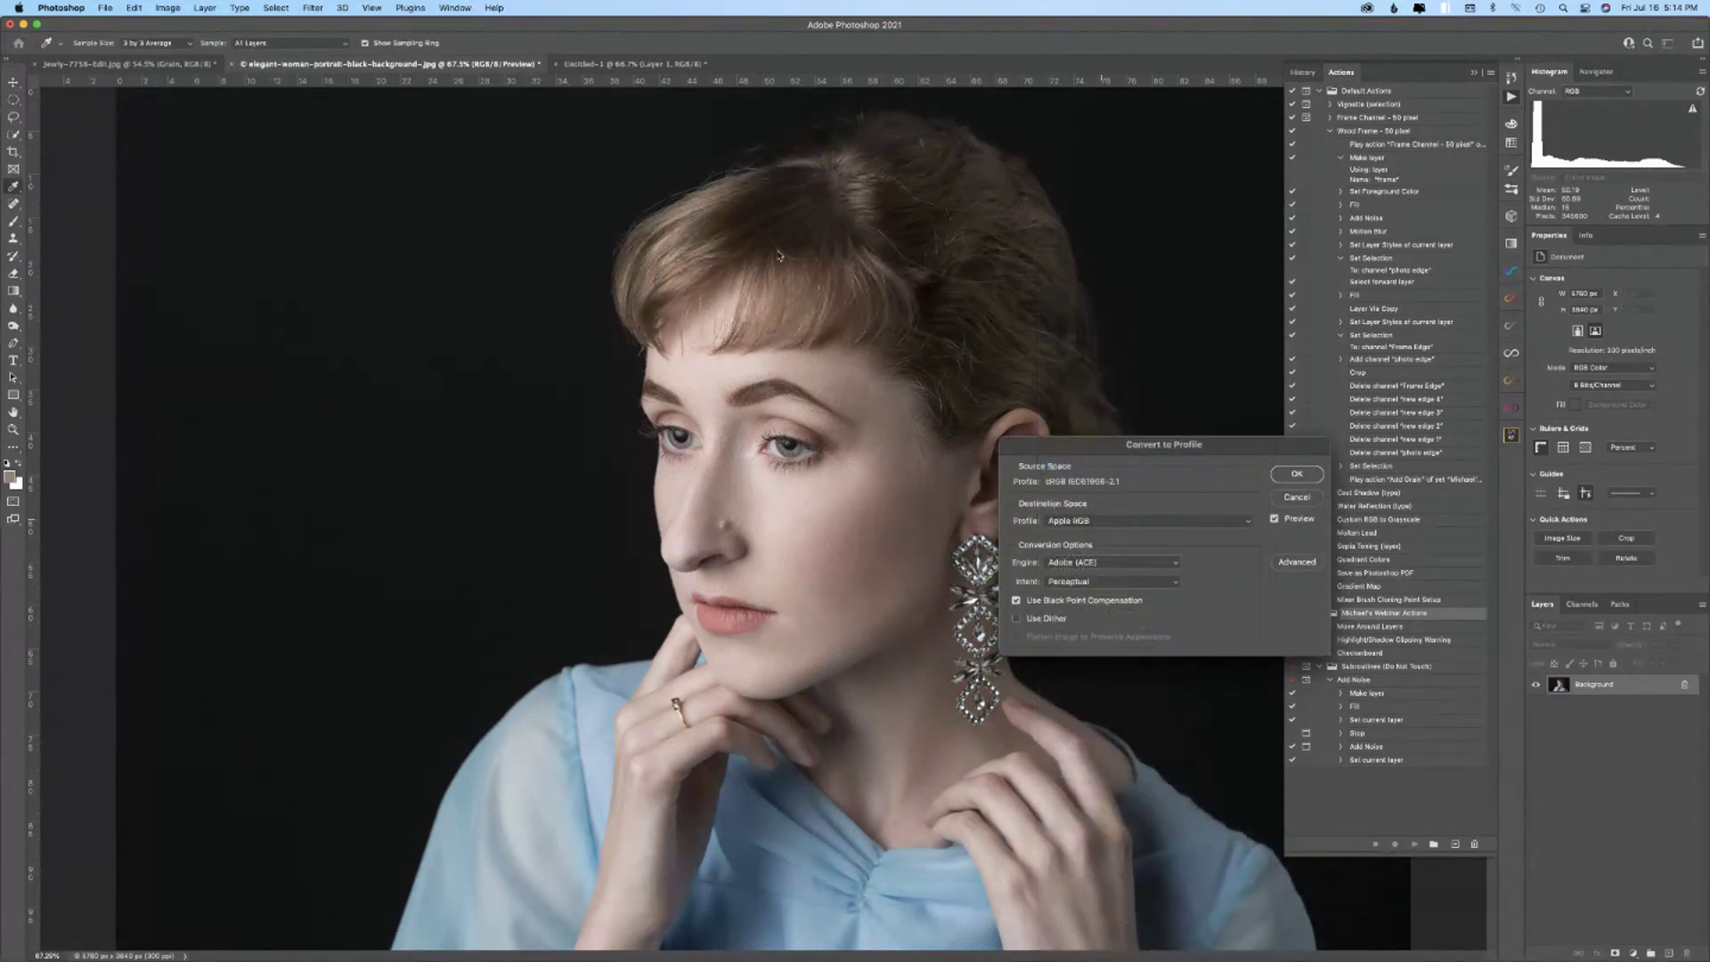
pyautogui.click(1289, 475)
pyautogui.press('m')
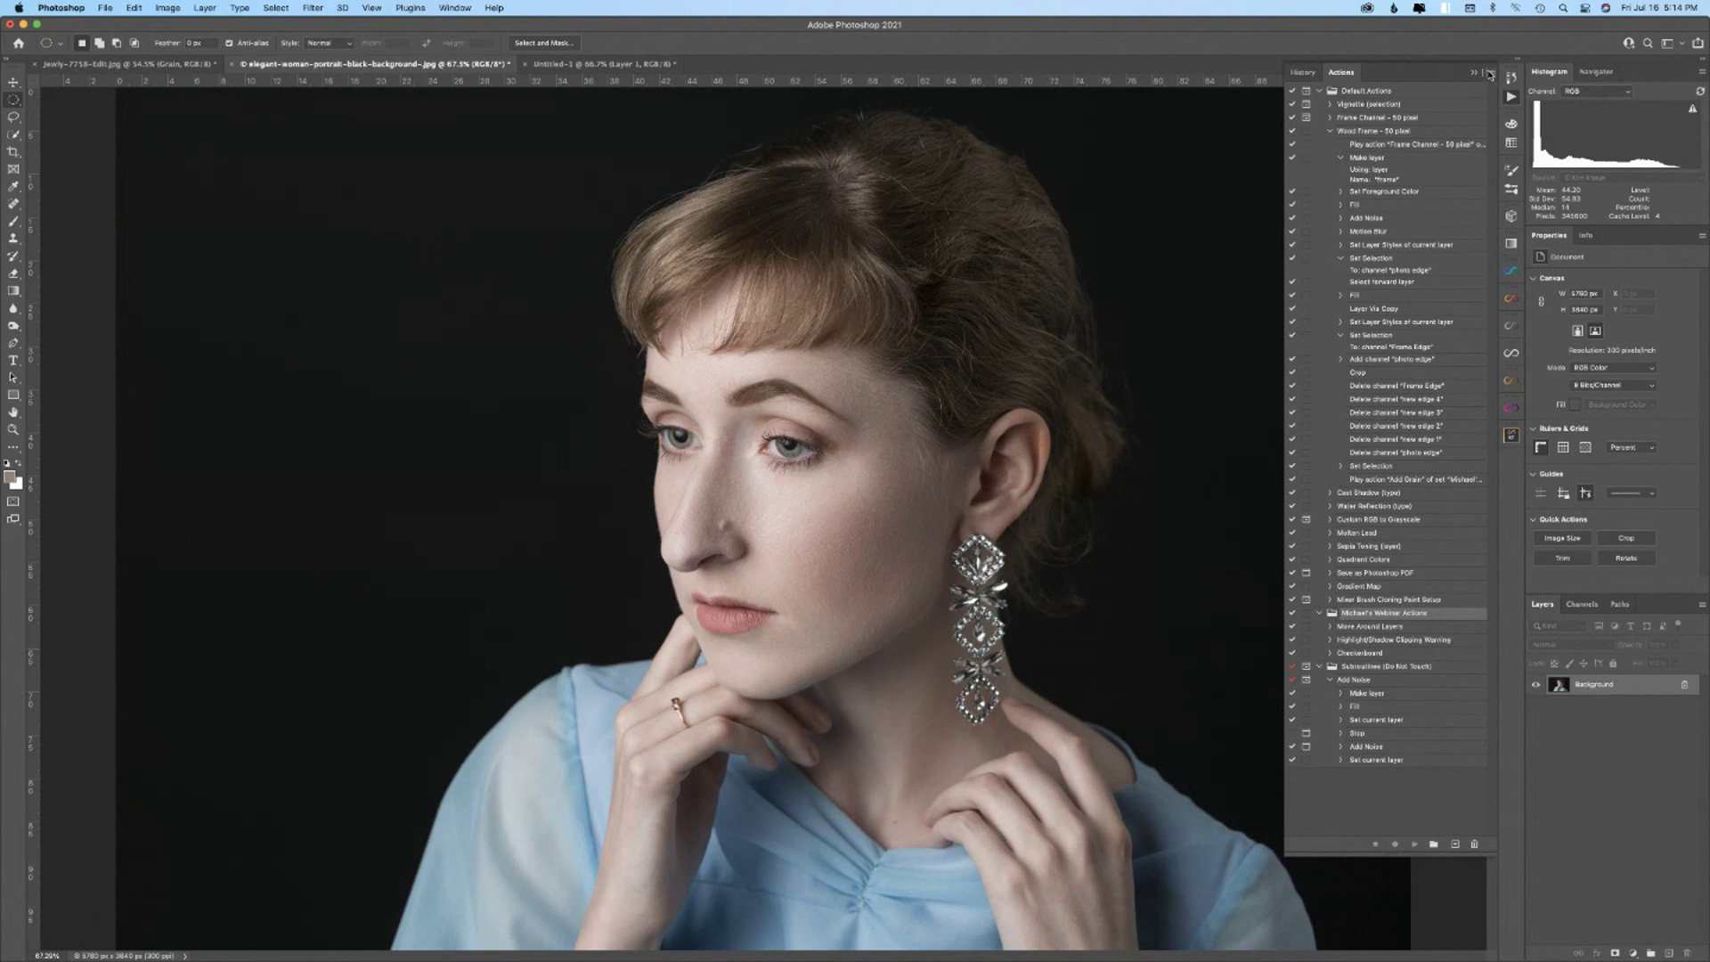
# - Create an action named "Change to RGB" in the webinar actions set and start recording it
pyautogui.click(1490, 73)
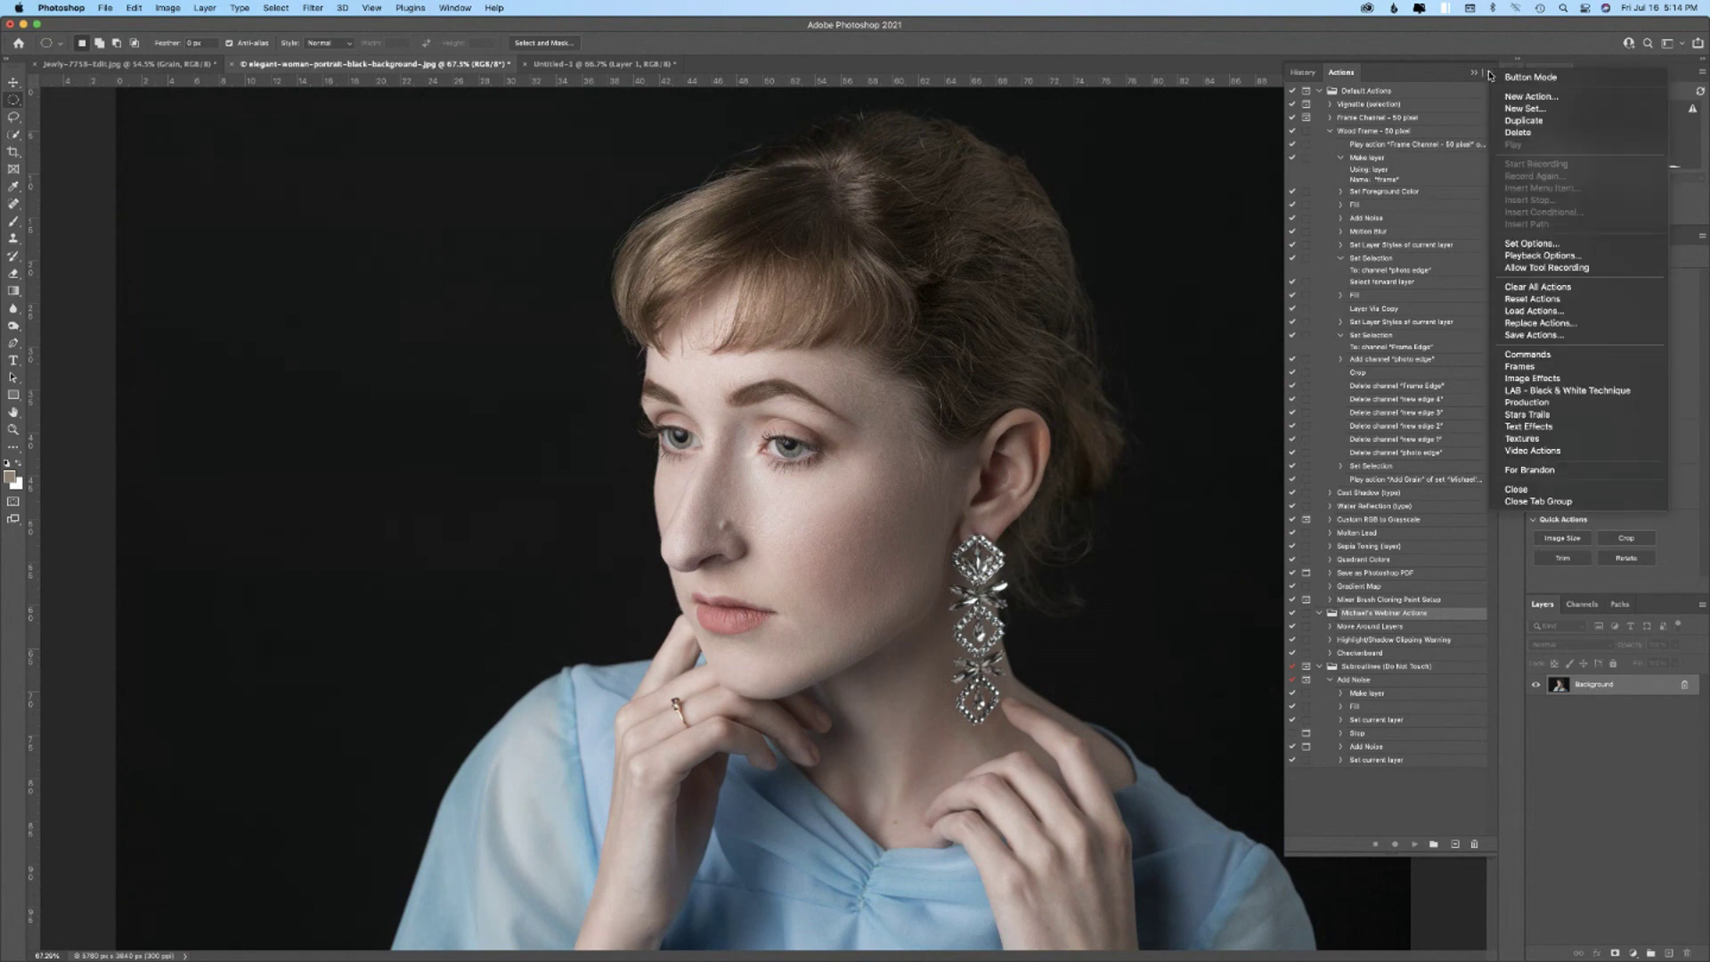
pyautogui.click(1531, 97)
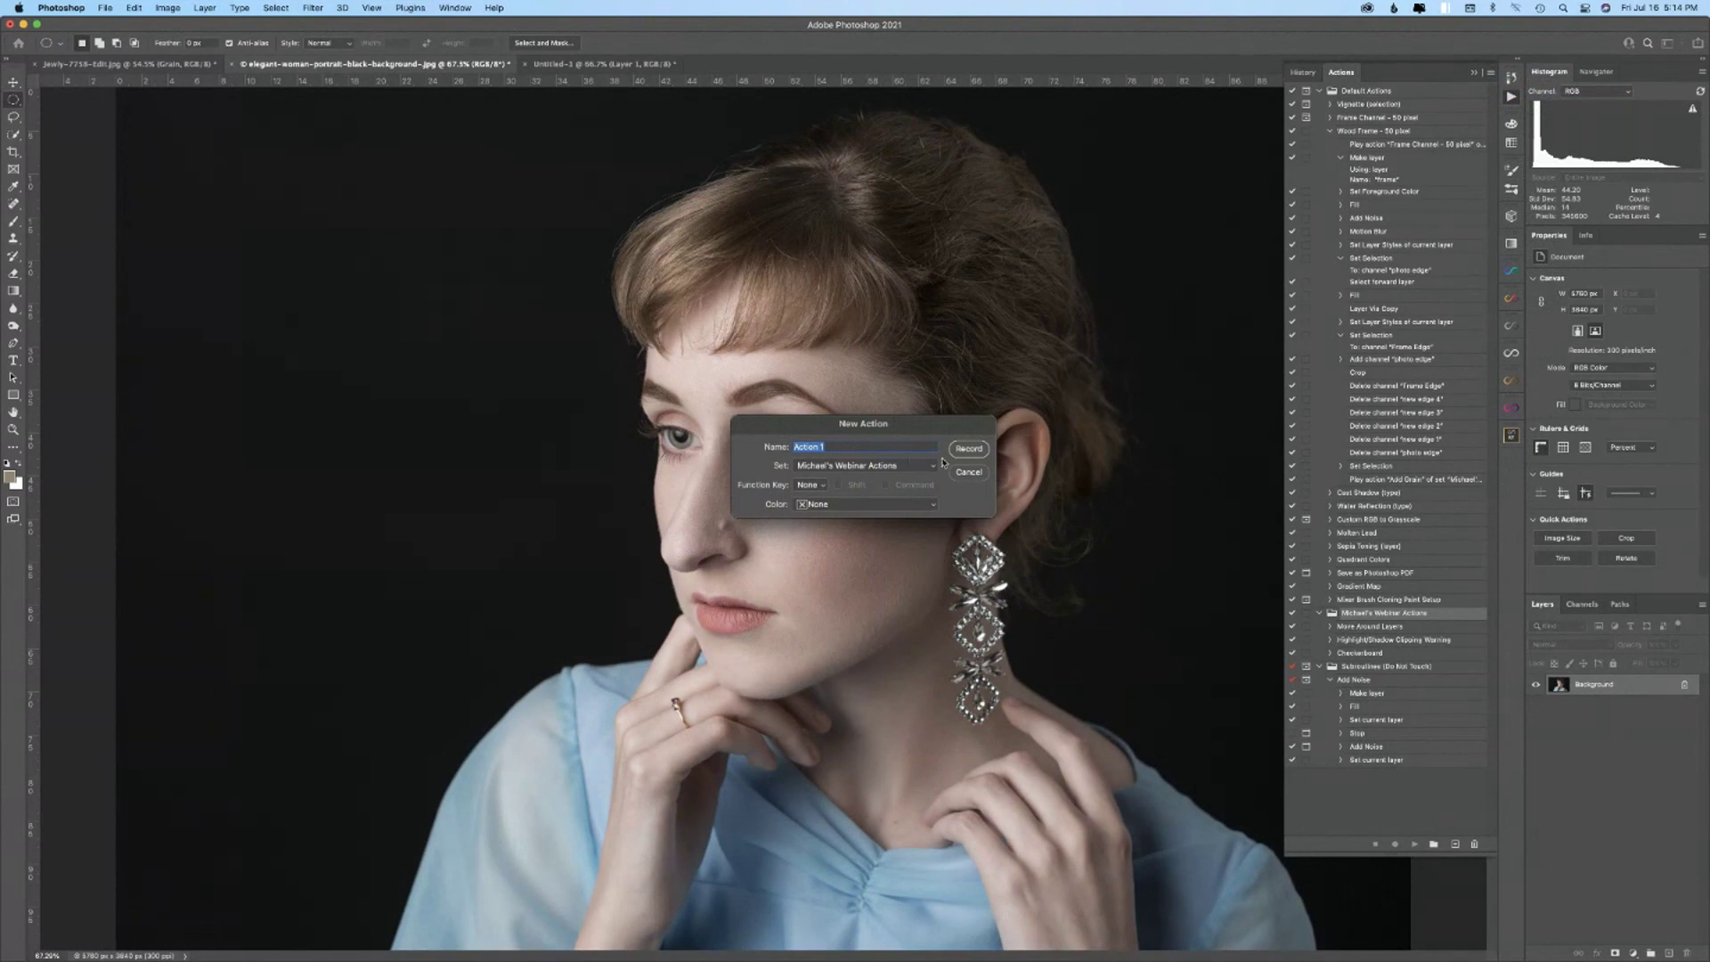
pyautogui.write('Change to RGB')
pyautogui.click(963, 448)
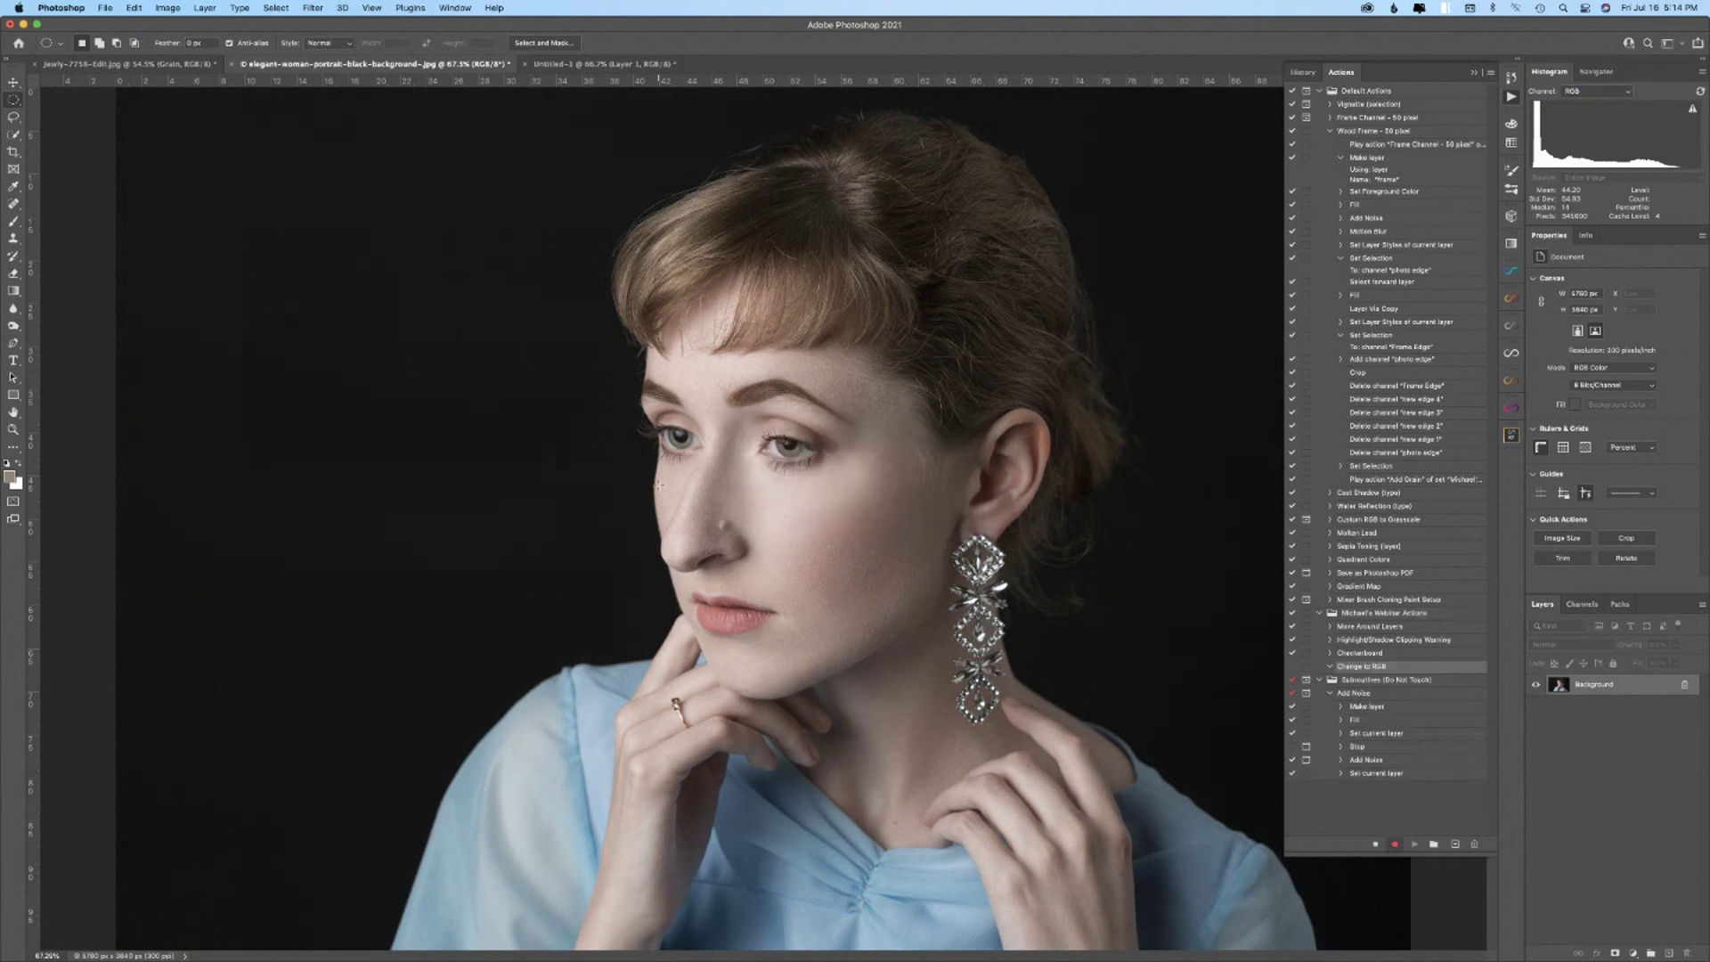
# - Start a Conditional Mode Change with every source mode included except RGB Color
pyautogui.click(136, 8)
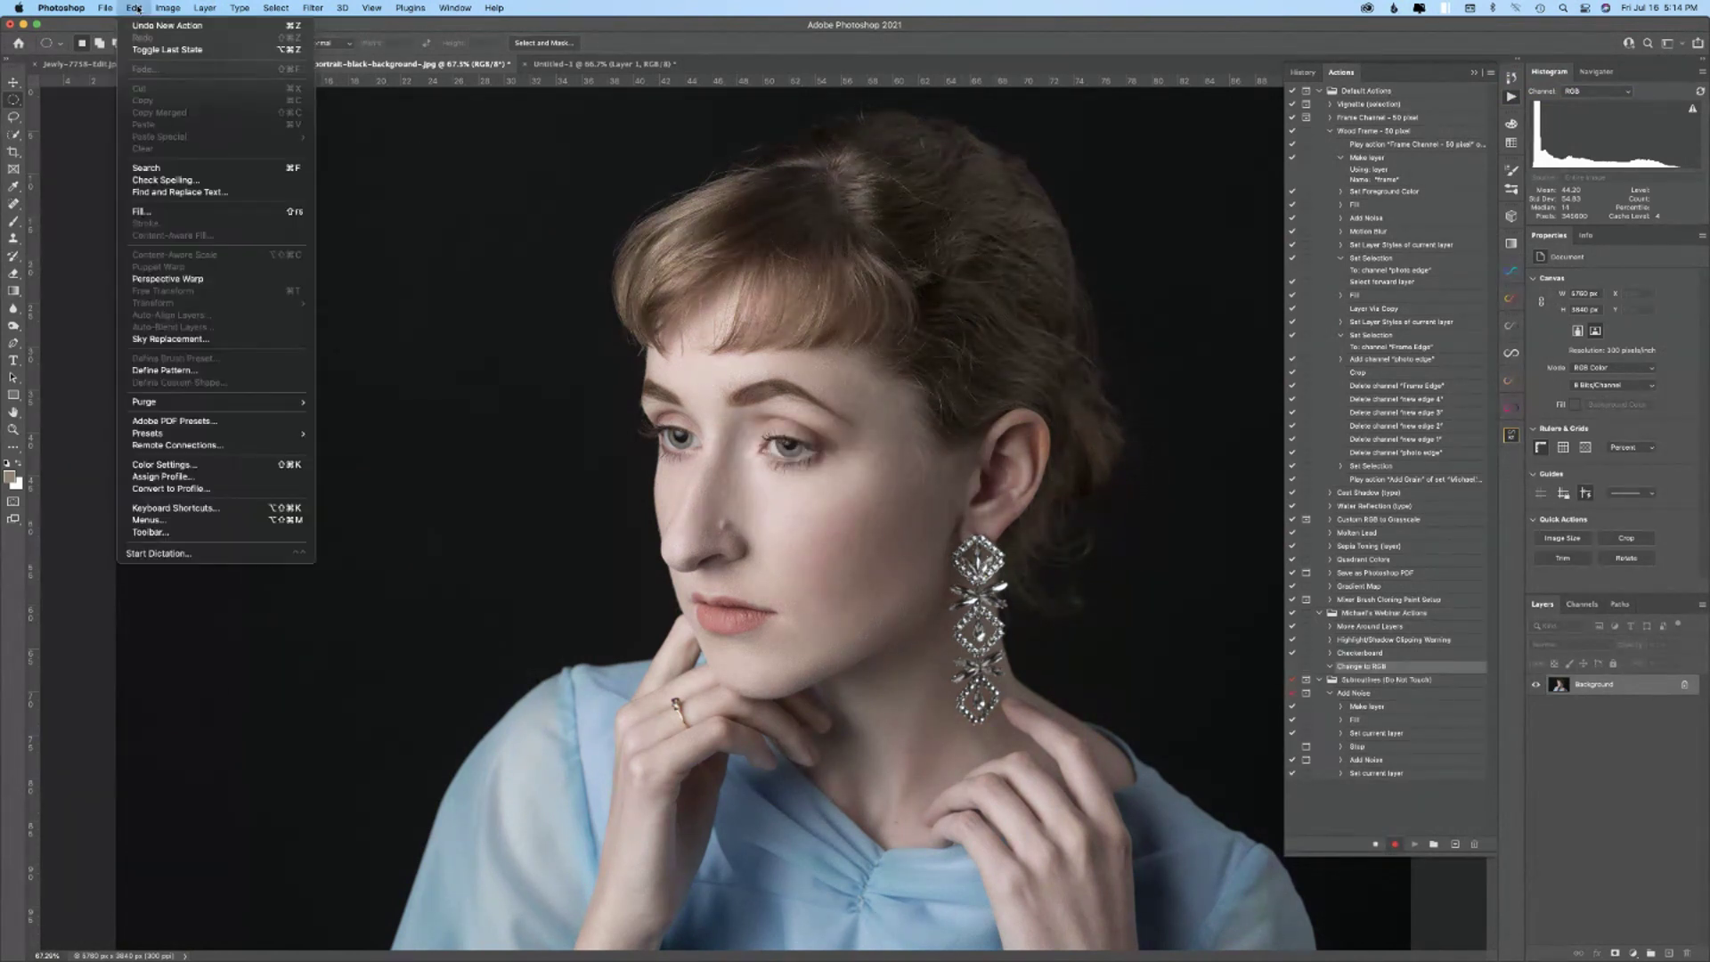
pyautogui.moveTo(105, 8)
pyautogui.moveTo(254, 321)
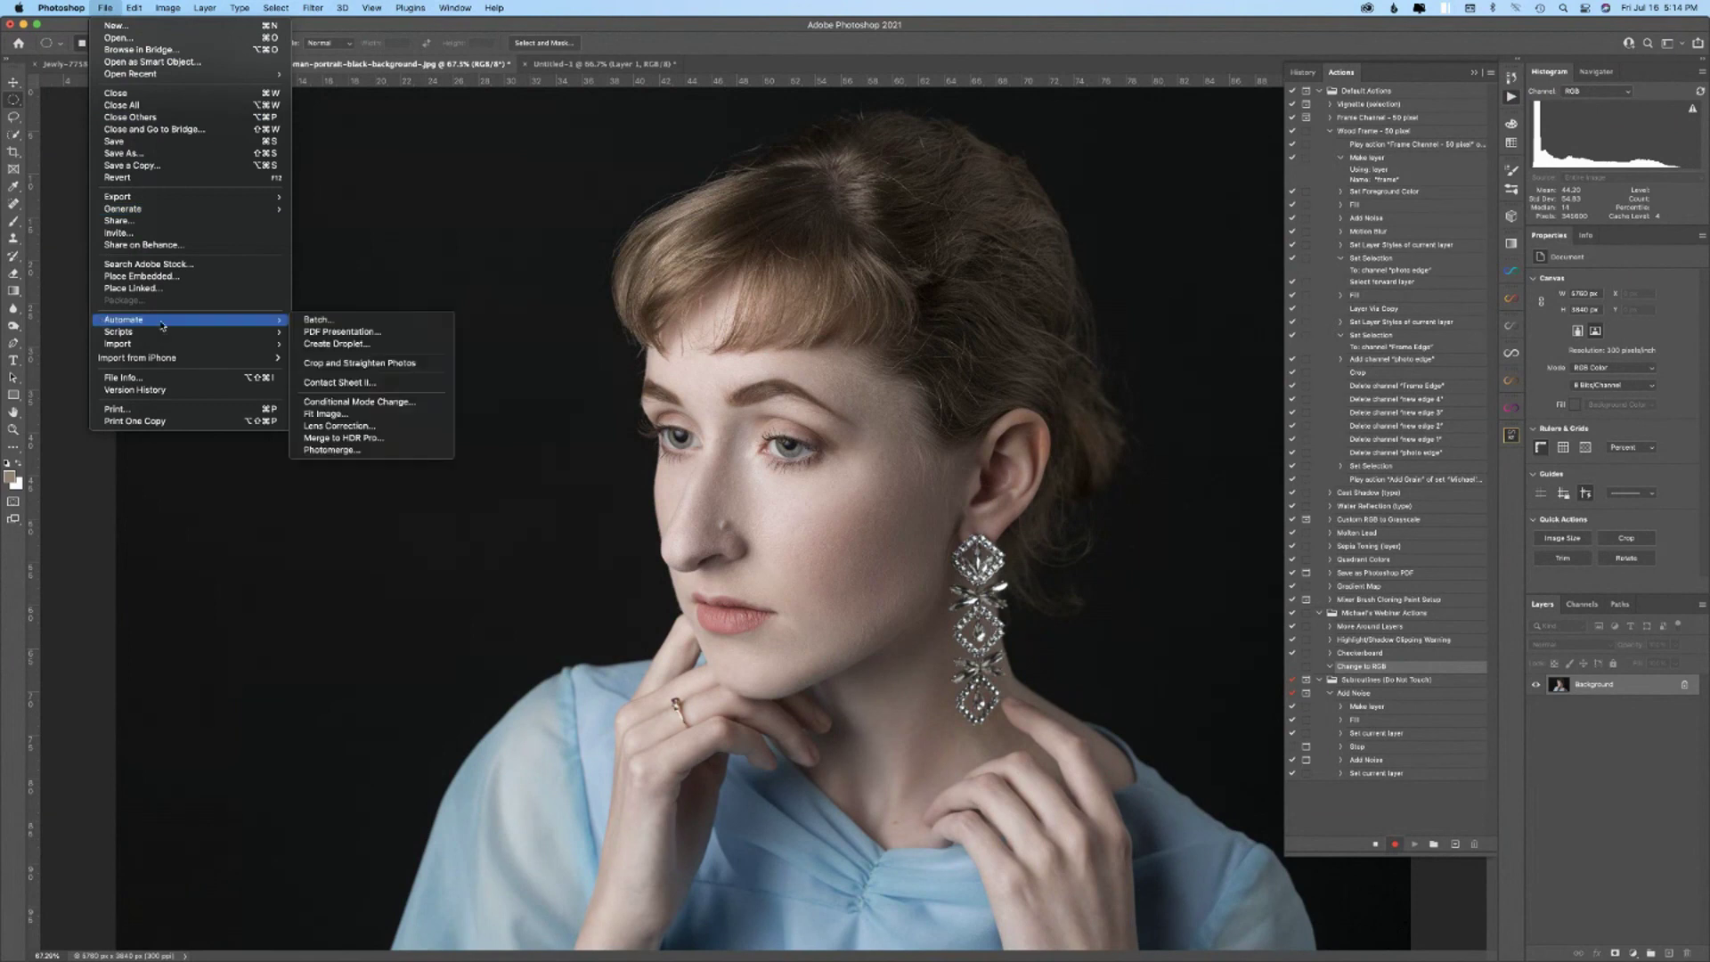
pyautogui.click(357, 406)
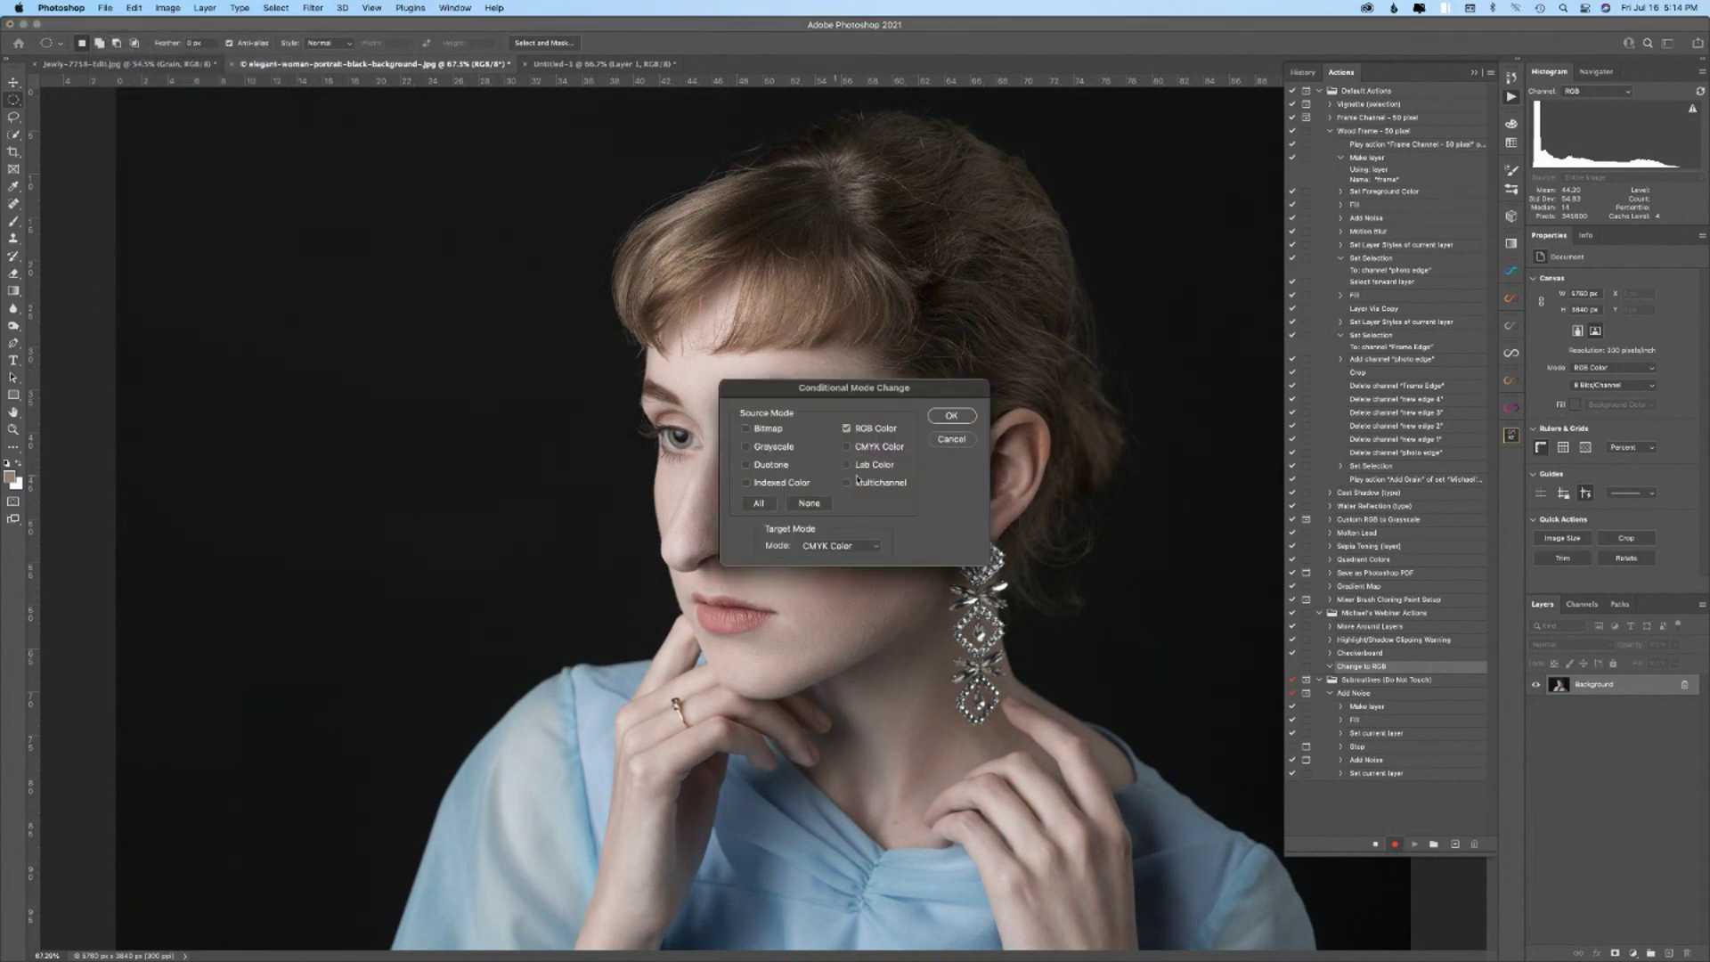
pyautogui.click(848, 428)
pyautogui.click(746, 429)
pyautogui.click(747, 447)
pyautogui.click(746, 465)
pyautogui.click(747, 482)
pyautogui.click(847, 483)
pyautogui.click(848, 465)
pyautogui.click(851, 448)
# - Try to apply the conditional change with RGB Color as target mode, cancel it, and stop recording the action
pyautogui.click(860, 547)
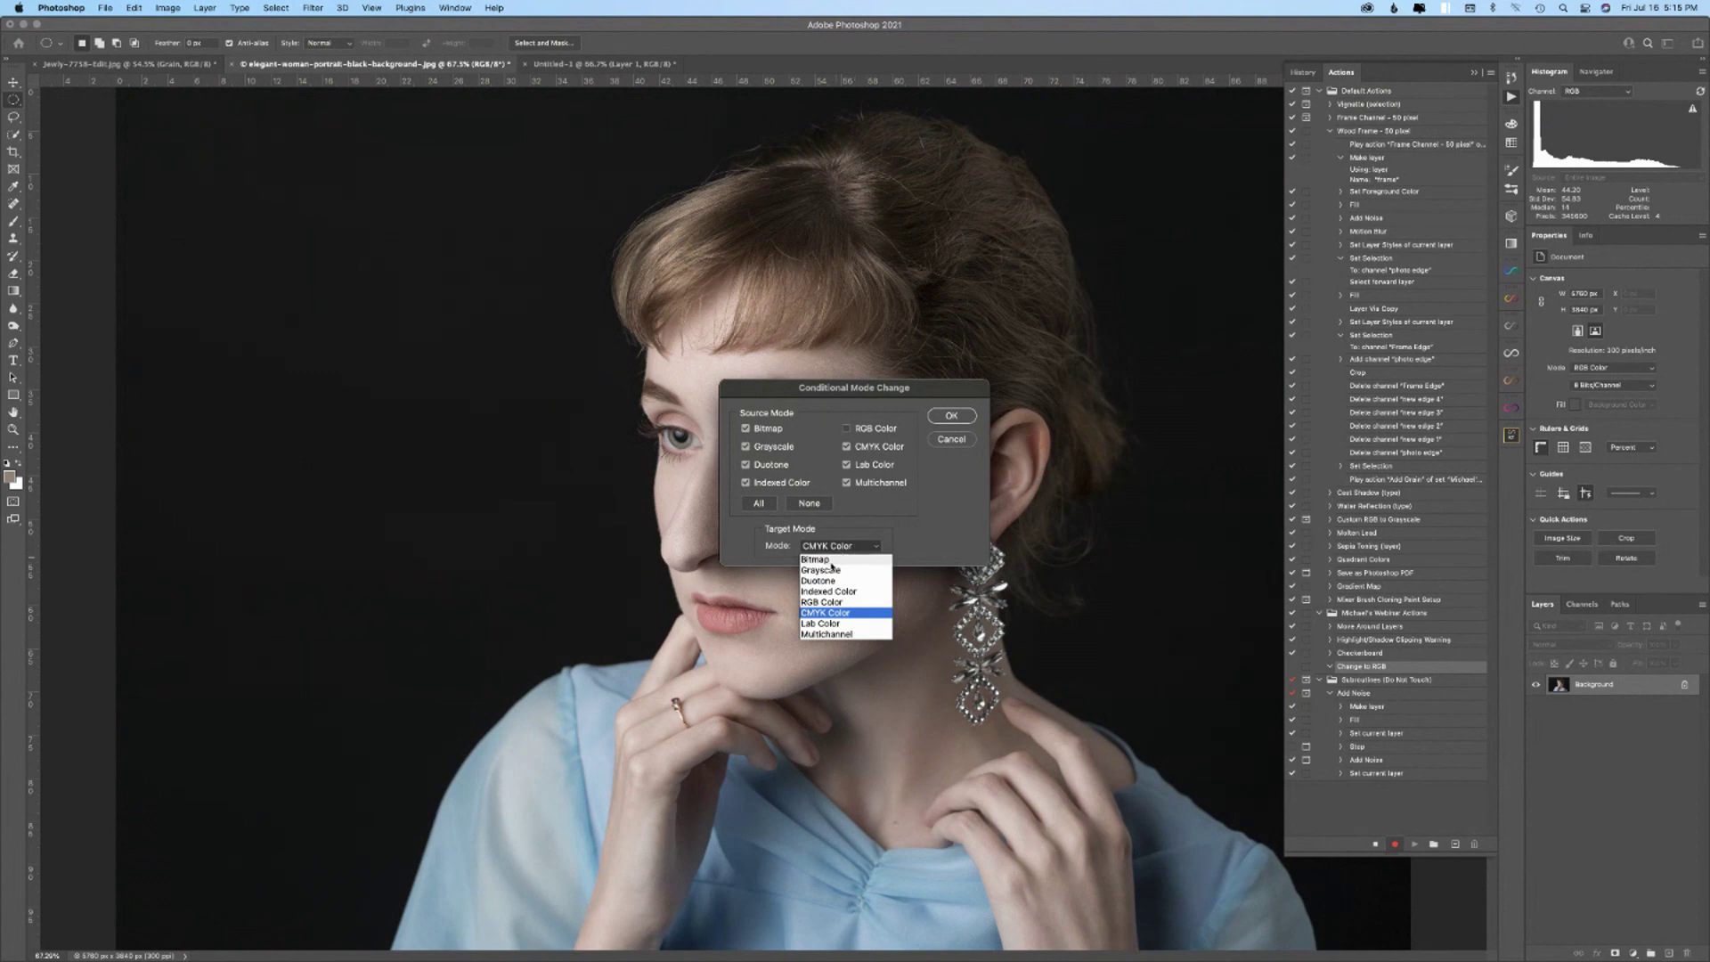
pyautogui.click(821, 603)
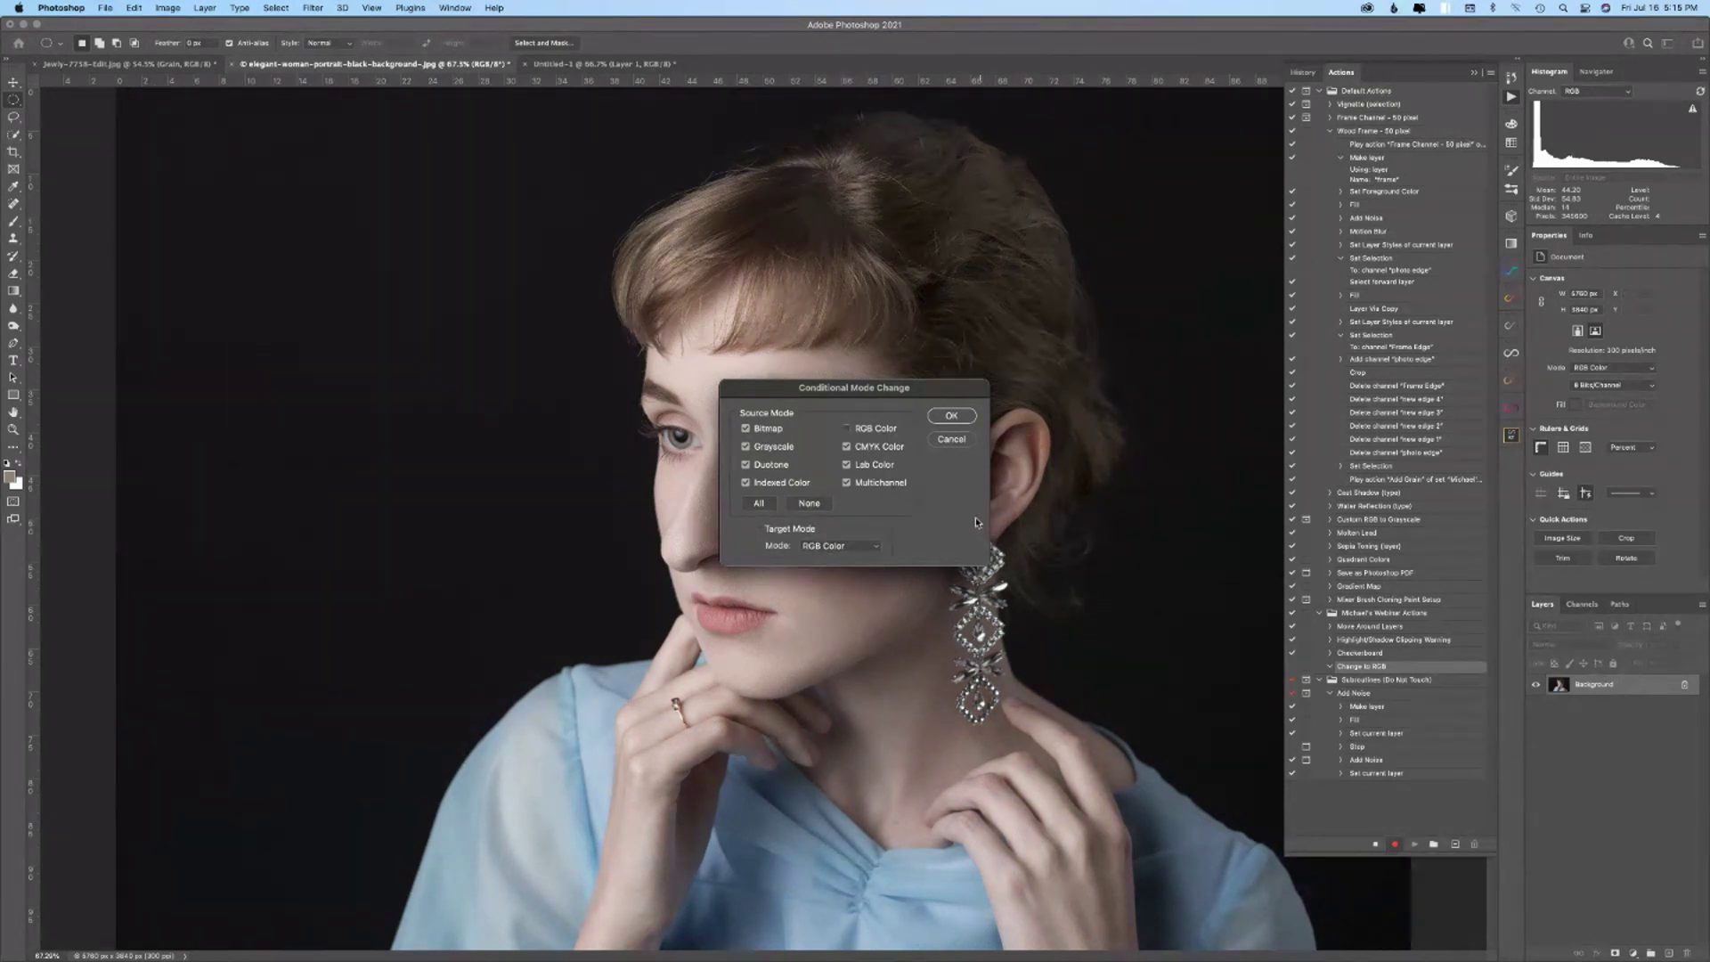
pyautogui.click(952, 417)
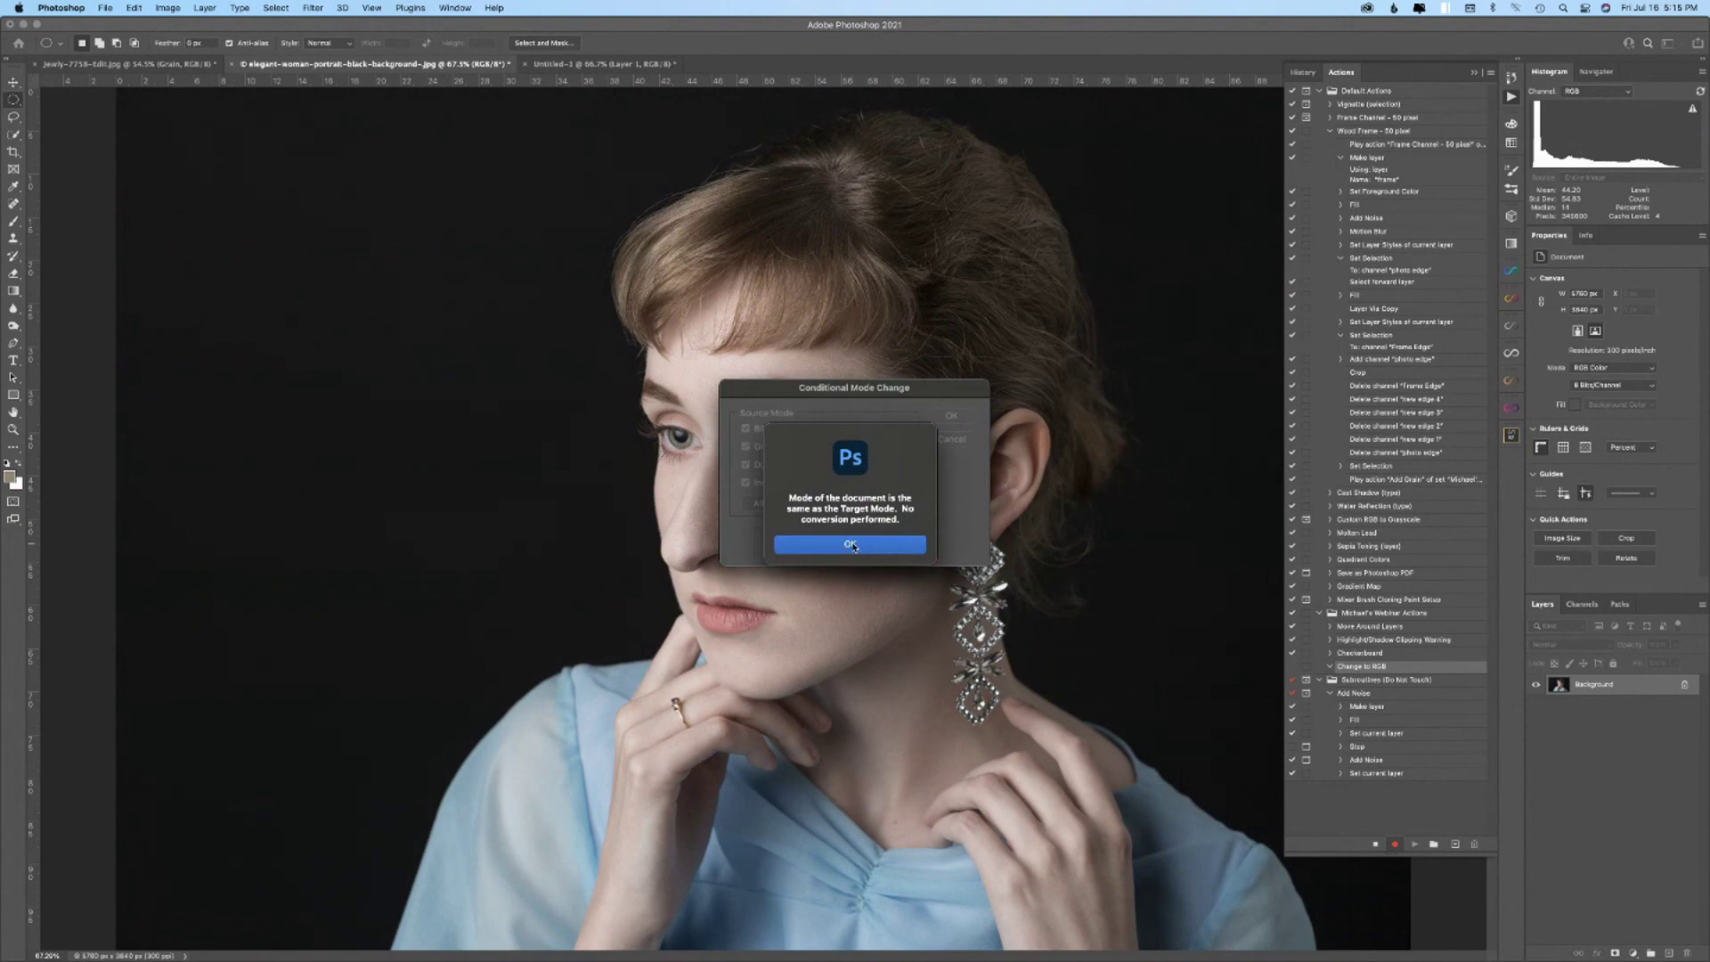
pyautogui.click(852, 545)
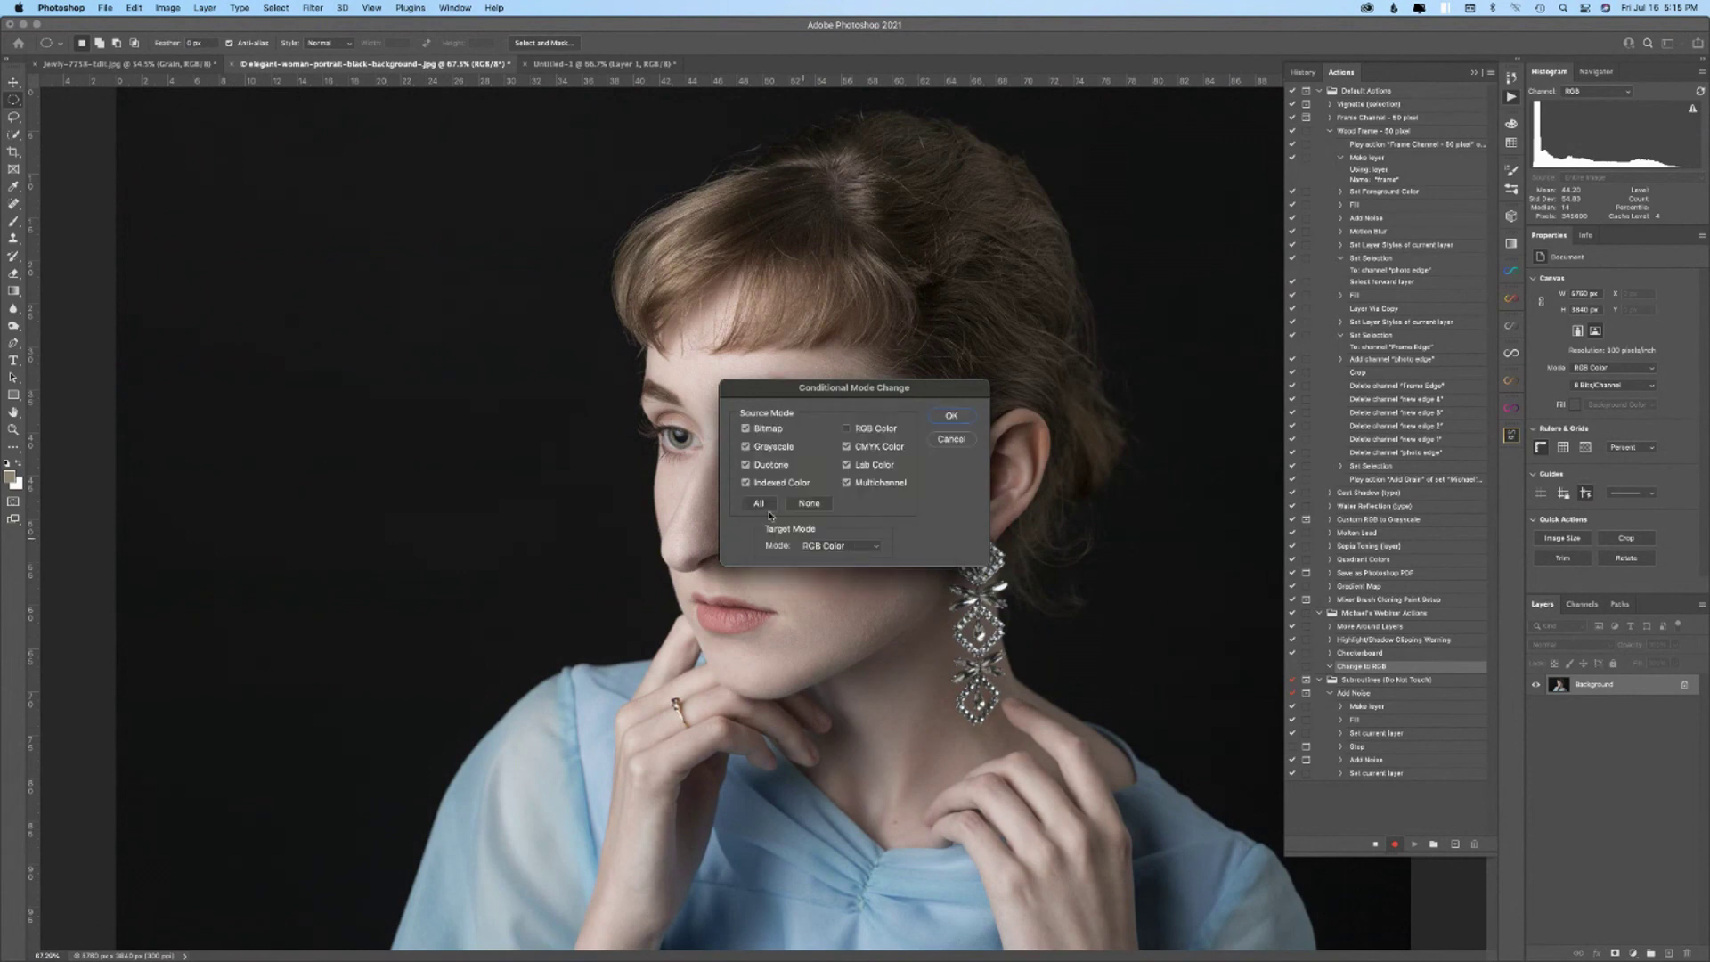
pyautogui.click(950, 440)
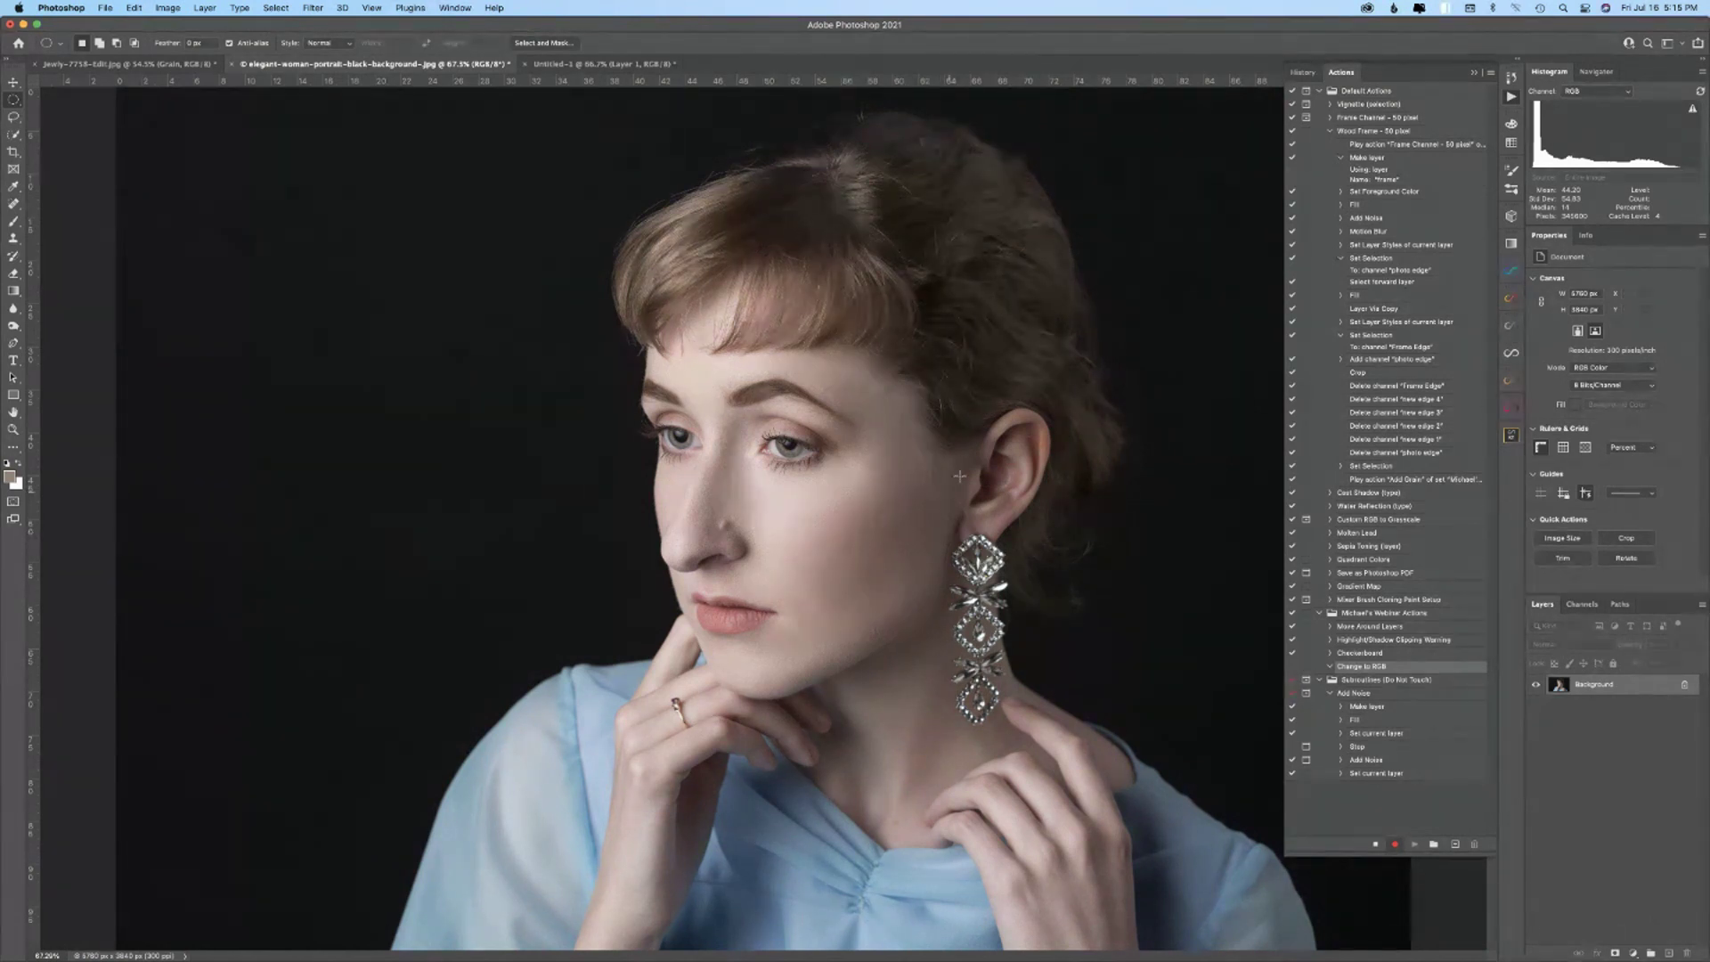
pyautogui.click(1375, 843)
# - Switch to Finder, look through the images in the Creative Cloud Files folder, and close the window
pyautogui.moveTo(402, 960)
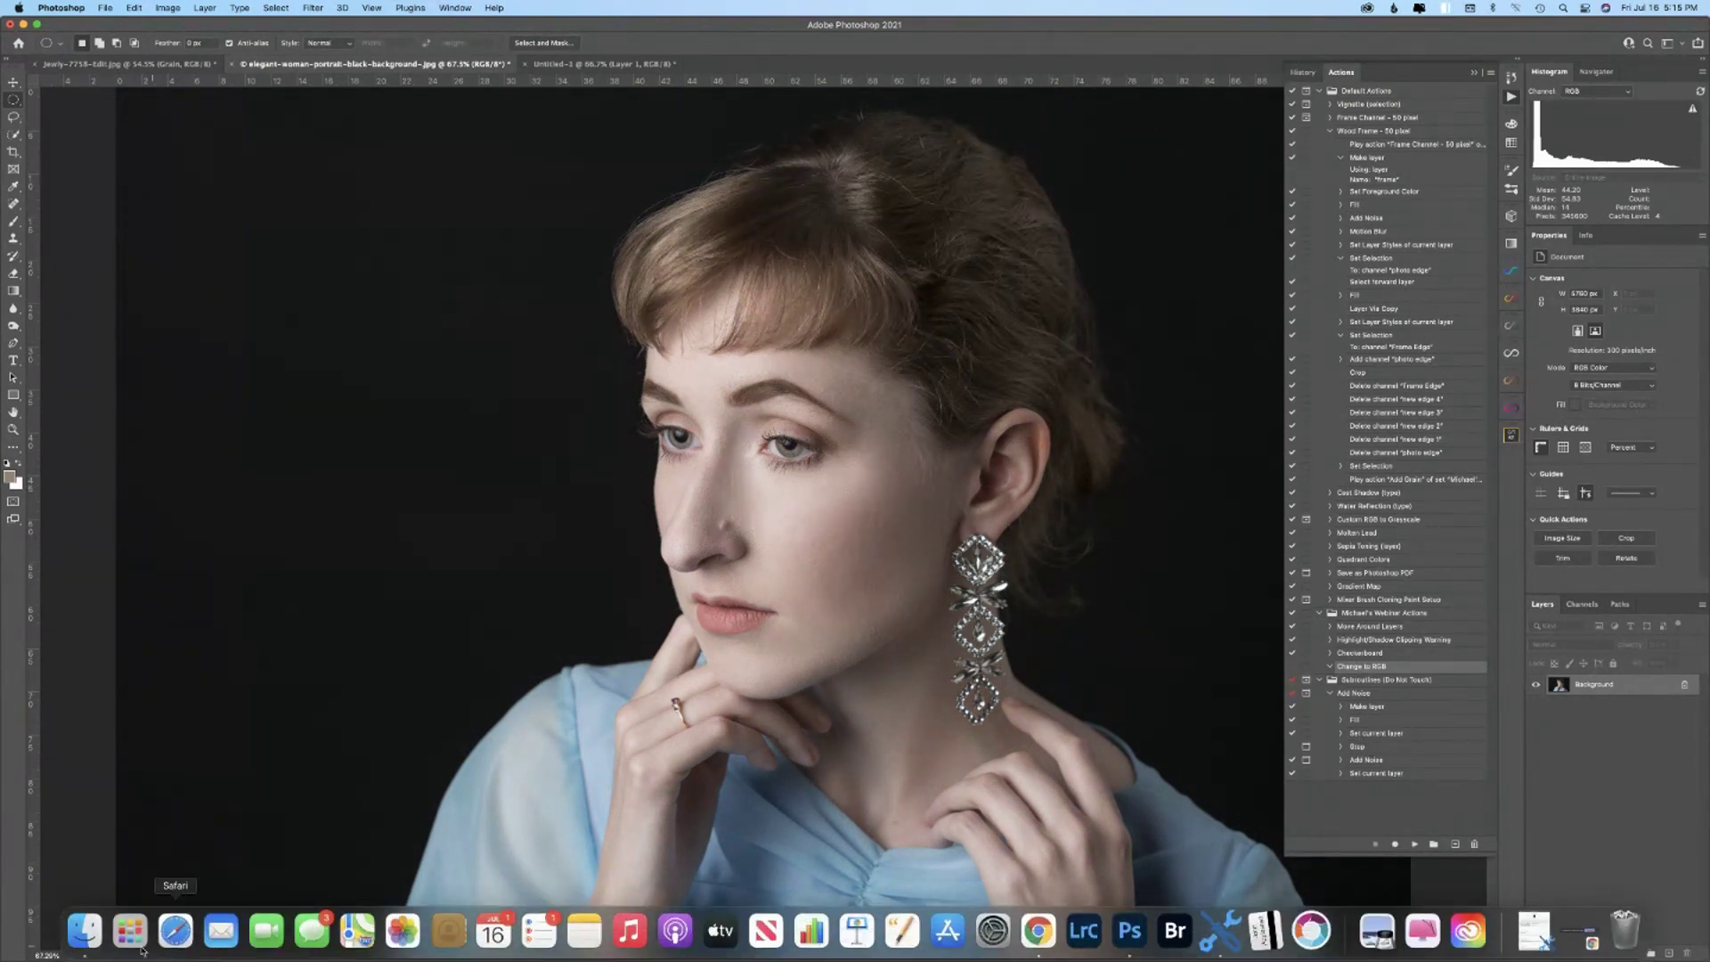
pyautogui.click(86, 931)
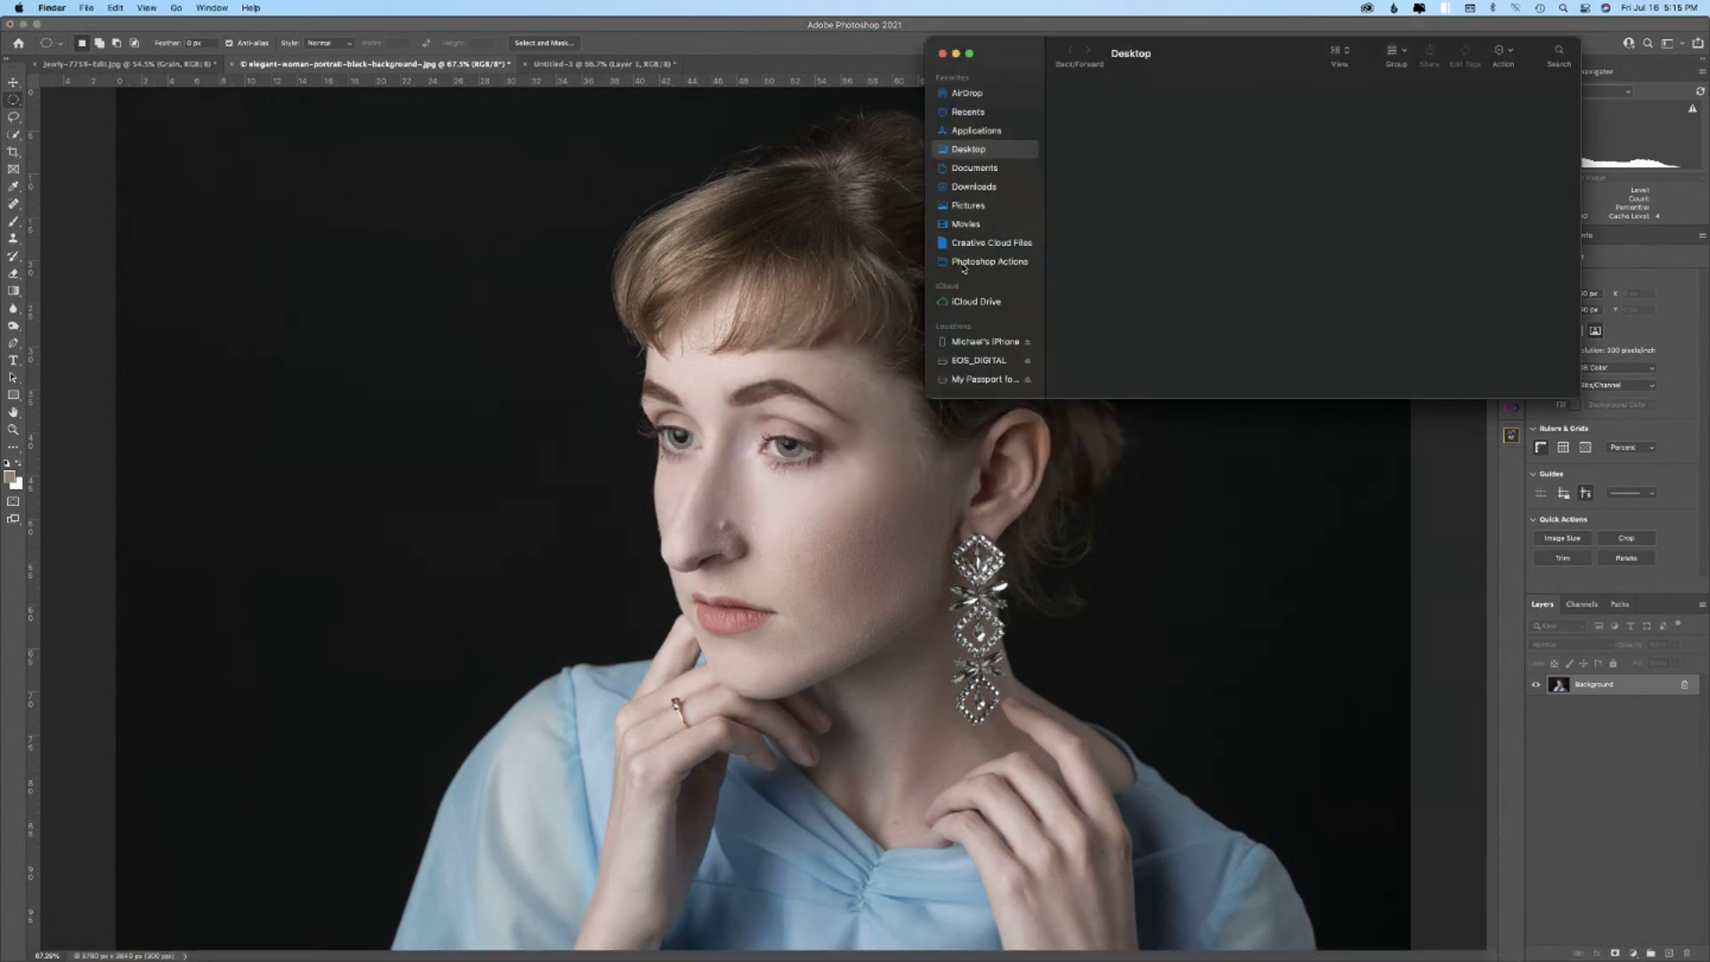
pyautogui.click(980, 244)
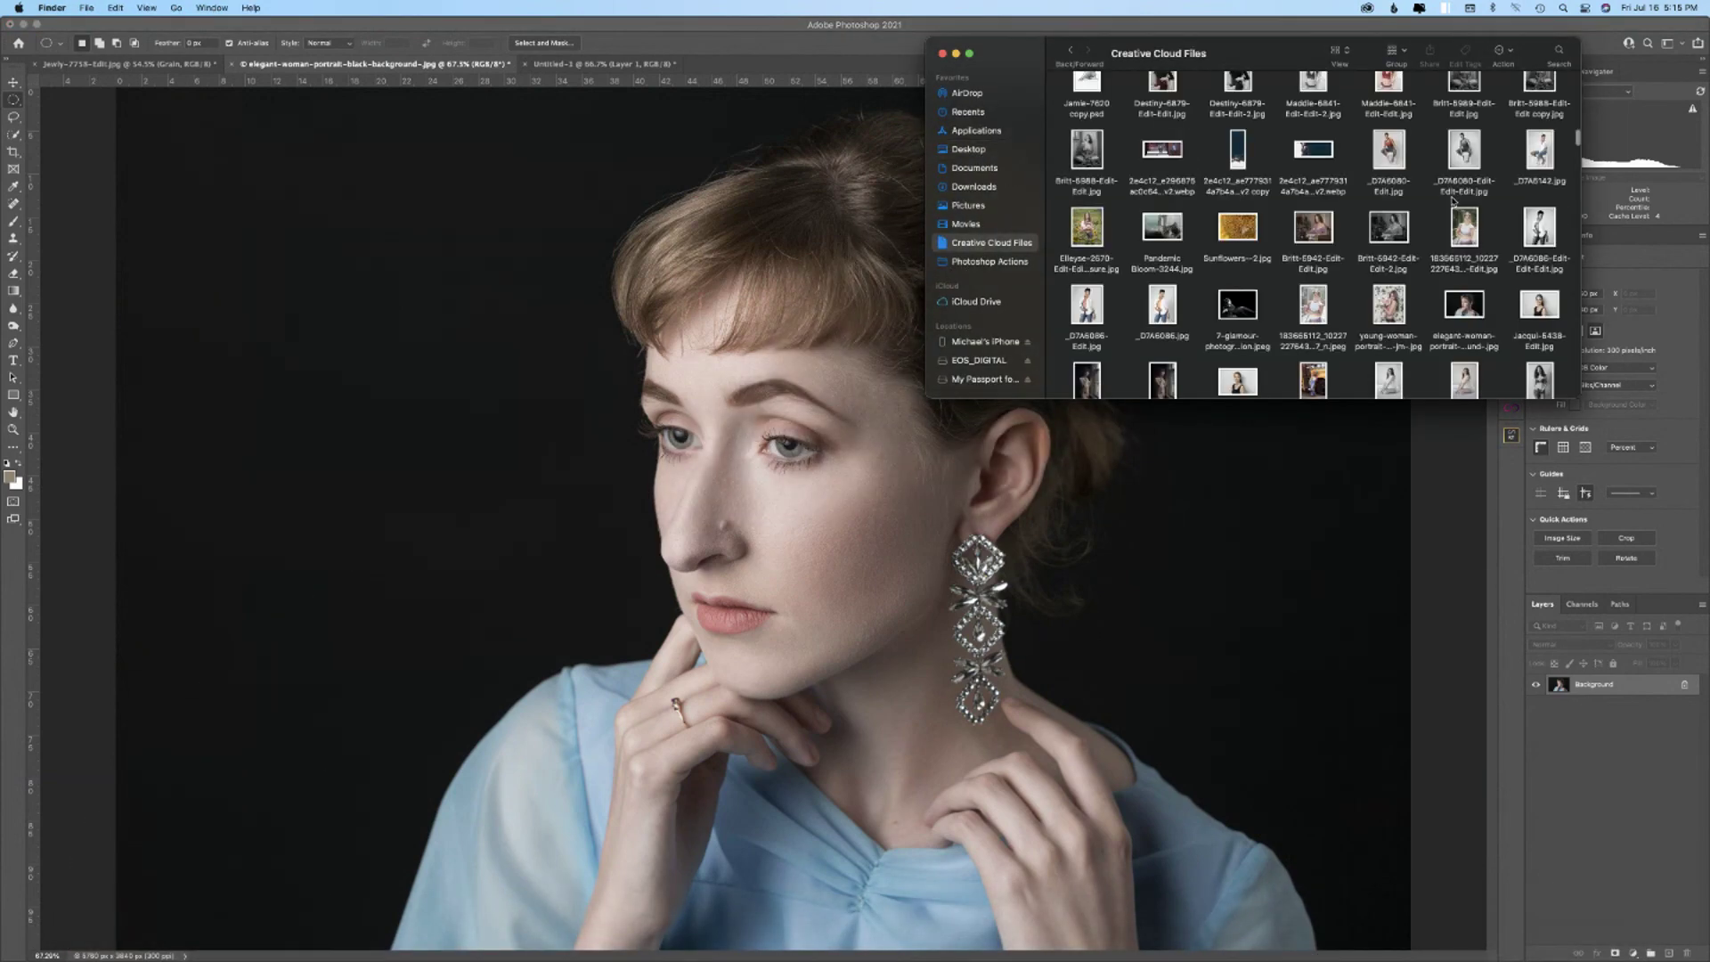
pyautogui.scroll(10, 1467, 200)
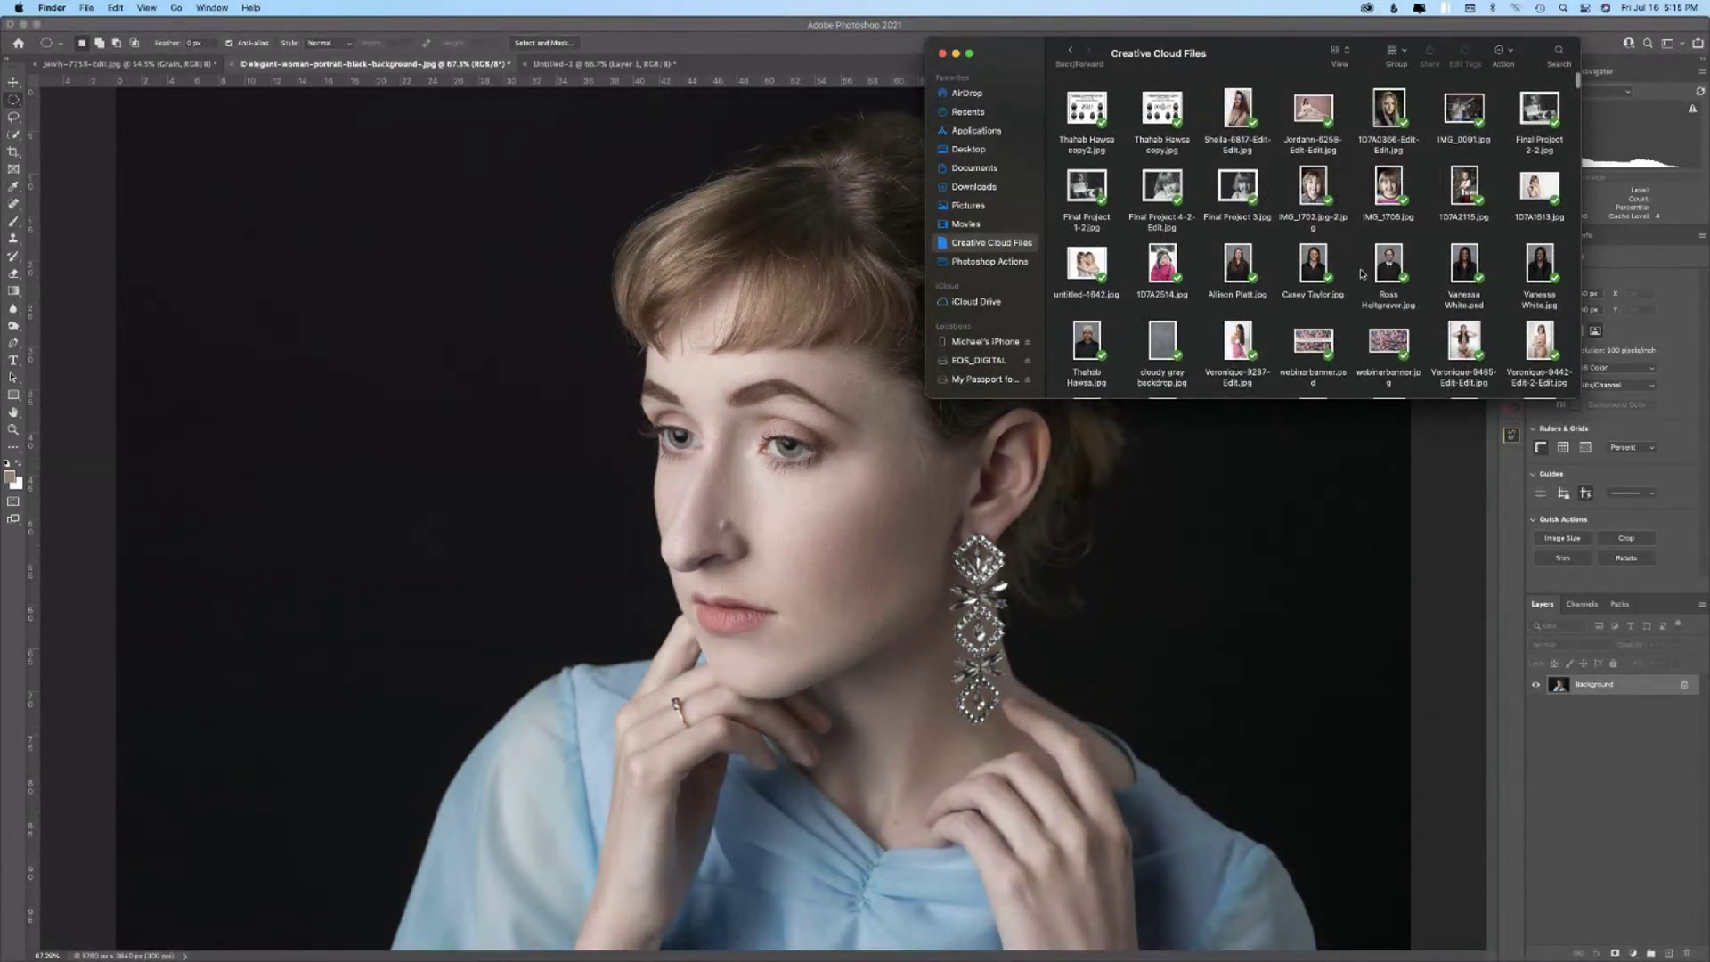
pyautogui.scroll(-3, 1277, 286)
pyautogui.scroll(-5, 1277, 287)
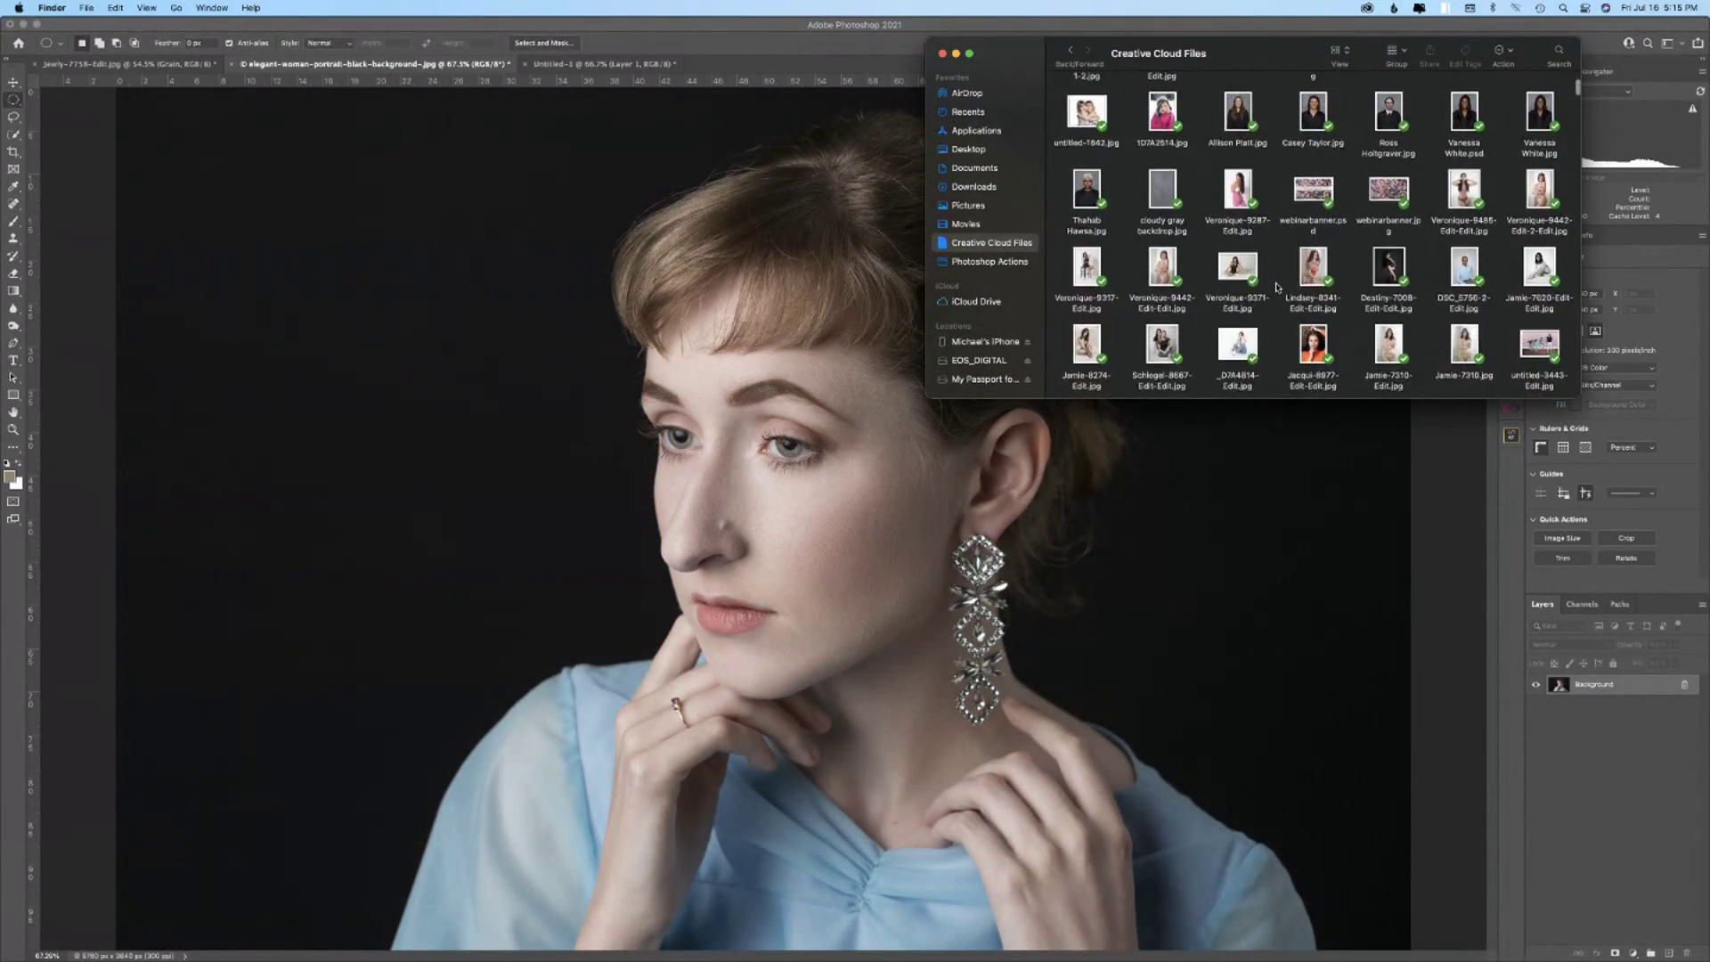
pyautogui.scroll(-3, 1278, 287)
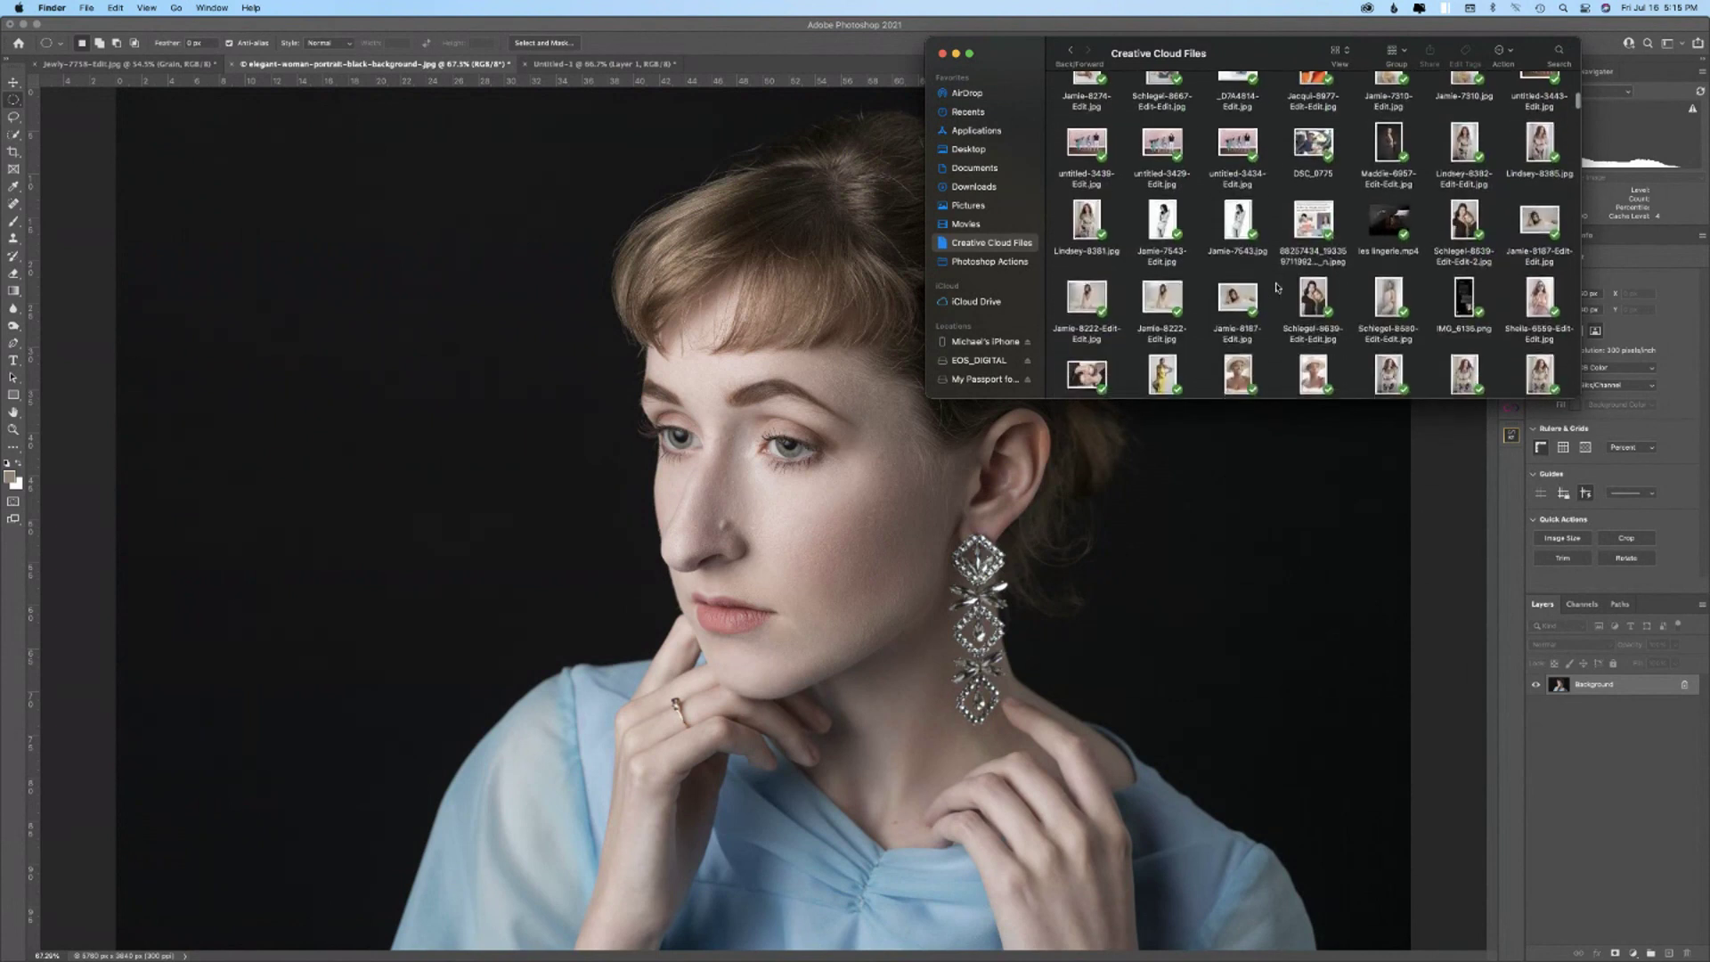
pyautogui.click(942, 53)
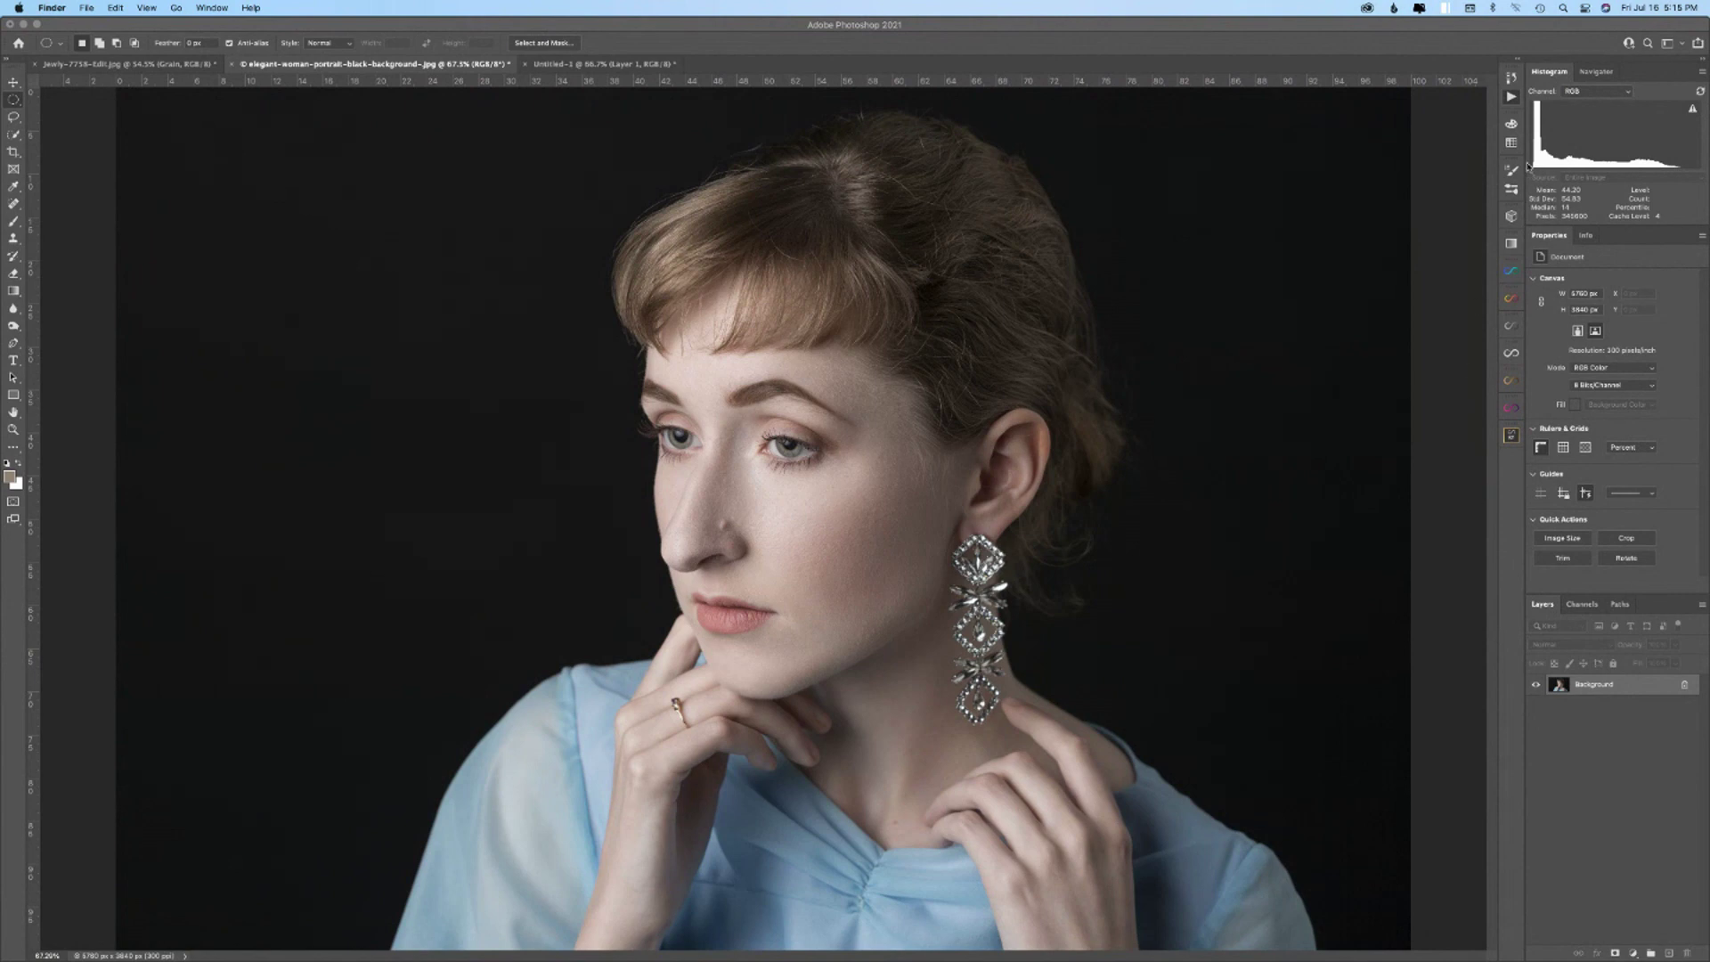
# - Create an action named "2048 Longest Edge" in the webinar actions set and start recording it
pyautogui.click(1512, 95)
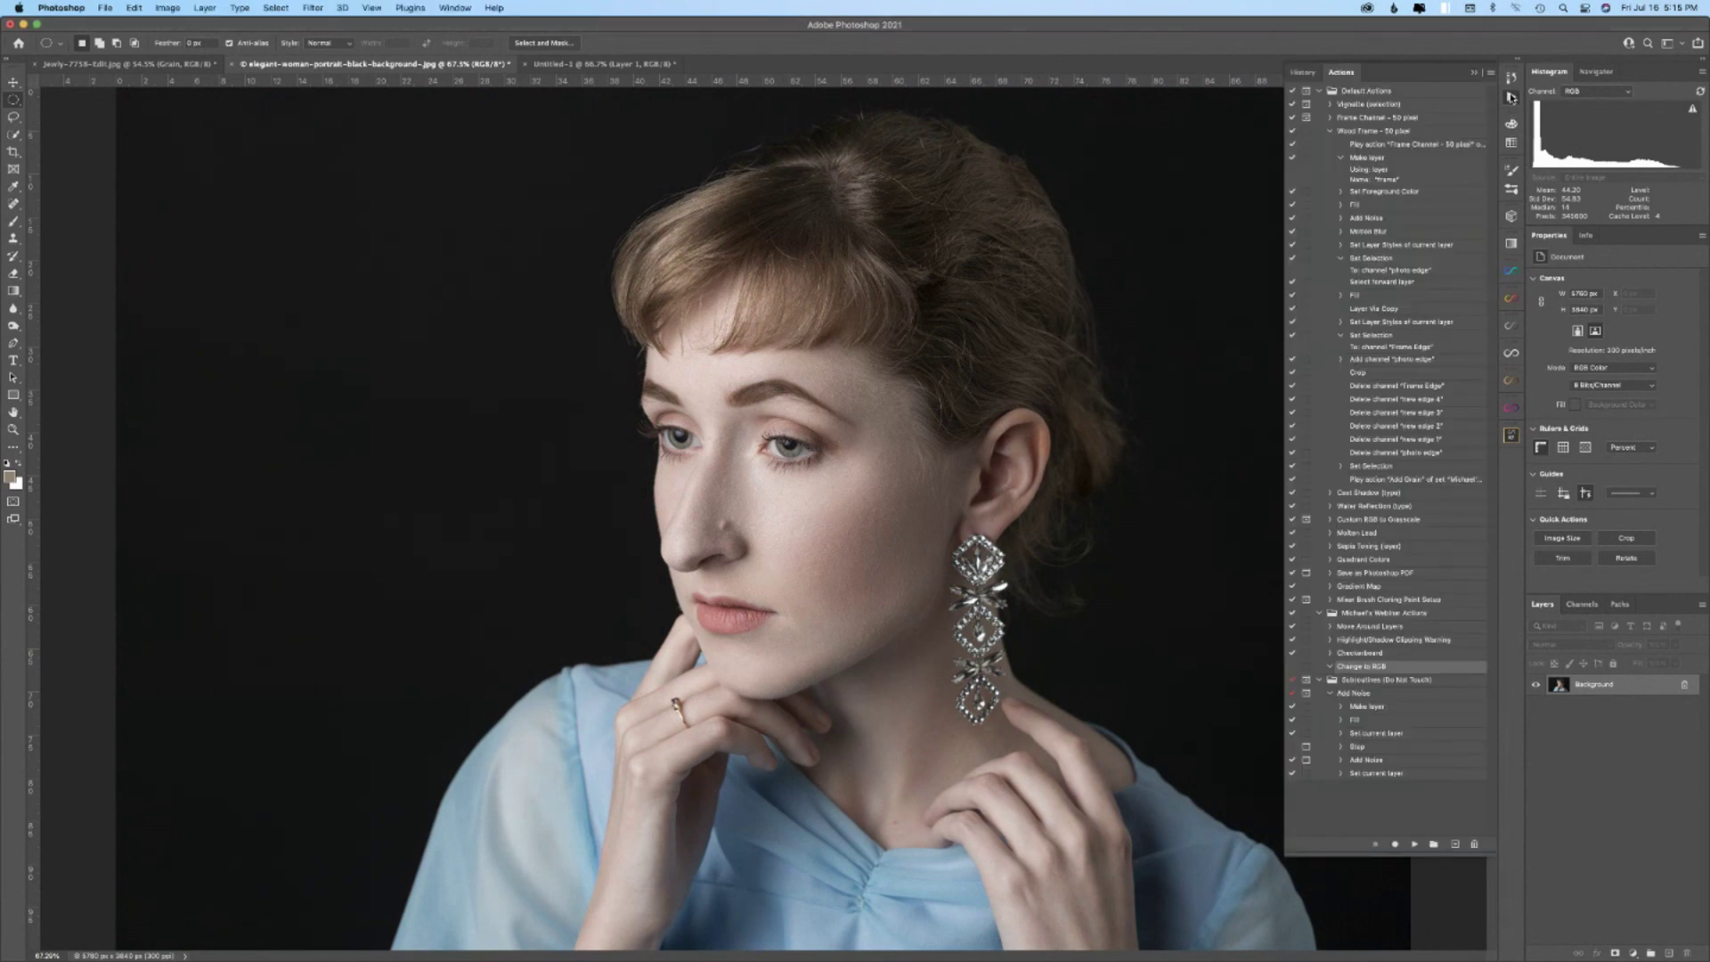
pyautogui.click(1382, 682)
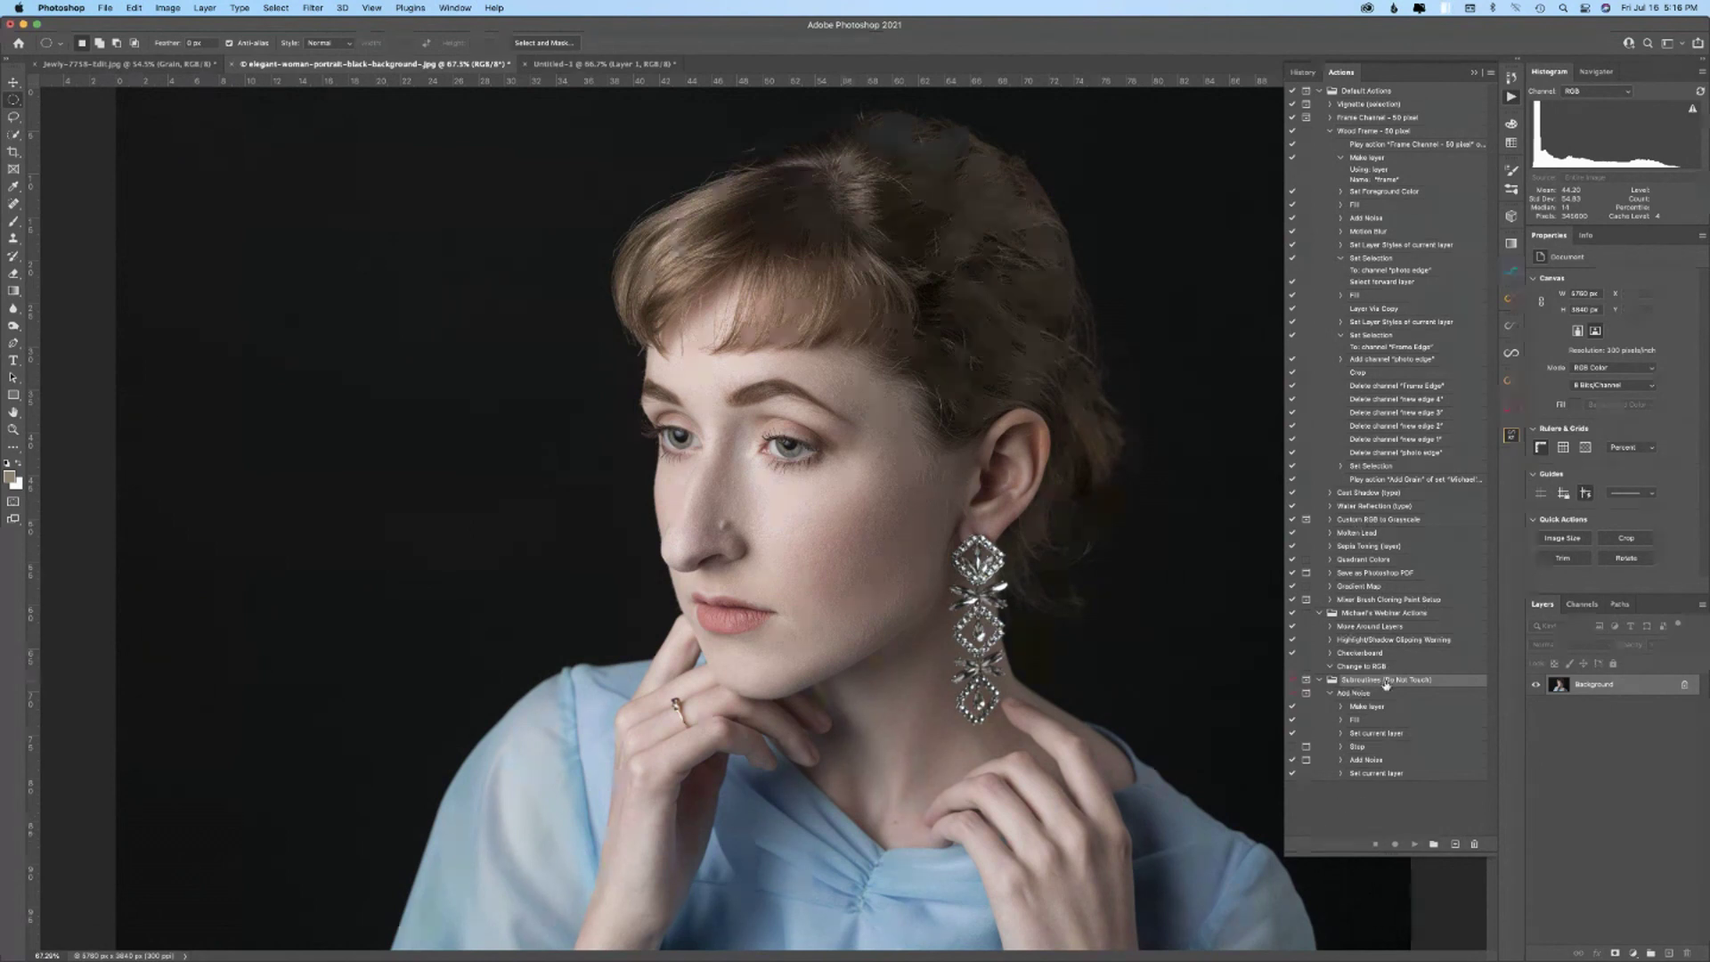
pyautogui.click(1363, 614)
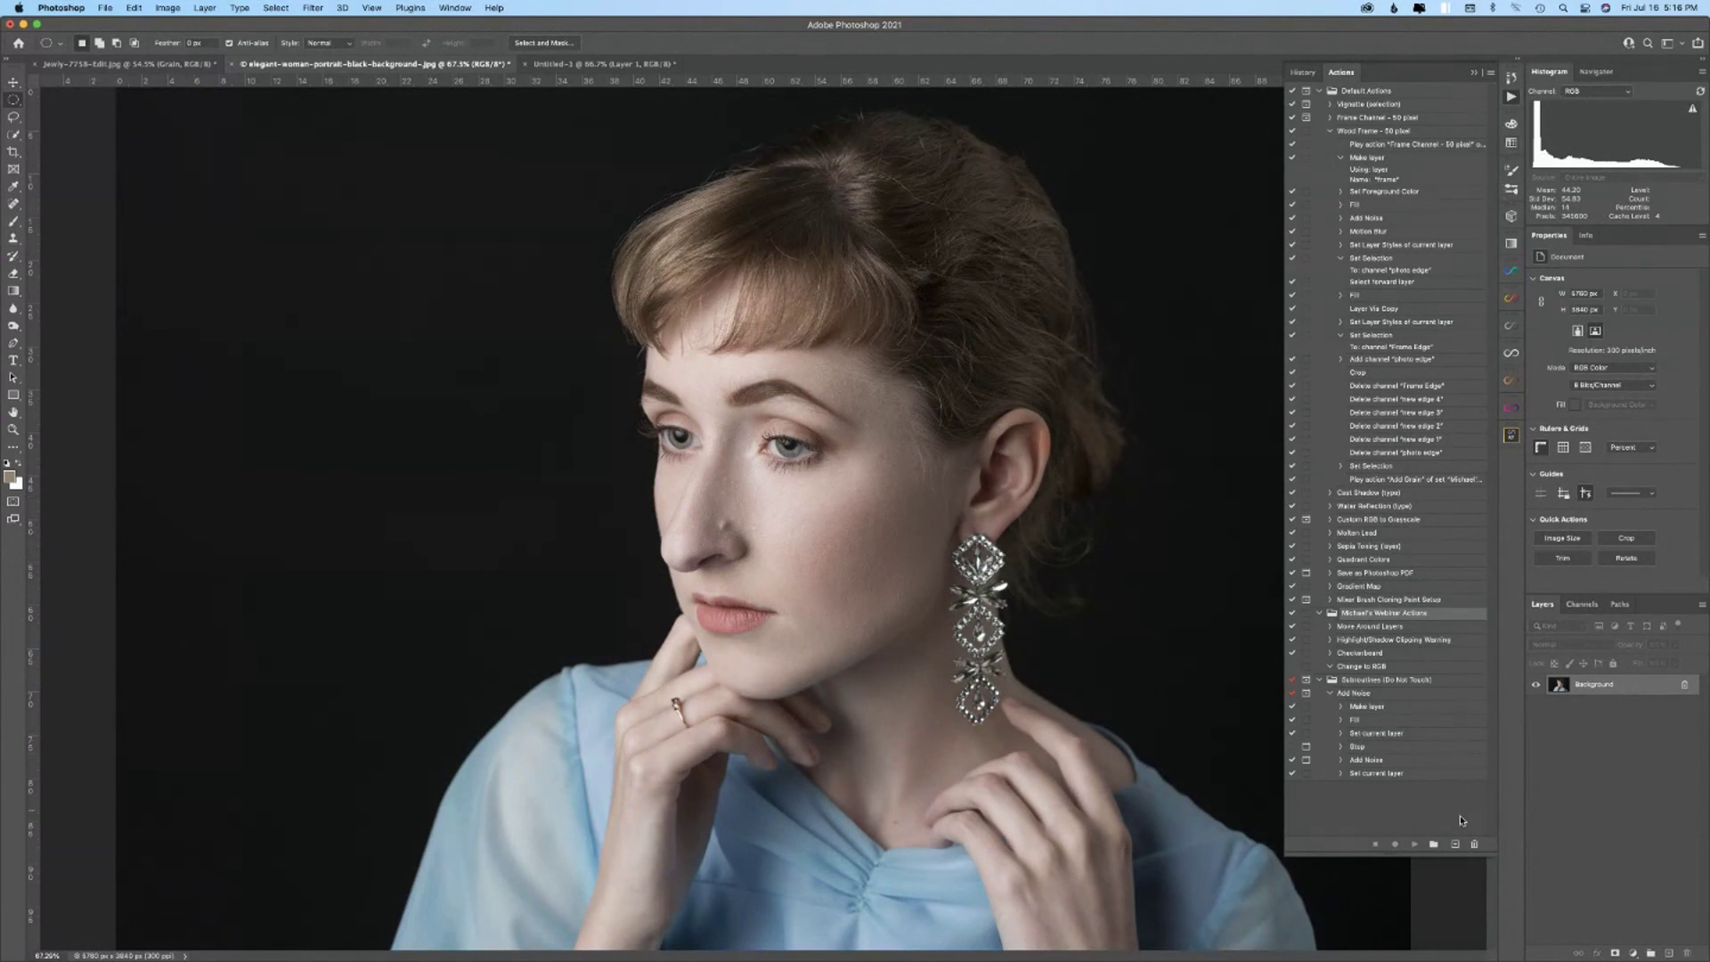
pyautogui.click(1455, 844)
pyautogui.write('2048')
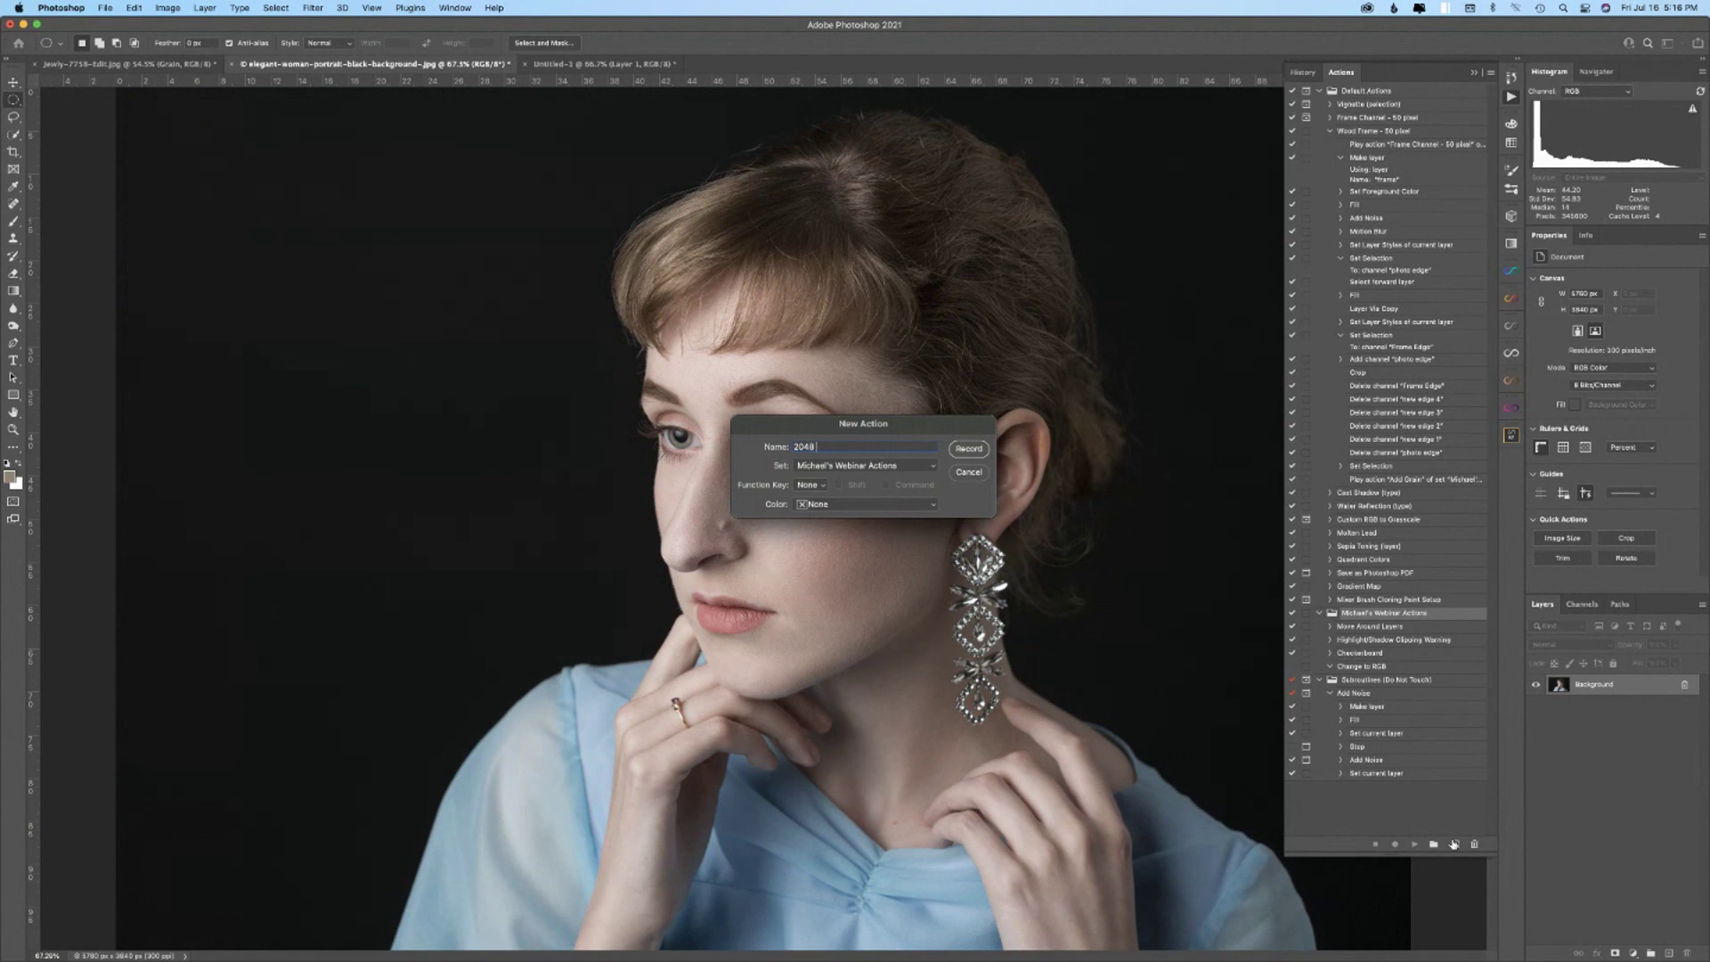
pyautogui.write(' Longest Edge')
pyautogui.click(968, 450)
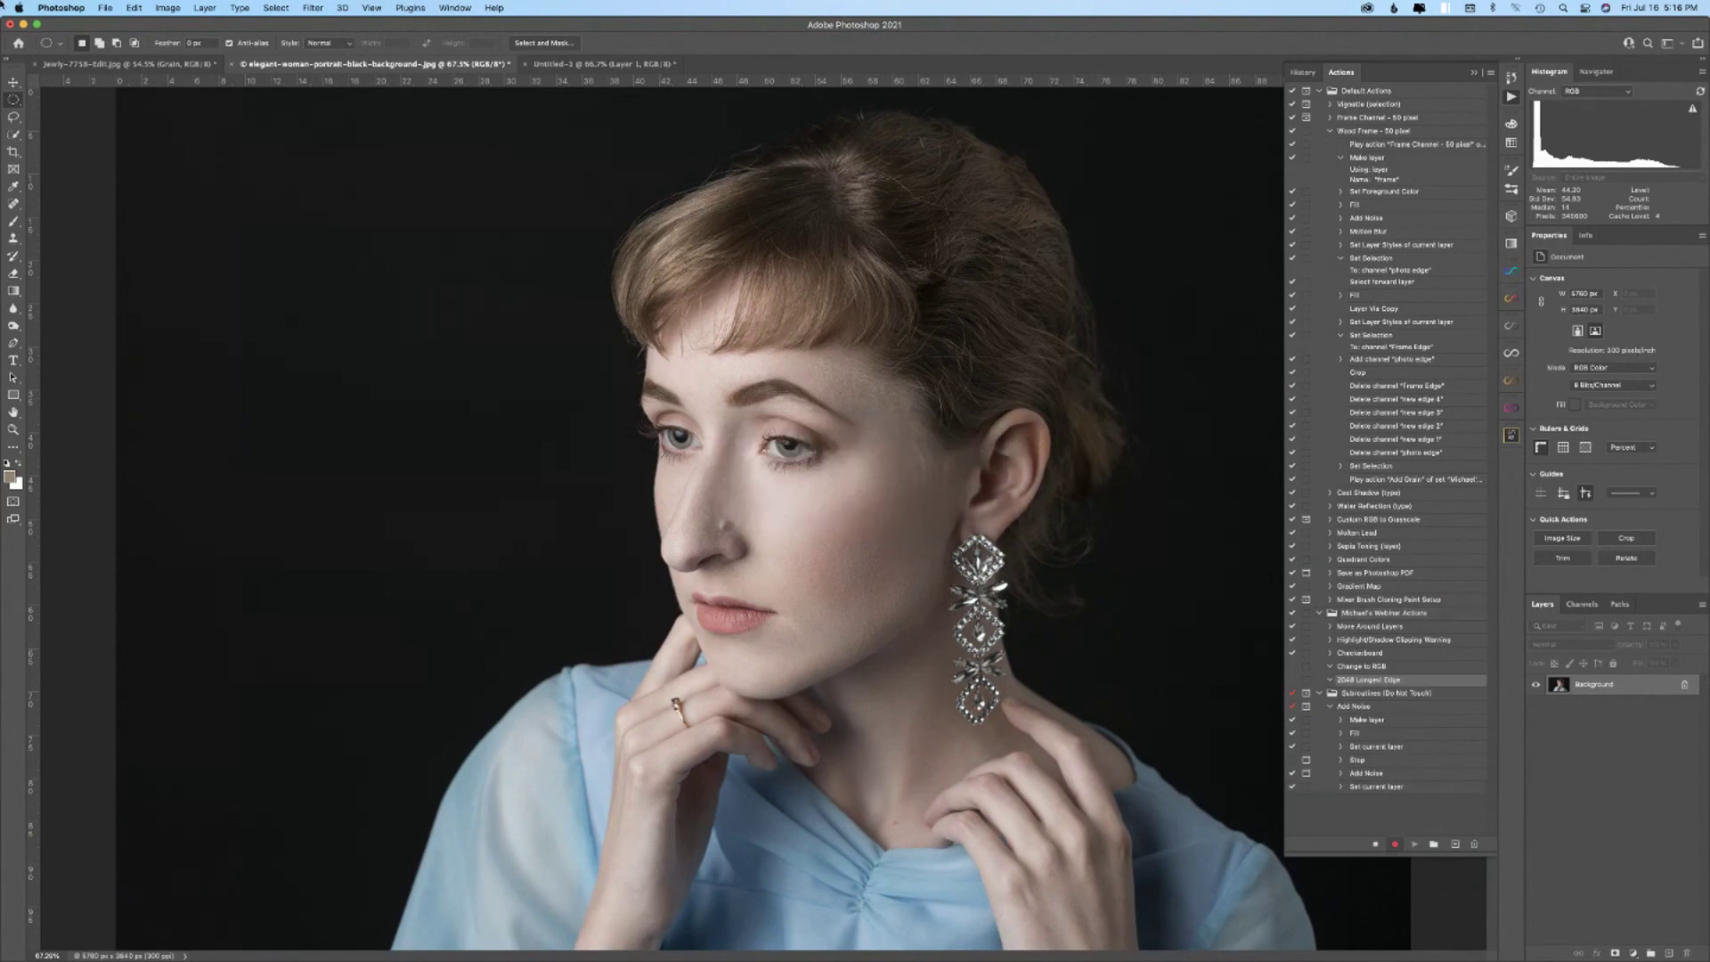
# - Start the Fit Image automation command on the black-background portrait while the action records
pyautogui.click(133, 8)
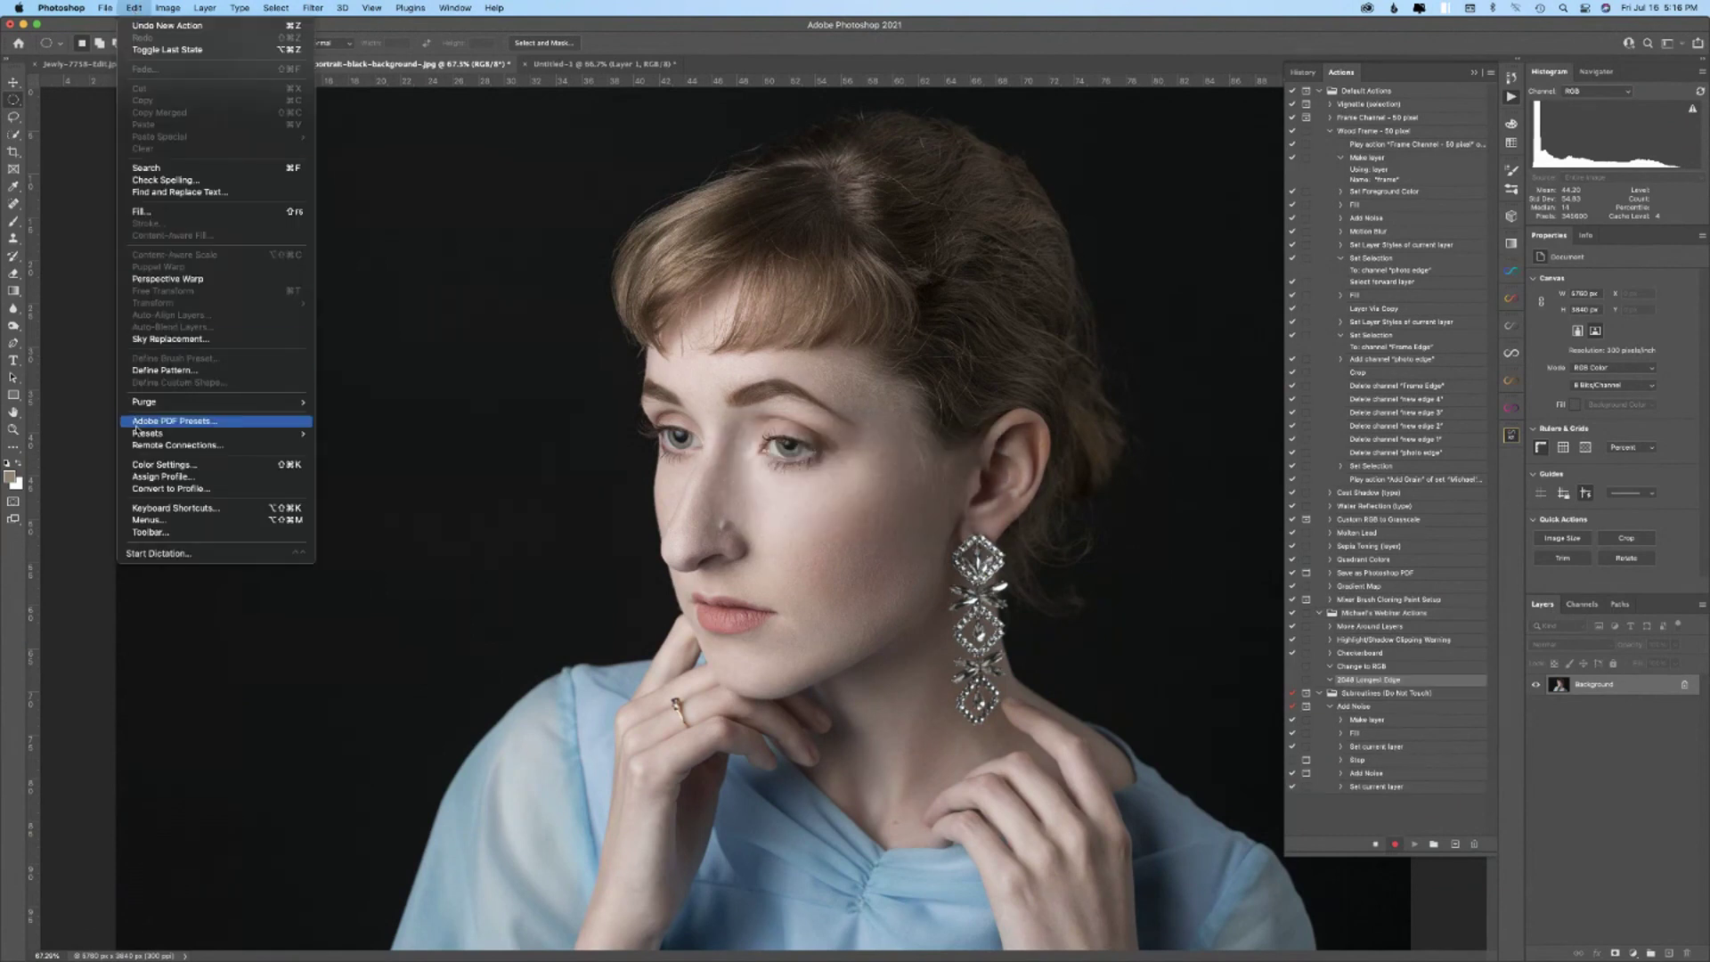
pyautogui.moveTo(152, 5)
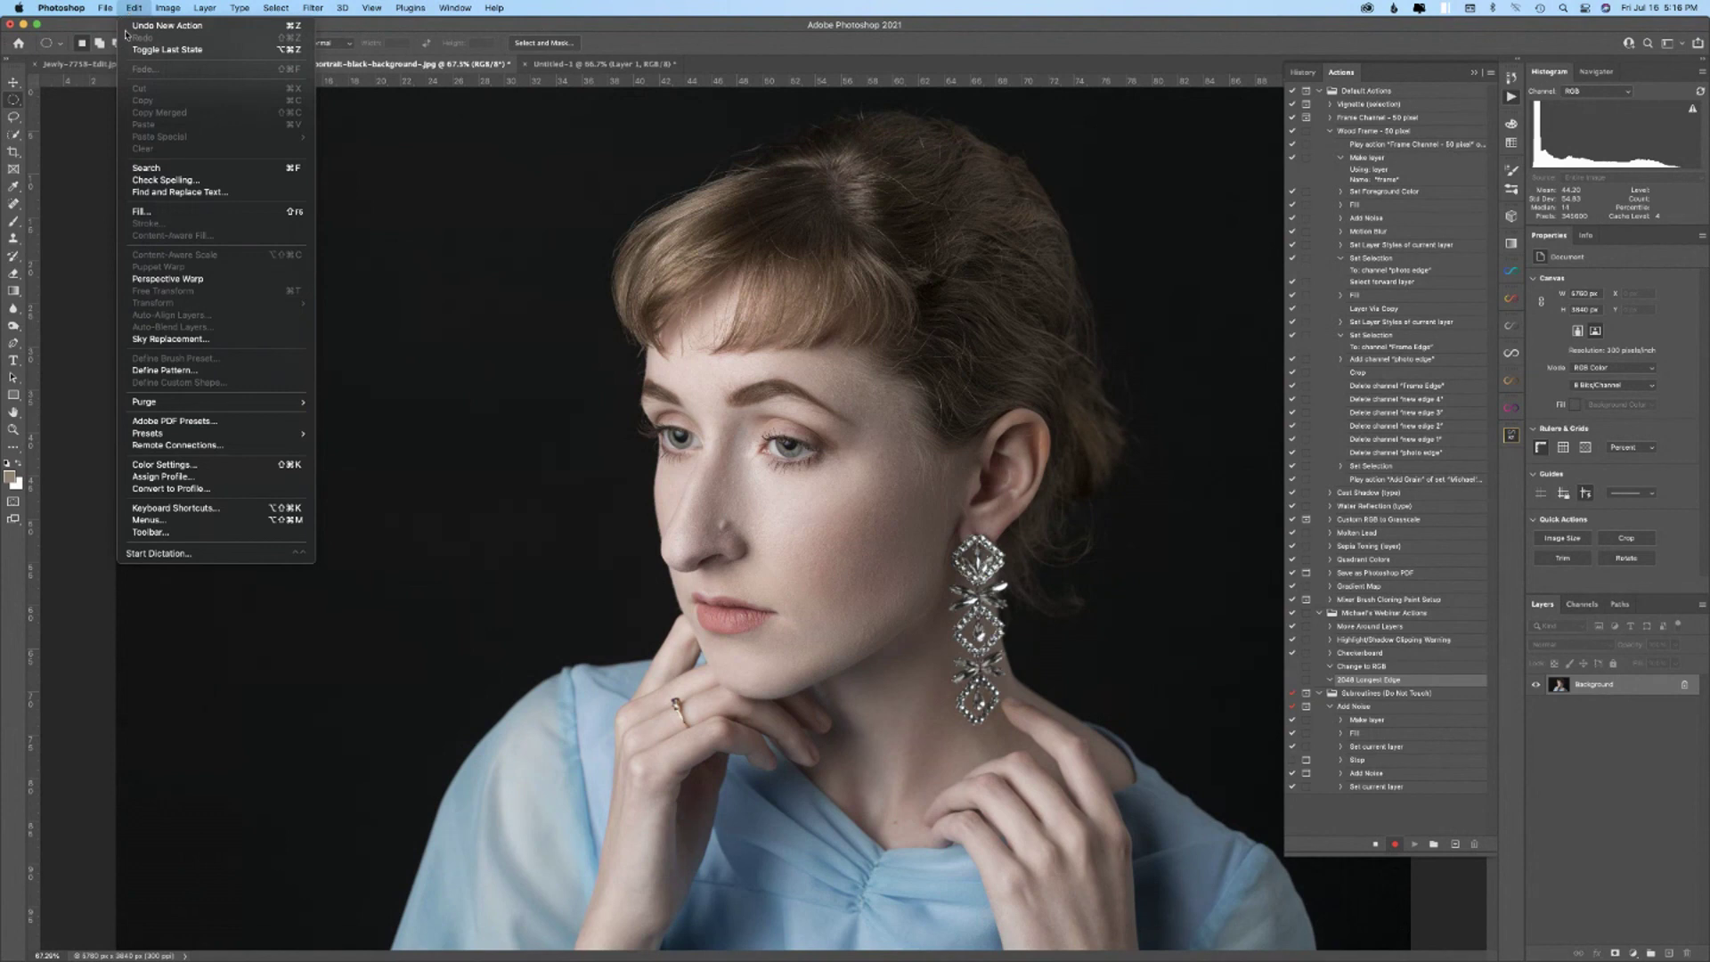
pyautogui.moveTo(105, 7)
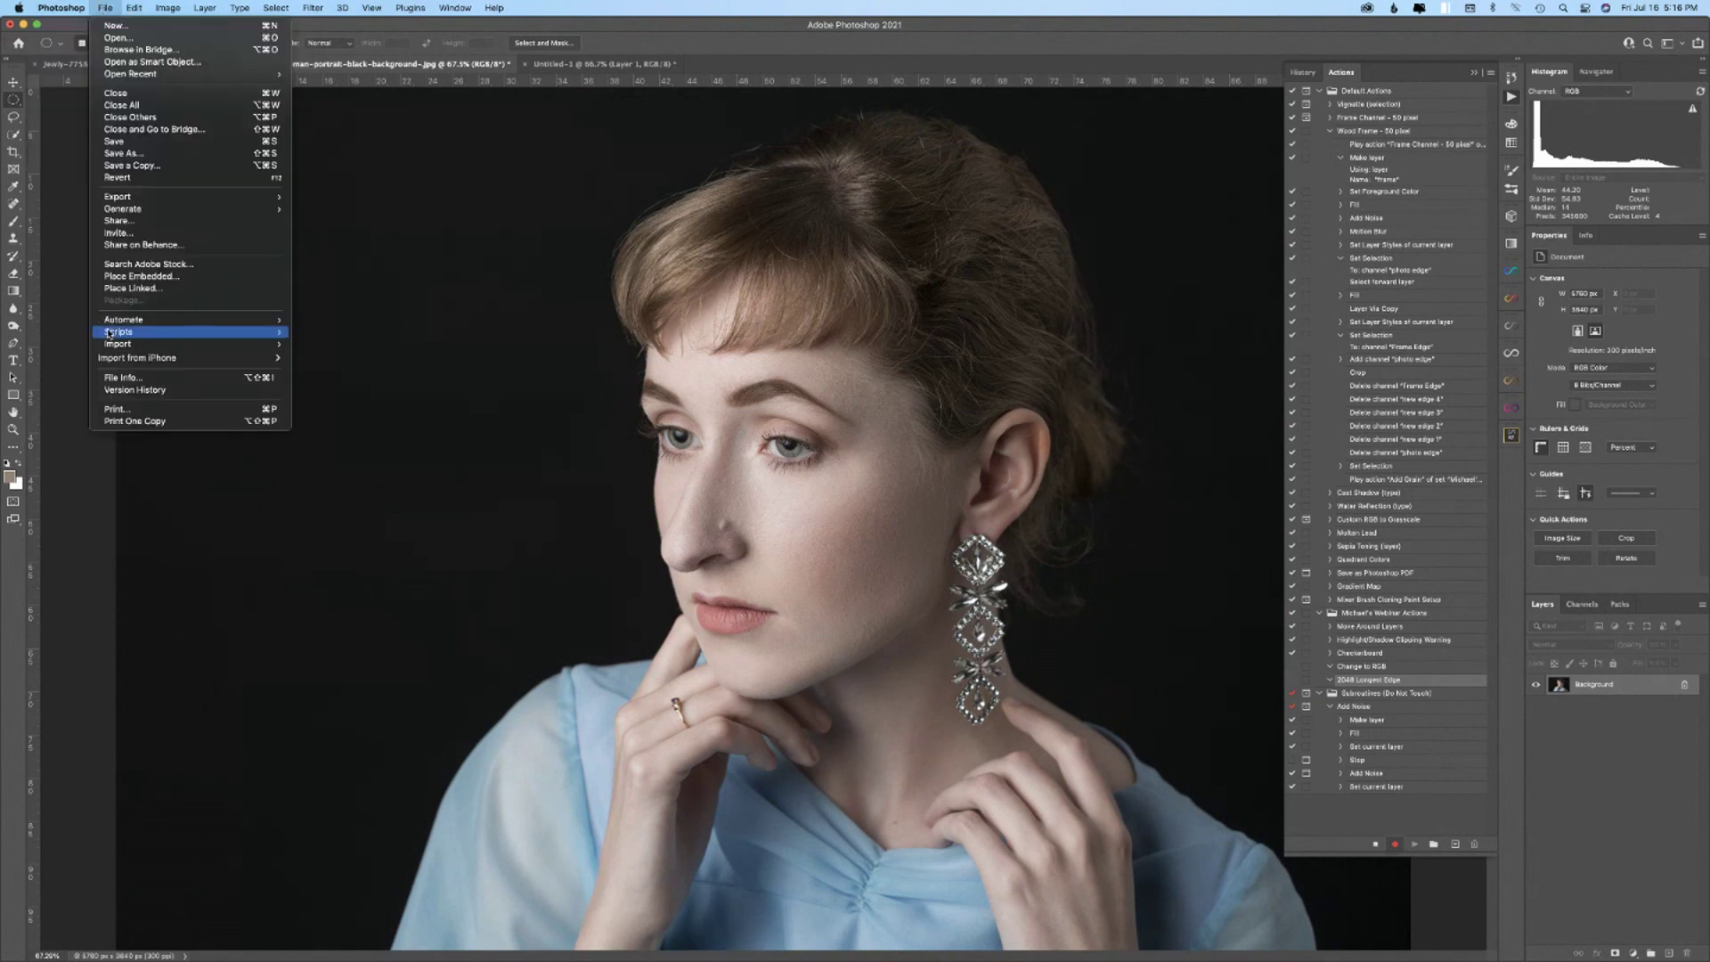
pyautogui.moveTo(187, 321)
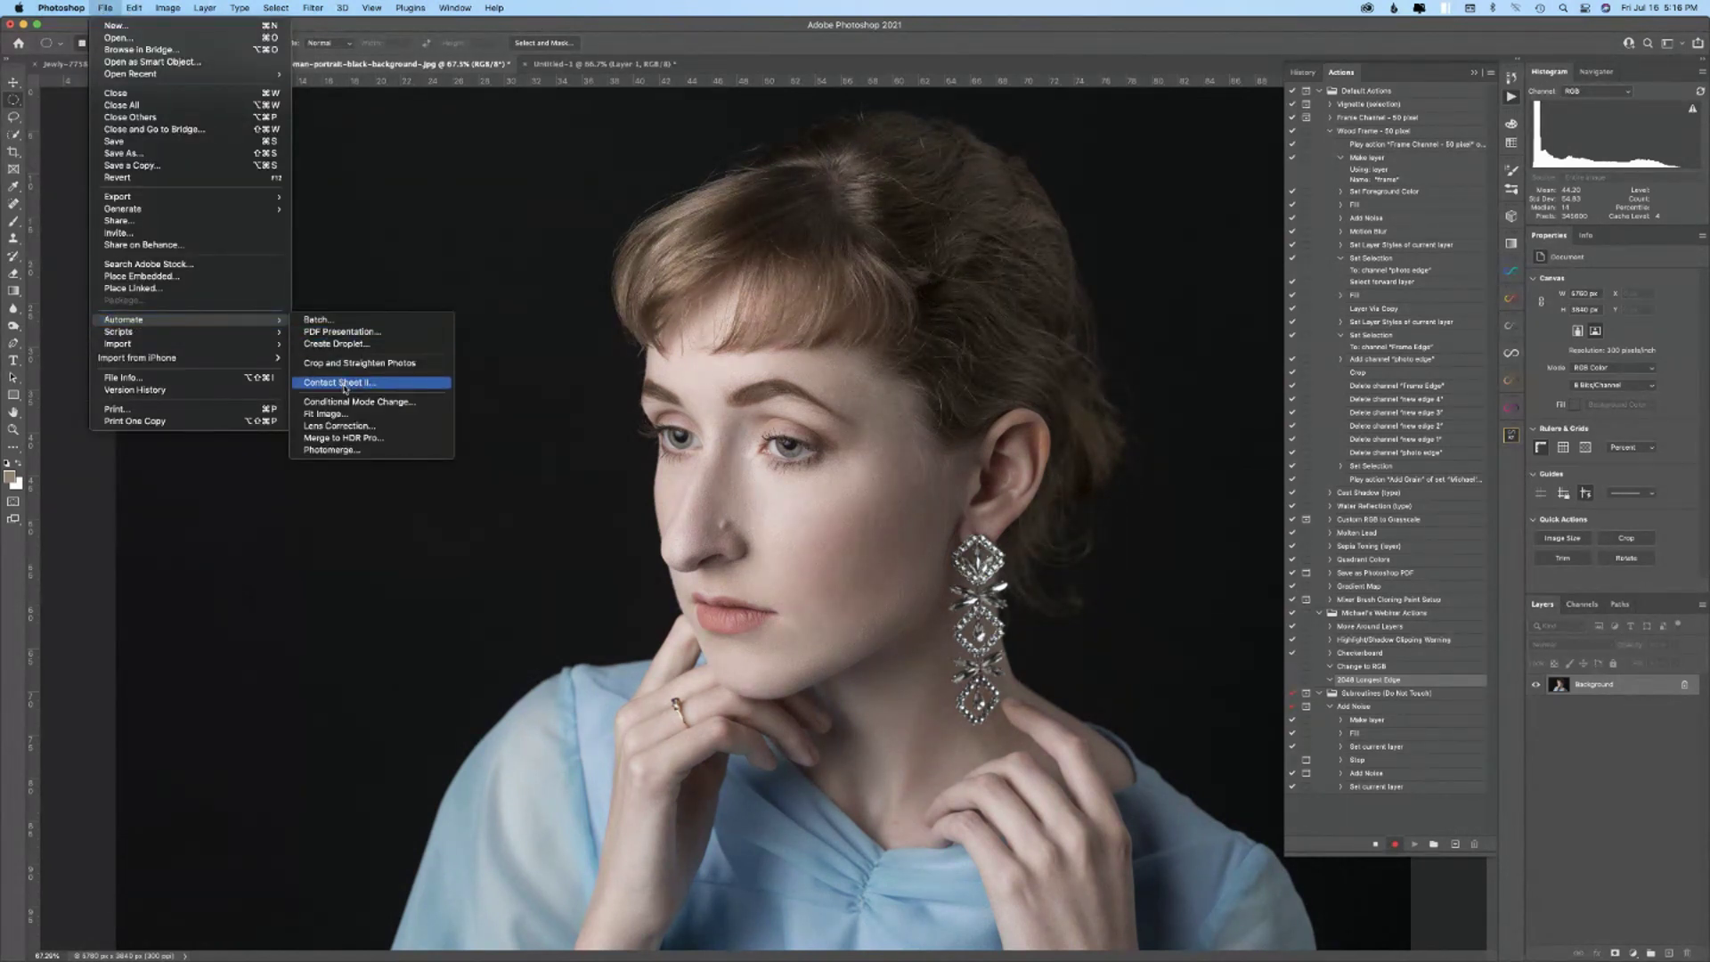
pyautogui.click(337, 415)
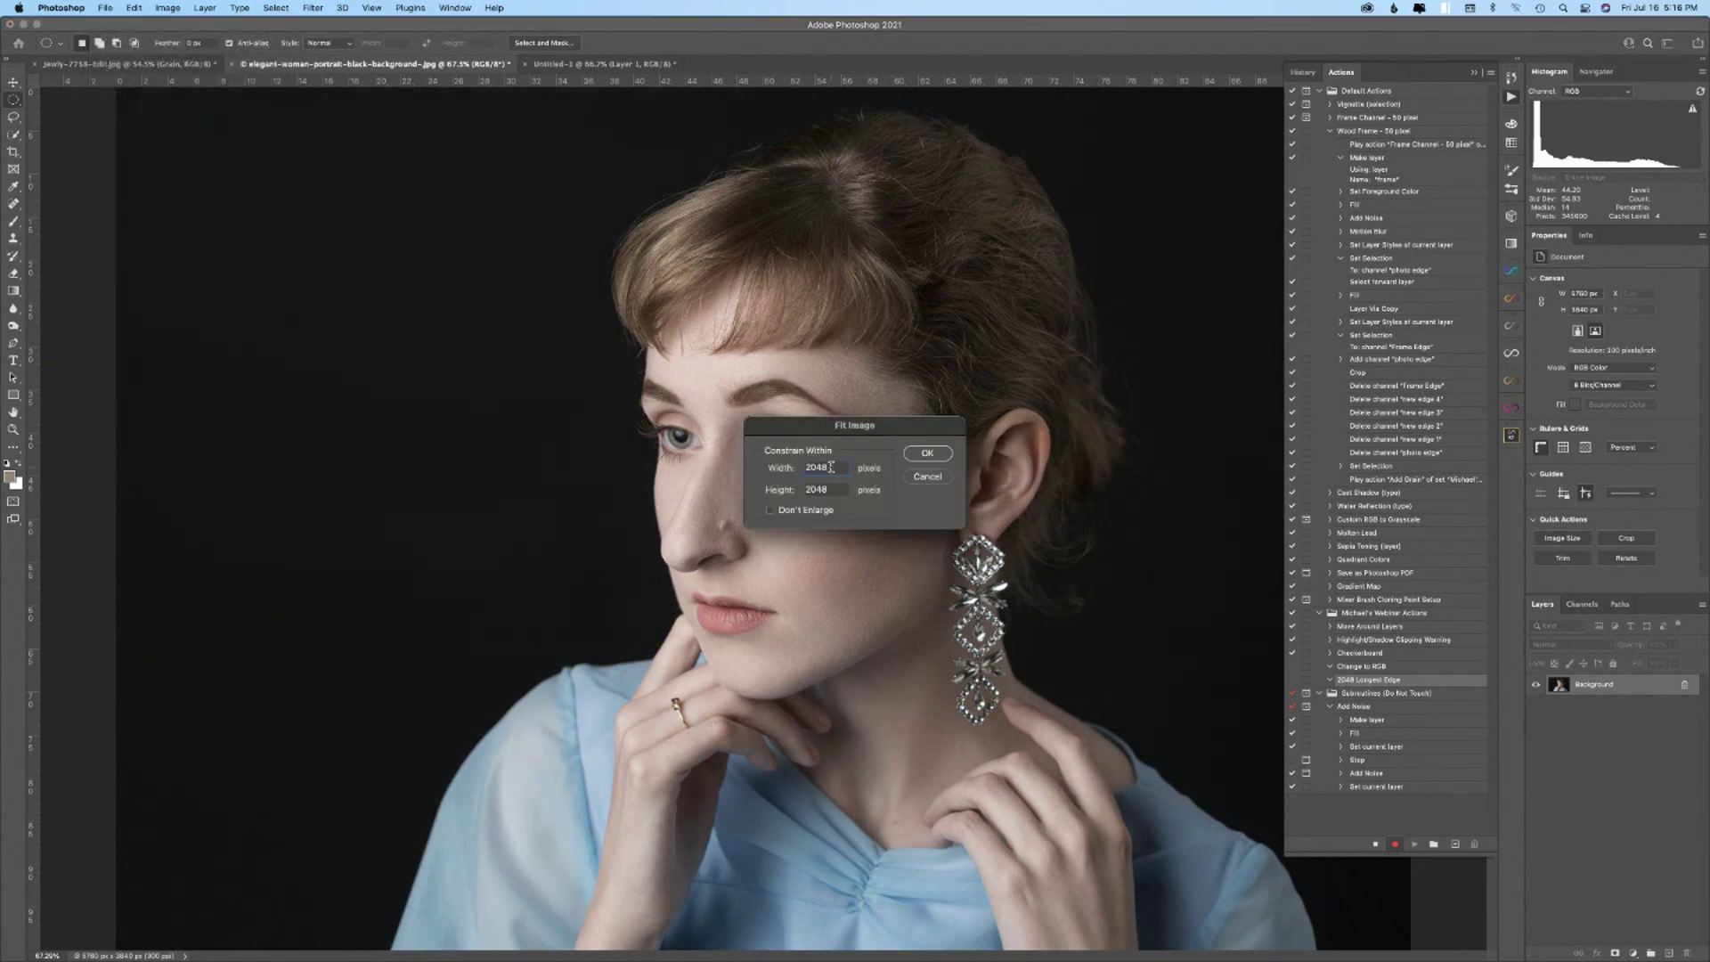
# - Try constraining the Fit Image width to 720 pixels
pyautogui.doubleClick(828, 467)
pyautogui.write('720')
pyautogui.press('Tab')
pyautogui.write('7')
pyautogui.click(826, 465)
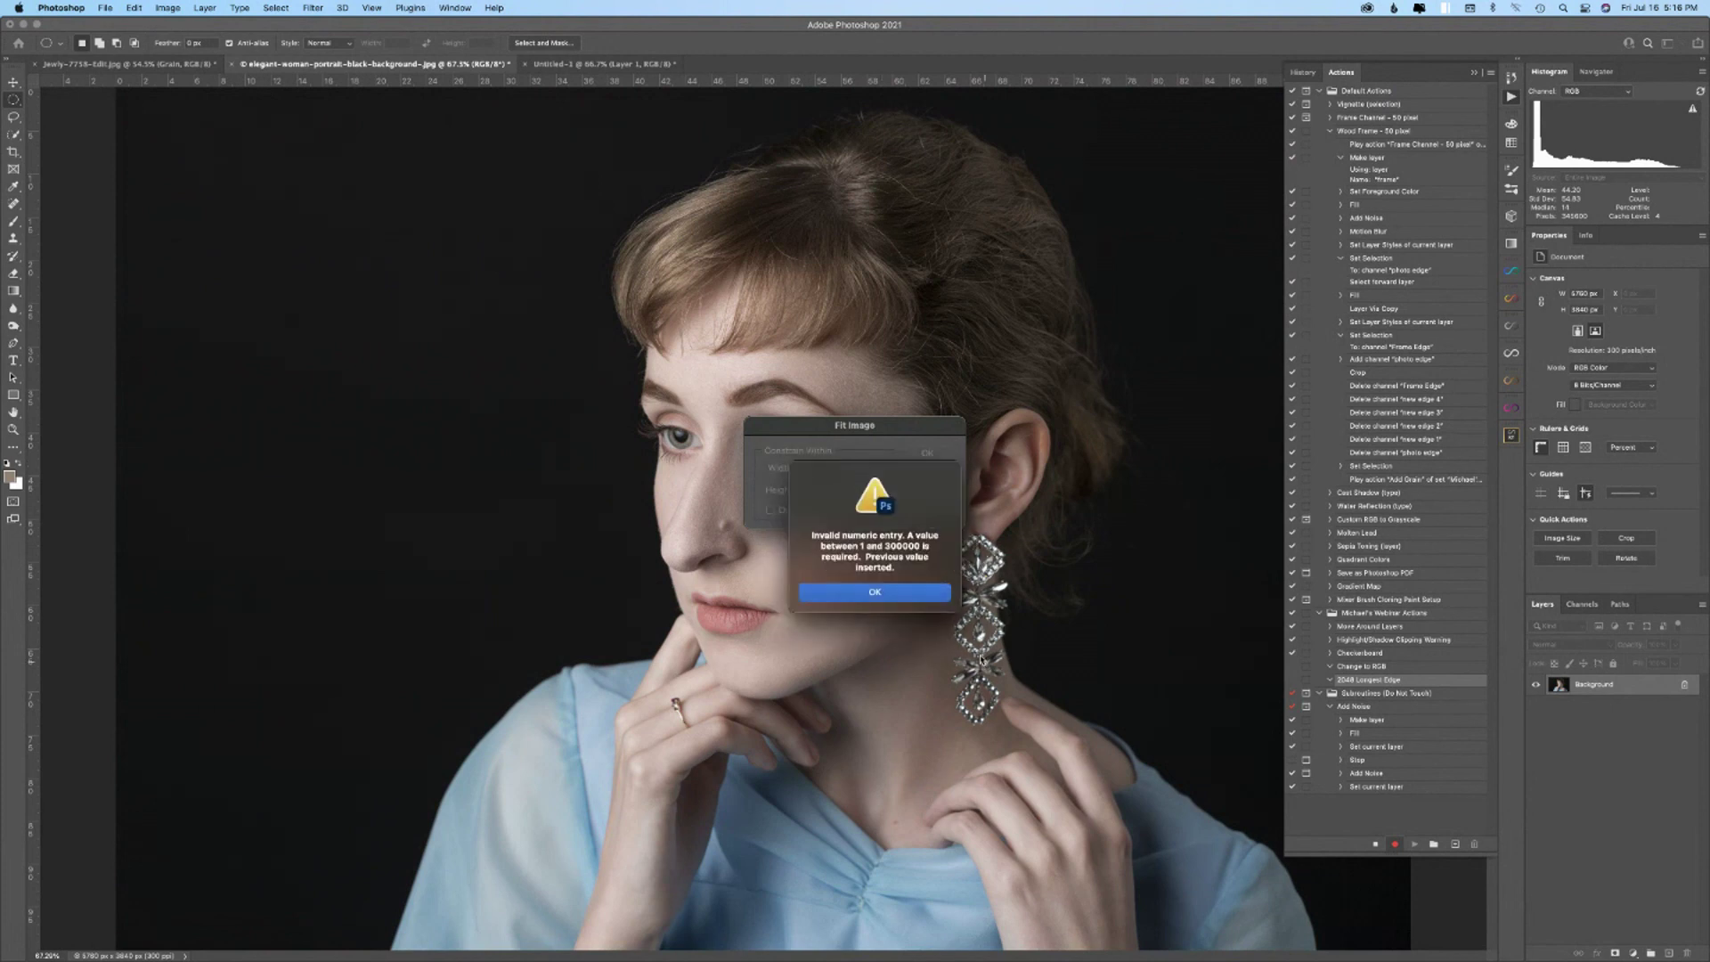
pyautogui.click(895, 596)
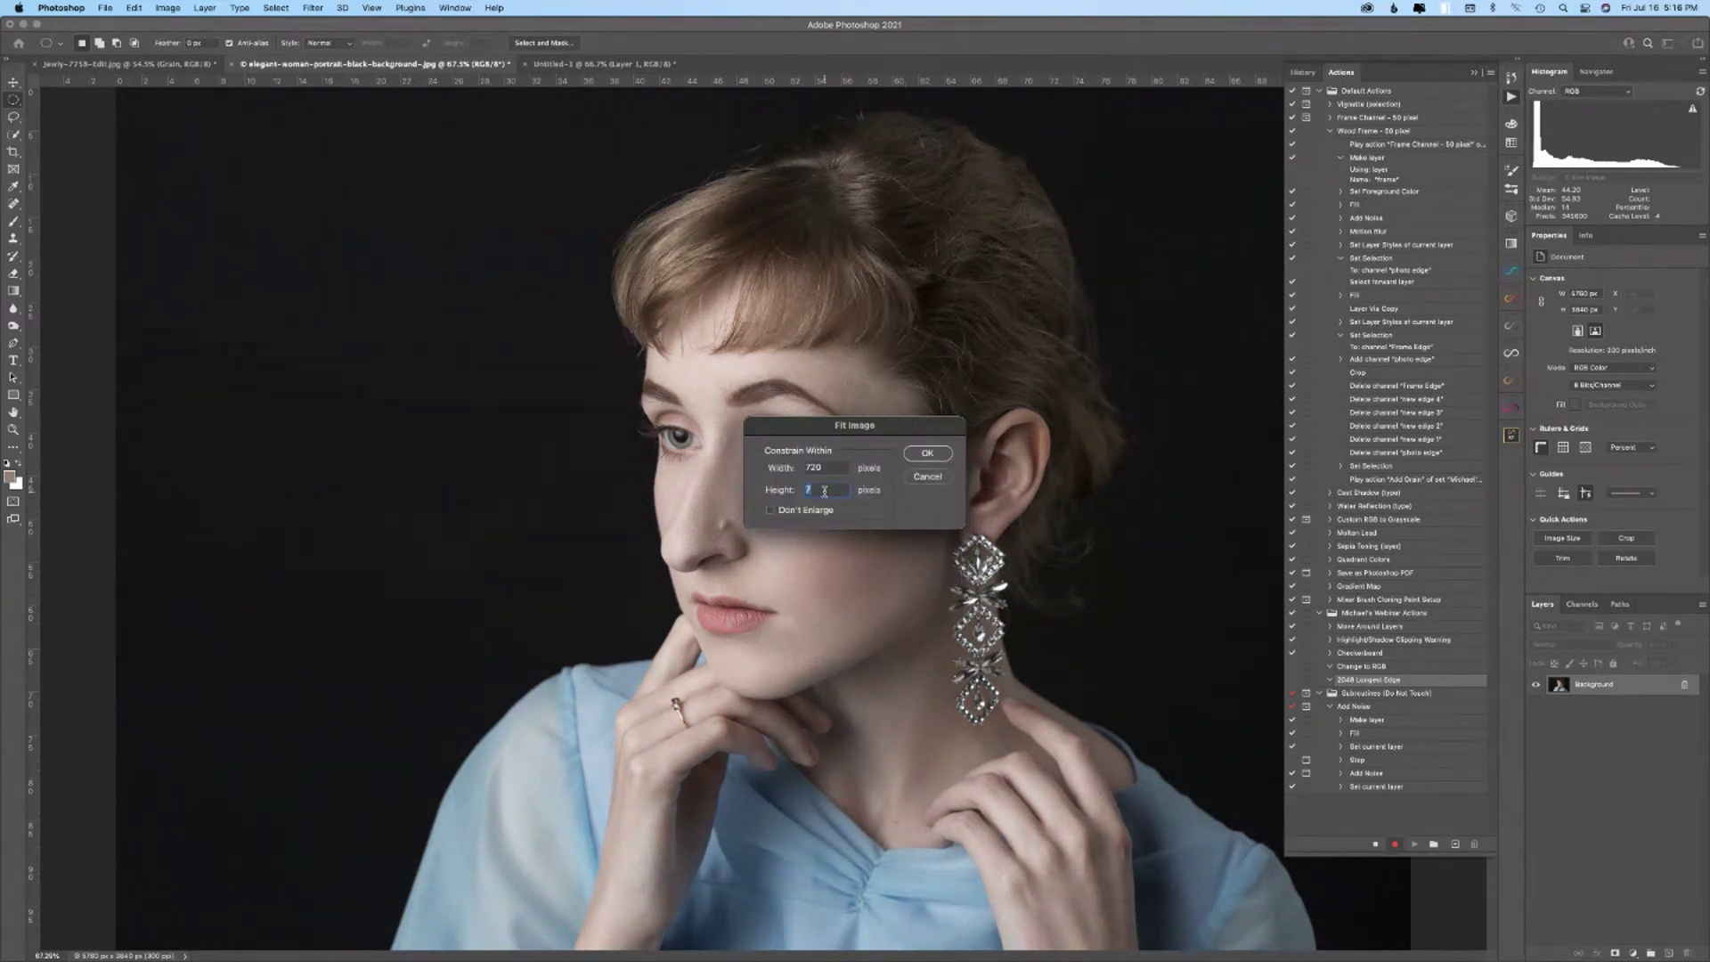
# - Fit the image within 4096 by 4096 pixels and stop recording the action
pyautogui.write('4096')
pyautogui.press('Tab')
pyautogui.write('4')
pyautogui.click(927, 453)
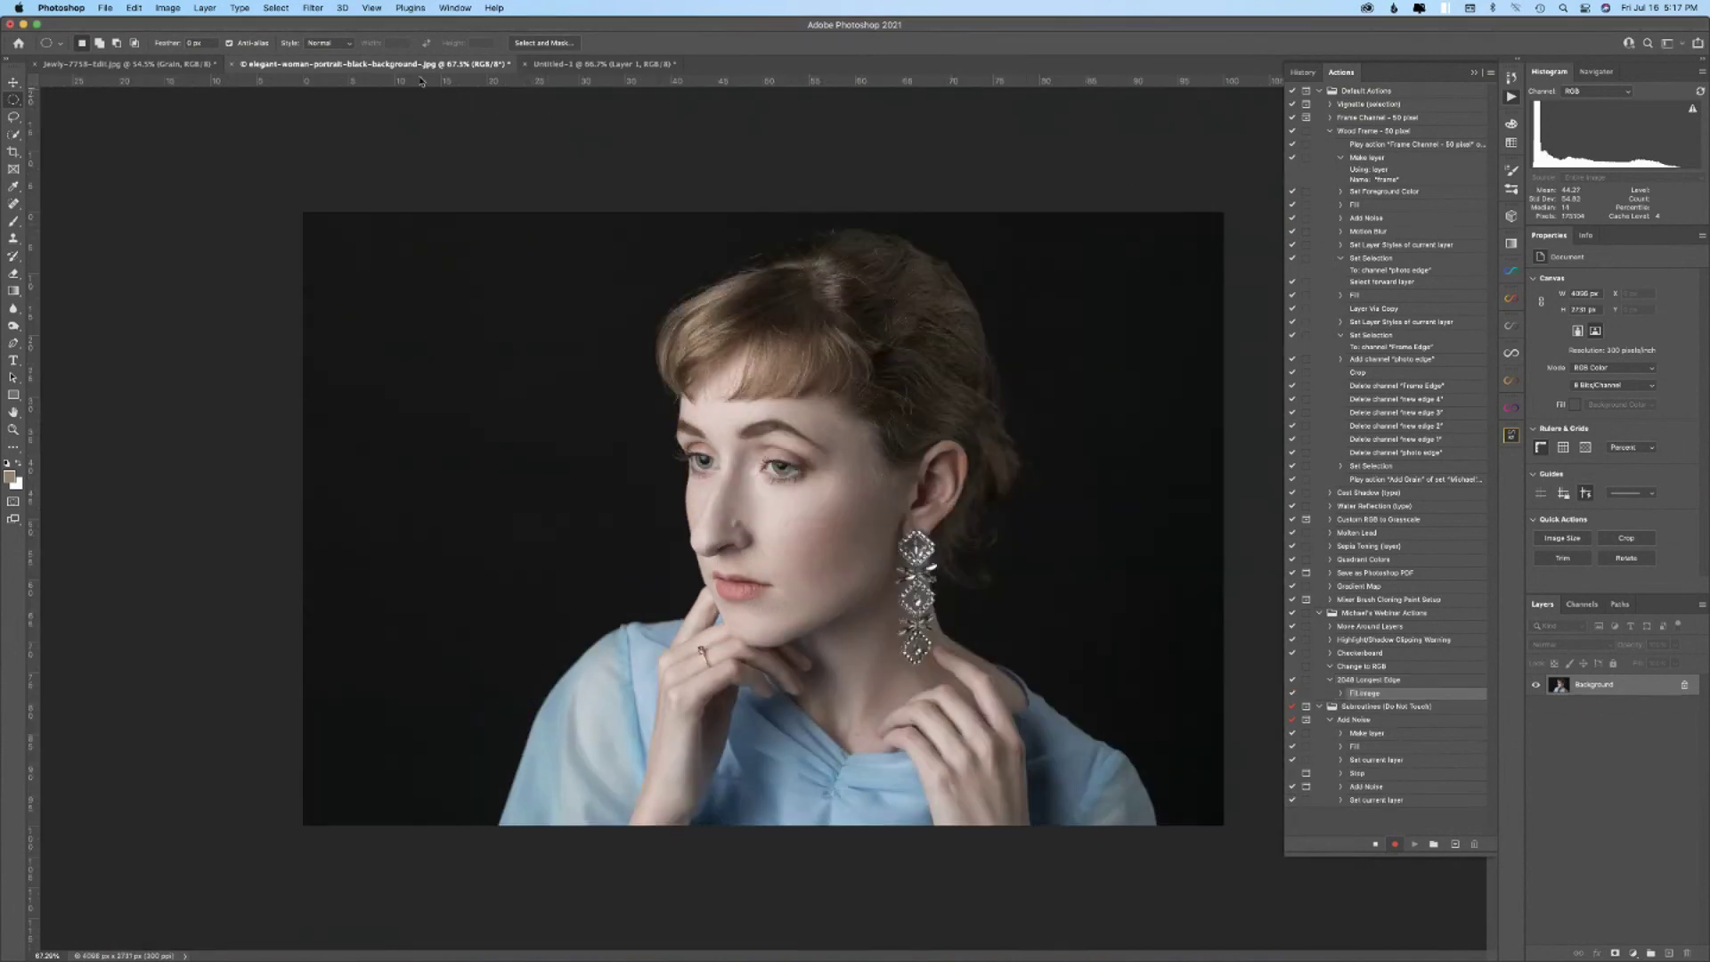
pyautogui.click(168, 8)
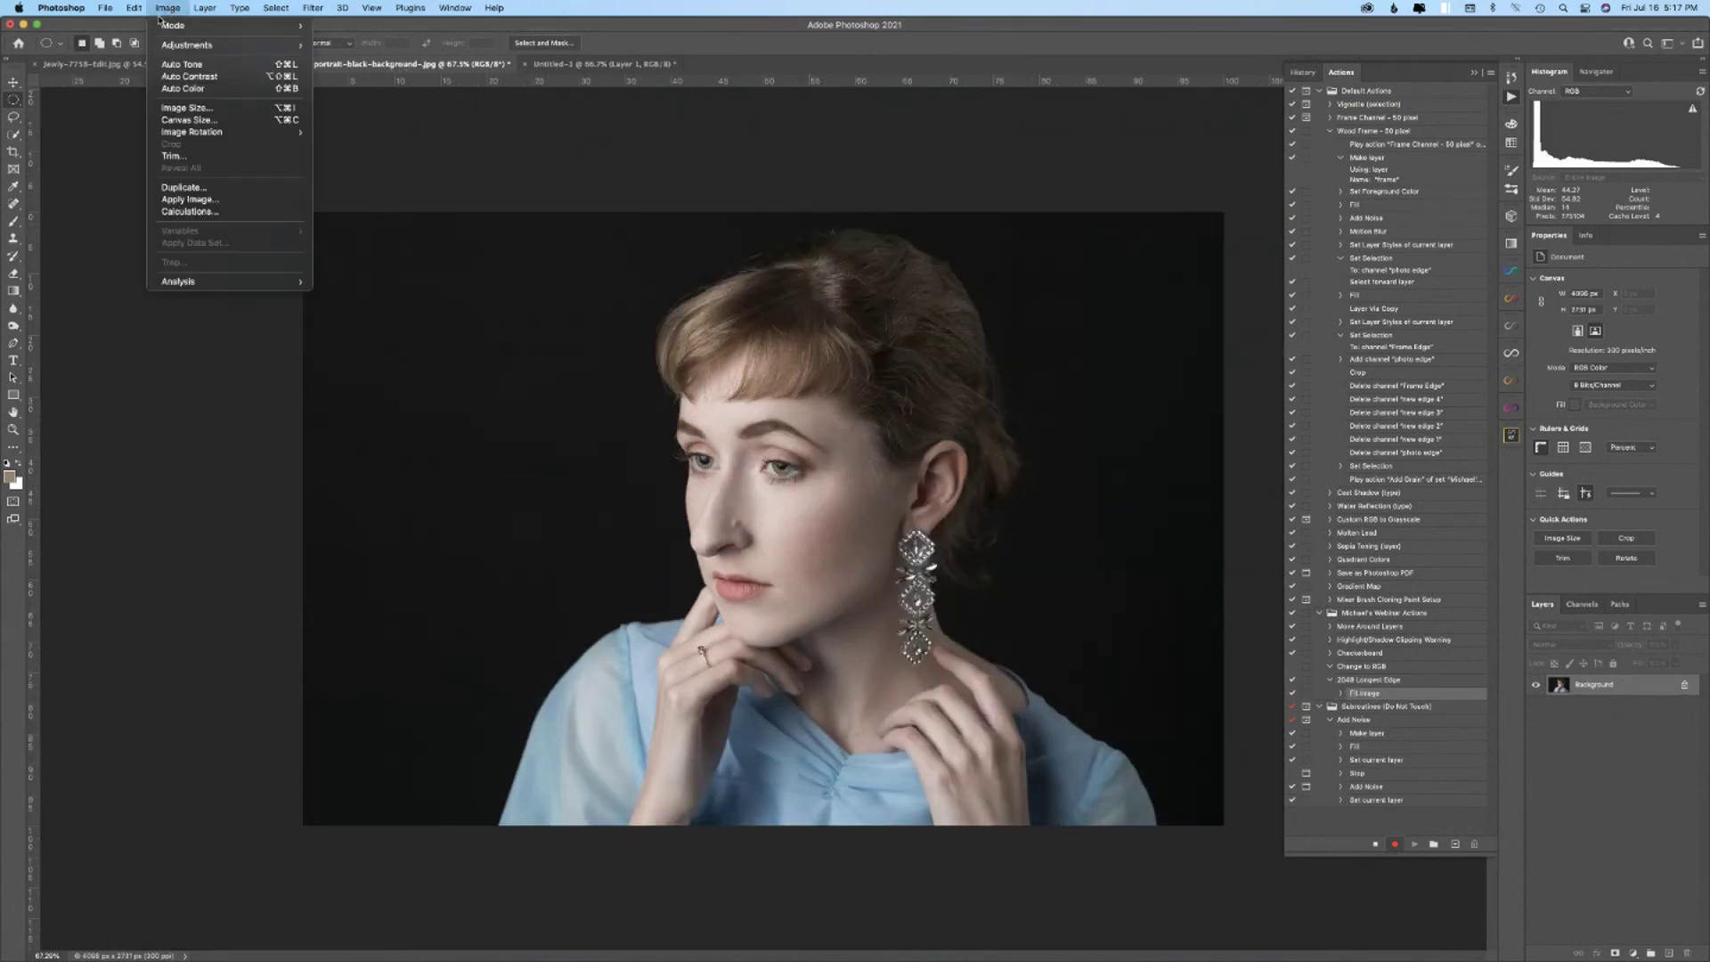
pyautogui.click(1376, 849)
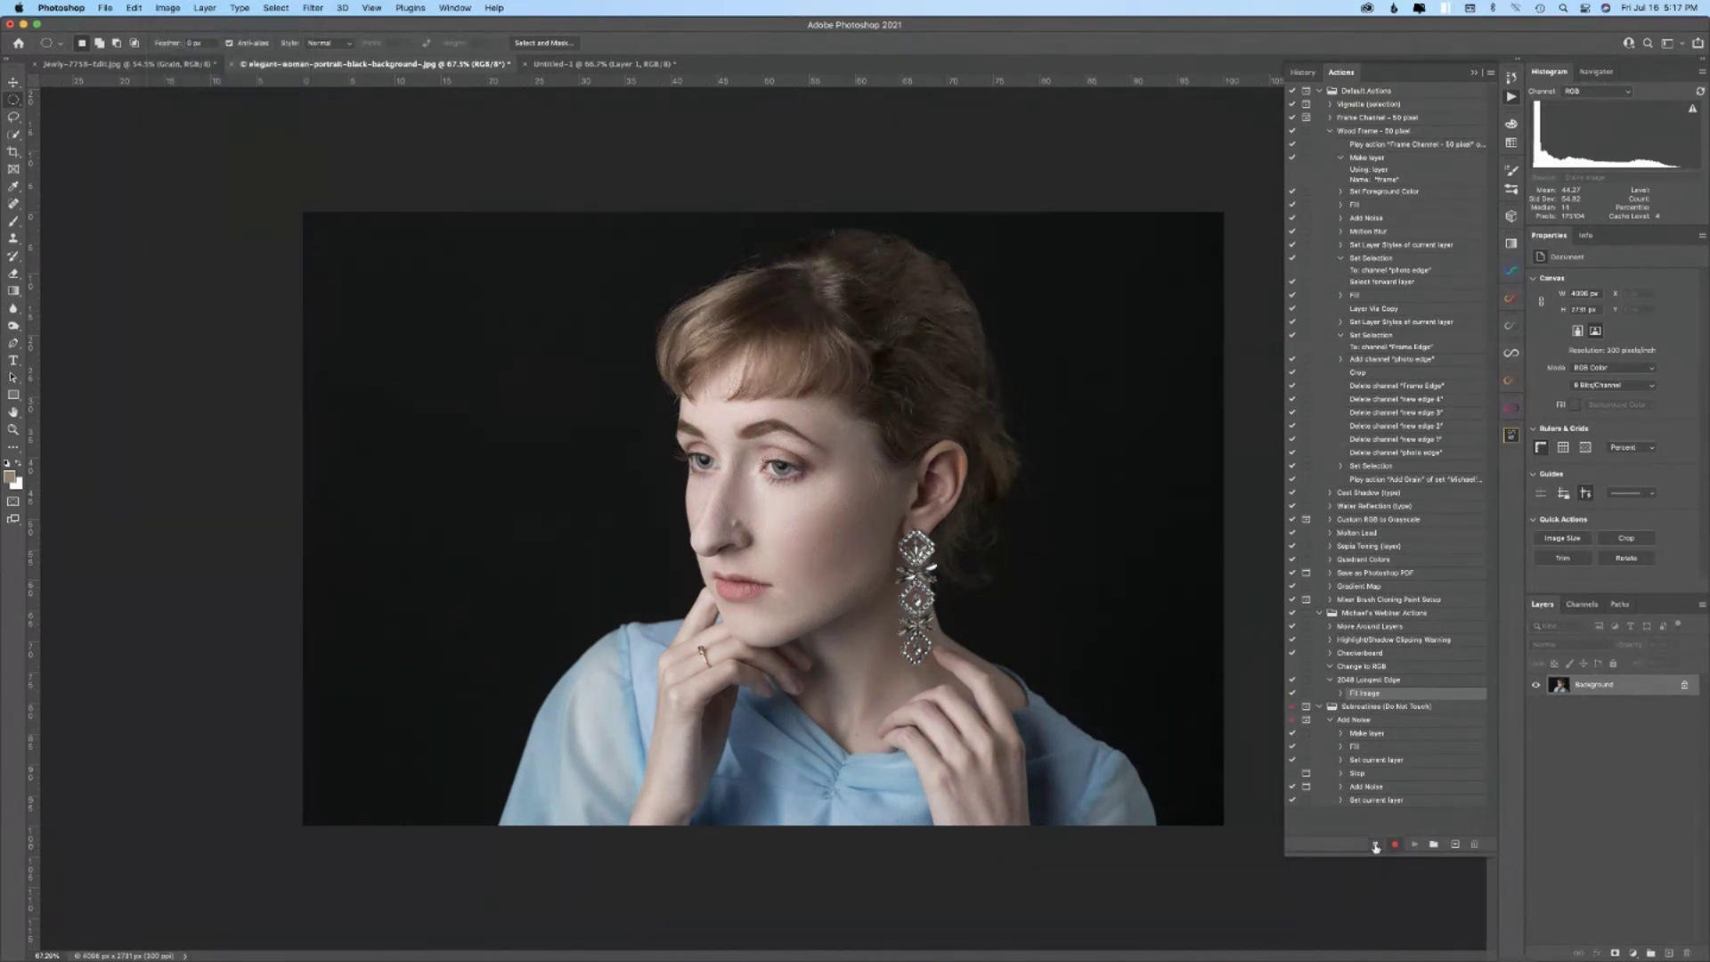
pyautogui.click(1376, 846)
# - Check the black-background portrait's dimensions in pixels in Image Size, leaving without applying changes
pyautogui.click(166, 8)
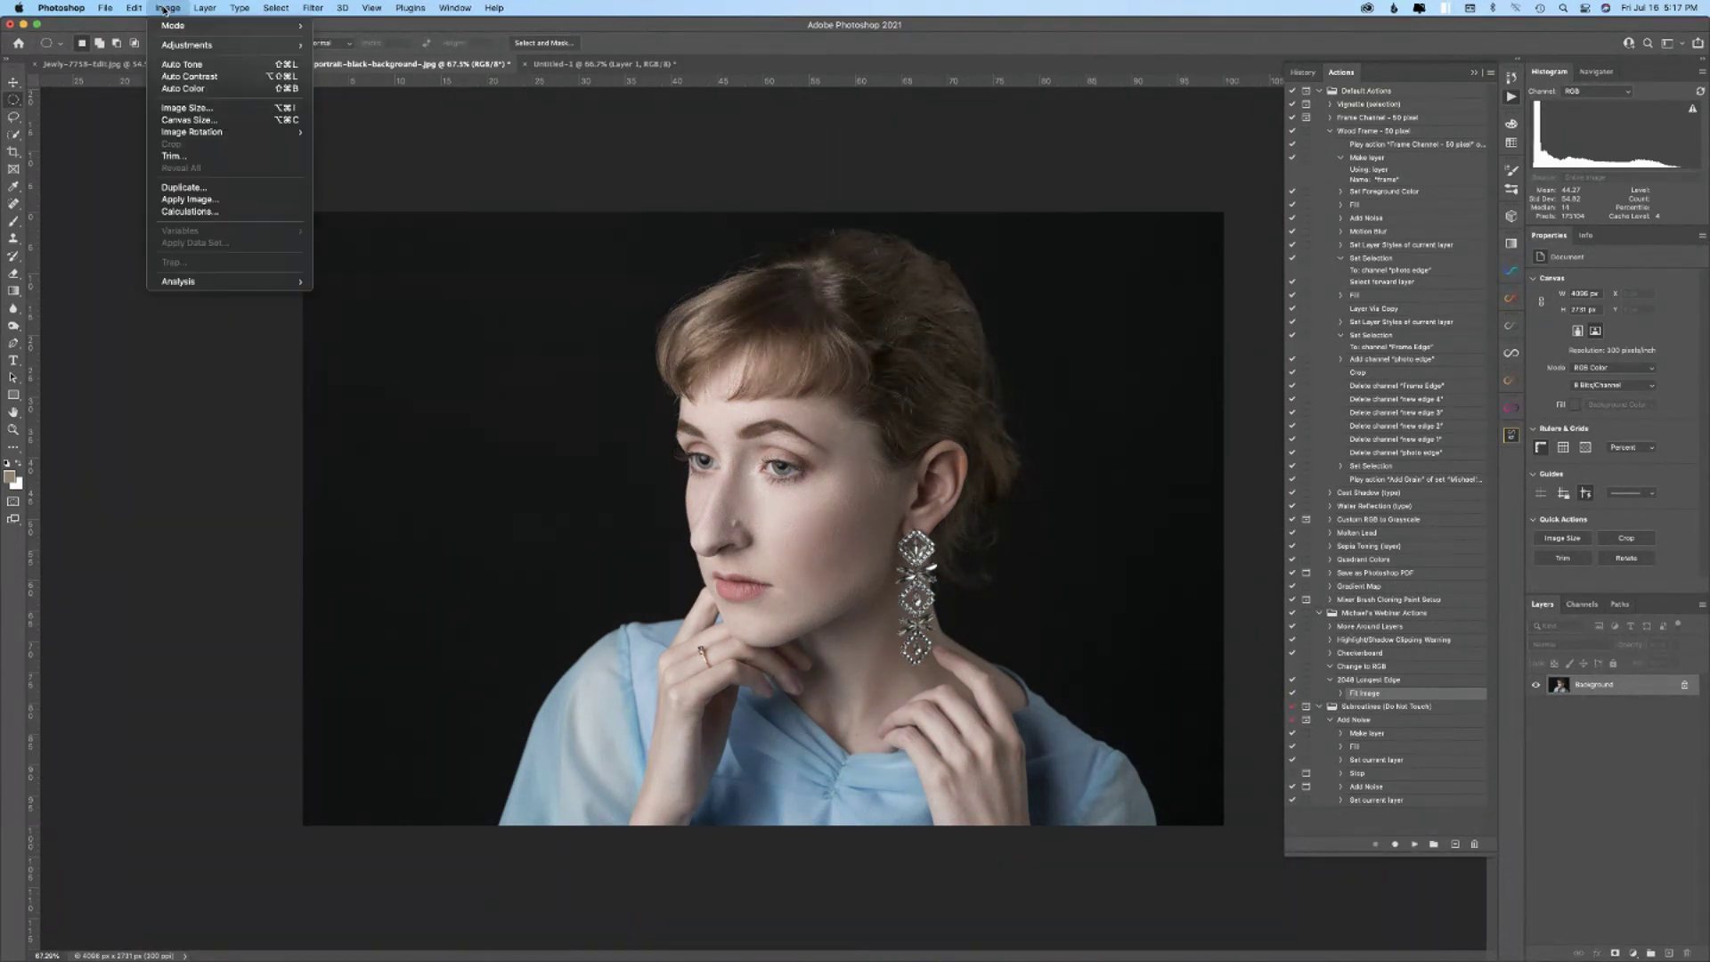
pyautogui.click(169, 108)
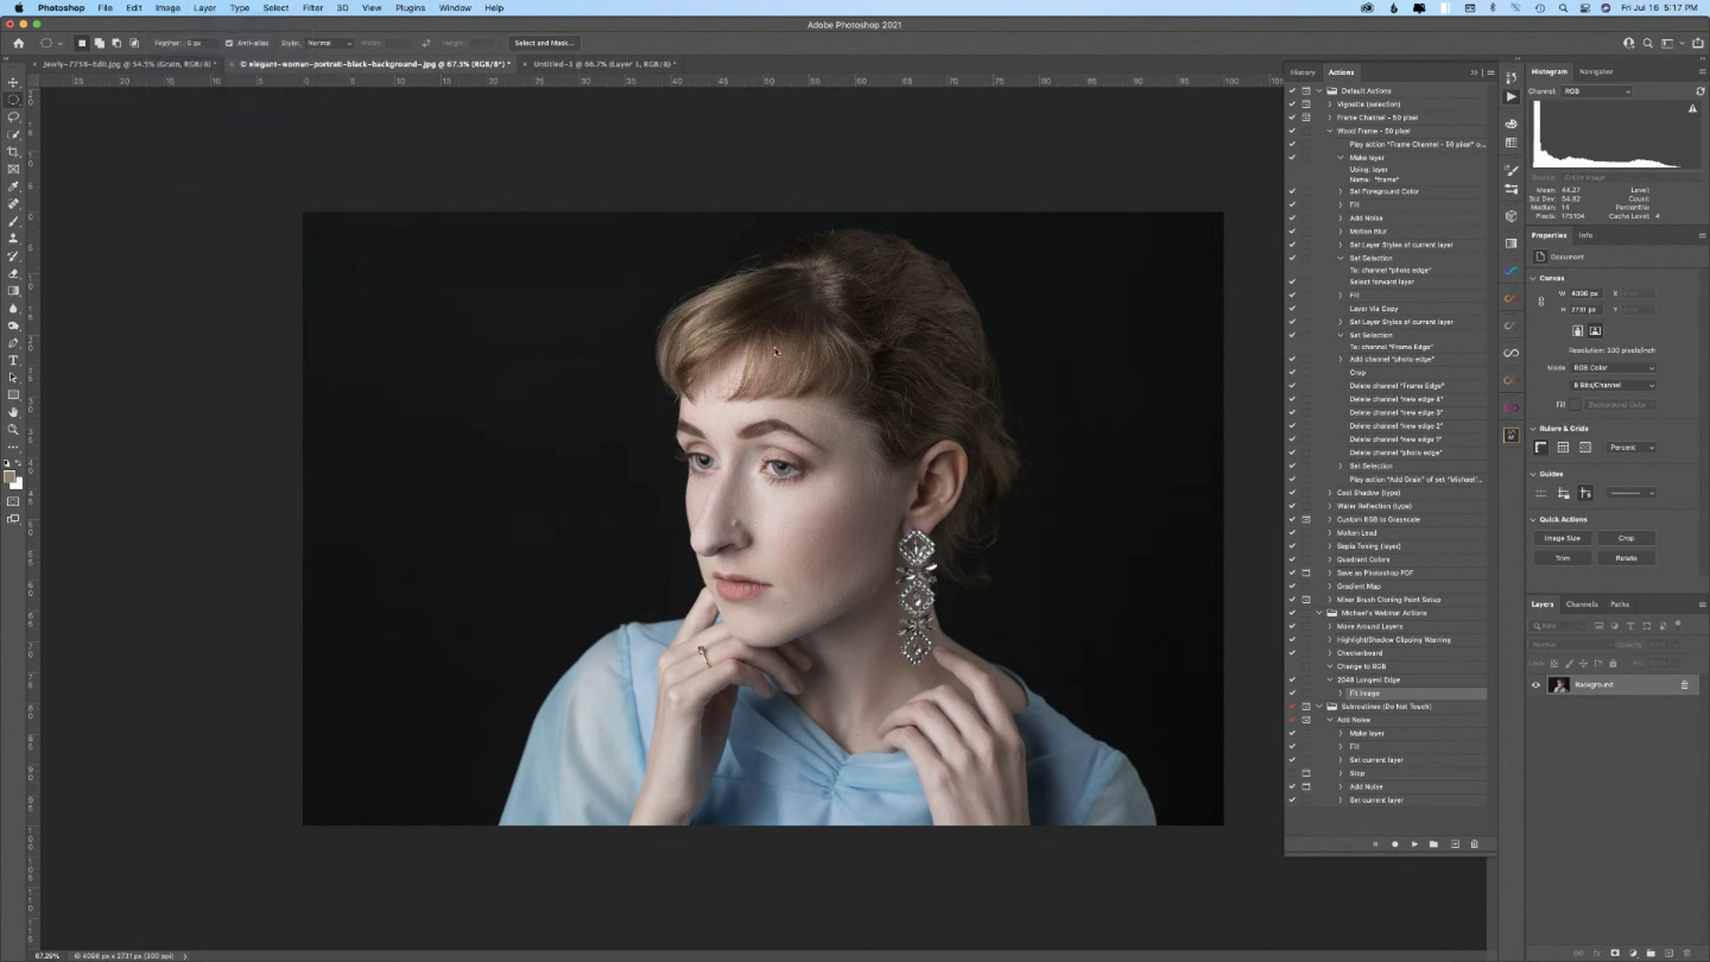
pyautogui.click(1012, 433)
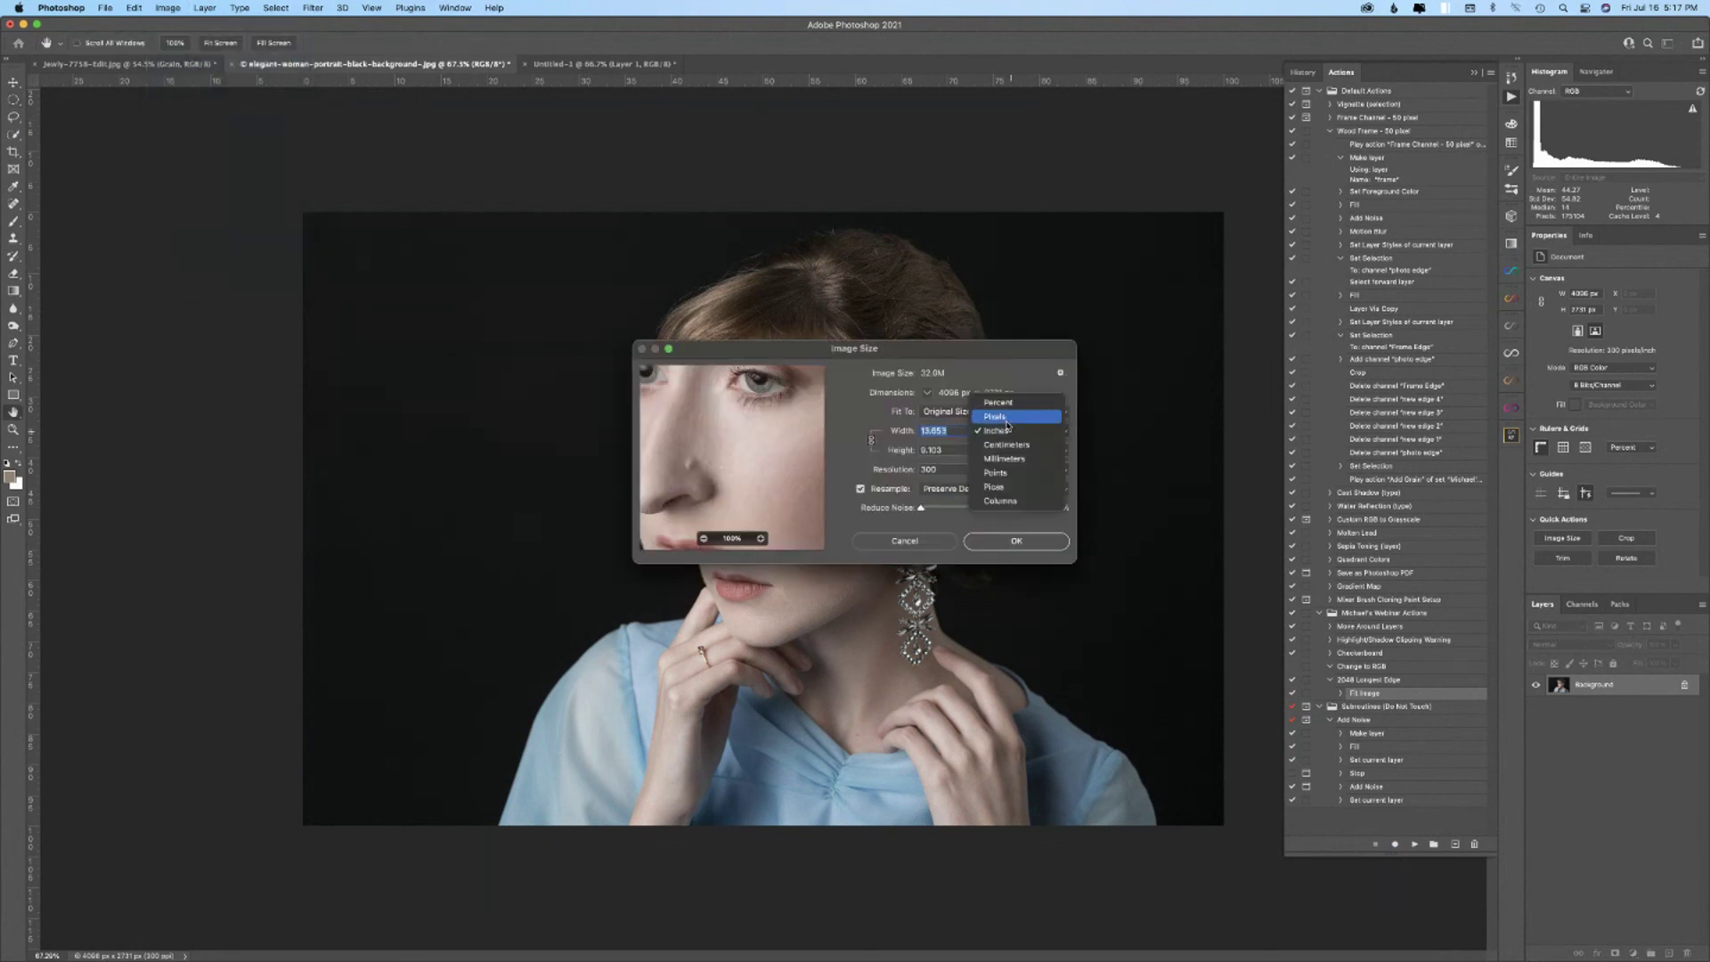
pyautogui.click(1007, 417)
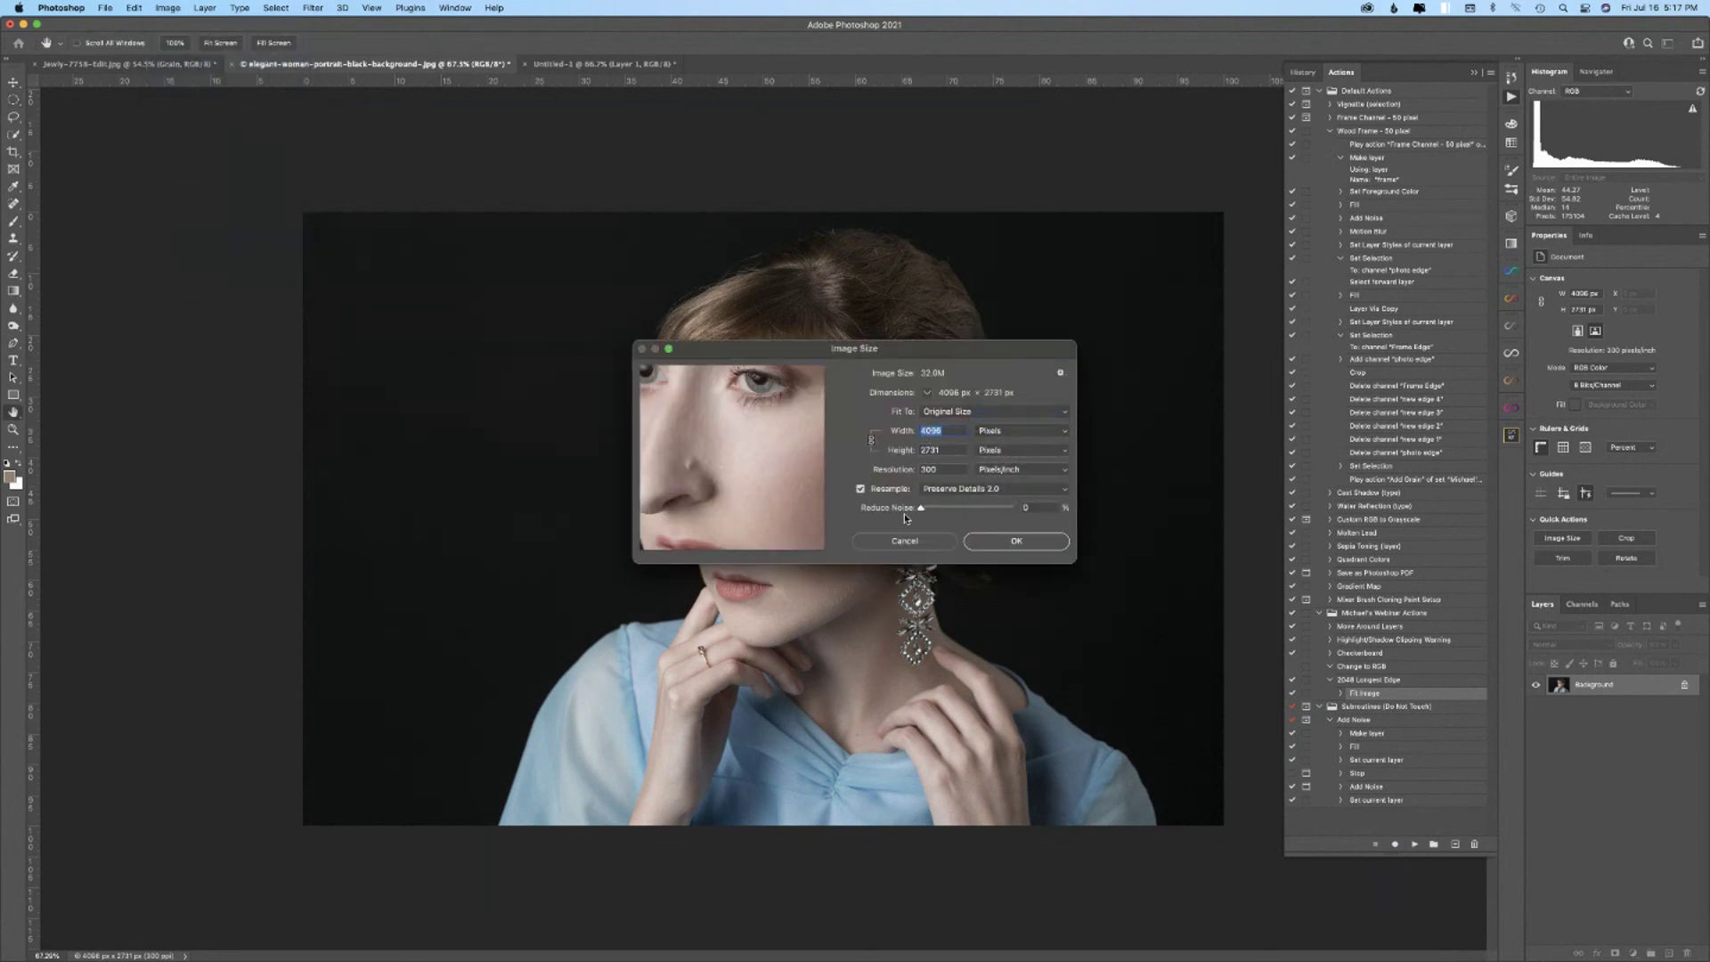
pyautogui.click(905, 540)
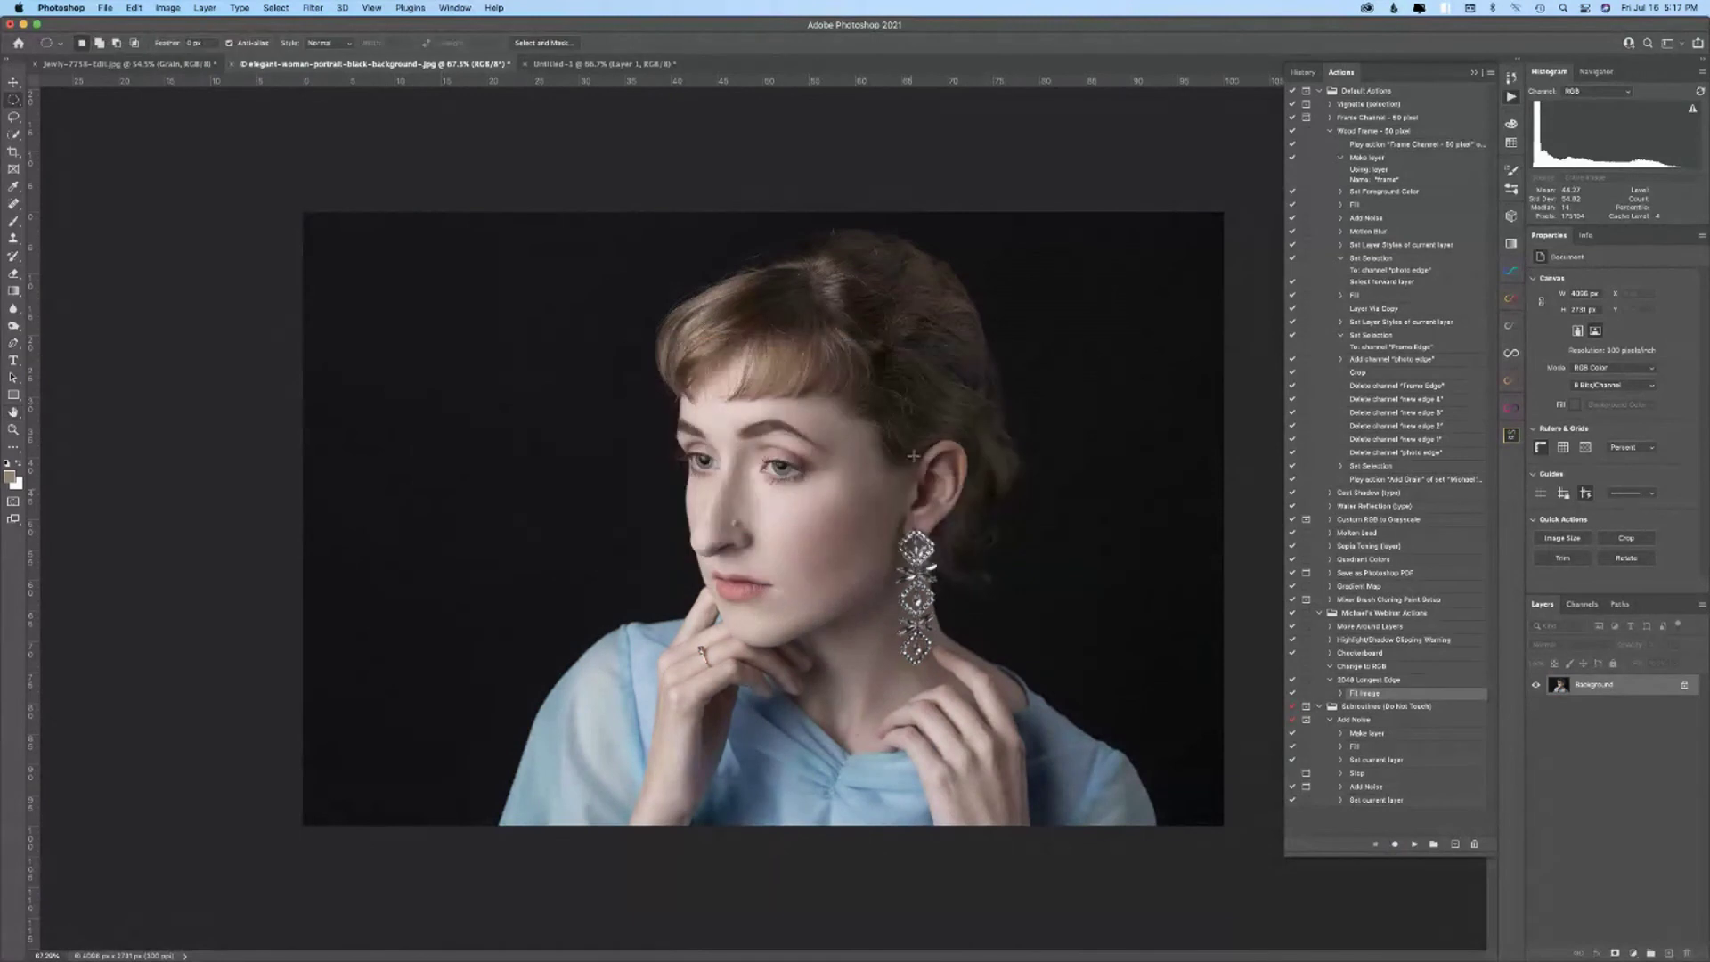
# - Delete the Grain layer from the photo of the standing woman in jeans and play the "2048 Longest Edge" action on it
pyautogui.click(121, 63)
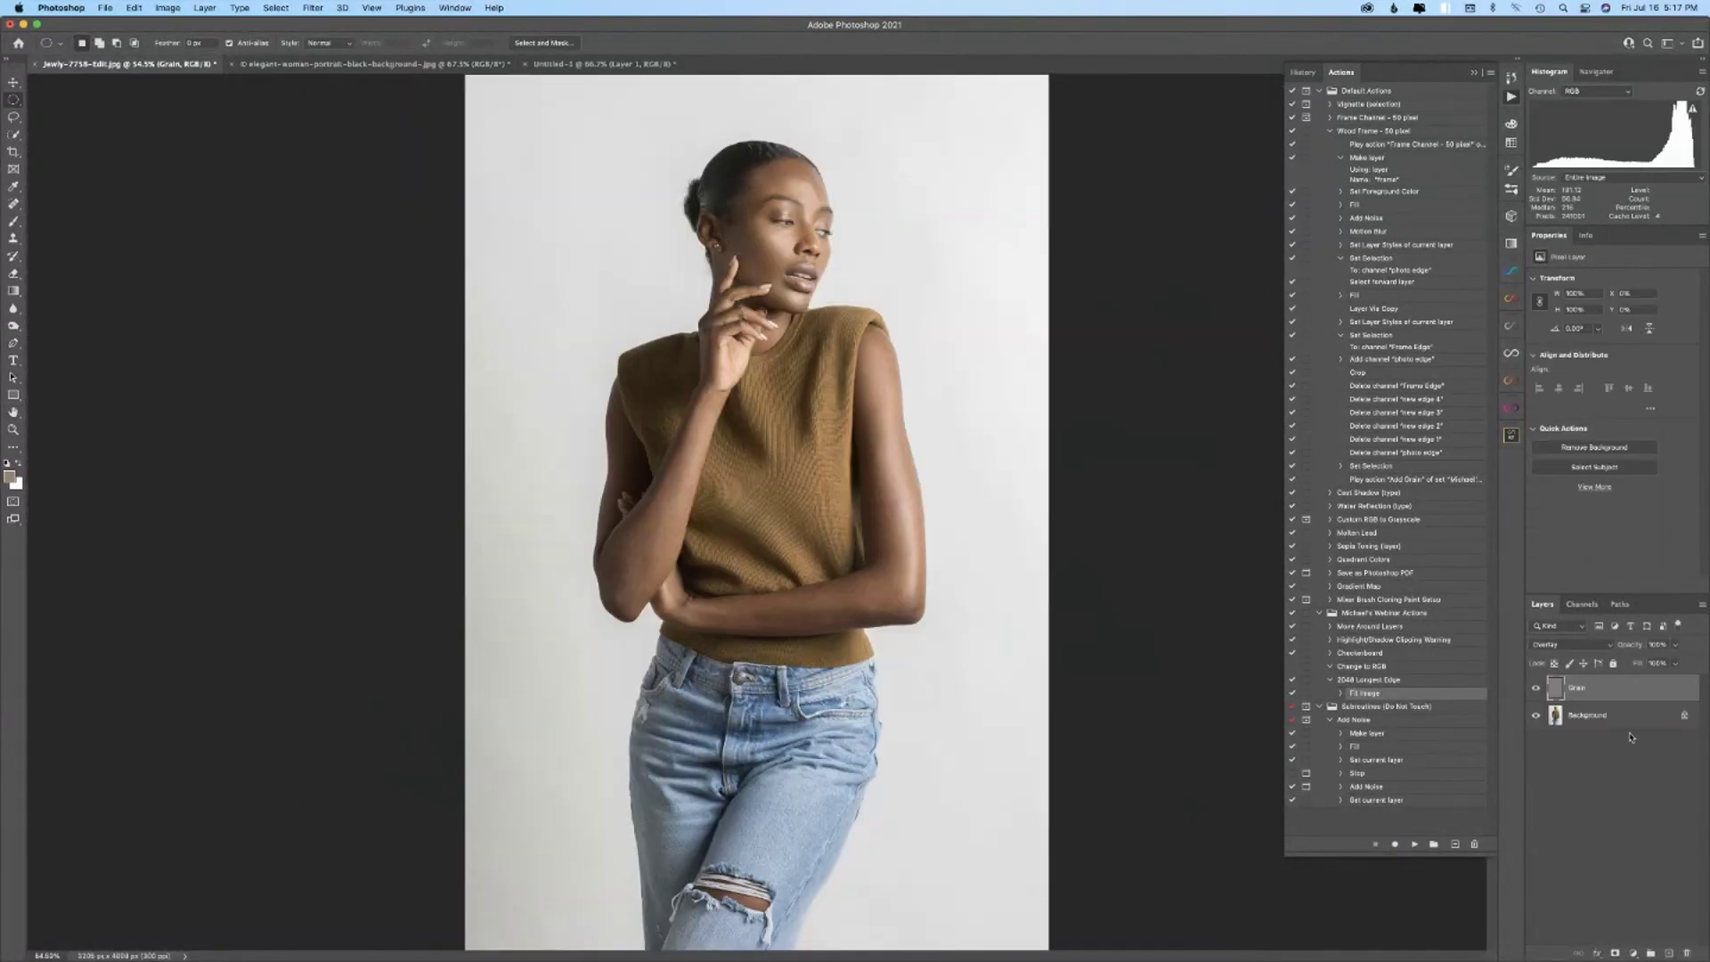
pyautogui.moveTo(1646, 694); pyautogui.dragTo(1686, 953)
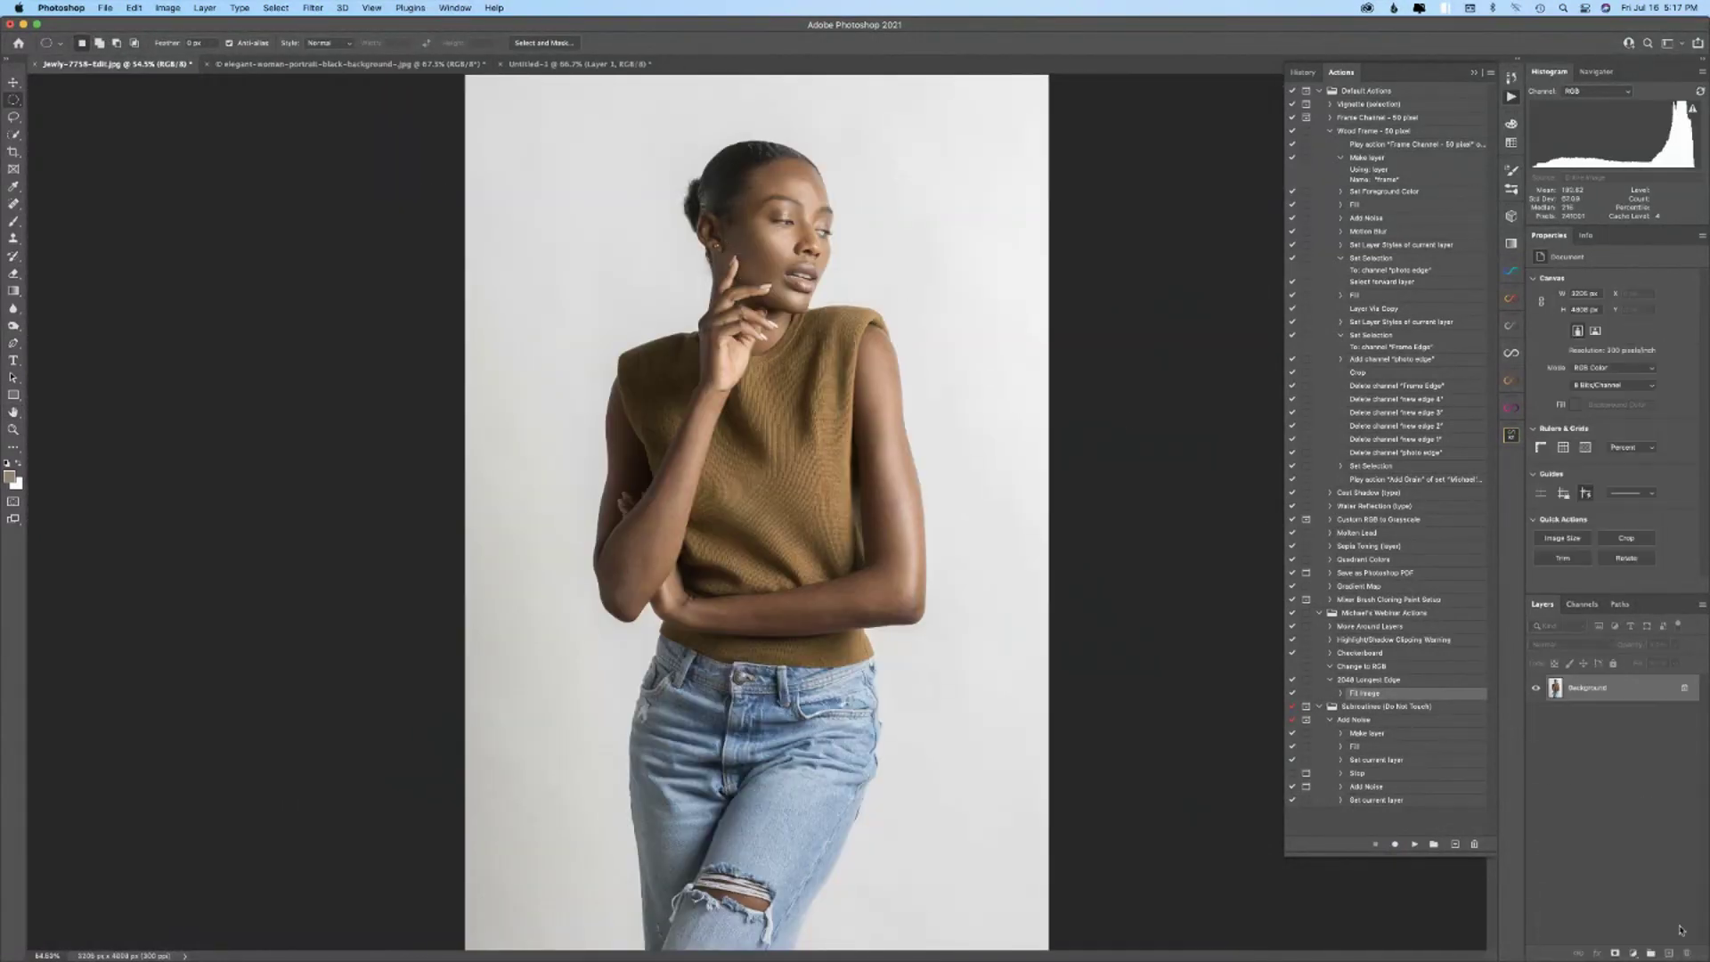
pyautogui.click(1373, 681)
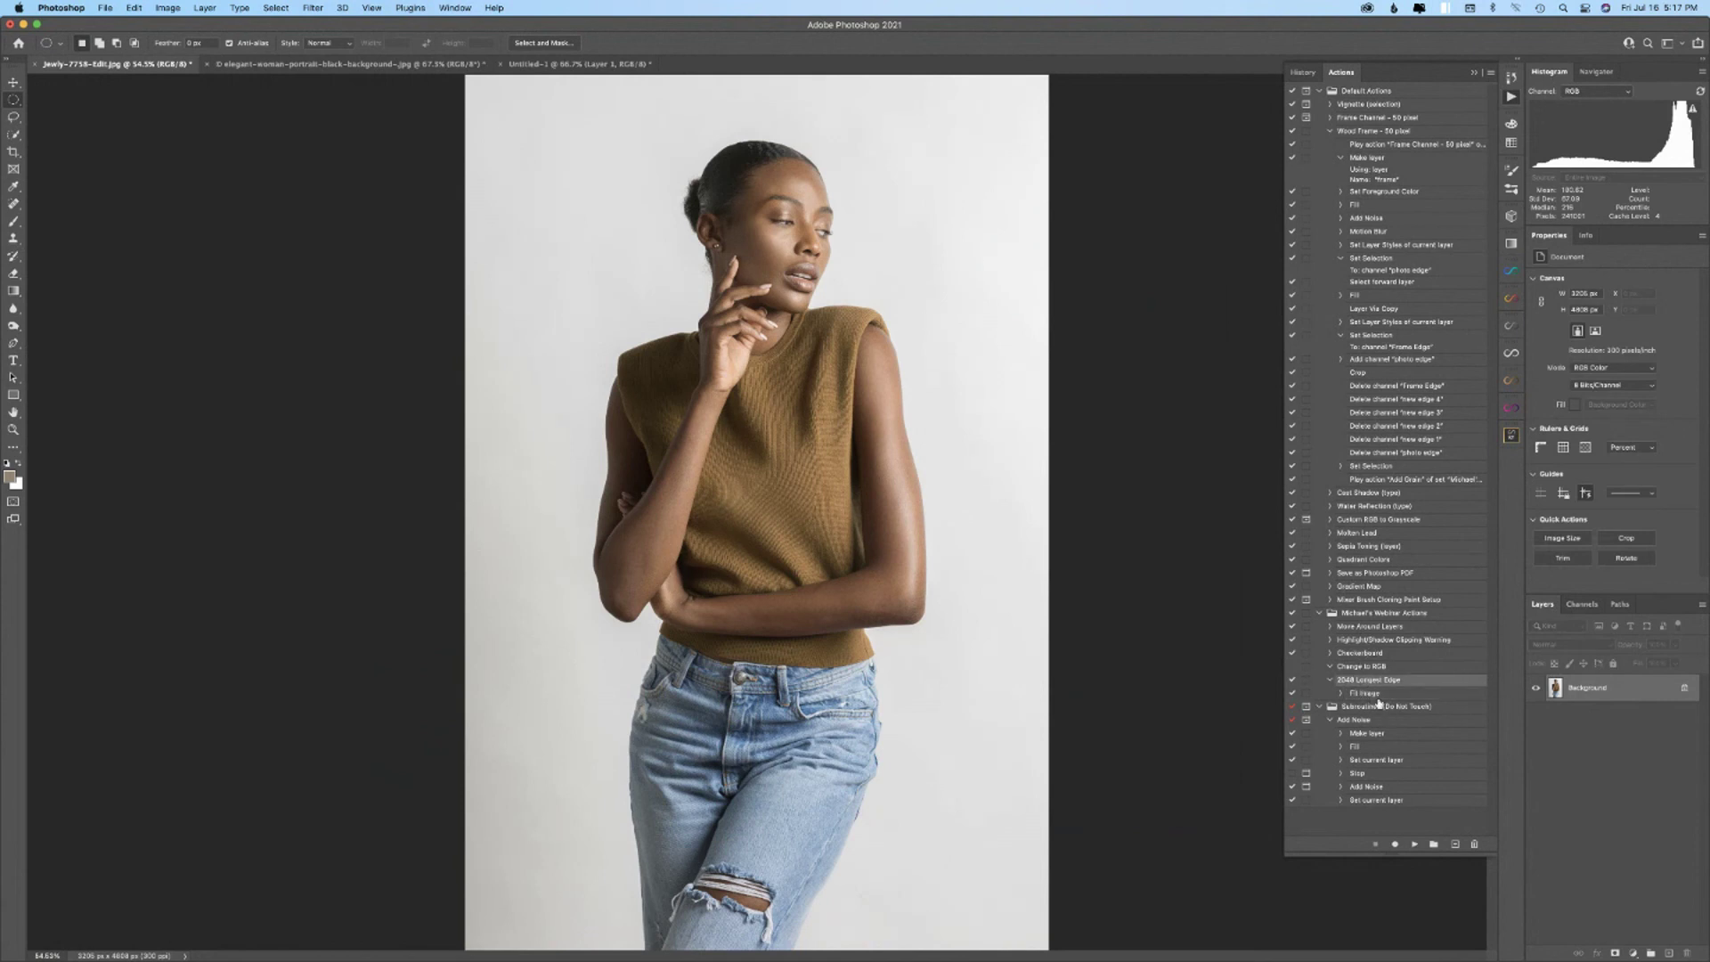
pyautogui.doubleClick(1348, 681)
pyautogui.click(1422, 686)
pyautogui.click(1413, 846)
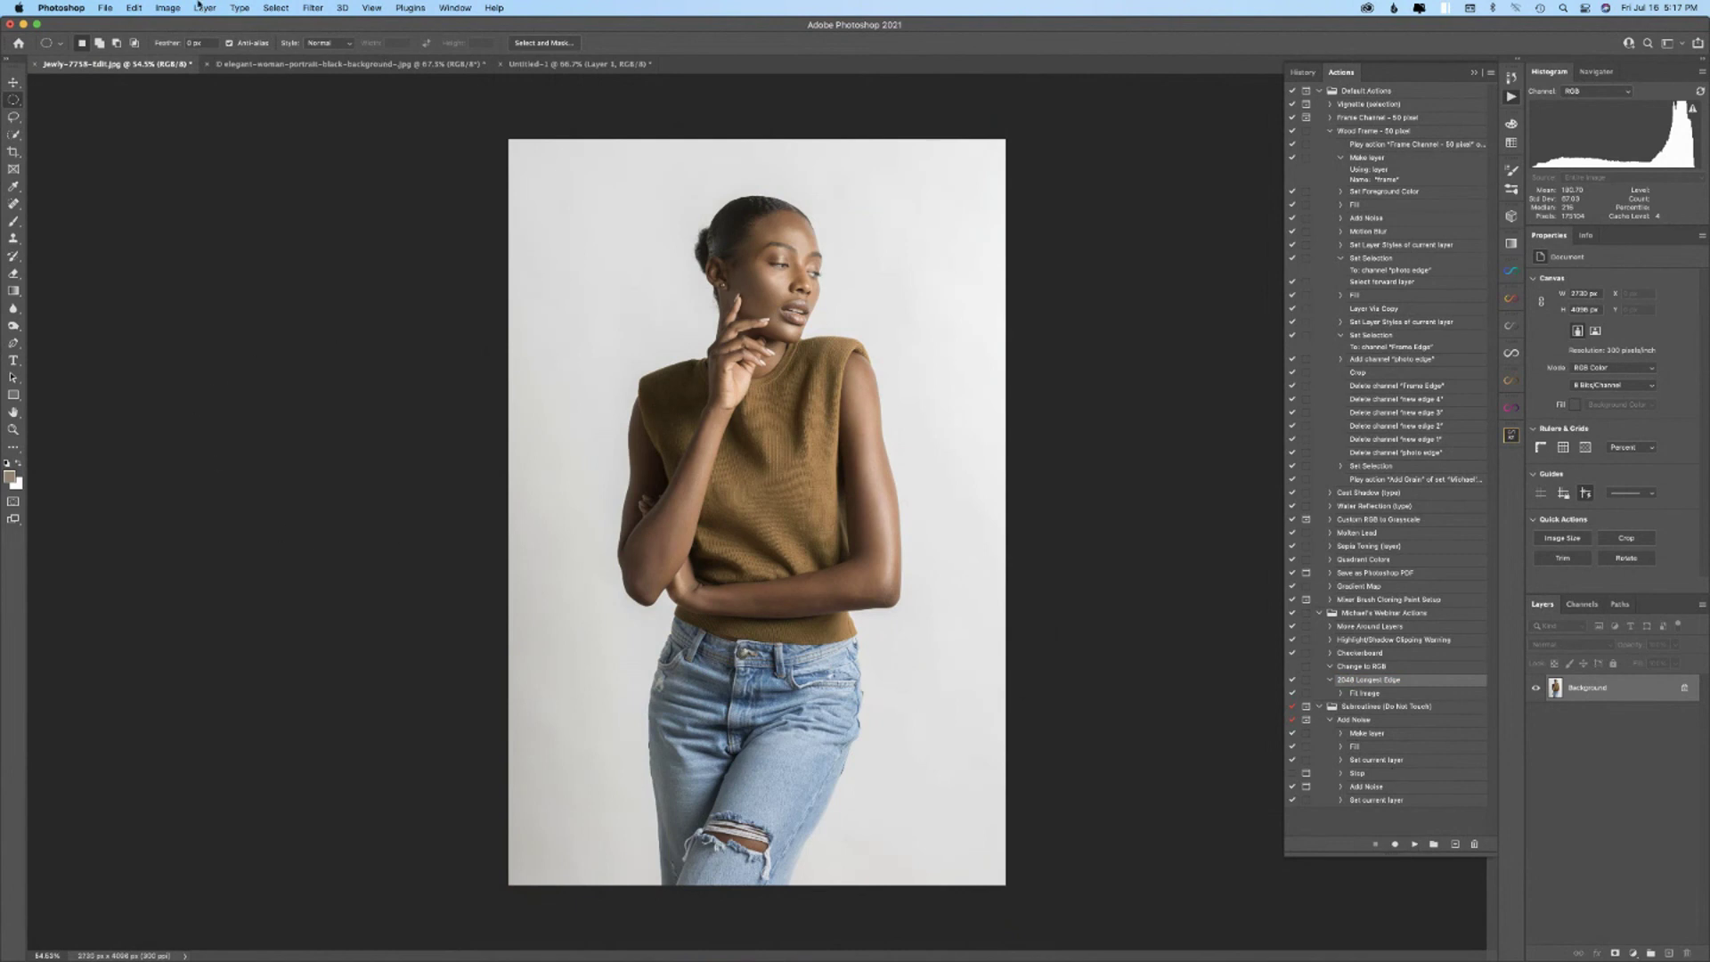
# - Check the pixel dimensions of the standing woman's photo in Image Size and cancel without resizing
pyautogui.click(166, 8)
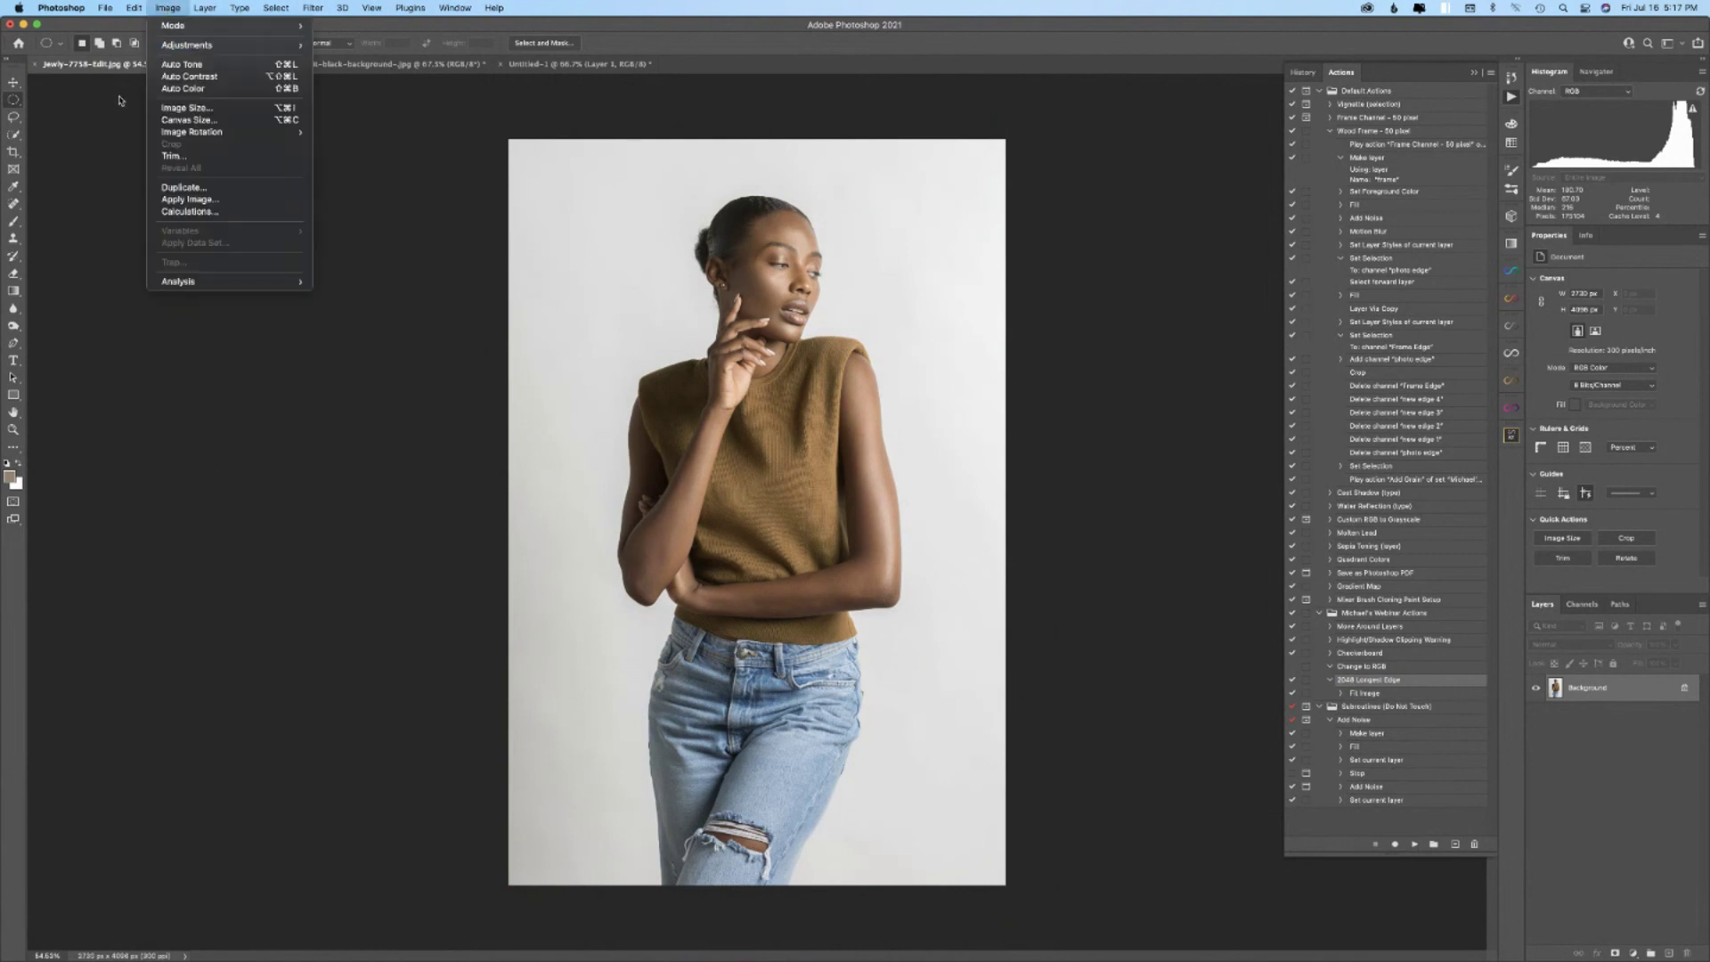
pyautogui.click(183, 108)
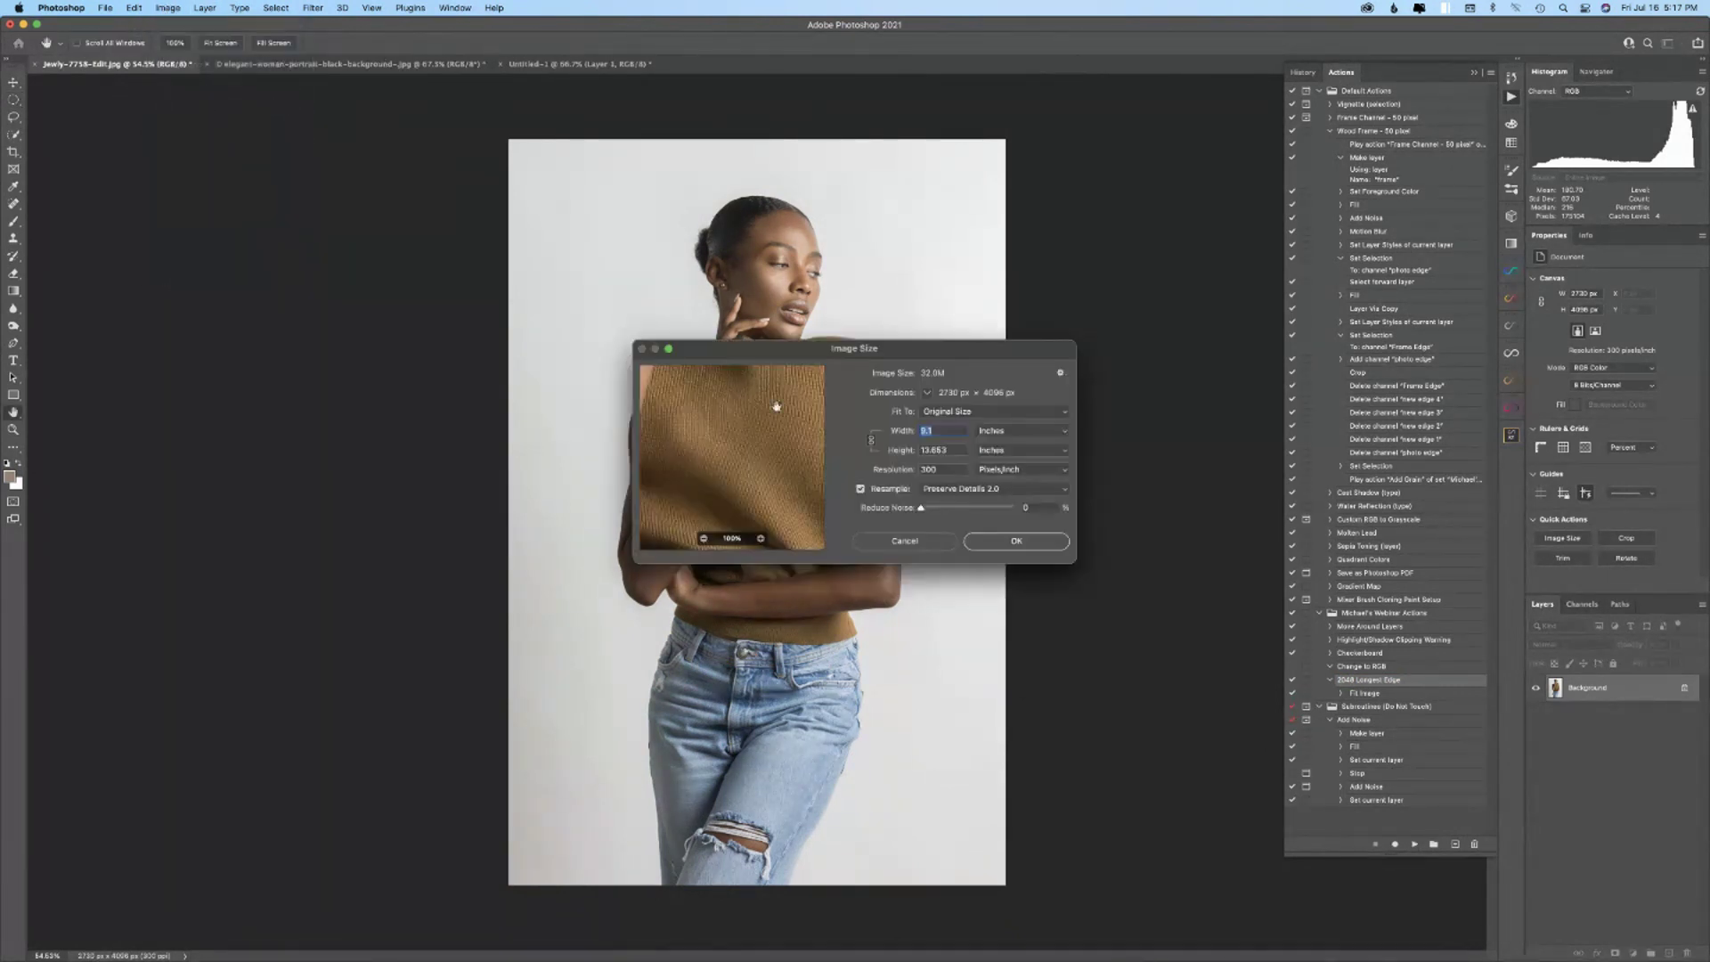
pyautogui.click(1007, 430)
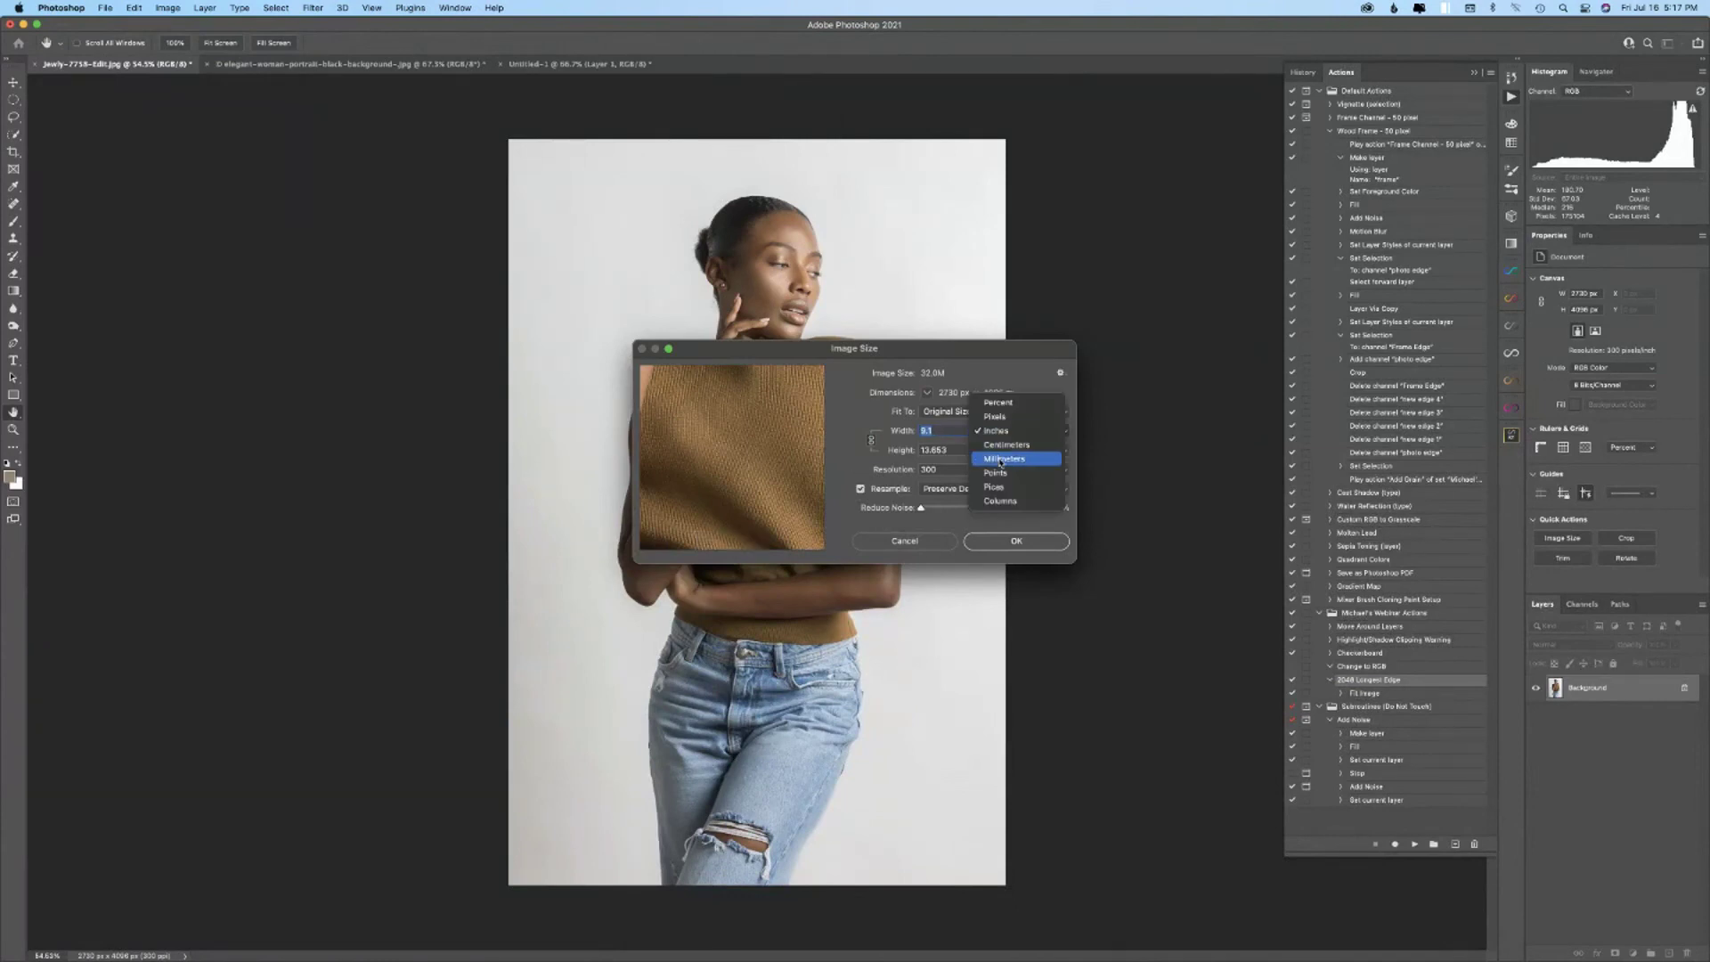
pyautogui.click(995, 416)
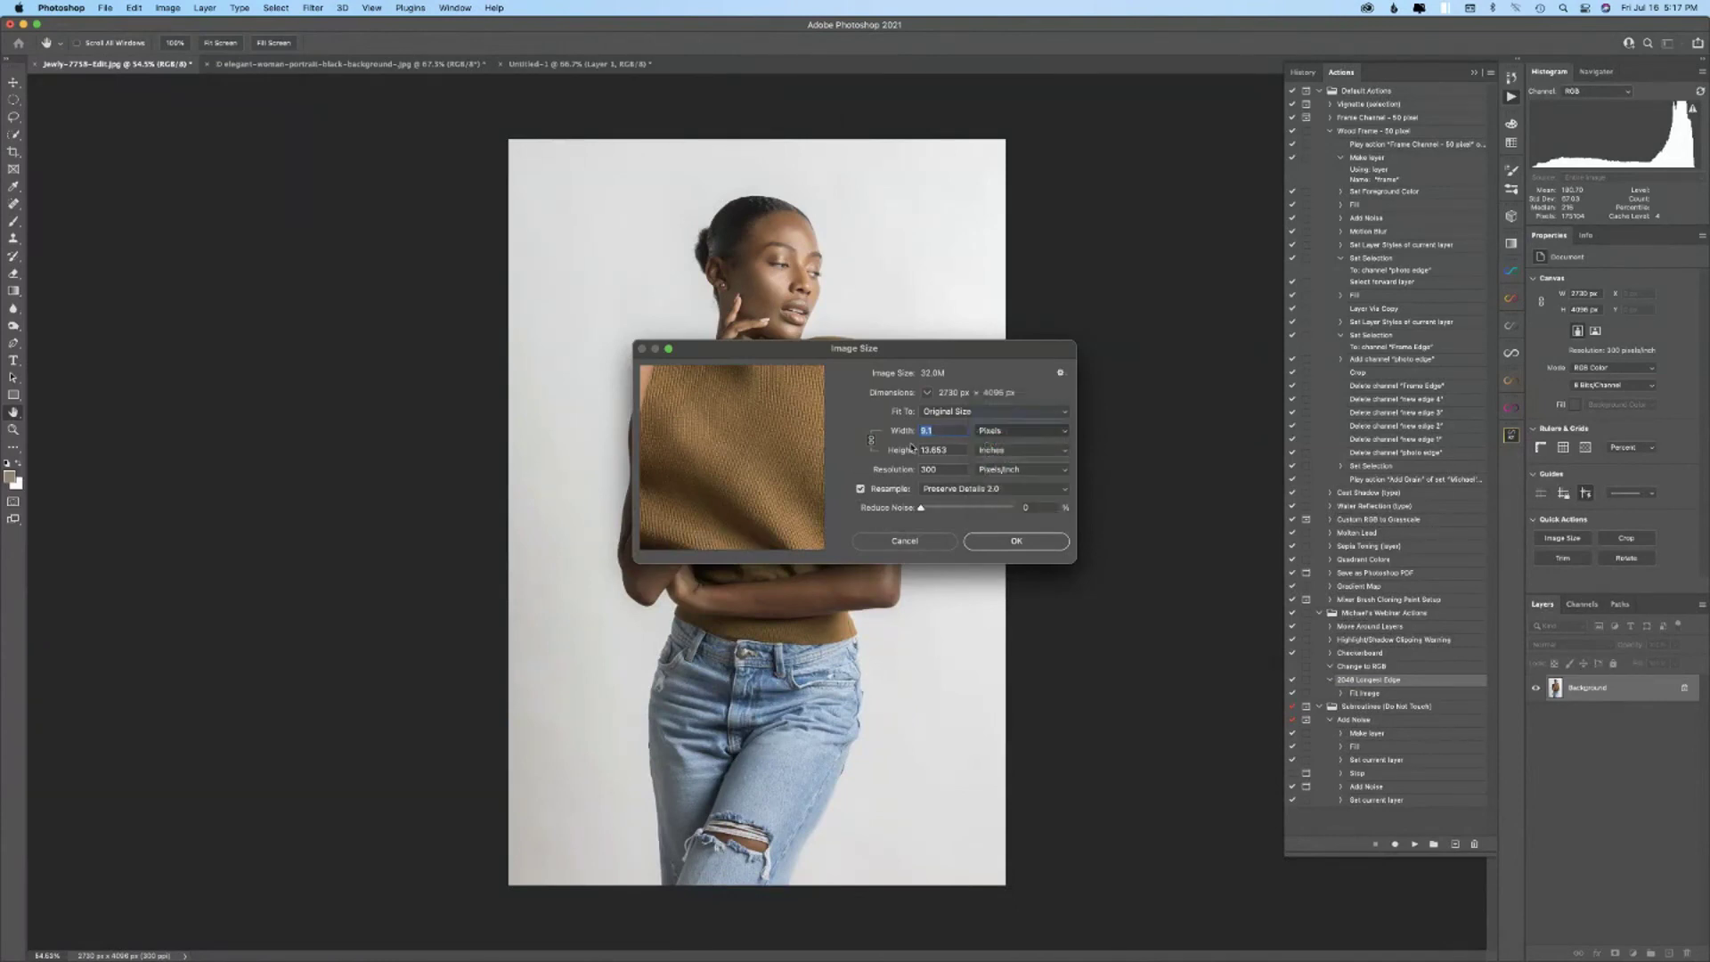
pyautogui.click(913, 543)
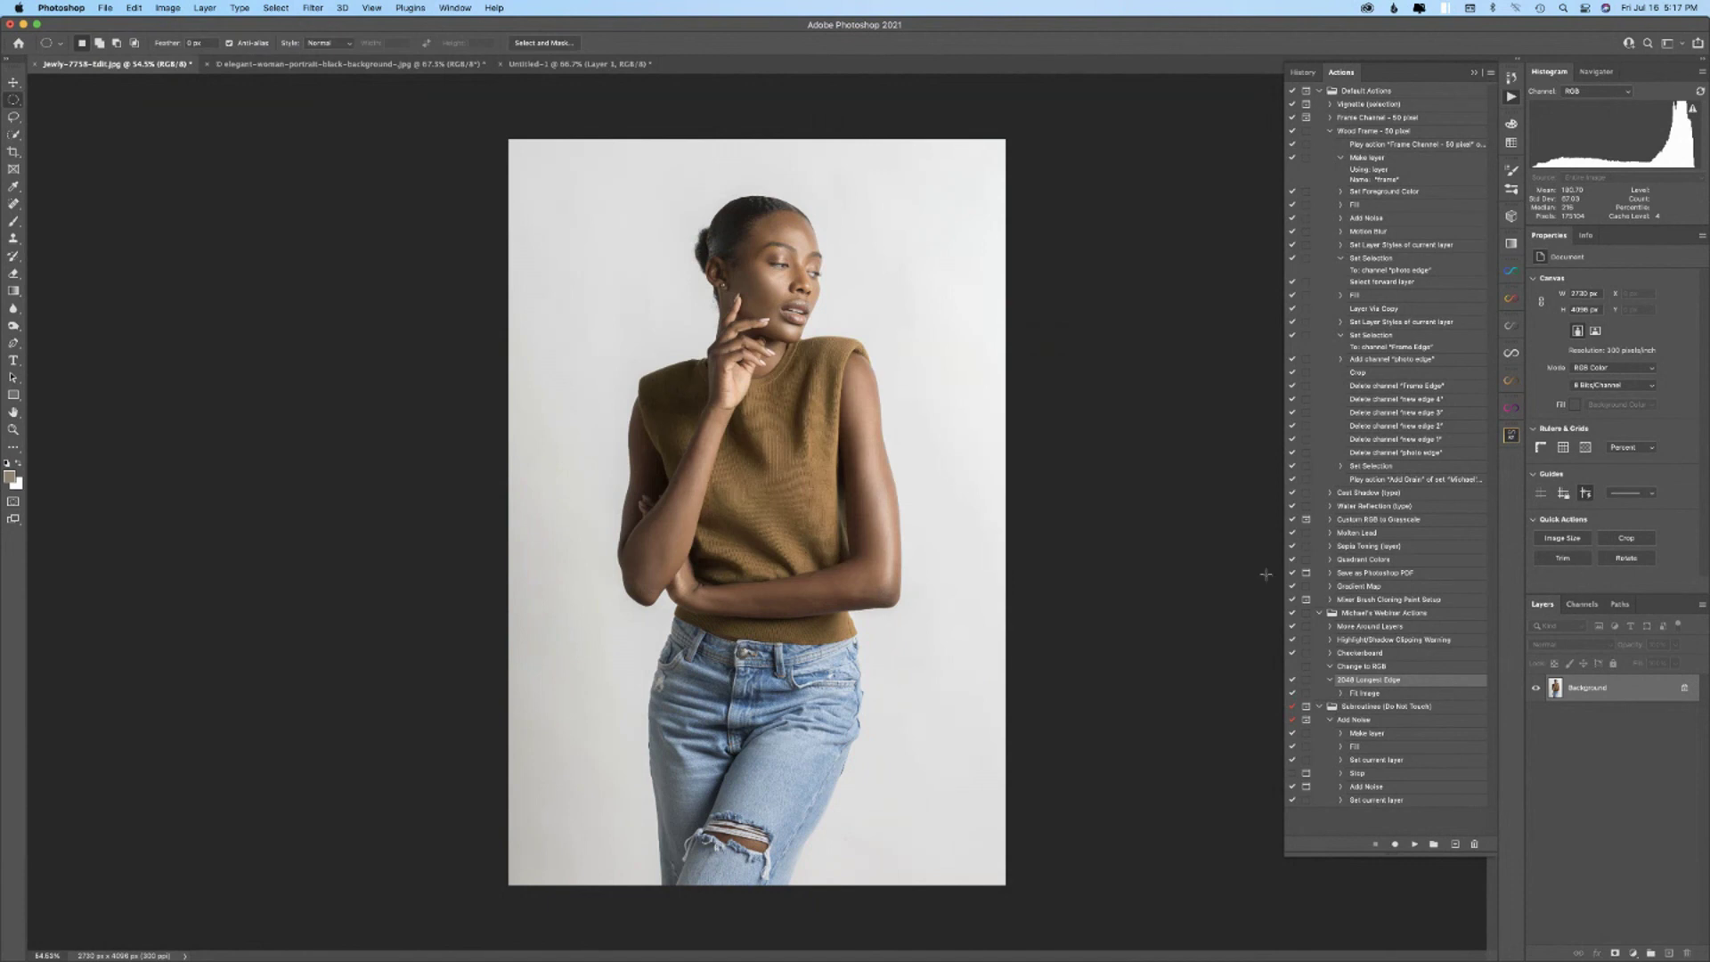
# - Revert the standing woman's photo to its opening snapshot and resize it to a height of 2048 pixels in Image Size
pyautogui.click(1303, 73)
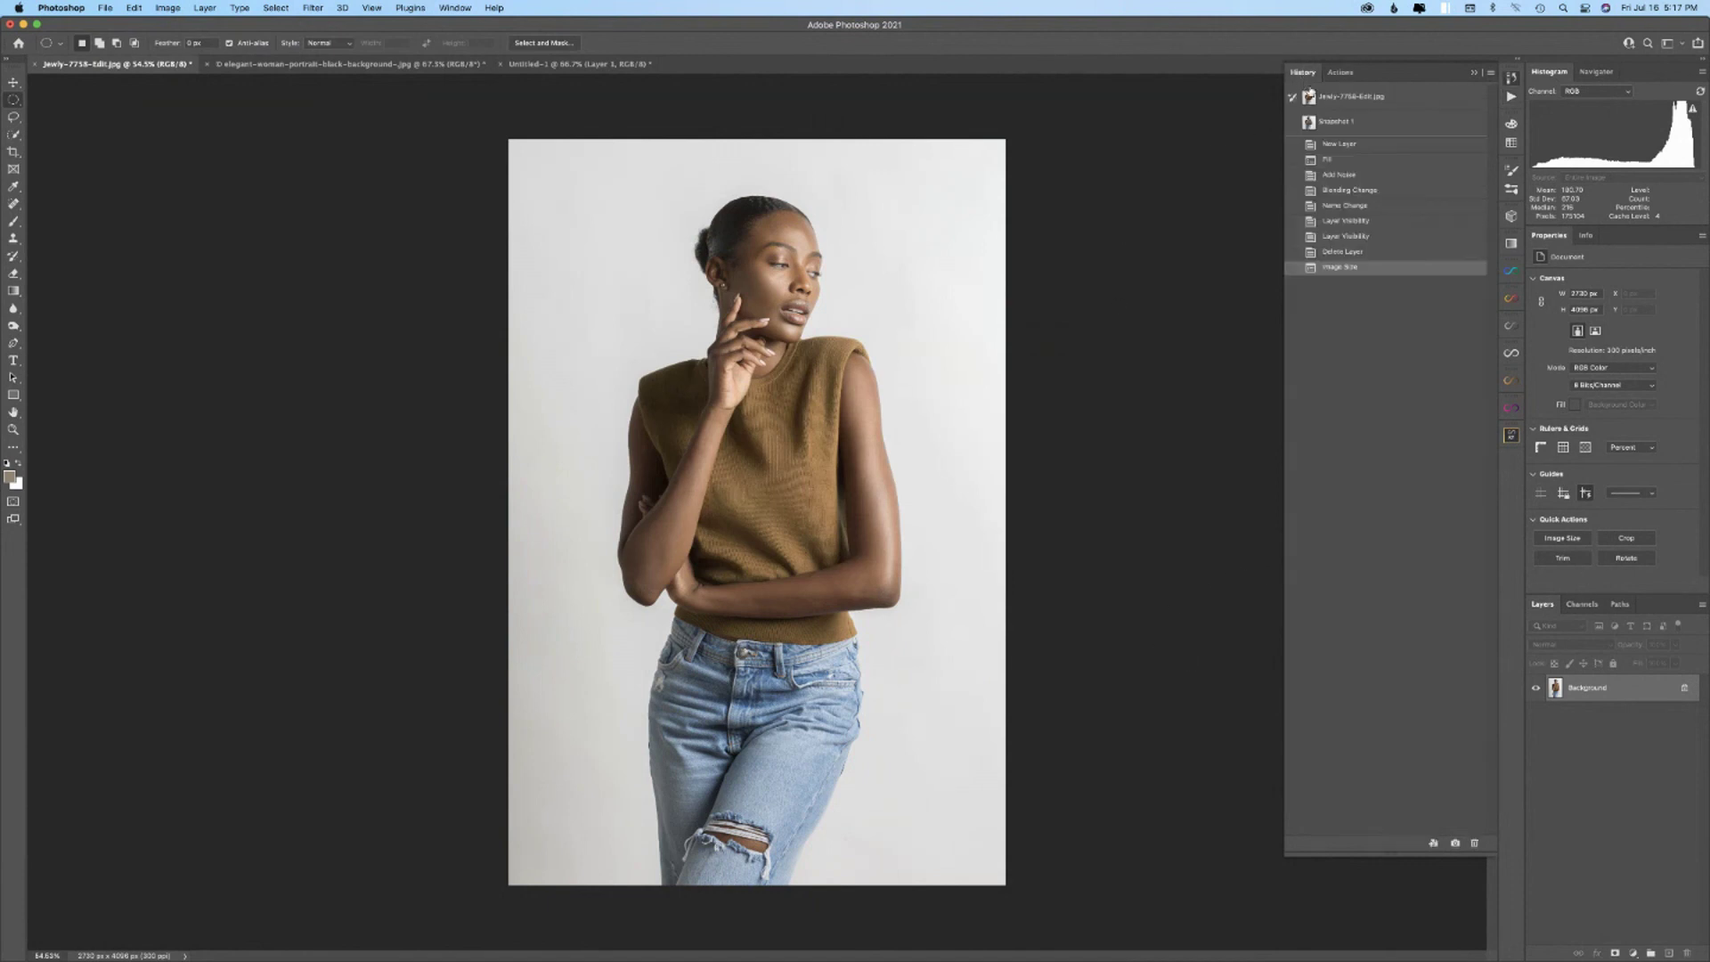
pyautogui.click(1337, 98)
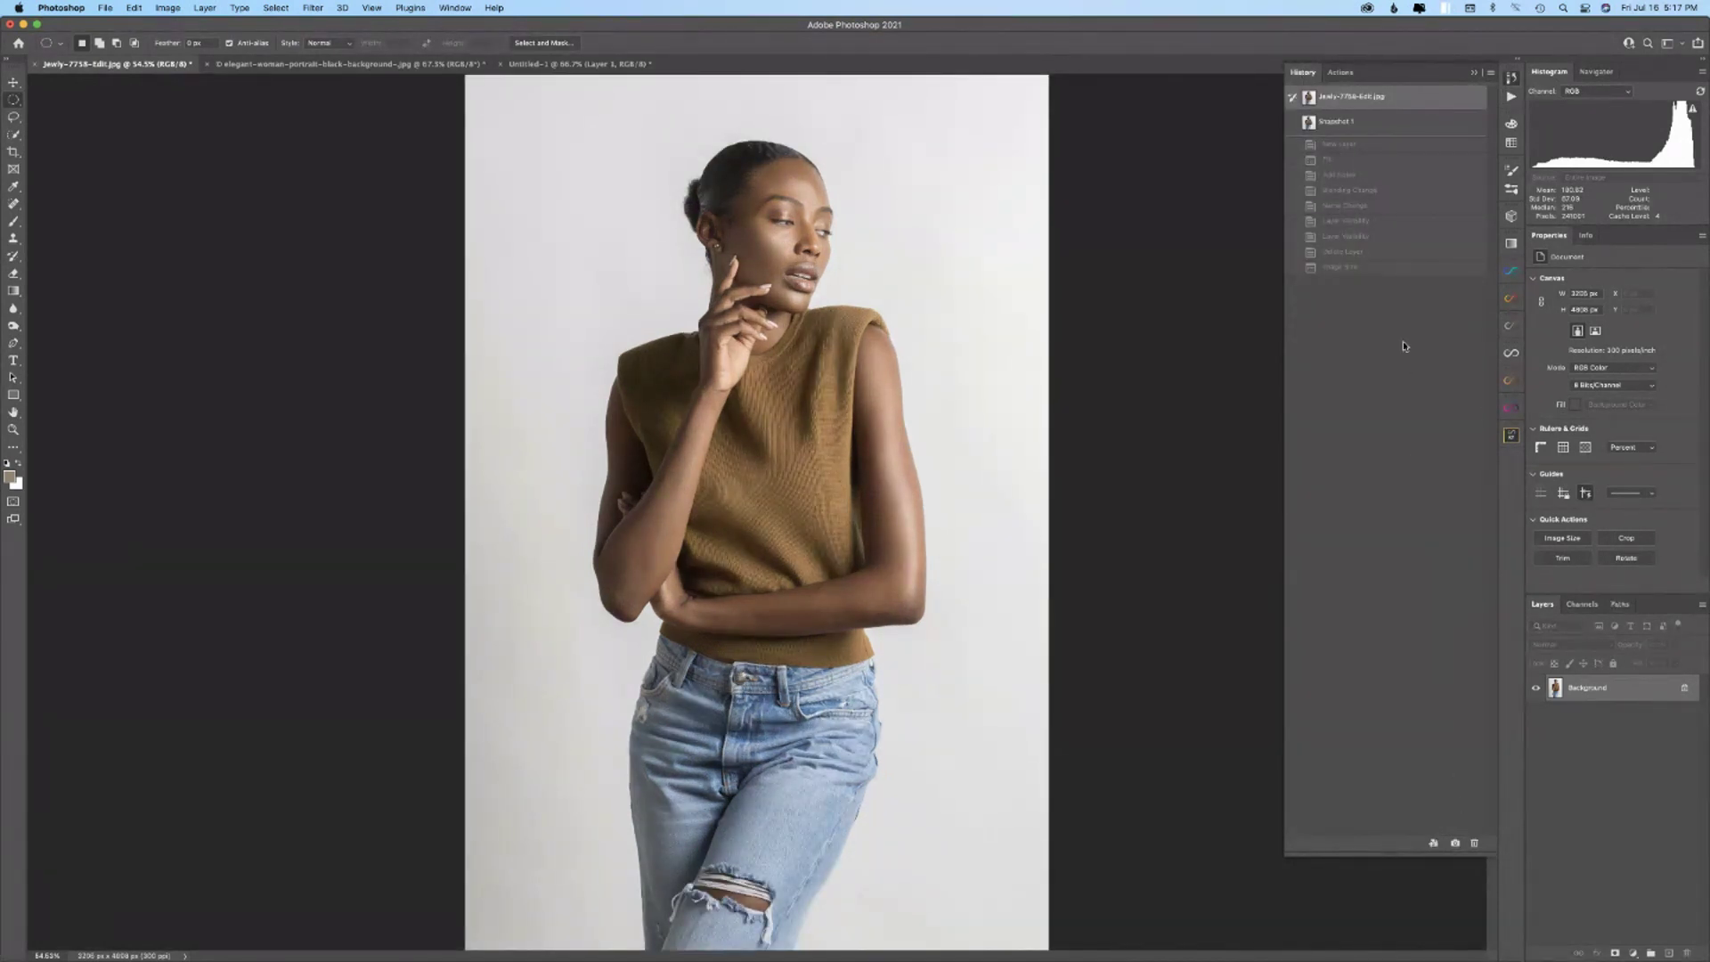
pyautogui.click(167, 9)
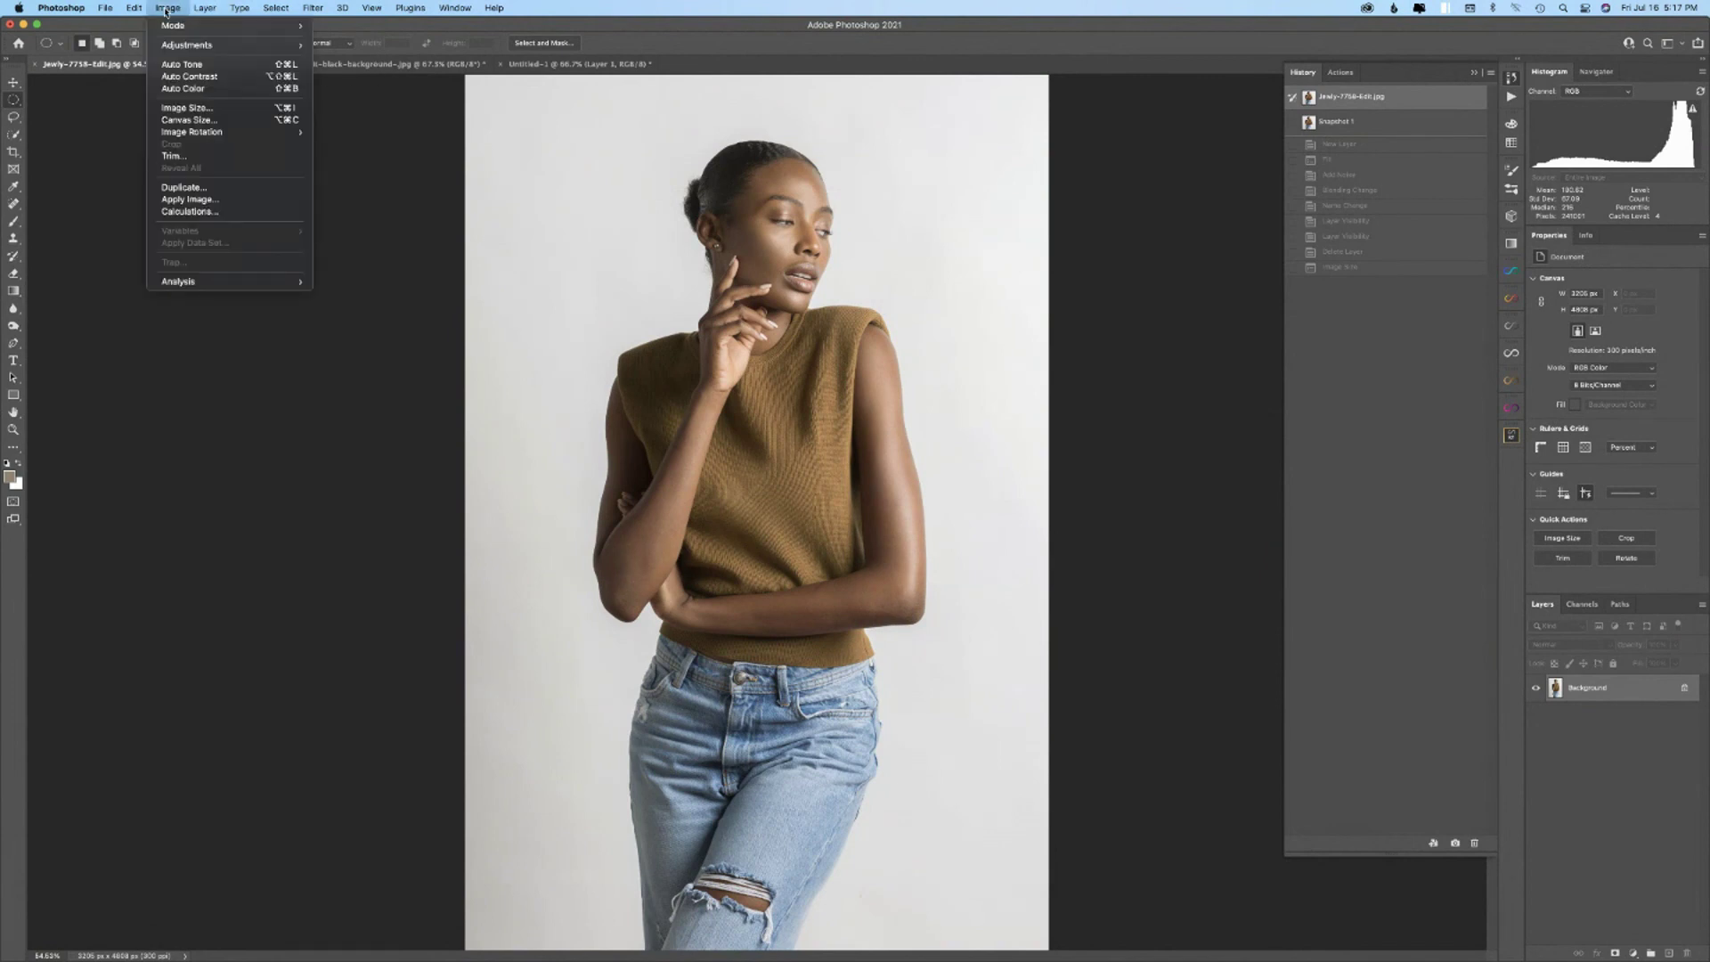
pyautogui.click(186, 107)
pyautogui.click(984, 433)
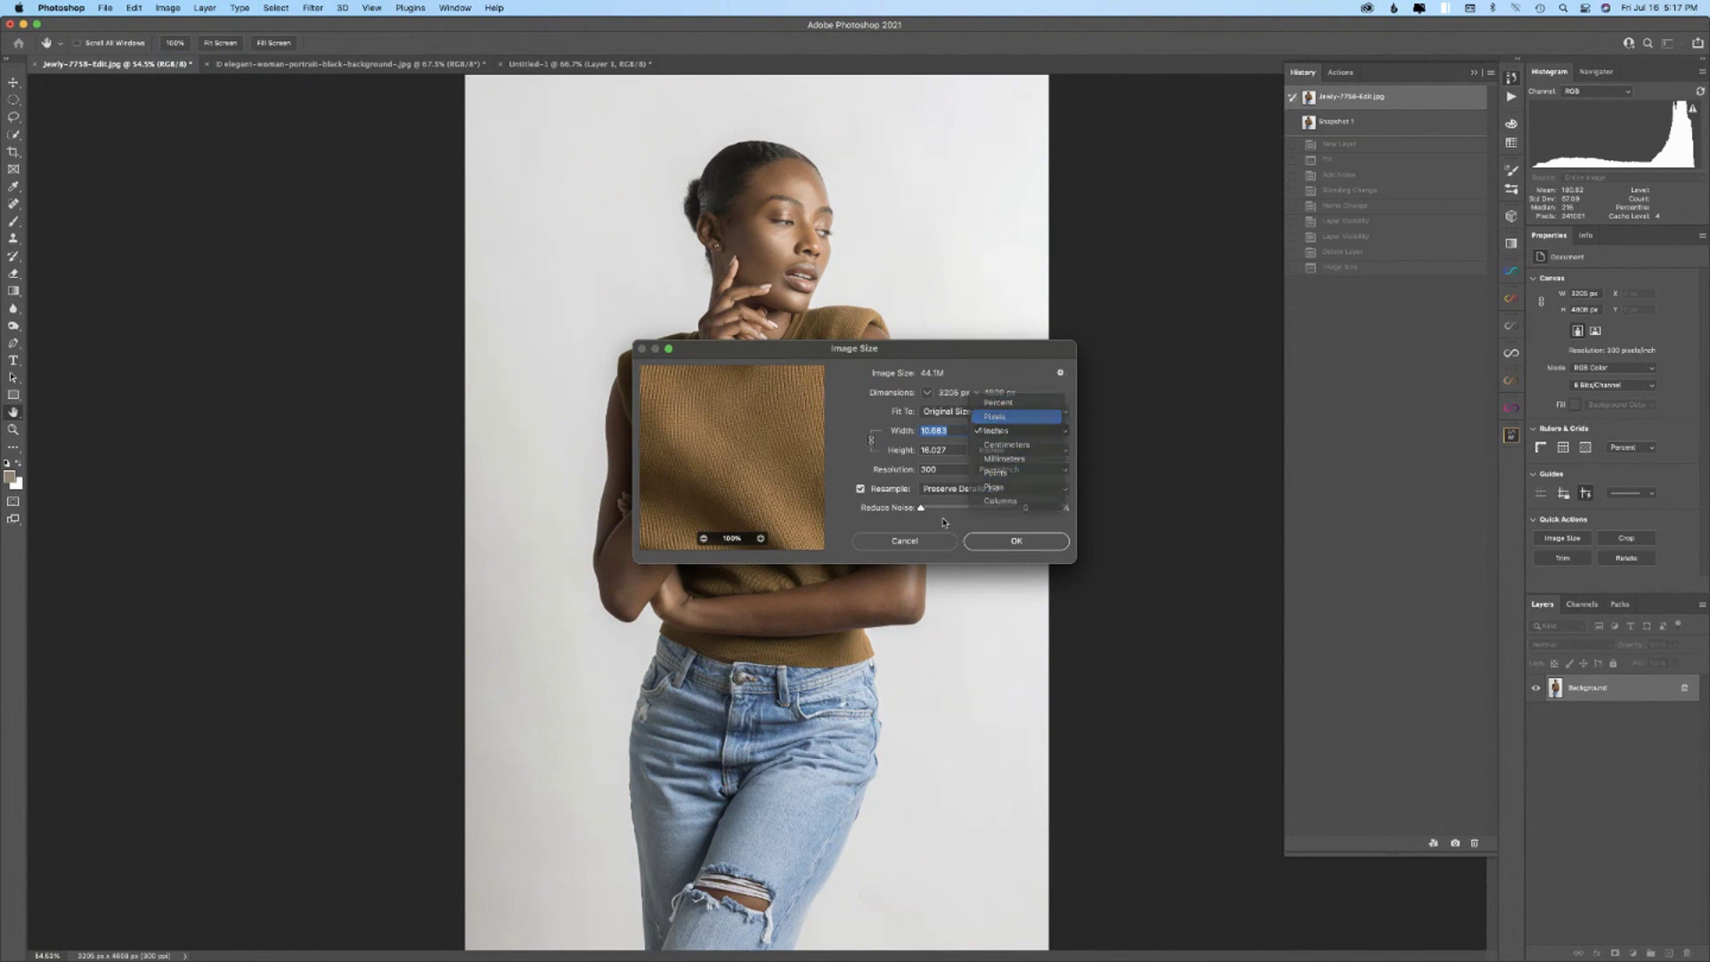
pyautogui.click(998, 416)
pyautogui.press('Tab')
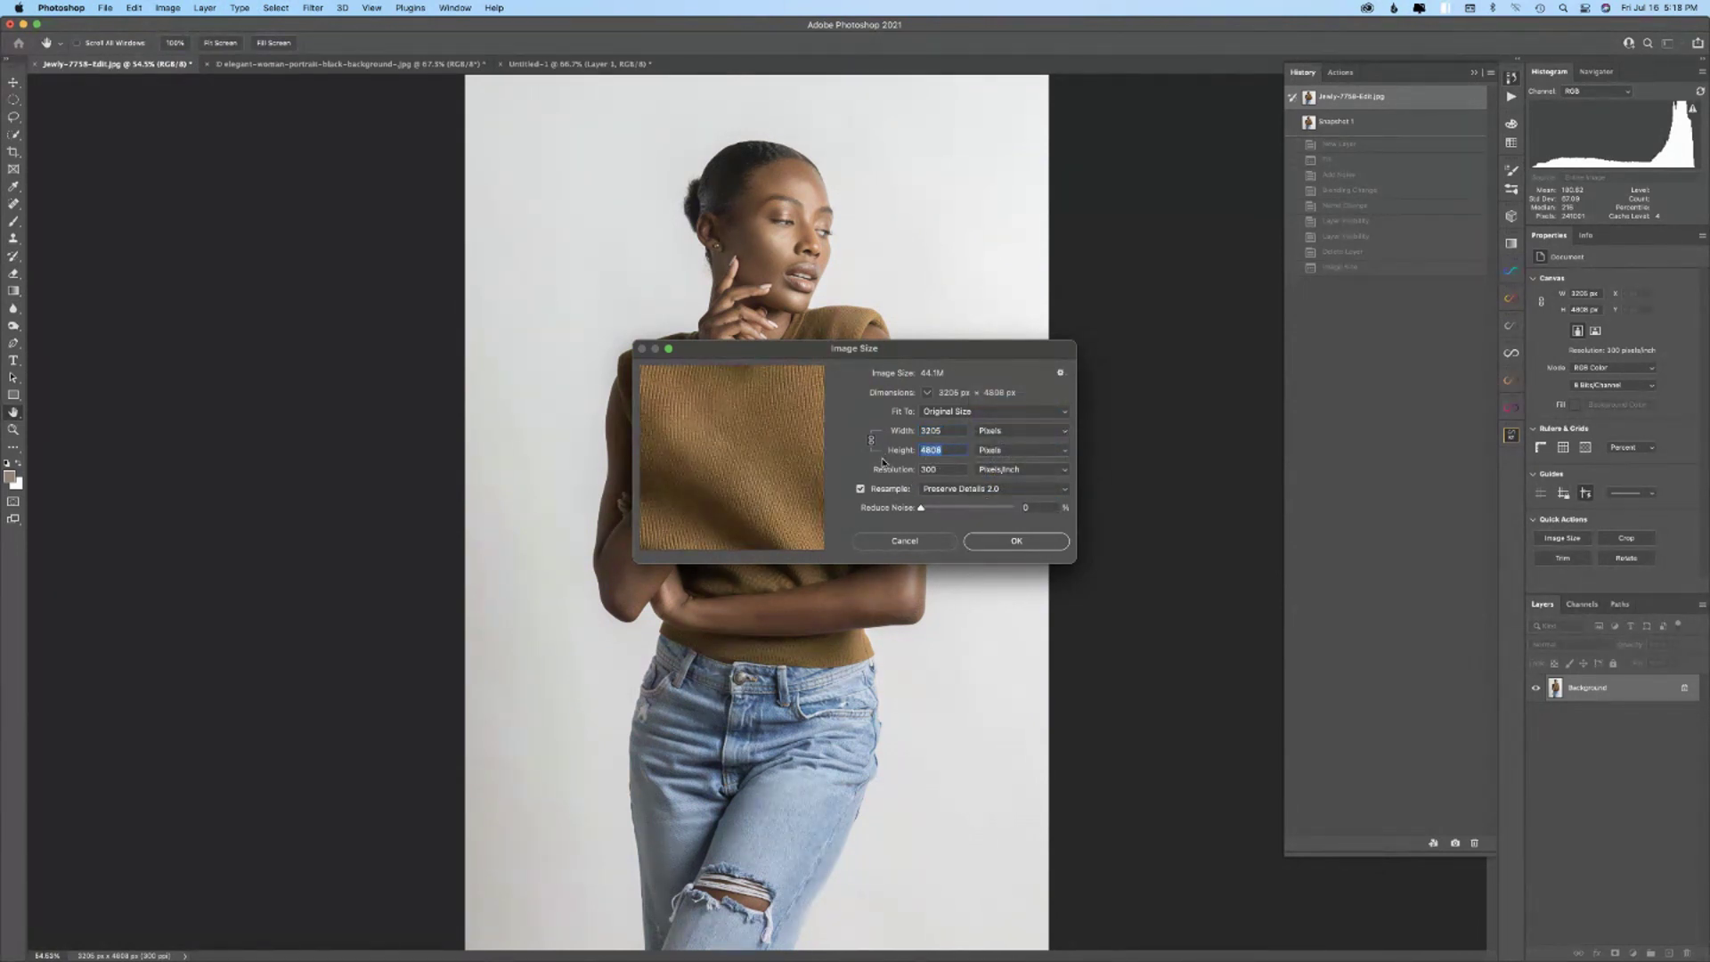
pyautogui.write('2048')
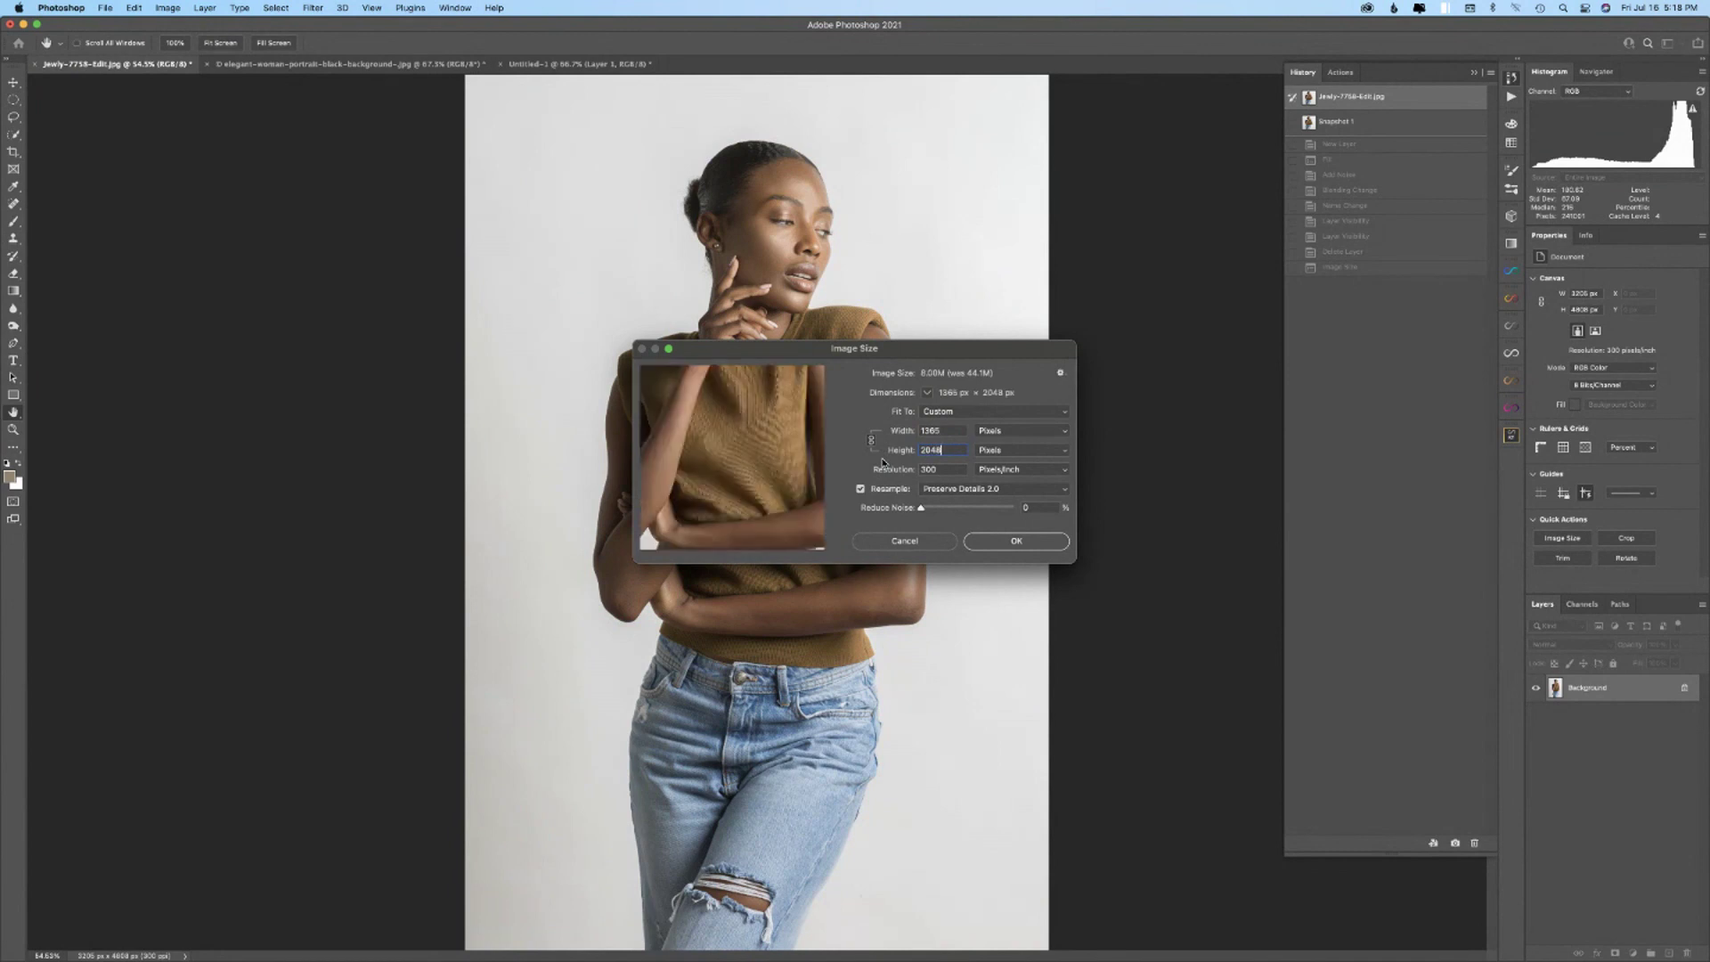
pyautogui.click(988, 538)
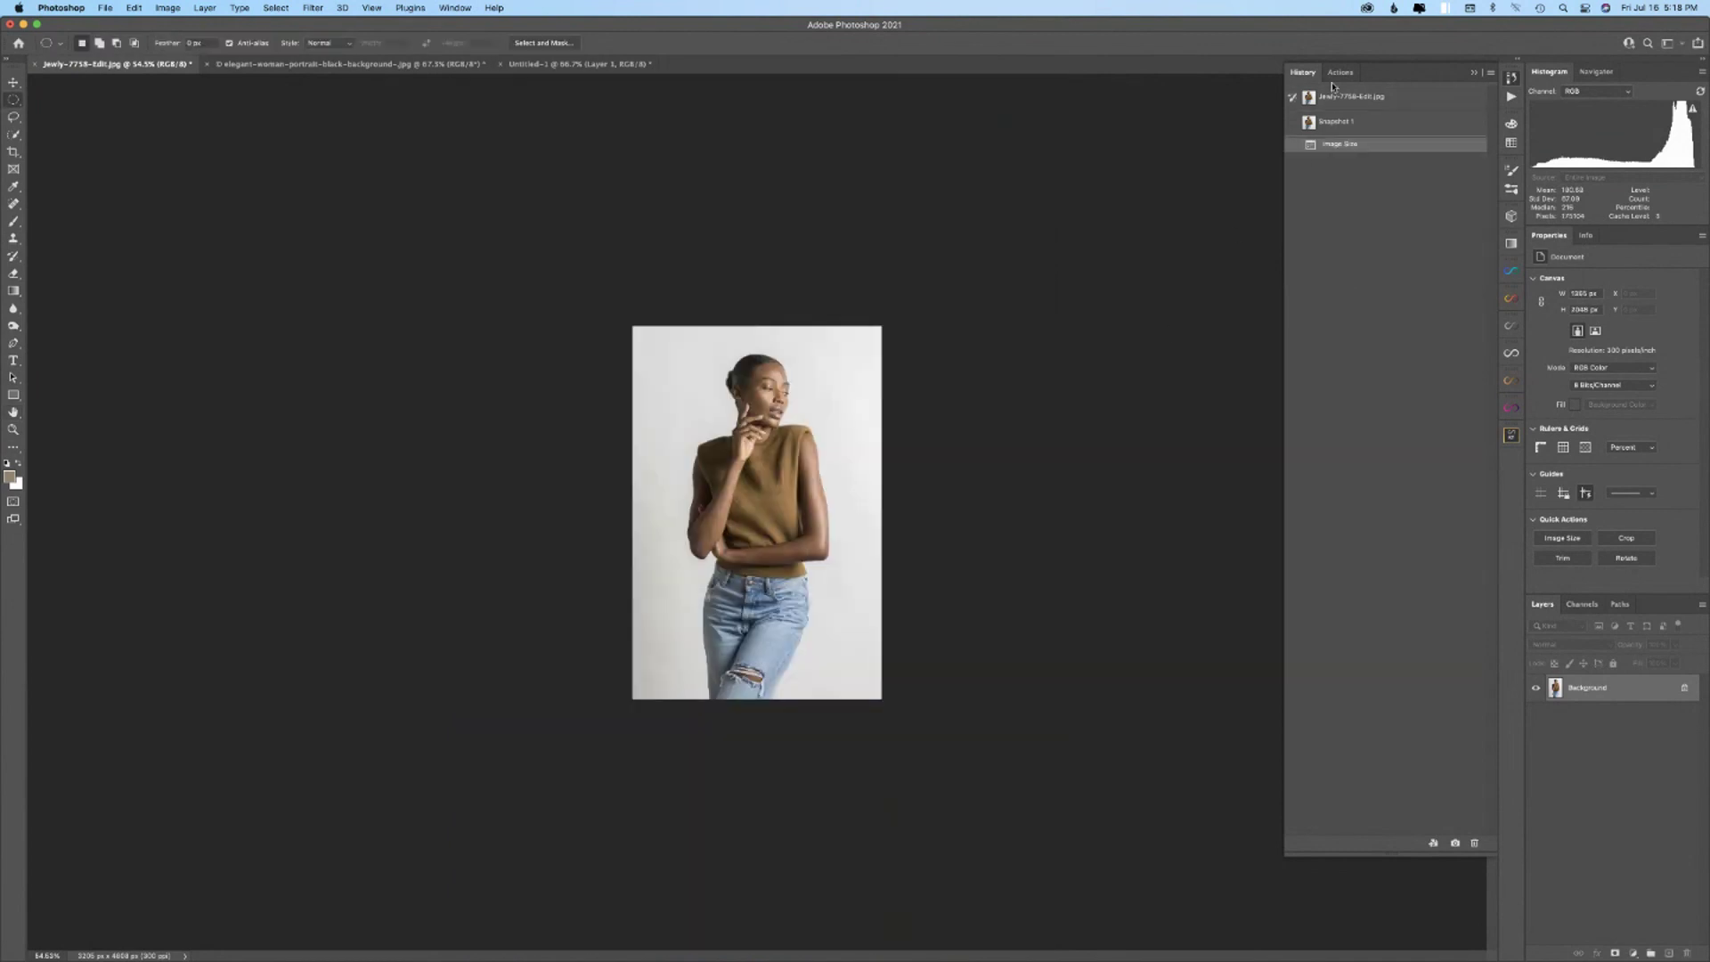
# - Play the "2048 Longest Edge" action on the reduced photo of the standing woman
pyautogui.click(1341, 73)
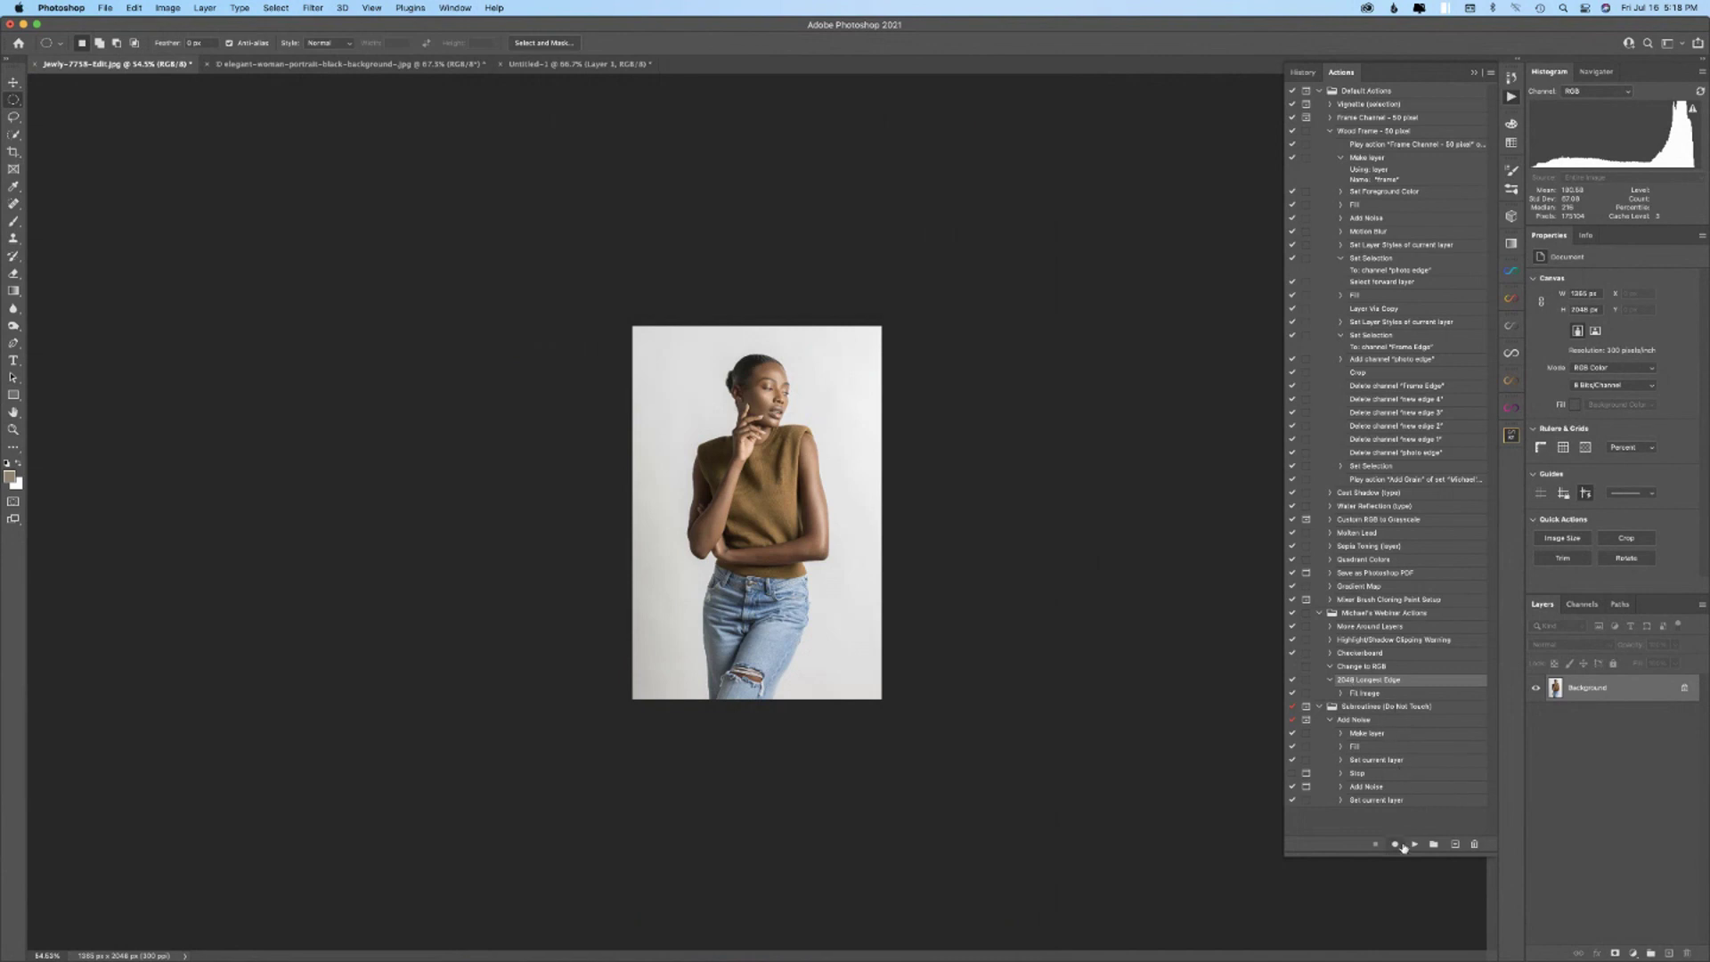
pyautogui.click(1416, 843)
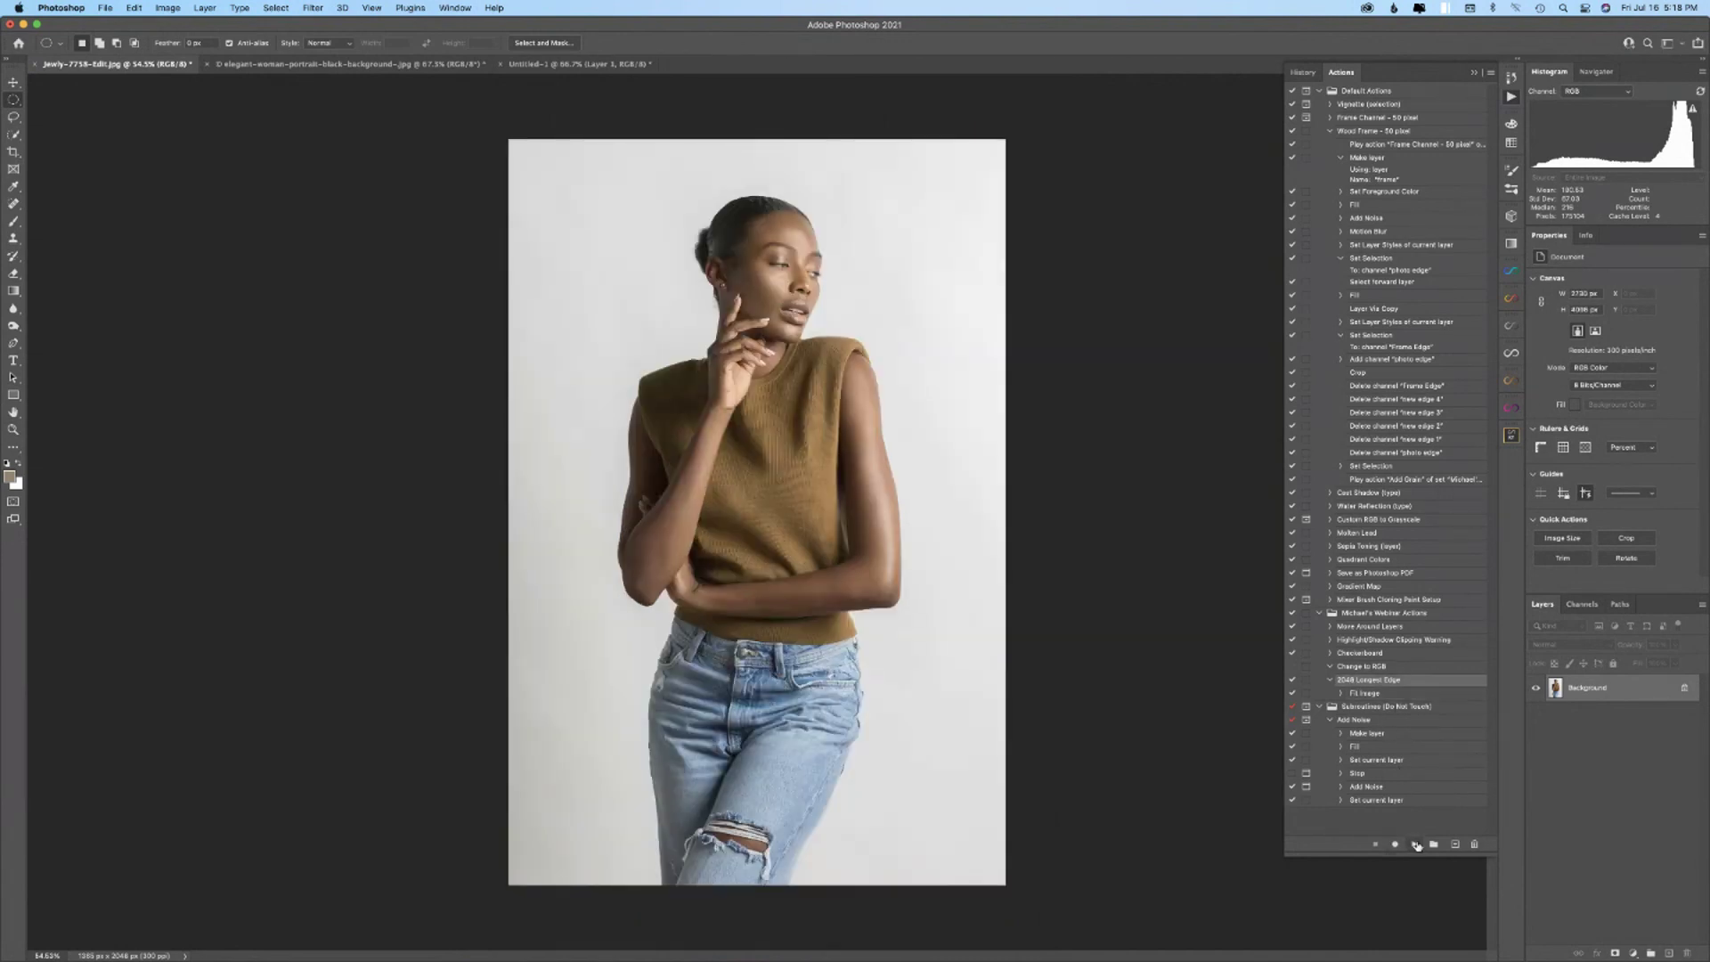
pyautogui.click(167, 8)
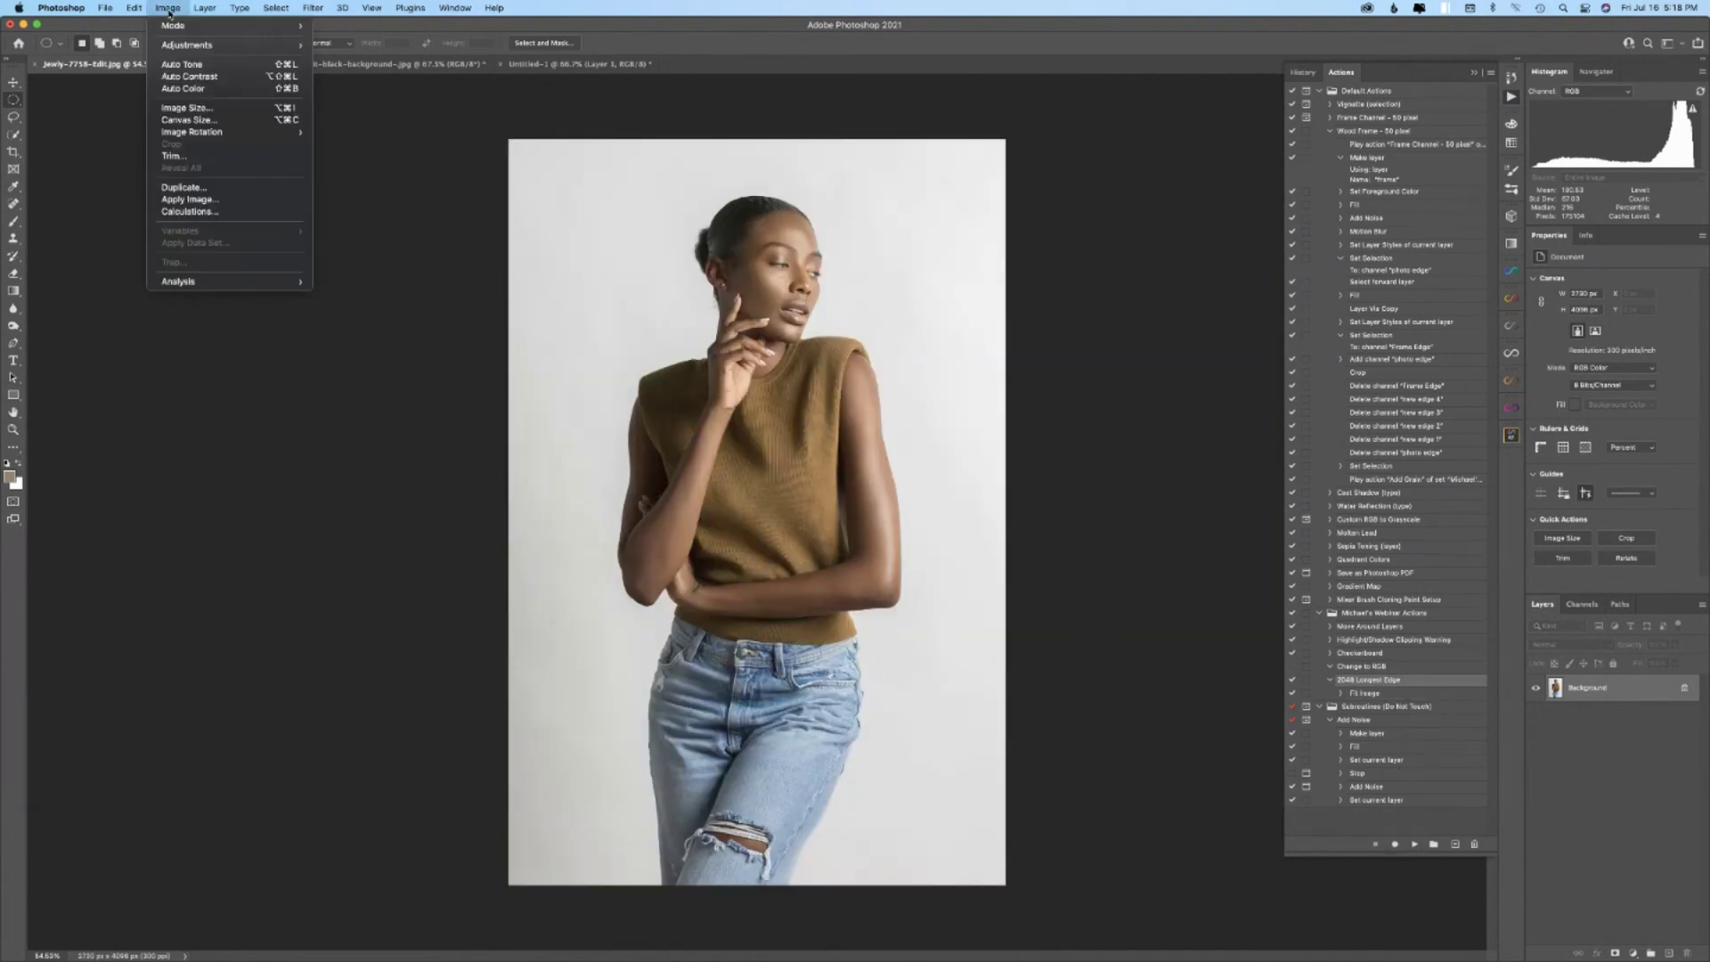
pyautogui.press('Escape')
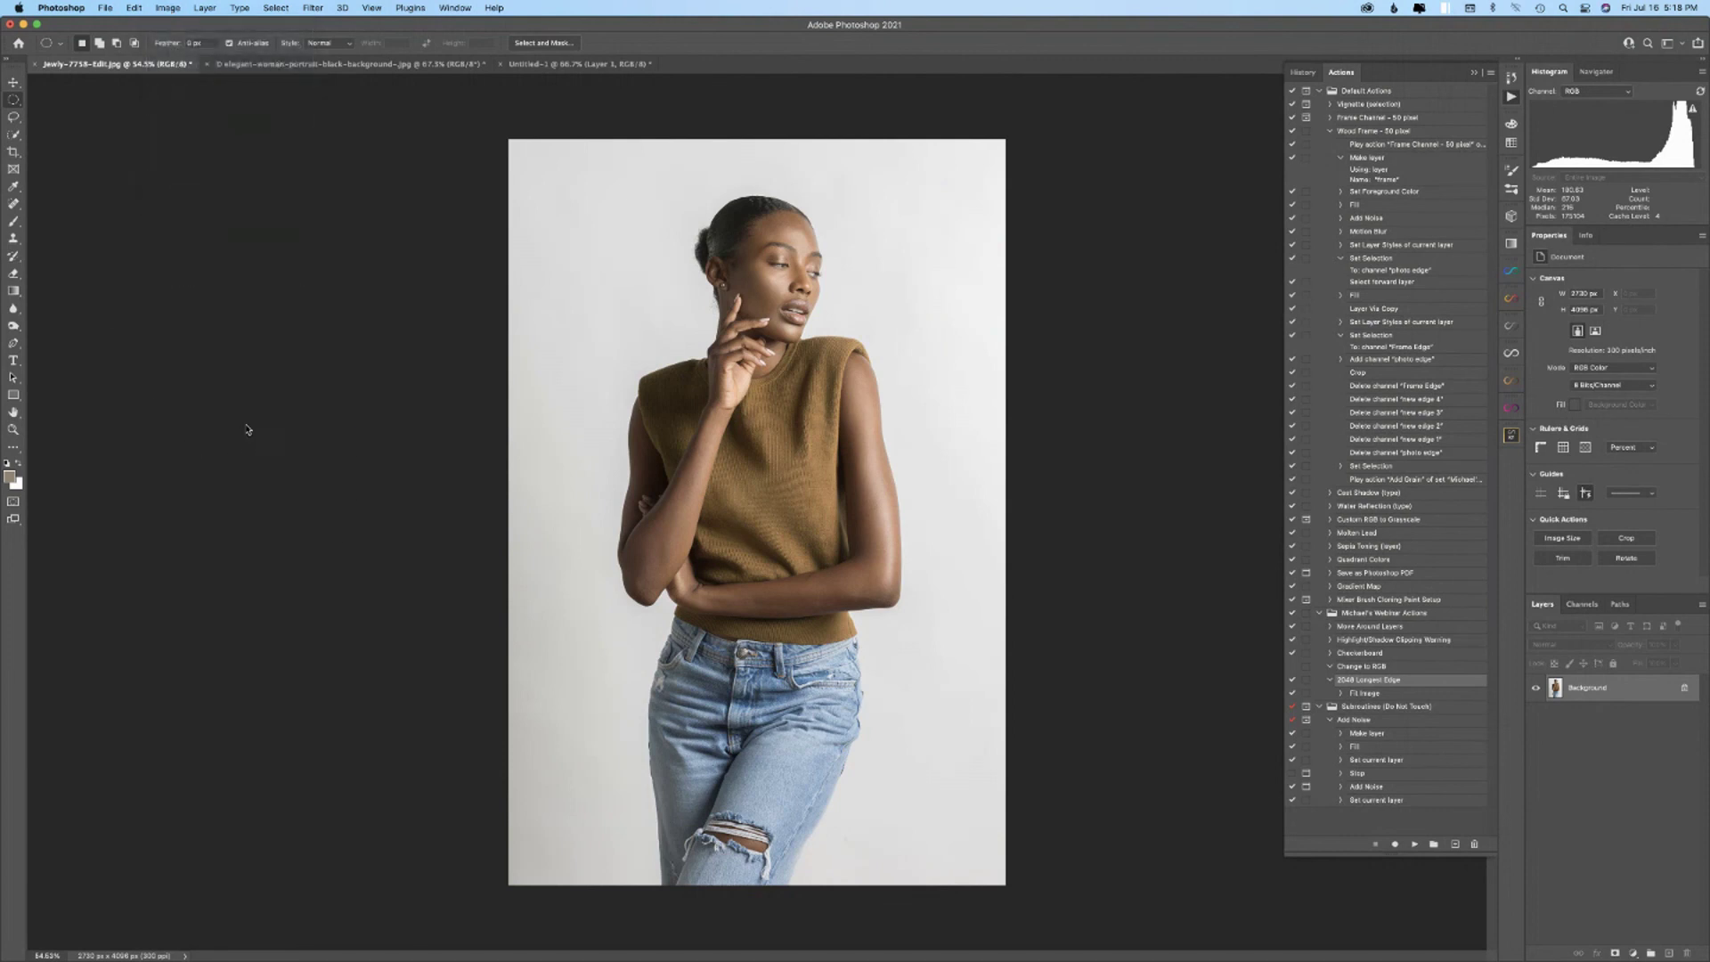
pyautogui.rightClick(238, 423)
pyautogui.click(218, 280)
# - Save the "Subroutines (Do Not Touch)" action set to the Desktop as "Subroutines (Do Not Touch).atn"
pyautogui.click(1356, 720)
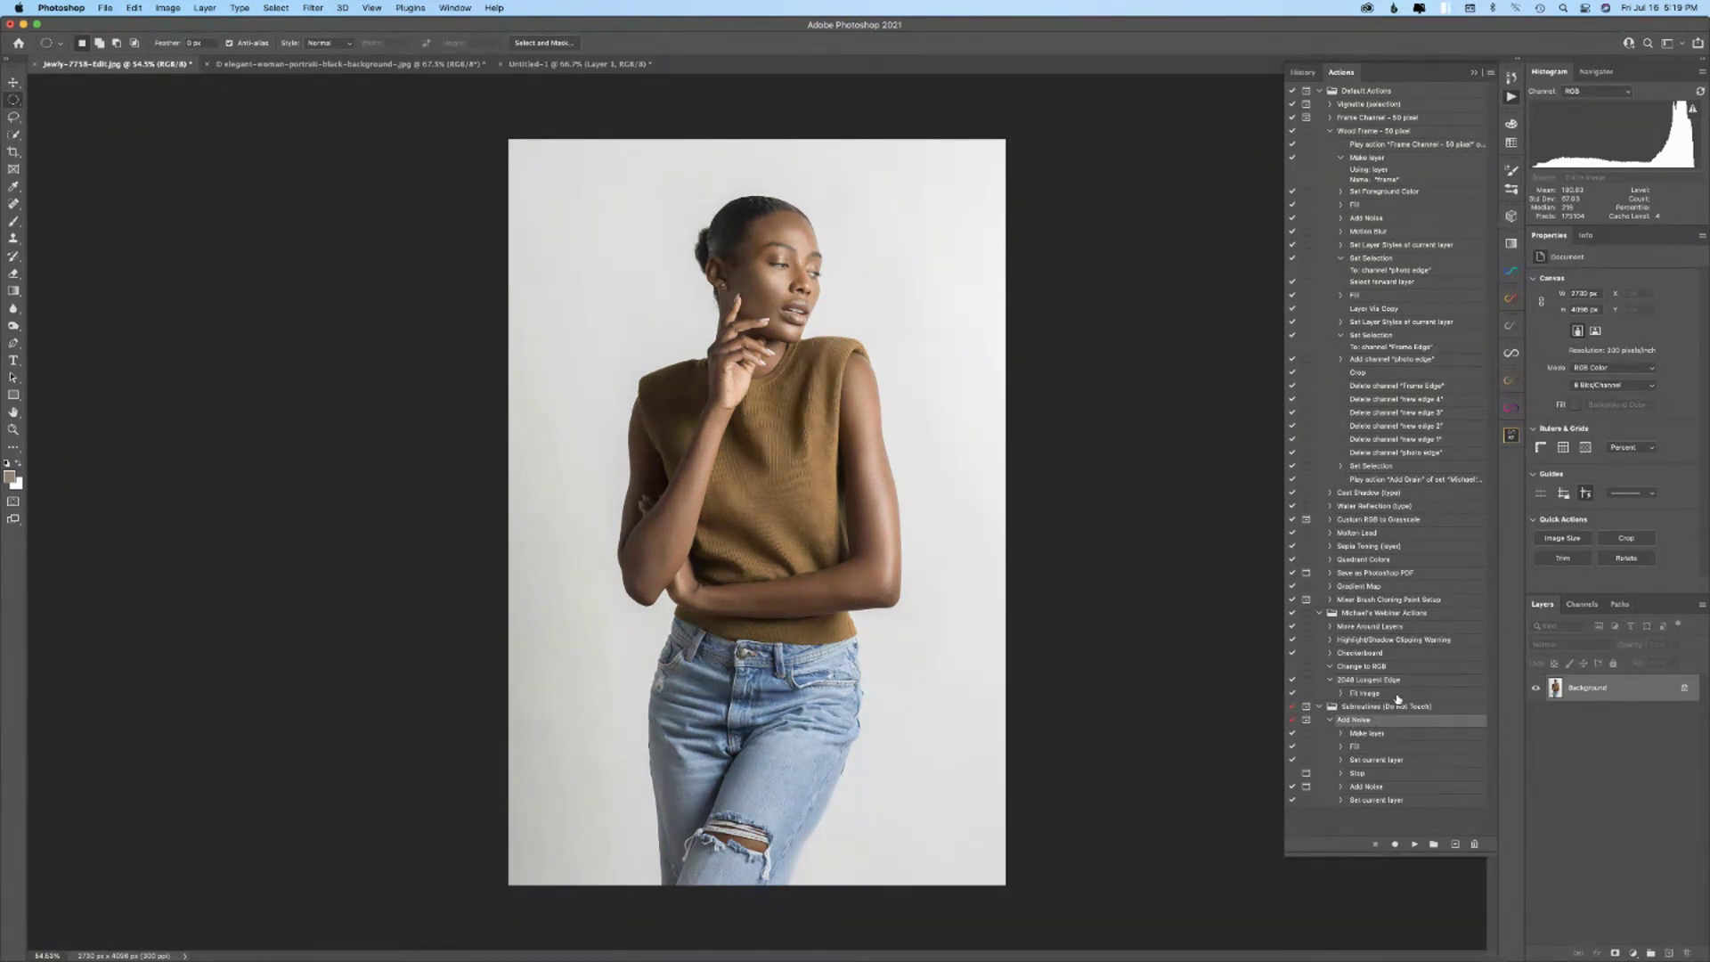
pyautogui.click(1353, 707)
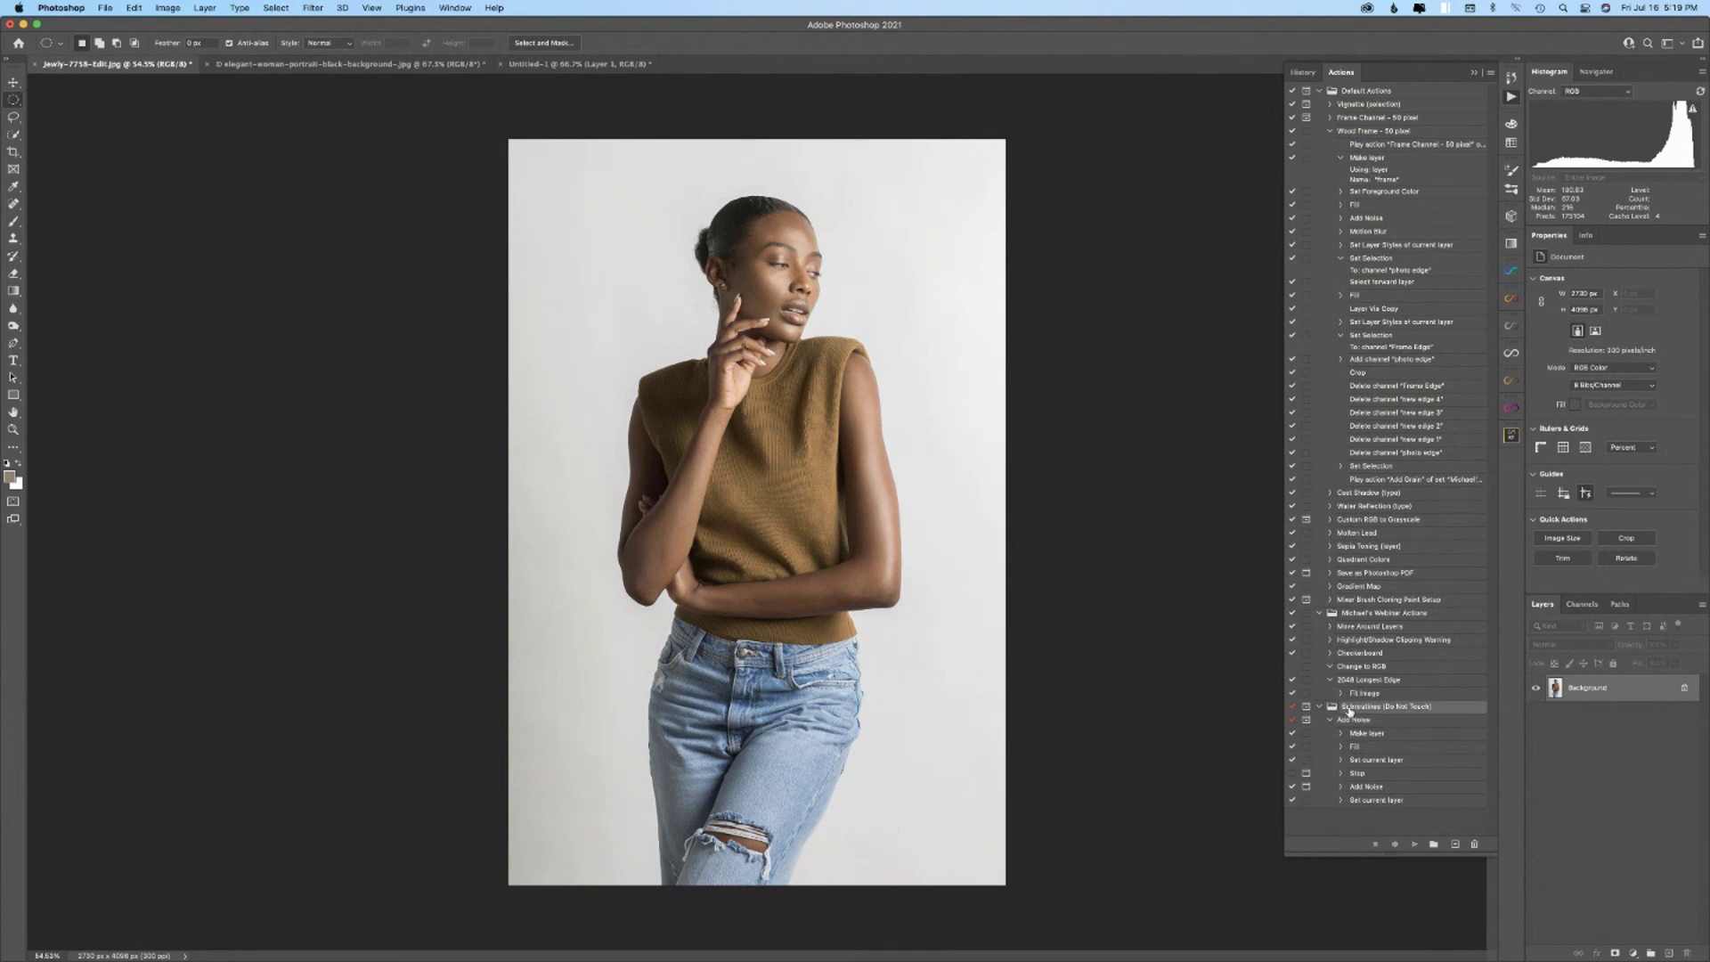
pyautogui.click(1491, 72)
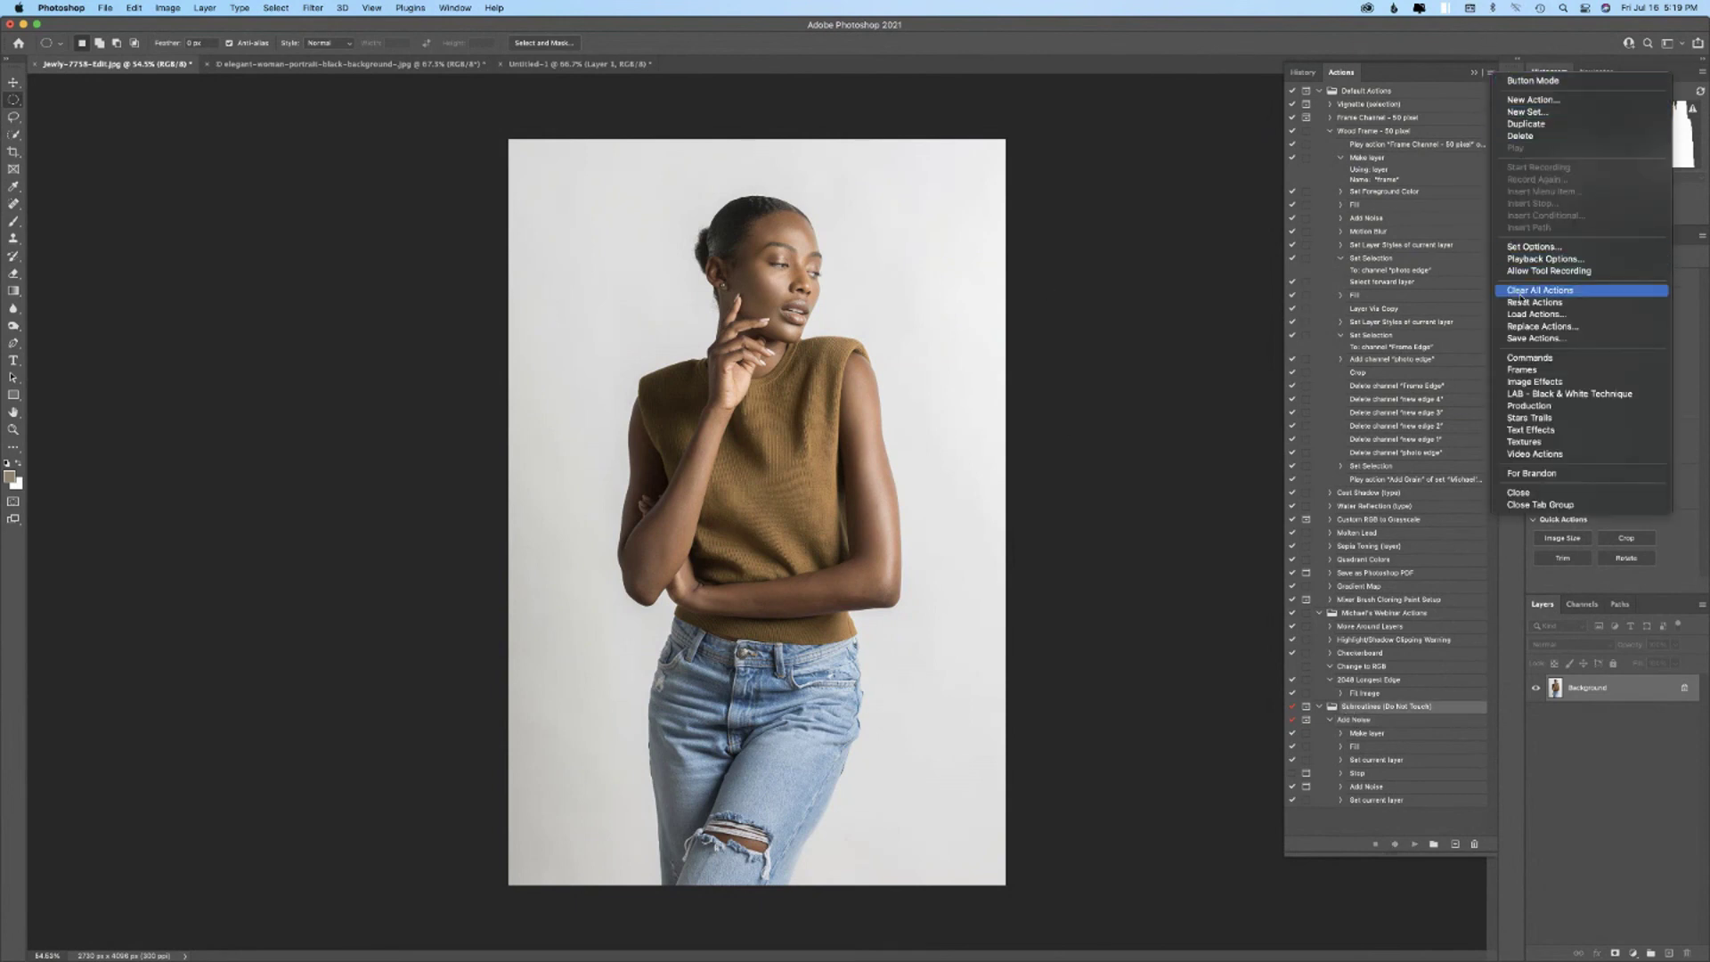
pyautogui.click(1529, 339)
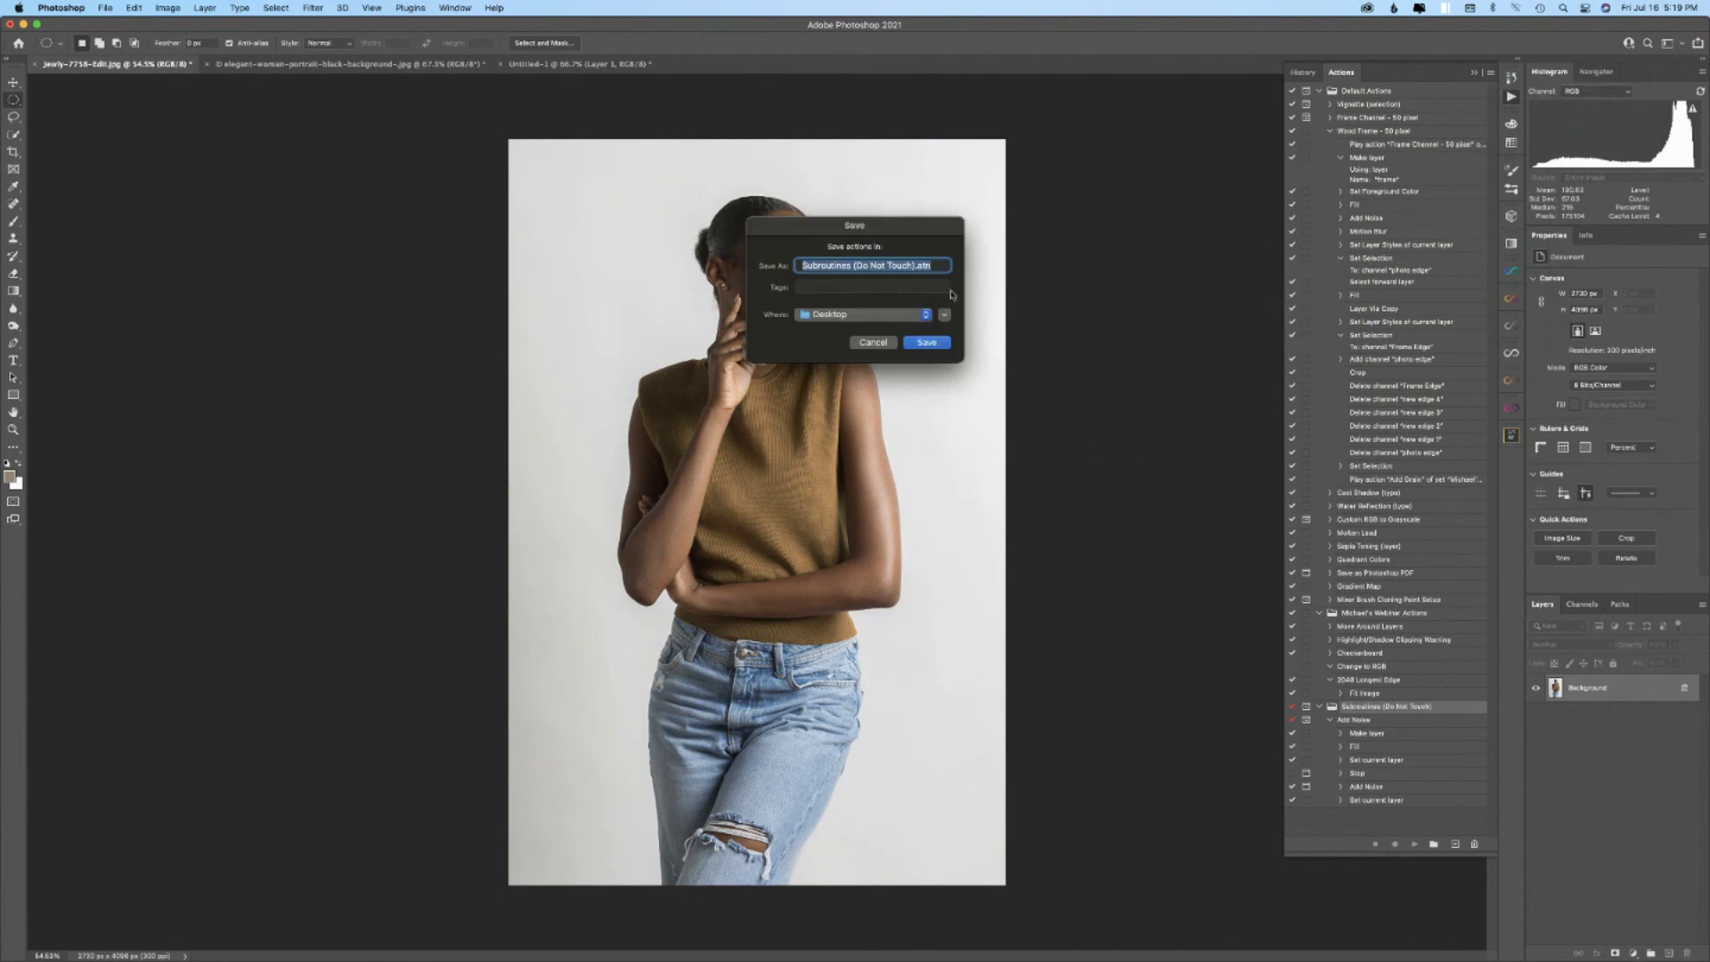
pyautogui.click(925, 344)
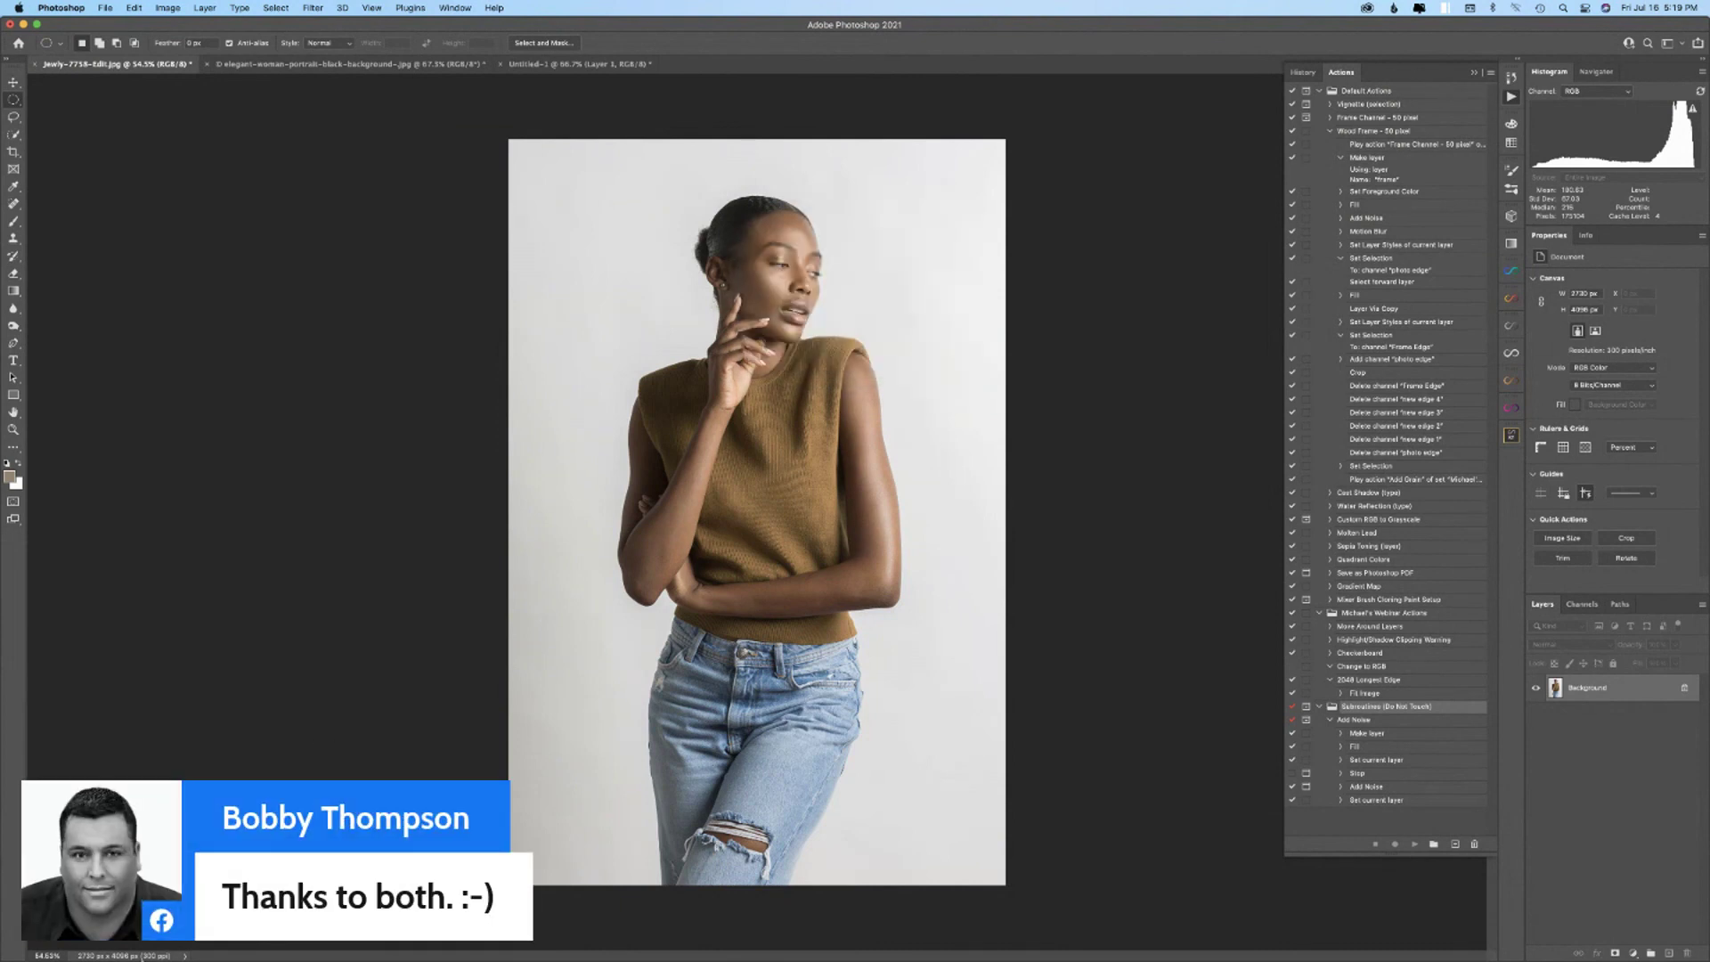
# - Switch to Finder, look for the saved action file in the Desktop folder, and return to Photoshop
pyautogui.moveTo(141, 959)
pyautogui.click(84, 931)
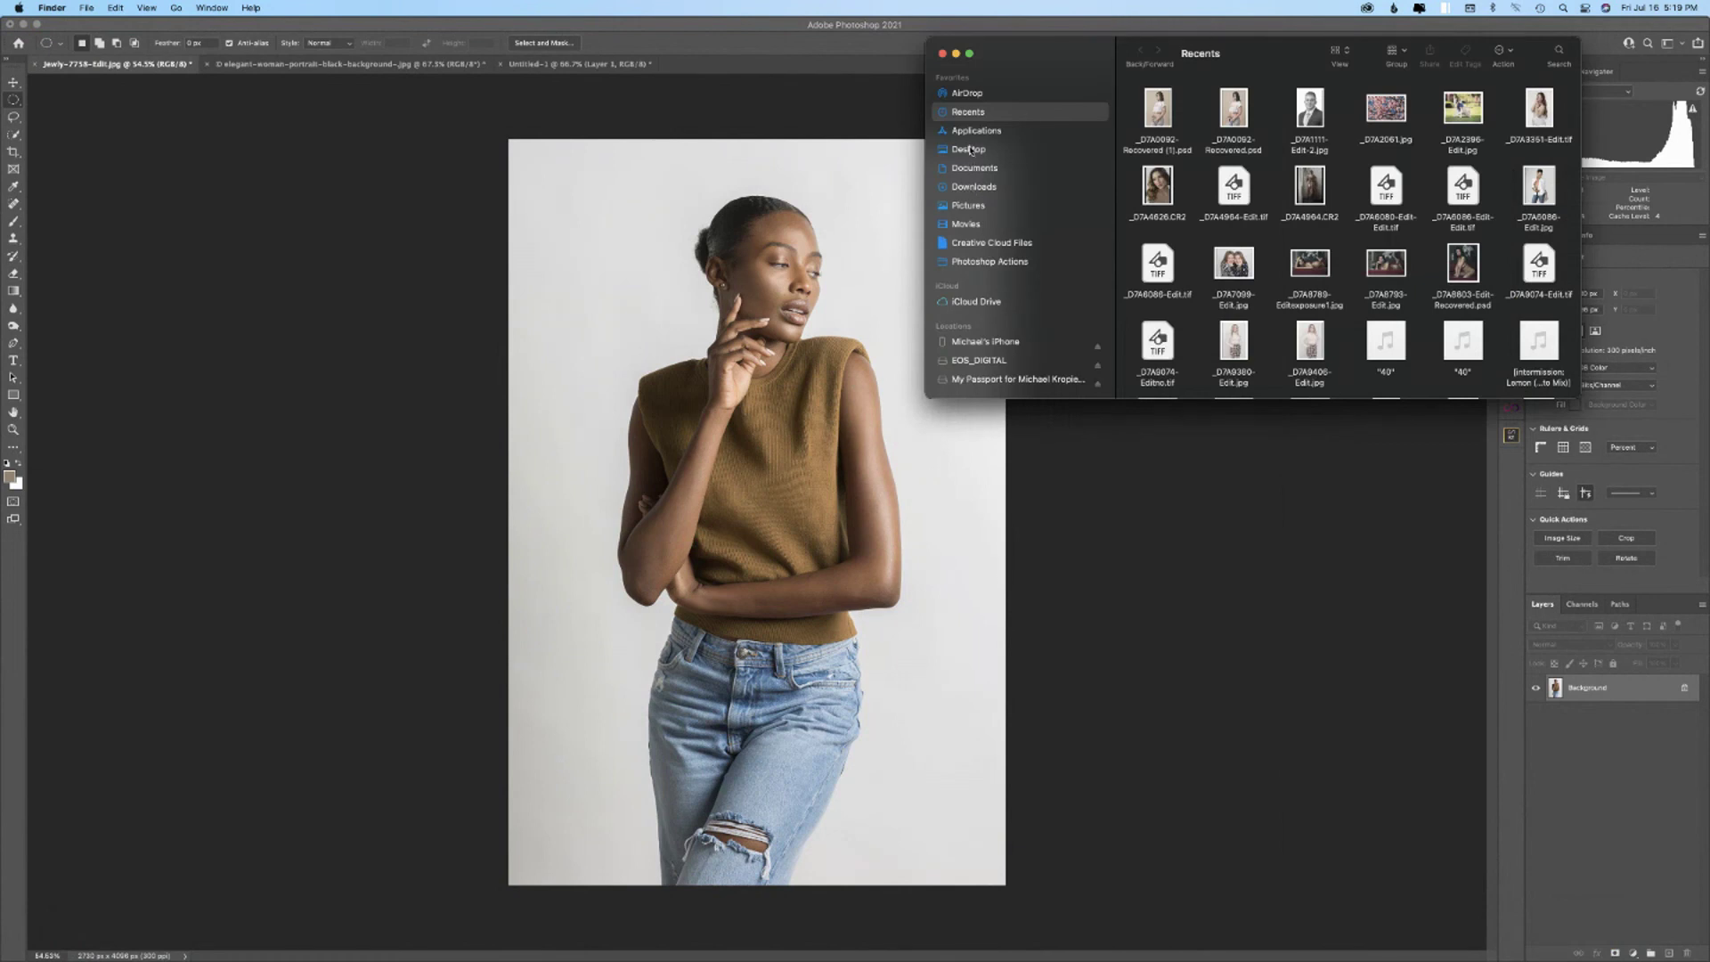
pyautogui.press('super+shift+d')
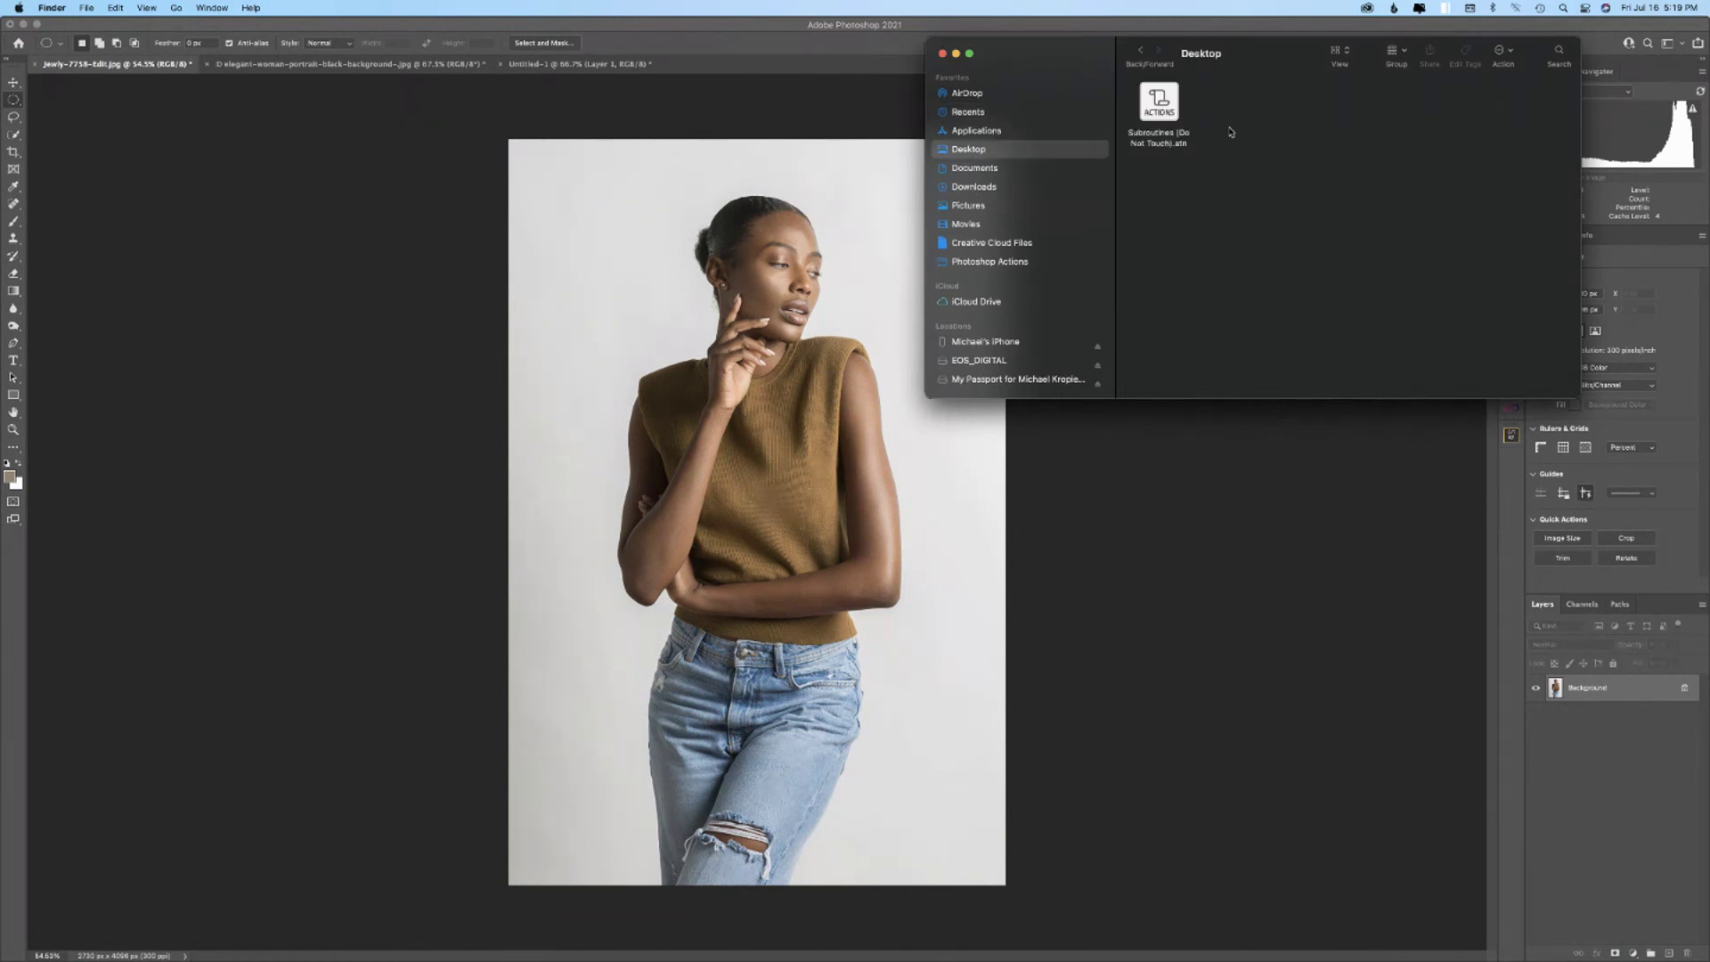
pyautogui.click(1233, 461)
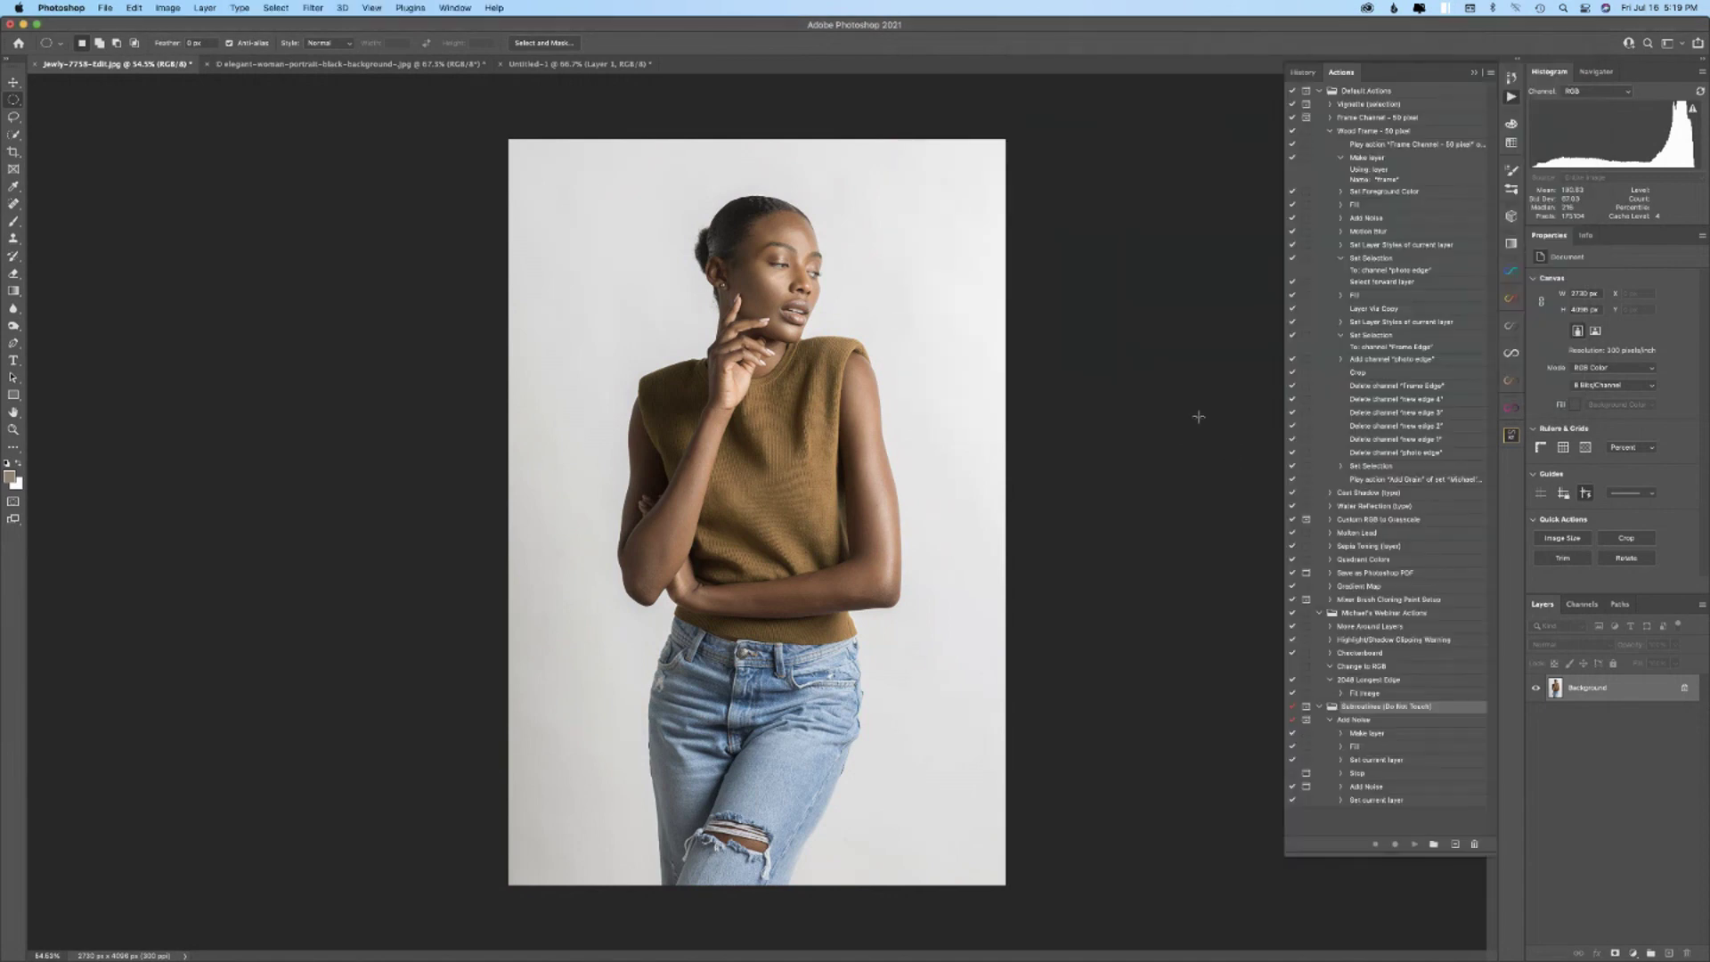